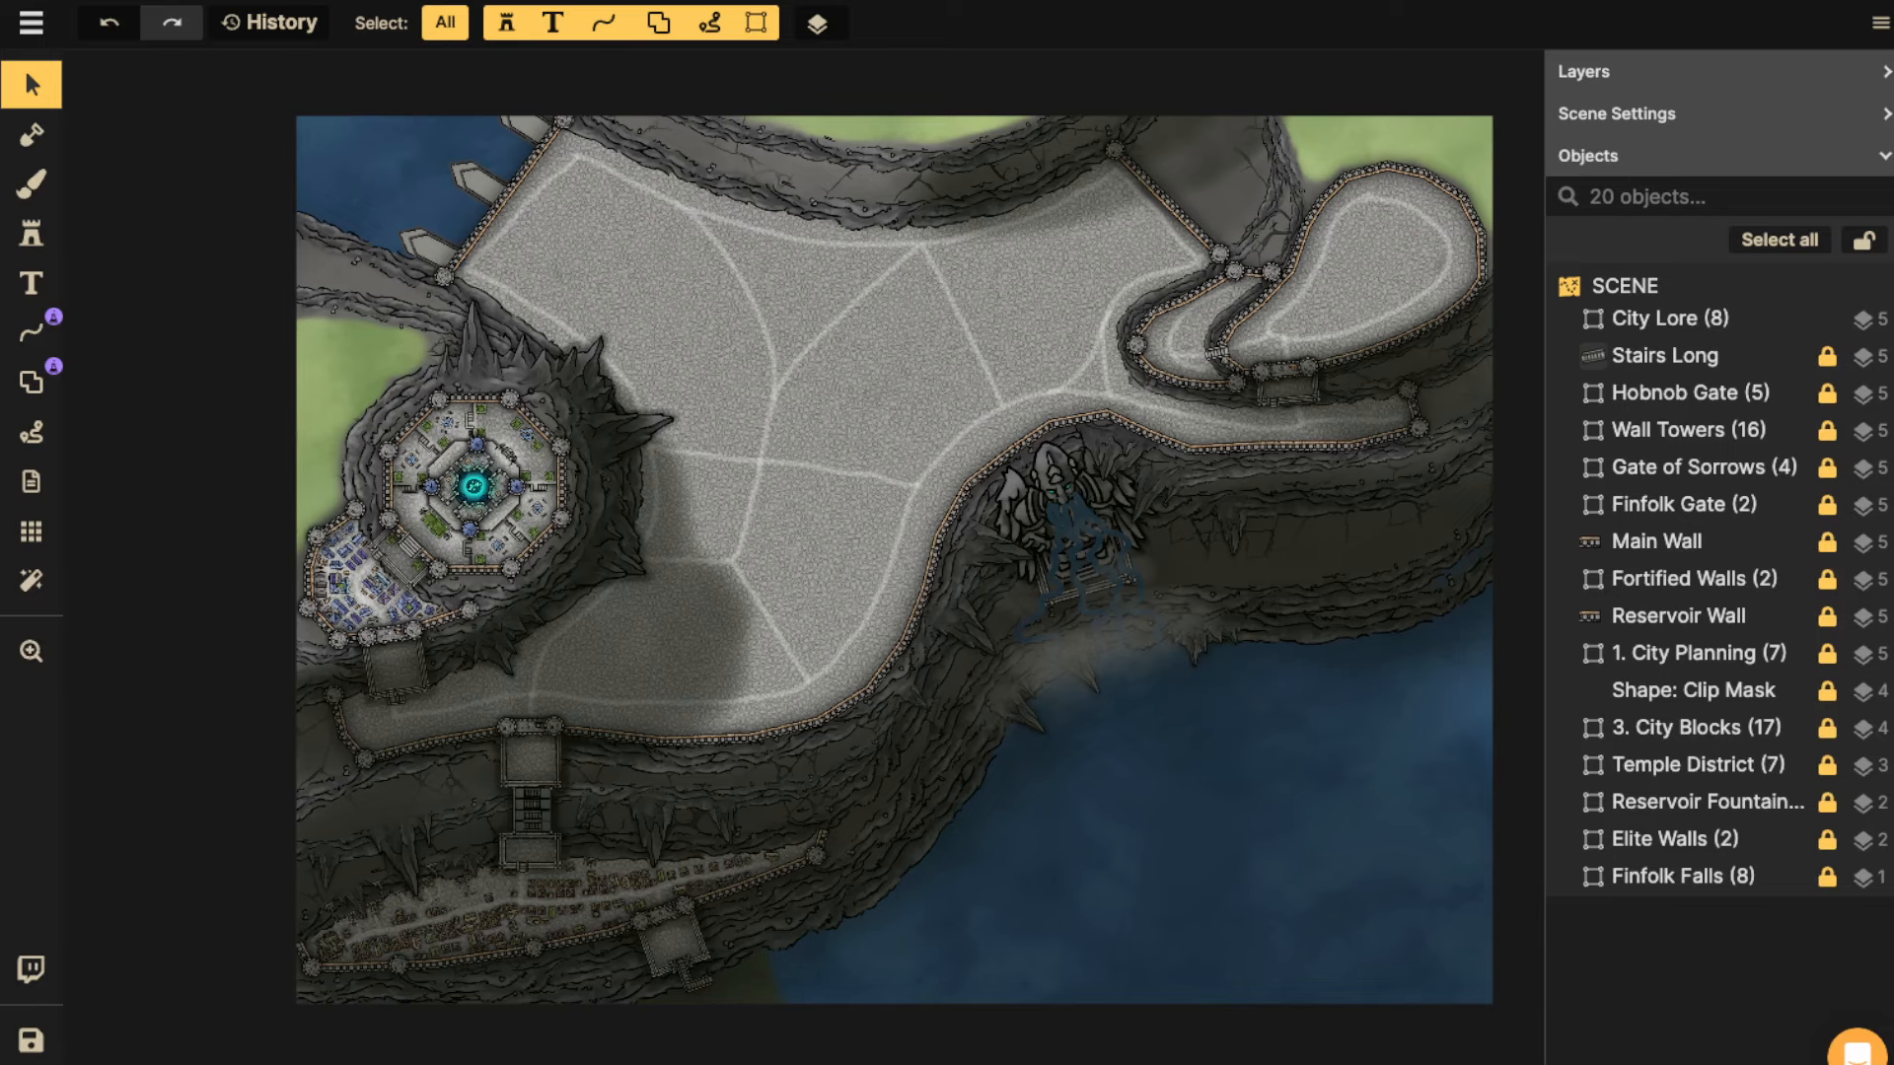
Show the Rustburrows lore card by setting its opacity to 1 inside the City Lore group.
scroll(831, 330, "up", 5)
key("space")
left_click_drag(831, 331, 832, 539)
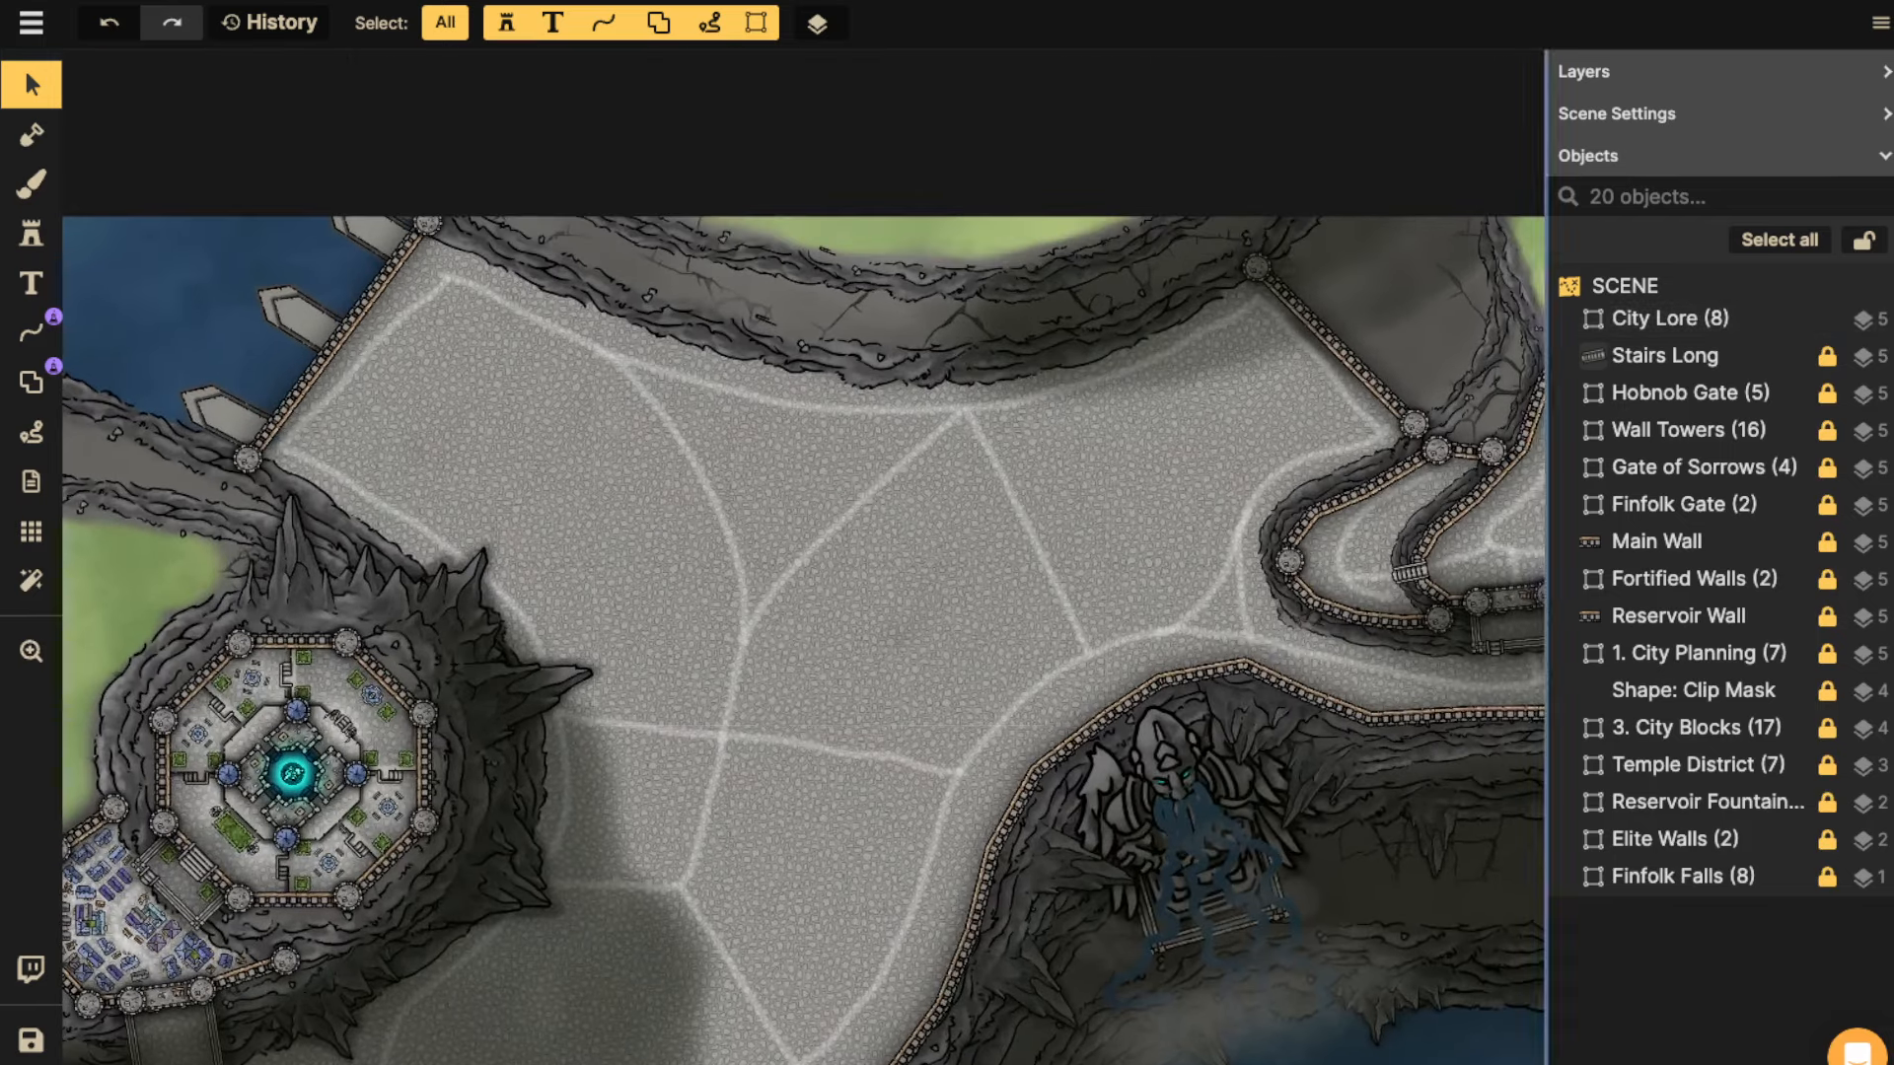
left_click(1668, 318)
left_click(1717, 355)
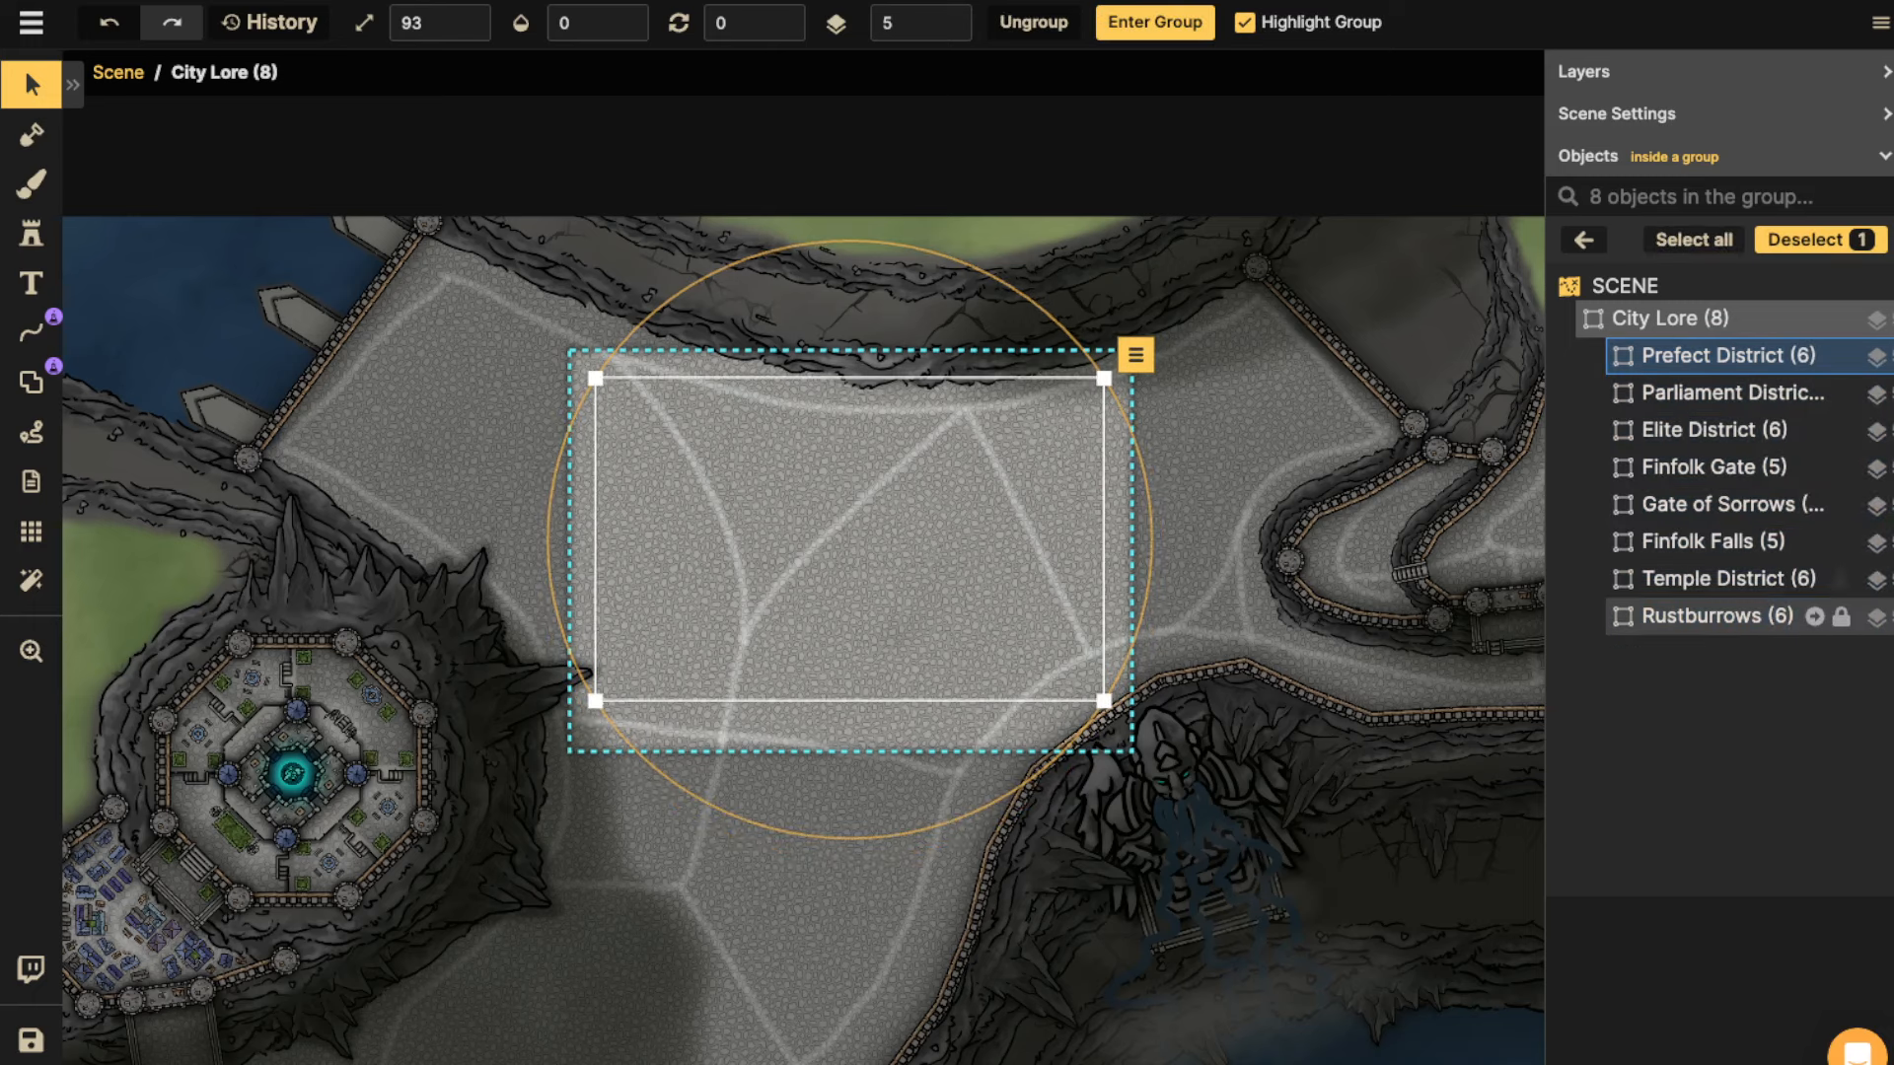
left_click(1717, 616)
left_click(638, 17)
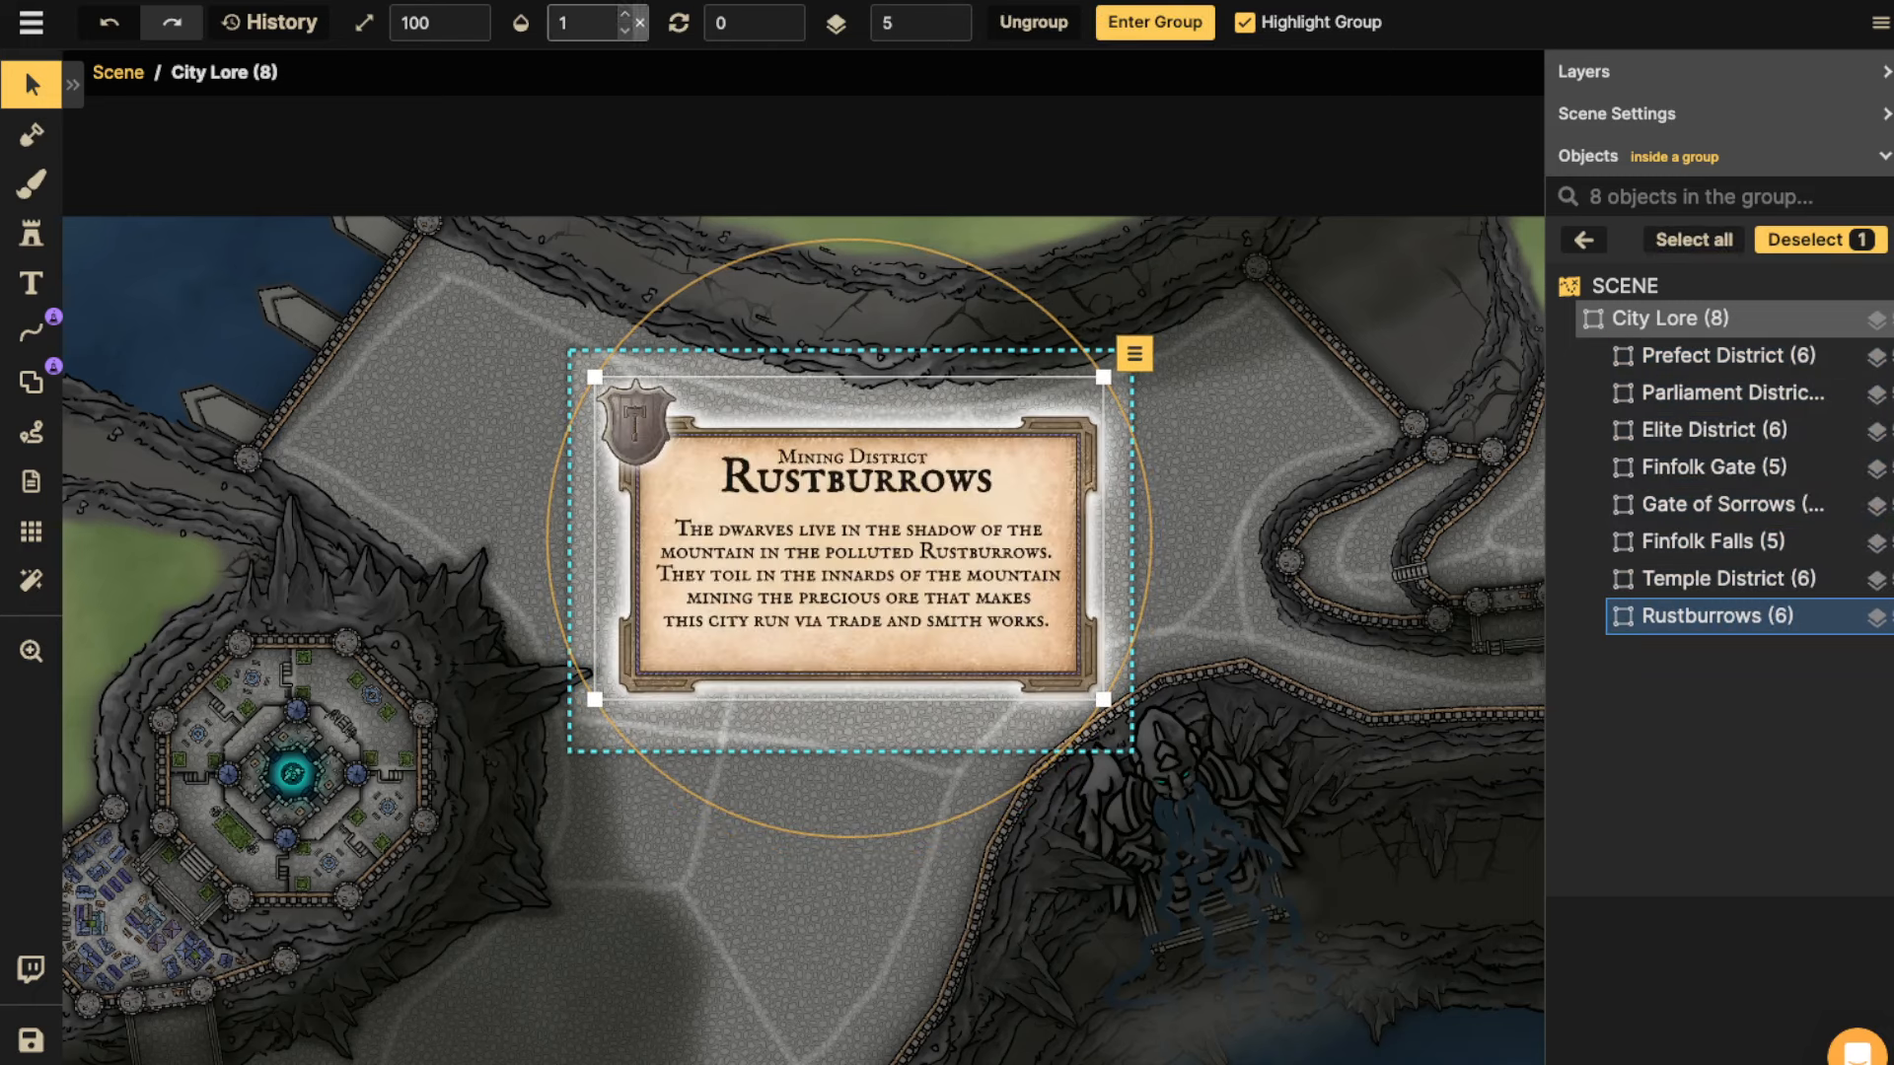
Examine the Rustburrows mining district below the cliff and read its lore card.
key("space")
left_click_drag(769, 641, 951, 286)
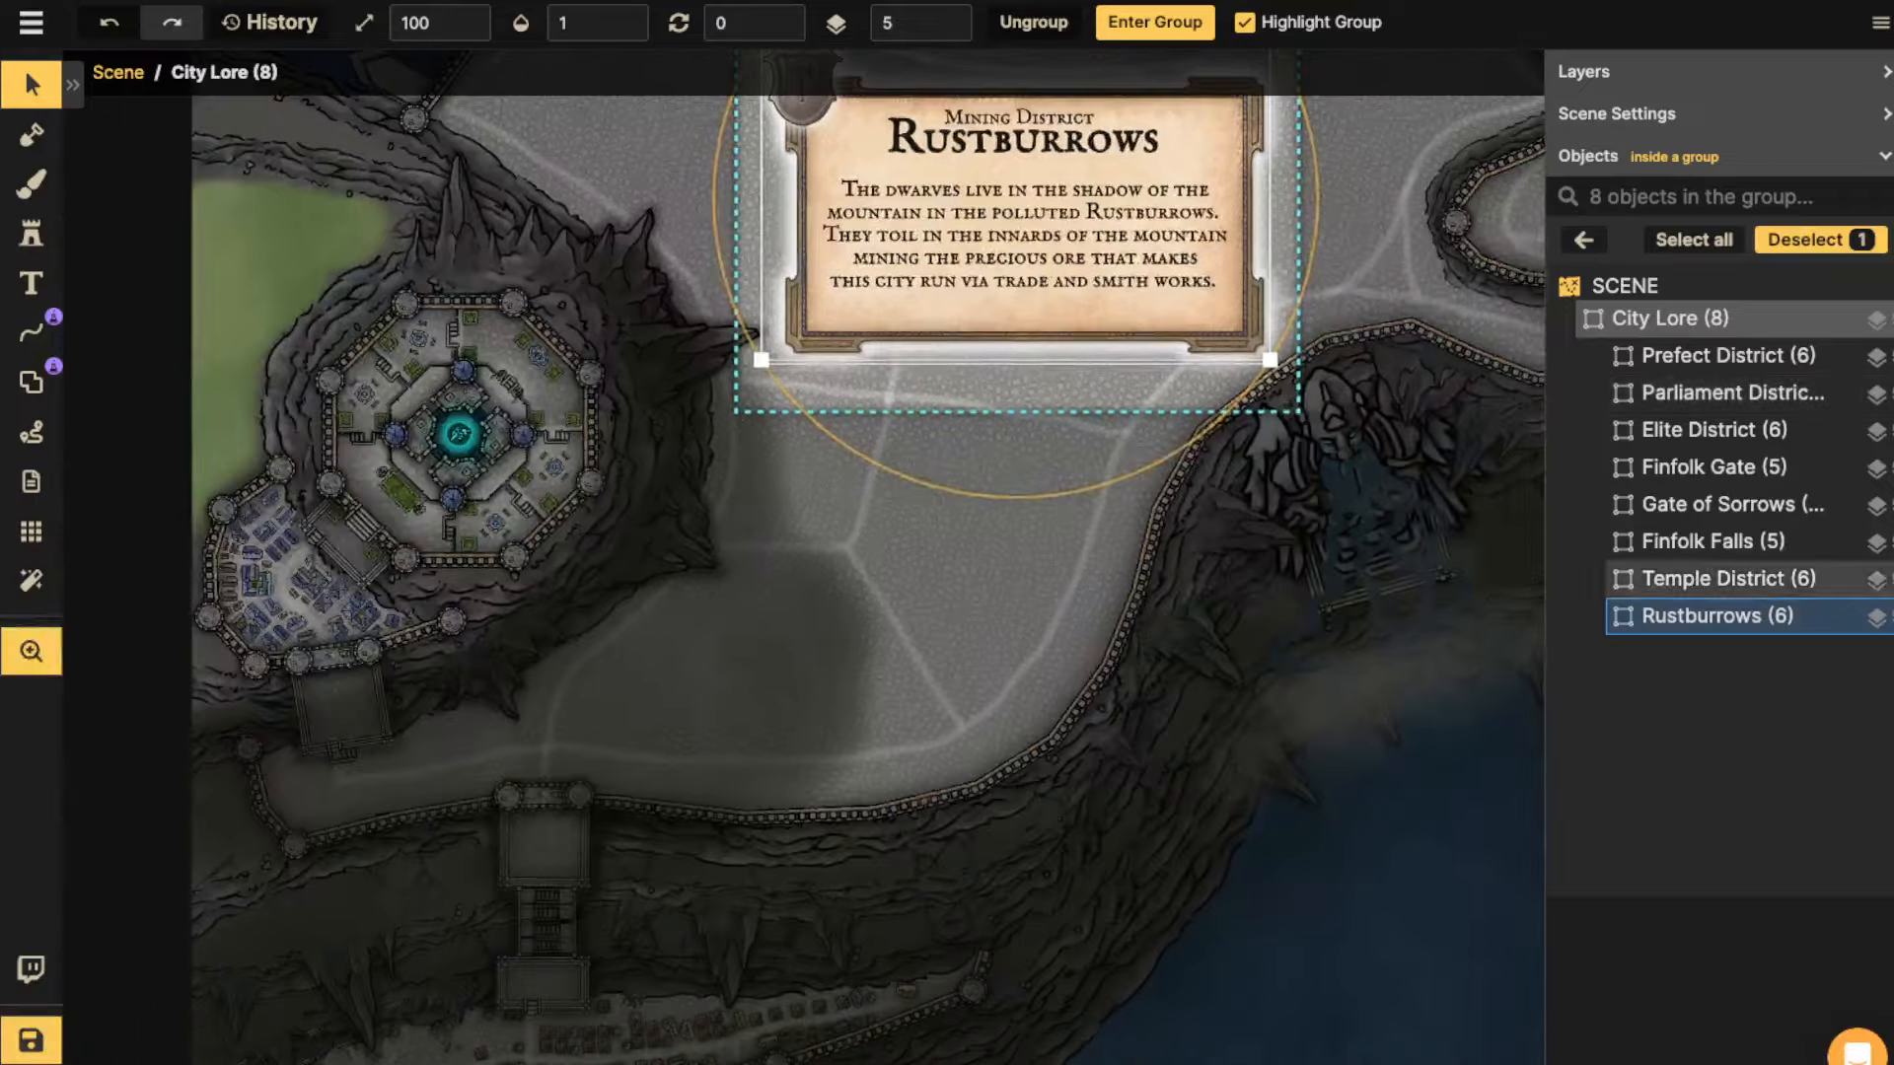
left_click_drag(554, 957, 723, 476)
scroll(614, 657, "up", 3)
scroll(614, 657, "up", 2)
key("space")
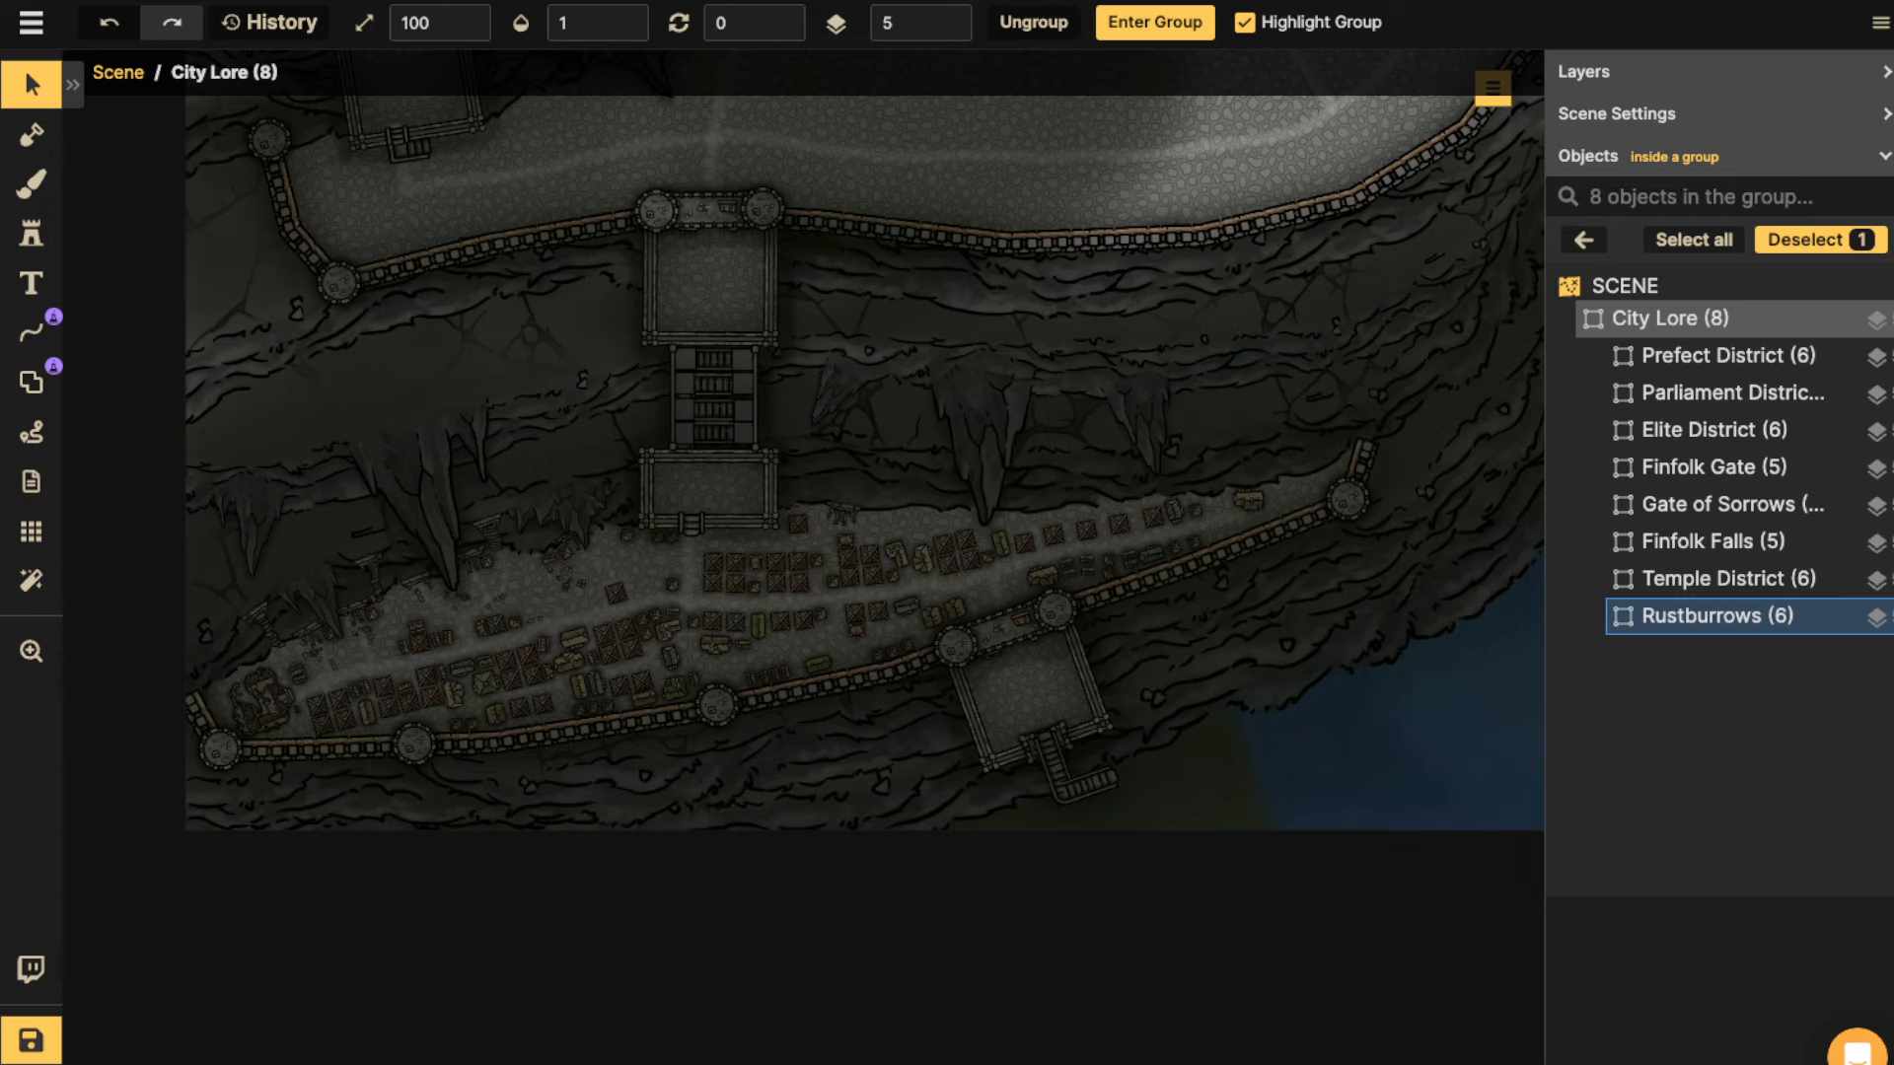
scroll(715, 301, "down", 3)
key("space")
left_click_drag(715, 301, 343, 1061)
key("Escape")
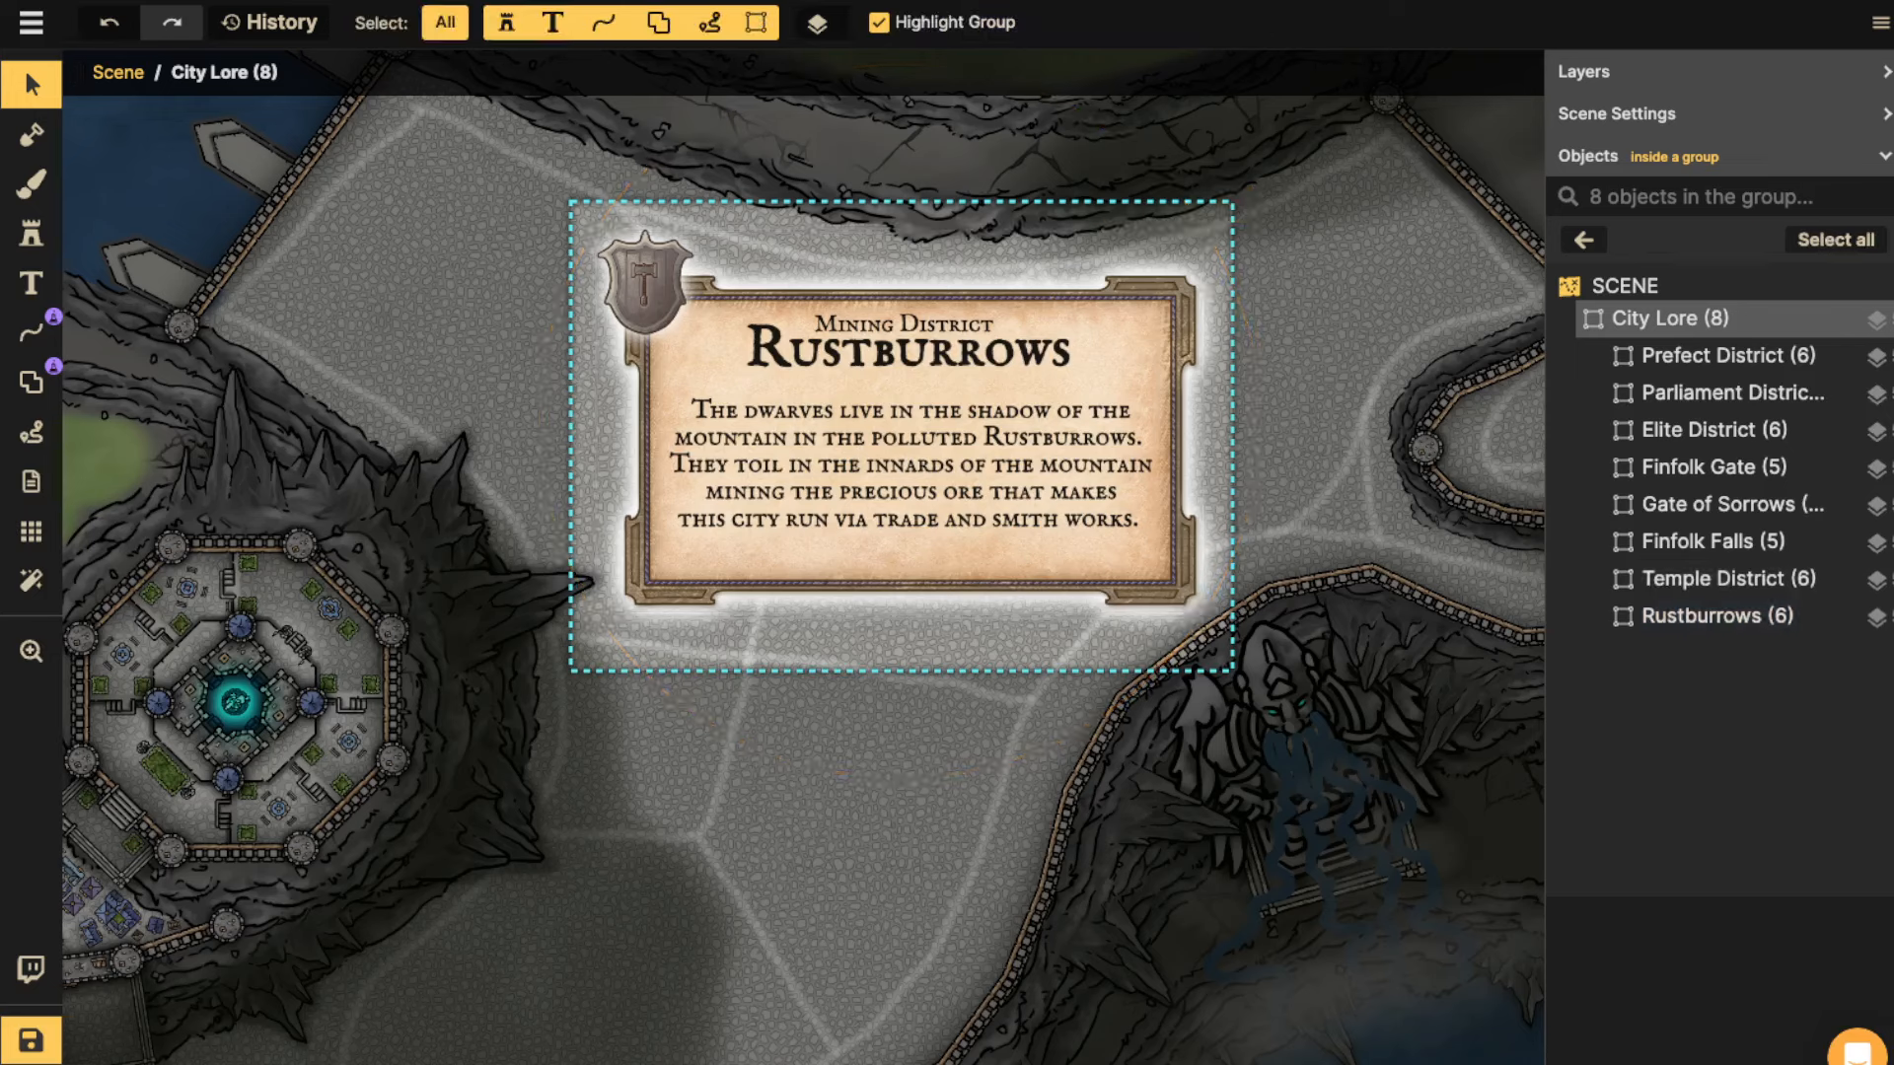
key("Escape")
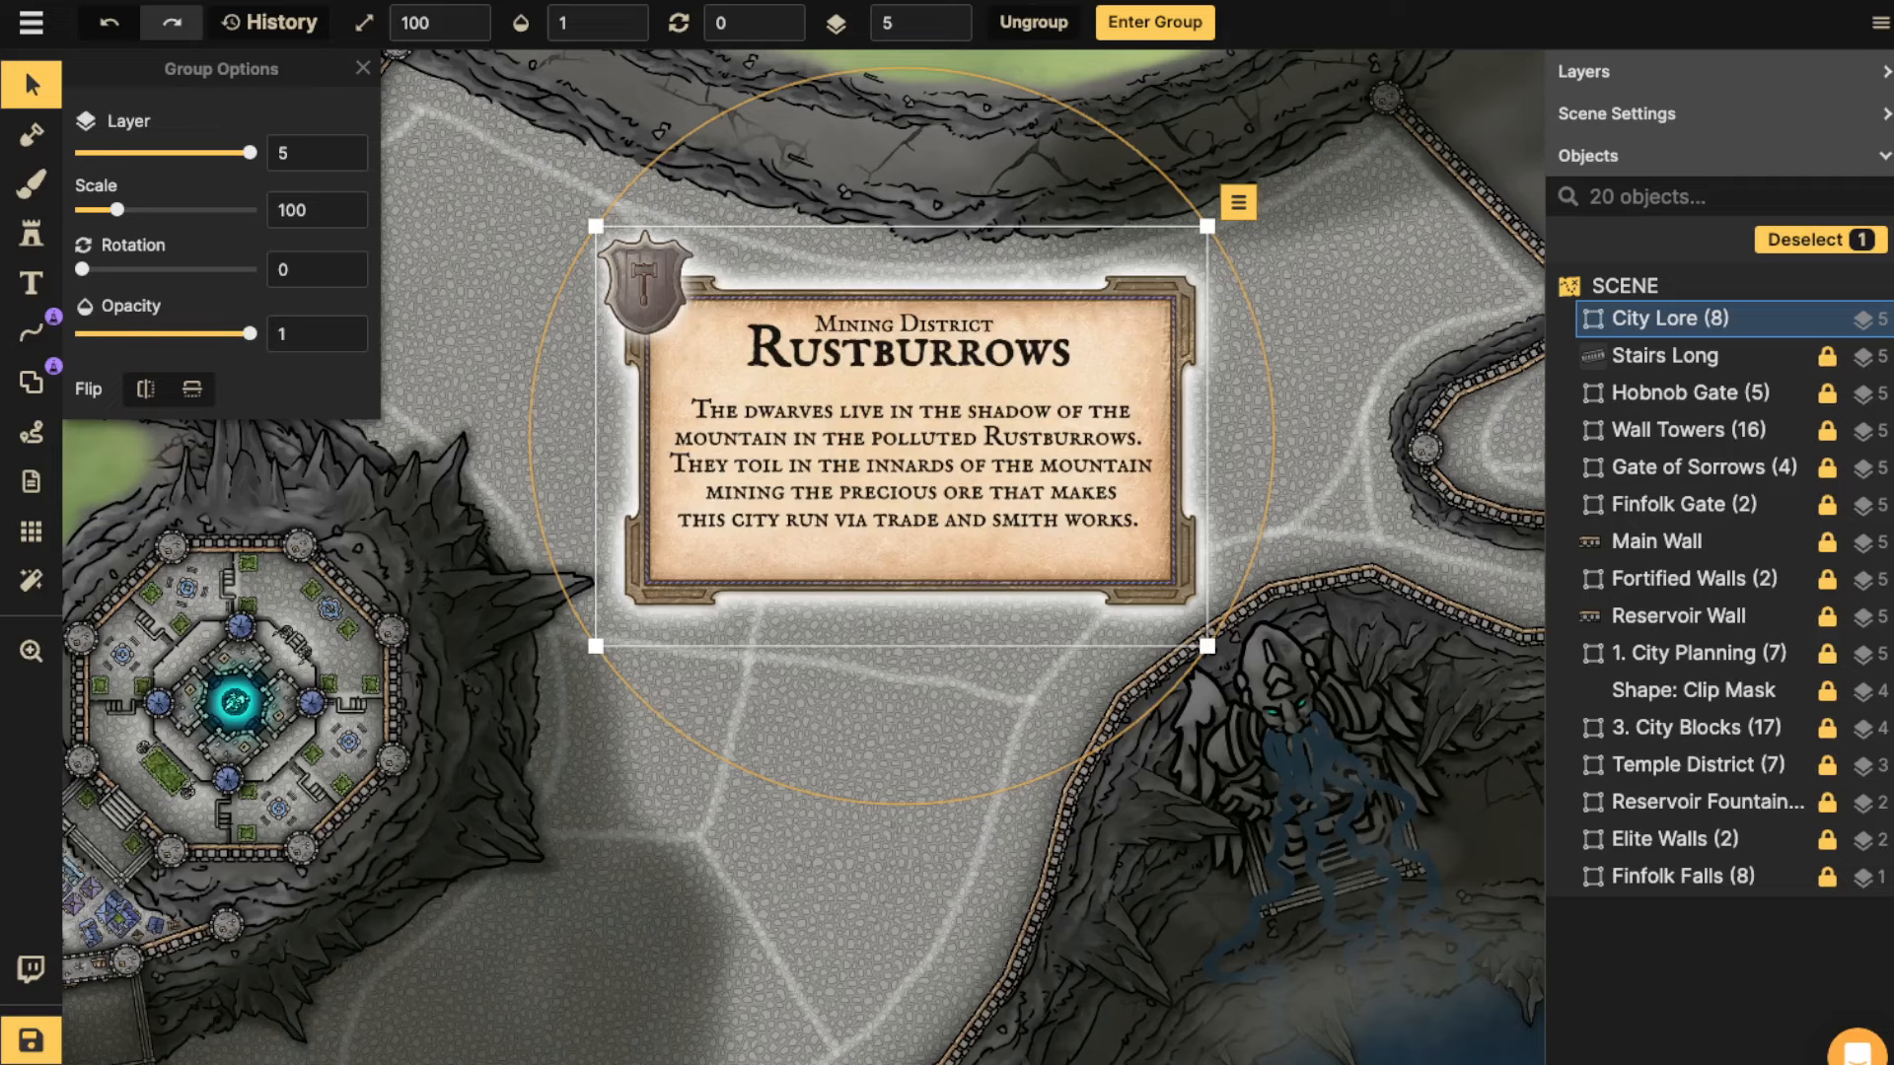
scroll(617, 287, "down", 5)
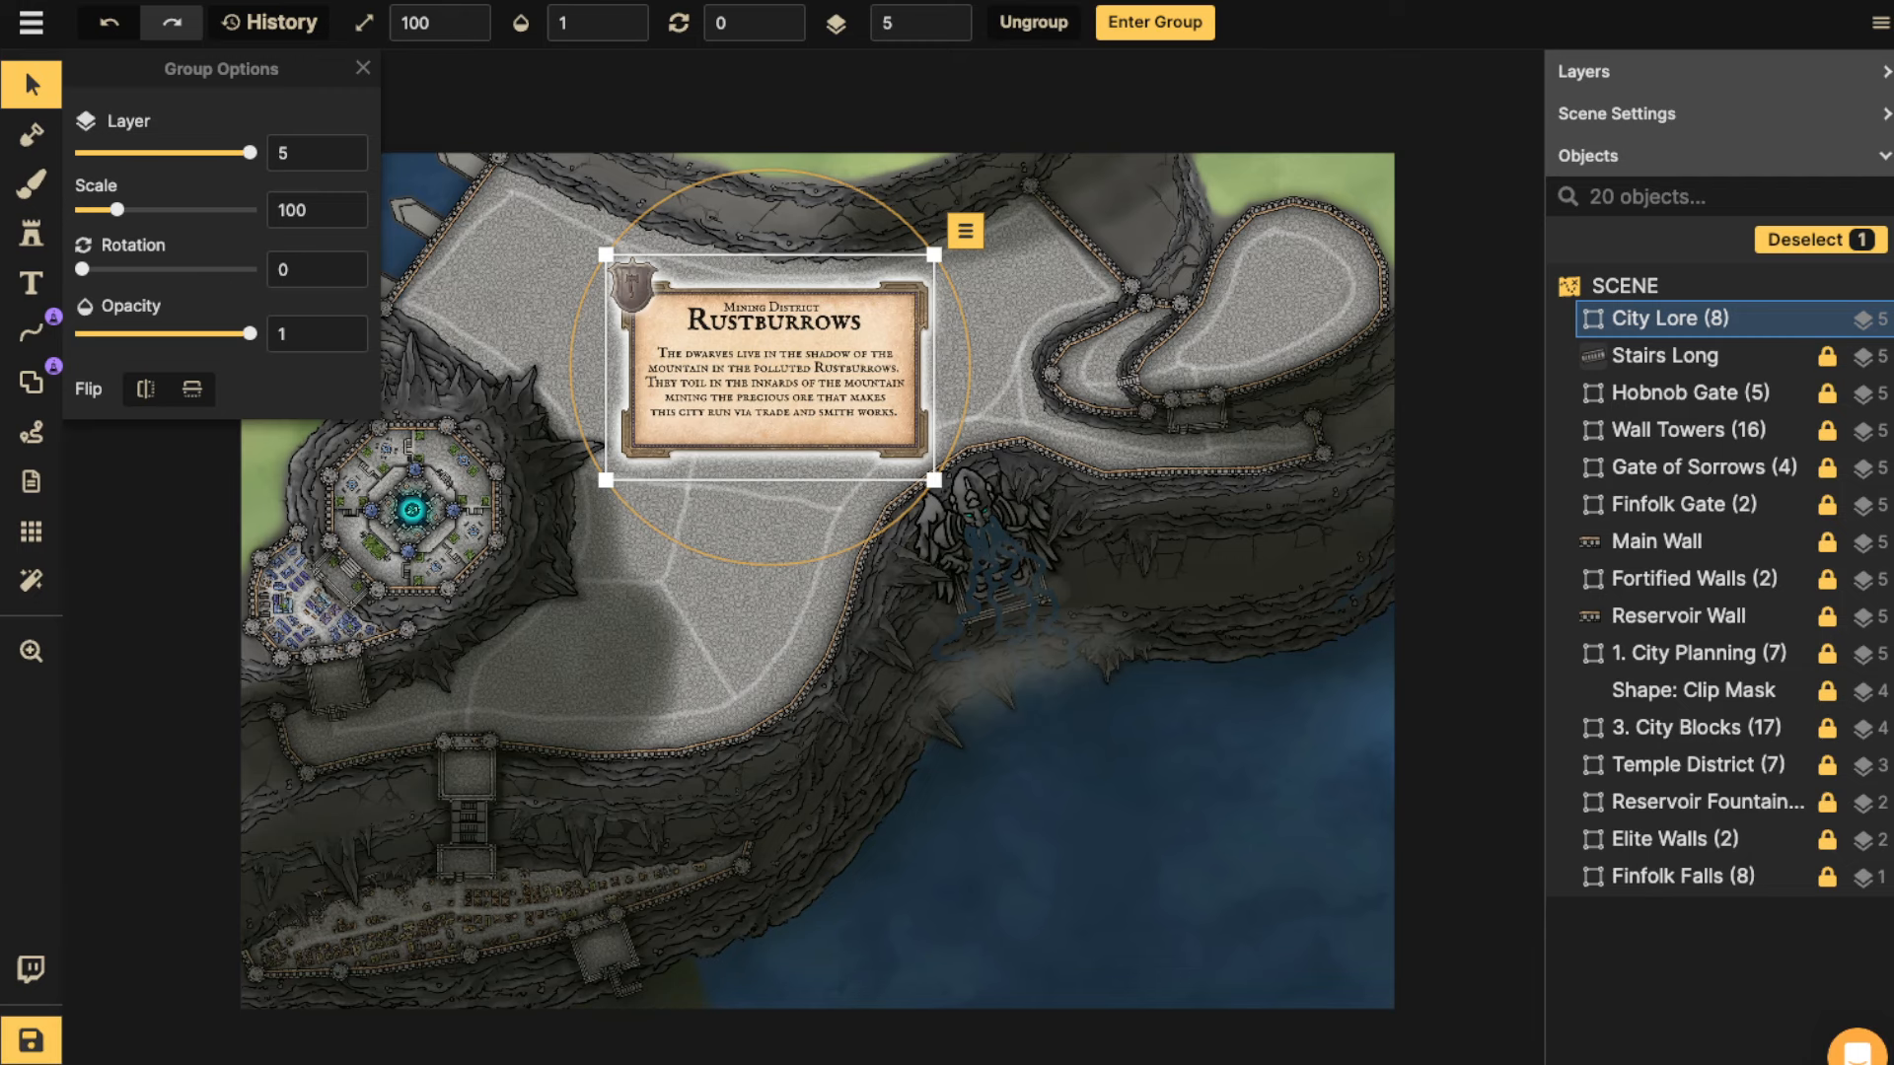
scroll(714, 317, "up", 3)
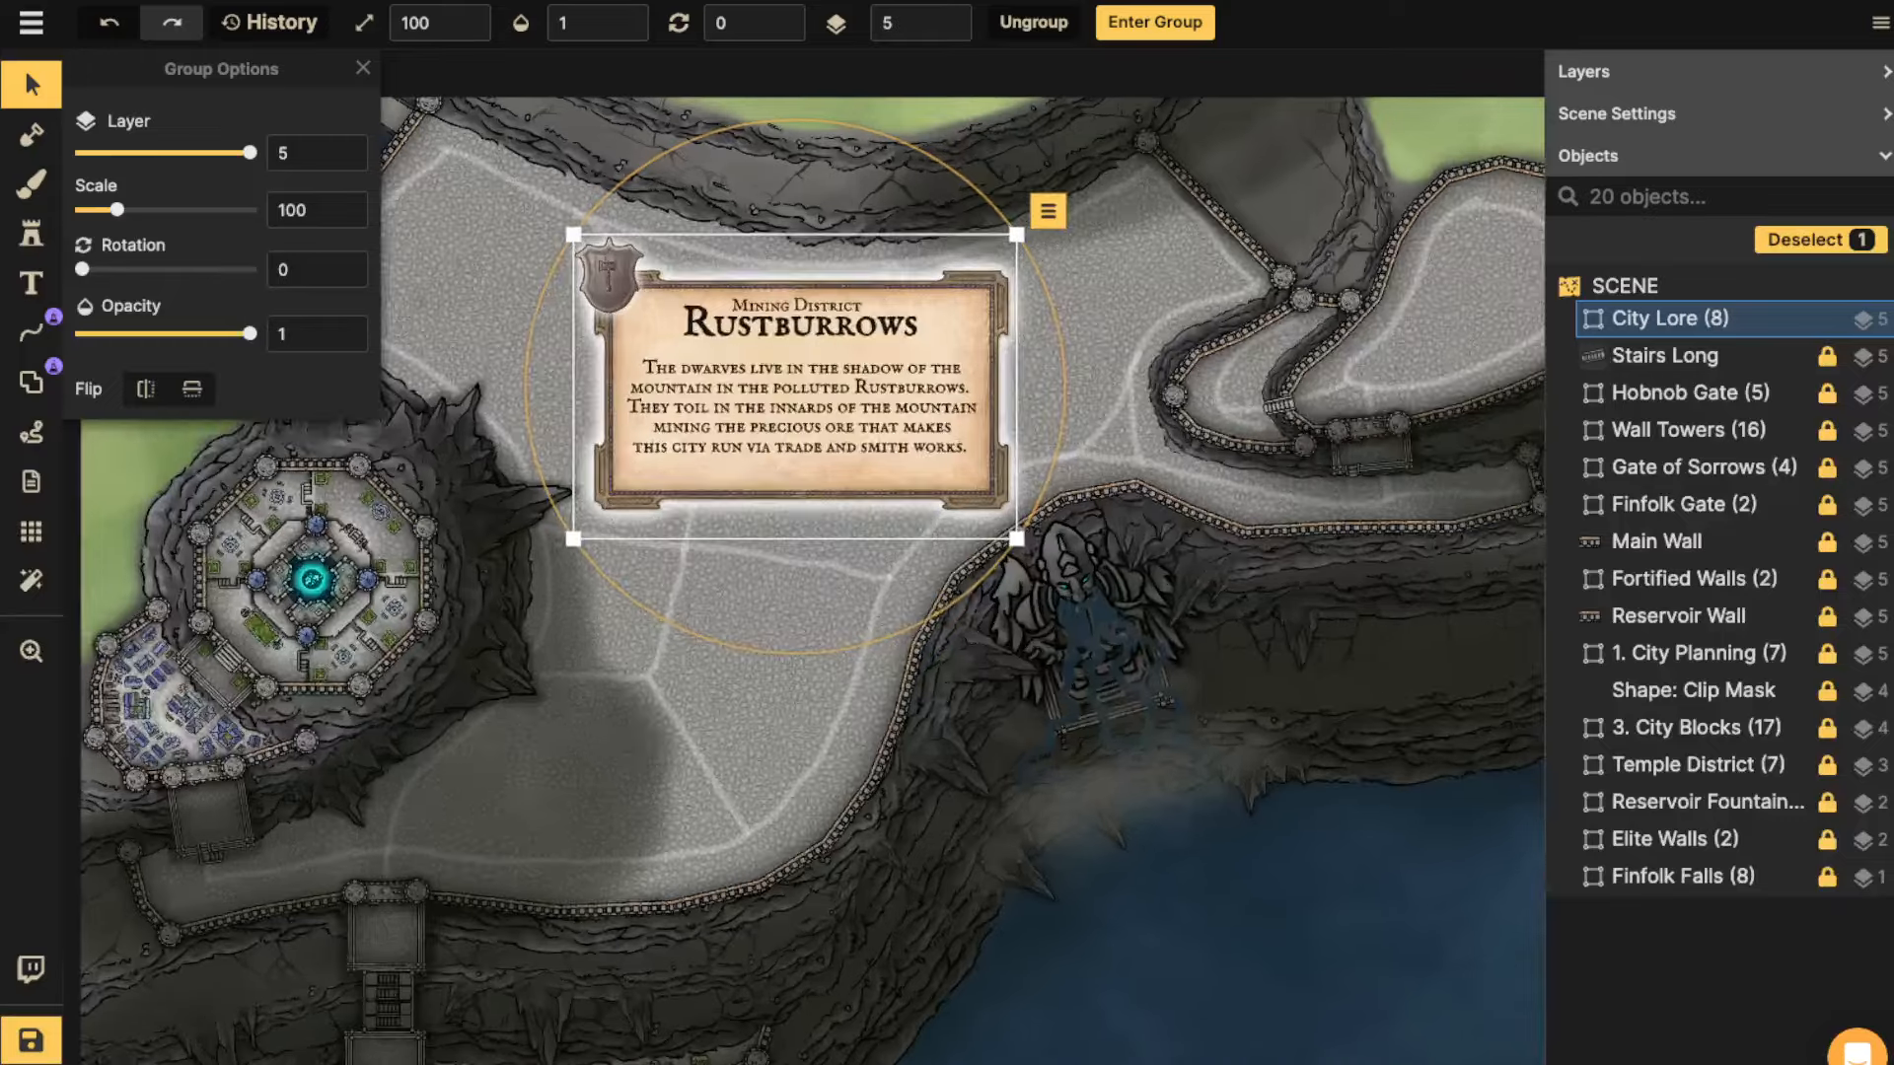
scroll(746, 326, "up", 1)
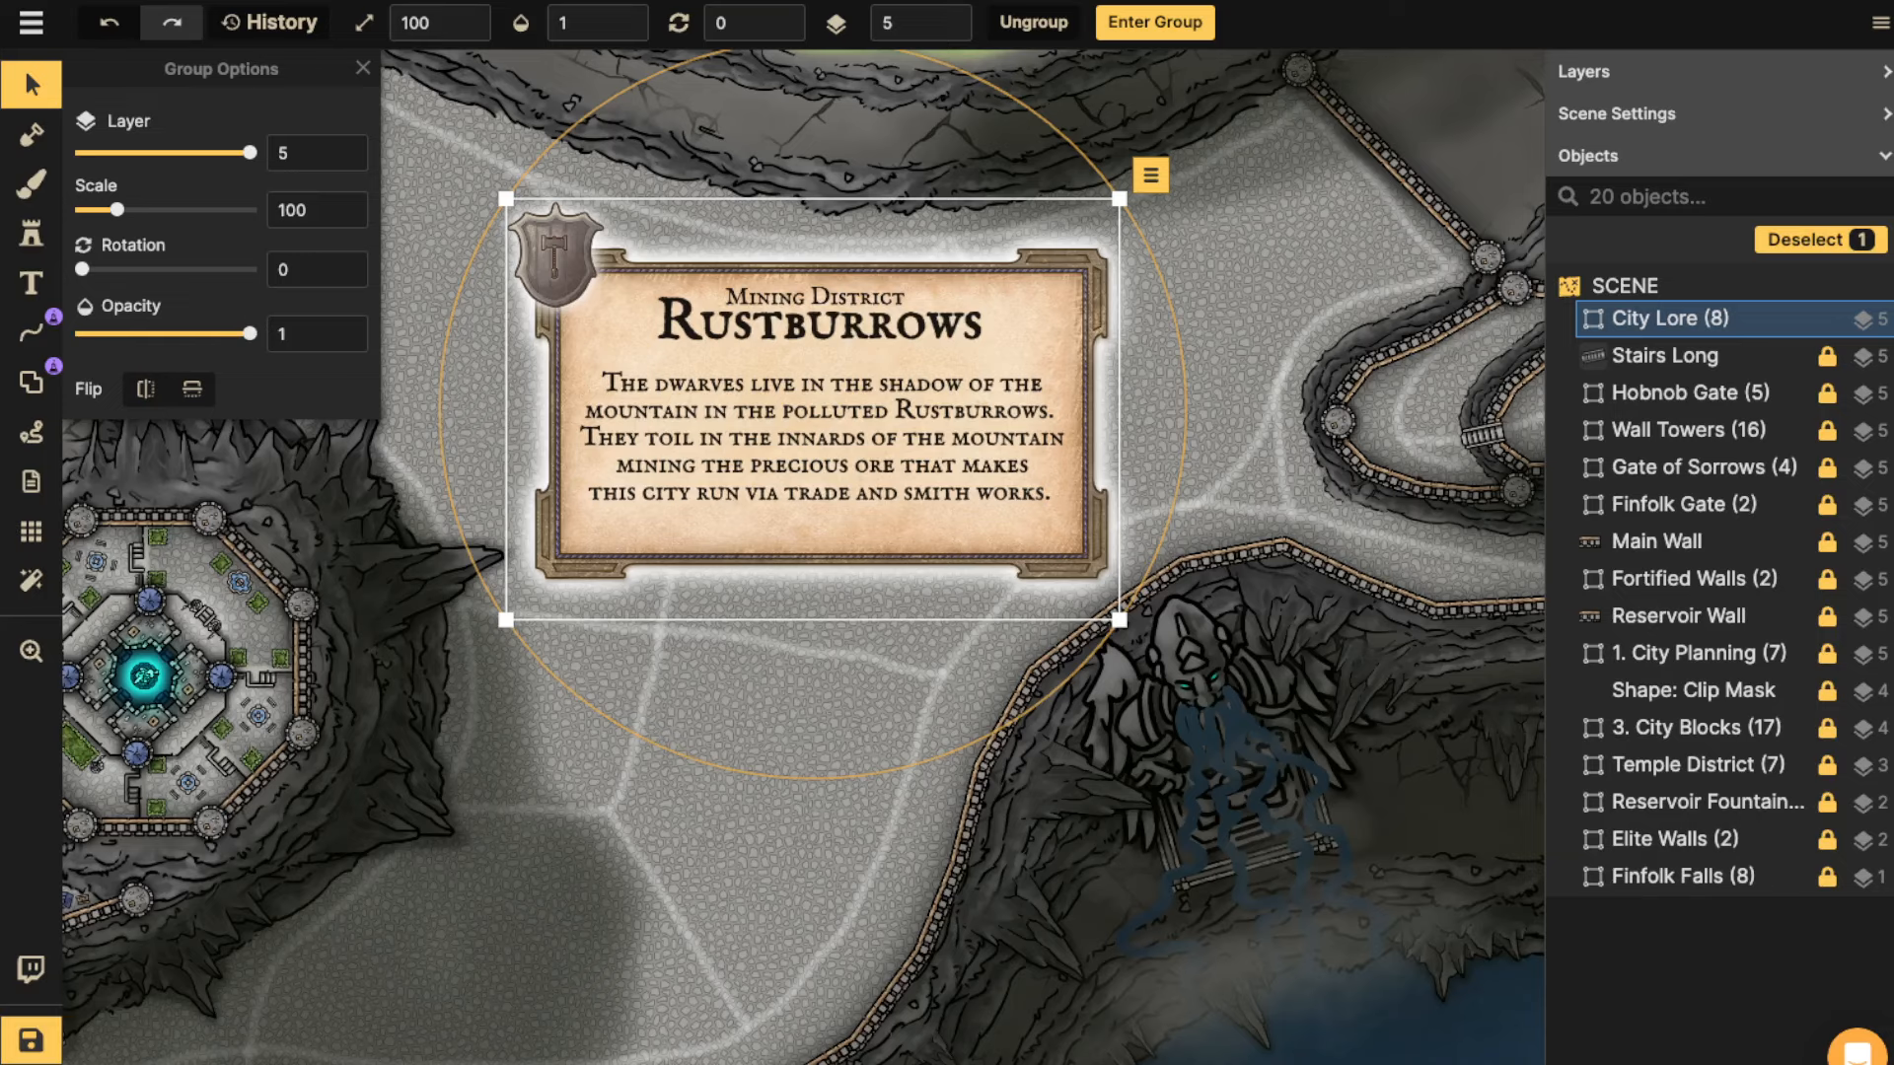
Hide the Rustburrows card in the City Lore group by setting its opacity to 0.
scroll(548, 374, "down", 3)
scroll(759, 453, "up", 2)
left_click_drag(760, 454, 1029, 415)
left_click(1801, 319)
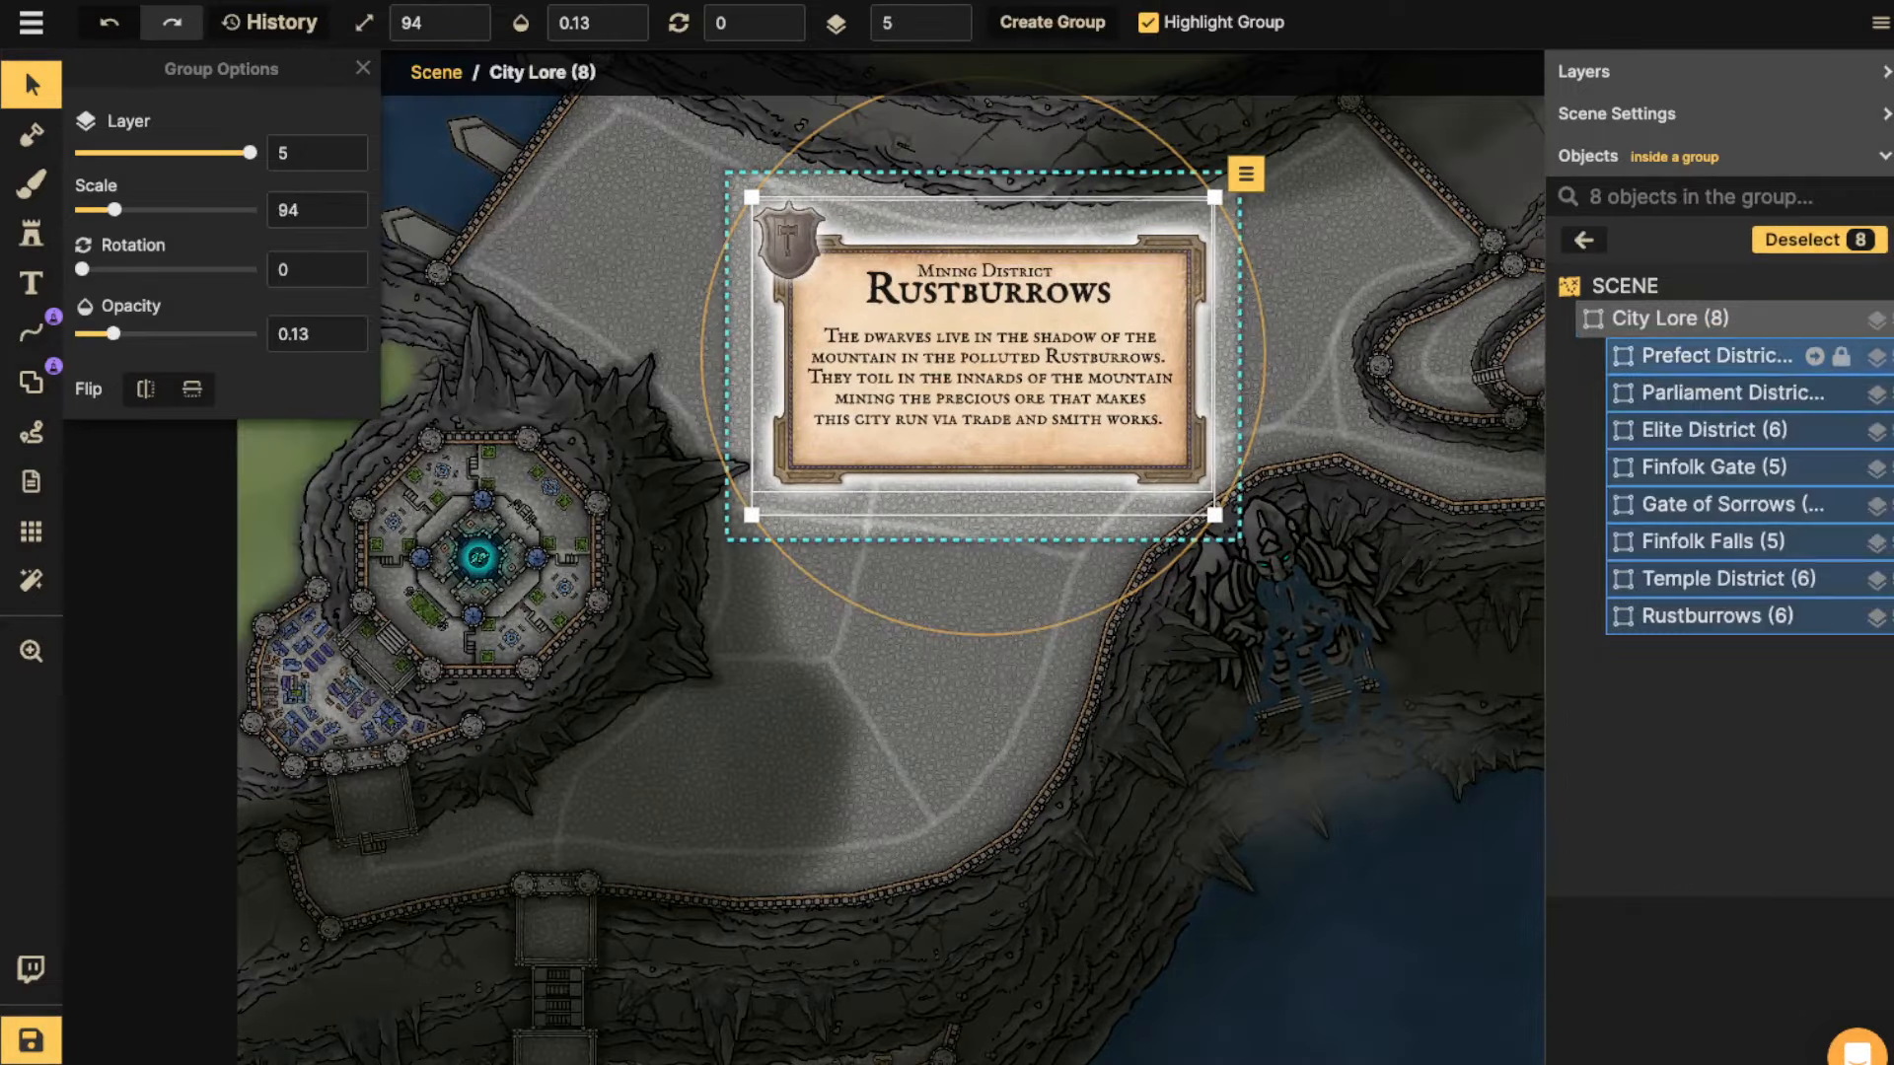
left_click(1736, 616)
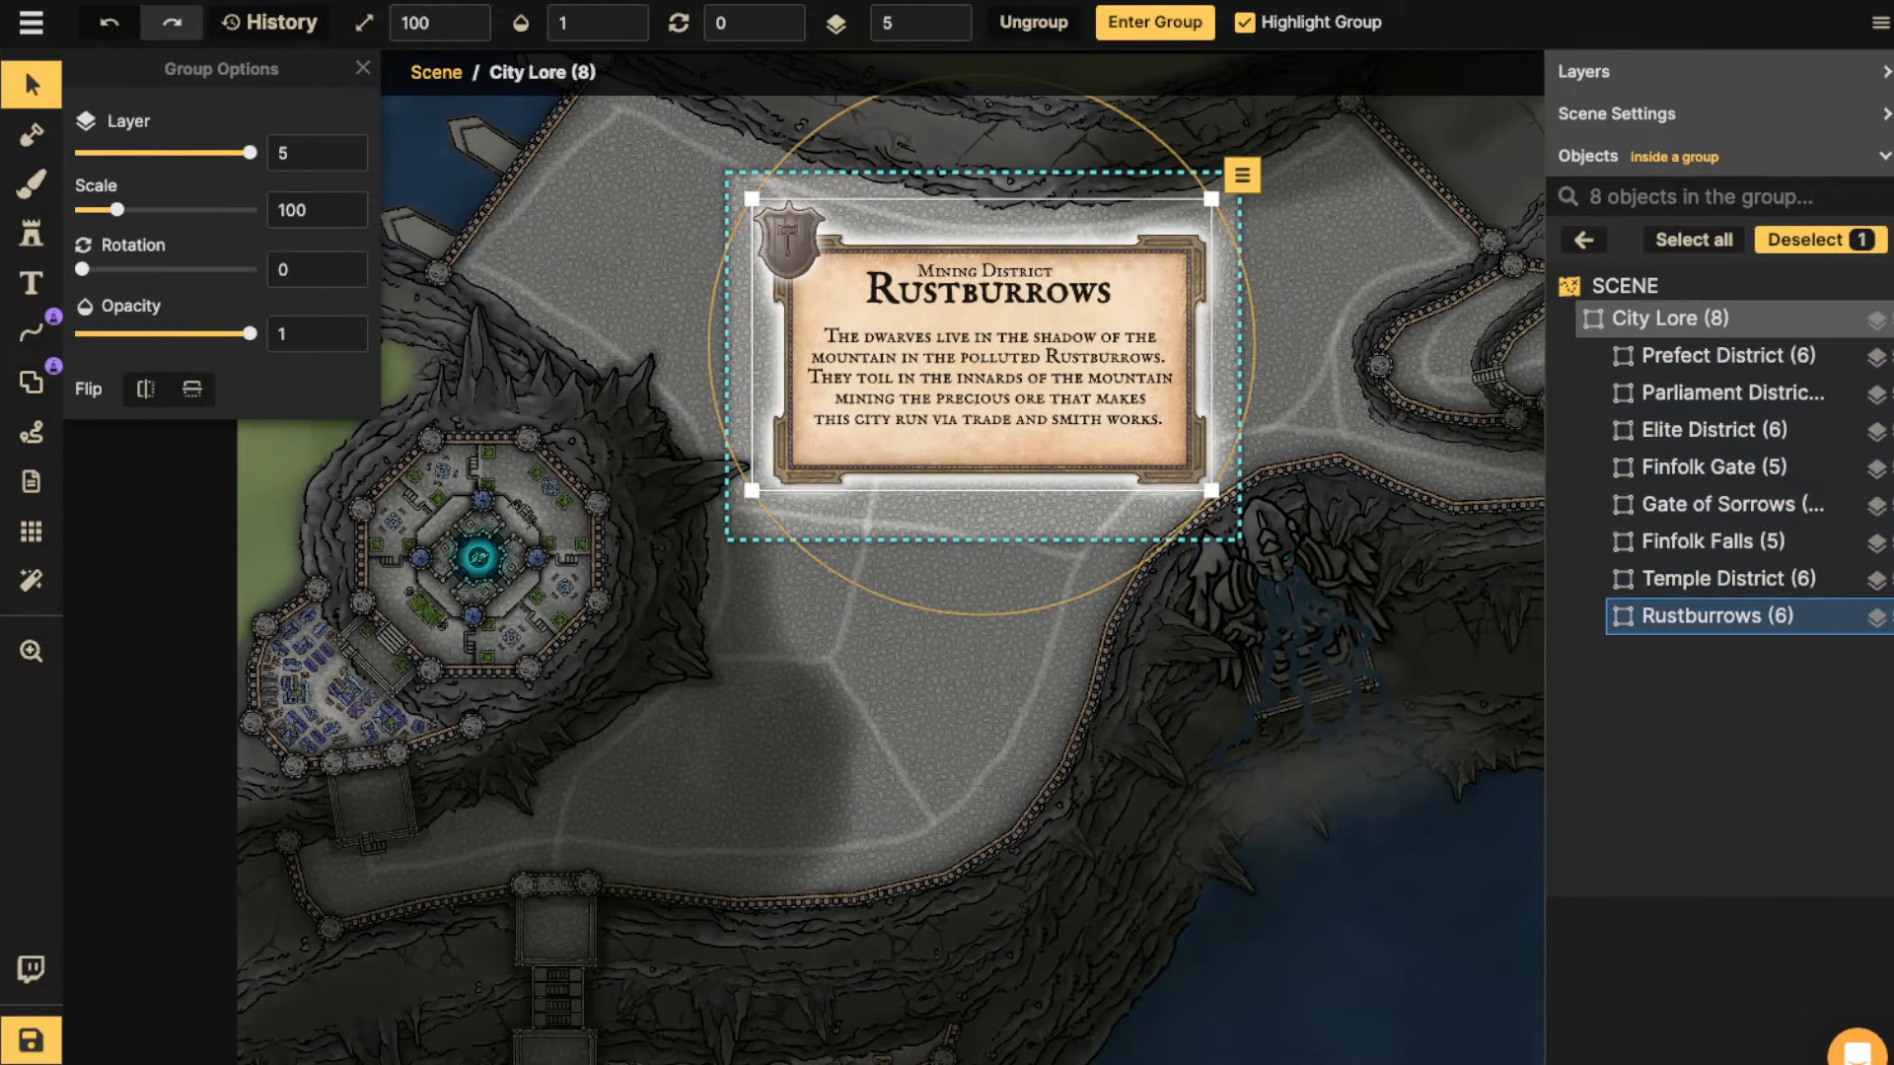
left_click(592, 22)
type("0")
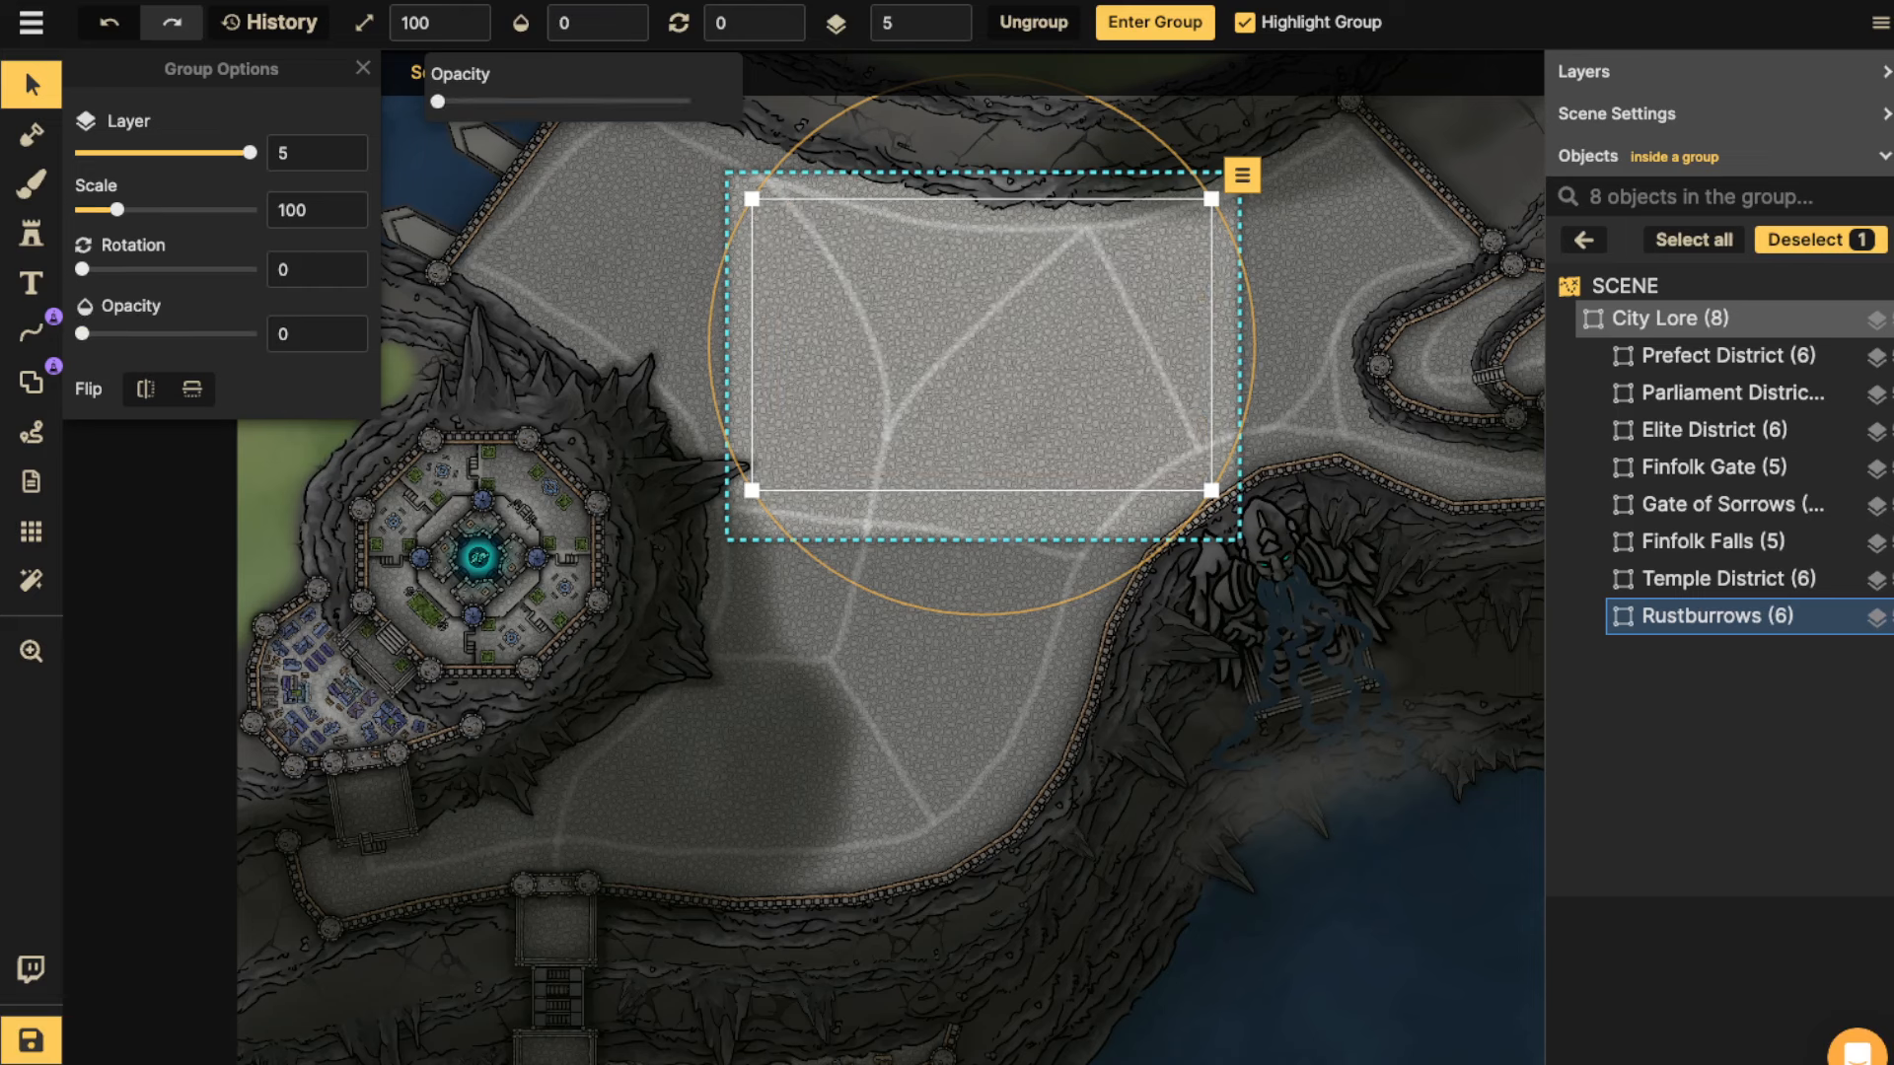
Set the Temple District card's opacity to 1 and leave the City Lore group.
left_click(1732, 579)
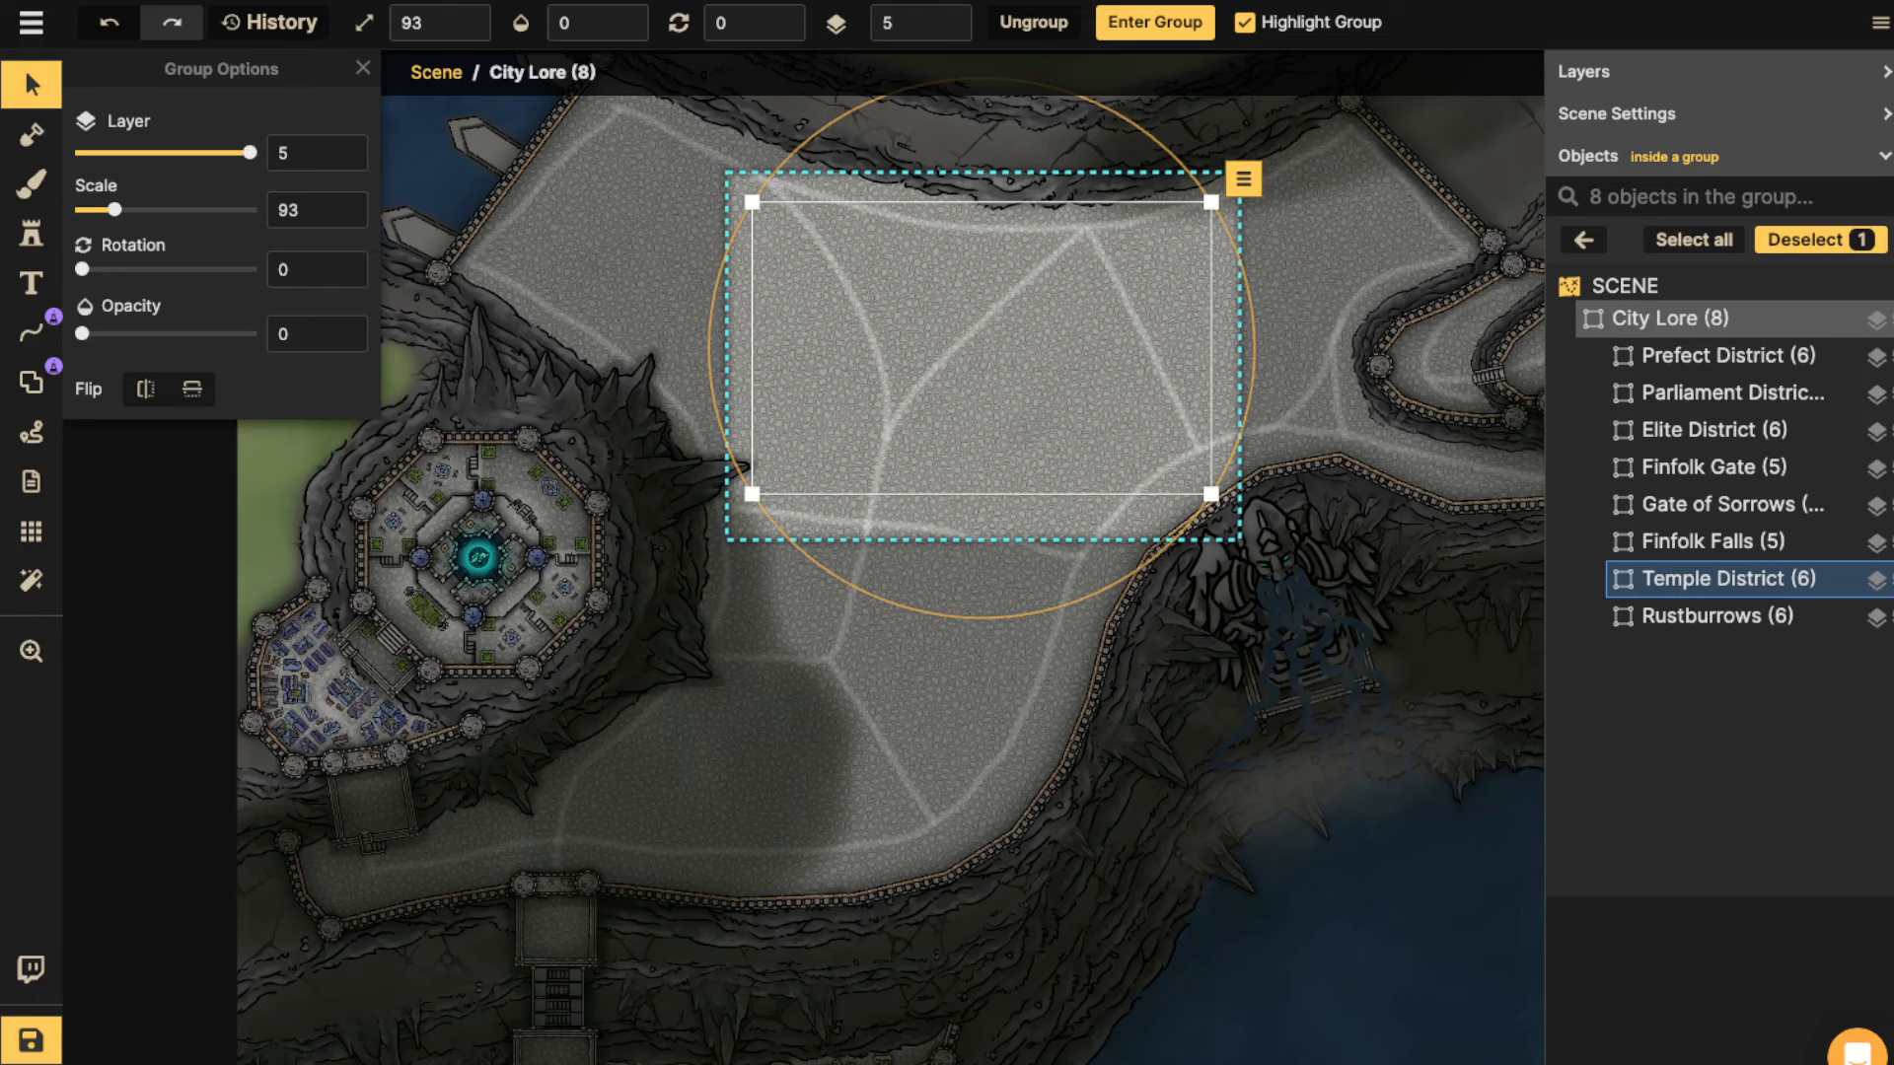
left_click(597, 22)
type("1")
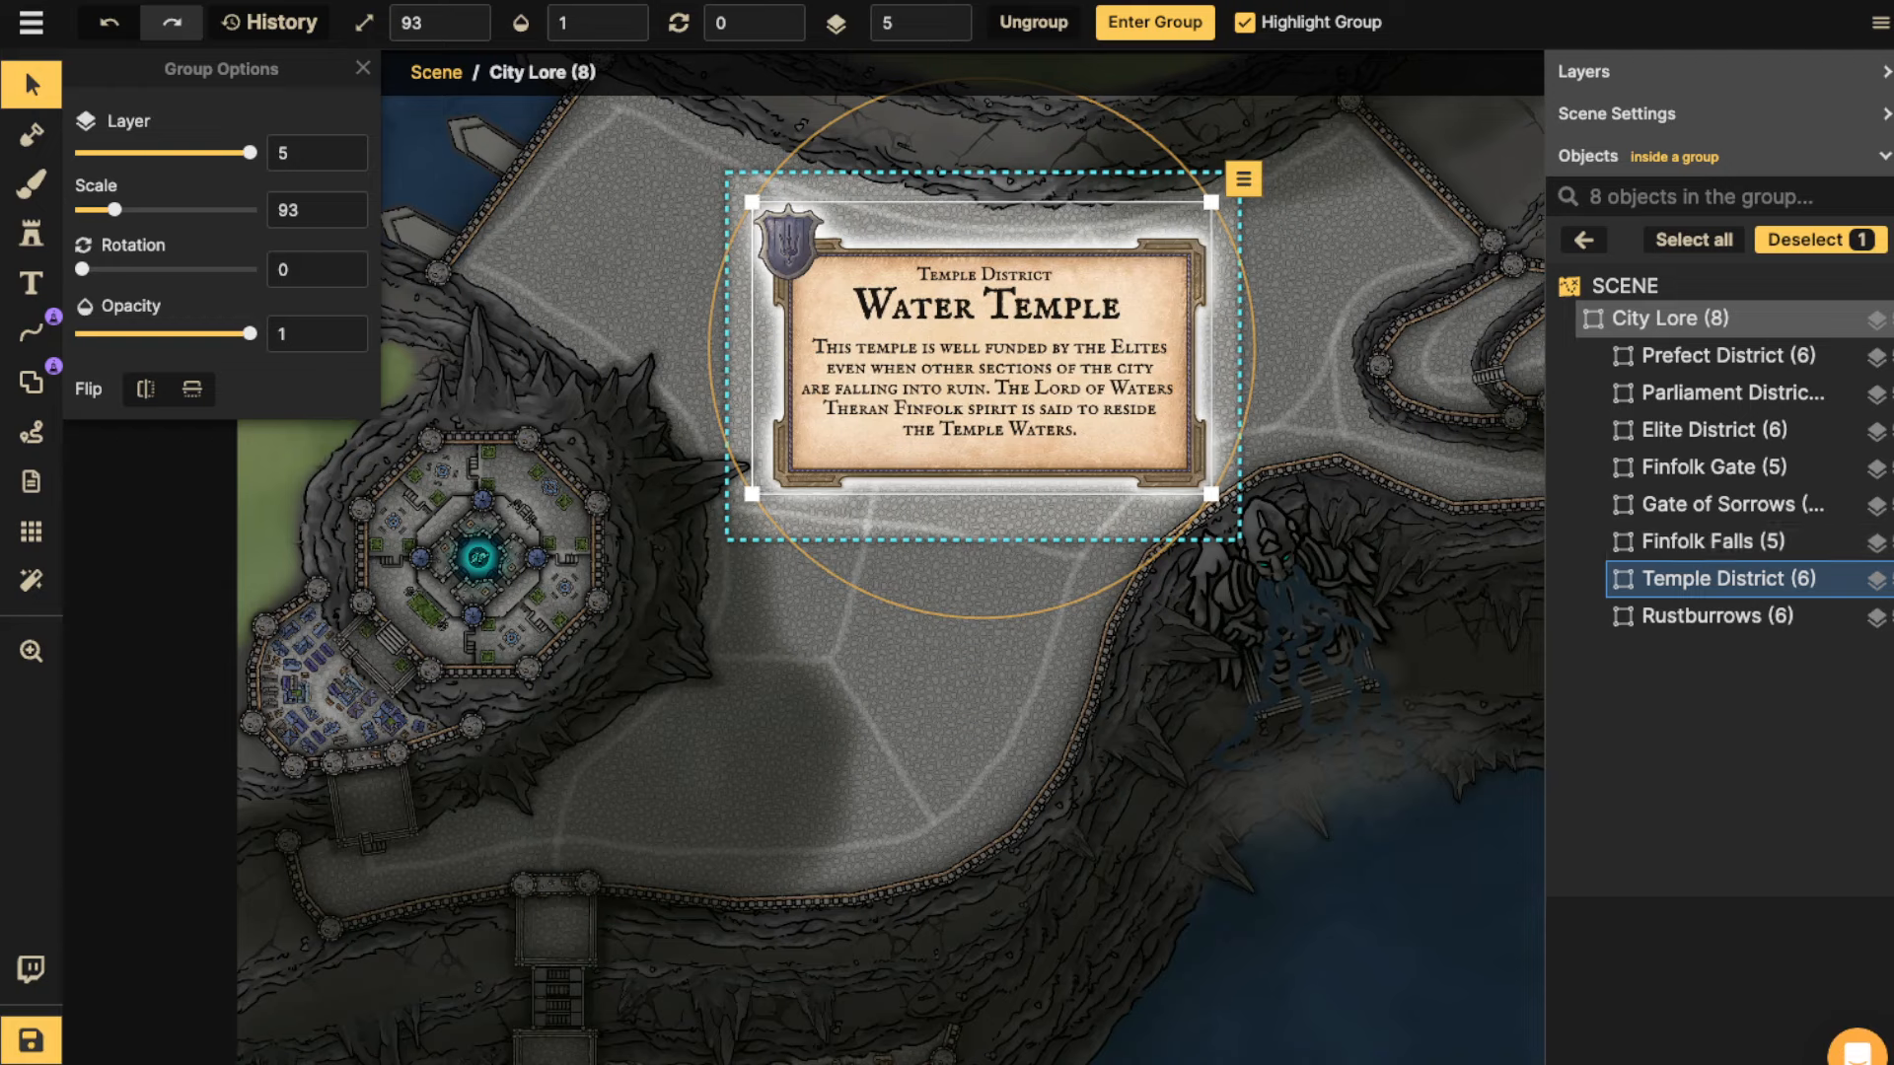
key("Escape")
key("Escape")
Look over the whole city map and examine the octagonal Water Temple up close.
key("space")
left_click_drag(623, 285, 957, 595)
key("space")
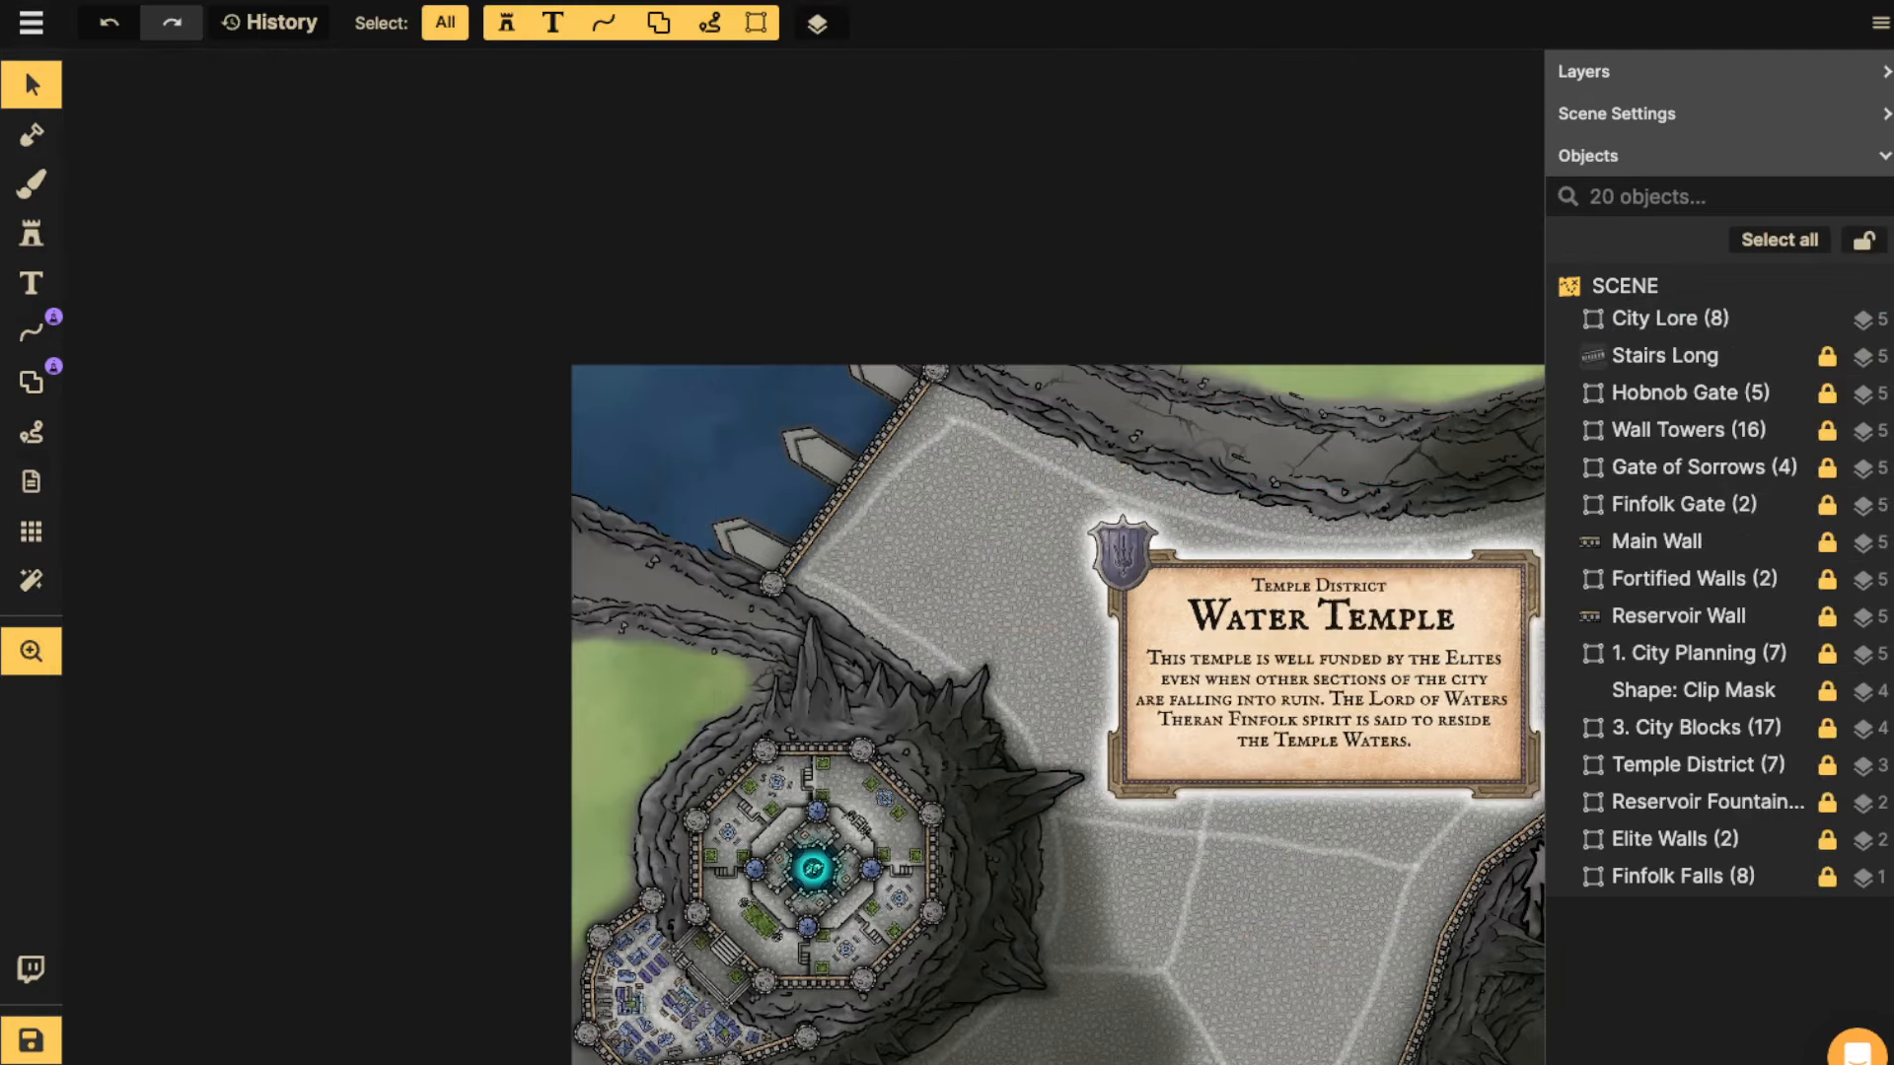
left_click_drag(1282, 790, 586, 251)
key("space")
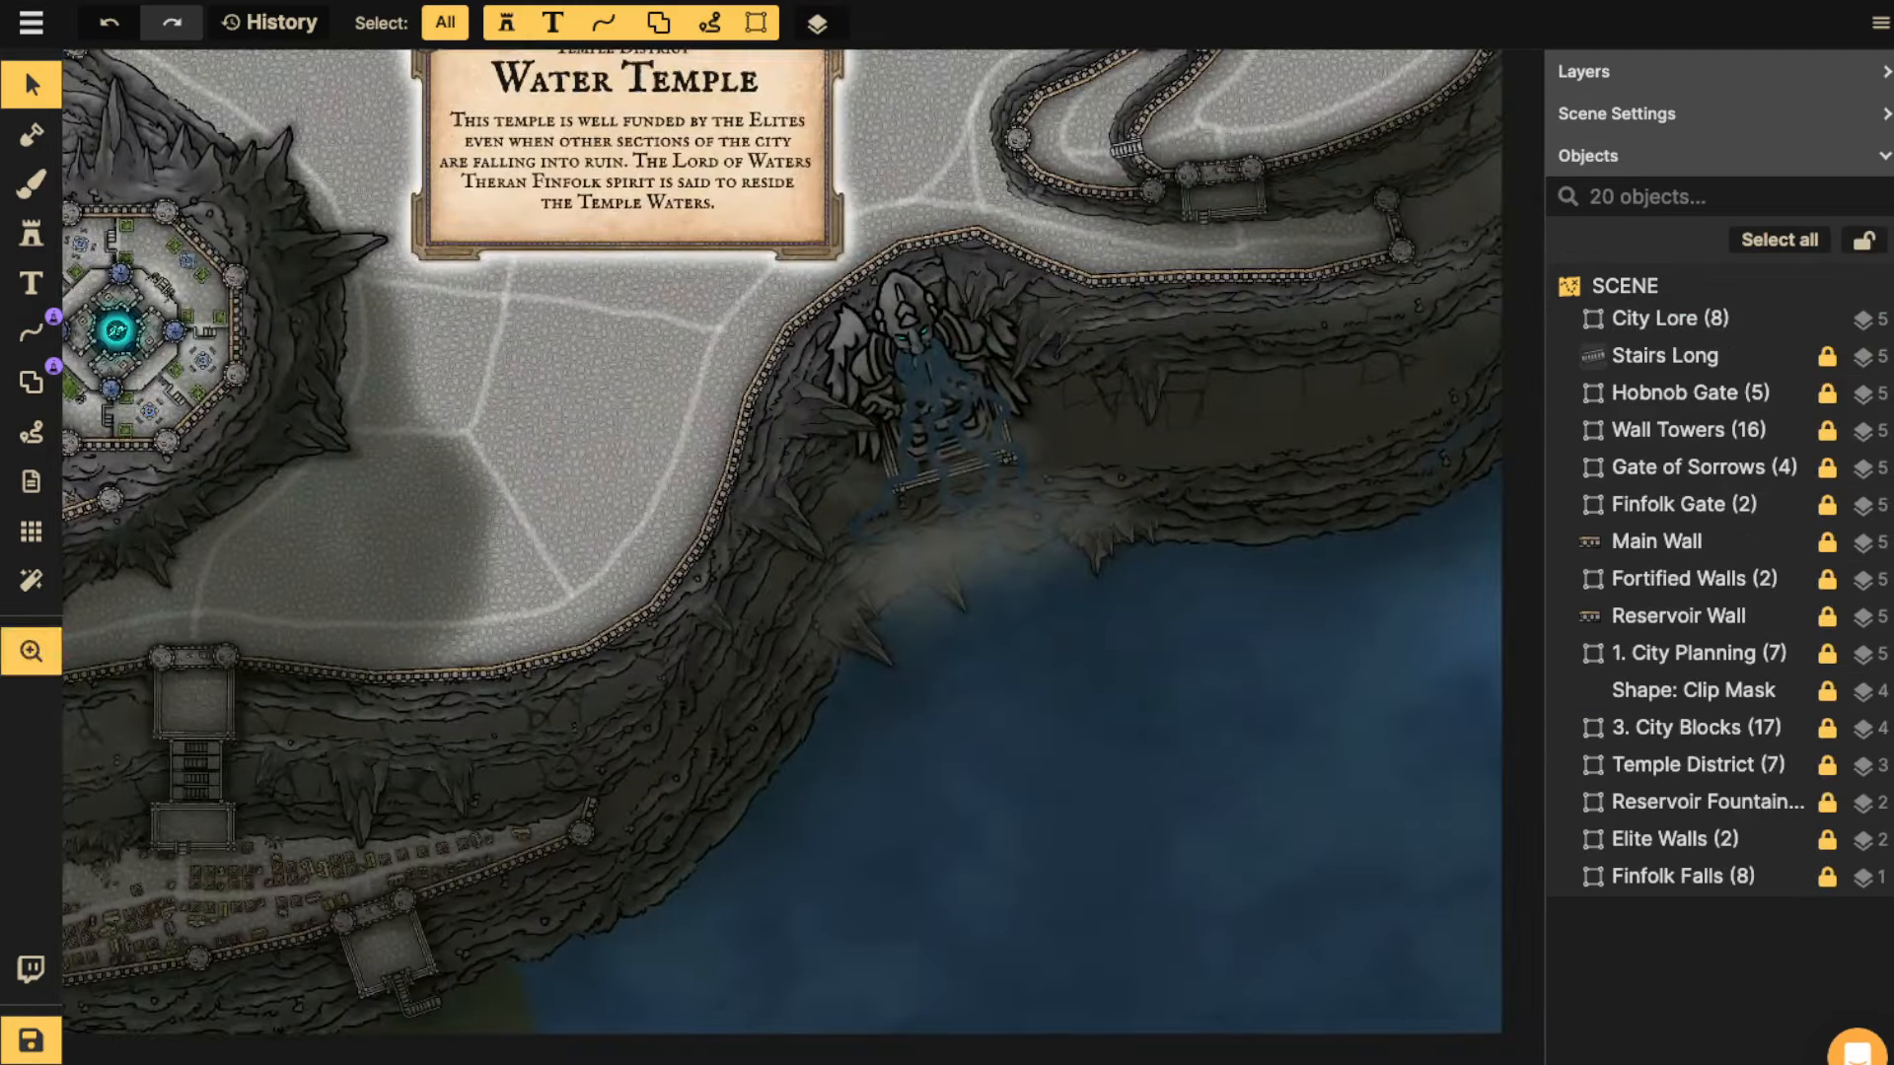
left_click_drag(592, 395, 1081, 630)
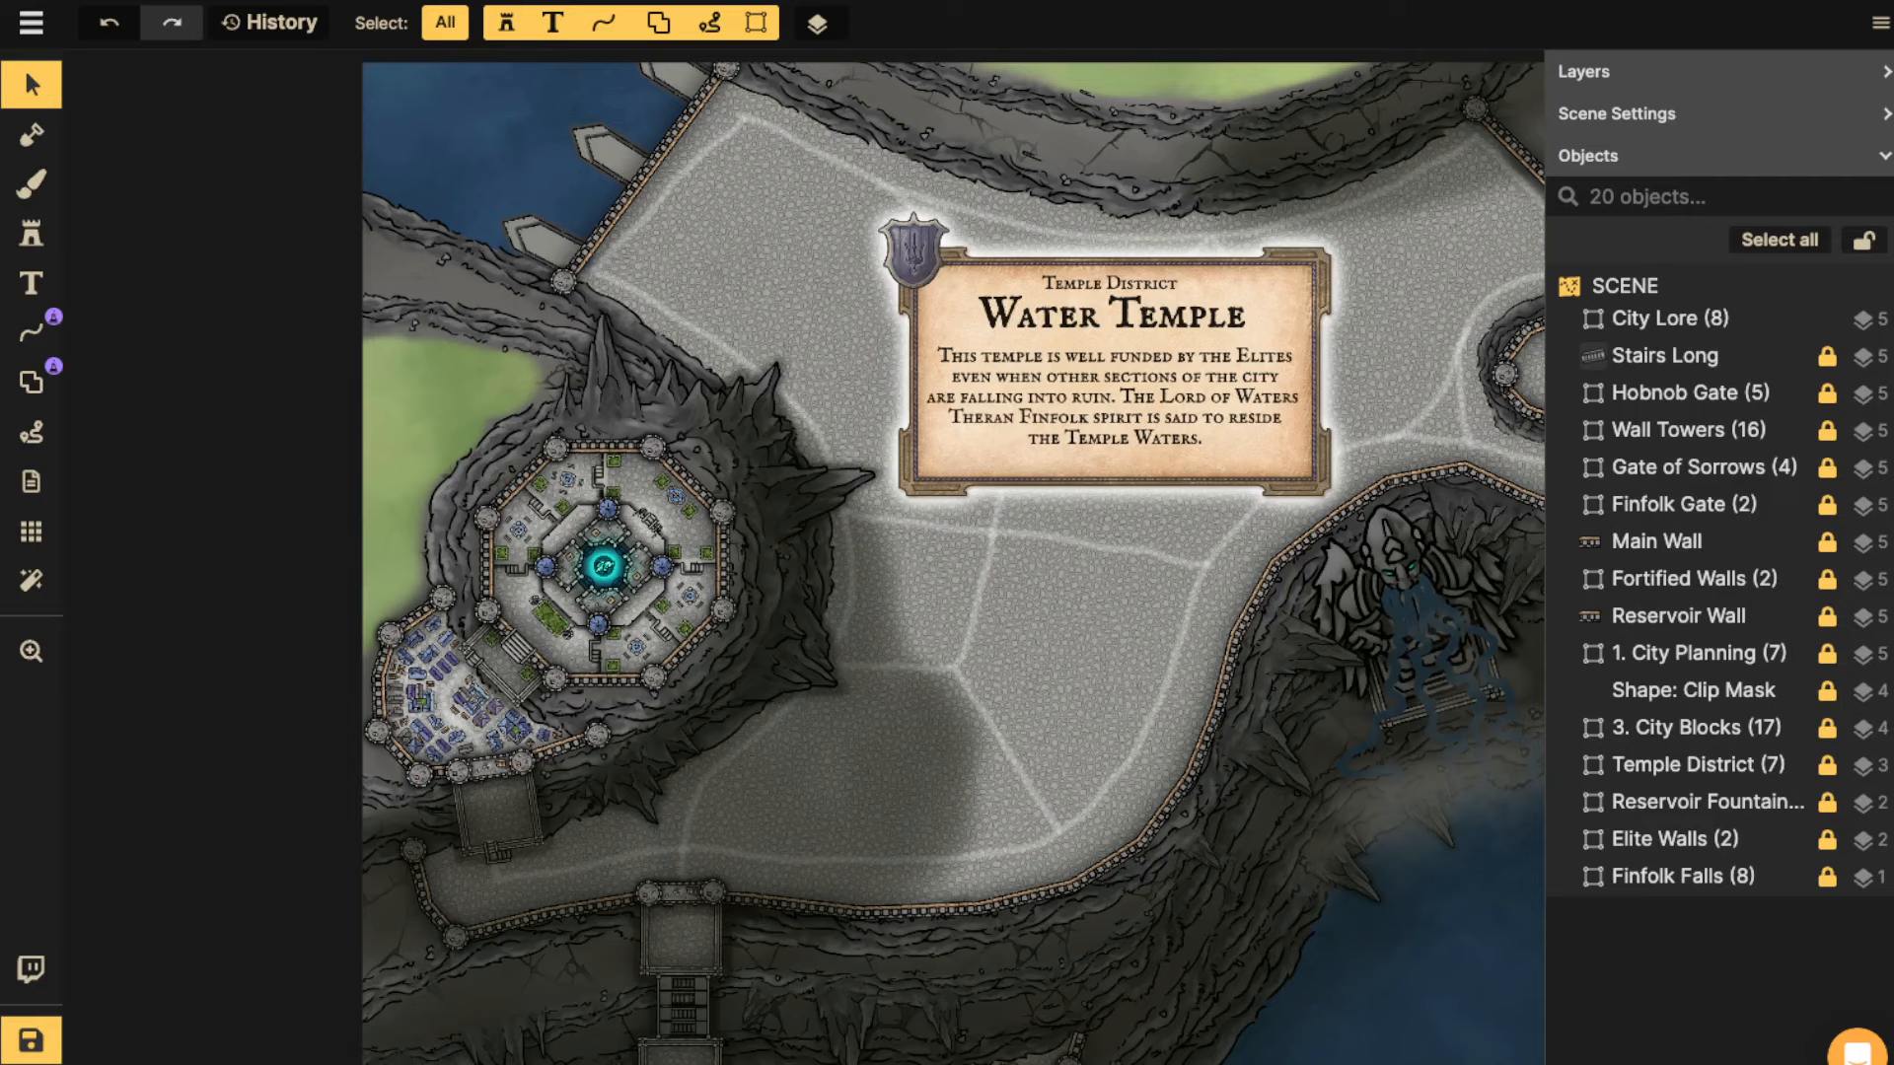
scroll(606, 553, "up", 10)
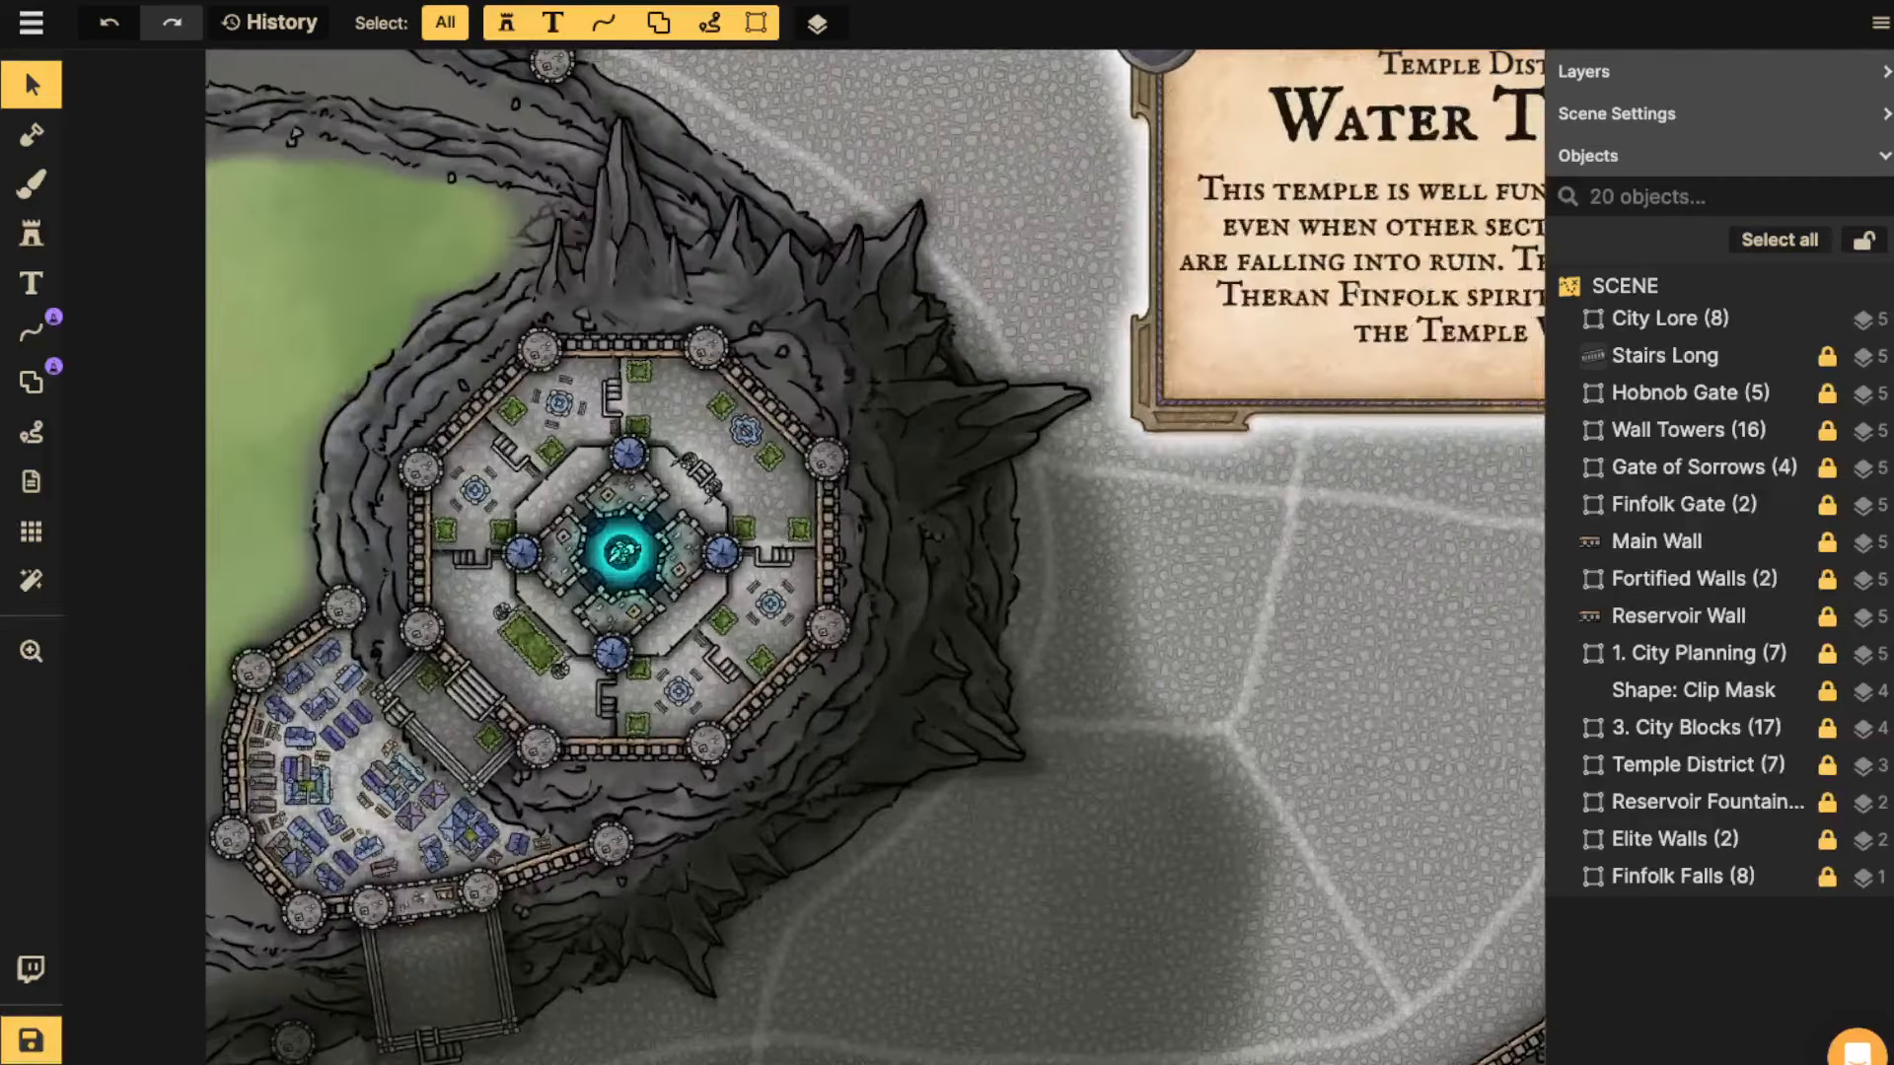
scroll(610, 545, "up", 3)
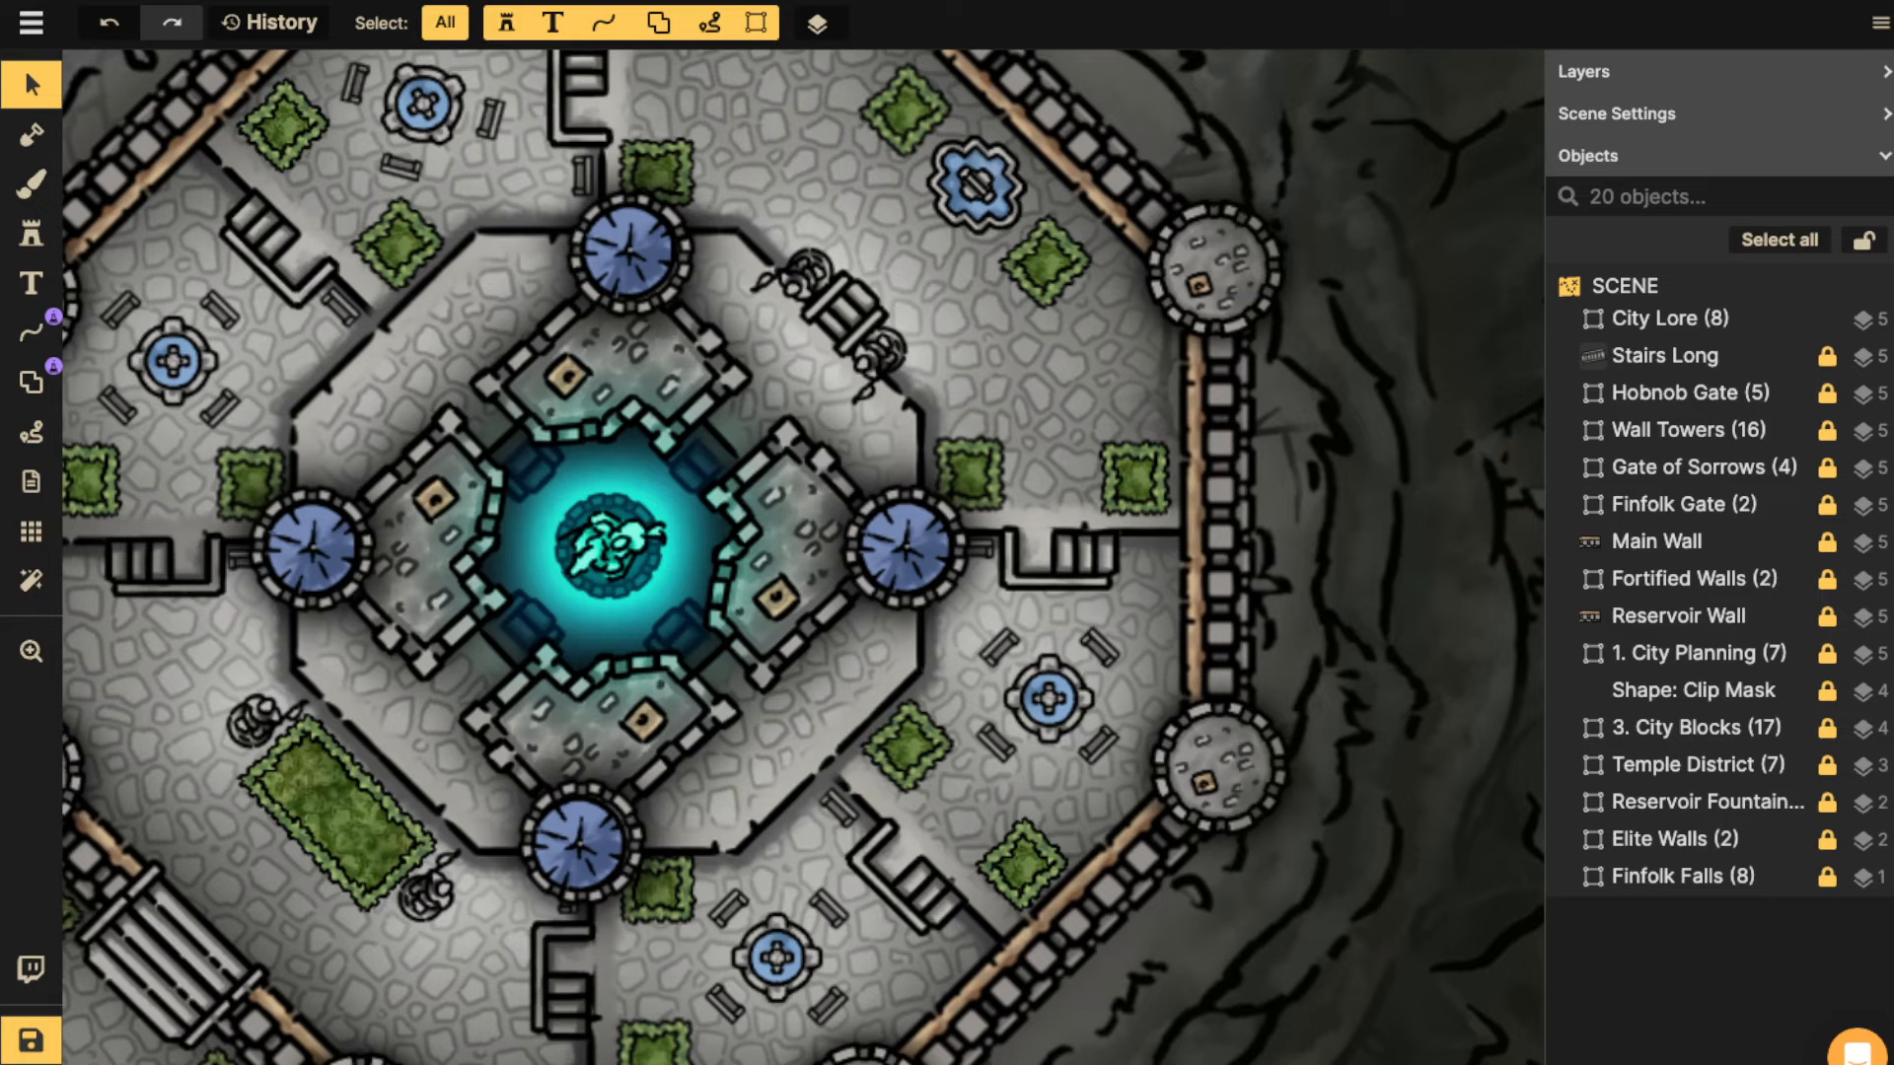
Examine the walled blue-roofed quarter beside the temple, its gate and the Water Temple lore card.
scroll(592, 444, "down", 6)
left_click_drag(592, 444, 798, 306)
scroll(552, 591, "up", 5)
left_click_drag(553, 591, 701, 445)
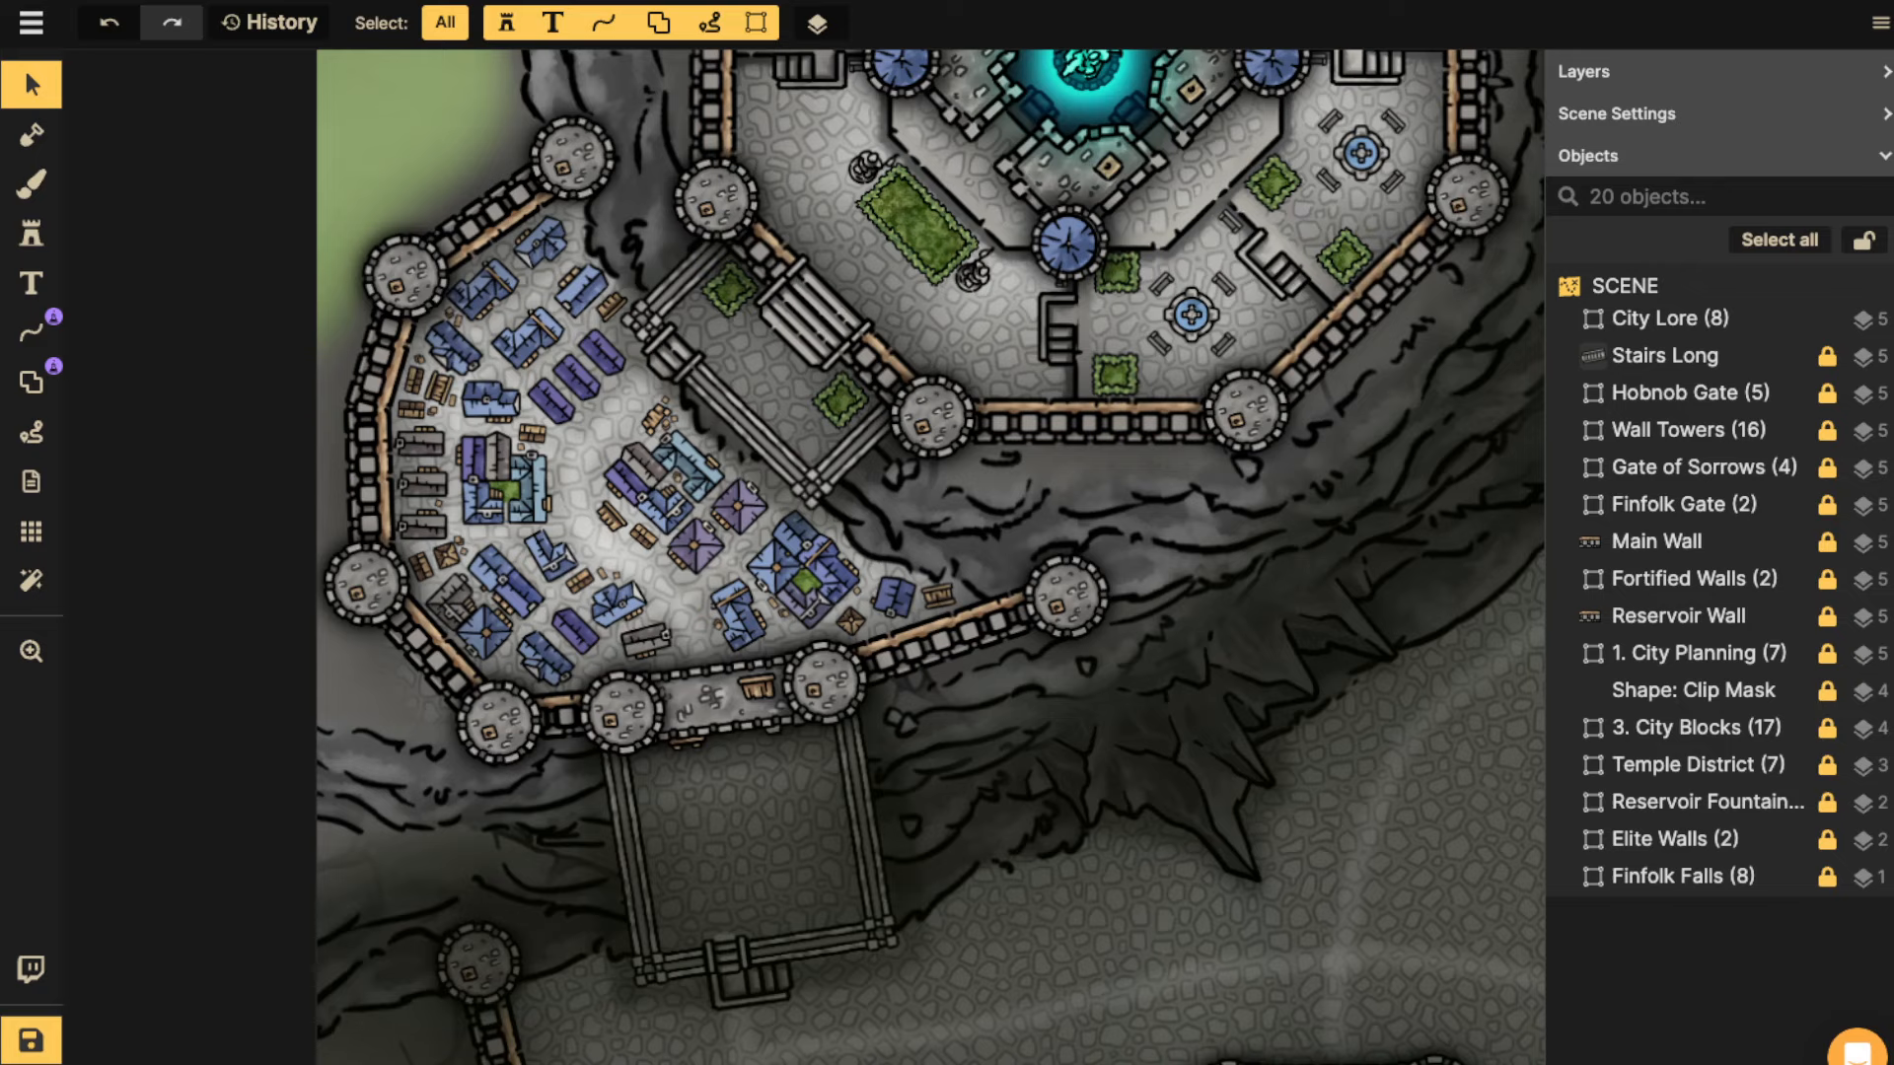
scroll(508, 349, "down", 2)
left_click_drag(816, 122, 541, 338)
scroll(540, 338, "down", 3)
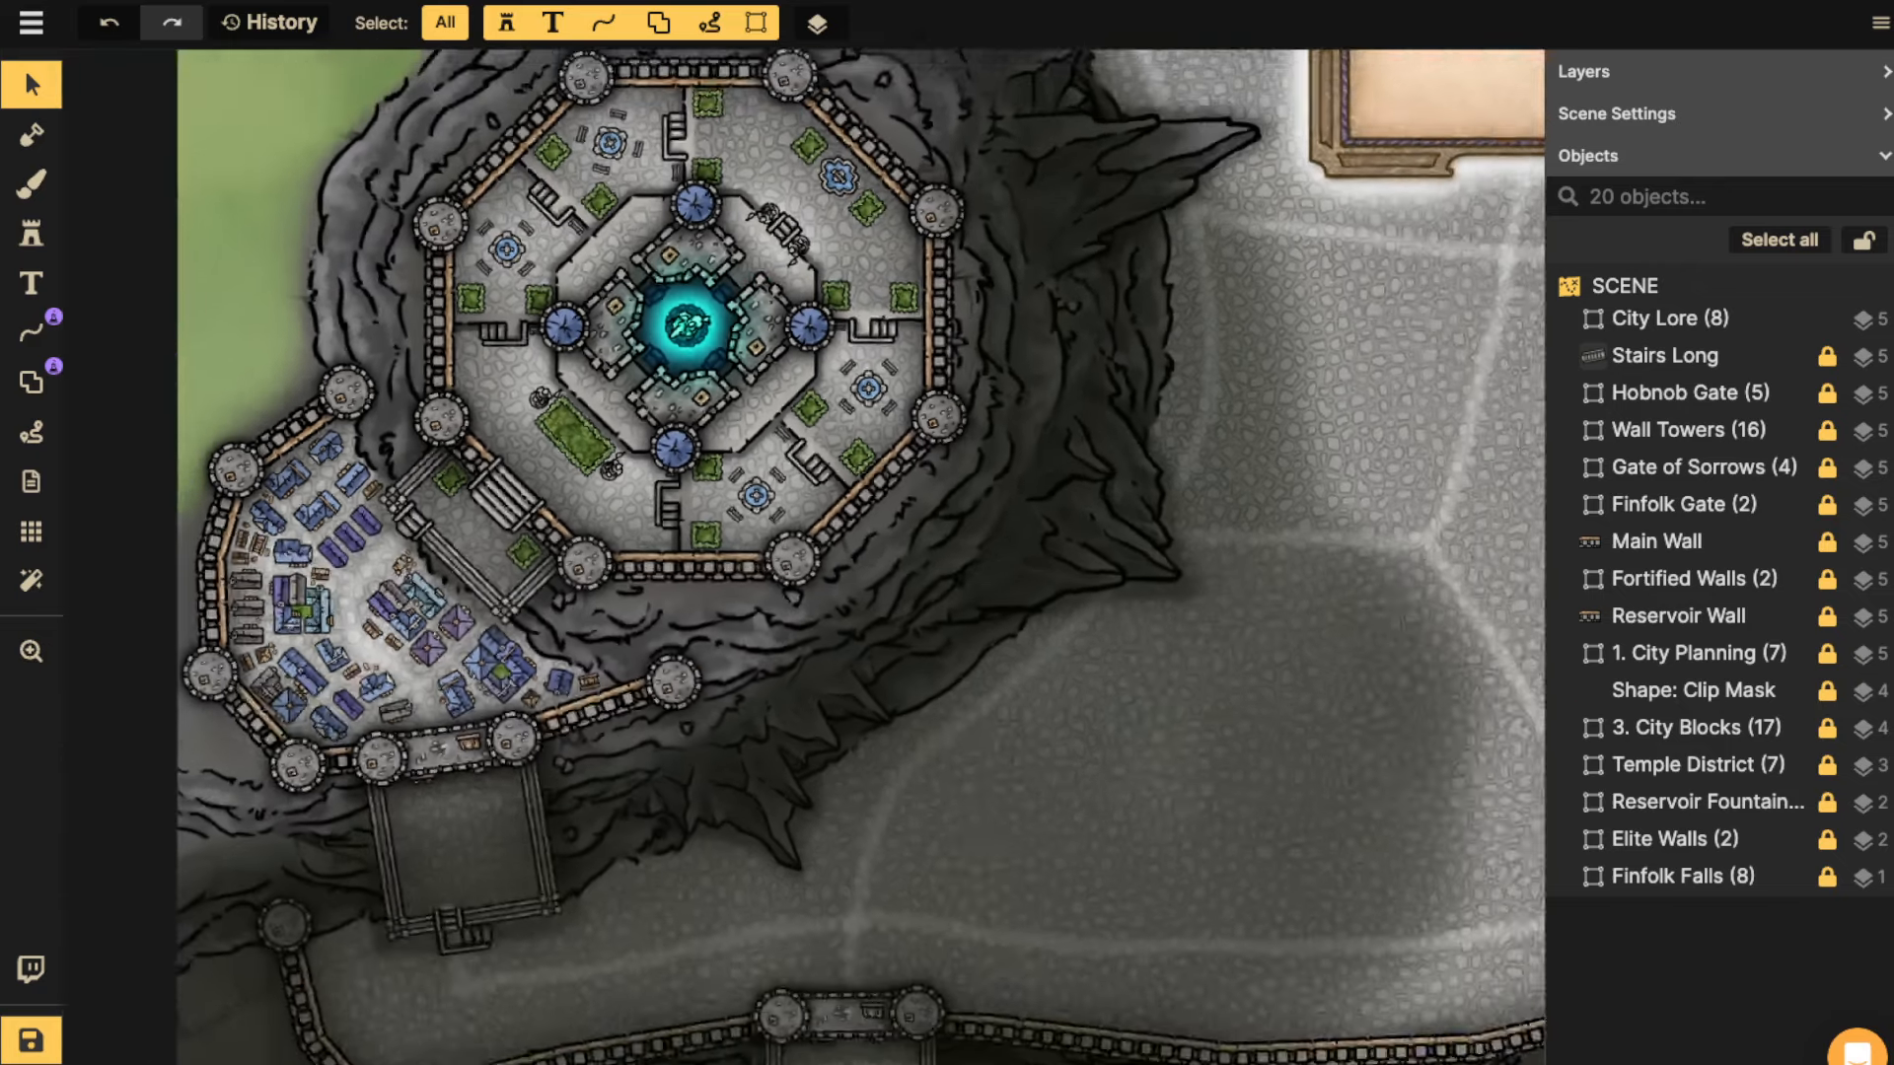
scroll(671, 325, "down", 5)
left_click_drag(1234, 168, 727, 544)
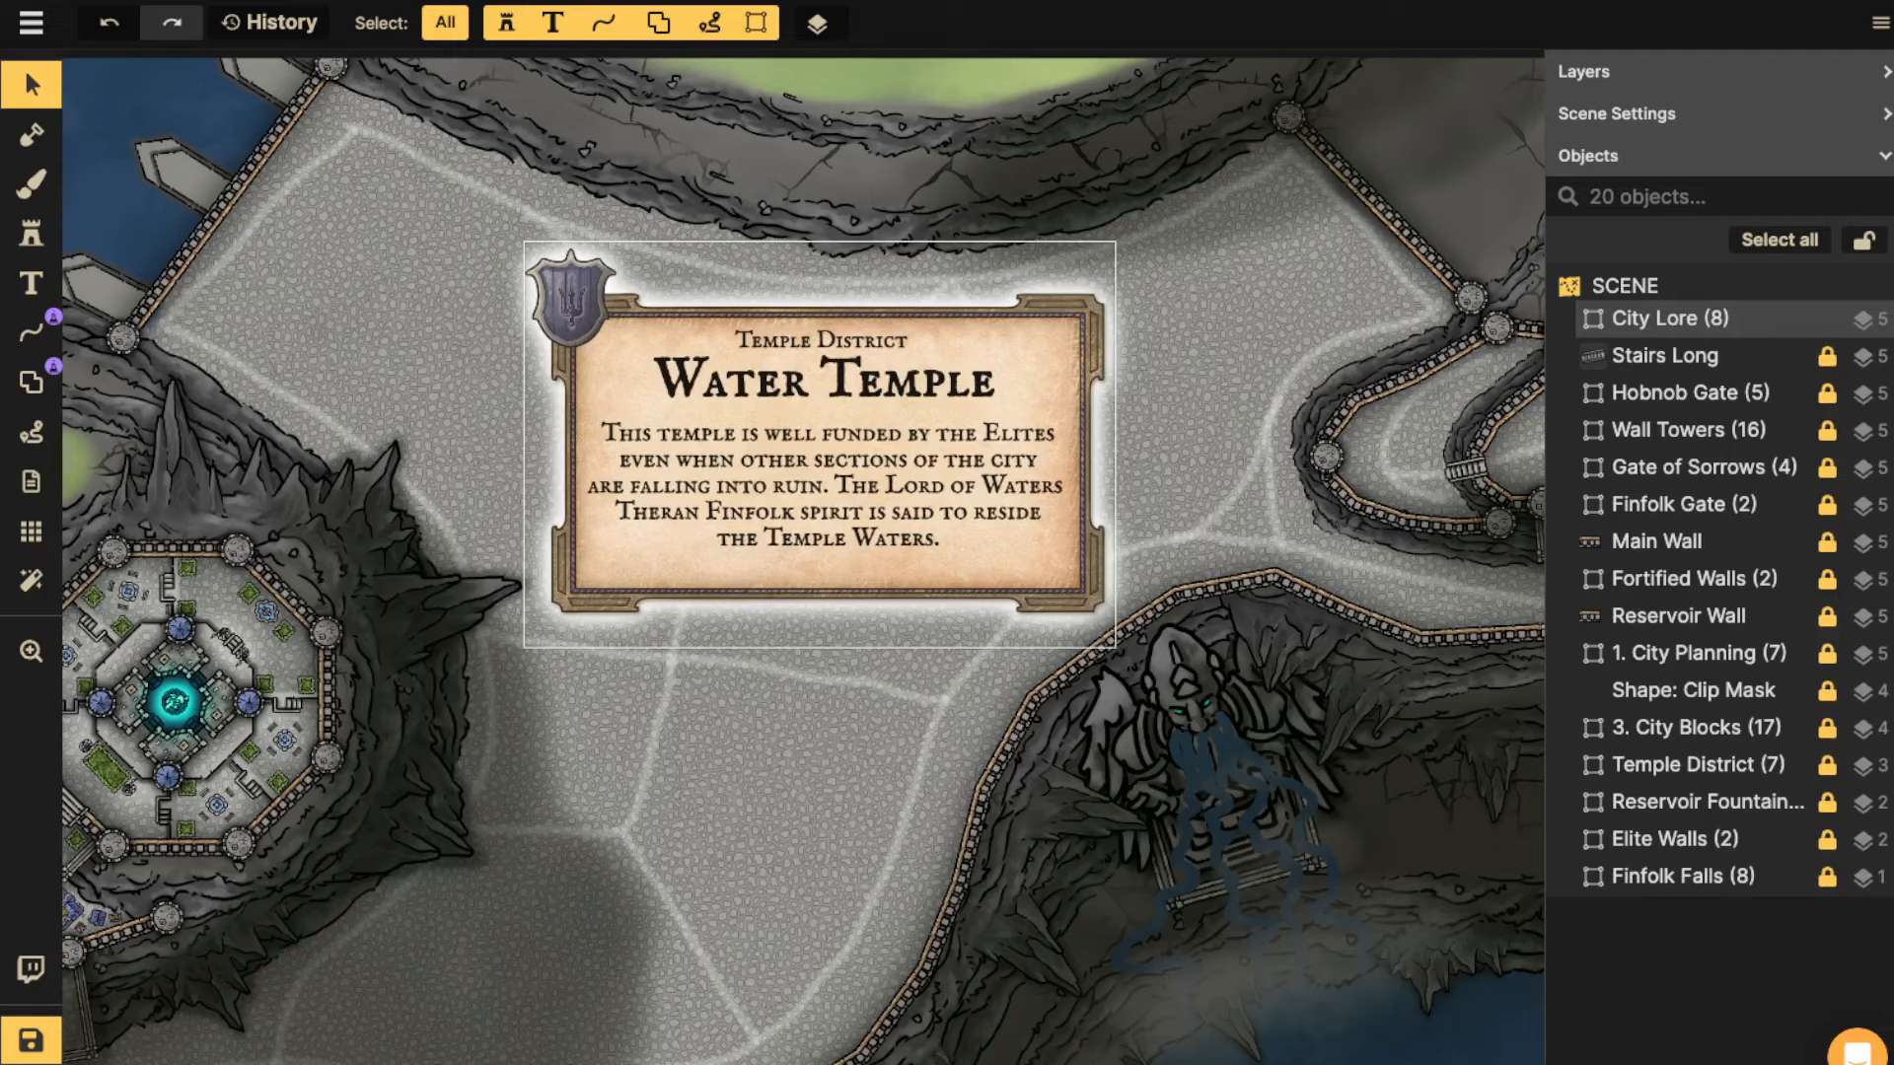
Examine the empty walled districts at the map's eastern end and their roads relative to the temple.
scroll(691, 454, "down", 2)
key("space")
left_click_drag(690, 454, 282, 555)
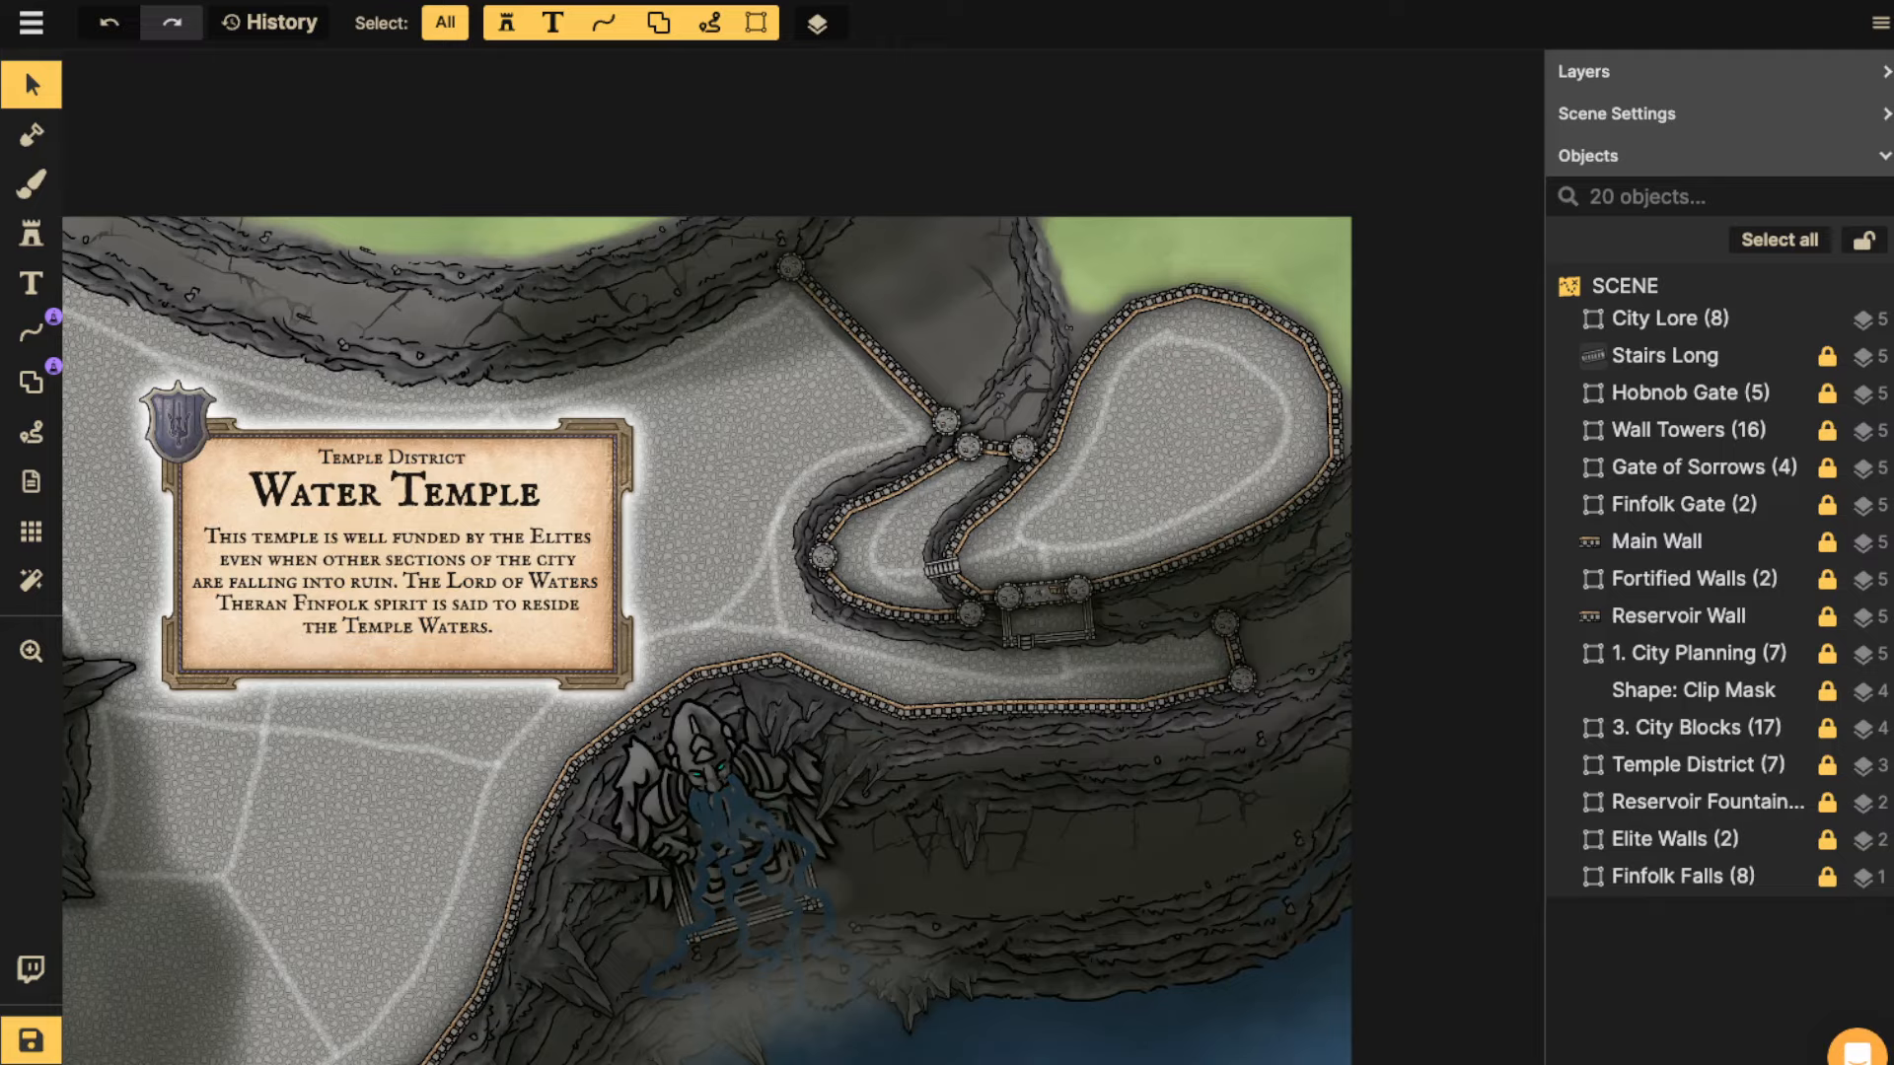
scroll(1274, 397, "up", 2)
key("space")
left_click_drag(1274, 397, 1152, 414)
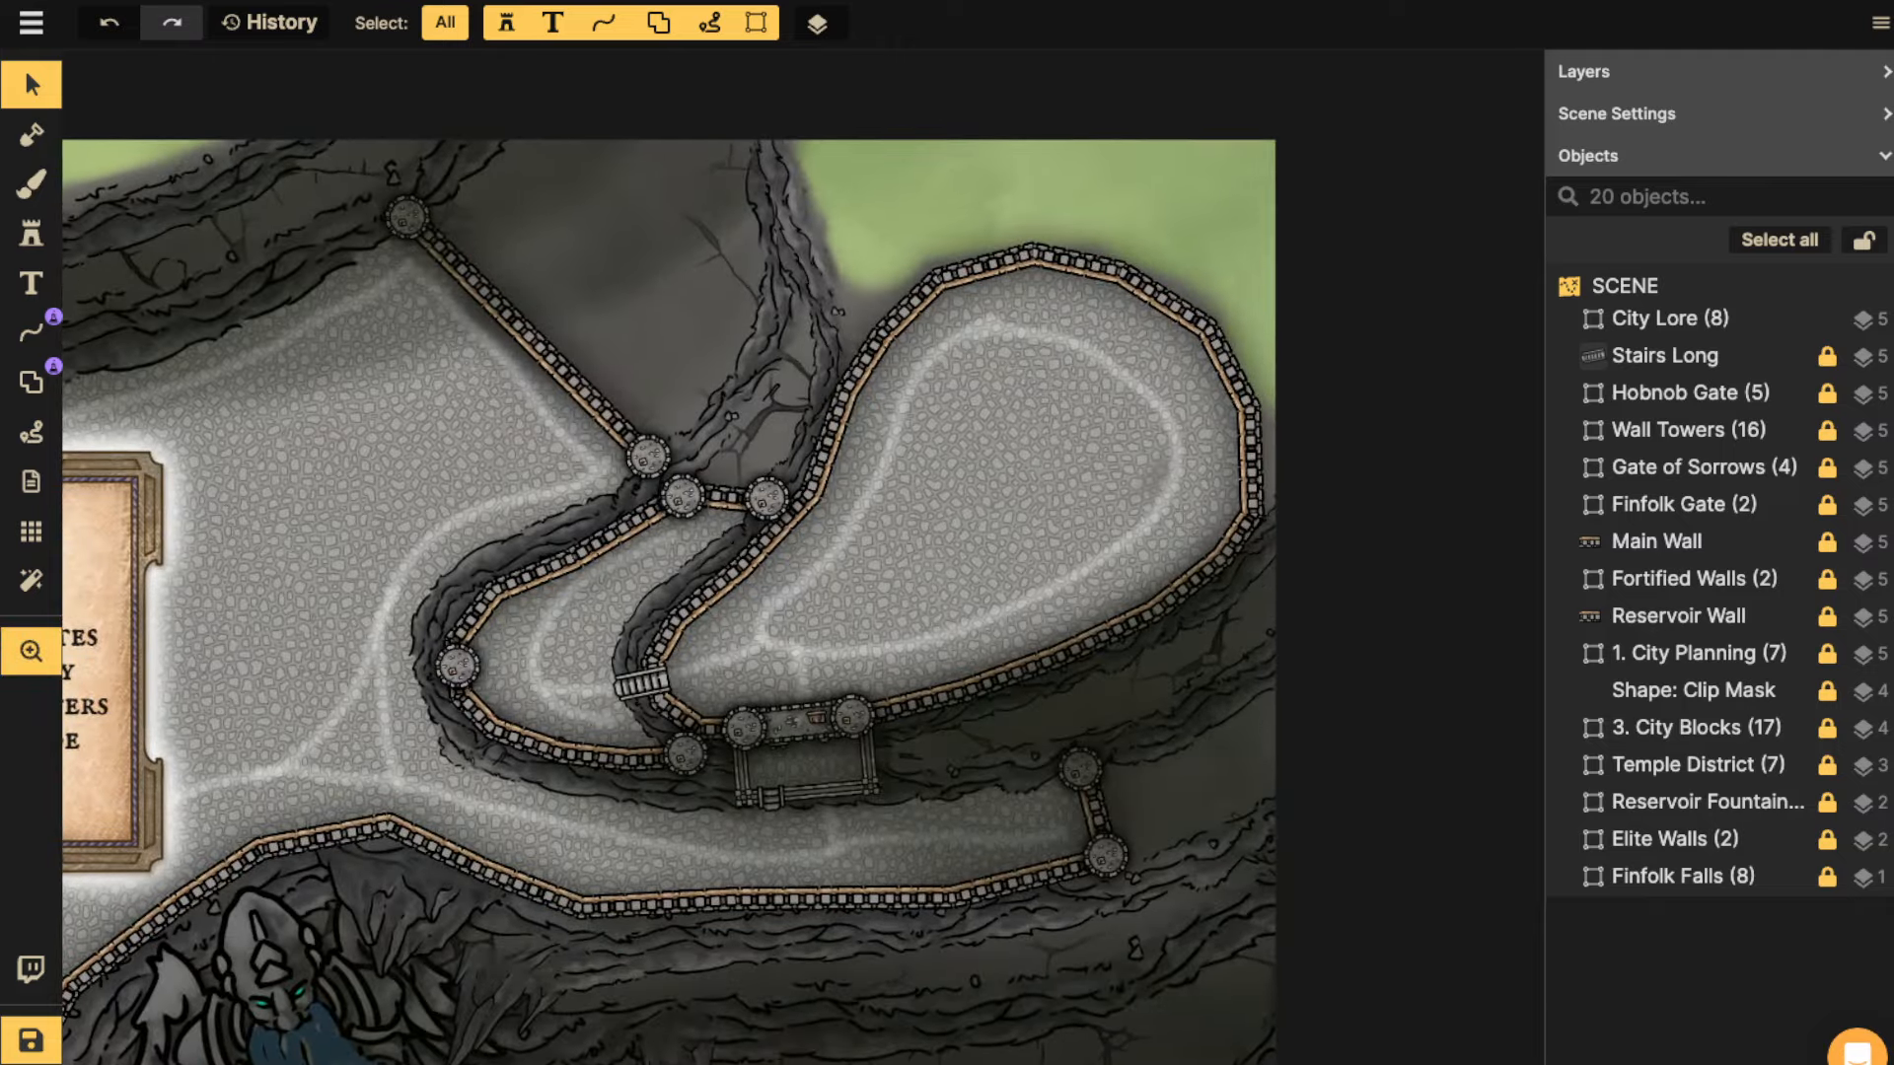
scroll(780, 454, "left", 12)
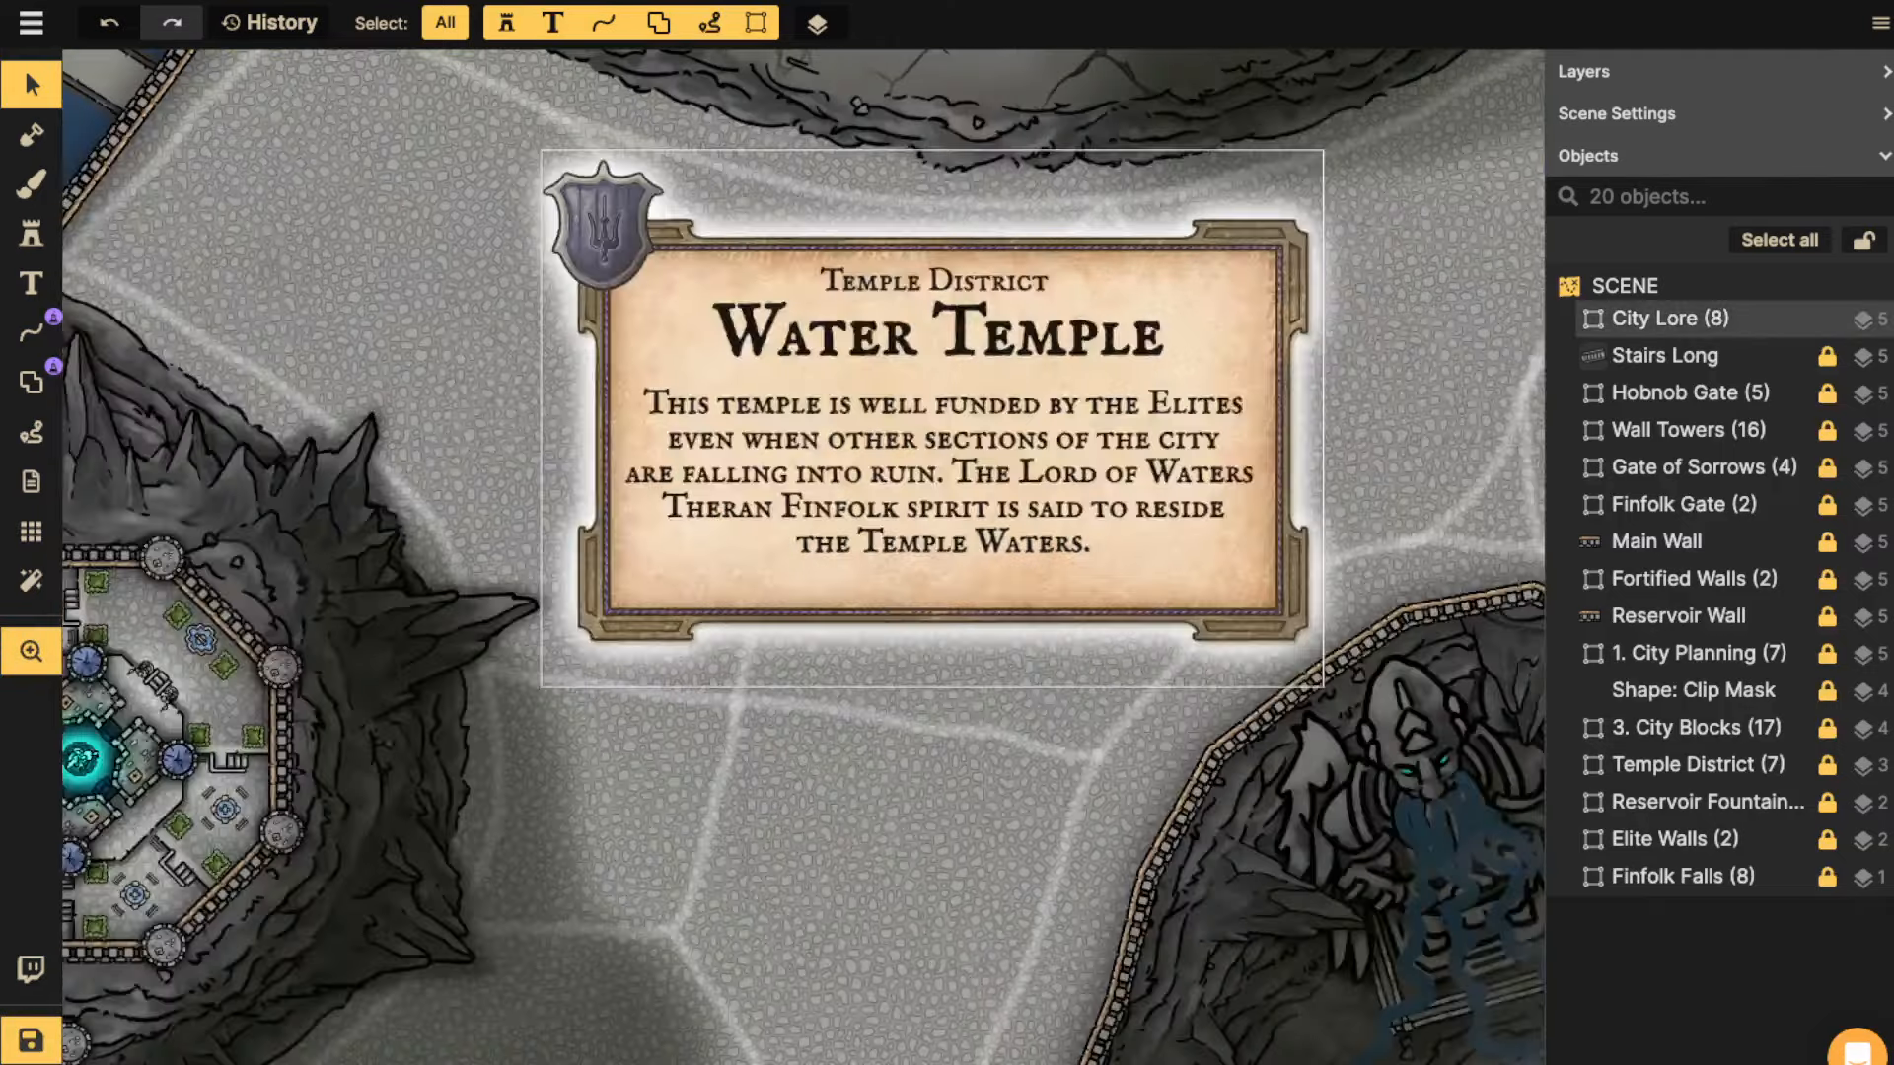
scroll(779, 453, "down", 3)
left_click_drag(914, 410, 854, 475)
scroll(878, 449, "down", 2)
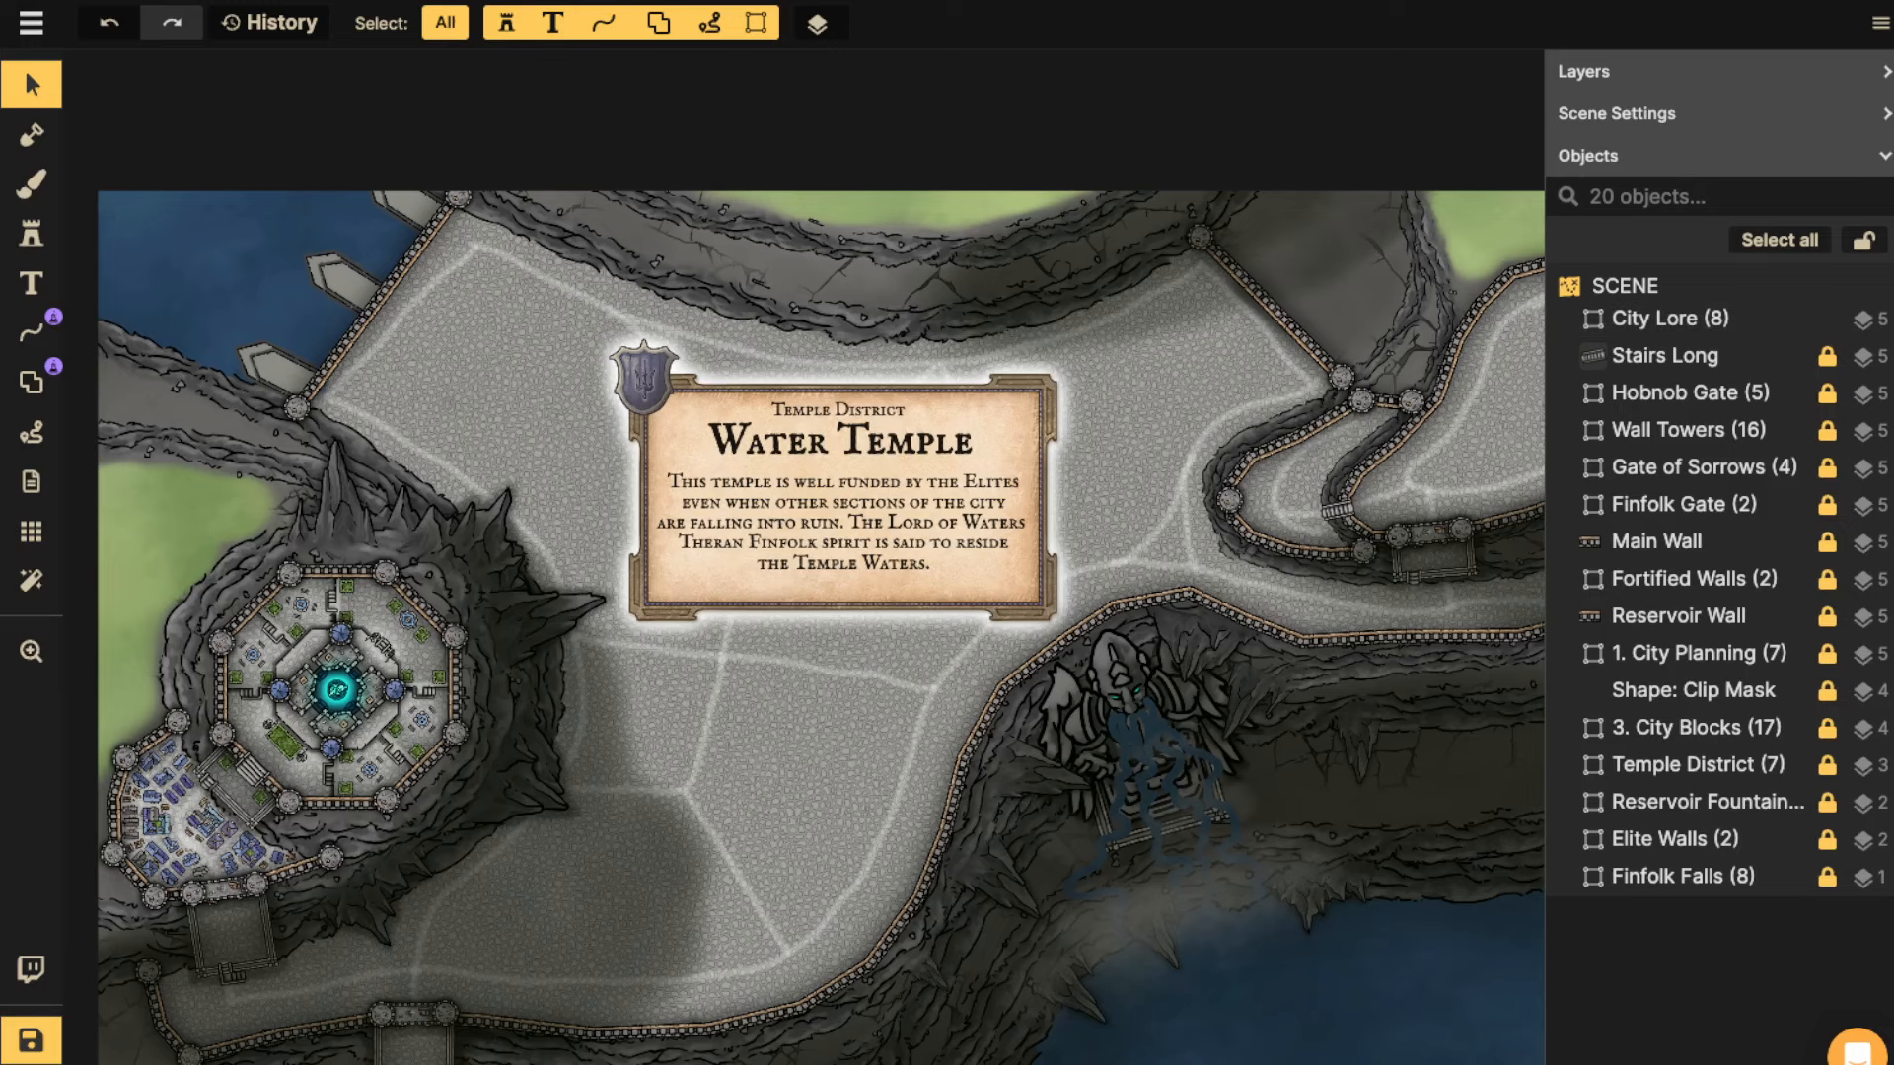
Examine the stairway and slums below the main wall in relation to the temple.
left_click(1670, 319)
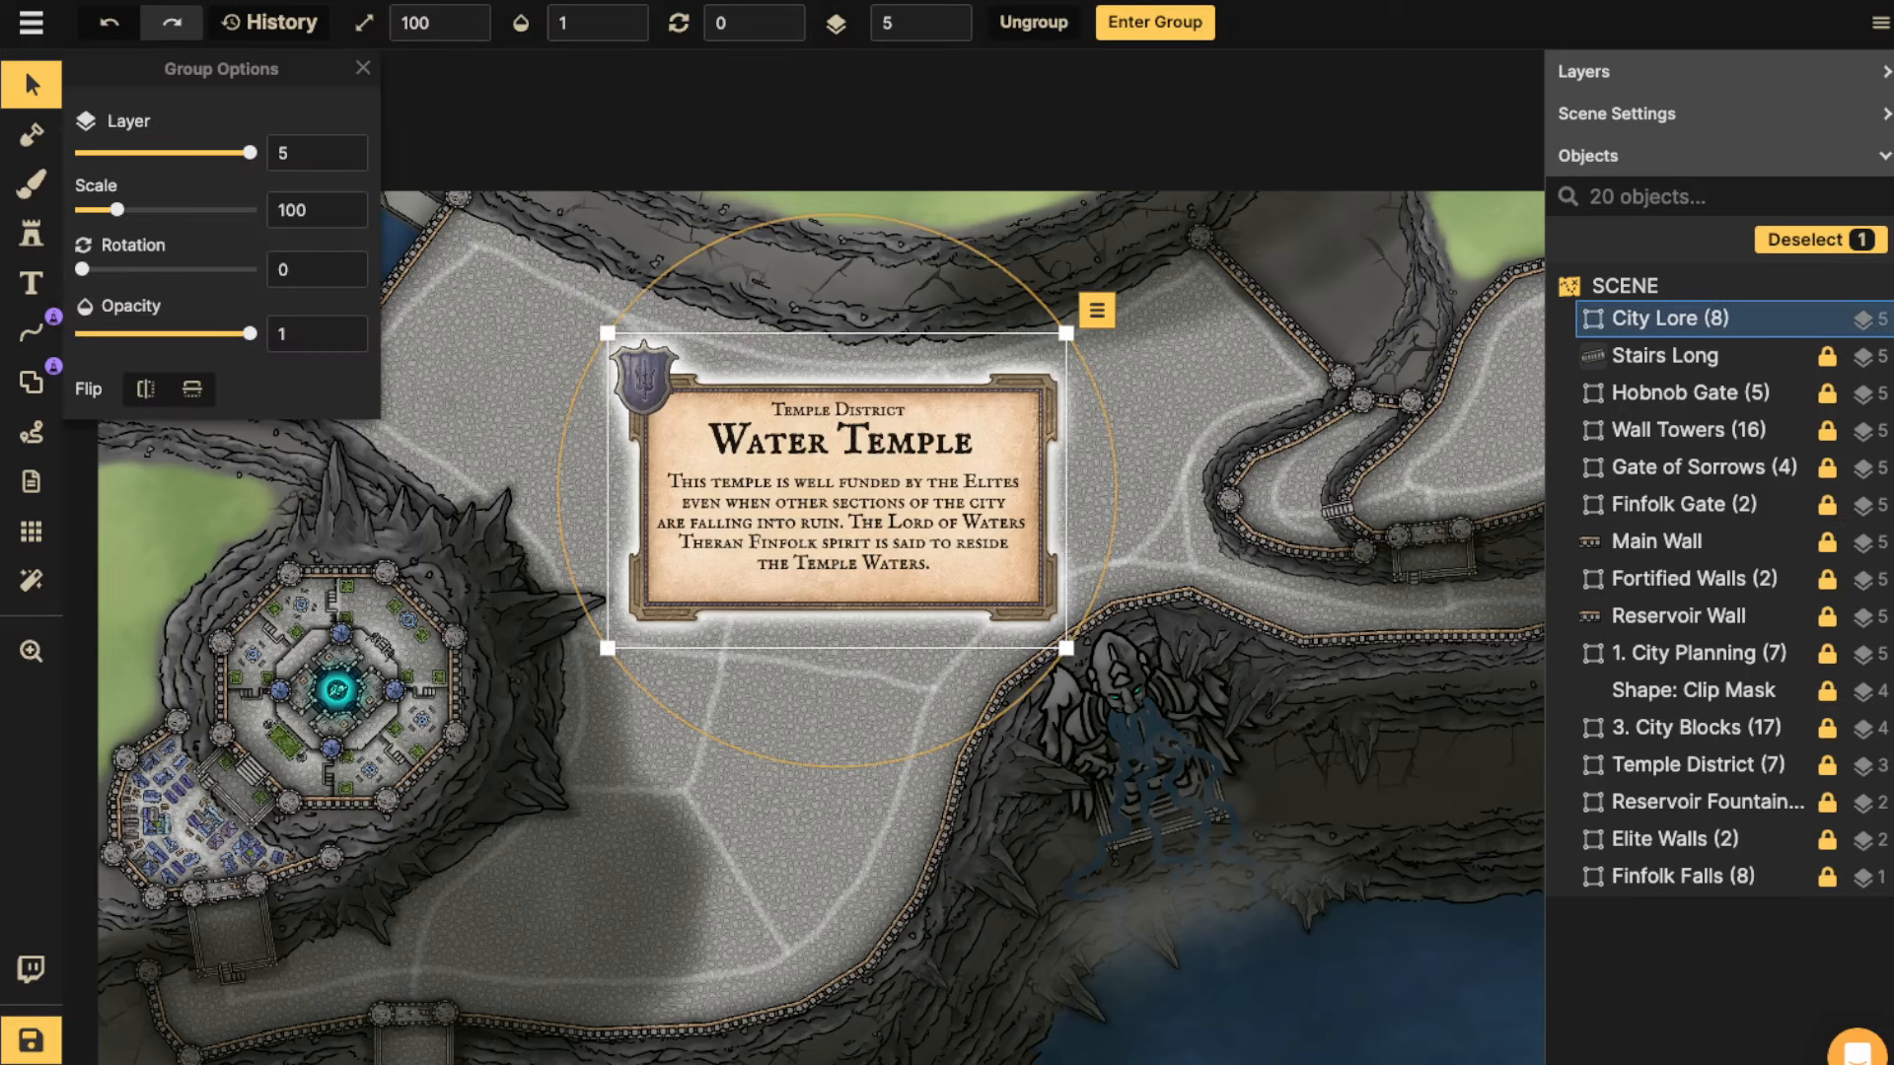
left_click(507, 704)
scroll(507, 703, "down", 2)
left_click_drag(507, 703, 207, 556)
left_click_drag(124, 975, 689, 832)
scroll(559, 757, "up", 5)
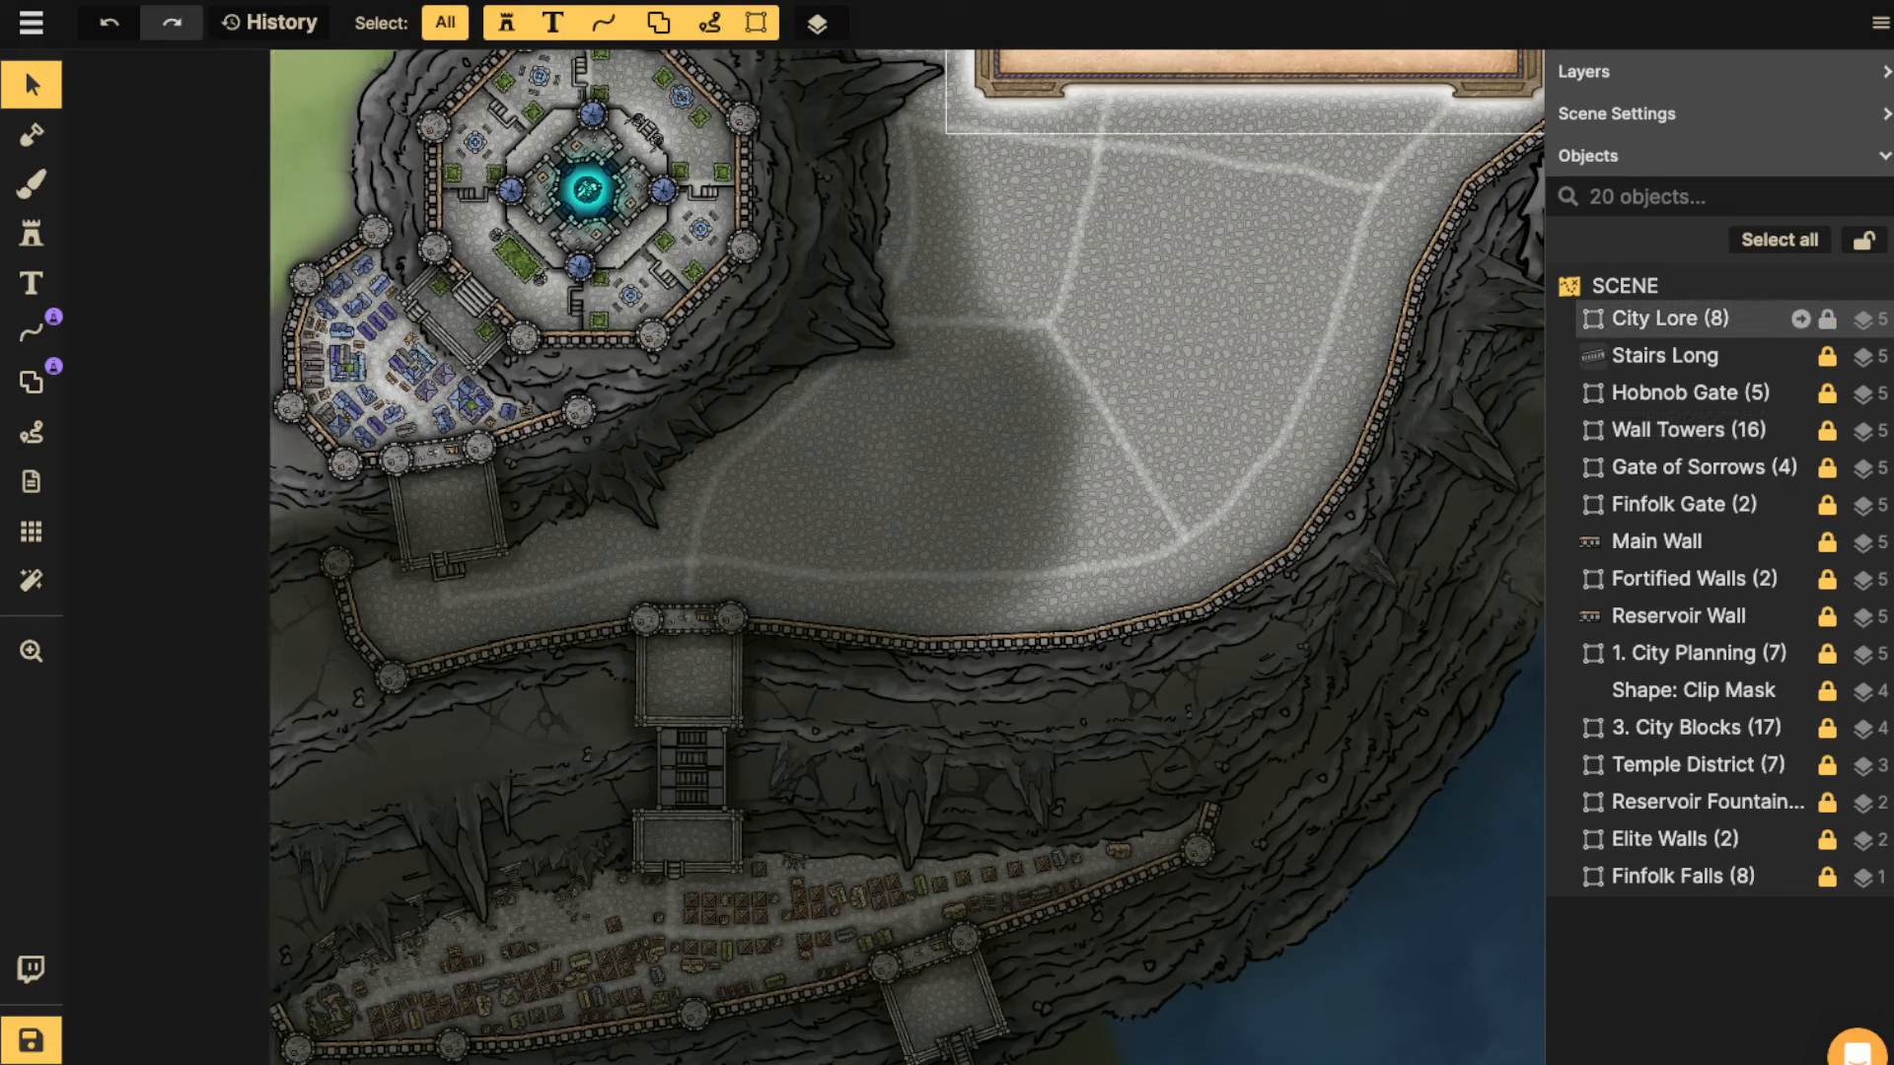
double_click(1670, 318)
left_click(1728, 356)
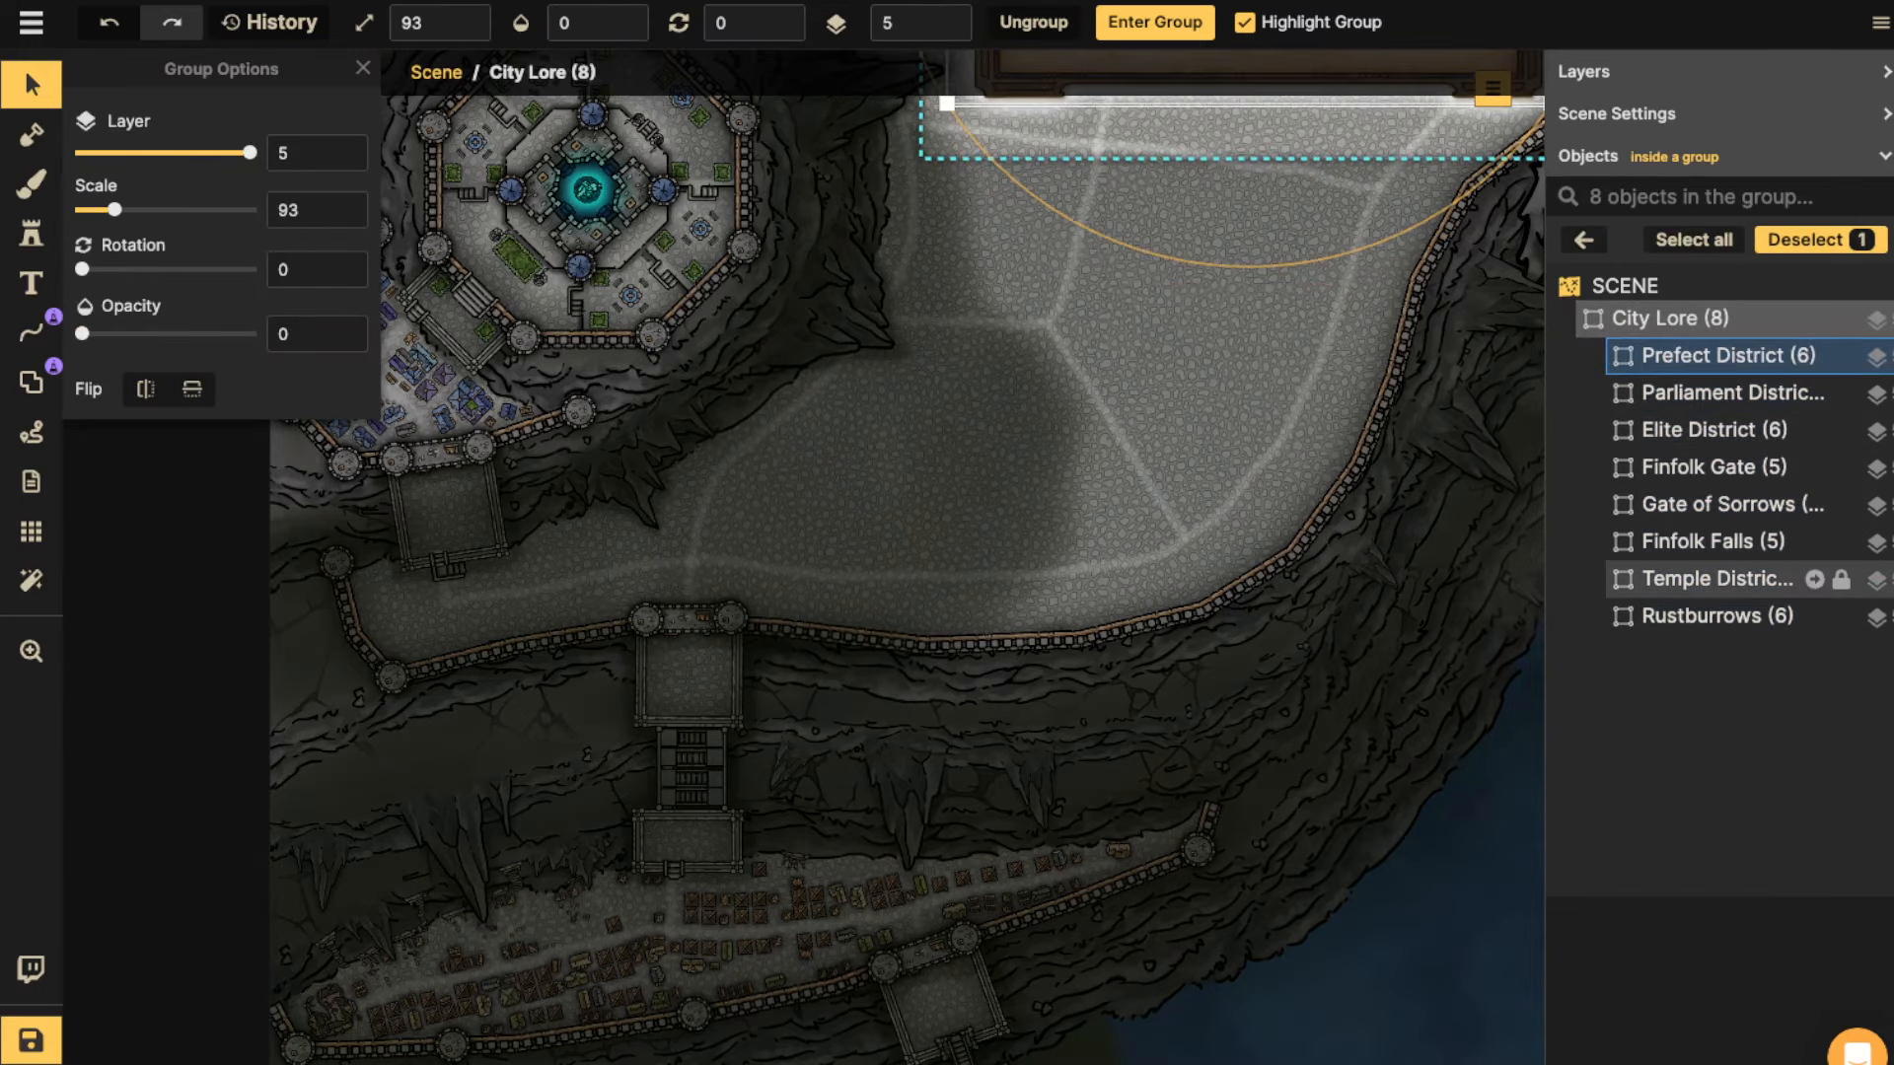
left_click(1726, 579)
key("Escape")
left_click_drag(986, 394, 799, 774)
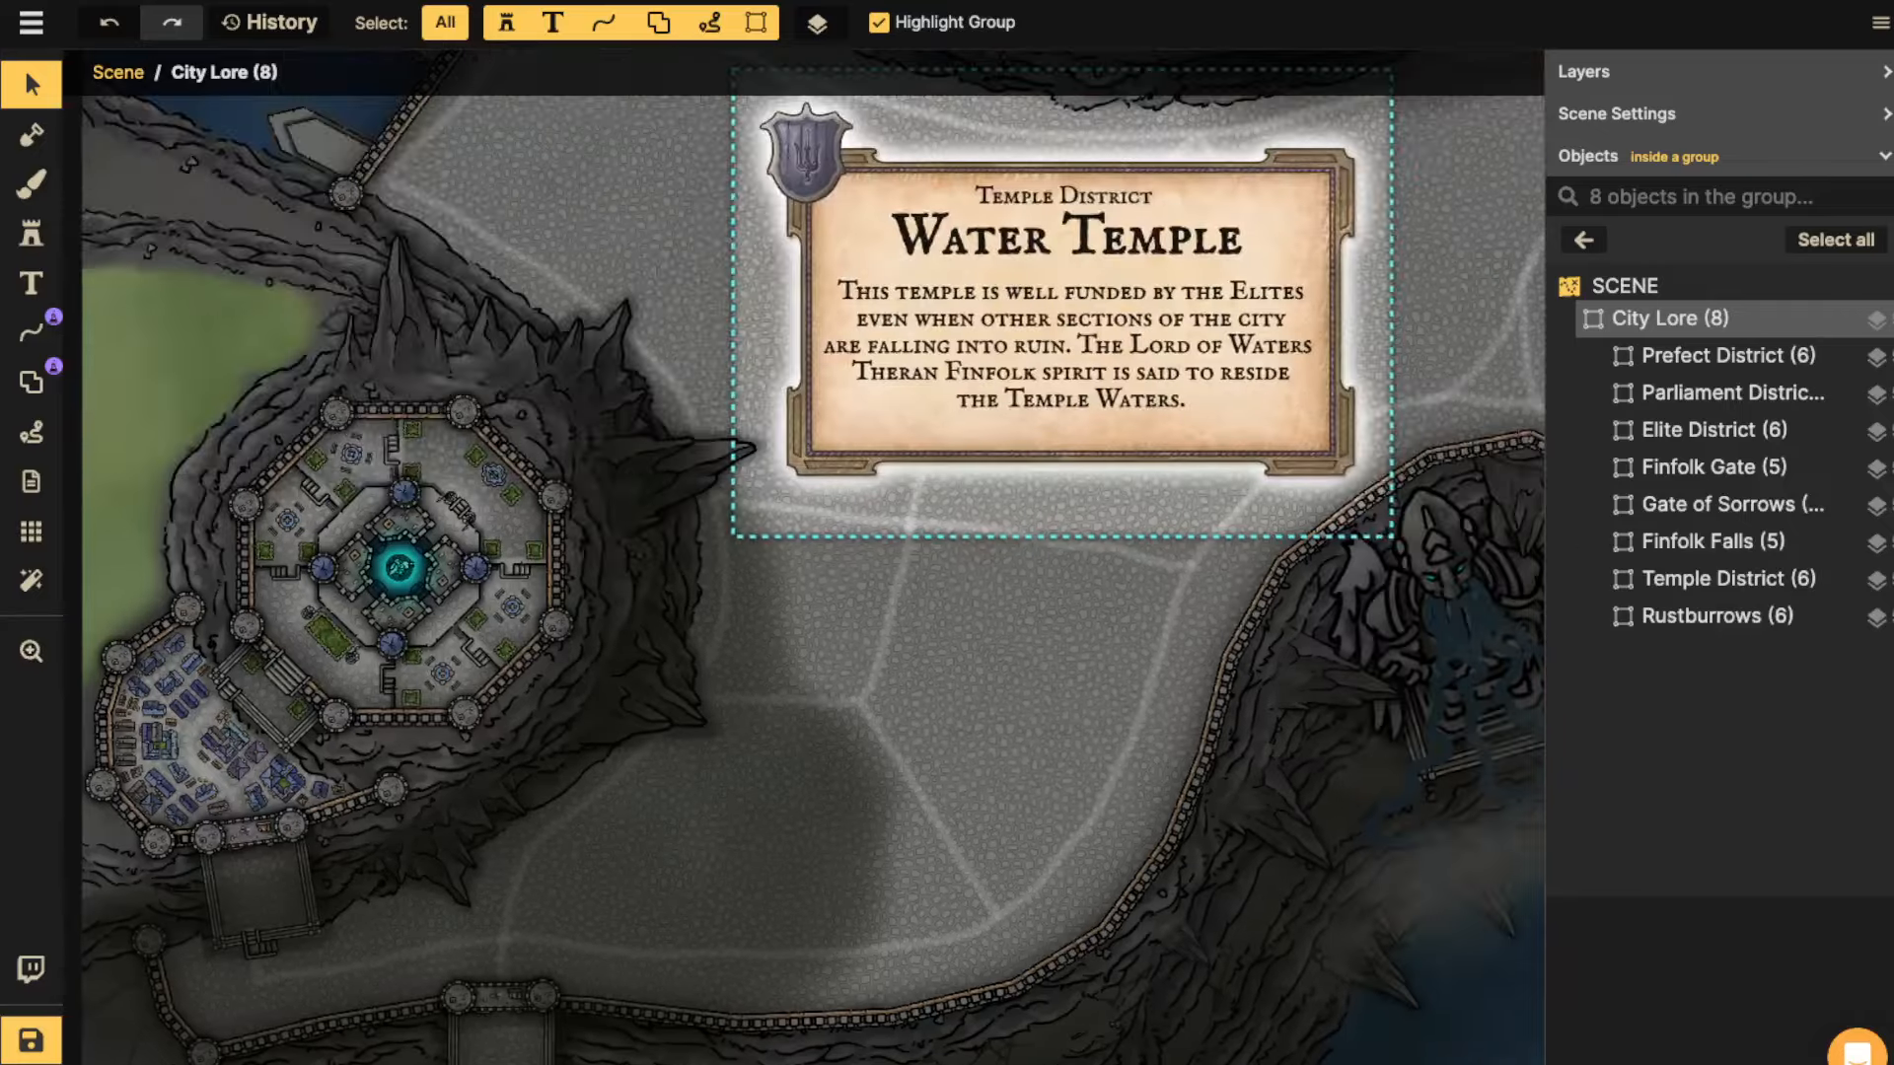
key("Escape")
Hide the Temple District card in the City Lore group by setting its opacity to 0.
left_click(1800, 319)
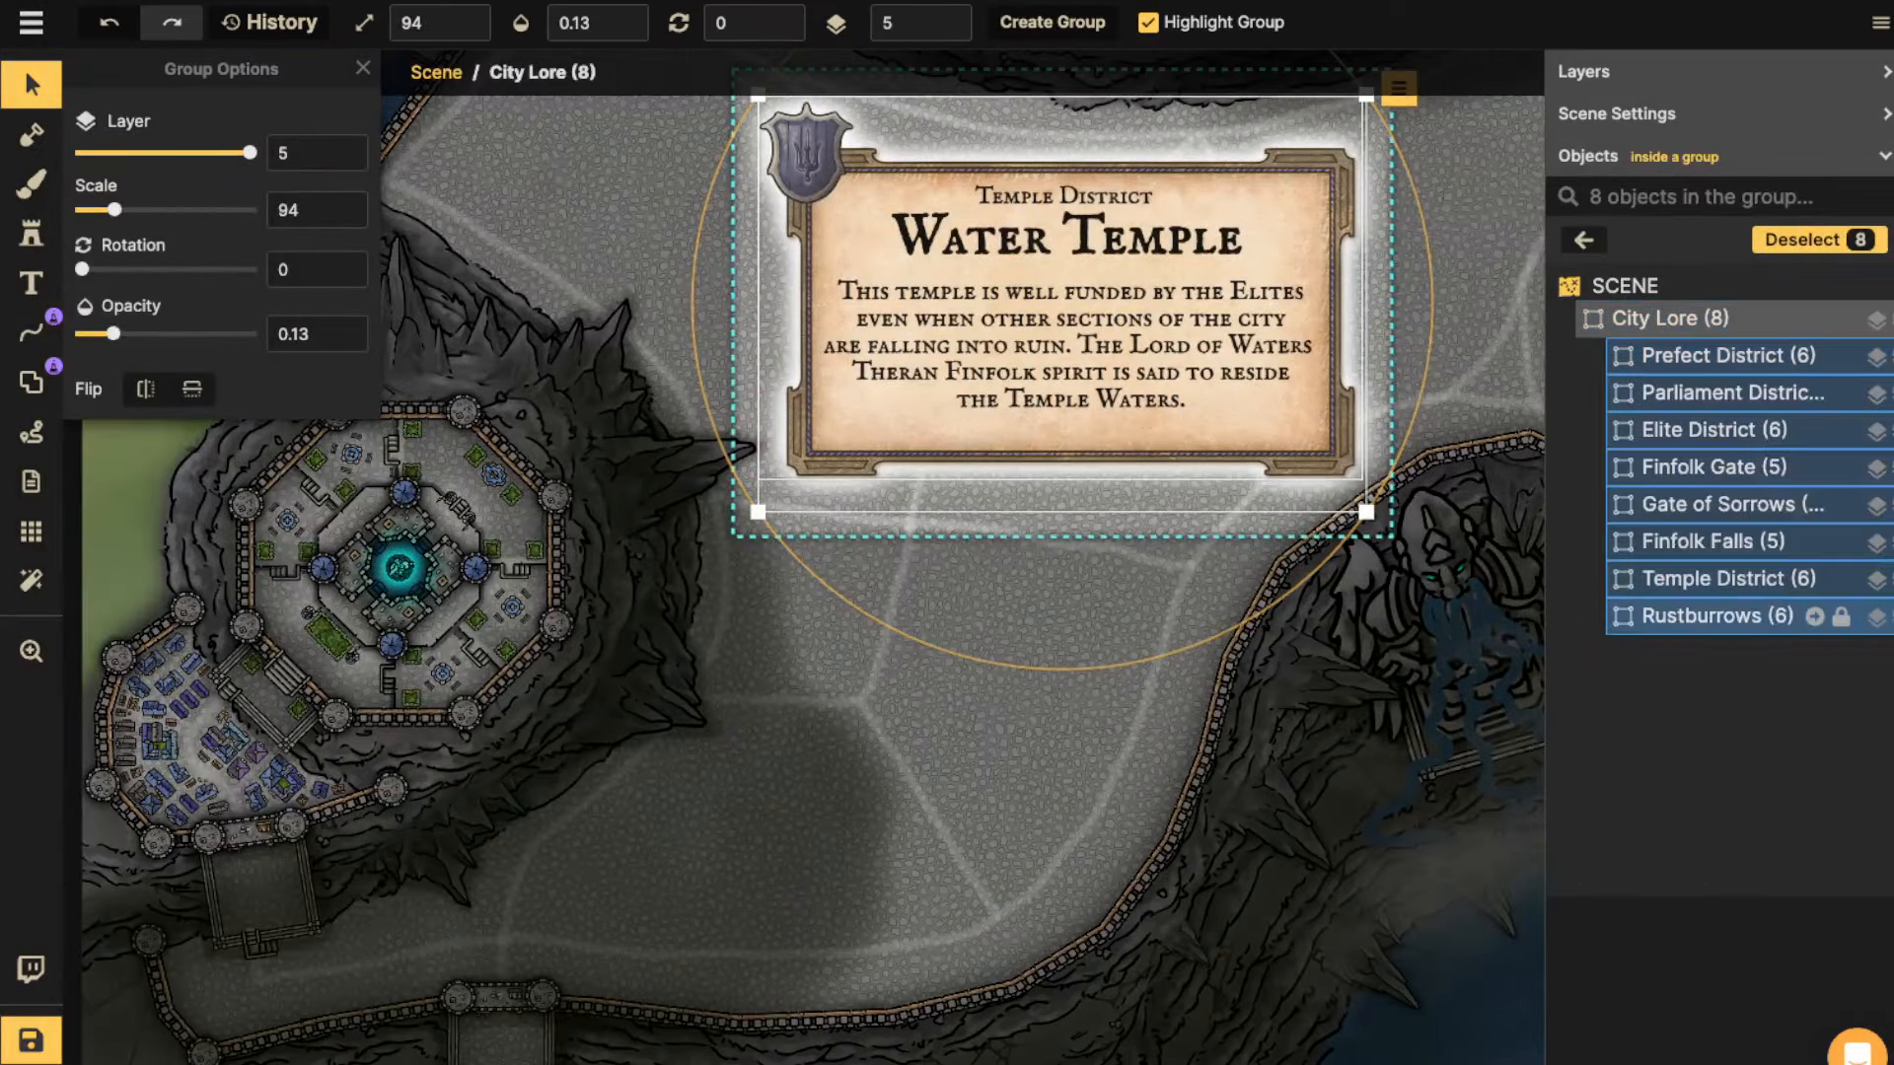
left_click(1726, 579)
double_click(596, 23)
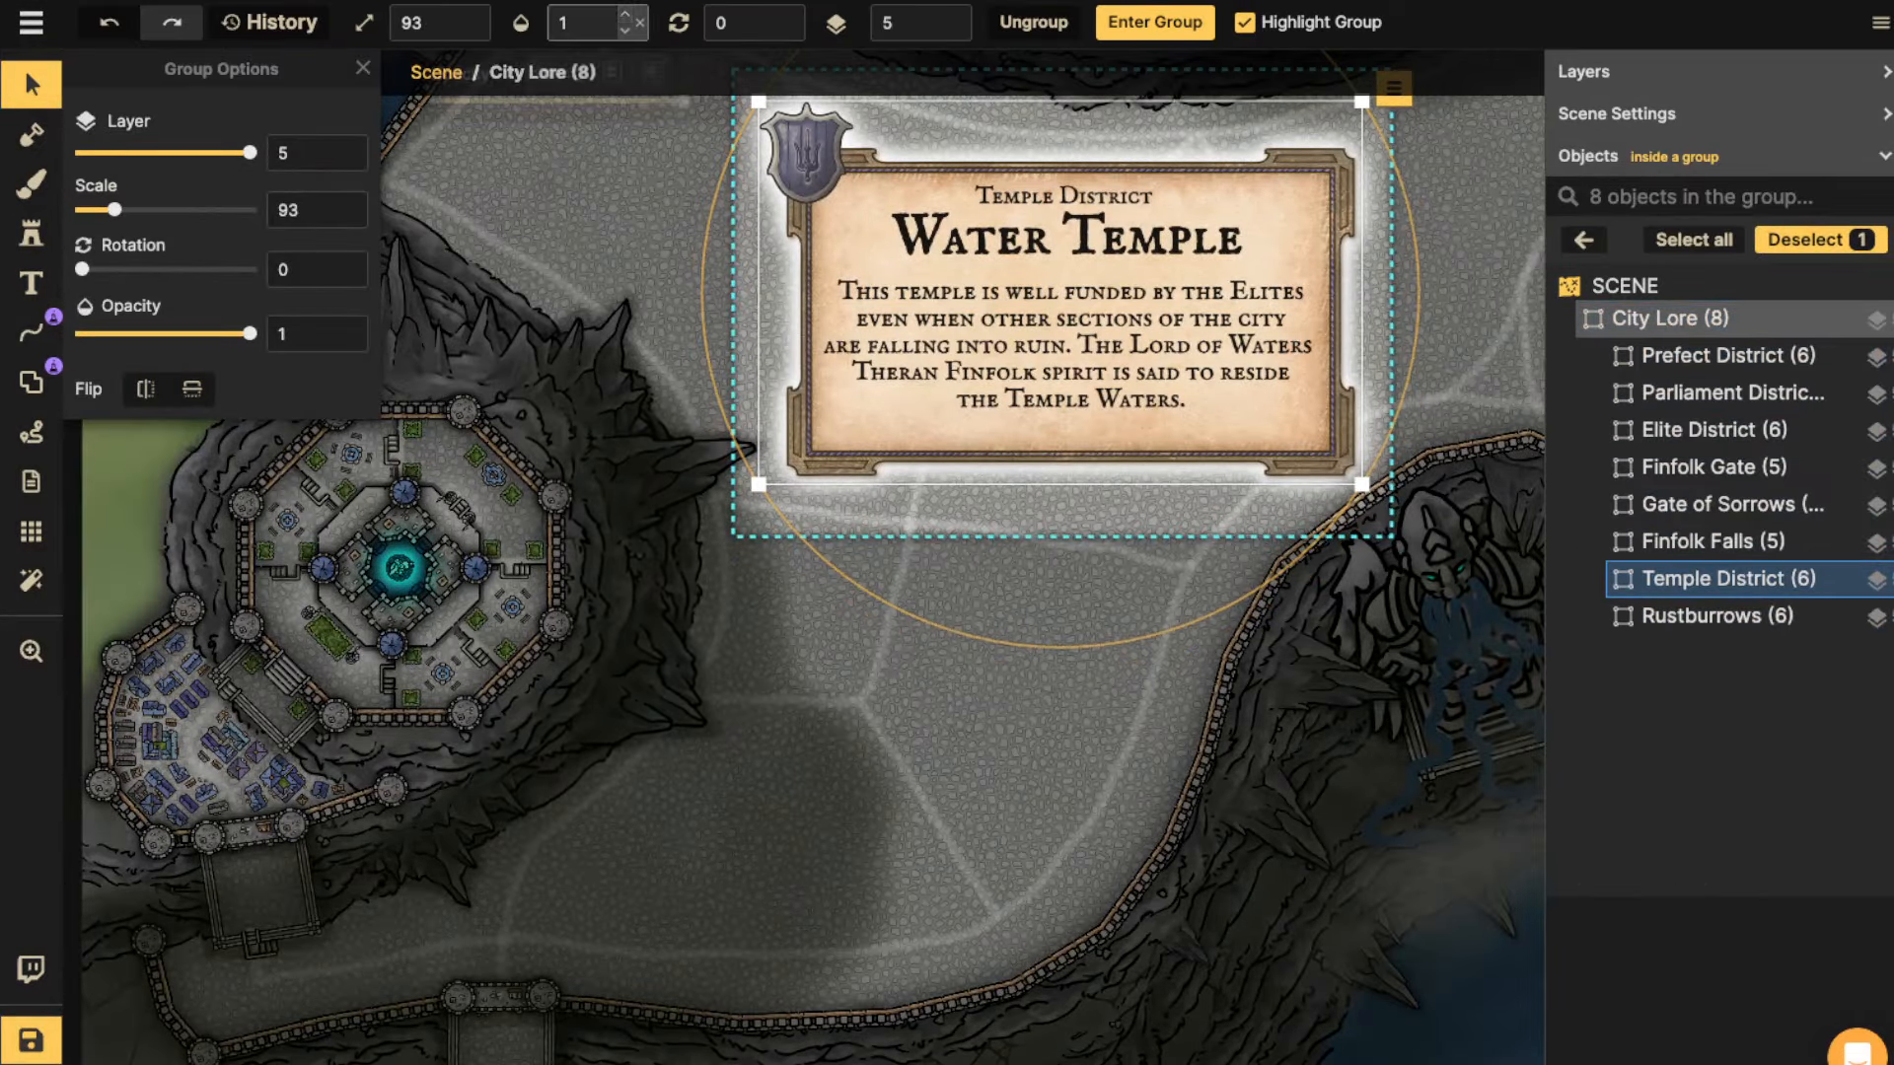
type("0")
key("Return")
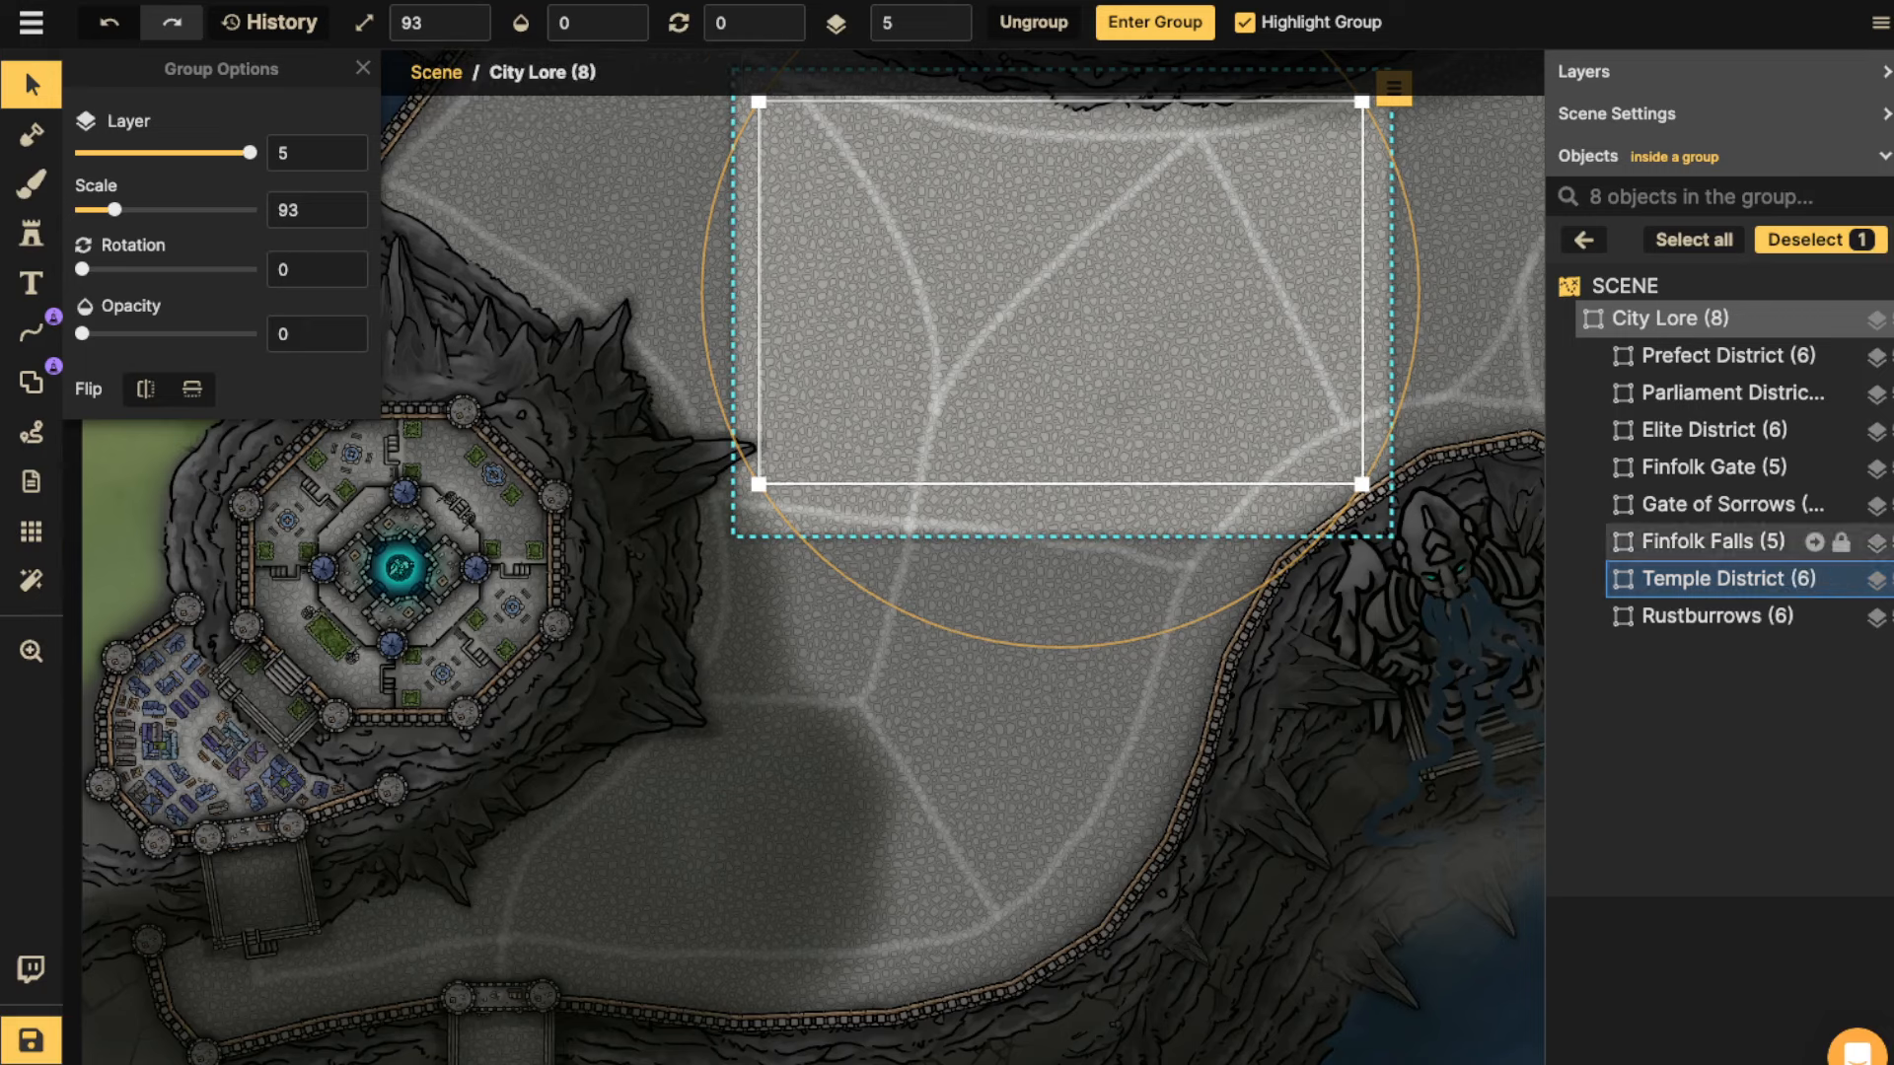
Show the Gate of Sorrows card in the City Lore group by setting its opacity to 1.
left_click(1816, 504)
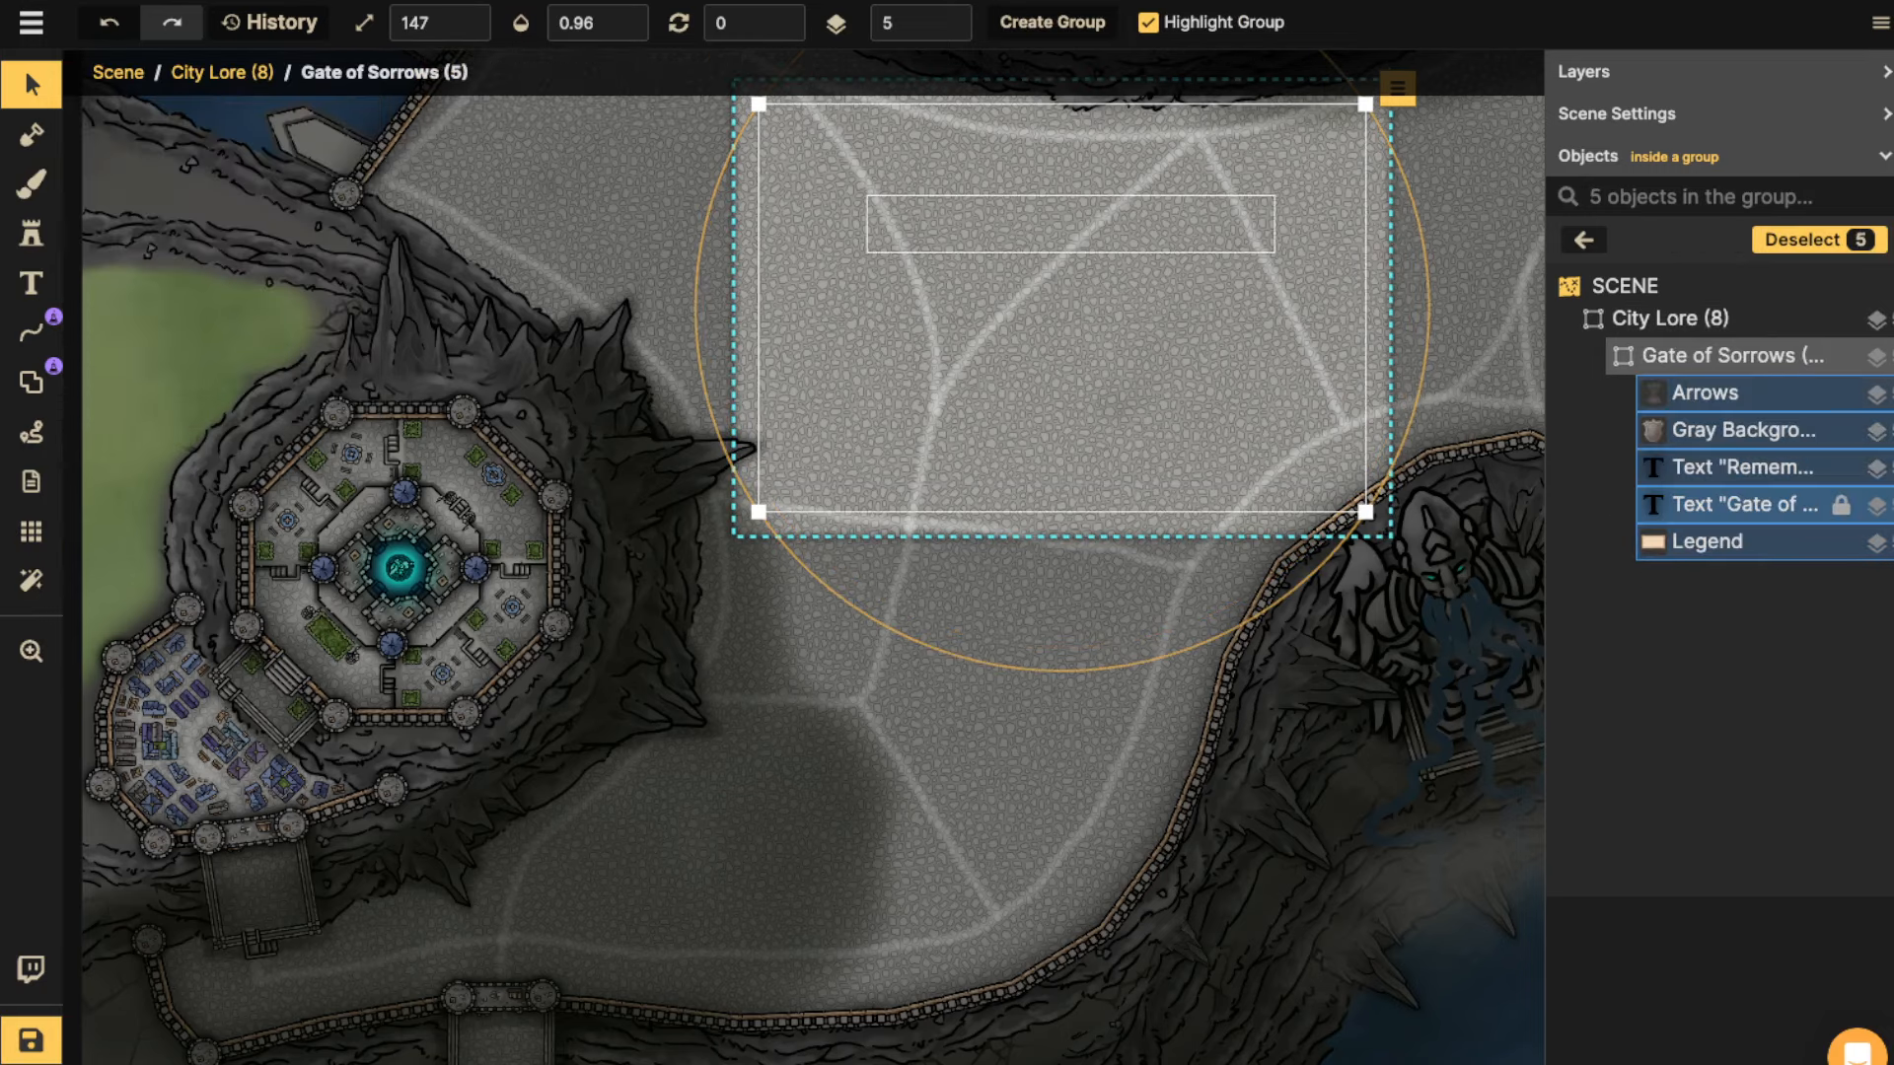
key("Escape")
key("Escape")
left_click(1728, 504)
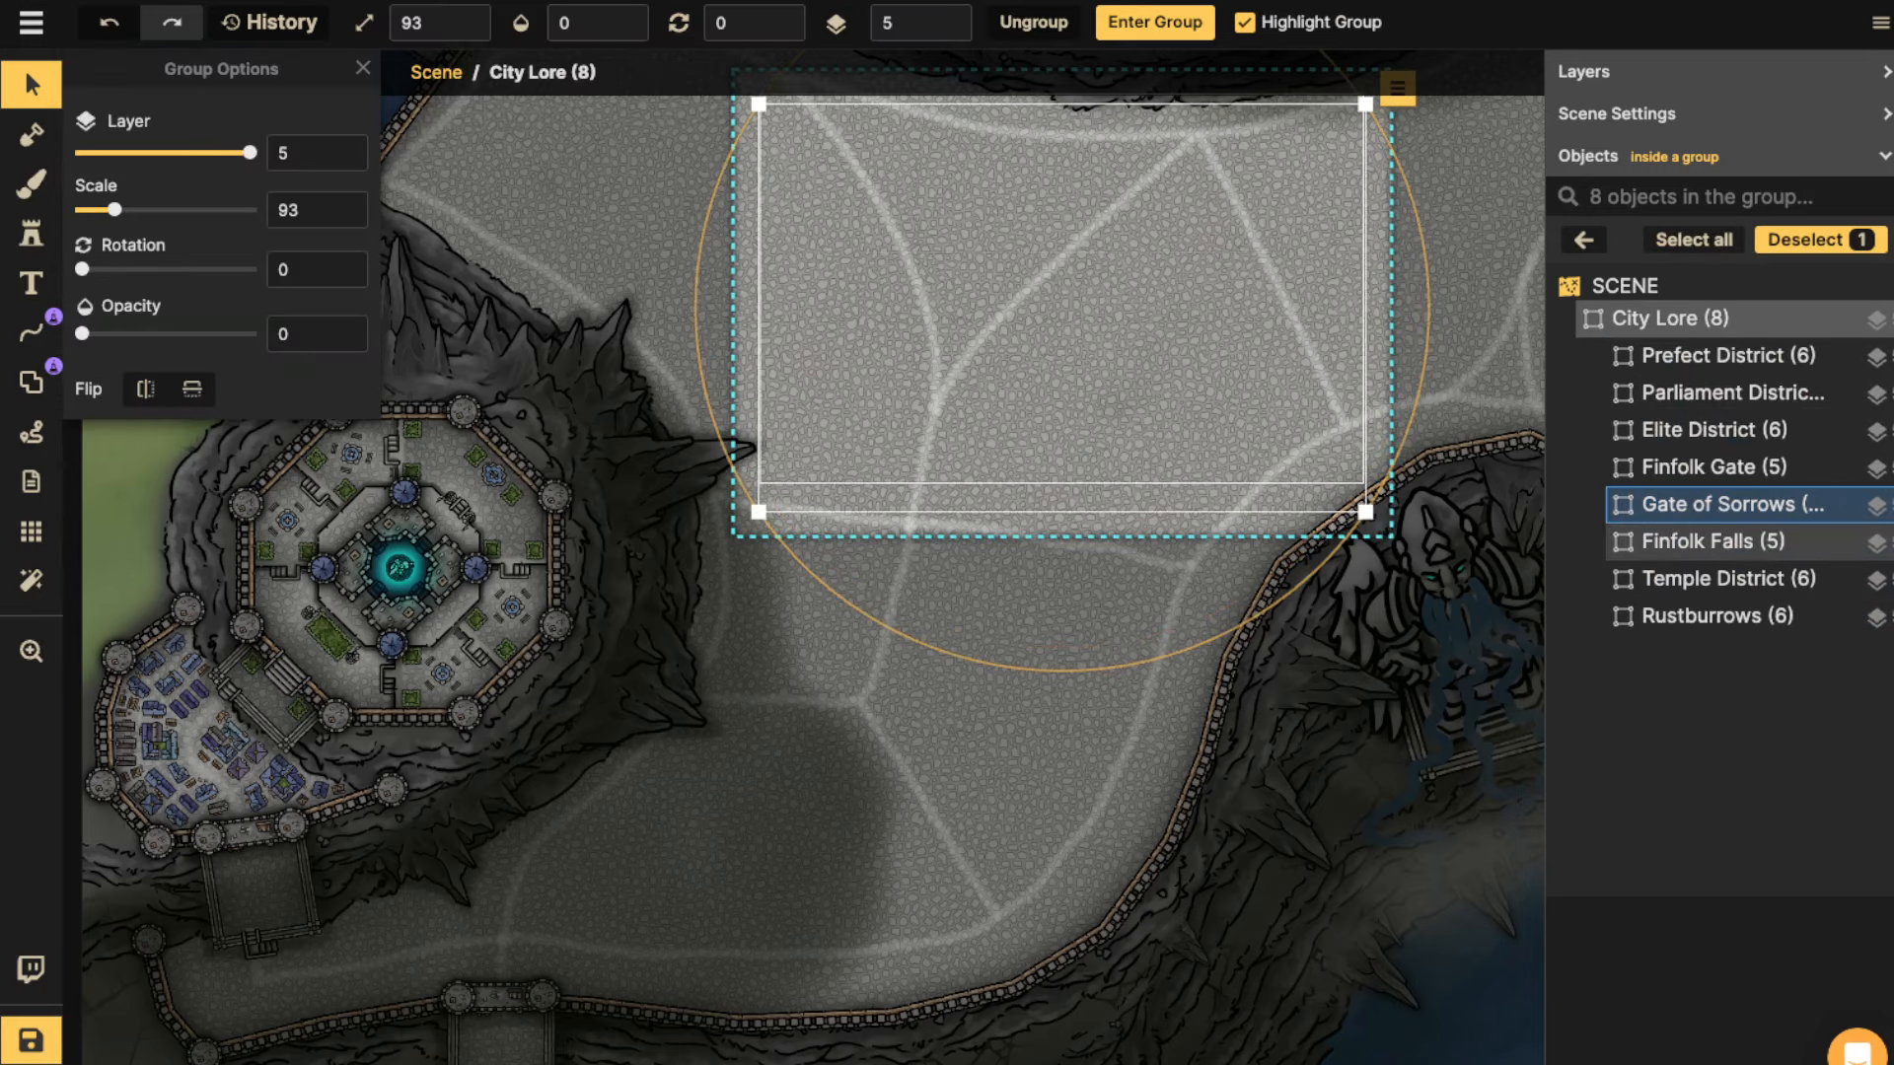
left_click(596, 22)
type("1")
key("Return")
key("Escape")
Examine the stone stairway between the main wall and the slums, along with the Gate of Sorrows lore card.
key("space")
left_click_drag(691, 750, 960, 299)
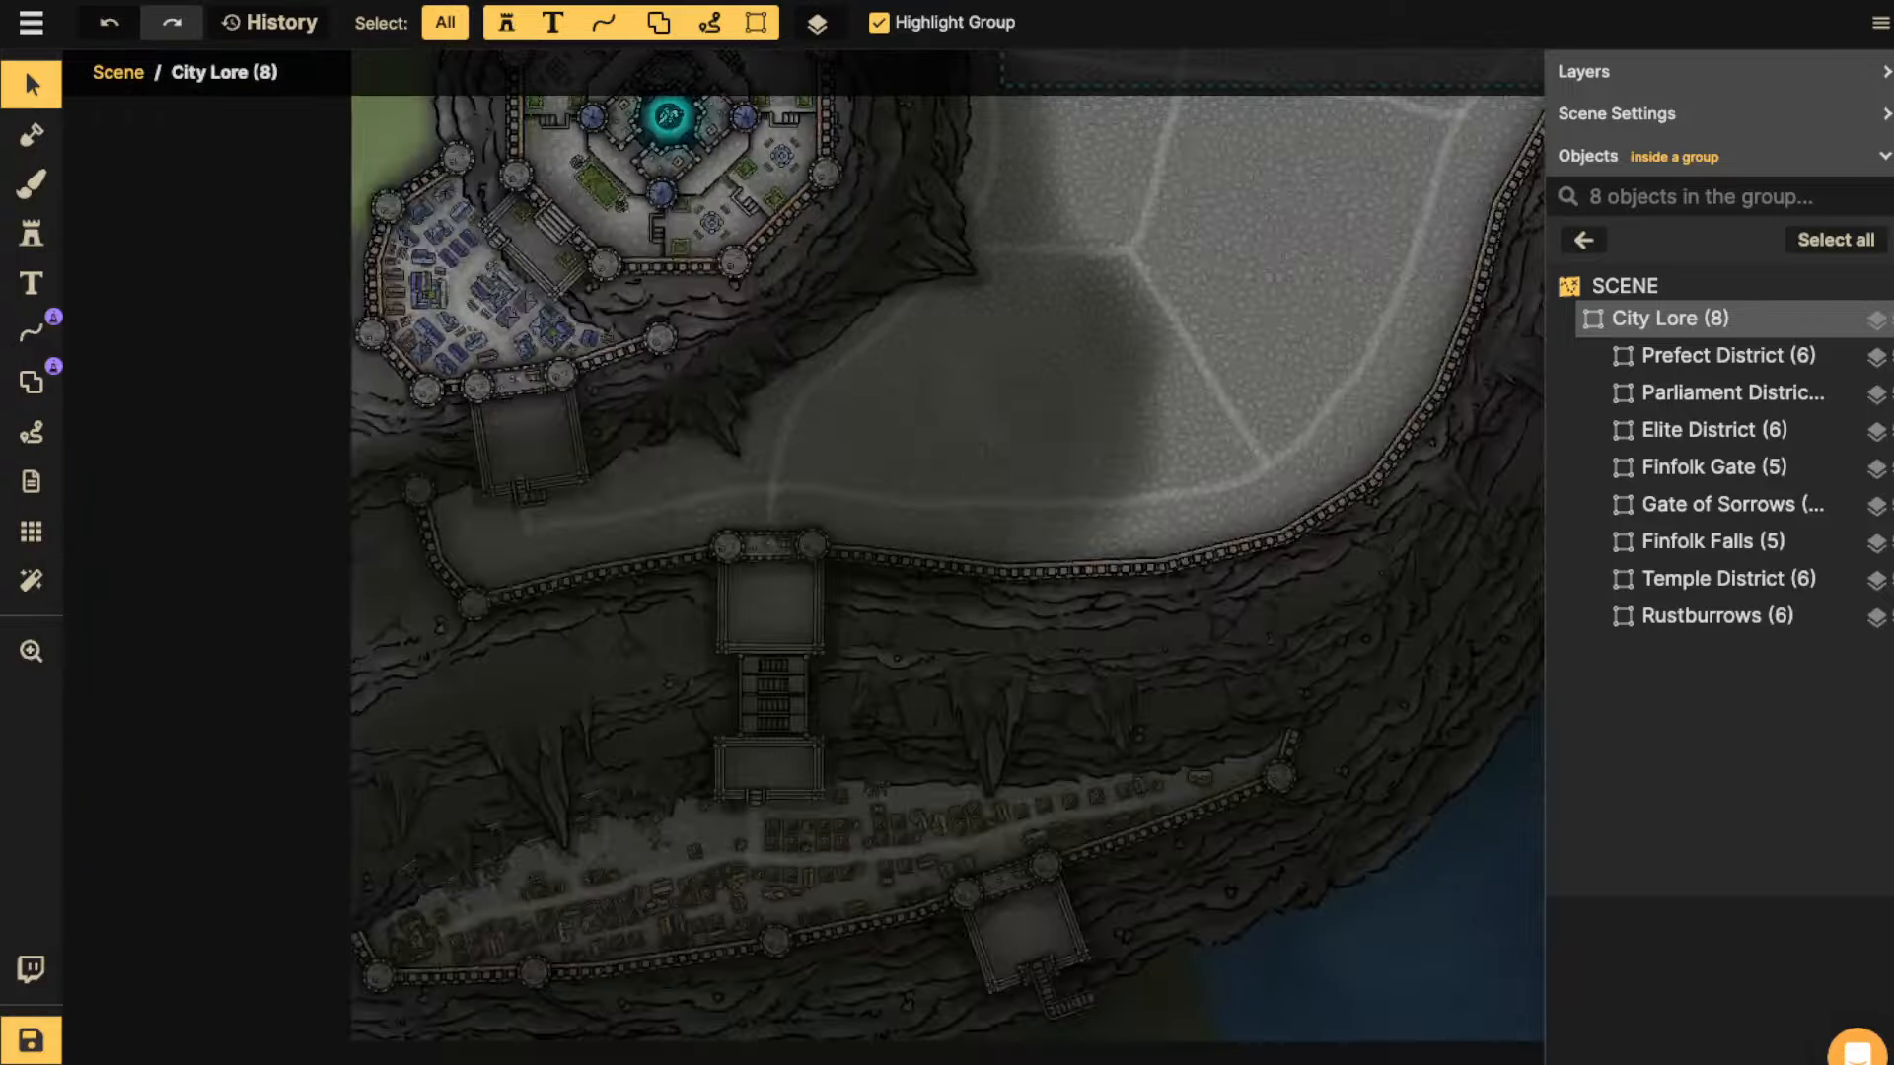
scroll(766, 563, "up", 5)
key("space")
left_click_drag(766, 564, 822, 175)
scroll(822, 175, "up", 3)
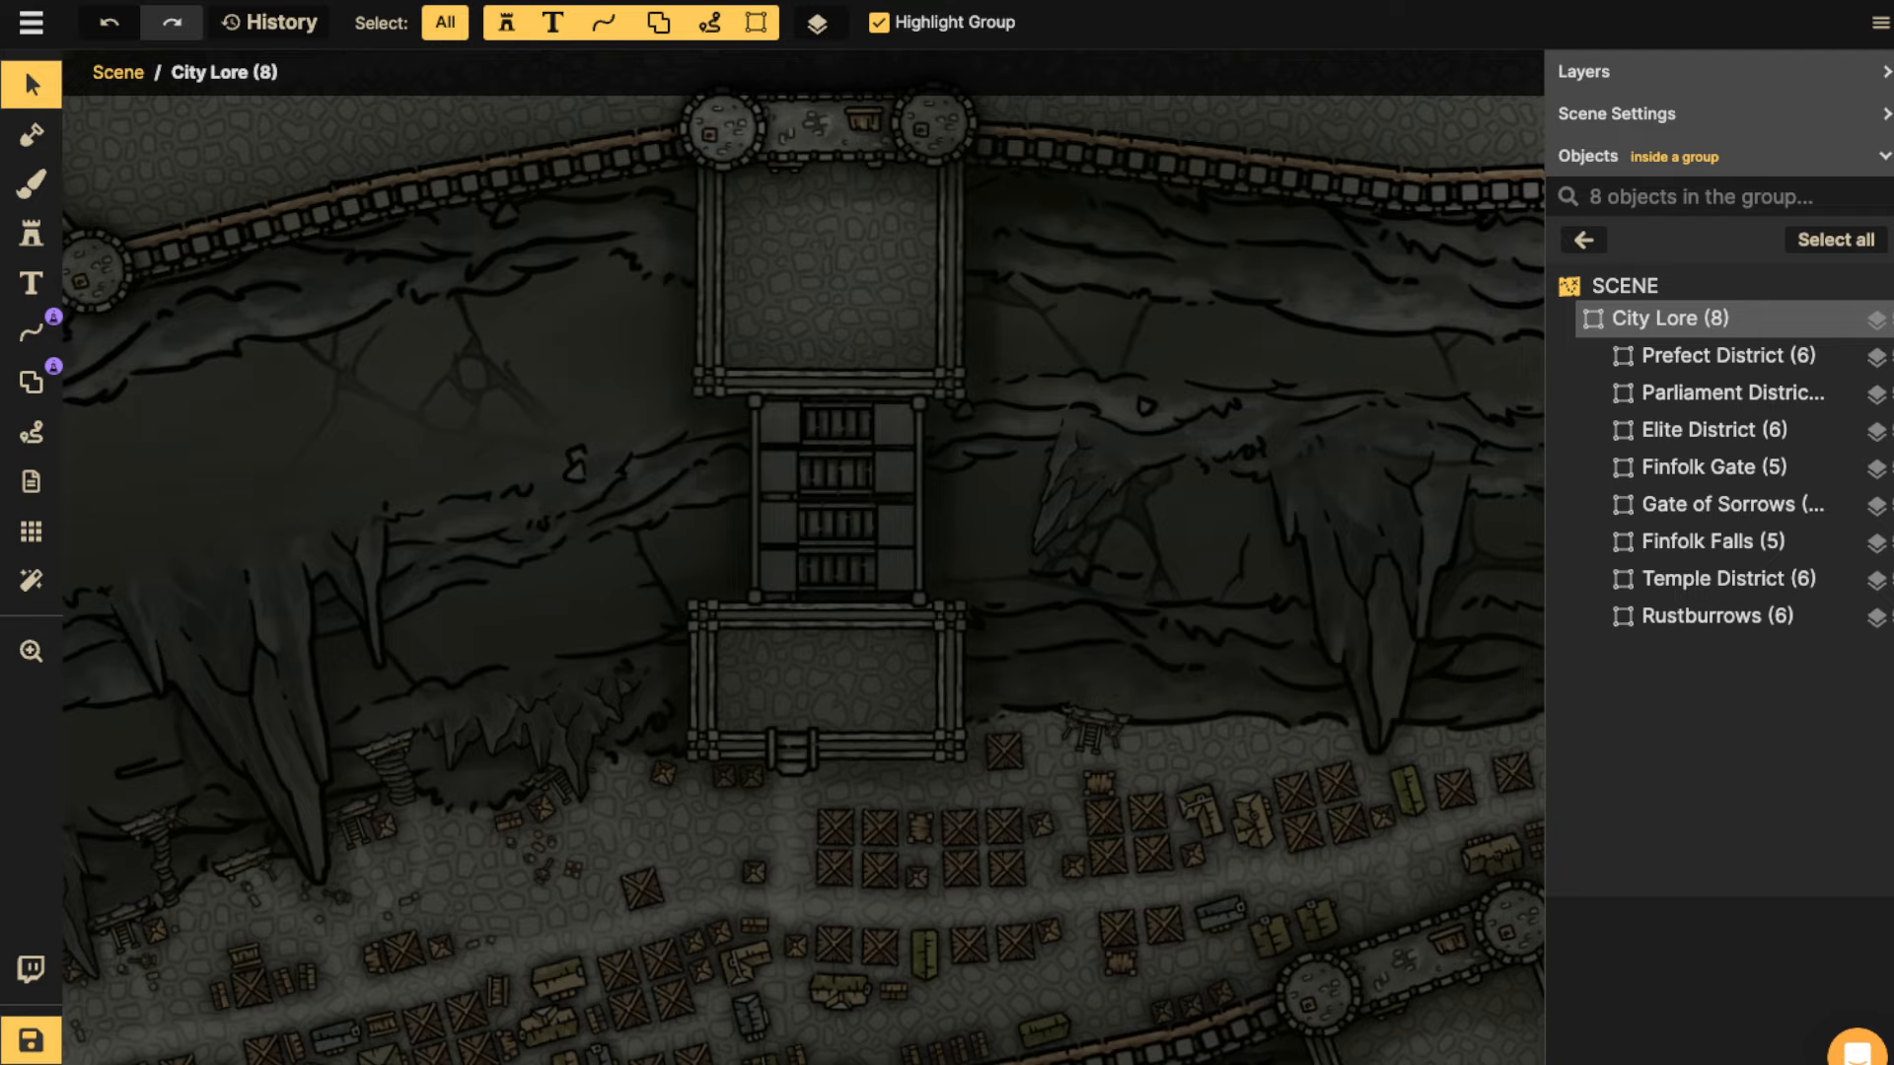
scroll(850, 454, "down", 5)
left_click_drag(850, 454, 176, 588)
left_click_drag(986, 197, 395, 1036)
left_click_drag(1233, 387, 1738, 453)
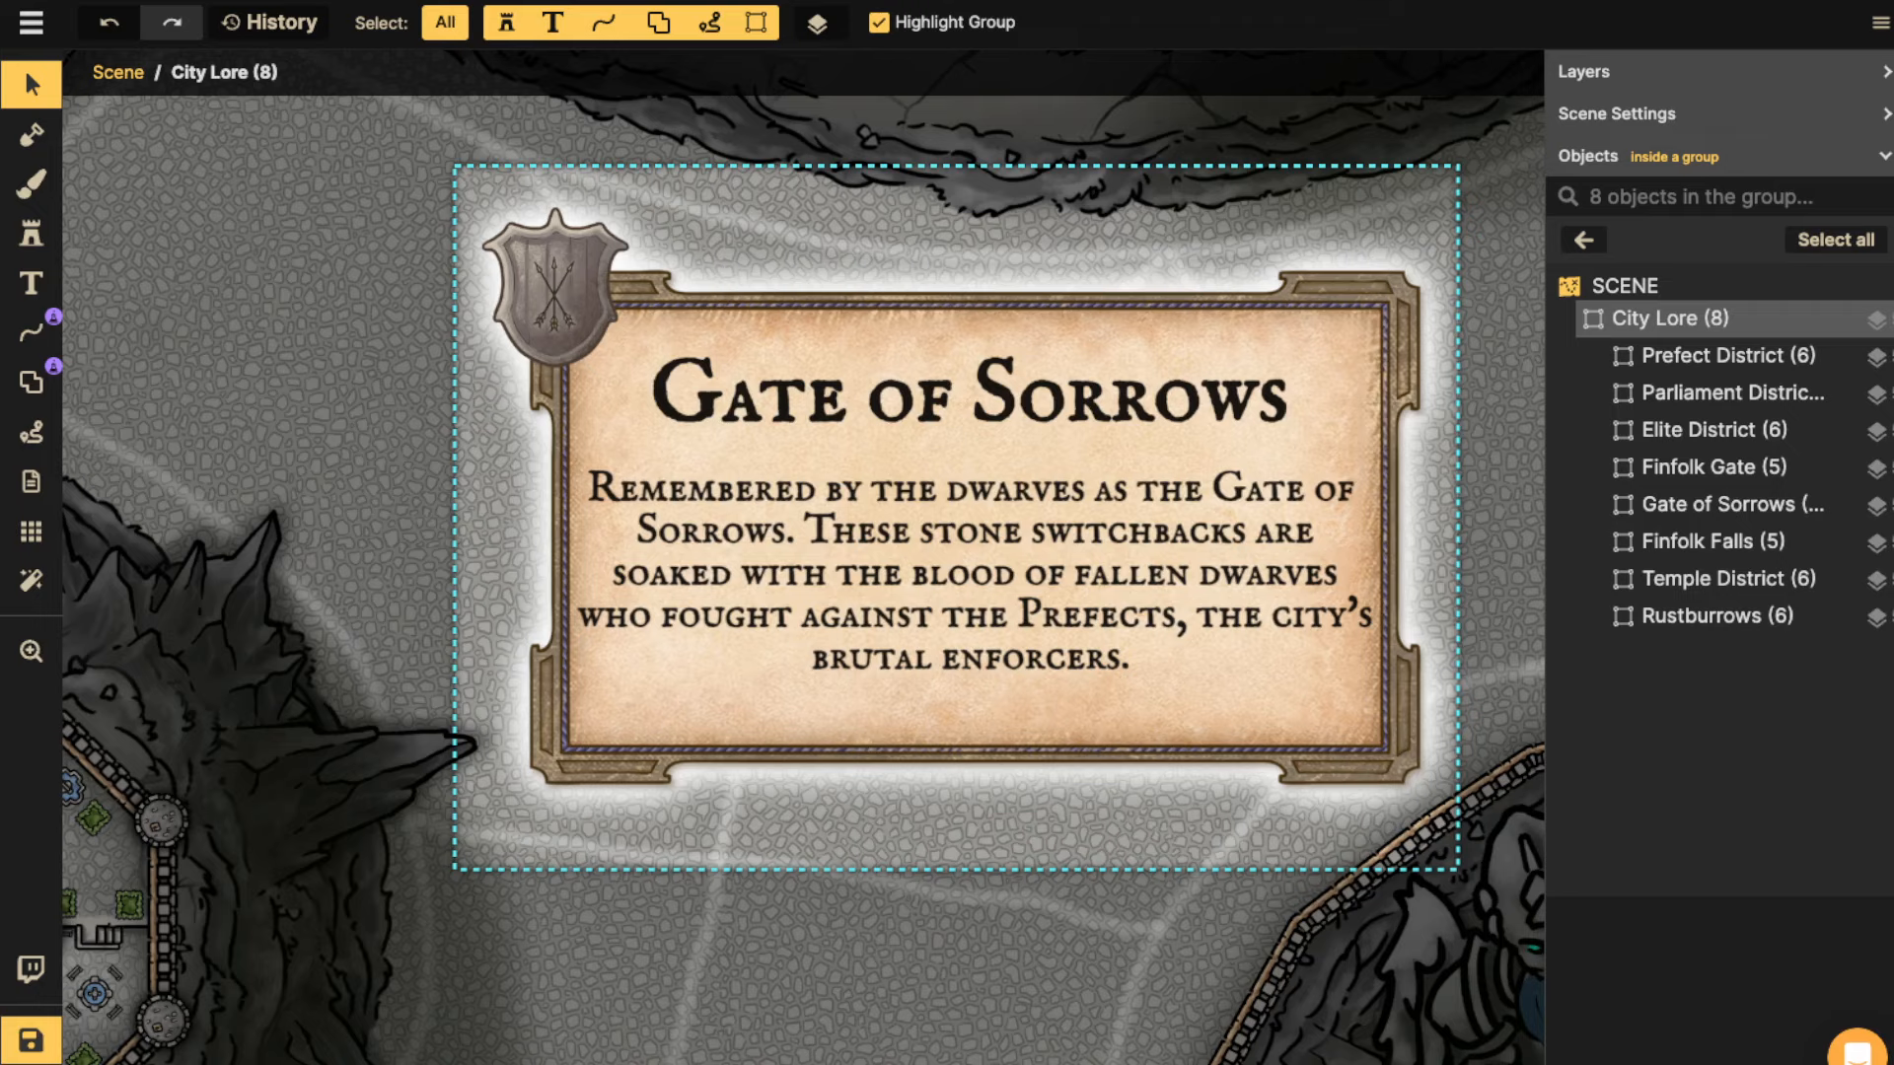
key("Escape")
scroll(728, 466, "down", 8)
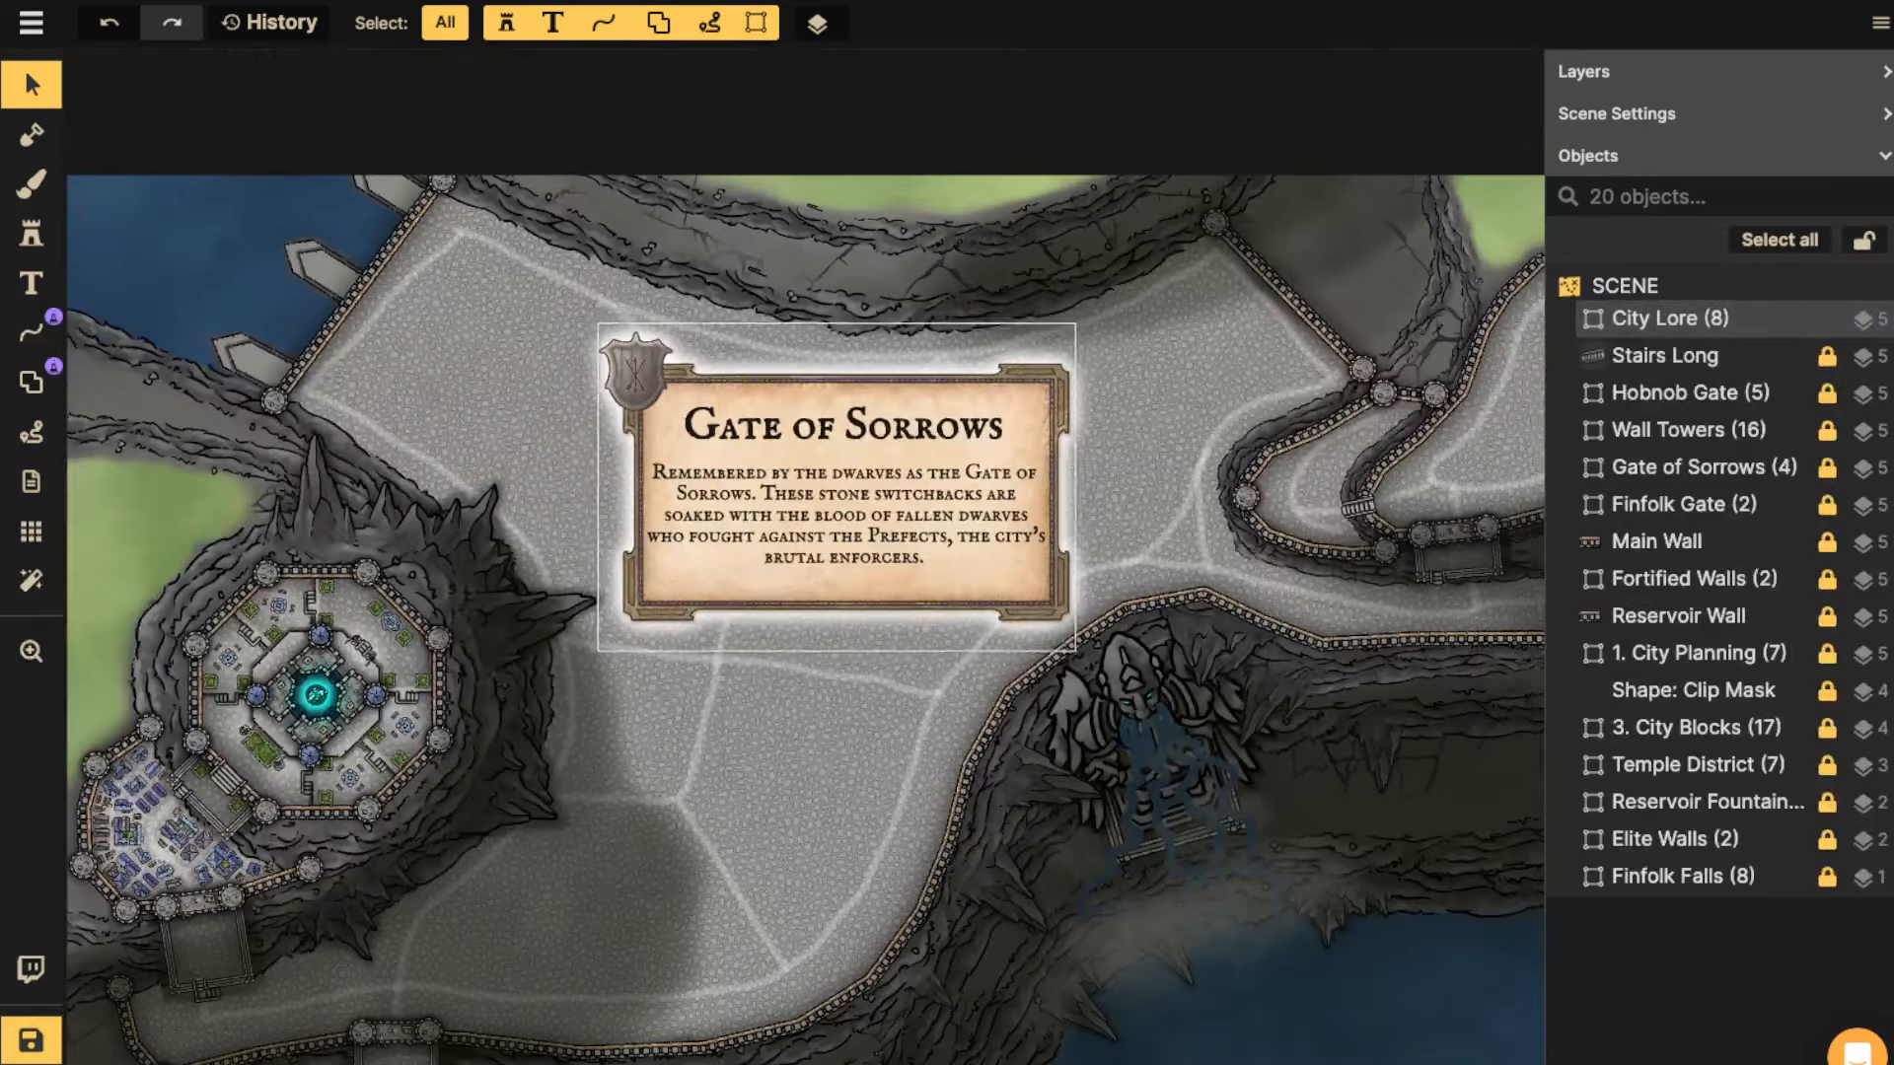
left_click(837, 494)
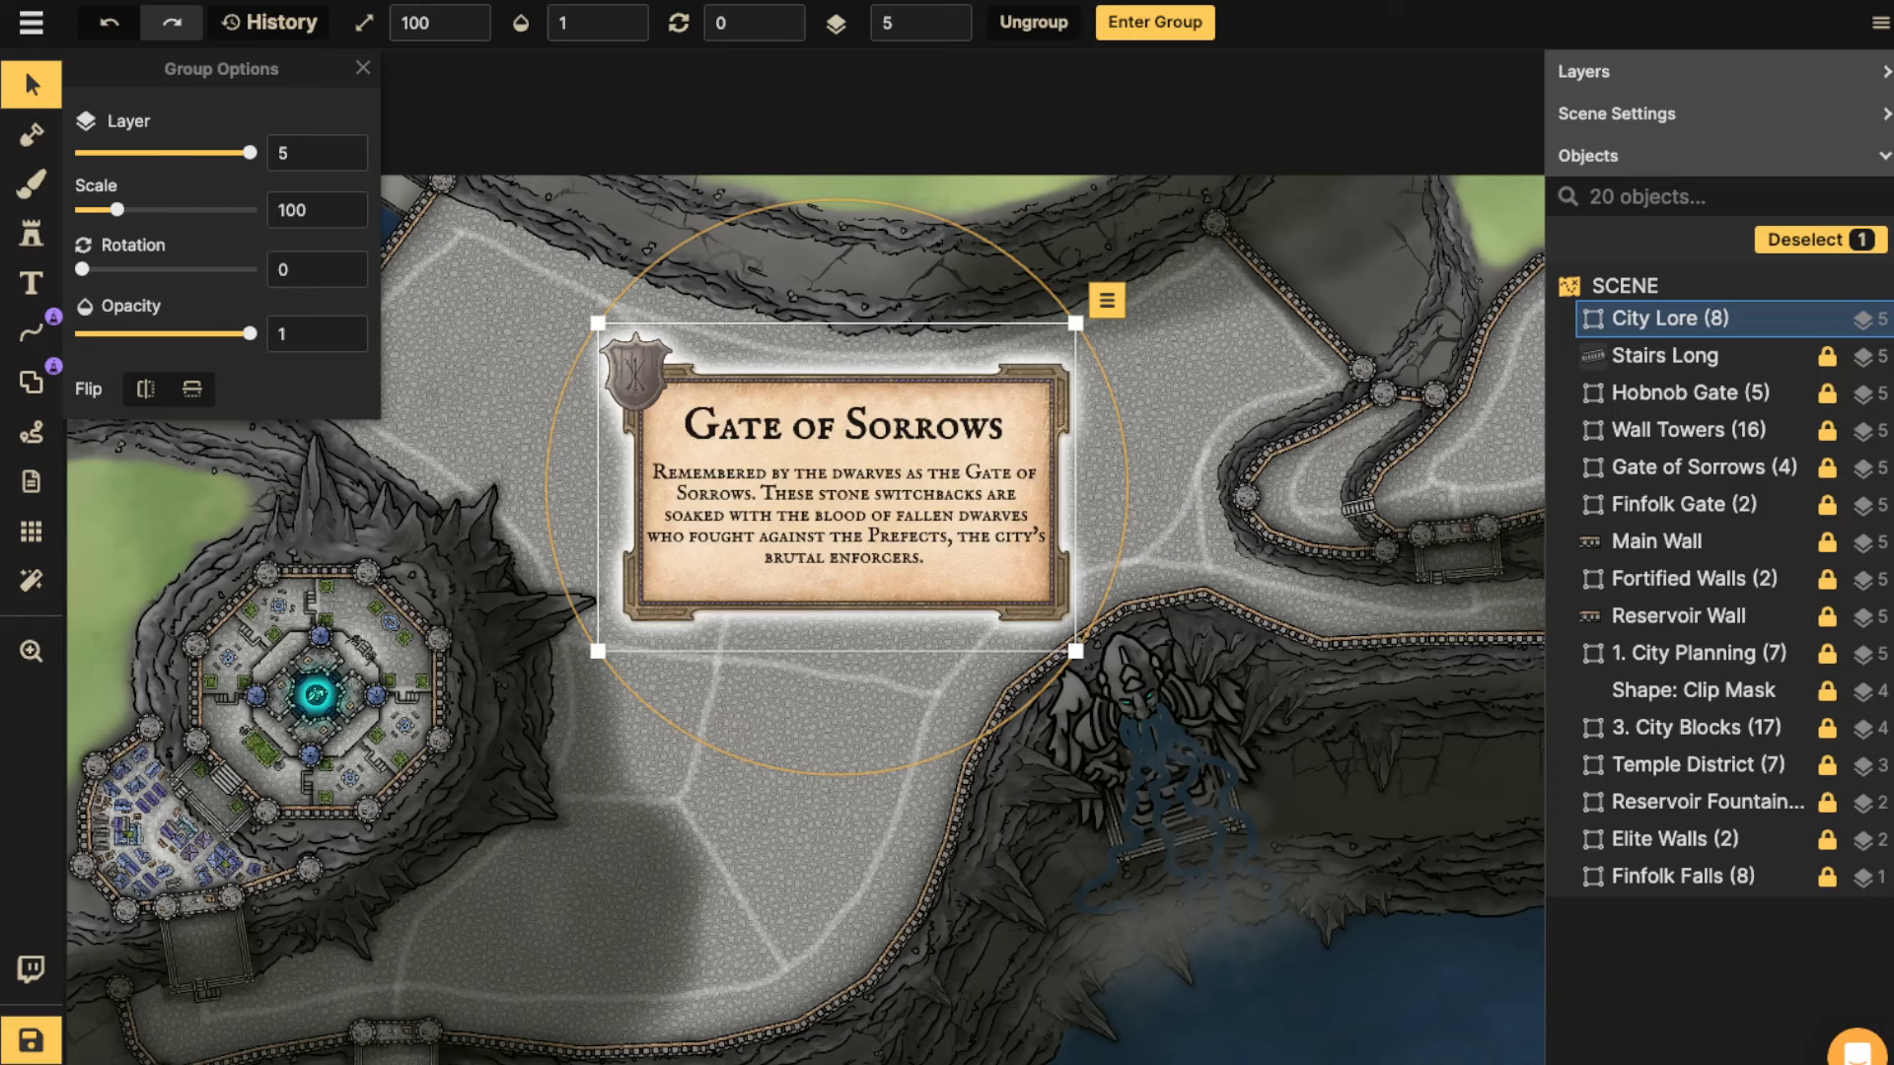
left_click(1800, 319)
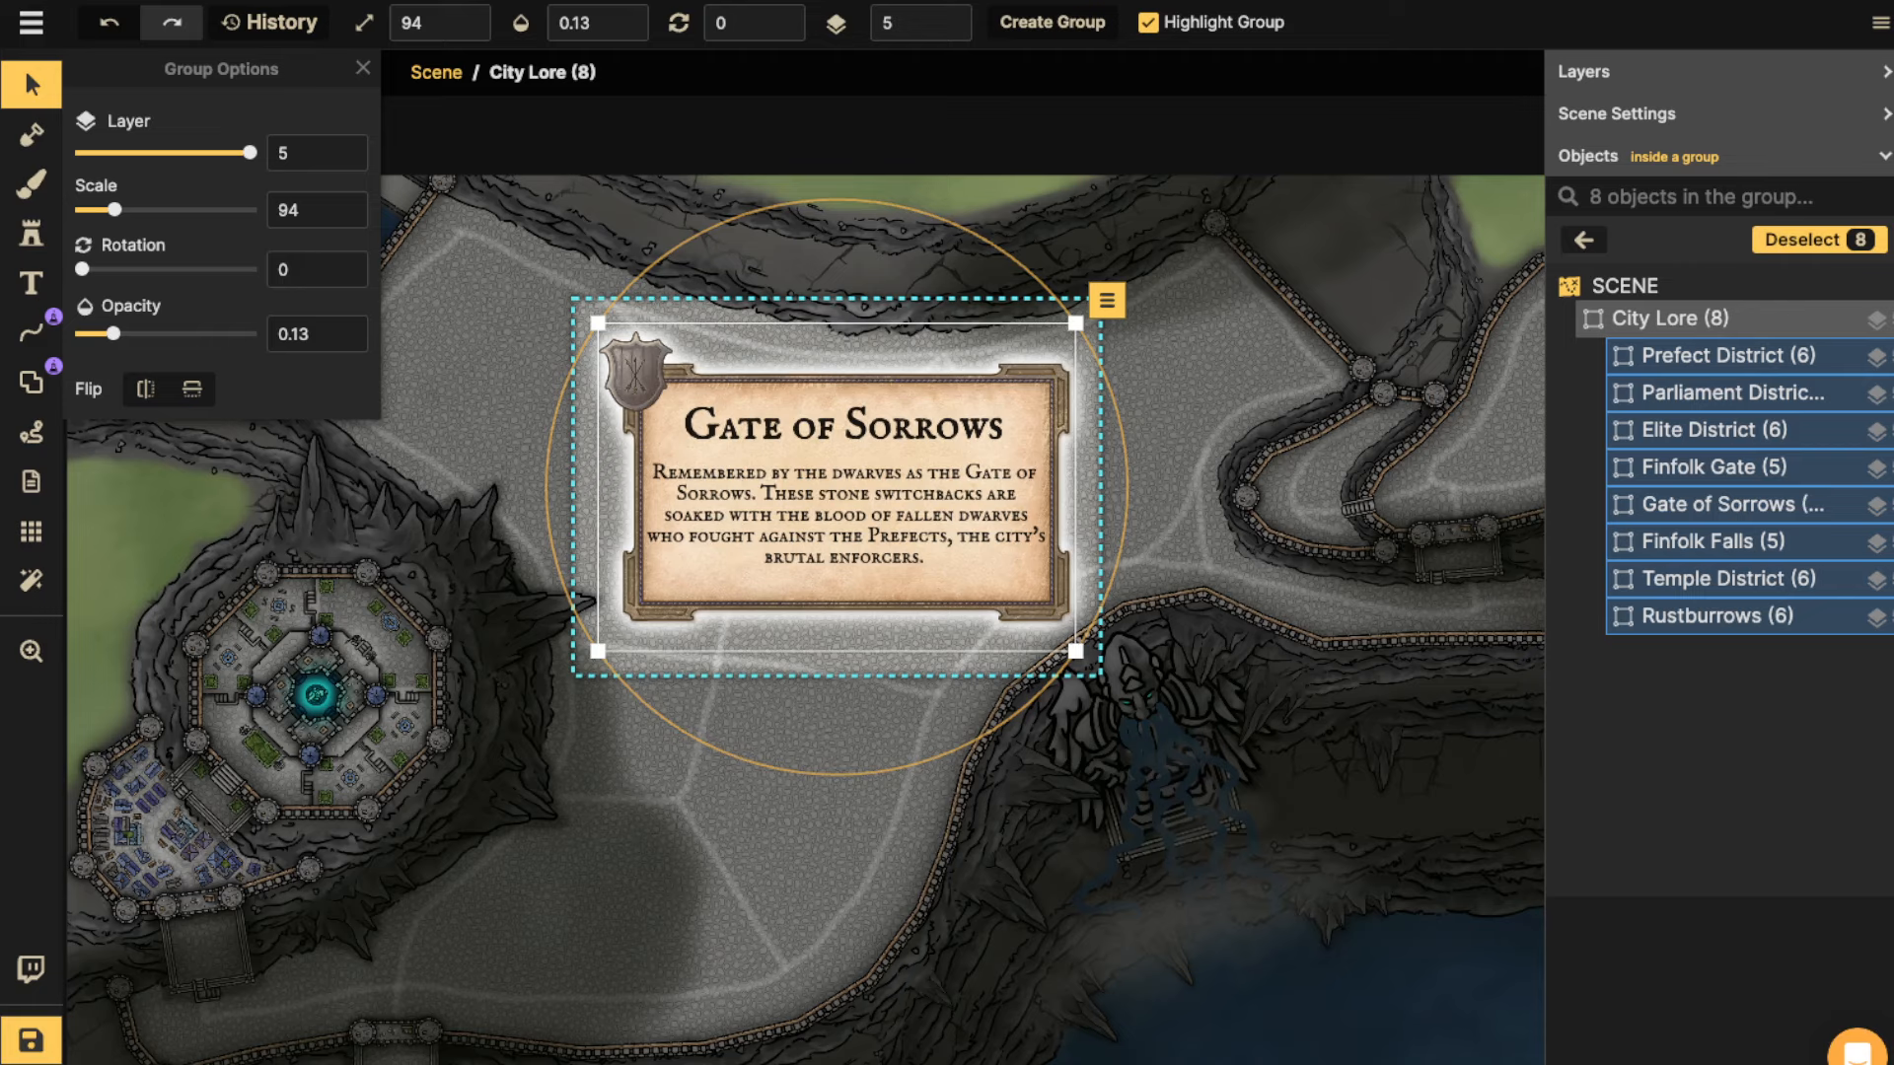
key("Escape")
key("Escape")
key("Escape")
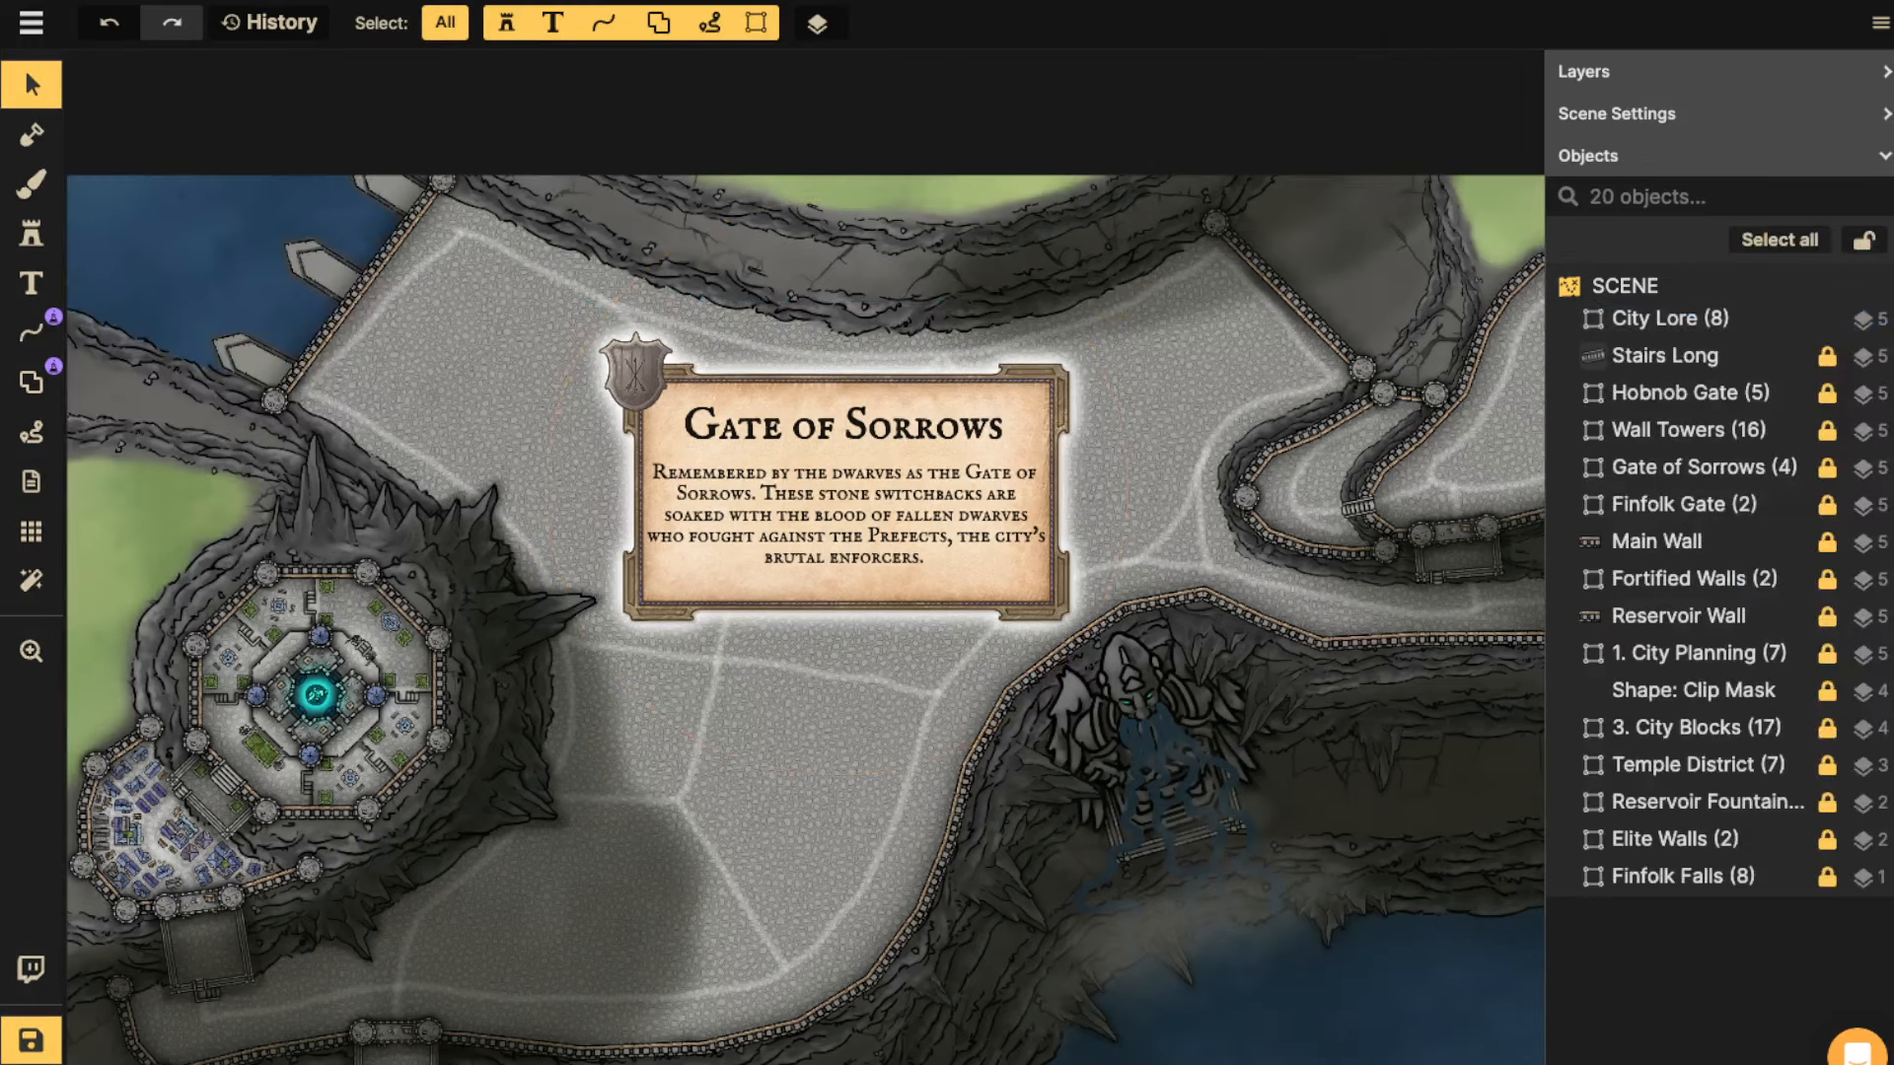
Hide the Gate of Sorrows card in the City Lore group by setting its opacity to 0.
key("space")
left_click_drag(836, 487, 675, 499)
left_click(1670, 319)
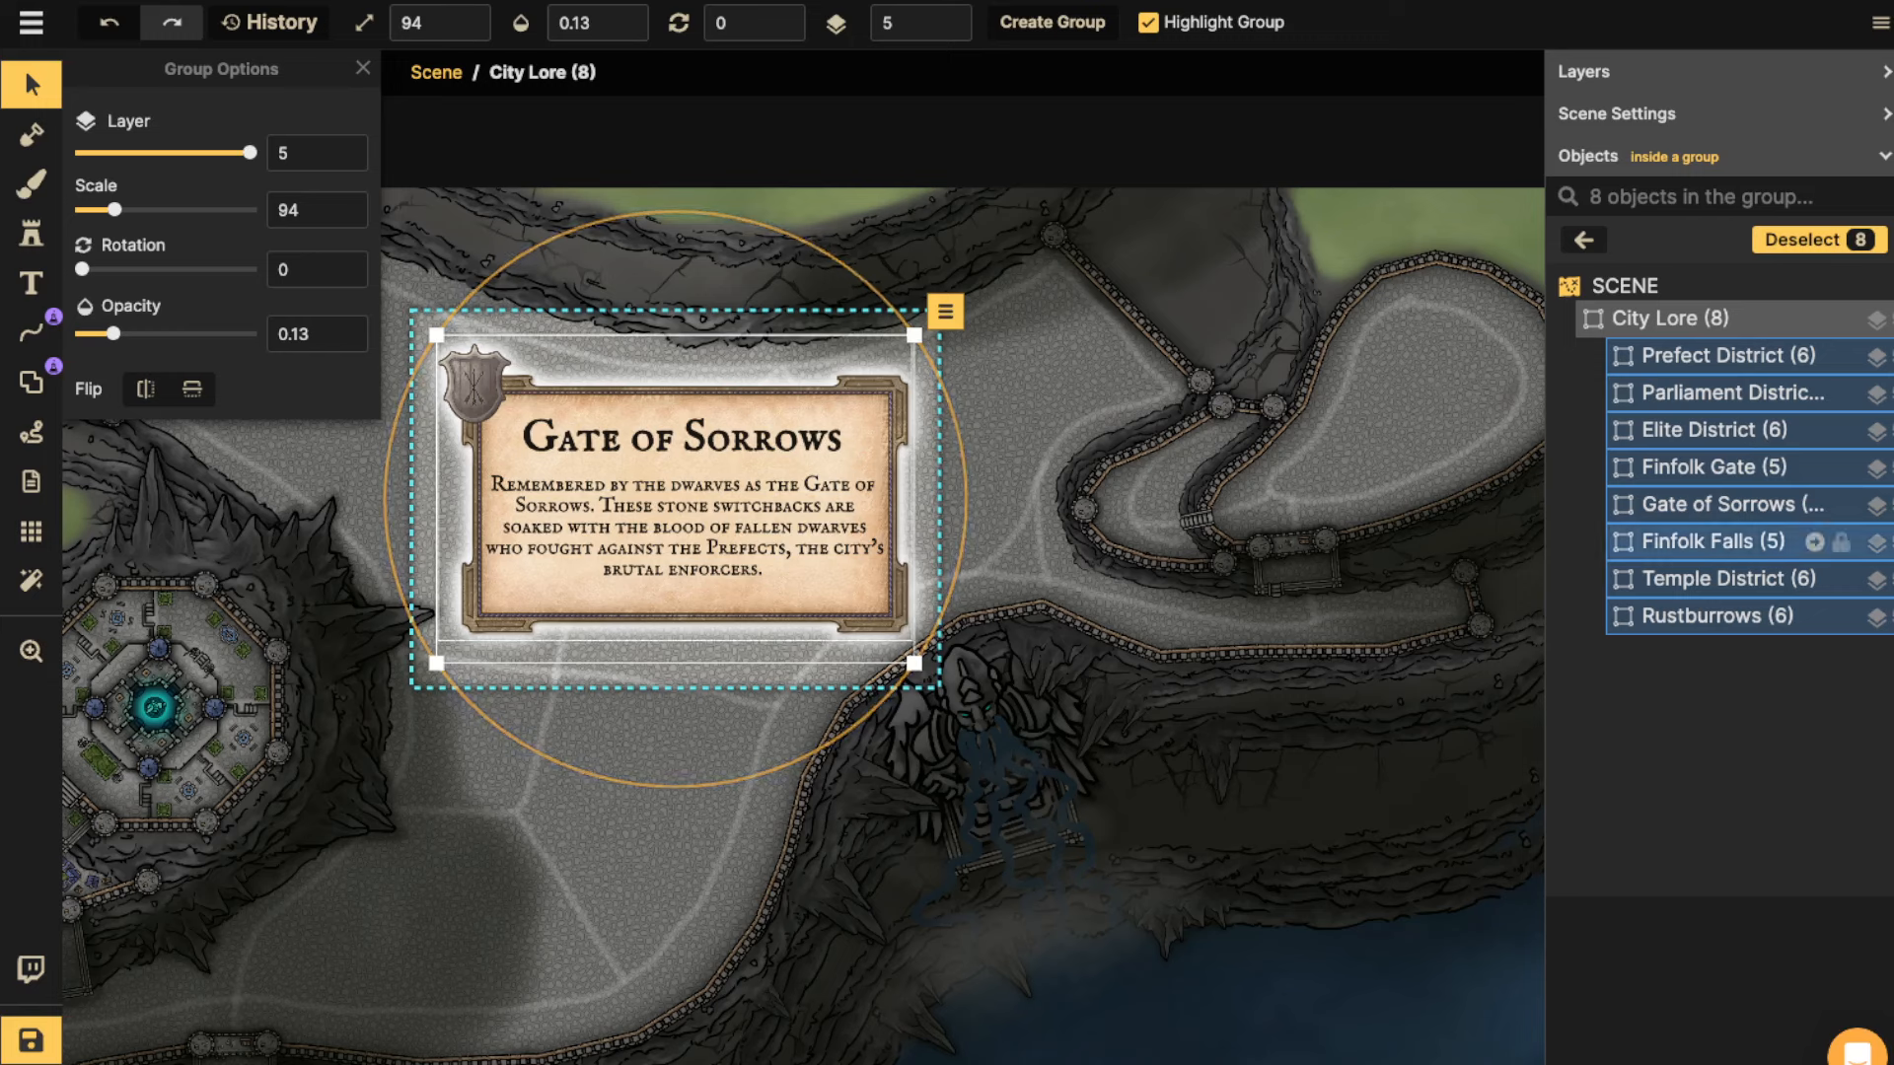
left_click(1715, 505)
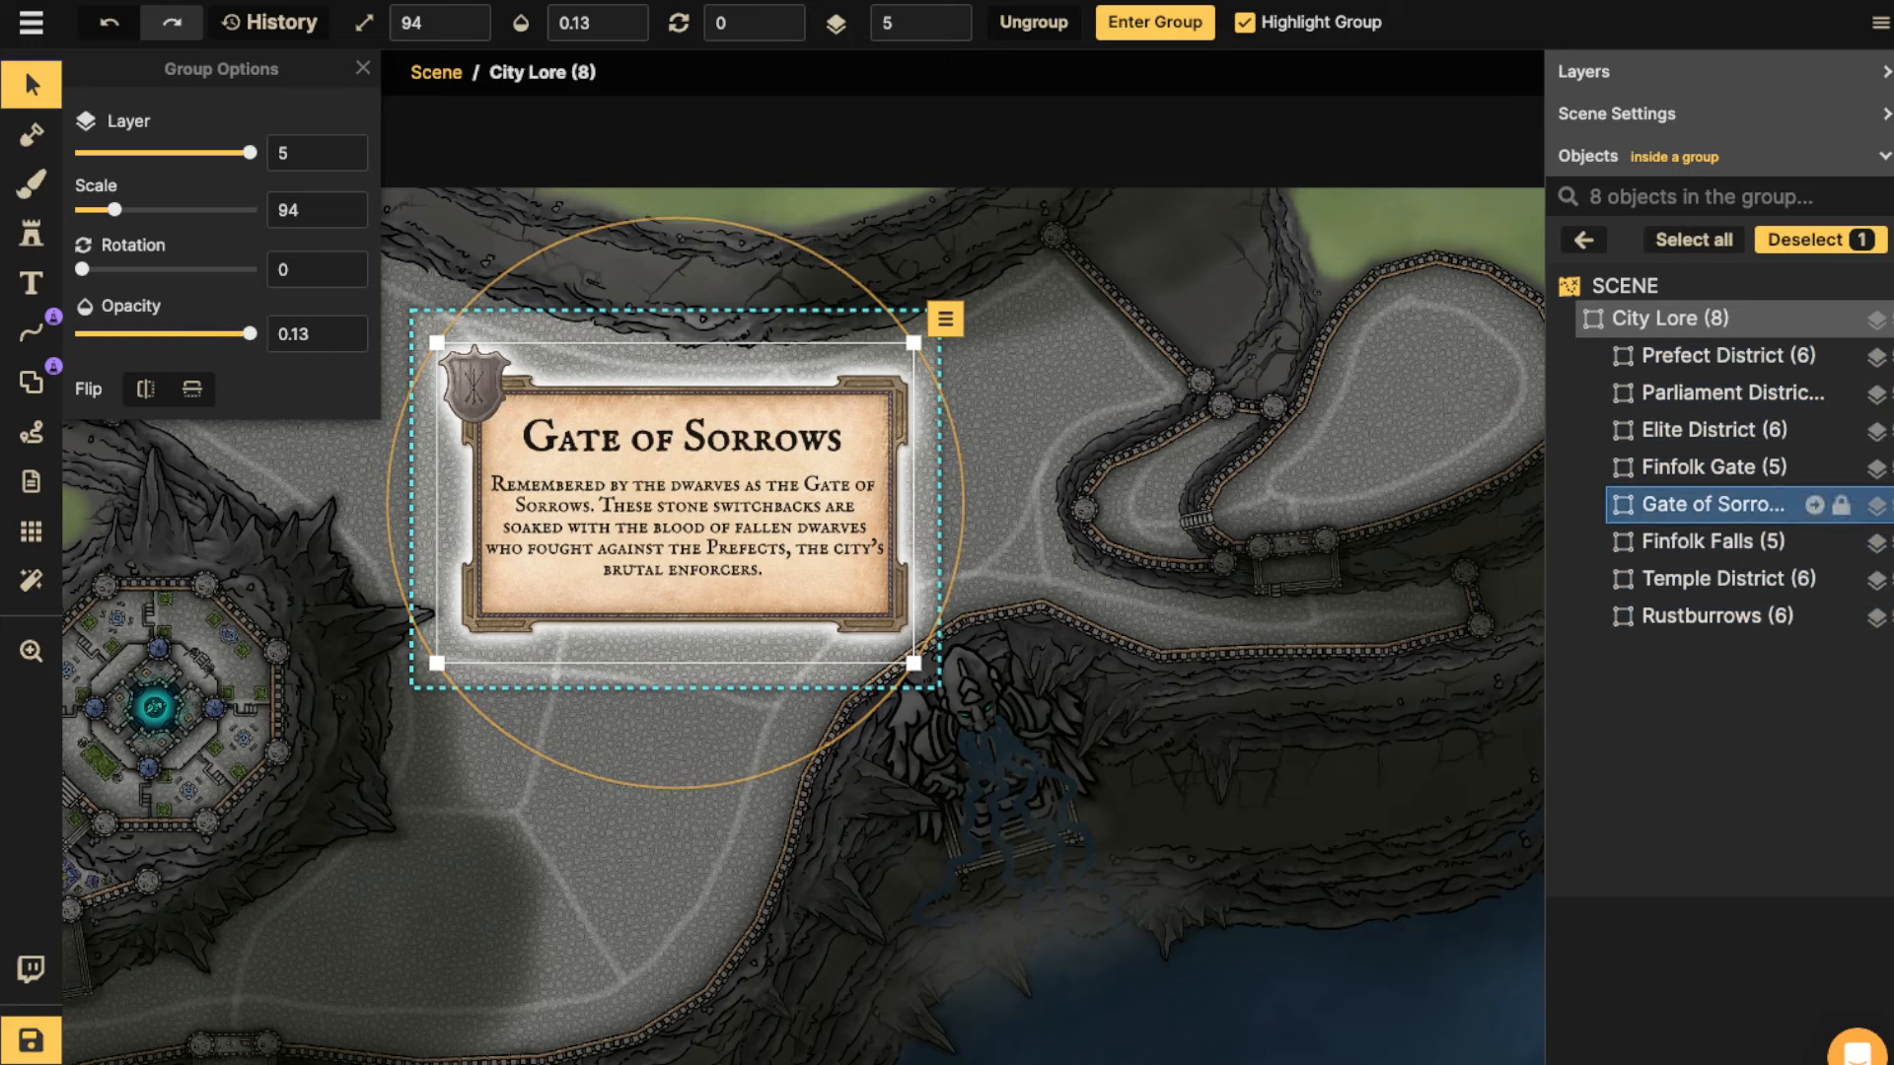
left_click(560, 23)
type("0")
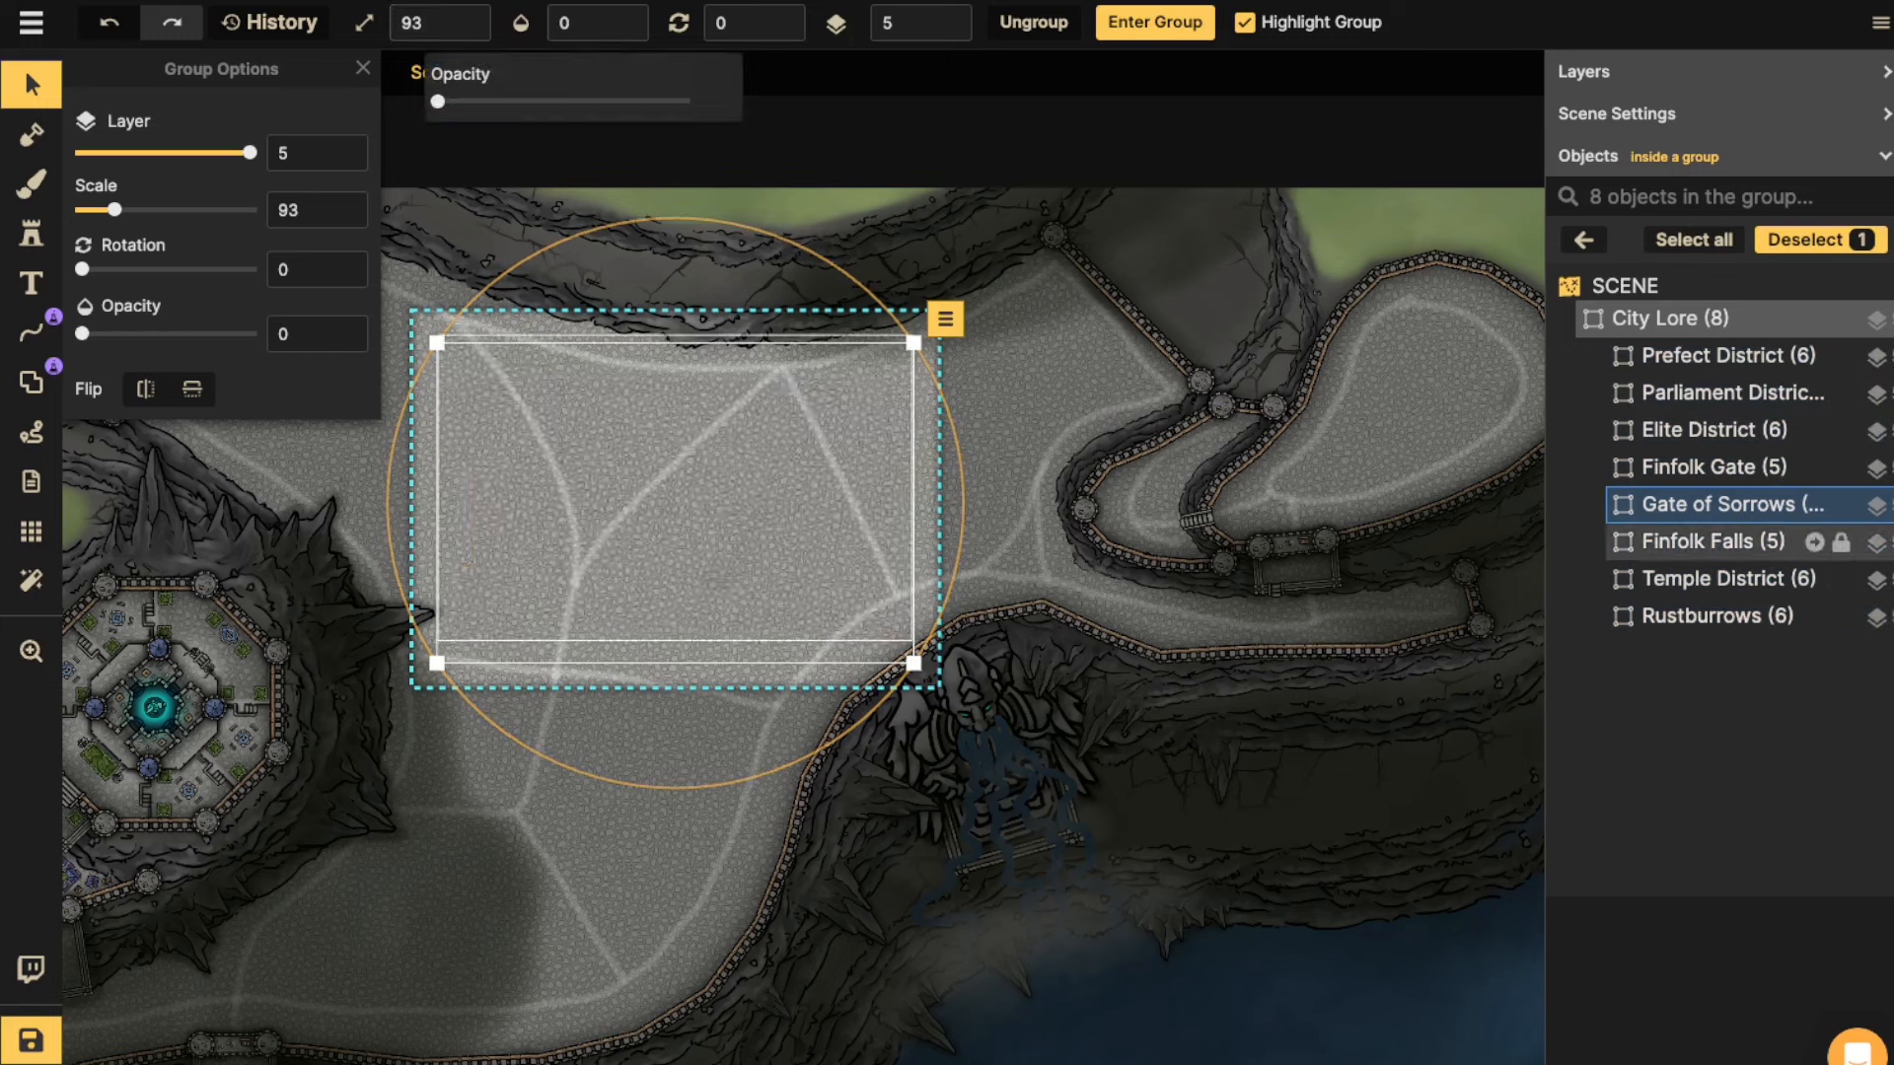
Show the Finfolk Falls card by setting its opacity to 1, and leave the City Lore group.
left_click(560, 23)
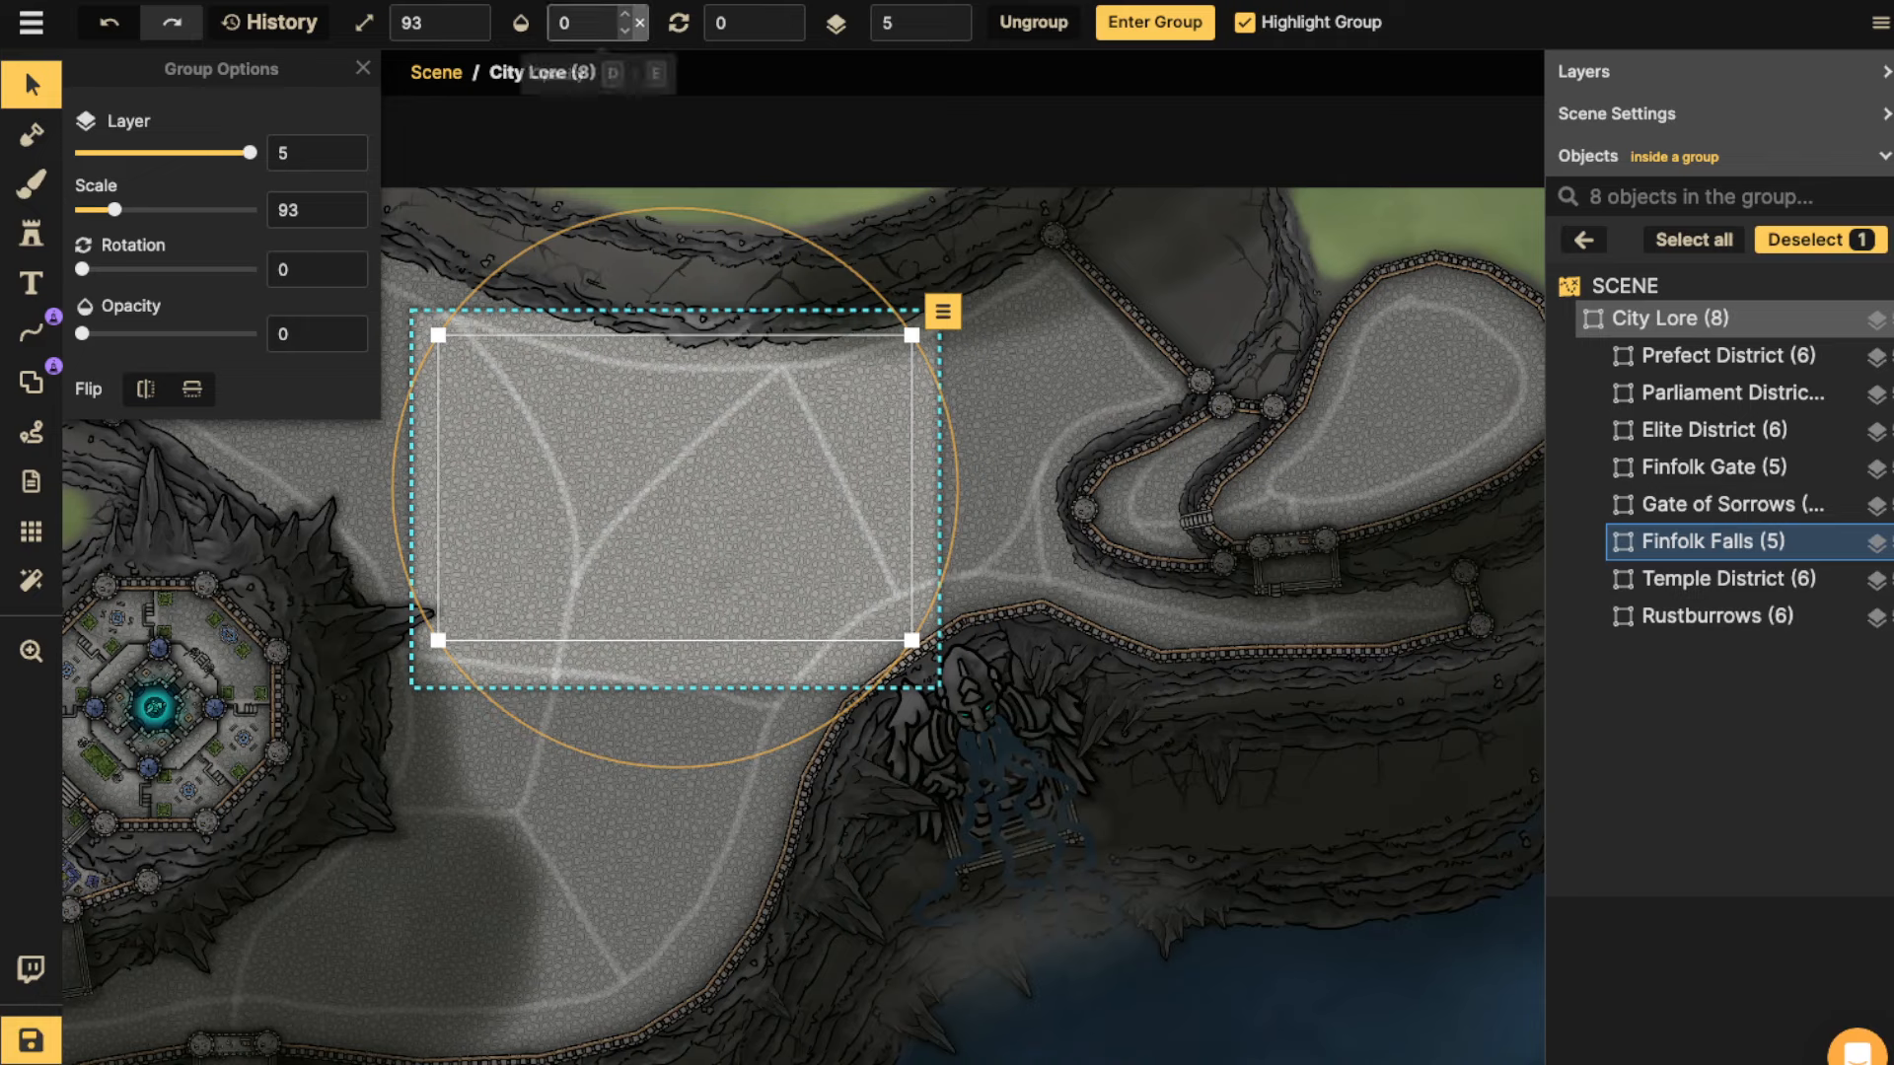
type("1")
scroll(804, 558, "up", 1)
key("space")
left_click_drag(986, 690, 1051, 510)
key("Escape")
key("Escape")
Examine the dwarven sentinel statue with its waterfall, the Finfolk Falls lore card and their place on the whole map.
scroll(888, 468, "up", 5)
key("space")
scroll(878, 256, "down", 2)
key("space")
scroll(790, 434, "down", 2)
key("space")
left_click_drag(789, 434, 869, 565)
key("space")
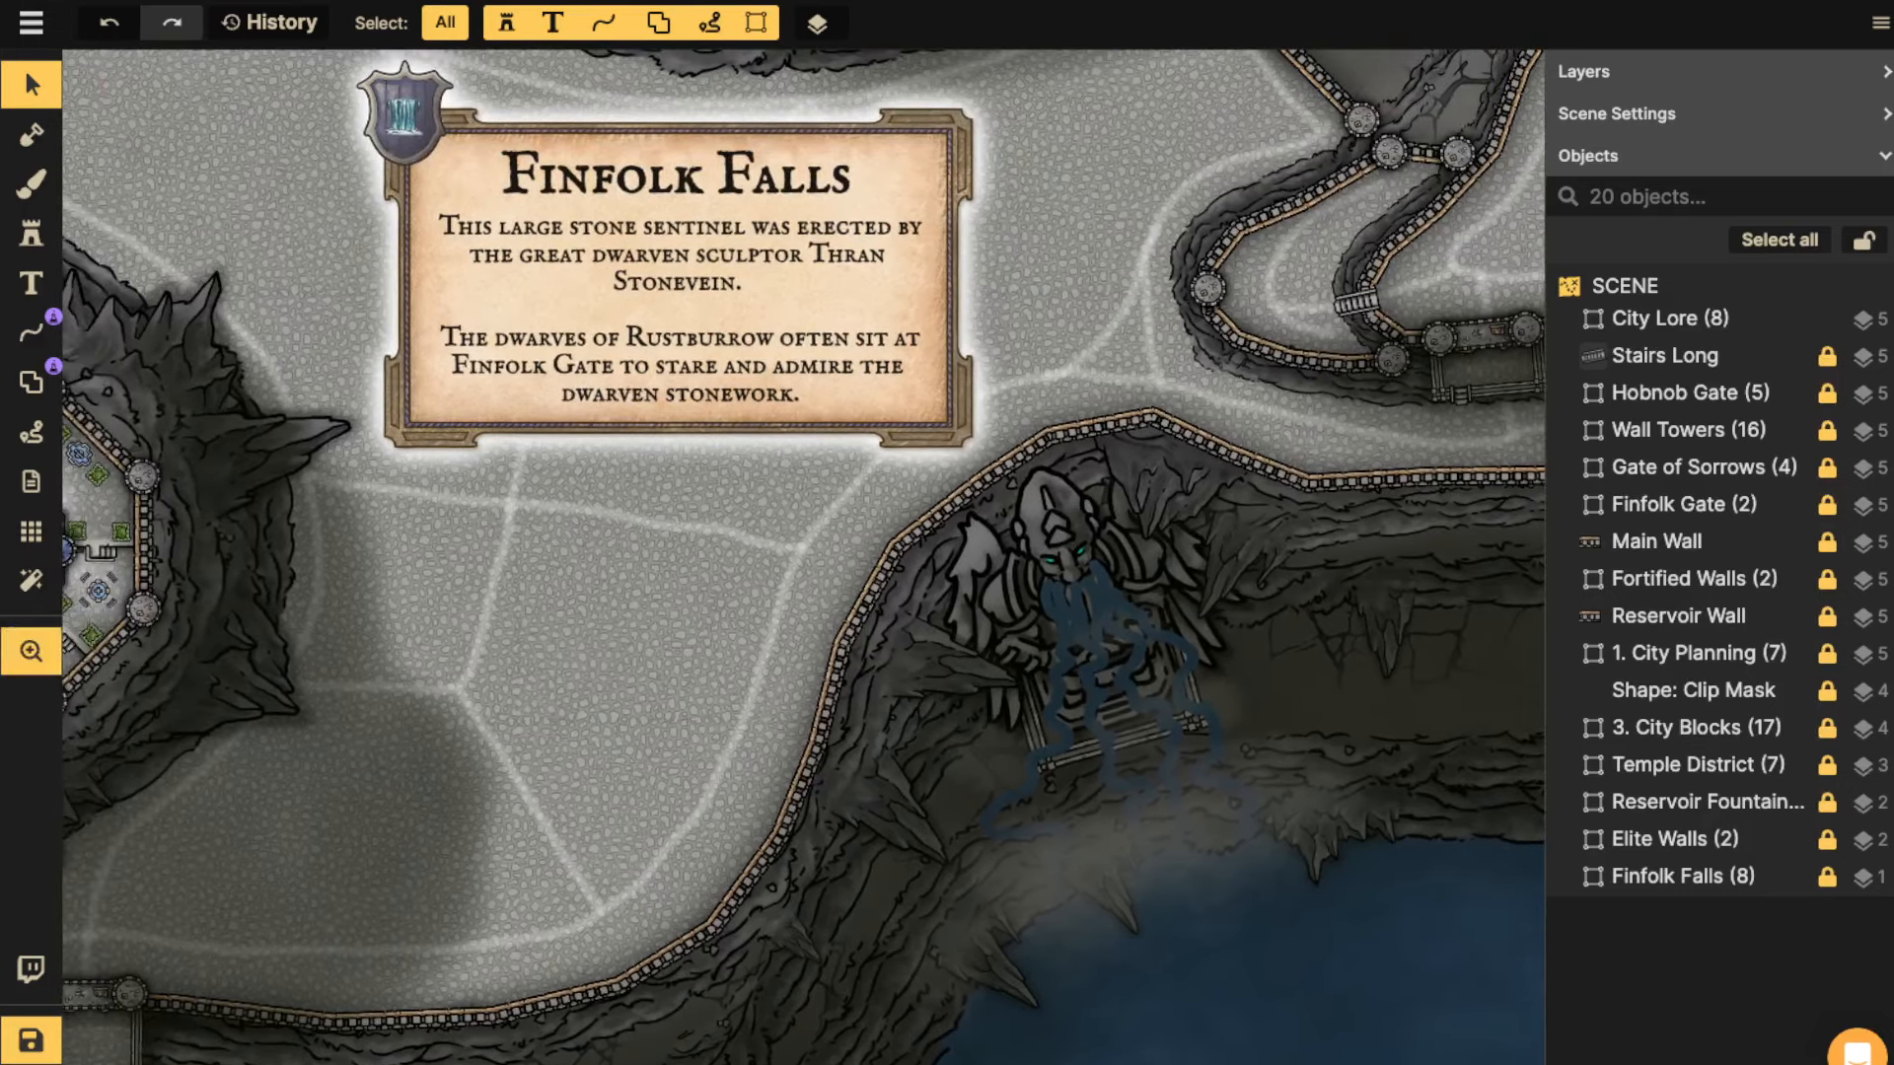
key("space")
left_click_drag(849, 464, 867, 562)
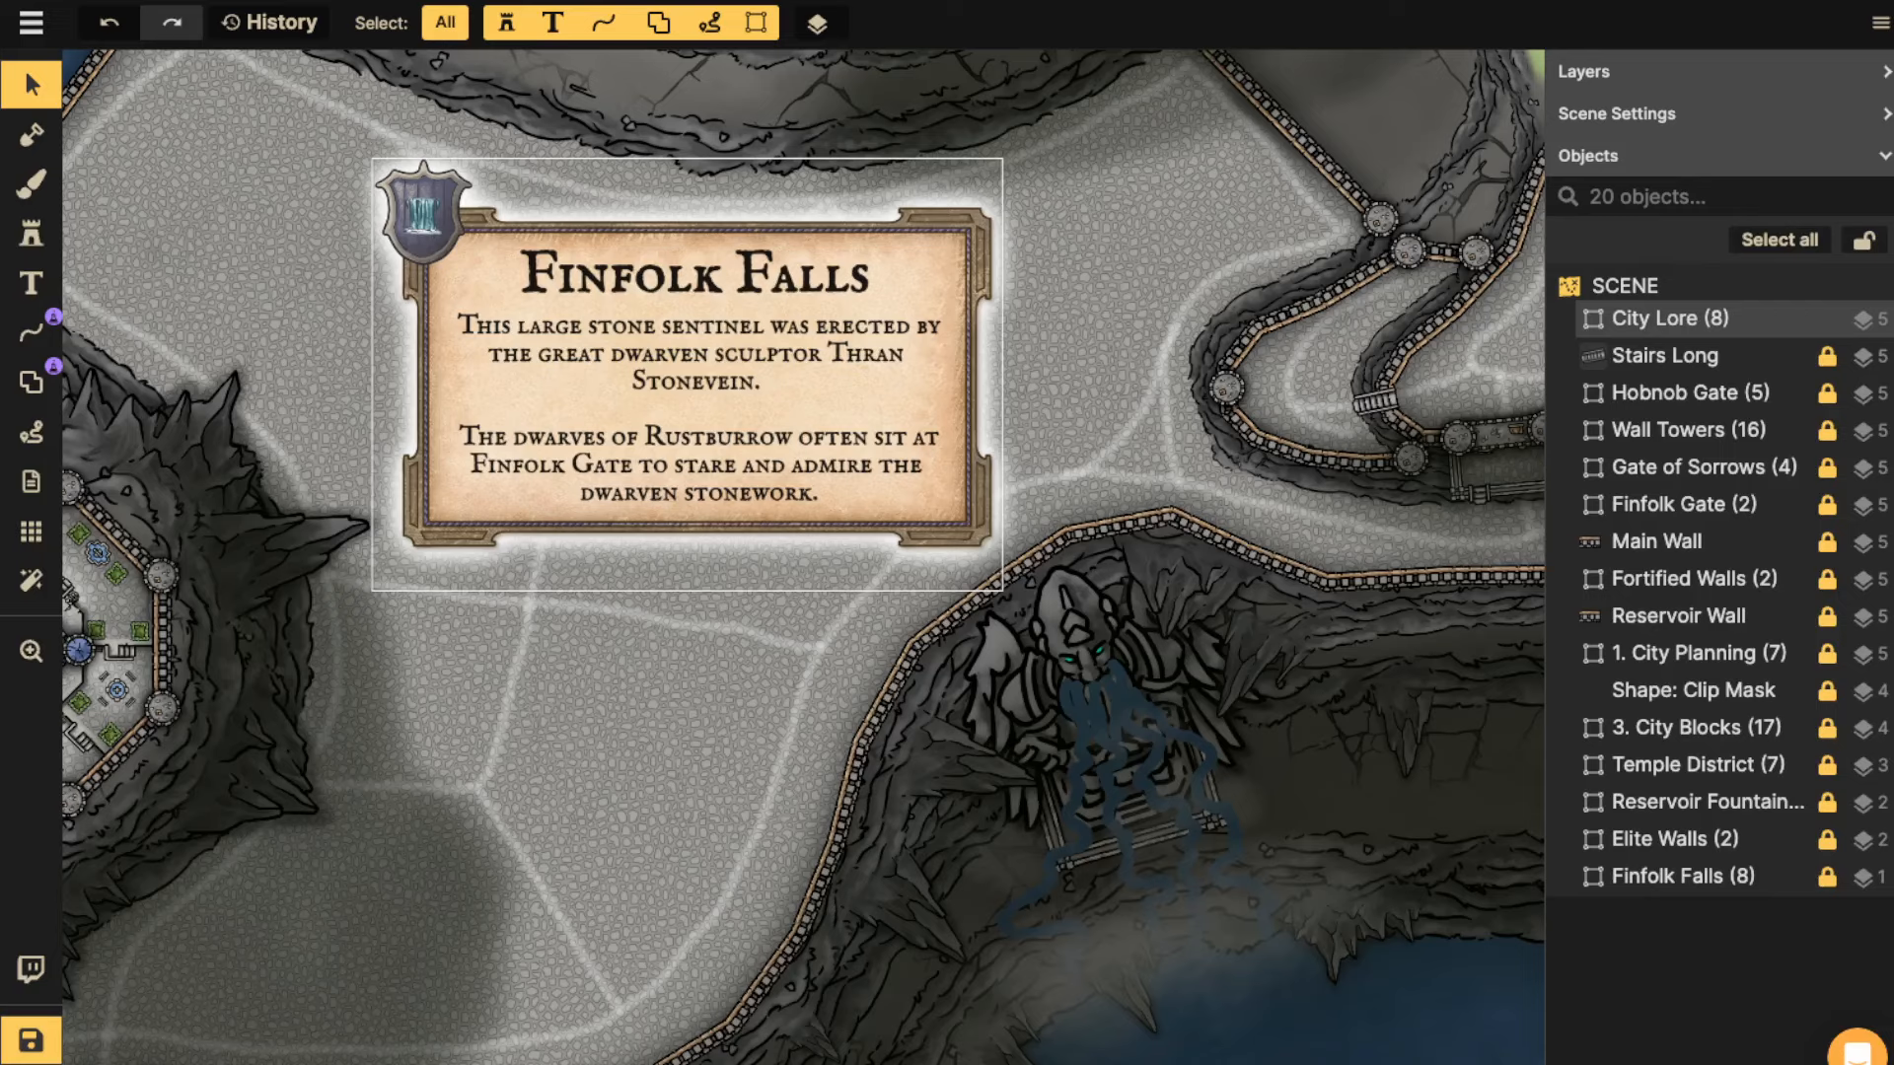
scroll(1080, 375, "down", 4)
left_click_drag(1081, 375, 1038, 228)
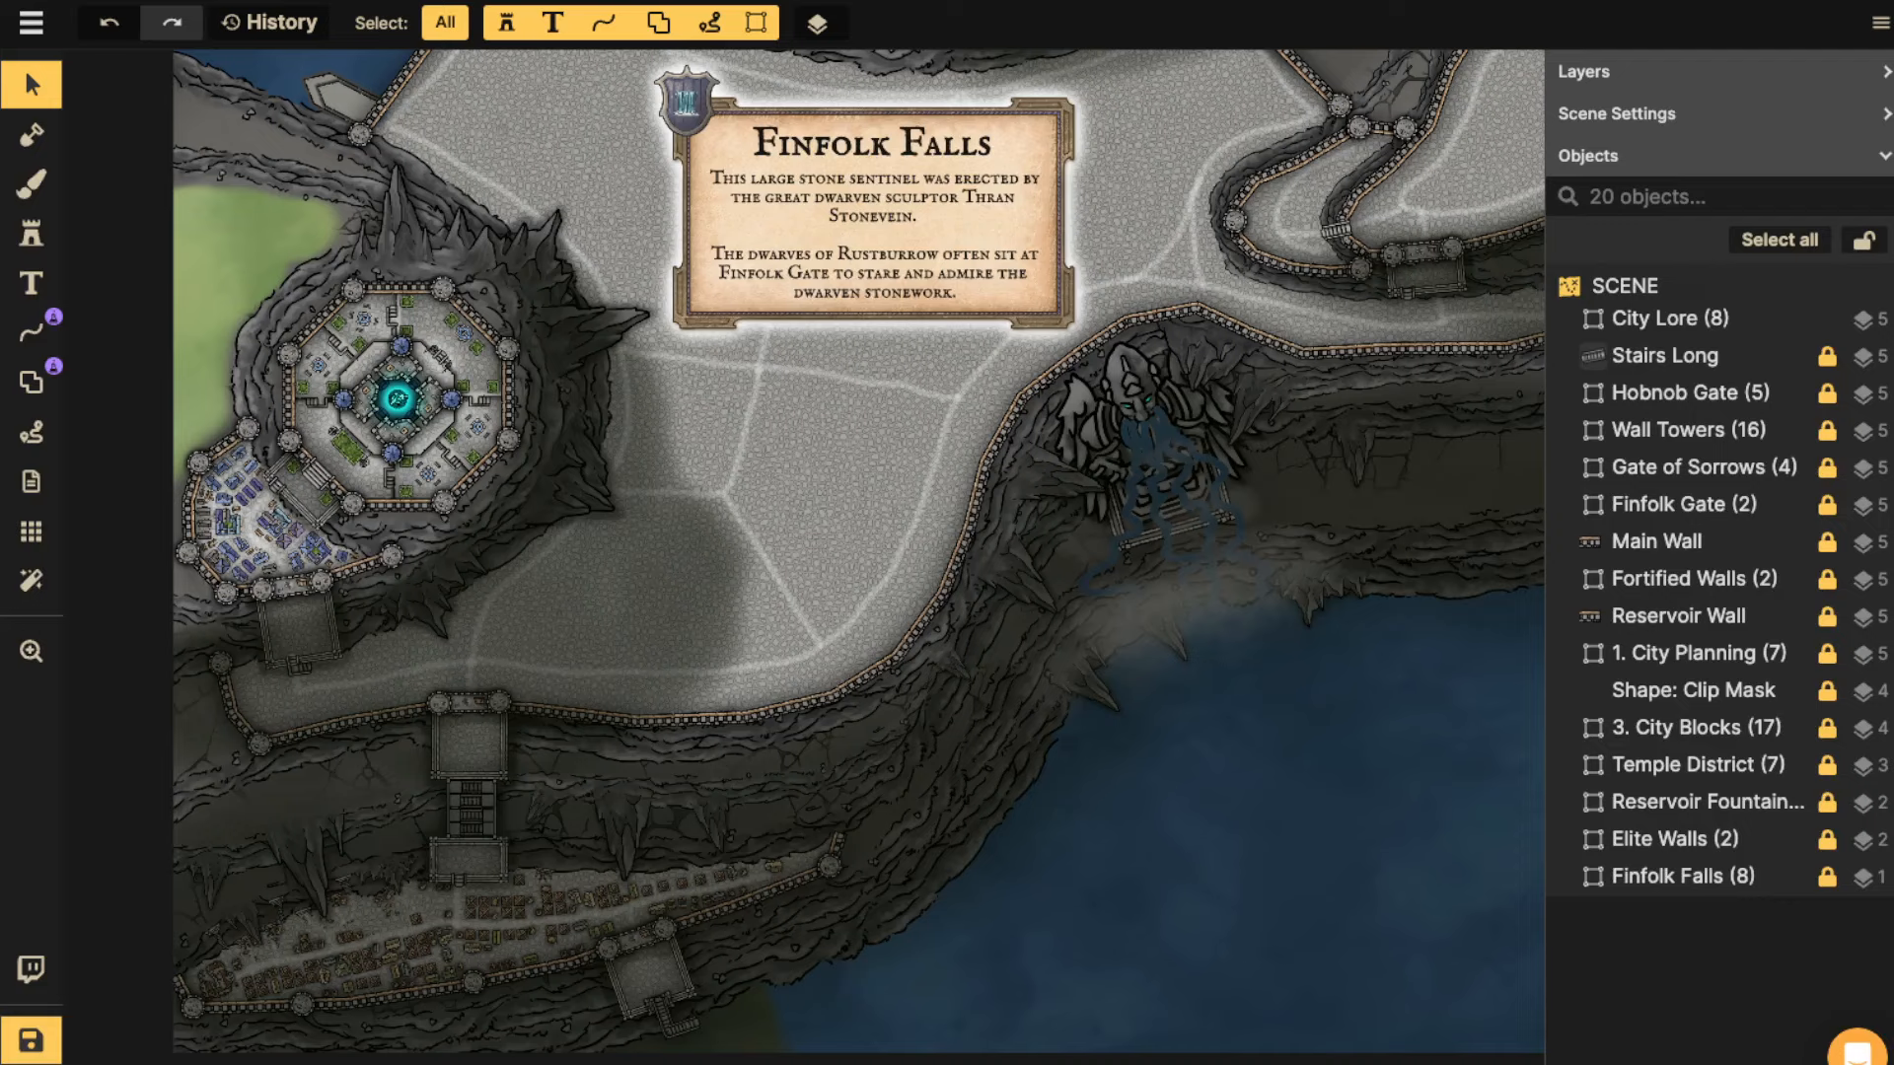
scroll(1222, 716, "down", 3)
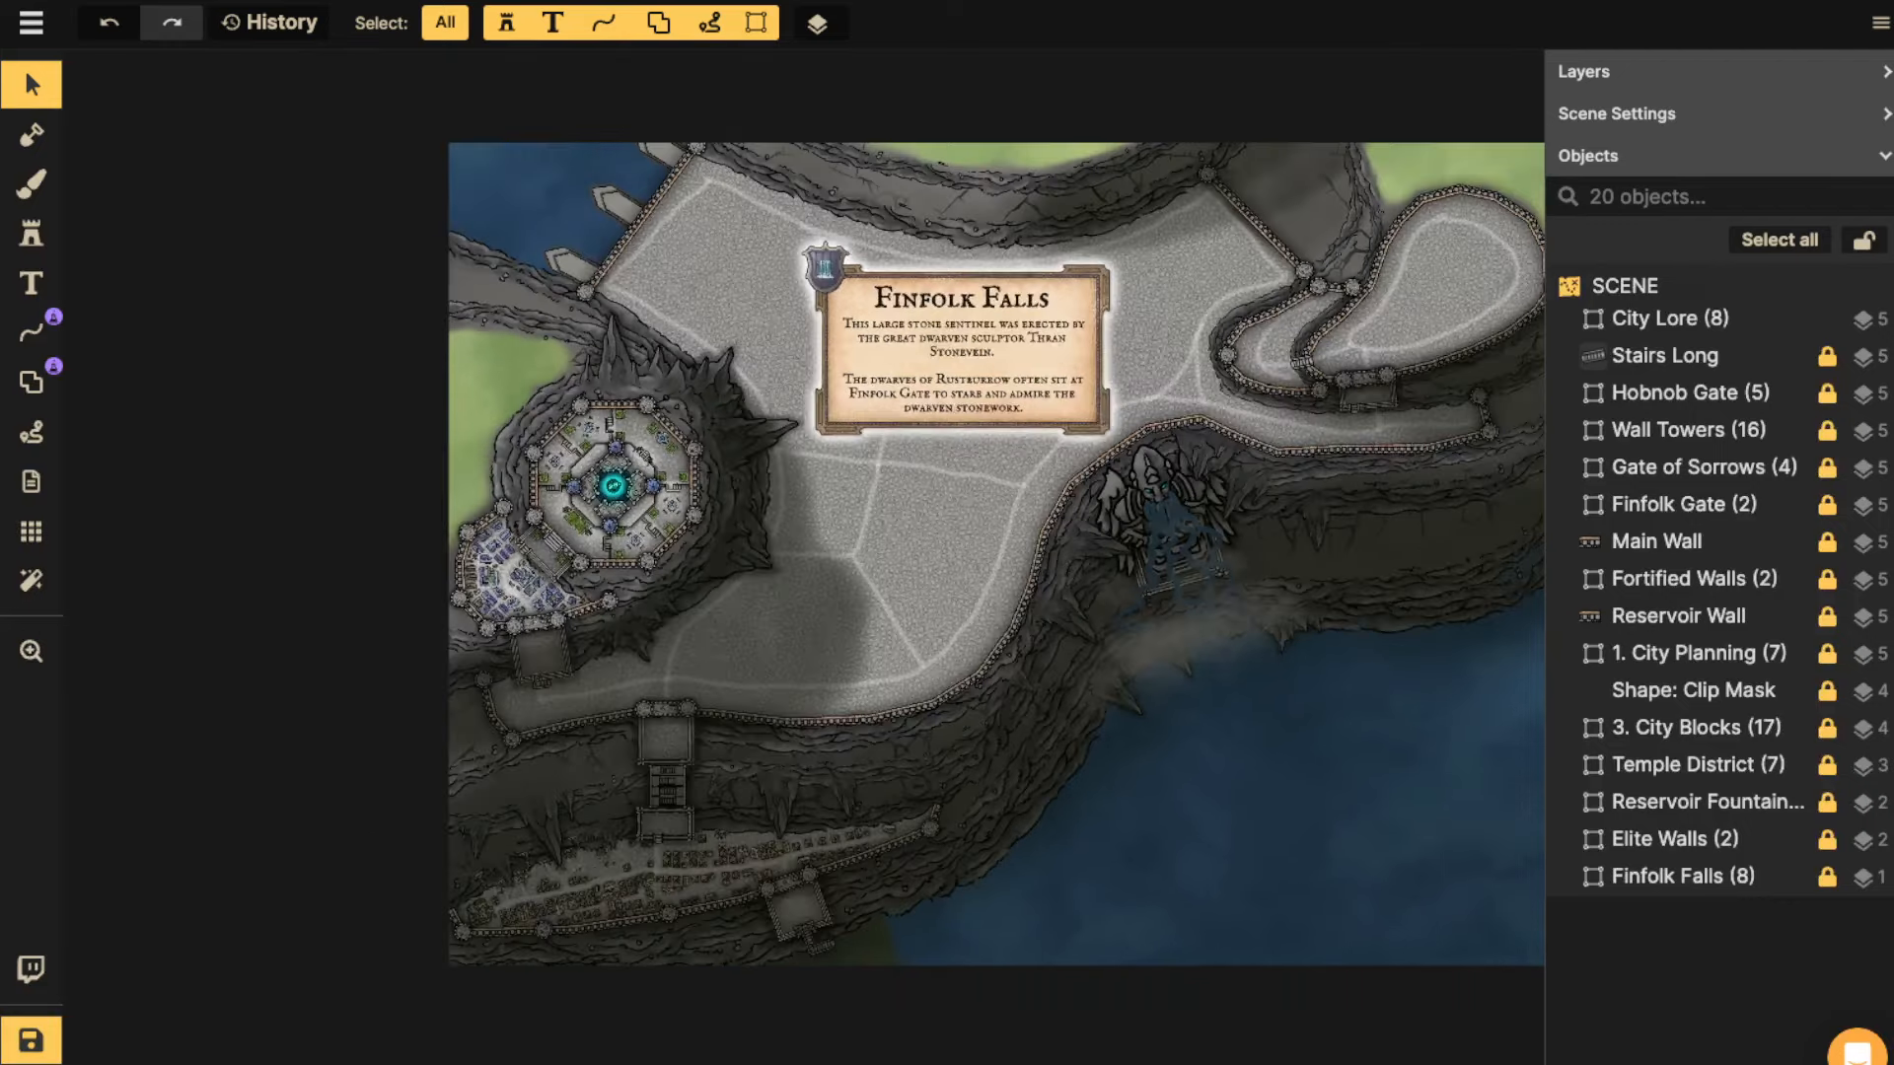
left_click_drag(1222, 716, 967, 699)
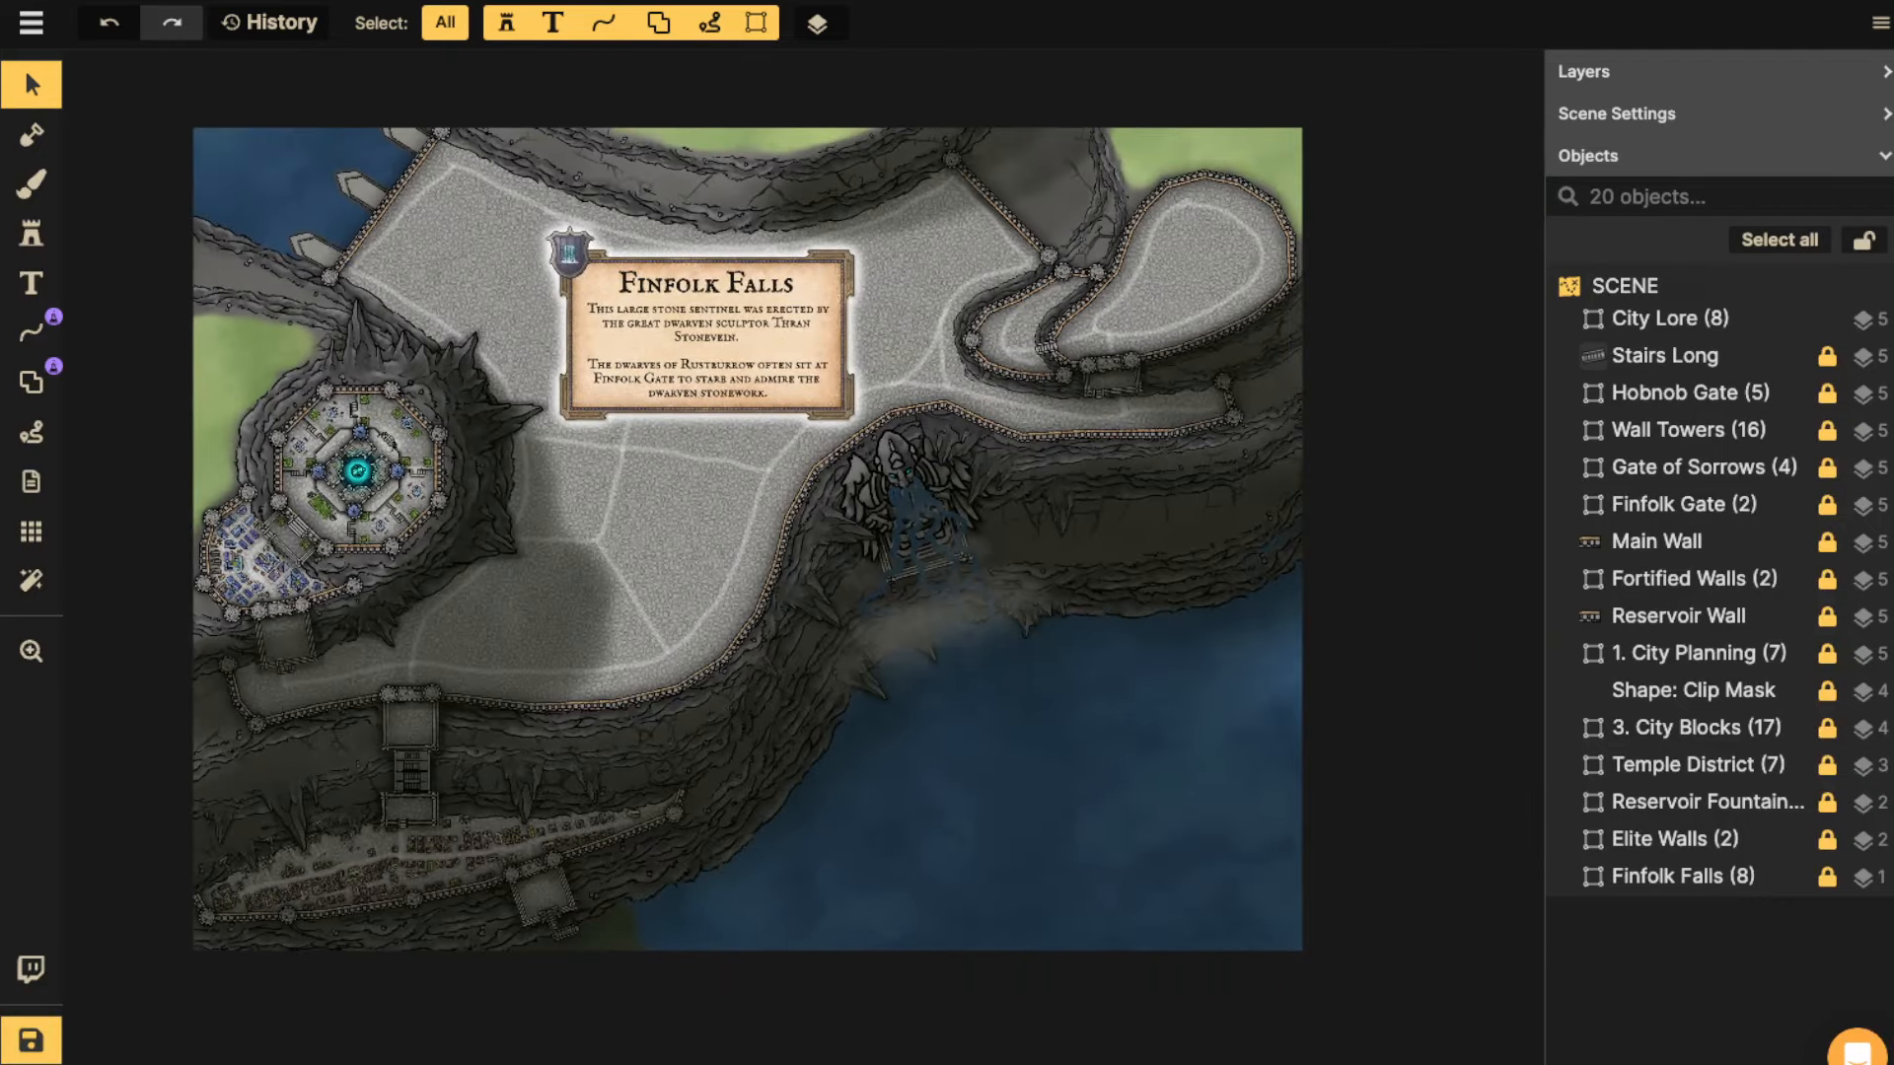
Examine the gate and stairs in the slums' outer wall and their view across the water to the falls statue.
scroll(868, 469, "up", 3)
left_click_drag(669, 342, 988, 222)
left_click(957, 523)
scroll(957, 522, "up", 3)
scroll(957, 523, "up", 1)
scroll(967, 513, "up", 1)
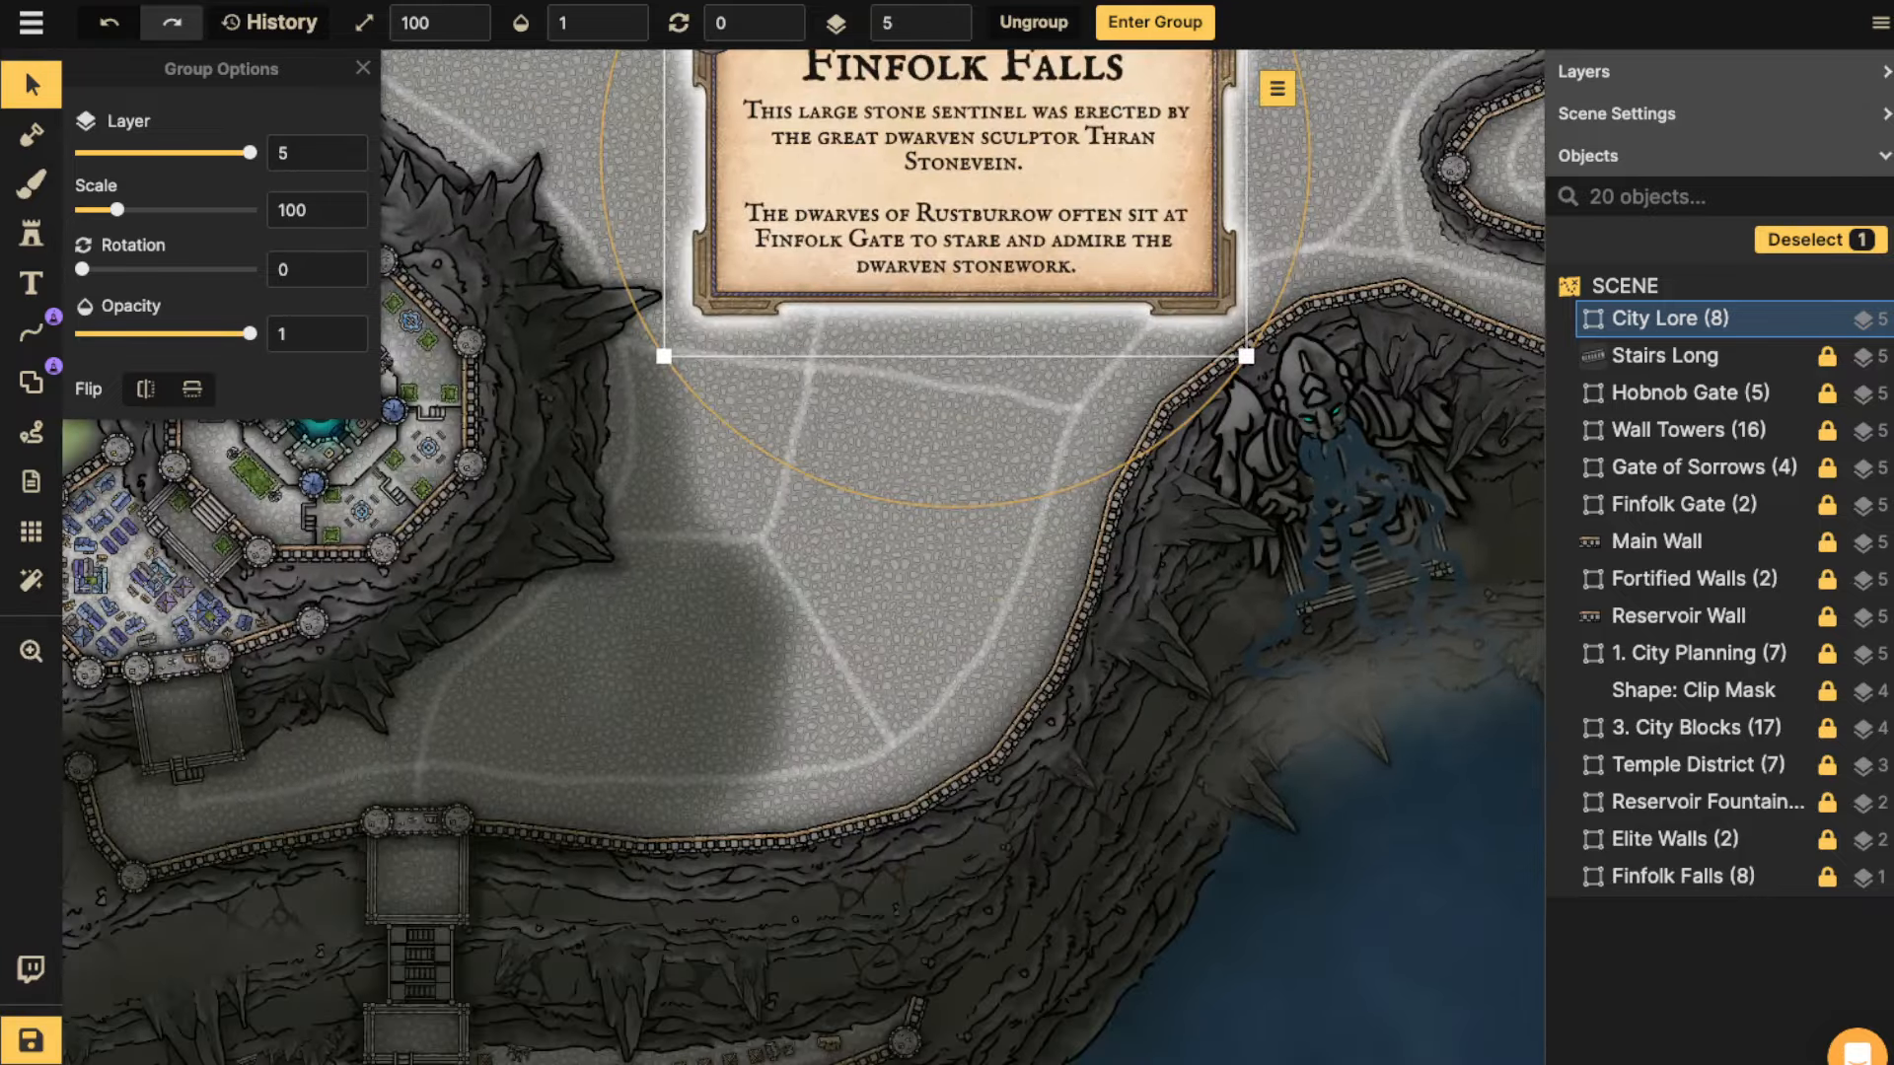
left_click_drag(947, 592, 944, 473)
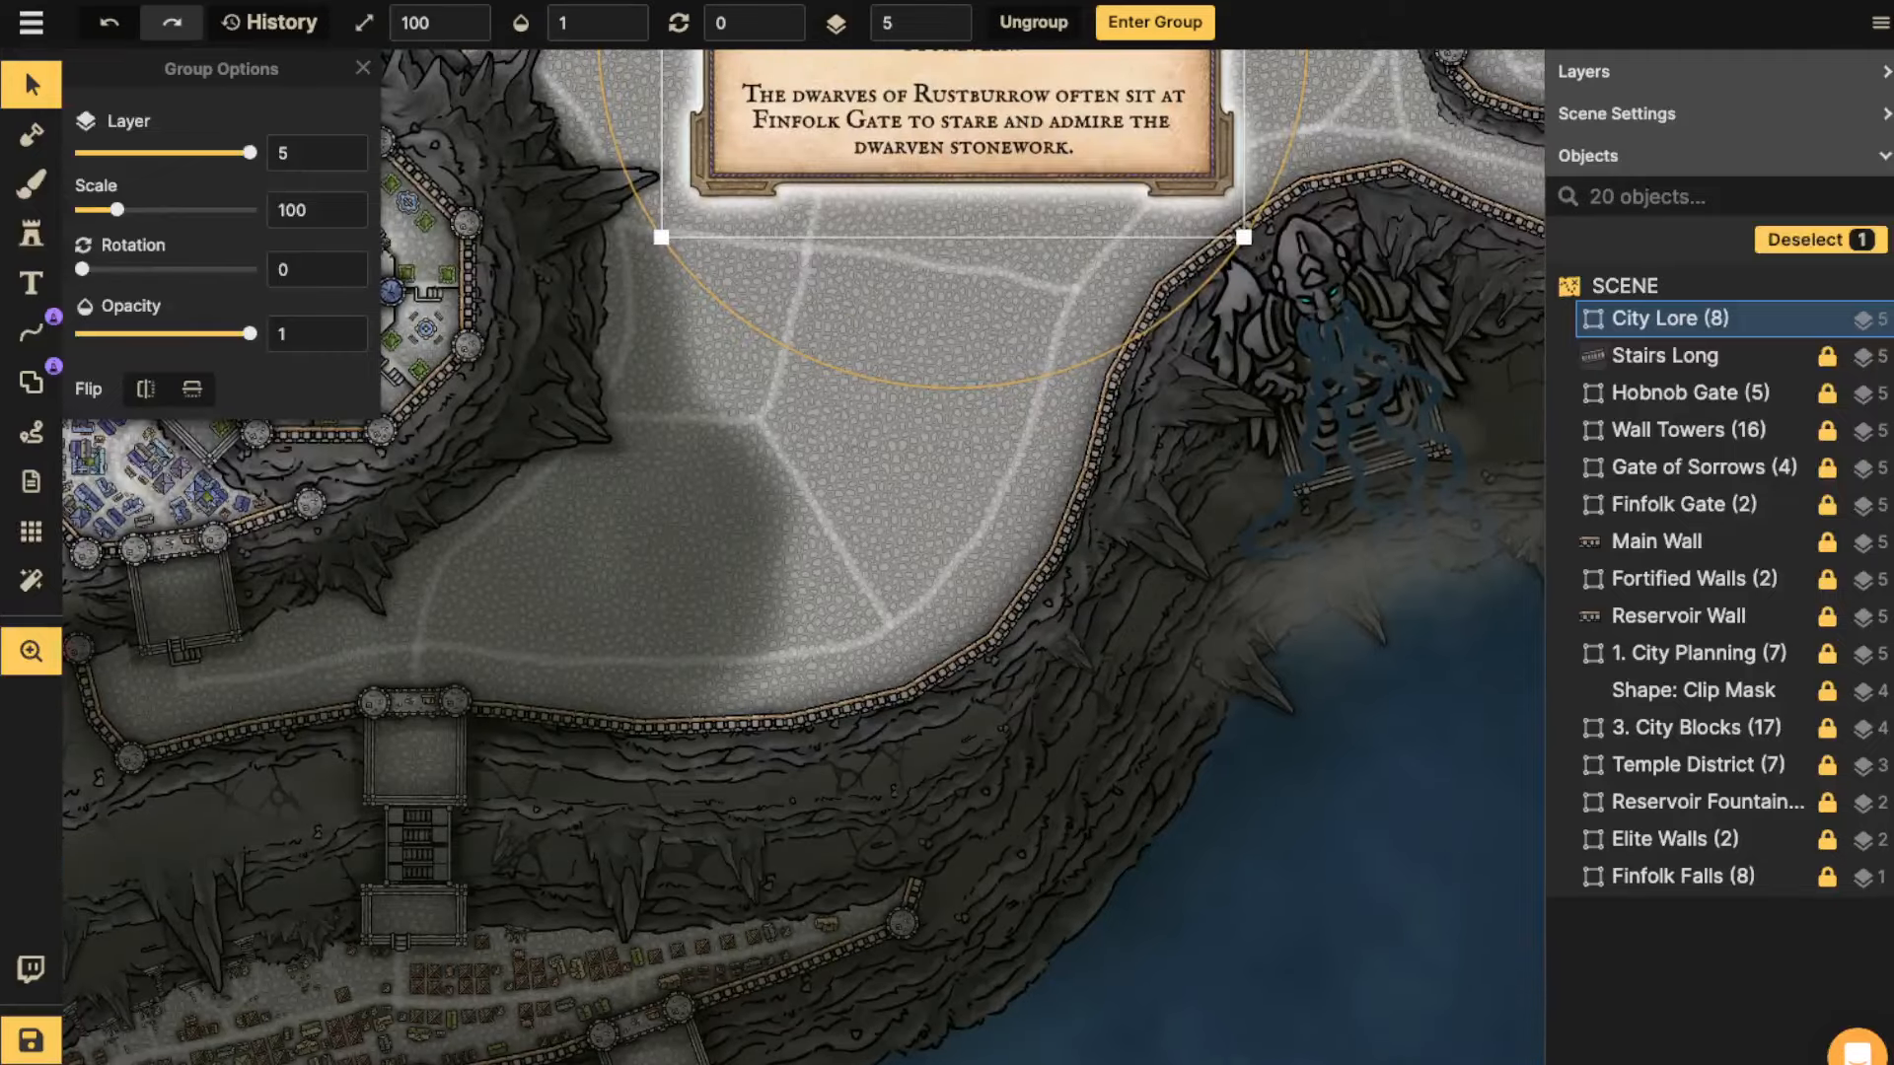
left_click_drag(888, 631, 1065, 190)
scroll(855, 646, "up", 10)
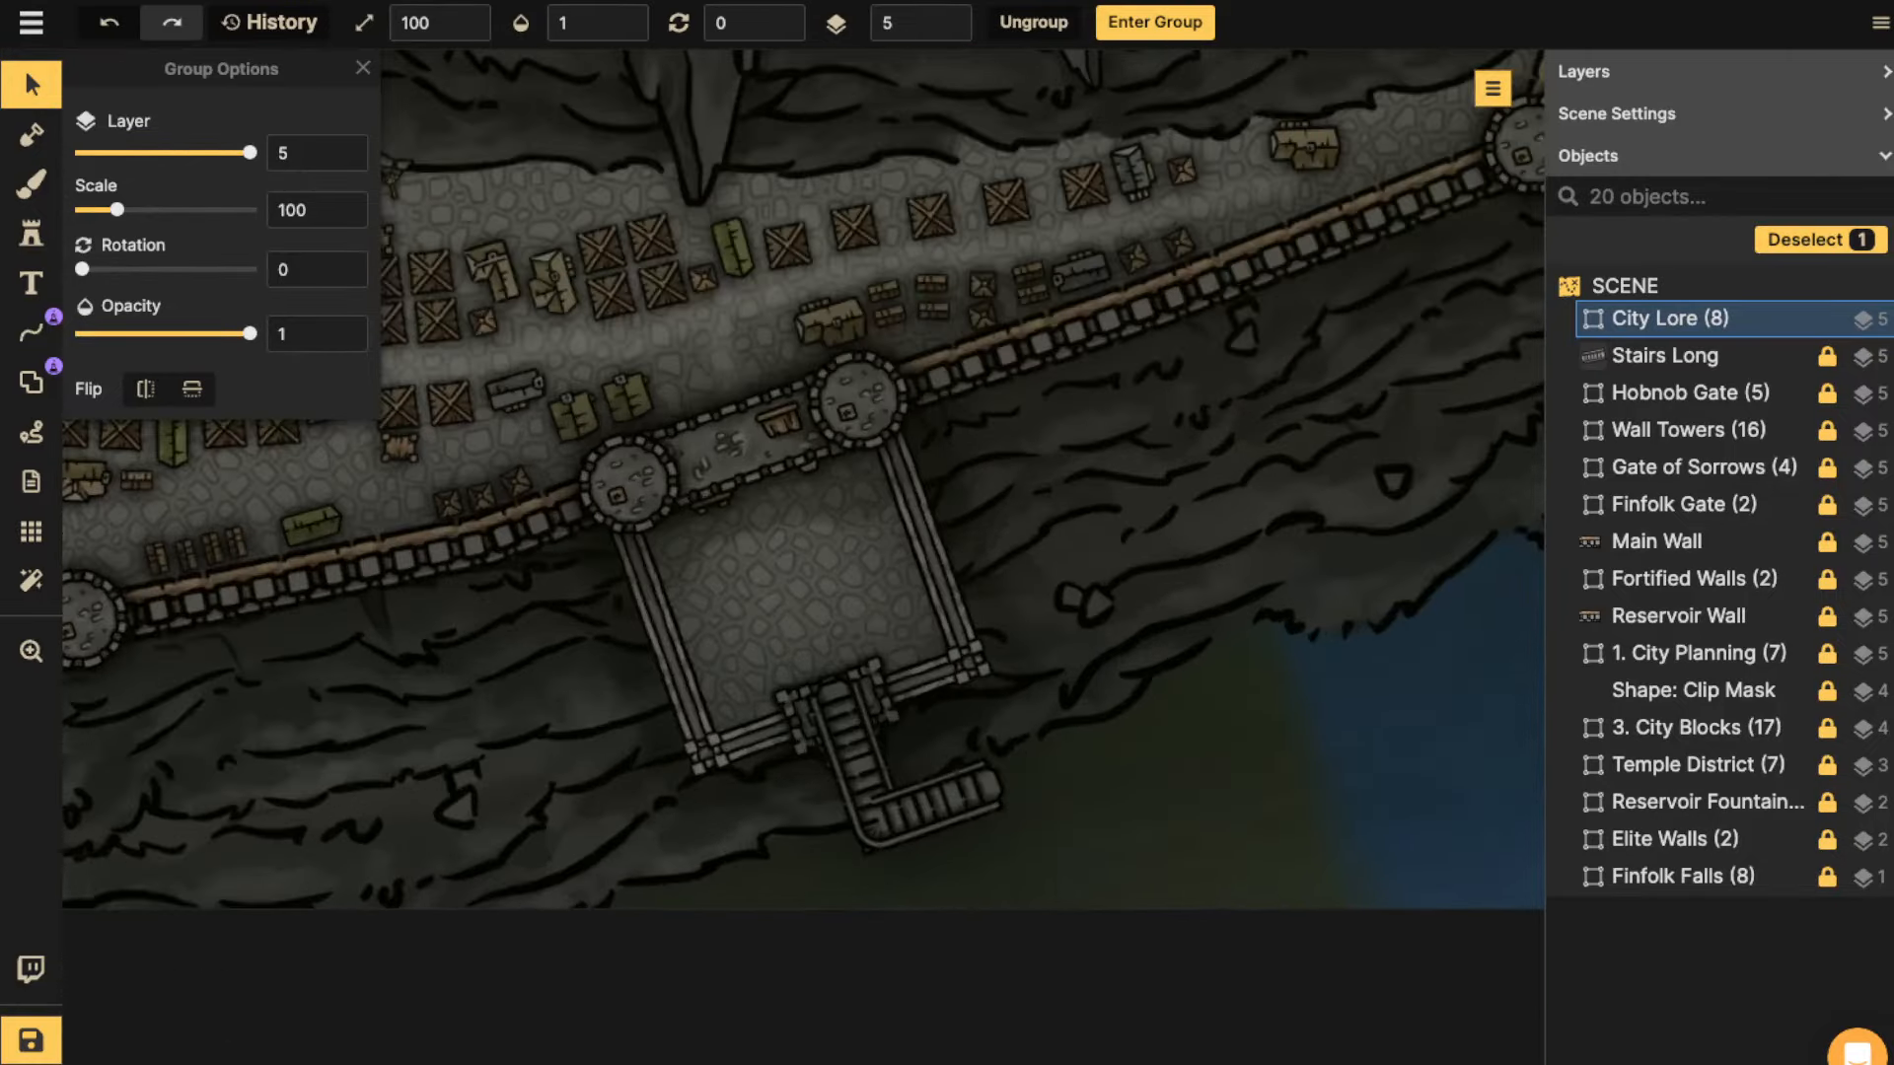
scroll(795, 611, "up", 2)
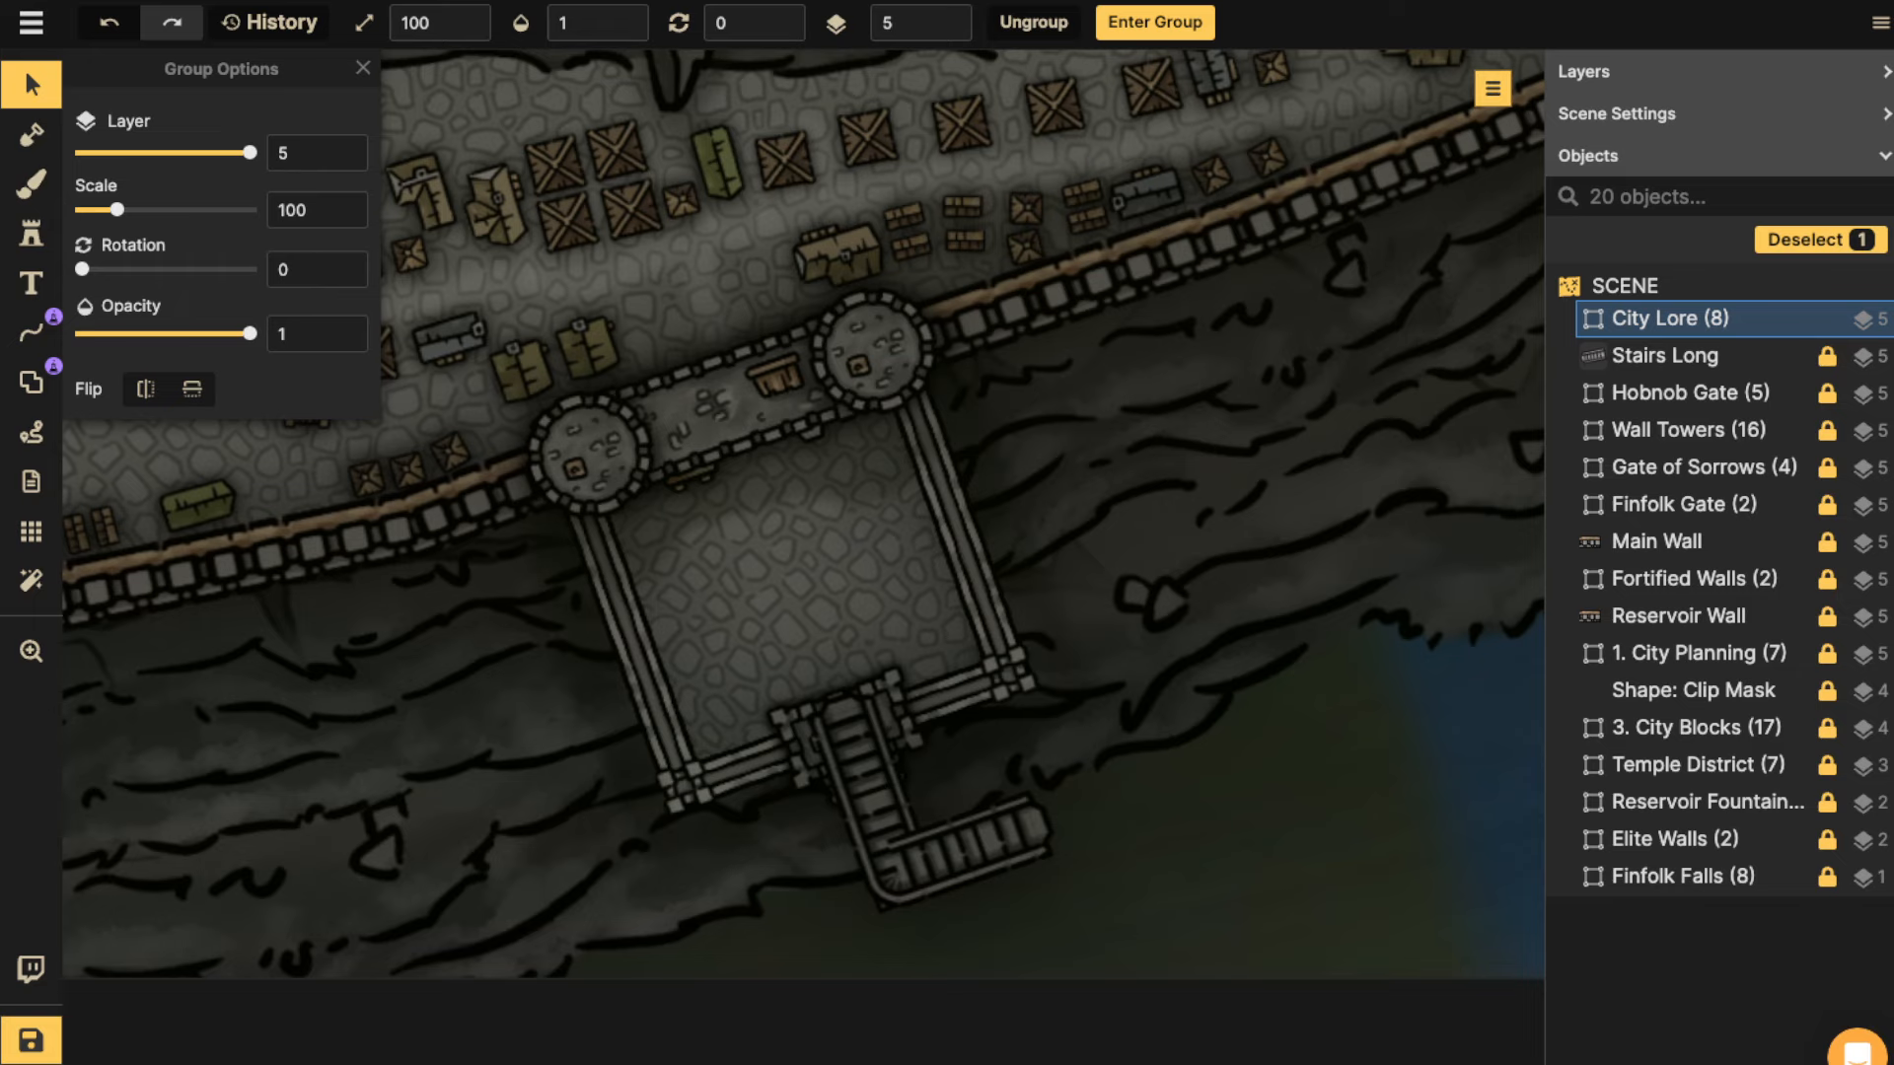
left_click_drag(809, 606, 371, 653)
scroll(1348, 148, "down", 7)
left_click_drag(1348, 148, 482, 1036)
scroll(974, 508, "down", 4)
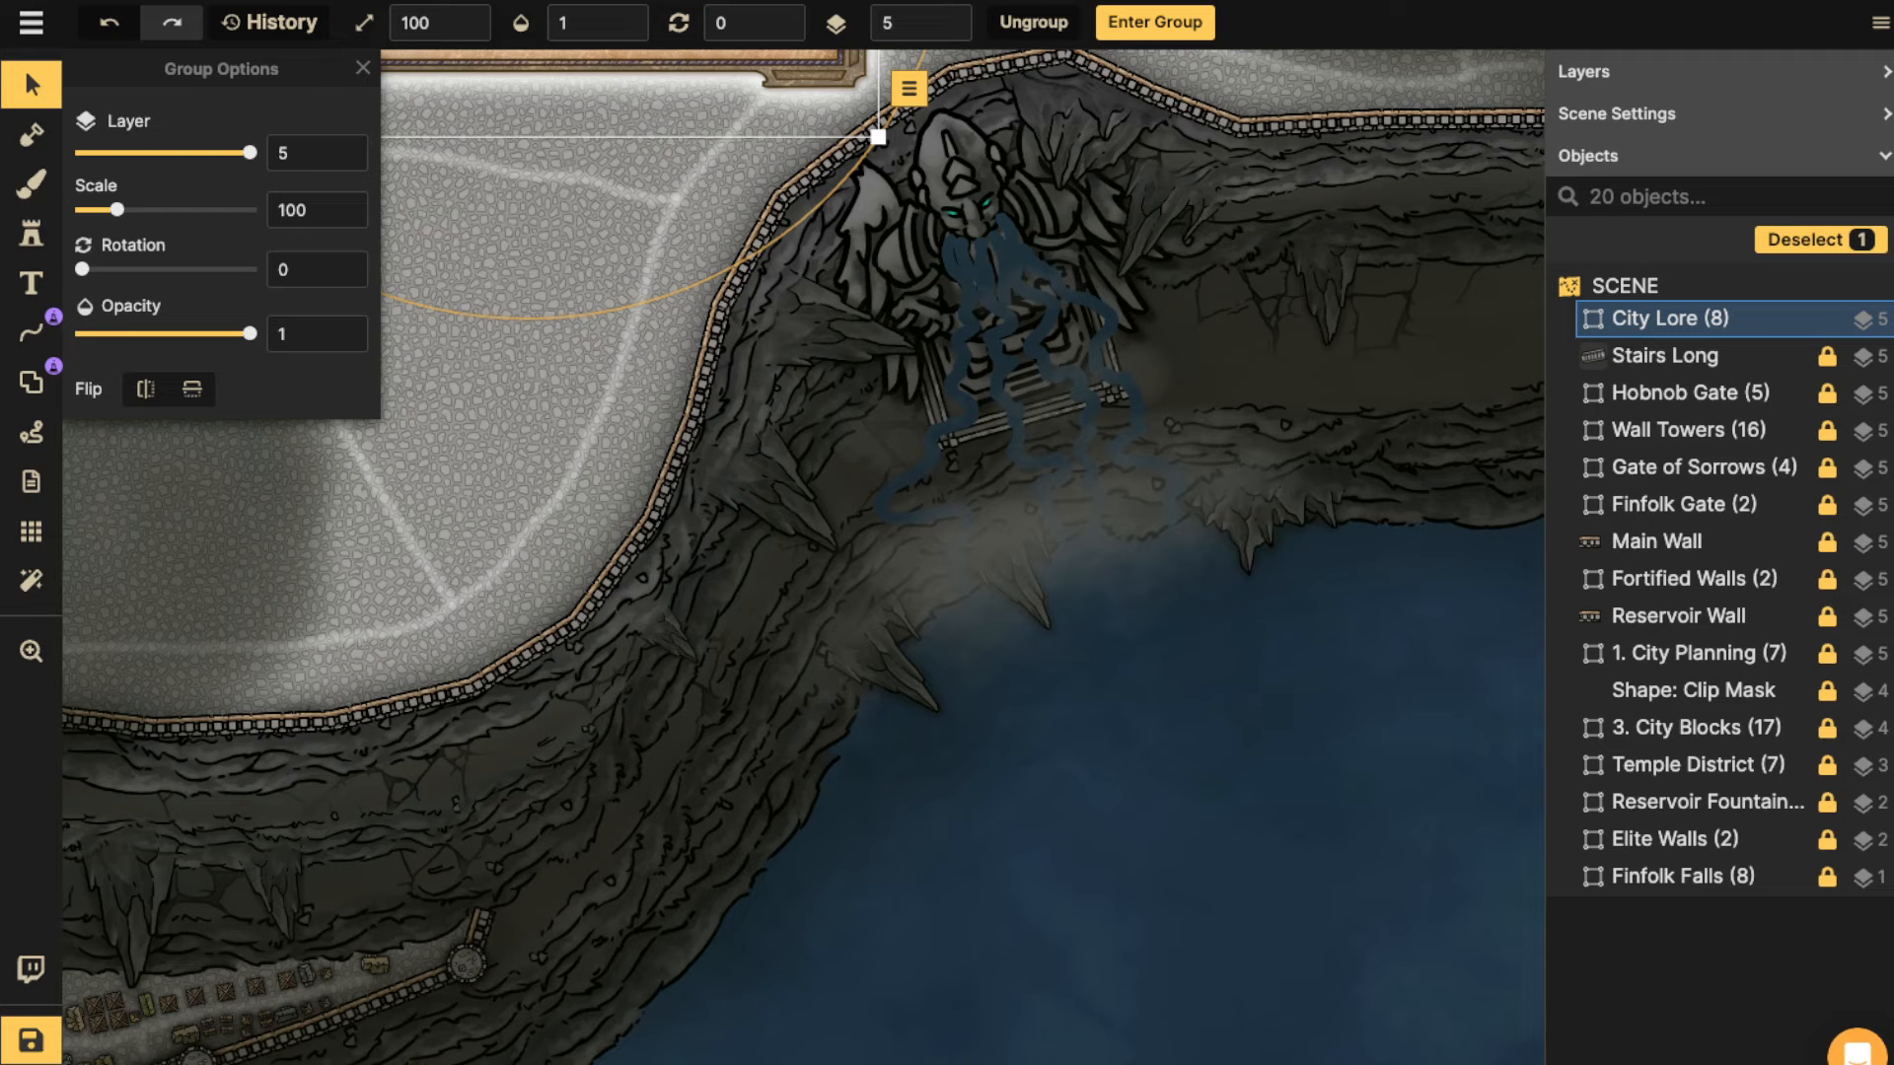
Hide the Finfolk Falls card in the City Lore group by setting its opacity to 0.
key("Escape")
scroll(631, 330, "down", 5)
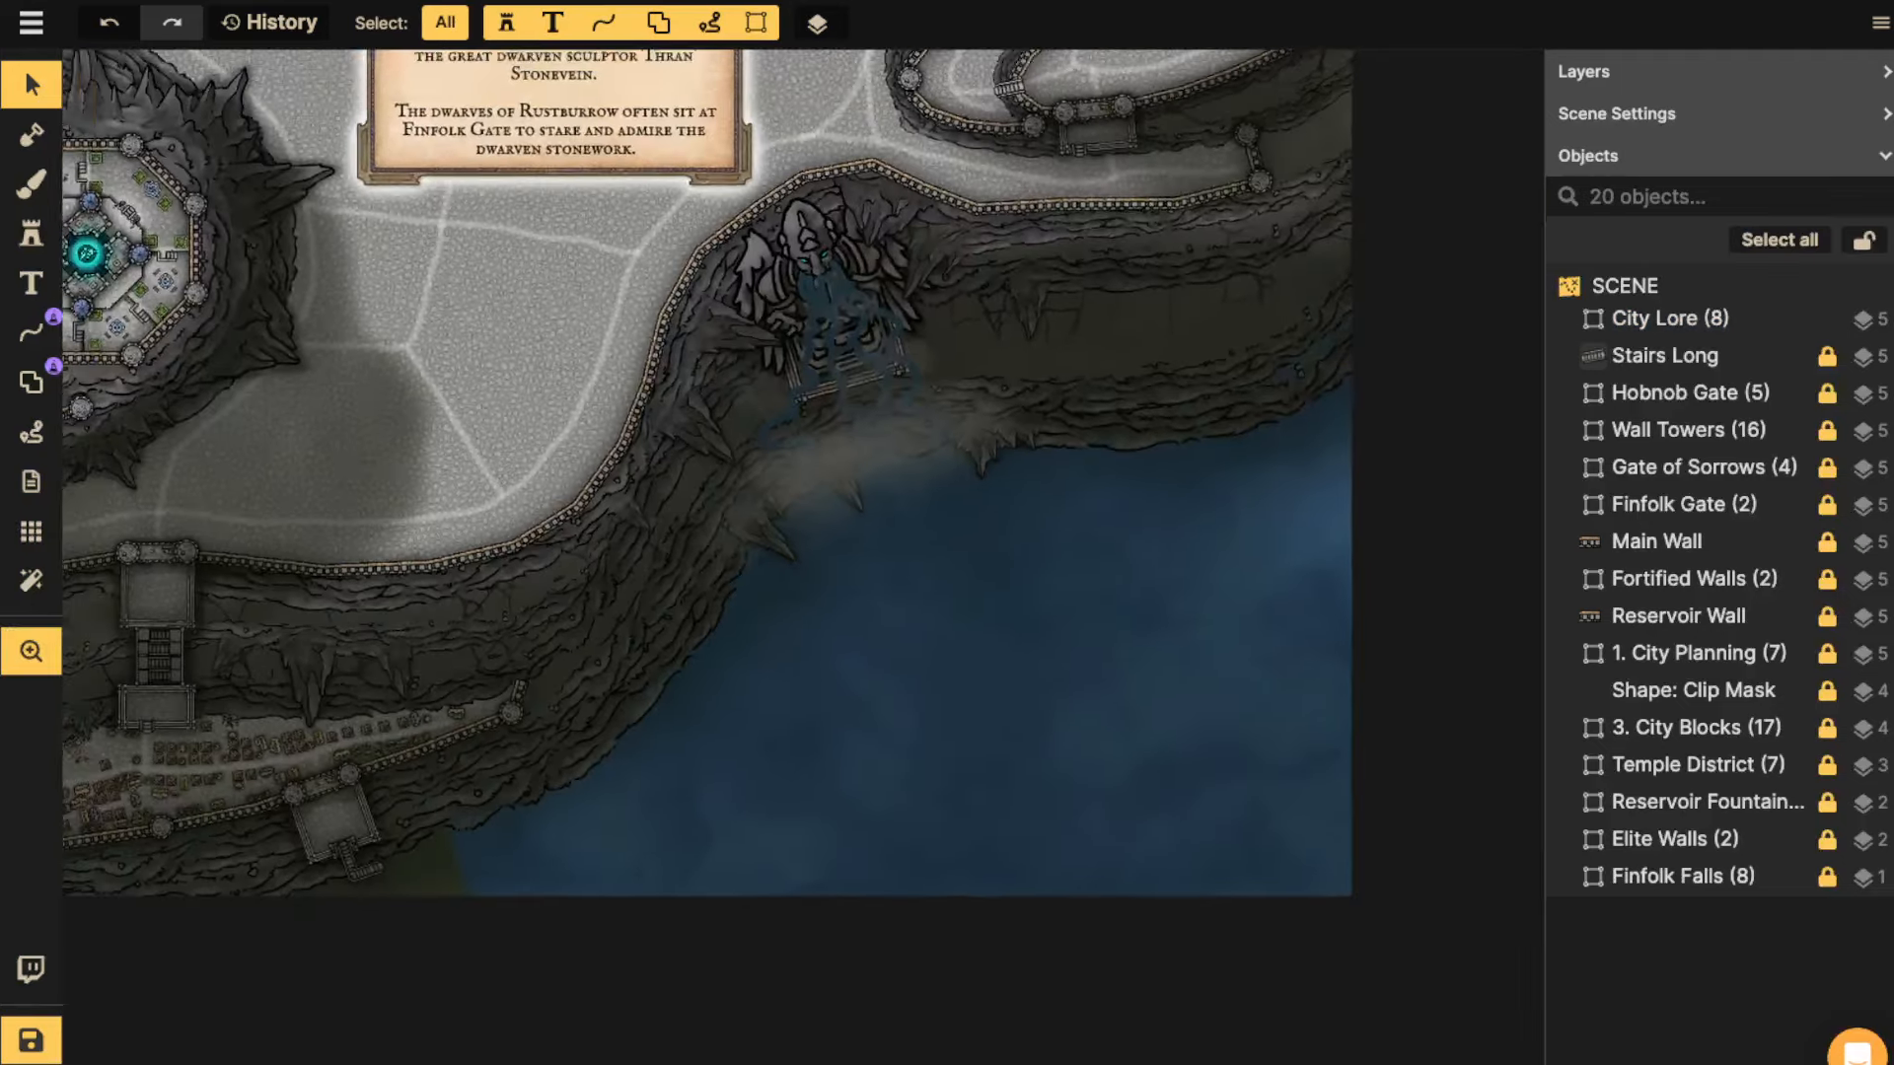
left_click_drag(631, 330, 760, 692)
left_click(1682, 318)
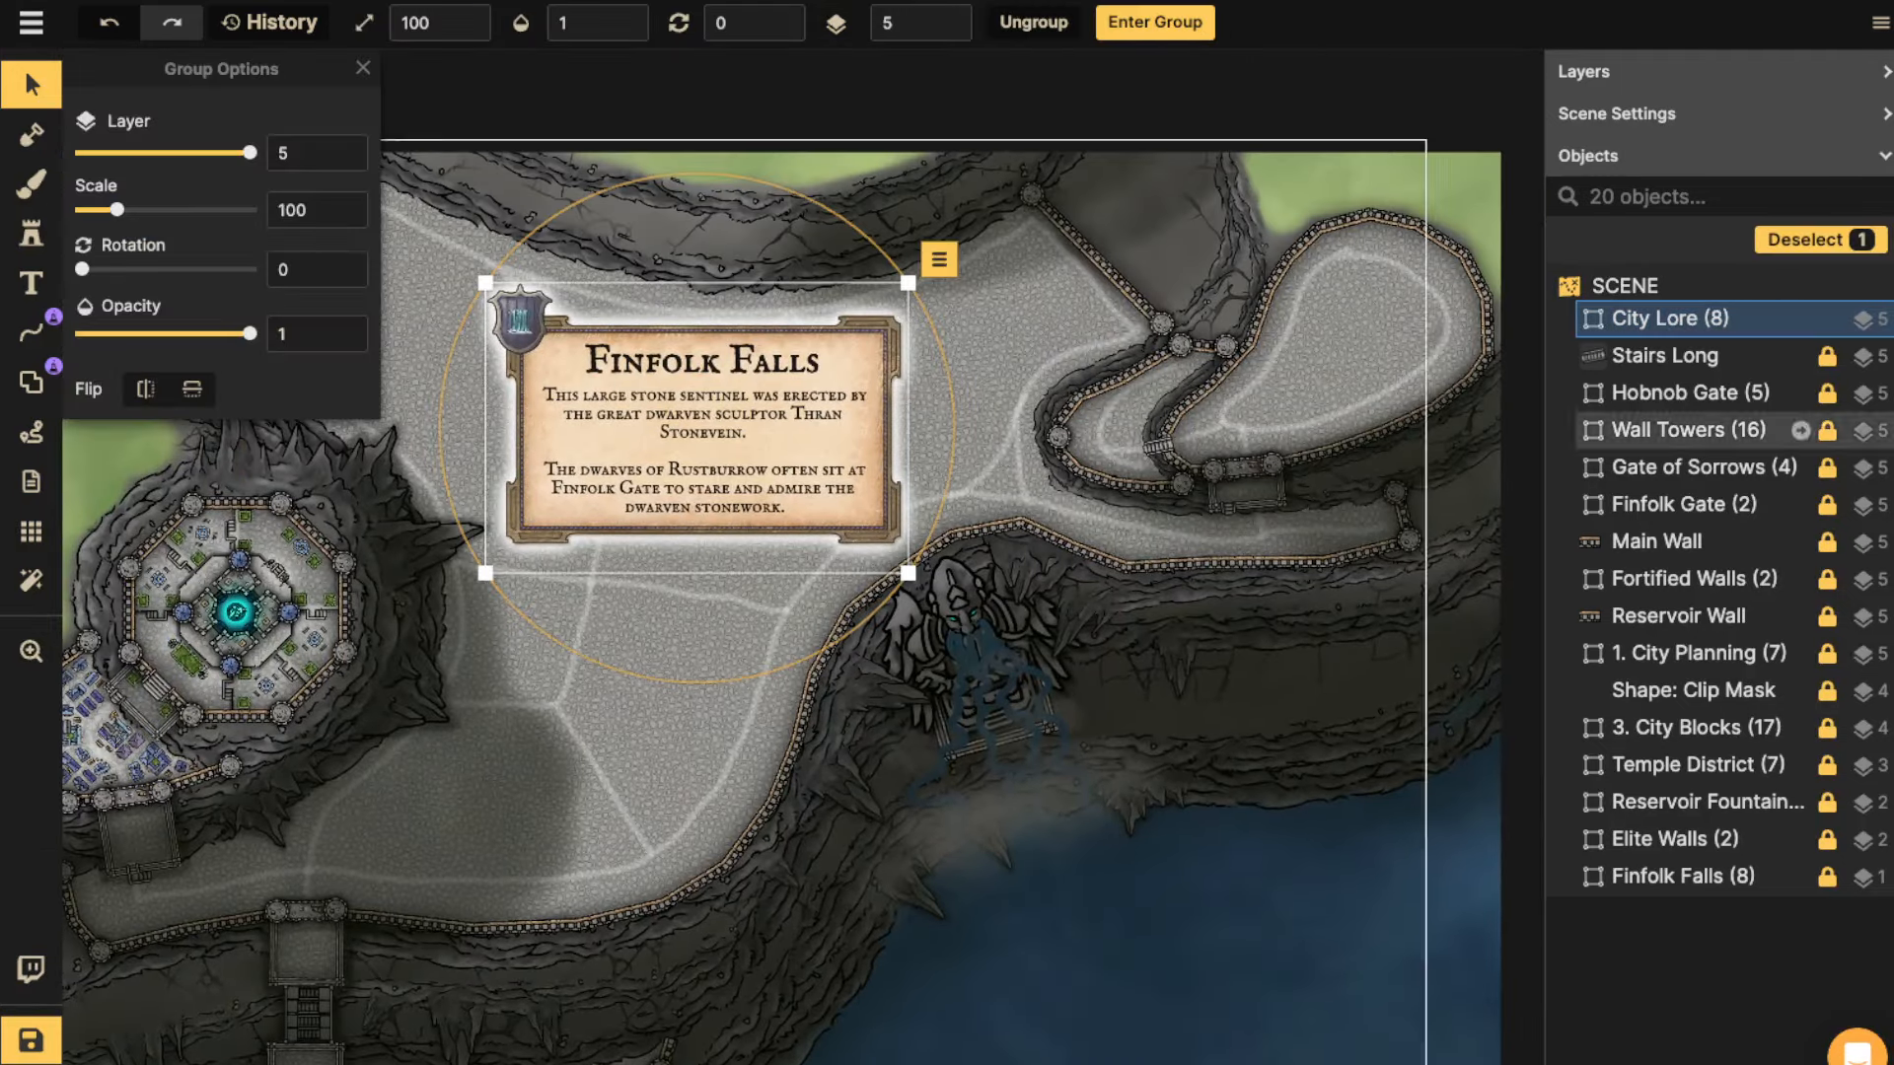
double_click(1683, 319)
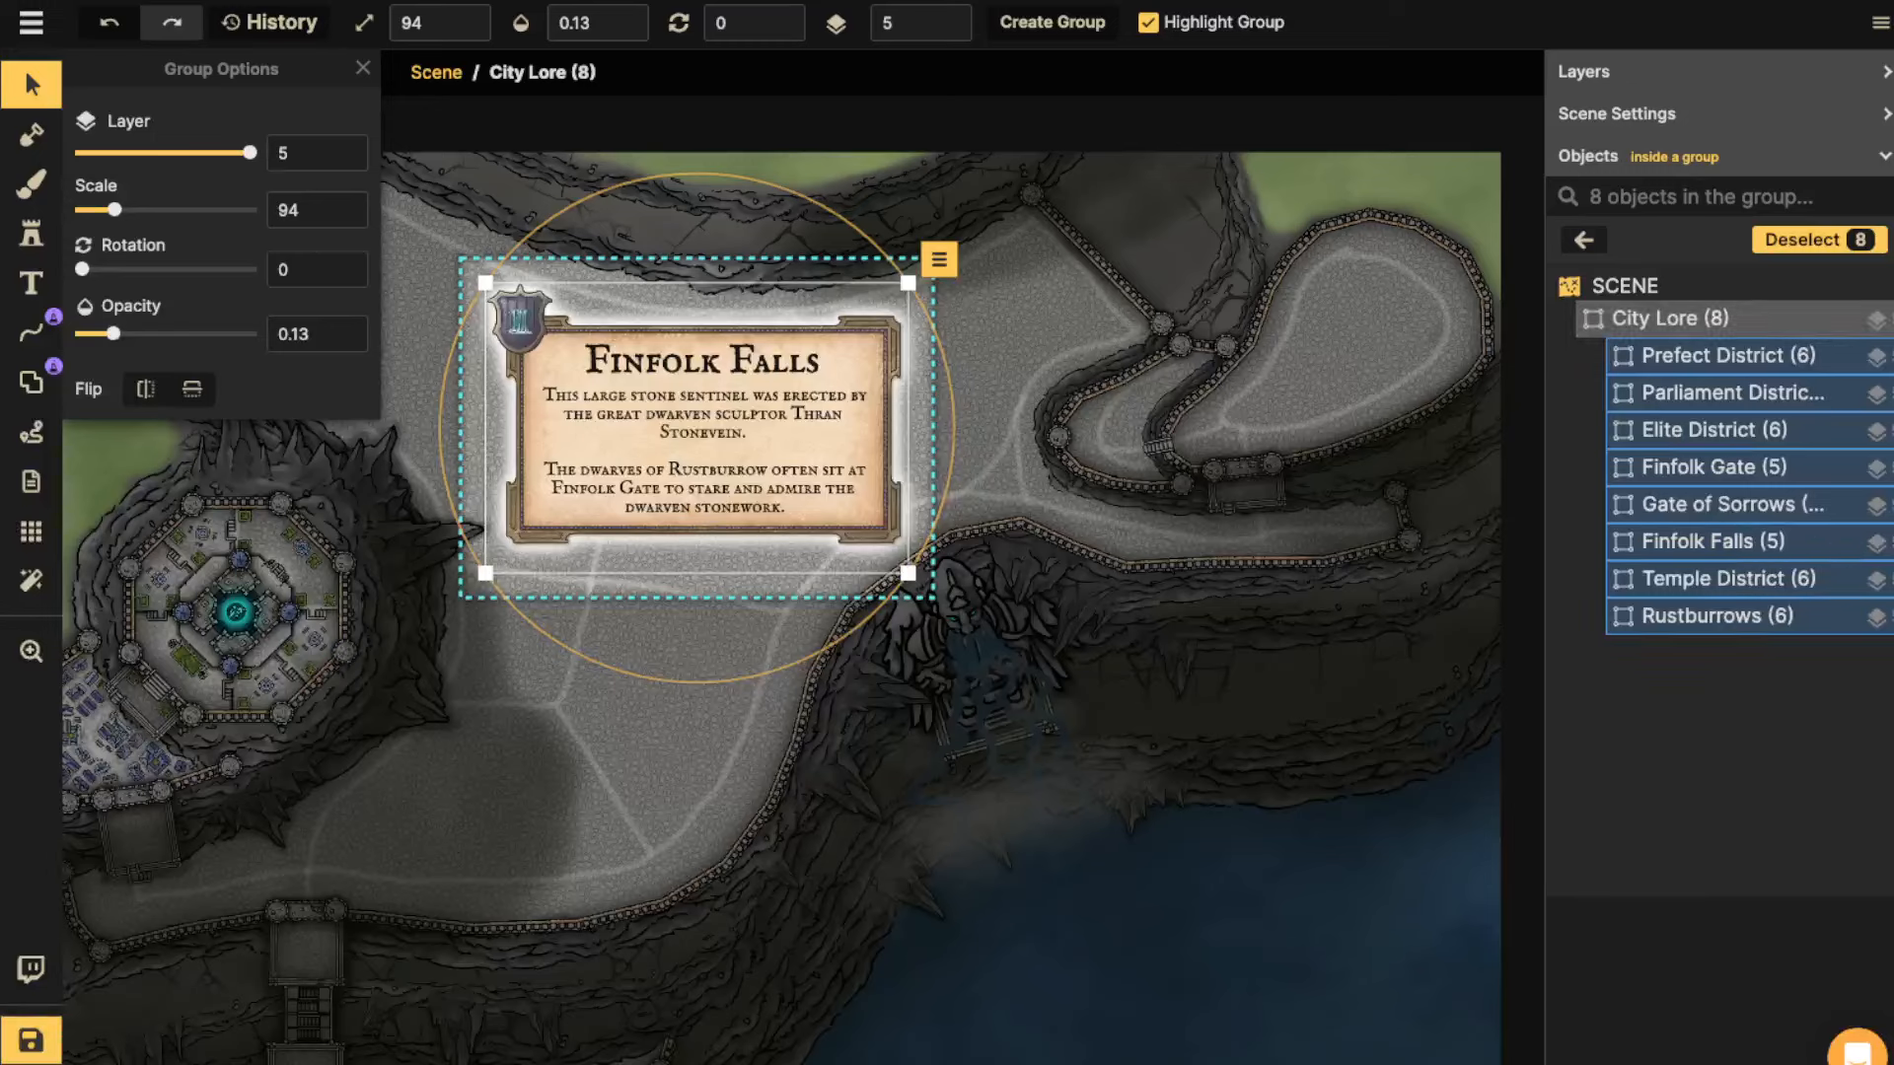
left_click(1715, 468)
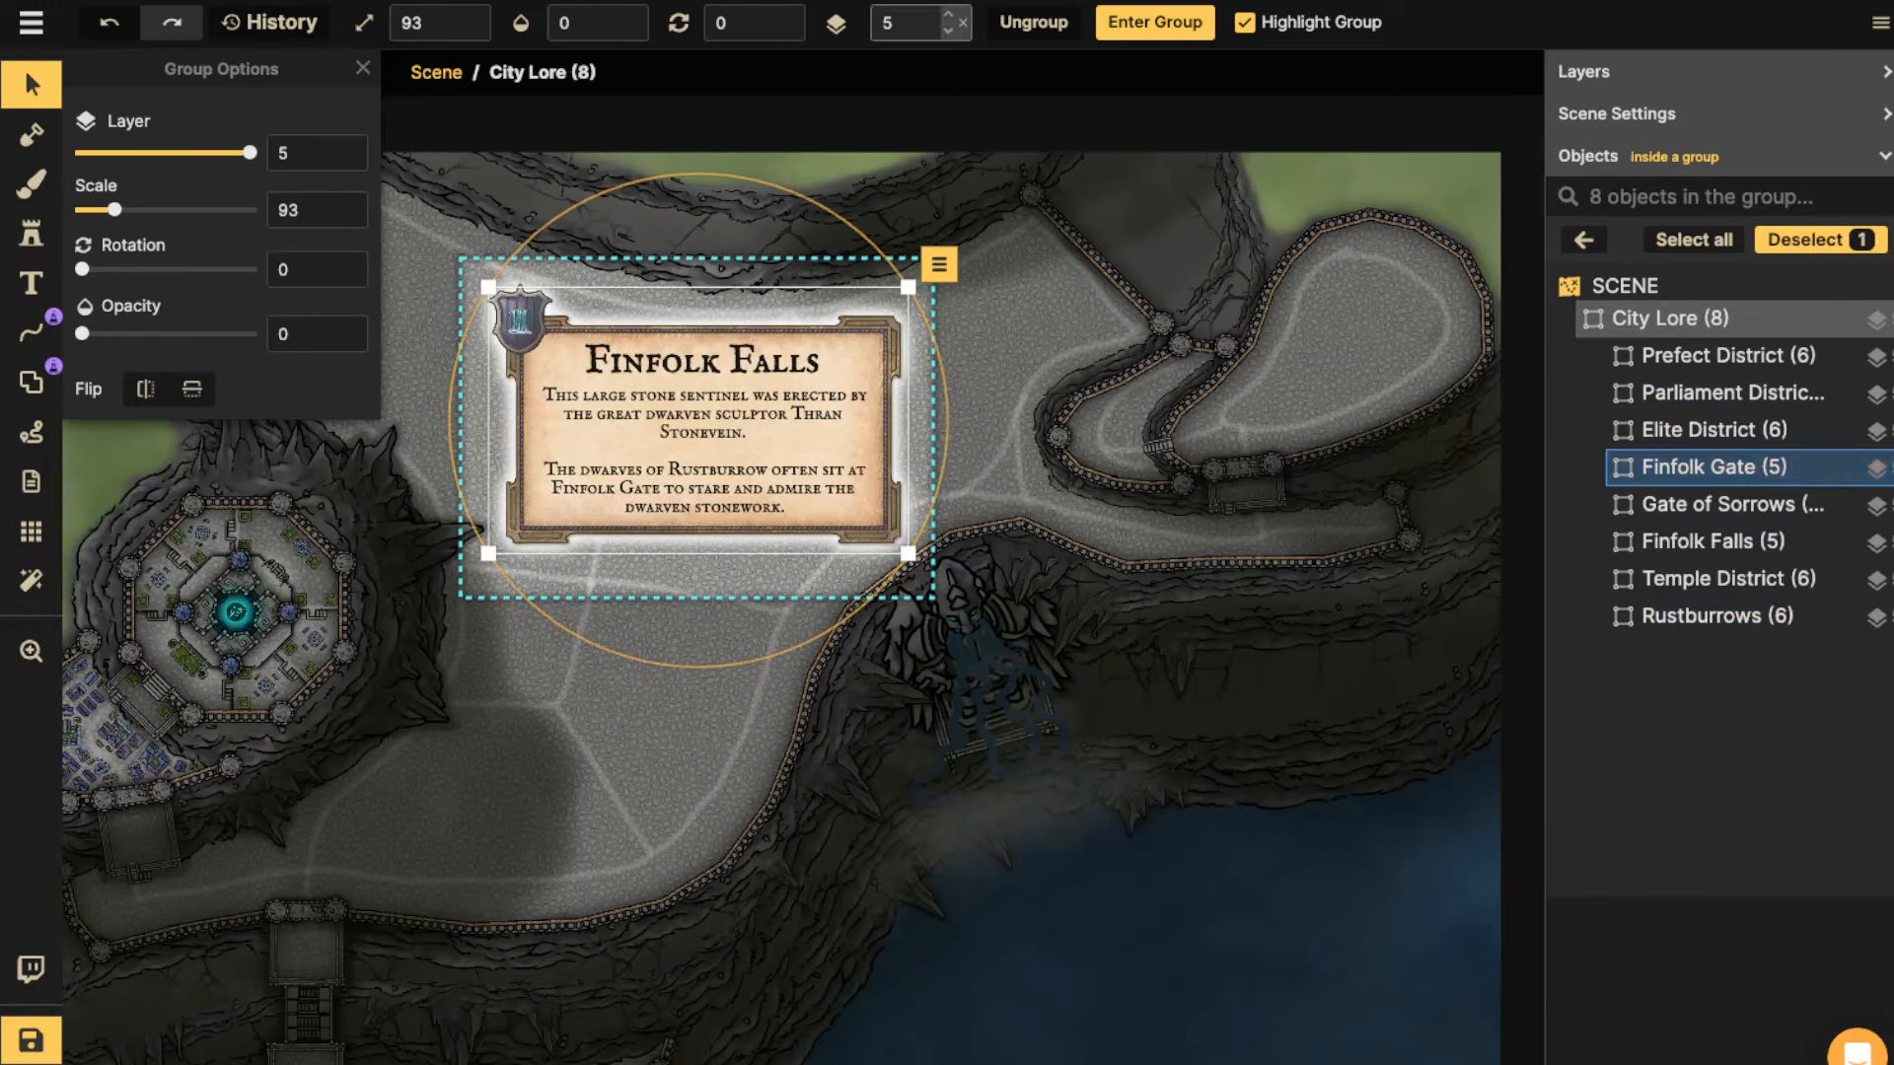
left_click(1715, 542)
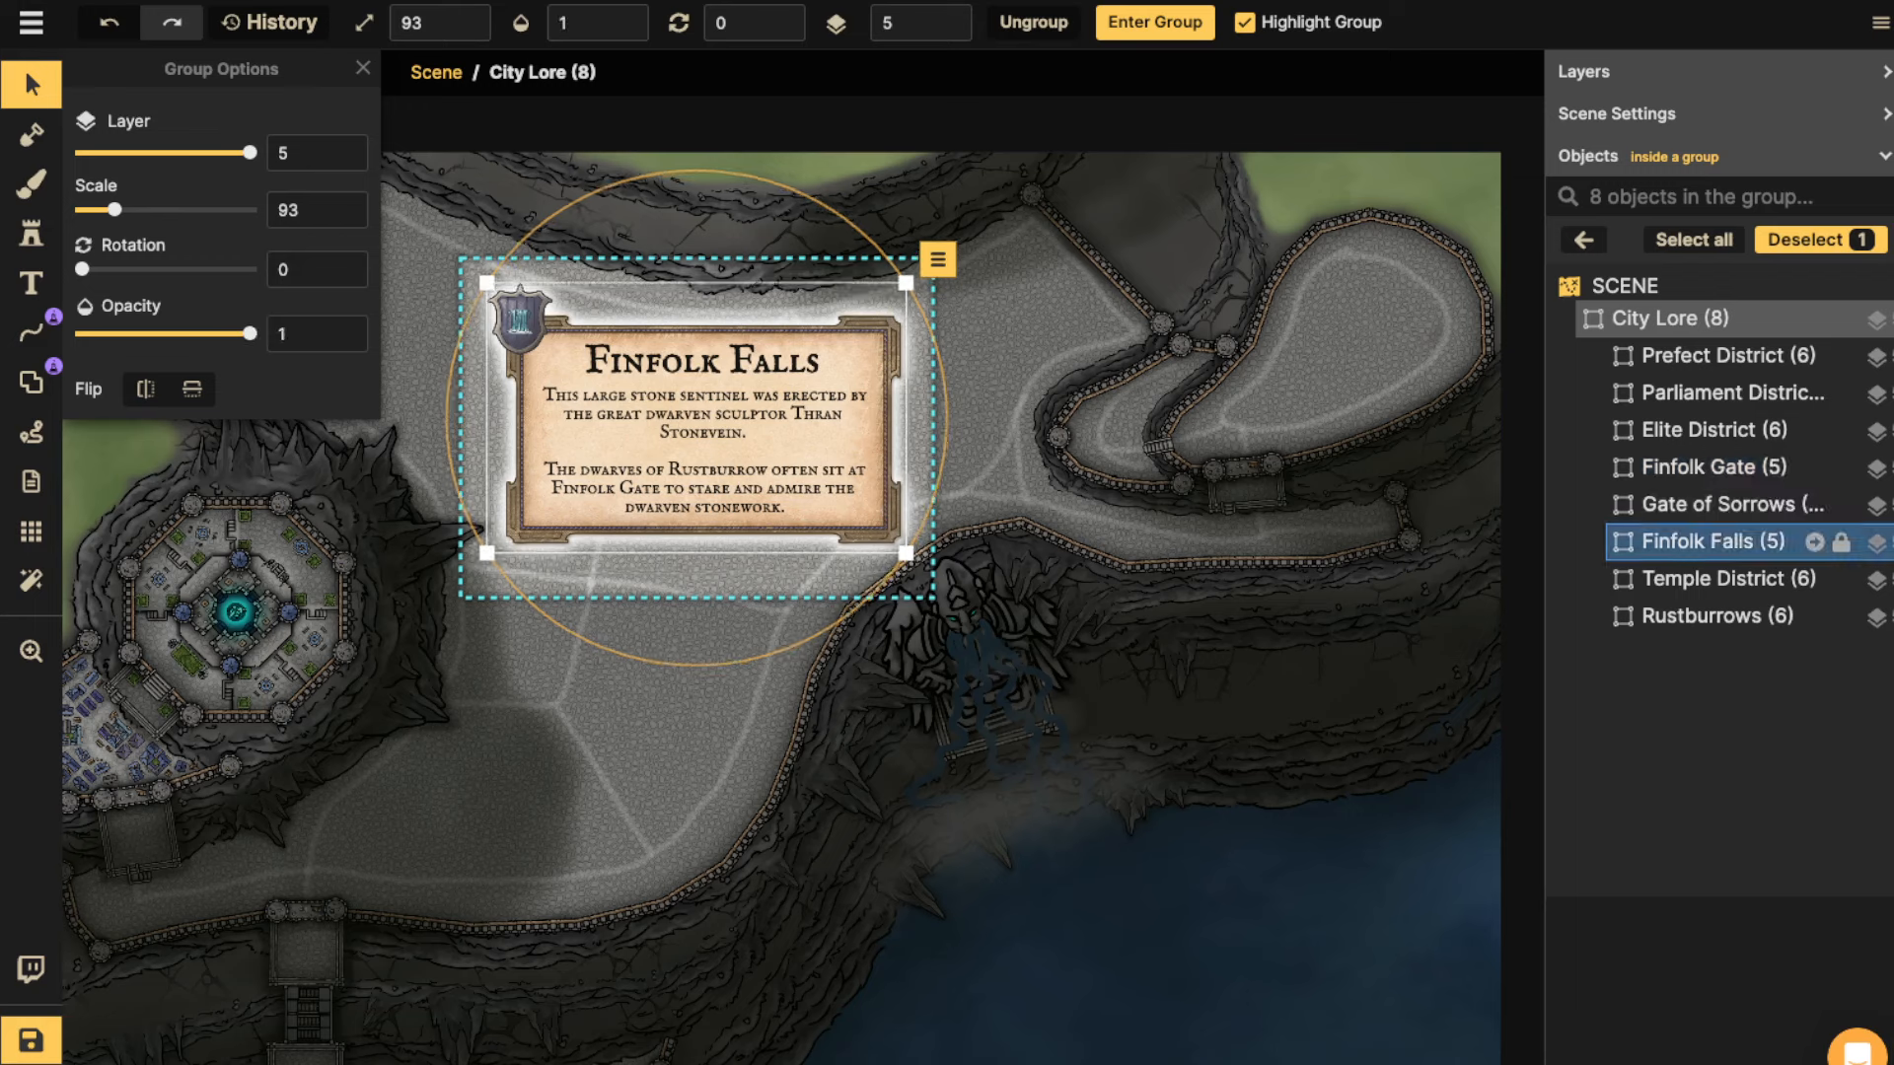
left_click(587, 22)
left_click_drag(688, 102, 437, 102)
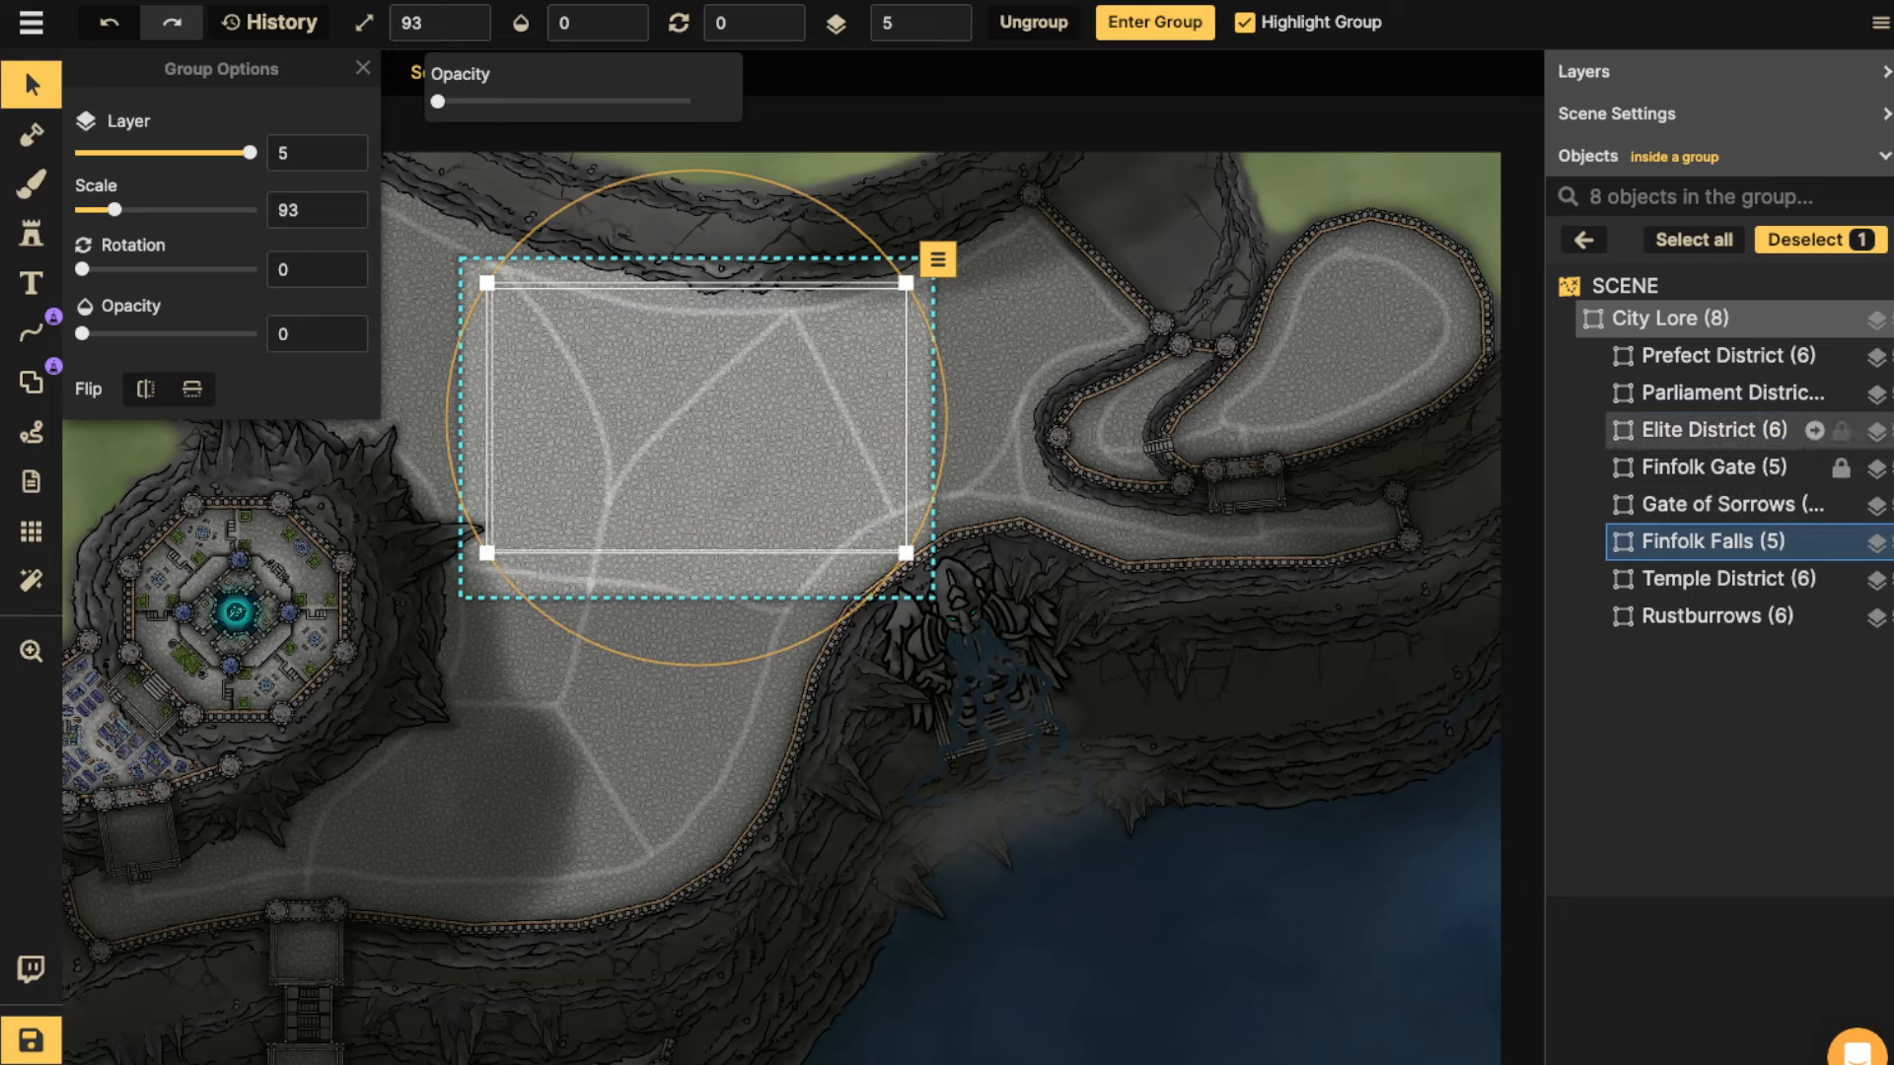
Show the Elite District card in the City Lore group by setting its opacity to 1.
left_click(1714, 430)
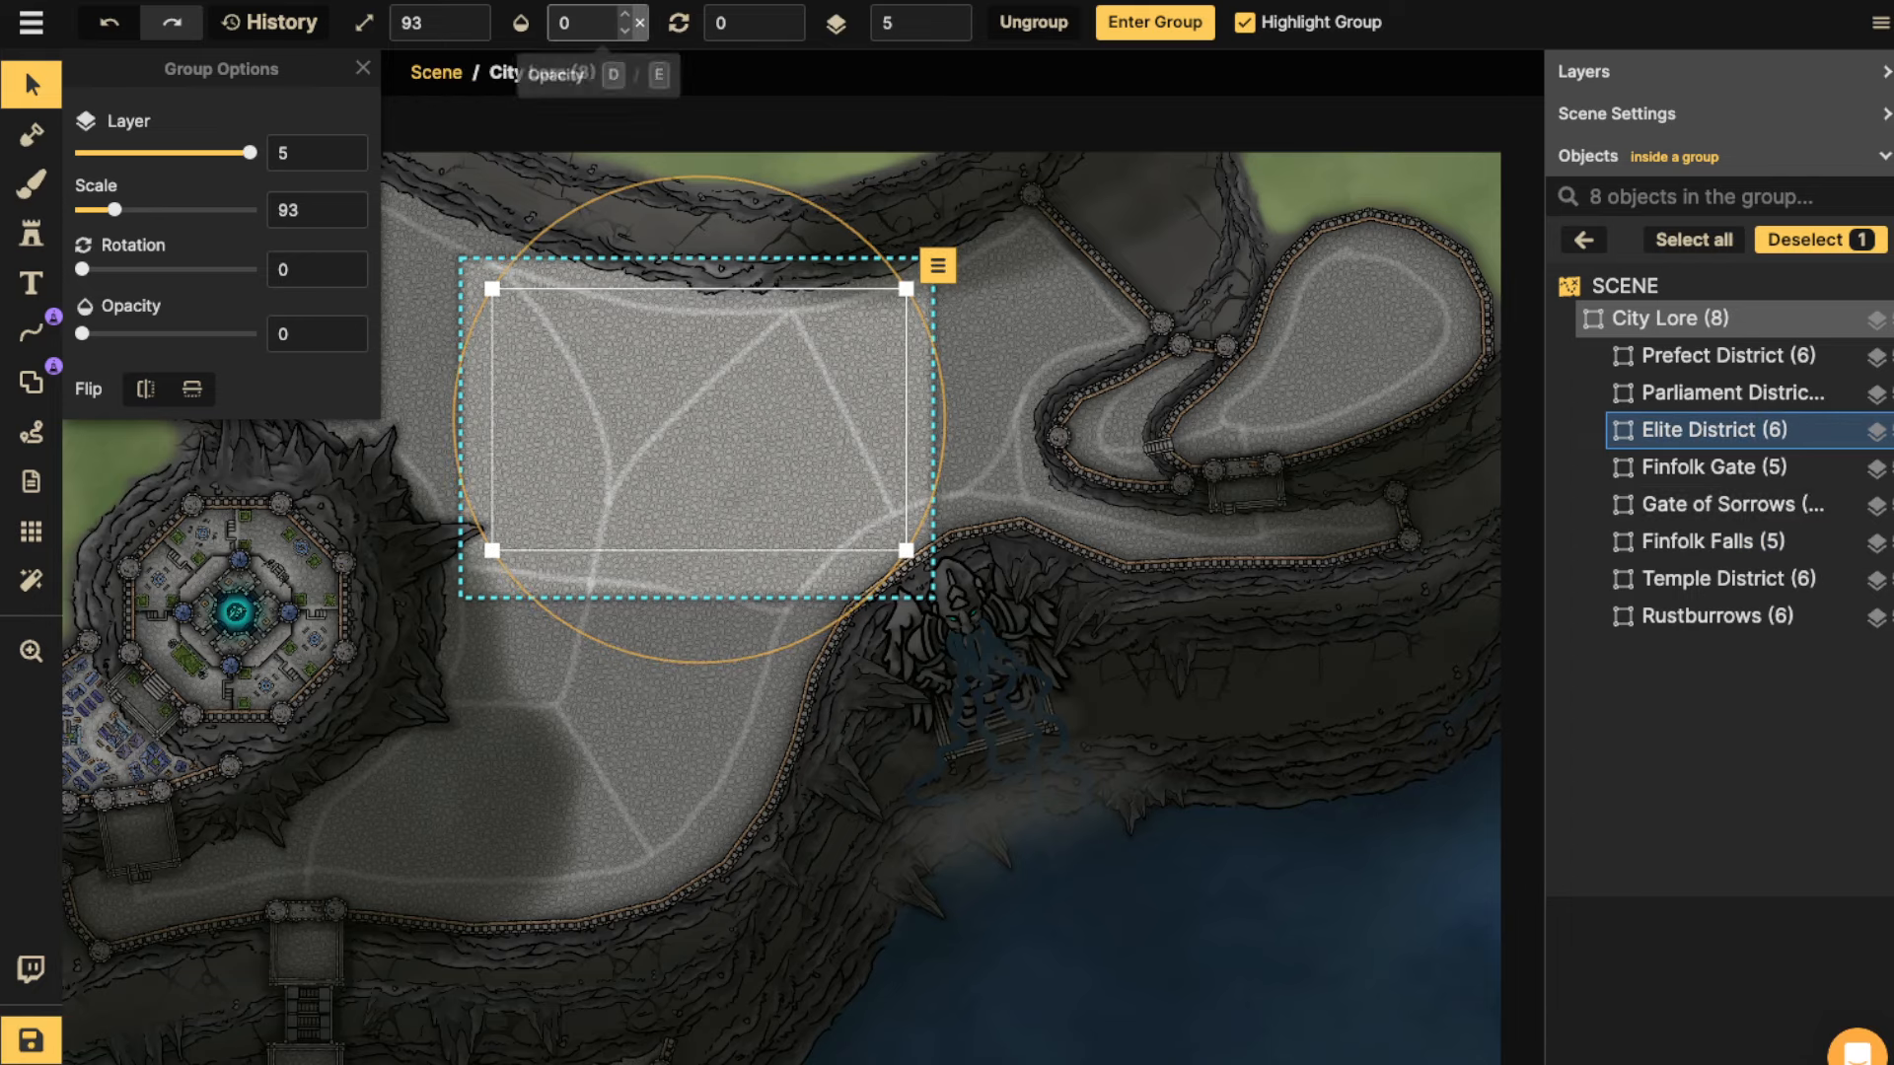
left_click(638, 16)
scroll(981, 275, "up", 2)
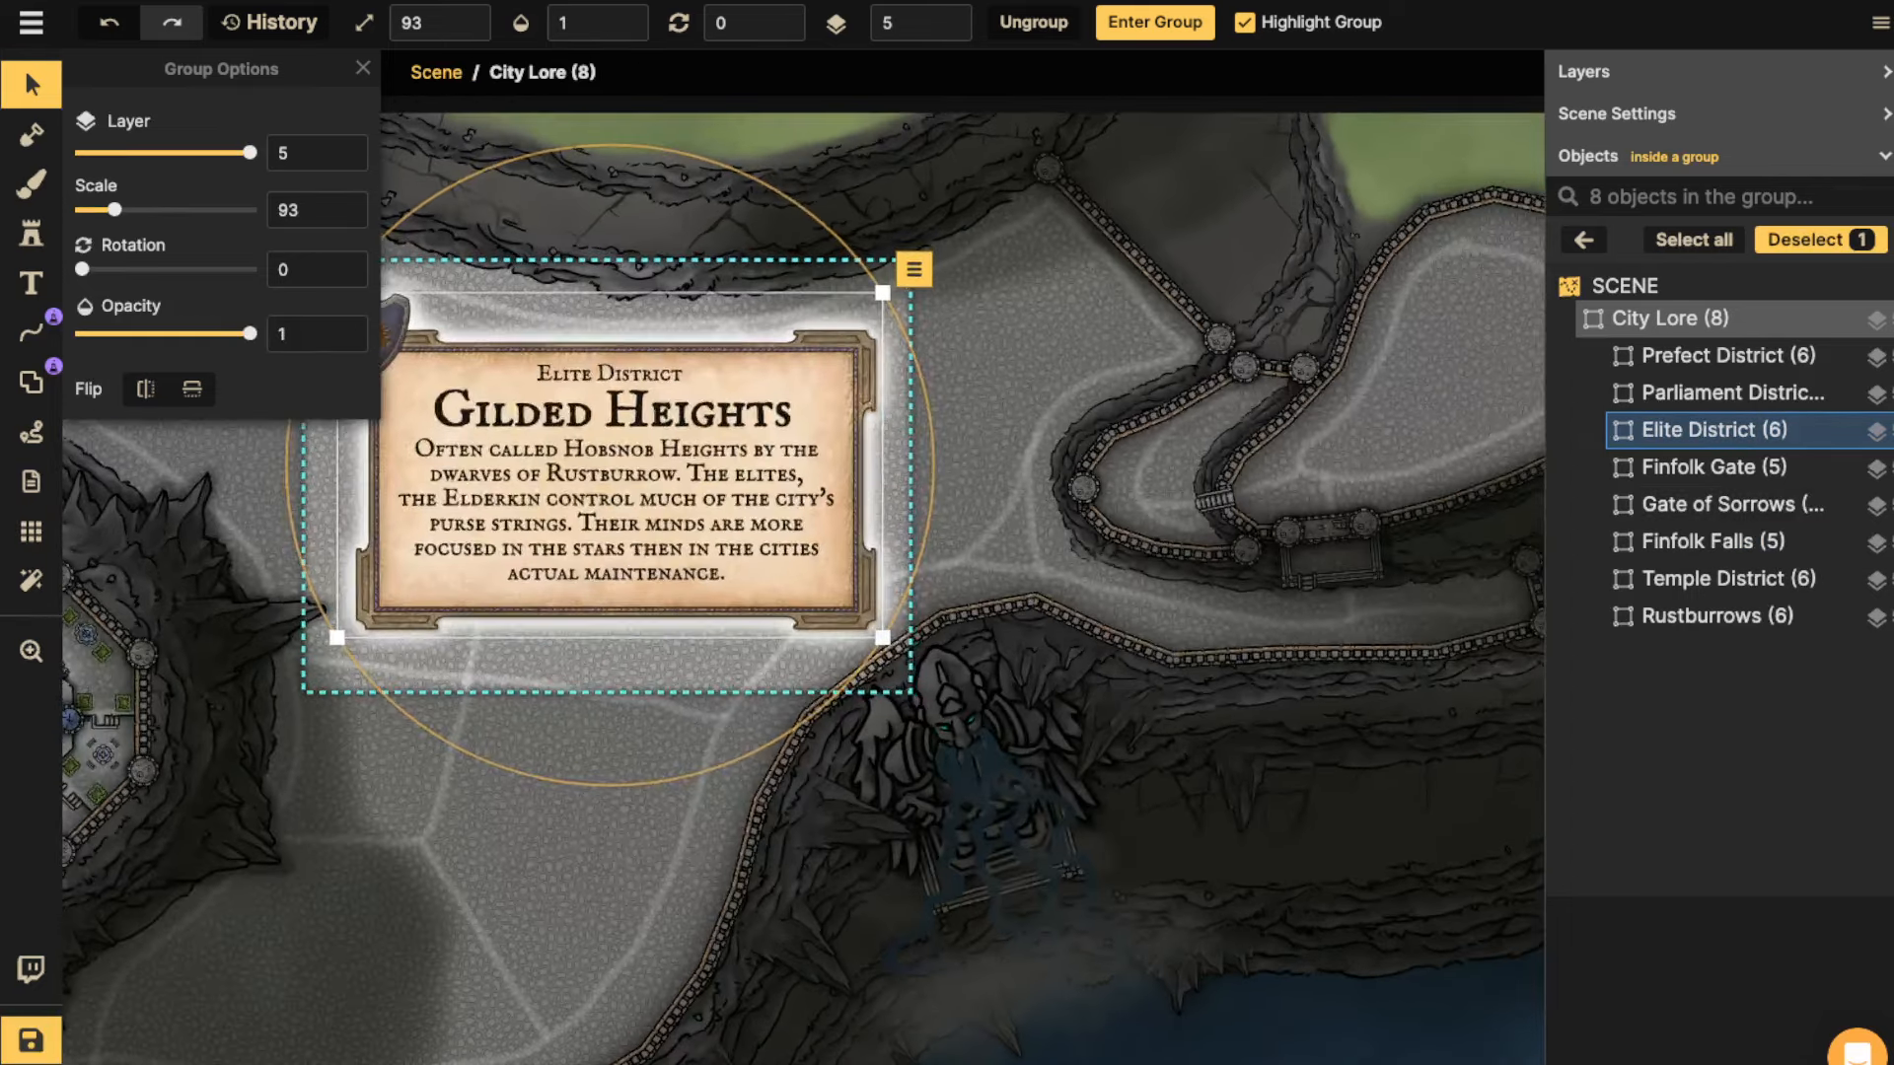
Examine the Gilded Heights lore card and the walled elite quarter at the map's eastern end.
scroll(942, 334, "up", 1)
key("space")
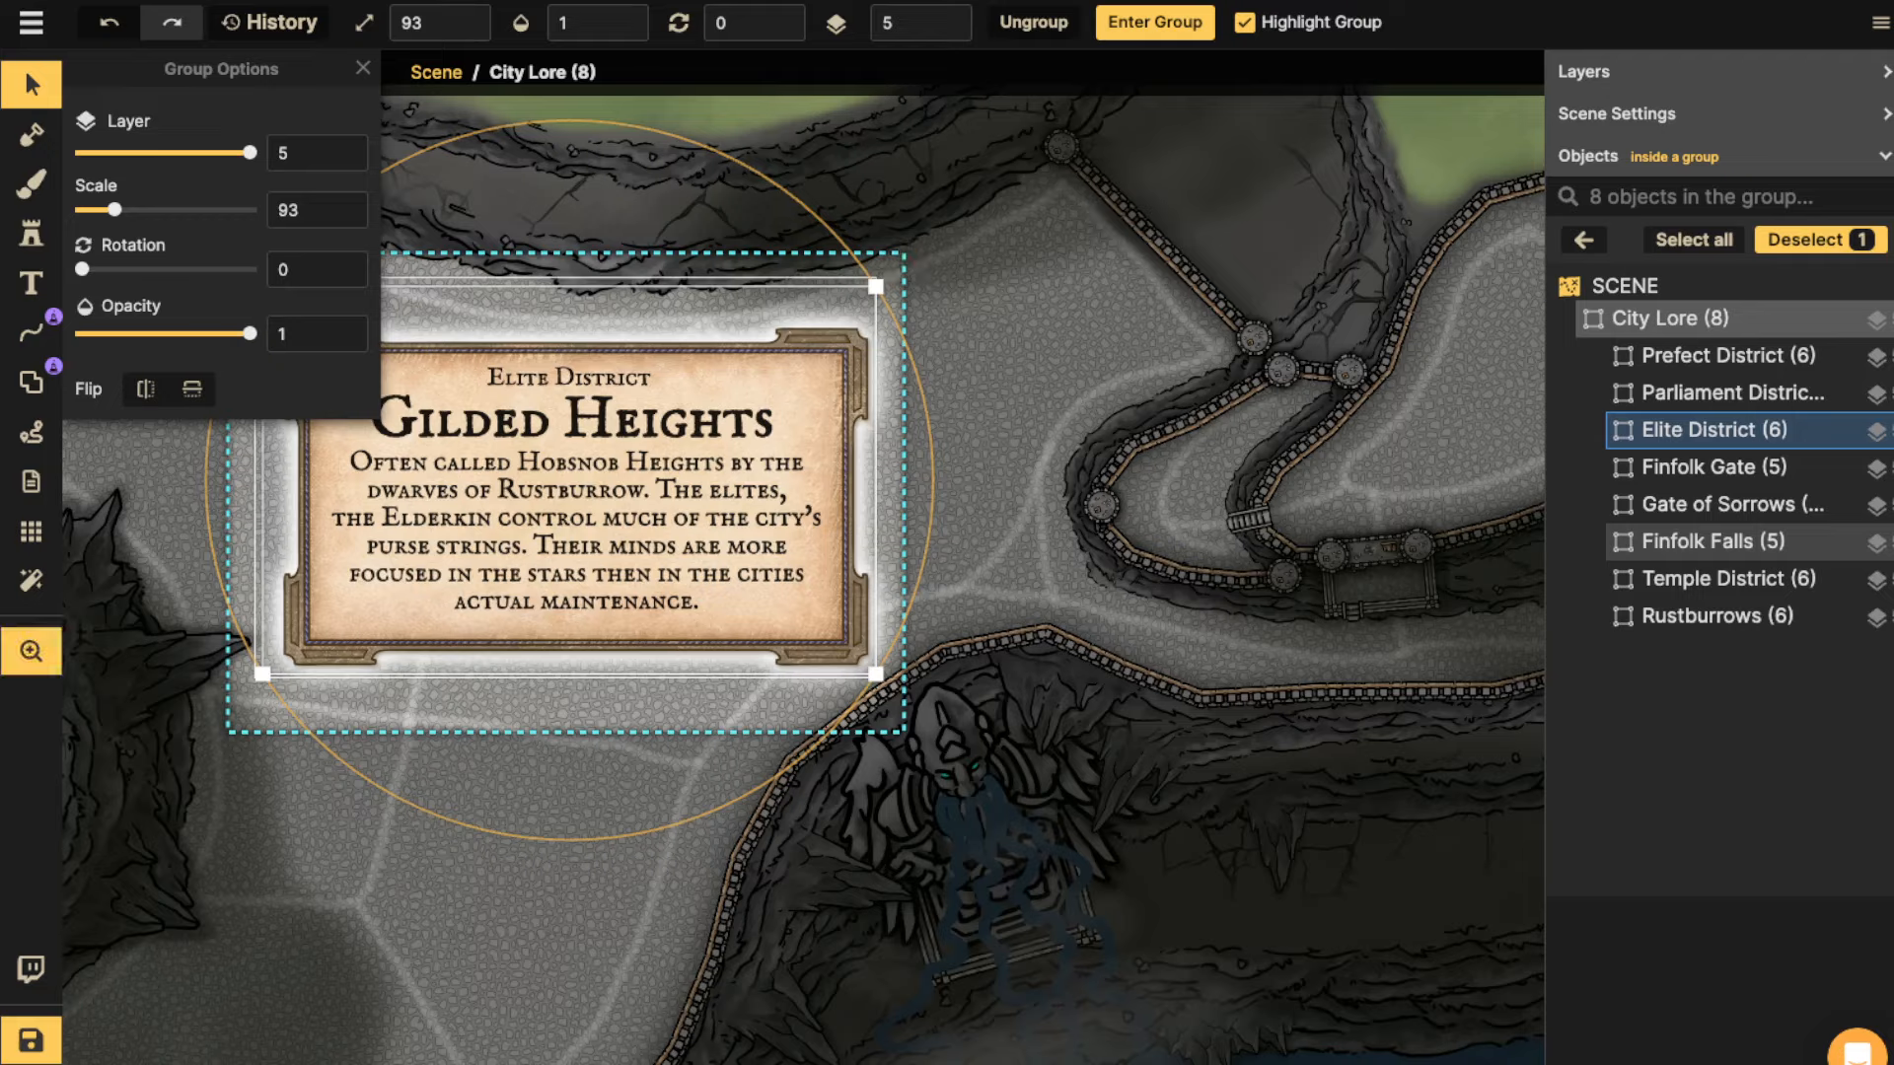
left_click_drag(770, 414, 1222, 416)
scroll(1147, 311, "up", 1)
key("space")
left_click_drag(1147, 310, 877, 257)
scroll(996, 296, "down", 1)
left_click_drag(996, 296, 1039, 281)
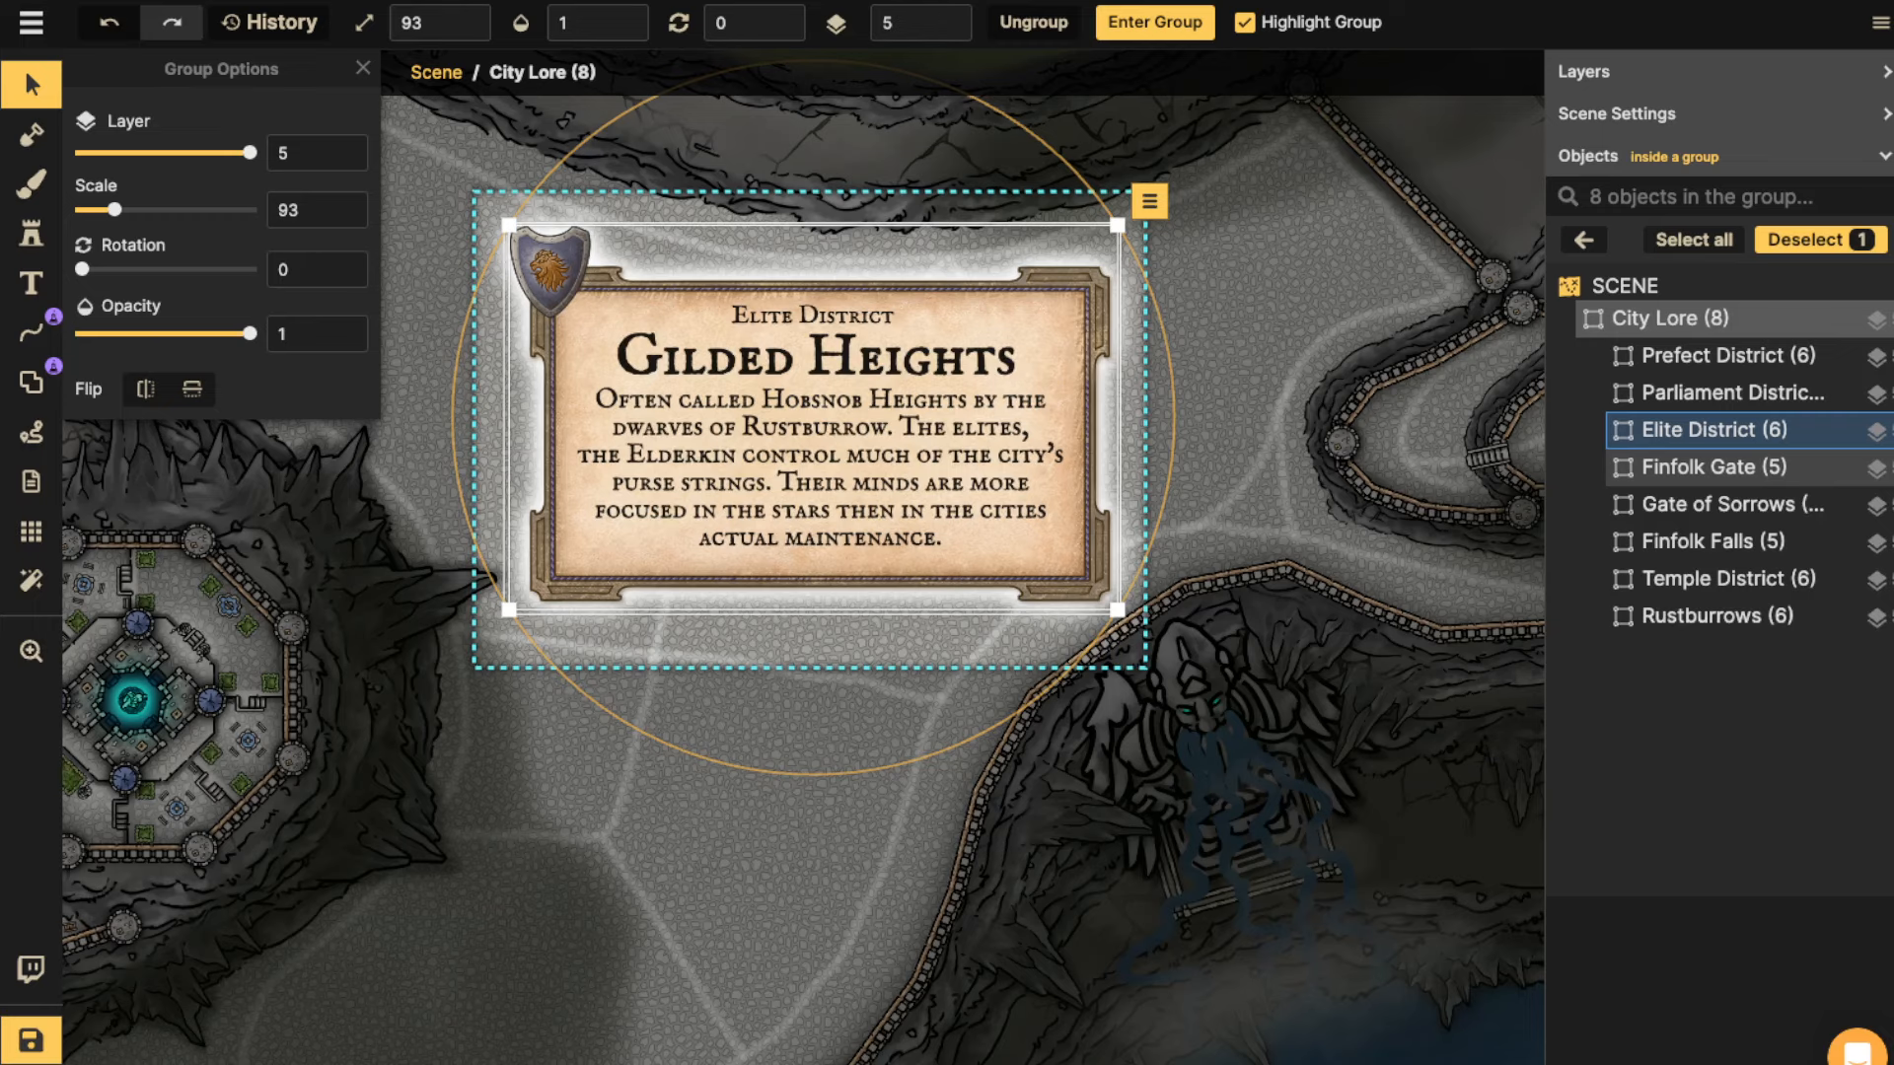
key("Escape")
left_click_drag(1085, 415, 462, 635)
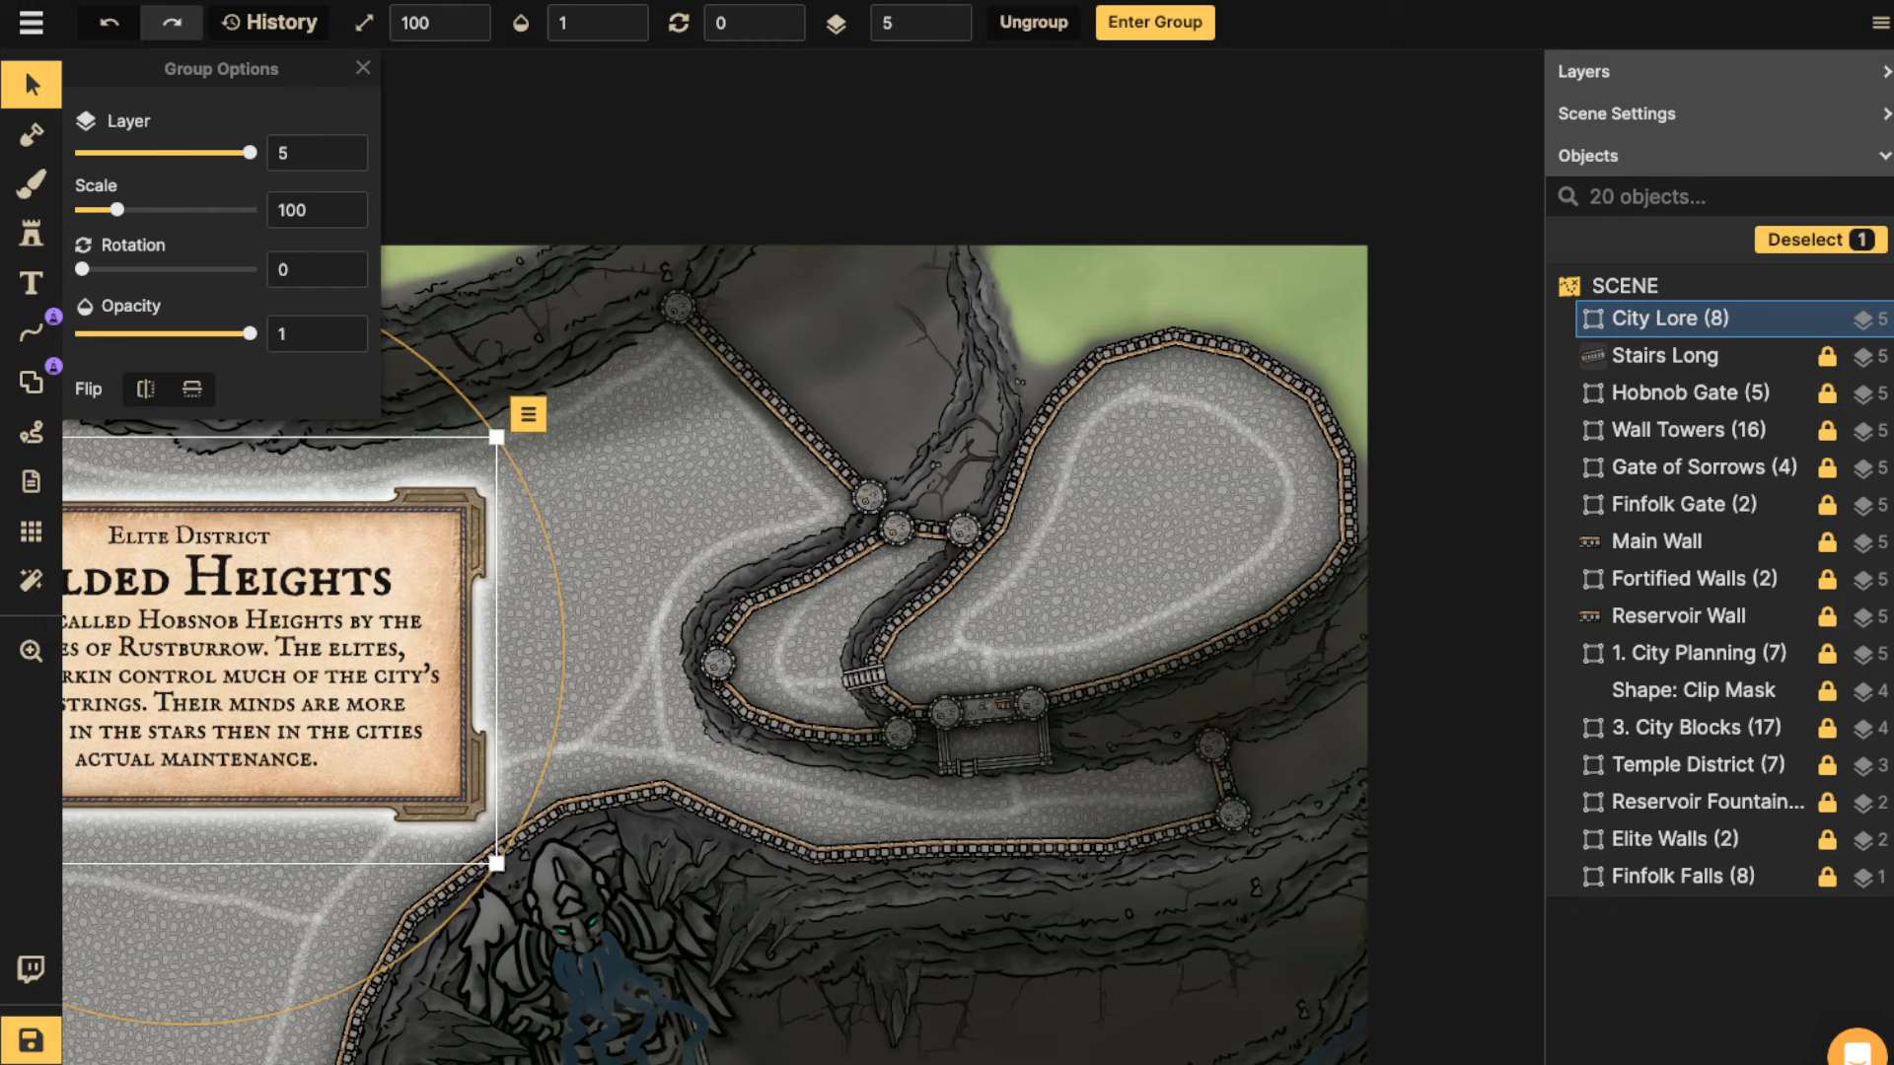
key("space")
left_click_drag(592, 592, 1117, 586)
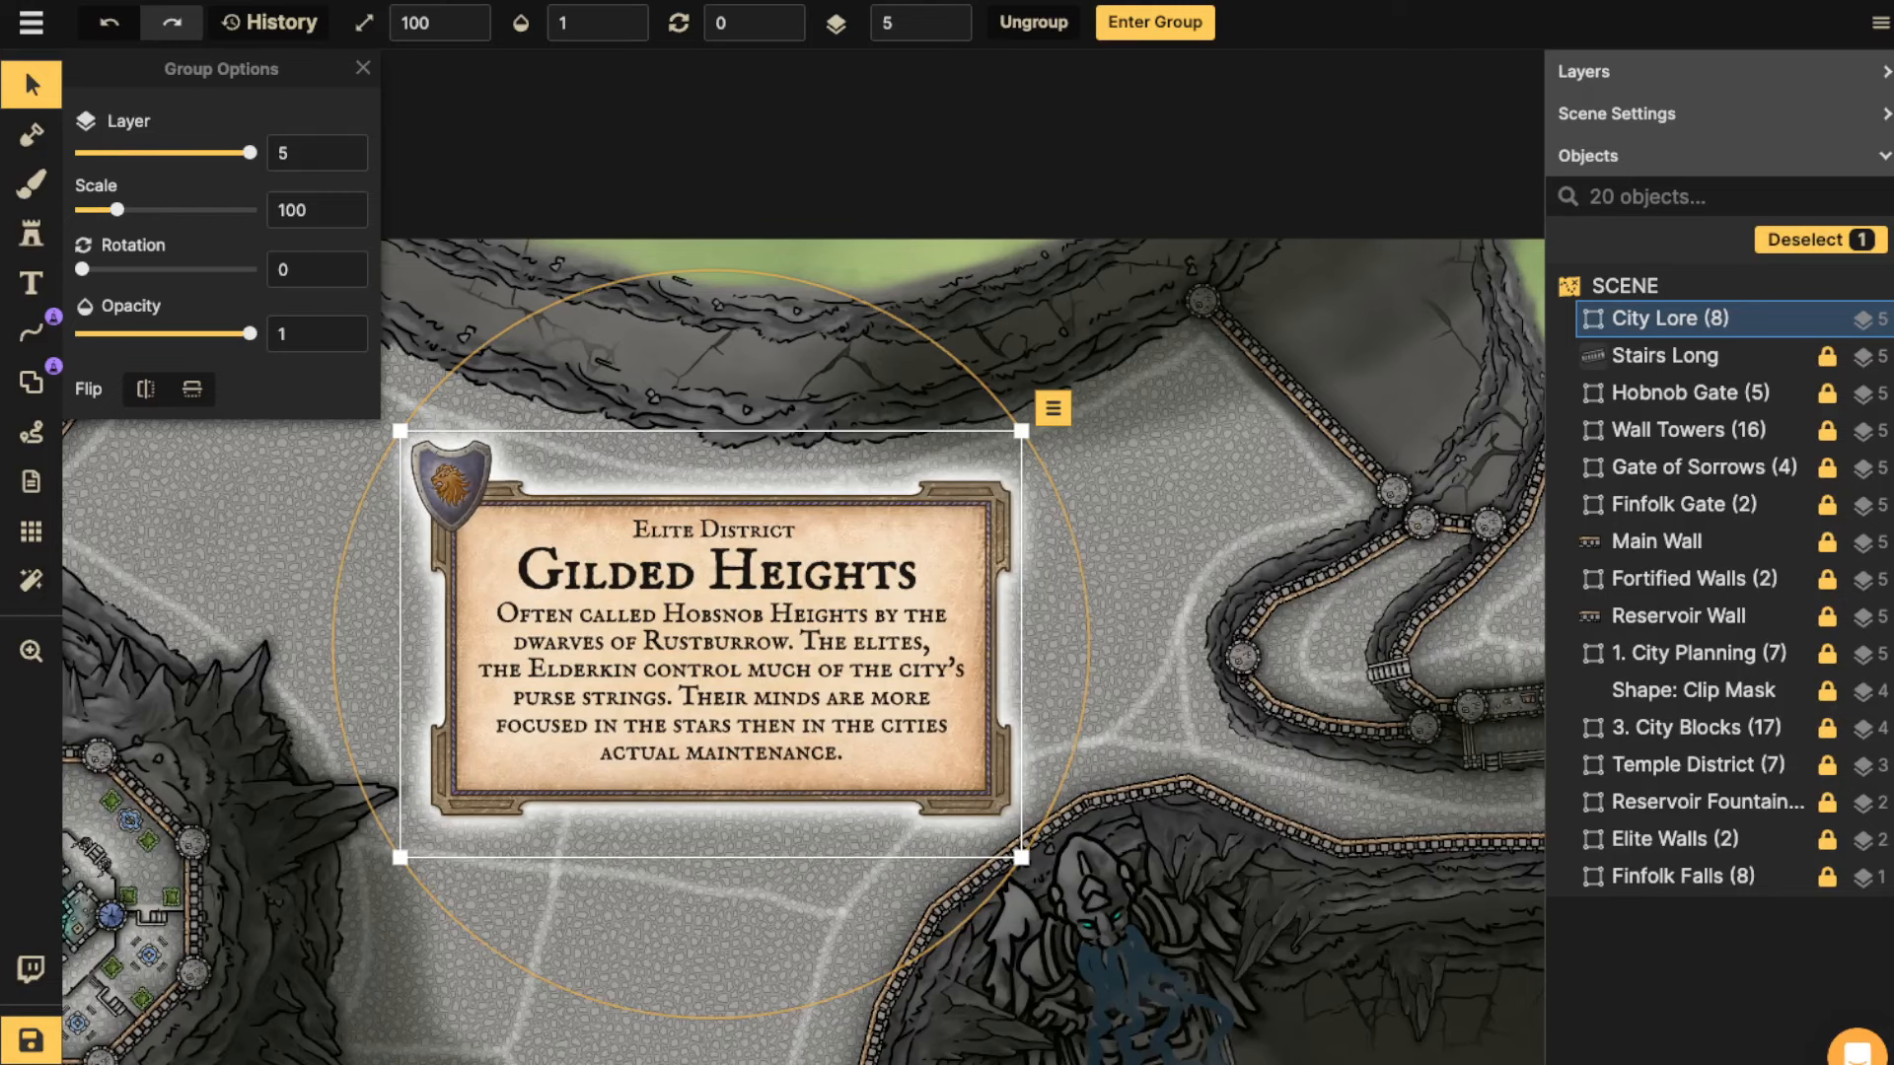
Hide the Elite District card in the City Lore group by setting its opacity to 0.
key("space")
left_click_drag(375, 741, 521, 703)
scroll(636, 624, "down", 3)
key("space")
left_click_drag(789, 631, 530, 724)
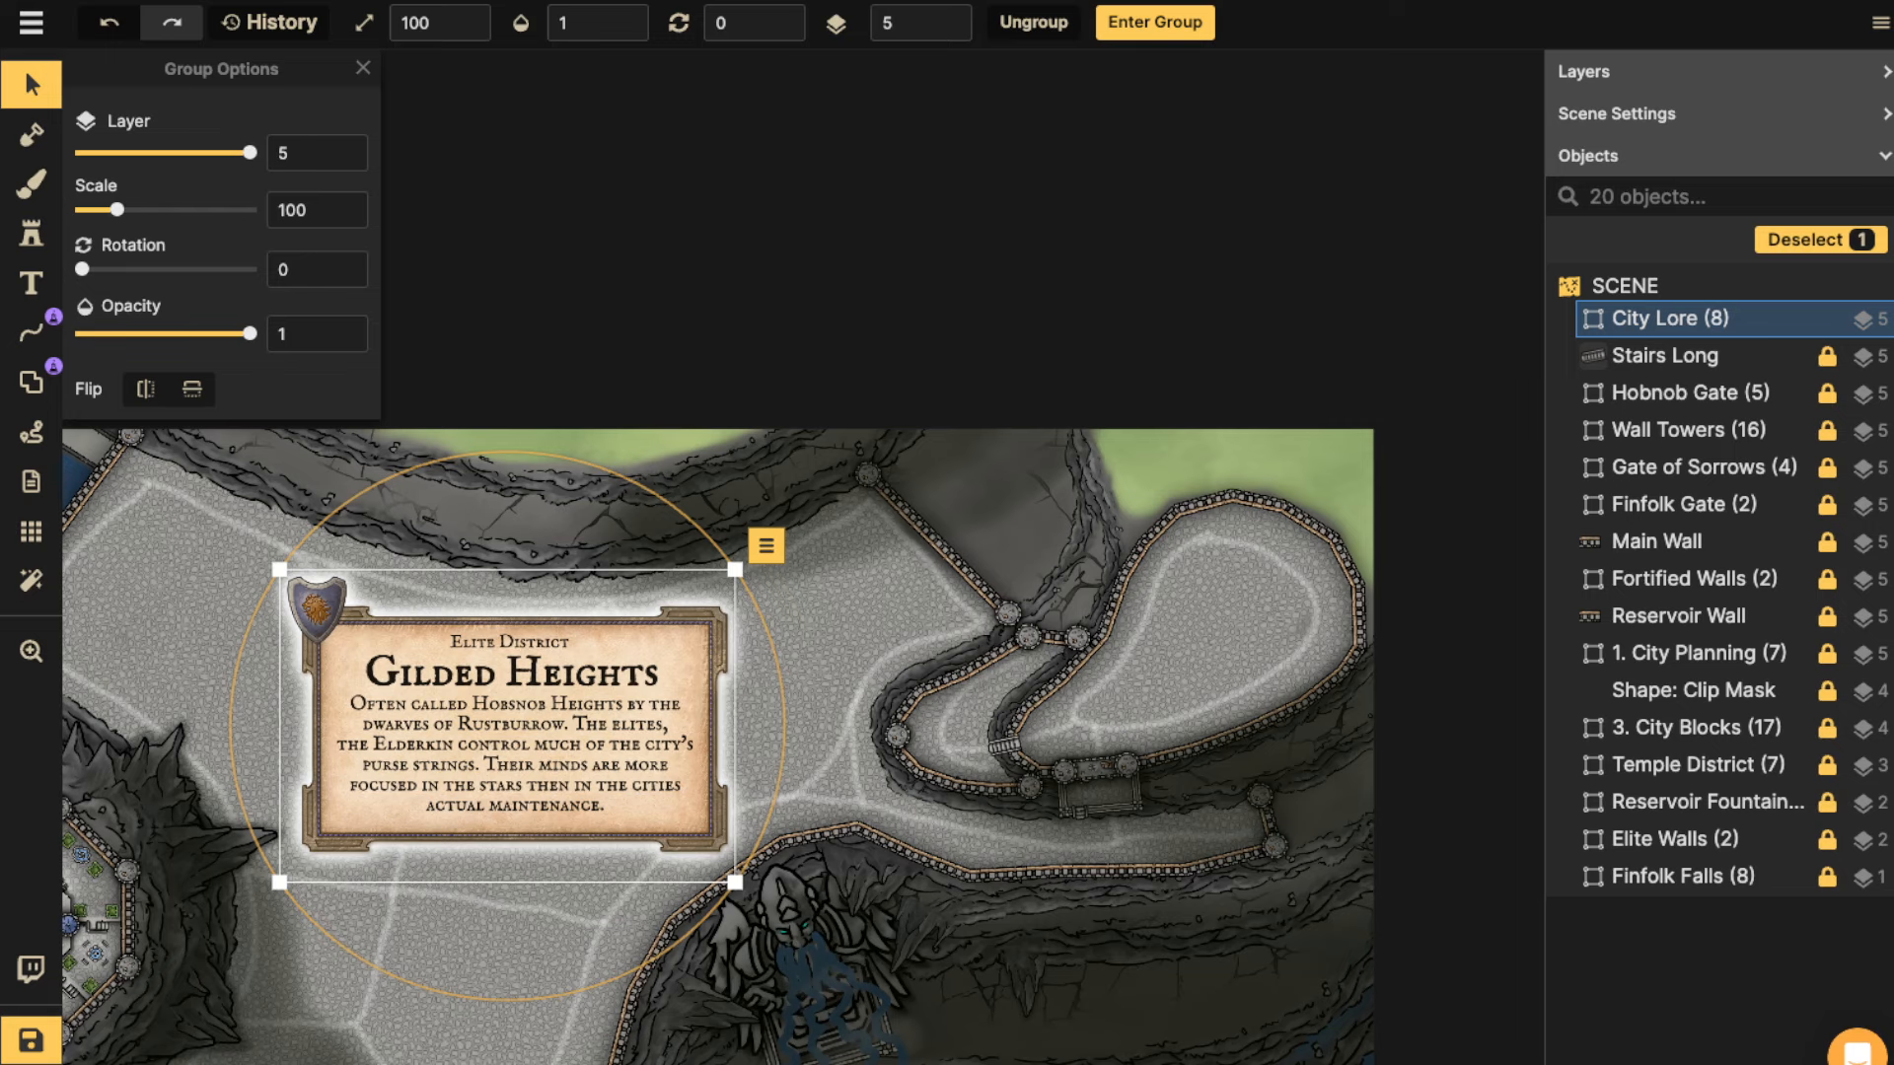
scroll(572, 572, "up", 2)
left_click_drag(572, 572, 874, 373)
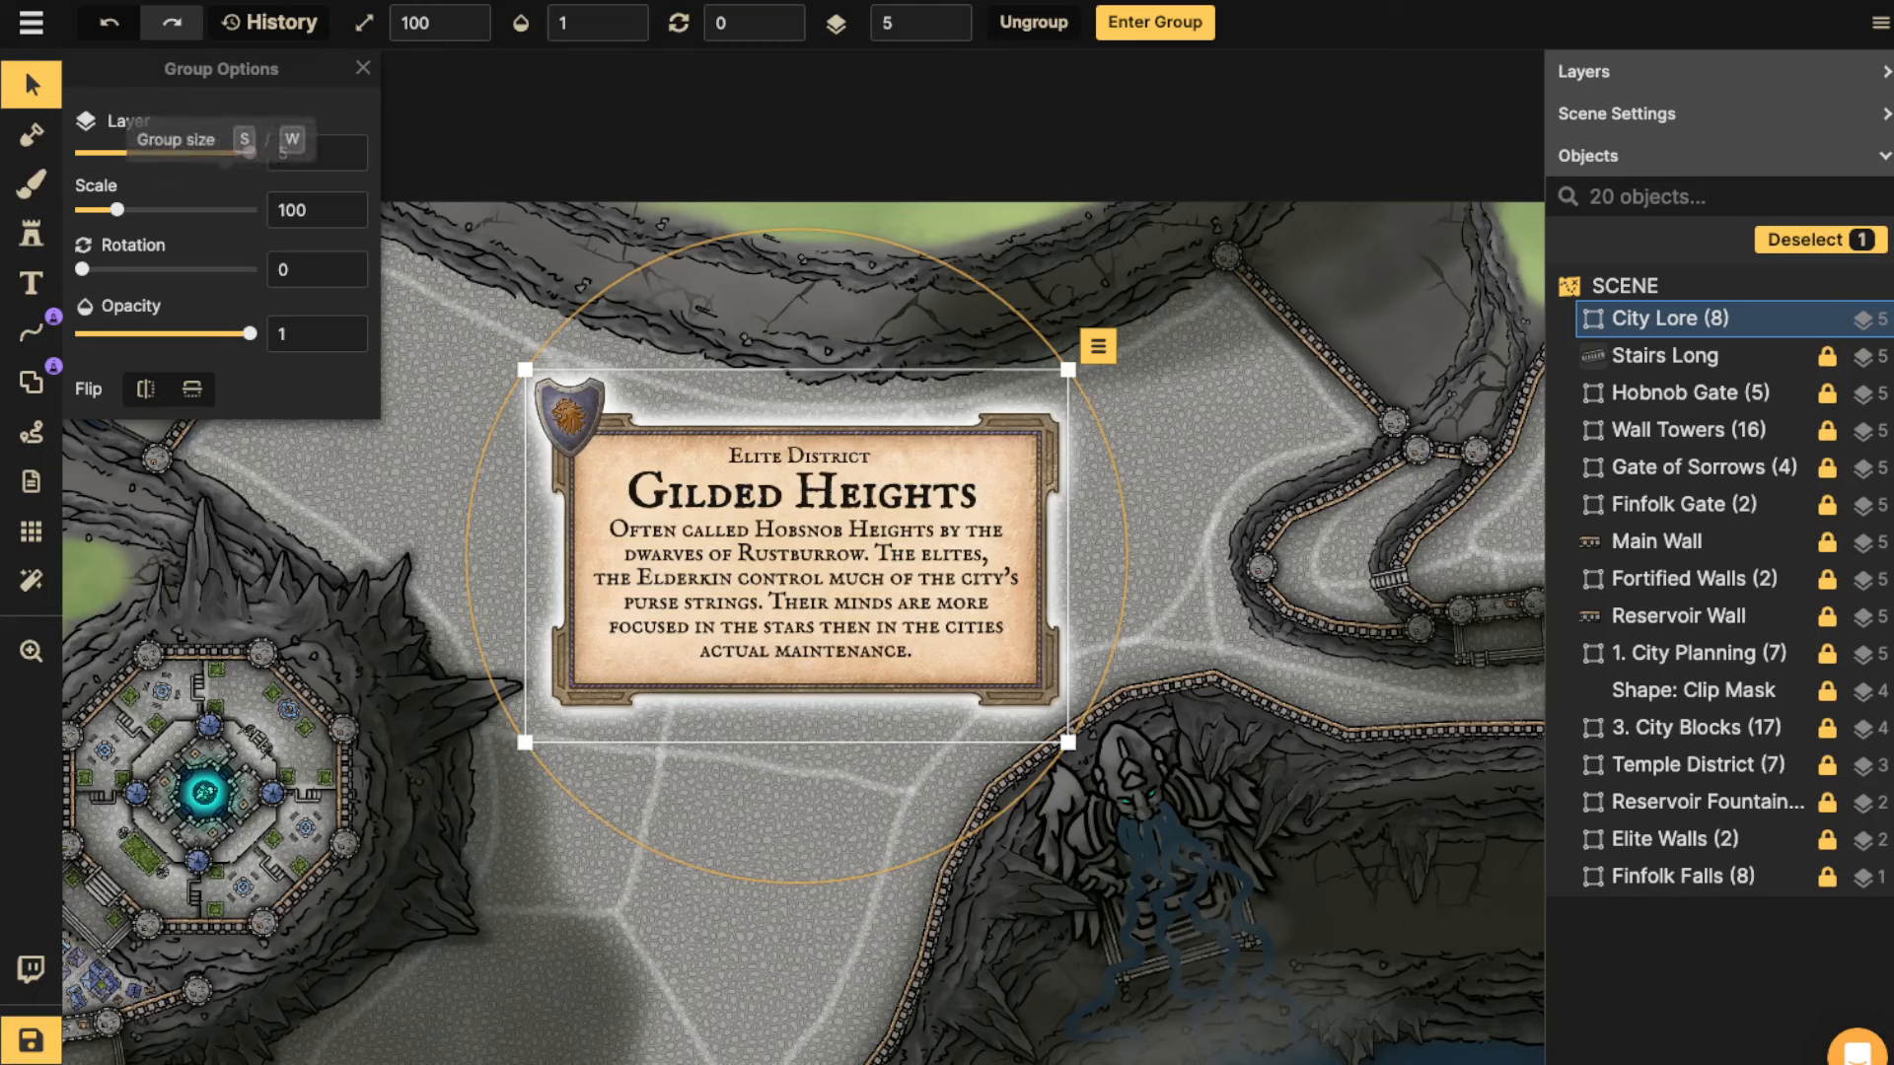
left_click(1802, 318)
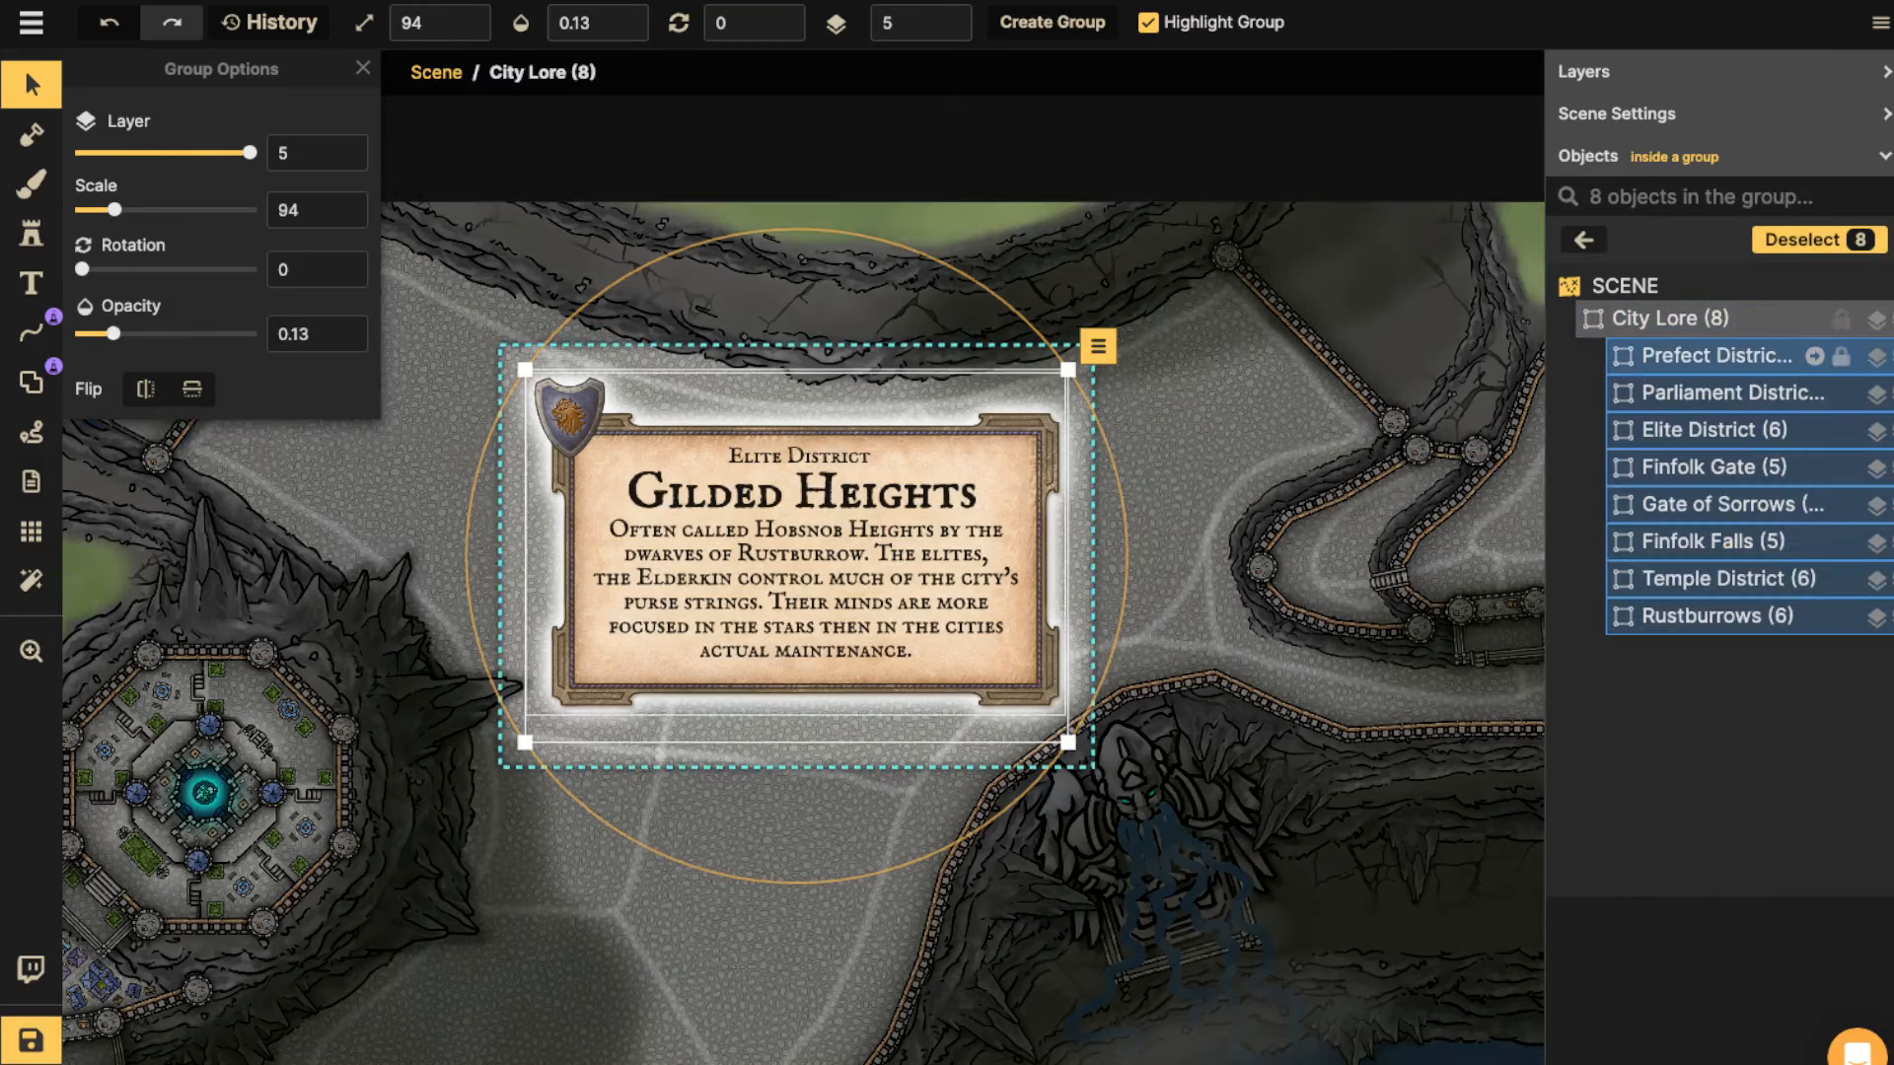
left_click(1715, 430)
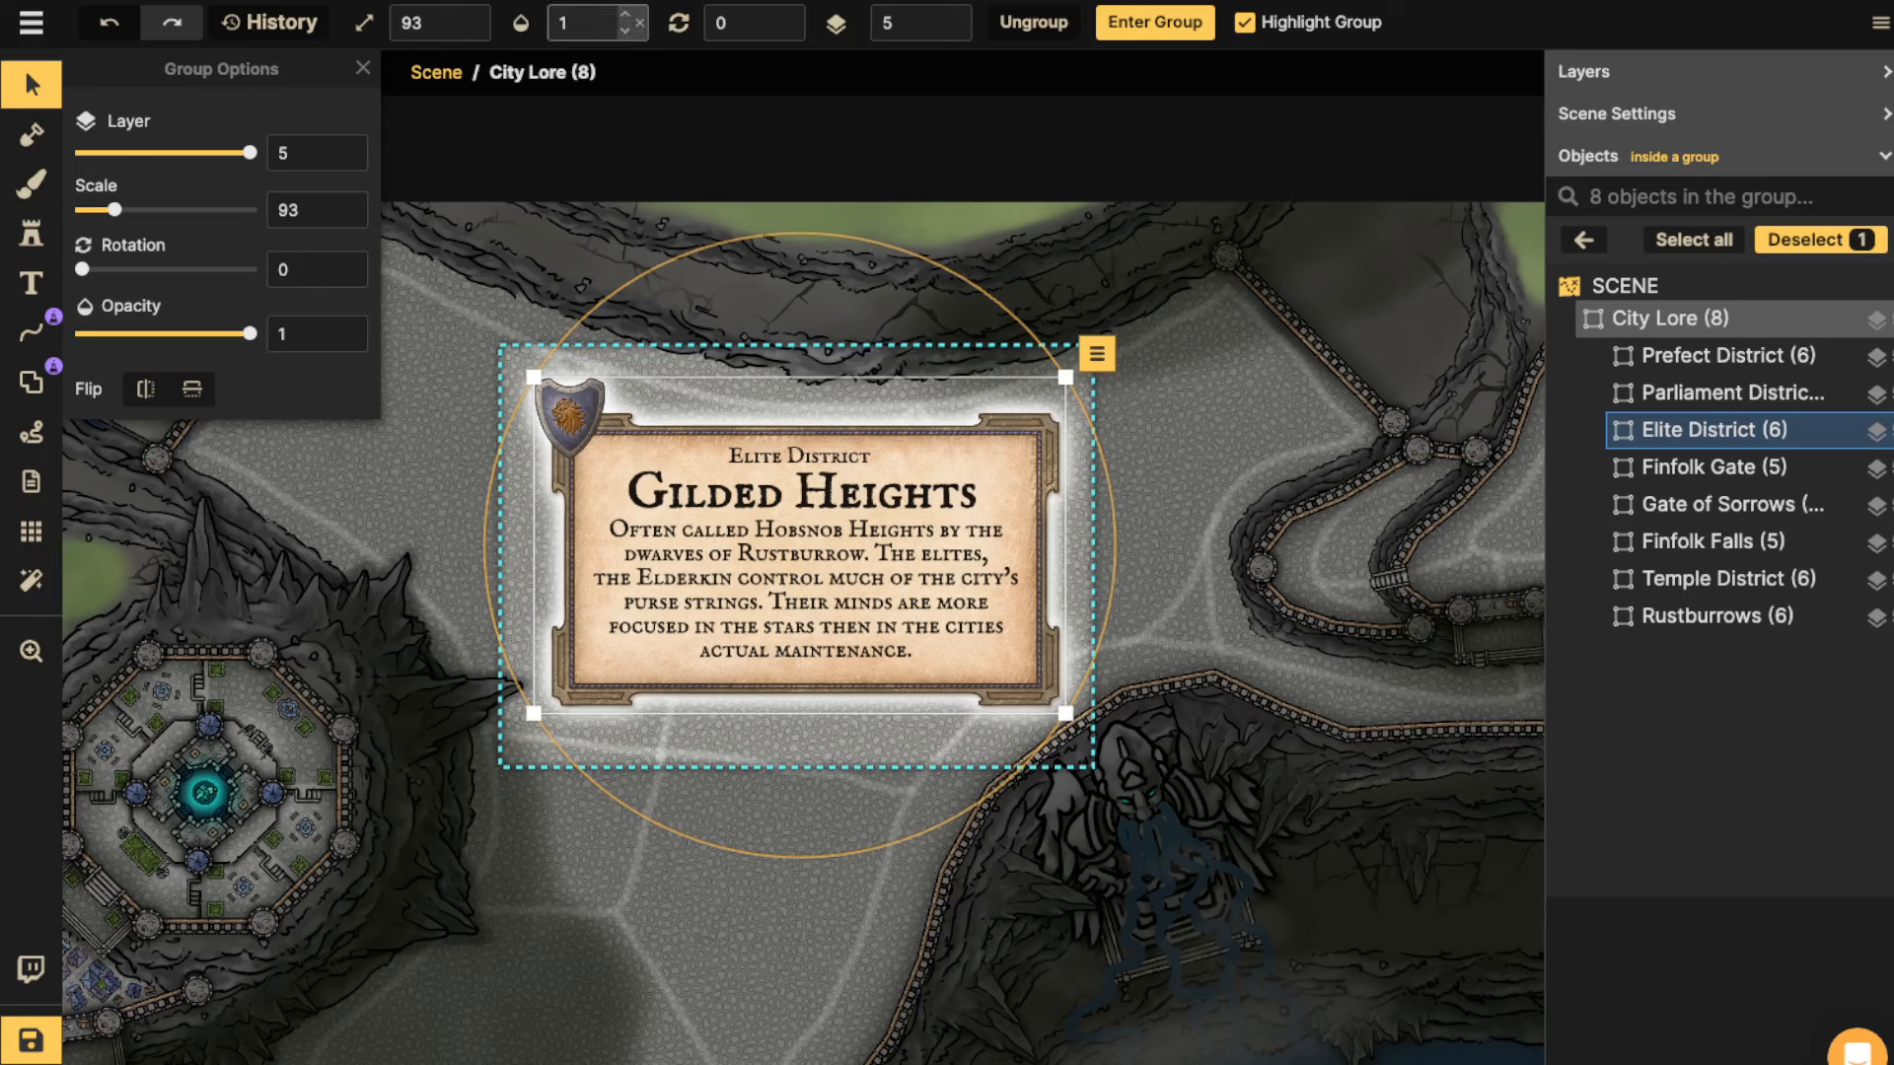
left_click(598, 23)
left_click_drag(685, 102, 438, 101)
Show the Parliament District card in the City Lore group by setting its opacity to 1.
left_click(1721, 357)
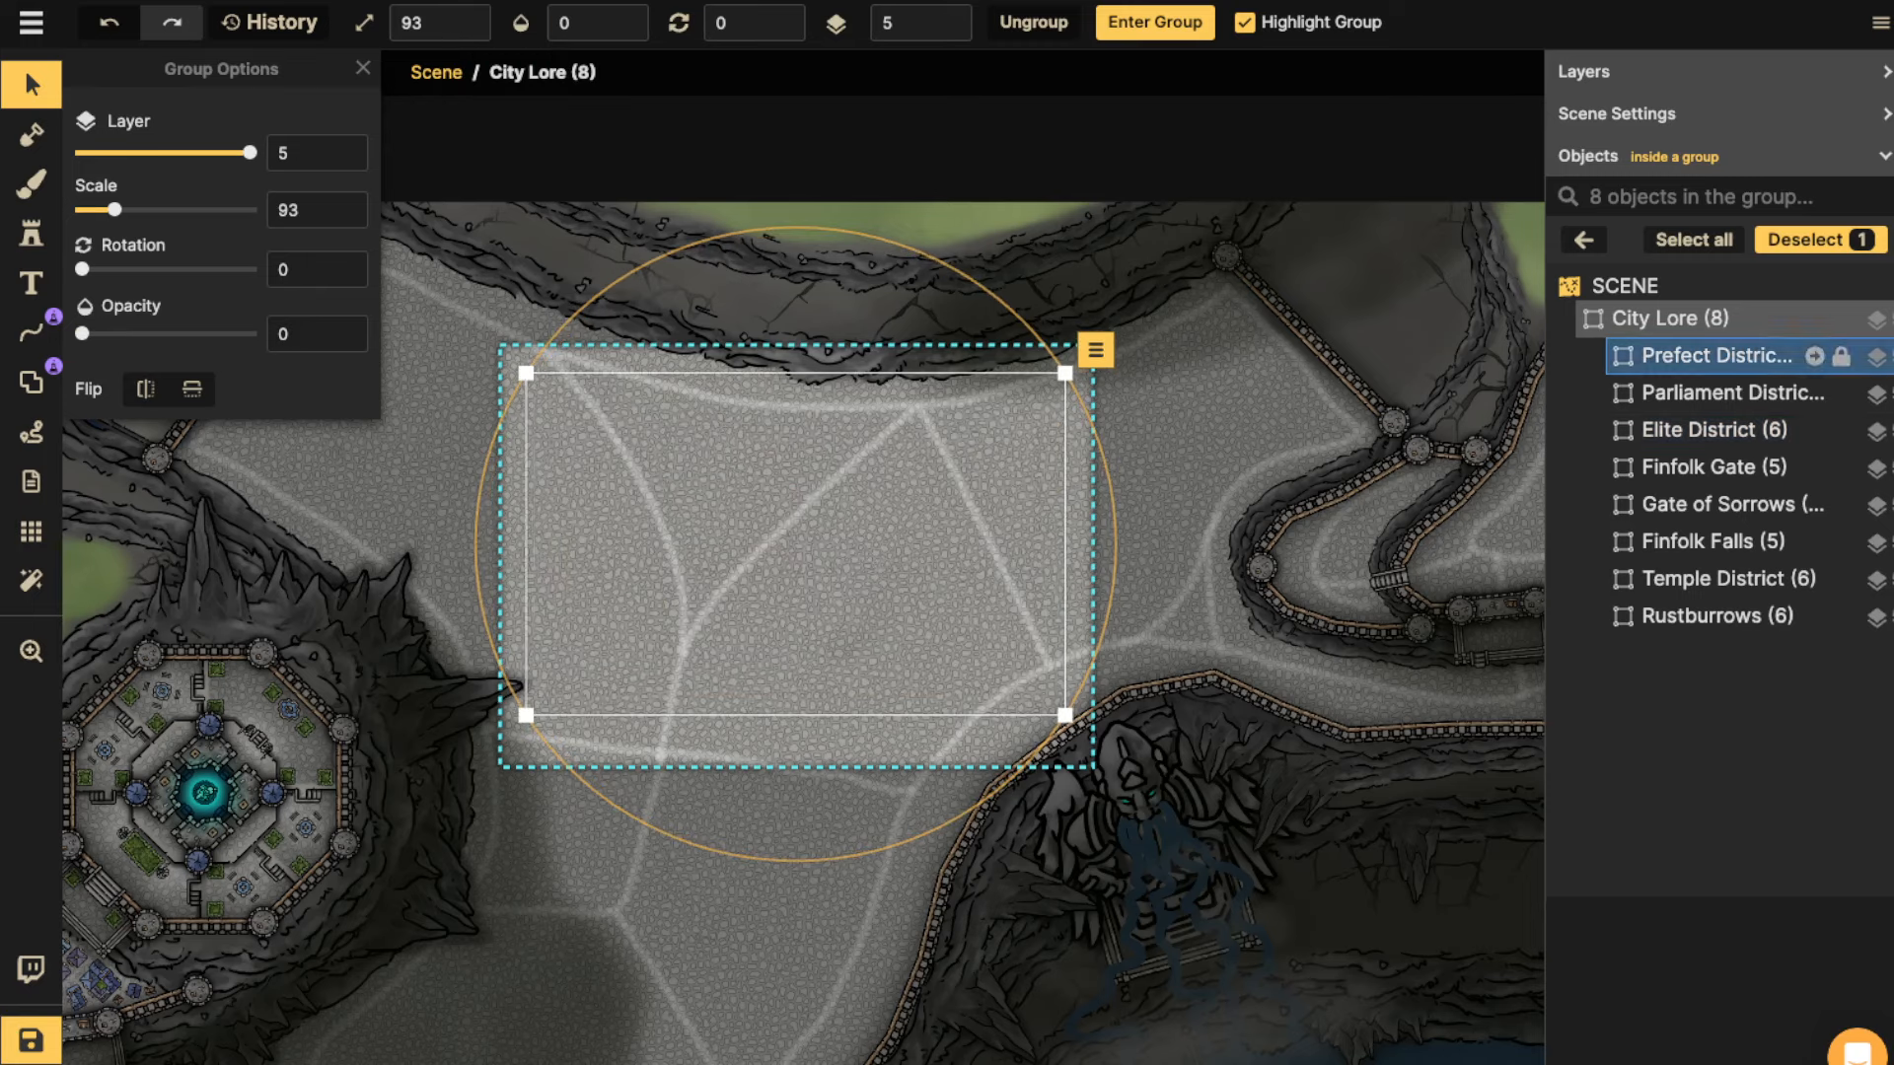
left_click(1726, 393)
left_click(632, 17)
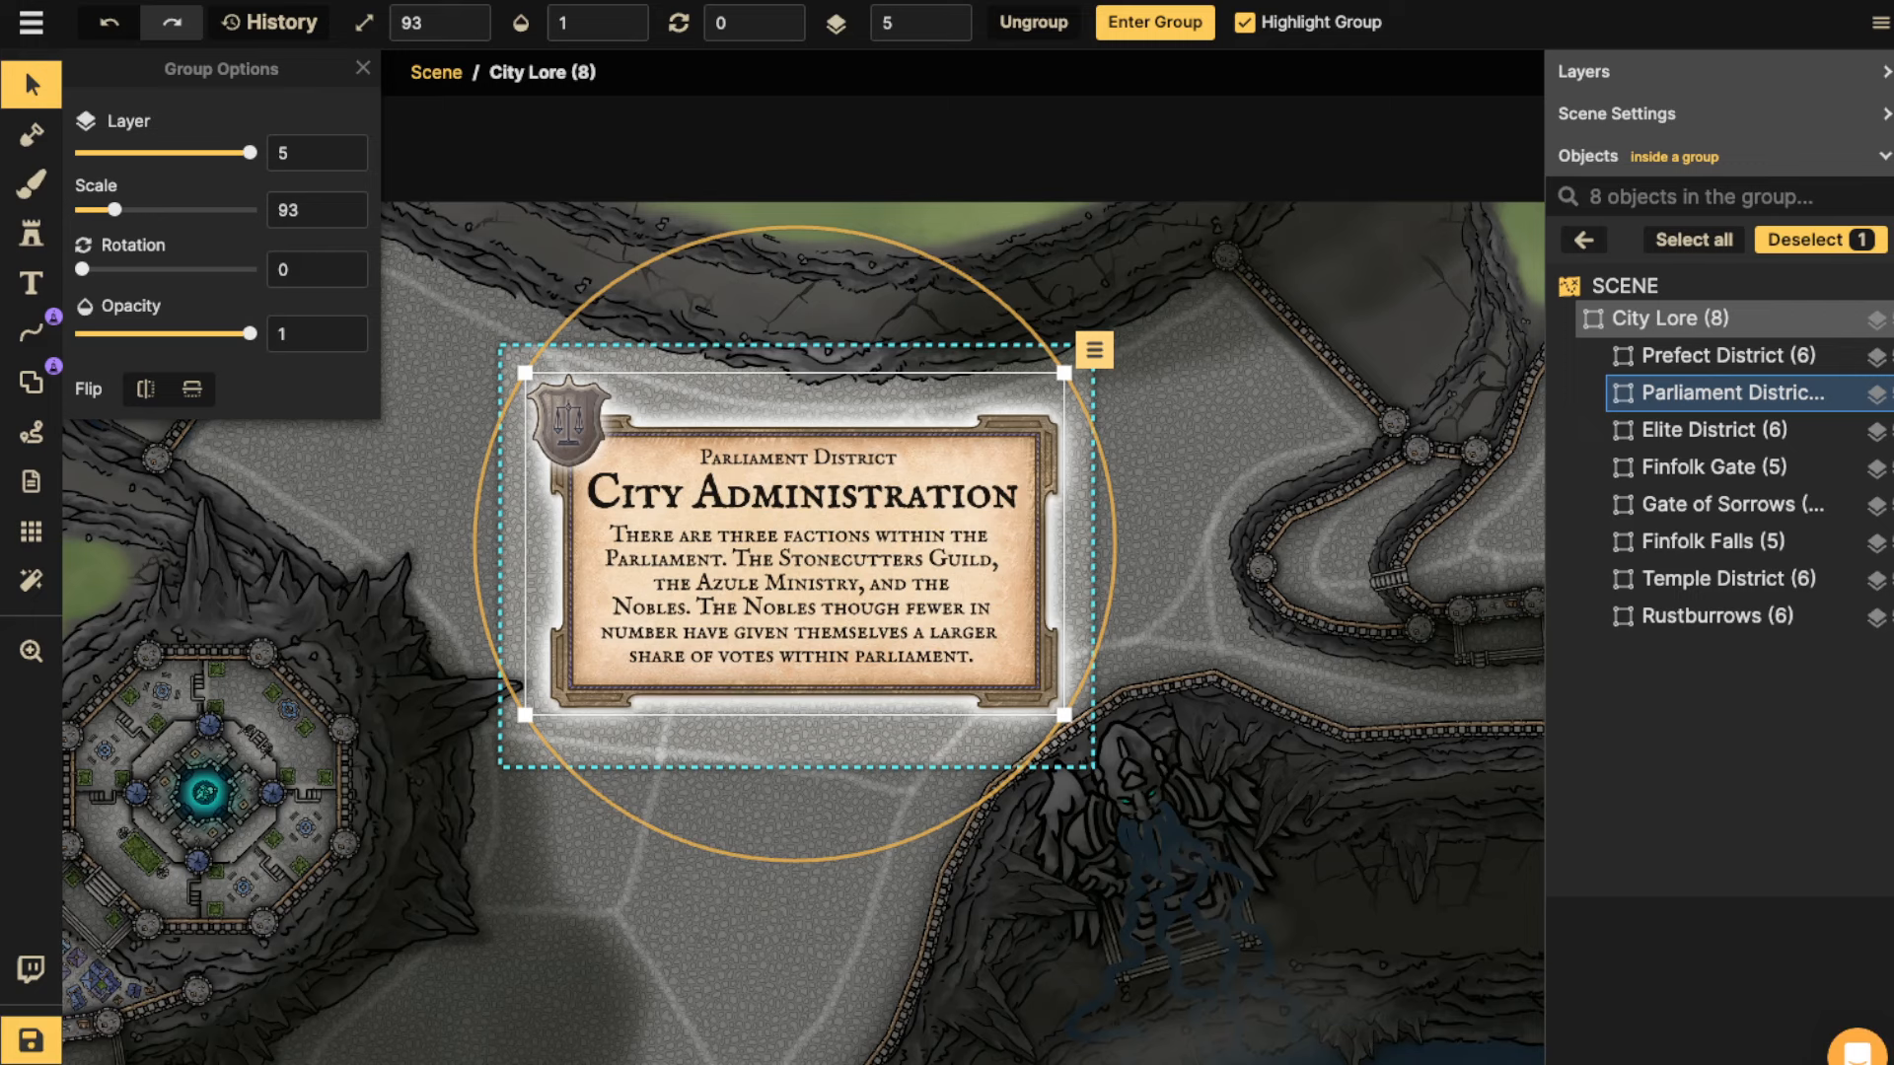
key("Escape")
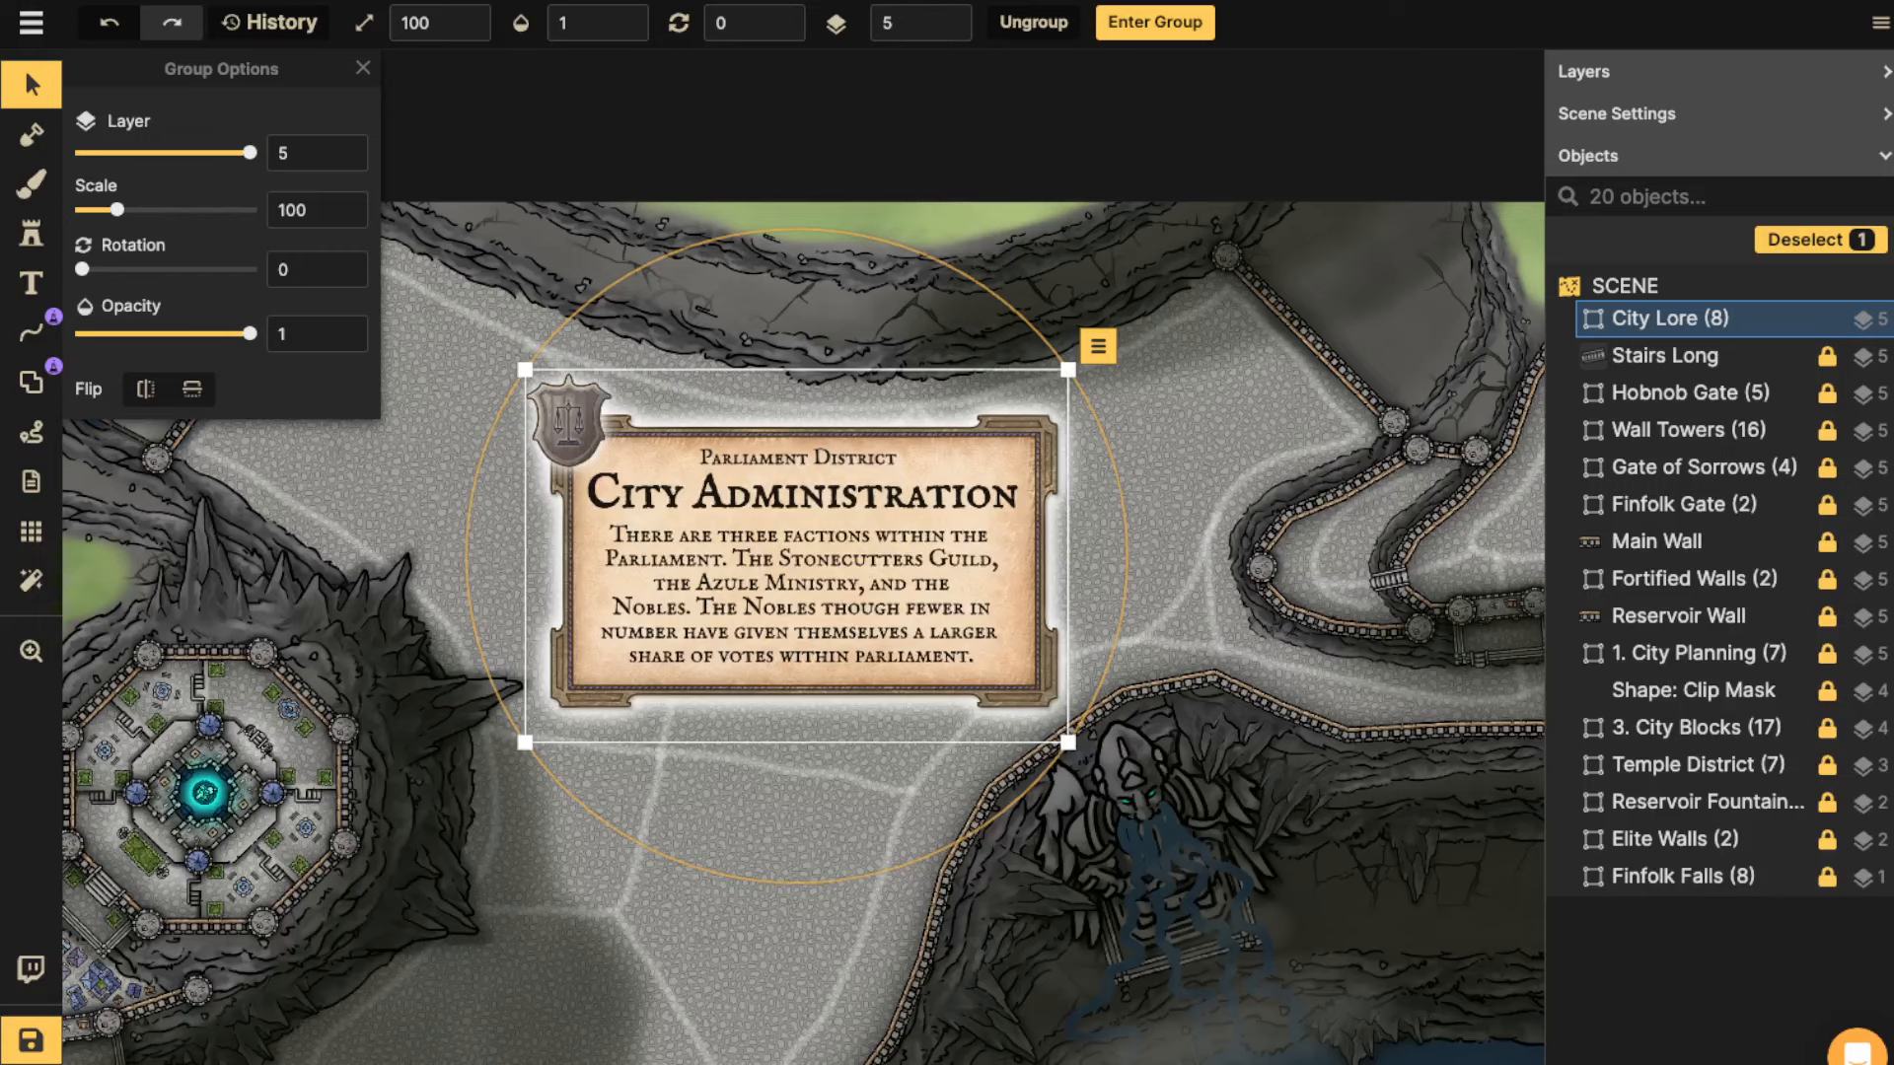
Hide the Parliament District card in the City Lore group by setting its opacity to 0 and clear the selection.
left_click(1801, 319)
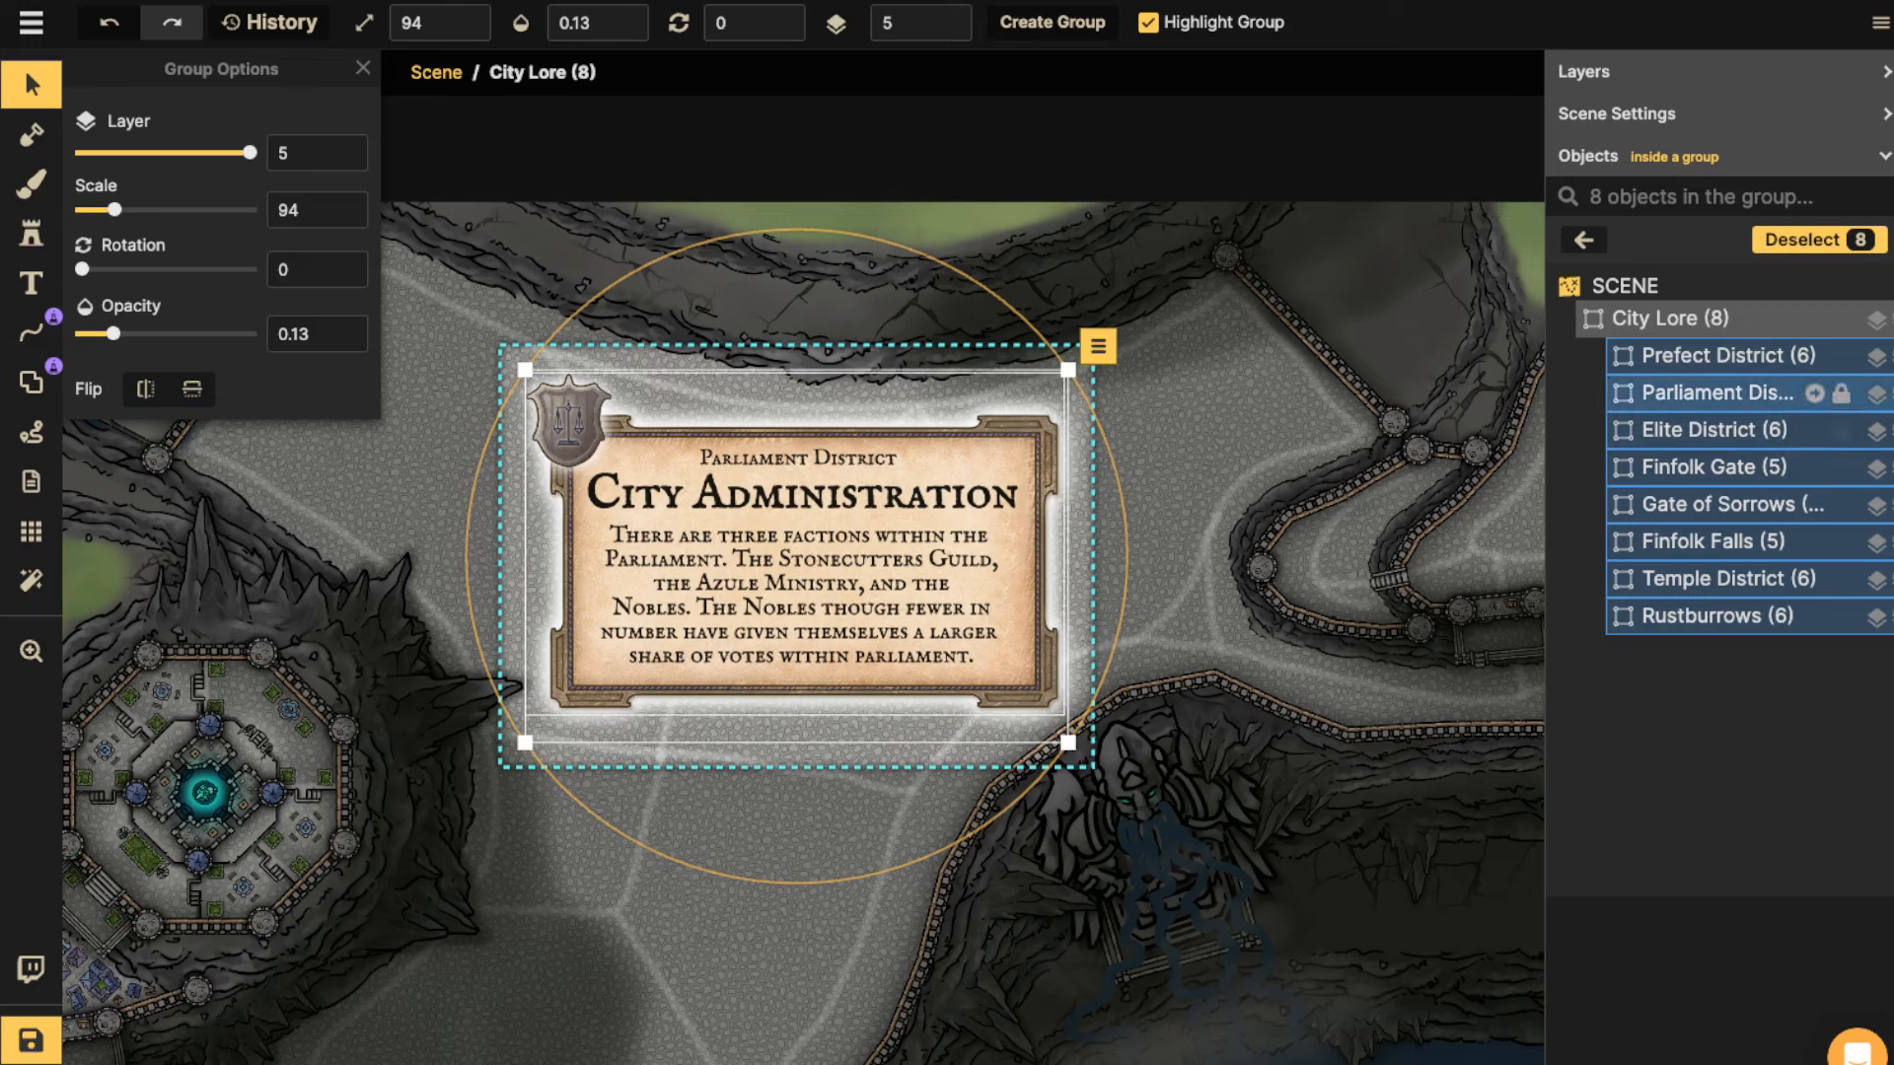
left_click(1729, 393)
left_click(598, 23)
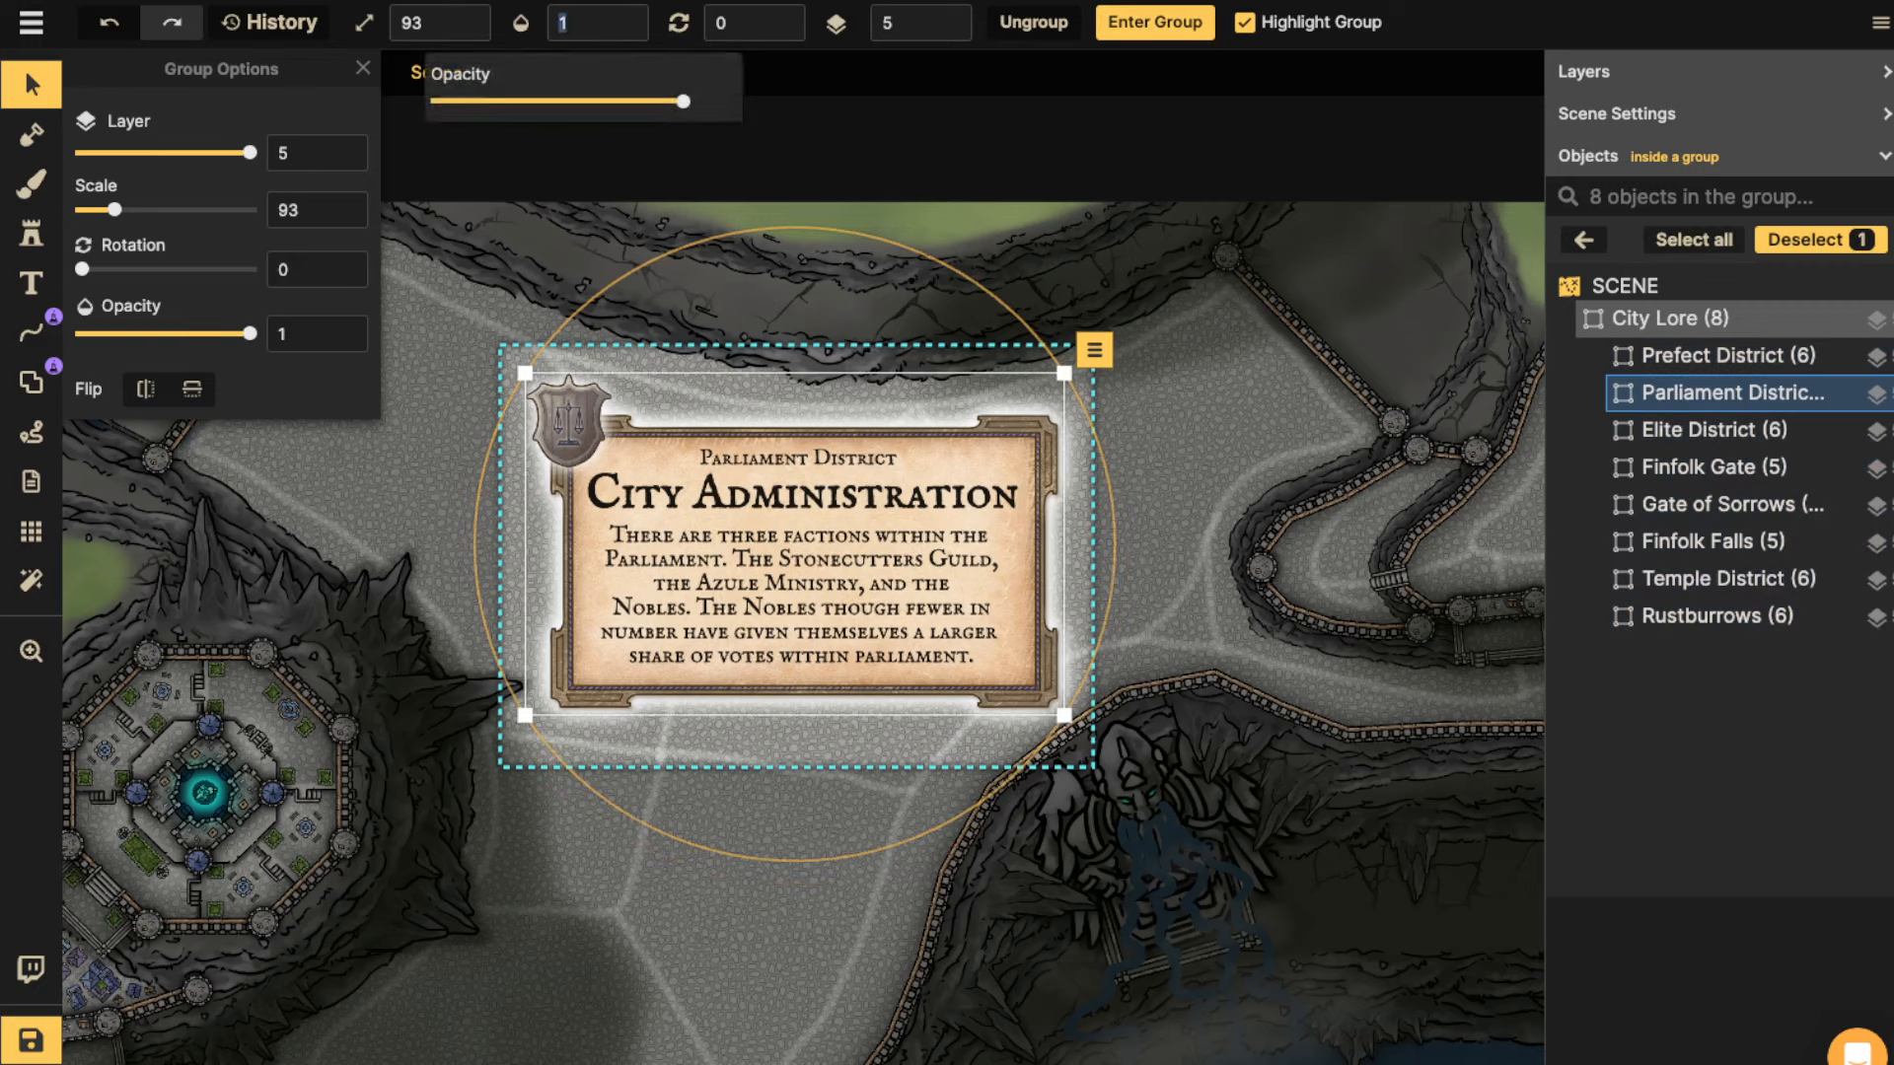
type("0")
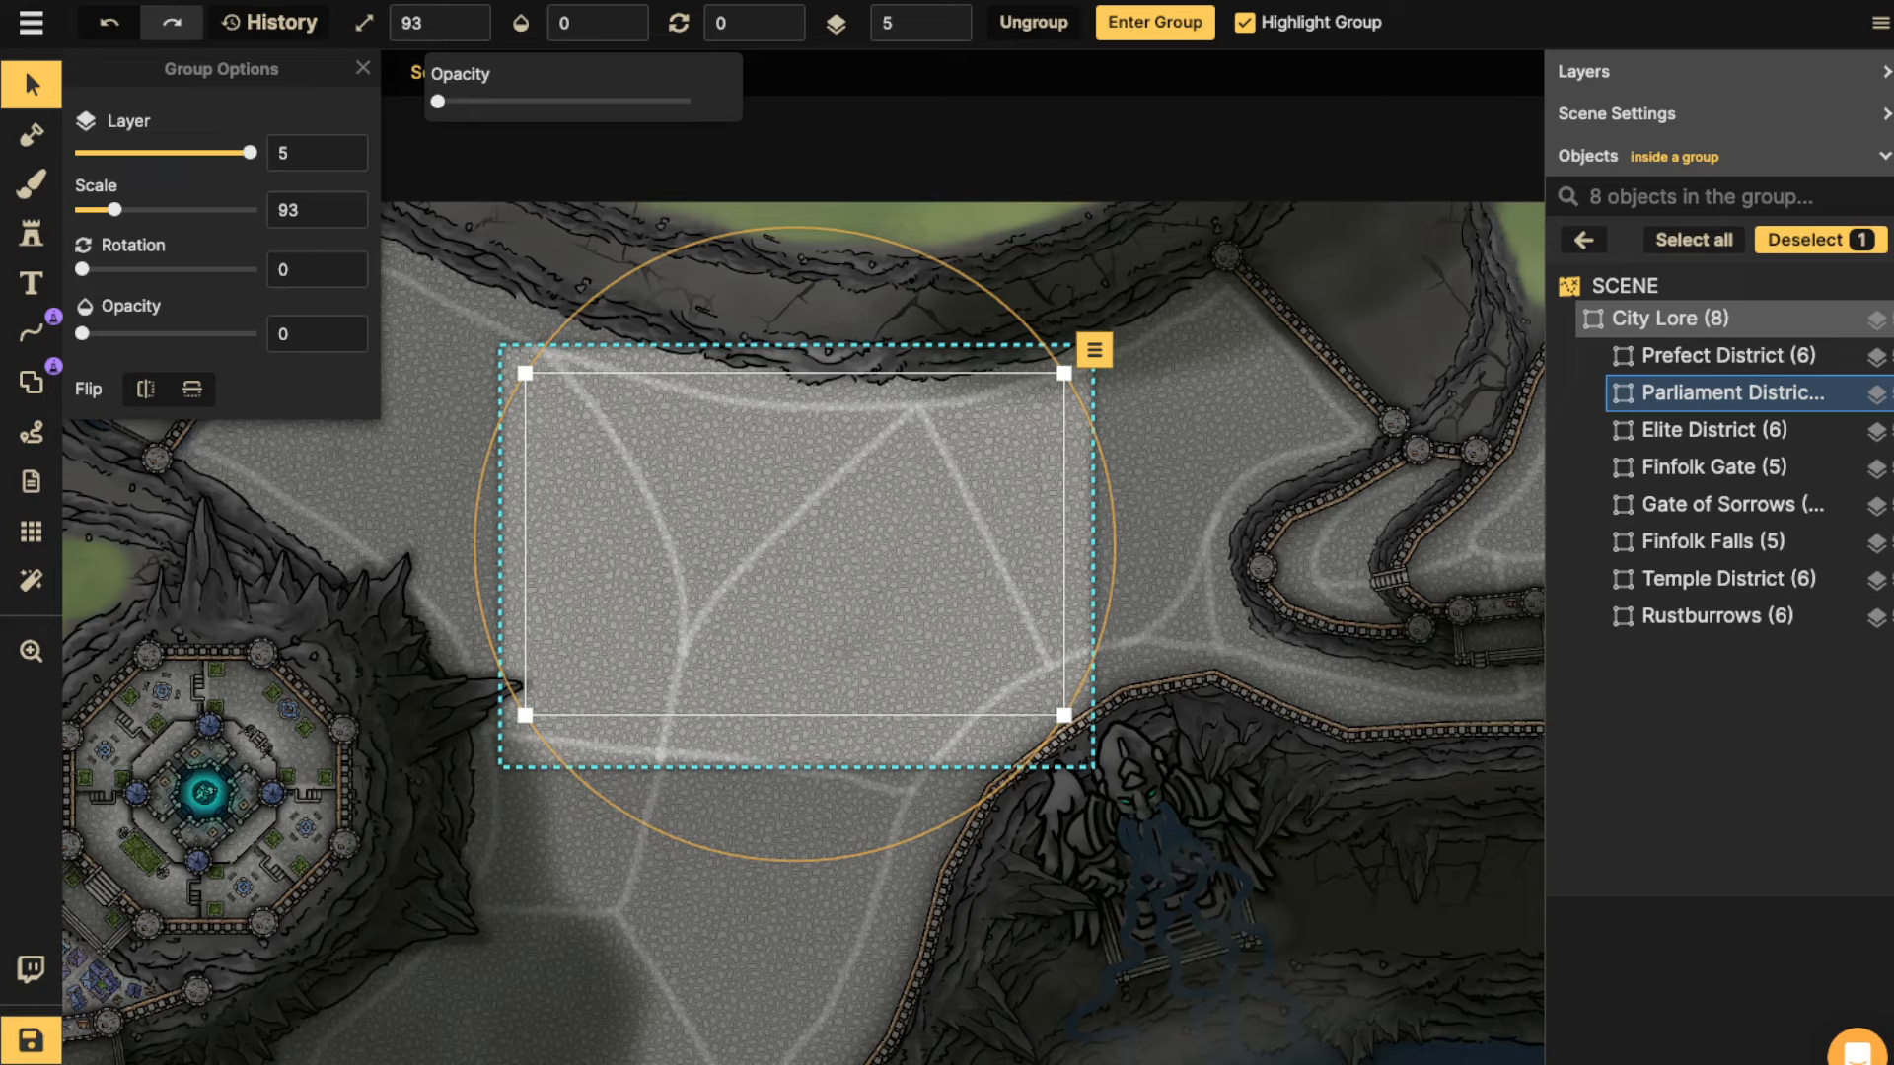
key("Escape")
key("Escape")
key("Escape")
Choose the yellow fortified tower stamp from the Castles & Bridges set of the Watercolor Cities catalog.
scroll(804, 562, "up", 3)
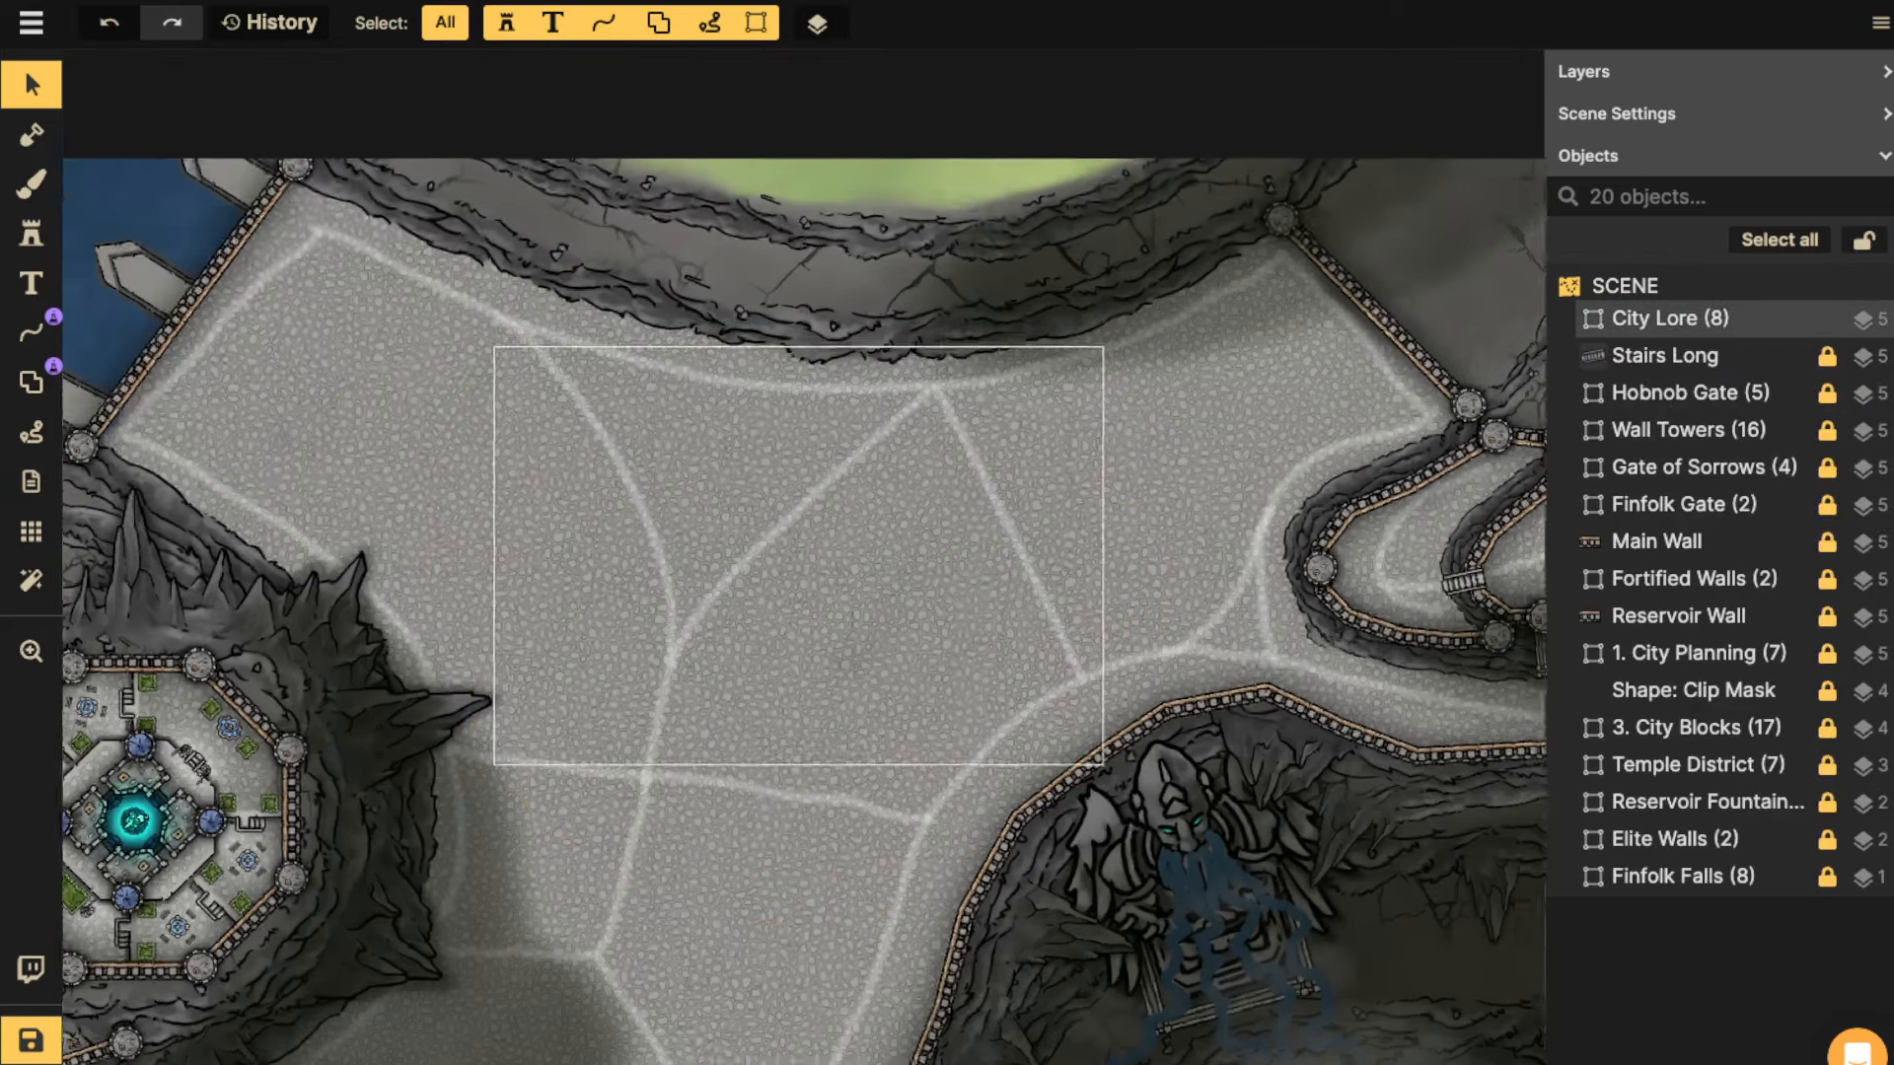
left_click_drag(804, 563, 380, 776)
left_click_drag(1255, 593, 548, 430)
scroll(659, 631, "up", 3)
scroll(660, 620, "up", 4)
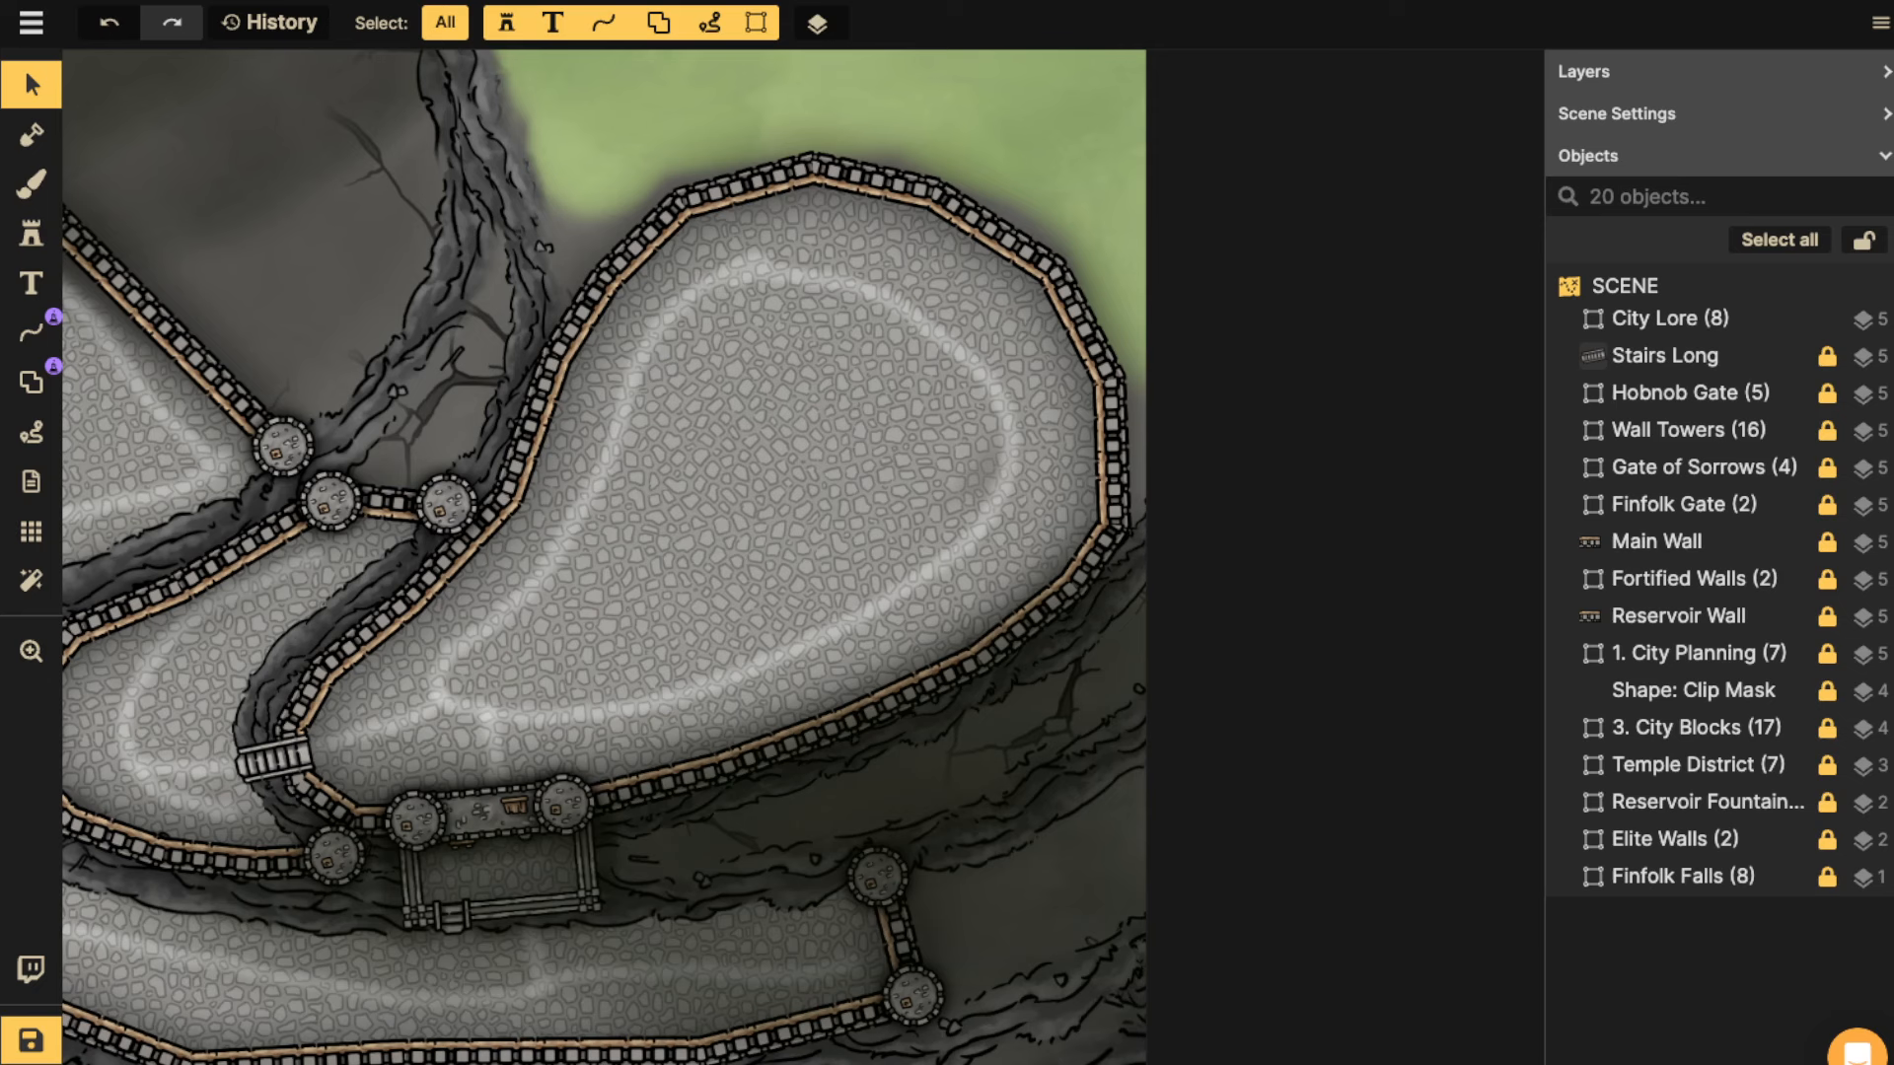
left_click(32, 233)
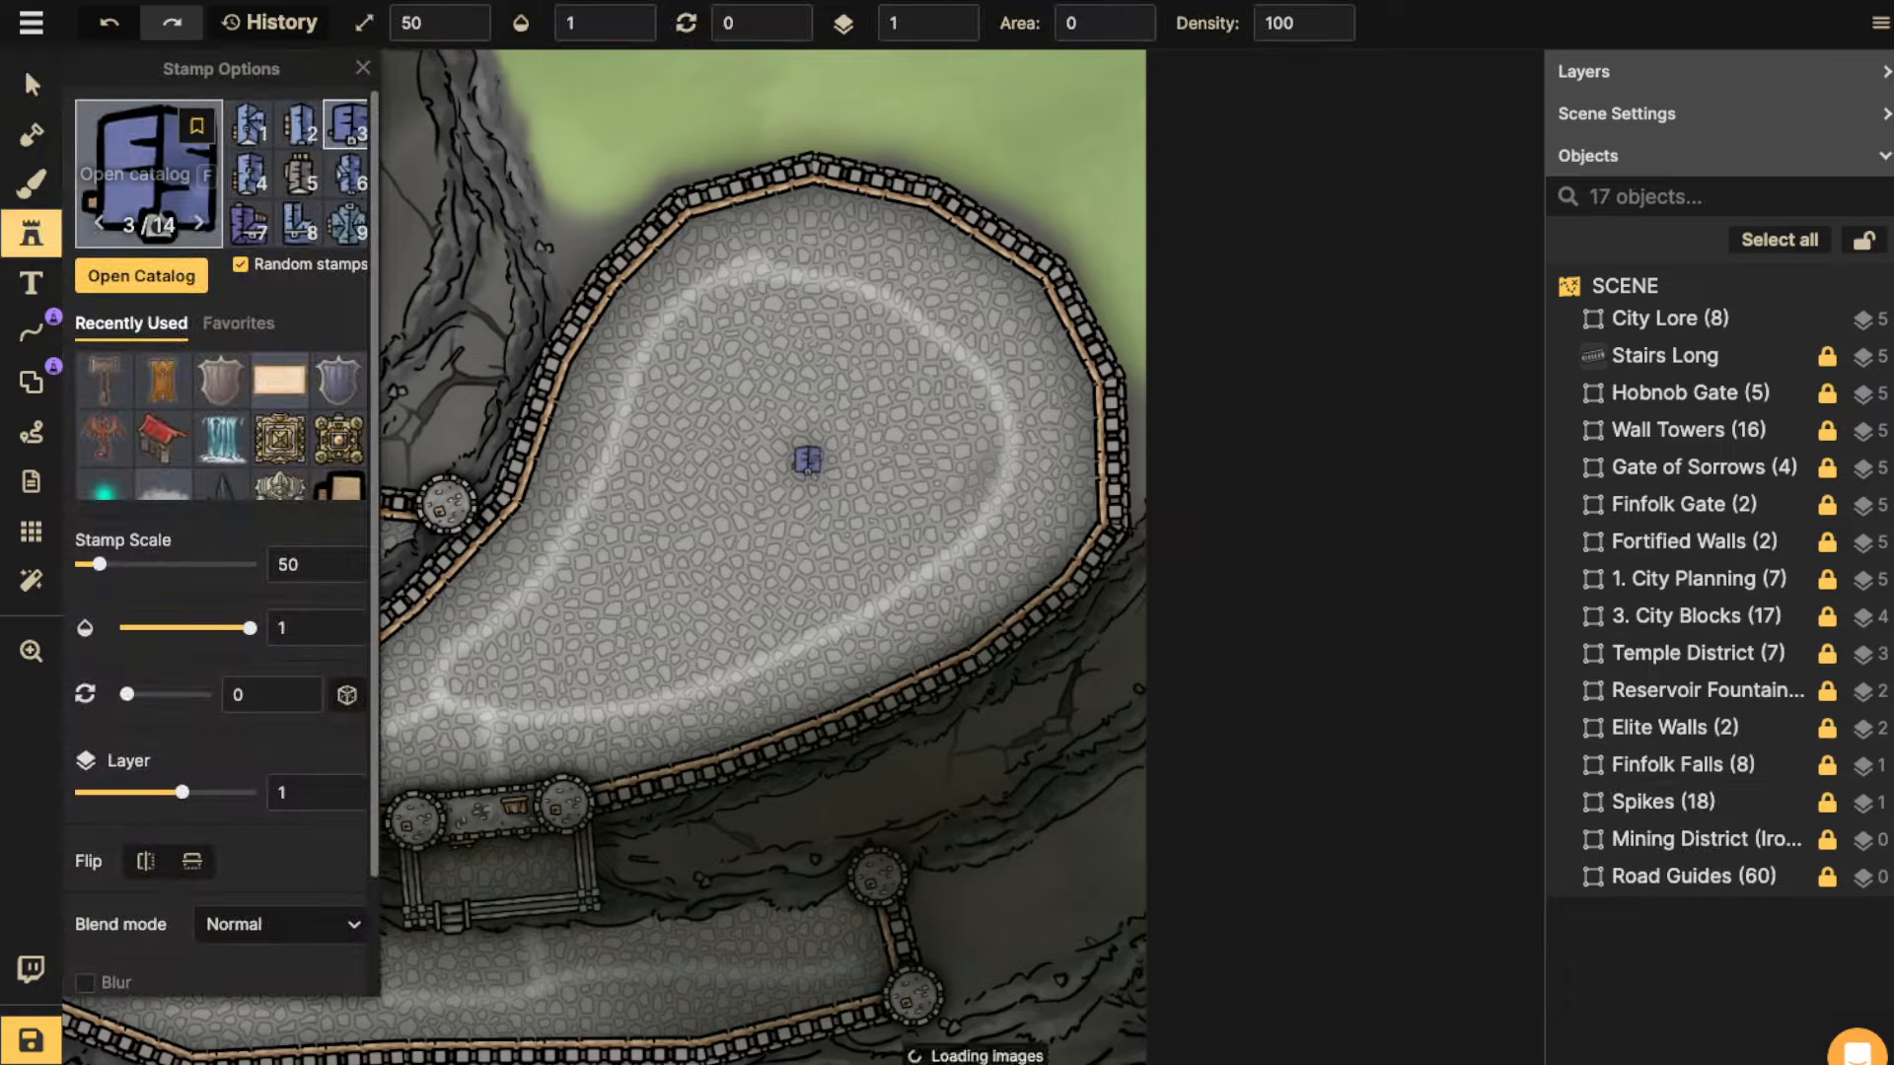
left_click(157, 270)
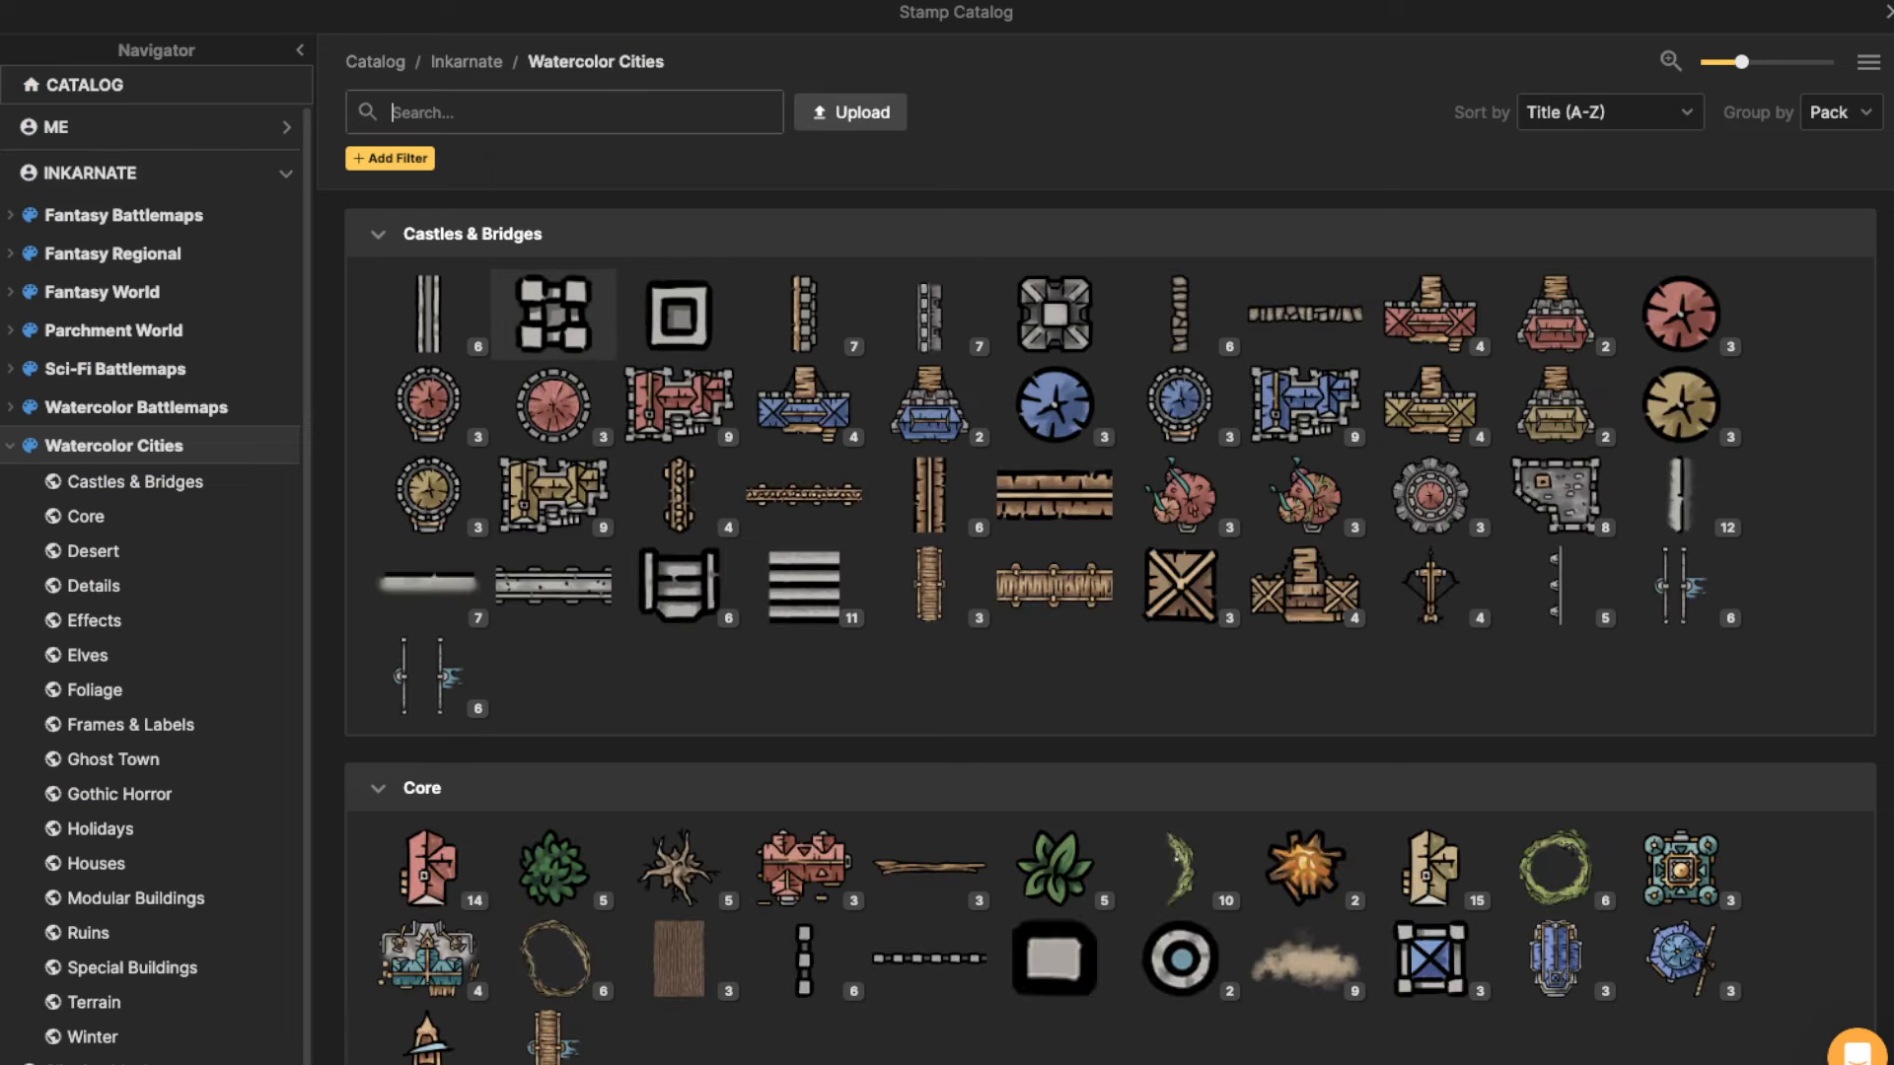
left_click(428, 493)
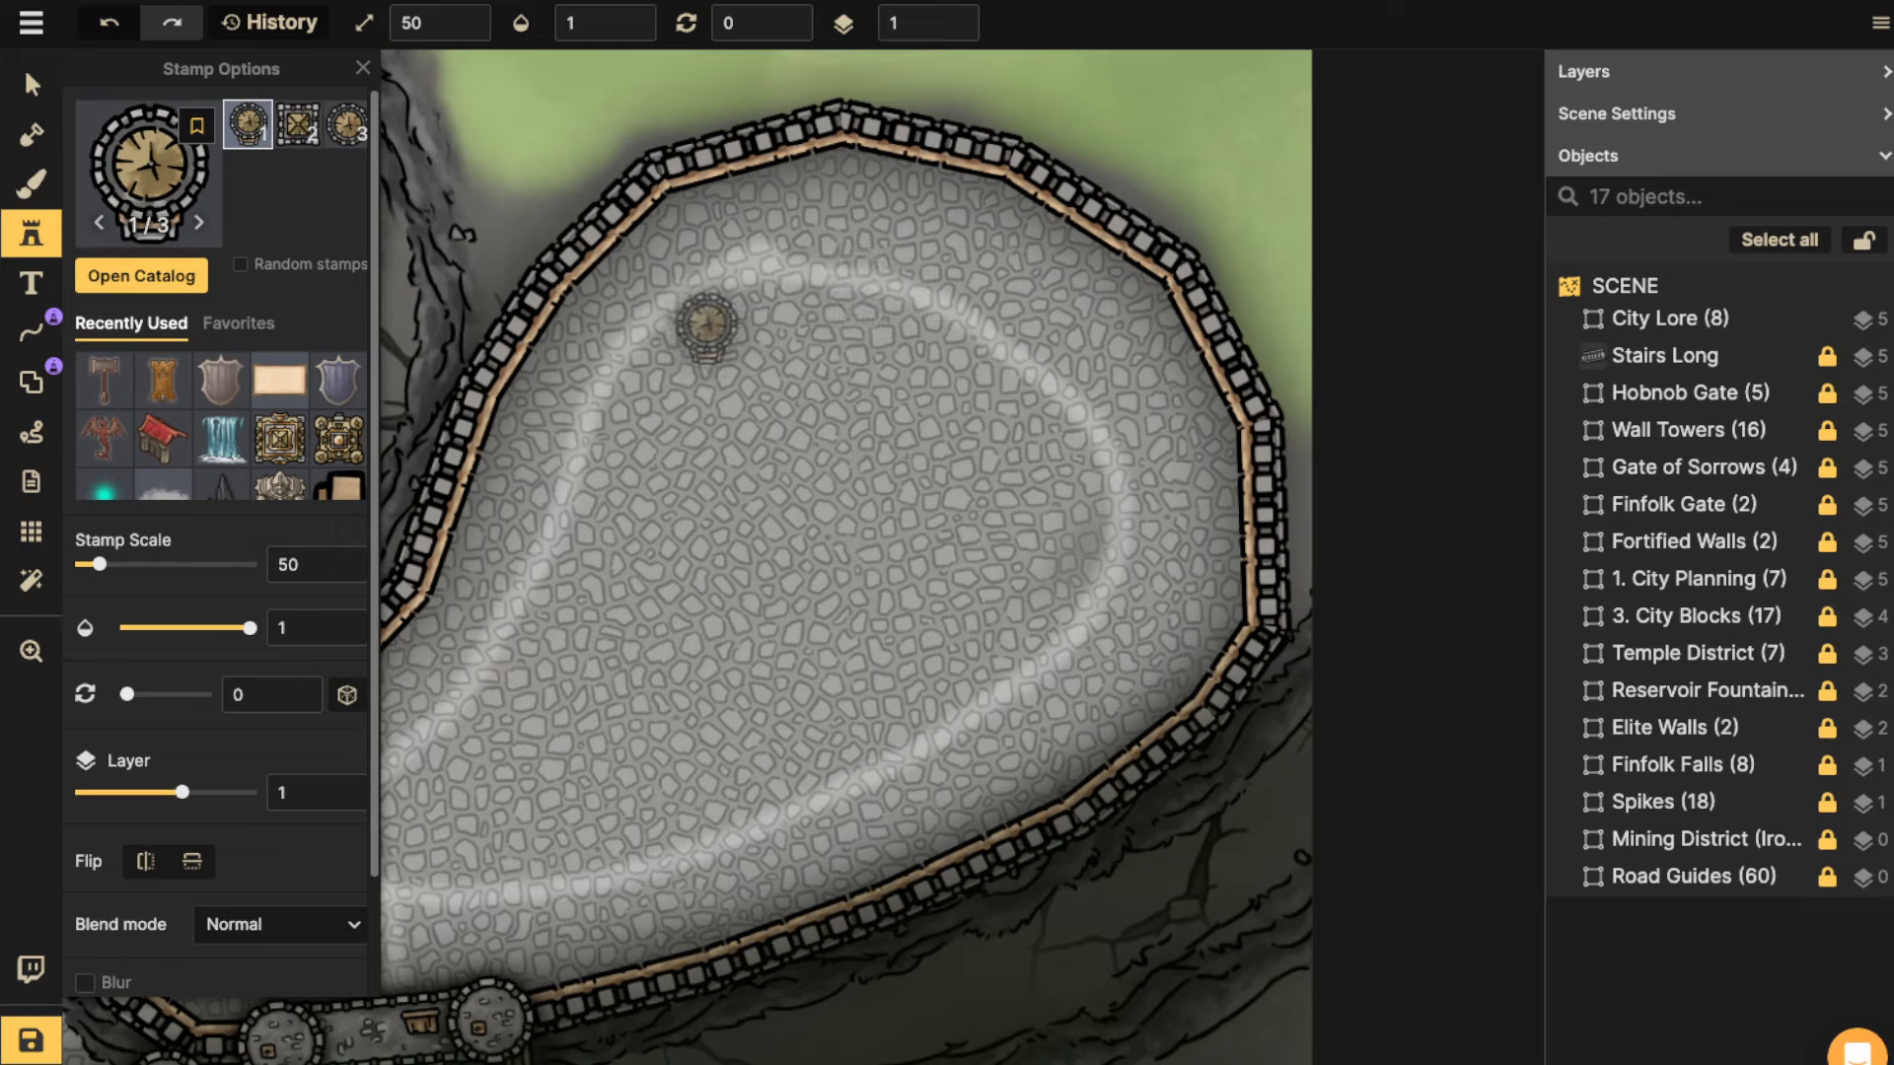
Pick the yellow fortified tower from the stamp catalog again and set the stamp scale to 60.
scroll(711, 325, "down", 4)
left_click_drag(710, 326, 1040, 270)
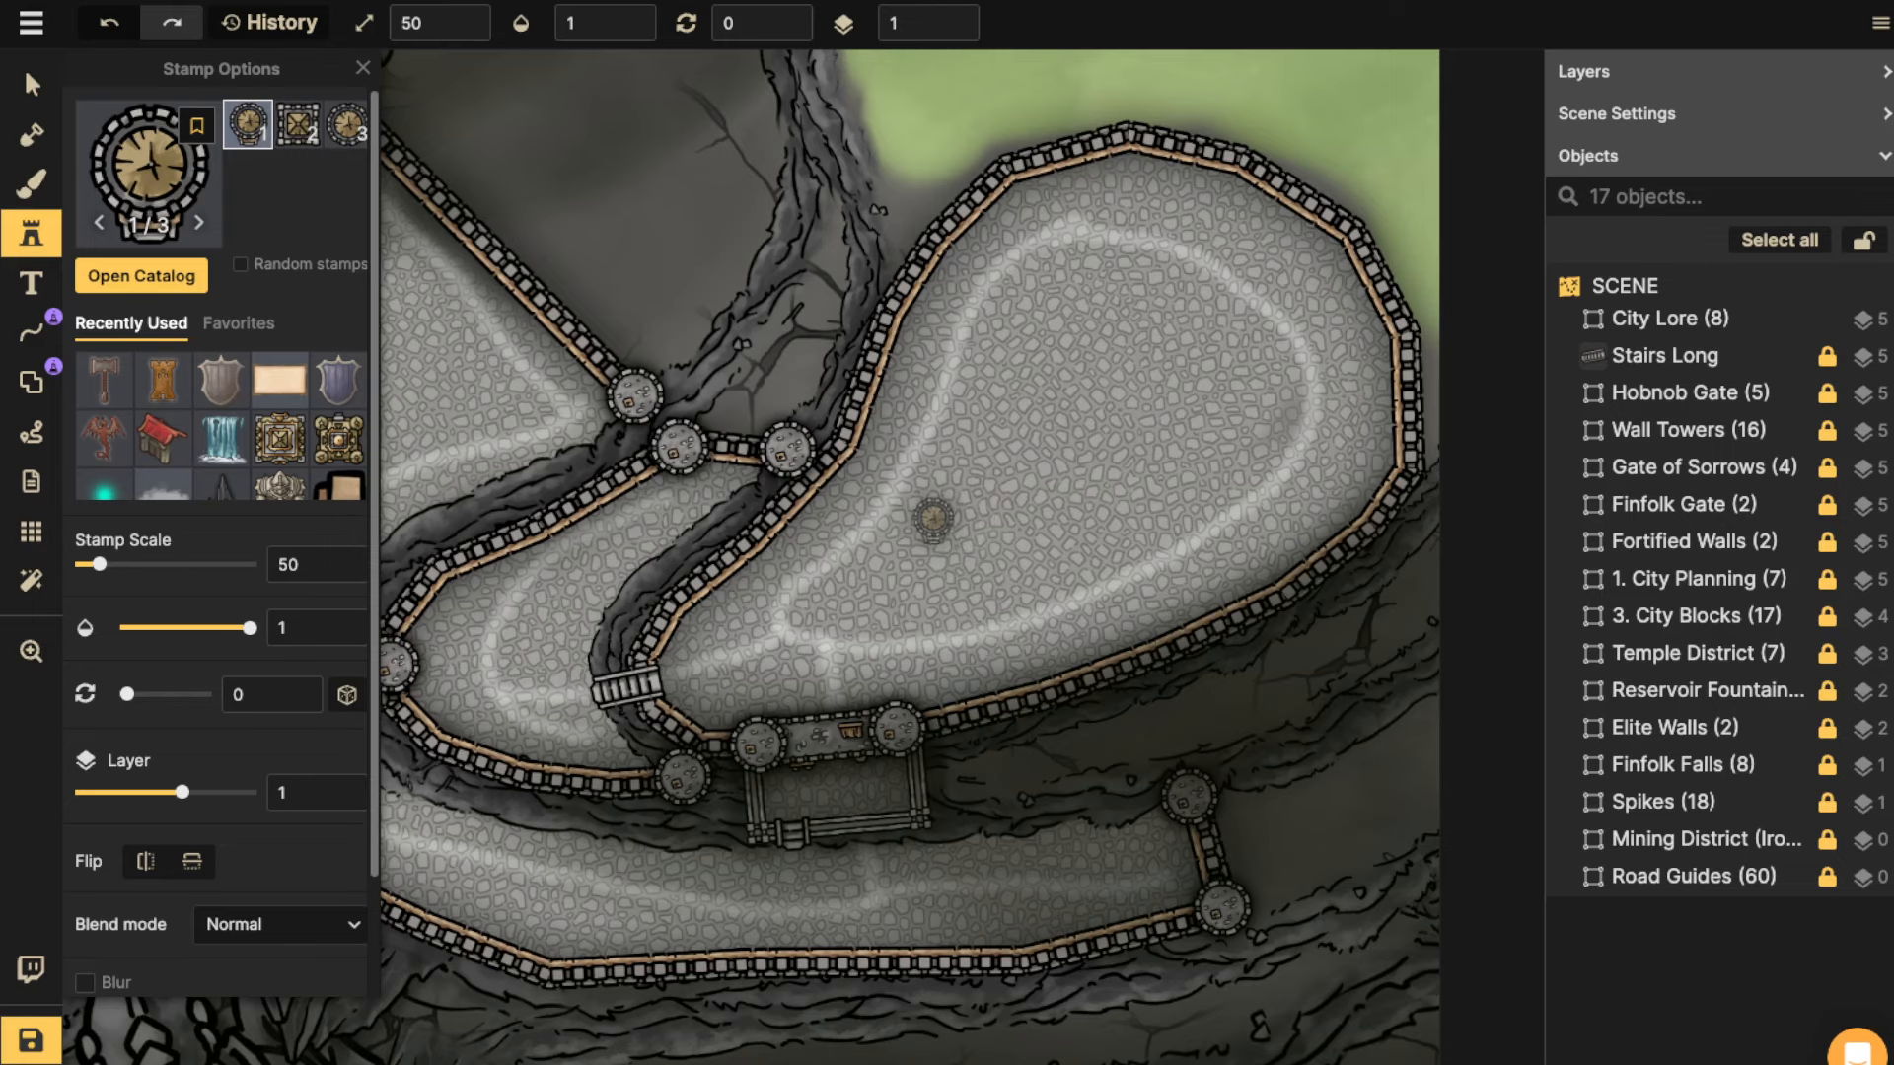
key("space")
left_click_drag(1097, 386, 878, 494)
left_click(148, 168)
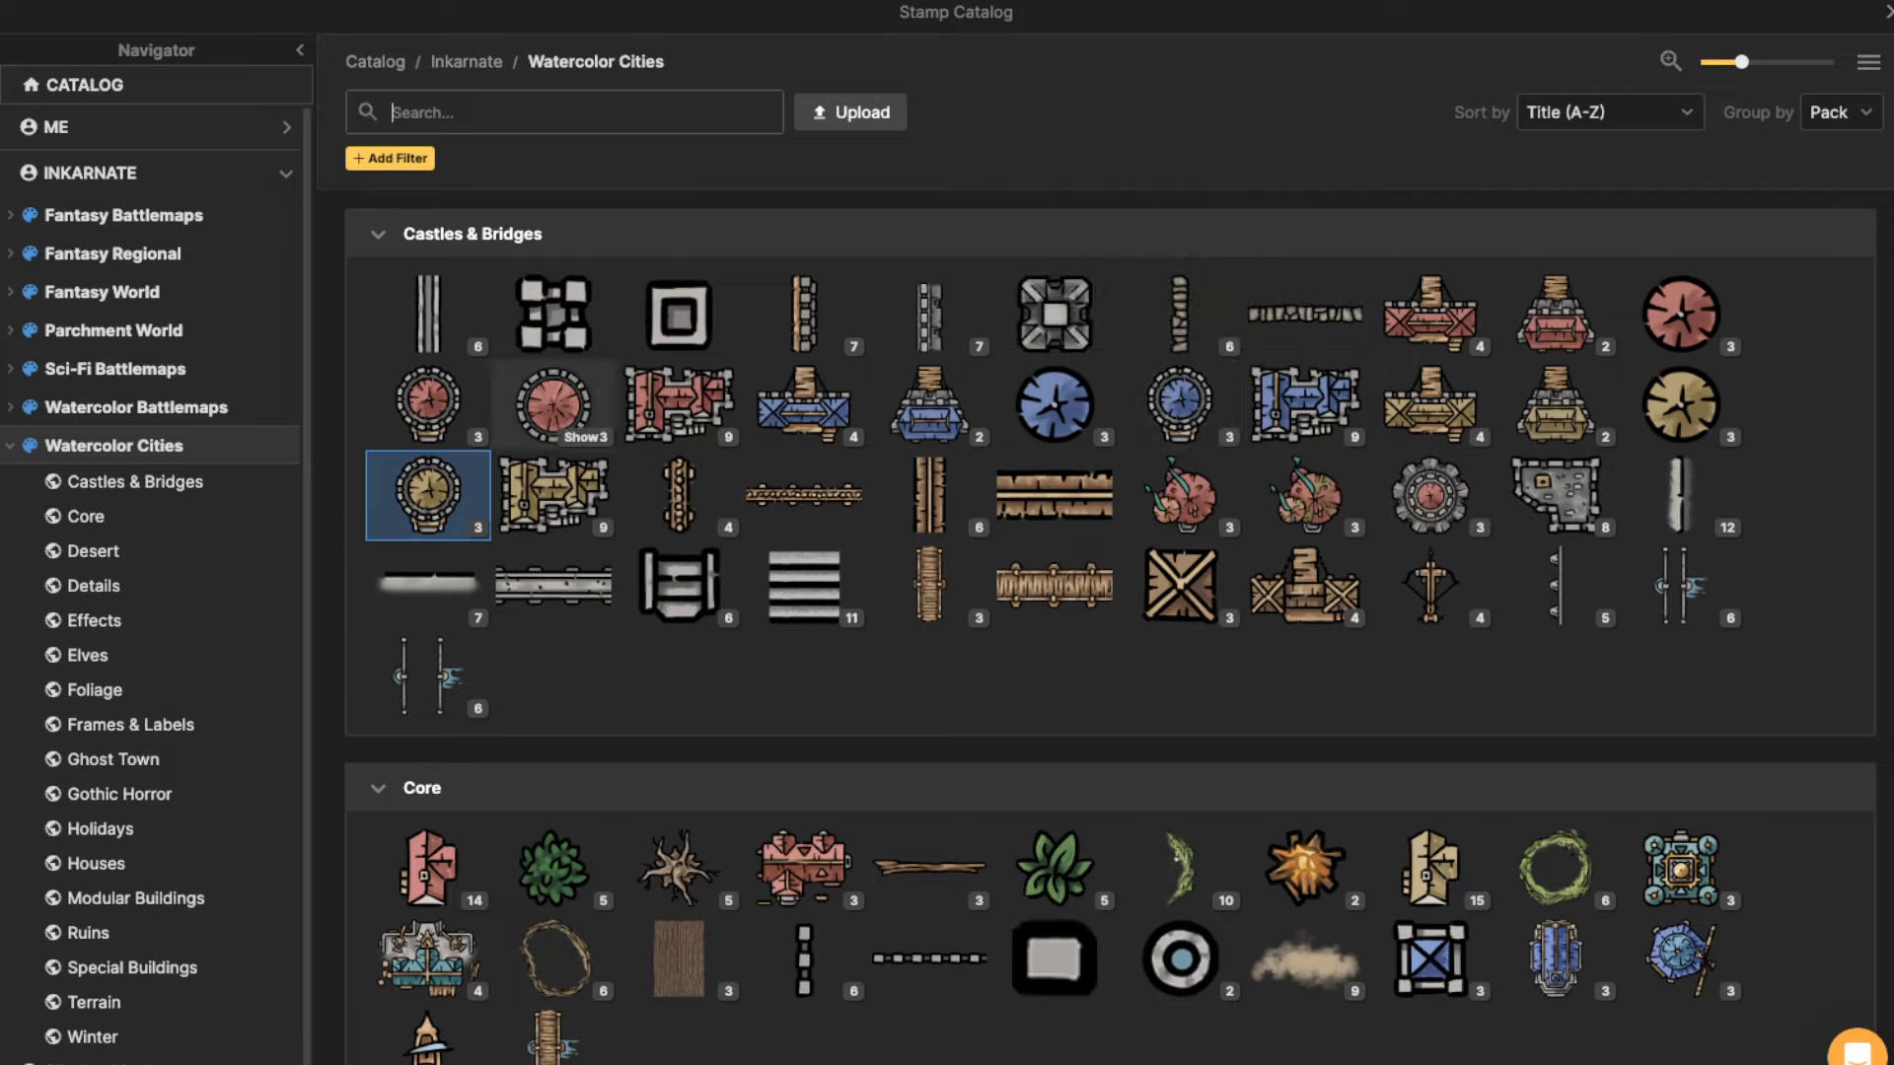
left_click(427, 493)
scroll(888, 244, "up", 5)
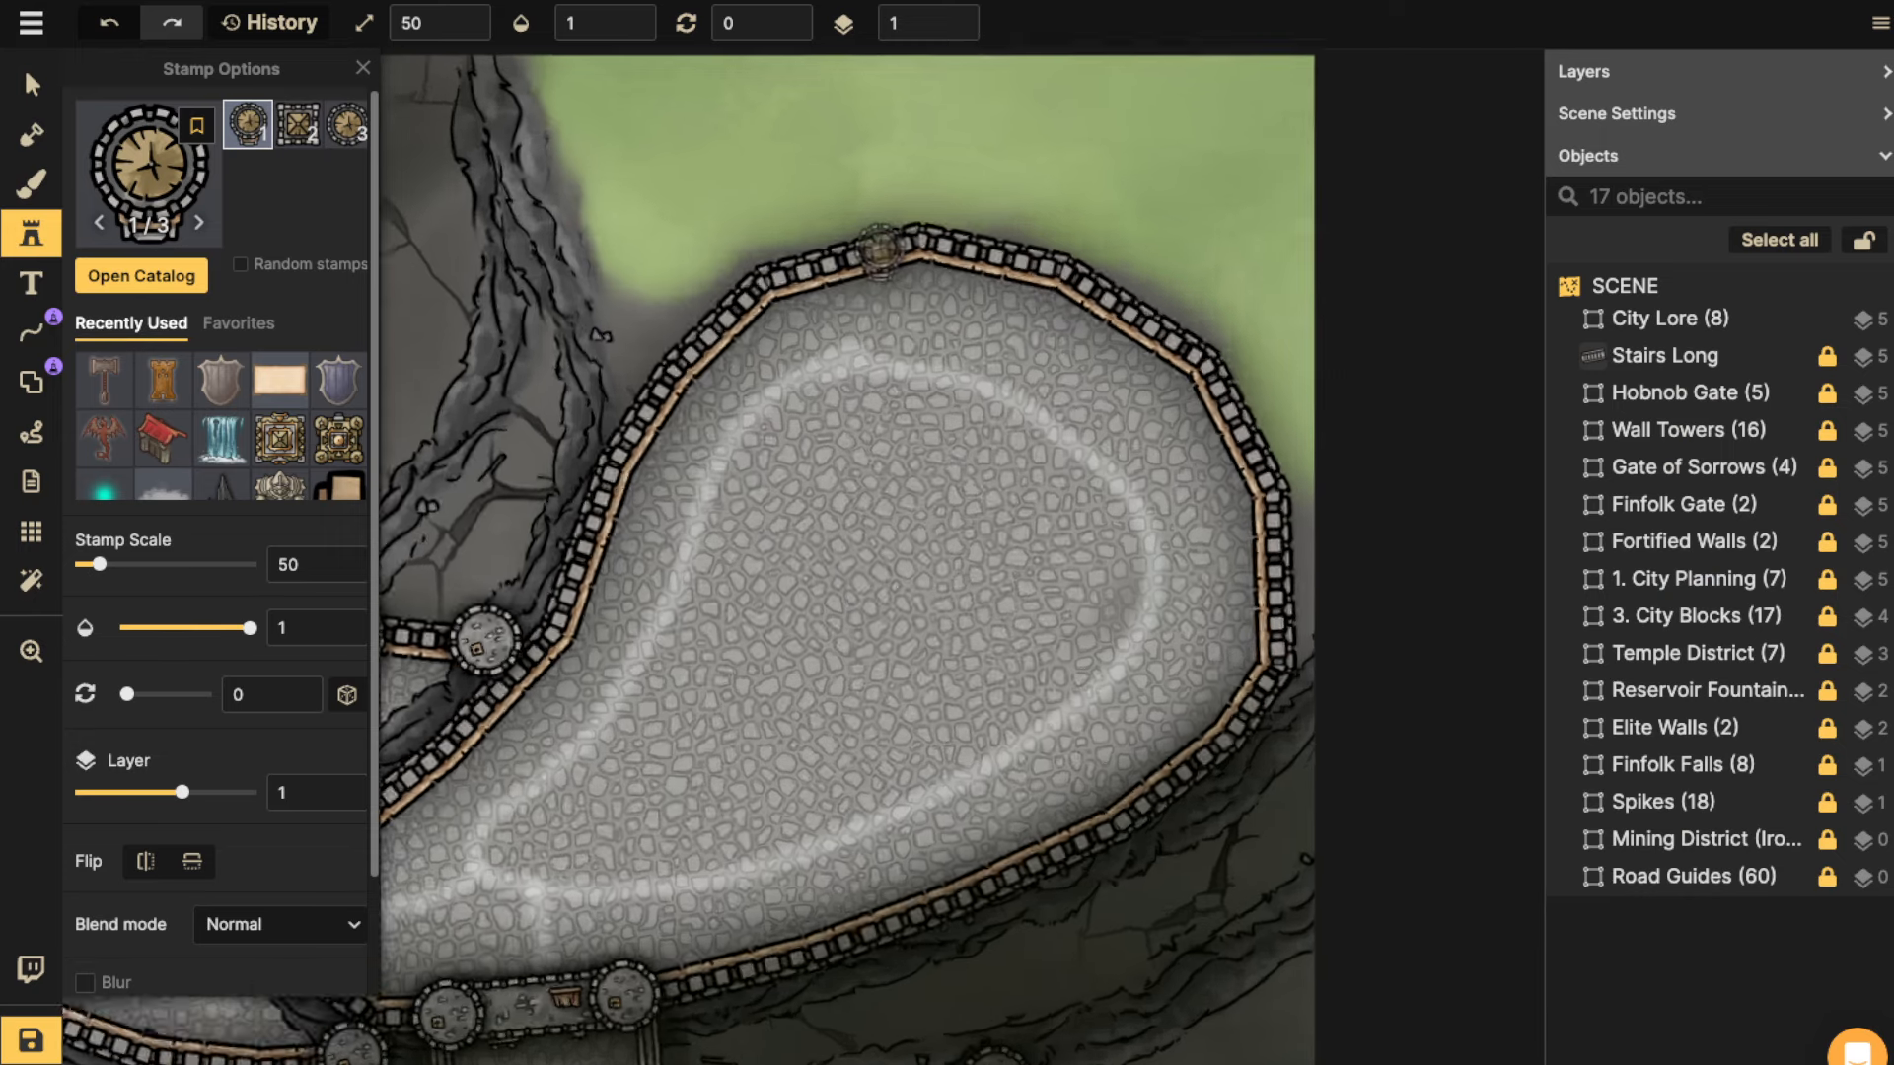
key("bracketright")
Place a yellow fortified tower at scale 130 among the blue-roofed houses of the walled quarter at the map's western end.
scroll(686, 387, "down", 5)
left_click_drag(628, 386, 1520, 79)
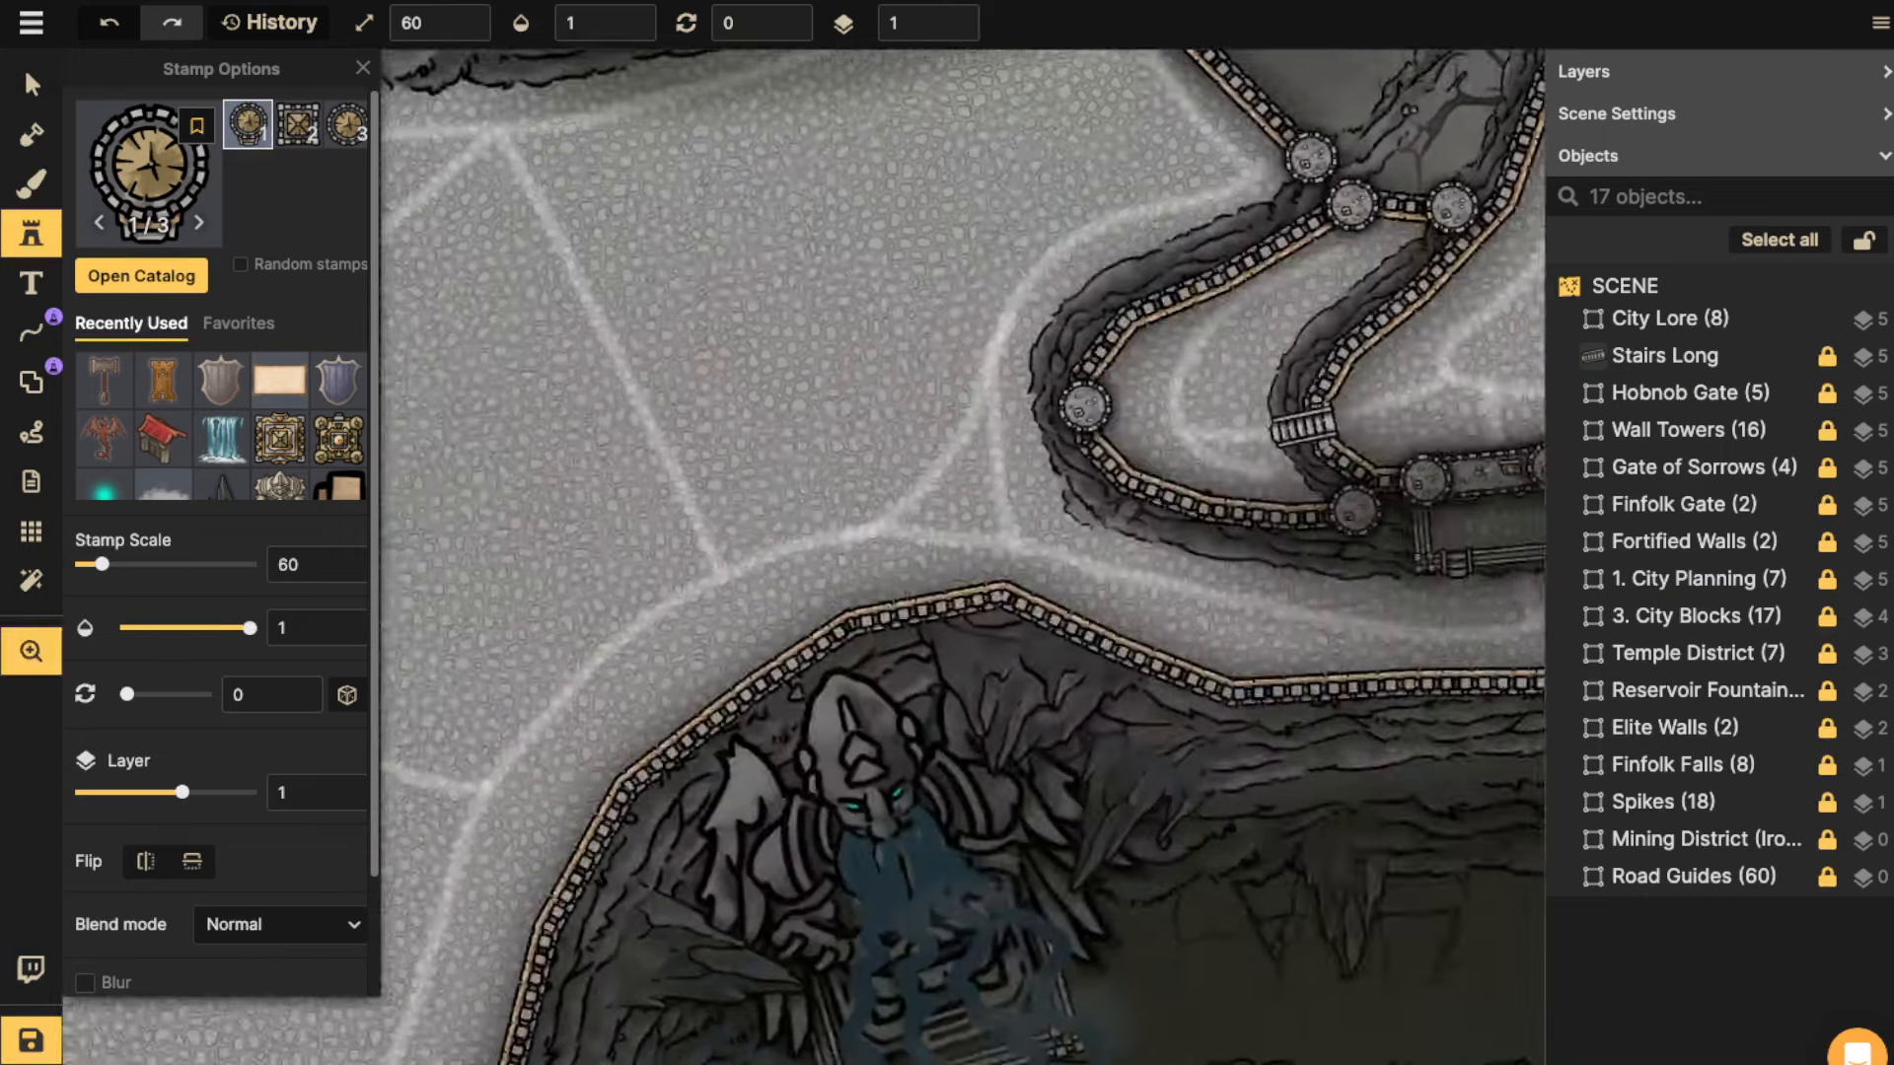
left_click_drag(592, 414, 1312, 315)
left_click_drag(553, 444, 1480, 425)
scroll(740, 449, "up", 5)
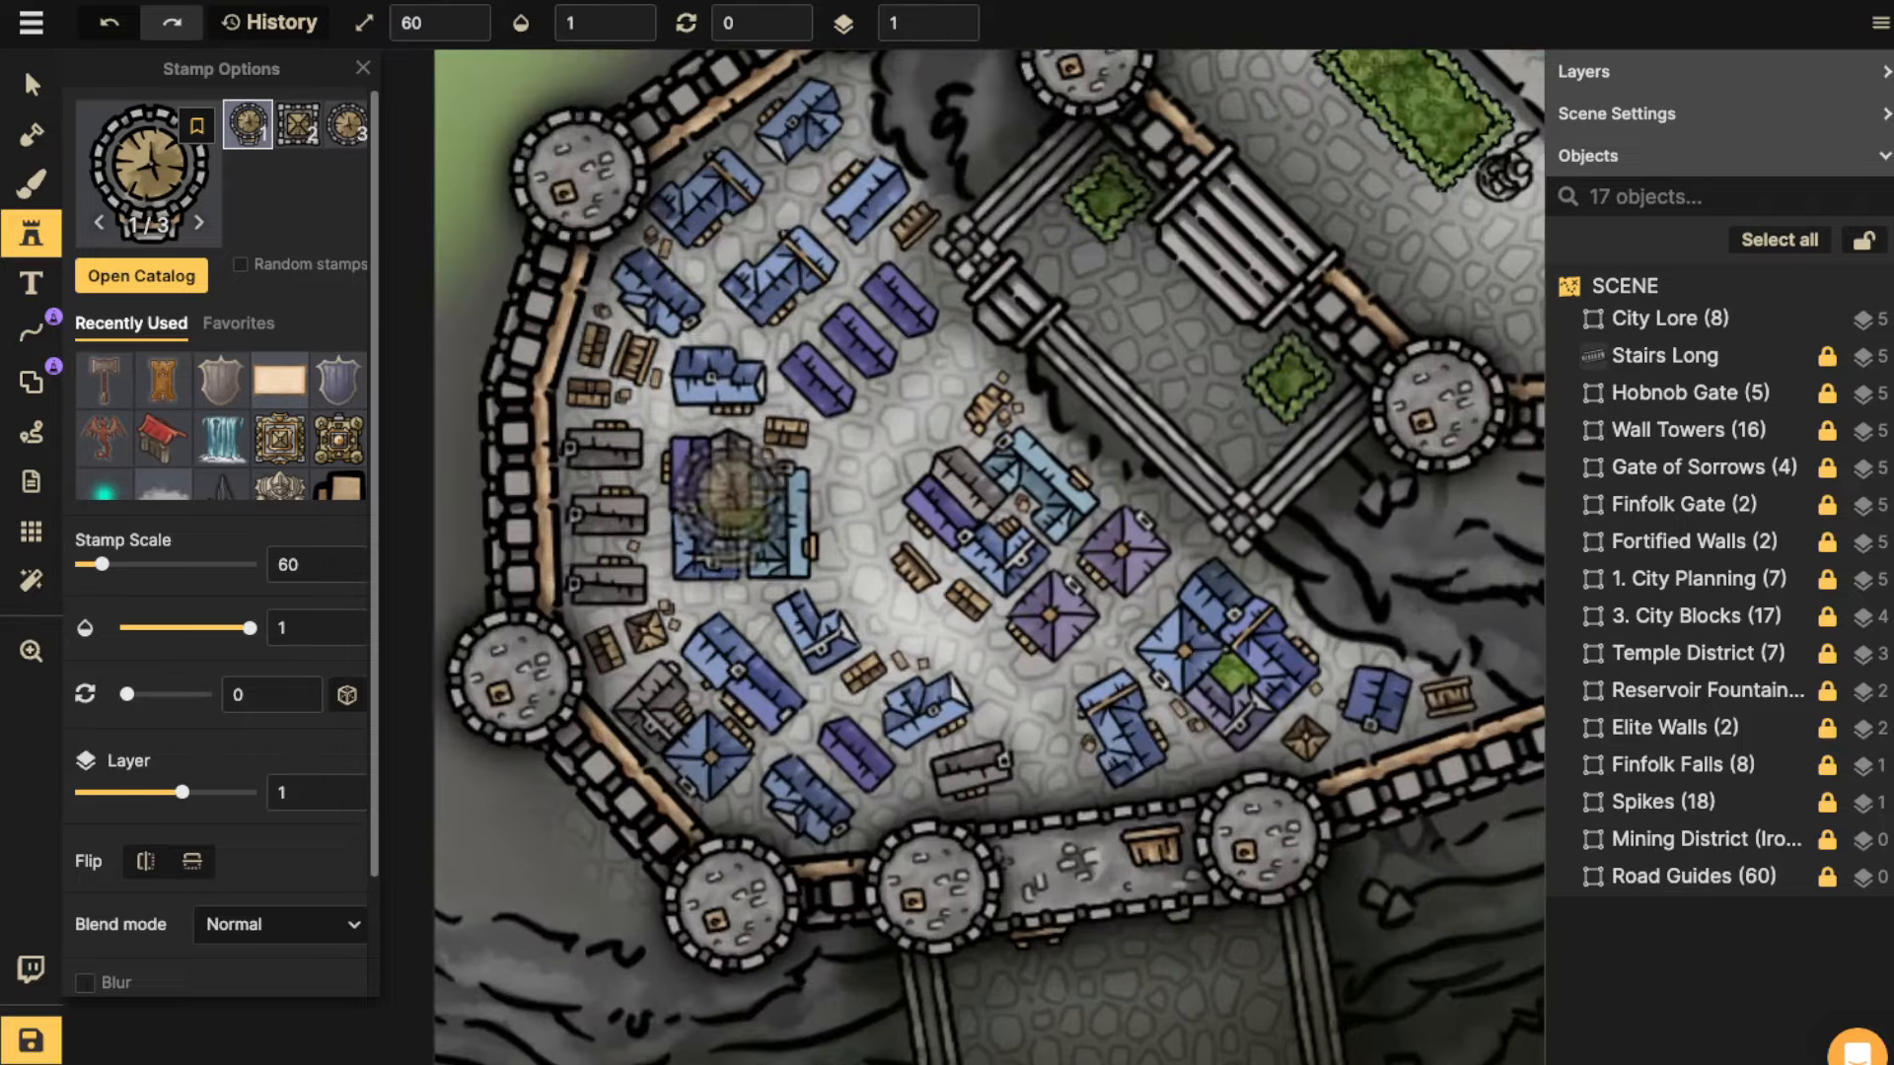
scroll(1009, 298, "down", 3)
left_click_drag(1008, 298, 899, 462)
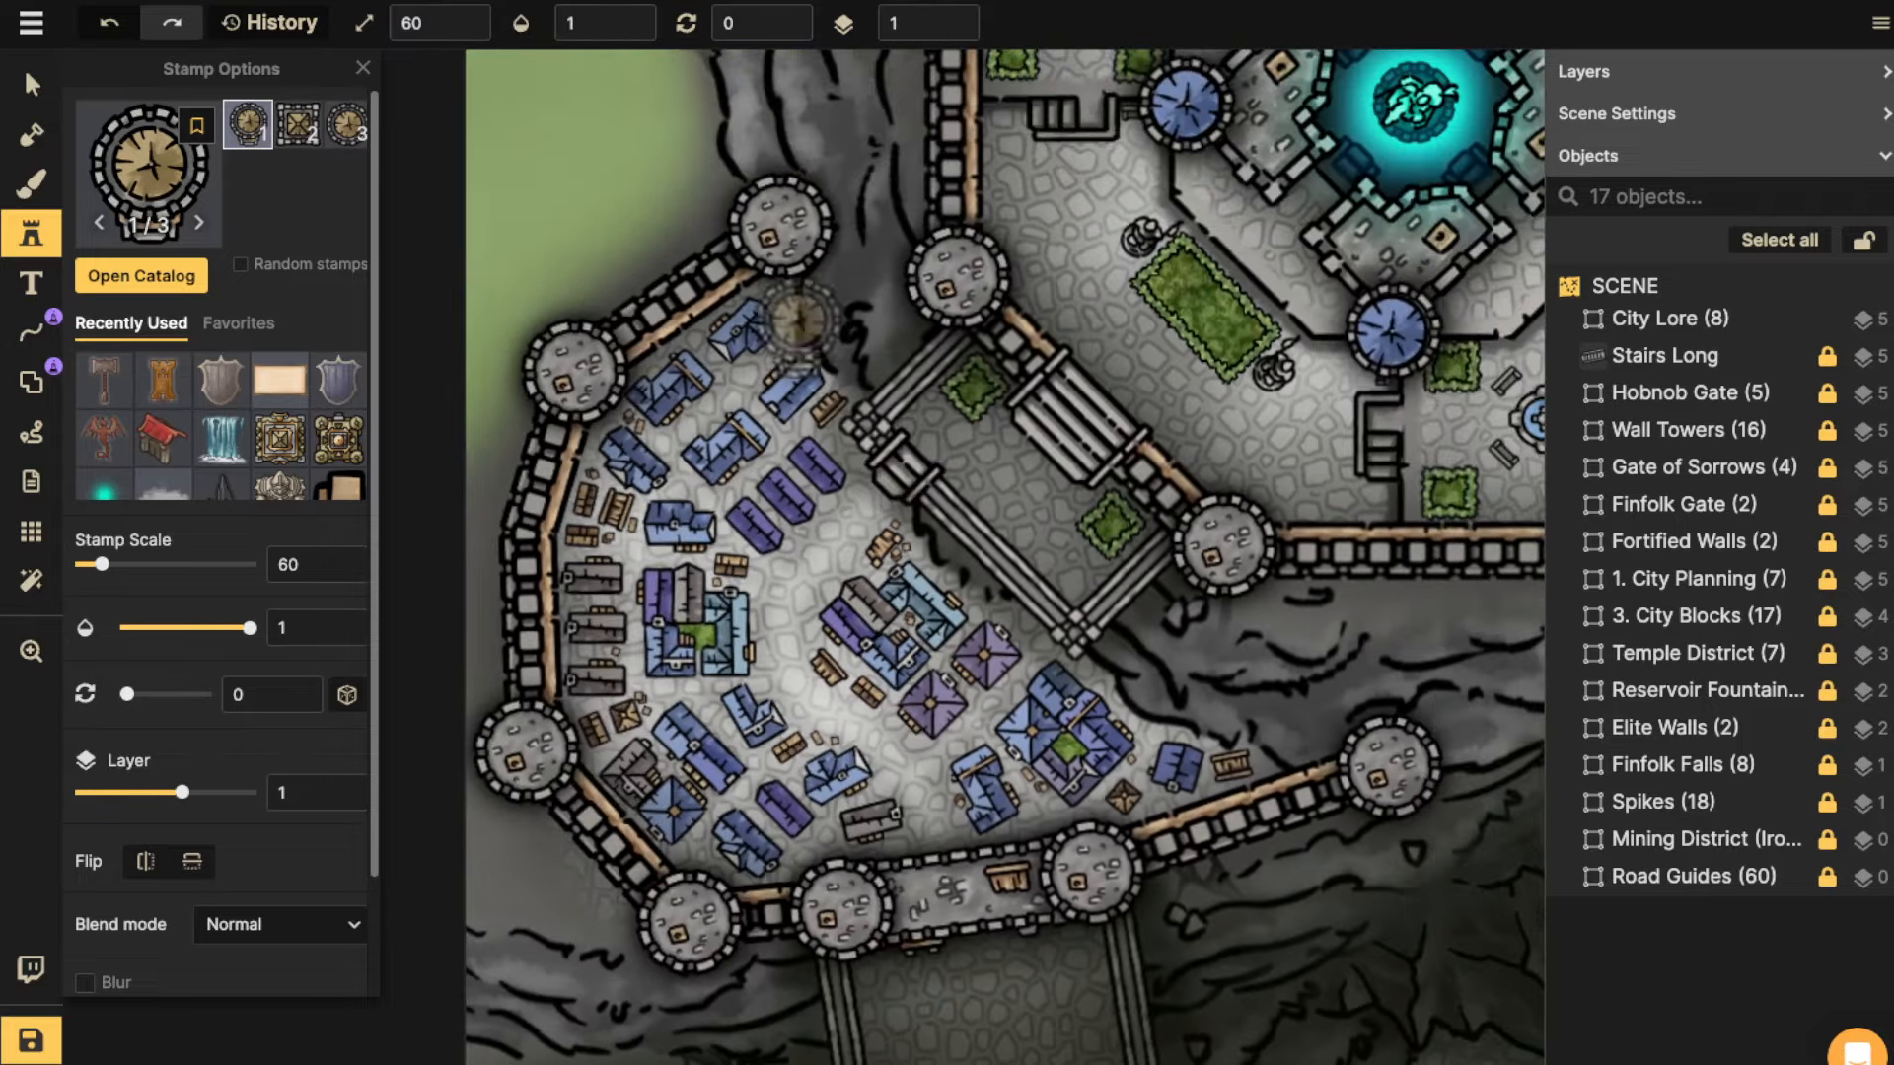
scroll(702, 515, "up", 4)
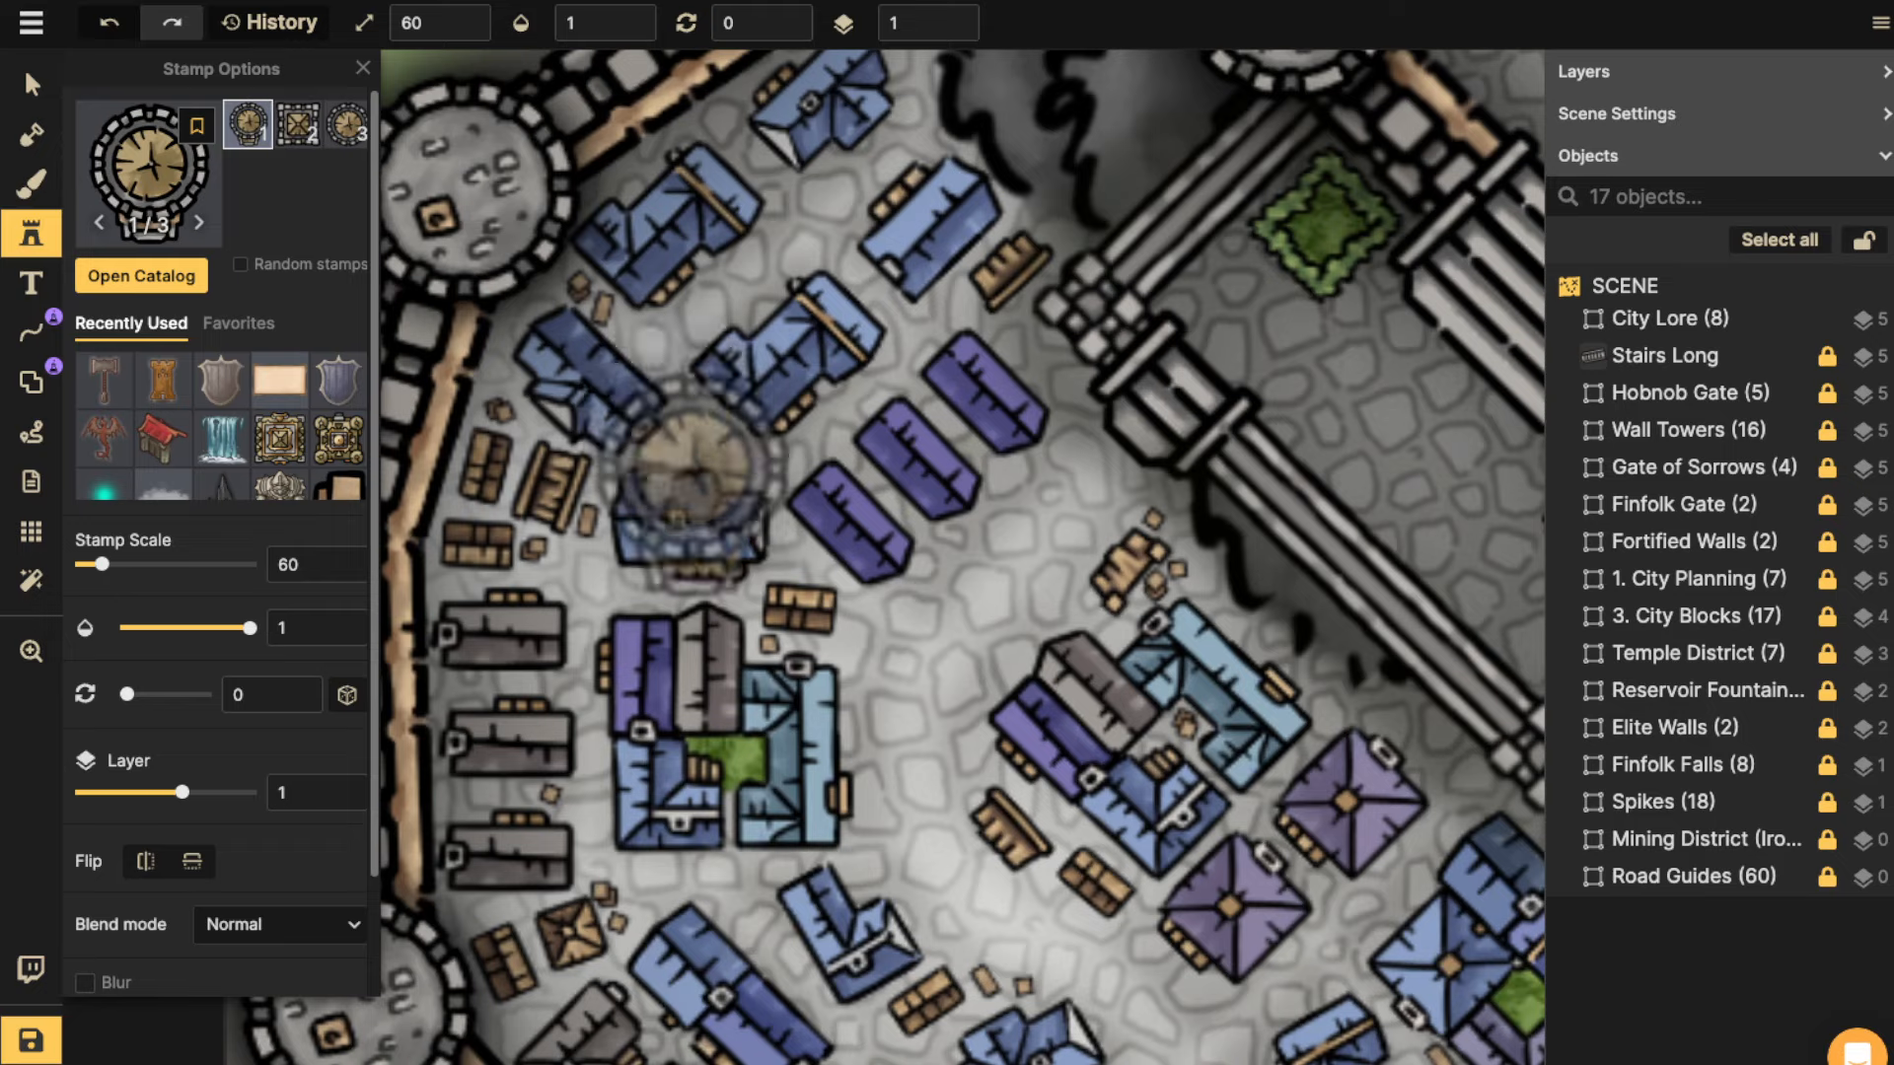
scroll(691, 463, "up", 7)
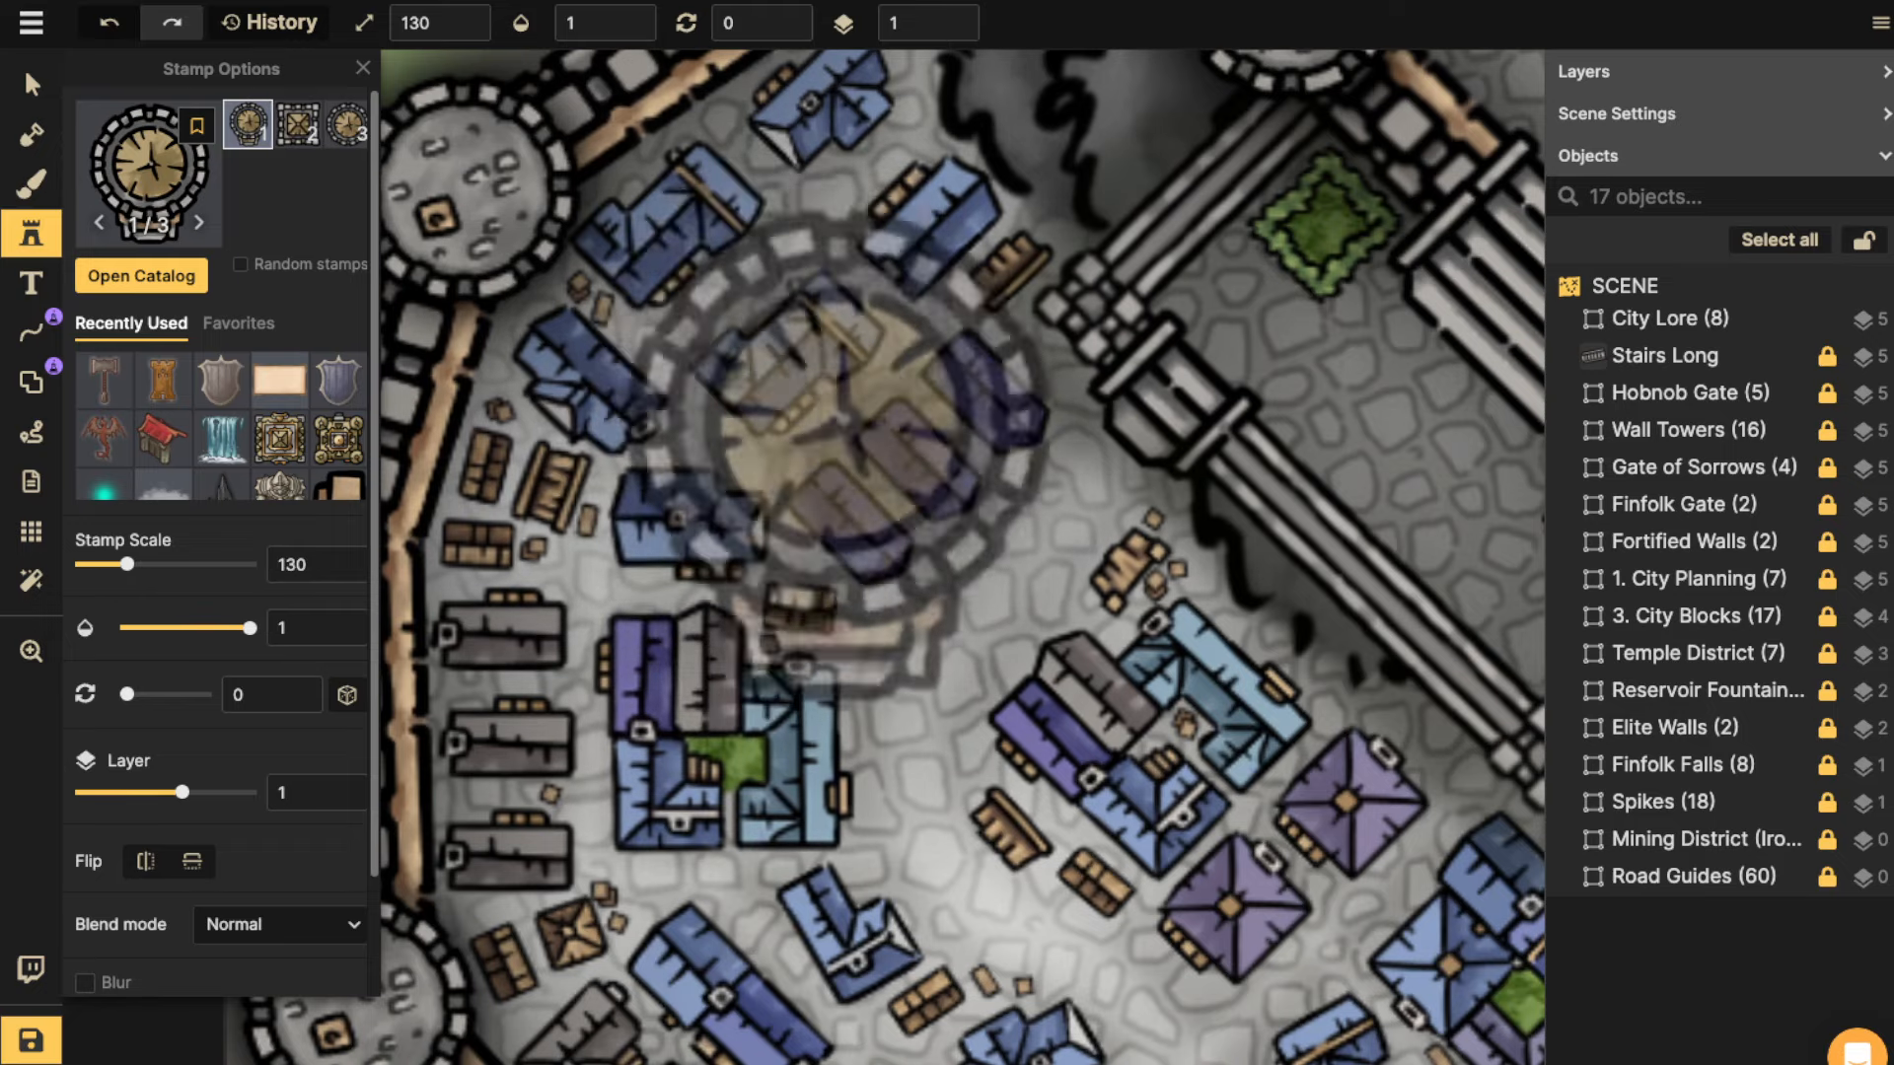
left_click(815, 454)
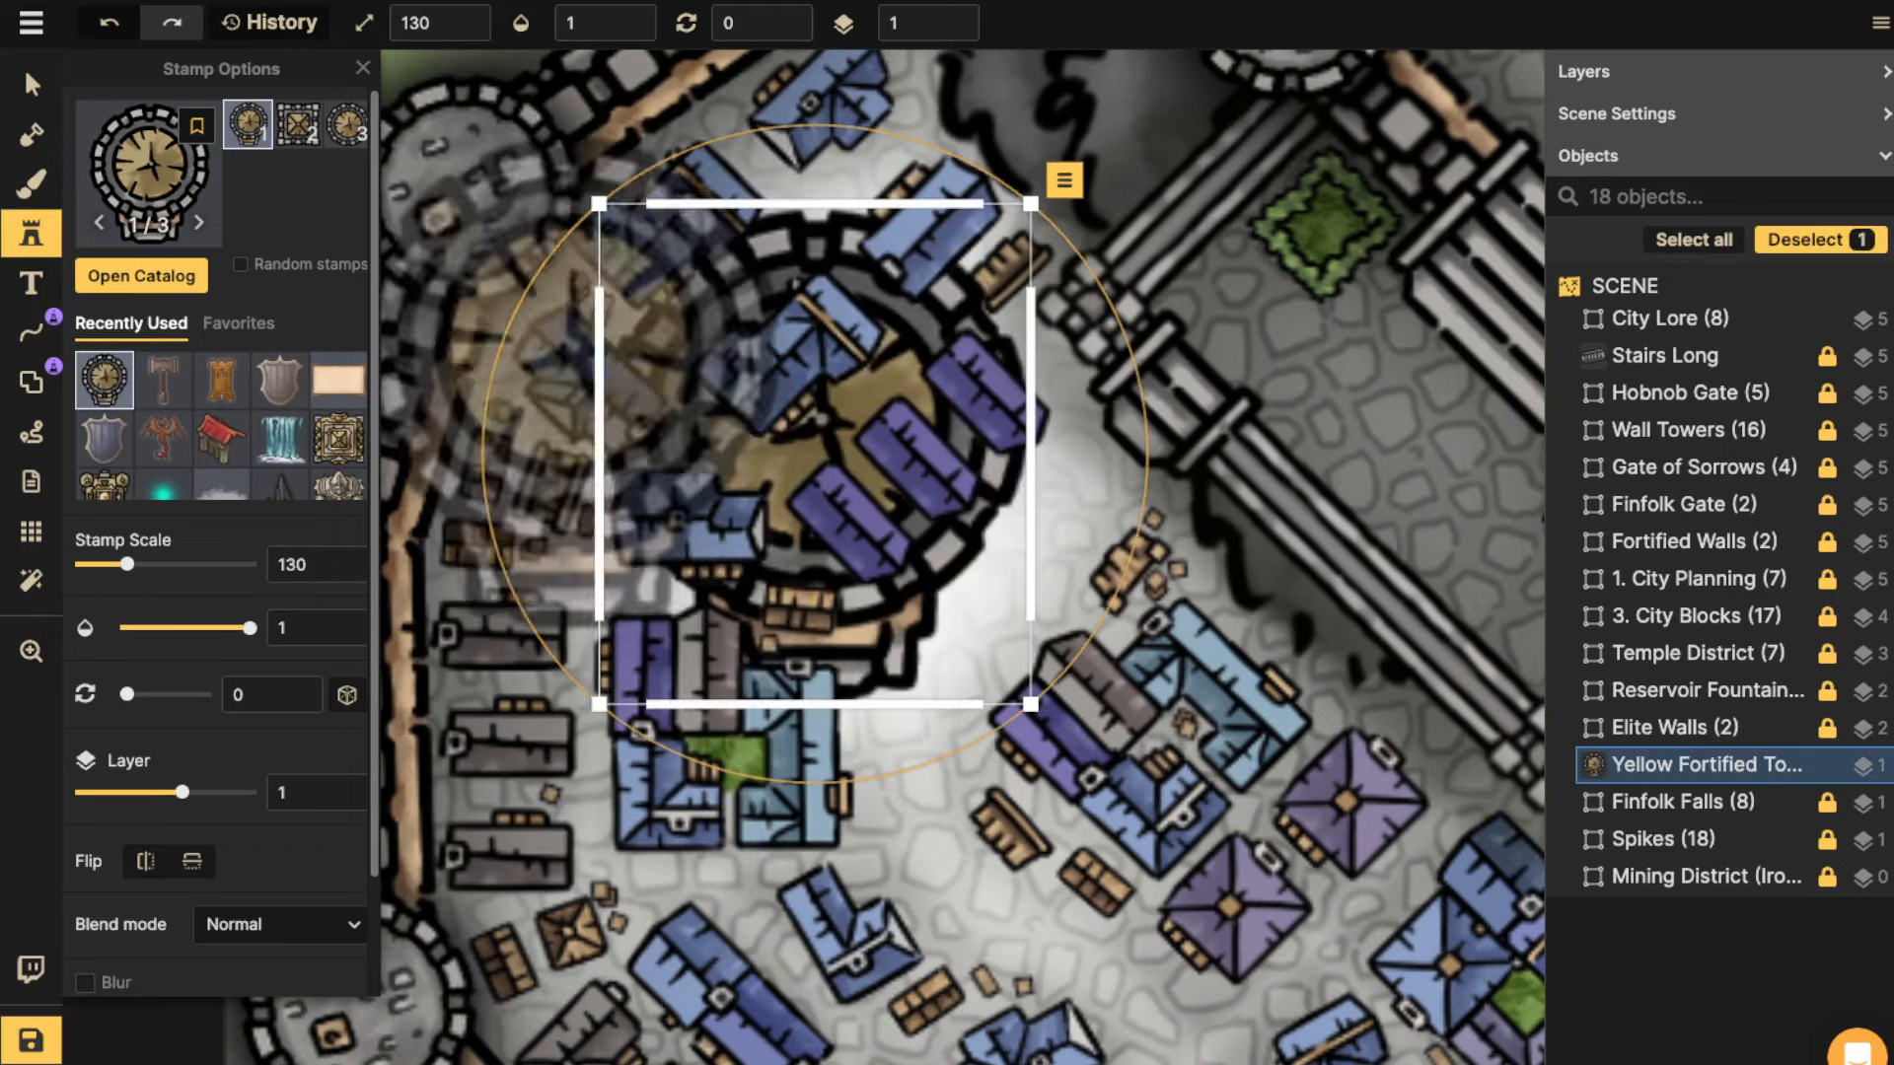
Try the placed tower on layer 5 at scale 60 among the houses for comparison, and delete it.
left_click(31, 84)
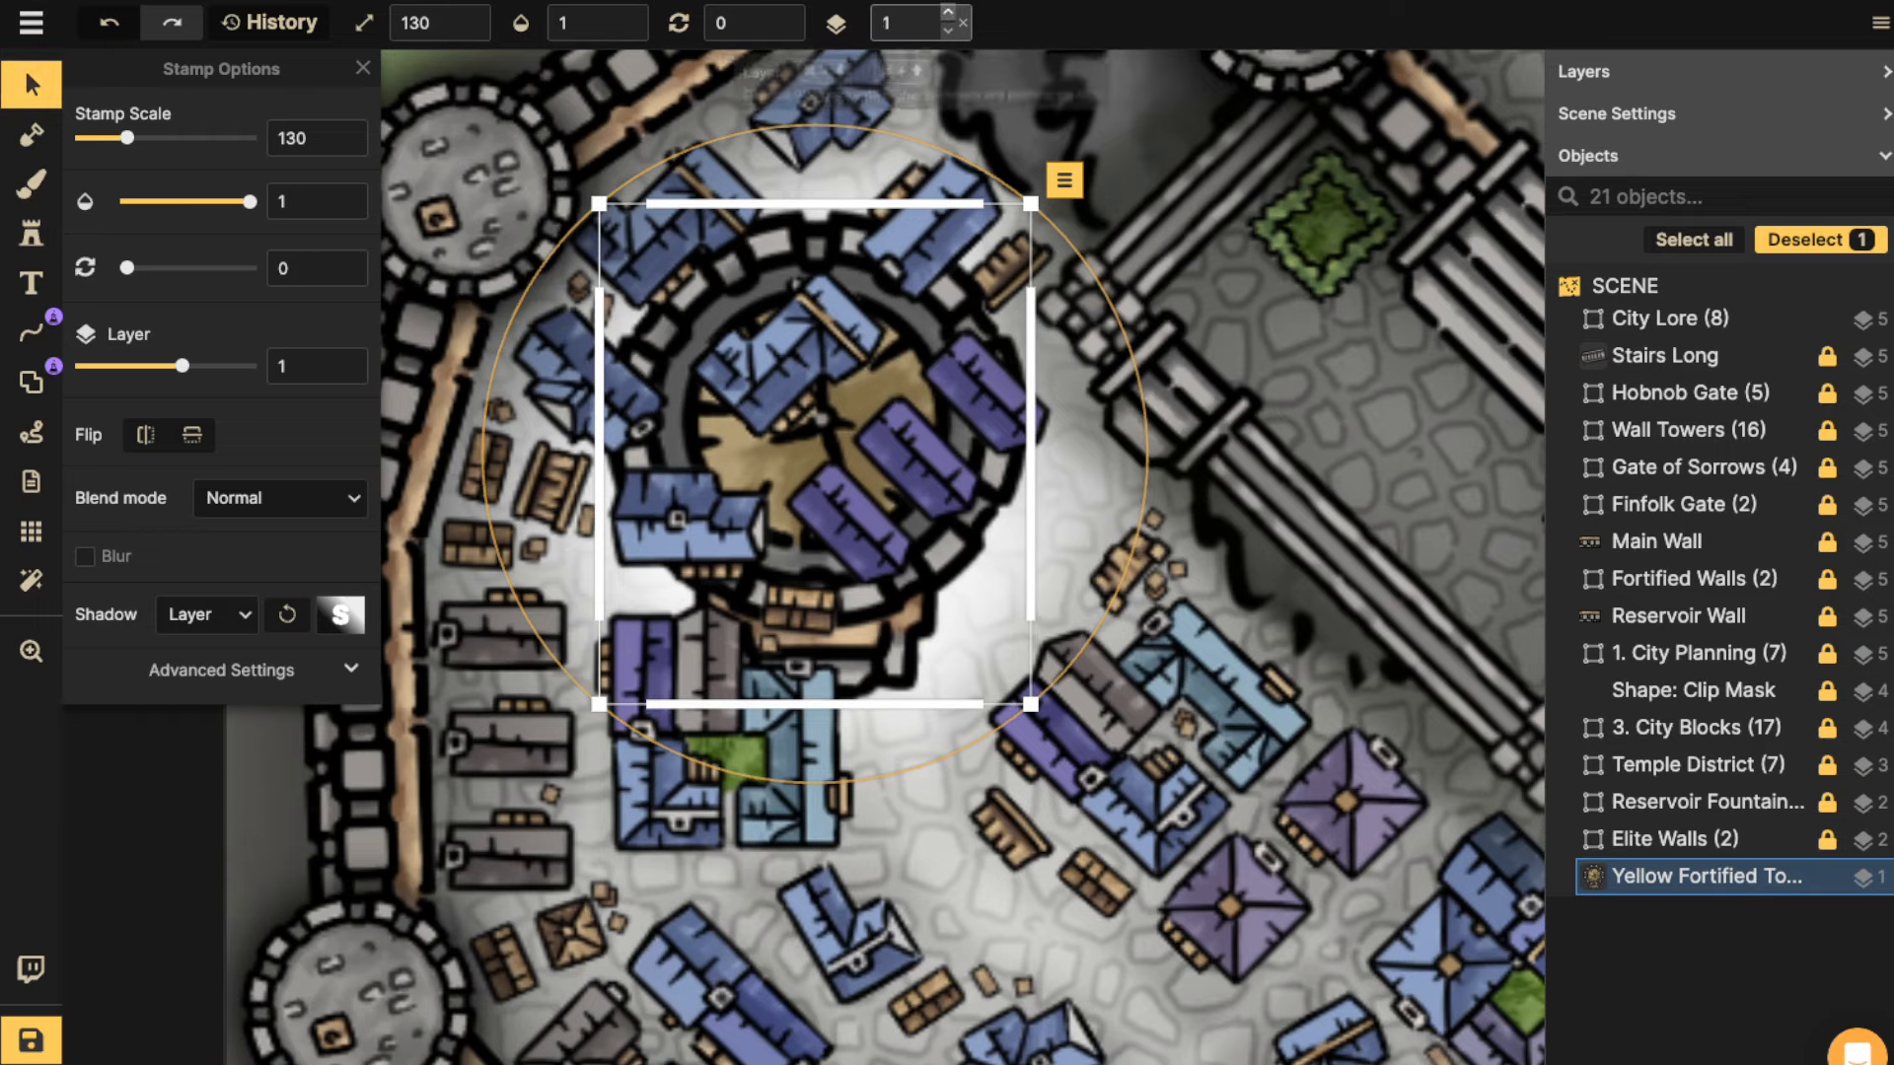
left_click(948, 13)
left_click_drag(819, 444, 779, 518)
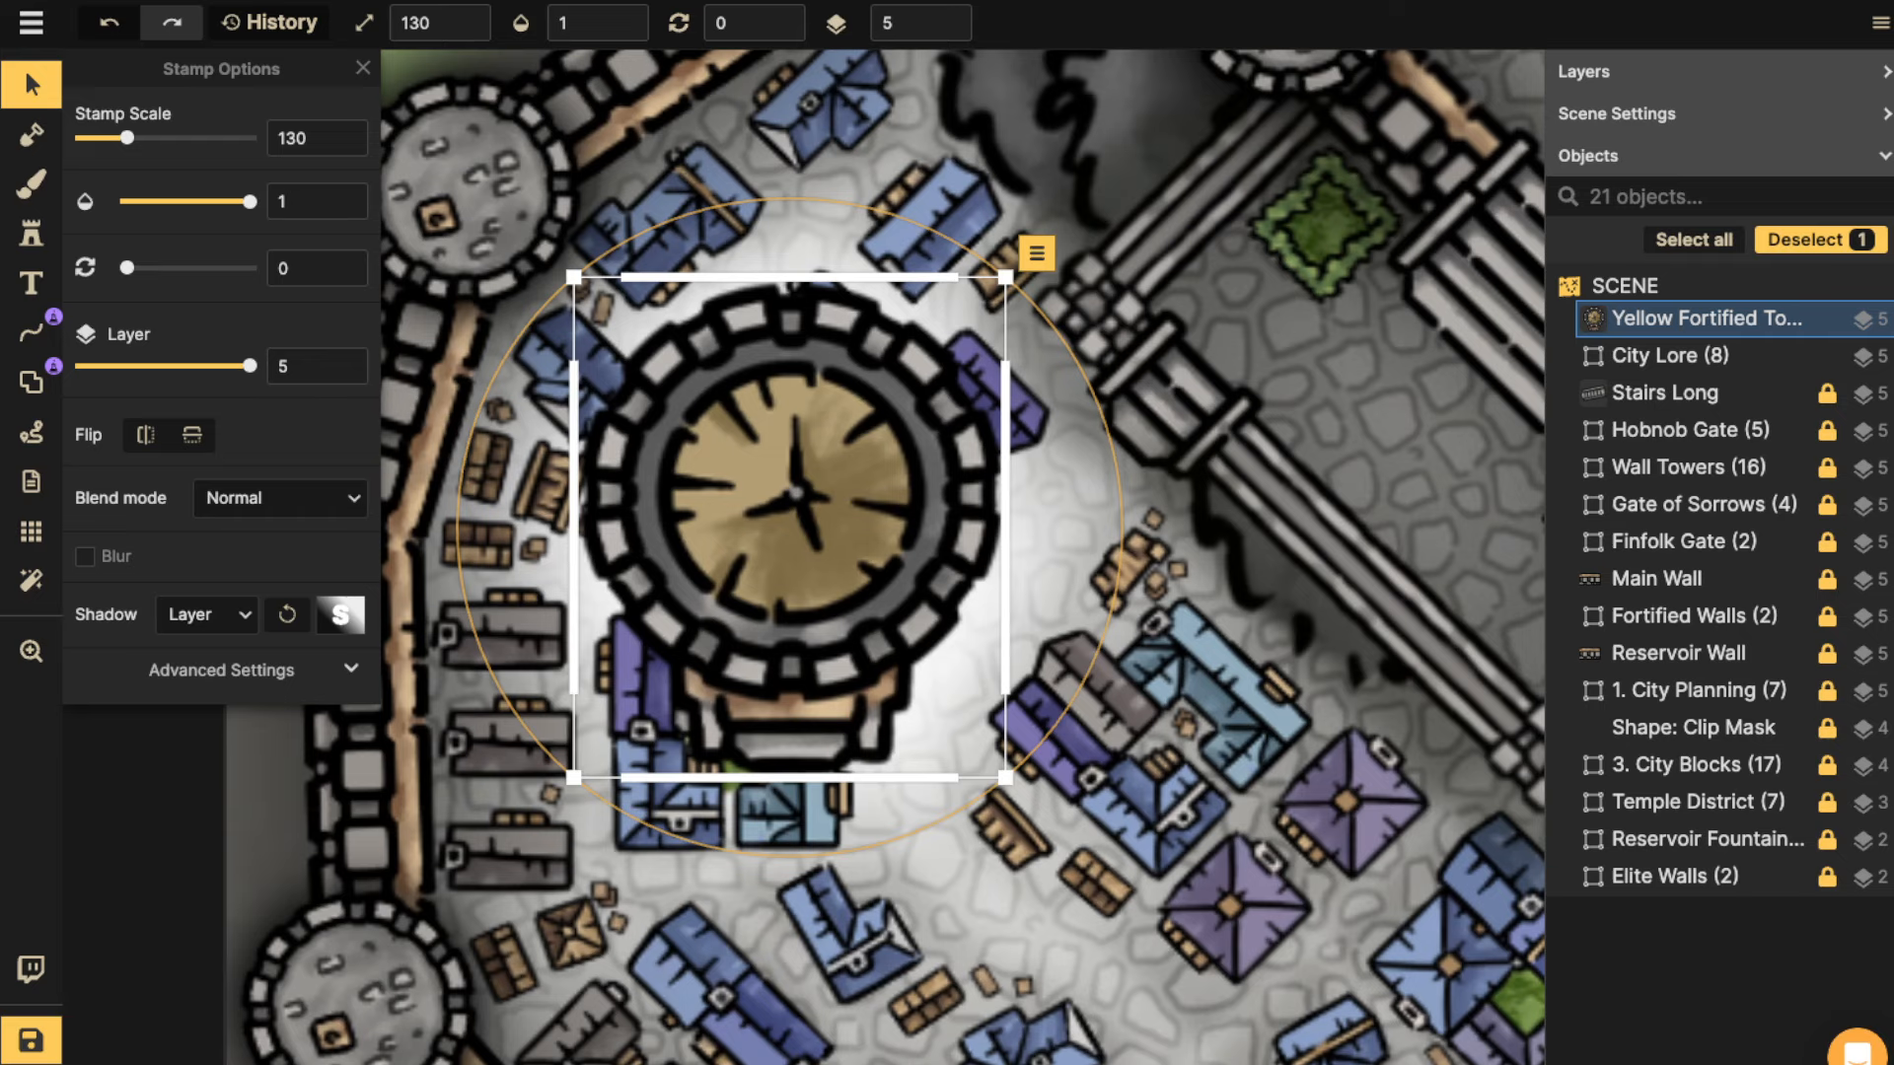
left_click_drag(127, 138, 101, 138)
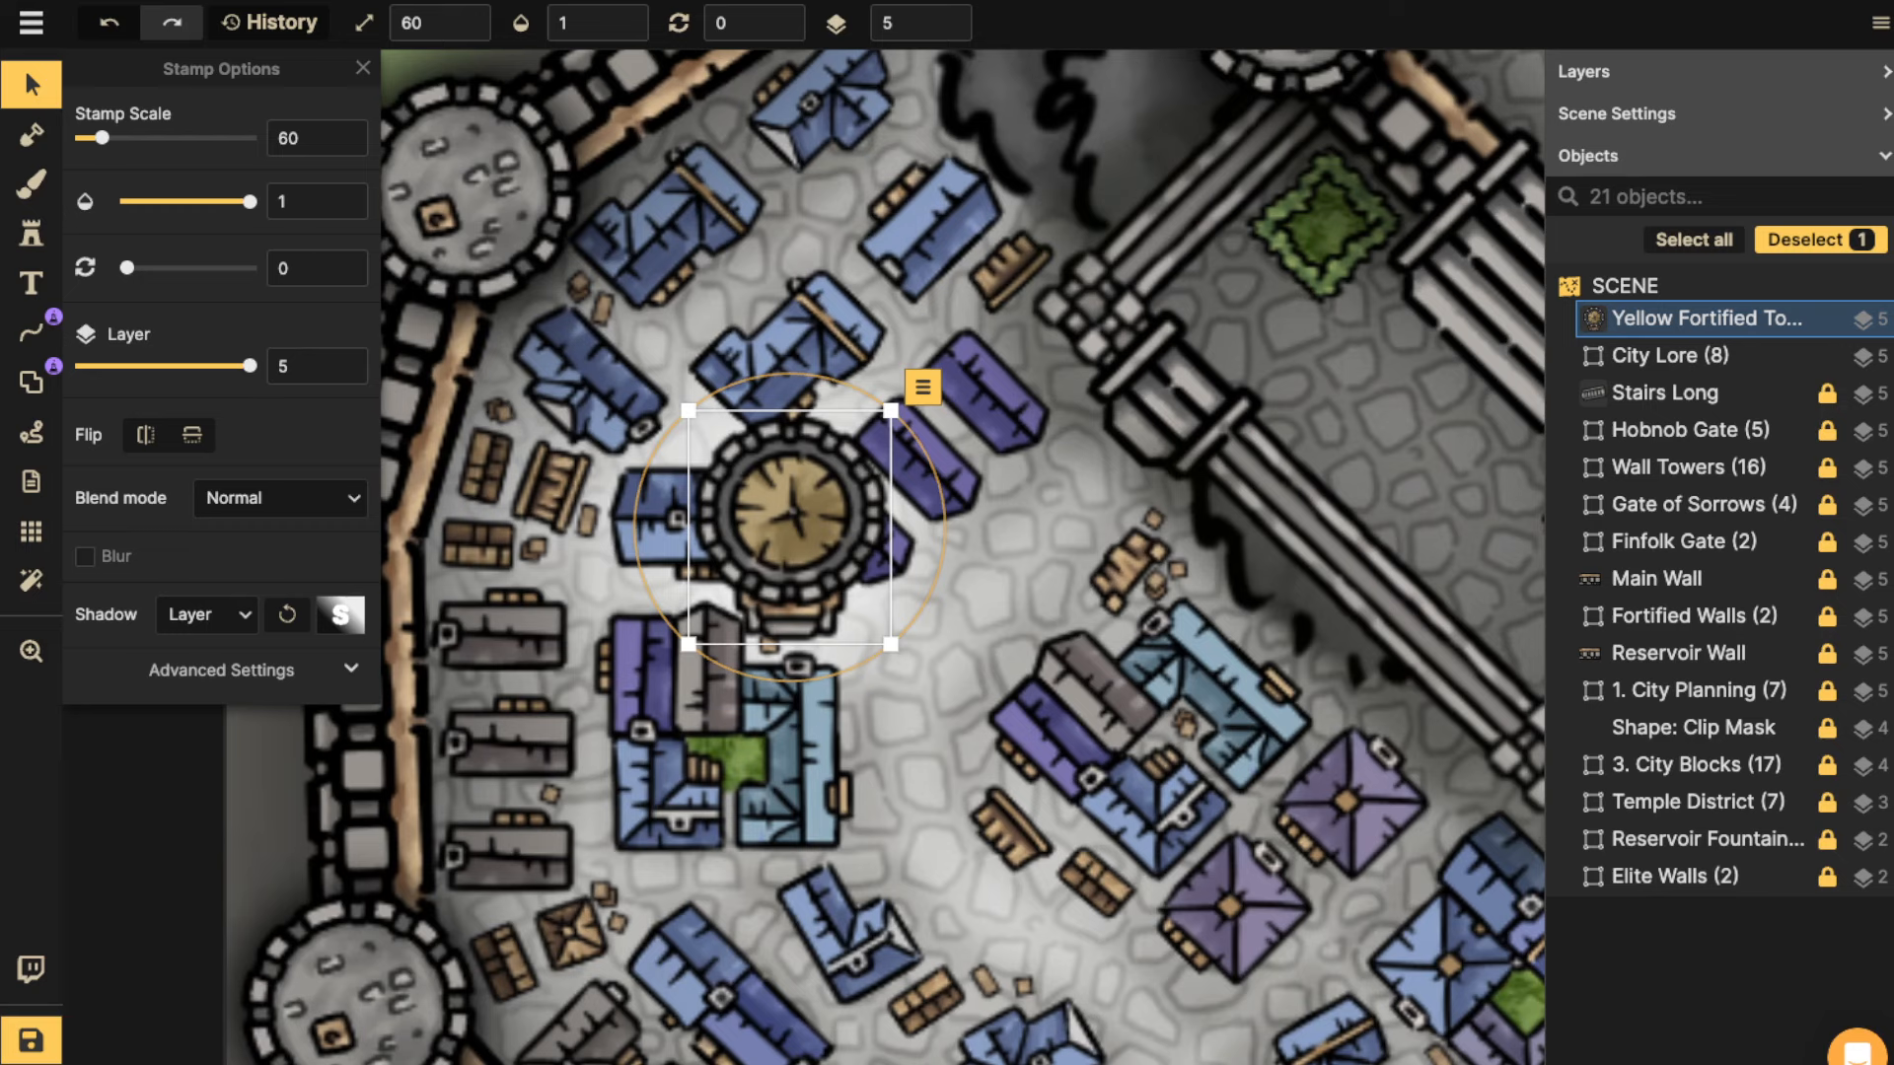
scroll(792, 513, "down", 2)
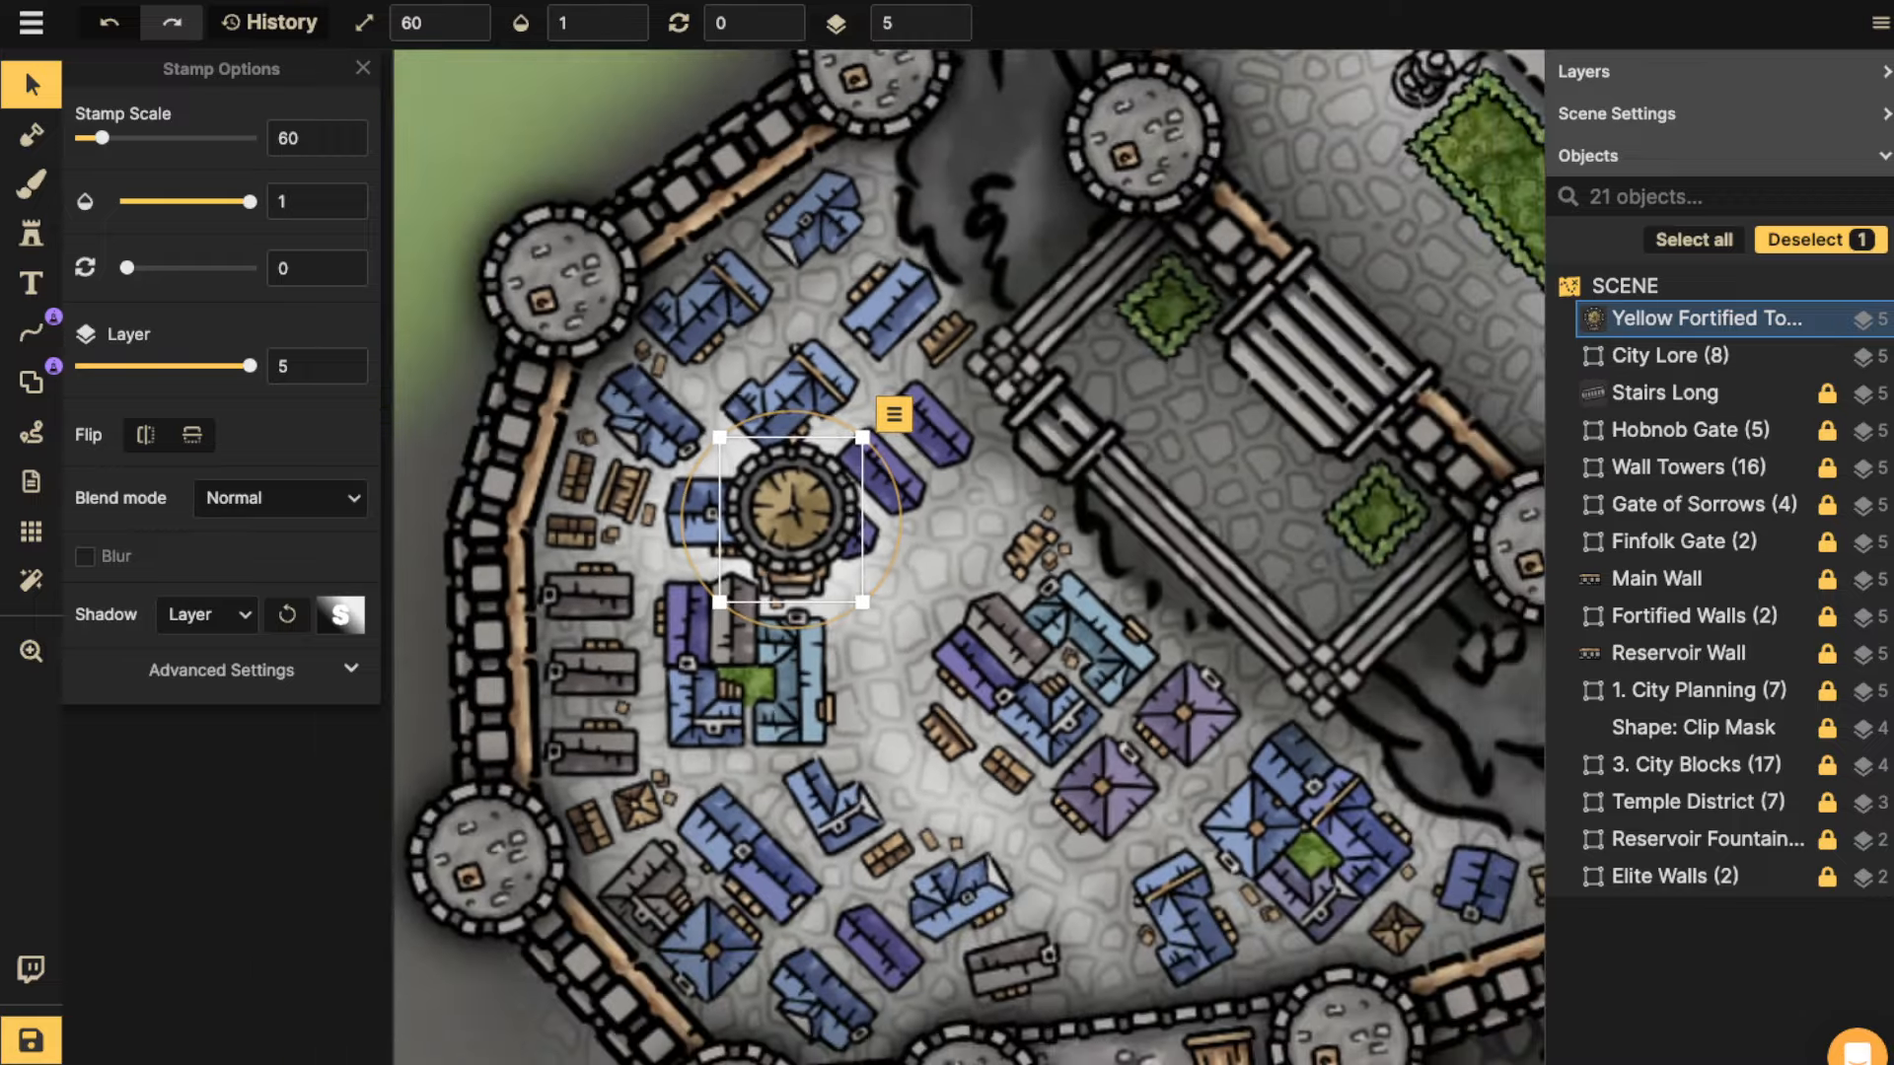
key("Delete")
Place a yellow fortified tower at scale 90 and rotation 15 on the northern wall of the teardrop-shaped enclosure at the map's eastern end.
left_click(31, 234)
left_click_drag(1213, 267, 602, 705)
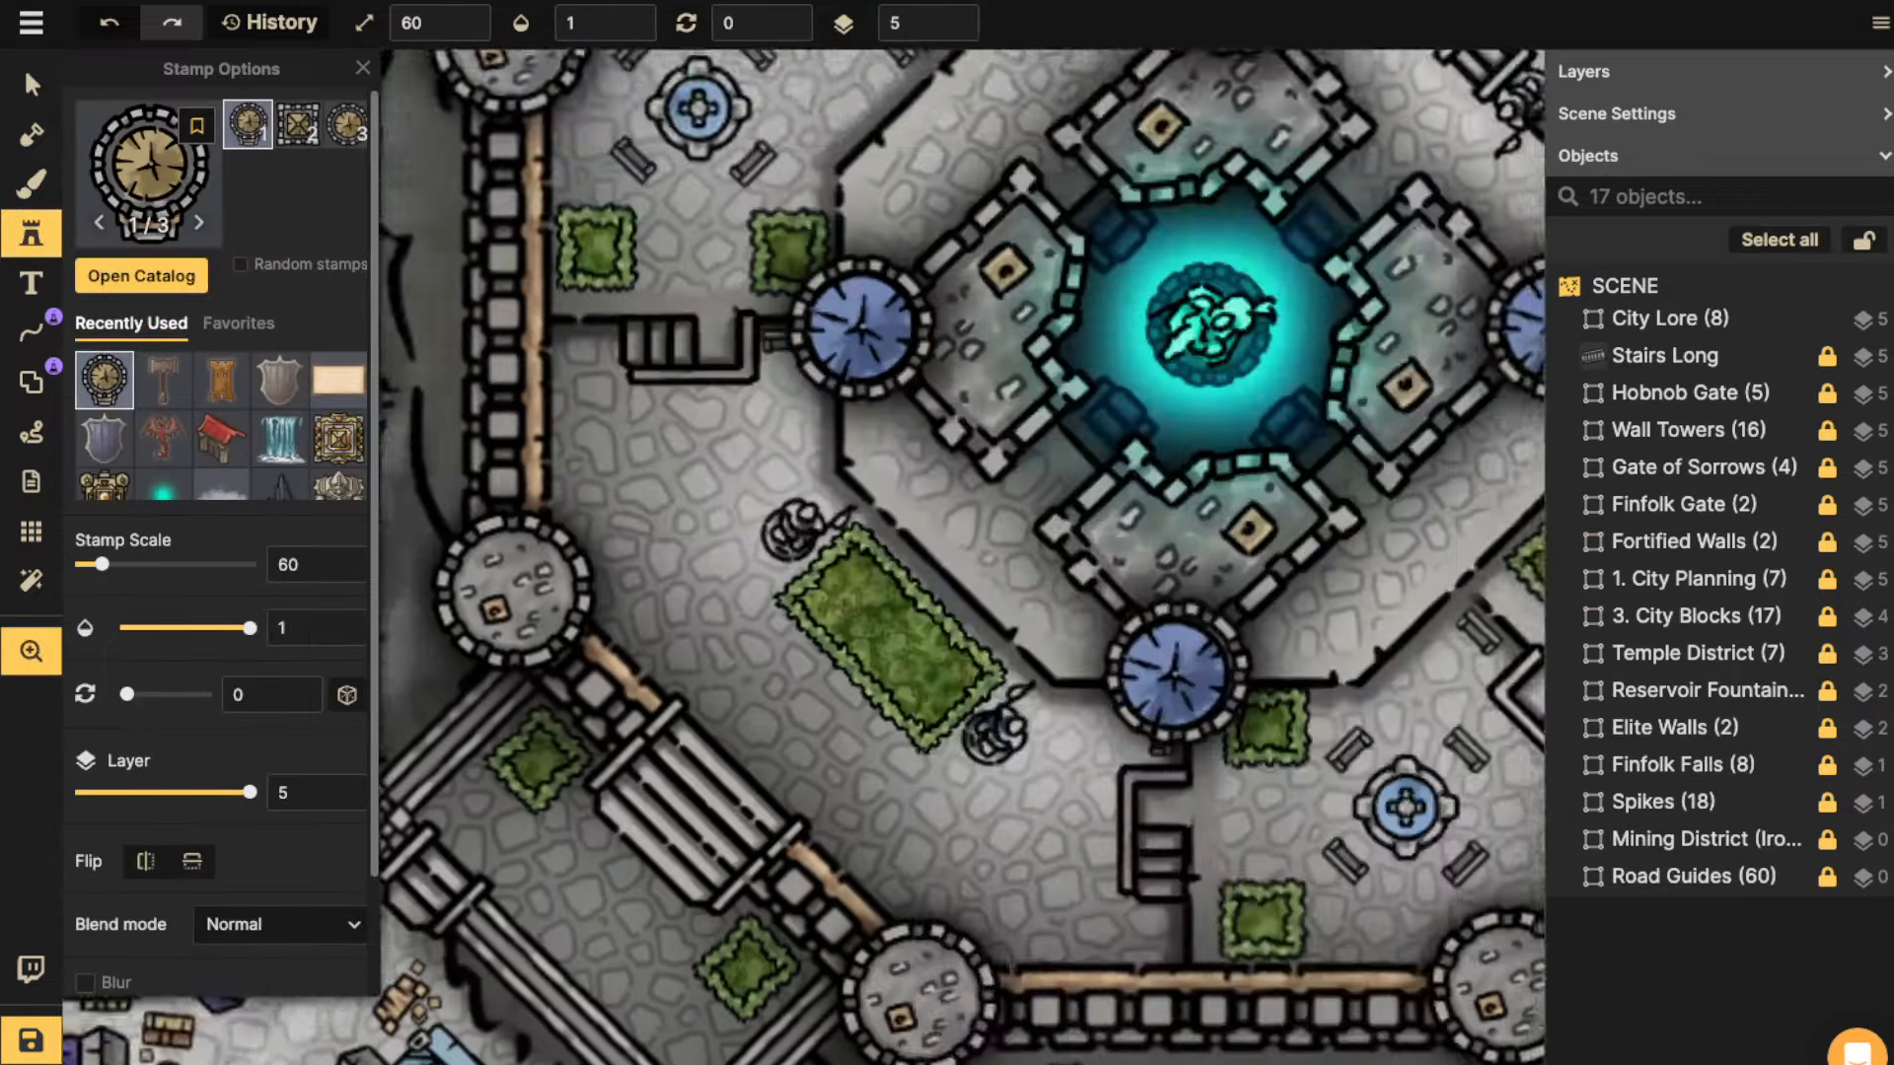
left_click_drag(1460, 602, 394, 548)
left_click_drag(1460, 449, 865, 552)
left_click_drag(1500, 503, 790, 552)
scroll(892, 552, "down", 5)
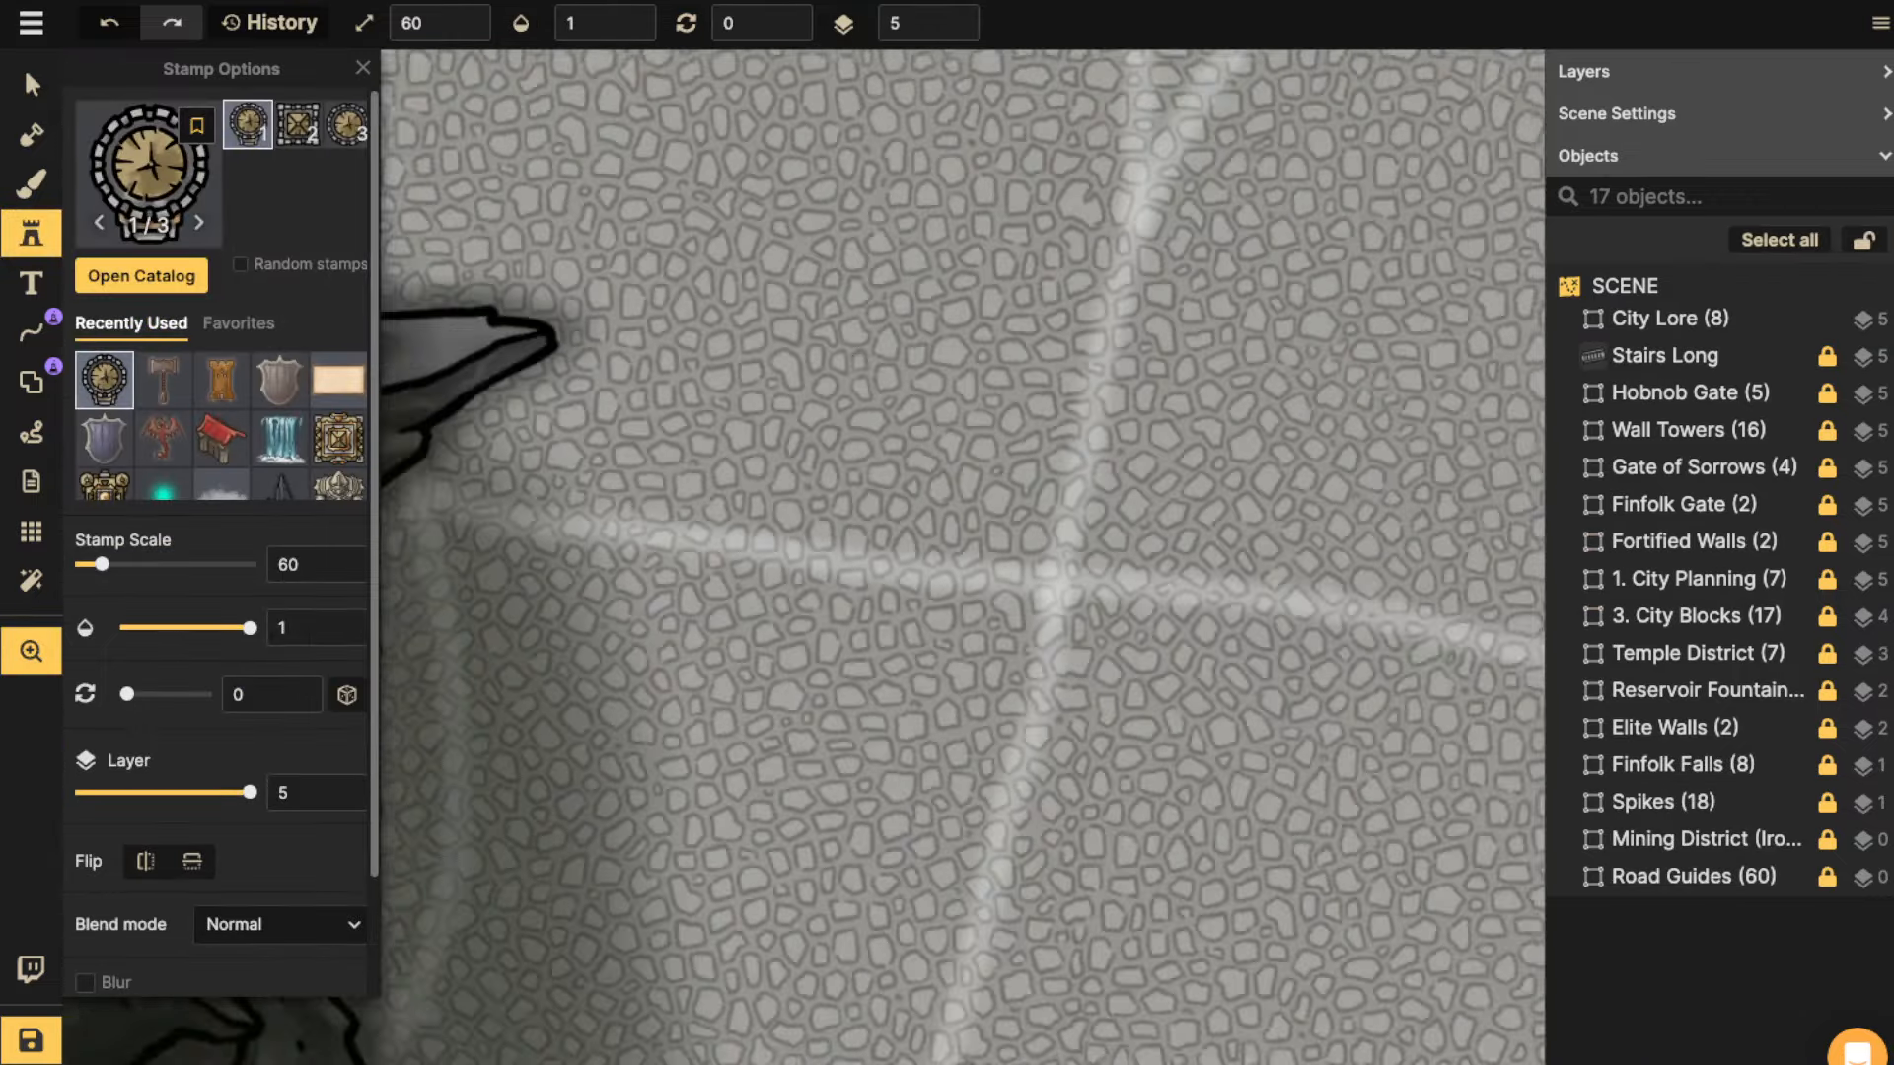
scroll(947, 395, "down", 8)
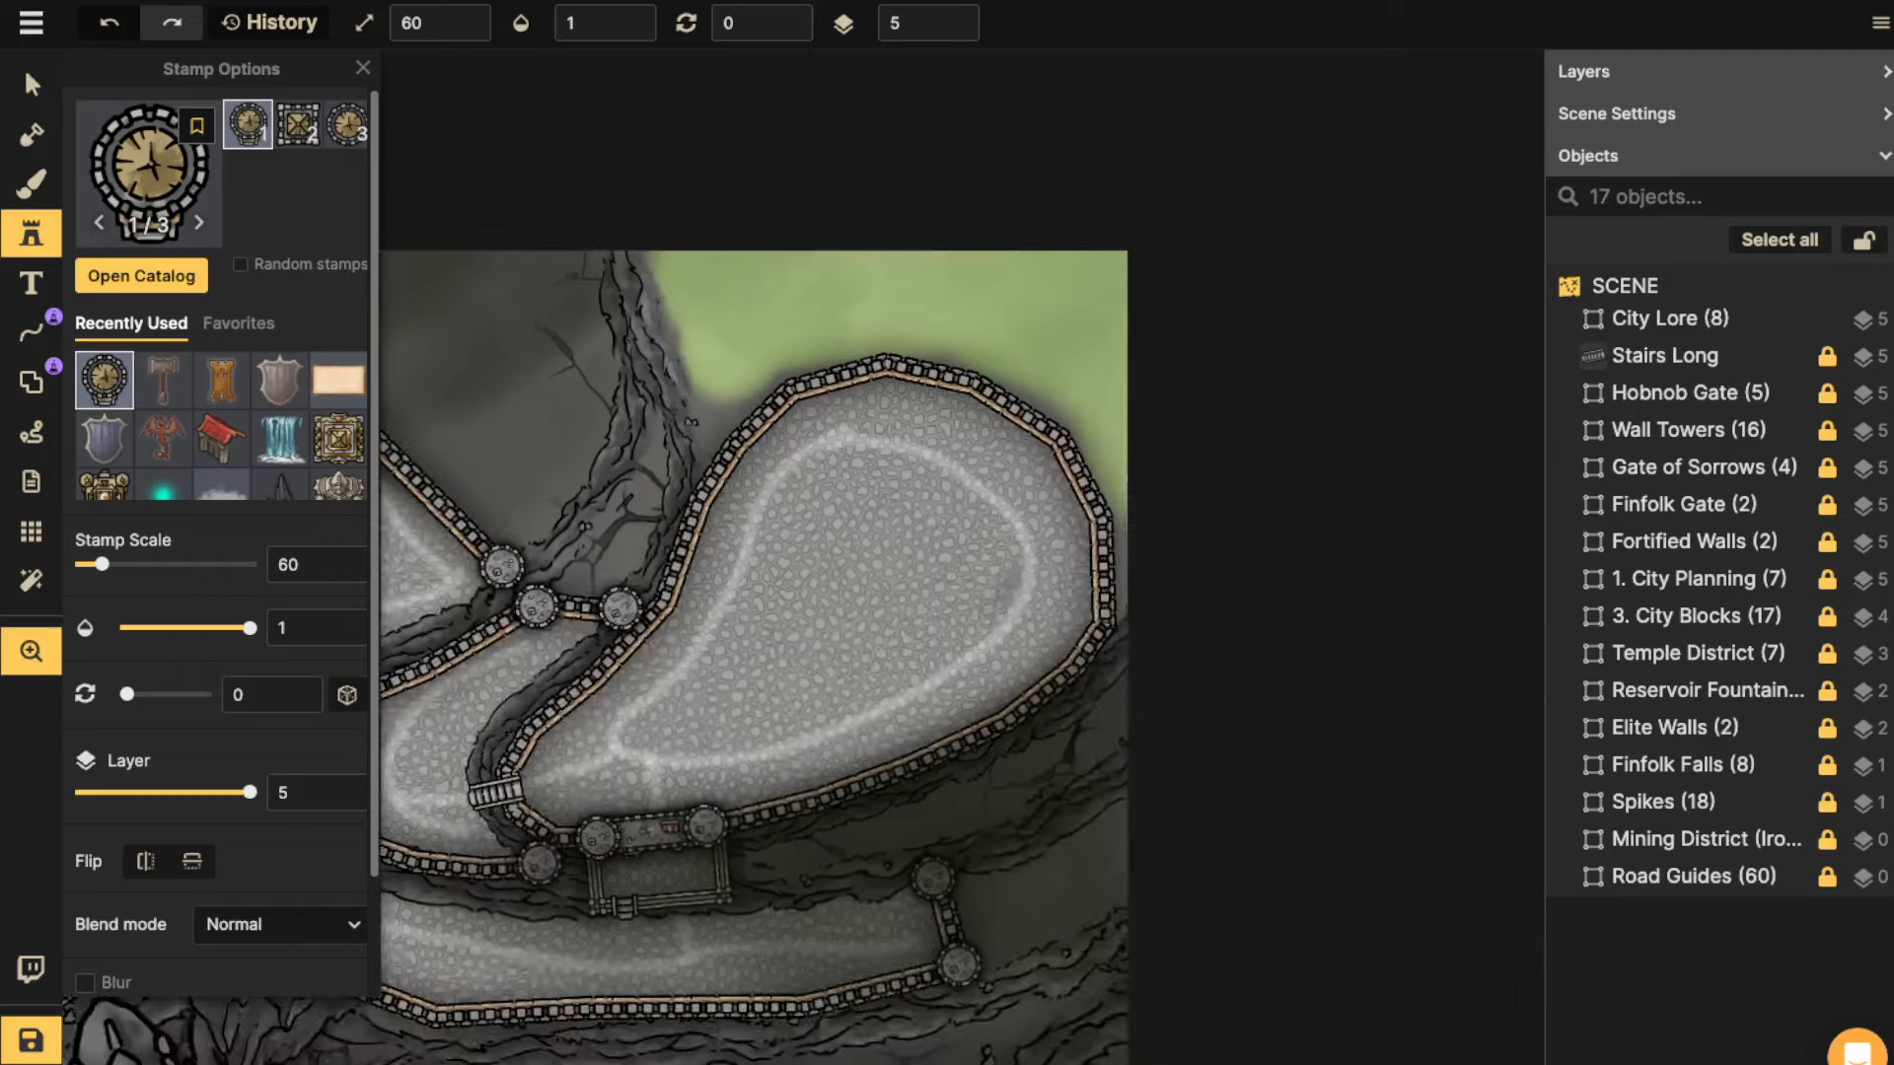
scroll(947, 395, "up", 5)
key("bracketright")
key("bracketright")
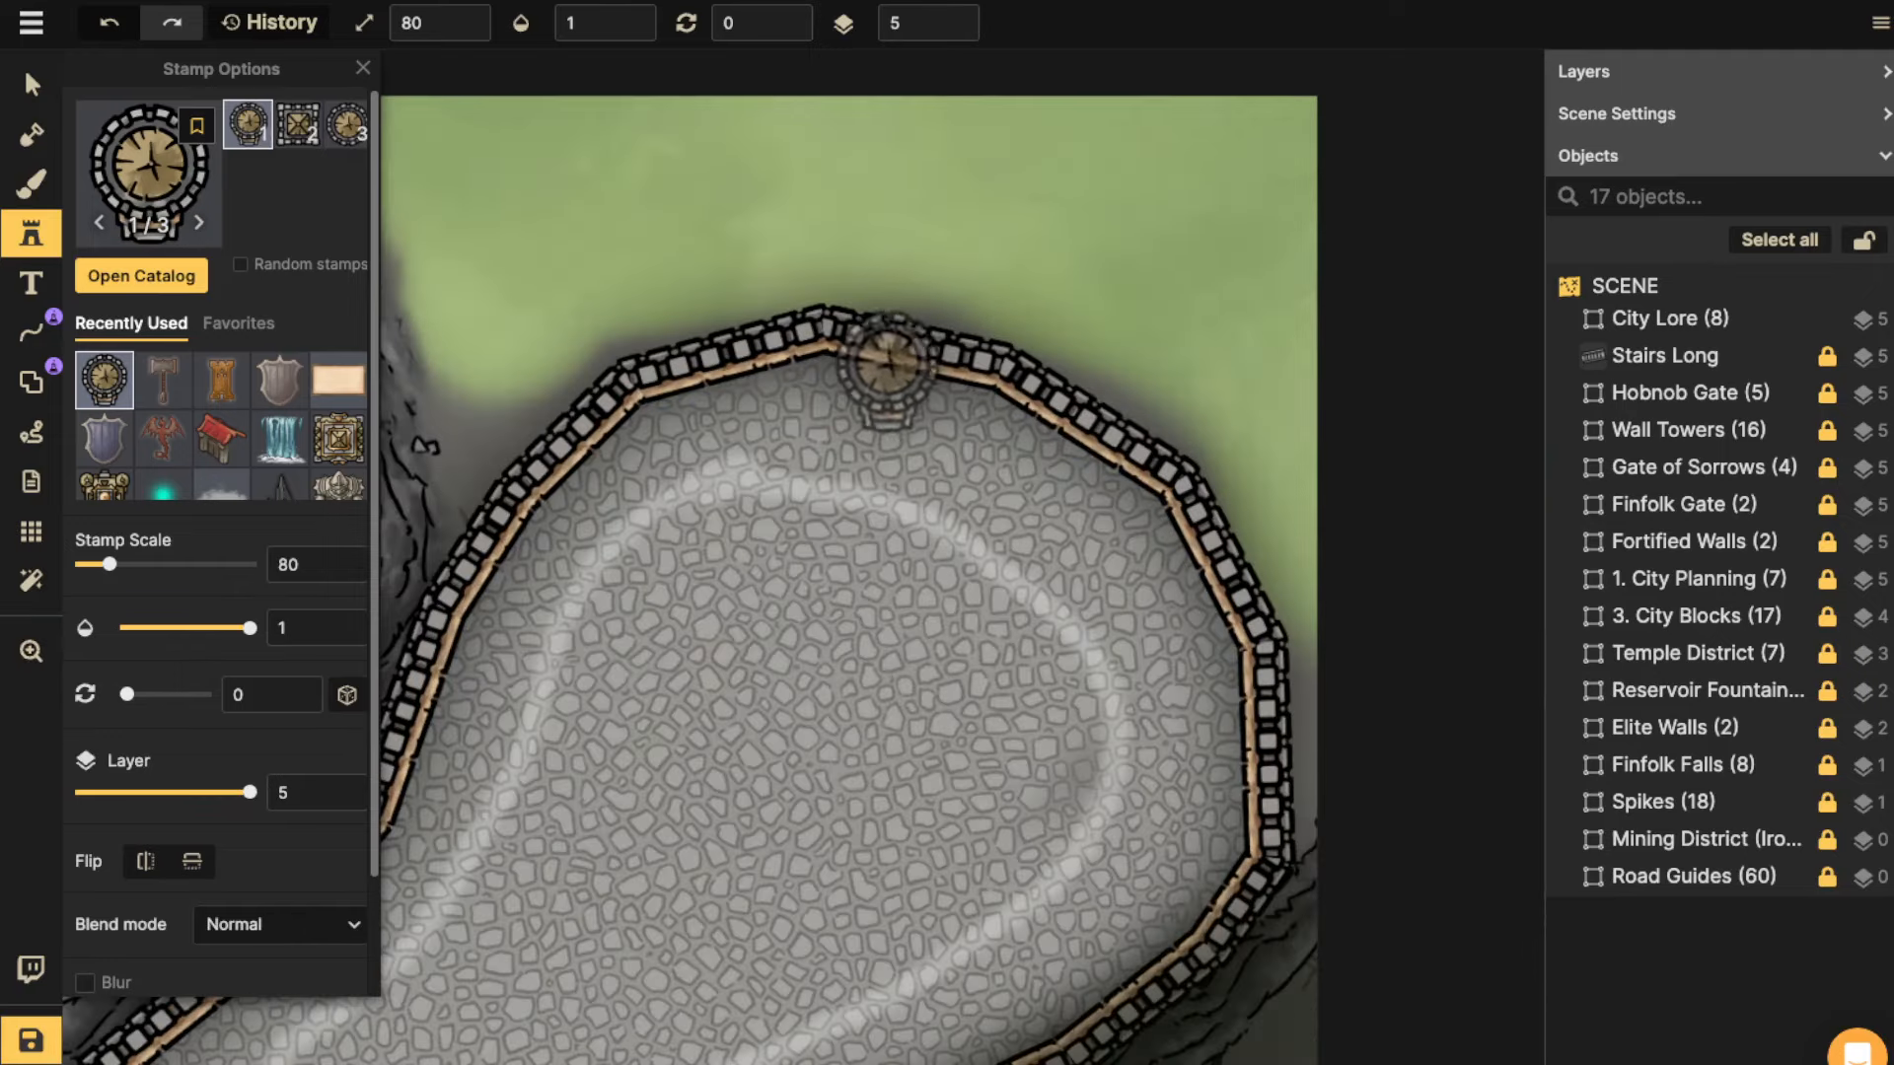
key("period")
key("bracketright")
left_click(915, 345)
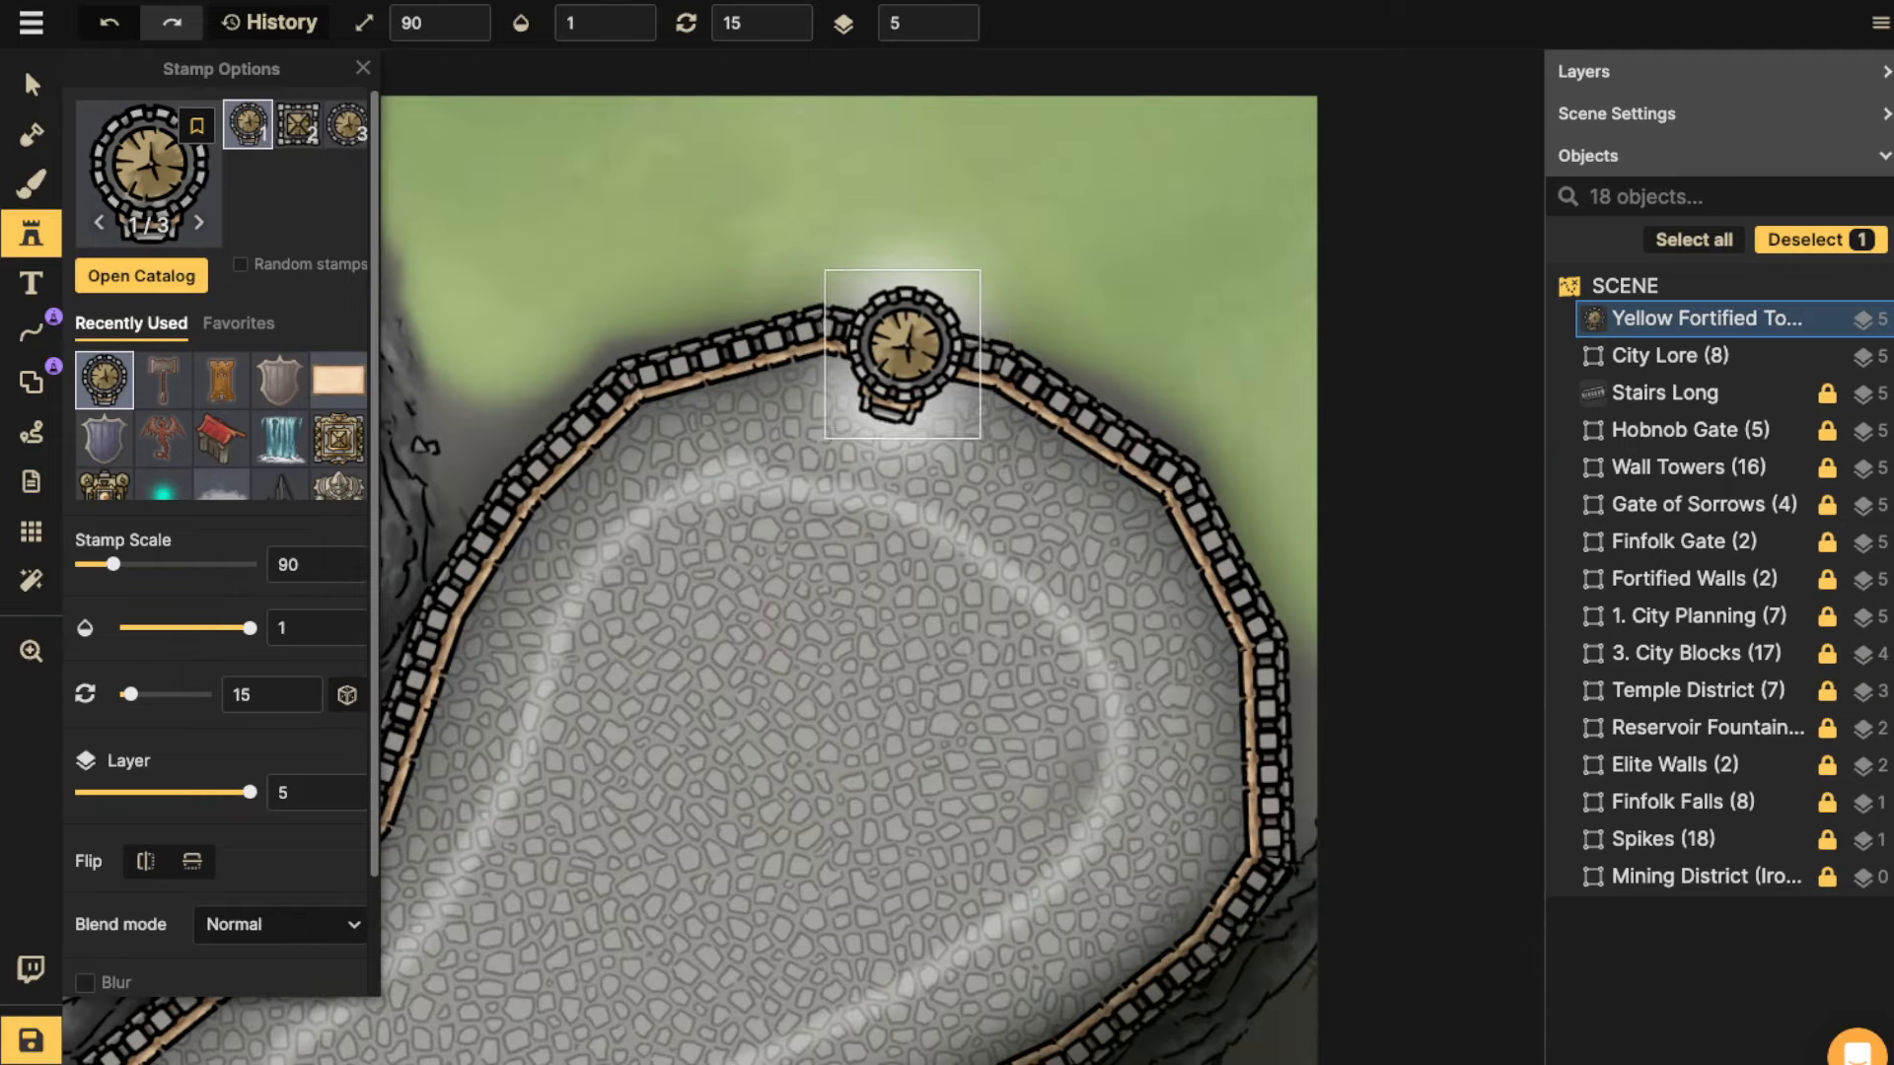
Set the new wall tower's shadow to None and adjust its rotation to 12 so it sits in line with the wall.
scroll(222, 592, "down", 2)
left_click(207, 907)
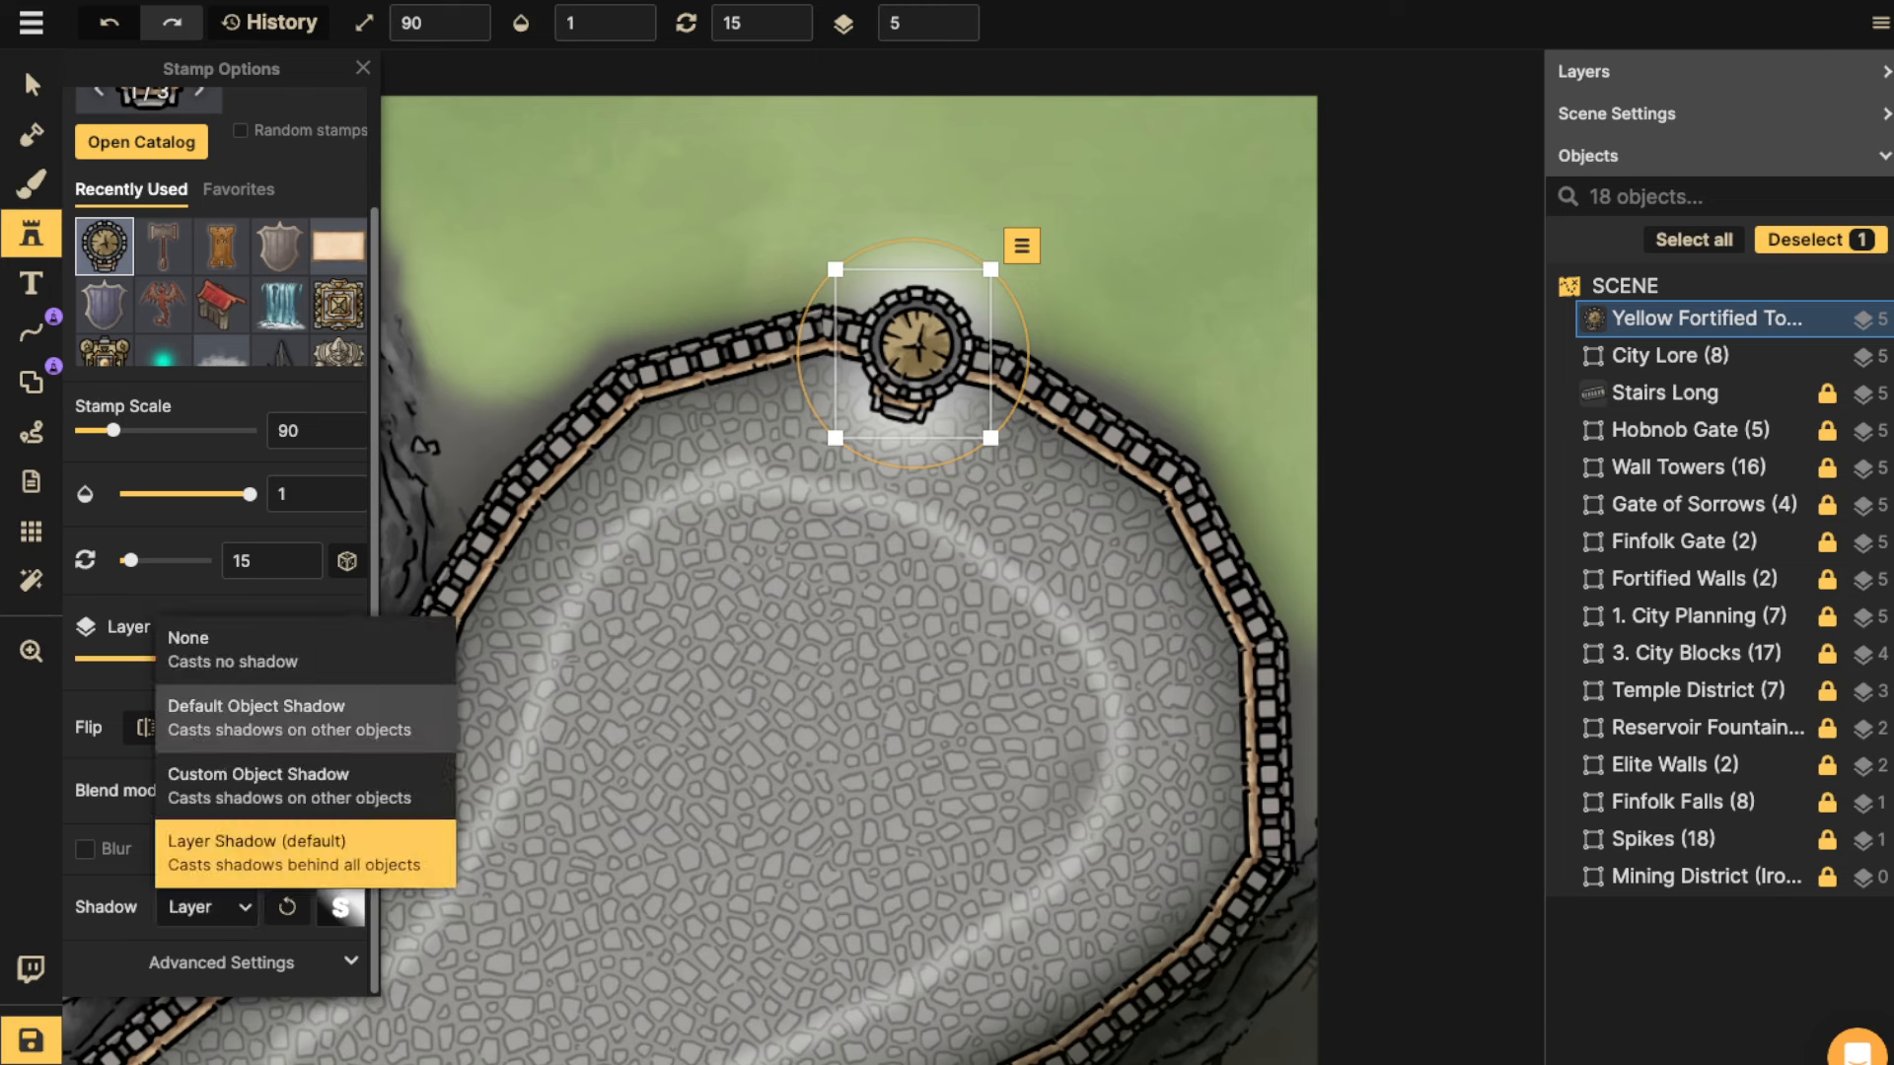
left_click(197, 636)
left_click_drag(914, 350, 1027, 355)
left_click_drag(914, 351, 912, 346)
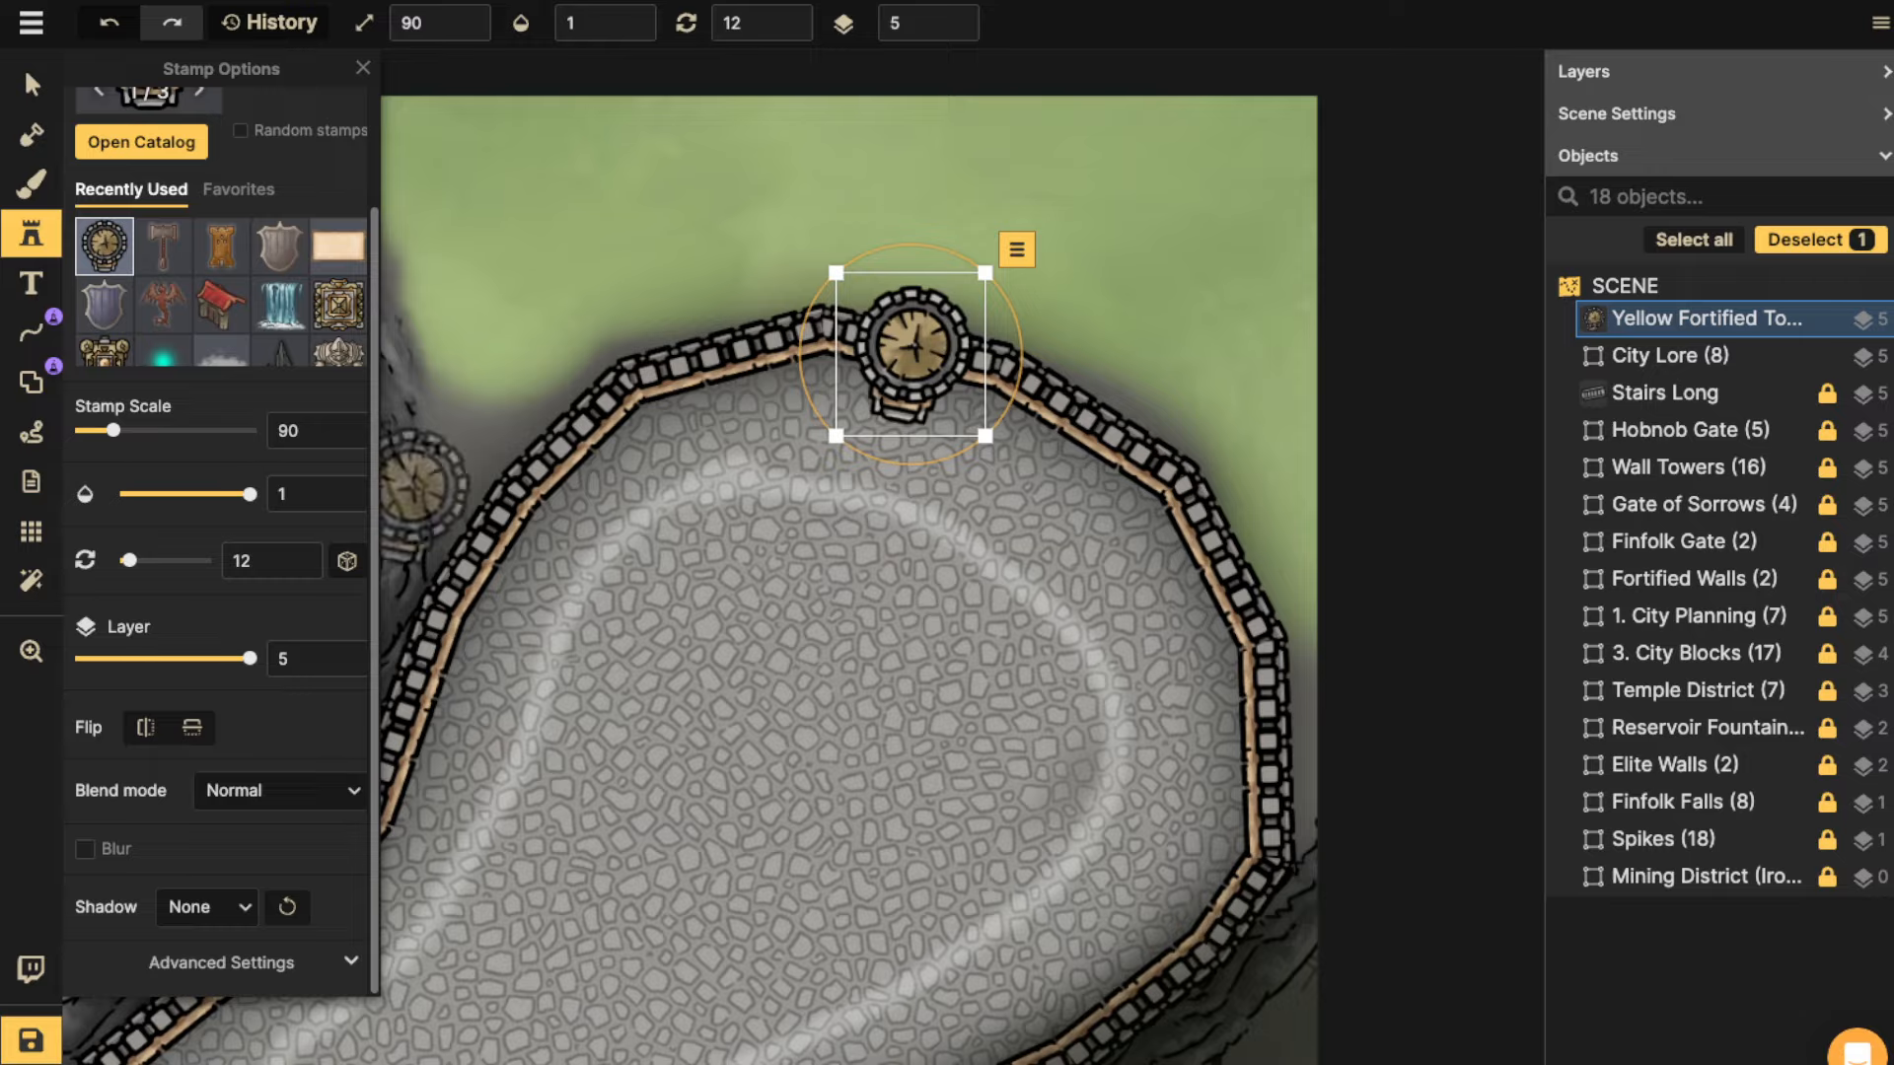
Examine the temple district's tiered platforms, stairs and blue-roofed towers and the neighbouring districts, ending at the yellow wall tower.
left_click(32, 85)
scroll(420, 420, "down", 5)
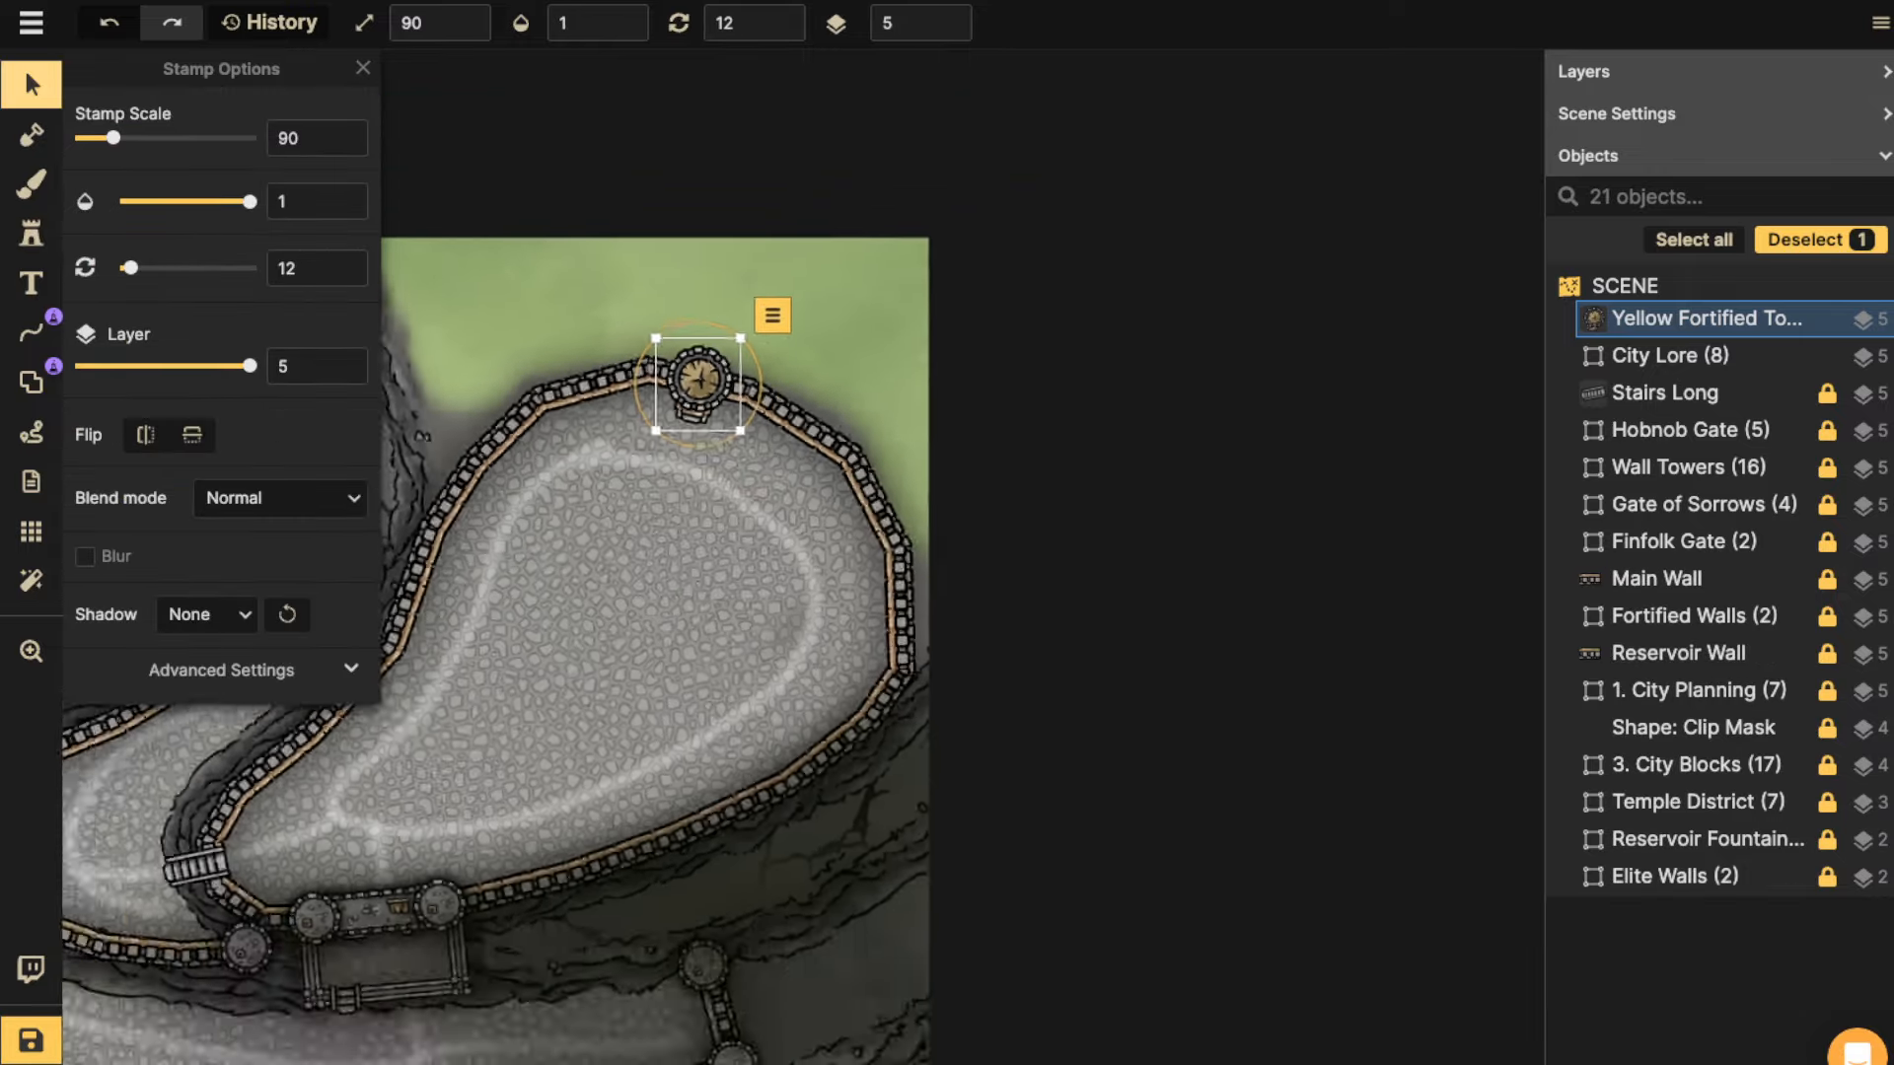
key("space")
left_click_drag(425, 424, 1233, 336)
left_click_drag(513, 444, 1283, 552)
scroll(981, 308, "up", 8)
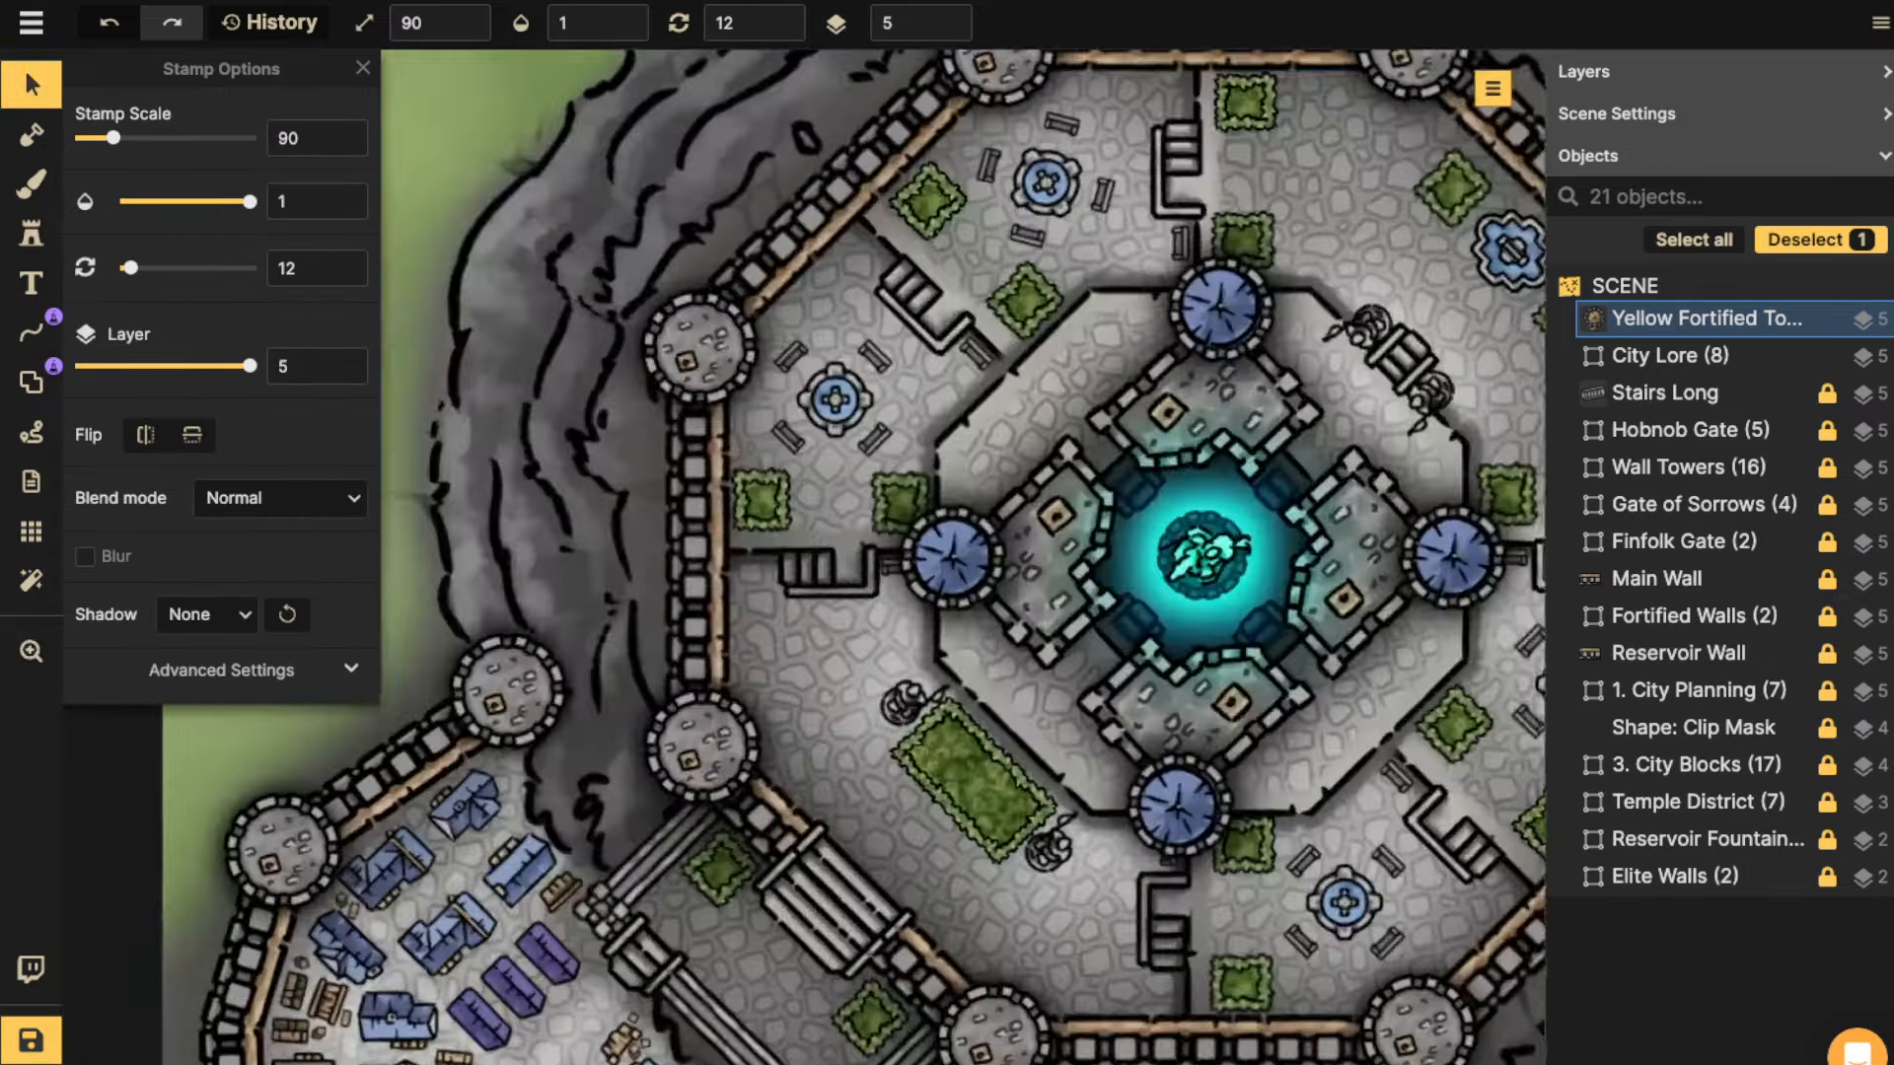
key("space")
left_click_drag(982, 308, 800, 446)
scroll(686, 427, "up", 3)
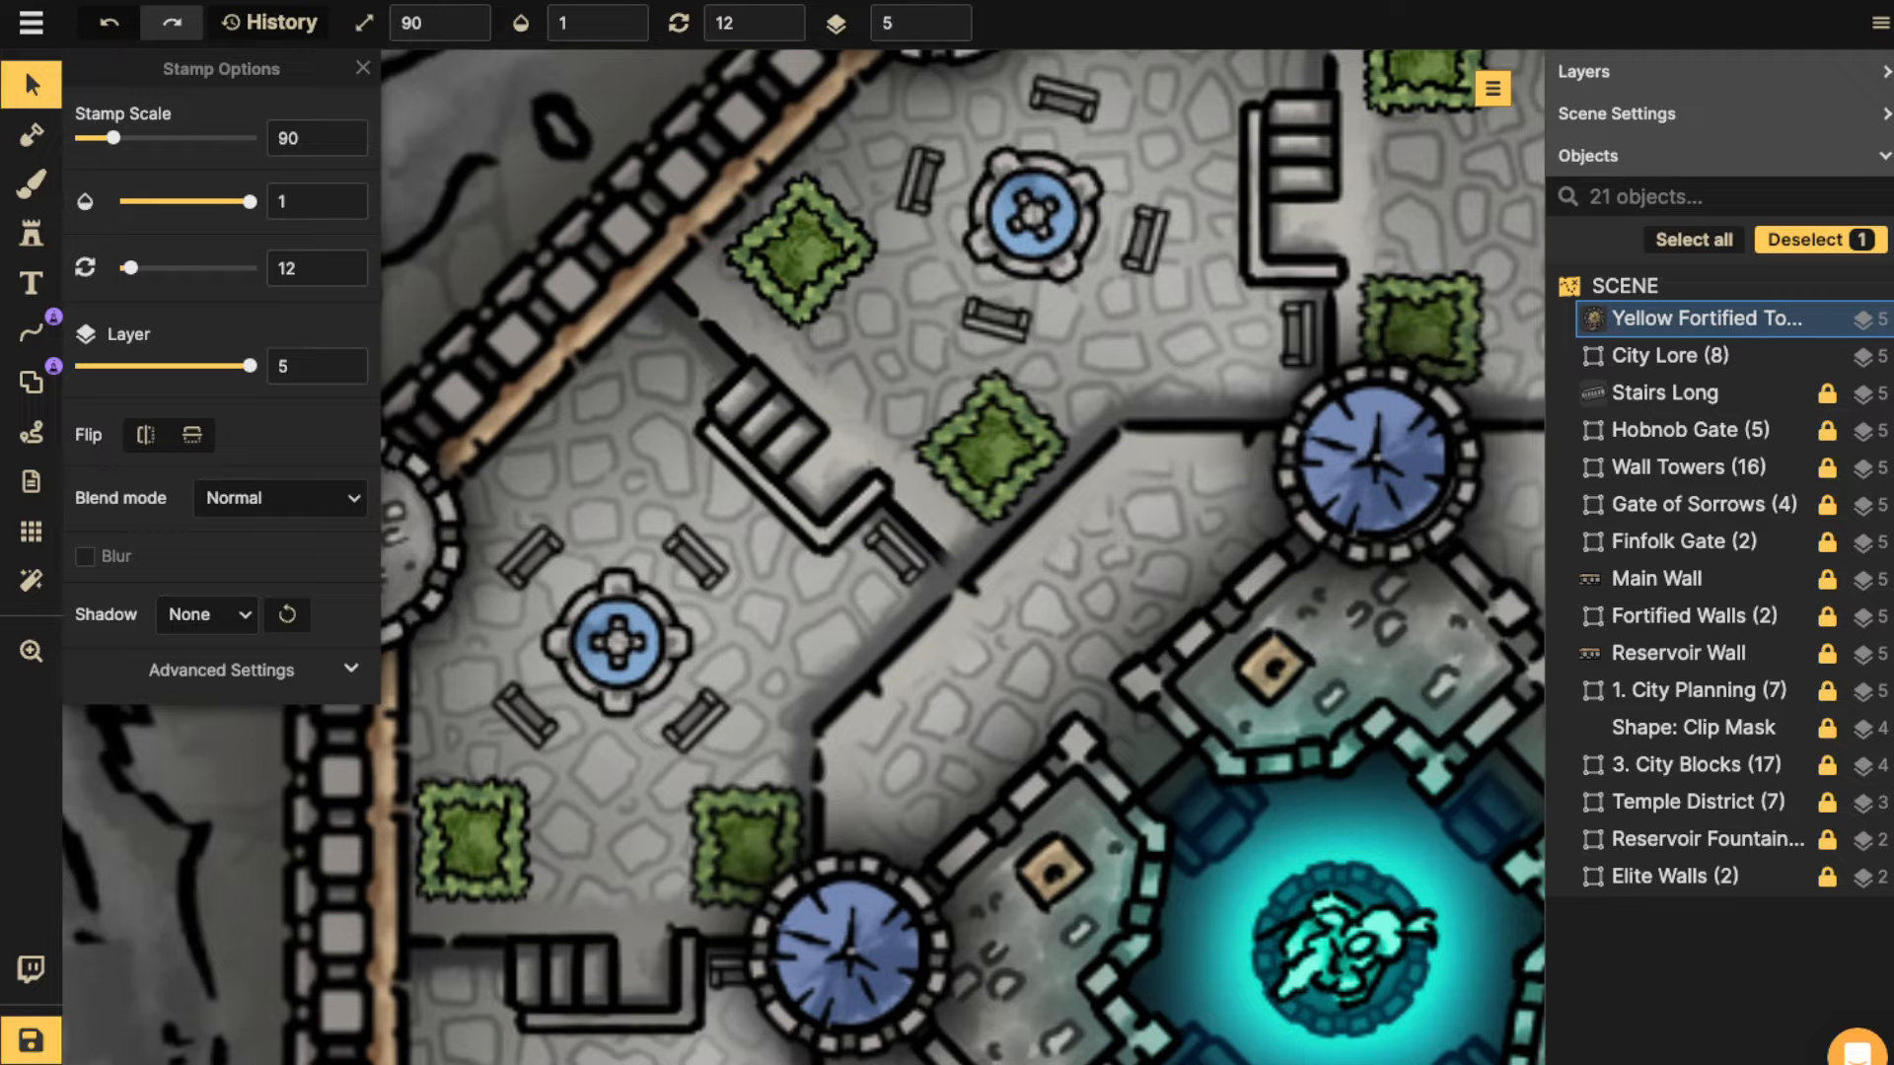
scroll(728, 330, "down", 5)
key("space")
left_click_drag(1091, 358, 330, 366)
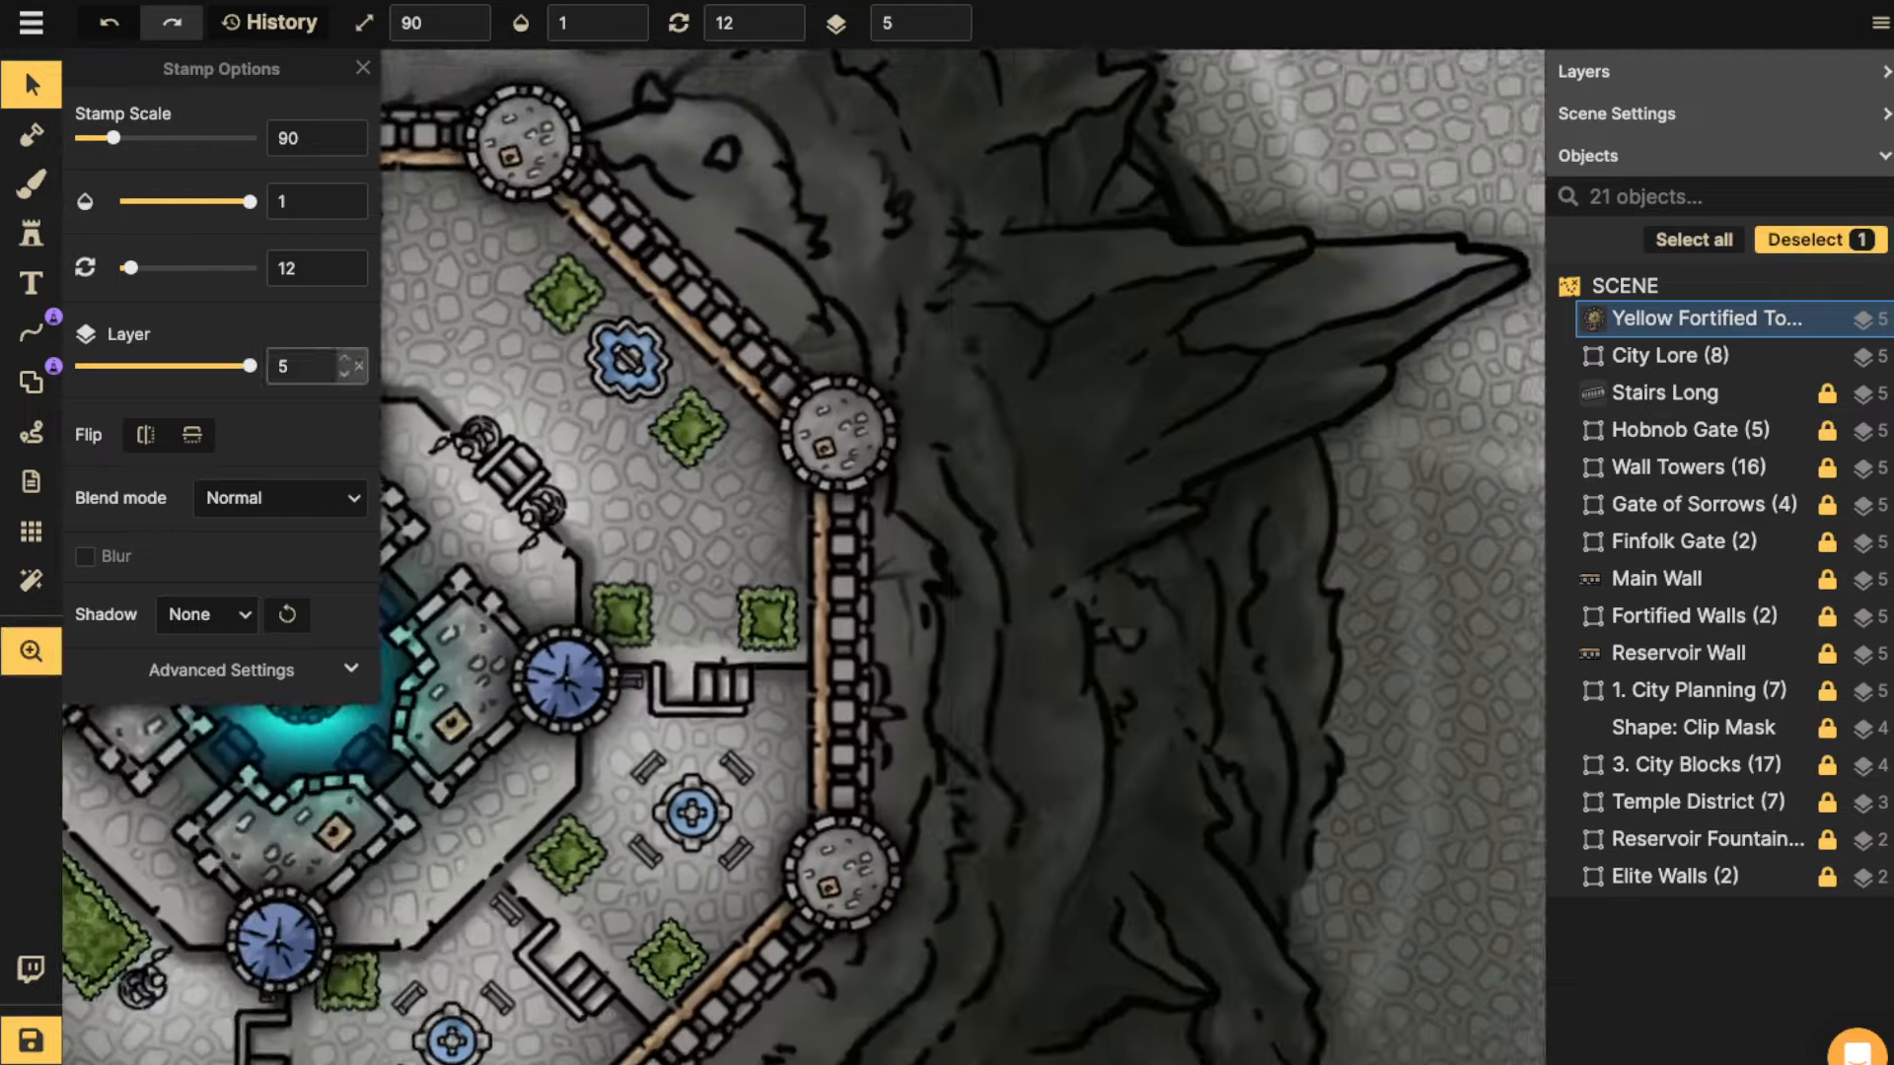
left_click_drag(1157, 377, 316, 453)
scroll(868, 345, "down", 10)
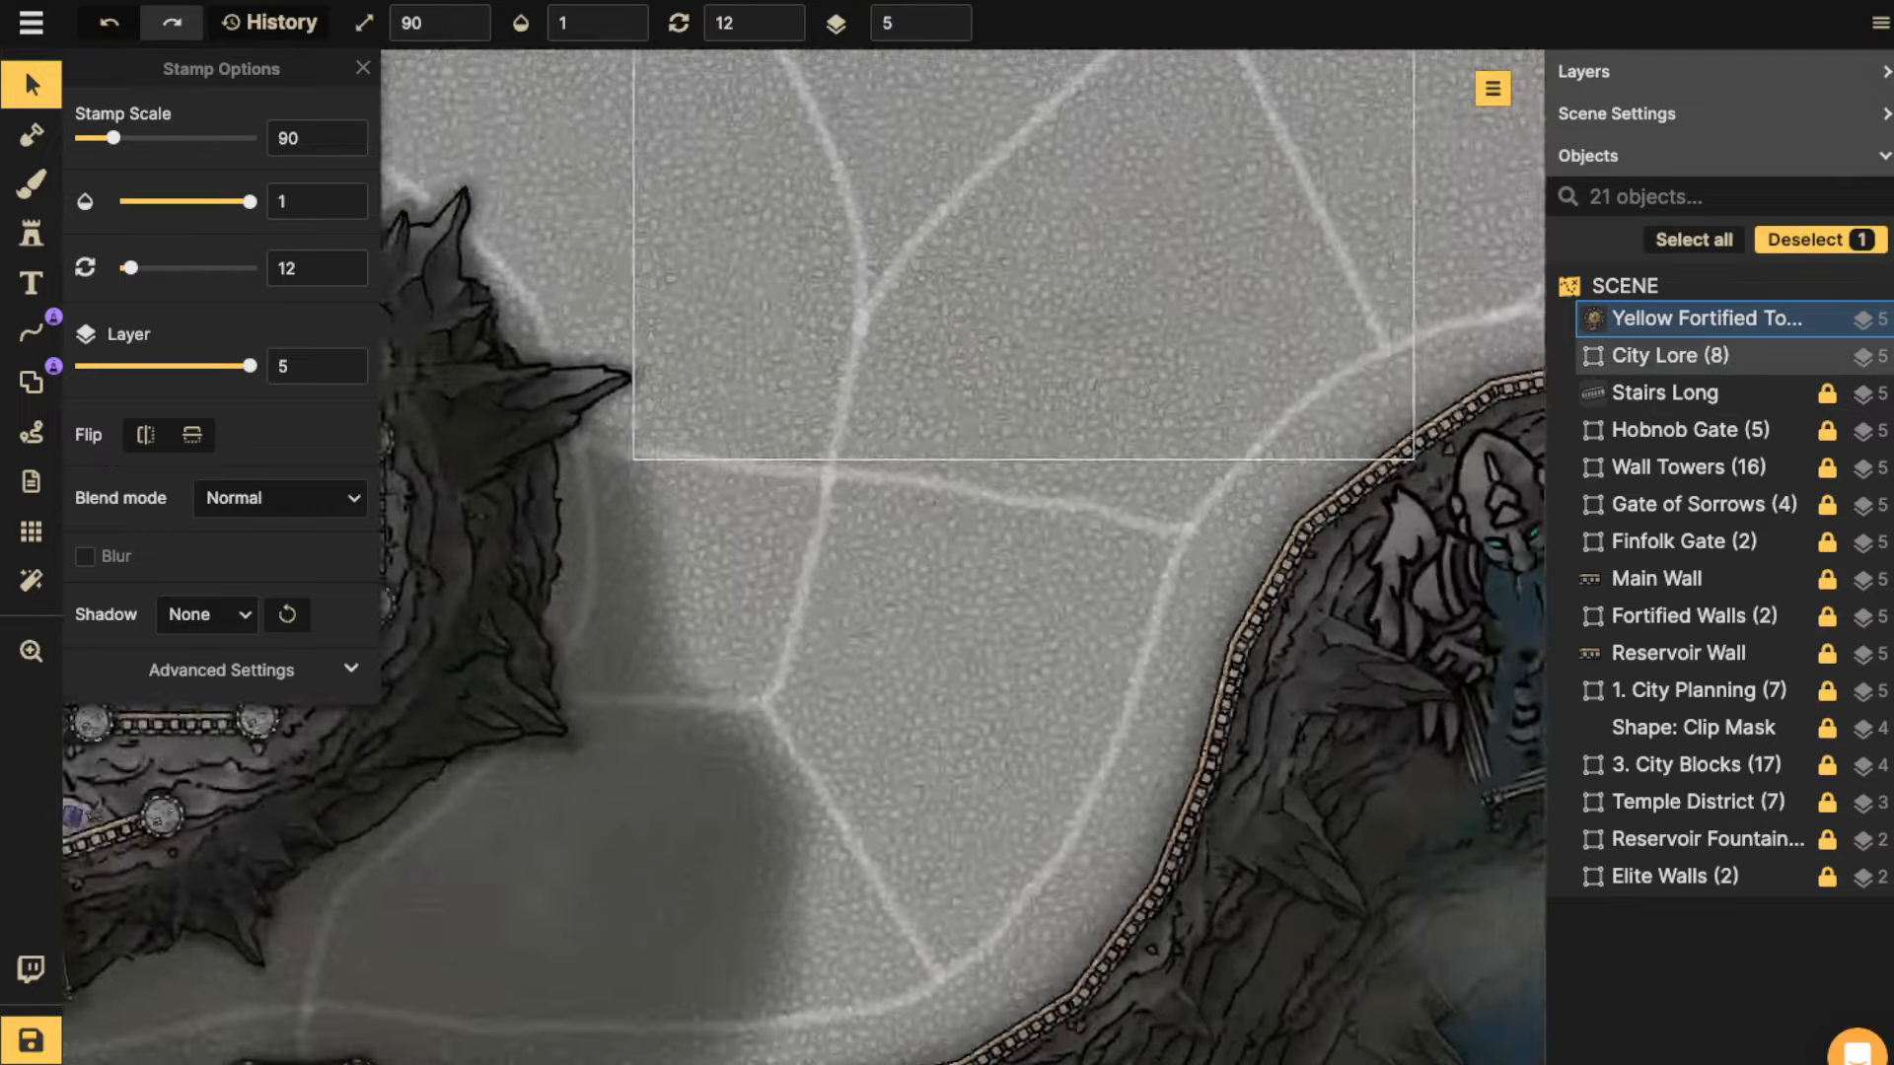
key("space")
left_click_drag(1283, 316, 296, 651)
scroll(1037, 335, "up", 3)
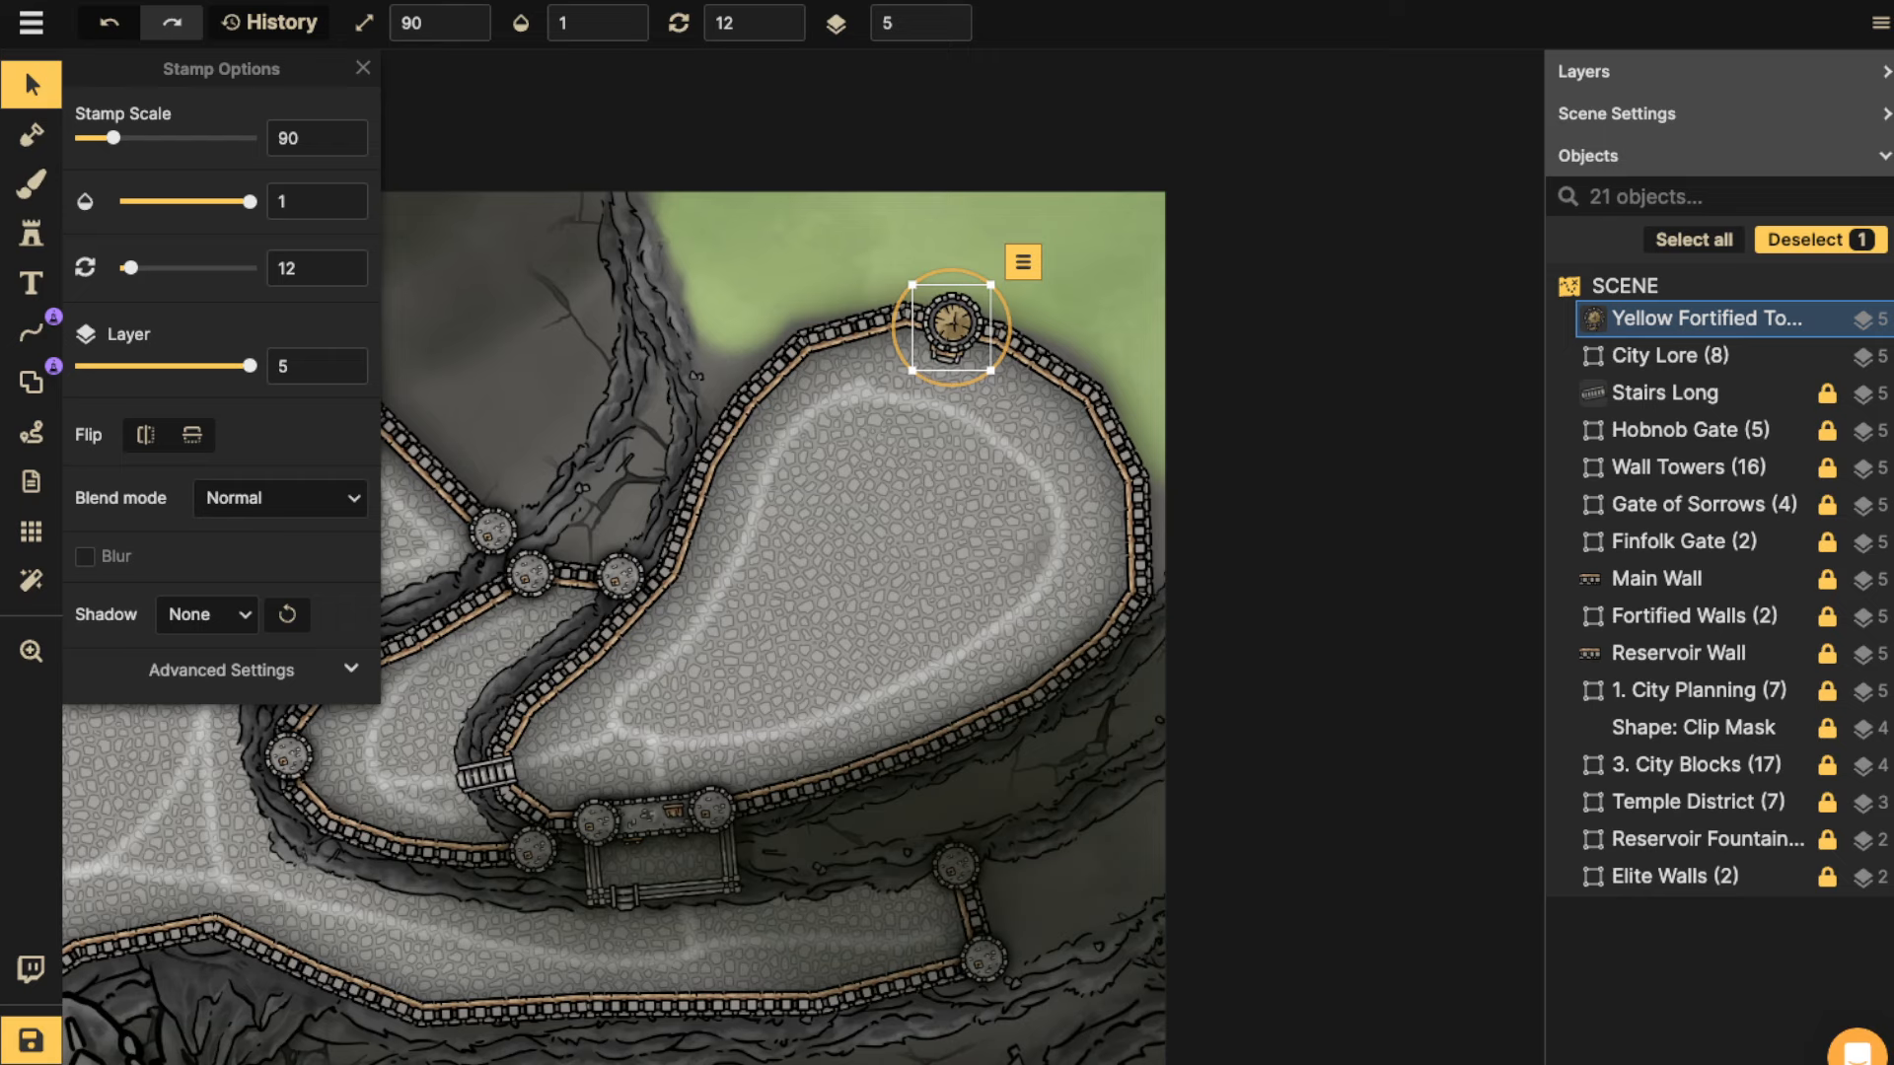
scroll(952, 326, "up", 4)
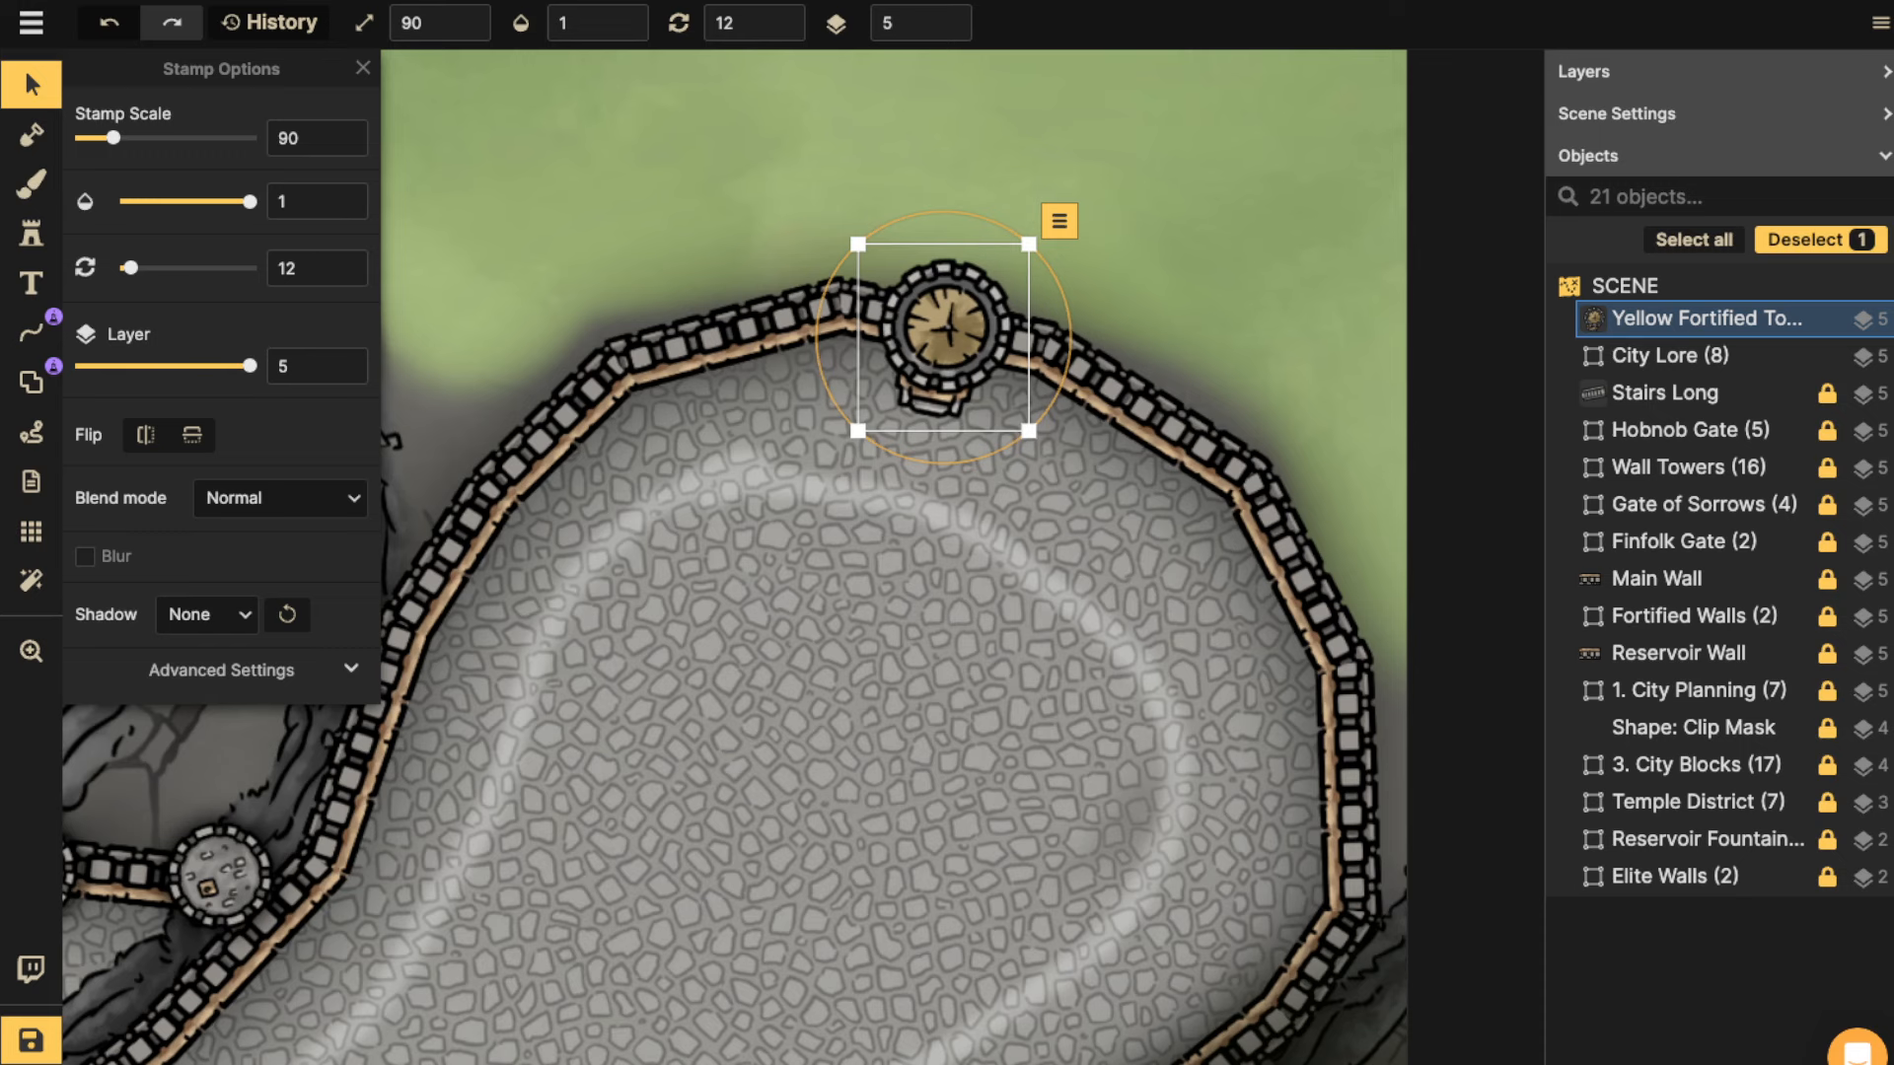
Draw a Platform stamp line with the Pen at scale 105 in three segments around the wall tower's inner side, wall to wall.
left_click(32, 333)
left_click(147, 489)
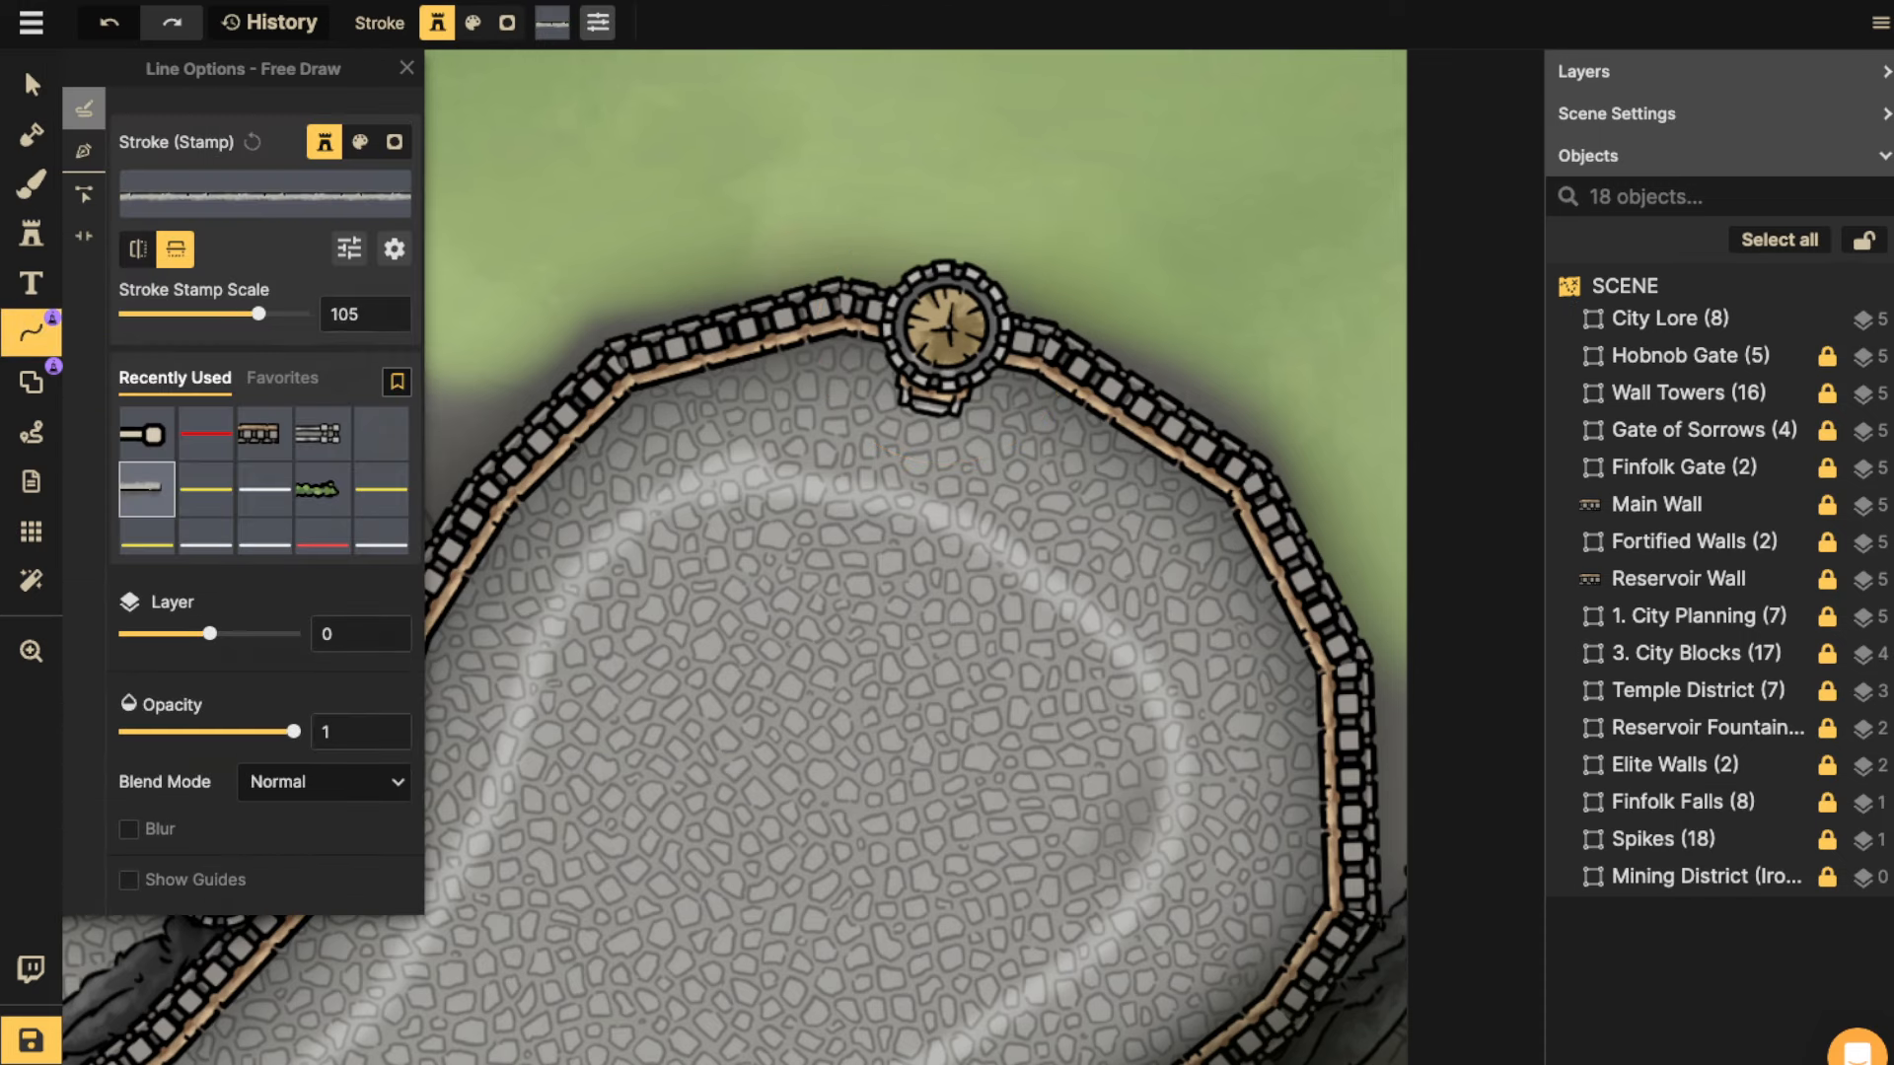
left_click(83, 150)
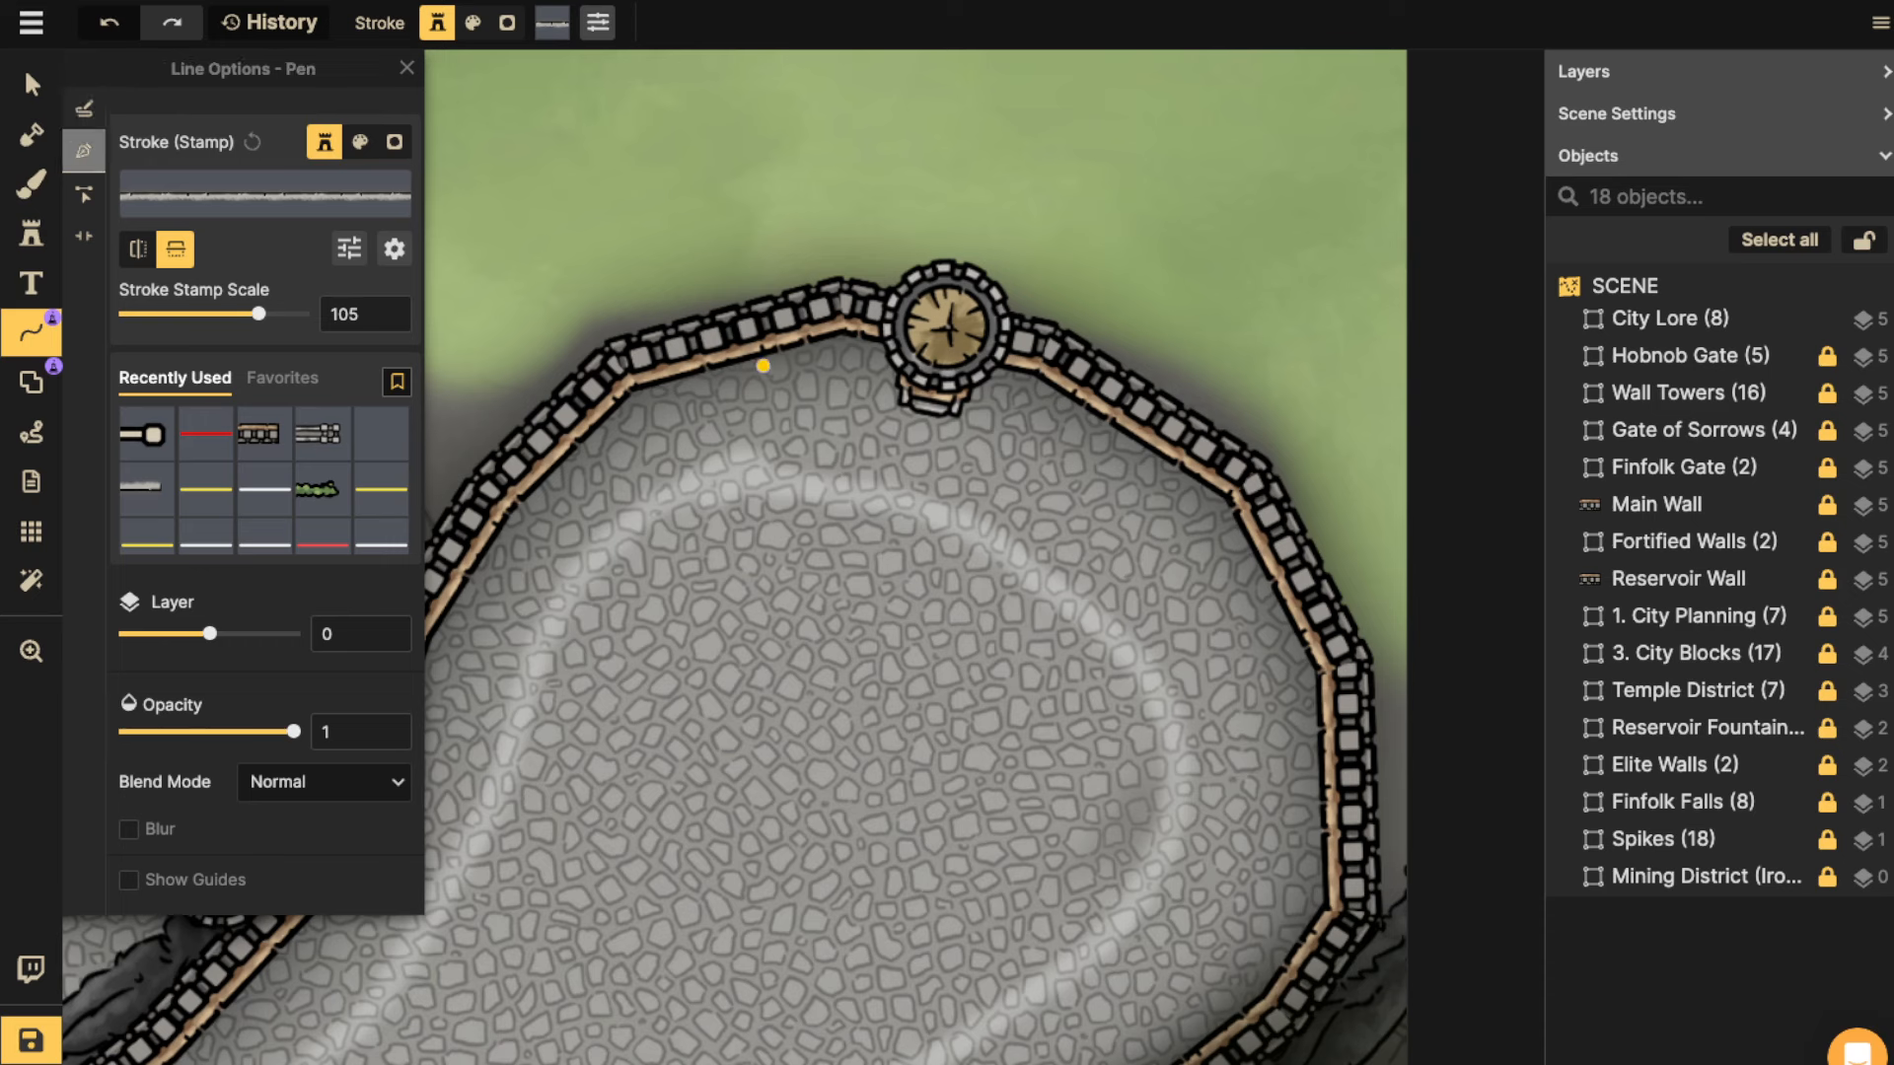
left_click(769, 344)
left_click(823, 461)
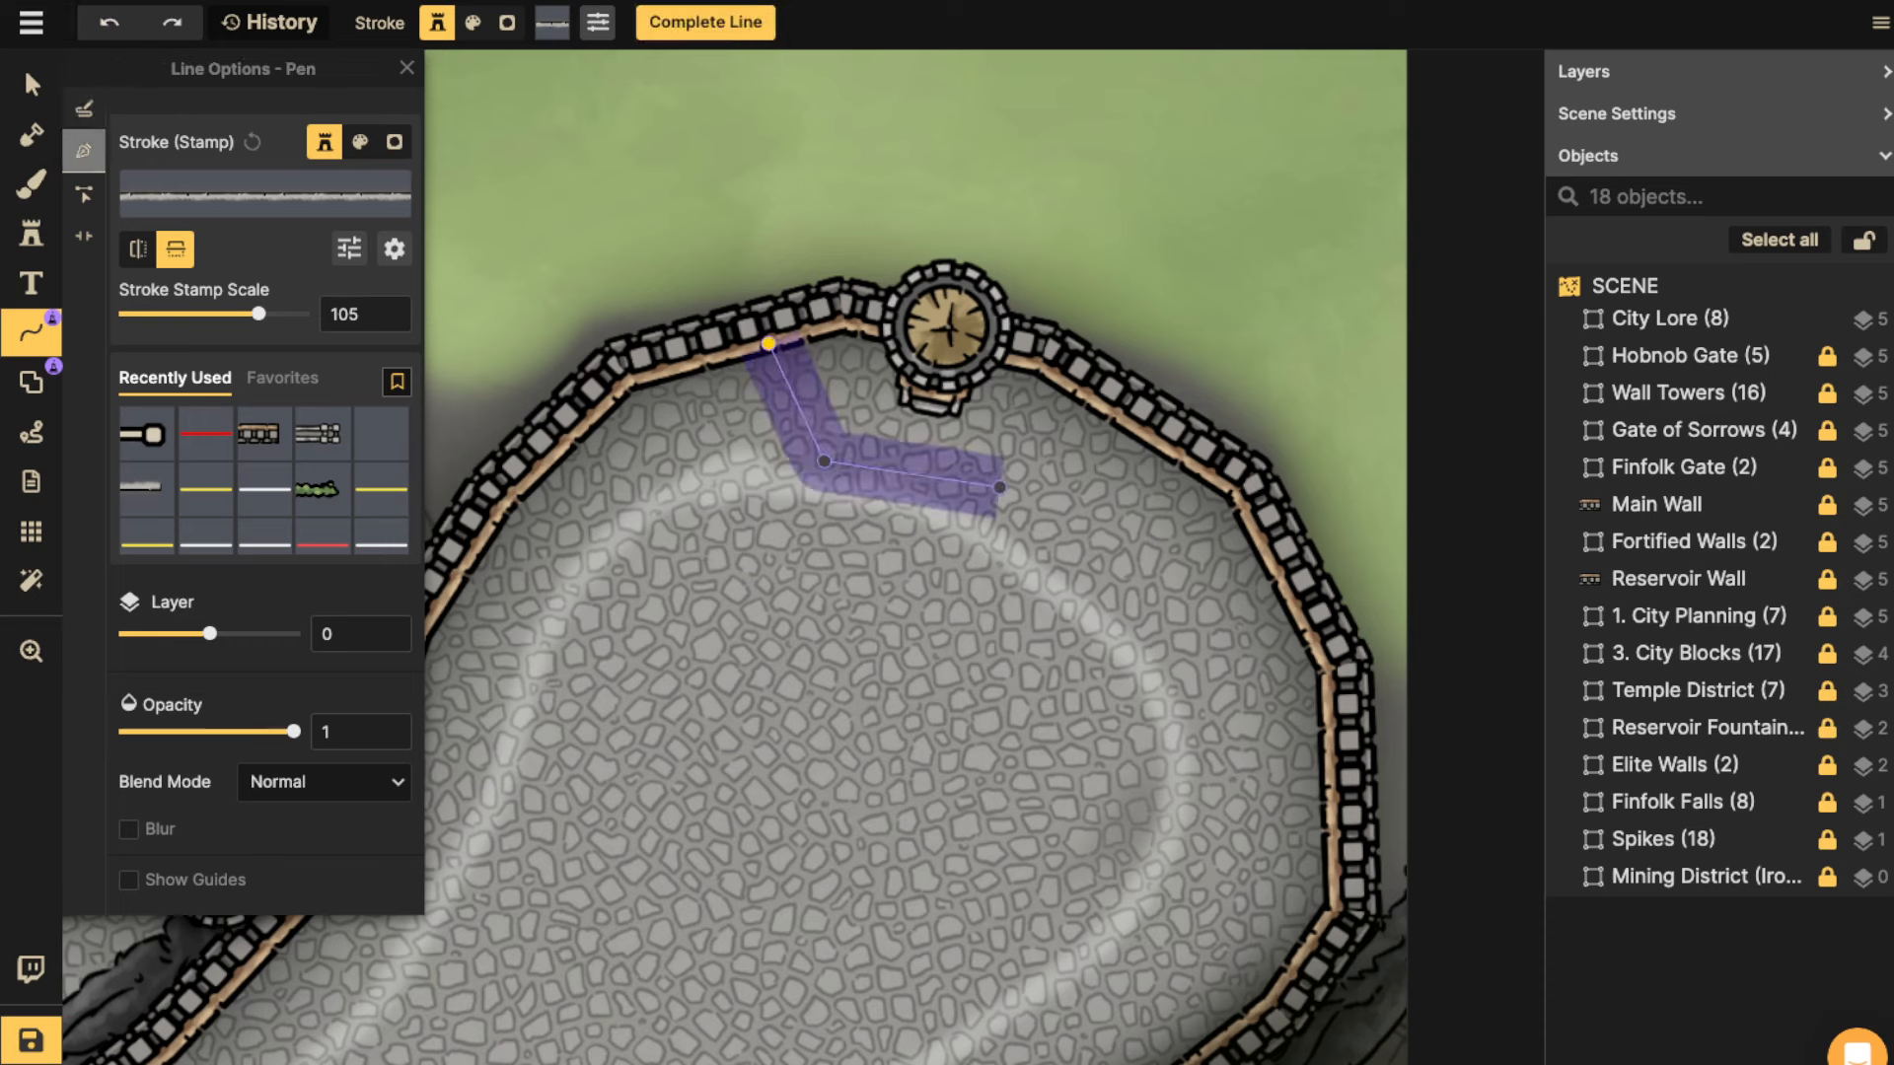
left_click(1000, 486)
double_click(1107, 395)
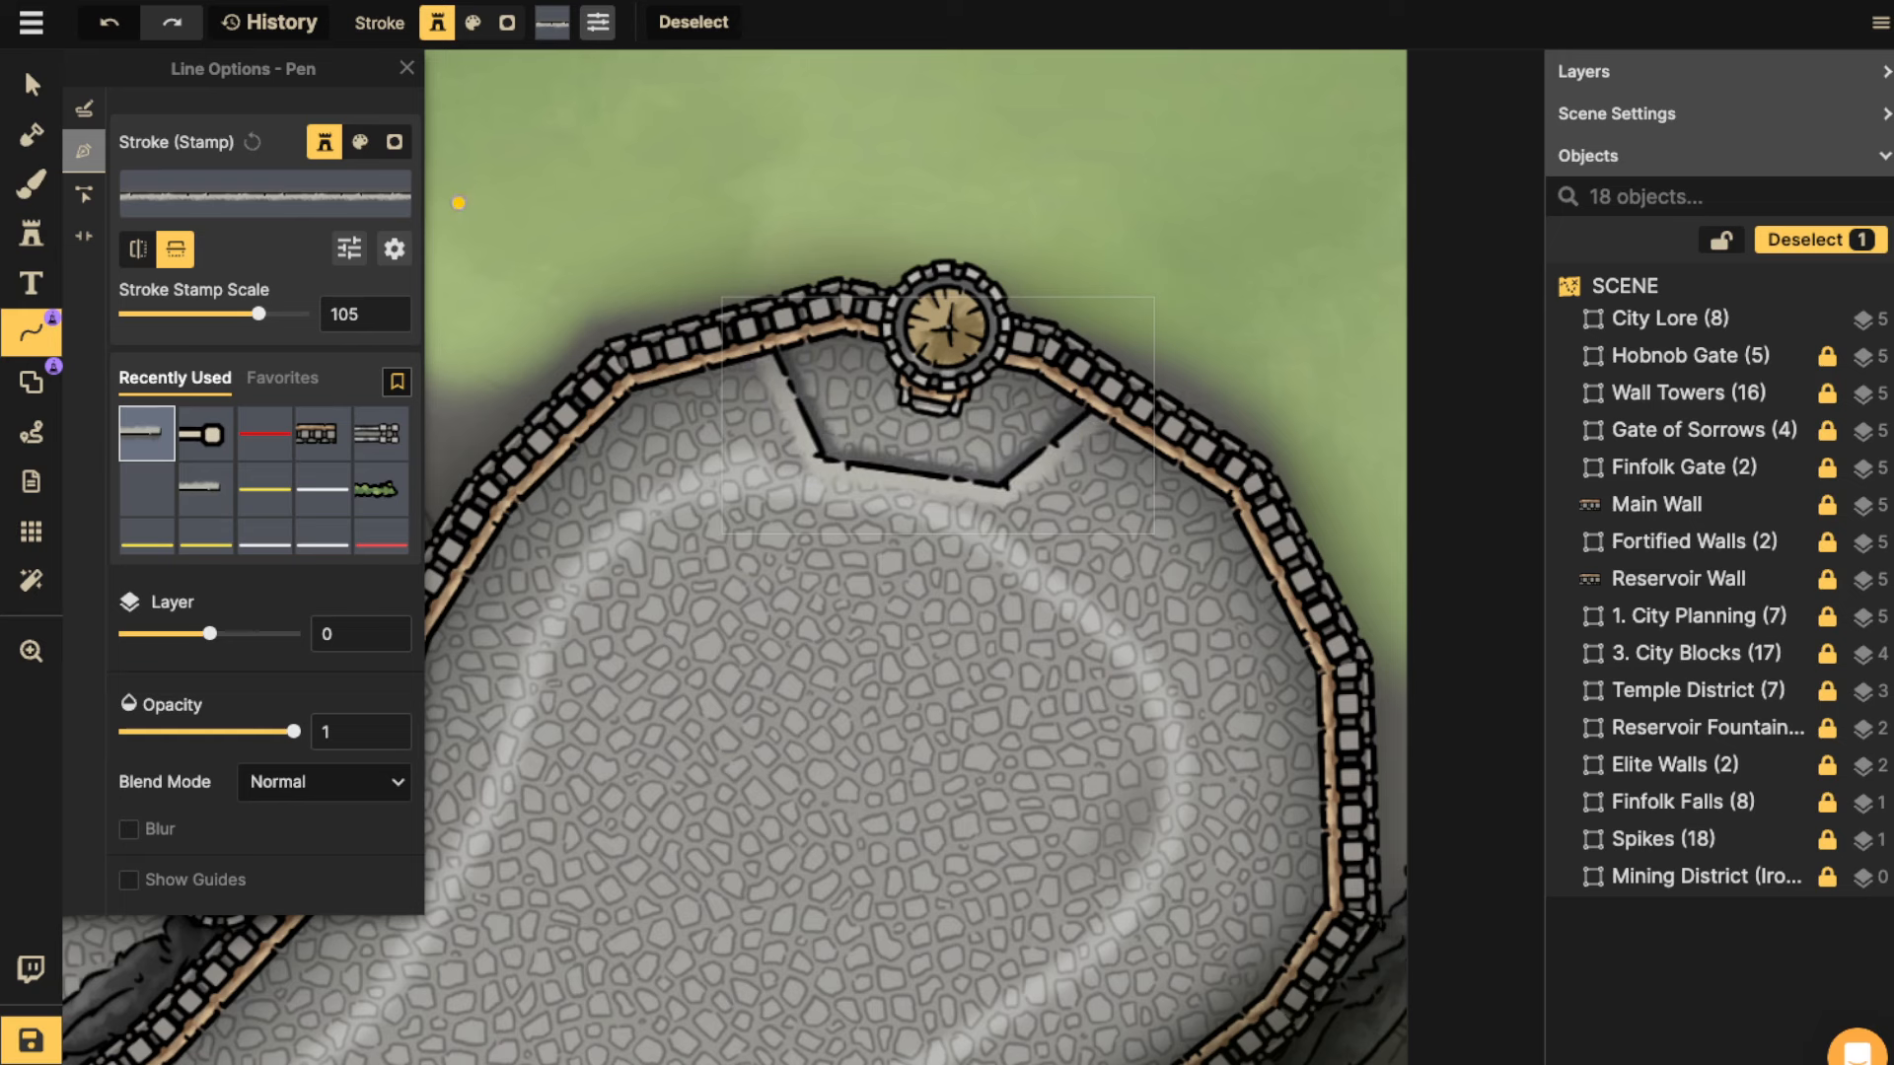
Turn off the platform line's vertical stroke flip, rotate the line to 7, and shift it to meet the wall around the tower.
left_click(32, 85)
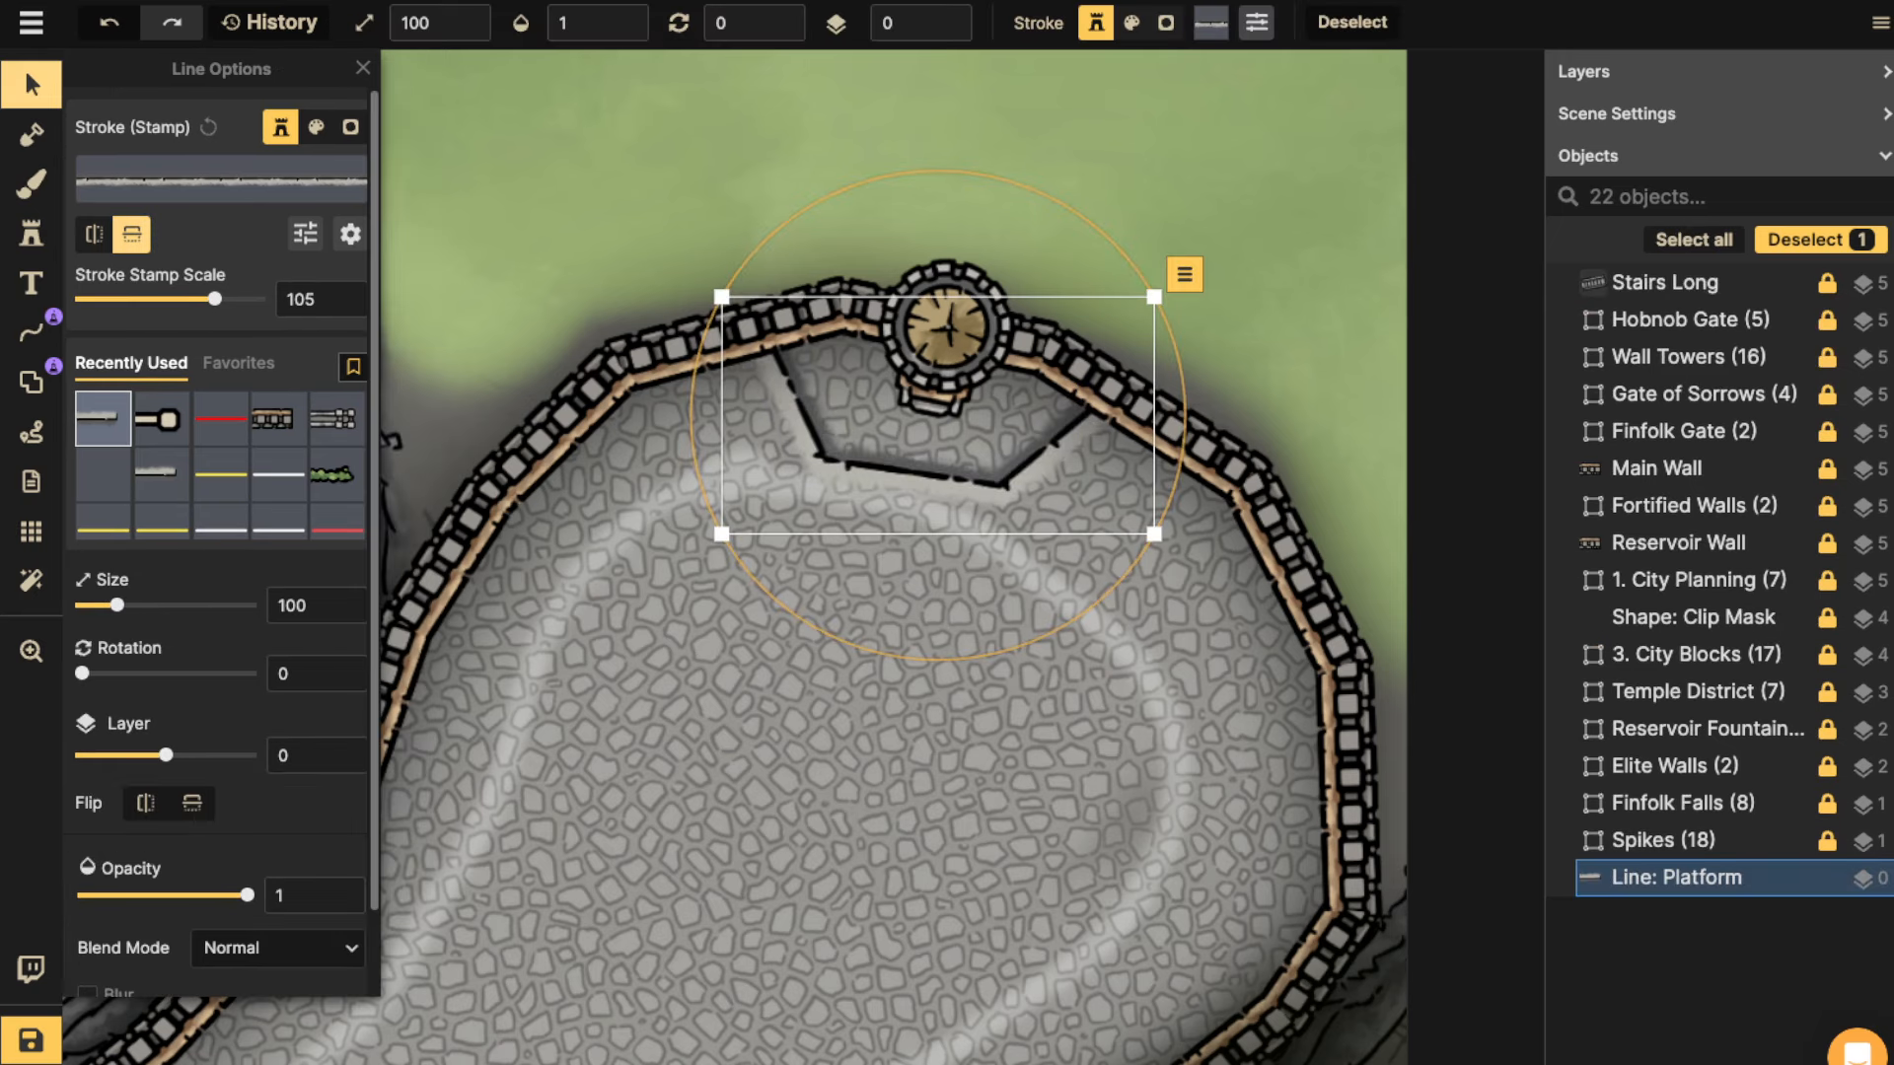
left_click(132, 234)
left_click_drag(912, 473, 916, 459)
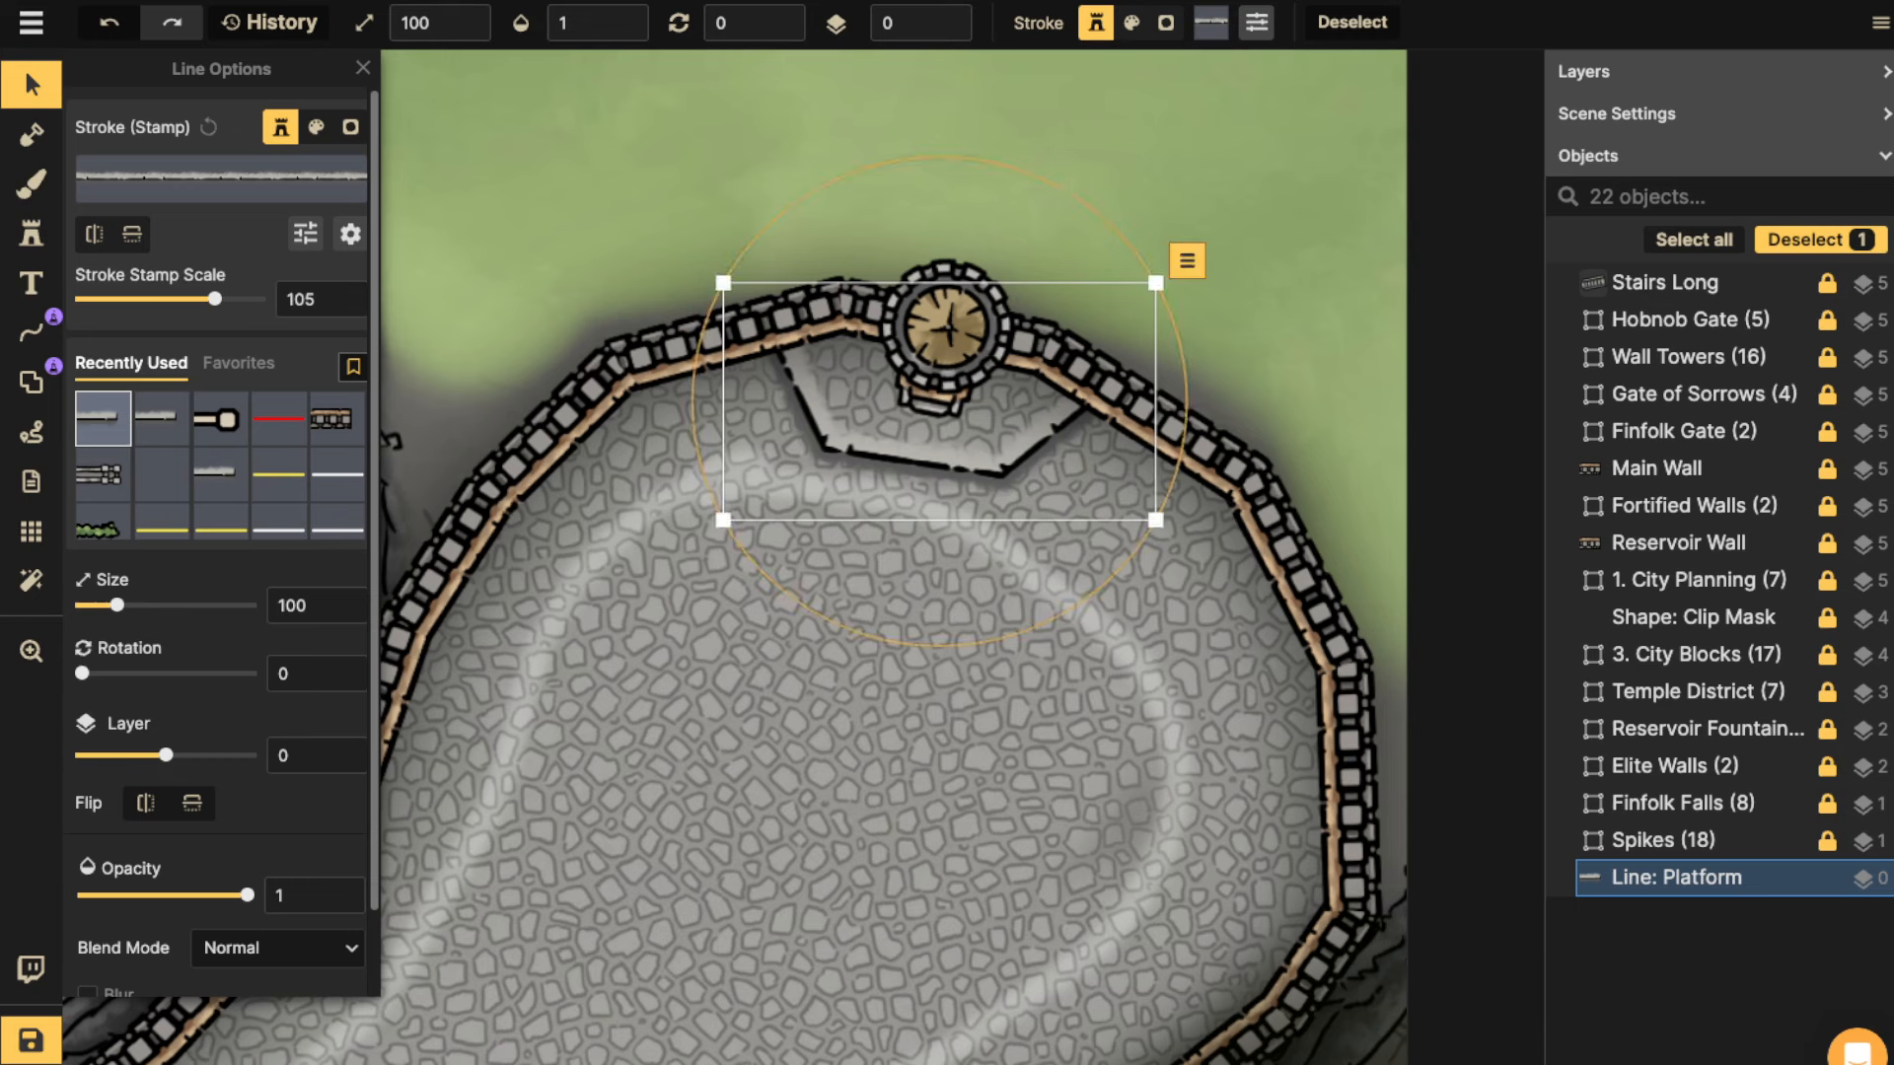
left_click_drag(1190, 399, 1190, 408)
left_click_drag(913, 459, 912, 469)
left_click_drag(1190, 409, 1189, 431)
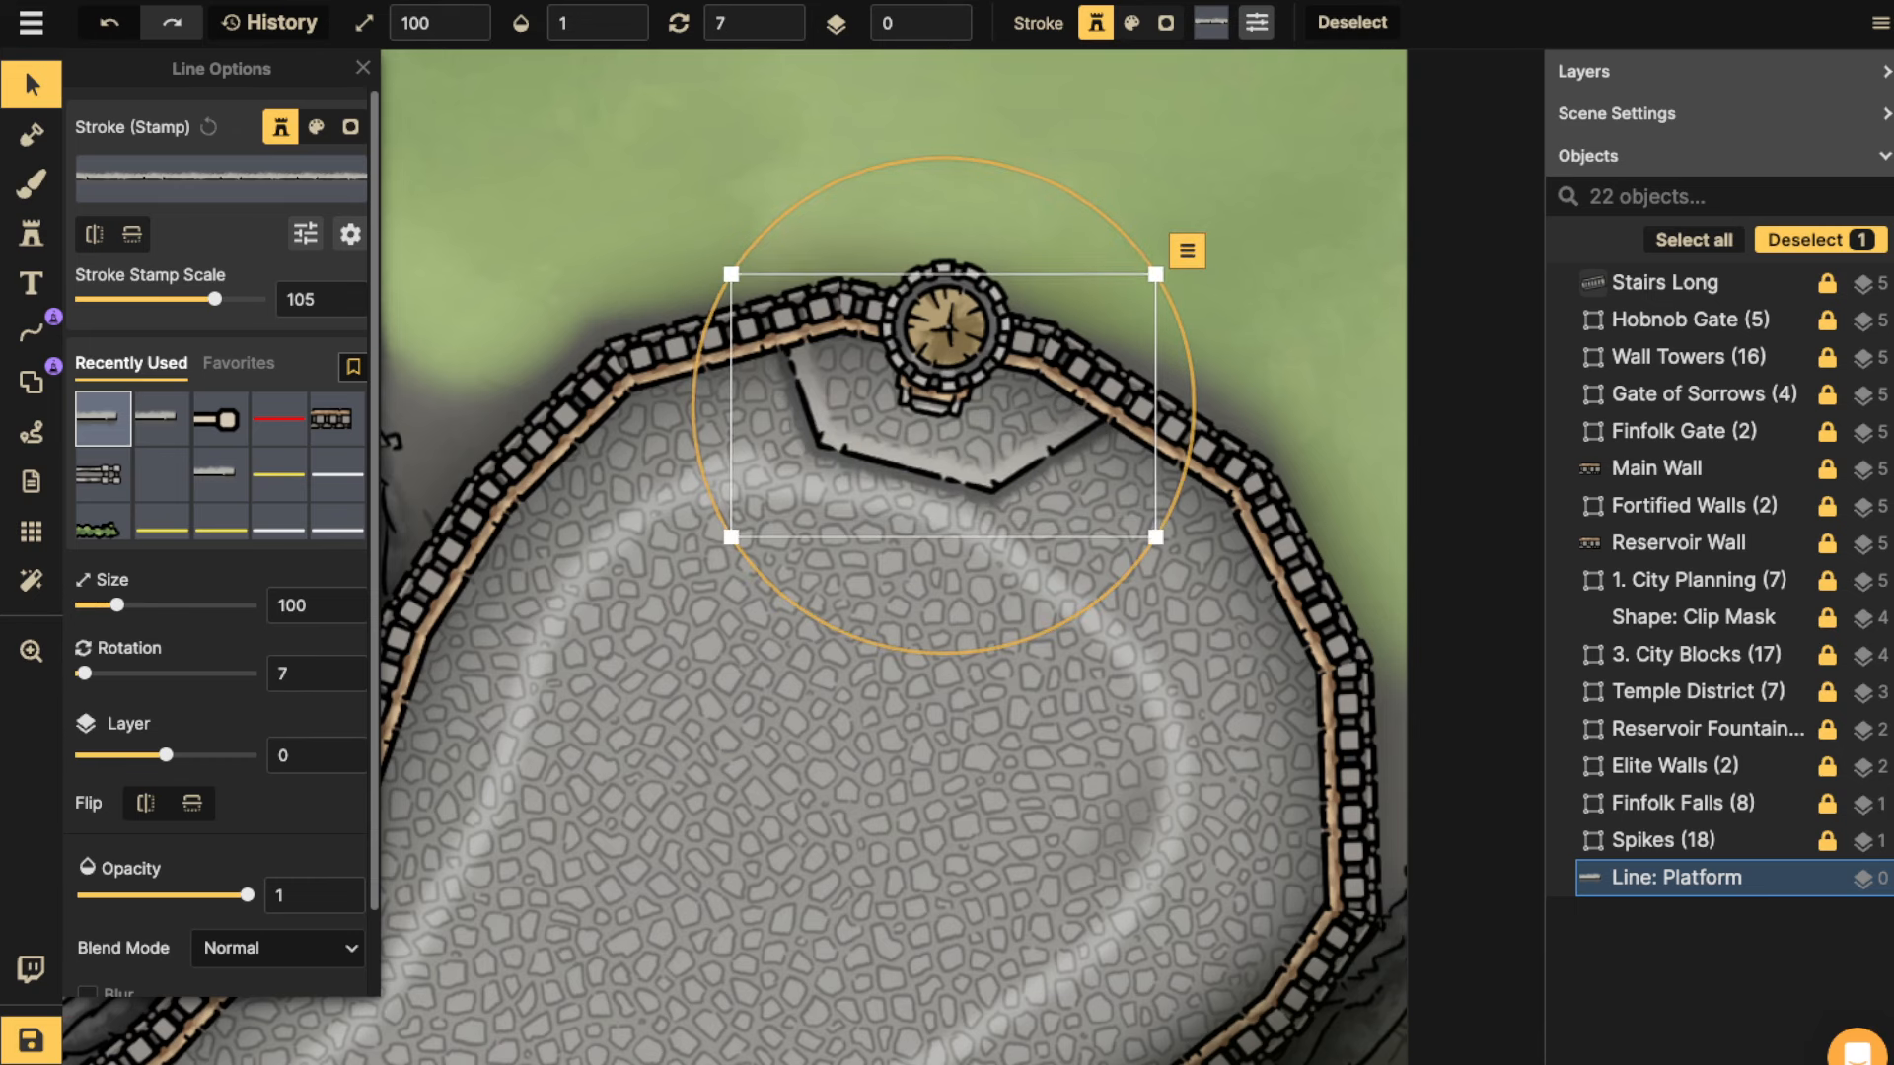
left_click_drag(913, 468, 914, 478)
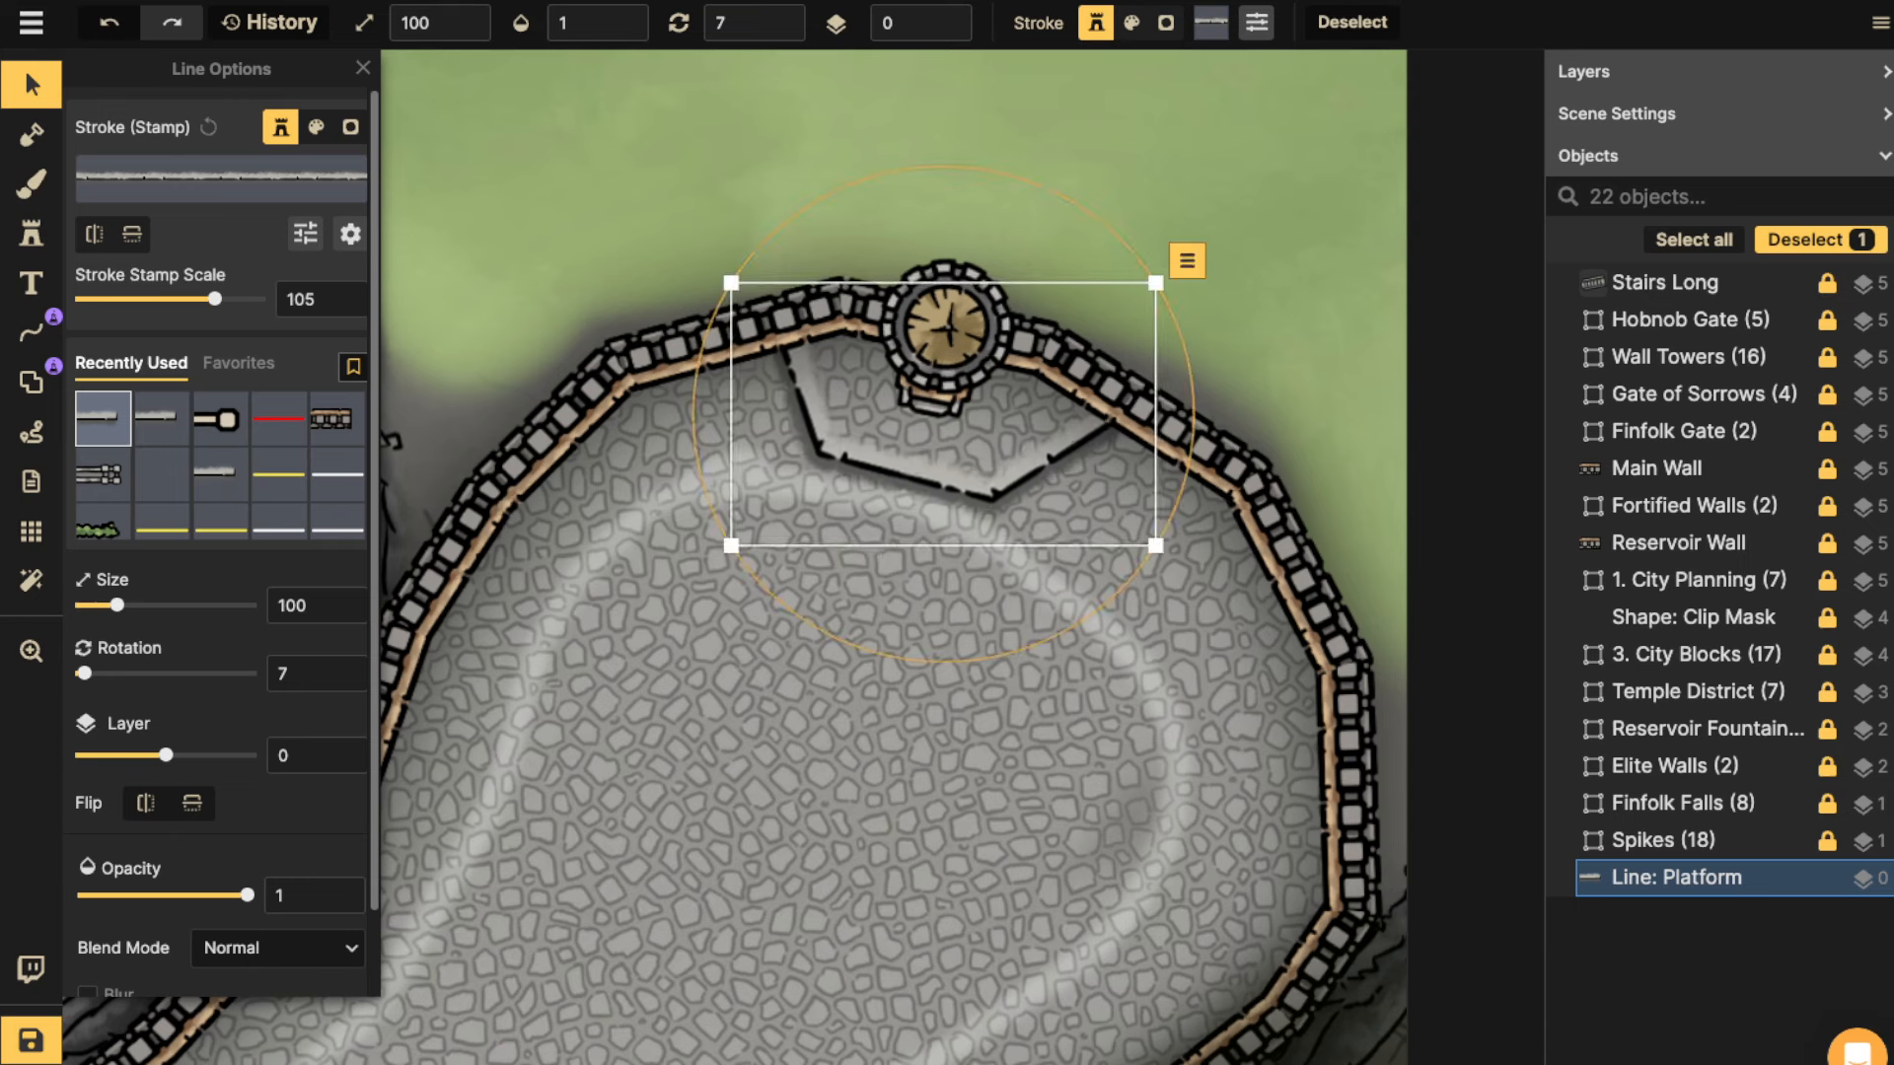
Try a duplicate of the platform line as a second step nearer the tower, and delete the copy.
key("ctrl+c")
key("ctrl+v")
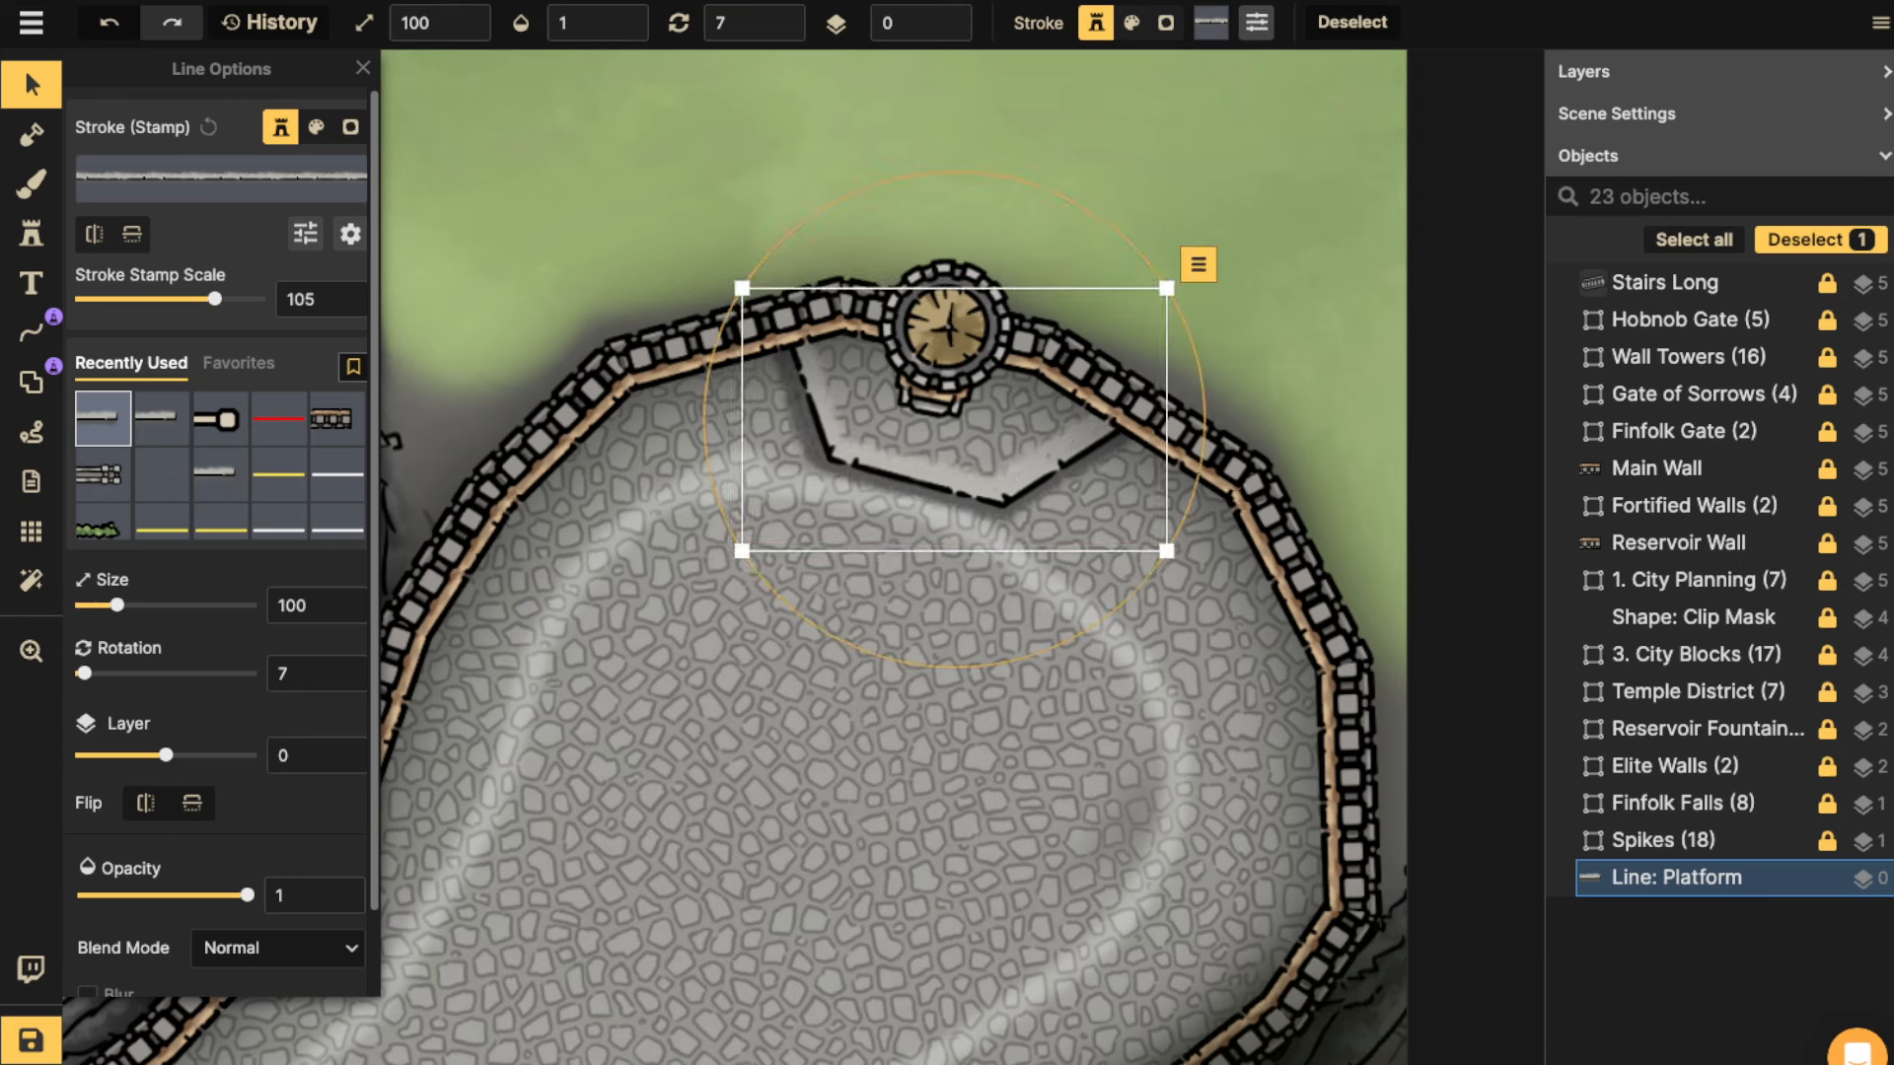
left_click_drag(915, 477, 921, 432)
key("Delete")
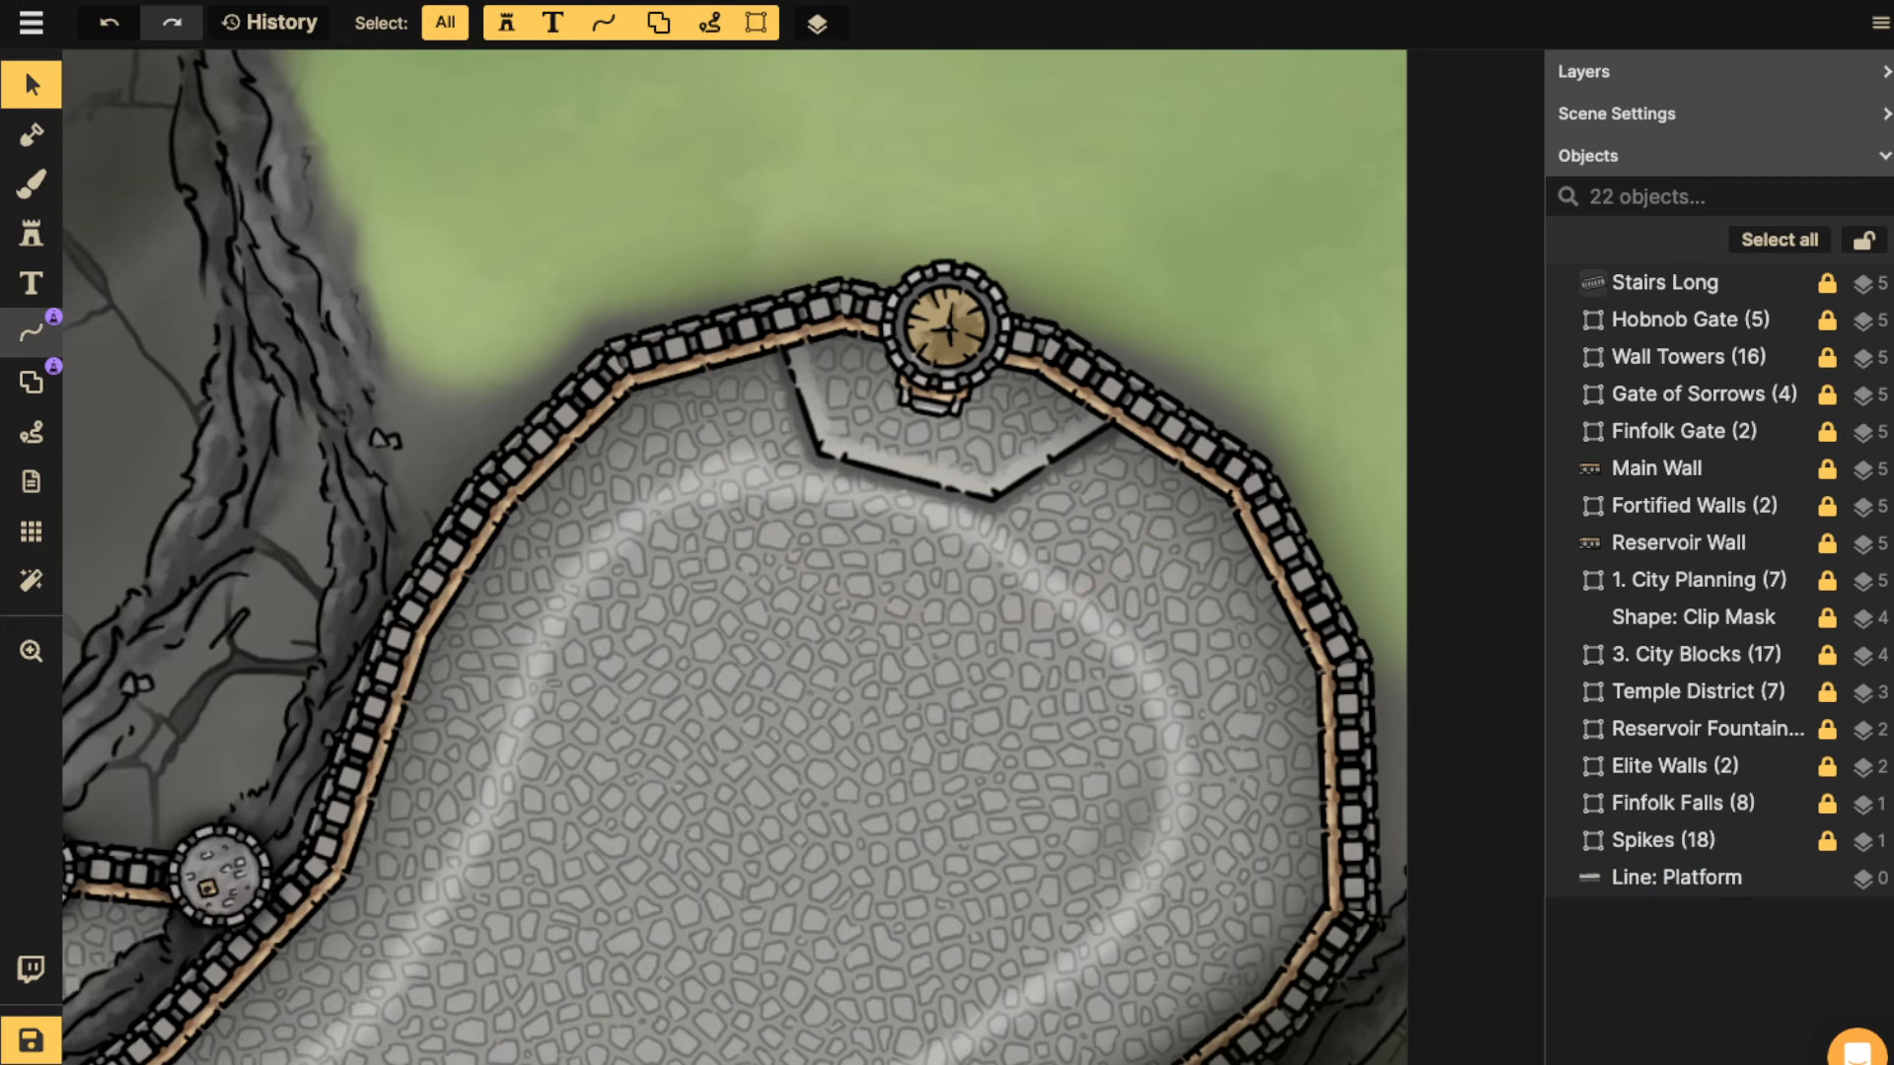
Draw a second three-segment platform line just inside the first, running parallel to it from wall to wall.
left_click(32, 333)
left_click(820, 328)
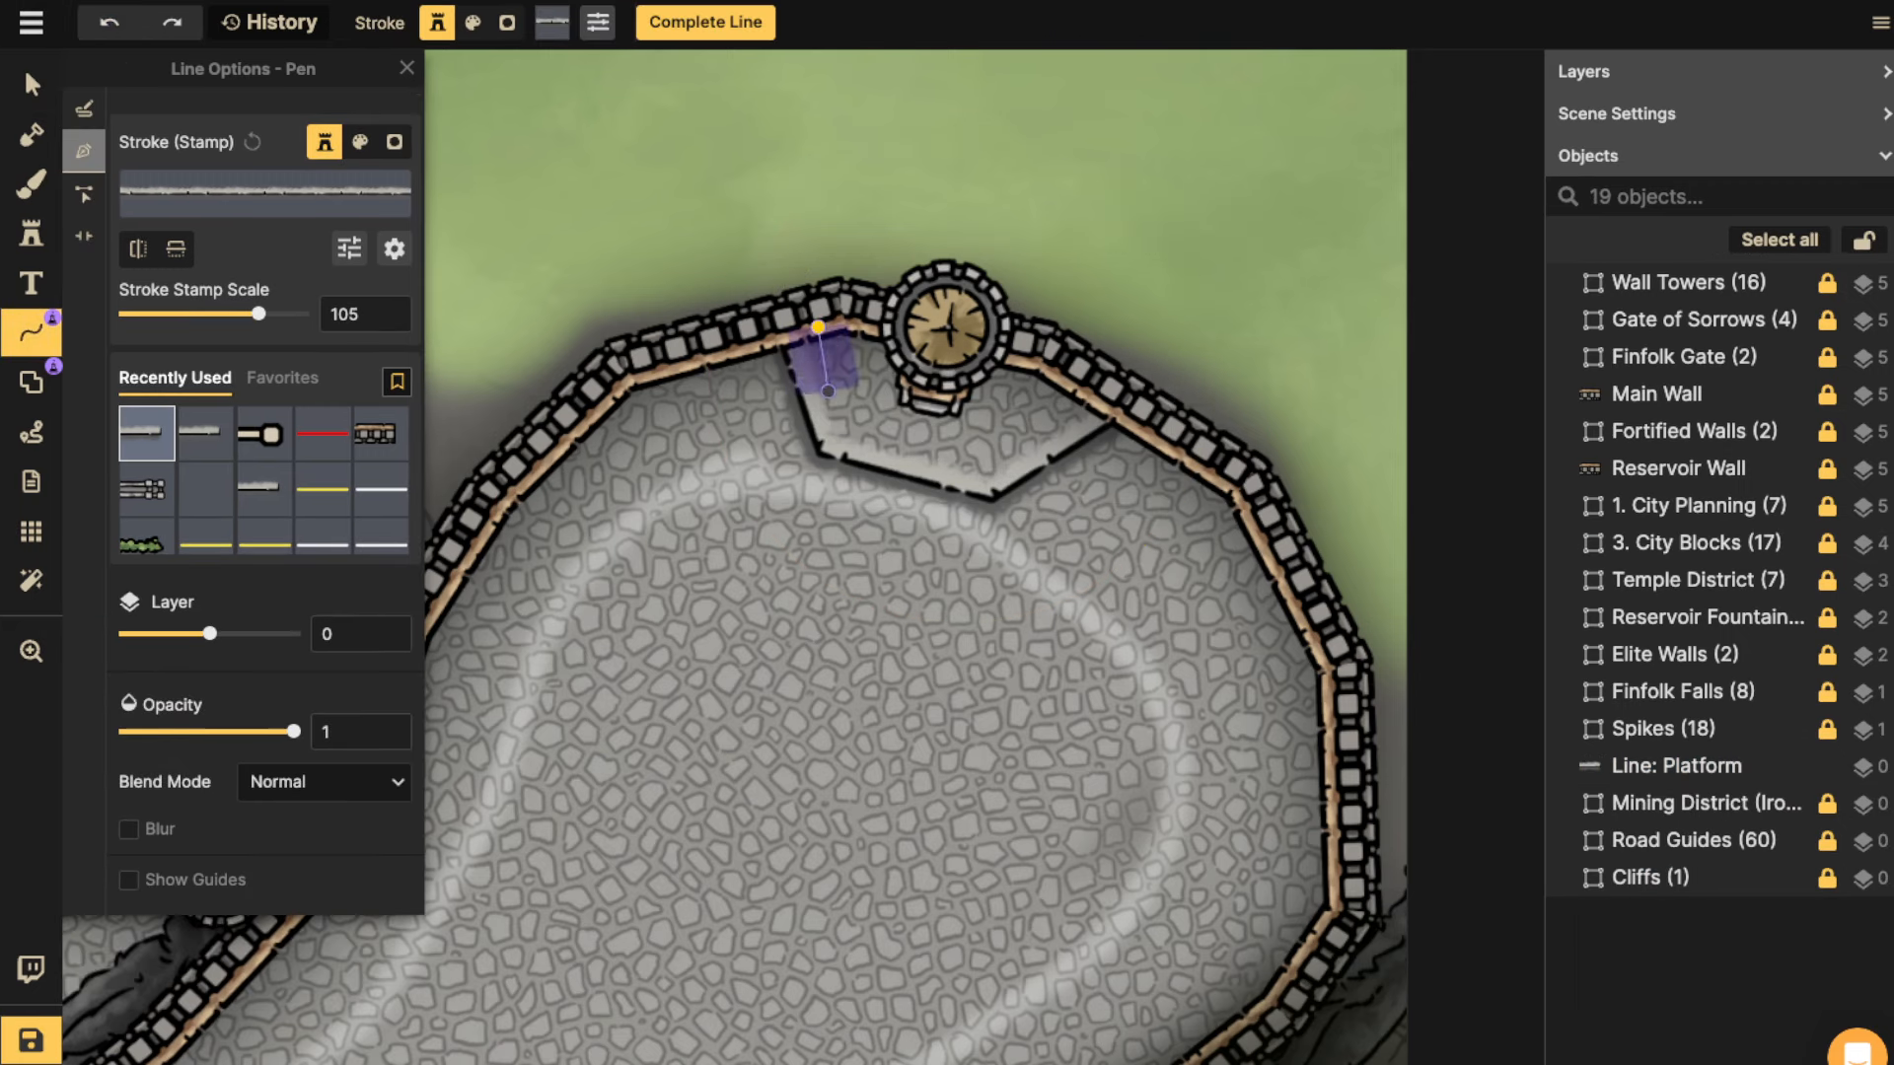
key("Escape")
left_click(810, 331)
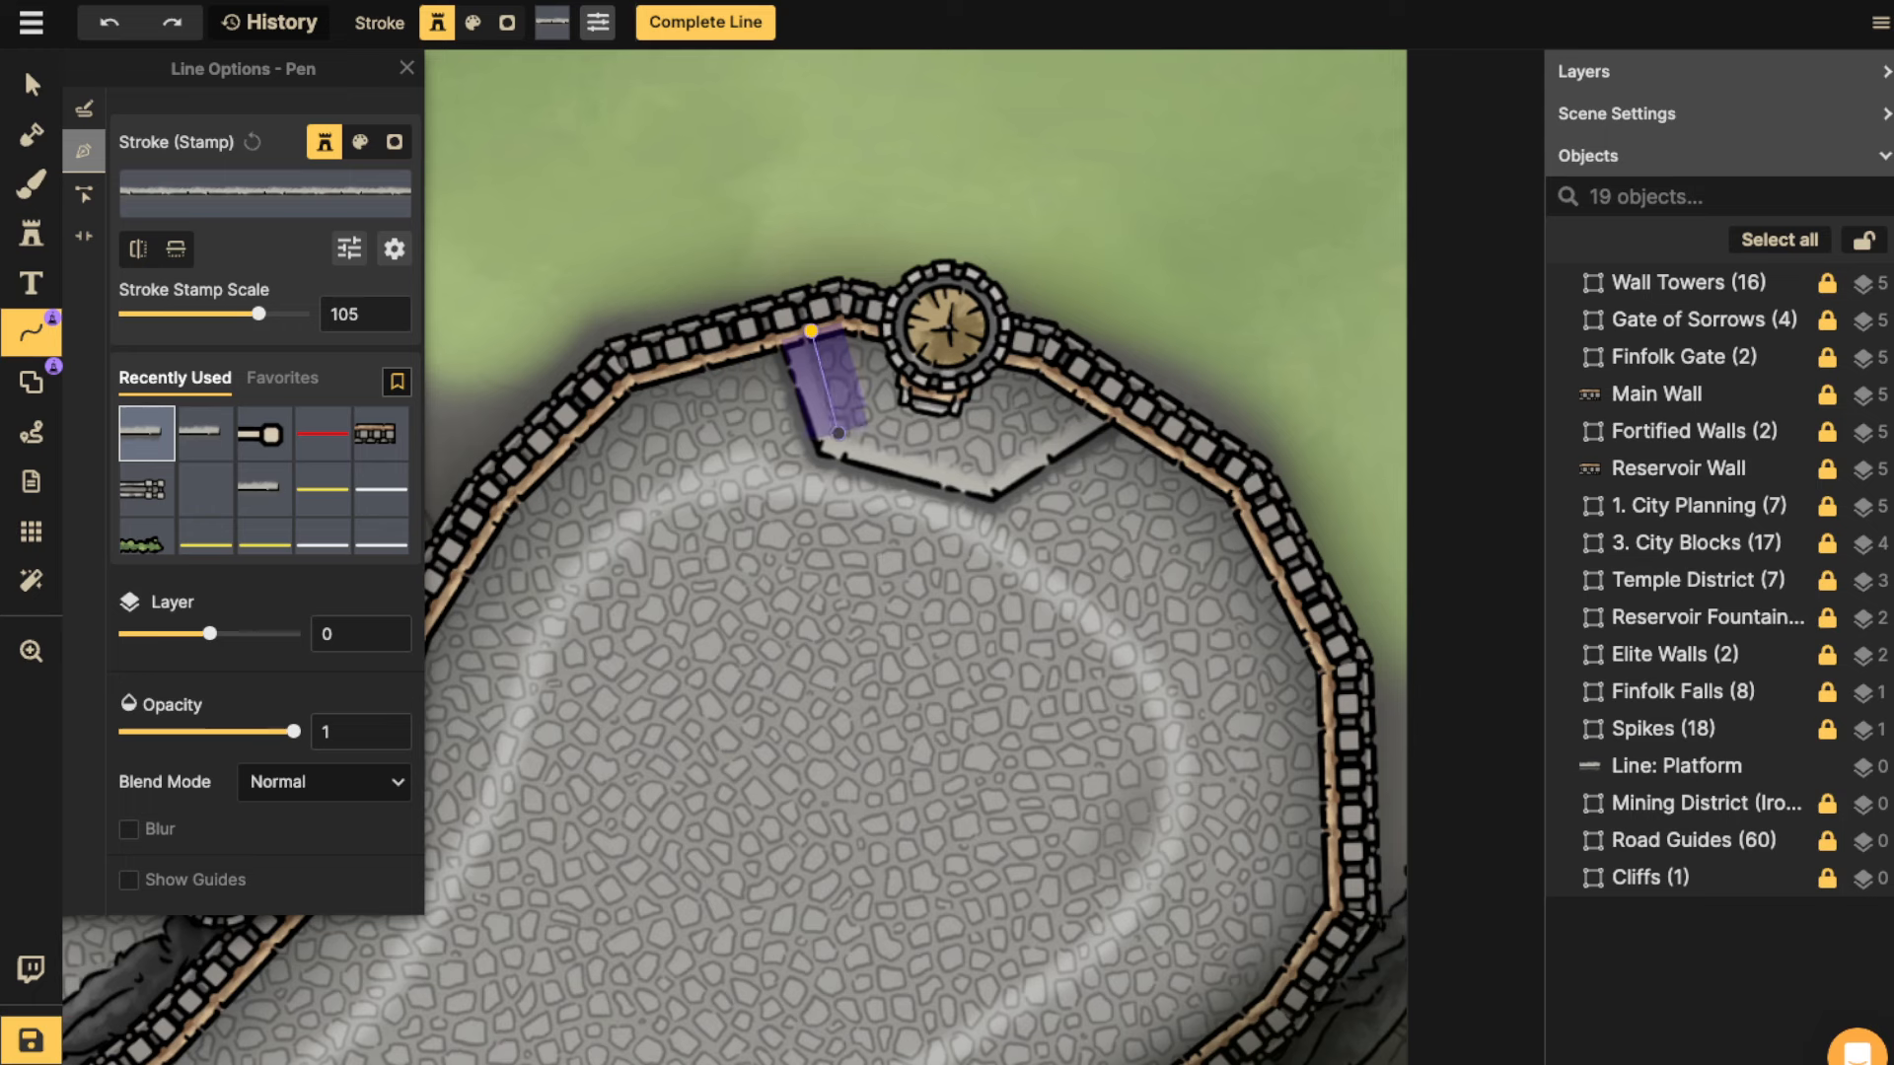
left_click(839, 432)
left_click(984, 469)
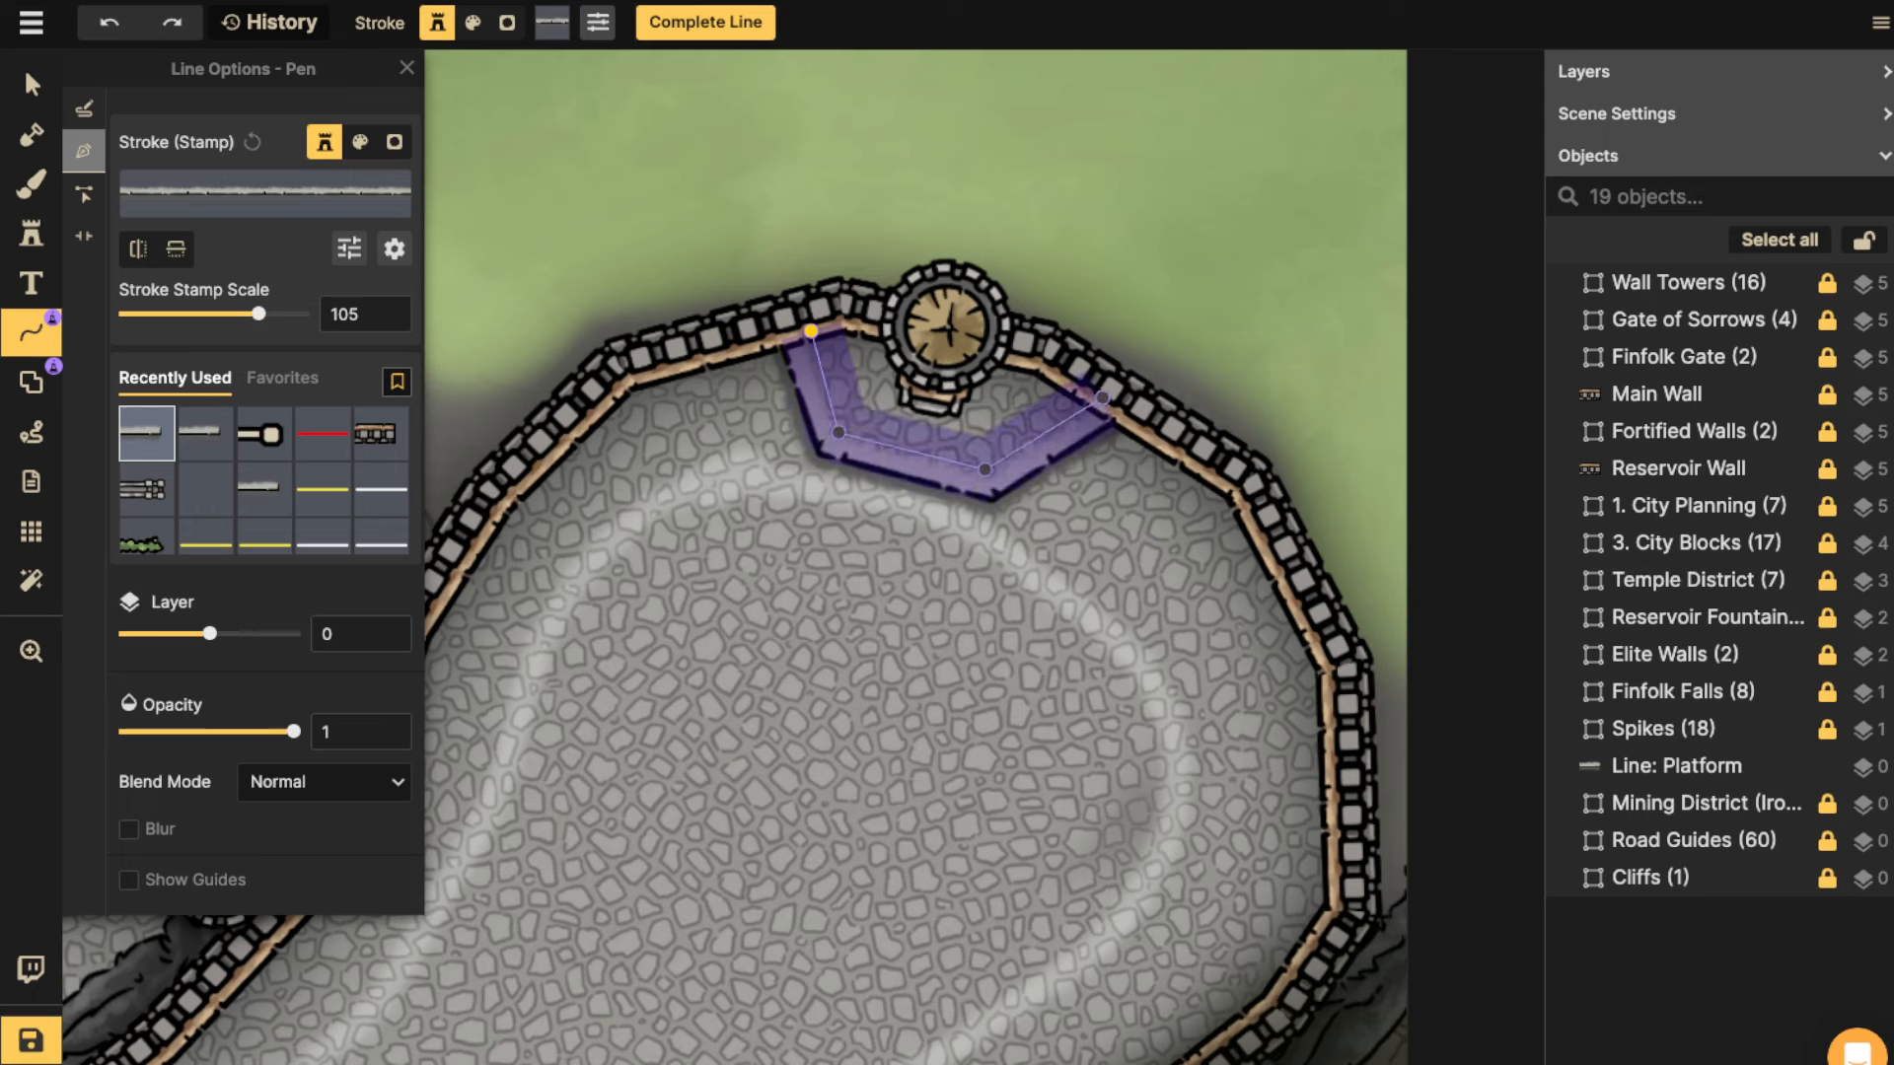
double_click(1102, 396)
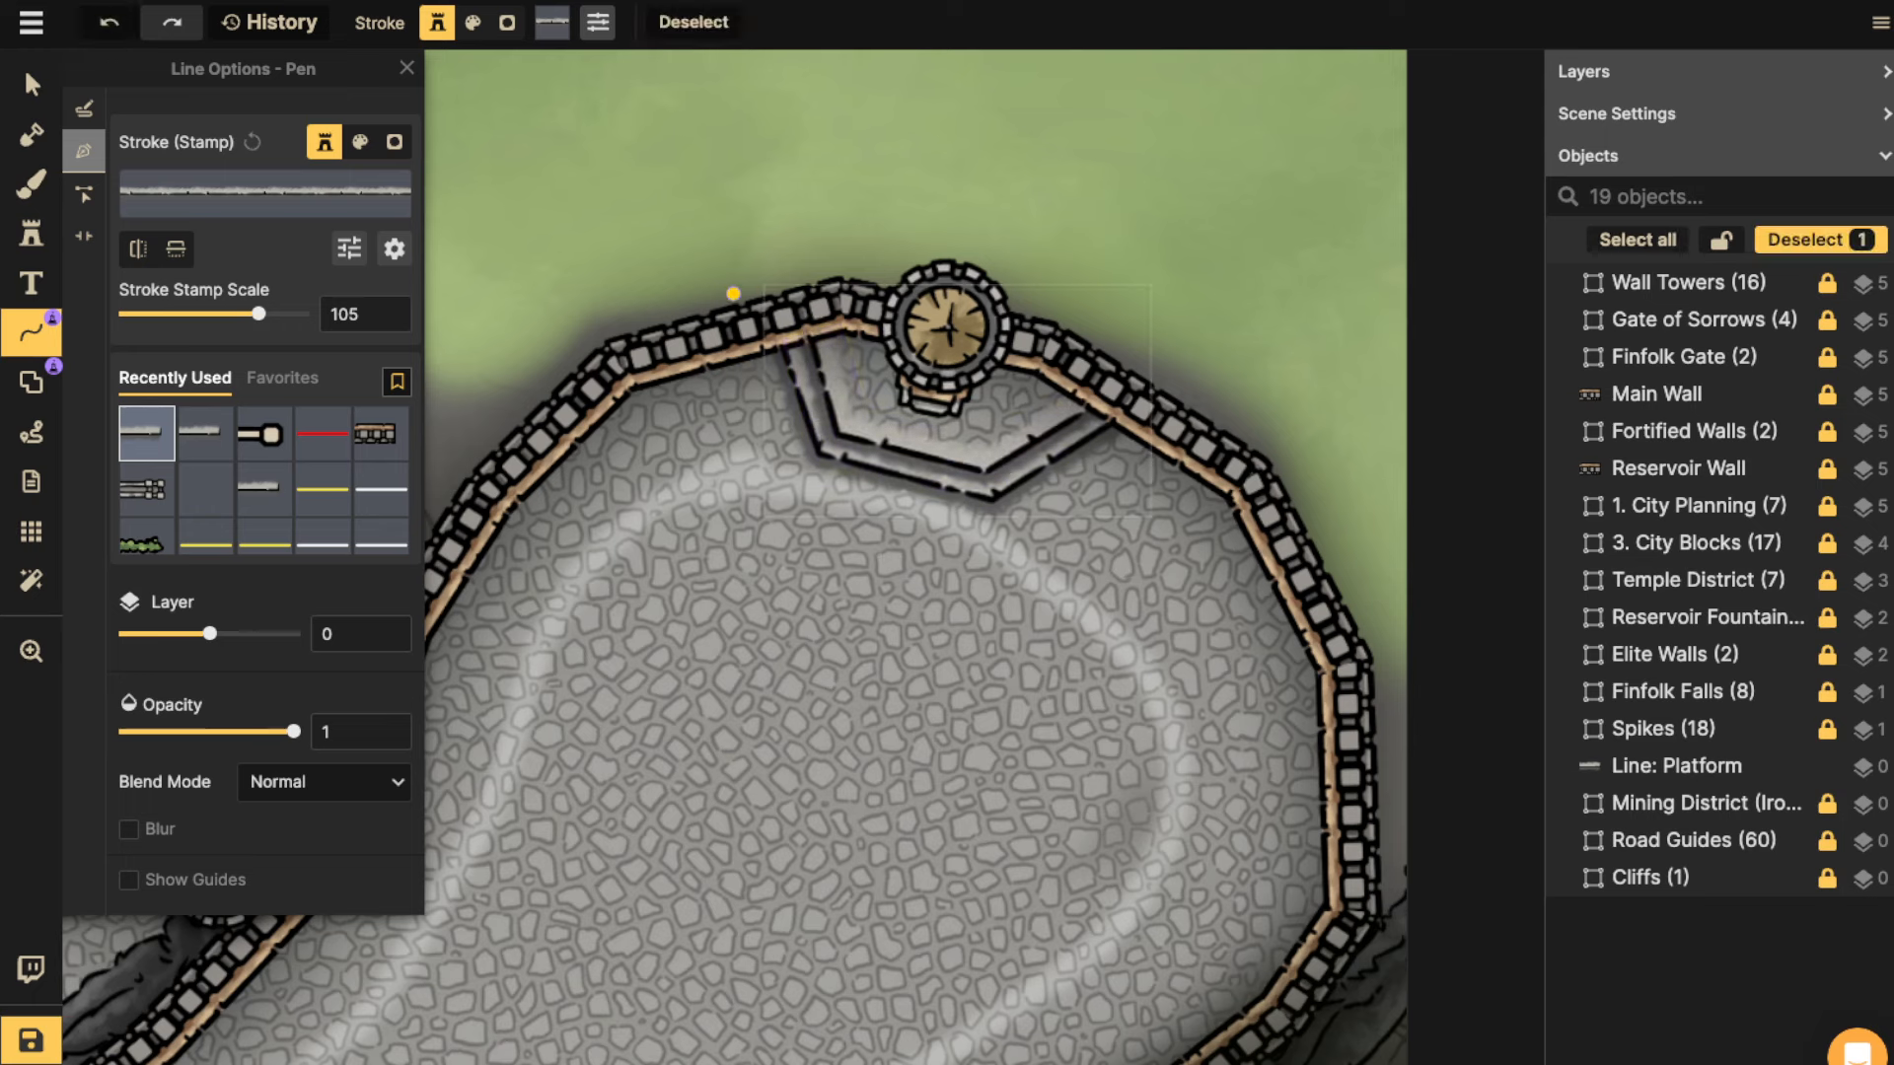
Draw a third, innermost platform line around the tower's base, parallel to the other two.
key("Escape")
left_click(843, 333)
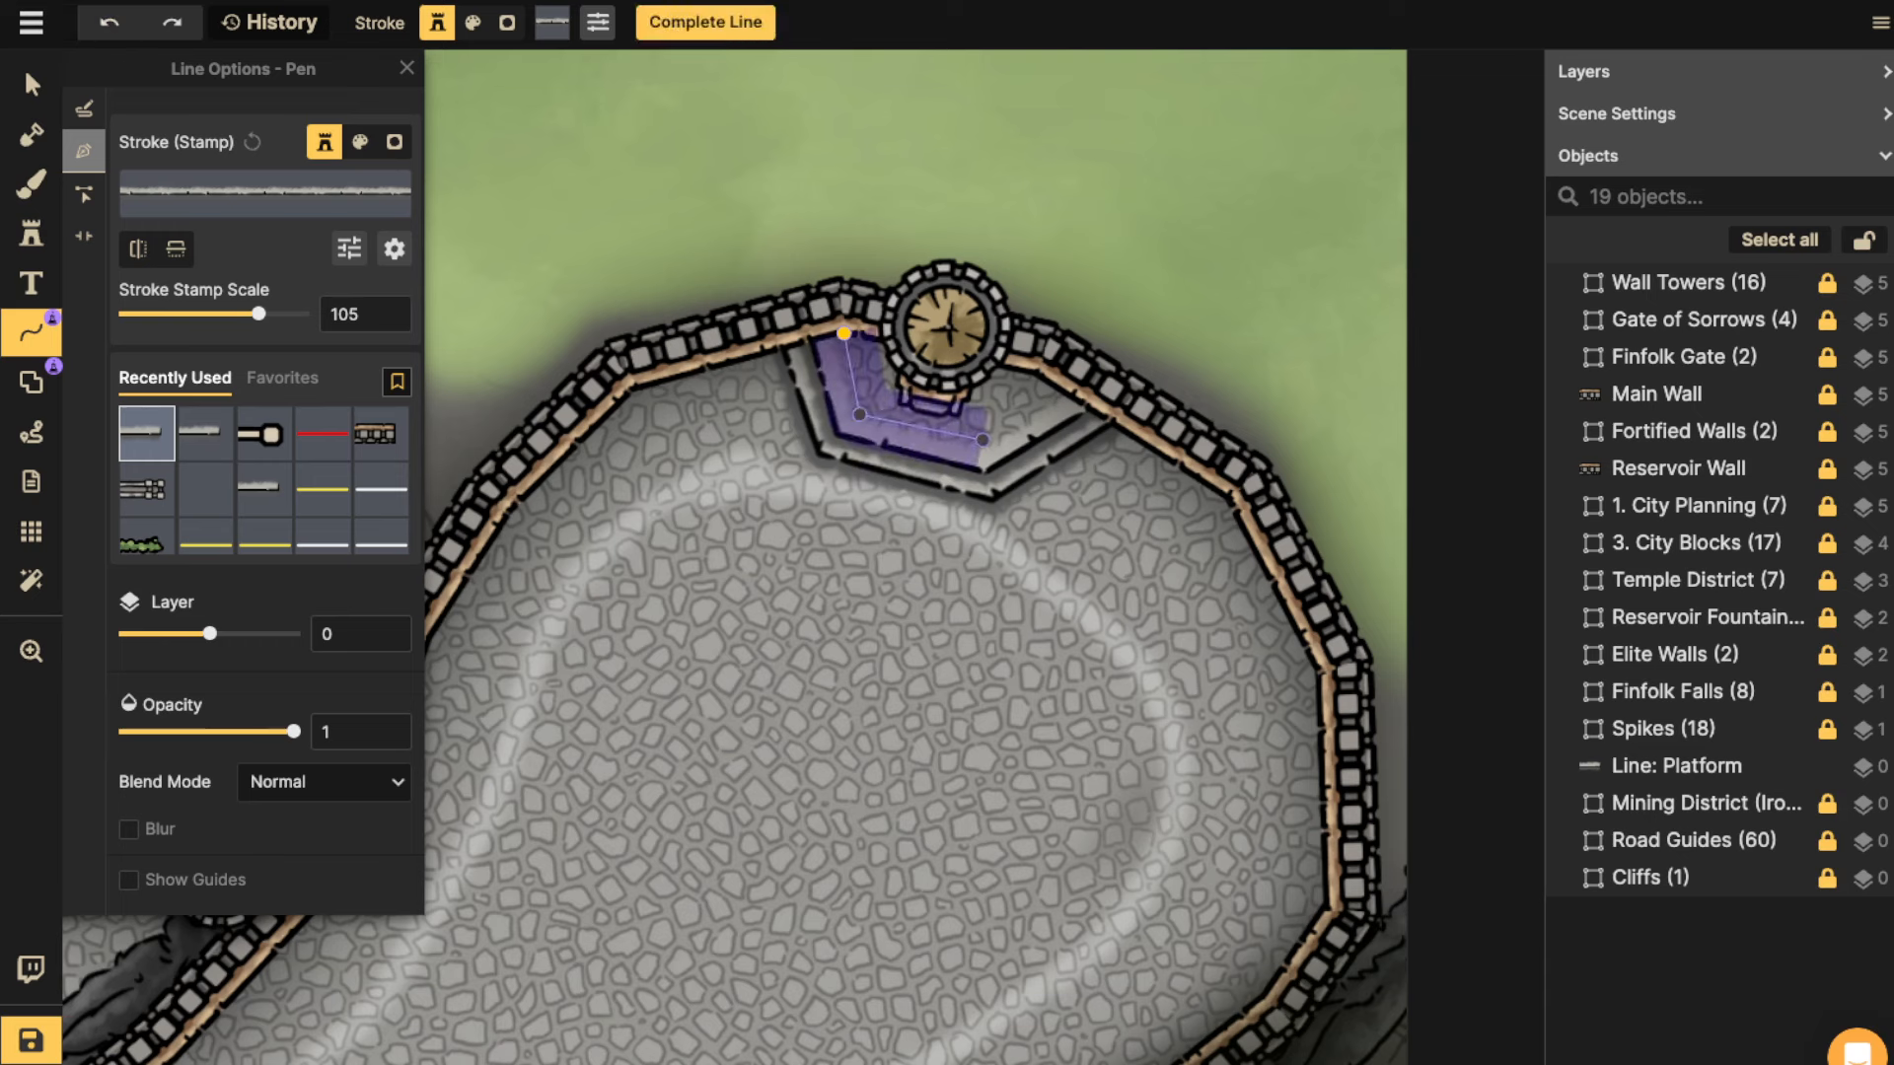
left_click(983, 440)
key("Return")
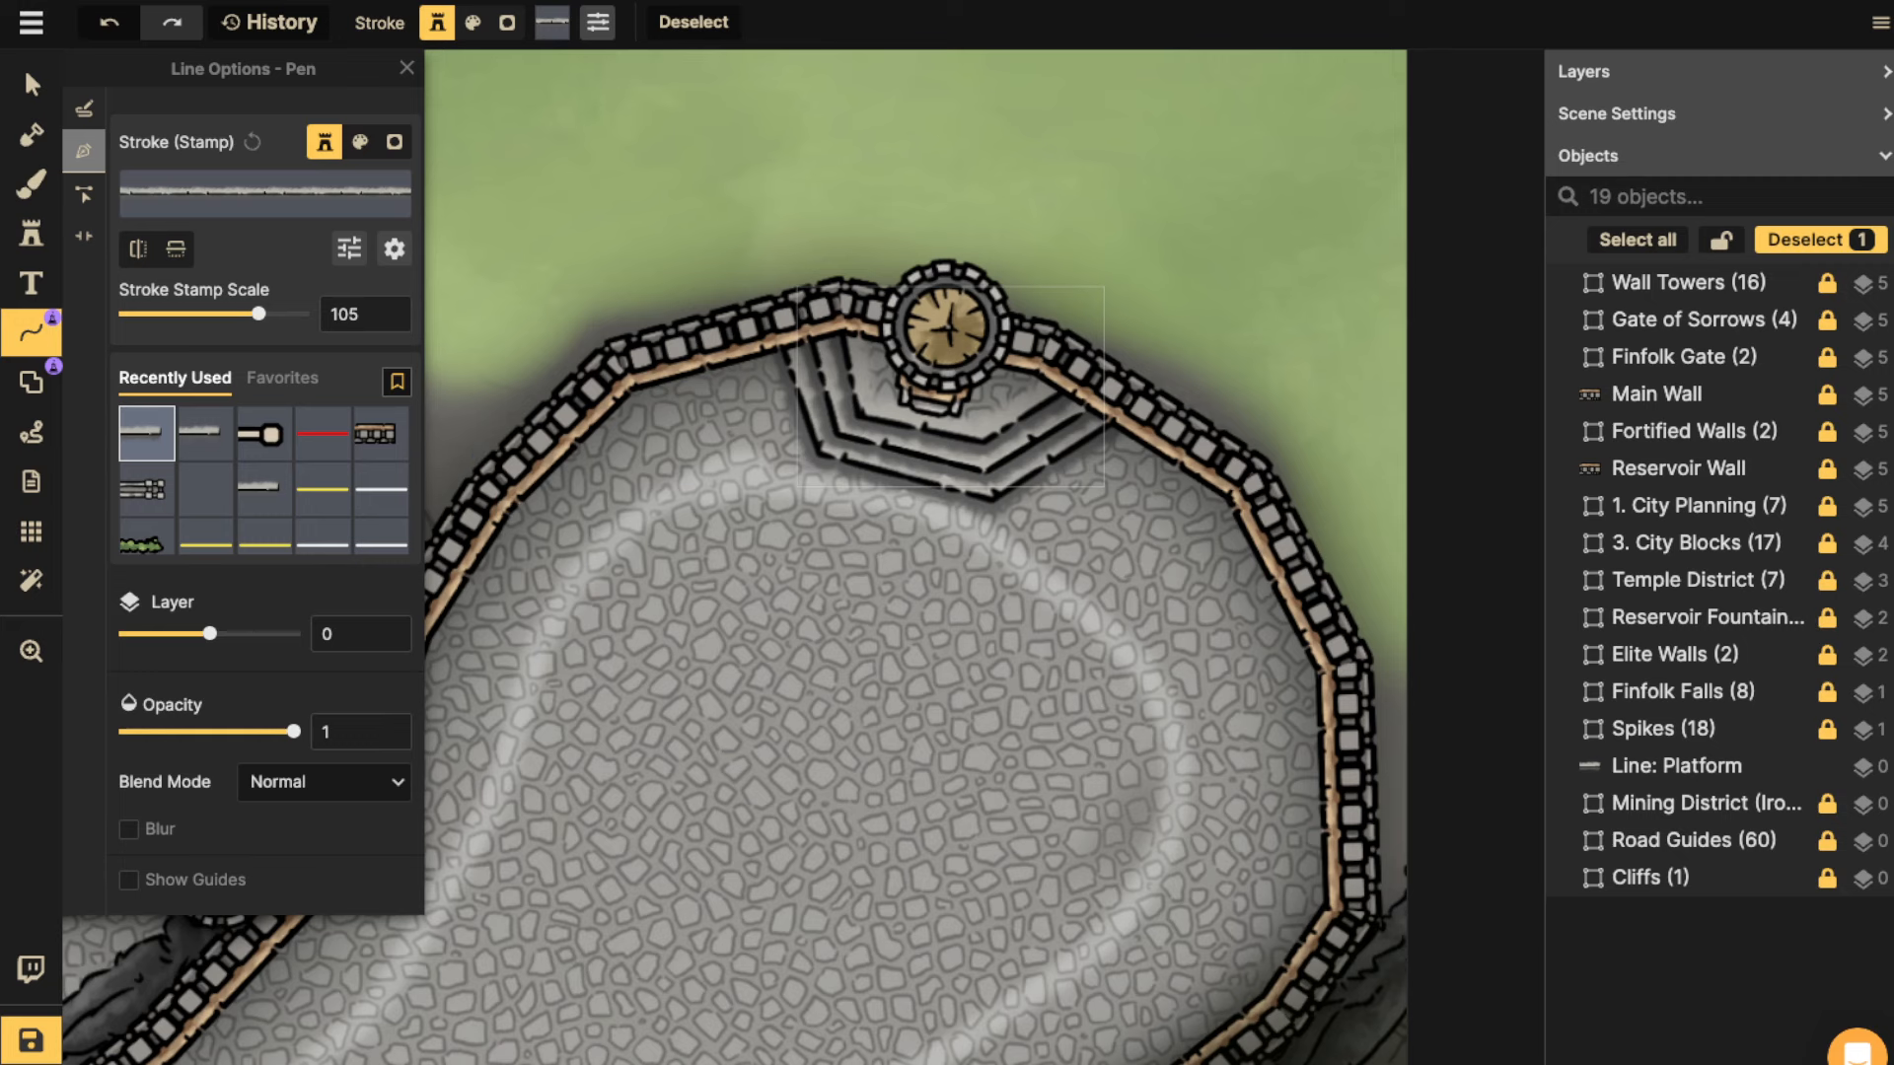
Nudge the yellow fortified tower slightly so it lines up with the wall and the steps below it.
left_click(32, 85)
left_click(944, 331)
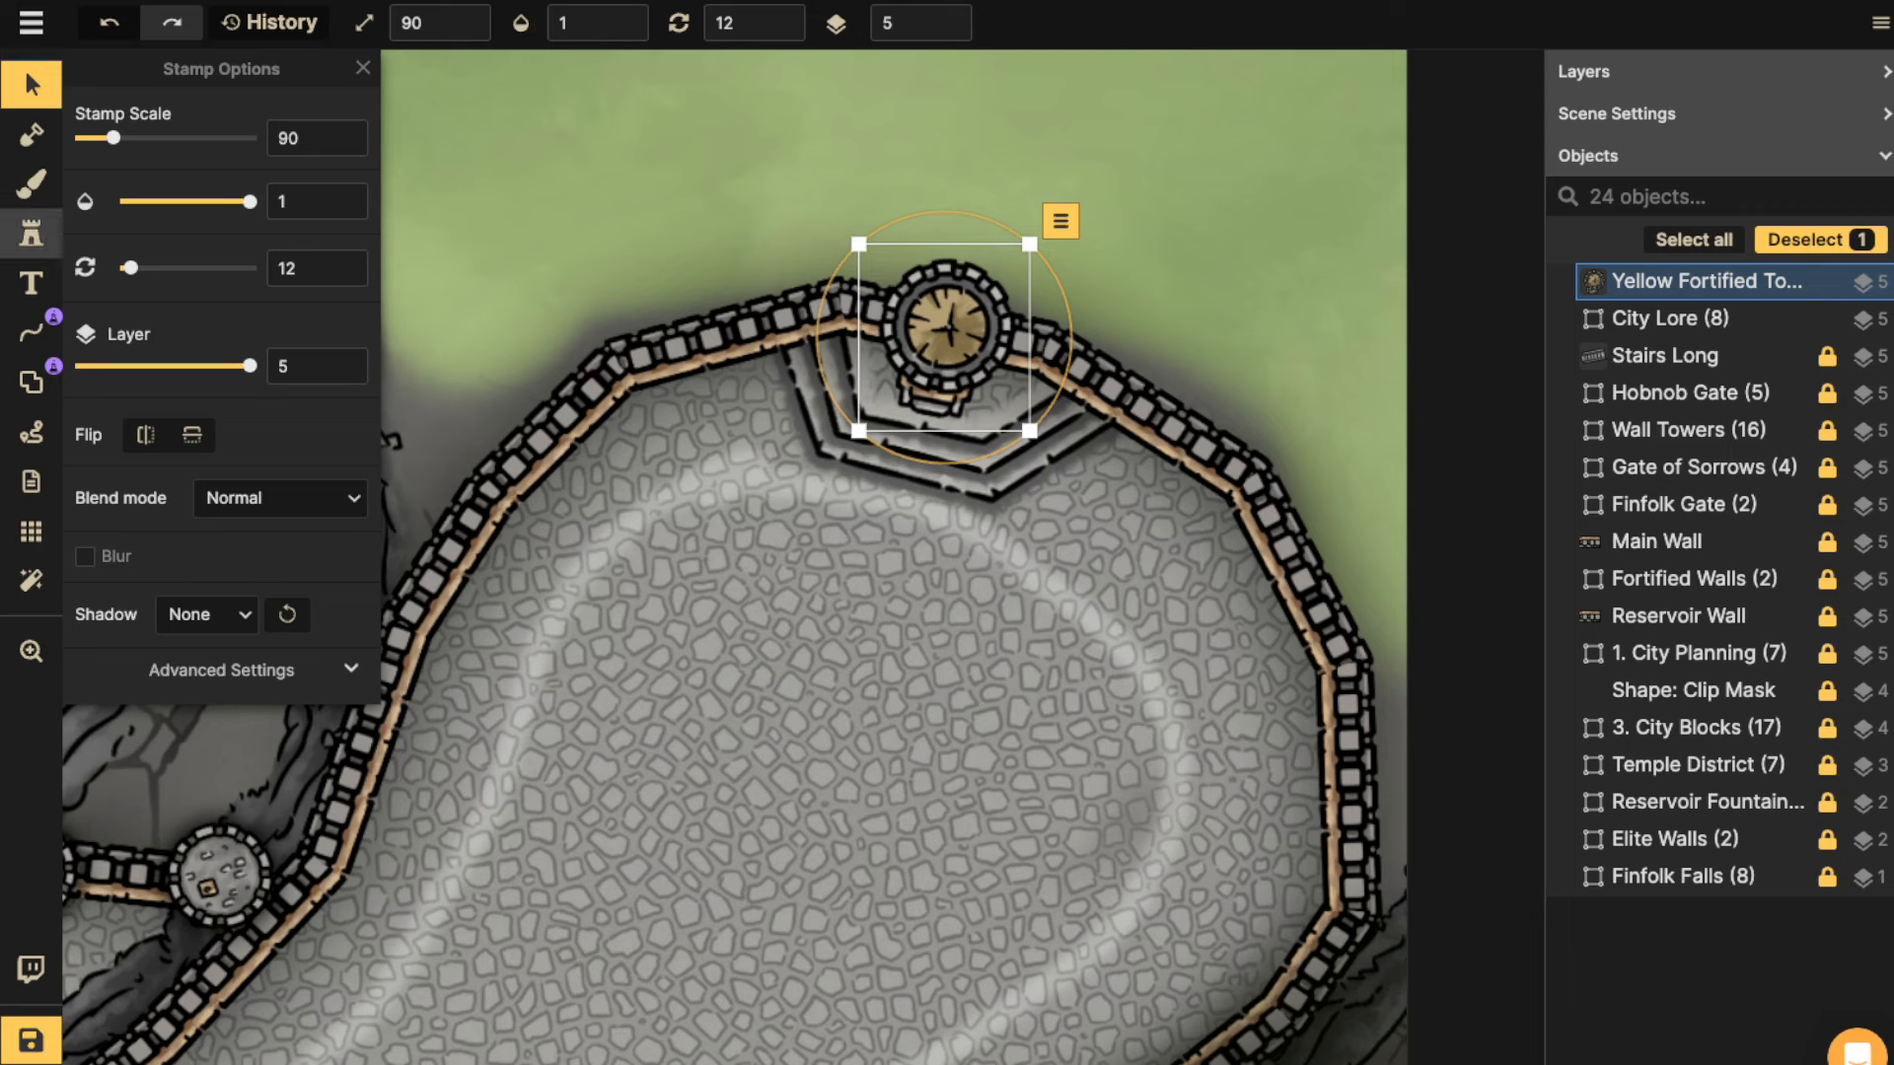
left_click(945, 330)
left_click_drag(945, 330, 944, 329)
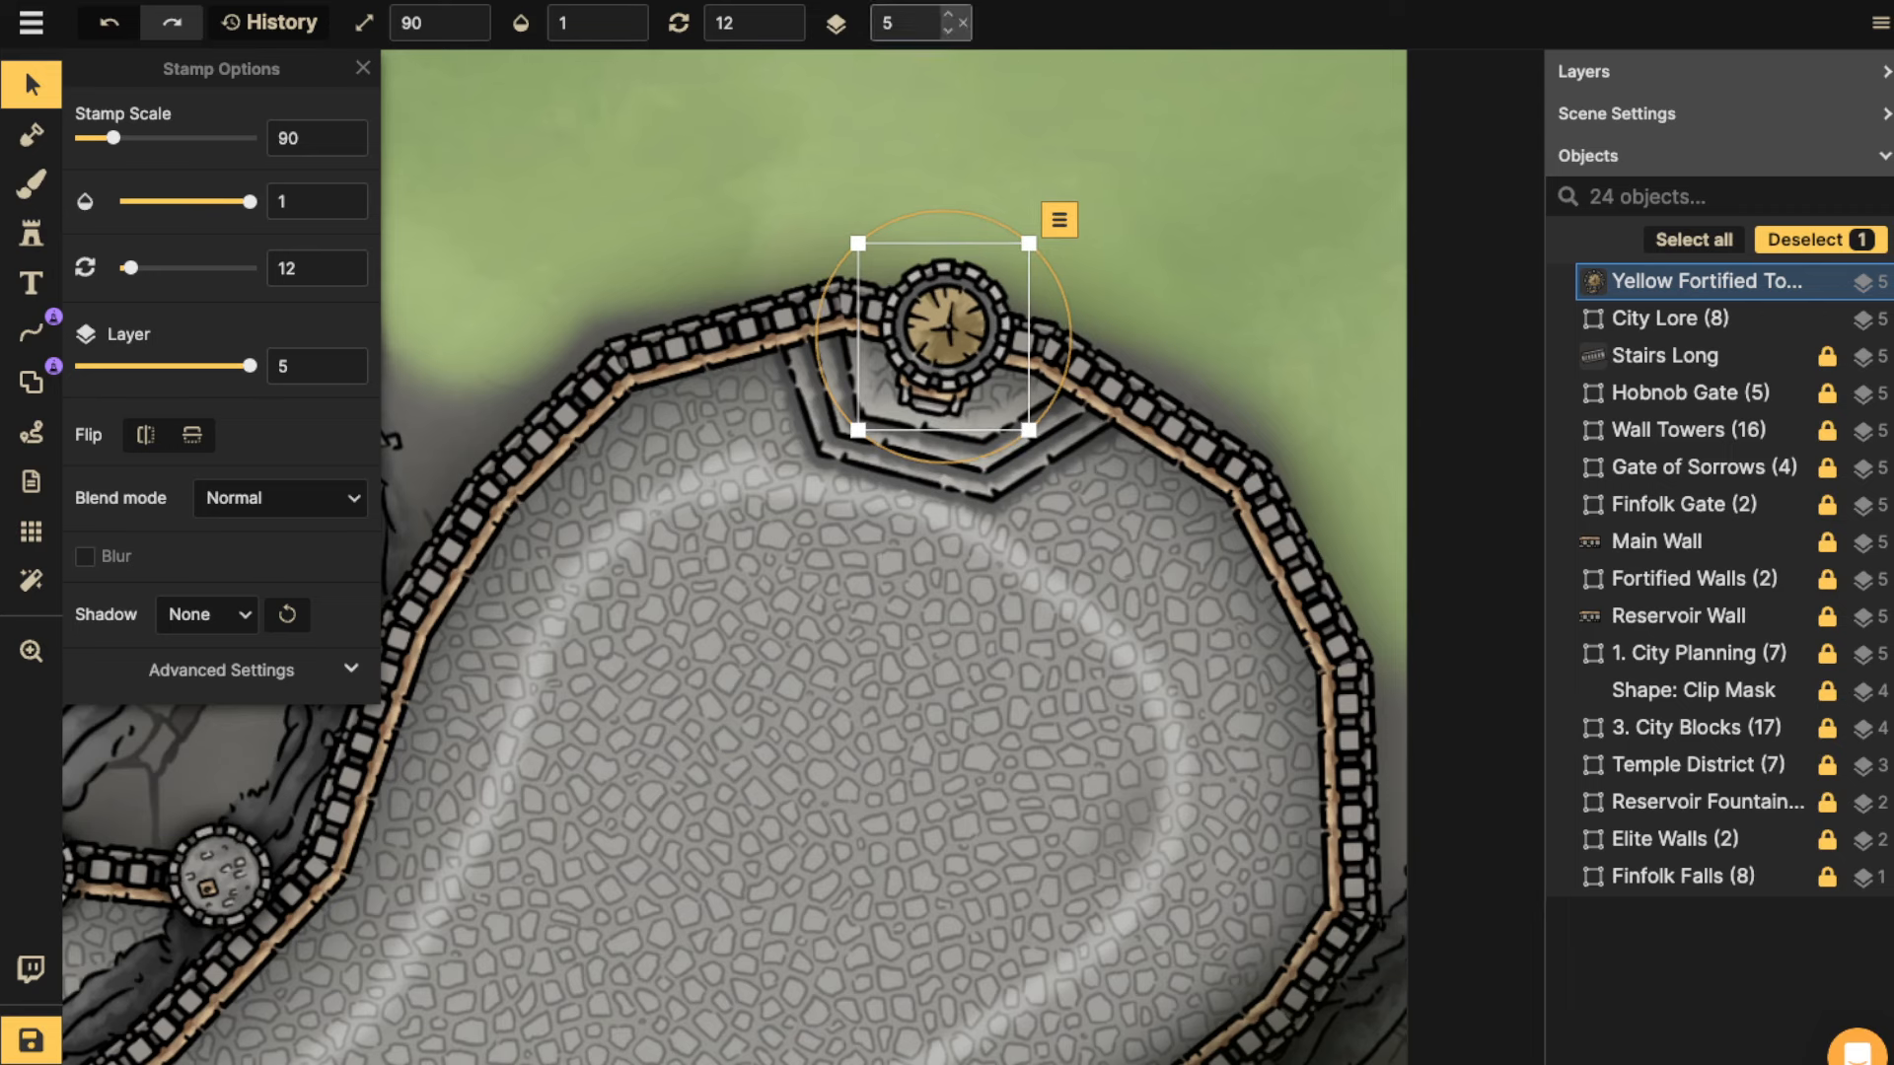
left_click(933, 480)
left_click(944, 335)
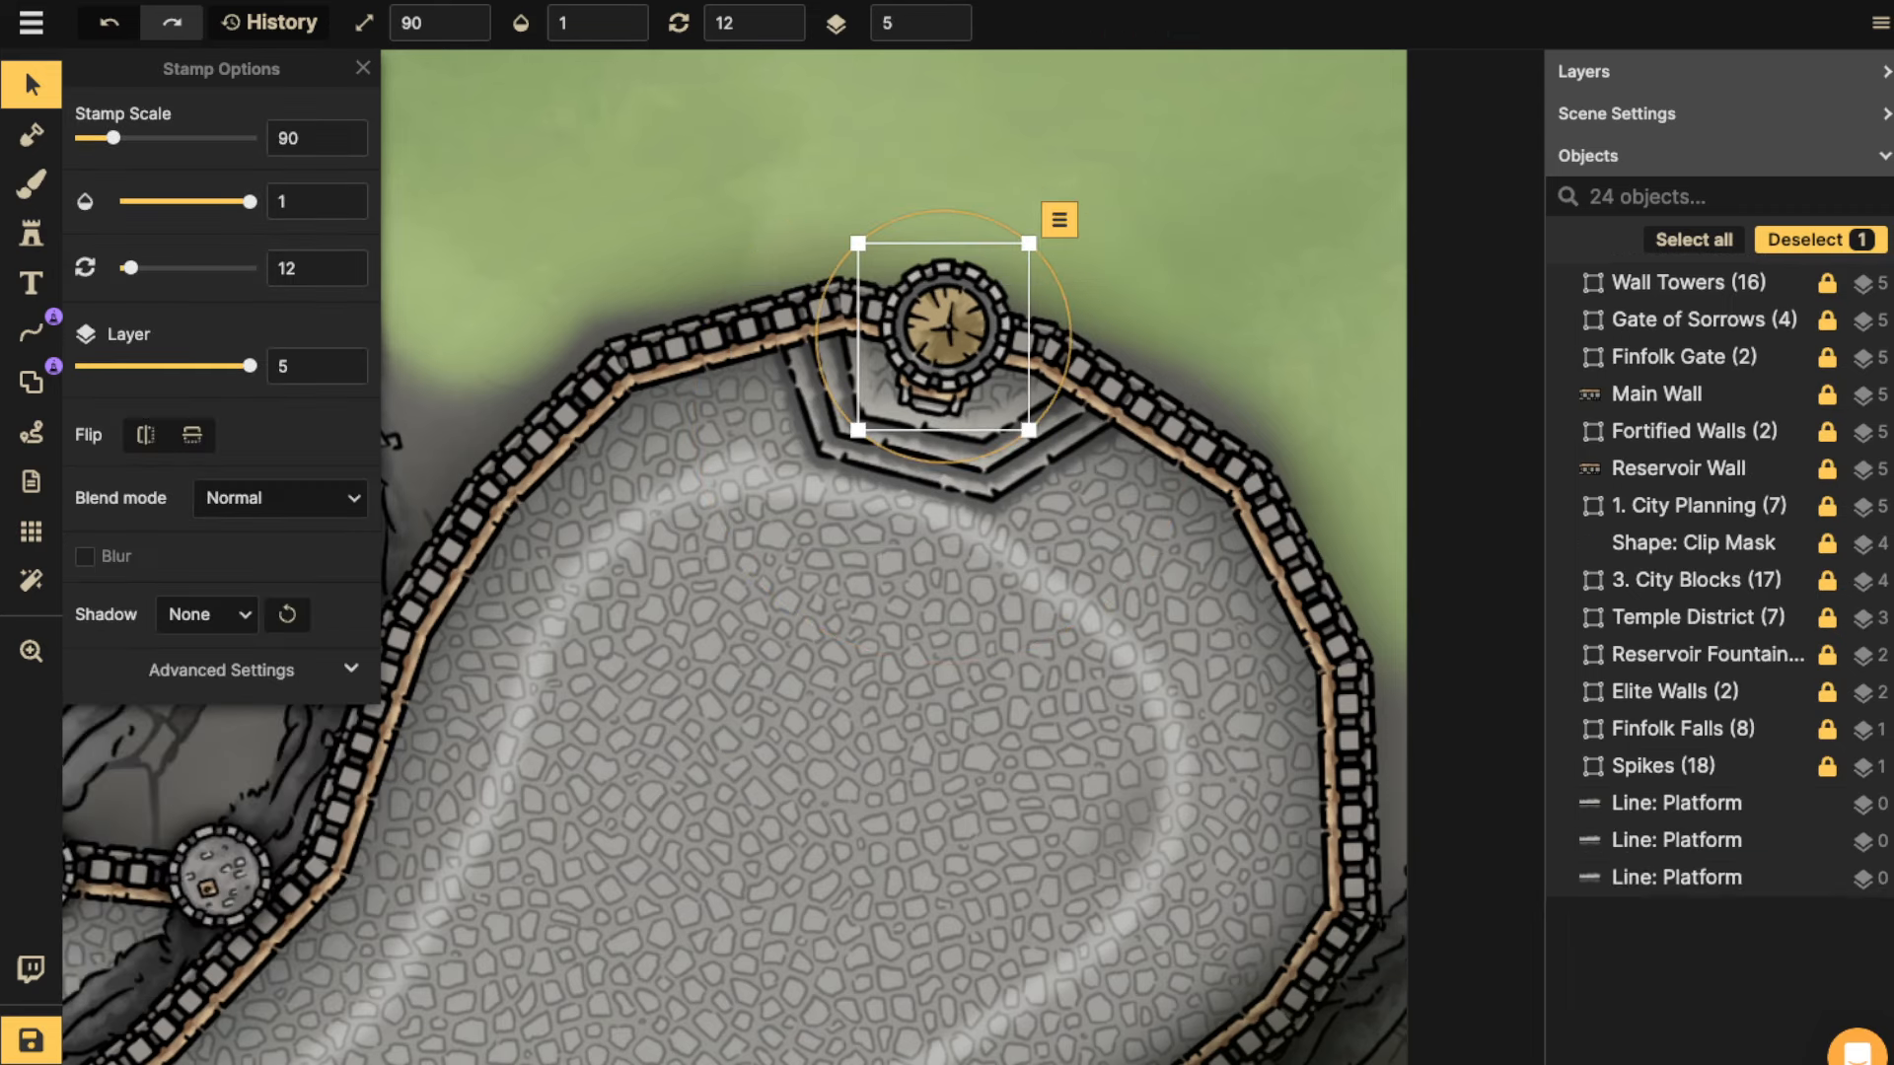
Search the Watercolor Battlemaps stamps for "tele" and choose the Telescope stamp.
left_click(32, 234)
left_click(148, 174)
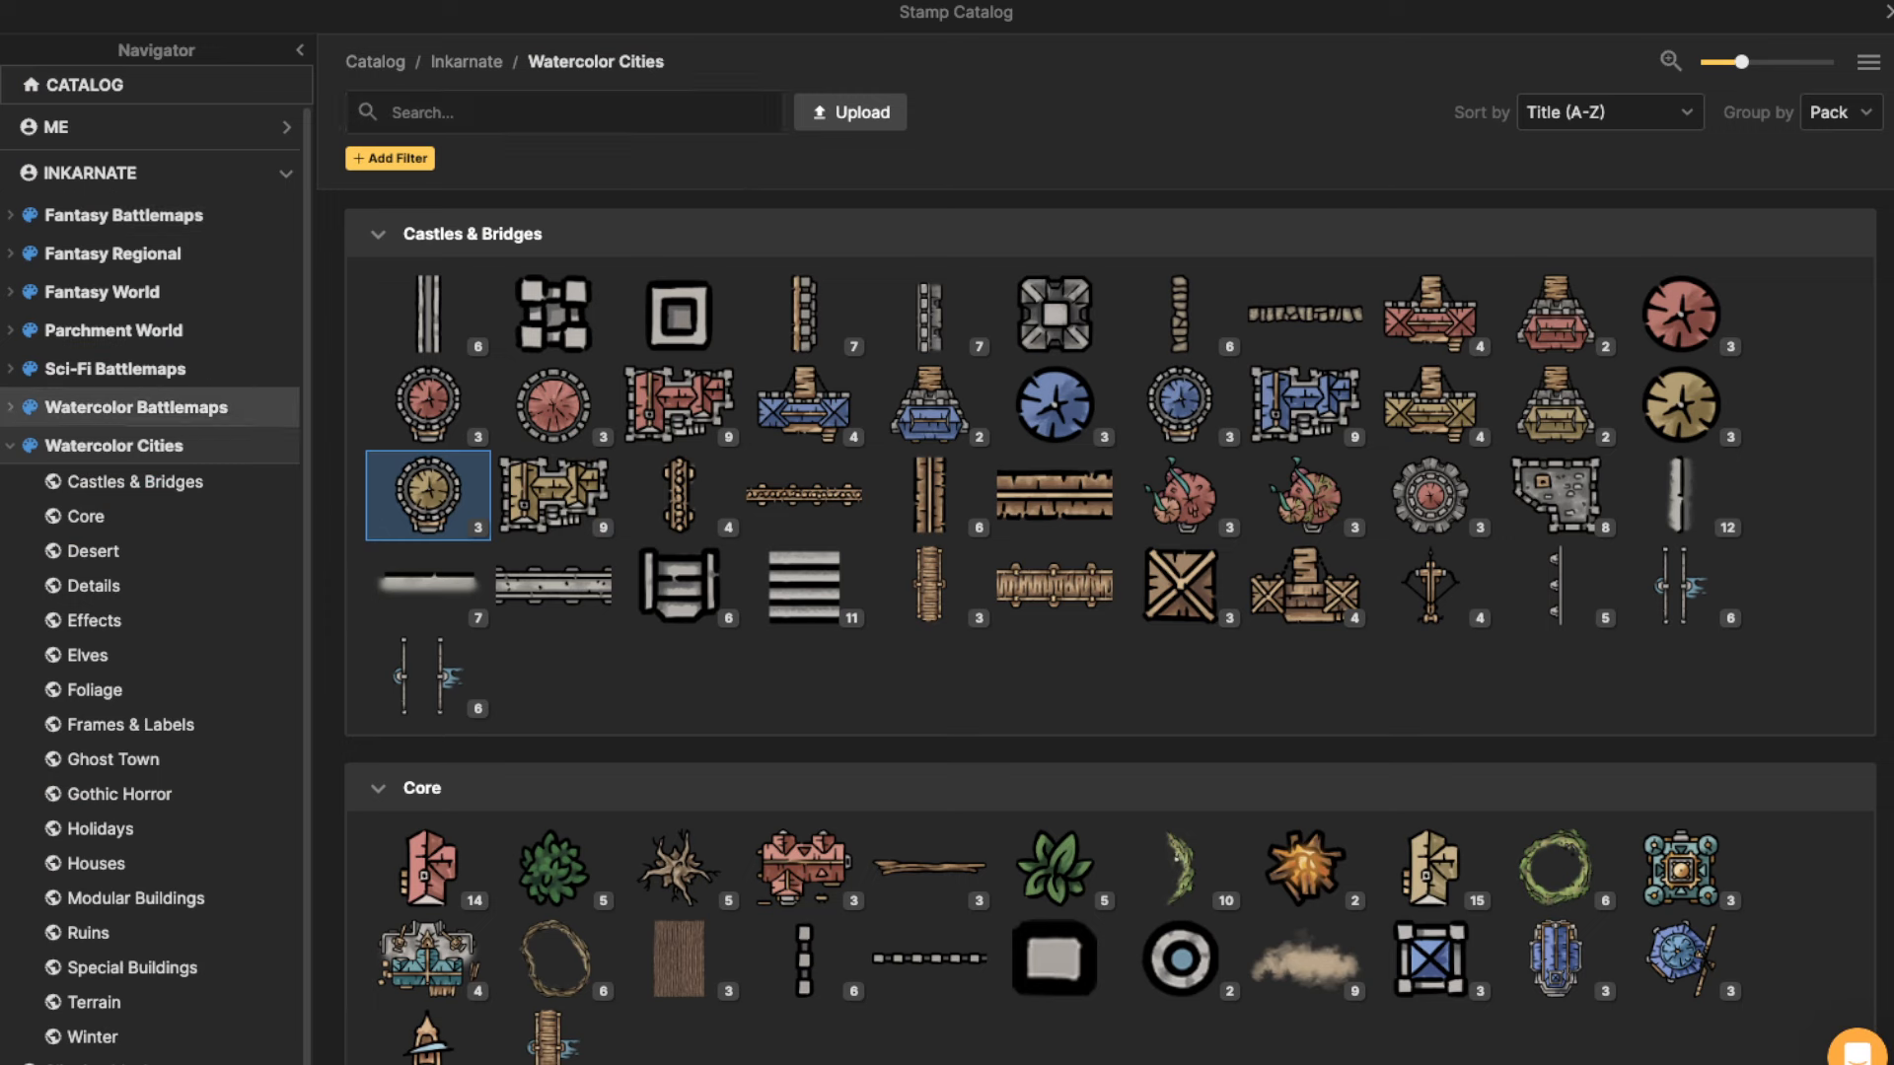
left_click(11, 446)
left_click(11, 407)
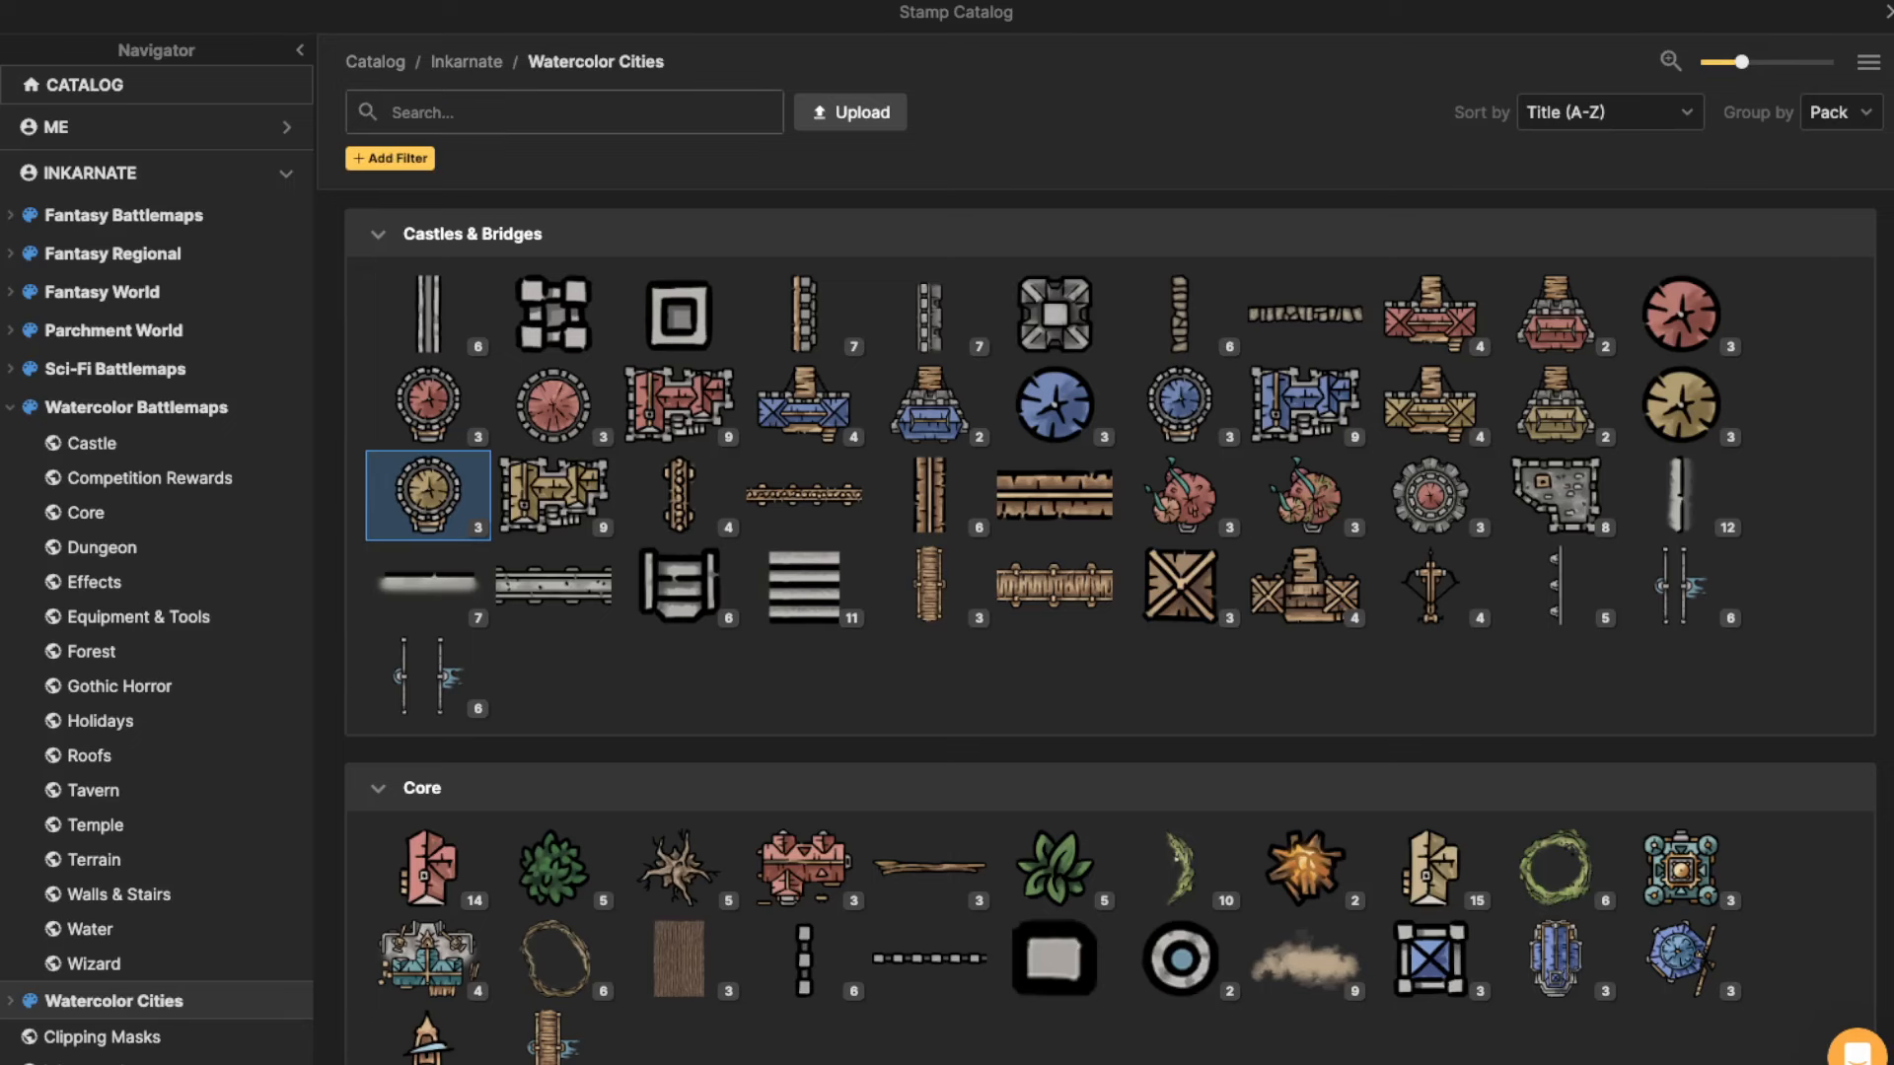
type("tele")
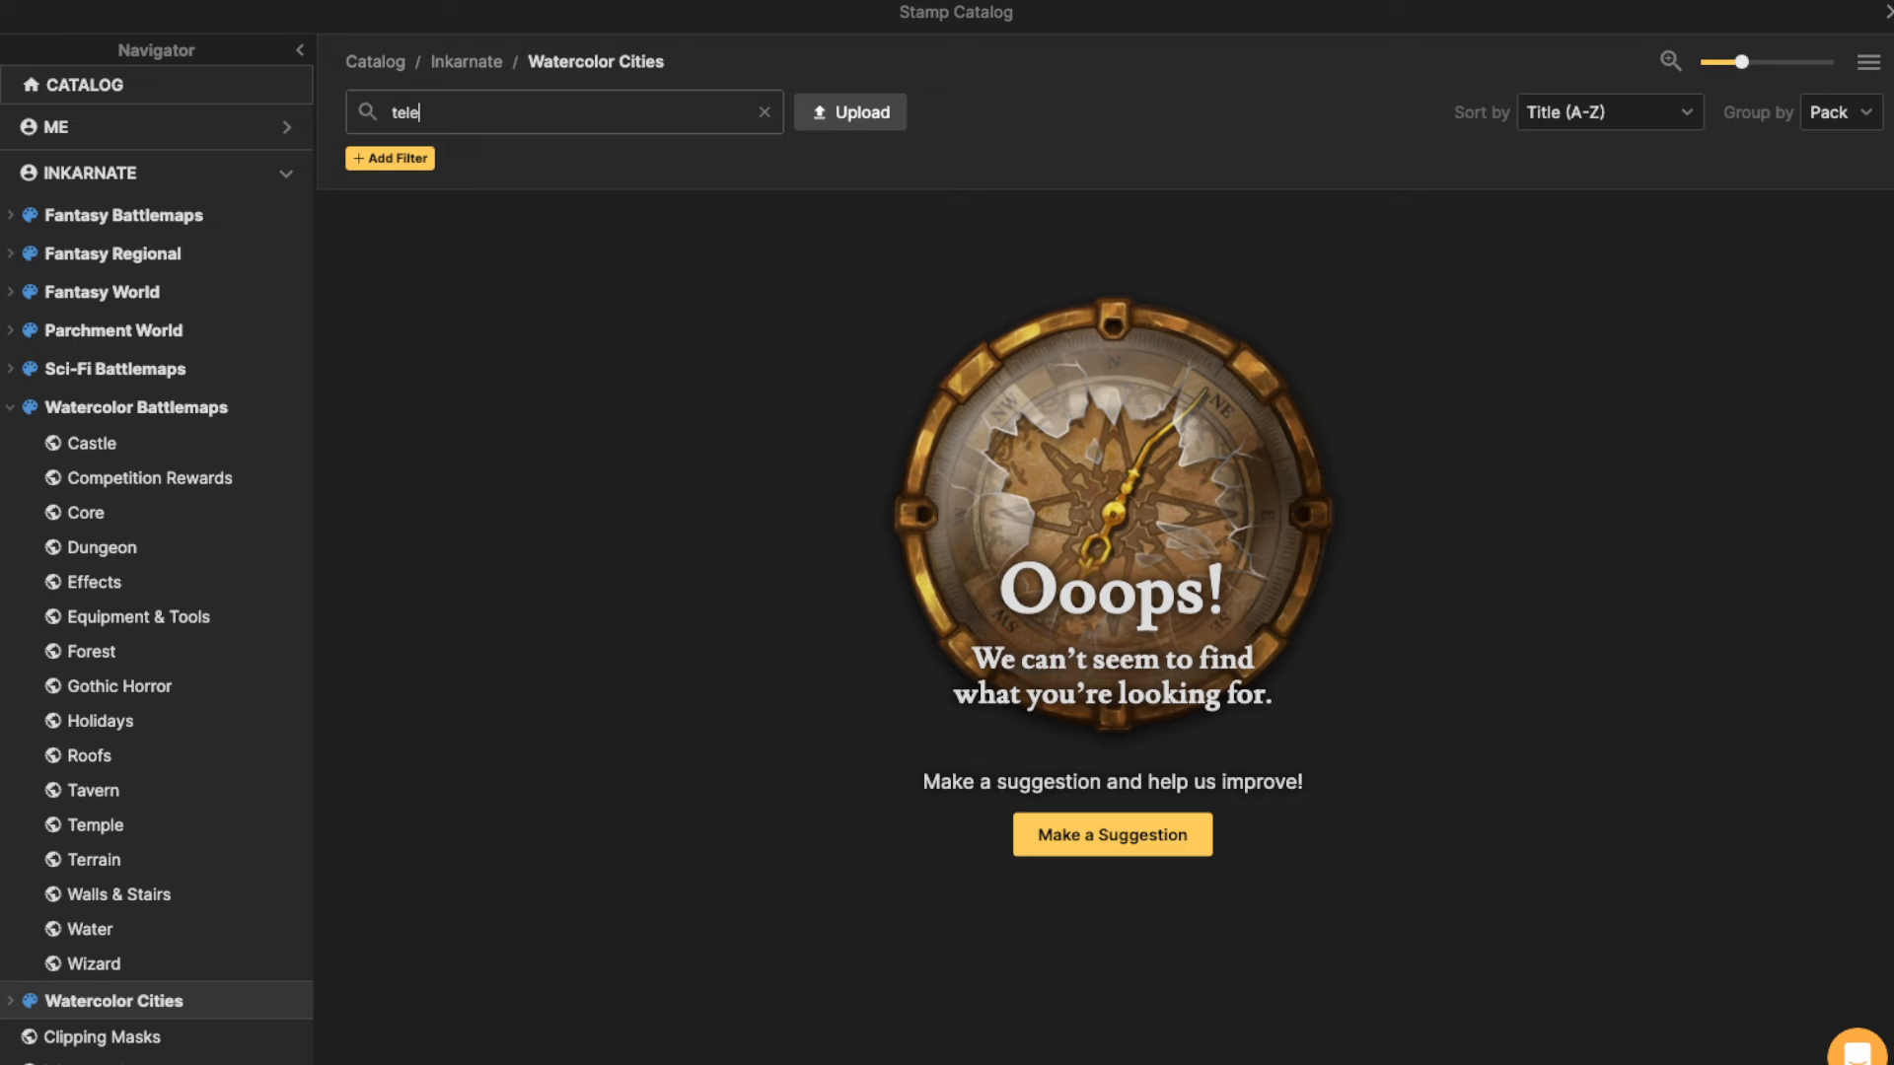
left_click(136, 408)
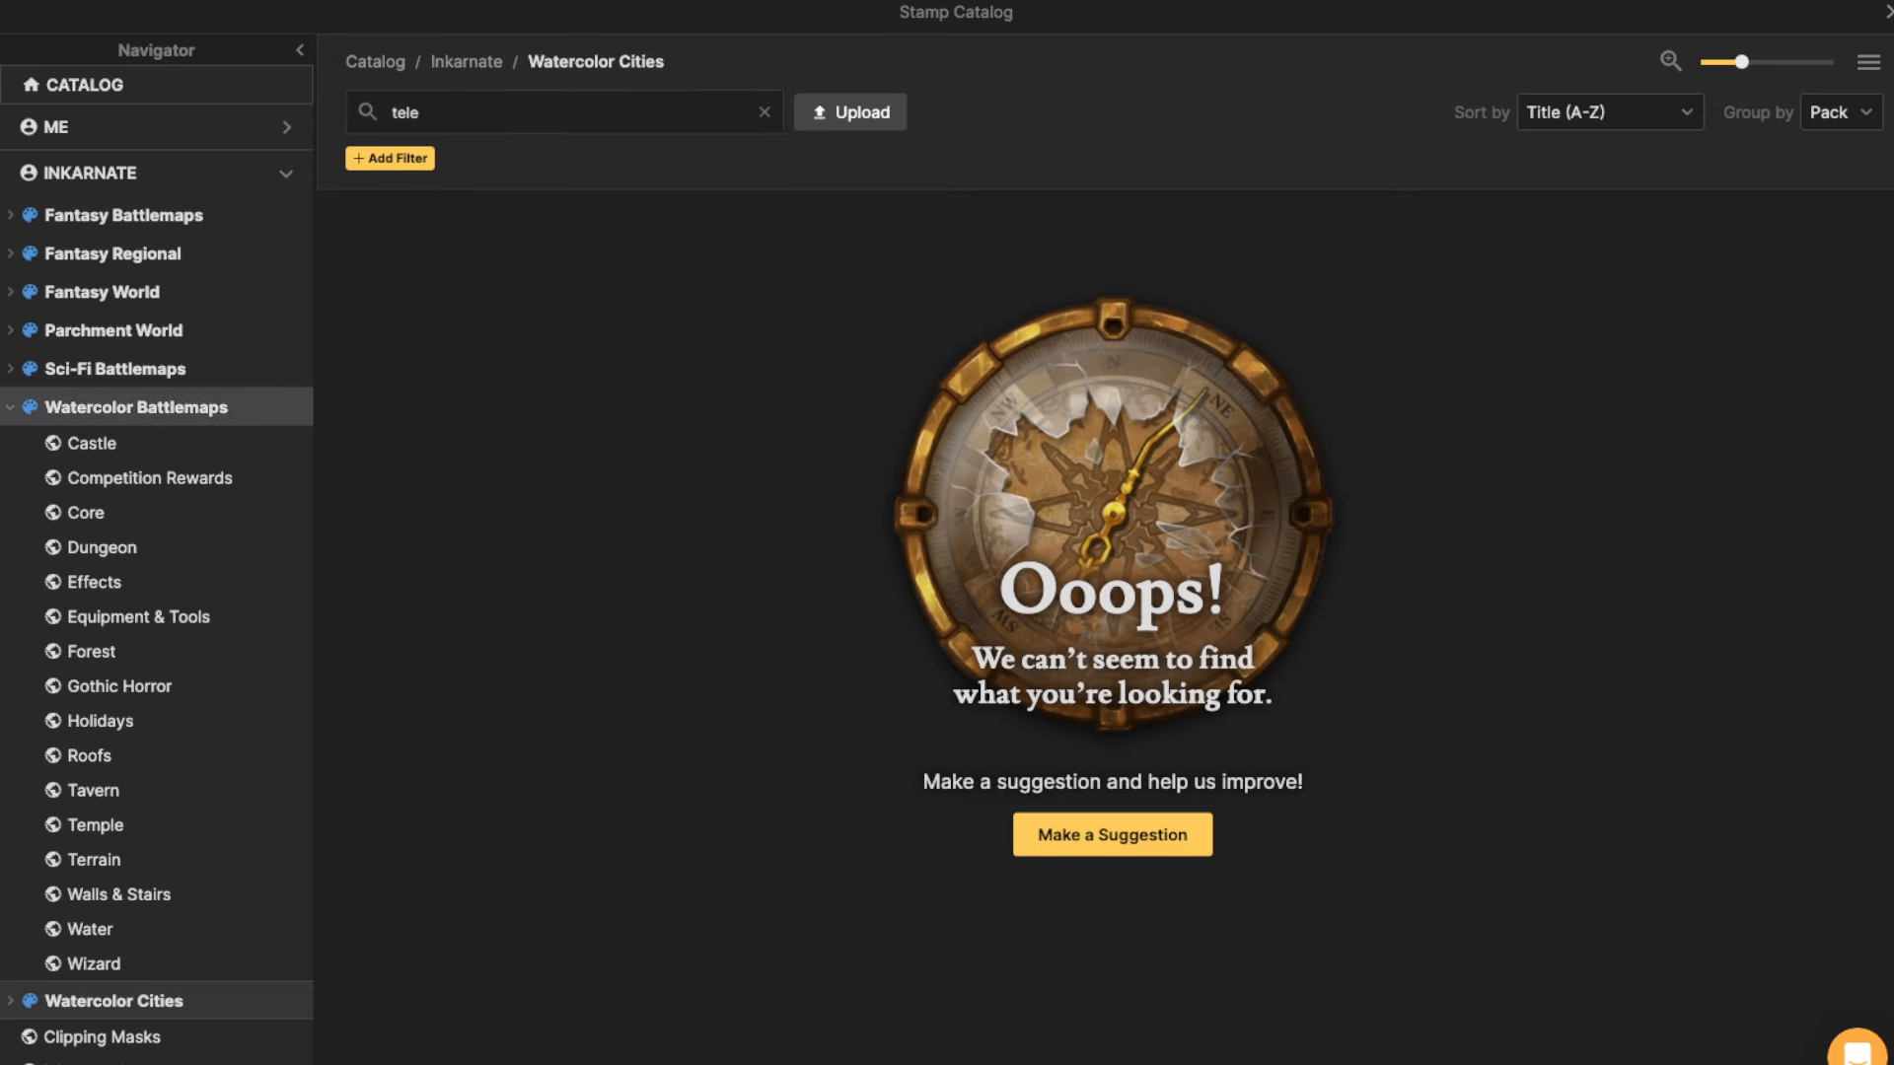
left_click(426, 314)
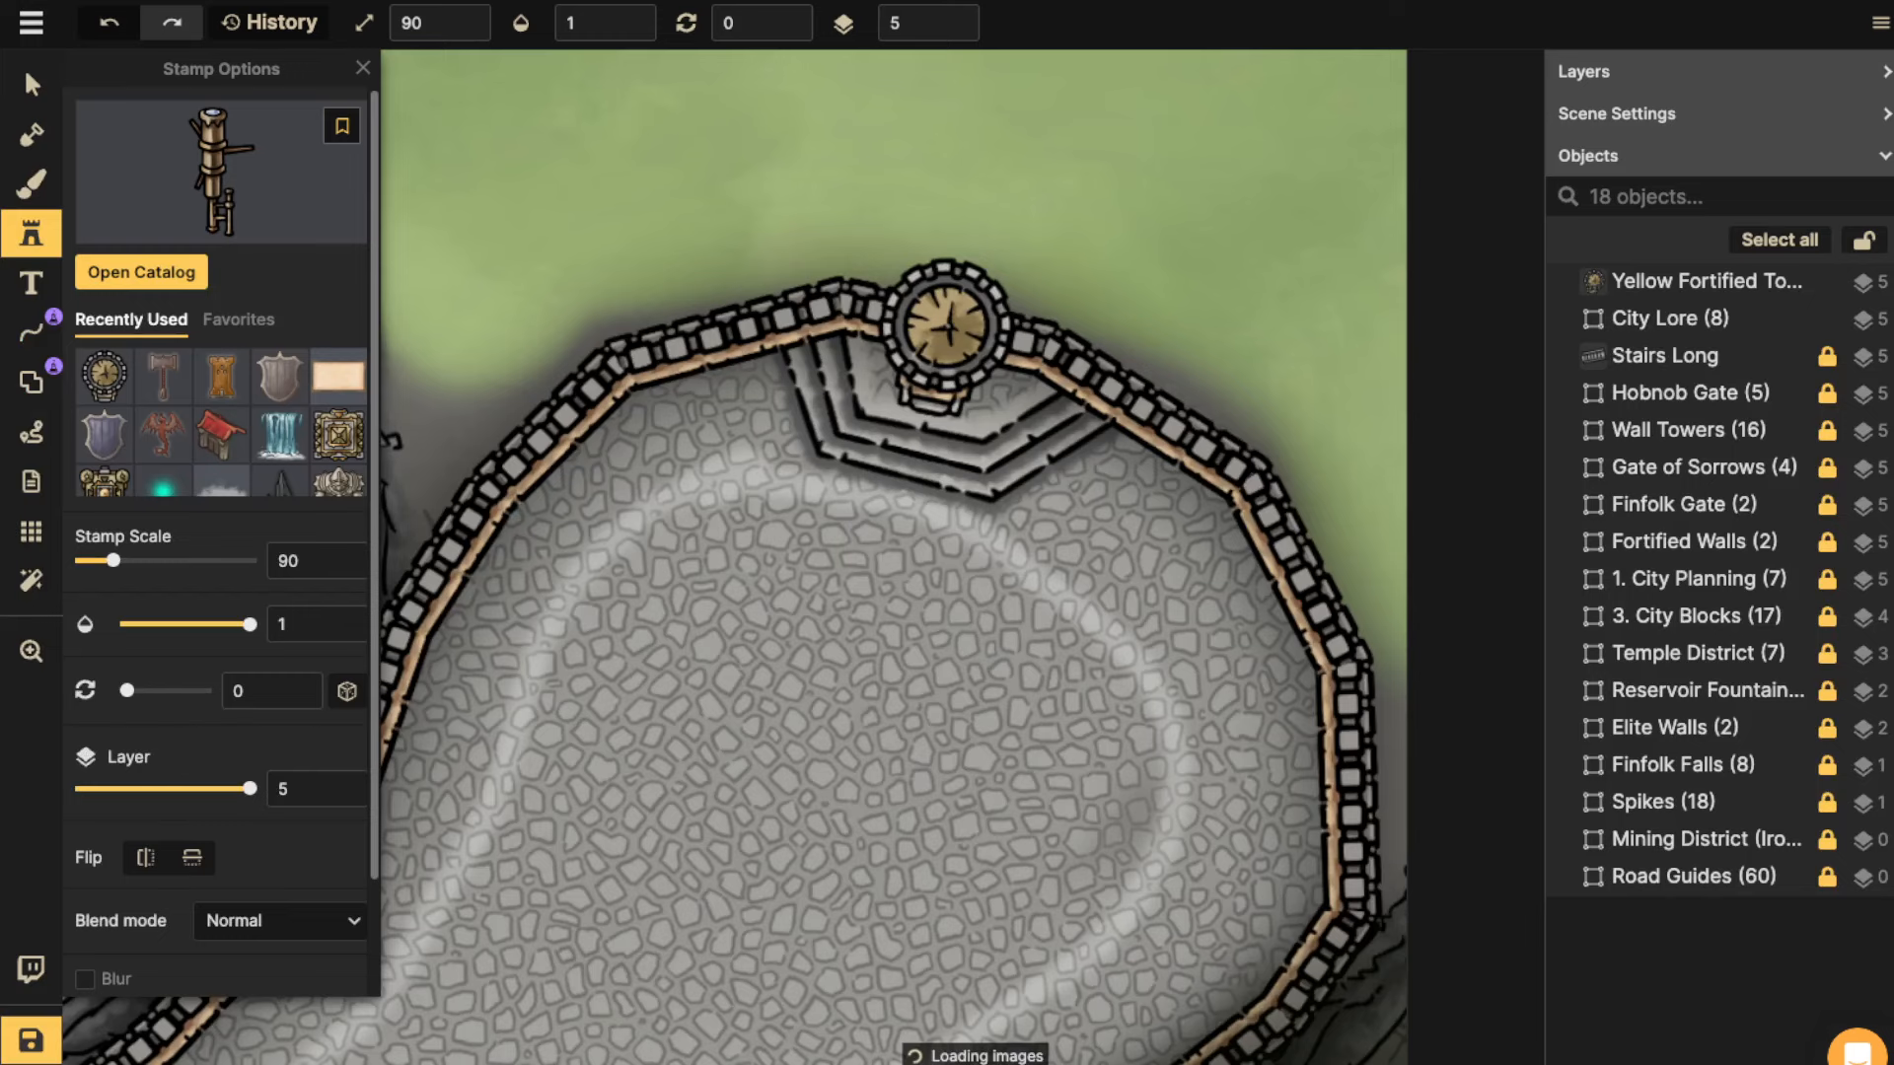
Place the telescope on the yellow wall tower's roof at scale 30 and rotation 30, pointing outward over the wall.
scroll(1041, 158, "down", 7)
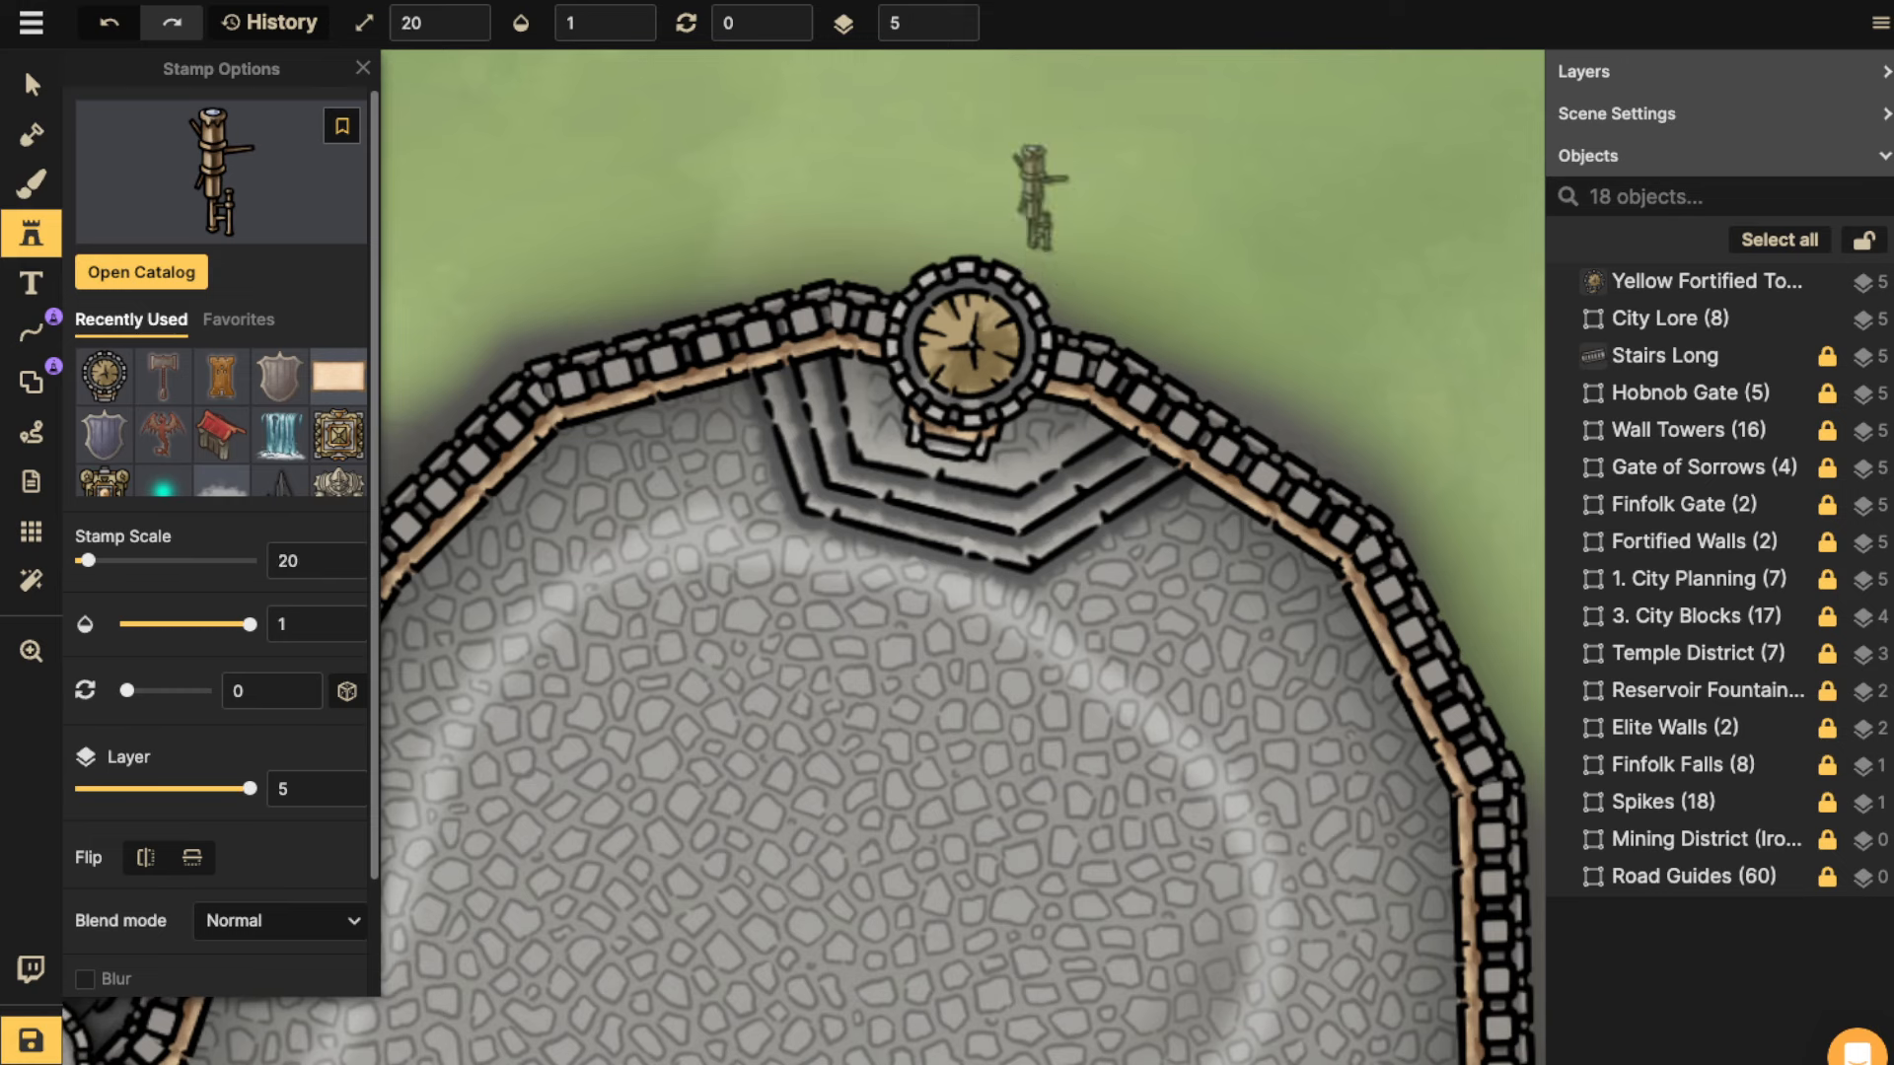
scroll(1008, 257, "up", 1)
scroll(1009, 263, "up", 4)
left_click(1003, 267)
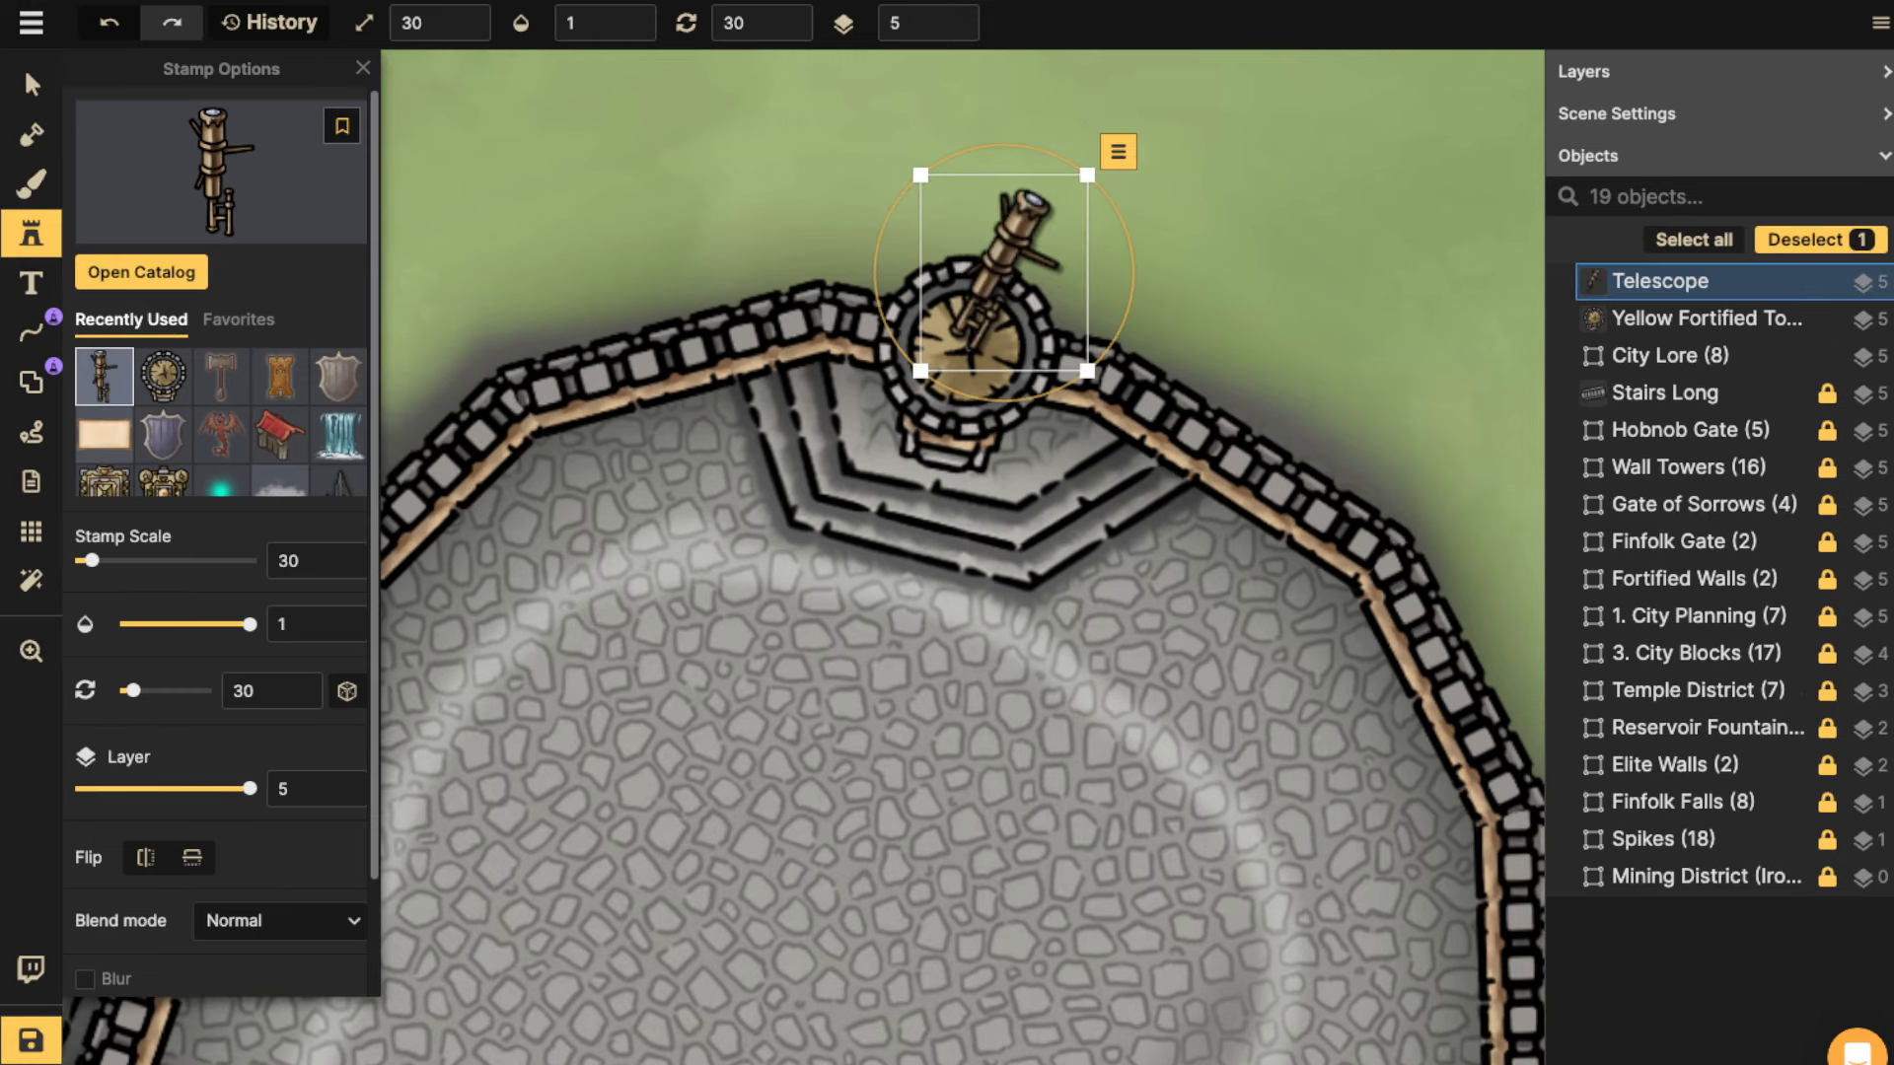
key("v")
mouse_move(1004, 271)
left_mouse_down()
mouse_move(969, 348)
mouse_move(1005, 295)
left_mouse_up()
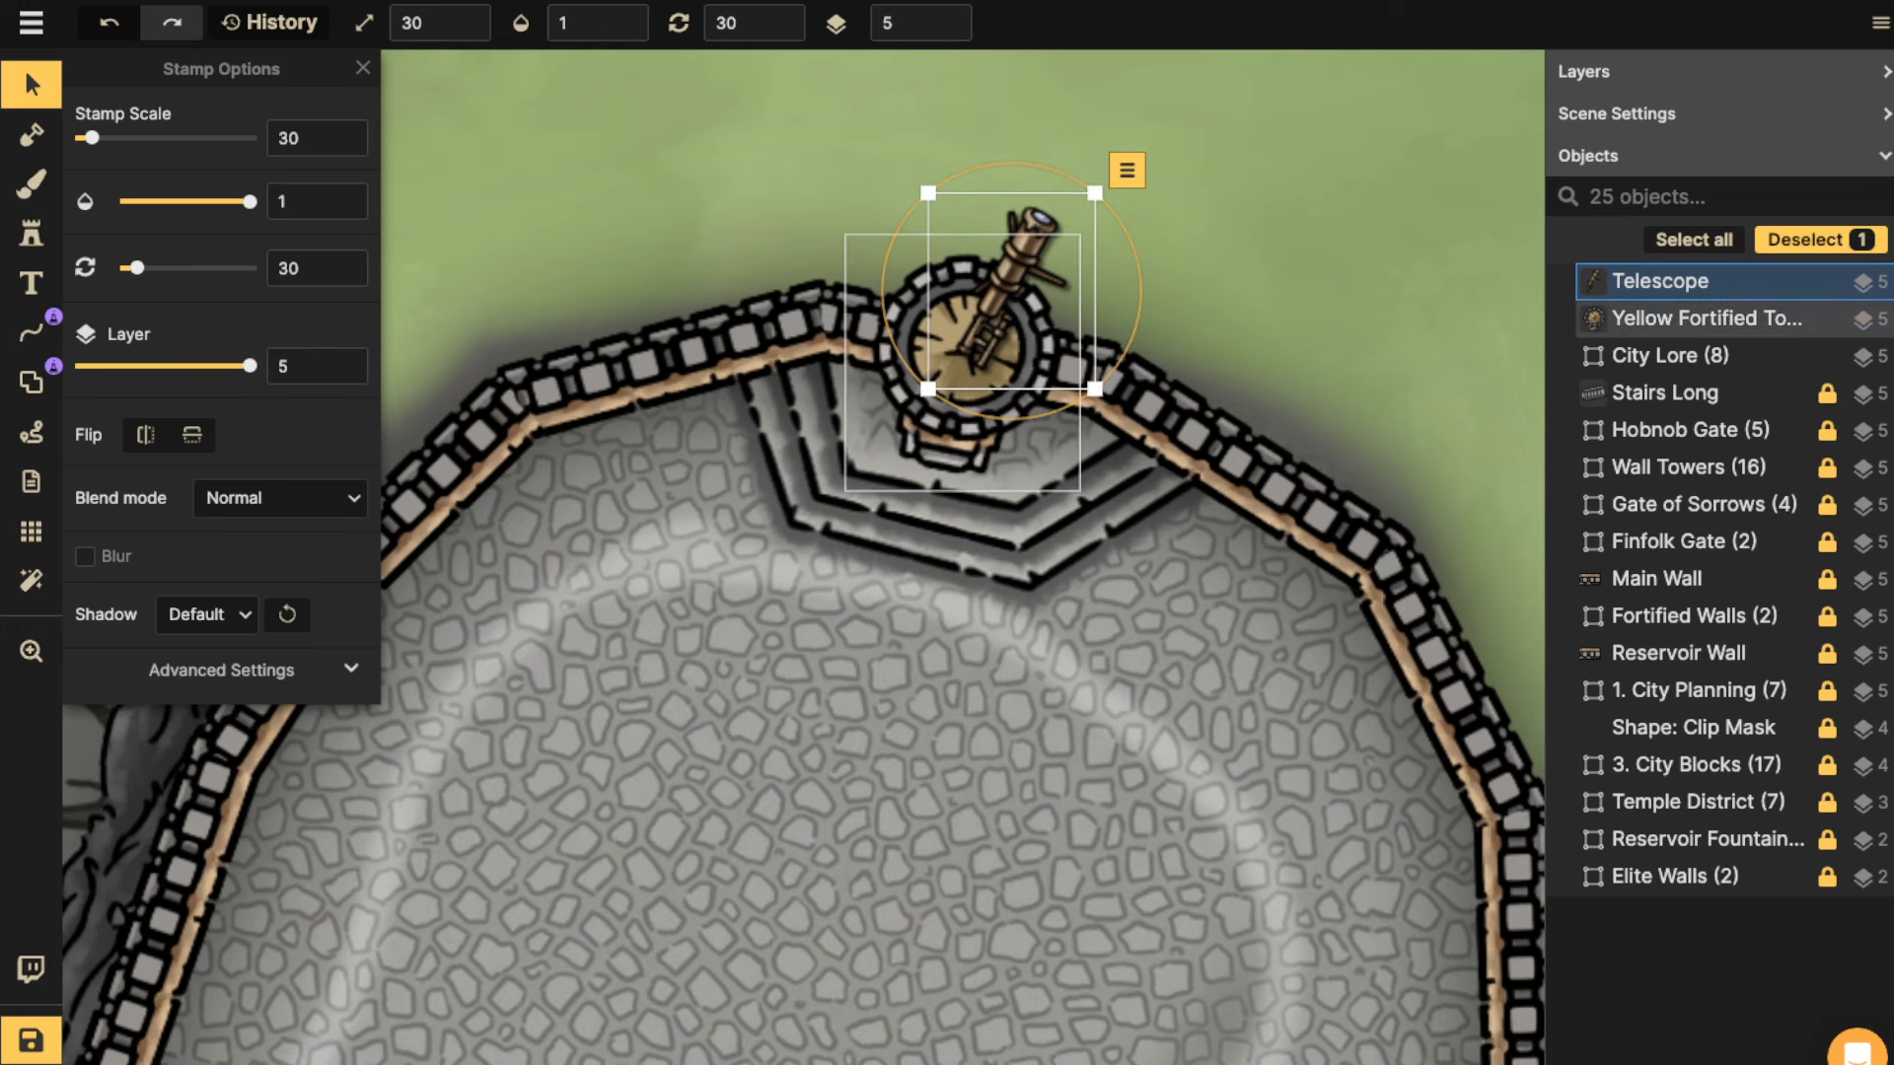
Clear the stamp search, switch the catalog to Watercolor Cities and choose the Golden Dome stamp.
left_click(32, 233)
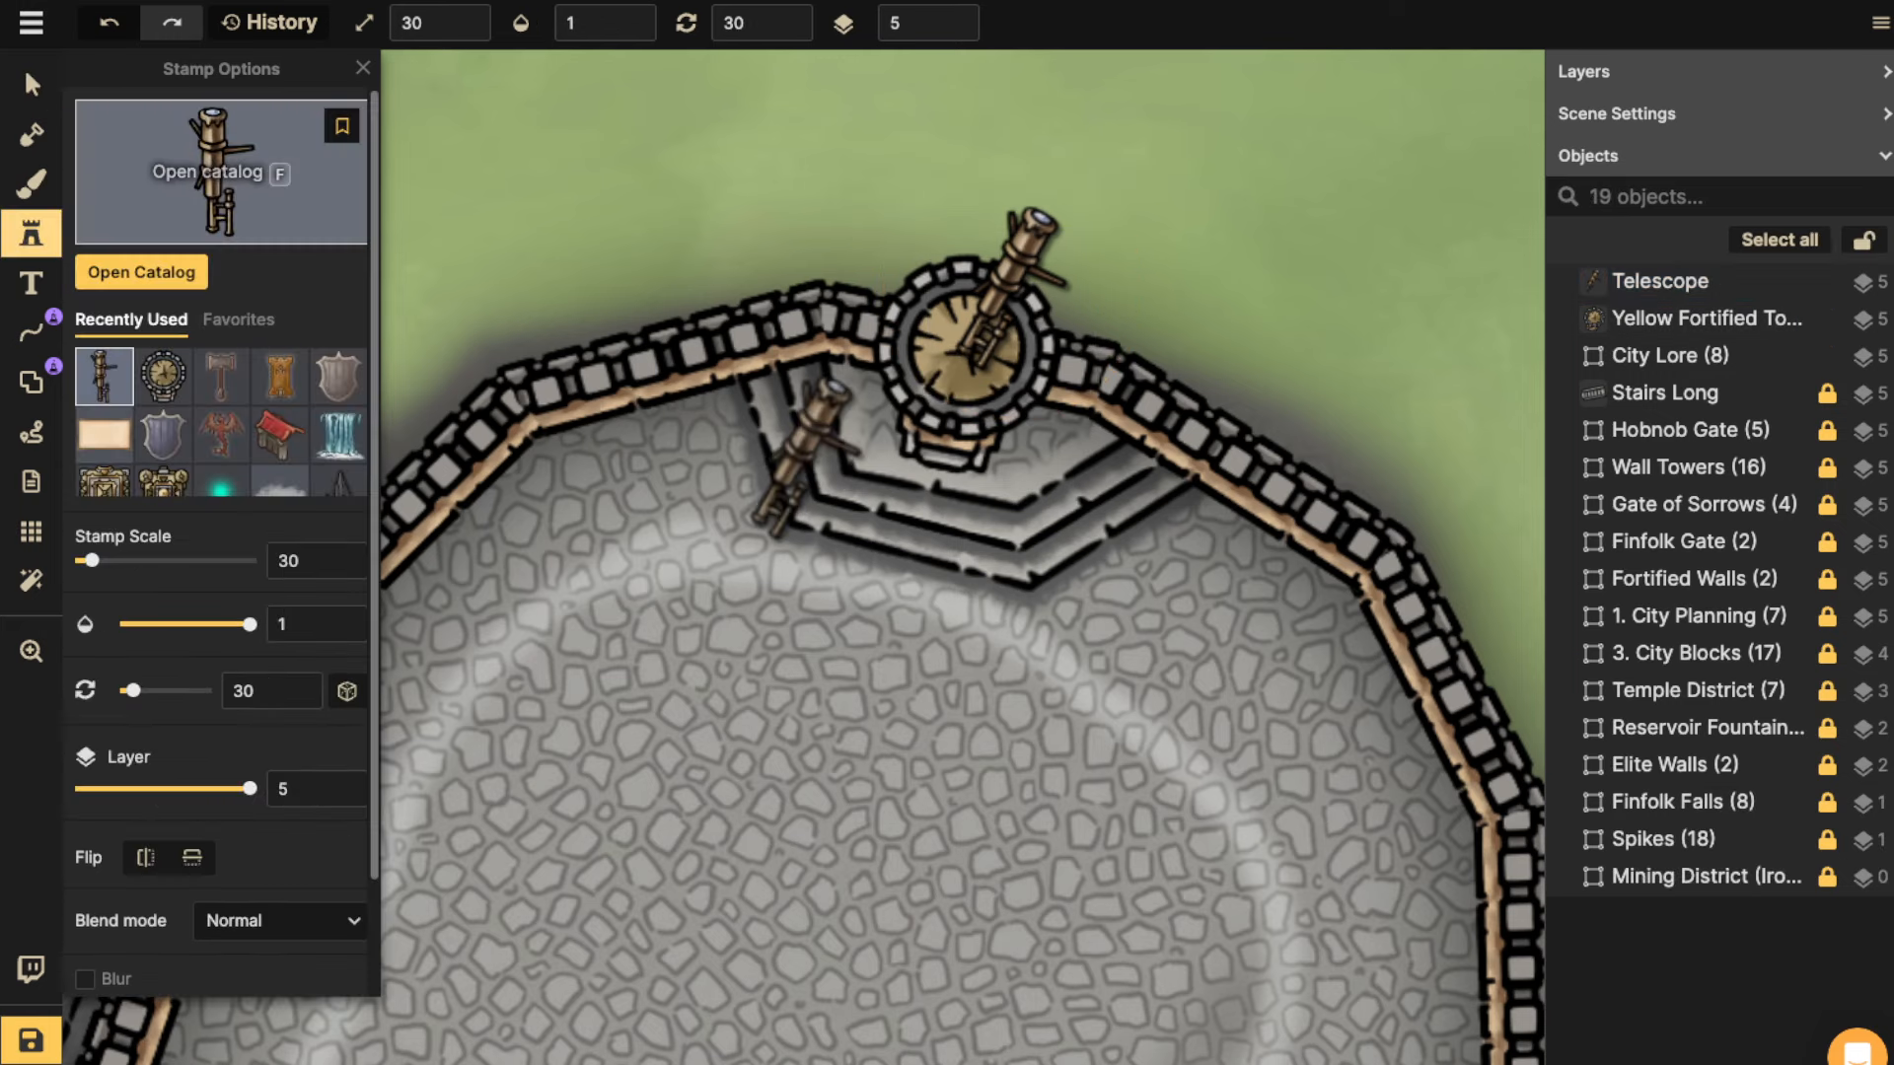
left_click(231, 173)
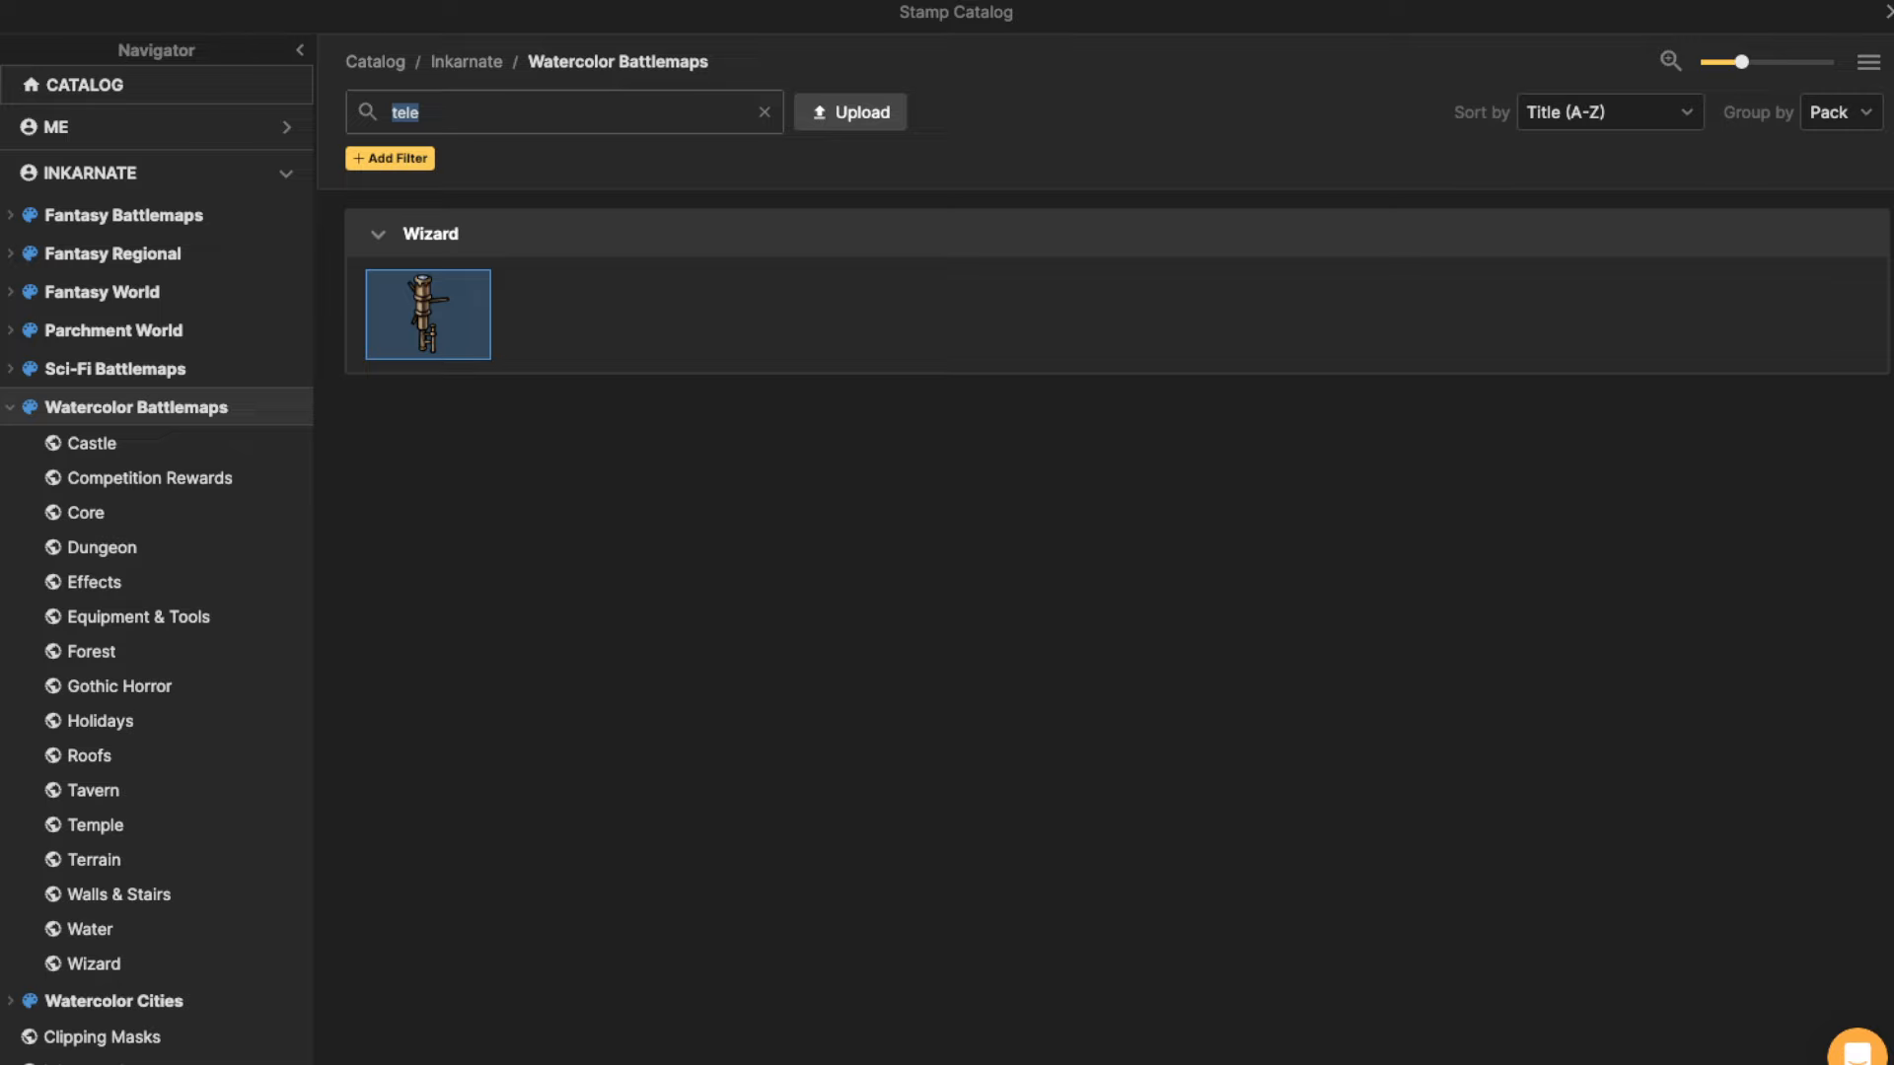
left_click(765, 113)
scroll(804, 553, "down", 5)
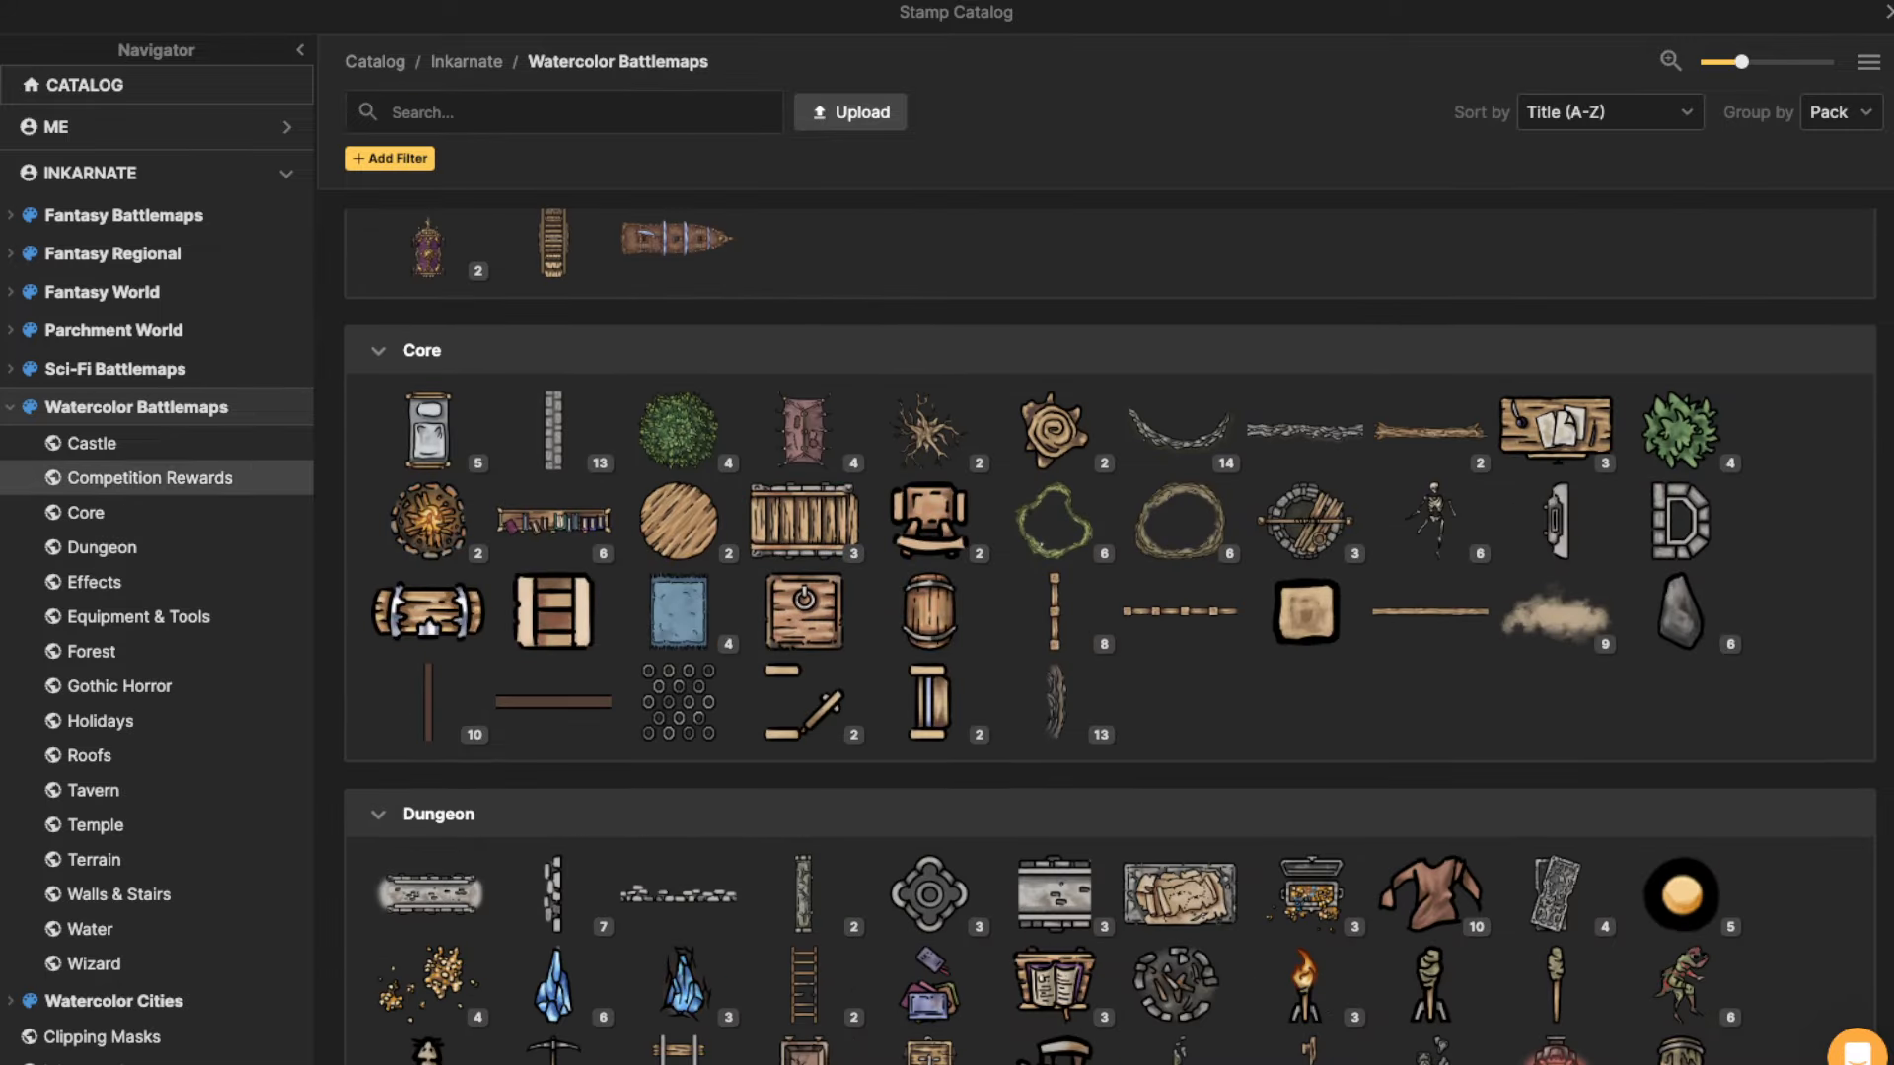
left_click(136, 407)
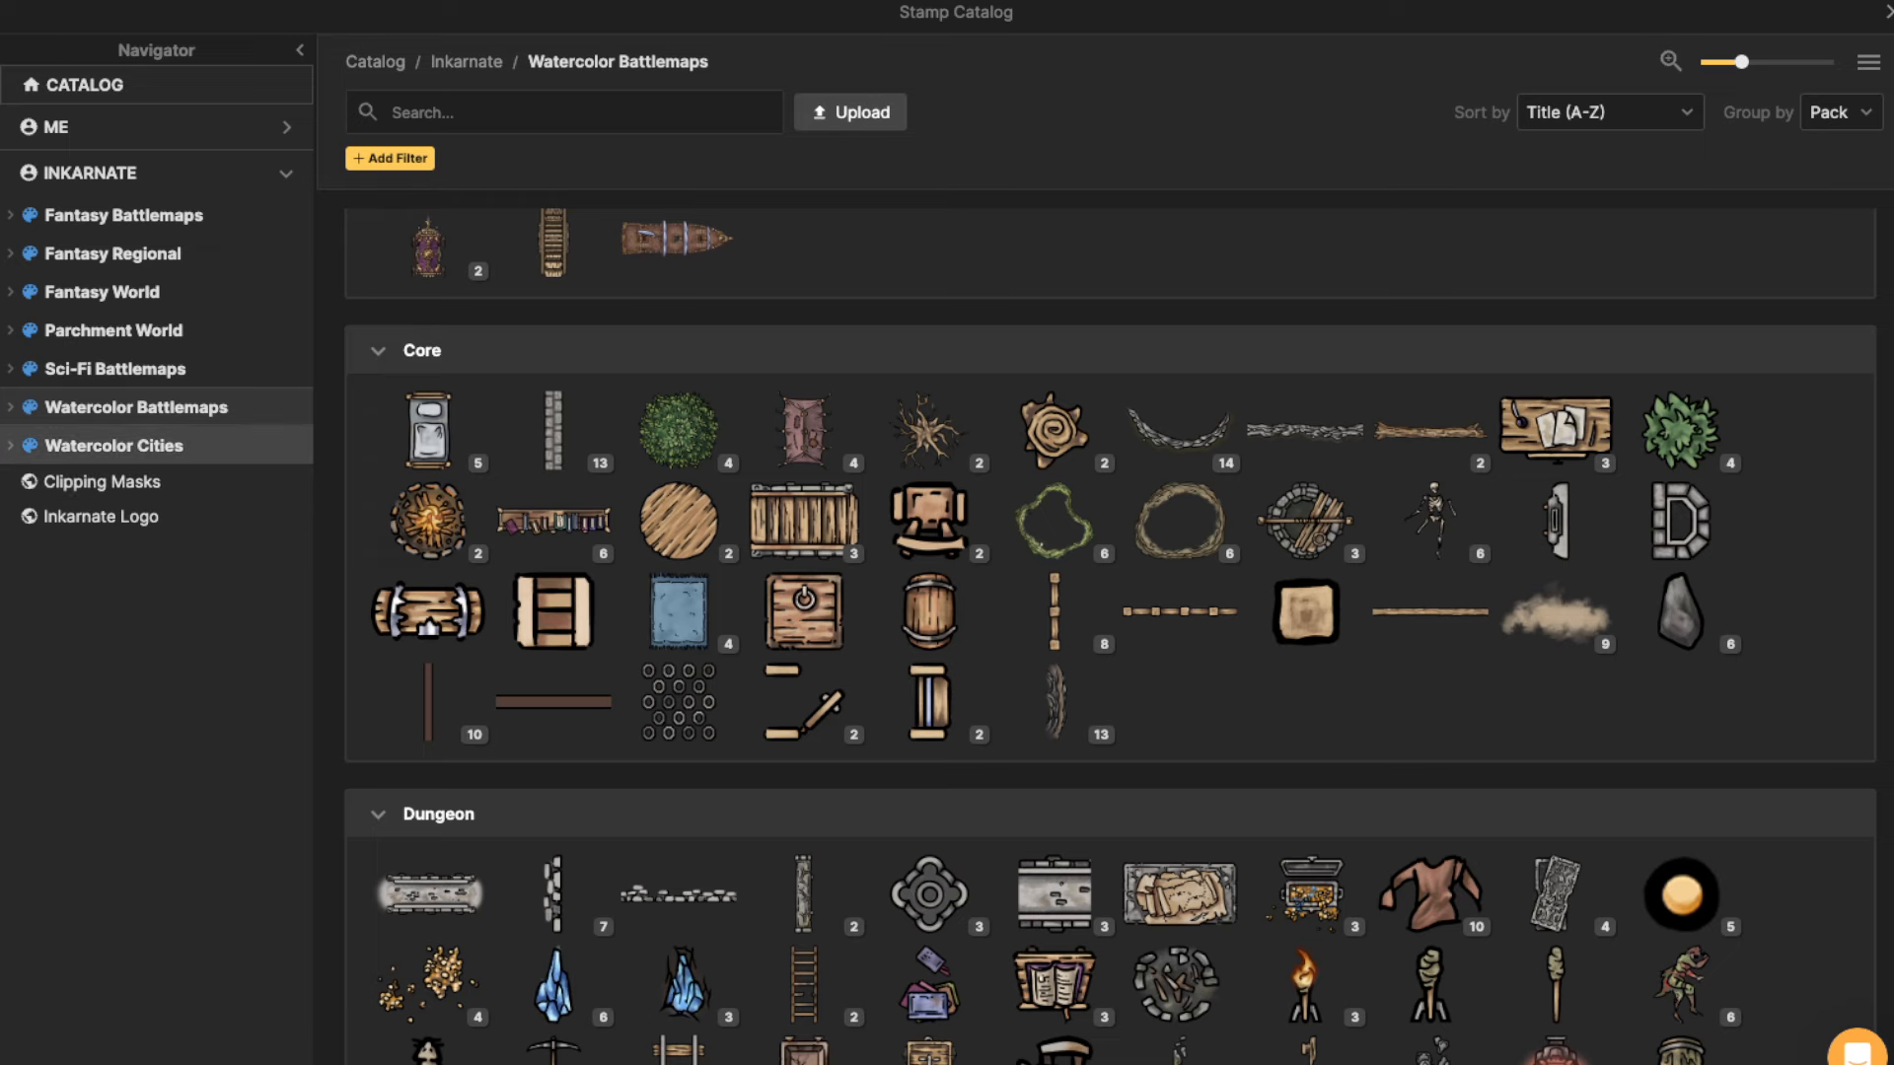
left_click(113, 445)
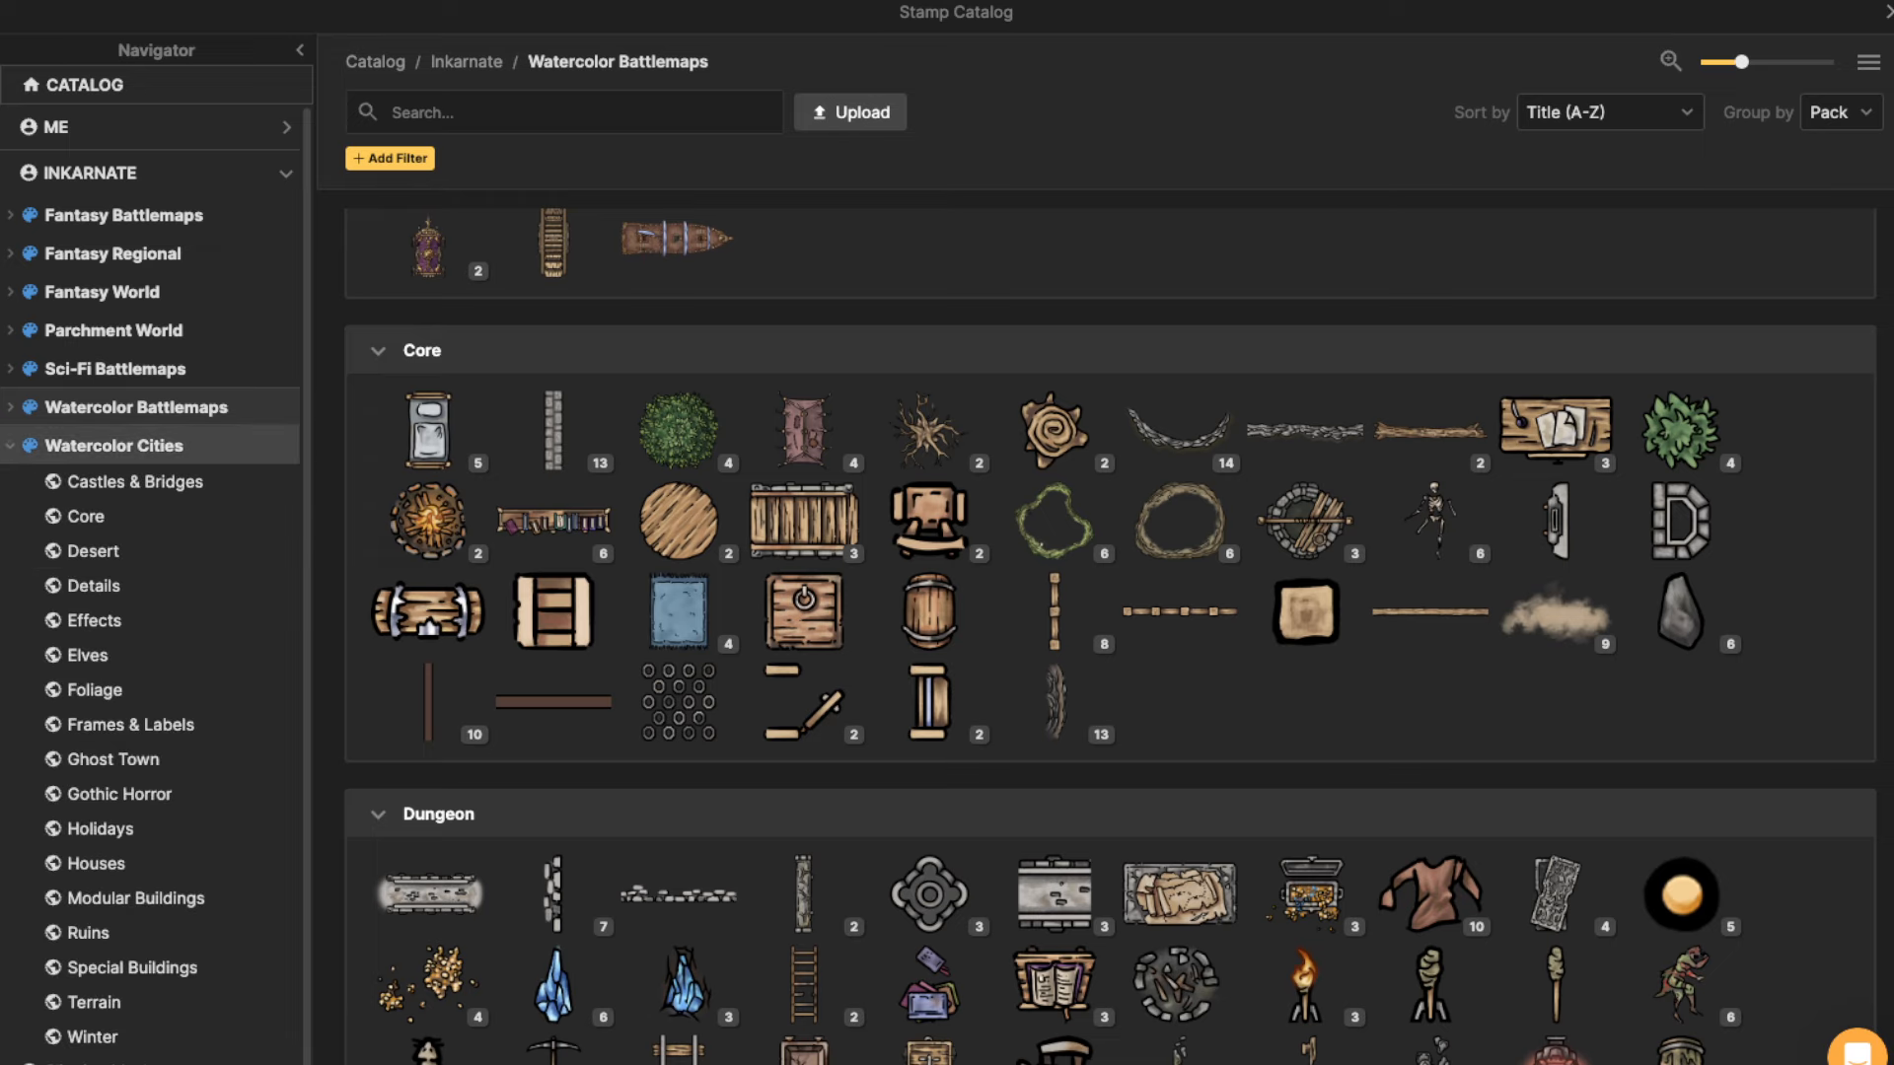
scroll(929, 496, "up", 5)
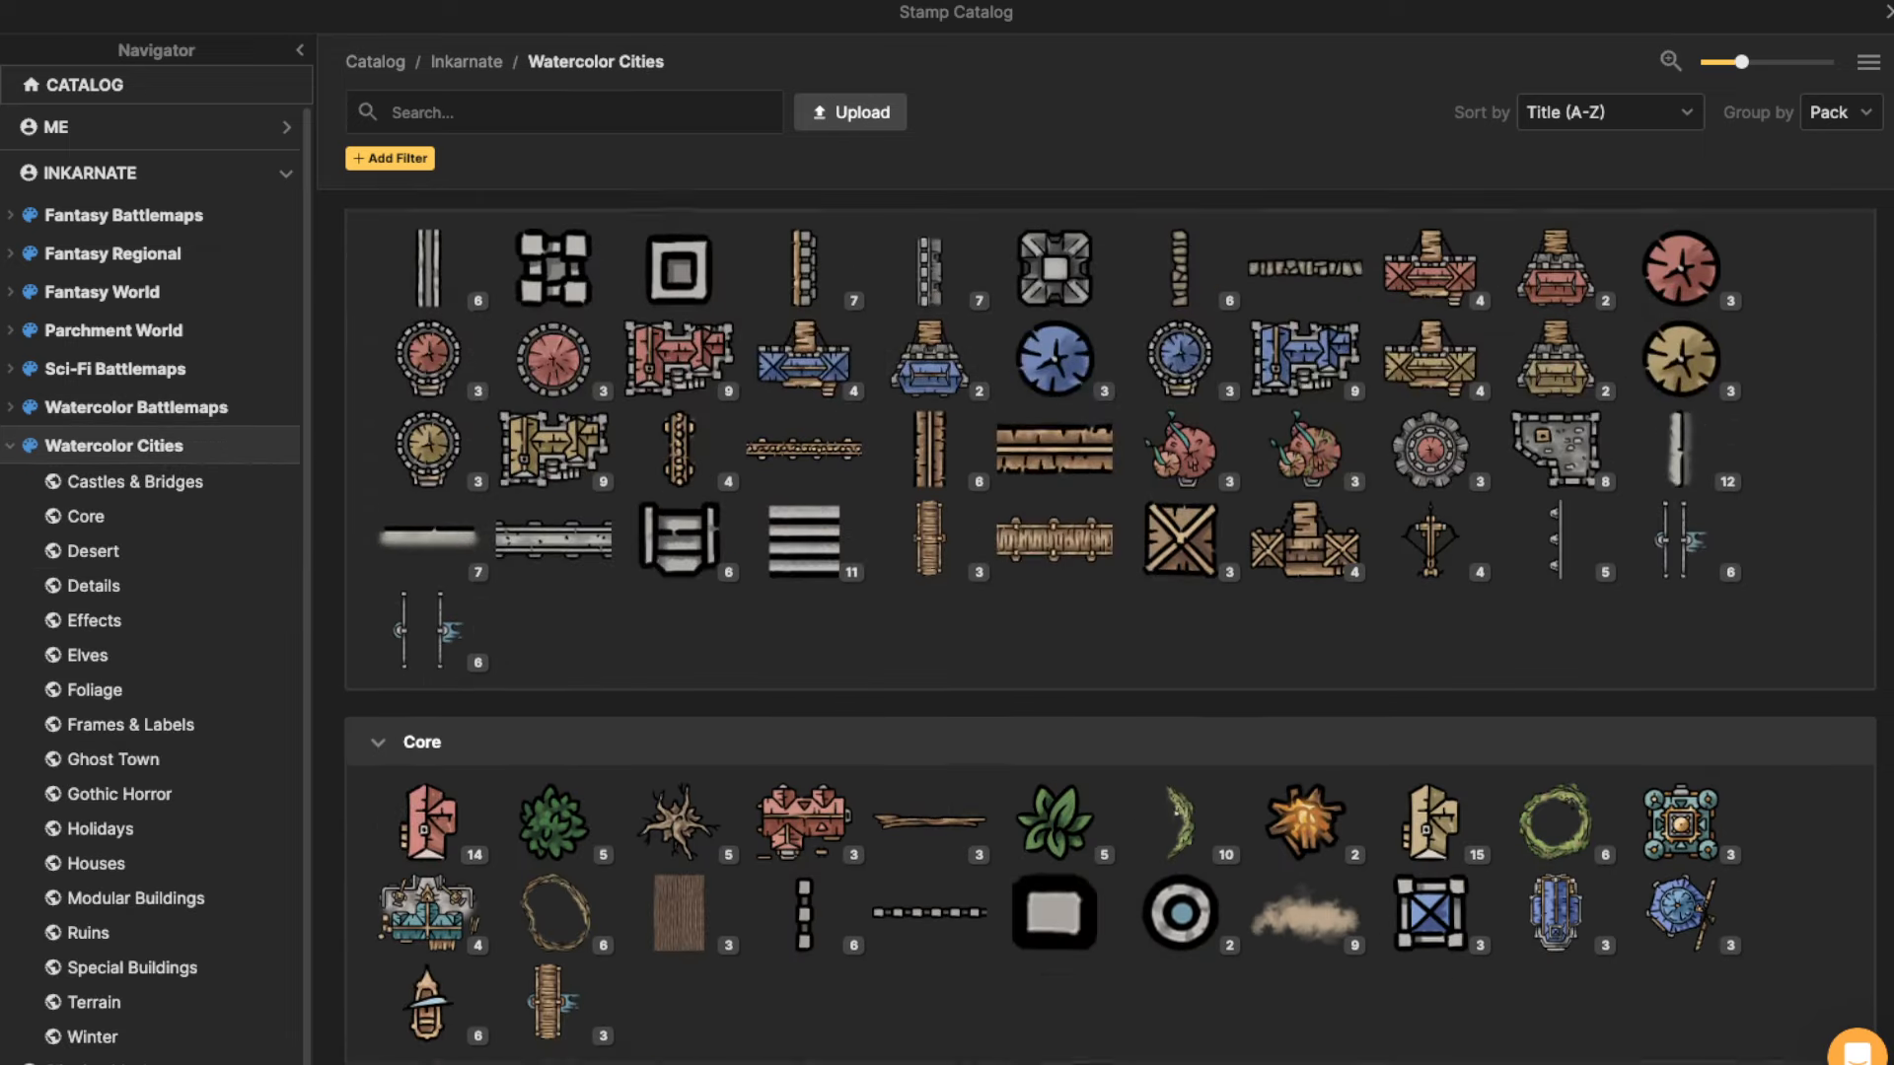
scroll(930, 495, "down", 5)
left_click(1179, 916)
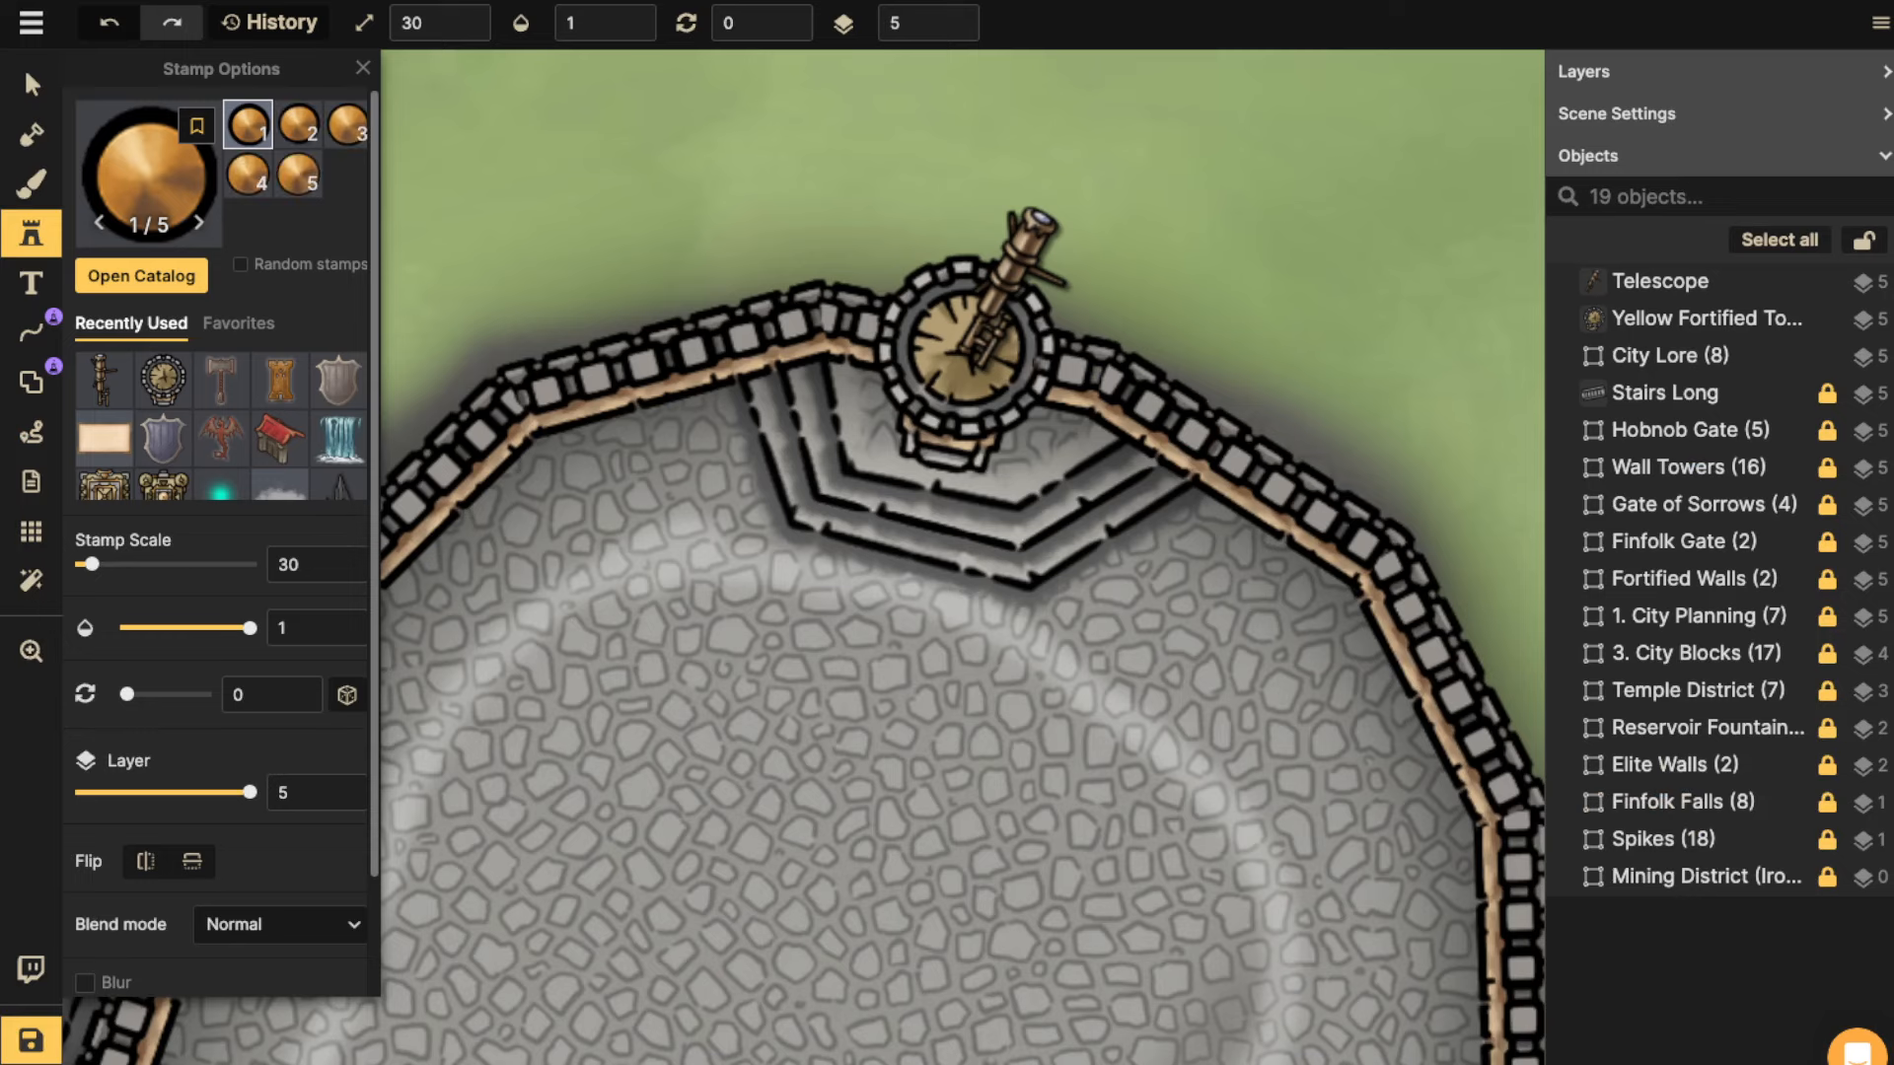
Place the fifth Golden Dome variant at scale 70, centred on the yellow wall tower's roof.
scroll(806, 461, "up", 1)
left_click(298, 175)
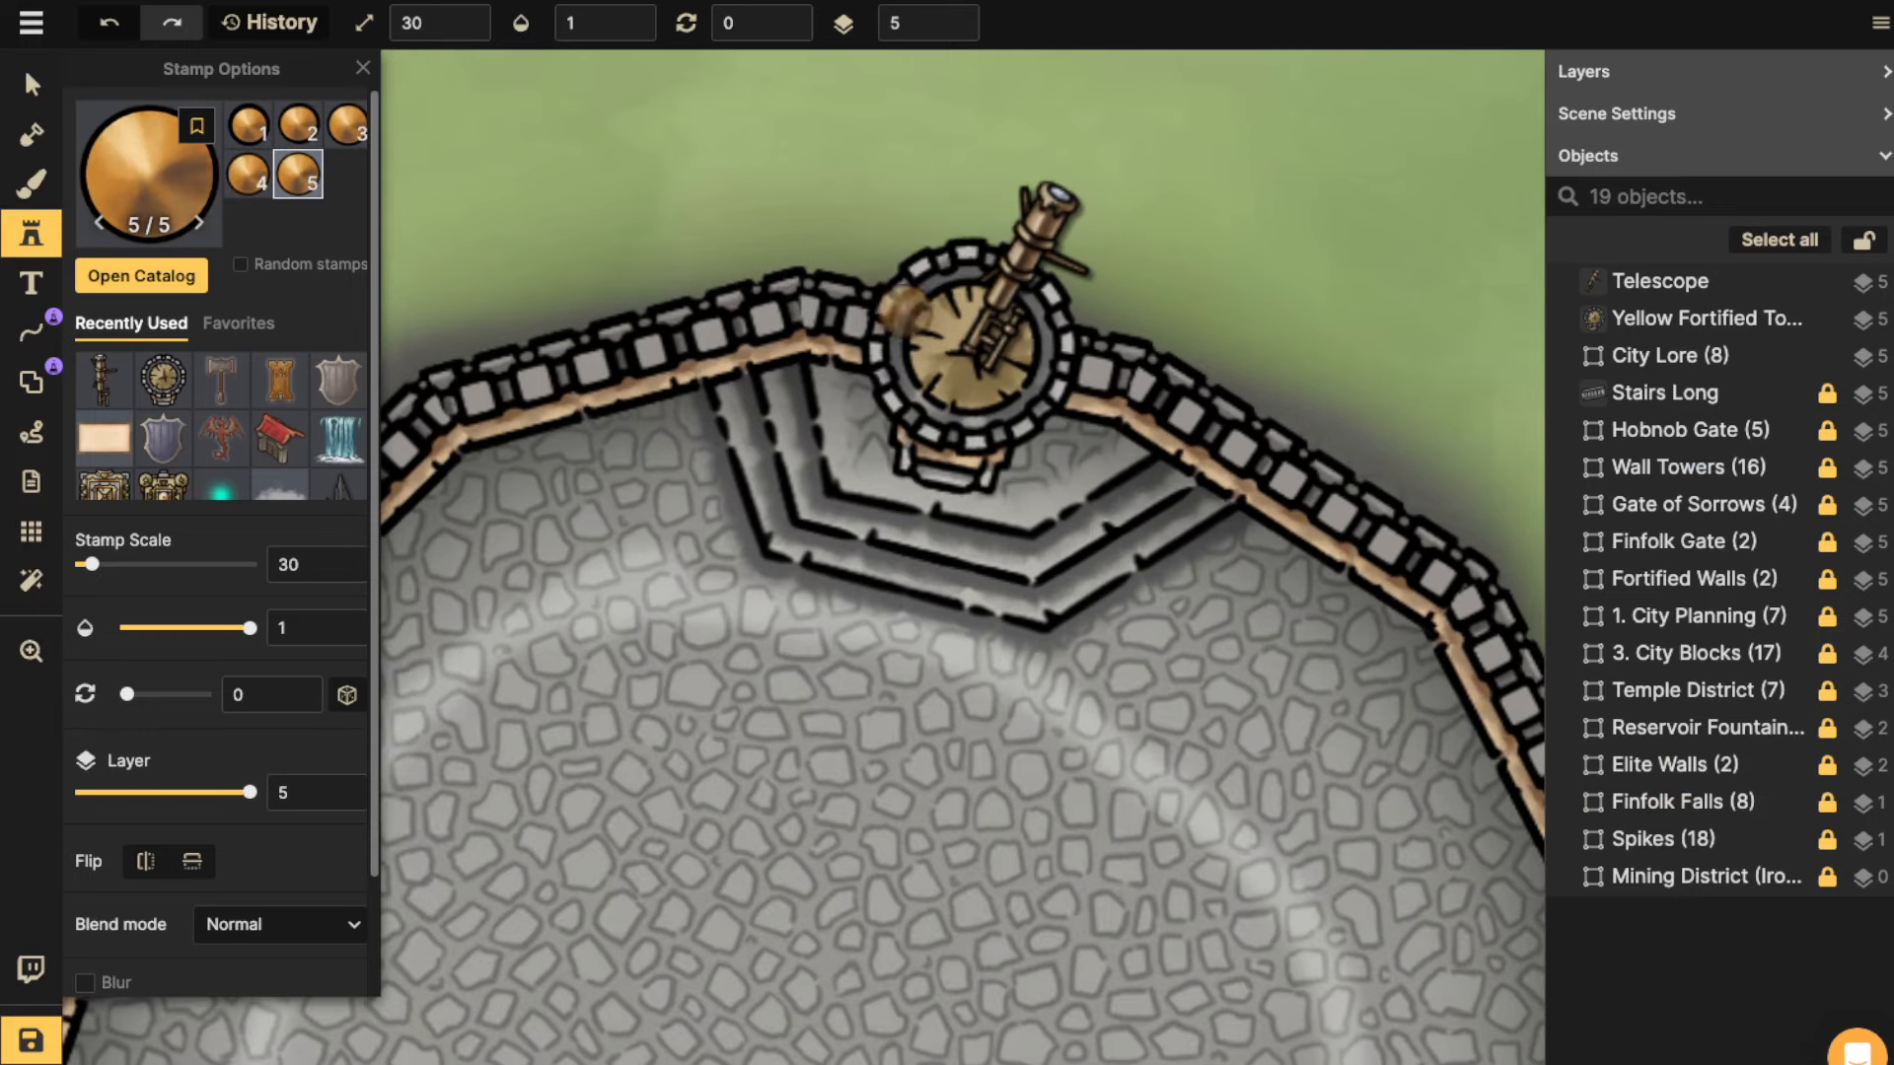
scroll(970, 345, "up", 4)
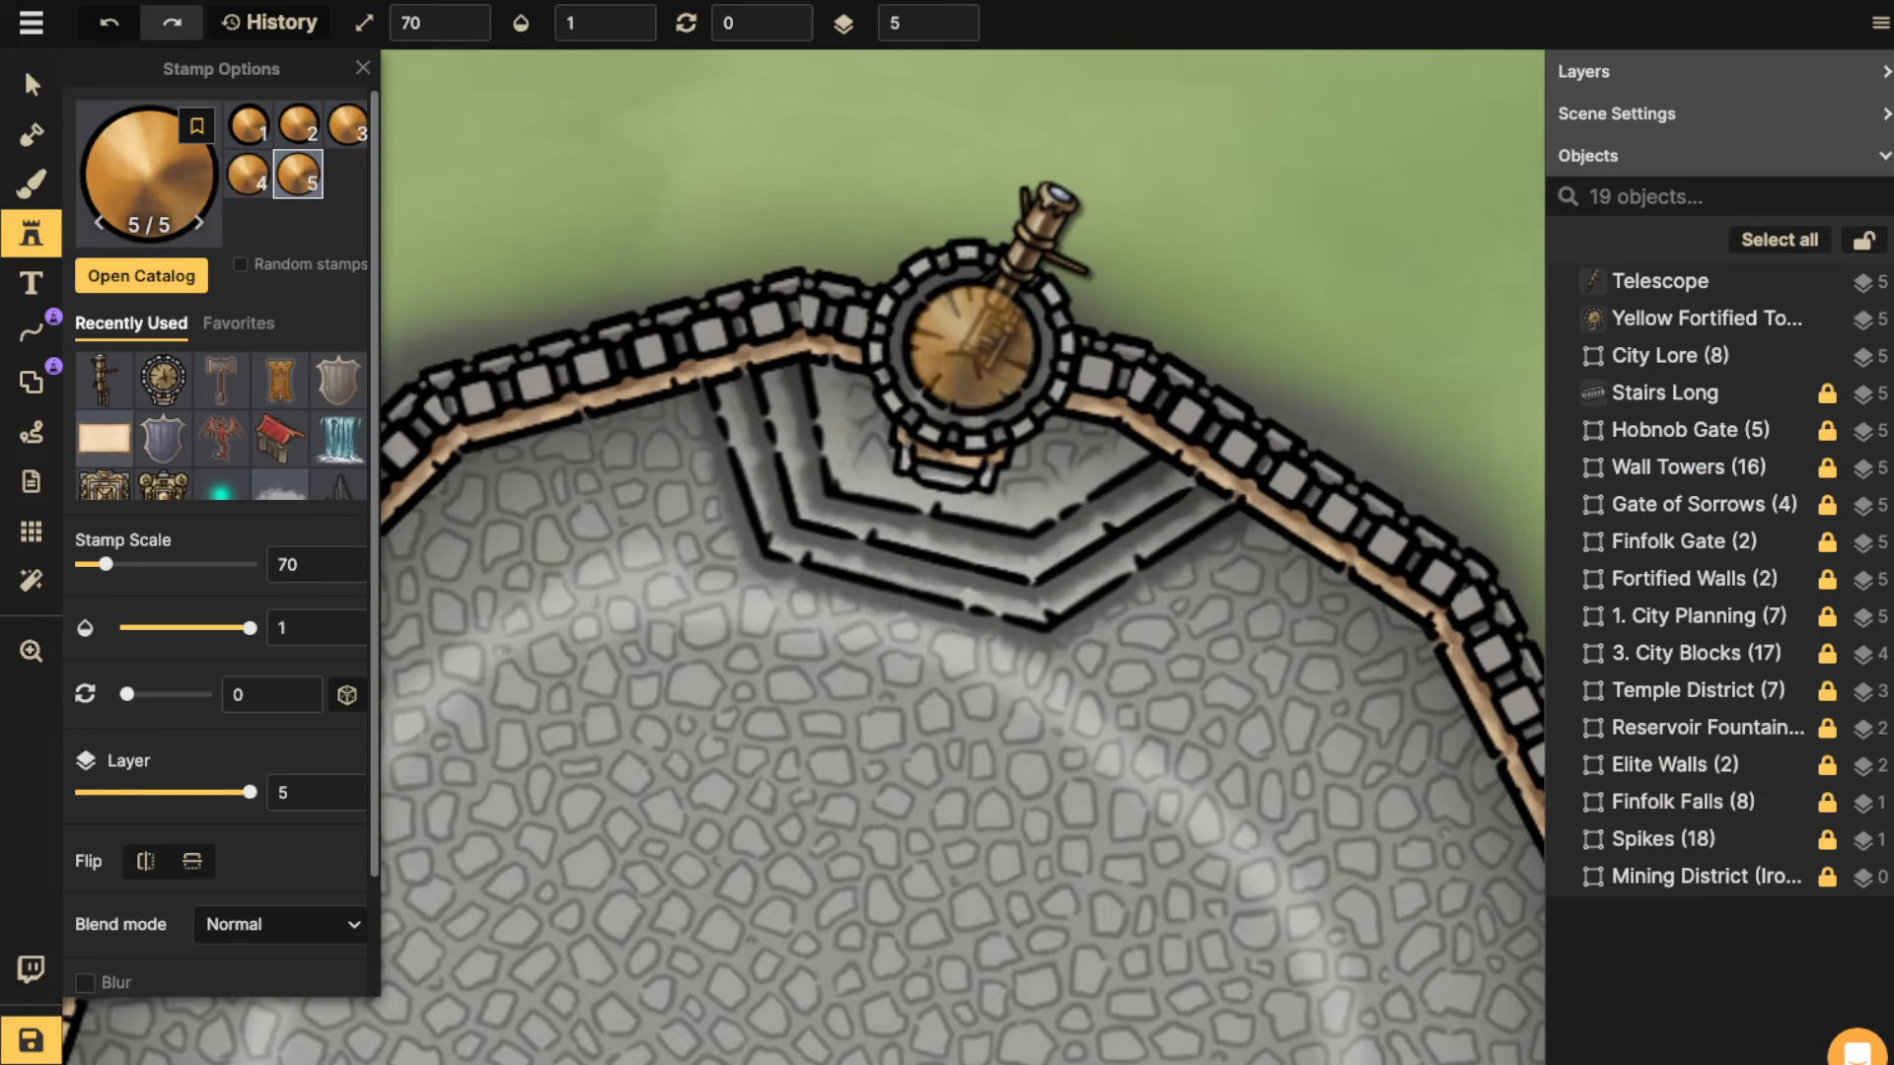
left_click(971, 346)
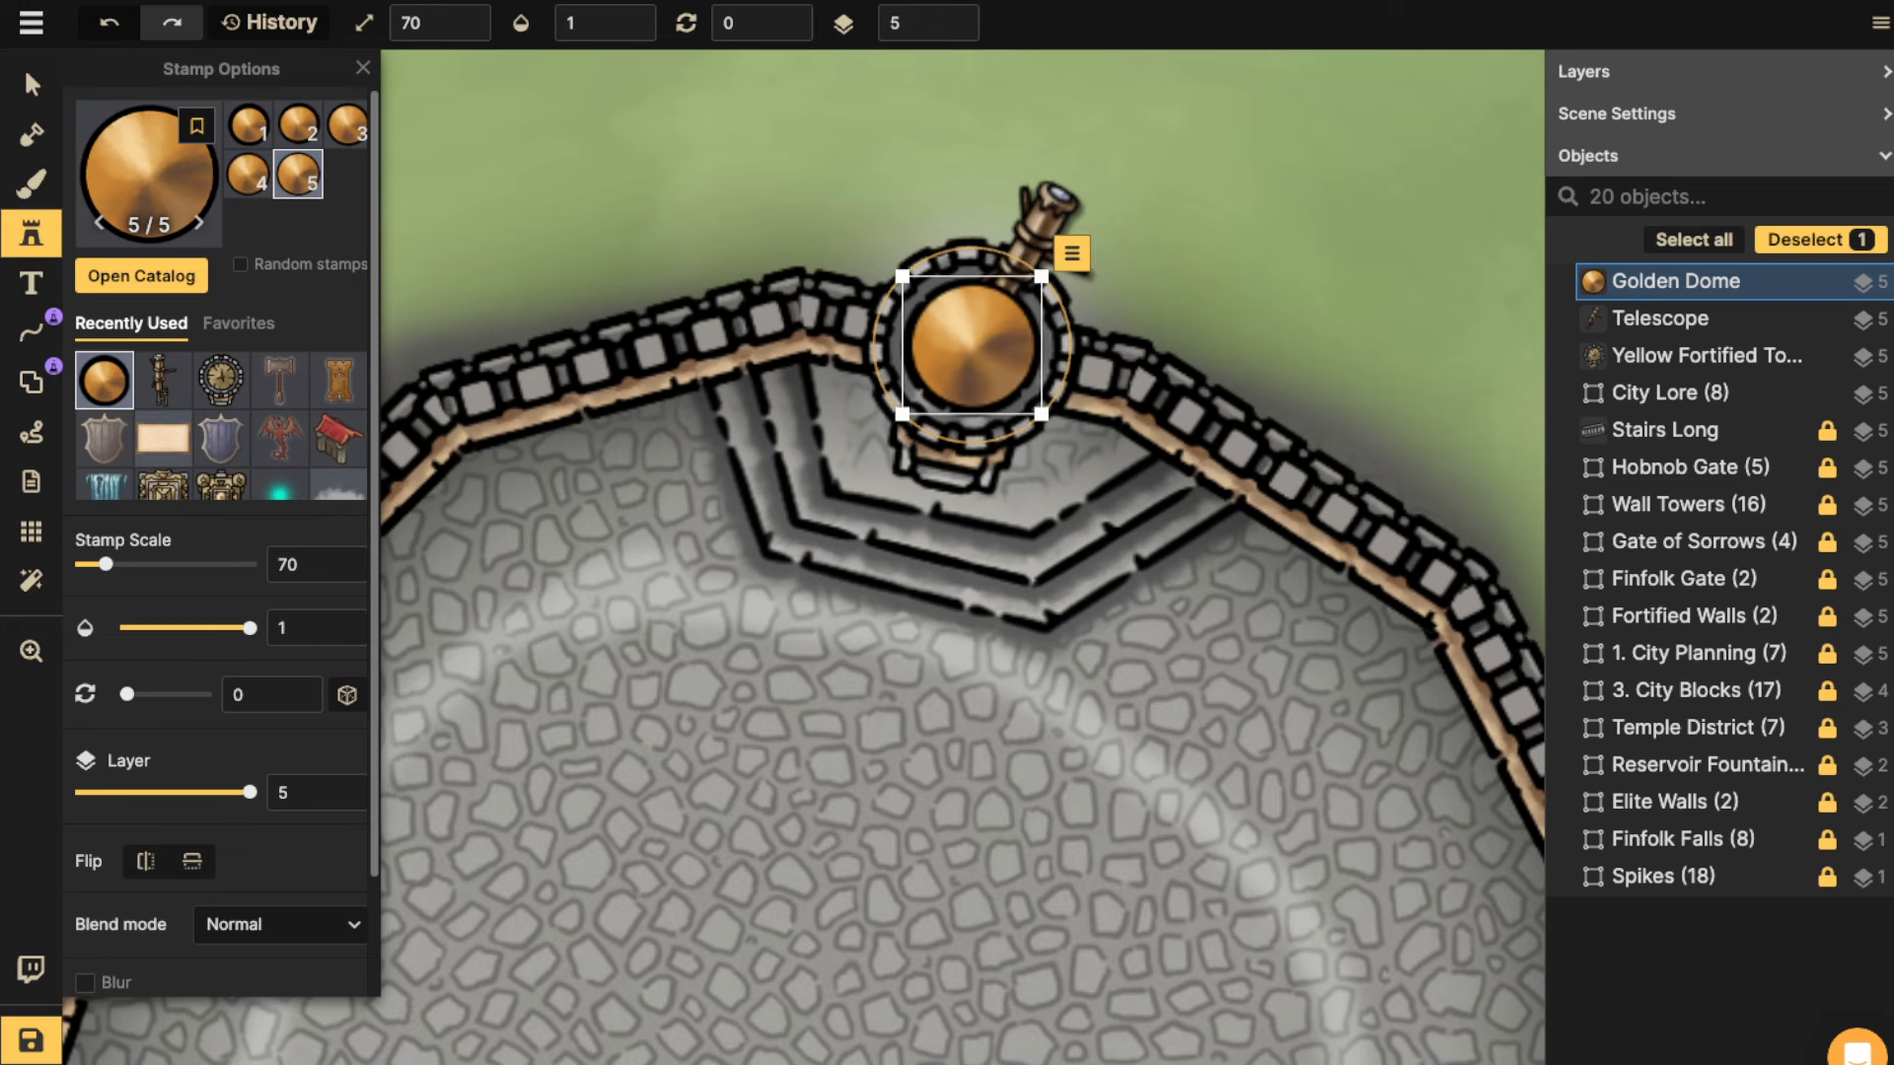
Move the telescope slightly outward so it projects farther from beneath the golden dome.
left_click(32, 85)
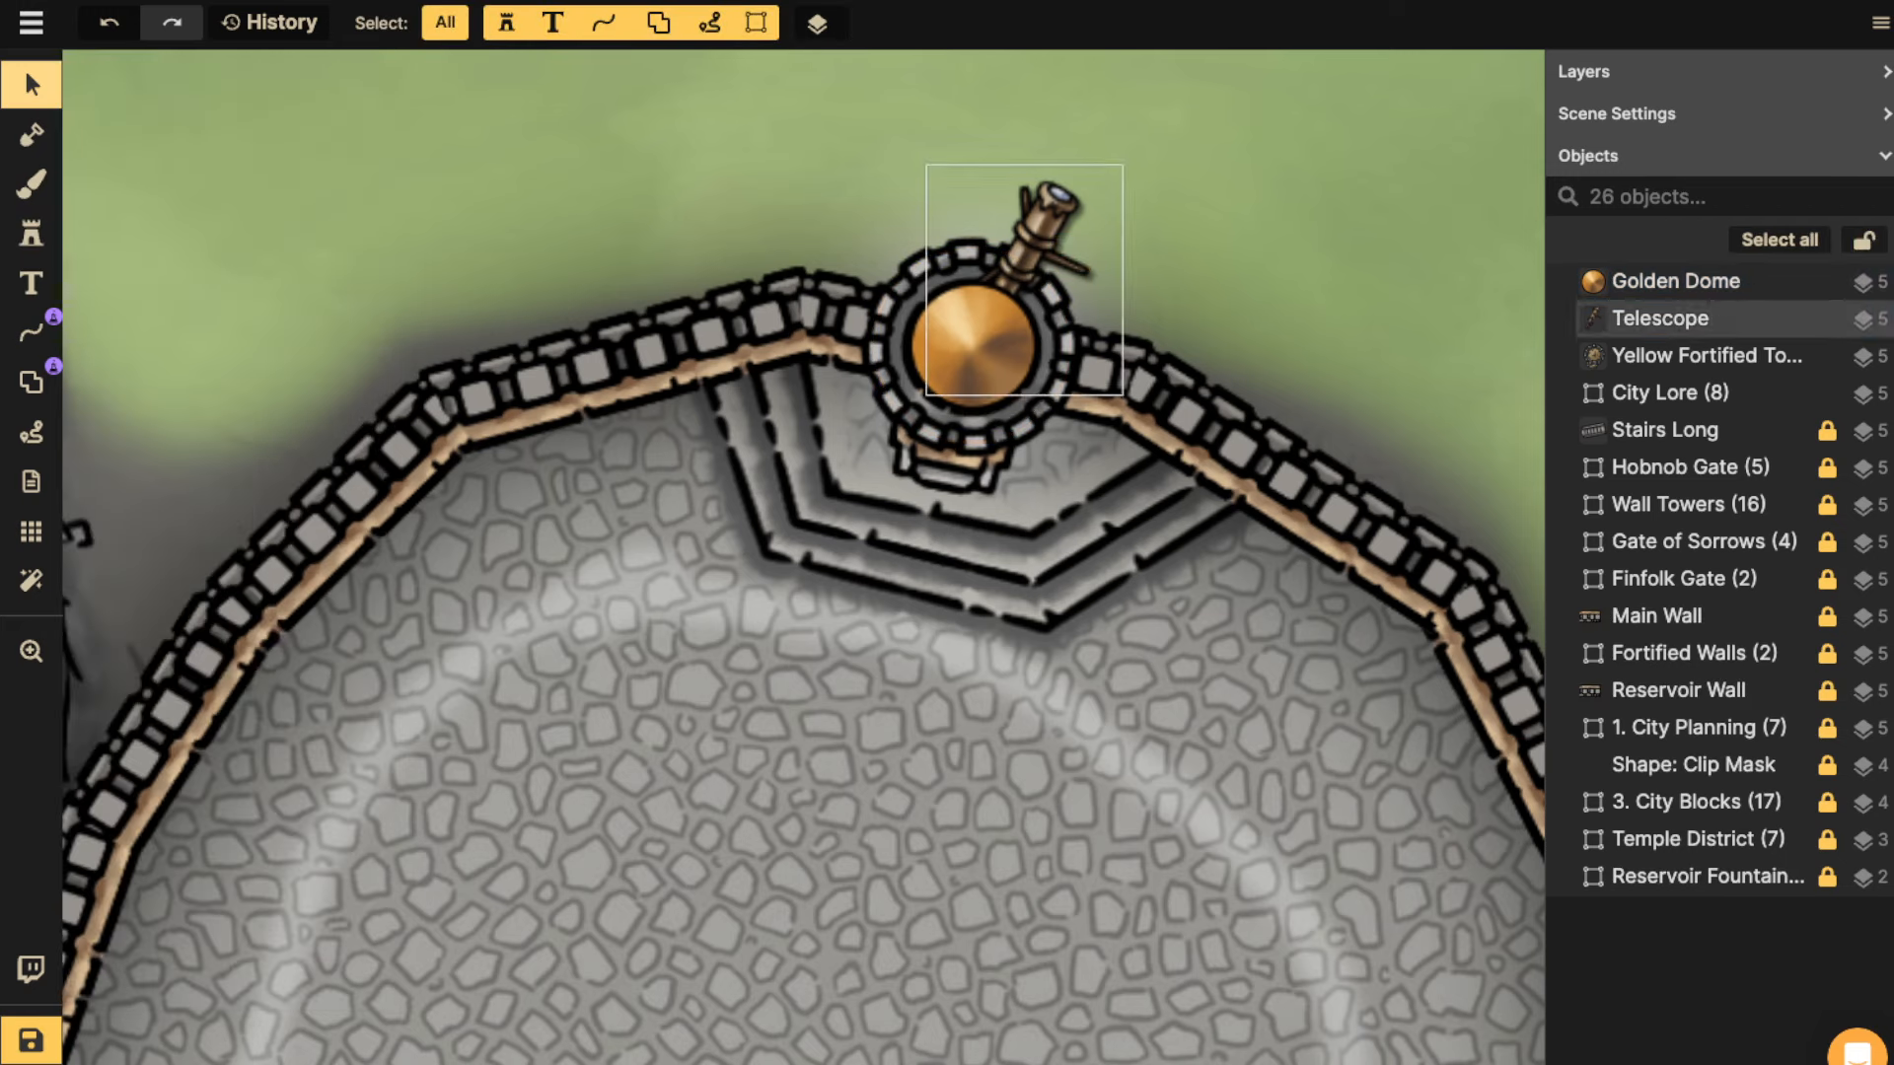
left_click_drag(1040, 233, 1042, 237)
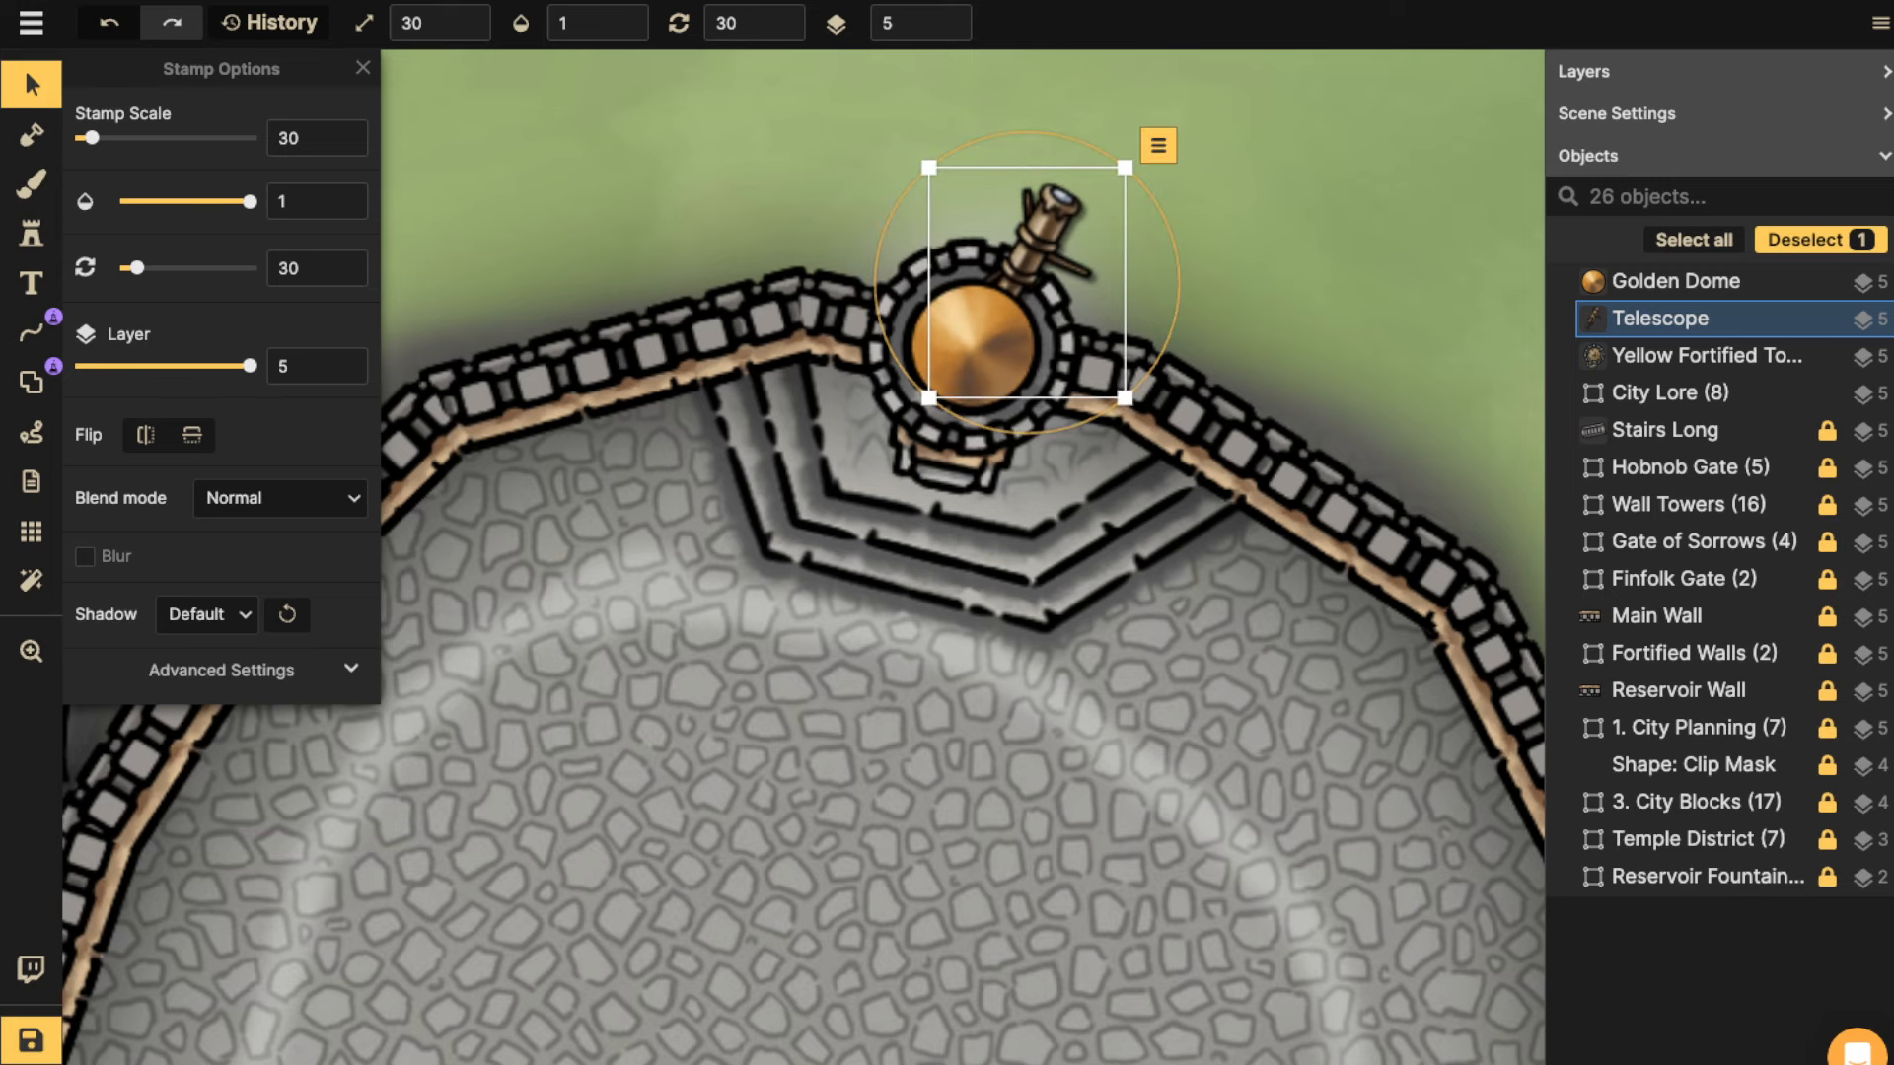
scroll(1055, 256, "down", 2)
scroll(1134, 257, "up", 5)
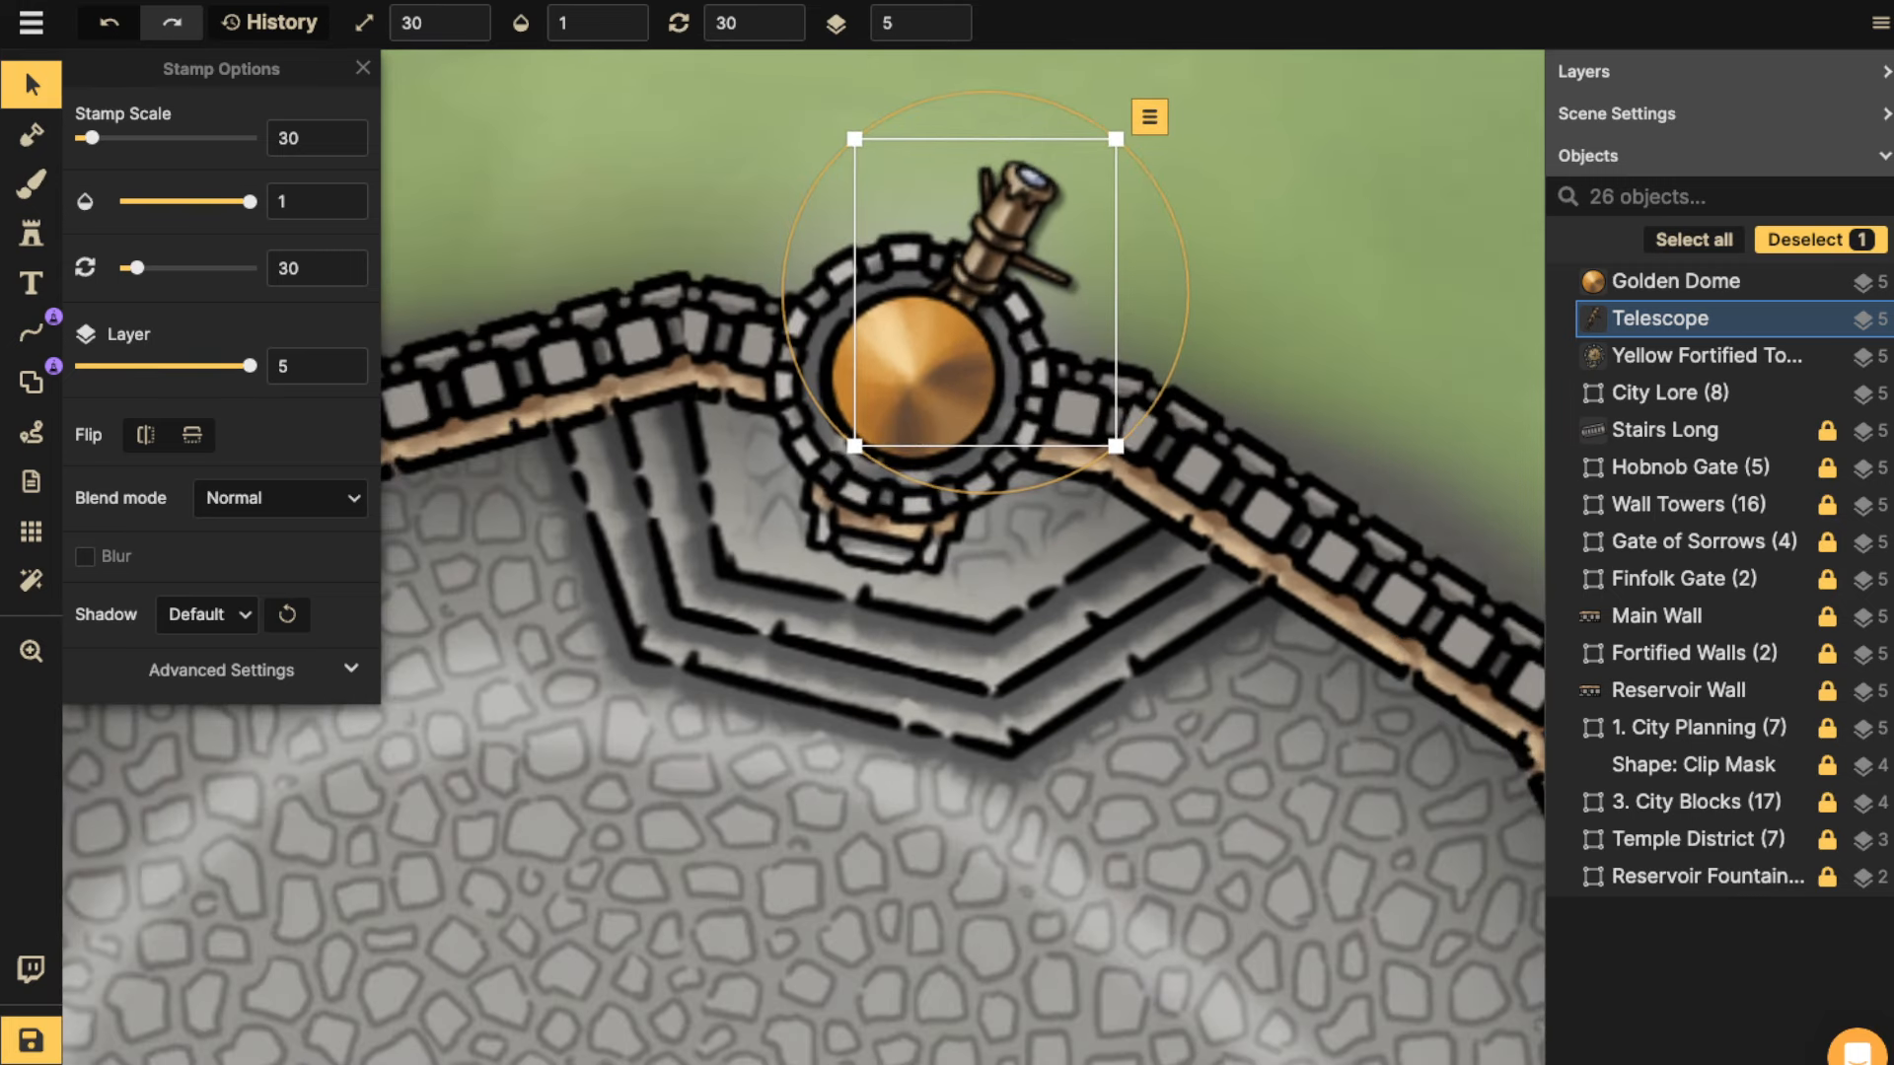
mouse_move(1043, 236)
left_mouse_down()
mouse_move(1095, 167)
mouse_move(1024, 242)
mouse_move(1032, 216)
left_mouse_up()
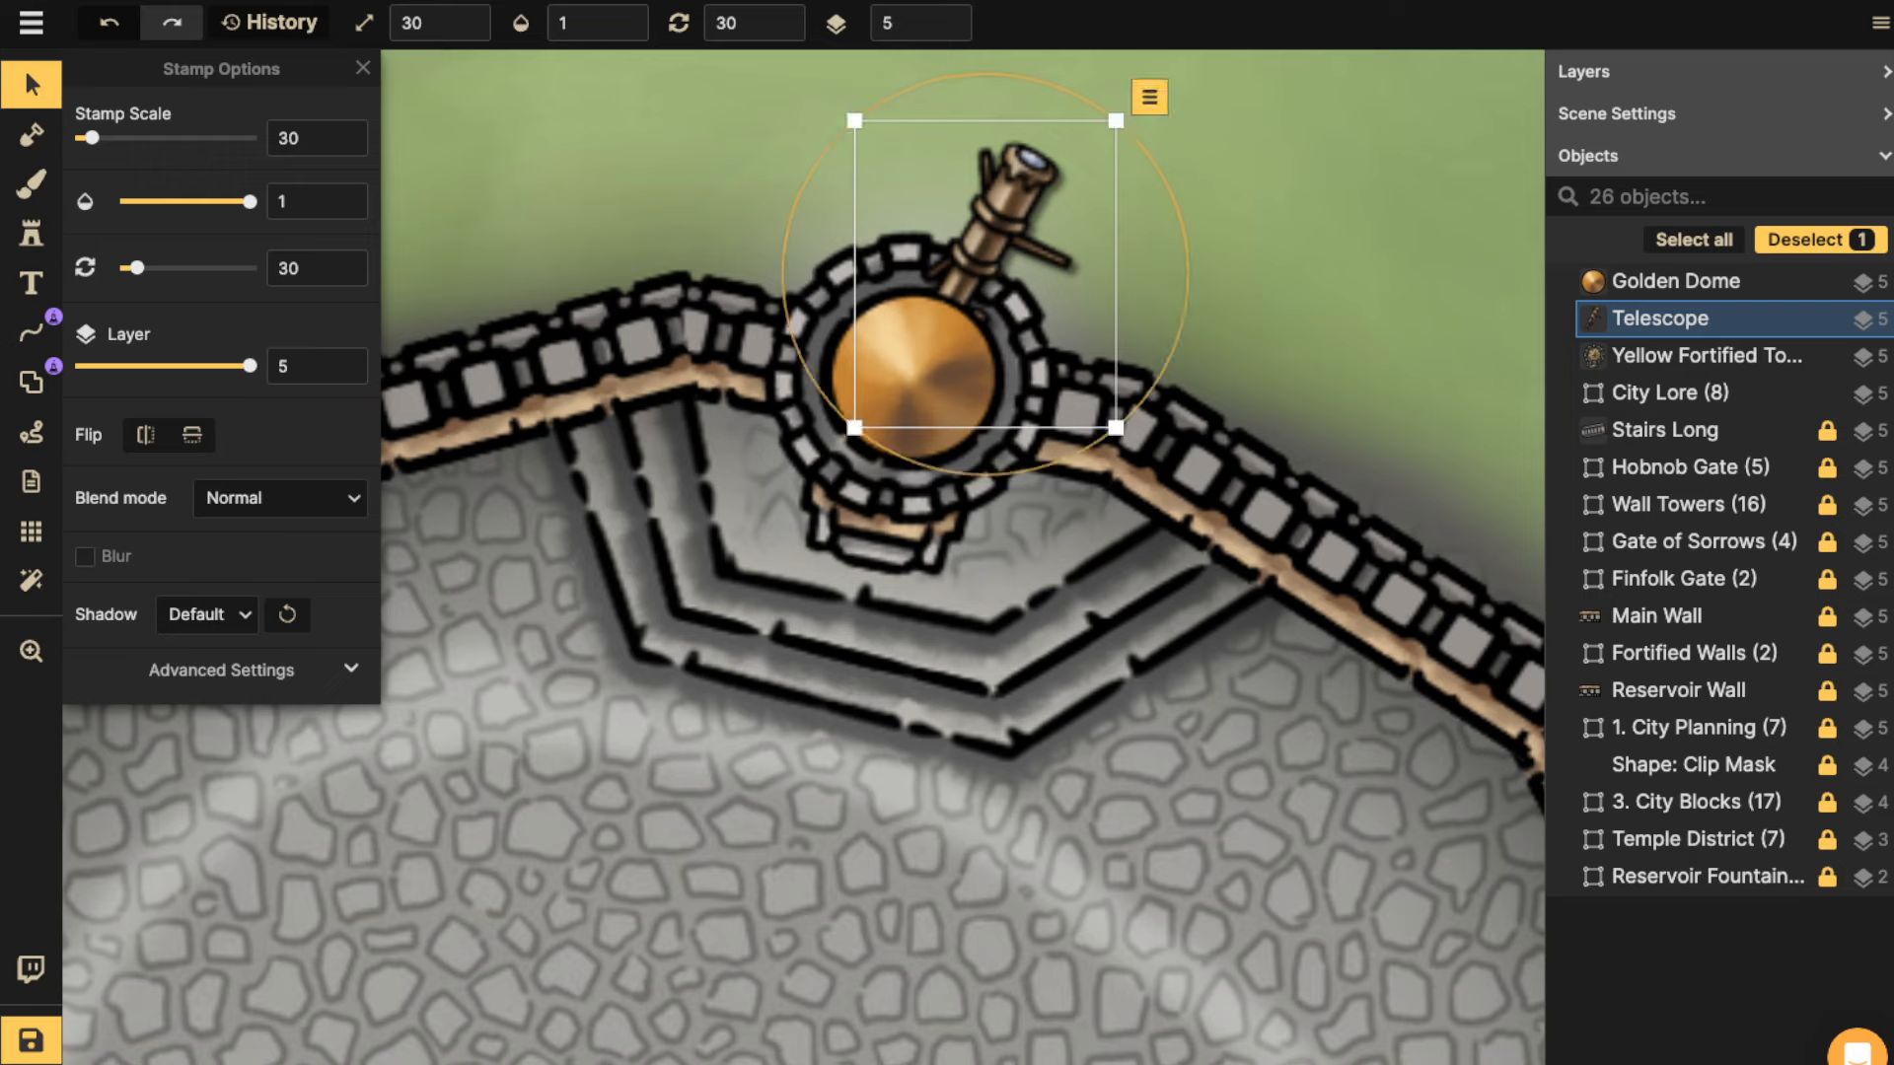
Rotate the telescope to 27 and set its shadow to None.
left_click_drag(1185, 254, 1184, 244)
left_click_drag(993, 276, 853, 599)
scroll(995, 270, "down", 5)
key("space")
scroll(854, 592, "up", 5)
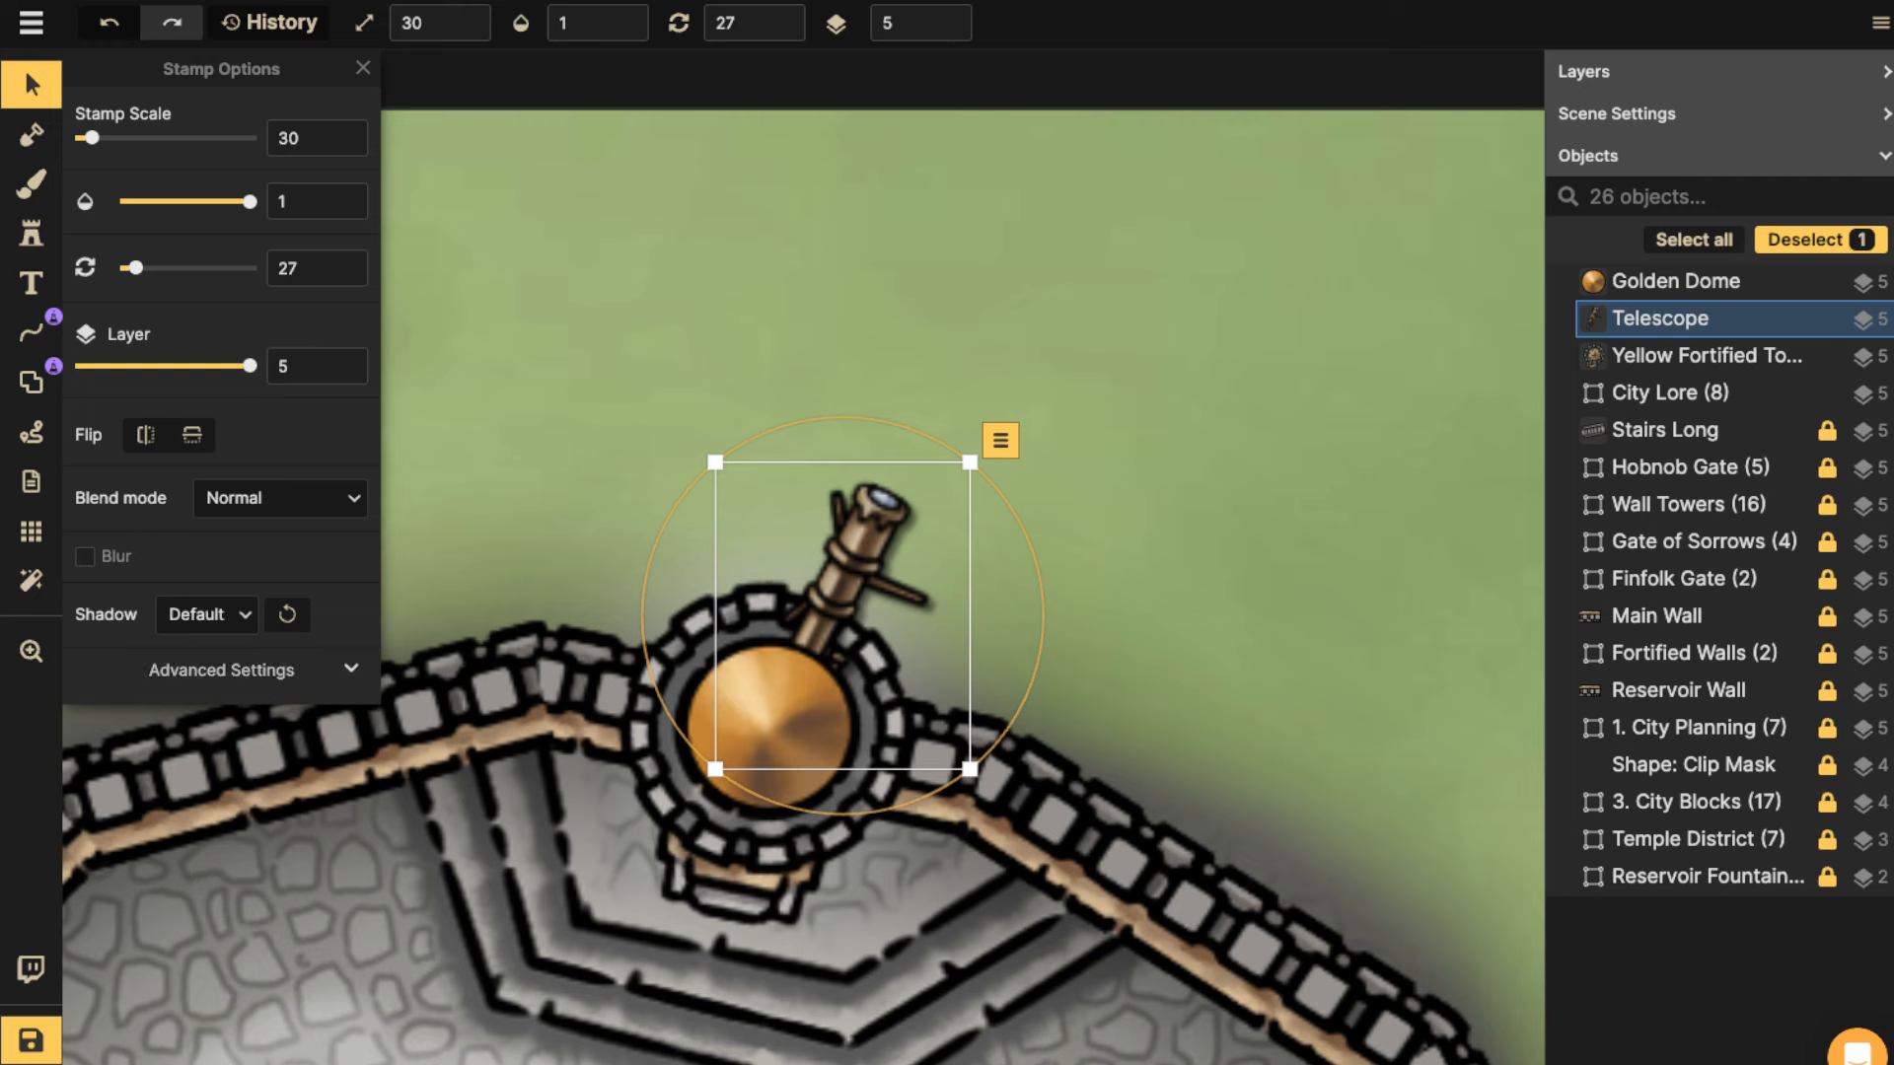
left_click(207, 615)
left_click(187, 656)
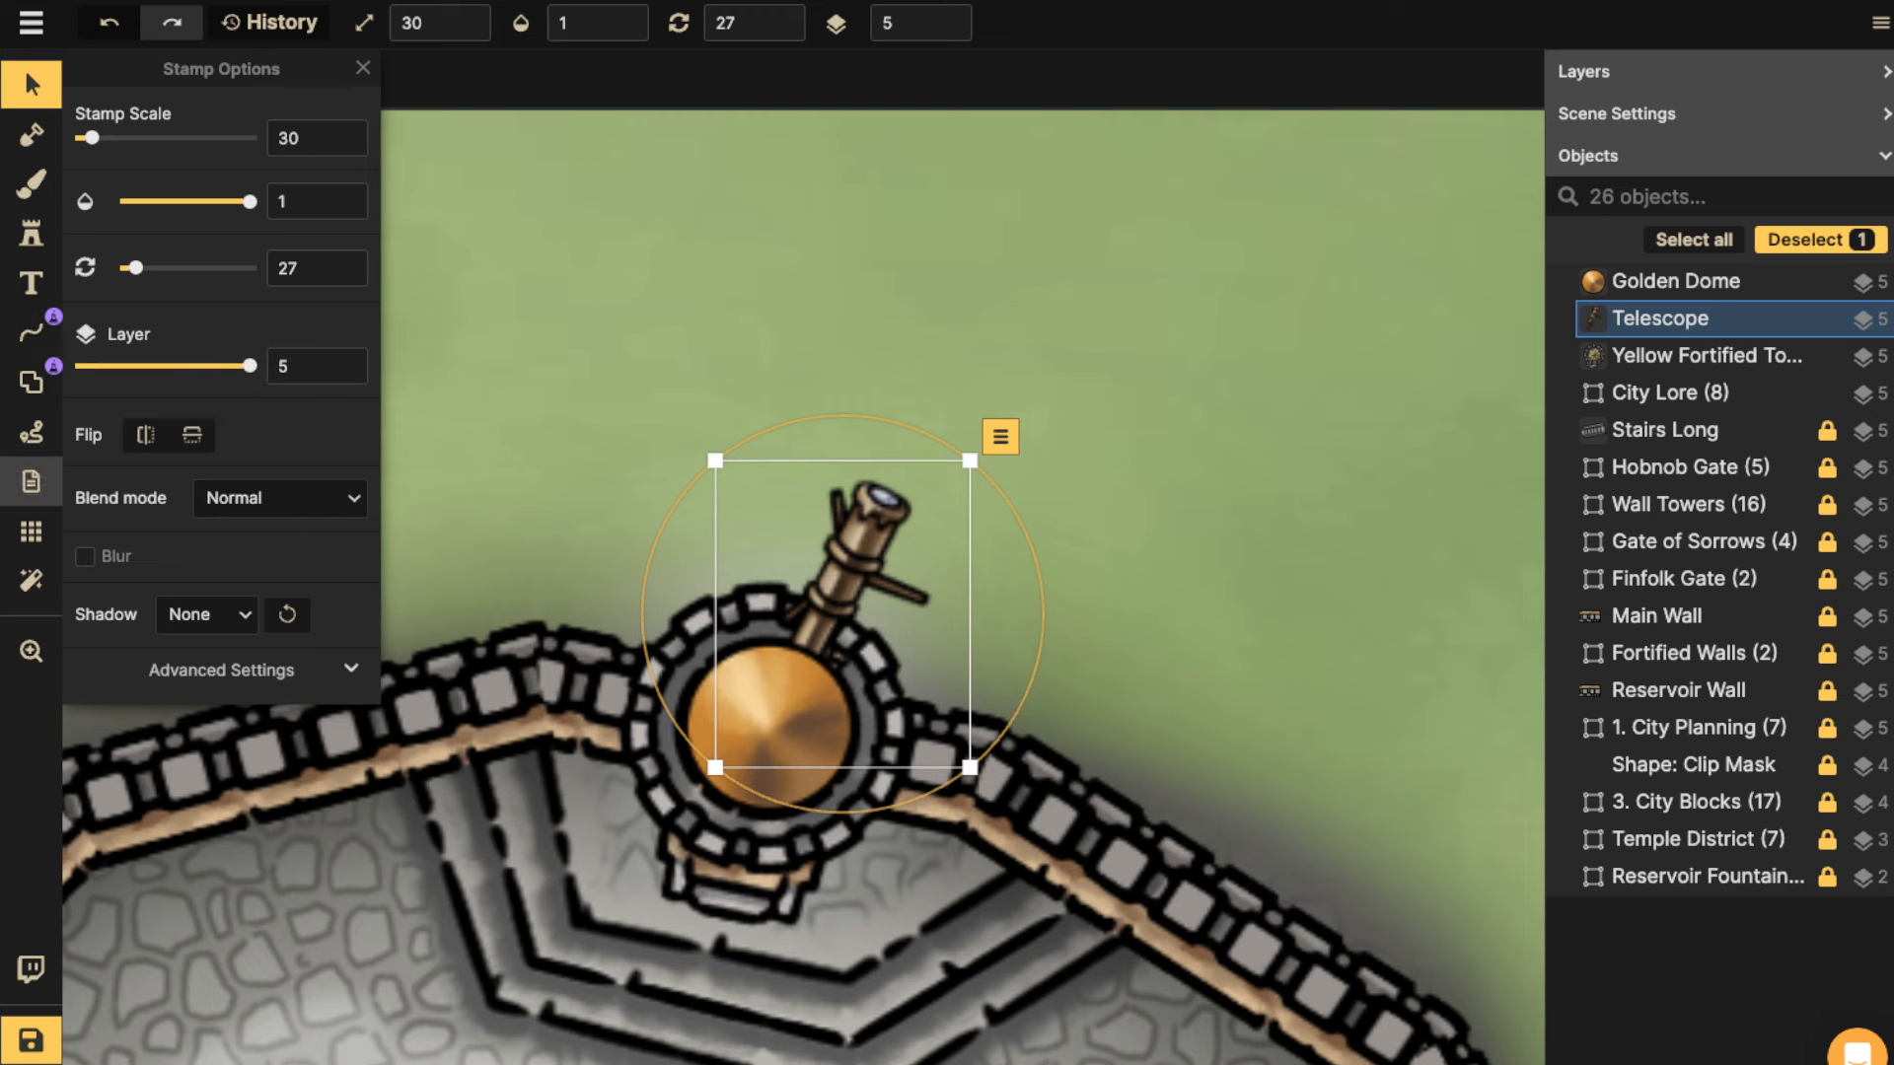
Set up the shape Pen with the stroke off and a clip mask fill.
left_click(31, 382)
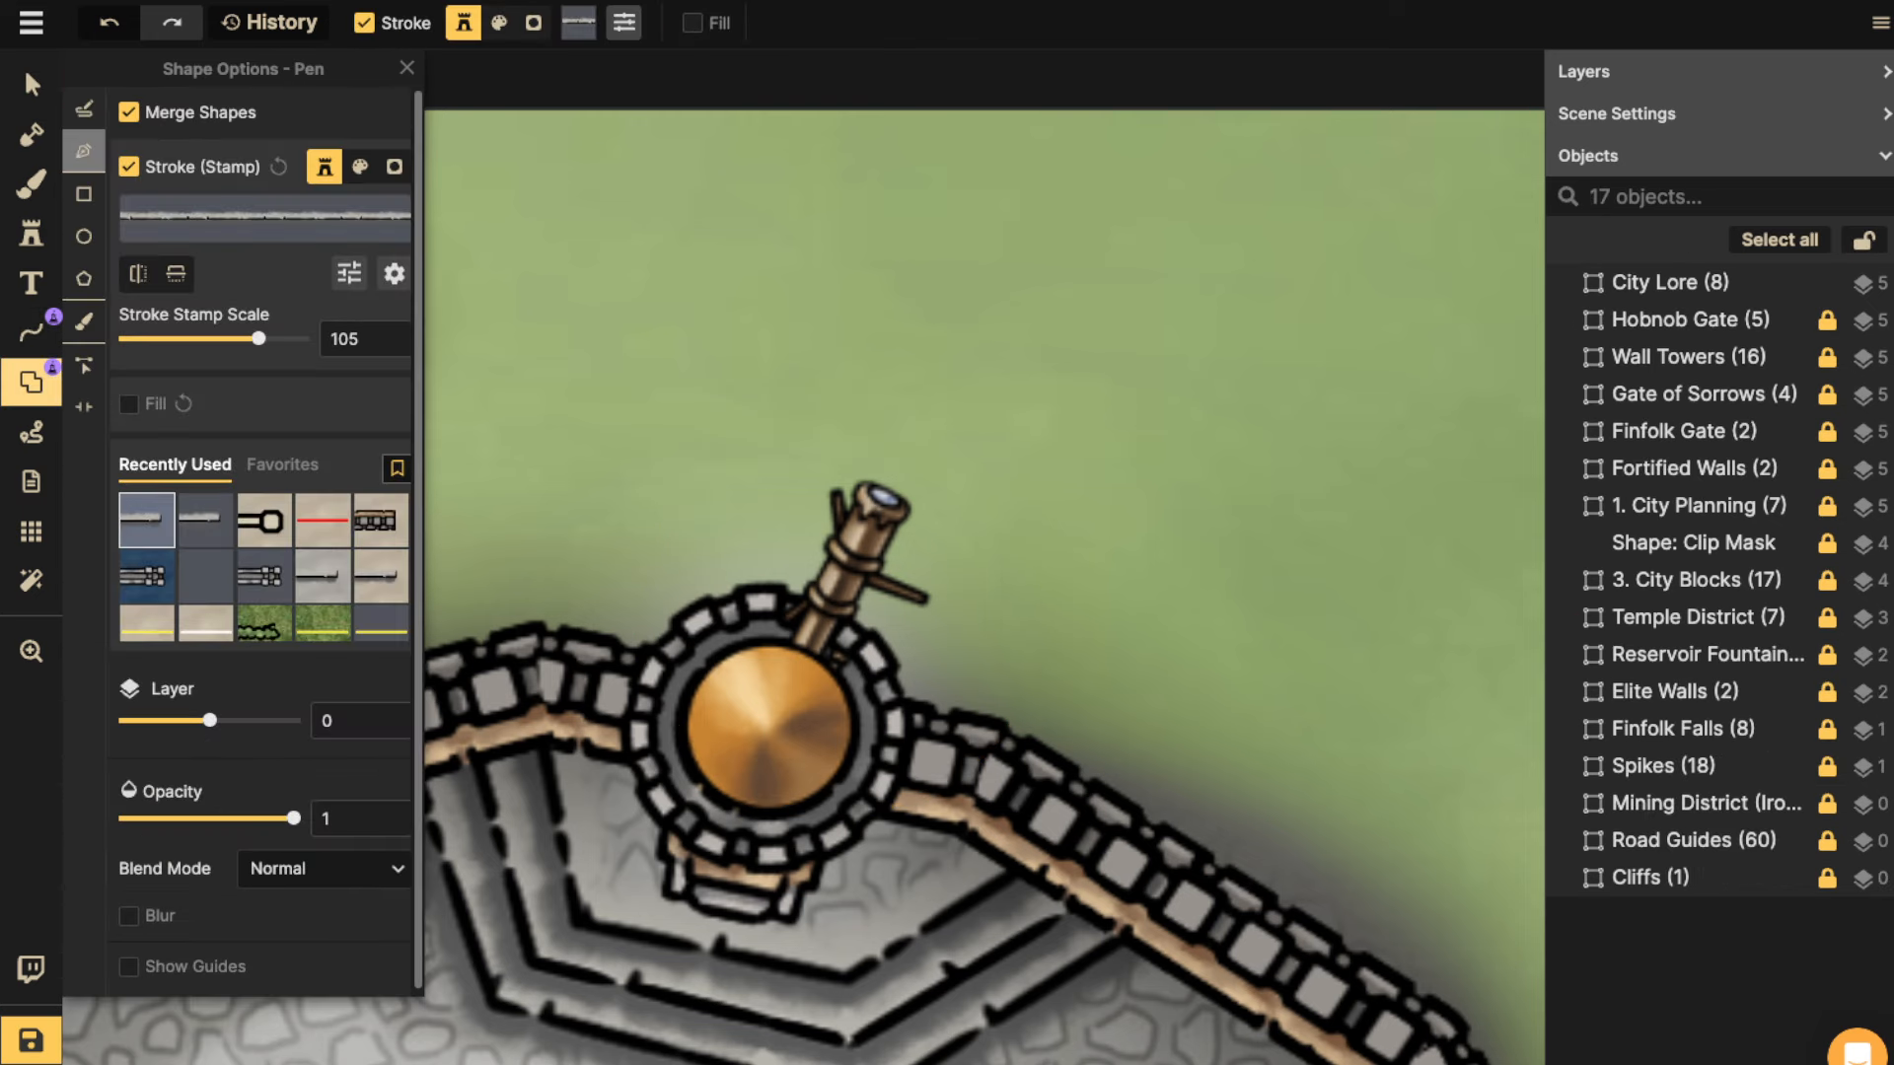
left_click(129, 167)
left_click(129, 228)
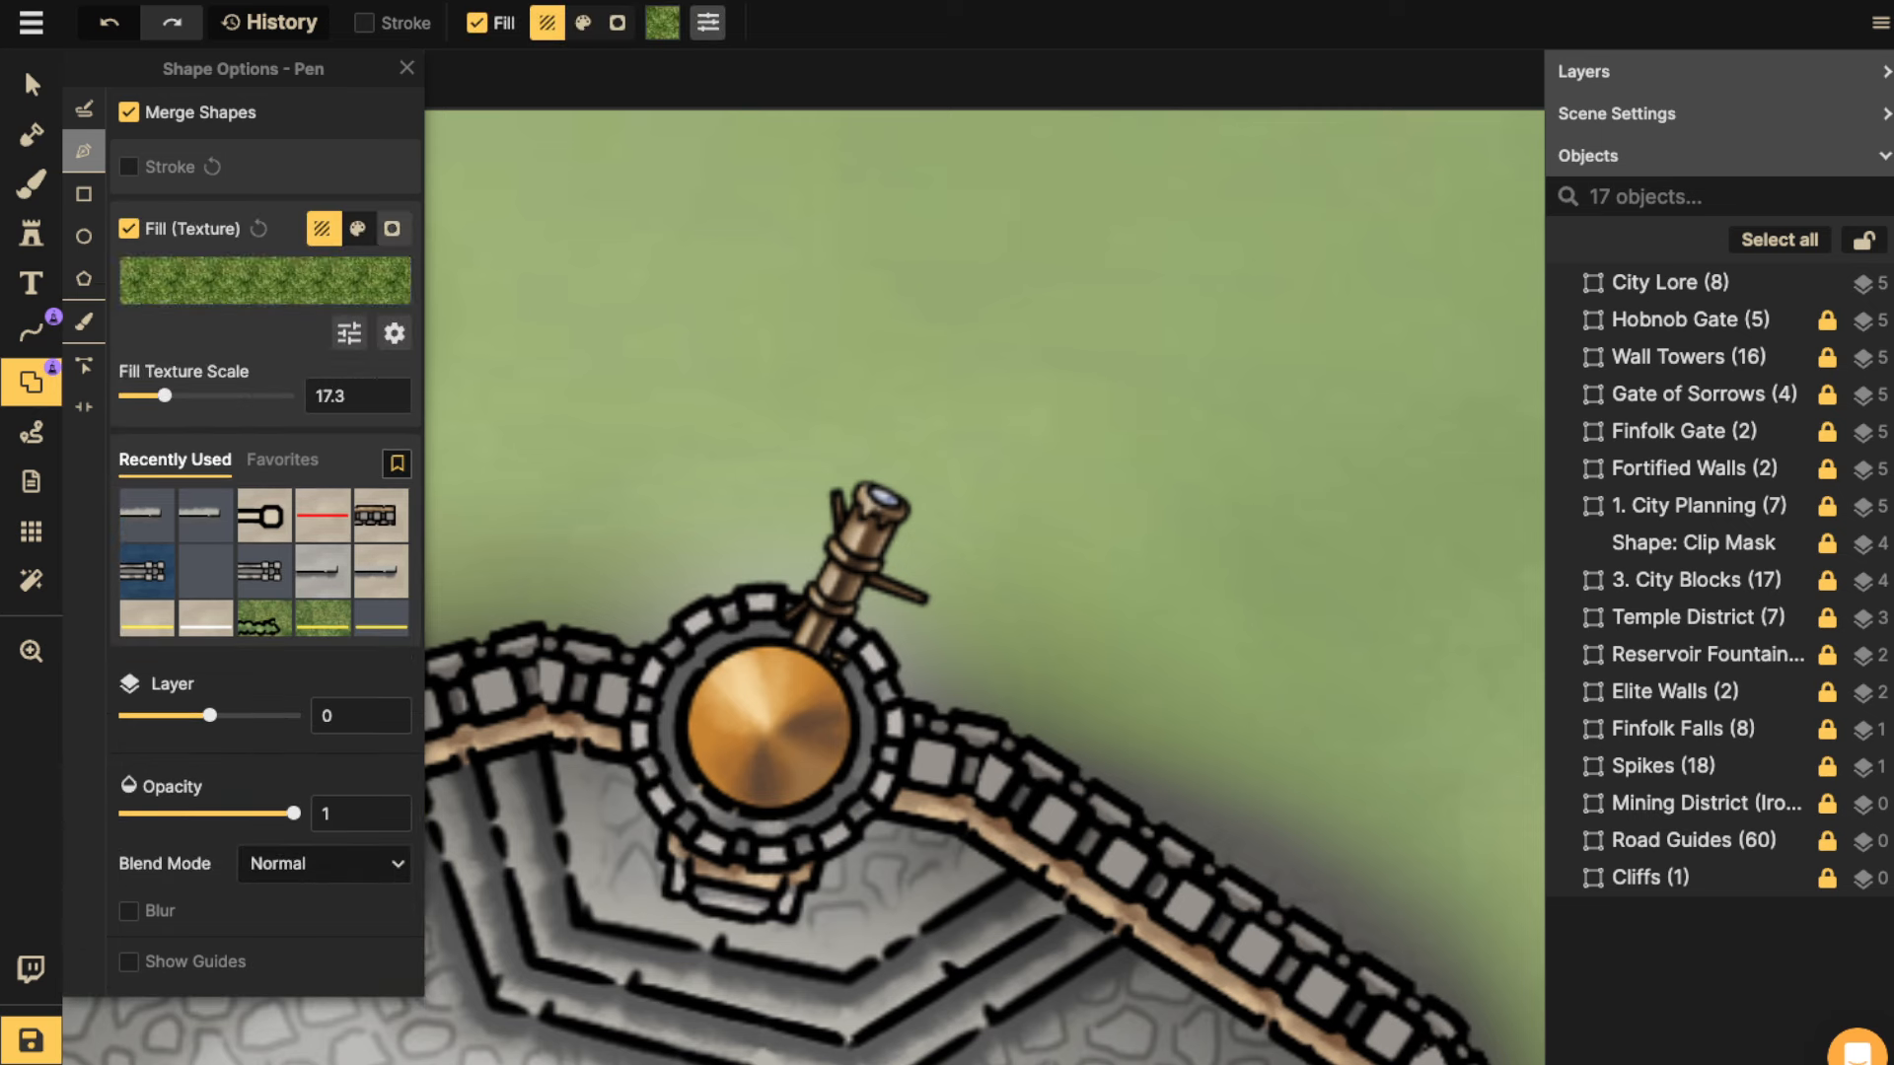
left_click(392, 228)
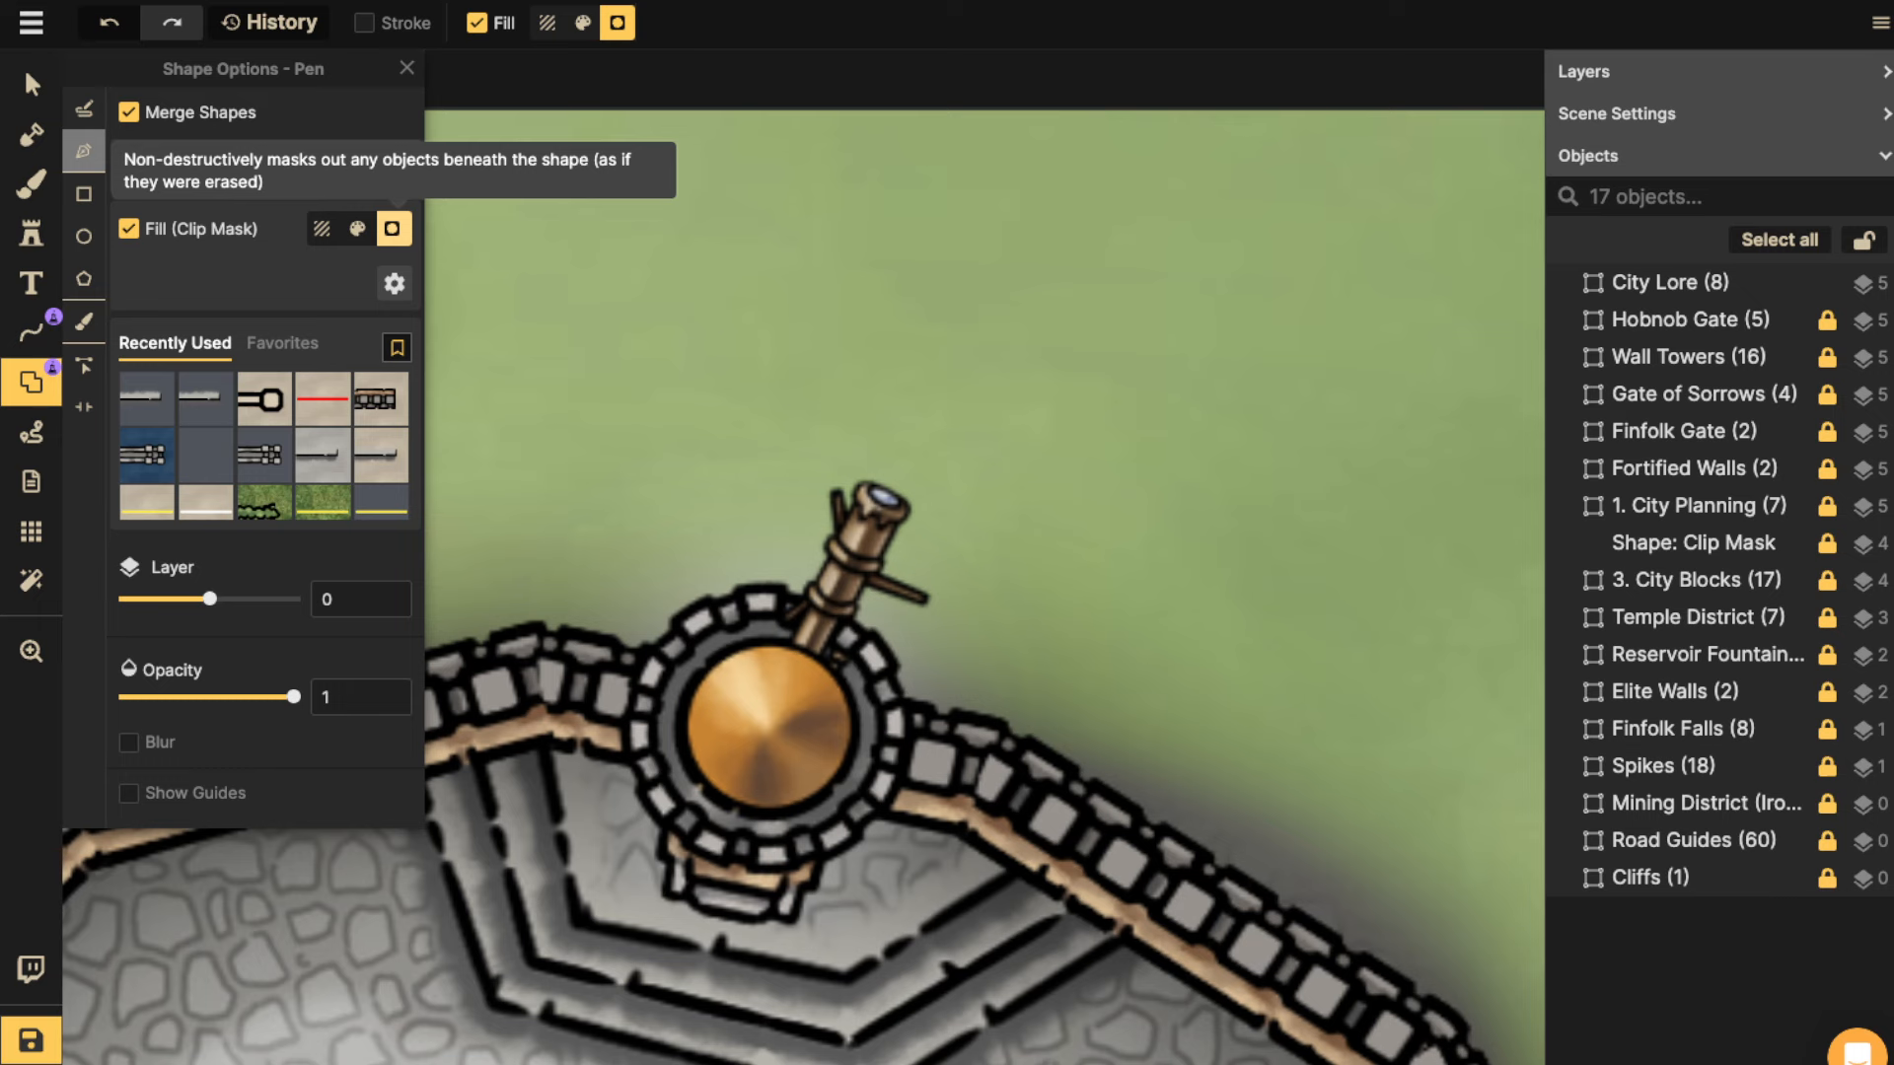
left_click(84, 320)
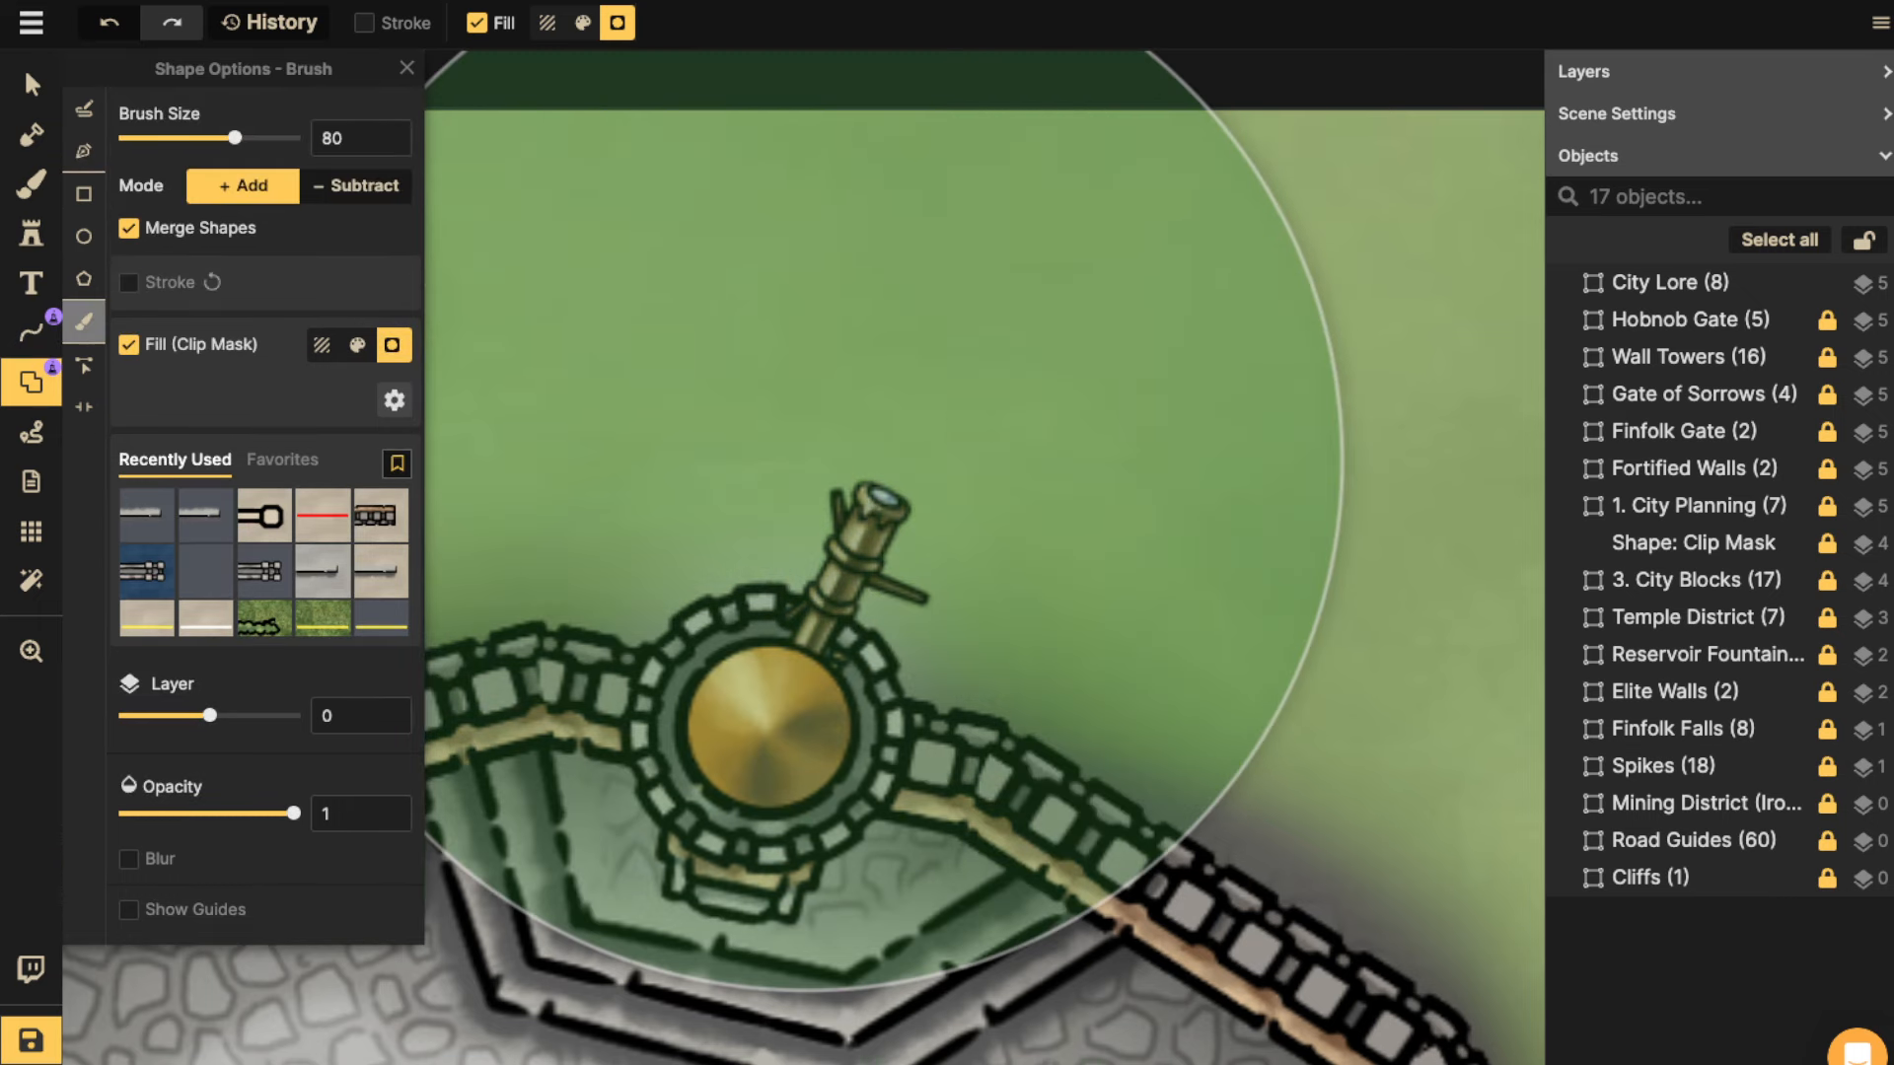
left_click(83, 150)
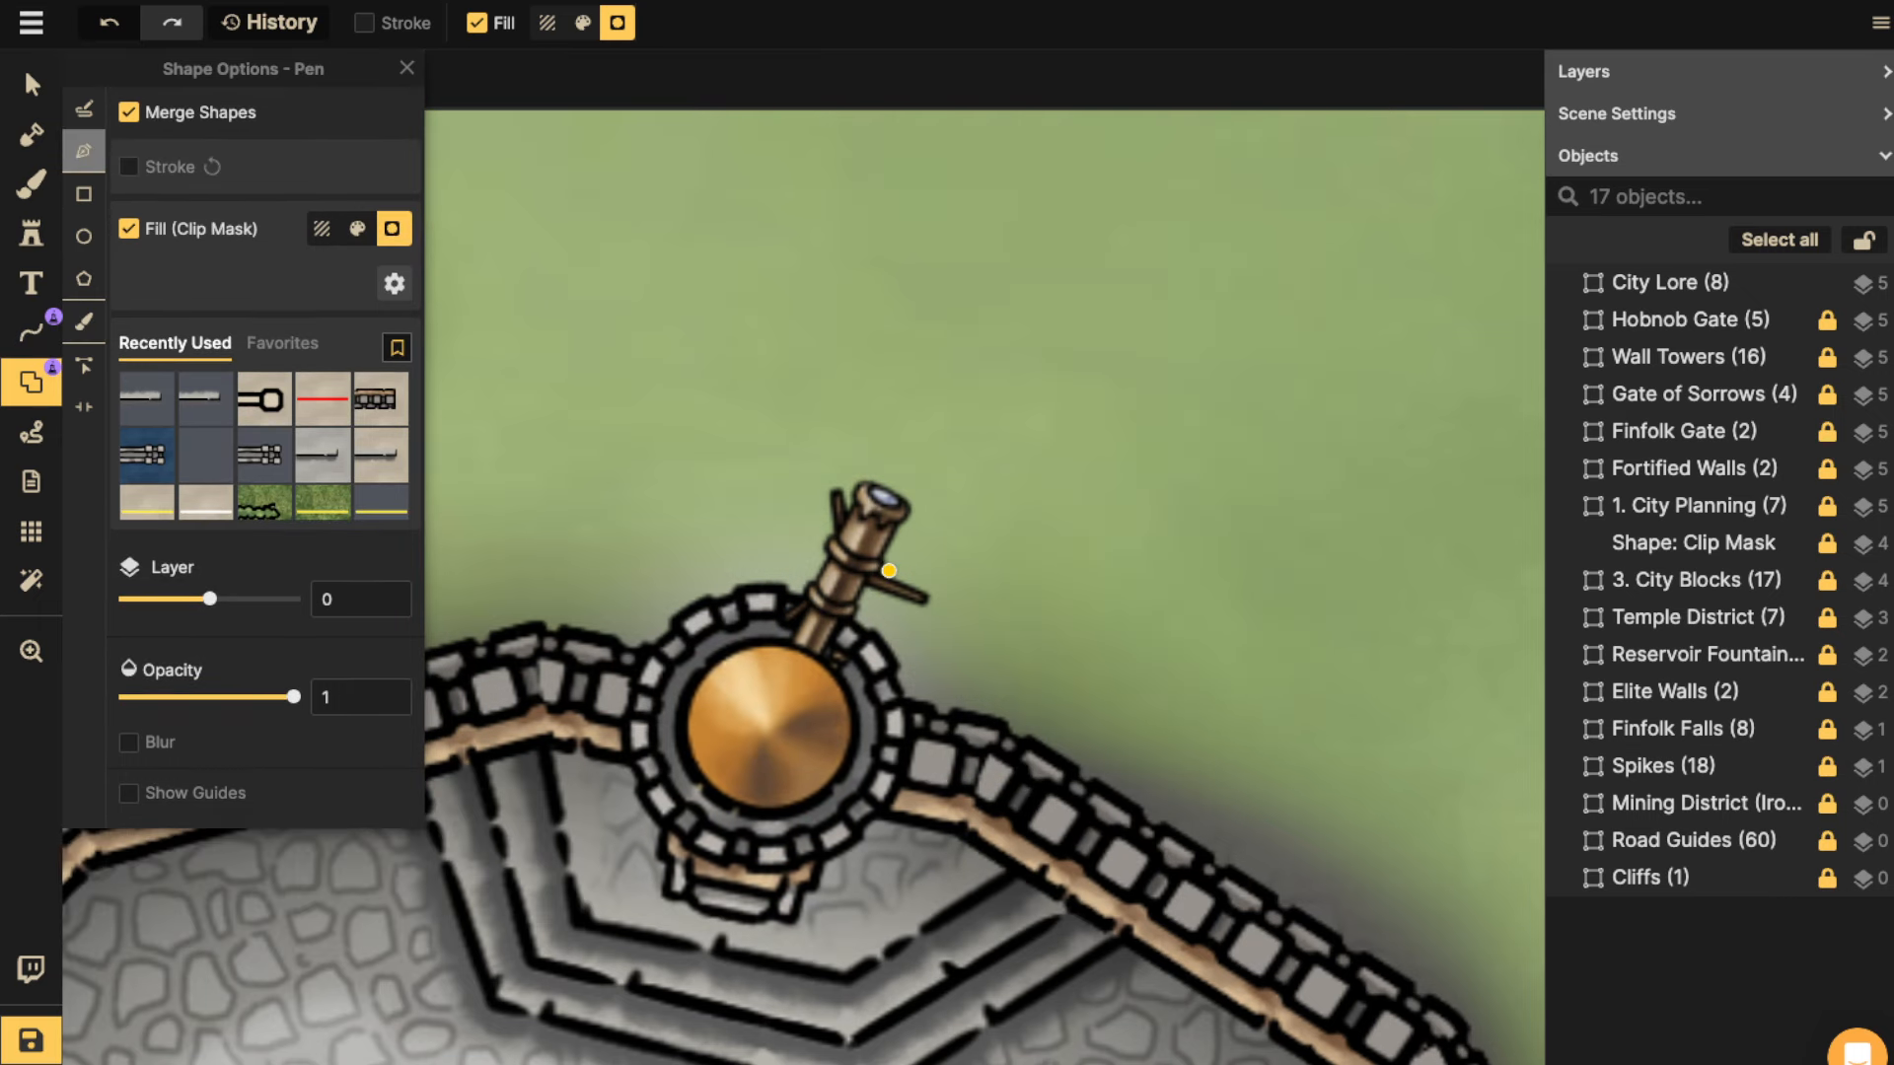
Try to draw a clip mask shape around the telescope's protruding side arm.
left_click(890, 571)
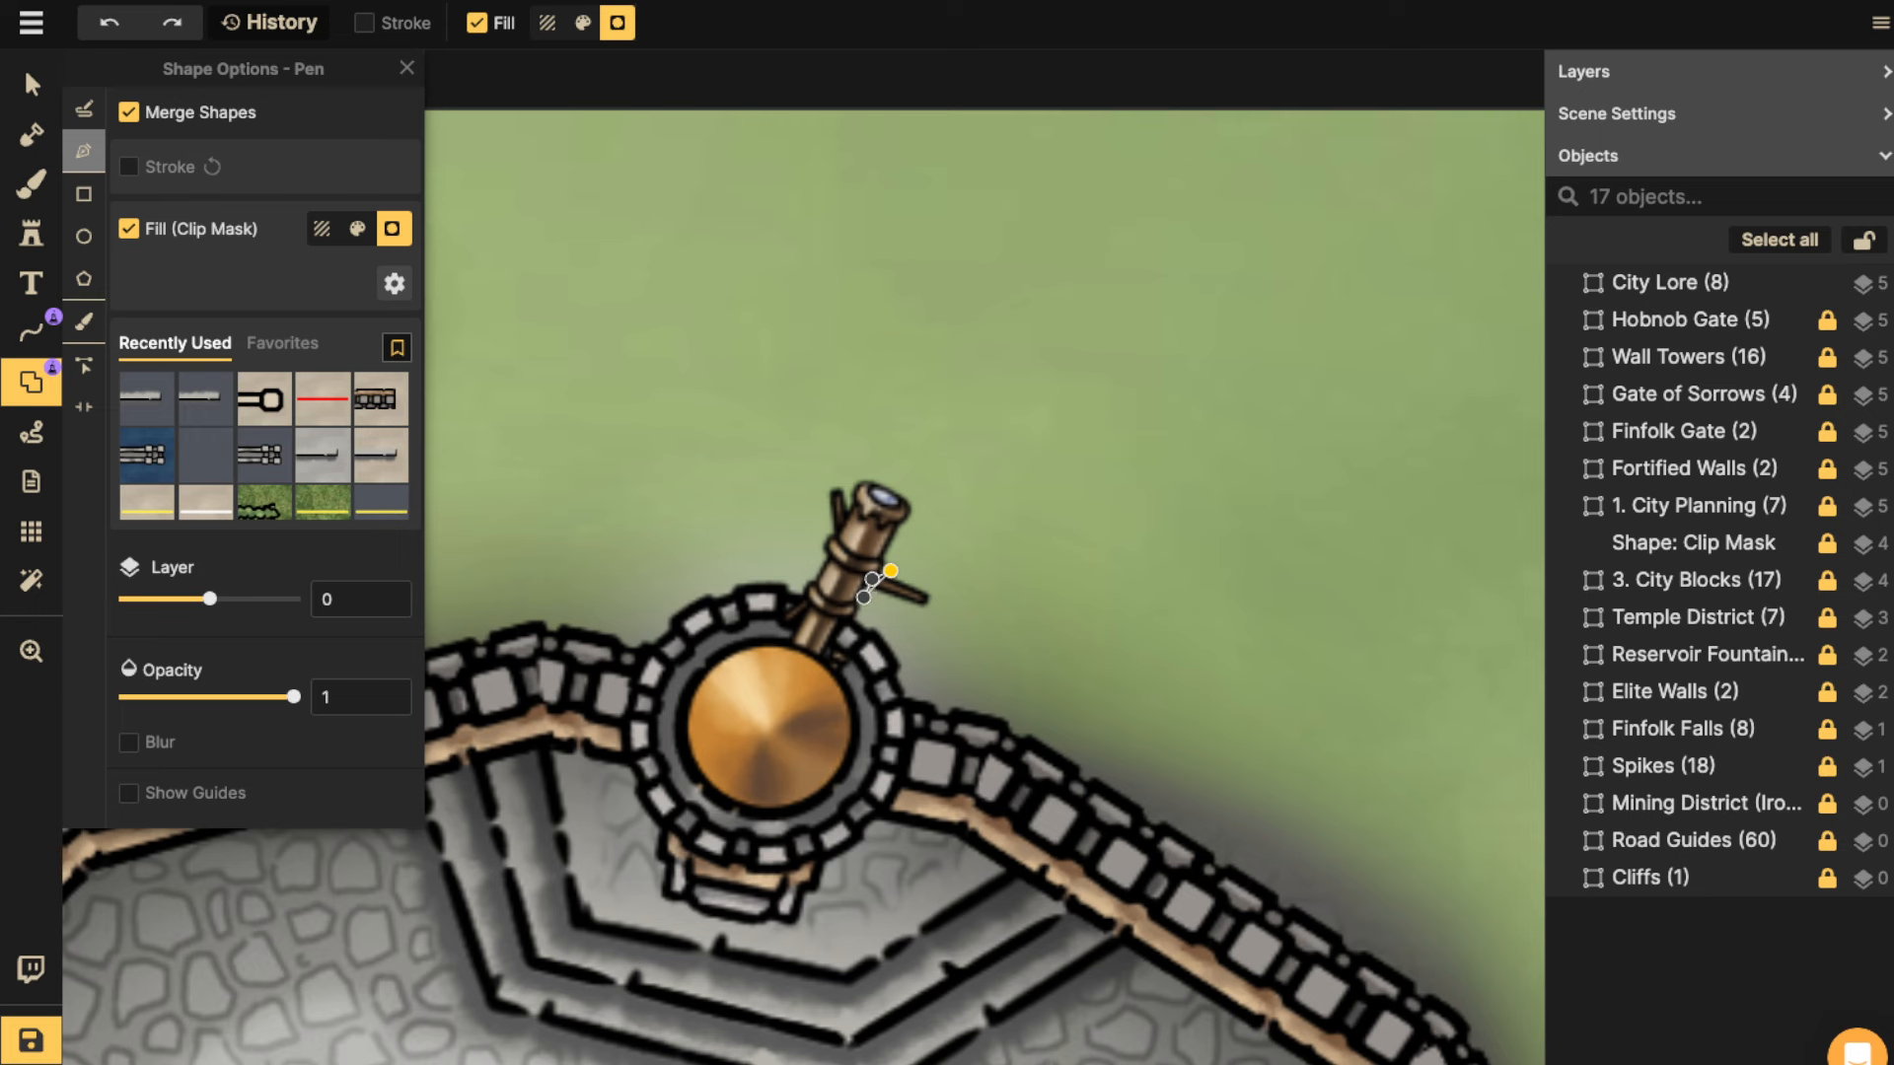
double_click(983, 620)
left_click(32, 85)
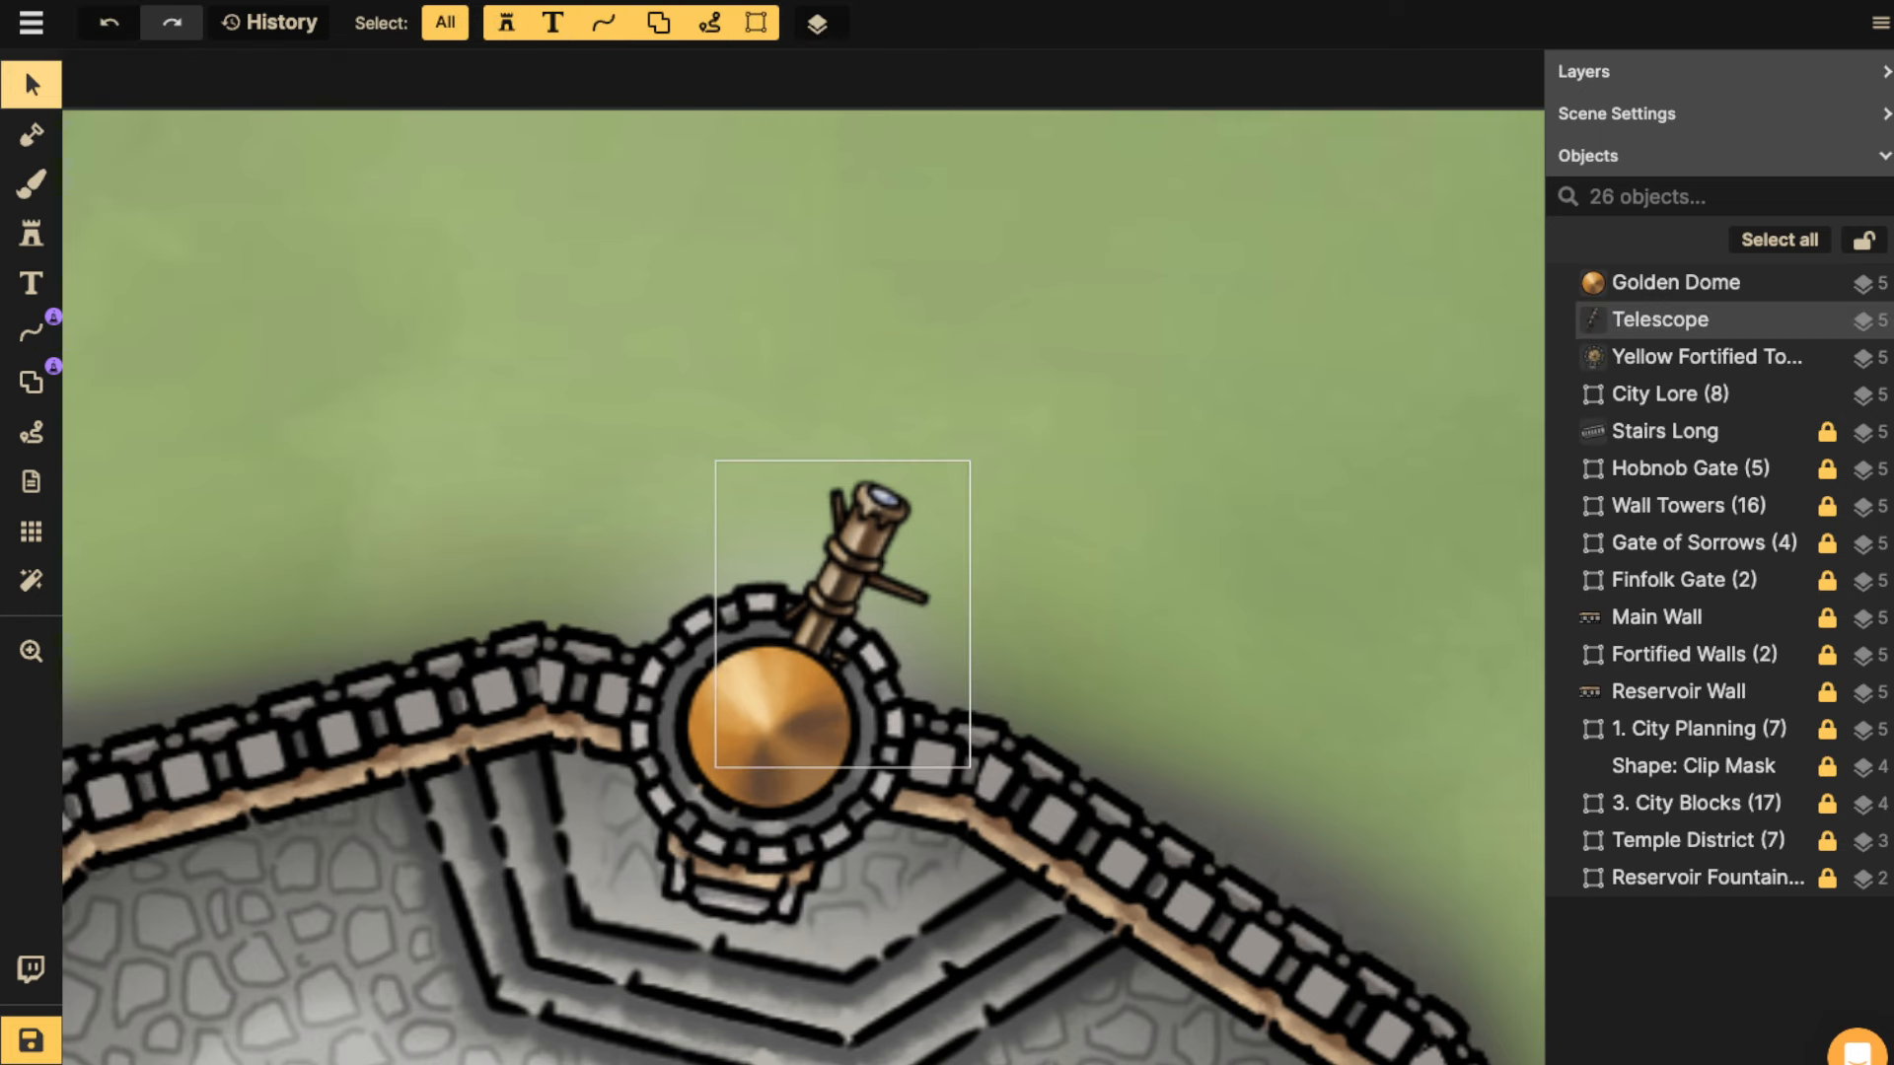
left_click(32, 382)
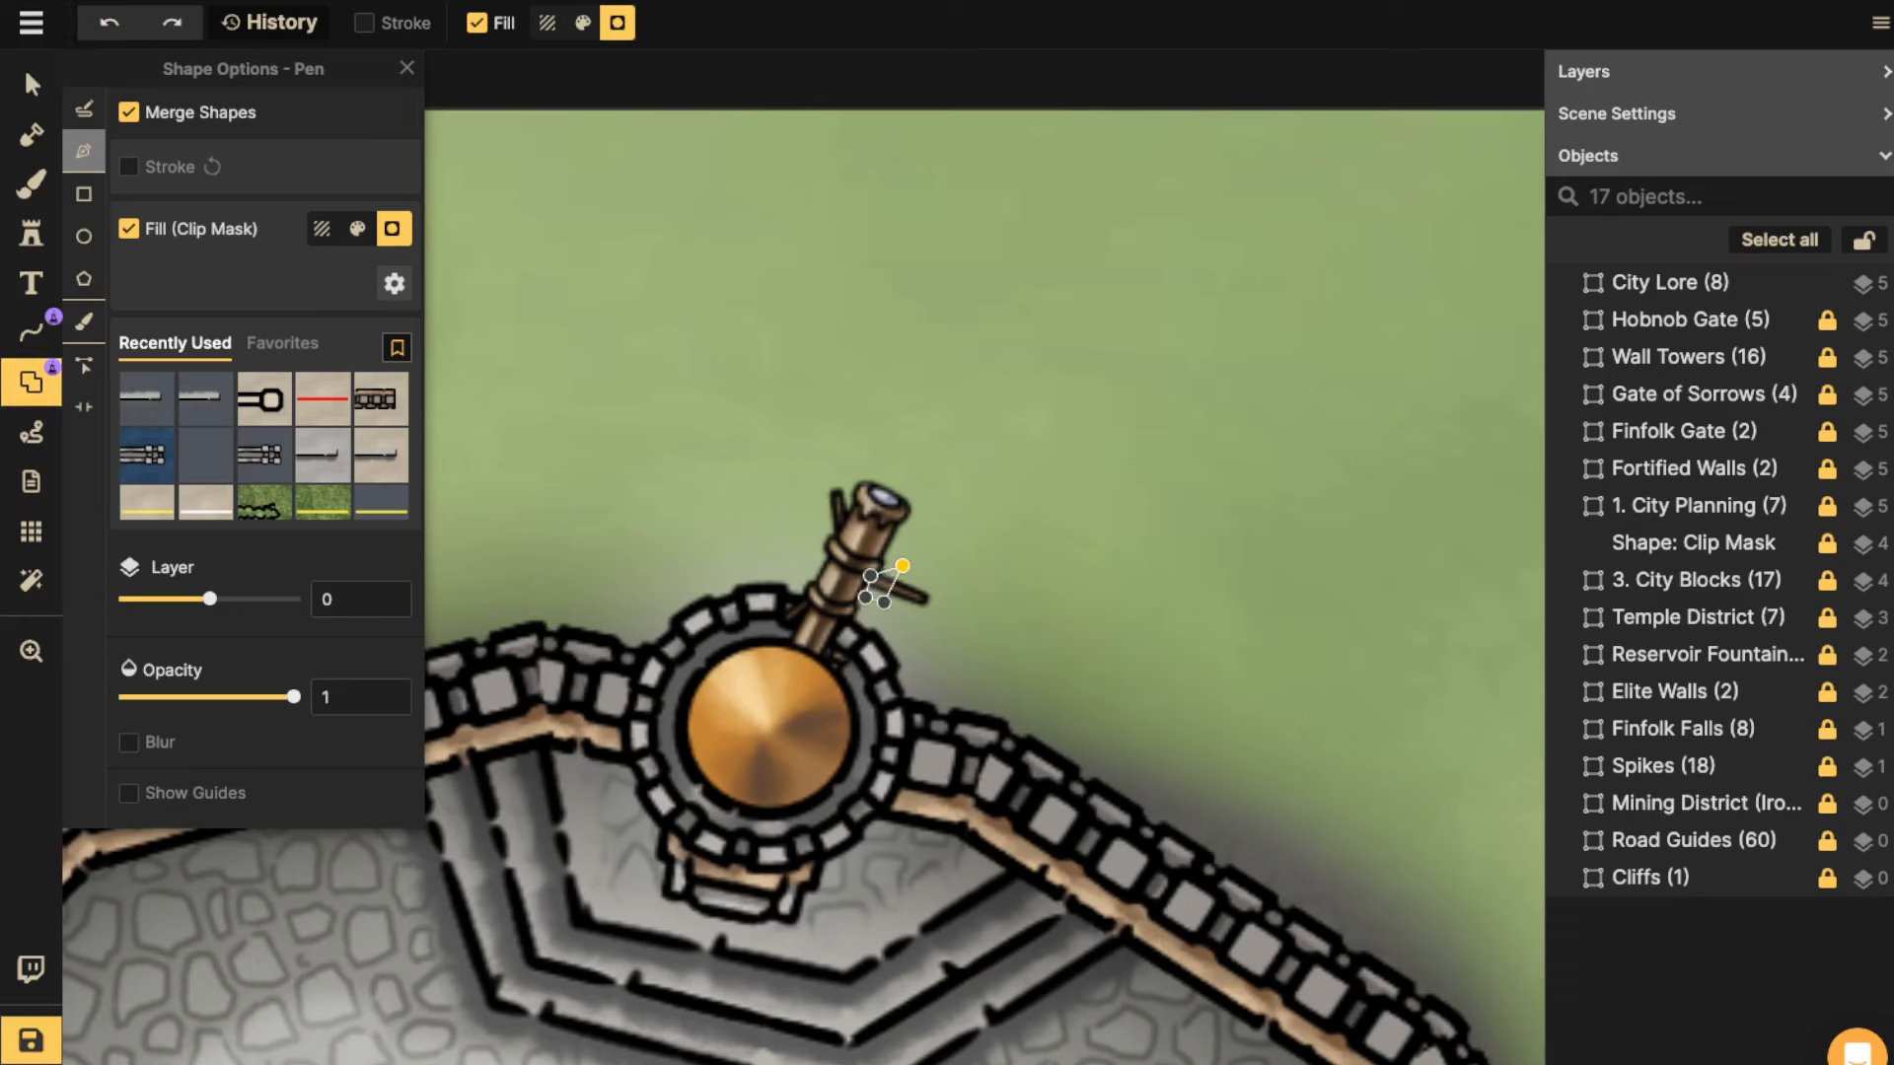
left_click(902, 566)
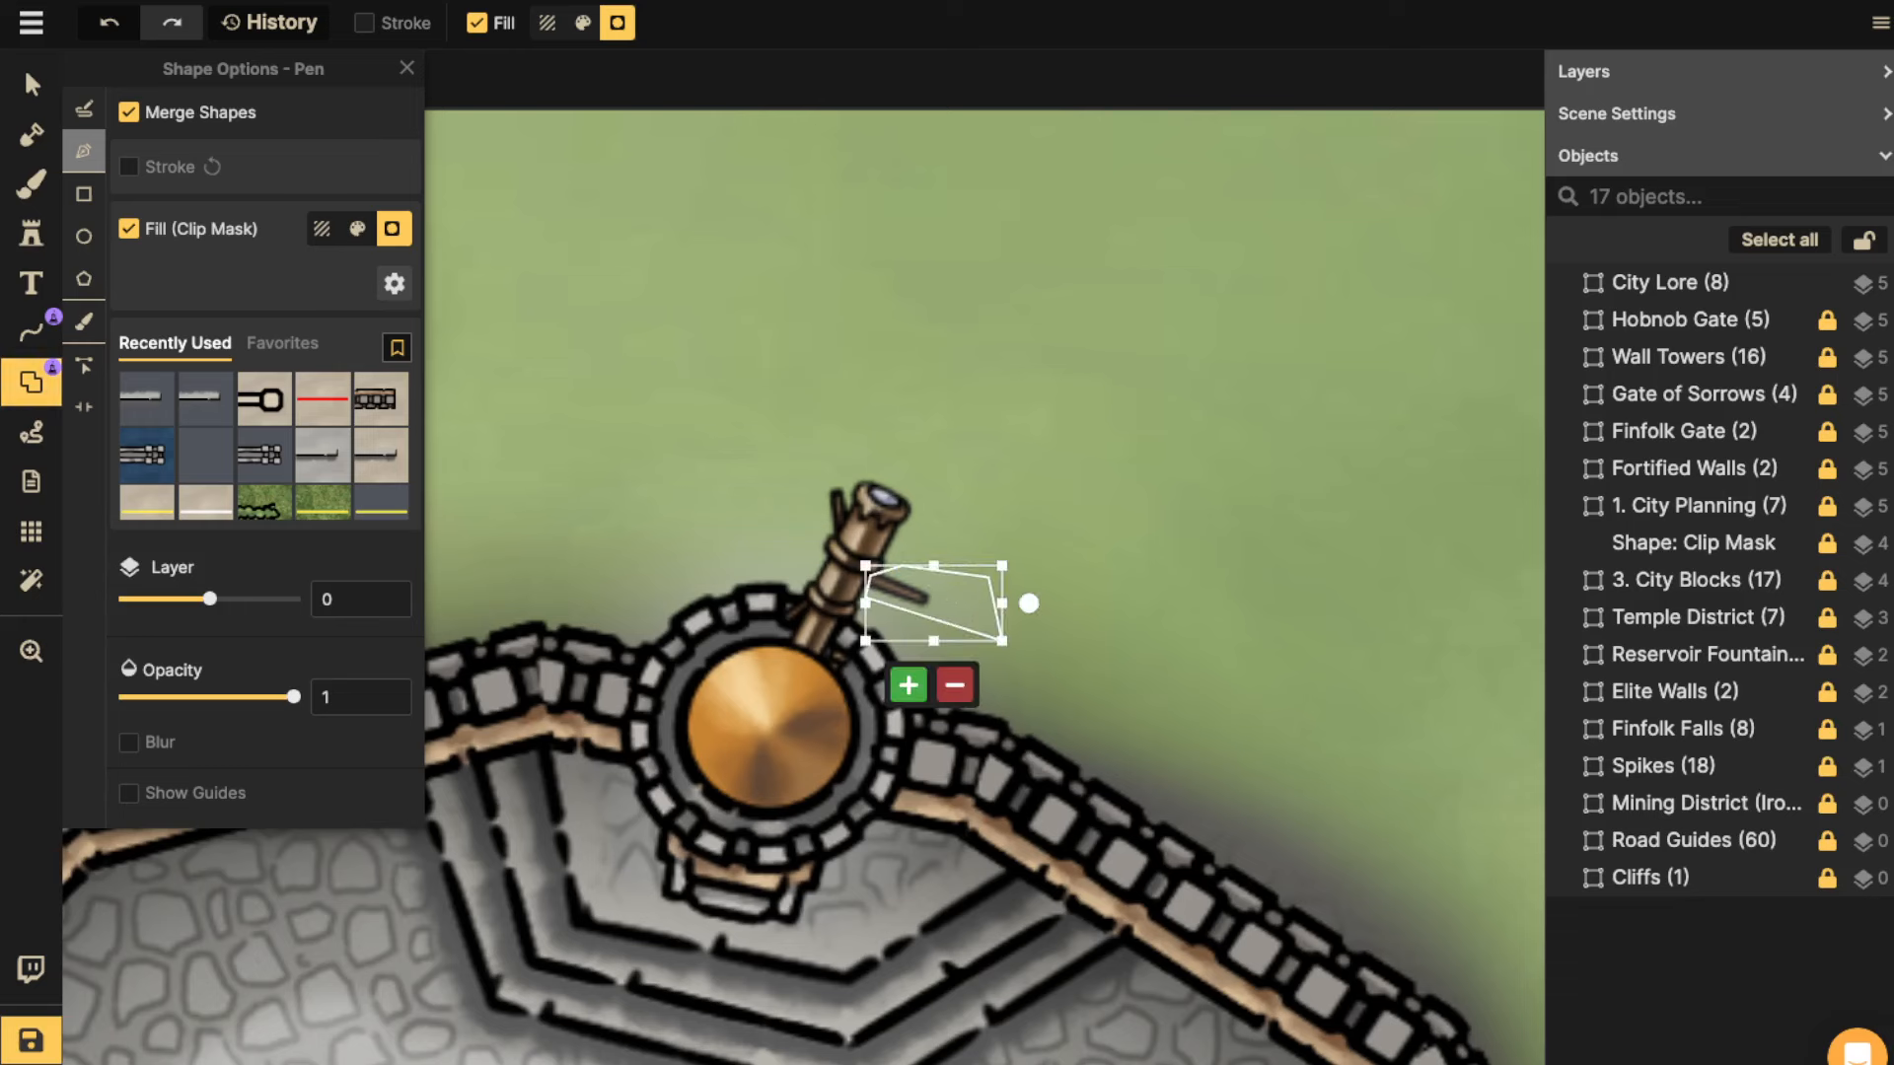
left_click(908, 685)
left_click(32, 85)
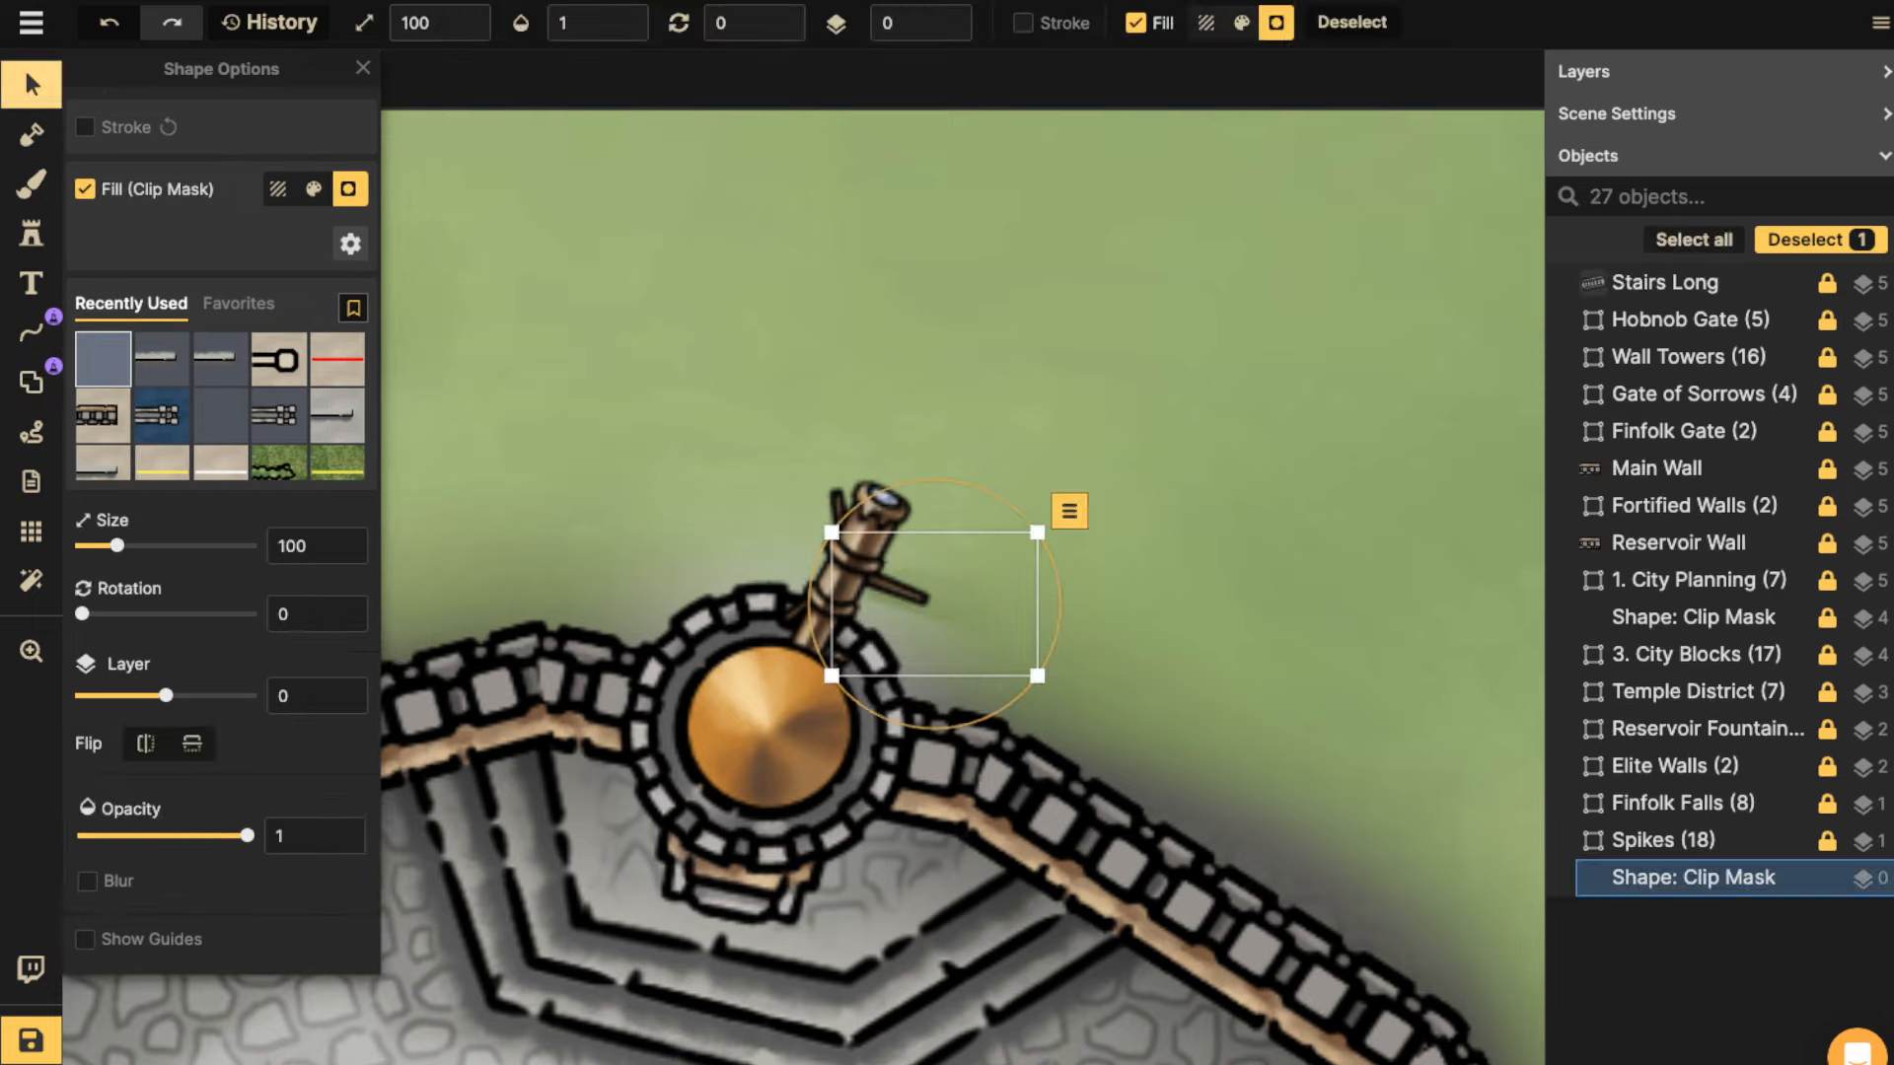
Raise the clip mask shape to layer 5, above the telescope.
left_click(948, 14)
left_click(948, 14)
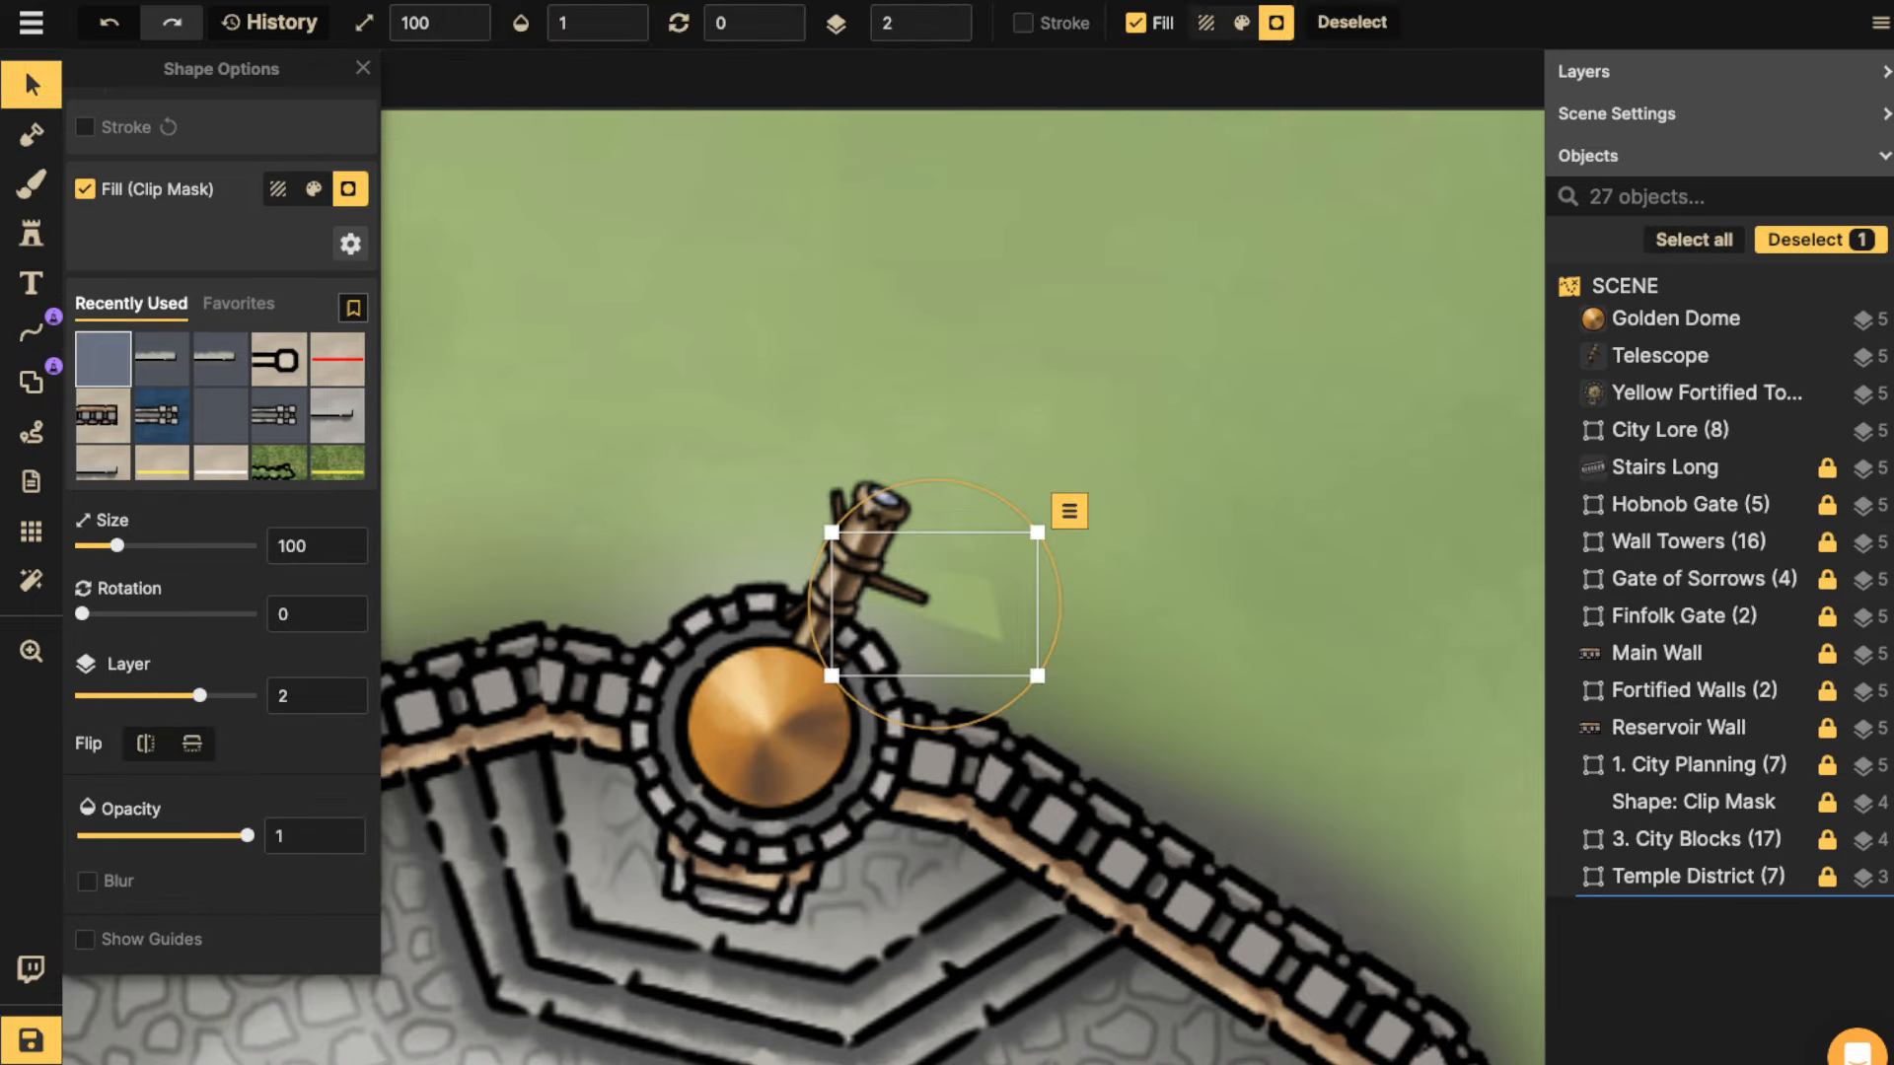
left_click(948, 14)
left_click(948, 14)
left_click(948, 14)
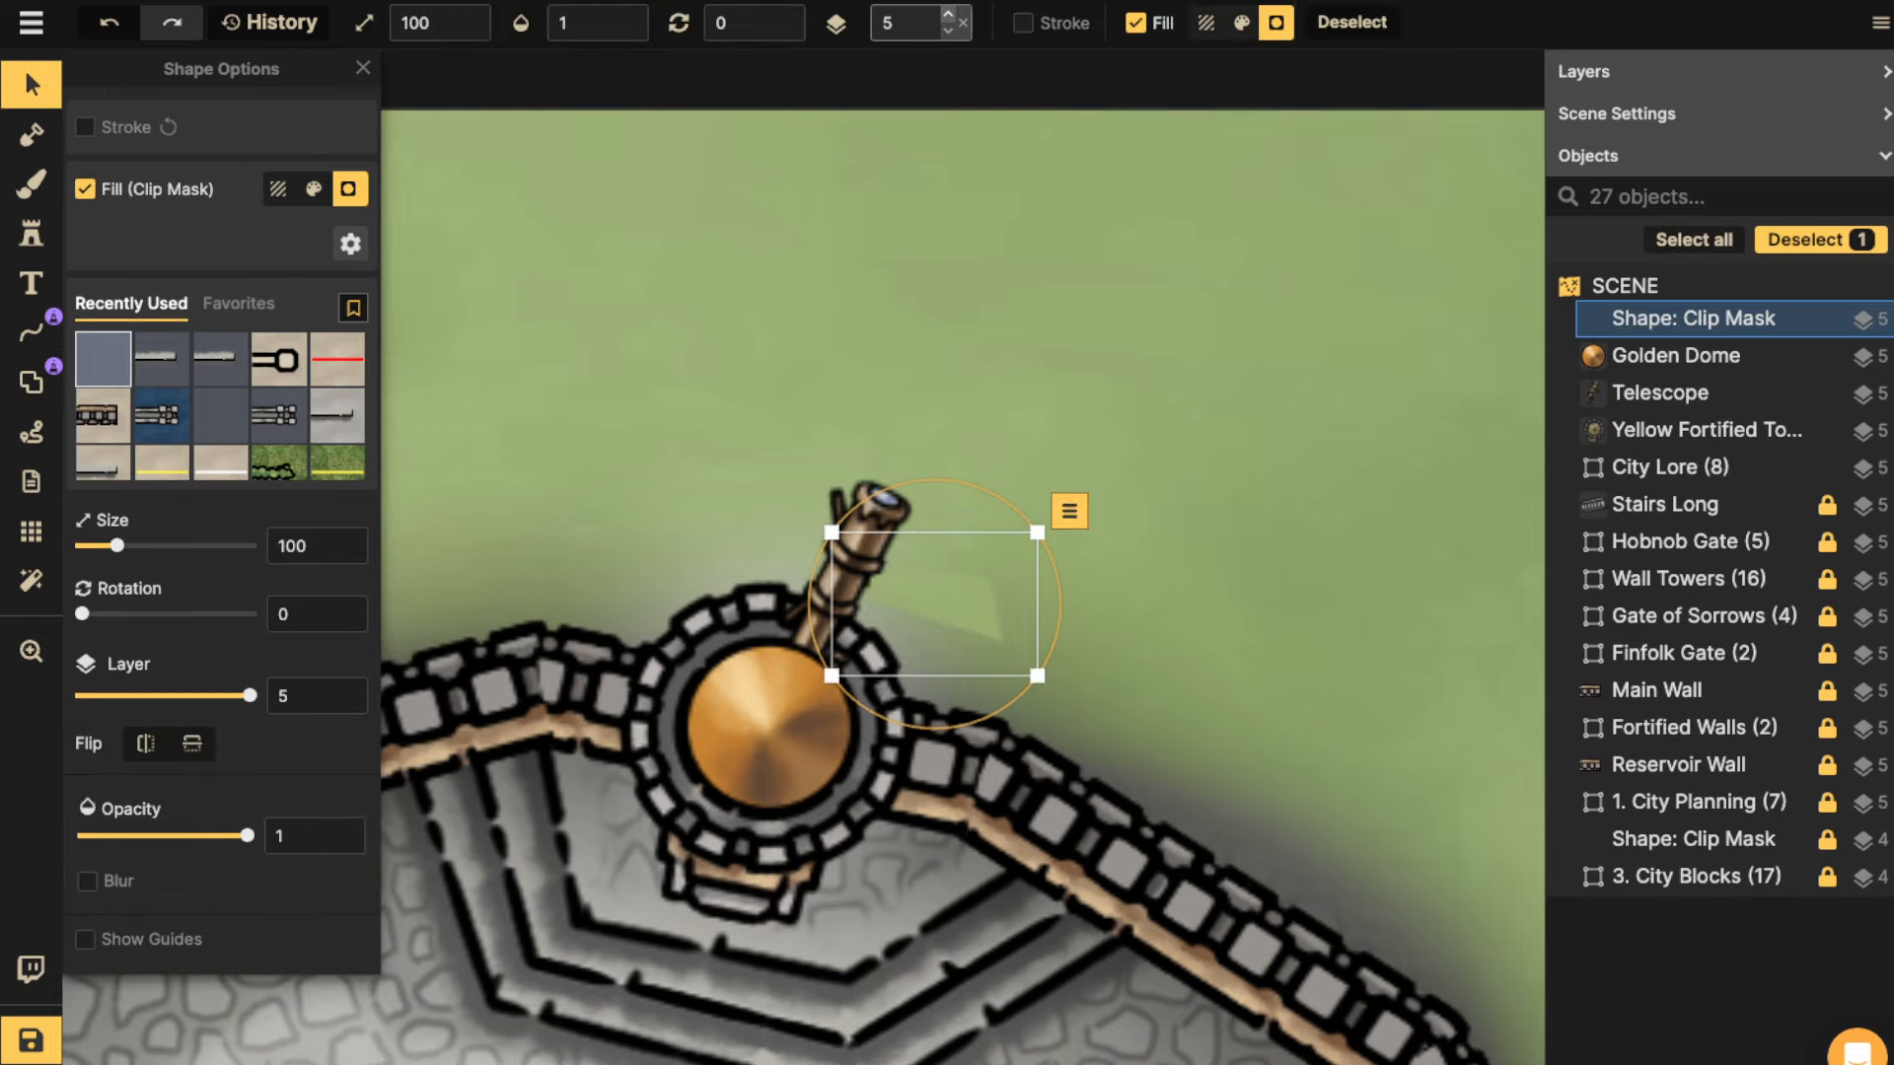
Delete the clip mask shape and nudge the telescope slightly closer to the golden dome.
left_click_drag(947, 604, 852, 593)
key("Delete")
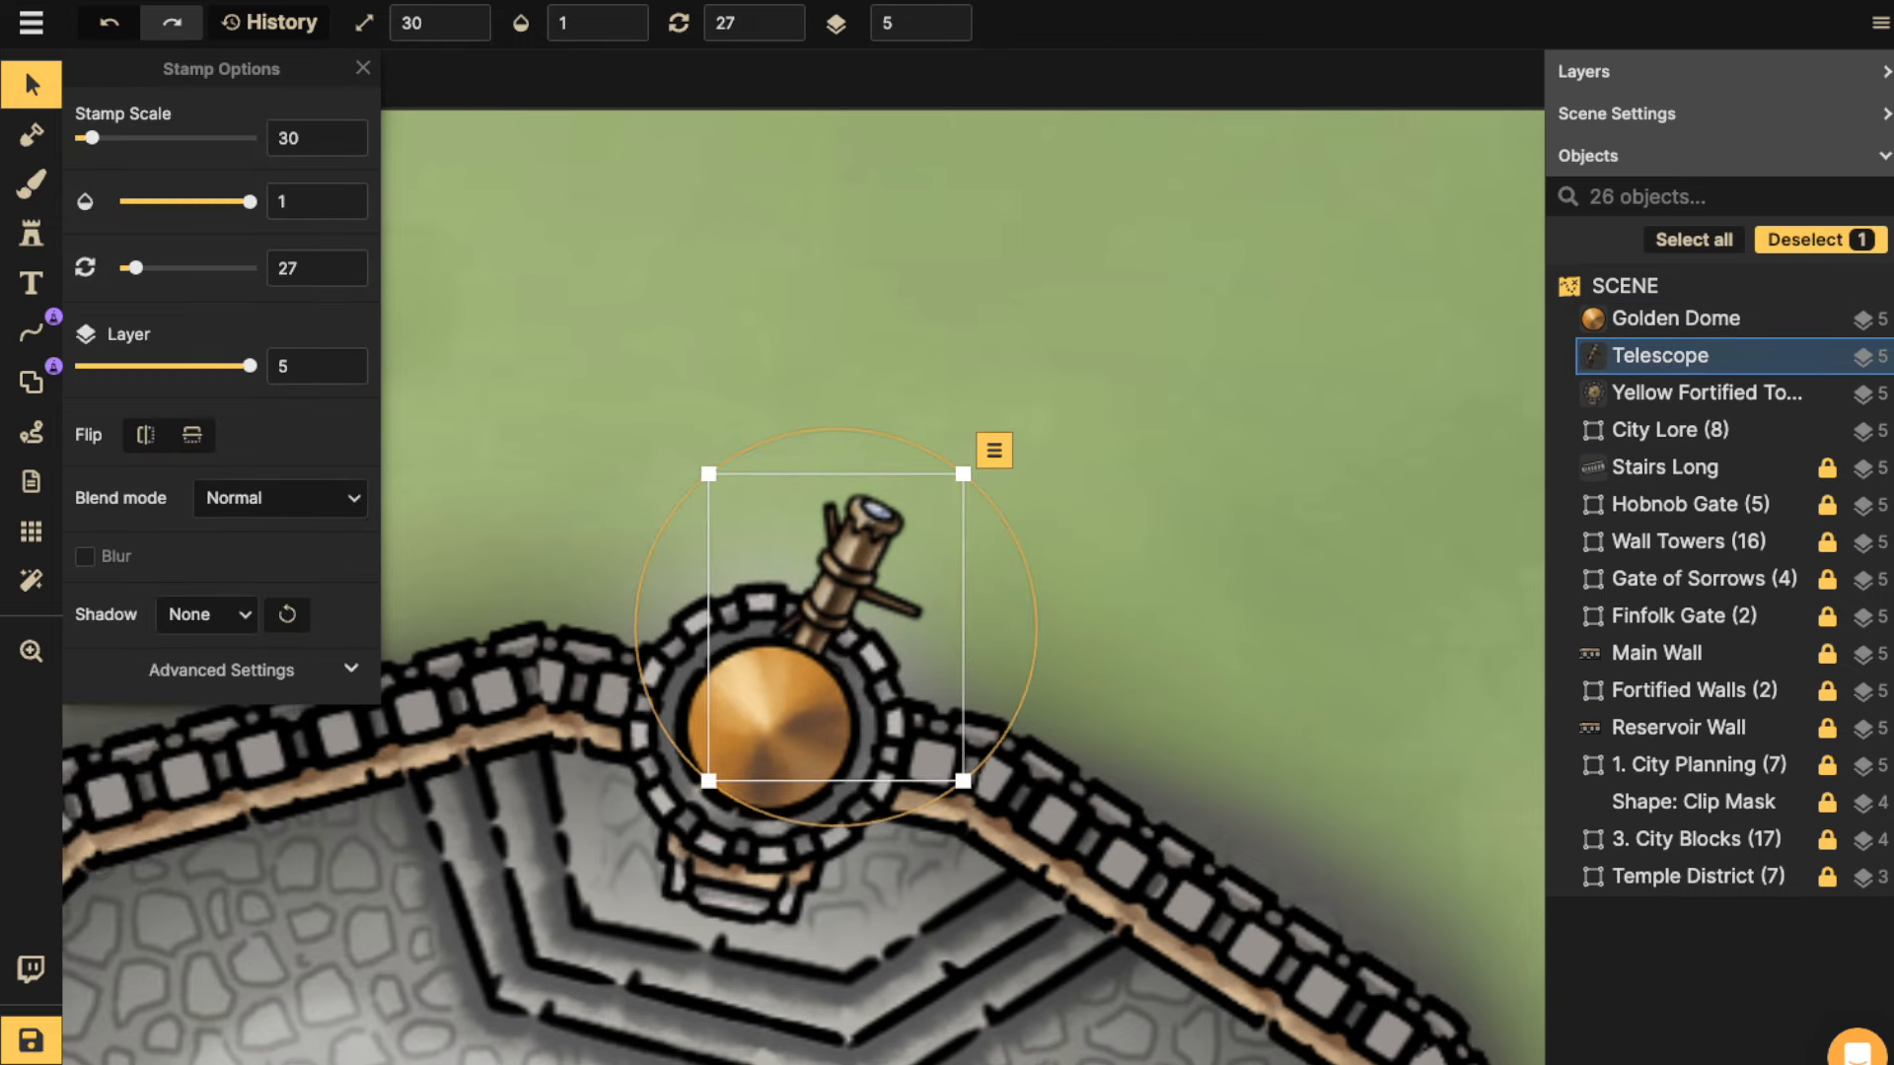
scroll(738, 385, "down", 5)
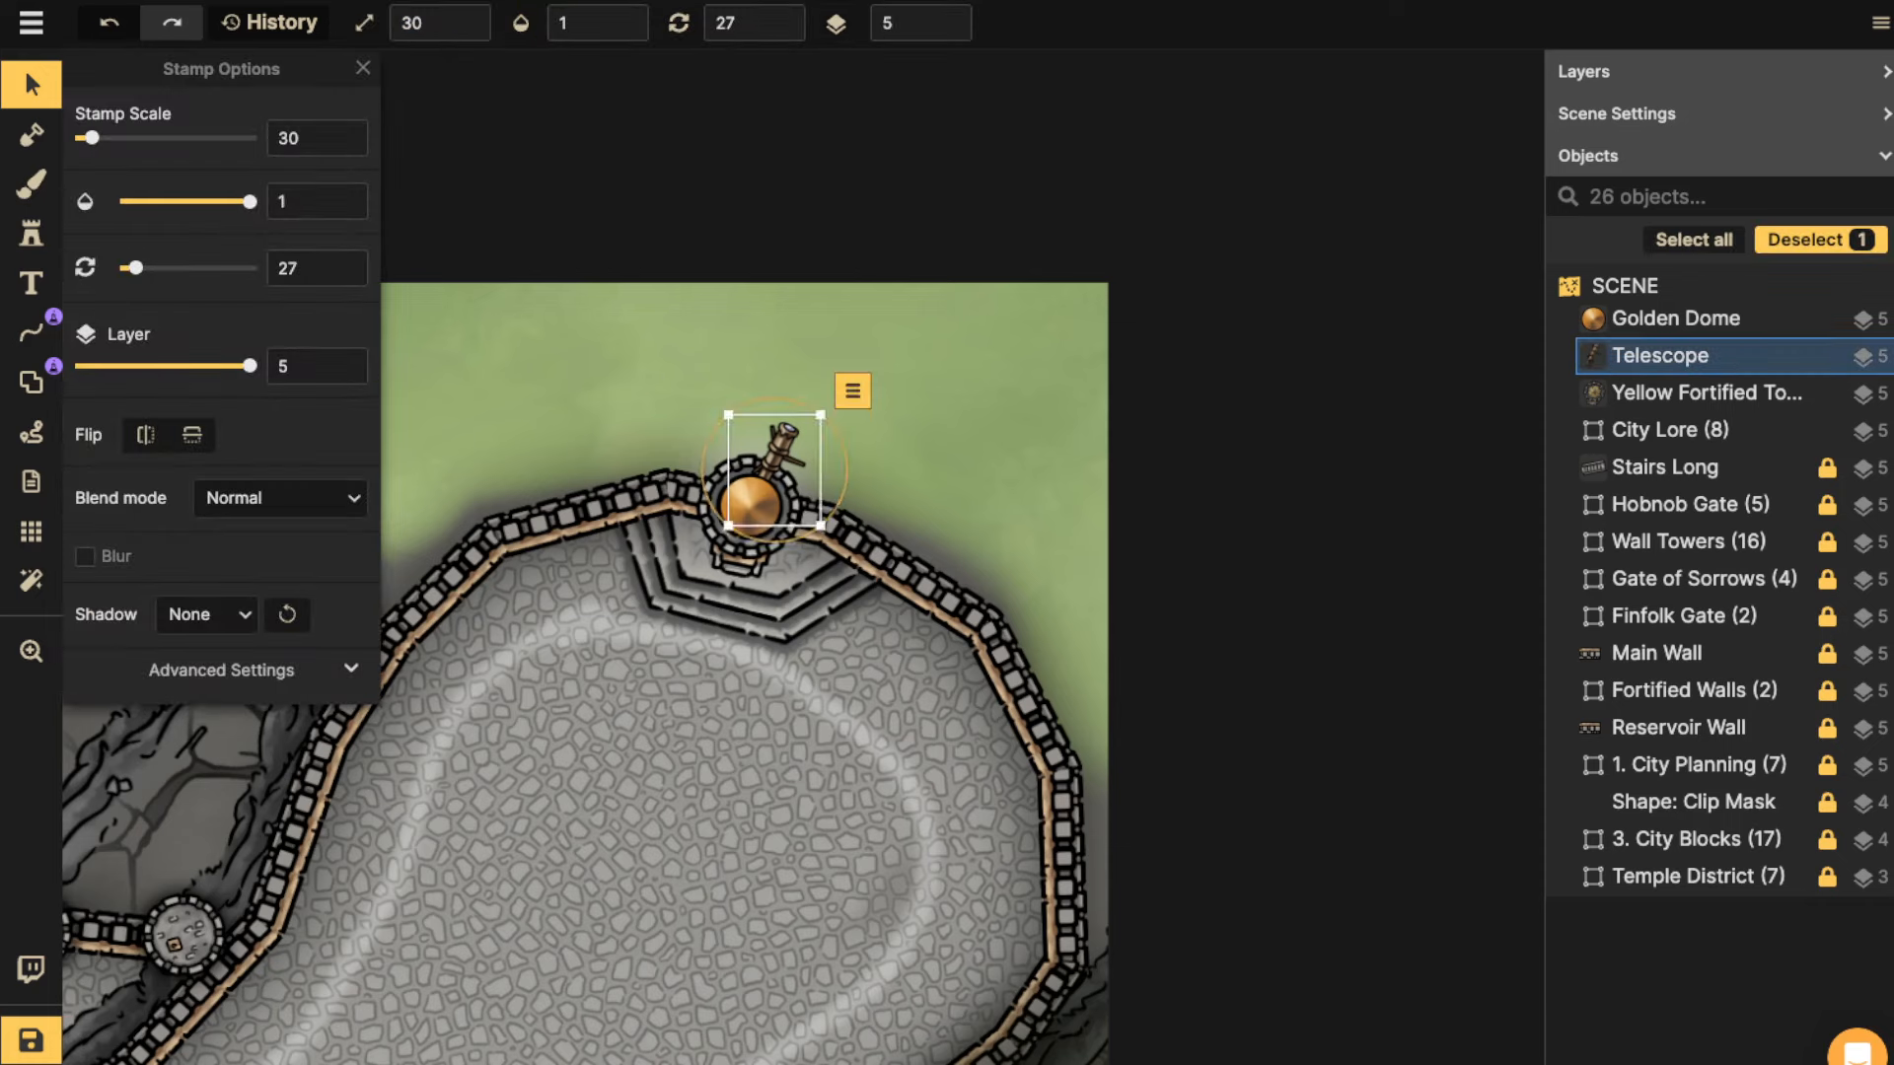
Deselect the telescope and examine the observatory tower in the context of the whole walled eastern enclosure.
left_click_drag(779, 454, 887, 293)
key("Escape")
key("space")
left_click(889, 282)
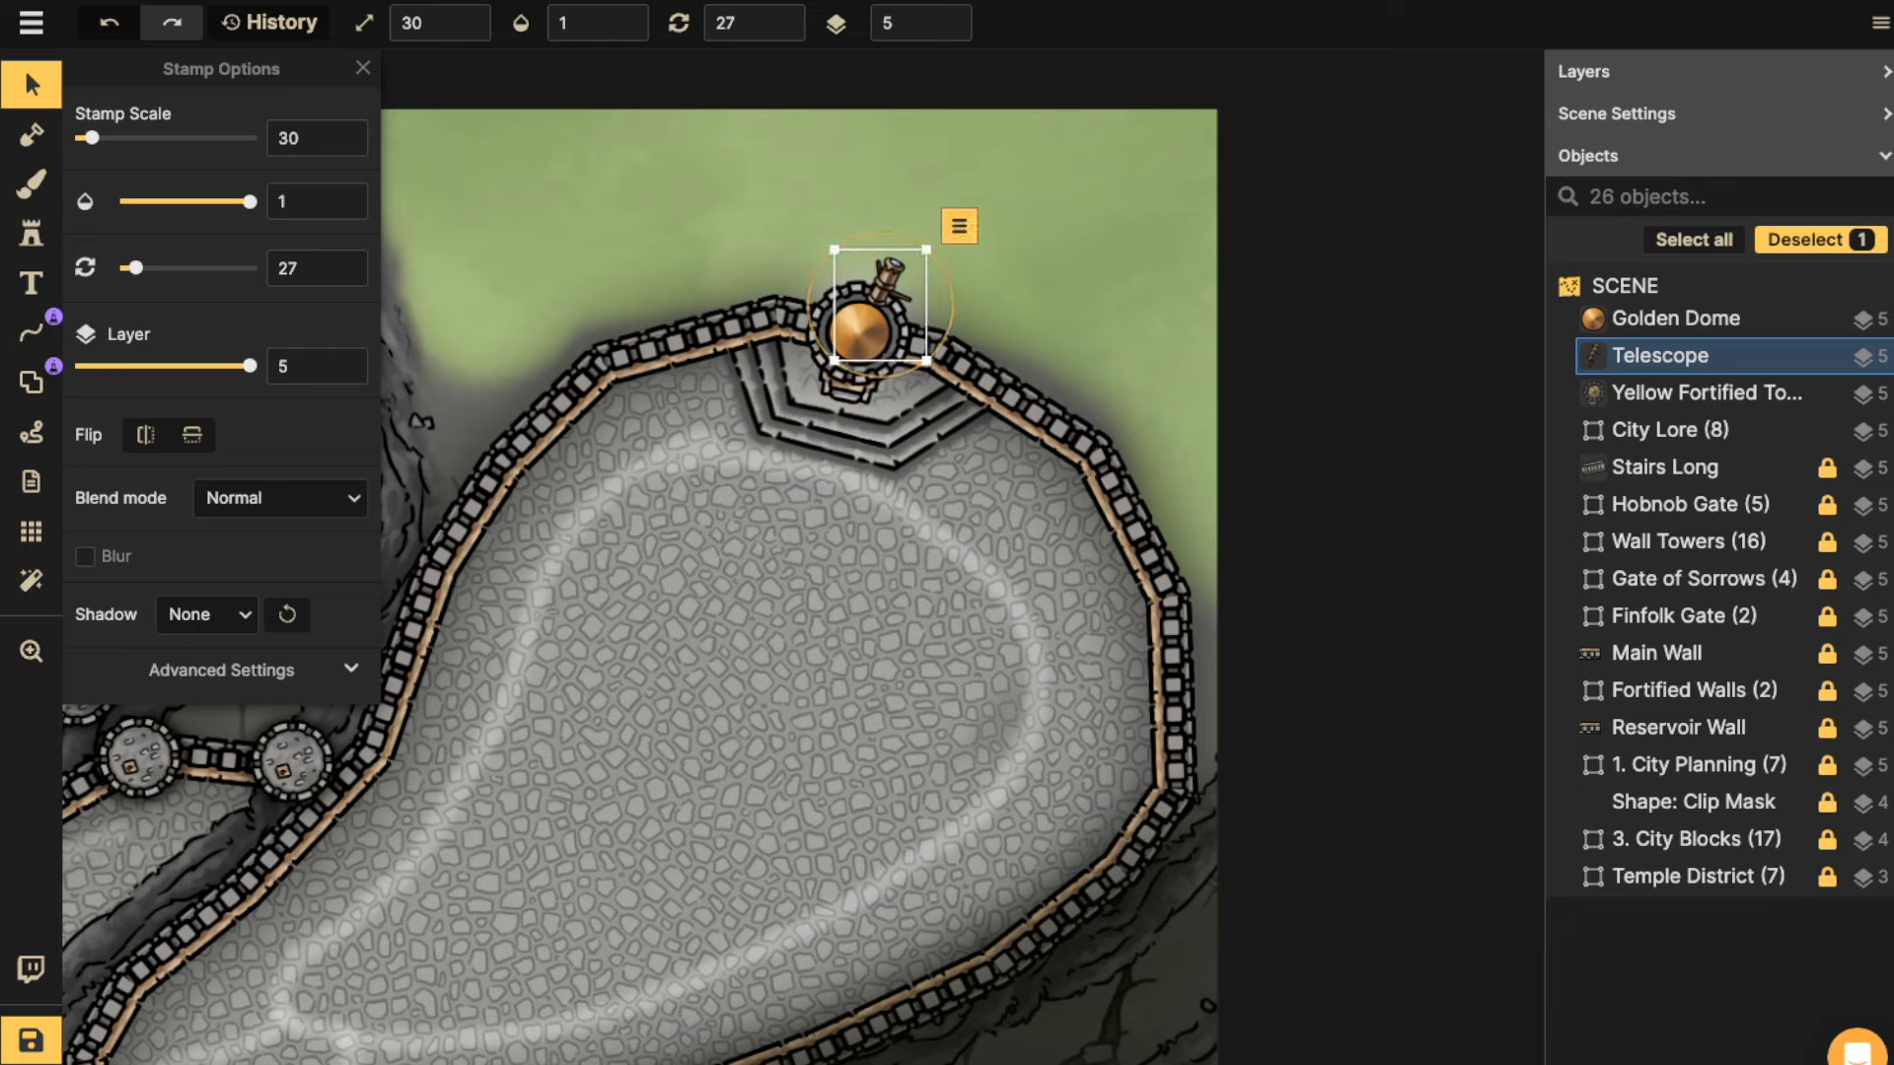
left_click(659, 203)
scroll(659, 203, "down", 5)
key("space")
left_click_drag(659, 204, 692, 123)
key("space")
left_click_drag(810, 243, 900, 214)
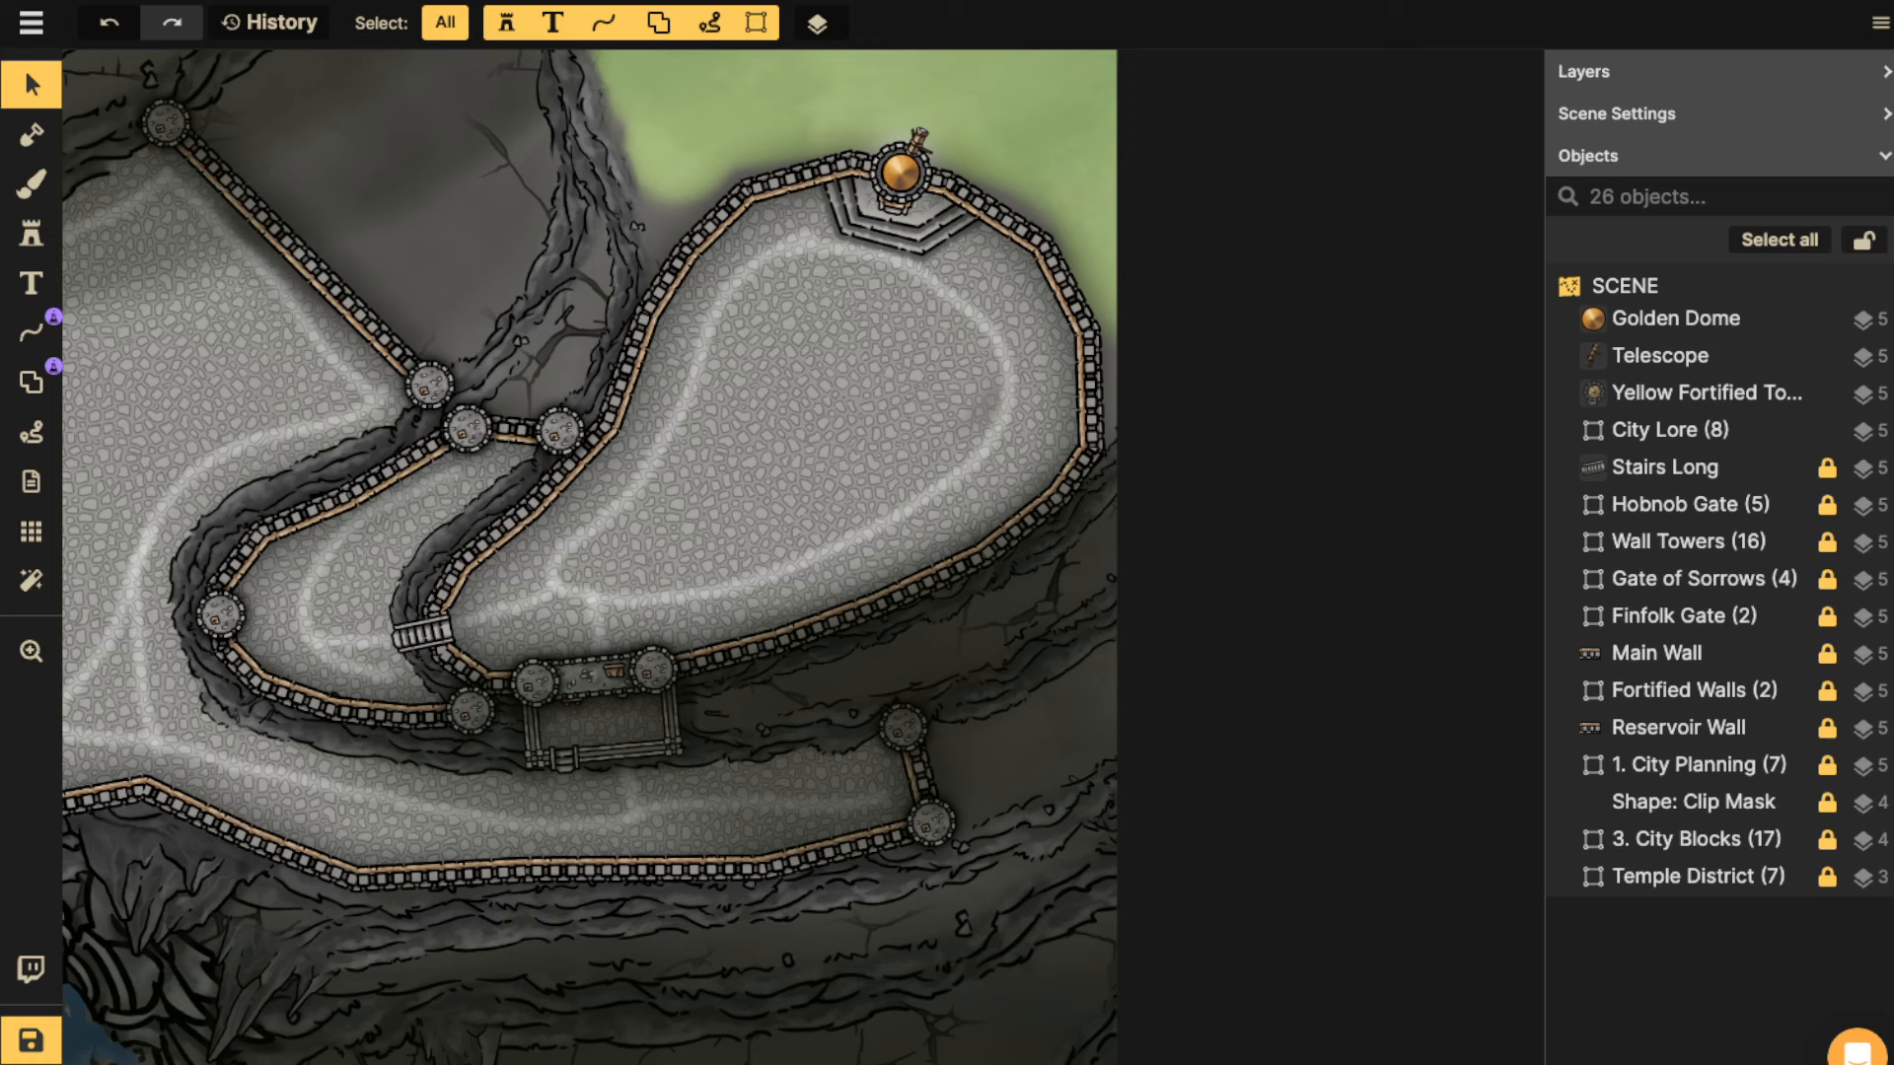
Browse the Watercolor Cities stamp catalog and search it for "elite".
left_click(31, 233)
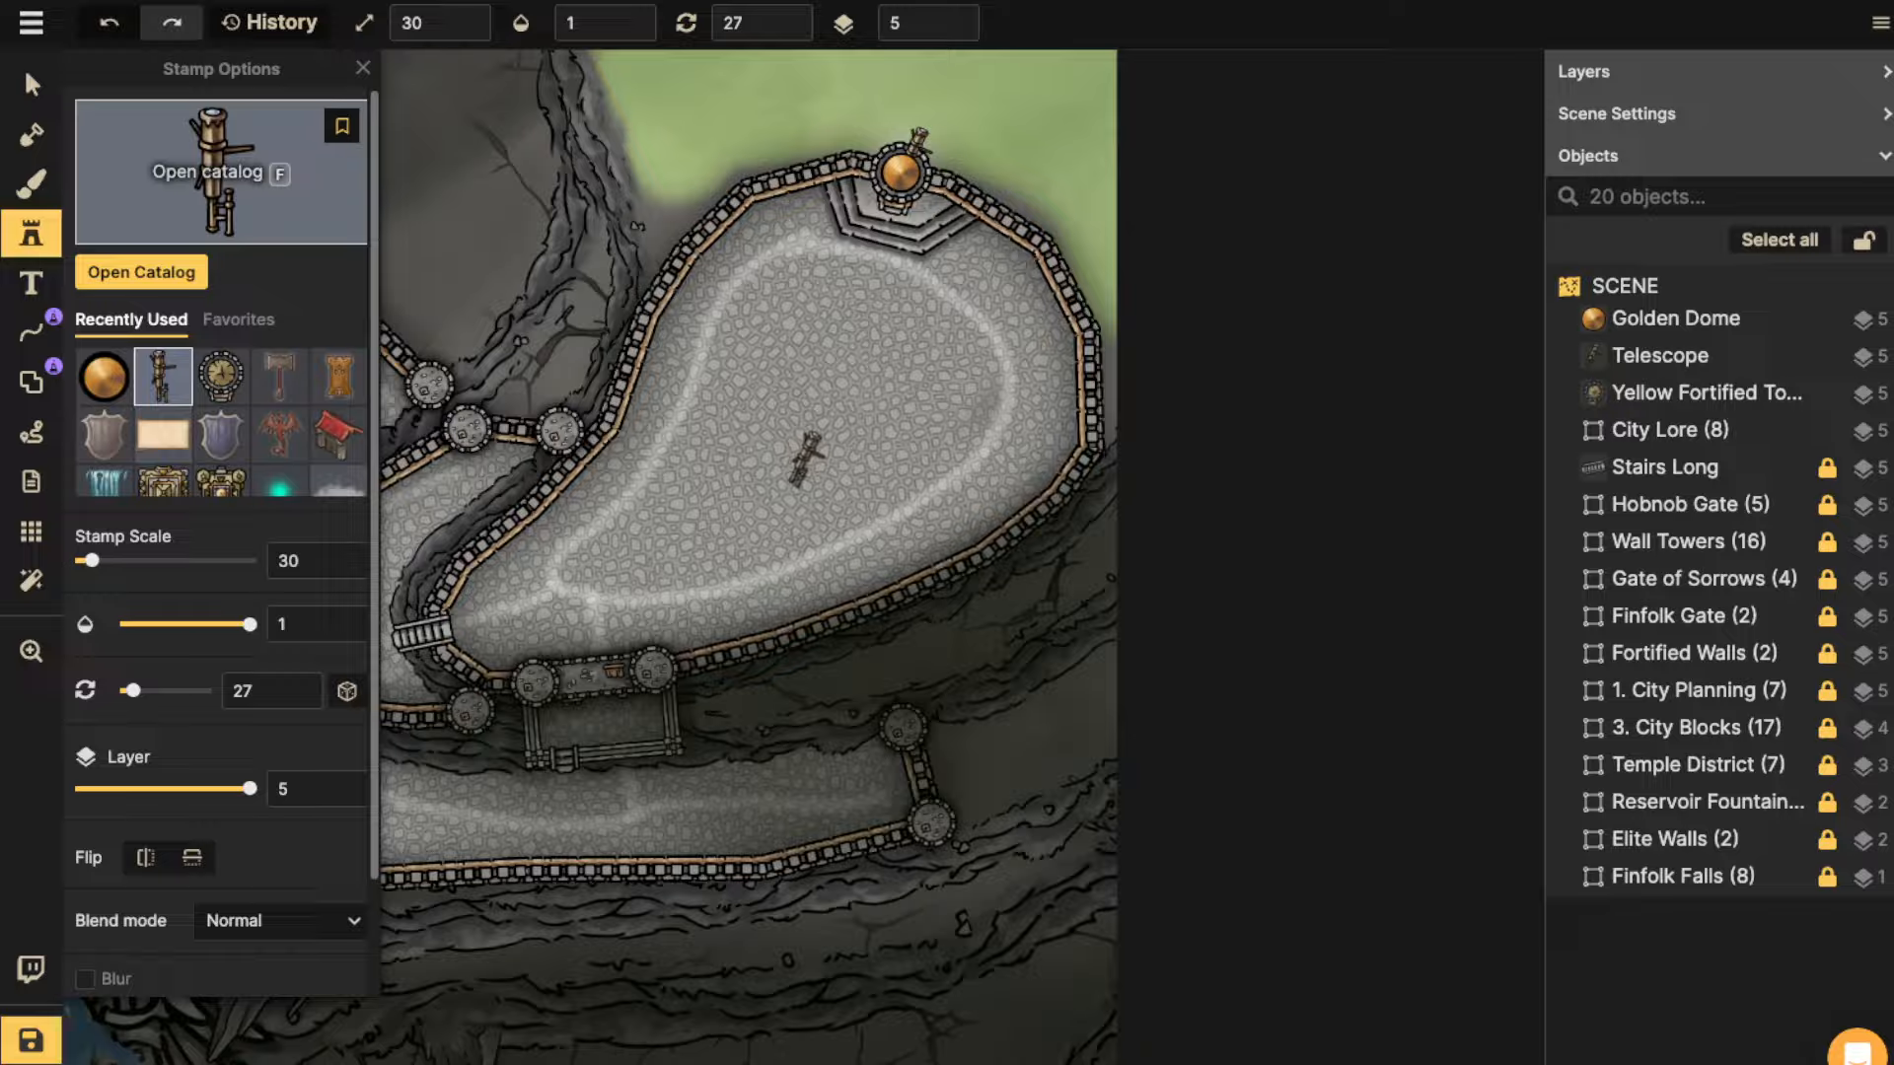
left_click(212, 173)
scroll(1110, 631, "down", 20)
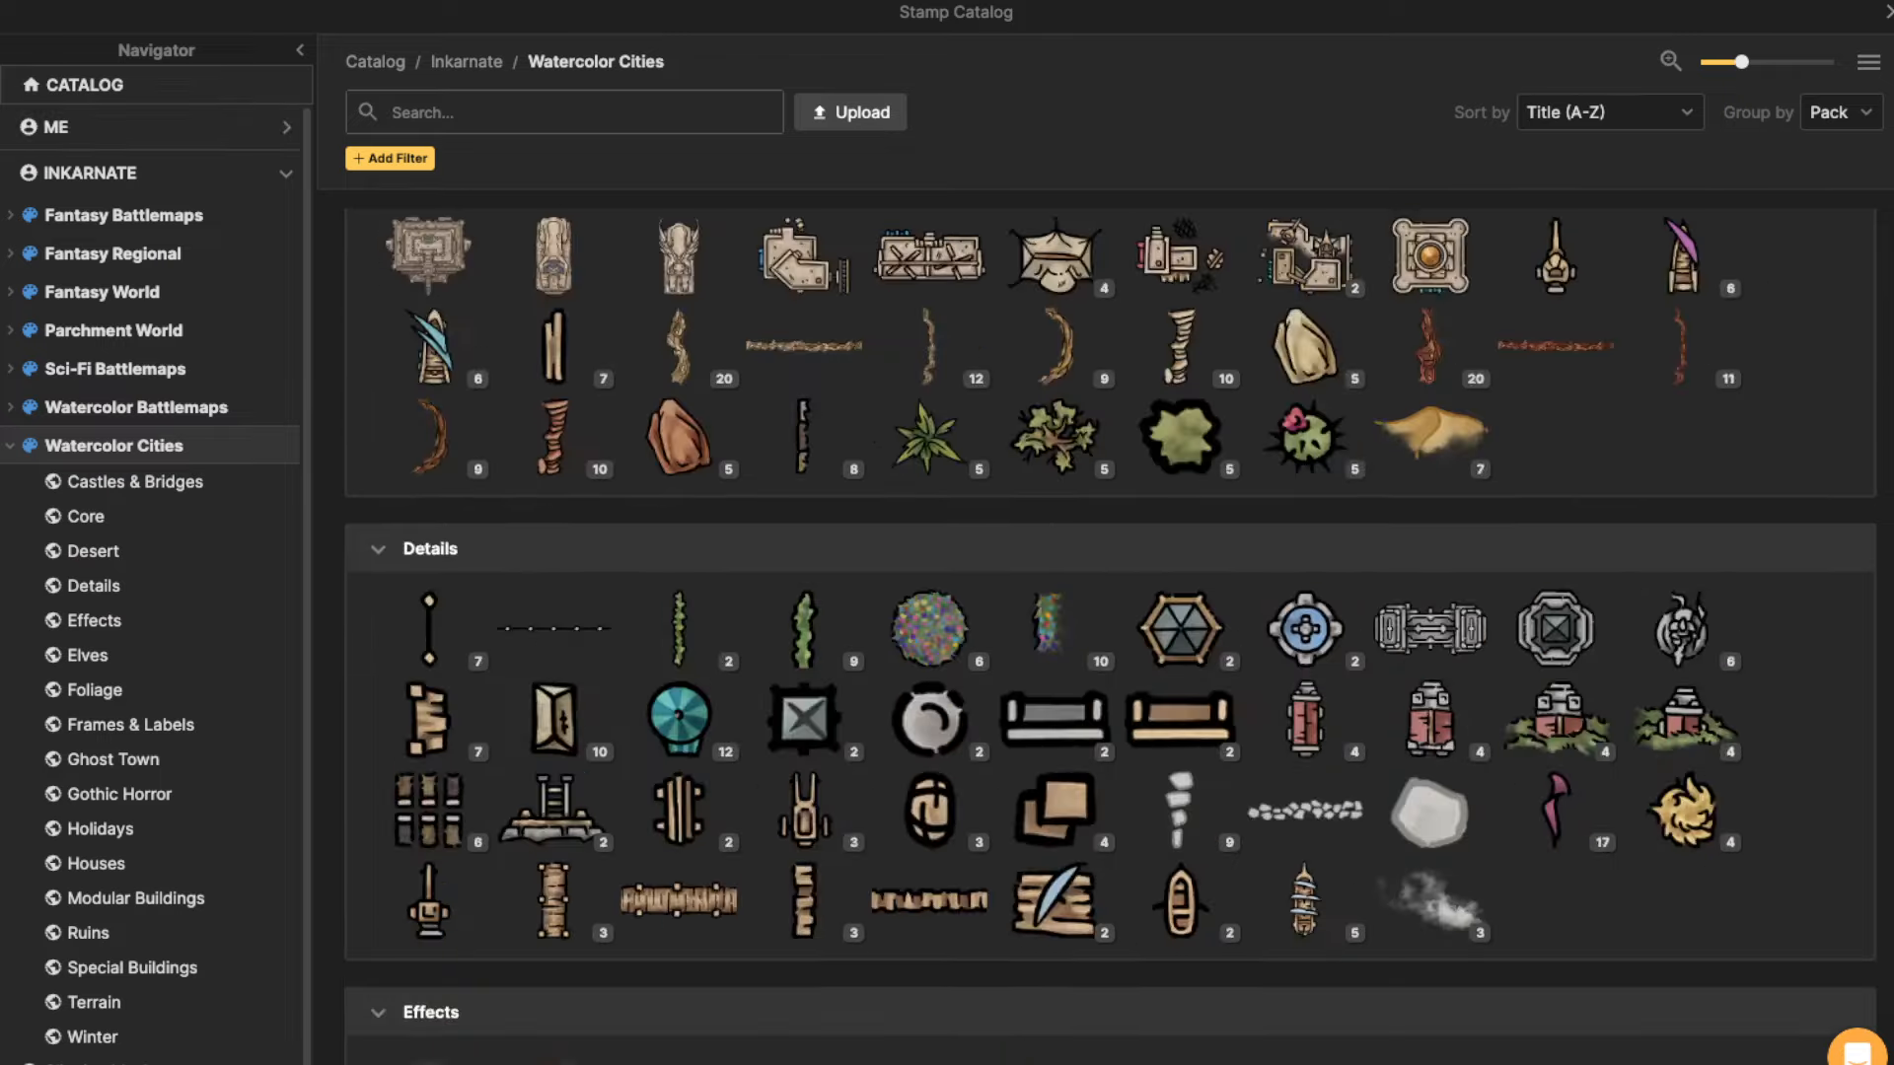
scroll(1110, 636, "down", 20)
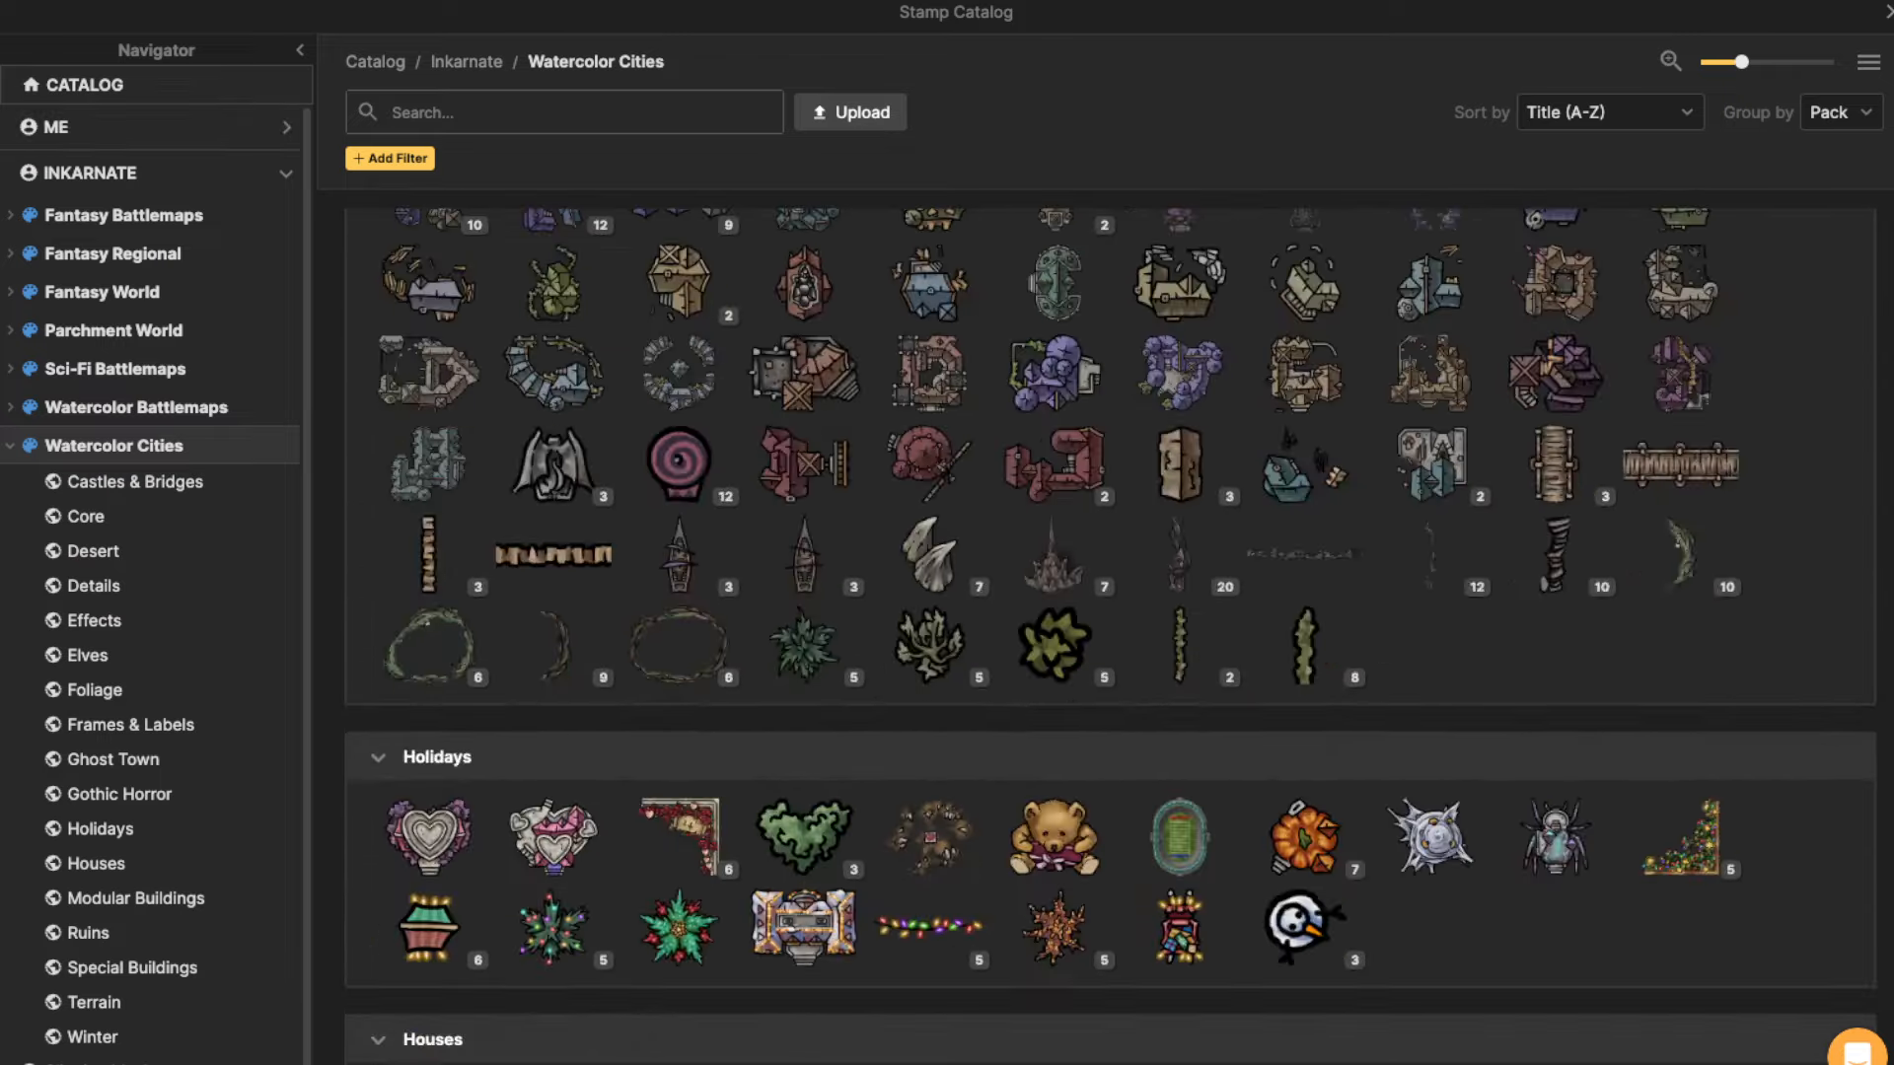
scroll(927, 513, "down", 20)
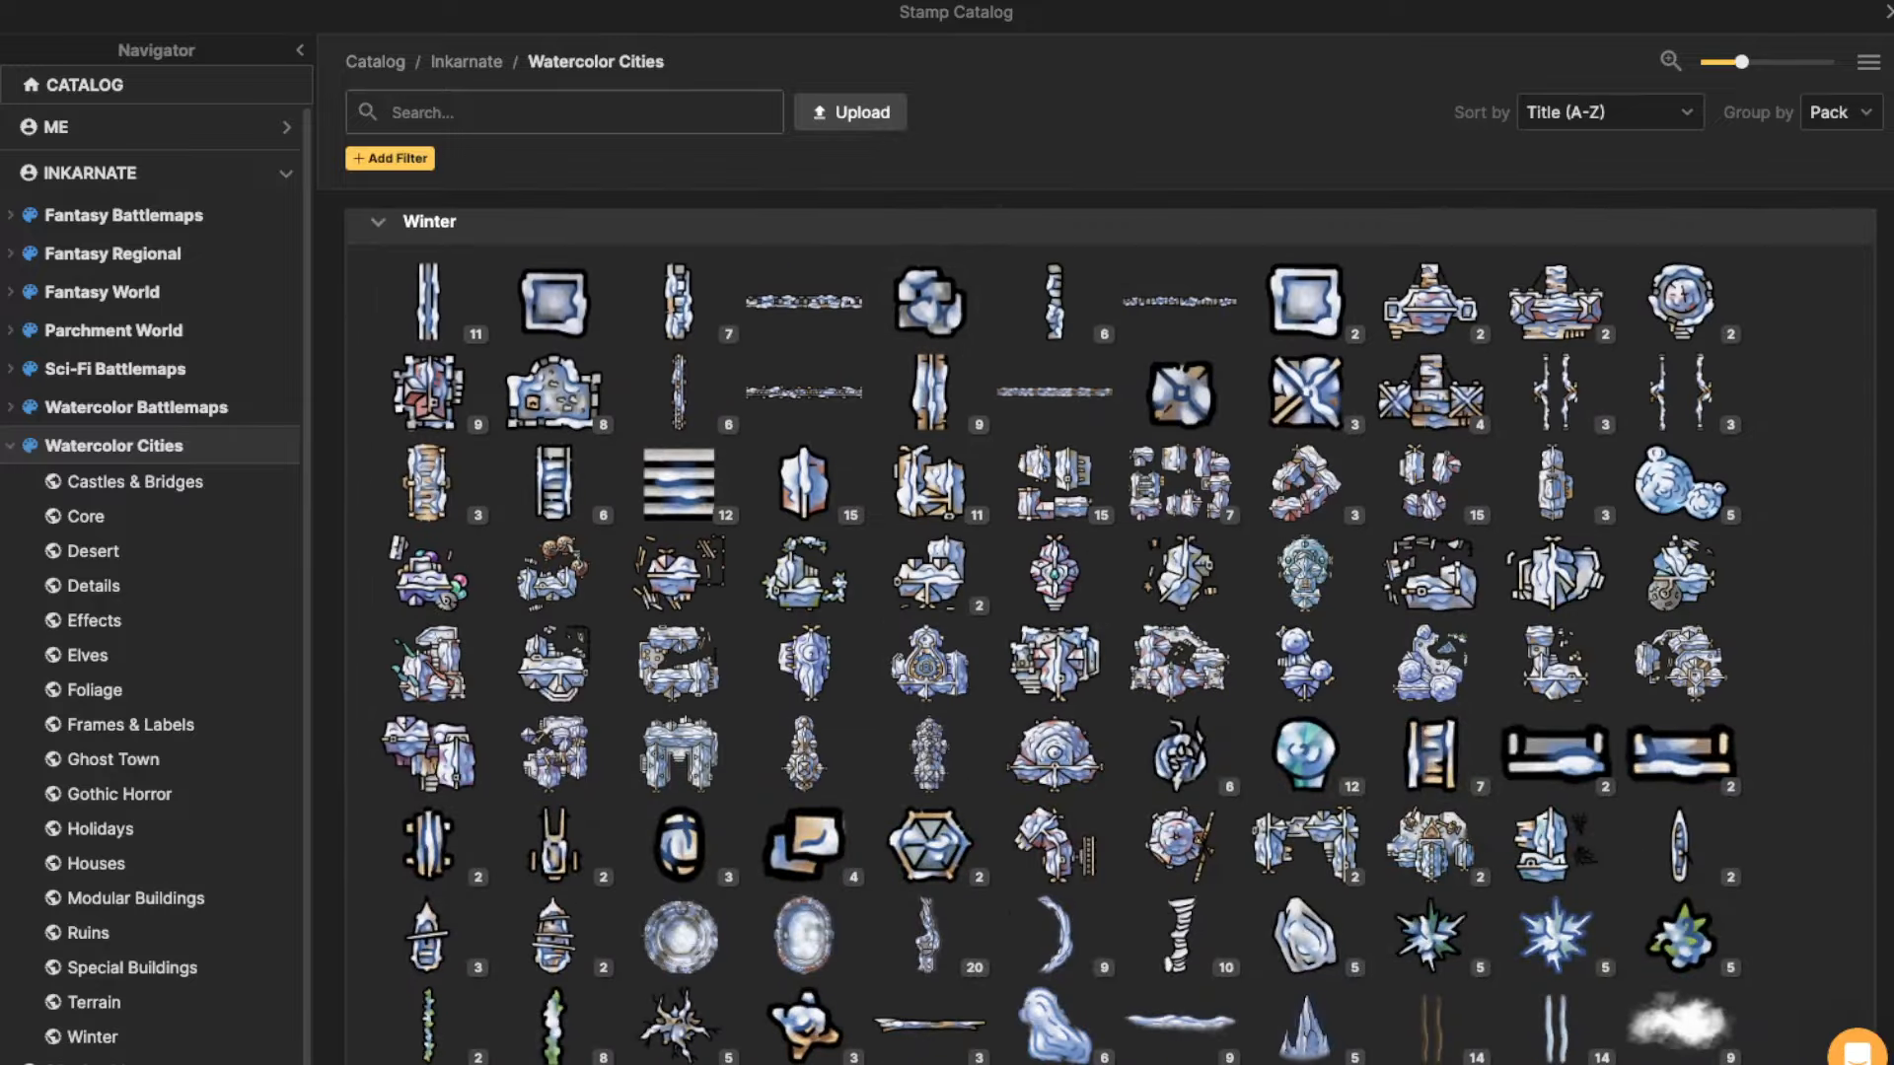
type("elite")
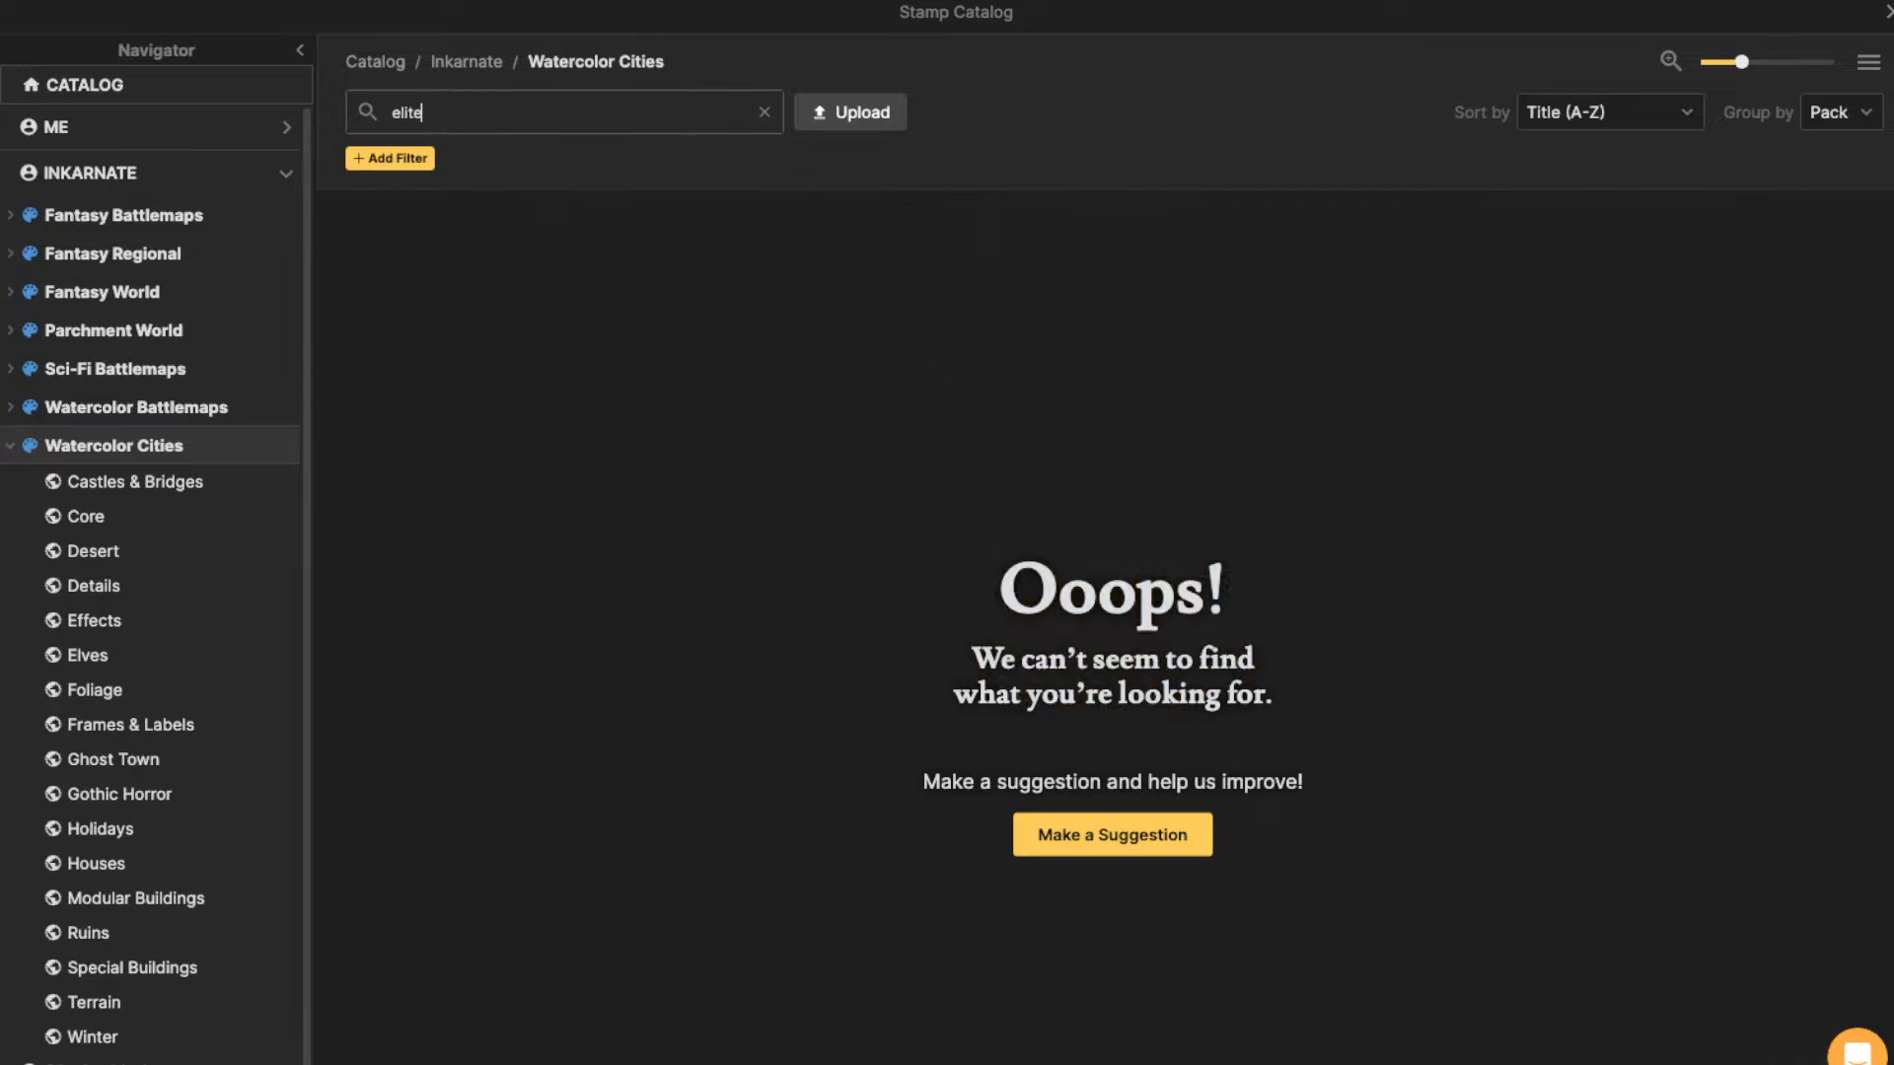
key("BackSpace")
key("BackSpace")
key("BackSpace")
key("BackSpace")
key("BackSpace")
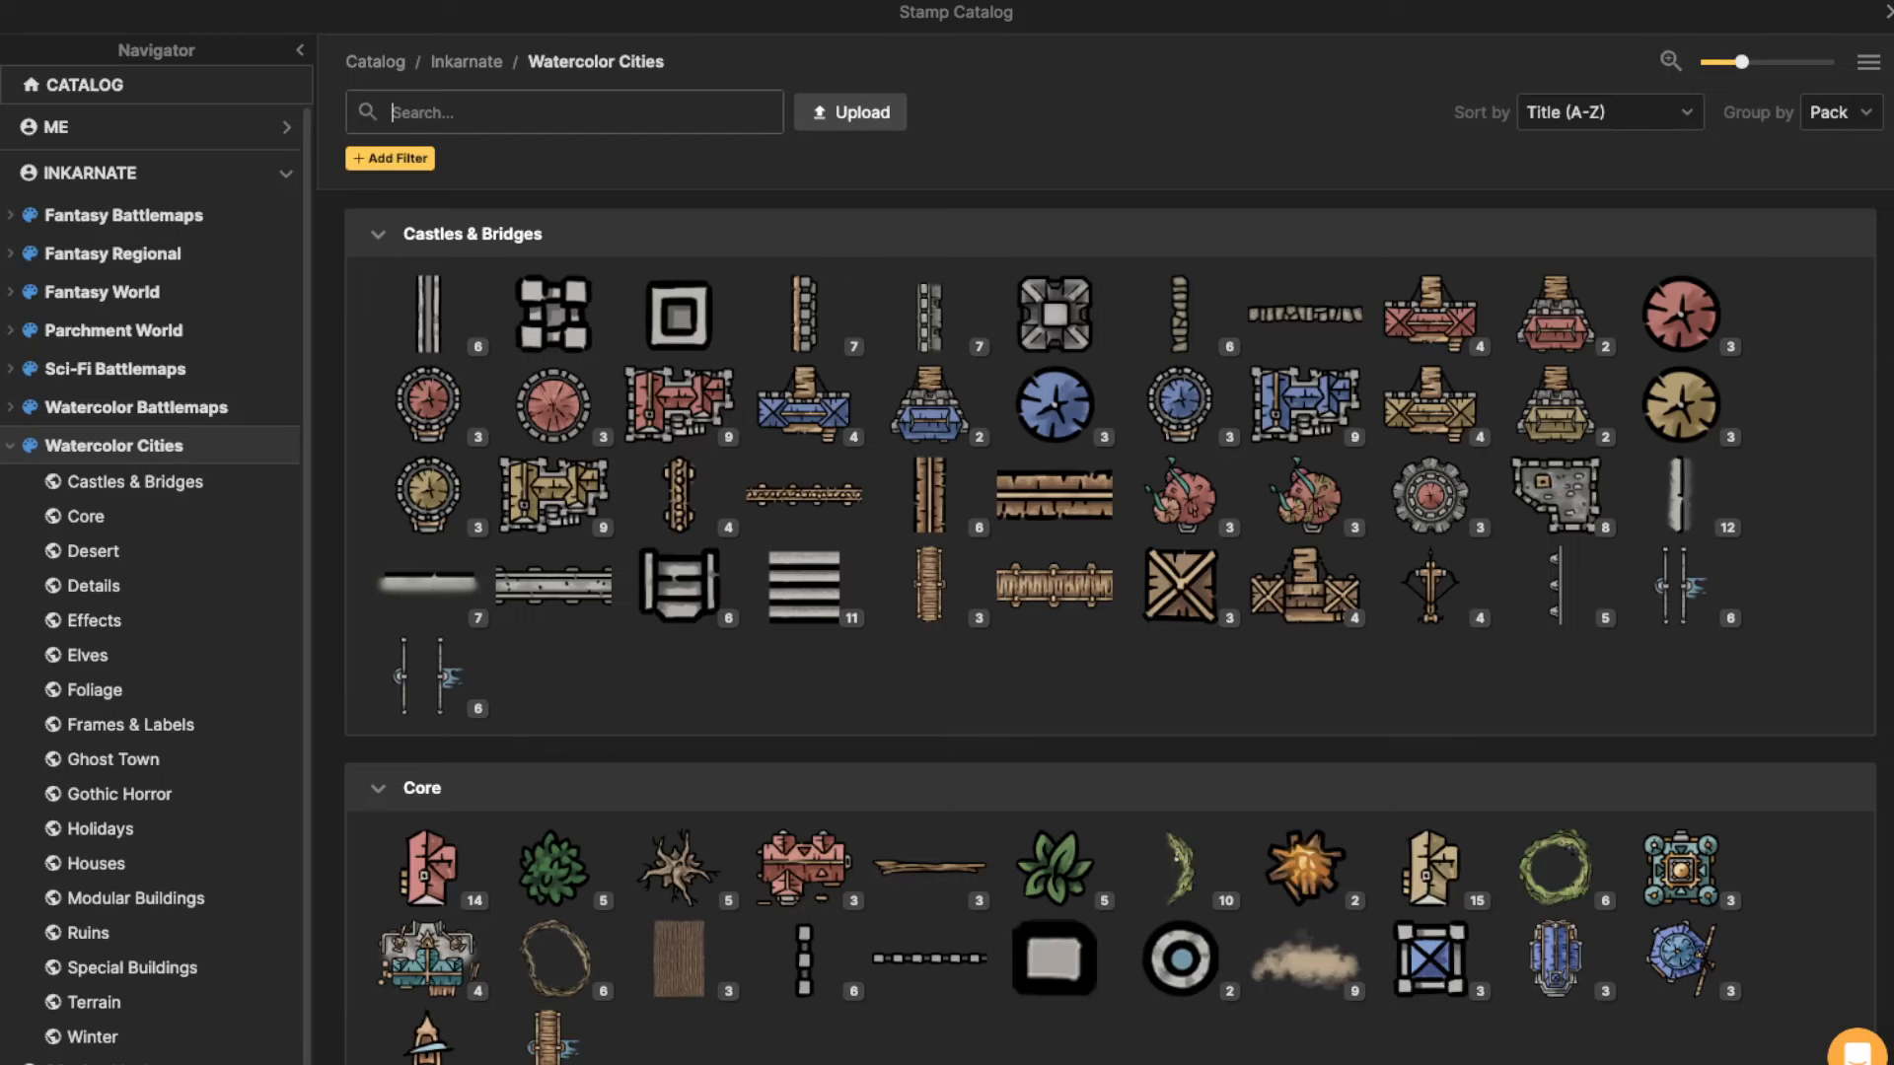
Search the stamp catalog for "noble" and choose the Big Yellow Noble Buildings stamp from Houses.
type("noble")
key("Return")
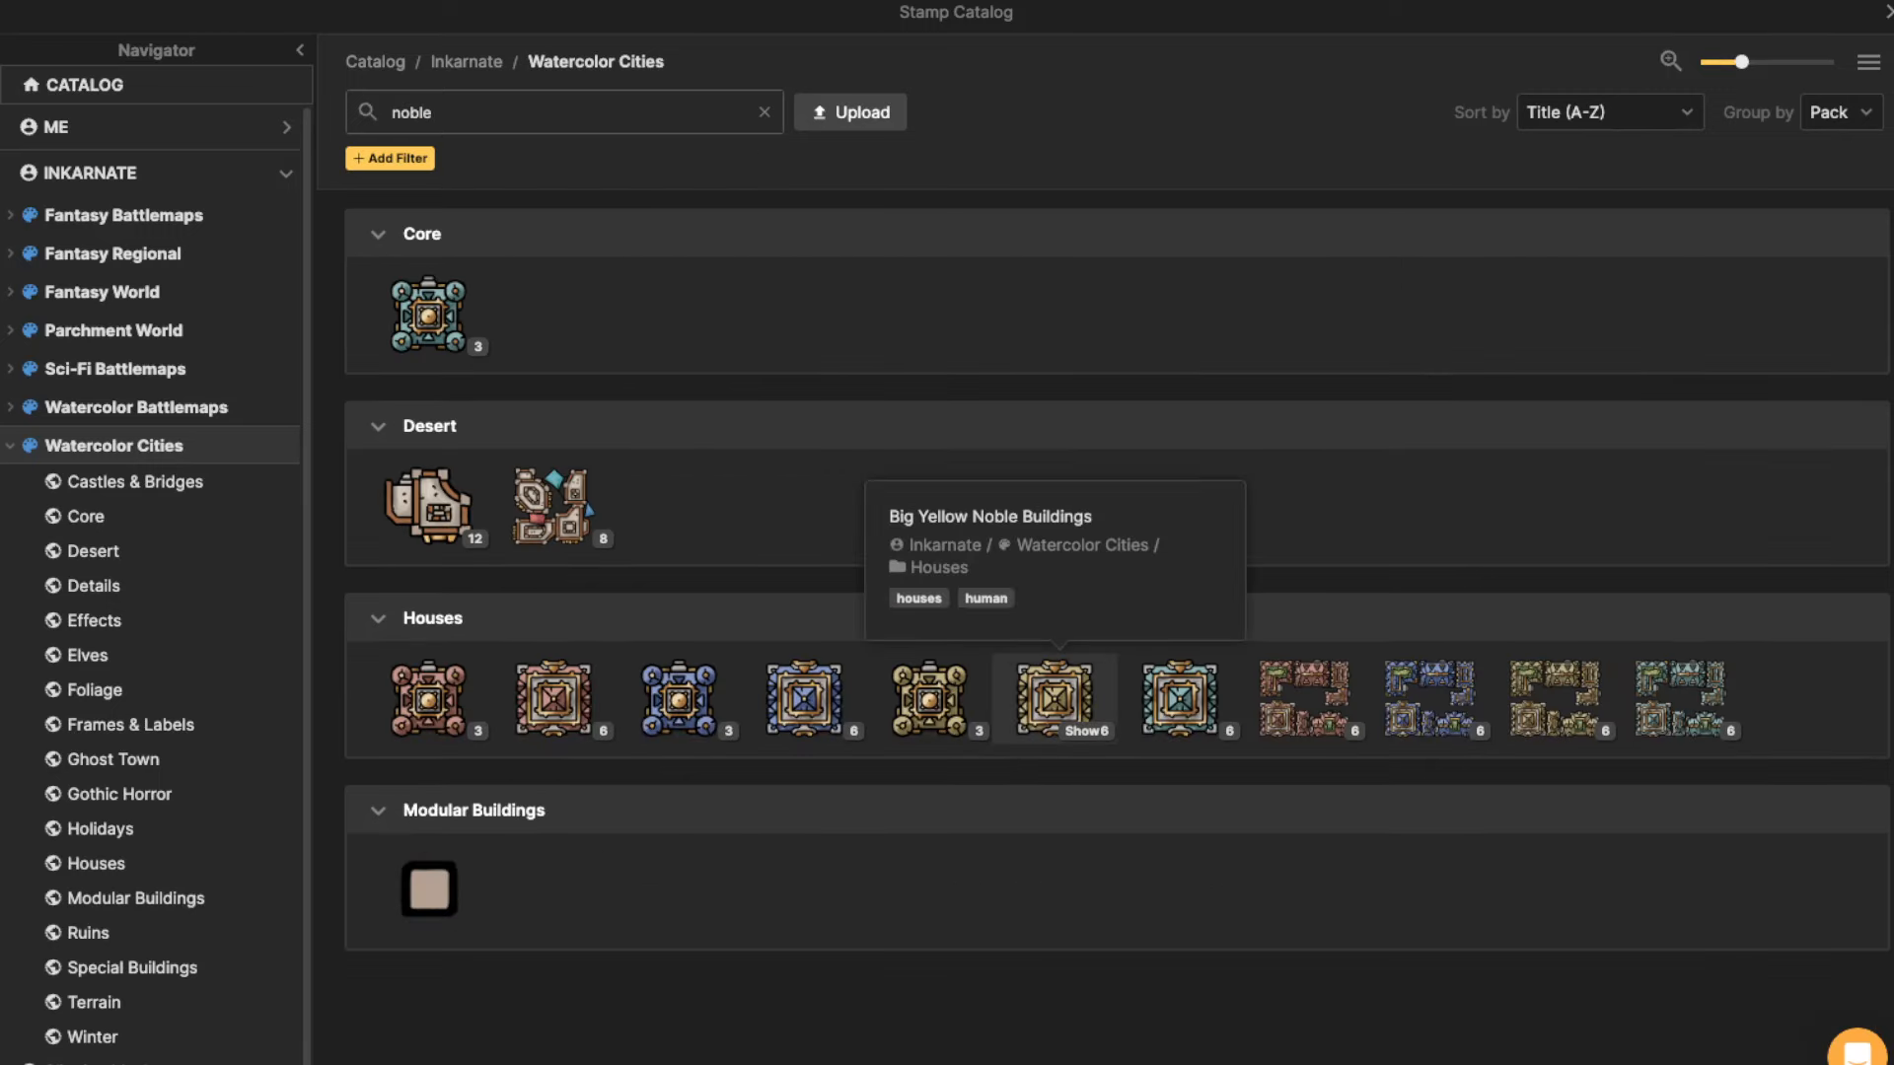
left_click(1053, 699)
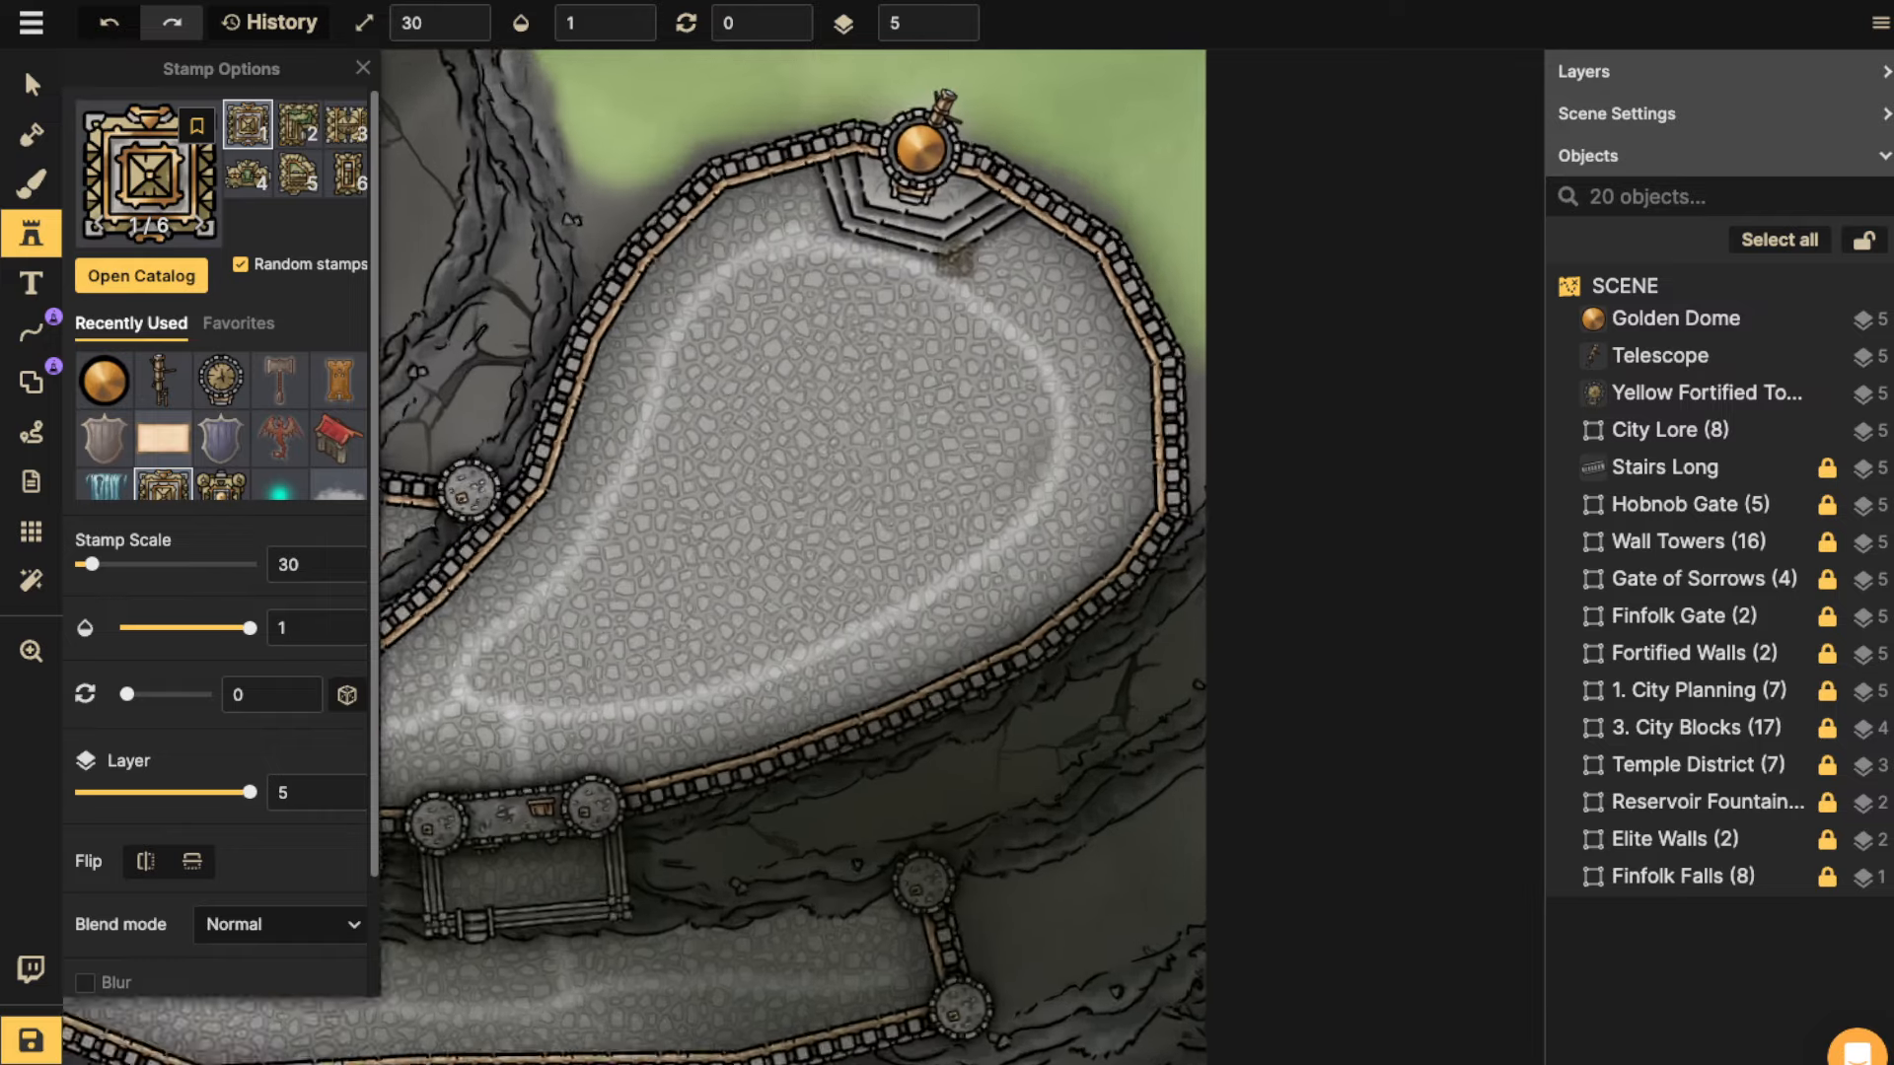
Compare the noble building's size with the houses in the blue-roofed walled district, trying a stamp scale of 40.
scroll(953, 259, "up", 1)
key("space")
left_click_drag(709, 457, 1479, 198)
left_click_drag(611, 415, 1431, 444)
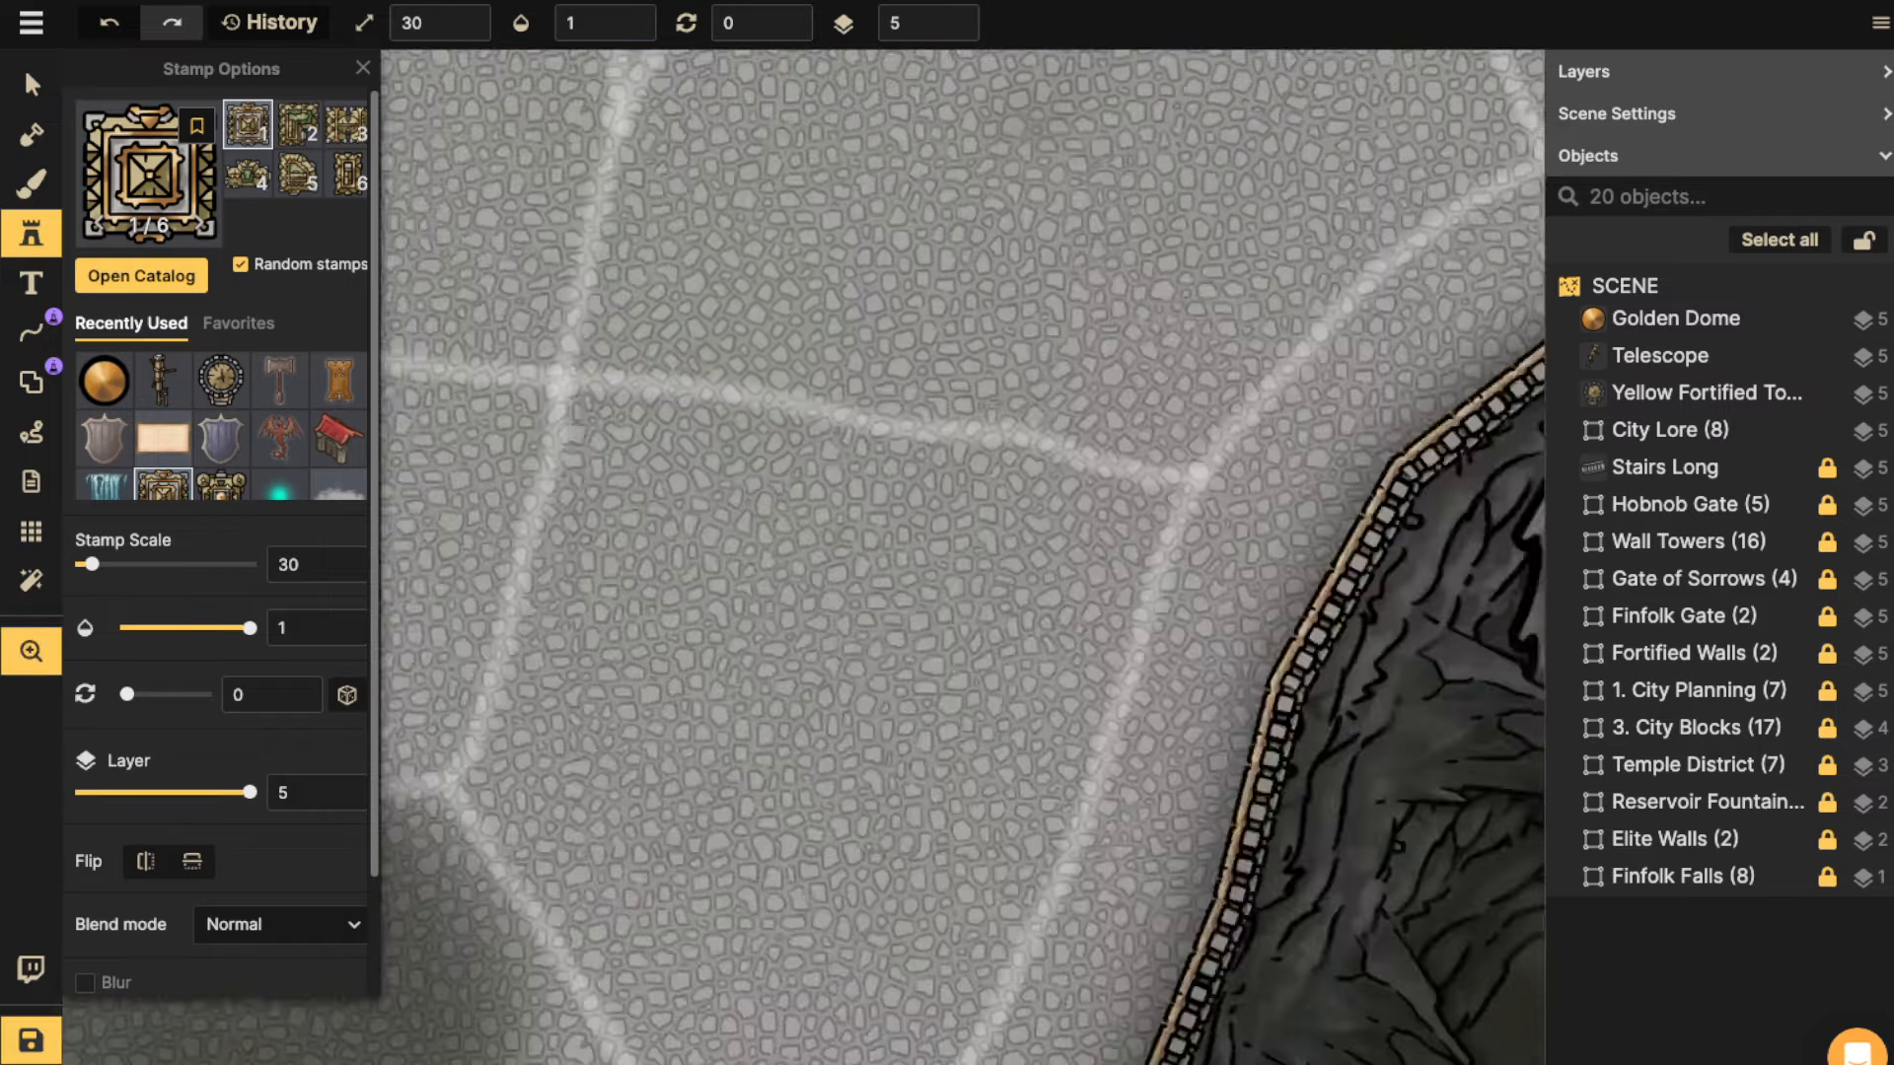
left_click_drag(690, 296, 1677, 286)
key("space")
left_click_drag(643, 752, 869, 483)
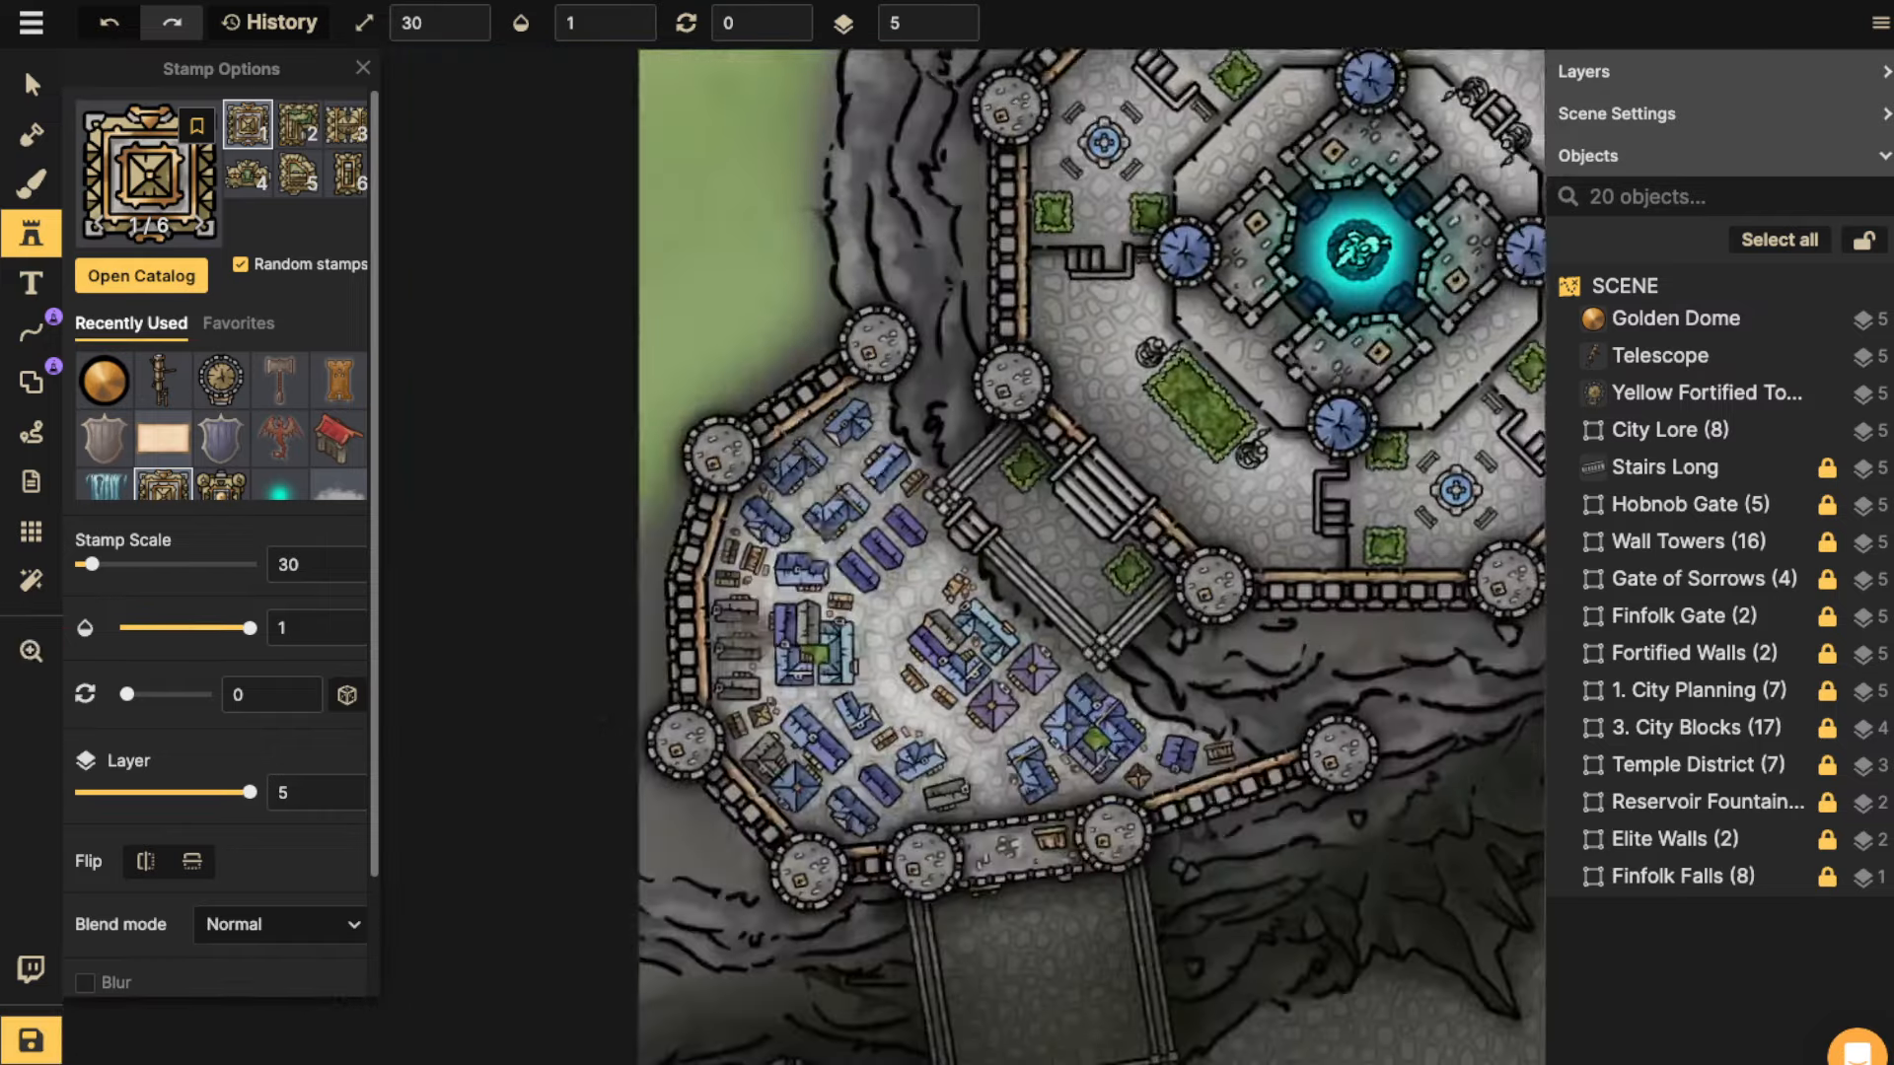
scroll(804, 563, "up", 4)
key("]")
key("]")
key("[")
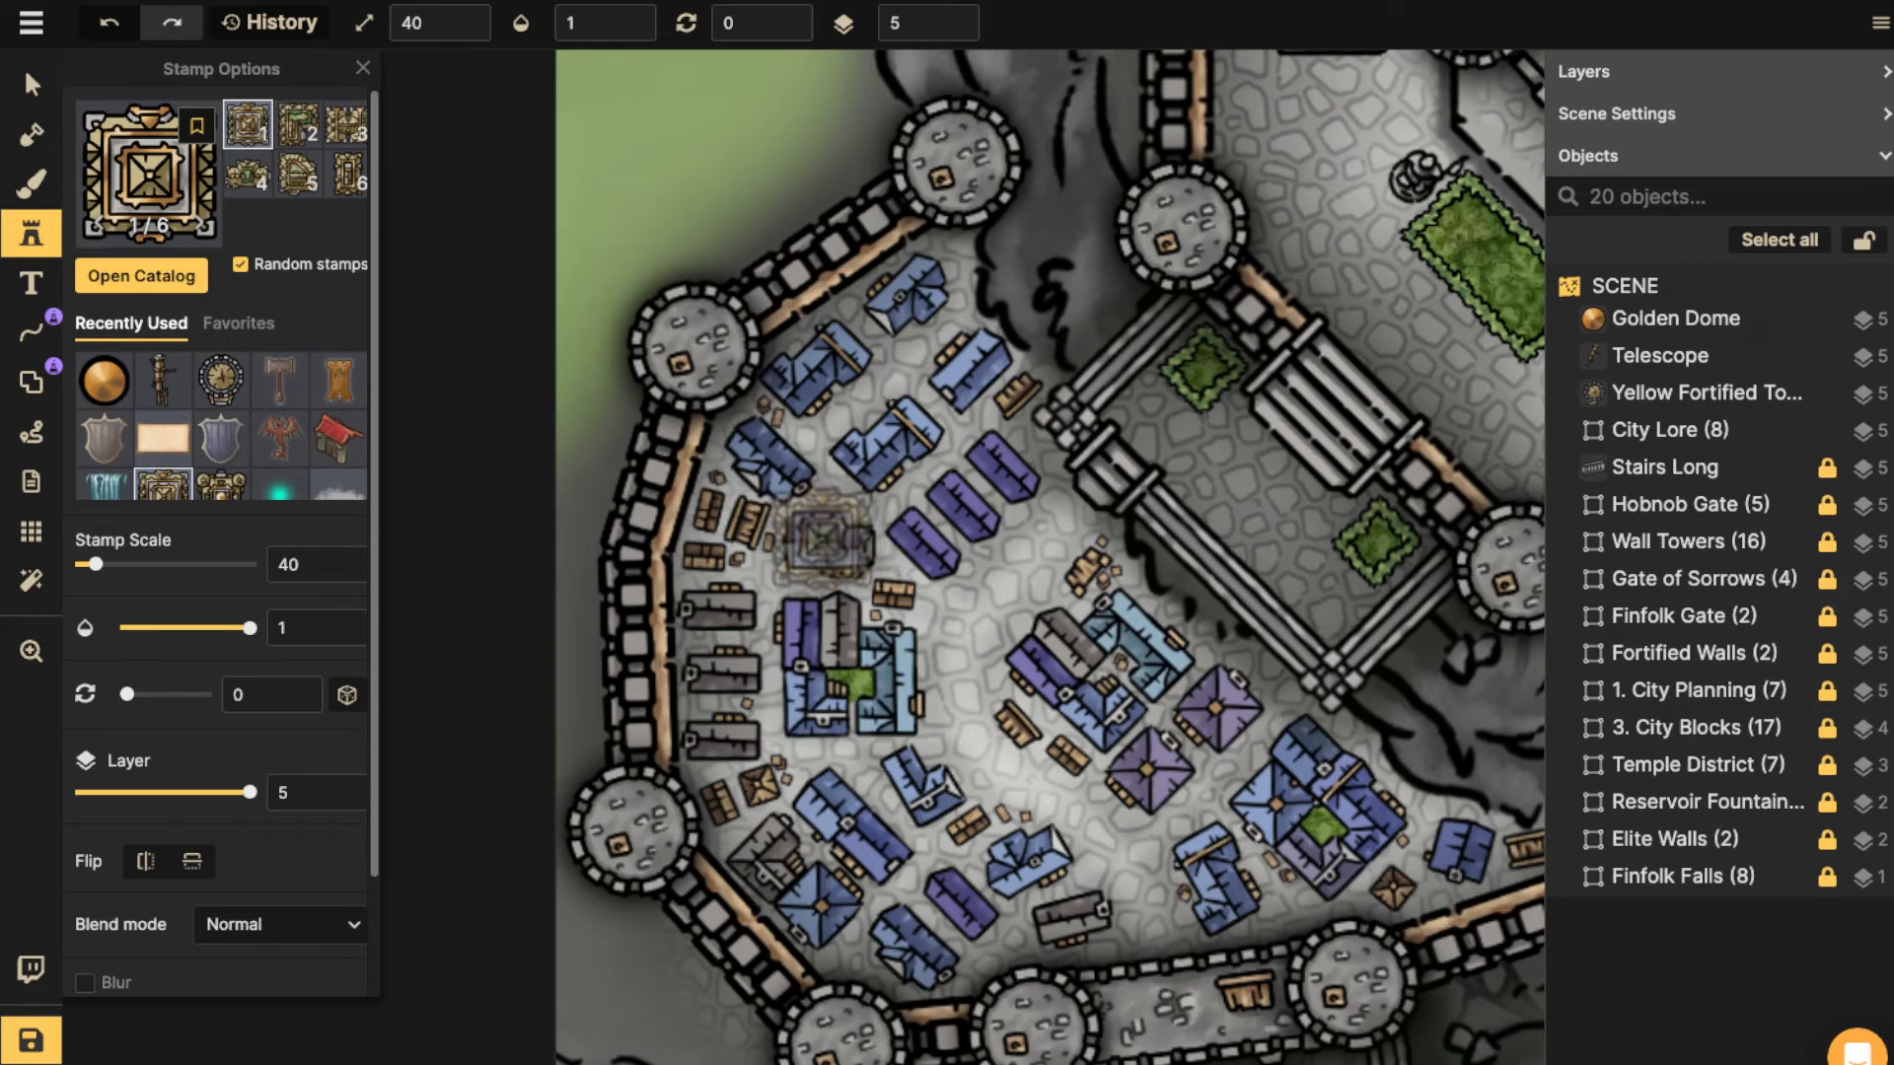
Place the third noble building variant at scale 50, rotated 225°, between the observatory steps and the northeastern wall.
scroll(823, 533, "down", 2)
scroll(819, 528, "down", 5)
key("space")
left_click_drag(823, 533, 463, 594)
left_click_drag(1430, 553, 395, 631)
left_click_drag(1330, 361, 952, 392)
scroll(952, 392, "up", 4)
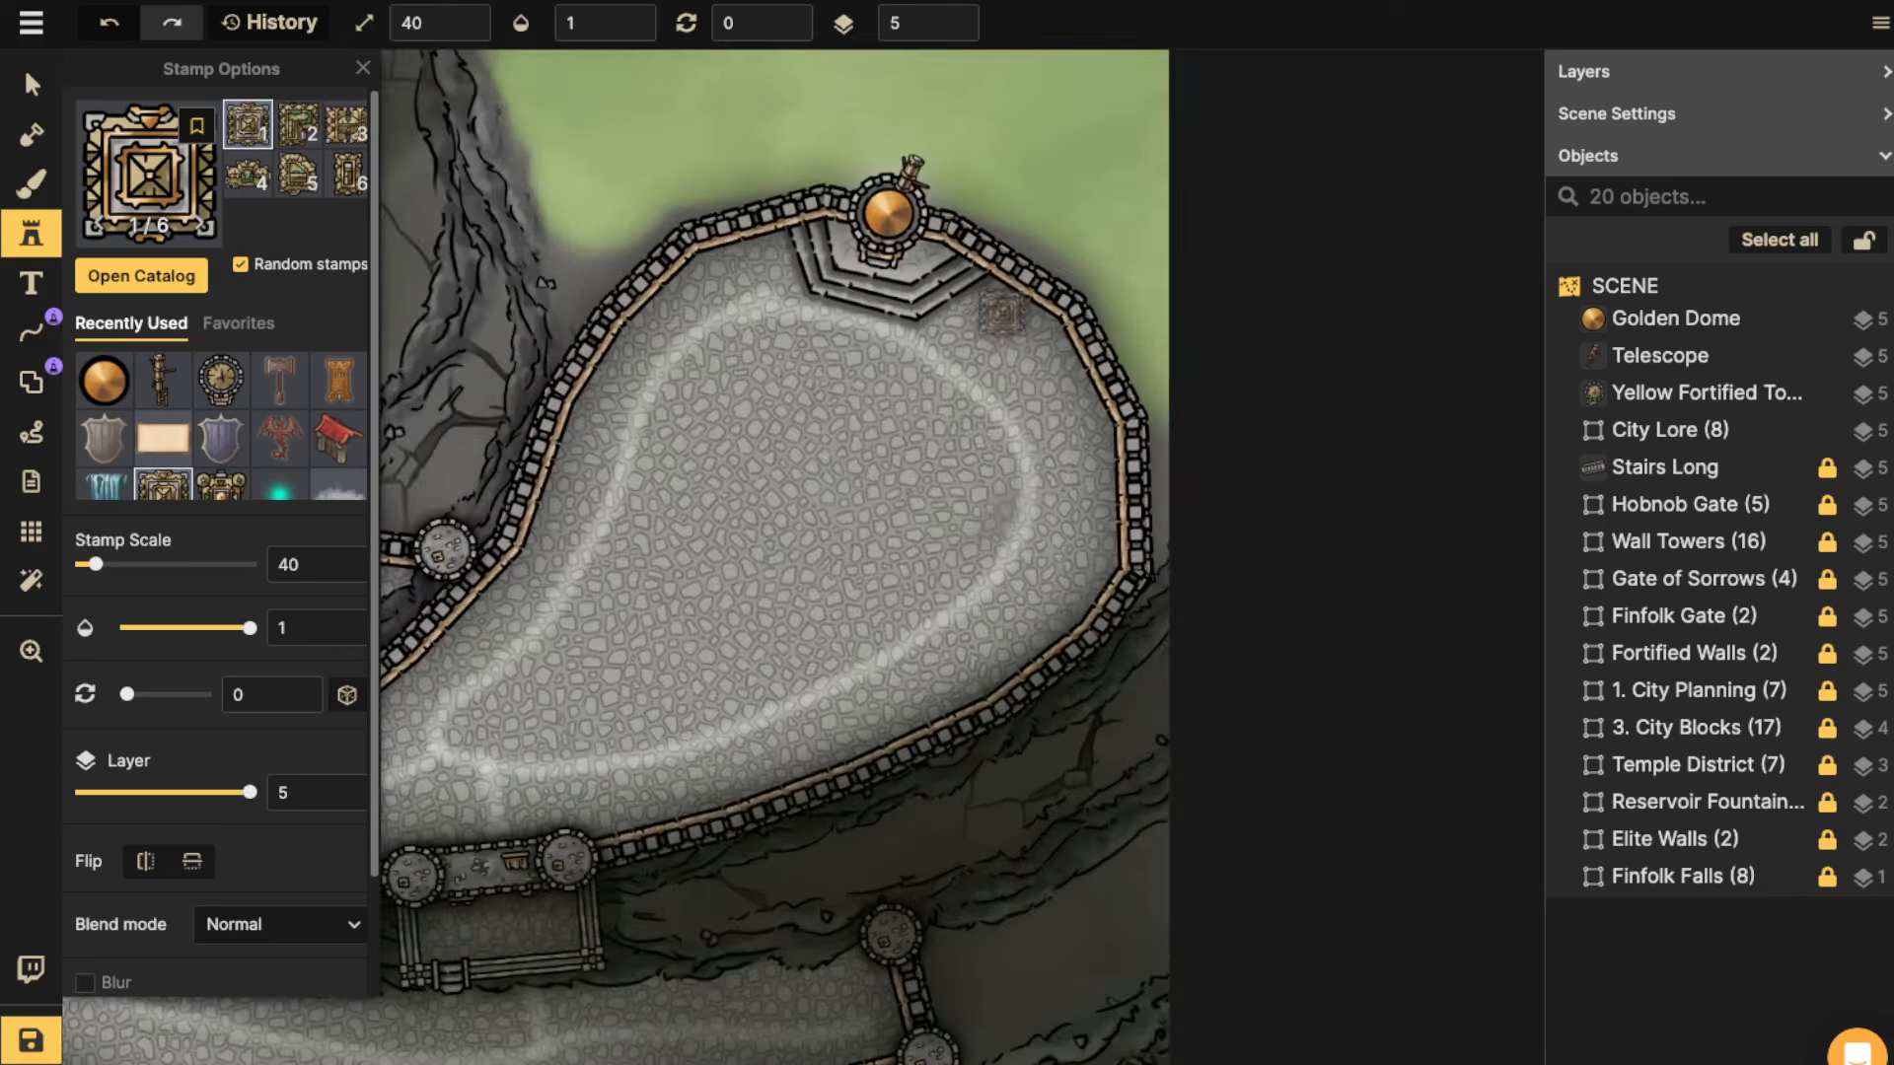
scroll(997, 324, "up", 2)
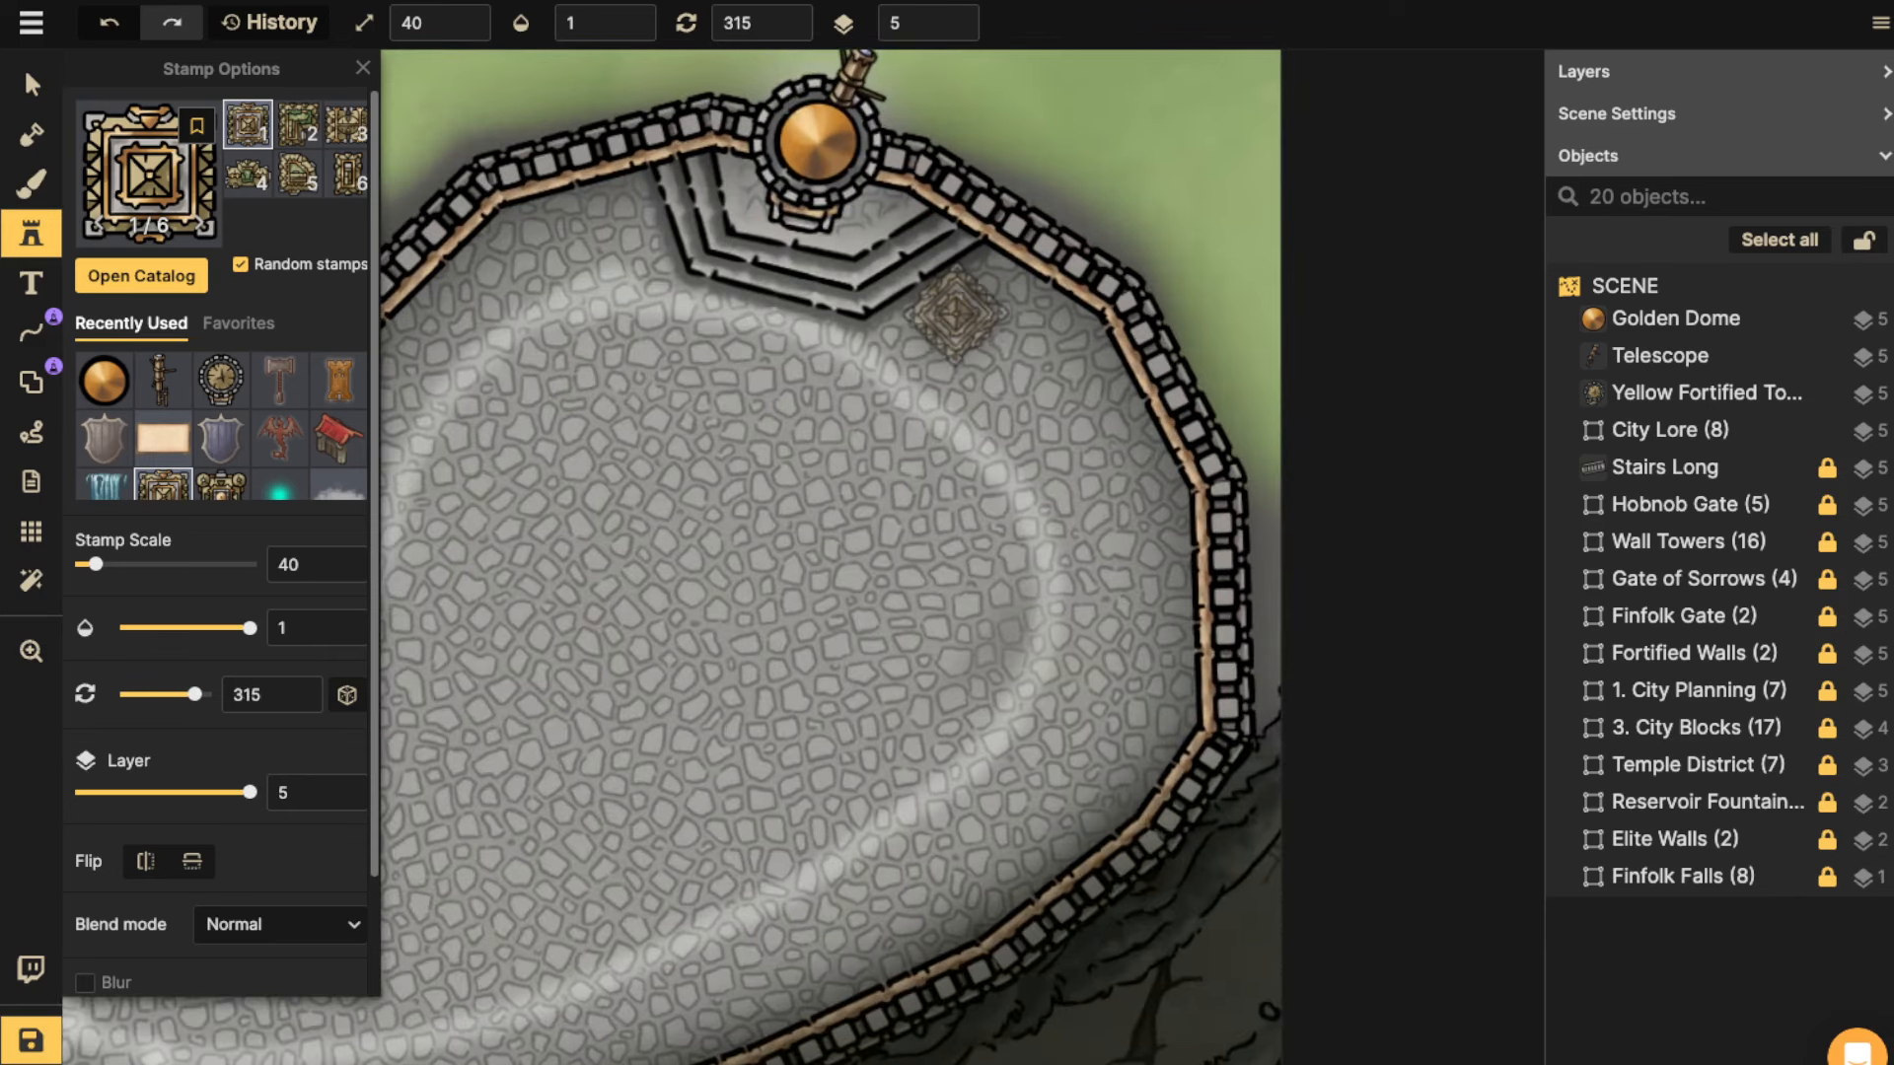
key("Left")
key("Left")
key("Left")
key("Left")
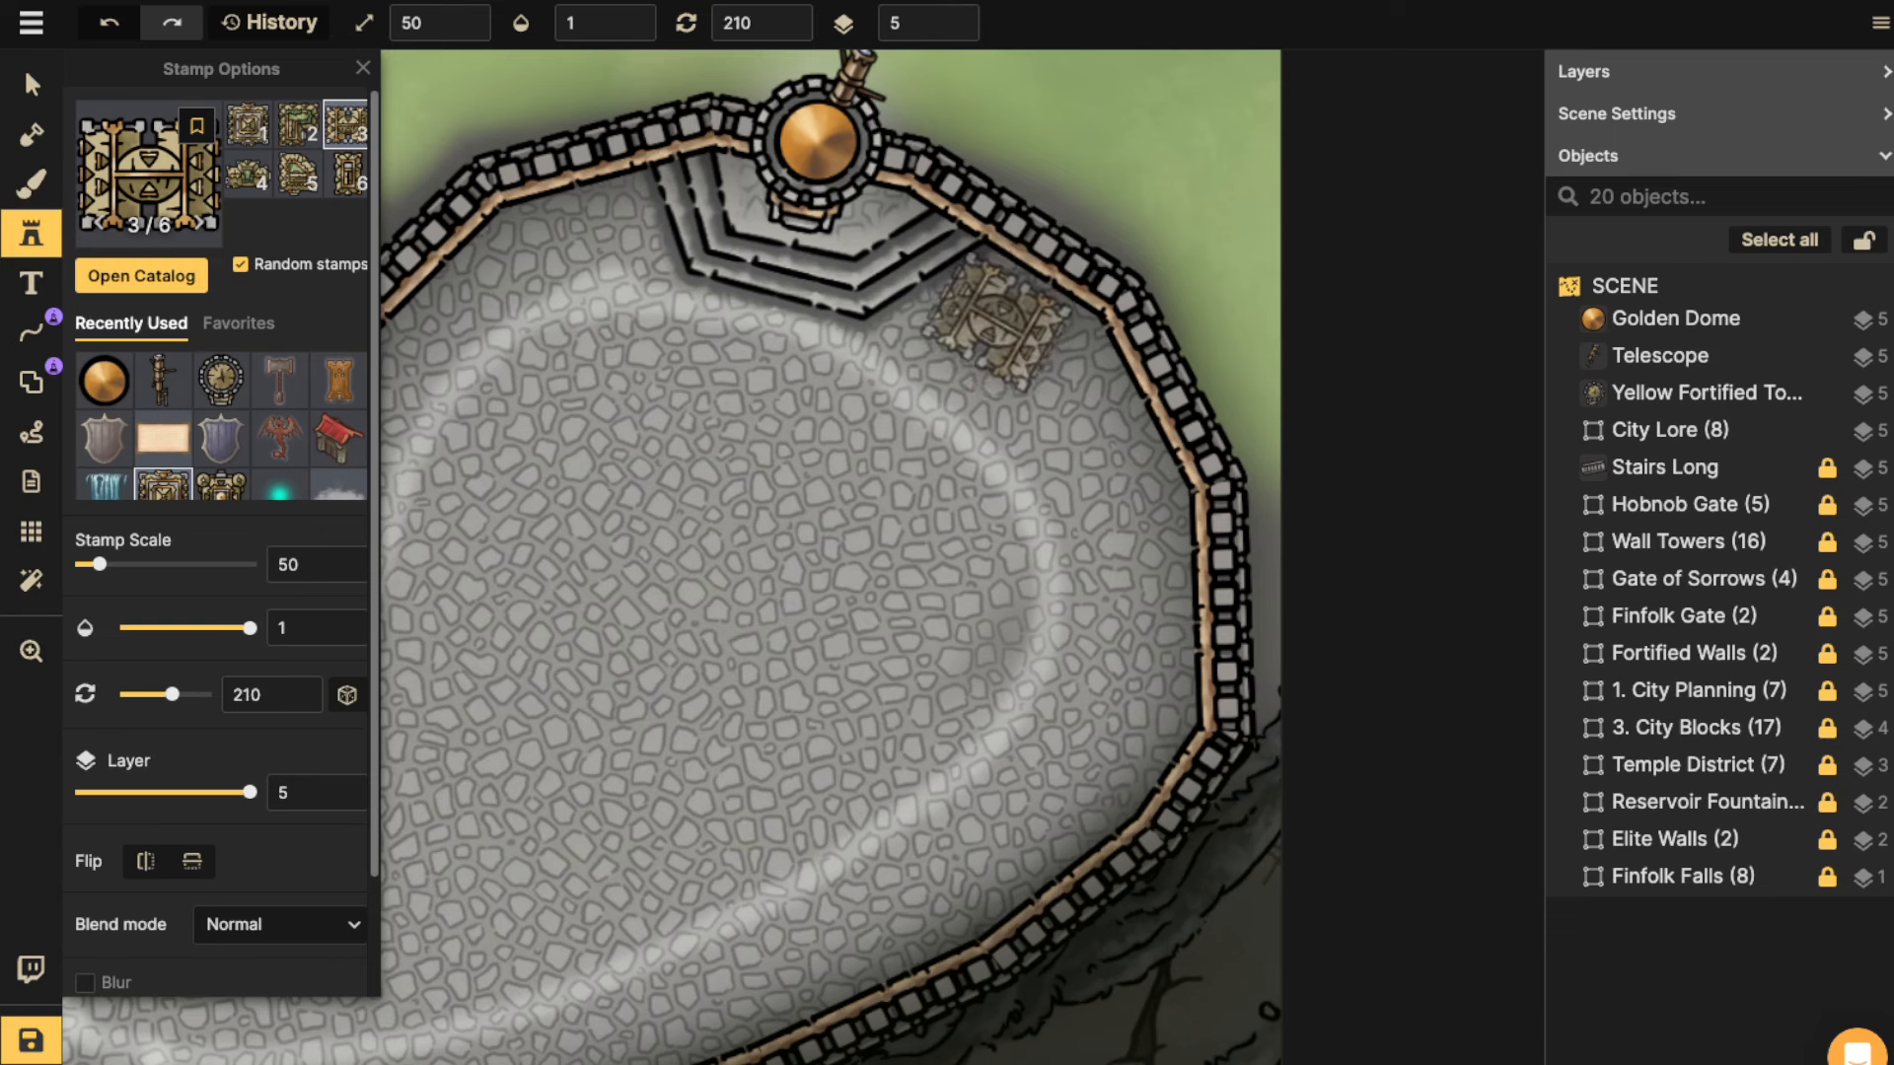
scroll(1006, 345, "up", 1)
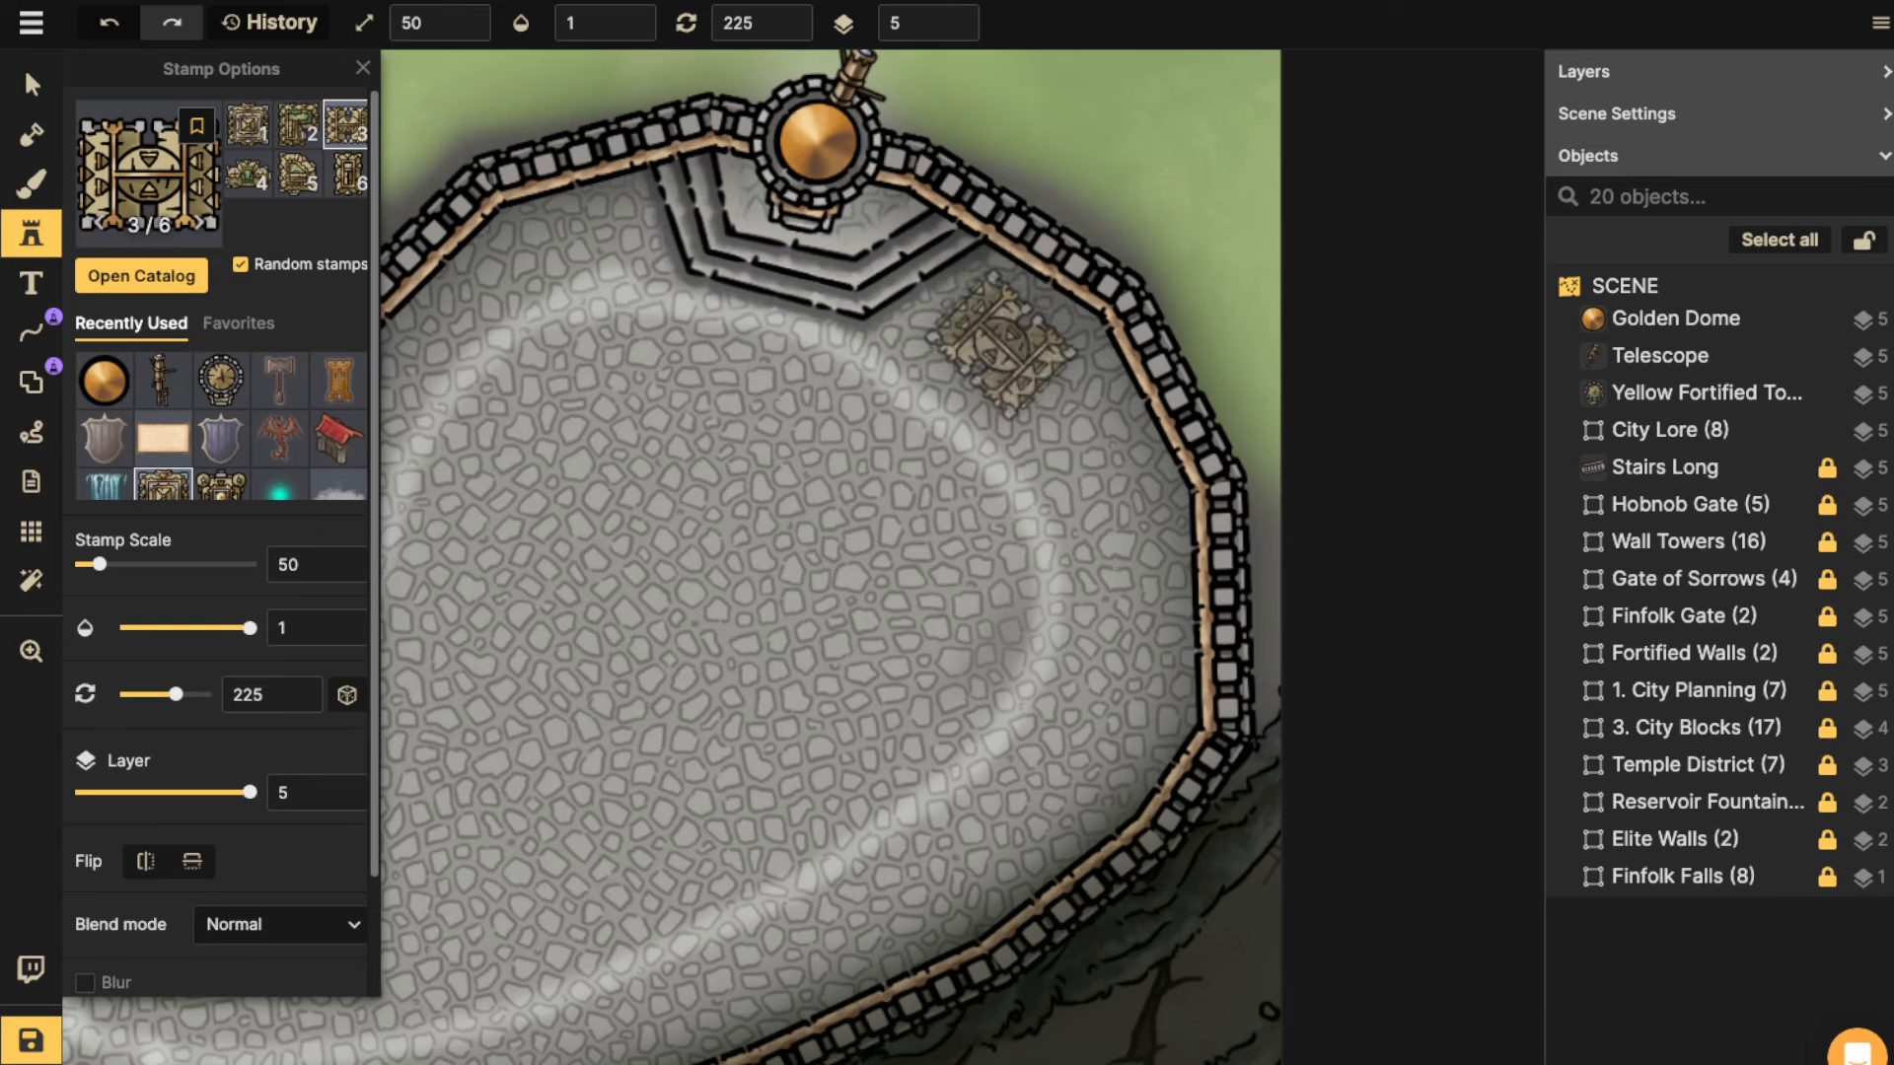
left_click(1008, 346)
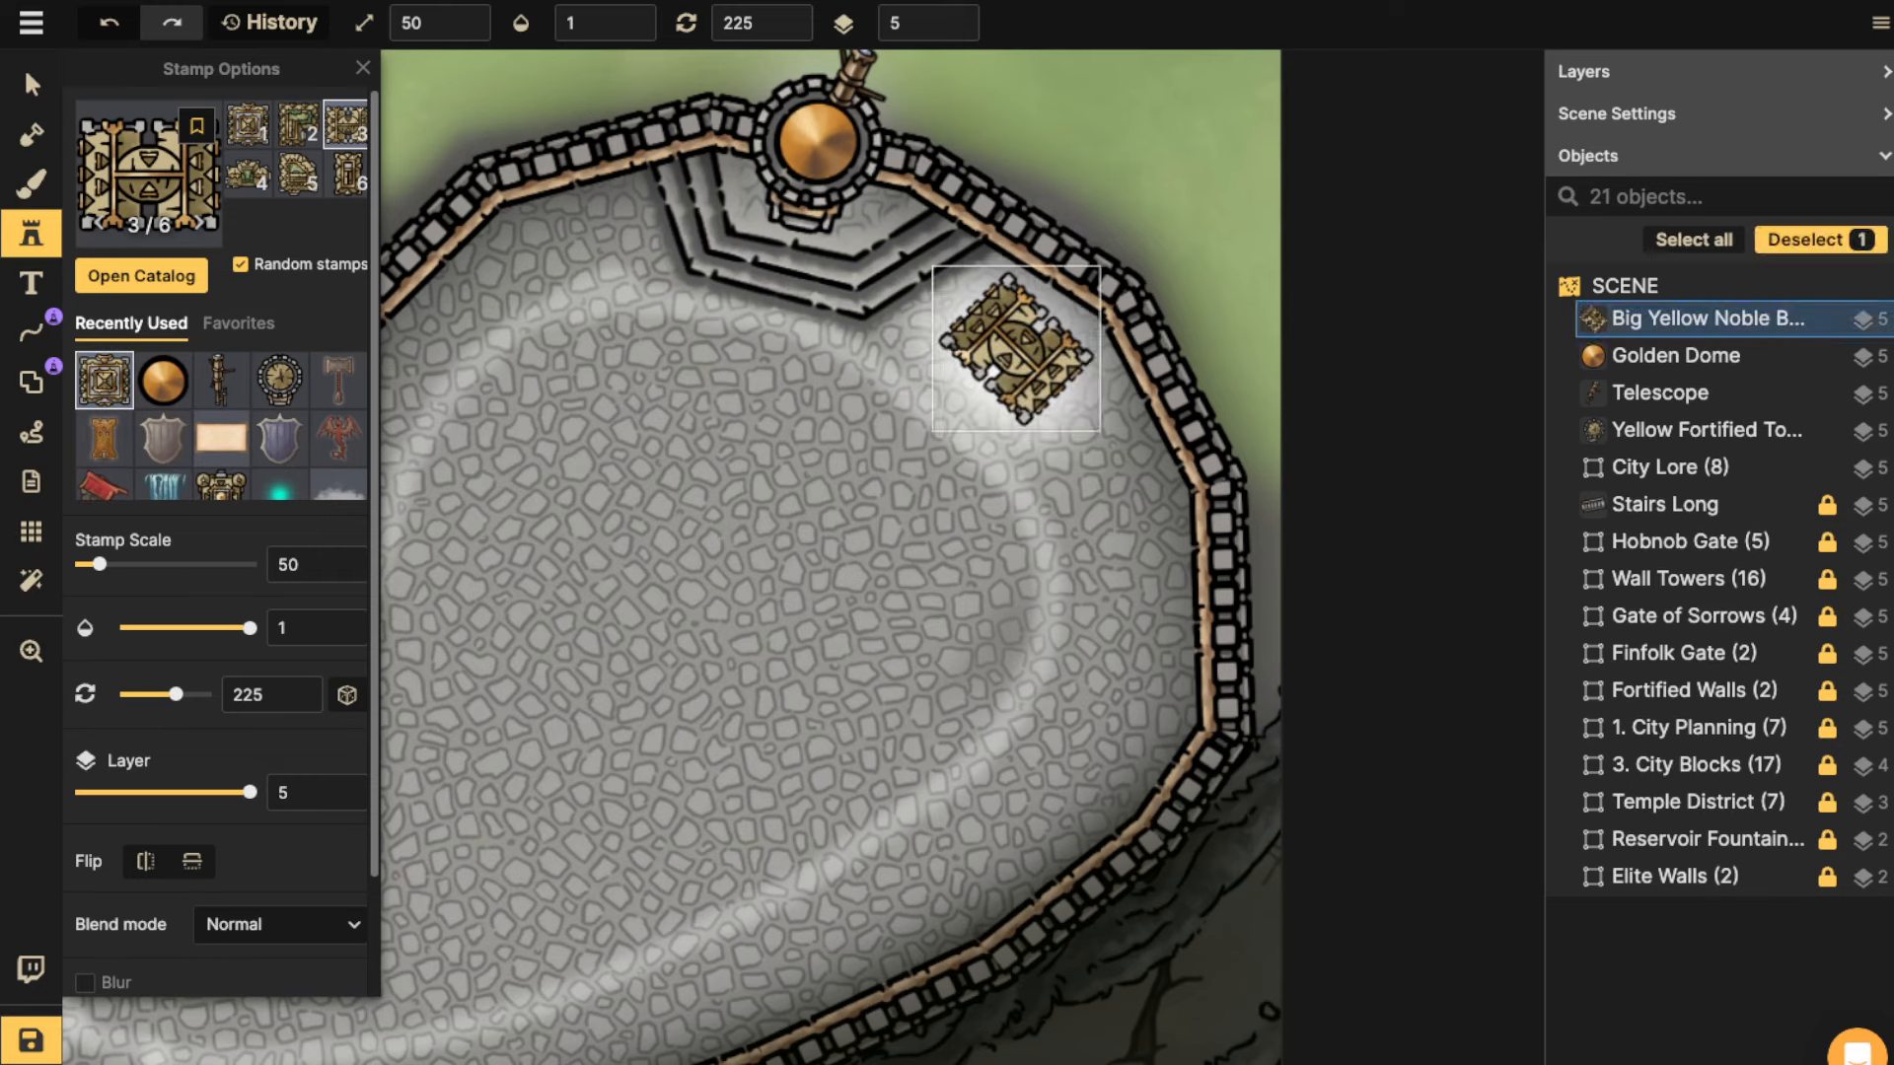
Set the placed noble building's shadow to None.
key("v")
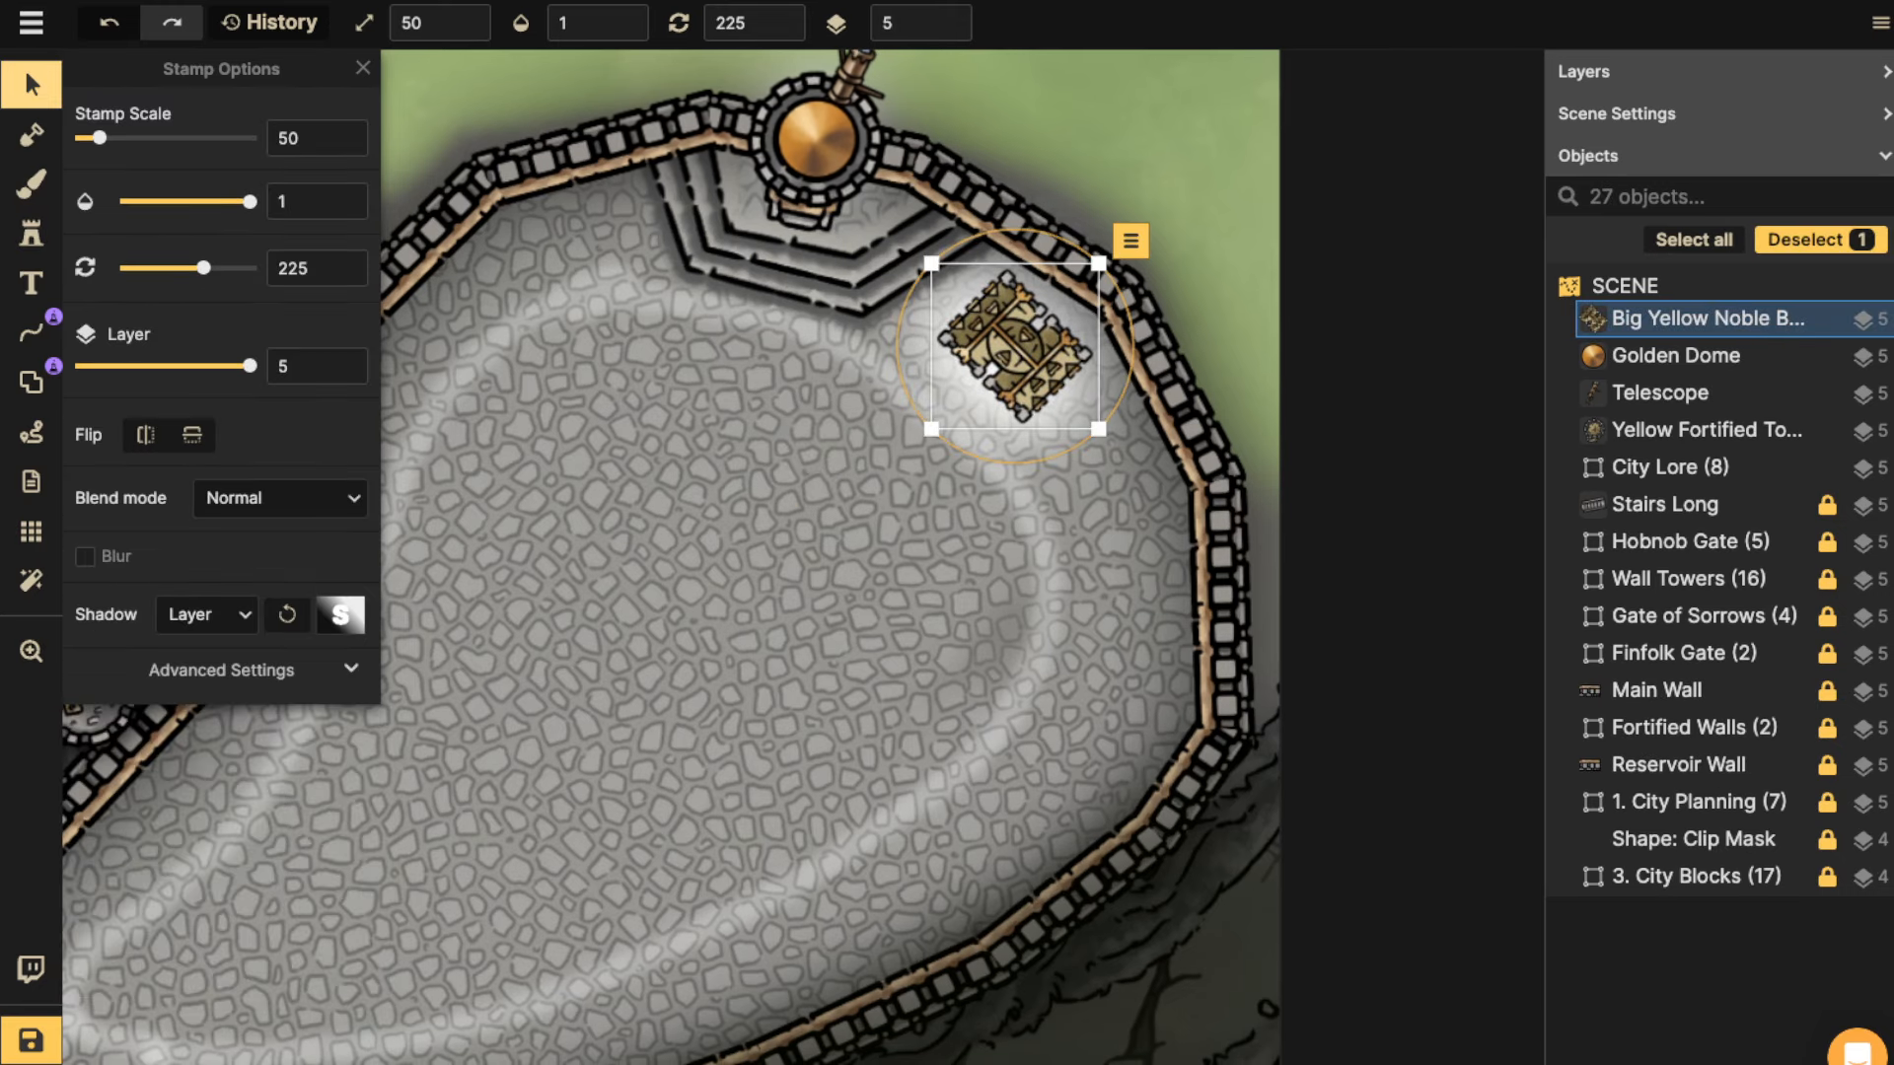
left_click(207, 615)
left_click(189, 656)
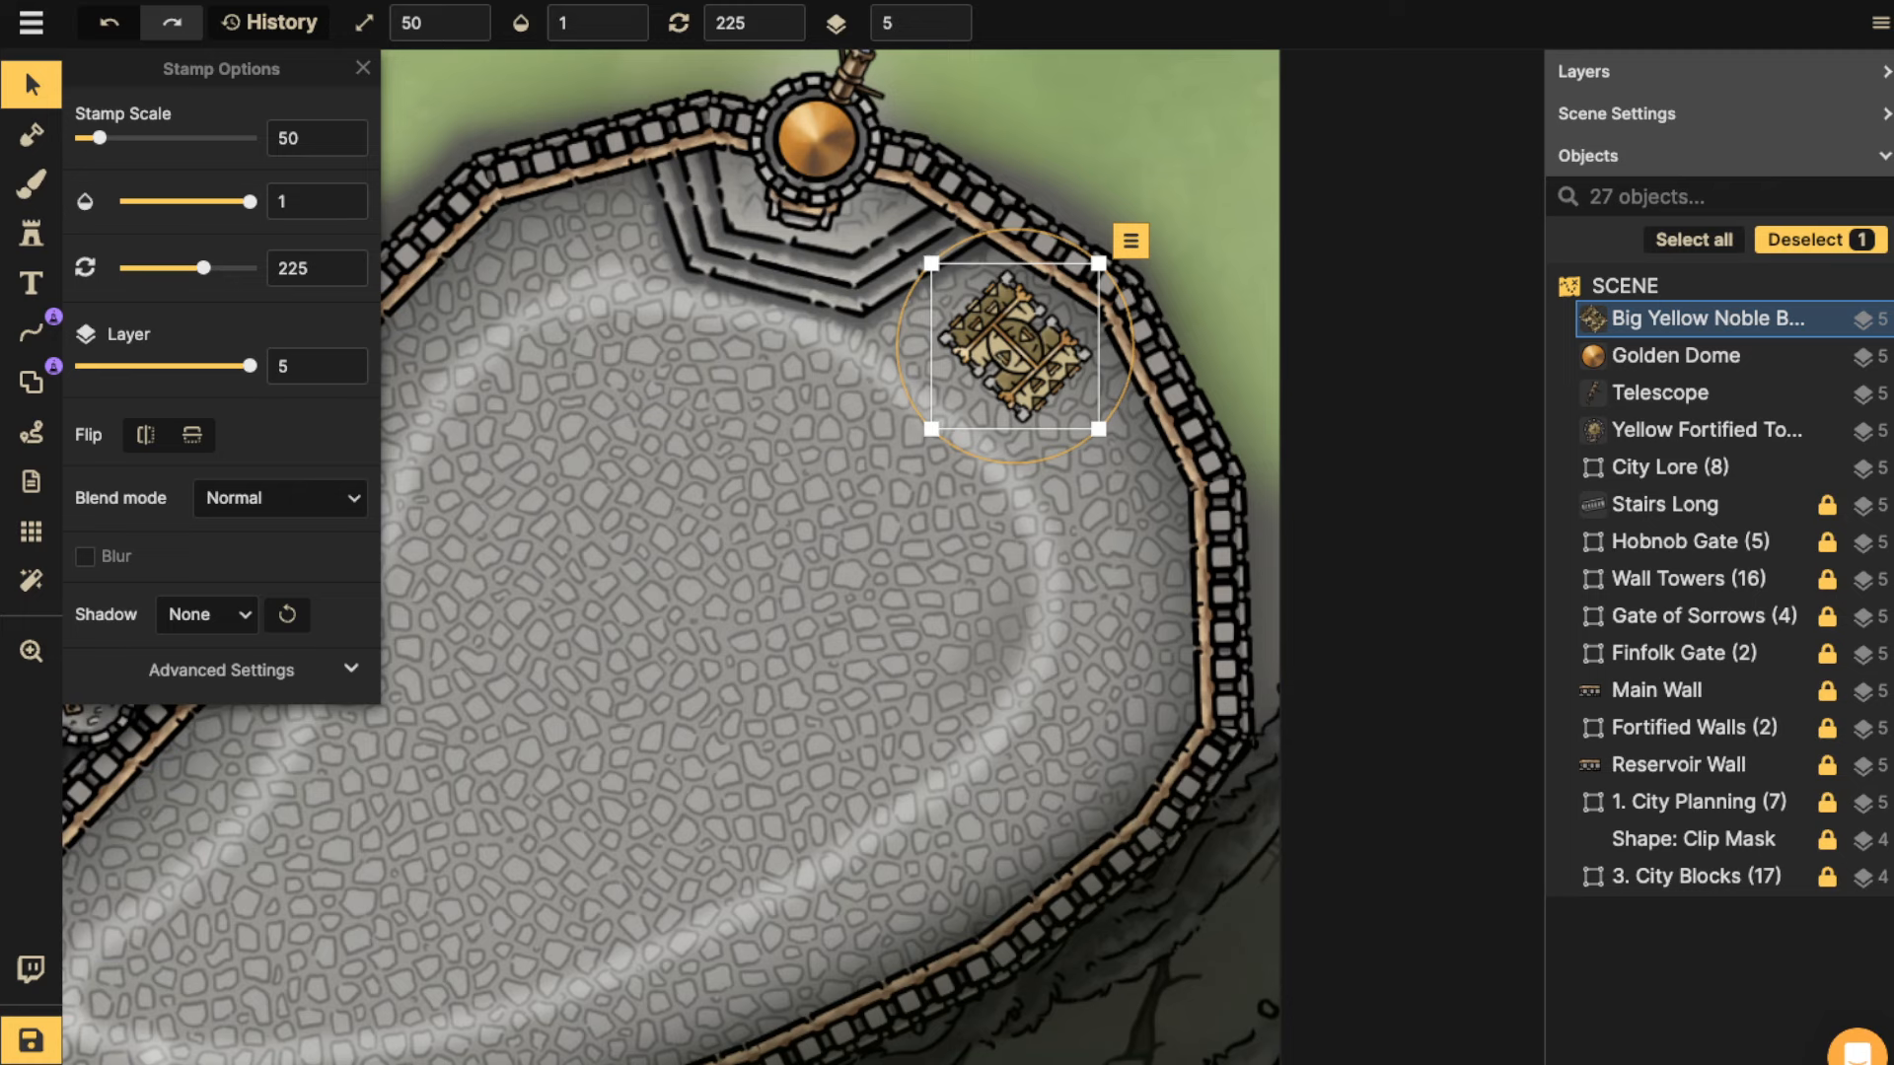
Return to stamping noble buildings and set the shadow for new stamps to None.
left_click(31, 234)
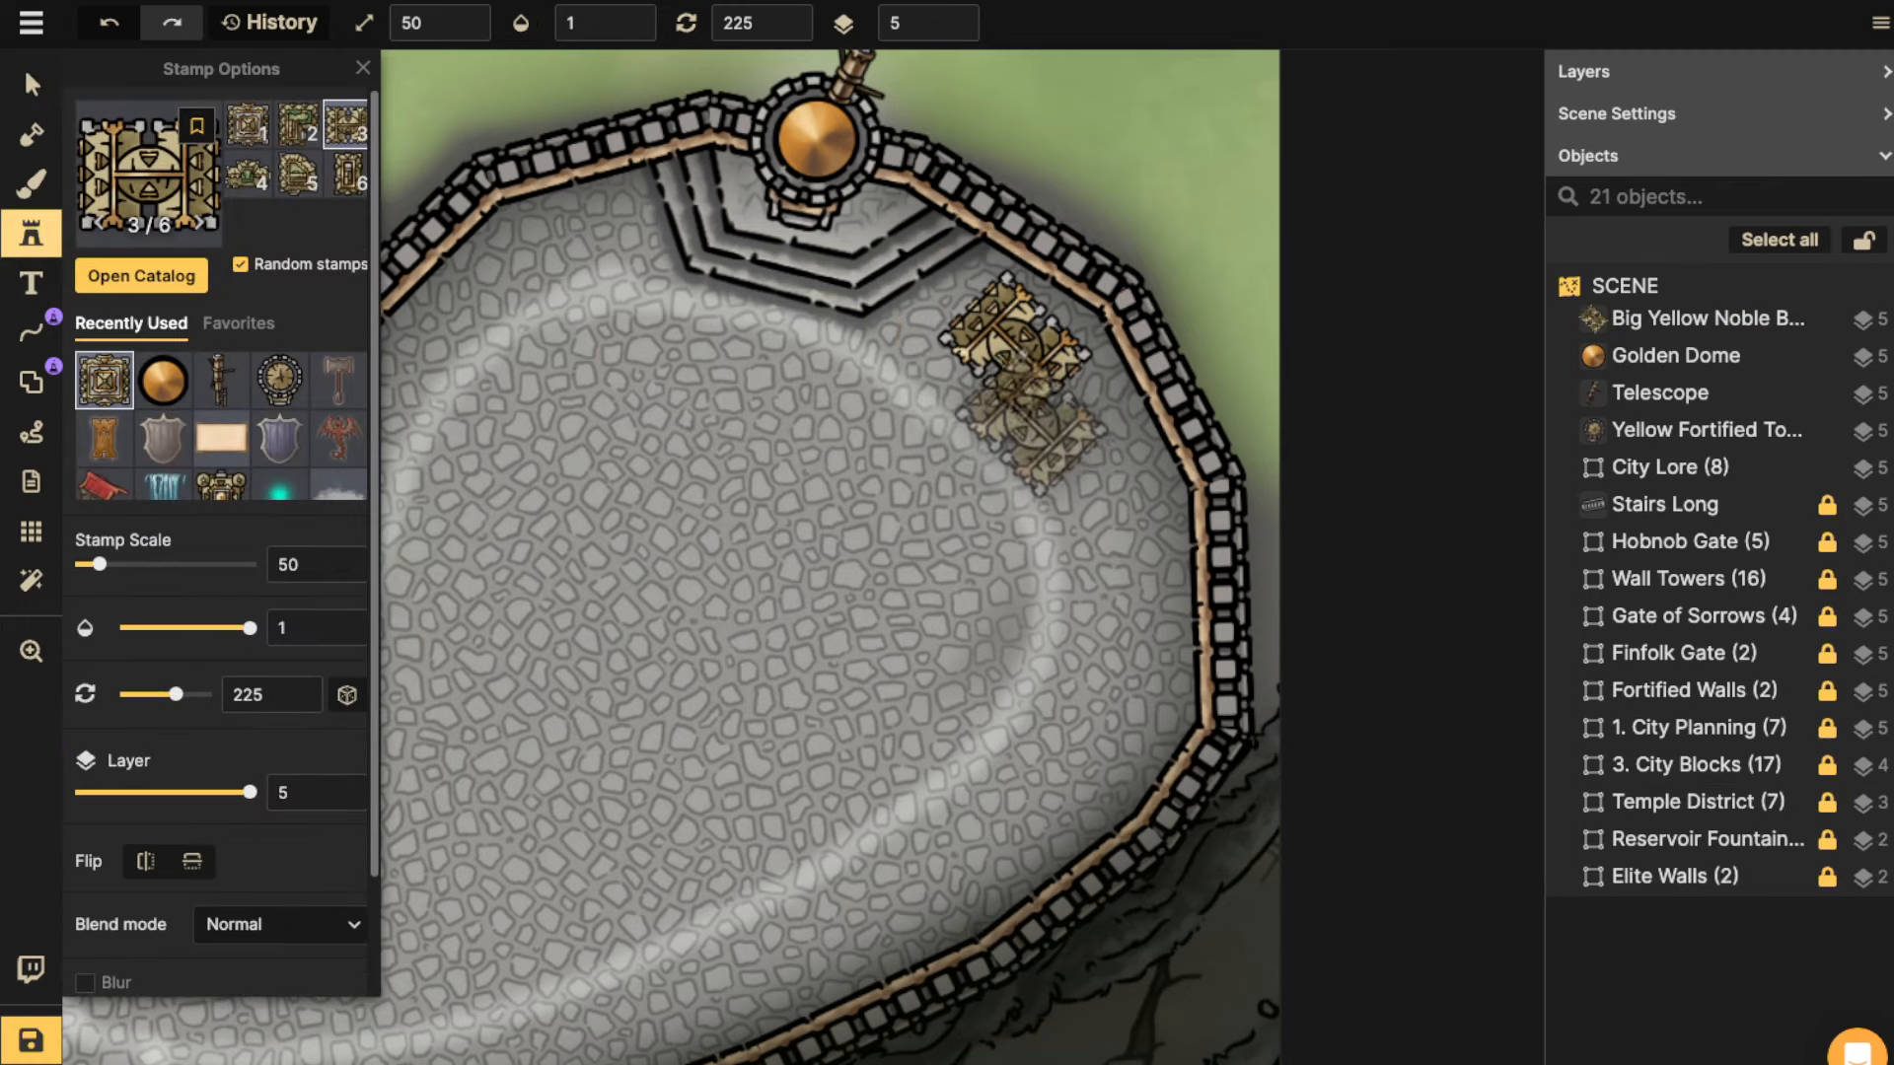
left_click(804, 459)
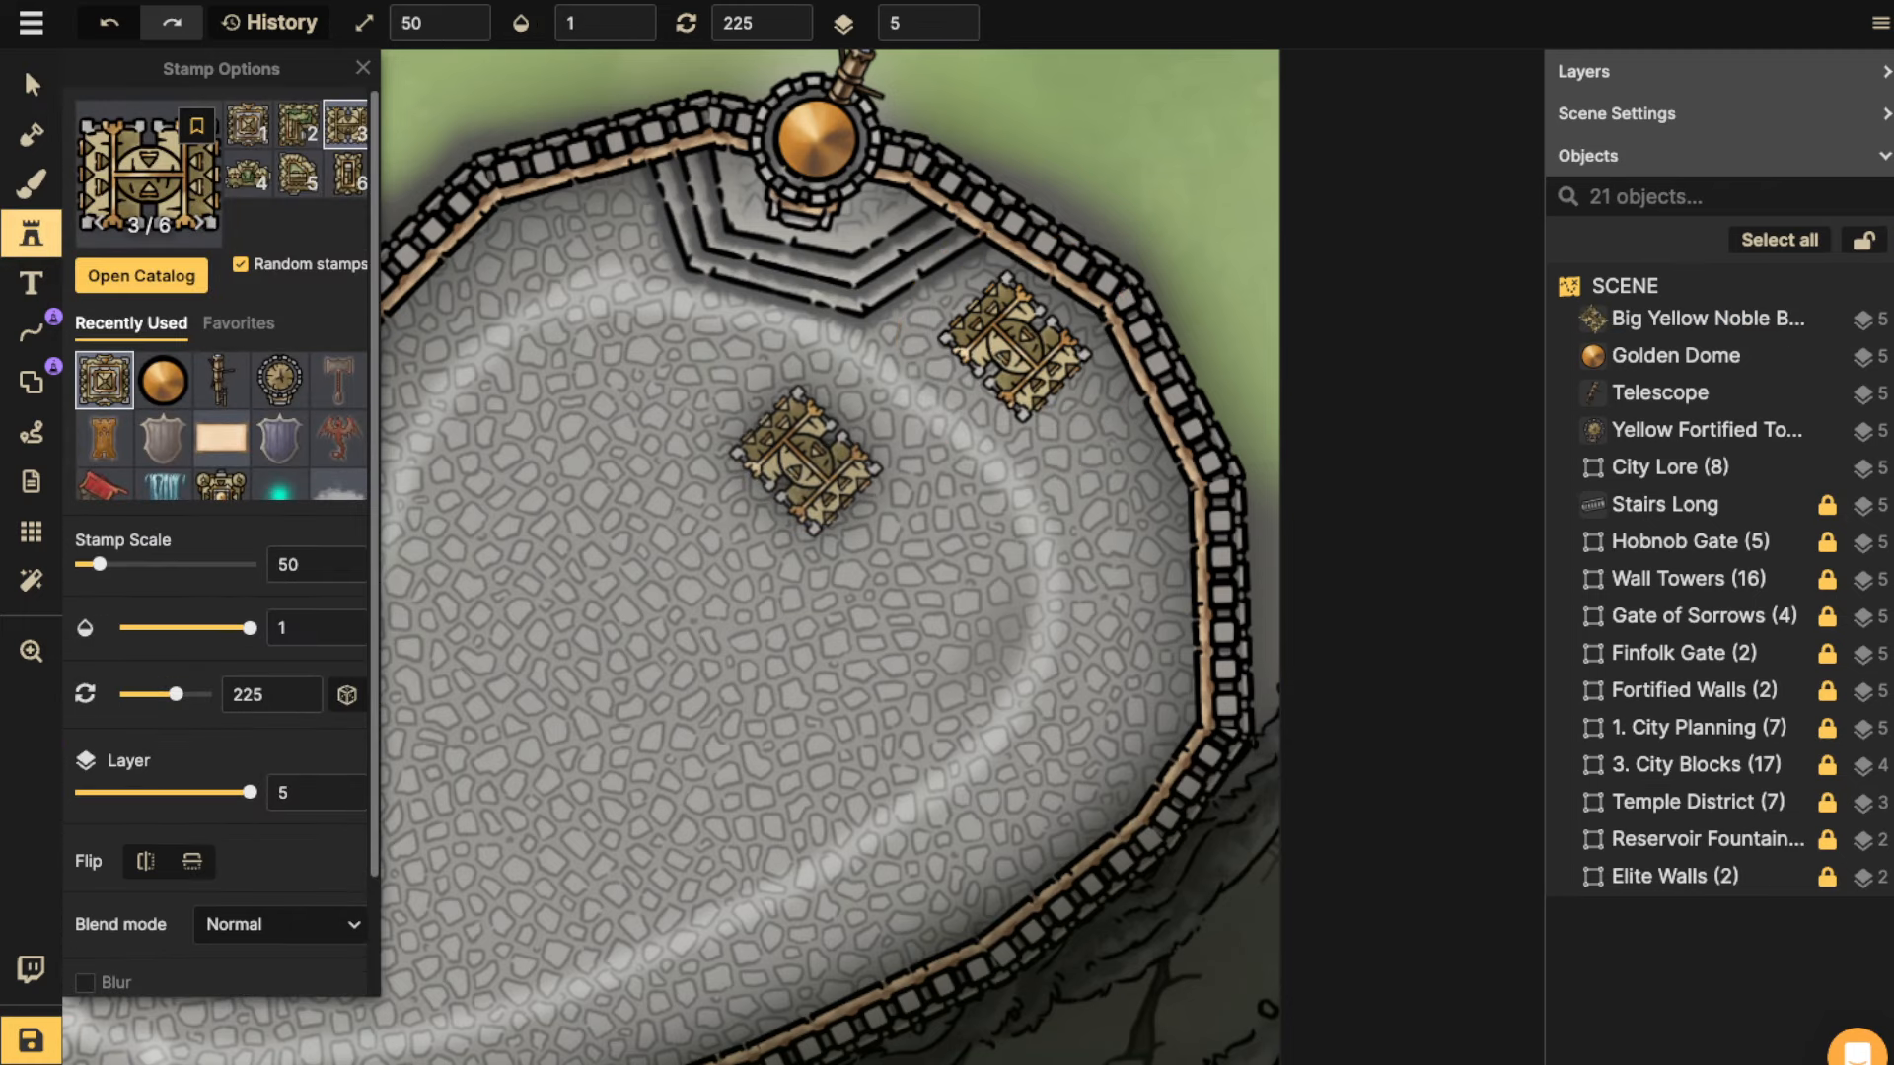
scroll(415, 727, "down", 2)
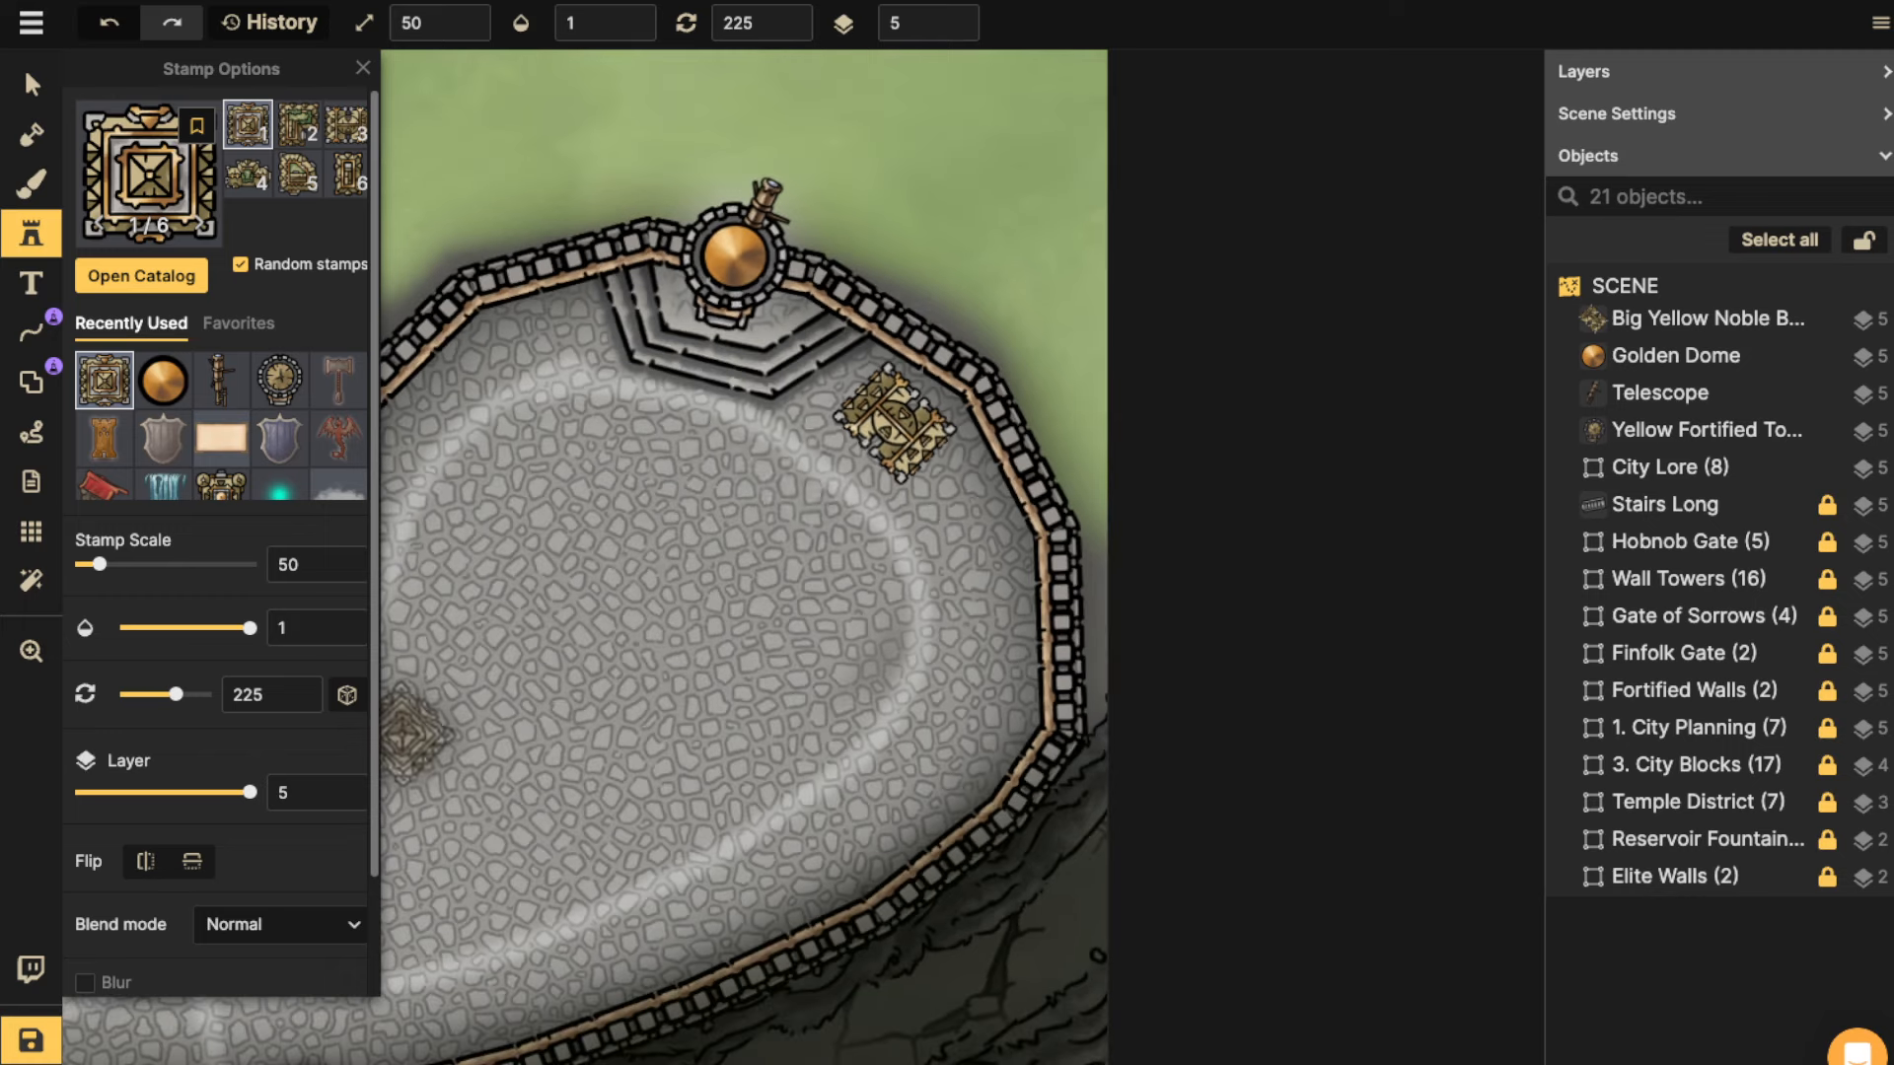
scroll(217, 592, "down", 1)
left_click(207, 906)
left_click(197, 641)
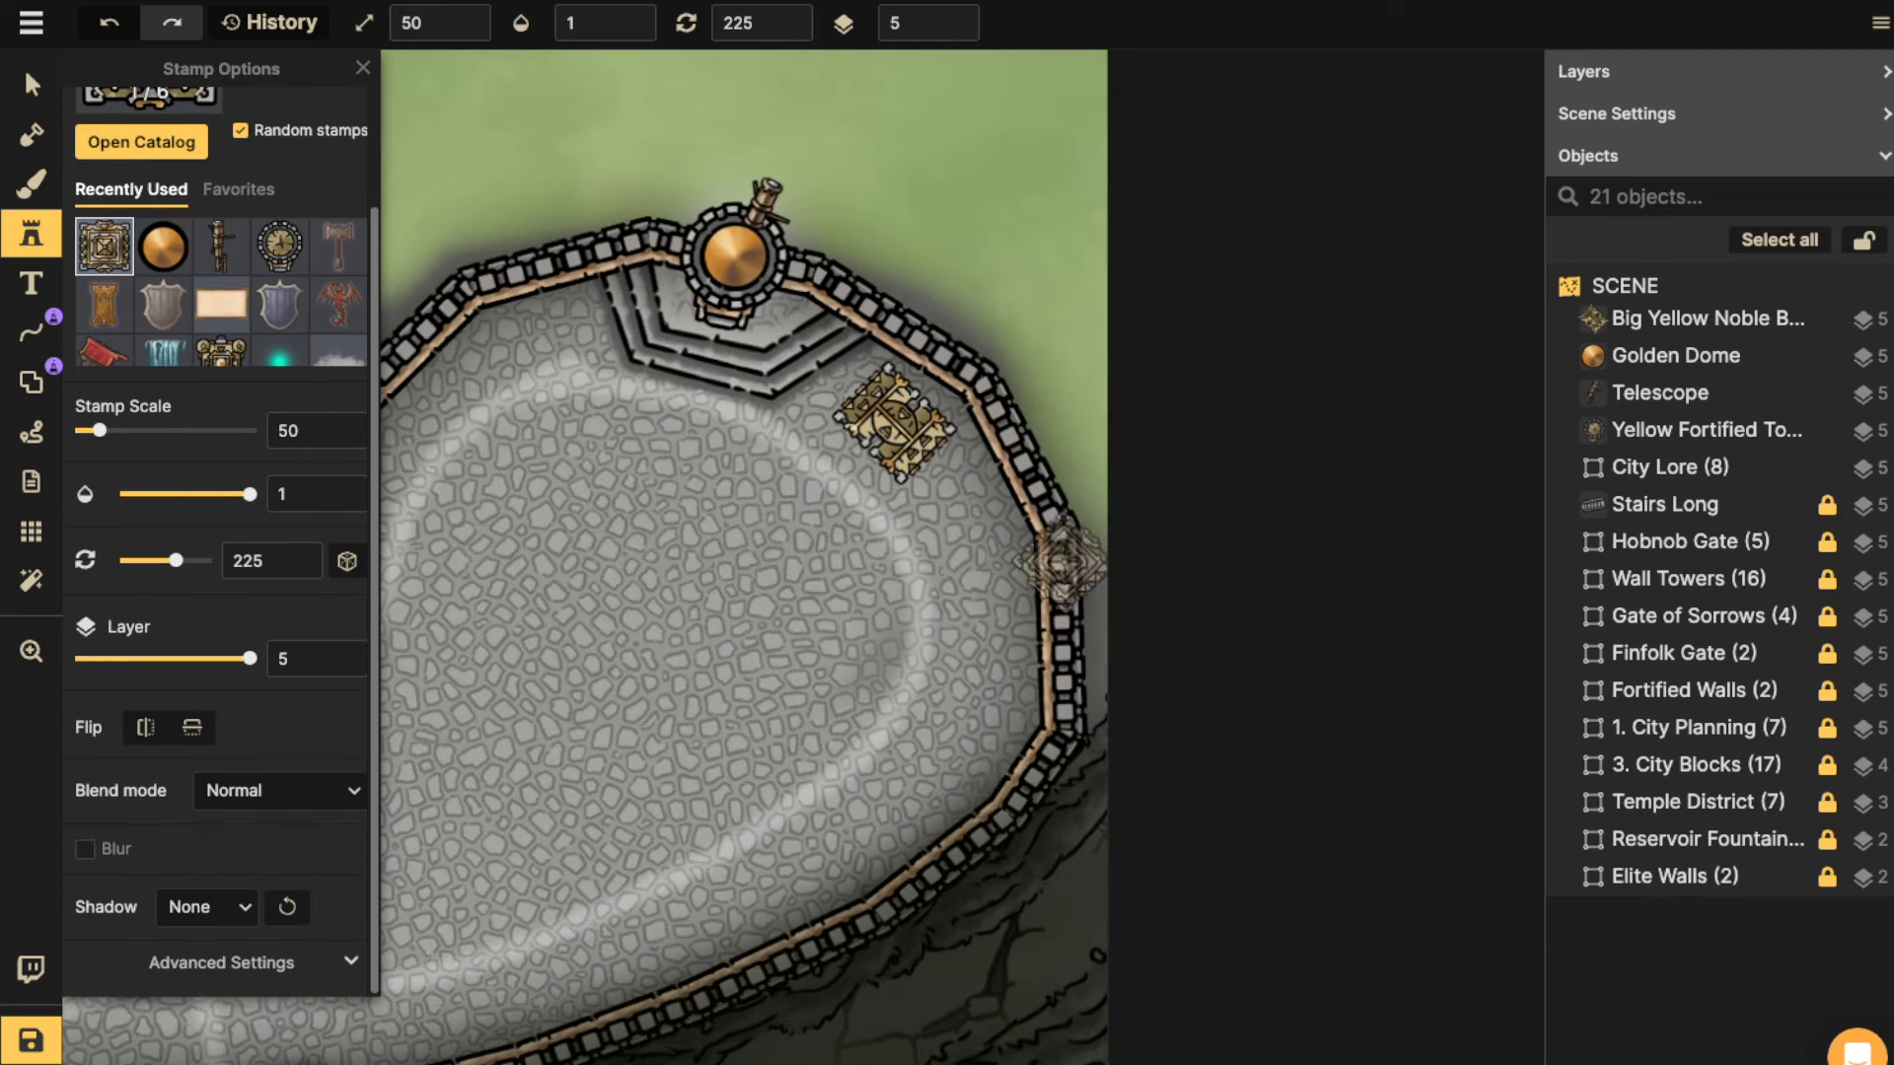
Place two noble buildings inside the eastern wall, one rotated 270° and one farther south rotated 315°.
scroll(952, 562, "up", 3)
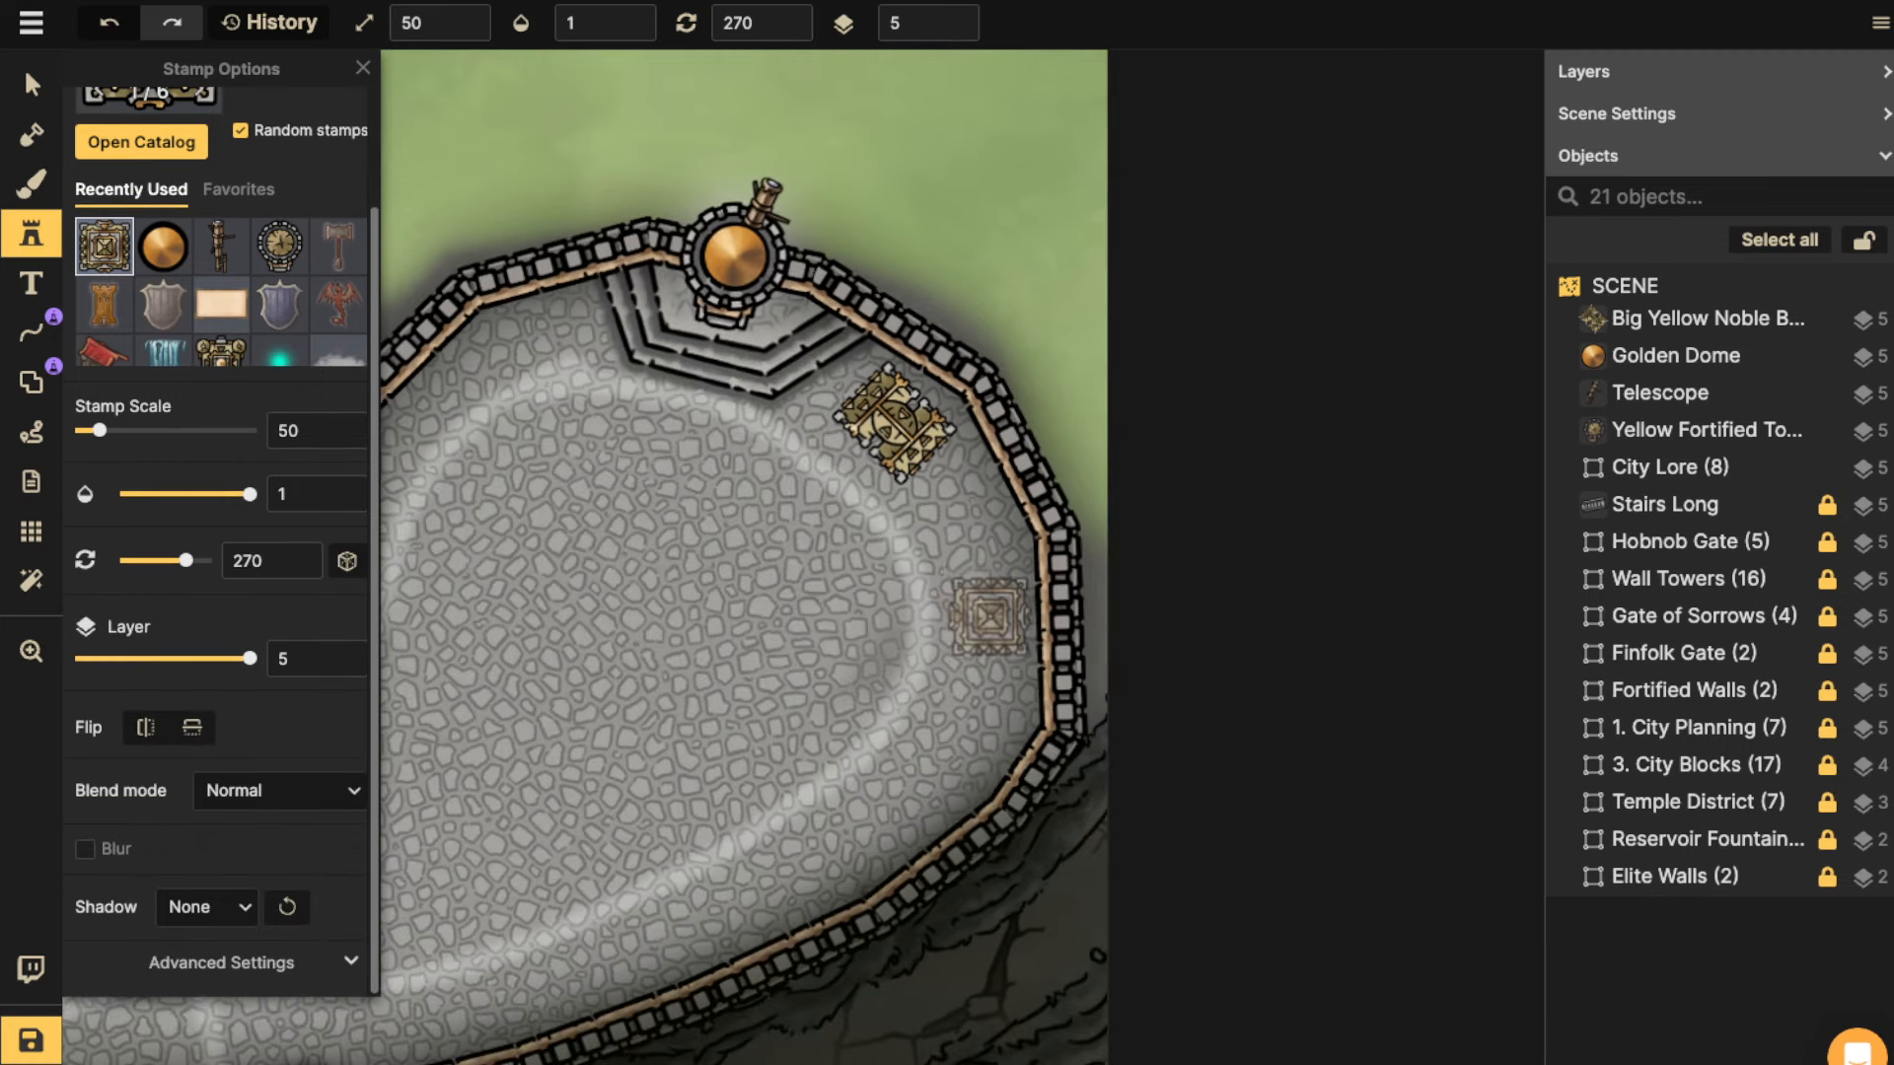
left_click(989, 616)
scroll(862, 833, "up", 3)
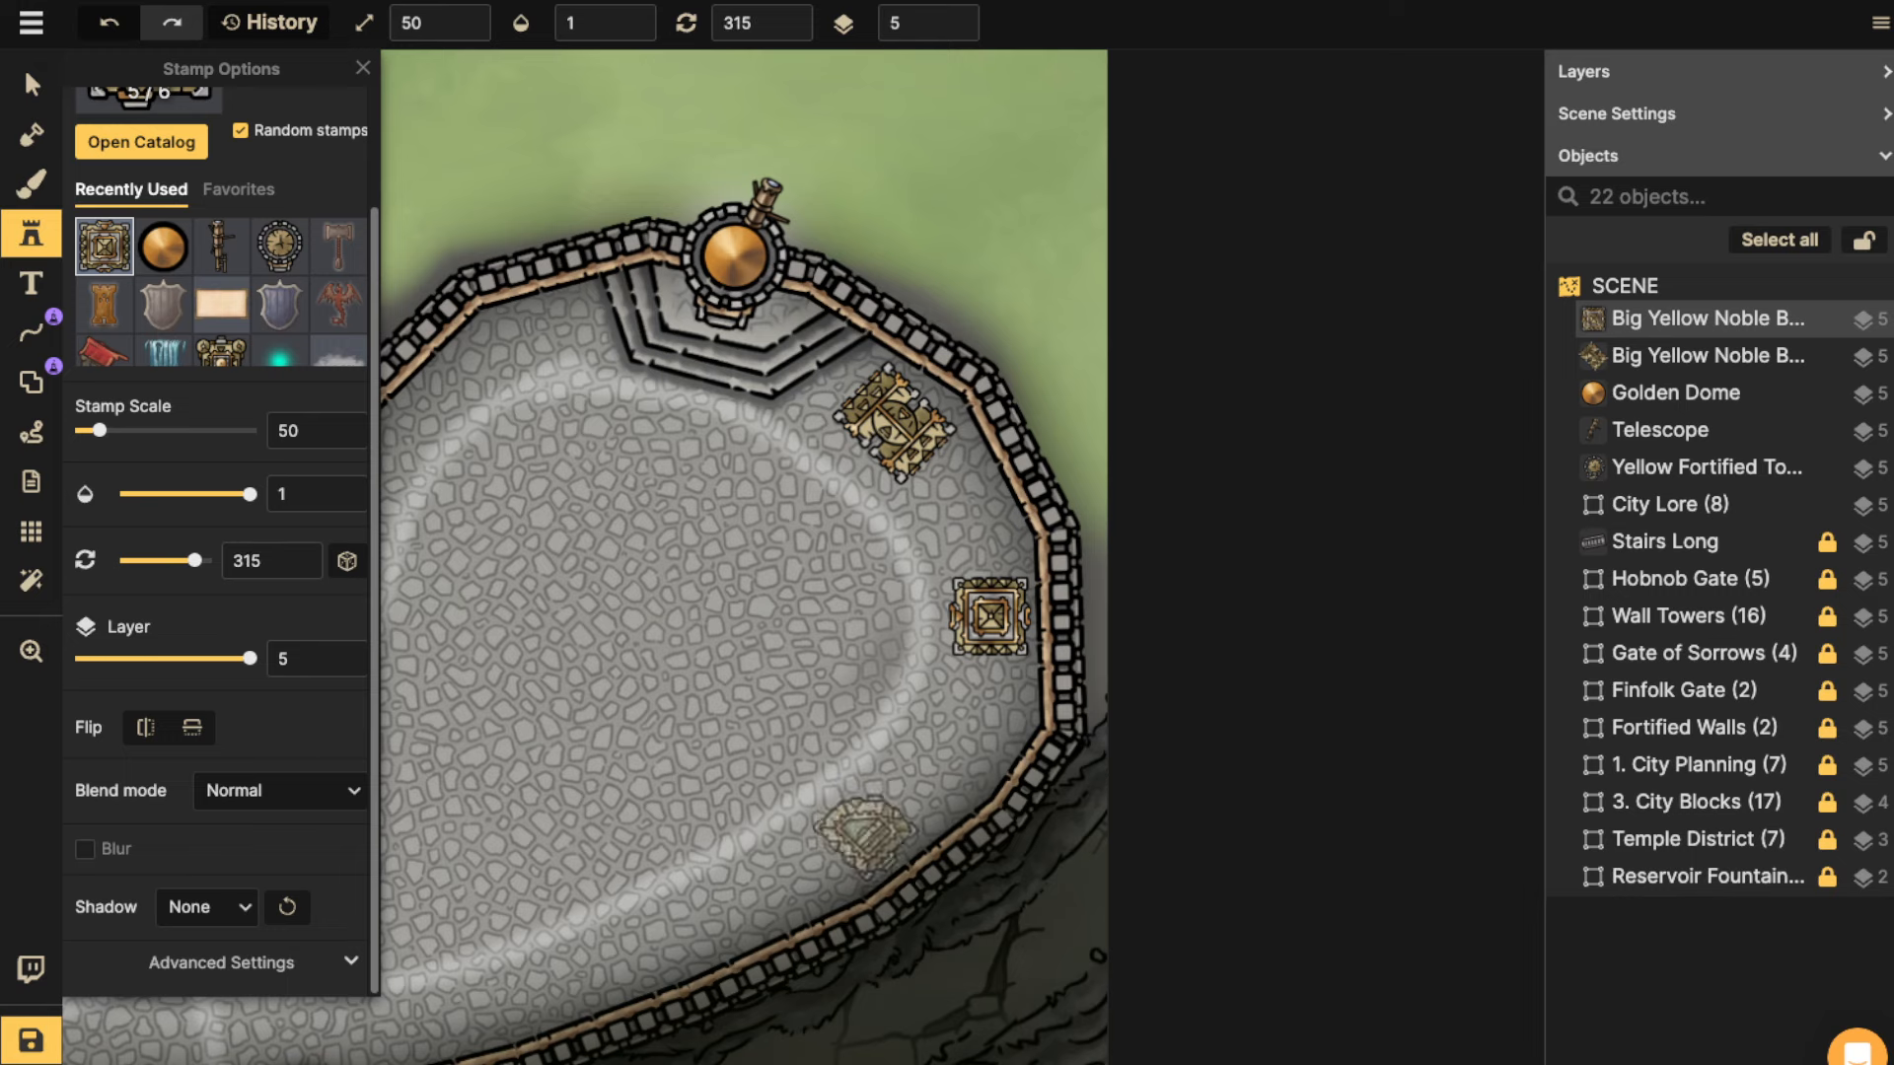
left_click(886, 826)
Place two more noble buildings along the enclosure's southern wall, rotated 330° and 341° to follow the wall.
key("space")
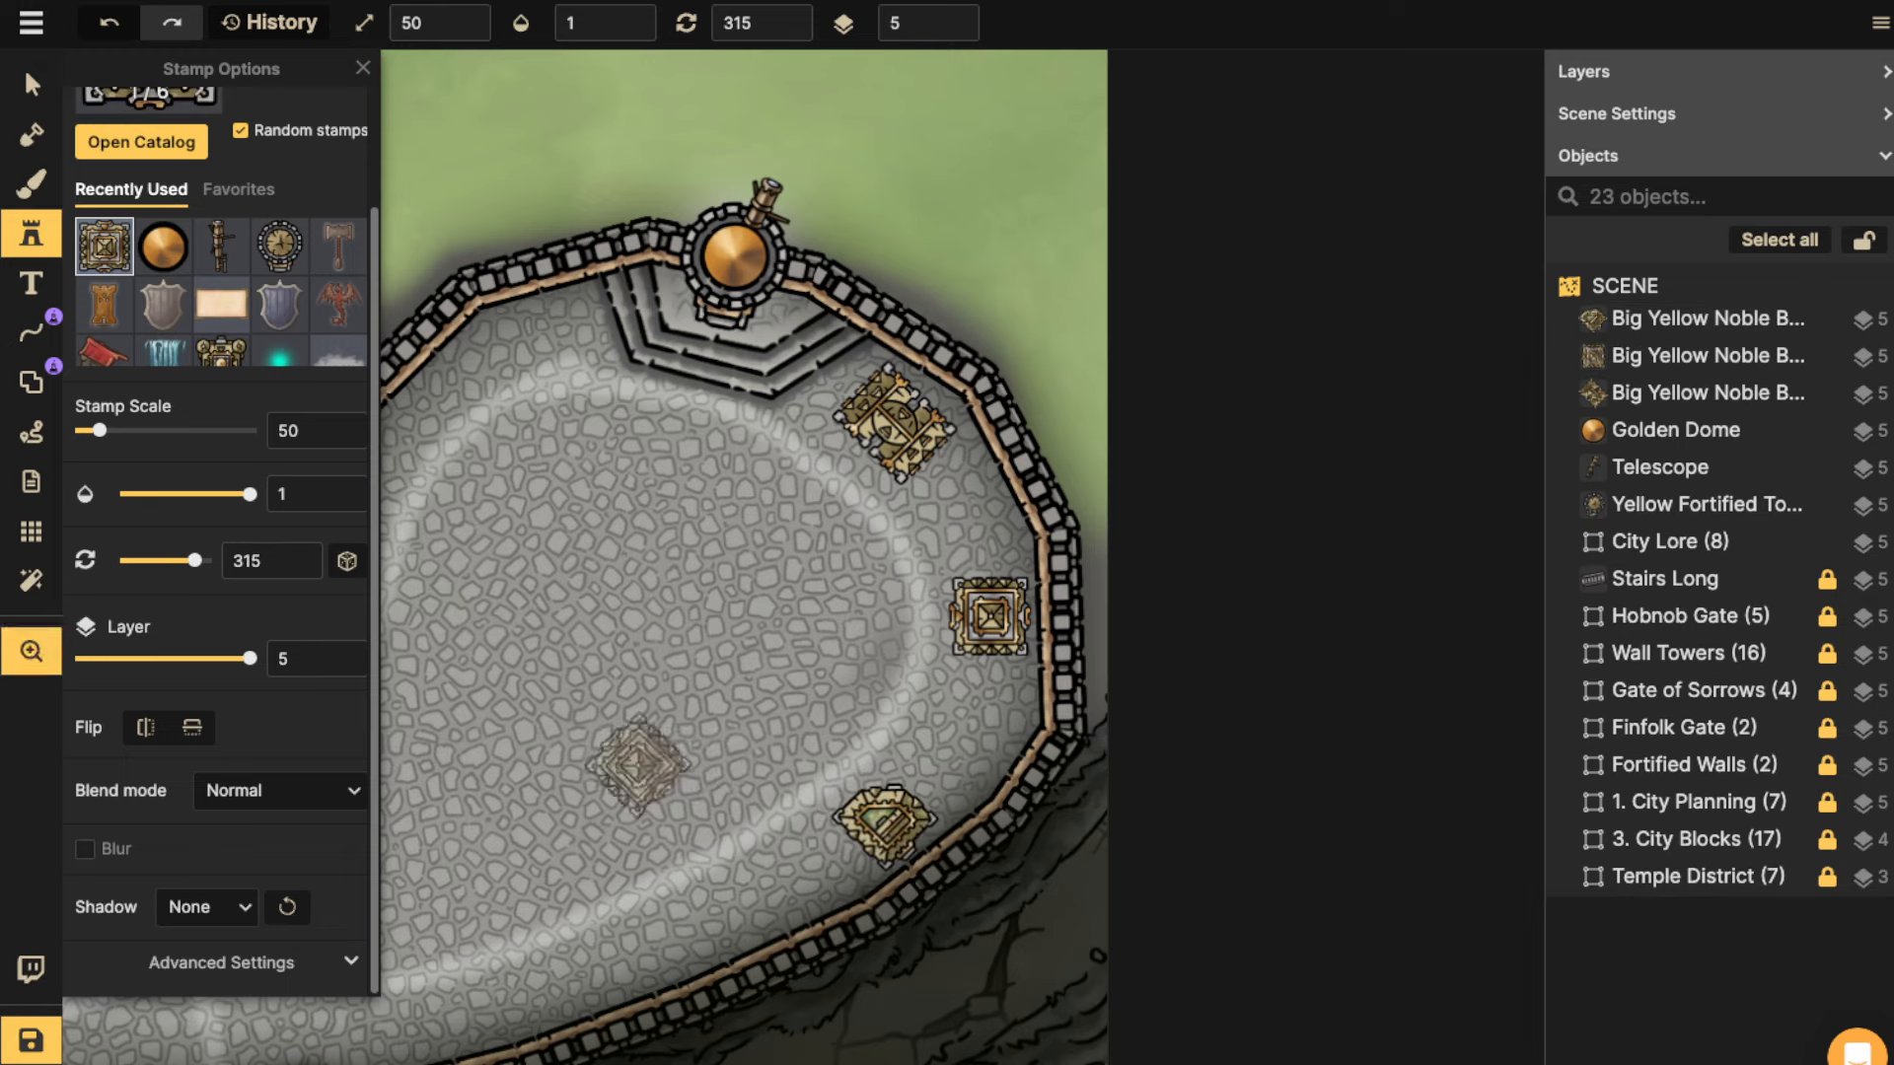
left_click_drag(637, 765, 1142, 453)
scroll(1162, 597, "up", 1)
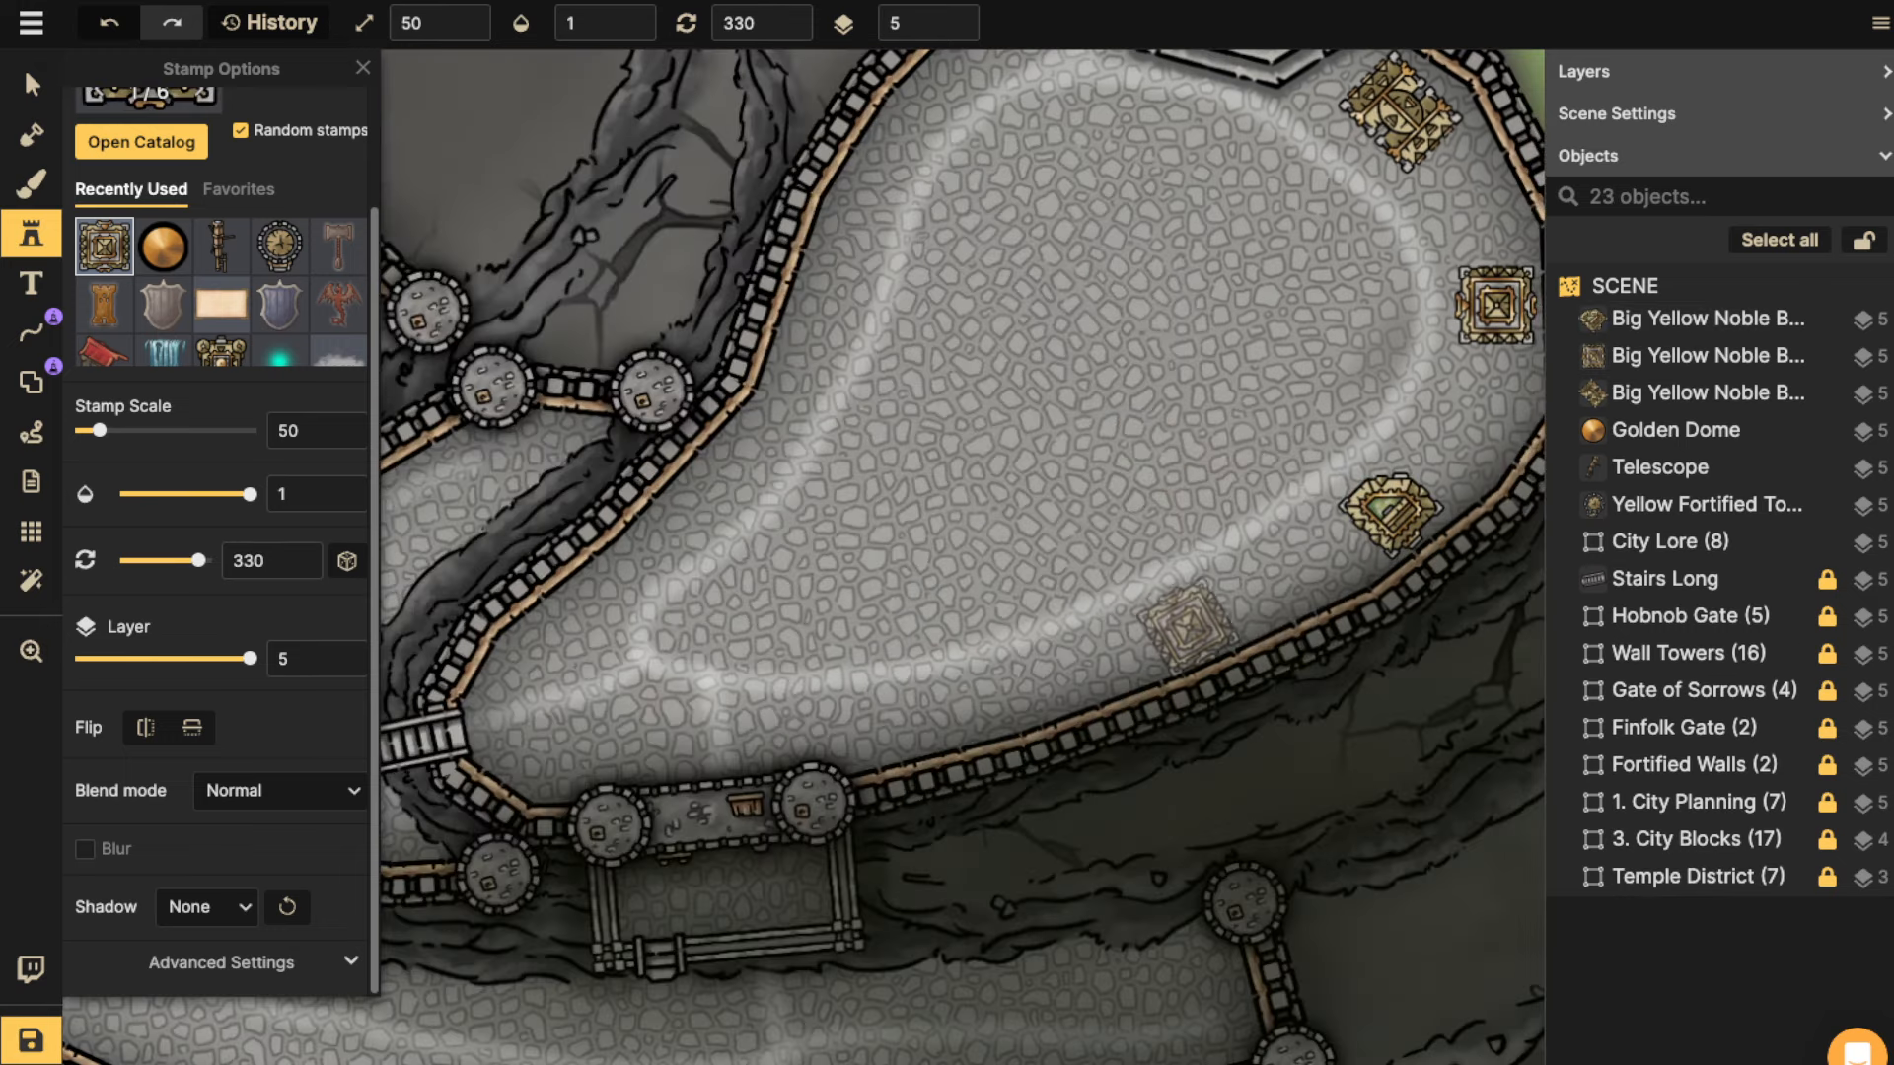
left_click(1309, 567)
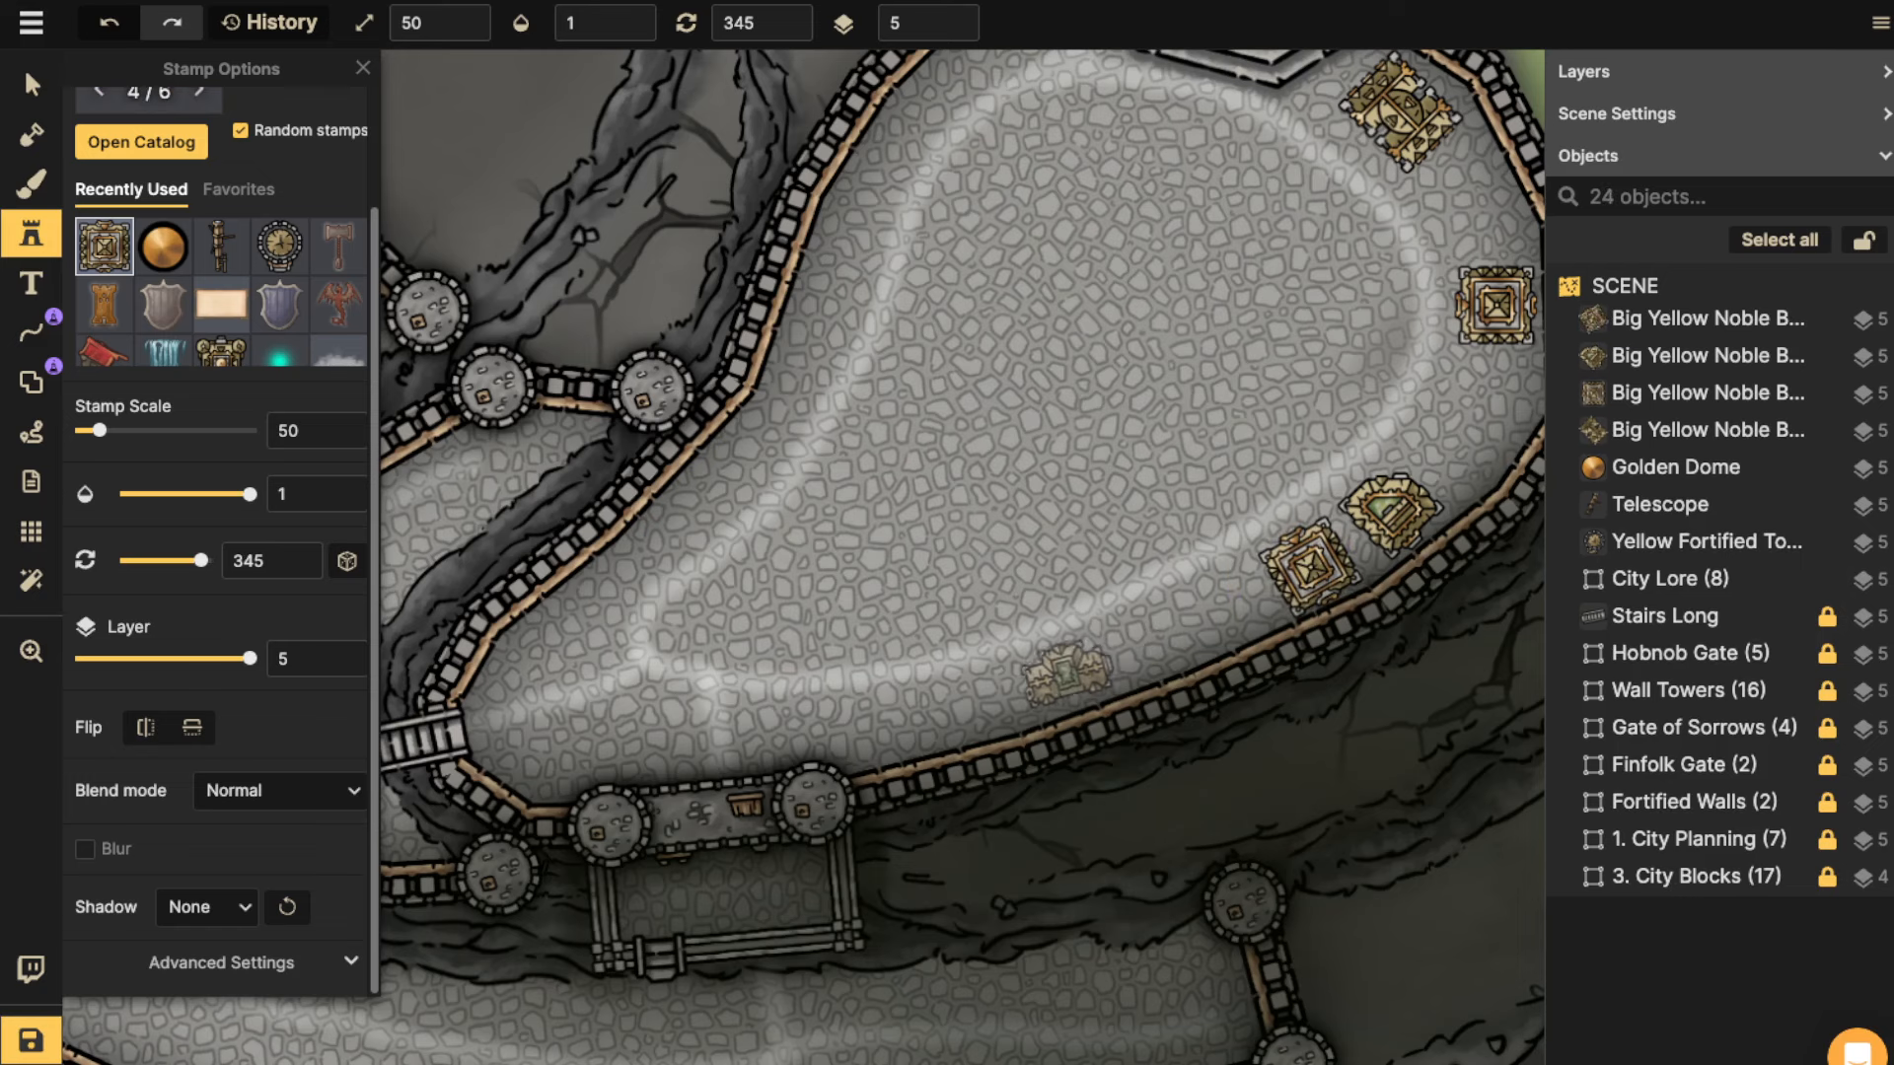
left_click(1049, 679)
left_click_drag(1119, 680, 1119, 676)
left_click_drag(1362, 263, 1311, 317)
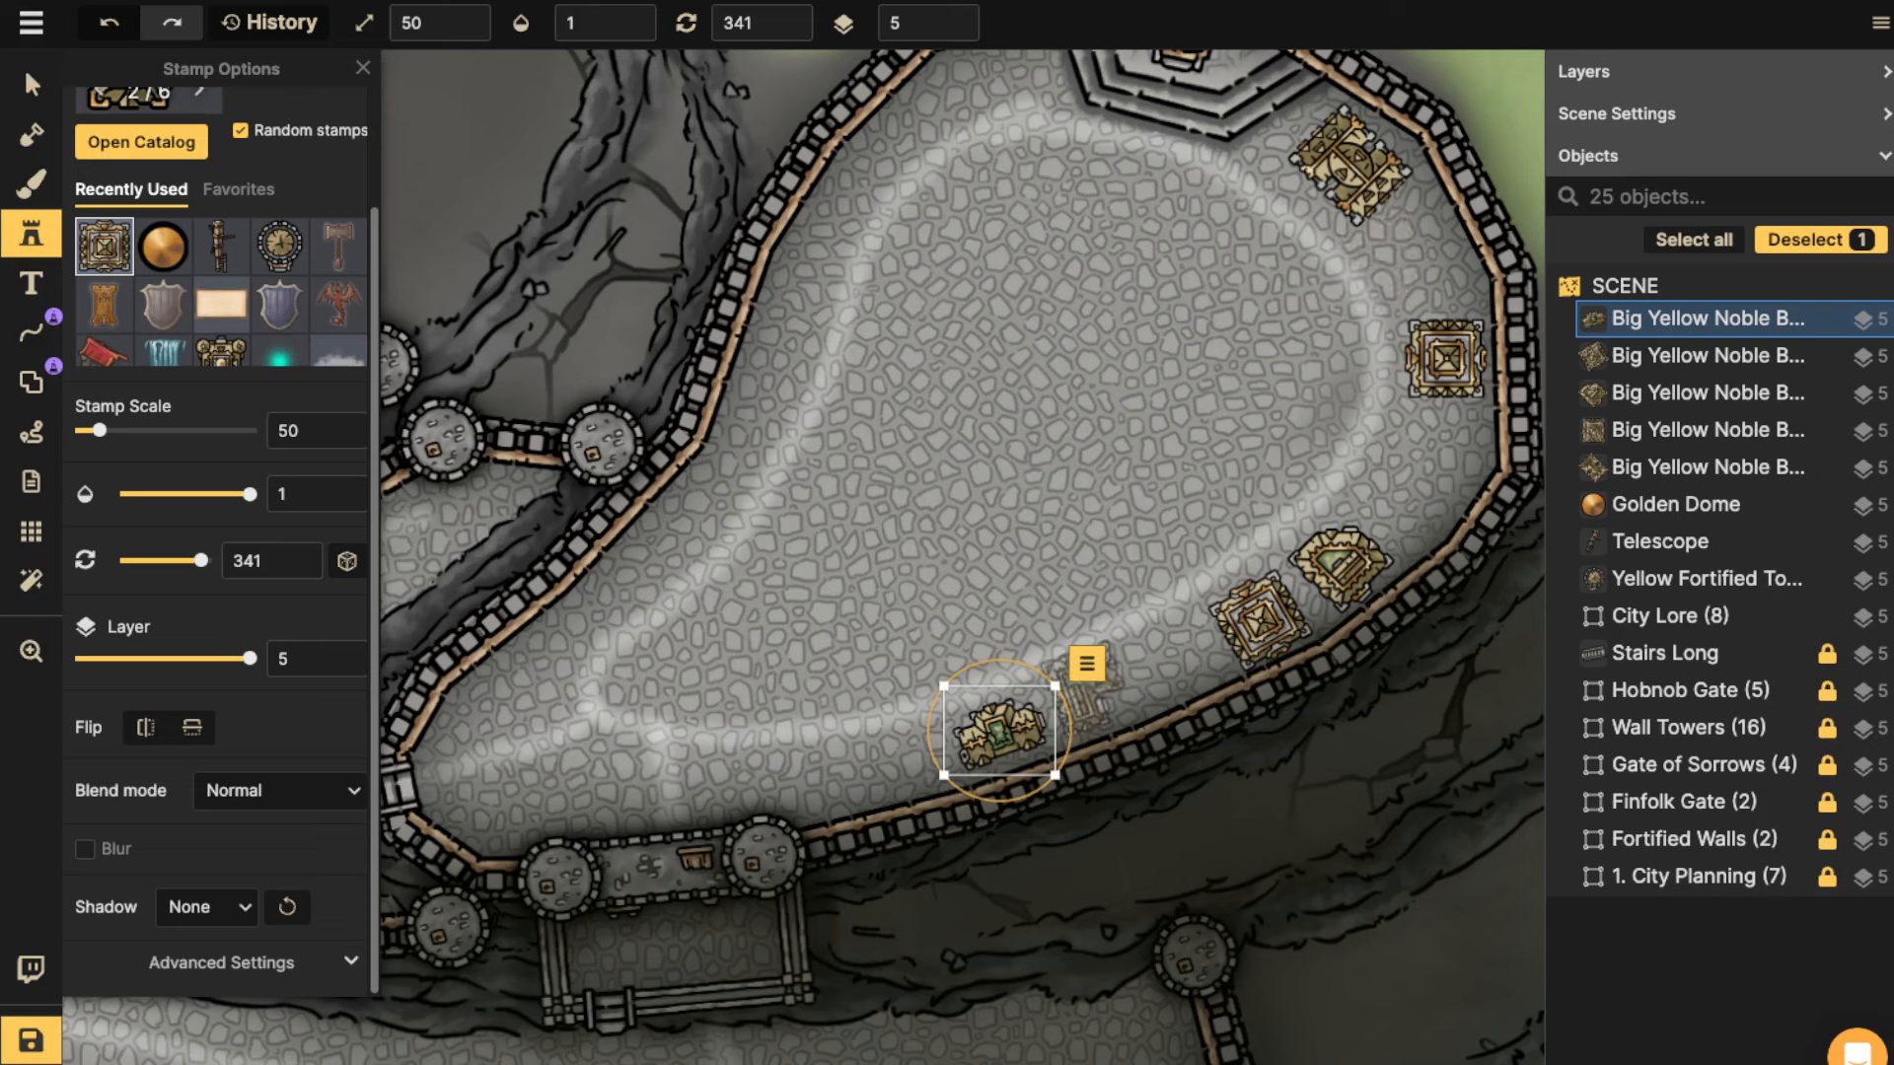
key("Escape")
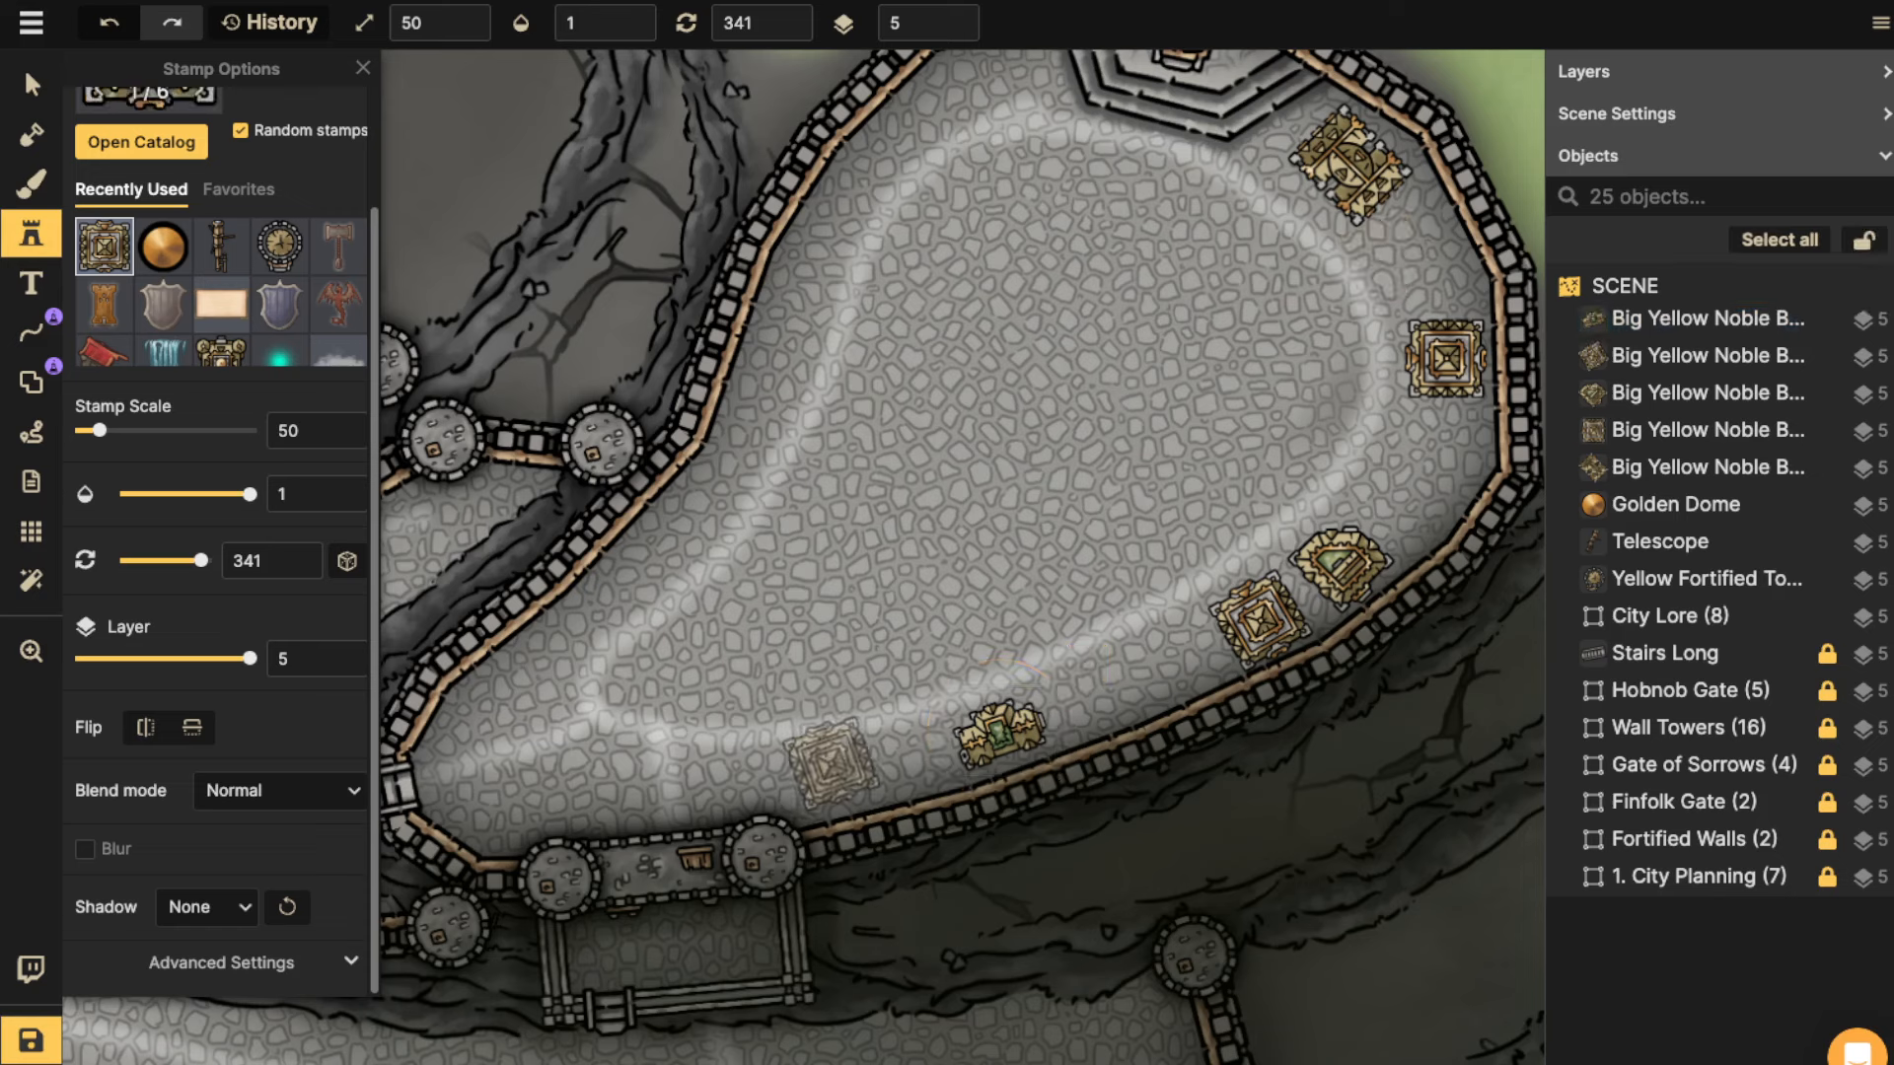
Place two noble buildings along the northwestern wall, one west of the observatory steps and one farther down, each turned to follow the wall.
scroll(597, 788, "up", 1)
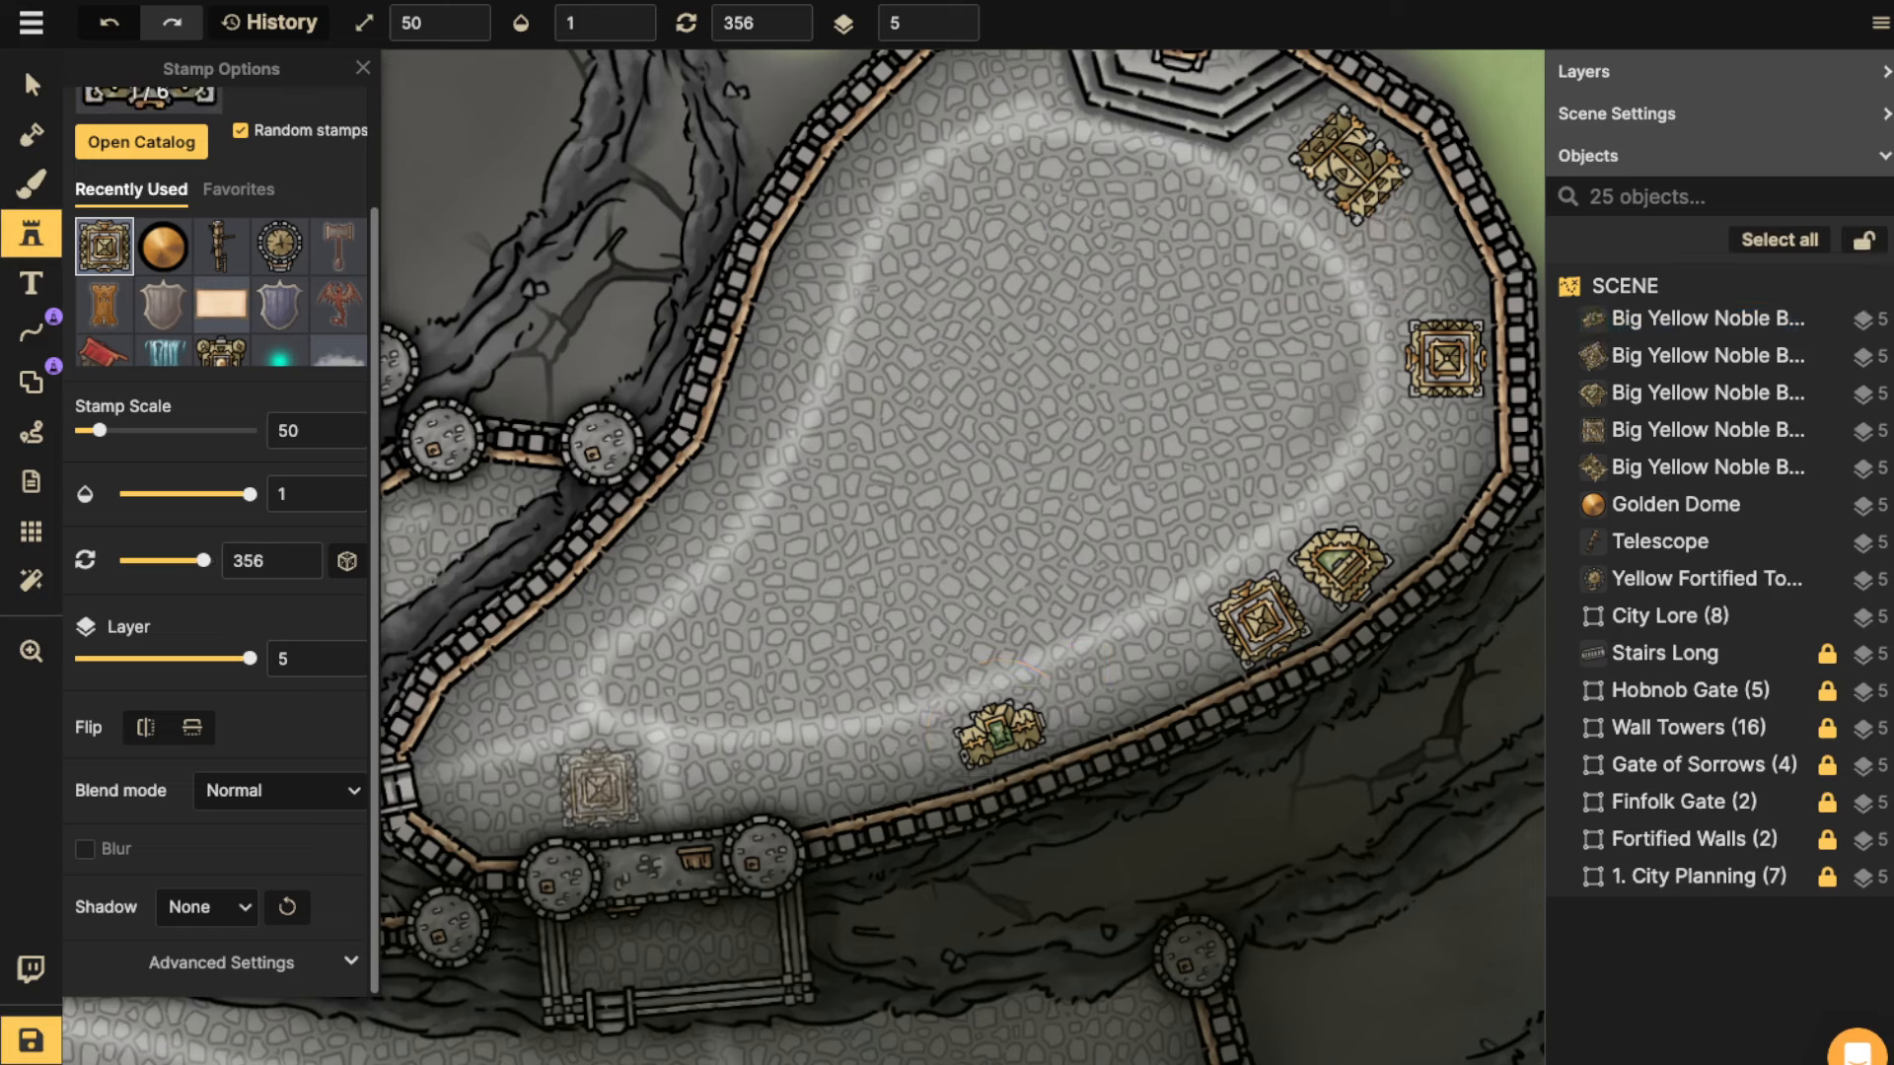
left_click_drag(1012, 115, 1016, 301)
scroll(1012, 256, "down", 13)
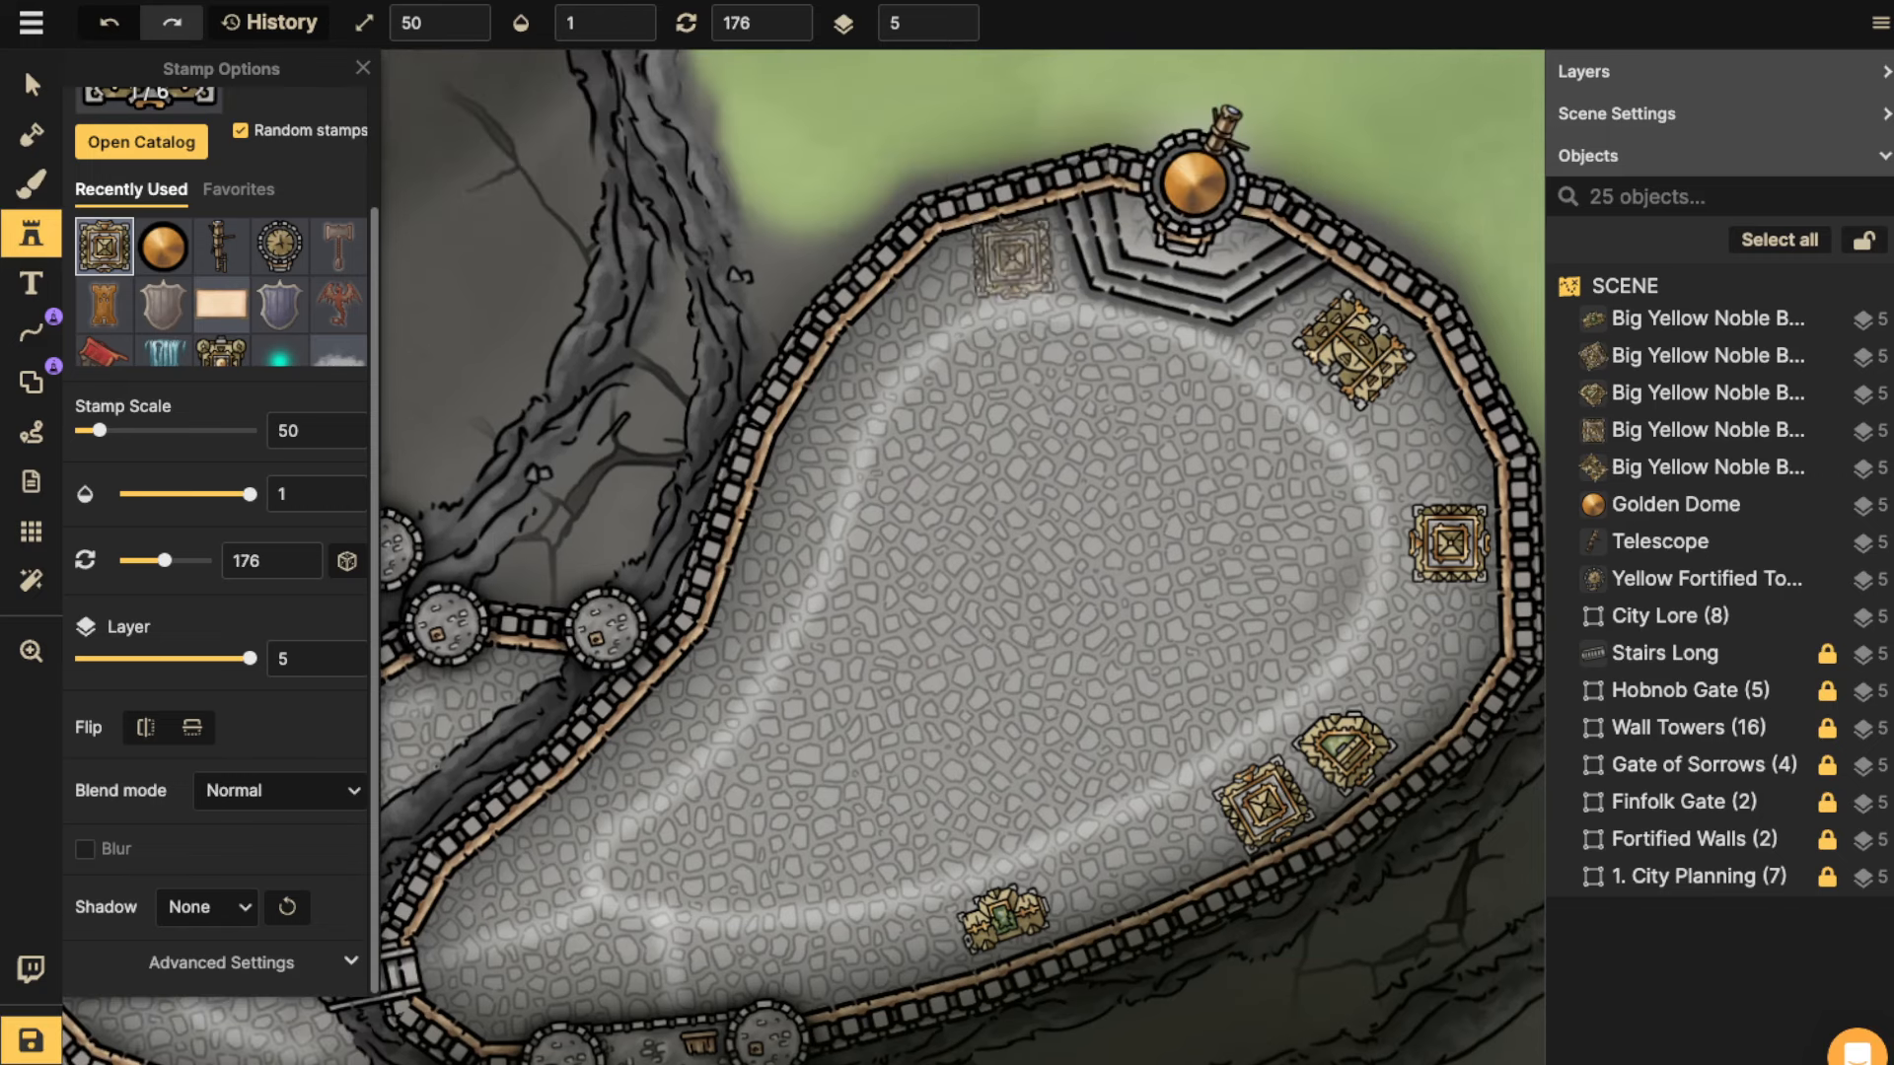
left_click(1012, 259)
scroll(834, 414, "down", 9)
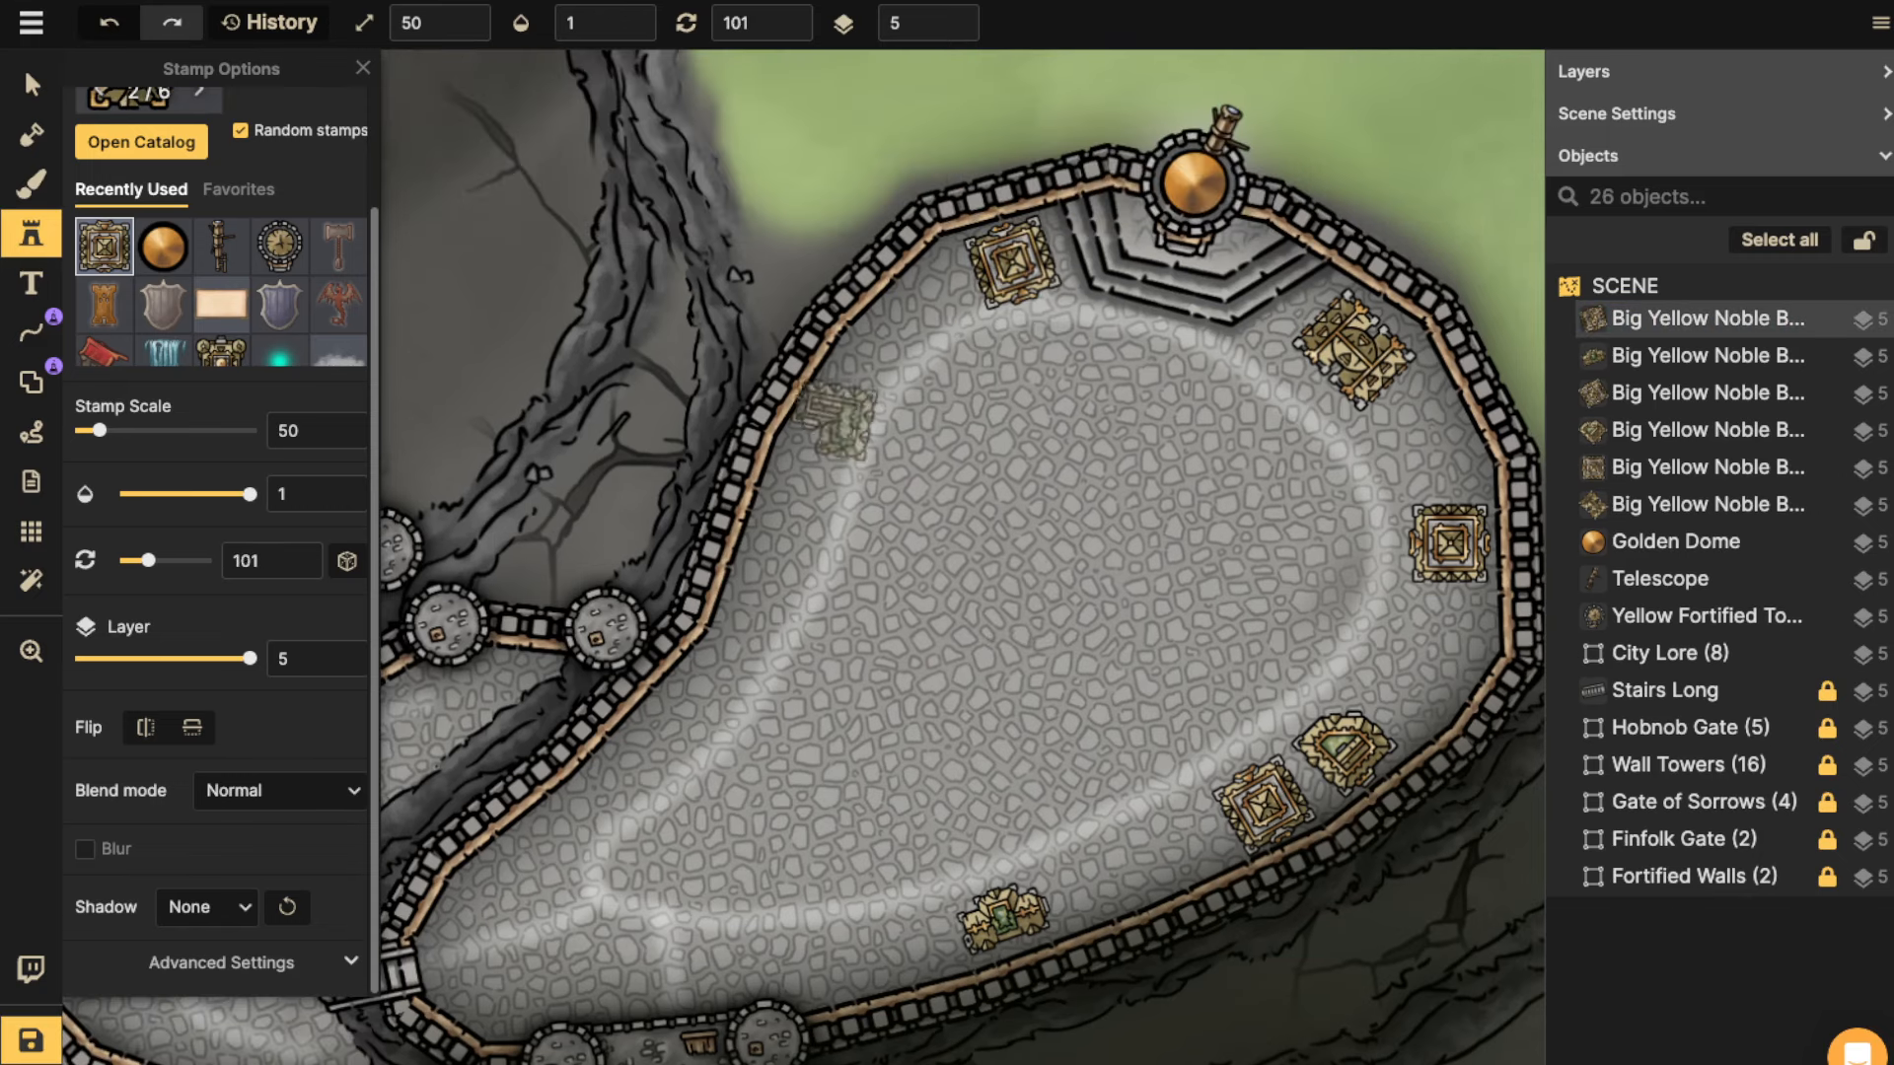
left_click(818, 444)
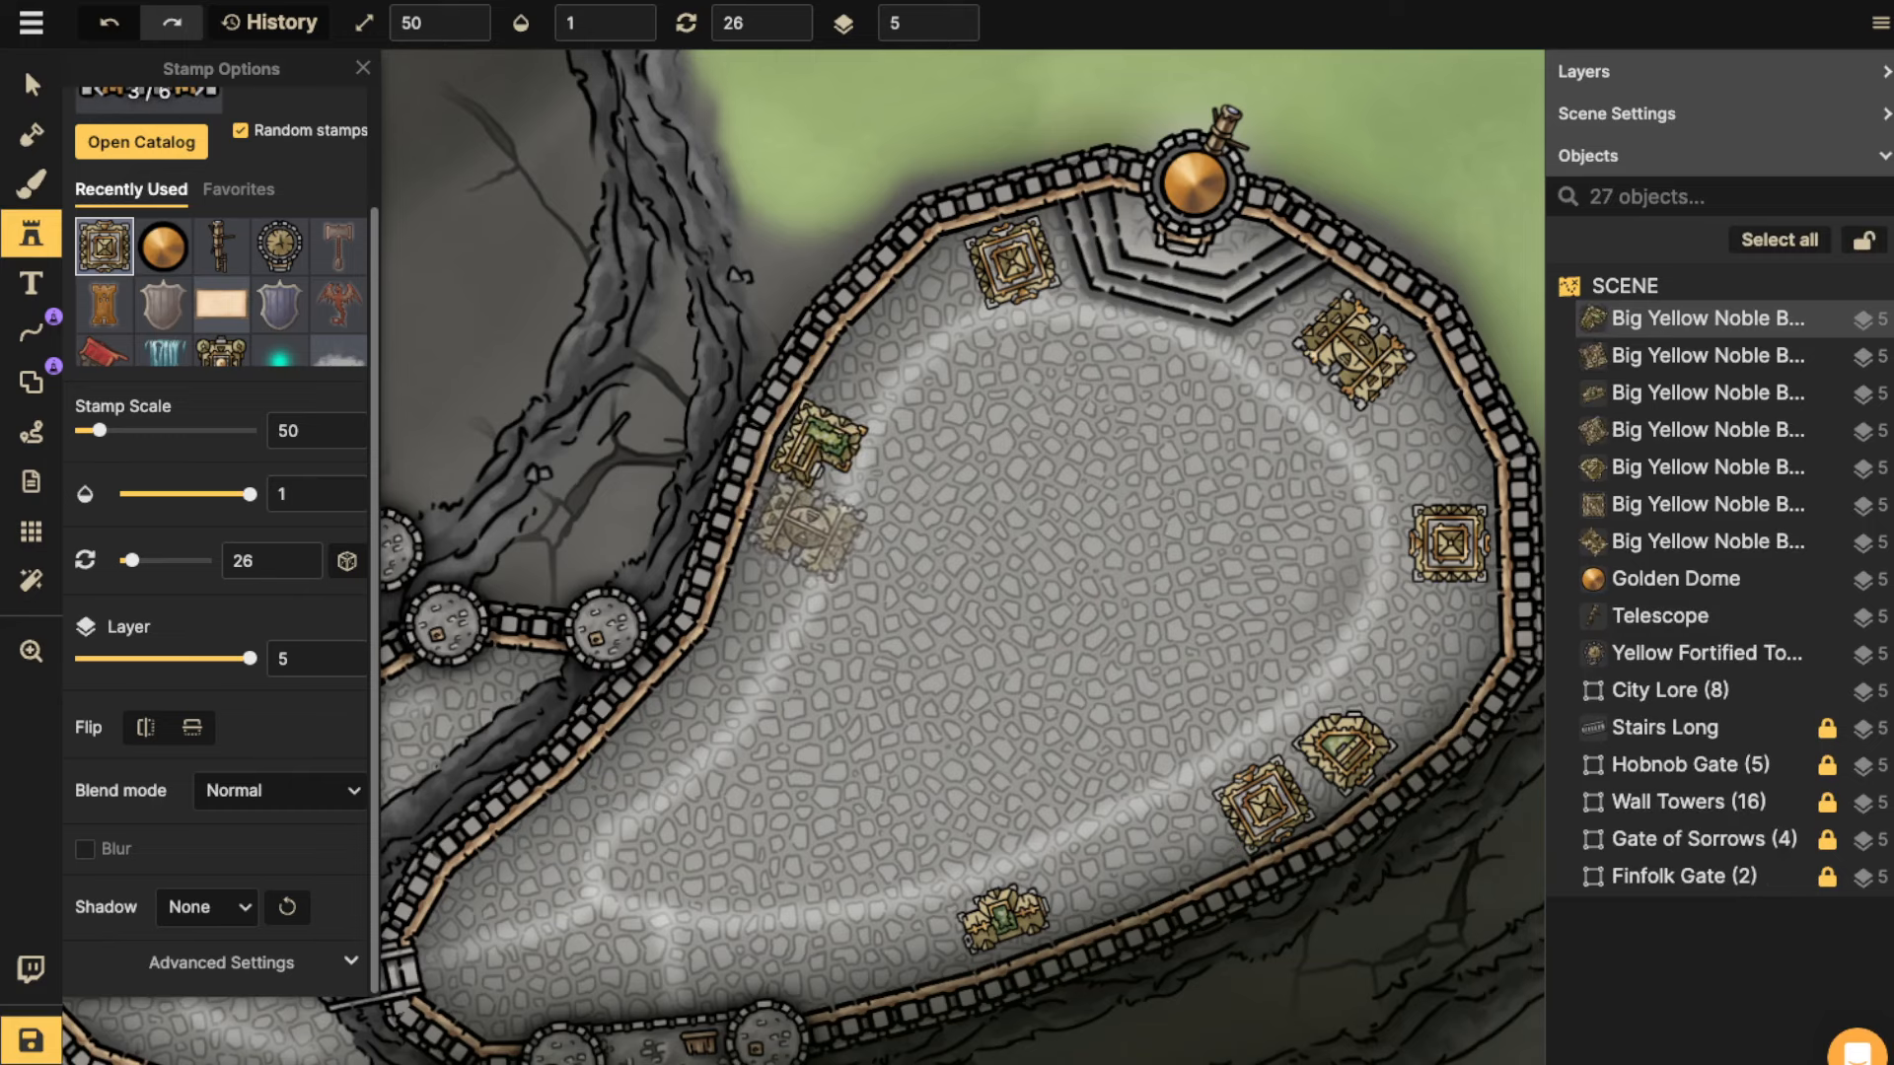
Examine the southern gatehouse, the bridge and the walled district to the west before returning to the enclosure.
scroll(582, 971, "down", 3)
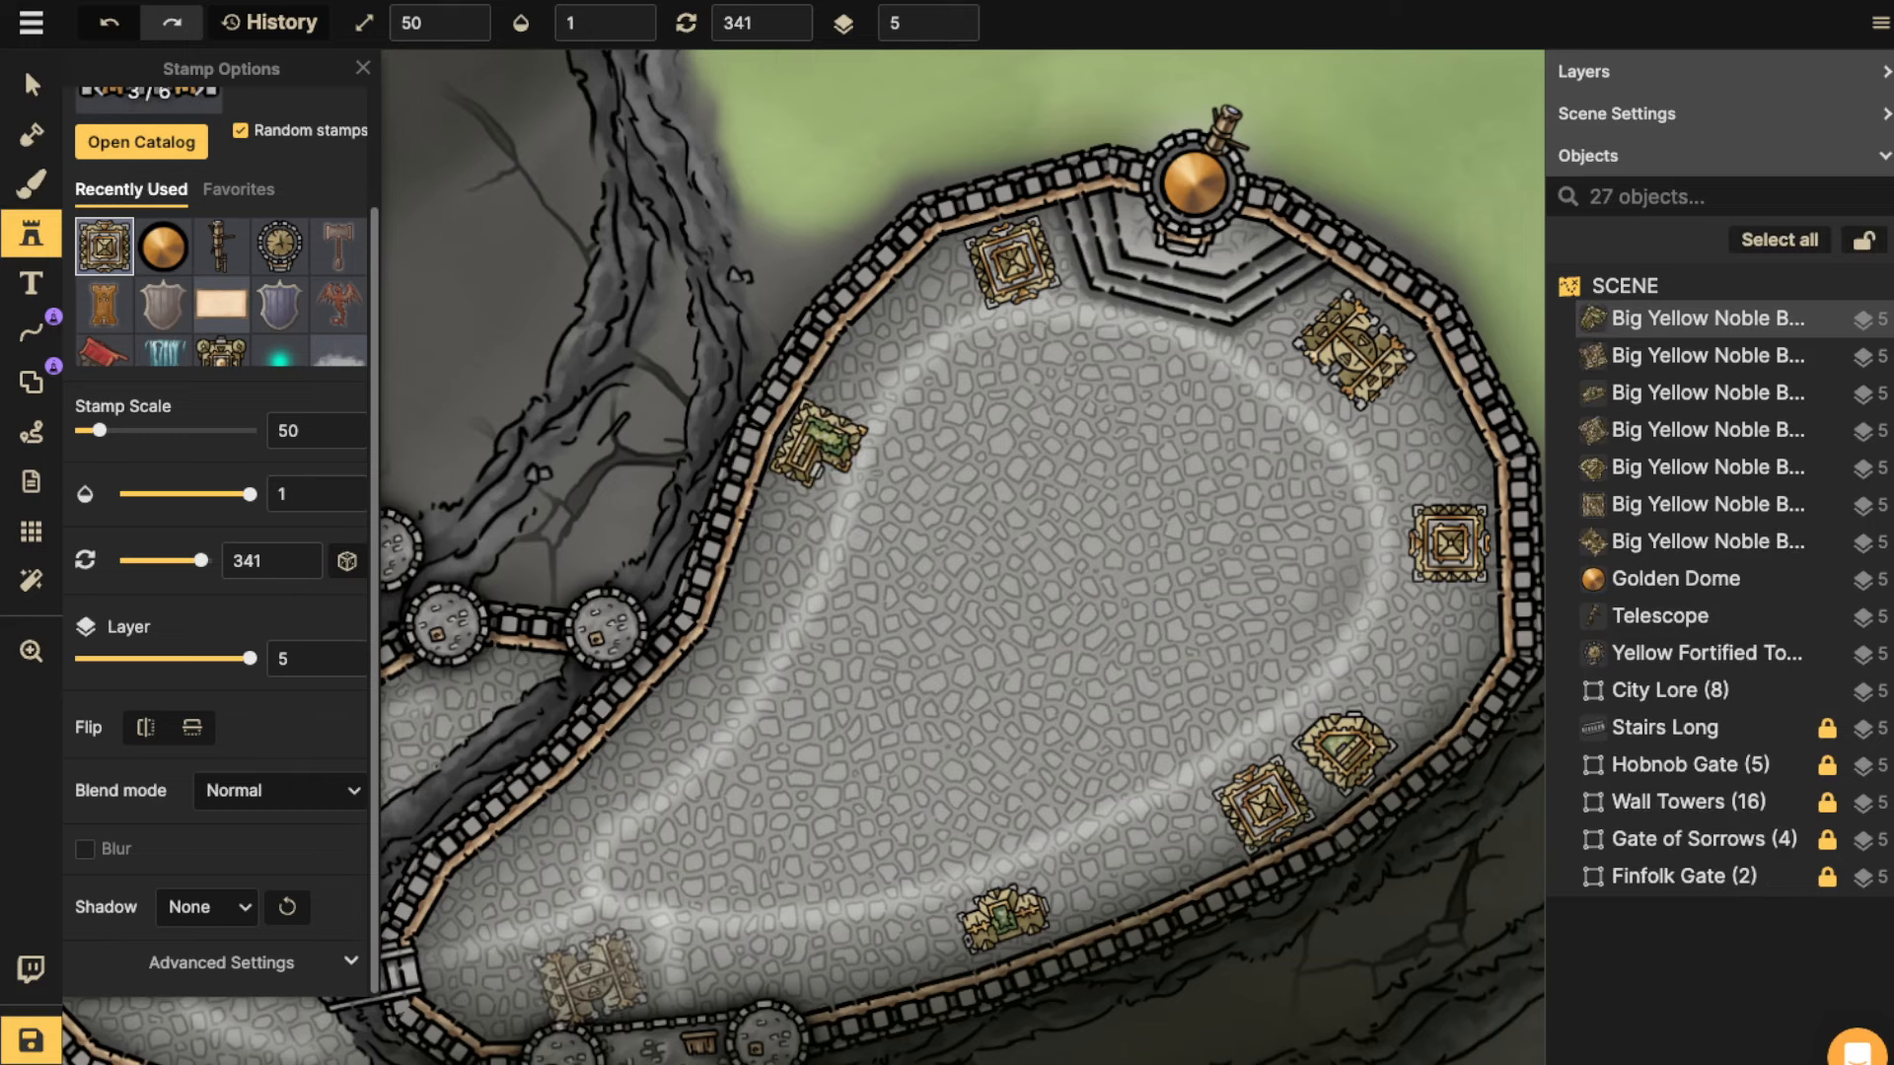
scroll(589, 974, "up", 1)
left_click_drag(594, 959, 780, 726)
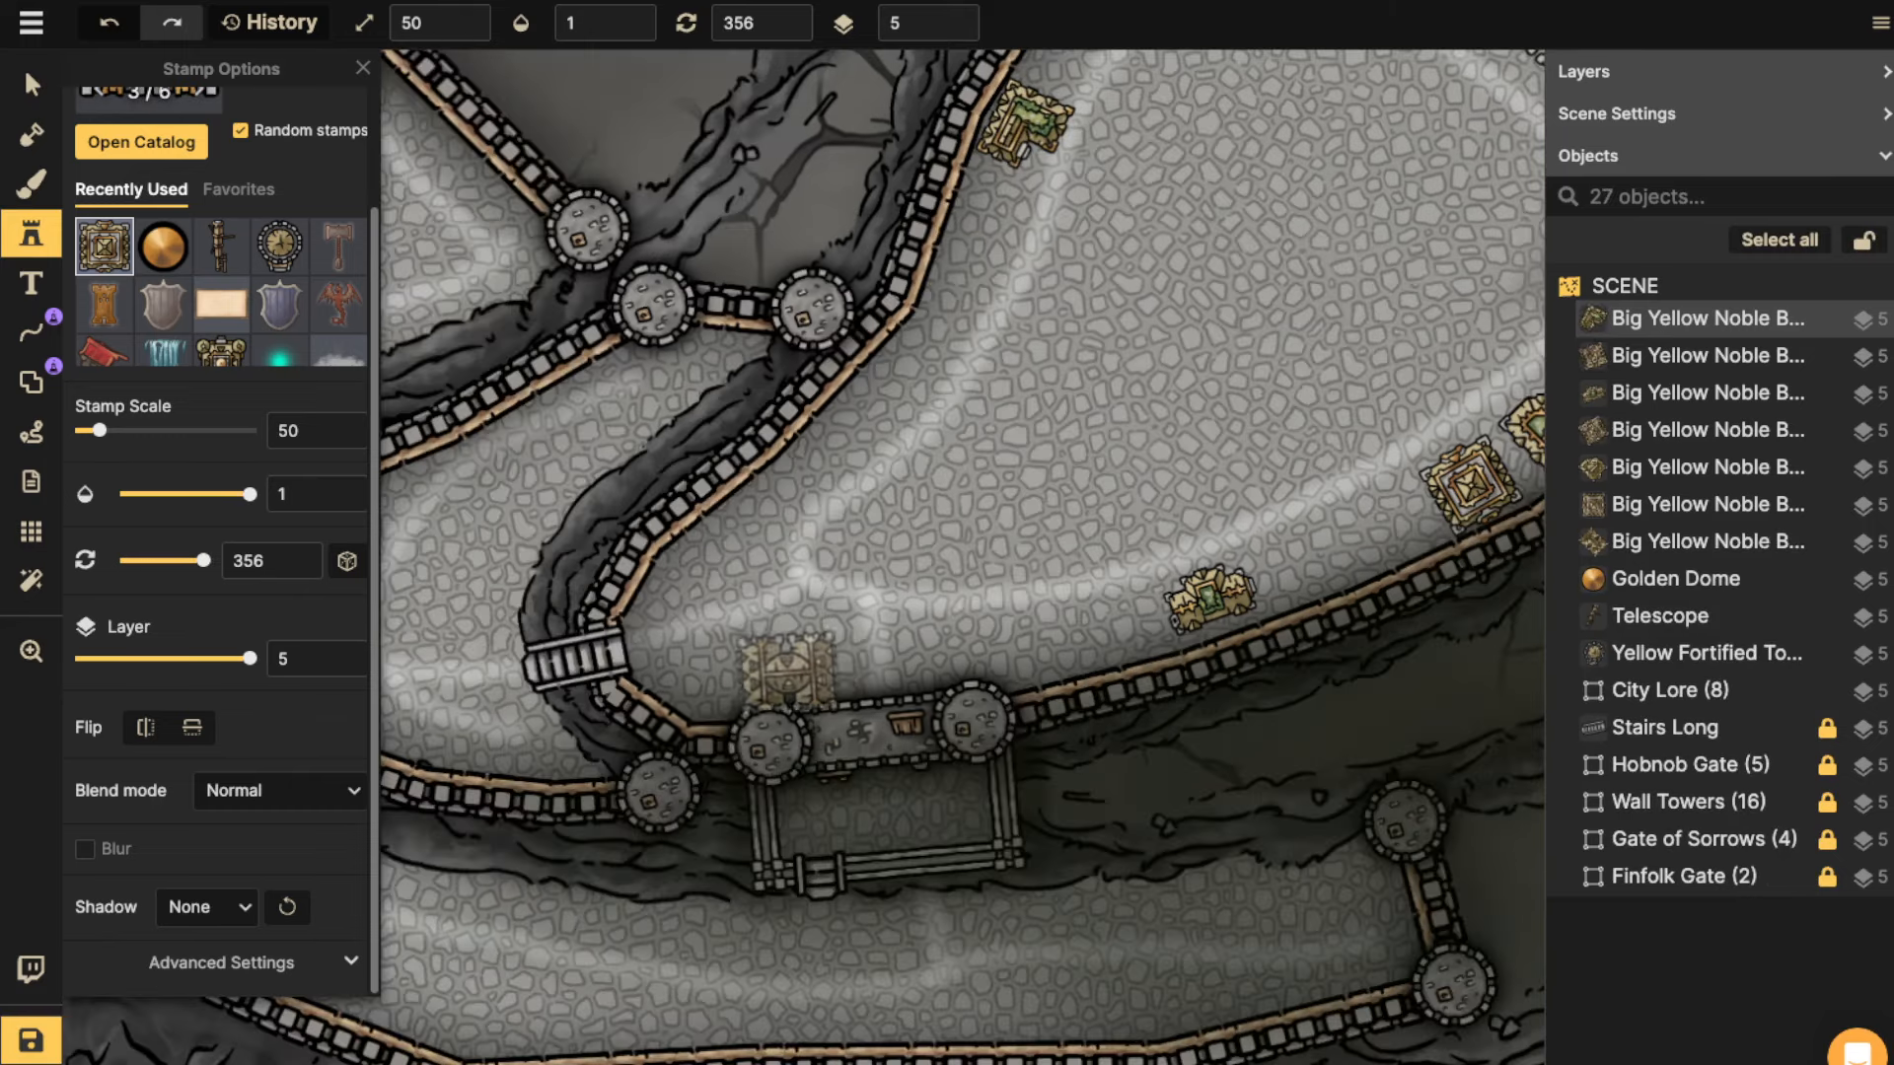
scroll(792, 651, "up", 2)
scroll(792, 646, "up", 2)
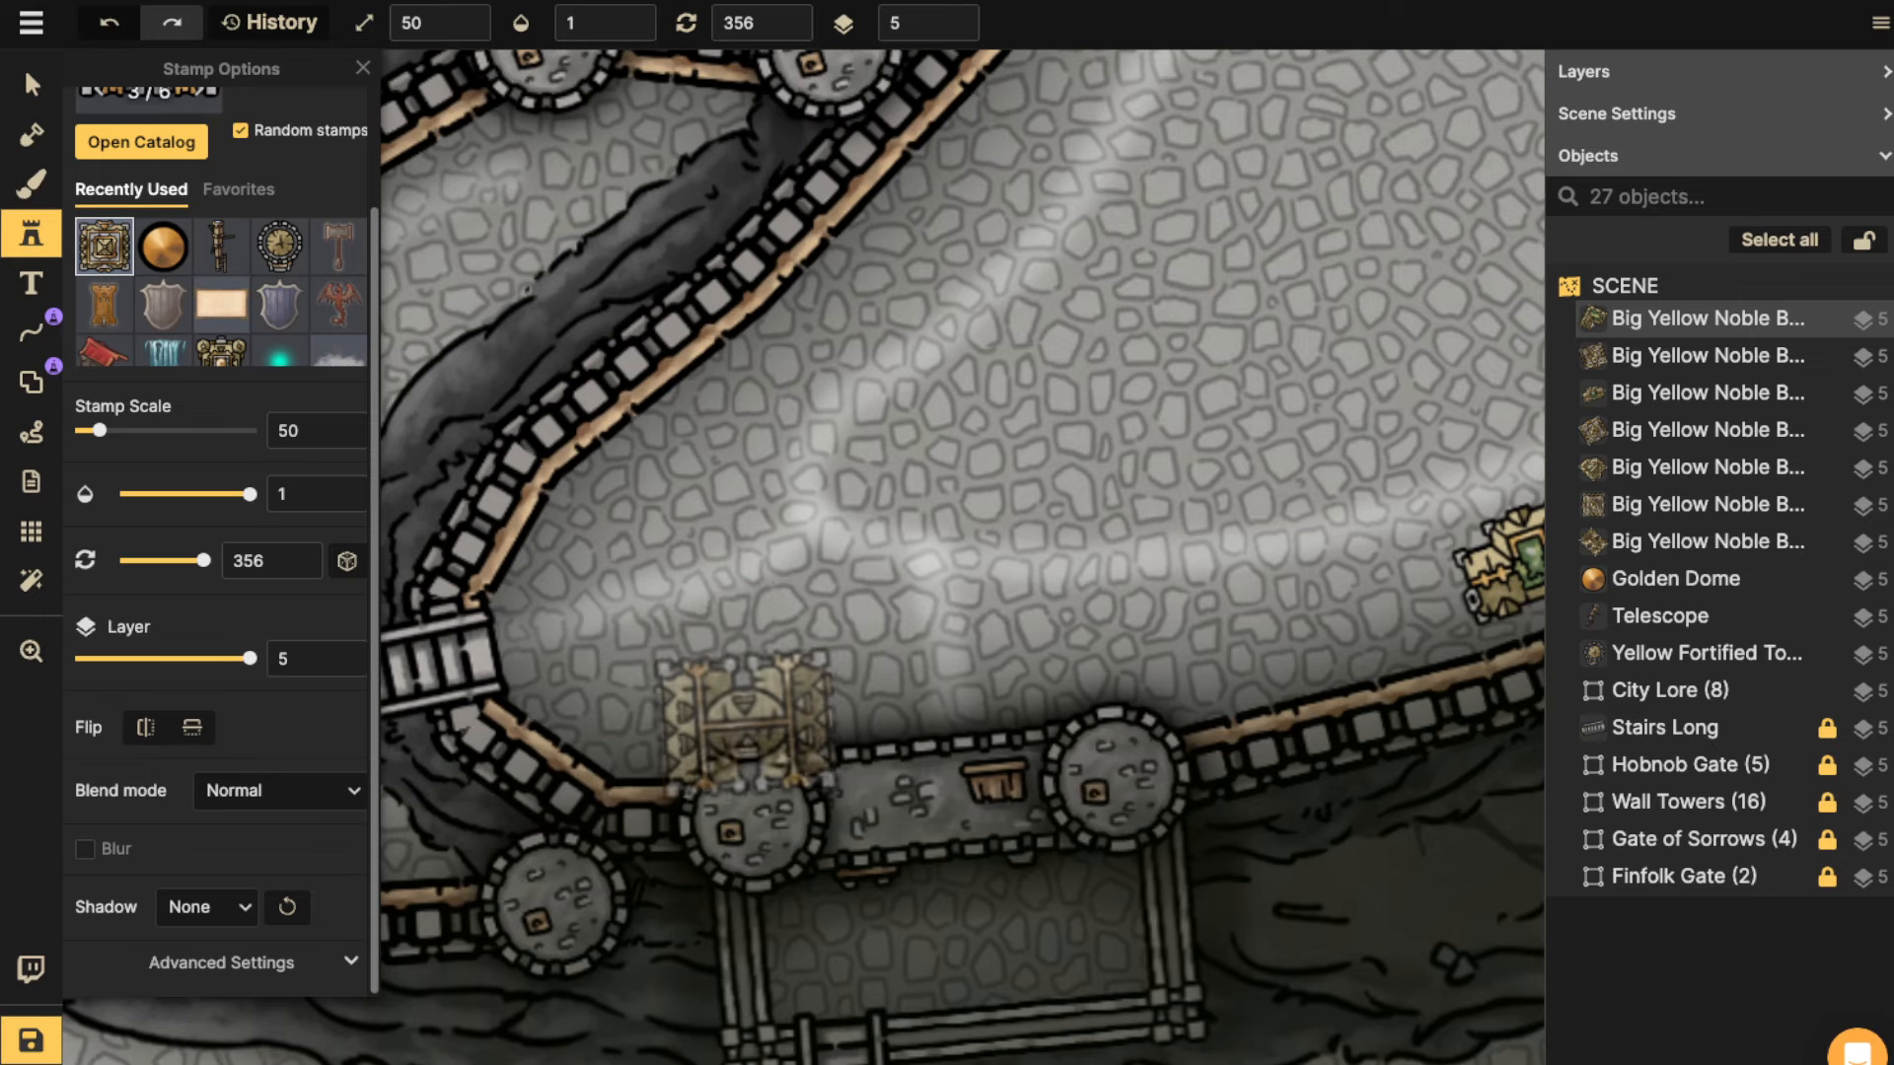
scroll(728, 631, "down", 2)
left_click_drag(728, 609, 935, 512)
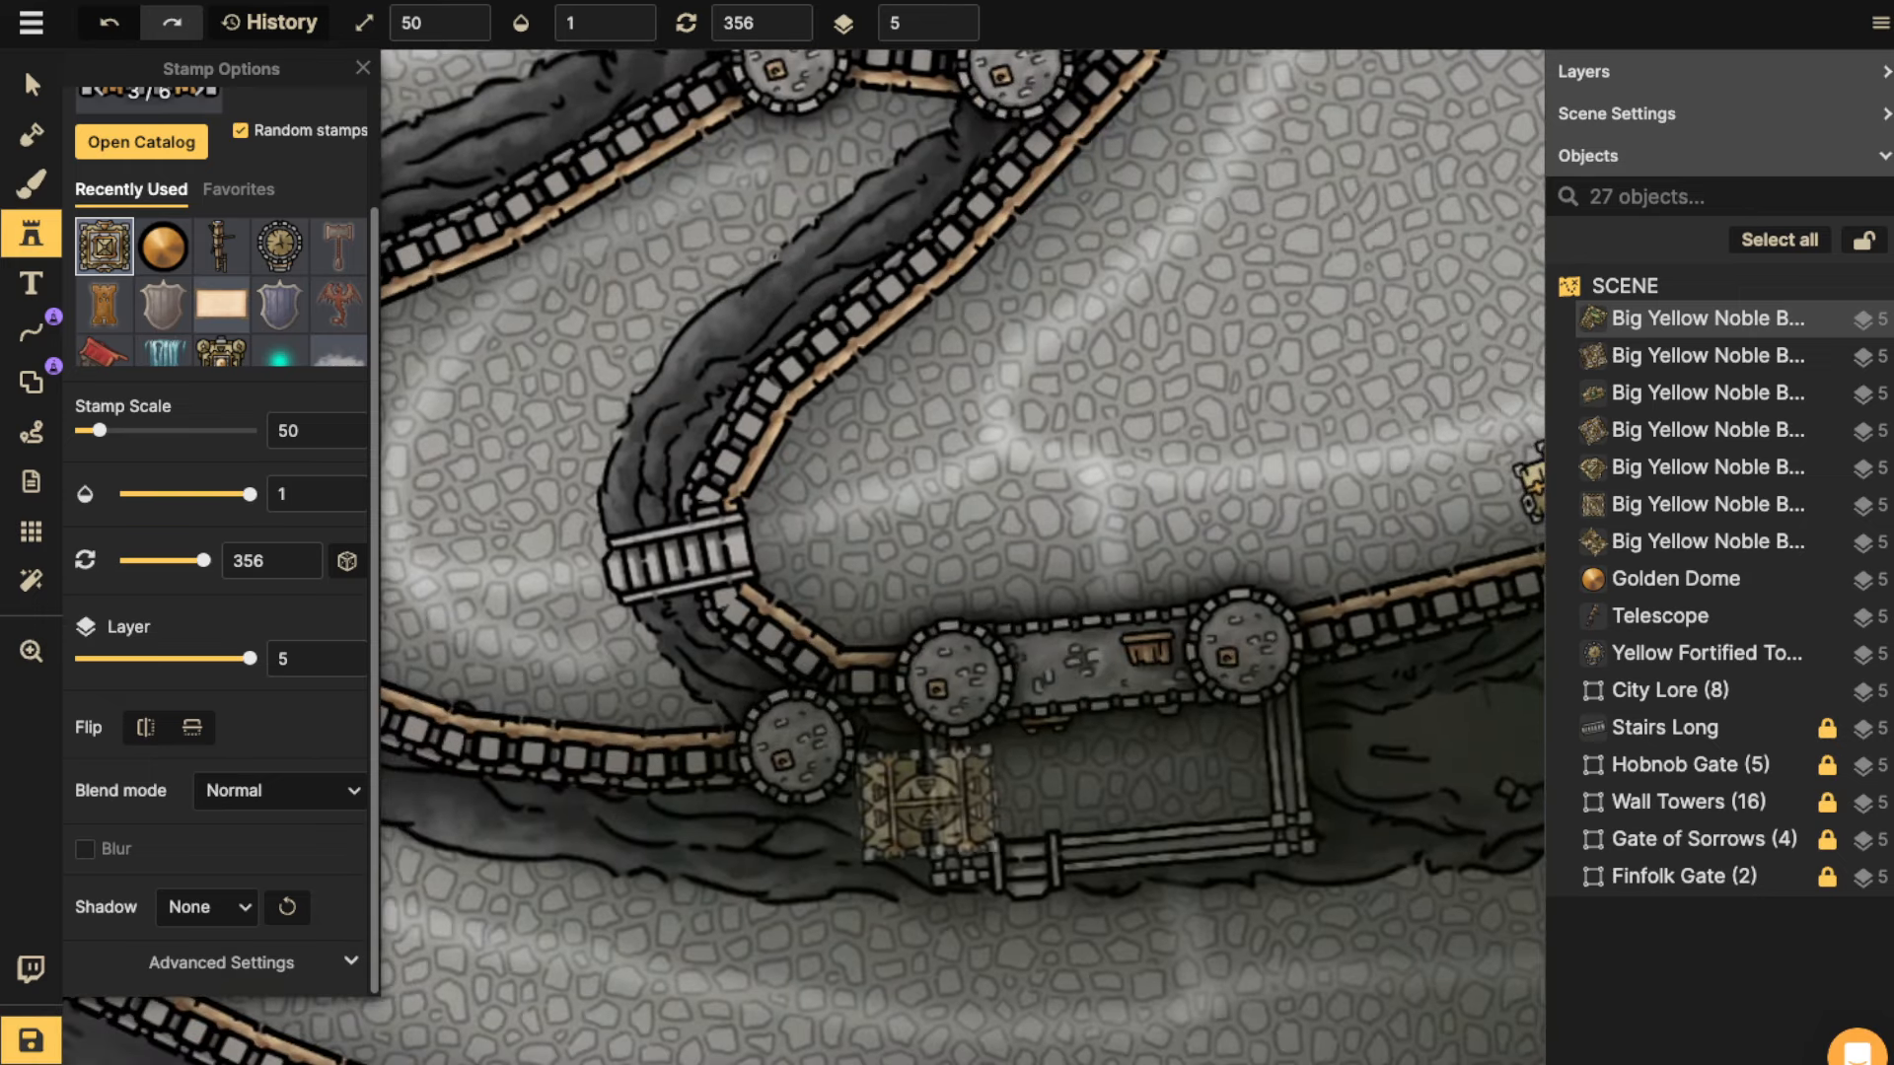
left_click_drag(634, 456, 908, 592)
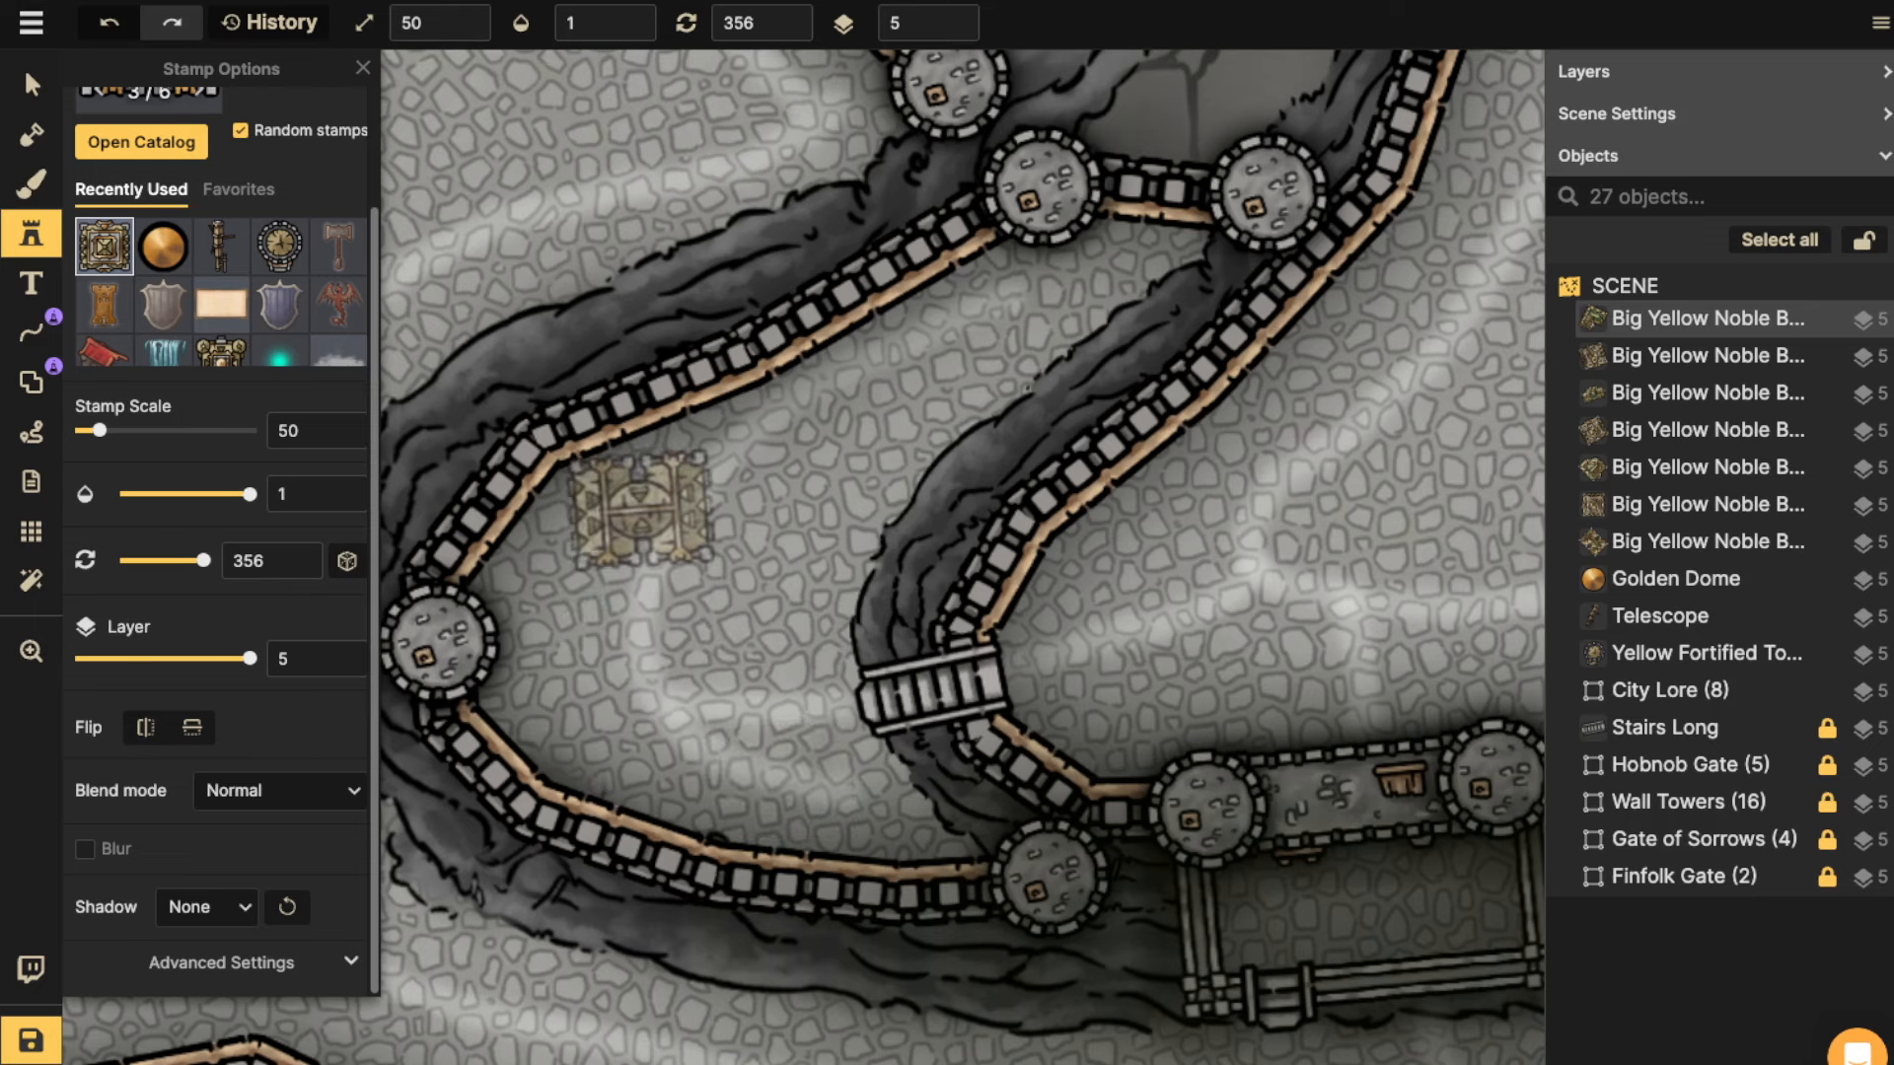
scroll(634, 516, "down", 2)
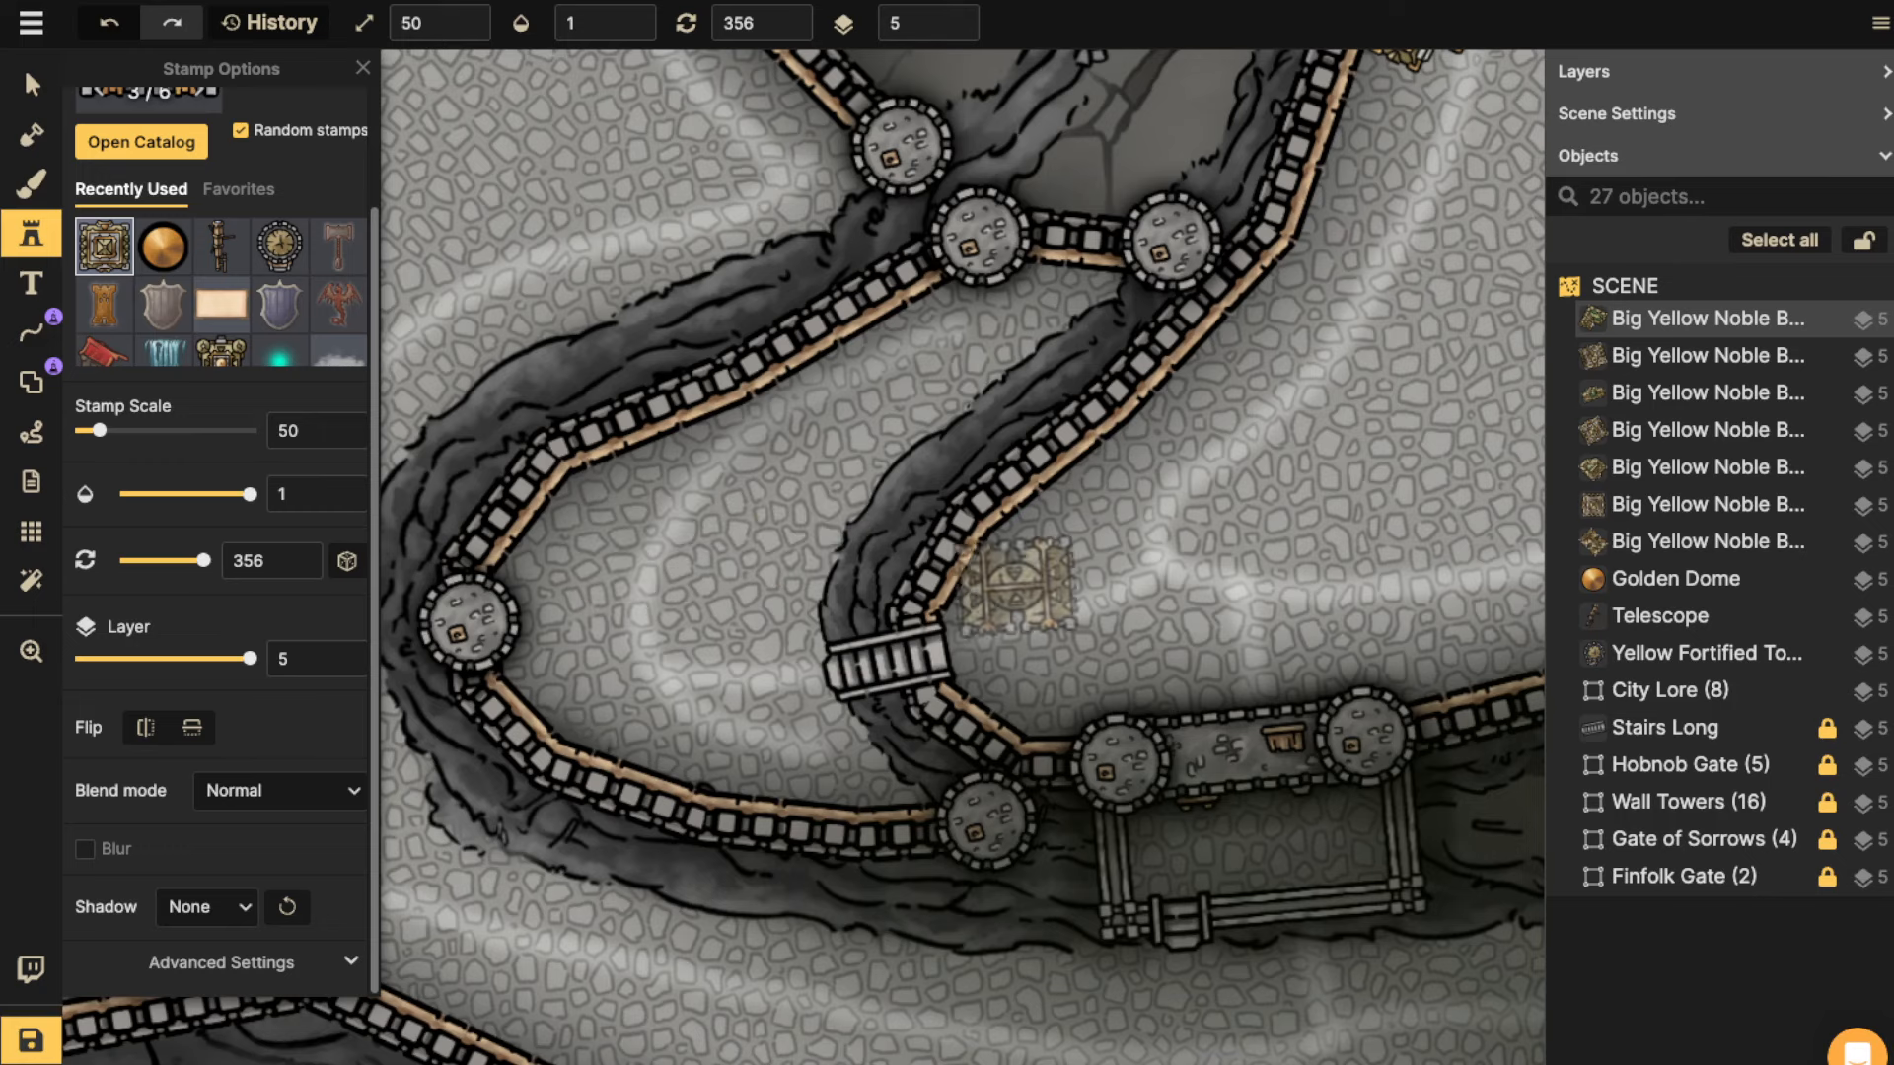
key("space")
left_click_drag(1098, 587, 571, 900)
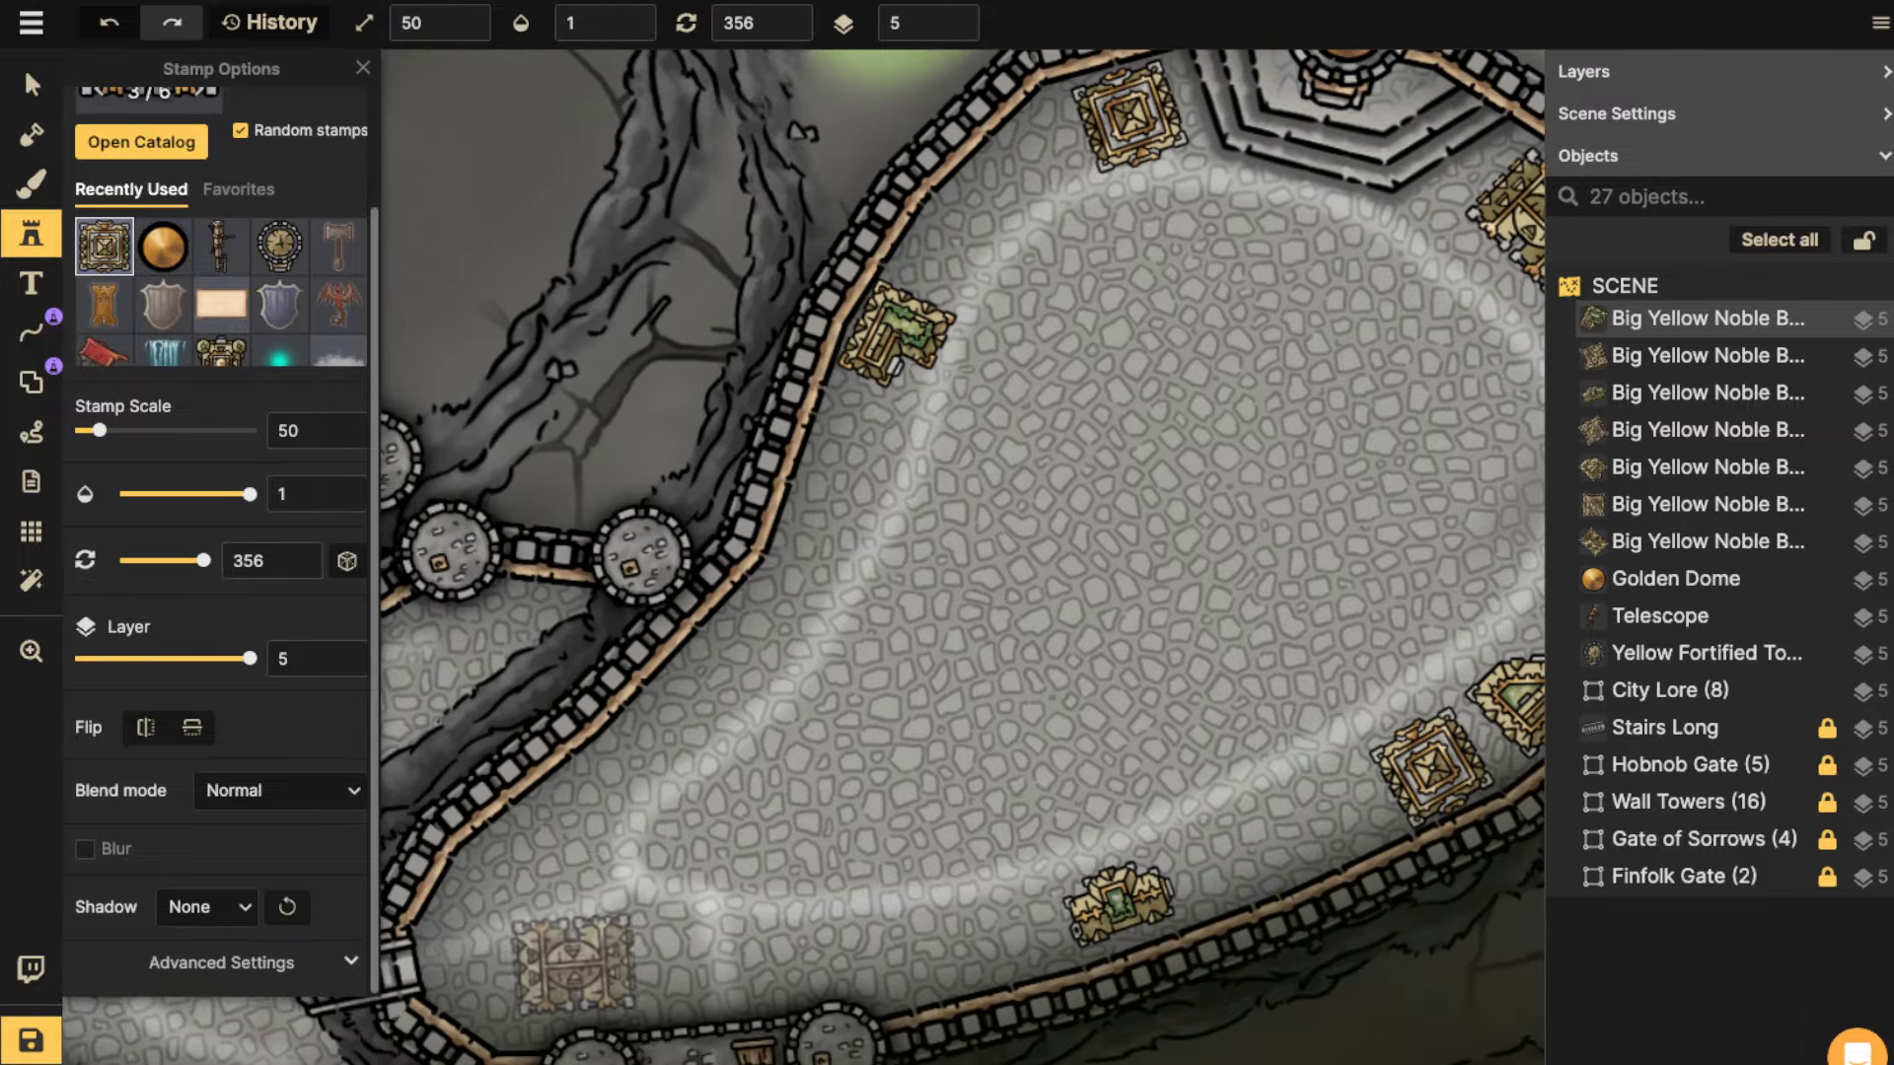
Choose the Medium Yellow Noble Buildings stamp set from the Watercolor Cities catalog.
key("Left")
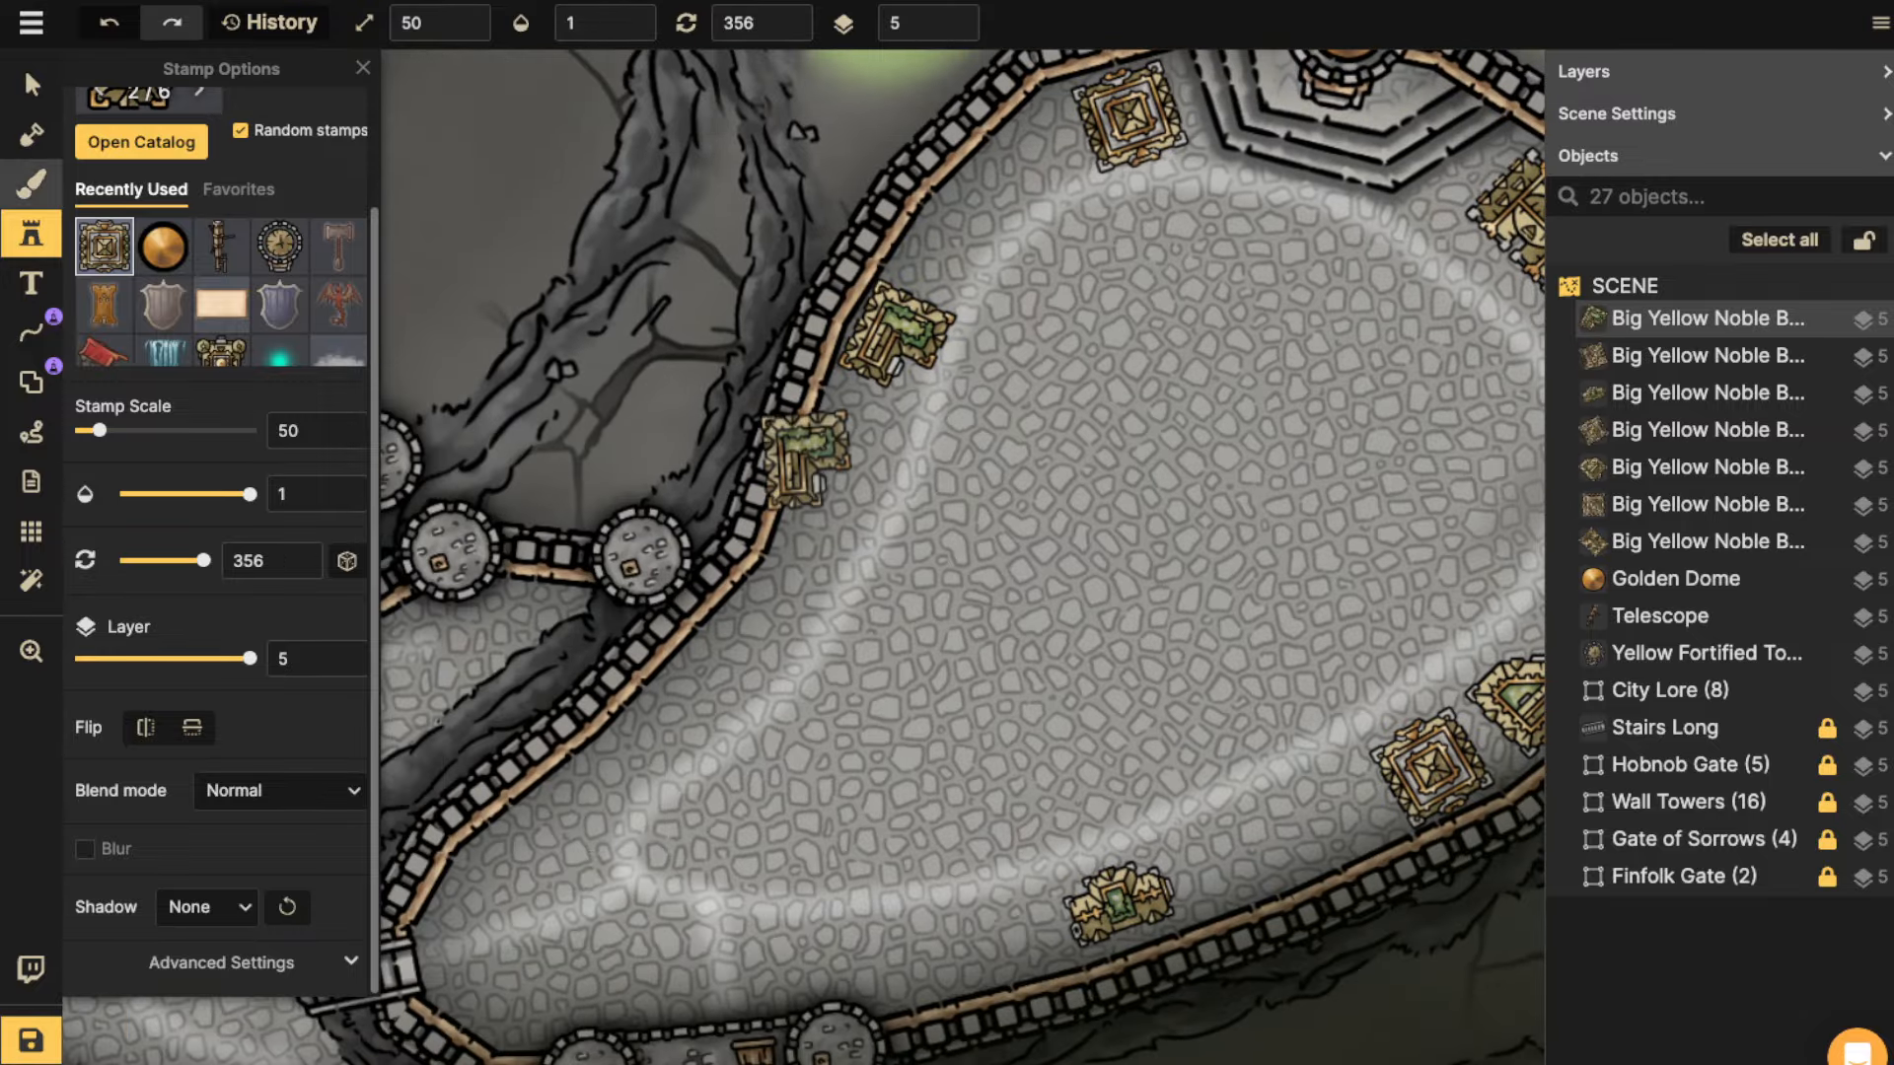
scroll(148, 188, "up", 2)
left_click(148, 183)
mouse_move(929, 698)
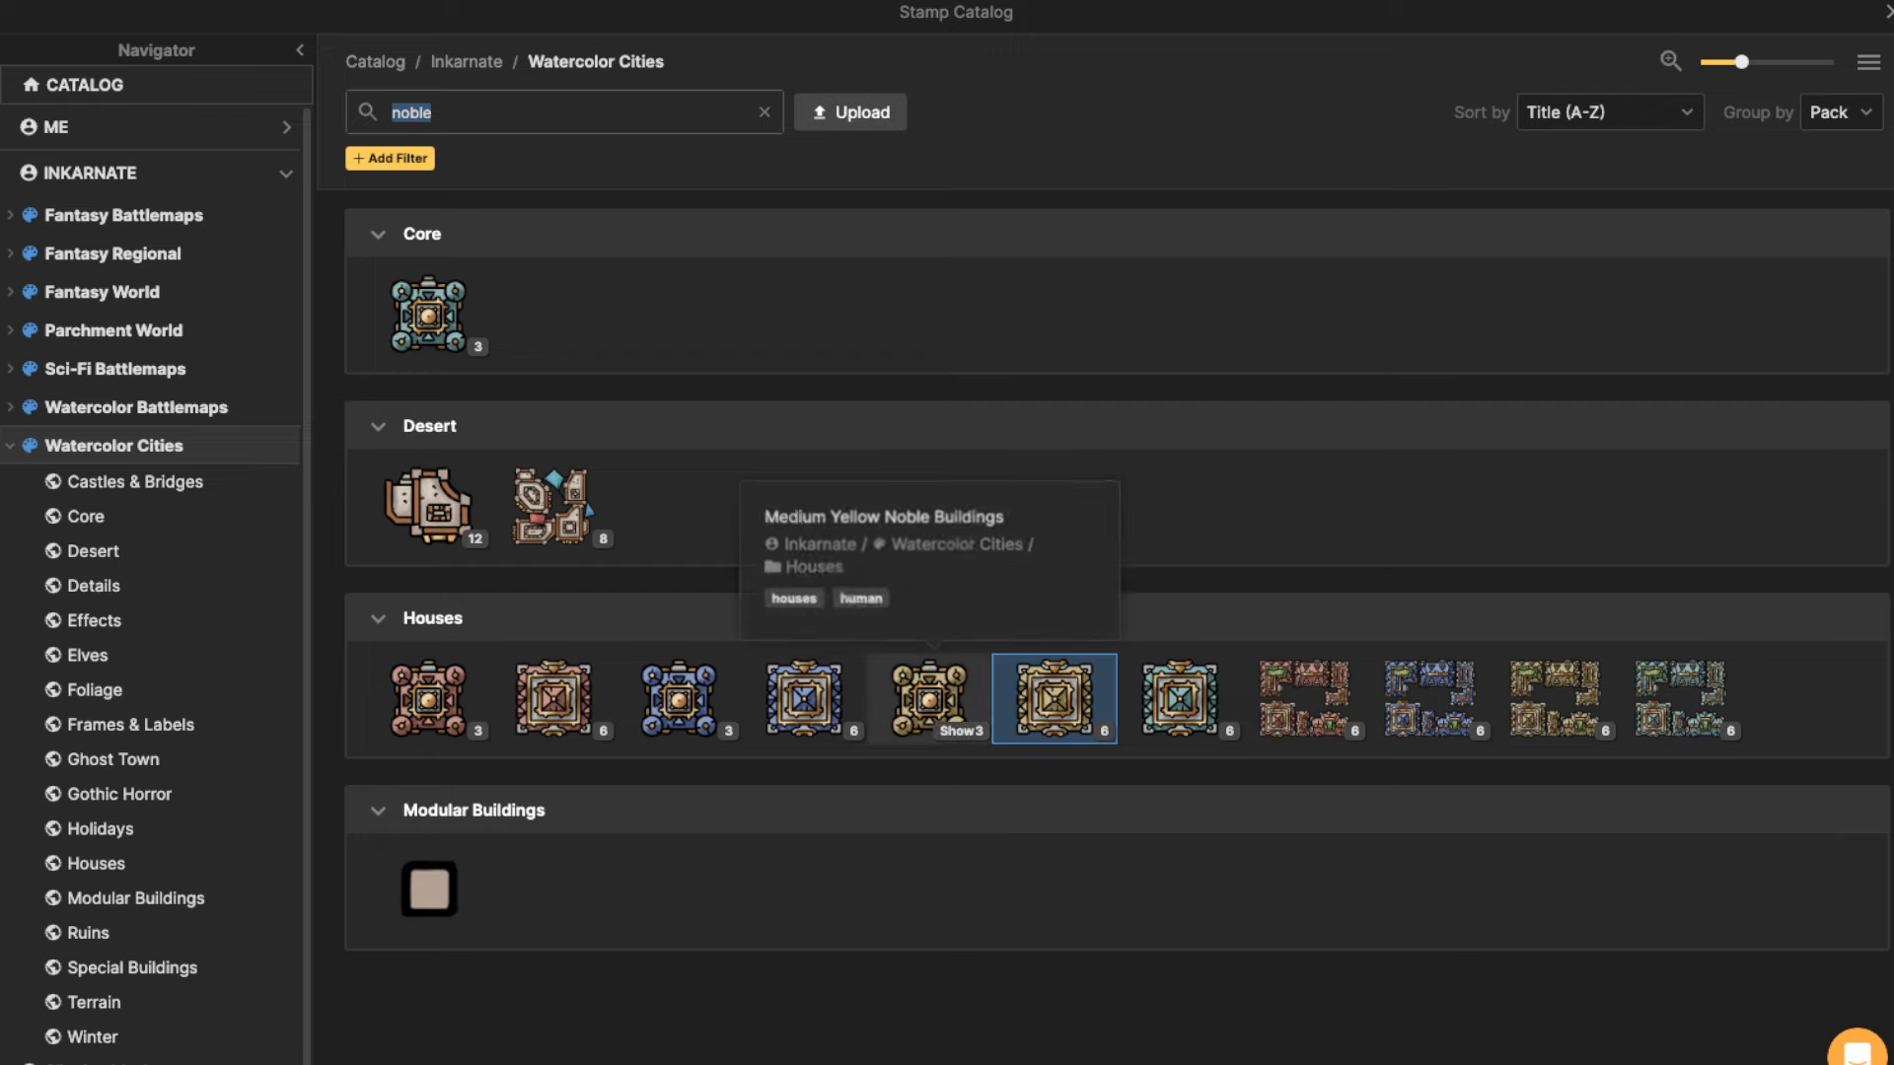
left_click(930, 699)
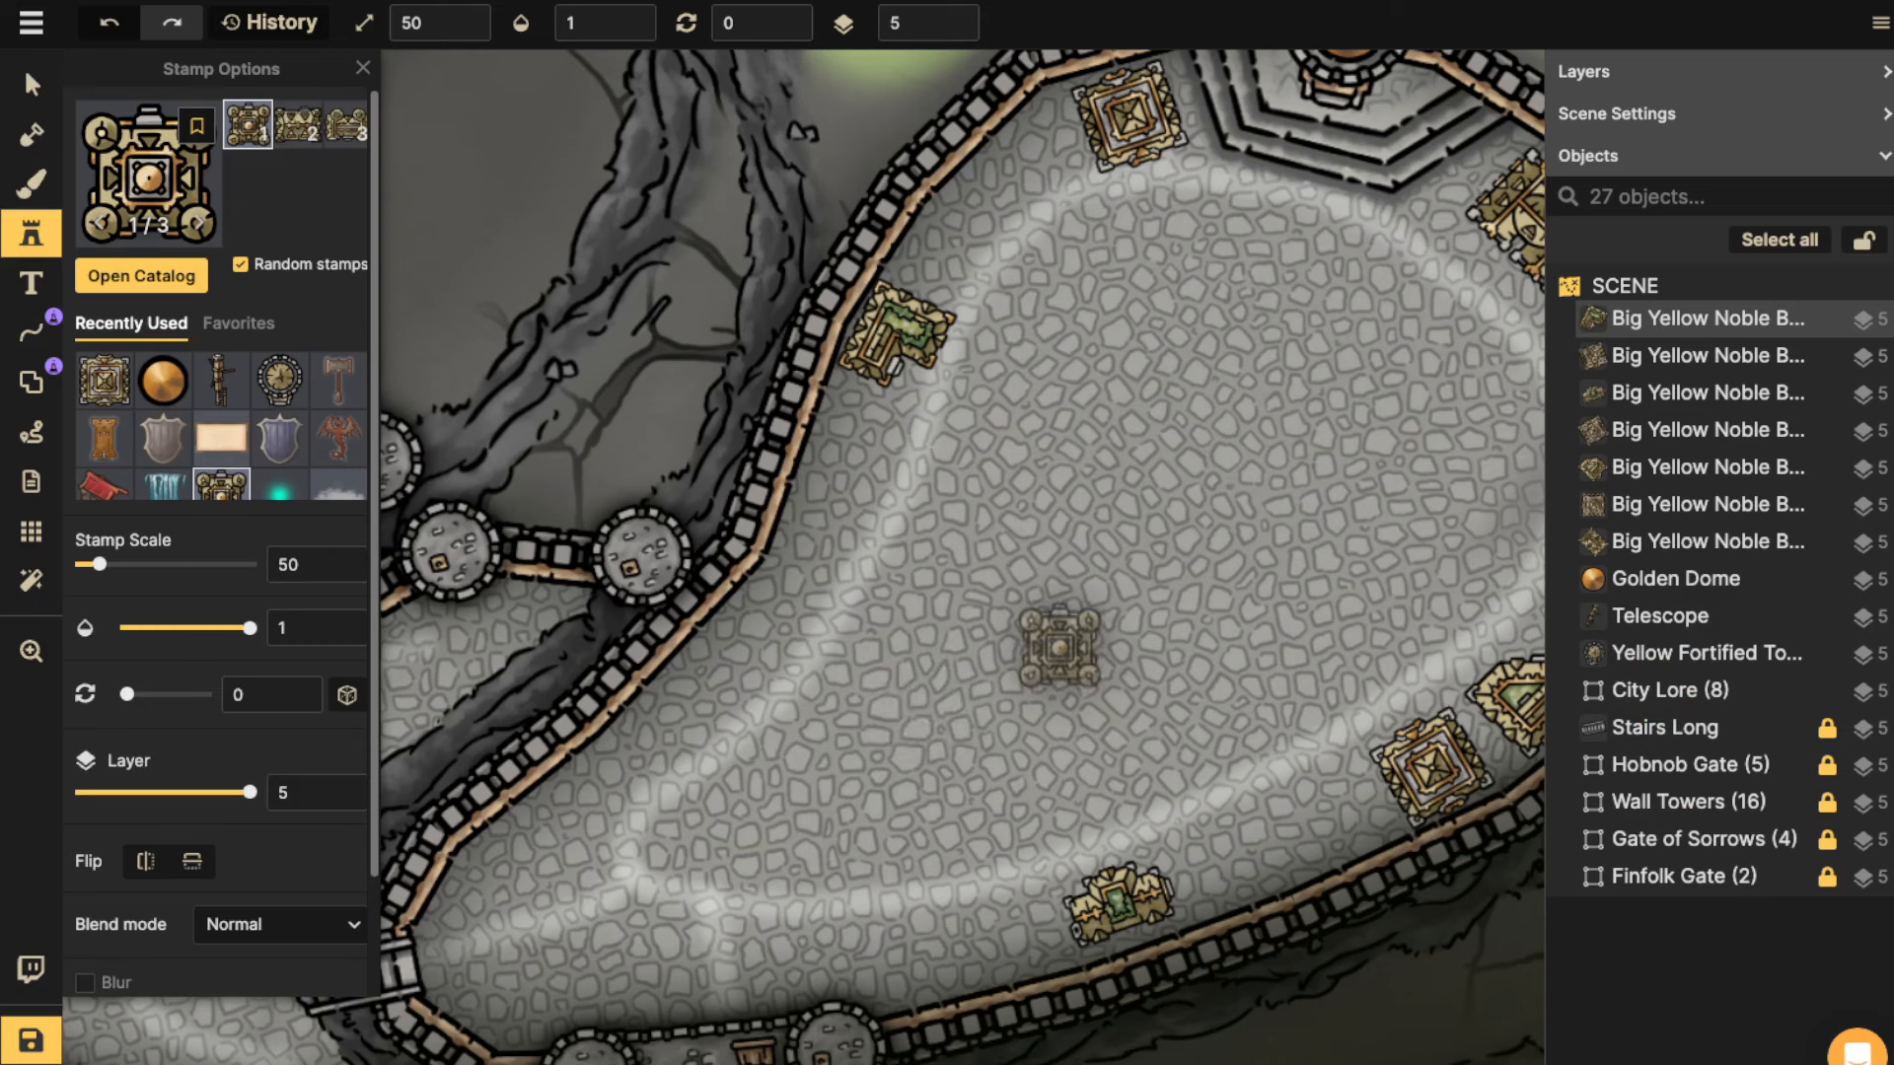
Place a medium noble building at scale 50, rotated 111°, just south of the big noble building on the northwestern wall.
key("bracketleft")
key("comma")
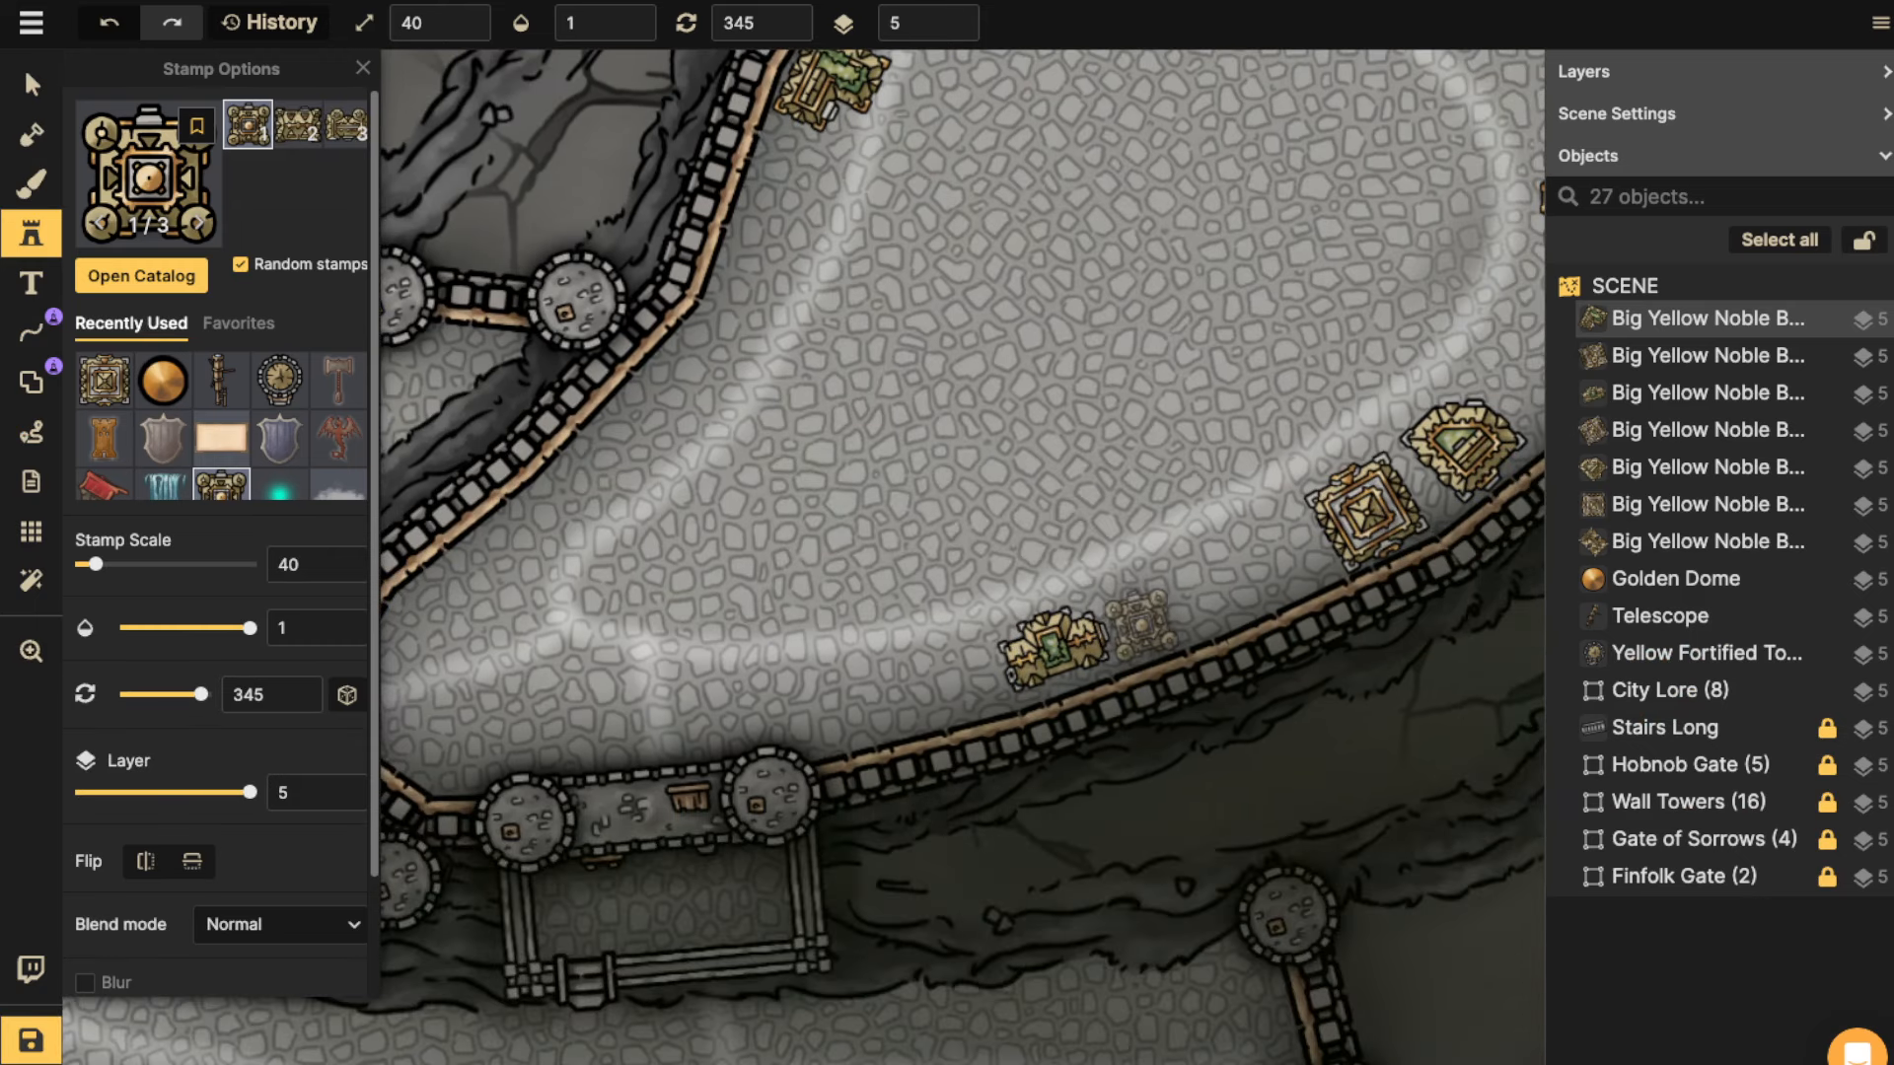
key("bracketright")
key("comma")
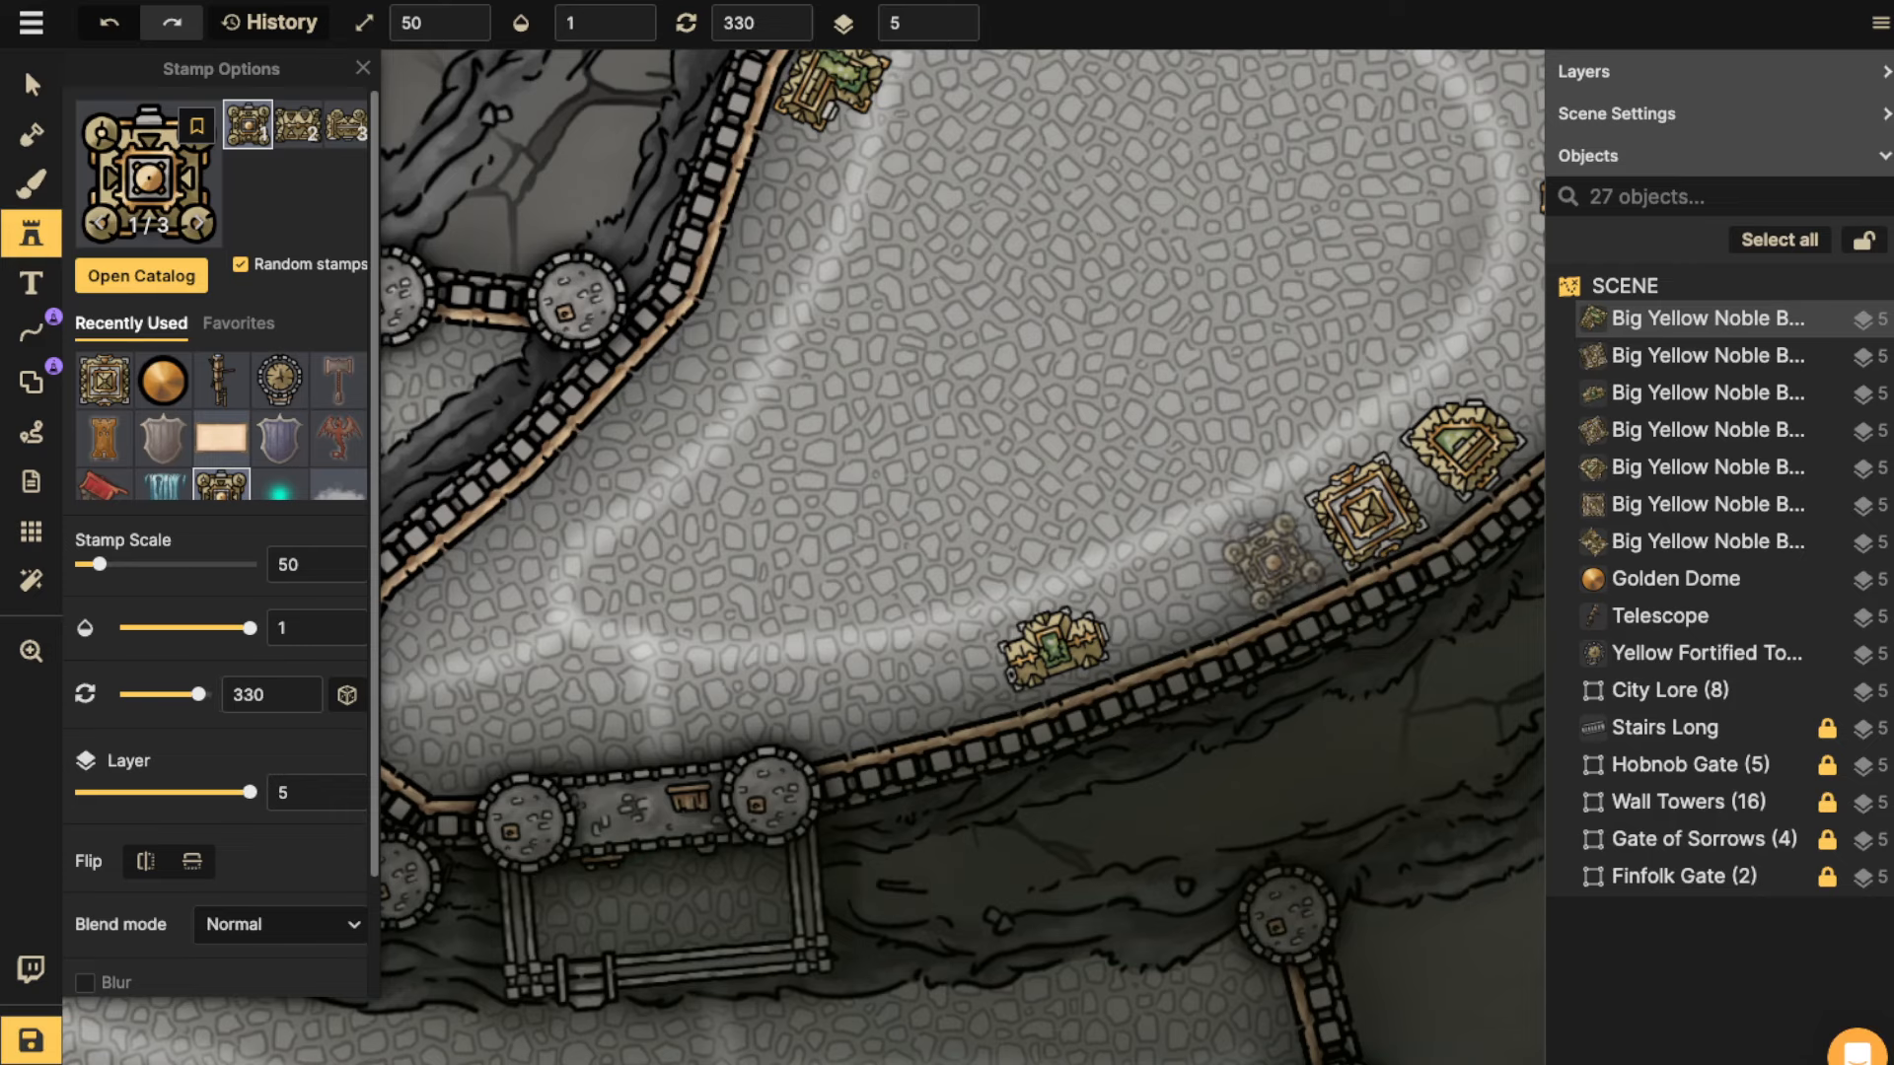
left_click_drag(1390, 352, 986, 709)
key("comma")
key("comma")
key("comma")
left_click_drag(613, 503, 1096, 276)
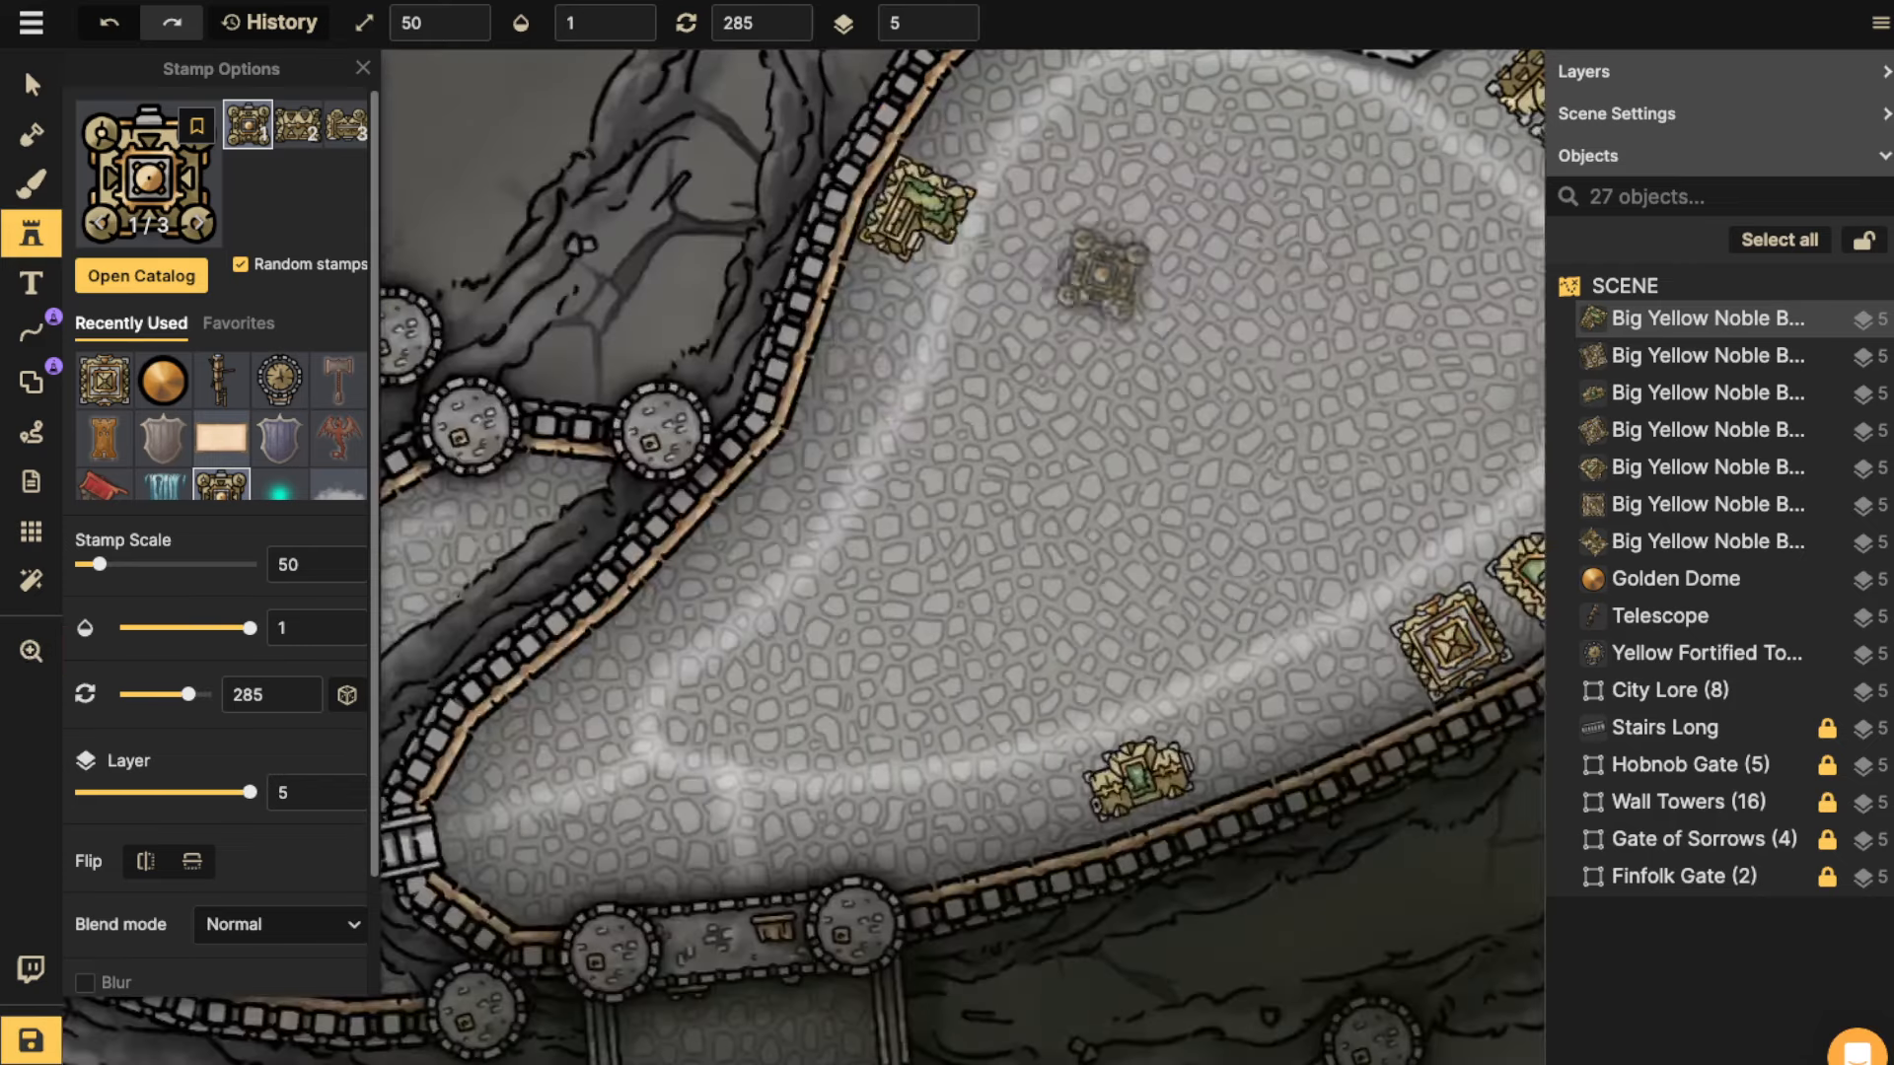
key("comma")
key("comma")
key("comma")
key("comma")
key("comma")
key("comma")
key("comma")
key("comma")
key("comma")
key("comma")
key("comma")
key("comma")
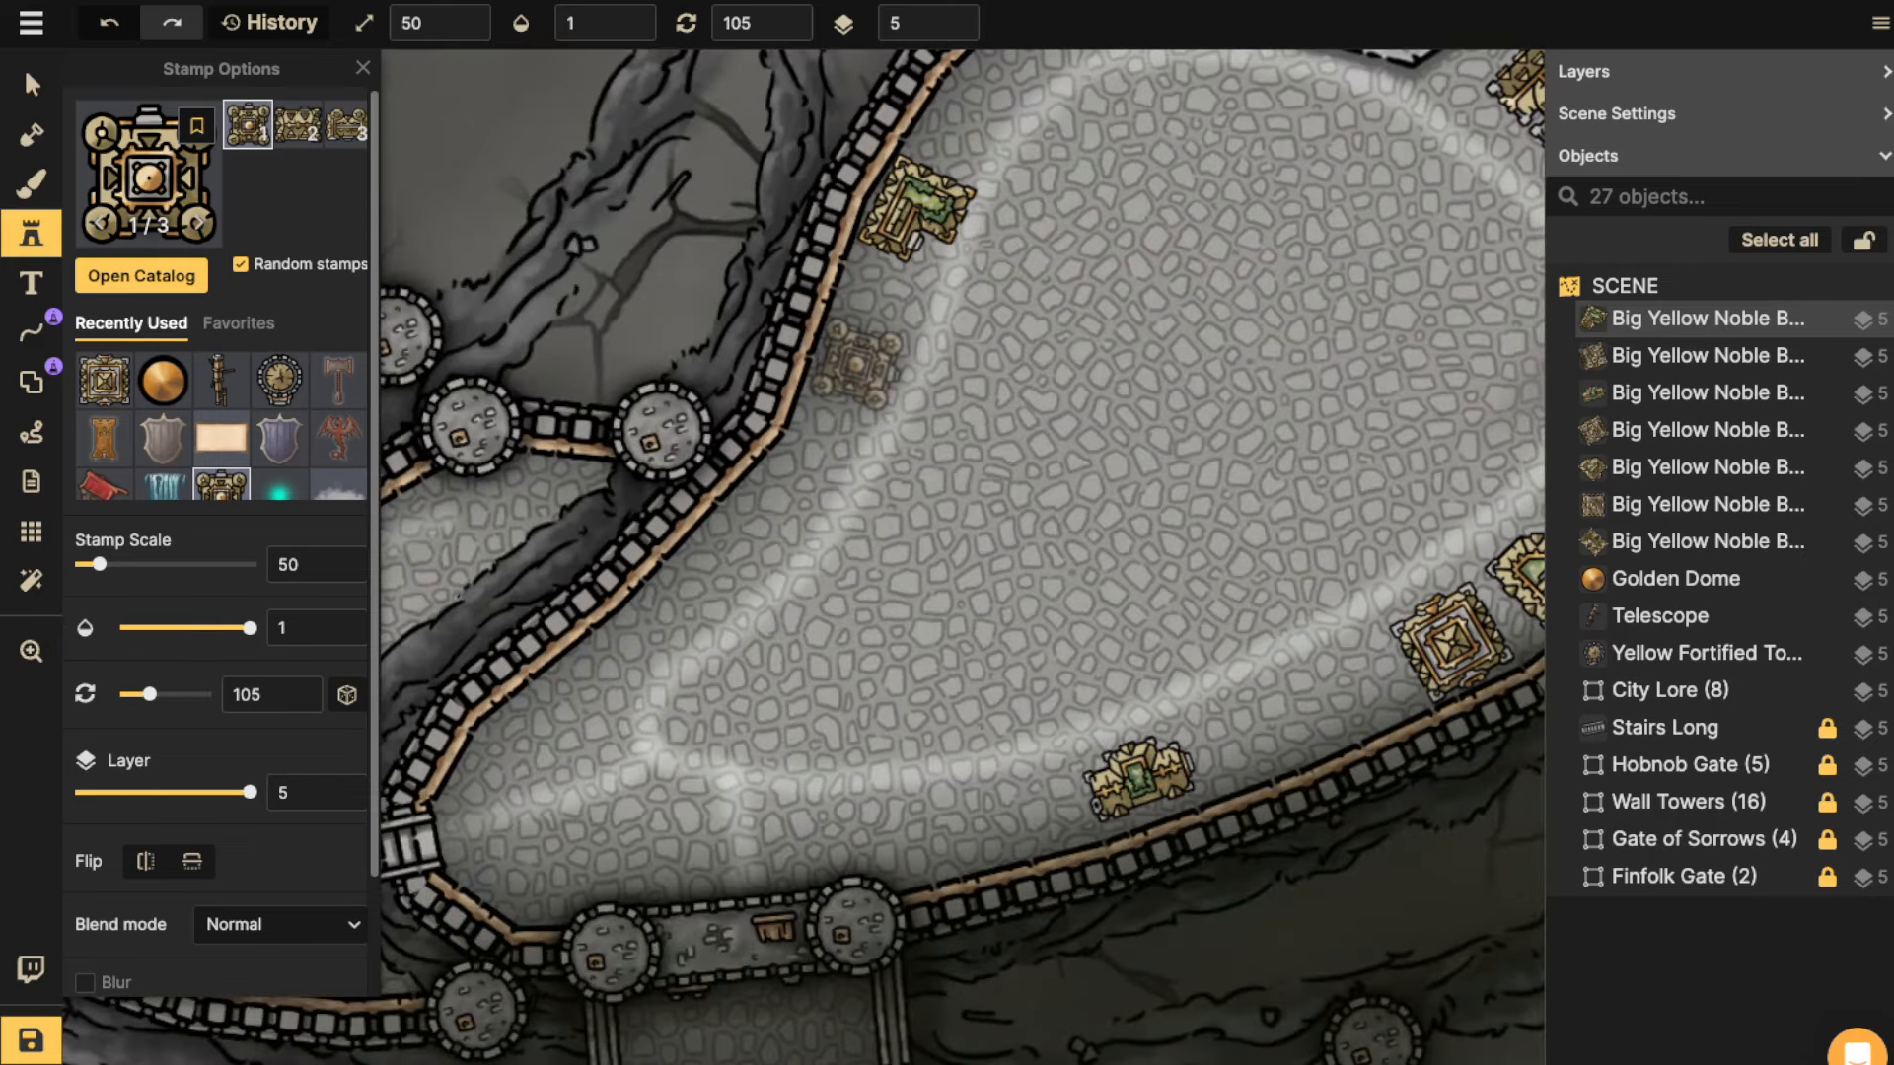
left_click(858, 357)
left_click_drag(784, 357, 785, 349)
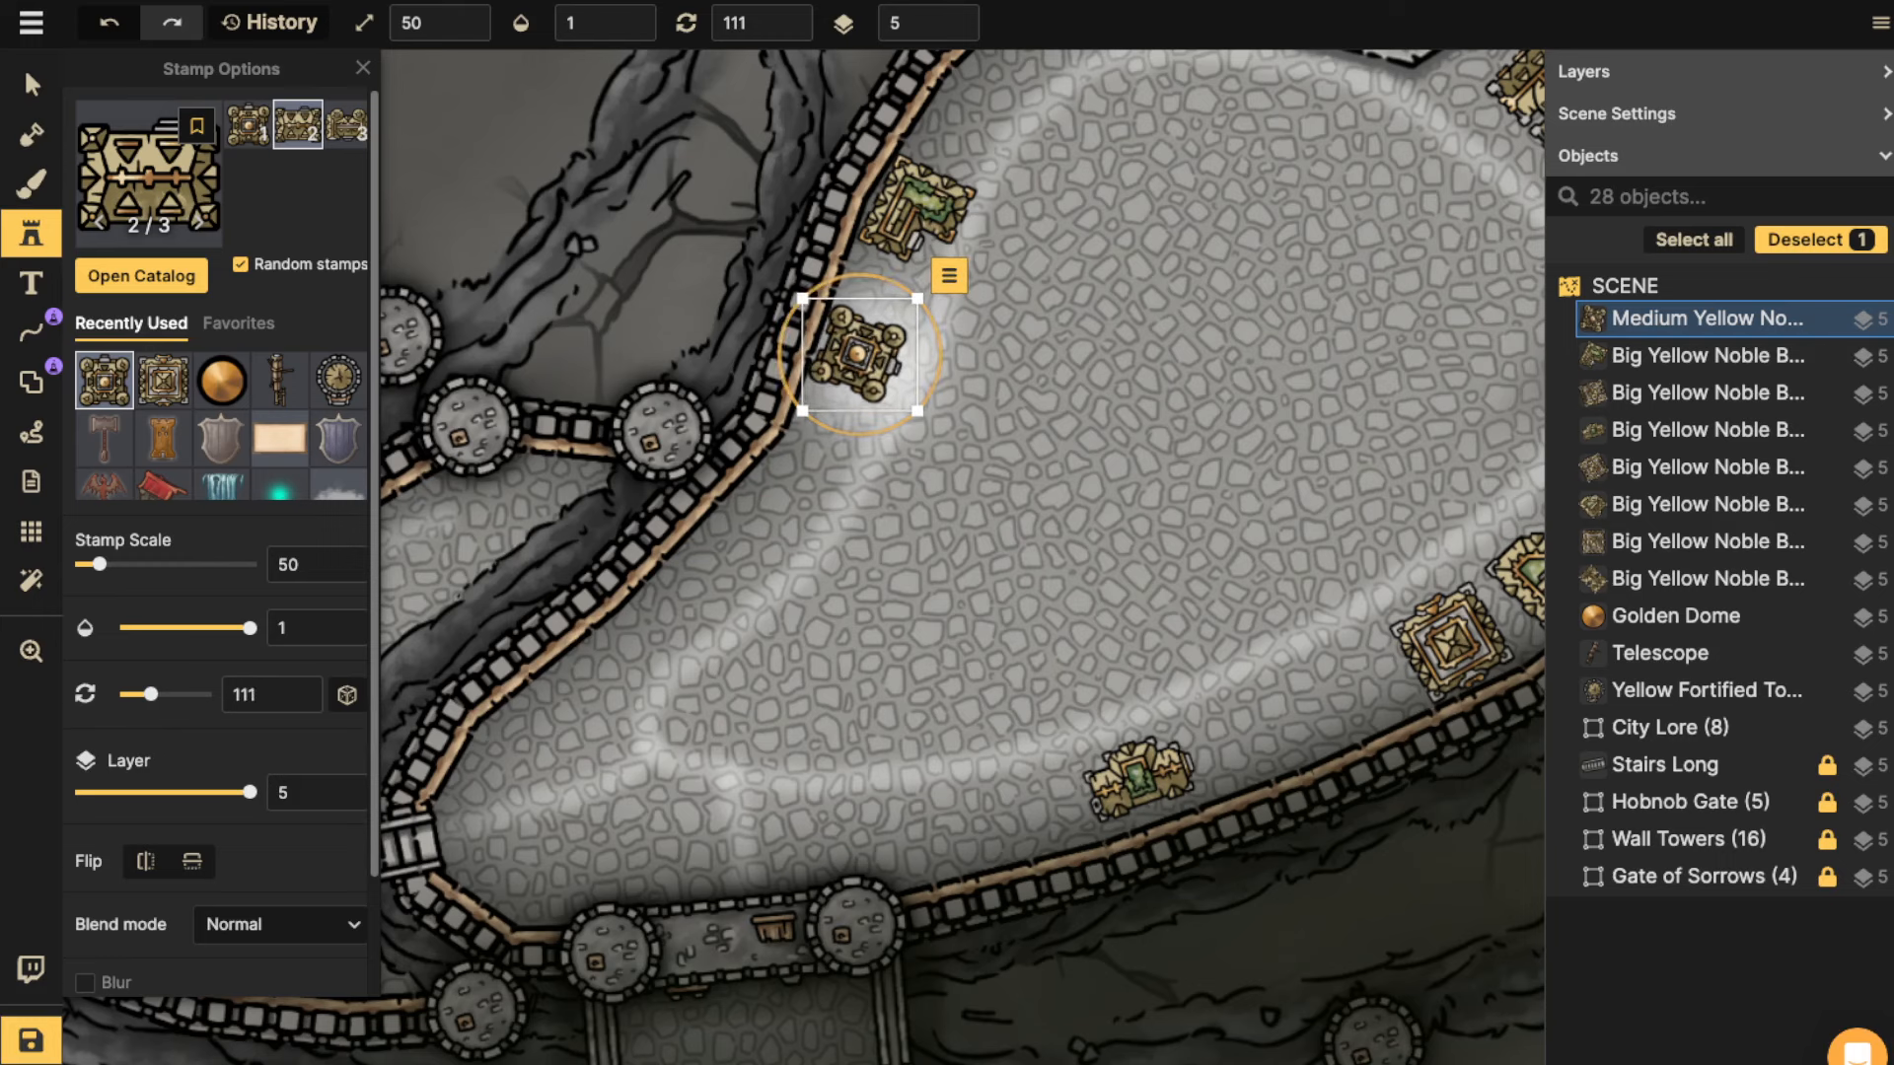
Set the shadow to None for the placed medium noble building and for new stamps.
scroll(314, 628, "down", 2)
left_click(209, 907)
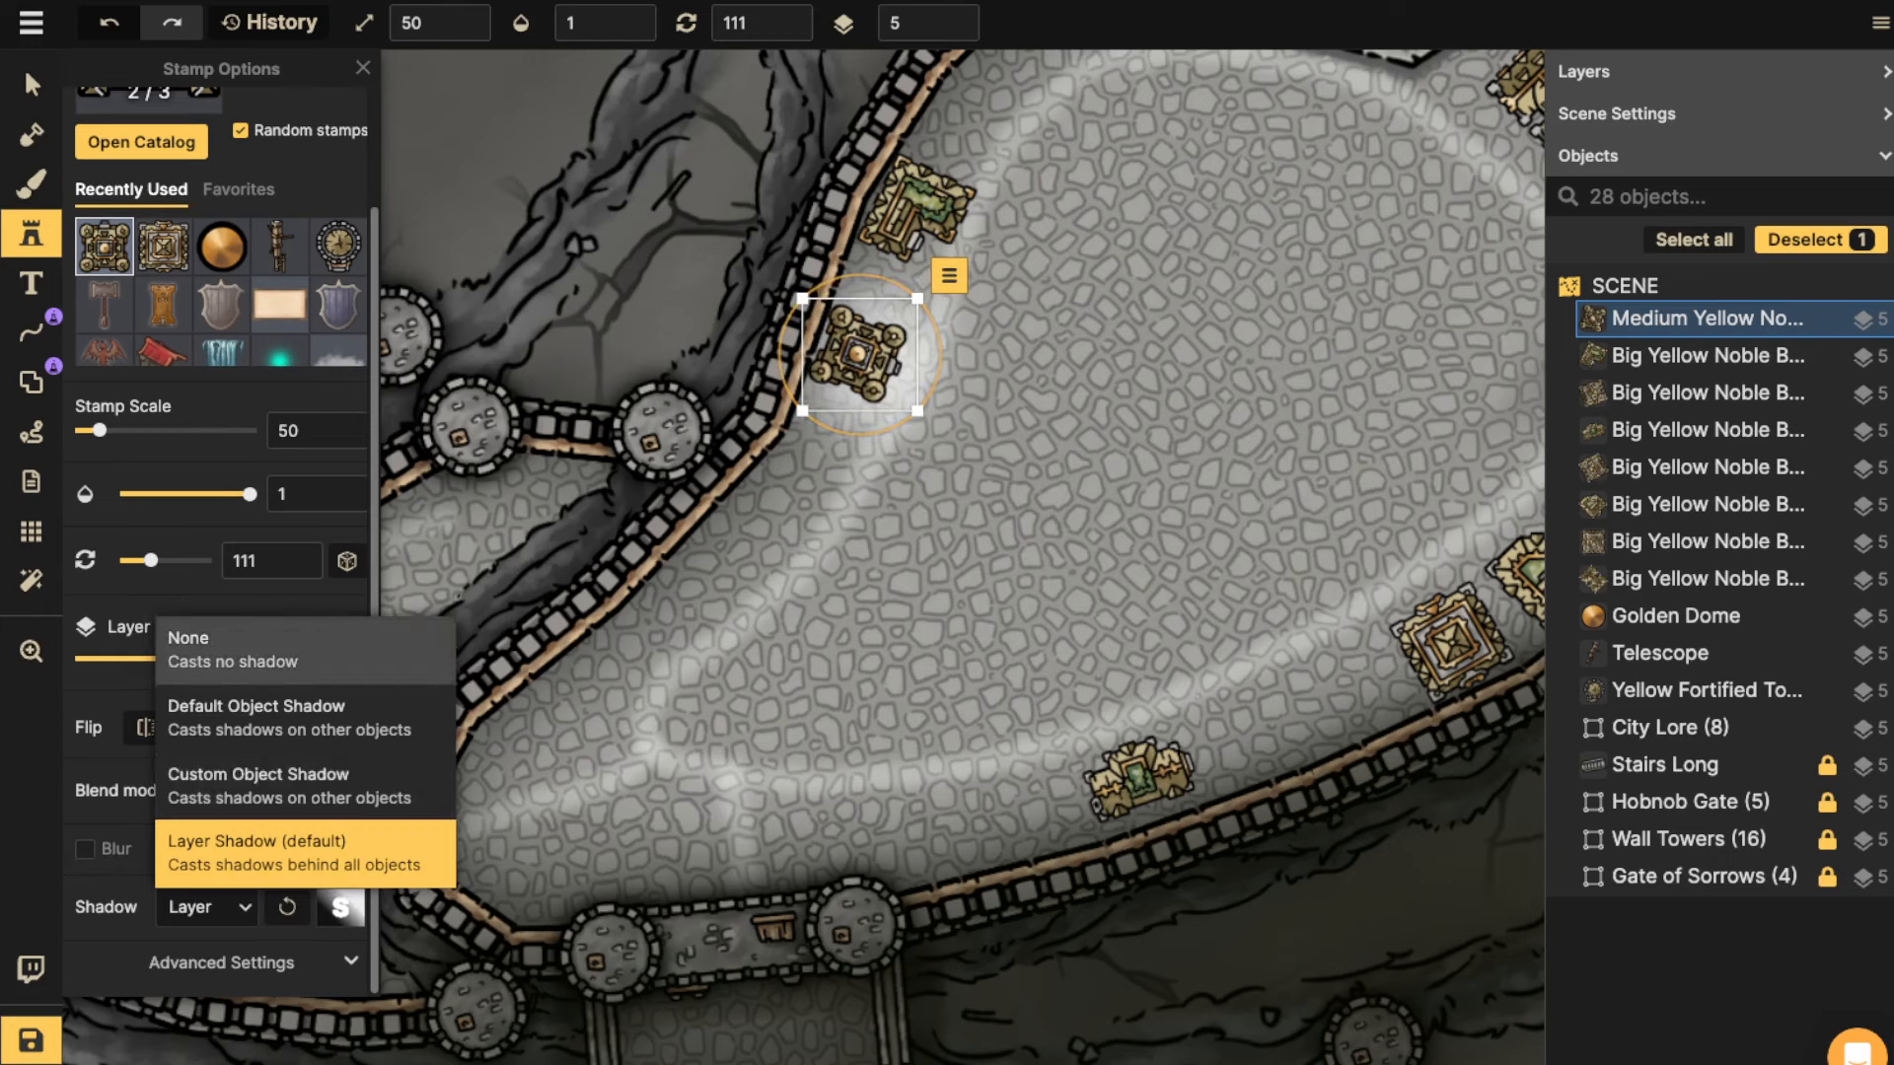
left_click(198, 649)
key("Escape")
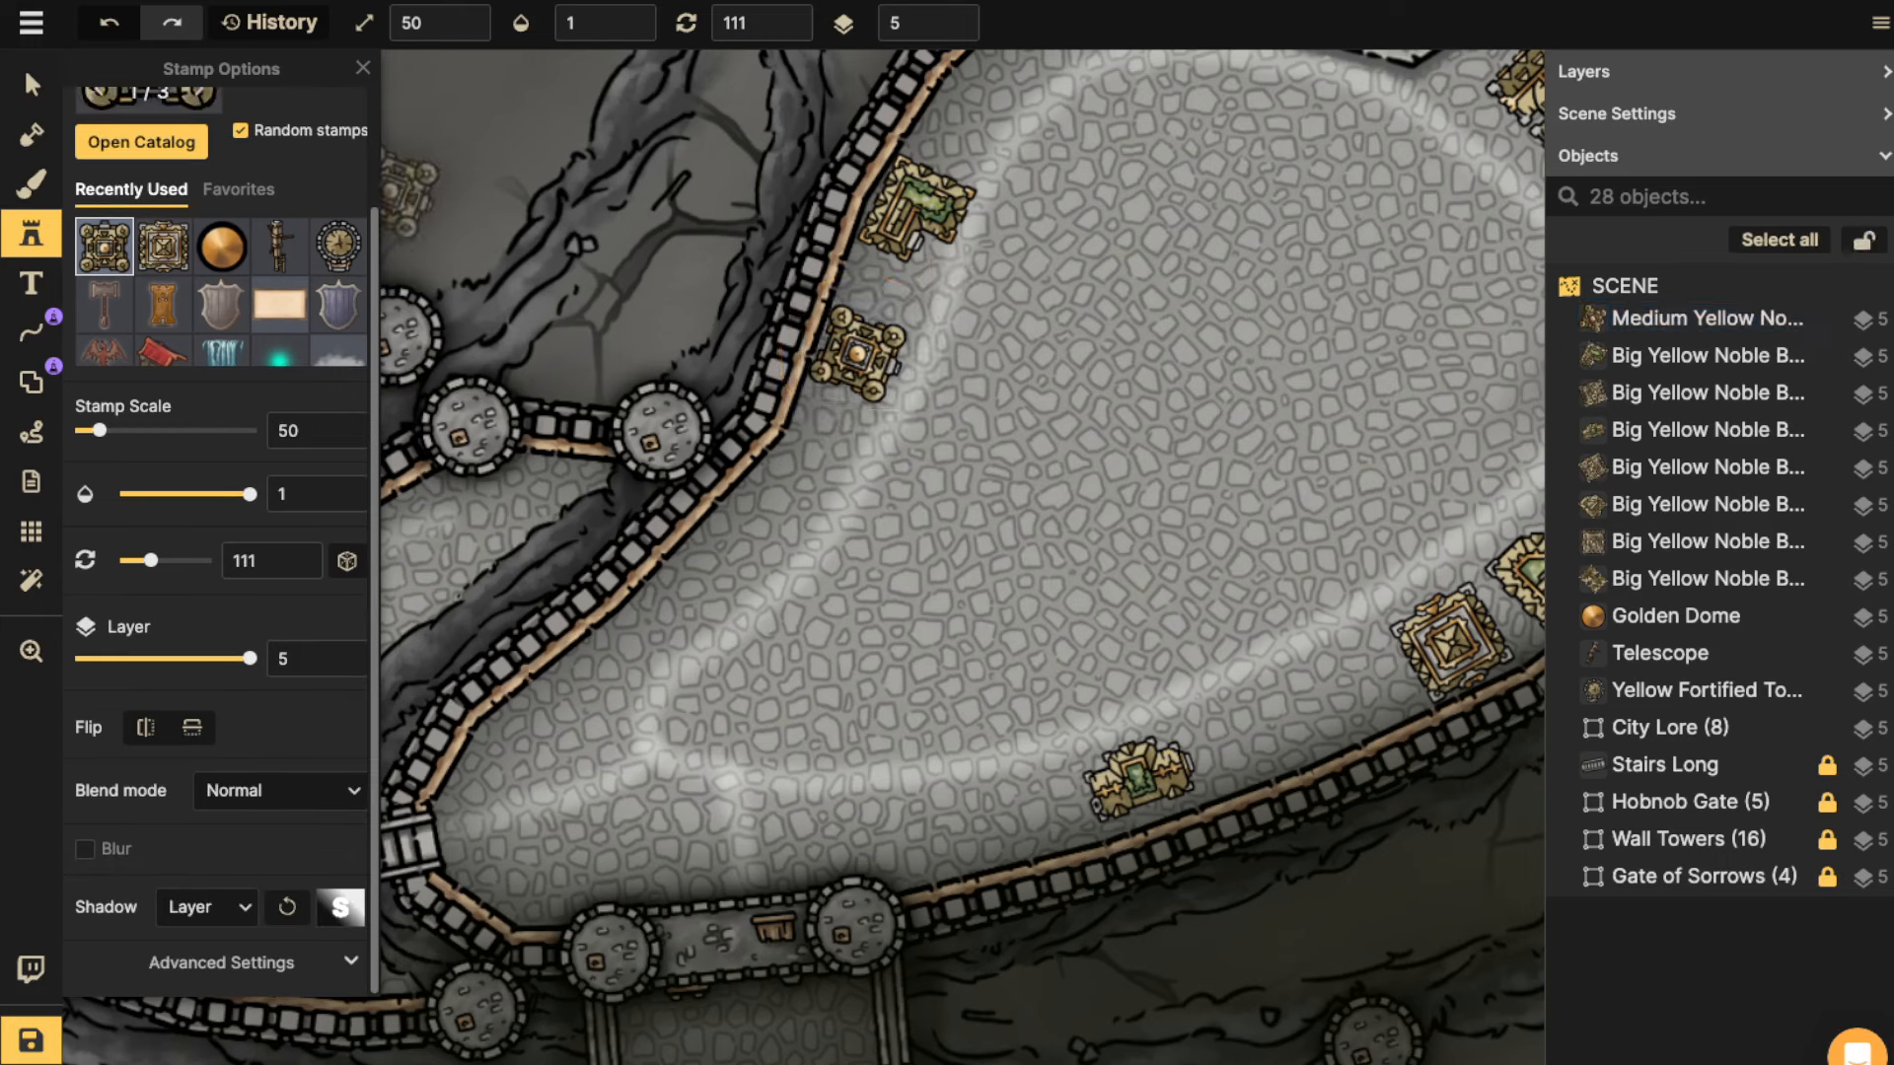
left_click(209, 908)
left_click(197, 647)
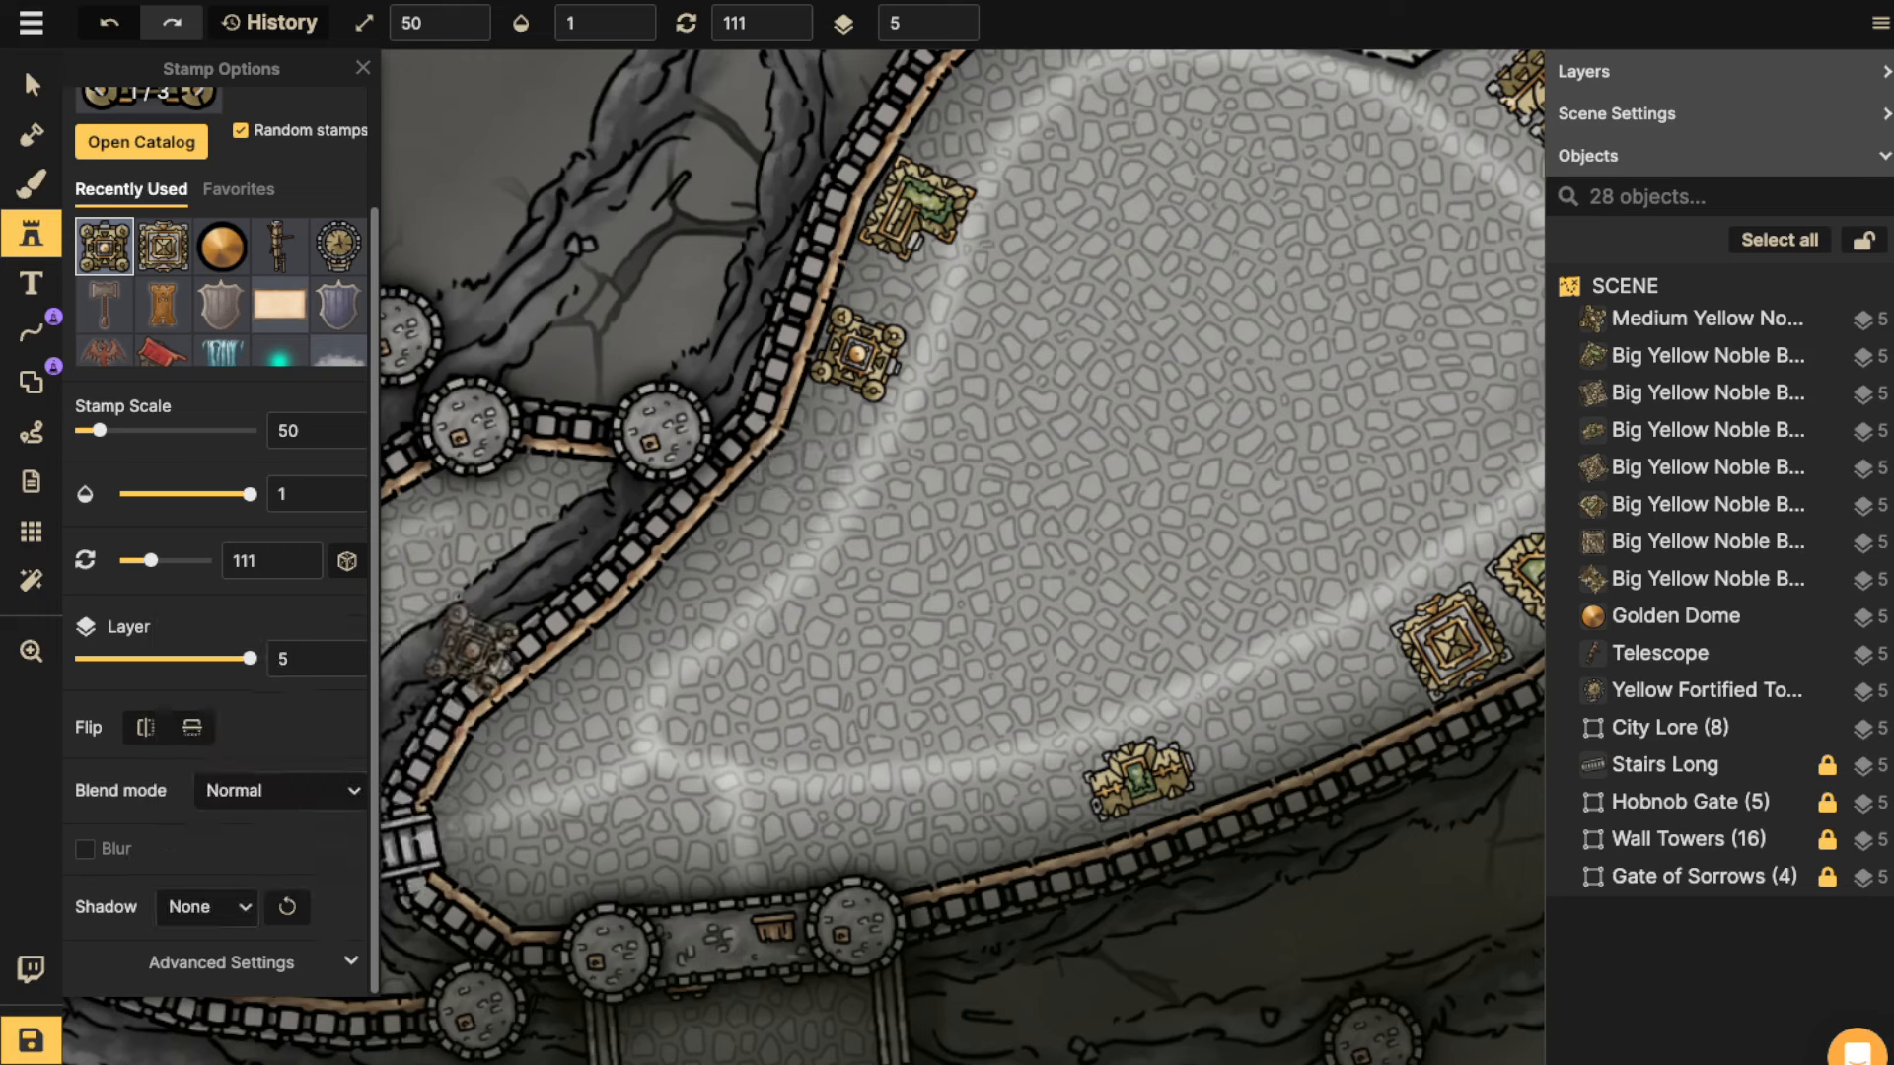
Place a second medium noble building farther southwest along the same wall, rotated 321° to follow it.
scroll(758, 545, "up", 1)
scroll(745, 555, "down", 11)
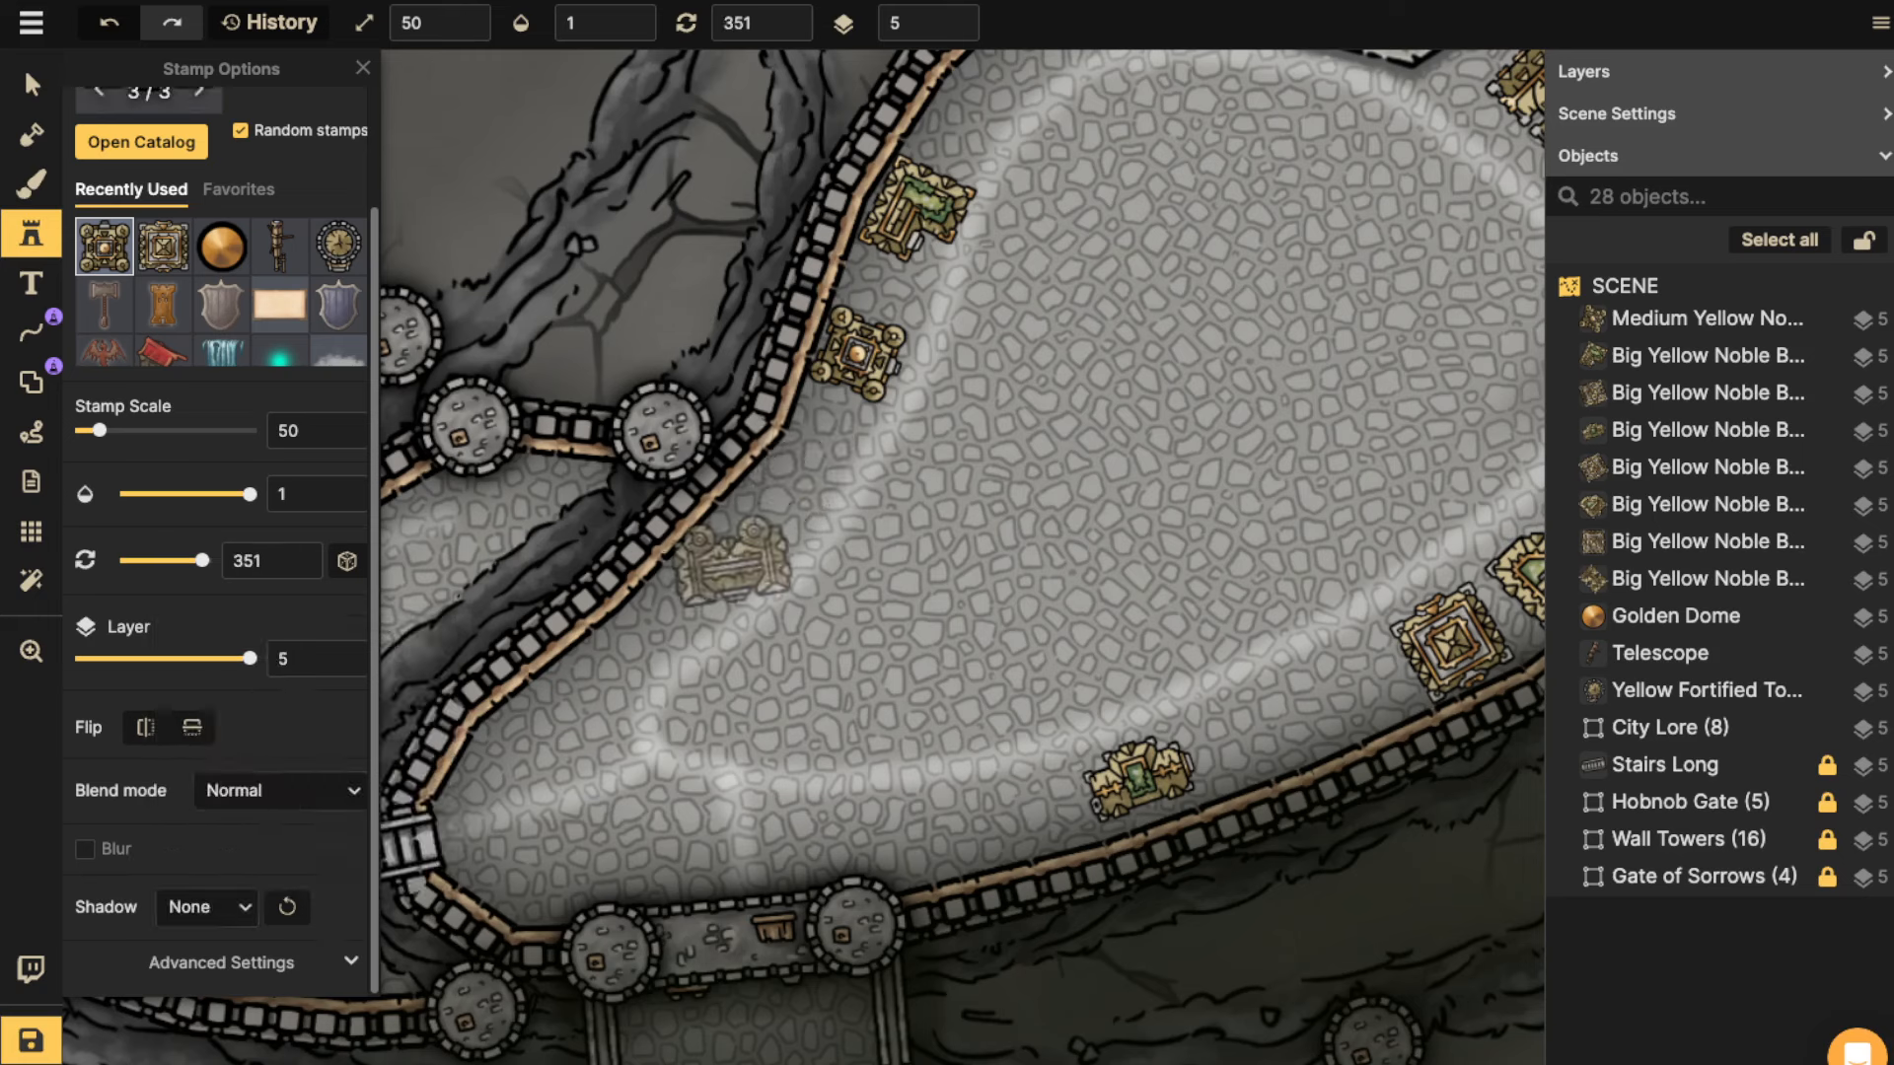
left_click(727, 567)
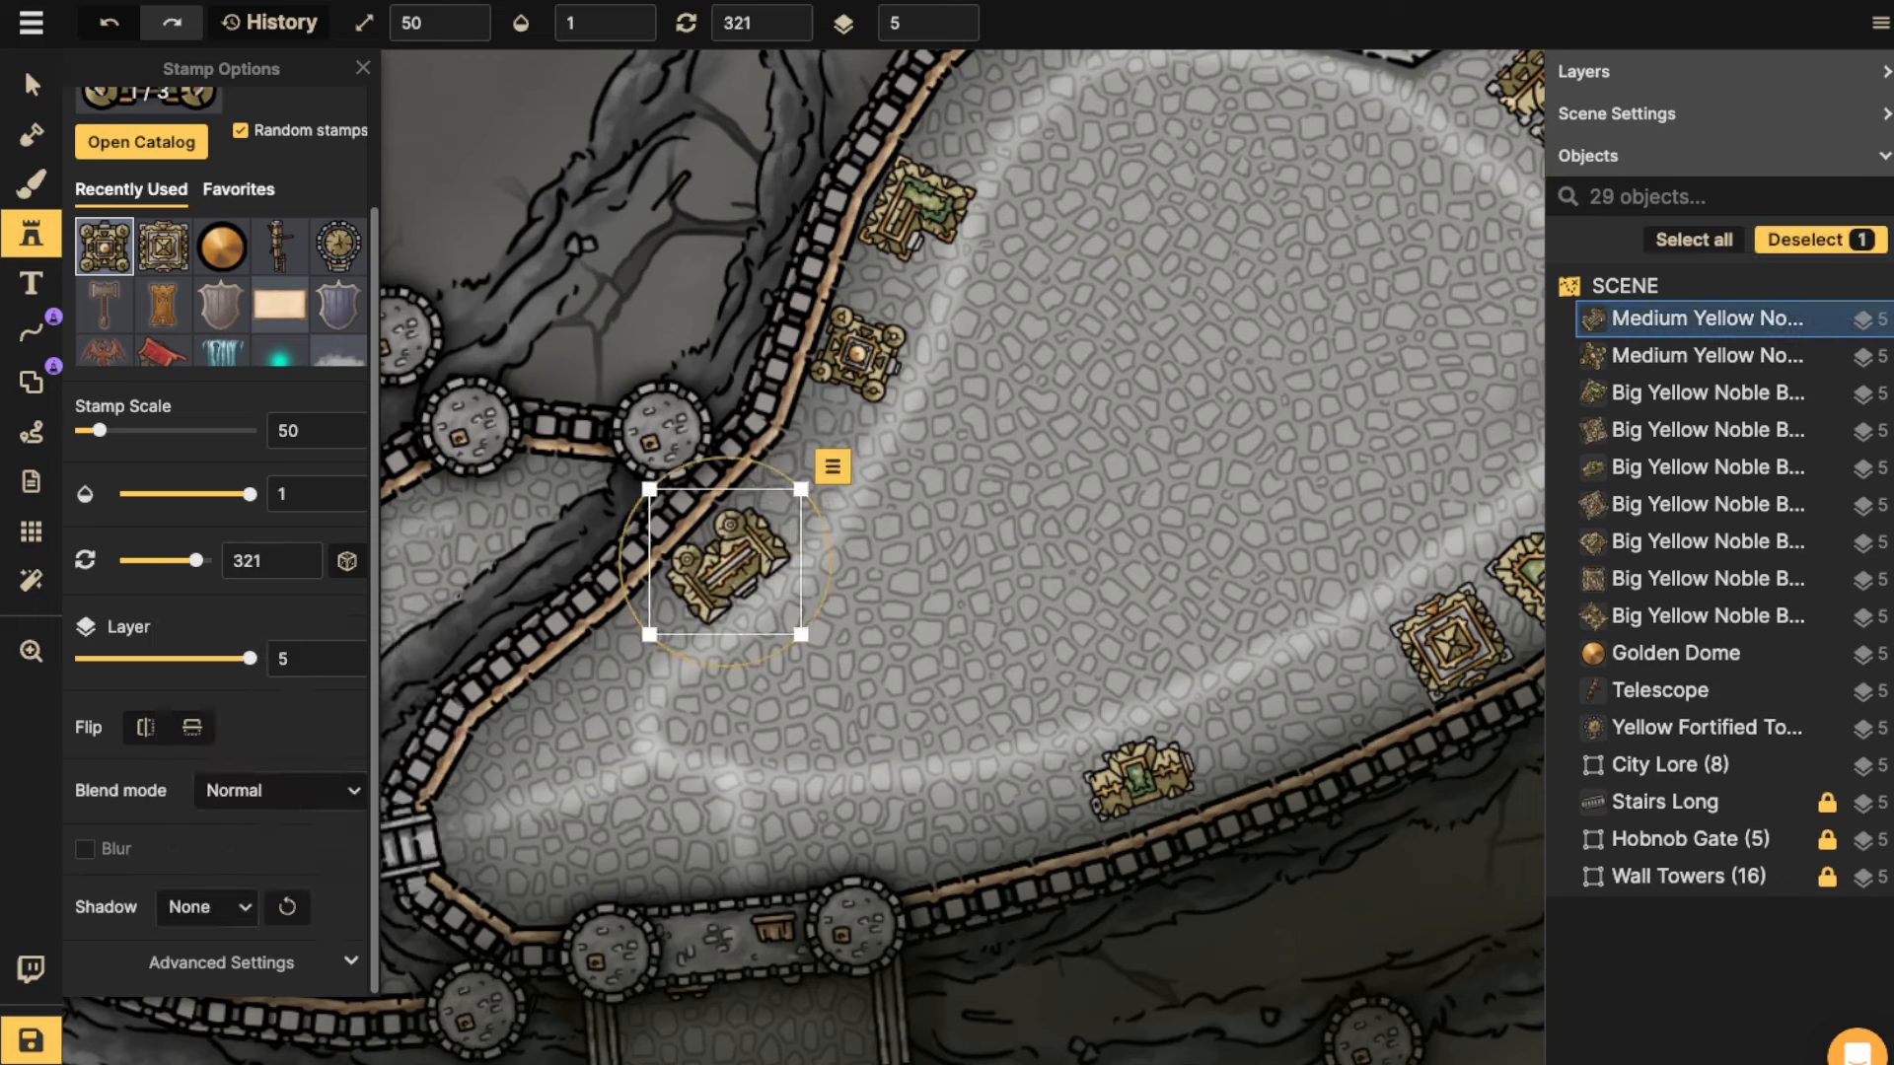
Nudge the two medium noble buildings slightly to refine their positions along the northwestern wall.
left_click(32, 85)
scroll(1095, 742, "up", 5)
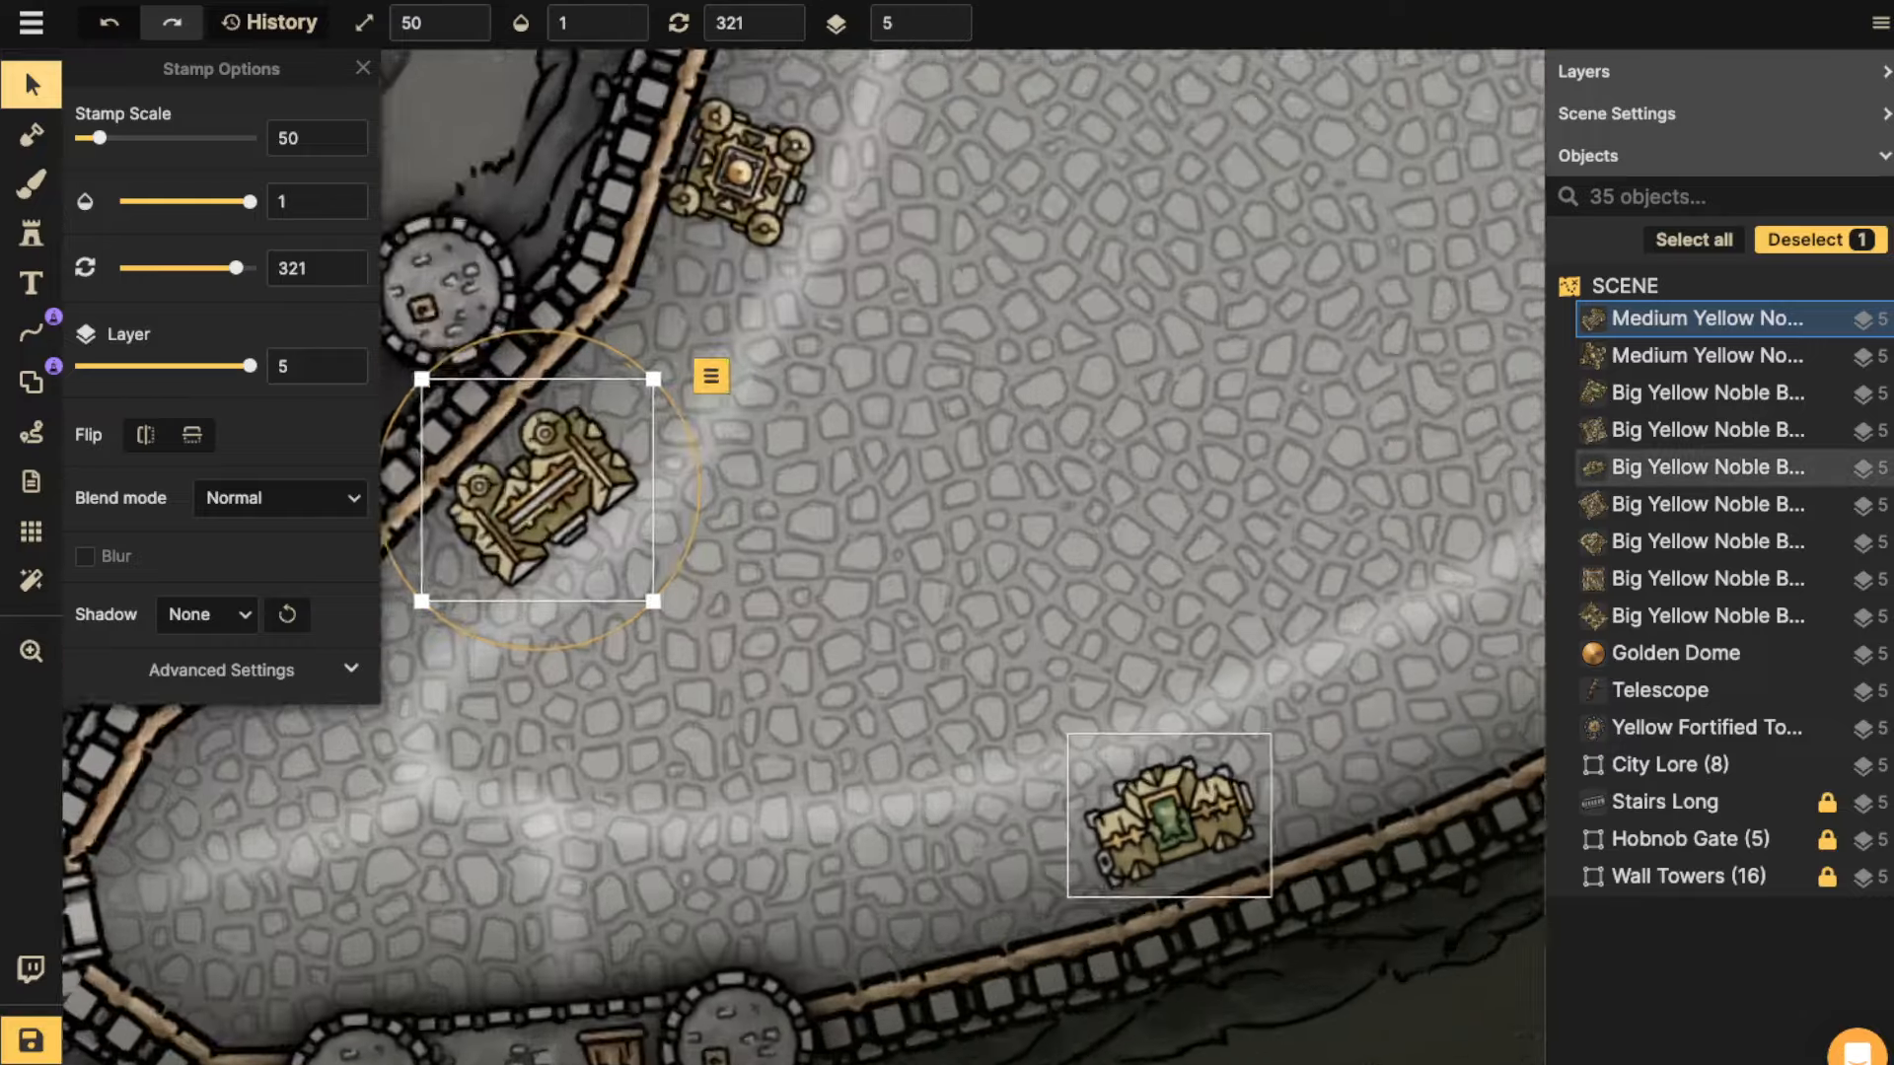
key("space")
left_click_drag(1135, 764, 119, 839)
left_click_drag(690, 316, 1401, 916)
left_click_drag(399, 771, 825, 497)
mouse_move(778, 825)
left_mouse_down()
mouse_move(525, 692)
mouse_move(435, 925)
mouse_move(761, 781)
mouse_move(776, 826)
left_mouse_up()
left_click_drag(614, 857, 618, 871)
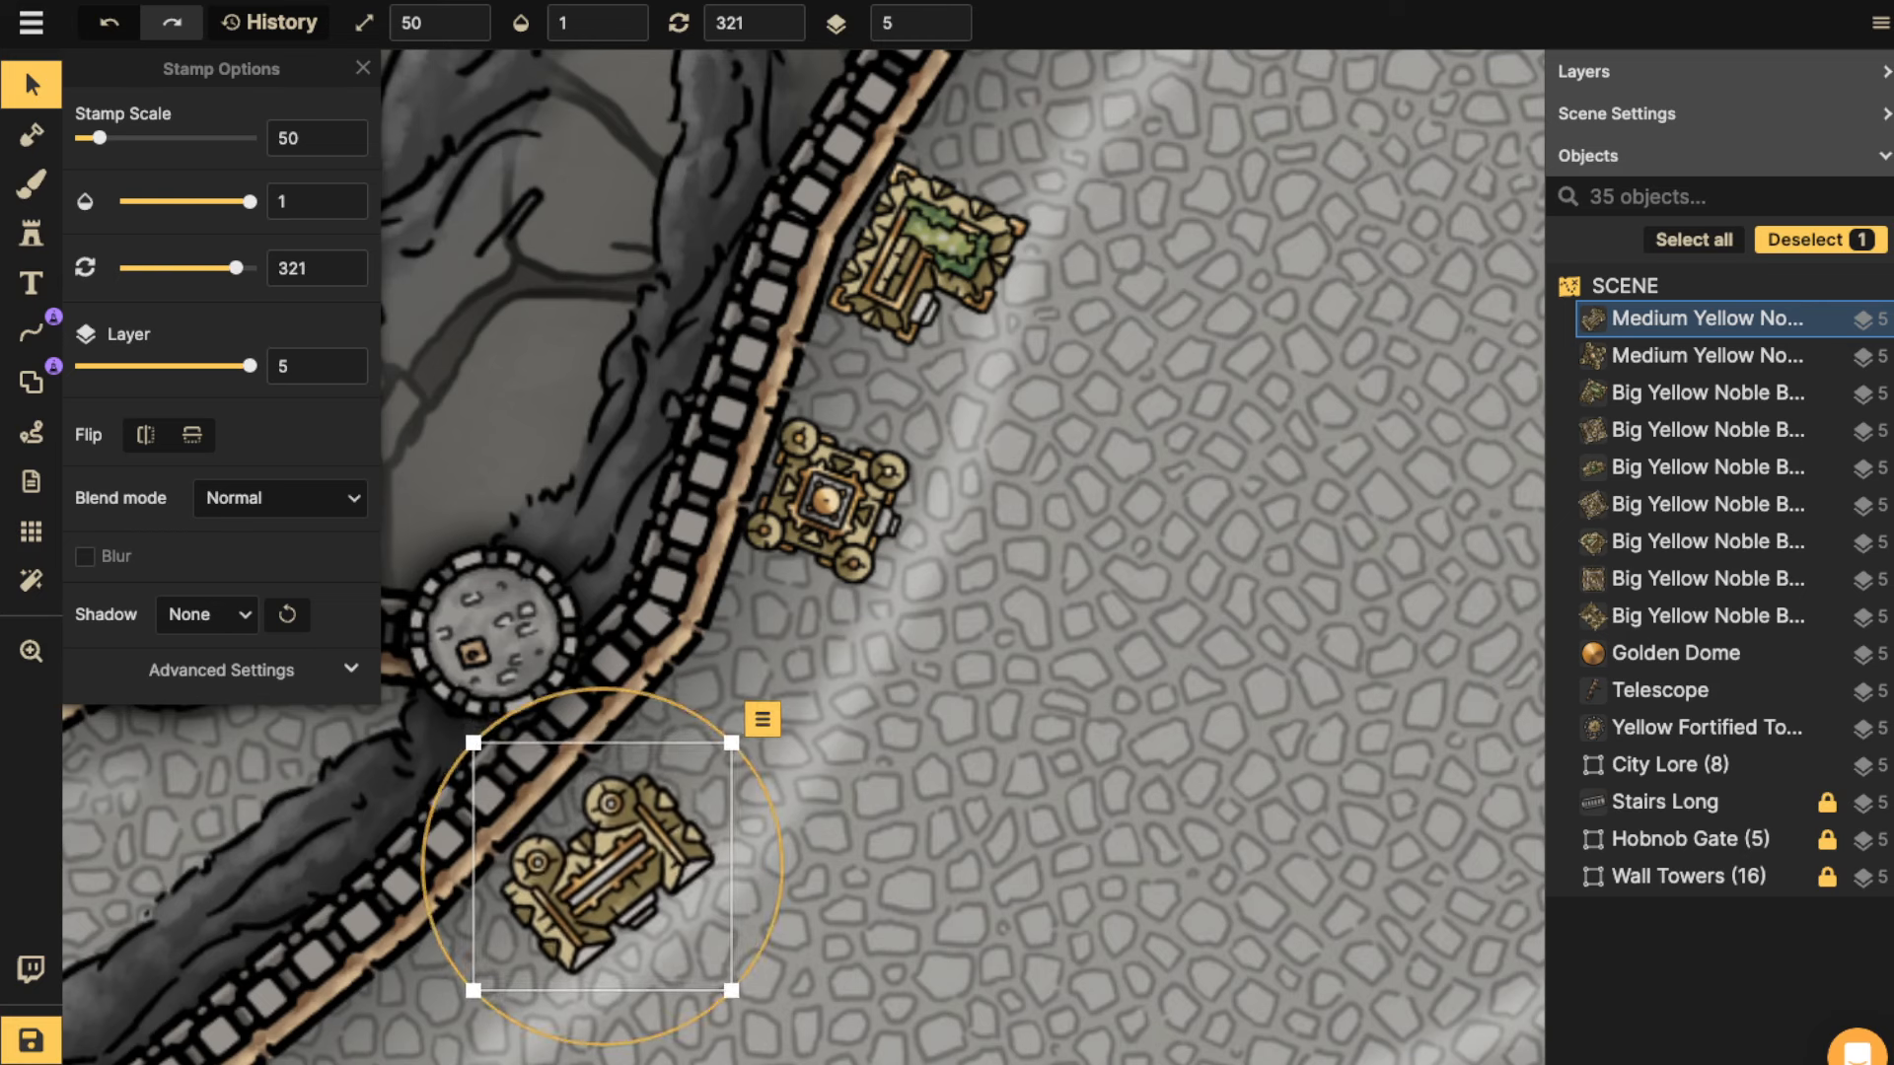
left_click_drag(676, 701, 868, 478)
scroll(649, 716, "down", 5)
left_click_drag(965, 363, 970, 363)
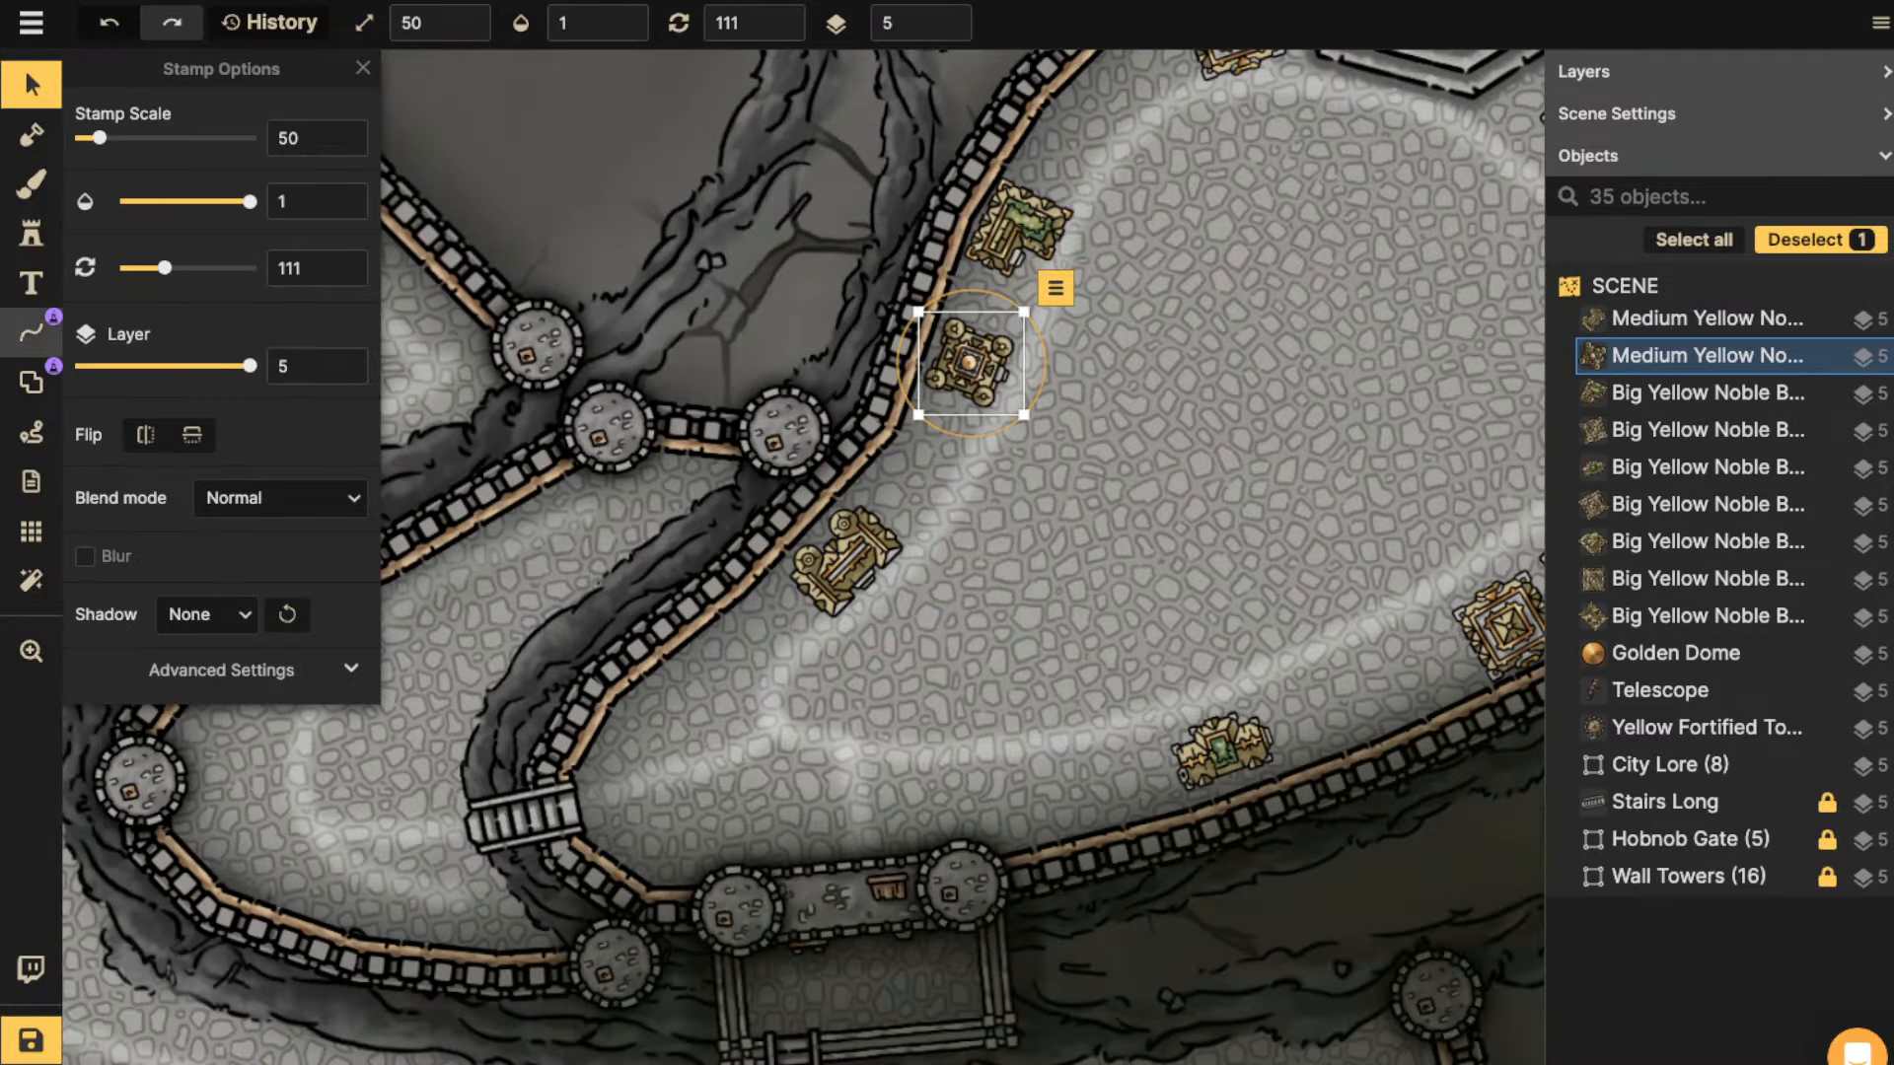
Clear the catalog's noble search and choose the Small Yellow Building stamp set from the Core group.
left_click(30, 234)
key("f")
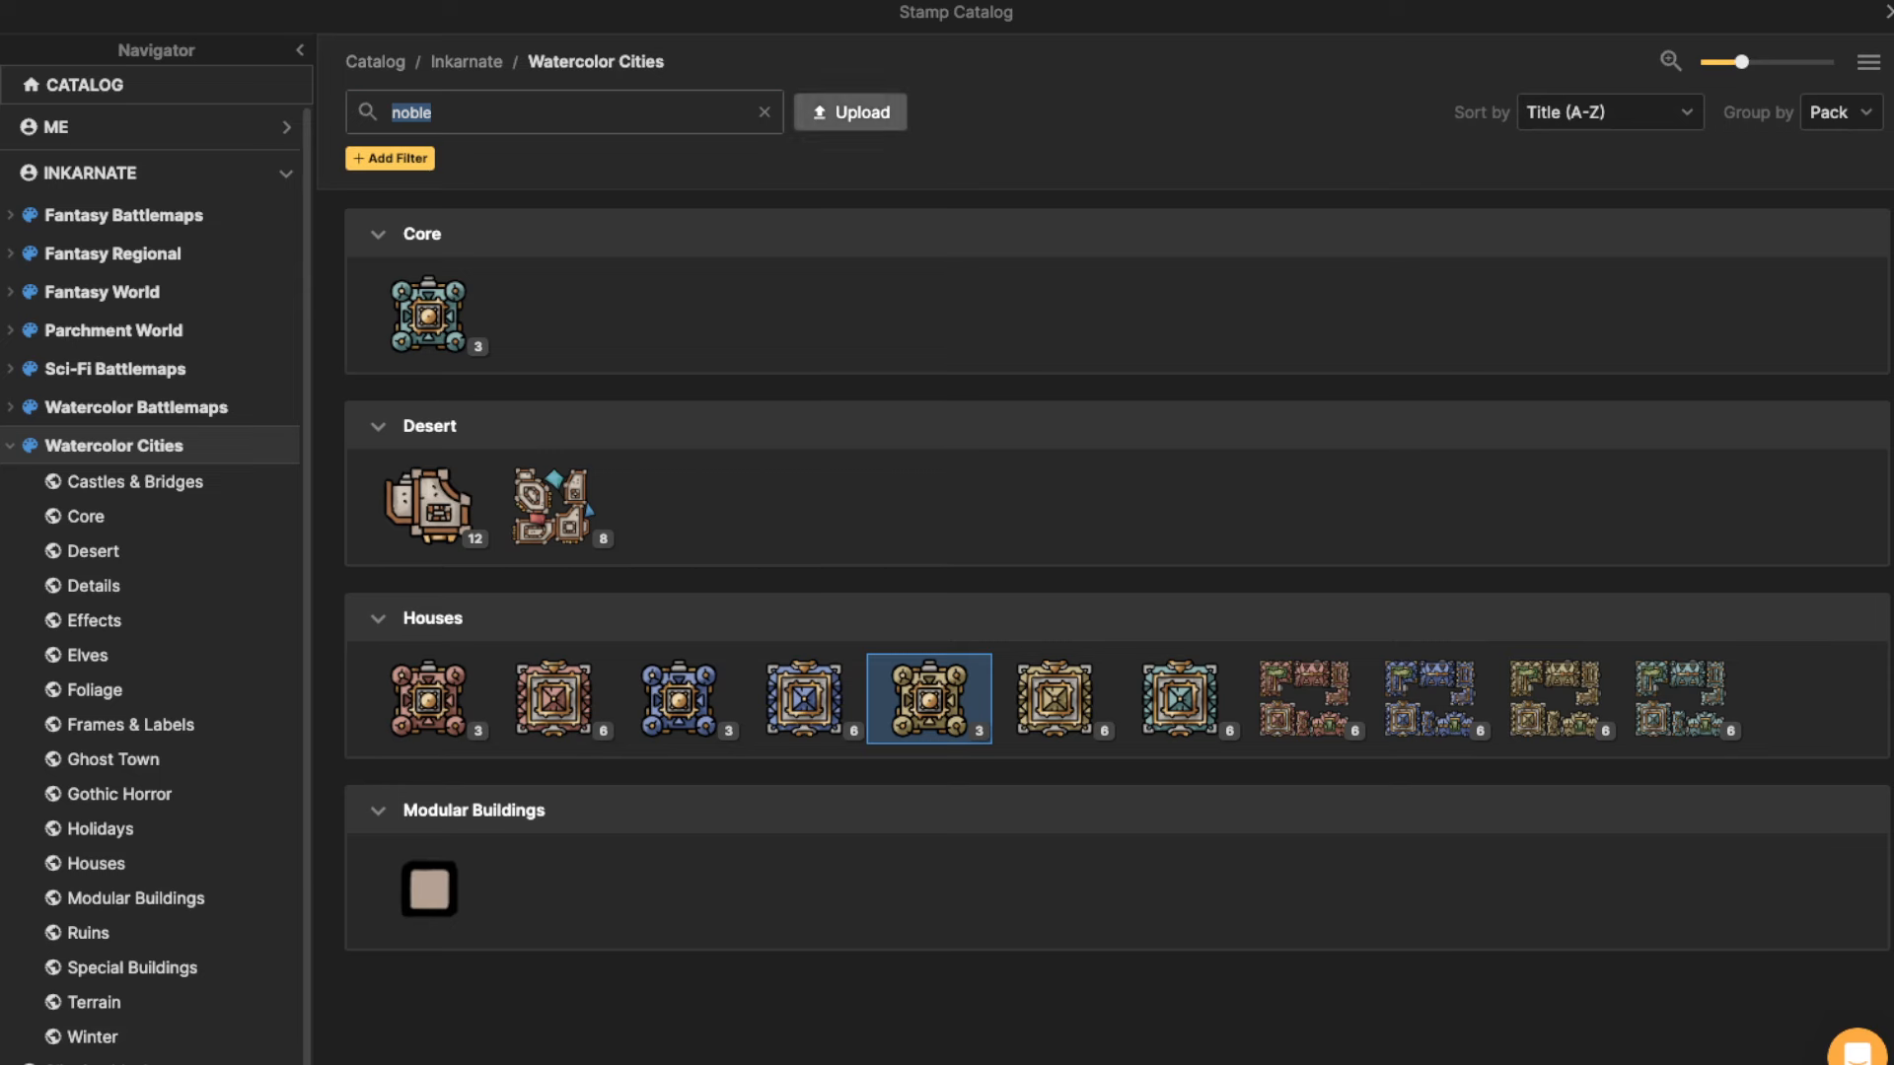
key("BackSpace")
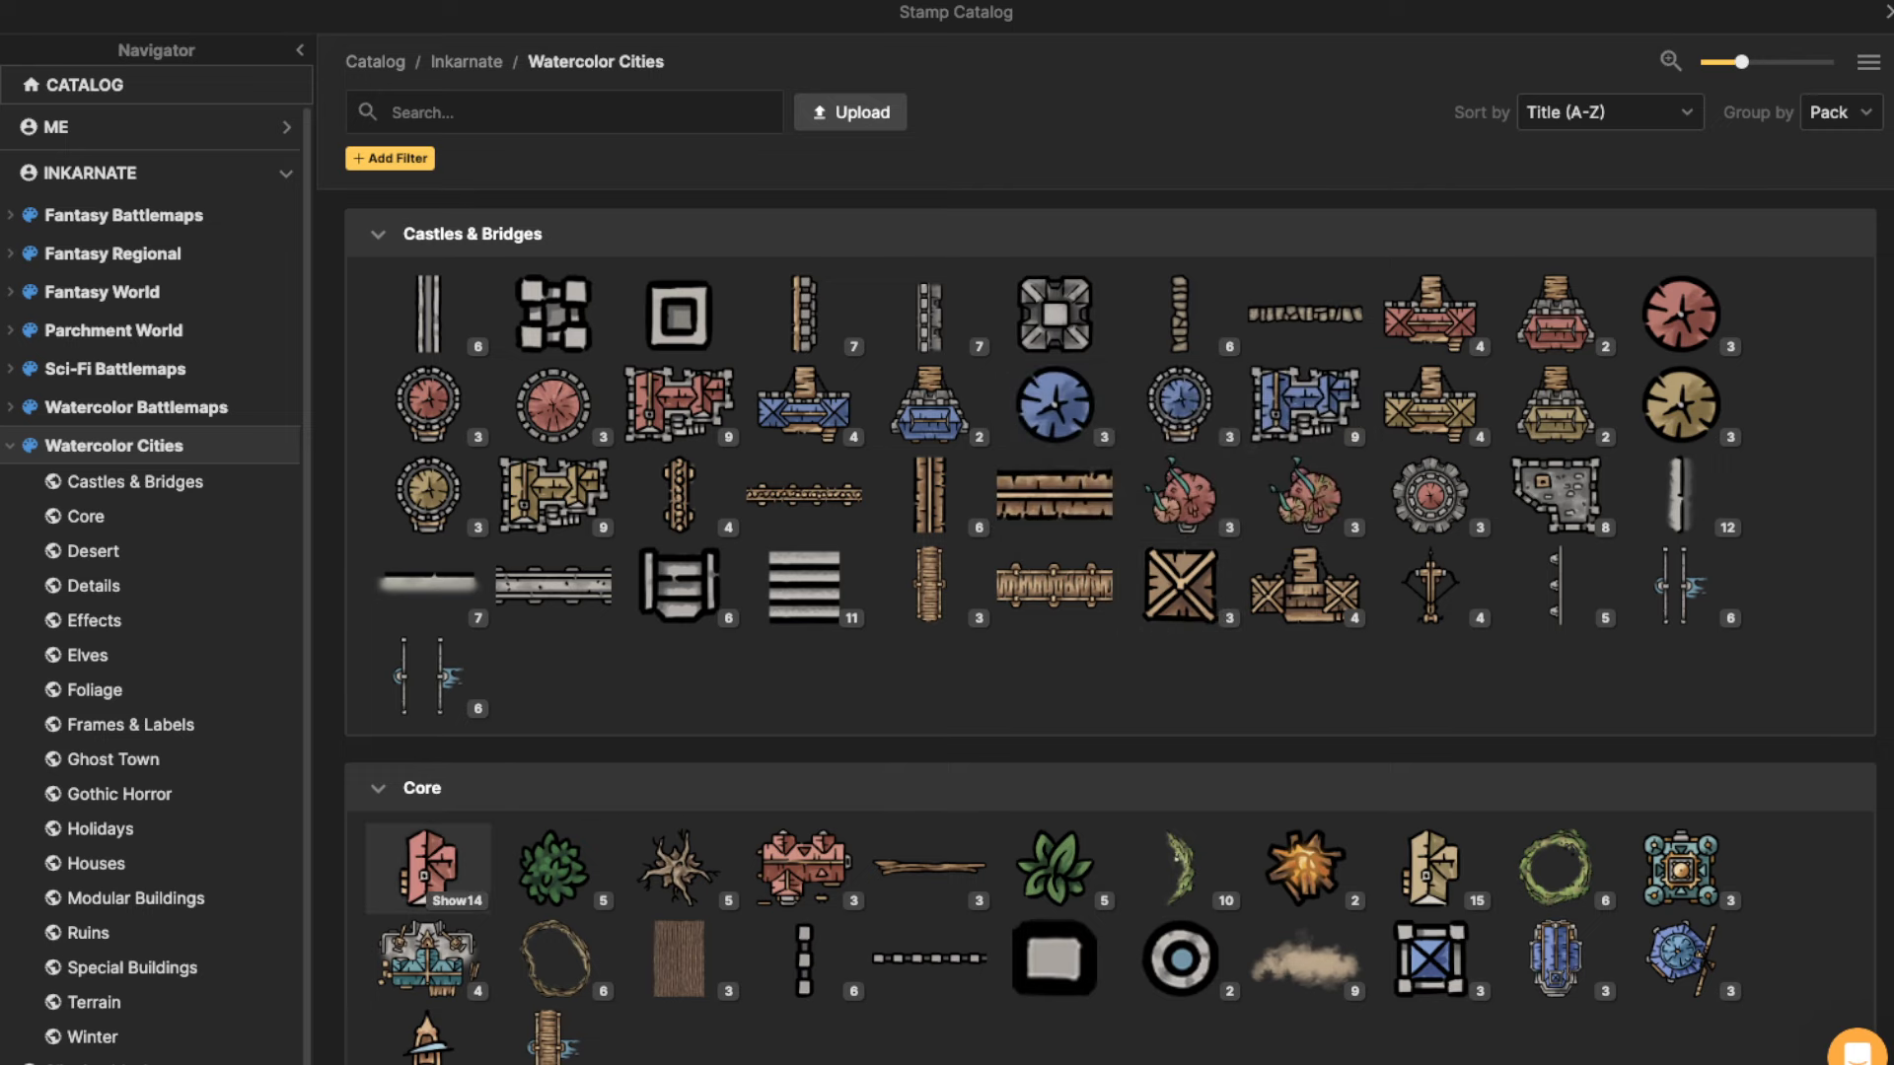
left_click(1430, 868)
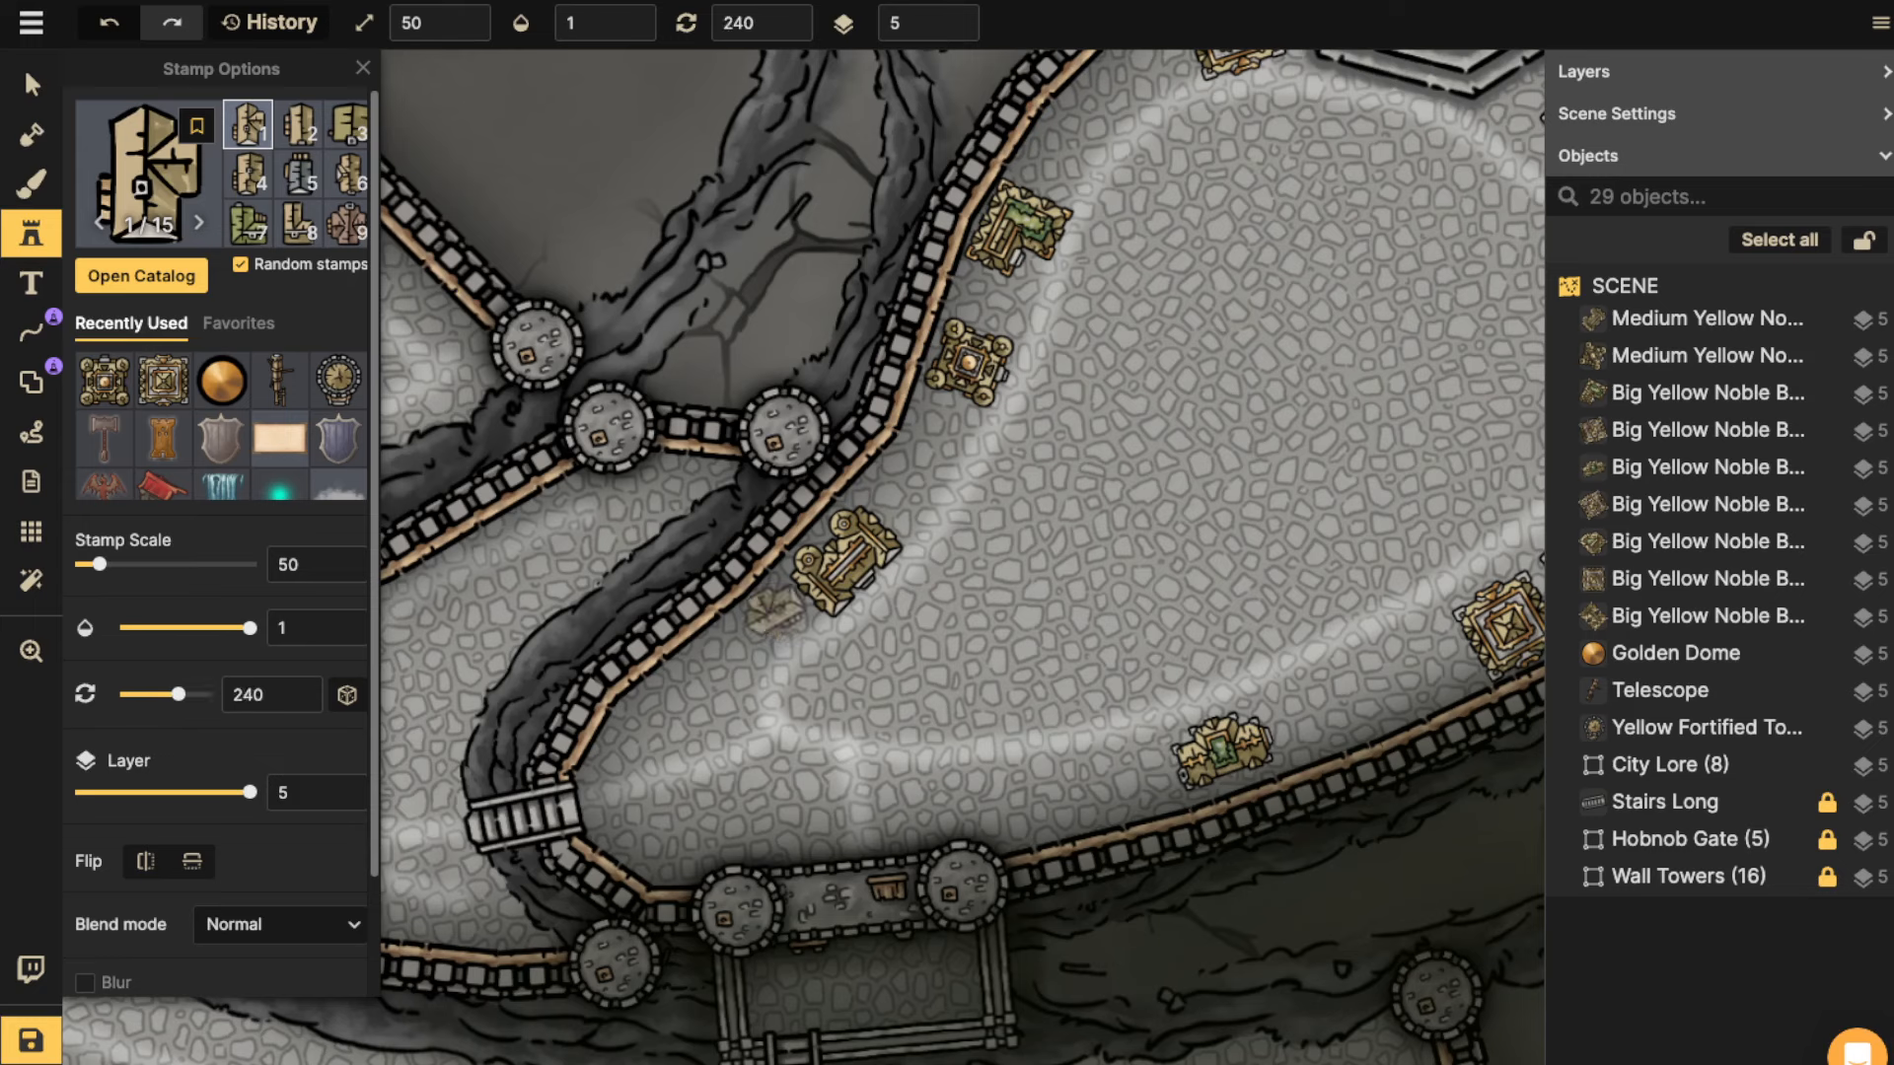
Delete a trial small yellow building stamped beside the medium one, and set the shadow for new stamps to None.
left_click(772, 614)
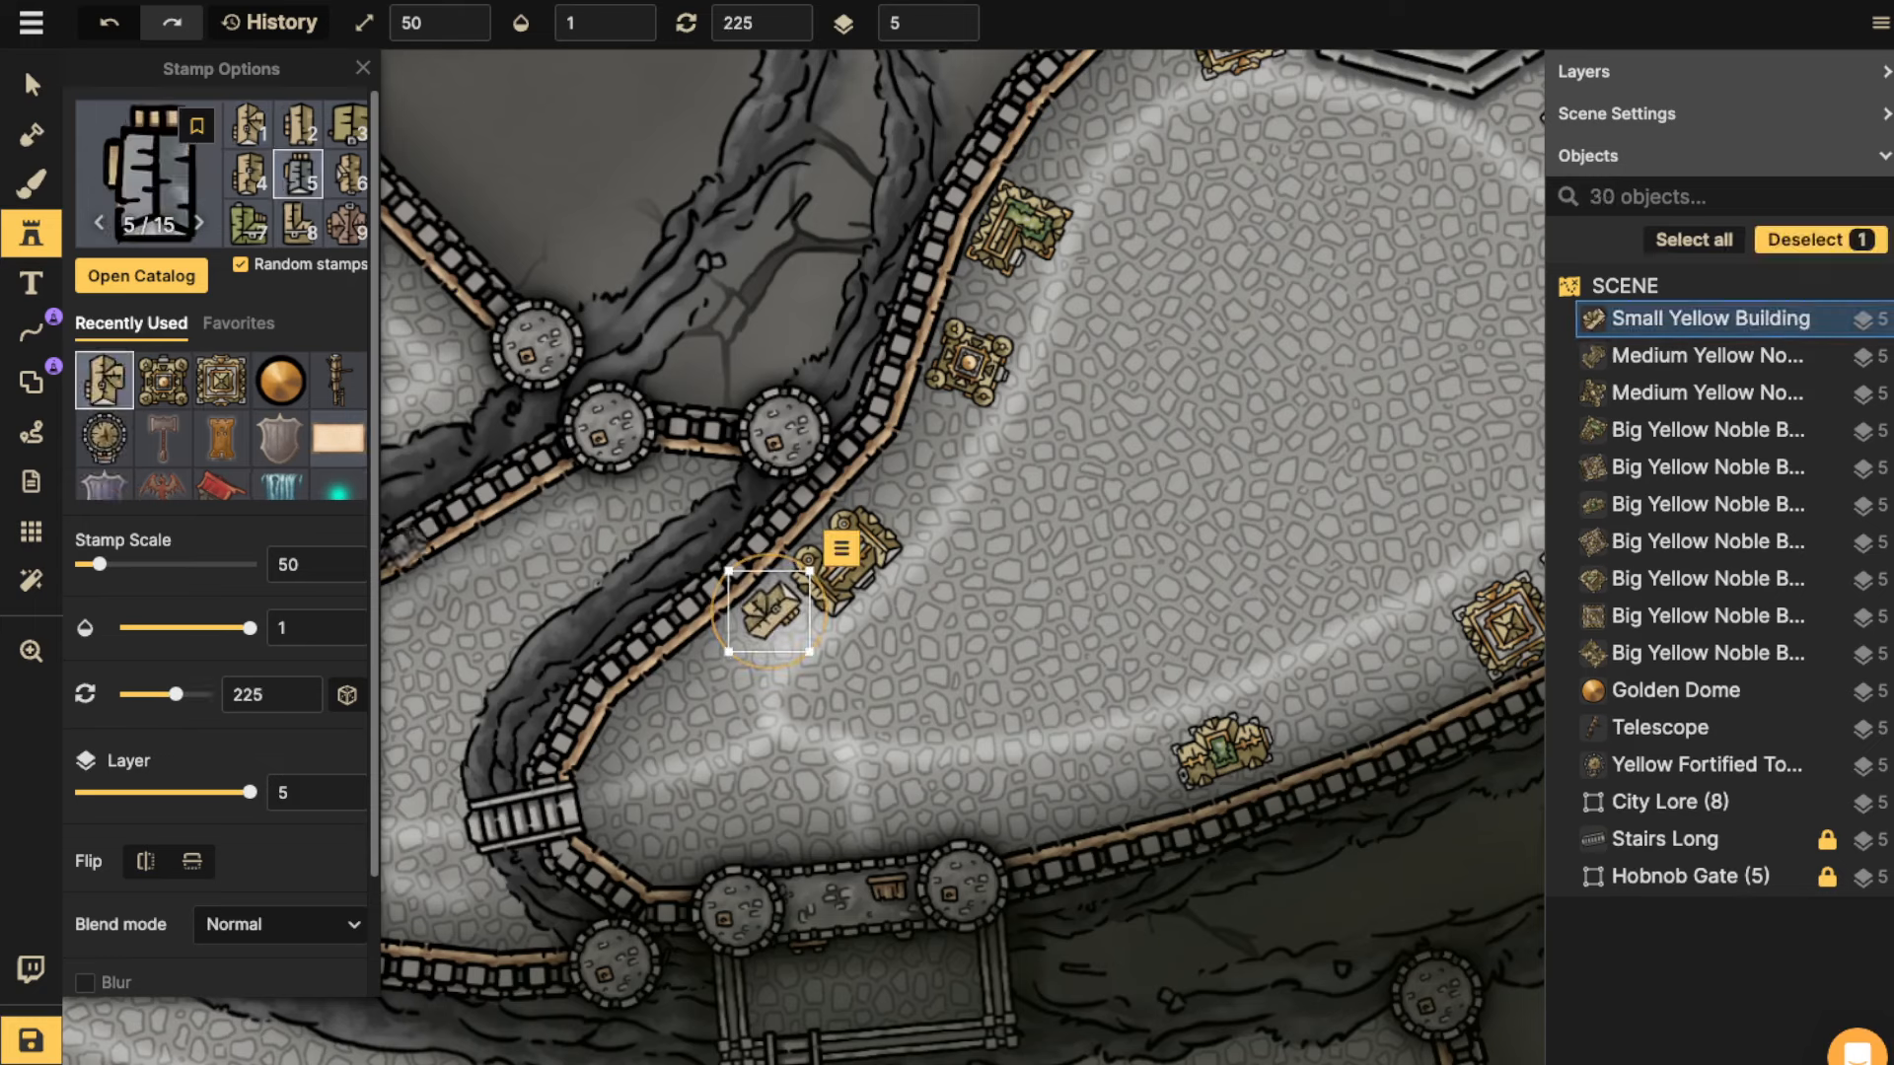
key("Delete")
scroll(217, 592, "down", 2)
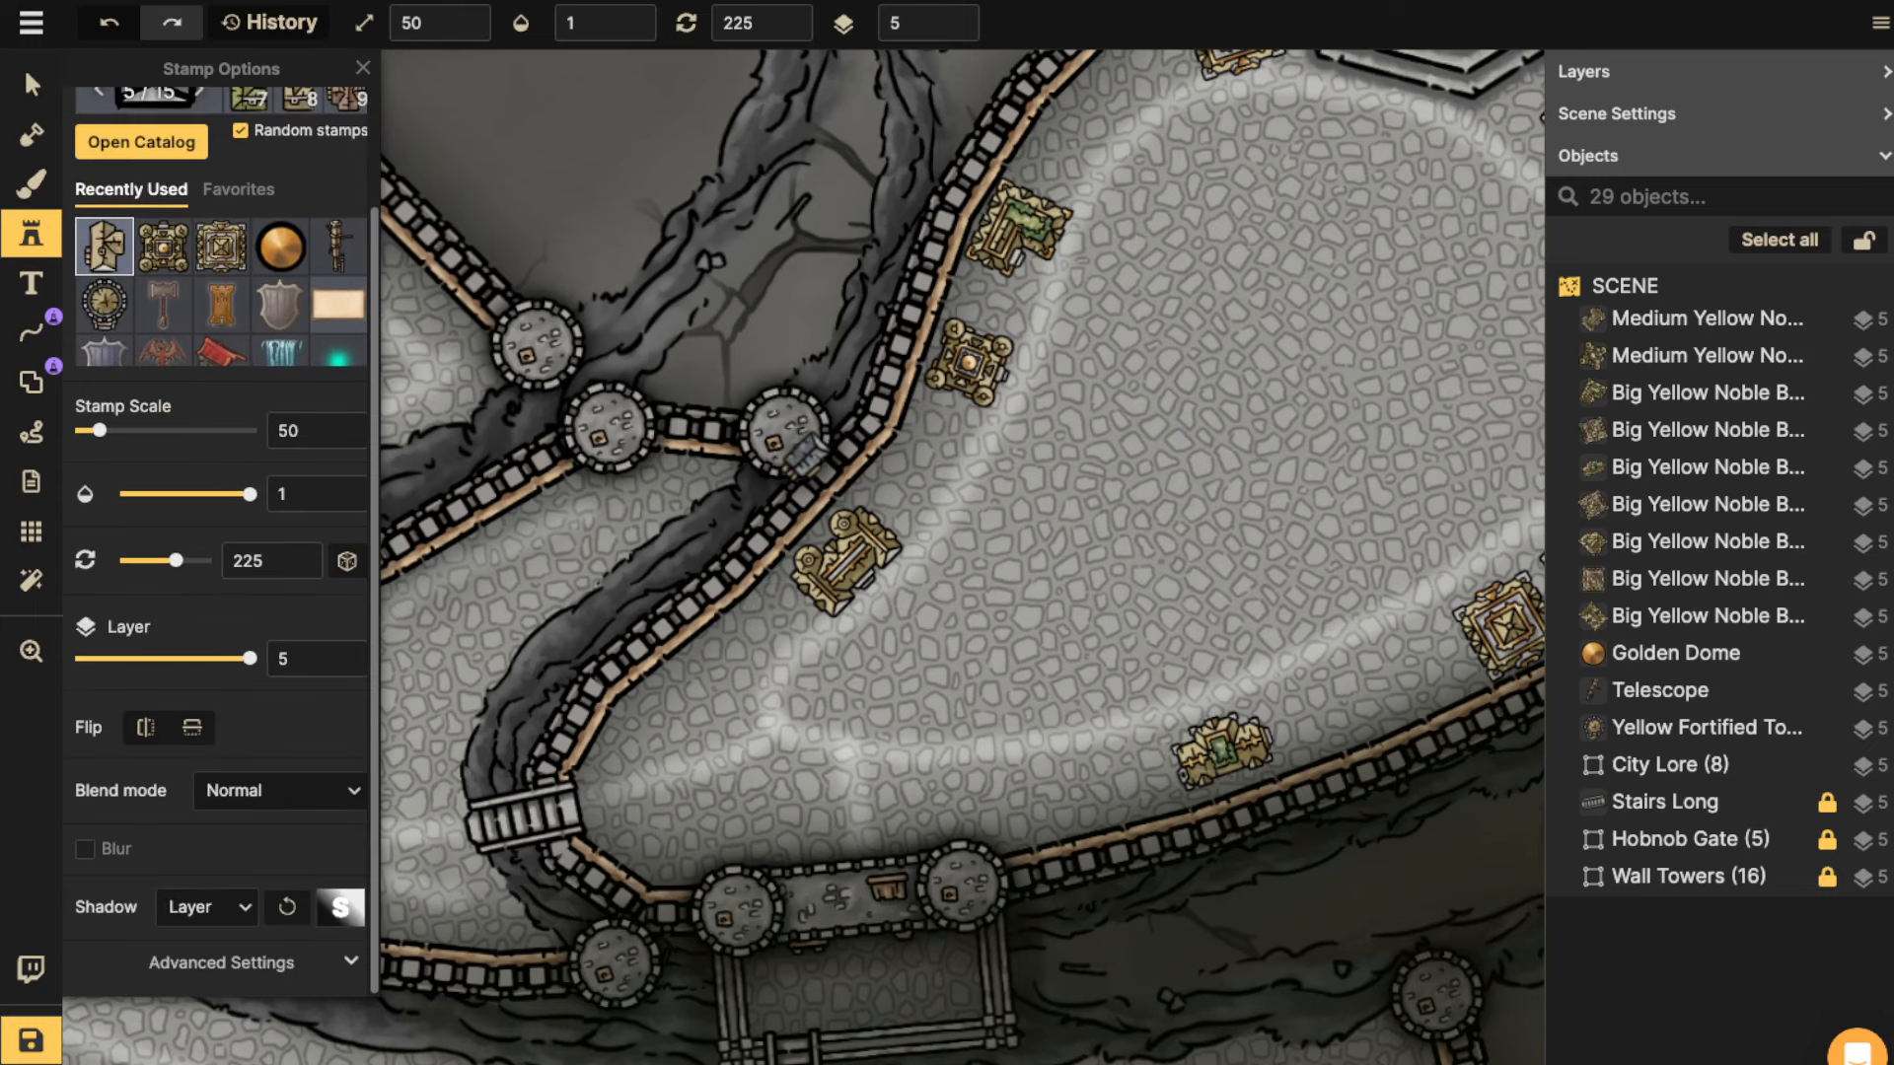
left_click(205, 906)
left_click(232, 650)
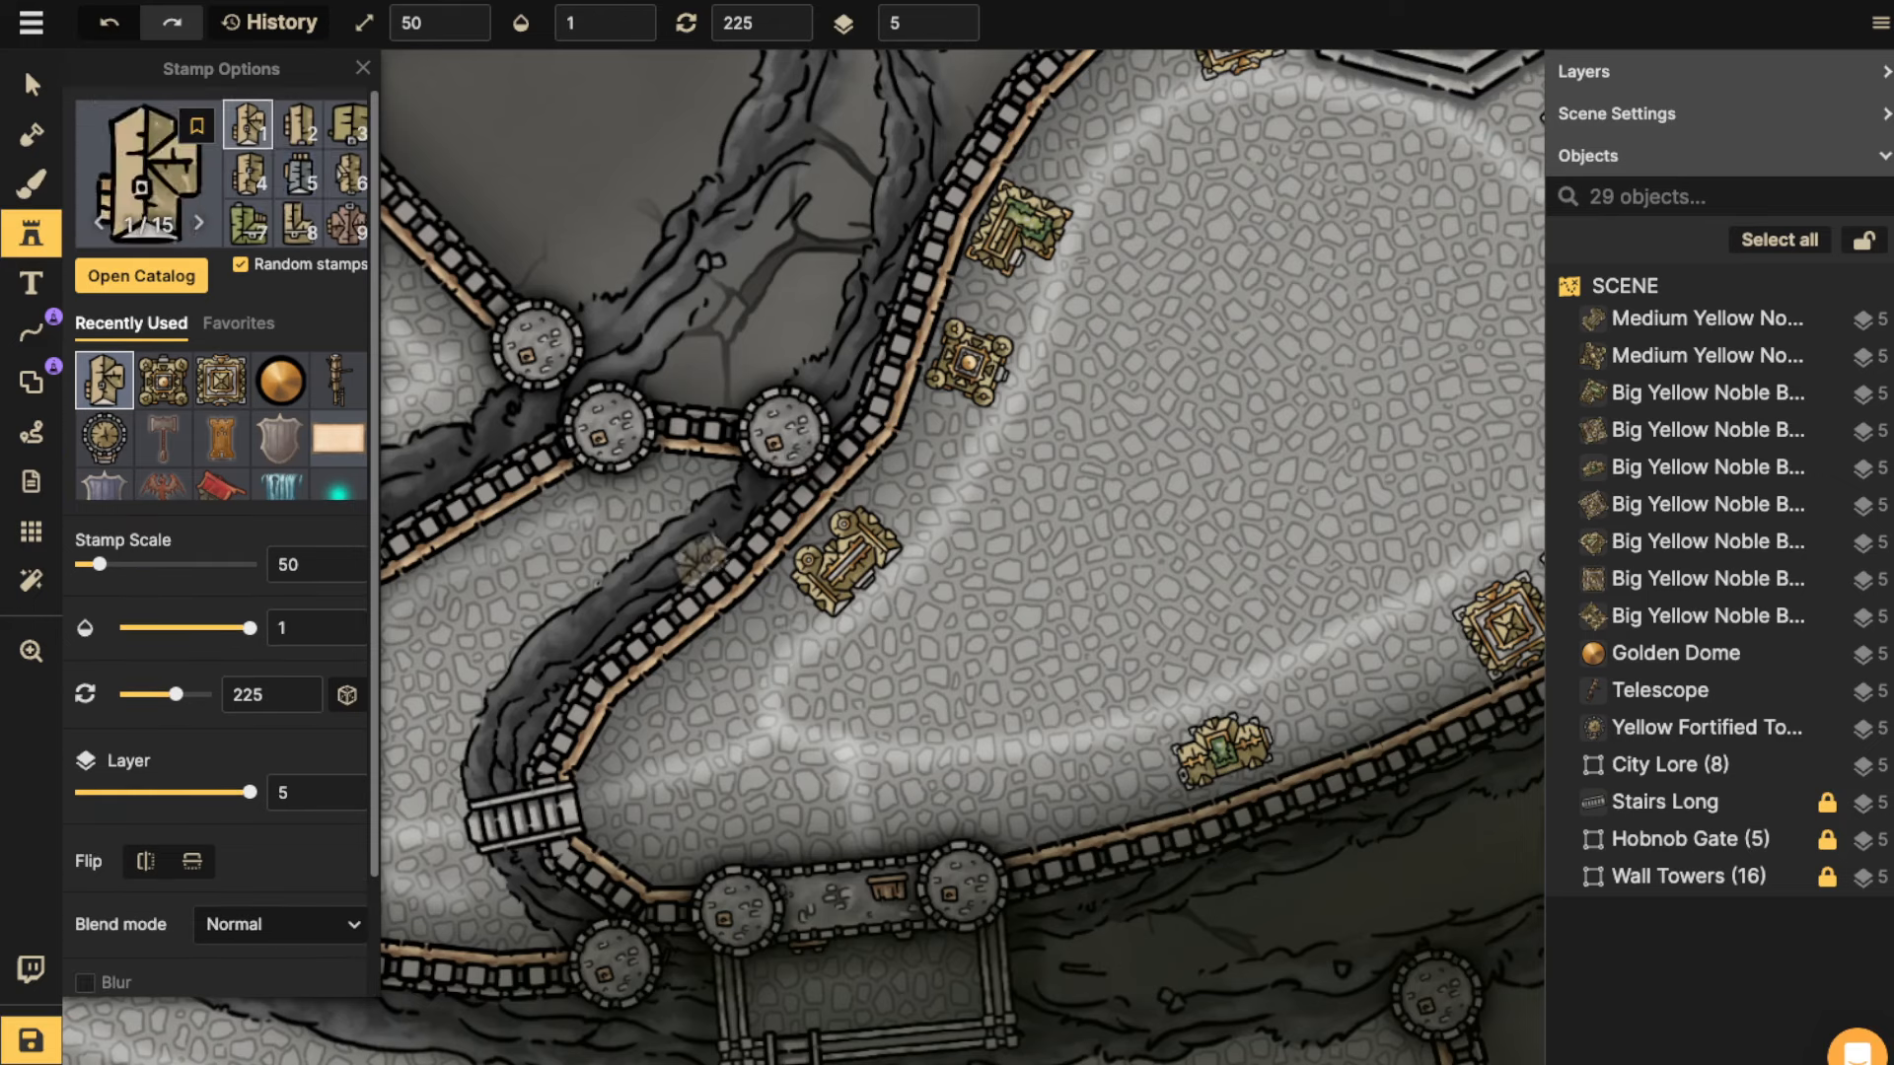
Place two small yellow buildings, one southwest of the lower medium building at 225° and one east of the southern green-roofed noble building at 339°.
left_click(771, 617)
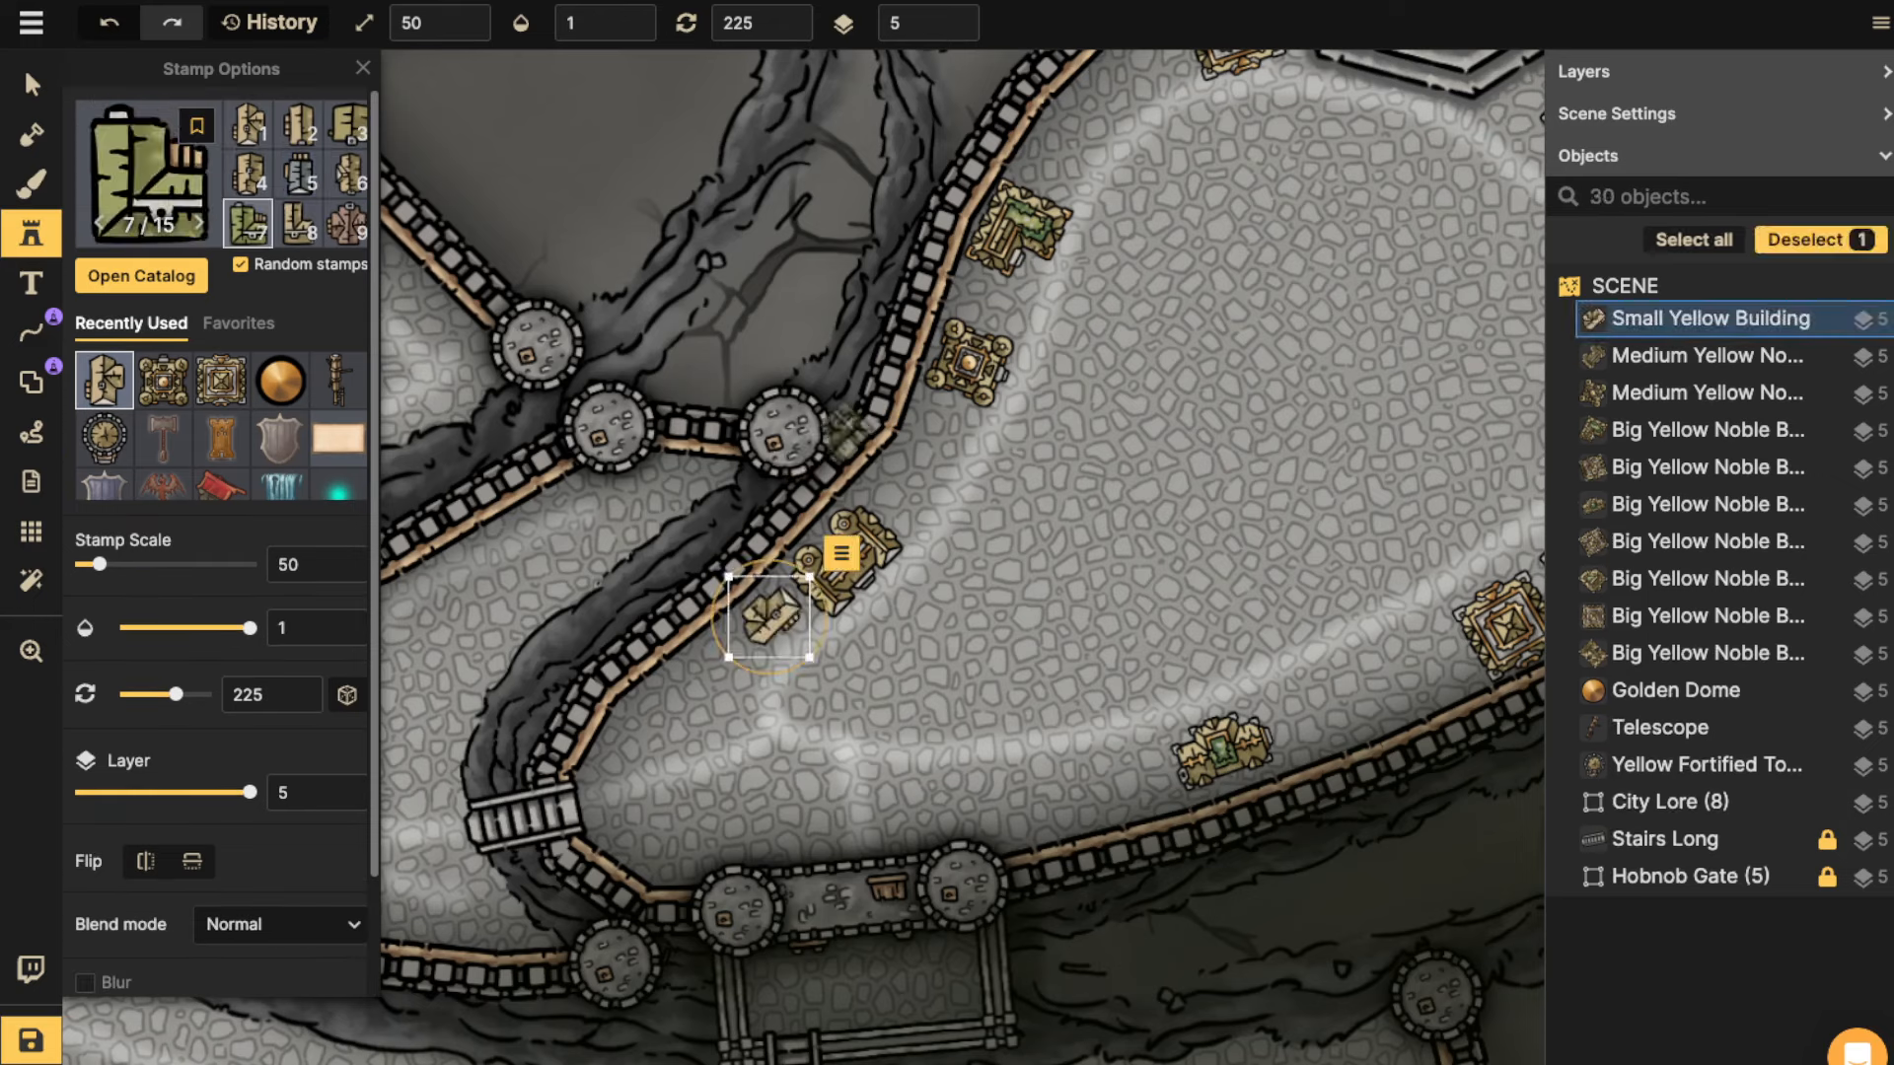
left_click_drag(1243, 605, 1001, 494)
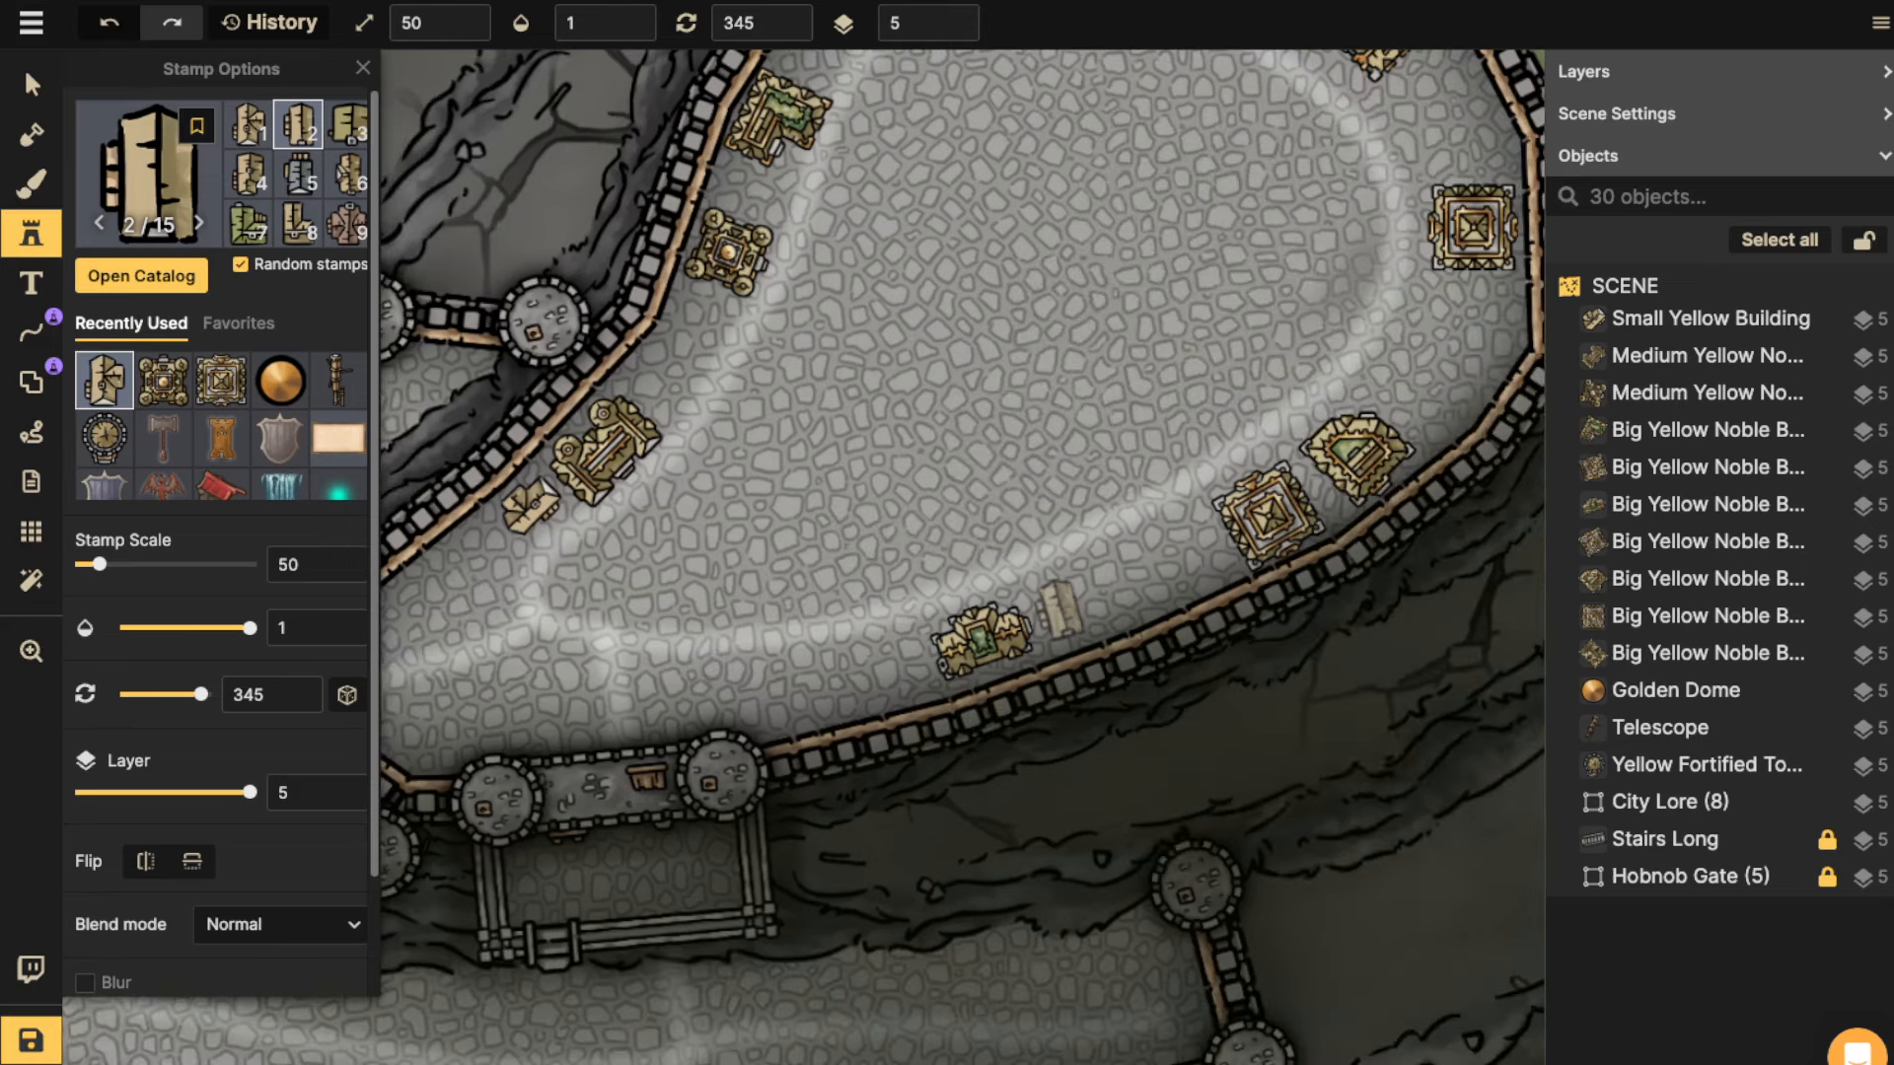
left_click(1058, 609)
Pick small building variant 15 and place it rotated 84° directly south of the big noble building on the eastern wall.
scroll(1058, 609, "down", 3)
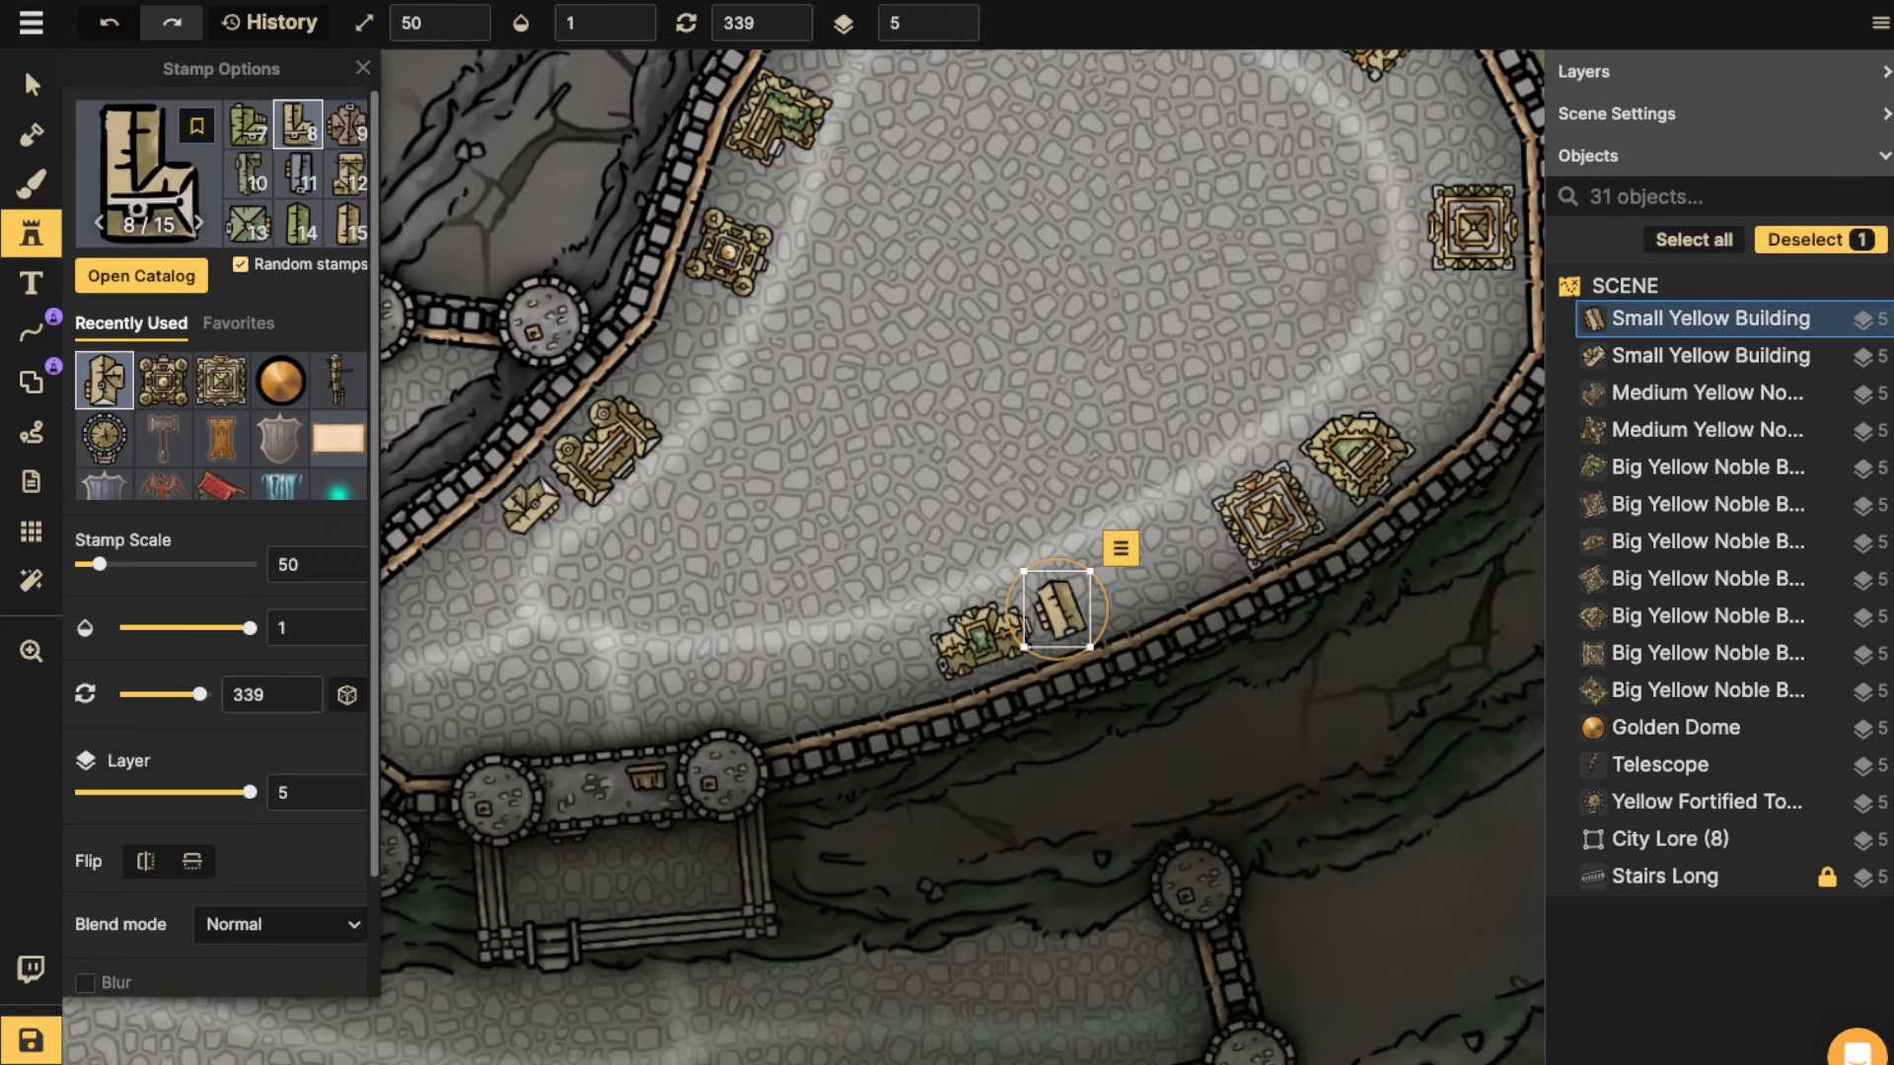
left_click(345, 224)
left_click_drag(1220, 339, 871, 487)
scroll(1127, 444, "down", 15)
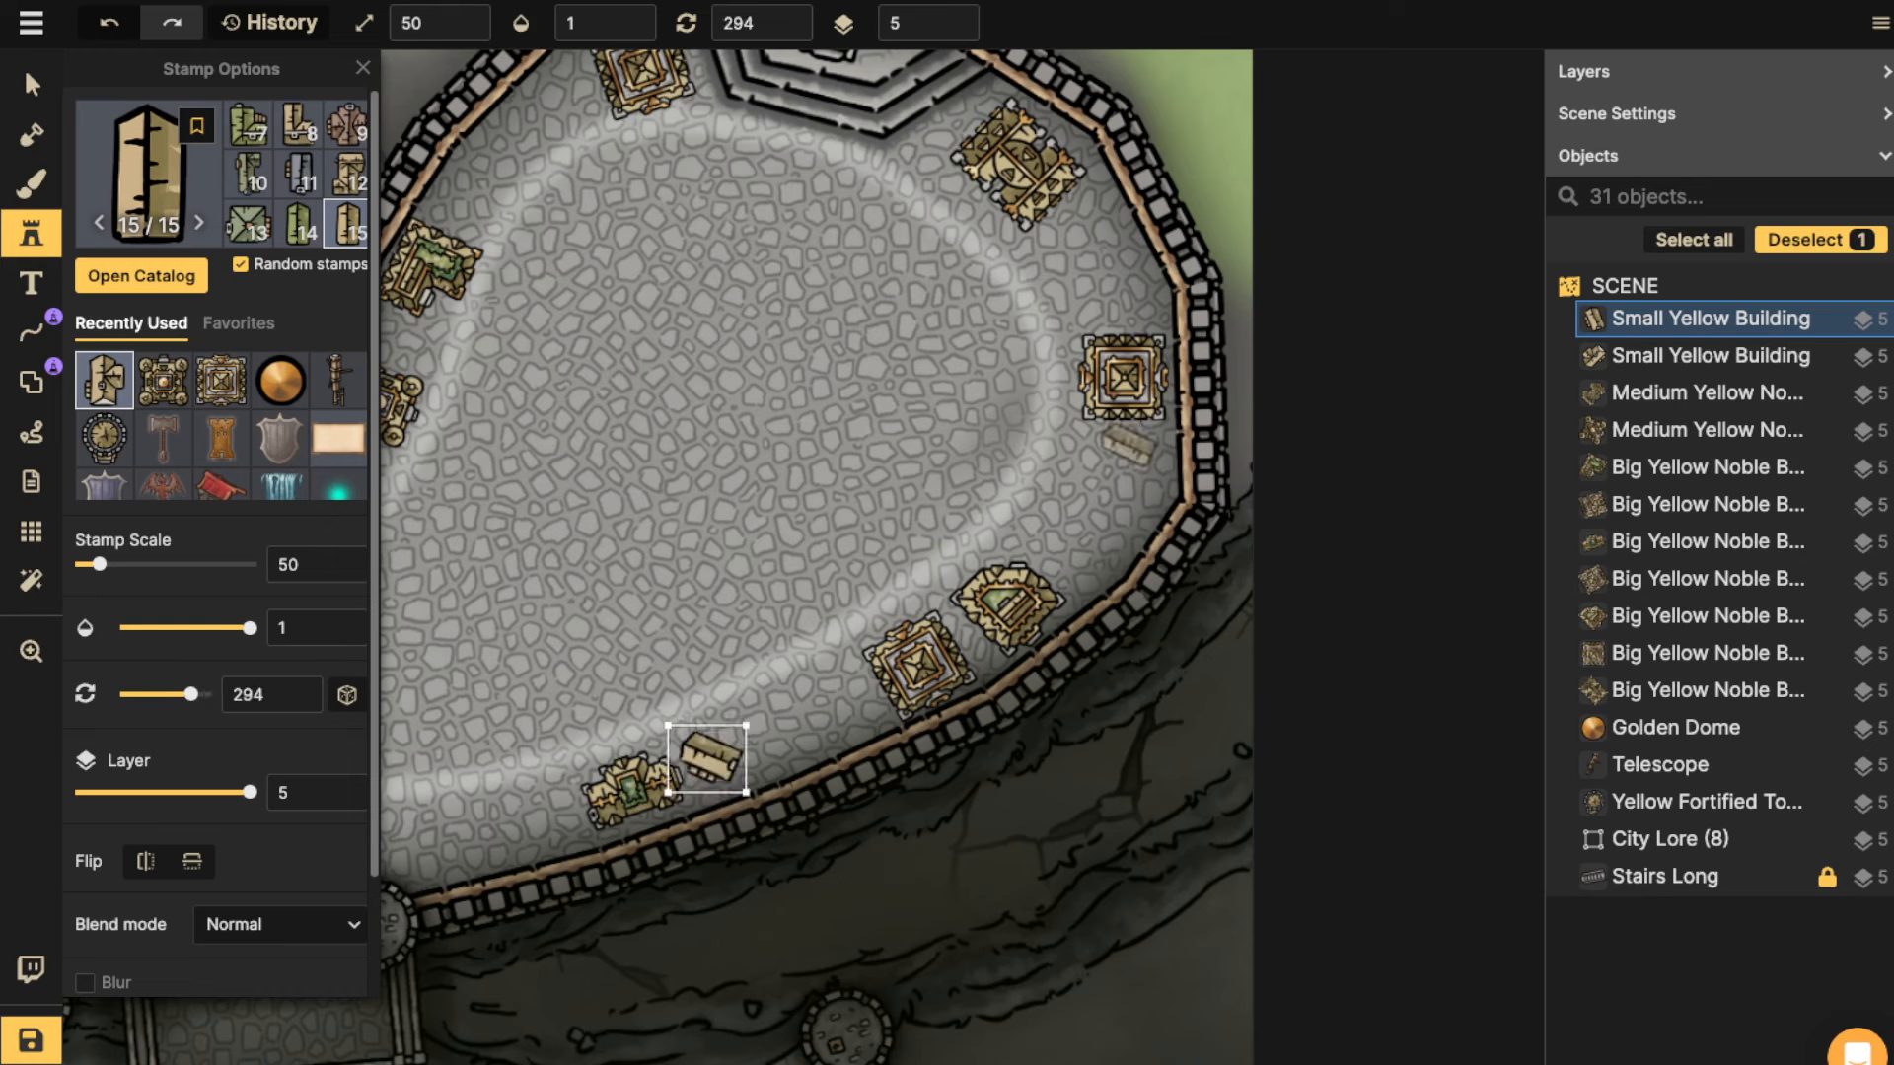
scroll(1127, 444, "up", 15)
key("Escape")
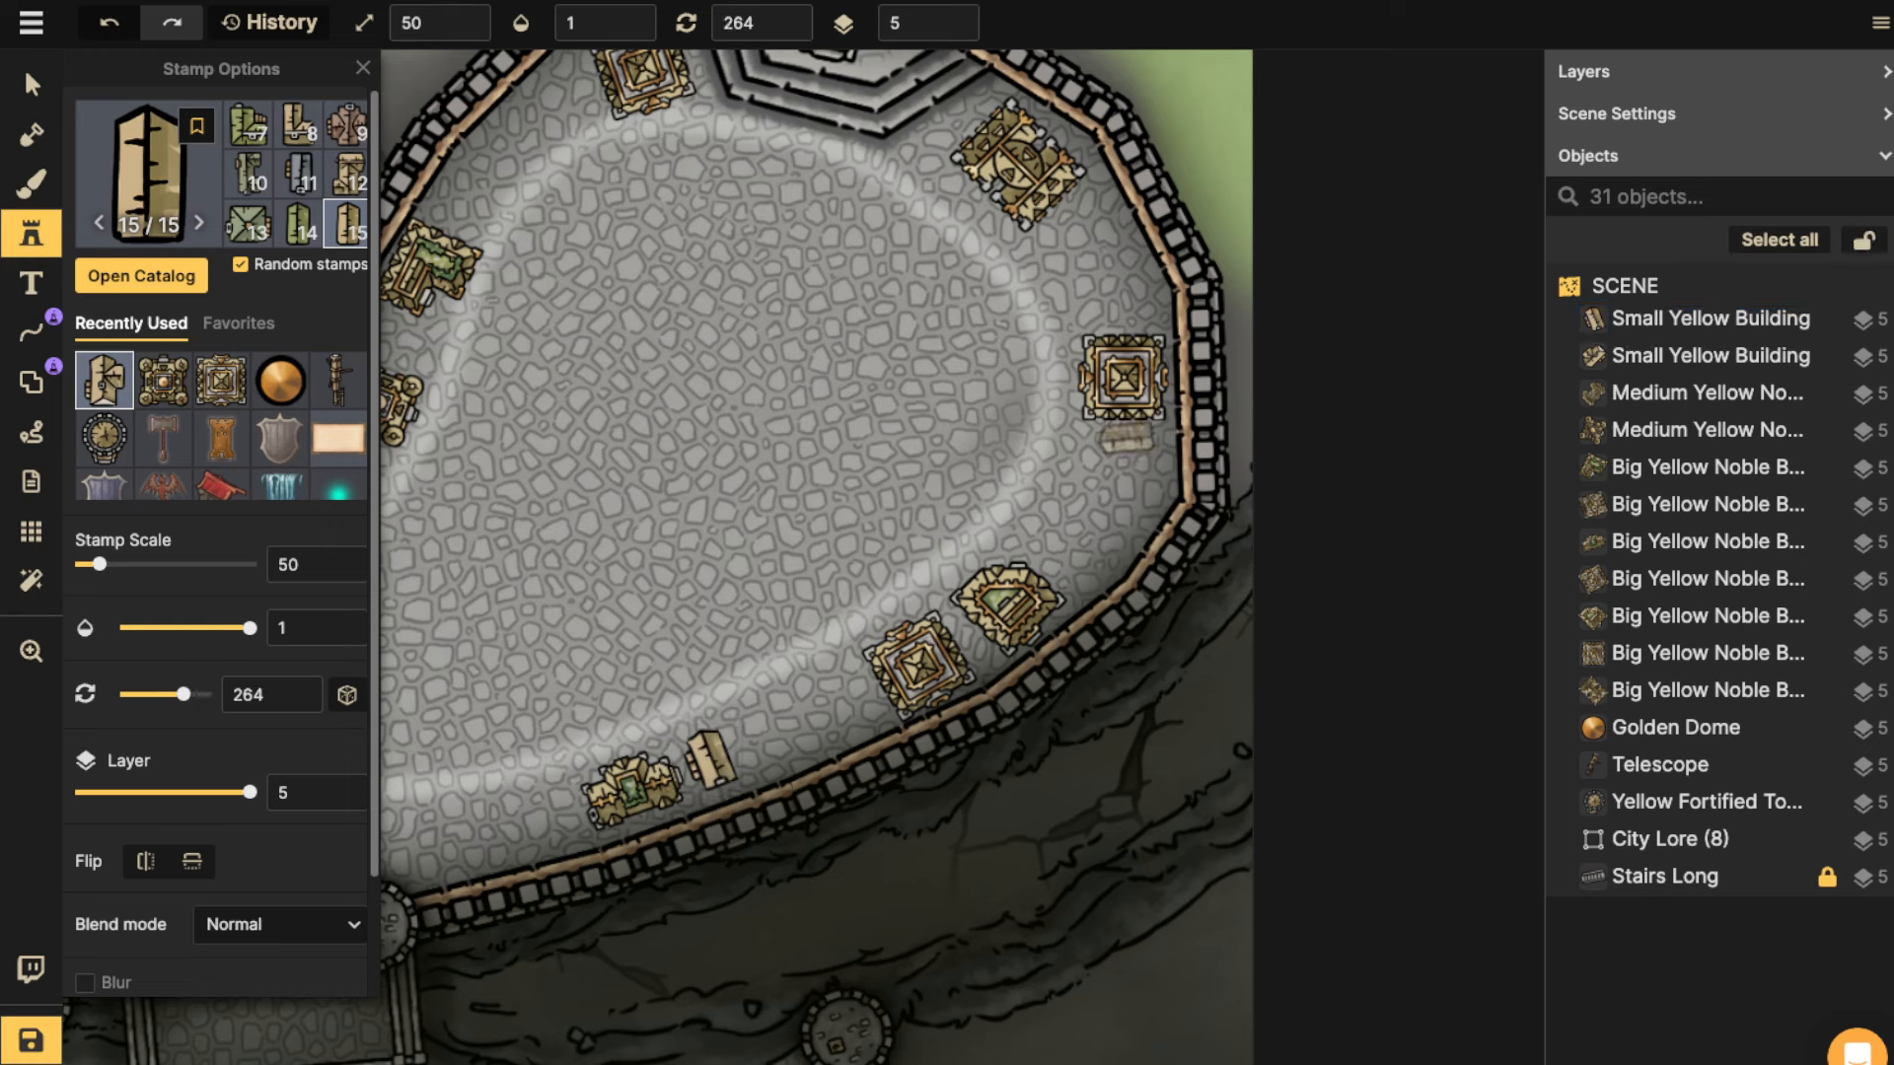
left_click(1125, 439)
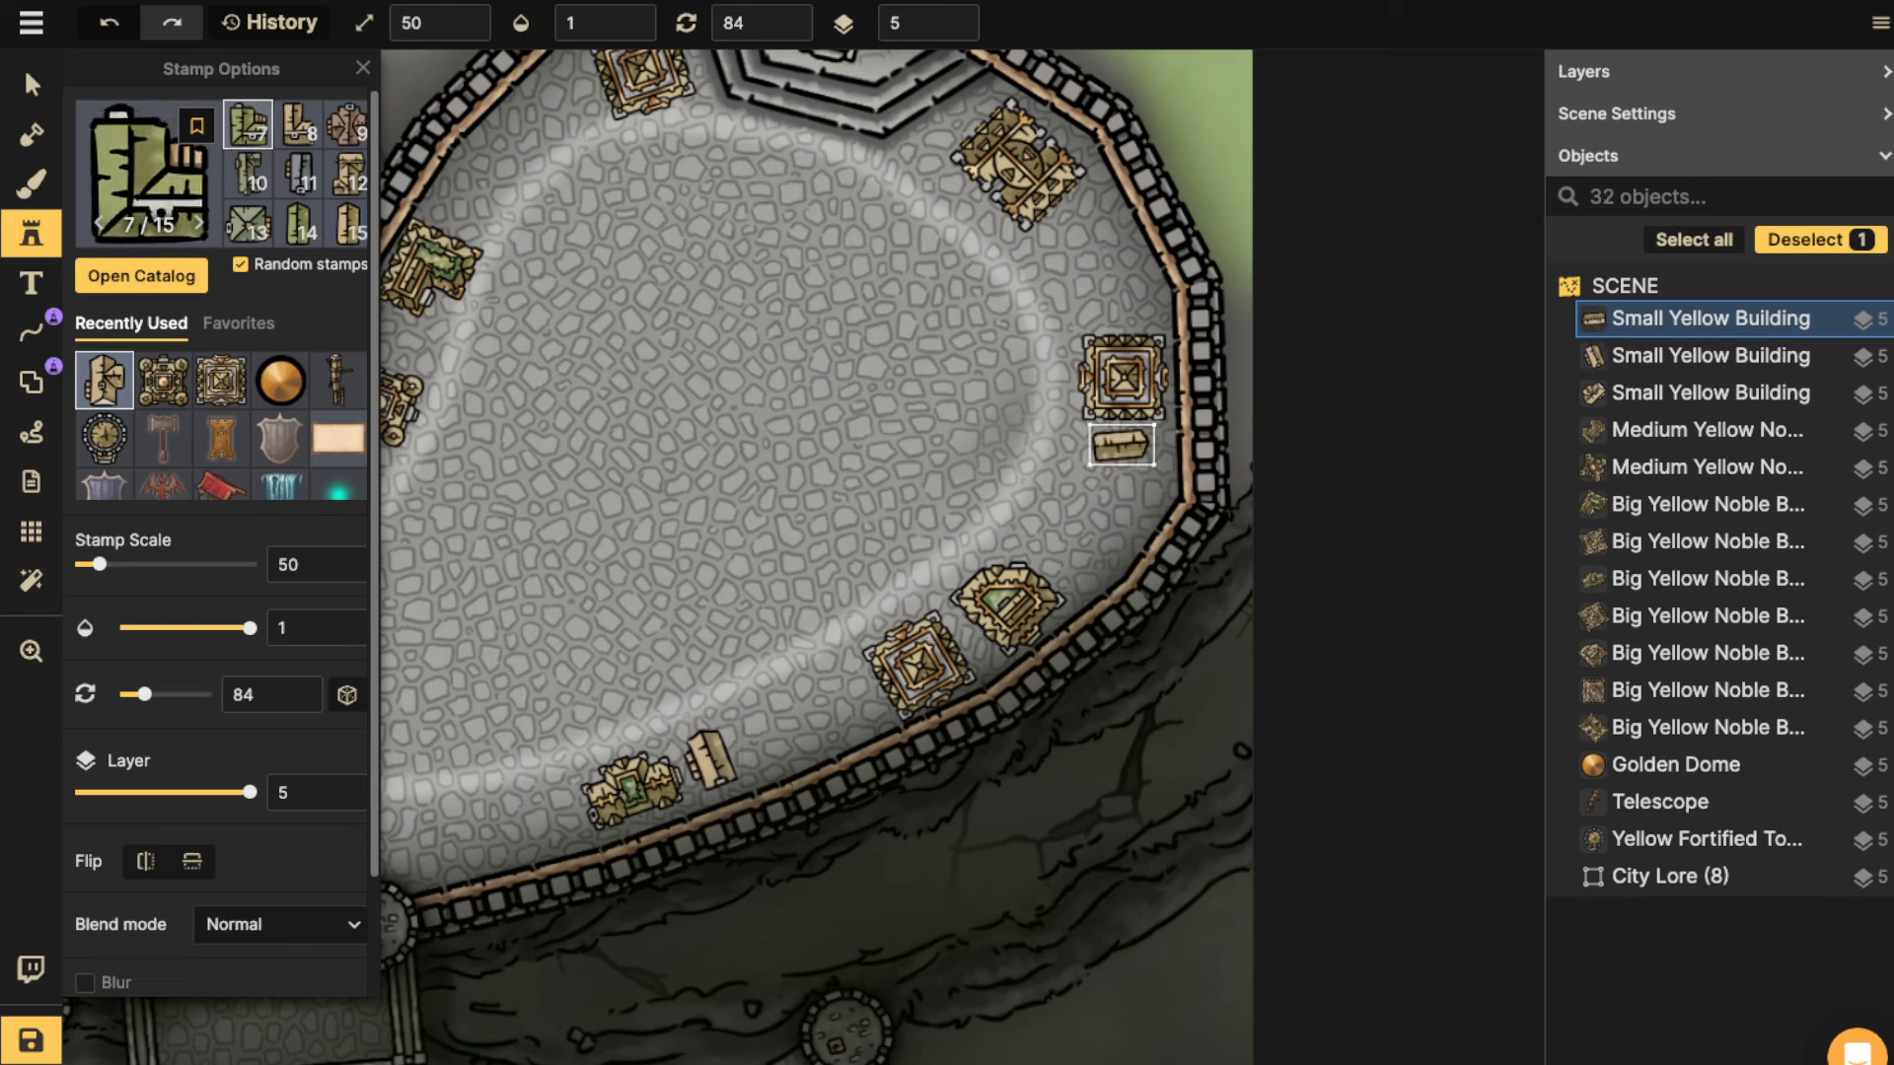
Nudge the small building on the eastern wall slightly east, and place small building variant 8 at 327° north of the western green-roofed noble building.
left_click_drag(1122, 444, 1130, 443)
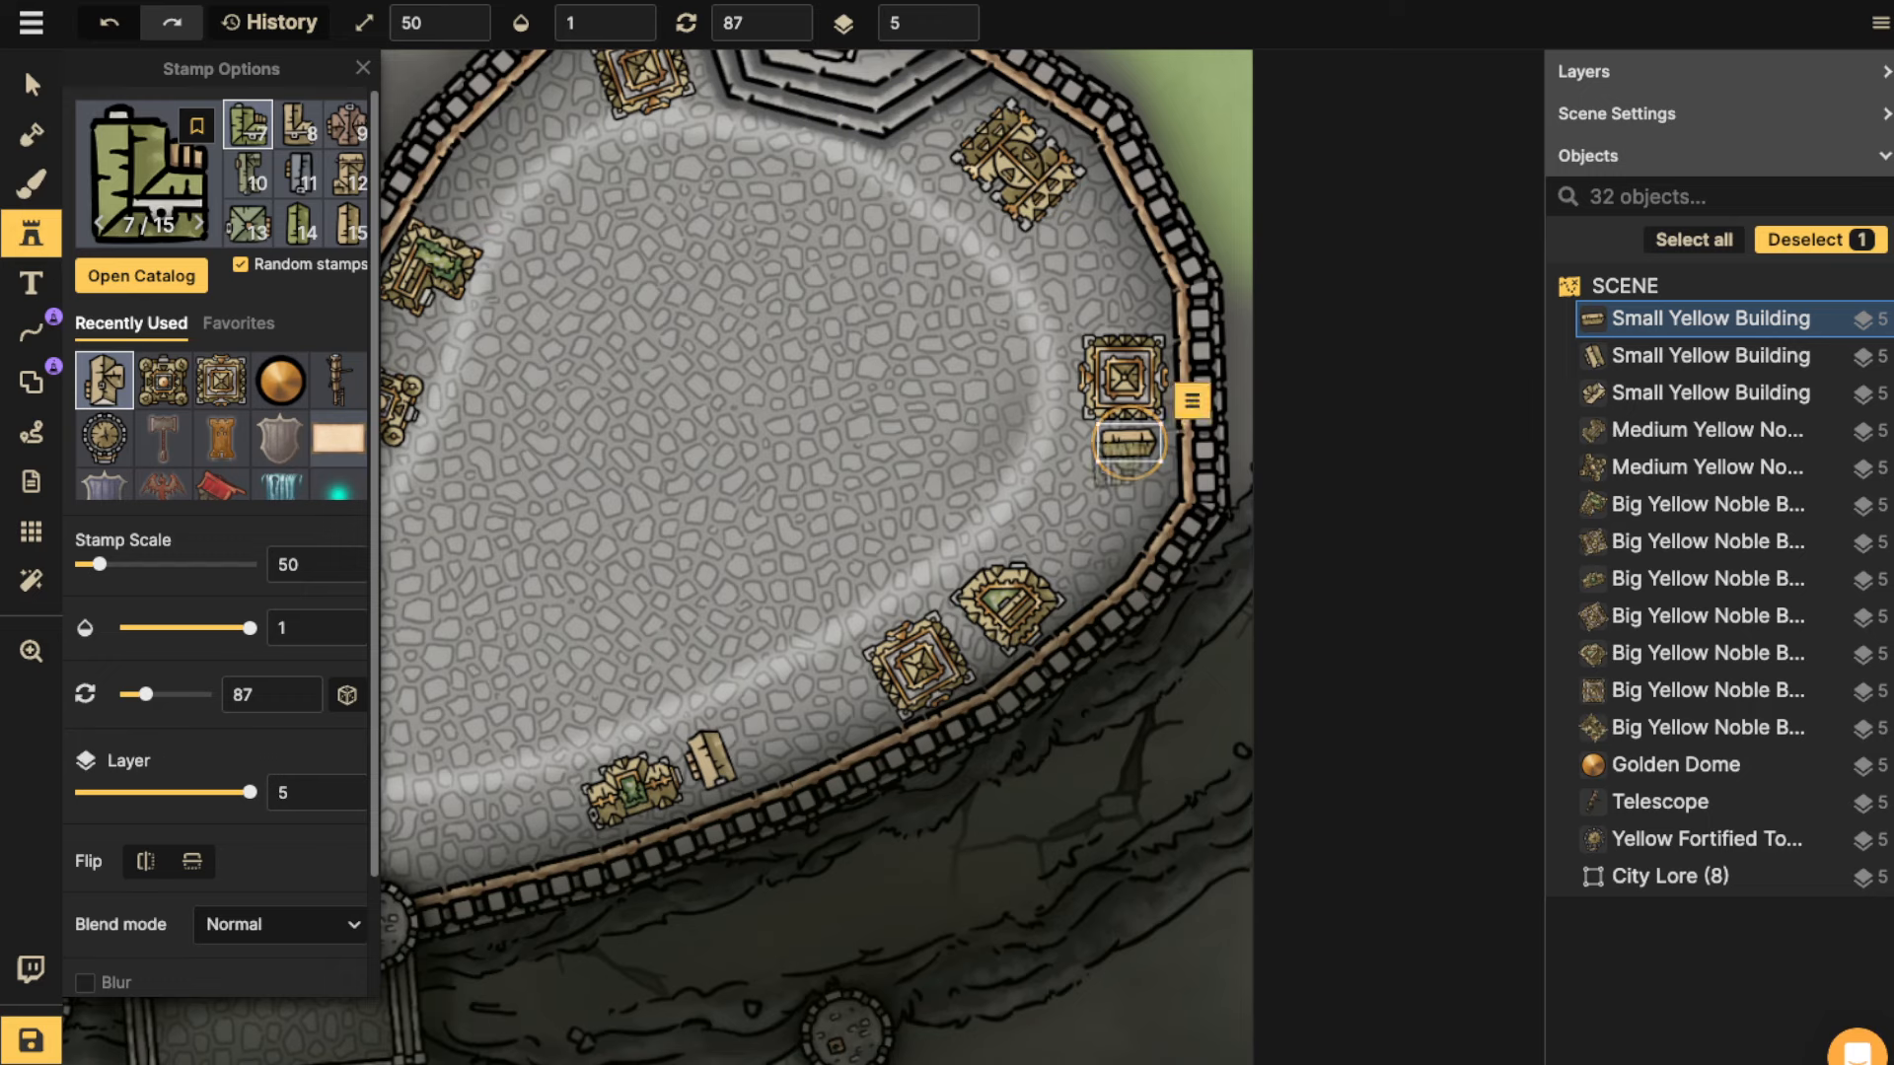
key("Escape")
scroll(965, 300, "down", 3)
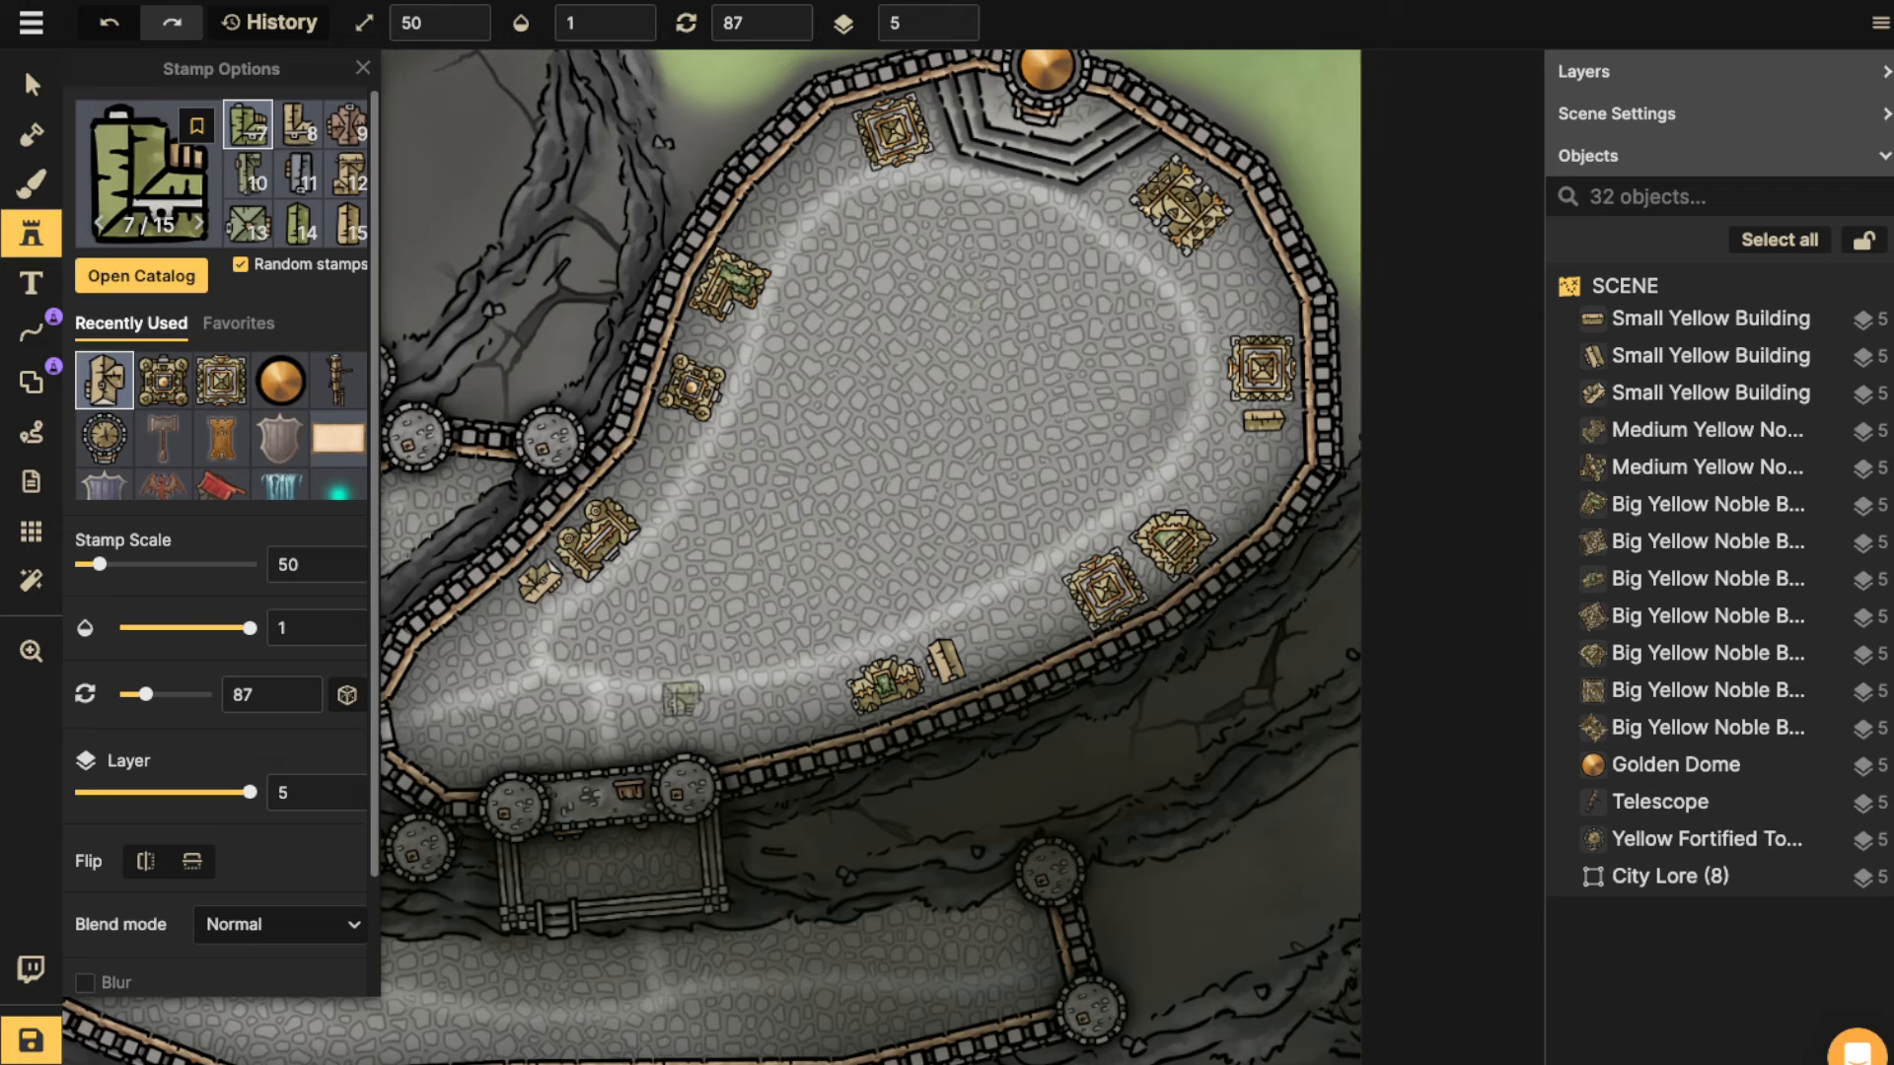
left_click(804, 459)
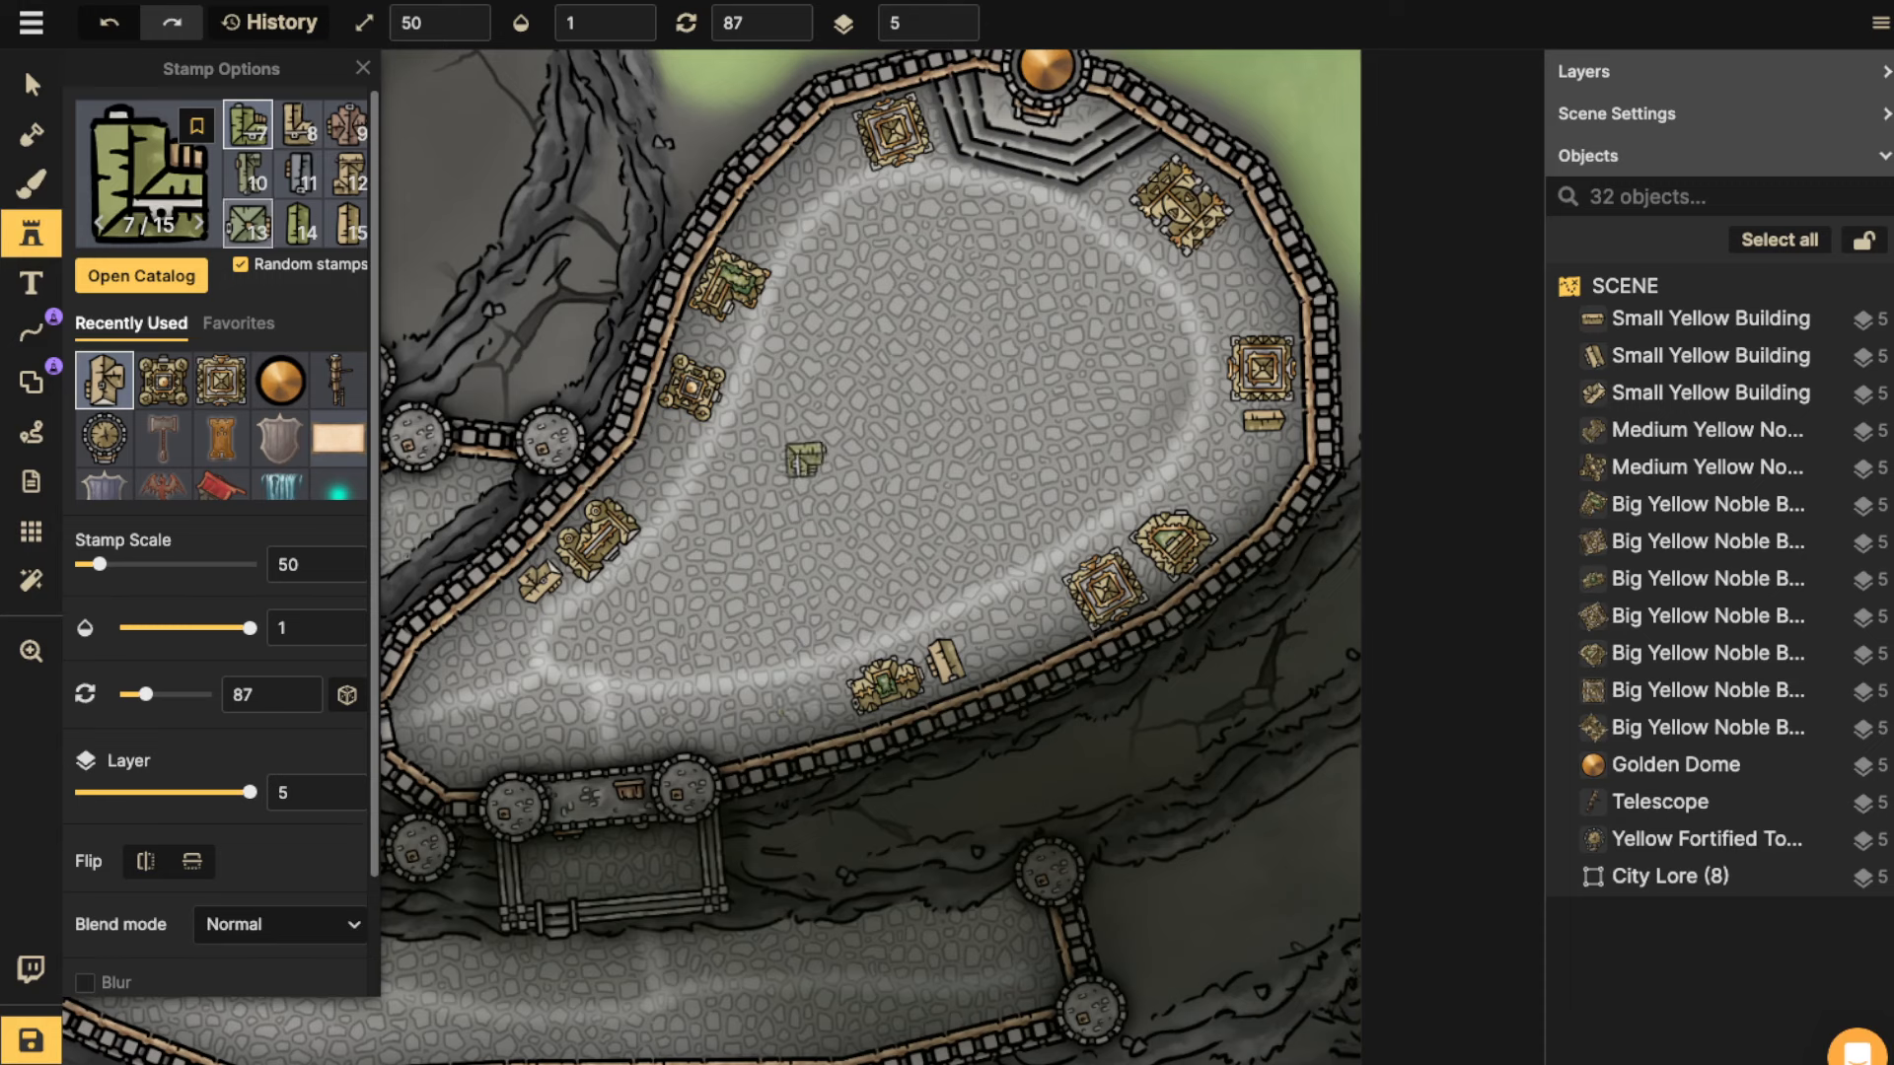
left_click(767, 493)
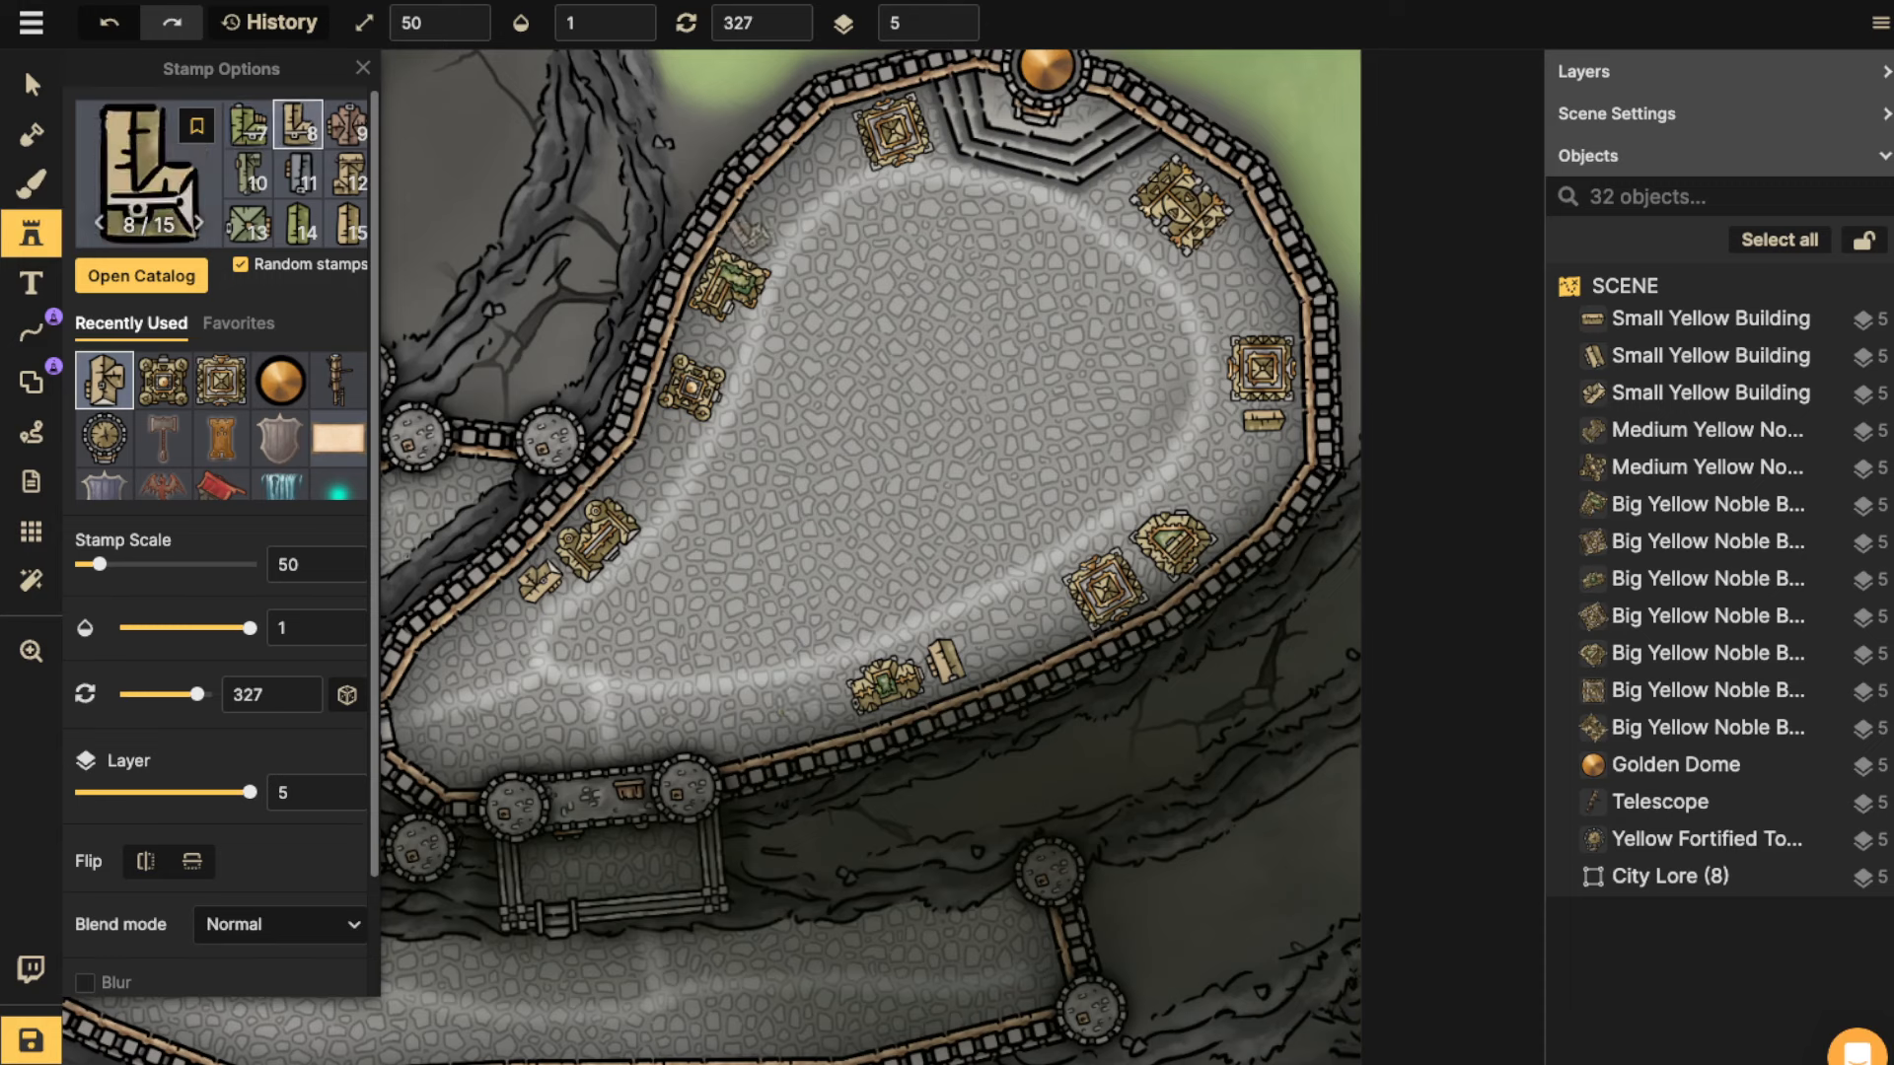
left_click(747, 240)
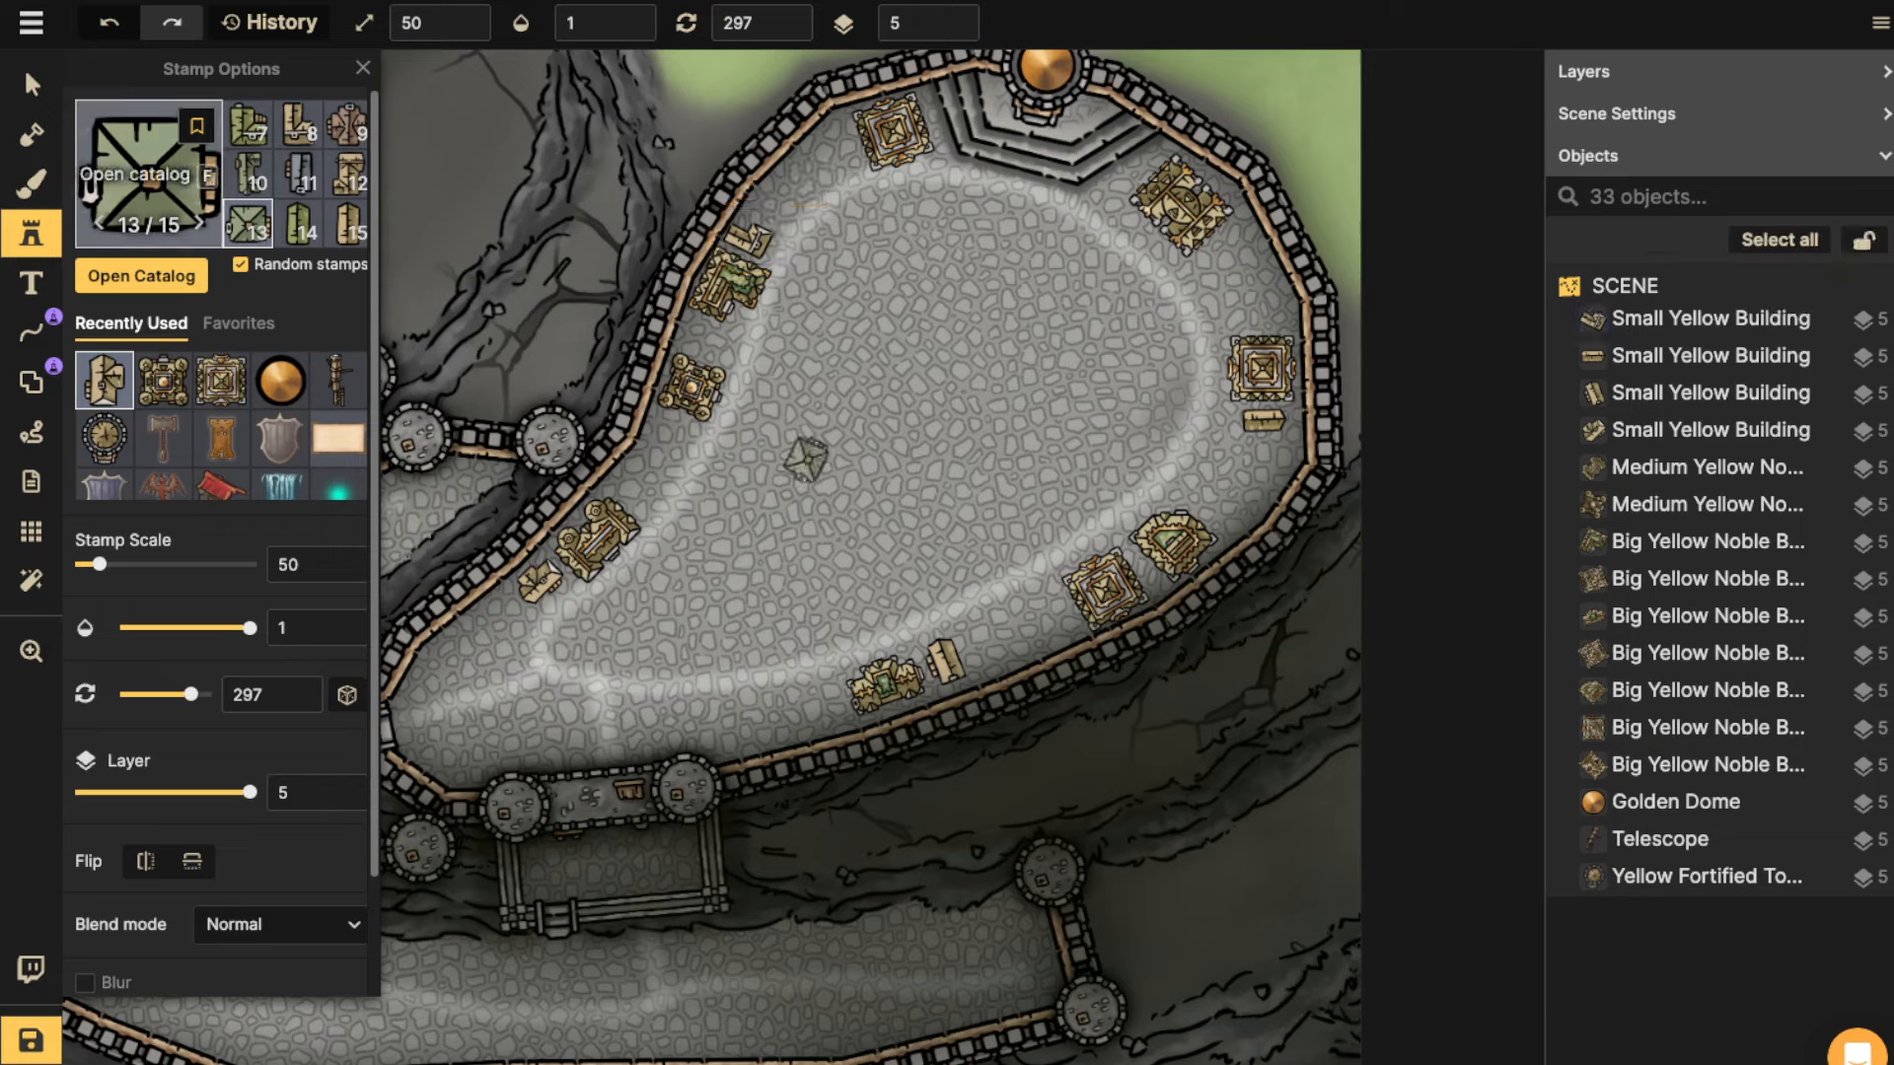
Search the stamp catalog for "shack" and choose the Shack stamp set from the Details group.
left_click(91, 193)
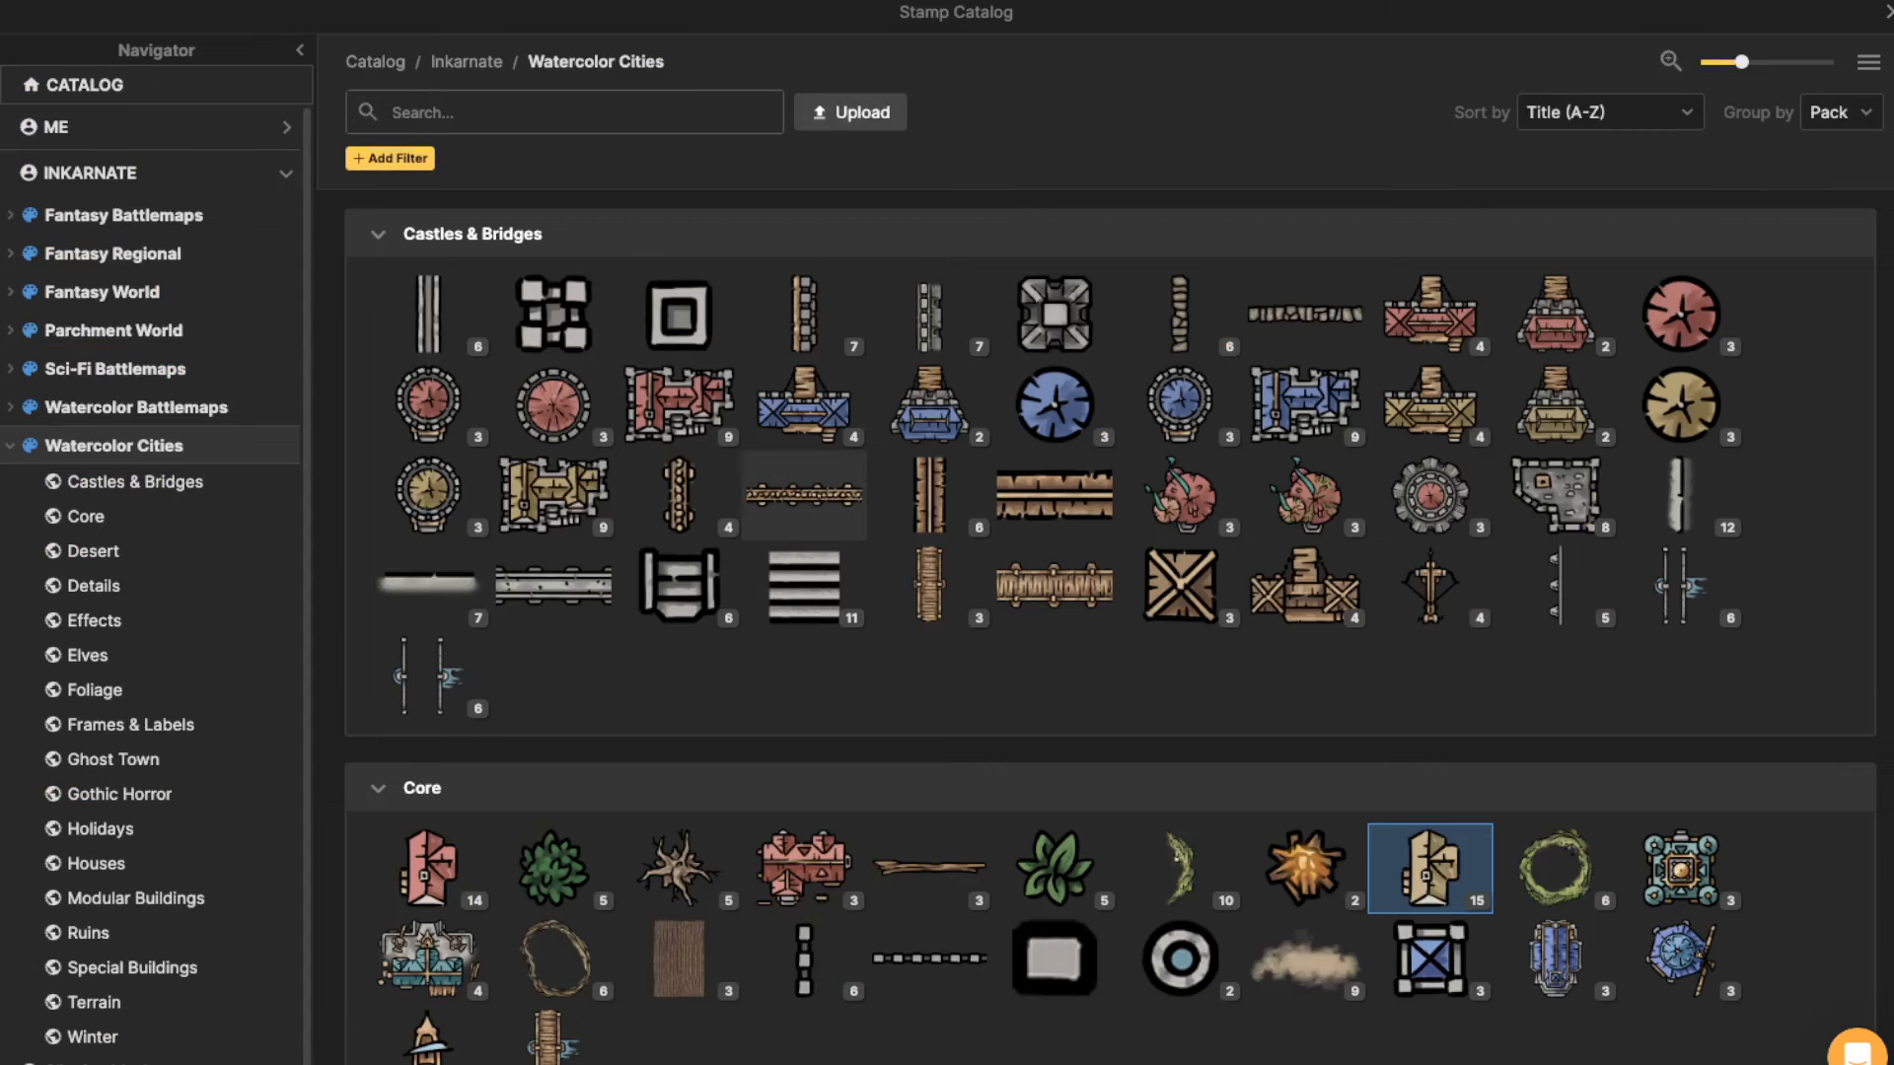
scroll(929, 586, "down", 2)
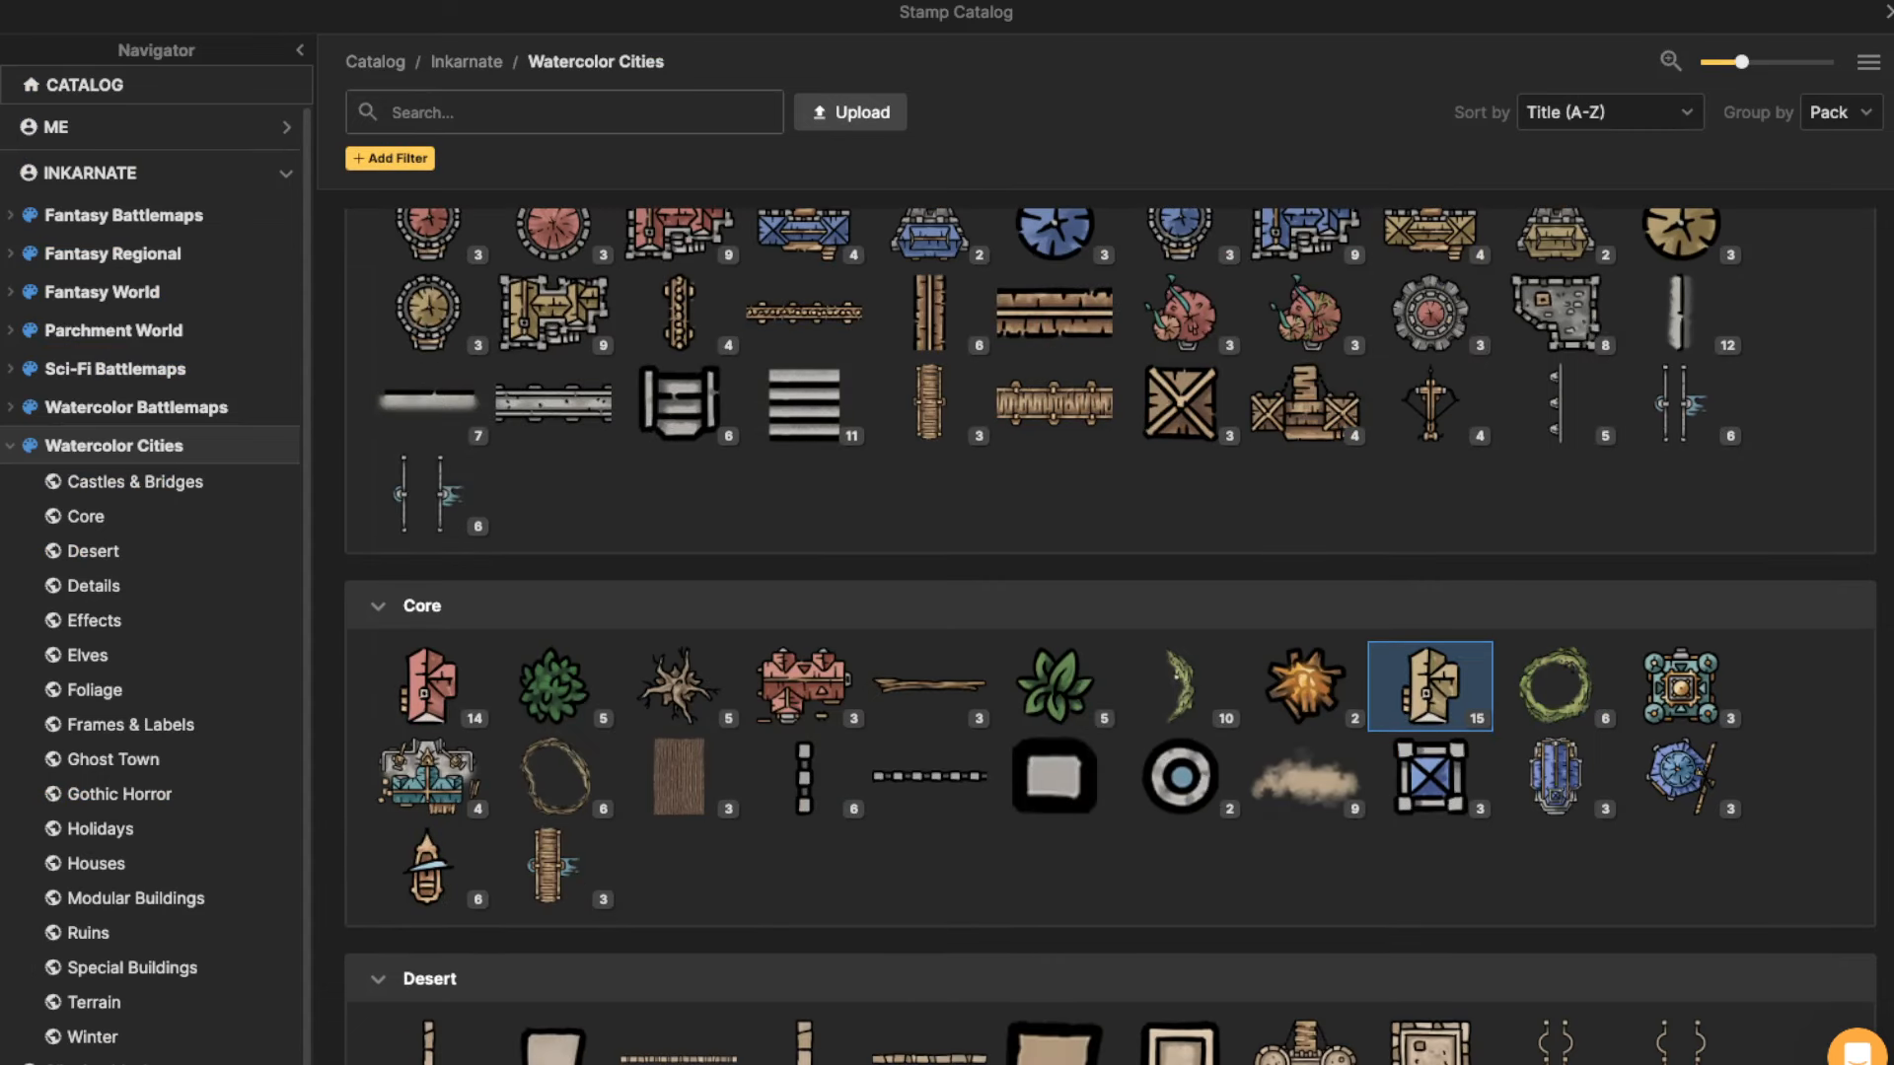
type("shack")
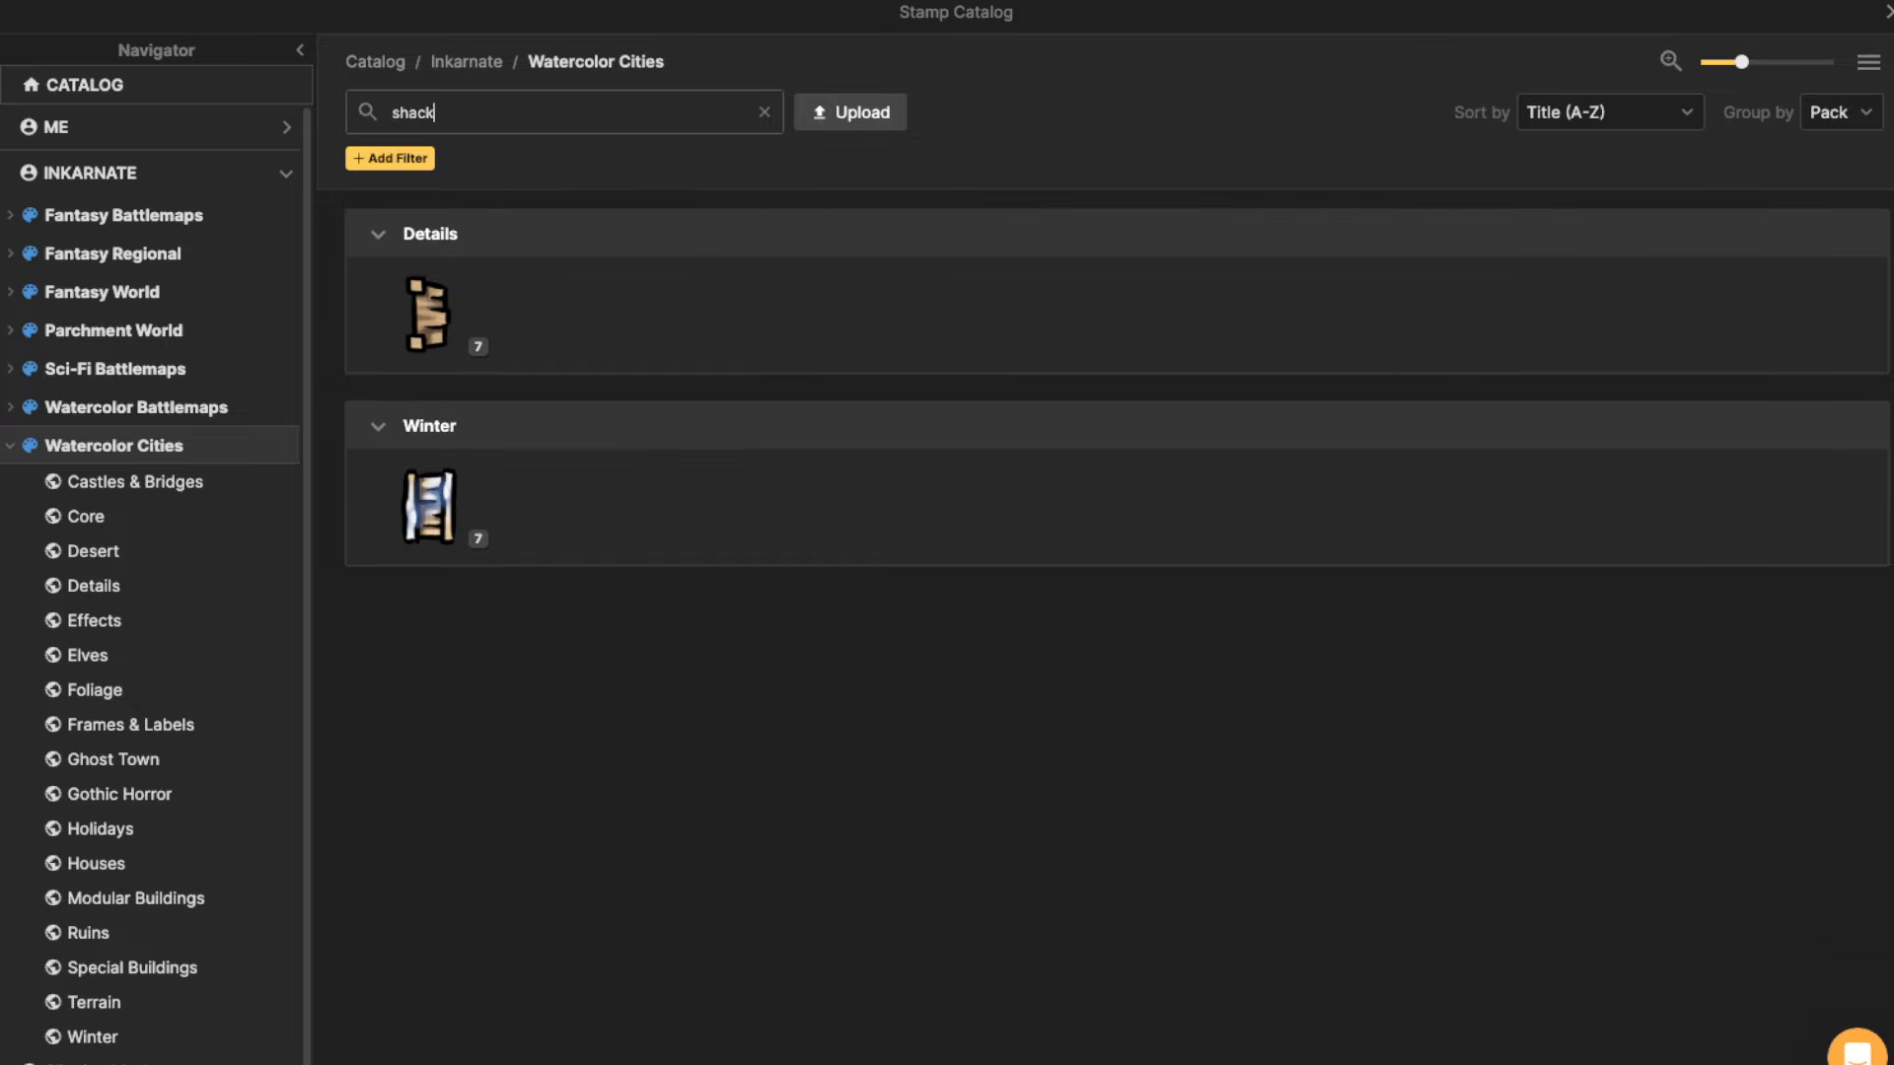
left_click(427, 314)
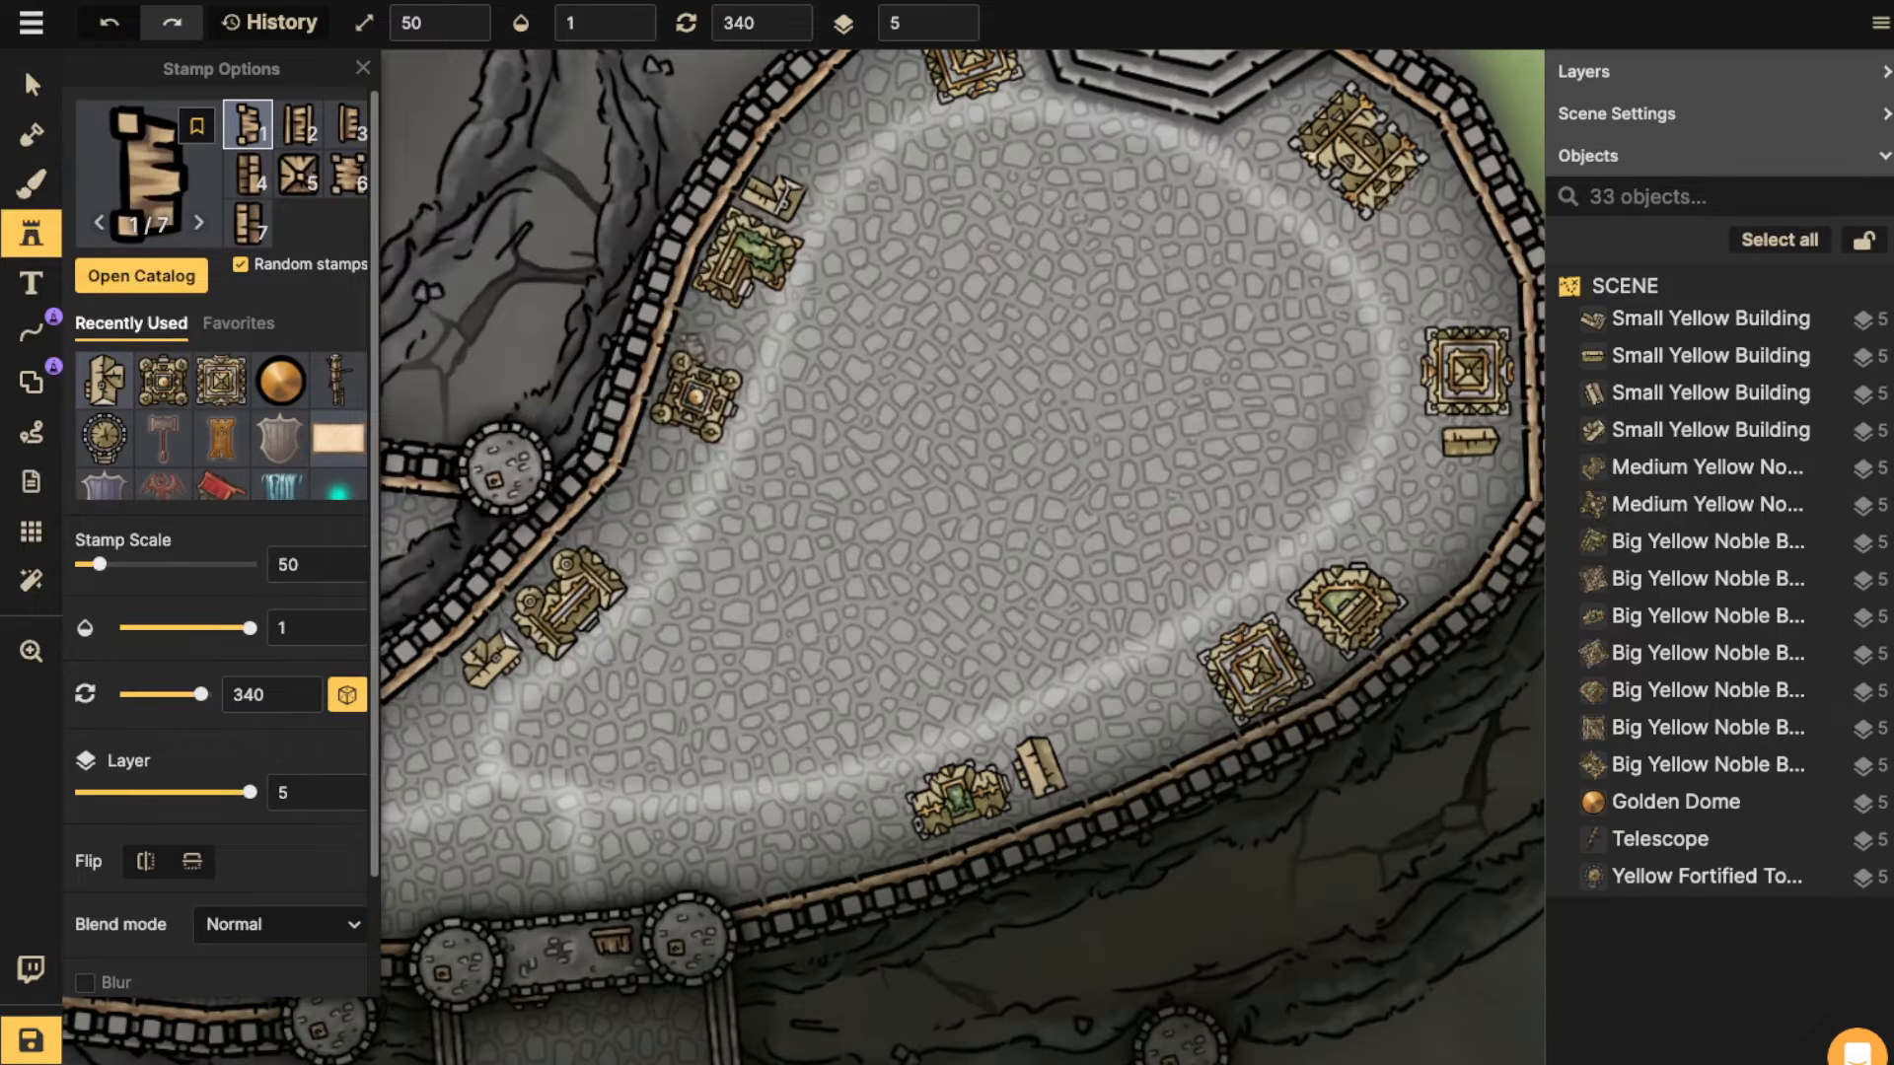
Set the brightness for new shack stamps to 60 in the advanced color settings.
scroll(846, 247, "up", 3)
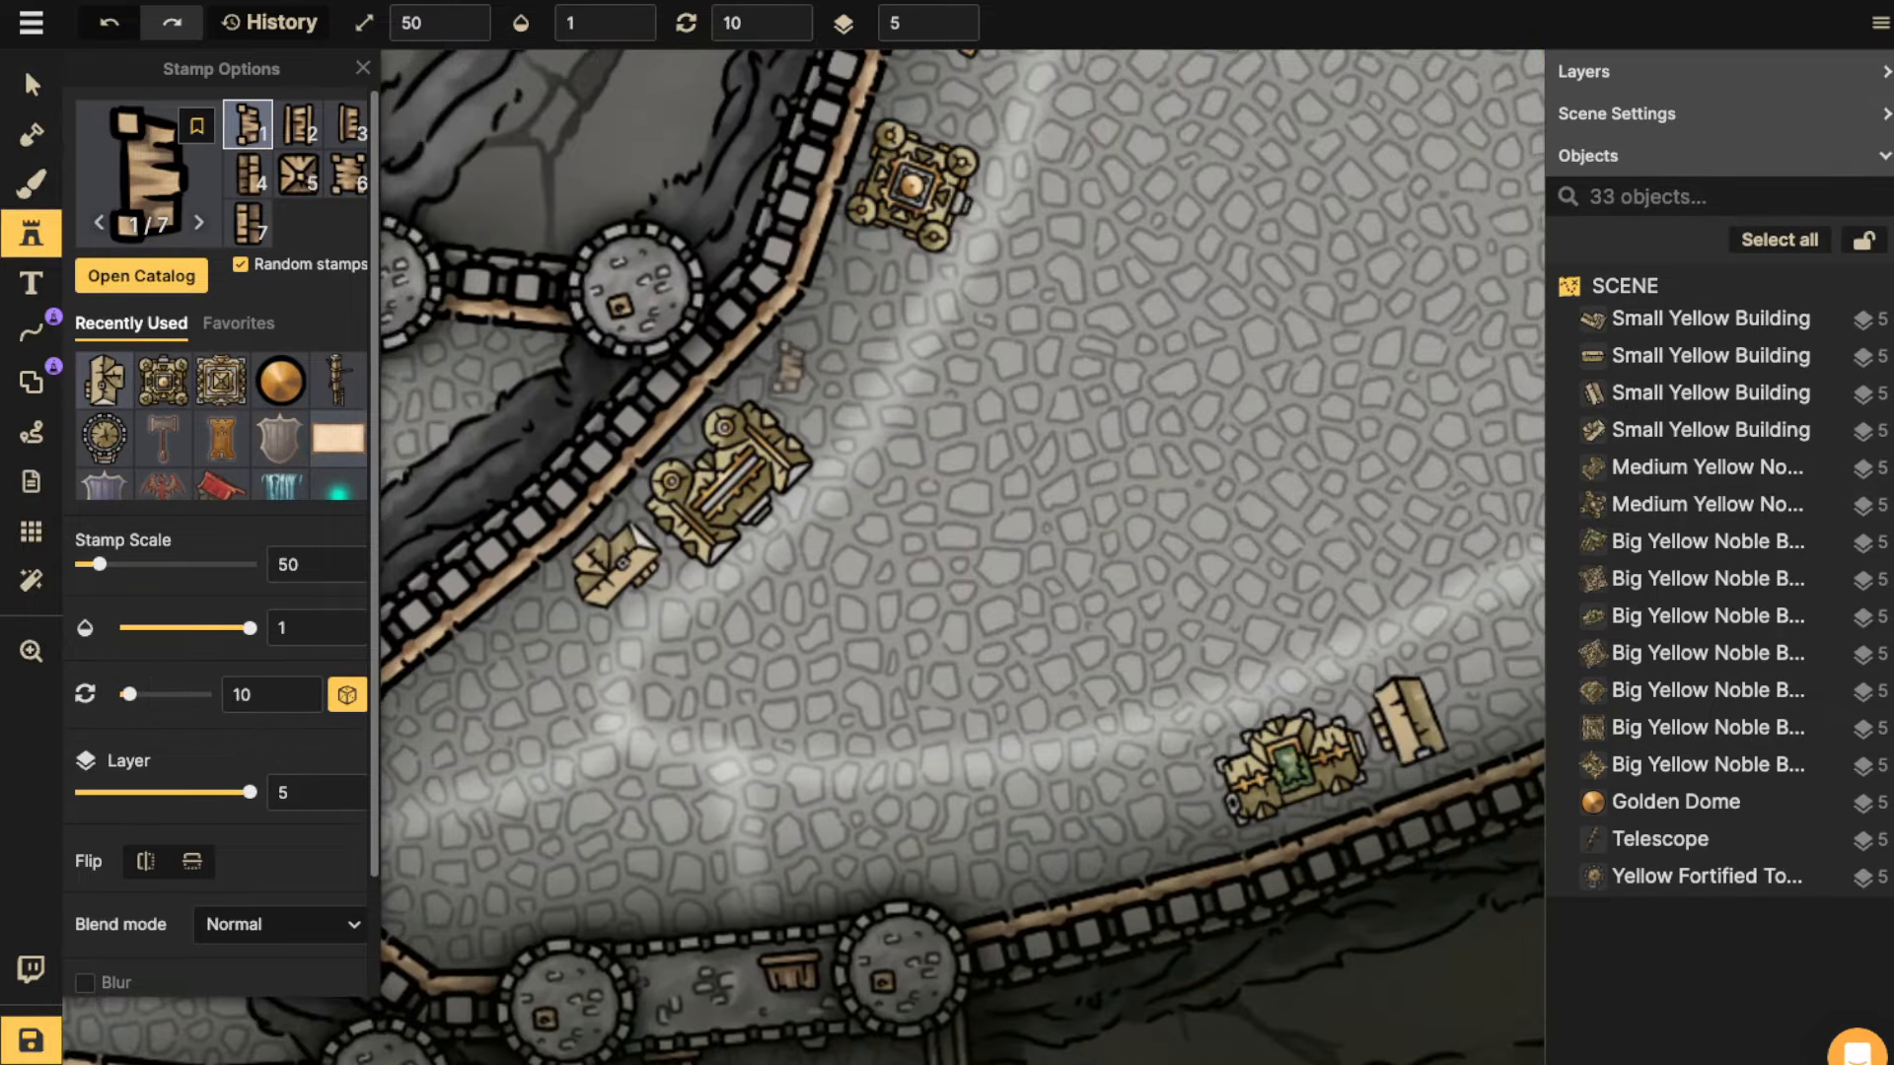
scroll(221, 444, "down", 2)
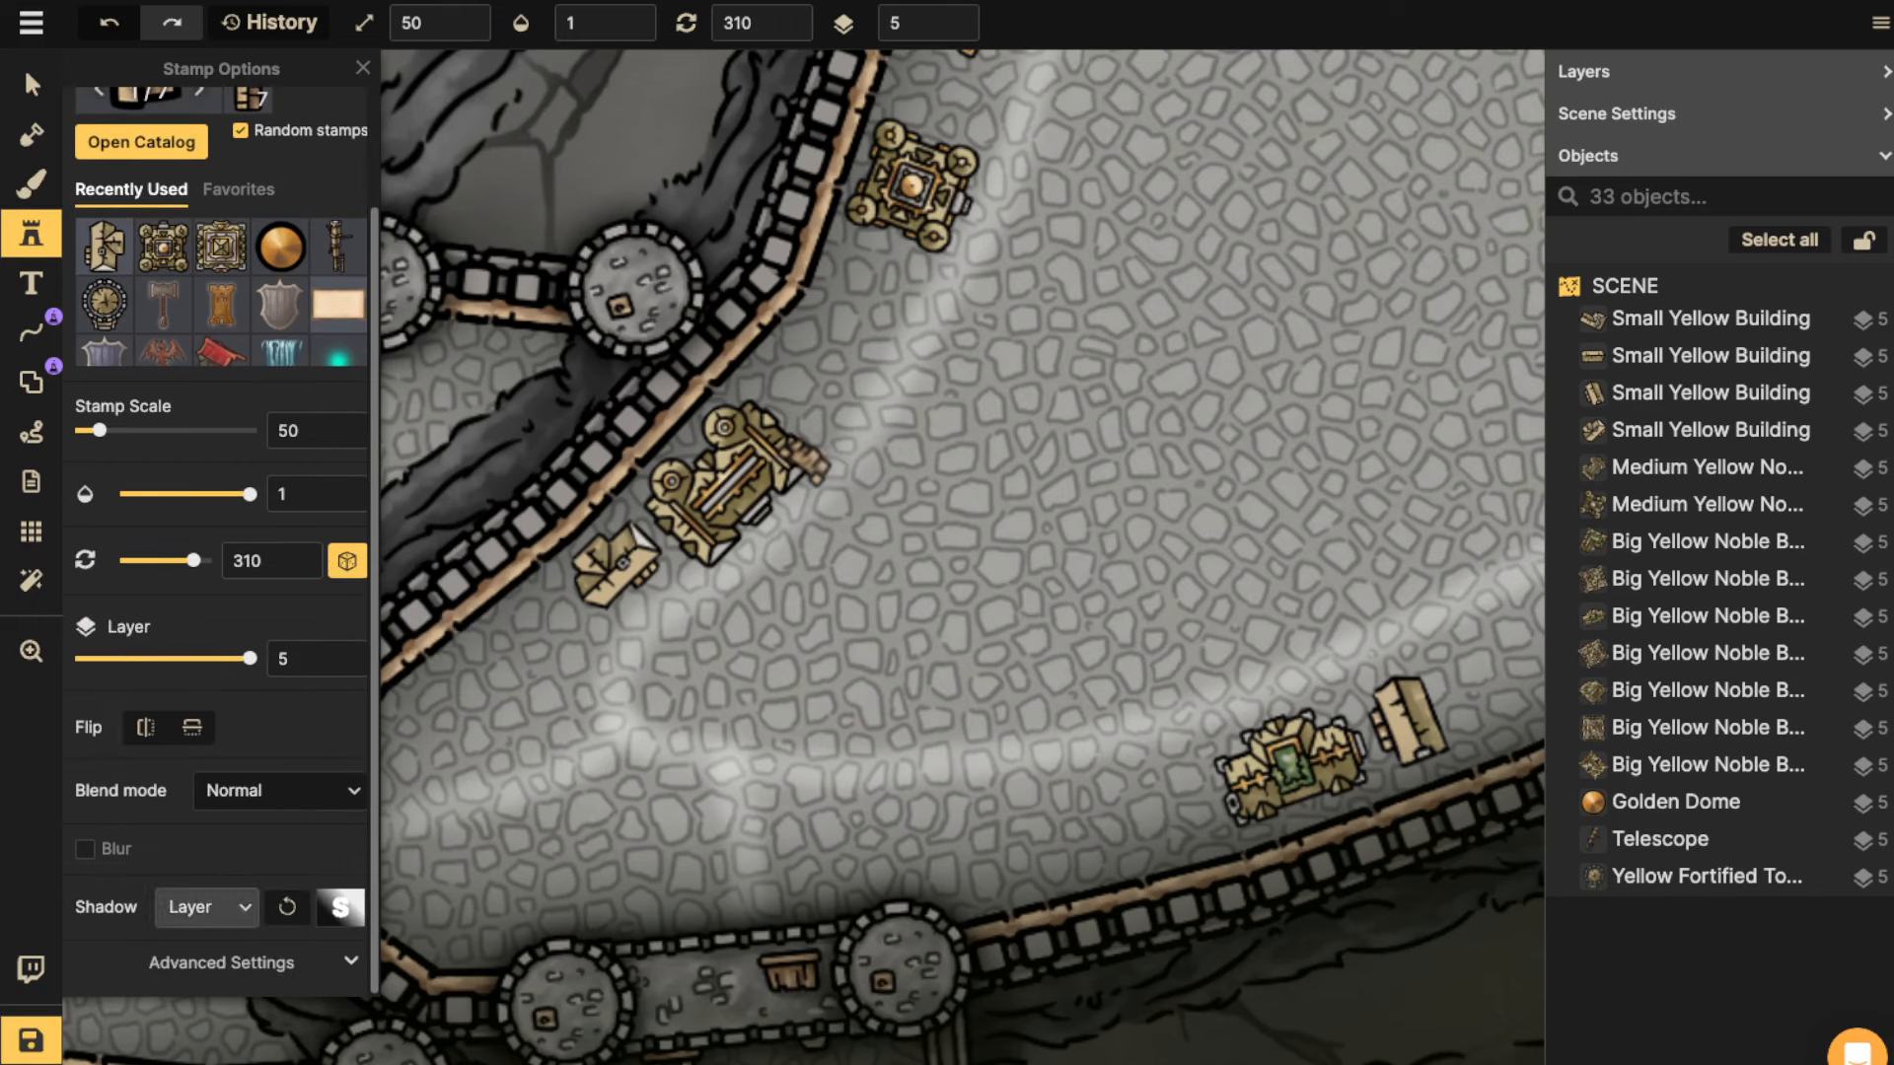
left_click(254, 963)
scroll(266, 791, "down", 2)
left_click(194, 679)
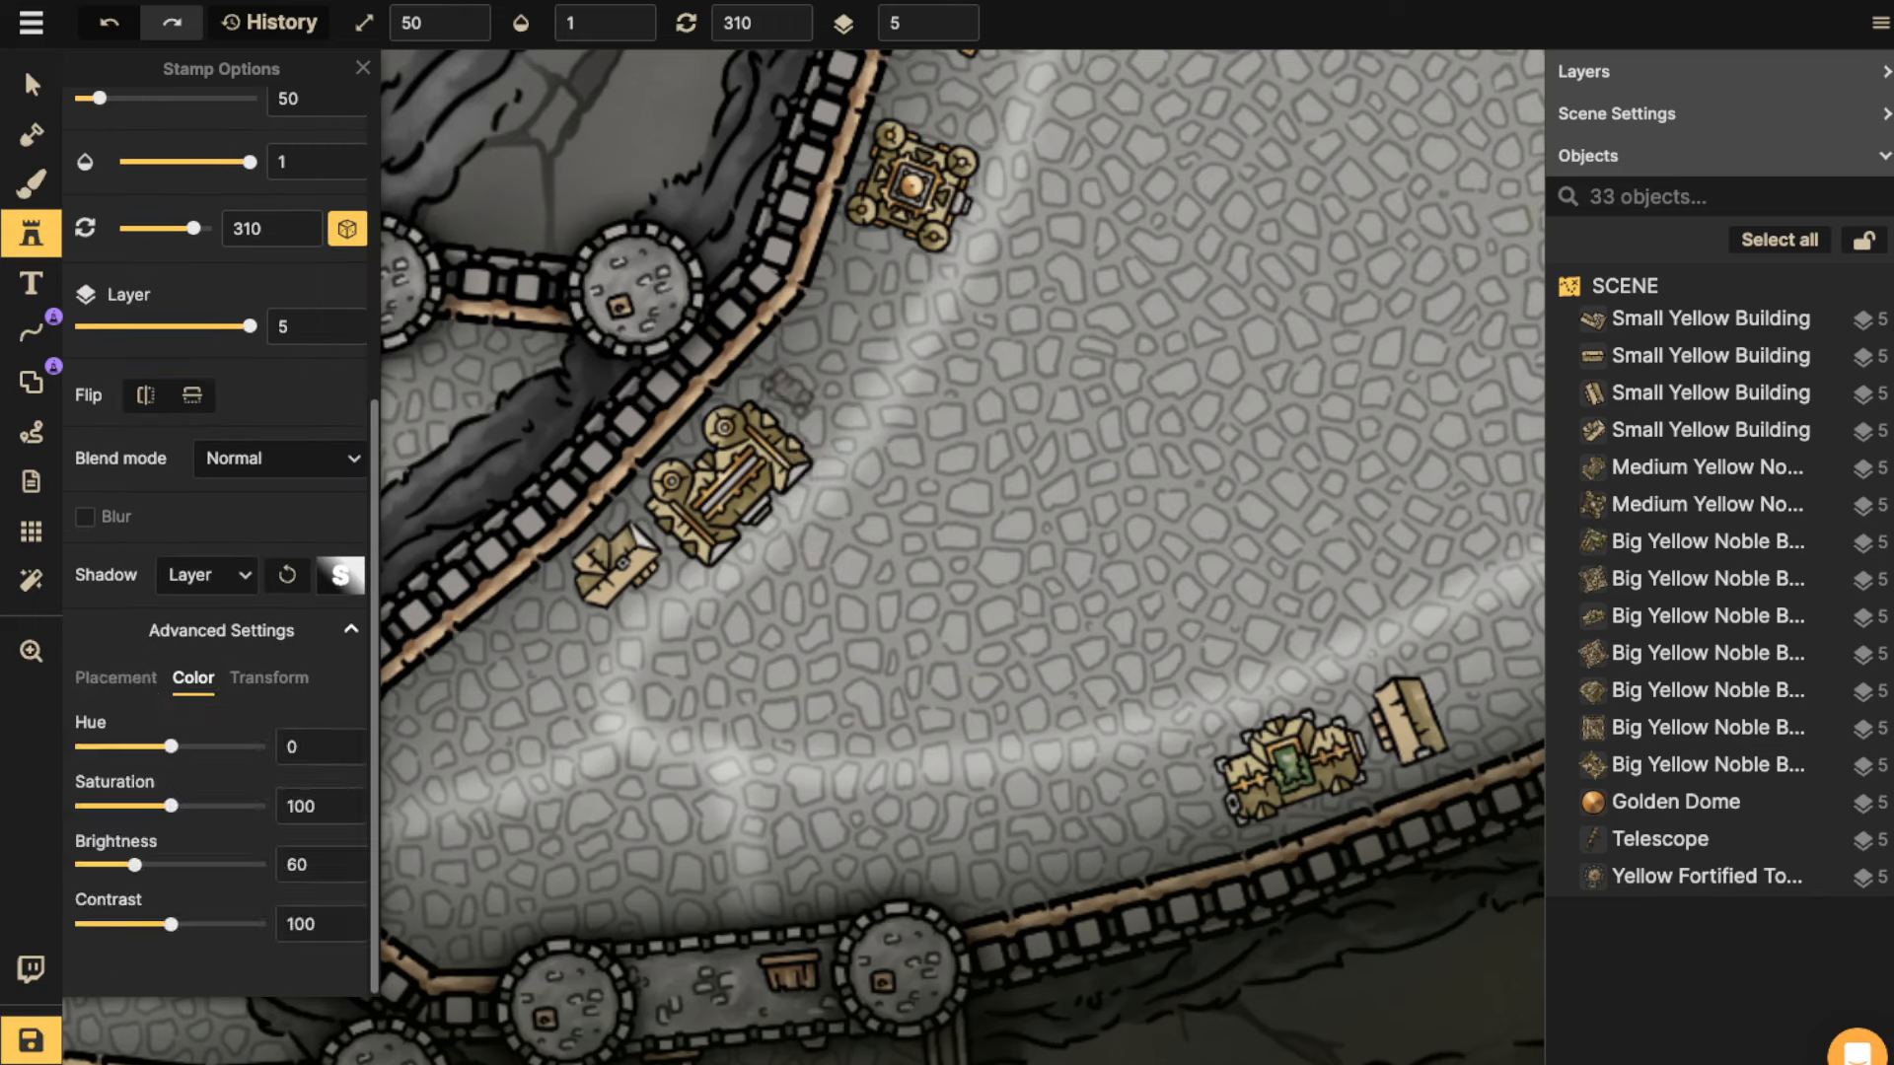
Delete a trial shack stamped northeast of the lower medium building, and set the shadow for new shacks to None.
left_click(786, 391)
key("Delete")
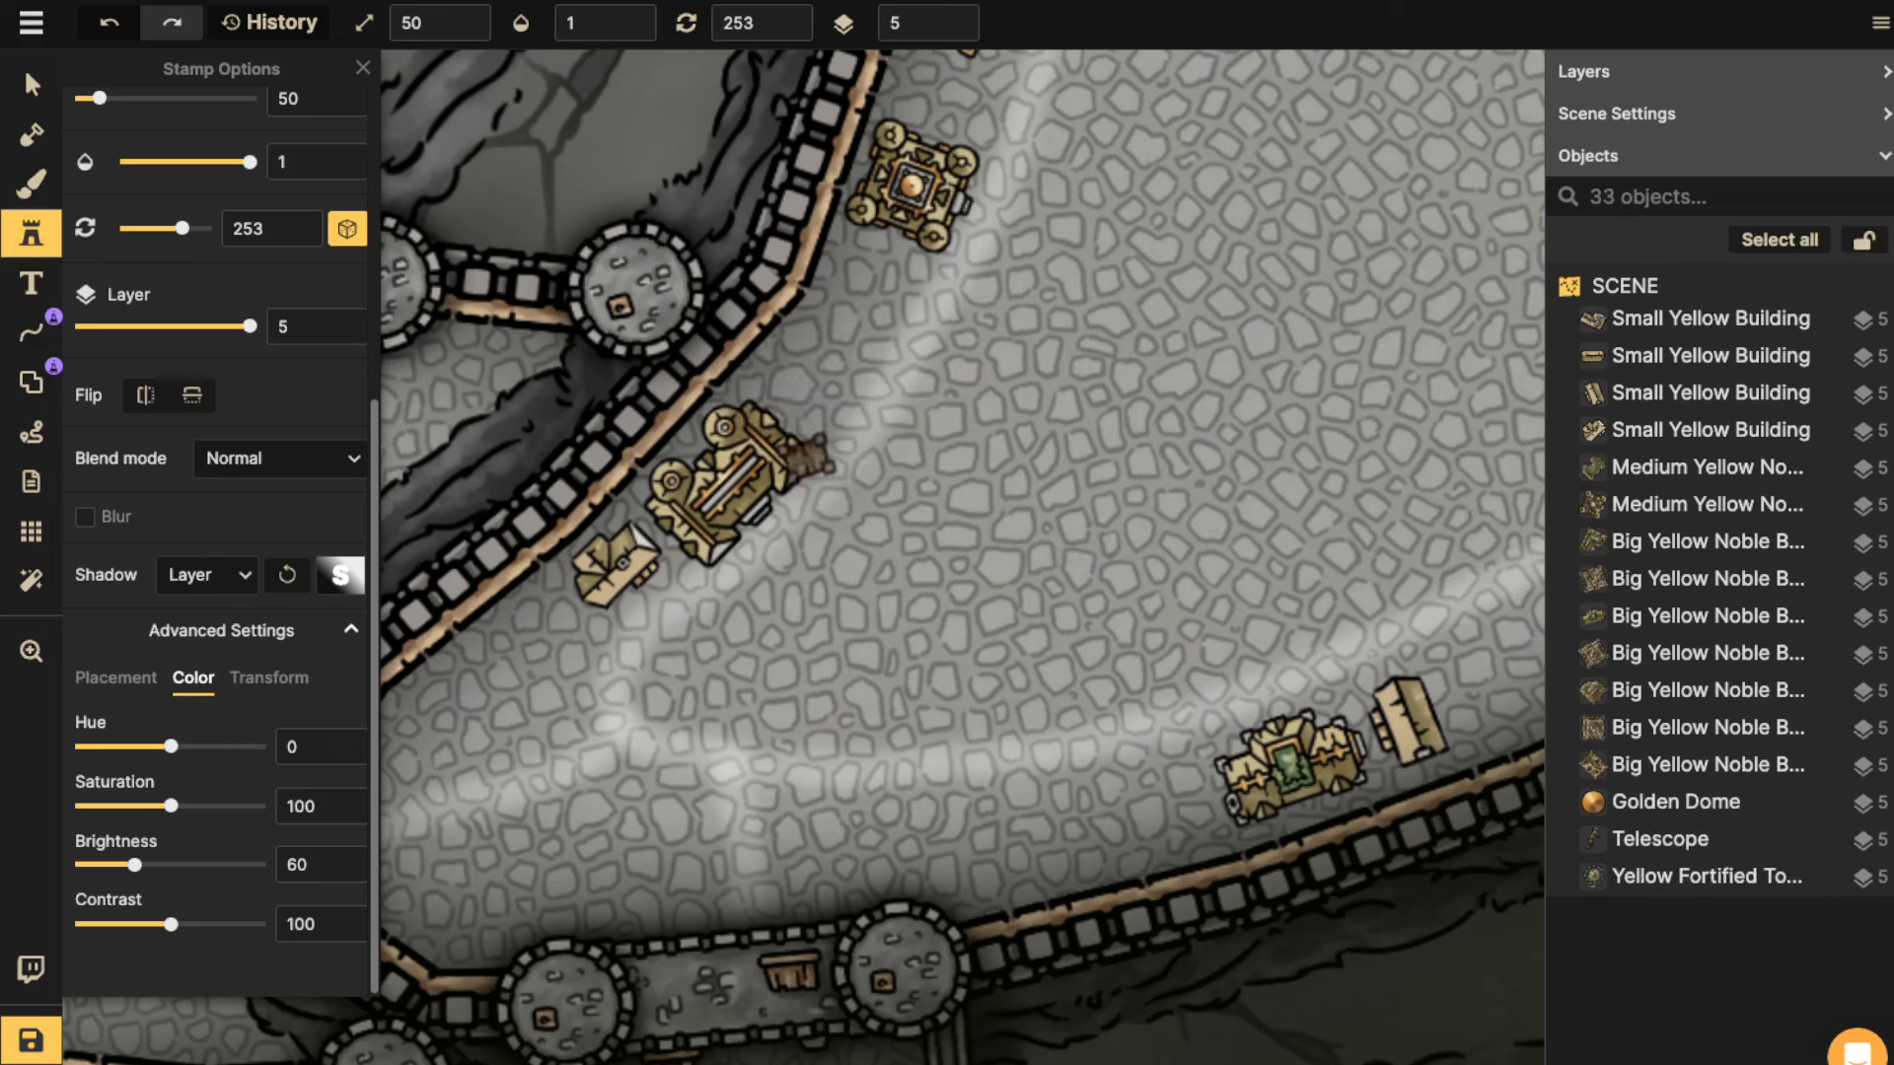
left_click(207, 575)
left_click(187, 619)
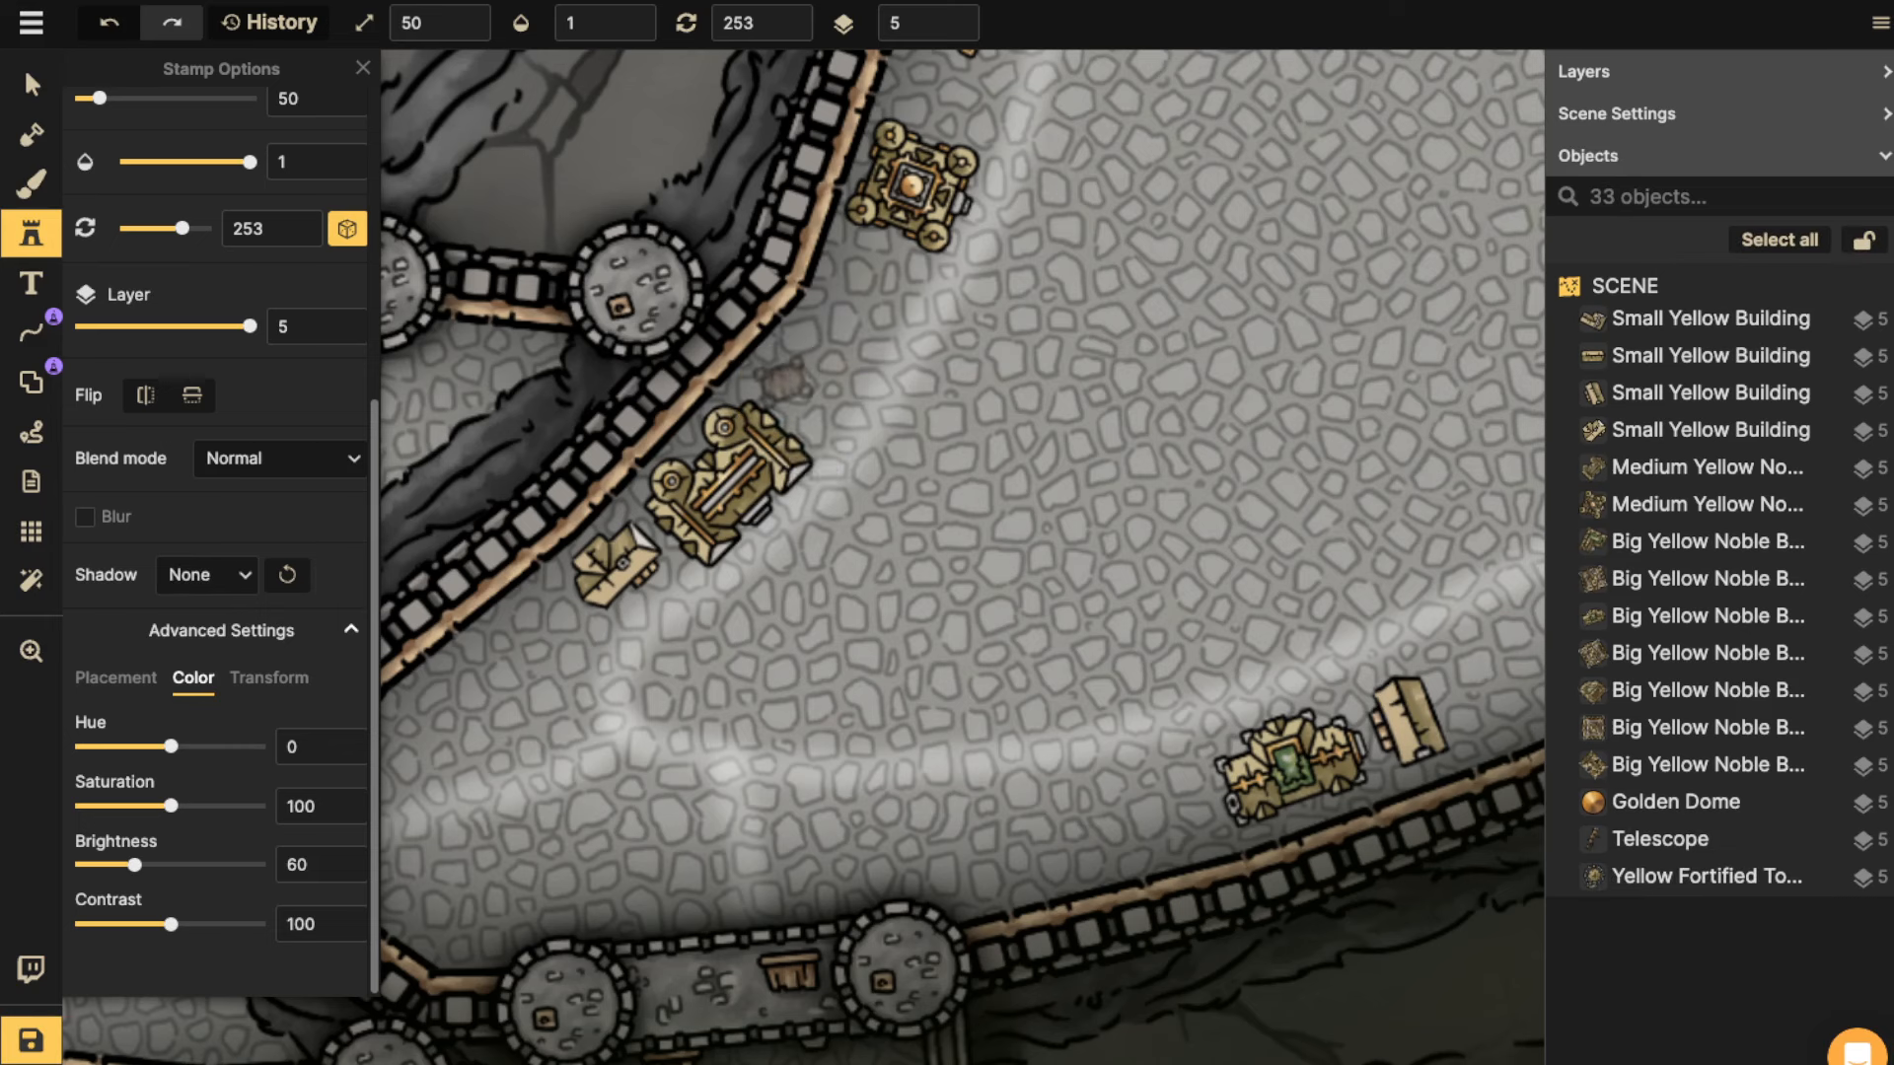
Place two shacks by the western wall, one northeast of the lower medium building and one southwest of its neighboring small building.
scroll(786, 385, "up", 7)
left_click(784, 383)
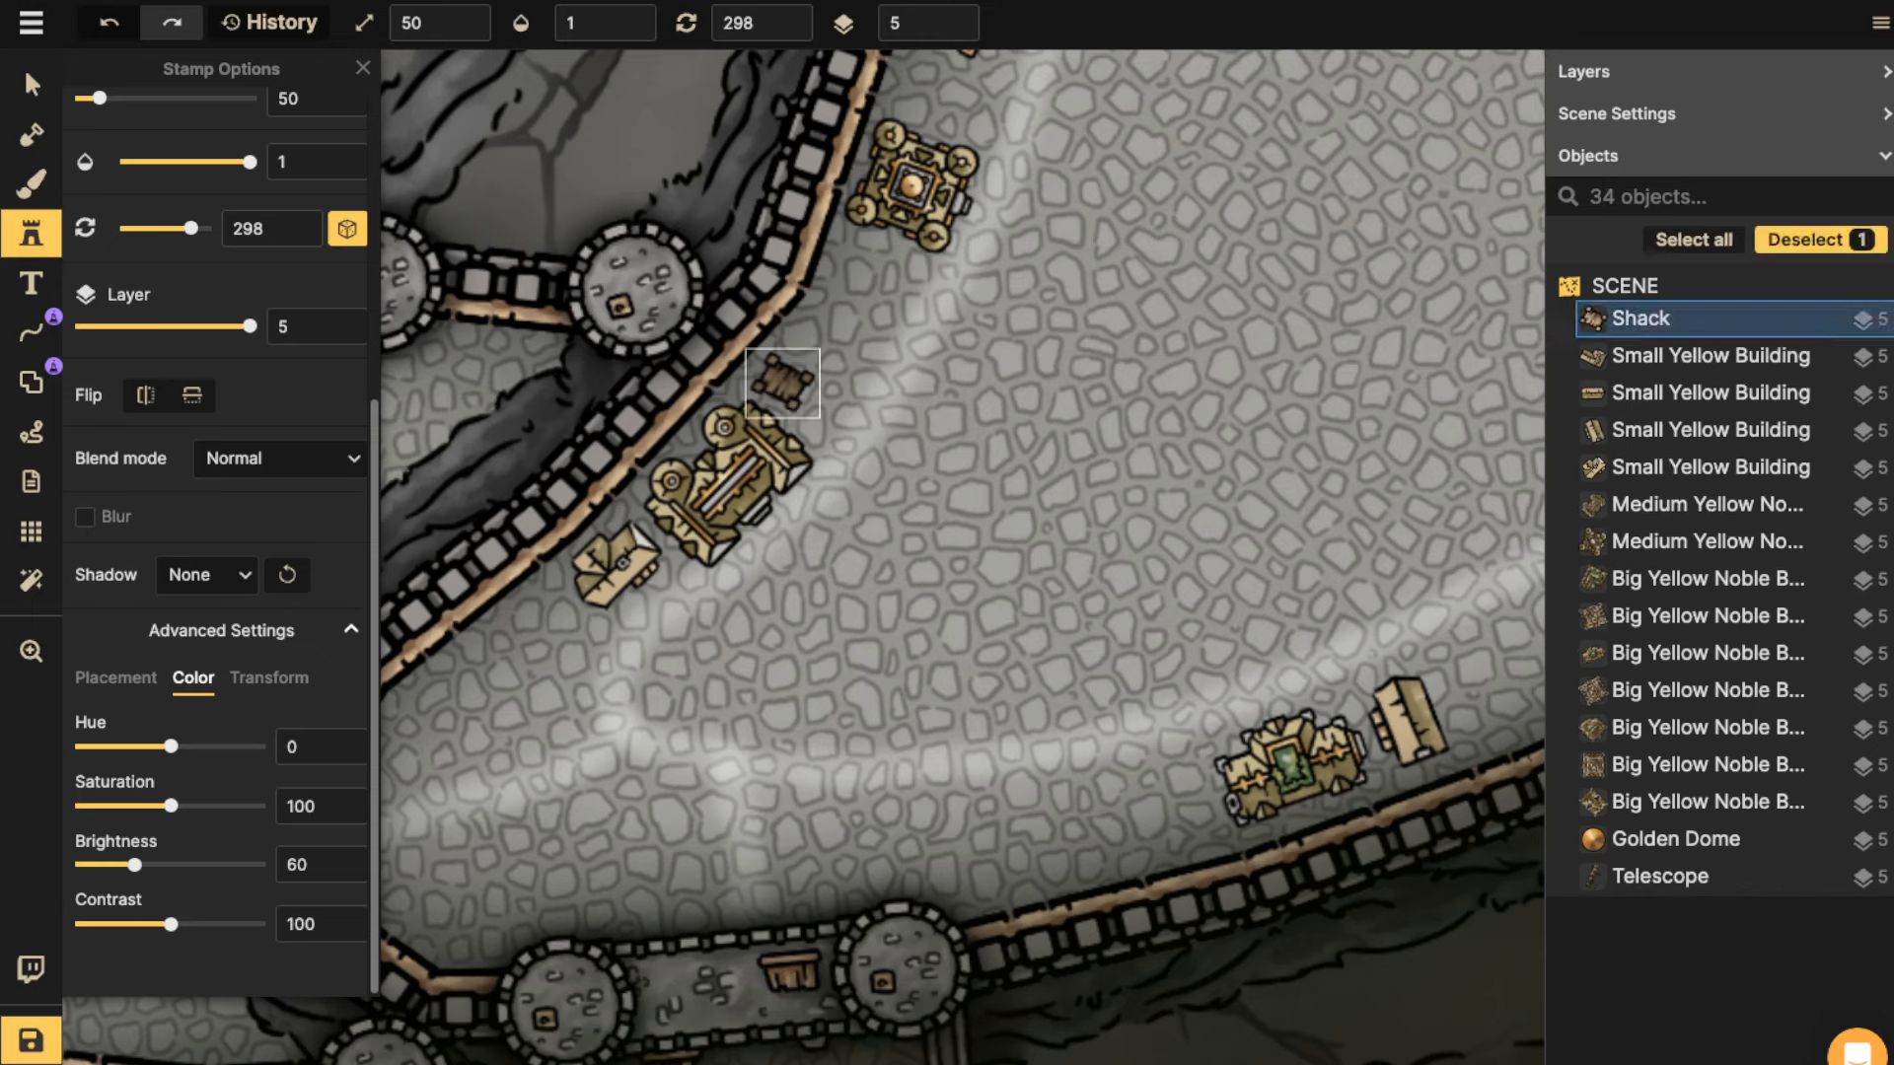
scroll(572, 604, "up", 4)
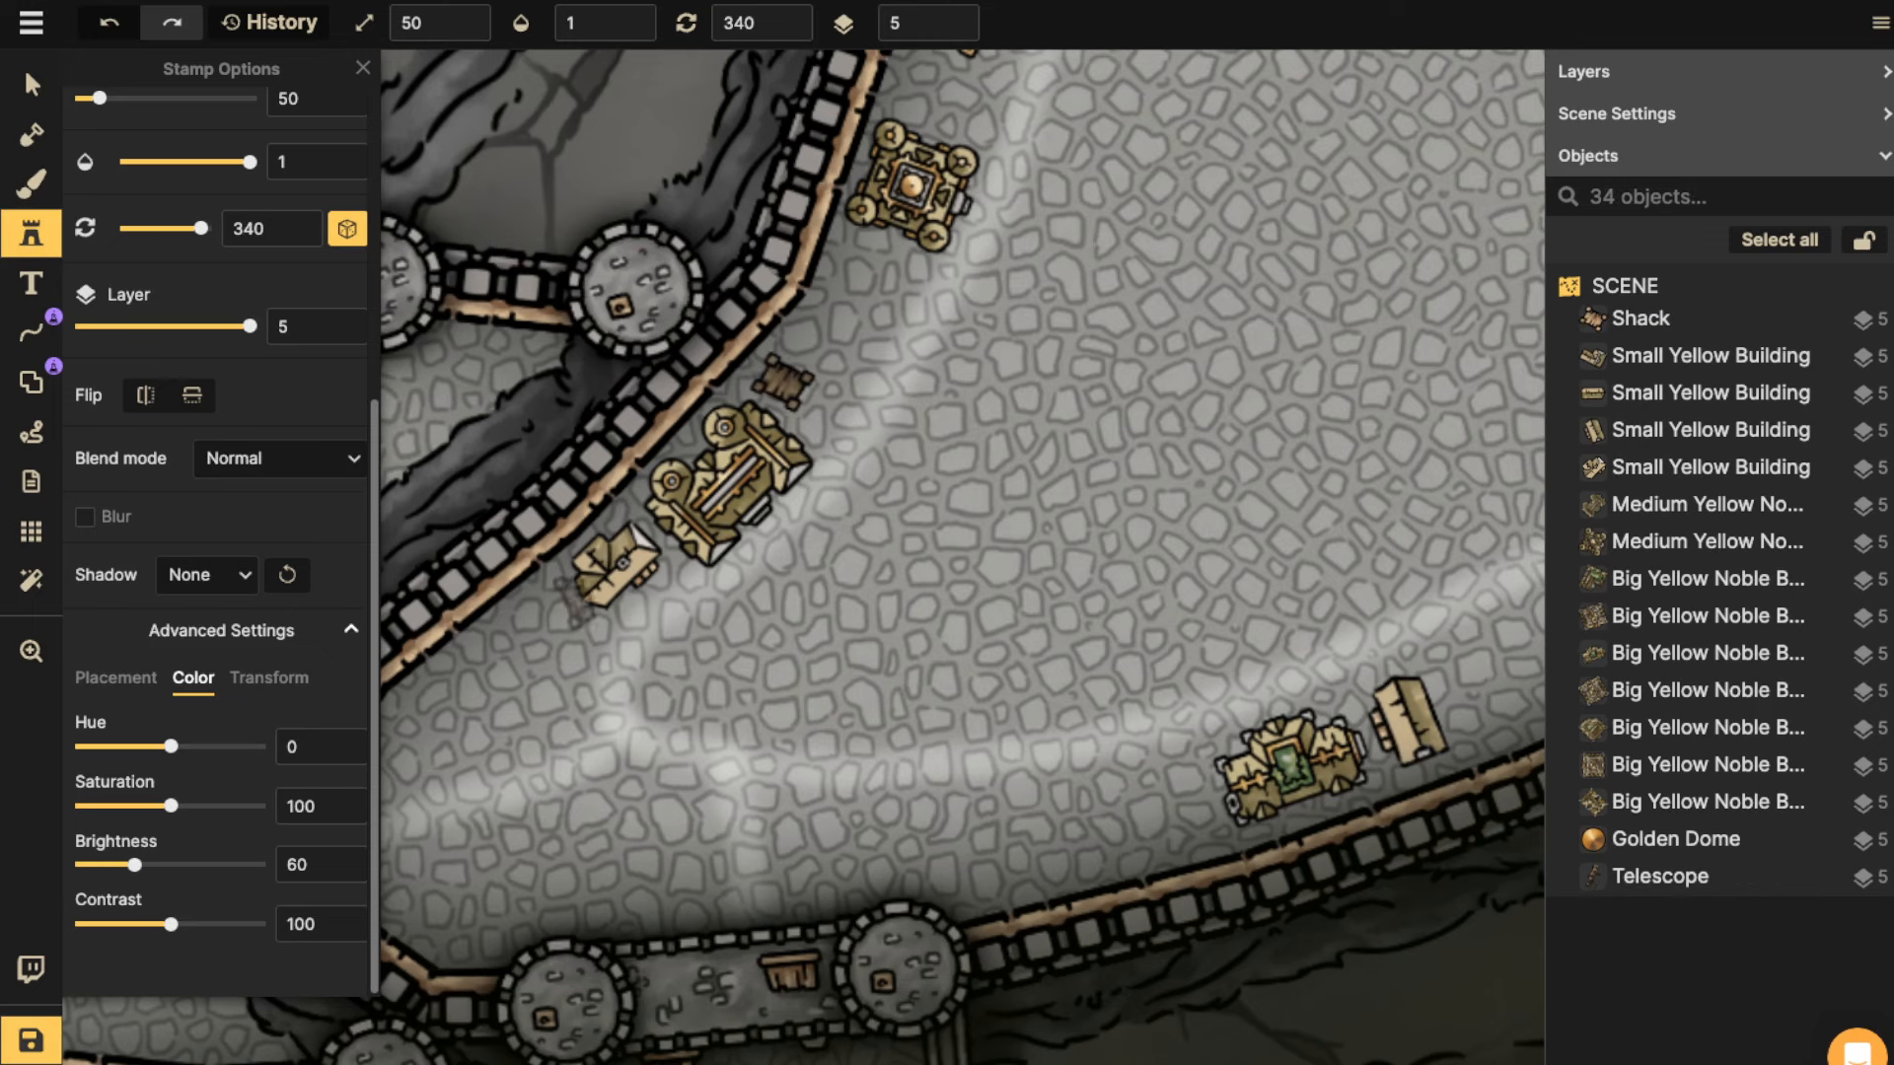
scroll(560, 606, "up", 2)
left_click(533, 603)
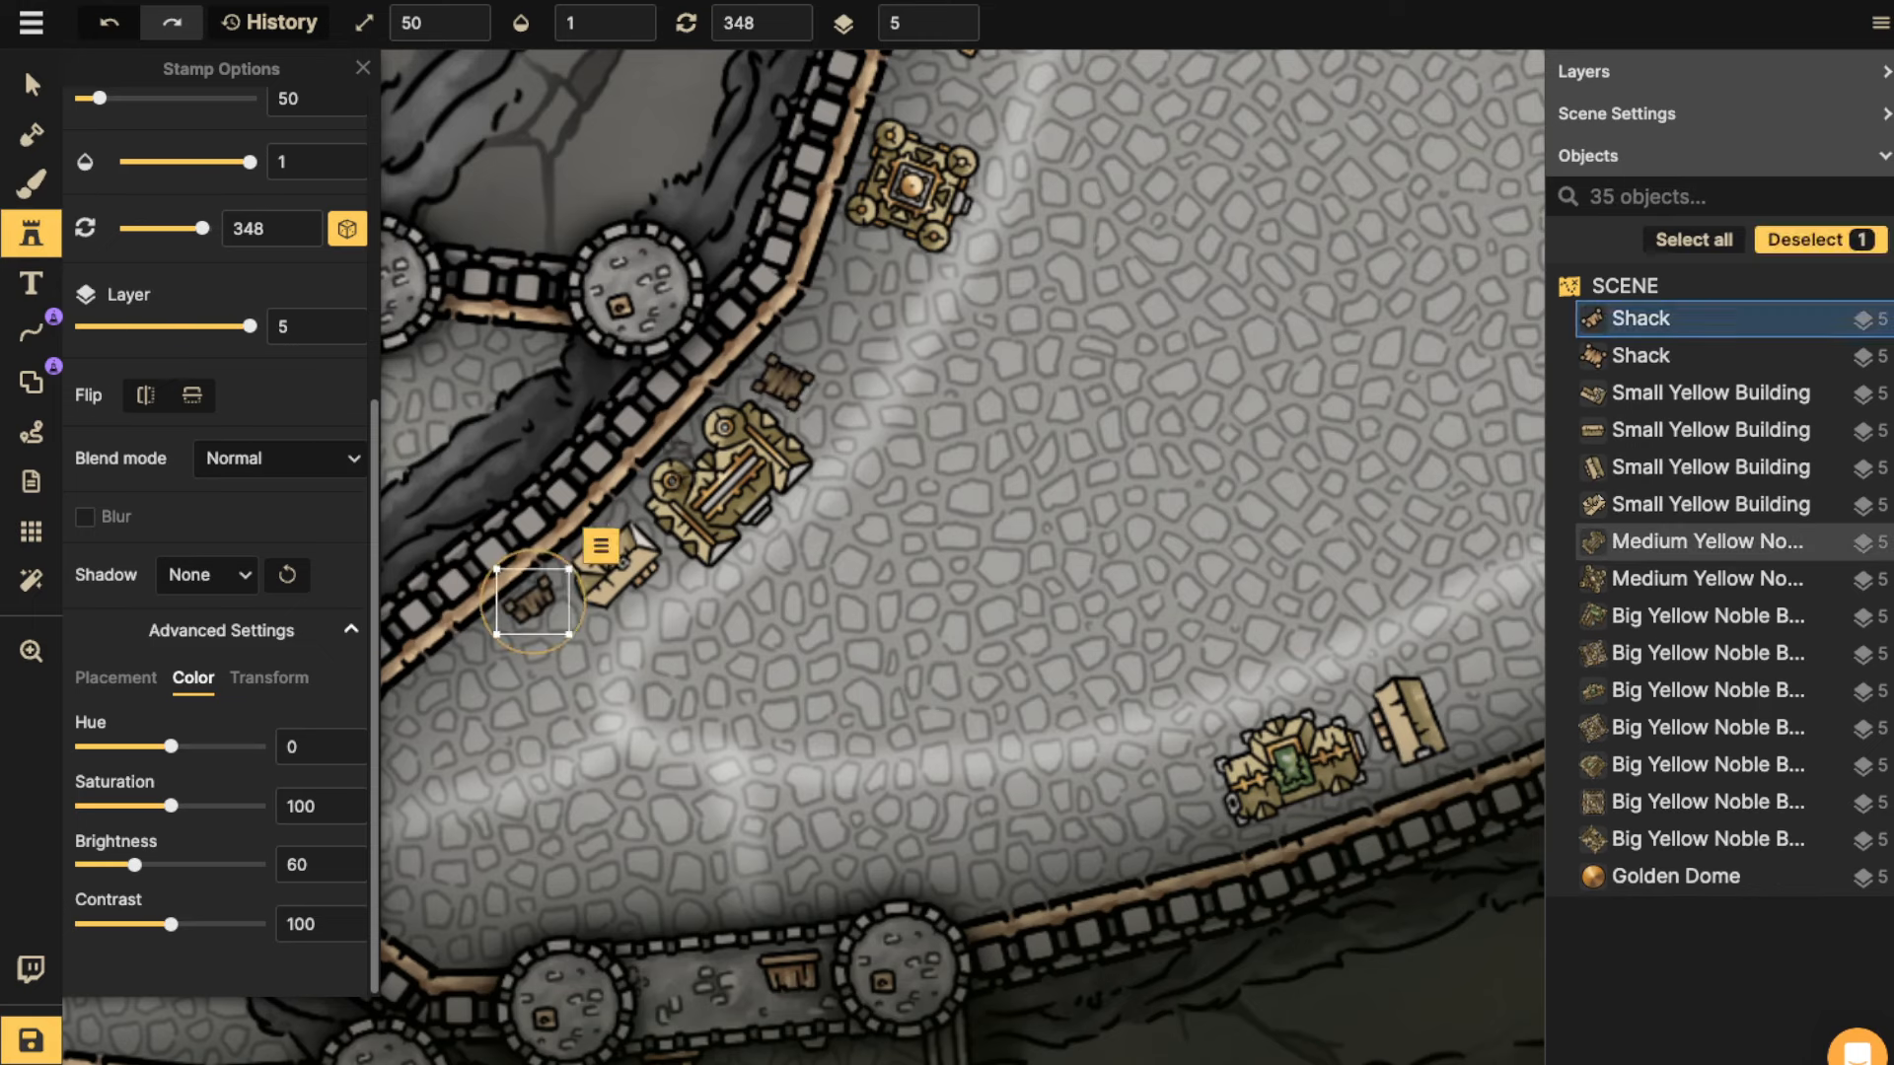
Place a shack just southwest of the southern green-roofed noble building, close to the wall.
left_click_drag(1097, 328, 727, 224)
scroll(1106, 620, "down", 1)
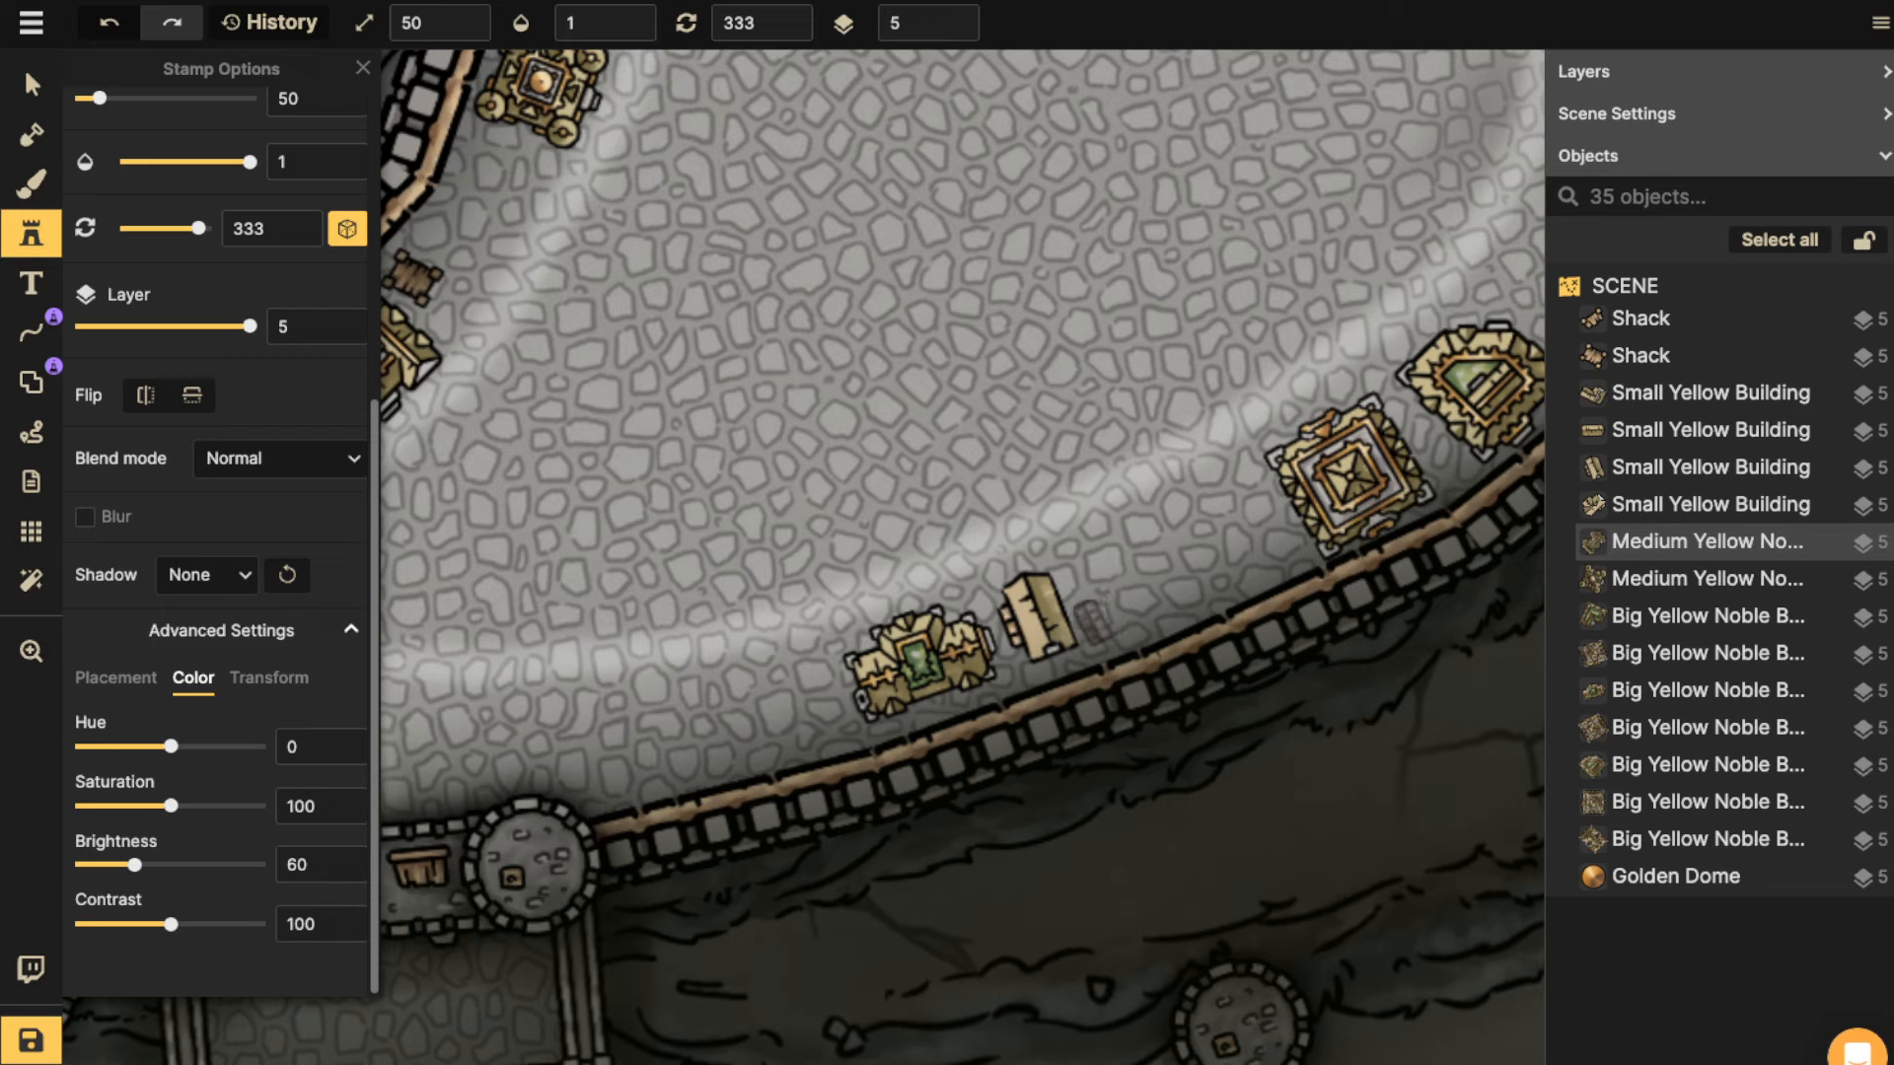
left_click(838, 712)
Place two more shacks, one northeast of the southeastern green-roofed noble building and one north of the big noble building on the eastern wall.
left_click_drag(1476, 322, 996, 643)
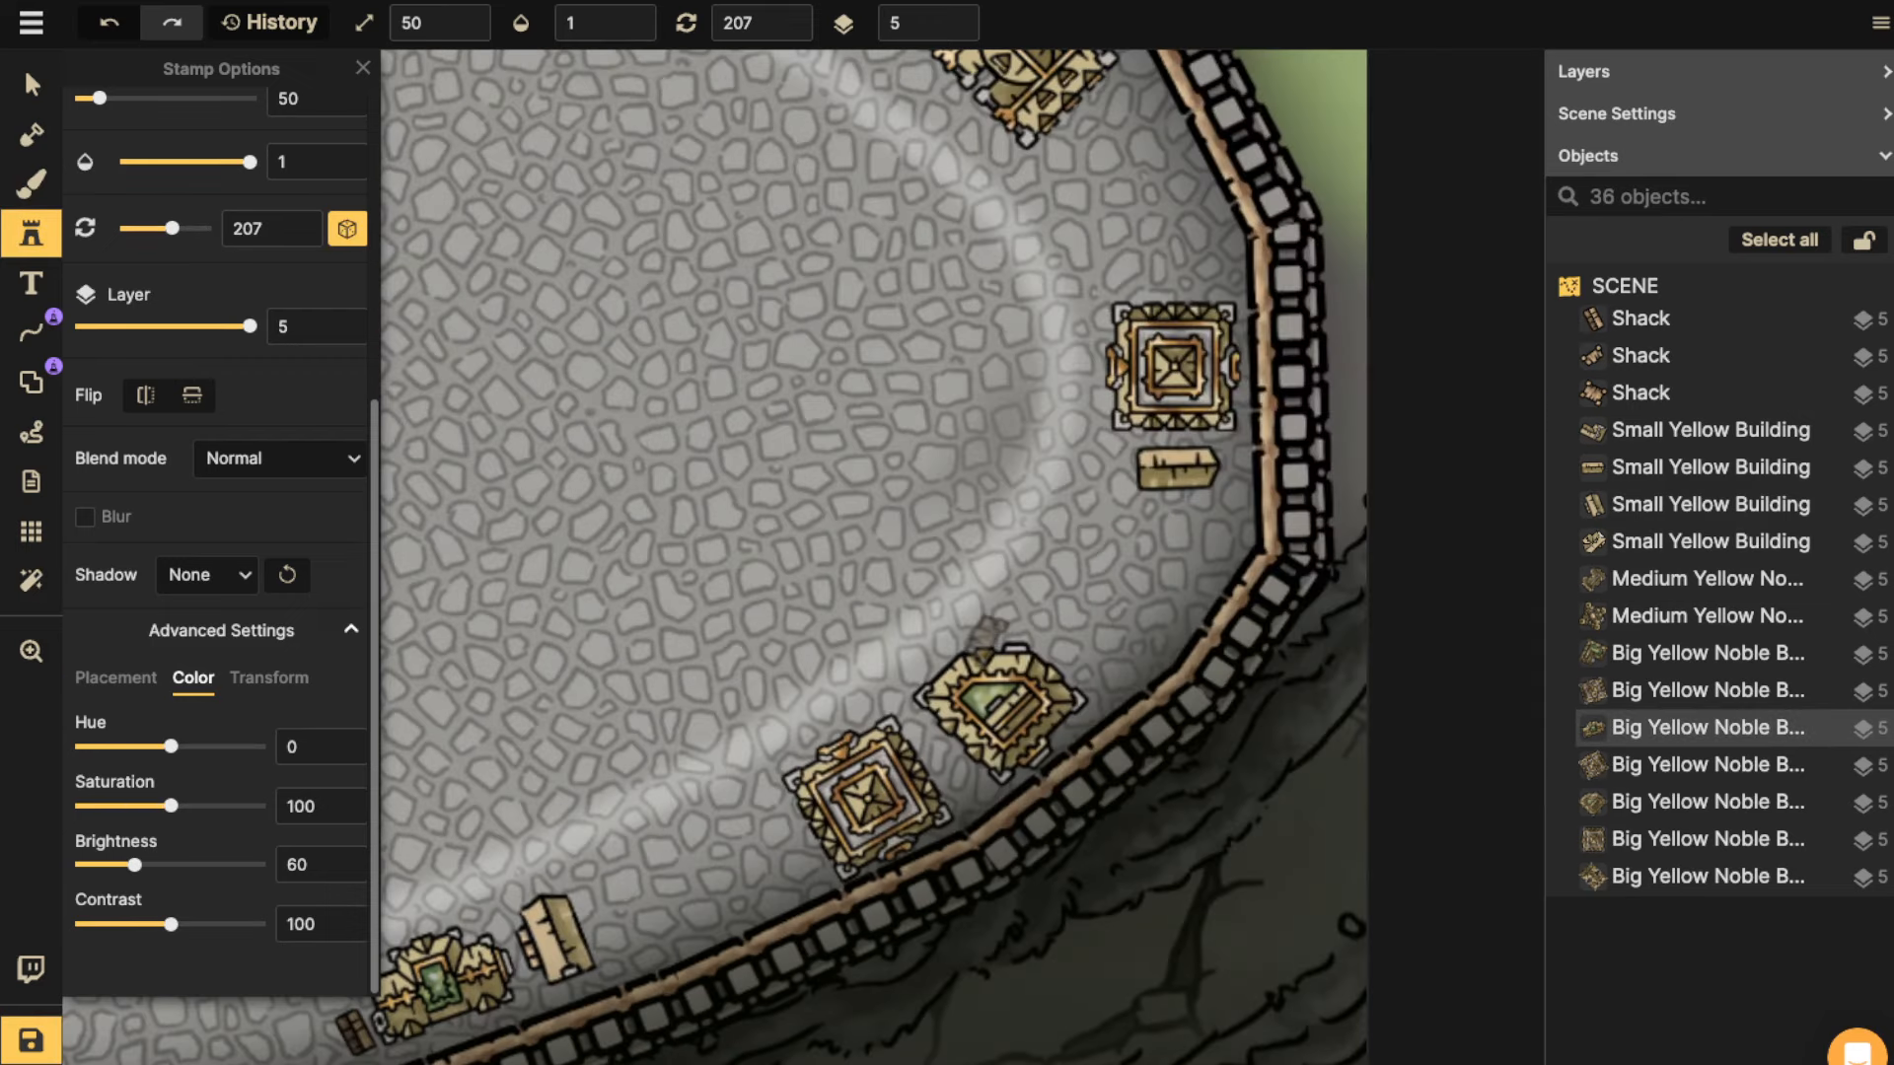
scroll(1009, 636, "down", 4)
left_click(1083, 656)
scroll(1155, 296, "up", 10)
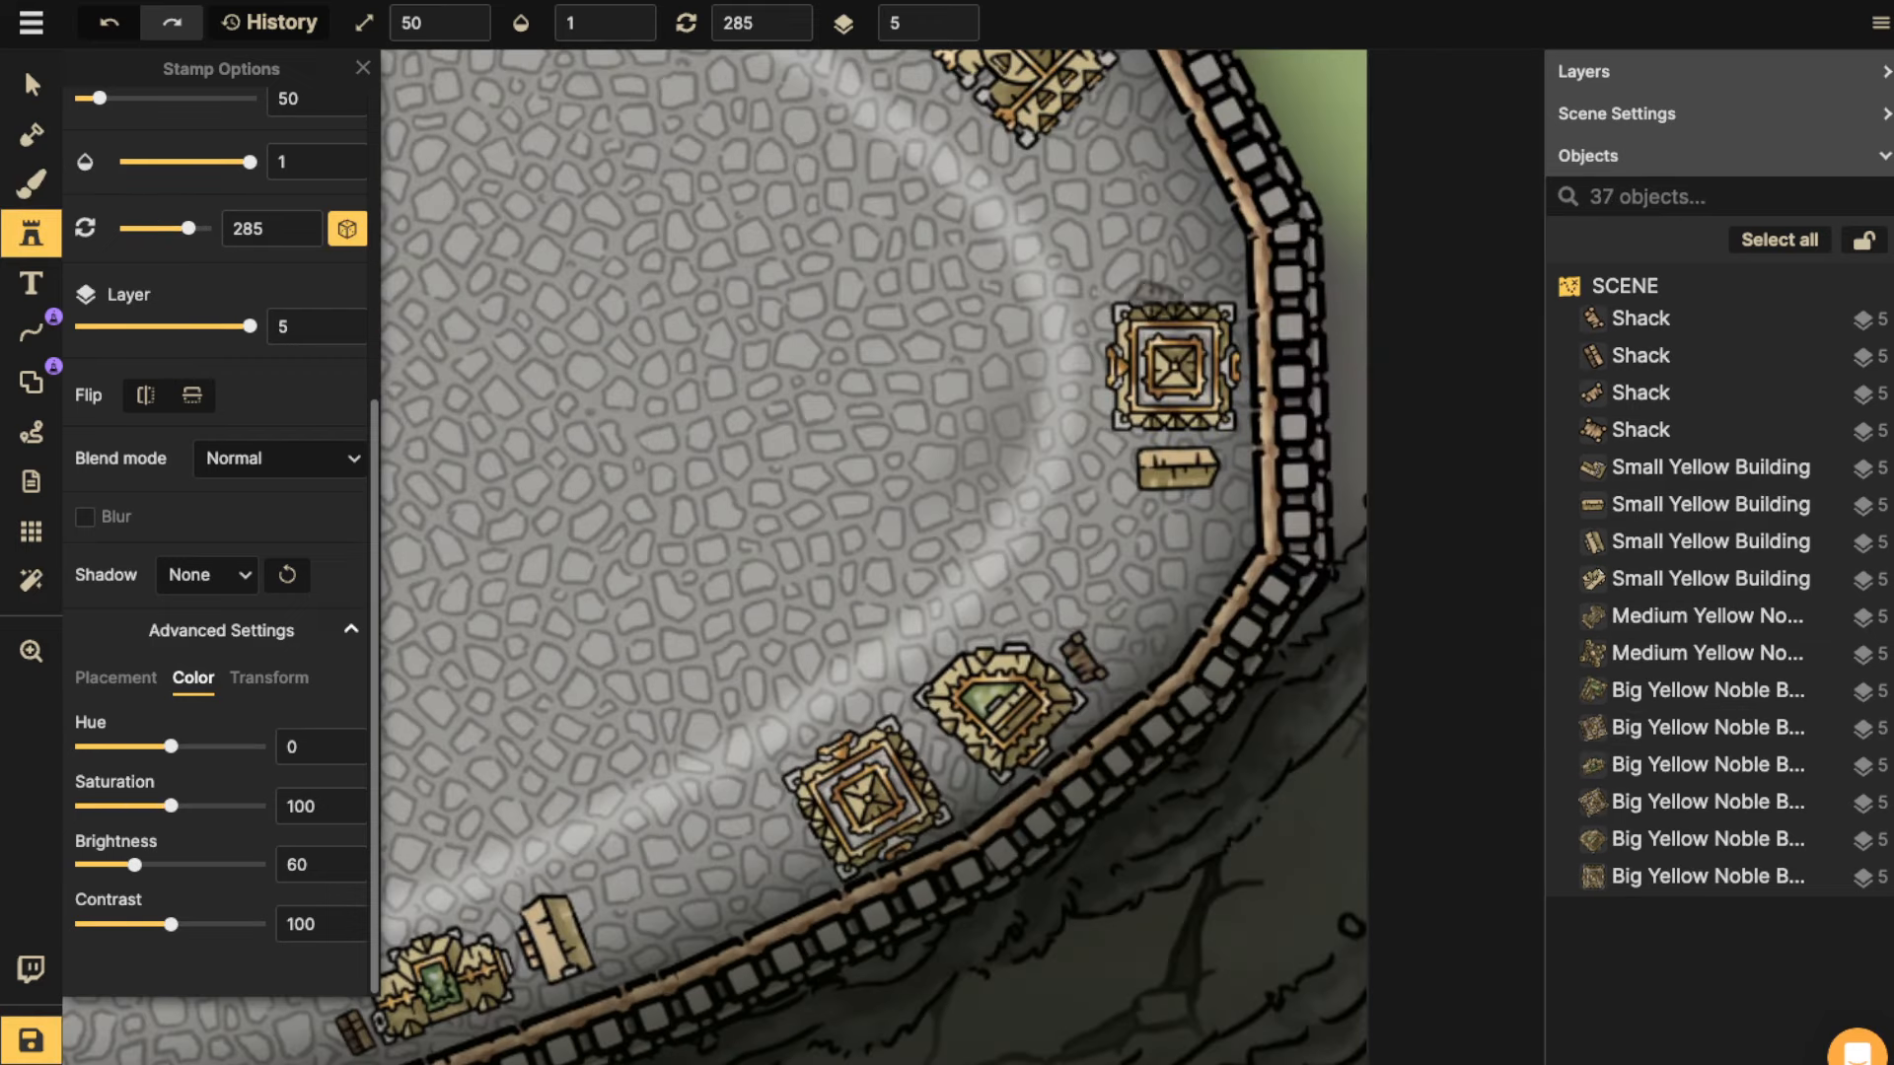
left_click(1218, 267)
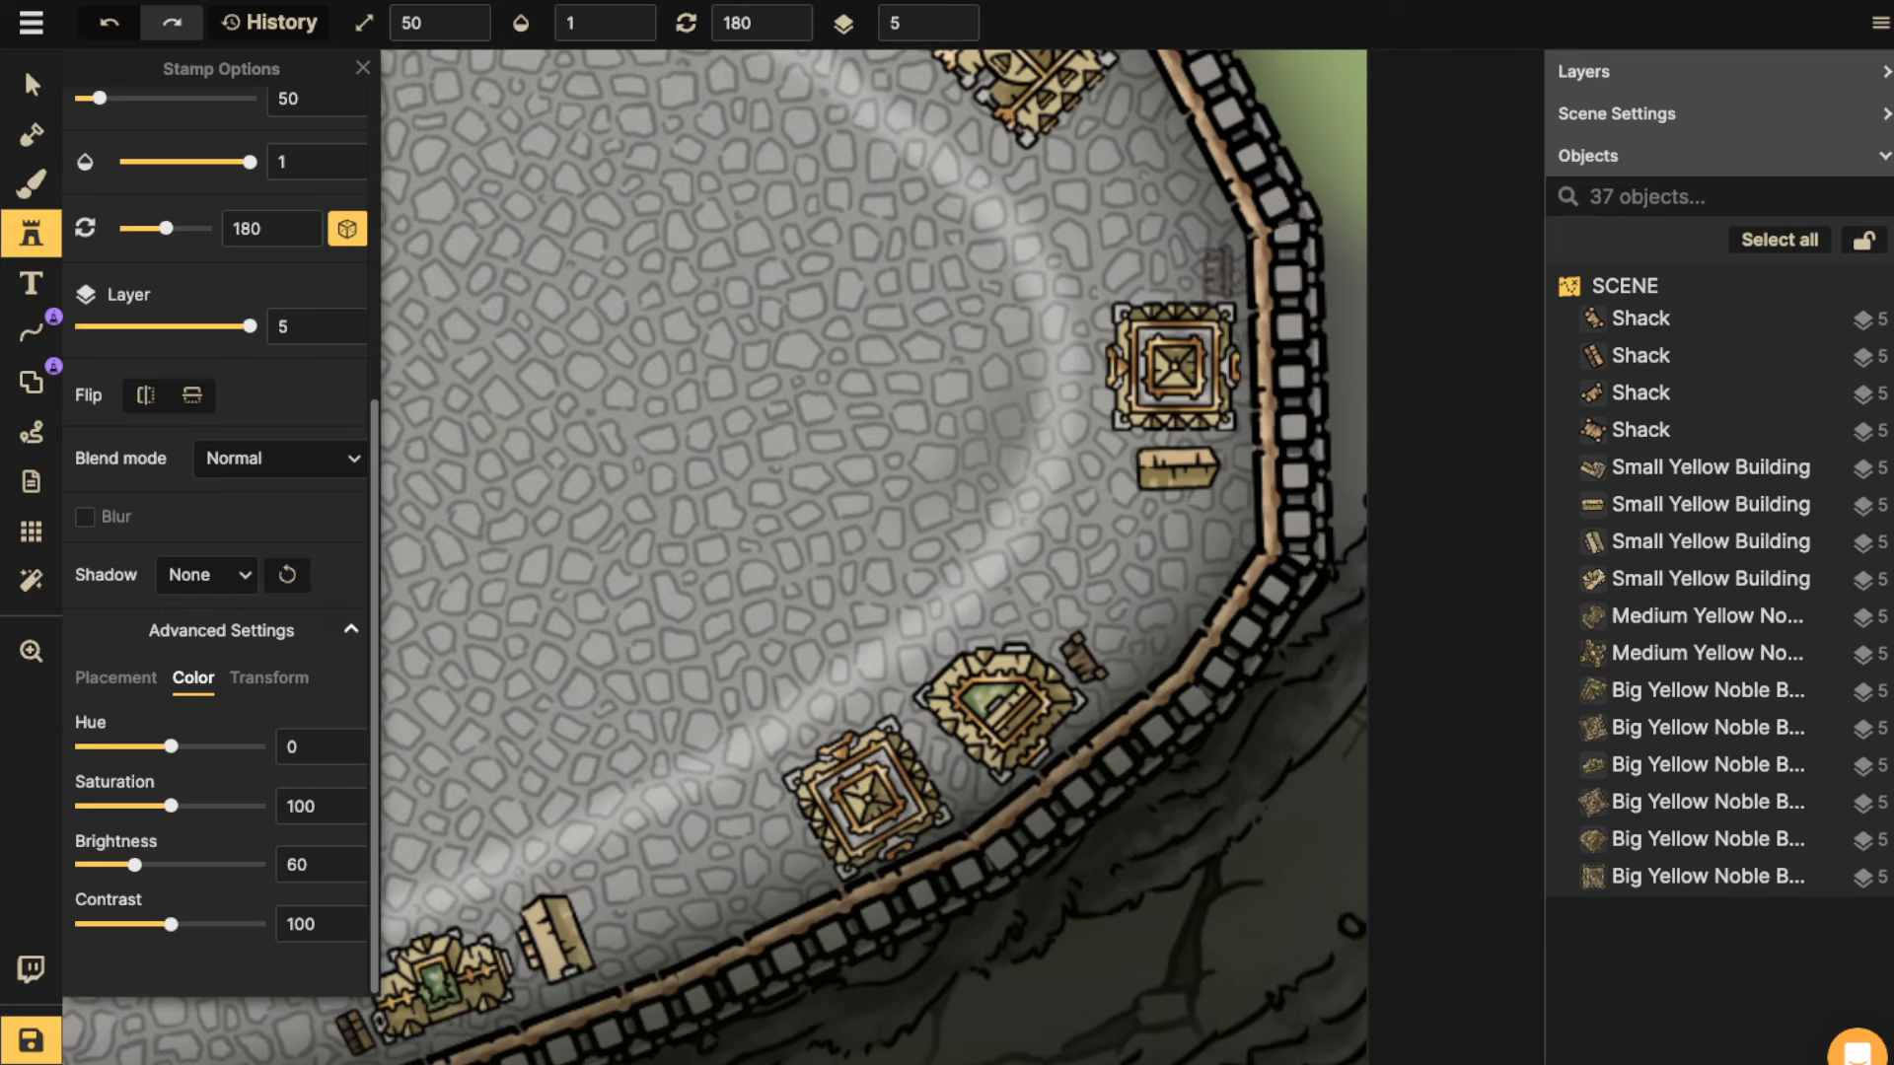
Turn off random stamps and place shack variant 5 directly west of the big noble building beside the observatory steps.
left_click_drag(926, 233, 1227, 352)
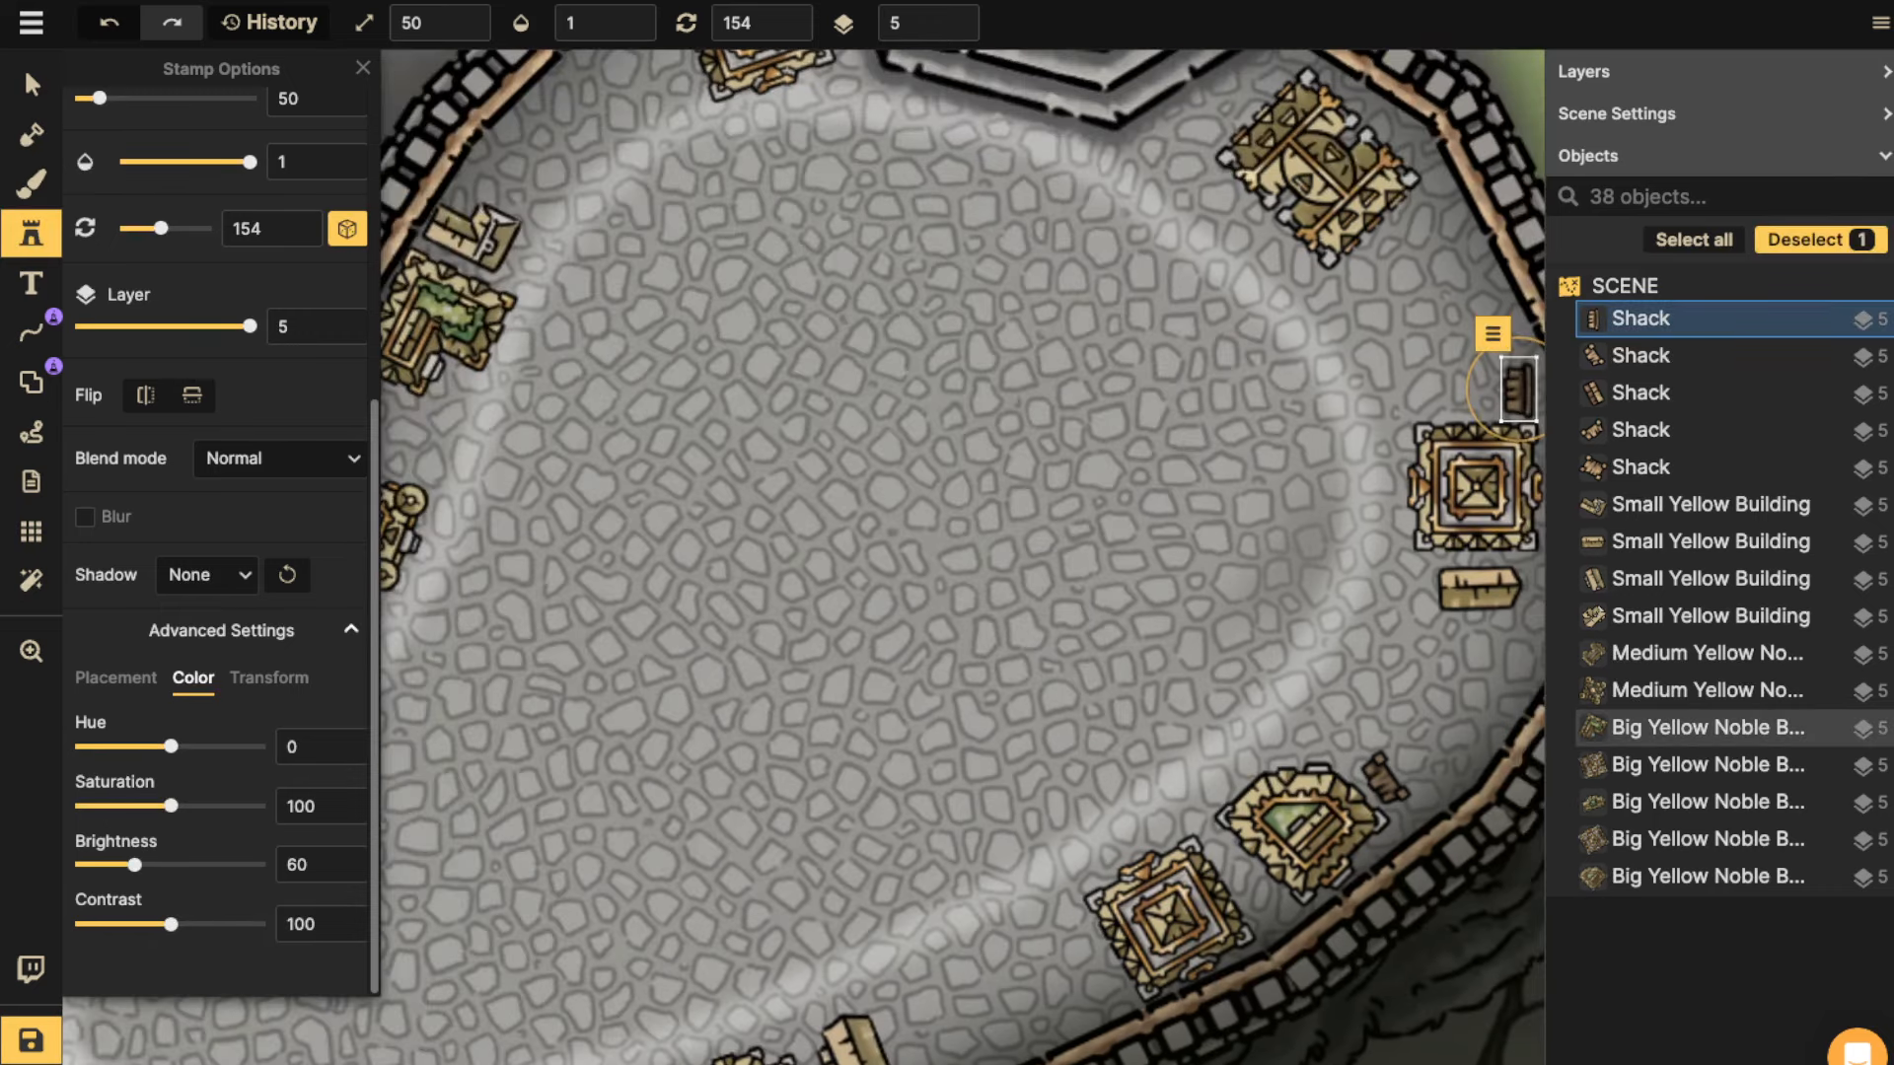
scroll(197, 306, "up", 5)
left_click(241, 265)
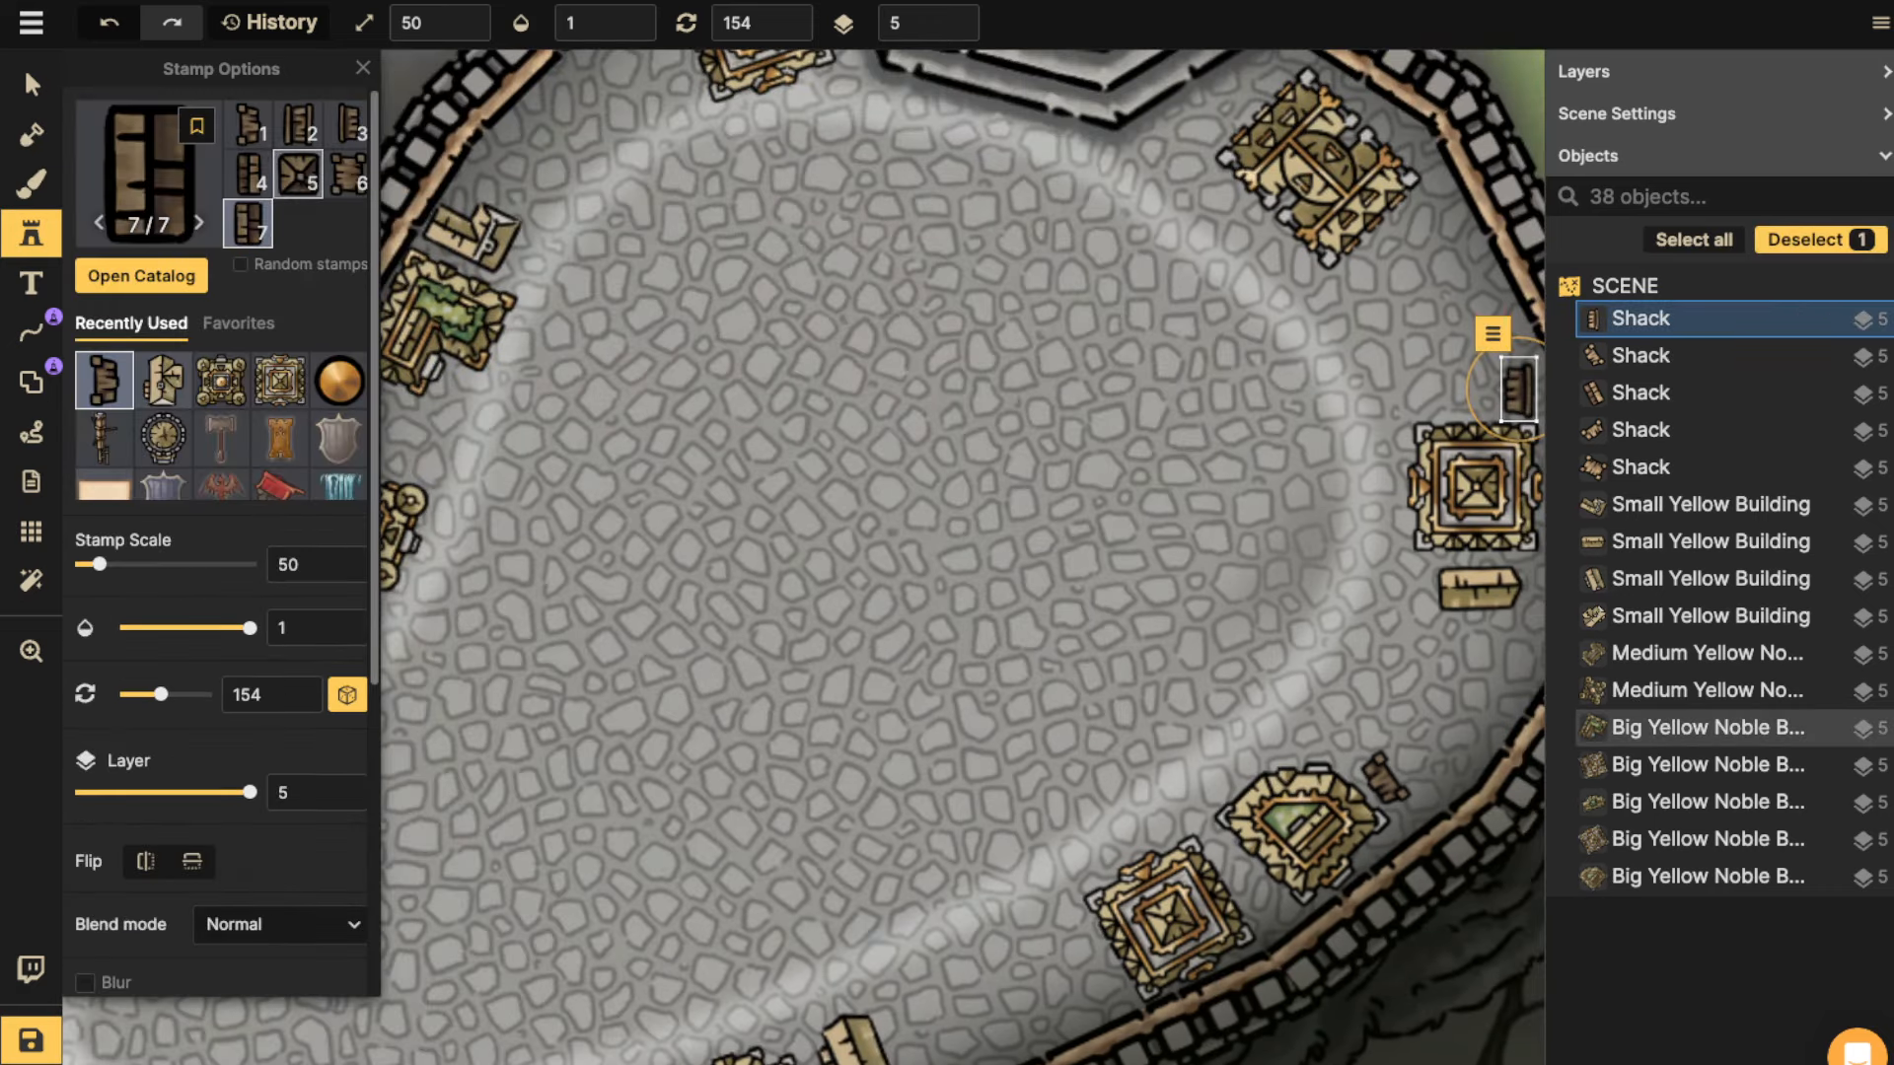
left_click(298, 174)
left_click_drag(753, 186, 1029, 251)
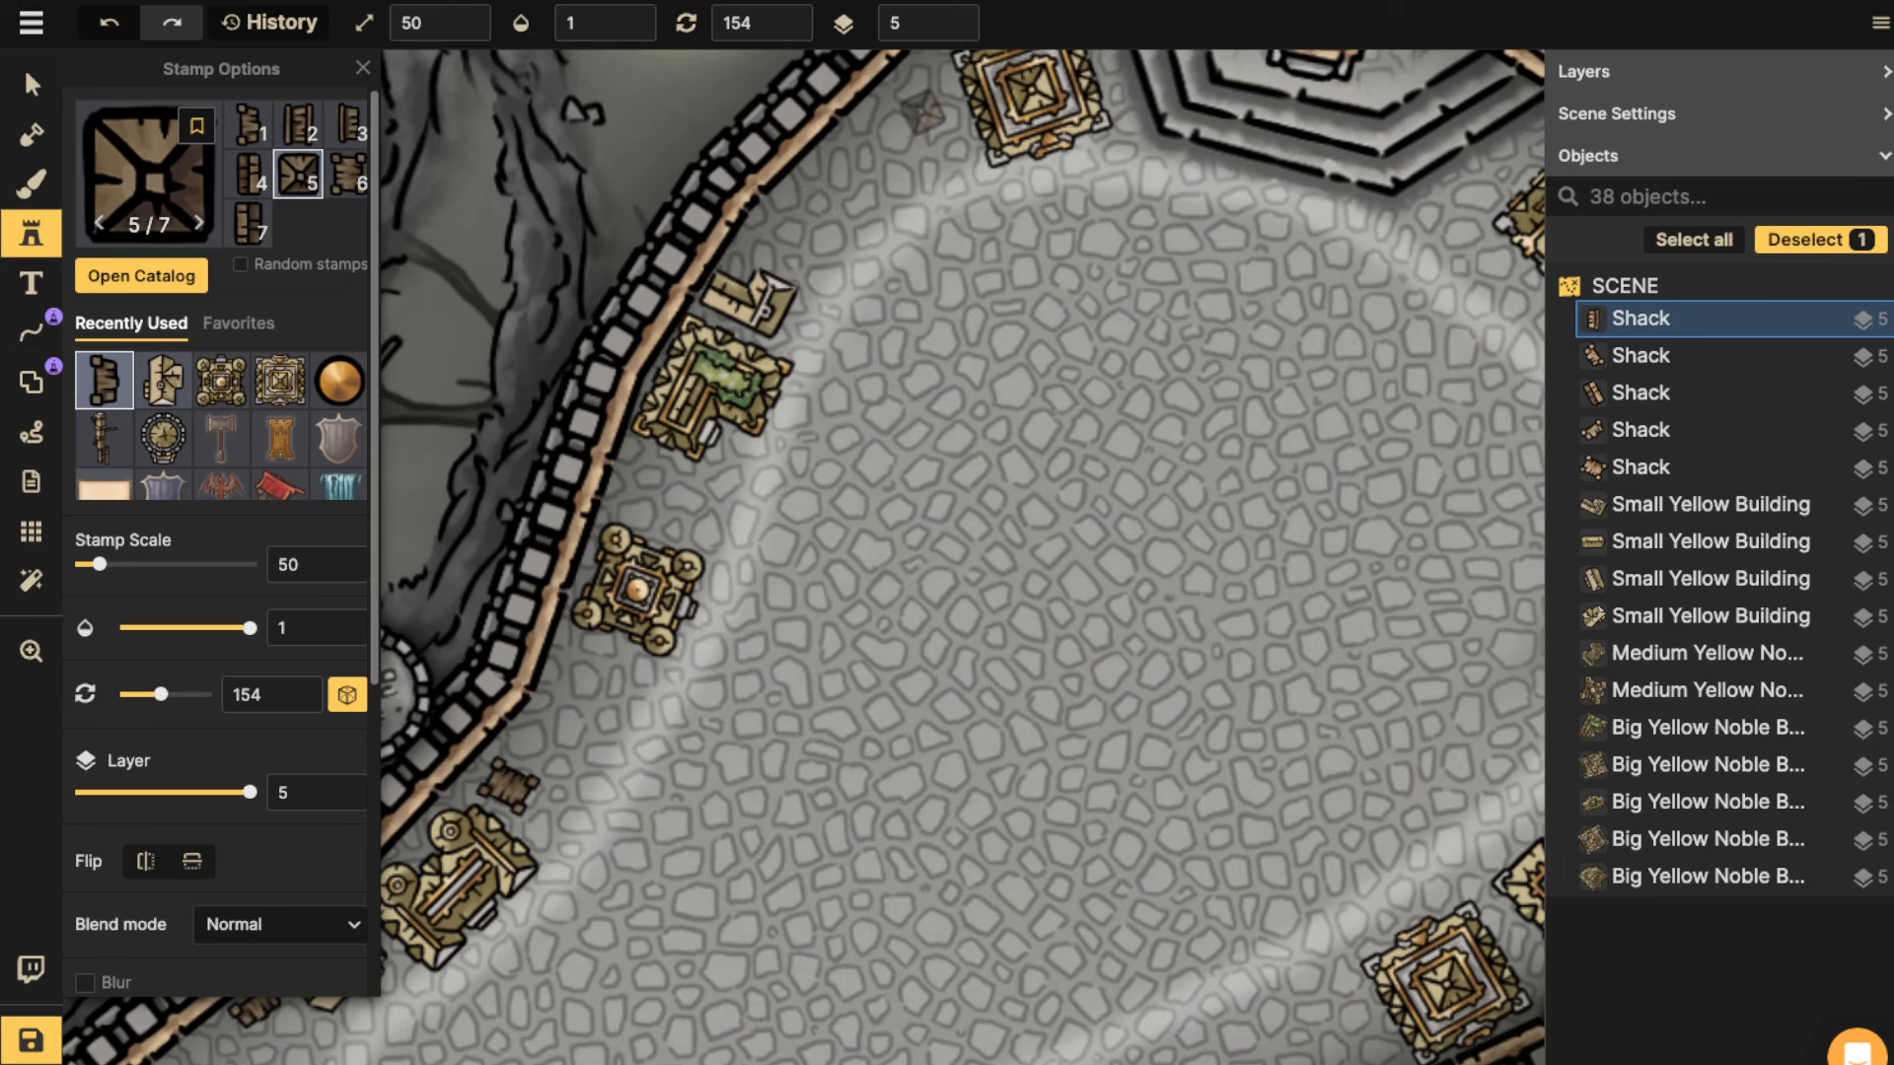
left_click(926, 88)
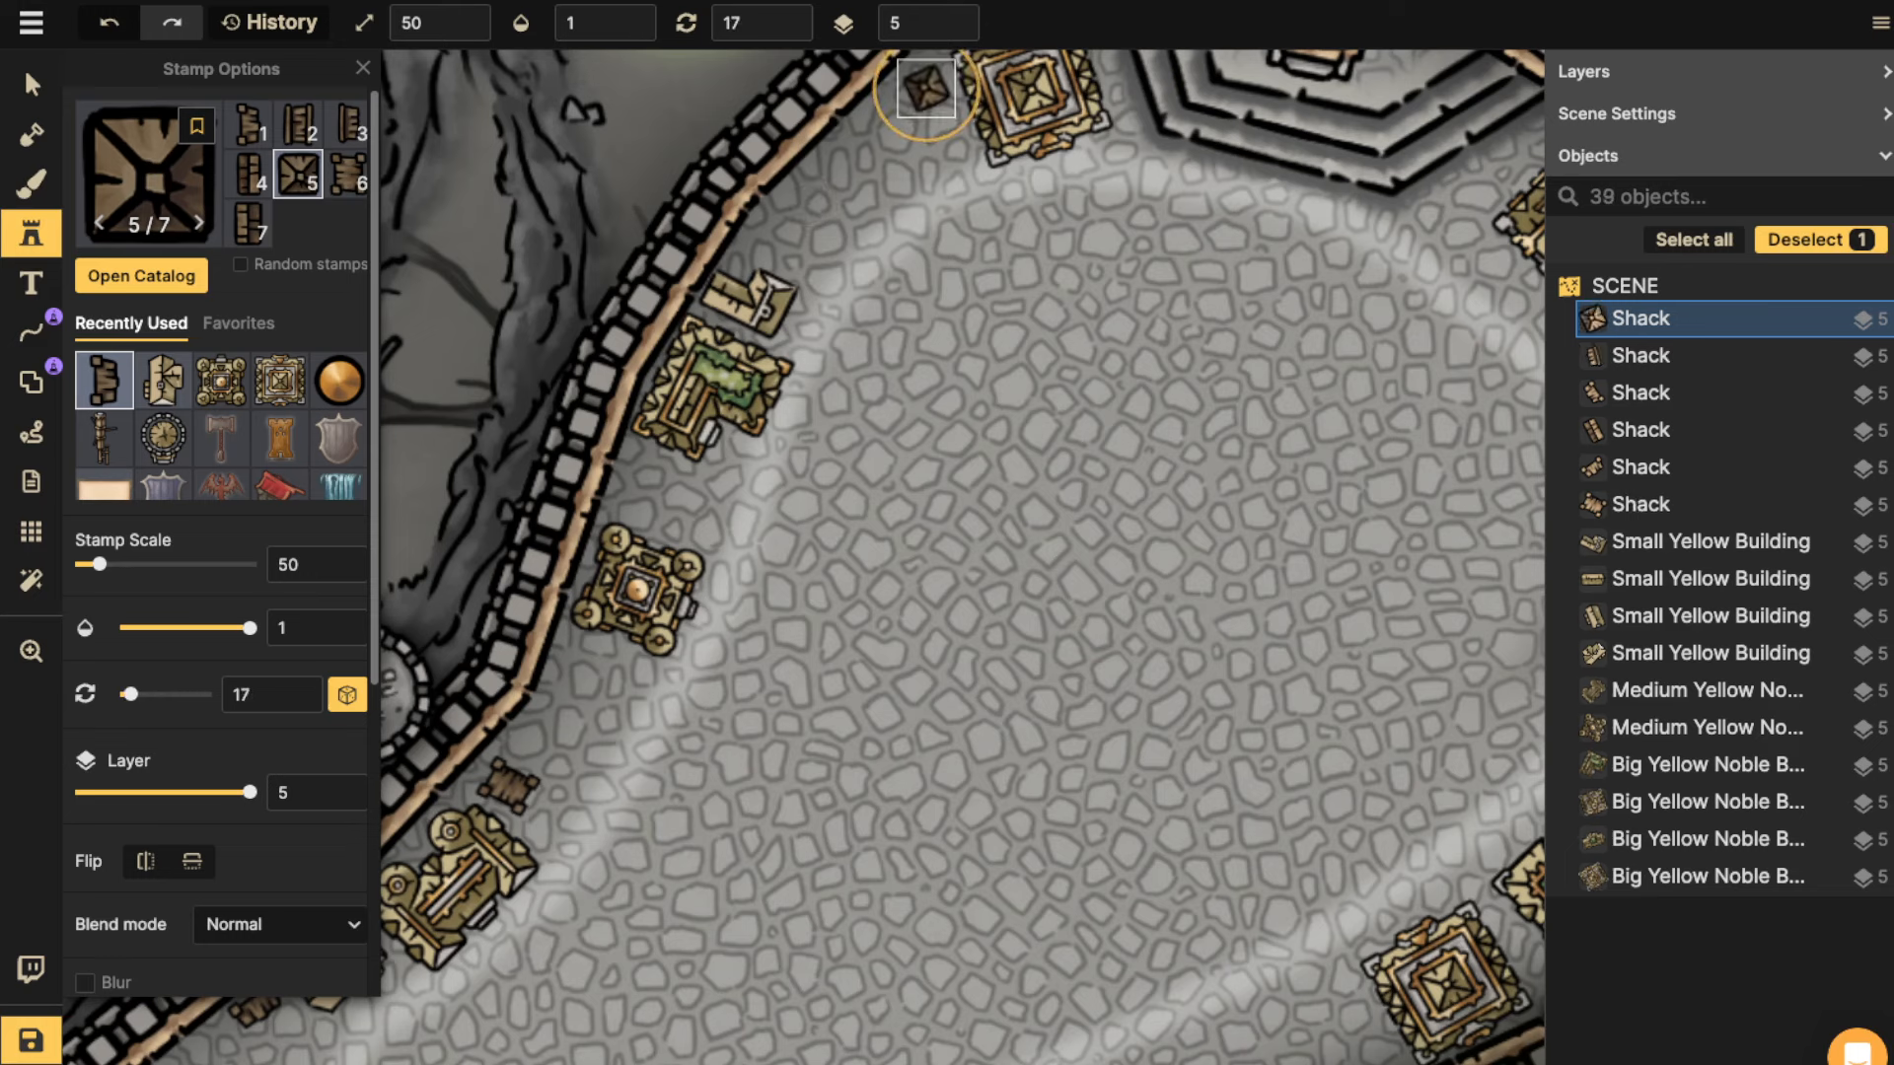
Place a second variant 5 shack just south of the first one and nudge it slightly east.
scroll(940, 142, "down", 3)
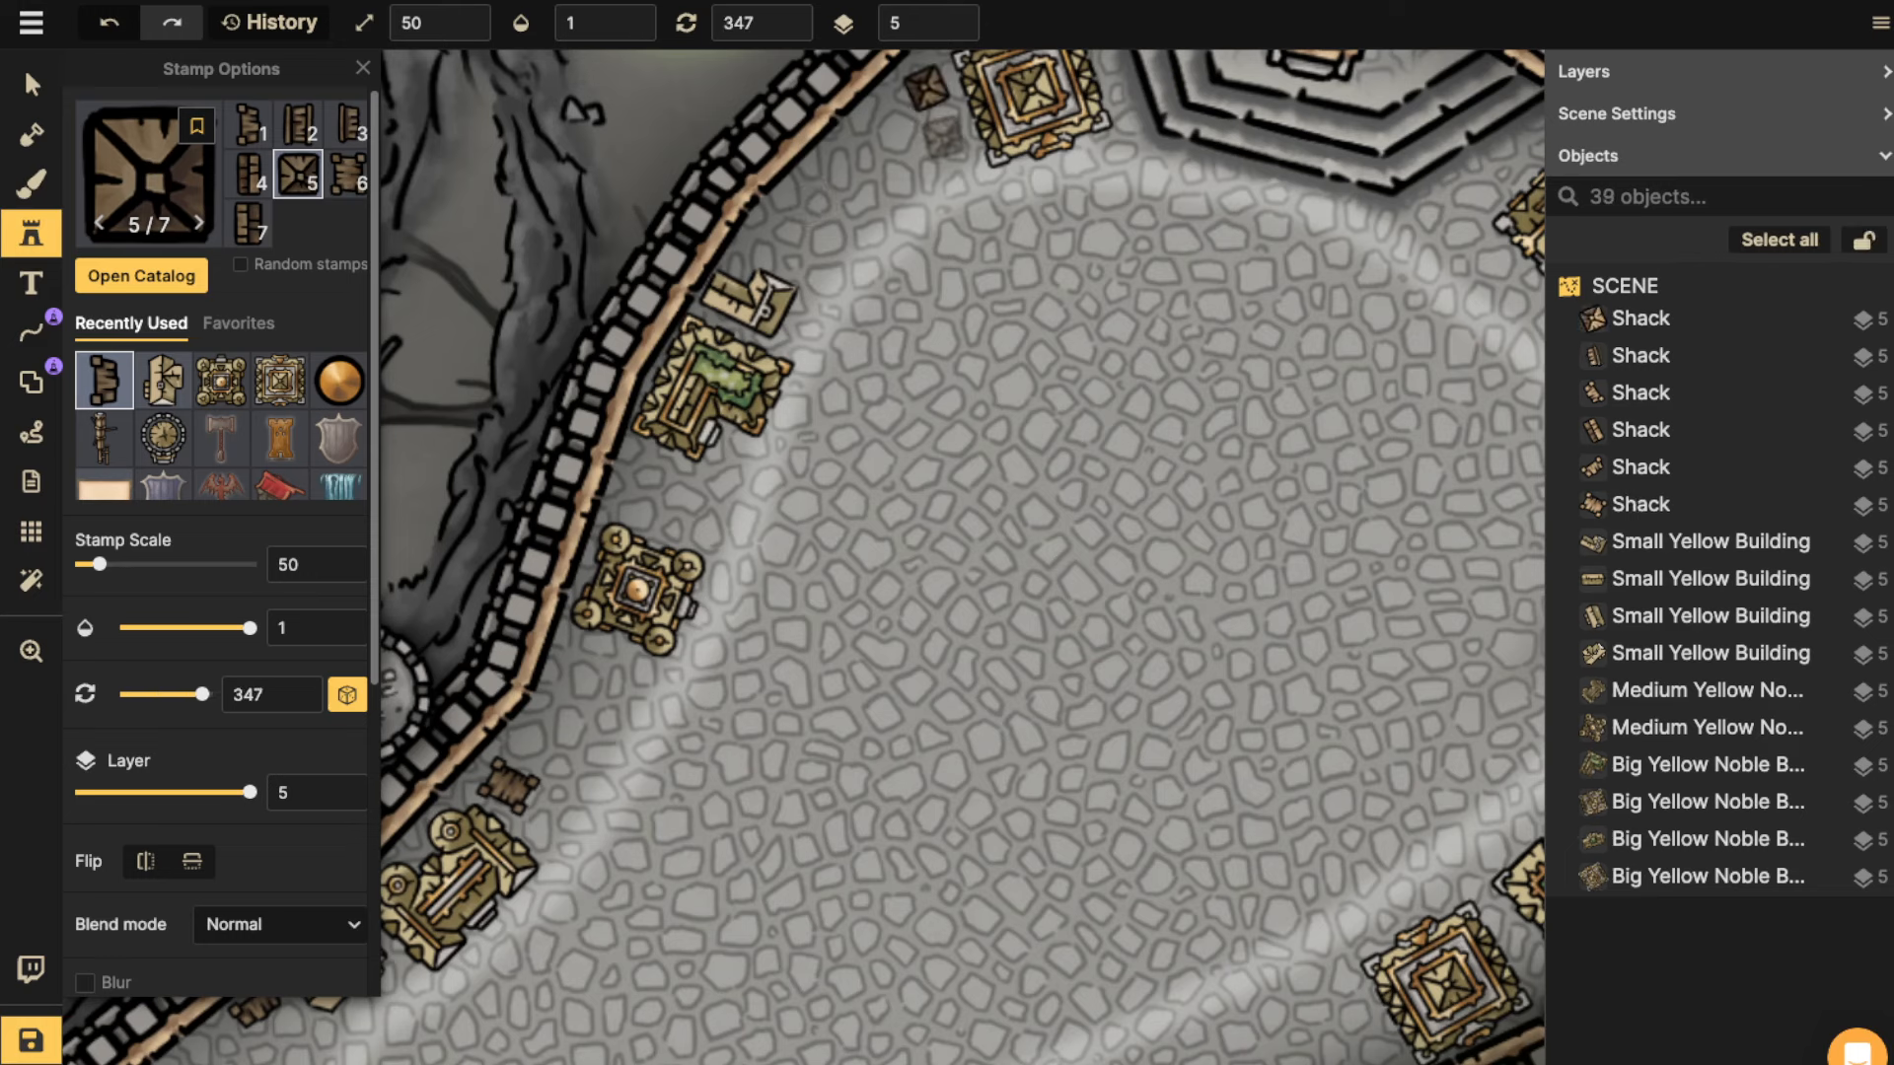
left_click(942, 137)
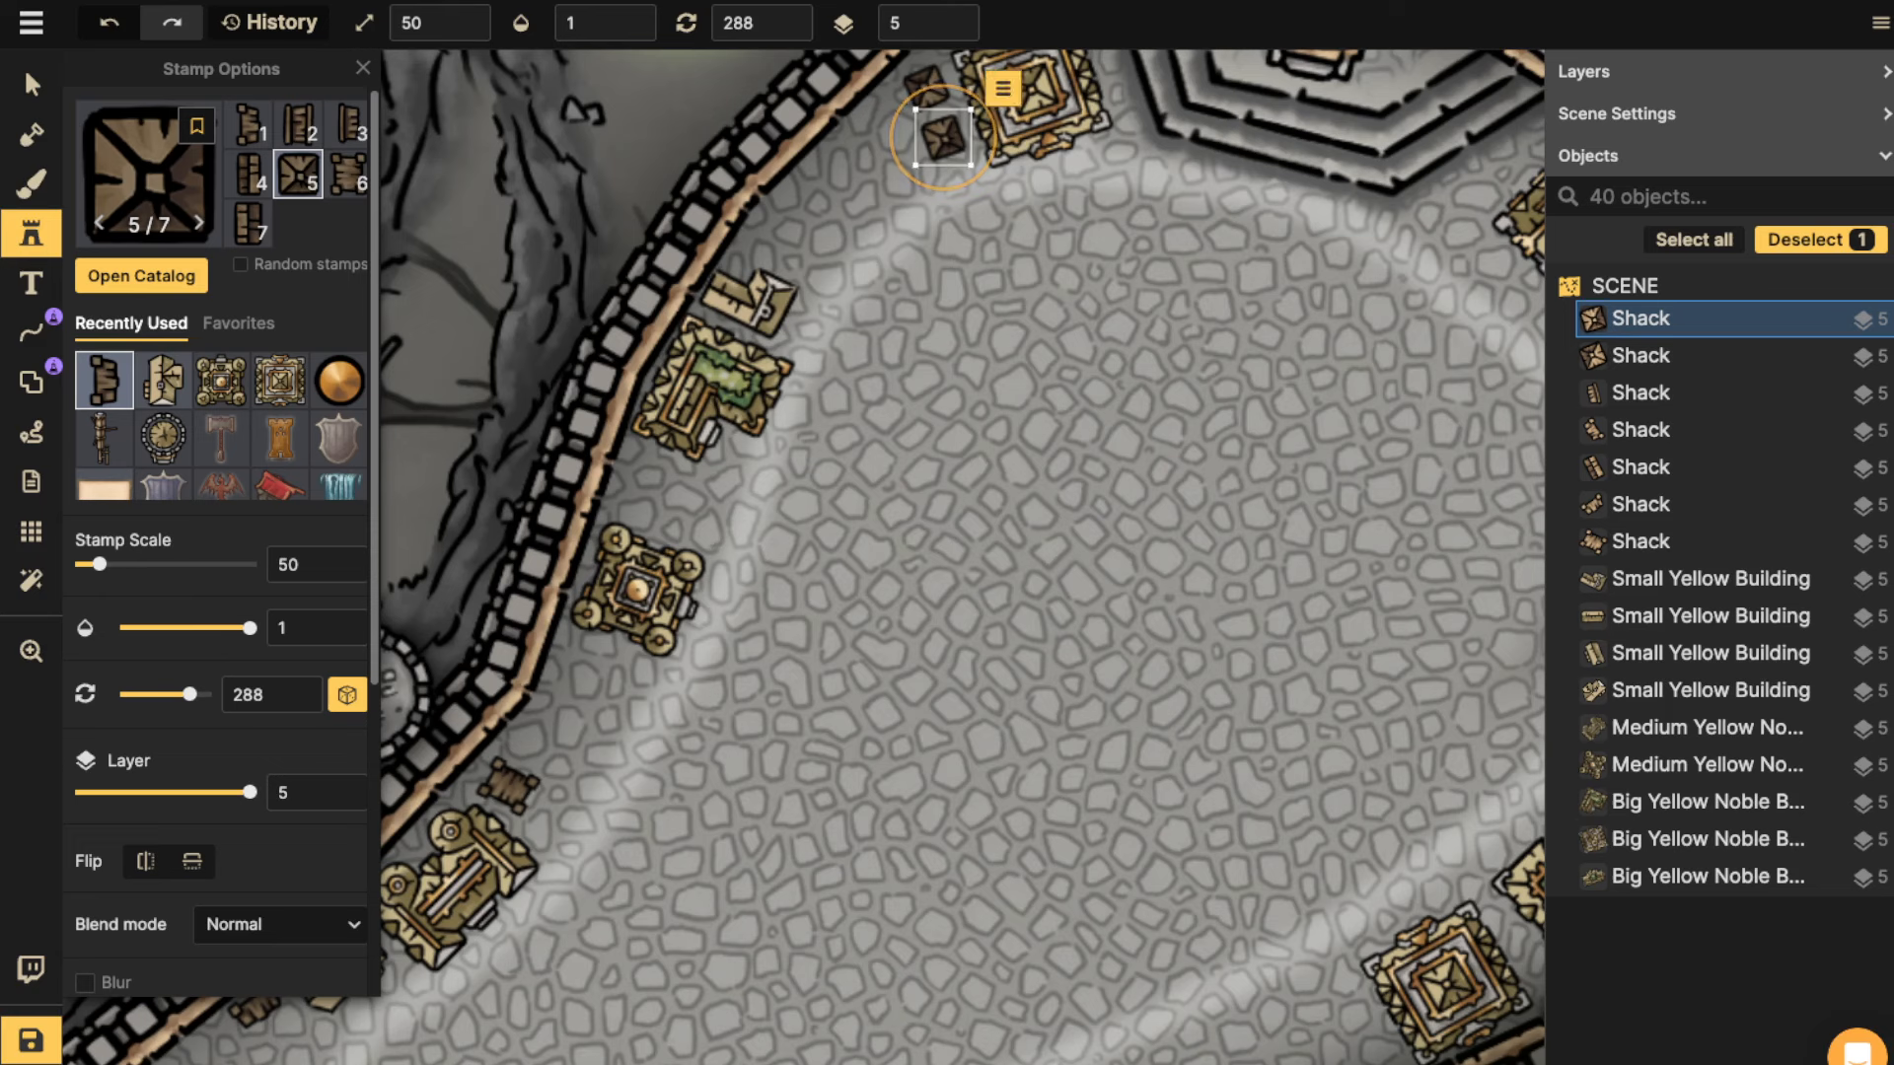
left_click_drag(942, 136, 944, 136)
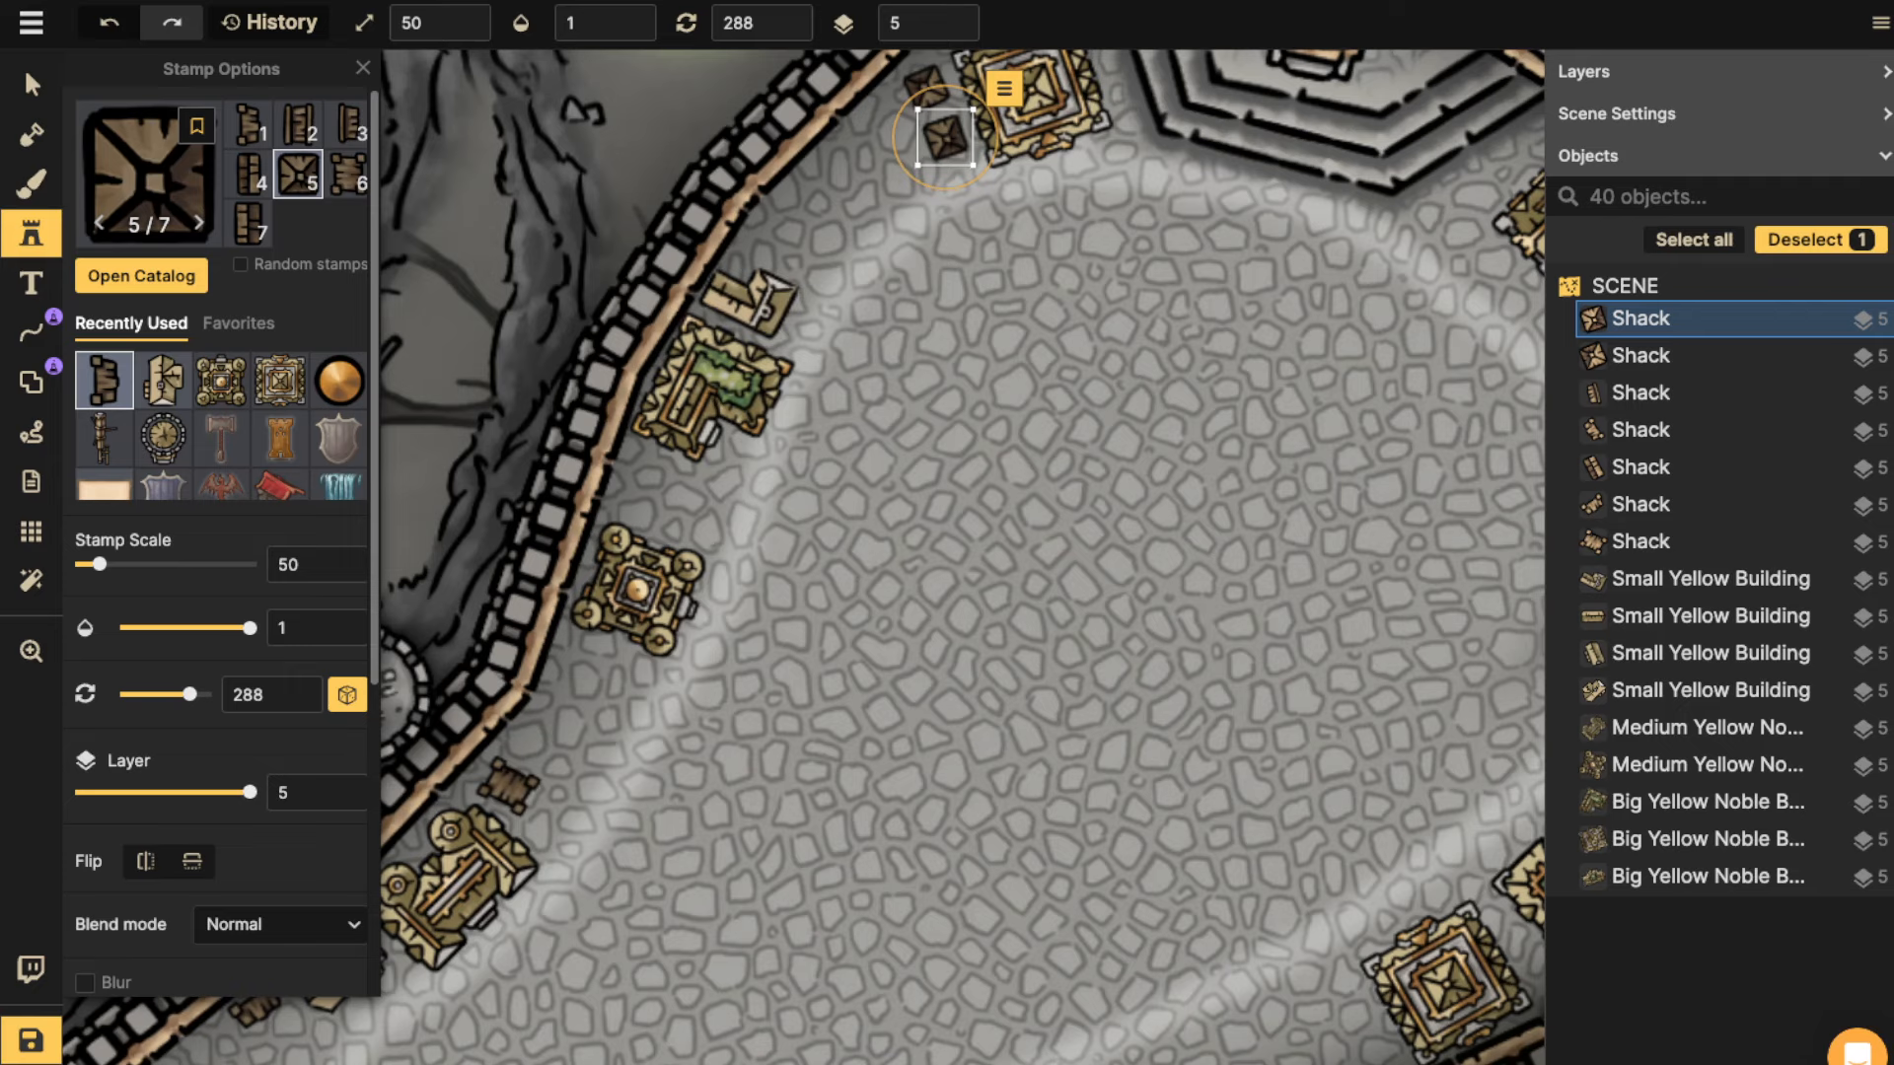
Place three variant 4 shacks in a row southeast of the northeastern noble building, rotated 318°, 144° and 129°.
scroll(918, 459, "down", 3)
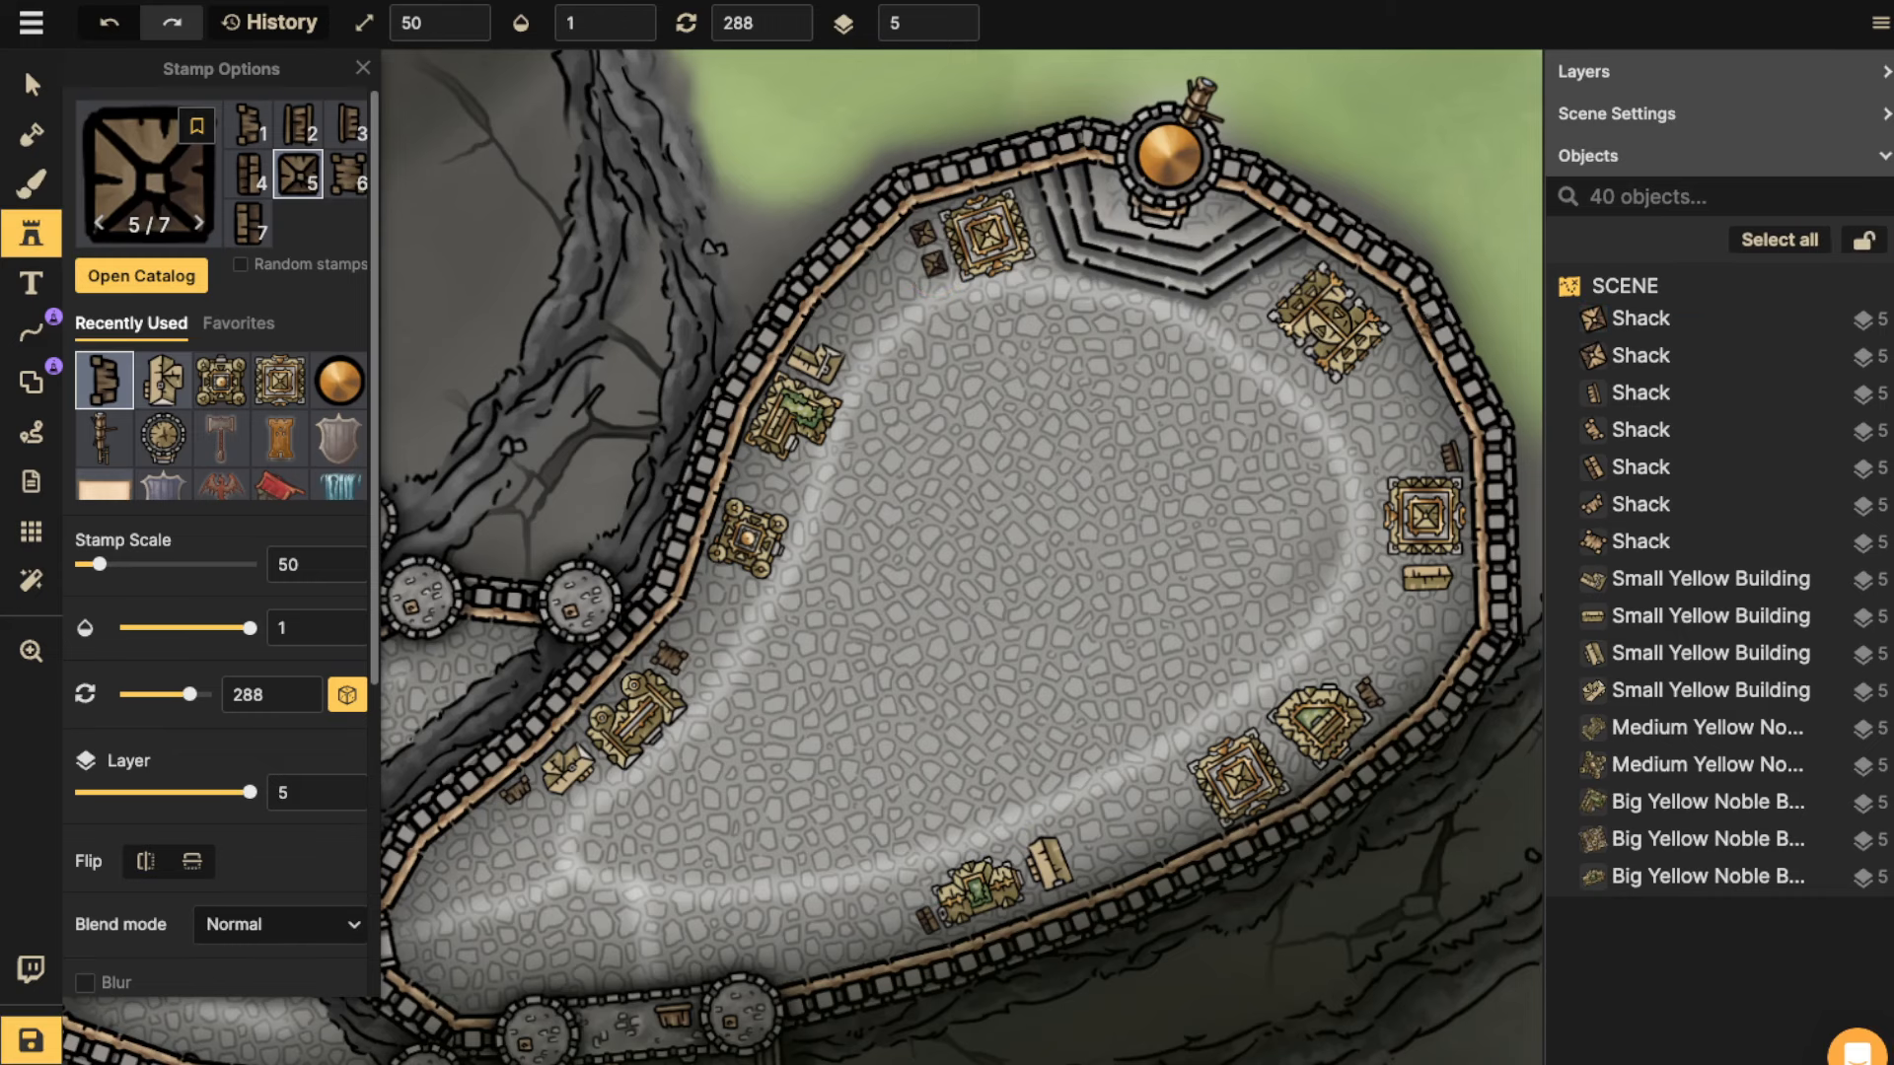
left_click_drag(1429, 345, 1324, 343)
left_click(249, 174)
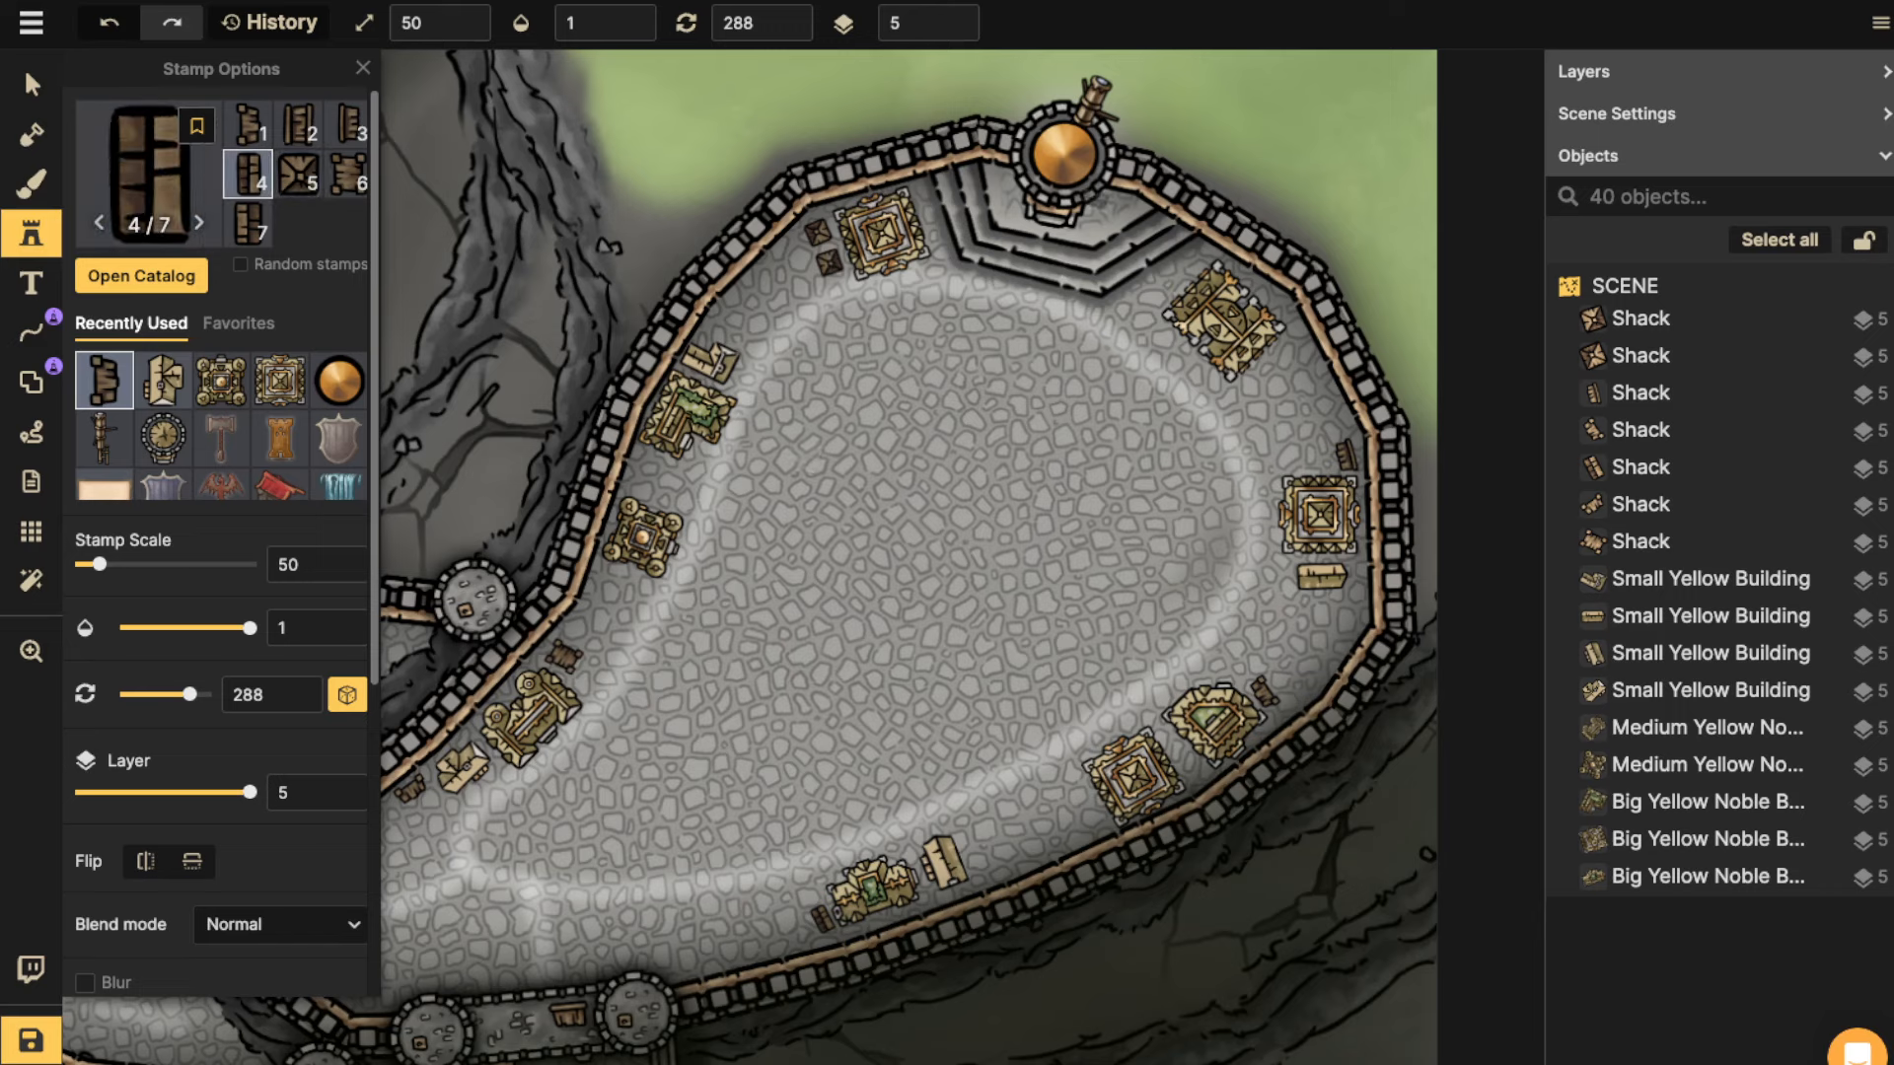
scroll(1261, 317, "up", 4)
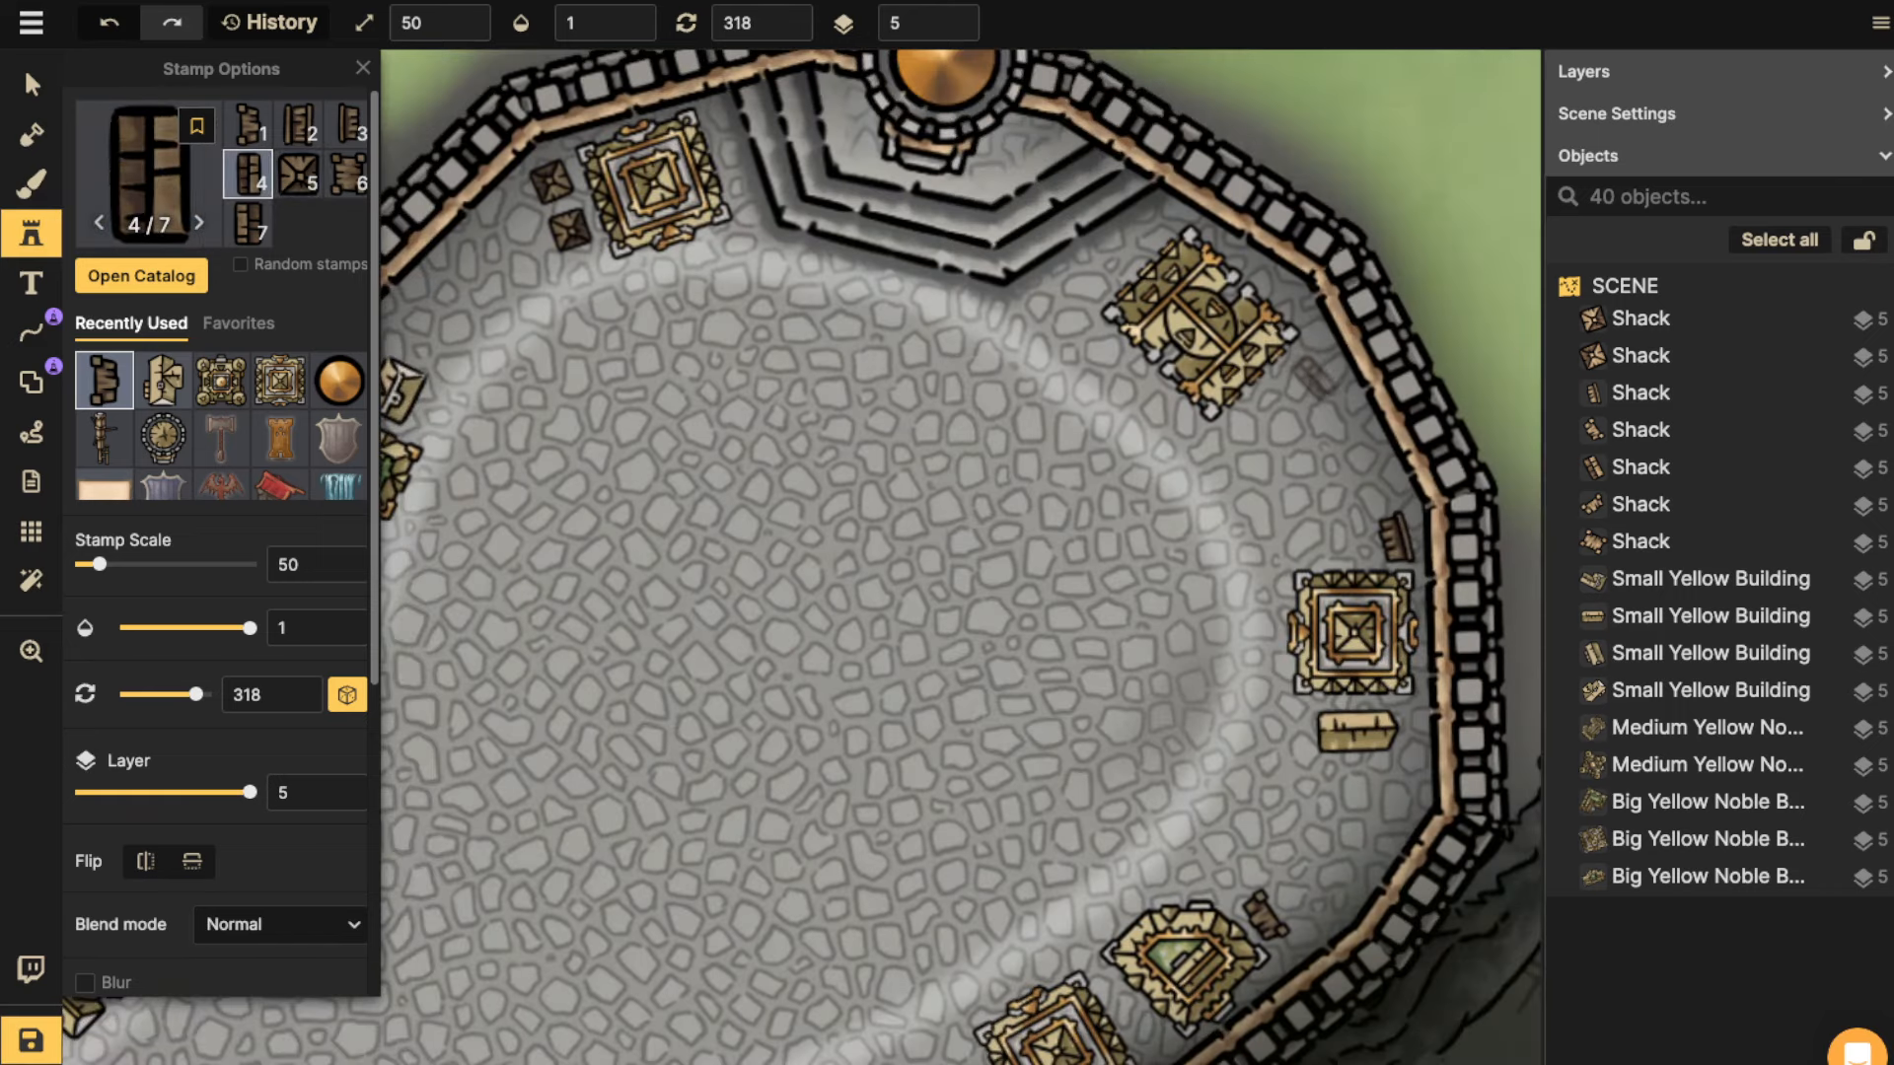
left_click(1313, 378)
scroll(1290, 398, "down", 3)
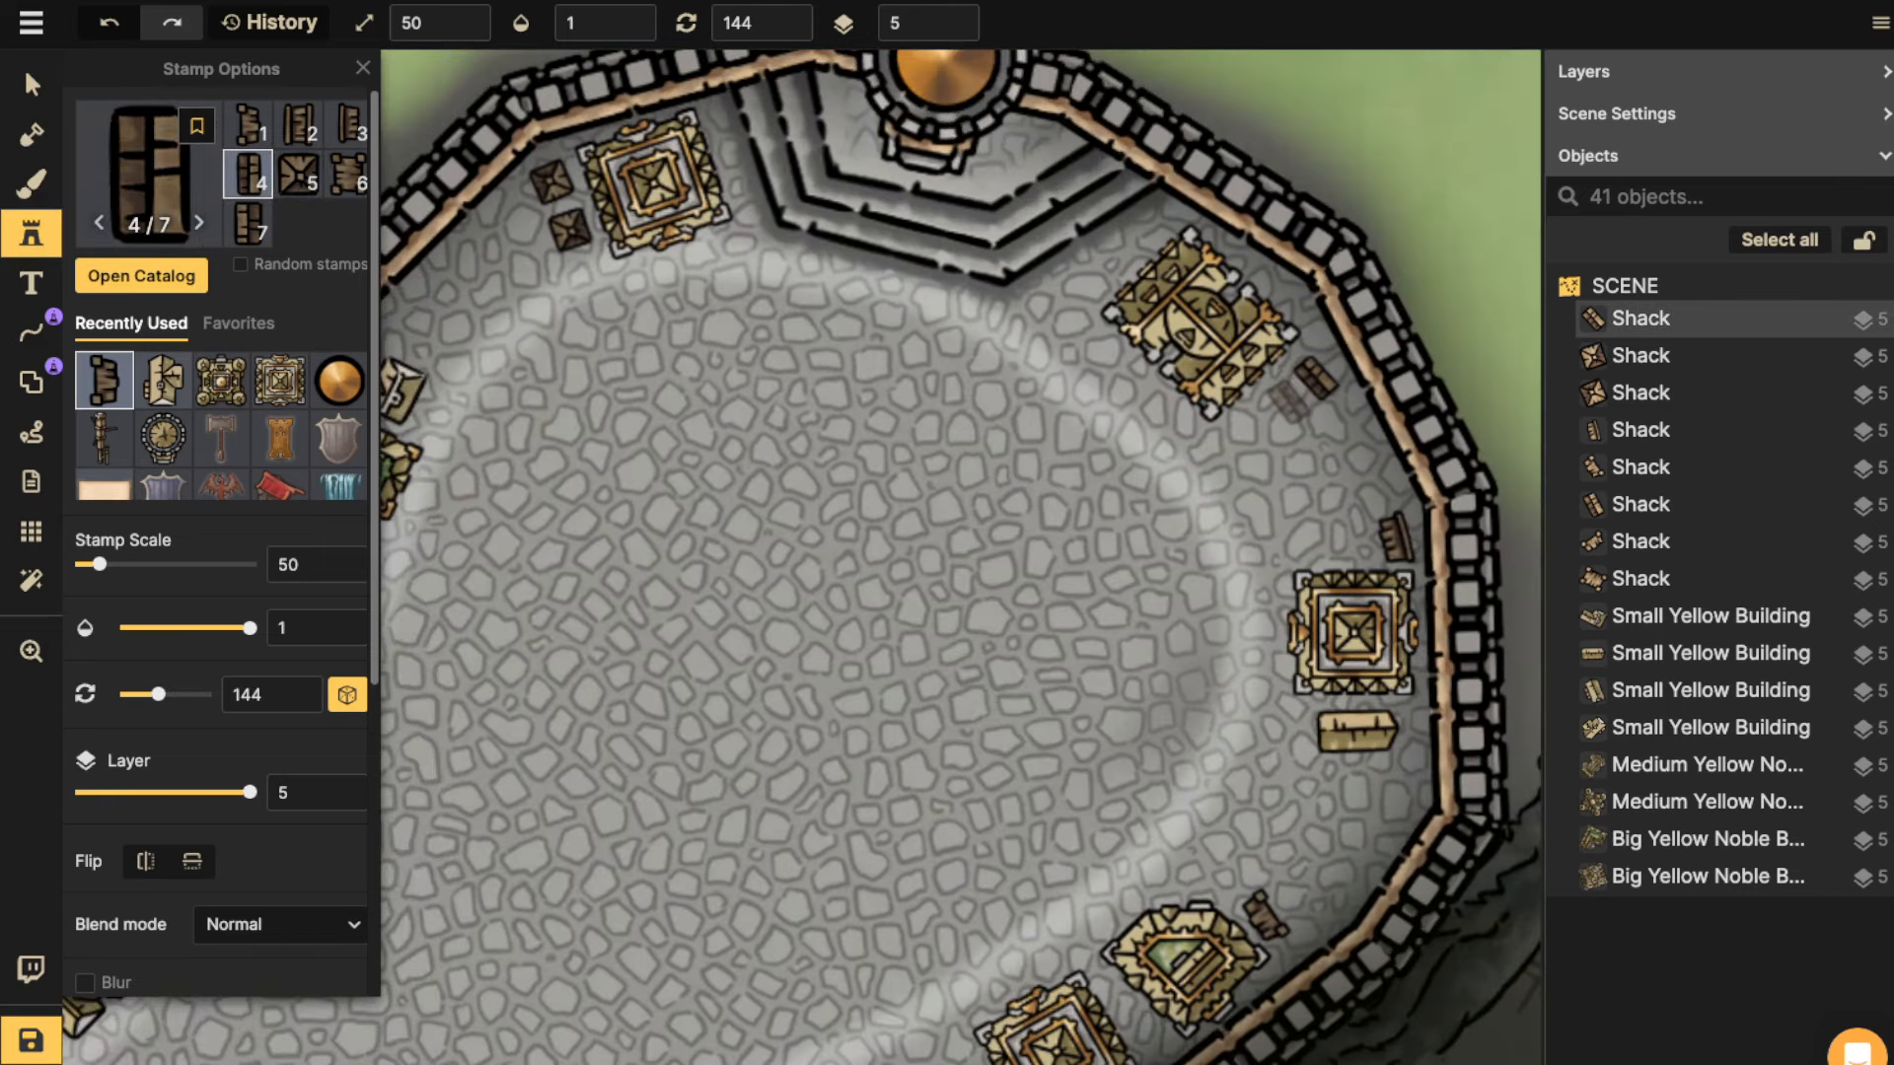
left_click(1291, 397)
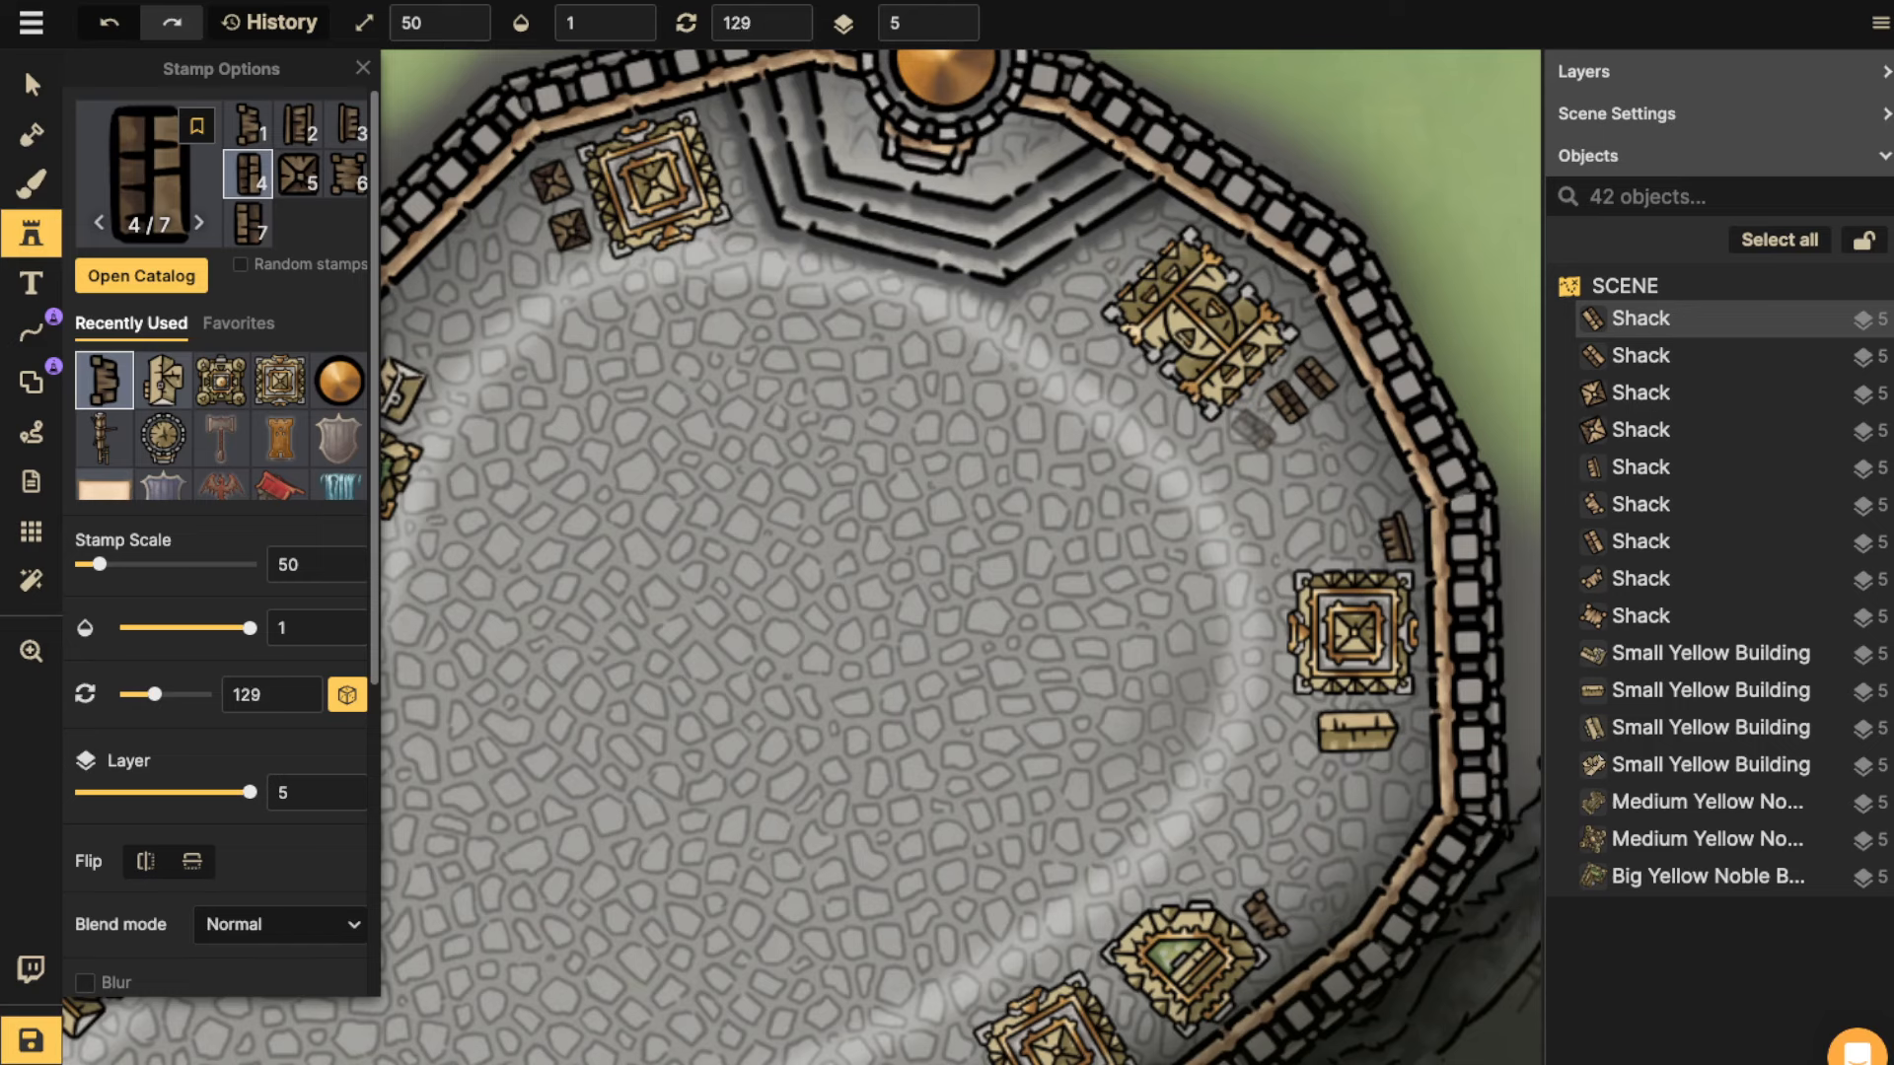
left_click(1253, 430)
Reposition the shacks southeast of the northeastern noble building with the Select tool so they form an evenly spaced row beside it.
left_click(31, 84)
scroll(1195, 543, "up", 3)
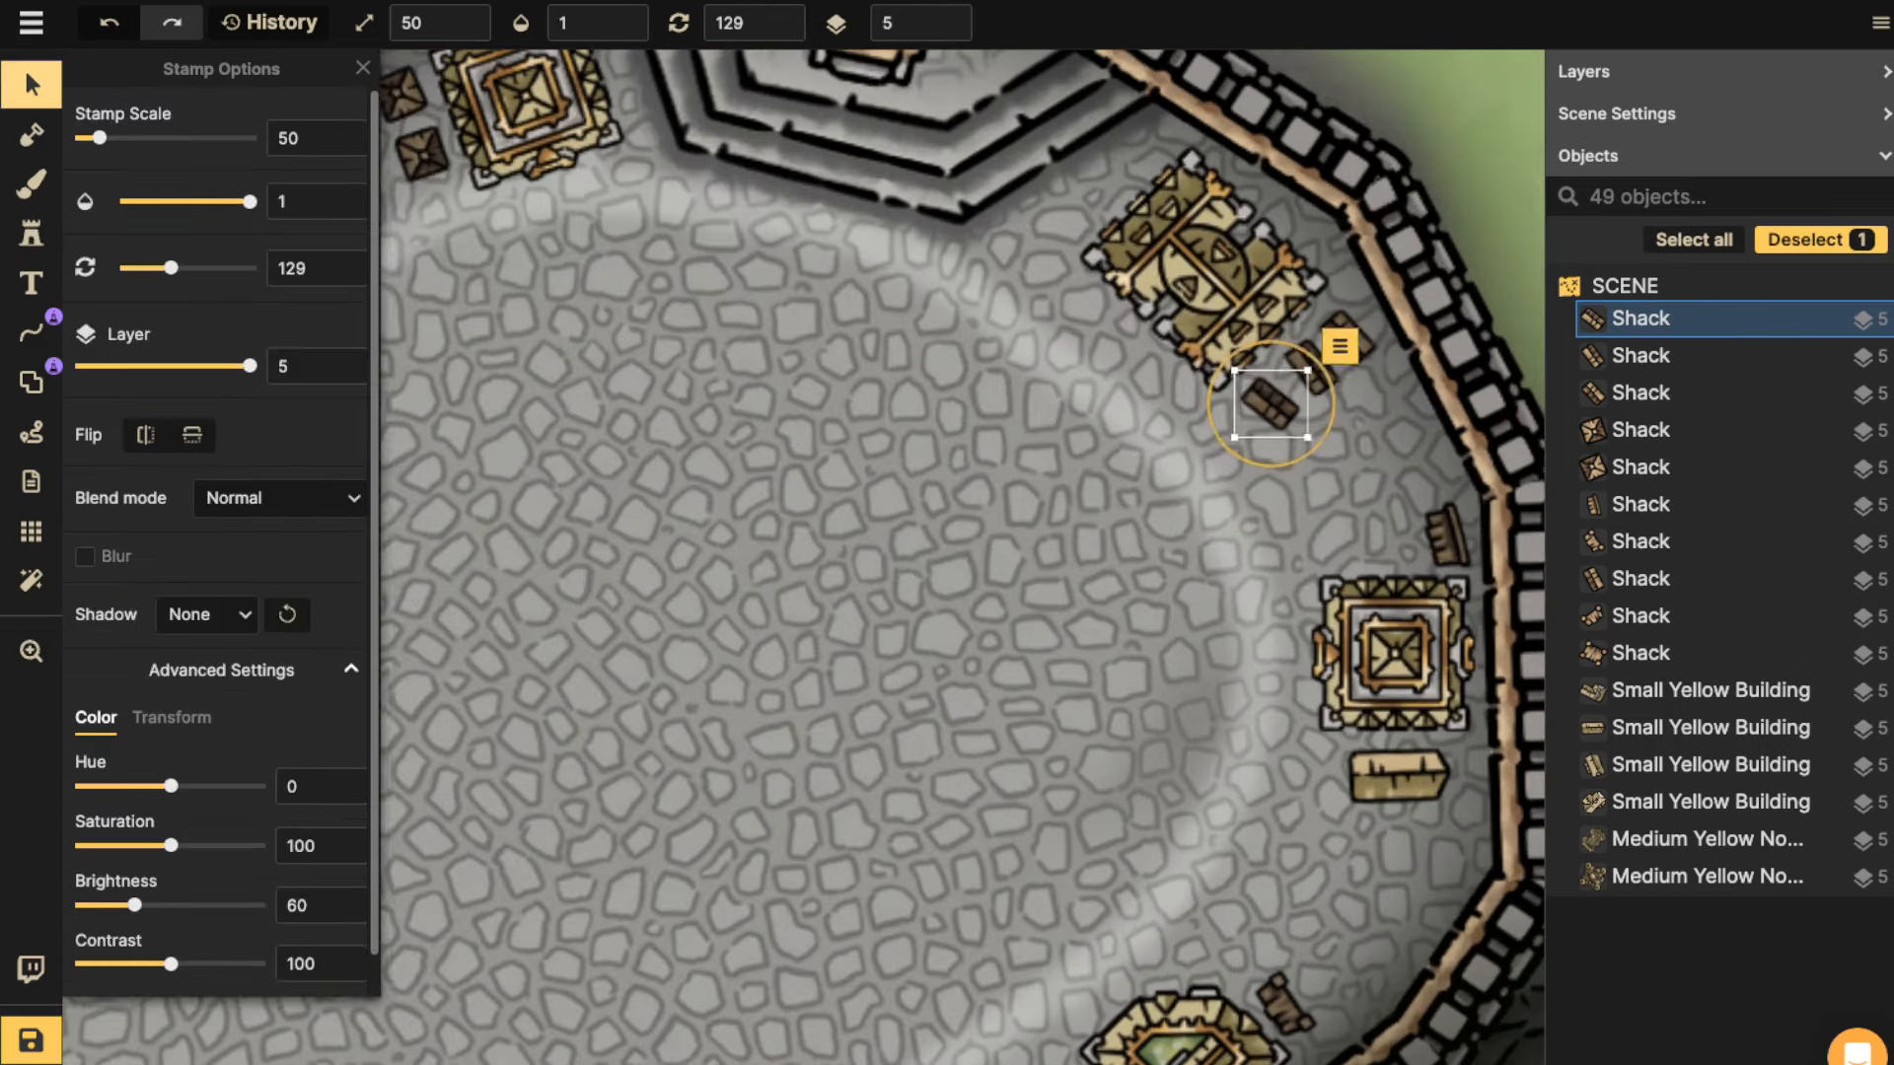
left_click(1275, 467)
left_click(1271, 404)
left_click_drag(1274, 466, 1342, 331)
left_click(1318, 365)
left_click(1313, 368)
left_click(1346, 340)
left_click(1346, 341)
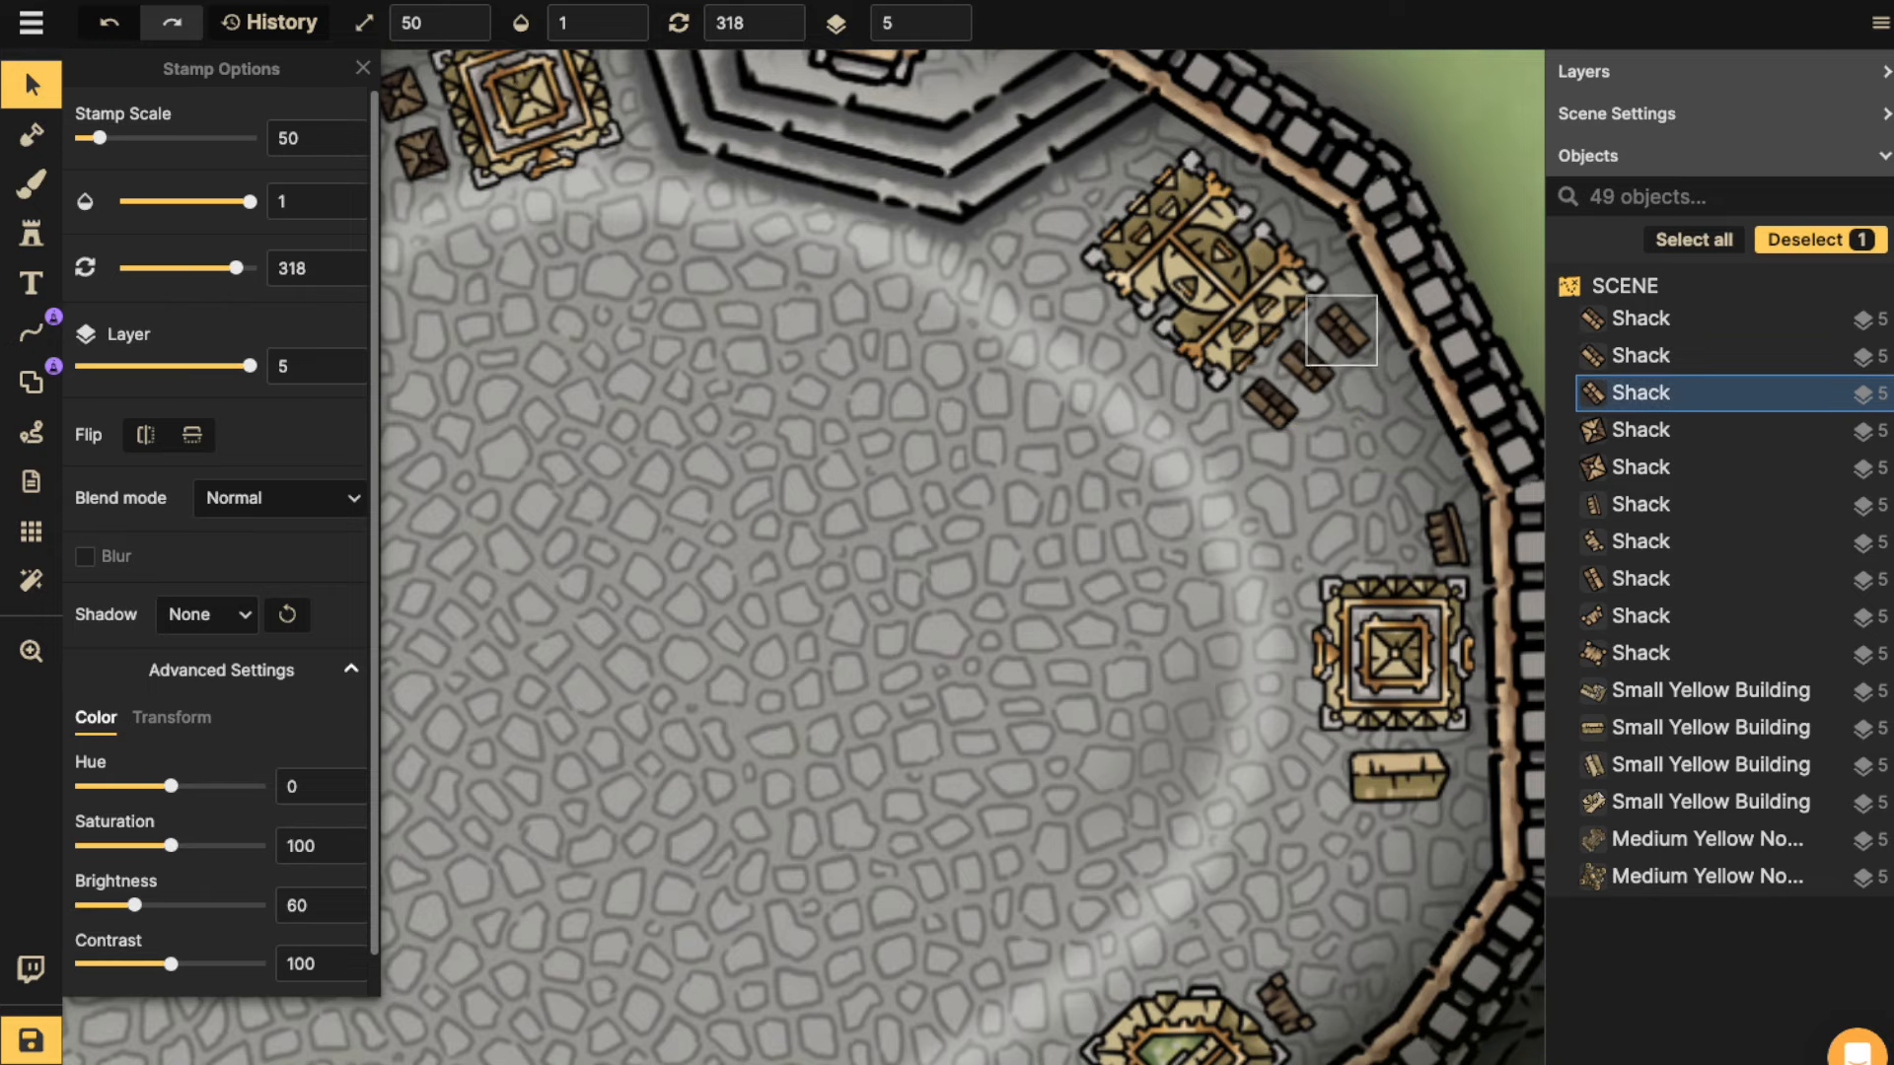
Place a variant 5 shack rotated 106° just southwest of the four-turreted yellow building along the western wall.
left_click(910, 374)
scroll(911, 374, "down", 6)
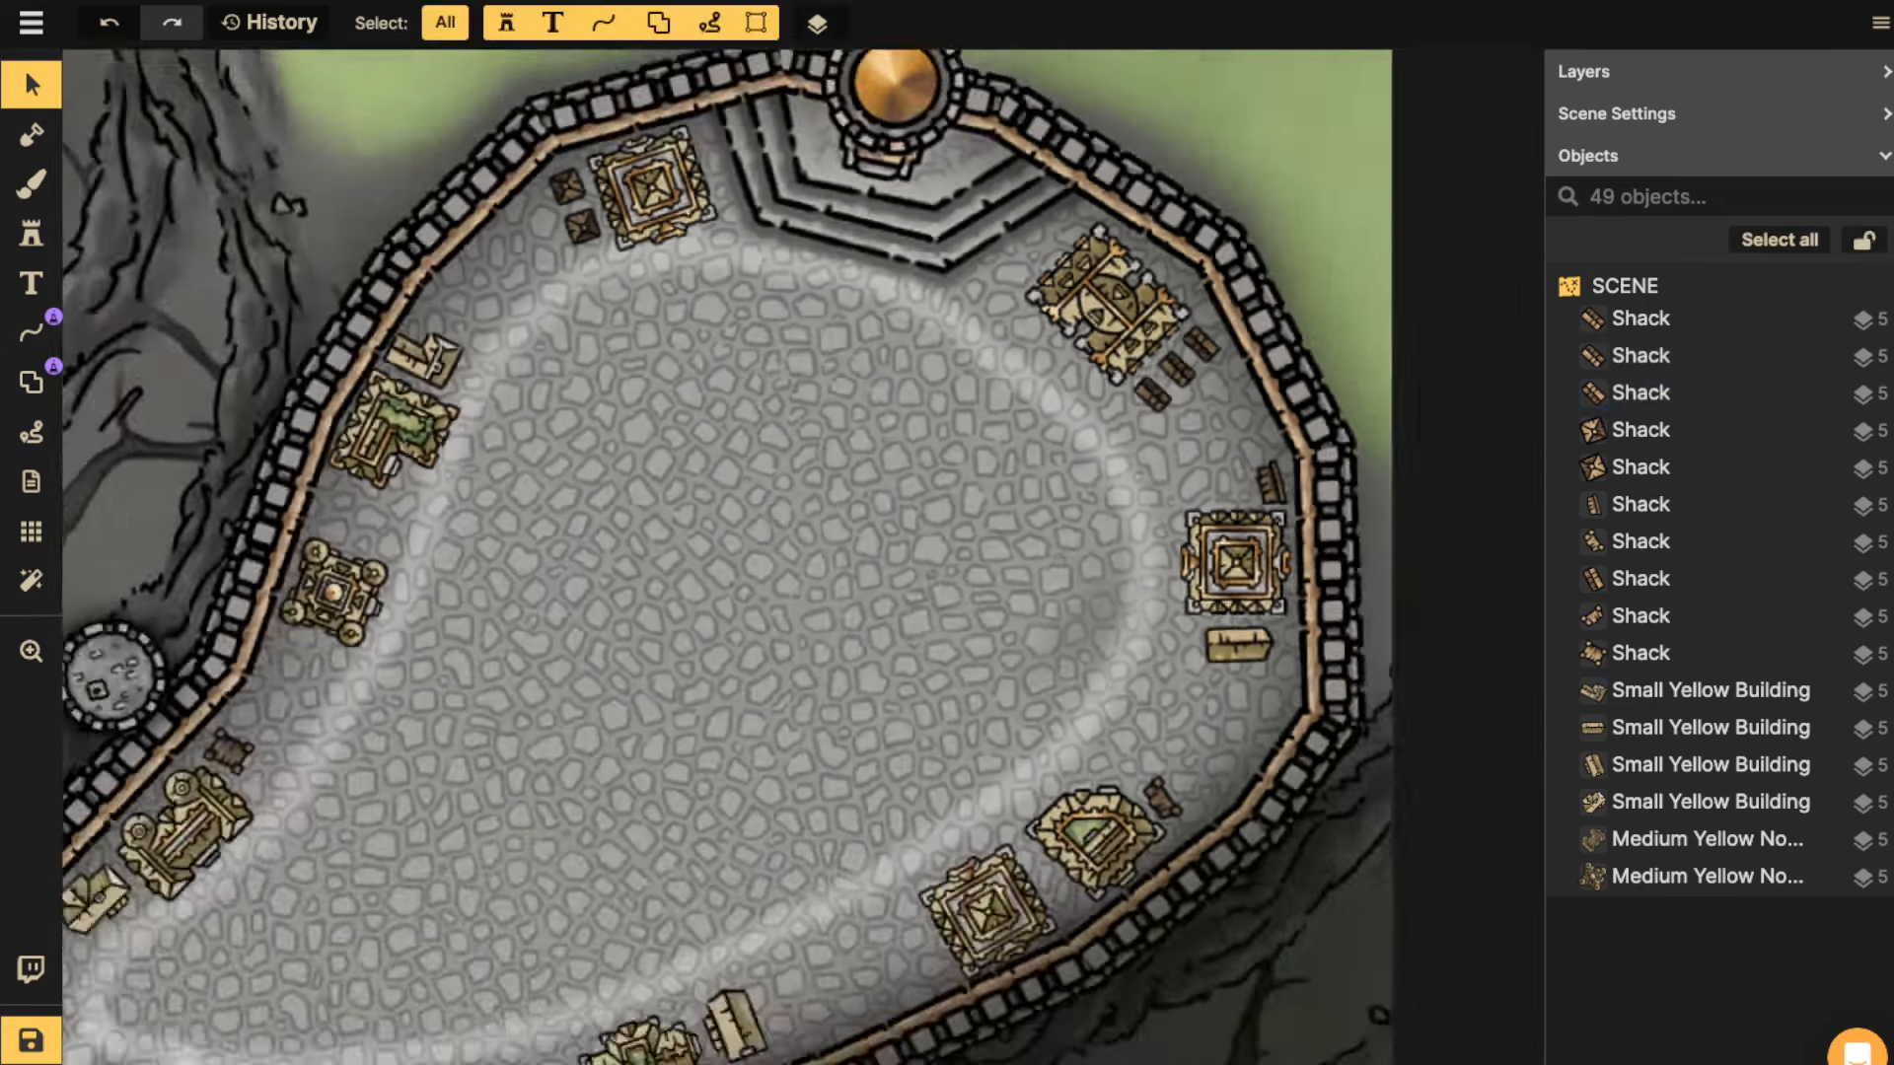
left_click_drag(911, 374, 1208, 213)
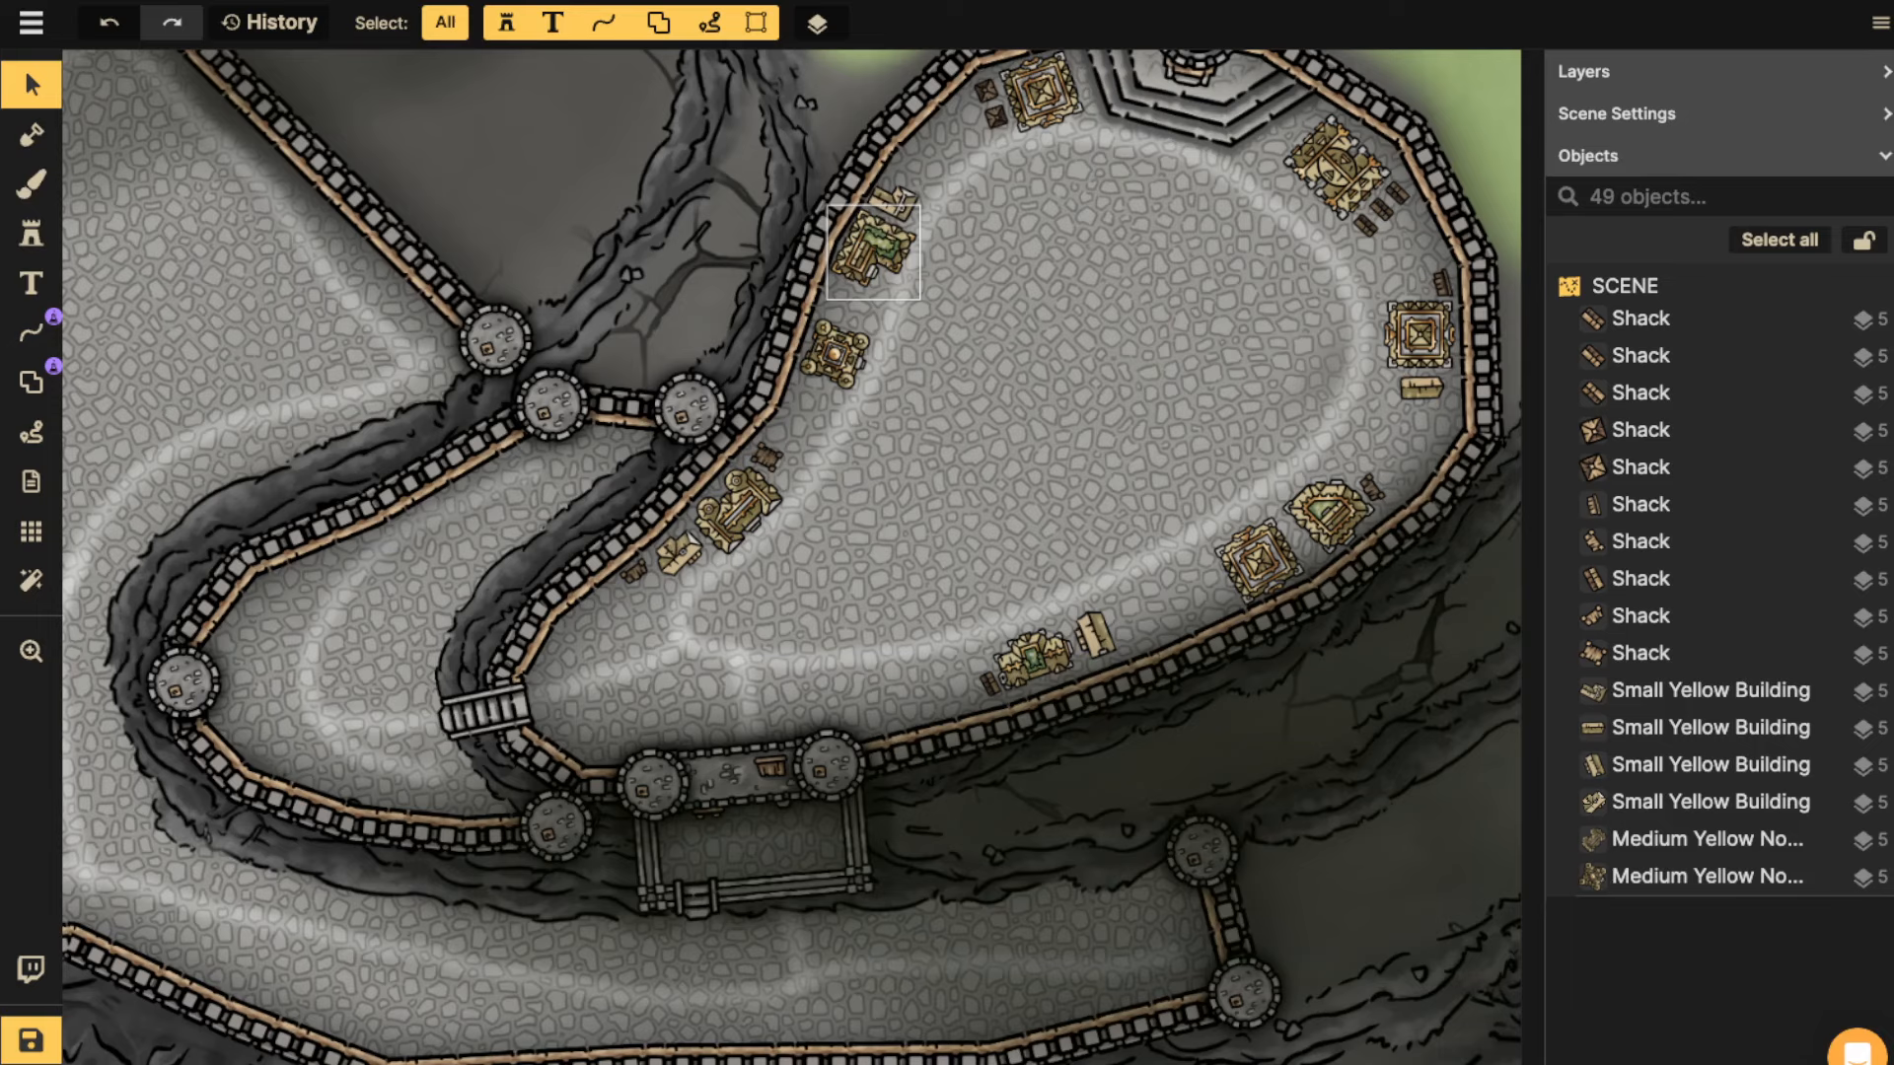
scroll(1697, 691, "down", 1)
left_click(1641, 616)
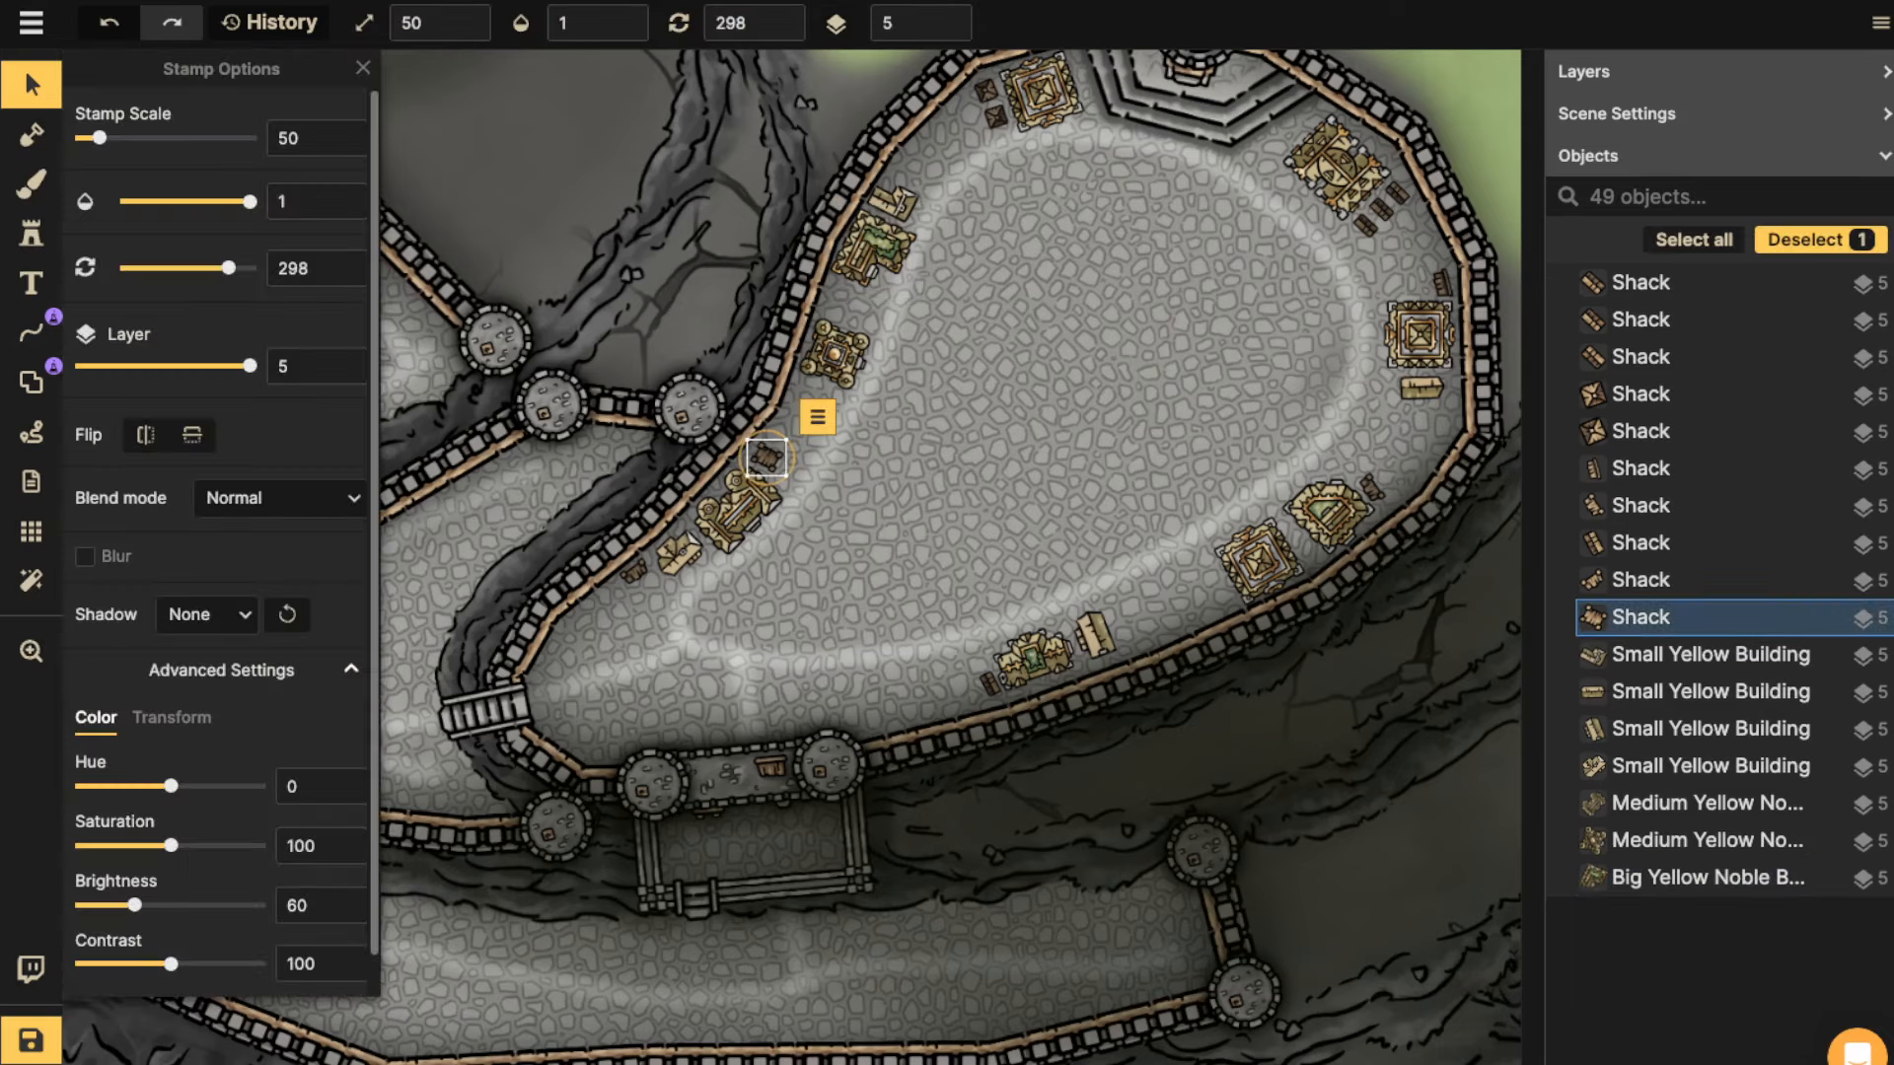
scroll(750, 291, "up", 3)
key("Left")
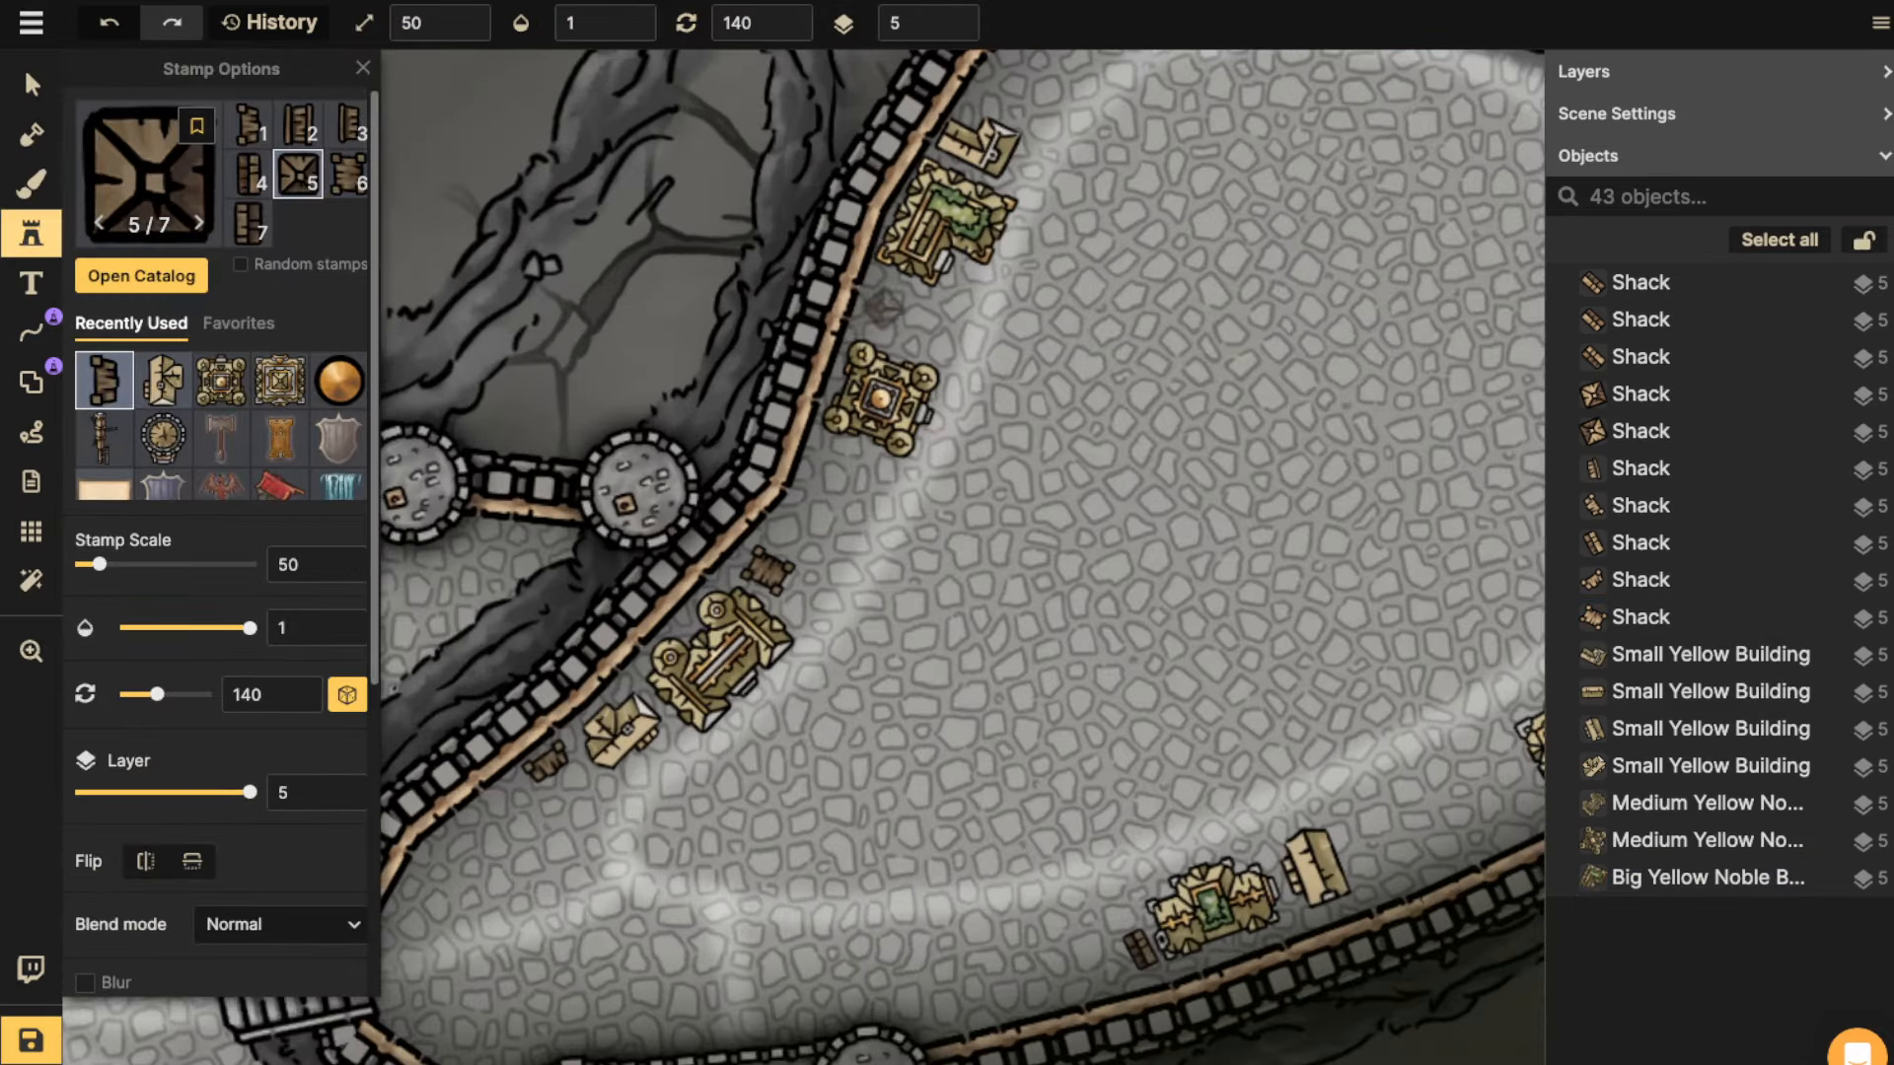
left_click_drag(892, 305, 679, 612)
scroll(733, 449, "down", 3)
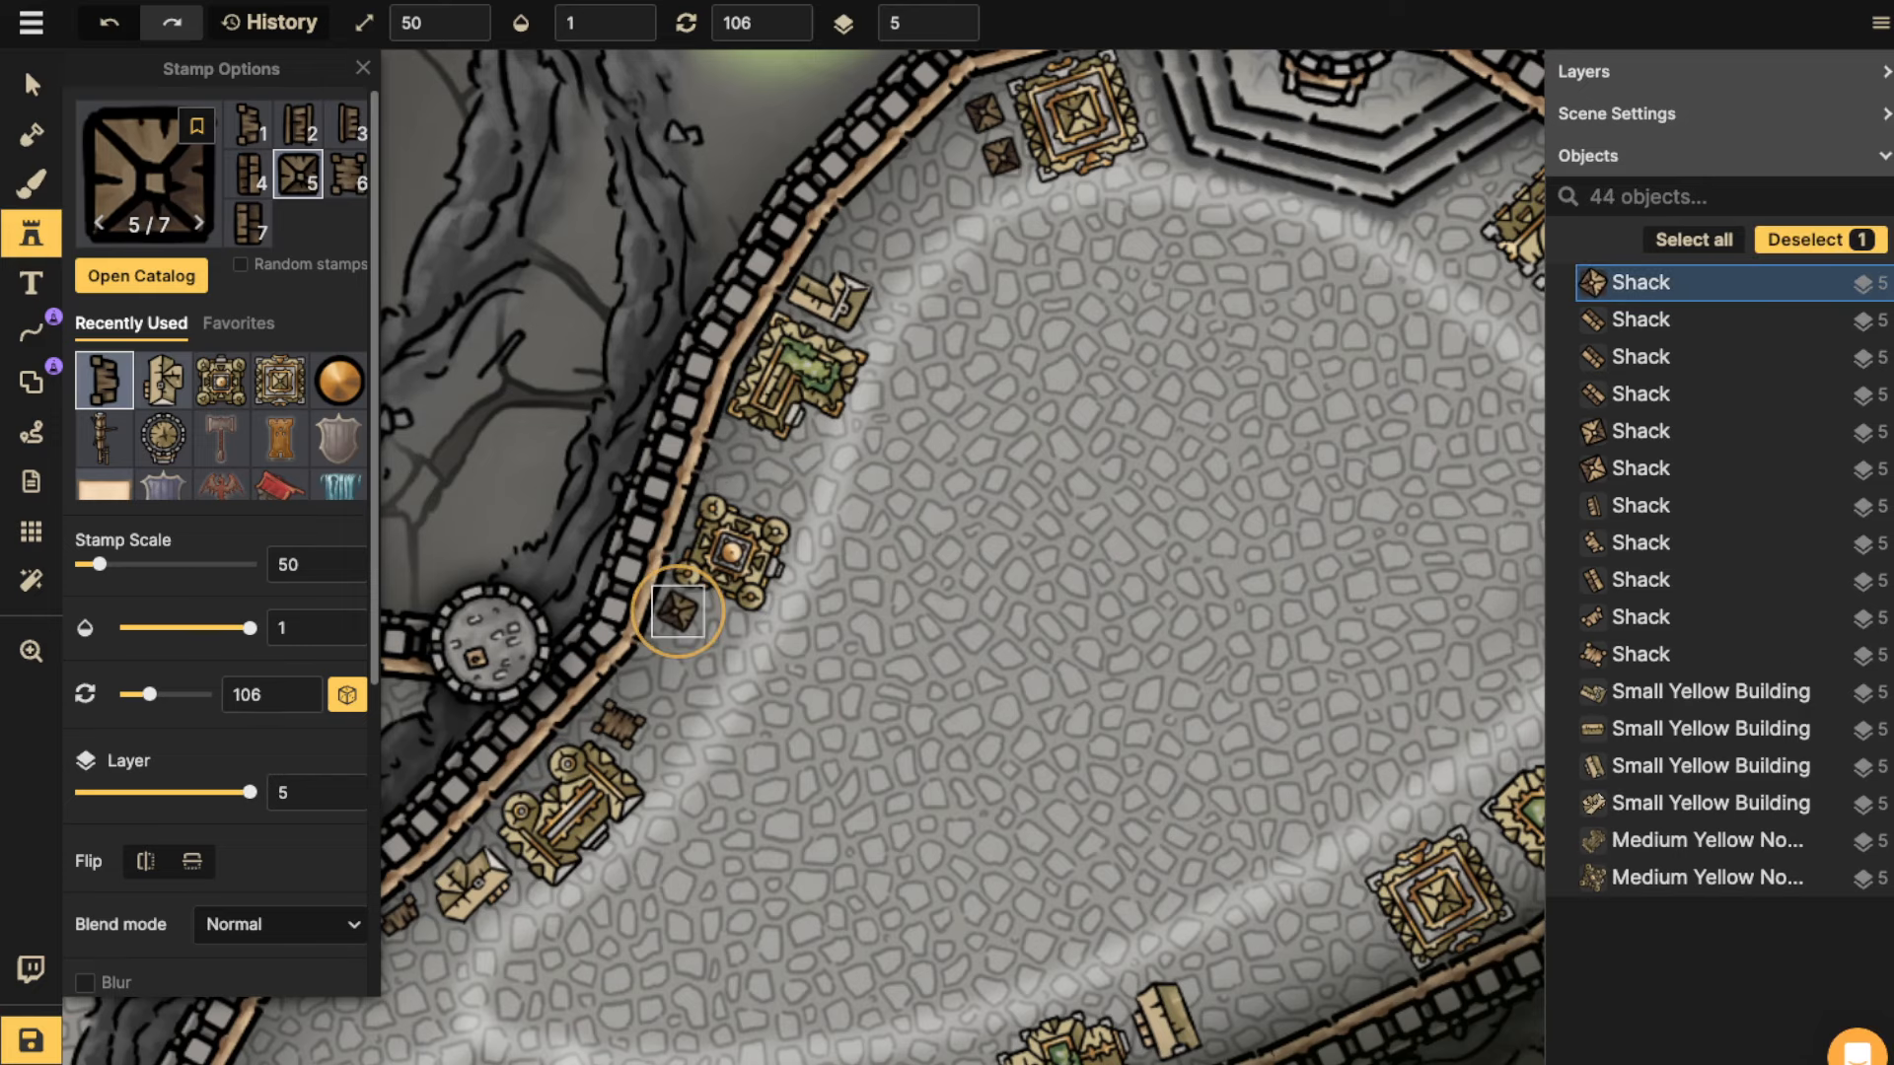
Draw a small square garden with the hedge stroke and grass fill on the paving east of the western buildings, using the Rectangle shape.
scroll(592, 405, "down", 3)
left_click_drag(612, 474, 866, 365)
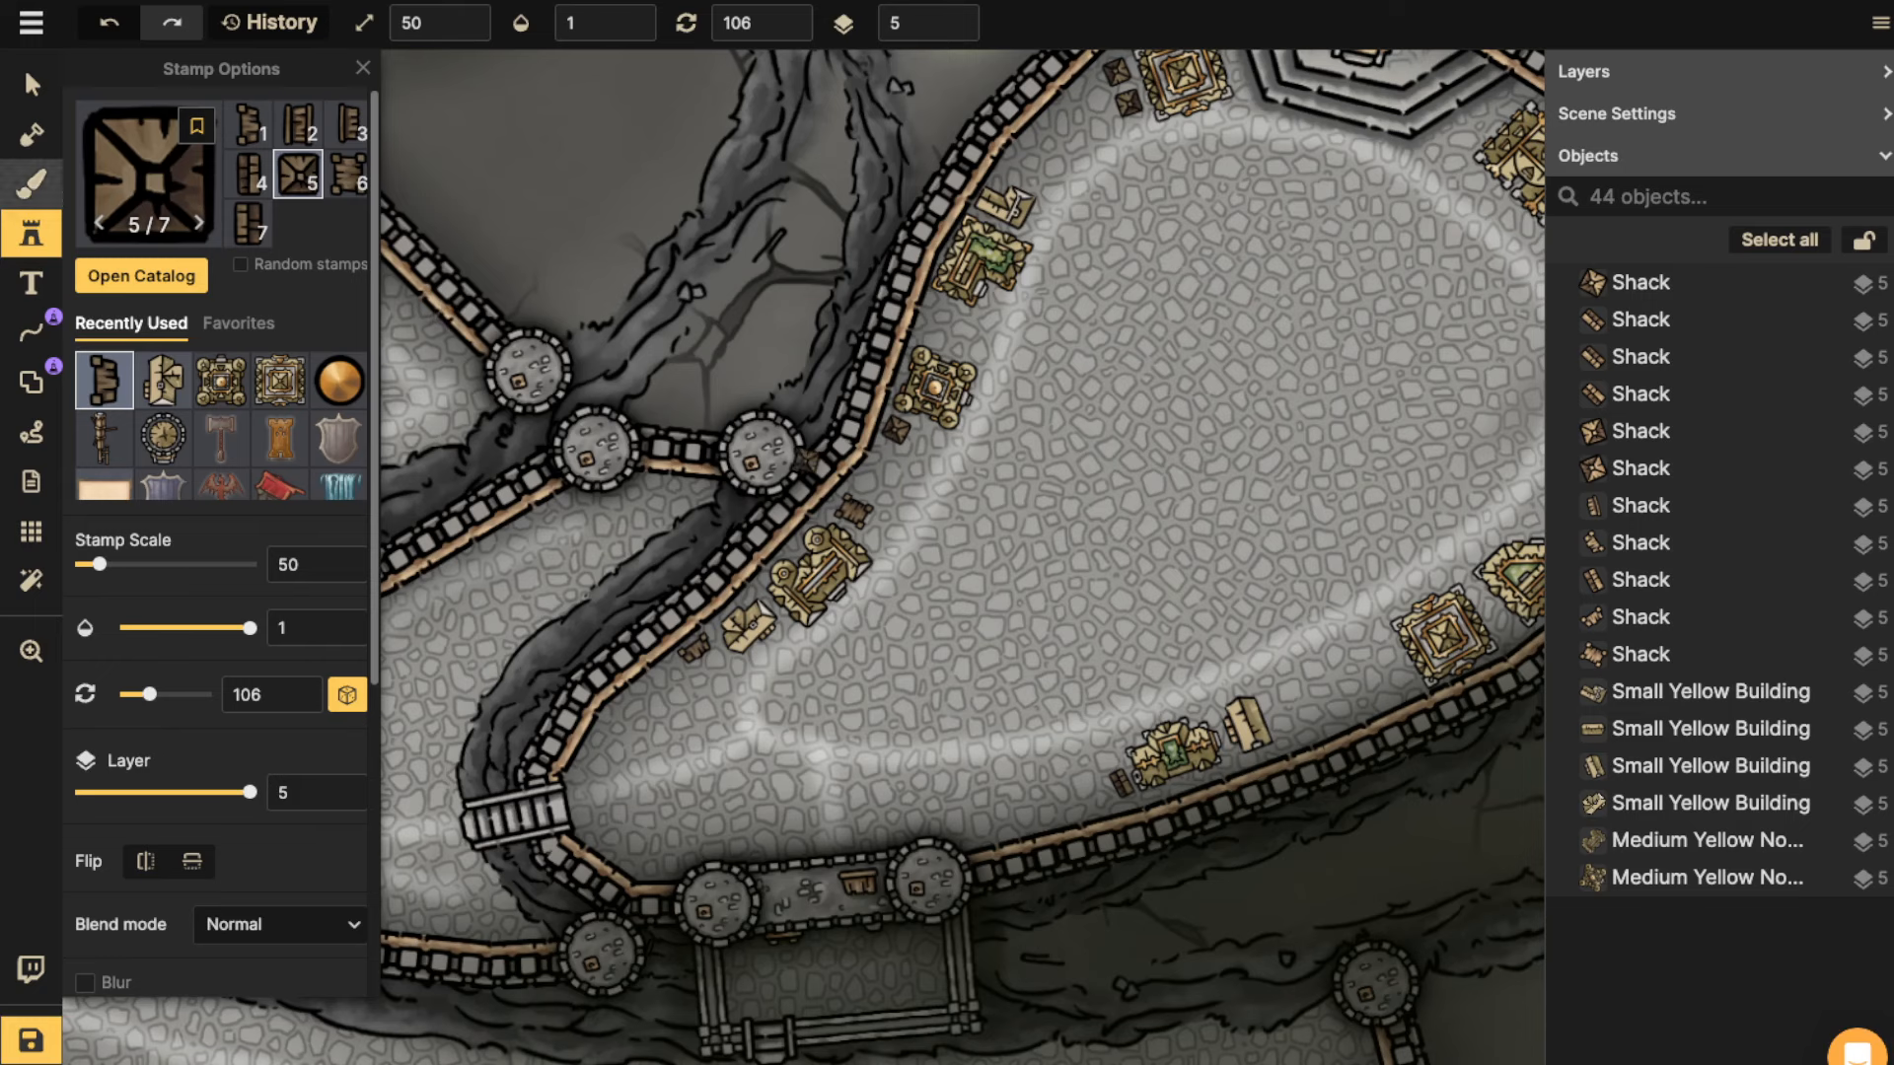
left_click(31, 380)
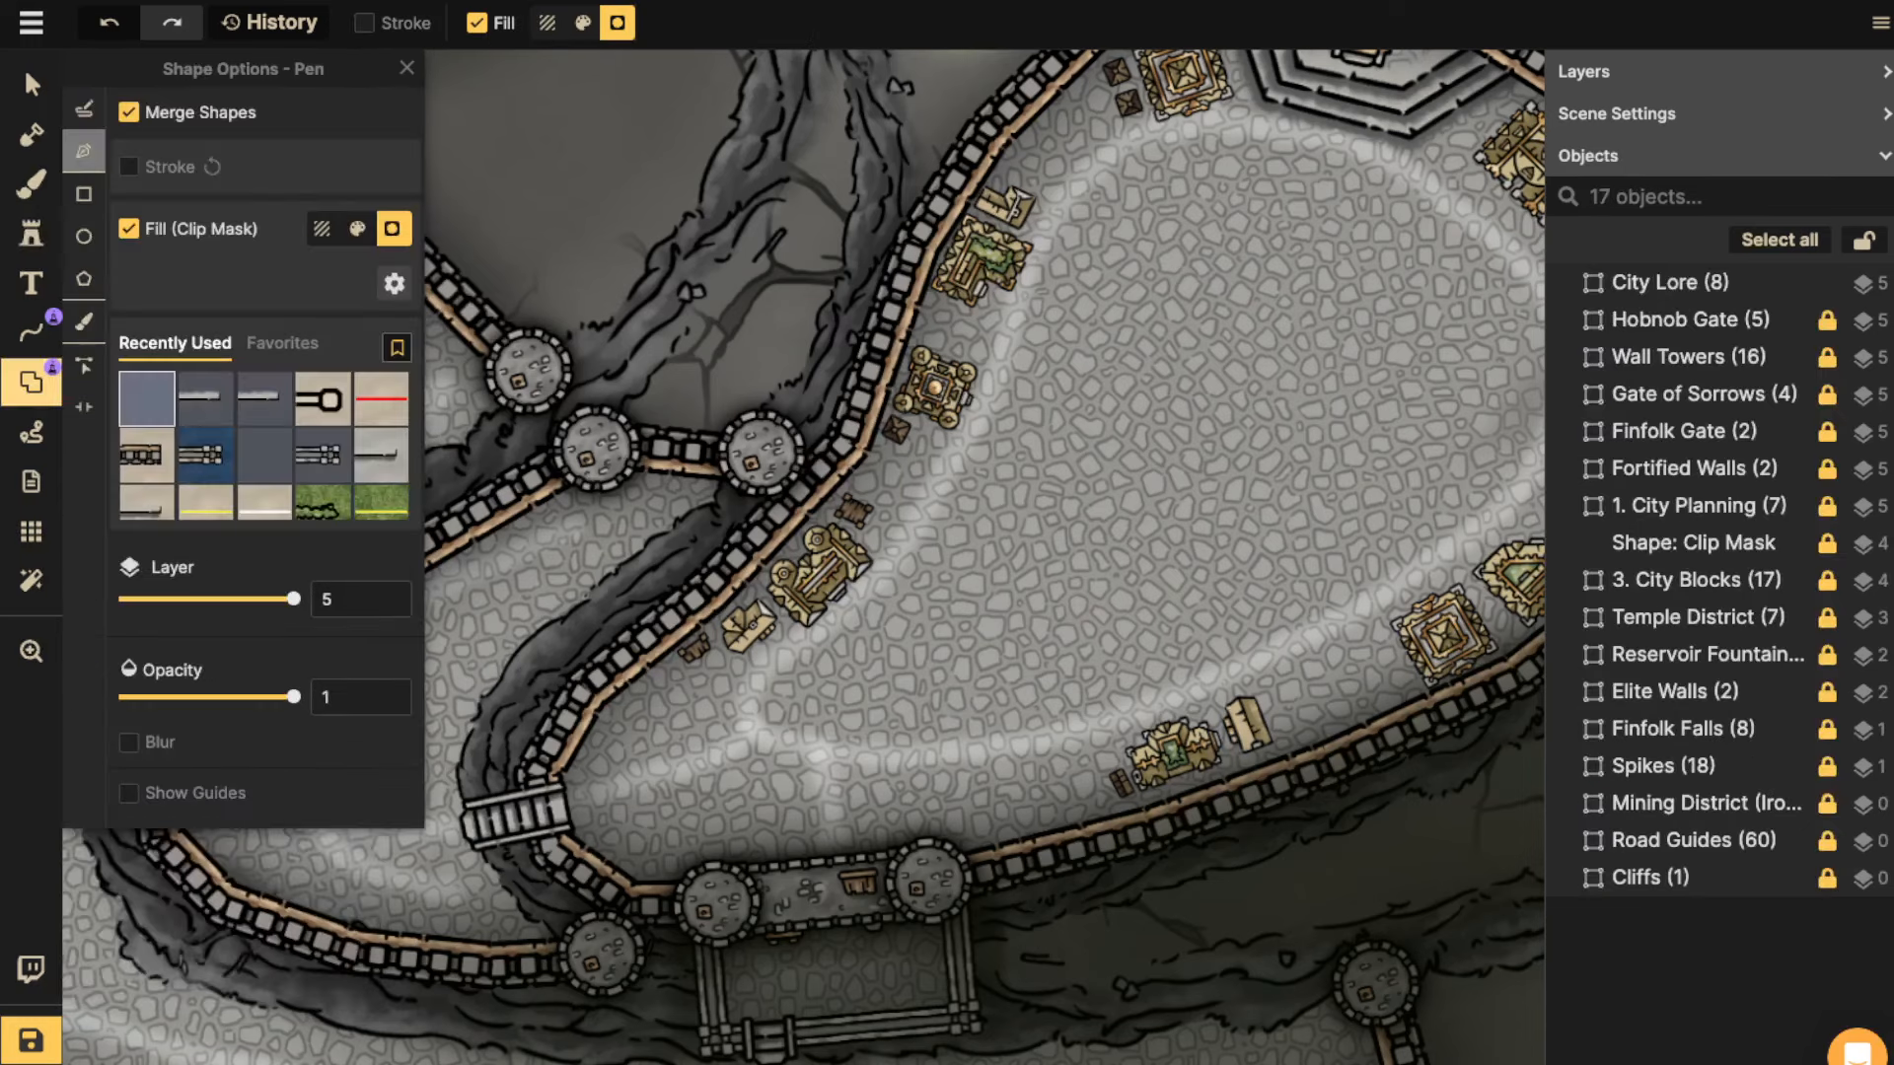
scroll(323, 458, "down", 1)
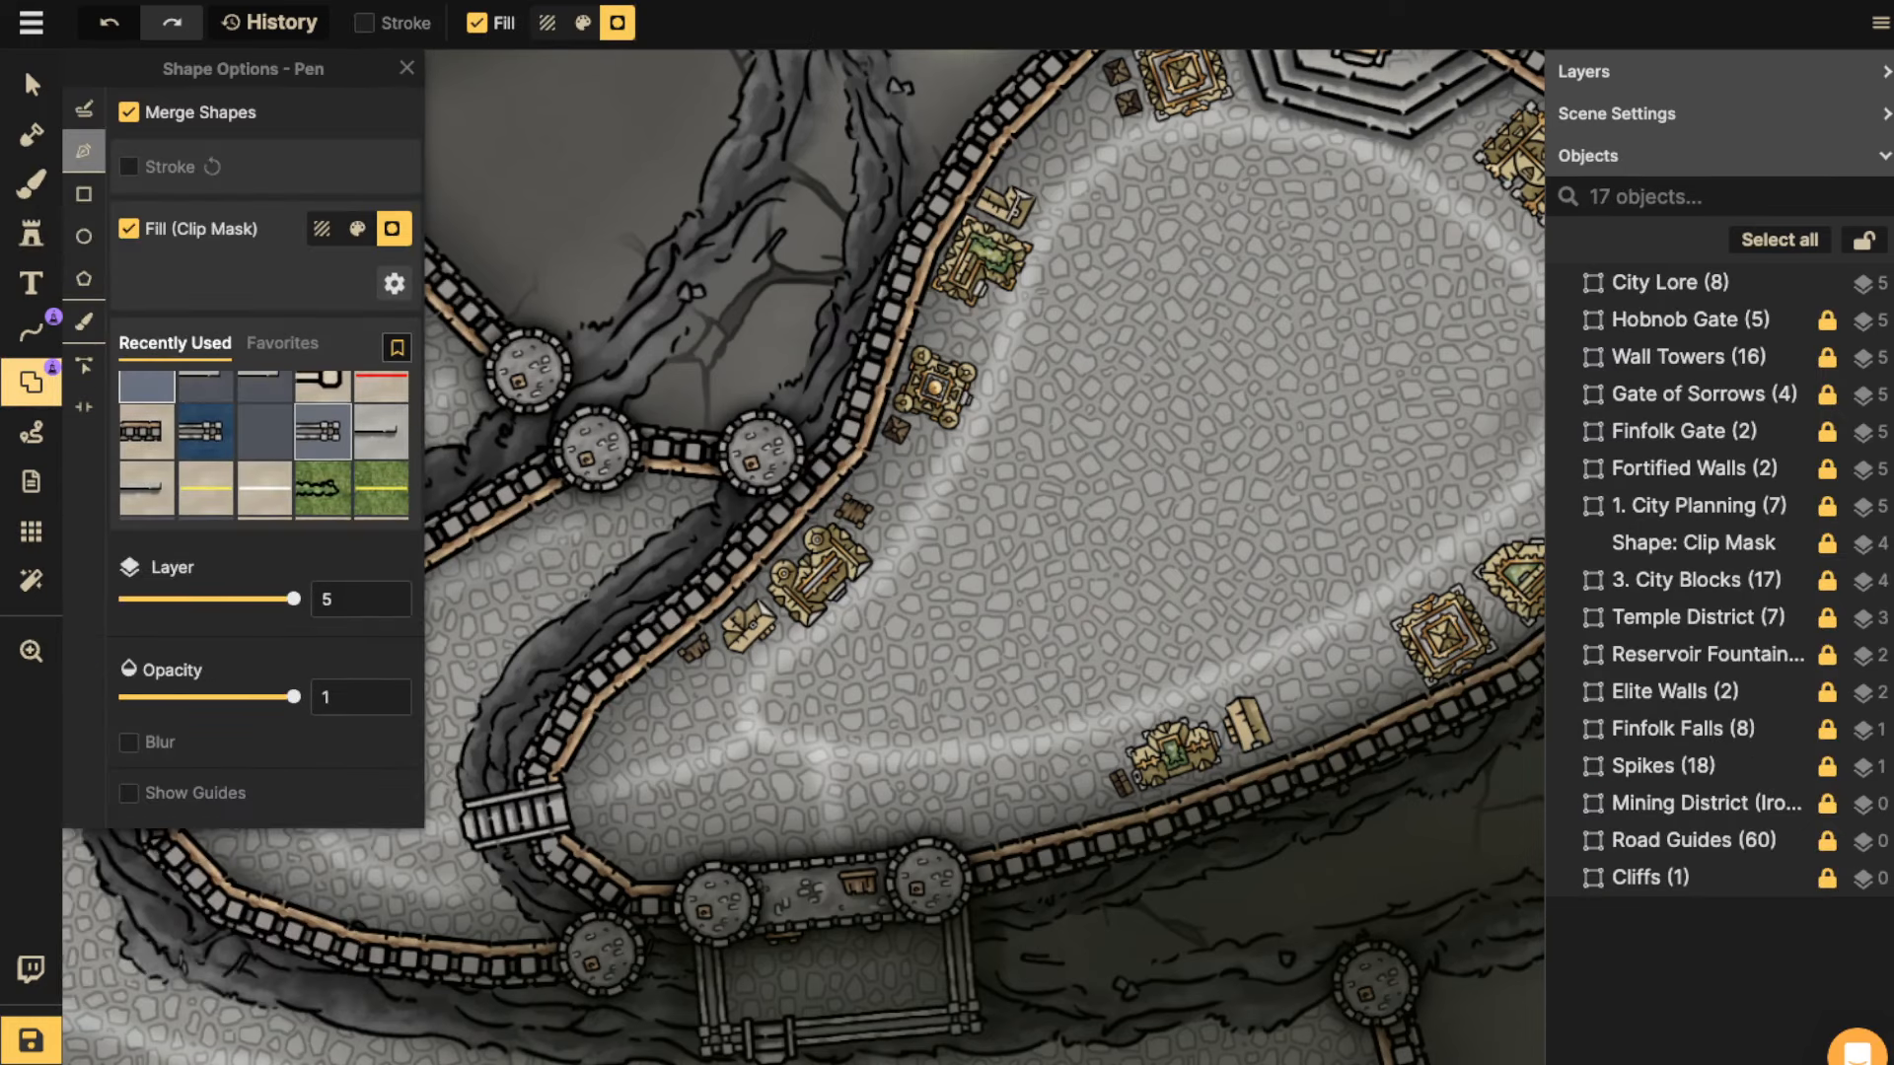
left_click(323, 488)
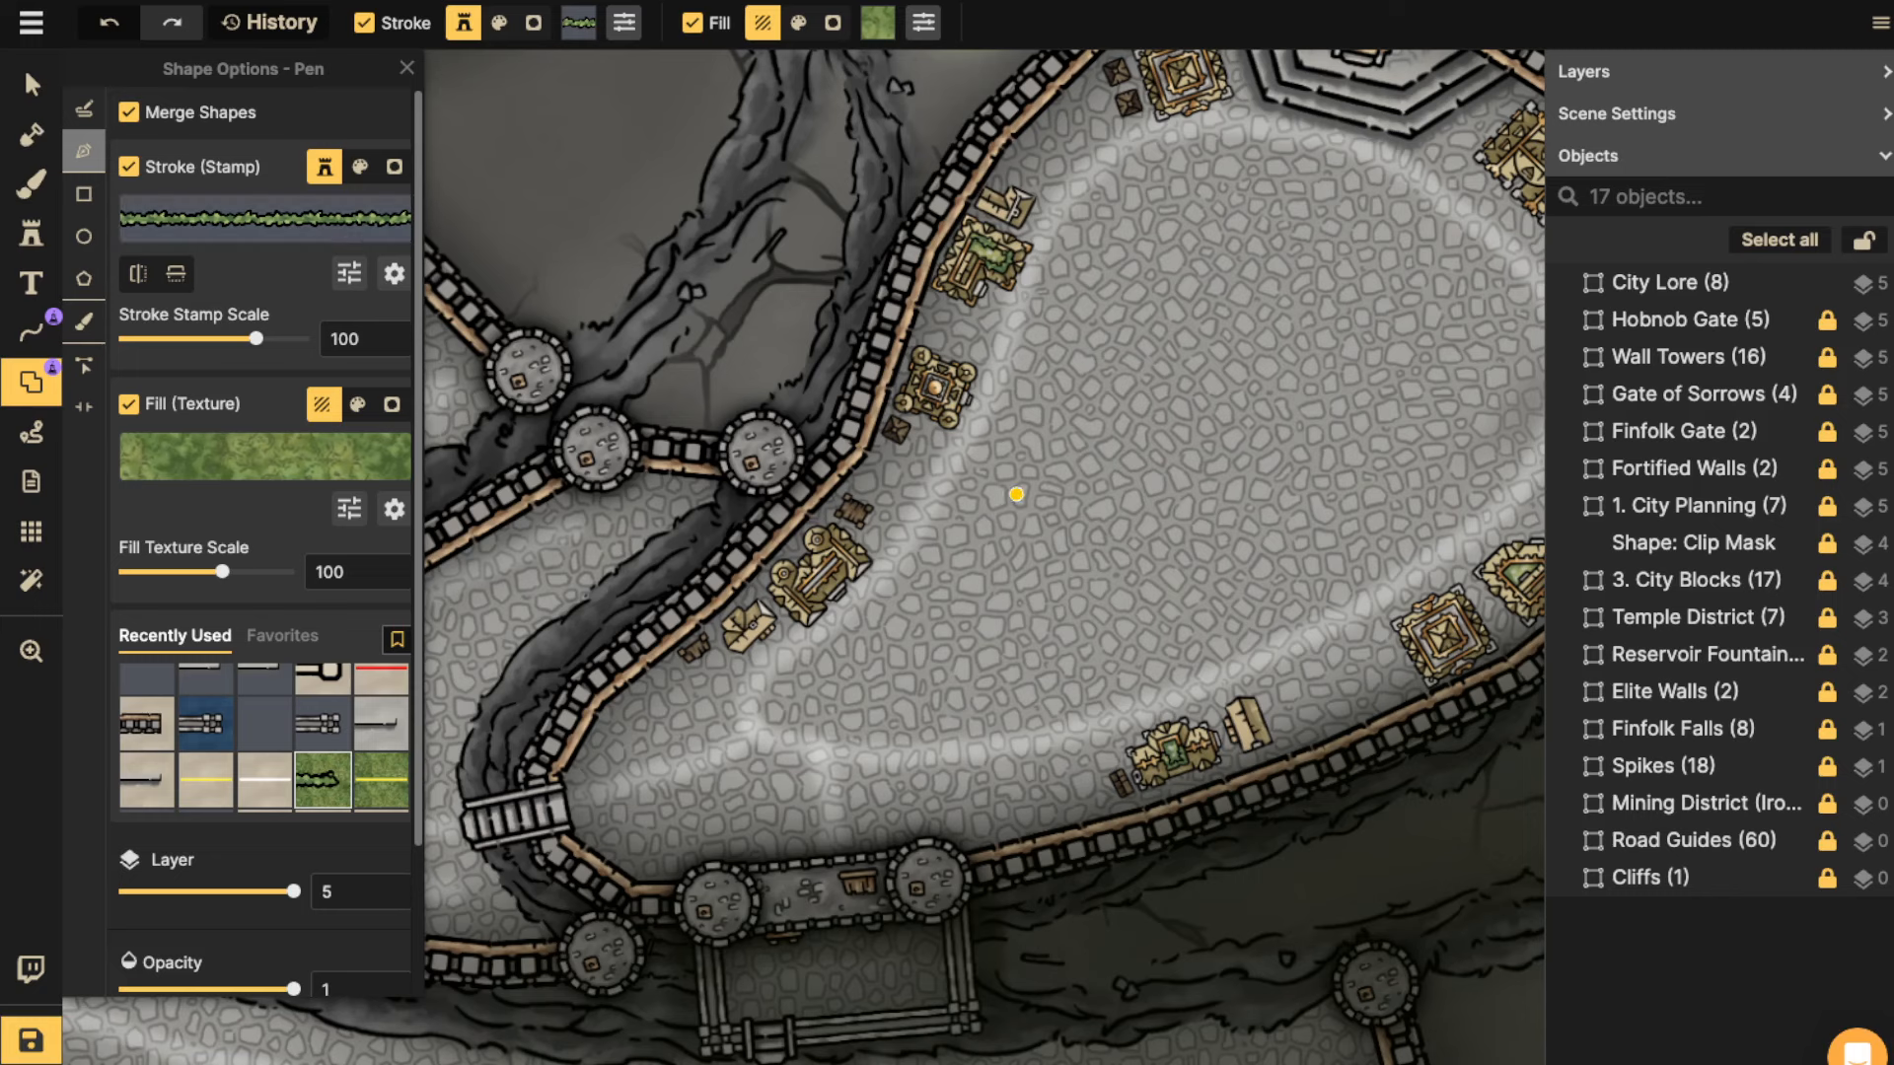
left_click(84, 194)
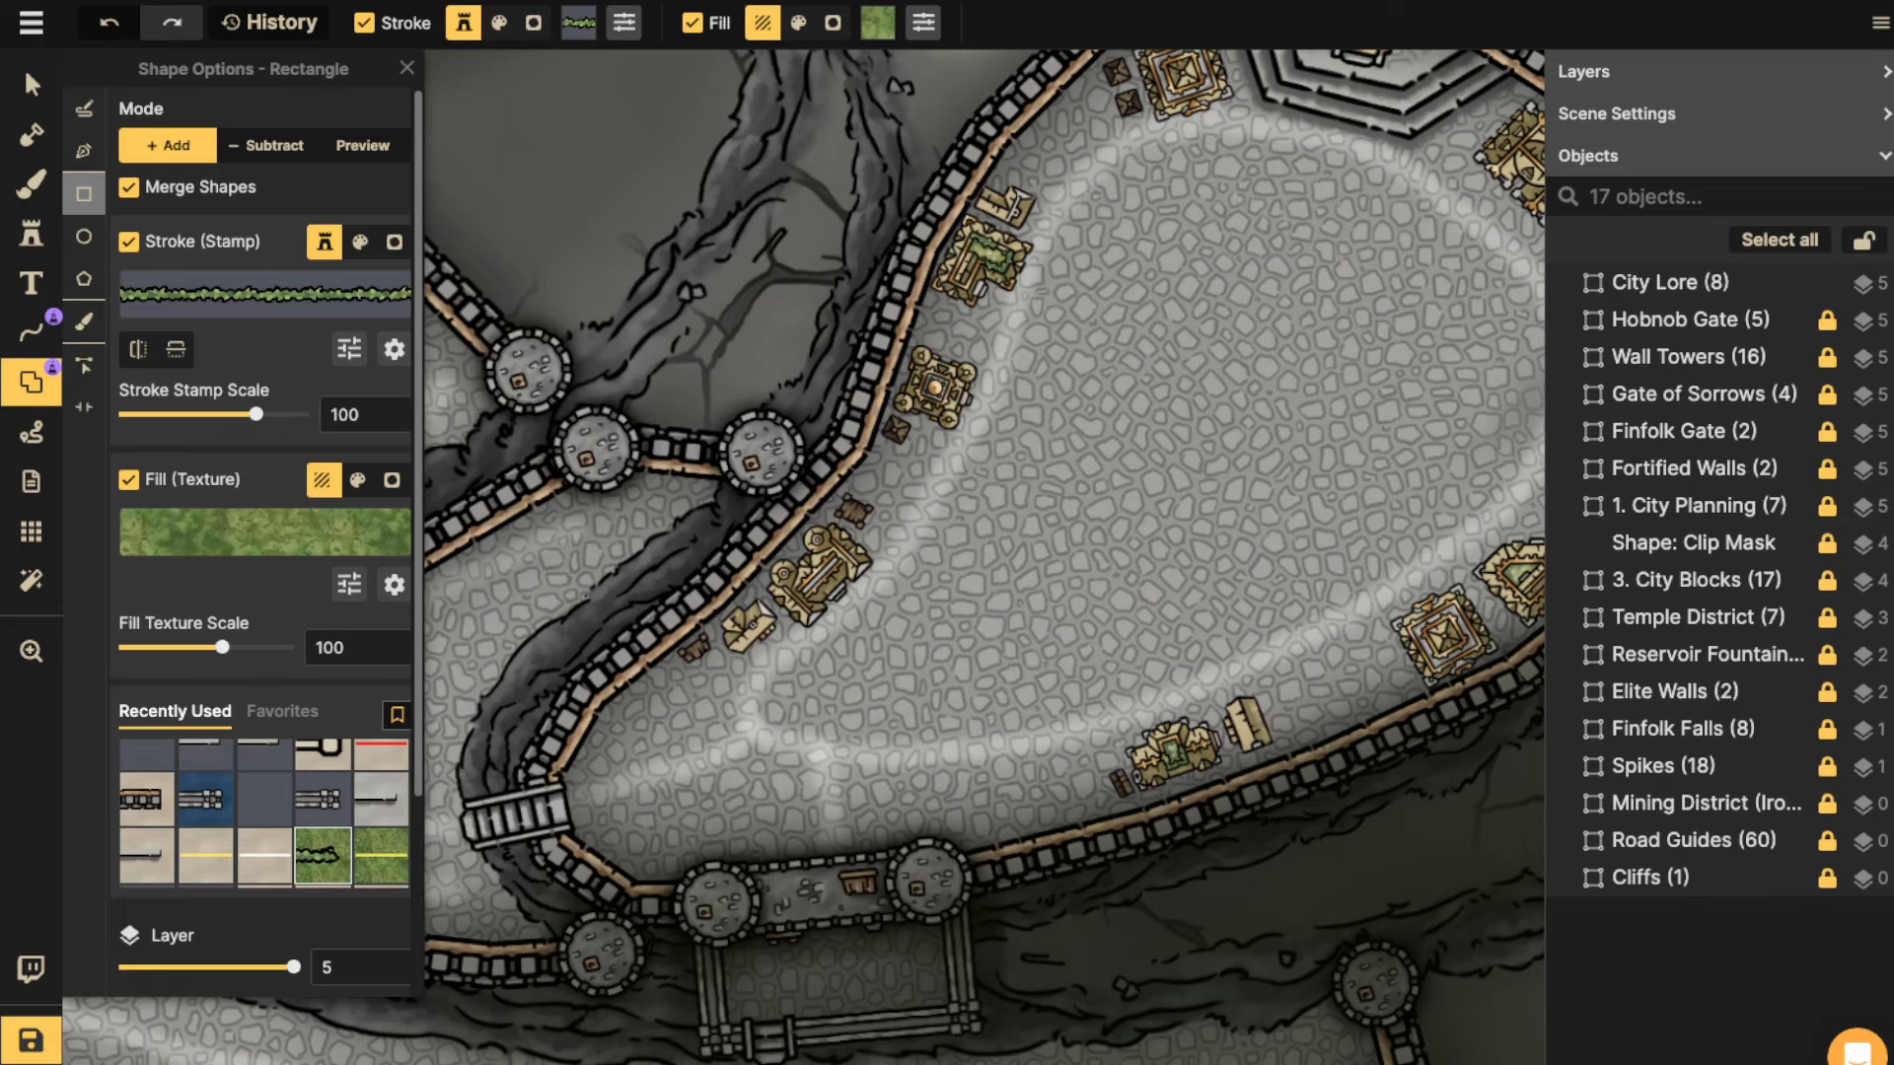
mouse_move(974, 451)
left_mouse_down()
mouse_move(1064, 515)
mouse_move(990, 515)
mouse_move(971, 595)
left_mouse_up()
Set the garden's stroke stamp scale to 45 and its fill texture scale to 24.51.
left_click(31, 85)
scroll(994, 495, "up", 5)
left_click_drag(212, 299, 188, 299)
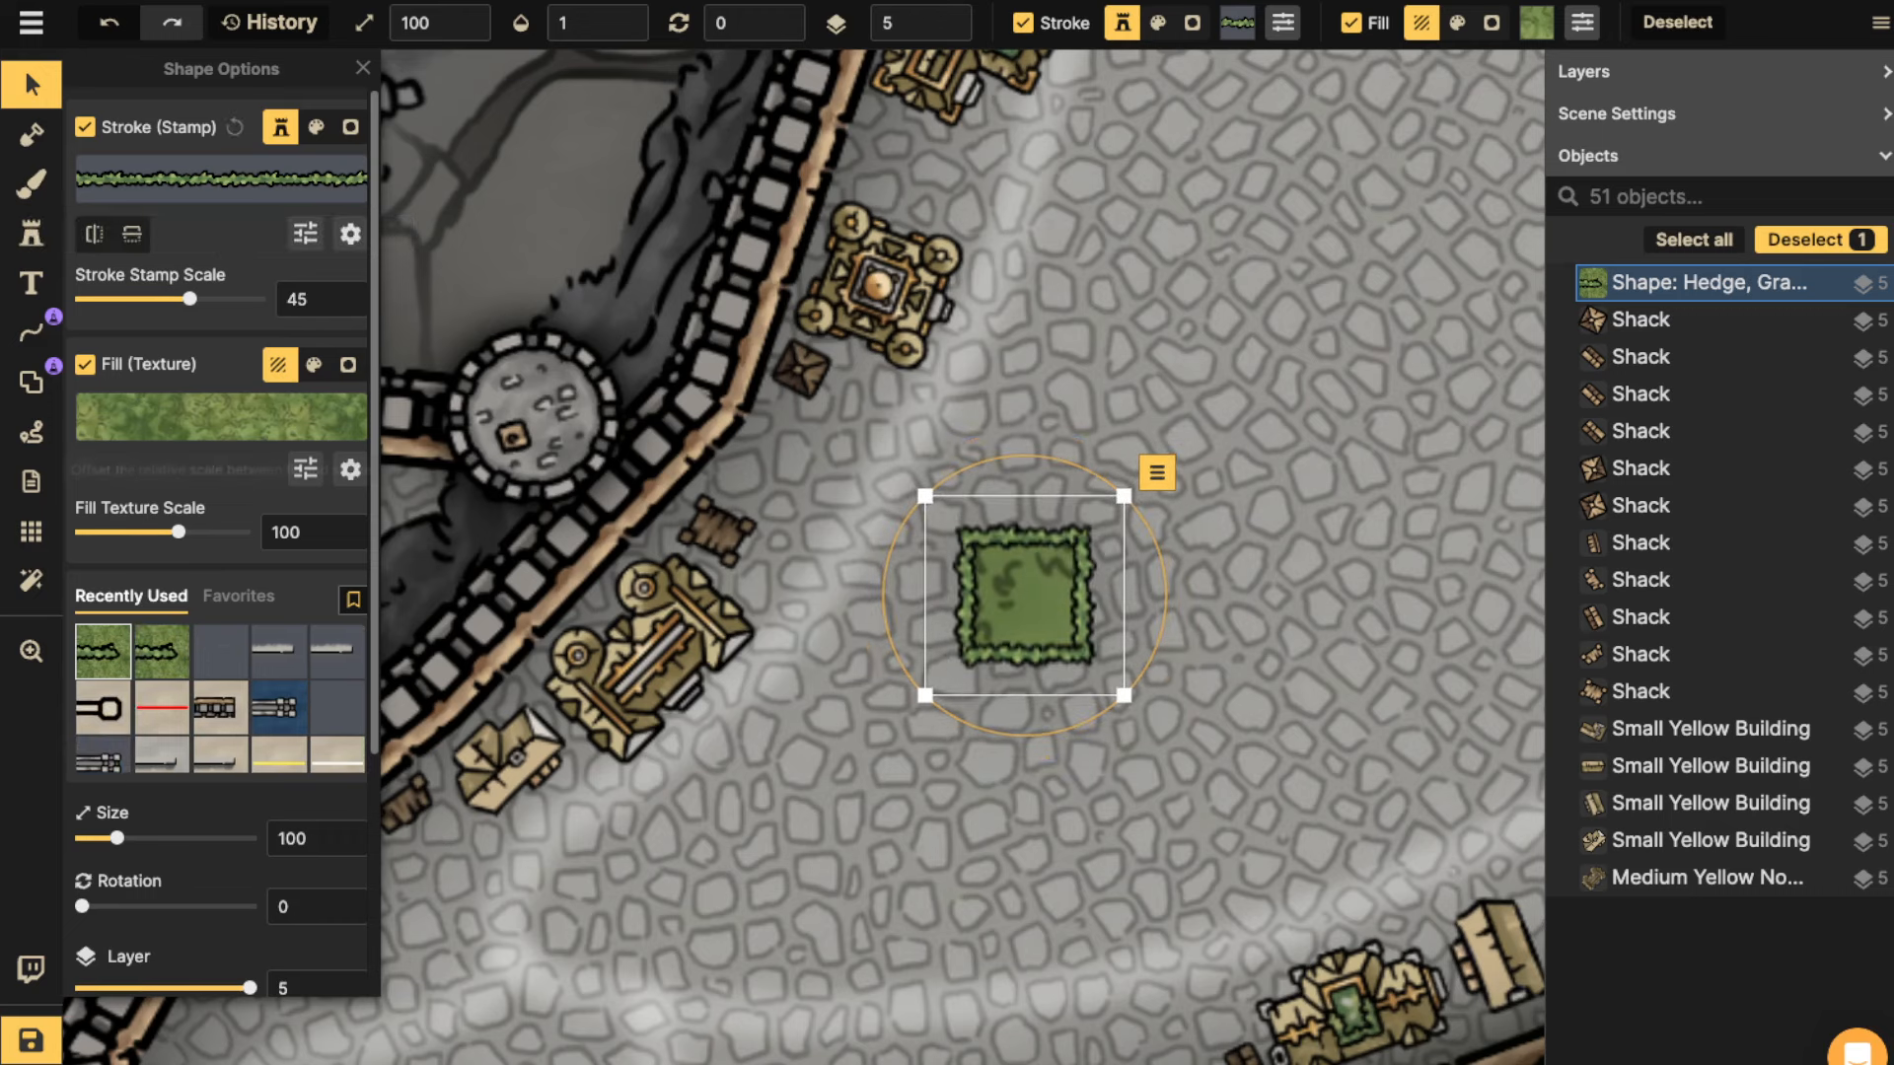
left_click_drag(179, 531, 129, 532)
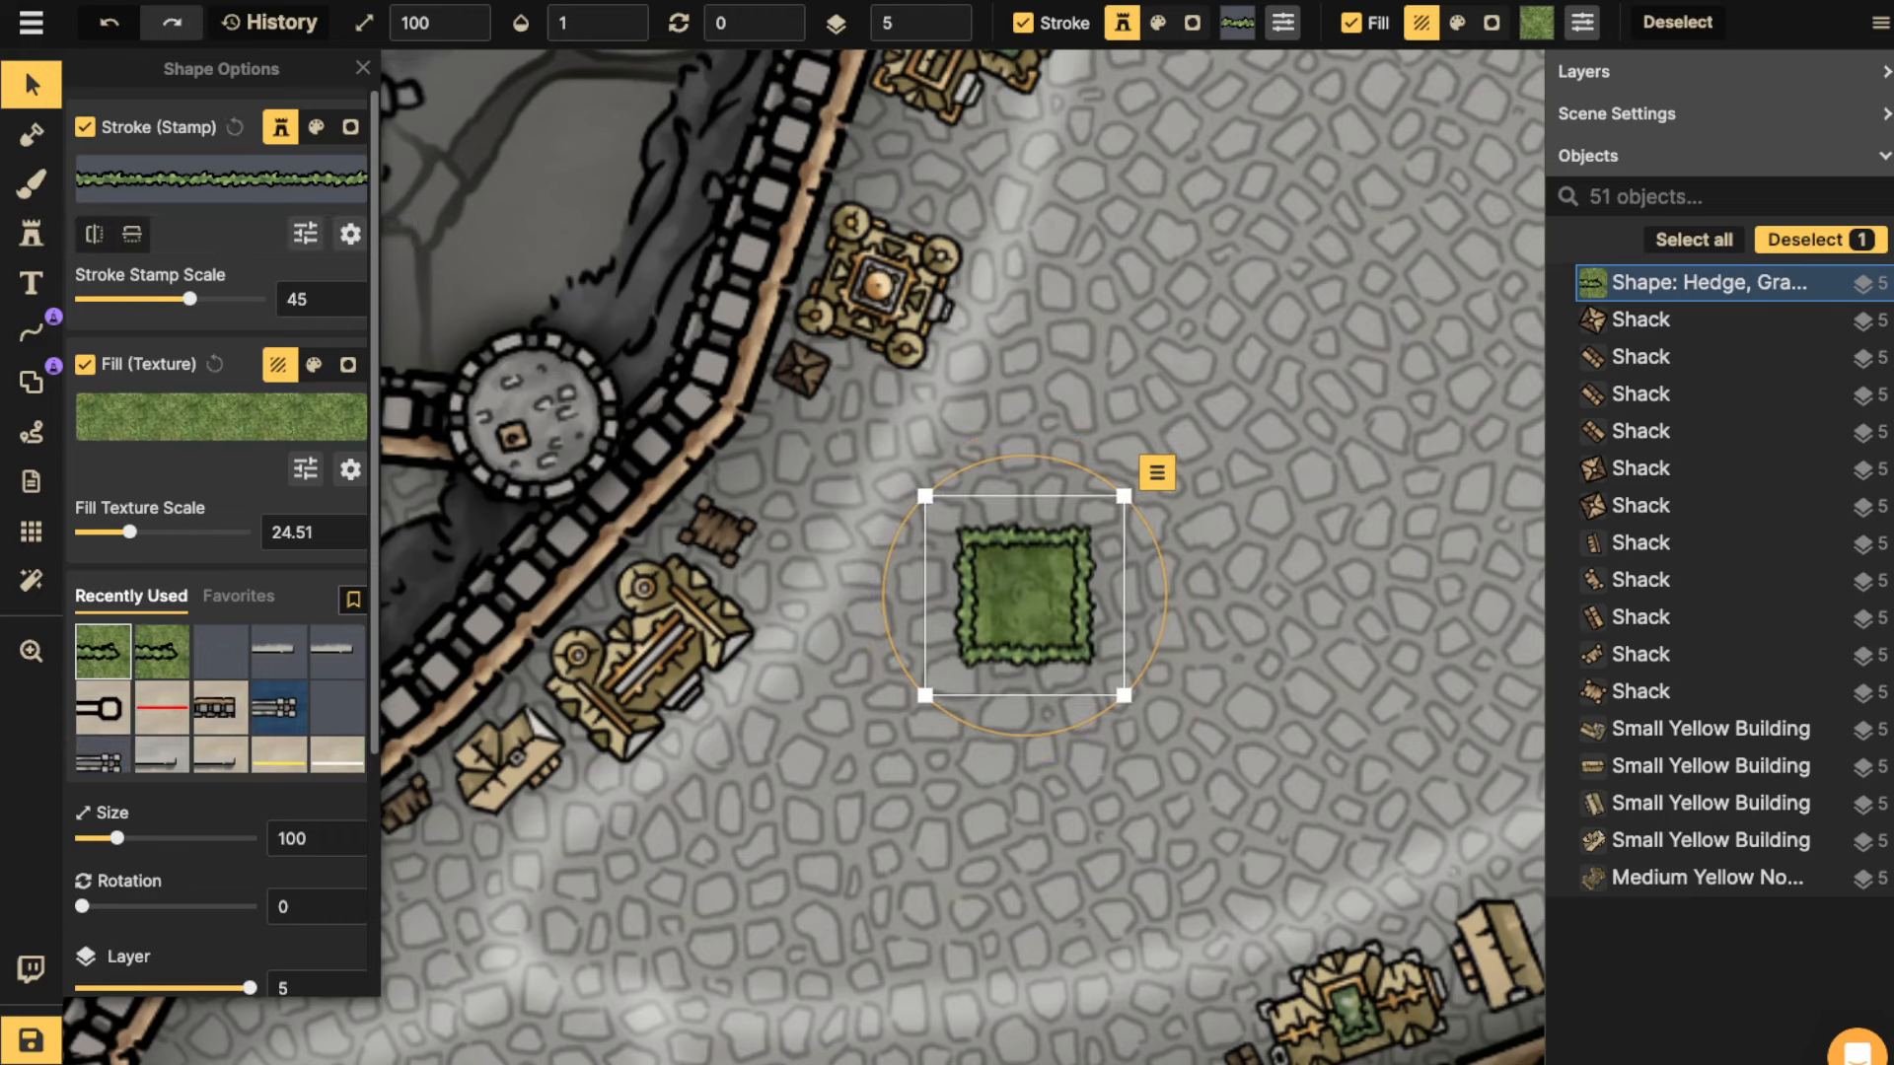
Move the hedge garden against the southern wall, directly west of the square noble building, and rotate it to 332°.
scroll(1023, 601, "down", 5)
left_click_drag(1023, 601, 1494, 774)
scroll(1352, 742, "down", 3)
Shift the green-roofed western building and its small neighbour north, and fit a garden copy rotated 292° between it and the four-turreted building.
key("ctrl+v")
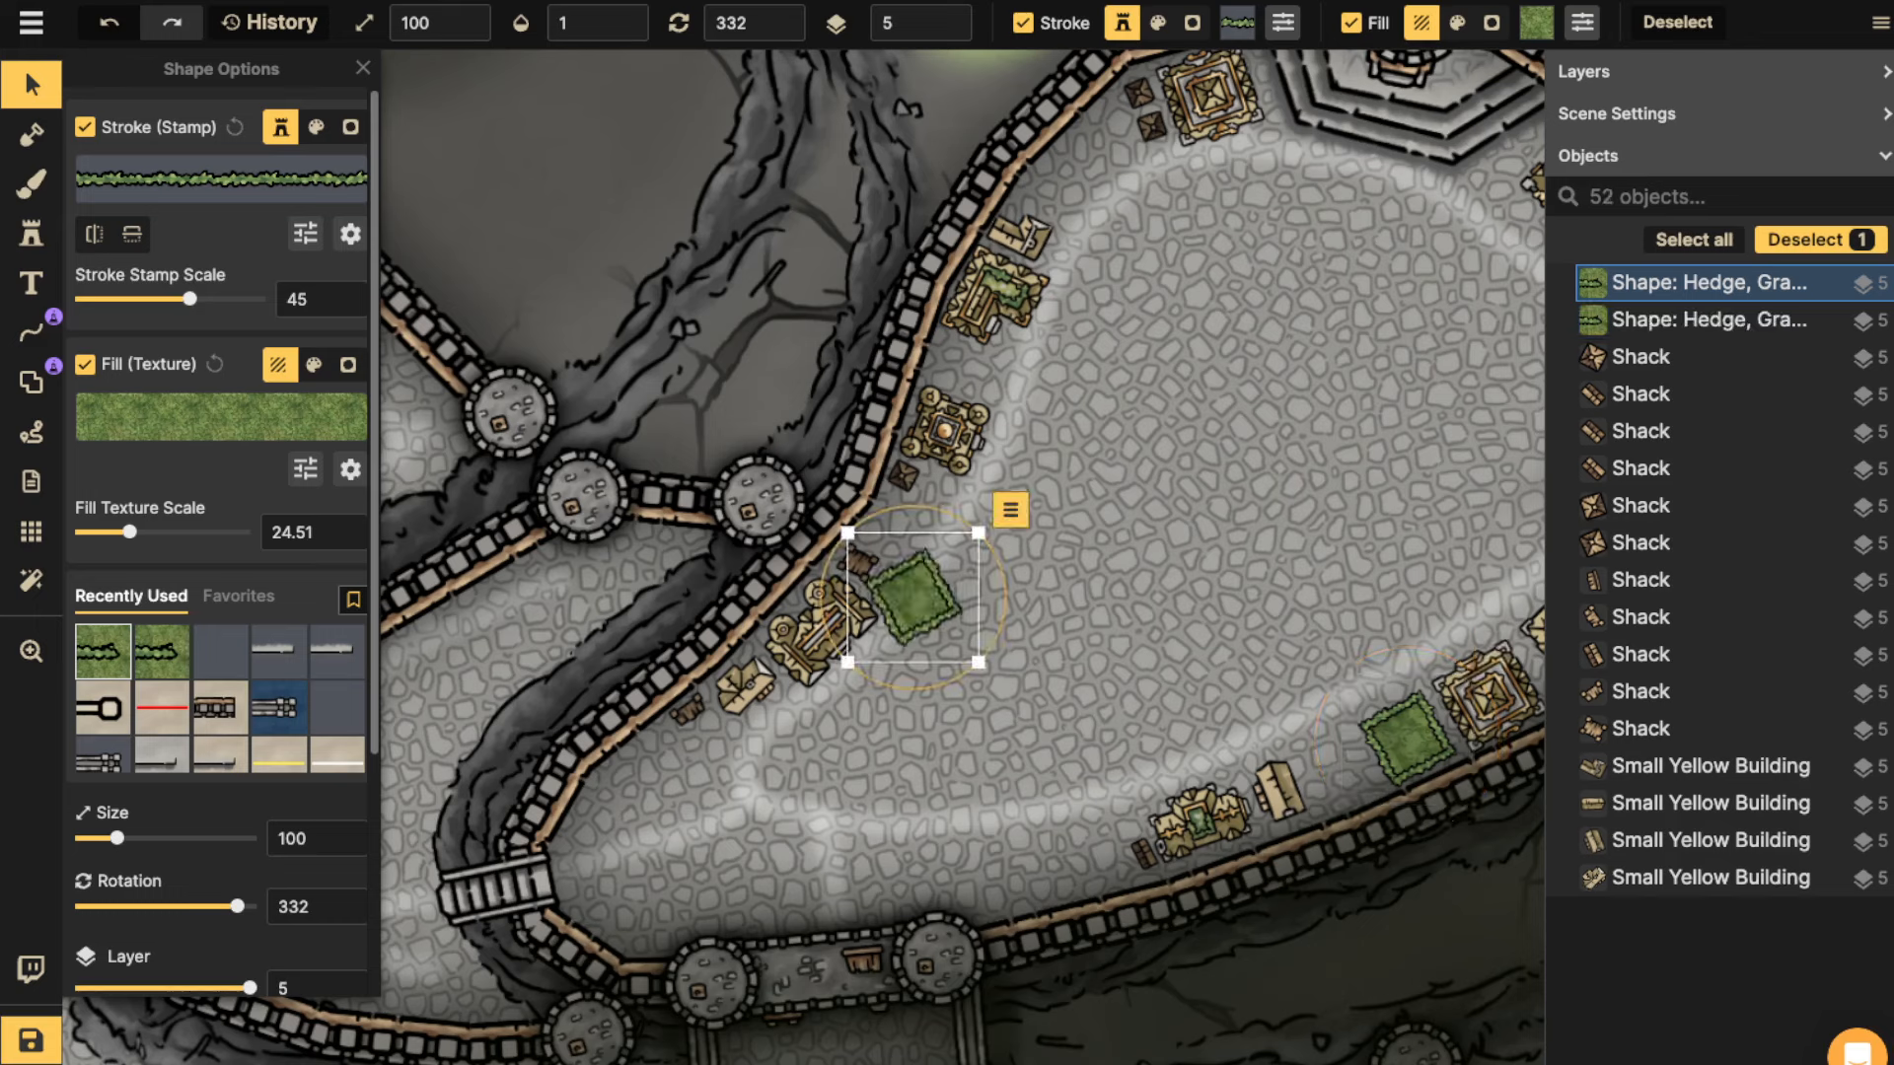
left_click(995, 296)
left_click(1021, 238, "shift")
left_click_drag(1021, 238, 1032, 216)
left_click_drag(914, 598, 969, 356)
scroll(966, 340, "down", 3)
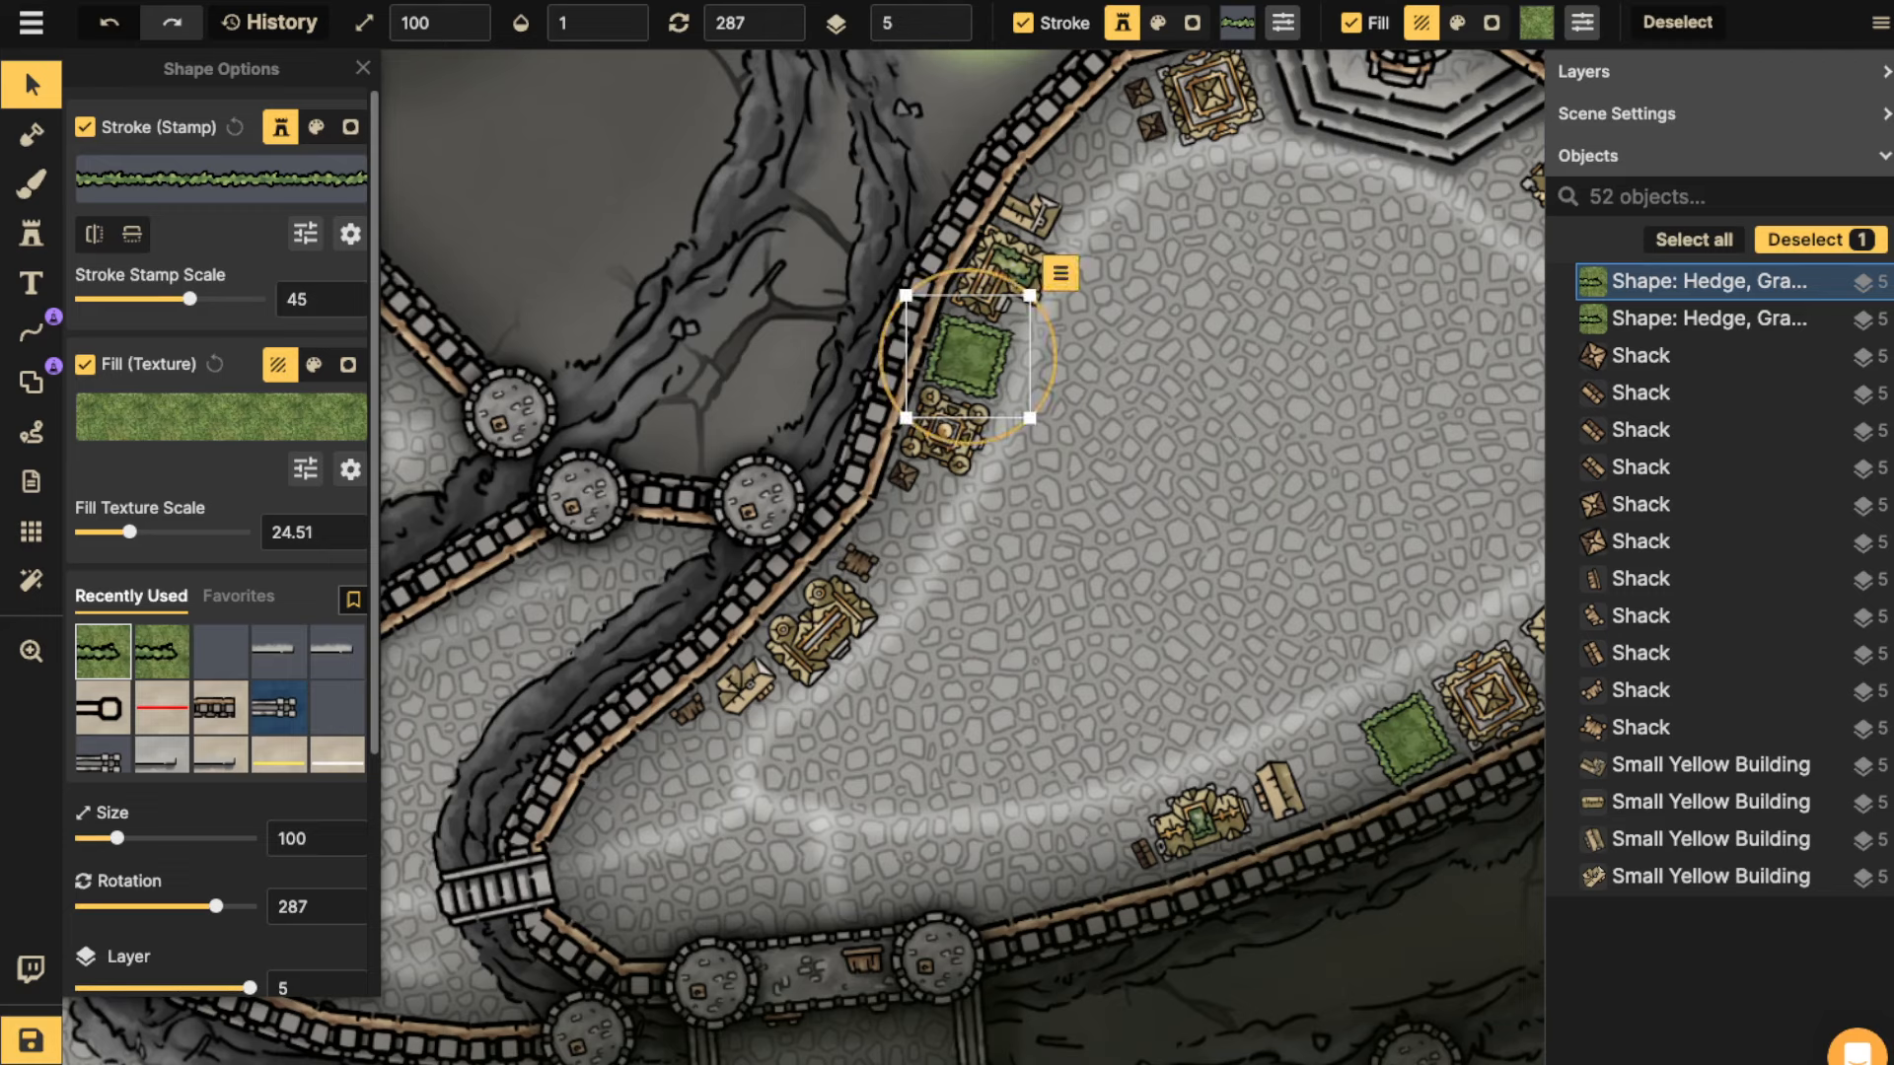
left_click_drag(1061, 274, 1069, 283)
Draw a four-sided hedge garden with the Pen shape tool along the northwestern wall, between the two shacks and the small yellow building.
left_click(1183, 414)
key("space")
left_click_drag(1184, 414, 810, 570)
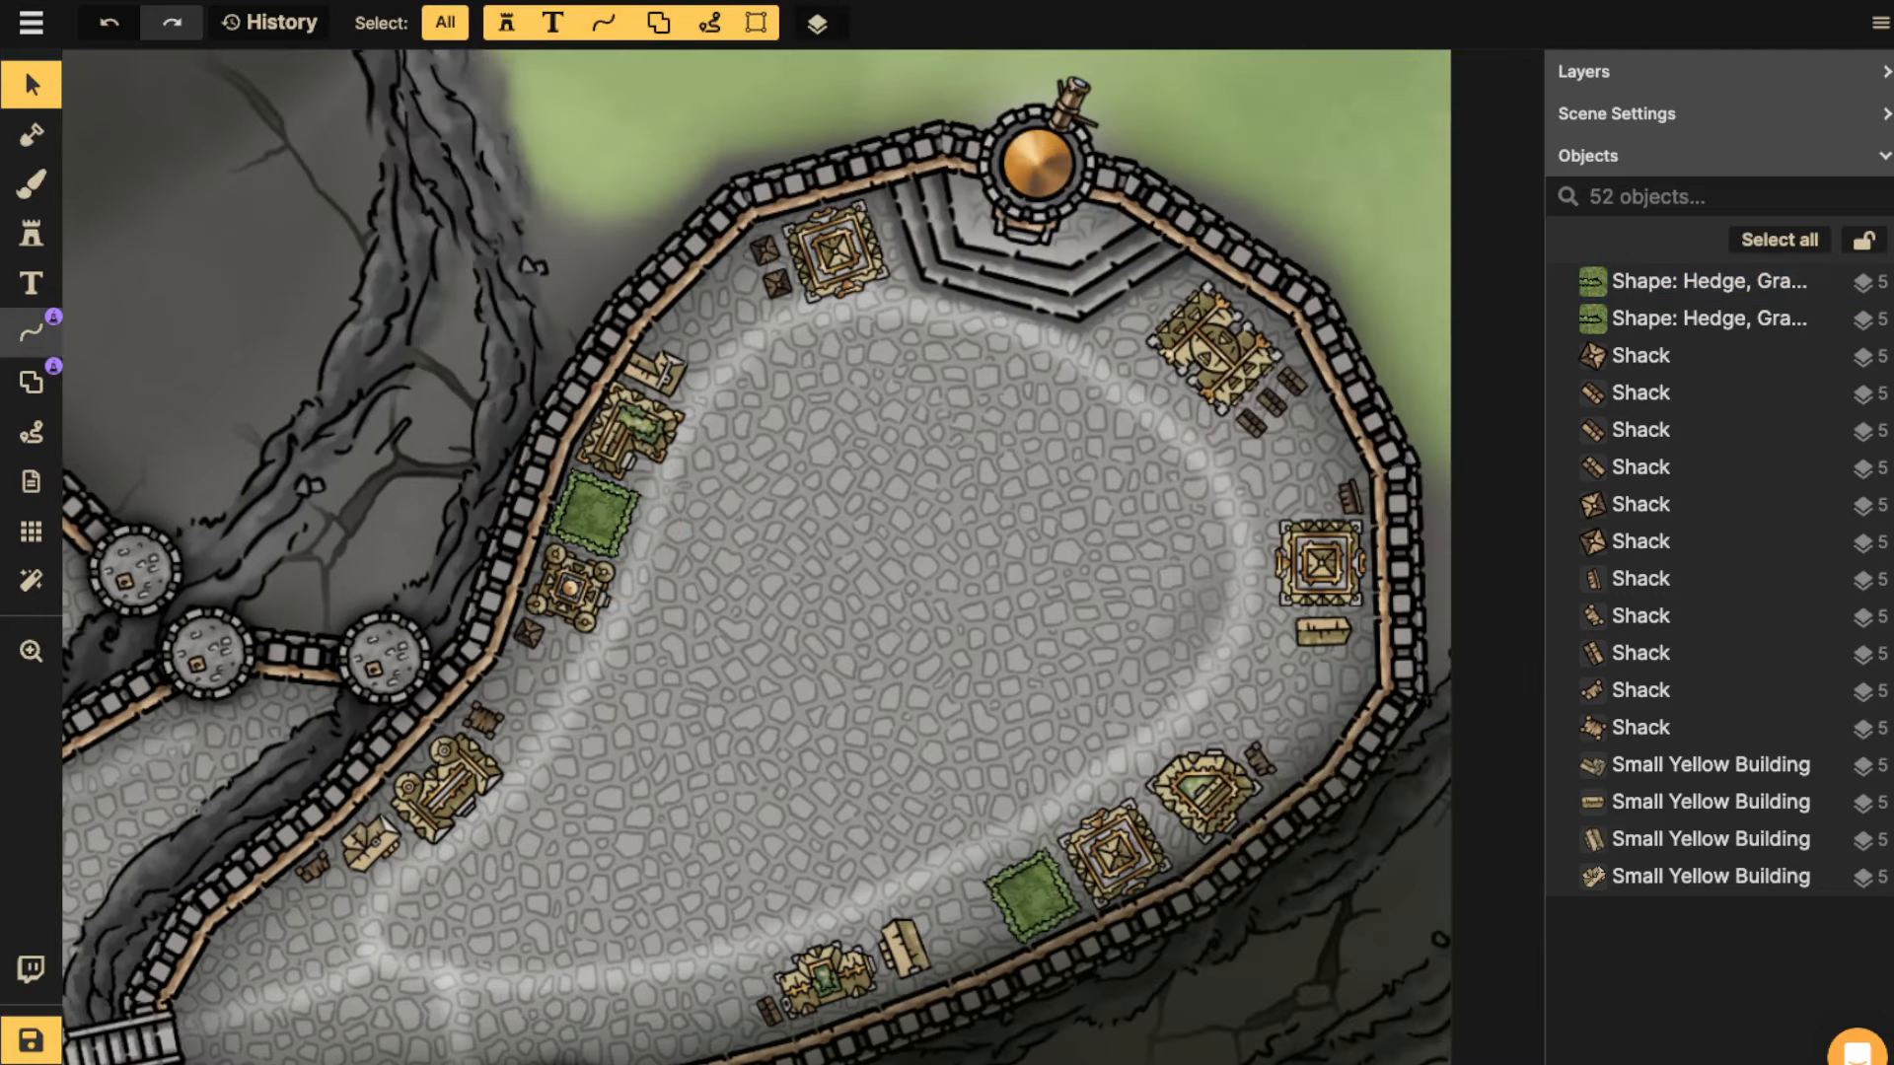
left_click(30, 383)
left_click(83, 150)
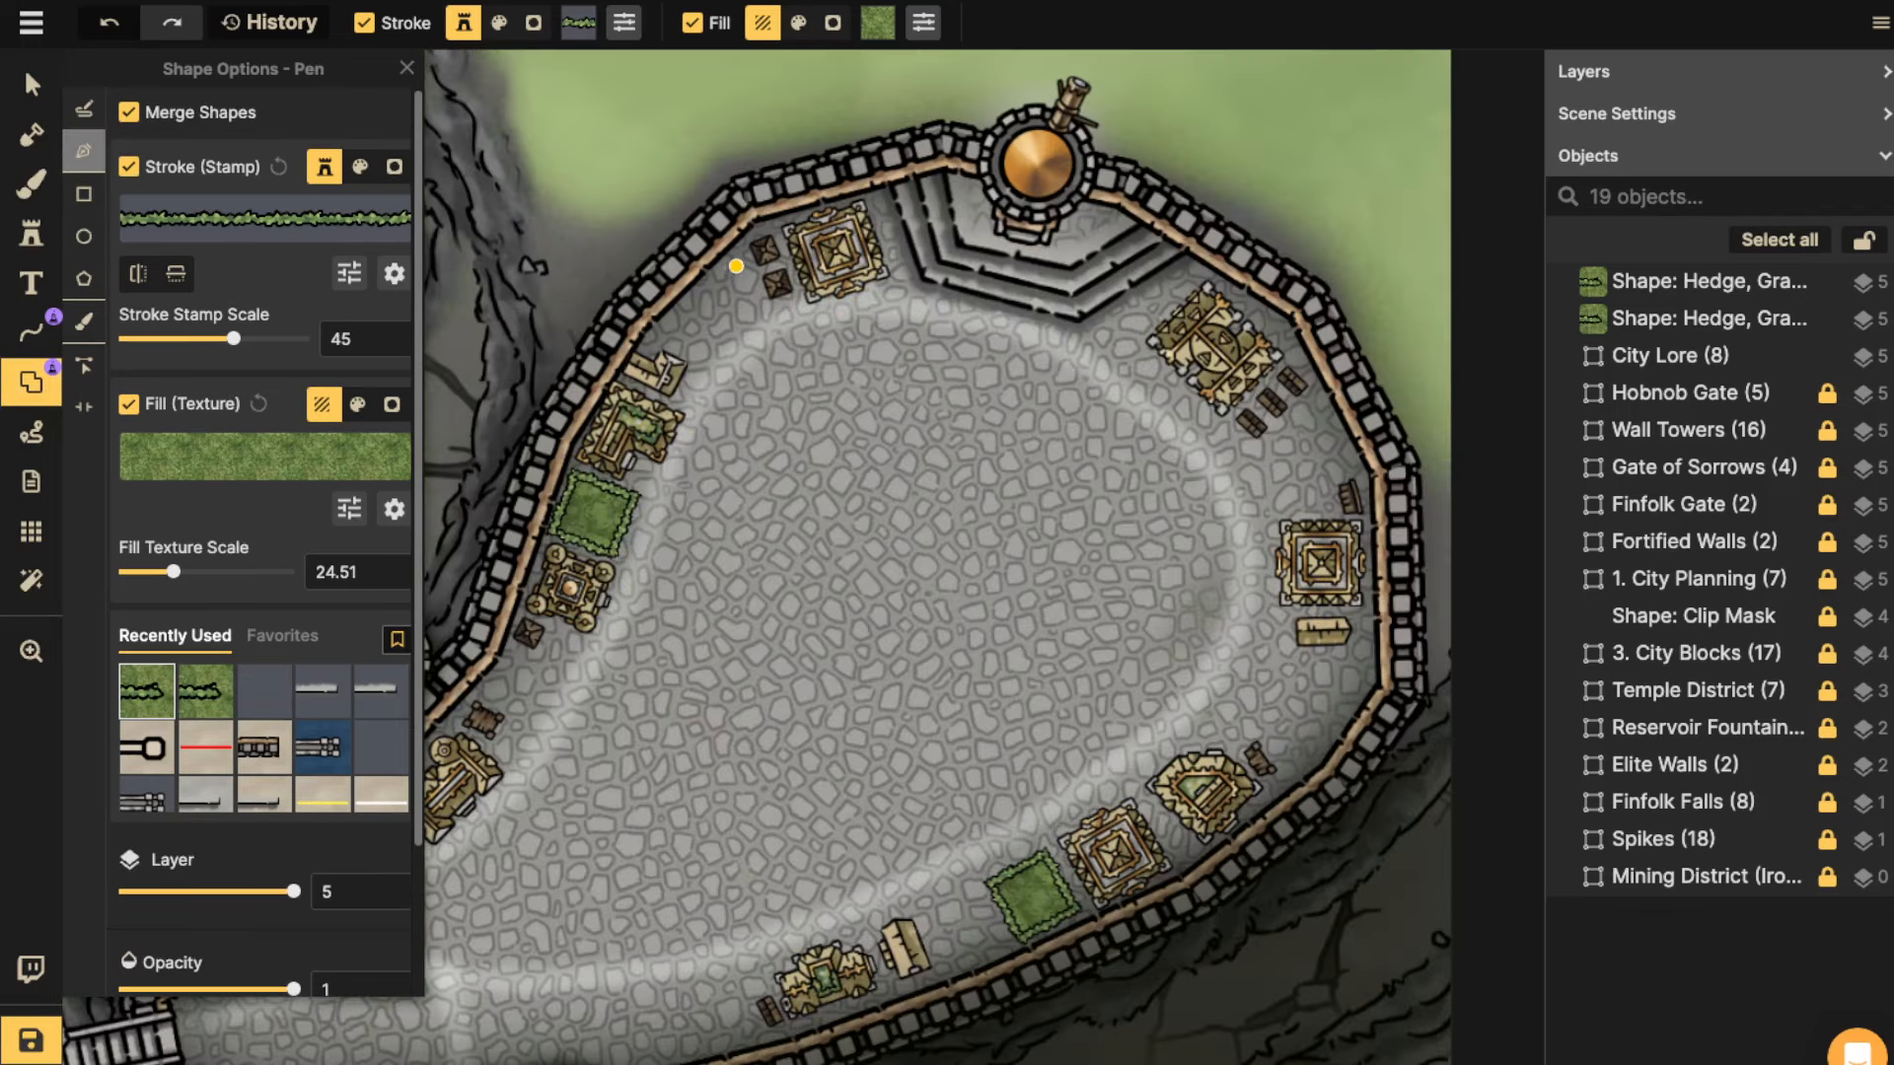
left_click(736, 266)
left_click(668, 323)
left_click(695, 348)
left_click(699, 355)
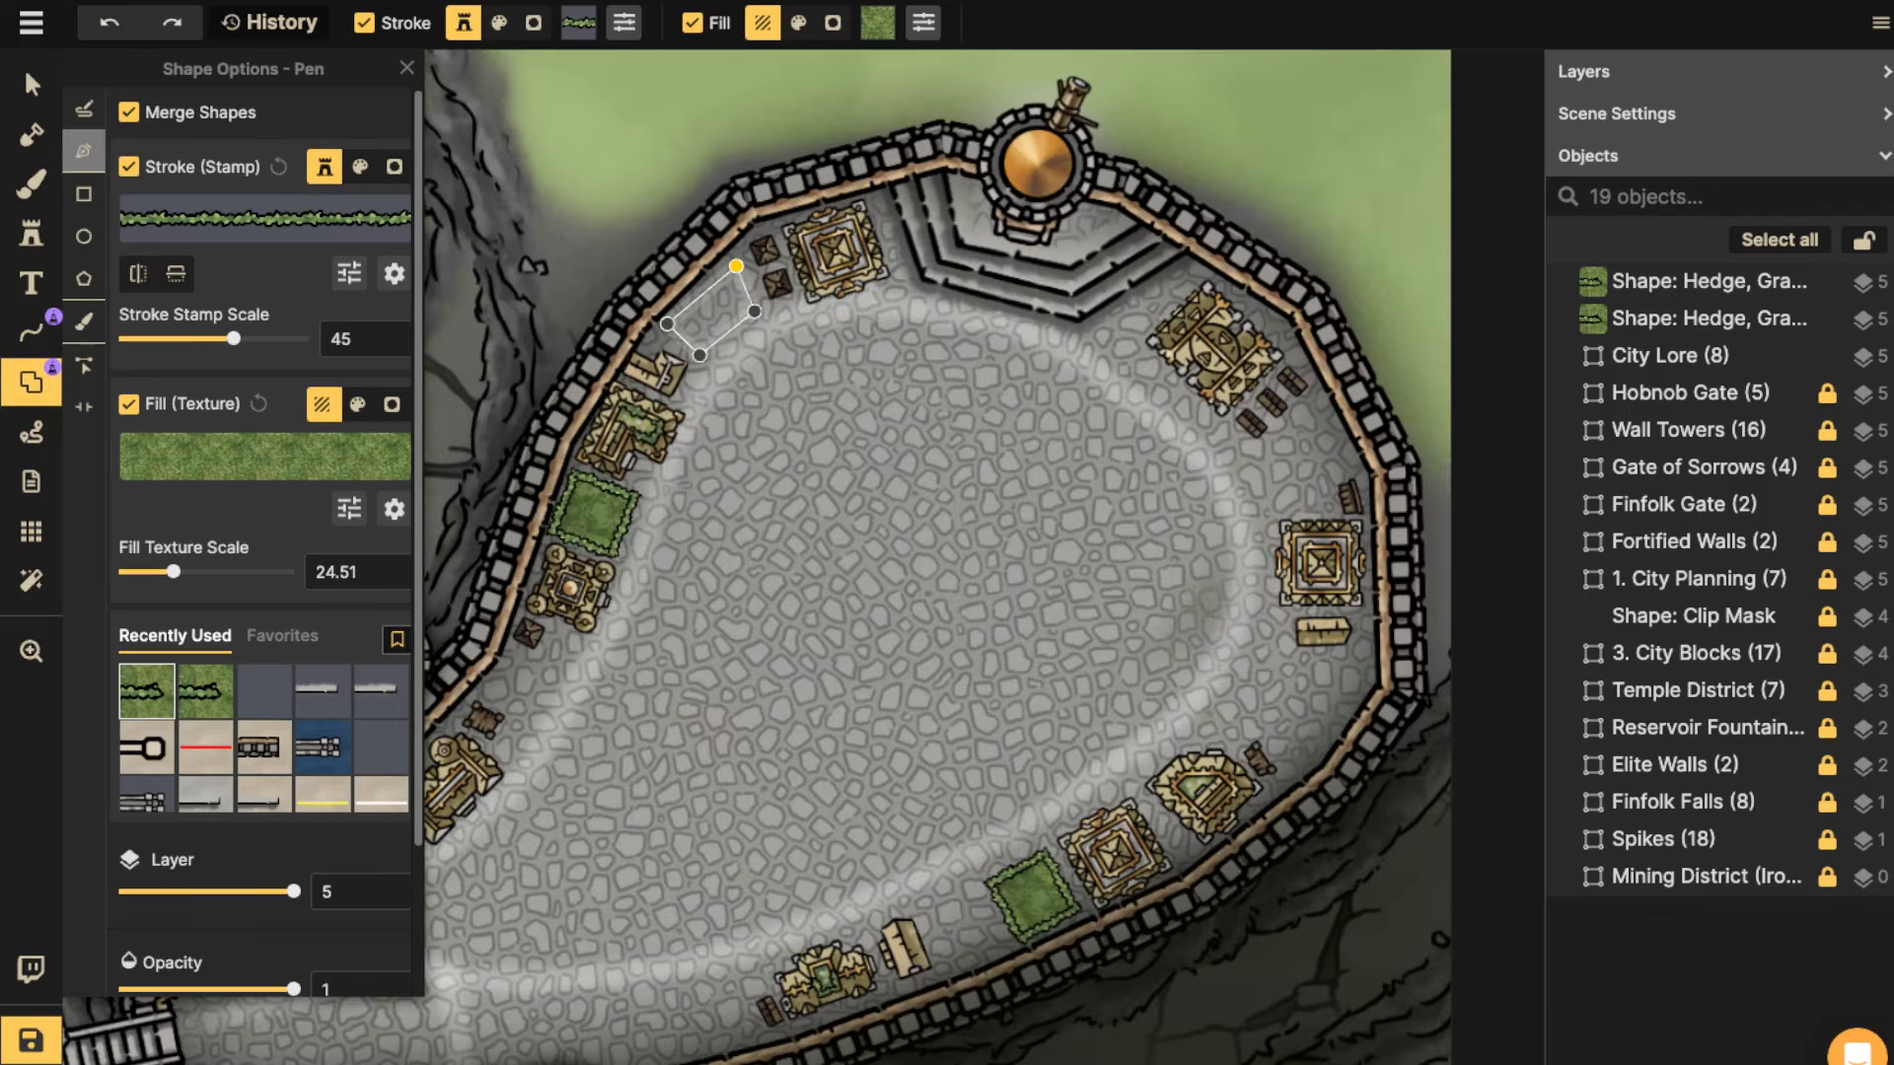
double_click(758, 308)
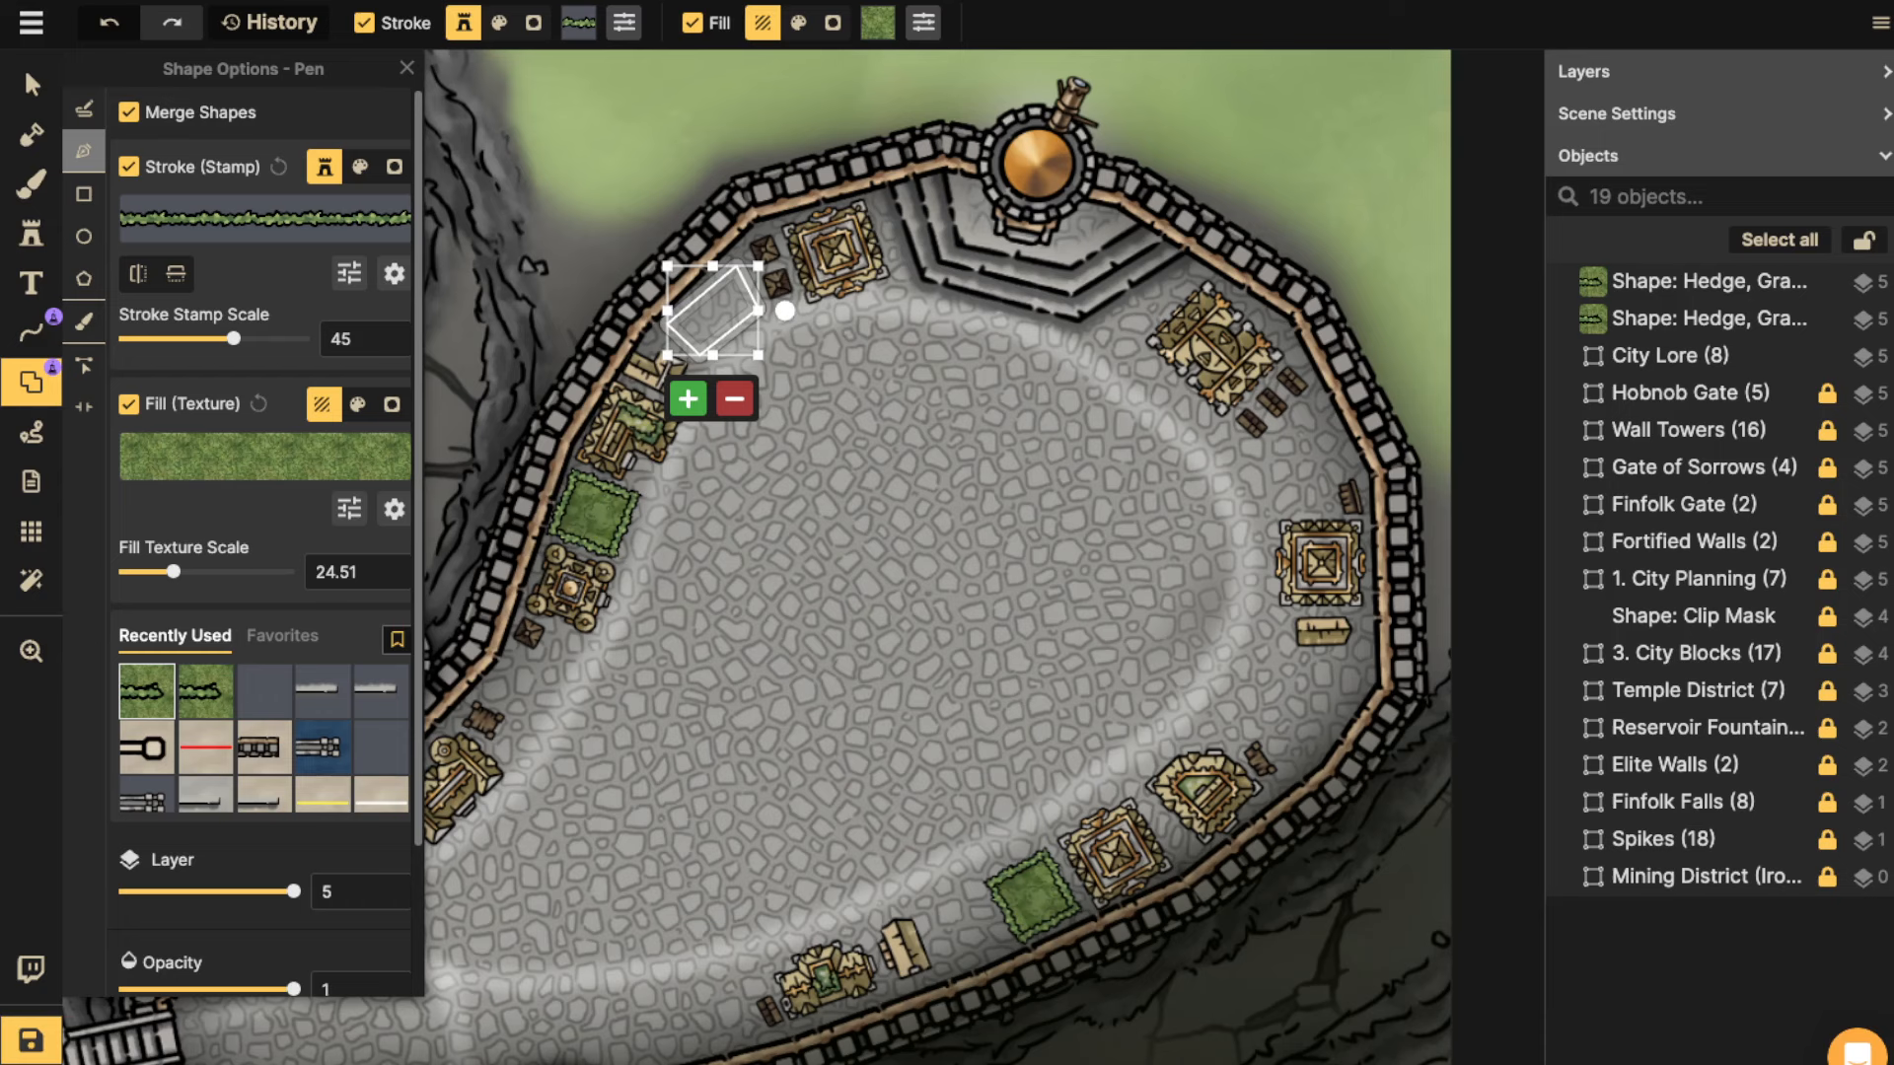
key("Return")
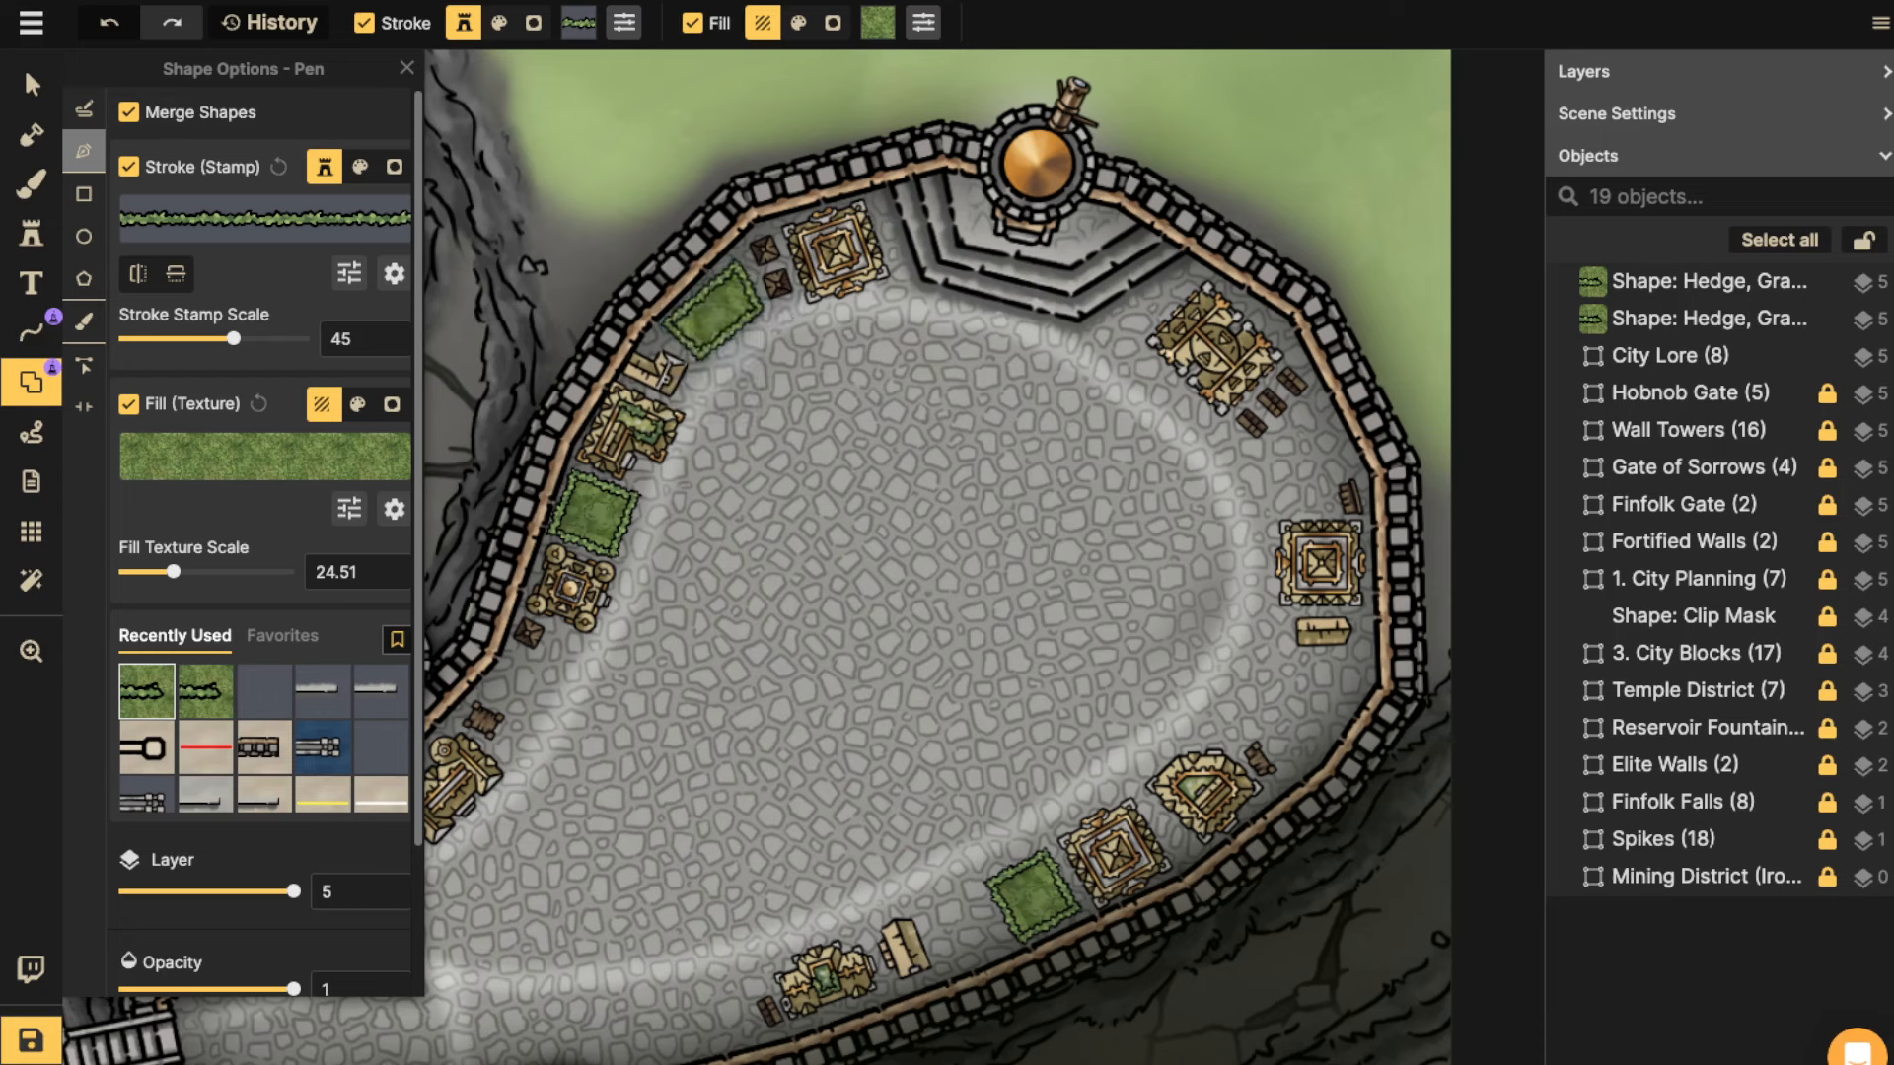
Draw a notched hedge garden between the row of three shacks and the eastern noble building, leaving room for the single shack.
left_click(1319, 405)
left_click(1277, 511)
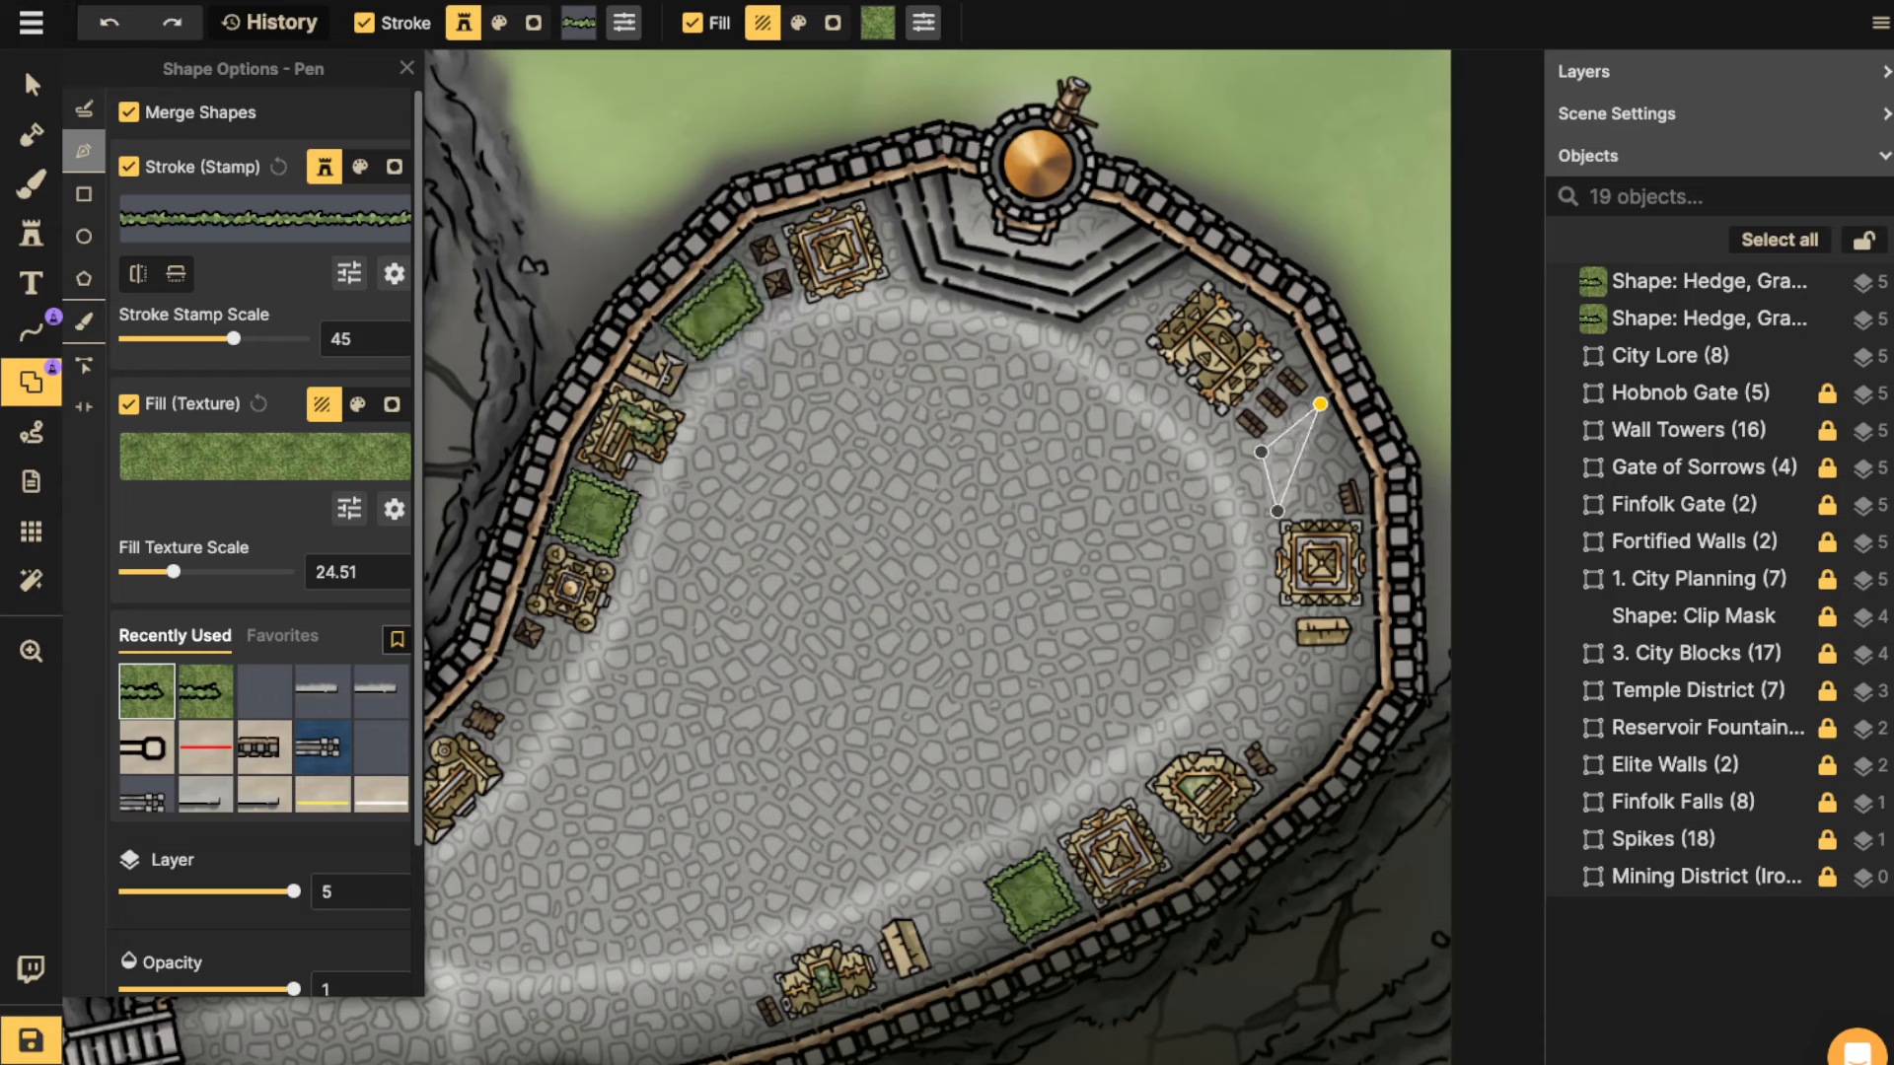
left_click(1317, 478)
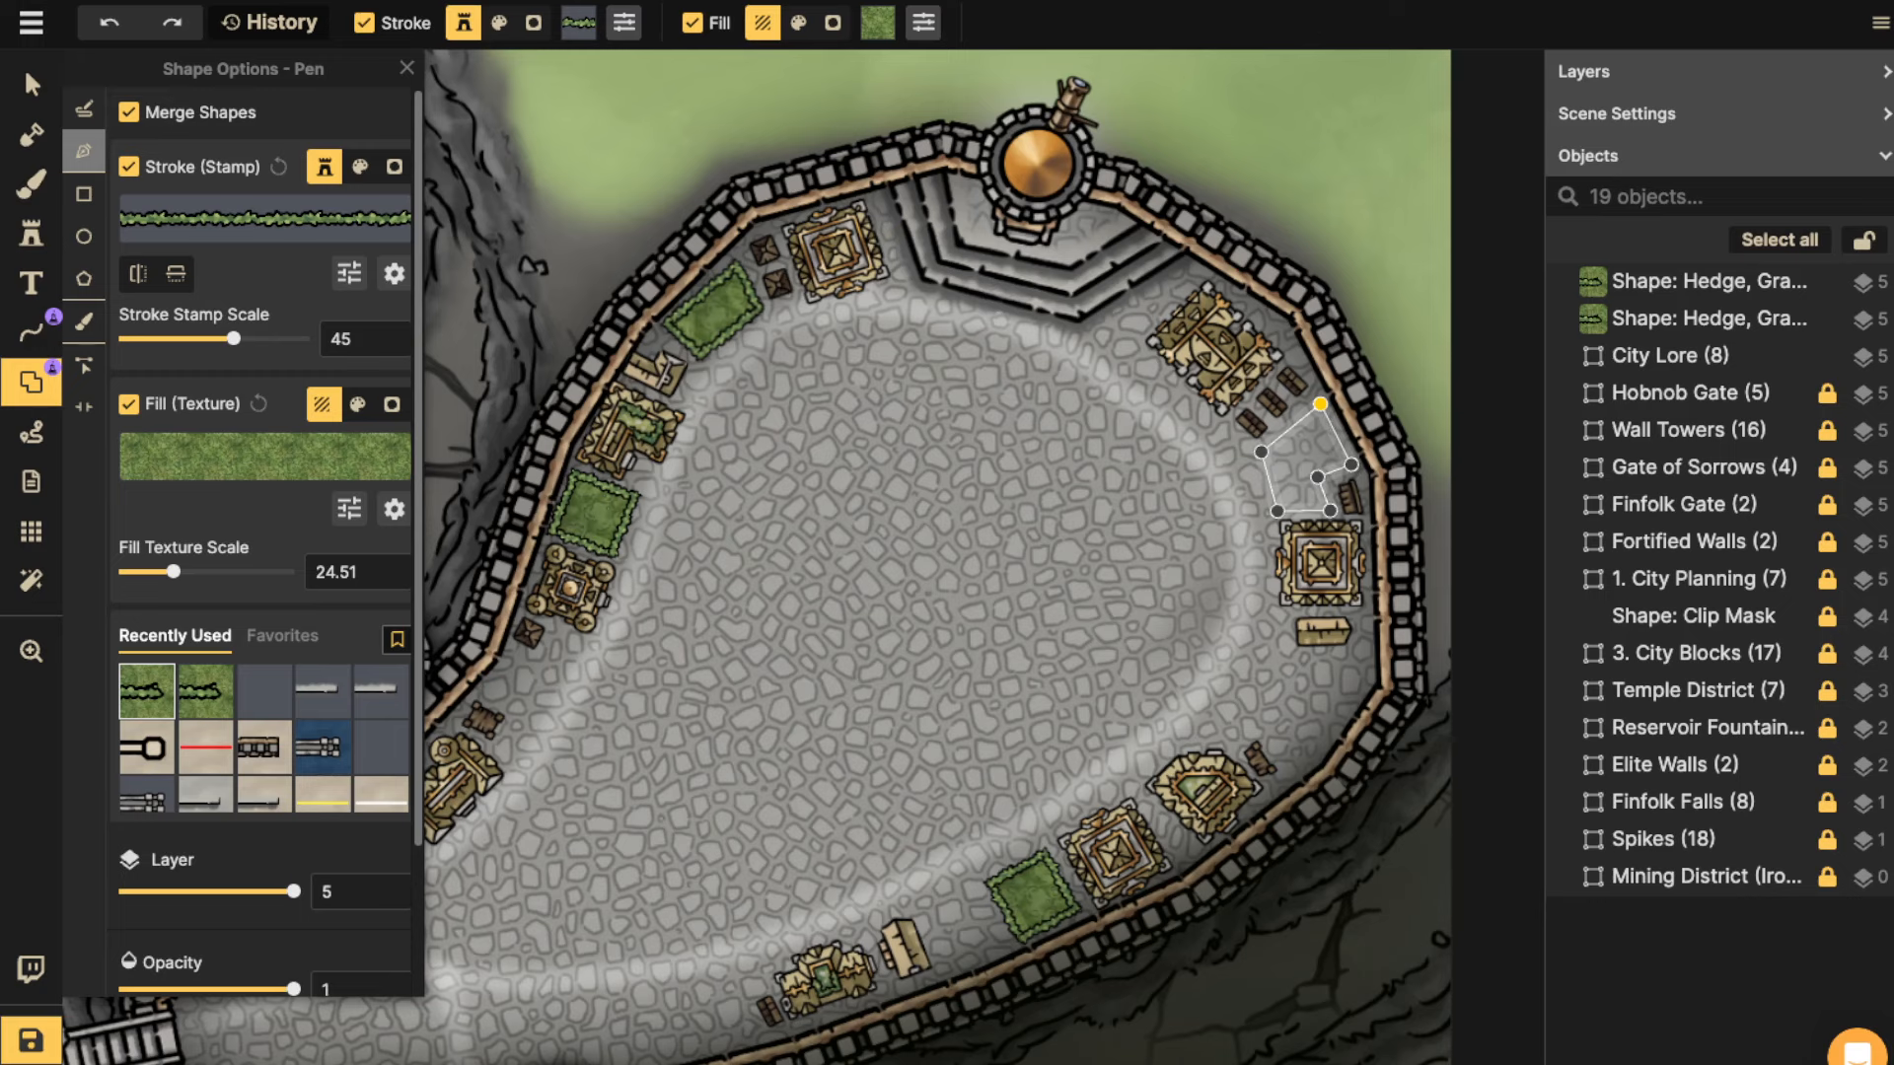
left_click(1320, 404)
left_click(1276, 553)
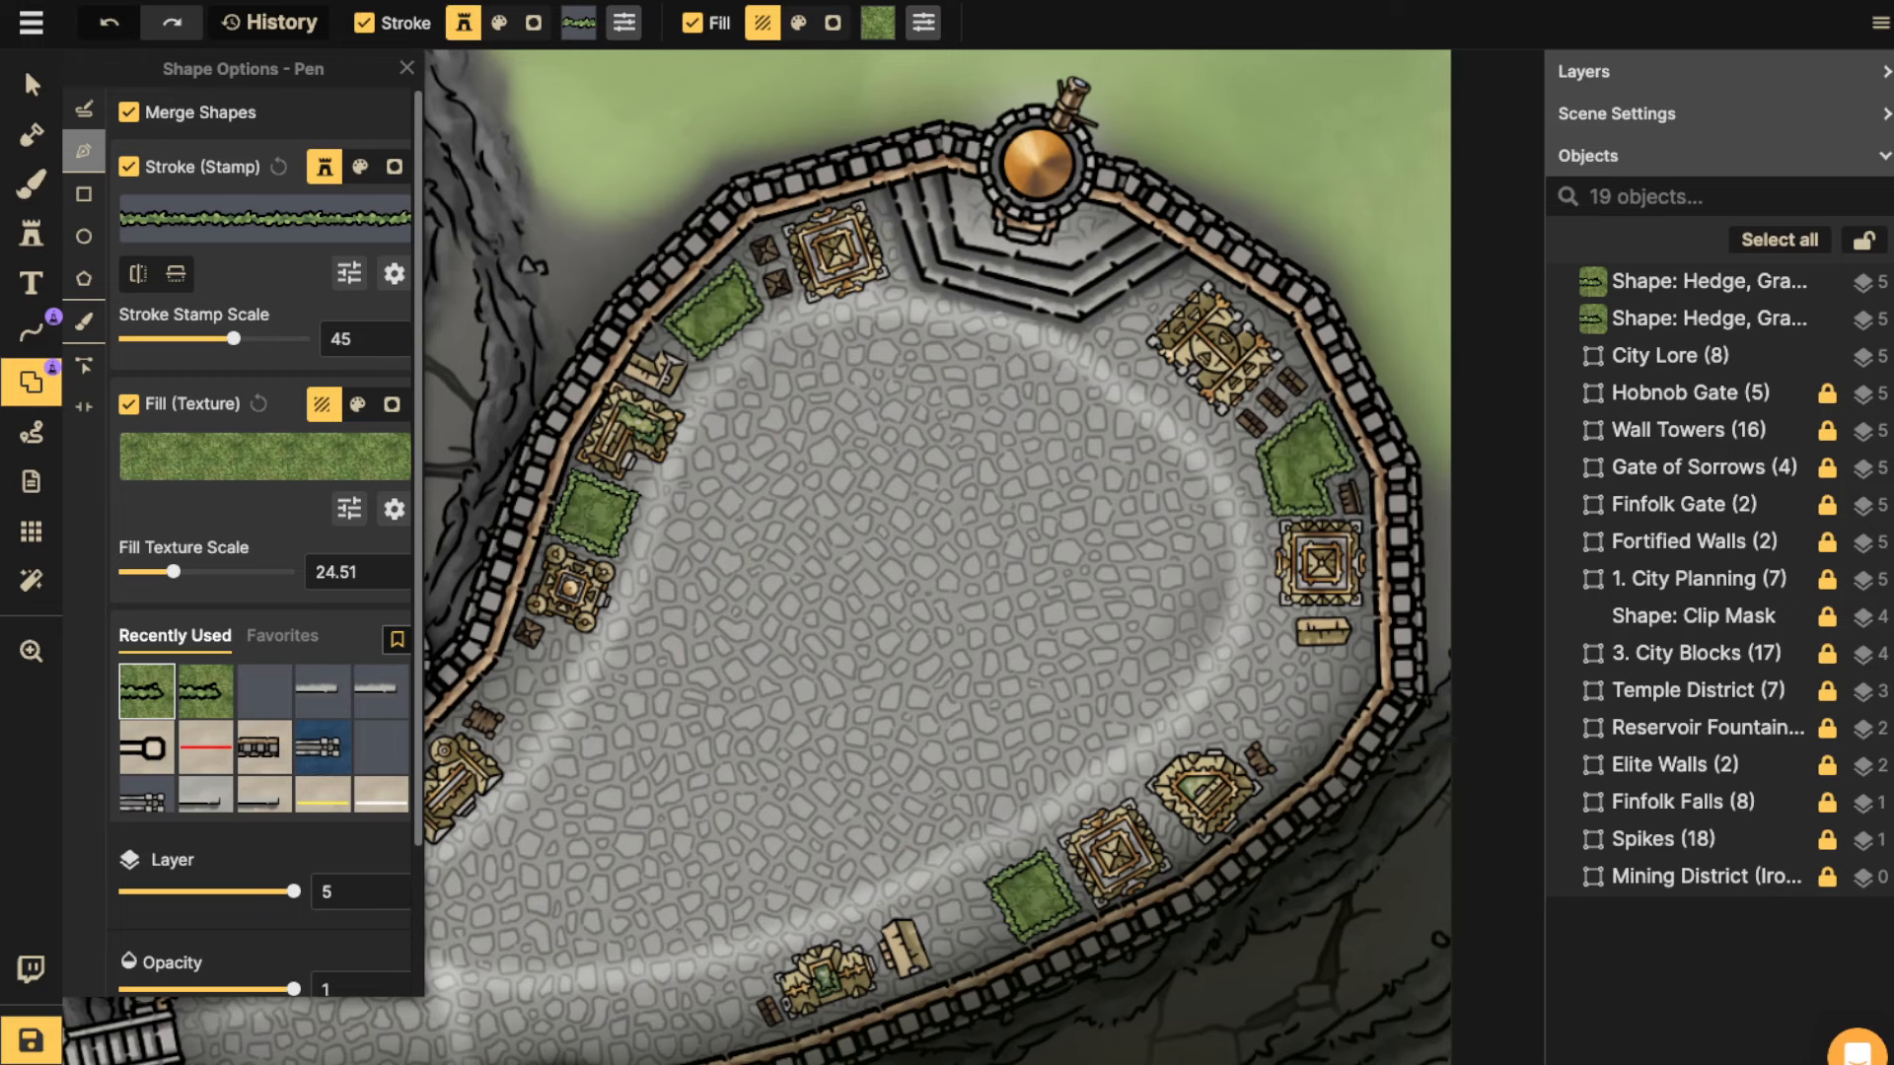
Draw a large hedge garden following the wall curve, between the eastern small yellow building and the shack to its south, and add it.
left_click_drag(1263, 613, 1071, 425)
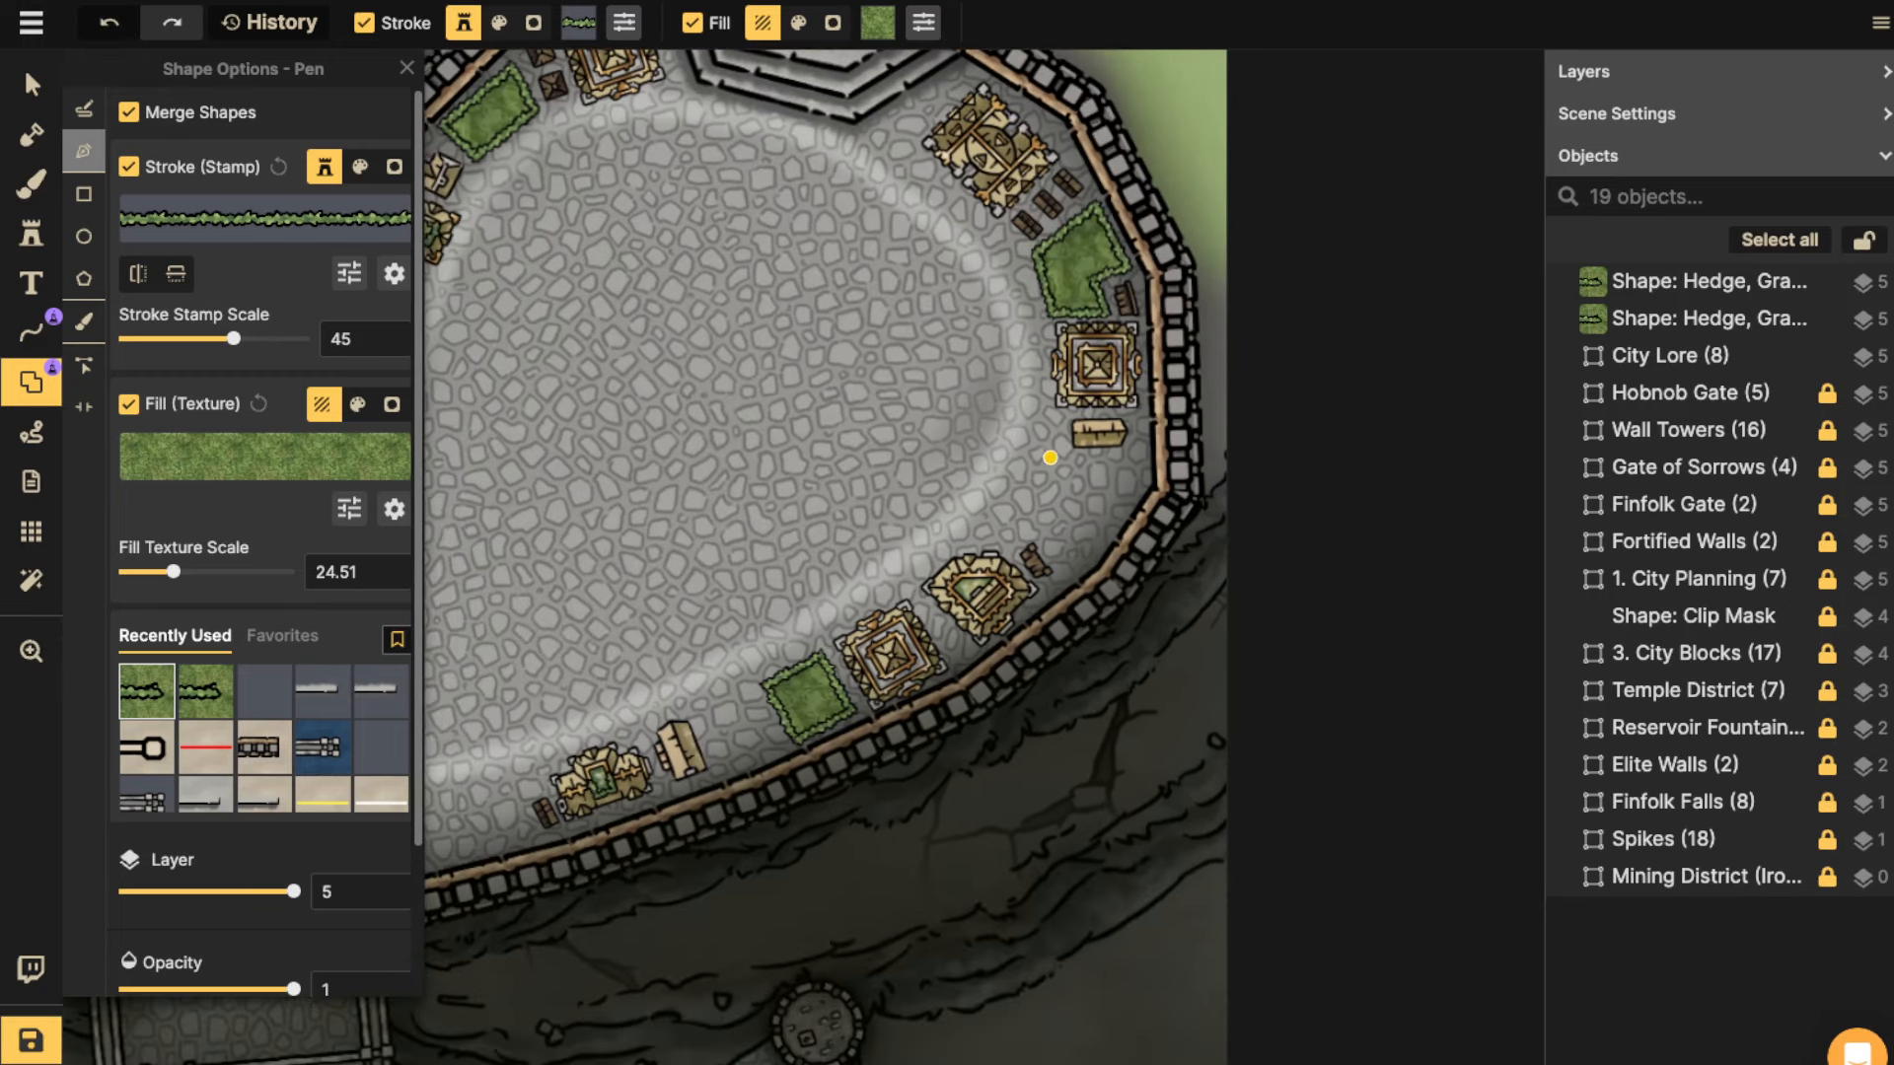
left_click(1039, 461)
left_click(1004, 511)
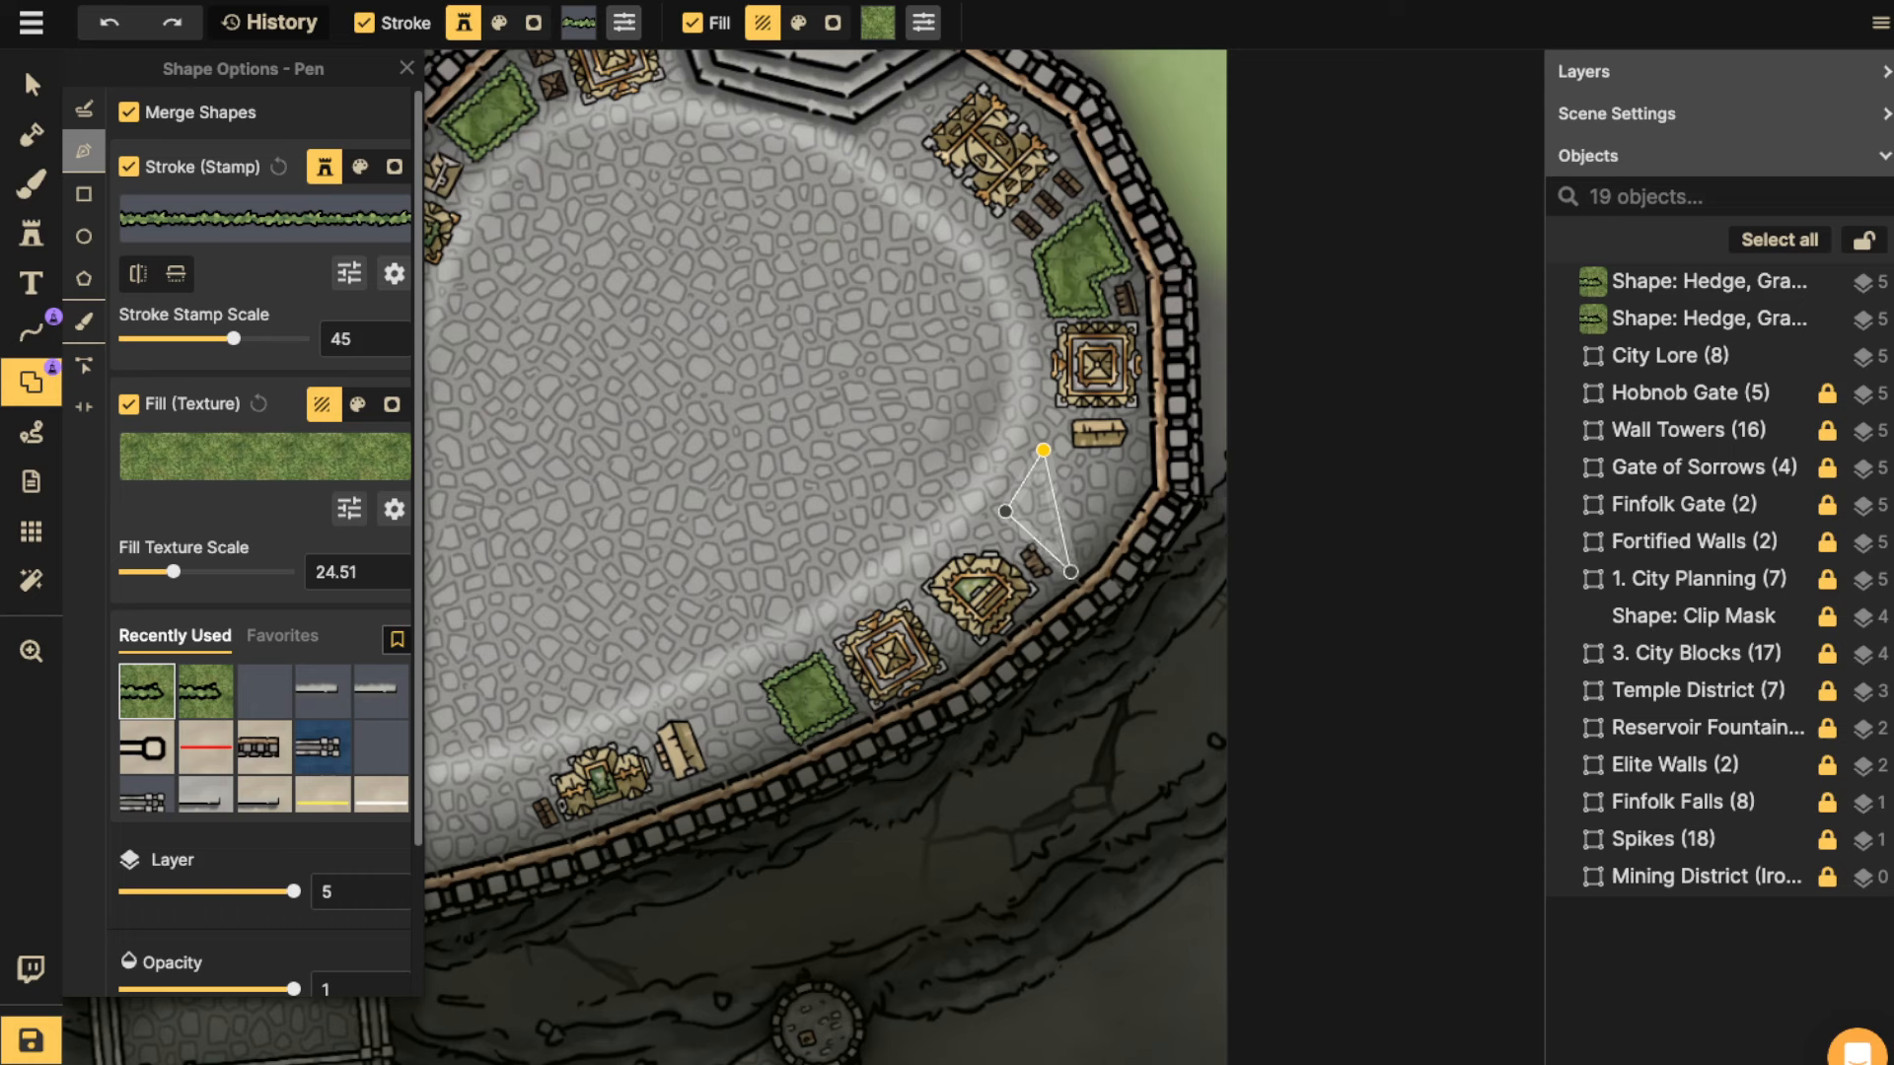
left_click(1070, 575)
left_click(1093, 546)
left_click(1127, 492)
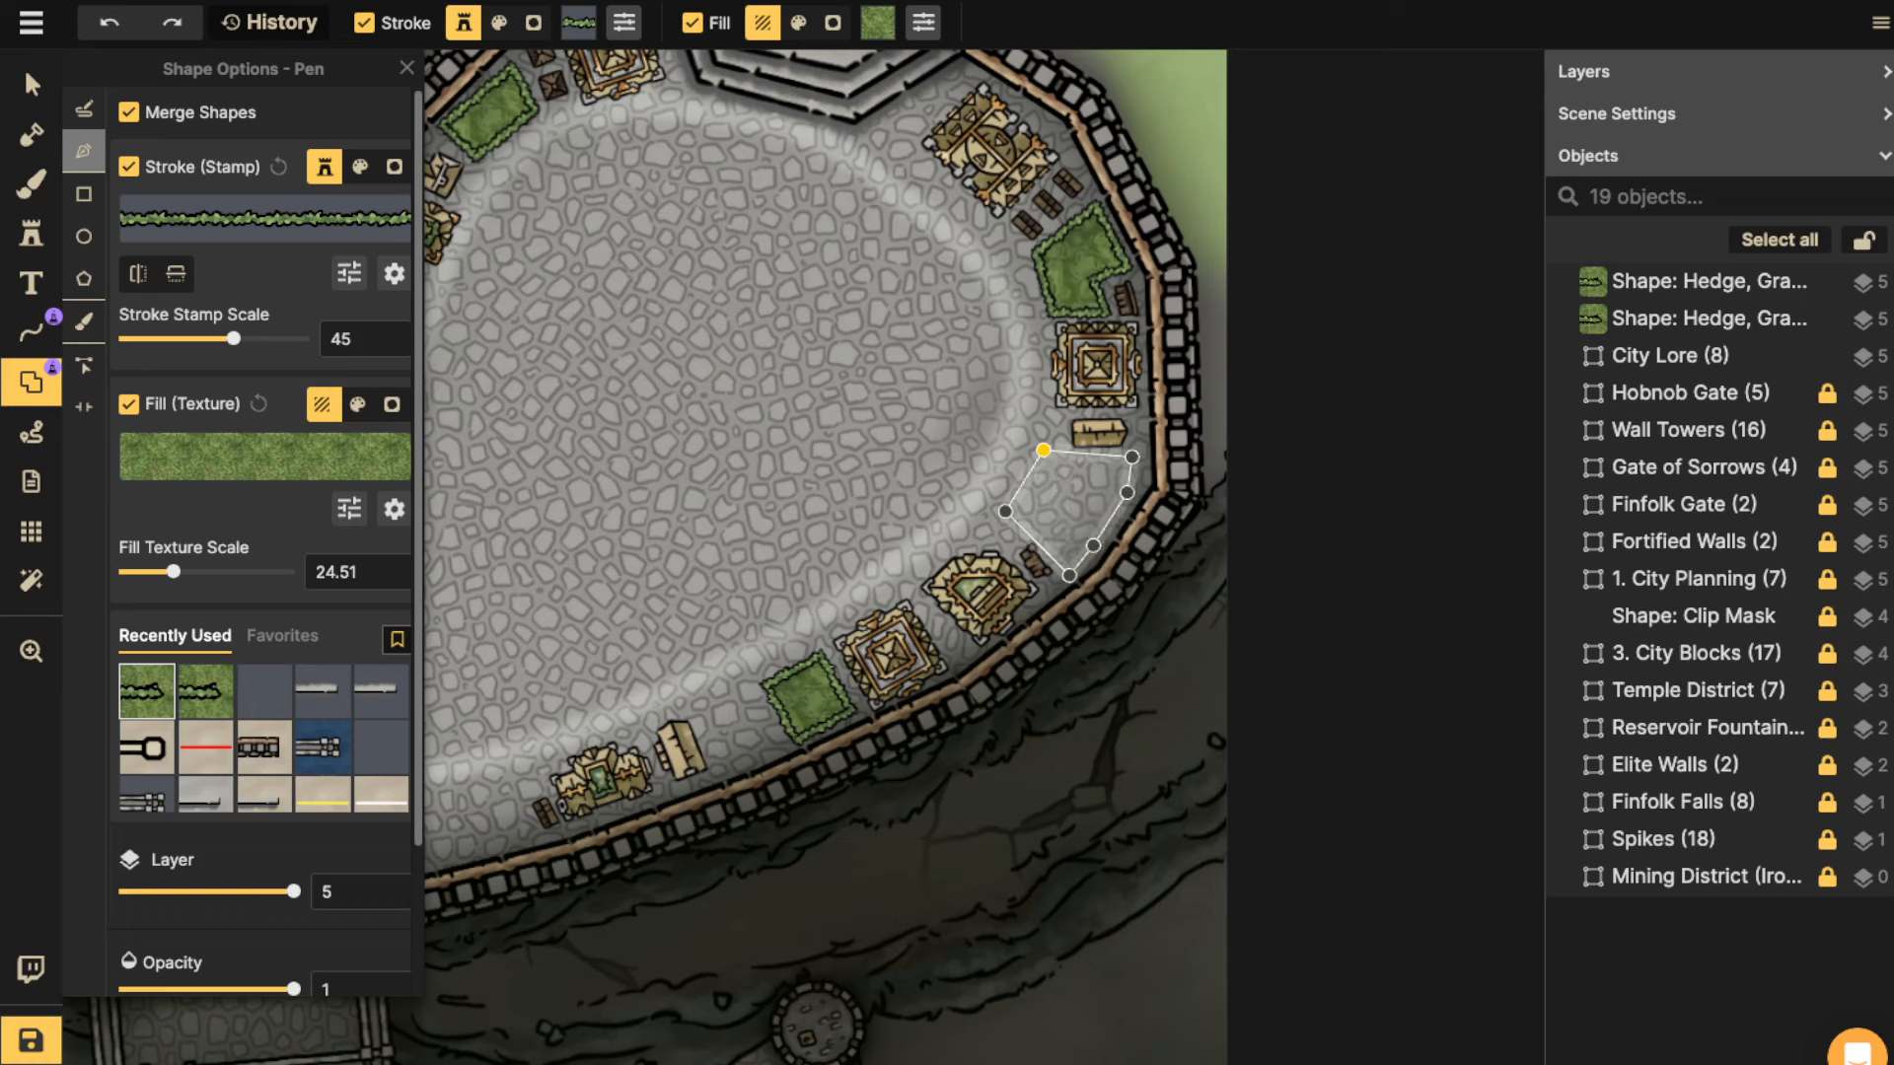
left_click(1044, 450)
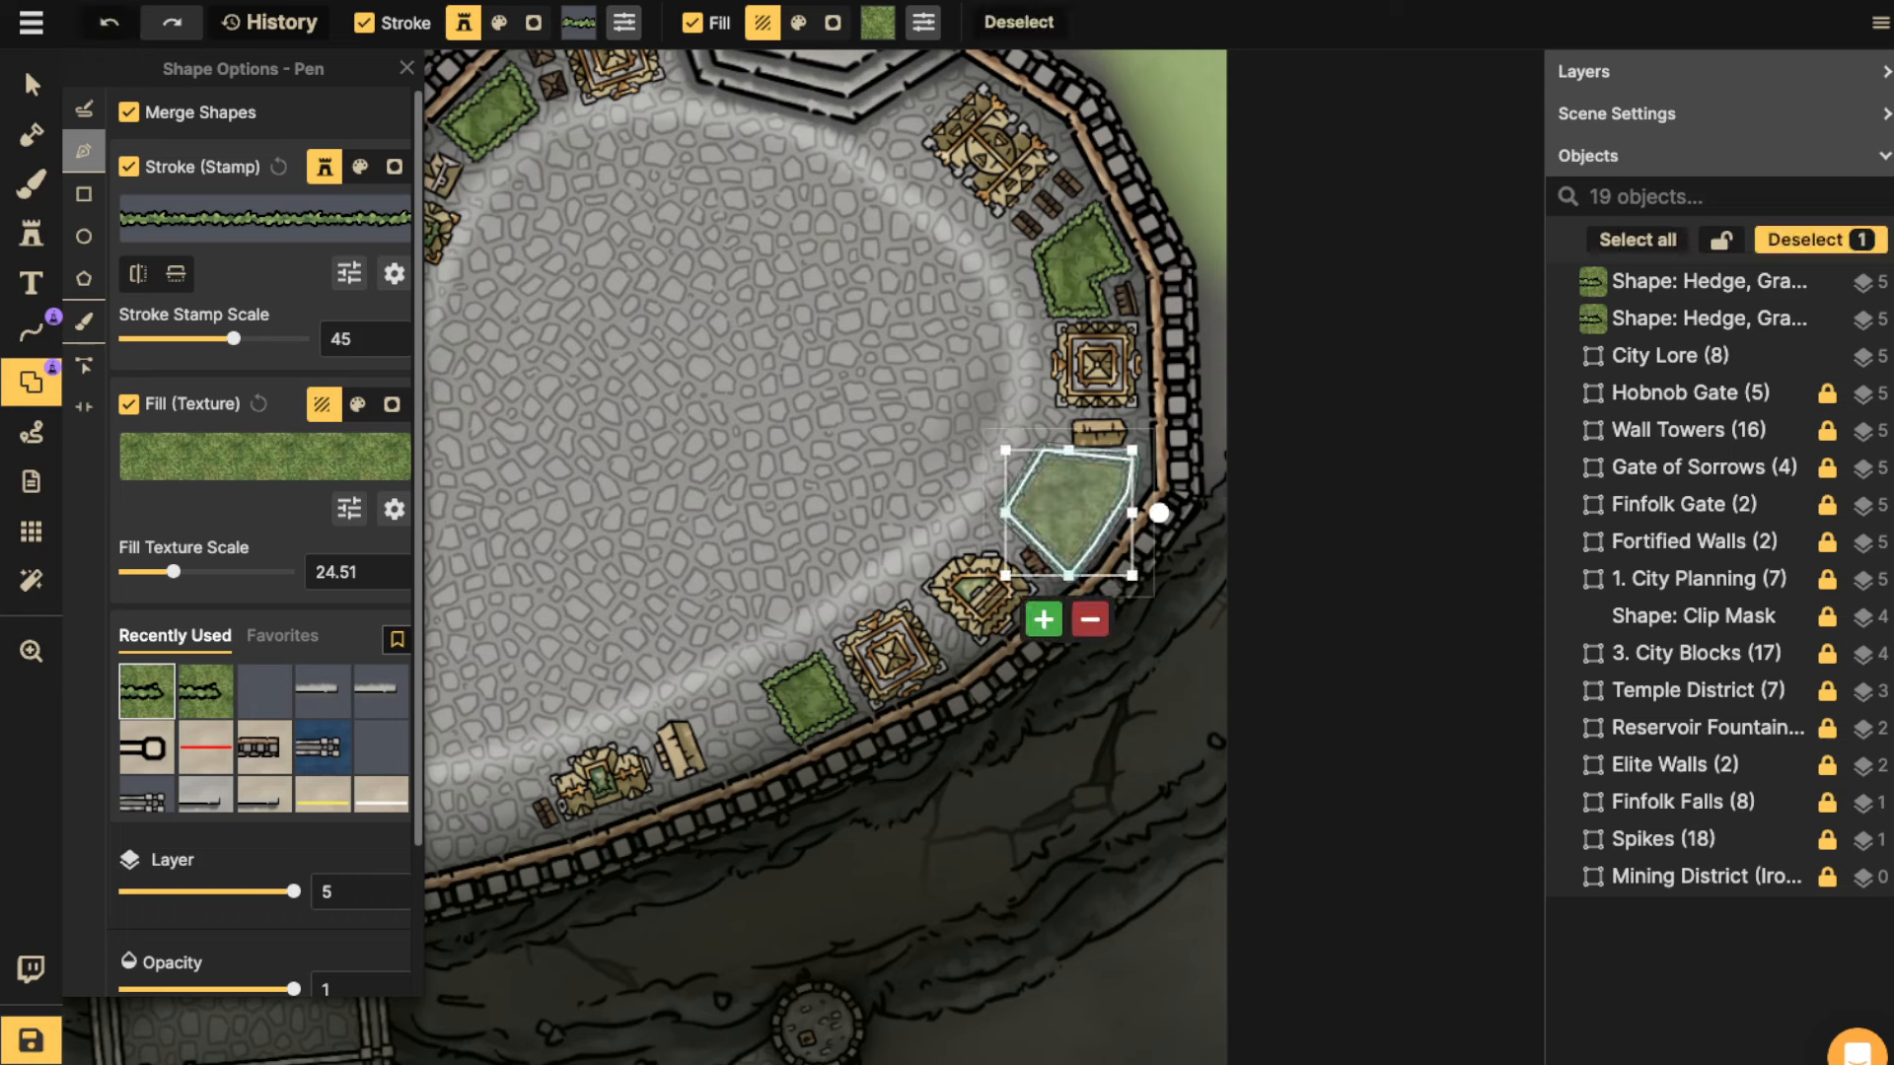
left_click(1040, 617)
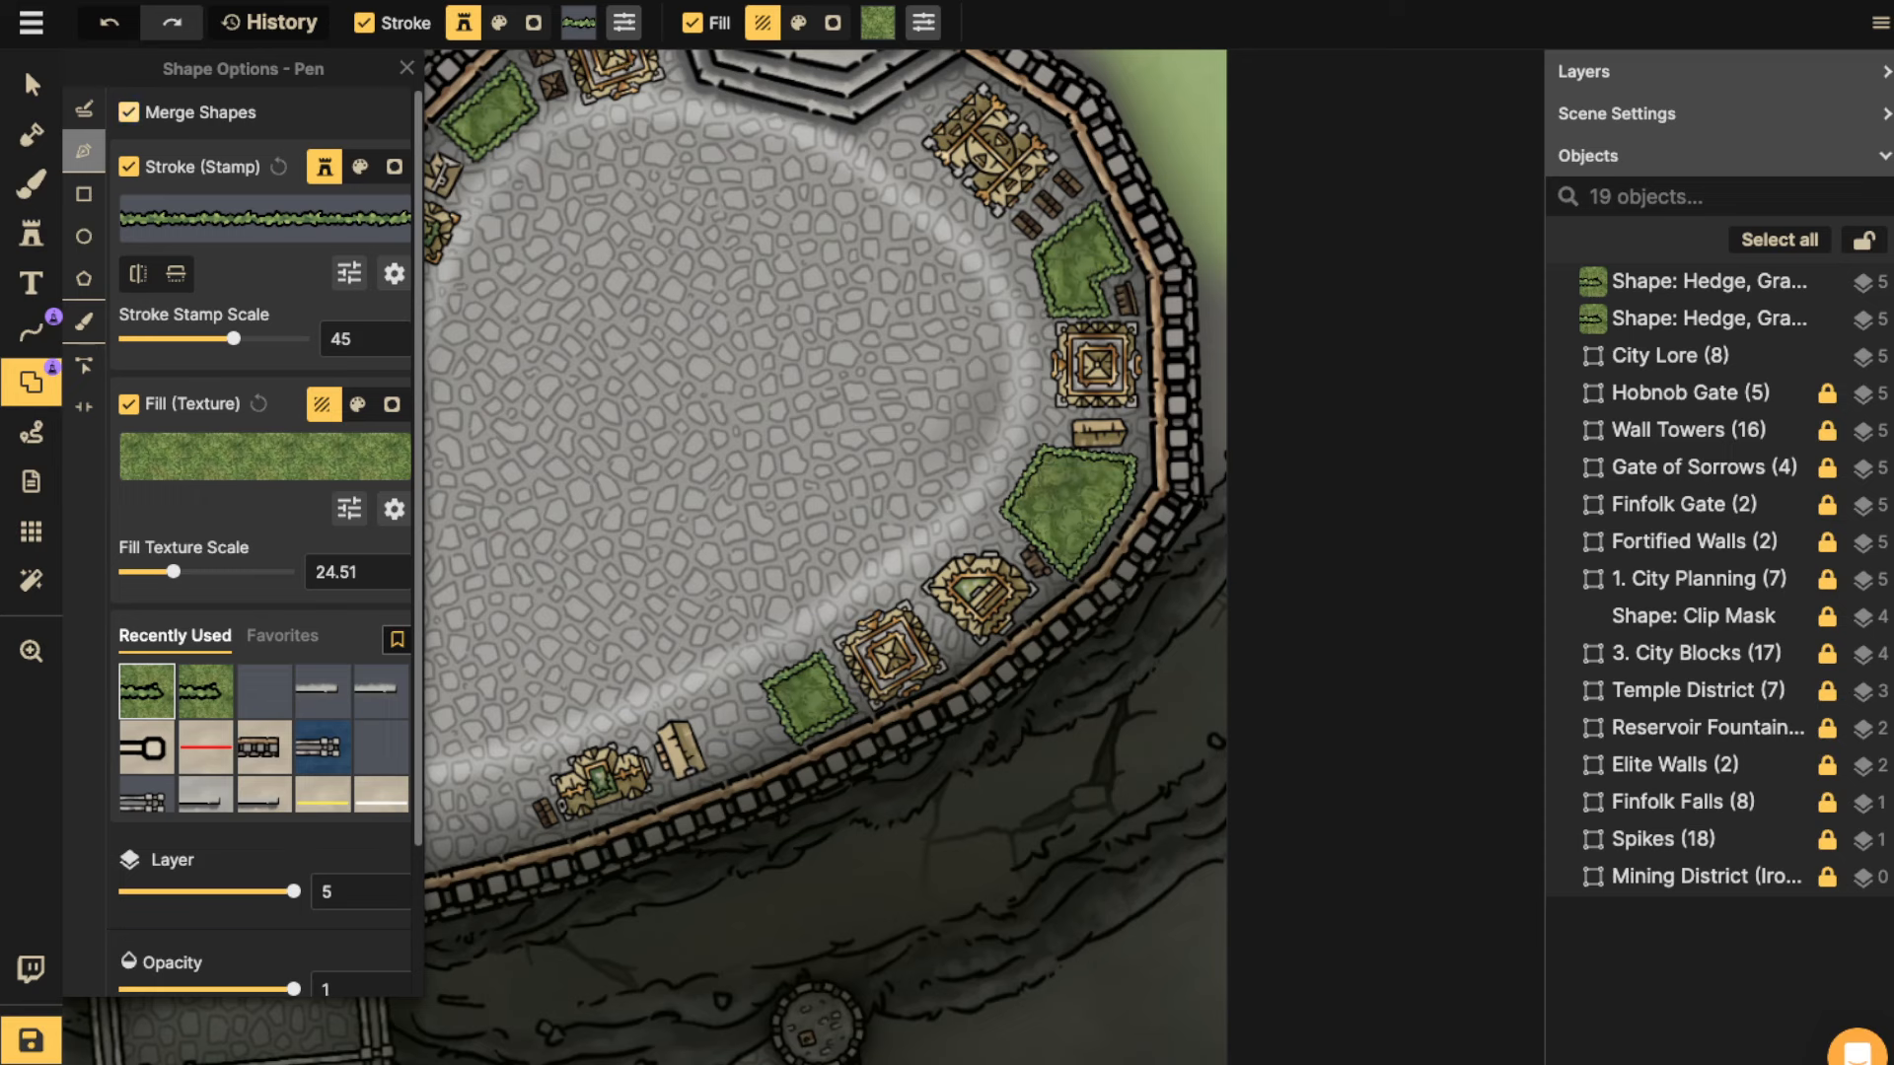
Nudge the small yellow building north and shift the southeastern shack and rounded noble building southwest, clear of the large hedge garden.
left_click(84, 109)
left_click(31, 85)
left_click(1100, 433)
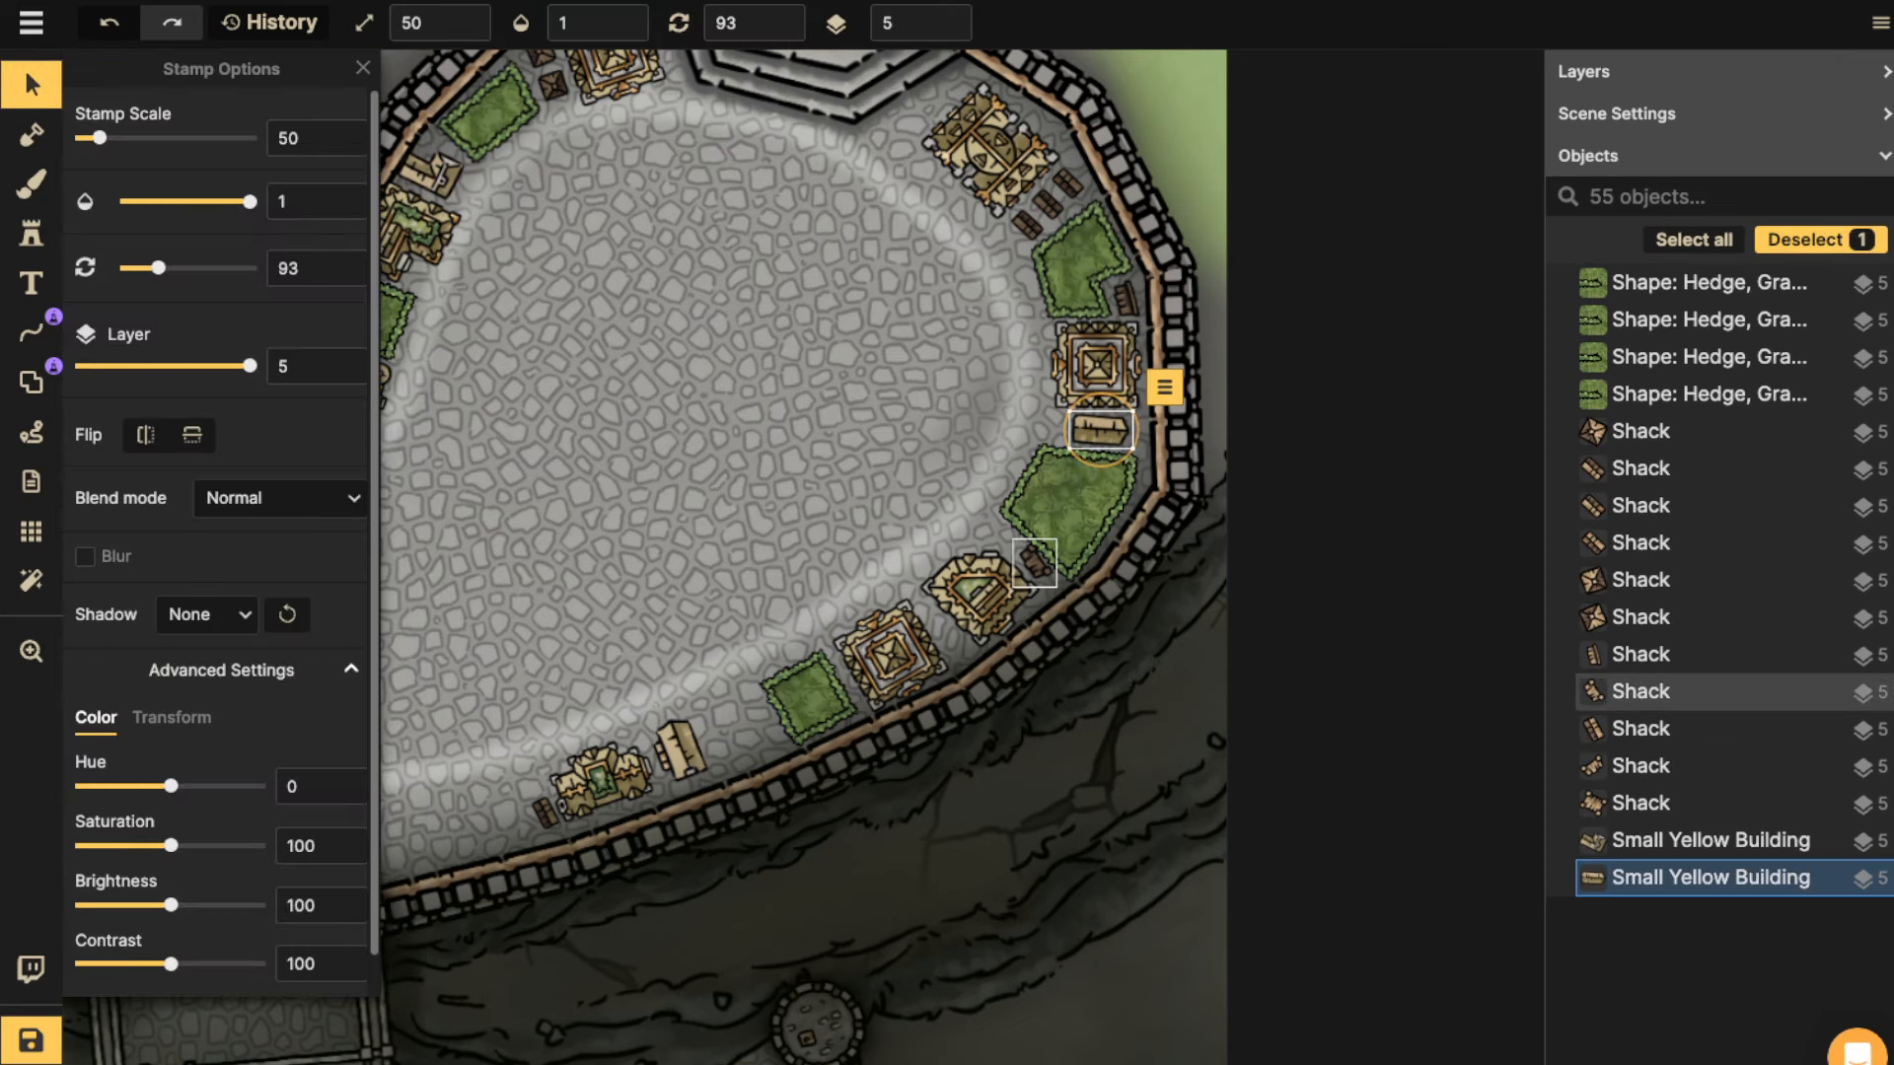
mouse_move(1036, 563)
left_mouse_down()
mouse_move(975, 600)
mouse_move(1066, 607)
mouse_move(967, 607)
mouse_move(1035, 578)
mouse_move(1046, 618)
mouse_move(1041, 586)
left_mouse_up()
left_click(1035, 566)
left_click(848, 553)
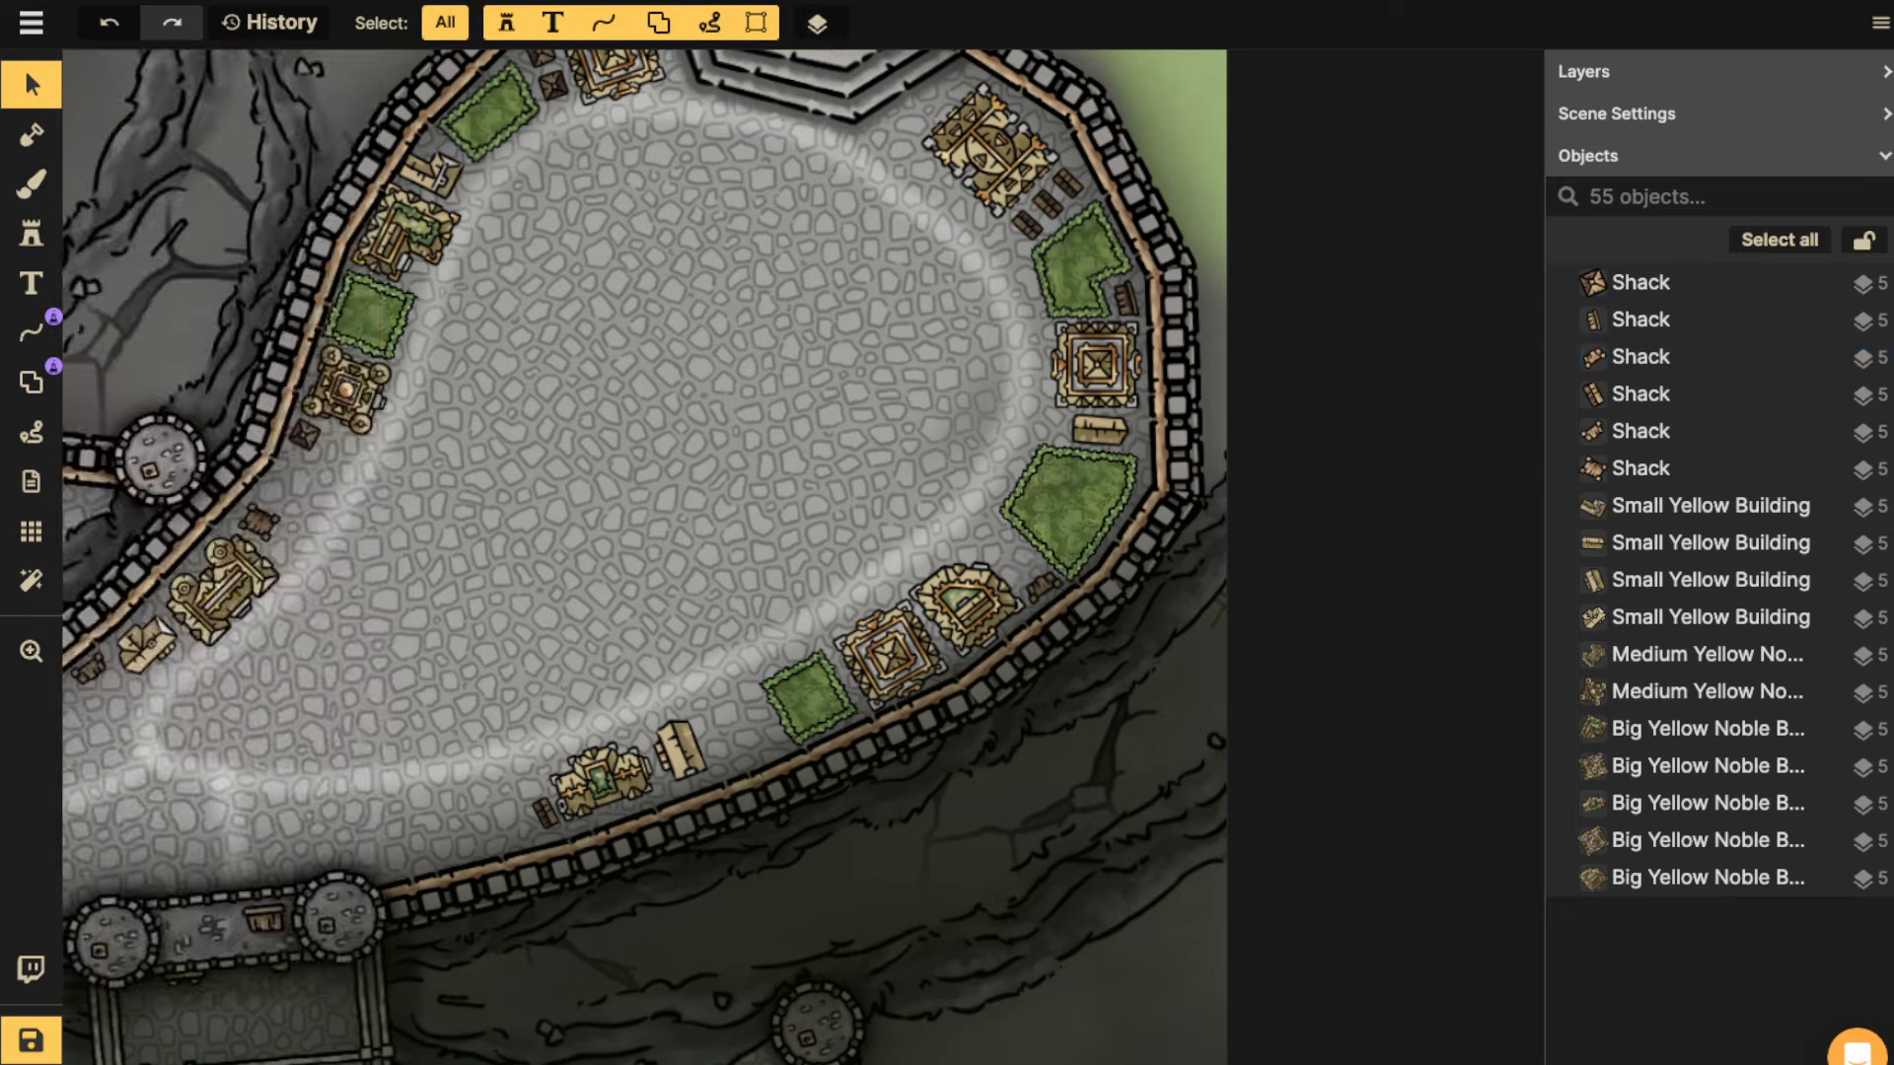
Move the variant 5 shack from the four-turreted building to beside the shack northeast of the next yellow building southwest.
left_click_drag(146, 657, 590, 694)
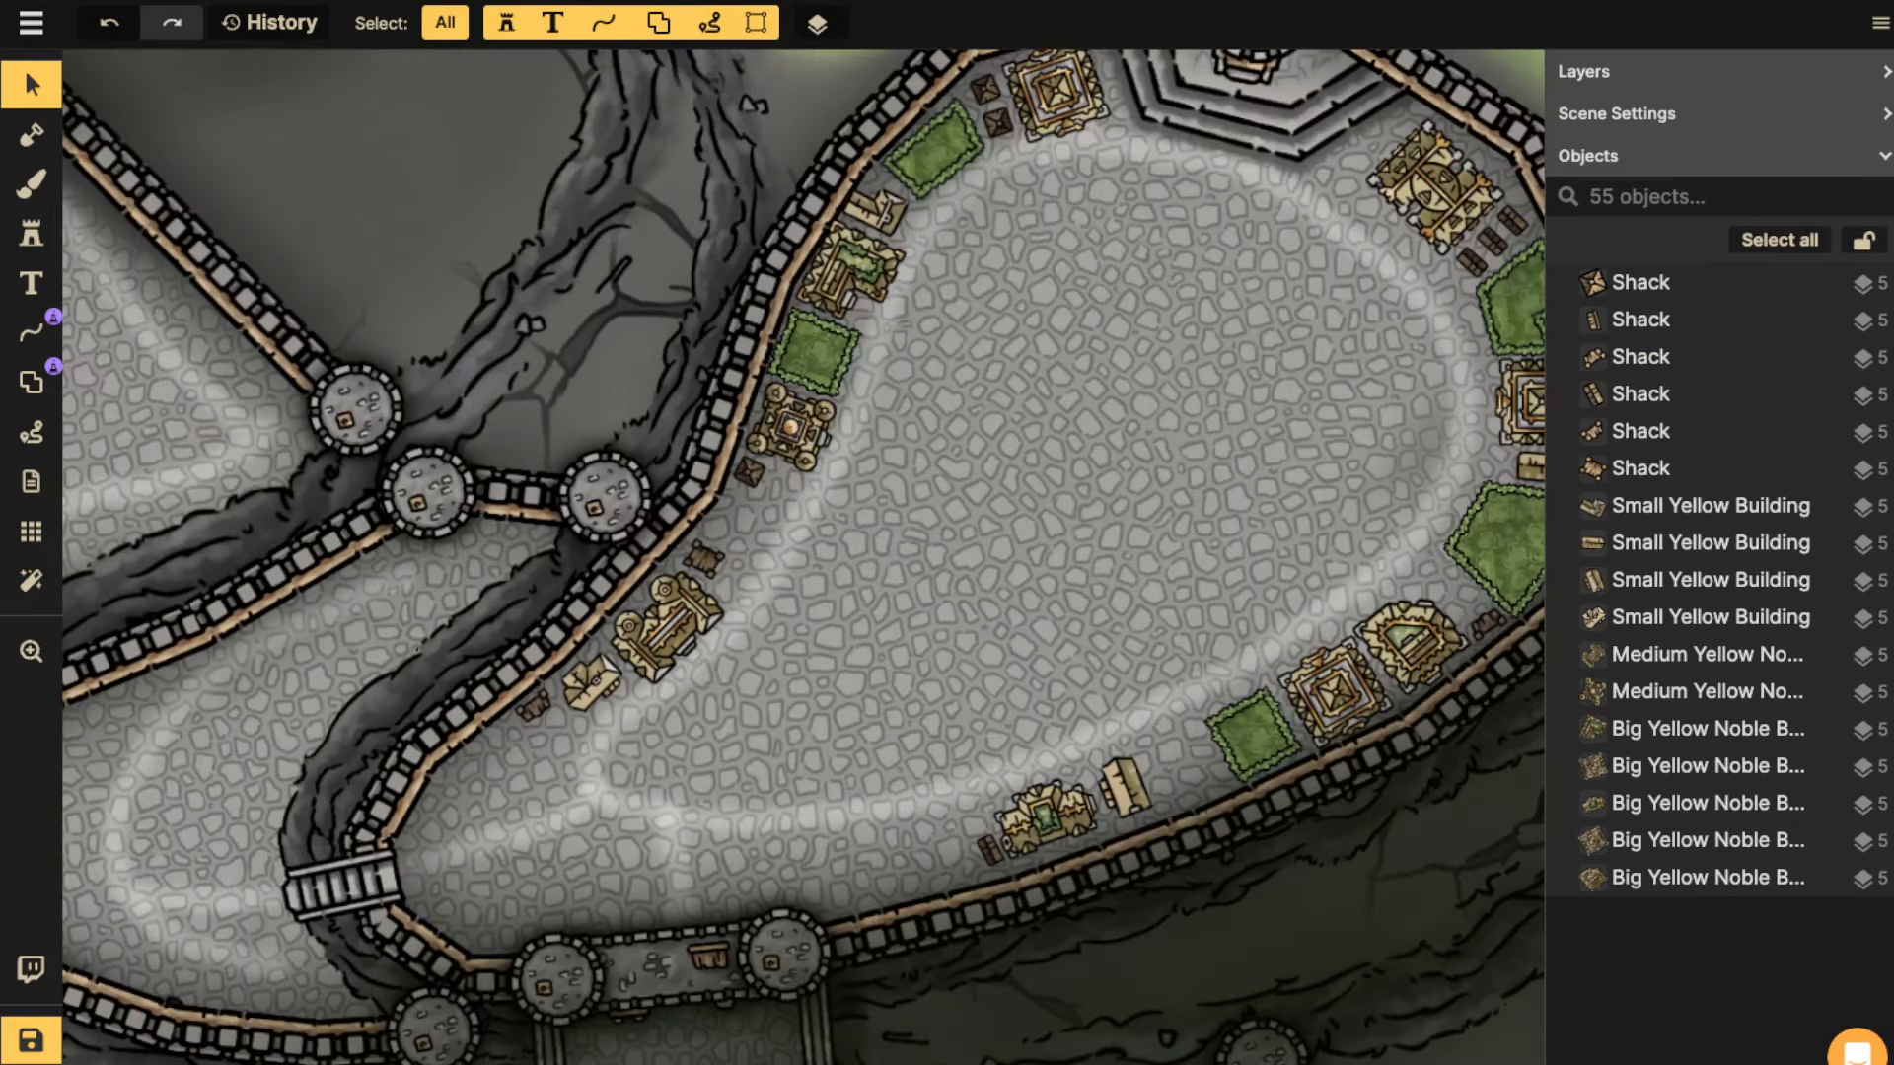
left_click(703, 560)
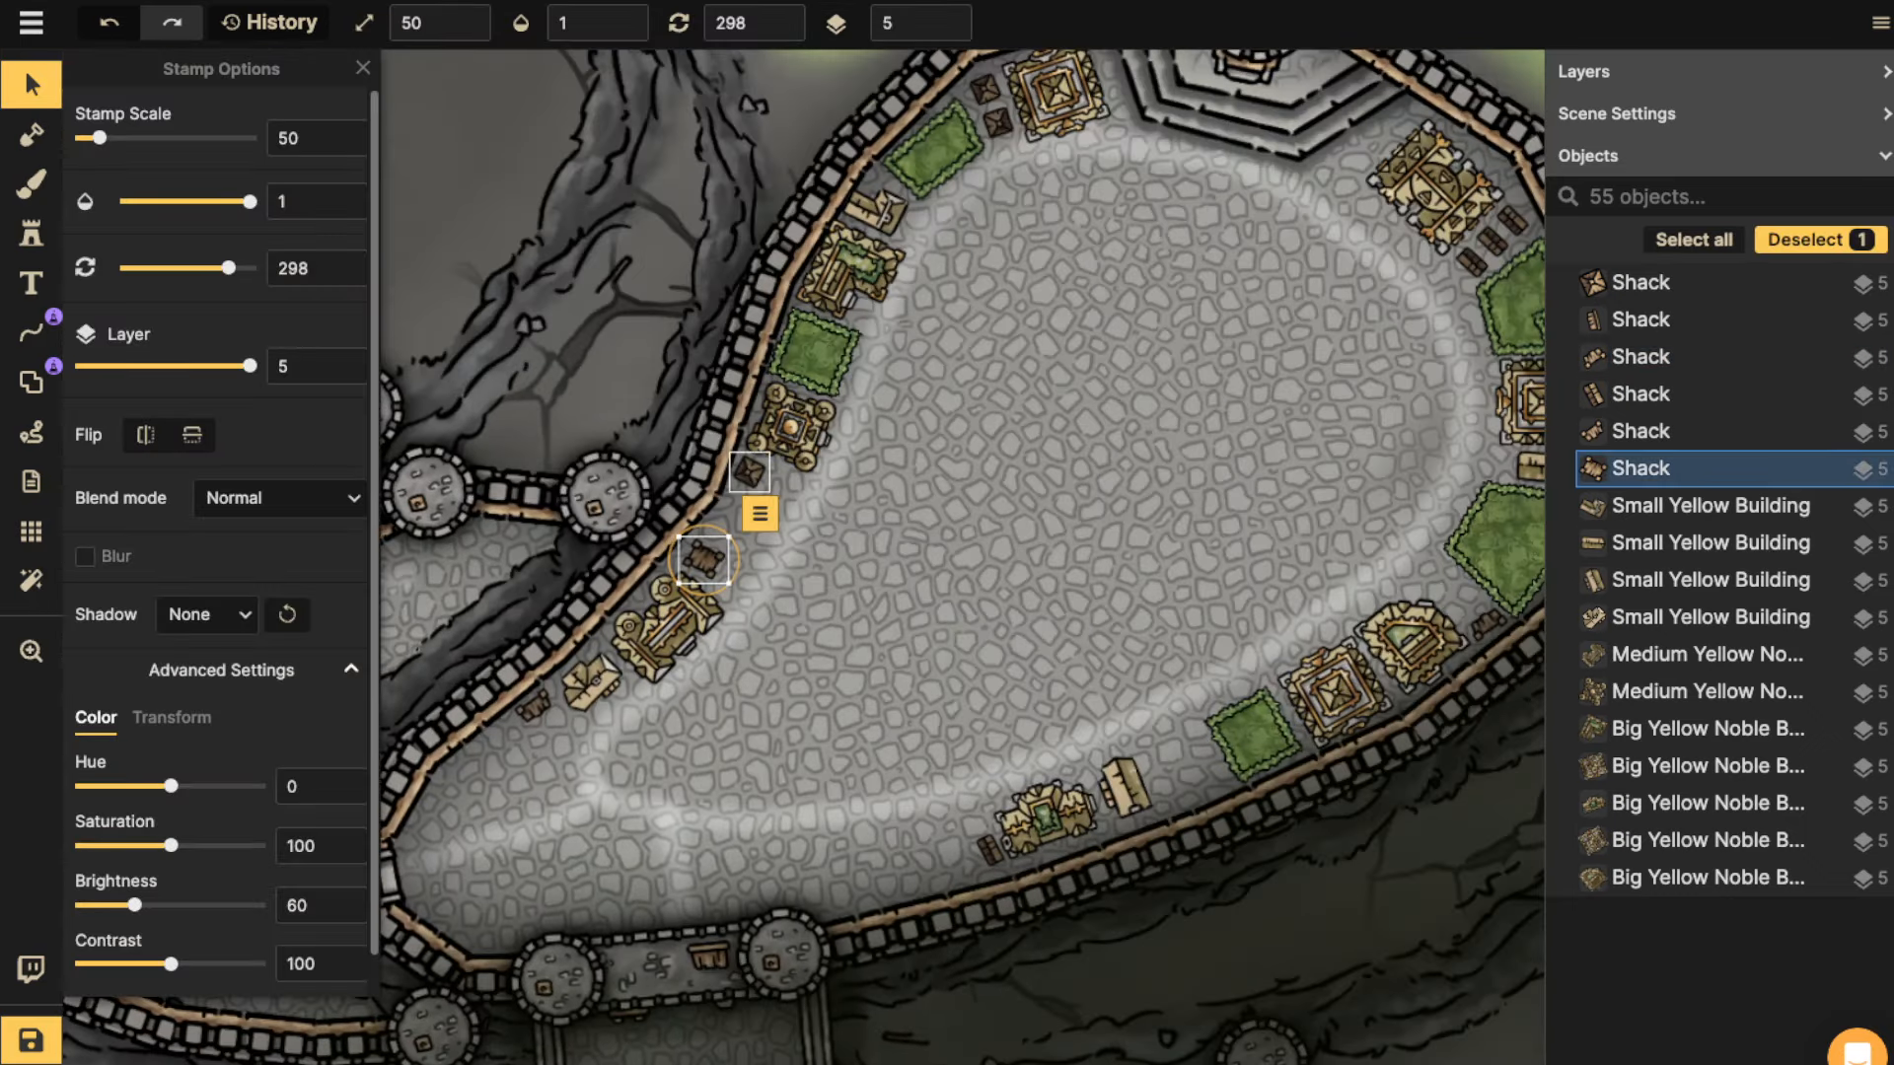
left_click_drag(750, 471, 712, 596)
left_click(815, 355)
key("ctrl+c")
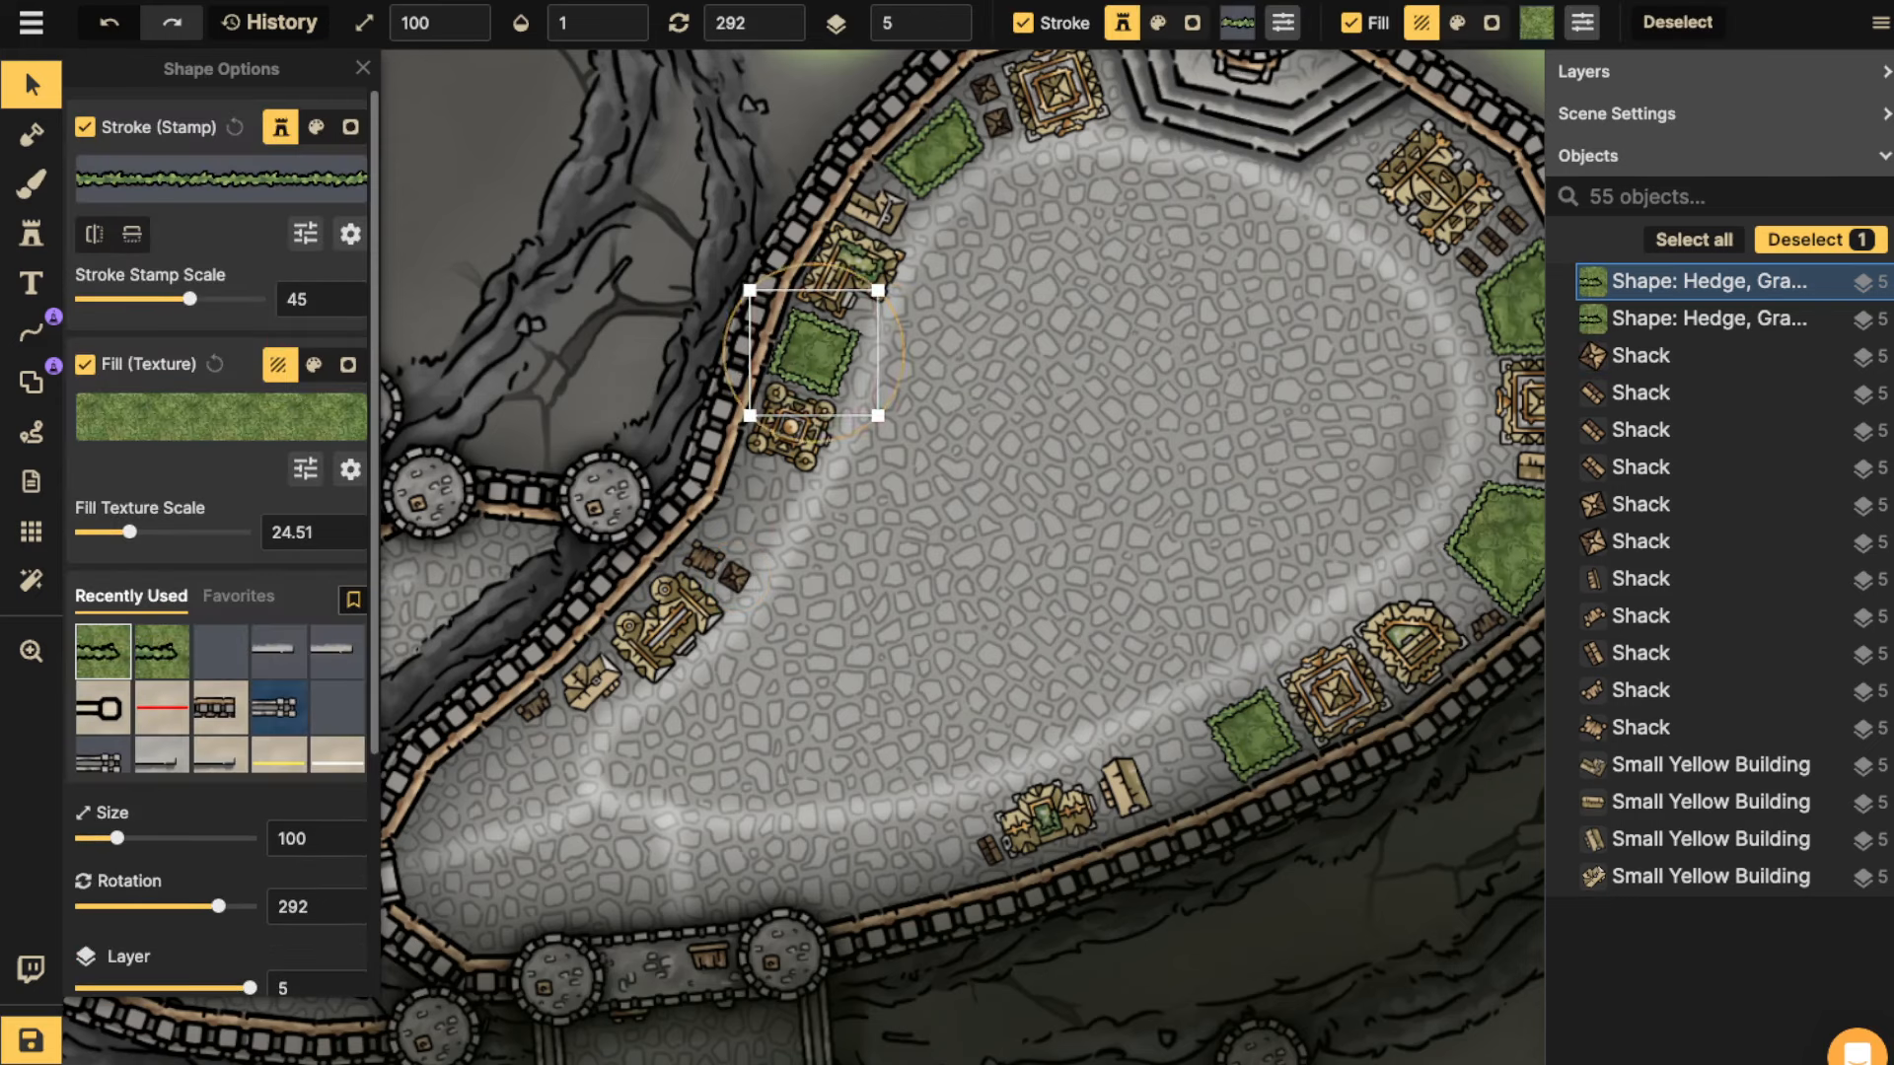
key("ctrl+v")
left_click_drag(779, 487, 759, 506)
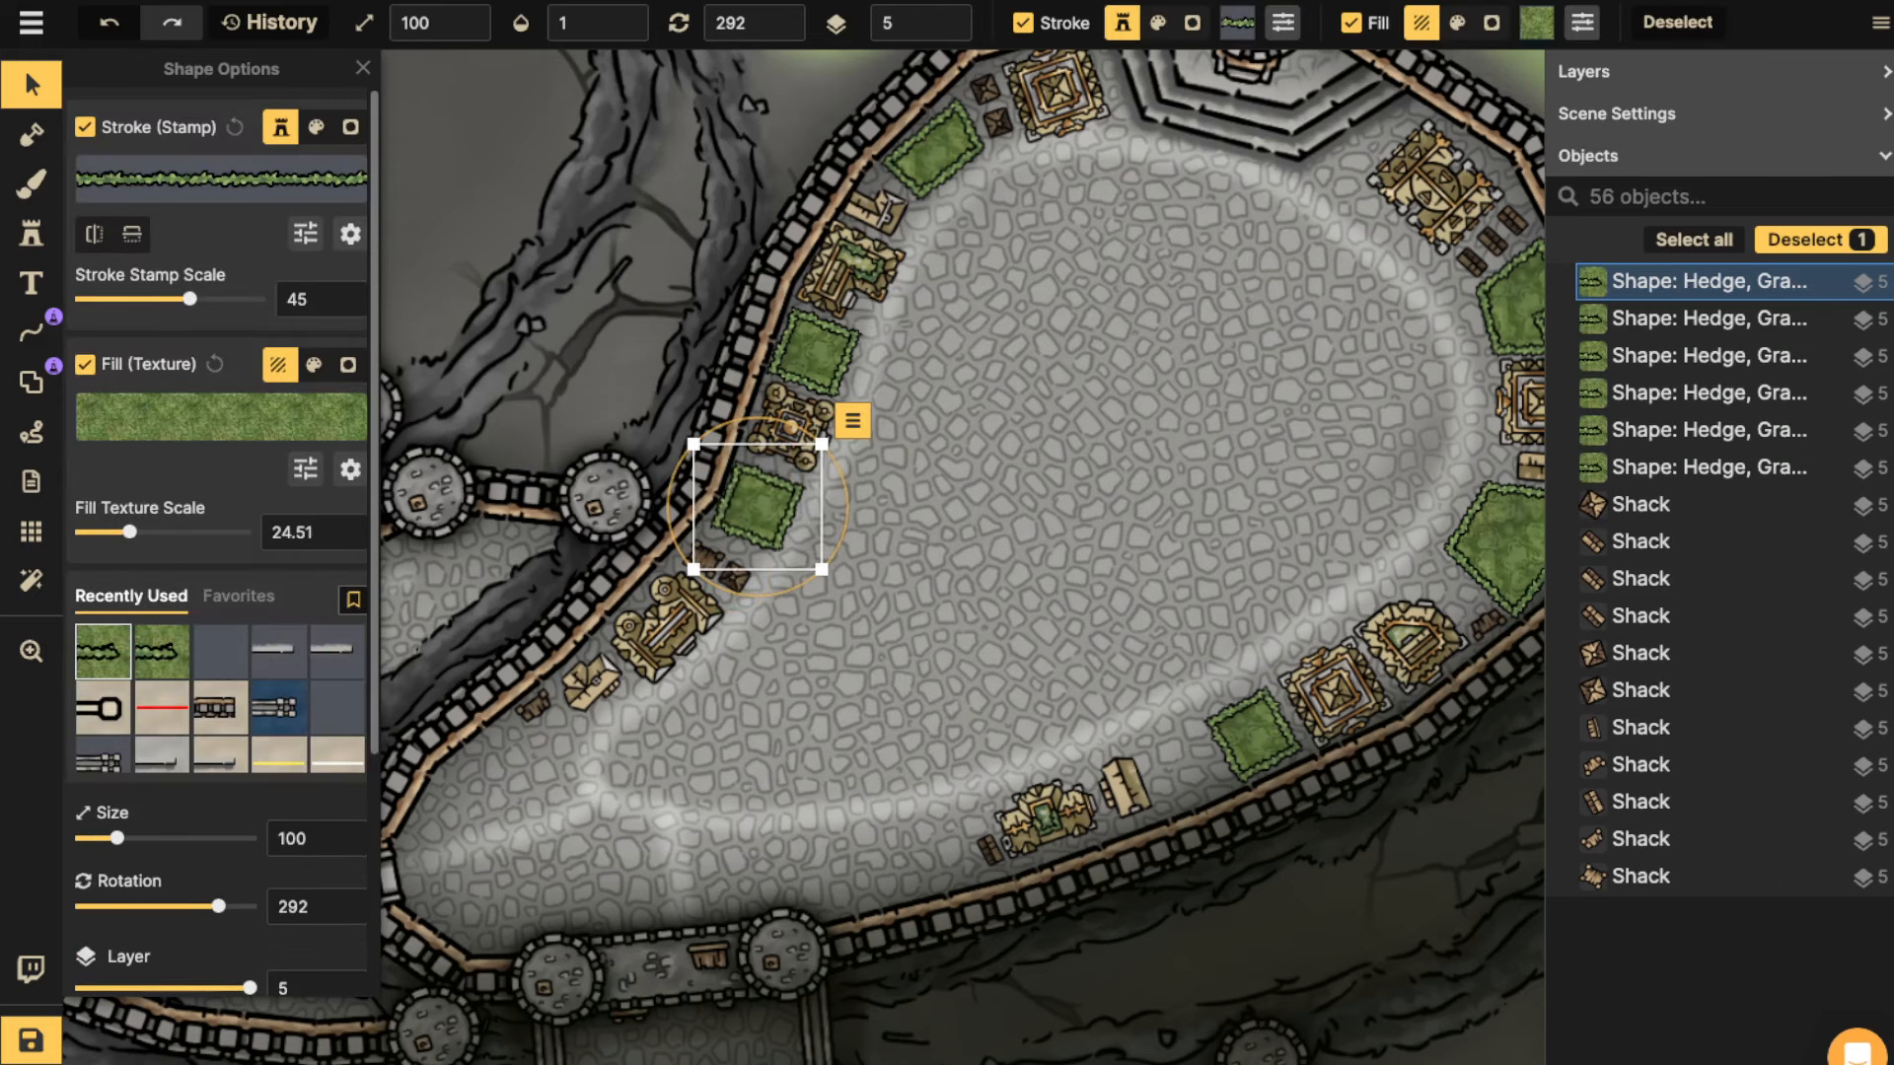
key("Delete")
Replace the hedge garden south of the four-turreted building with a new one filling the gap along the wall to the paired shacks.
left_click(32, 382)
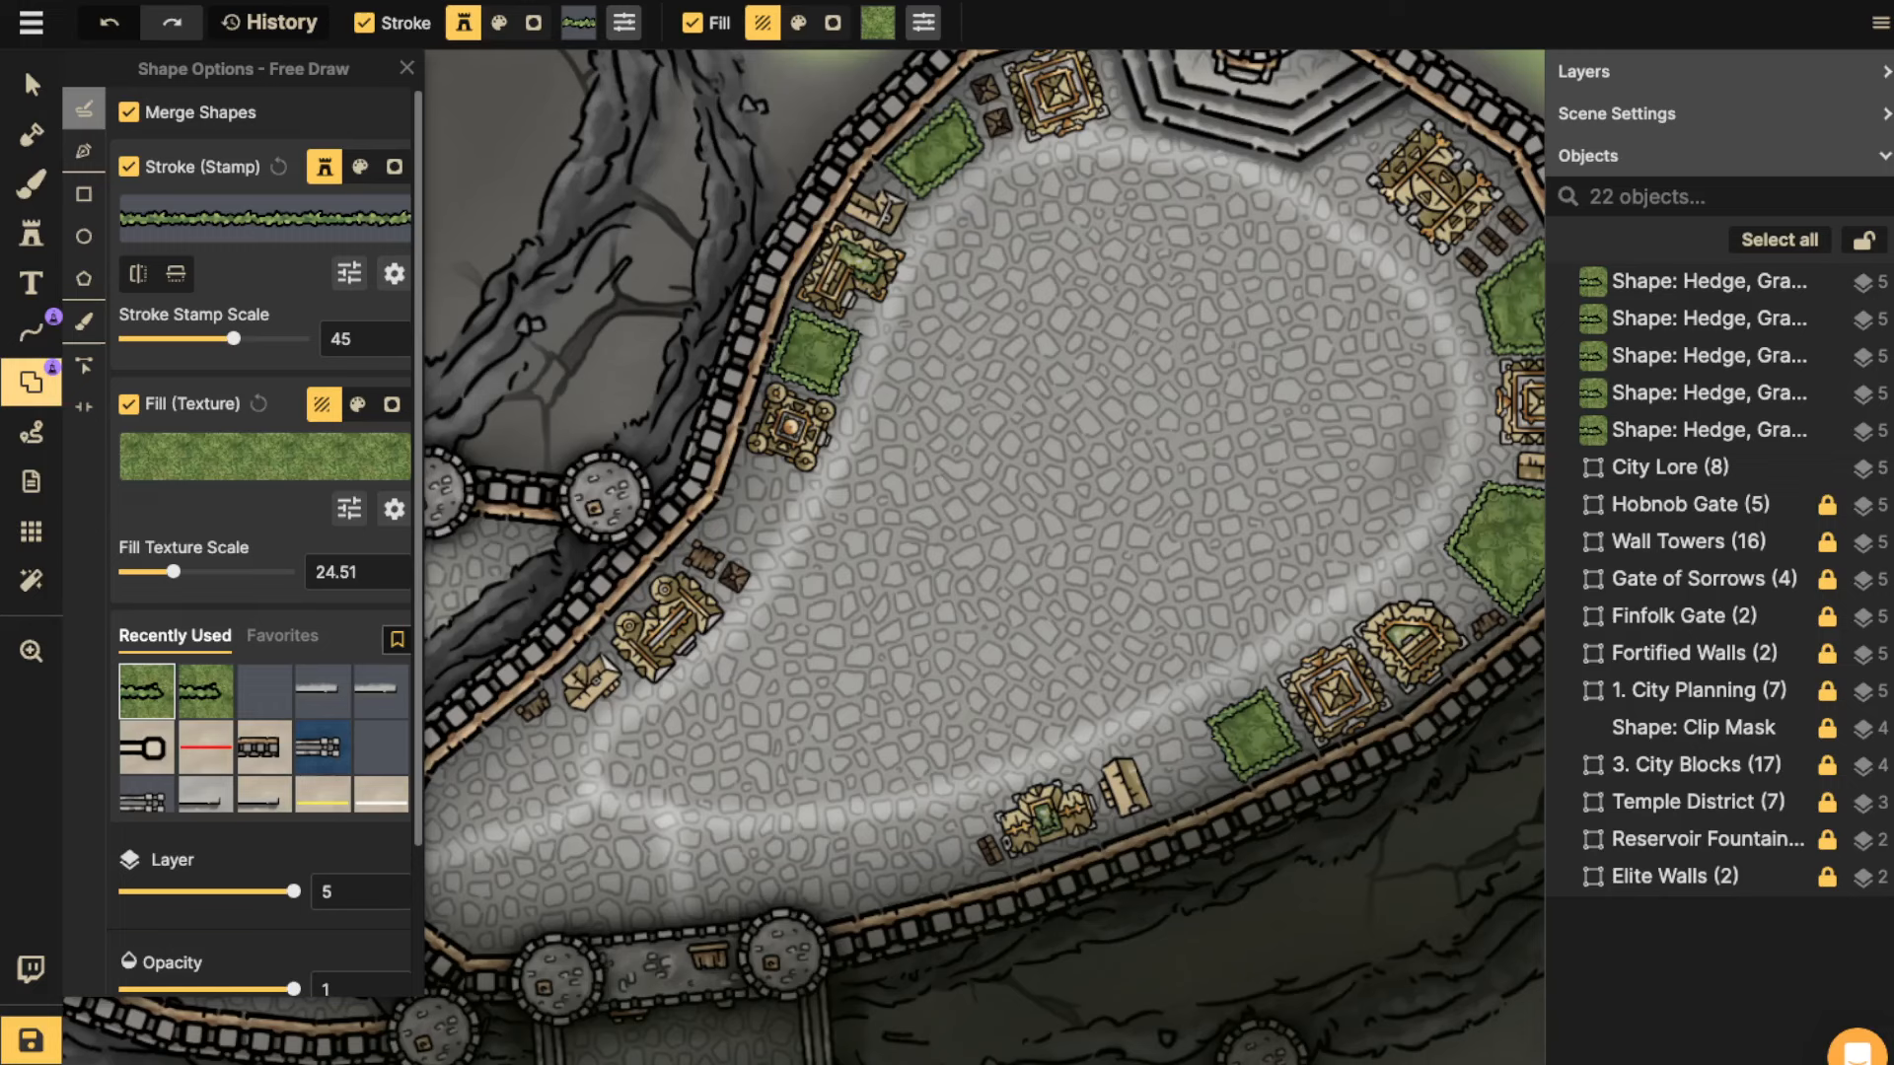
left_click(84, 150)
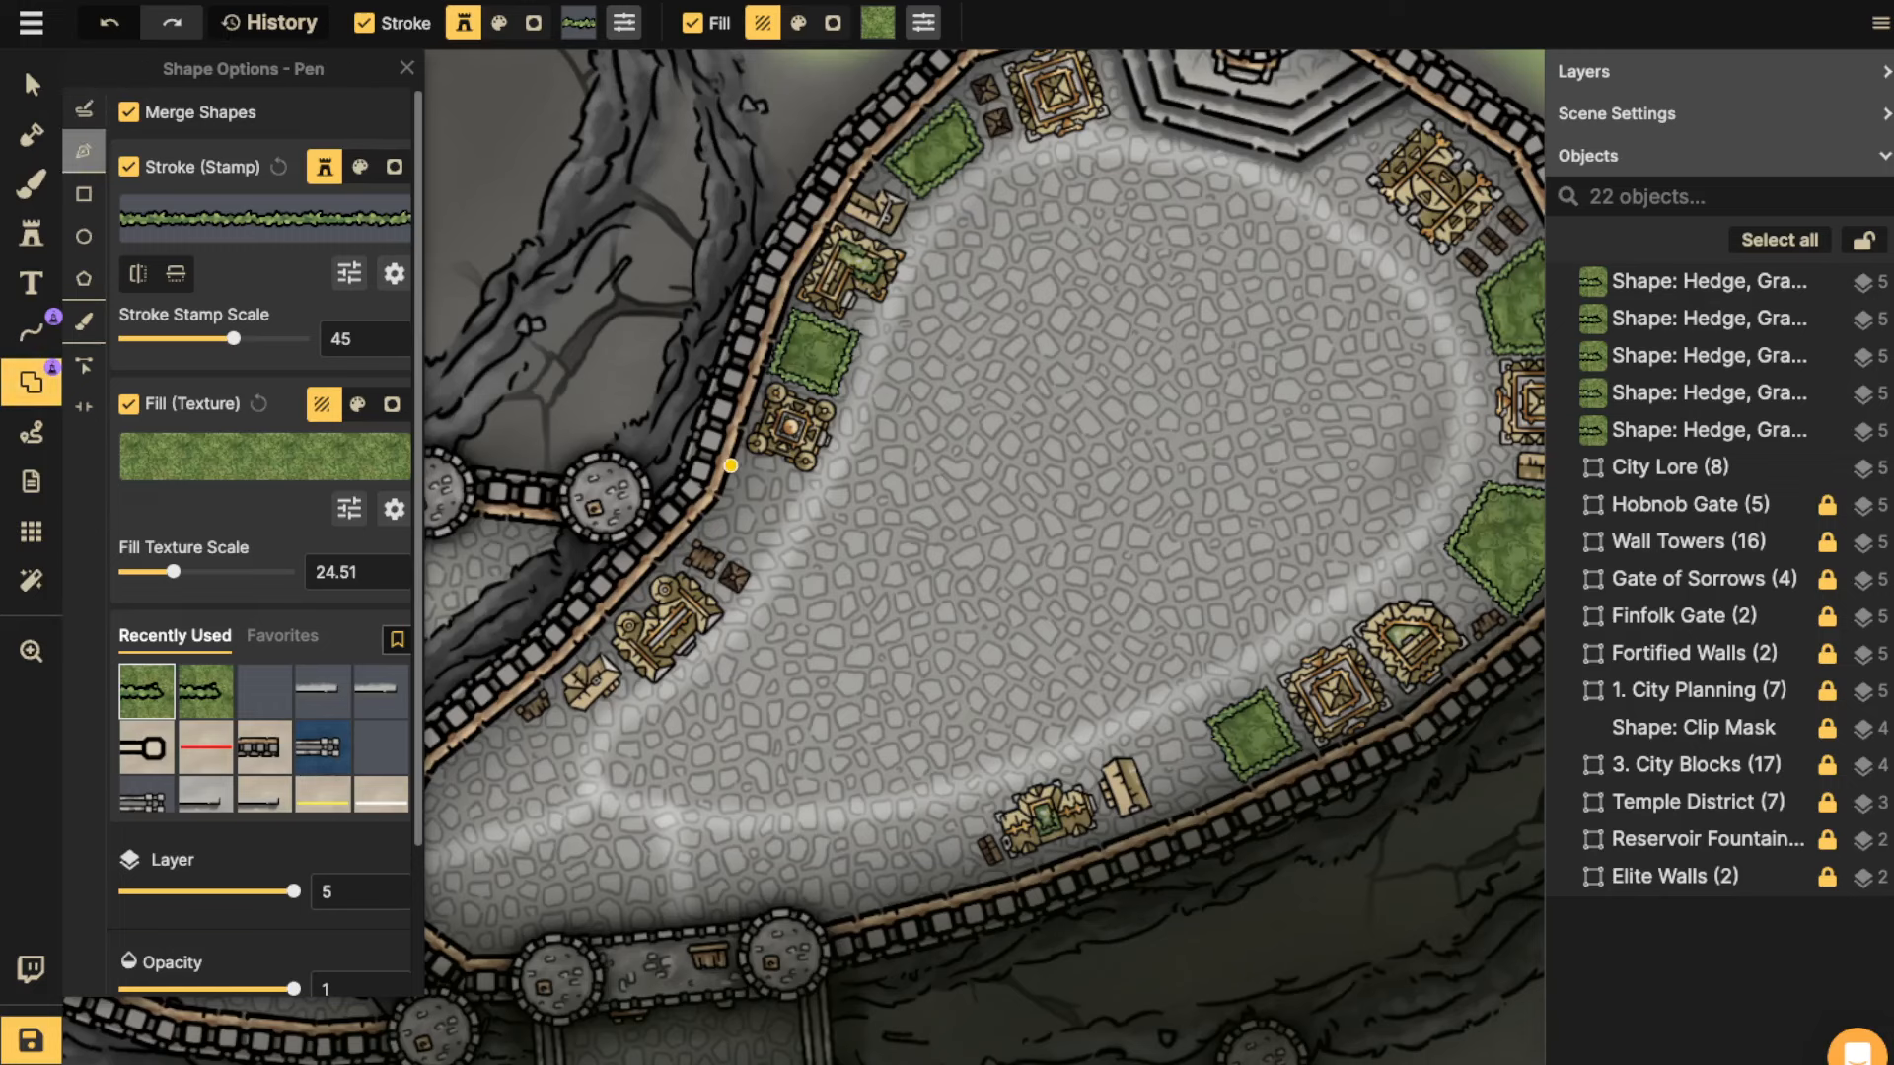
left_click_drag(748, 465, 725, 516)
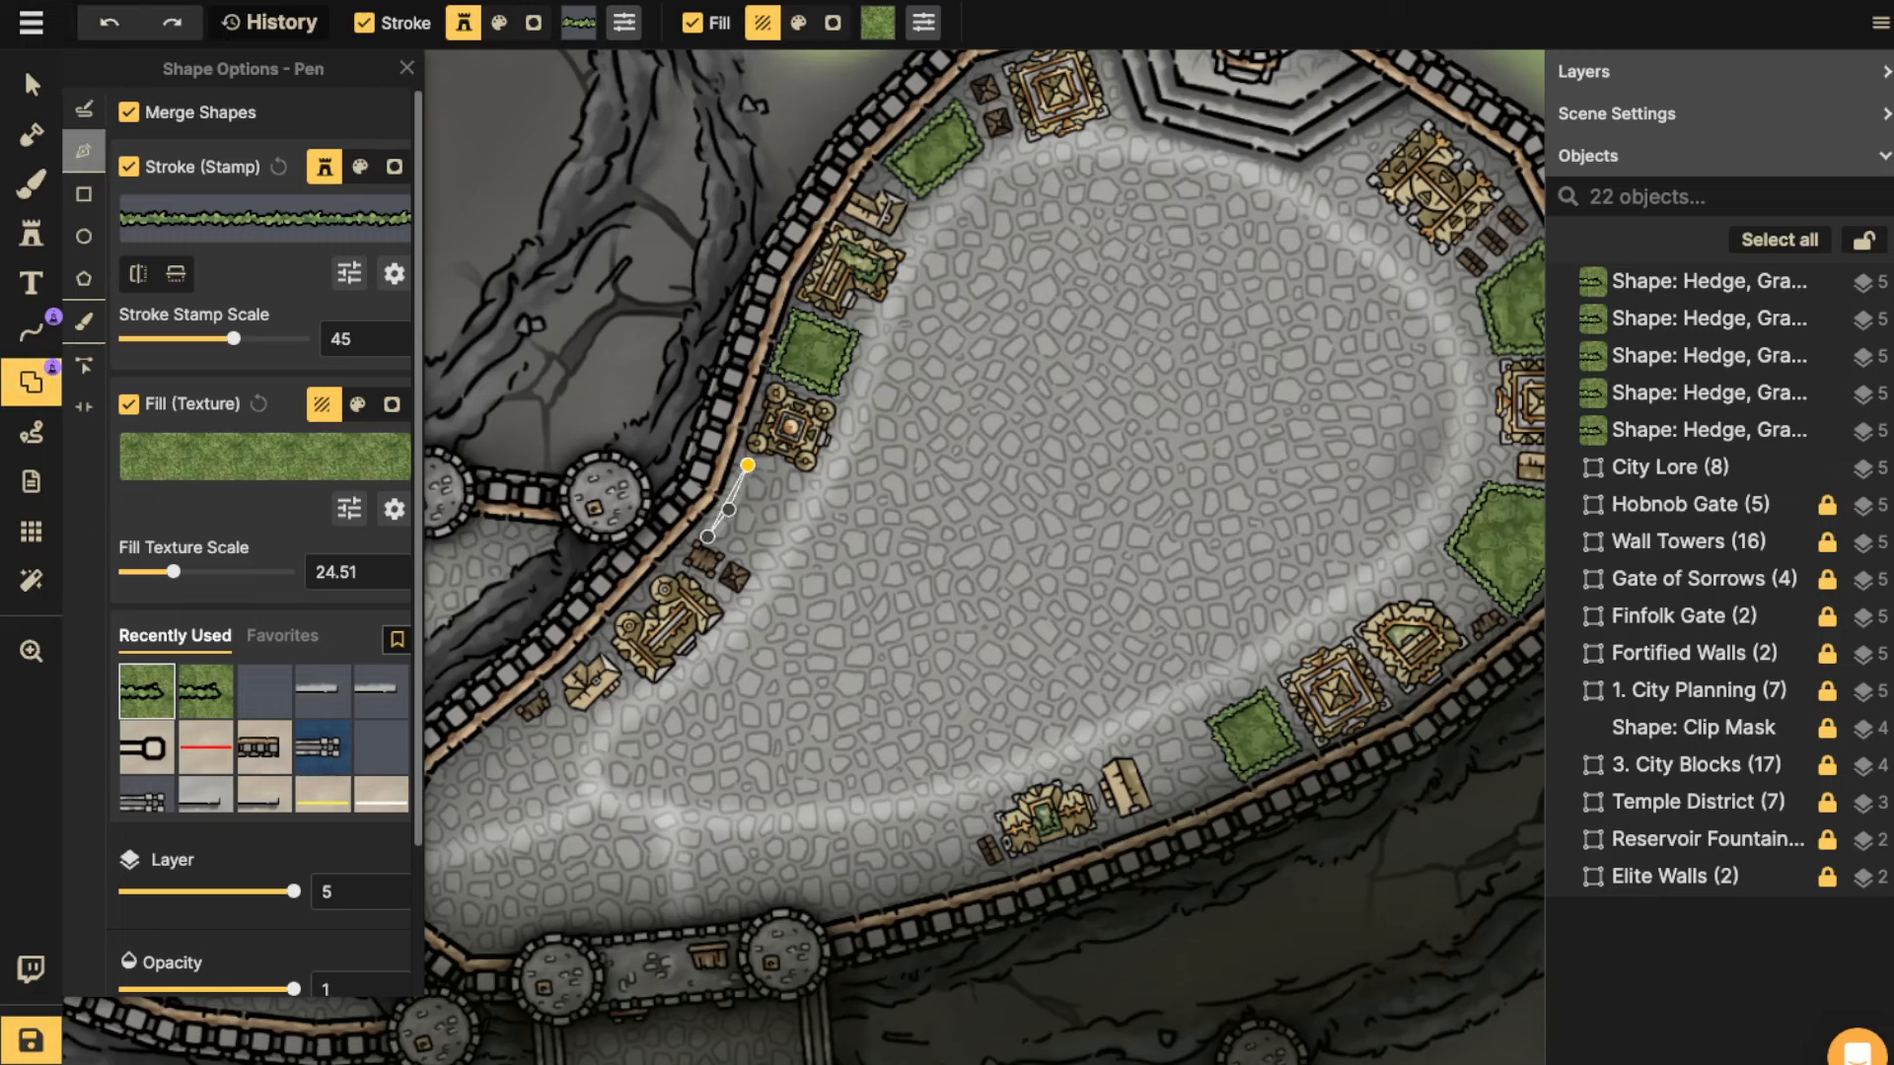
left_click(743, 550)
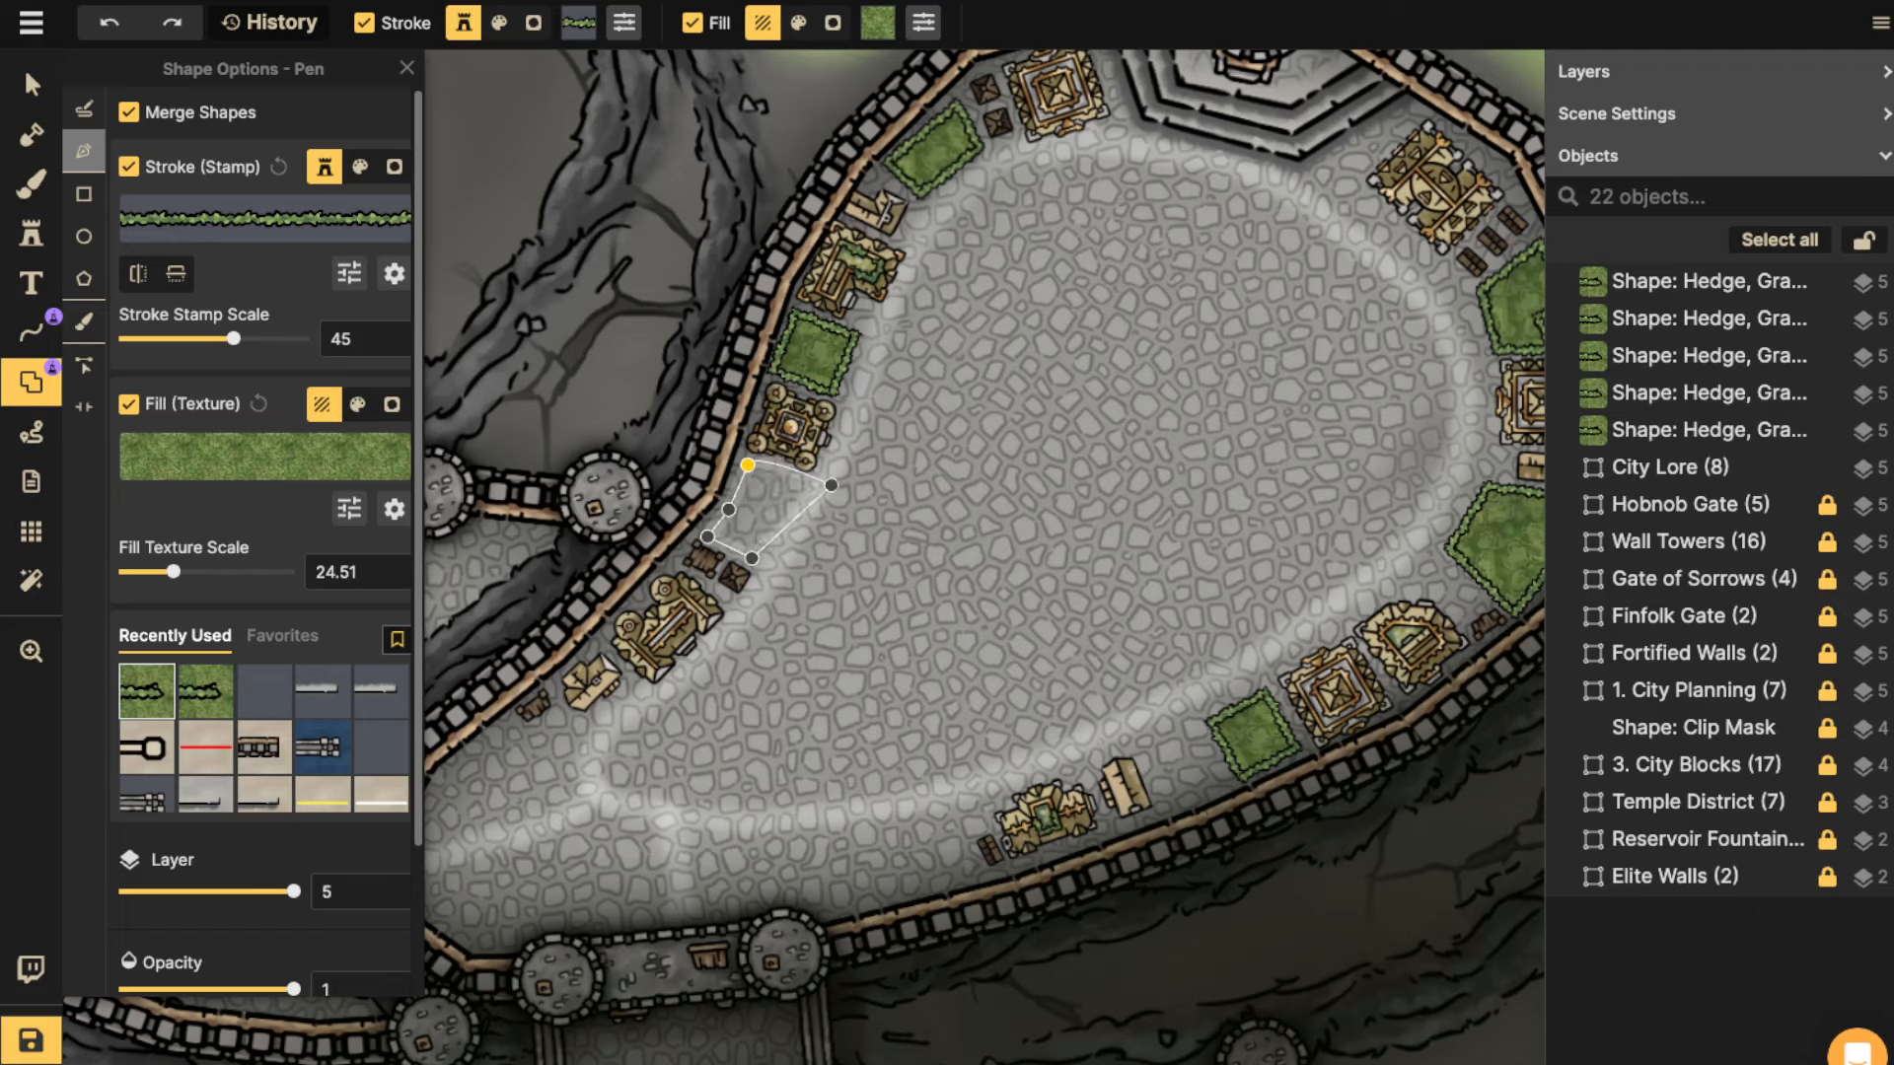
left_click(748, 464)
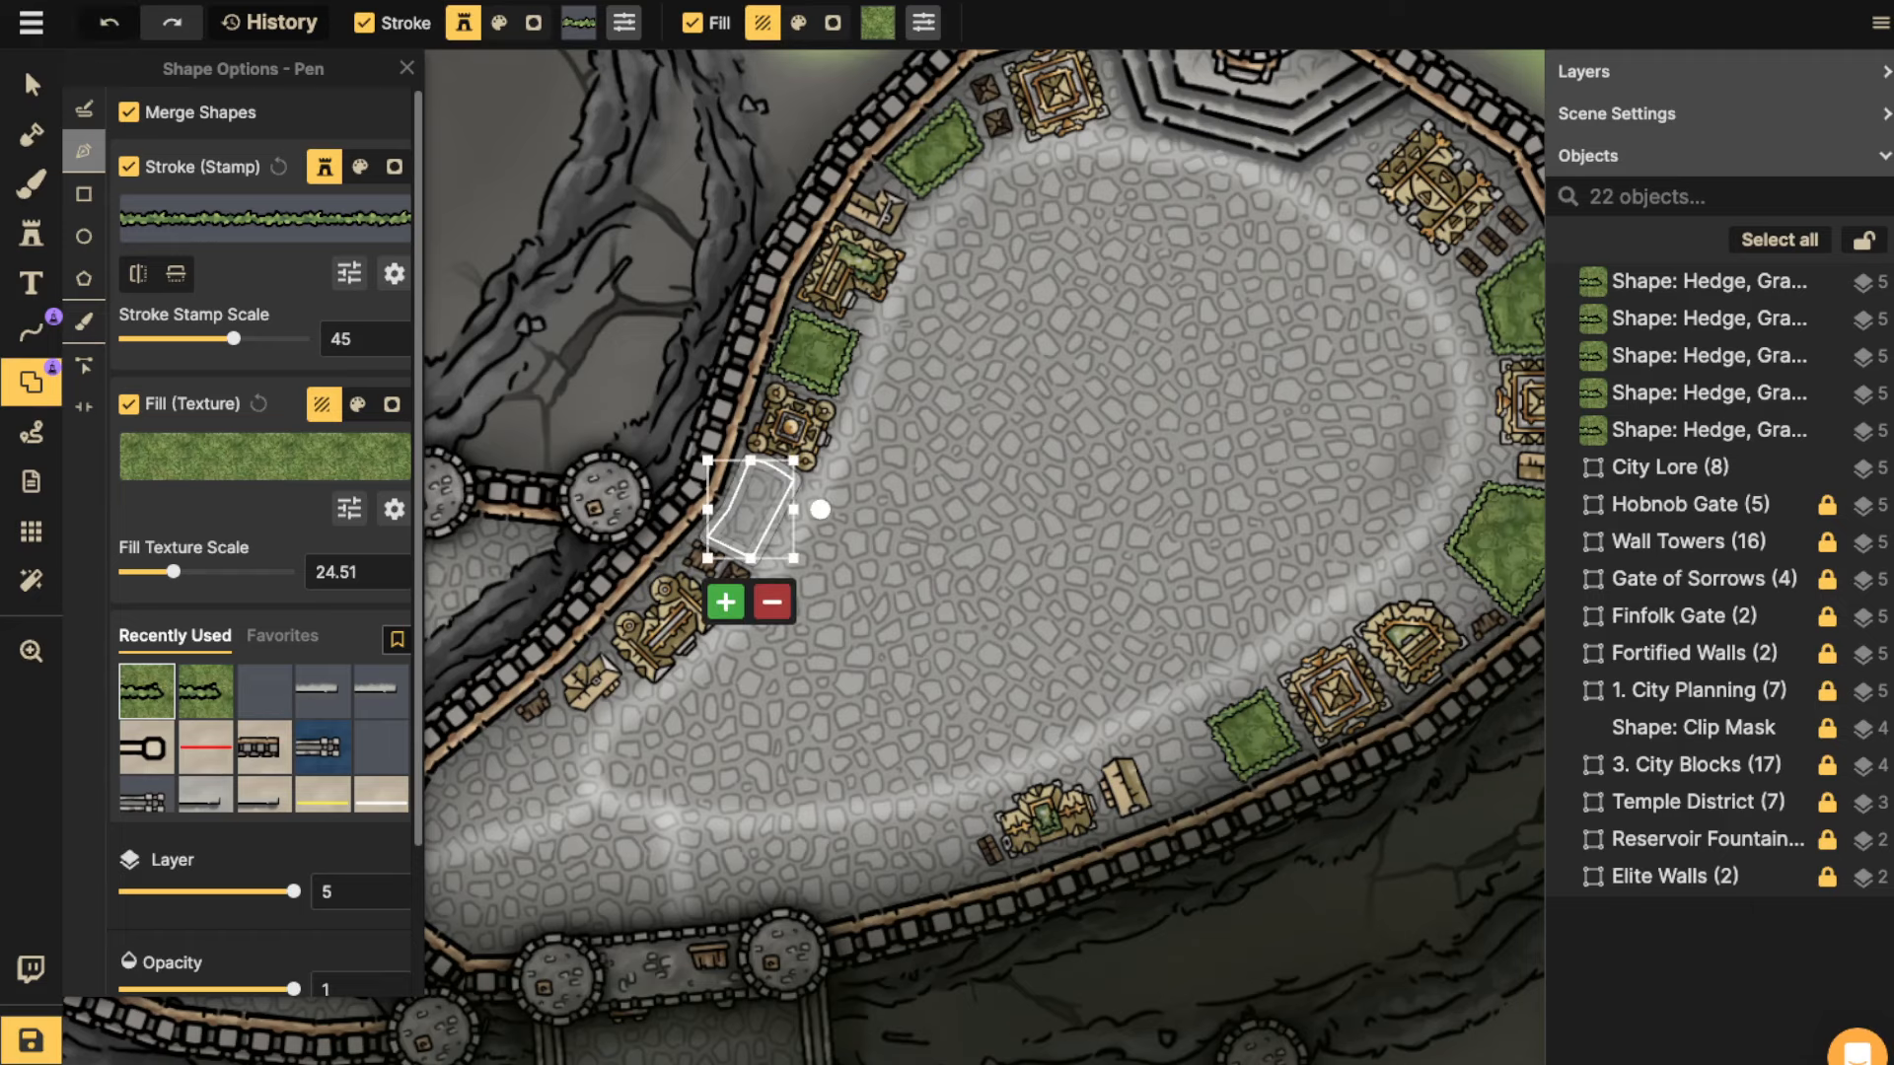
left_click(524, 406)
Load the Yellow Fortified Building stamp from the Watercolor Cities catalog's Castles & Bridges pack and choose variant 6.
scroll(776, 331, "down", 2)
scroll(778, 327, "down", 3)
scroll(778, 327, "left", 3)
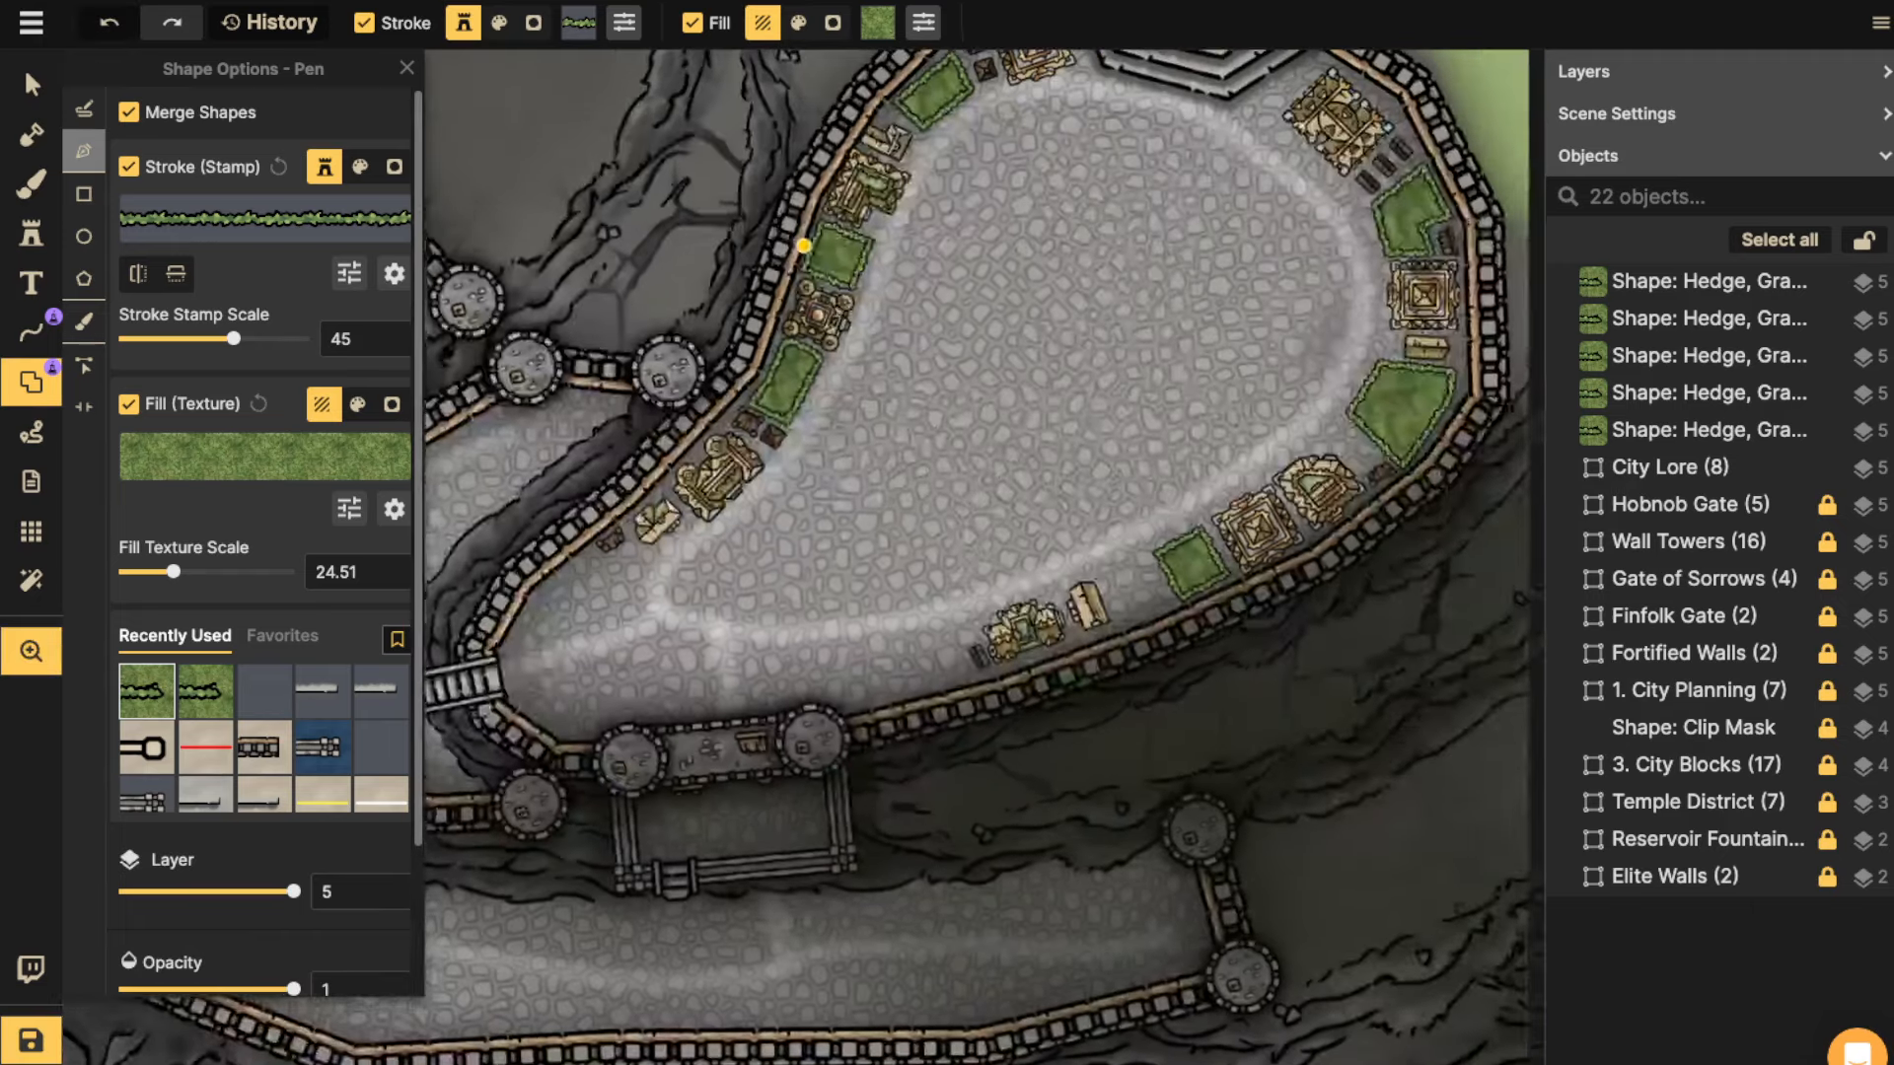
left_click(31, 234)
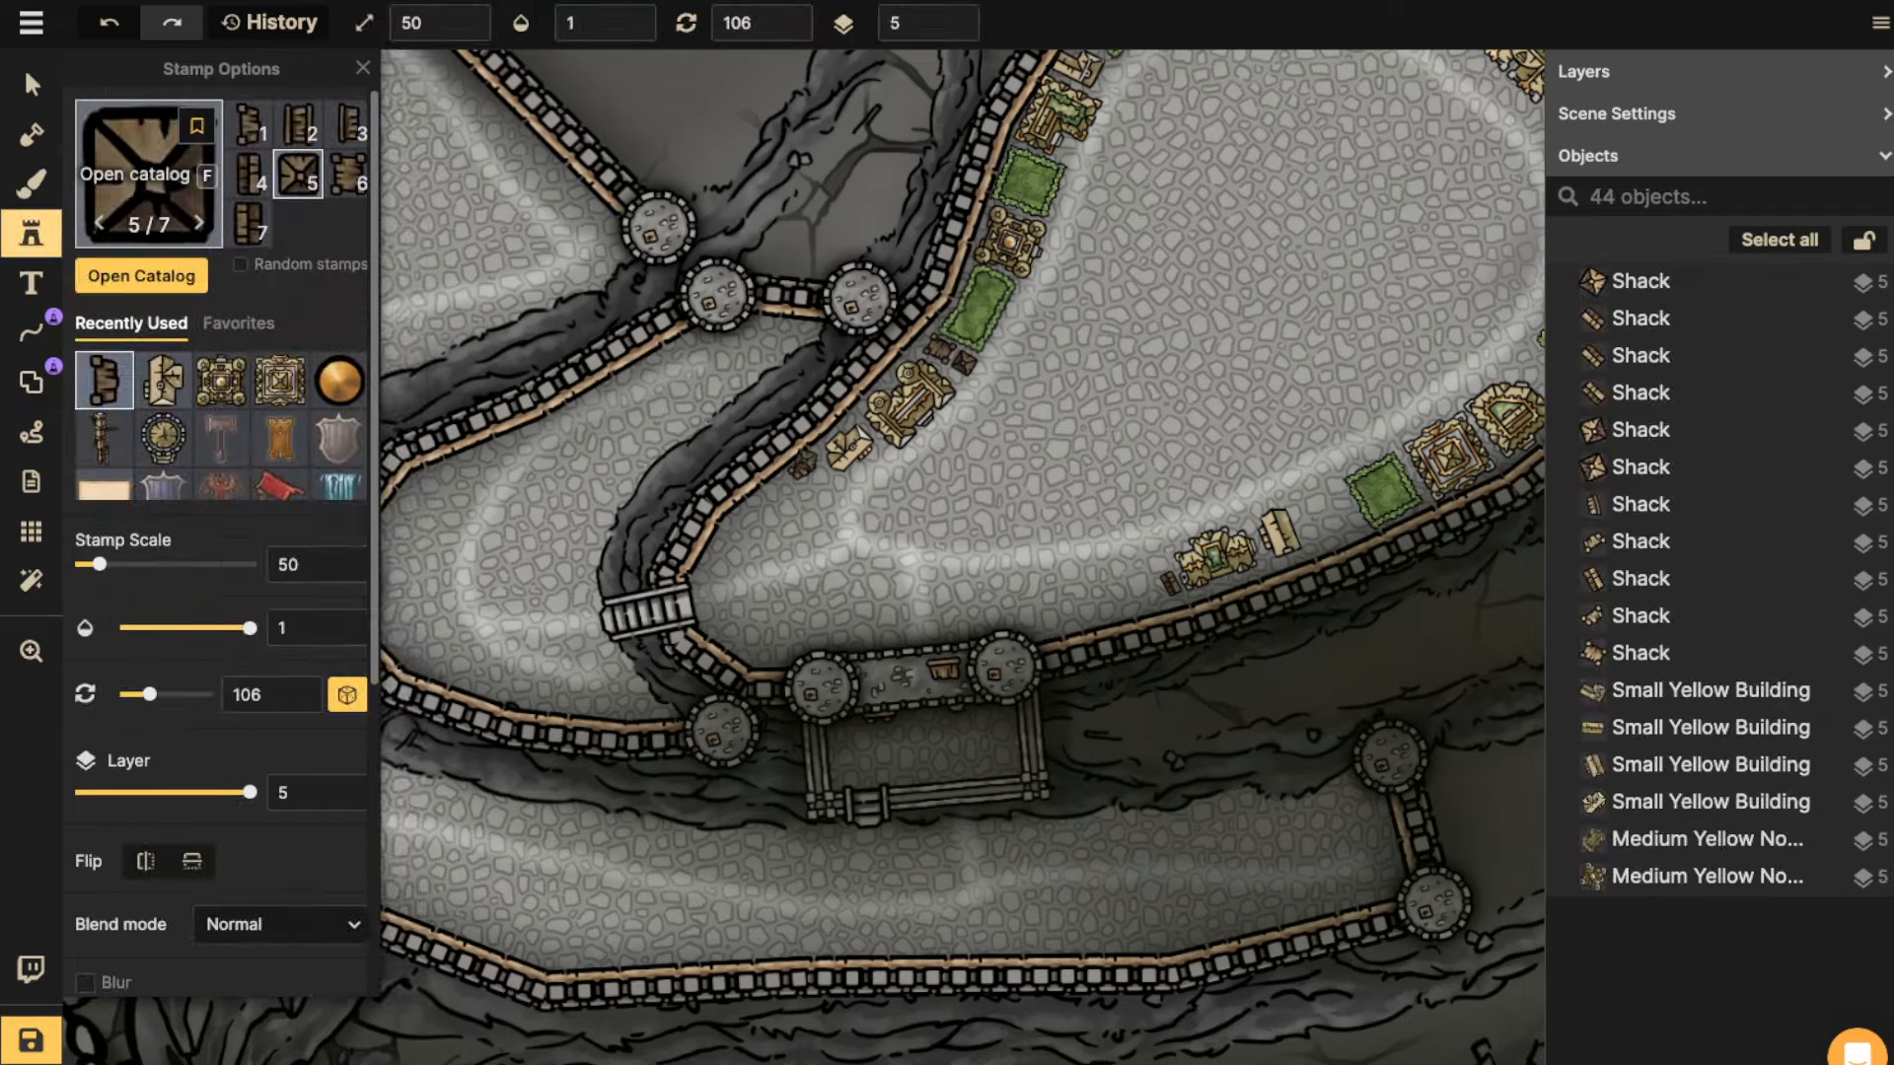
key("f")
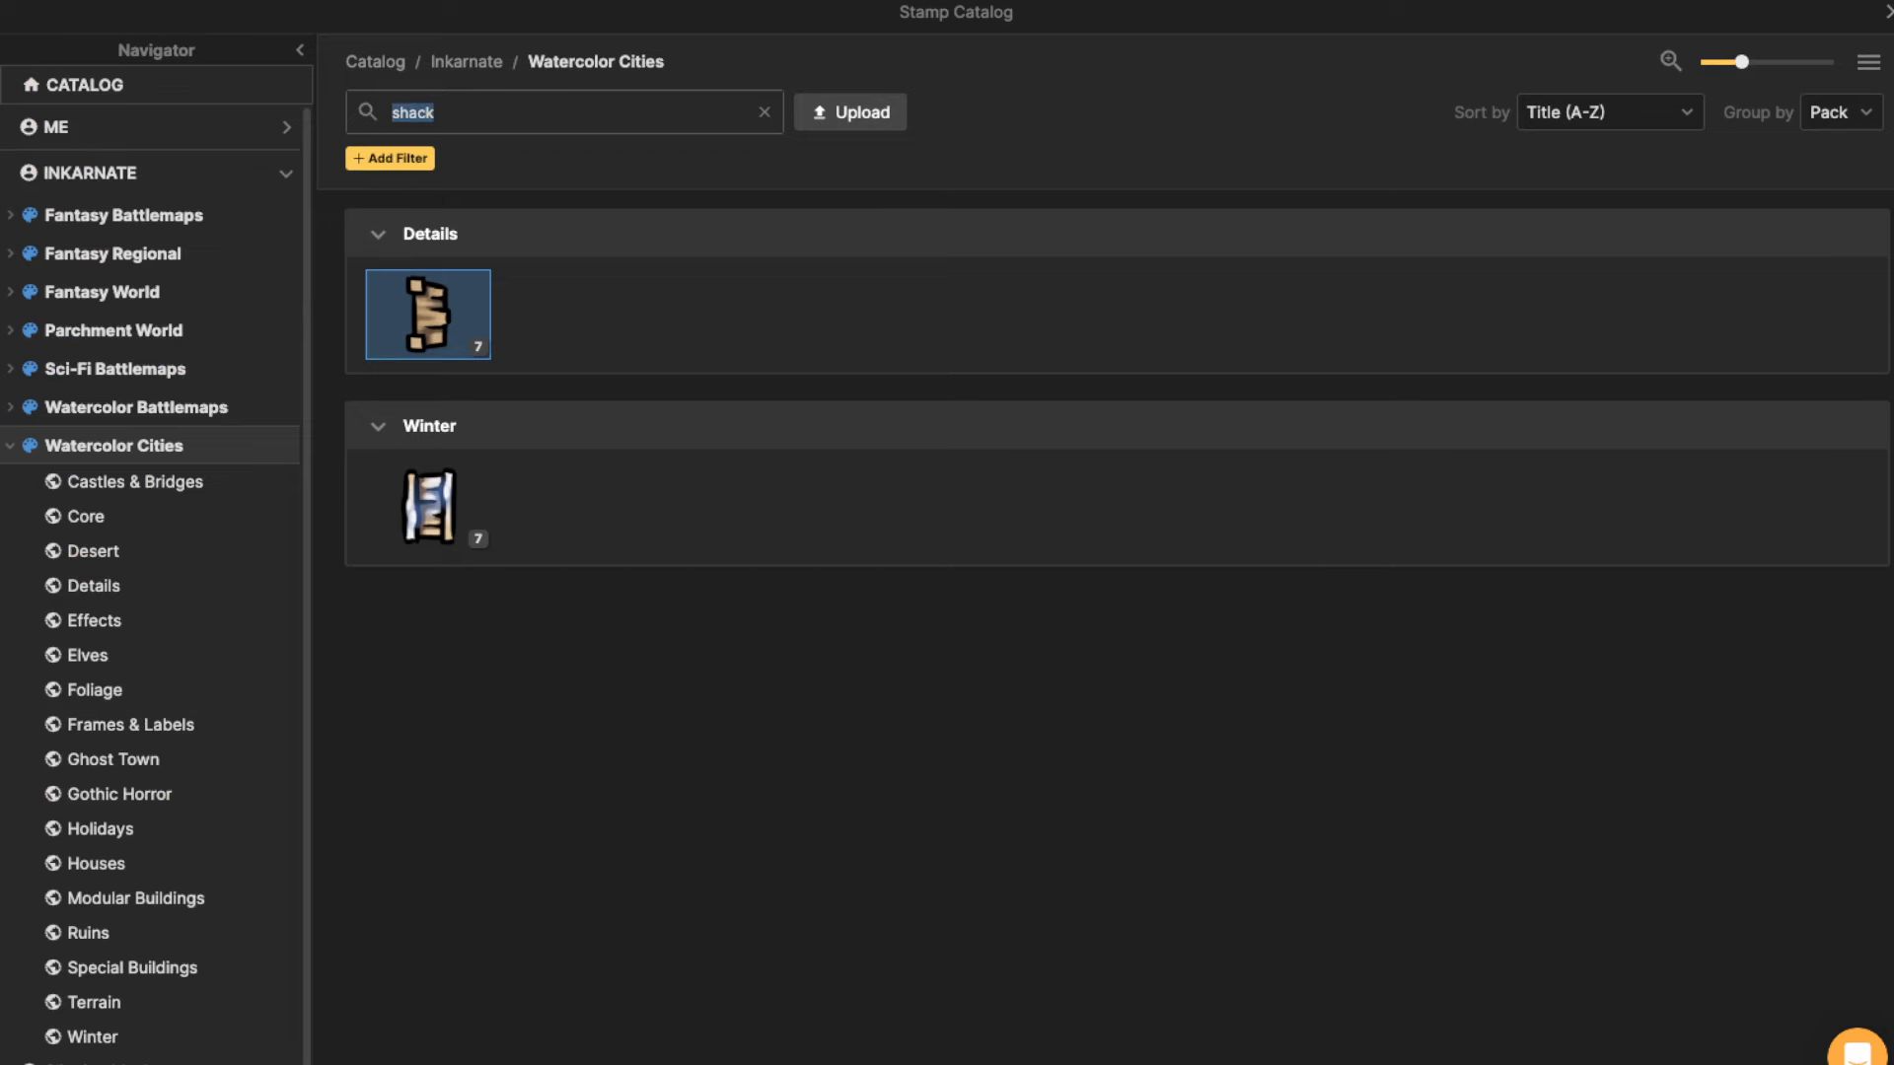
key("BackSpace")
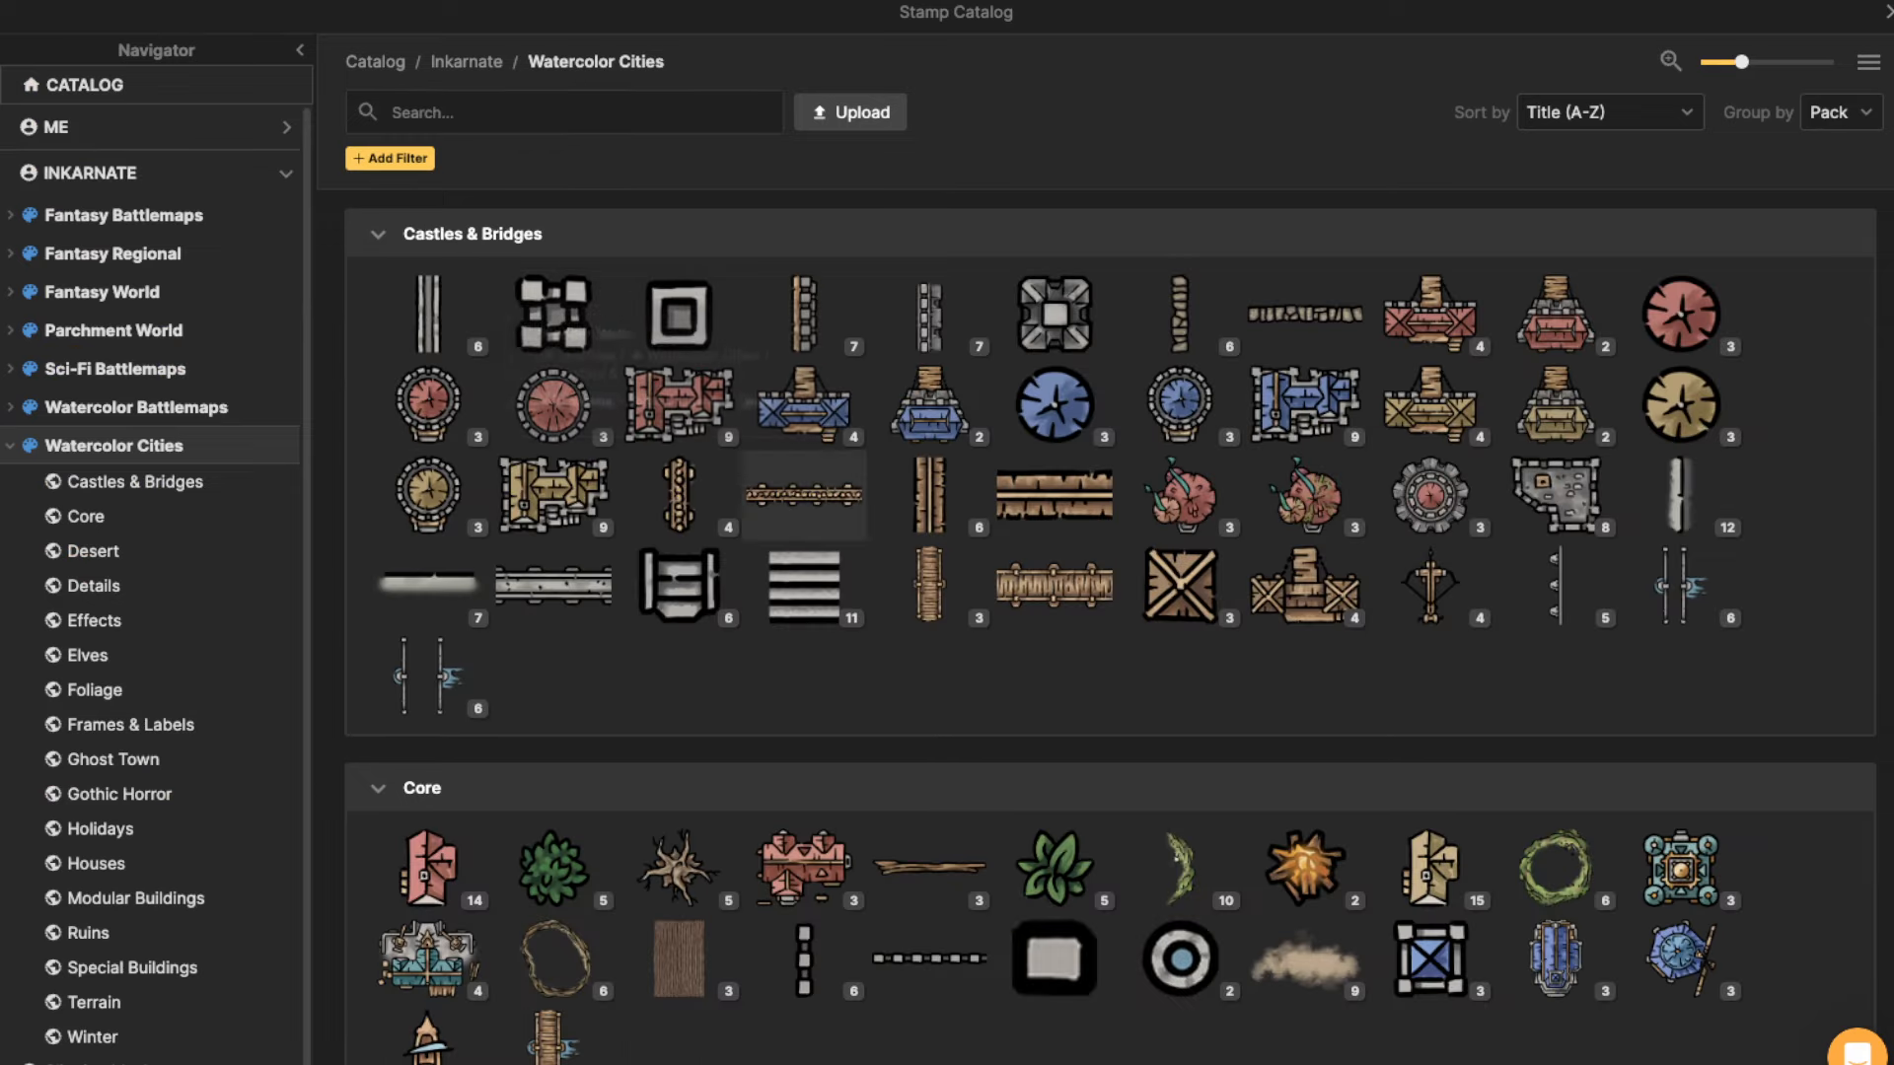
left_click(553, 493)
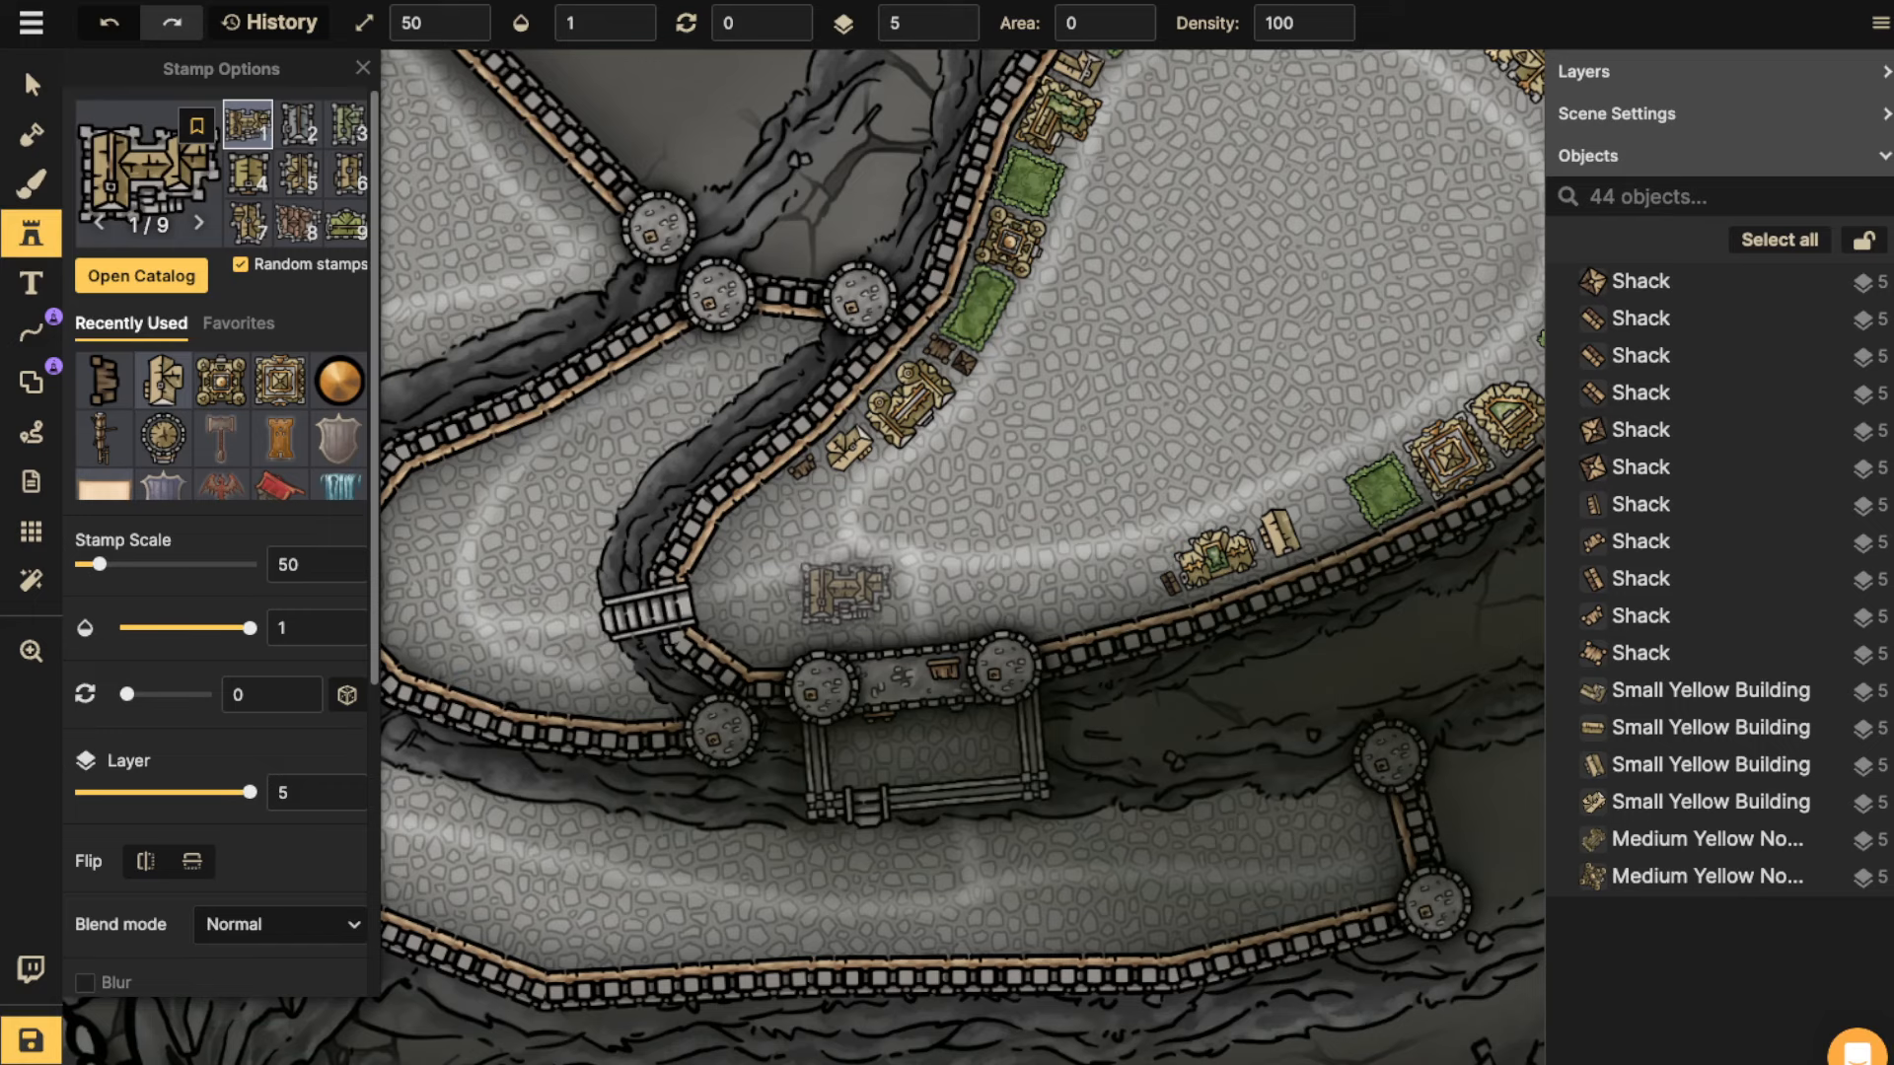
left_click(347, 174)
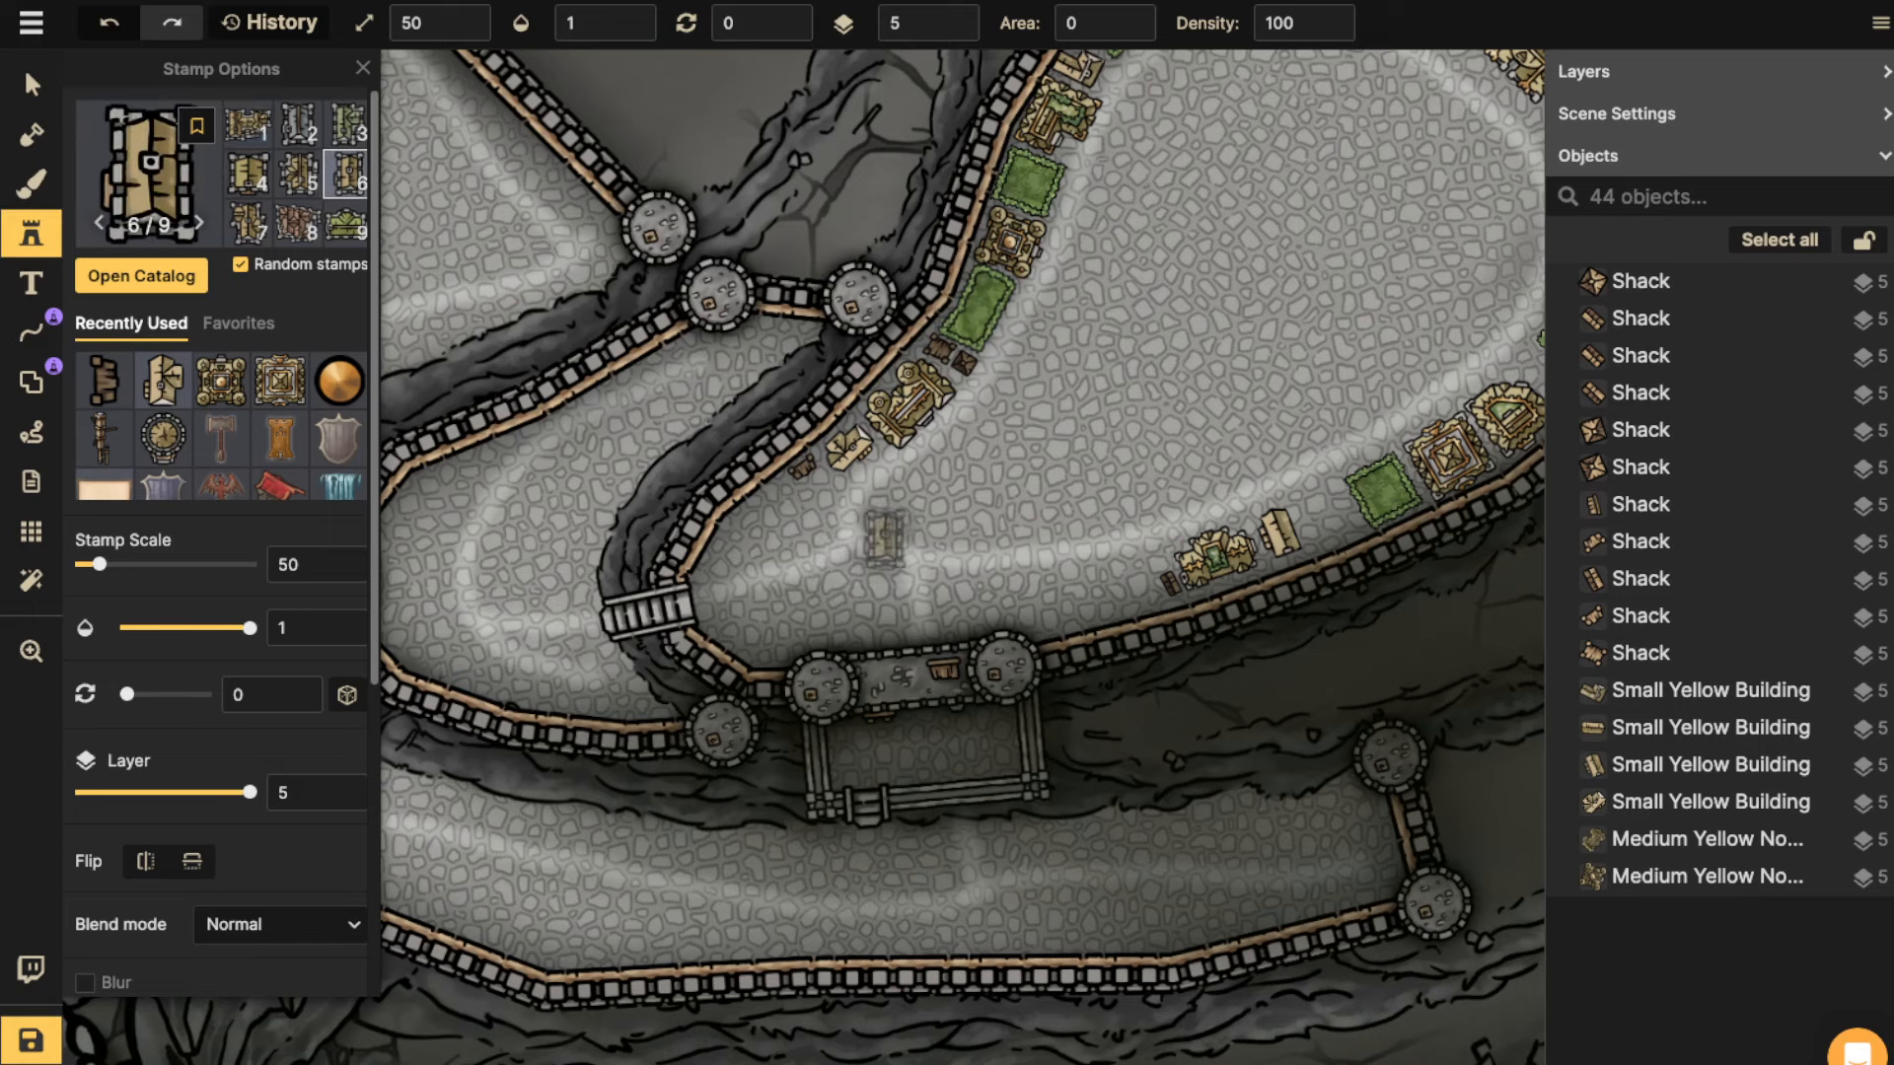
scroll(945, 602, "up", 2)
left_click(854, 609)
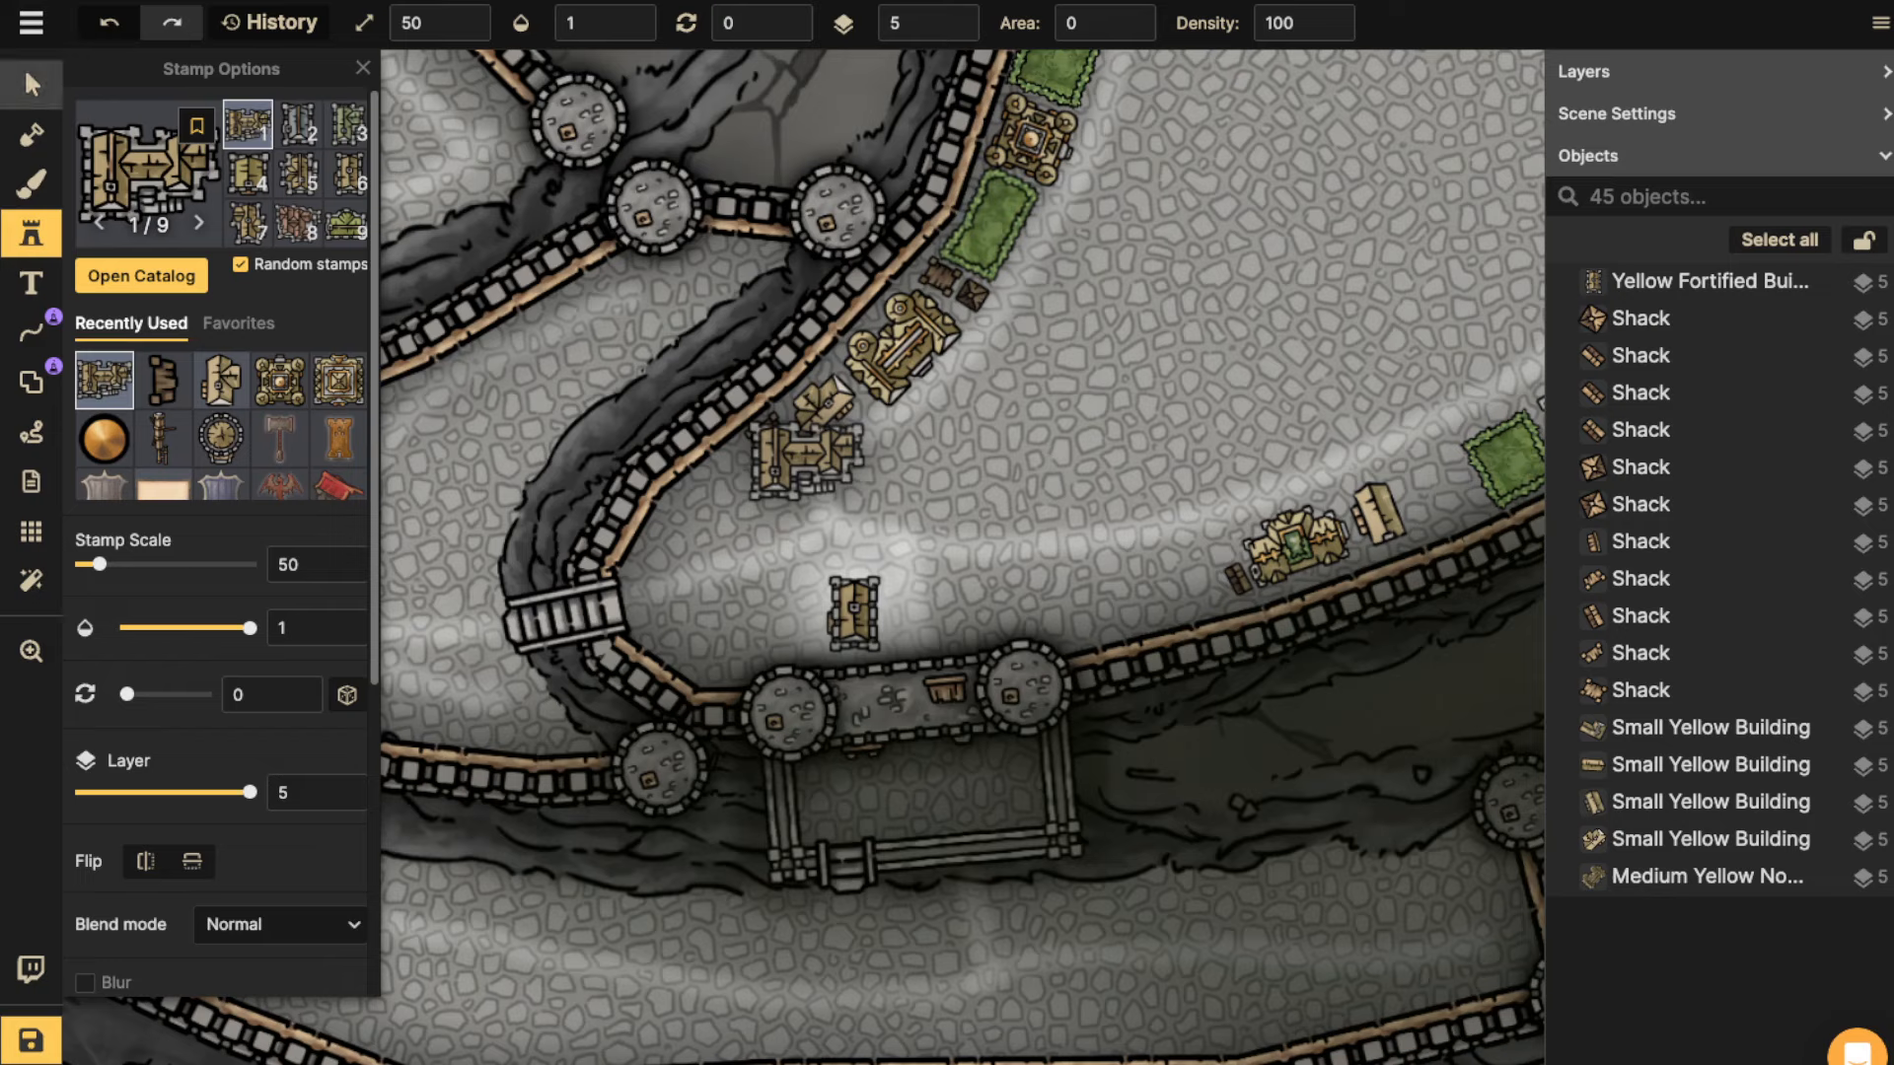
left_click(31, 85)
left_click(854, 612)
key("Delete")
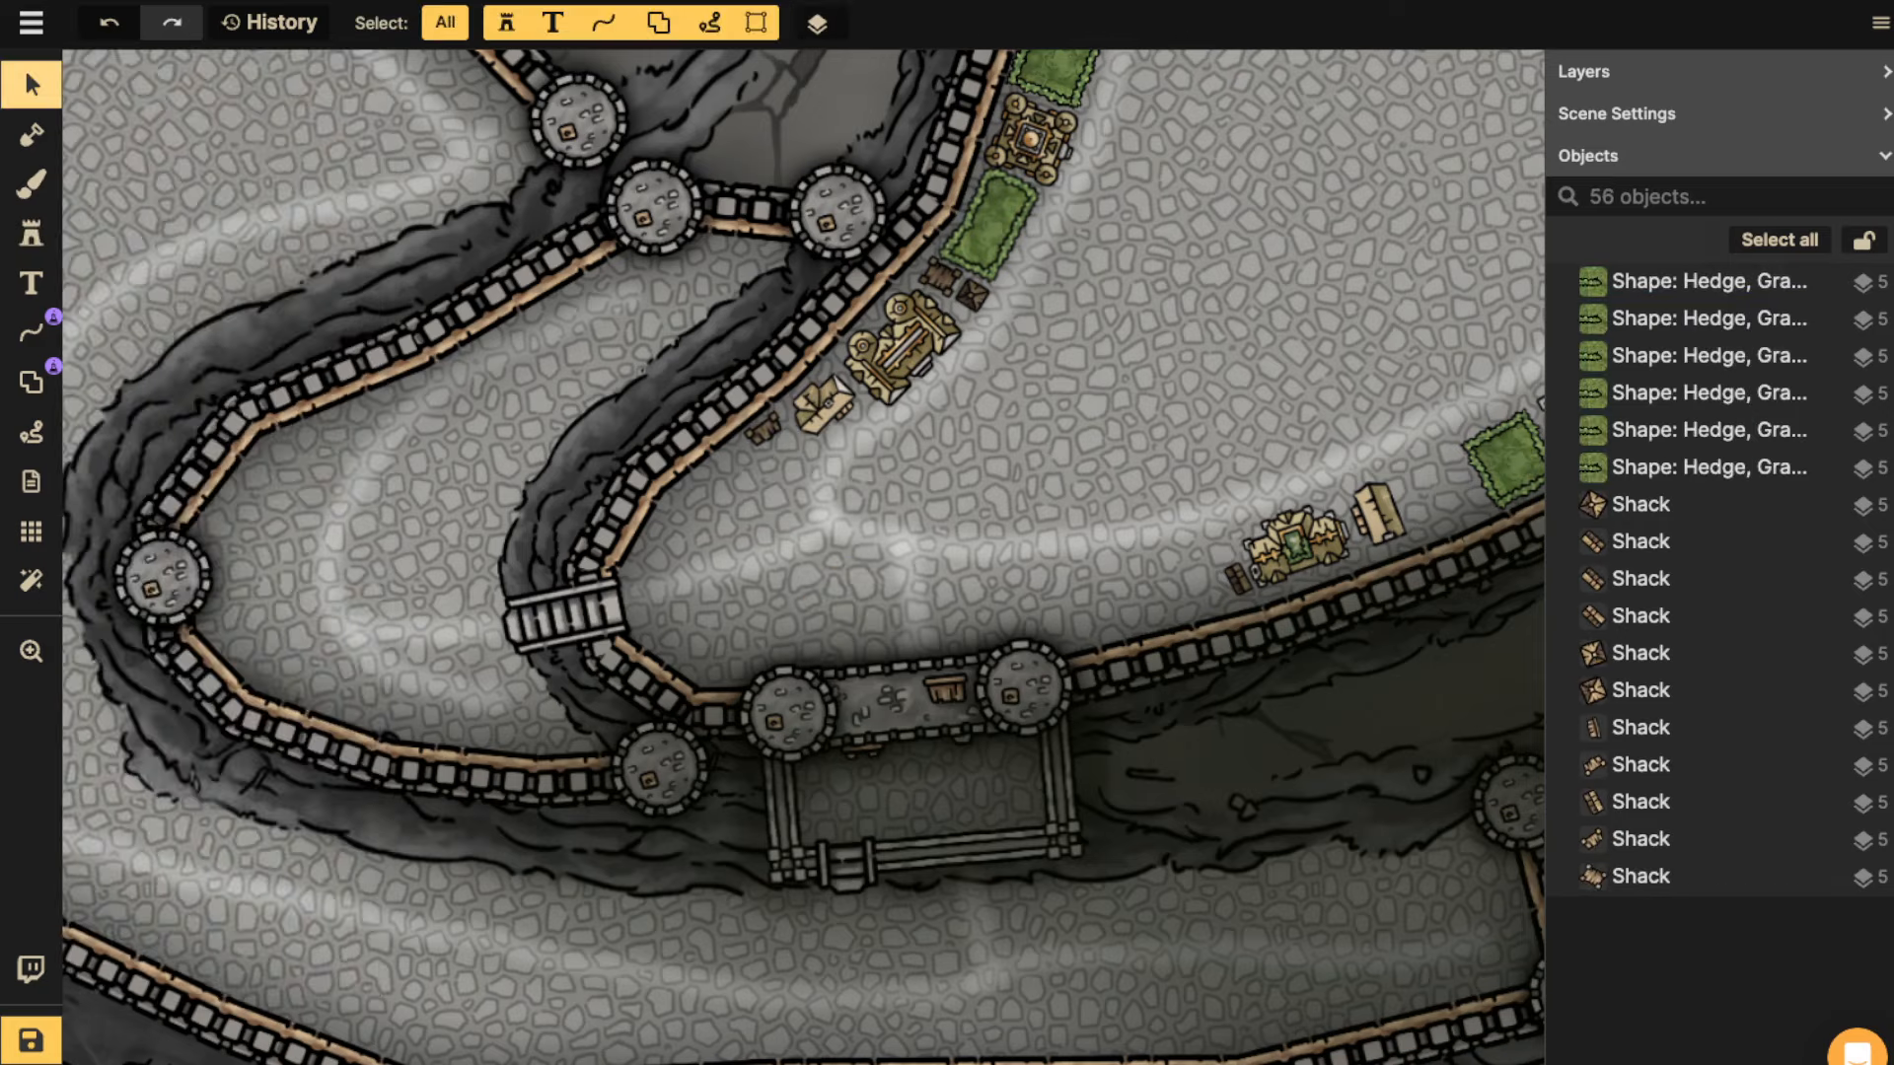
Set the global layer shadows' blur to 0 and reduce their intensity to the minimum.
scroll(247, 592, "down", 8)
key("space")
left_click_drag(296, 594, 875, 353)
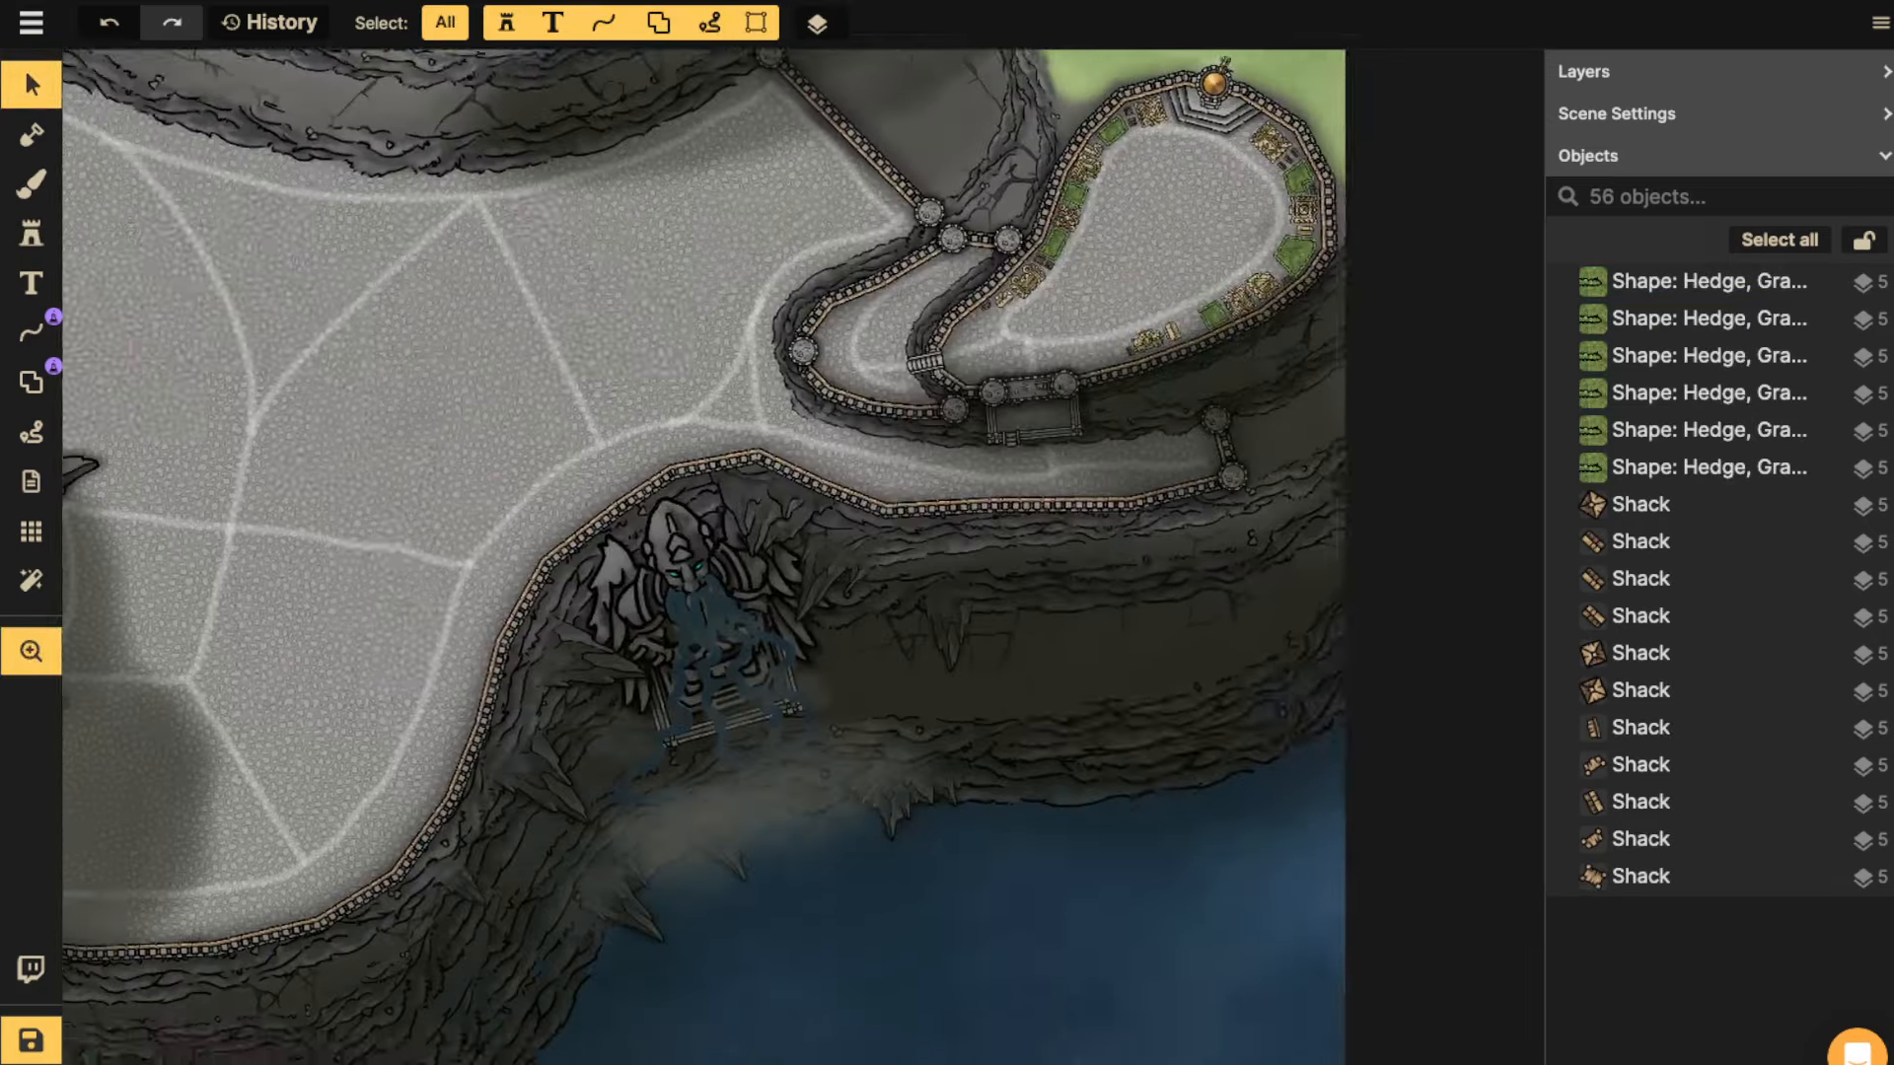
left_click_drag(168, 503, 610, 575)
scroll(610, 575, "down", 3)
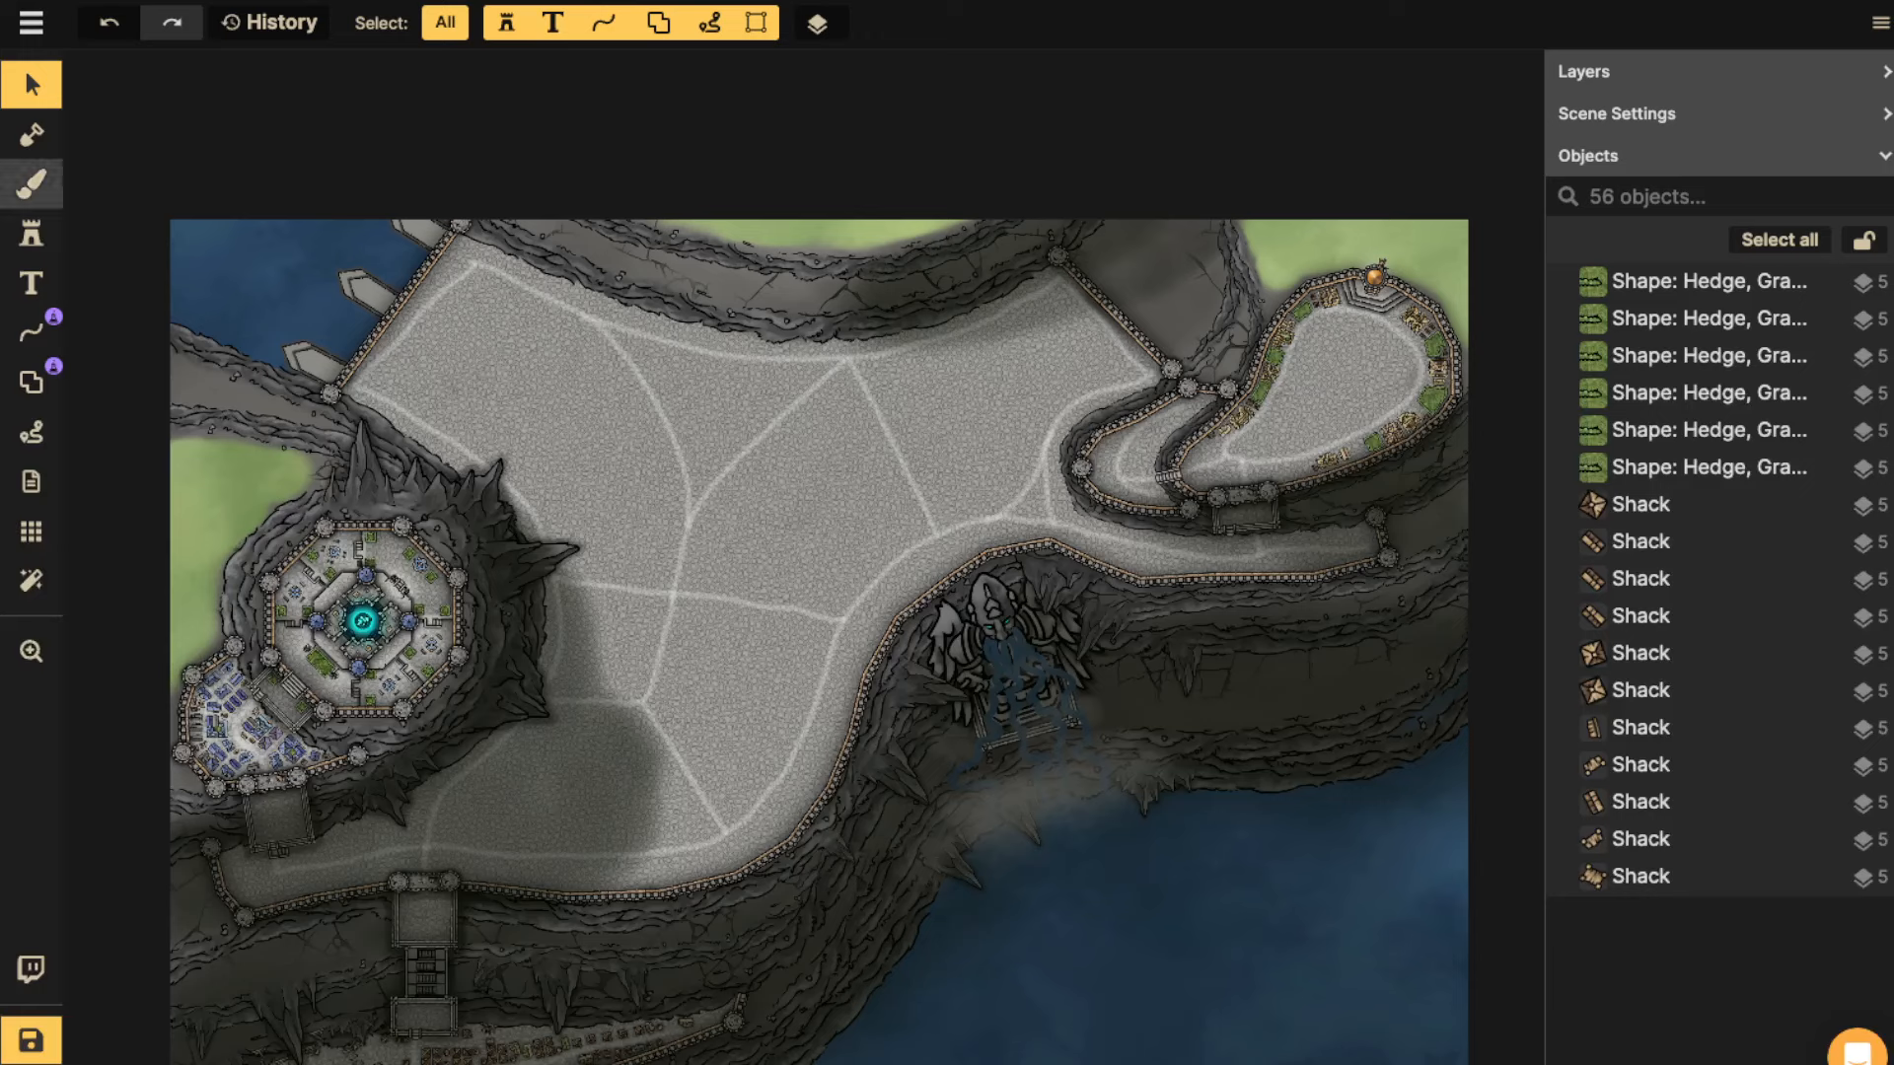
left_click(32, 134)
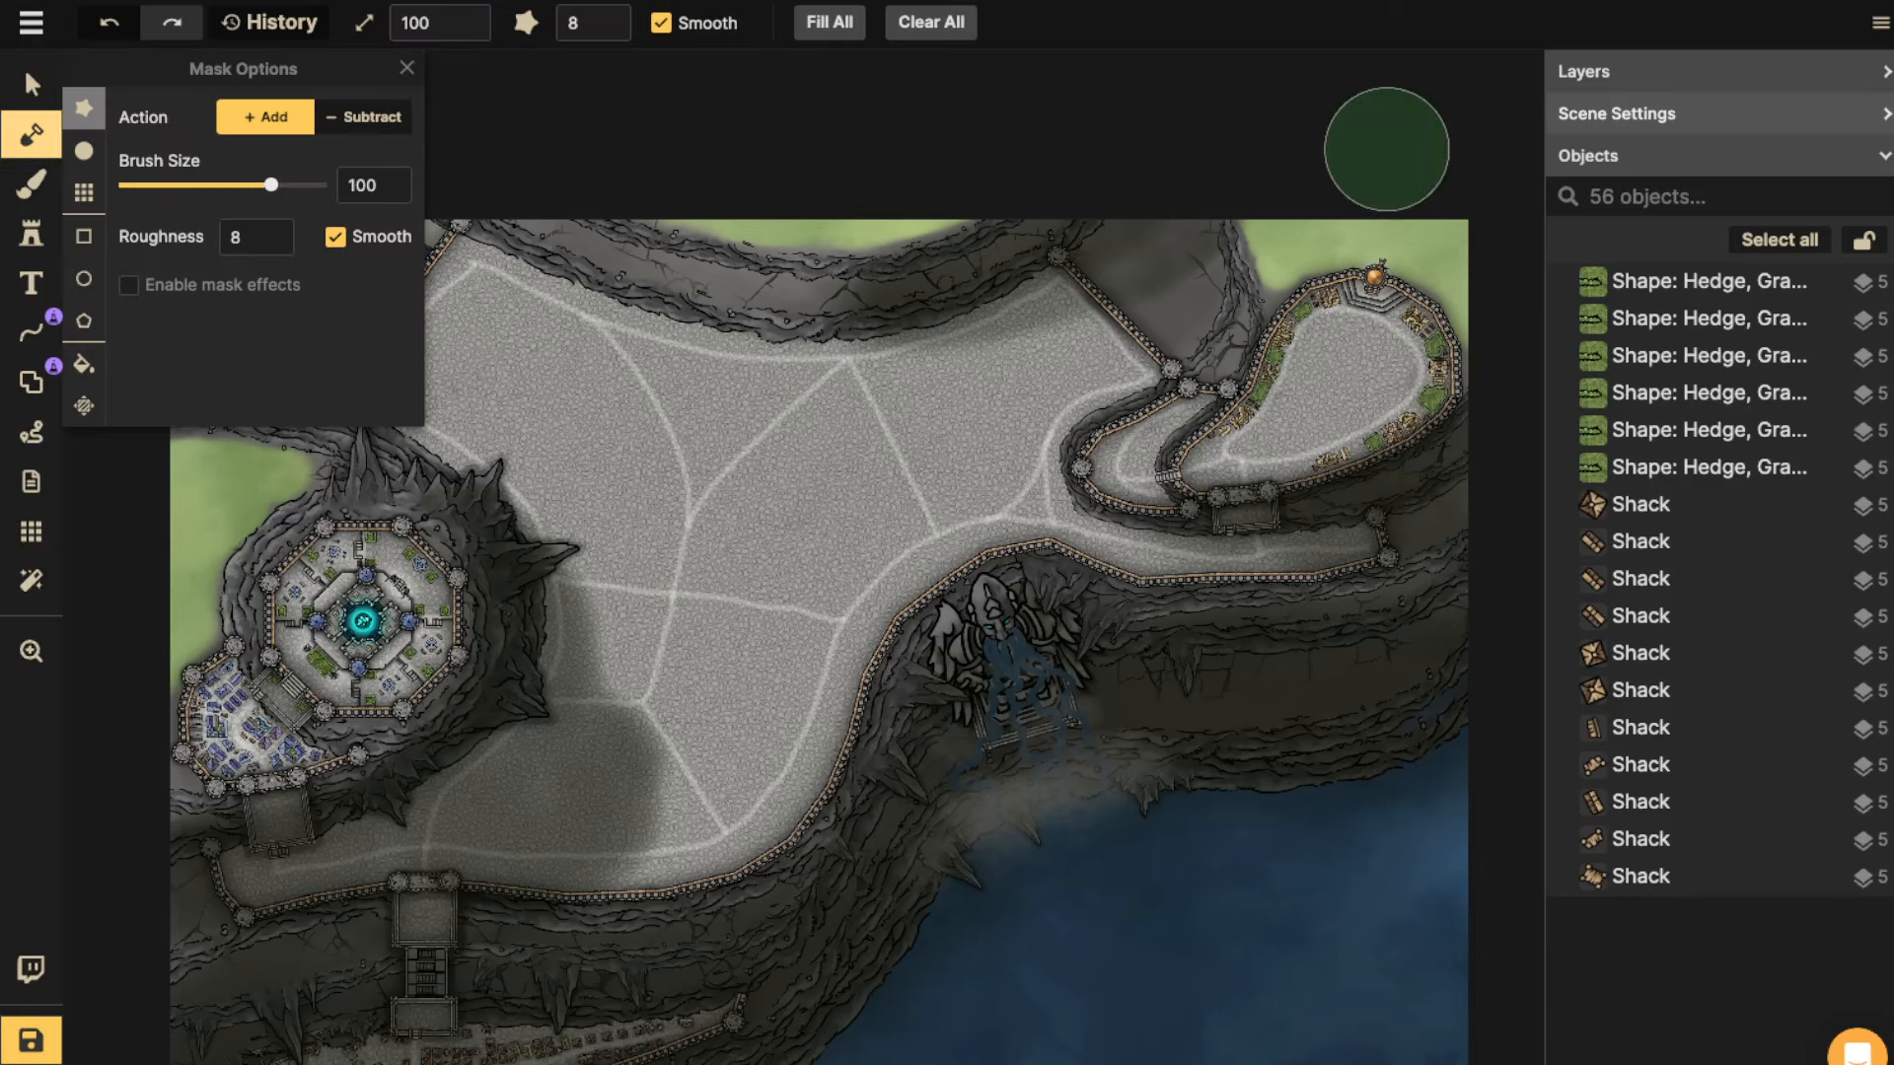
left_click(1618, 113)
left_click(1584, 71)
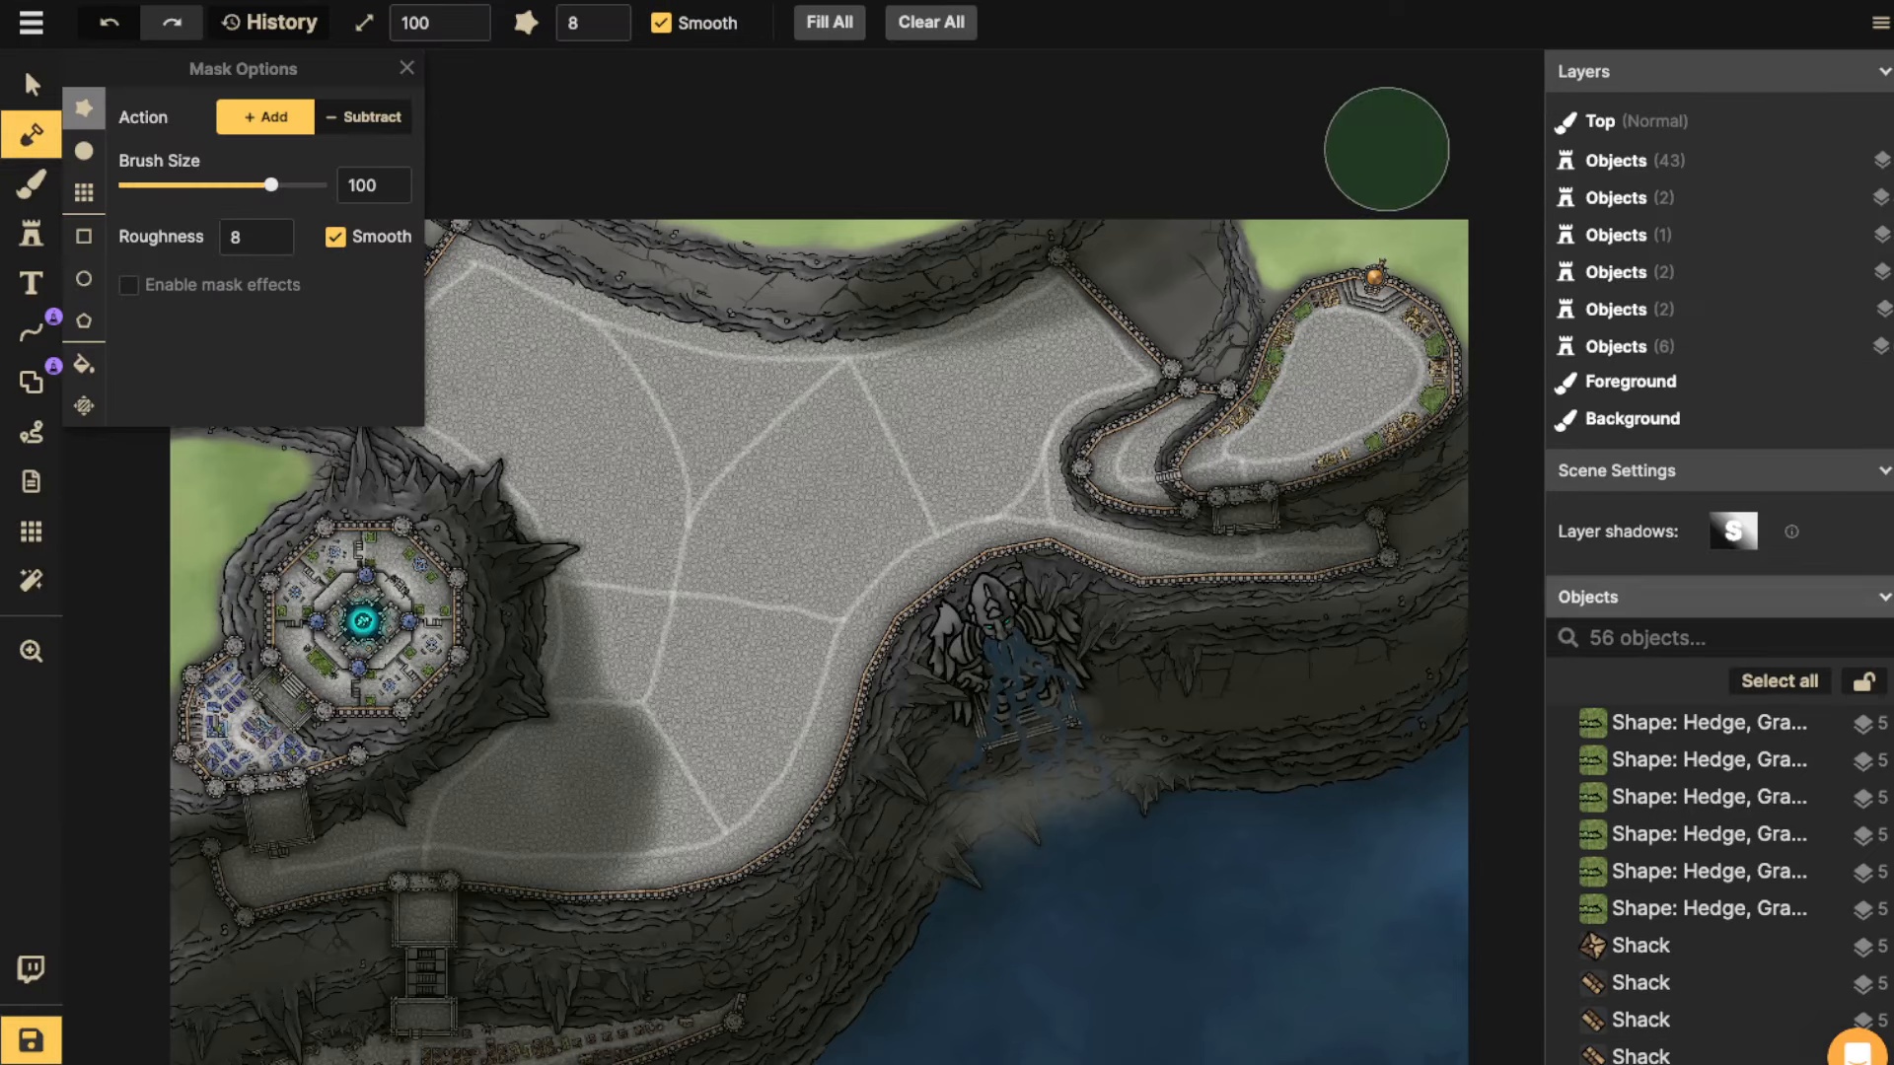
left_click(1733, 531)
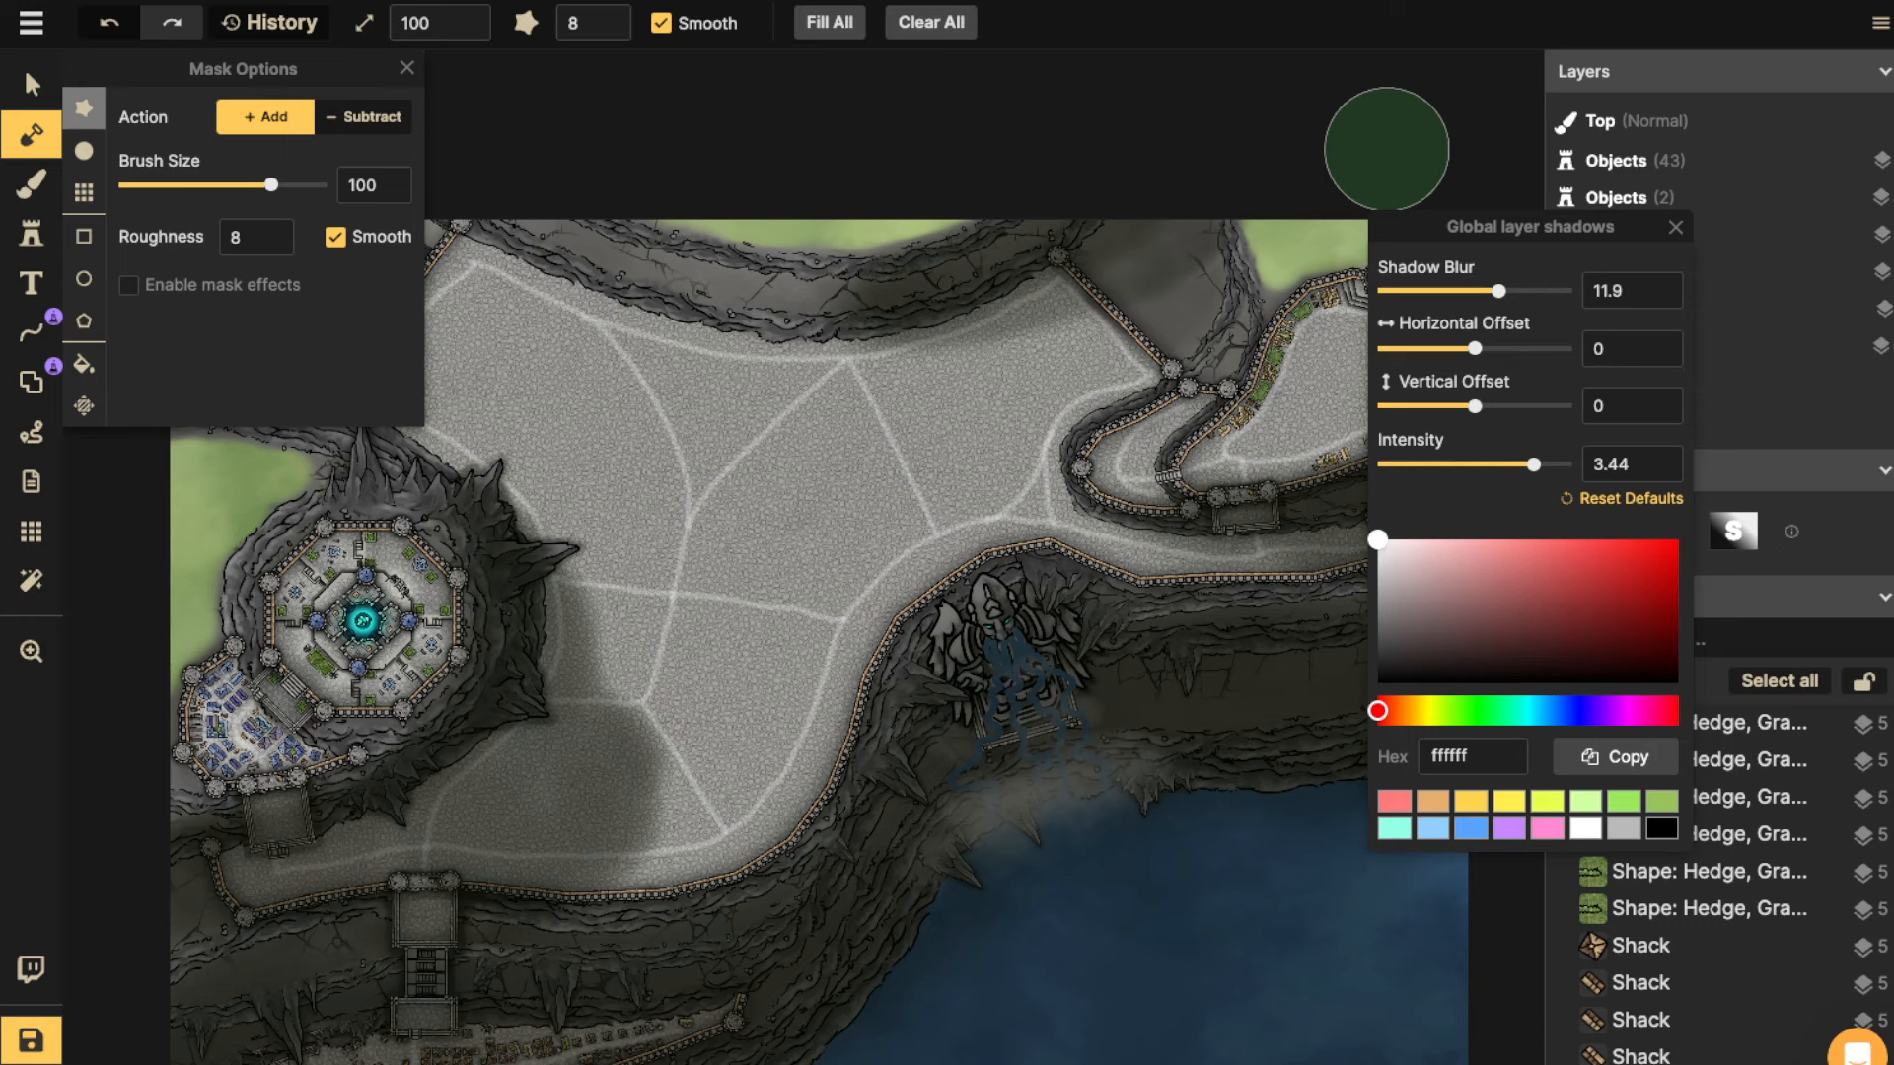
left_click_drag(1497, 291, 1095, 288)
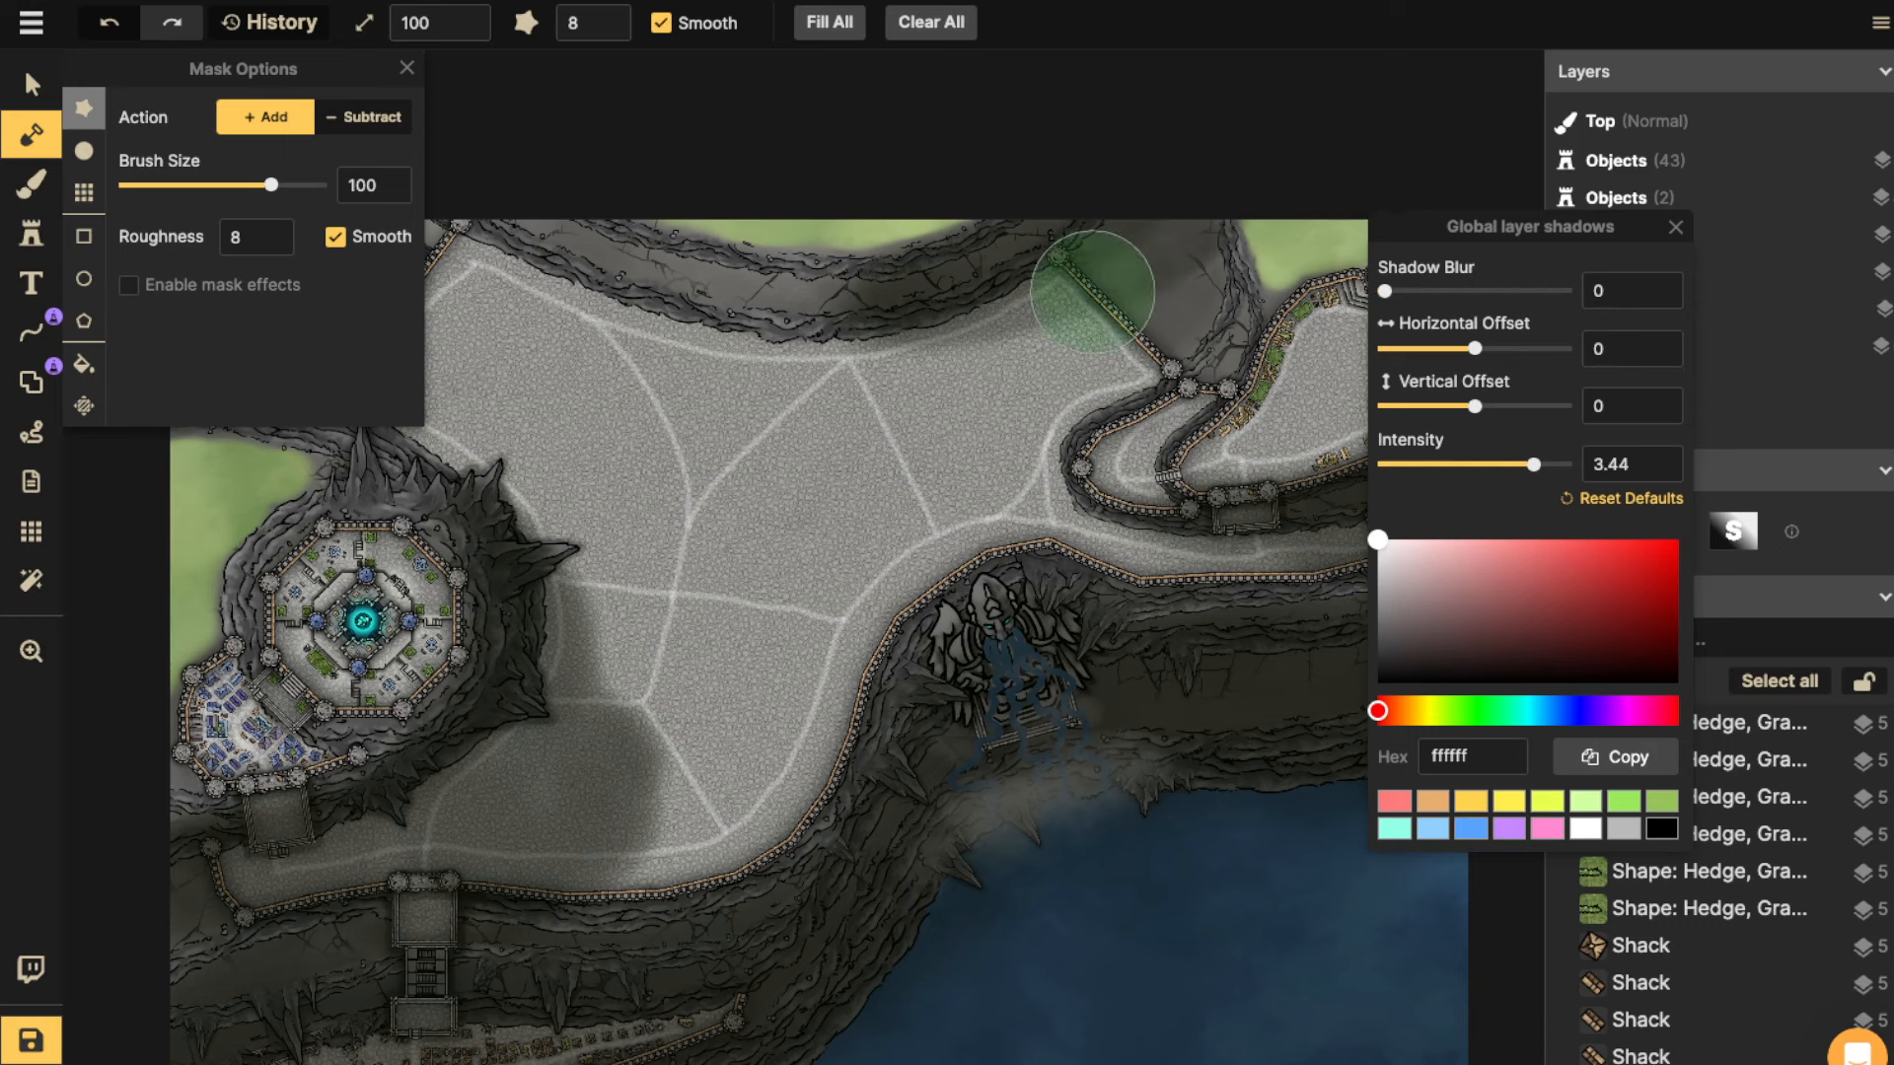
left_click_drag(1534, 465, 932, 458)
left_click(1733, 531)
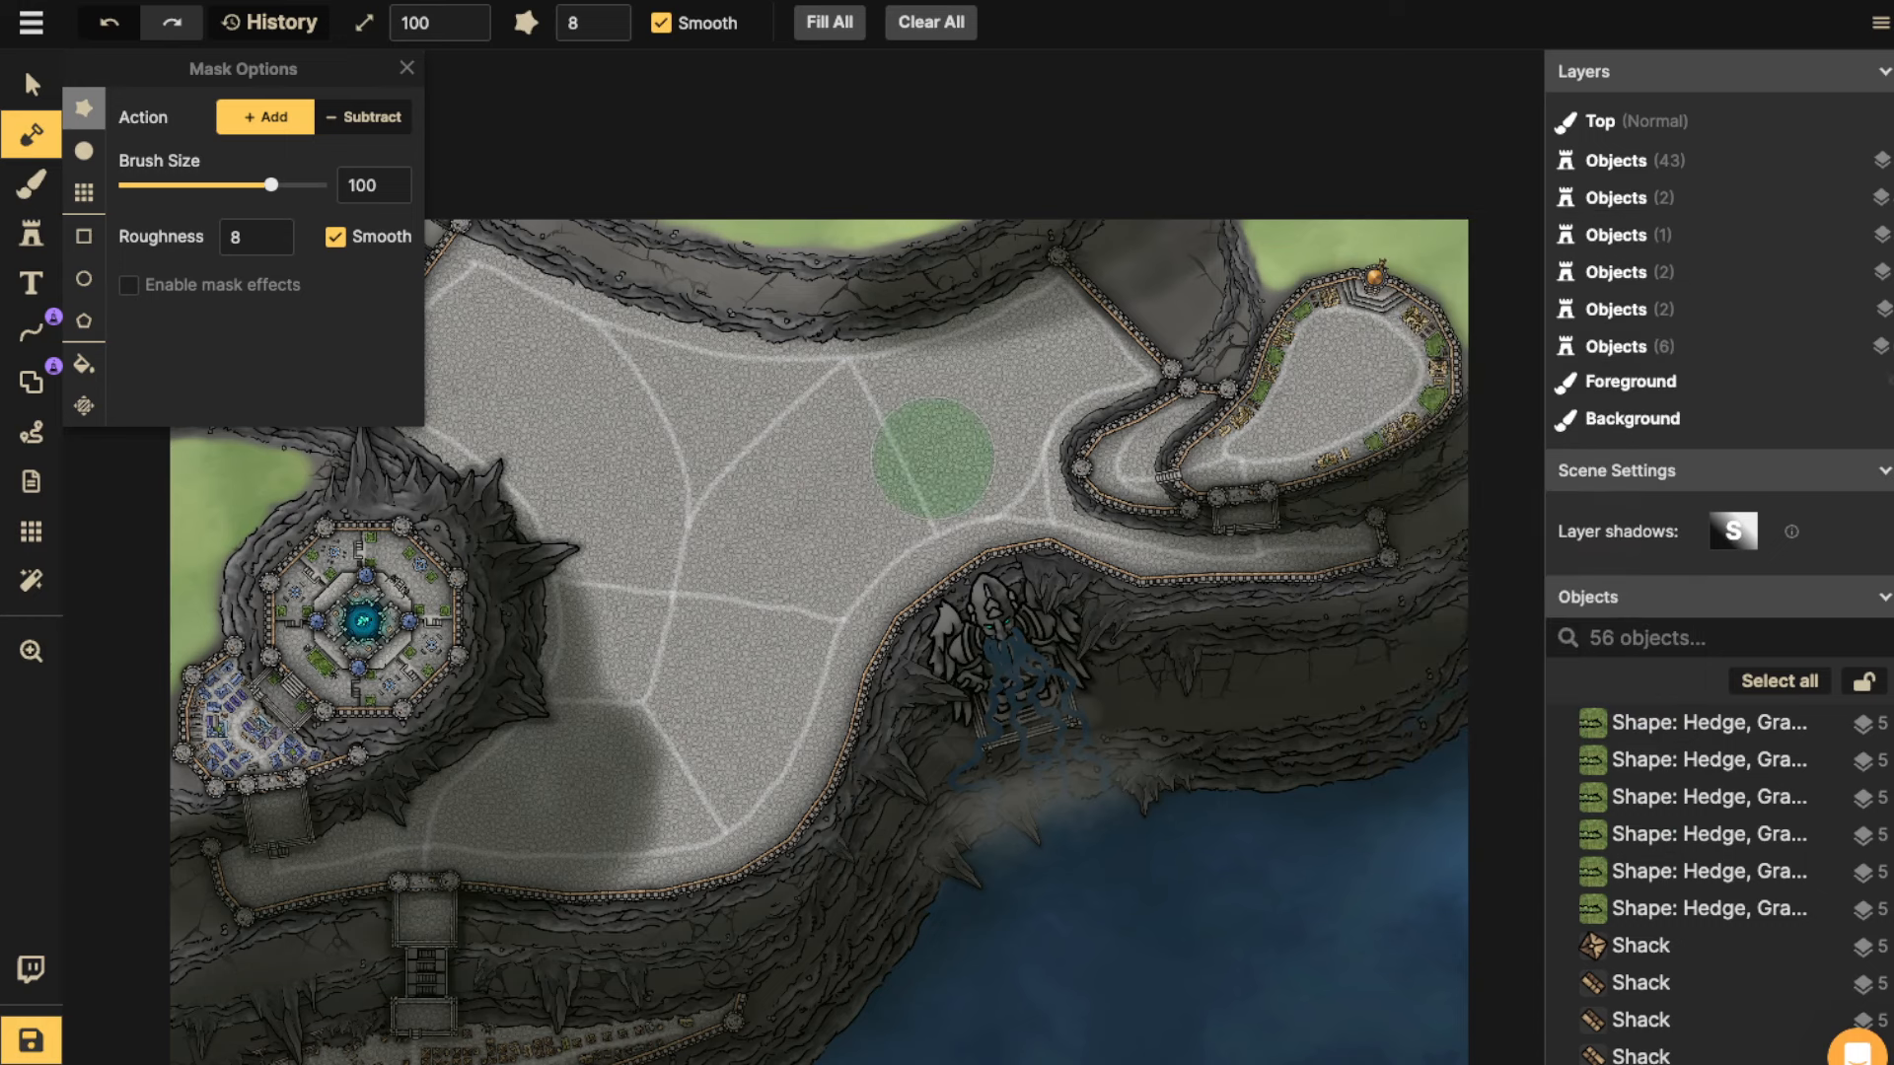
Examine how the buildings and hedge gardens around the domed observatory look with the changed layer shadows.
left_click(32, 85)
scroll(1338, 360, "up", 5)
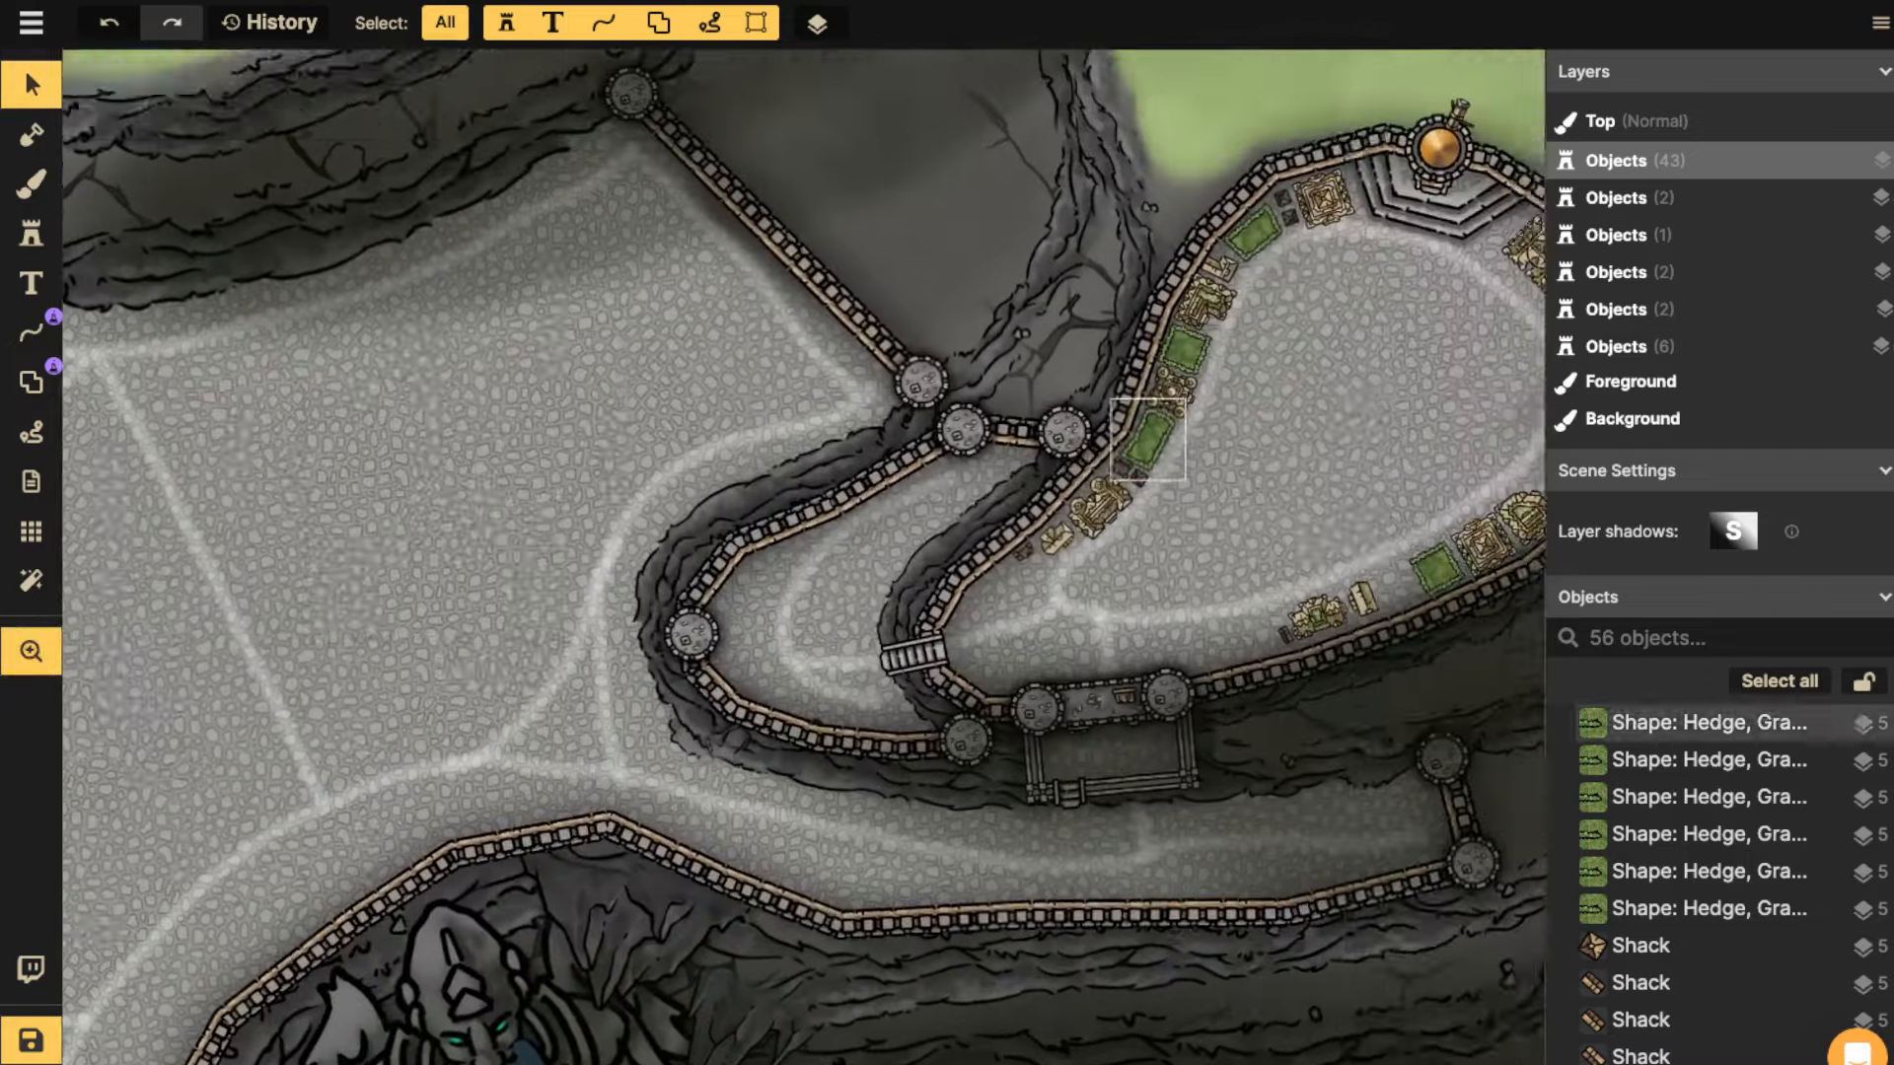
left_click_drag(1441, 345, 871, 739)
scroll(954, 434, "up", 4)
scroll(840, 592, "up", 2)
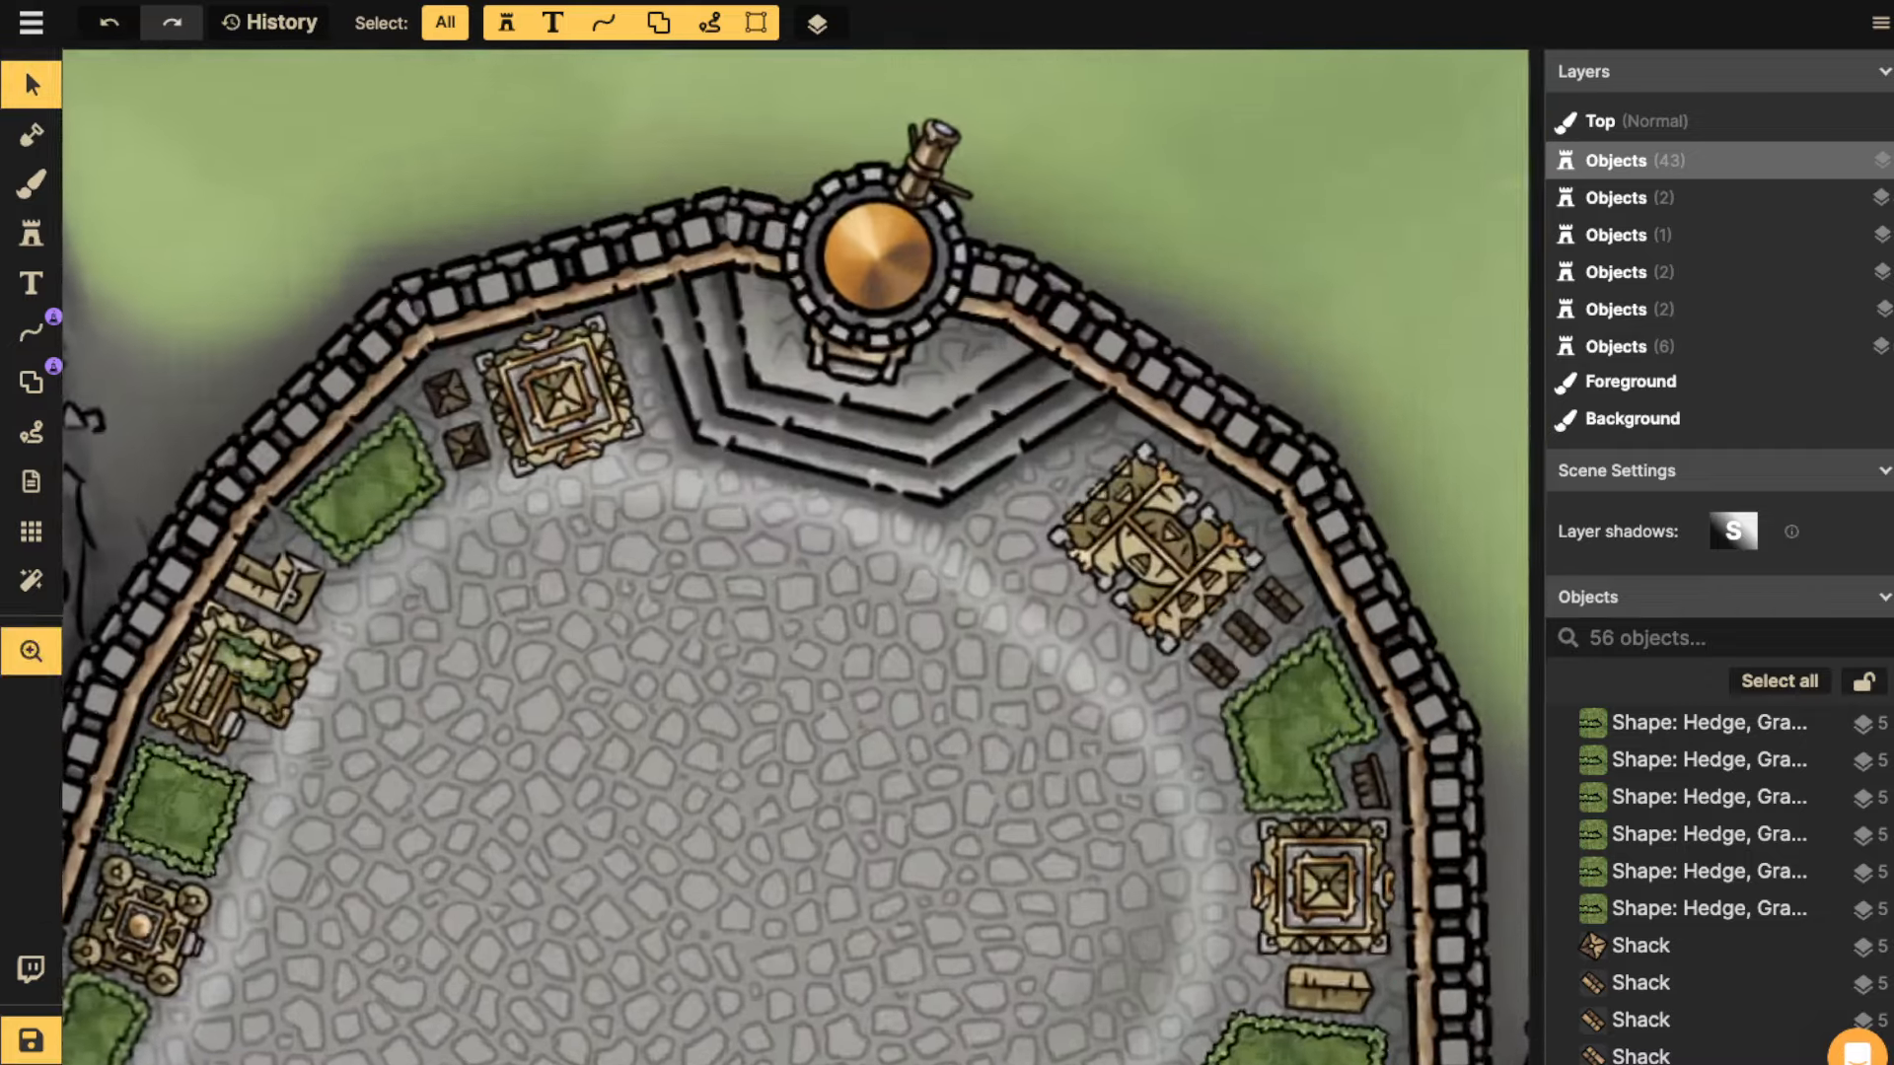
left_click_drag(854, 513, 962, 402)
scroll(888, 642, "down", 2)
left_click_drag(789, 838, 1343, 82)
Place a variant 6 Yellow Fortified Building just north of the gatehouse's western half and rotate it to 168.
left_click(30, 234)
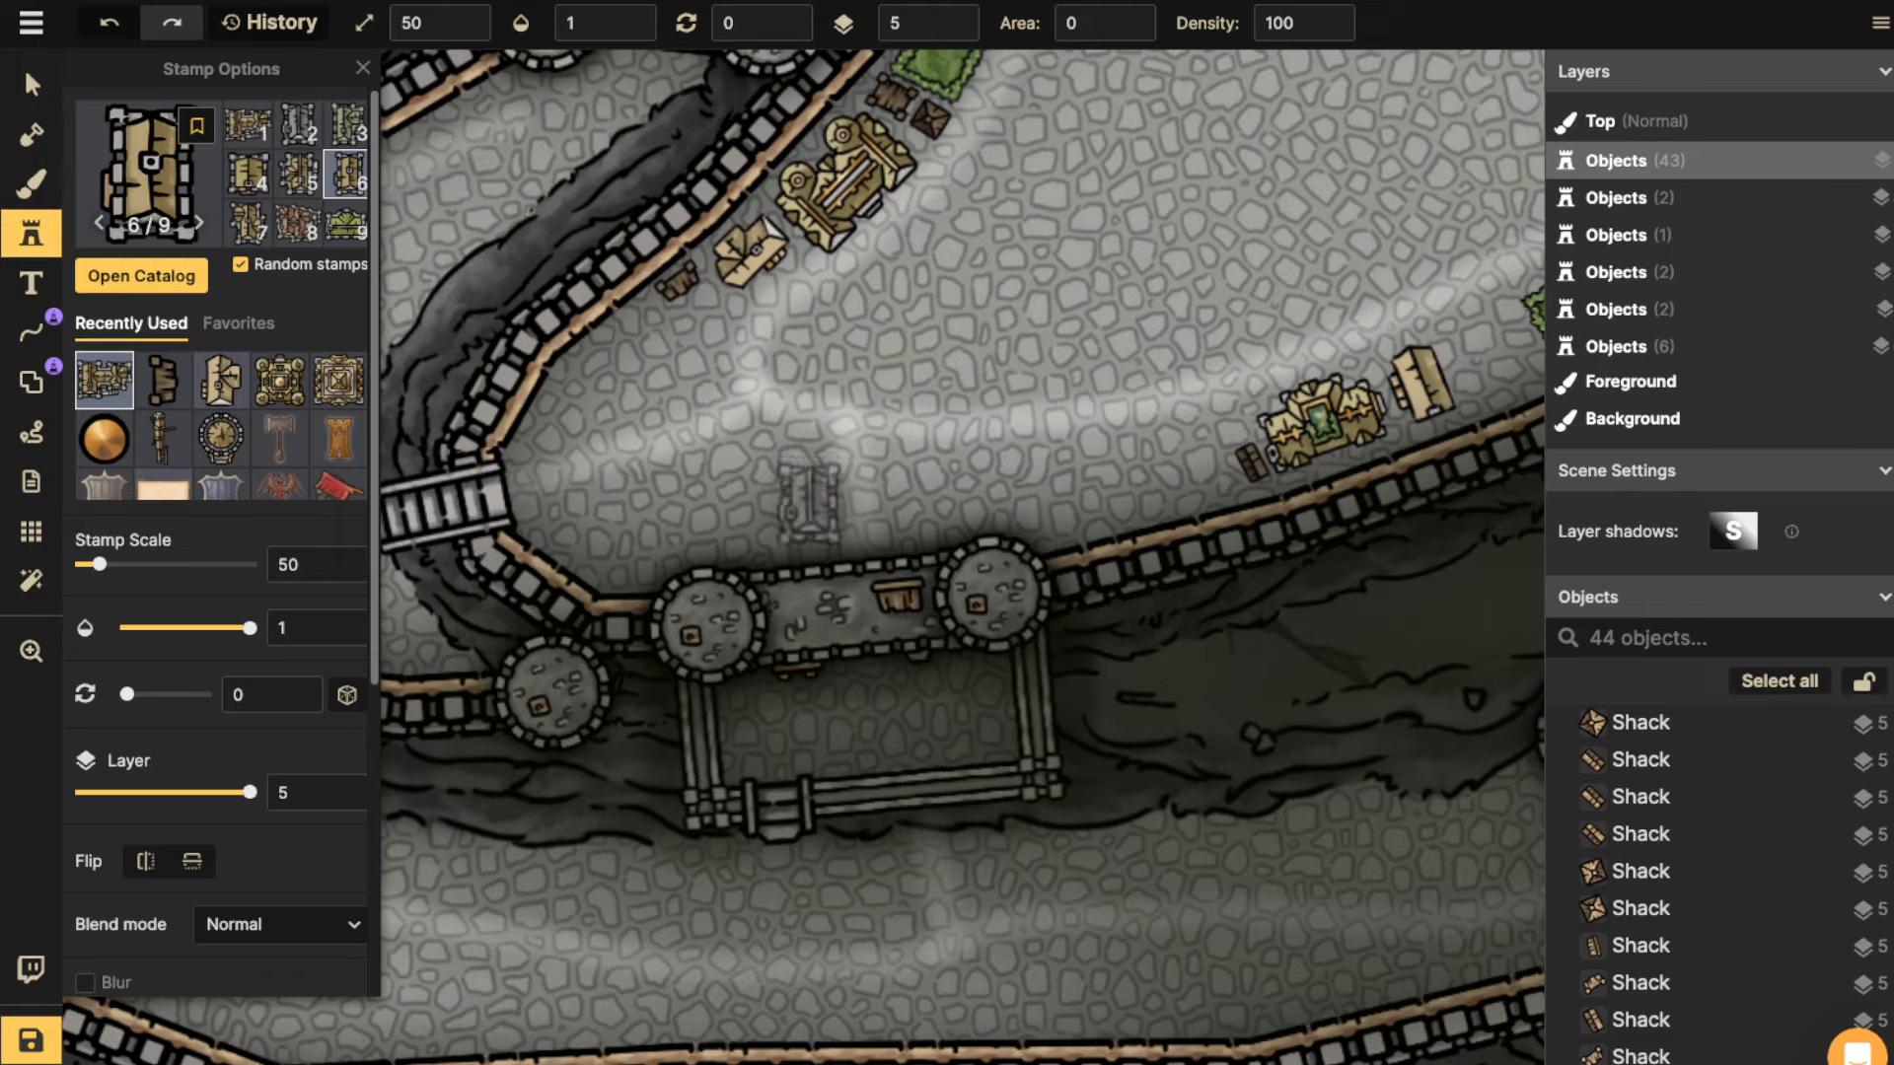
left_click(808, 503)
left_click(31, 85)
scroll(763, 467, "up", 3)
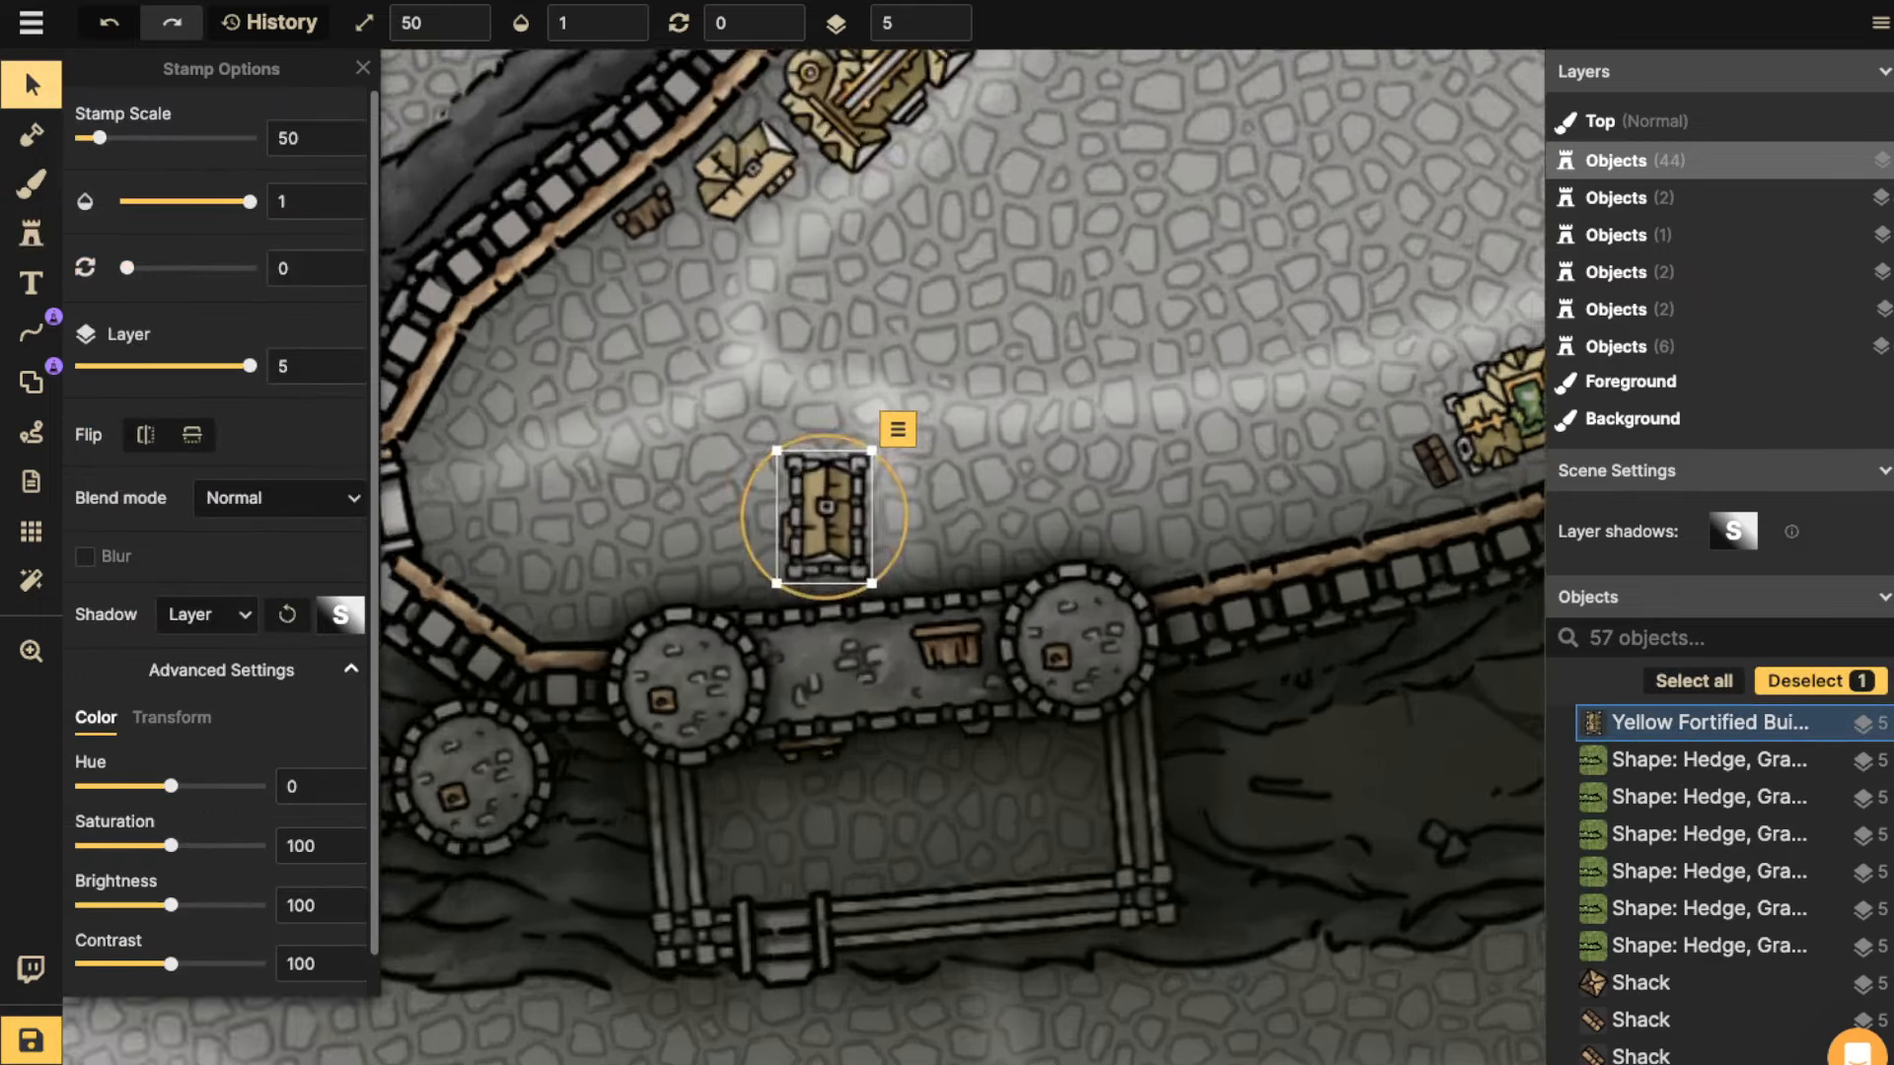
scroll(824, 515, "up", 2)
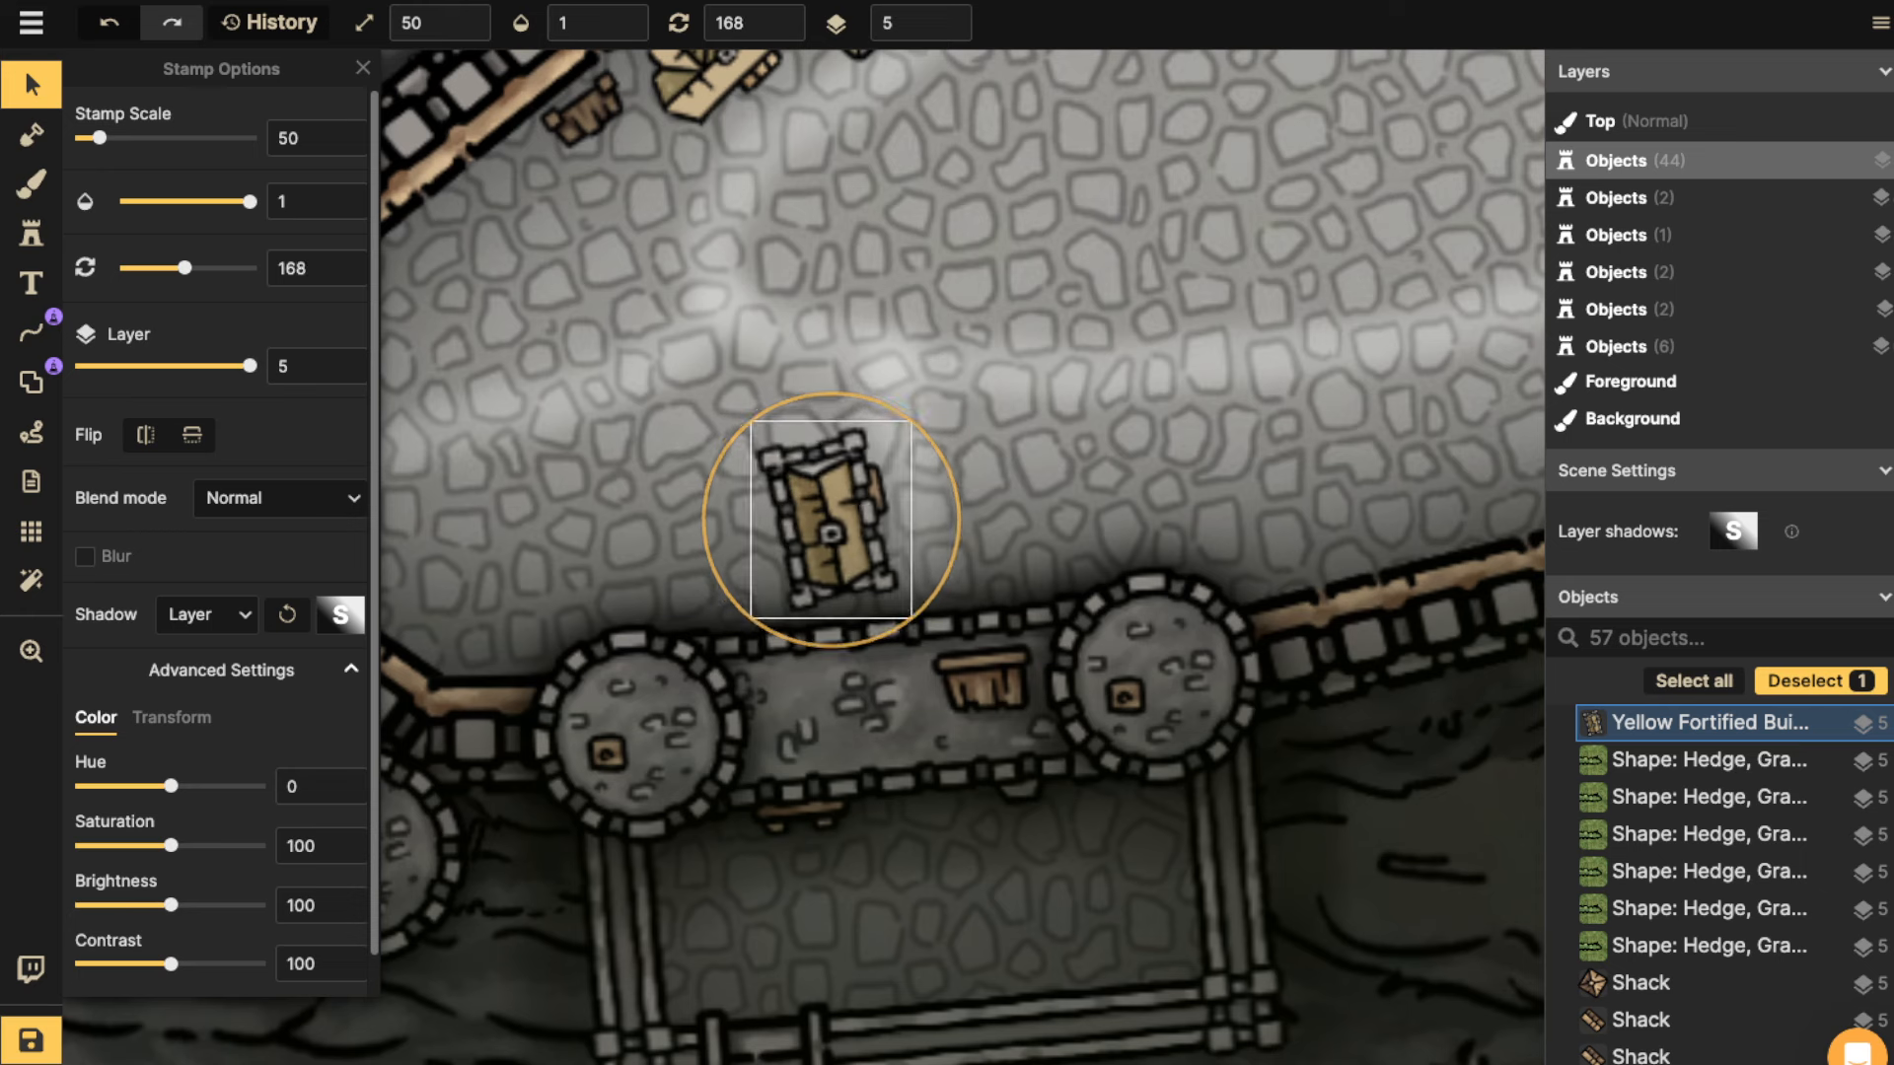
key("Escape")
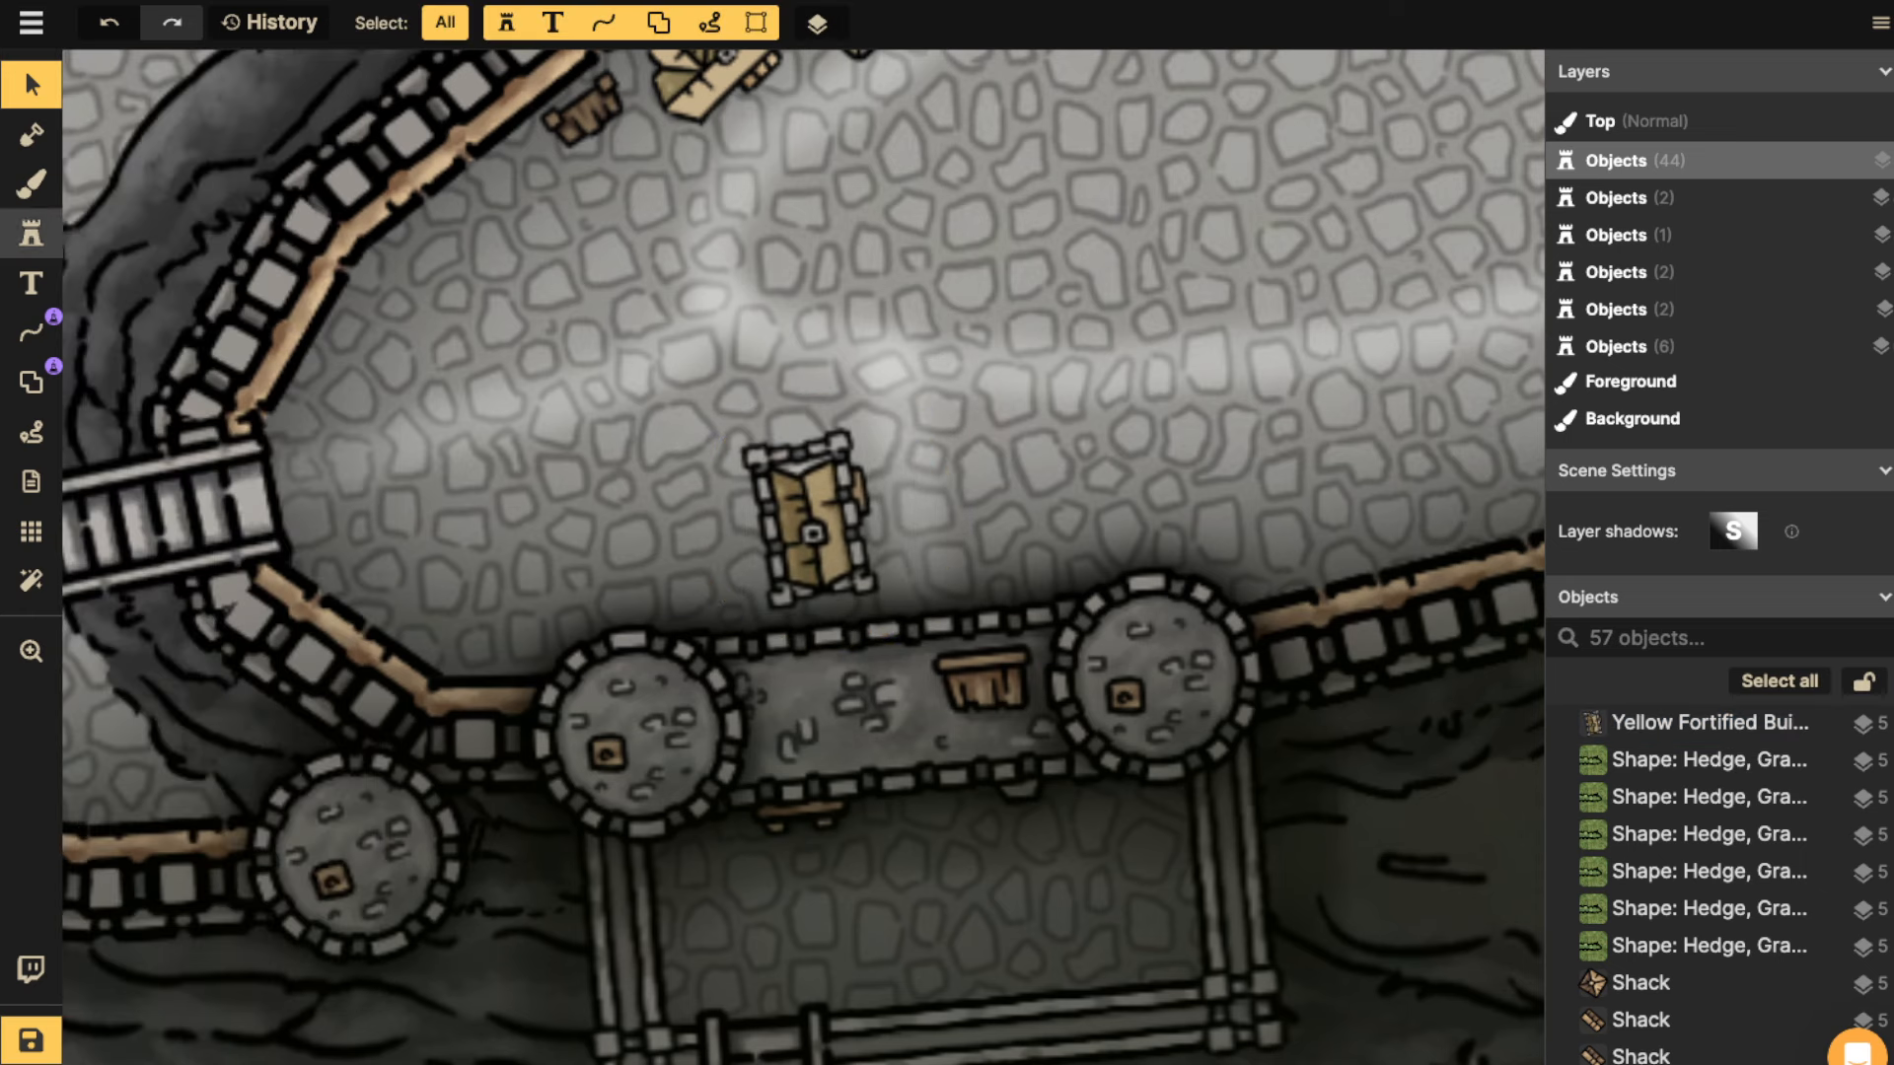
Place a variant 4 Yellow Fortified Building at rotation 260 just northwest of the gatehouse's eastern tower.
left_click(31, 234)
scroll(1055, 513, "up", 10)
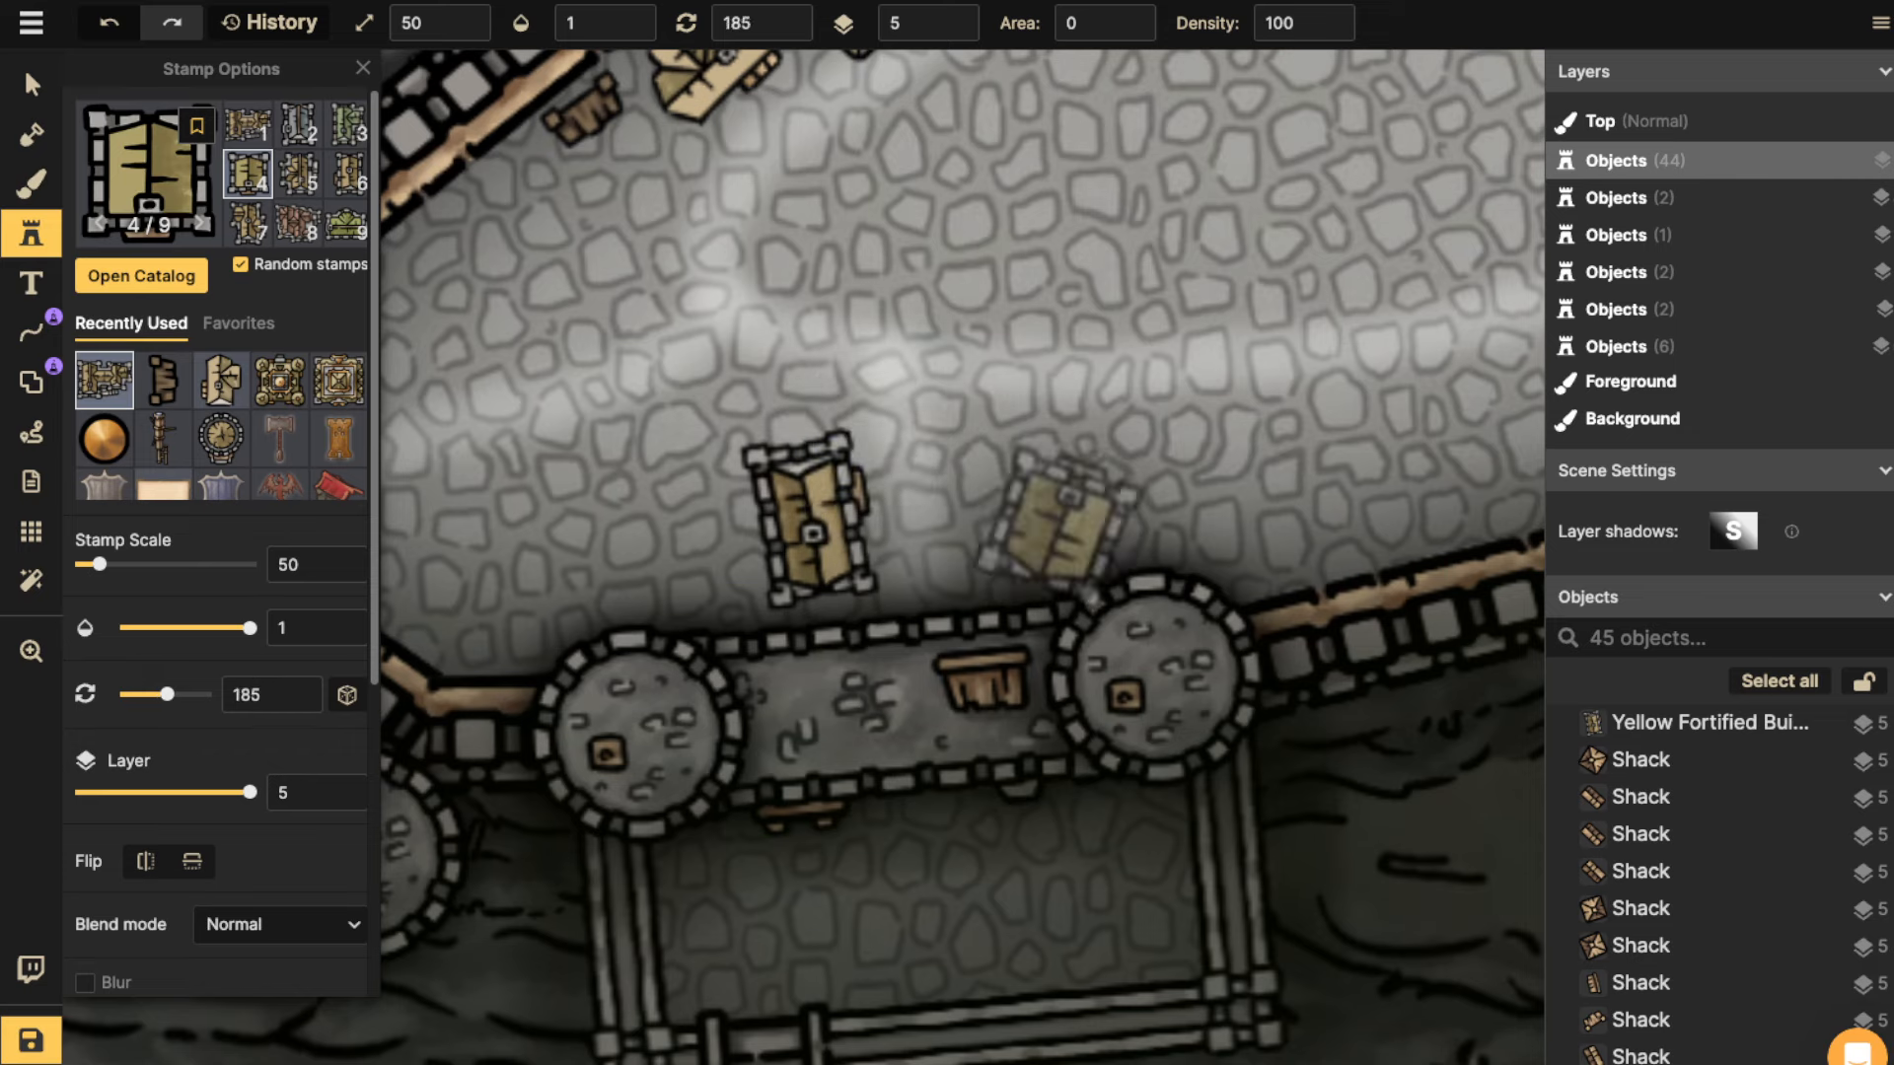
left_click(1053, 507)
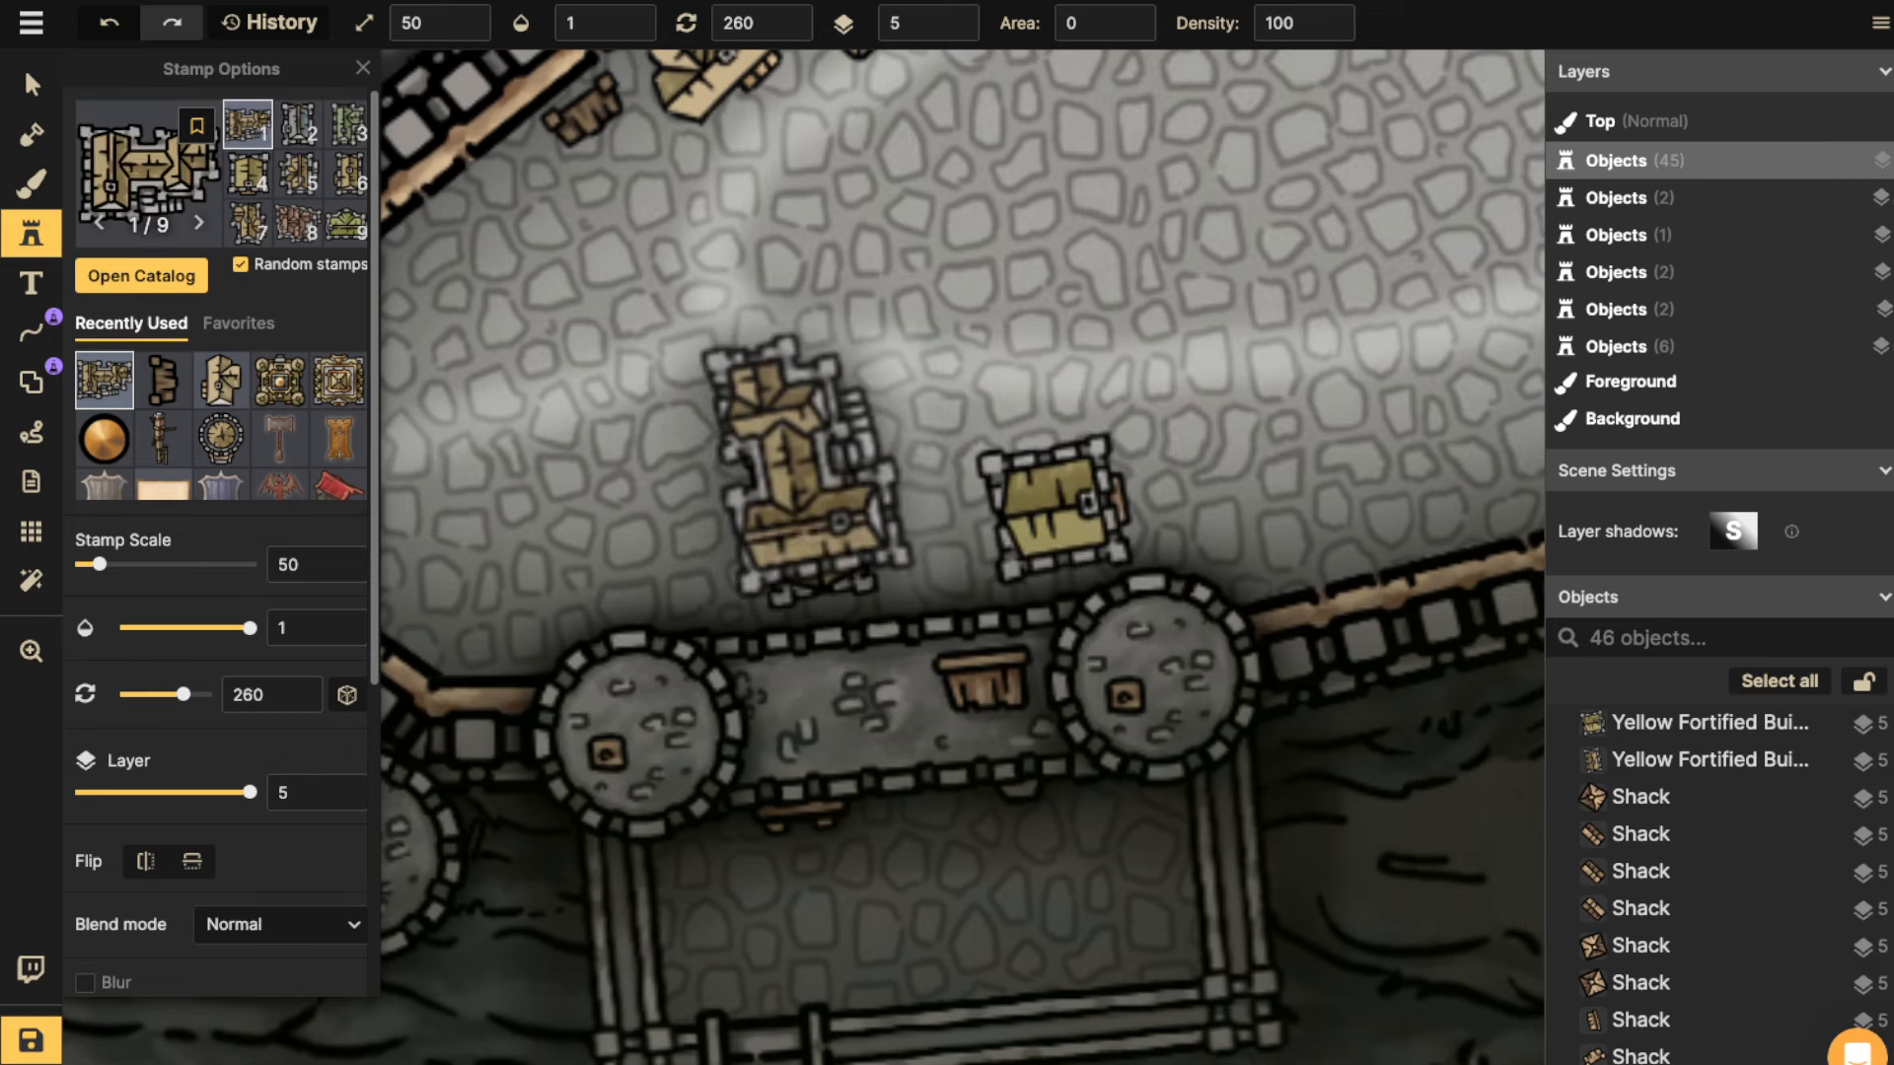
Rotate the eastern fortified building to 84, move both fortified buildings against the gatehouse's north wall, and lower them to layer 1.
left_click(31, 86)
scroll(799, 353, "down", 3)
left_click(990, 472)
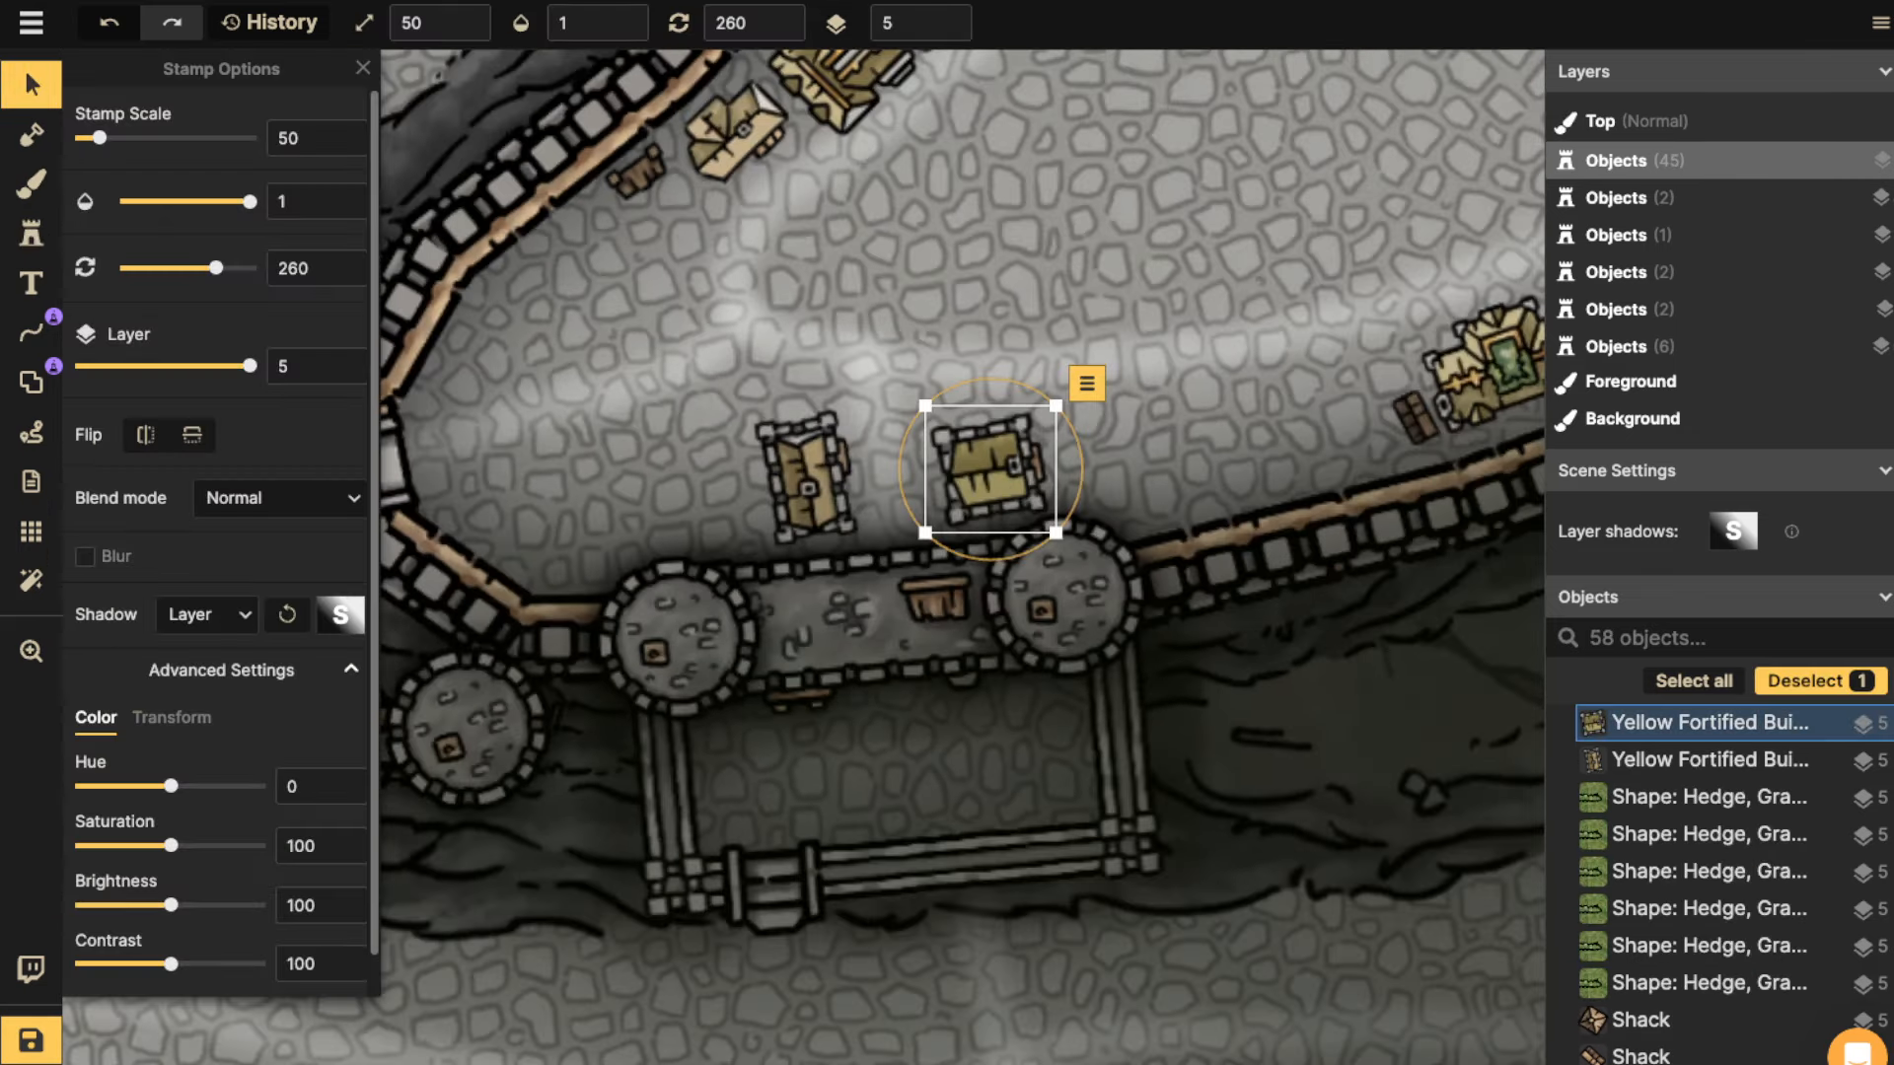
left_click_drag(804, 474, 968, 508)
left_click(963, 23)
left_click(896, 474)
left_click(948, 30)
left_click(948, 30)
left_click(948, 31)
left_click(948, 30)
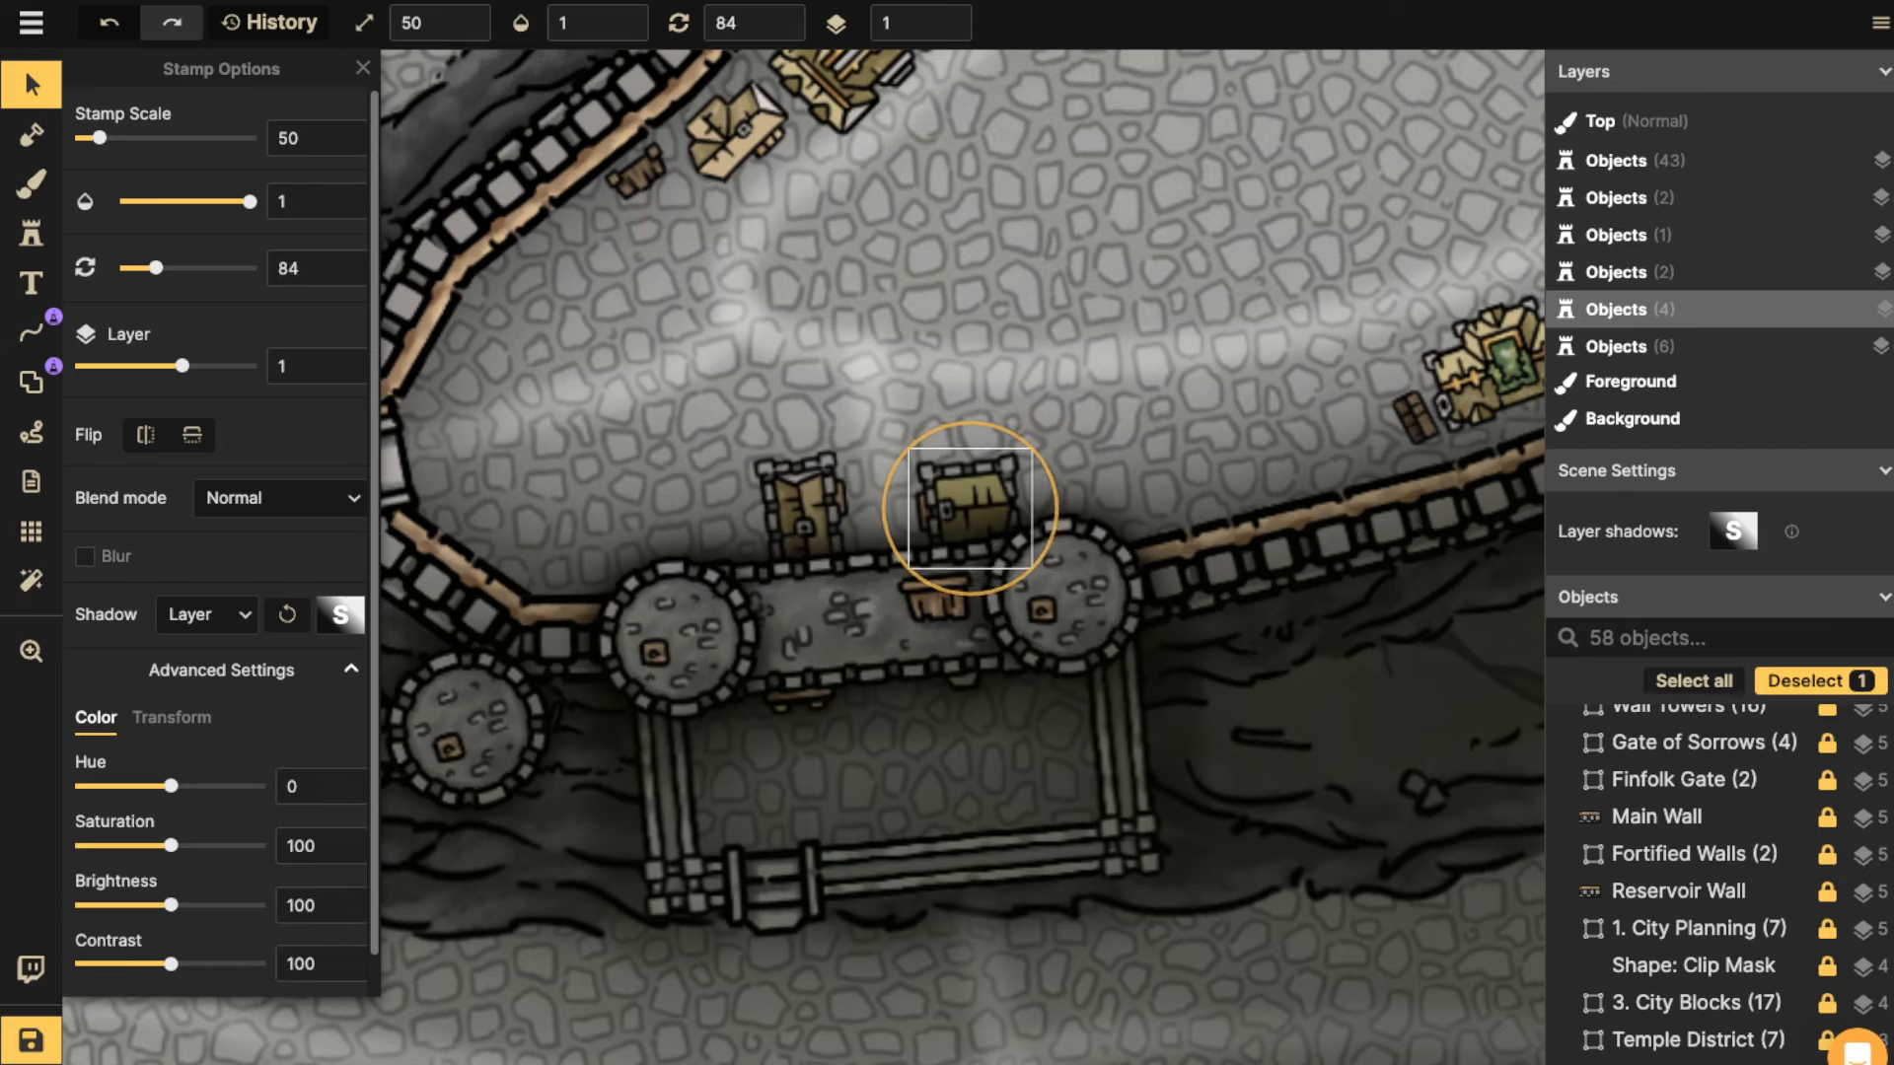
Nudge the western fortified building slightly south so it tucks further behind the gatehouse wall.
left_click(872, 494)
left_click(803, 508)
left_click_drag(804, 508, 801, 518)
left_click(763, 299)
Save the city map with the two fortified buildings set against the enclosure's southern gatehouse.
scroll(764, 298, "down", 4)
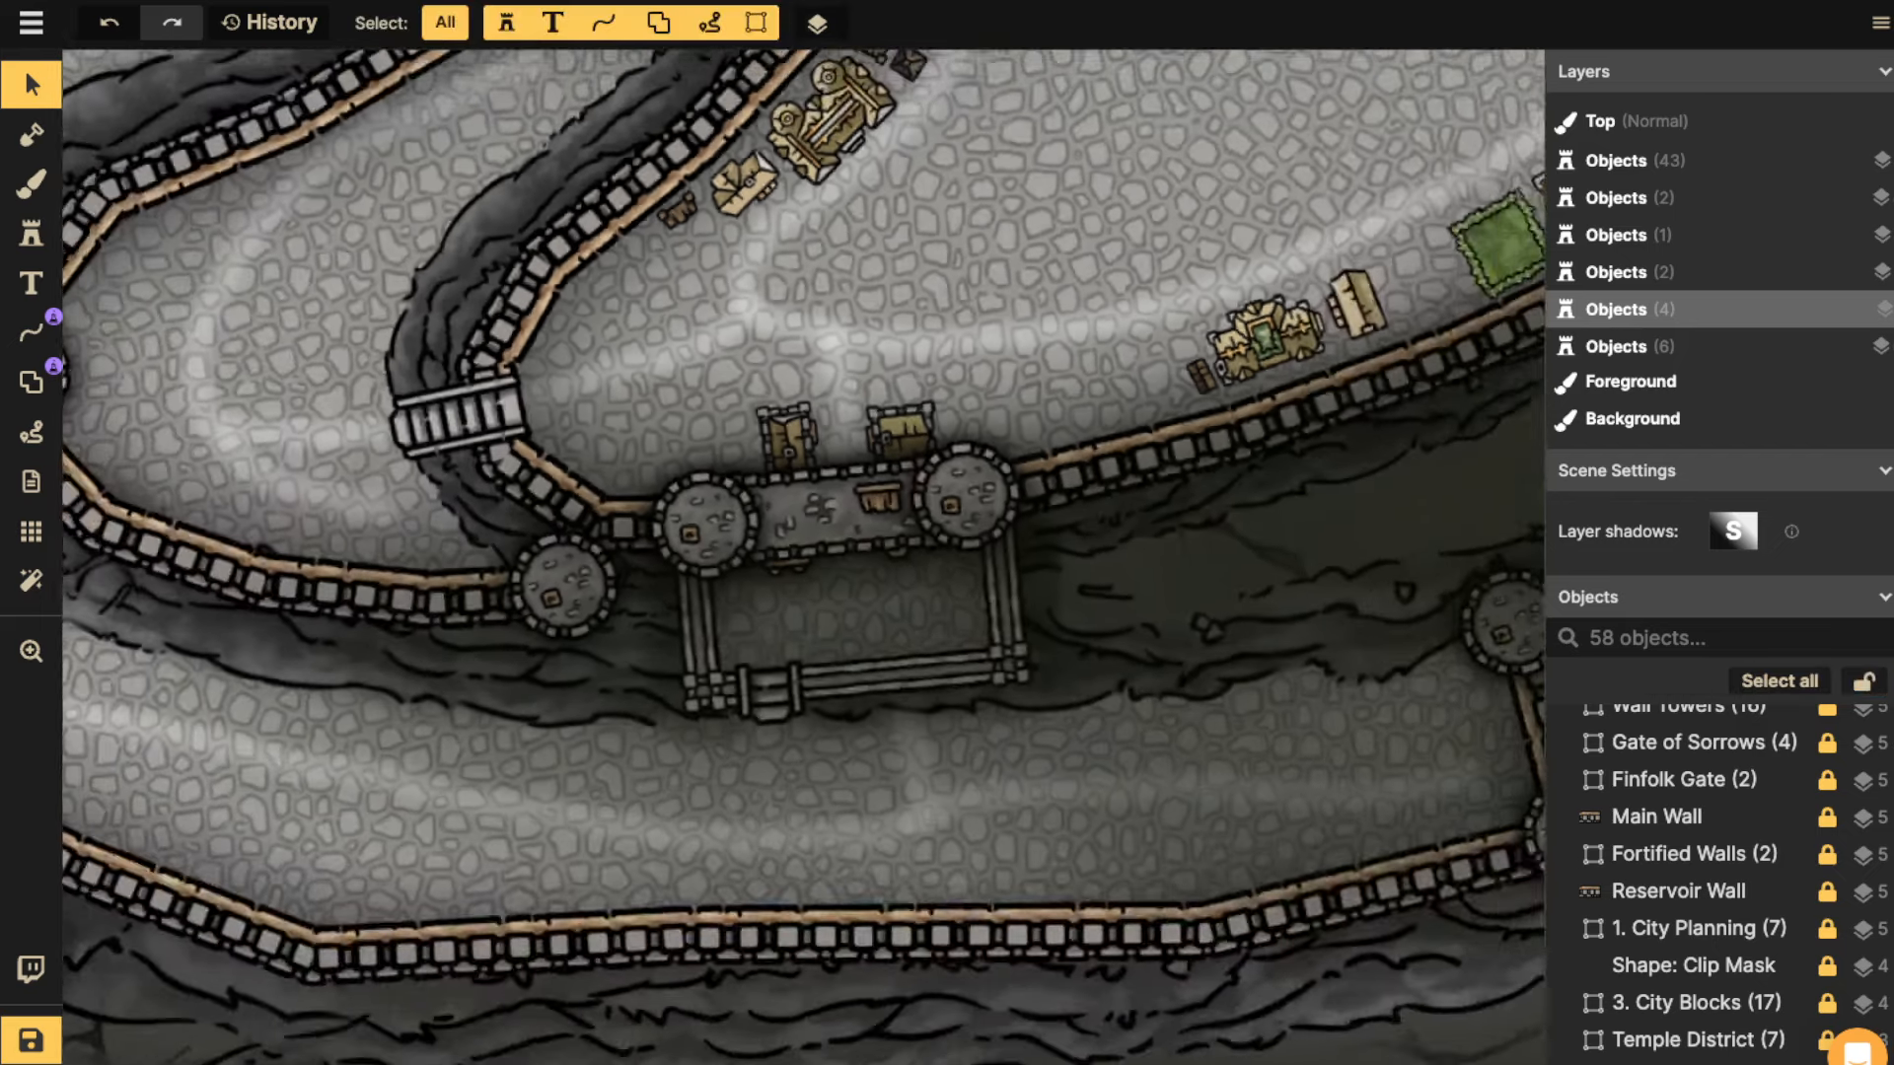
scroll(763, 298, "down", 2)
key("space")
left_click_drag(702, 334, 411, 485)
left_click(773, 362)
key("space")
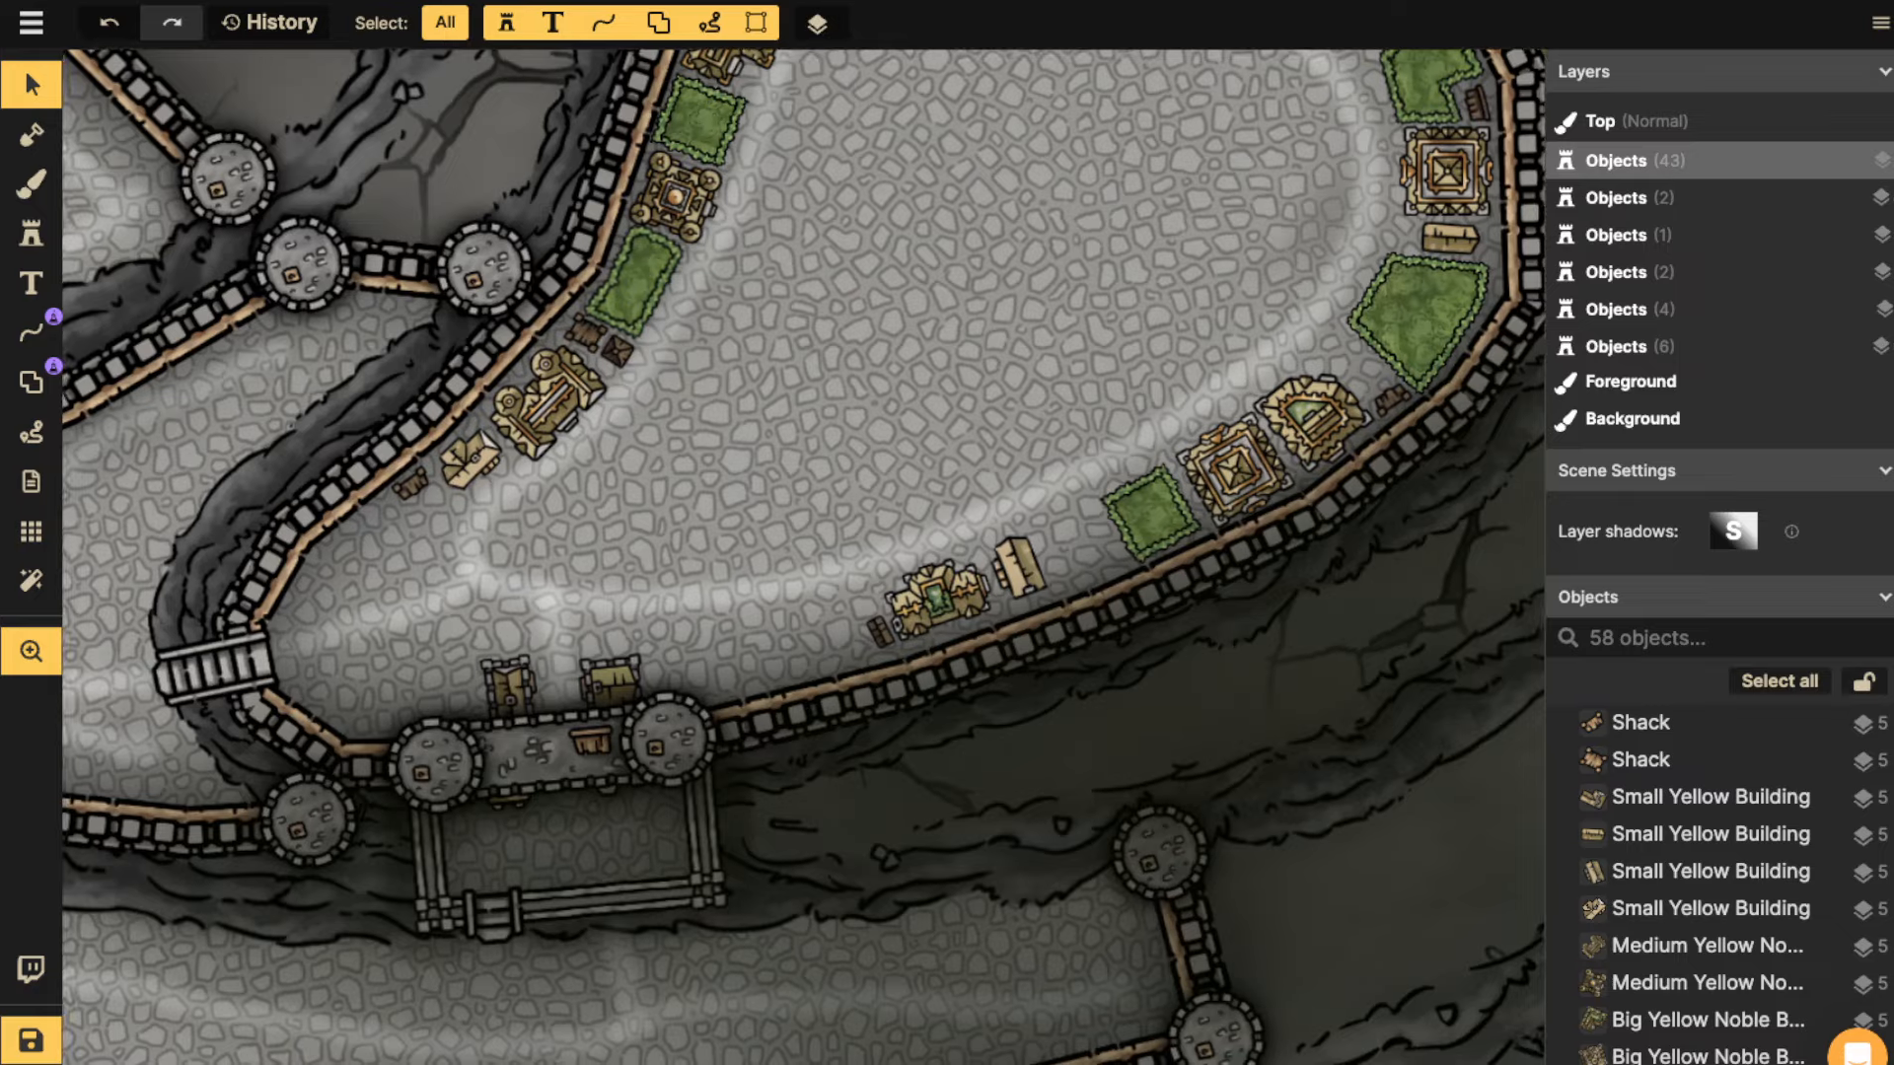
scroll(915, 576, "down", 8)
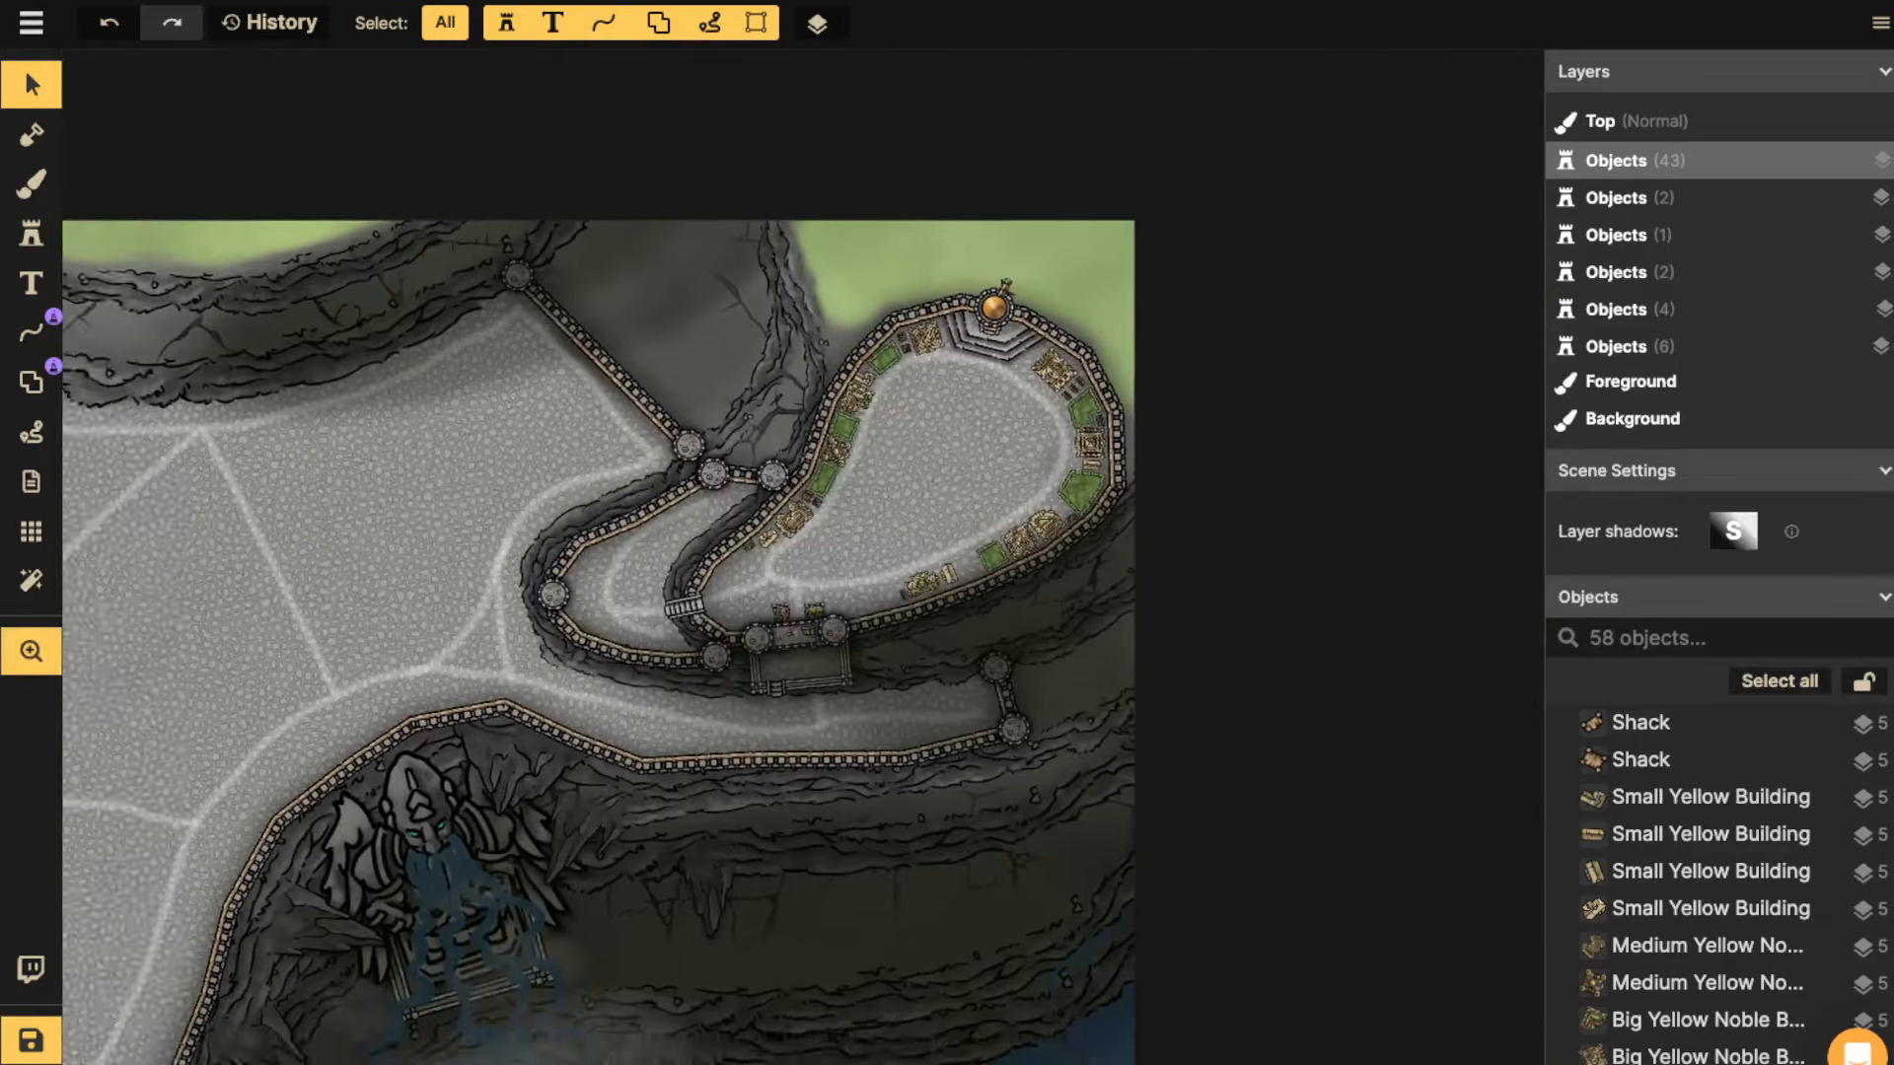
left_click_drag(915, 576, 796, 607)
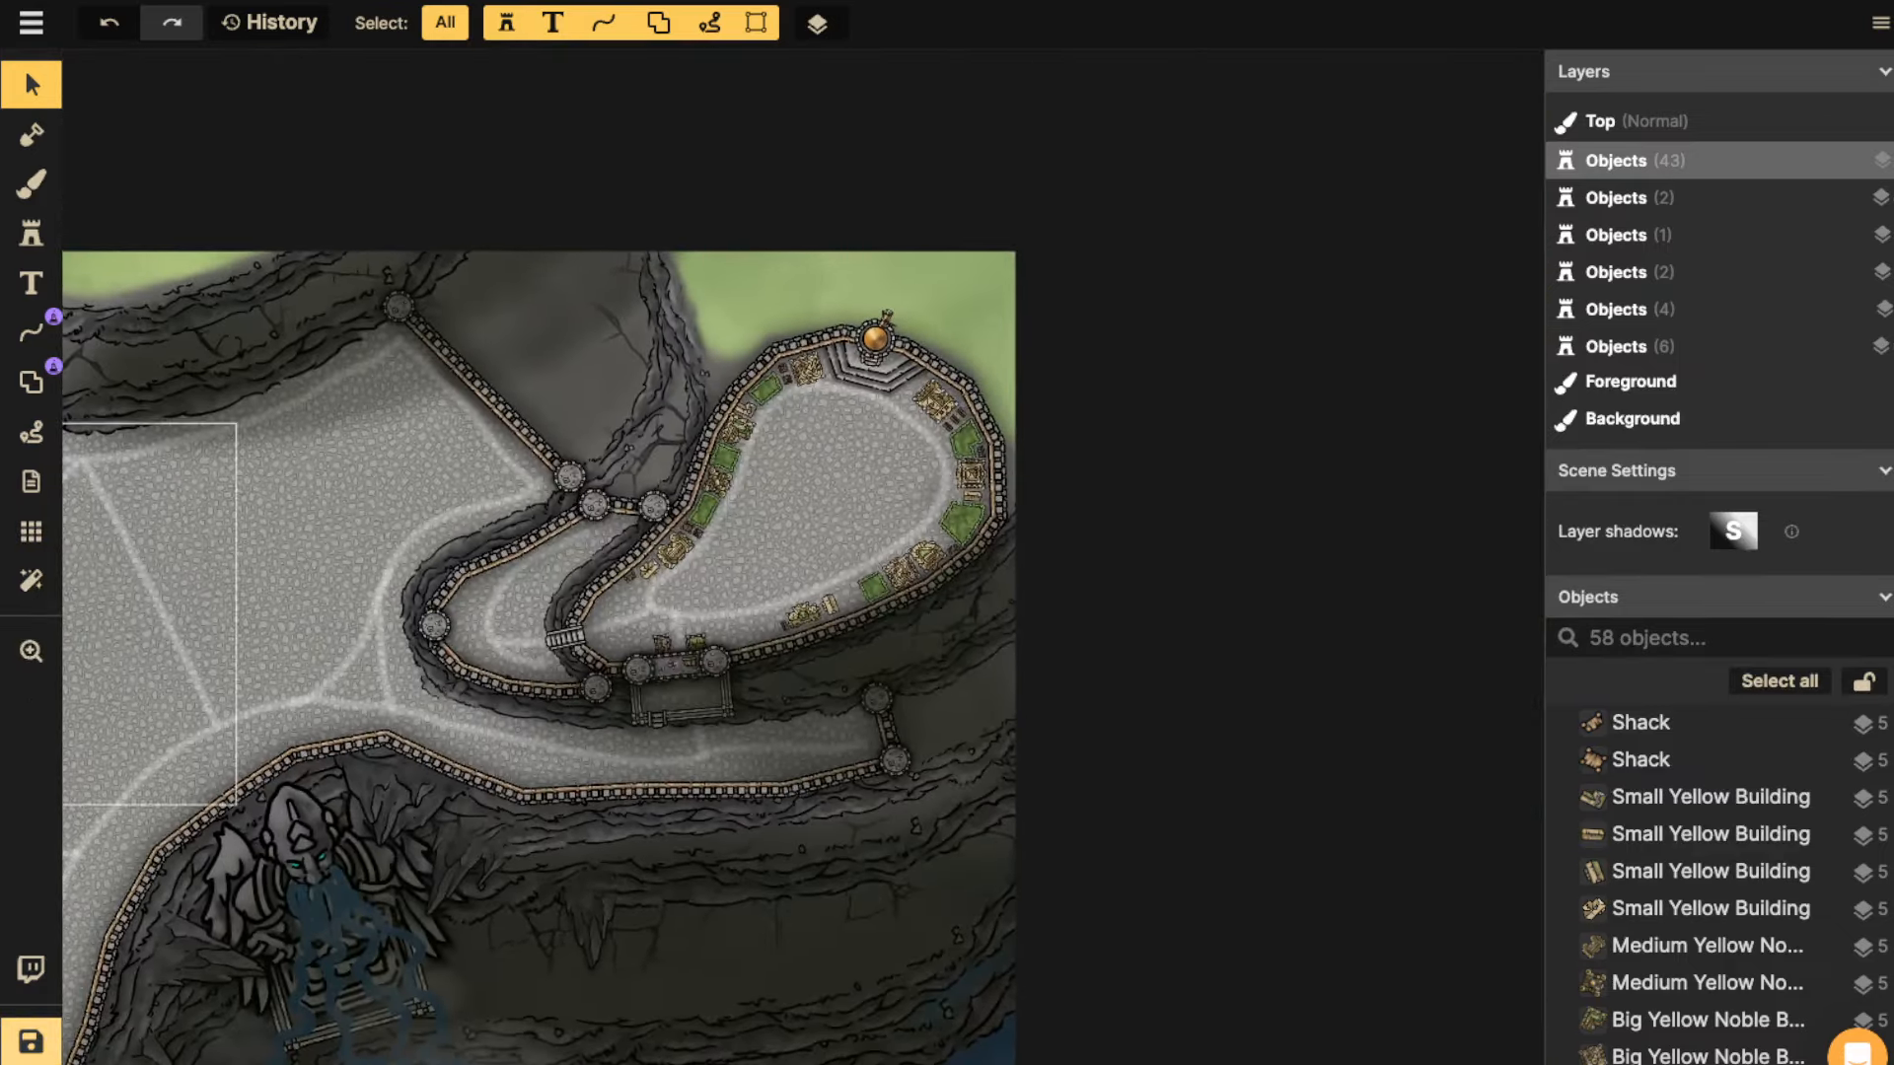
key("ctrl+s")
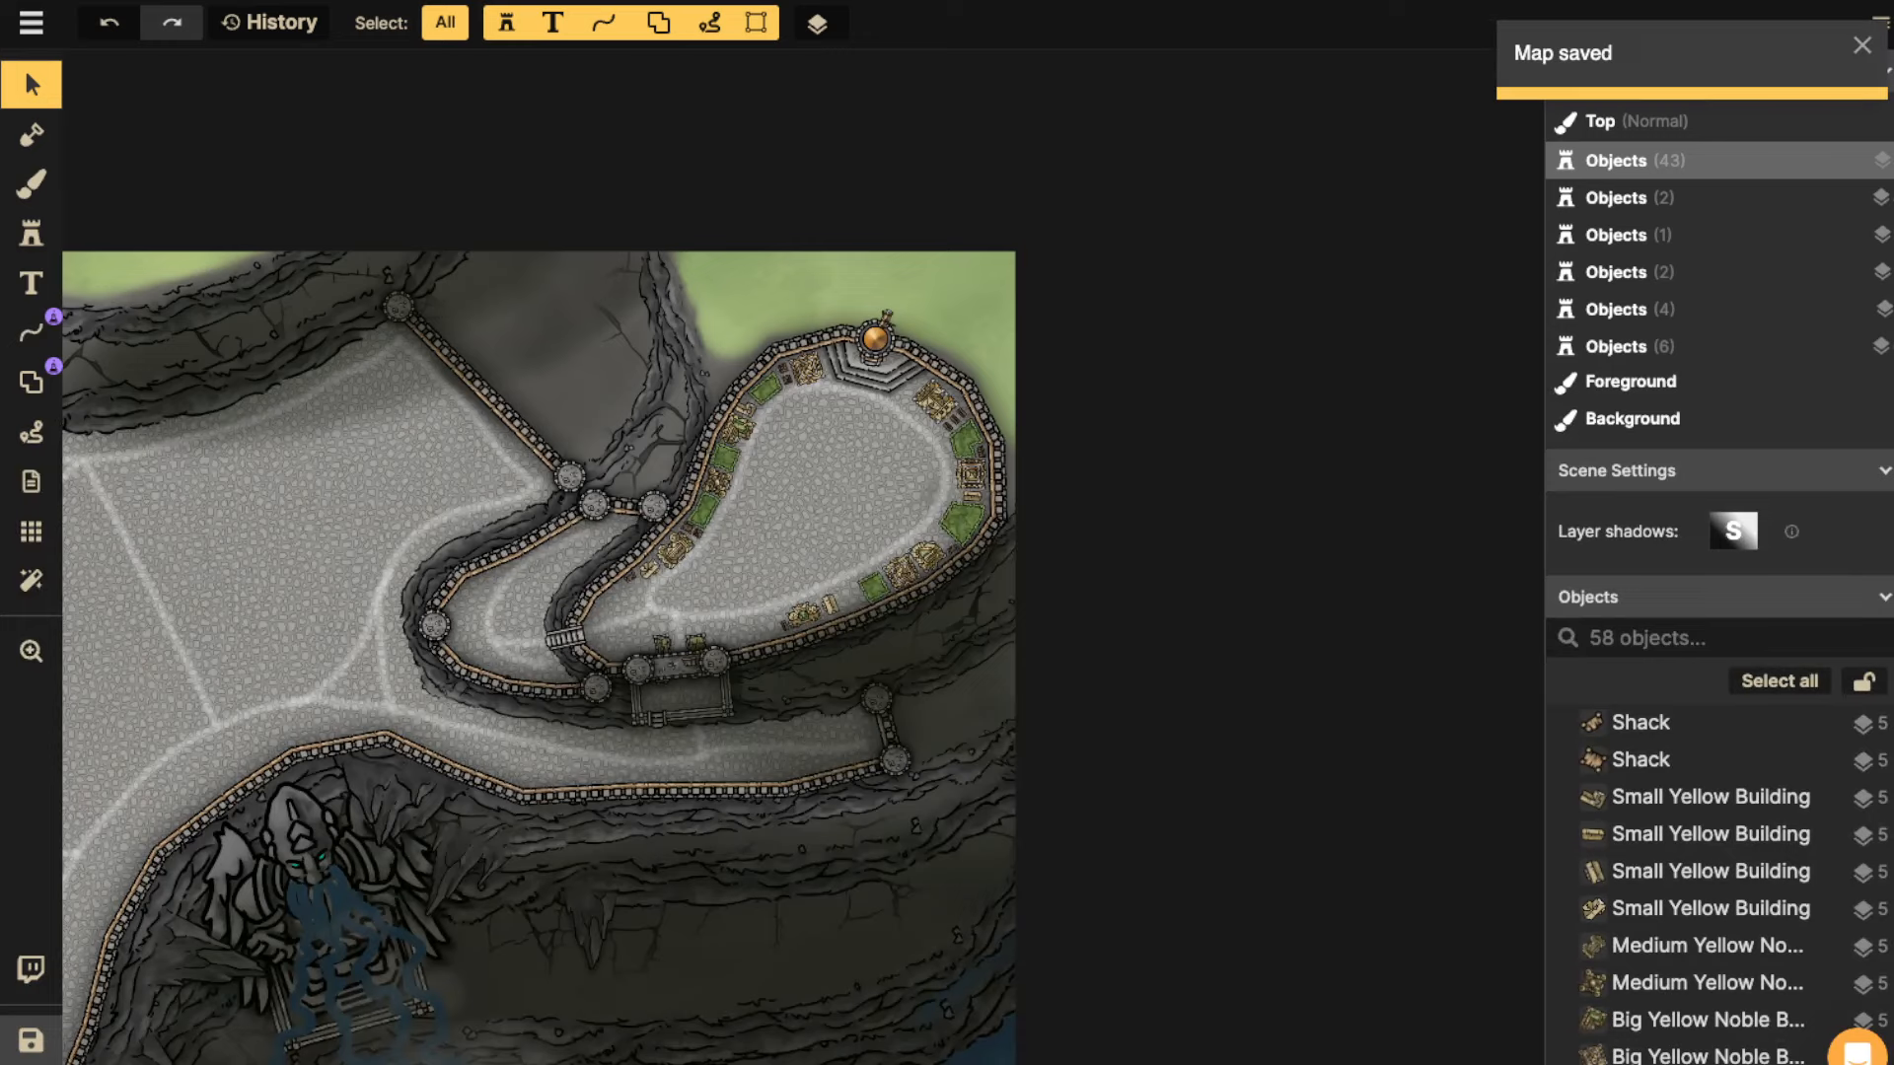
Place a variant 2 Medium Yellow Noble Building at scale 50 and rotation 351 just east of the southern gatehouse.
scroll(776, 506, "up", 5)
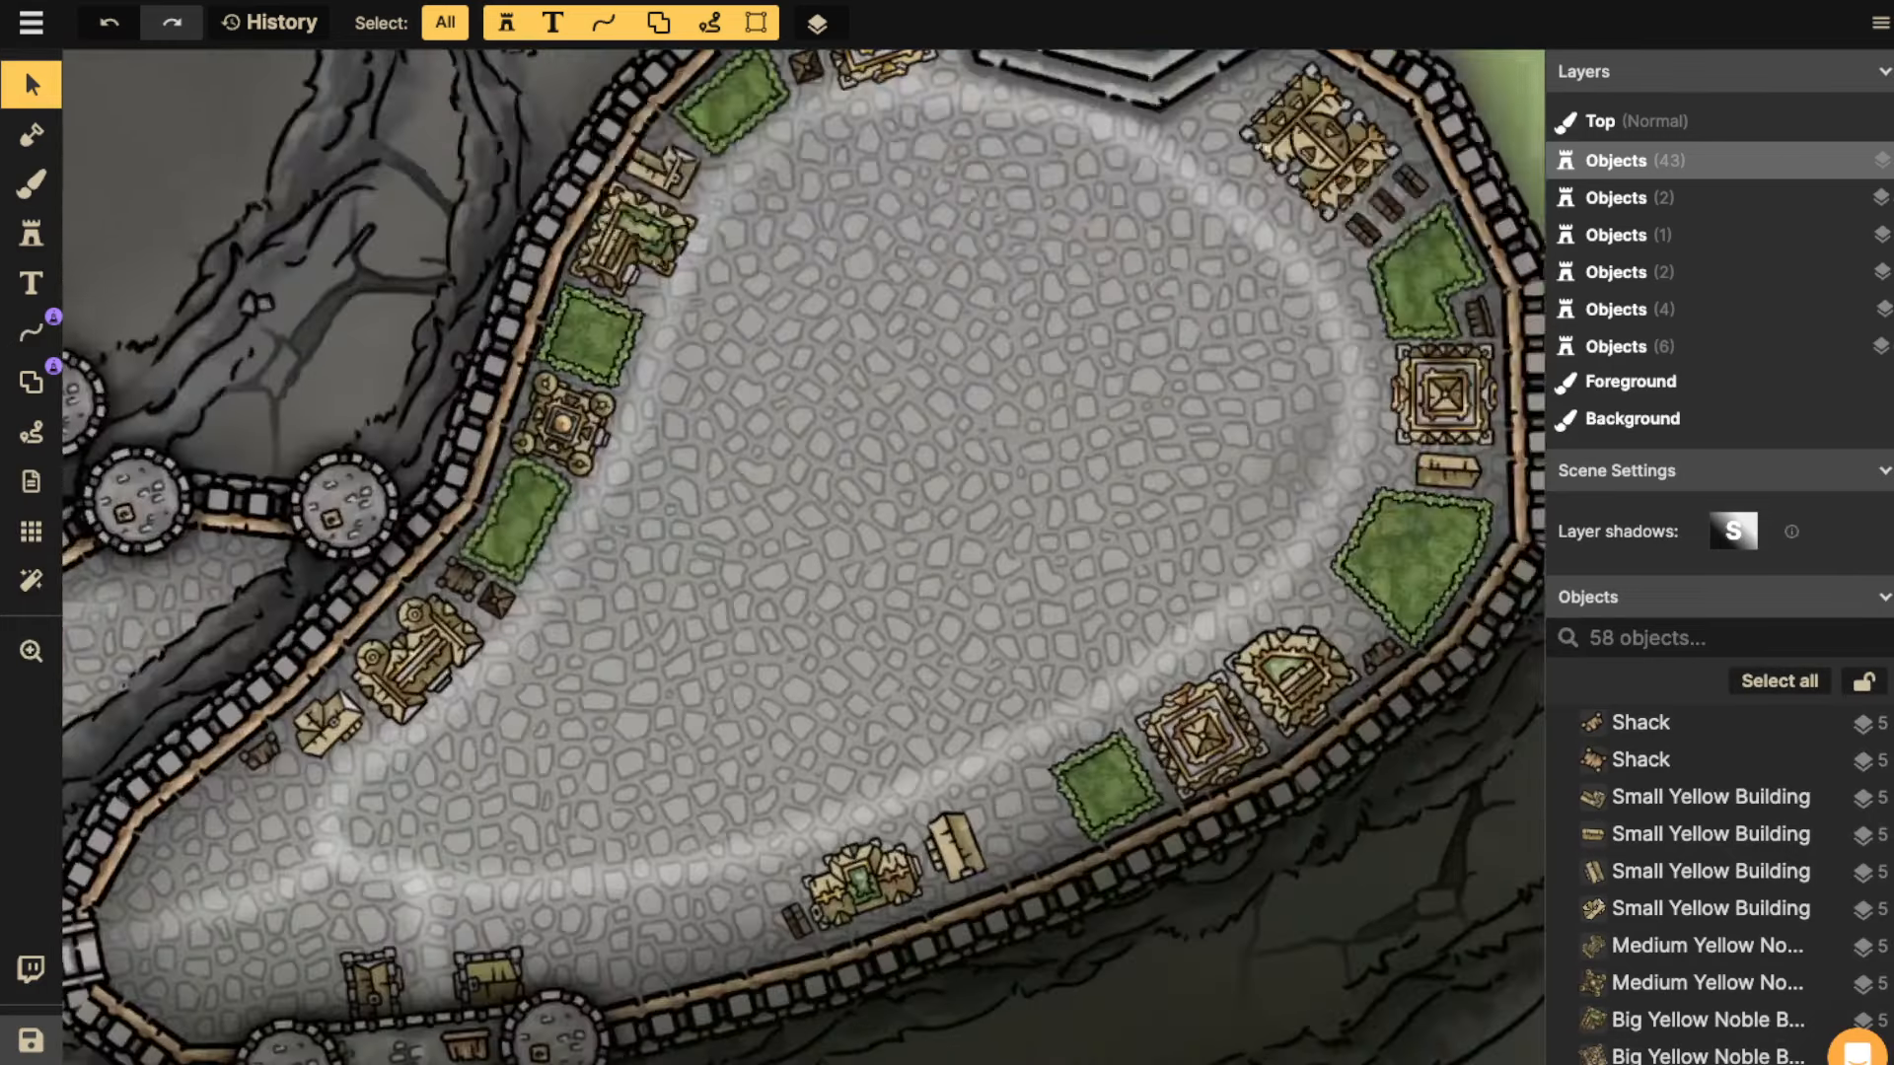
key("space")
left_click_drag(691, 631, 923, 343)
left_click(651, 363)
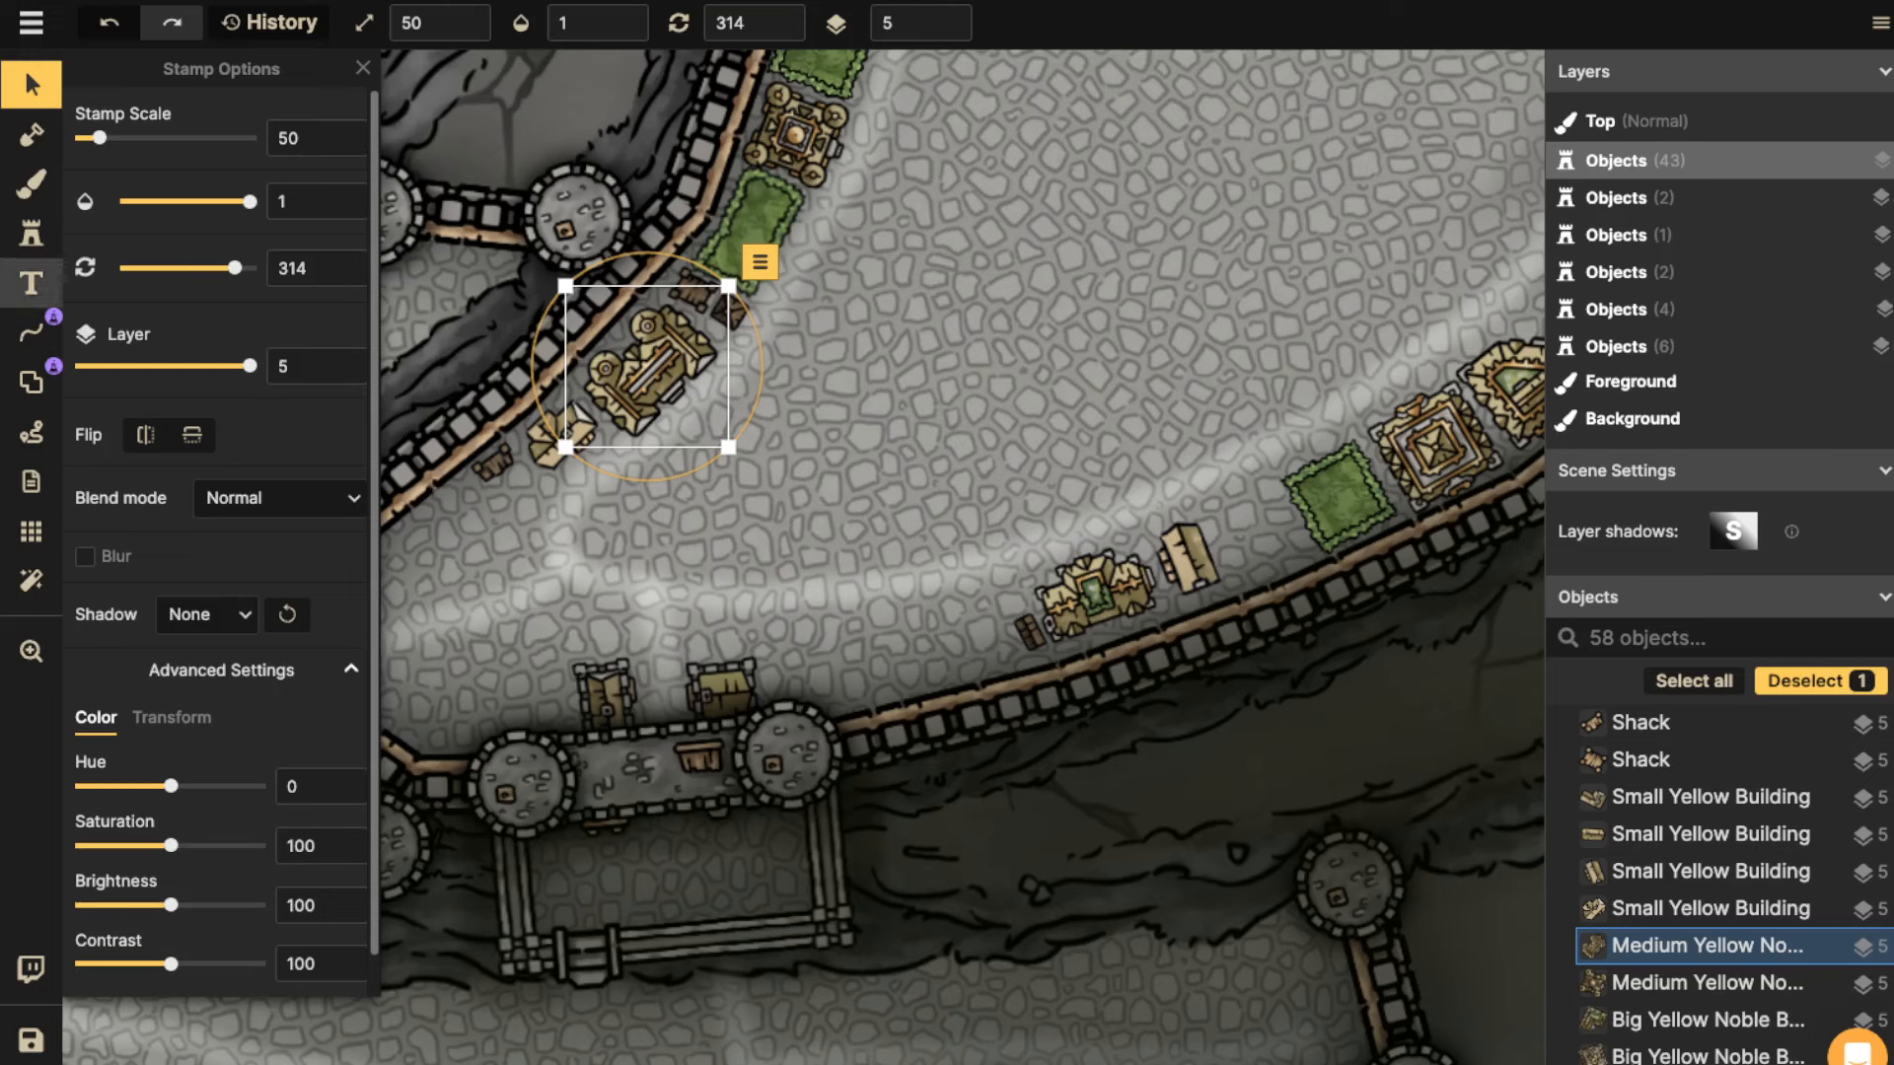
left_click(31, 233)
scroll(873, 642, "down", 8)
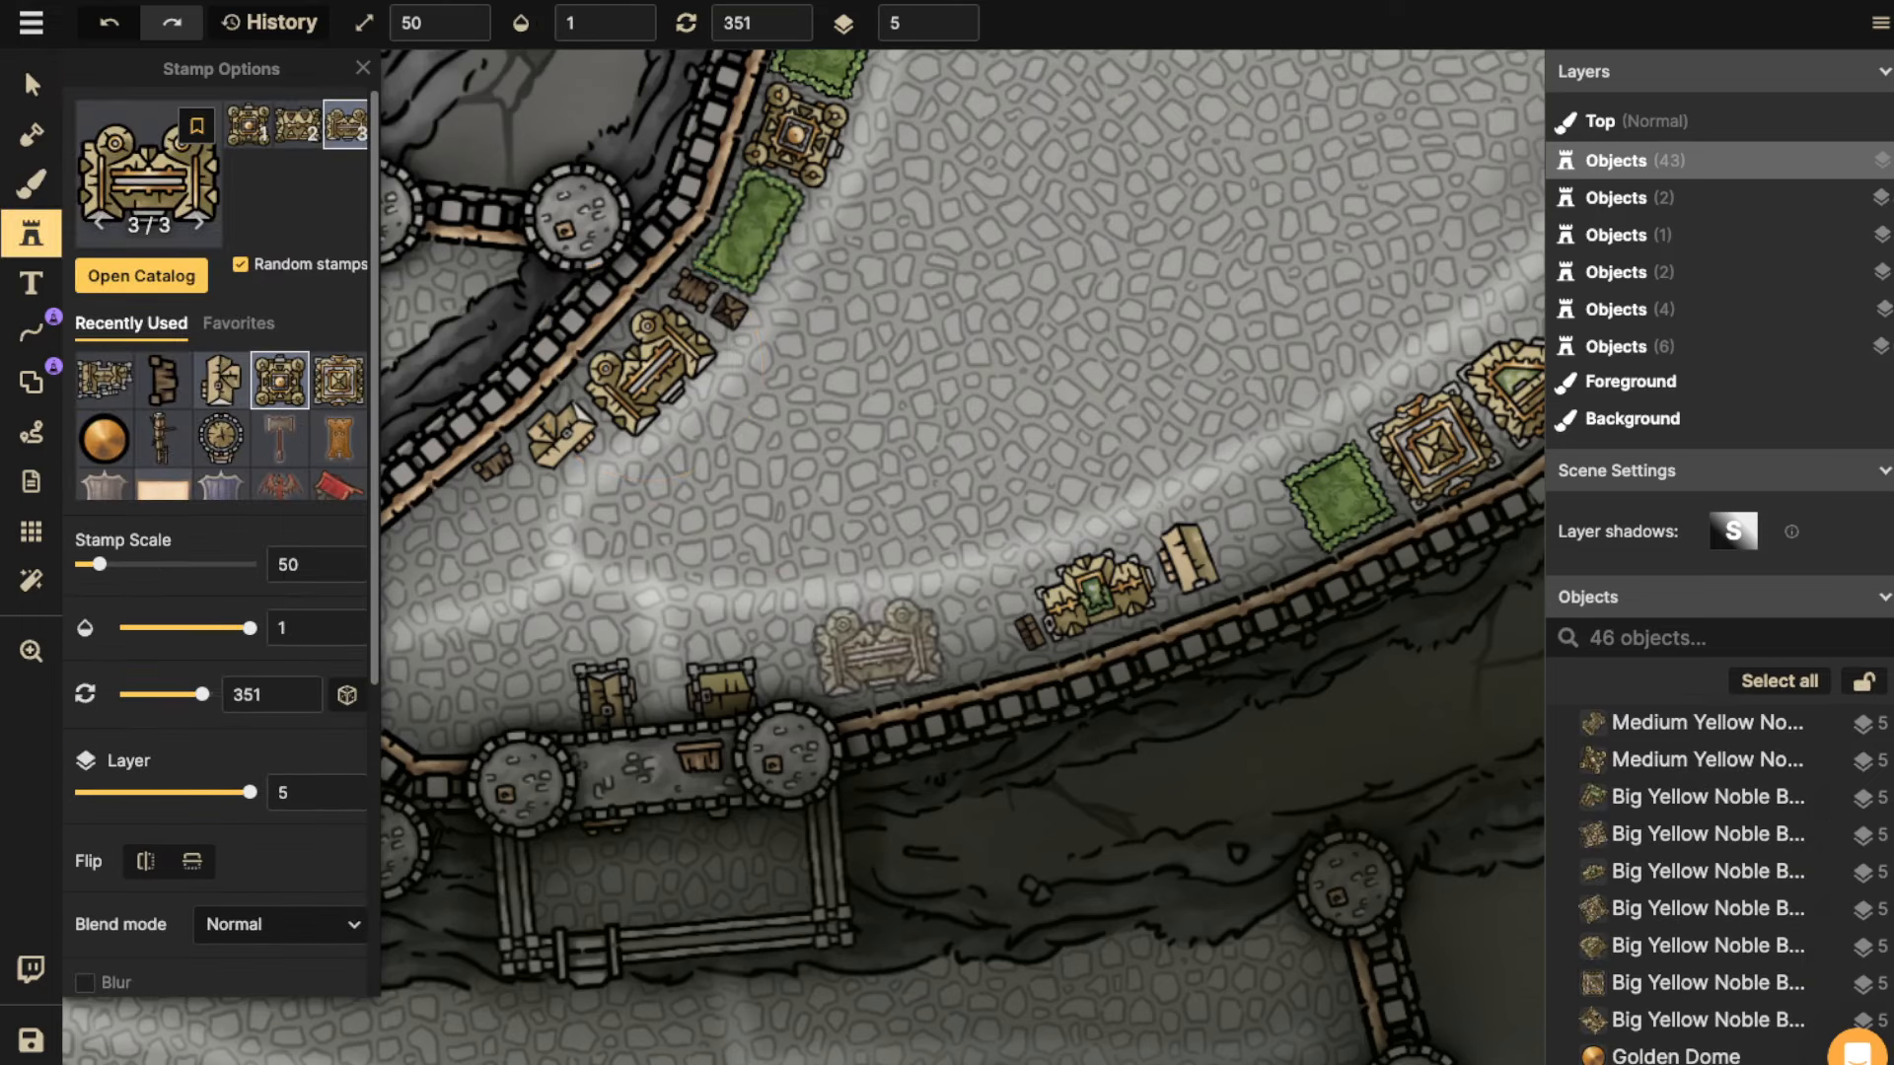
key("Left")
left_click(883, 654)
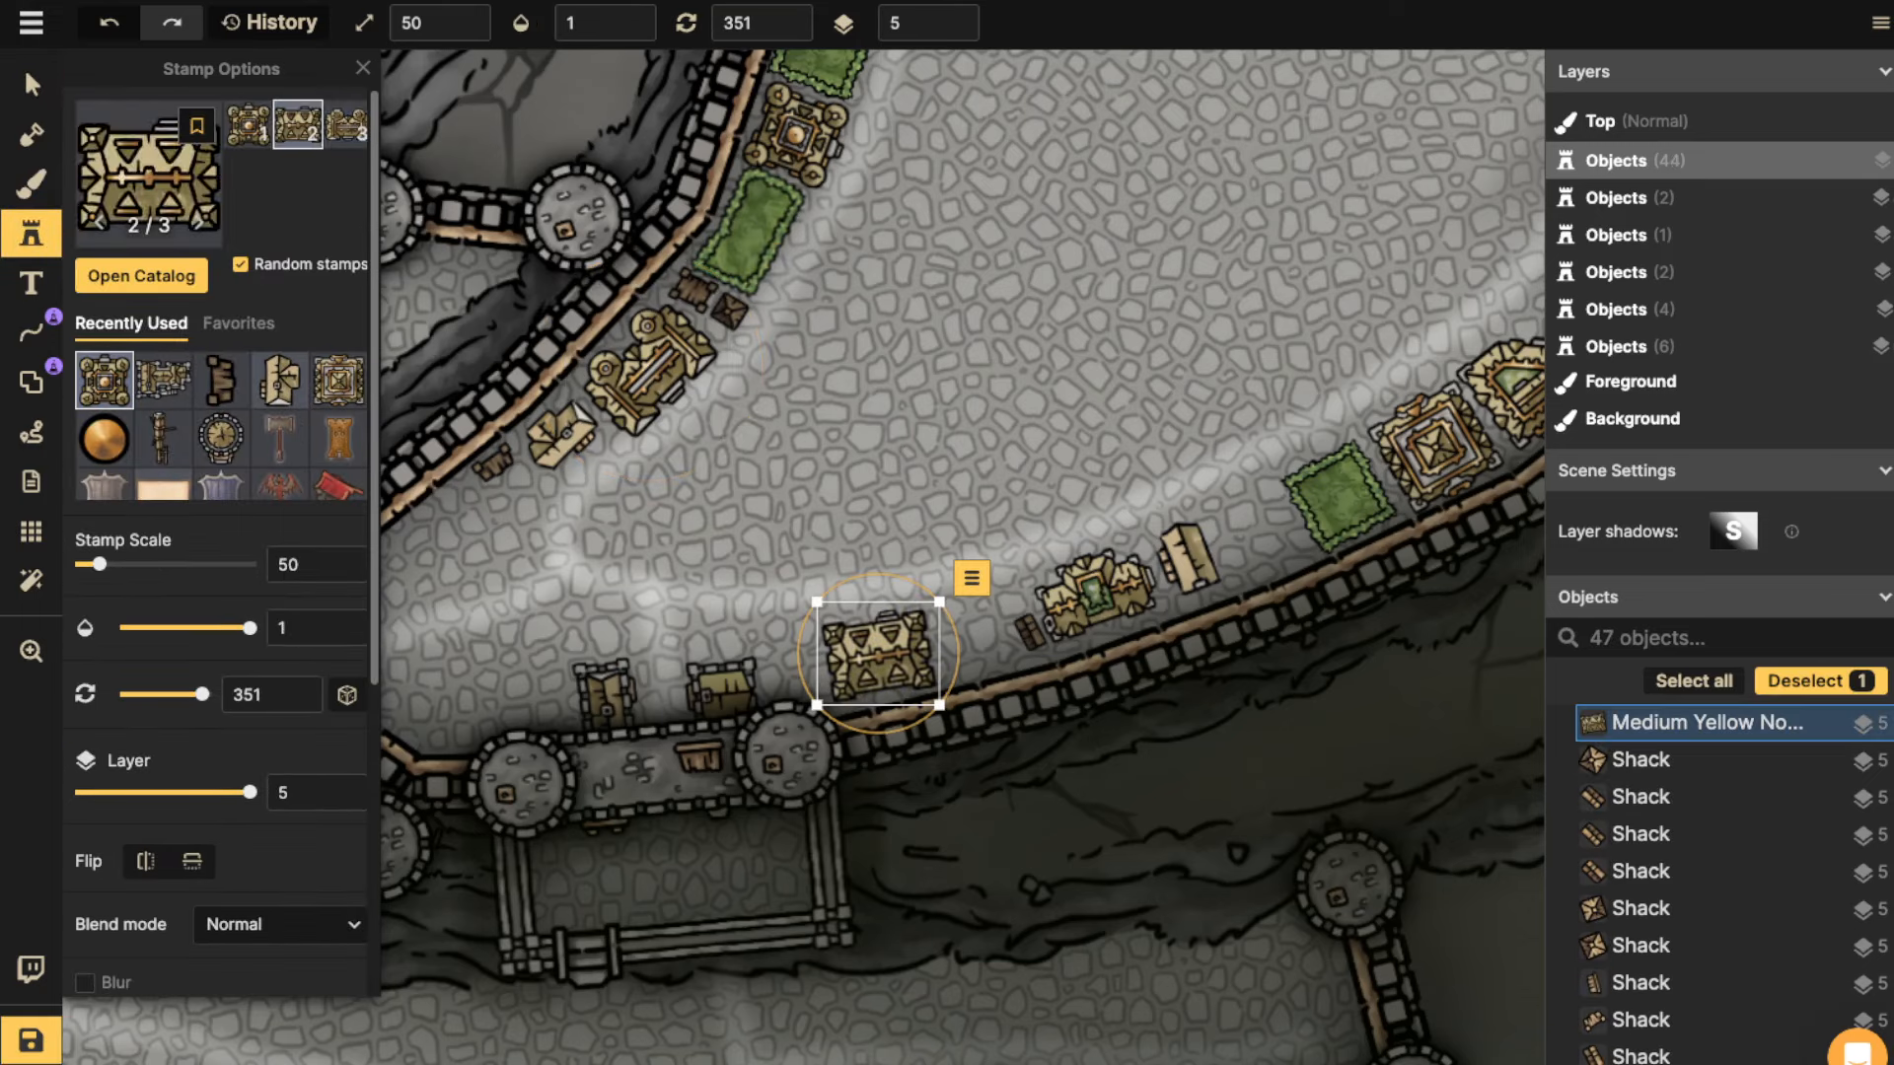
Place a variant 3 Medium Yellow Noble Building at rotation 348 just northwest of the gatehouse's western tower.
key("space")
left_click_drag(669, 546, 1023, 523)
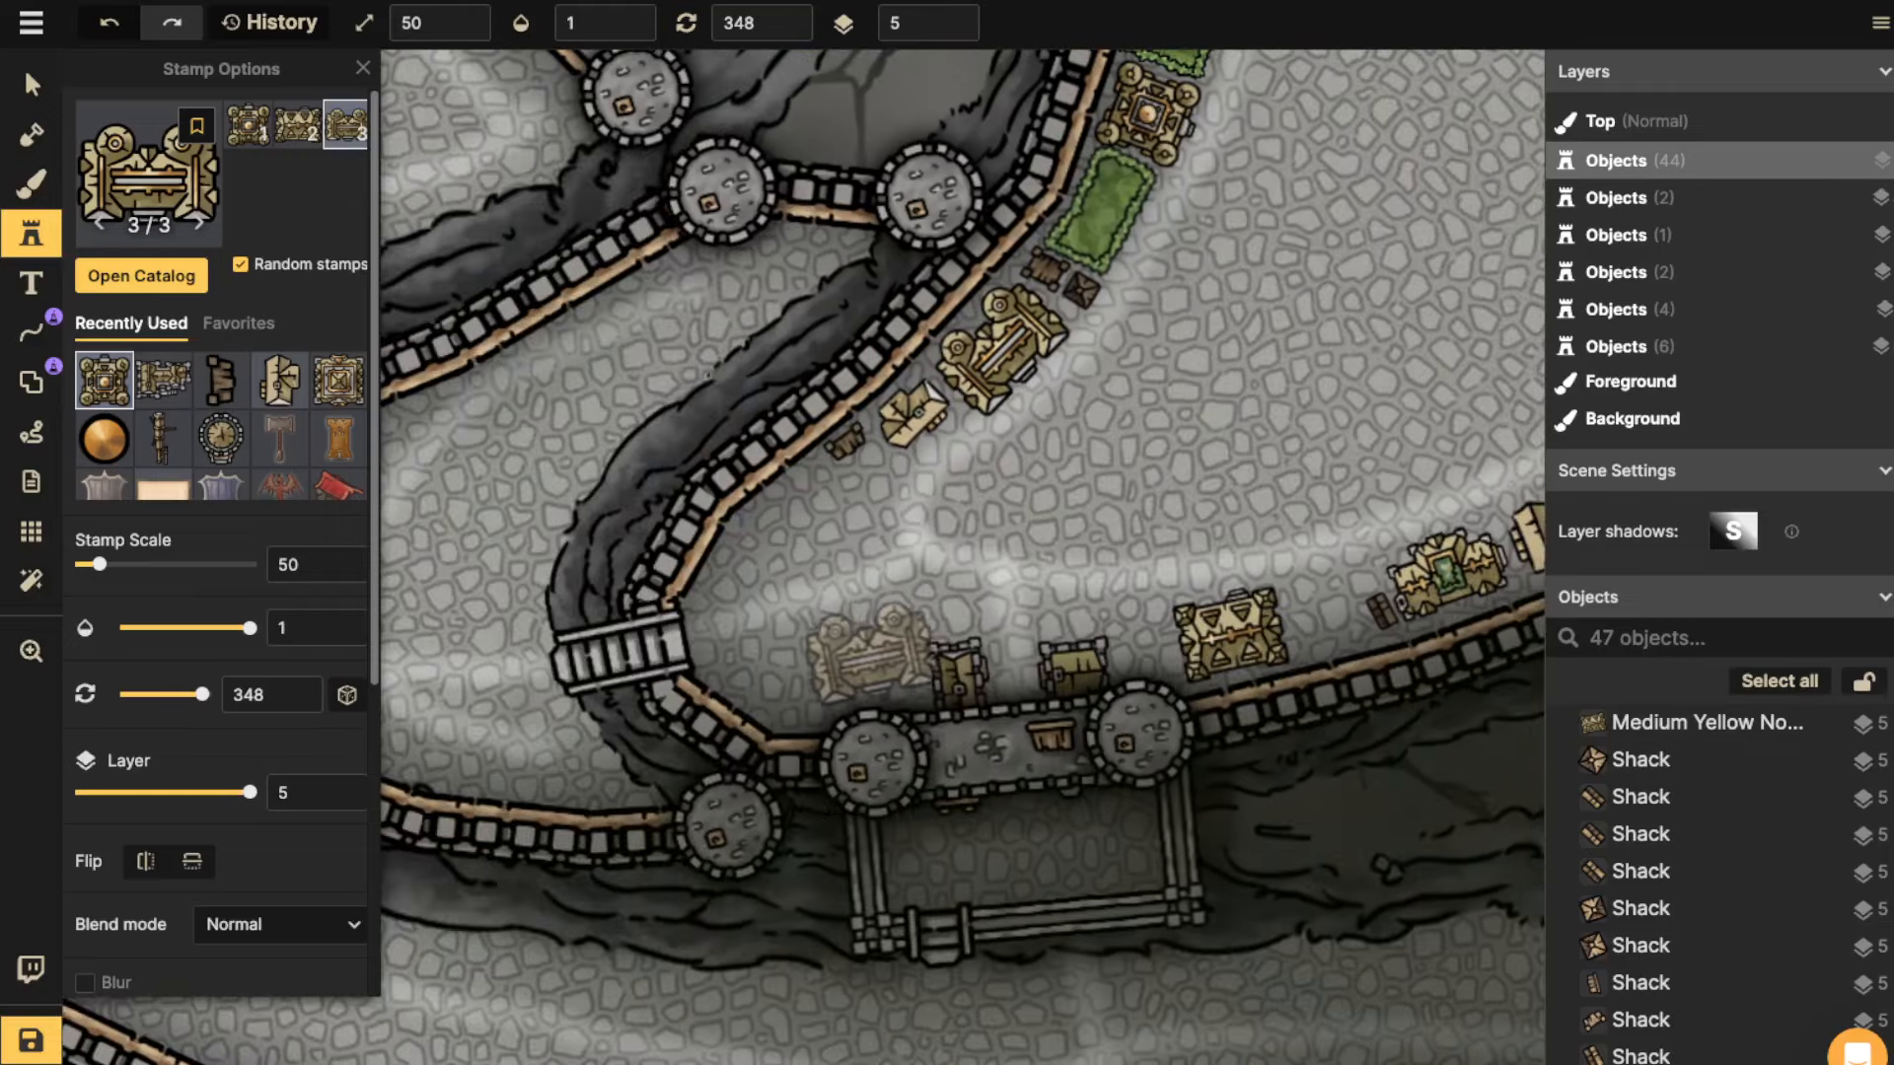
left_click(822, 669)
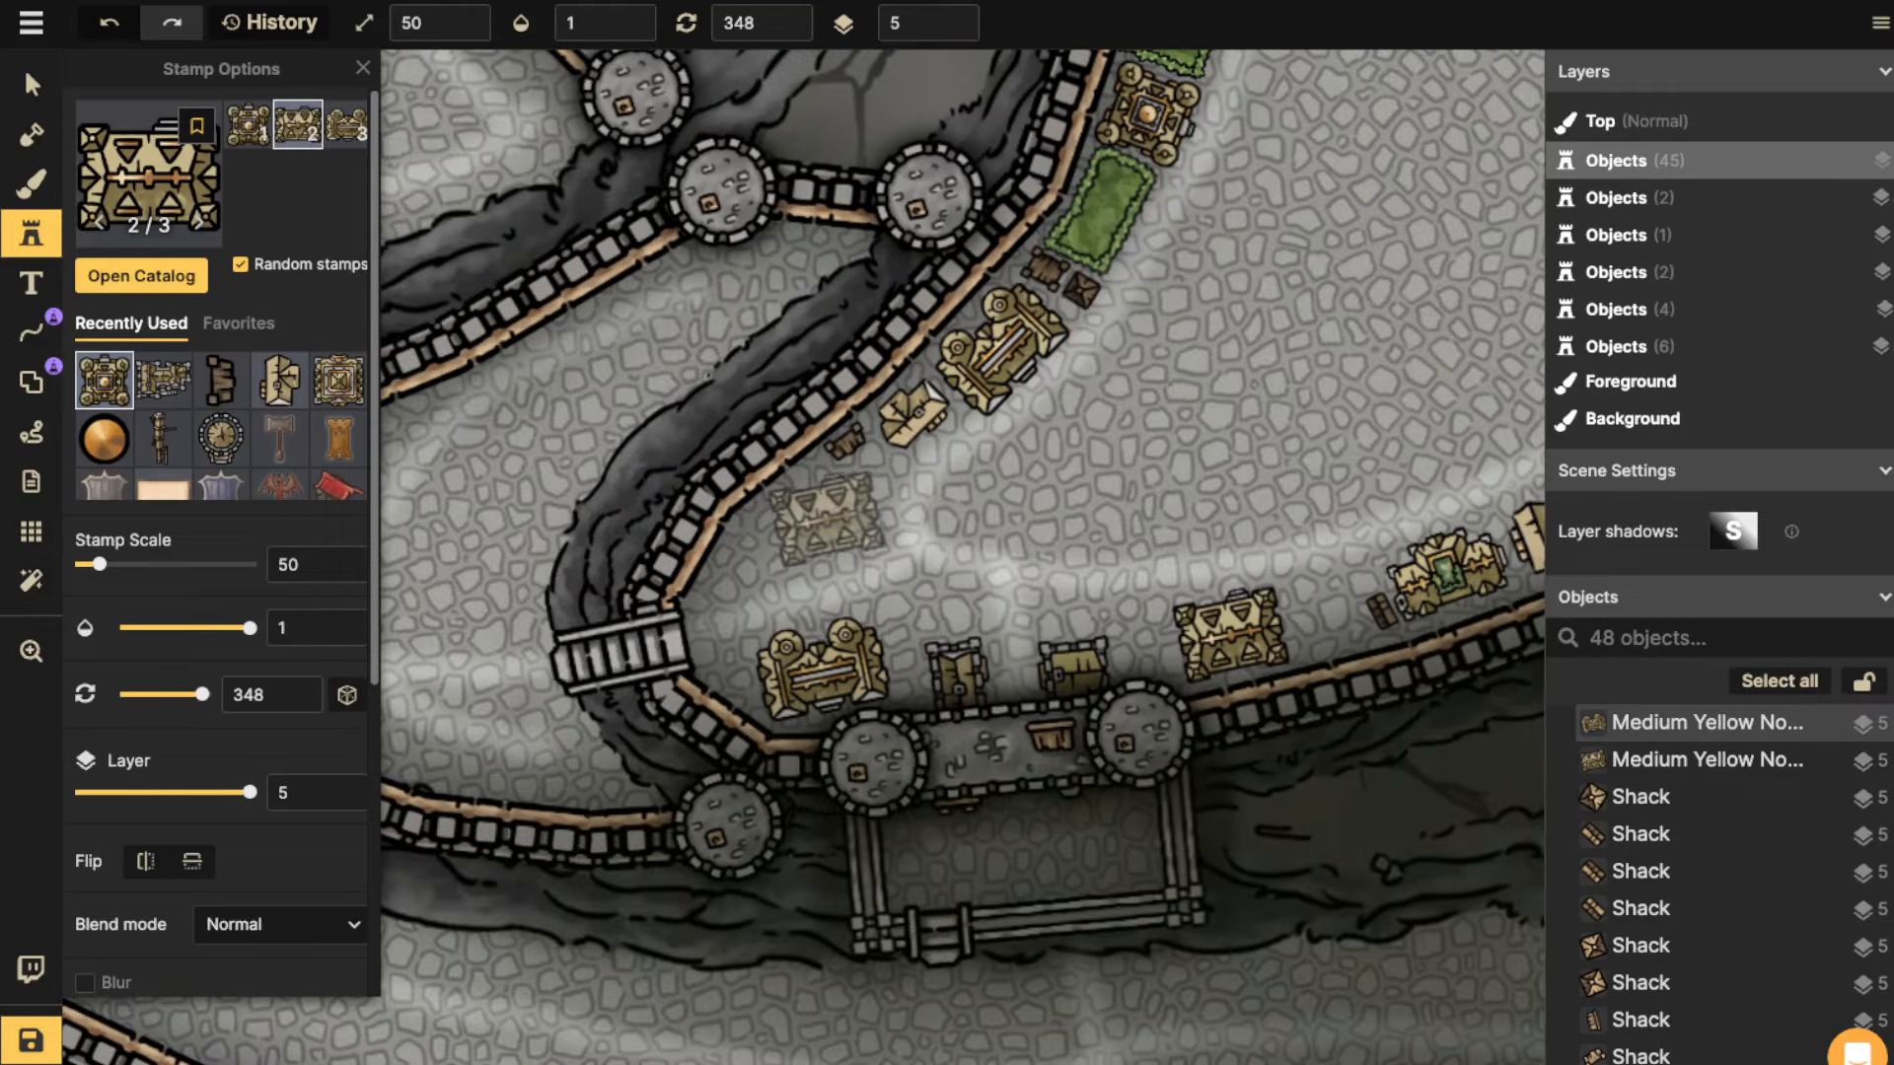
Place a variant 2 Medium Yellow Noble Building at rotation 138 along the wall northeast of the small bridge.
scroll(825, 513, "up", 11)
scroll(801, 515, "up", 1)
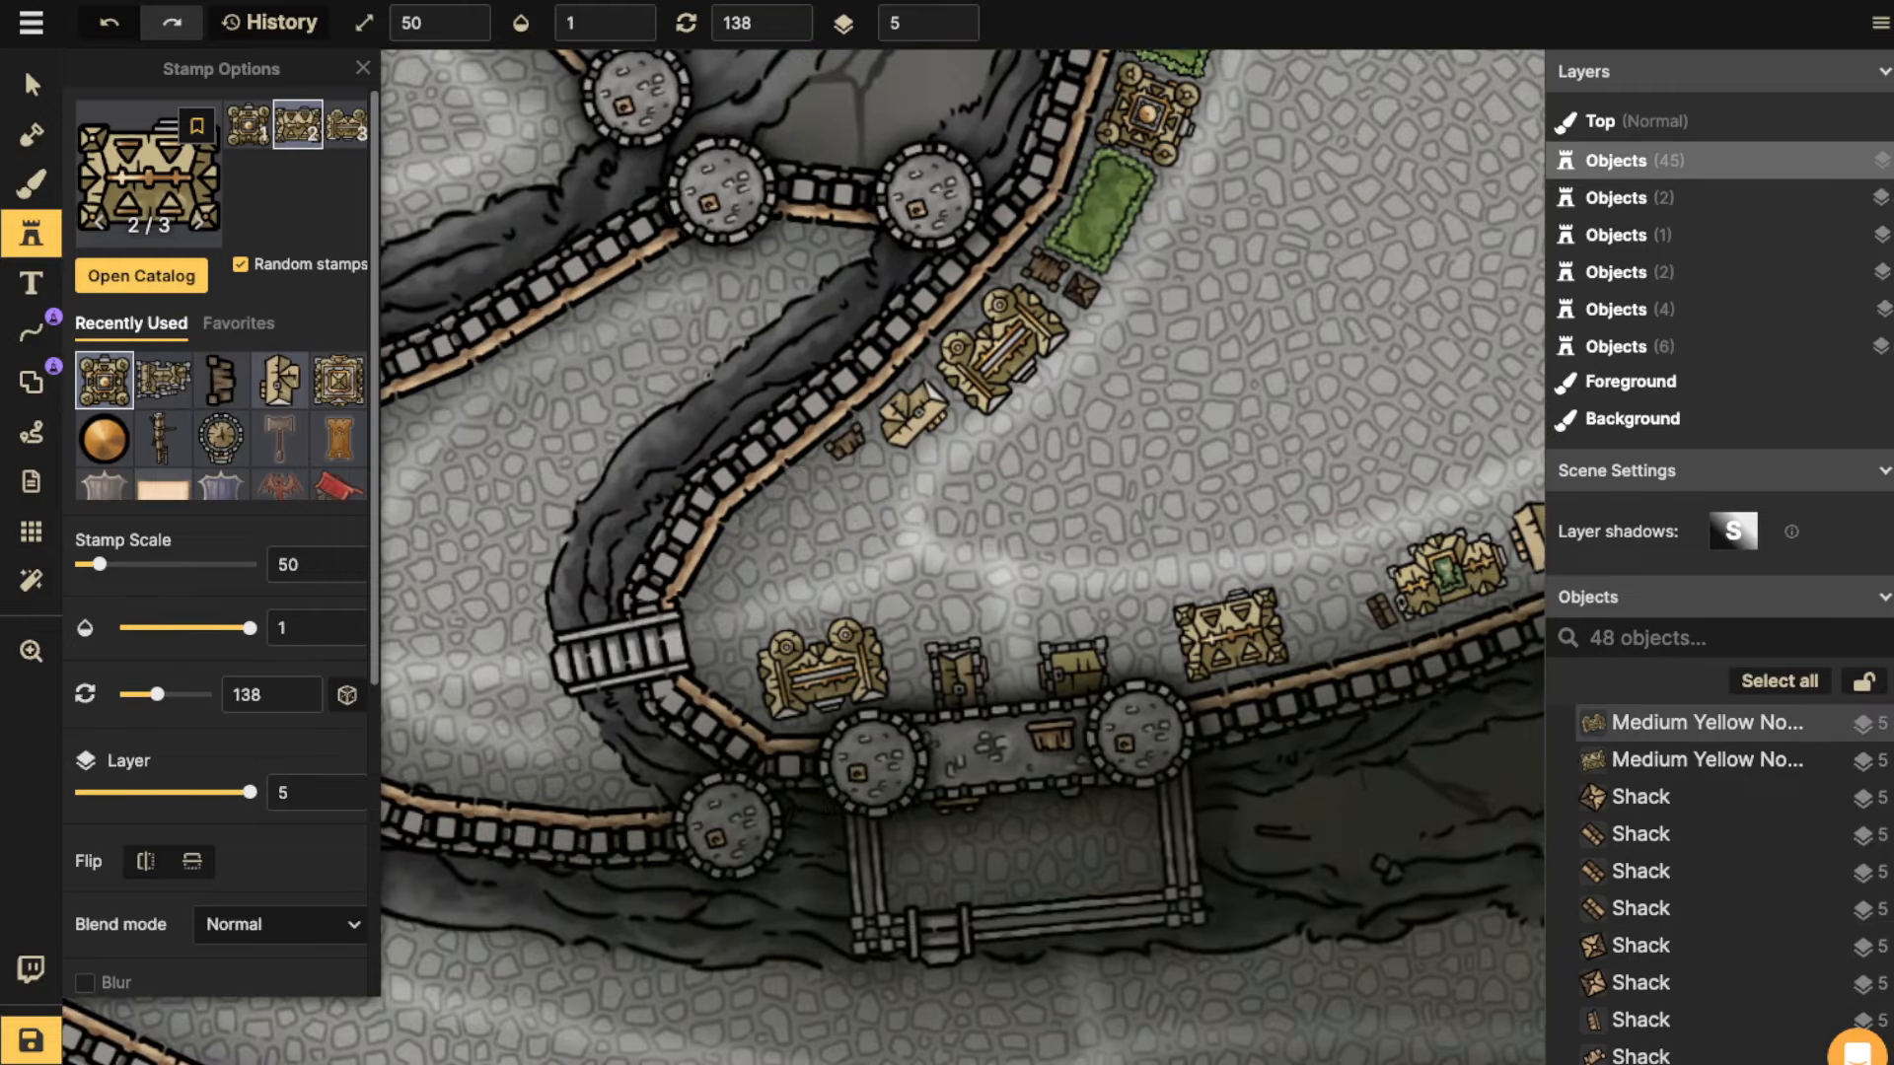
left_click(800, 520)
left_click(32, 135)
left_click(32, 85)
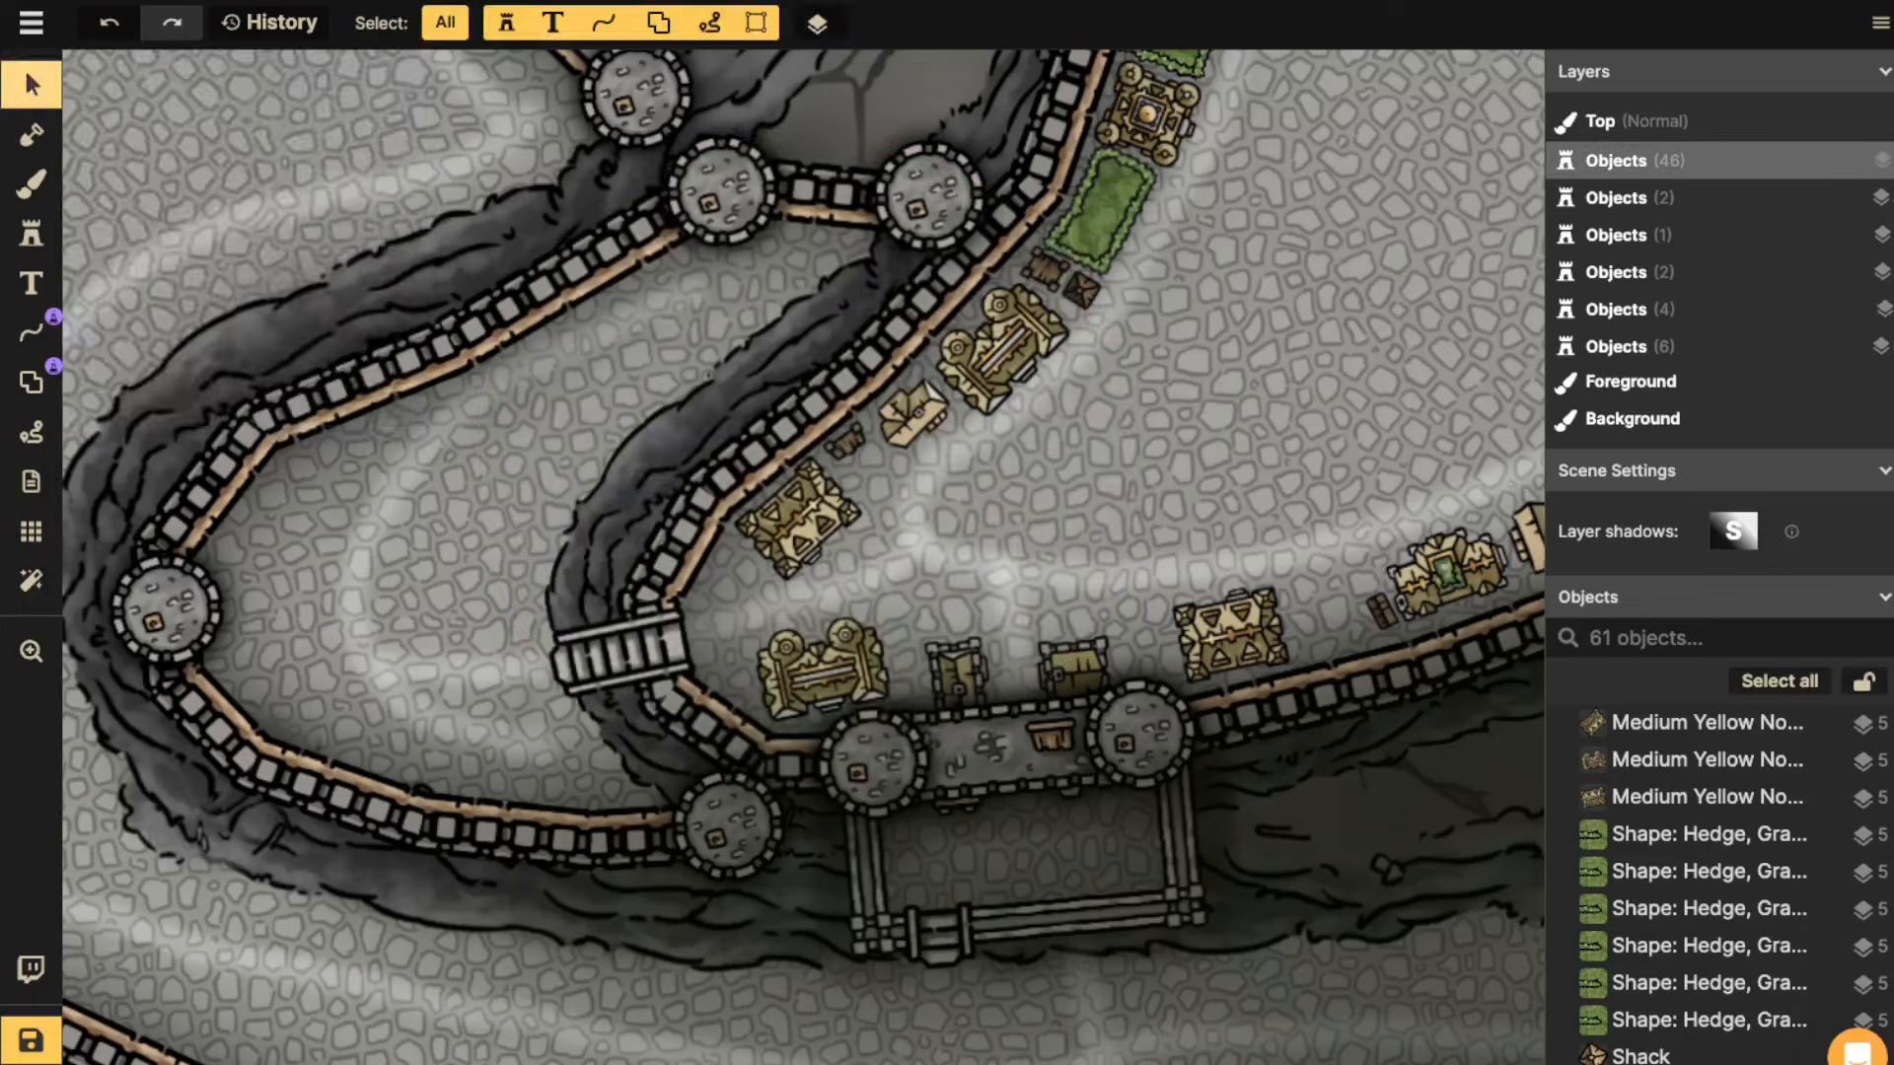
Rotate the noble building beside the gatehouse's western tower to about 153 so its turrets face the wall.
left_click(822, 669)
scroll(823, 668, "up", 11)
scroll(823, 669, "up", 2)
scroll(823, 669, "down", 2)
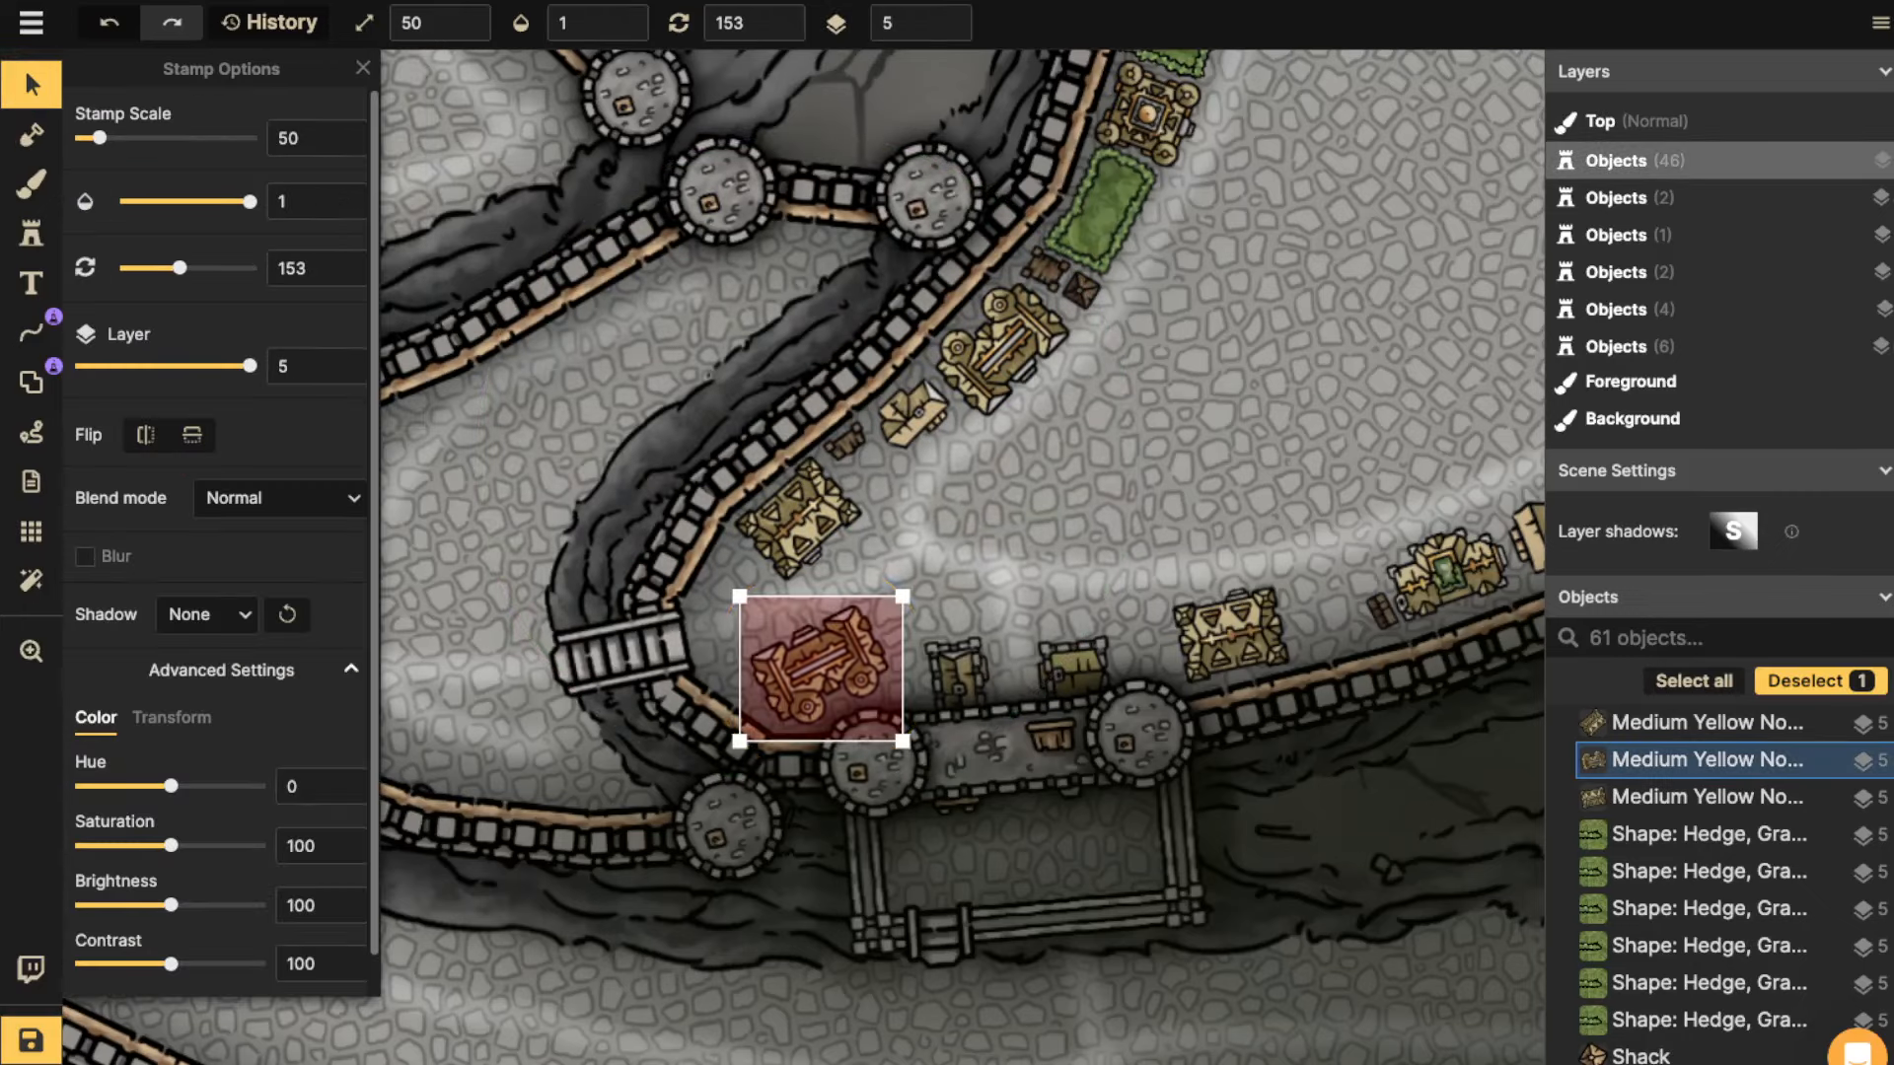
scroll(952, 501, "down", 2)
left_click(952, 501)
Place a variant 1 Medium Yellow Noble Building at rotation 337 between the small building and the hedge garden along the southern wall.
left_click_drag(952, 501, 323, 600)
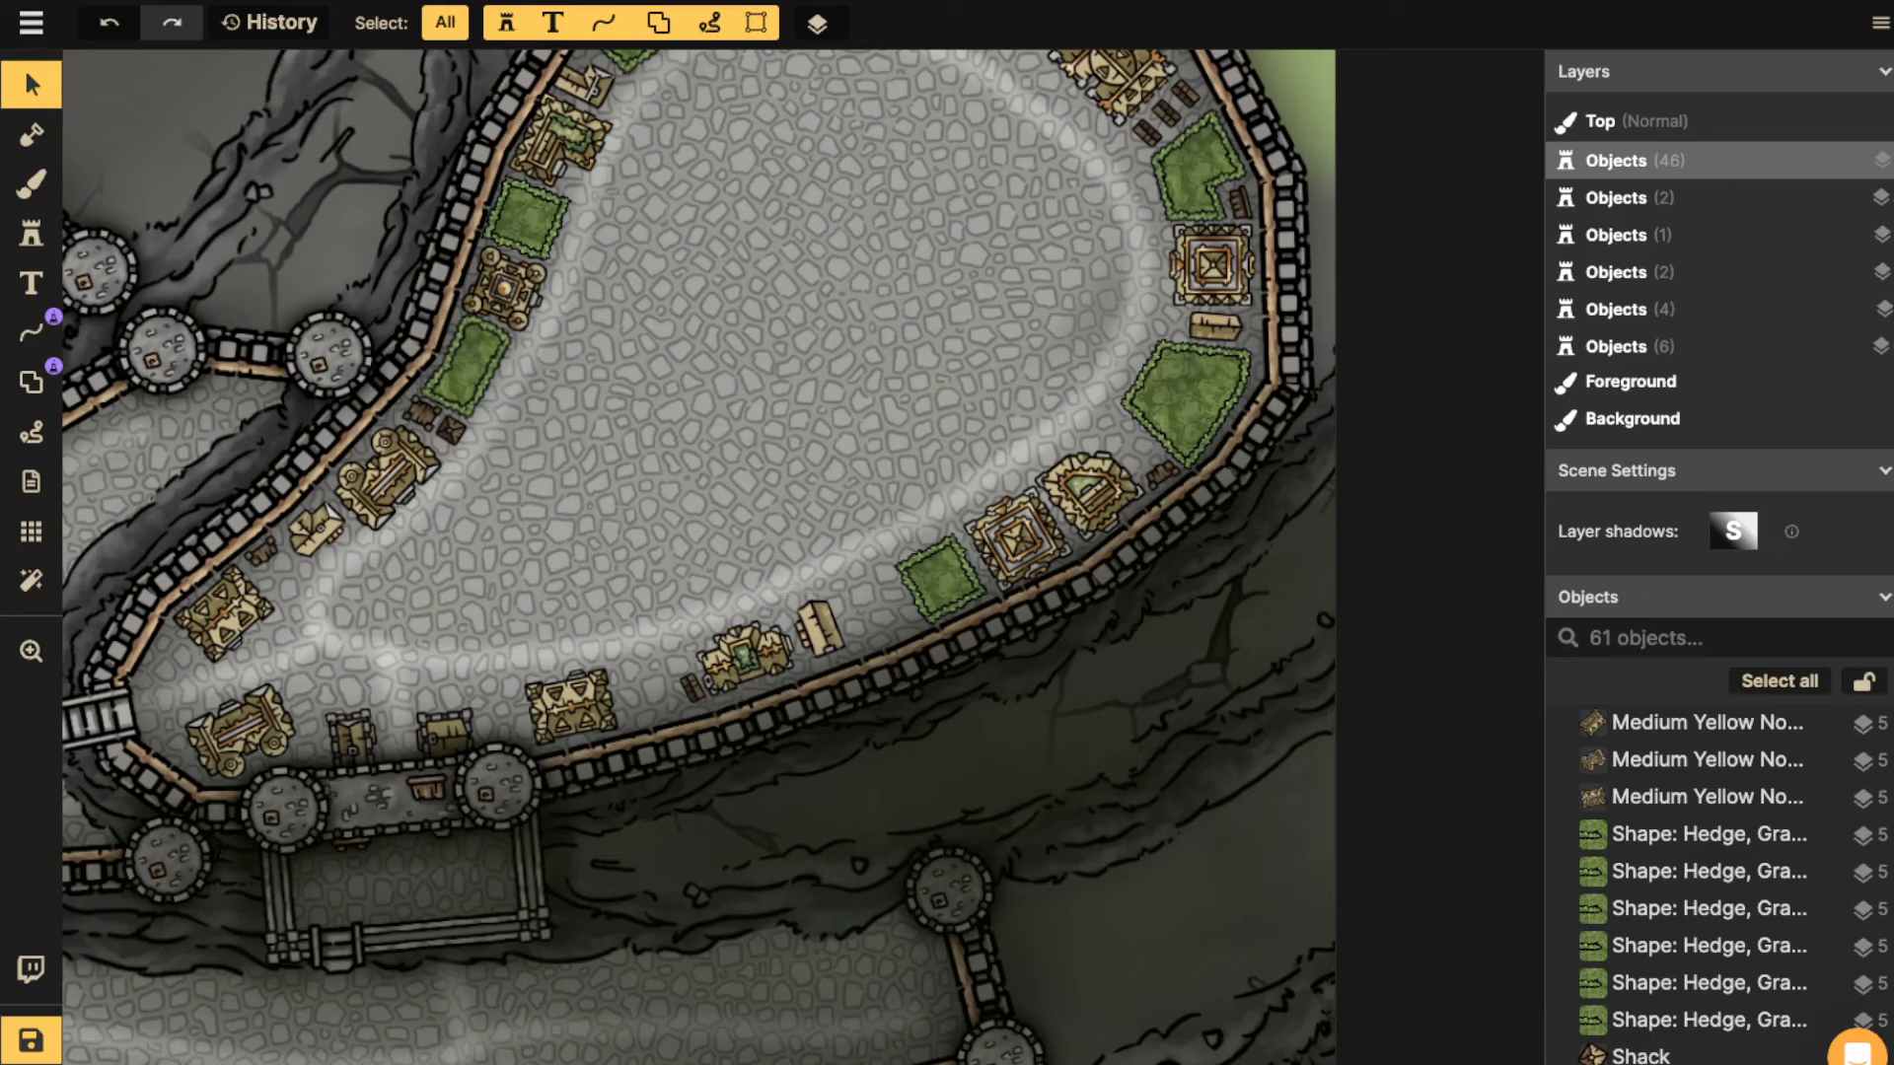
left_click(747, 656)
left_click(572, 706)
left_click(32, 234)
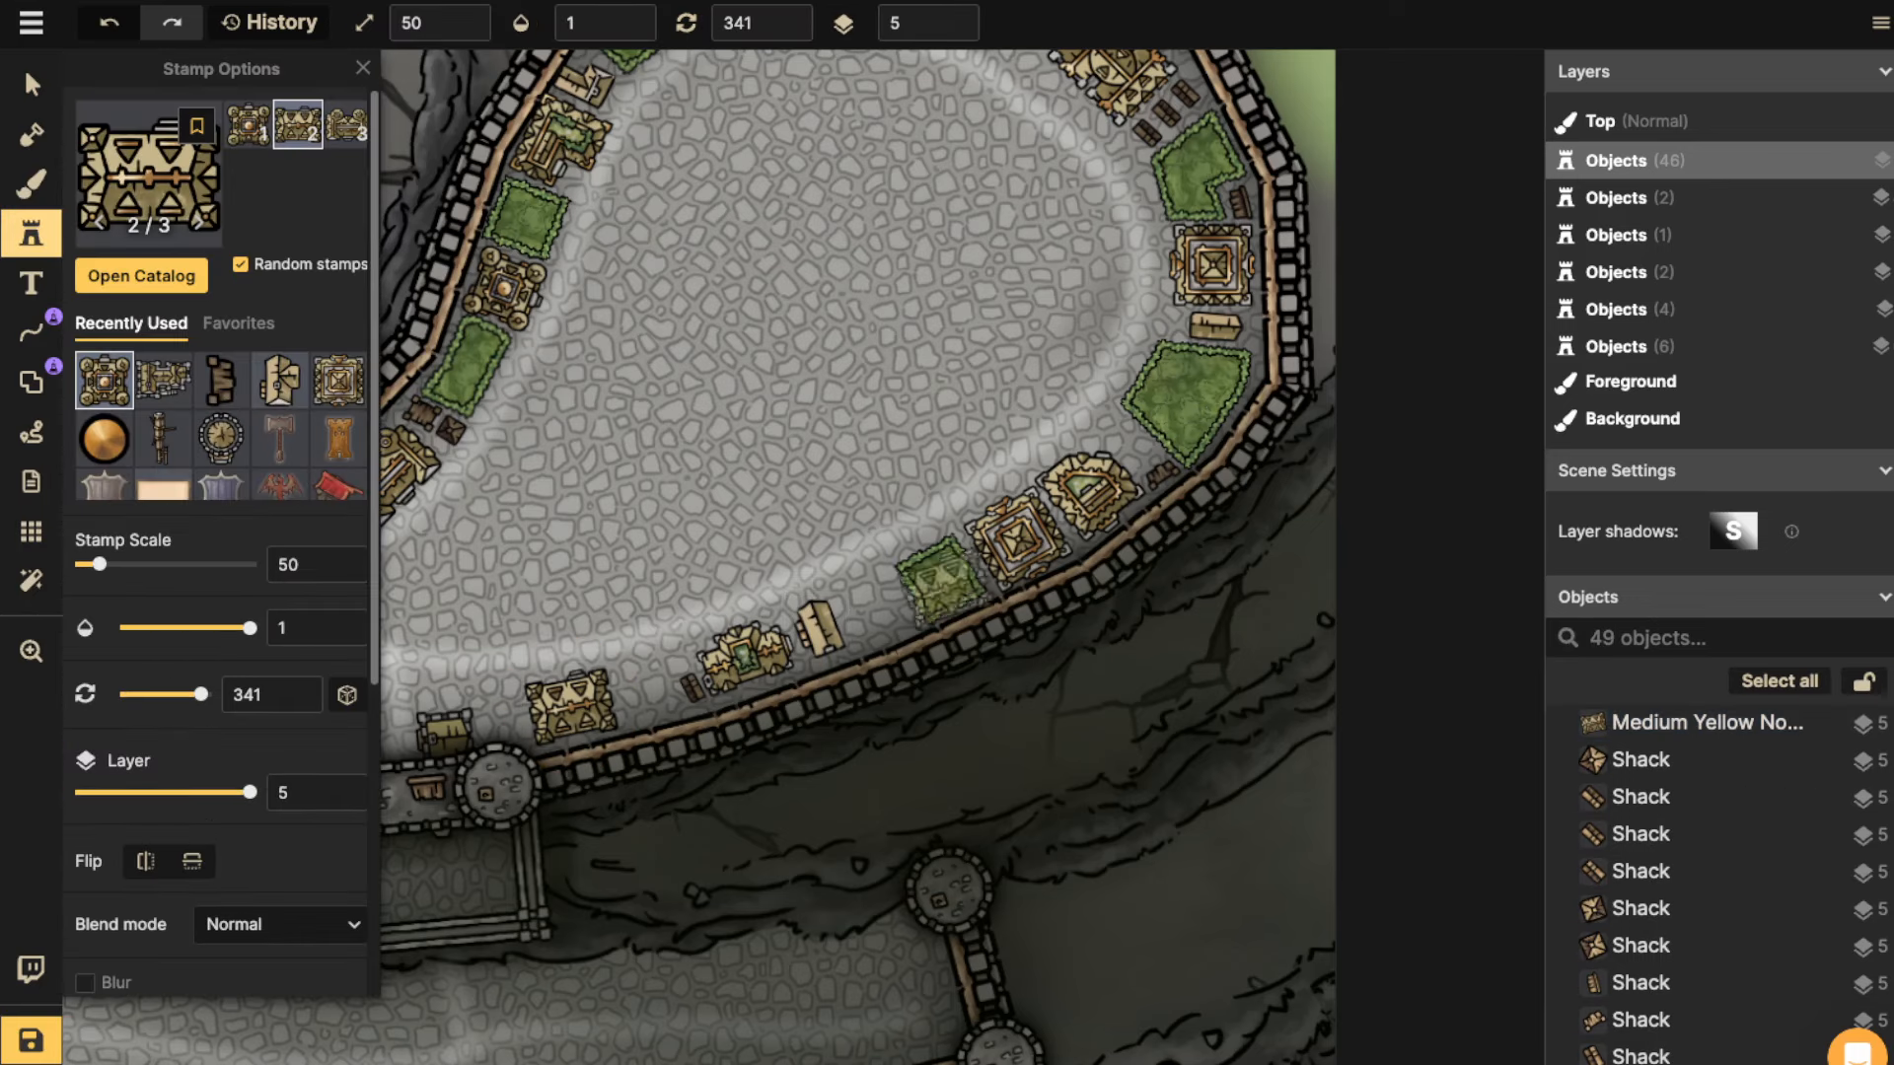
left_click(866, 609)
left_click(874, 609)
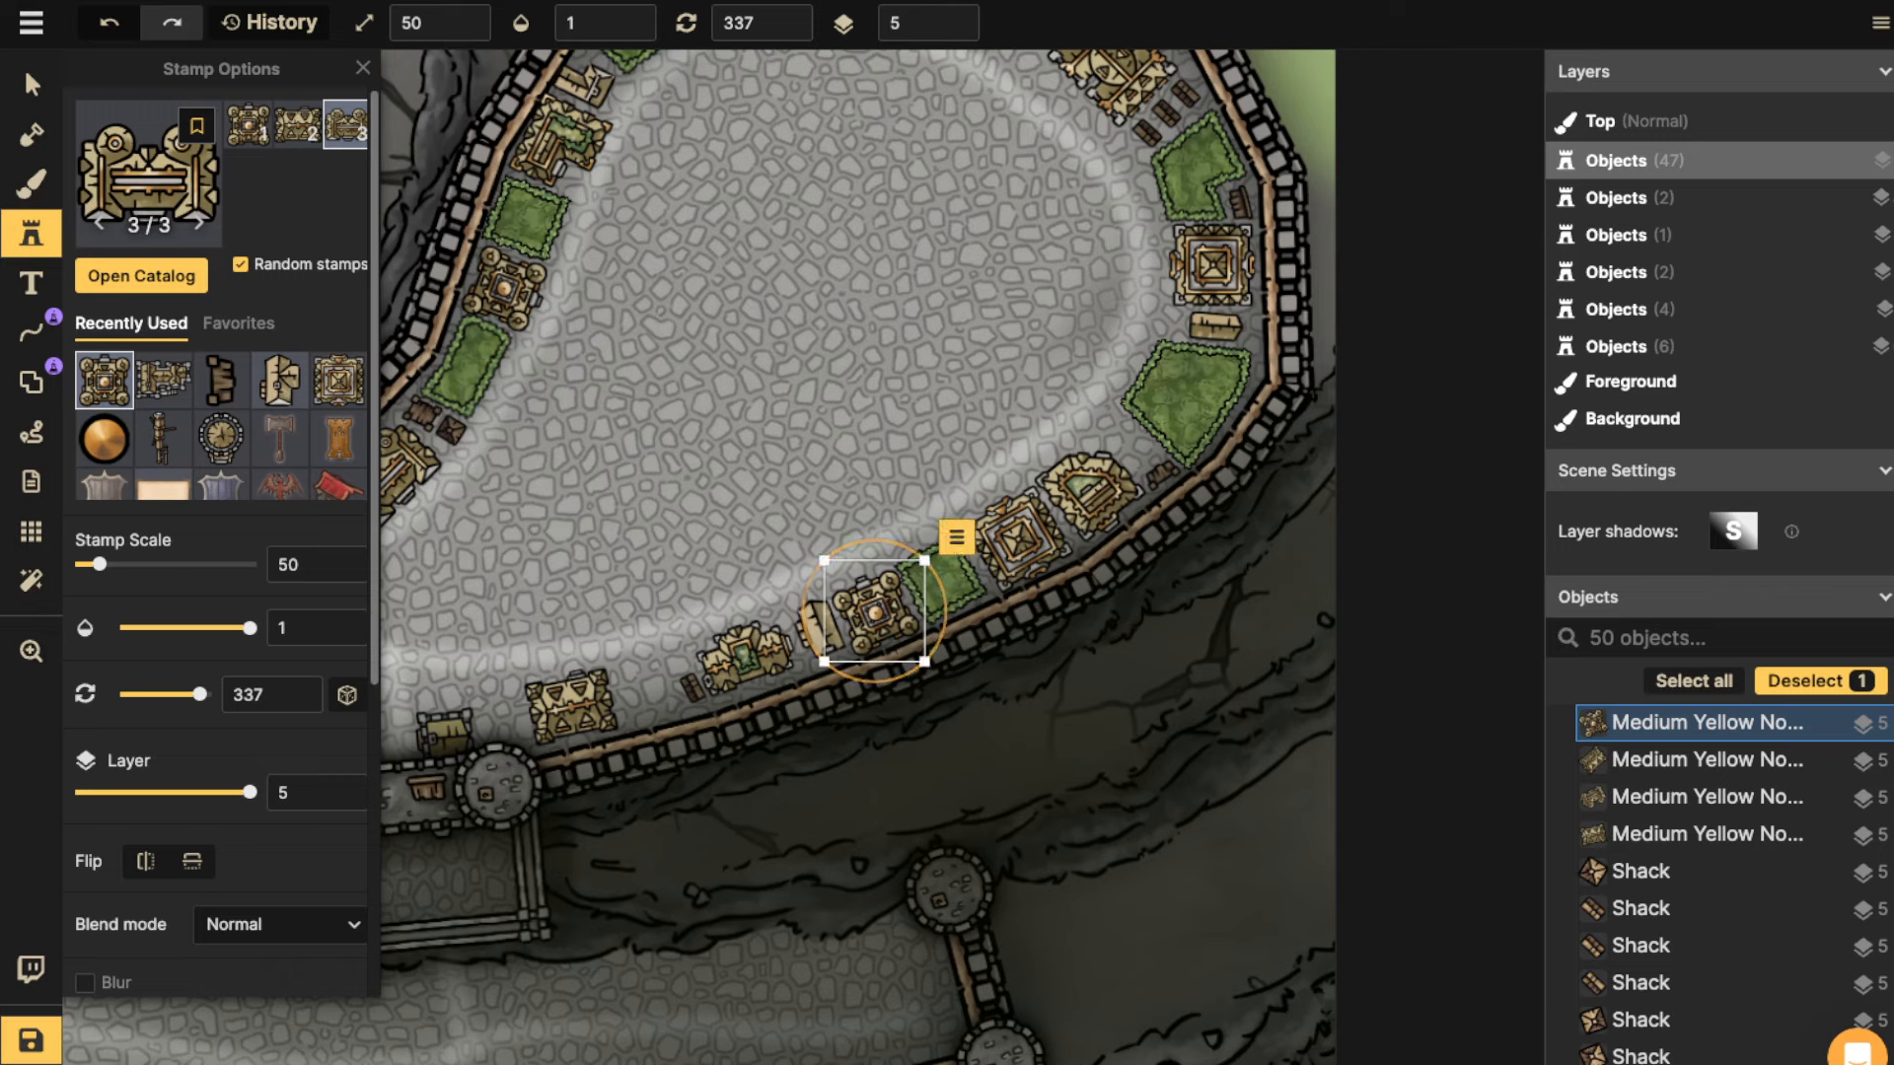
Draw a four-sided hedge garden with grass fill just east of the noble building beside the gatehouse's eastern tower.
left_click_drag(456, 319, 890, 308)
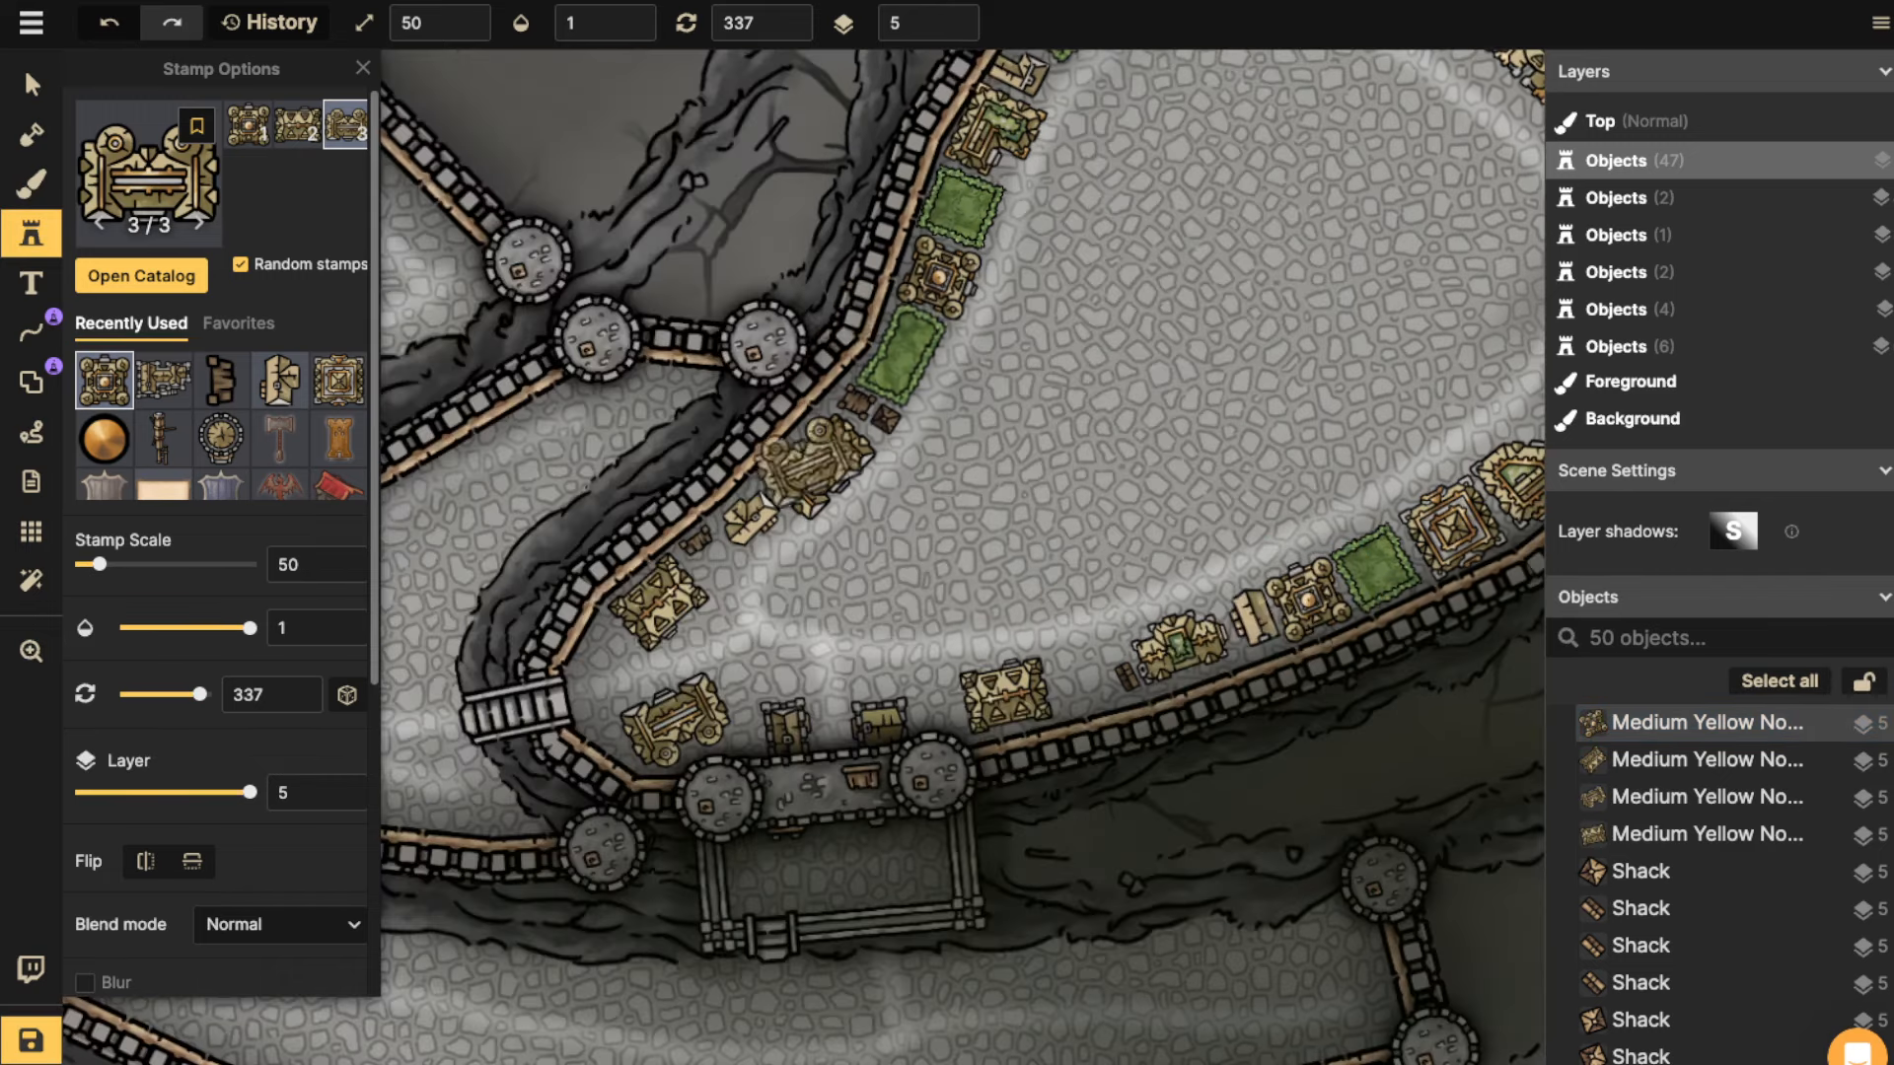
left_click(31, 382)
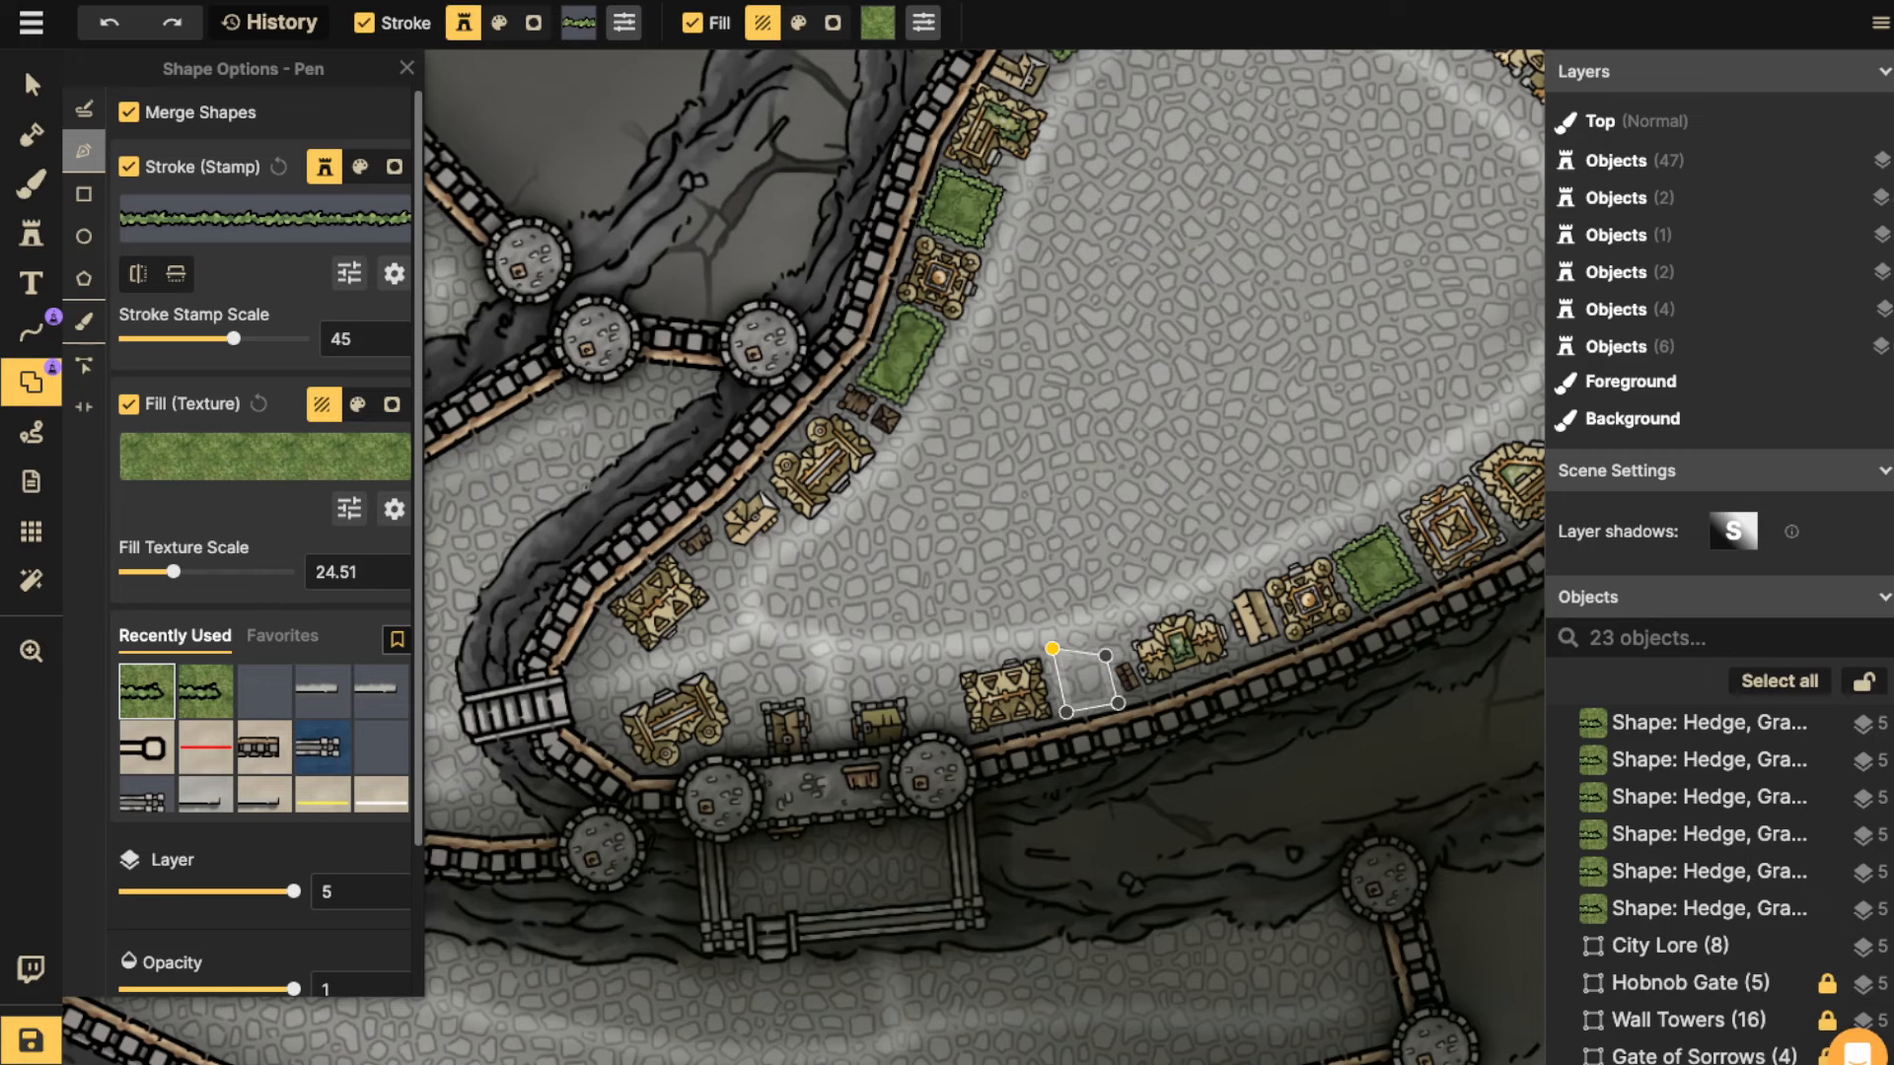
left_click(1053, 649)
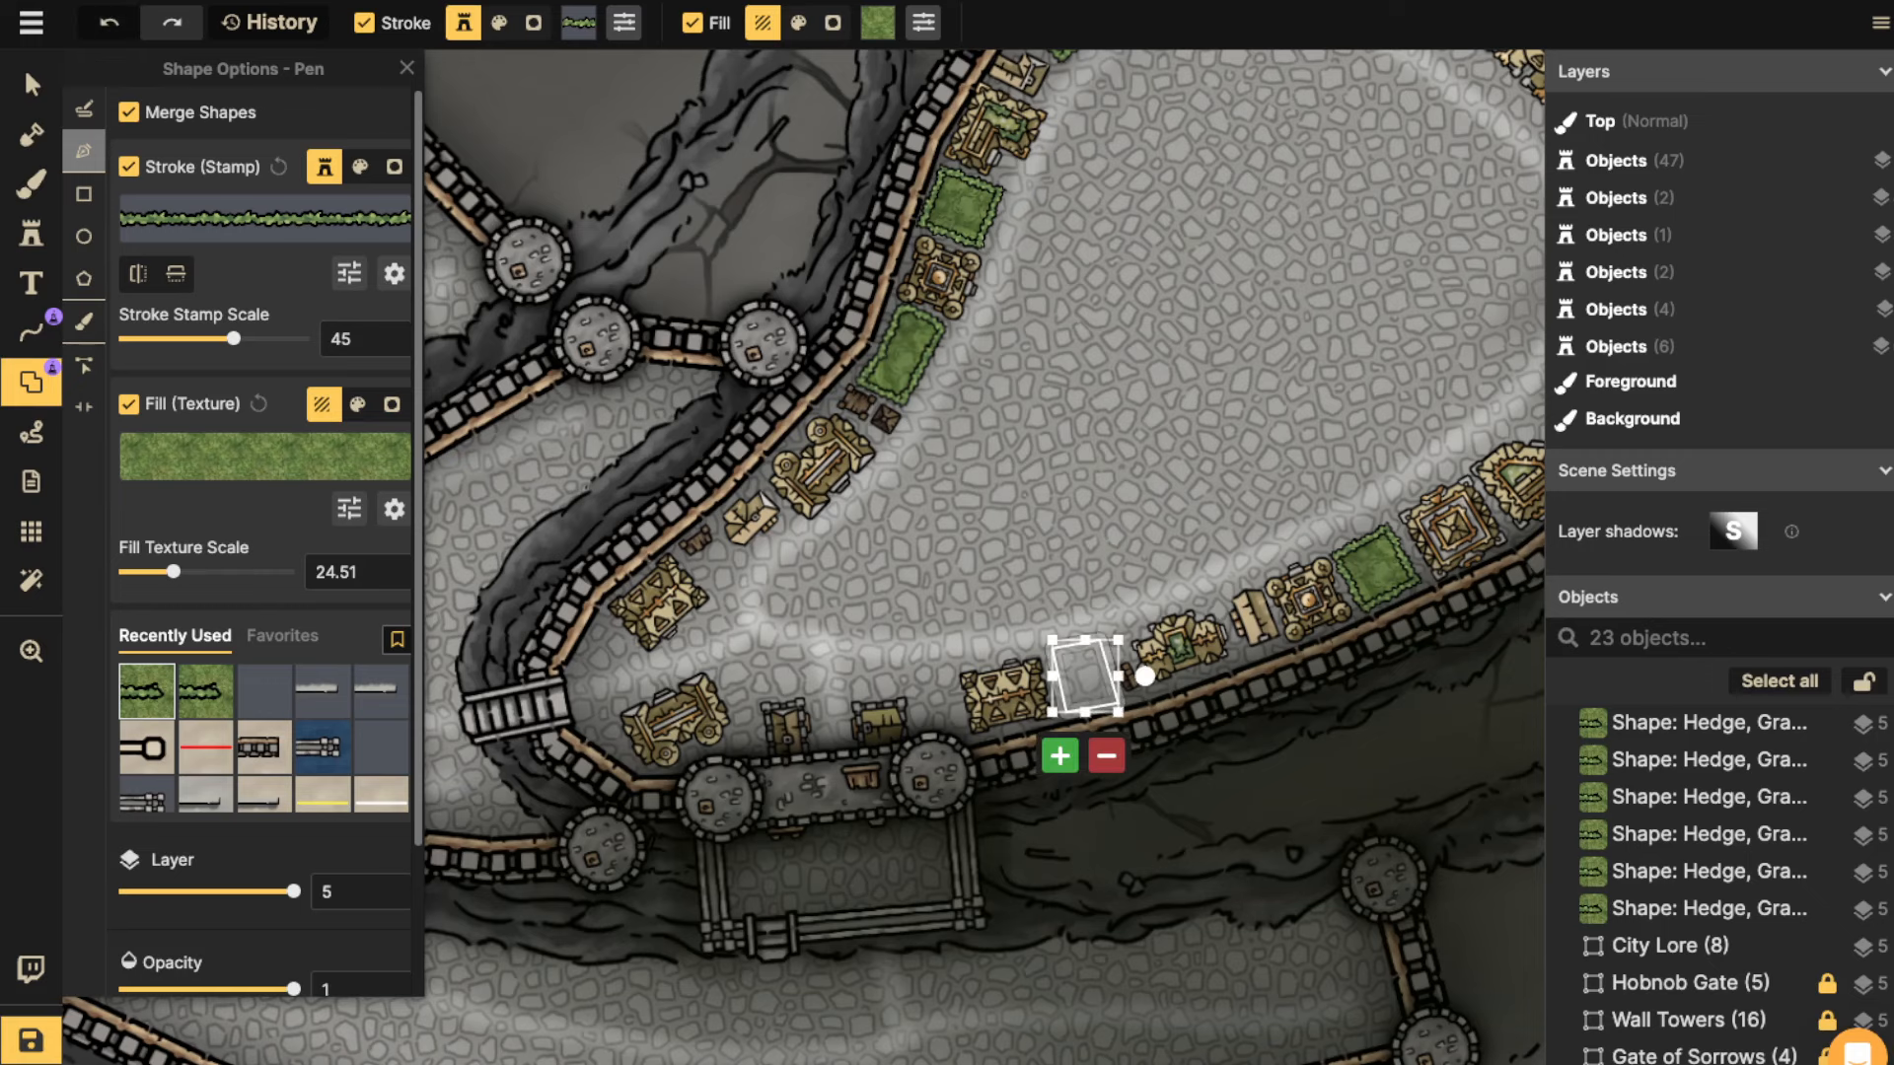
left_click(1061, 756)
Reuse the northern tower's Golden Dome as the stamp, at scale 70 and rotation 30.
scroll(766, 509, "down", 3)
key("space")
left_click_drag(767, 509, 661, 530)
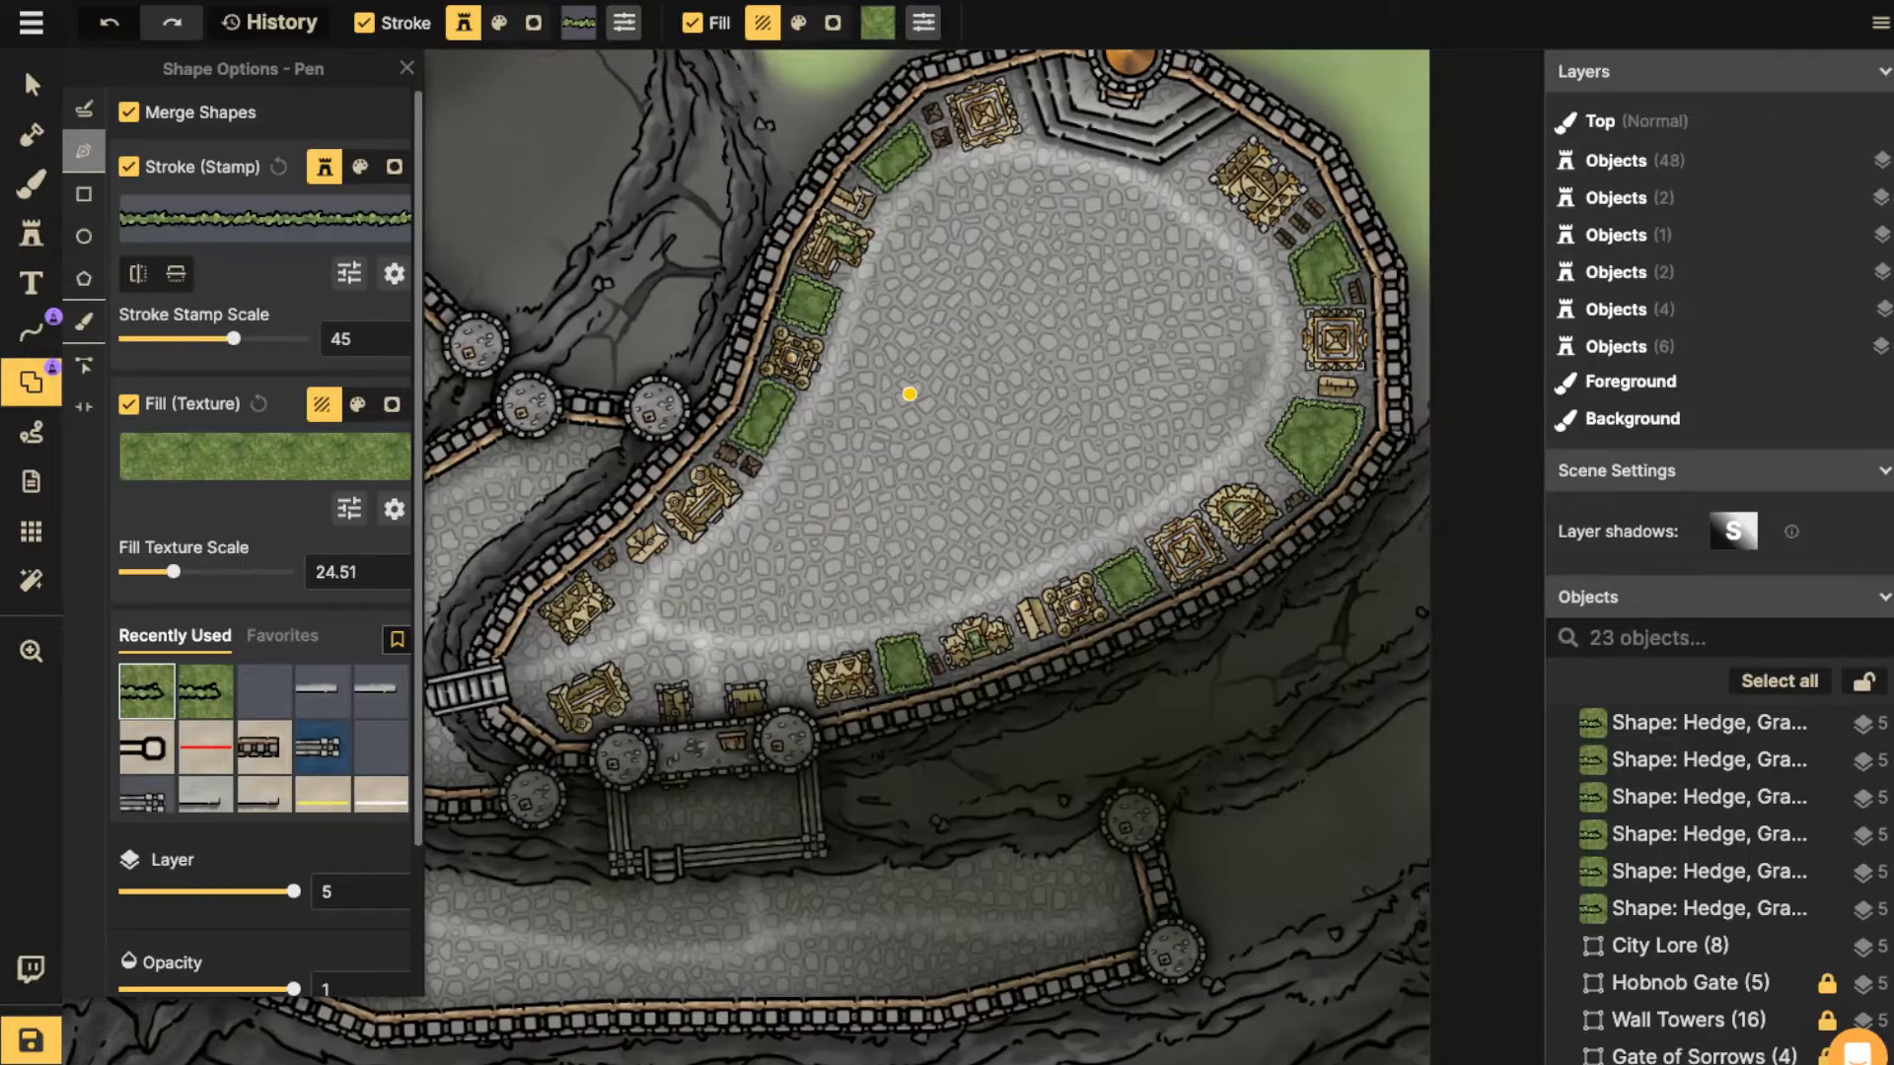
left_click(32, 85)
scroll(1245, 88, "up", 2)
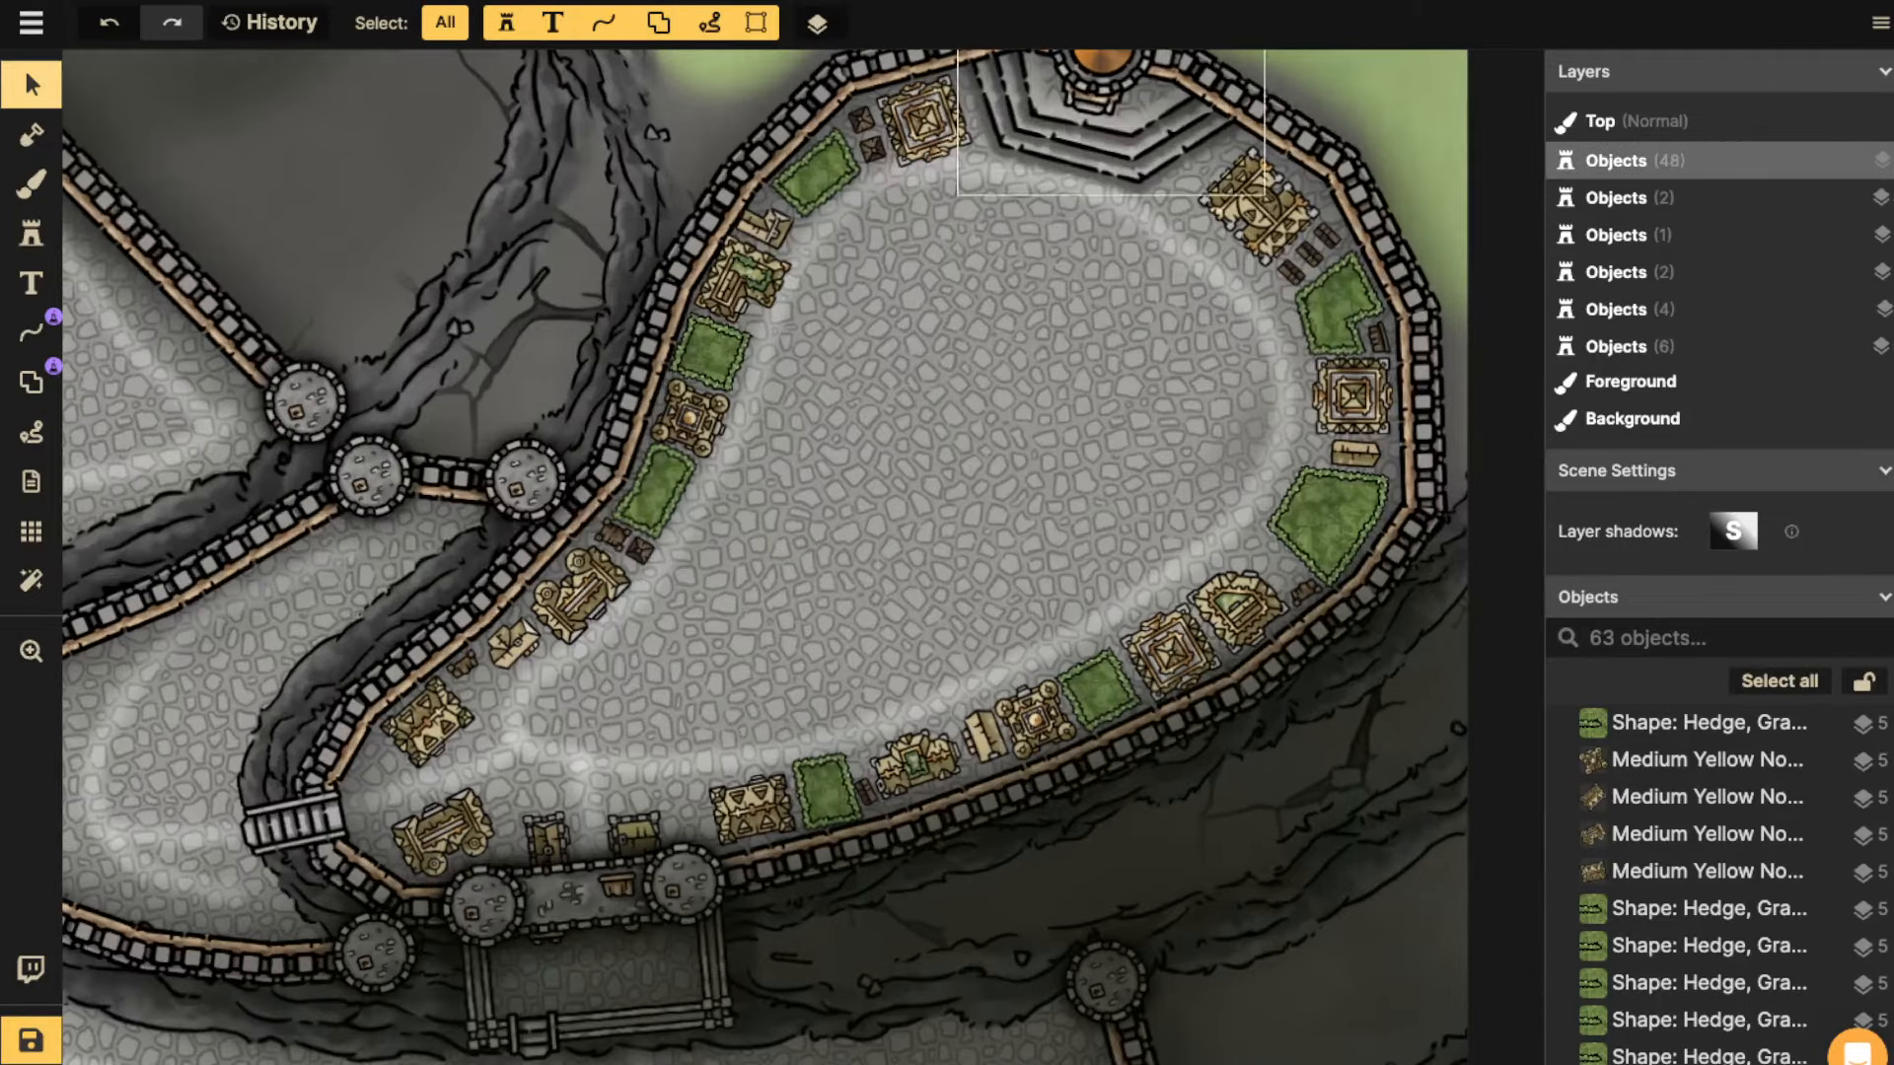
key("space")
left_click_drag(1145, 95, 1139, 552)
left_click(1095, 500)
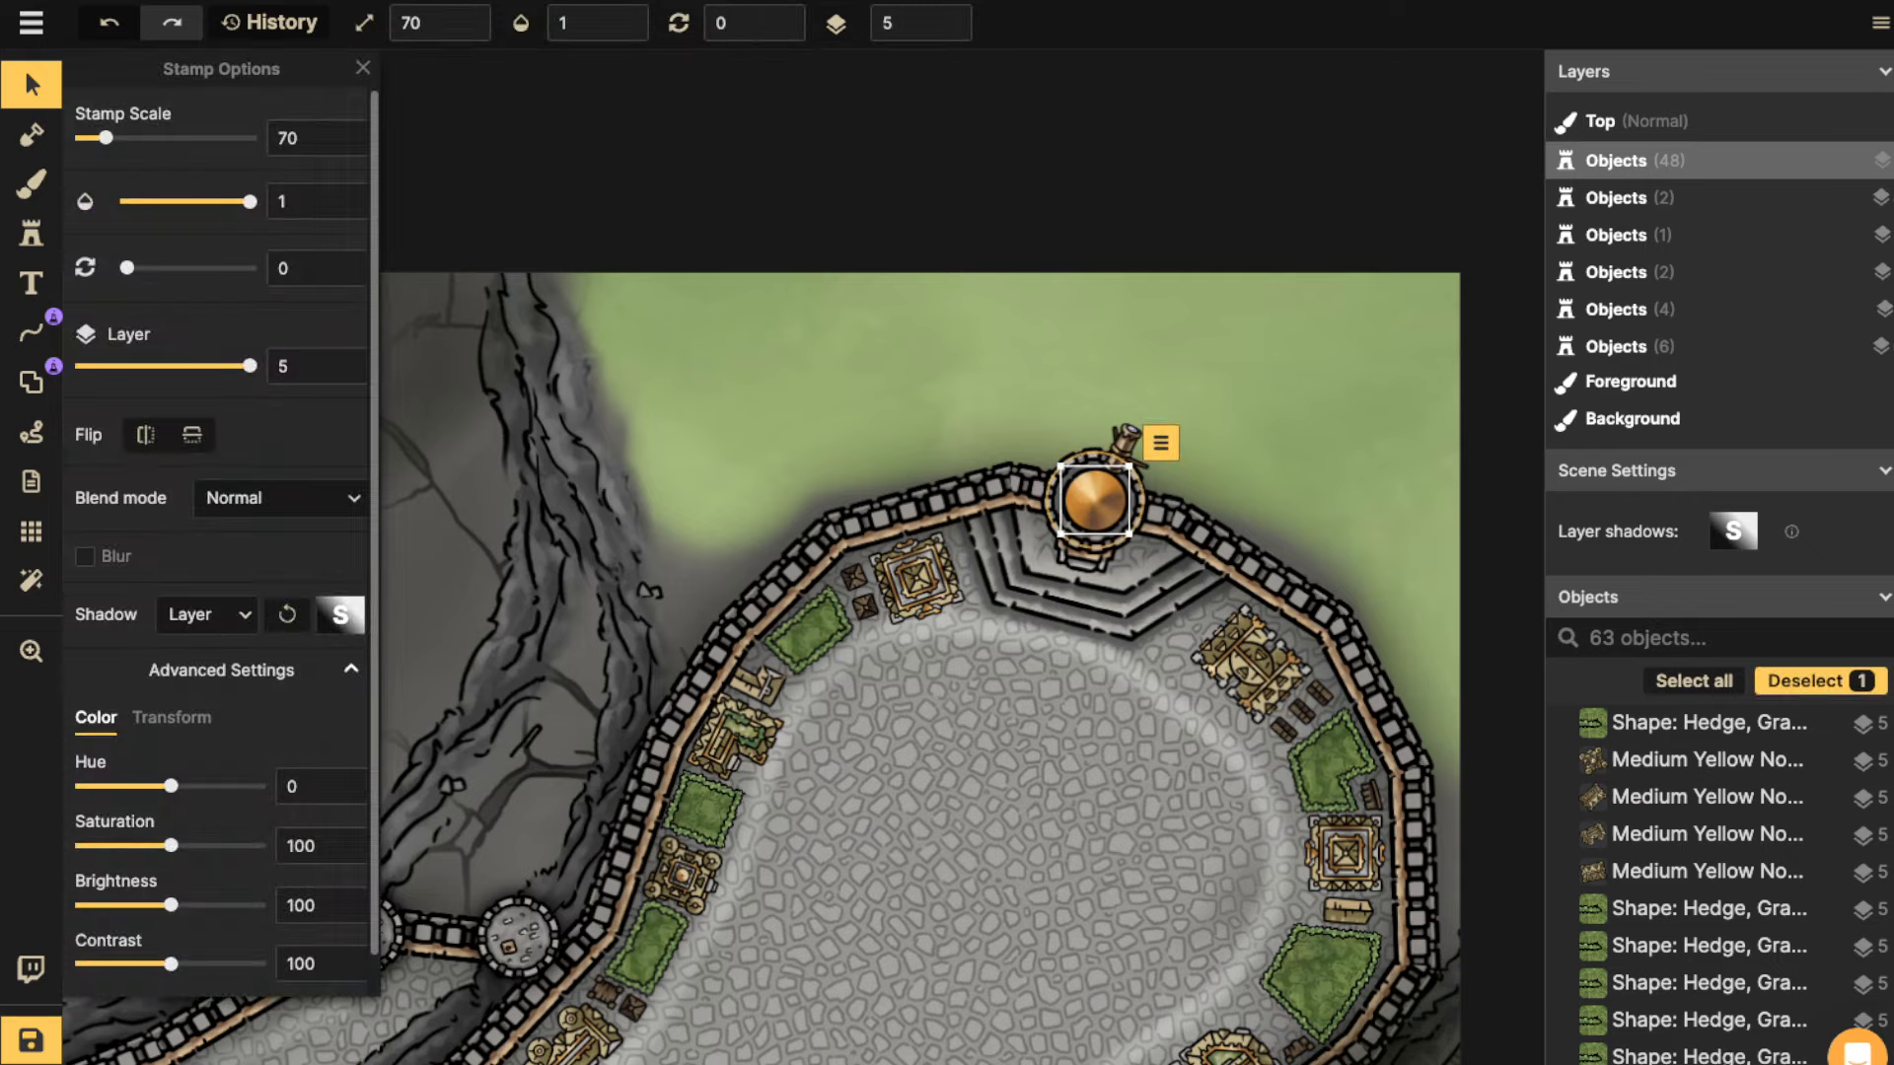
left_click(32, 233)
key("Right")
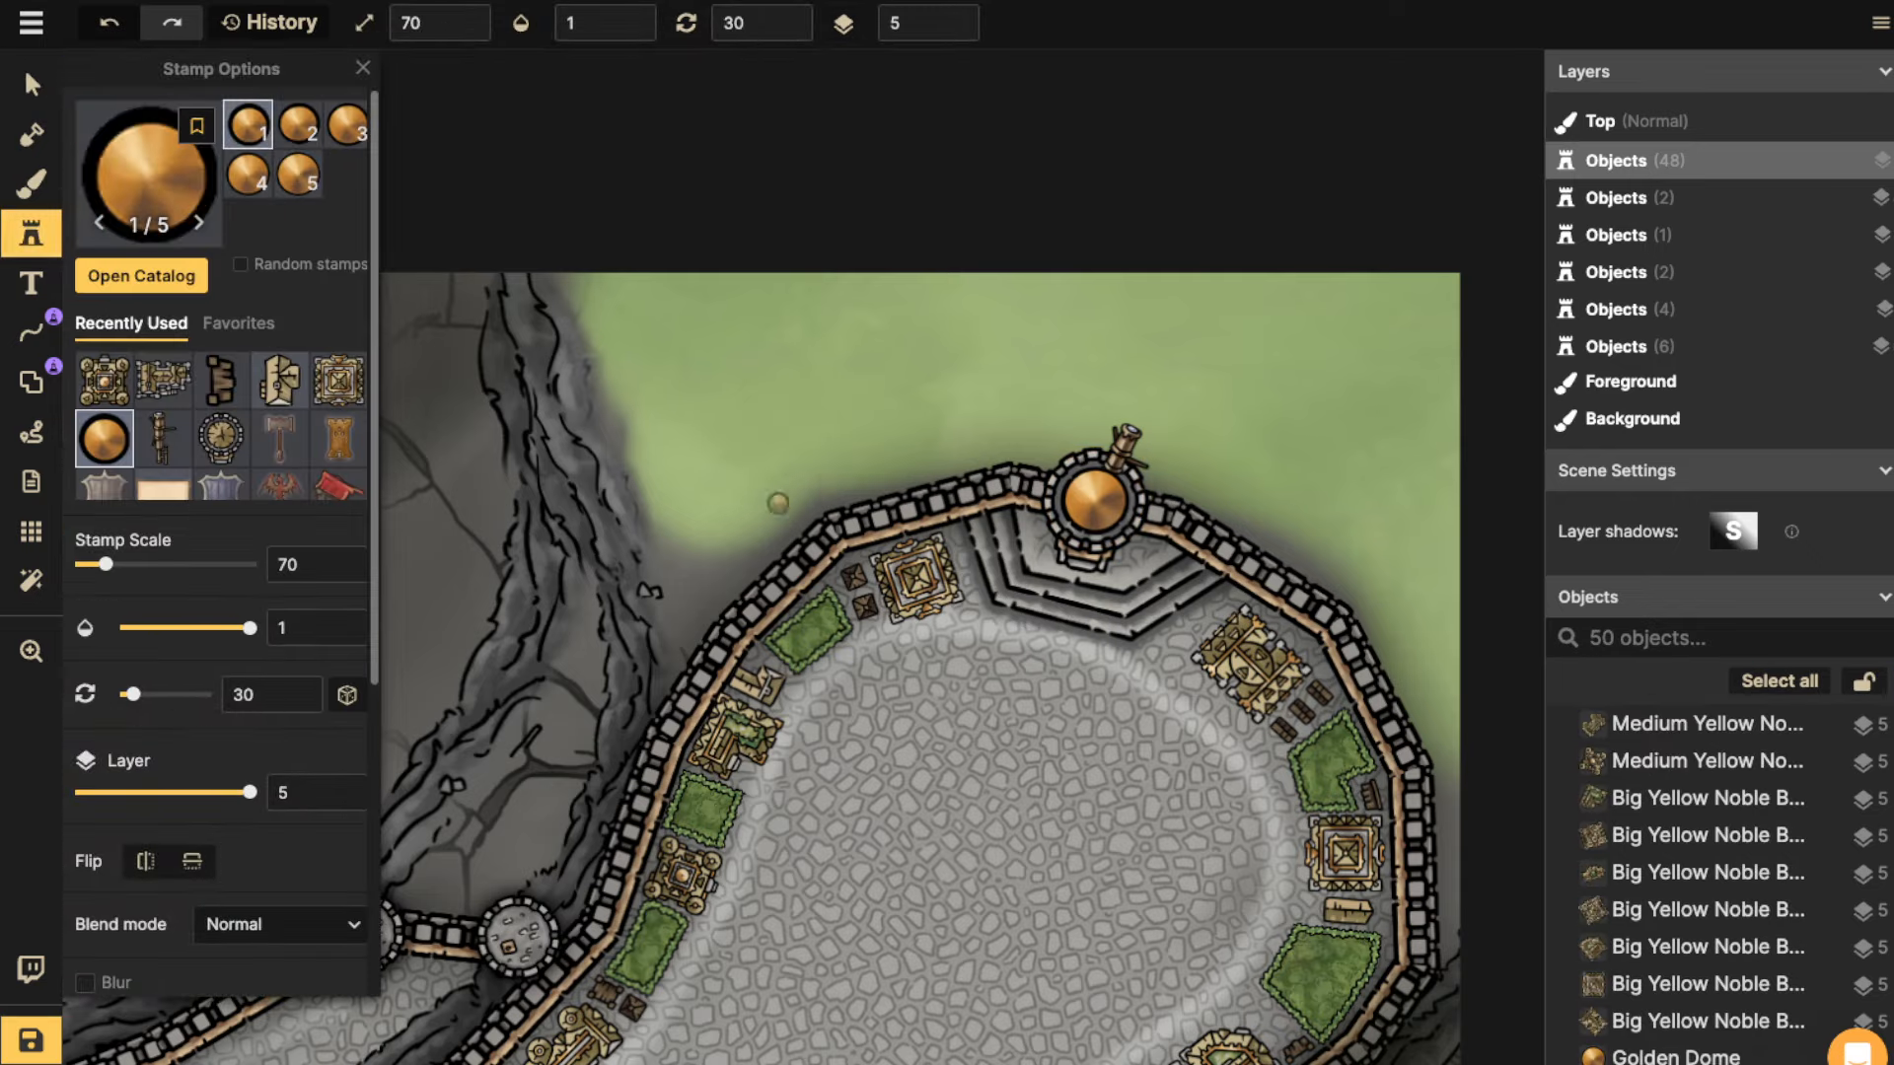
Place four scale 70 Golden Domes on the corner turrets of the noble building between the two western hedge gardens.
scroll(715, 602, "up", 5)
key("space")
left_click_drag(720, 597, 613, 463)
left_click_drag(502, 922, 753, 326)
scroll(753, 326, "up", 2)
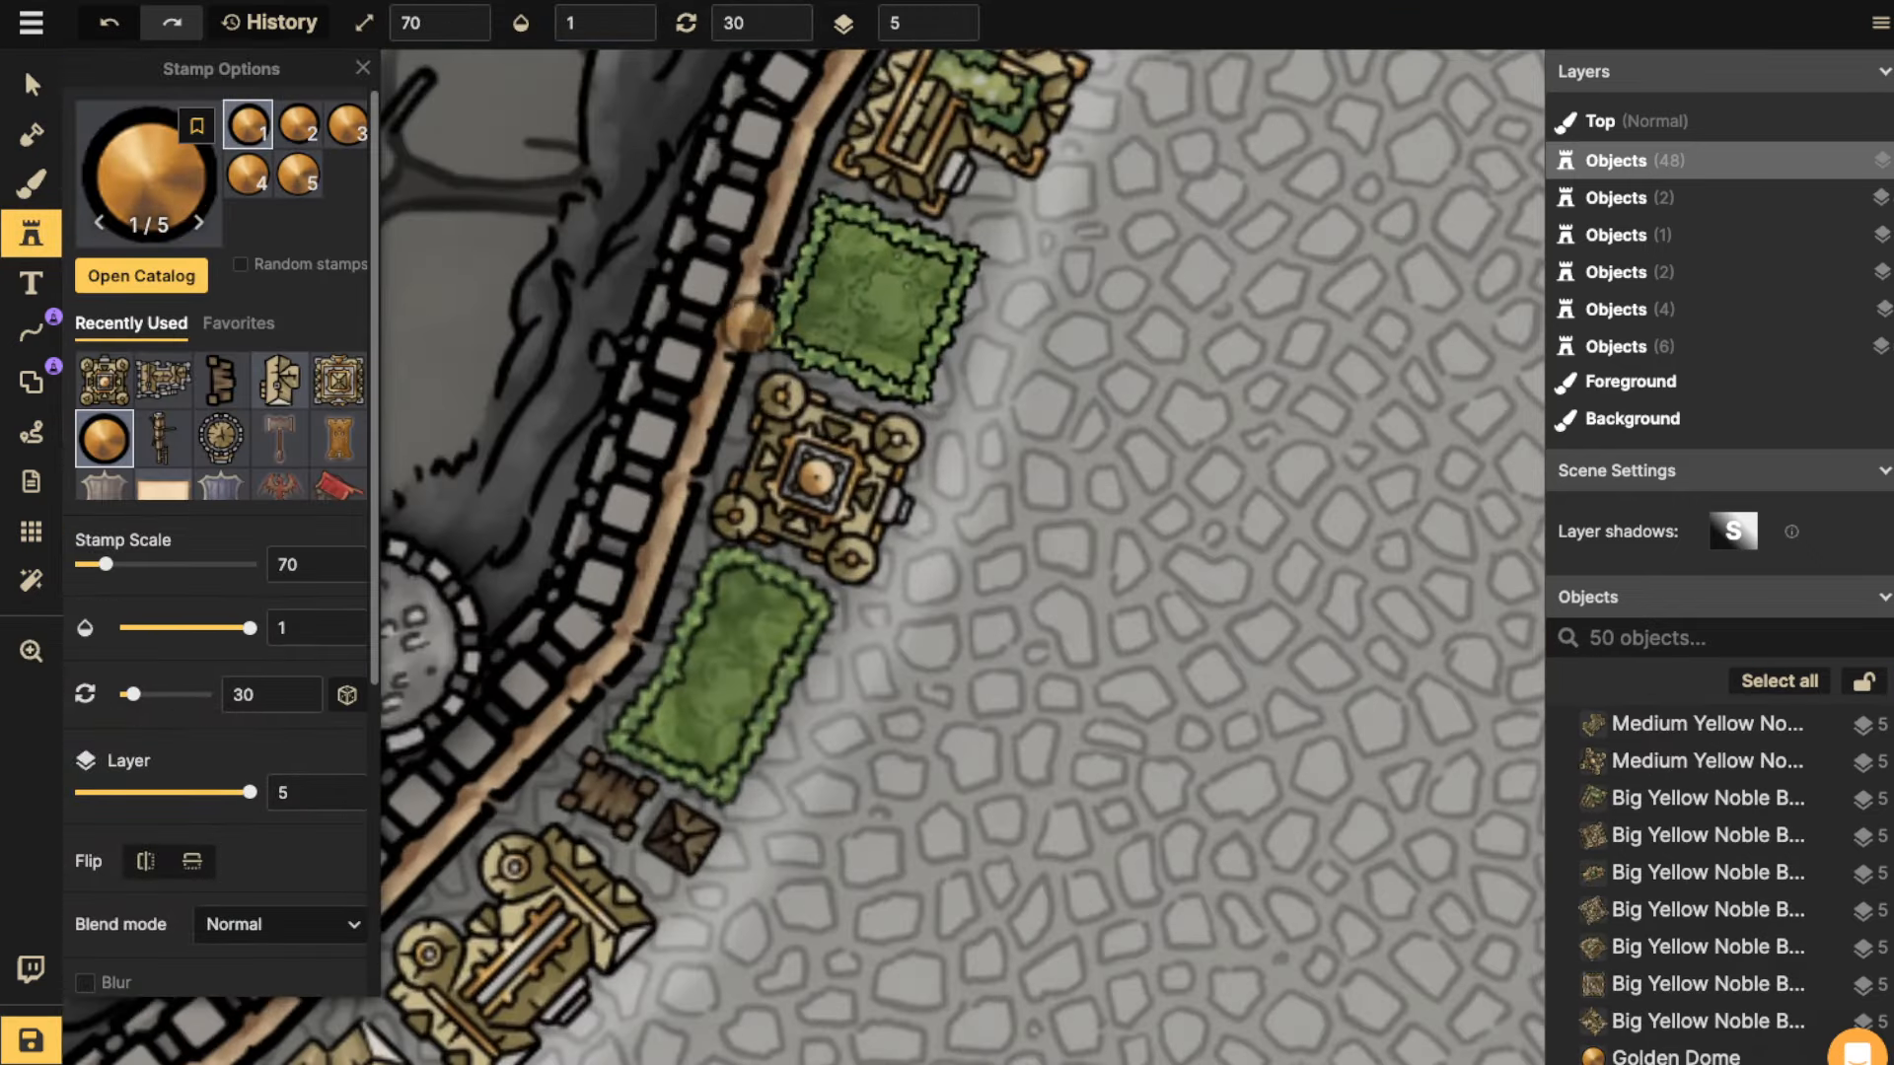
left_click(778, 395)
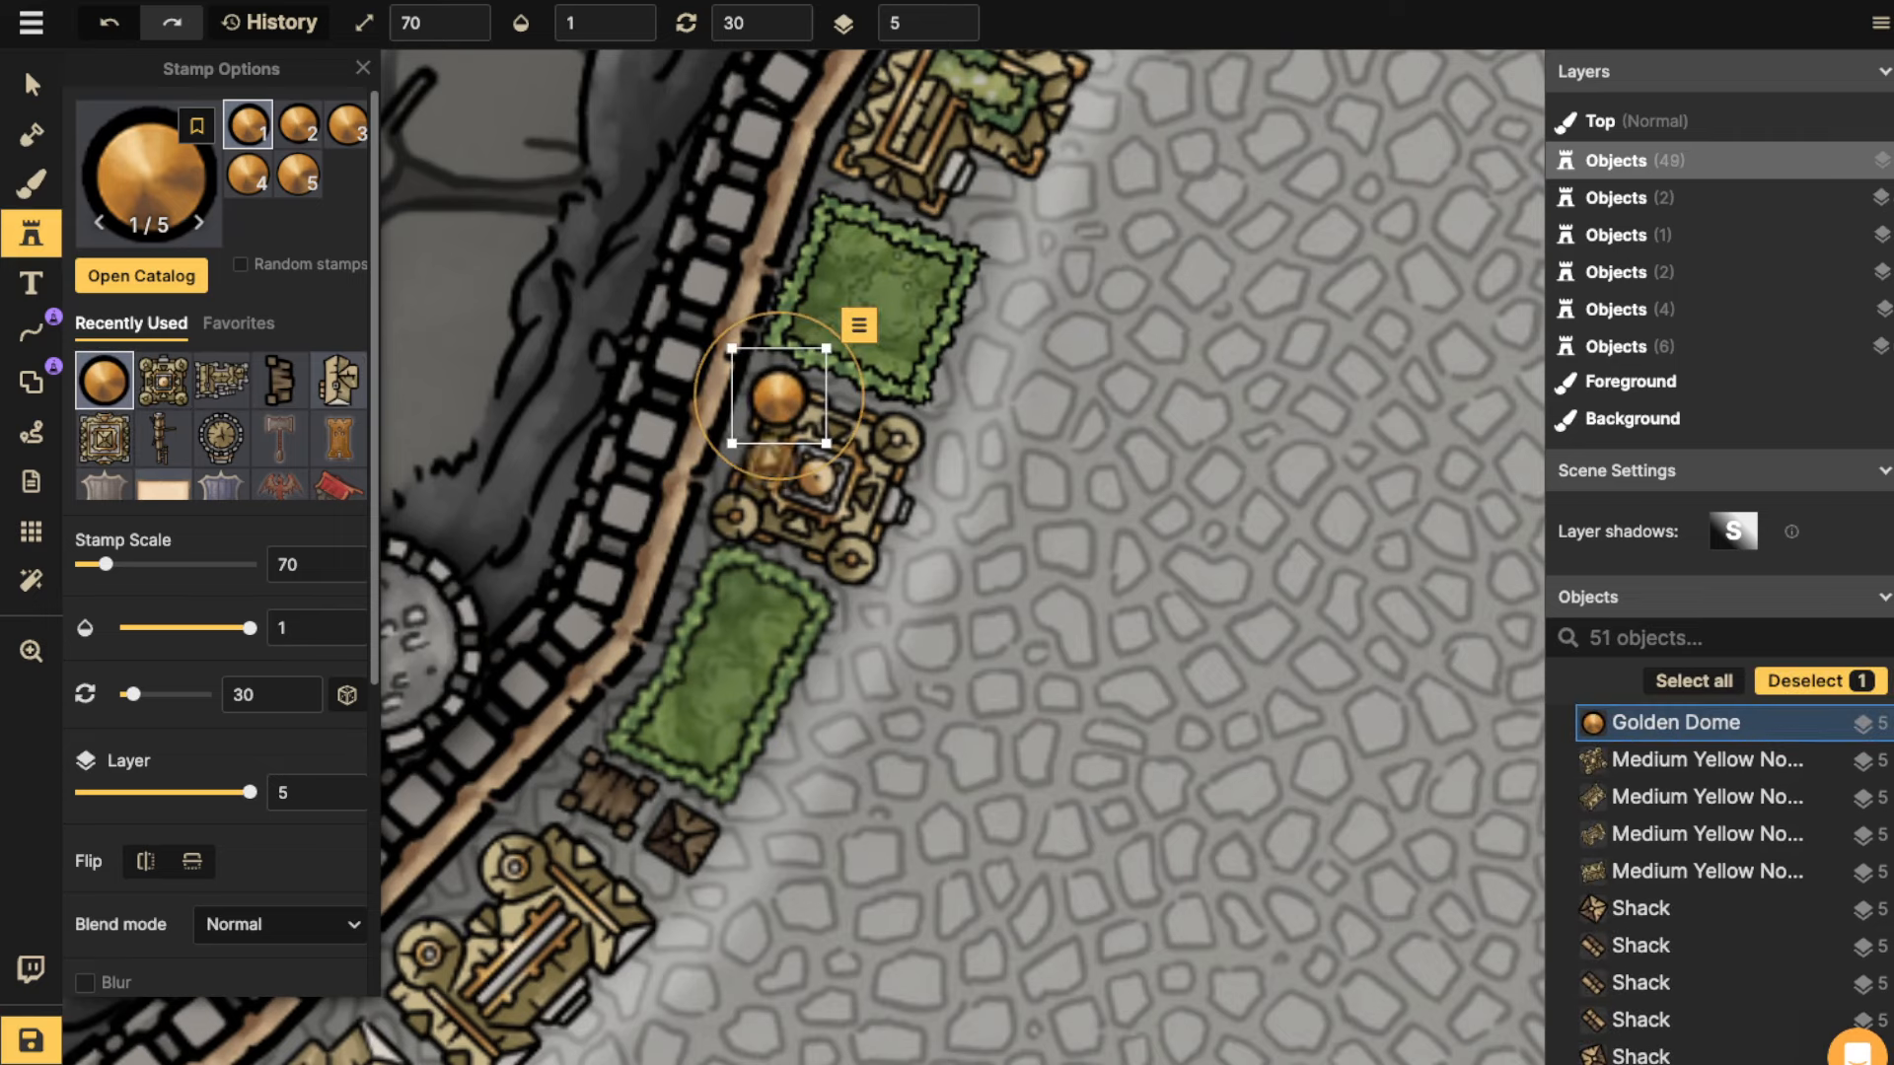
left_click(735, 512)
left_click(896, 441)
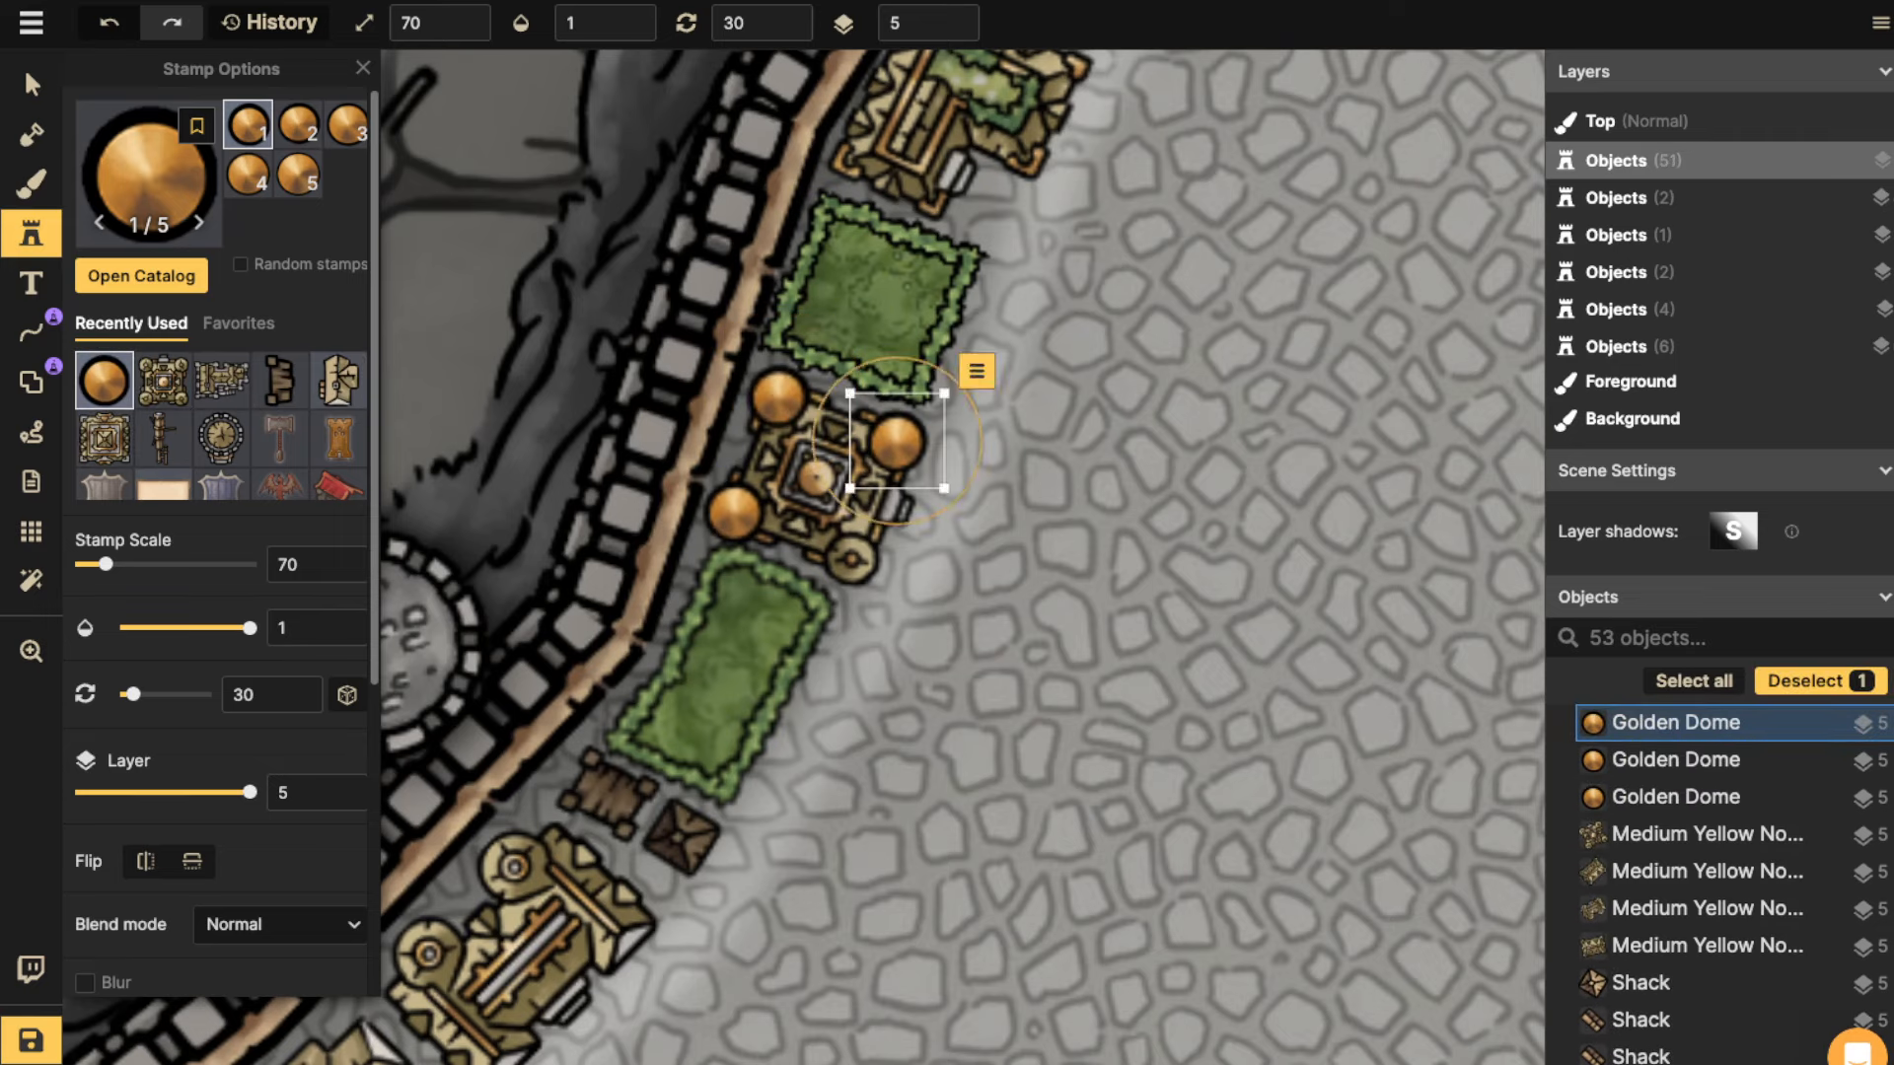
left_click(848, 552)
Place two scale 80 Golden Domes on the wall-side turrets of the noble building southwest of the western hedge gardens.
left_click_drag(514, 854, 772, 488)
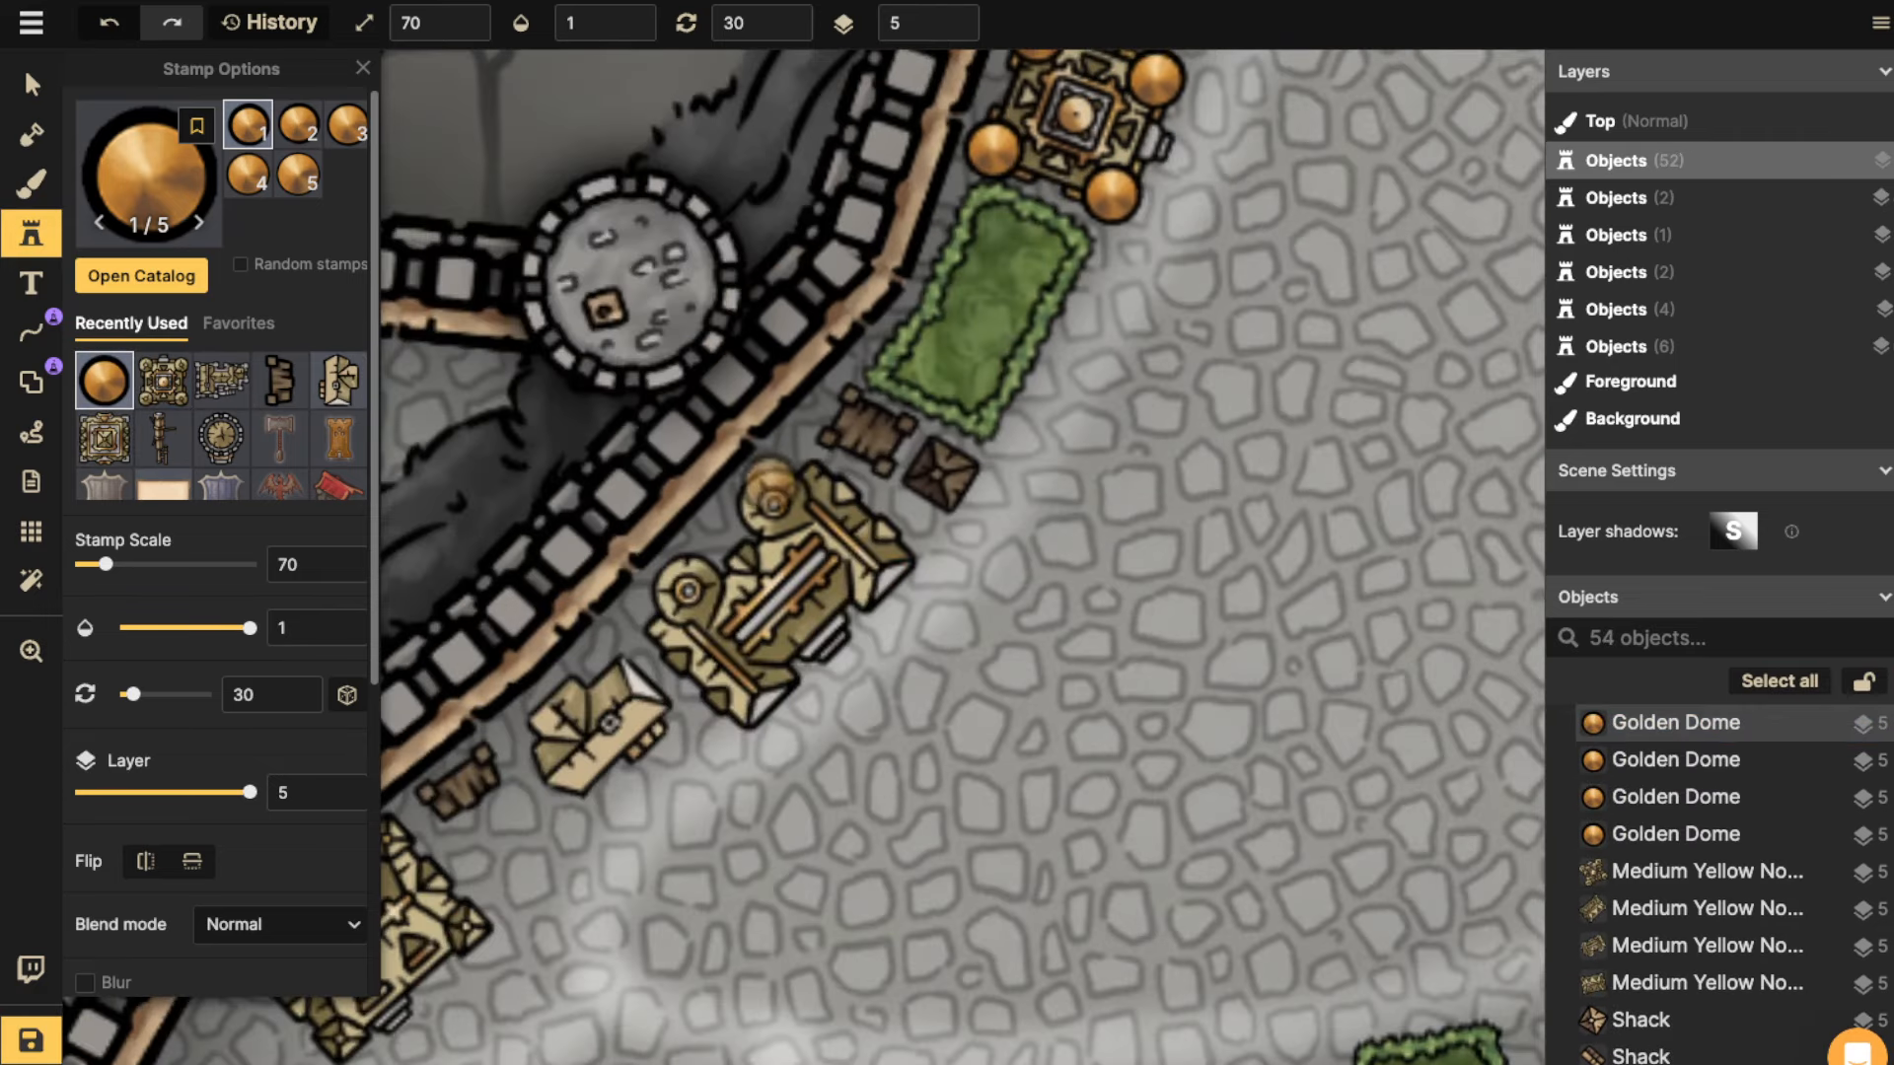
left_click(774, 504)
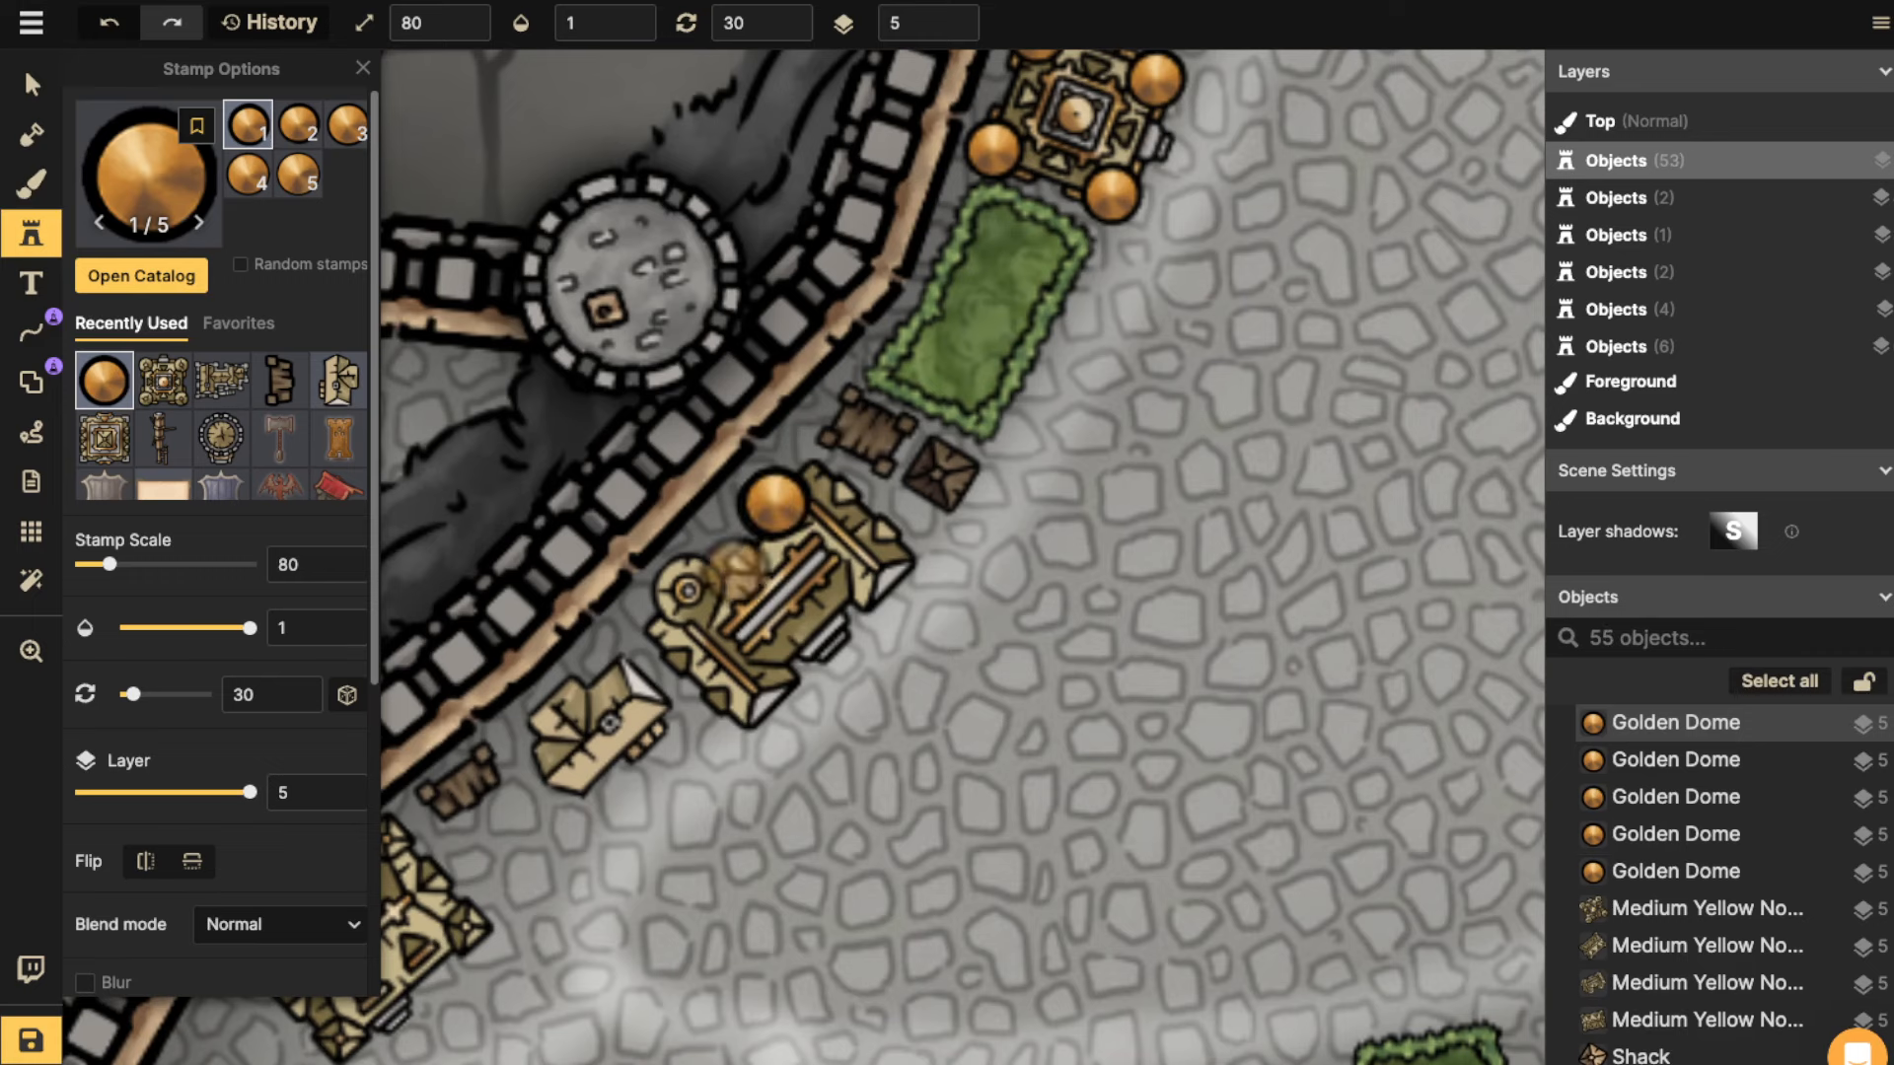
left_click(687, 590)
Place two scale 80 Golden Domes on the turrets of the noble building beside the gatehouse's western tower.
left_click_drag(584, 850, 785, 228)
left_click(580, 704)
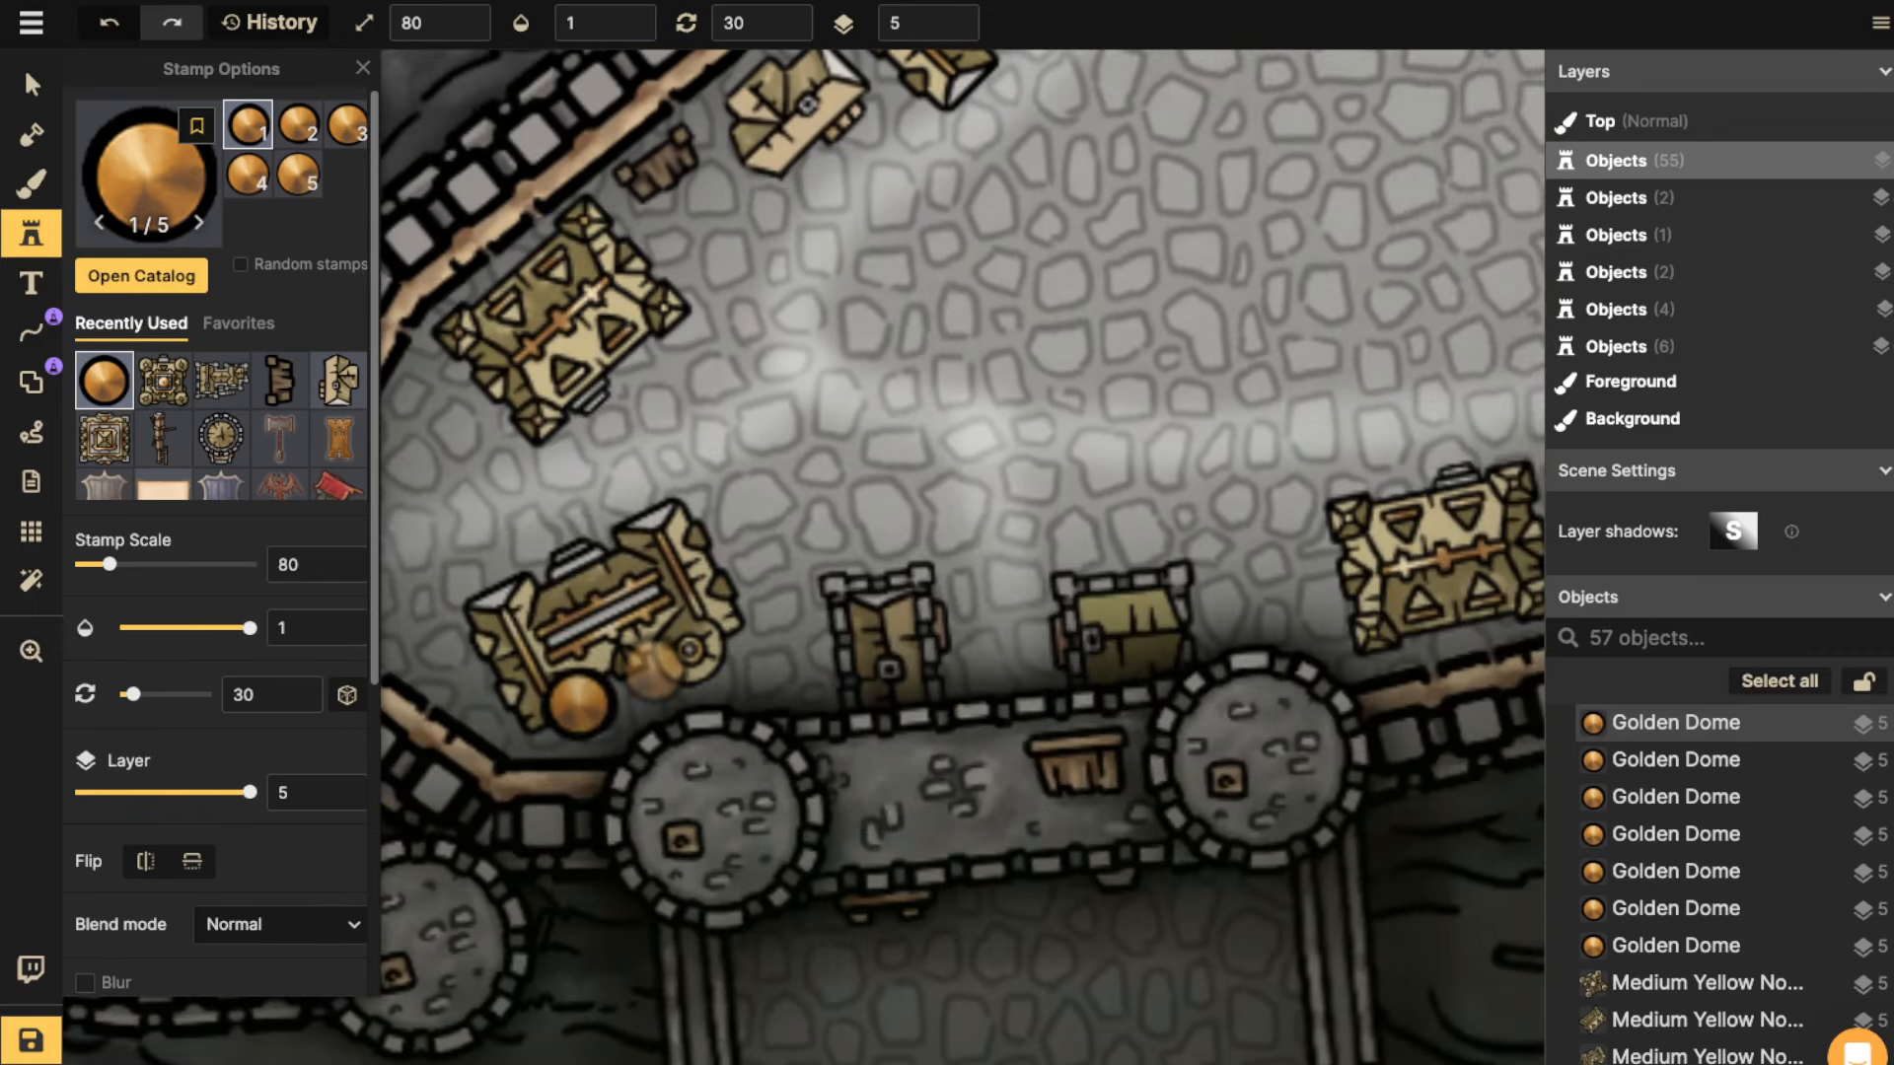
left_click(688, 649)
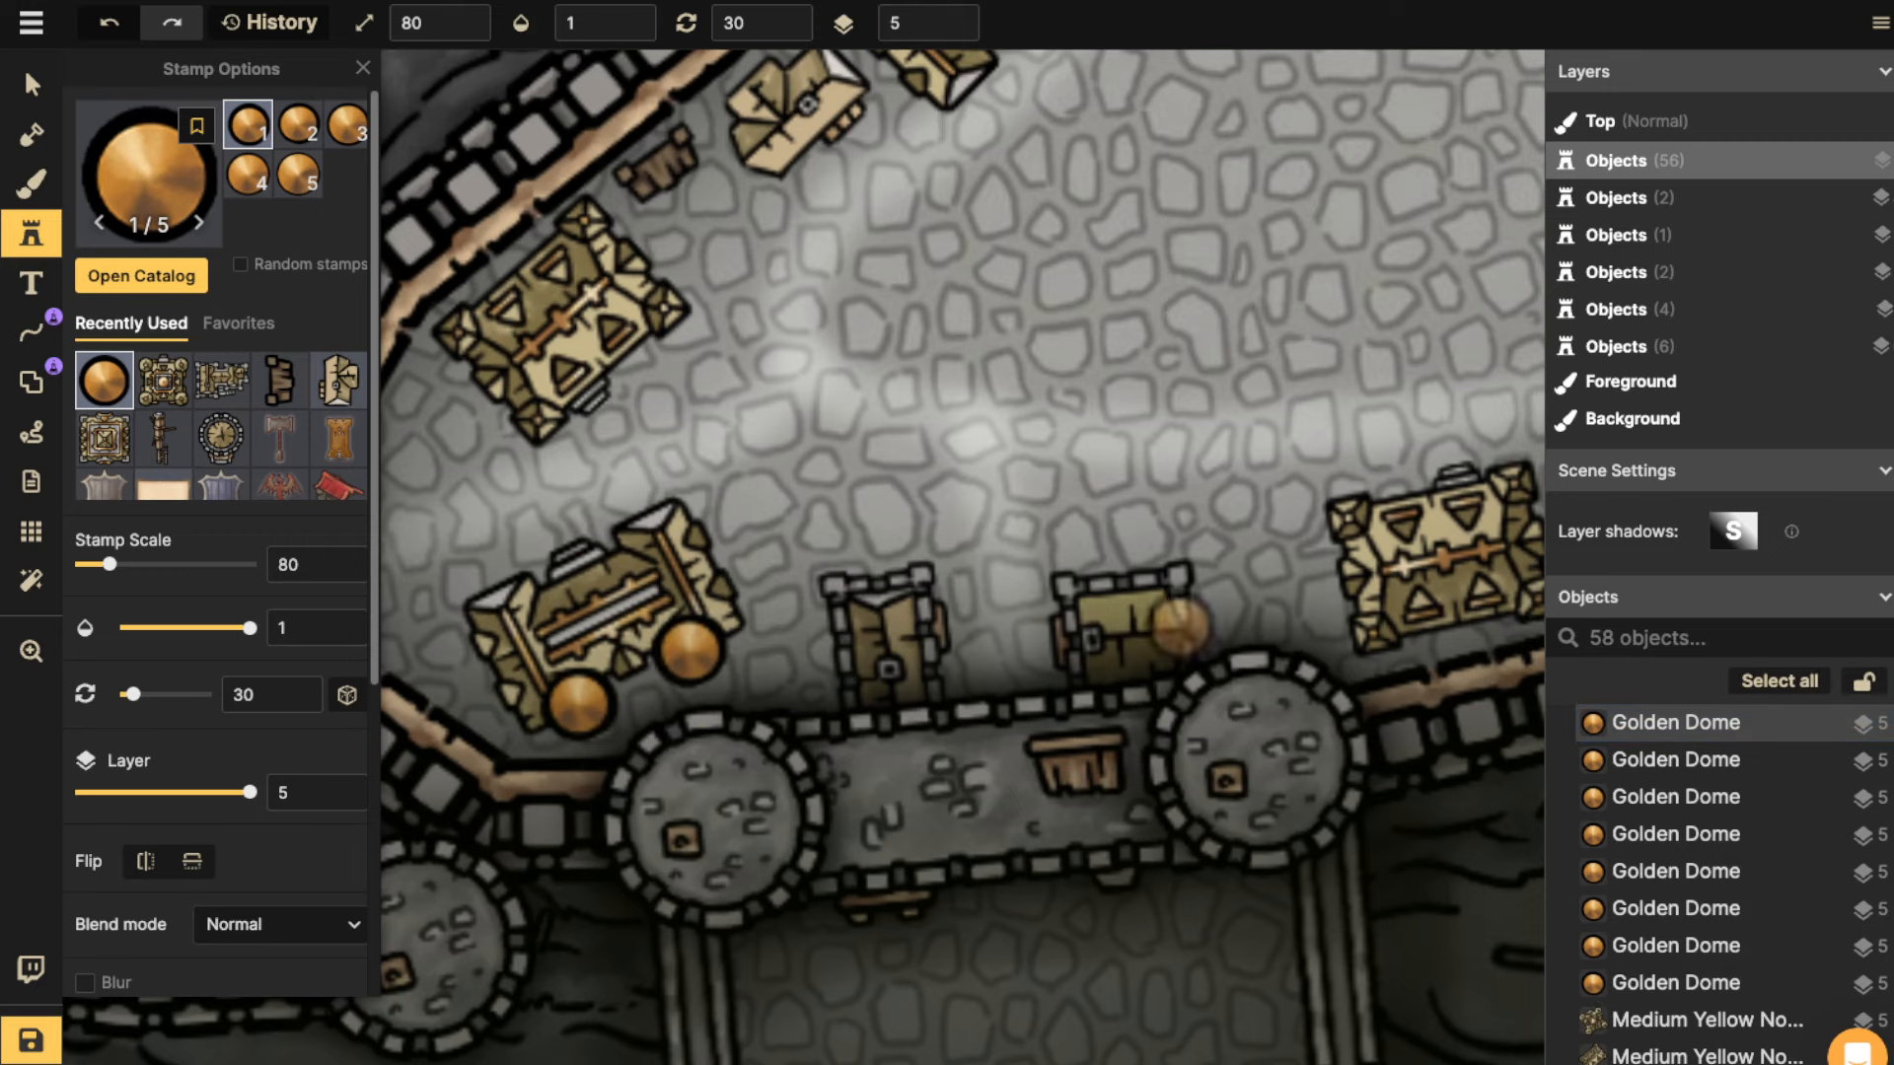
Place four scale 60 Golden Domes on the corner turrets of the noble building along the southern wall.
left_click_drag(1433, 554, 212, 693)
left_click_drag(926, 397, 923, 397)
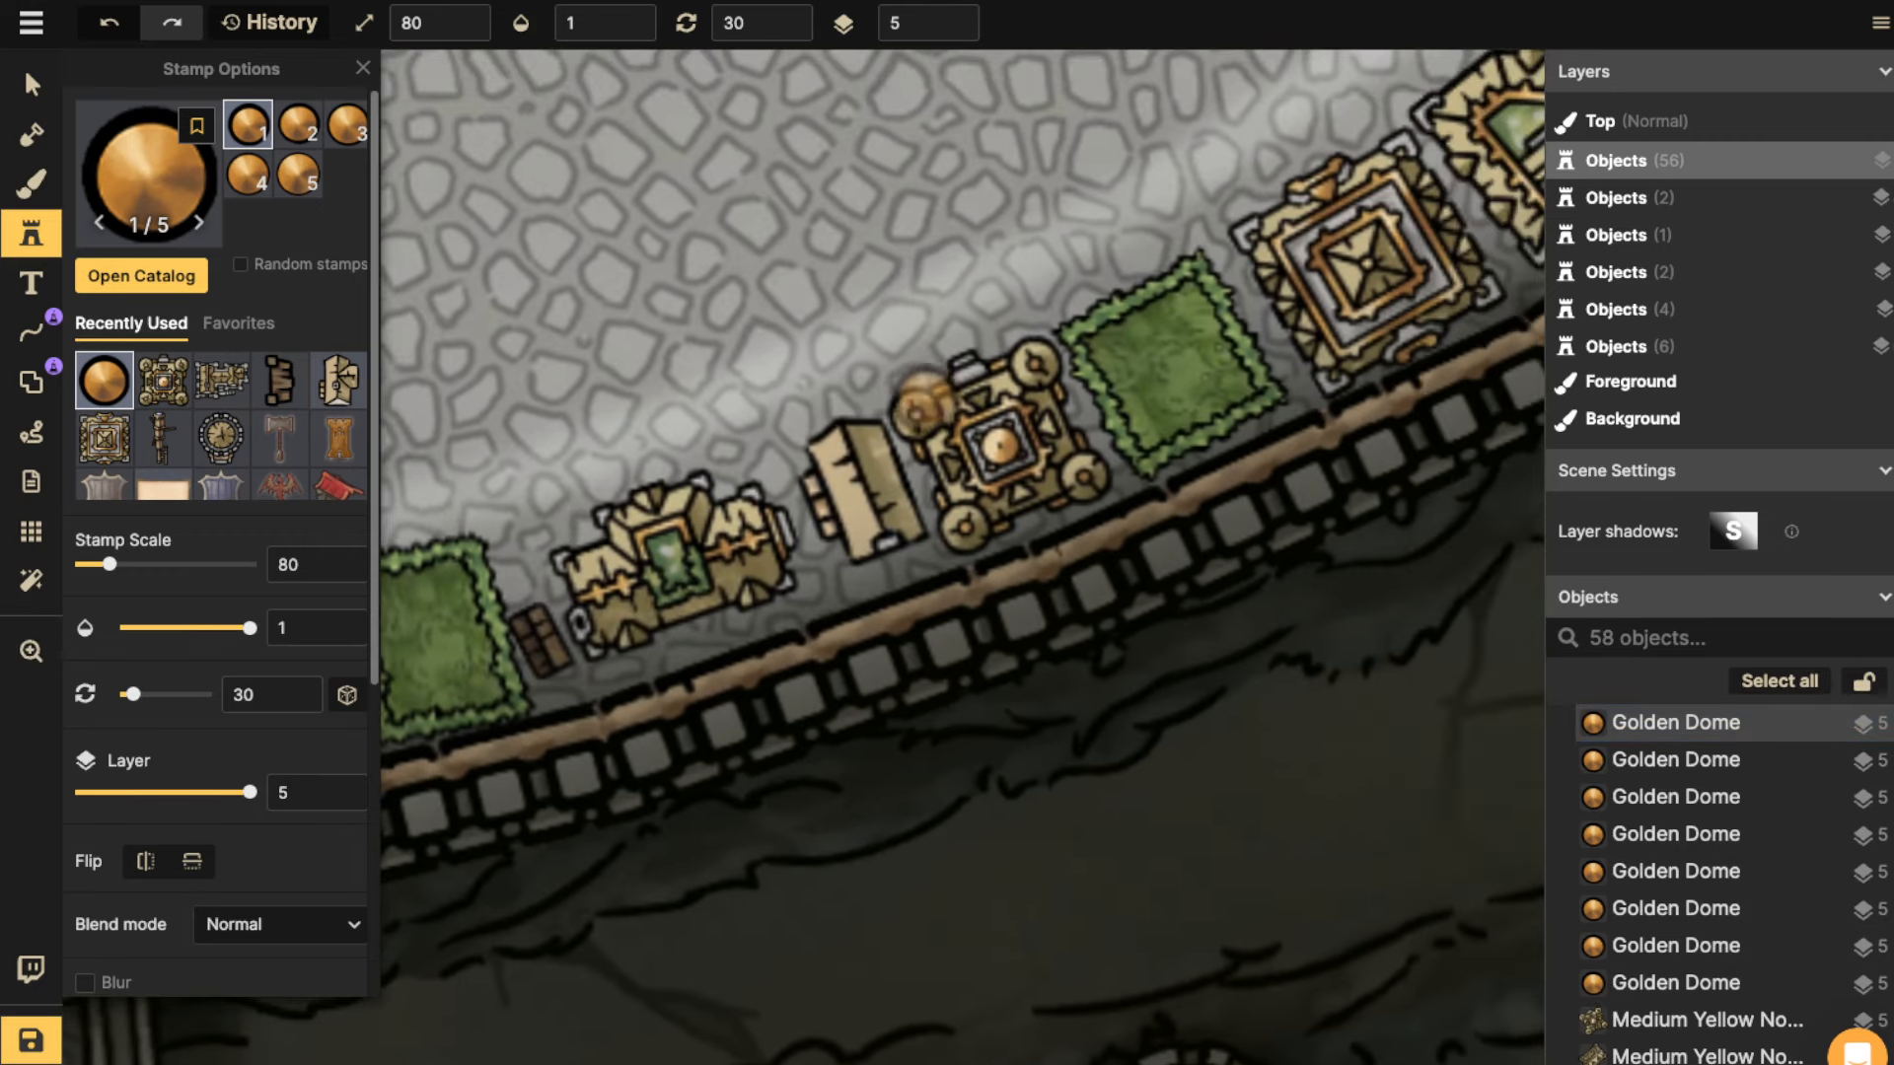
left_click(917, 414)
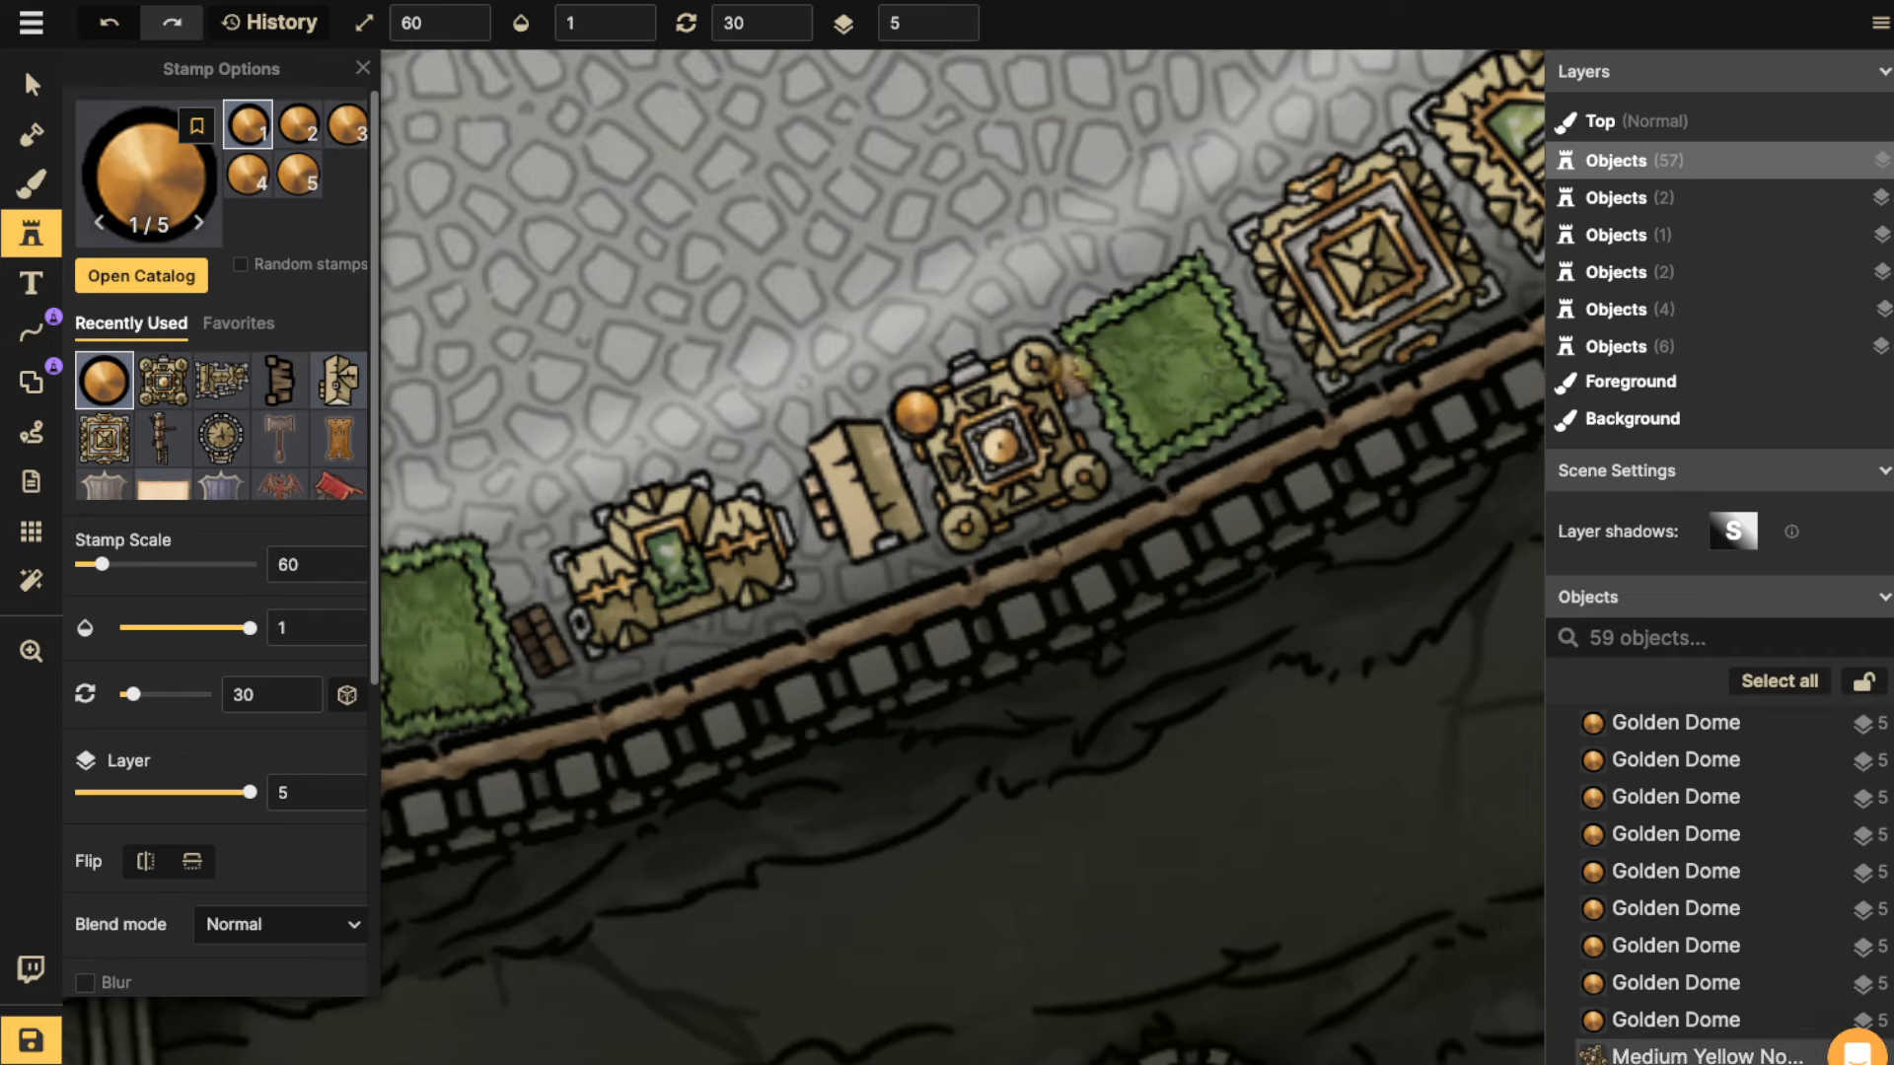
left_click(1034, 365)
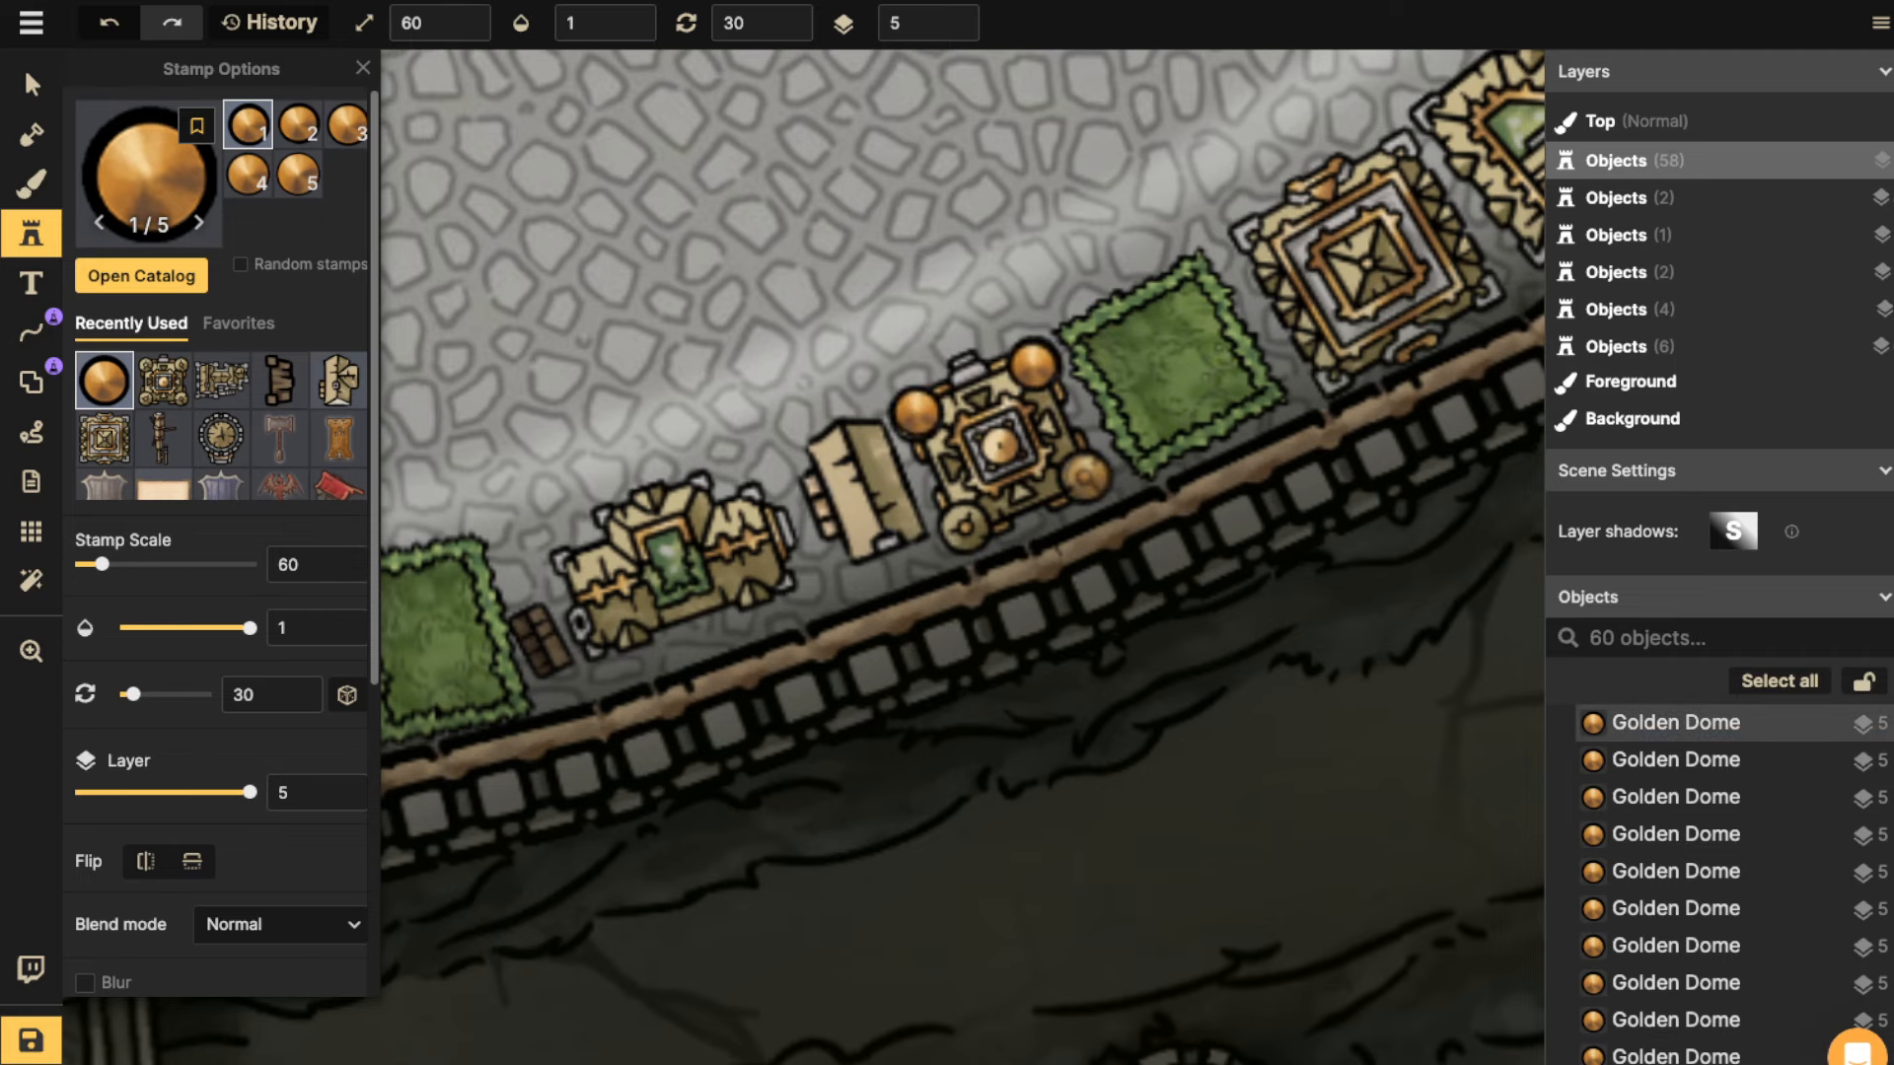
left_click(966, 529)
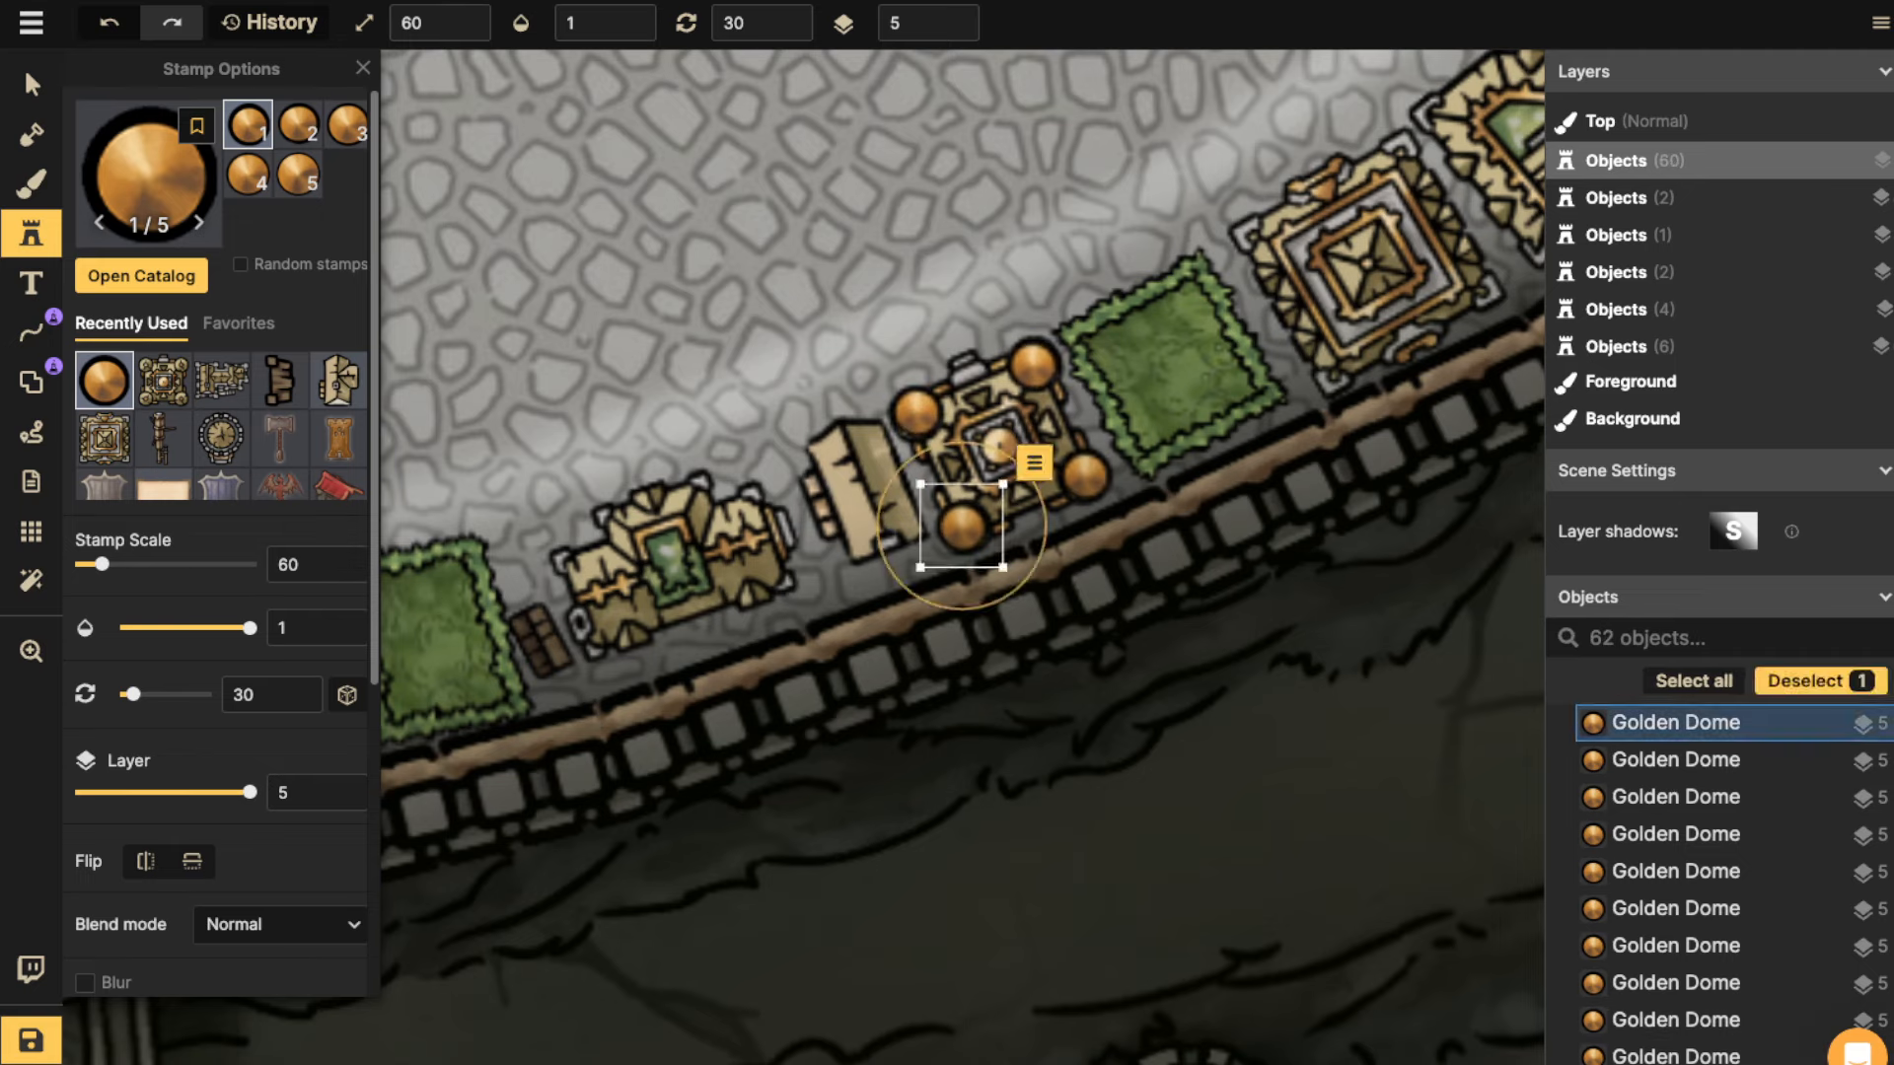
Place scale 80 Golden Domes at the centres of the square noble buildings west of the northern steps and along the eastern wall.
scroll(814, 450, "down", 5)
scroll(933, 450, "down", 2)
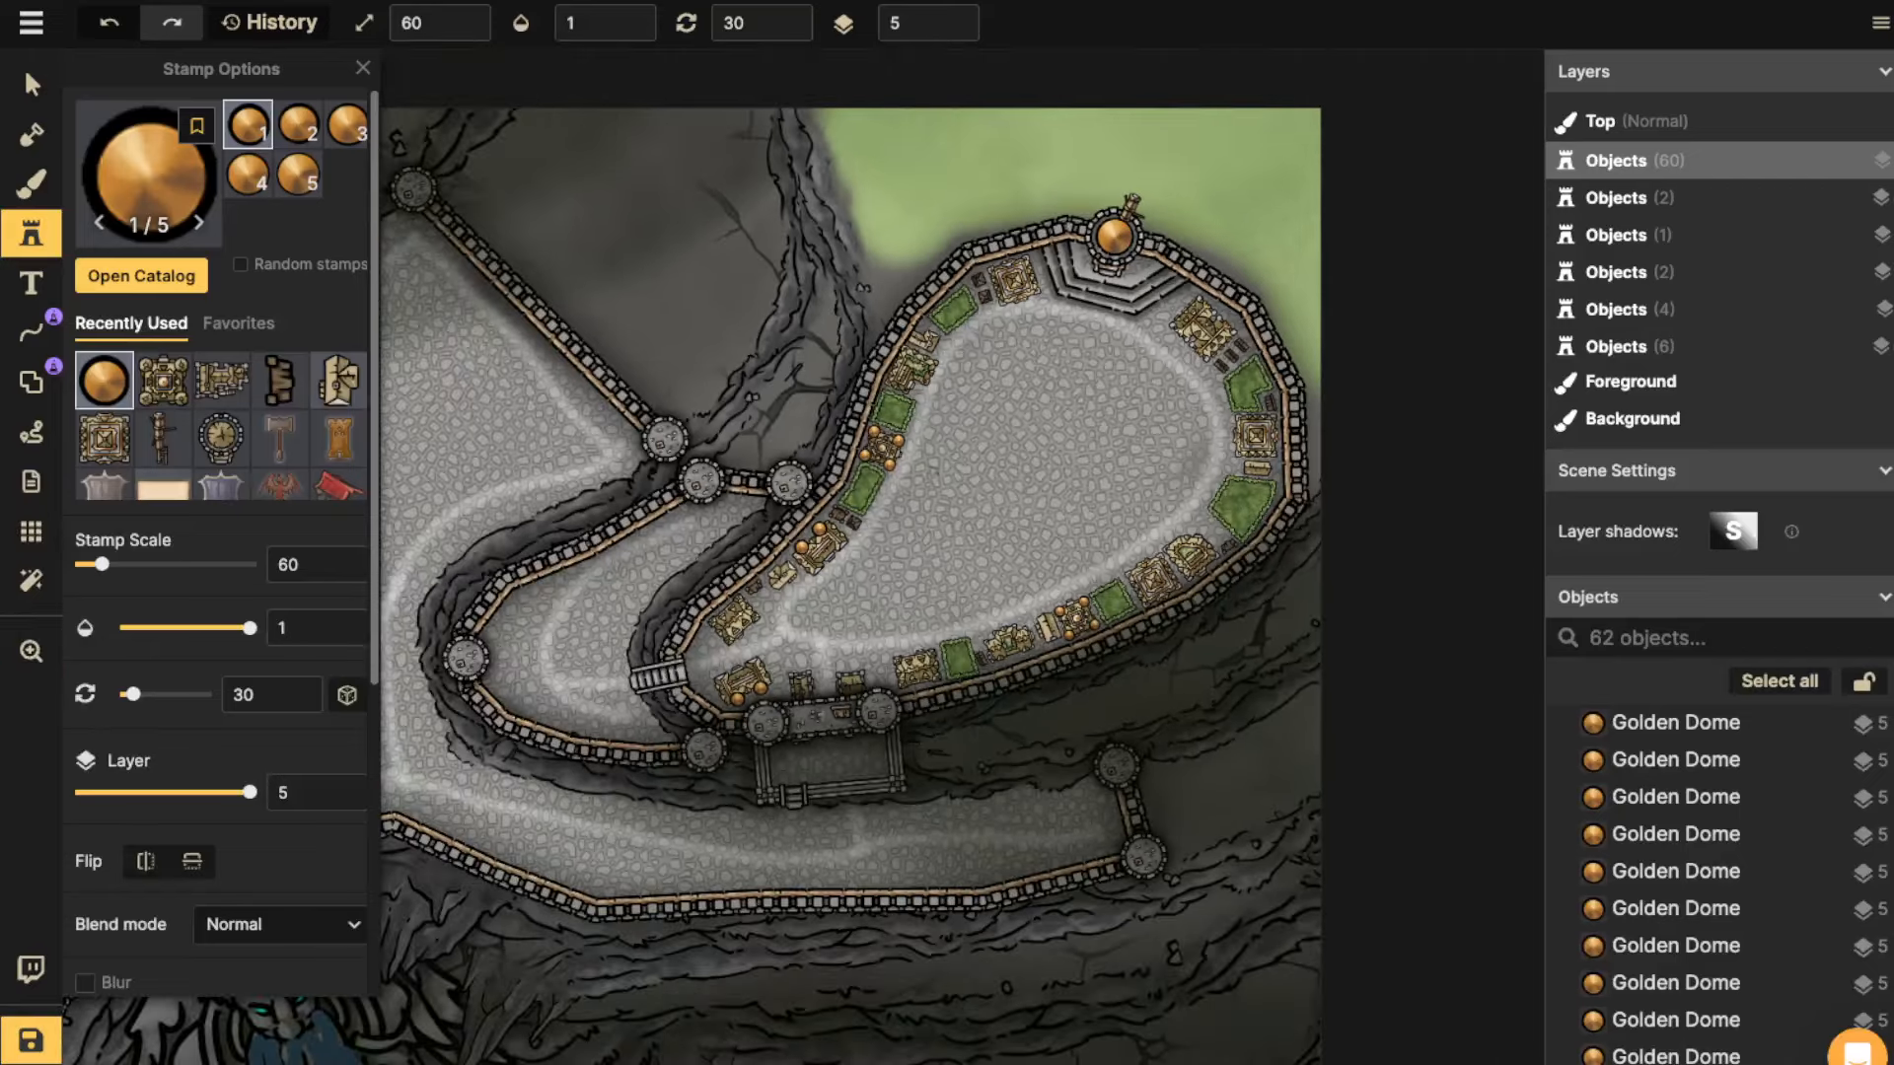
scroll(1223, 385, "up", 2)
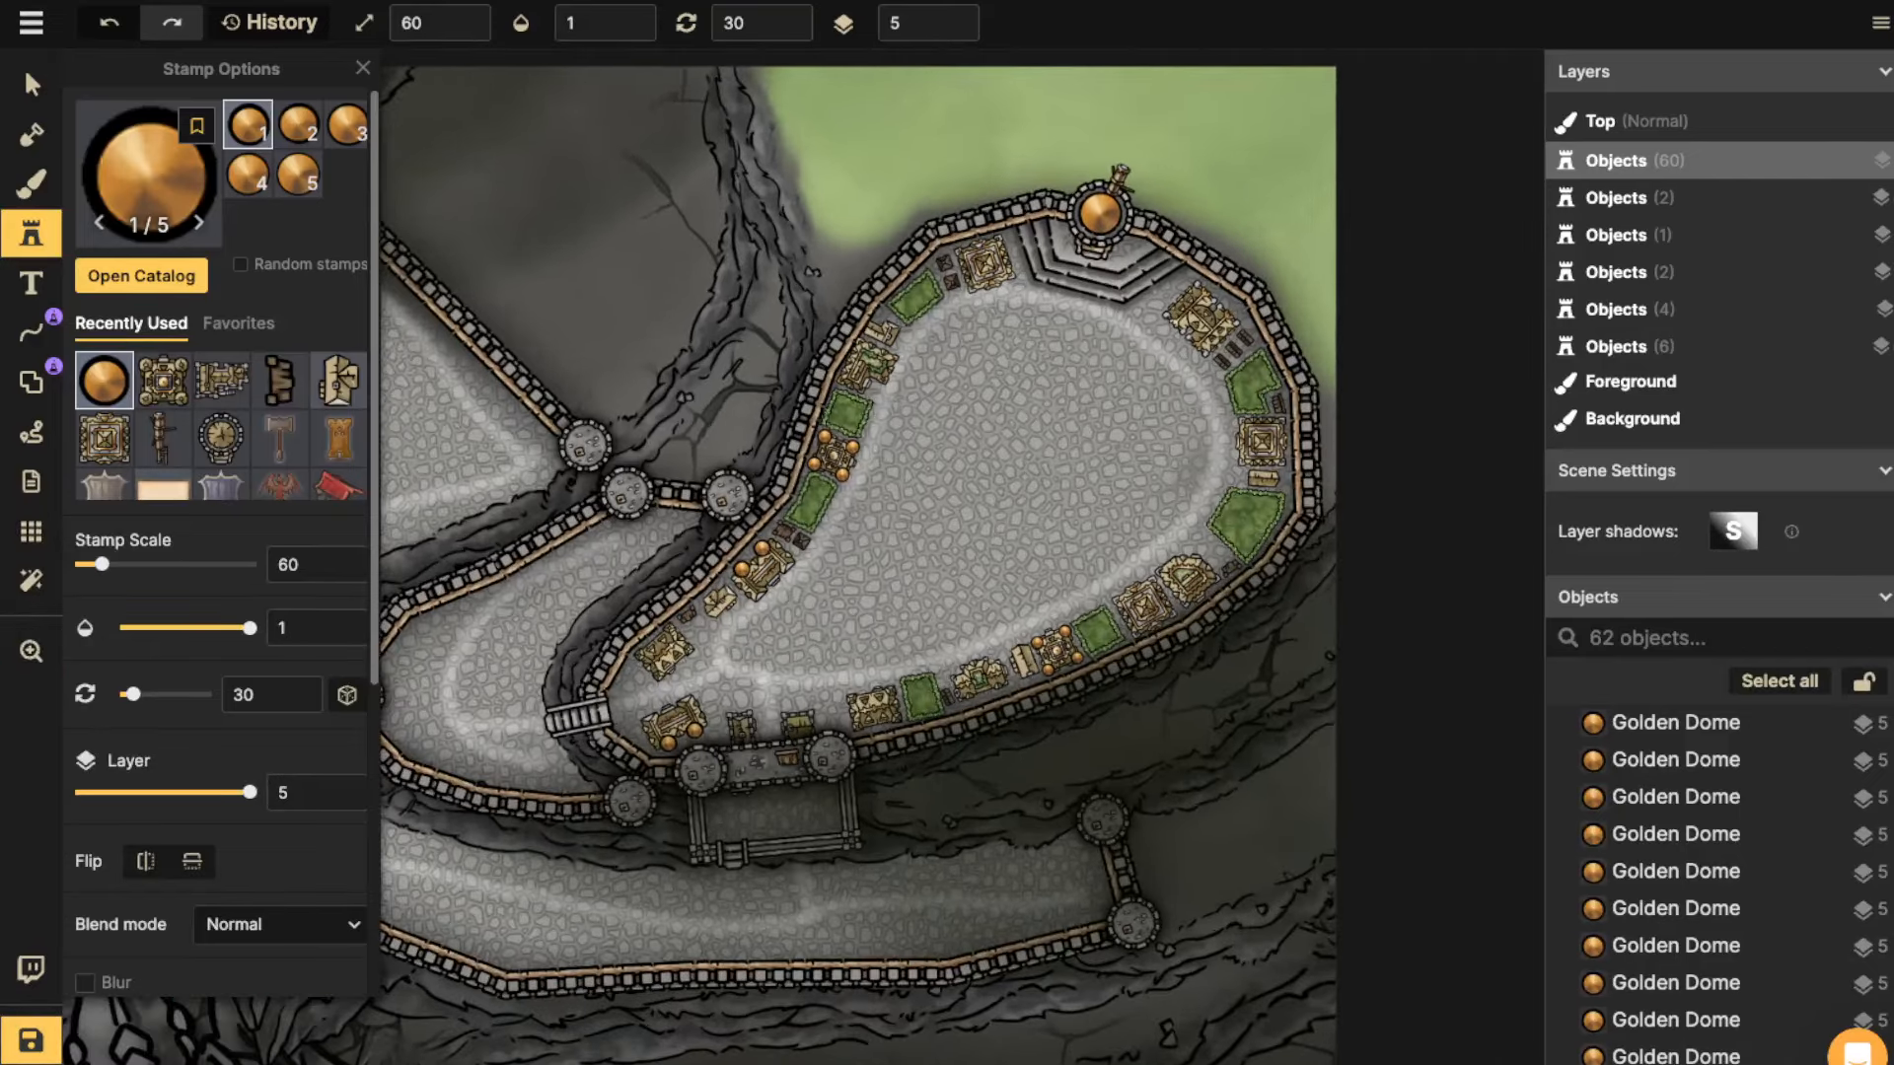
scroll(1123, 403, "up", 4)
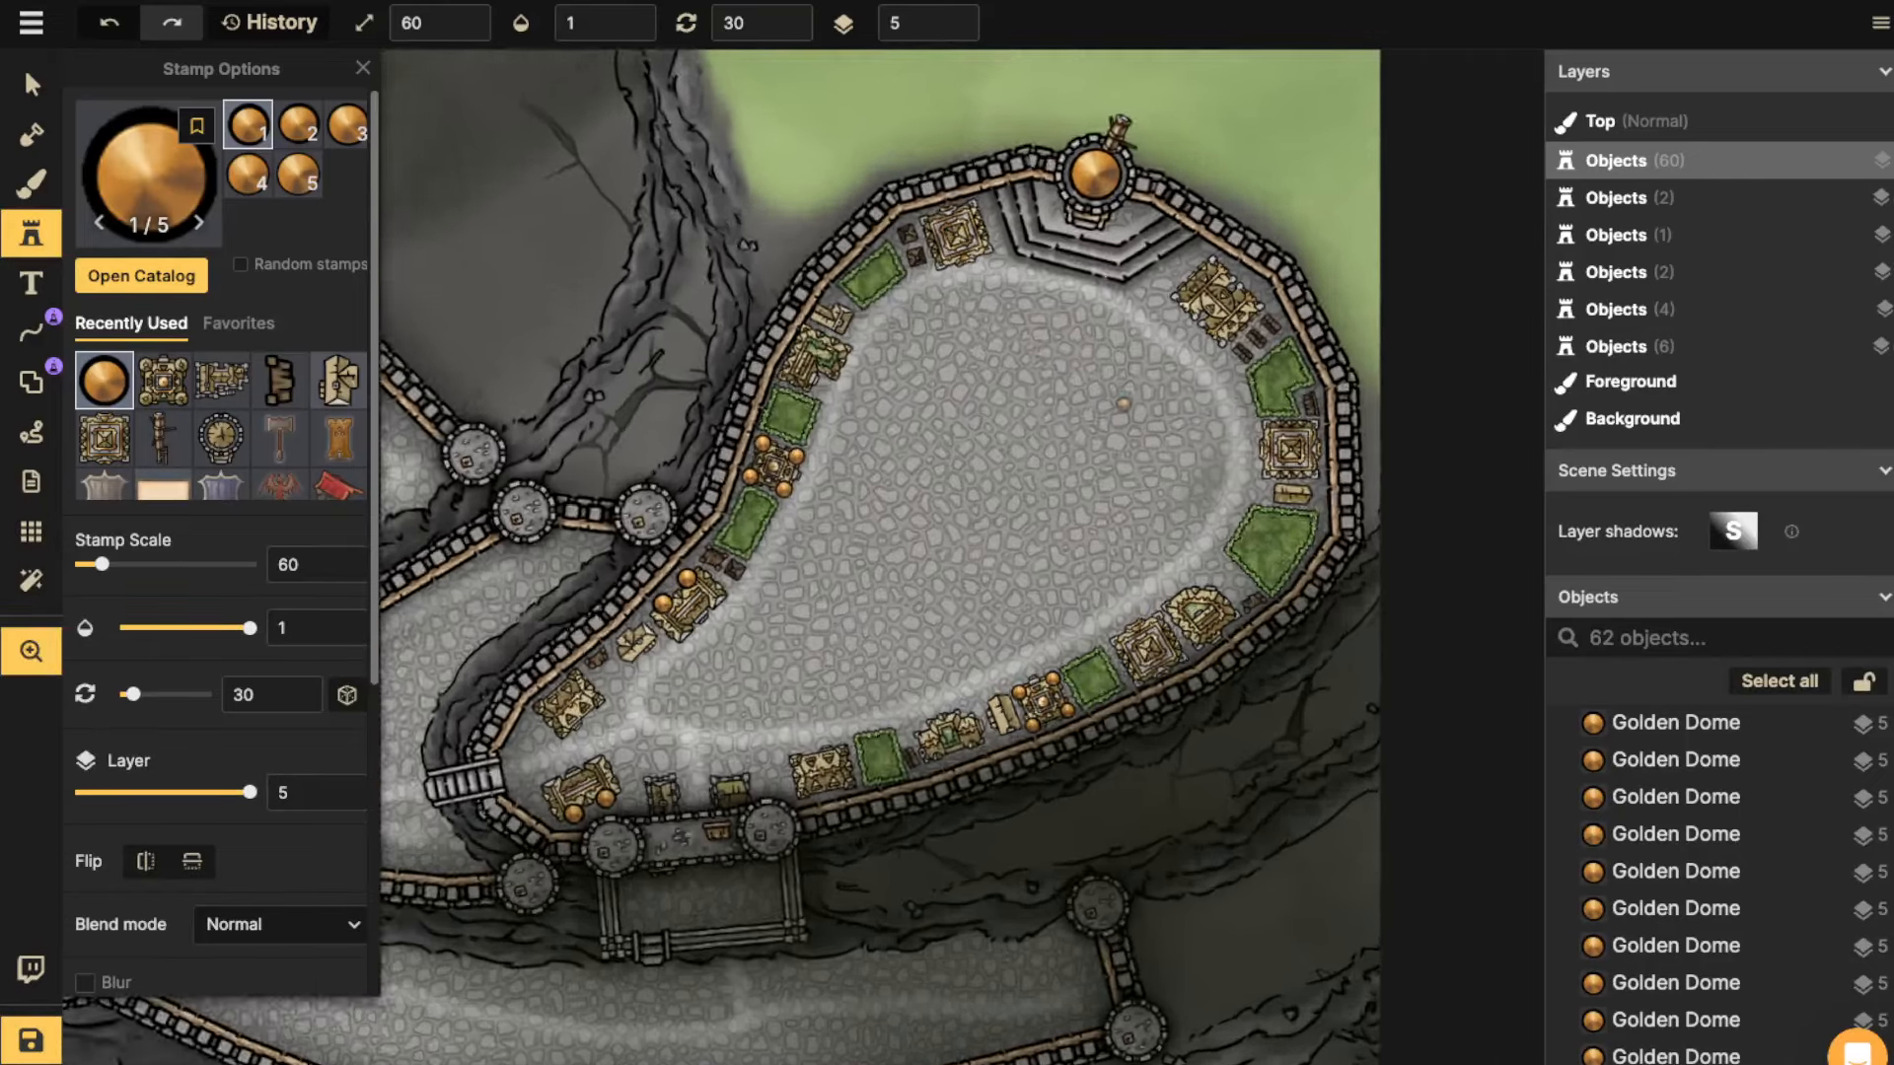
scroll(638, 207, "up", 3)
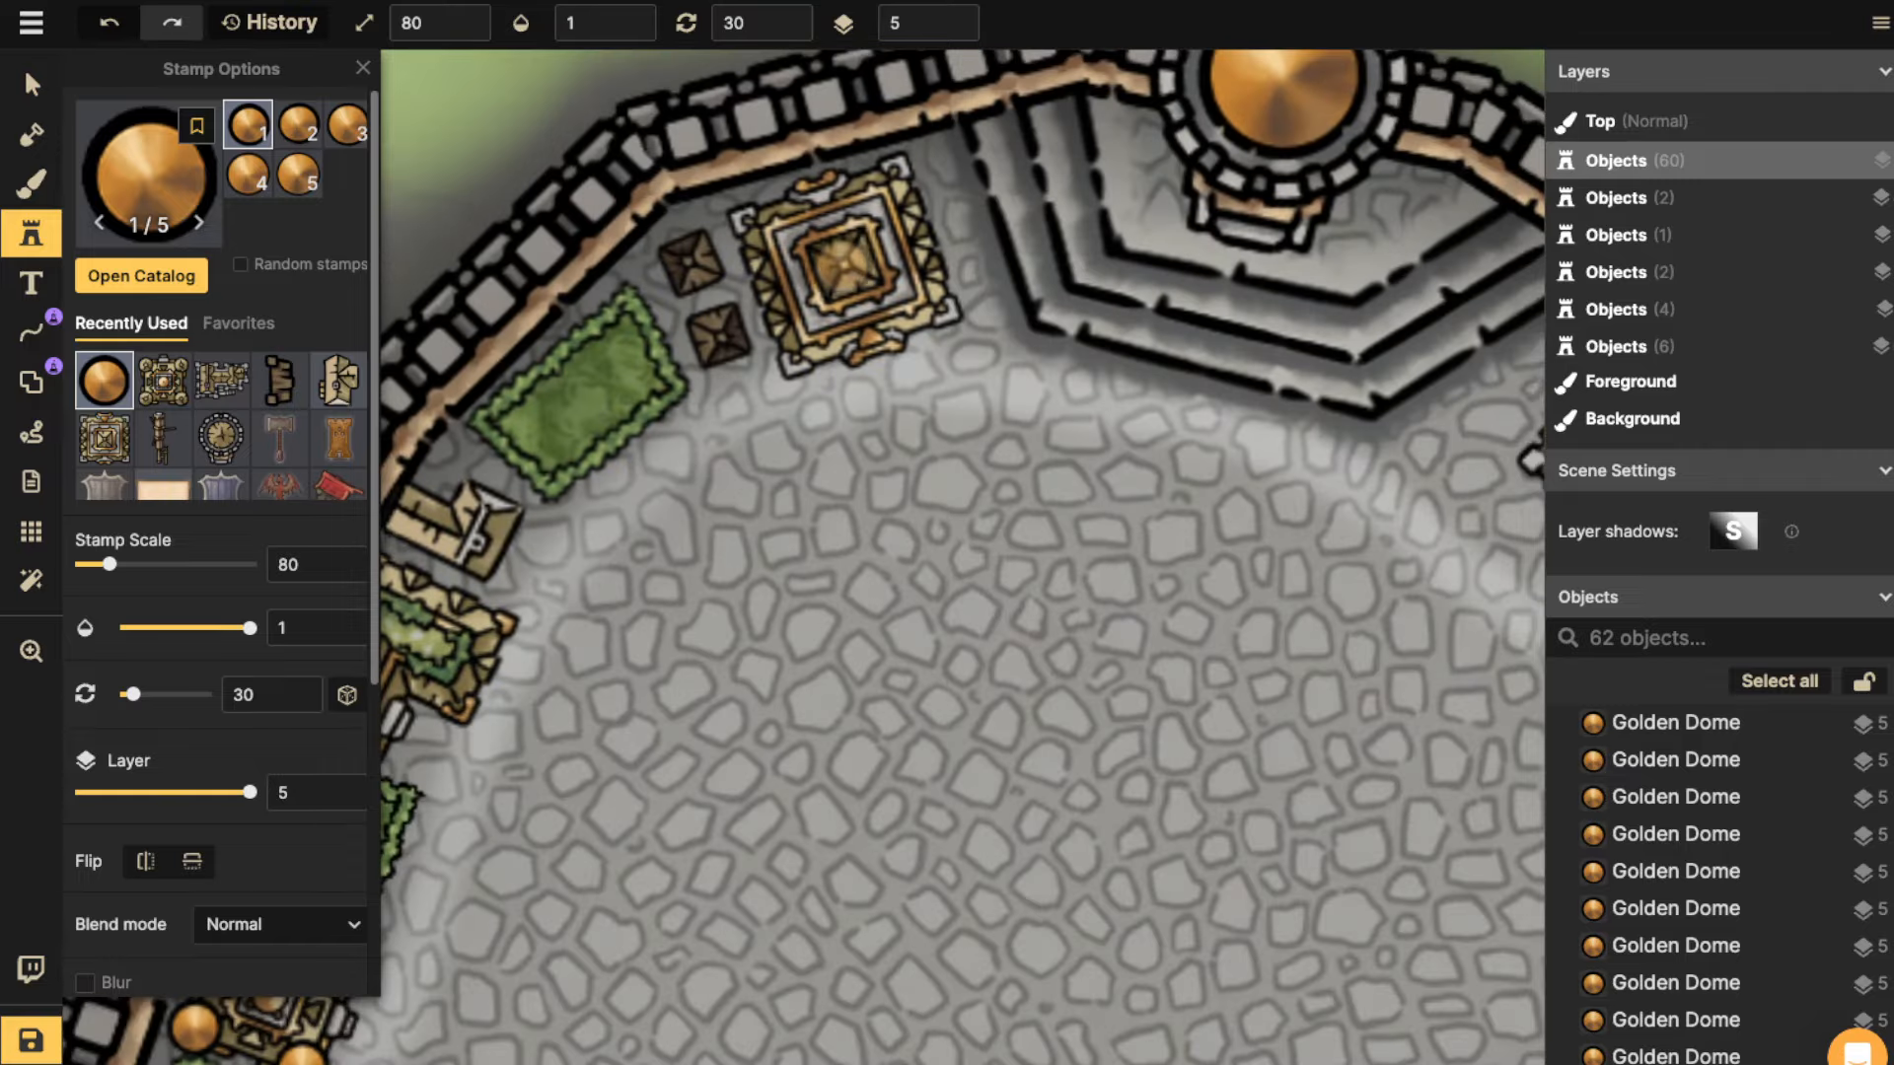
left_click(833, 266)
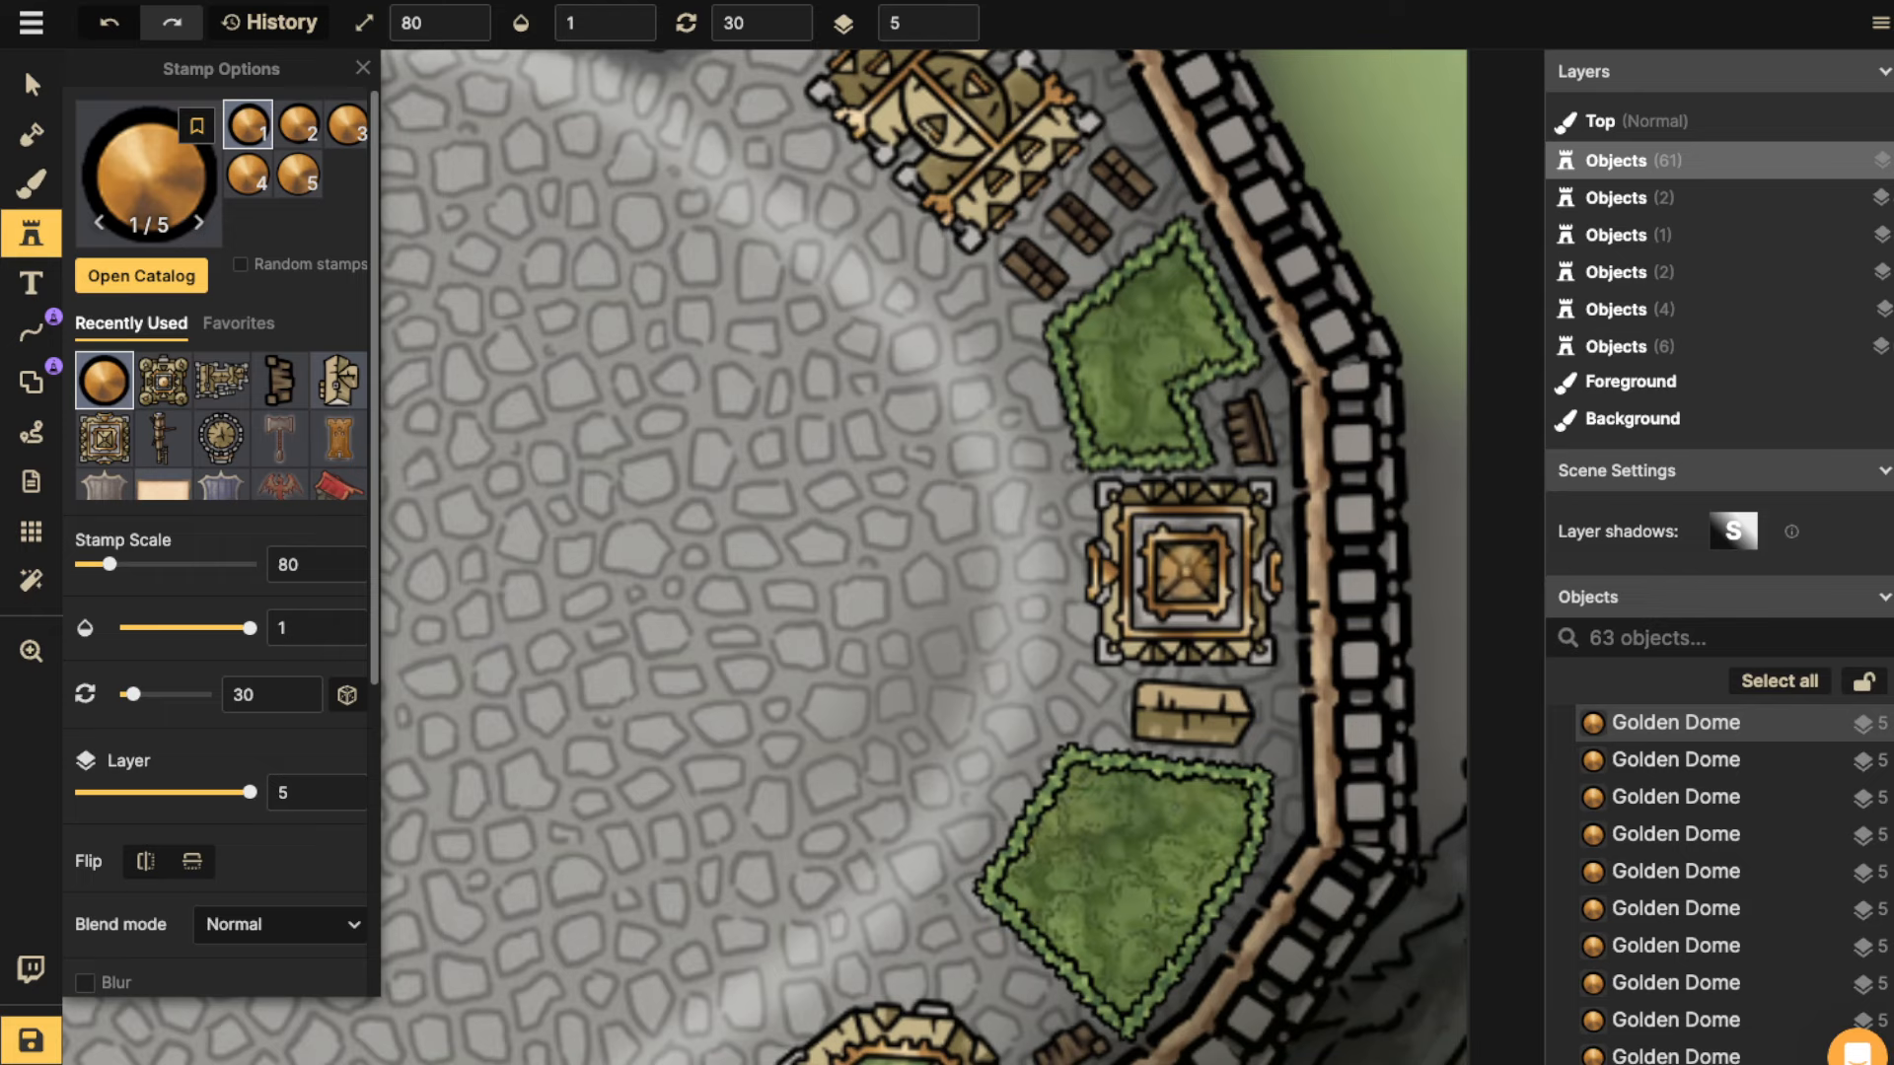
left_click(1187, 570)
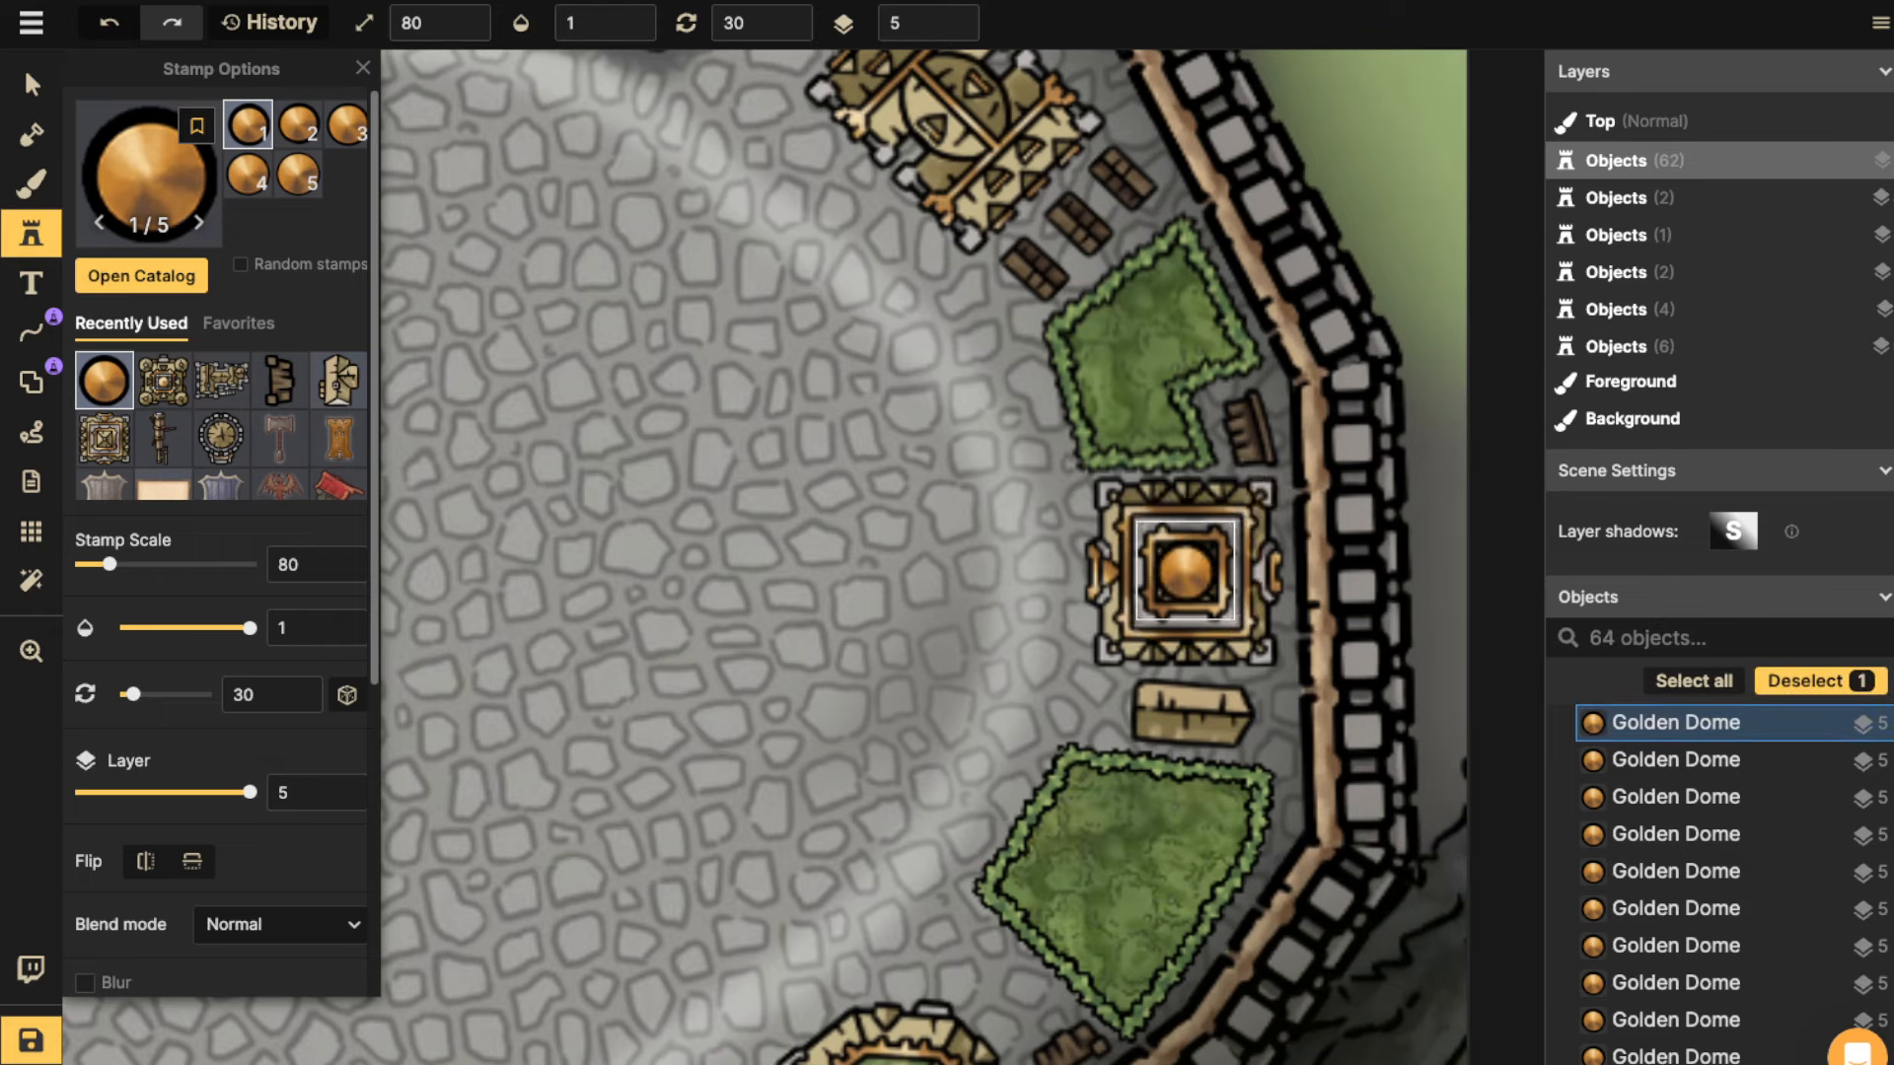
Place a scale 80 Golden Dome at the centre of the square noble building along the southeastern wall.
scroll(888, 393, "down", 3)
key("space")
left_click_drag(864, 400, 1202, 41)
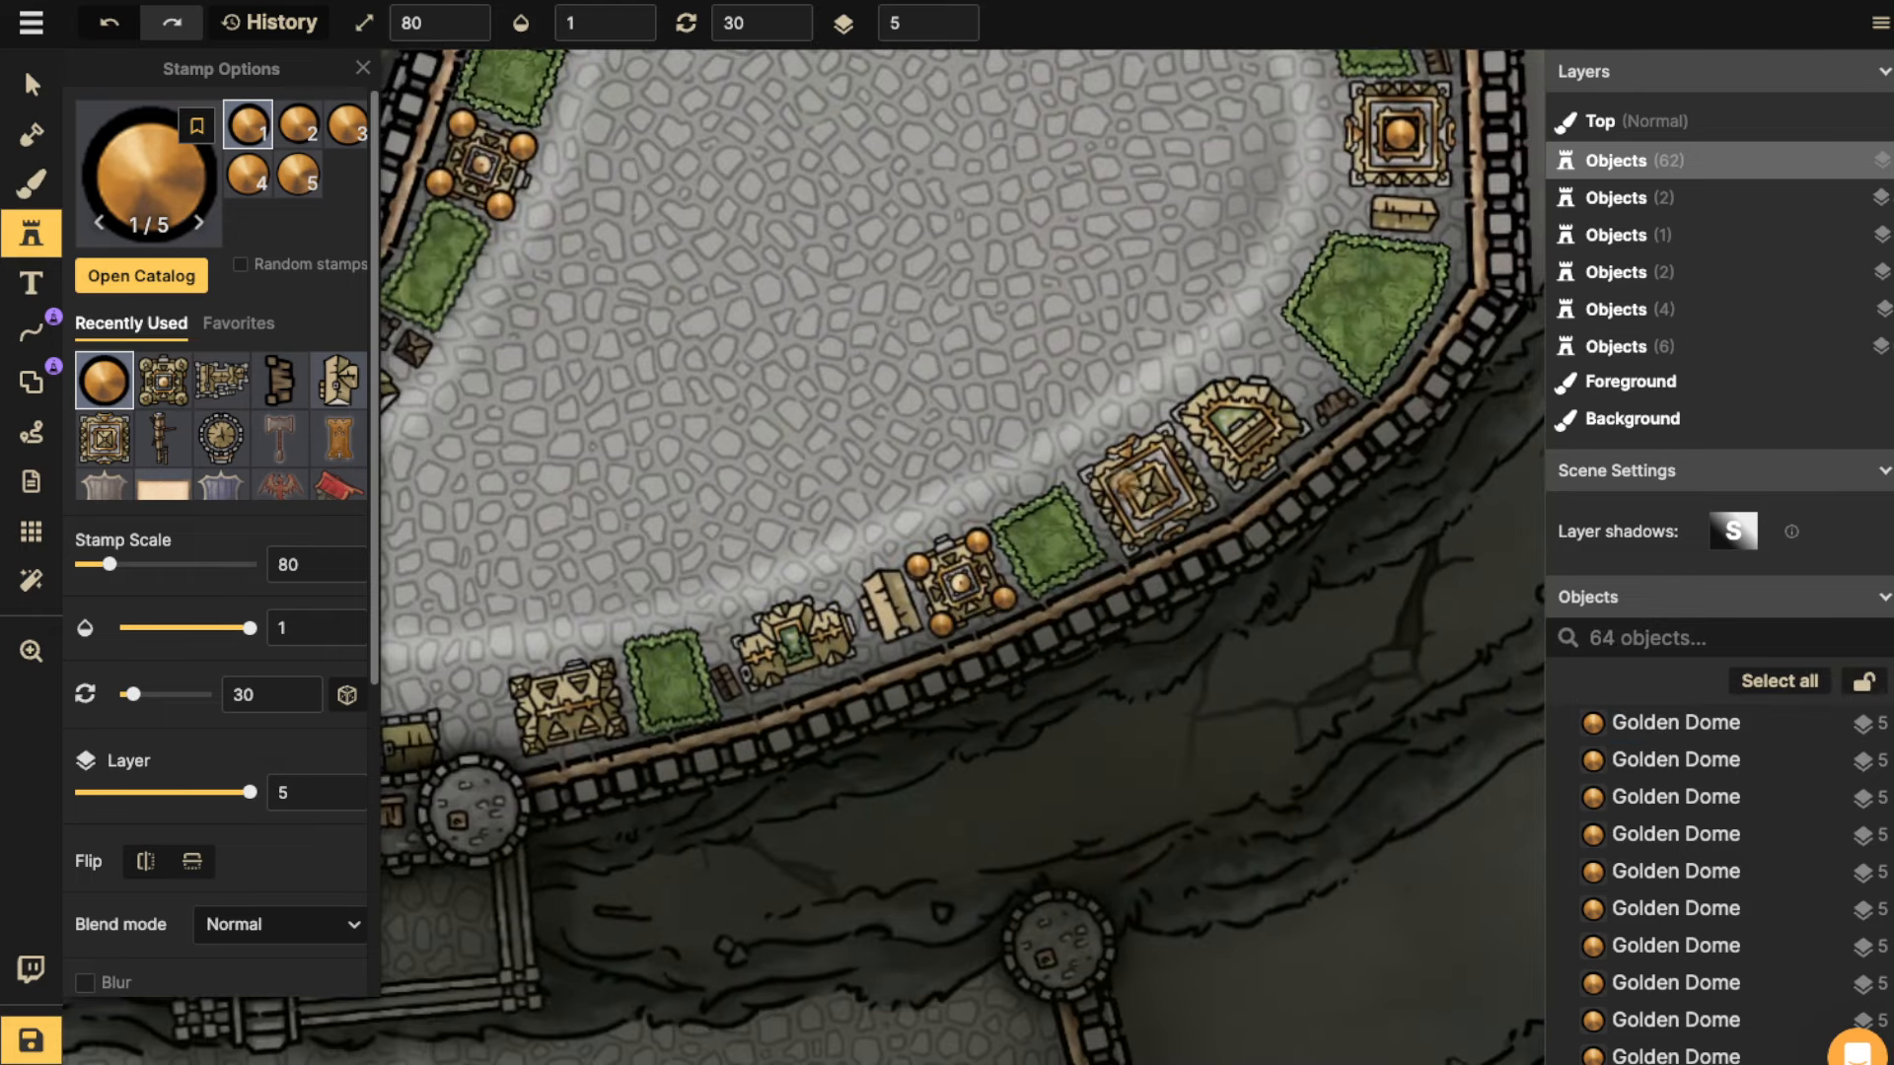
left_click(1149, 487)
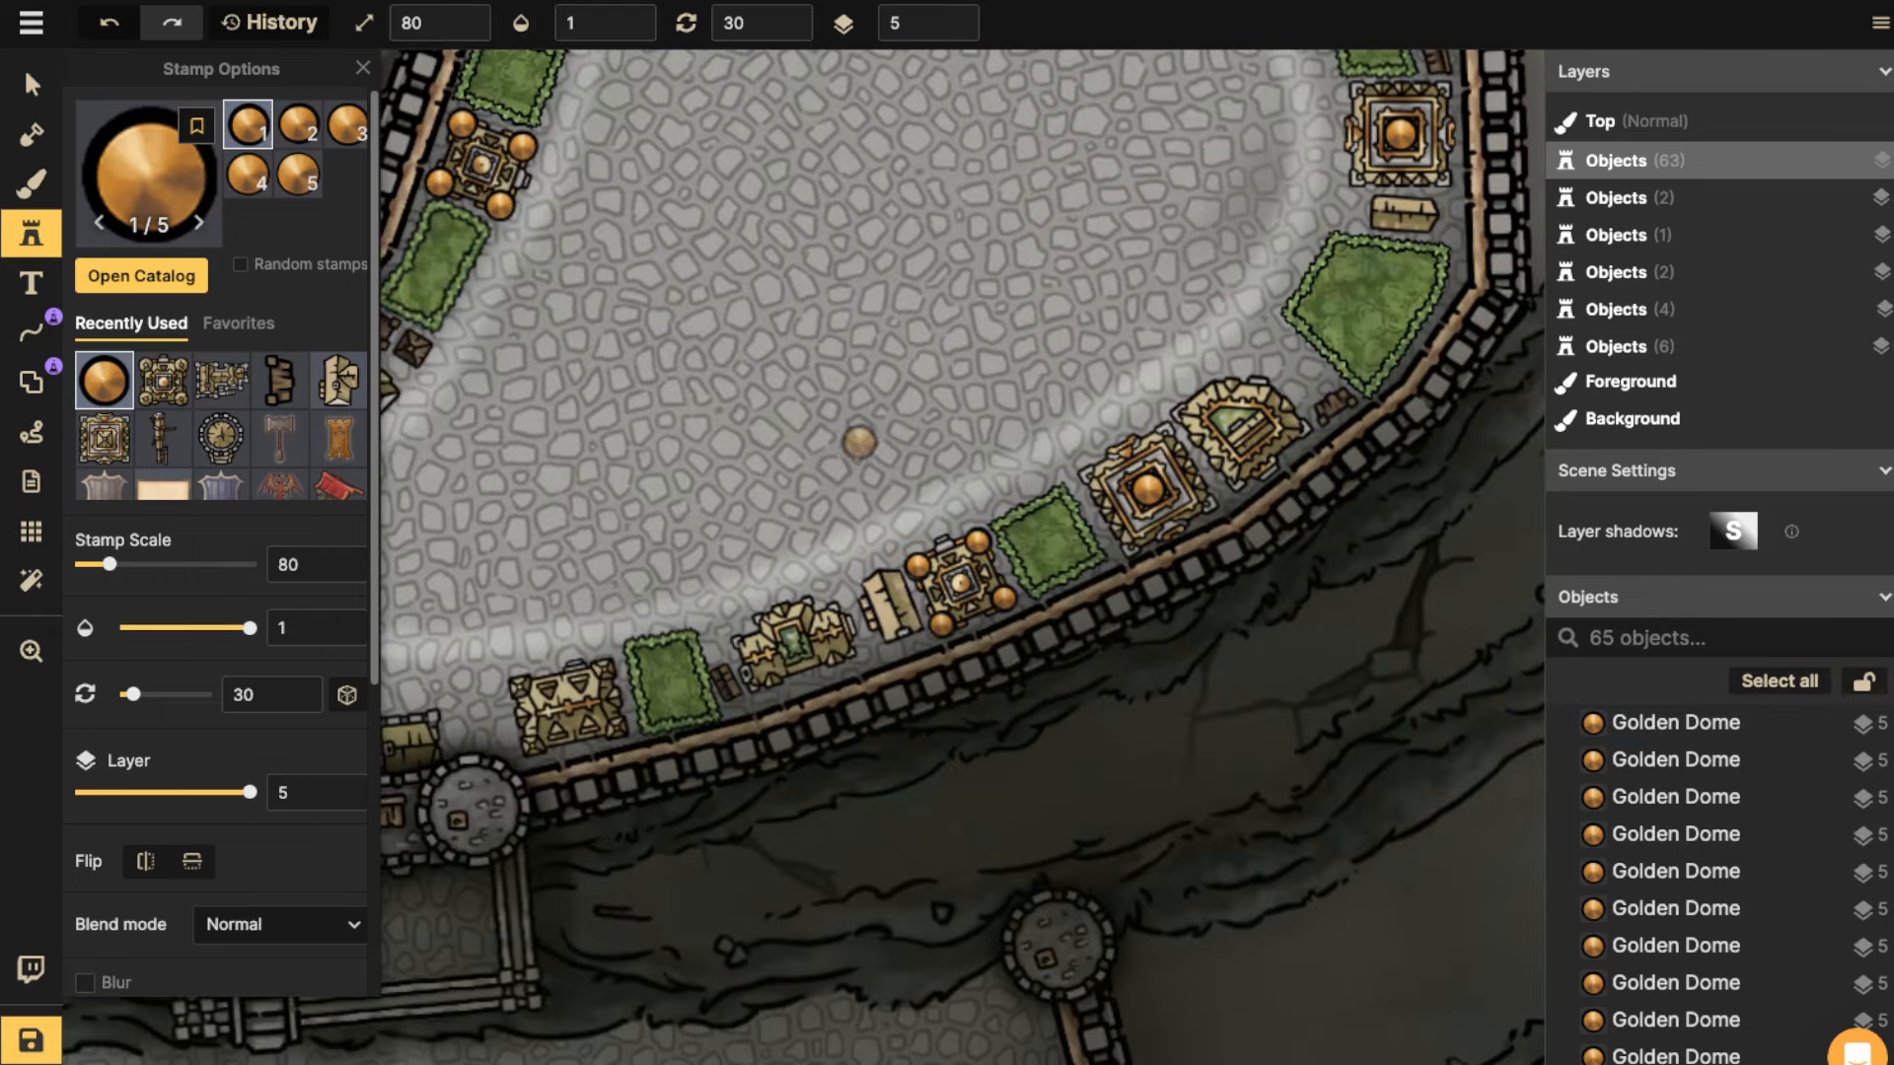
key("space")
left_click_drag(803, 439, 1324, 527)
key("space")
left_click_drag(895, 591, 843, 958)
key("space")
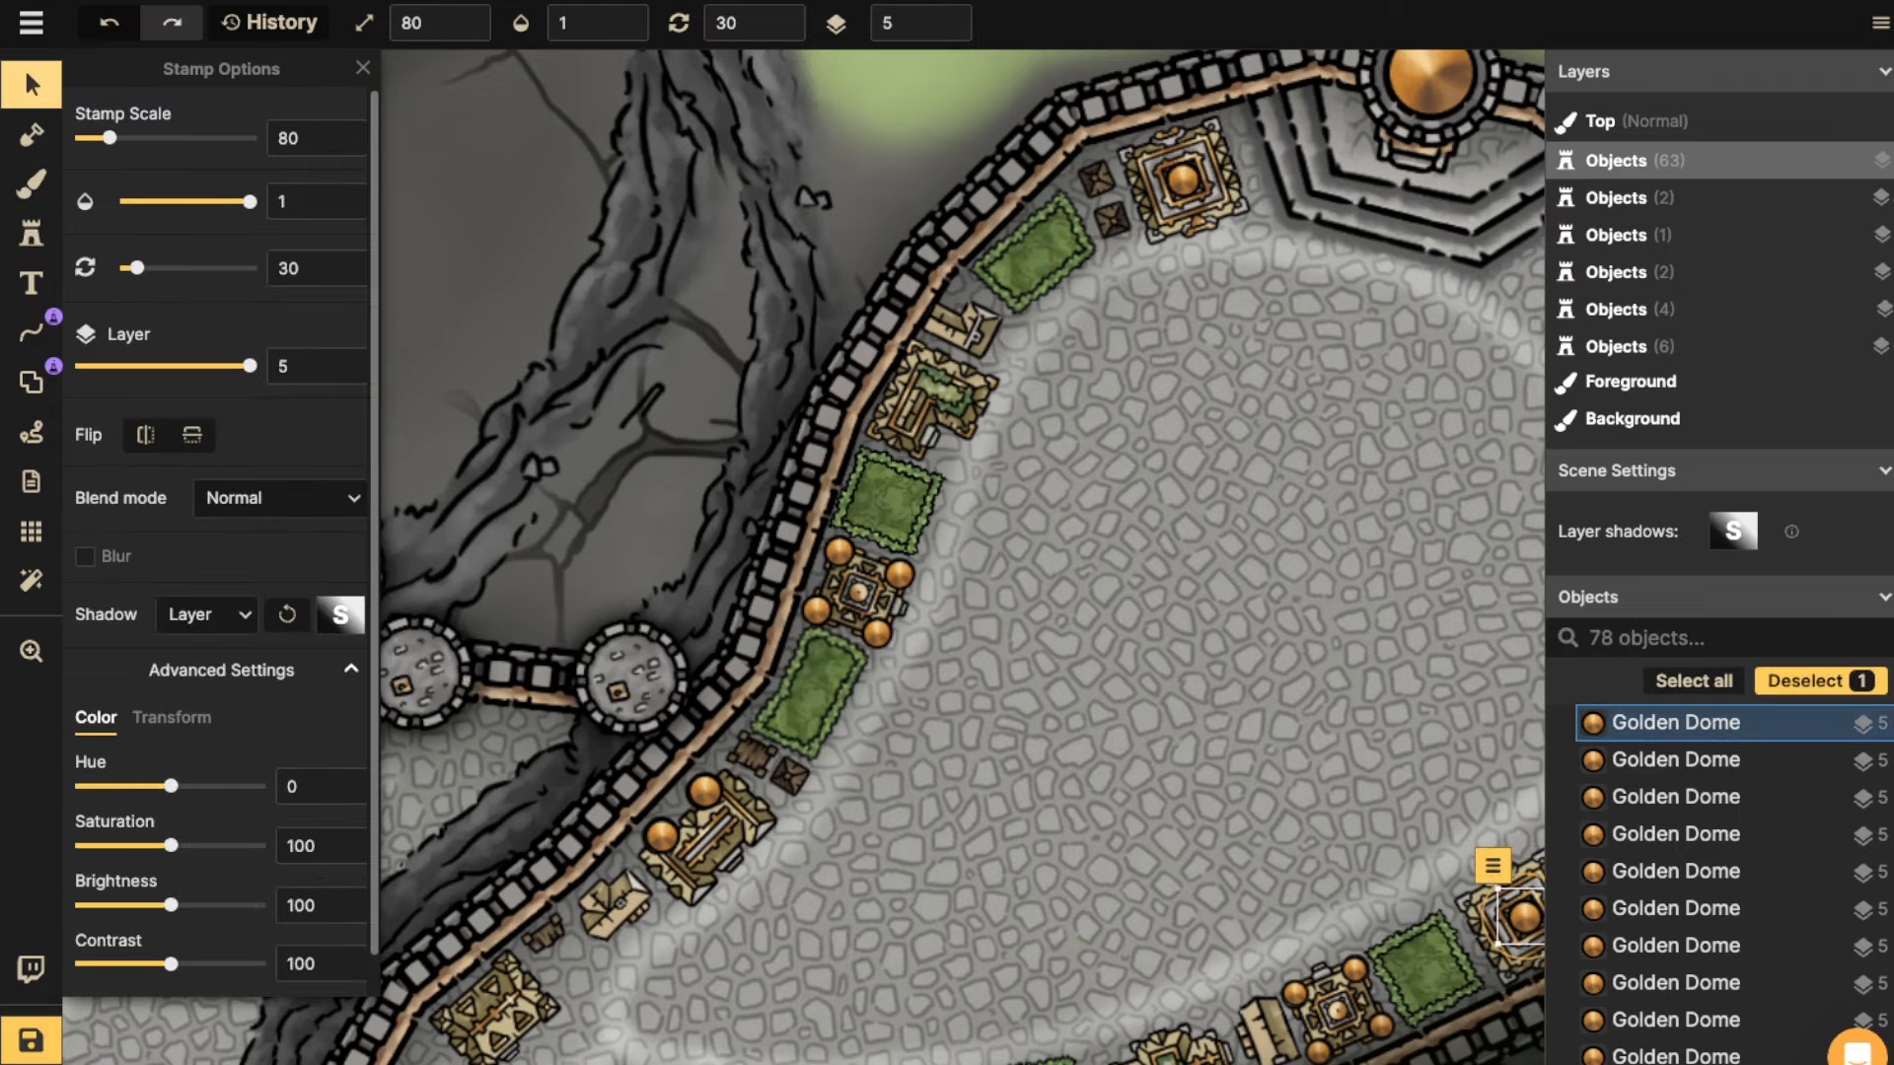
Nudge the yellow building with the green courtyard along the lower wall slightly to adjust its spacing.
key("v")
scroll(797, 556, "down", 5)
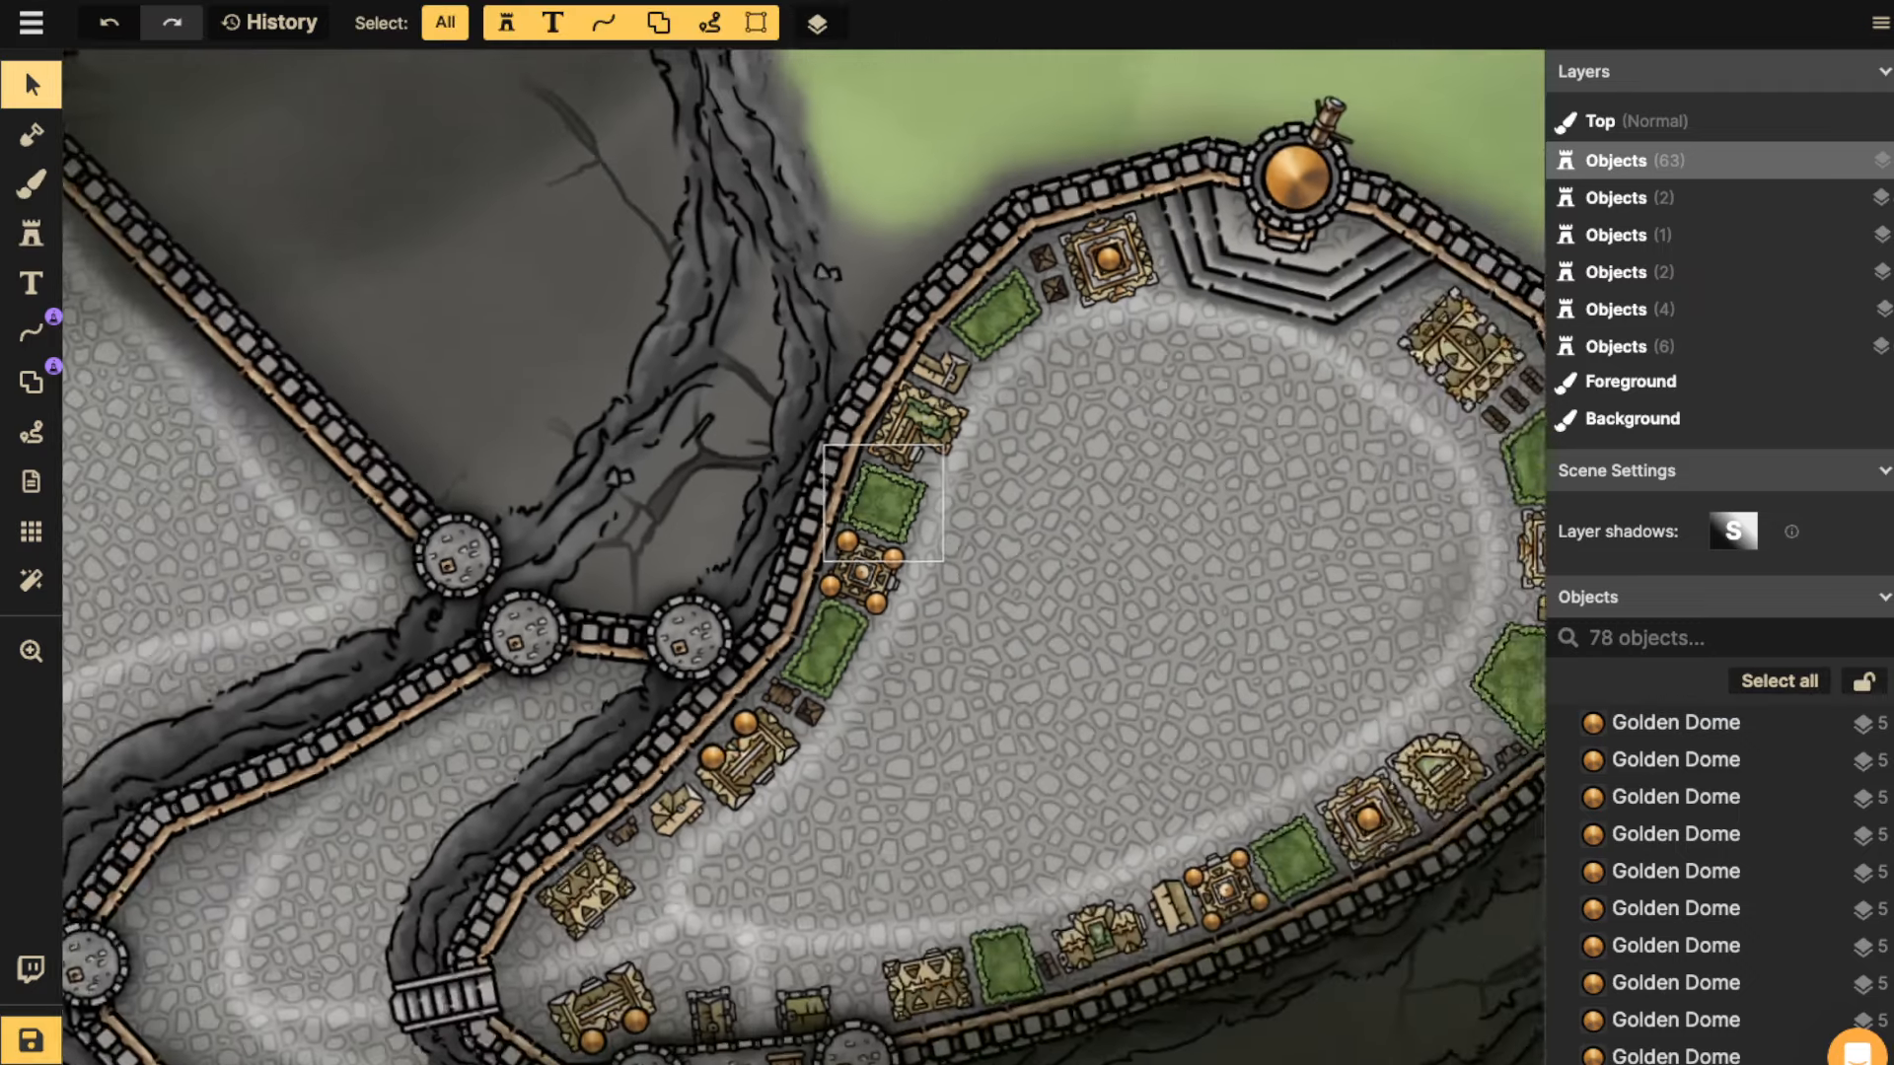
left_click_drag(797, 556, 642, 629)
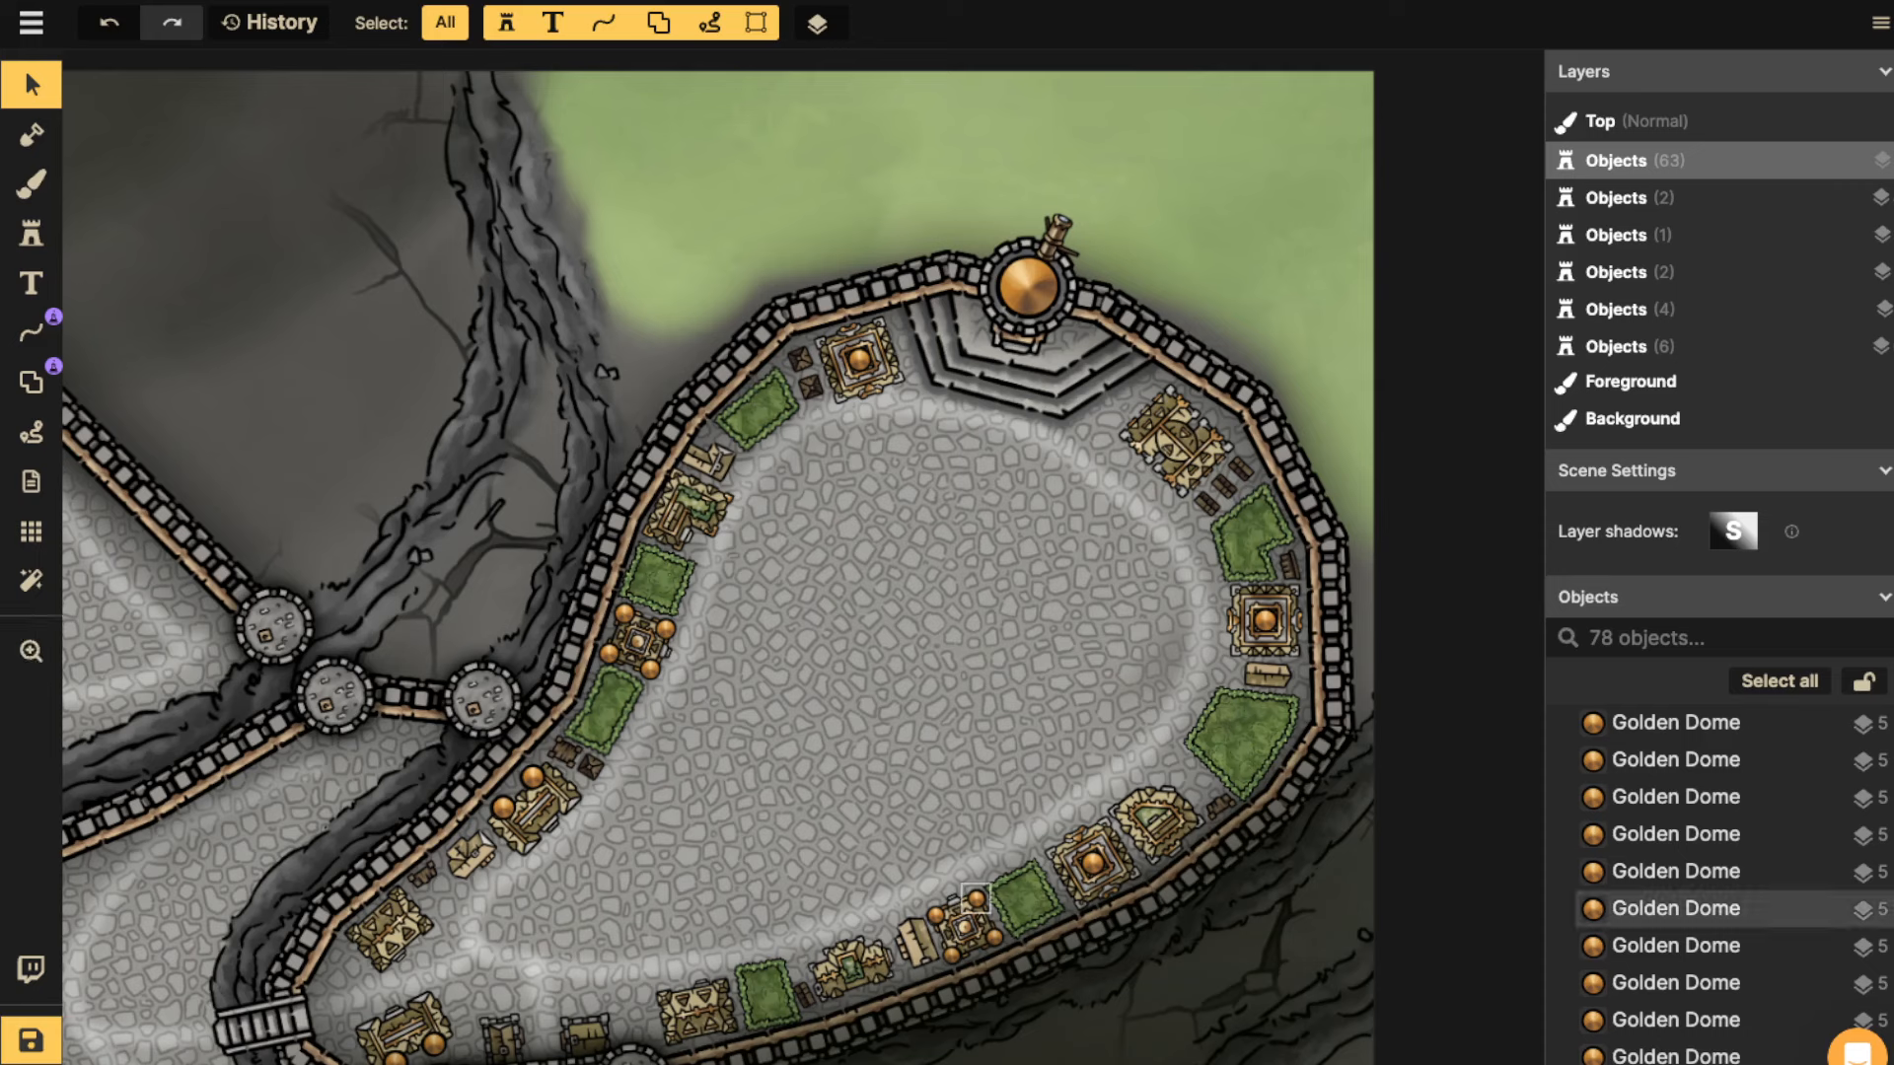
left_click(913, 947)
left_click(848, 967)
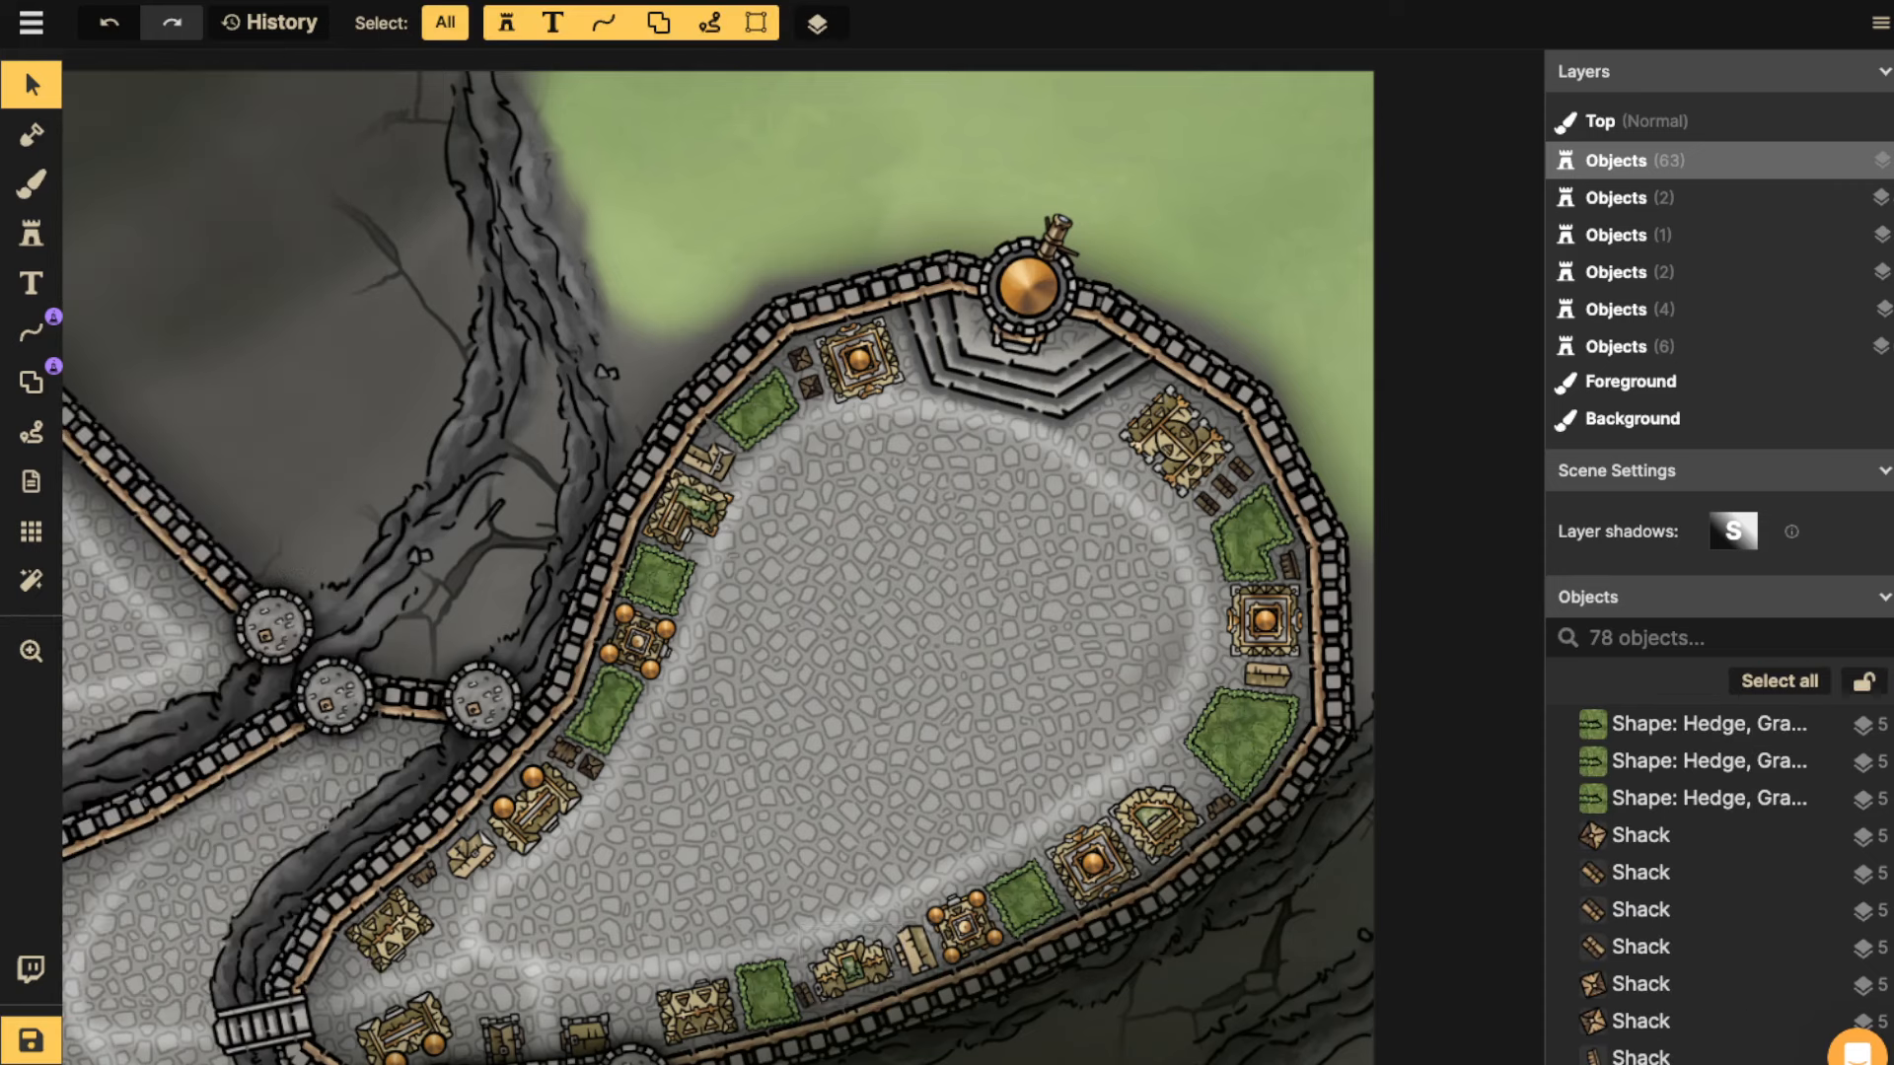
left_click_drag(849, 967, 857, 971)
left_click(767, 994)
left_click(804, 995)
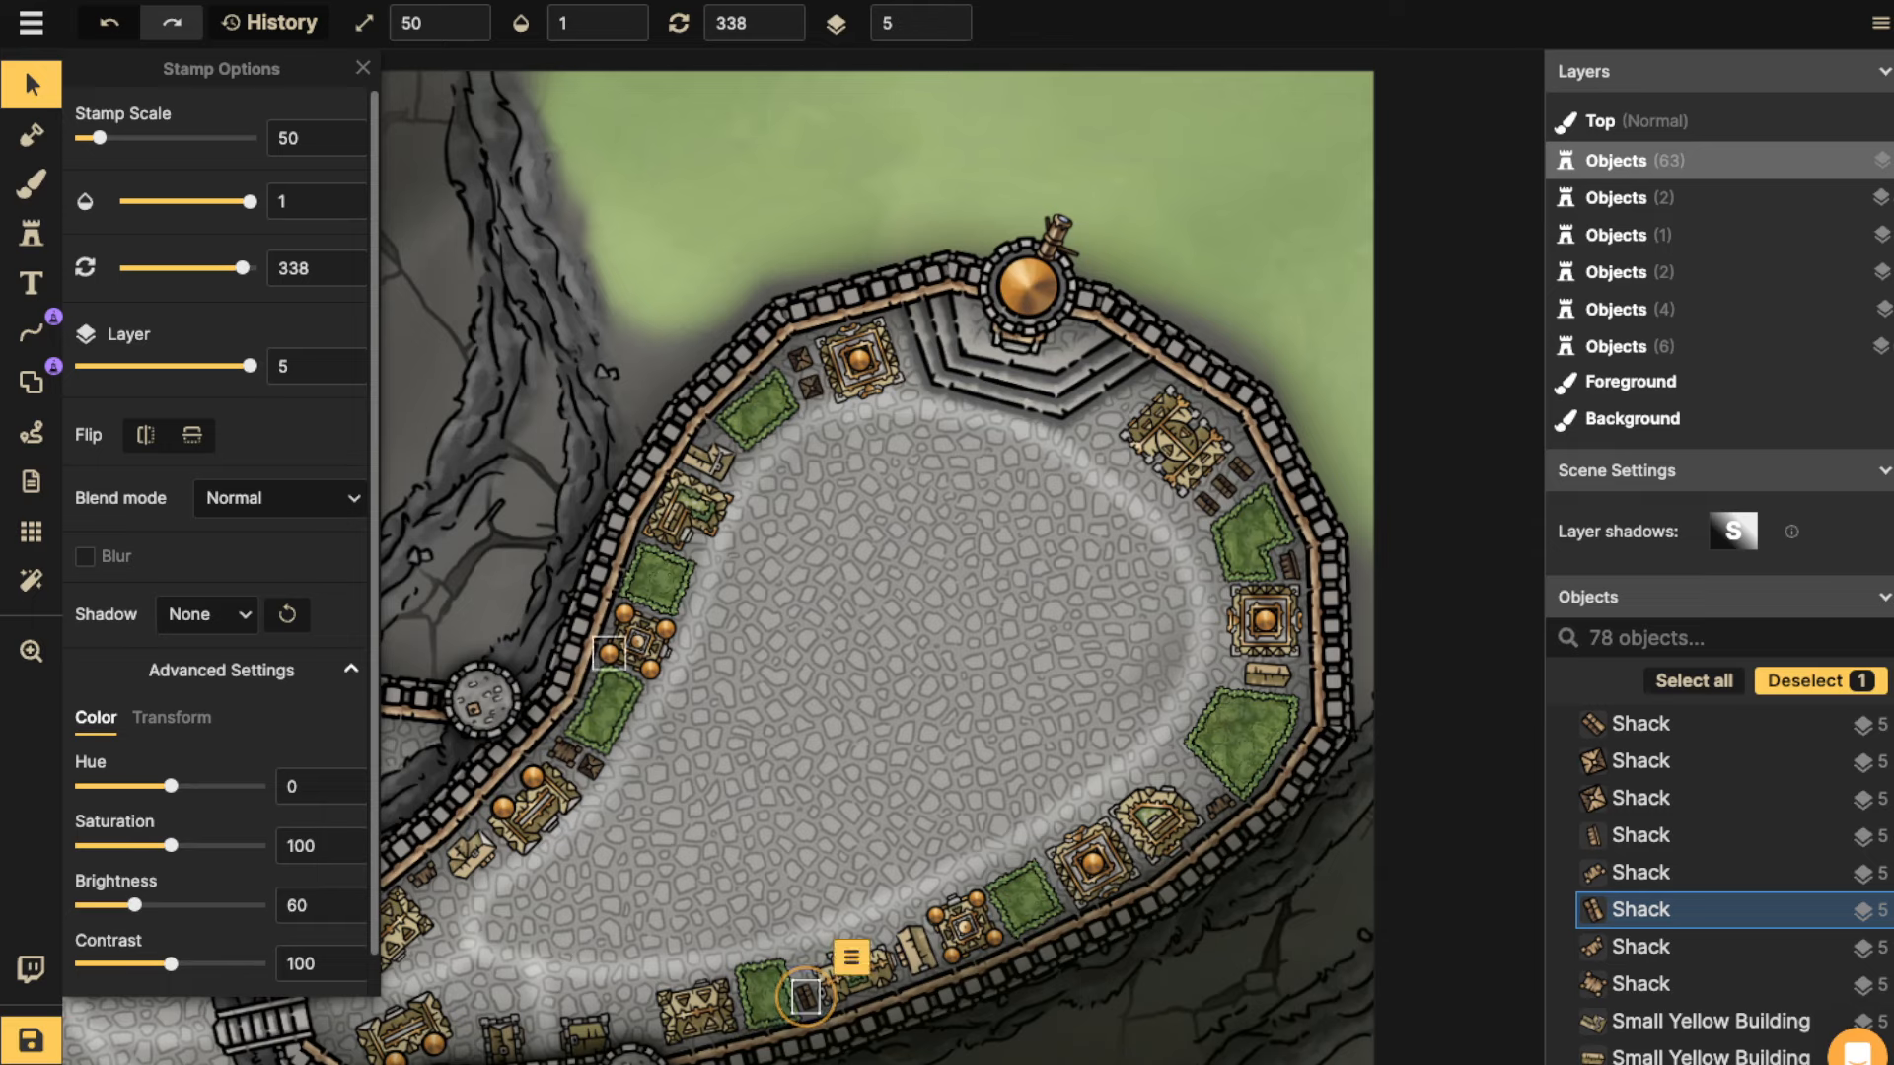
left_click(770, 828)
Reuse the square shack as a stamp at scale 50 and place one beside the two-domed building nearest the lower gatehouse.
scroll(935, 487, "up", 3)
key("space")
left_click_drag(934, 486, 1036, 263)
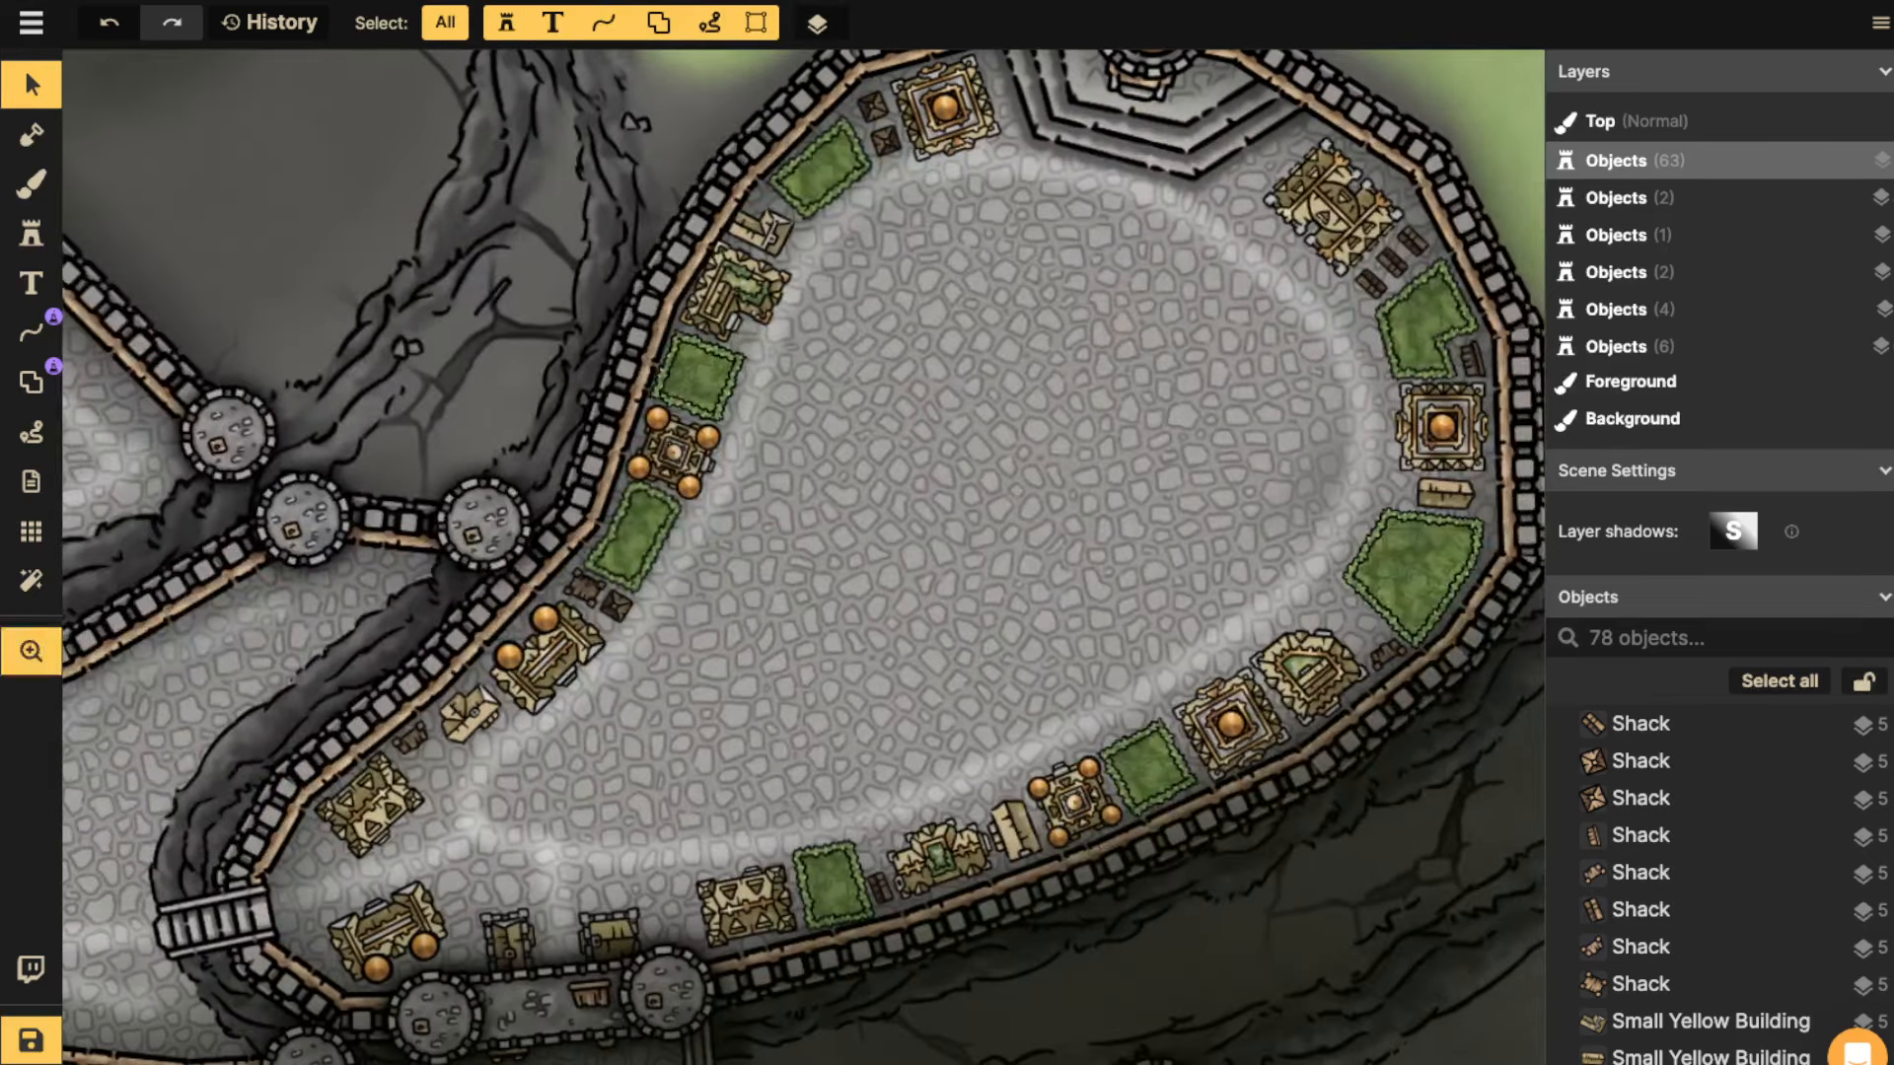
key("space")
left_click_drag(410, 737, 553, 534)
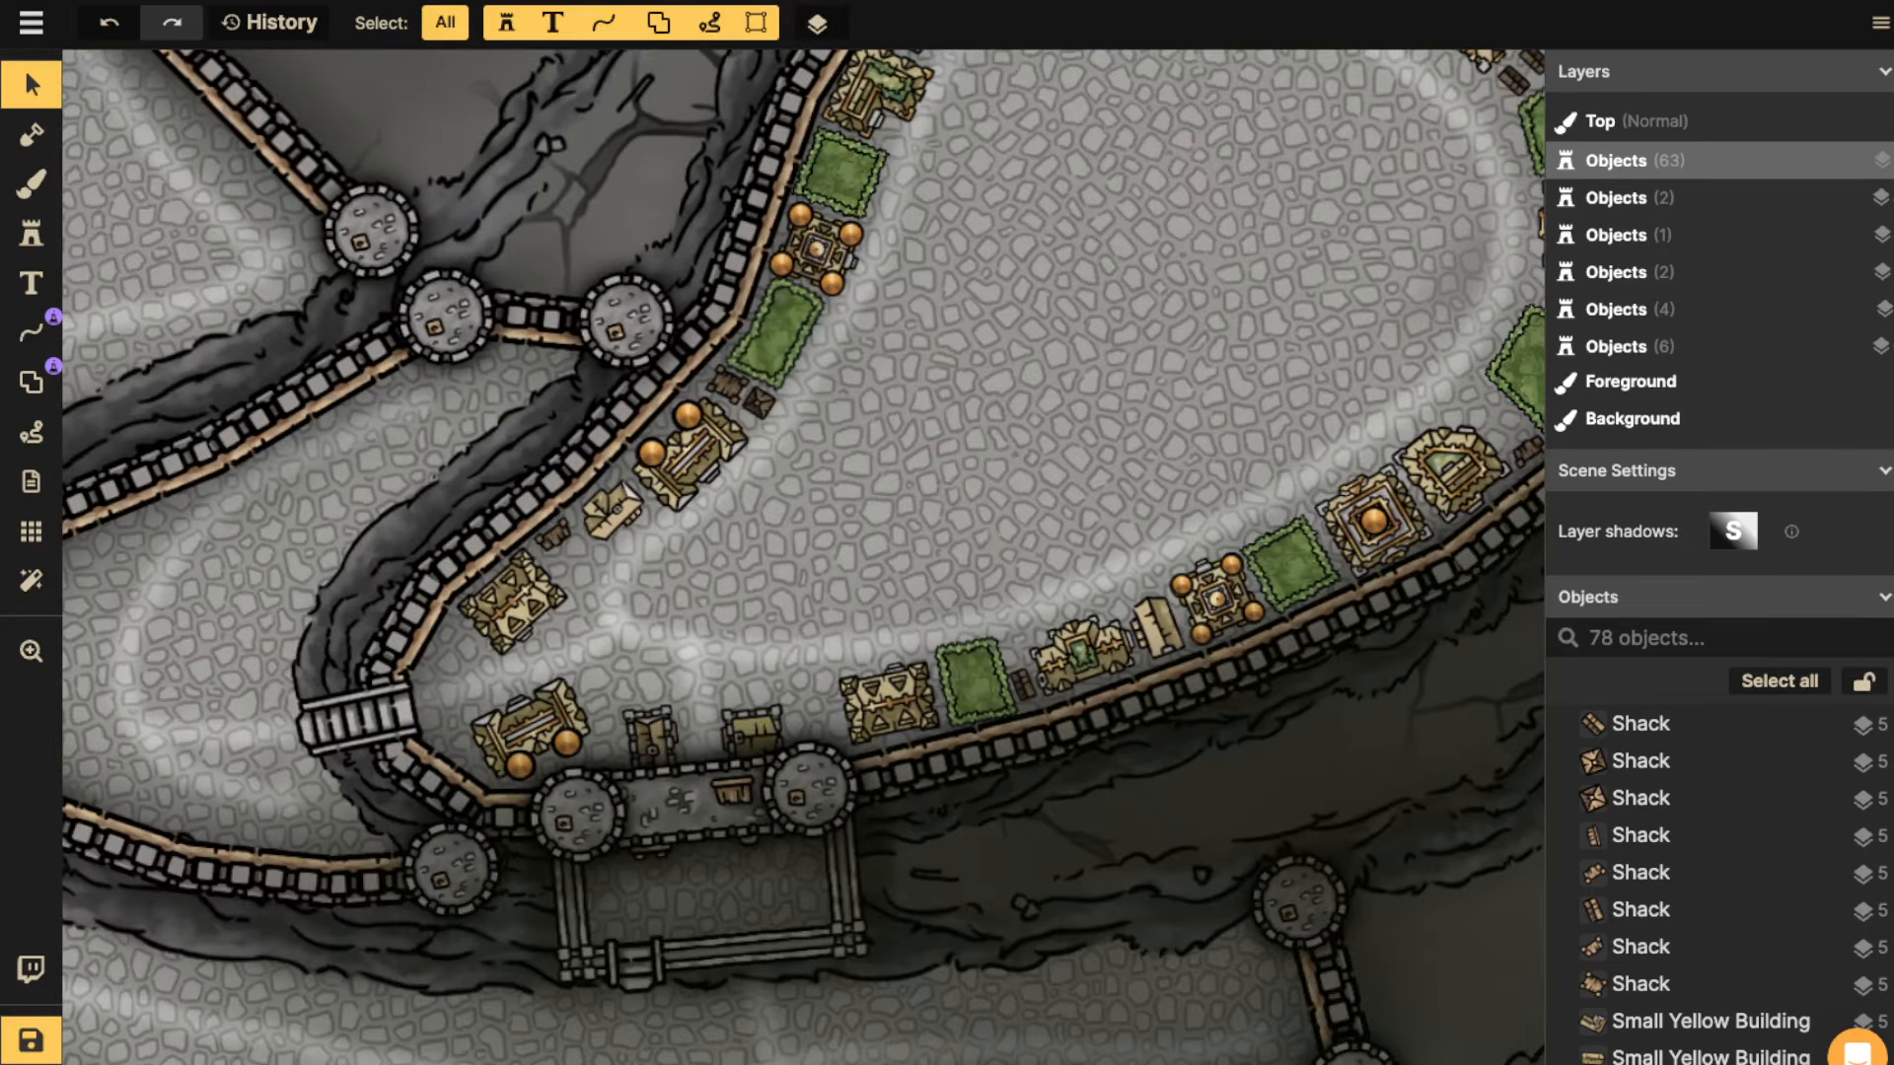
scroll(621, 746, "up", 5)
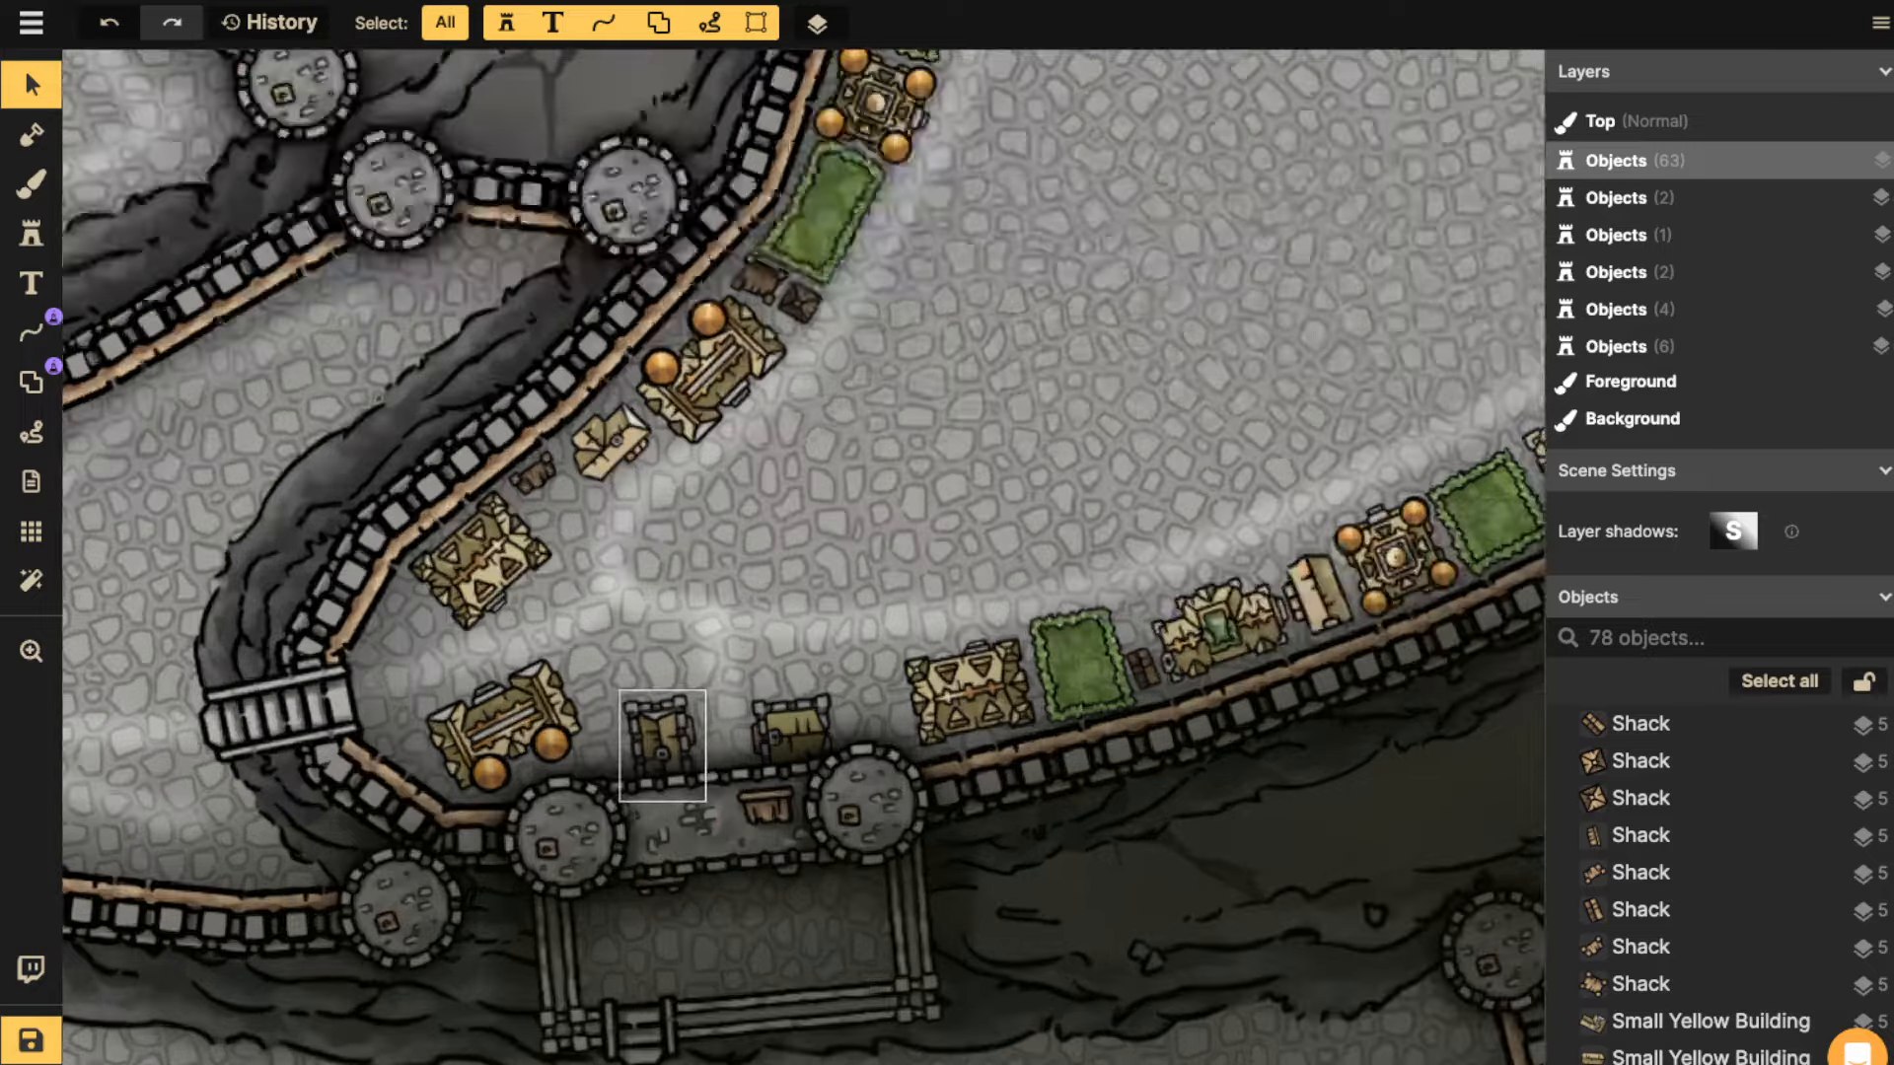
left_click(843, 199)
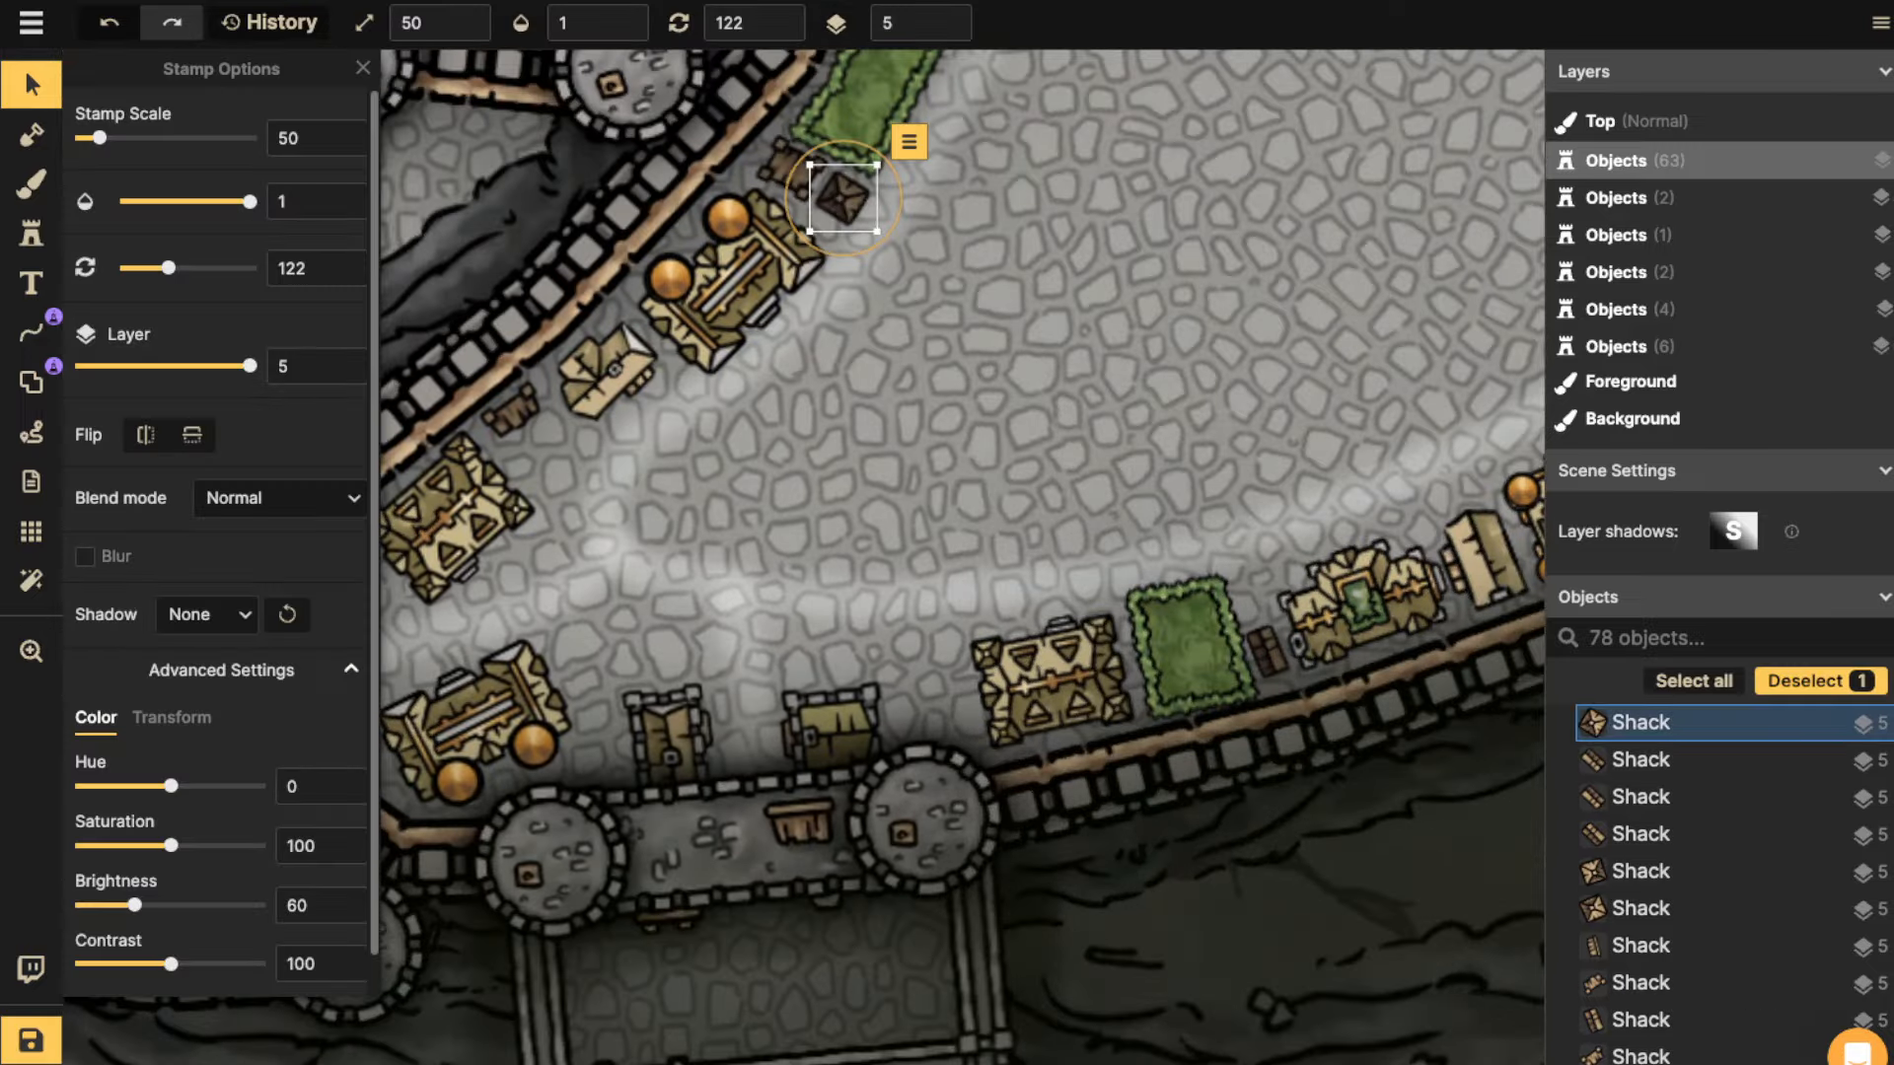
key("s")
key("space")
left_click_drag(575, 641, 786, 497)
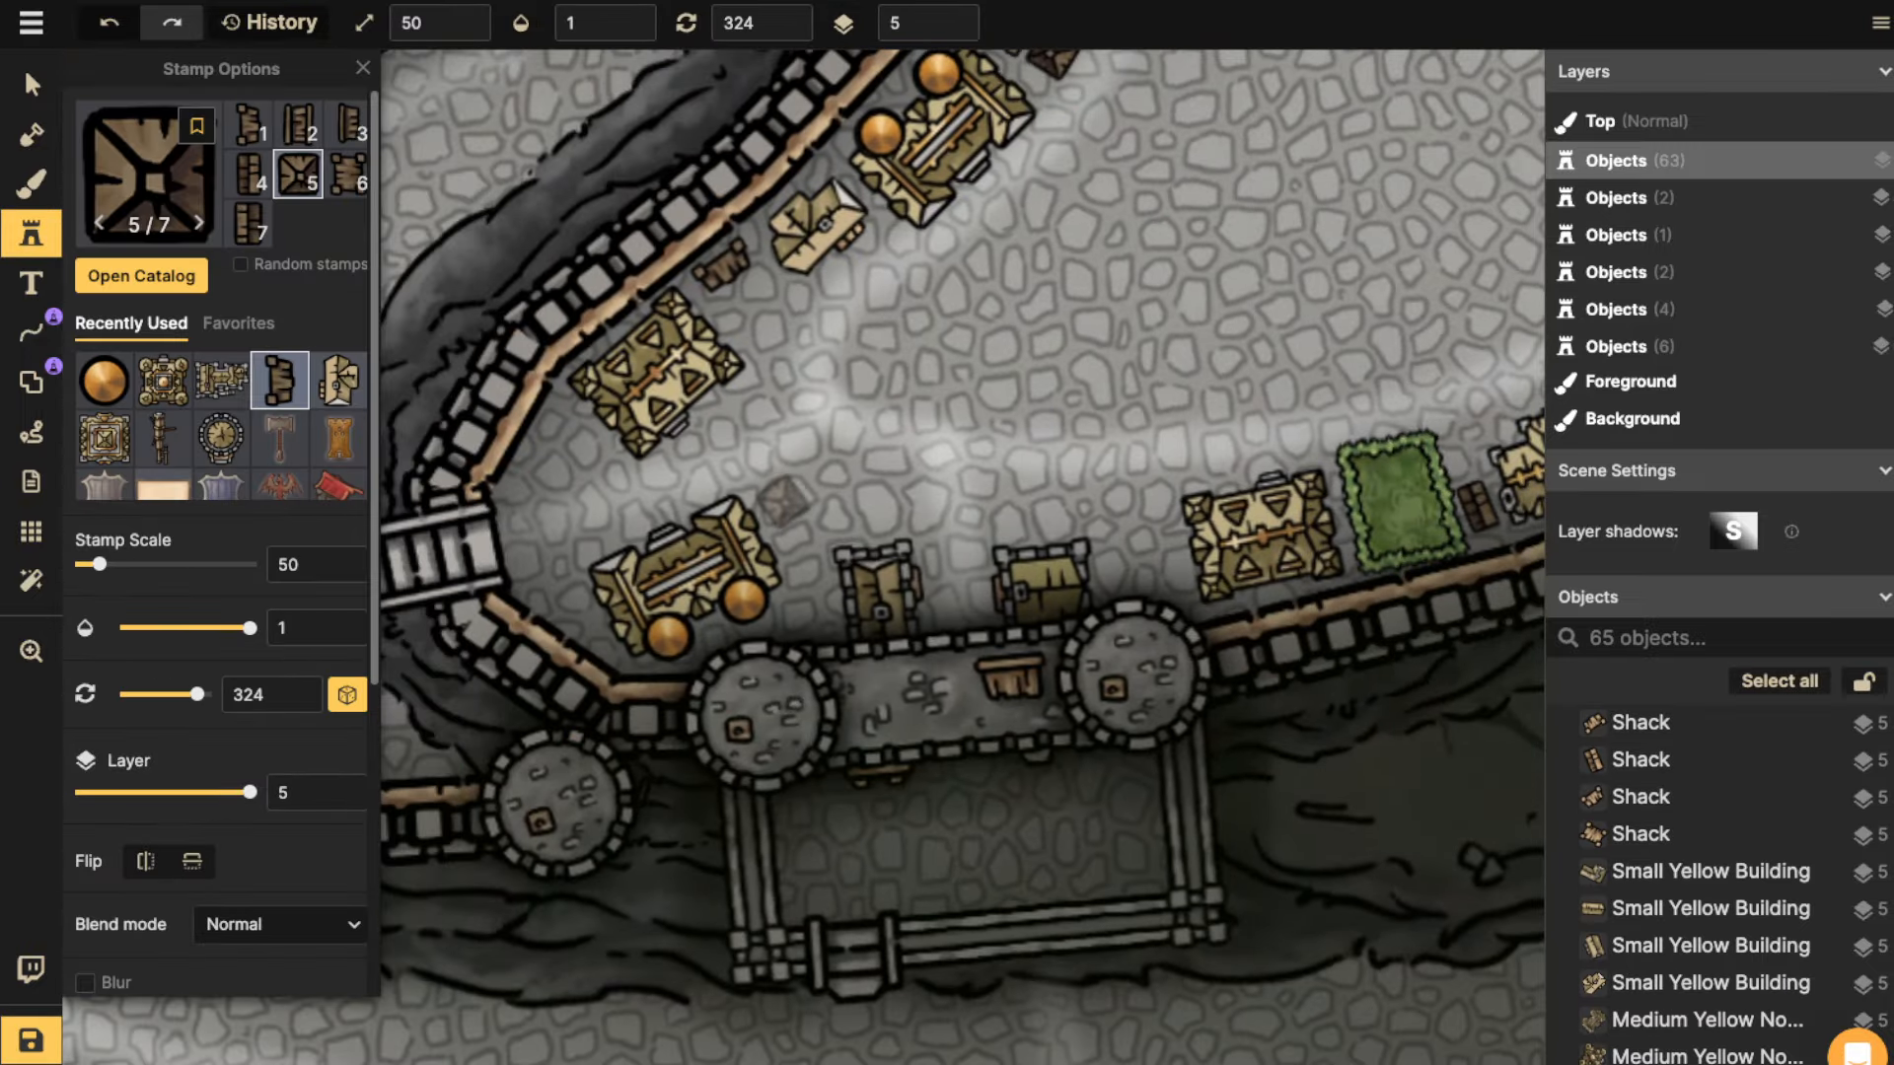
left_click(785, 504)
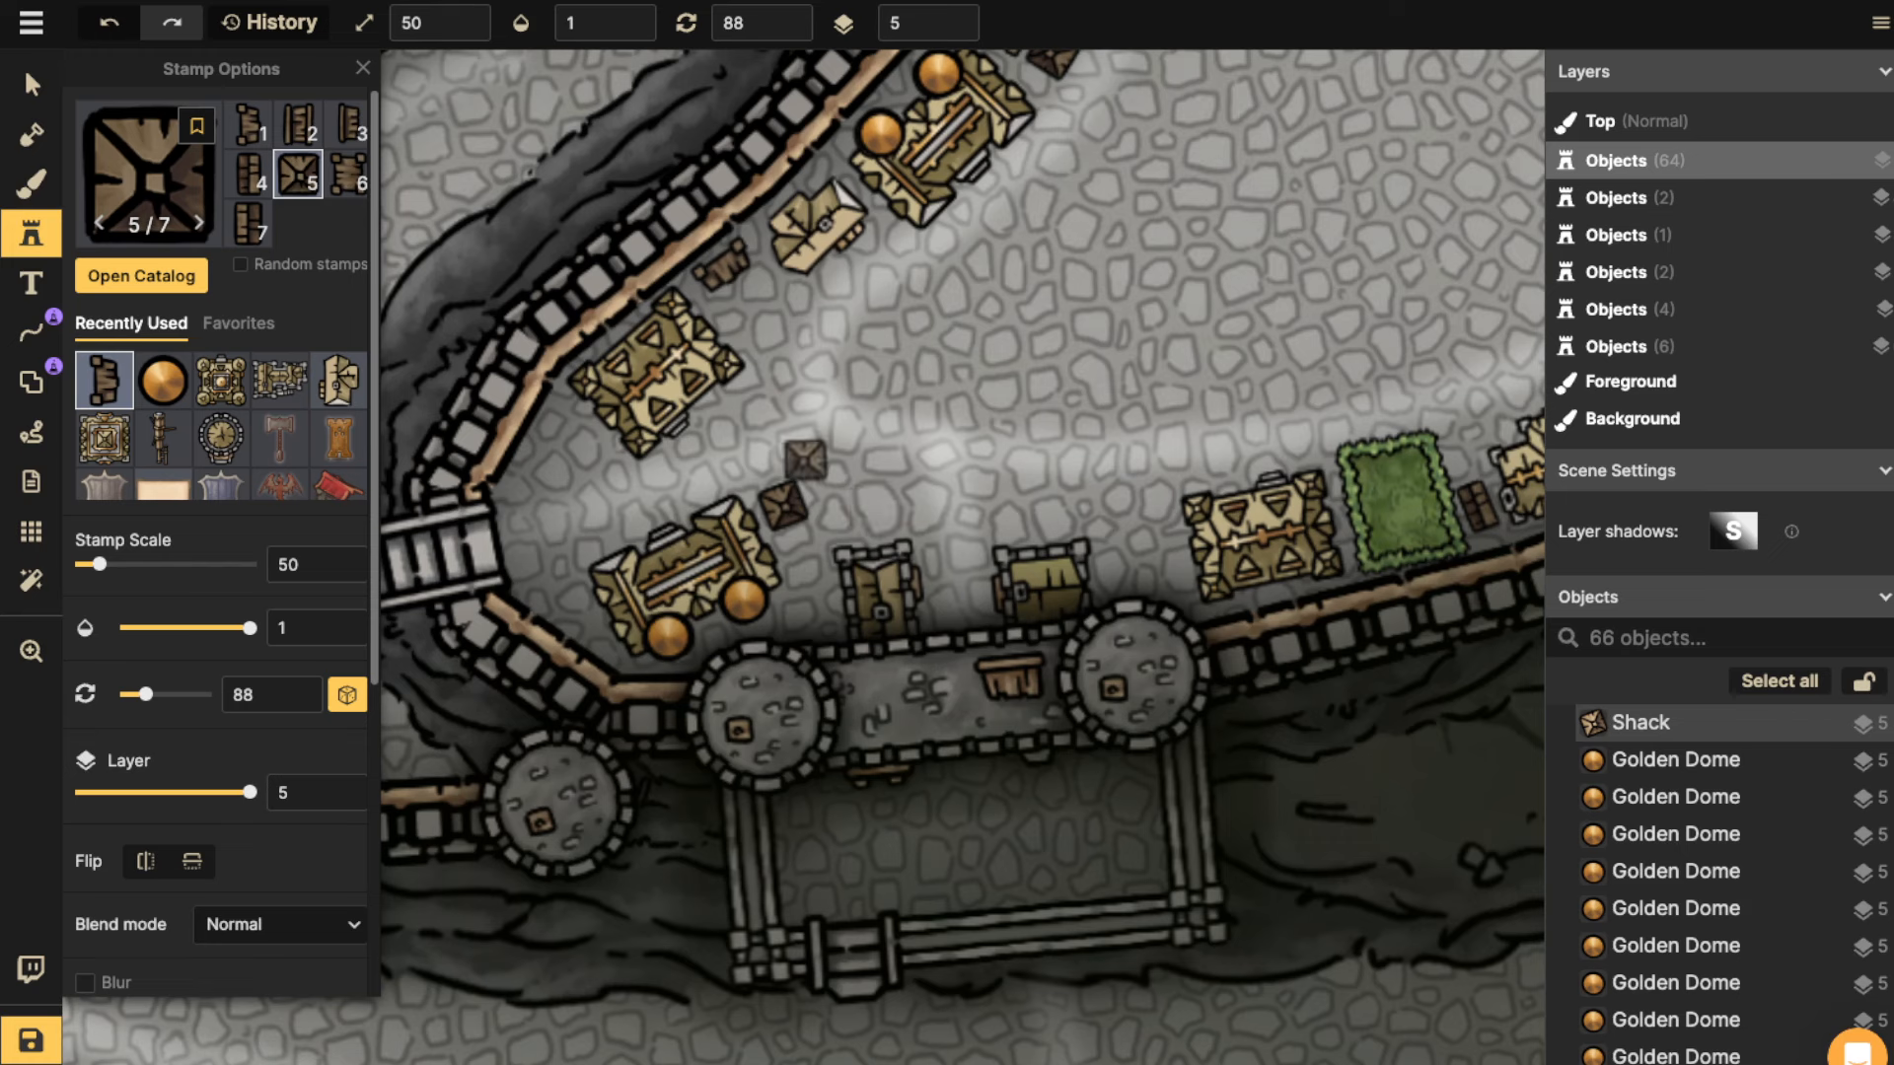
Place three variant 7 shacks around the small building above the gatehouse and one variant 6 shack near the stair bridge.
key("7")
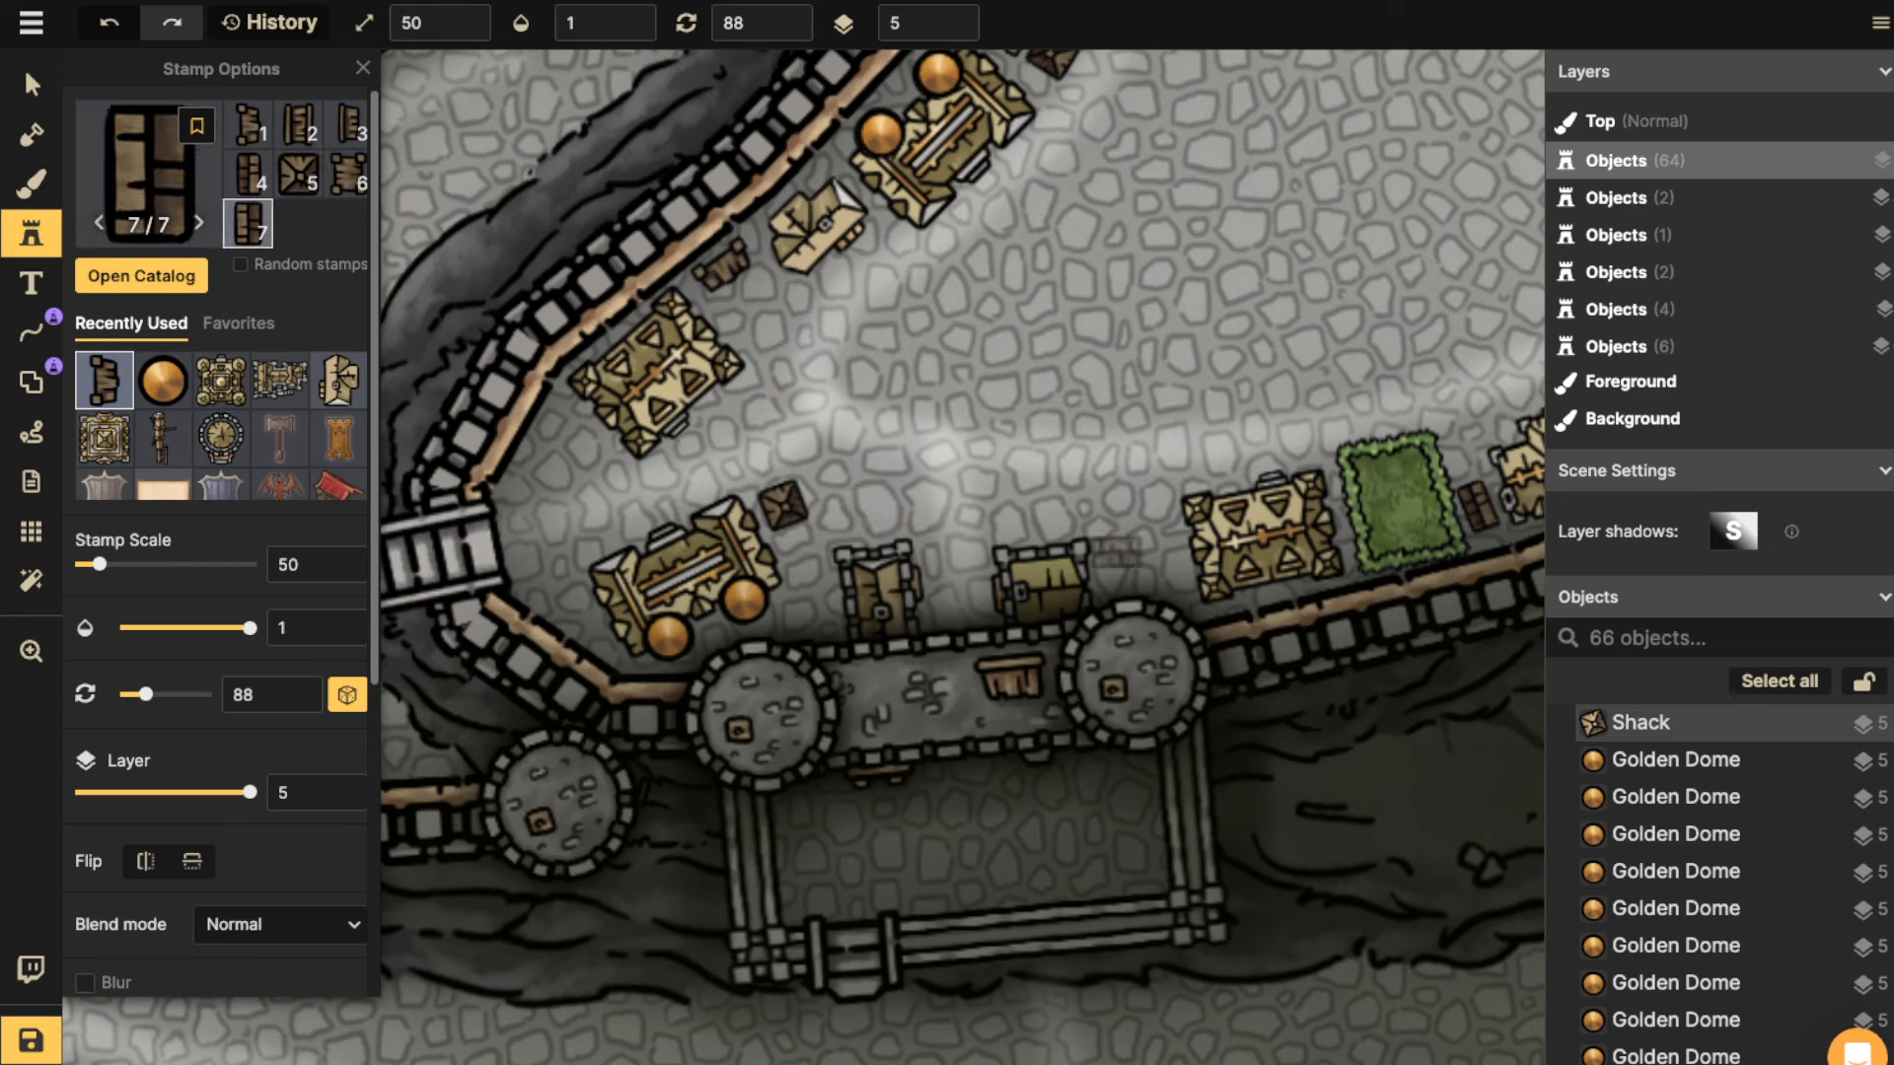
left_click(1035, 512)
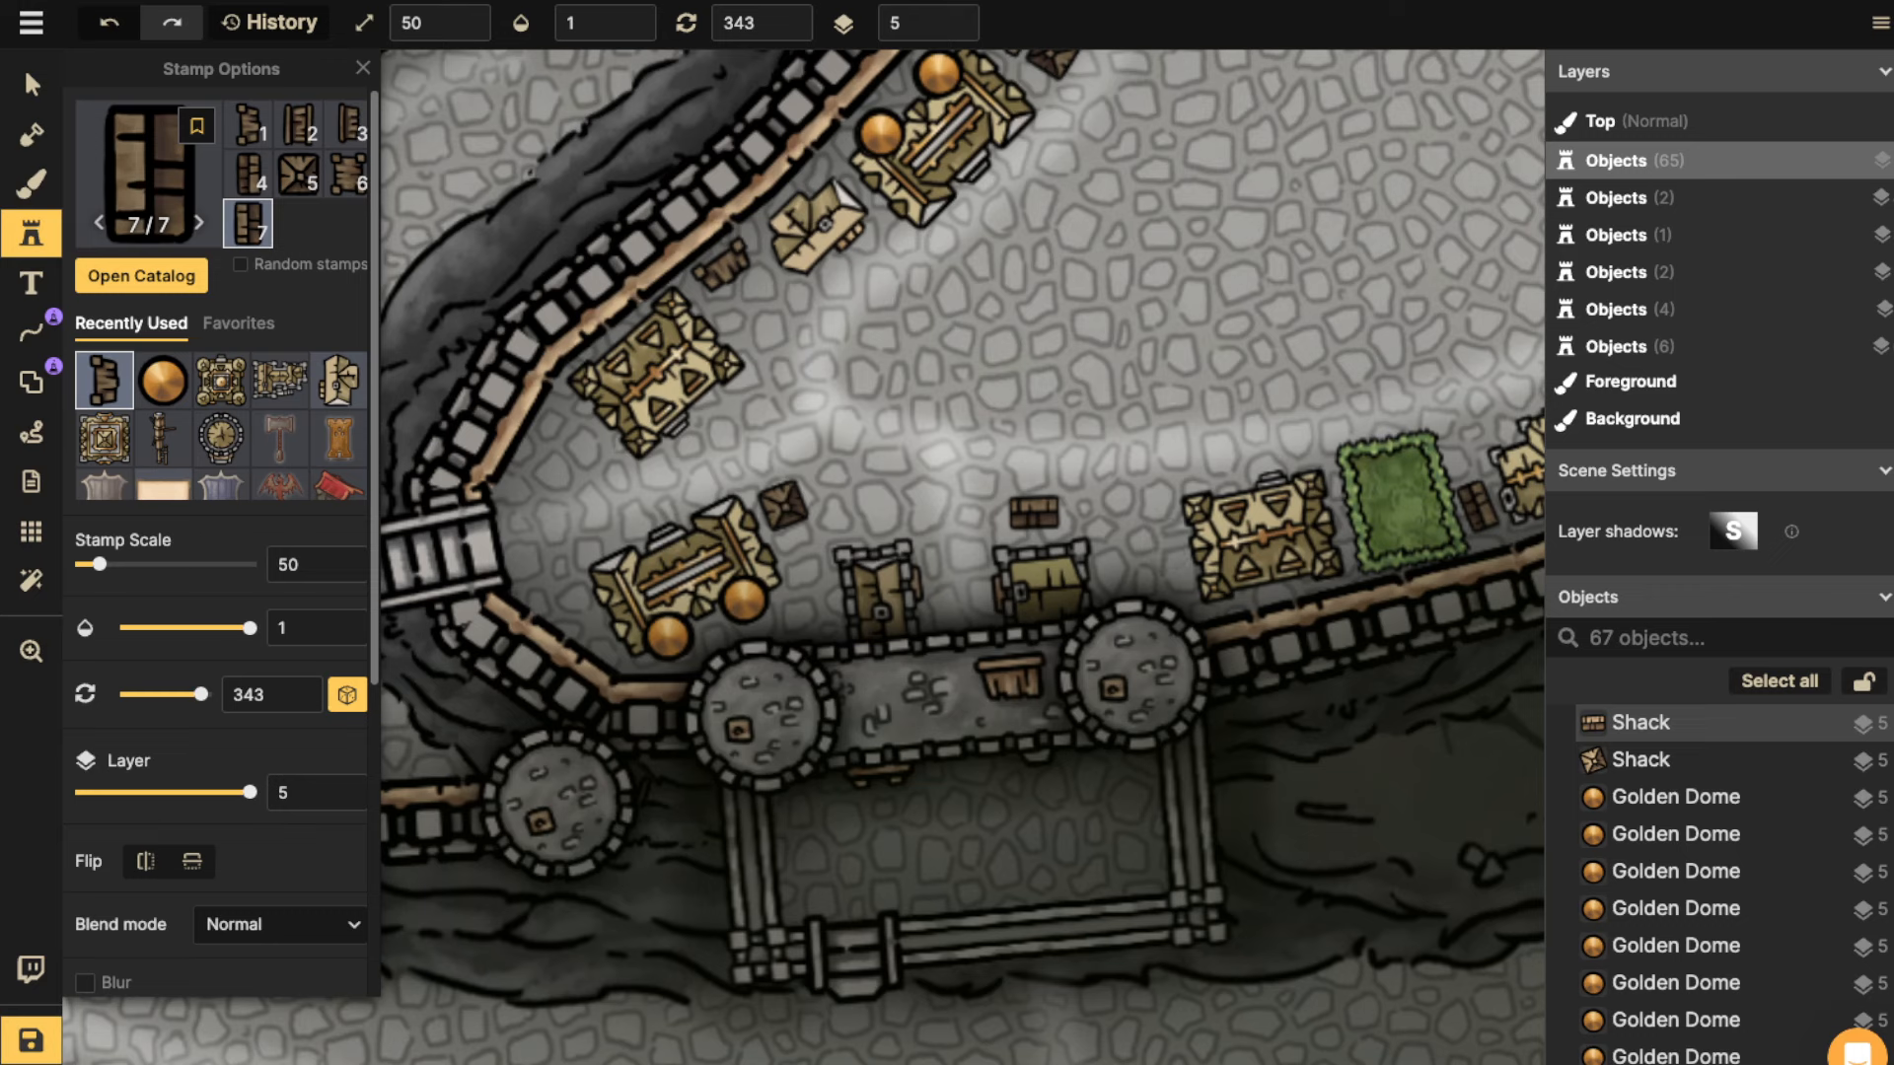
left_click(1163, 531)
left_click(1113, 533)
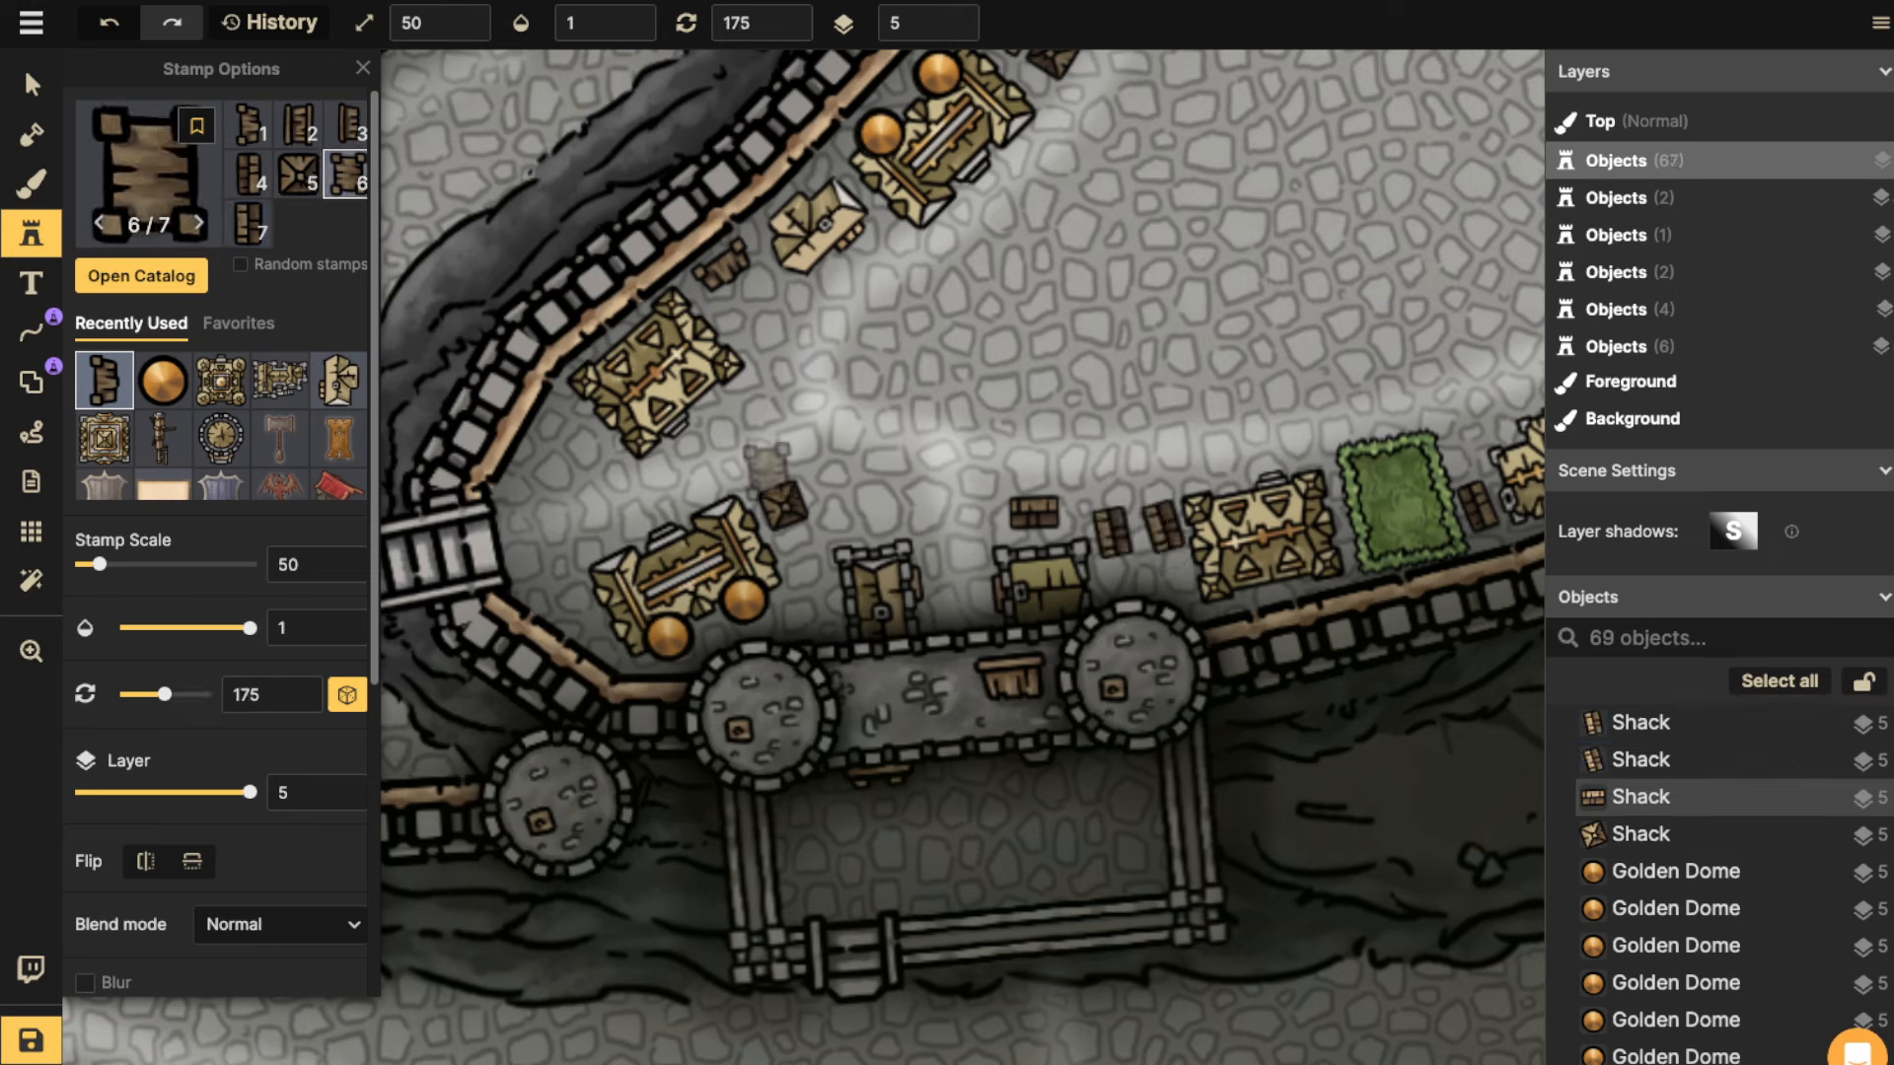
scroll(557, 451, "up", 3)
scroll(553, 442, "up", 1)
left_click(553, 442)
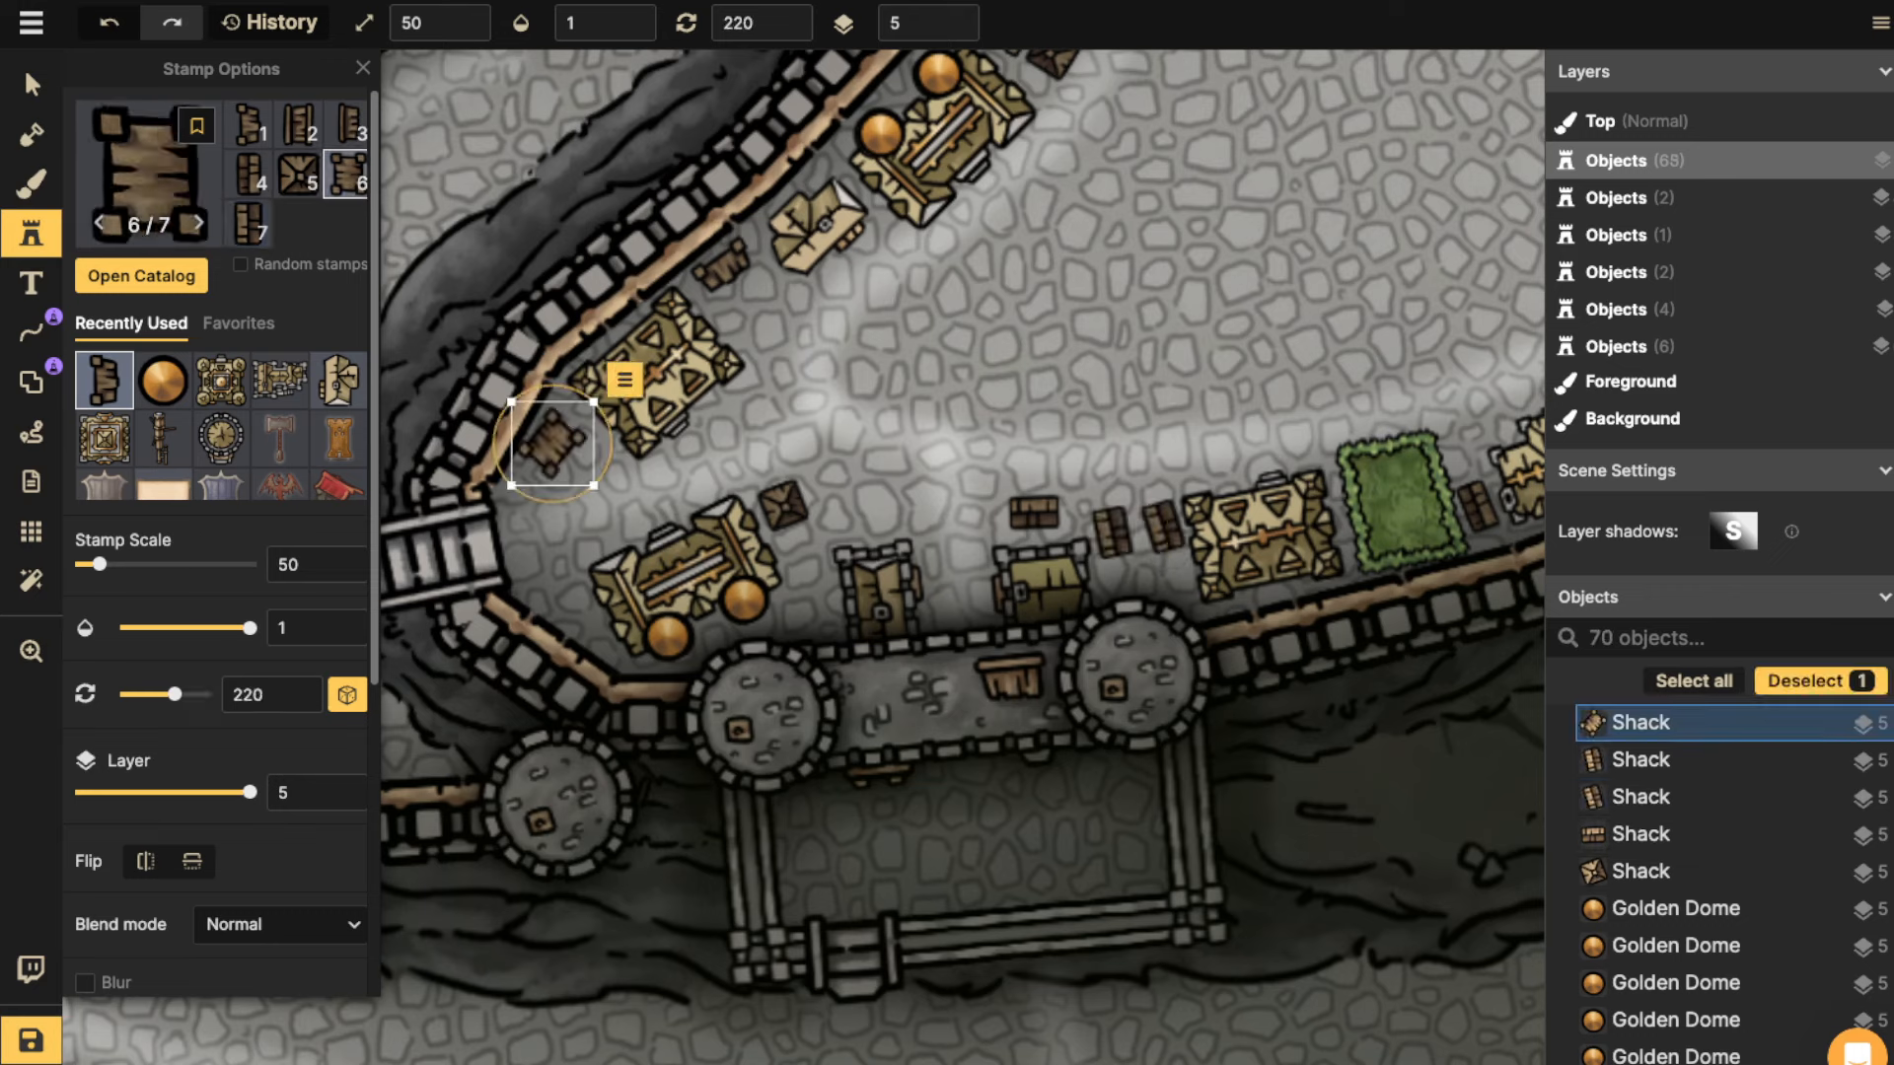
Search the stamp catalog for crates, choose the Details crate stamp and set random stamps, scale 30 and brightness 56.
left_click(148, 173)
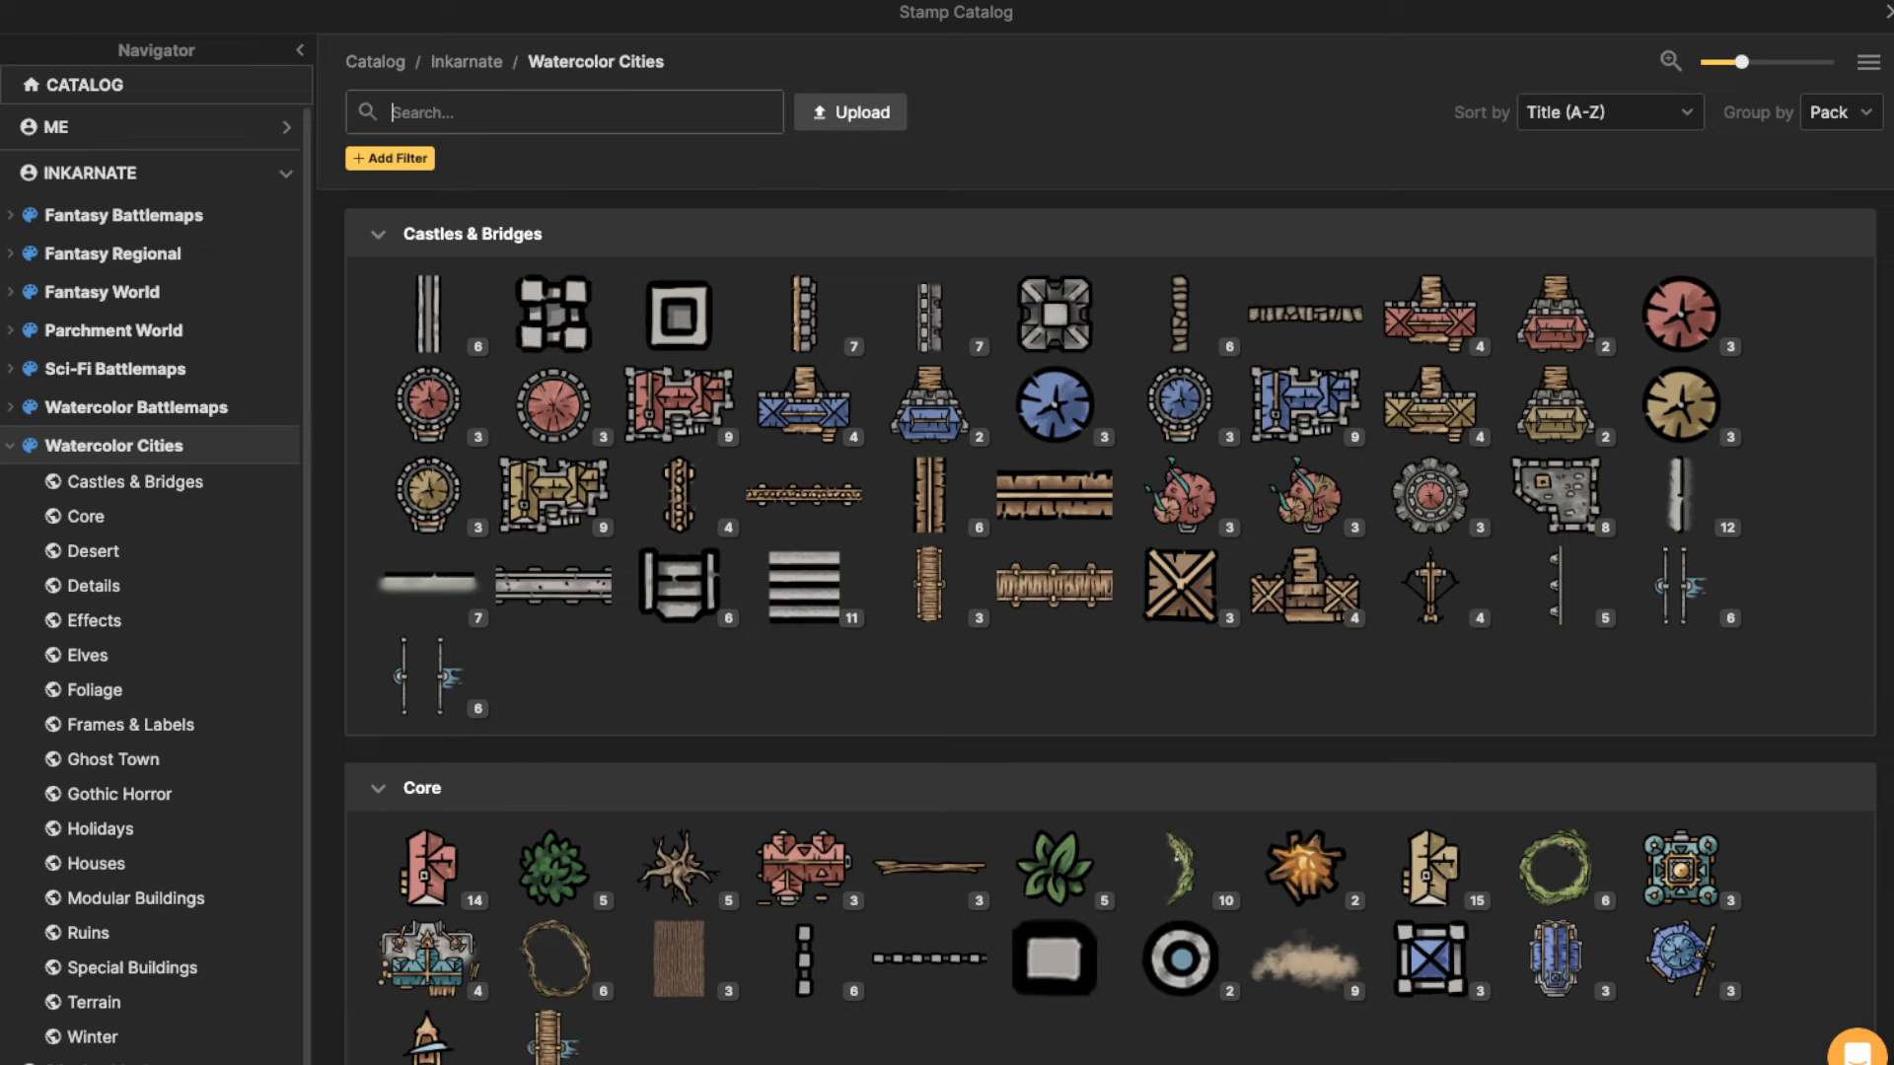
type("crates")
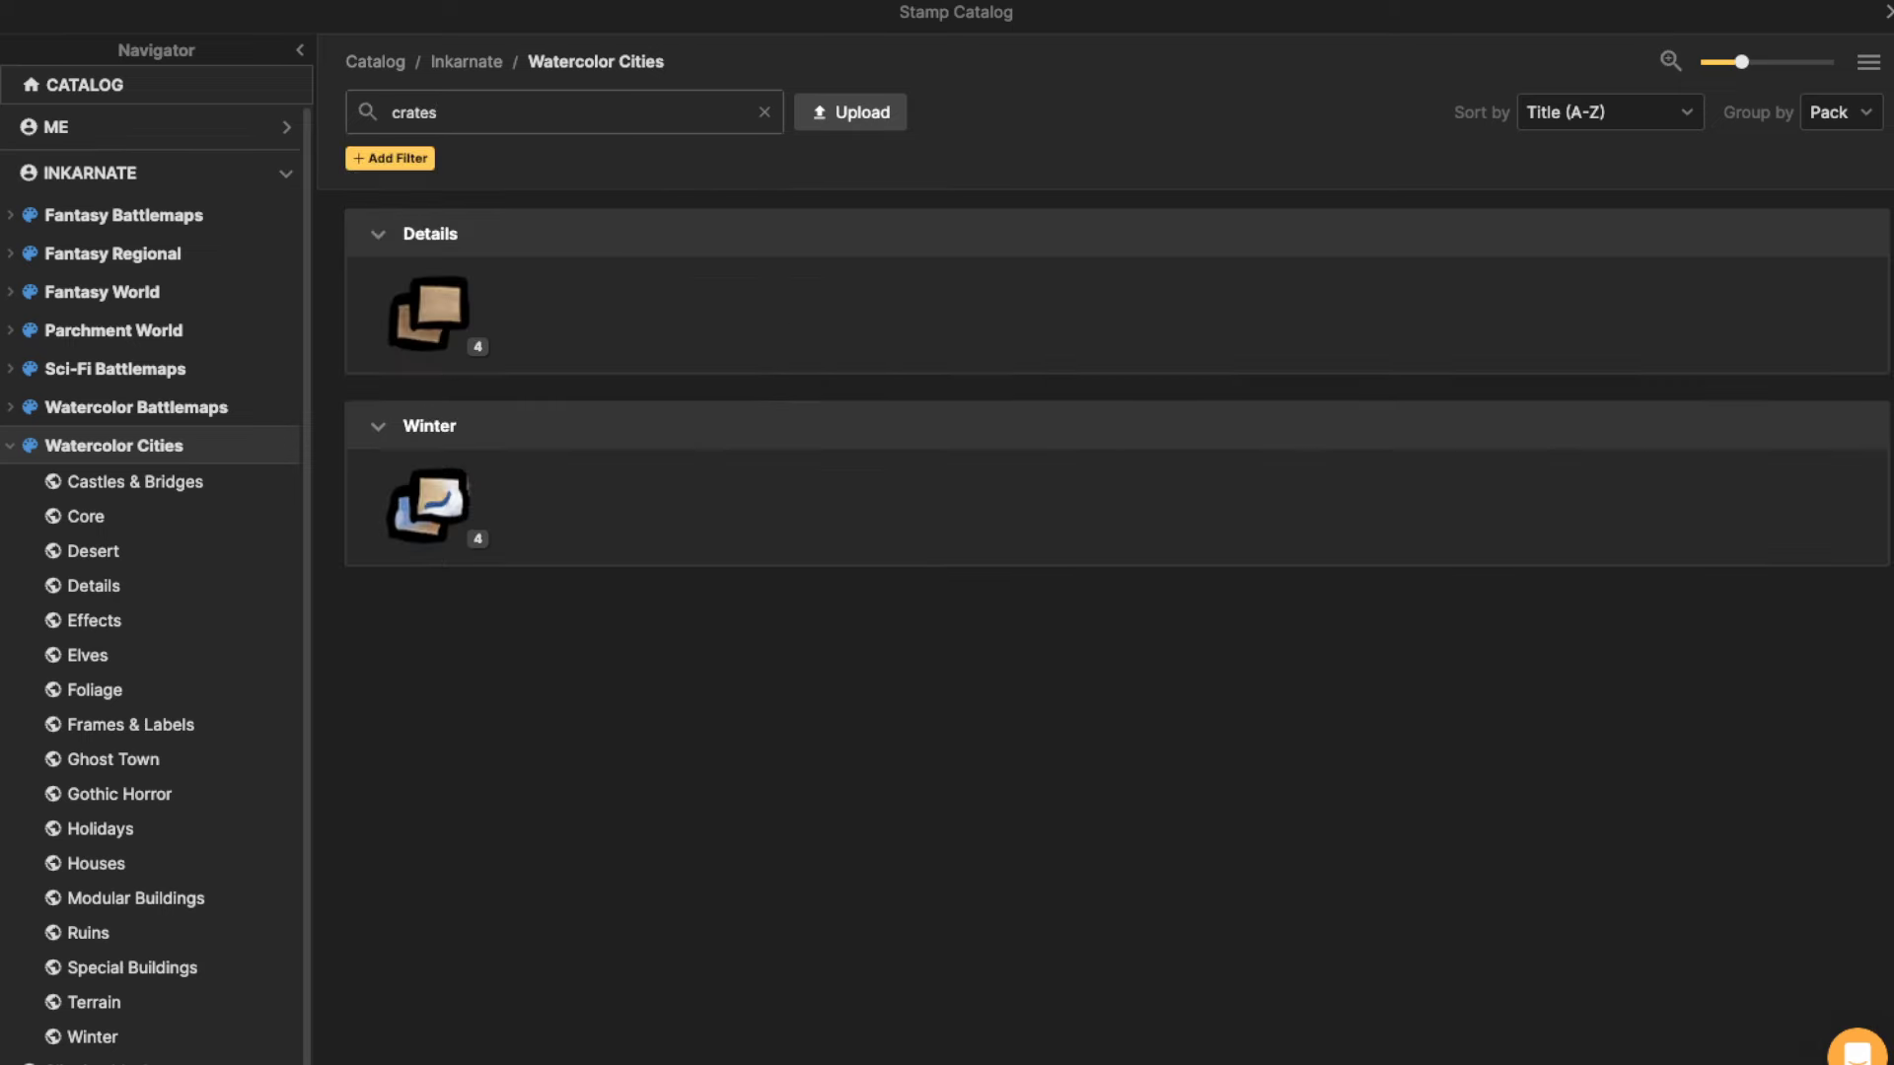
left_click(429, 314)
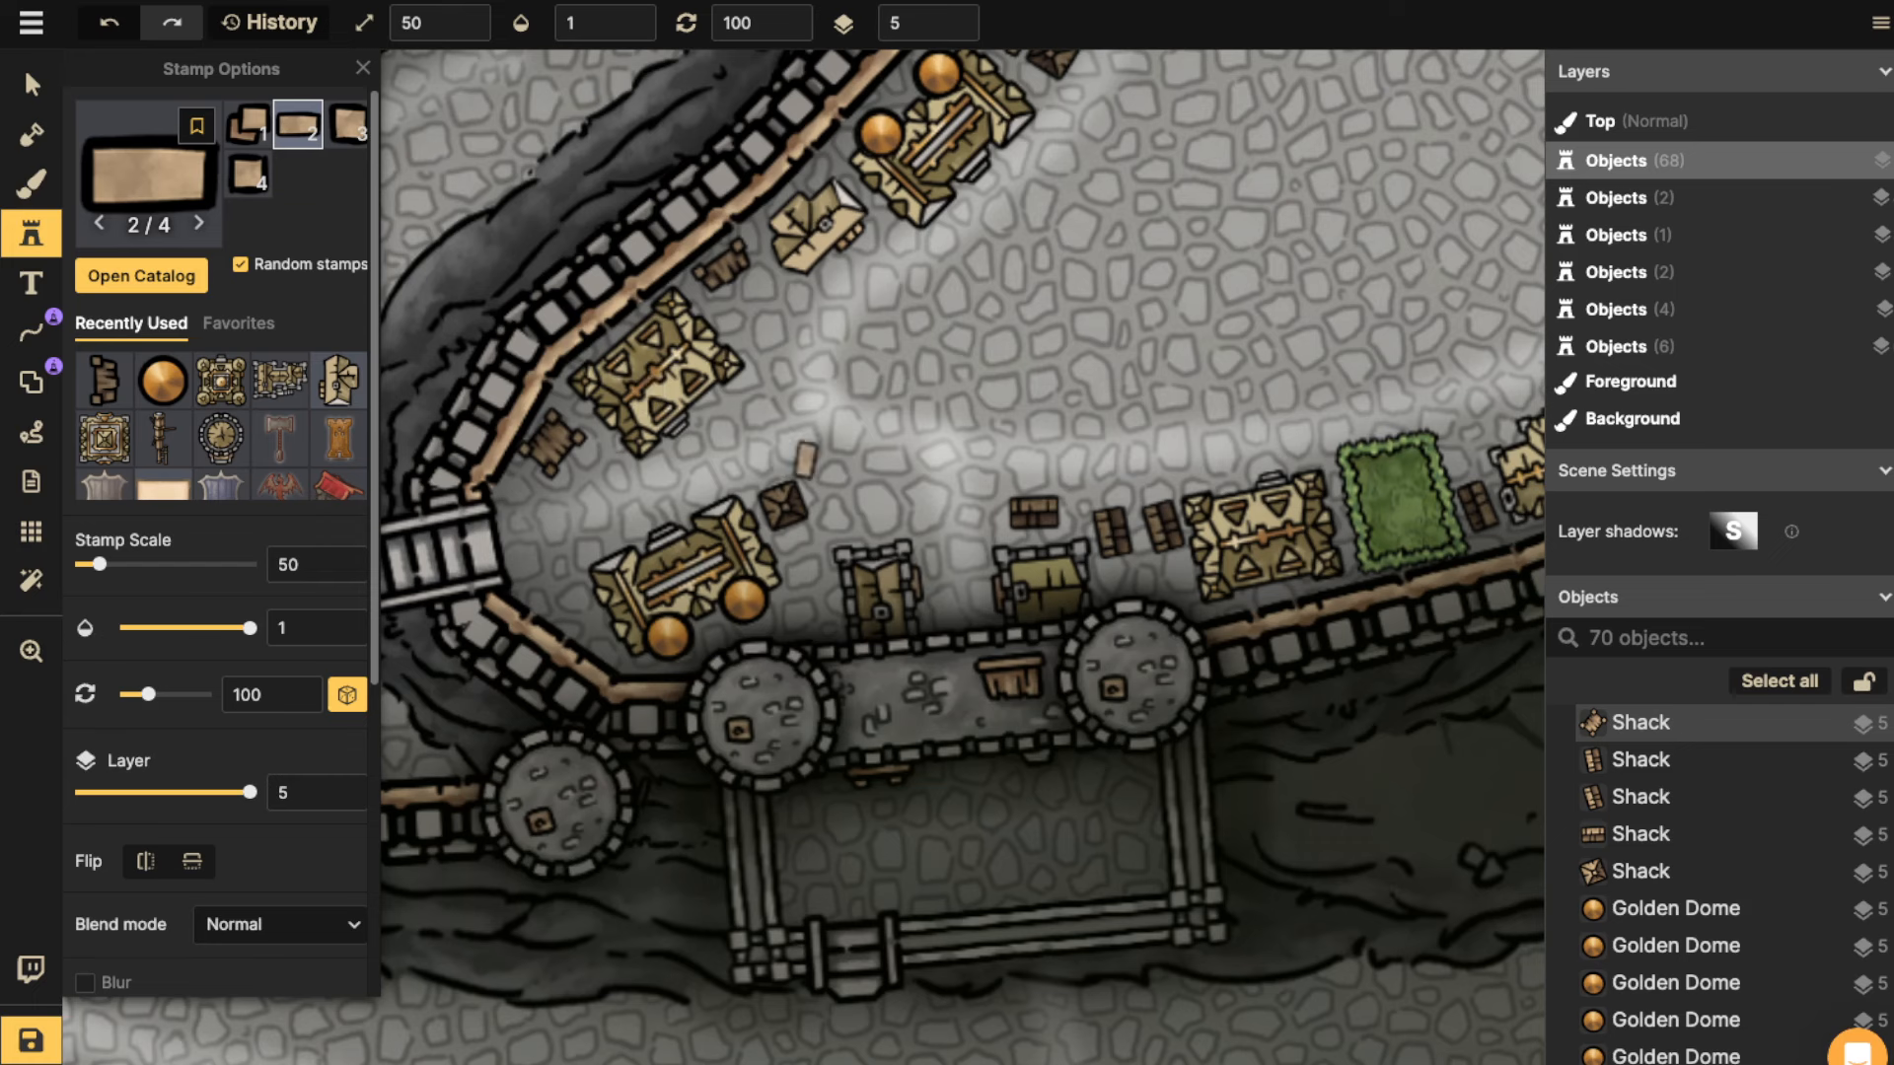
scroll(217, 533, "down", 5)
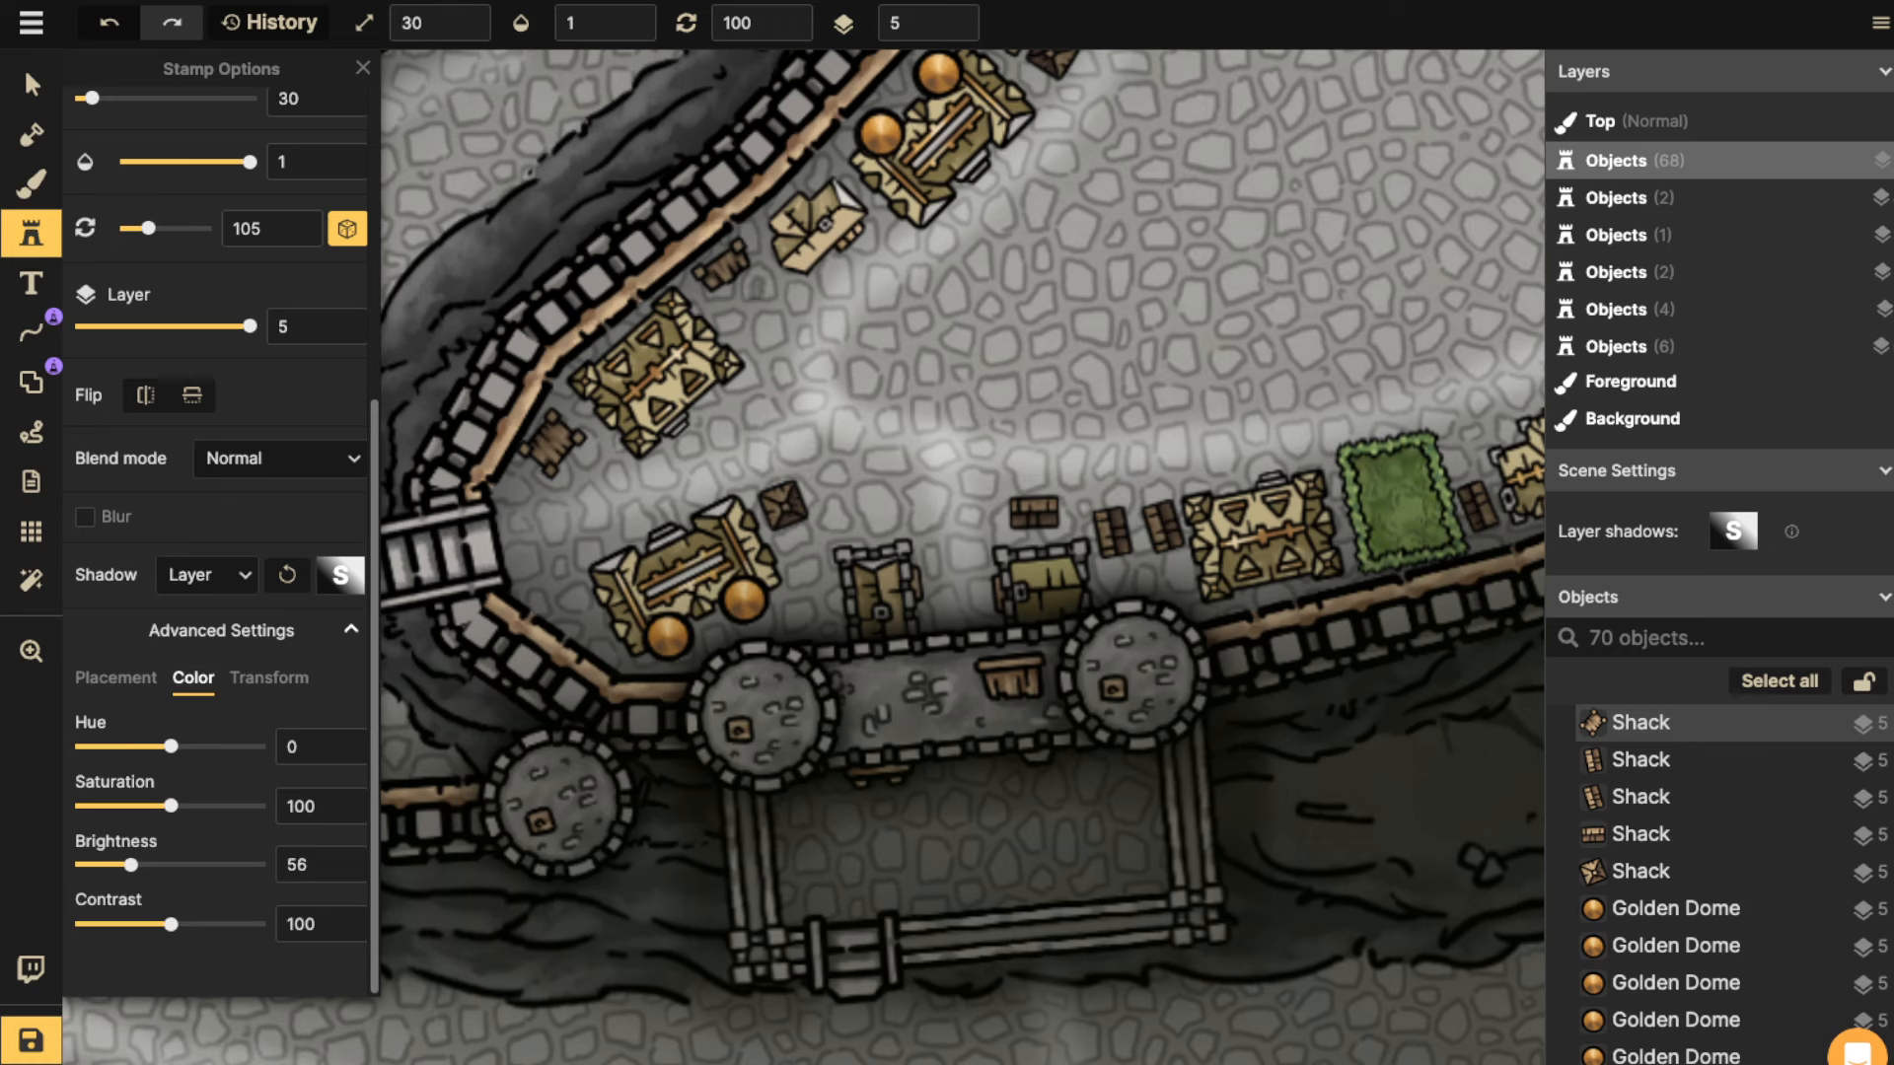
Place five crates: two below the small yellow building, one by the shack near the stair bridge, two by the square shack.
left_click(767, 288)
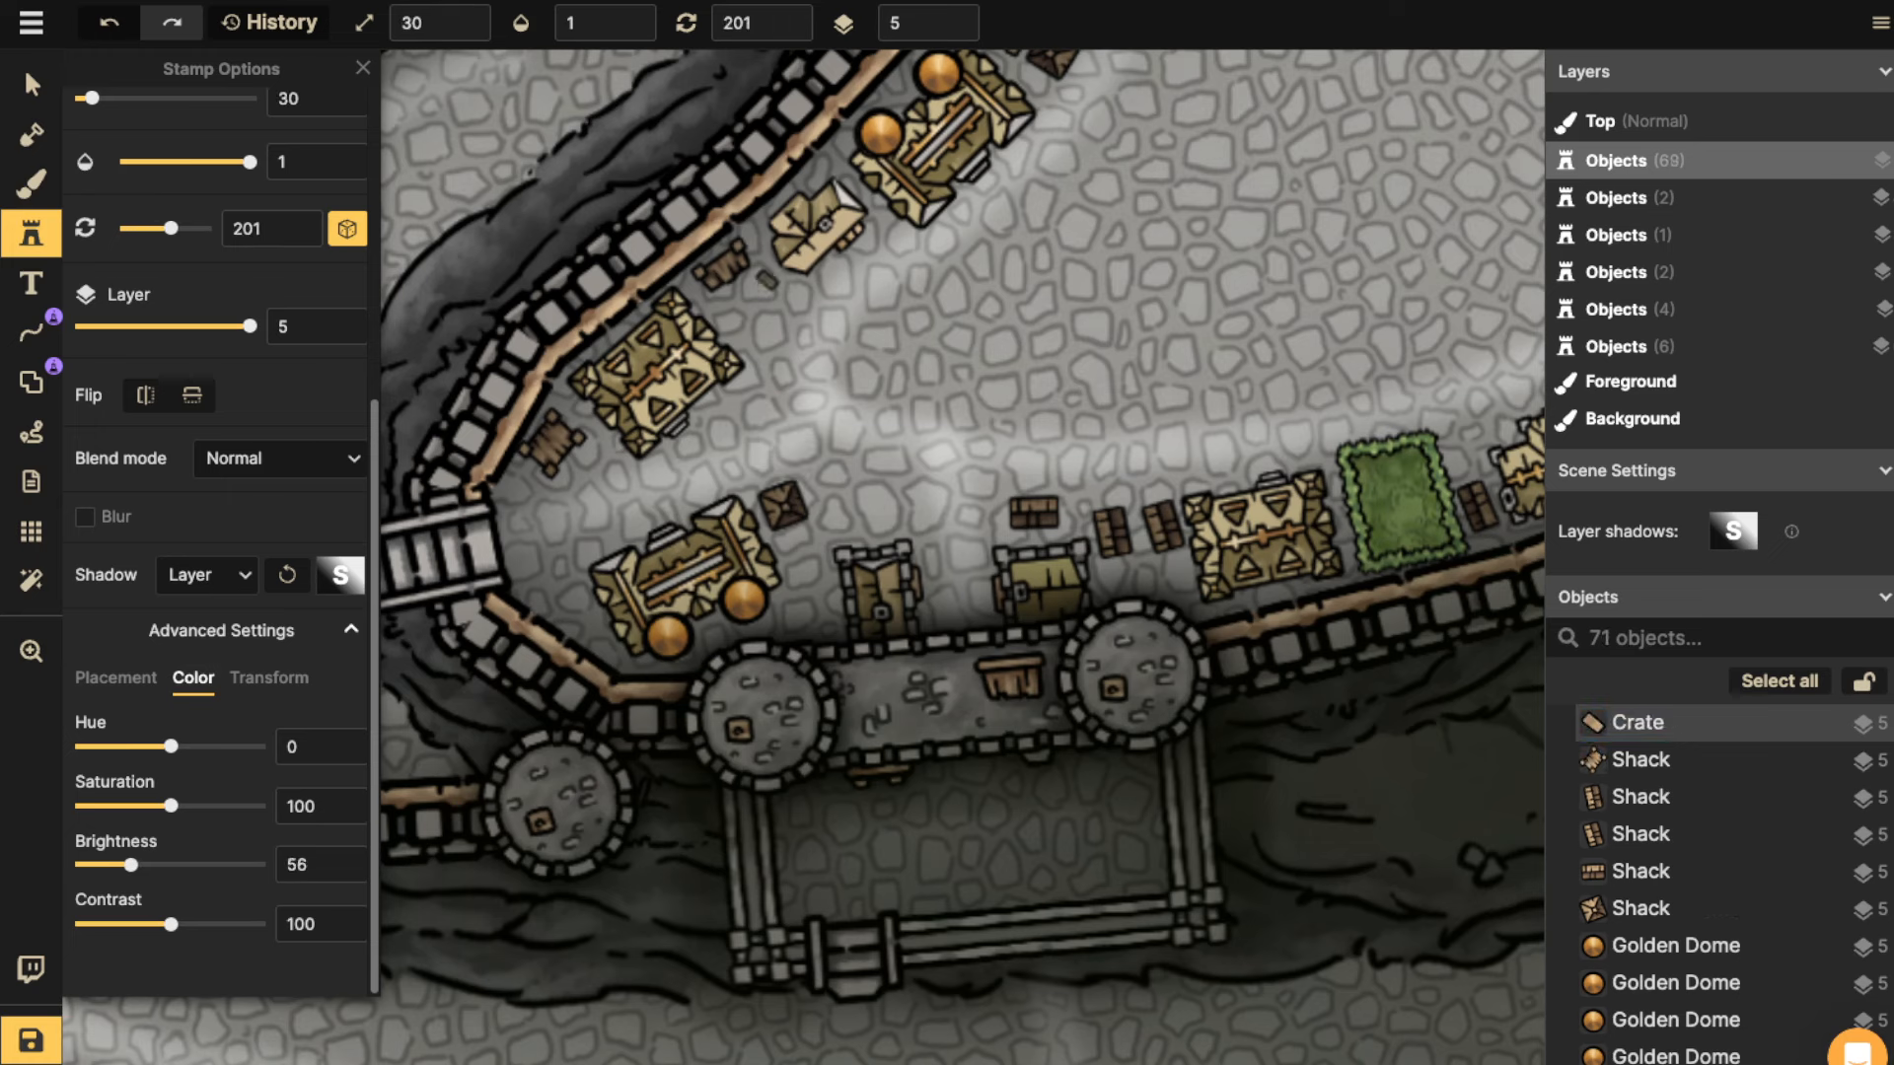
left_click(762, 284)
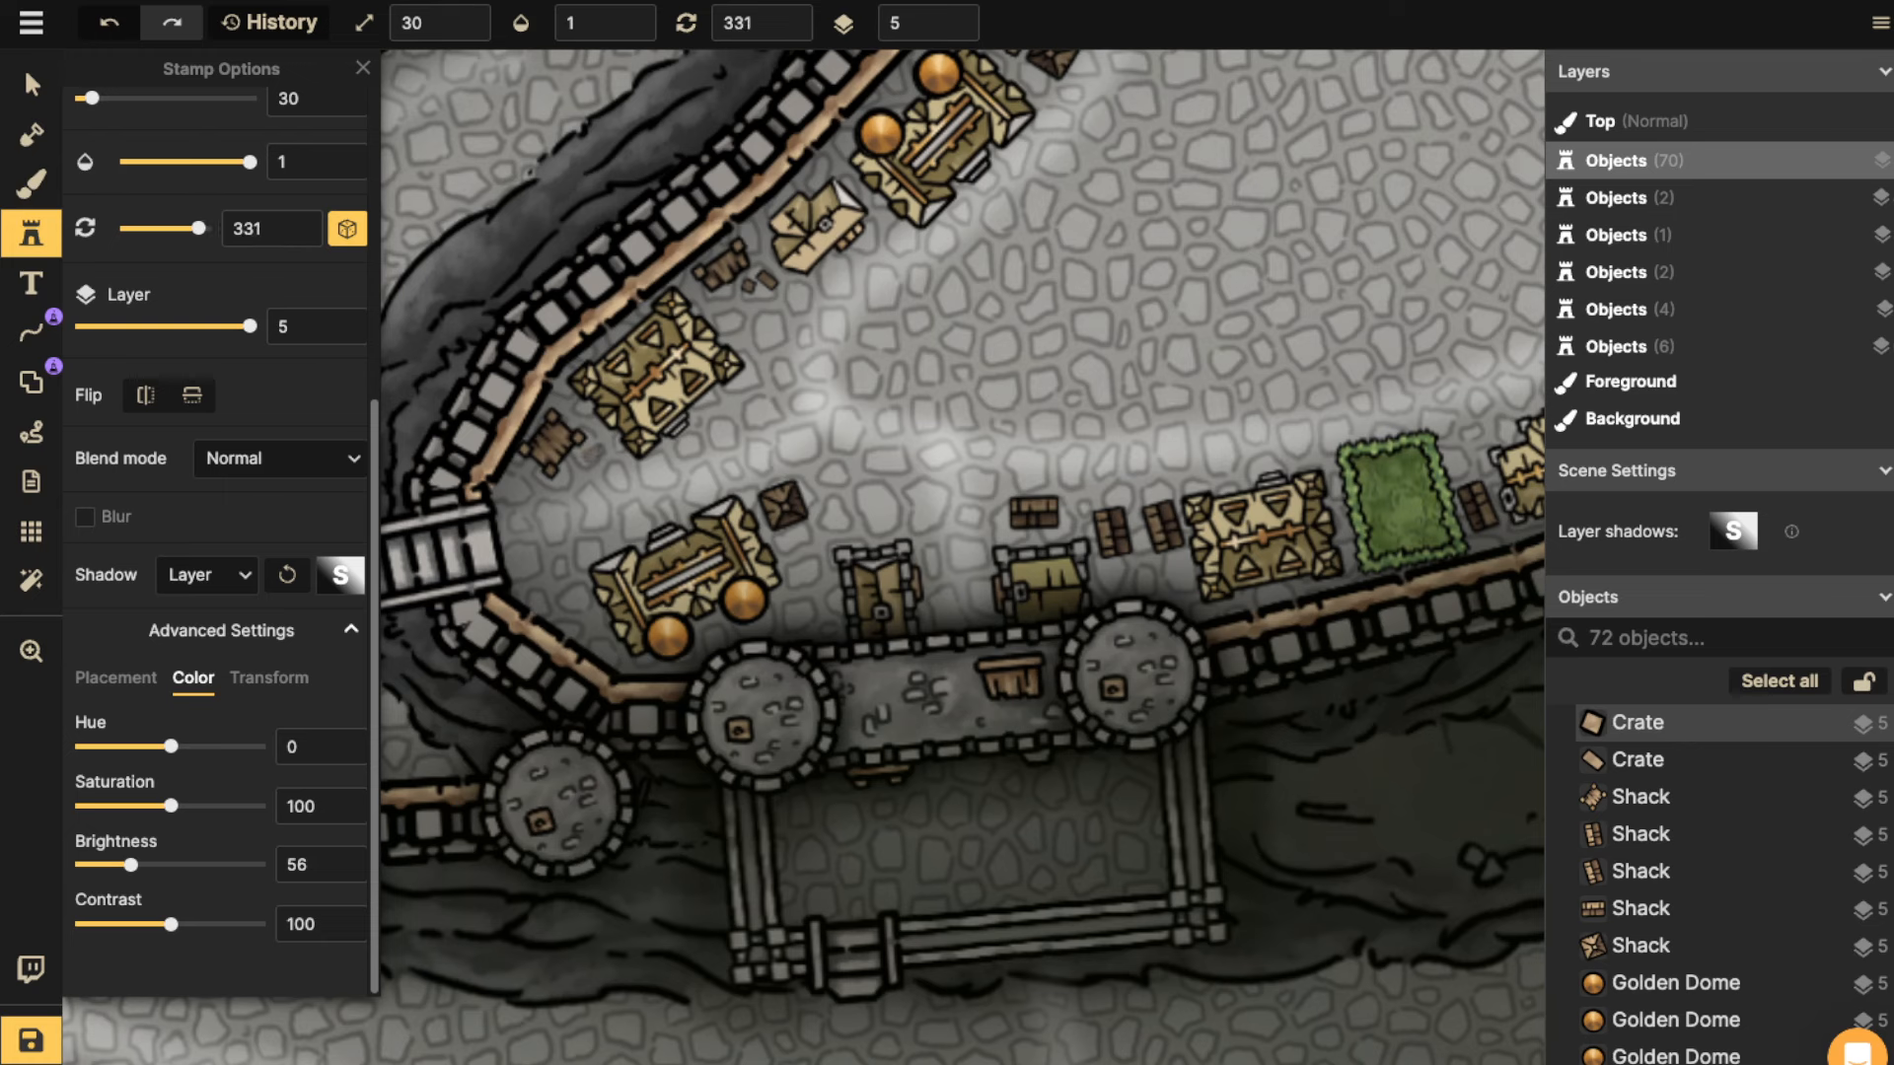
left_click(592, 452)
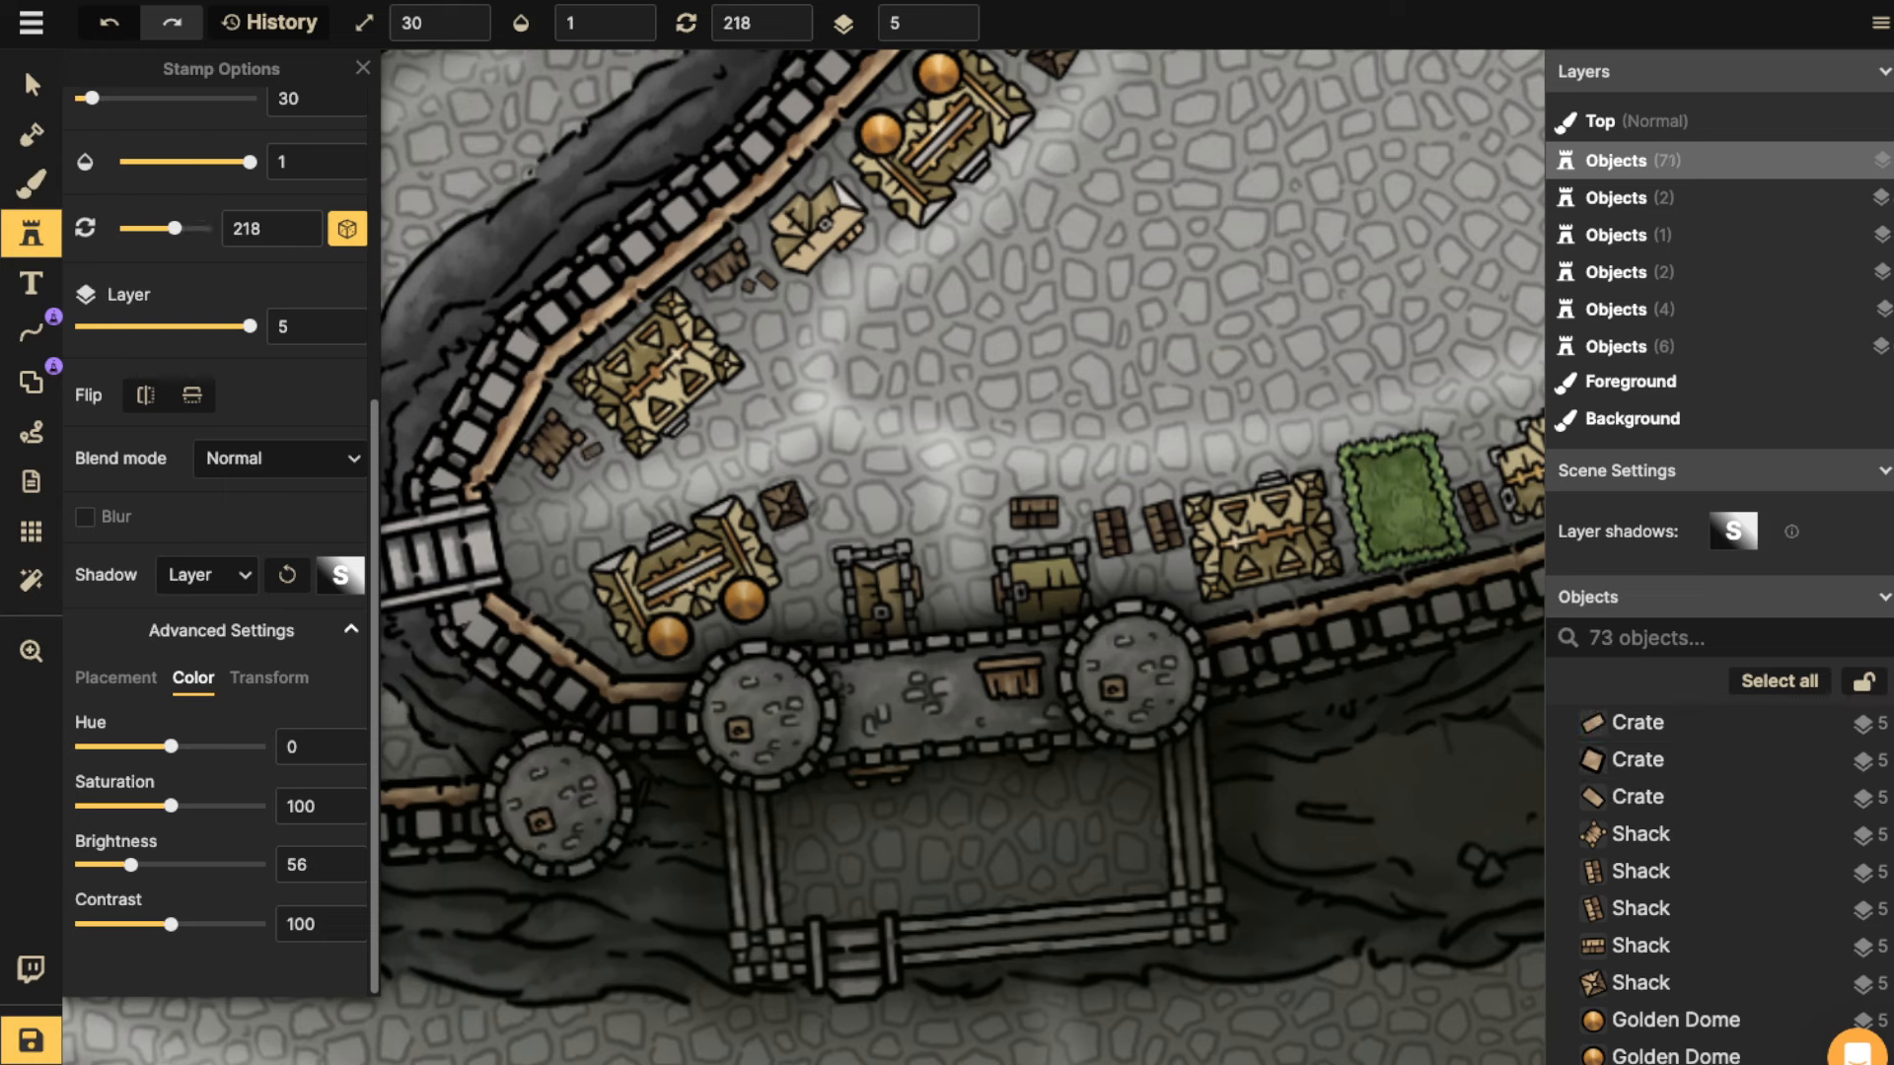
left_click(785, 505)
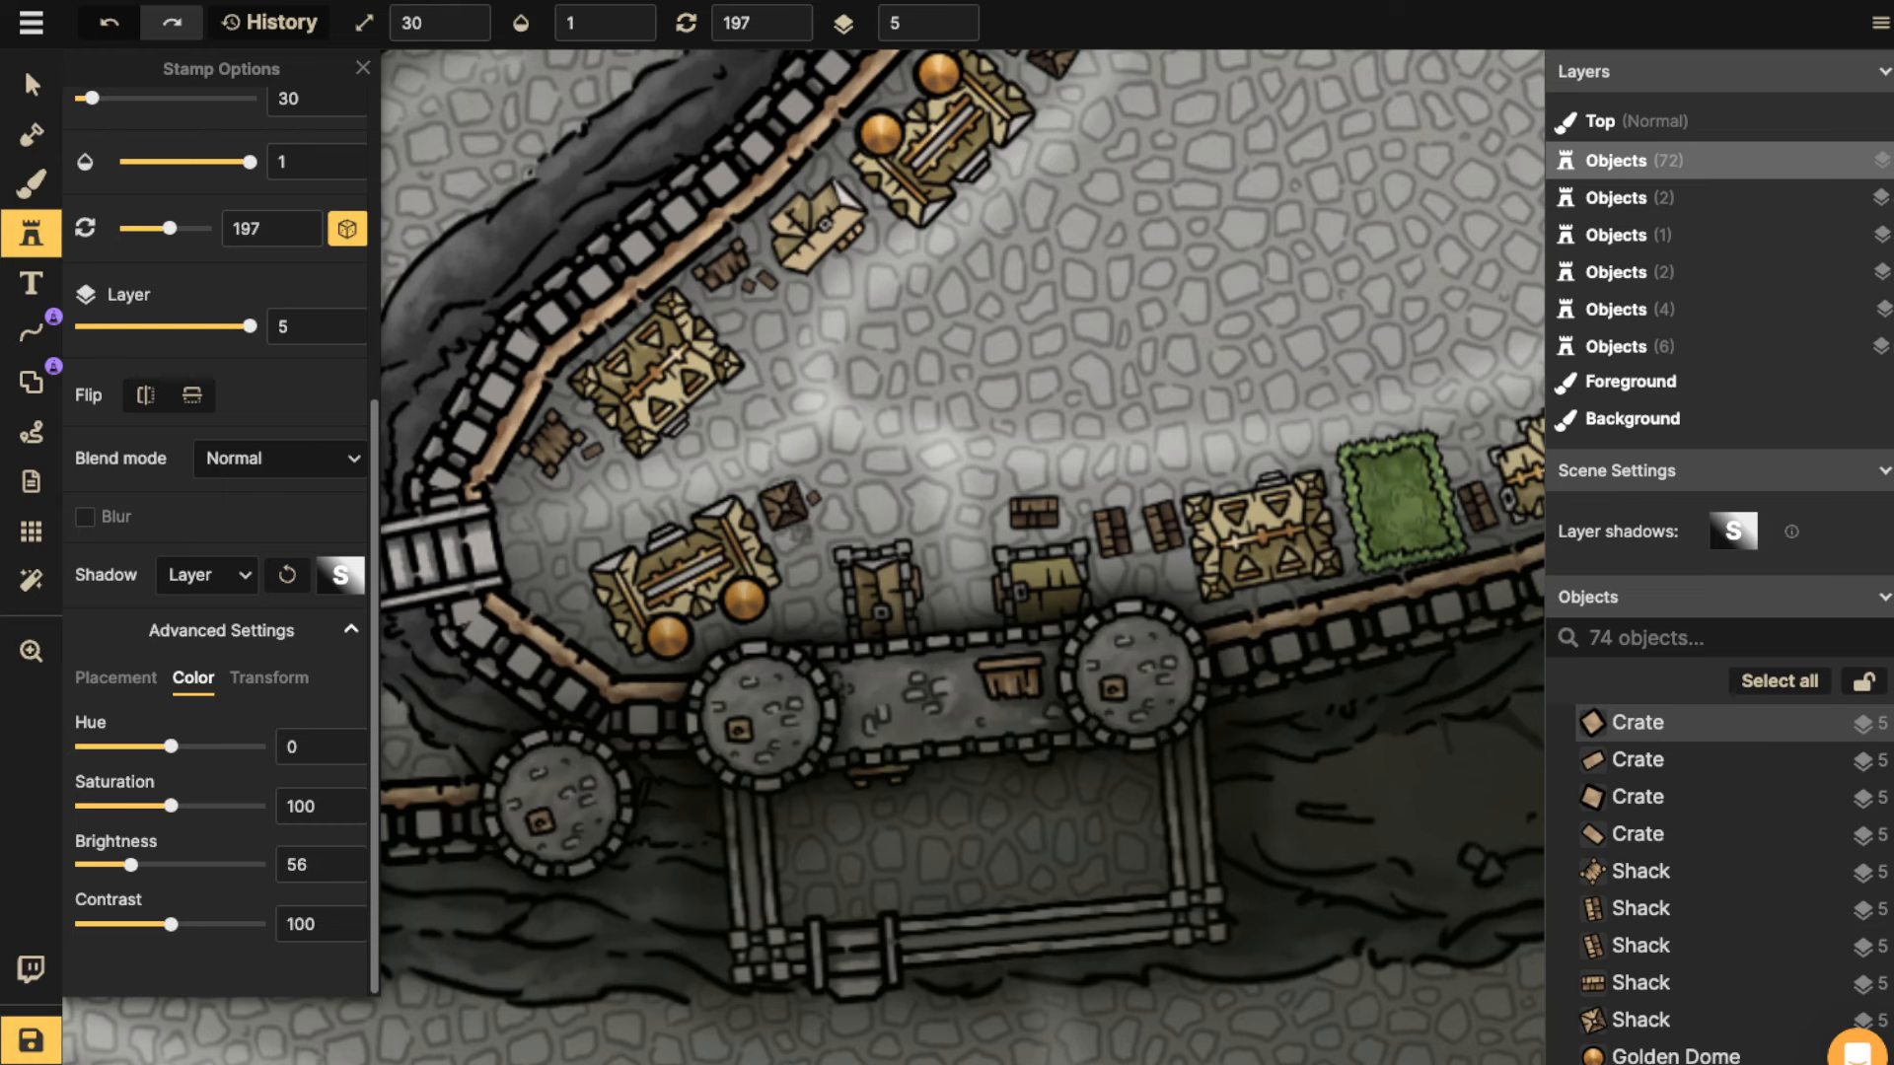
left_click(801, 533)
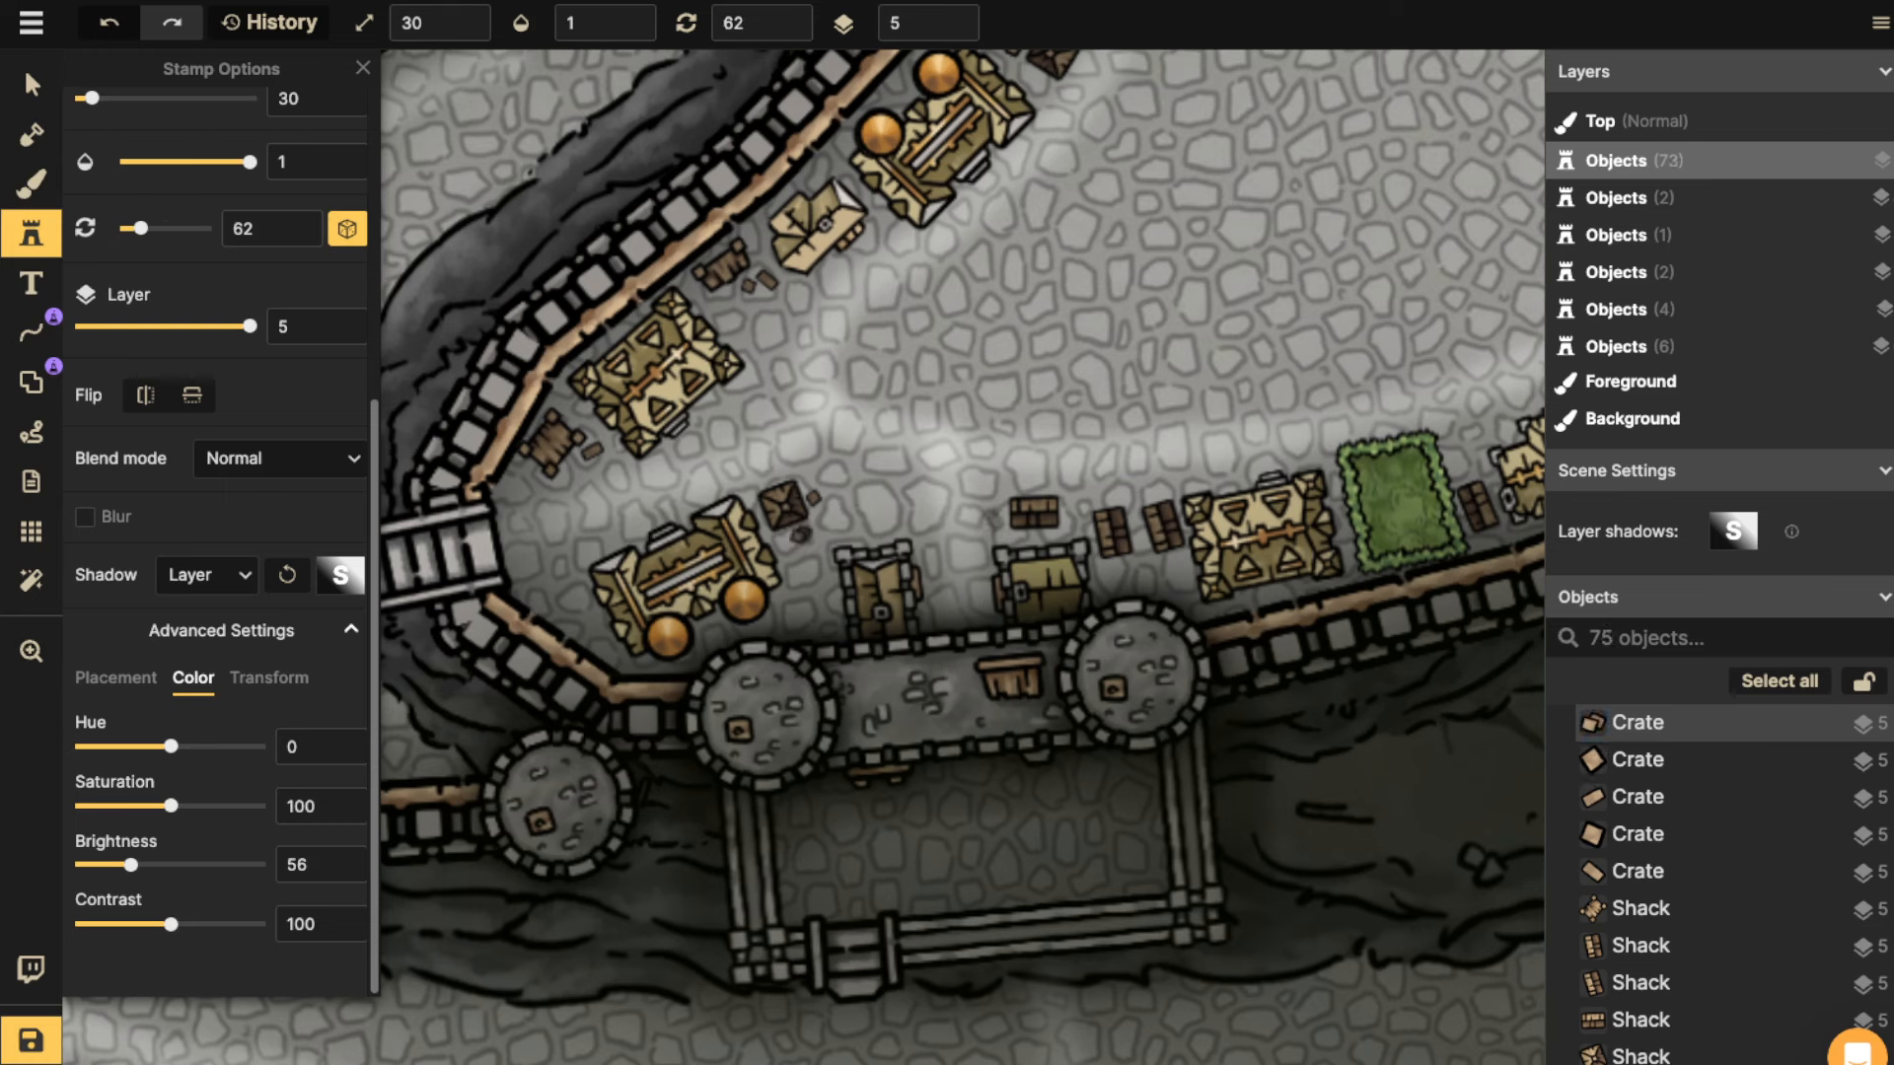
Place four crates around the three shacks above the gatehouse and one by the shacks below the rectangular hedge.
left_click(995, 513)
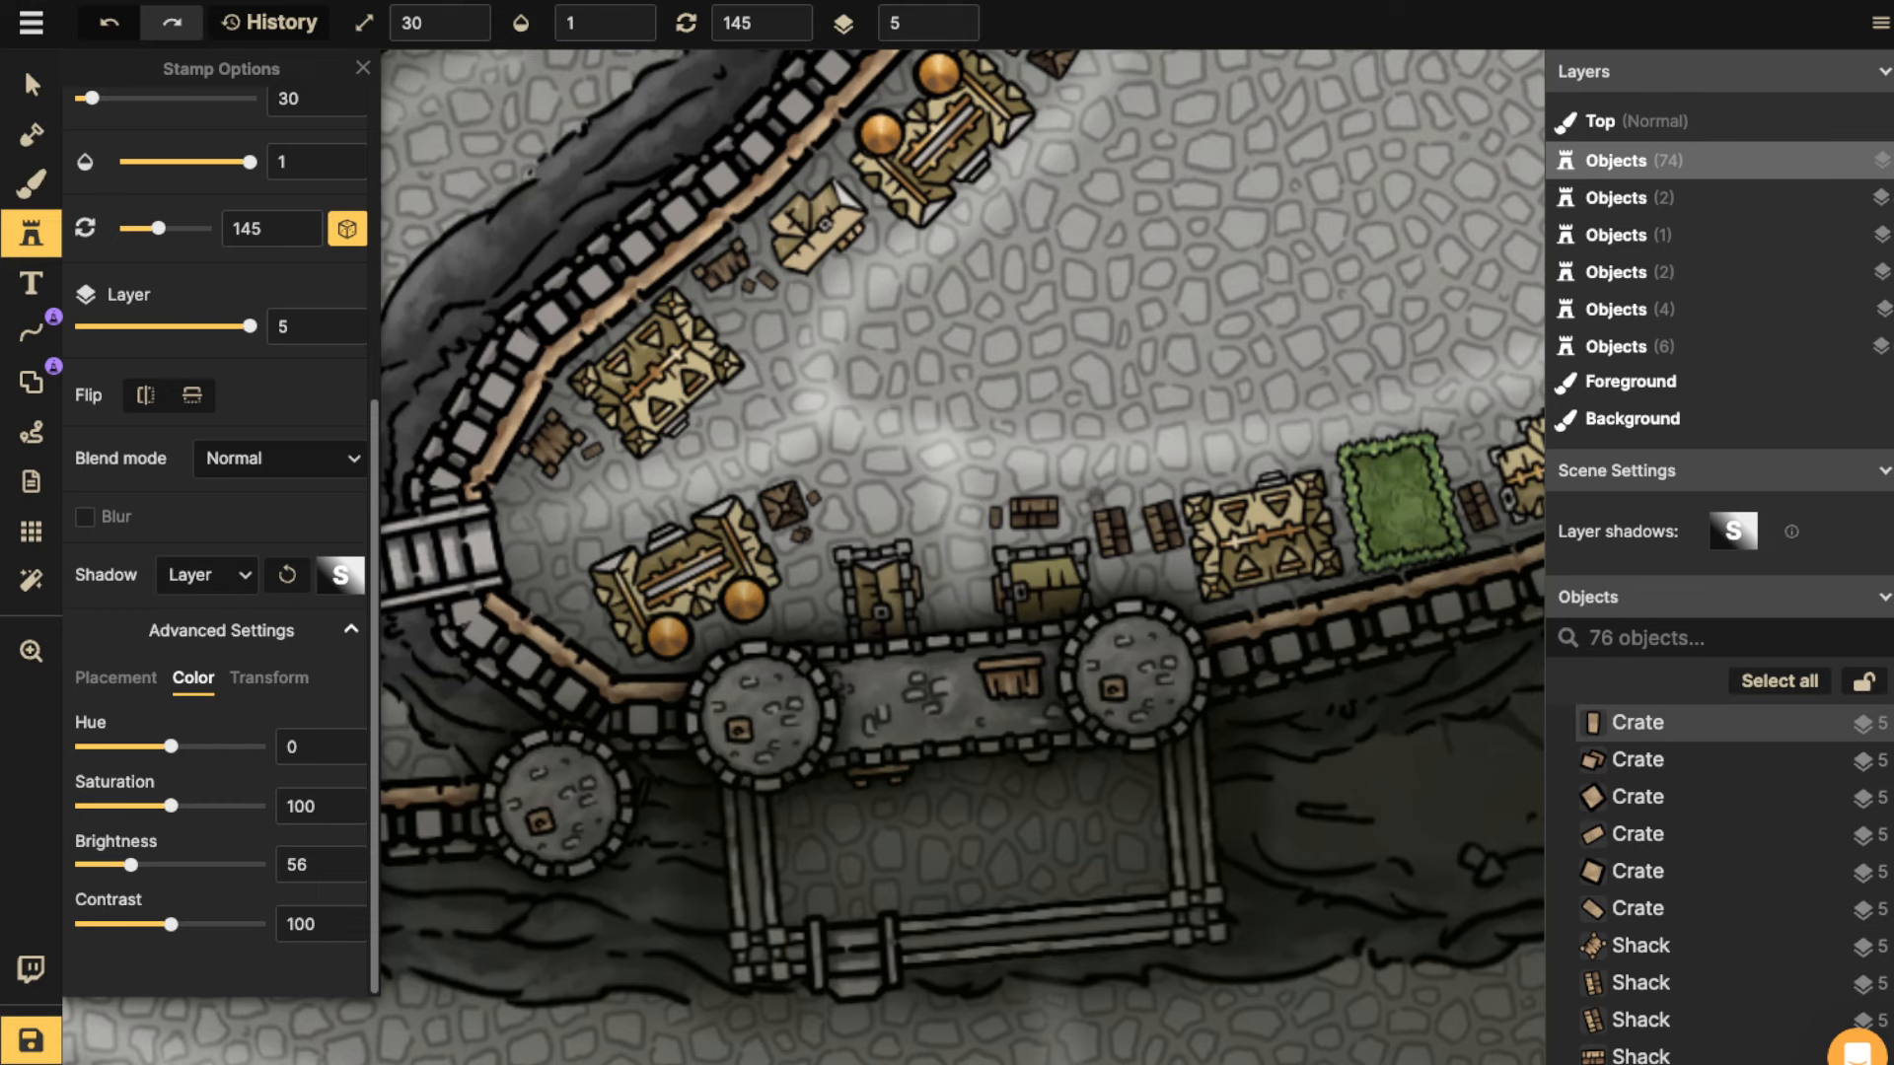
left_click(1101, 493)
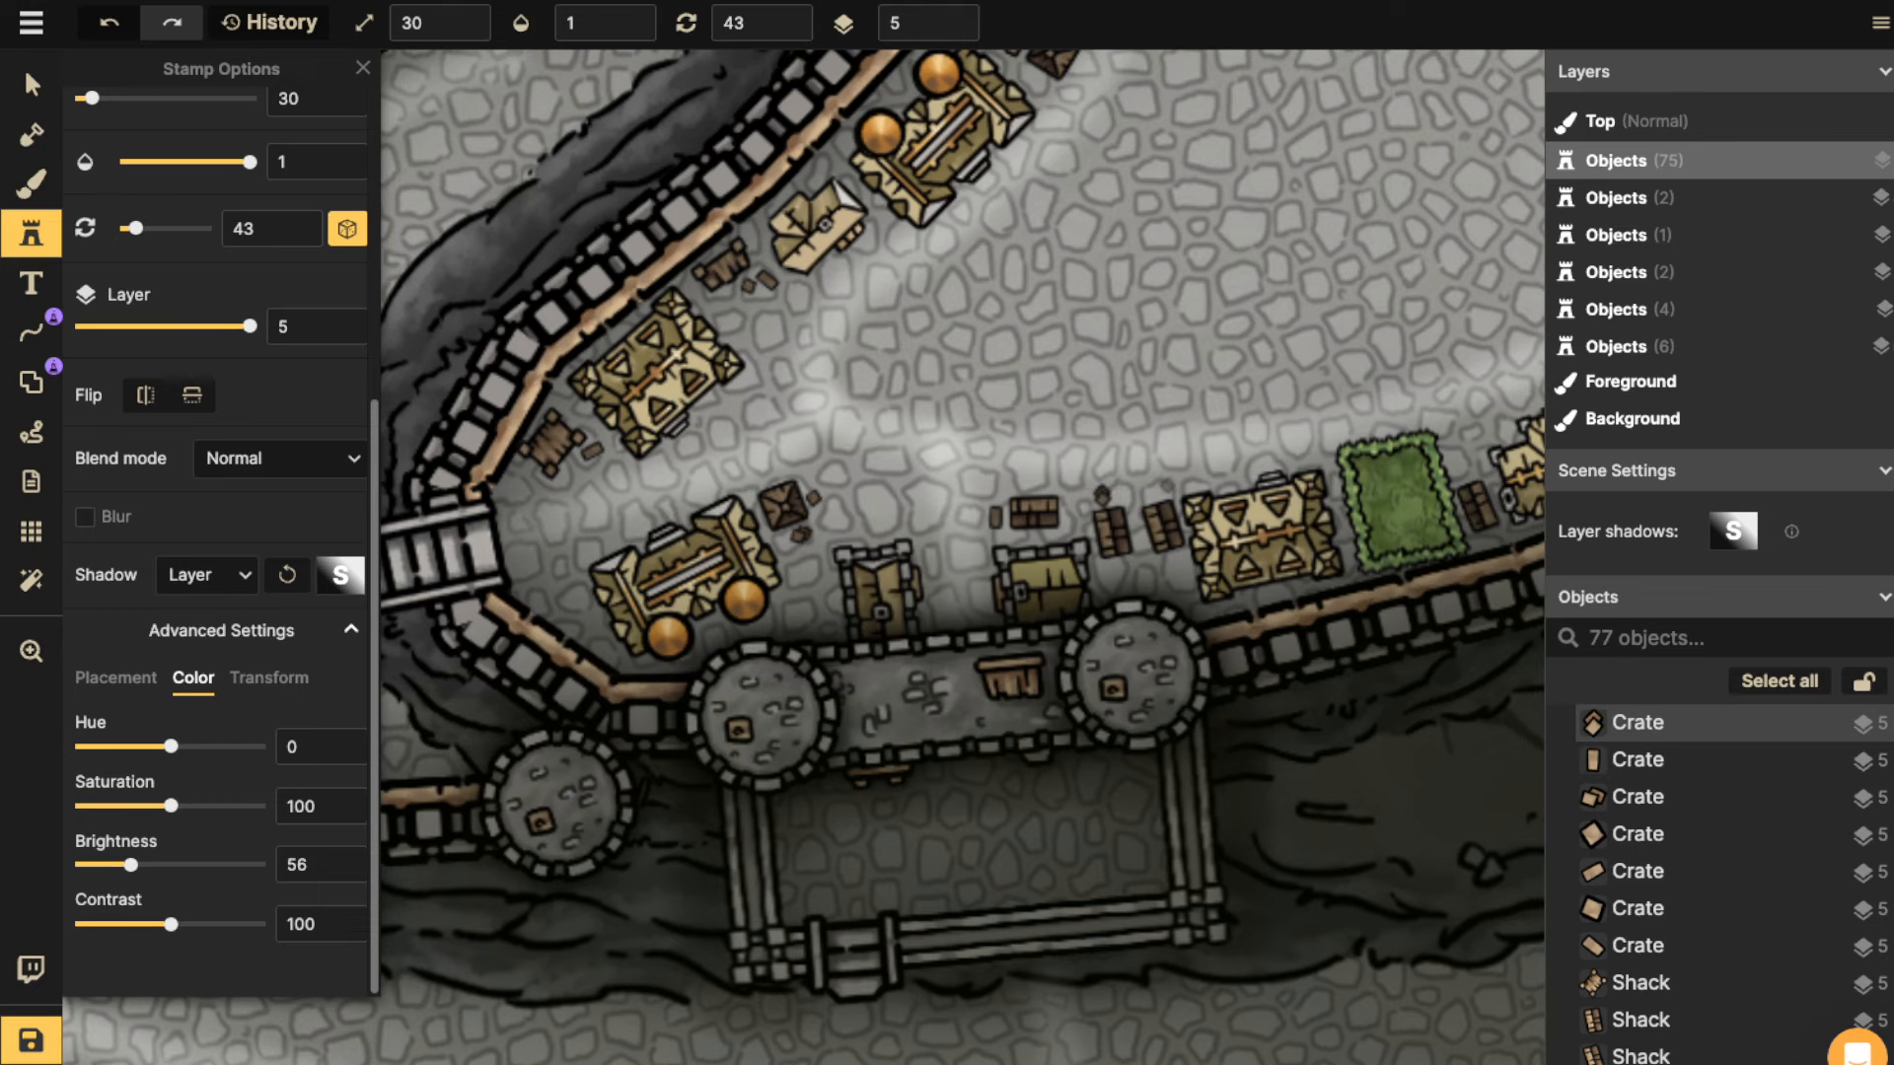
left_click(1167, 484)
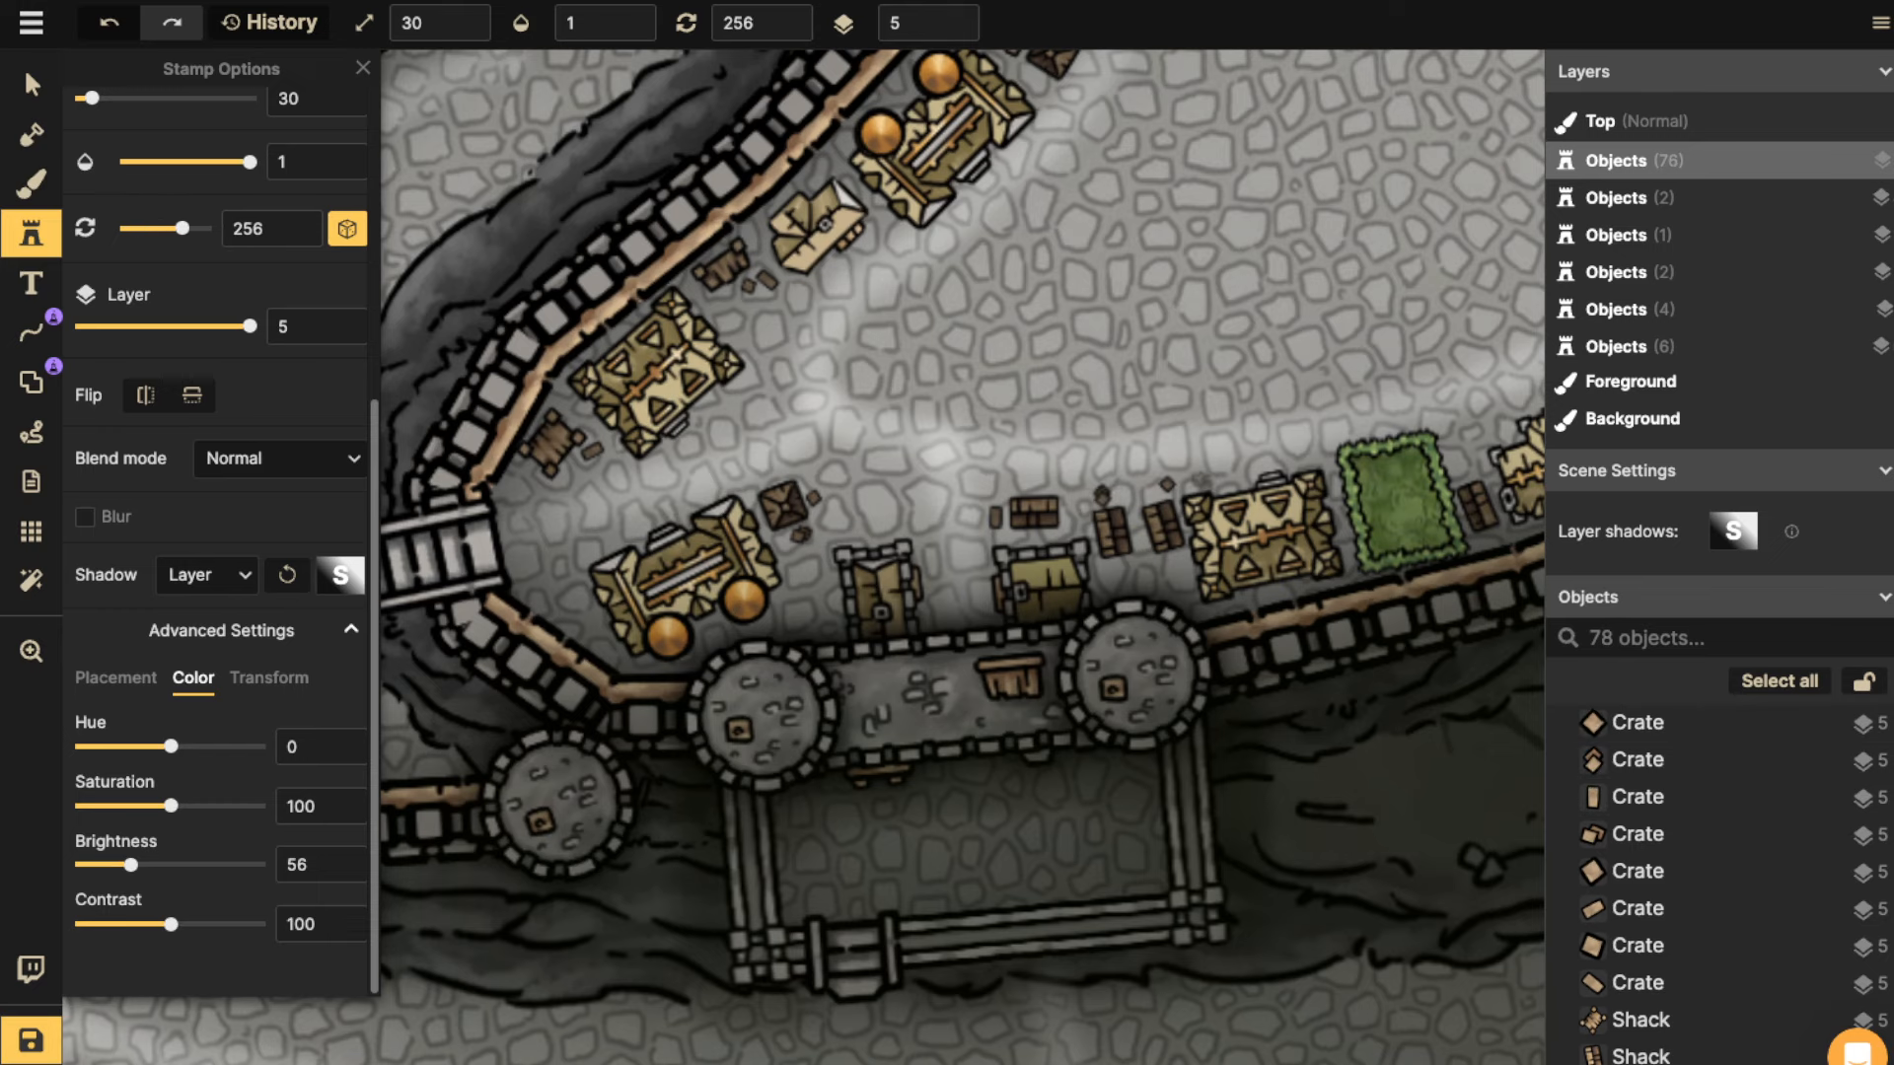
left_click(1196, 480)
key("space")
left_click_drag(947, 341, 705, 737)
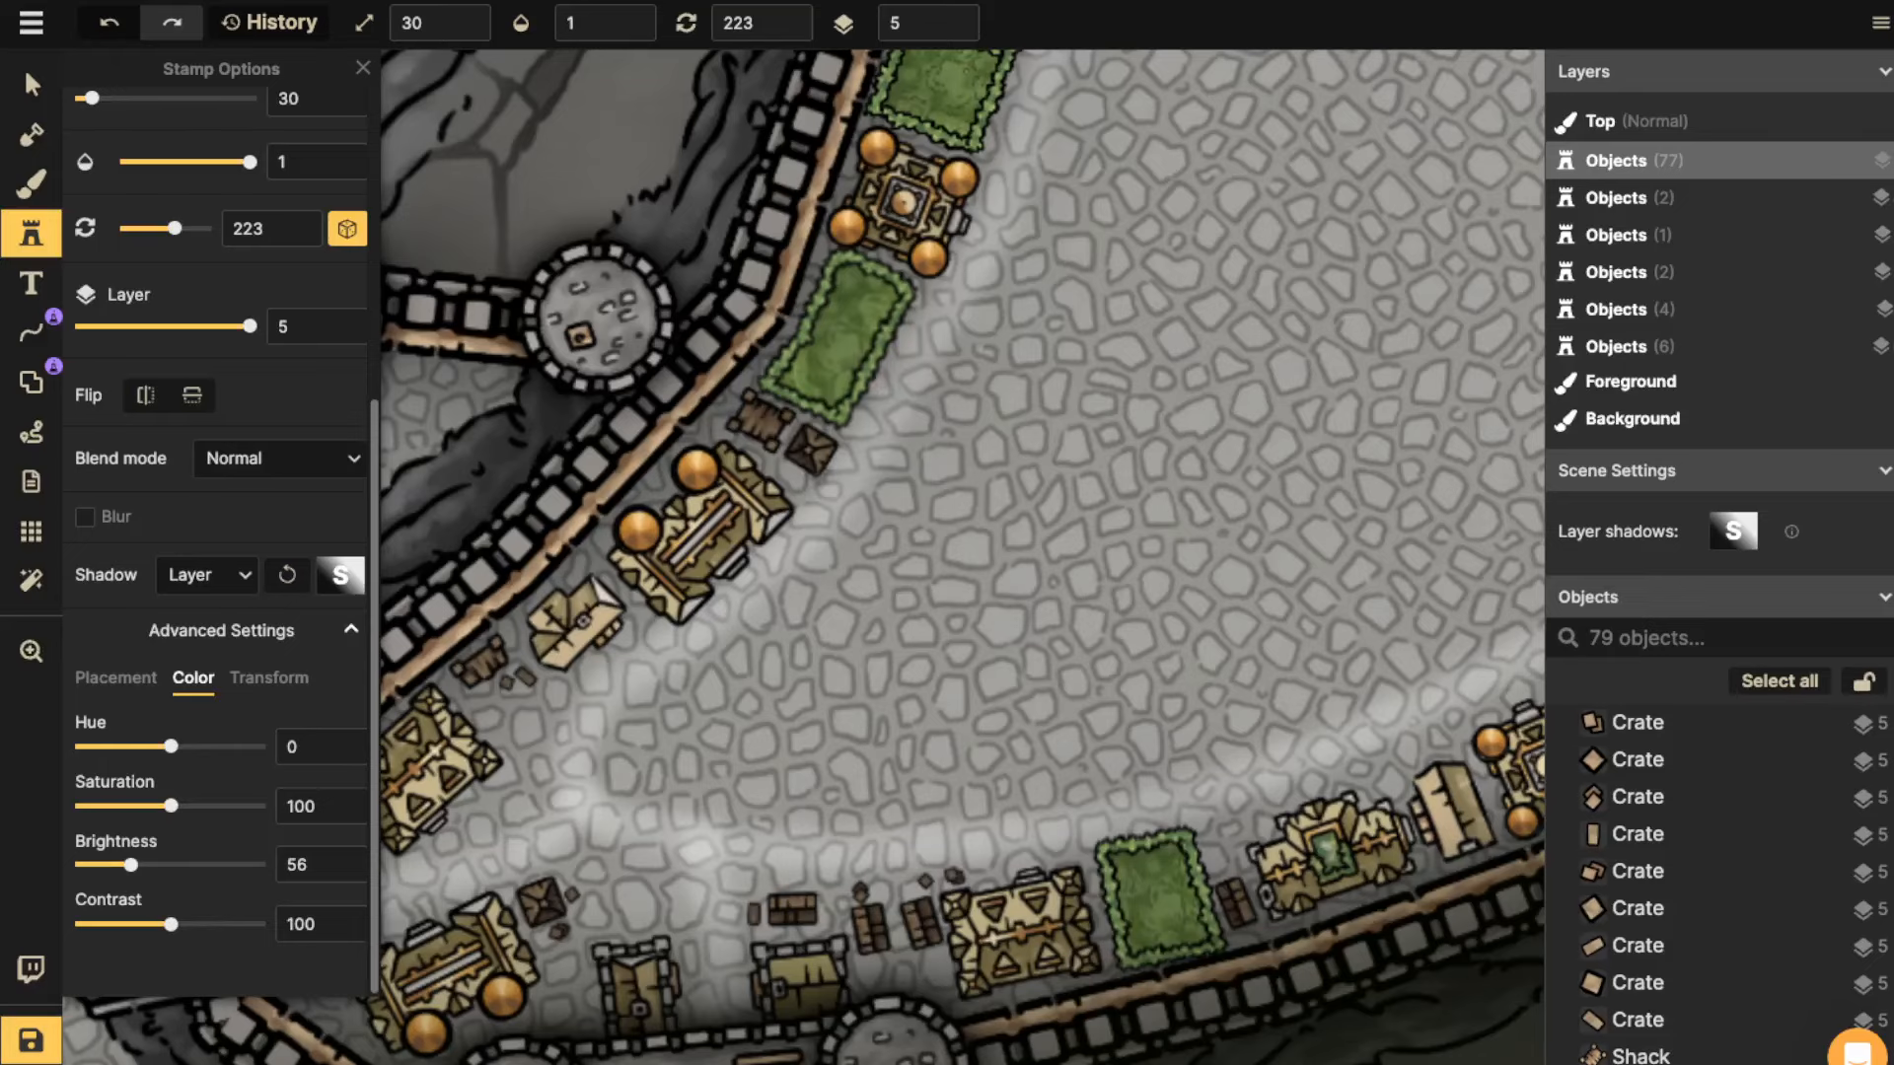
left_click(800, 486)
Place three crates between the shack and the pentagonal hedge along the lower-right wall.
key("space")
left_click_drag(1480, 474, 567, 635)
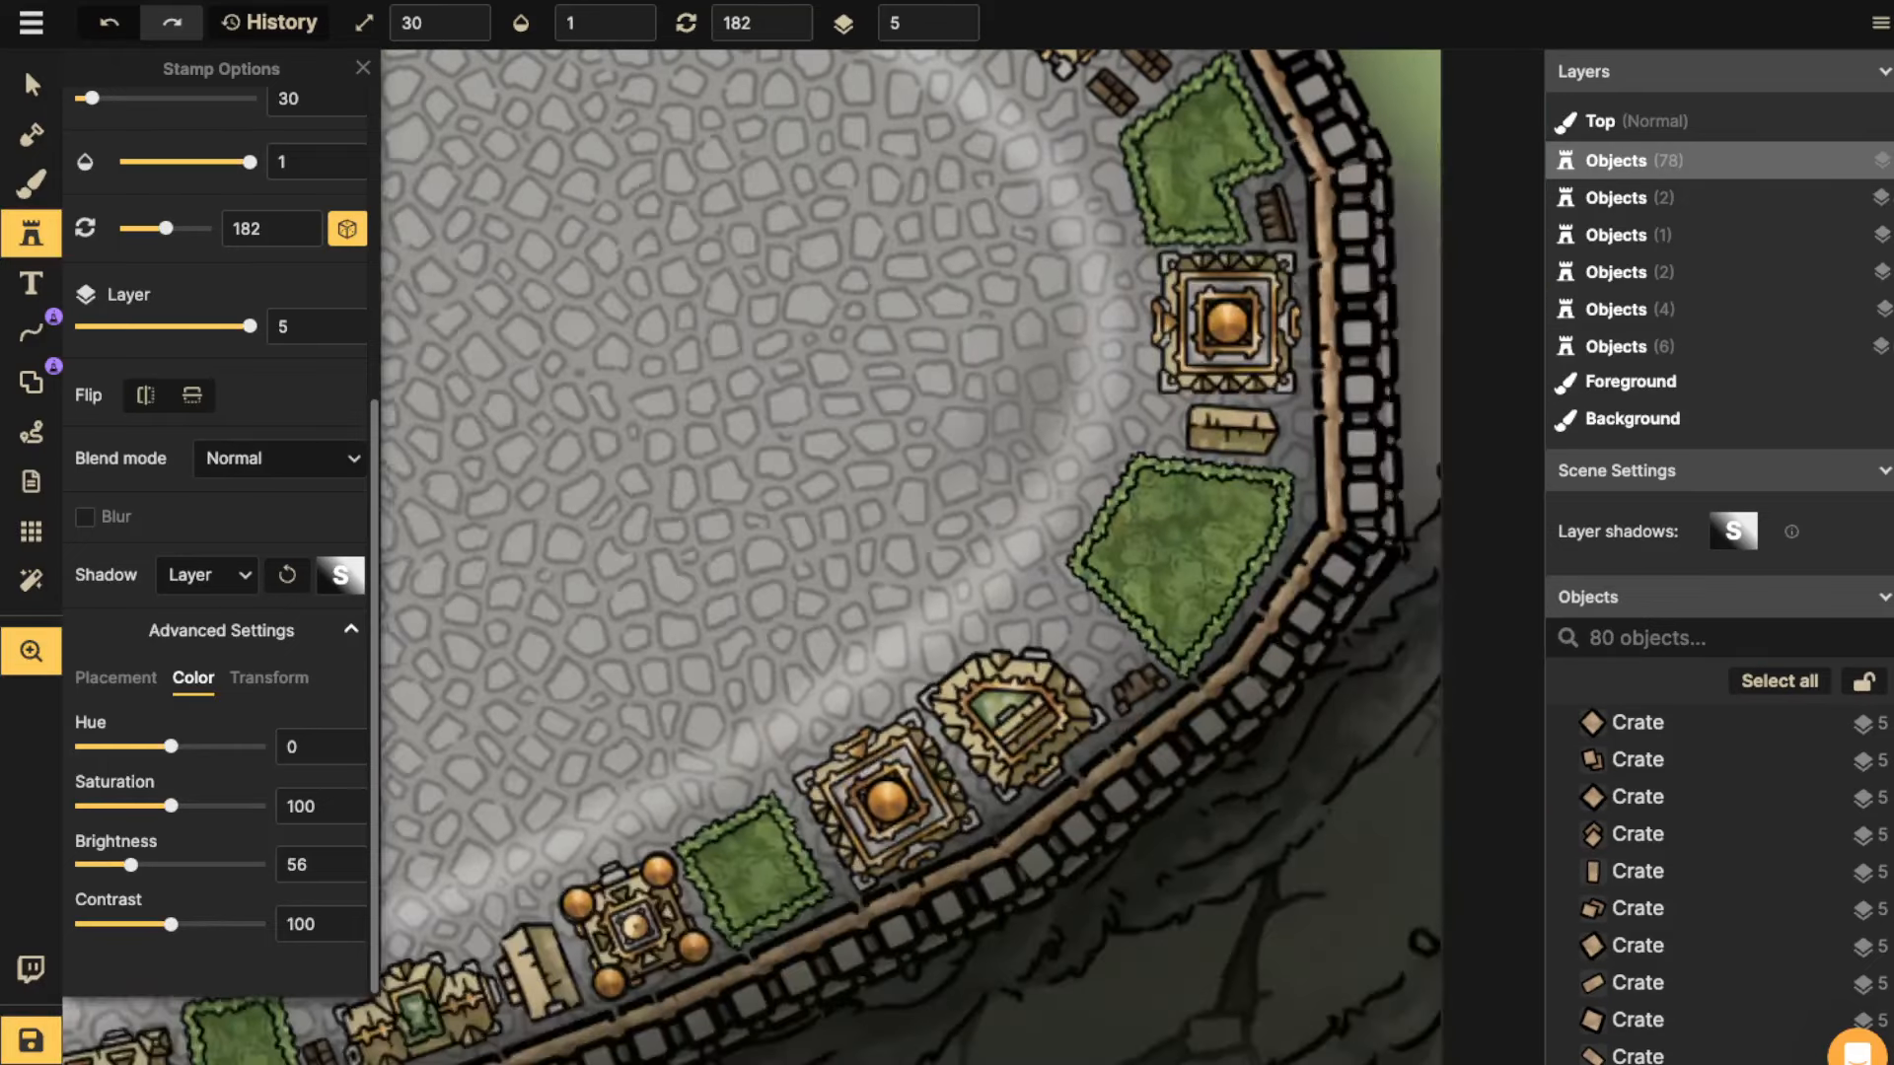
left_click(1123, 651)
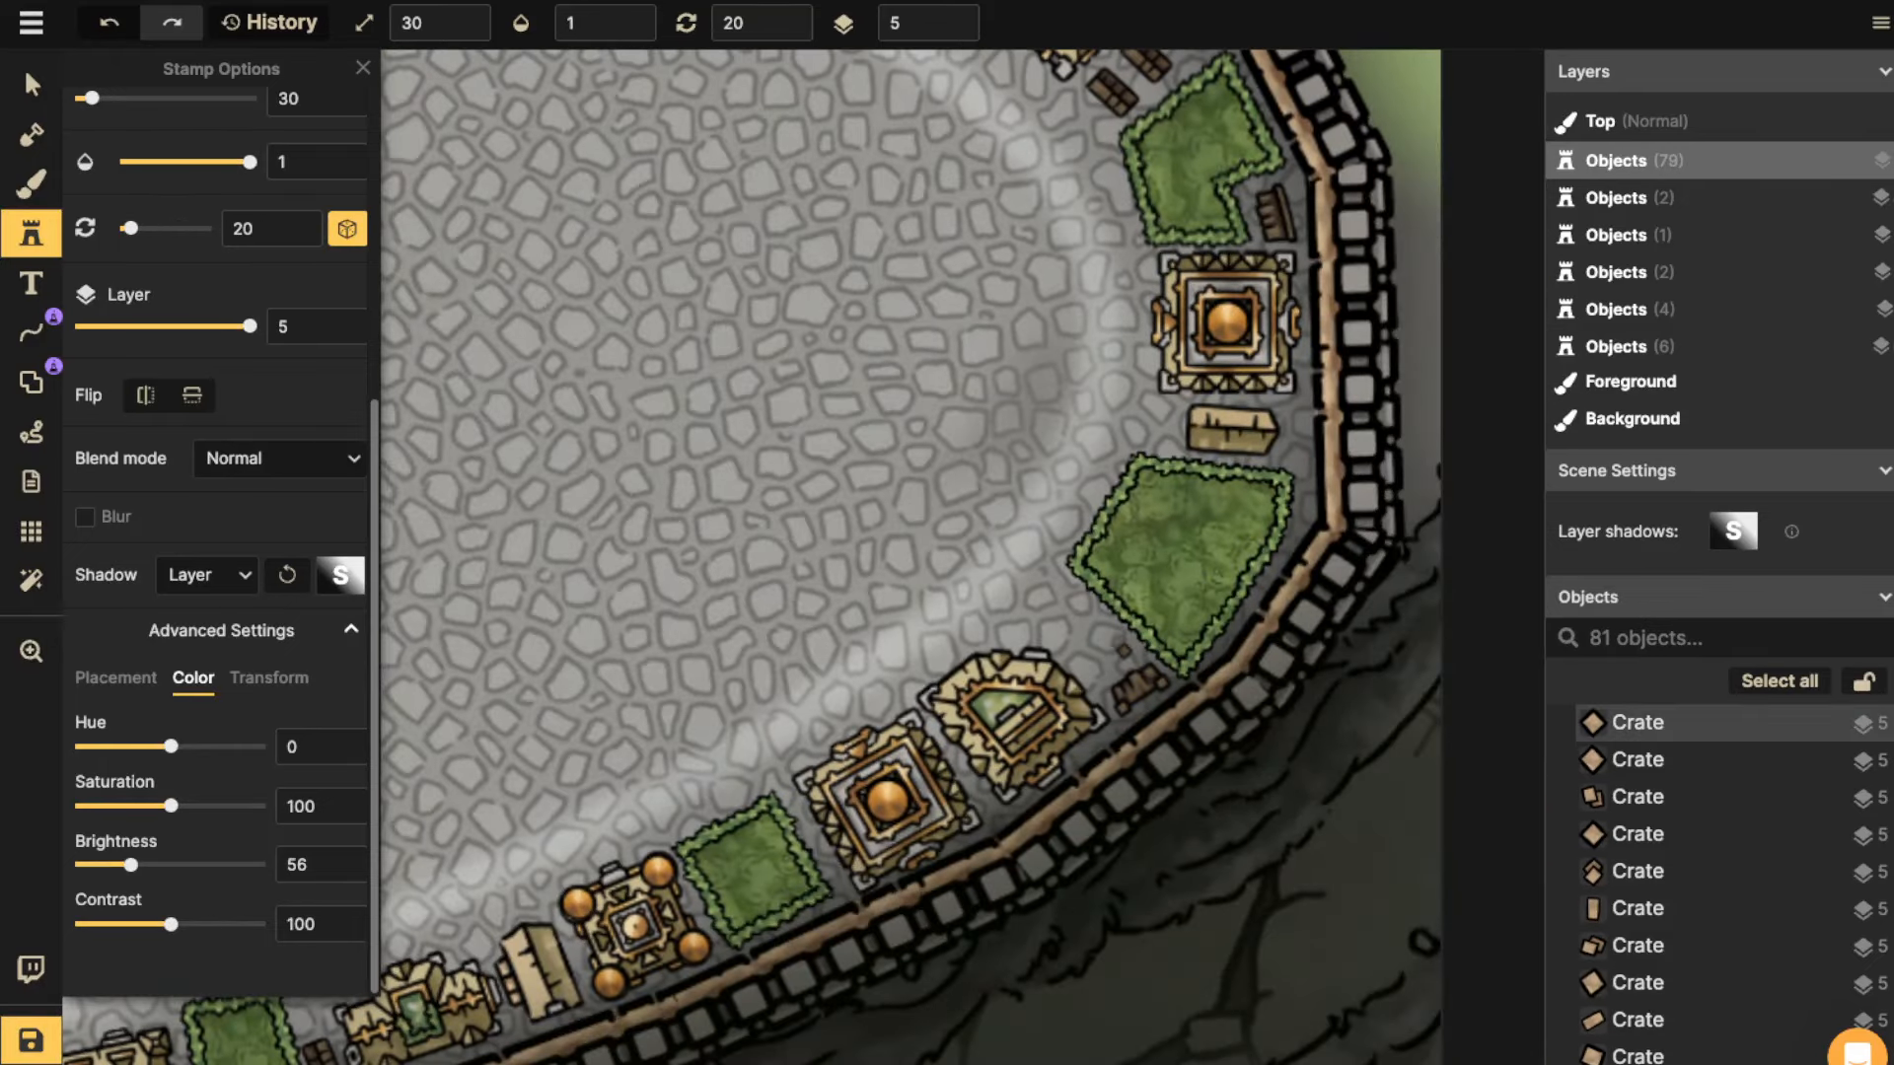
left_click(1113, 634)
left_click(1092, 619)
Place two crates beside the small yellow building above the pentagonal hedge and two around the three plank shacks farther up.
key("space")
left_click_drag(1035, 481, 903, 700)
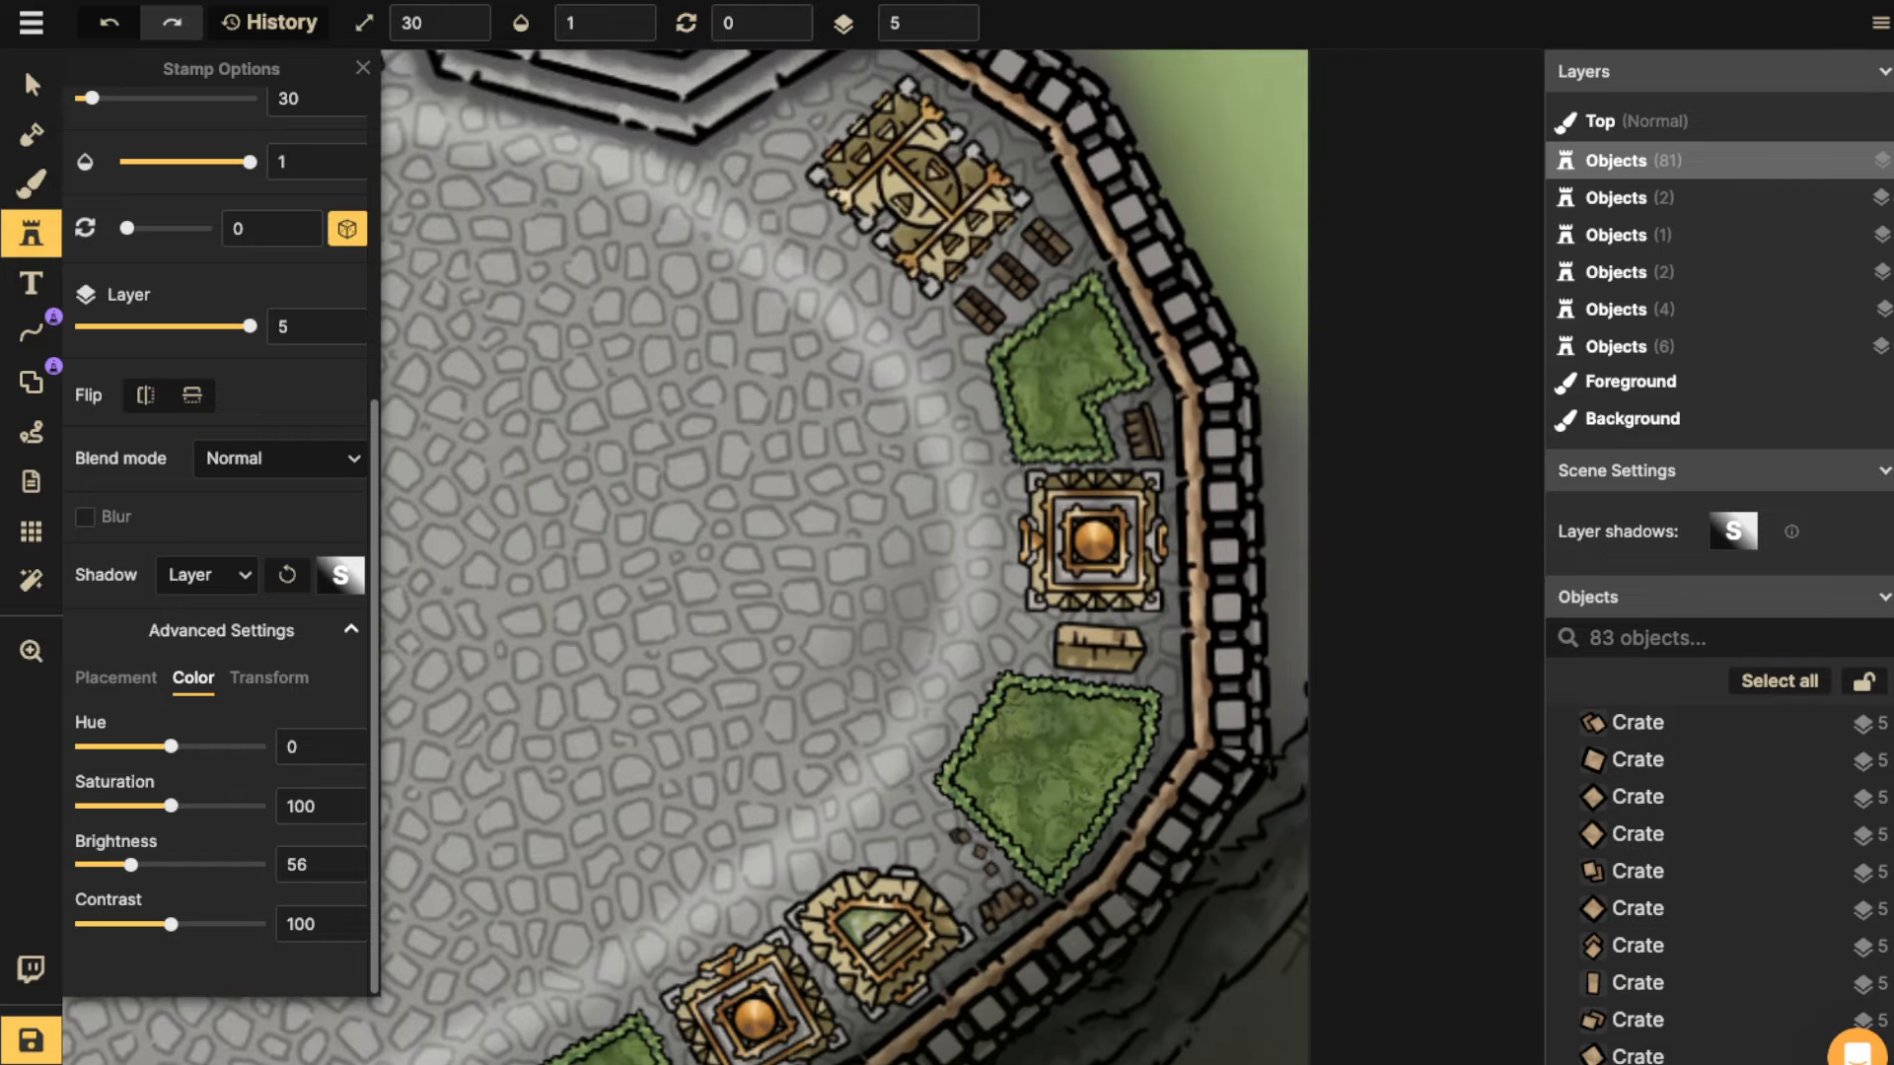
left_click(1155, 669)
left_click(1156, 647)
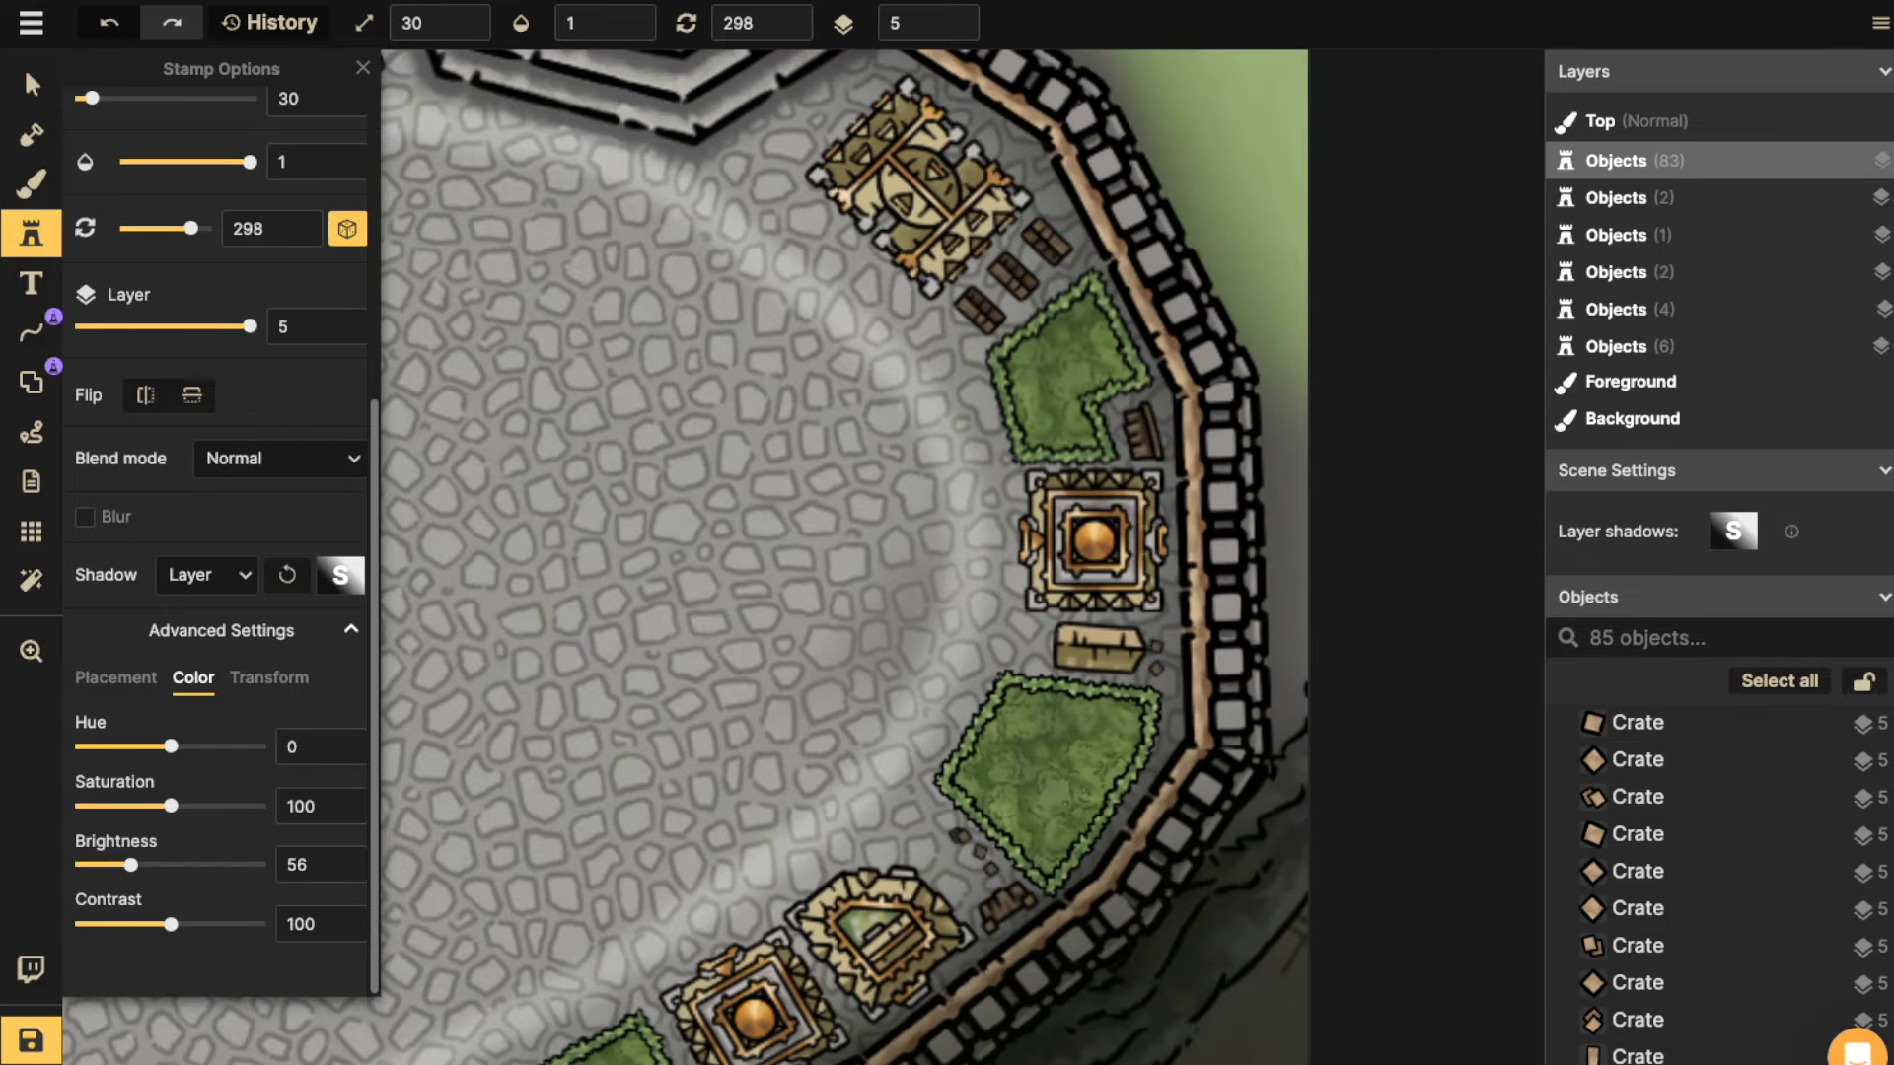
key("space")
left_click_drag(1109, 257, 1169, 425)
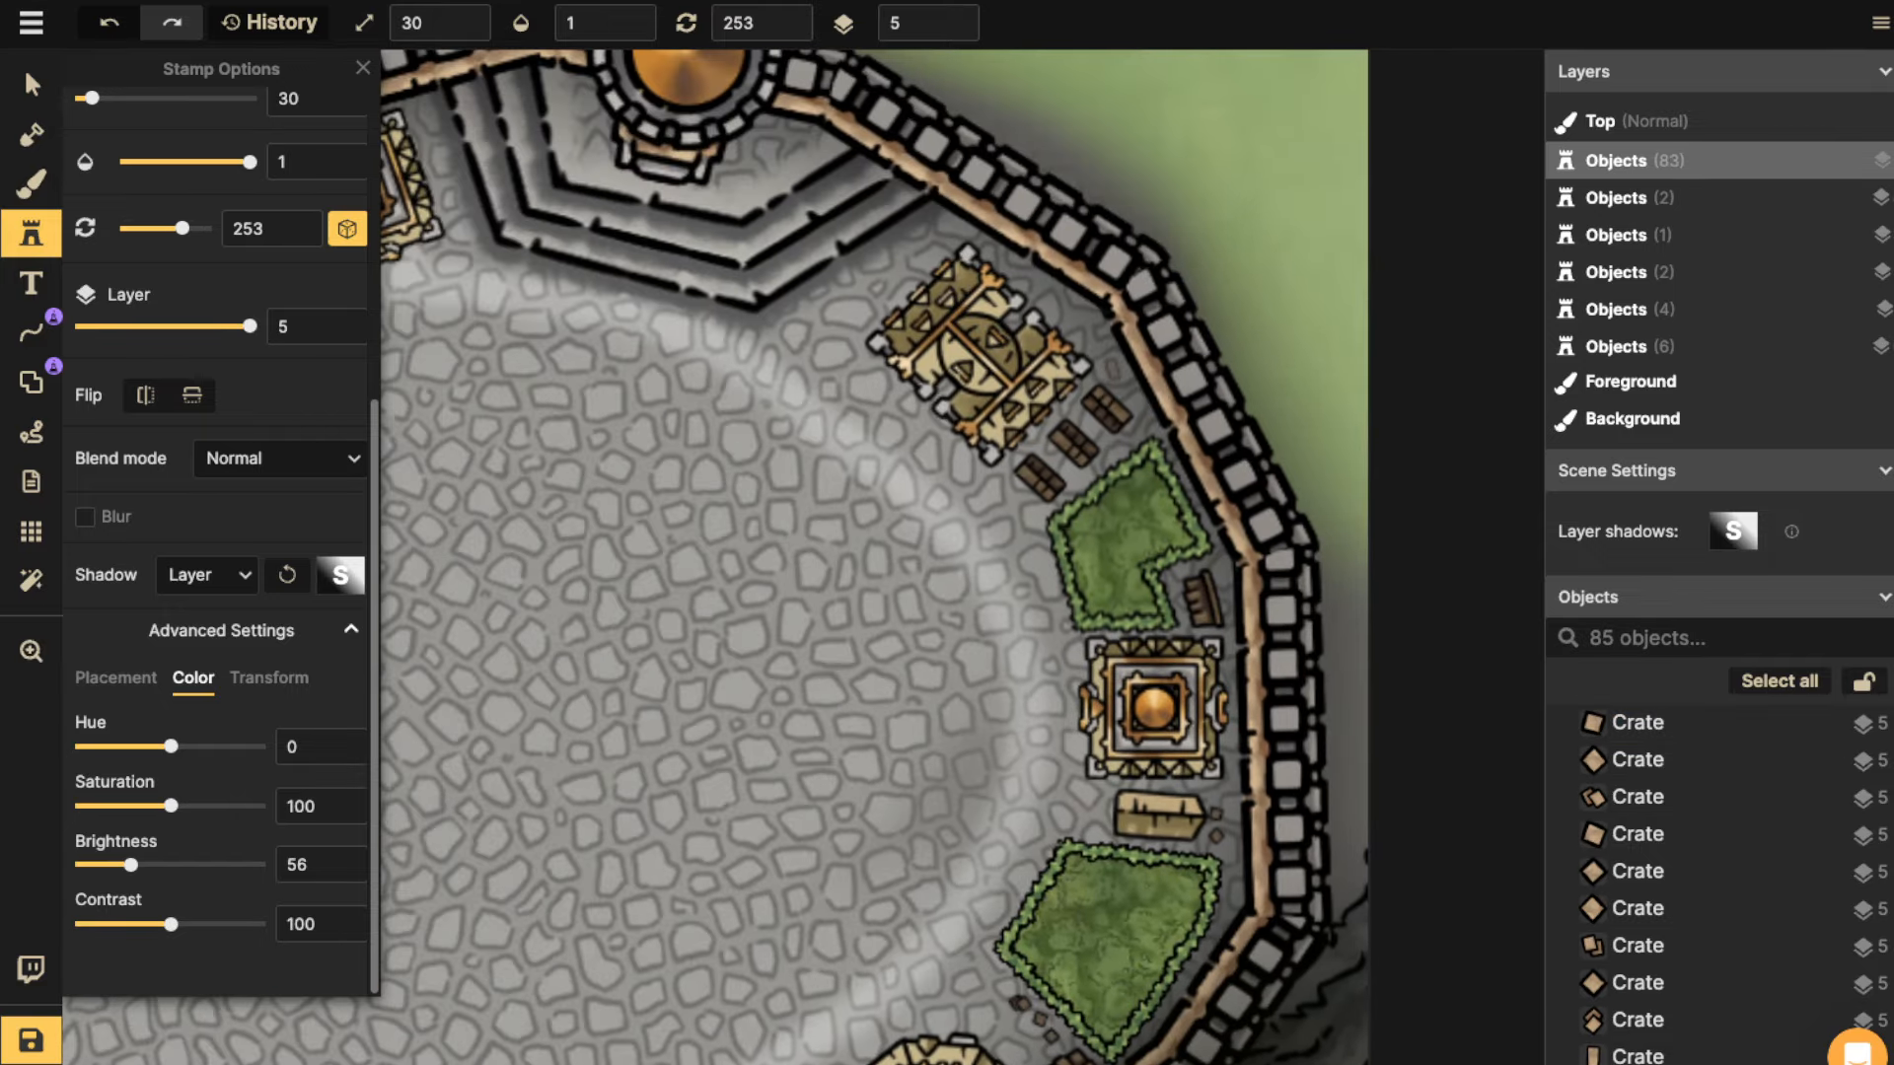
left_click(1113, 370)
left_click(1030, 506)
Place one crate beside the two square shacks and two between the single-domed building and the tower's stepped platform.
key("space")
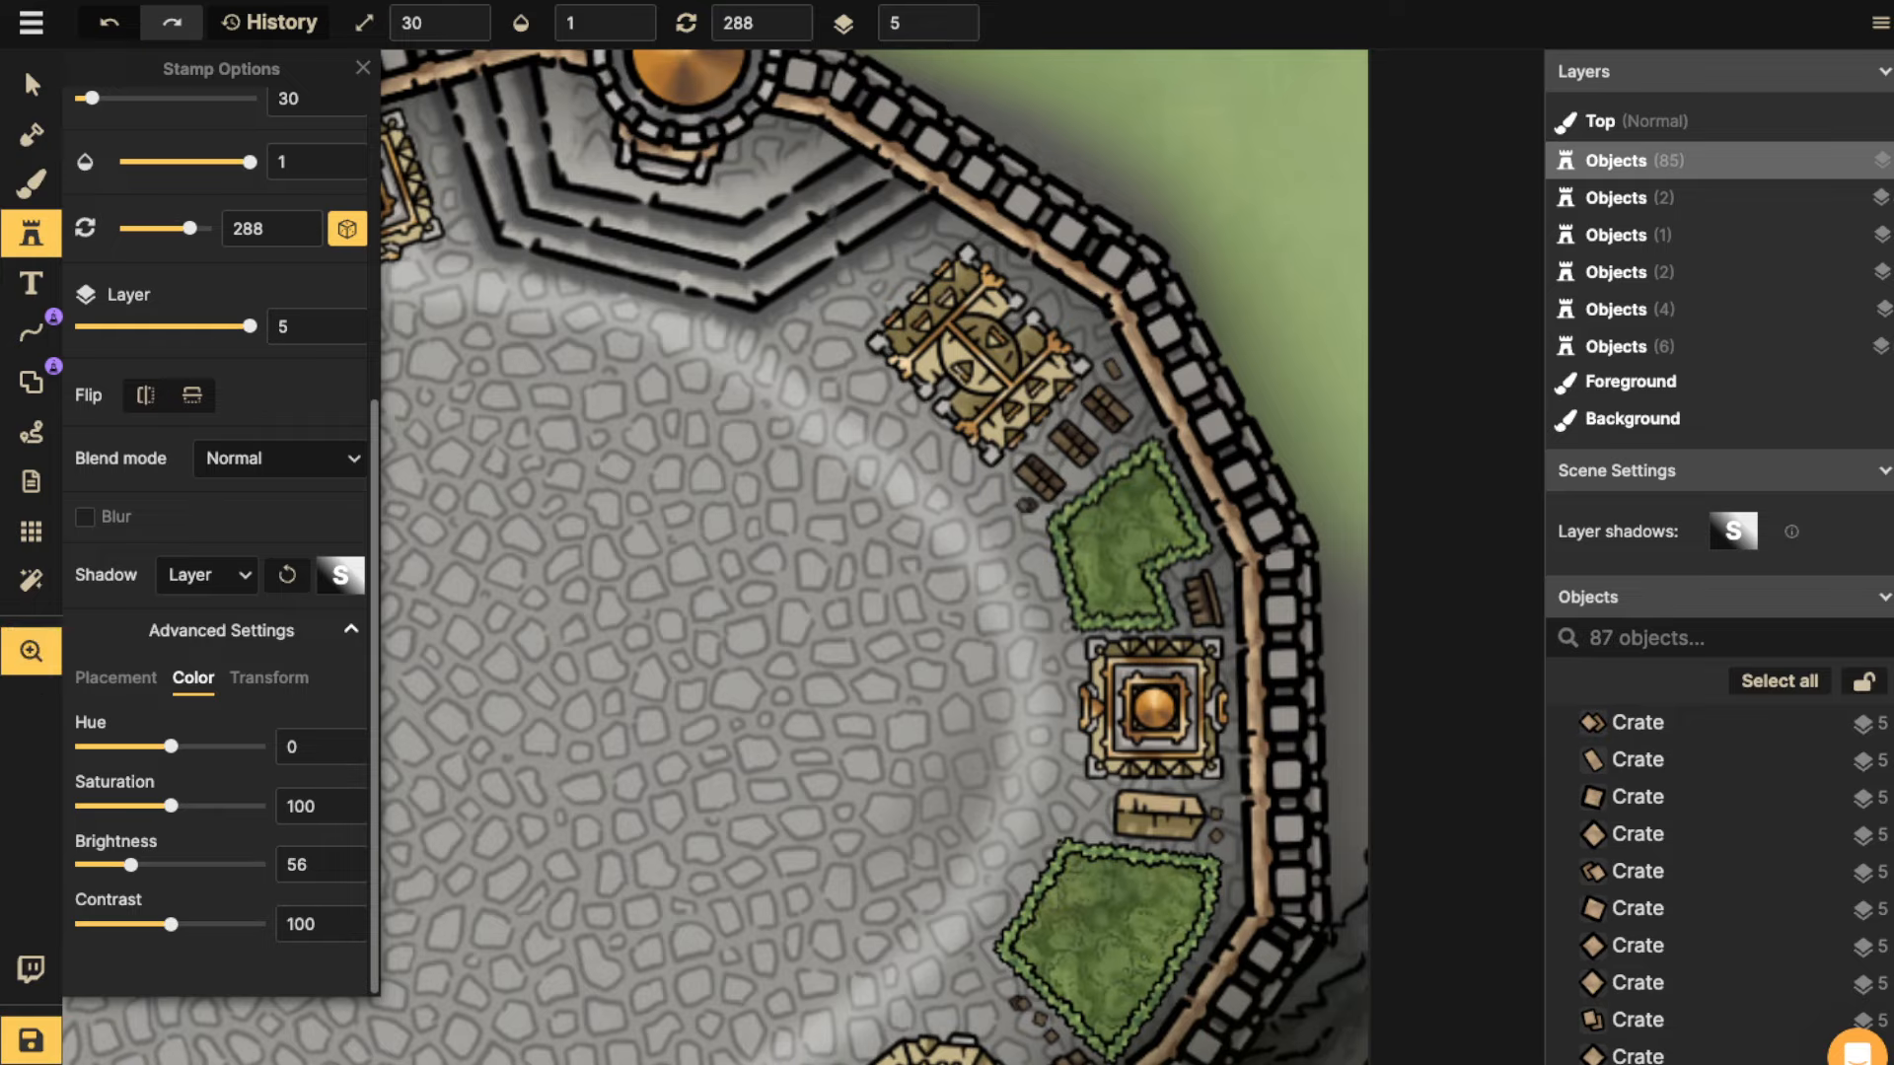
left_click_drag(730, 414, 1455, 570)
left_click(926, 357)
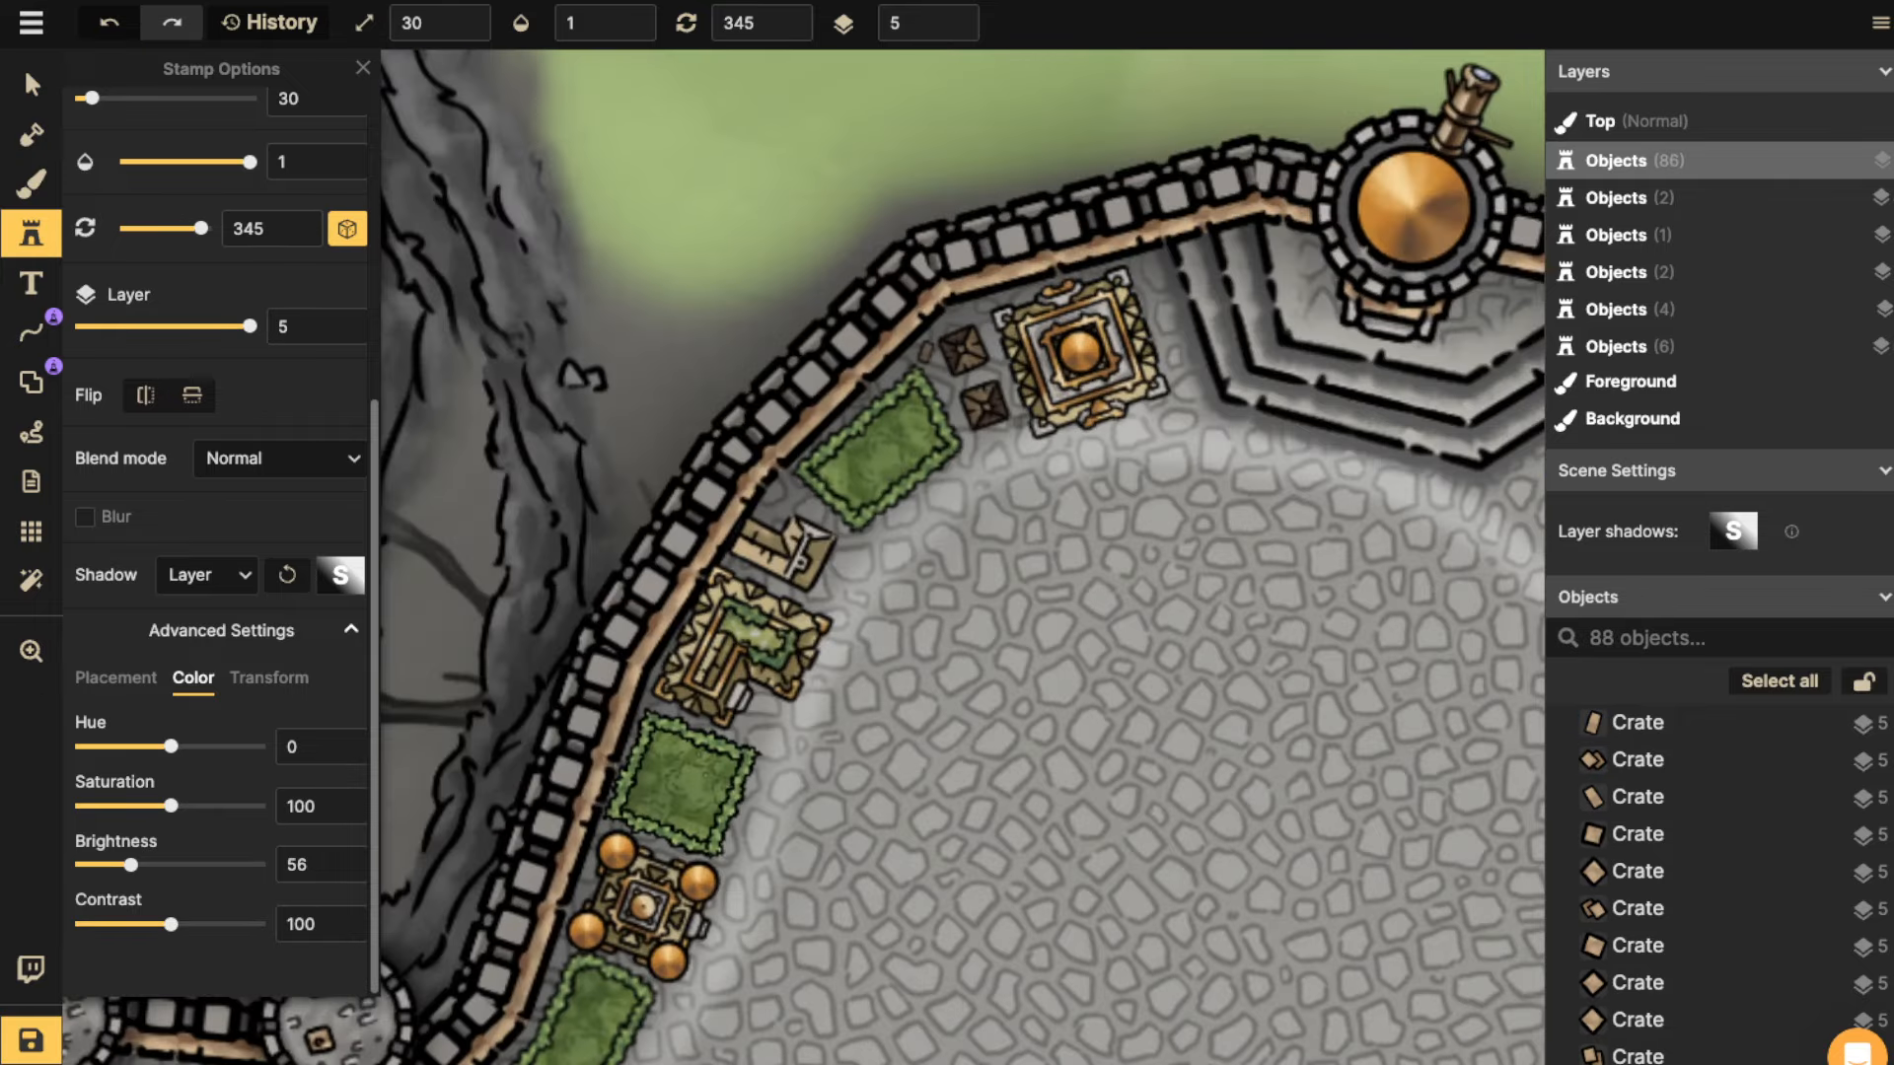
left_click(1151, 279)
left_click(1157, 300)
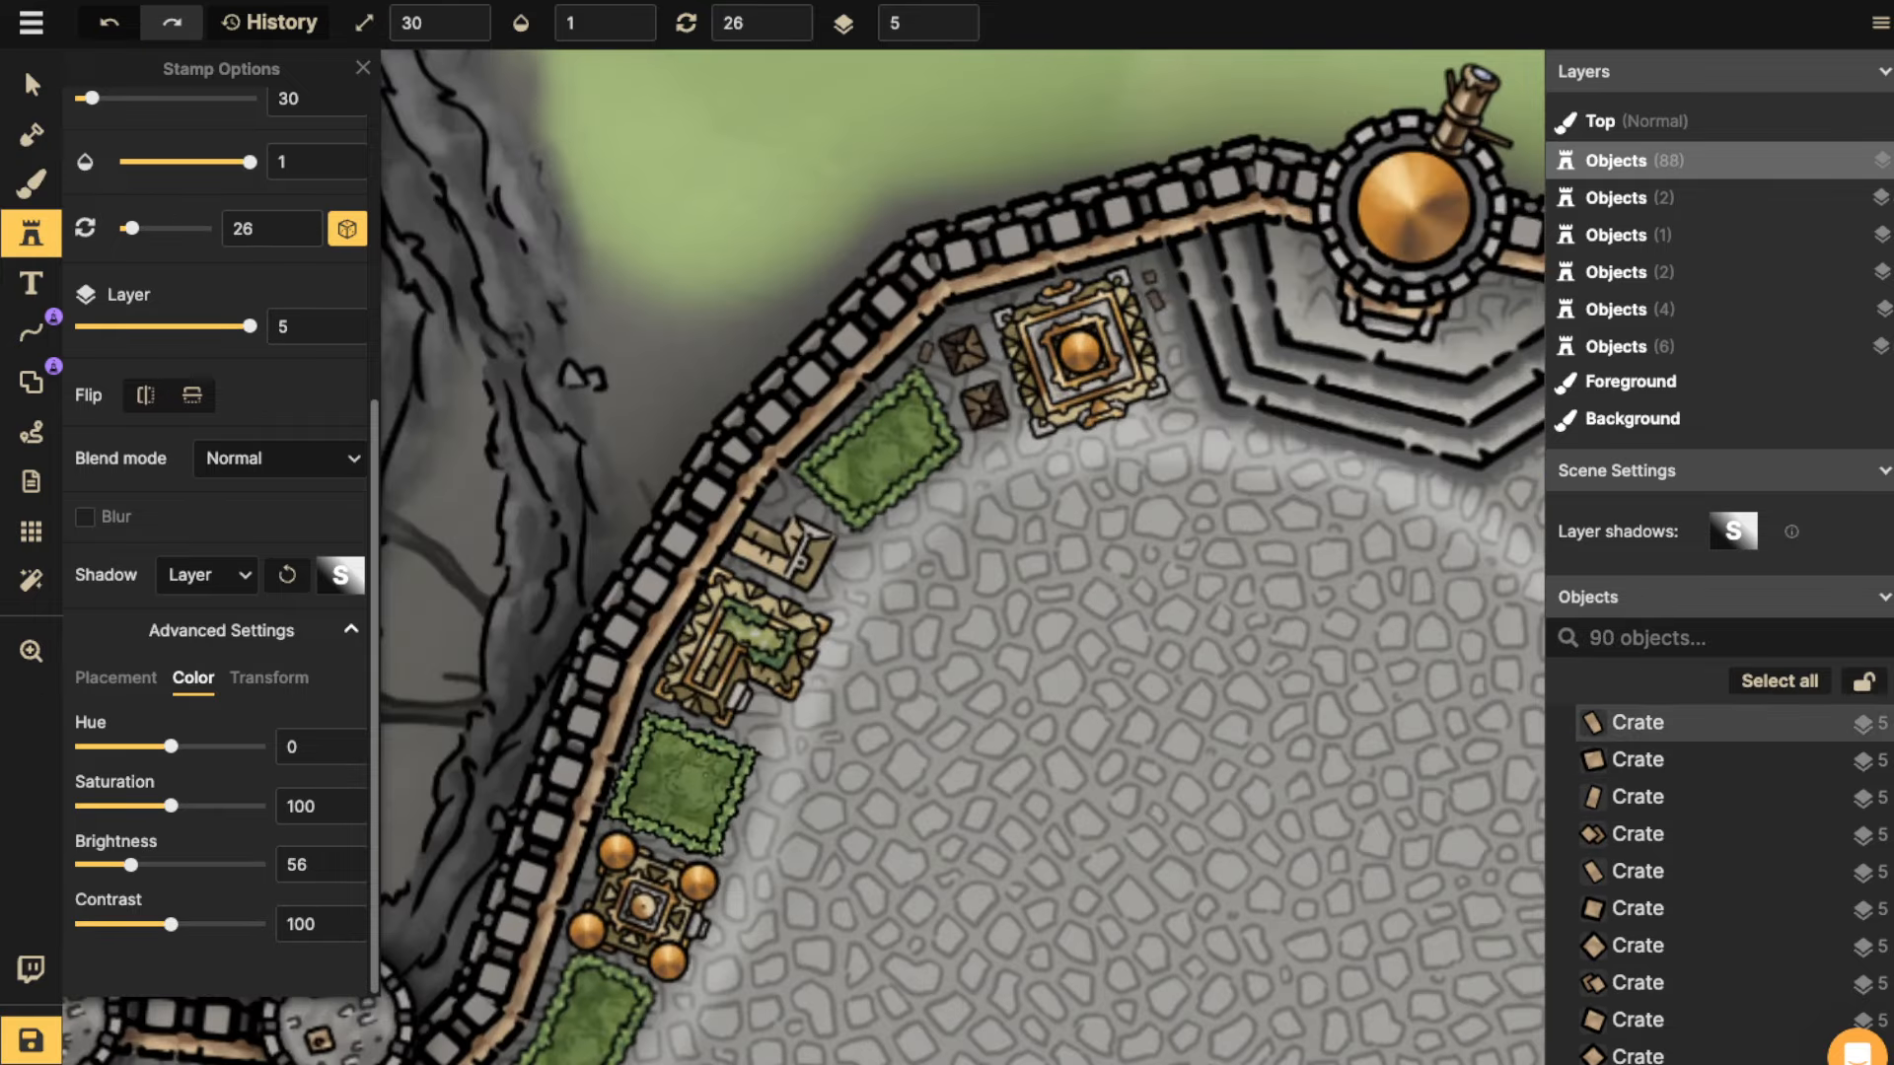
Place one crate beside the small tan building on the western wall, between the rectangular hedge and the green-roofed mansion.
key("space")
left_click_drag(935, 461, 1060, 286)
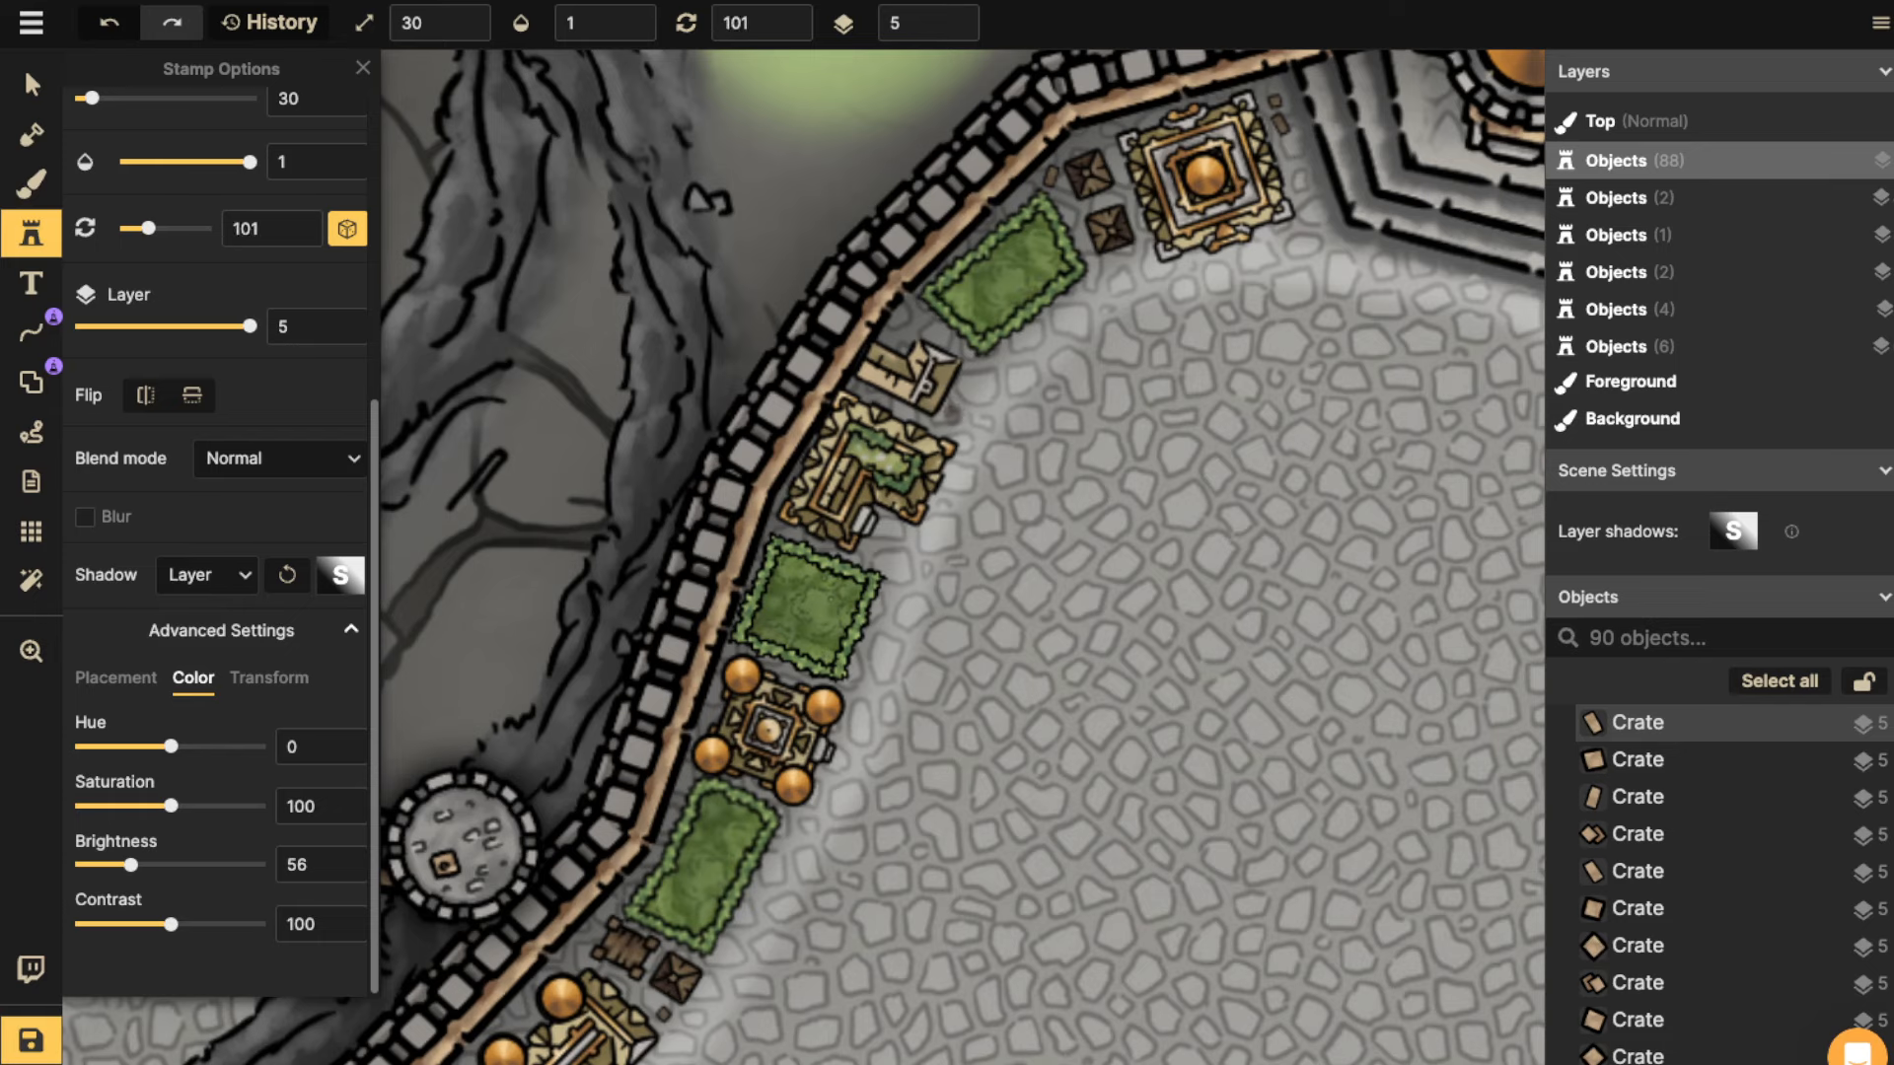
left_click(952, 412)
Search the stamp catalog for "stair" and choose the grey stone stairs stamp from the Castles & Bridges pack.
key("space")
left_click_drag(1273, 363, 664, 505)
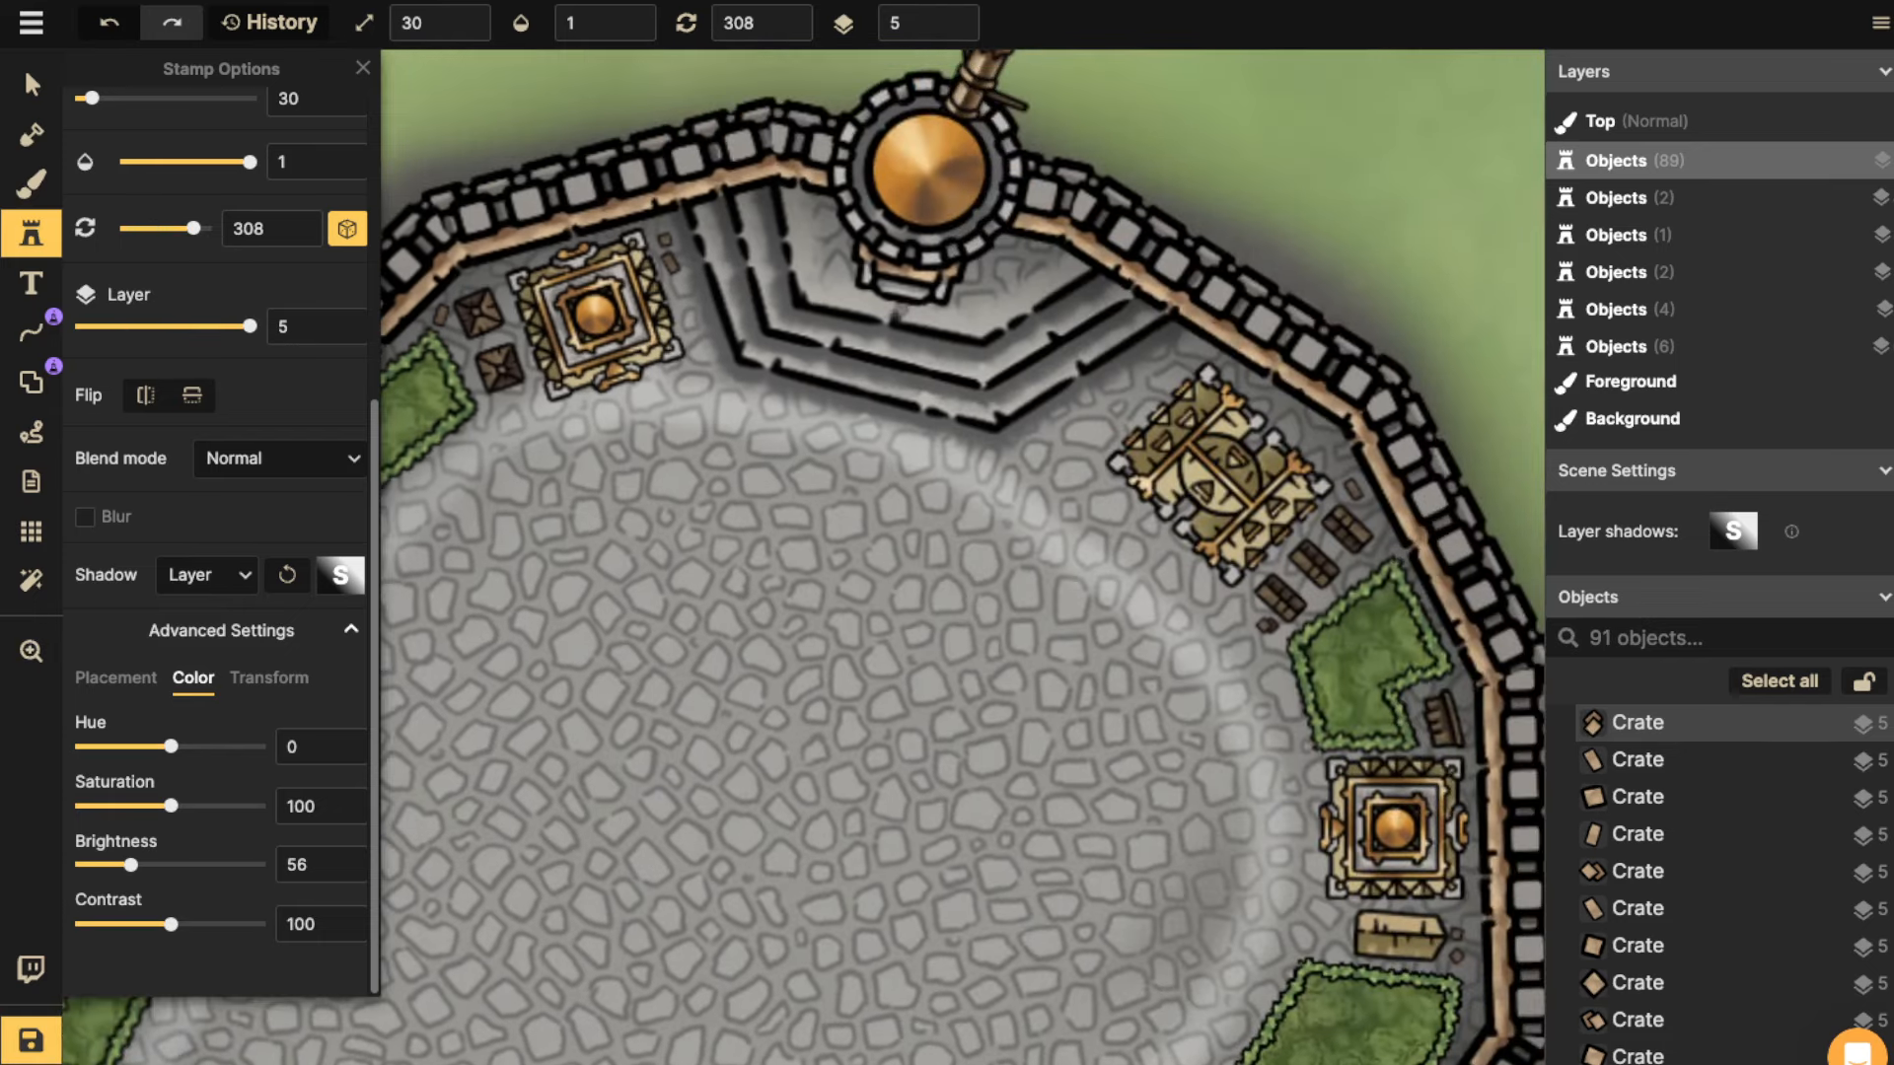
left_click(31, 234)
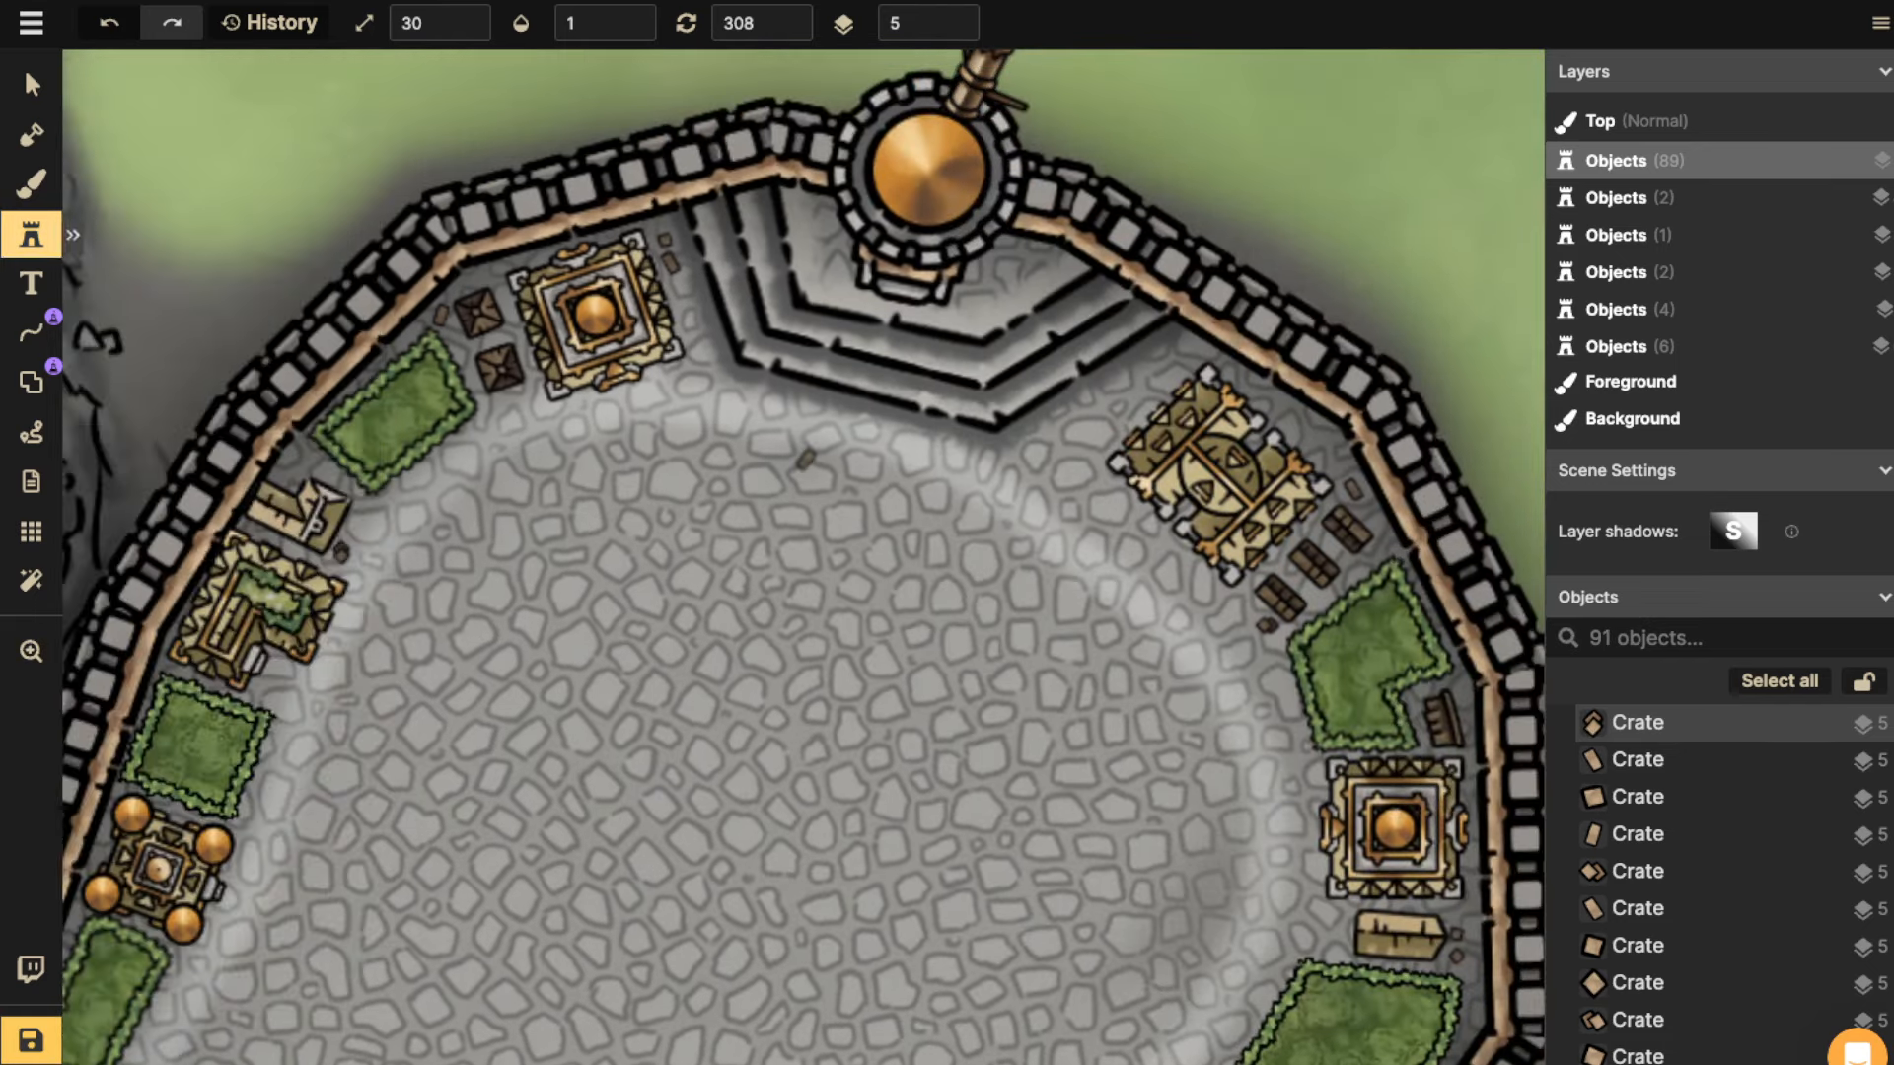
left_click(32, 234)
type("fstair")
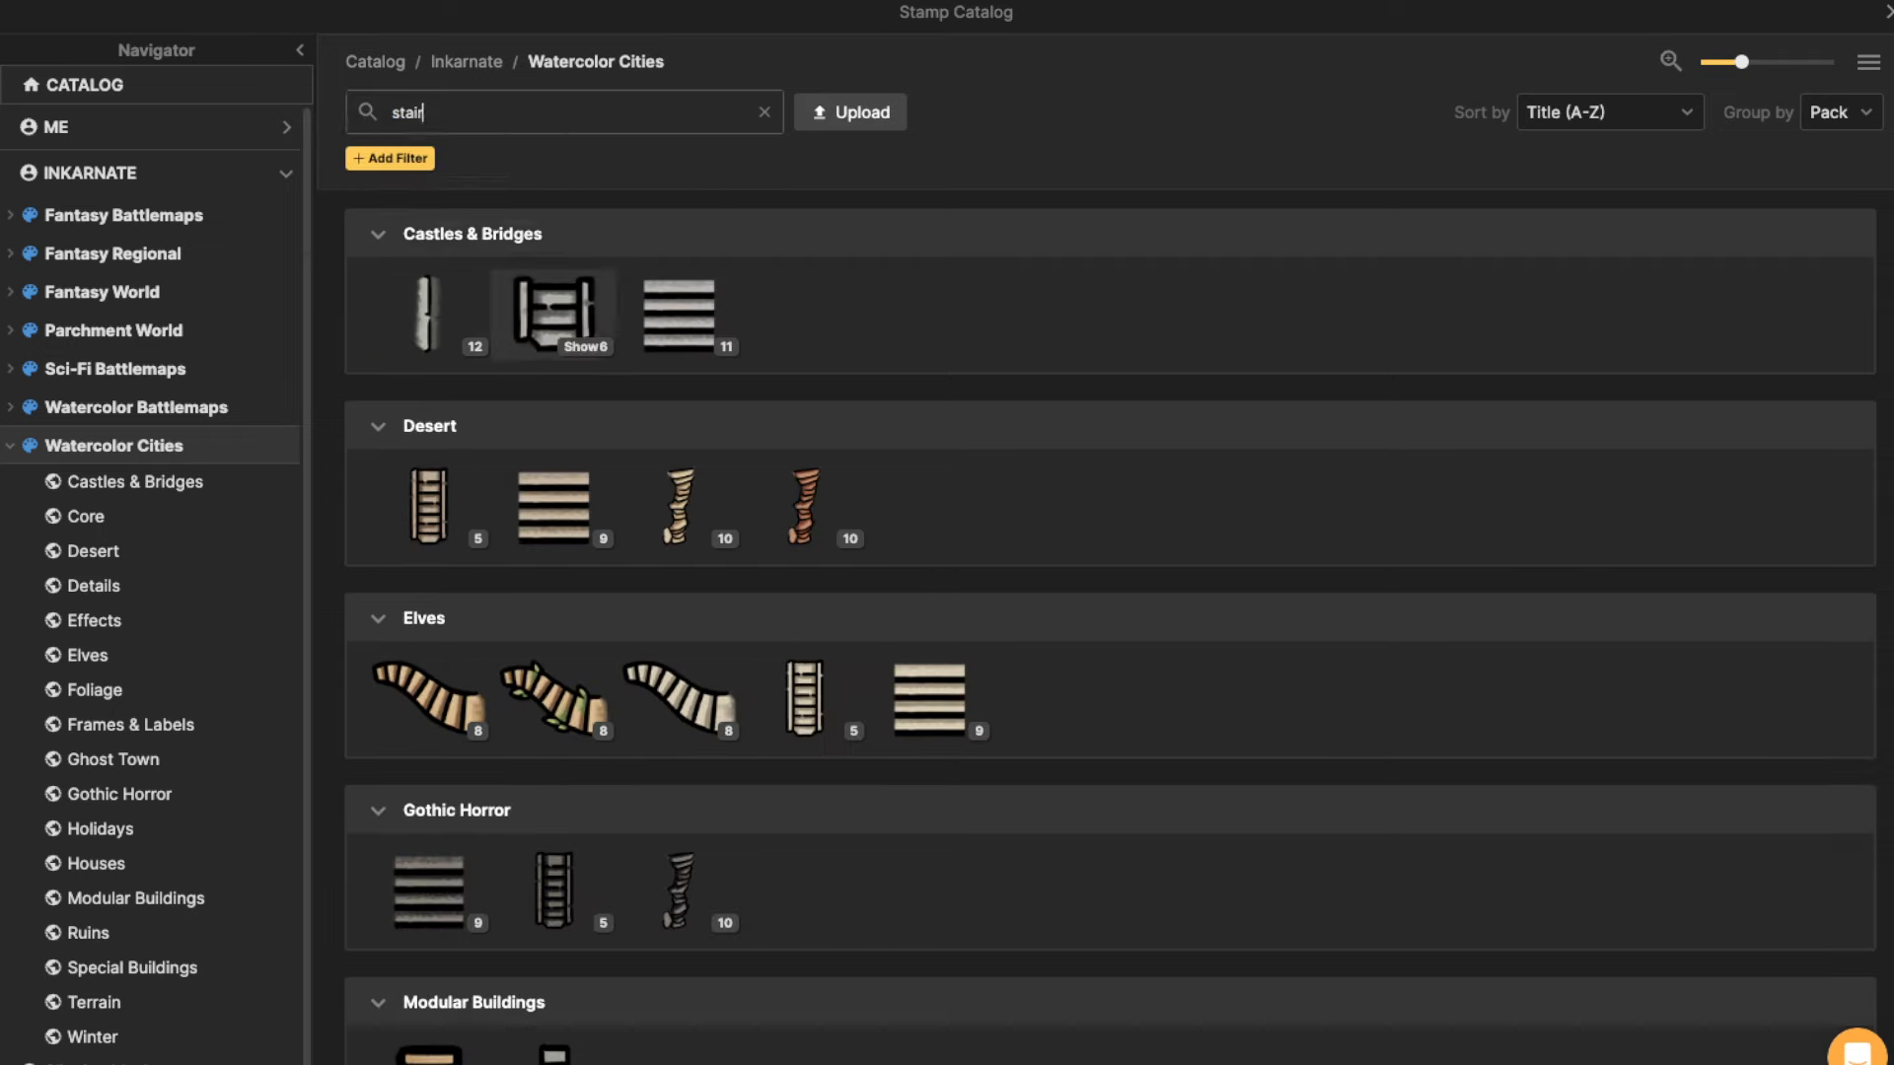
left_click(554, 314)
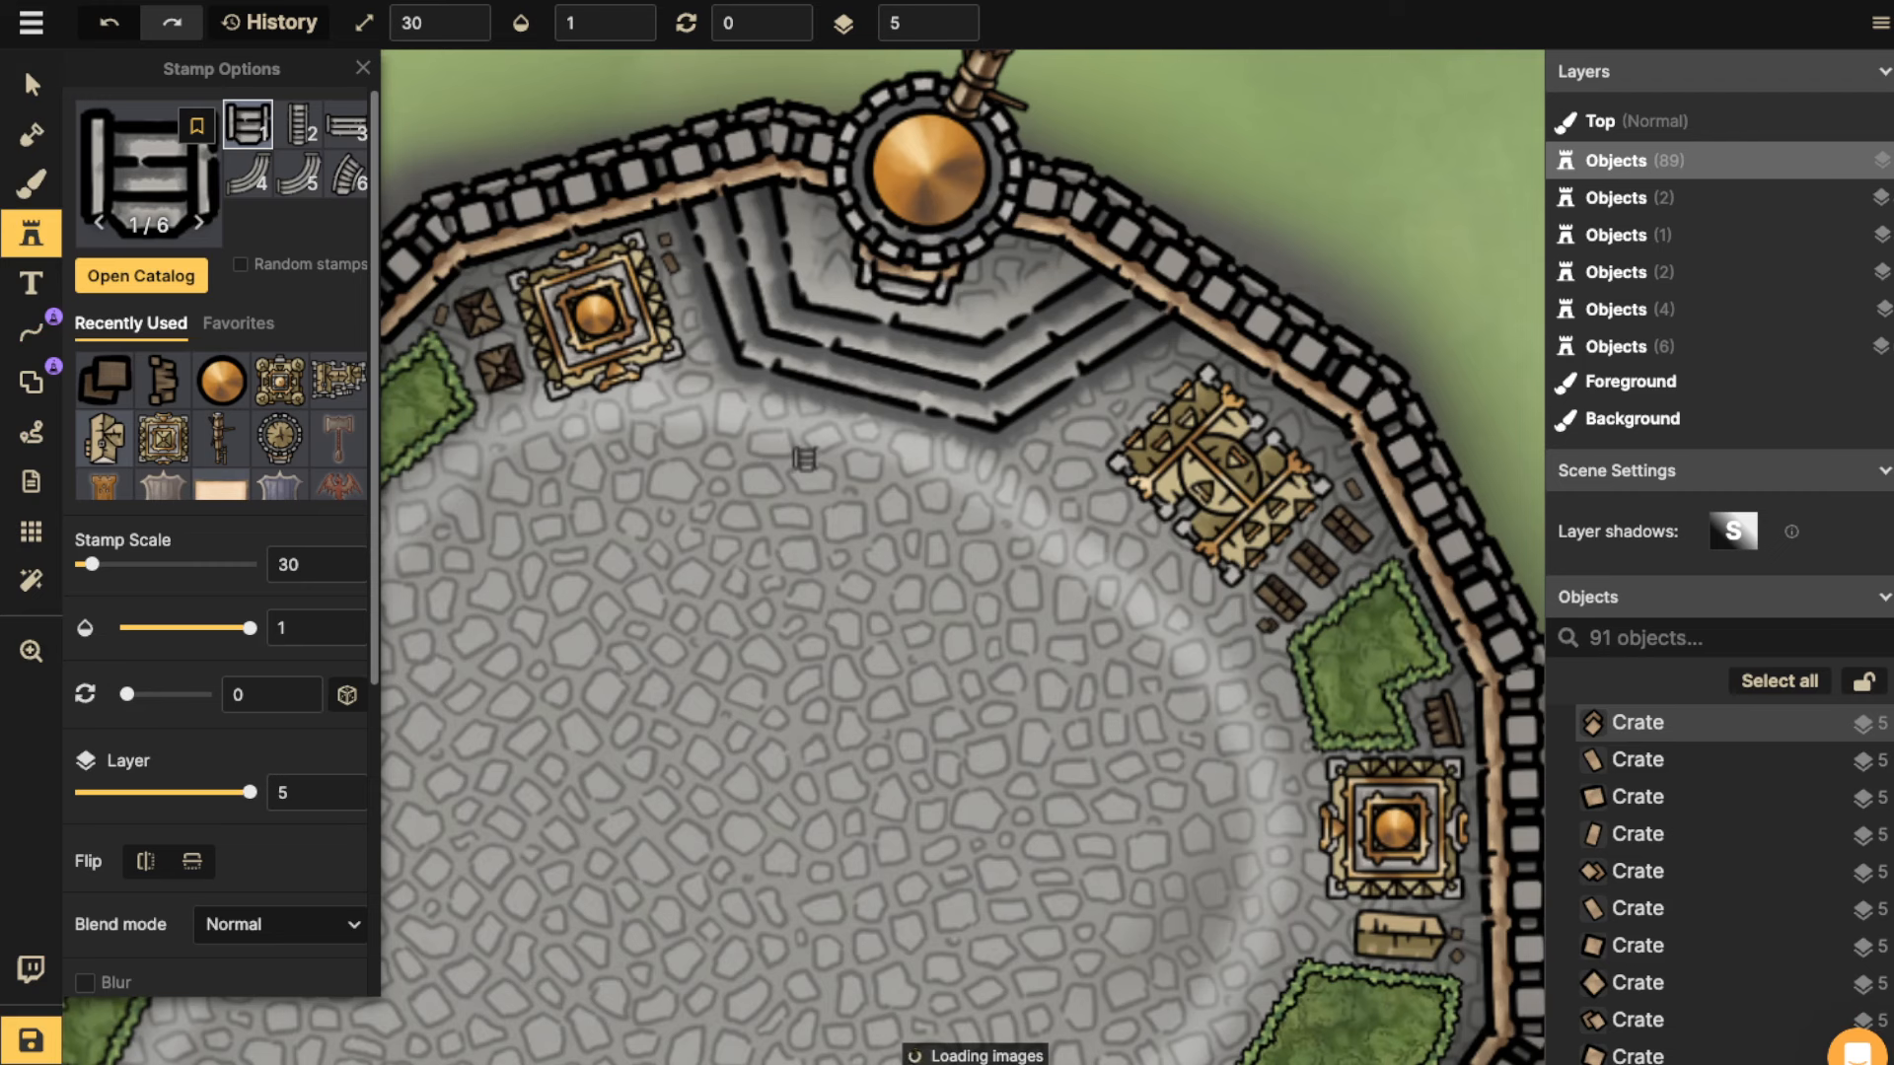
Place the long stairs variant across the front of the tower's stepped platform, with scale 54 and rotation 13.
scroll(862, 340, "up", 2)
scroll(874, 353, "up", 1)
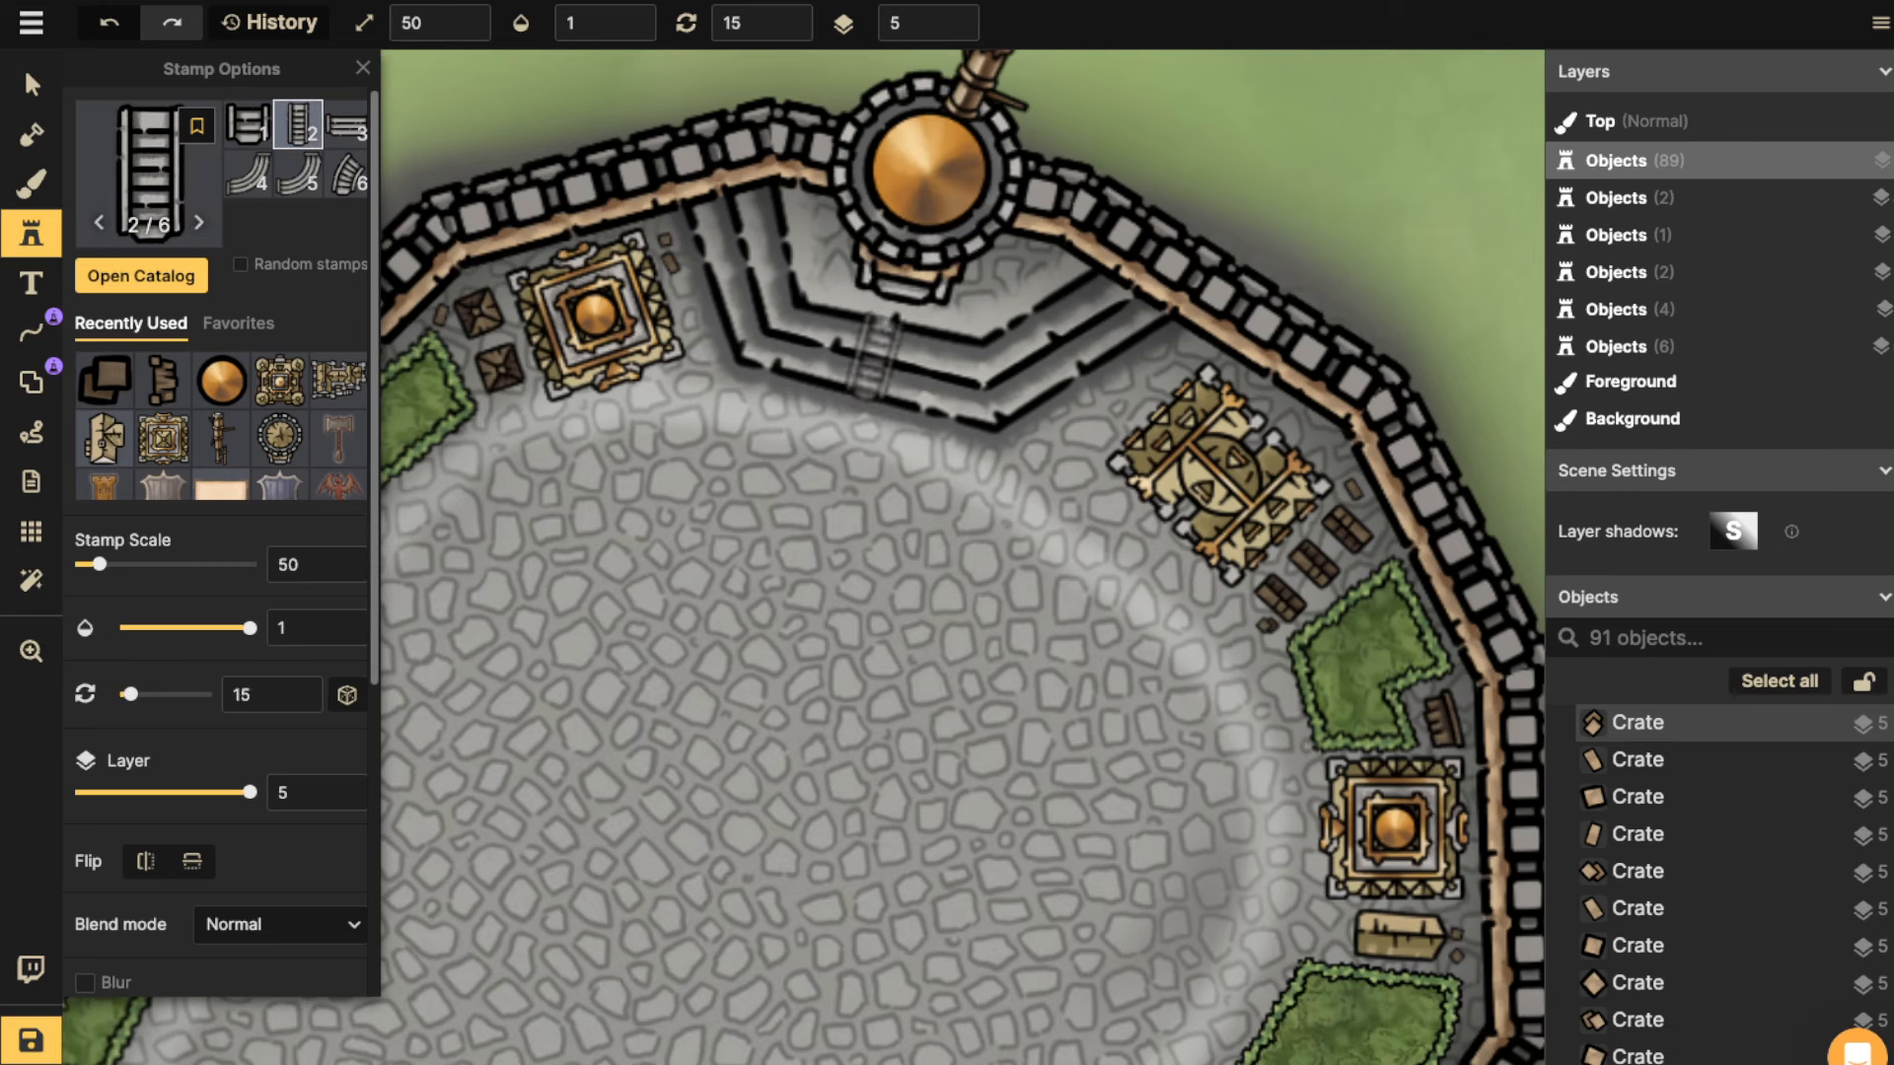
left_click(881, 360)
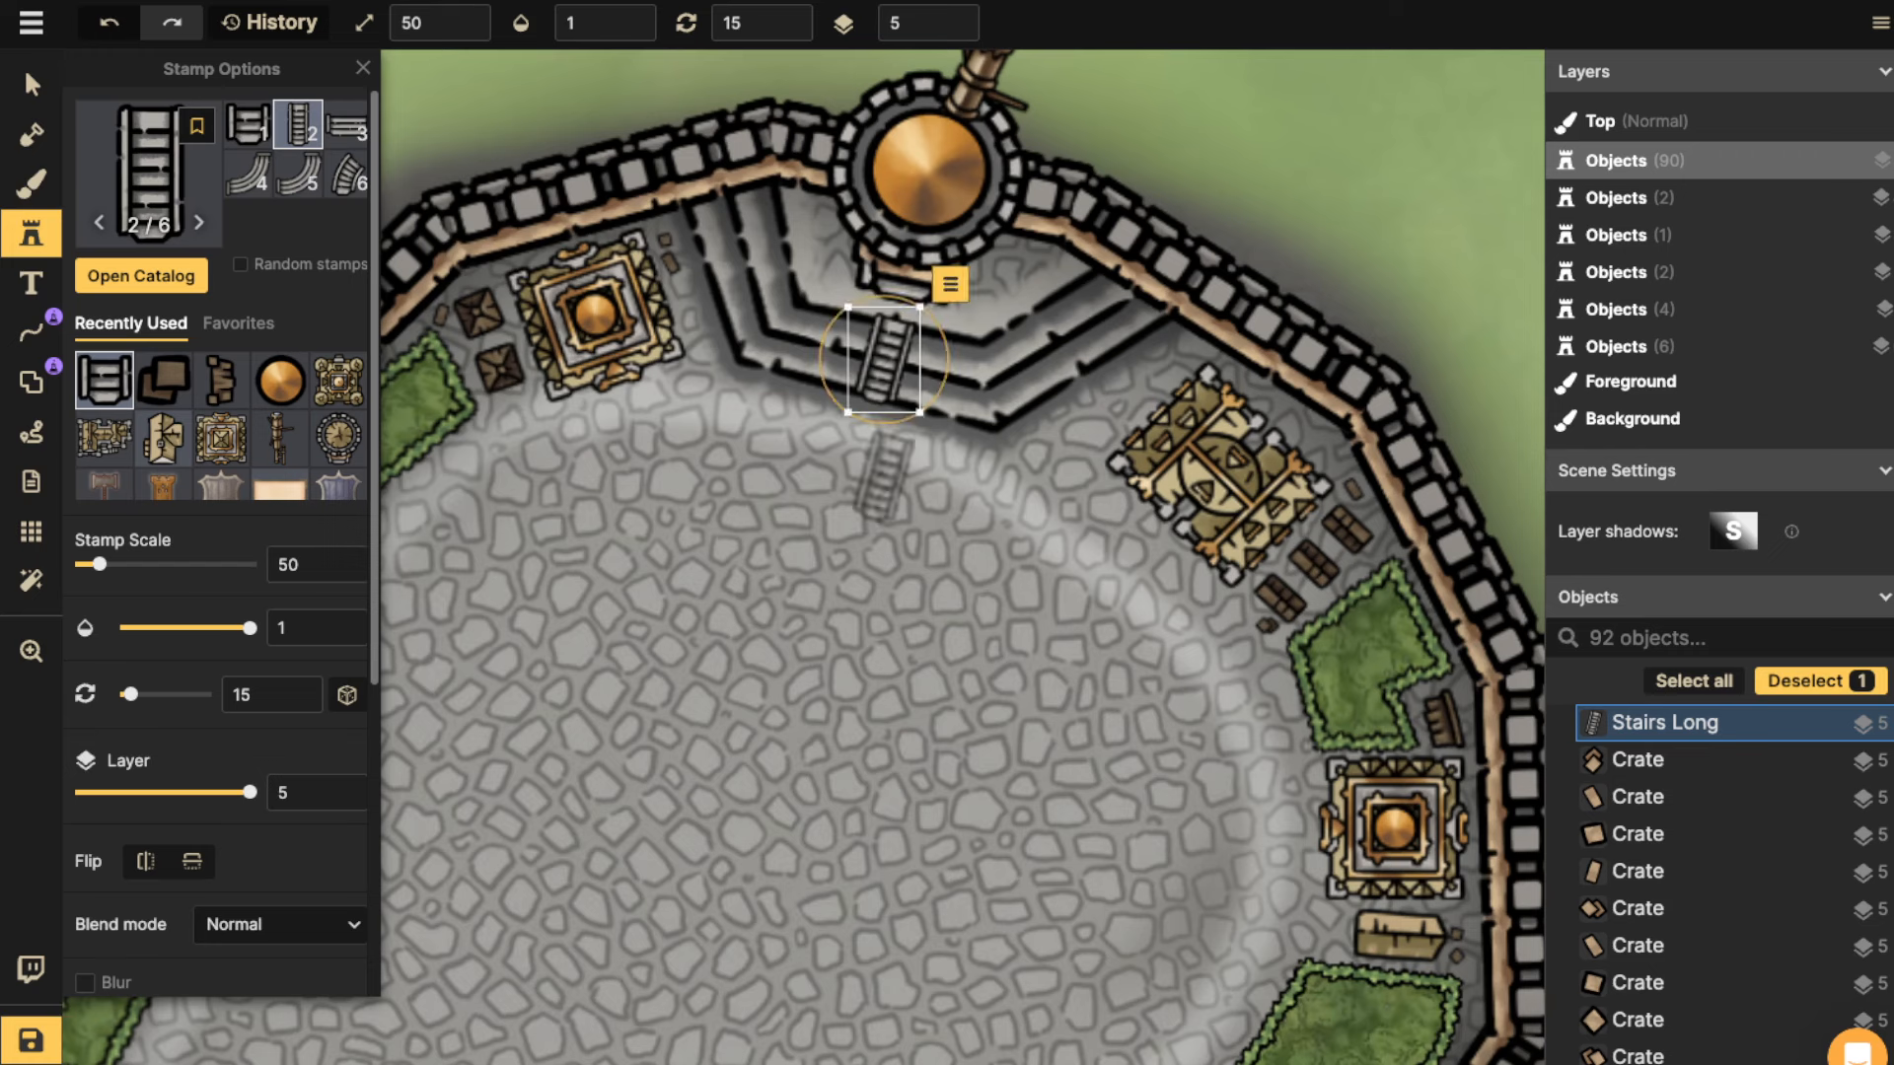
scroll(881, 360, "up", 1)
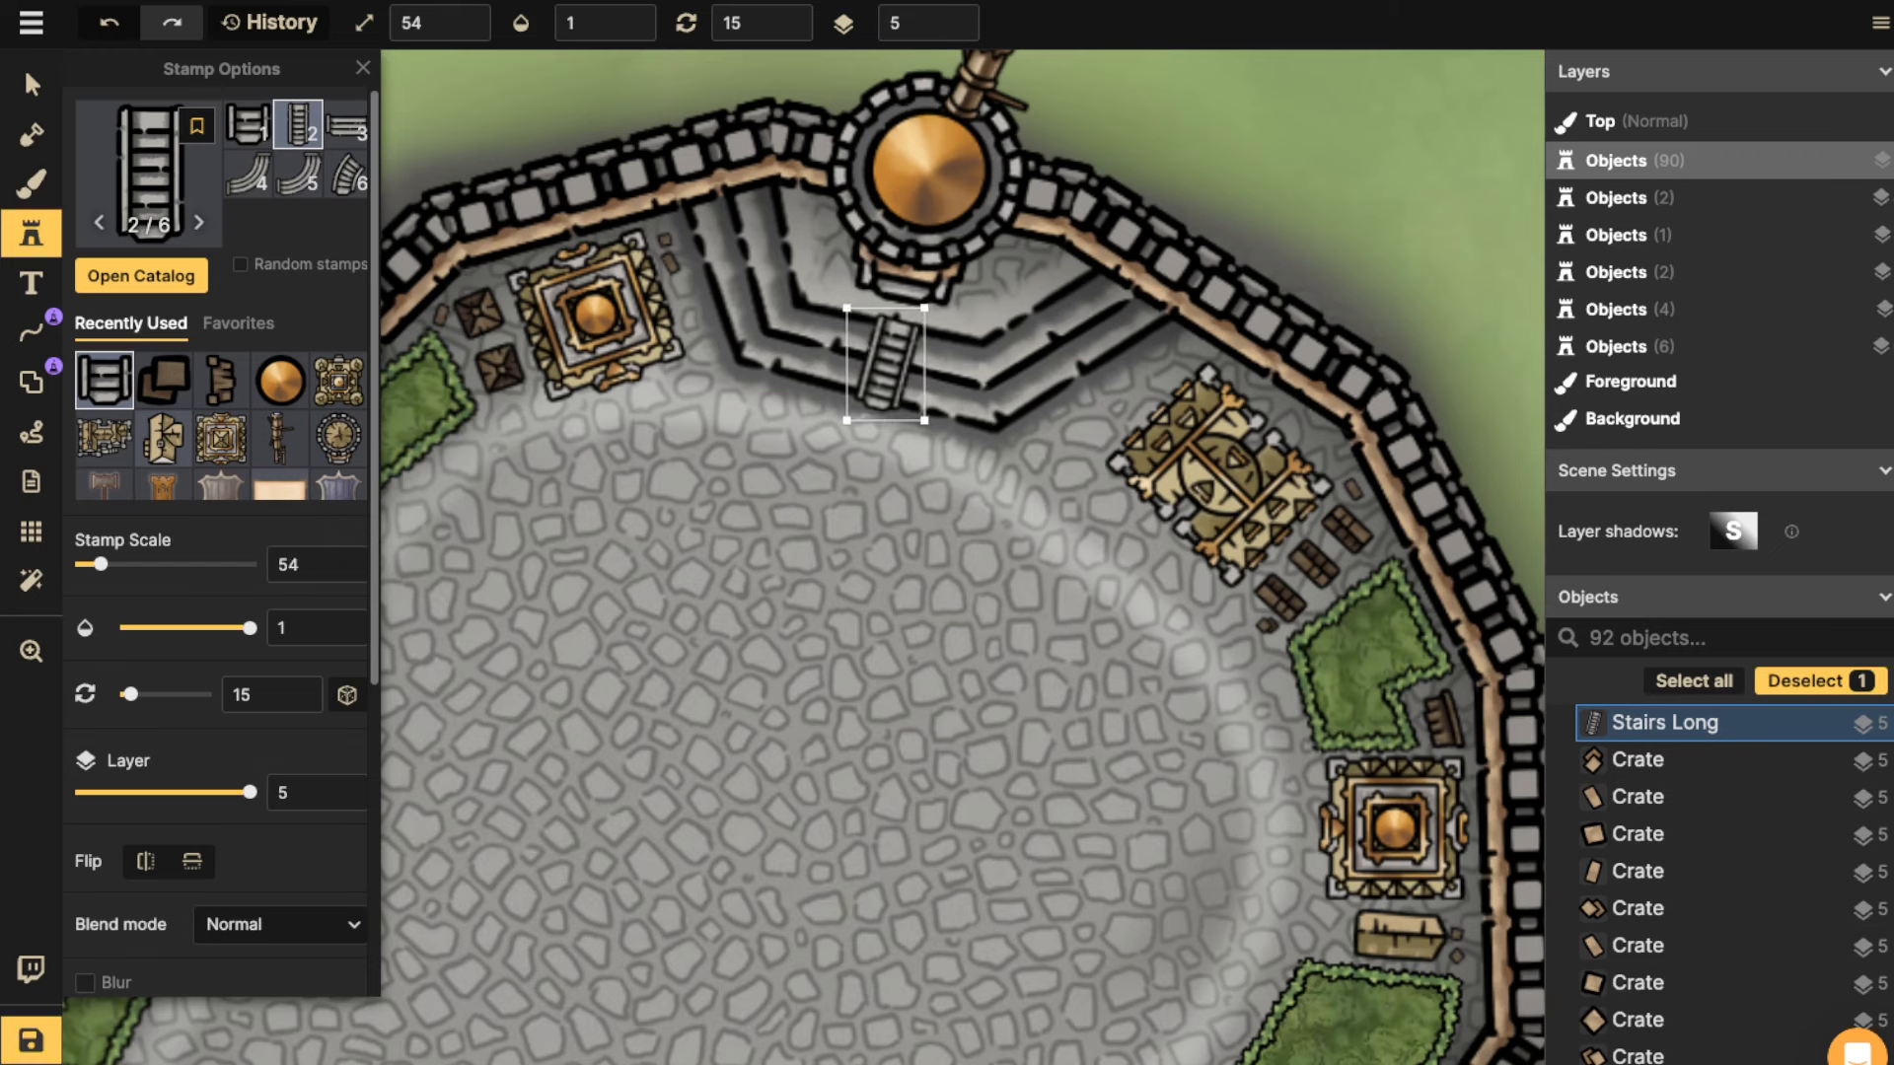
left_click(876, 362)
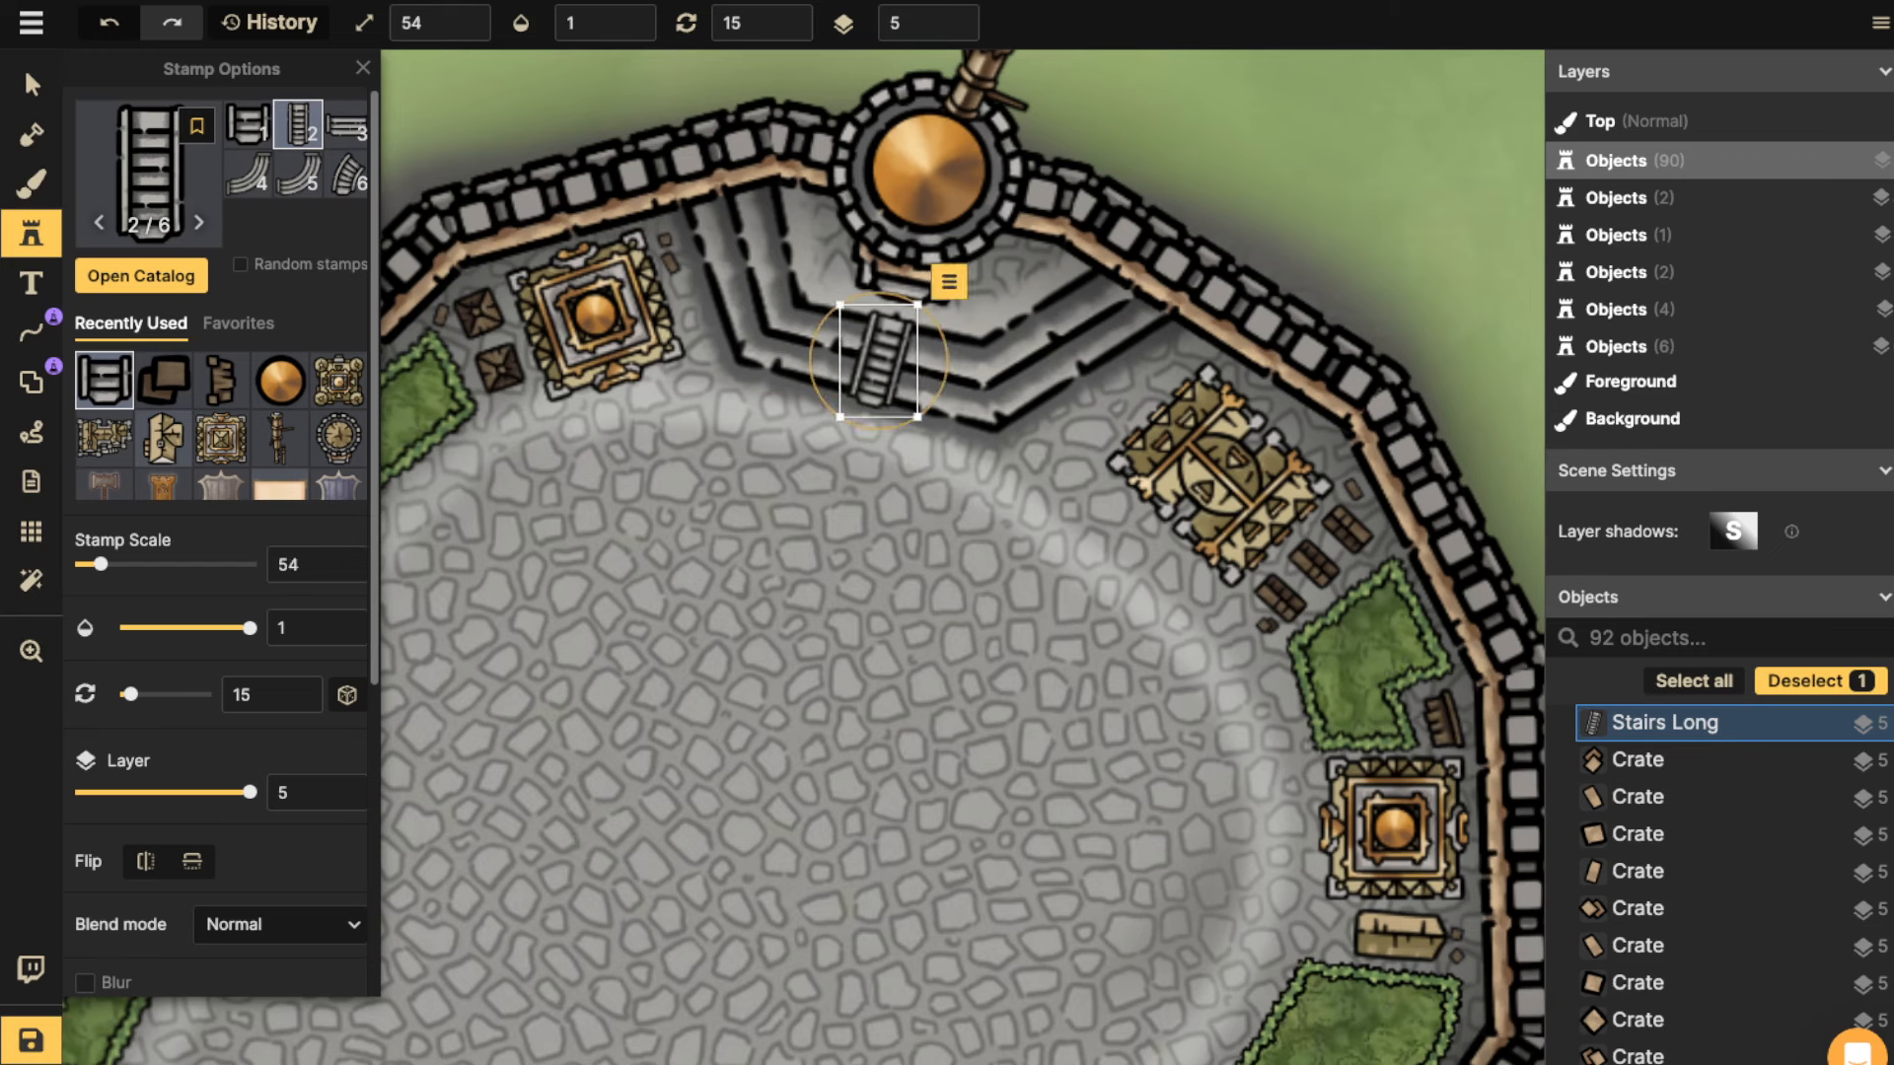
scroll(878, 362, "down", 2)
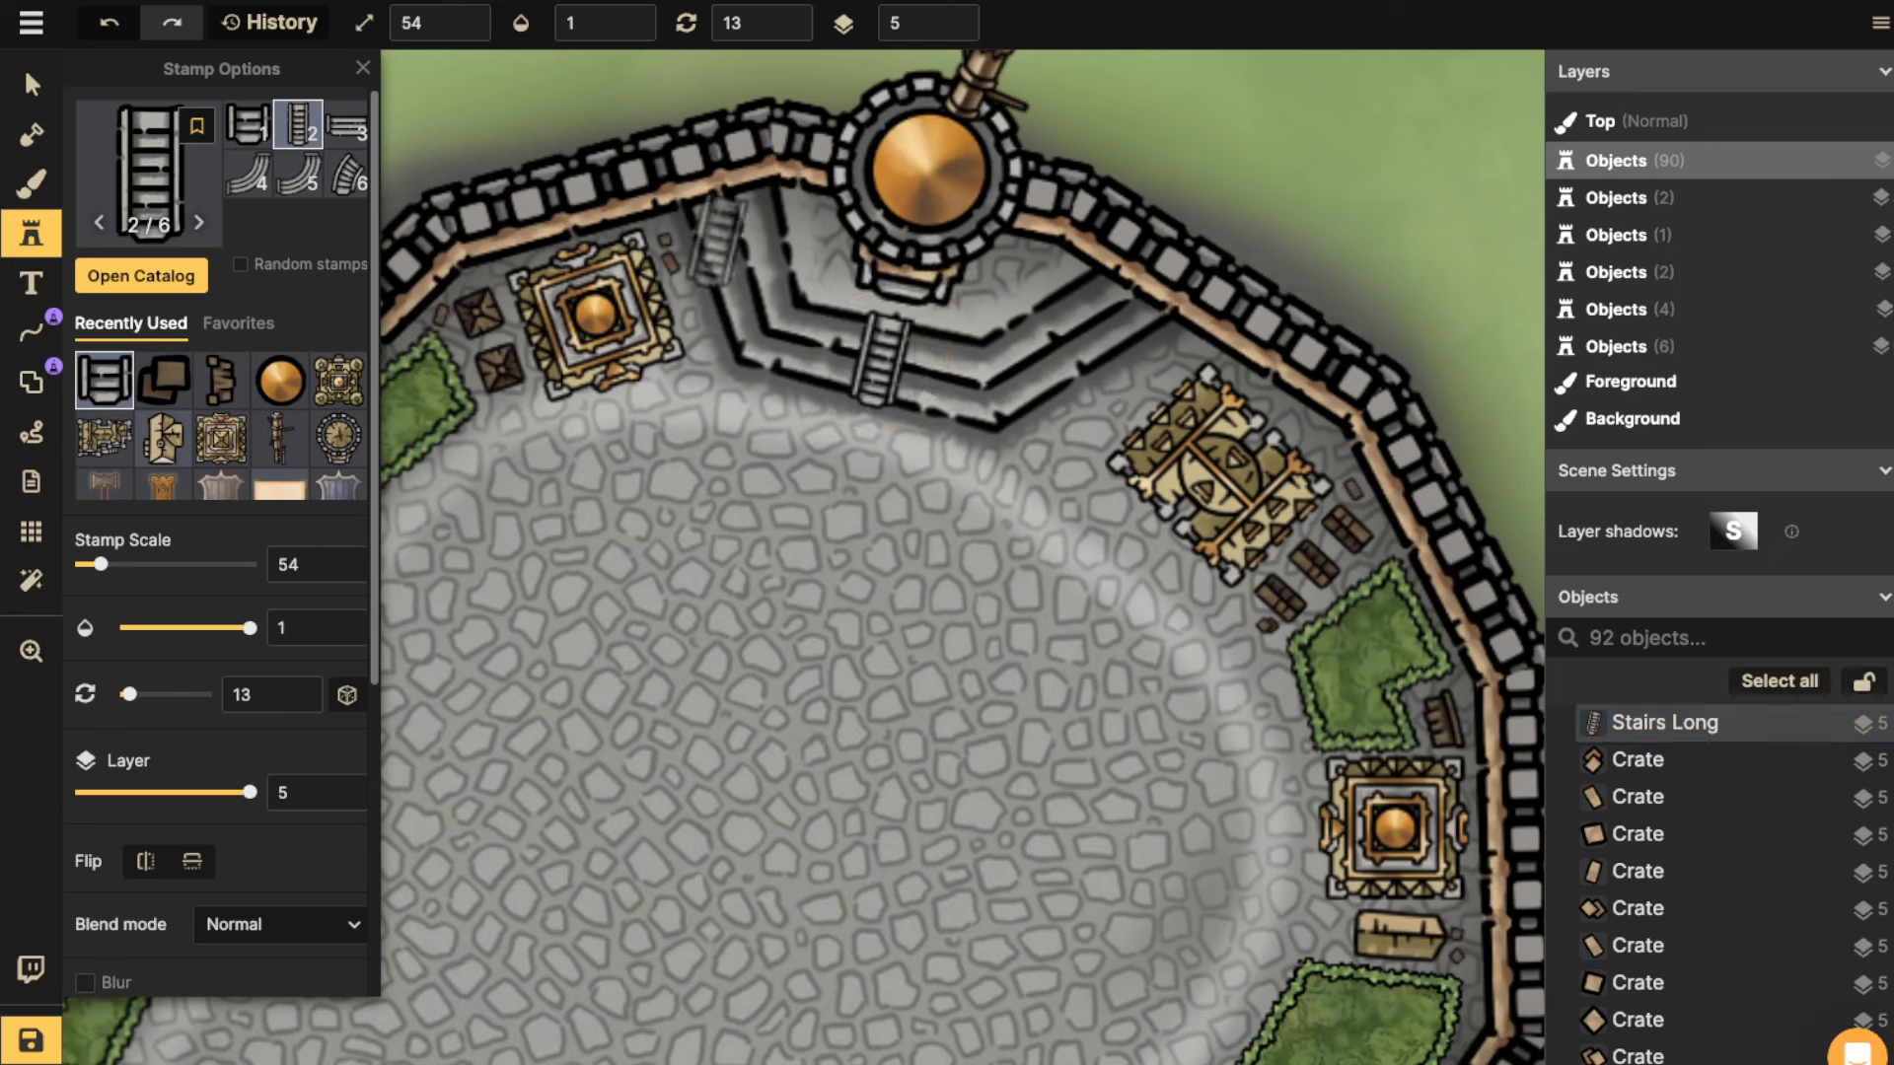
Place two more long stairs on the stepped platform: one on its western side at rotation 73, one on its eastern side at rotation 328.
scroll(750, 268, "up", 6)
left_click(752, 271)
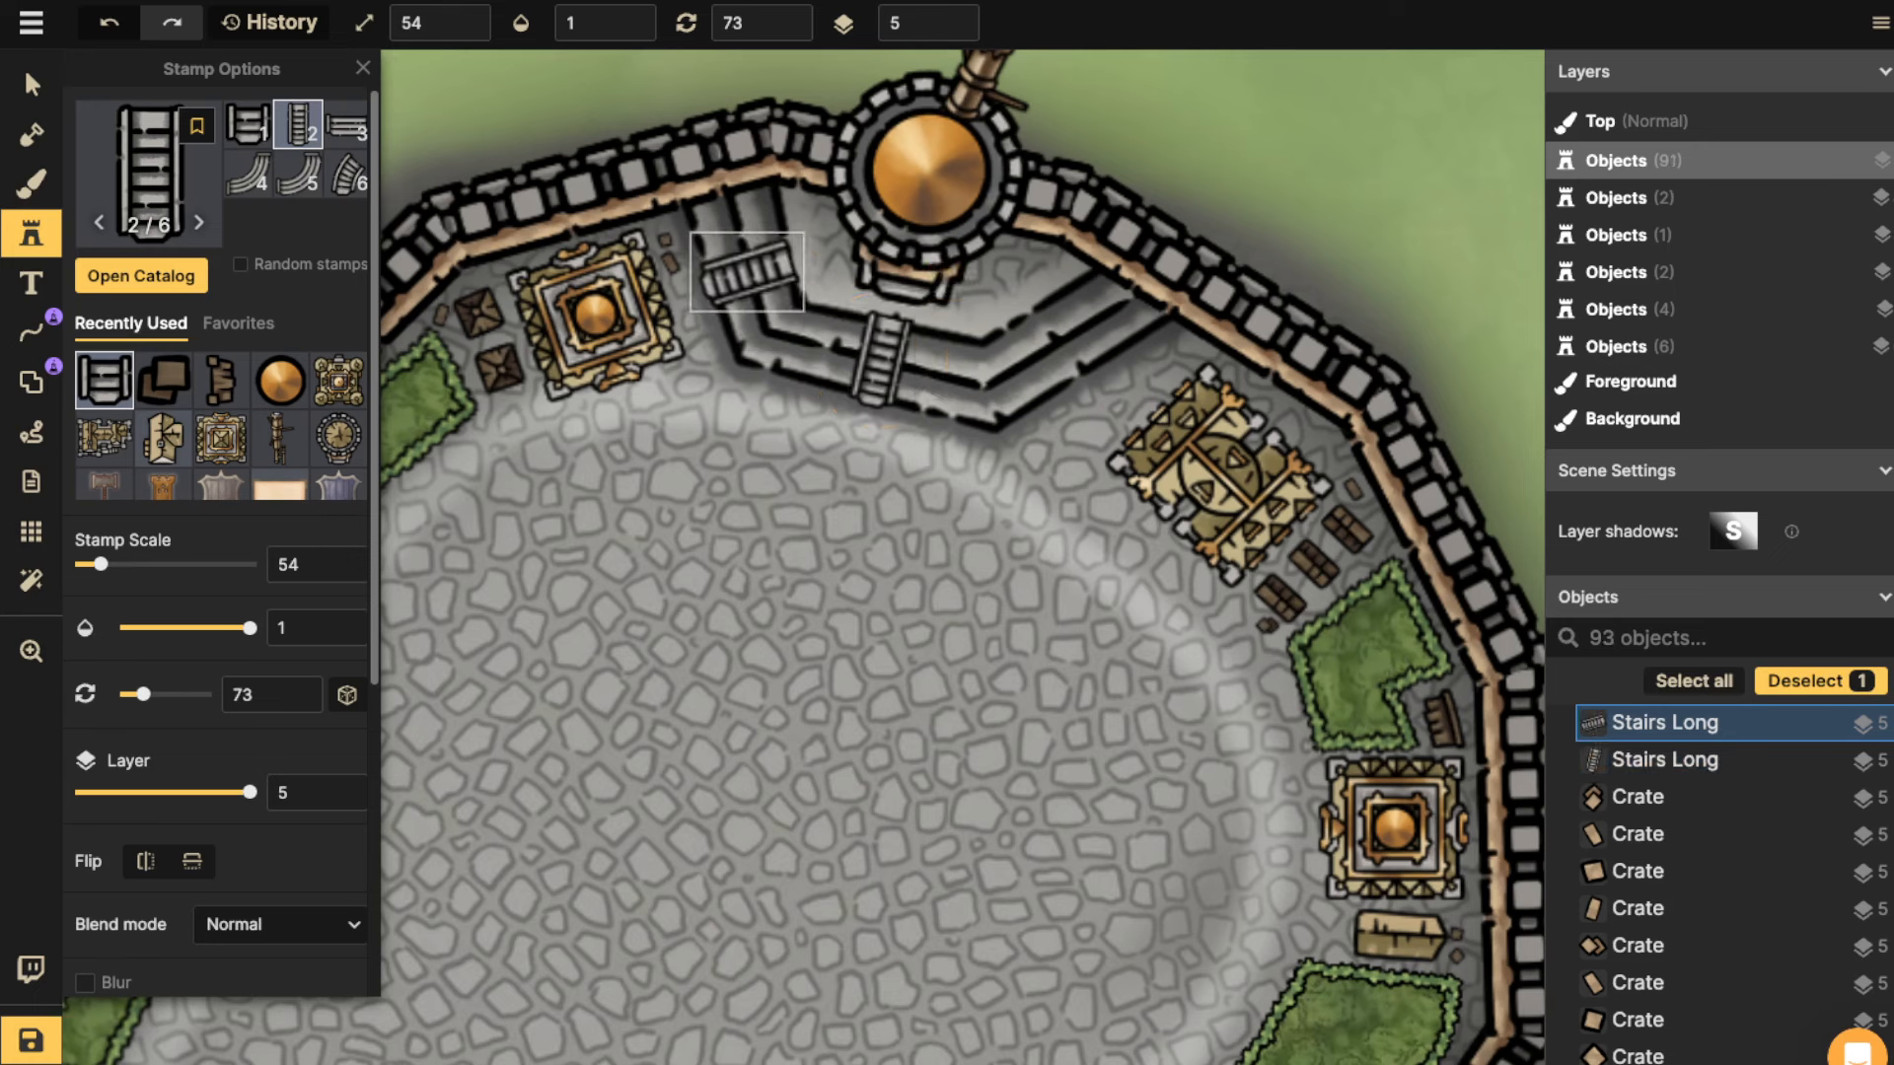
key("Escape")
scroll(1045, 335, "down", 7)
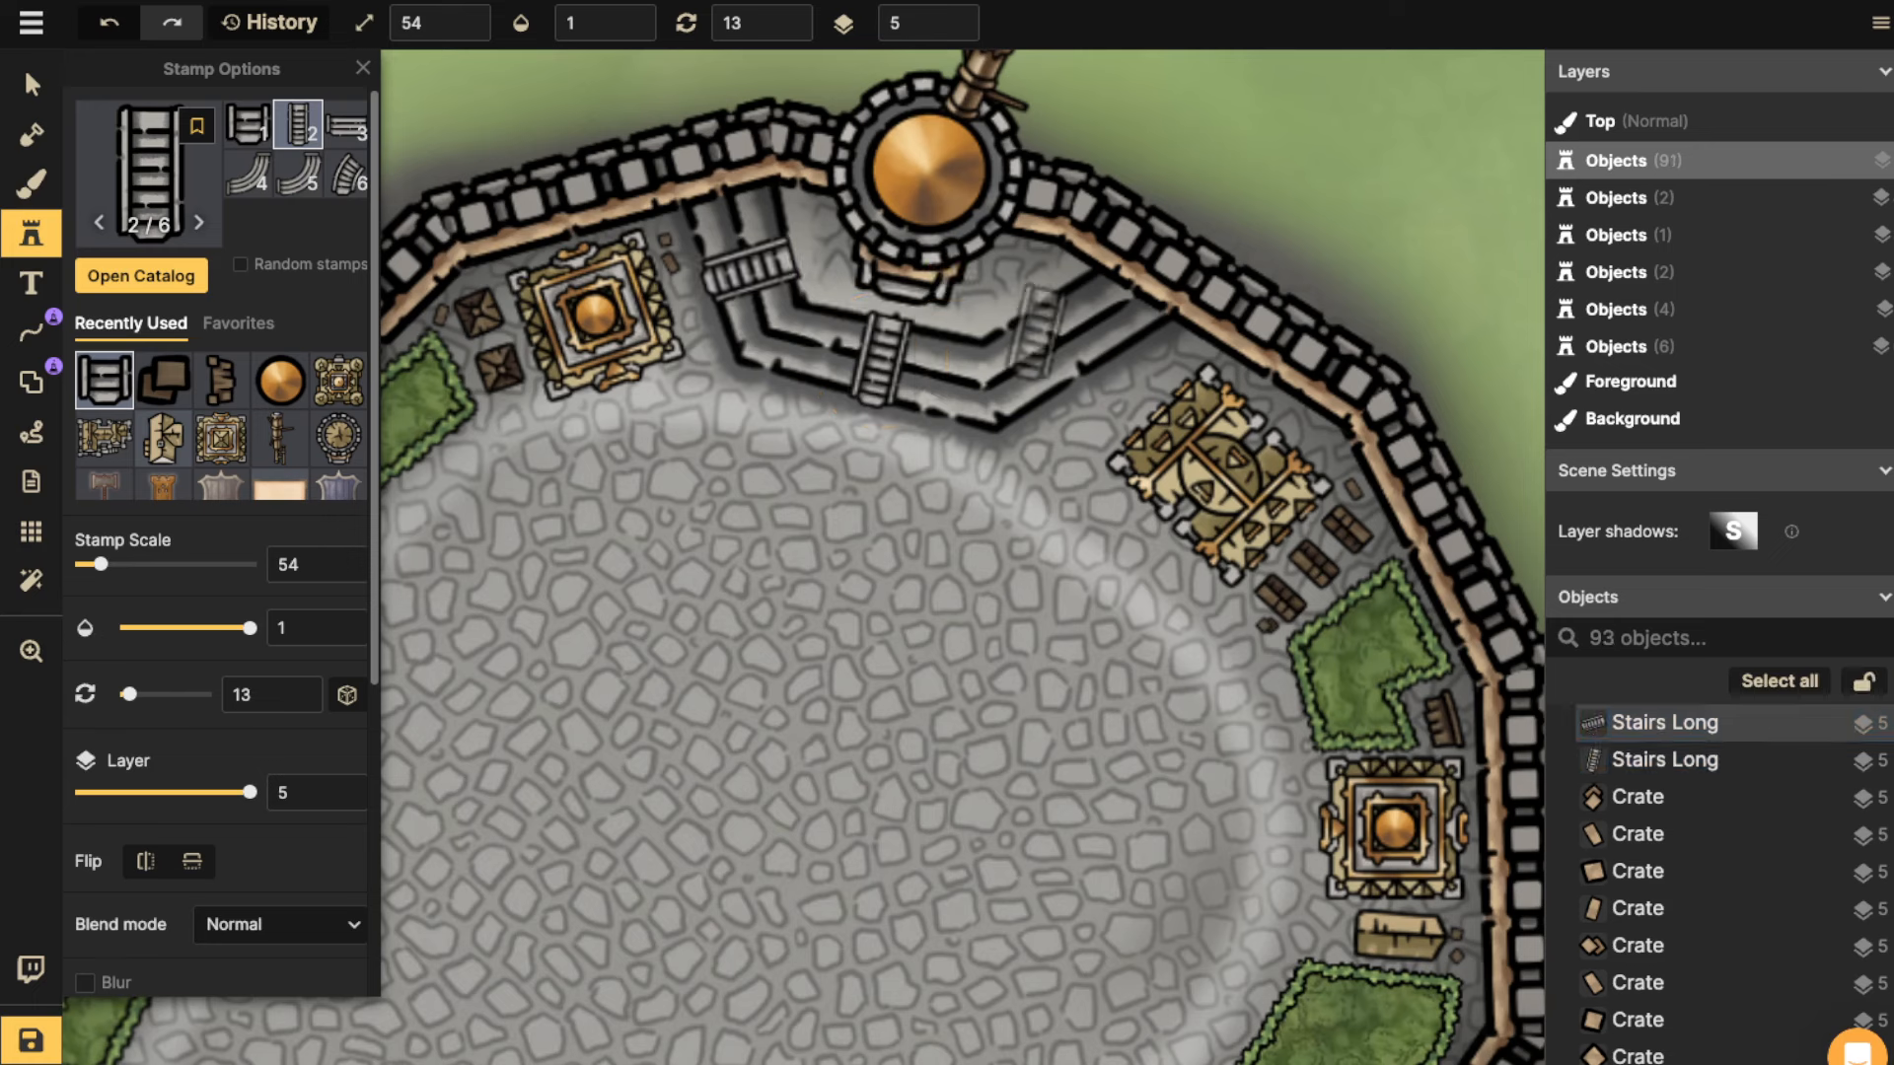
left_click(1056, 341)
key("Escape")
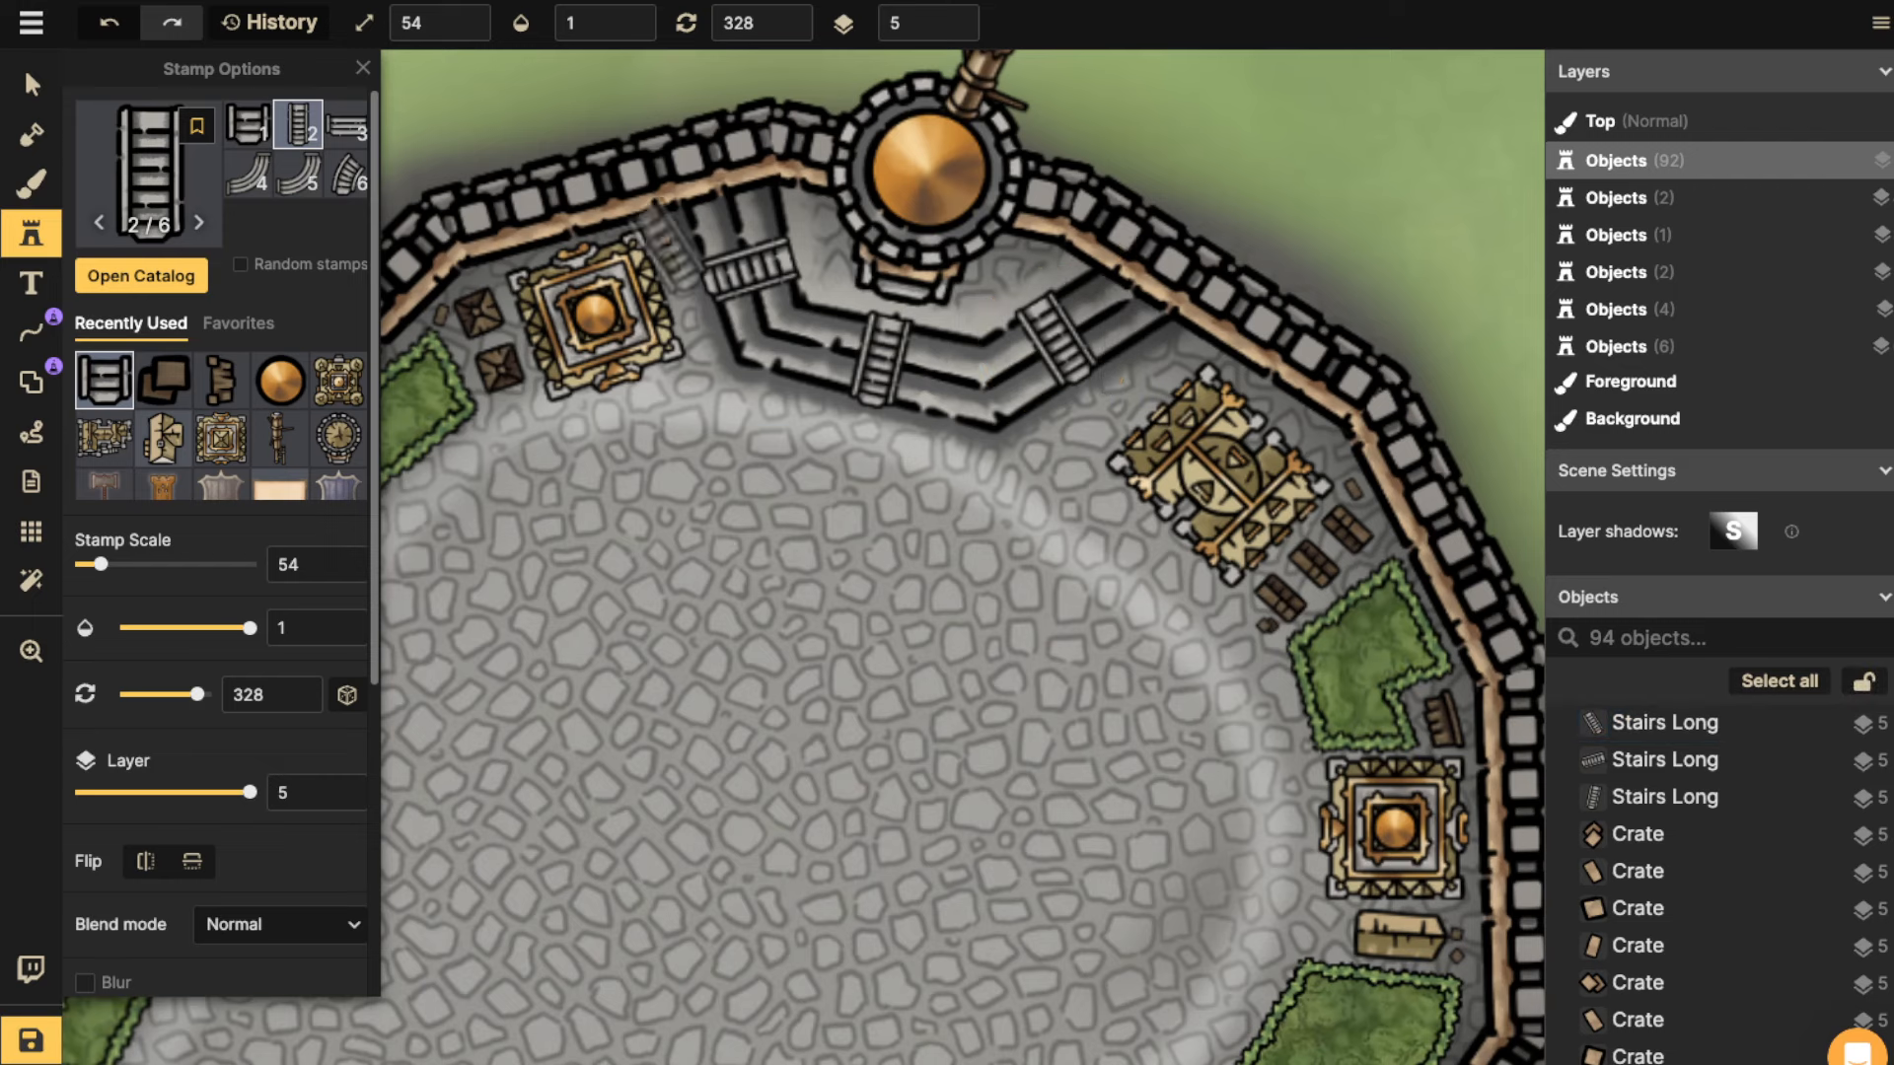
Examine the settings and placement of the three stairs on the tower's stepped platform.
scroll(217, 493, "down", 5)
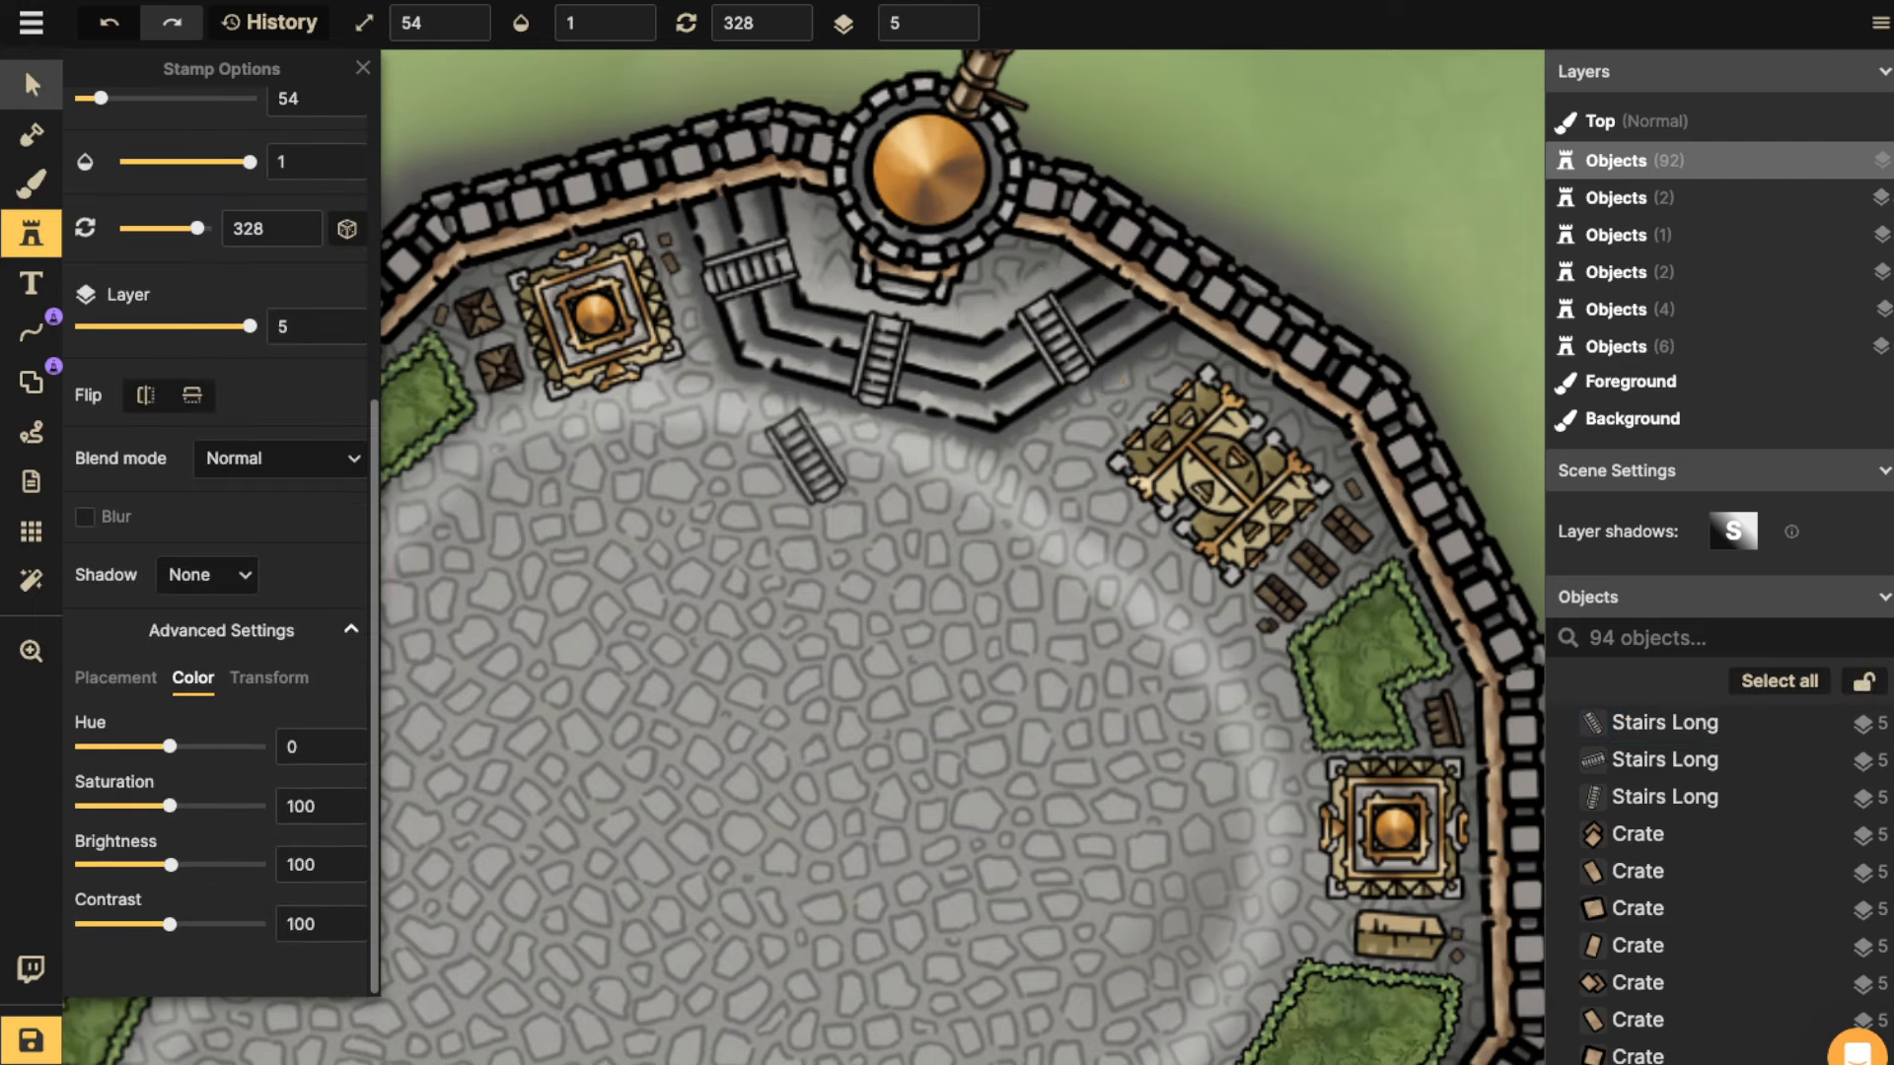
left_click(32, 85)
left_click(880, 361)
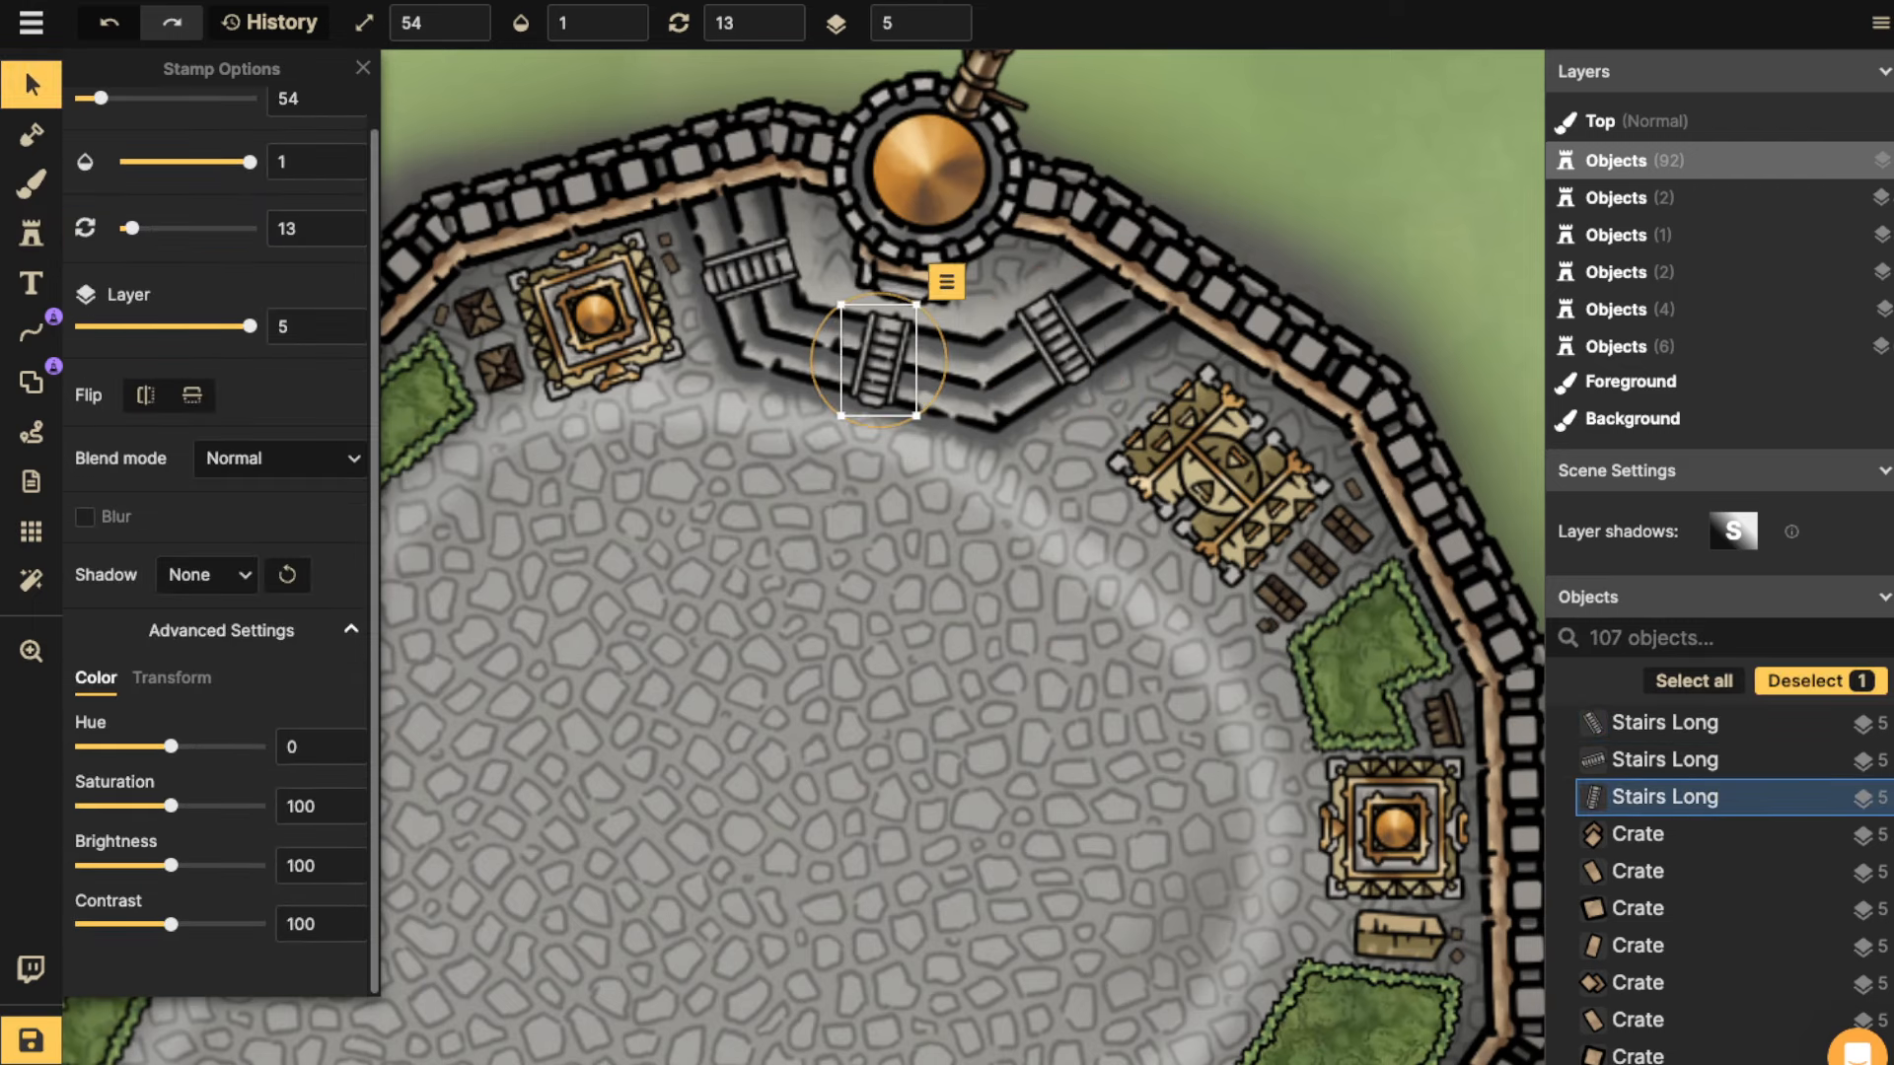
scroll(930, 427, "up", 2)
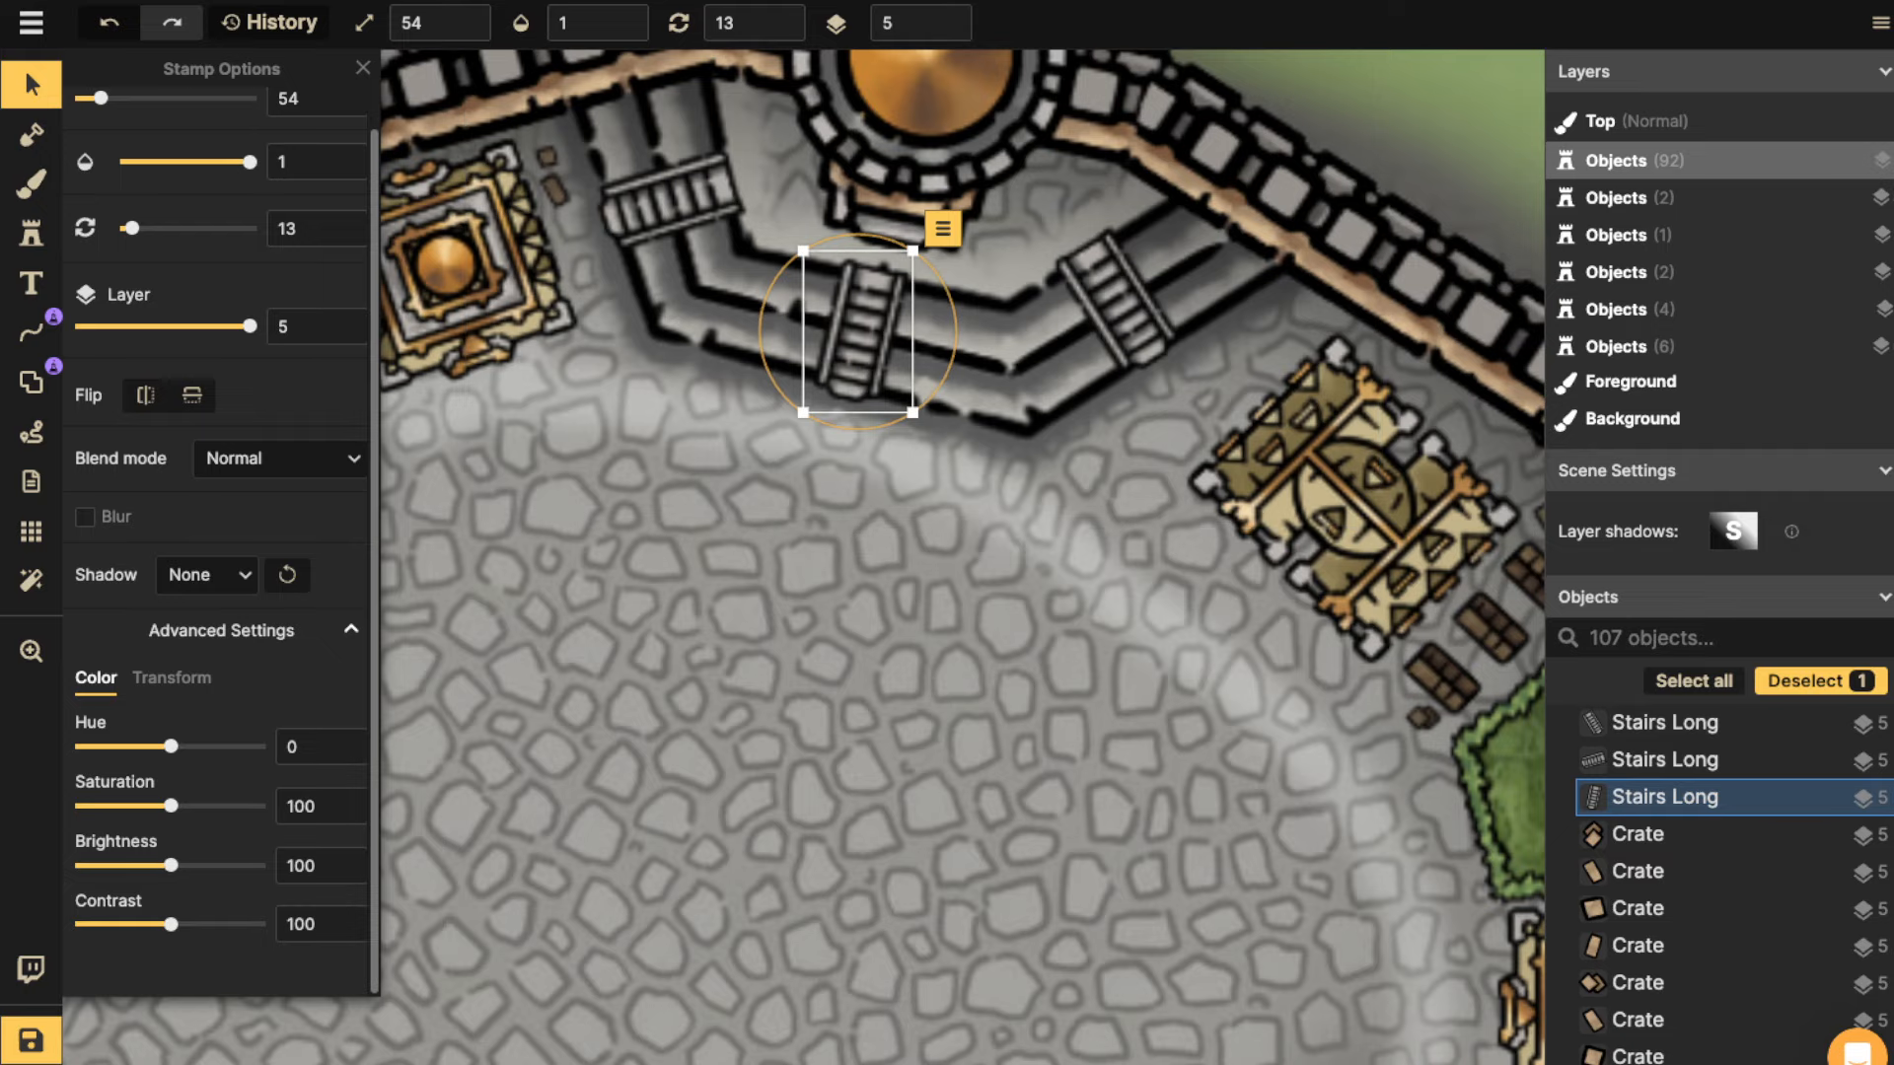
left_click(671, 200)
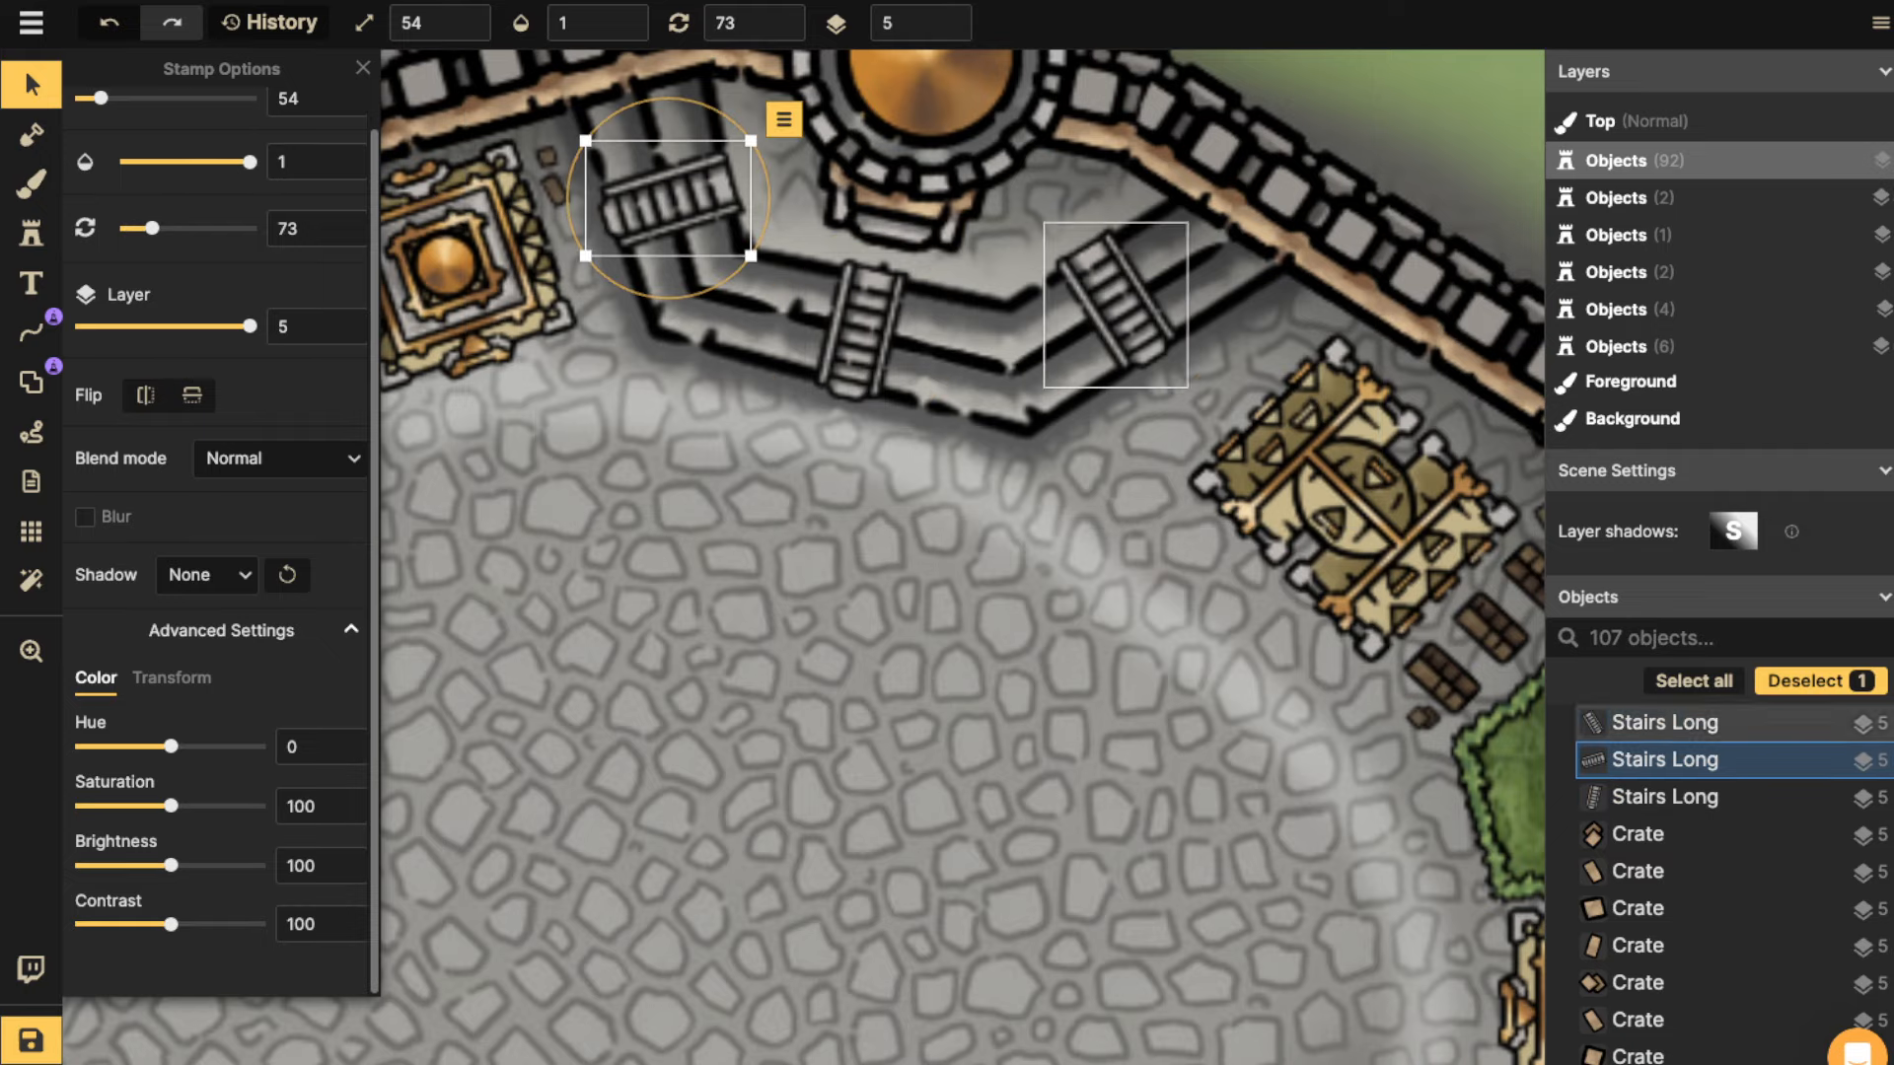
left_click(1116, 304)
key("Escape")
Set up a new shape with the dark blue water fill and the Green Hill path from the Core pack as stroke.
scroll(836, 435, "down", 6)
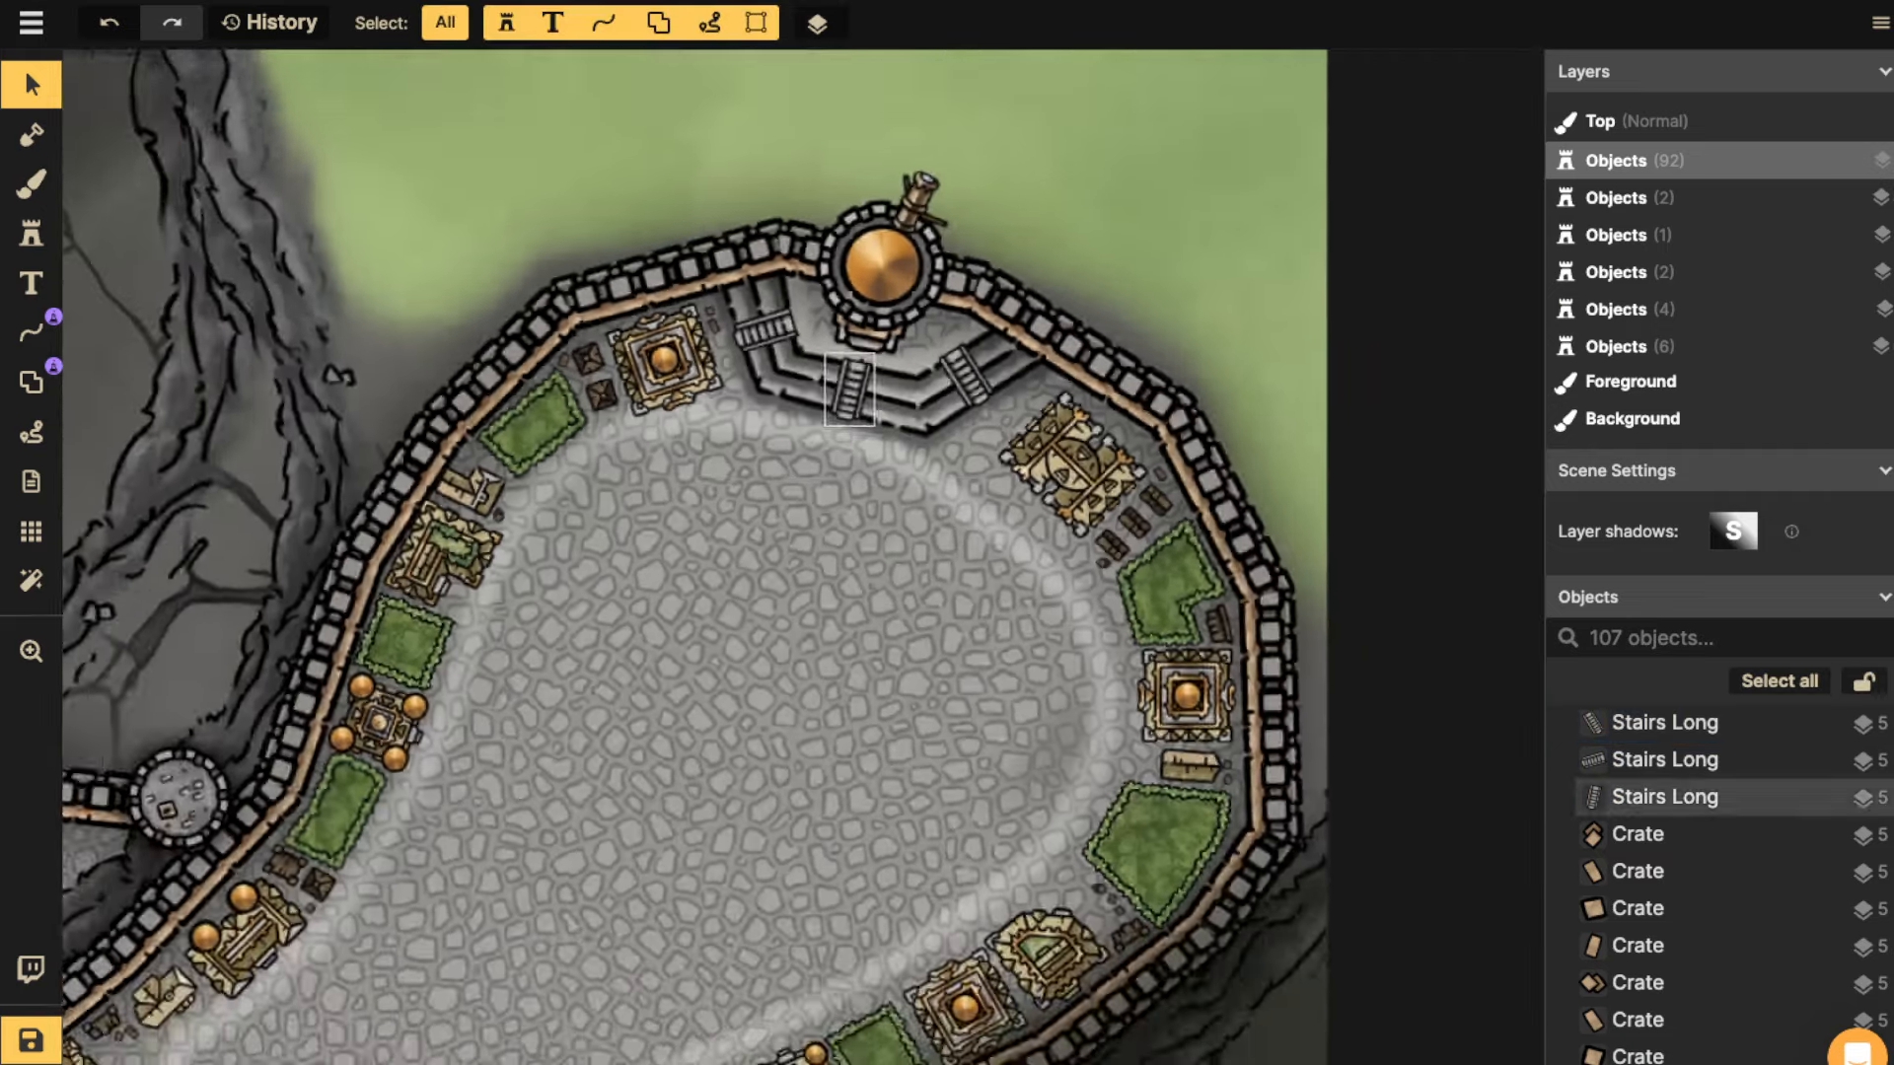
left_click_drag(843, 424, 1027, 111)
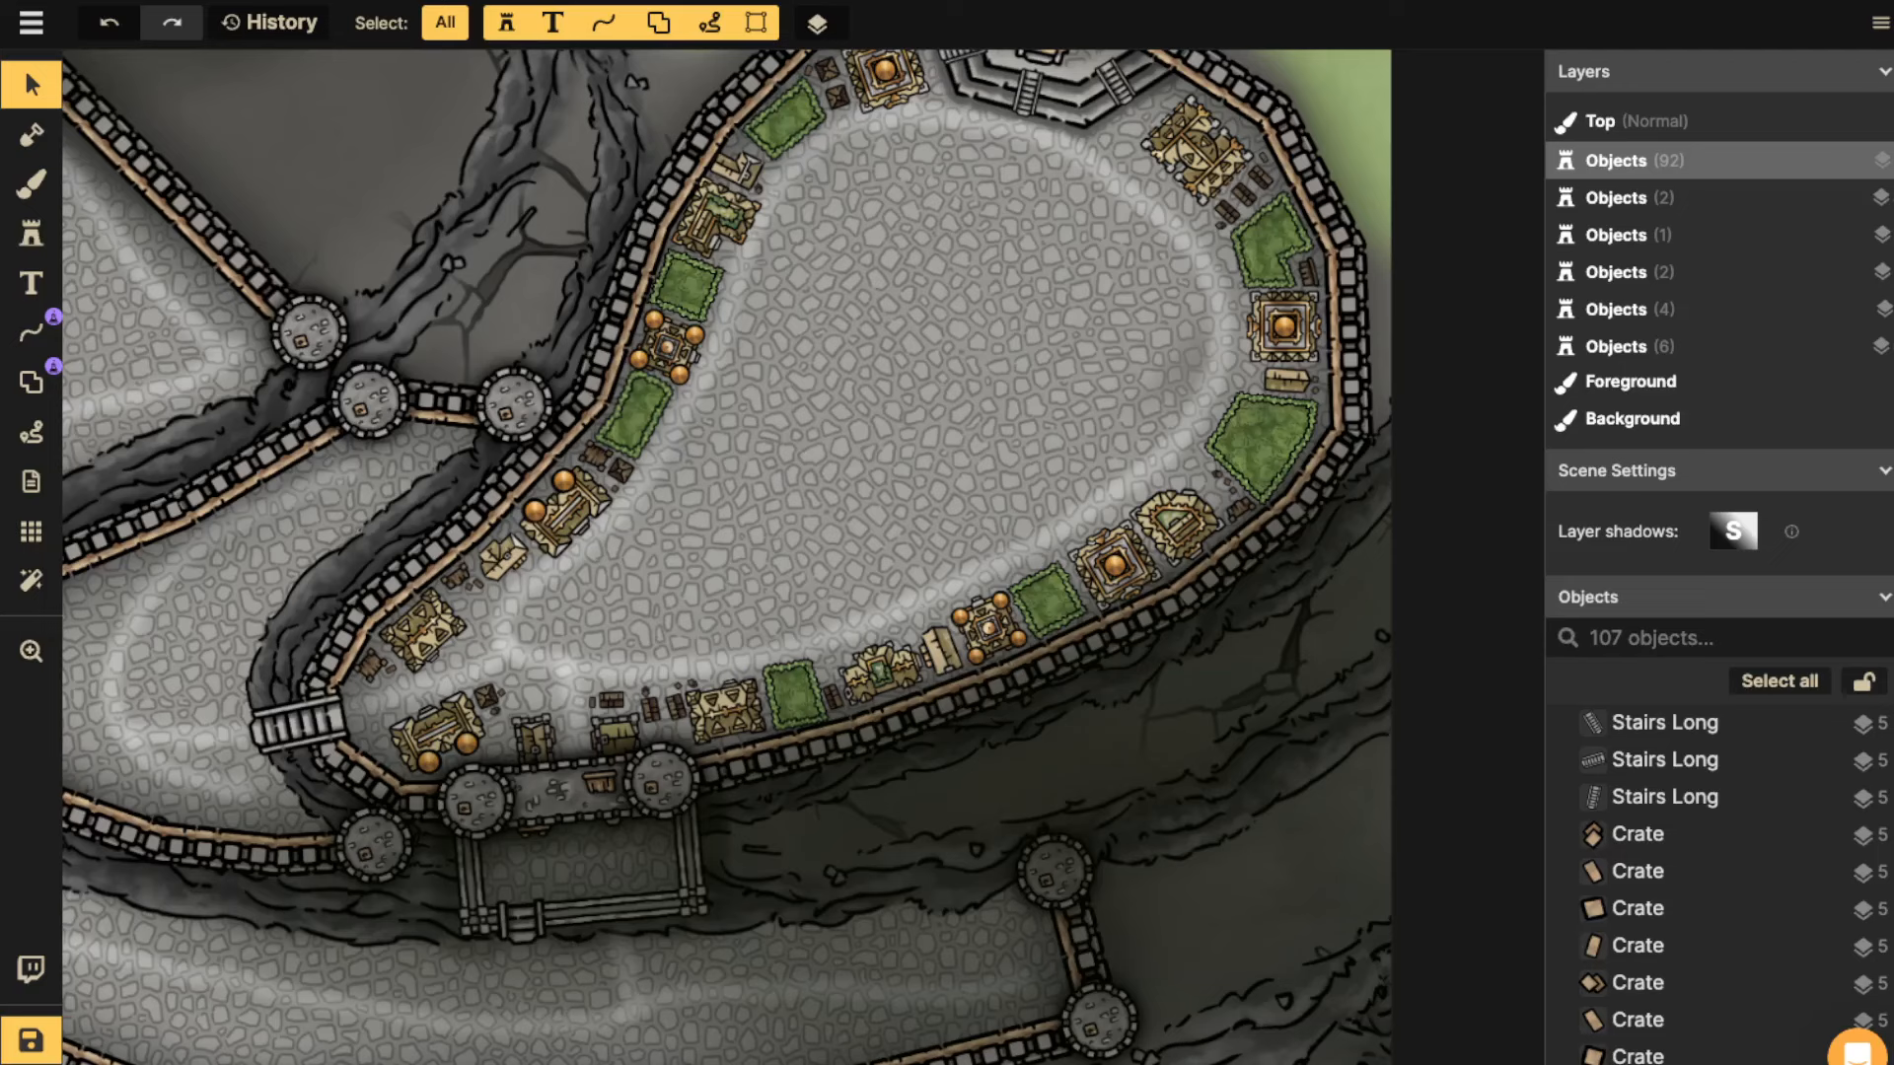
left_click(31, 382)
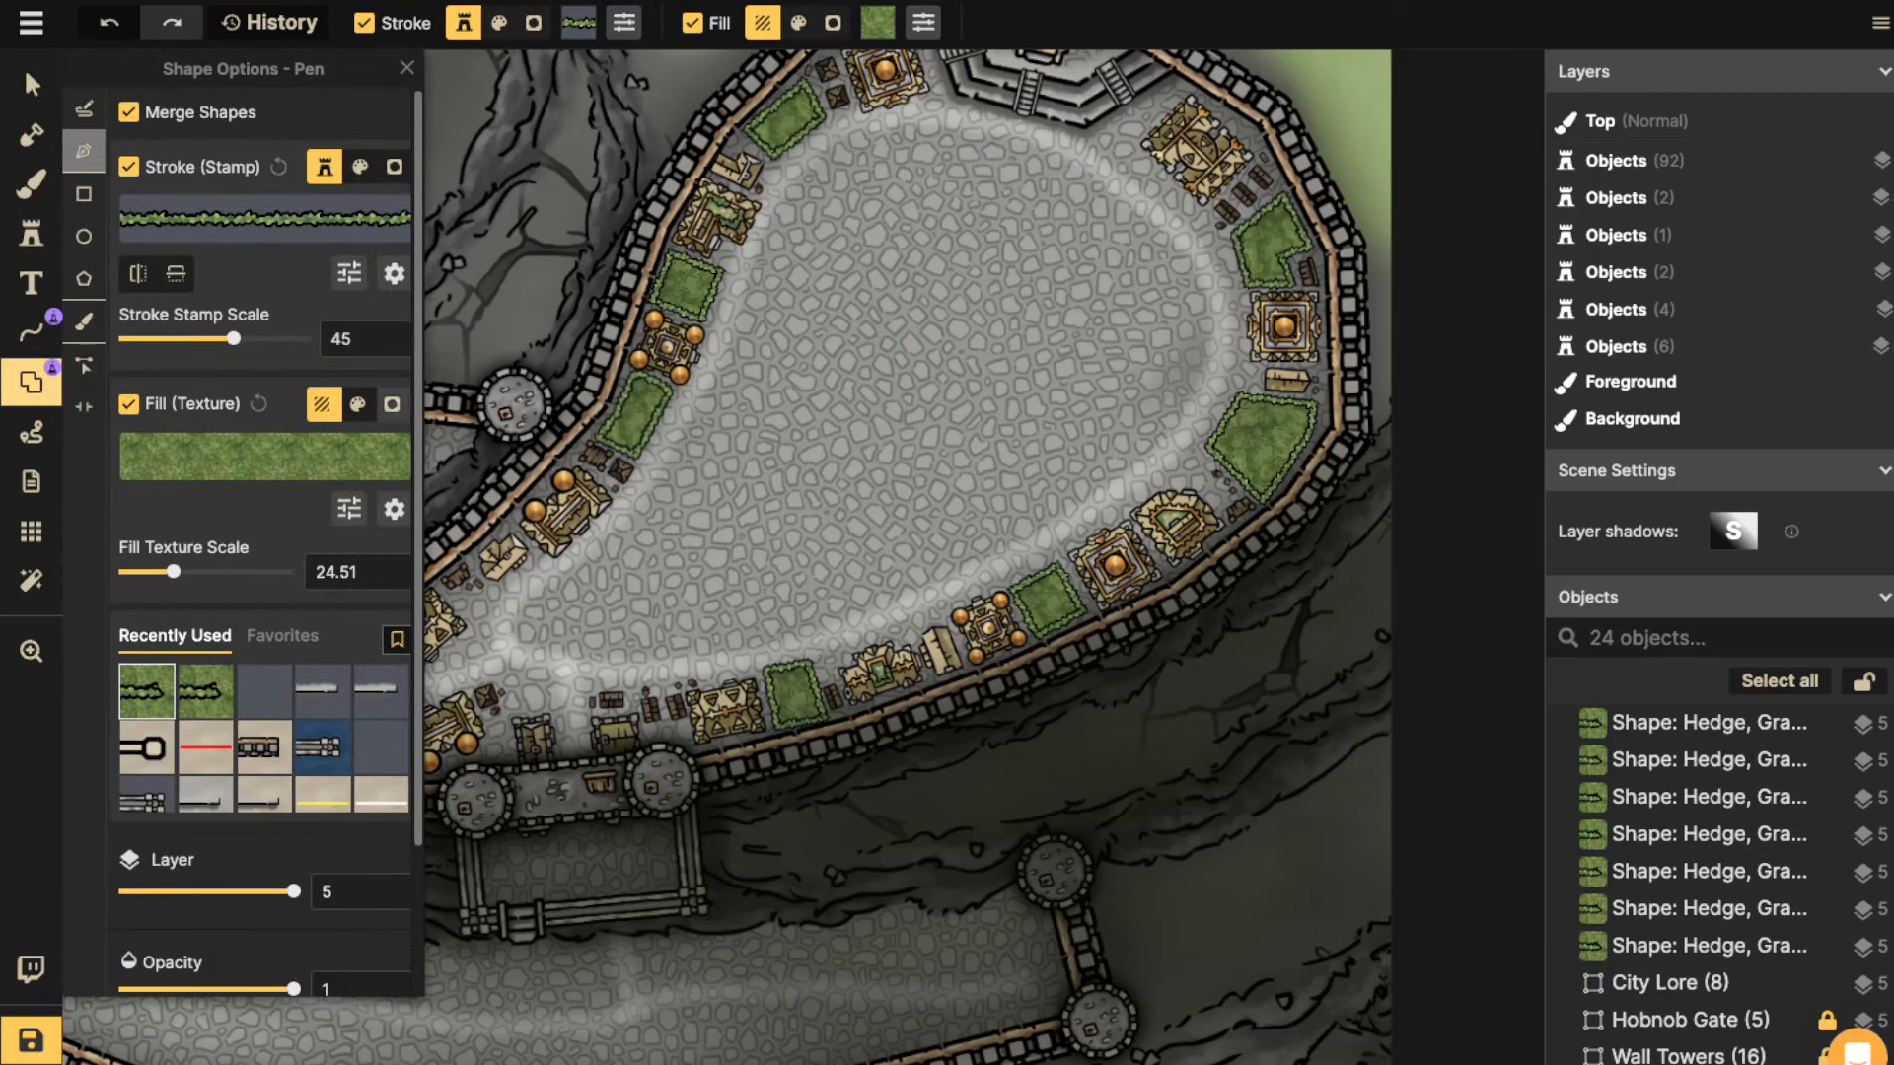
left_click(322, 746)
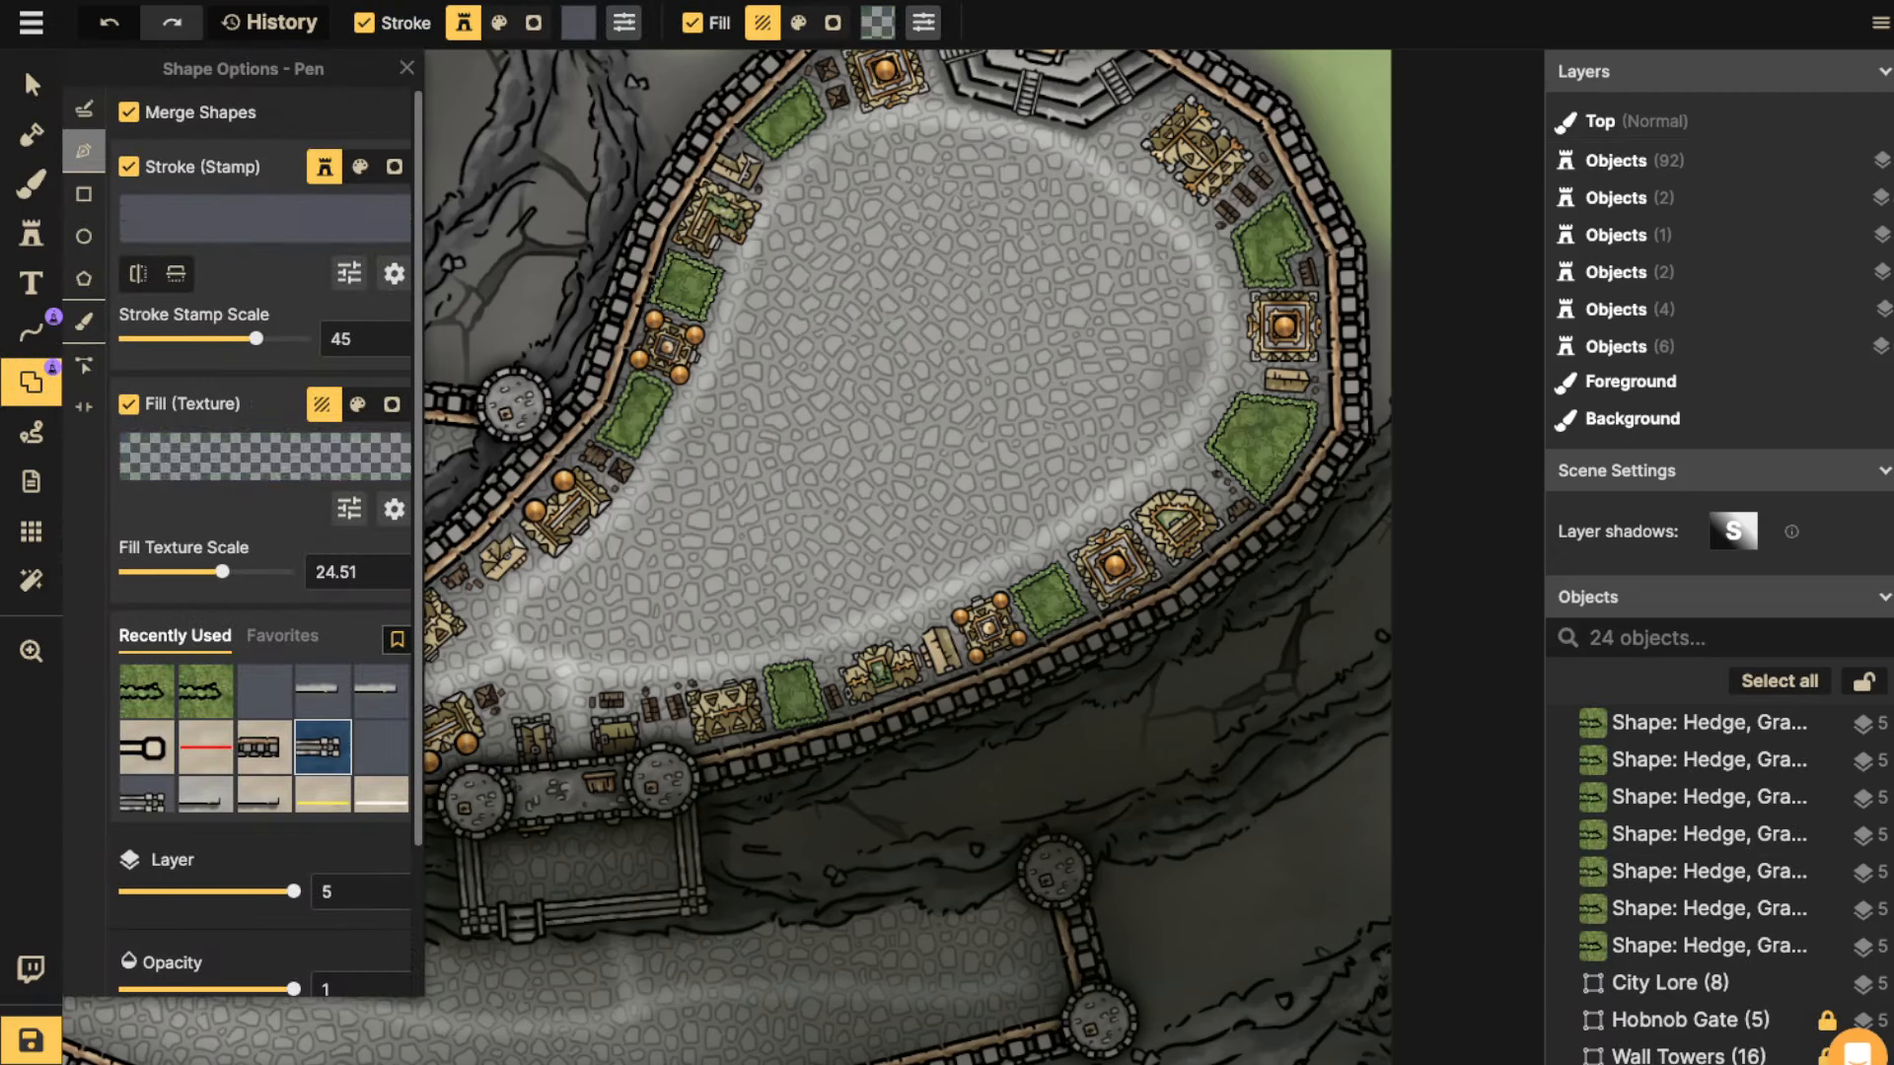
left_click(265, 219)
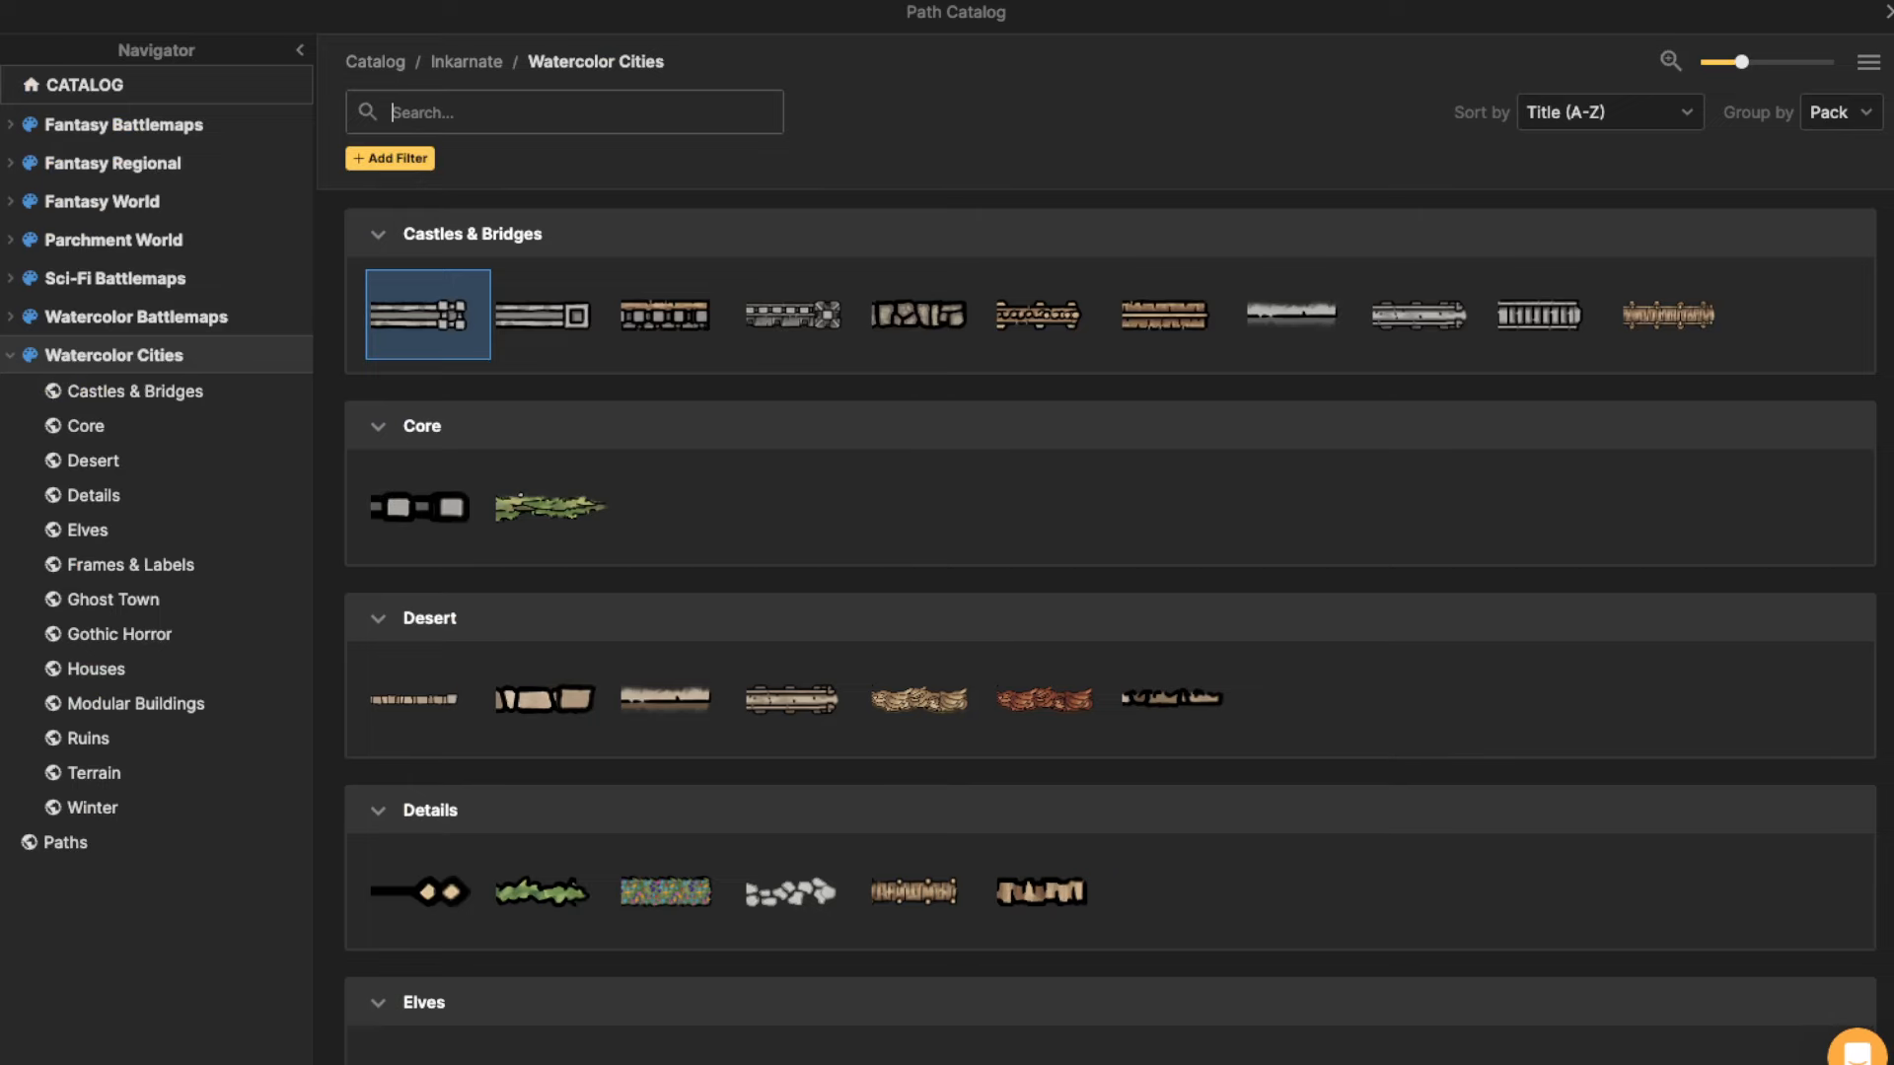
scroll(548, 340, "down", 2)
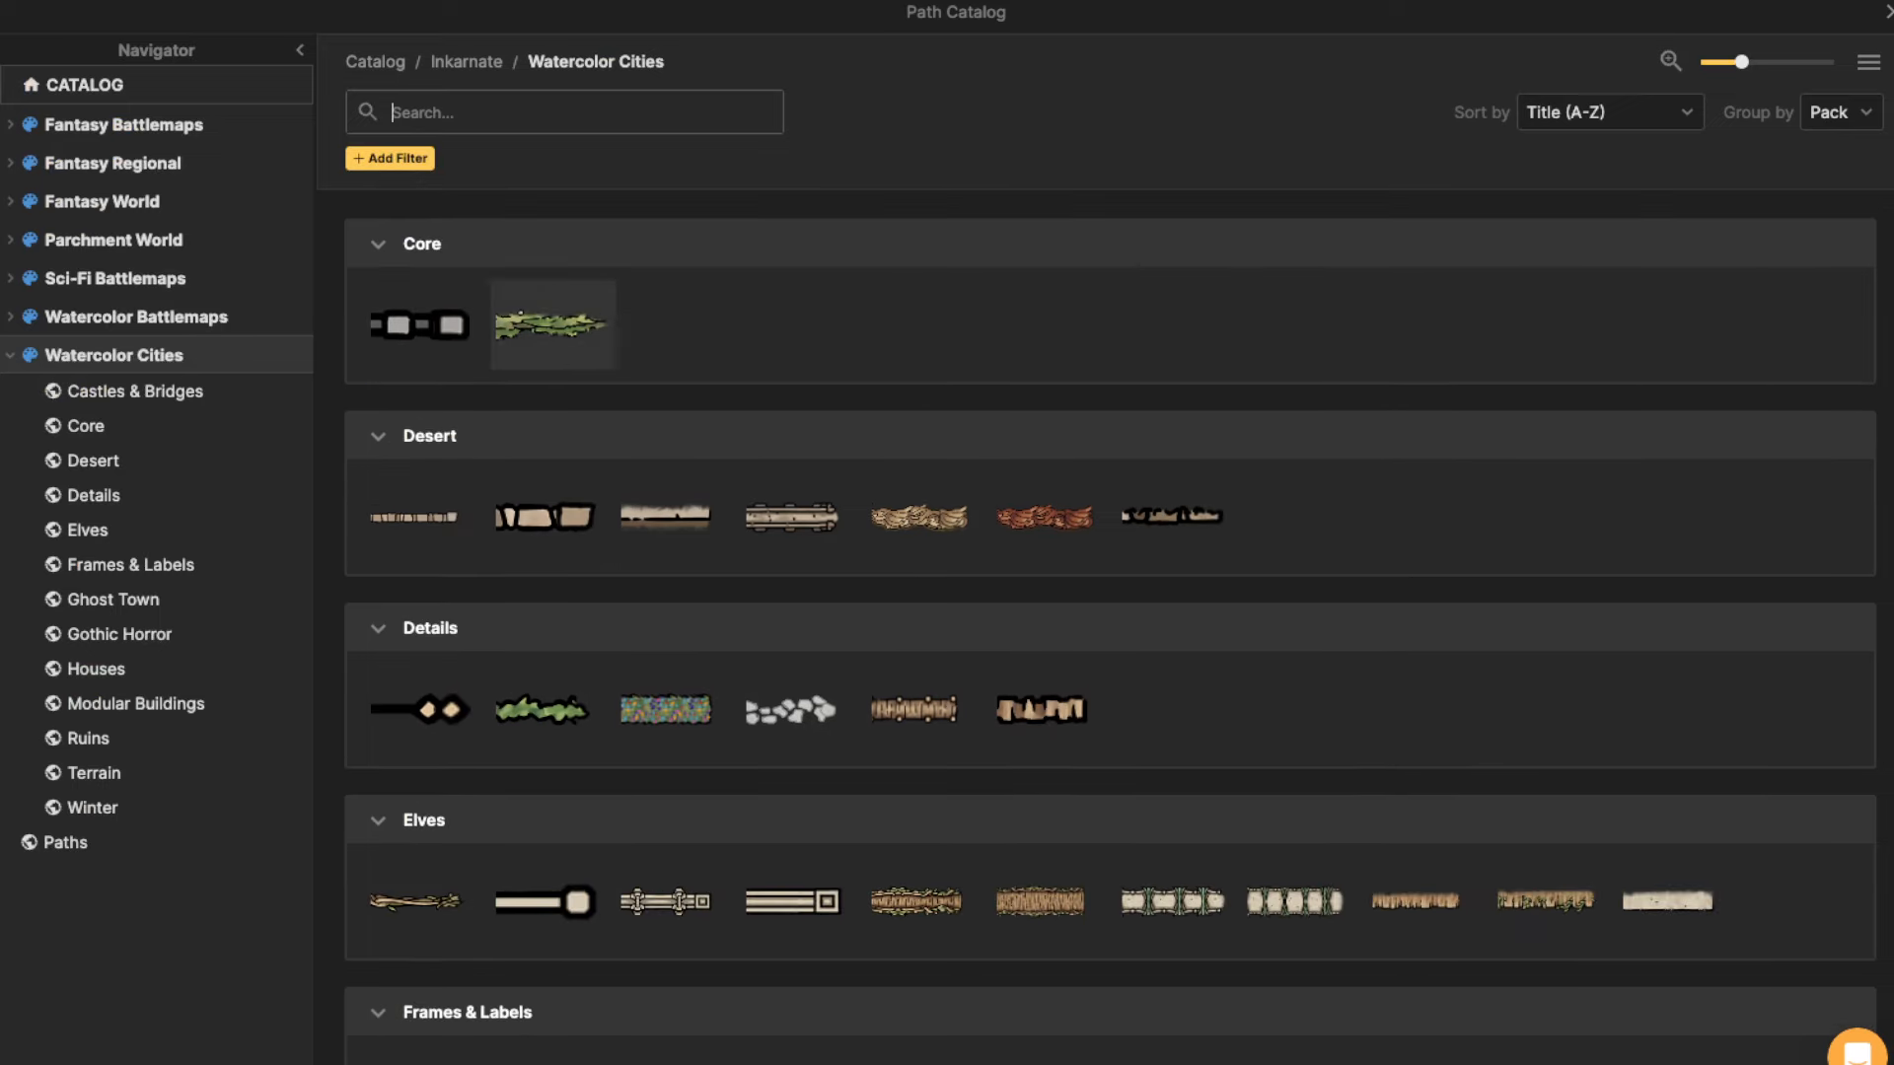
left_click(549, 326)
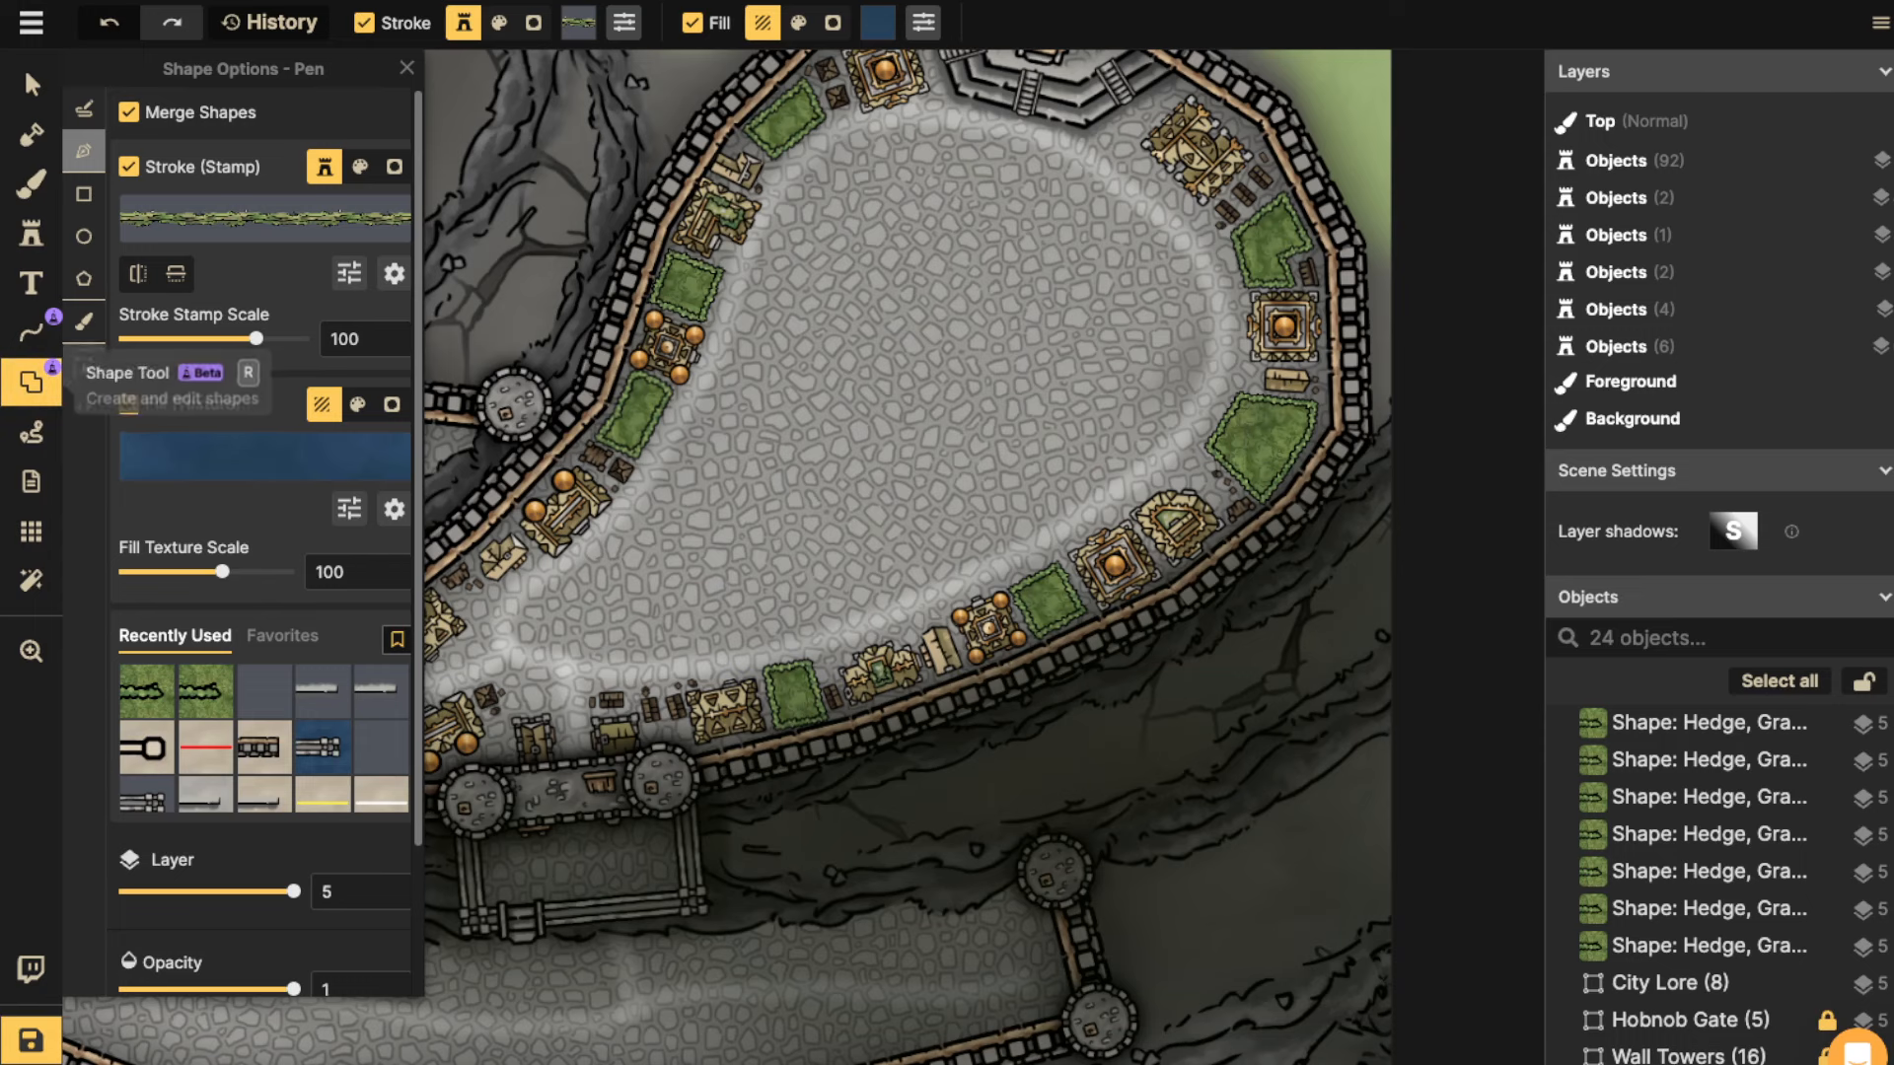
Paint a teardrop-shaped pond in the middle of the plaza with the shape brush at size 10, and set its stroke stamp scale to 36.
left_click(84, 320)
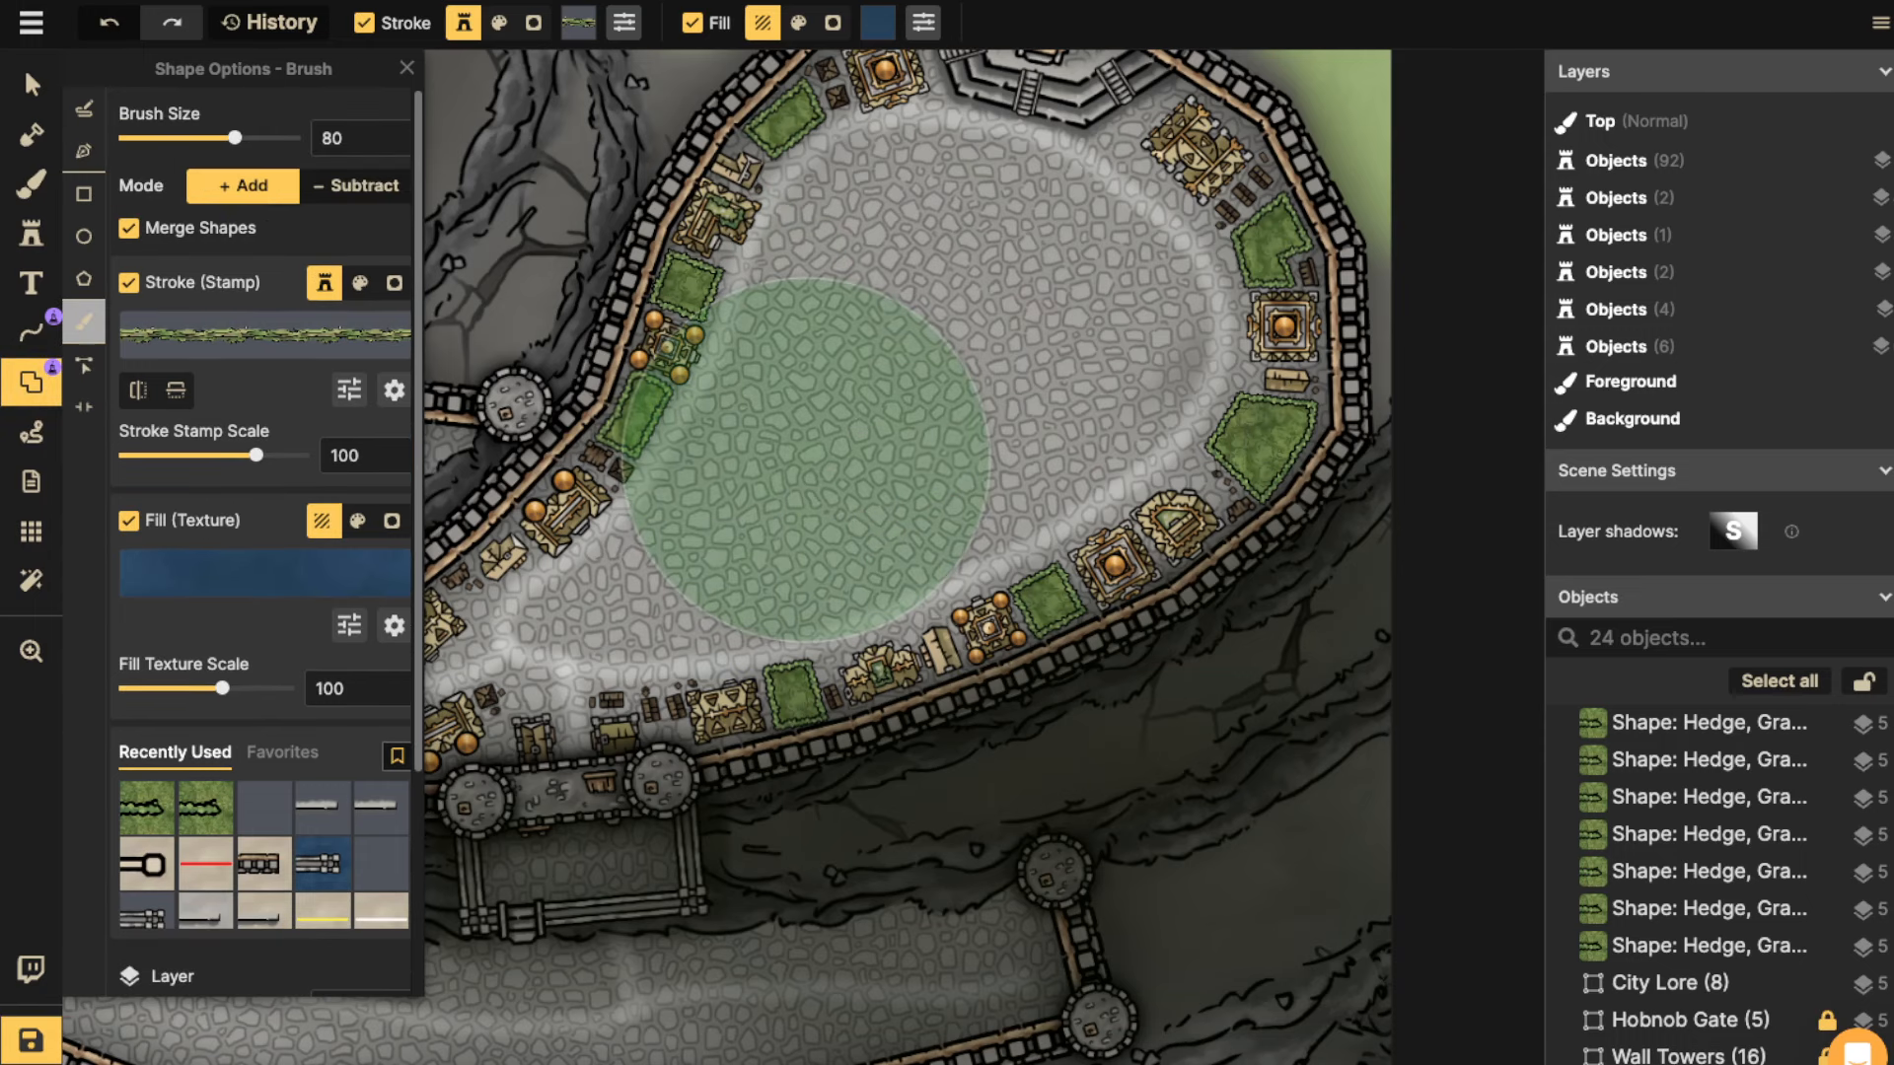
key("bracketleft")
key("bracketleft")
key("bracketleft")
key("bracketleft")
key("bracketleft")
key("bracketleft")
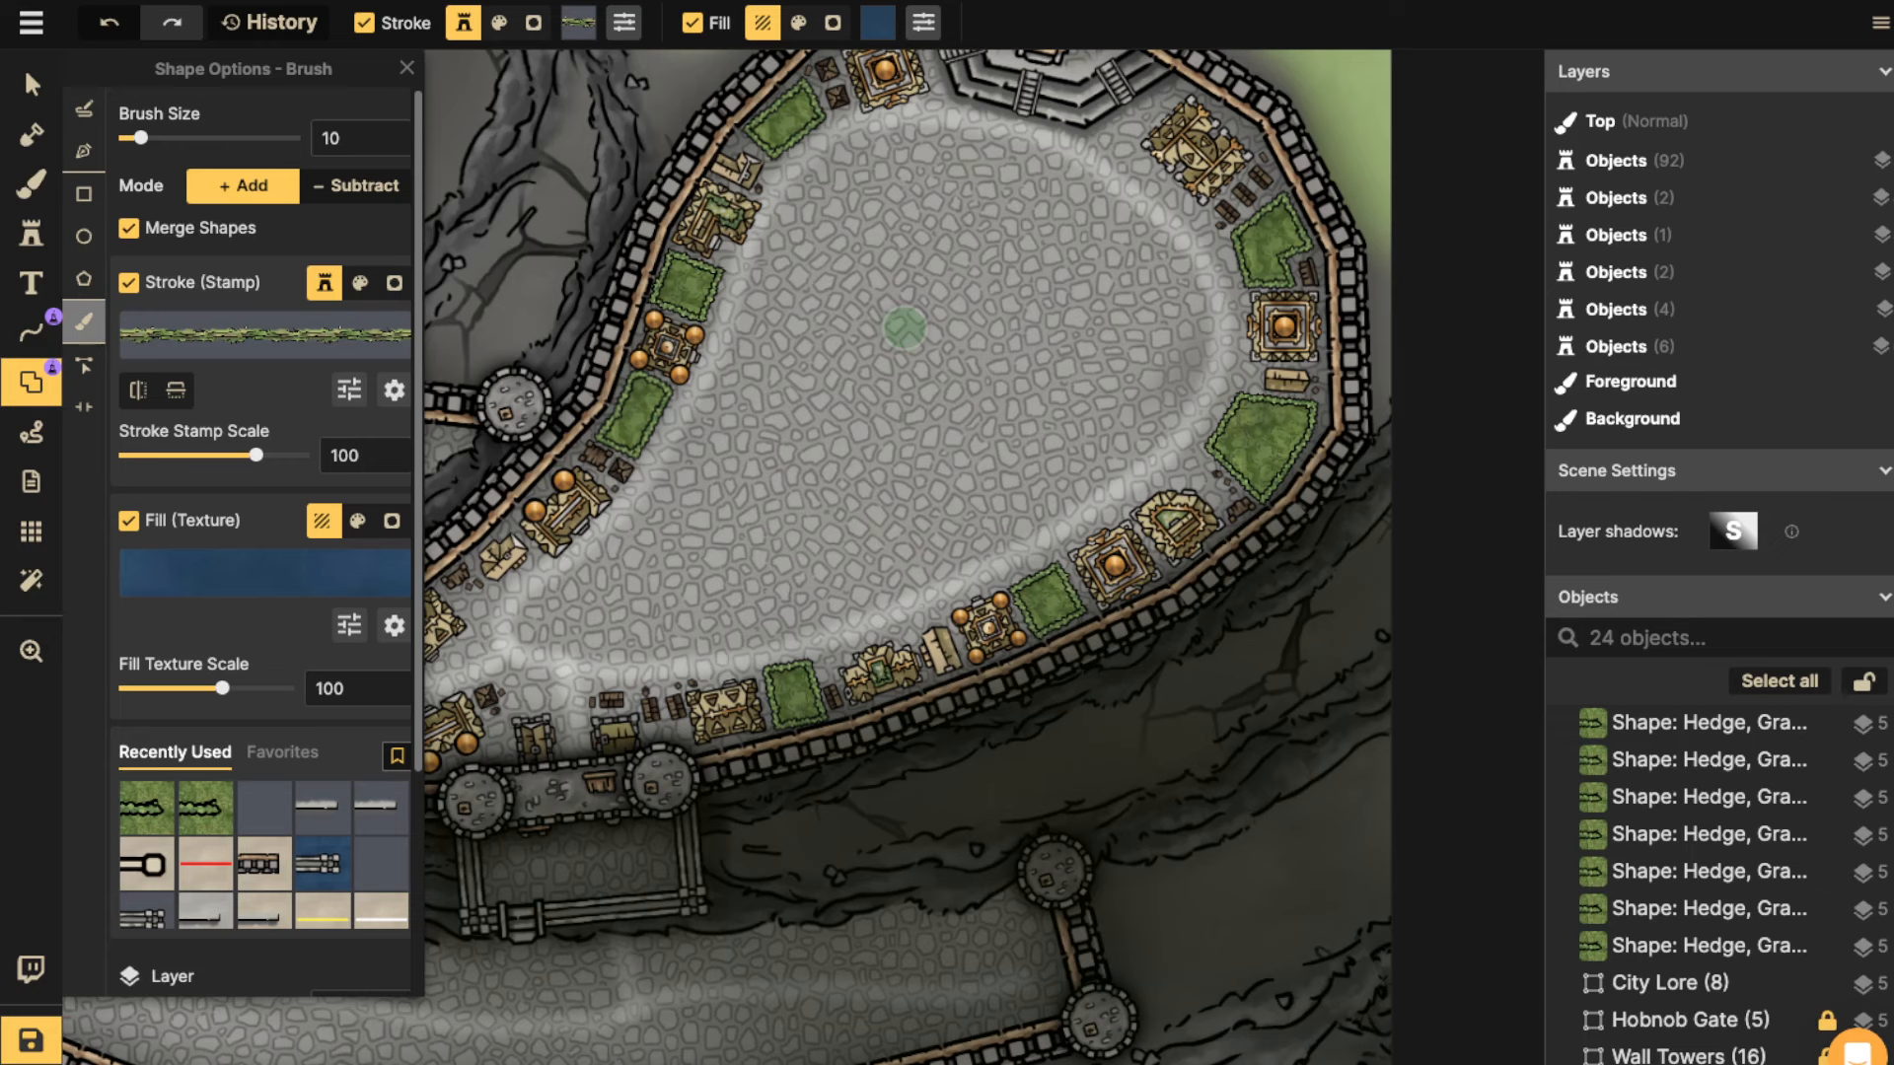
mouse_move(923, 229)
left_mouse_down()
mouse_move(863, 272)
mouse_move(848, 343)
left_mouse_up()
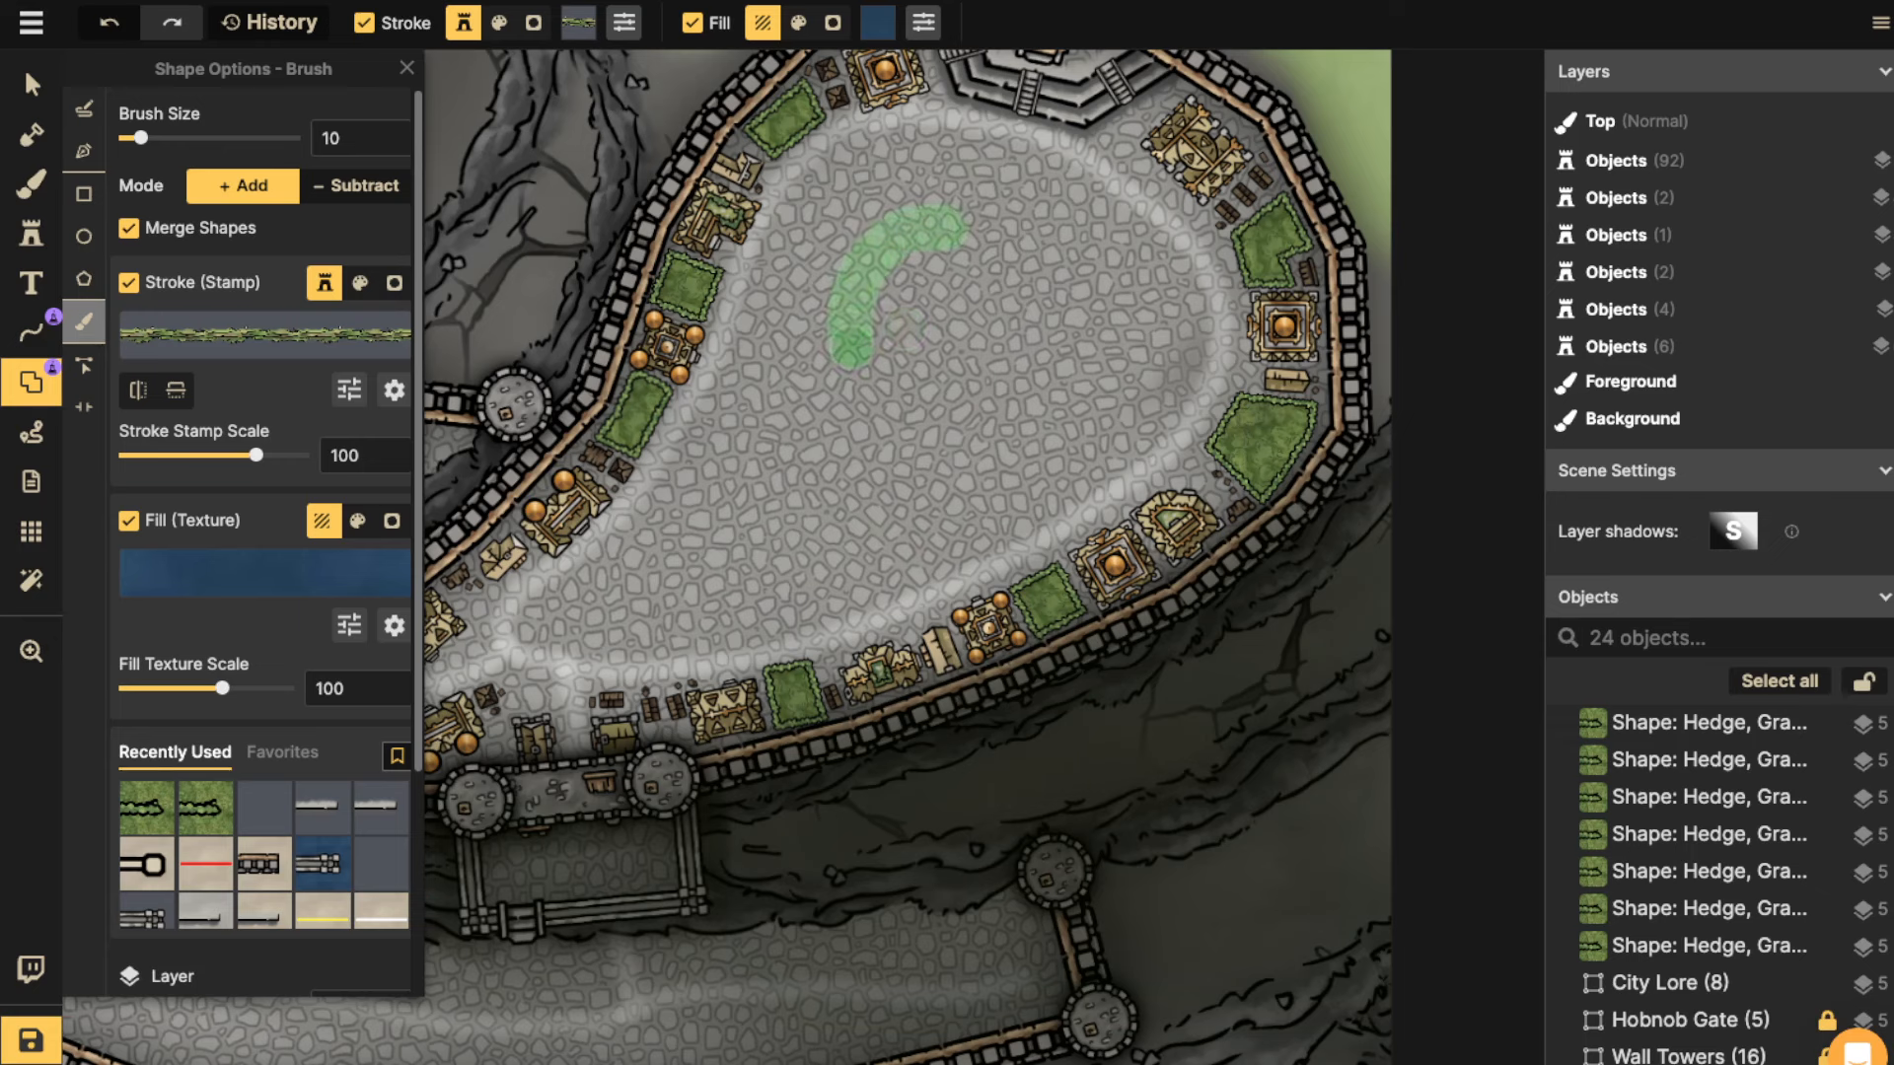
mouse_move(811, 454)
left_mouse_down()
mouse_move(910, 498)
mouse_move(1003, 454)
mouse_move(1067, 367)
mouse_move(972, 215)
left_mouse_up()
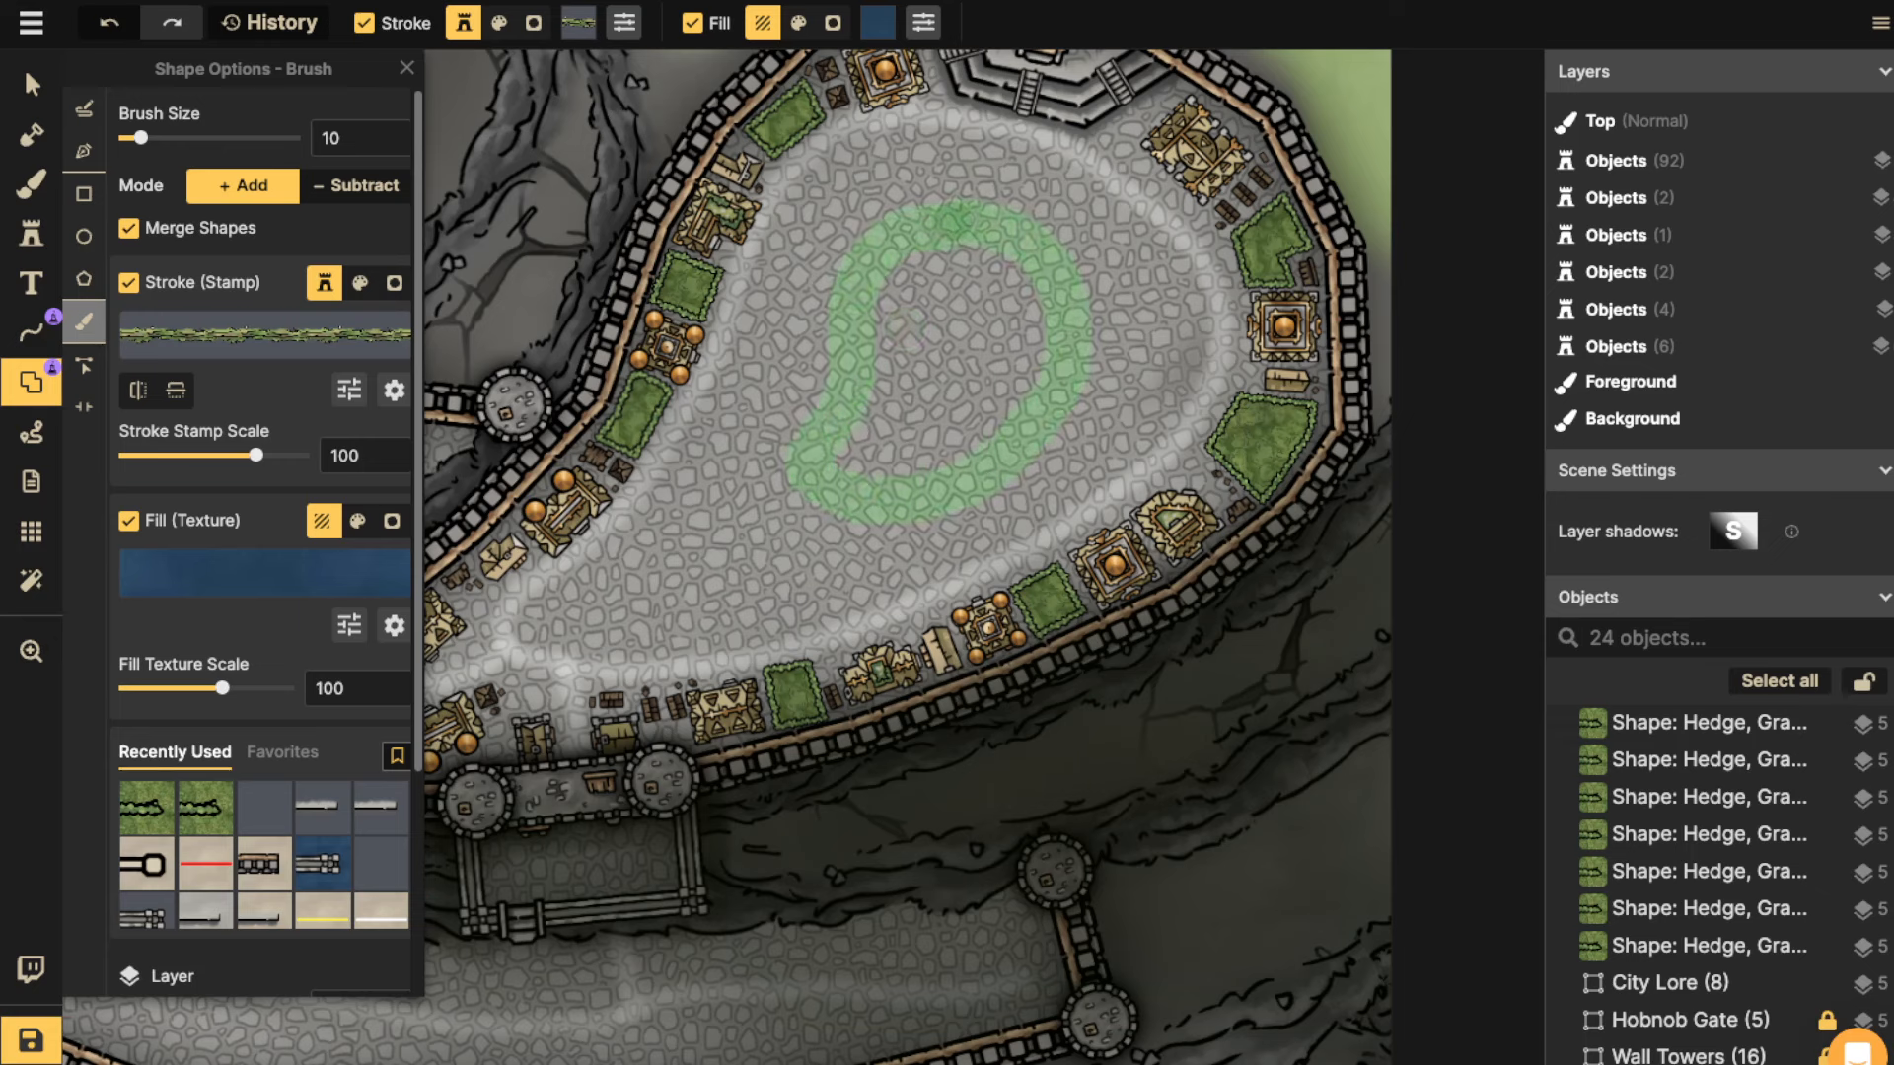
mouse_move(791, 463)
left_mouse_down()
mouse_move(887, 512)
mouse_move(1010, 451)
mouse_move(1065, 342)
mouse_move(1009, 256)
mouse_move(865, 315)
mouse_move(983, 266)
mouse_move(1038, 290)
mouse_move(1035, 362)
mouse_move(954, 448)
mouse_move(862, 433)
mouse_move(872, 402)
mouse_move(809, 433)
mouse_move(773, 474)
mouse_move(783, 504)
mouse_move(862, 510)
mouse_move(991, 428)
mouse_move(894, 470)
mouse_move(872, 455)
mouse_move(938, 415)
left_mouse_up()
left_click_drag(892, 347, 878, 358)
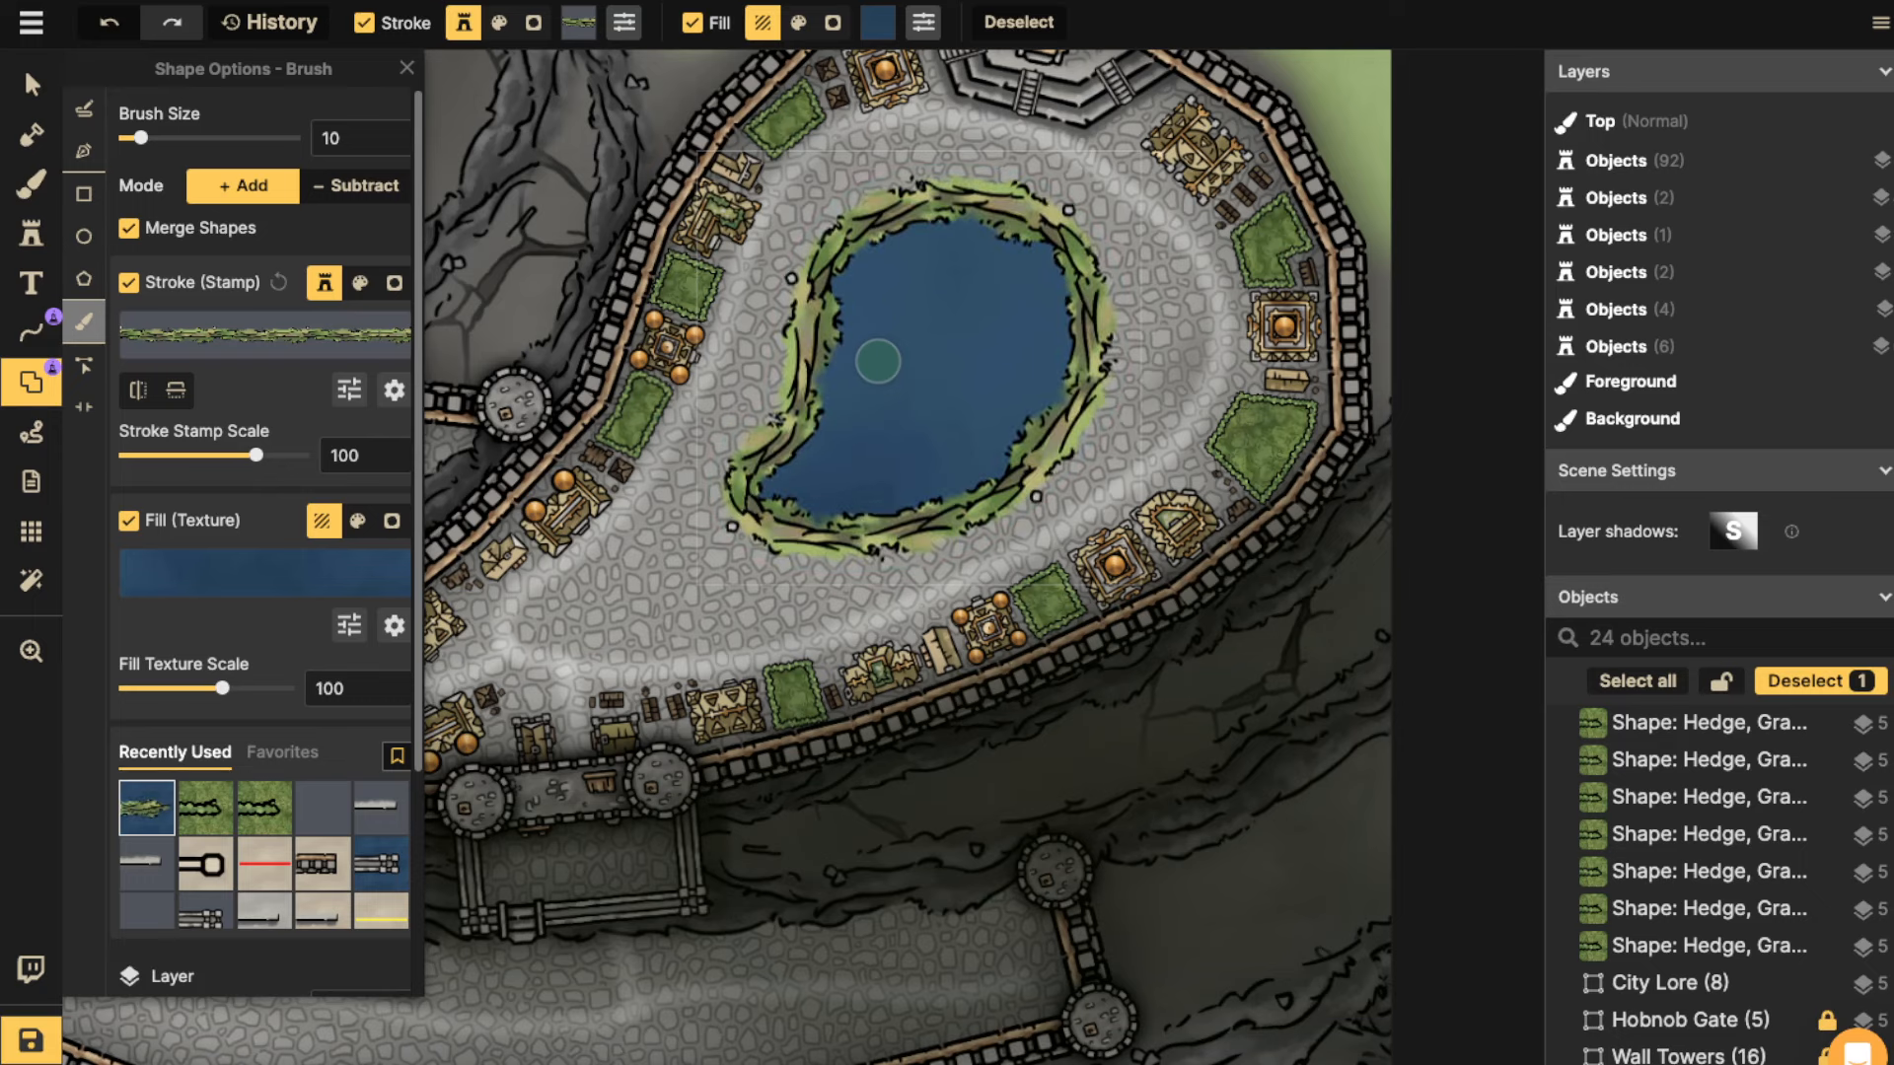
left_click(30, 83)
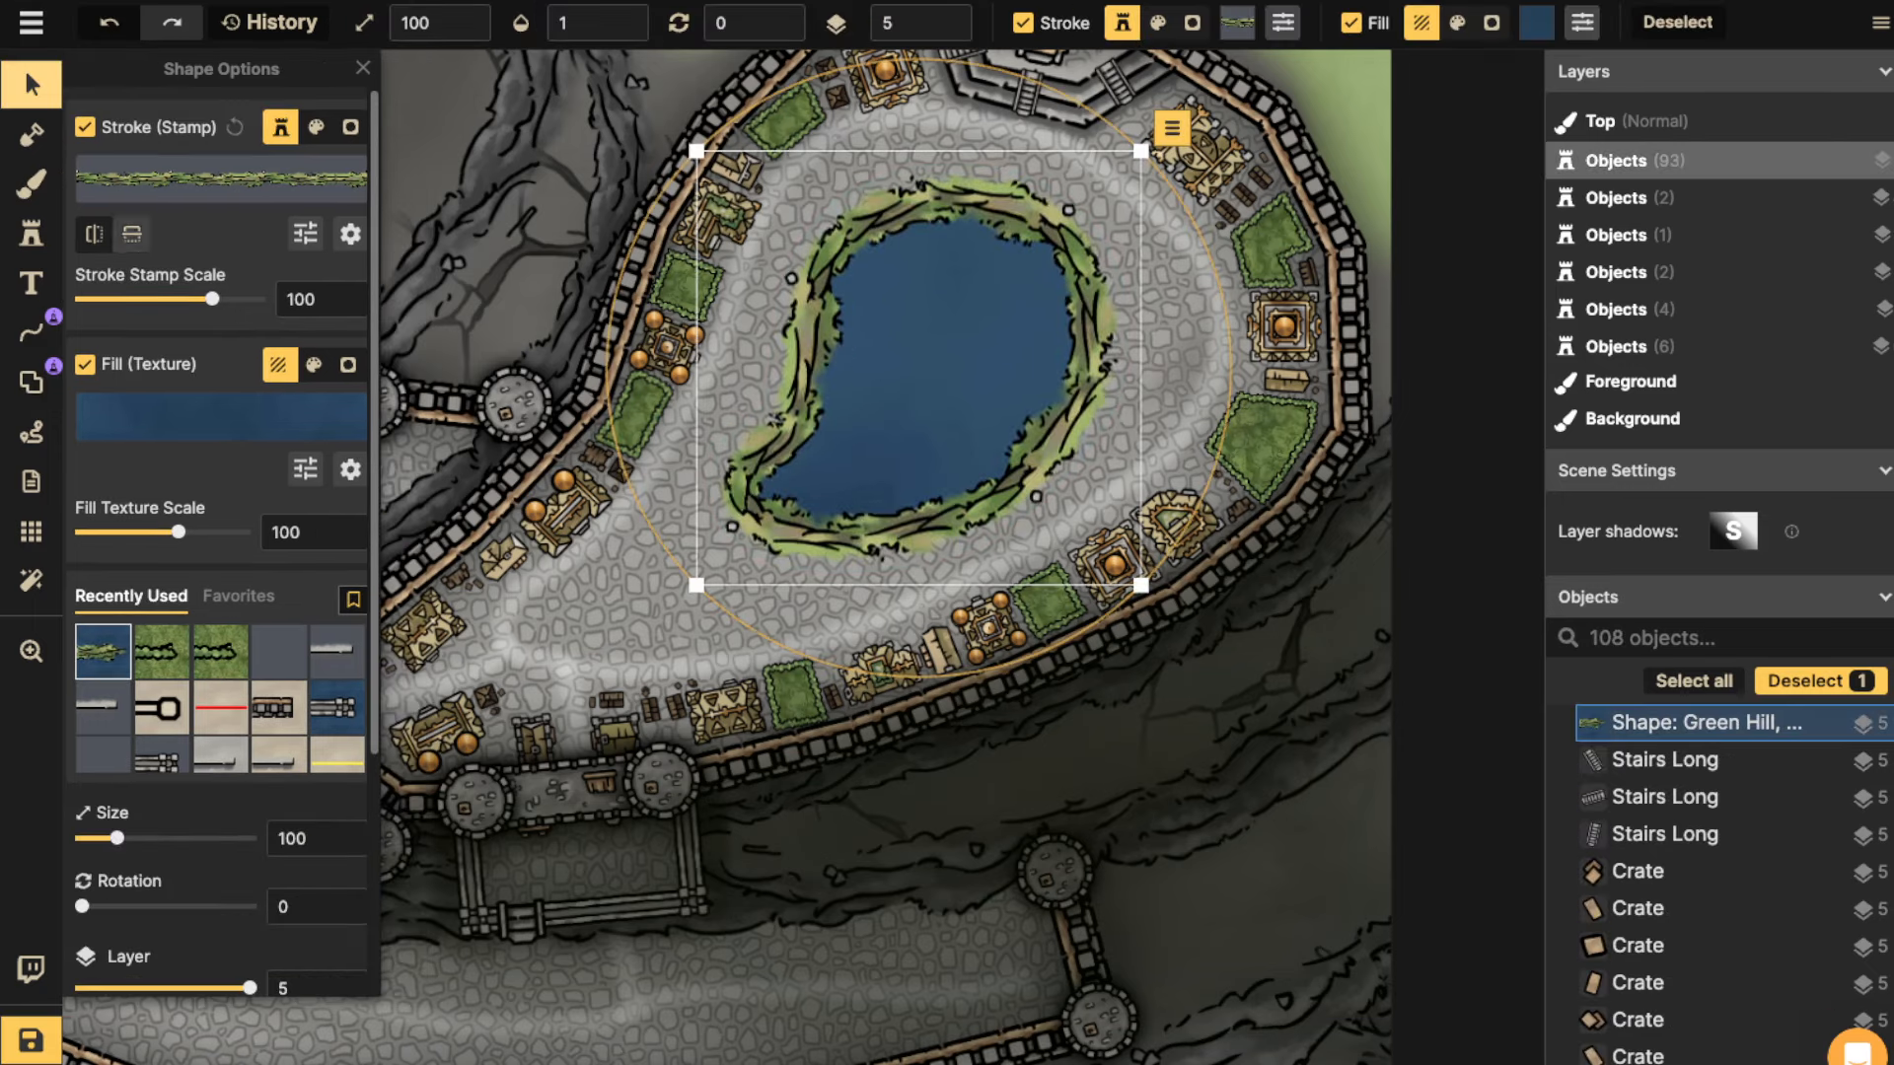
left_click_drag(212, 299, 183, 299)
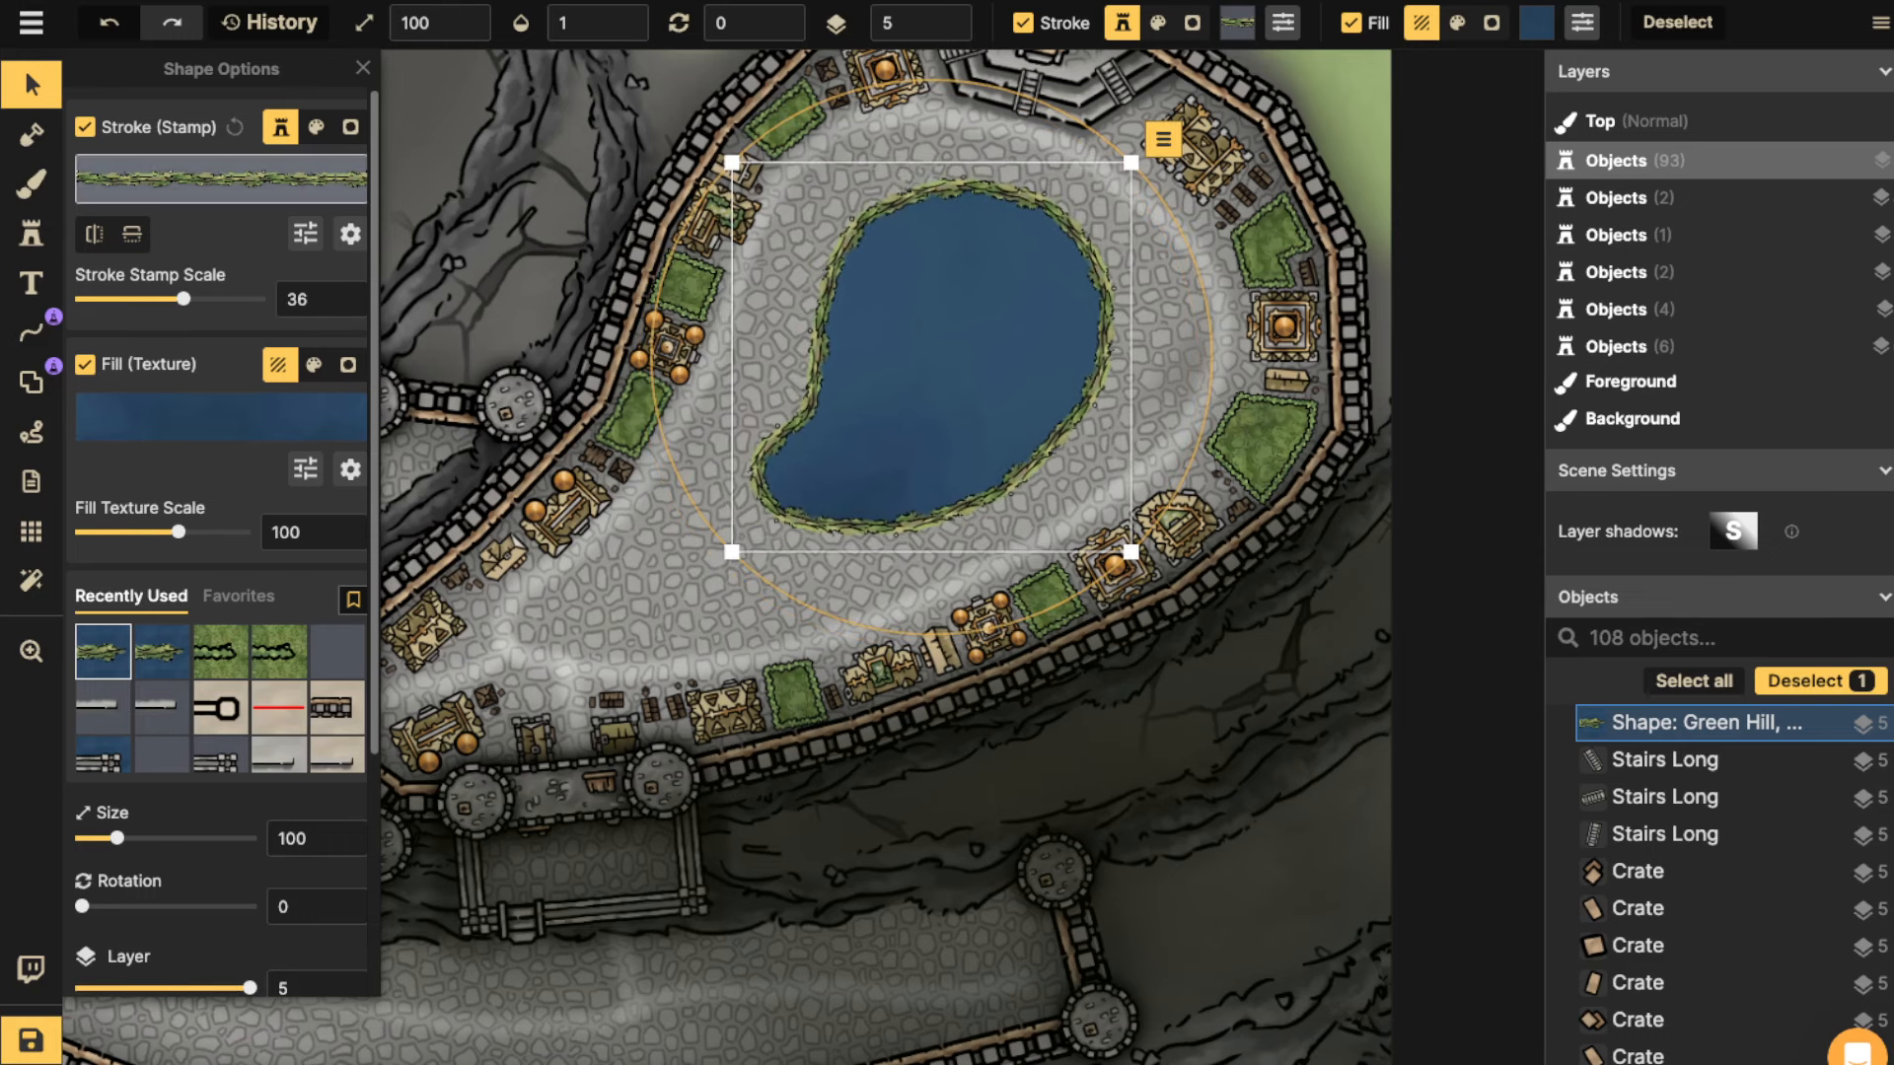
Paint light green grass on the foreground layer along the pond's western shore with a size 20 brush.
left_click(32, 182)
left_click(112, 532)
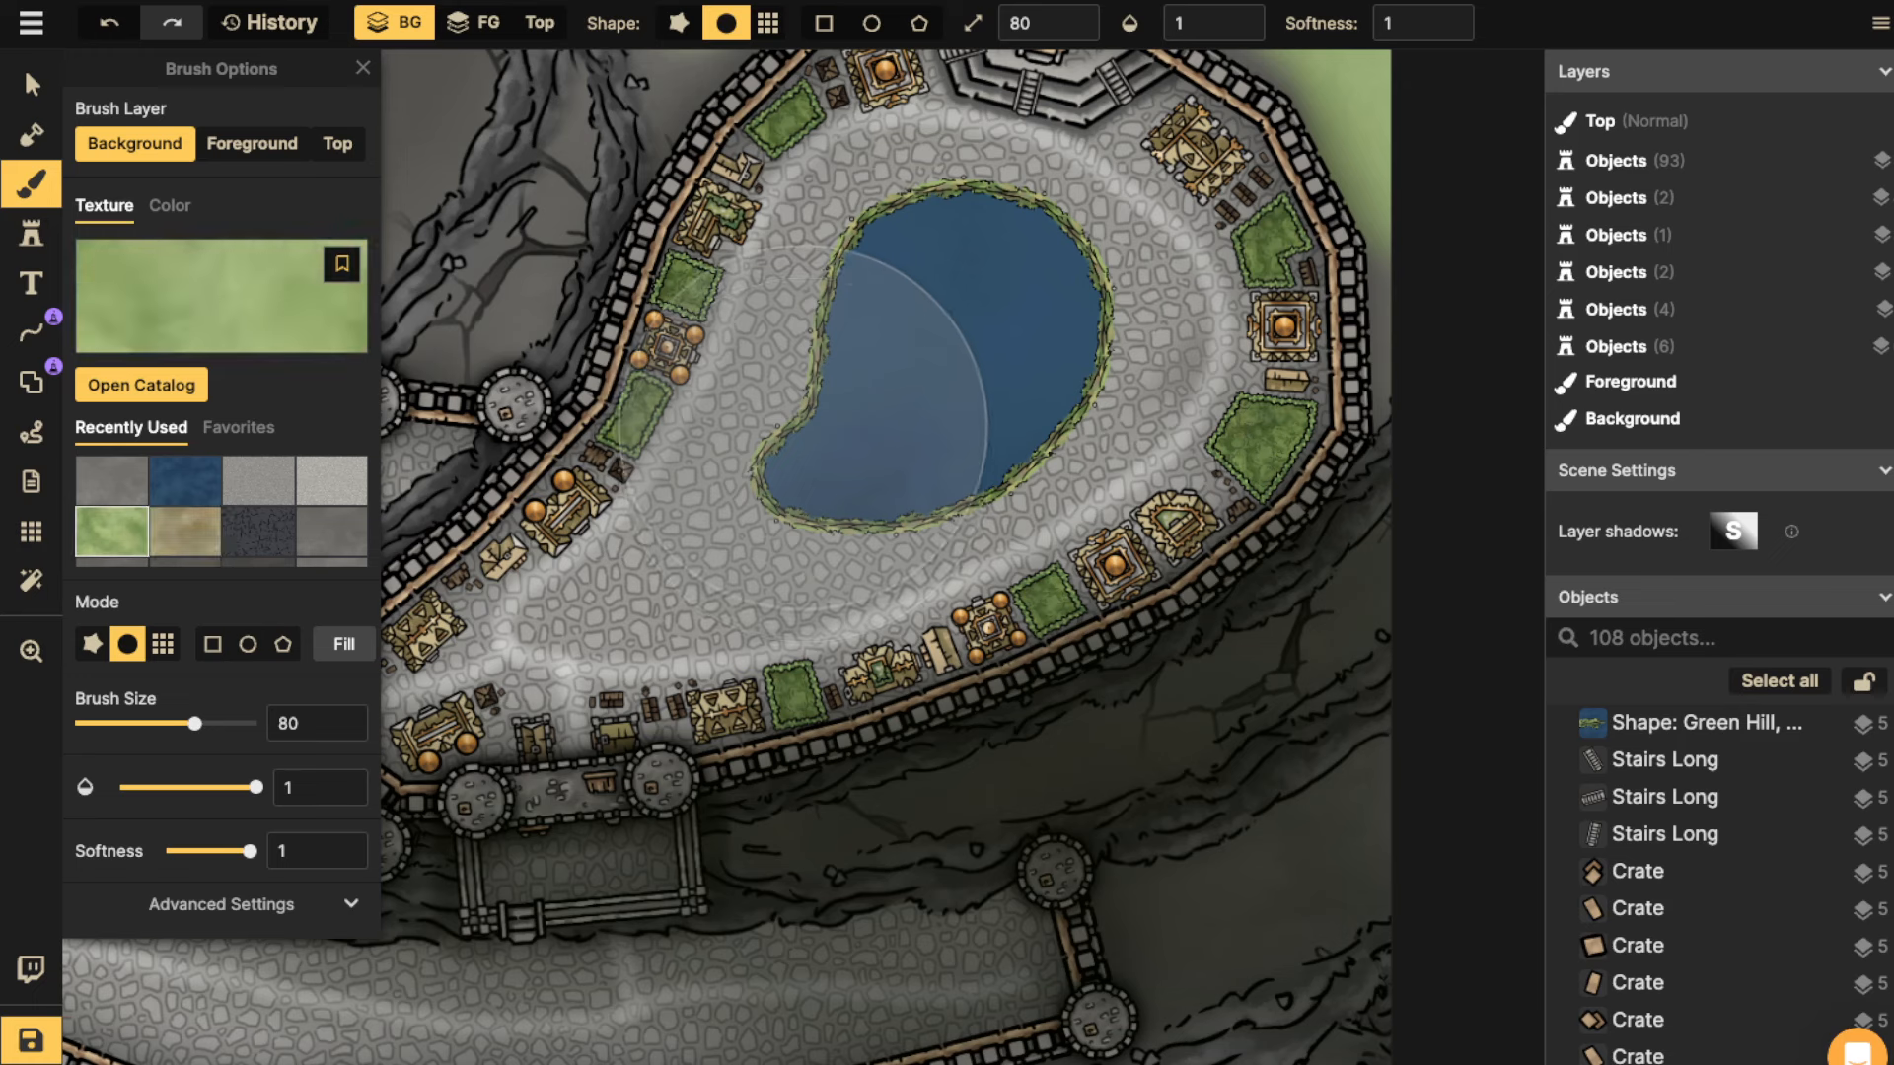
key("bracketleft")
key("bracketleft")
key("bracketleft")
key("bracketright")
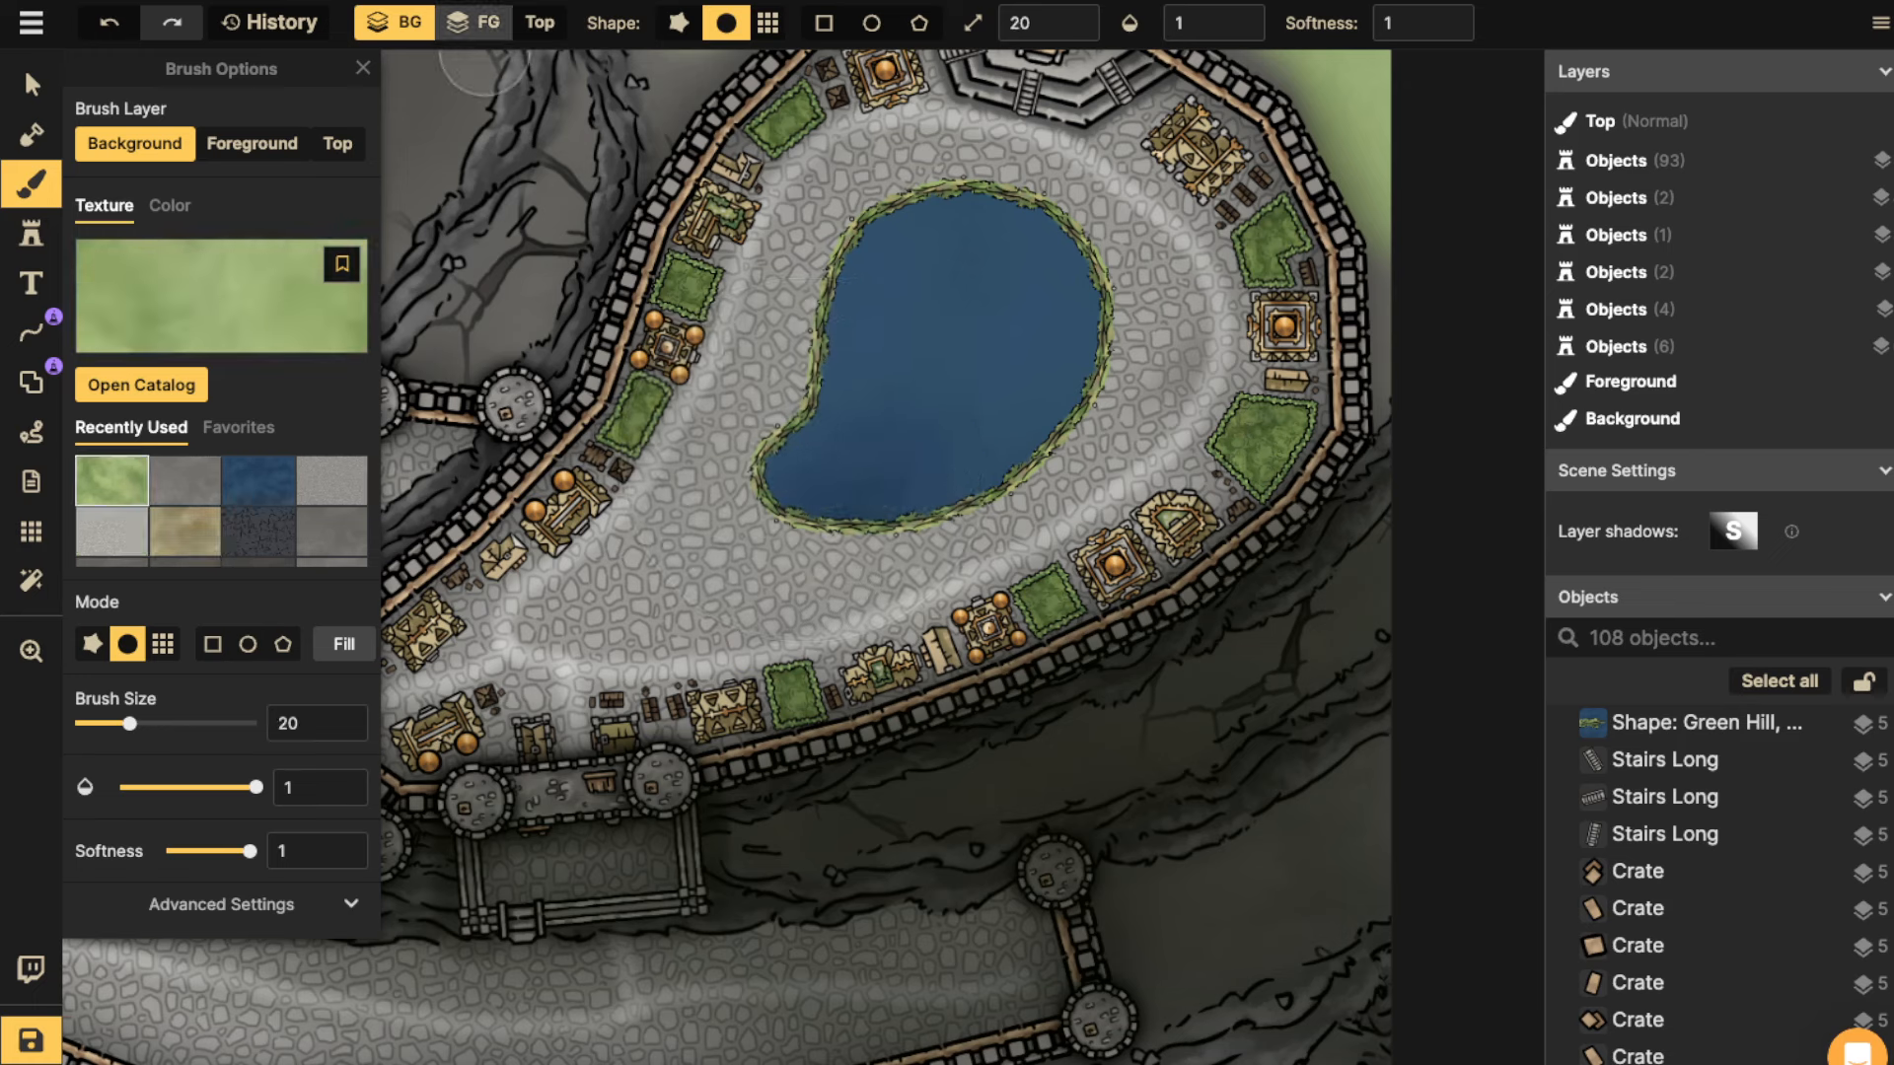
left_click(474, 22)
mouse_move(845, 317)
left_mouse_down()
mouse_move(782, 423)
mouse_move(807, 460)
left_mouse_up()
Try painting the darker green Core grass texture over the light green strip along the pond's western shore.
key("f")
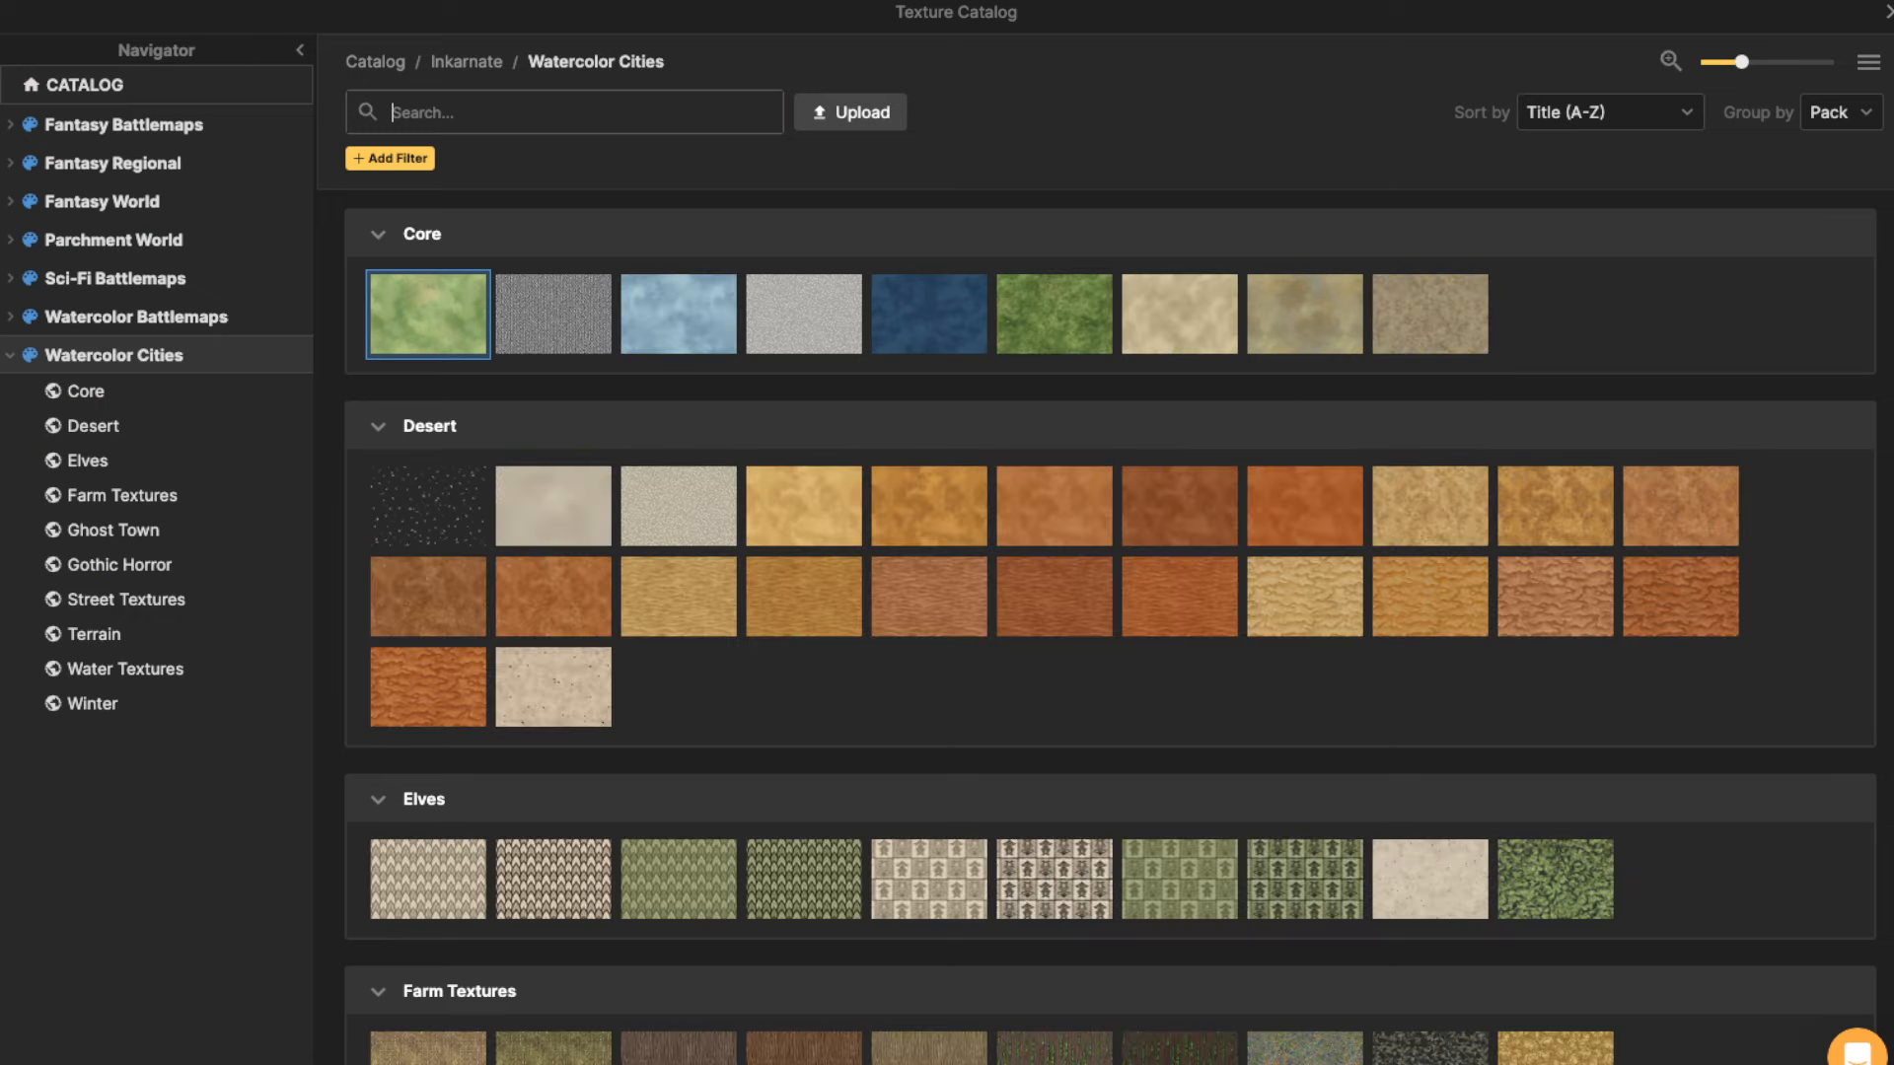
left_click(1043, 309)
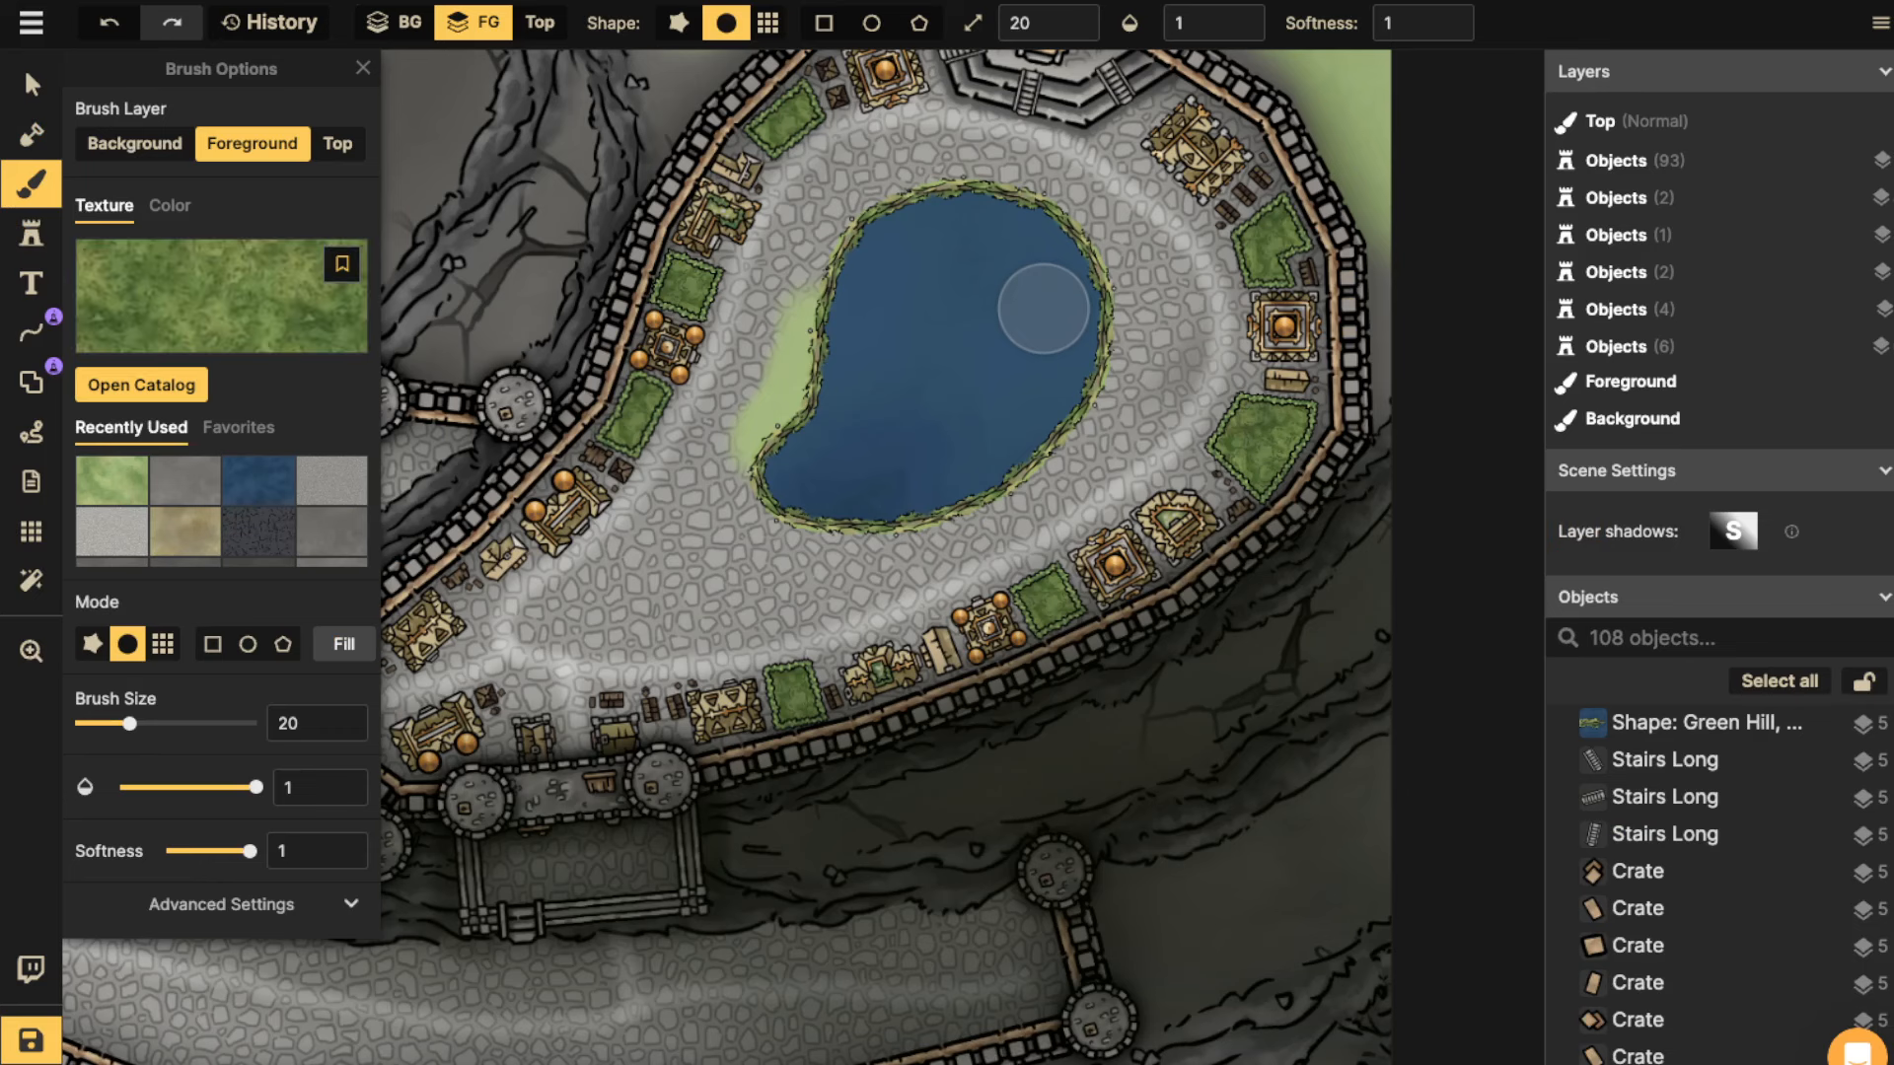
mouse_move(829, 296)
left_mouse_down()
mouse_move(773, 465)
mouse_move(804, 508)
left_mouse_up()
Paint light green grass around the whole pond on the foreground layer with the size 20 brush, tapering into a tail toward the southwest.
left_click(185, 480)
mouse_move(856, 308)
left_mouse_down()
mouse_move(803, 365)
mouse_move(808, 408)
mouse_move(767, 488)
mouse_move(842, 511)
mouse_move(948, 496)
mouse_move(1038, 450)
mouse_move(1103, 301)
mouse_move(1063, 240)
mouse_move(961, 197)
mouse_move(833, 268)
mouse_move(842, 223)
mouse_move(697, 511)
mouse_move(584, 617)
left_mouse_up()
mouse_move(858, 572)
left_mouse_down()
mouse_move(736, 560)
mouse_move(993, 493)
mouse_move(714, 578)
mouse_move(749, 530)
mouse_move(957, 497)
mouse_move(1081, 444)
mouse_move(1128, 409)
mouse_move(1152, 296)
mouse_move(1144, 379)
mouse_move(1137, 285)
mouse_move(955, 166)
mouse_move(805, 257)
mouse_move(997, 163)
mouse_move(832, 237)
mouse_move(674, 545)
left_mouse_up()
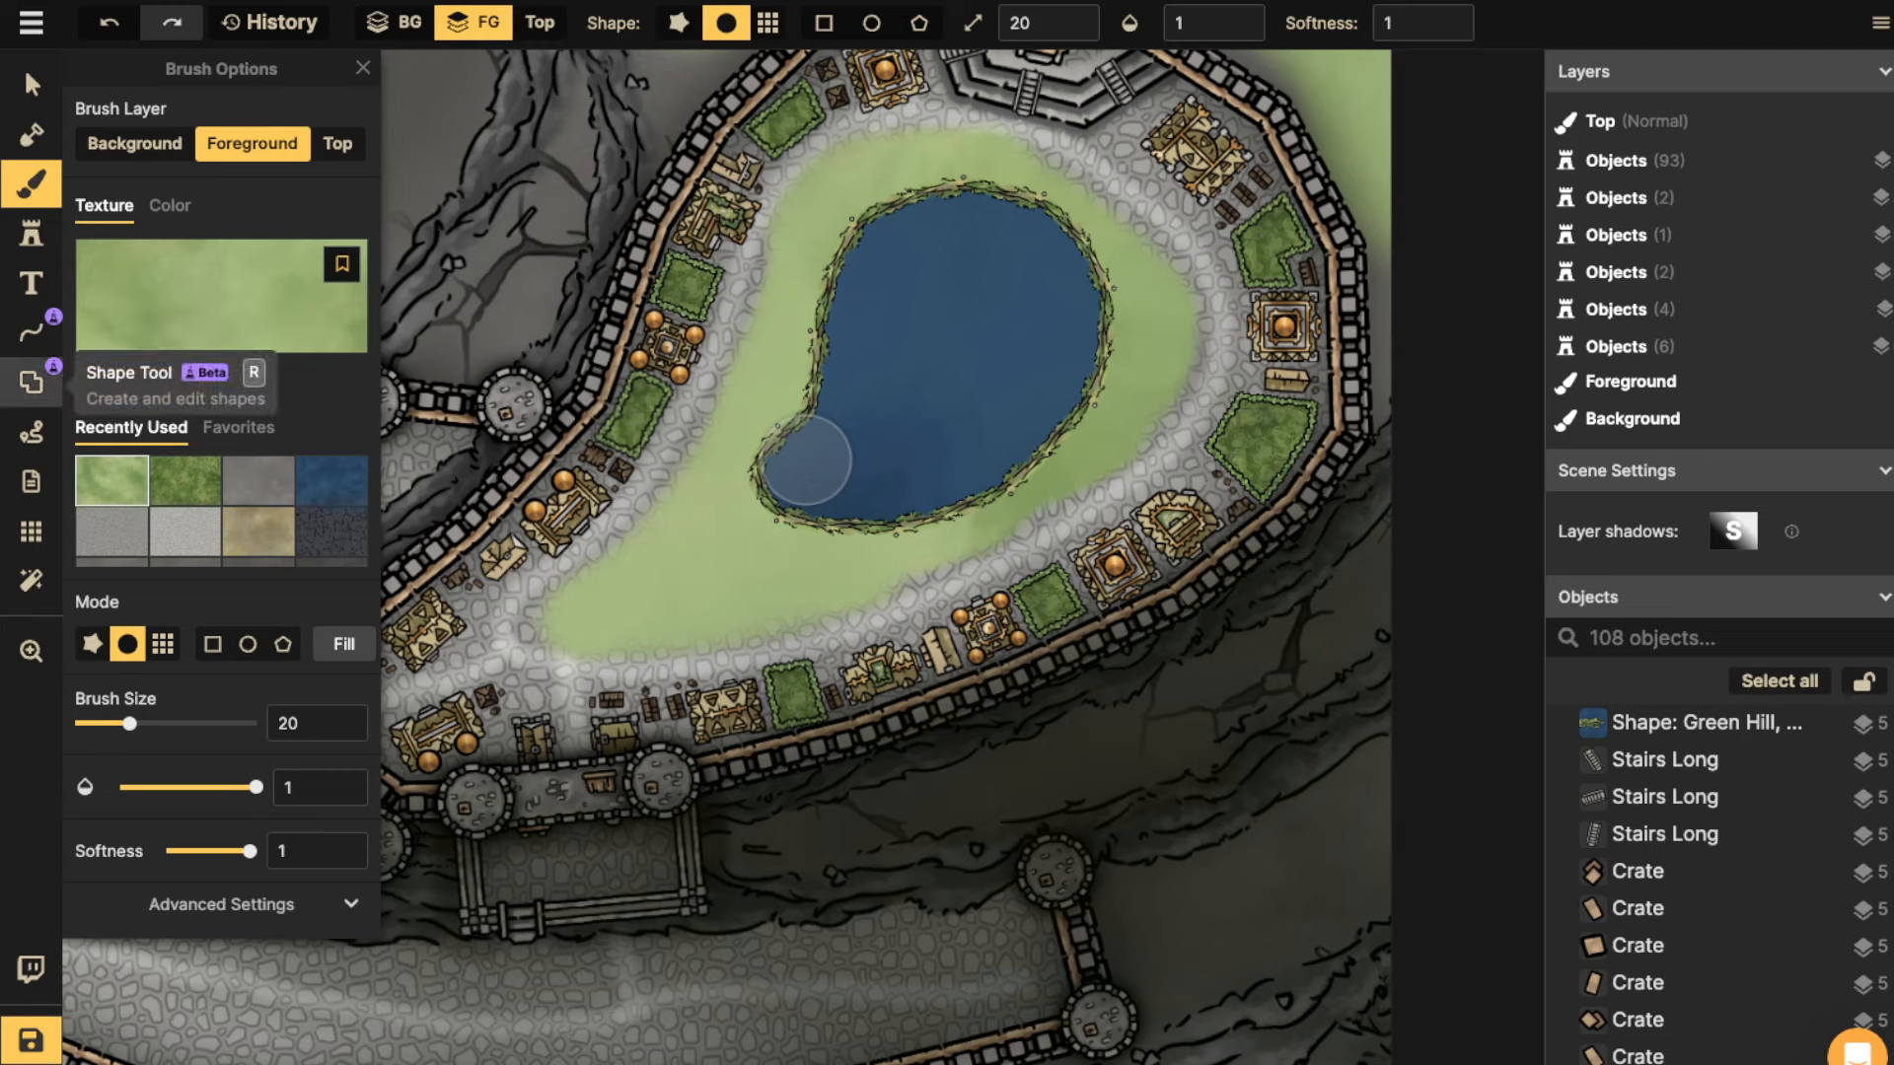
Lock the pond shape in the object list and deselect it.
left_click(32, 85)
left_click(897, 385)
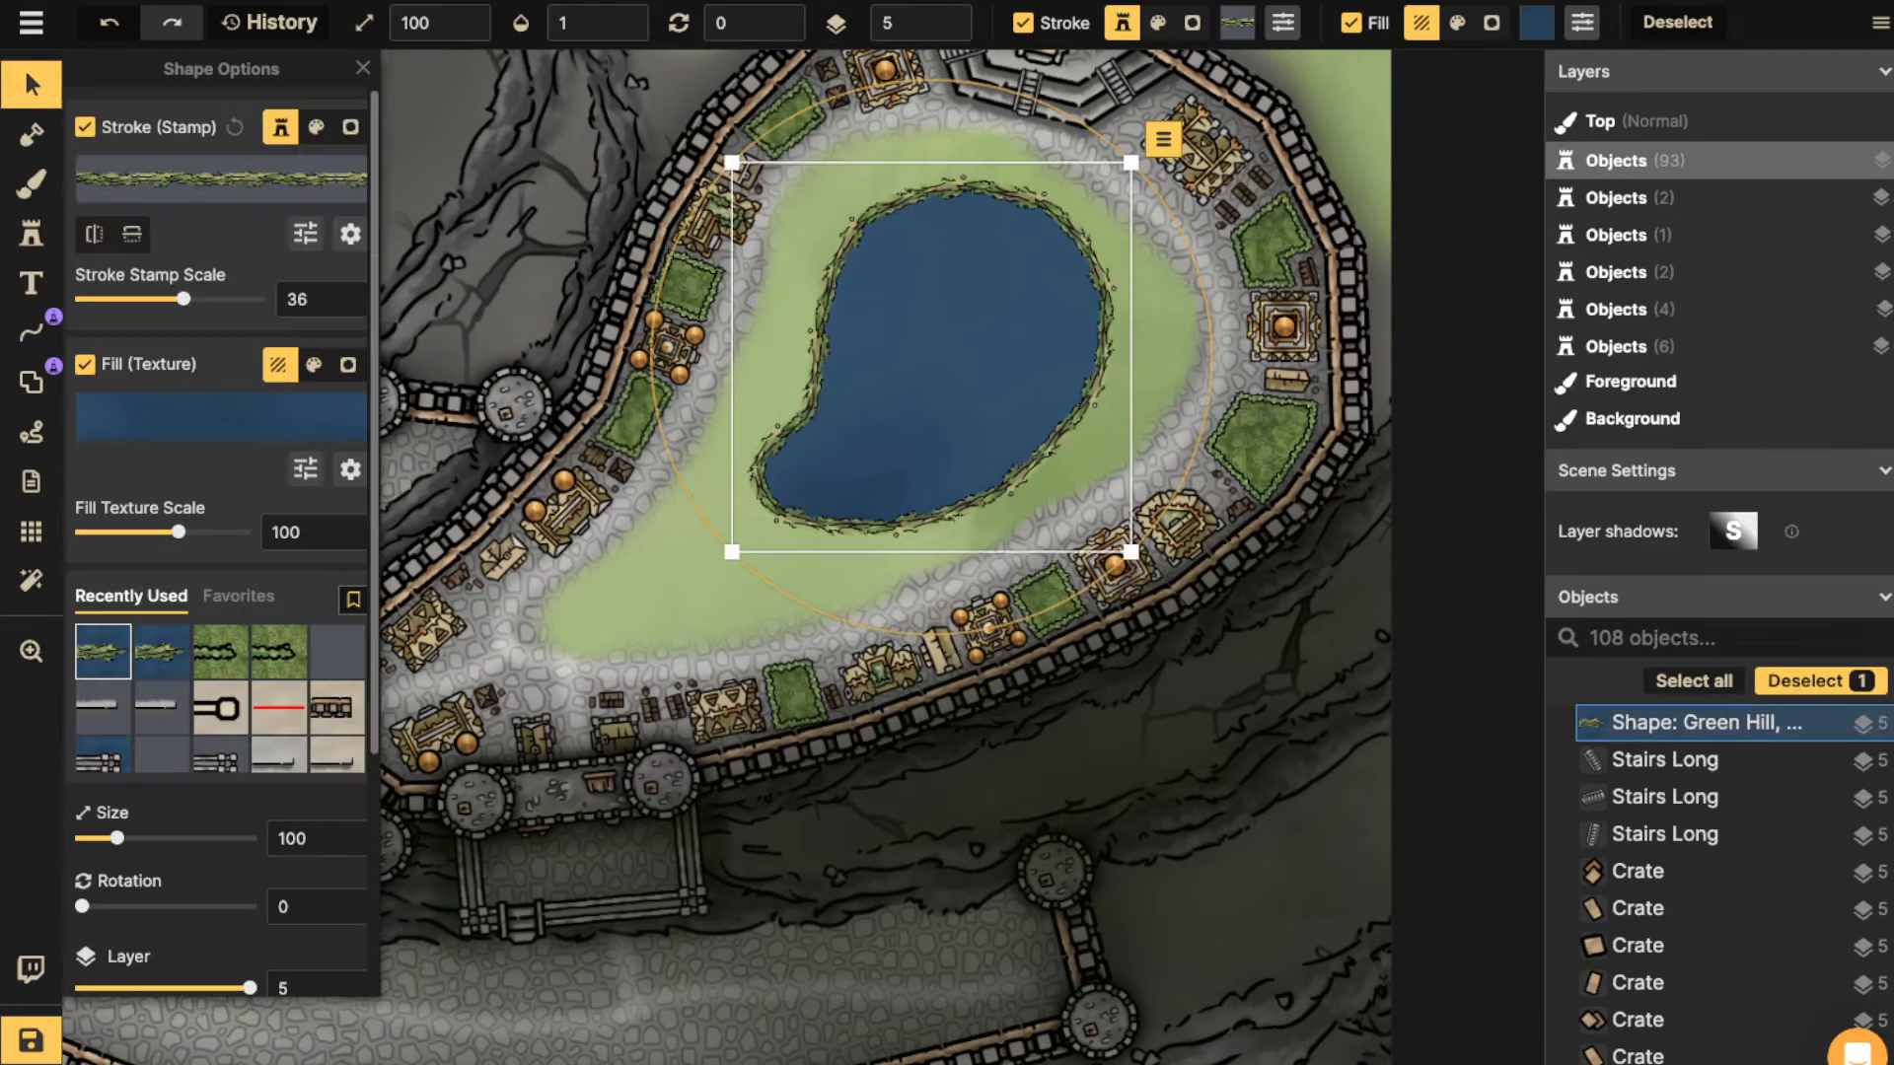
left_click(1827, 725)
left_click(1820, 682)
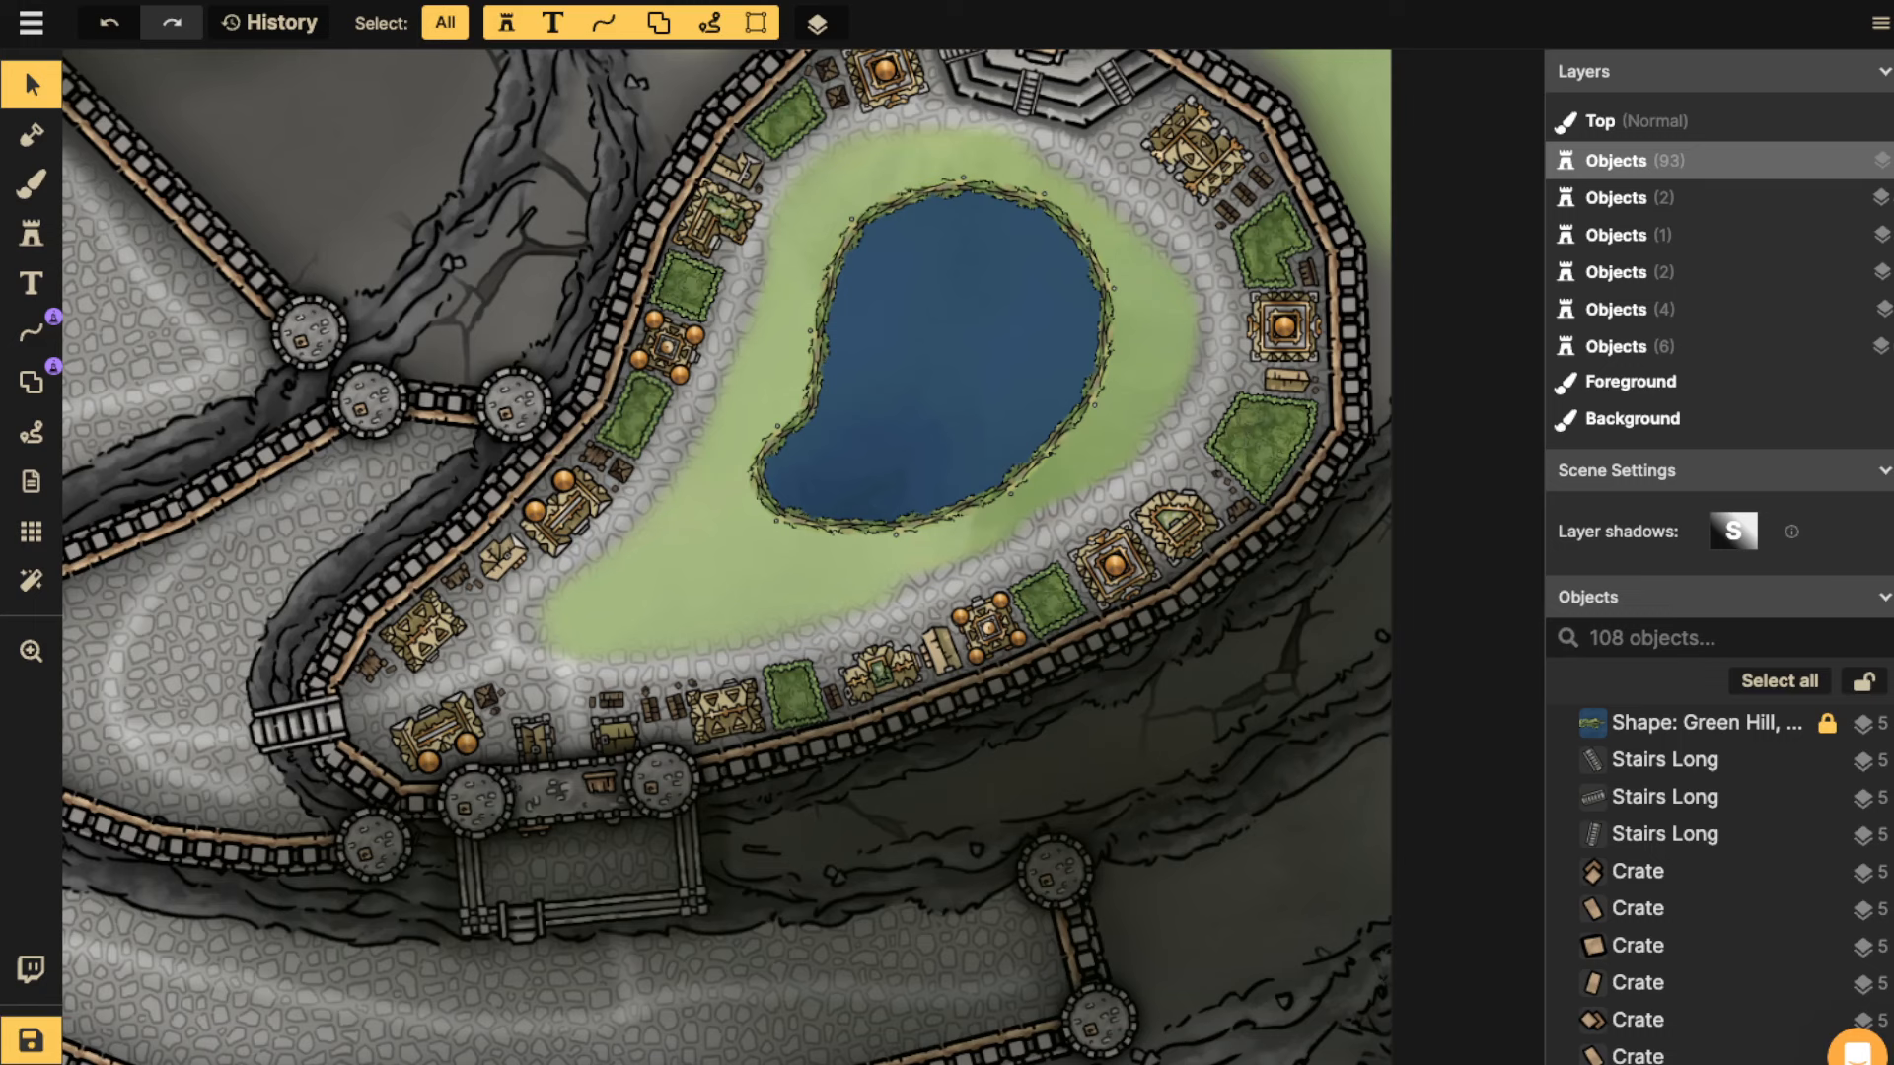
Outline the grass area with an unfilled Hedge-stroked shape, using the shape brush at size 10 and stroke stamp scale 45.
left_click(32, 383)
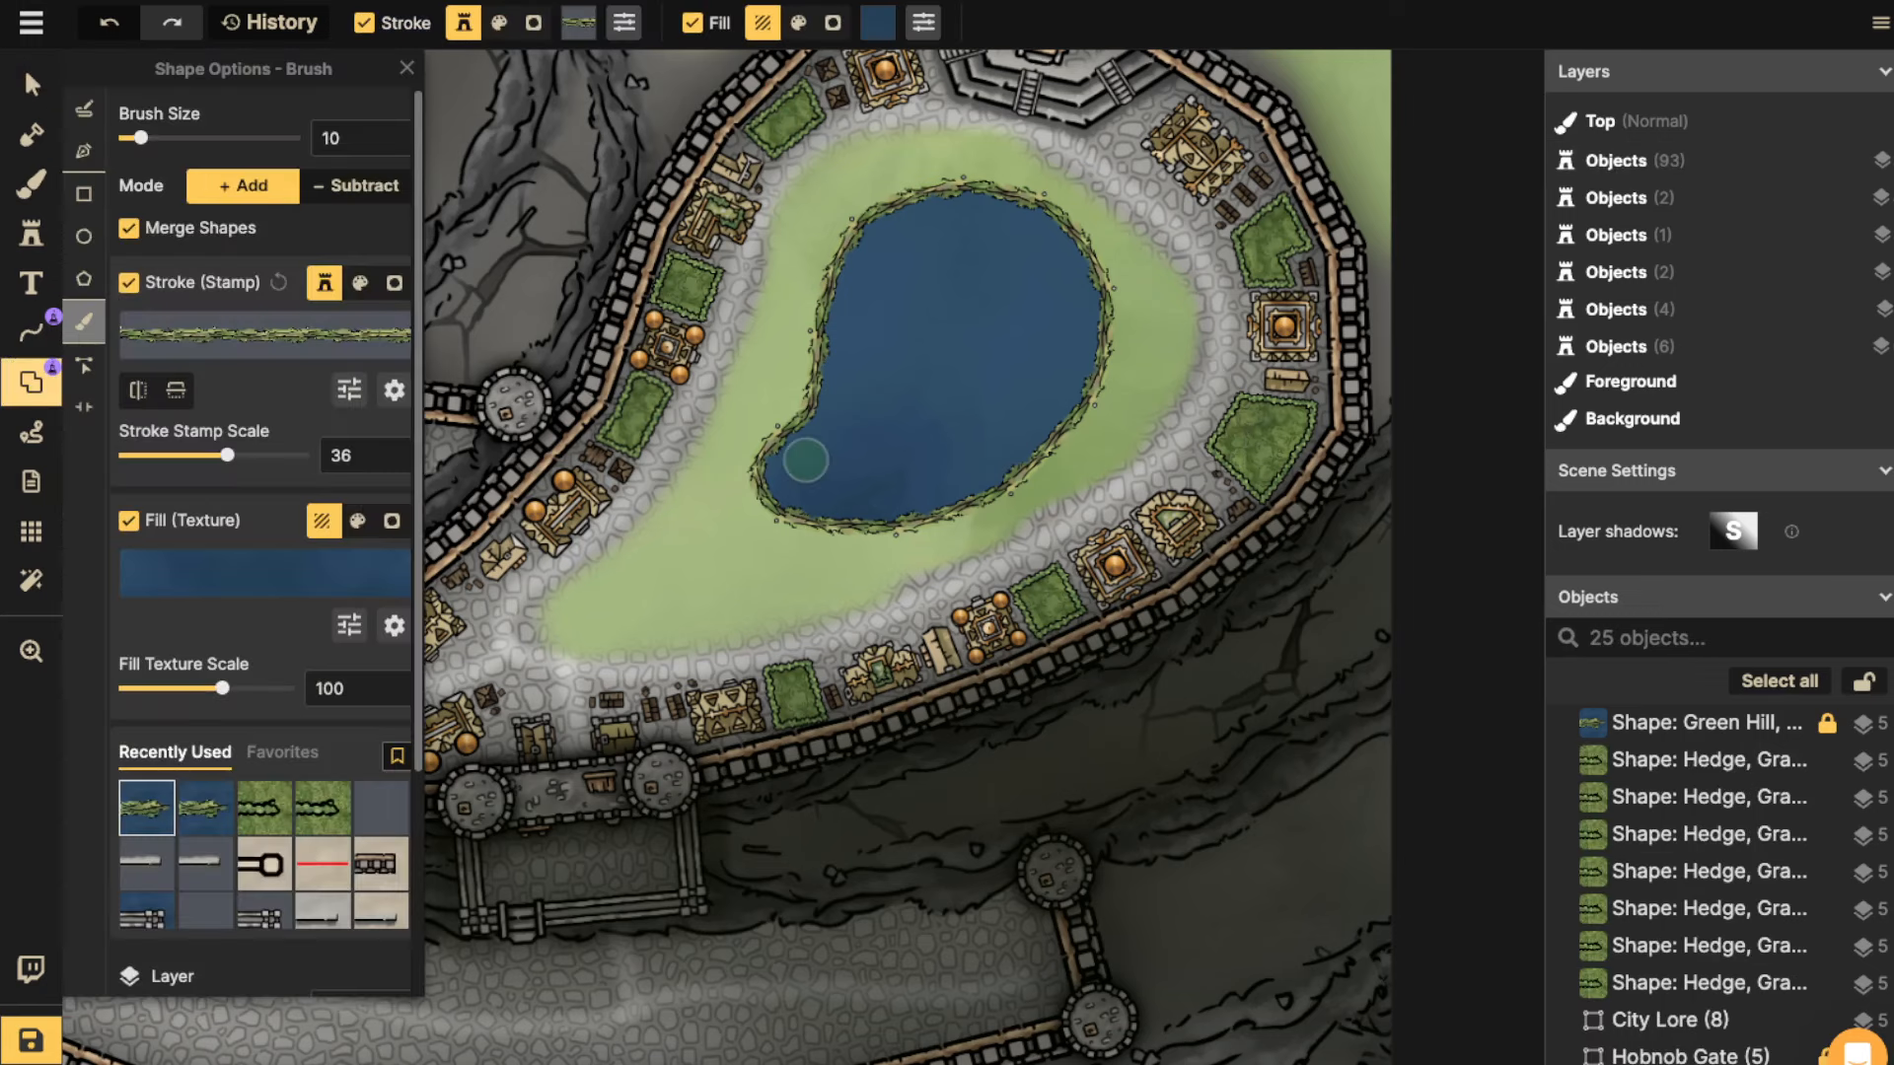
left_click(264, 808)
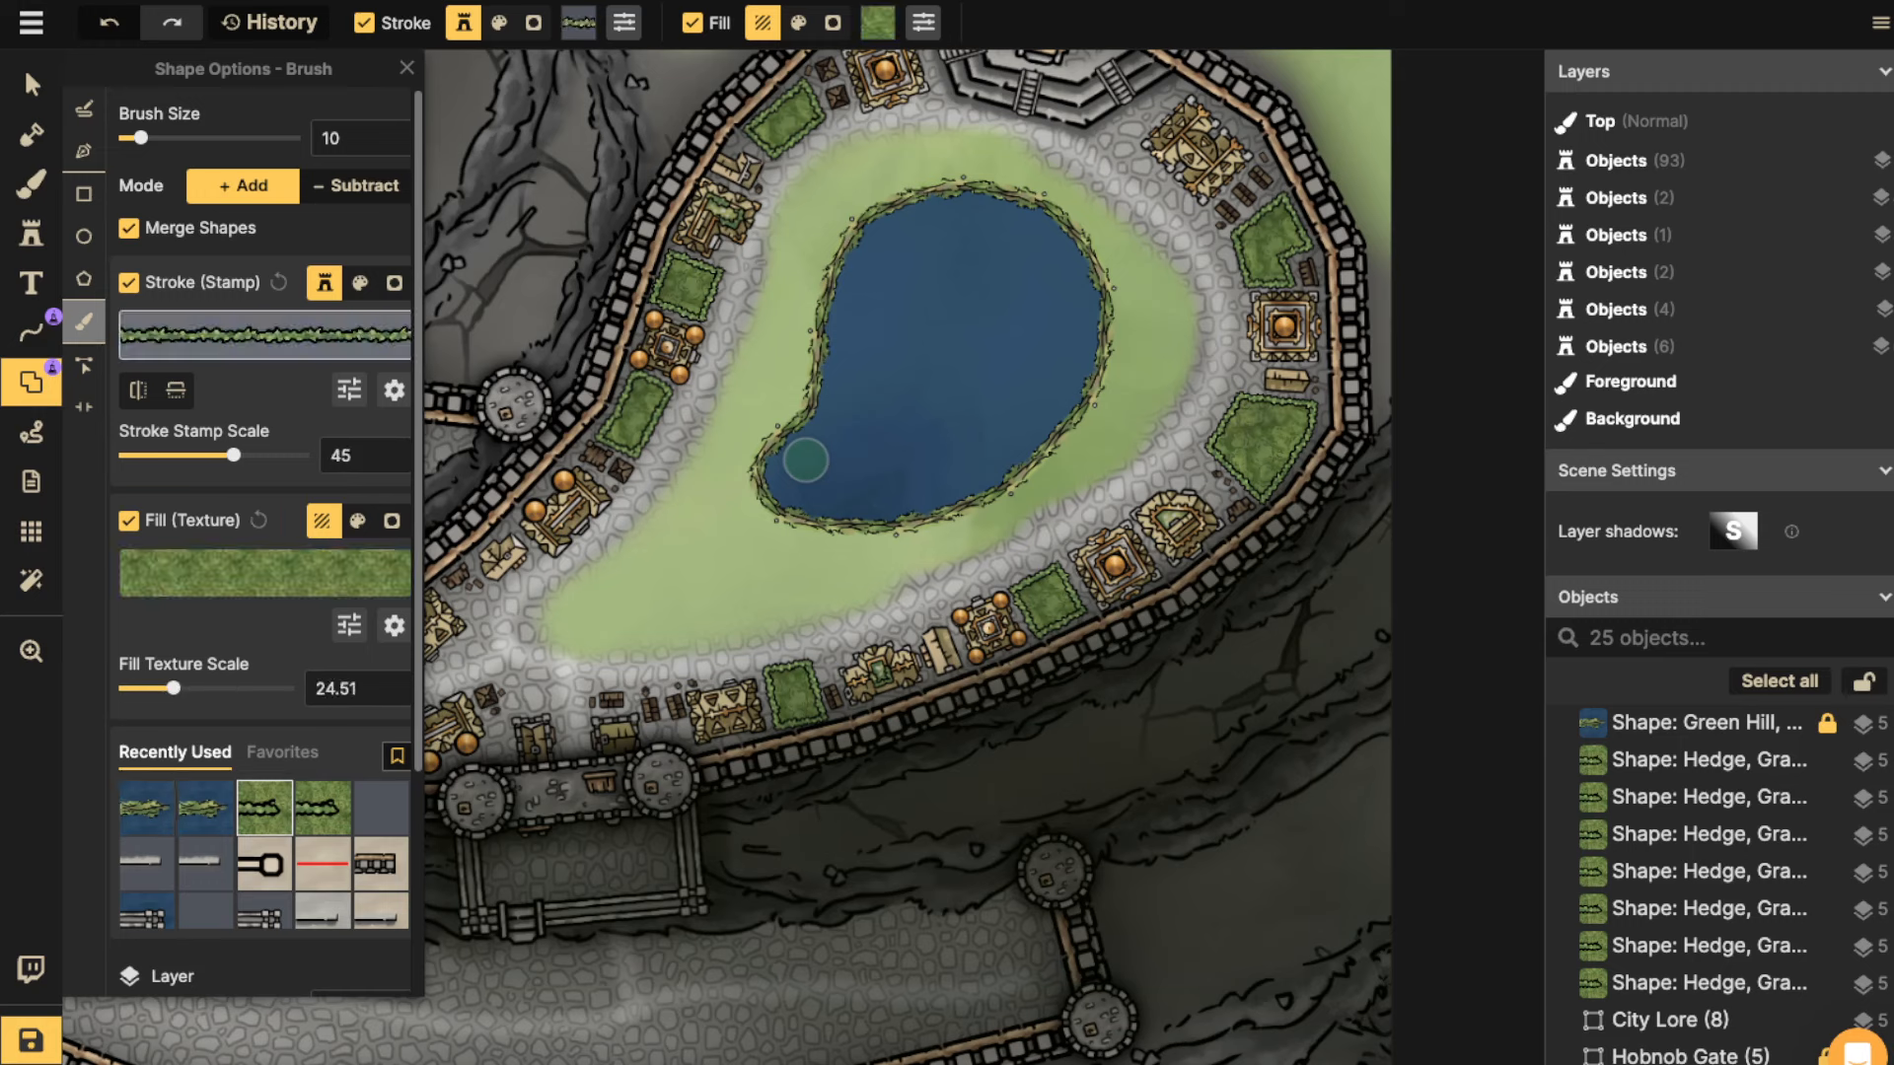
left_click(129, 283)
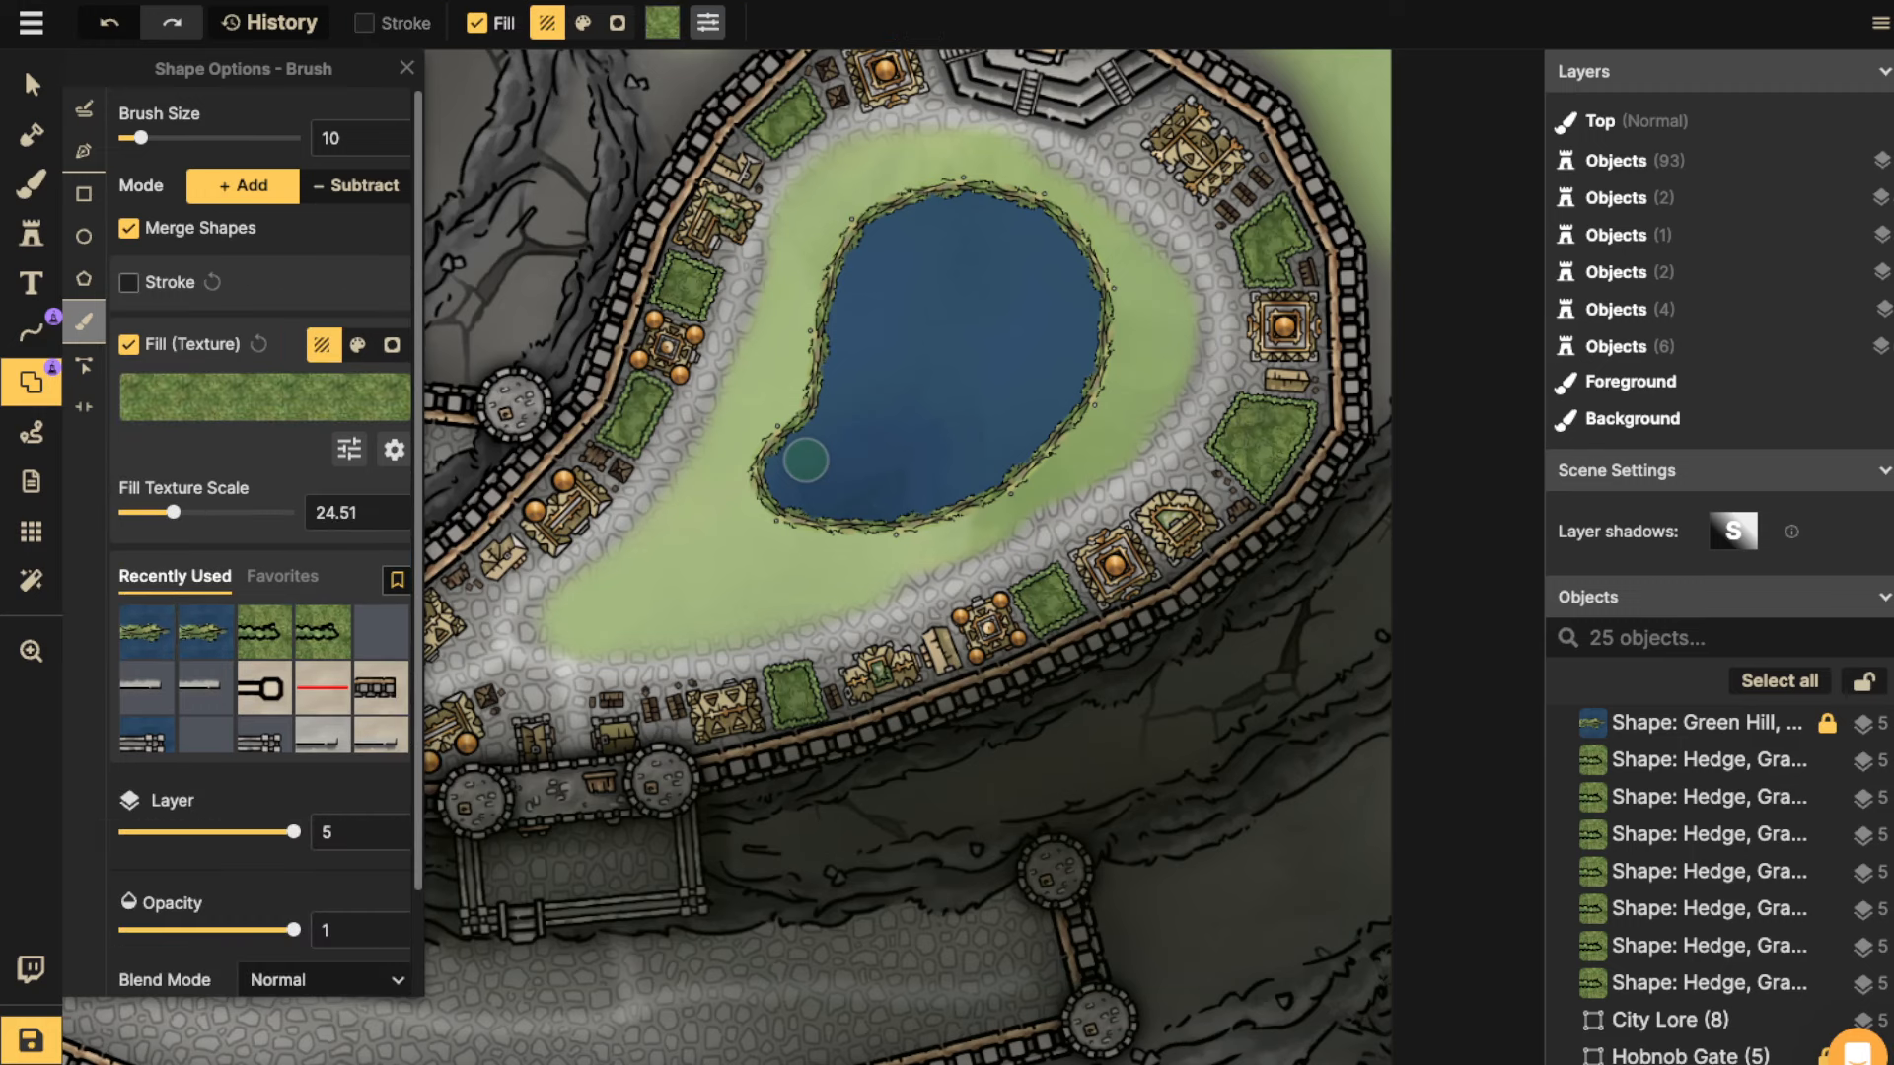
left_click(129, 283)
left_click(129, 521)
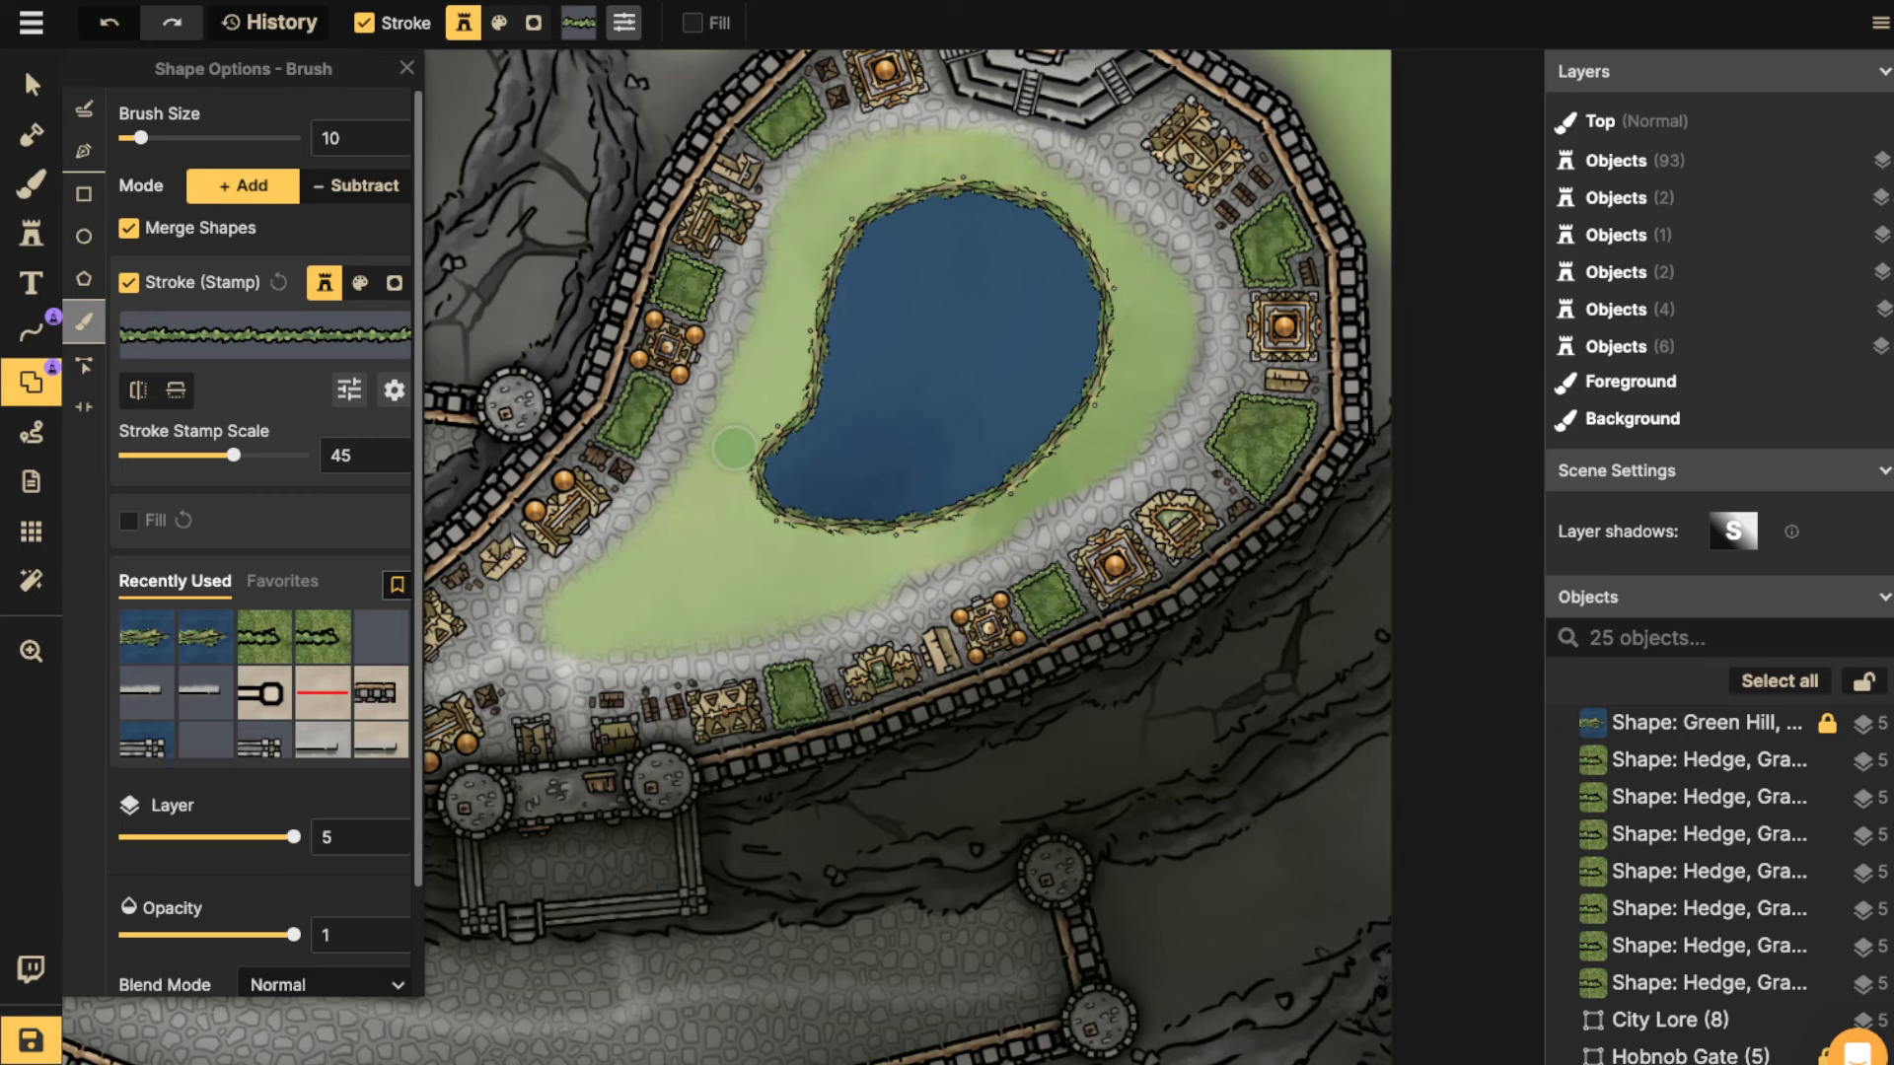
mouse_move(752, 379)
left_mouse_down()
mouse_move(690, 478)
mouse_move(532, 630)
mouse_move(670, 639)
mouse_move(939, 562)
mouse_move(1080, 475)
mouse_move(1162, 382)
mouse_move(1176, 277)
mouse_move(1024, 168)
mouse_move(902, 153)
mouse_move(804, 222)
mouse_move(778, 363)
mouse_move(654, 566)
mouse_move(597, 599)
mouse_move(669, 565)
mouse_move(645, 594)
mouse_move(946, 533)
mouse_move(1138, 352)
mouse_move(1144, 292)
mouse_move(1055, 306)
mouse_move(1039, 280)
mouse_move(1065, 218)
mouse_move(999, 209)
mouse_move(843, 266)
mouse_move(863, 197)
mouse_move(917, 210)
mouse_move(1018, 287)
mouse_move(803, 502)
mouse_move(823, 537)
mouse_move(923, 469)
mouse_move(969, 481)
left_mouse_up()
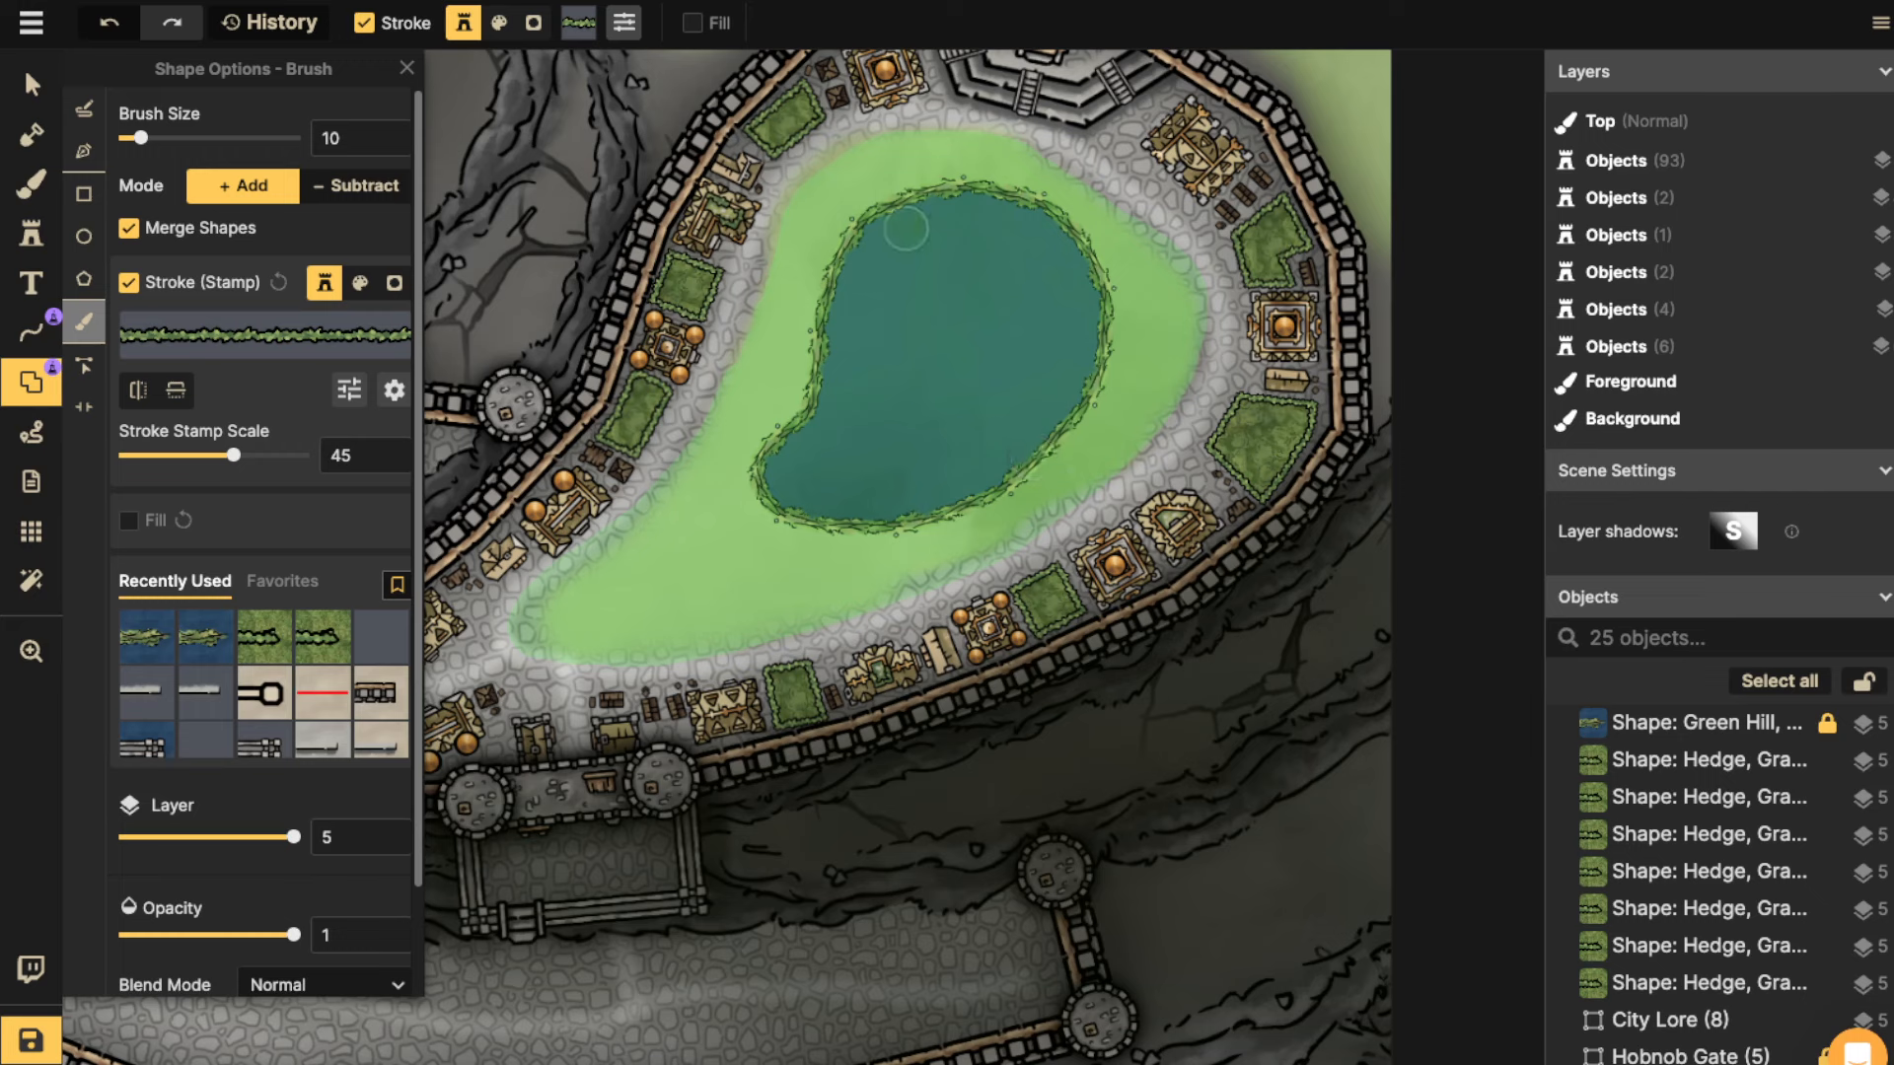
left_click_drag(906, 229, 869, 254)
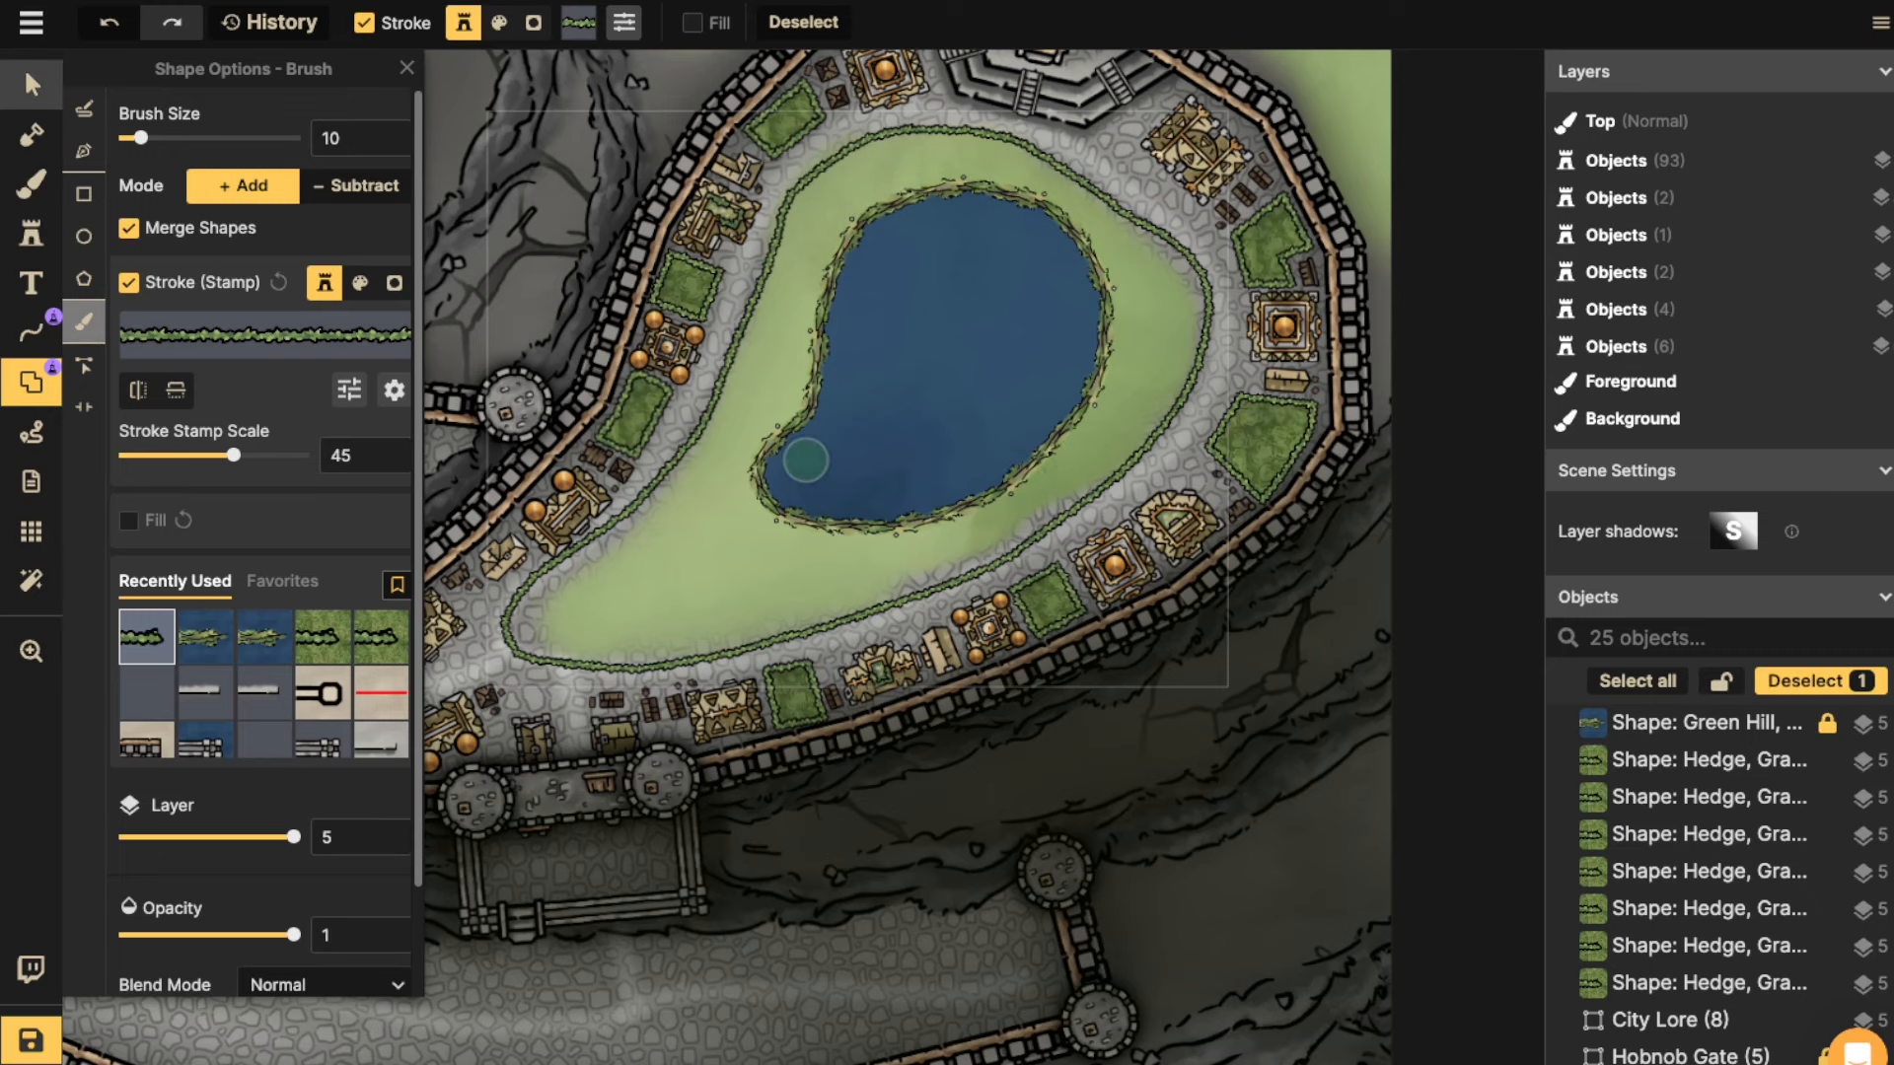
Shrink the hedge outline to size 97, rotate it to 359 and reposition it around the grass area.
left_click(31, 84)
left_click_drag(859, 399, 869, 403)
left_click_drag(498, 690, 521, 672)
left_click_drag(880, 393, 875, 405)
left_click_drag(1100, 796, 1108, 792)
left_click_drag(1017, 532, 1014, 534)
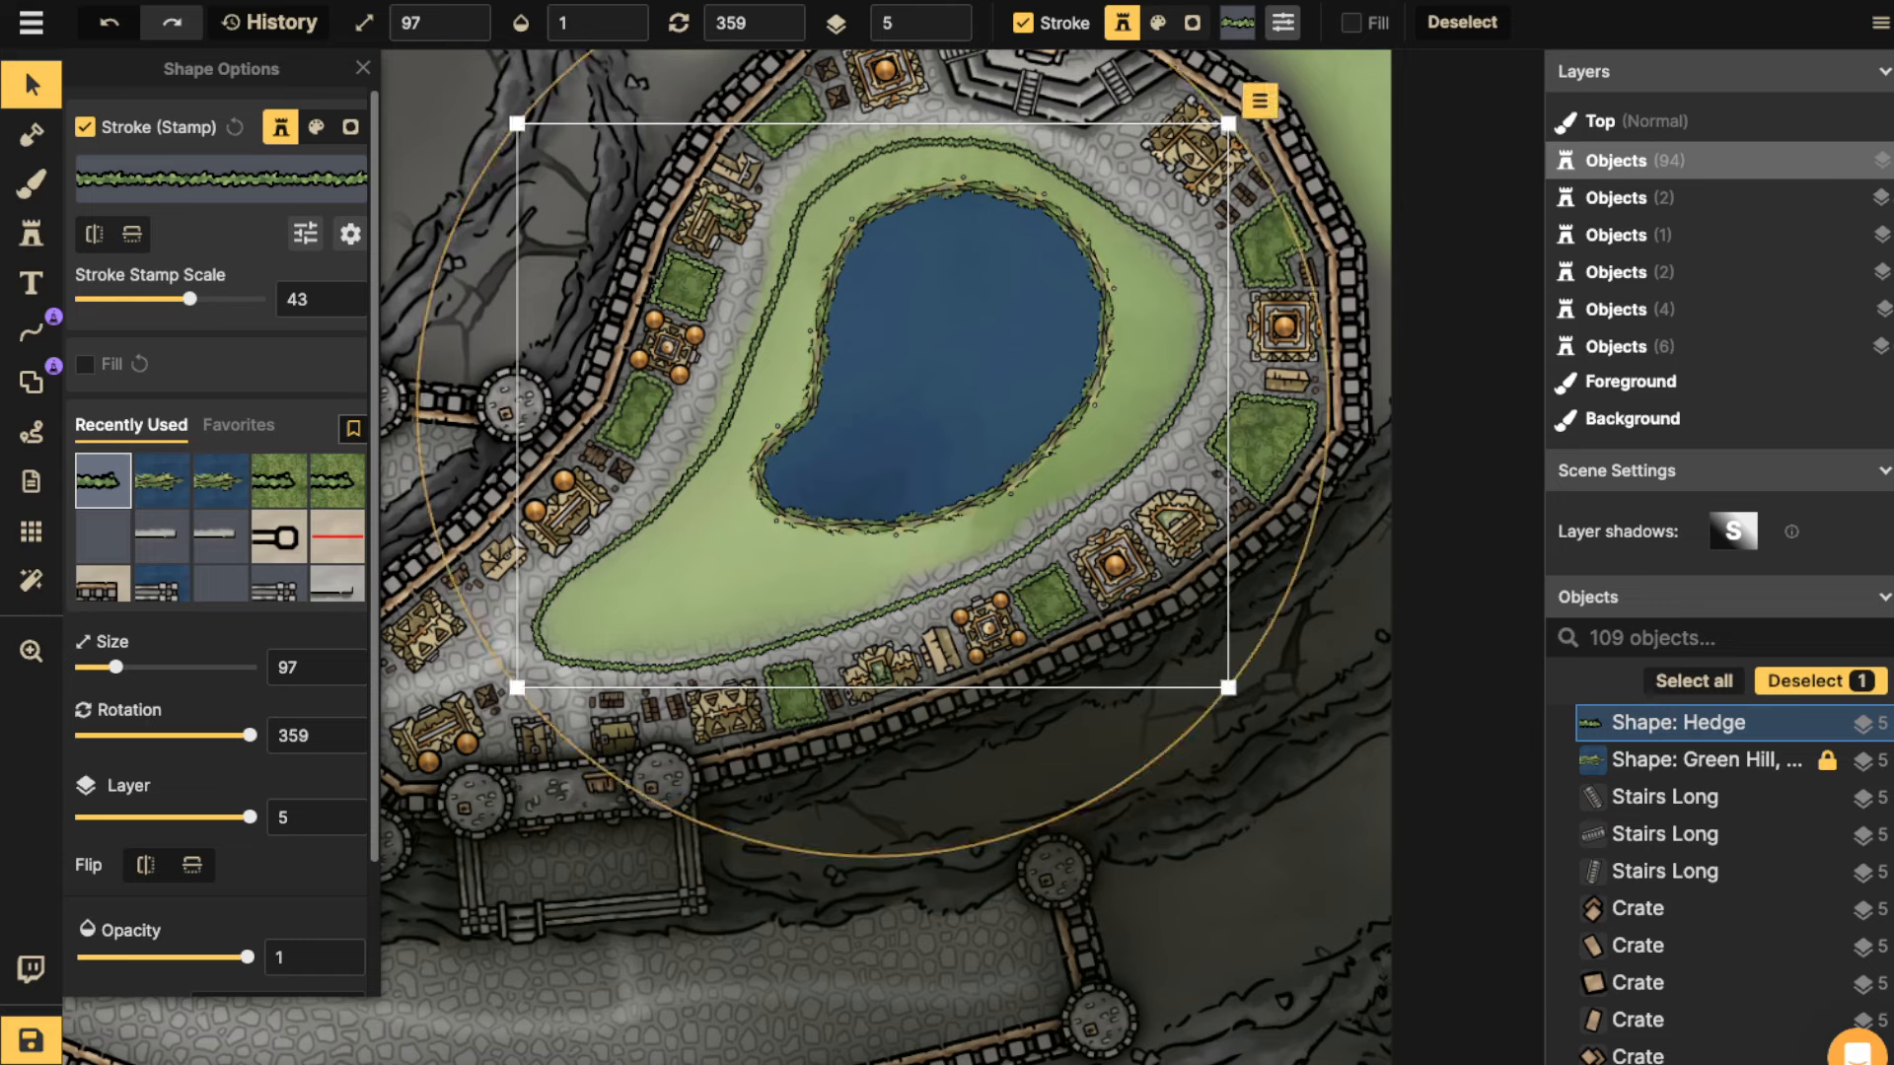
Paint the Grass Simple Light terrain texture over the grass west of the pond on the foreground layer with a size 11 brush.
left_click(32, 182)
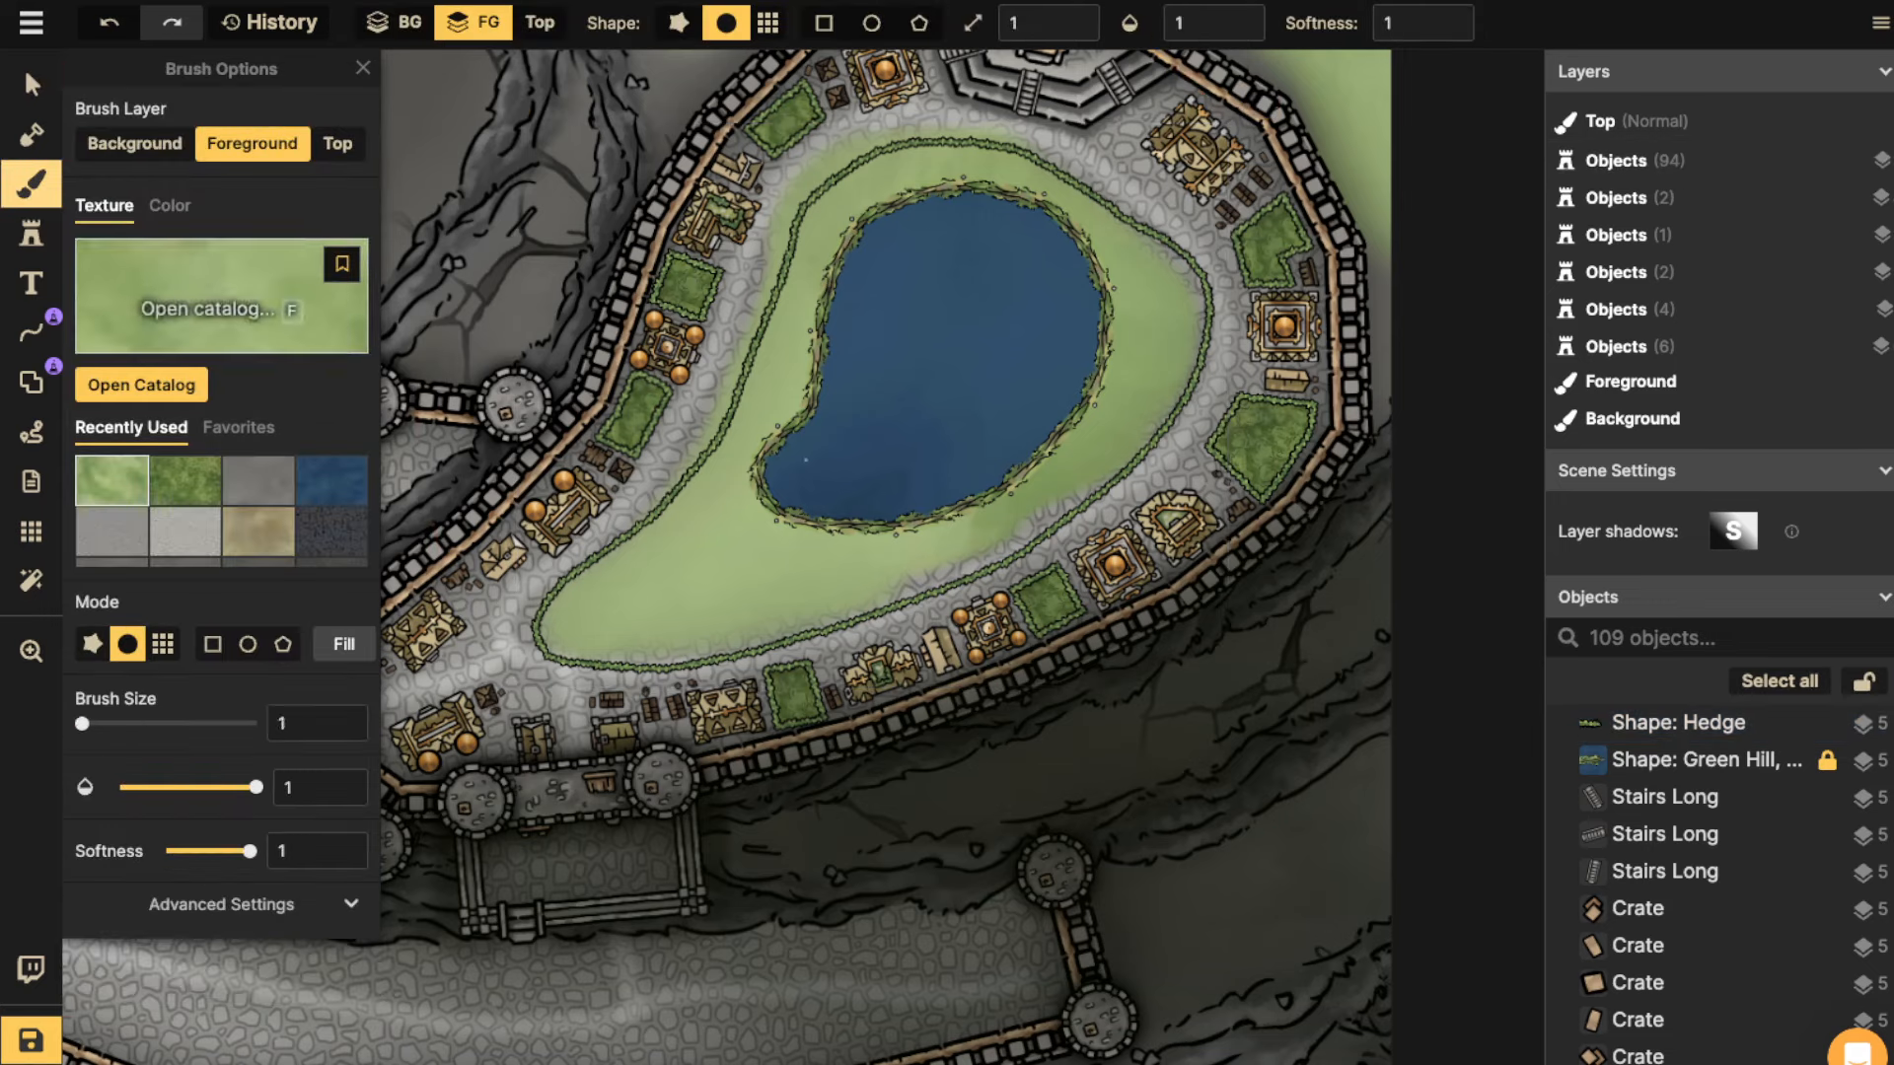
left_click(220, 296)
scroll(1110, 592, "down", 3)
scroll(651, 493, "down", 10)
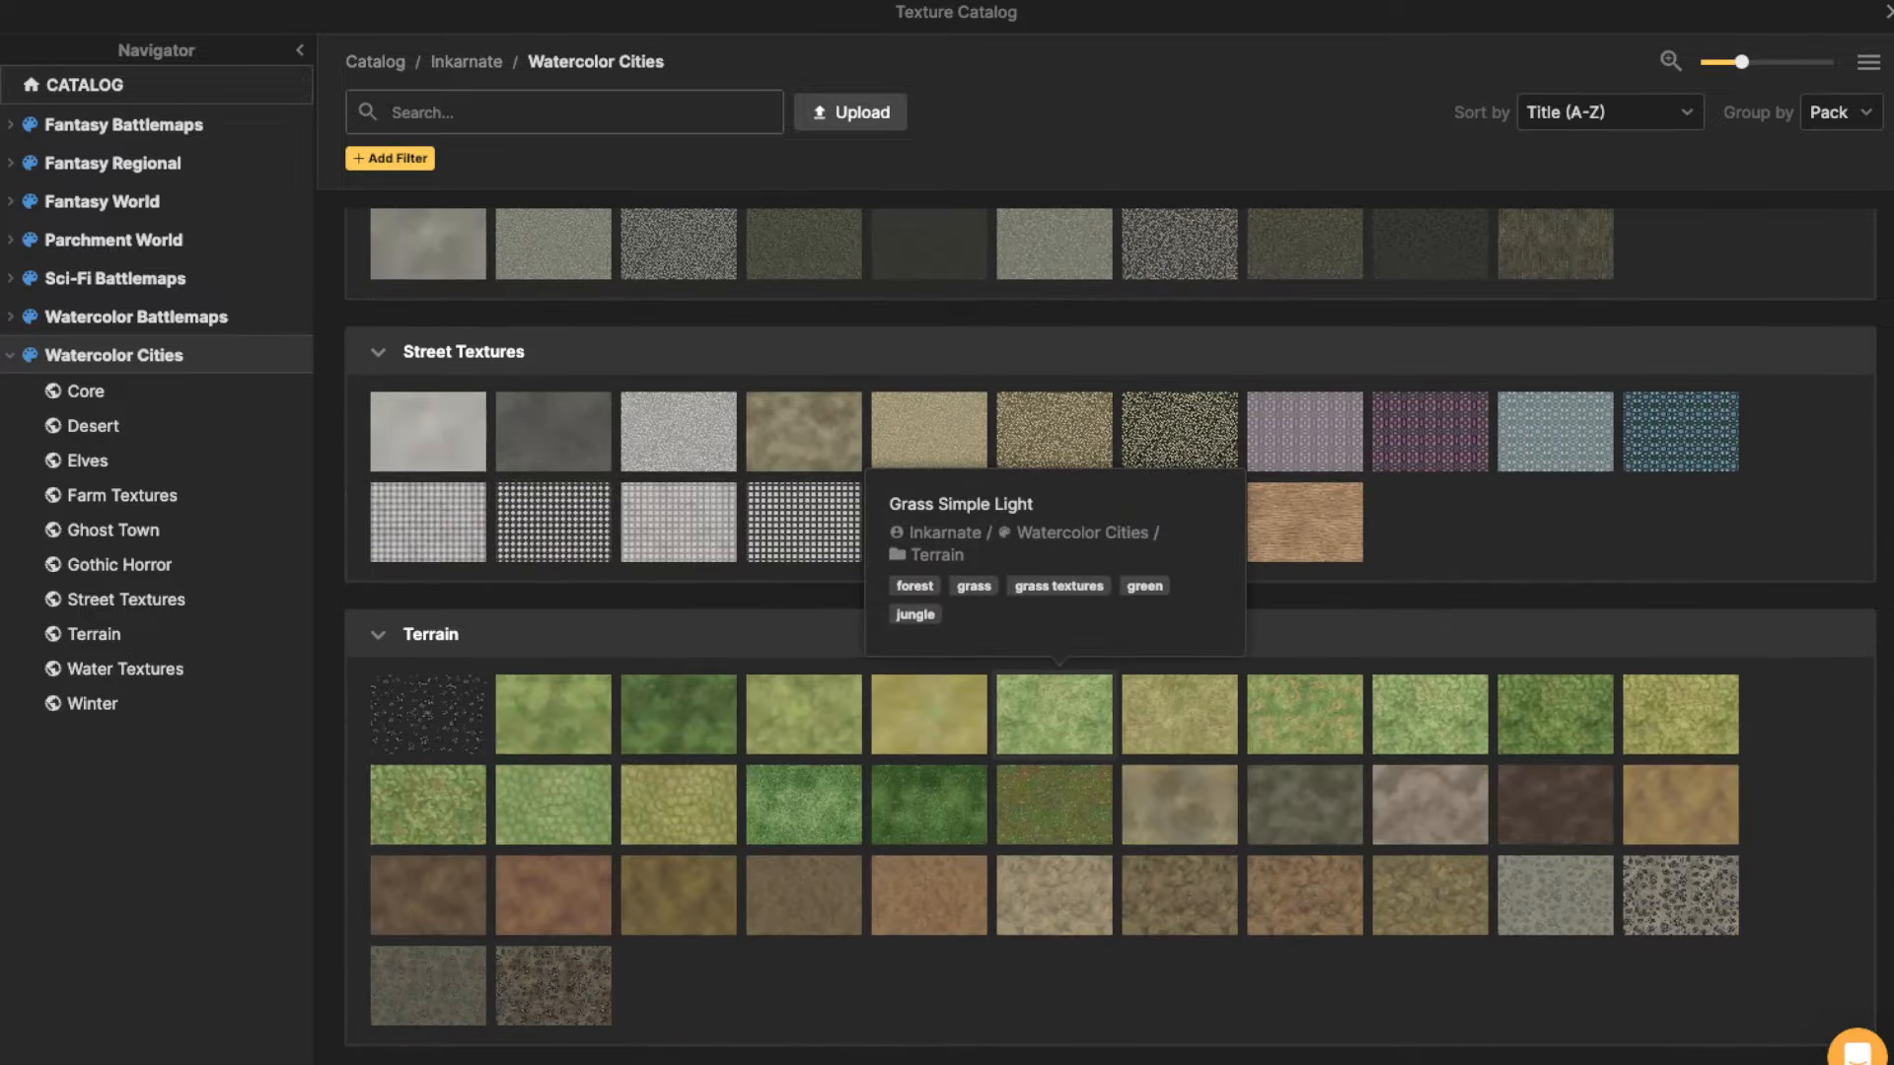
left_click(1054, 714)
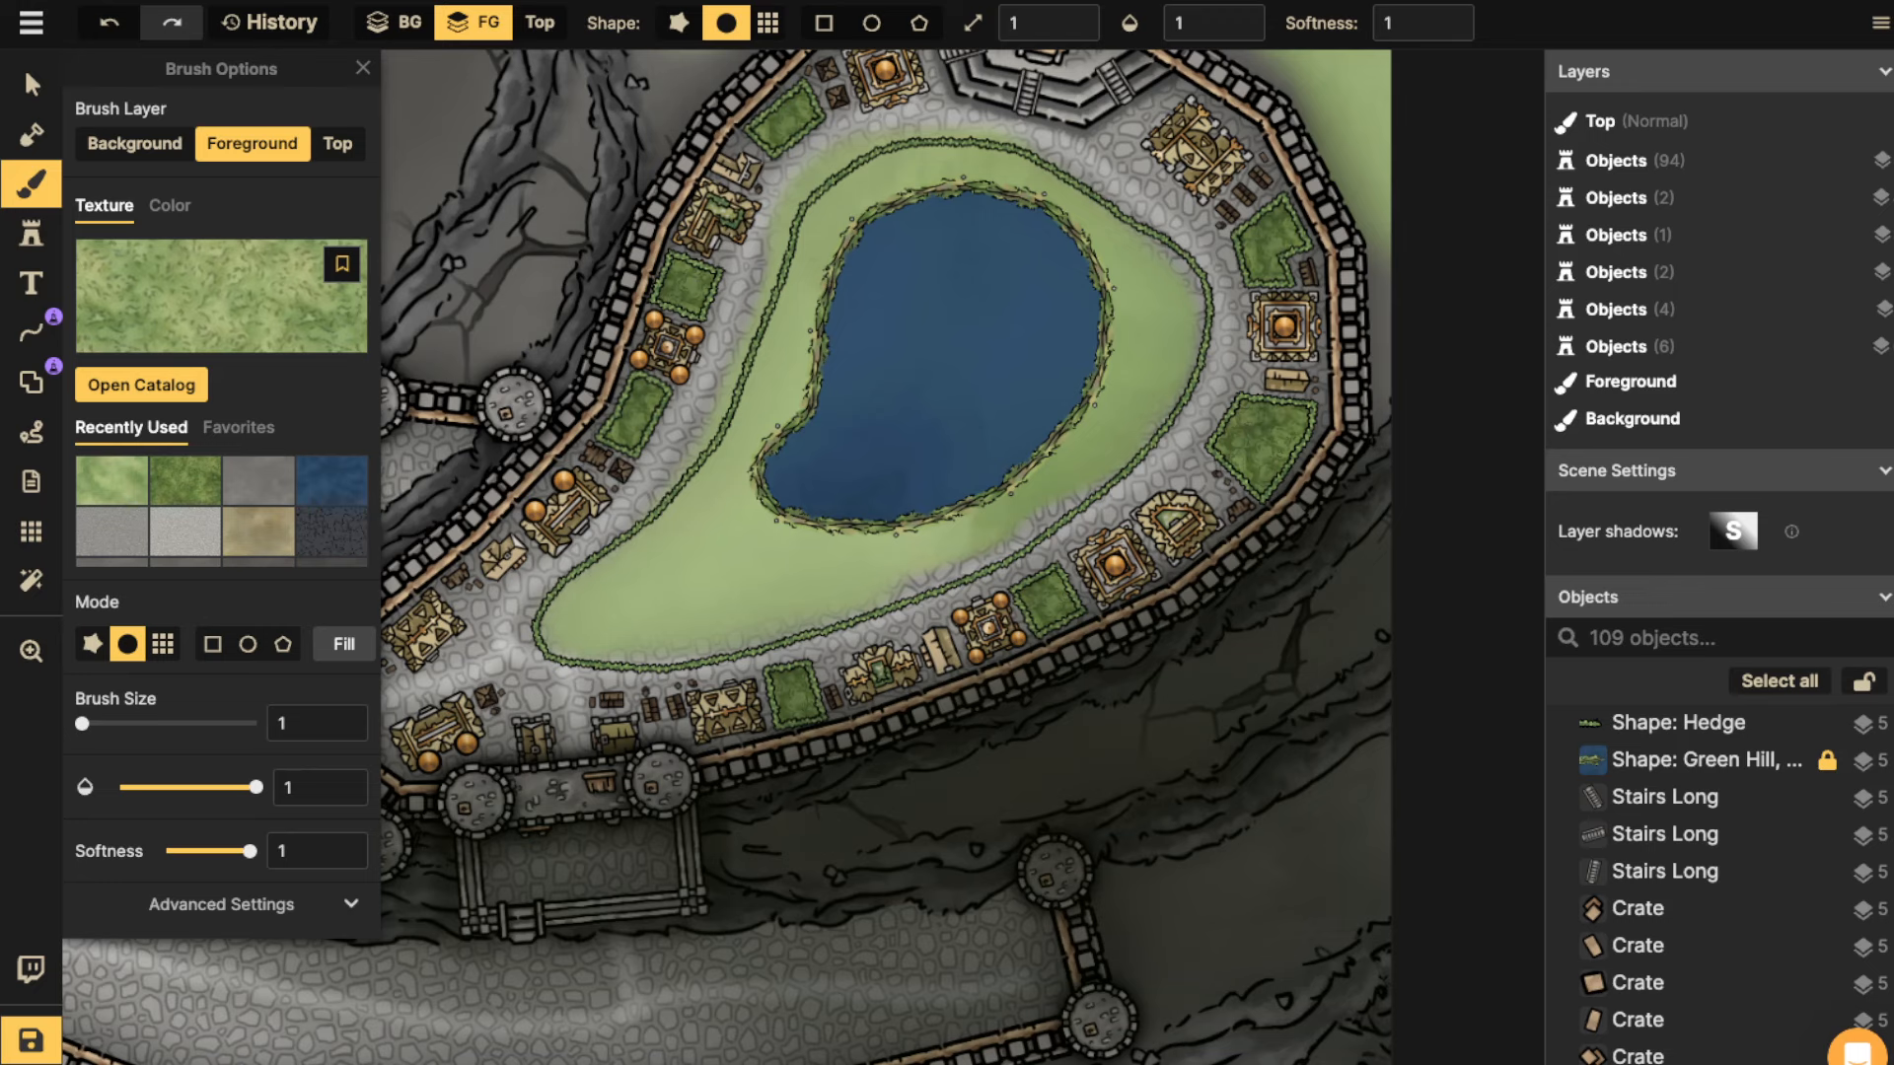
scroll(1000, 277, "up", 2)
scroll(995, 277, "down", 1)
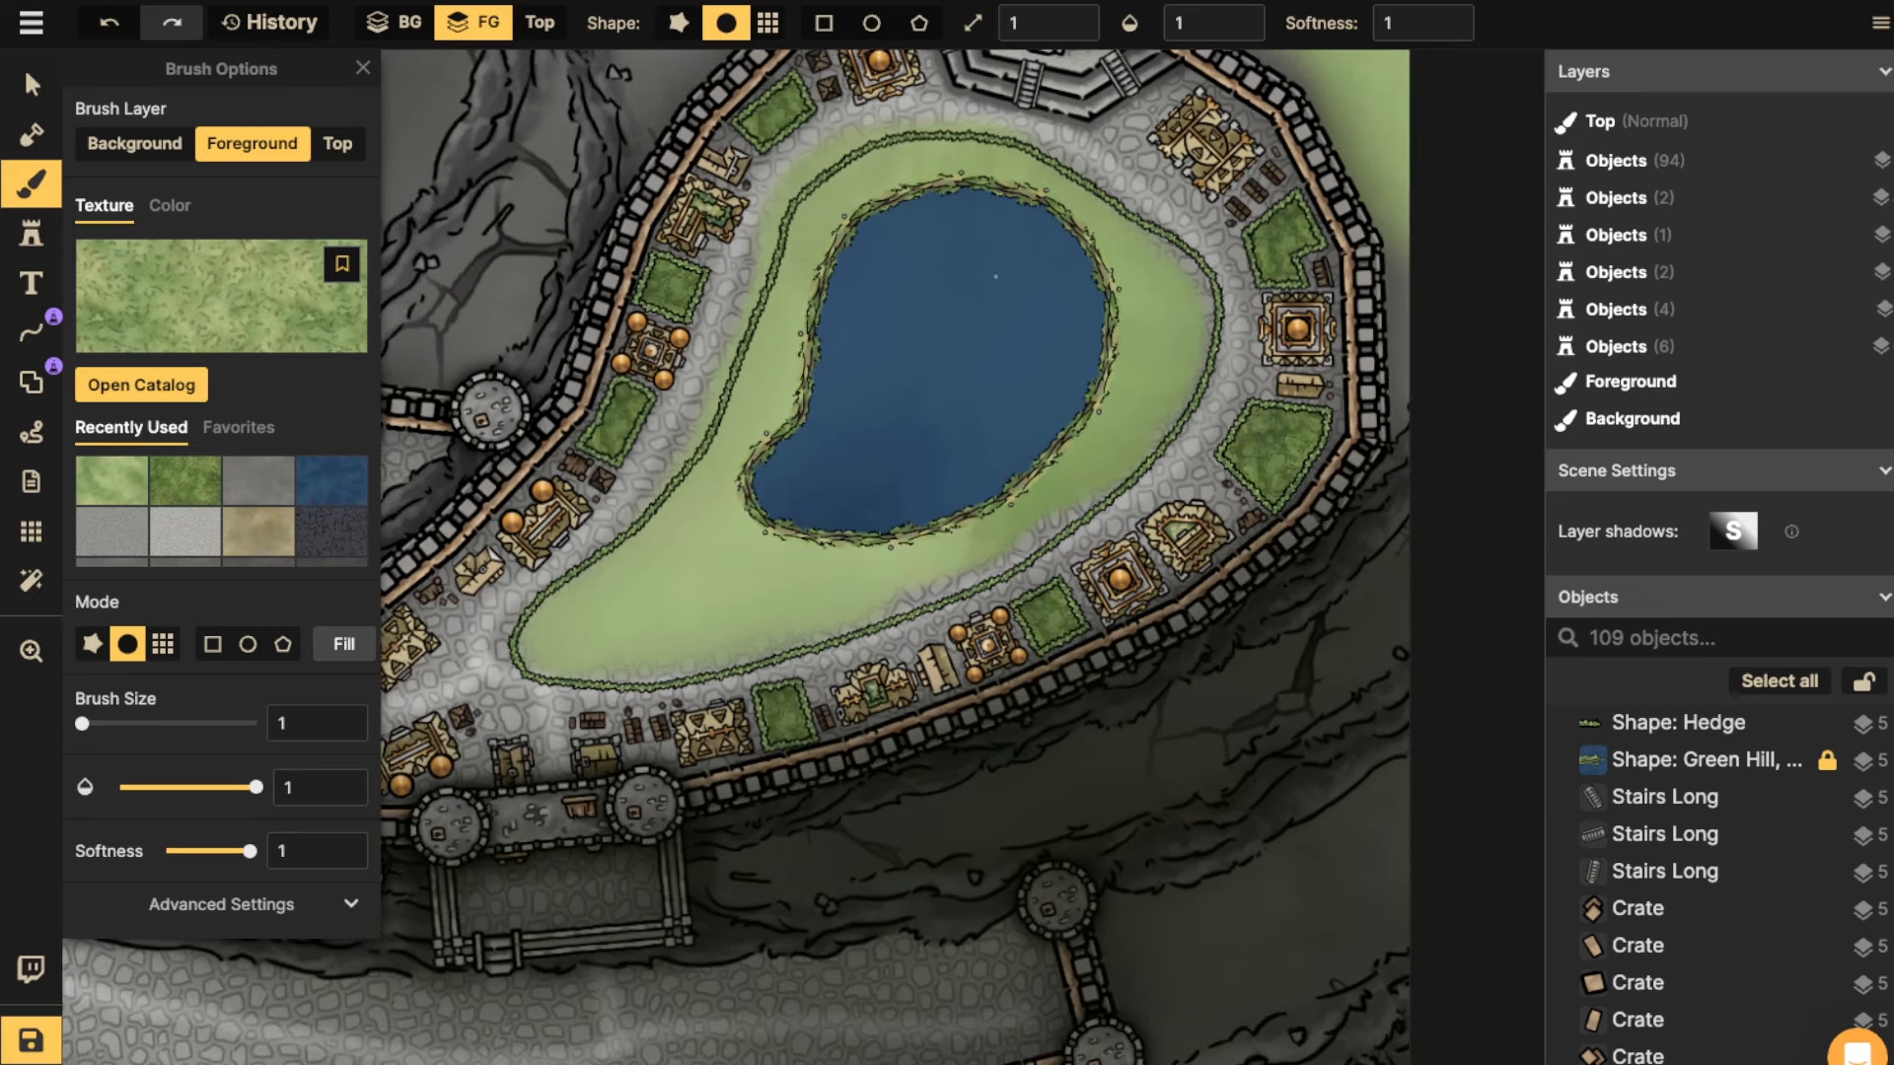
key("]")
mouse_move(765, 320)
left_mouse_down()
mouse_move(776, 380)
mouse_move(730, 454)
mouse_move(757, 429)
left_mouse_up()
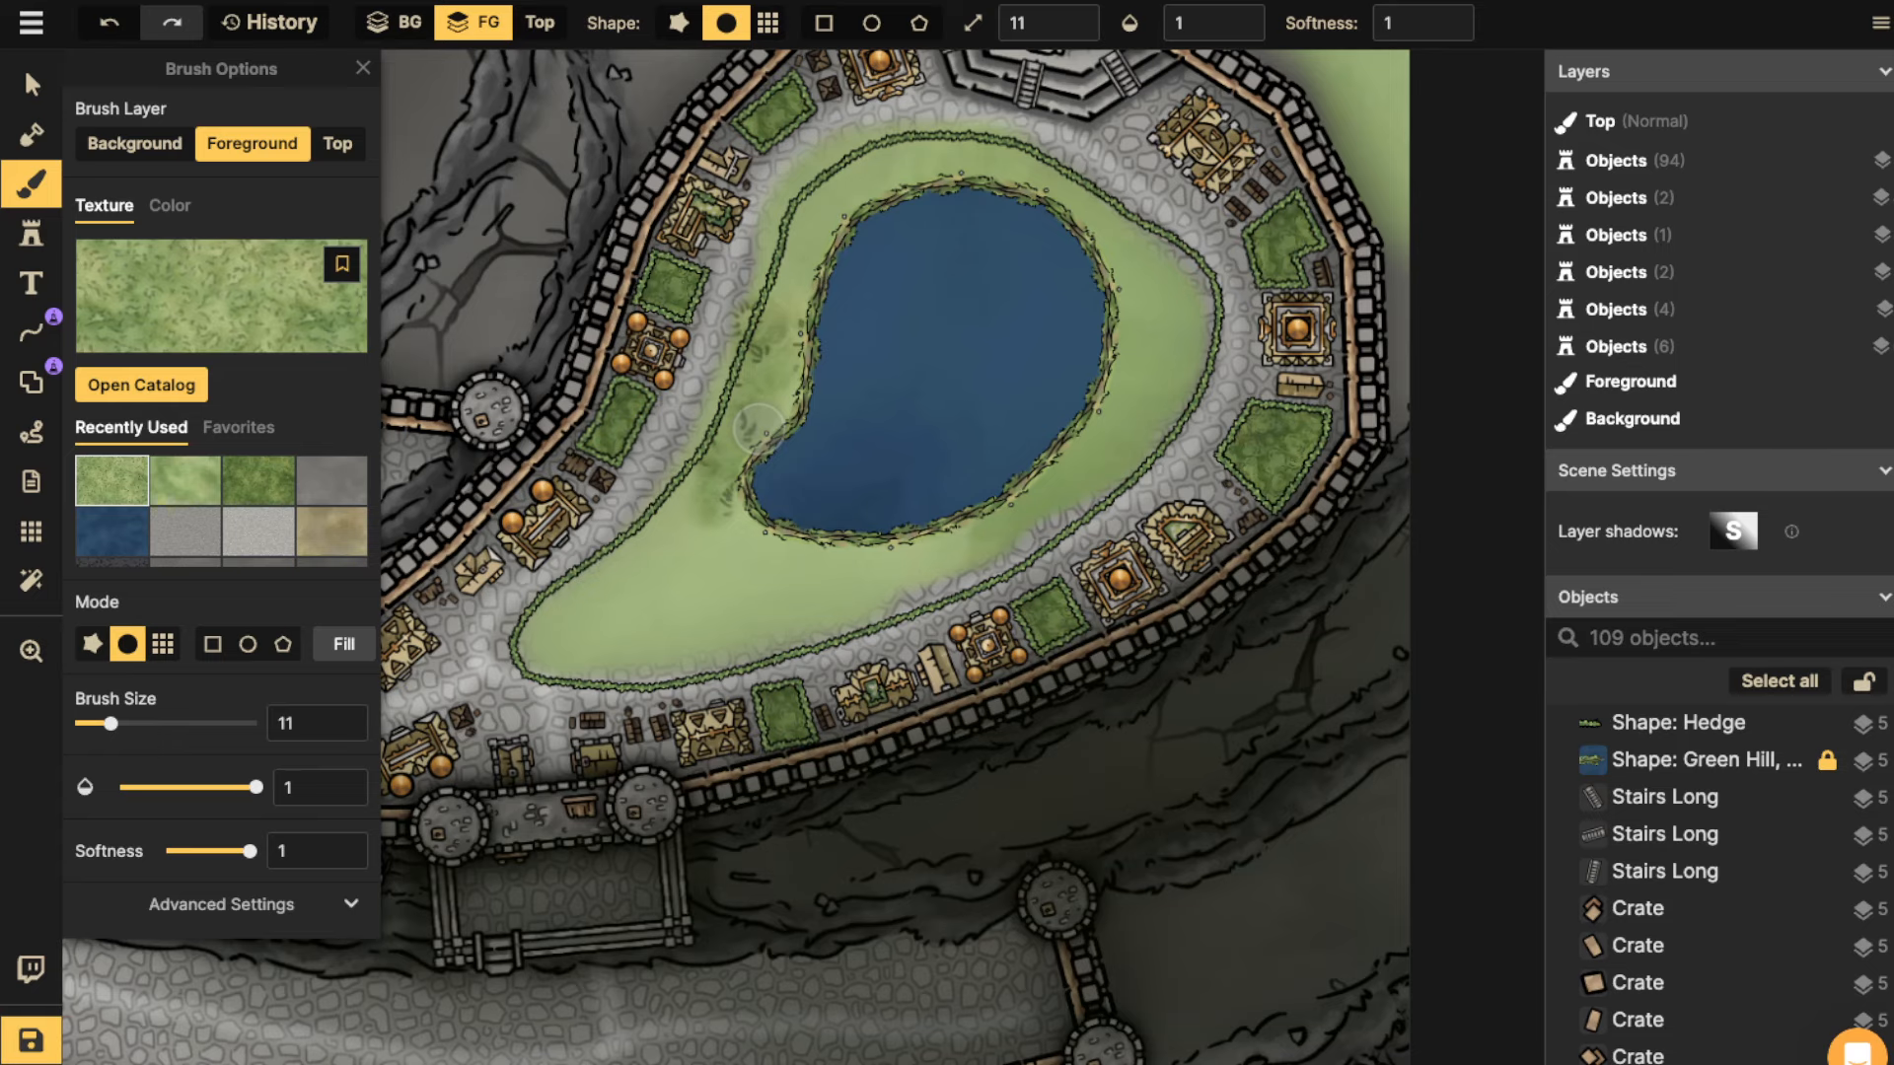
Set the texture scale to 49.96, cover the grass inside the hedge with Grass Simple Light, and switch the brush to the grey texture.
scroll(805, 457, "down", 1)
left_click(221, 905)
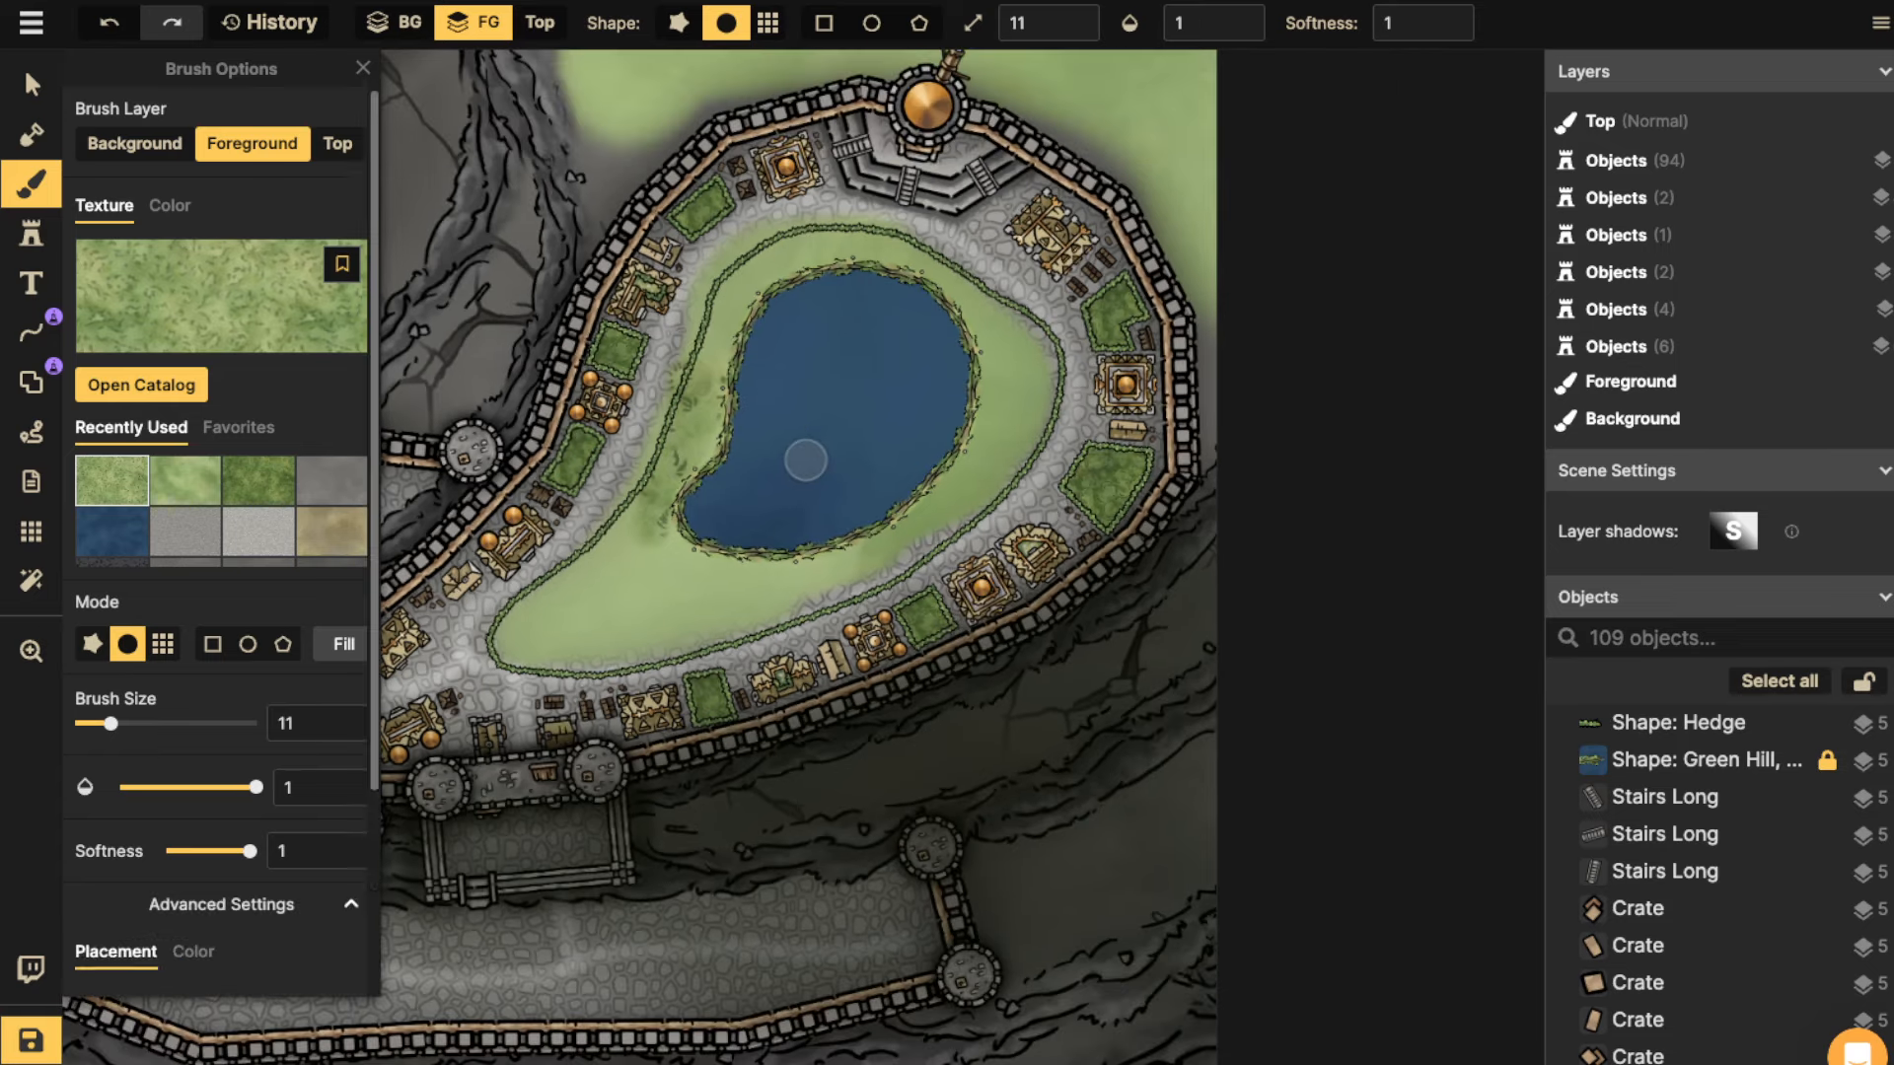
scroll(221, 905, "down", 3)
left_click_drag(186, 771, 158, 771)
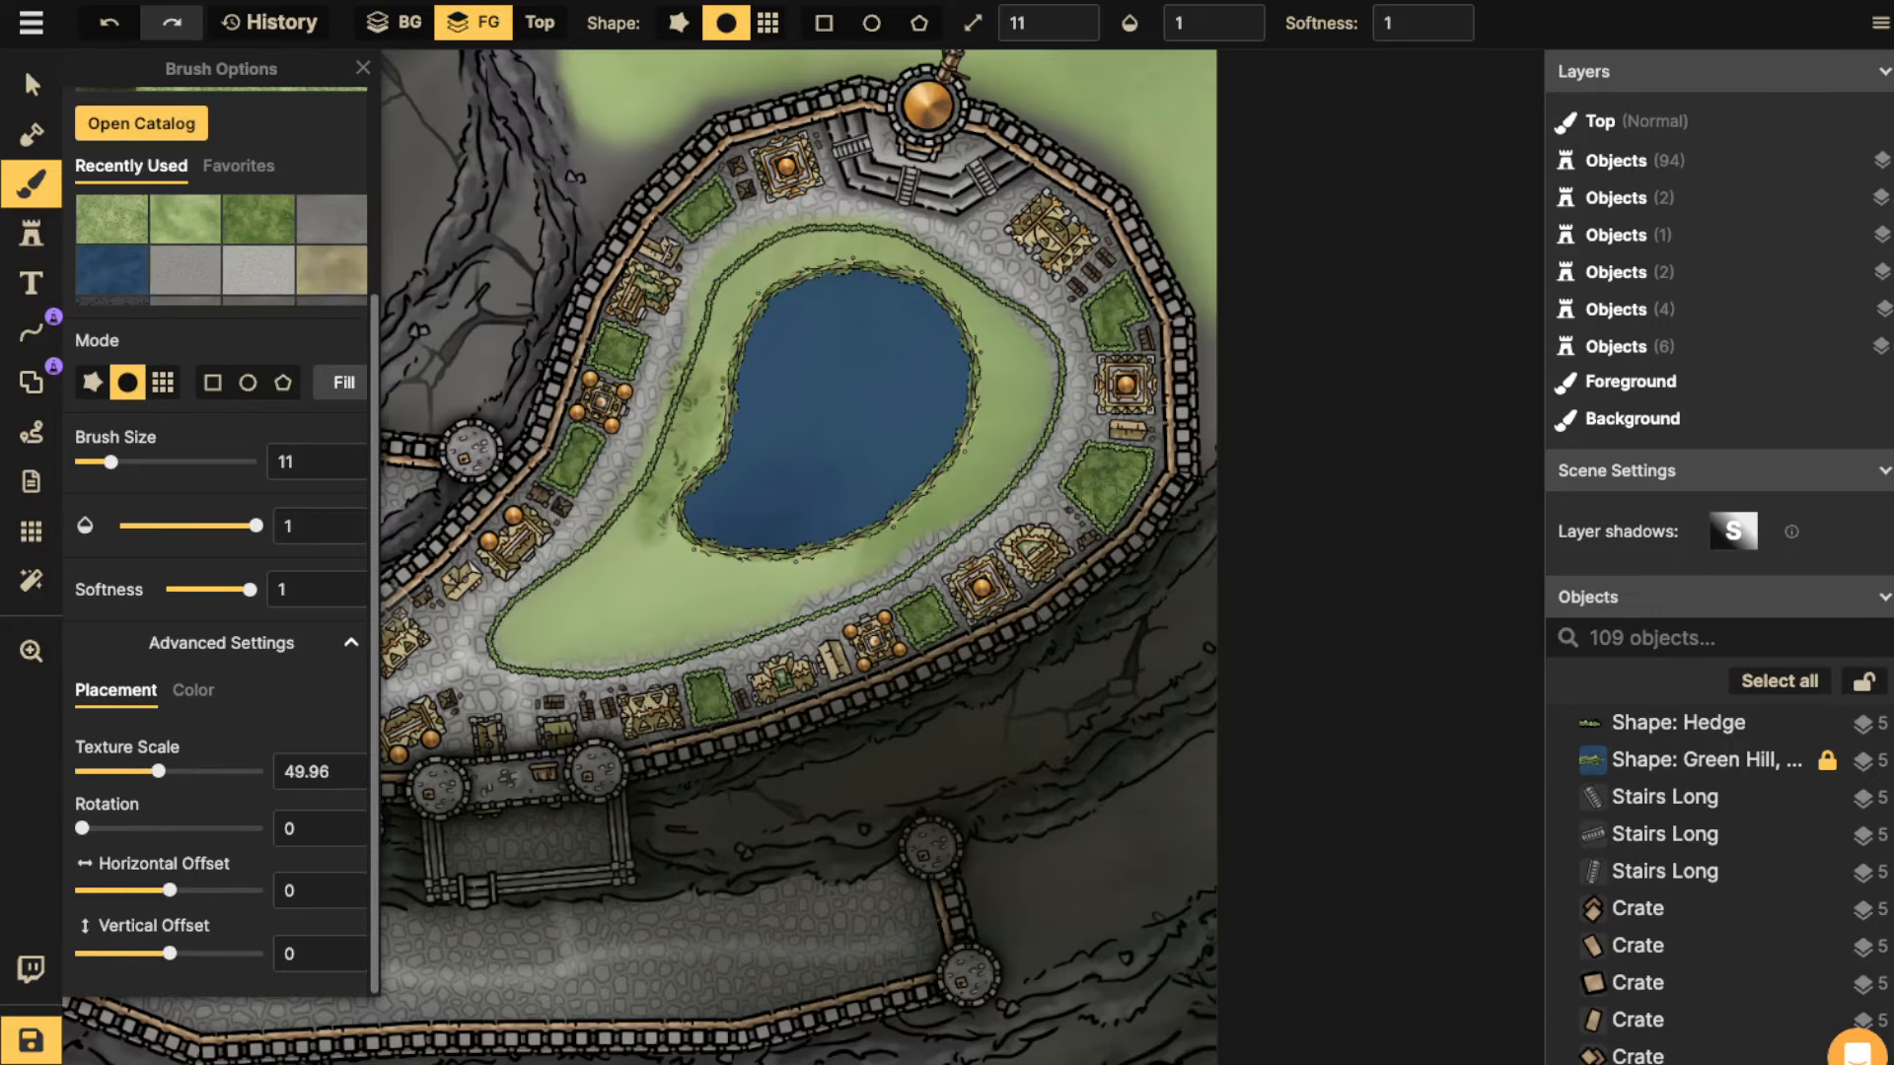
left_click_drag(642, 512, 591, 564)
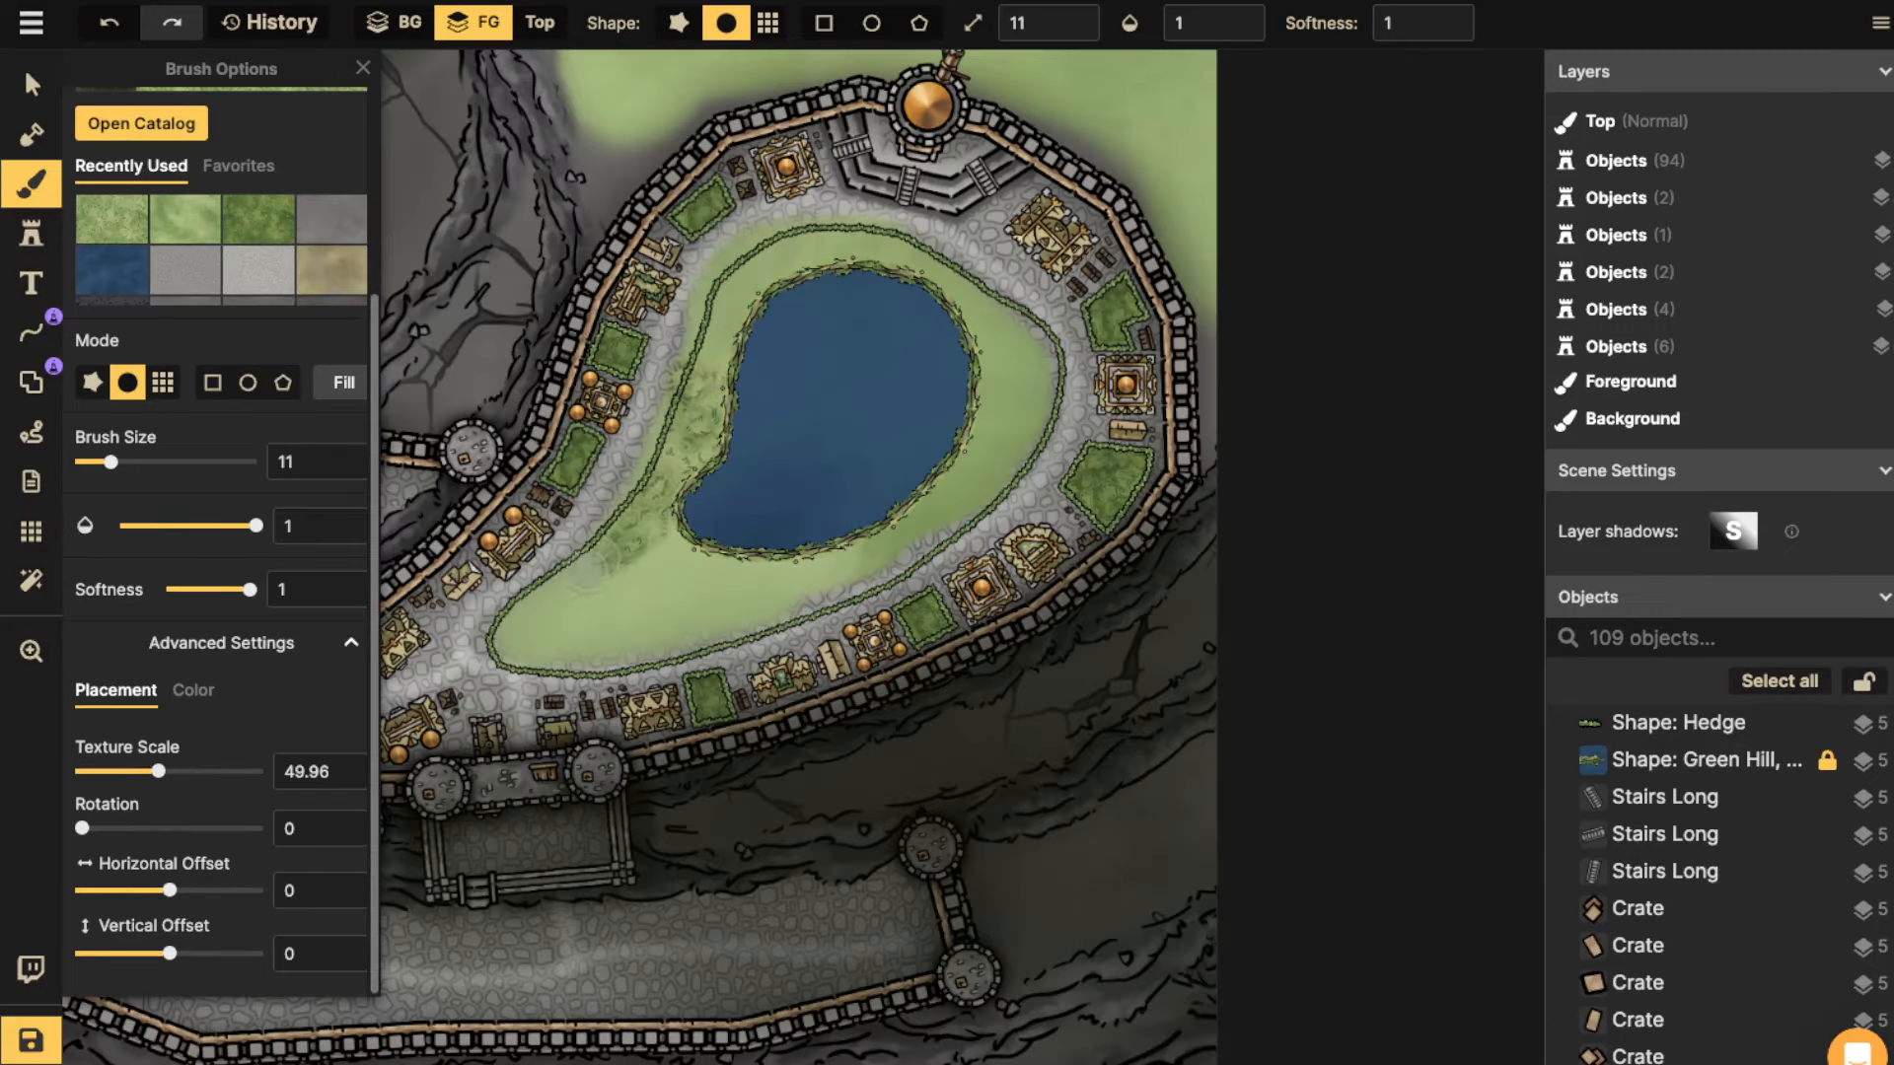
mouse_move(522, 621)
left_mouse_down()
mouse_move(587, 637)
mouse_move(609, 590)
mouse_move(757, 595)
left_mouse_up()
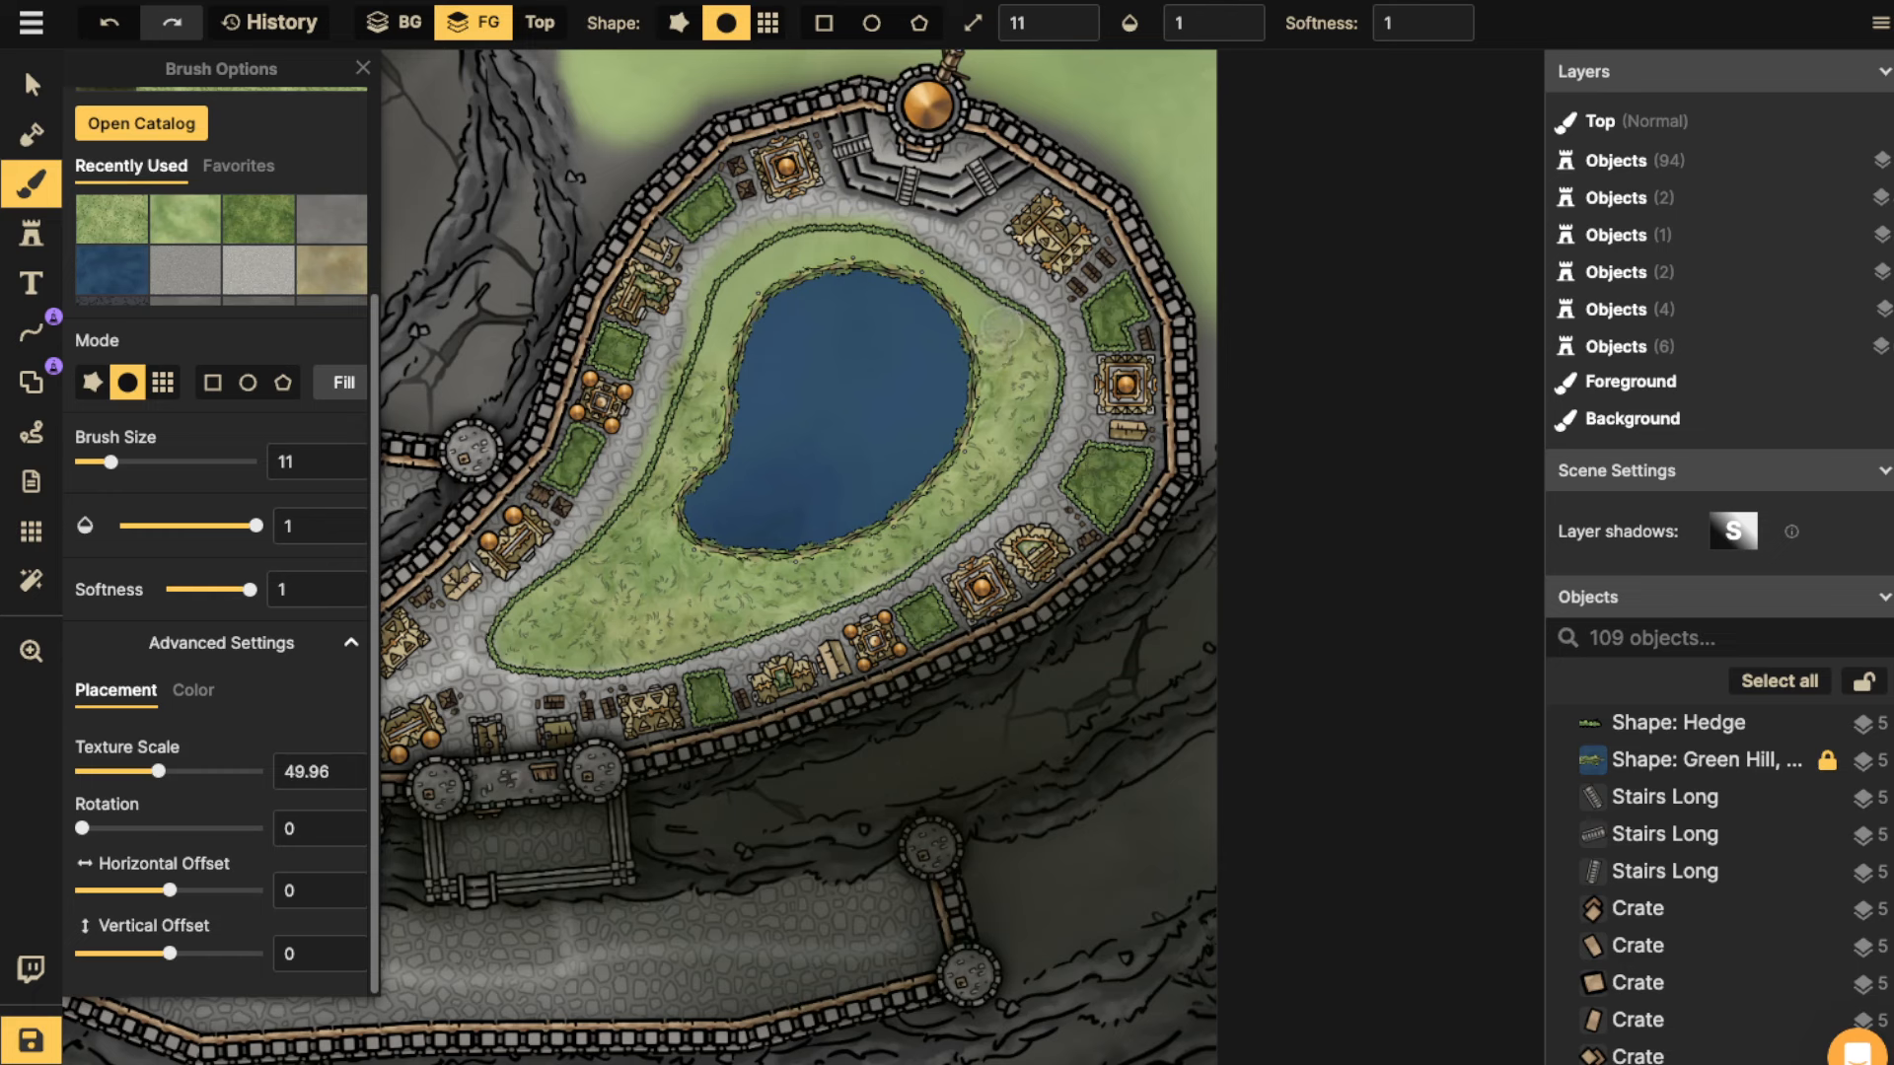
mouse_move(910, 261)
left_mouse_down()
mouse_move(844, 242)
mouse_move(769, 269)
left_mouse_up()
left_click(185, 270)
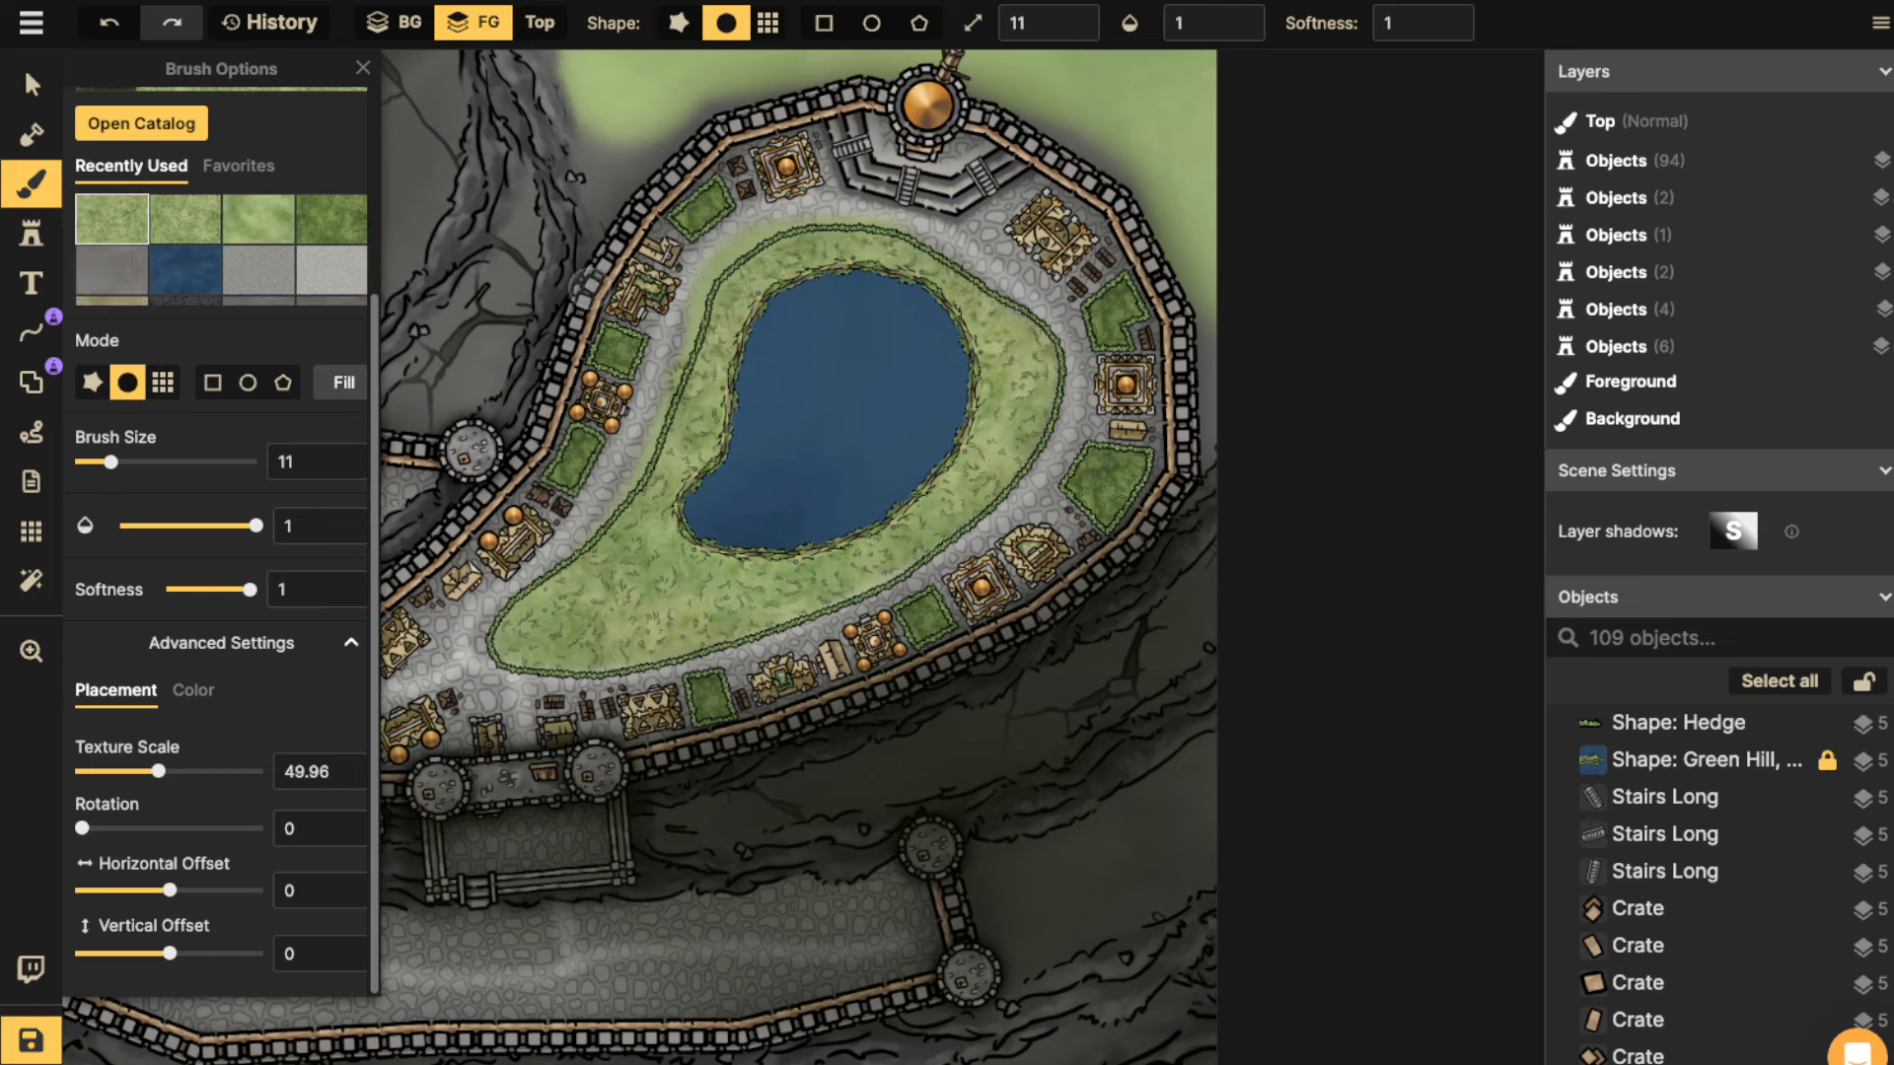
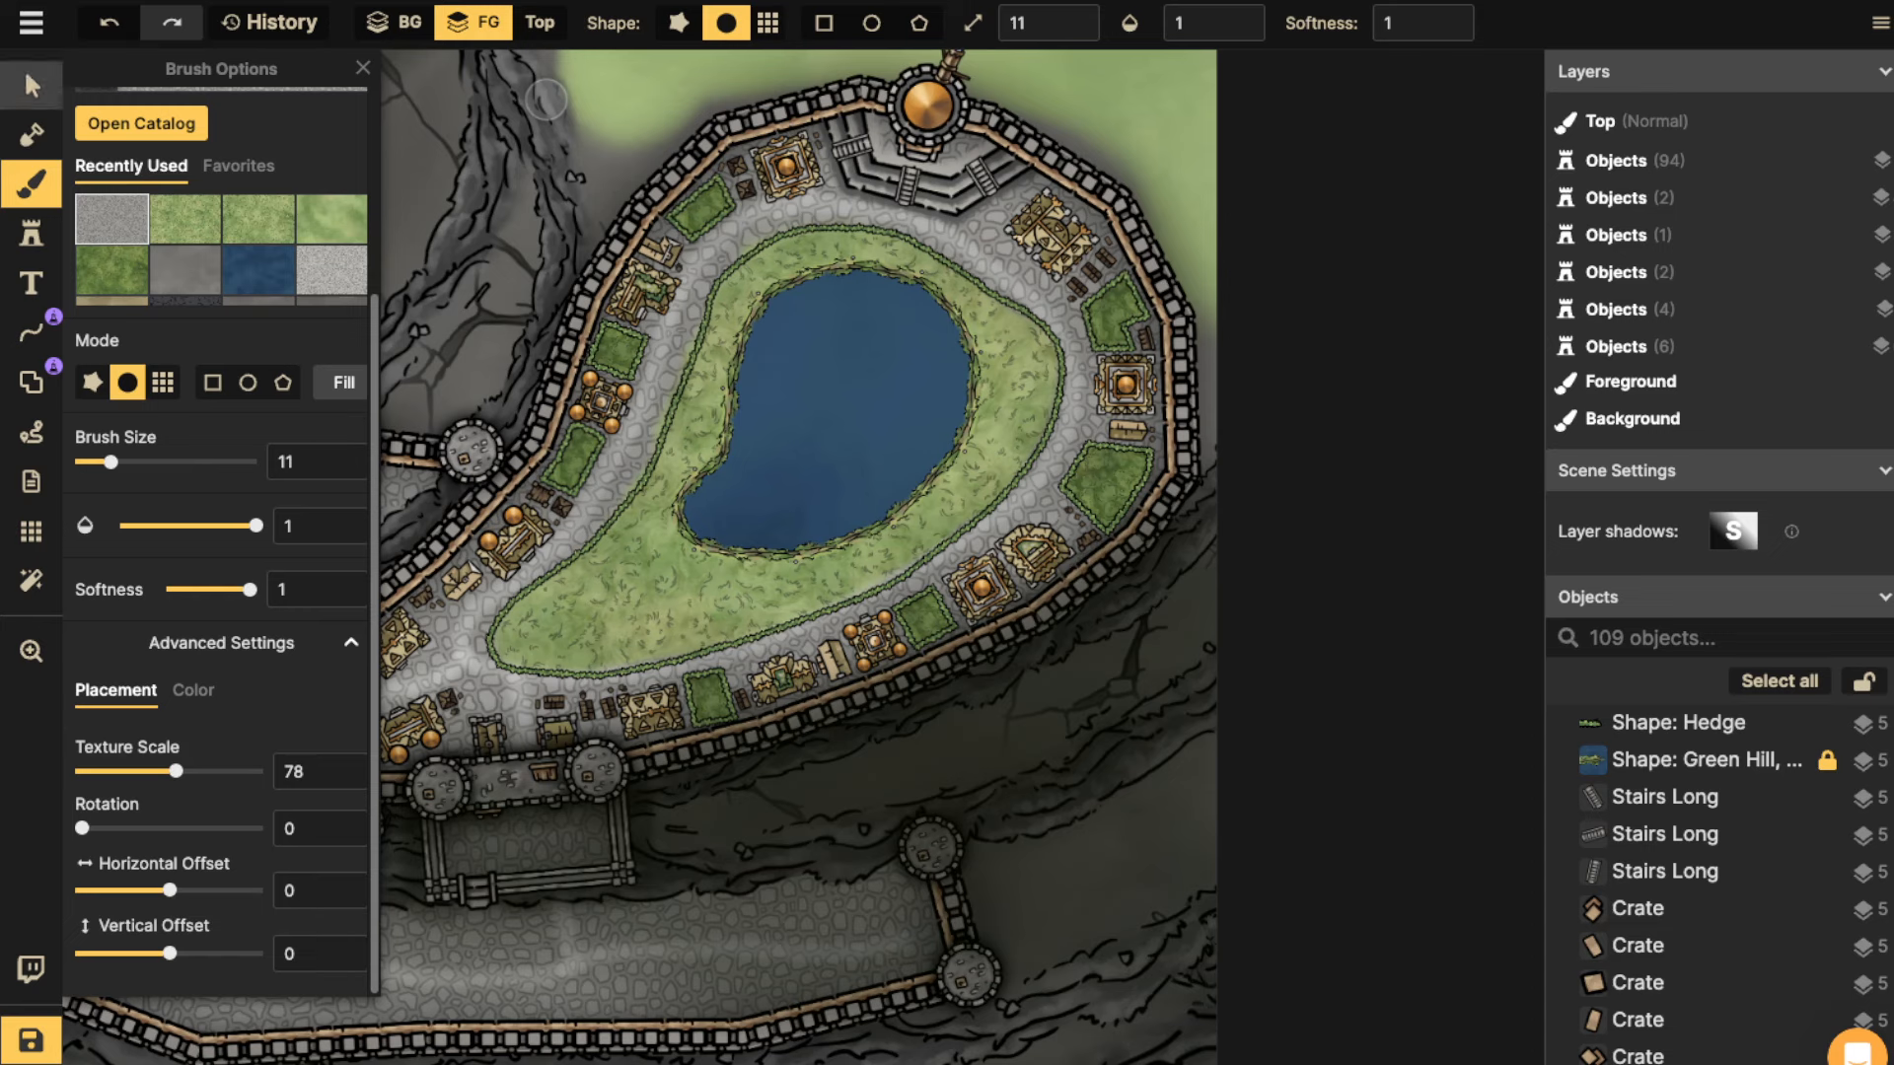
Add a portal on the southeastern stretch of the hedge outline and narrow it to a small gap.
left_click(32, 84)
left_click(32, 382)
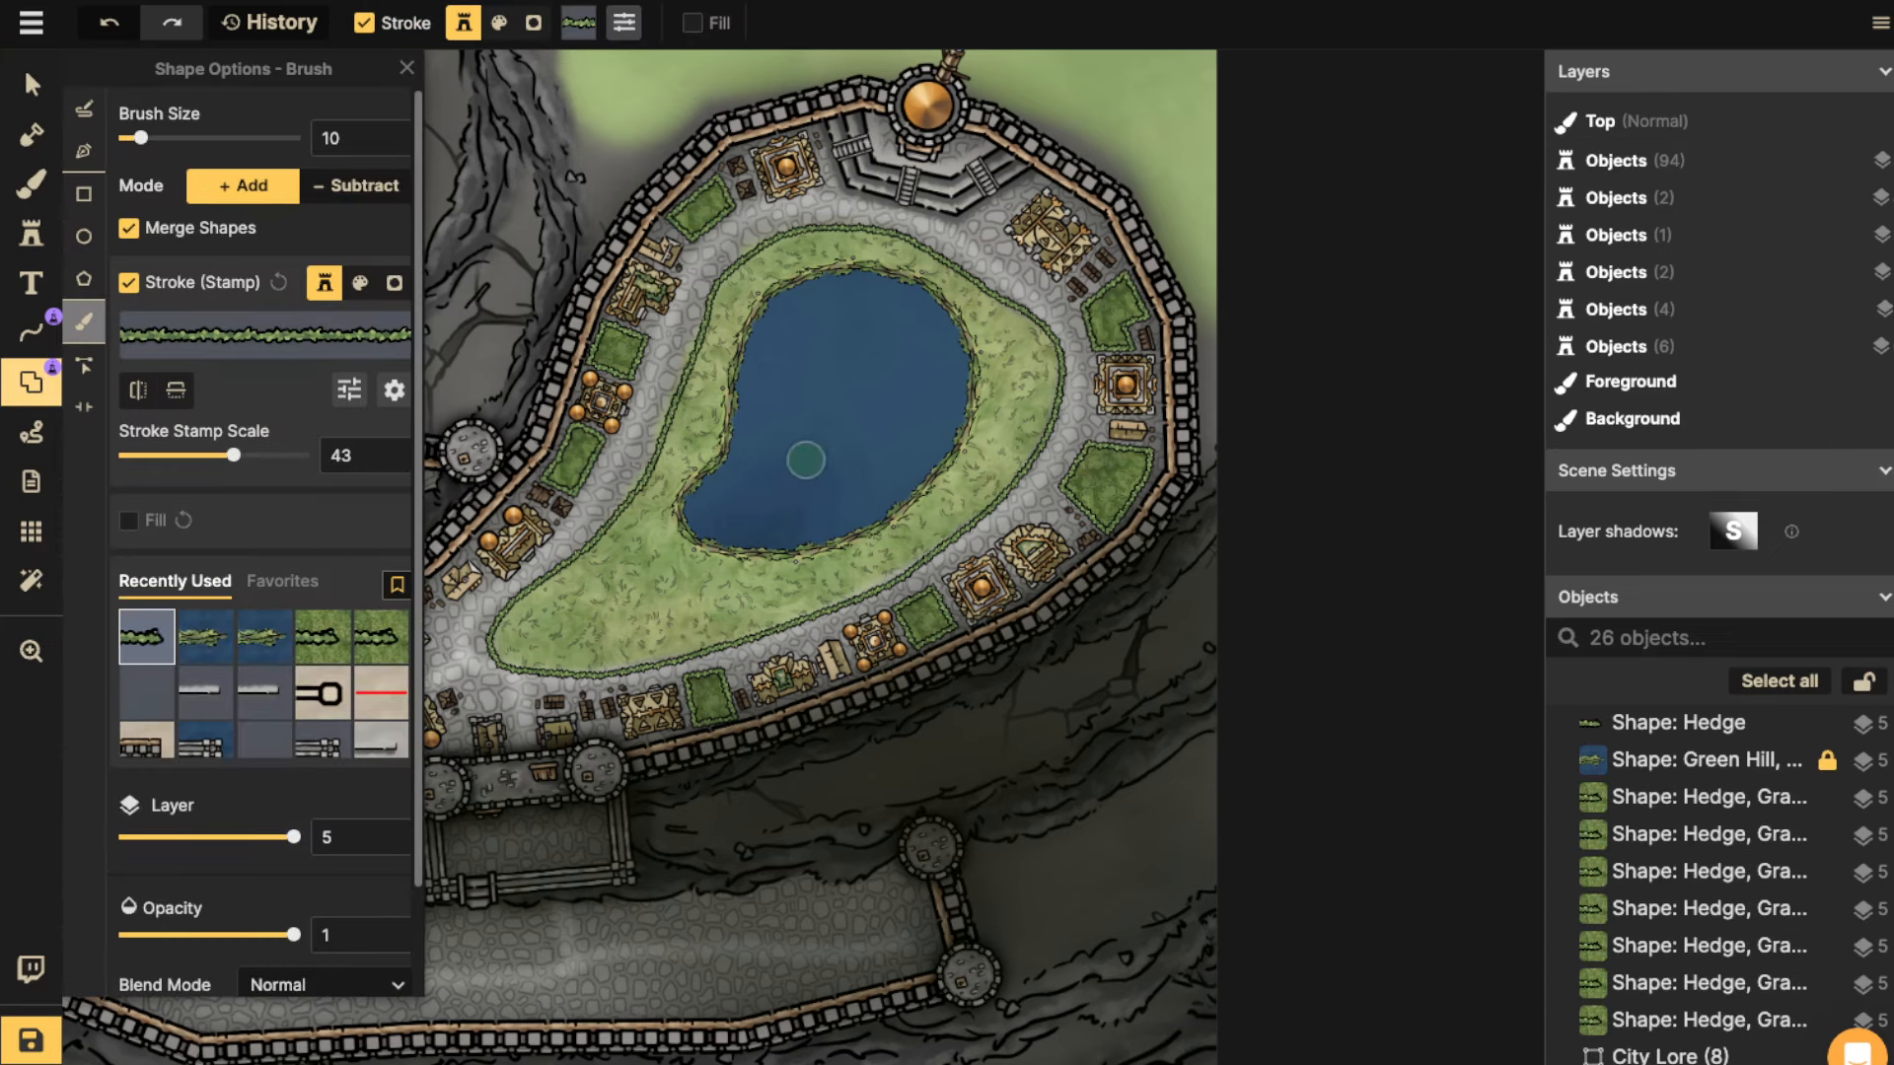
left_click(84, 407)
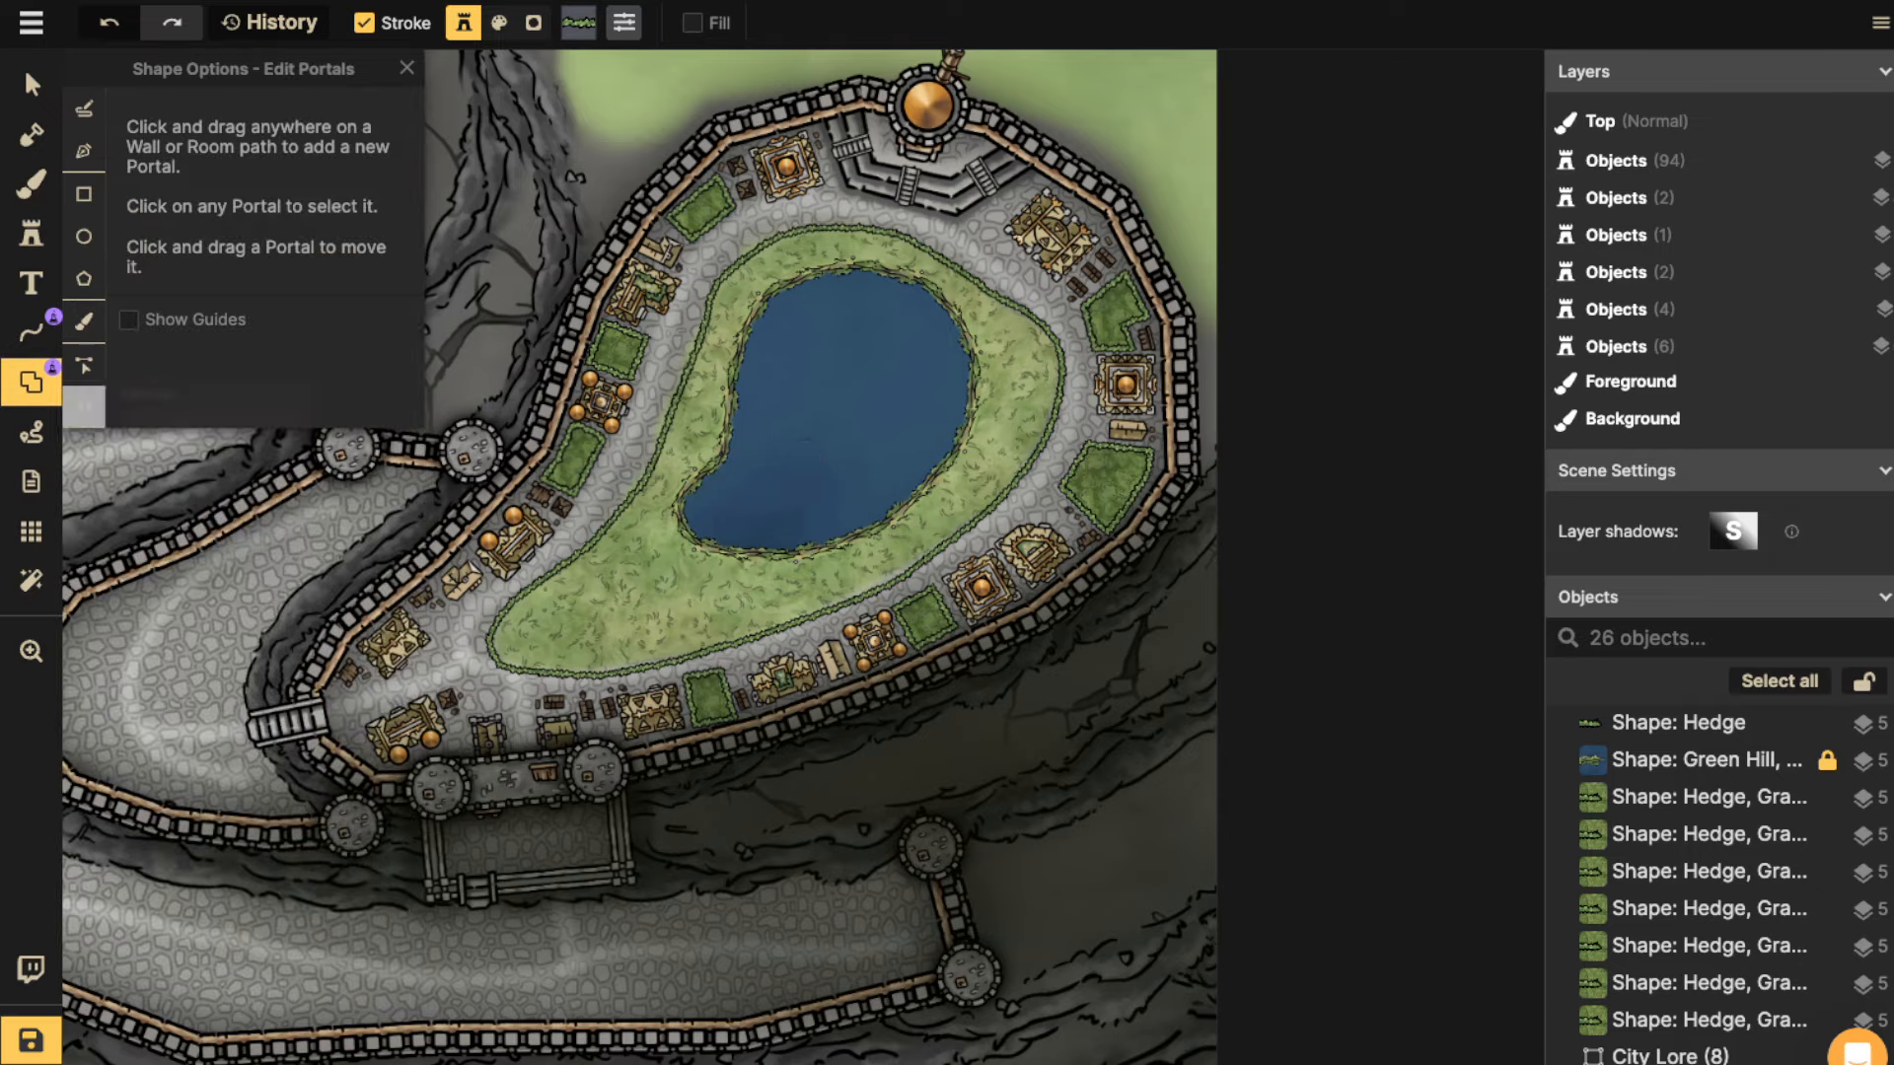
left_click(692, 636)
scroll(692, 630, "up", 5)
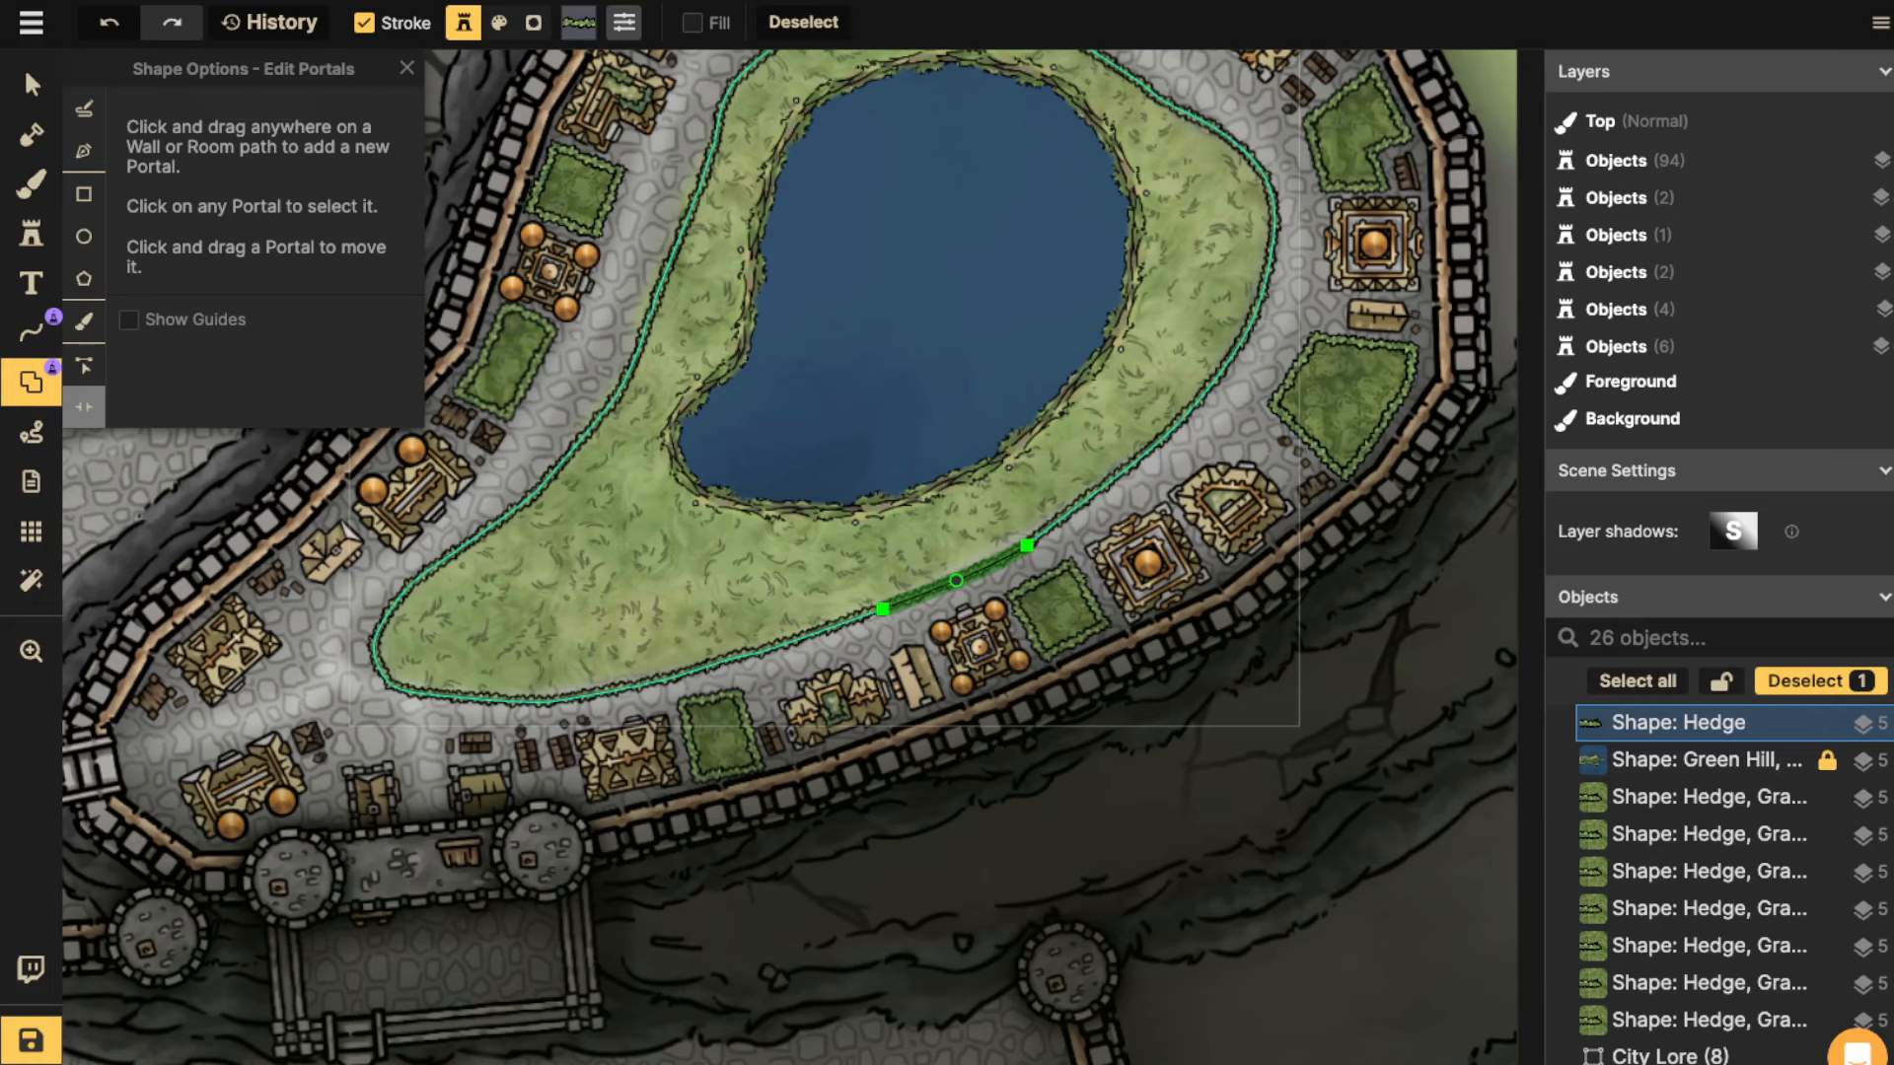
left_click(956, 580)
left_click_drag(1027, 545, 973, 573)
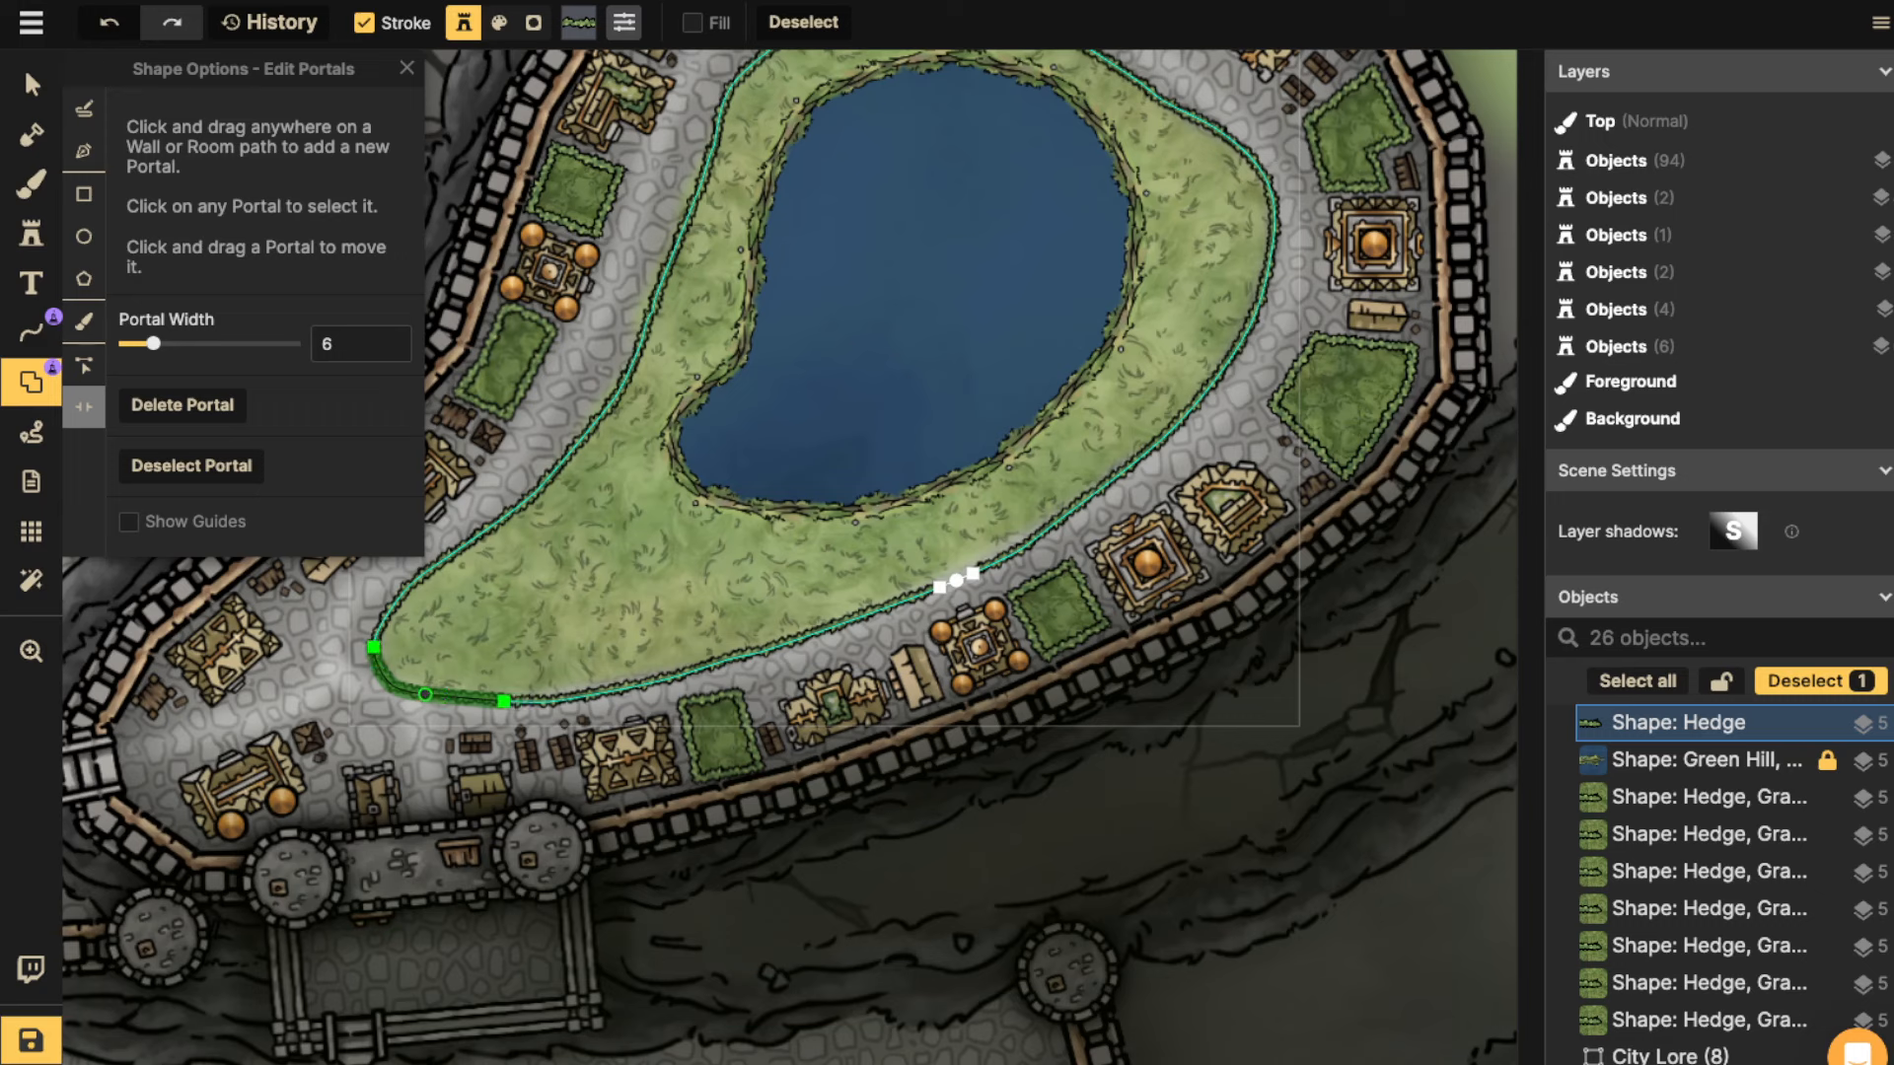
Add narrow portals at the hedge's southwestern tip and on its western side beside the pond.
left_click(424, 693)
left_click_drag(374, 647, 403, 690)
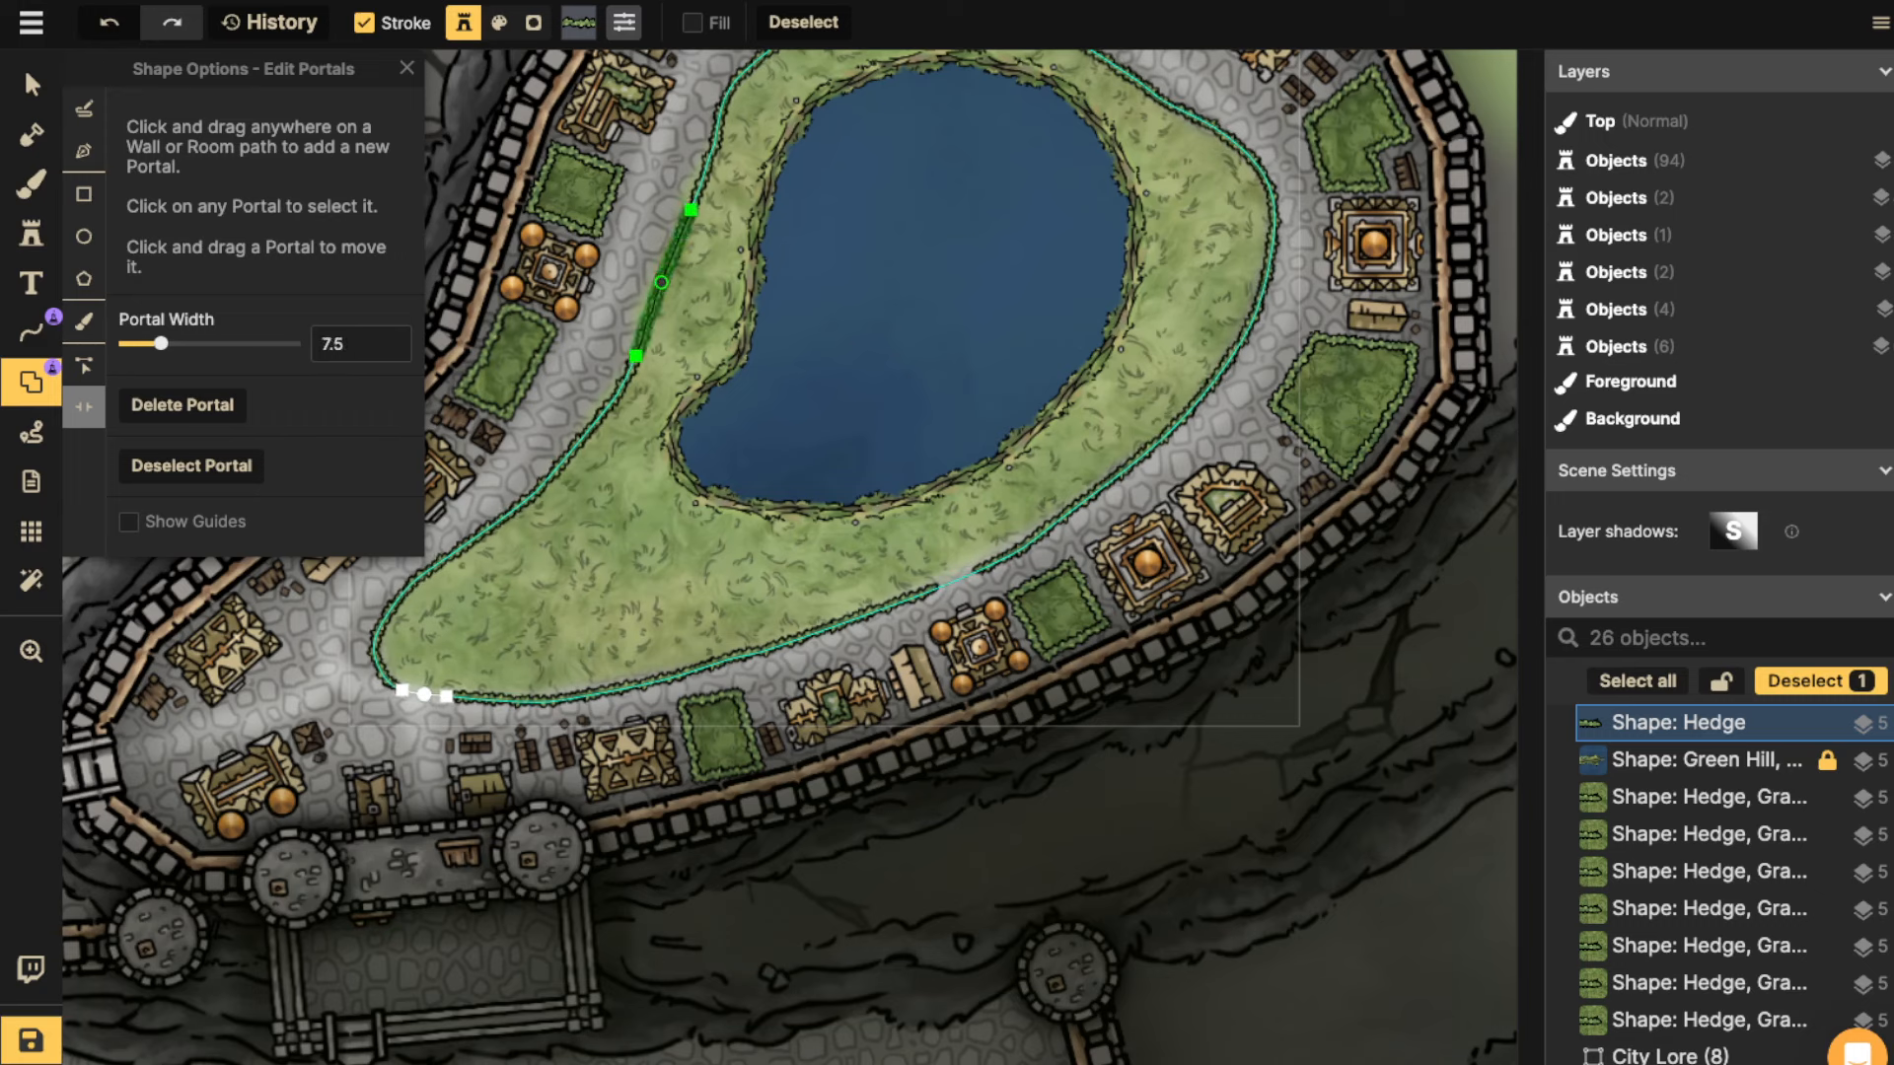
left_click(654, 300)
left_click_drag(682, 233, 661, 283)
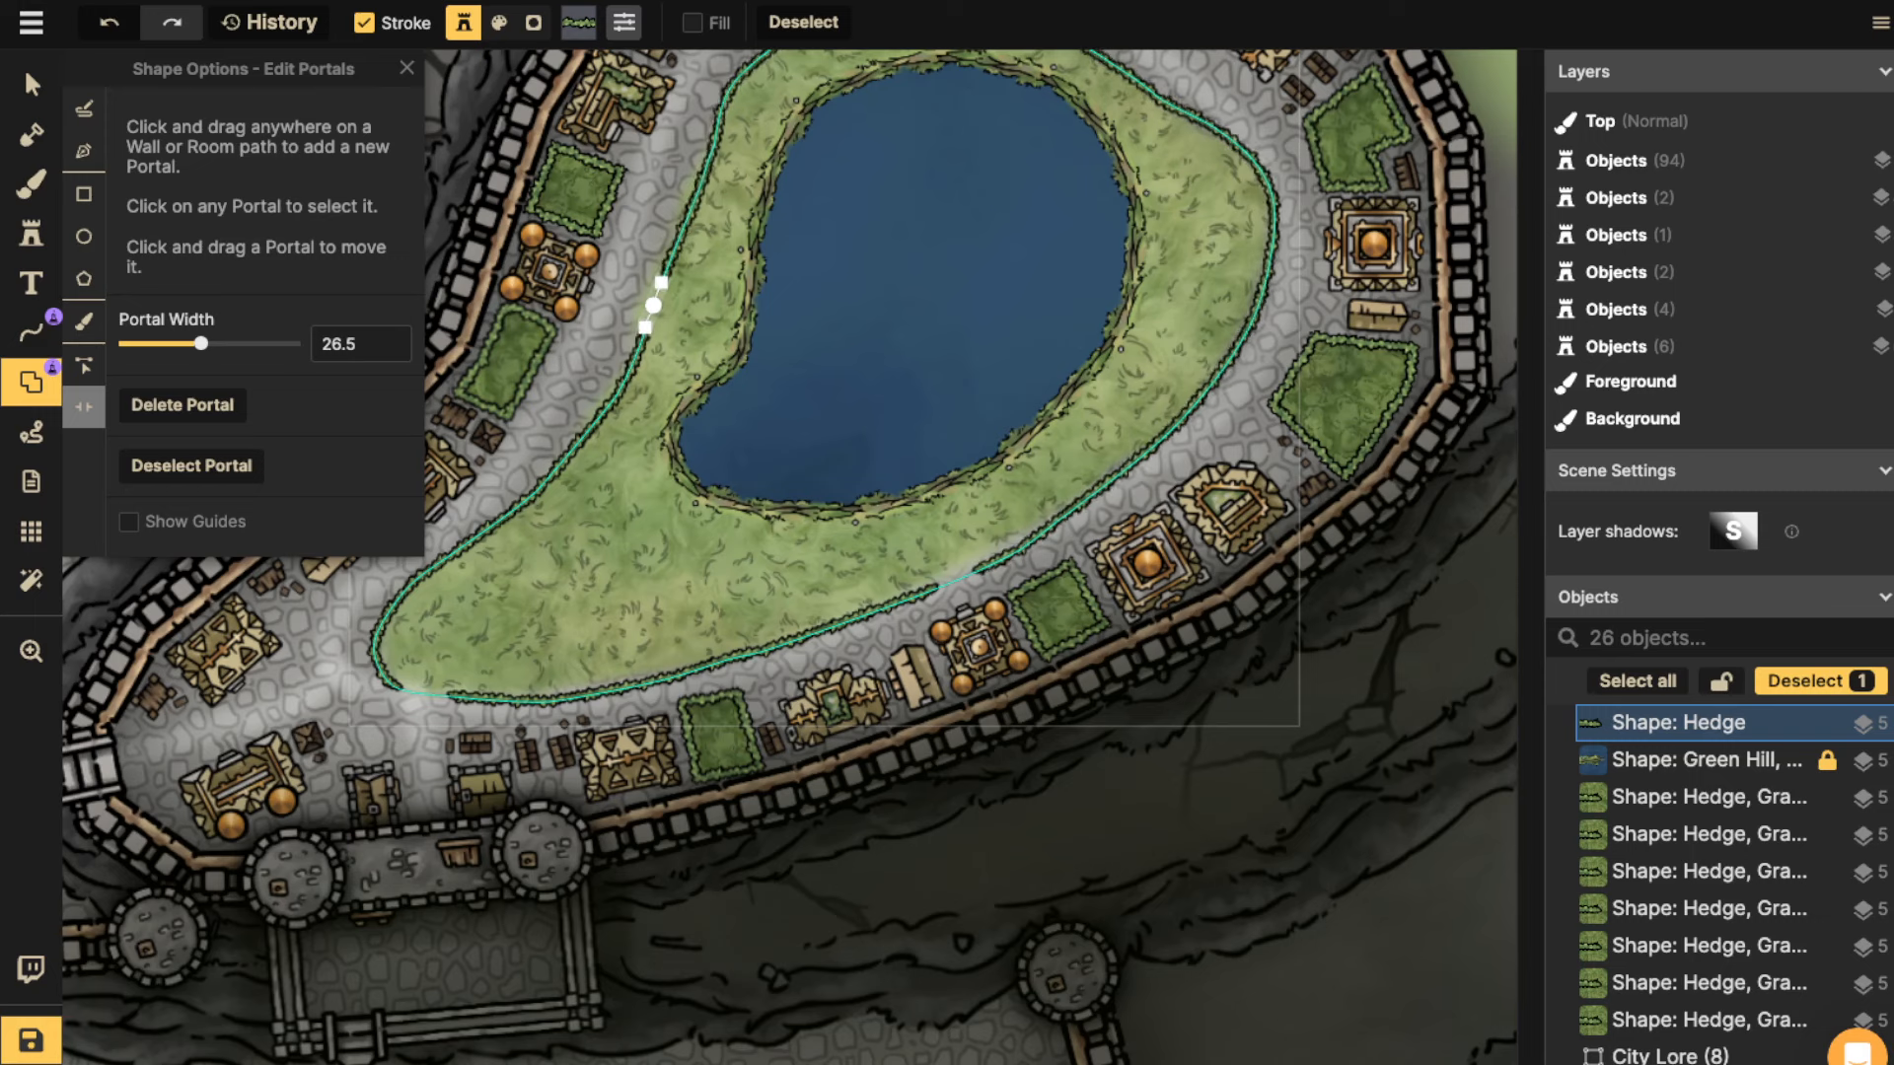
key("Escape")
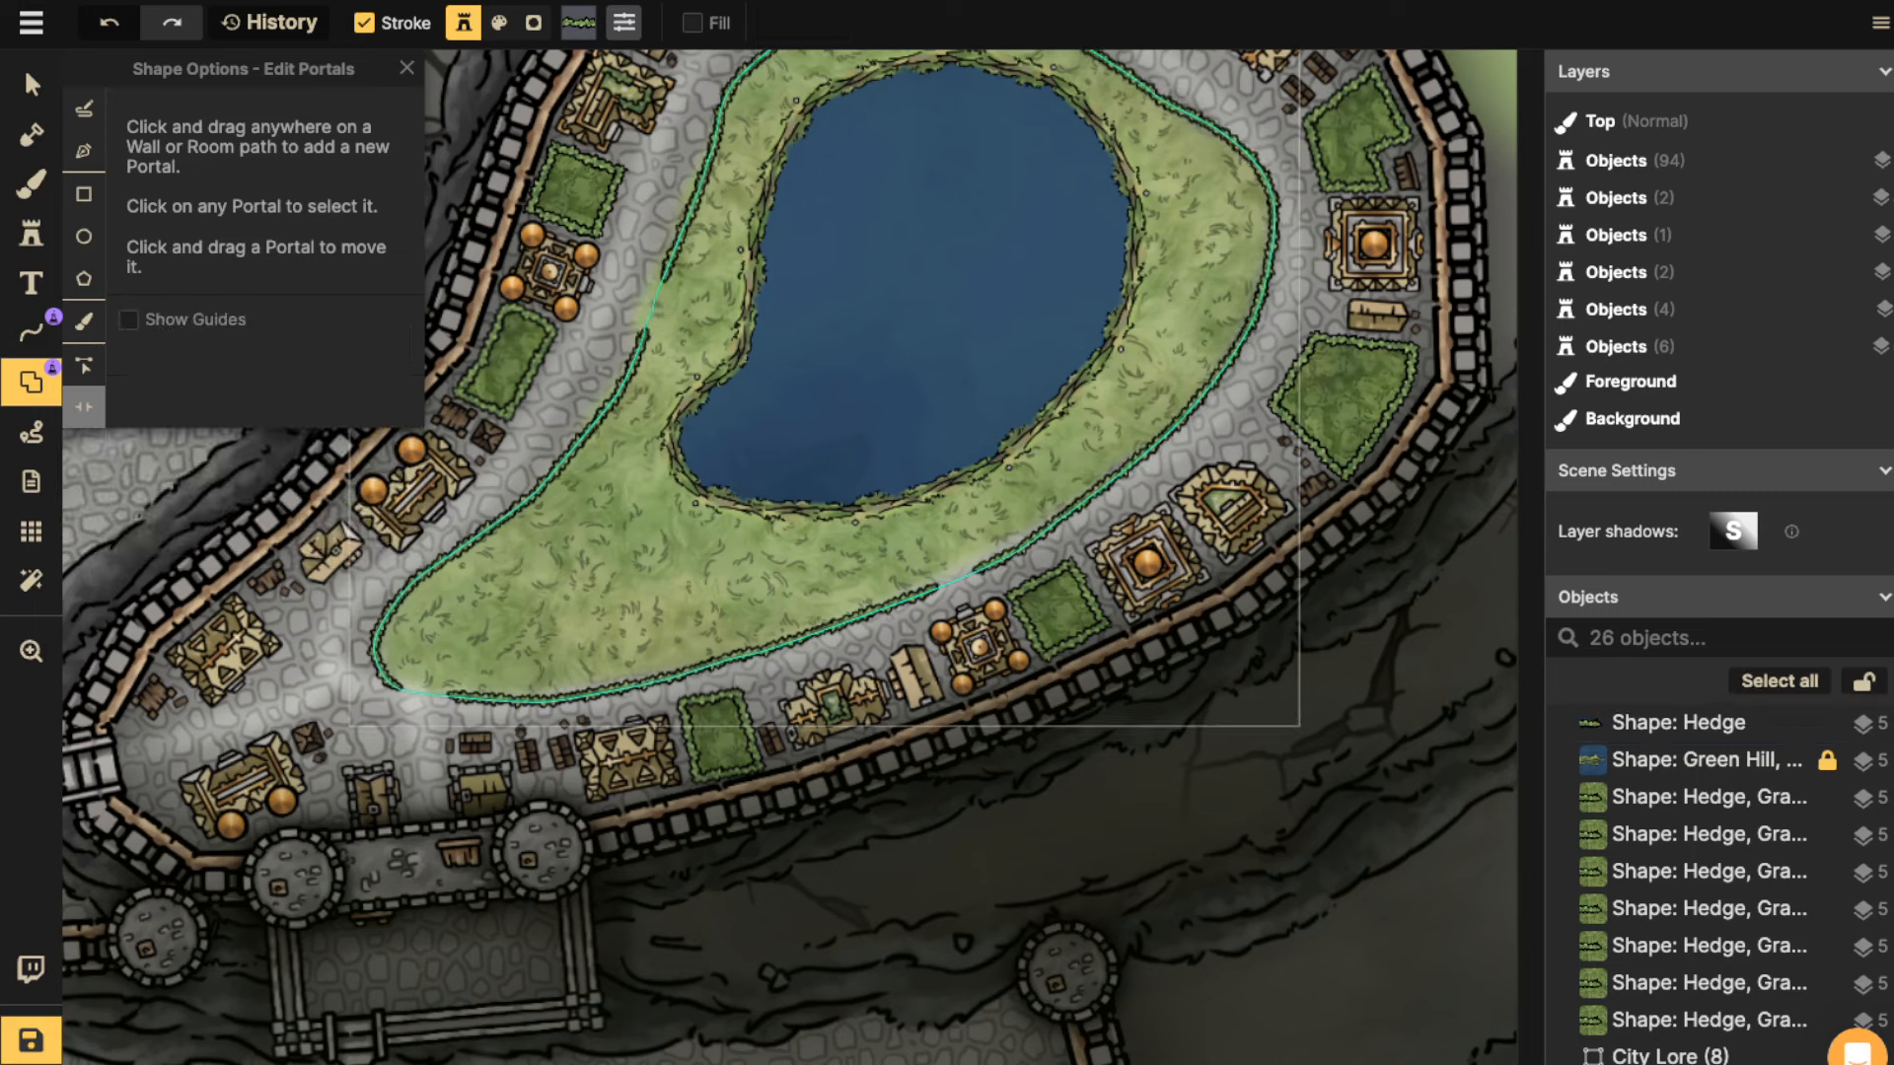
Add narrow portals on the hedge's eastern side and on the northwestern edge of its tapered tail.
left_click(1273, 239)
left_click(1273, 239)
left_click_drag(1257, 165, 1274, 213)
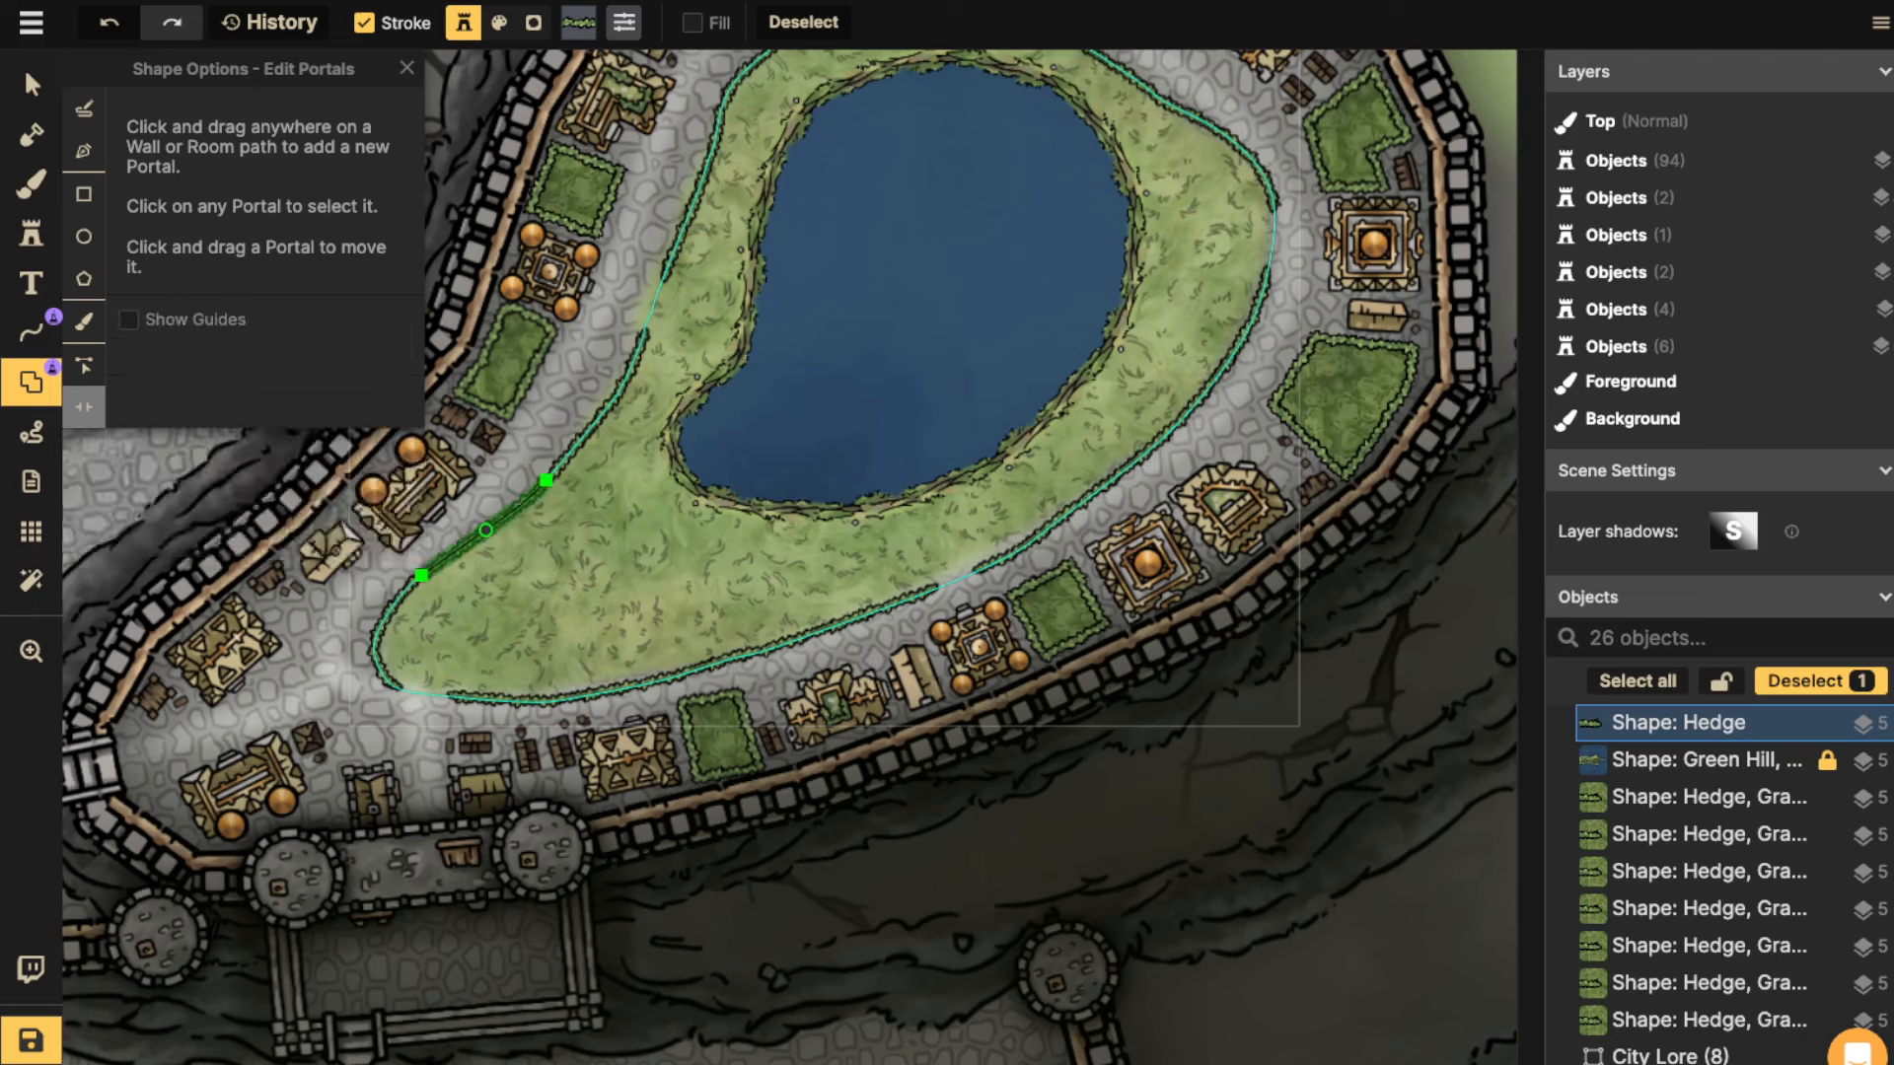
left_click(485, 529)
left_click_drag(546, 480, 463, 866)
key("Escape")
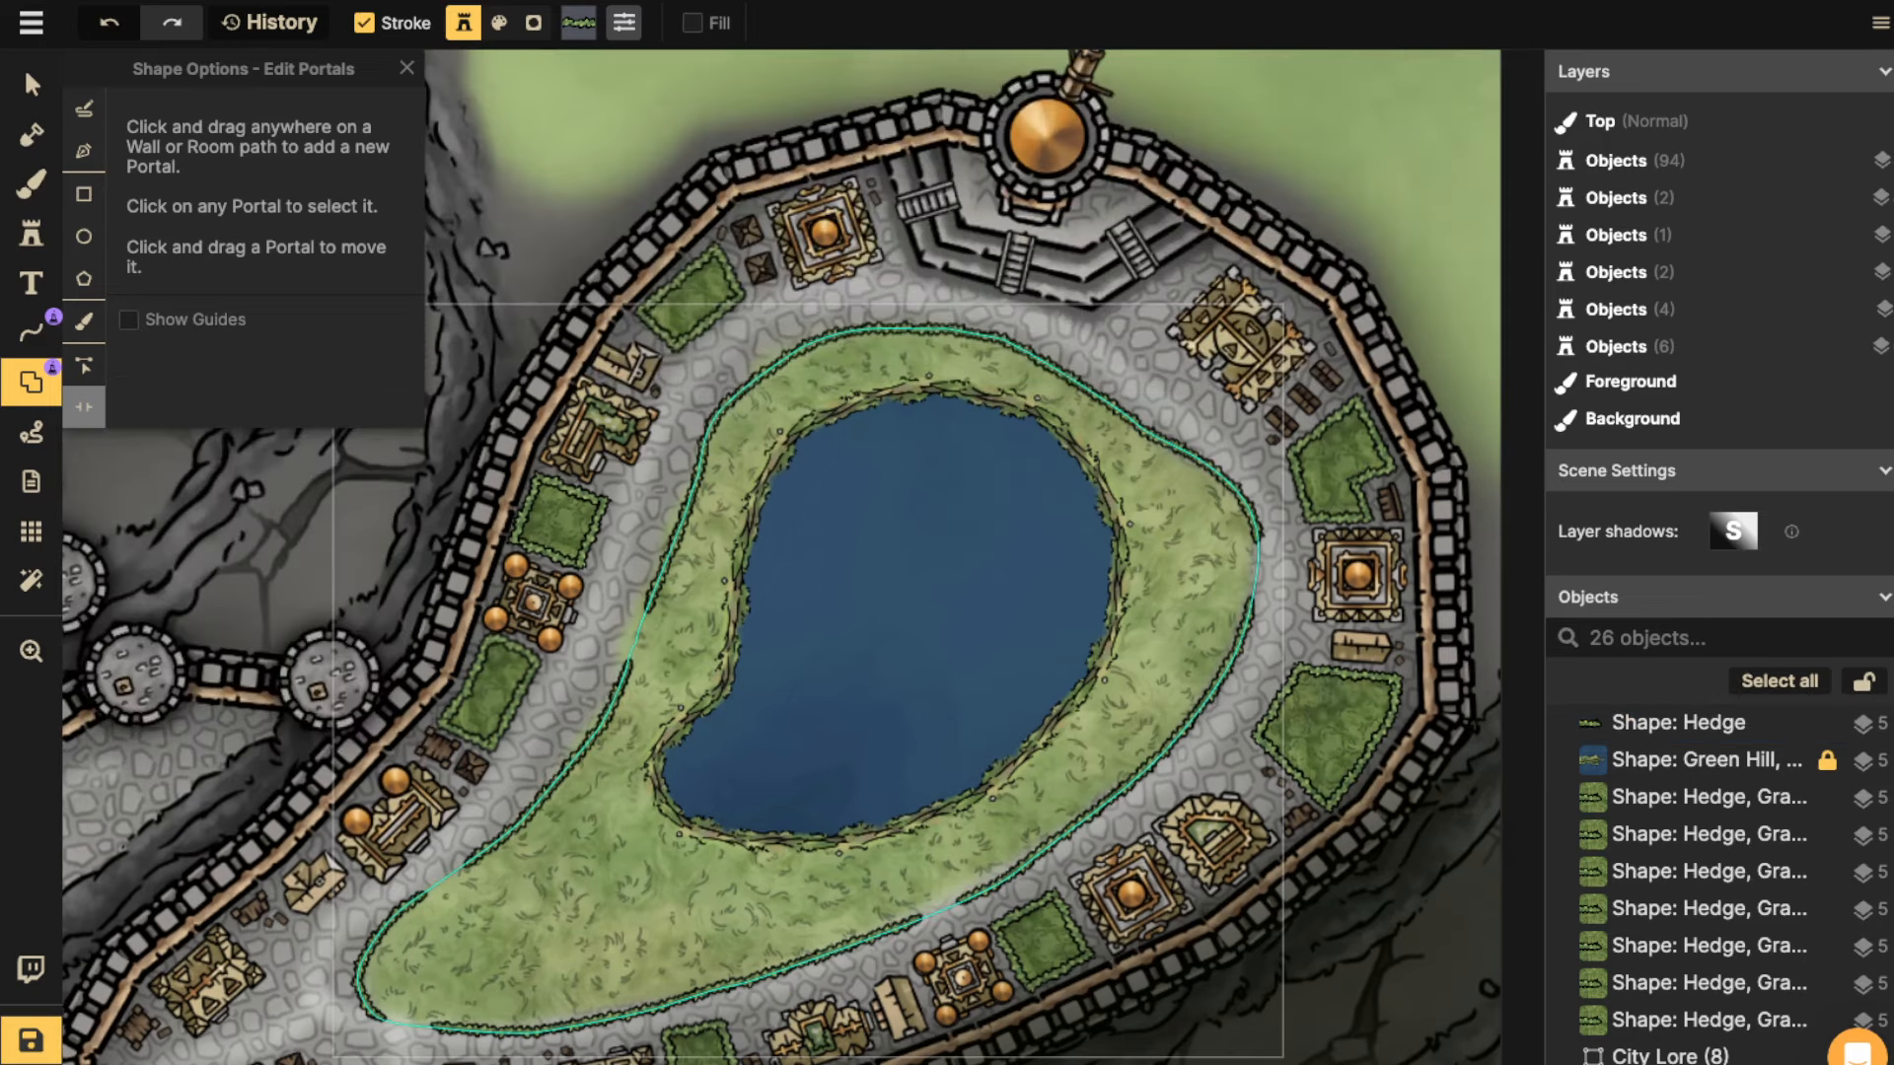
Add a portal of width 26.5 in the northern hedge facing the tower stairs, and finish editing the shape.
left_click_drag(919, 329, 1019, 347)
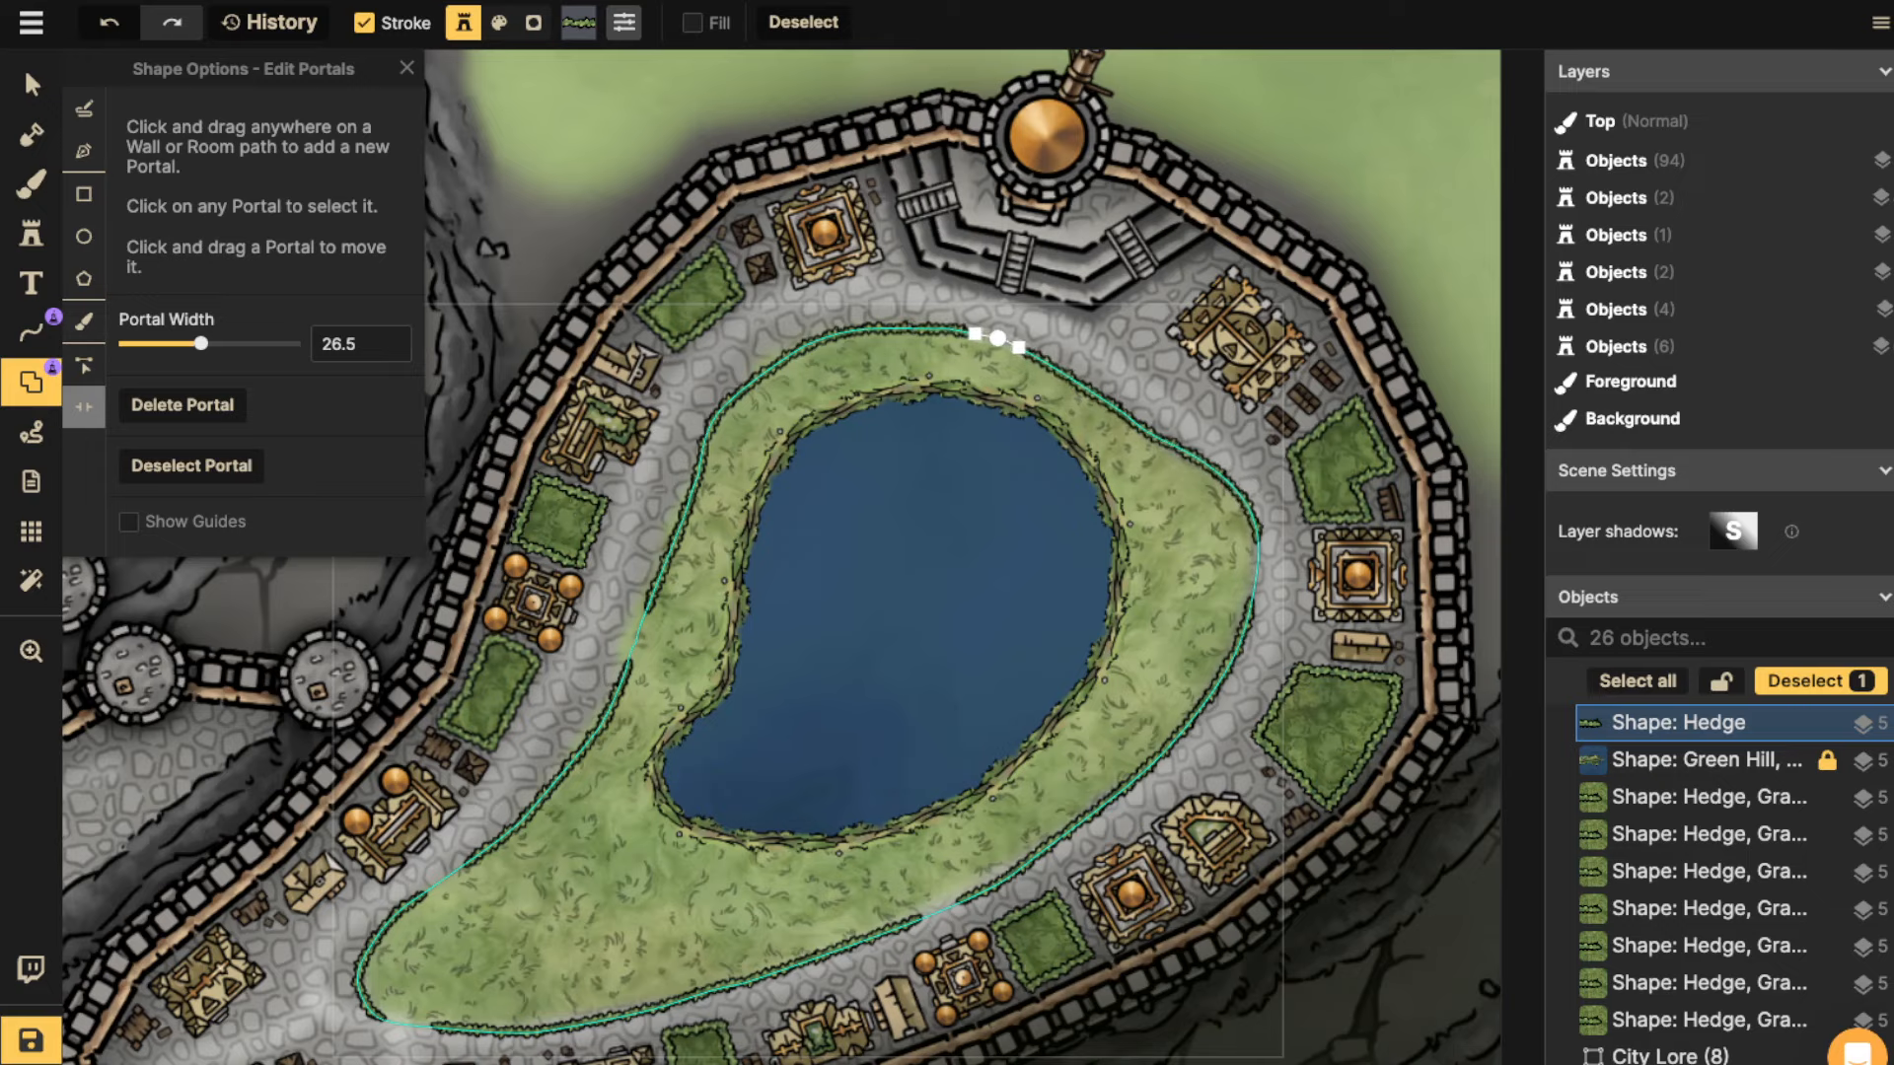
key("Escape")
scroll(779, 375, "down", 2)
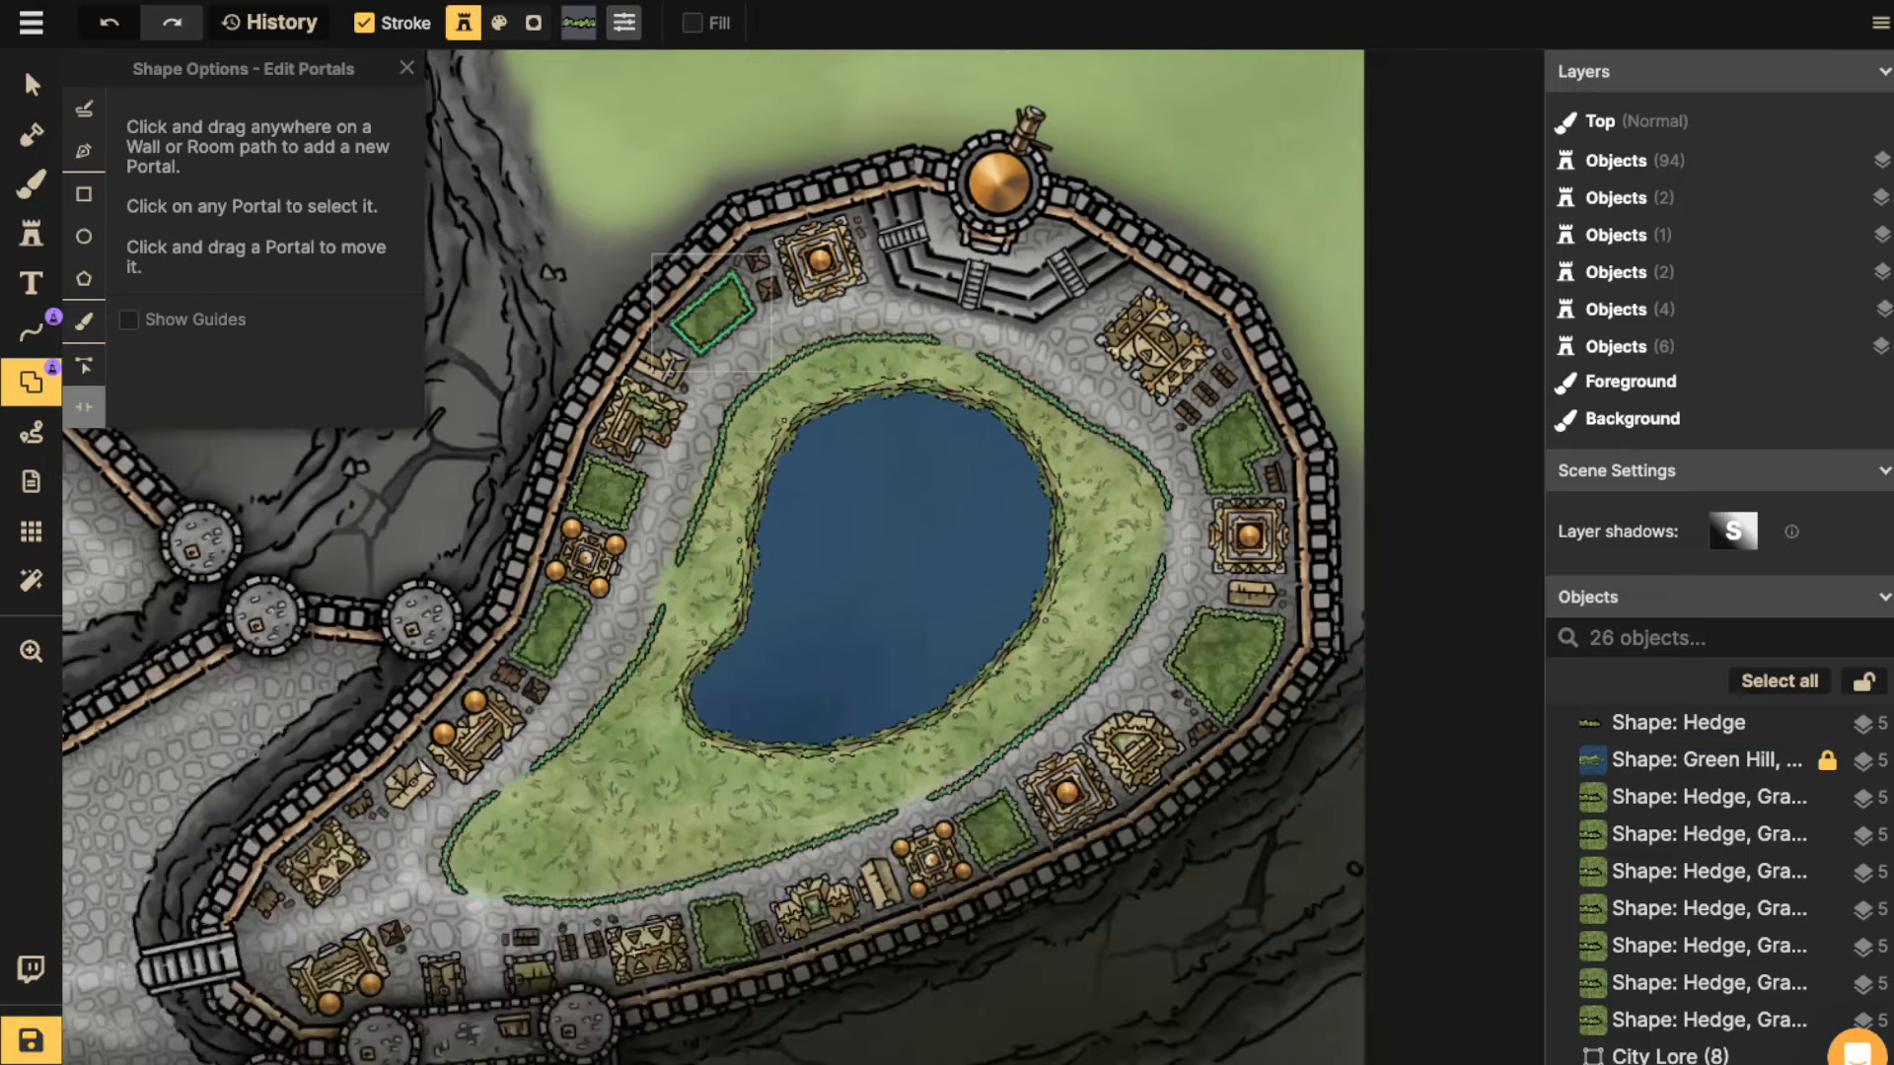
left_click(406, 68)
left_click(32, 85)
scroll(646, 581, "down", 3)
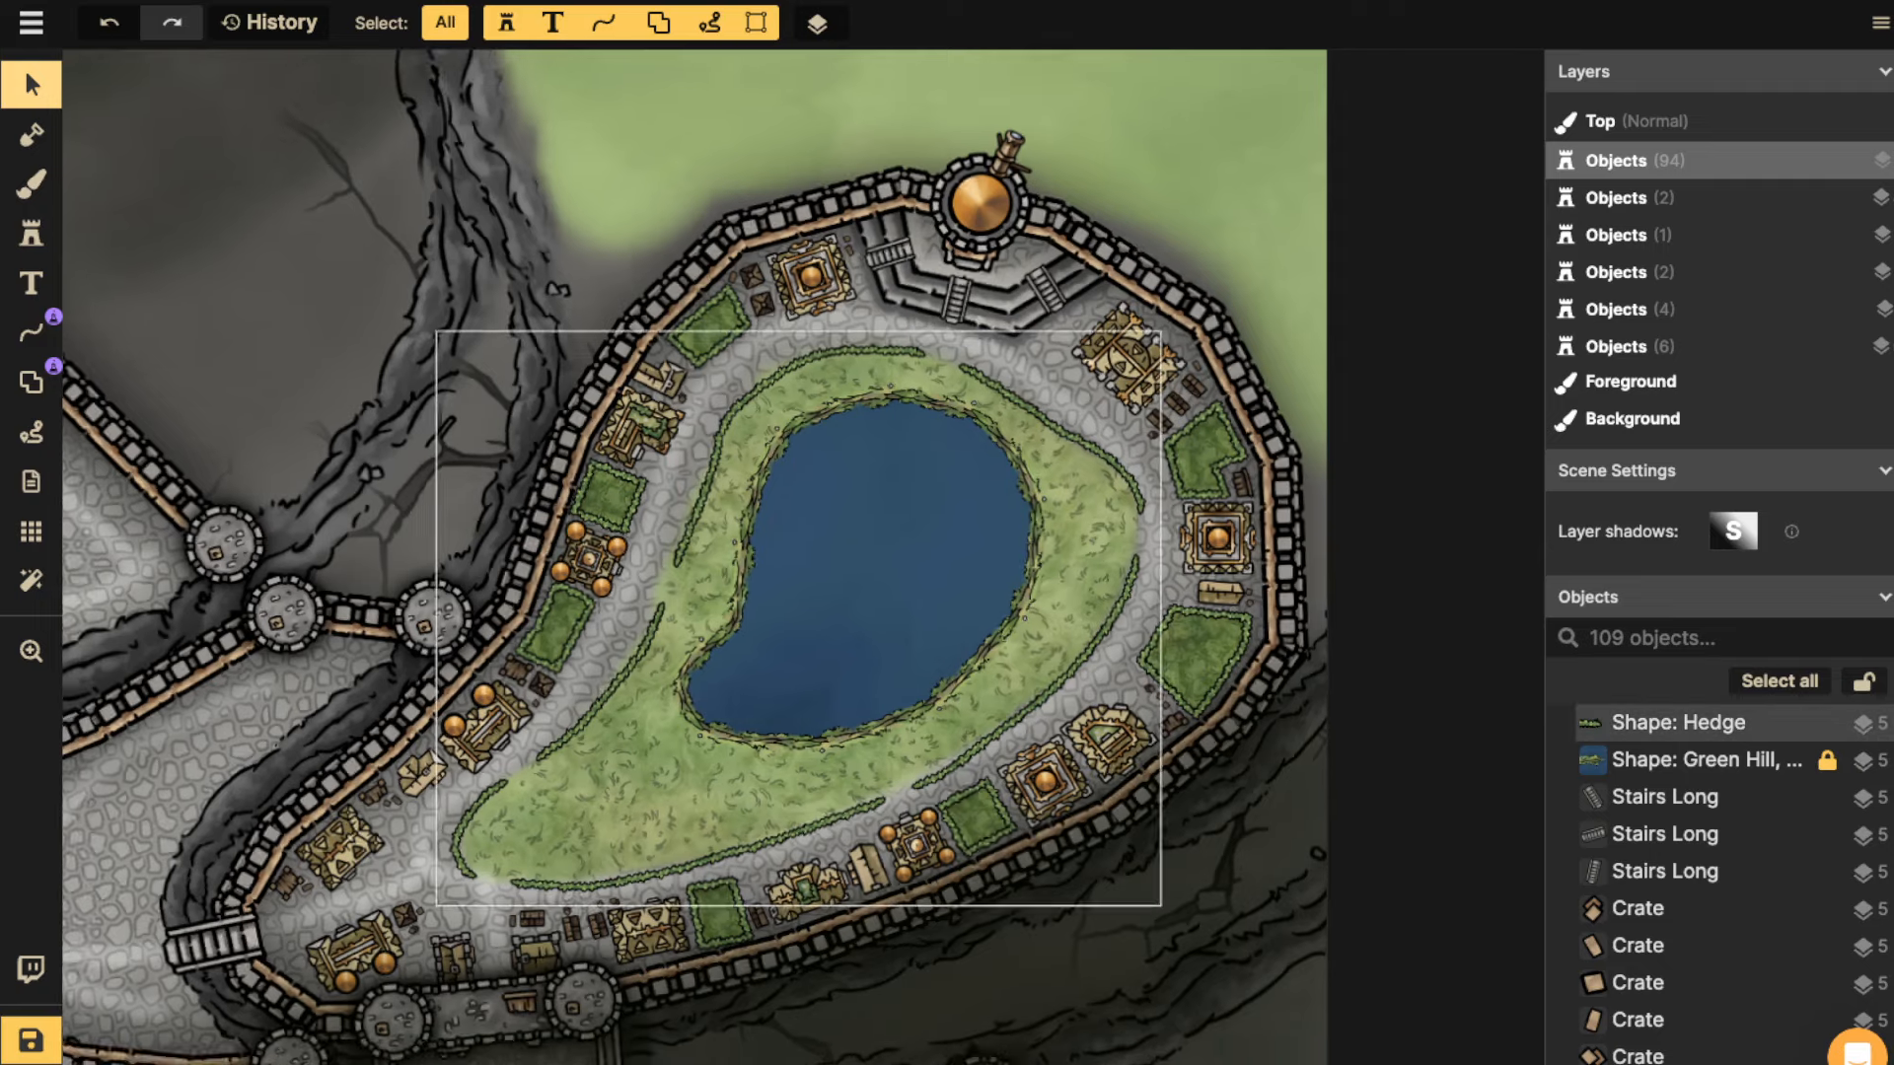
Search the stamp catalog for "tree" and load the round-tree cluster stamp from the Watercolor Cities Foliage set.
key("space")
left_click_drag(646, 581, 842, 384)
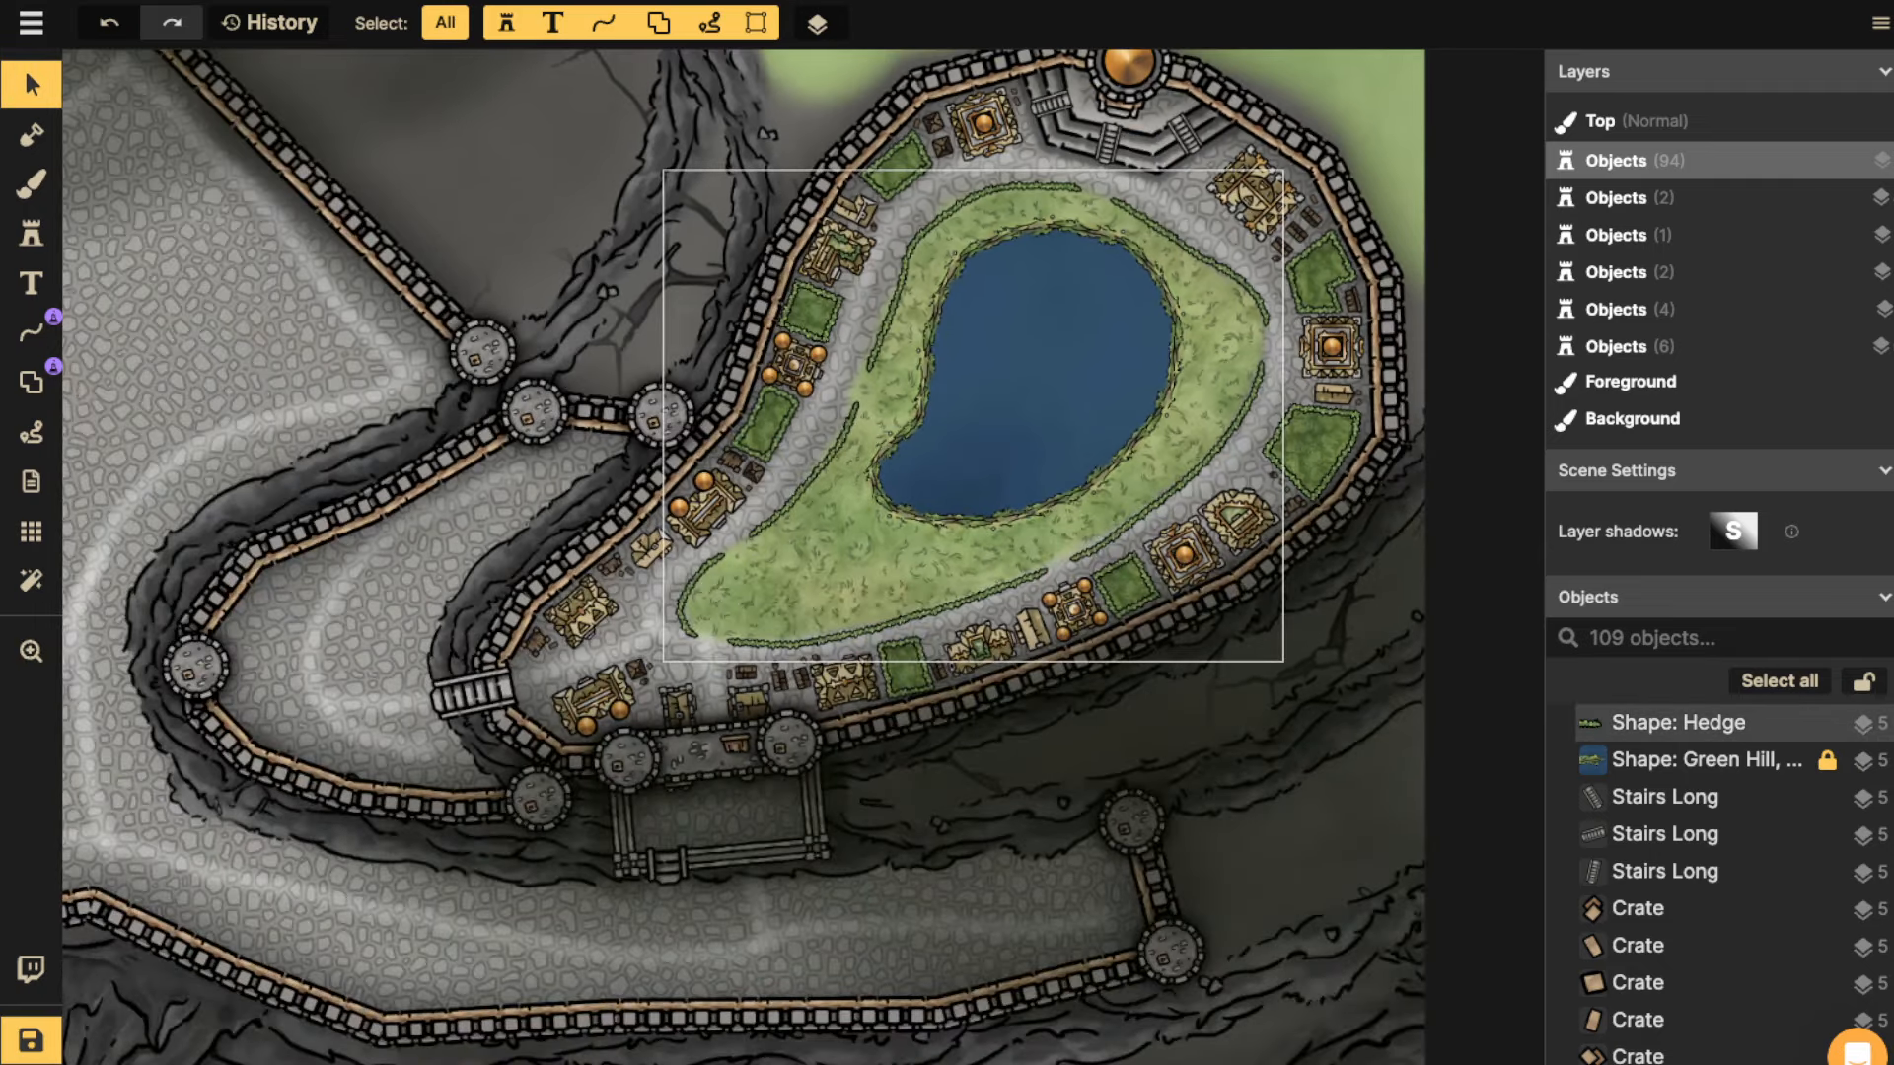
scroll(851, 611, "up", 2)
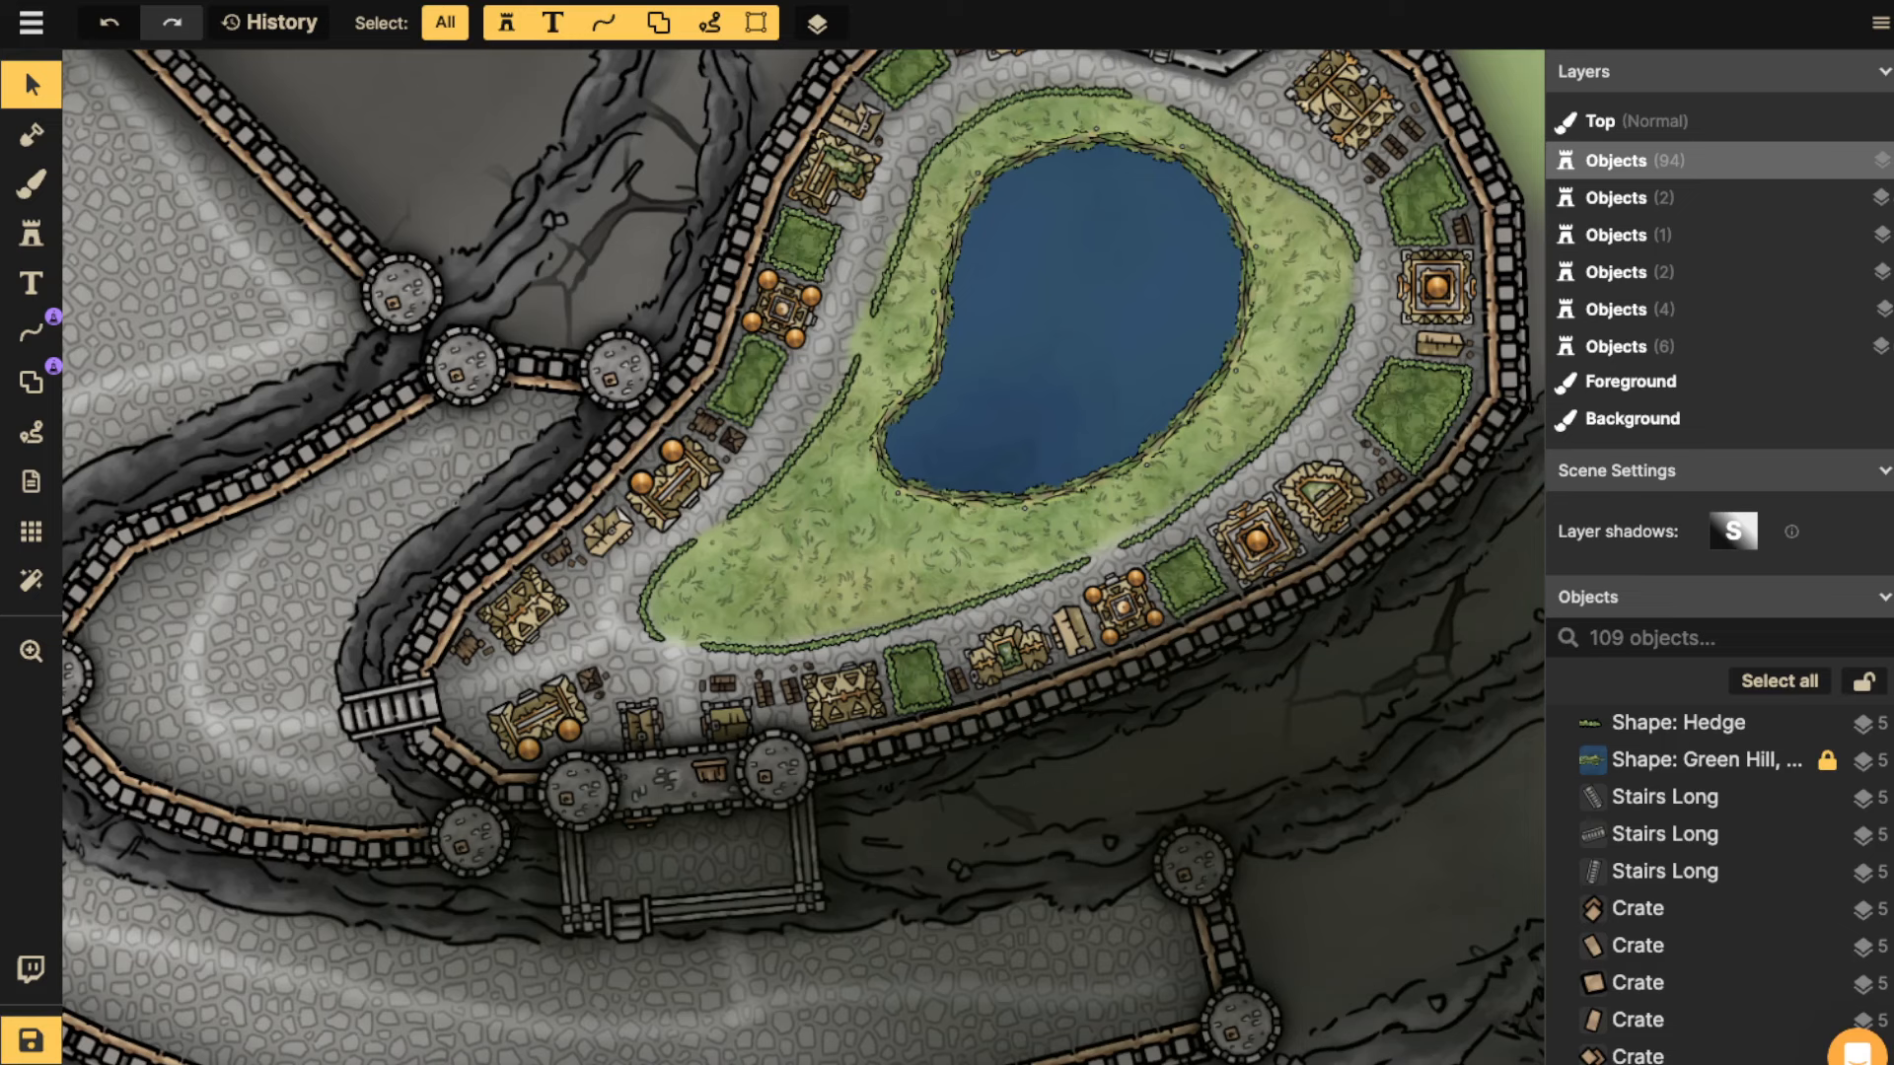
left_click(31, 234)
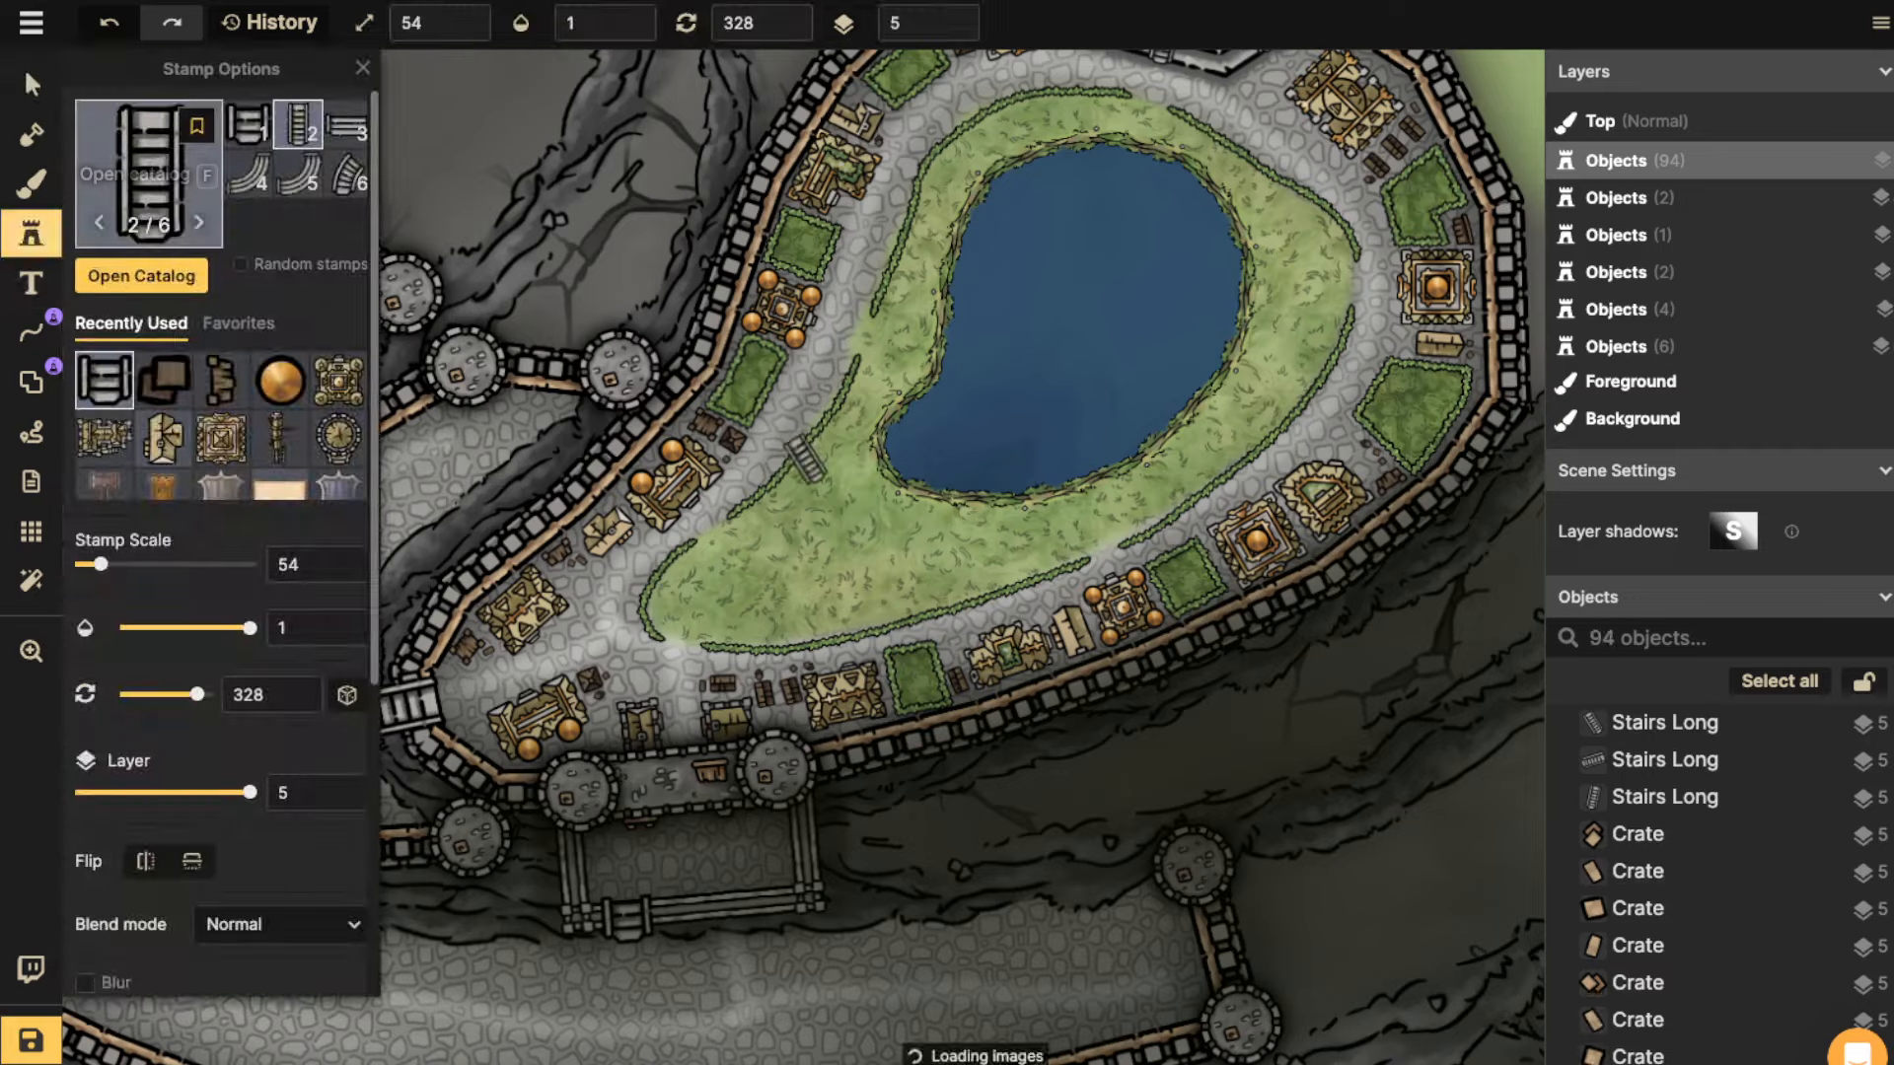
left_click(156, 275)
type("tree")
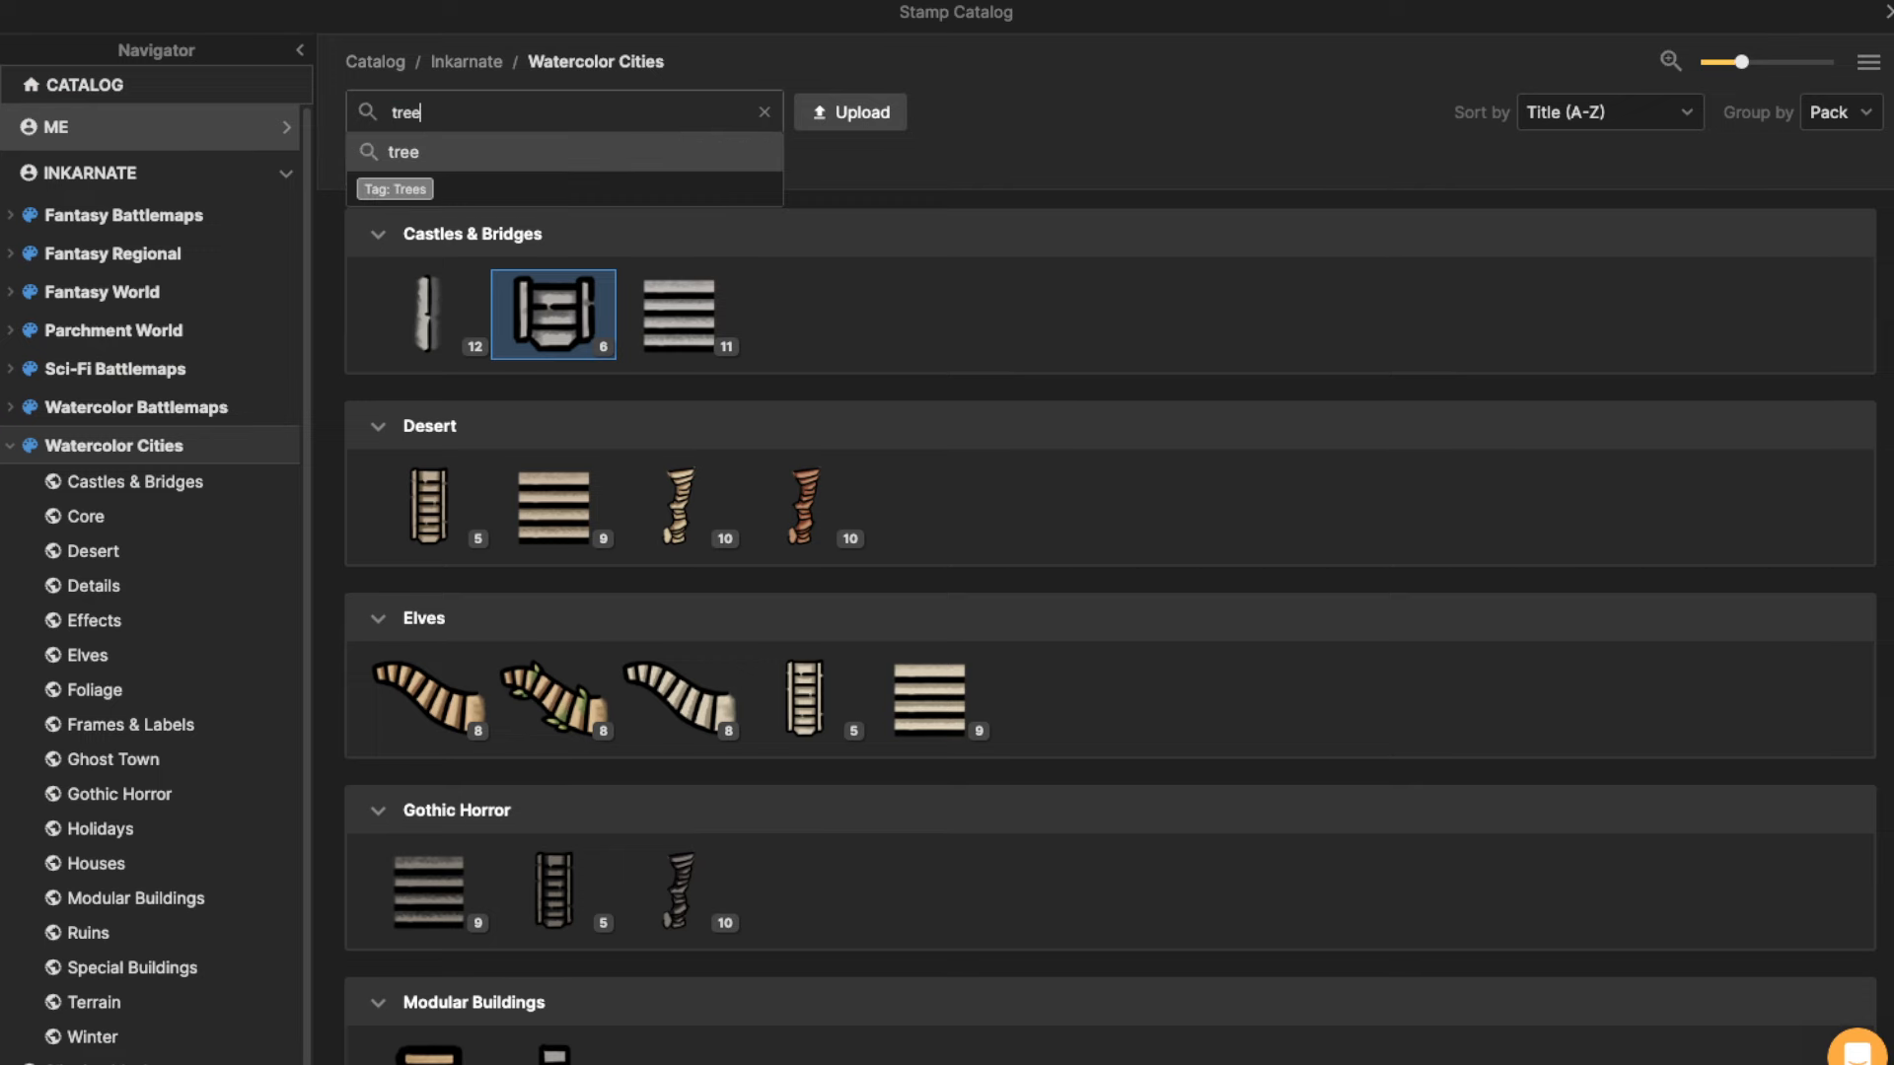
key("Return")
scroll(679, 868, "down", 1)
scroll(679, 868, "down", 2)
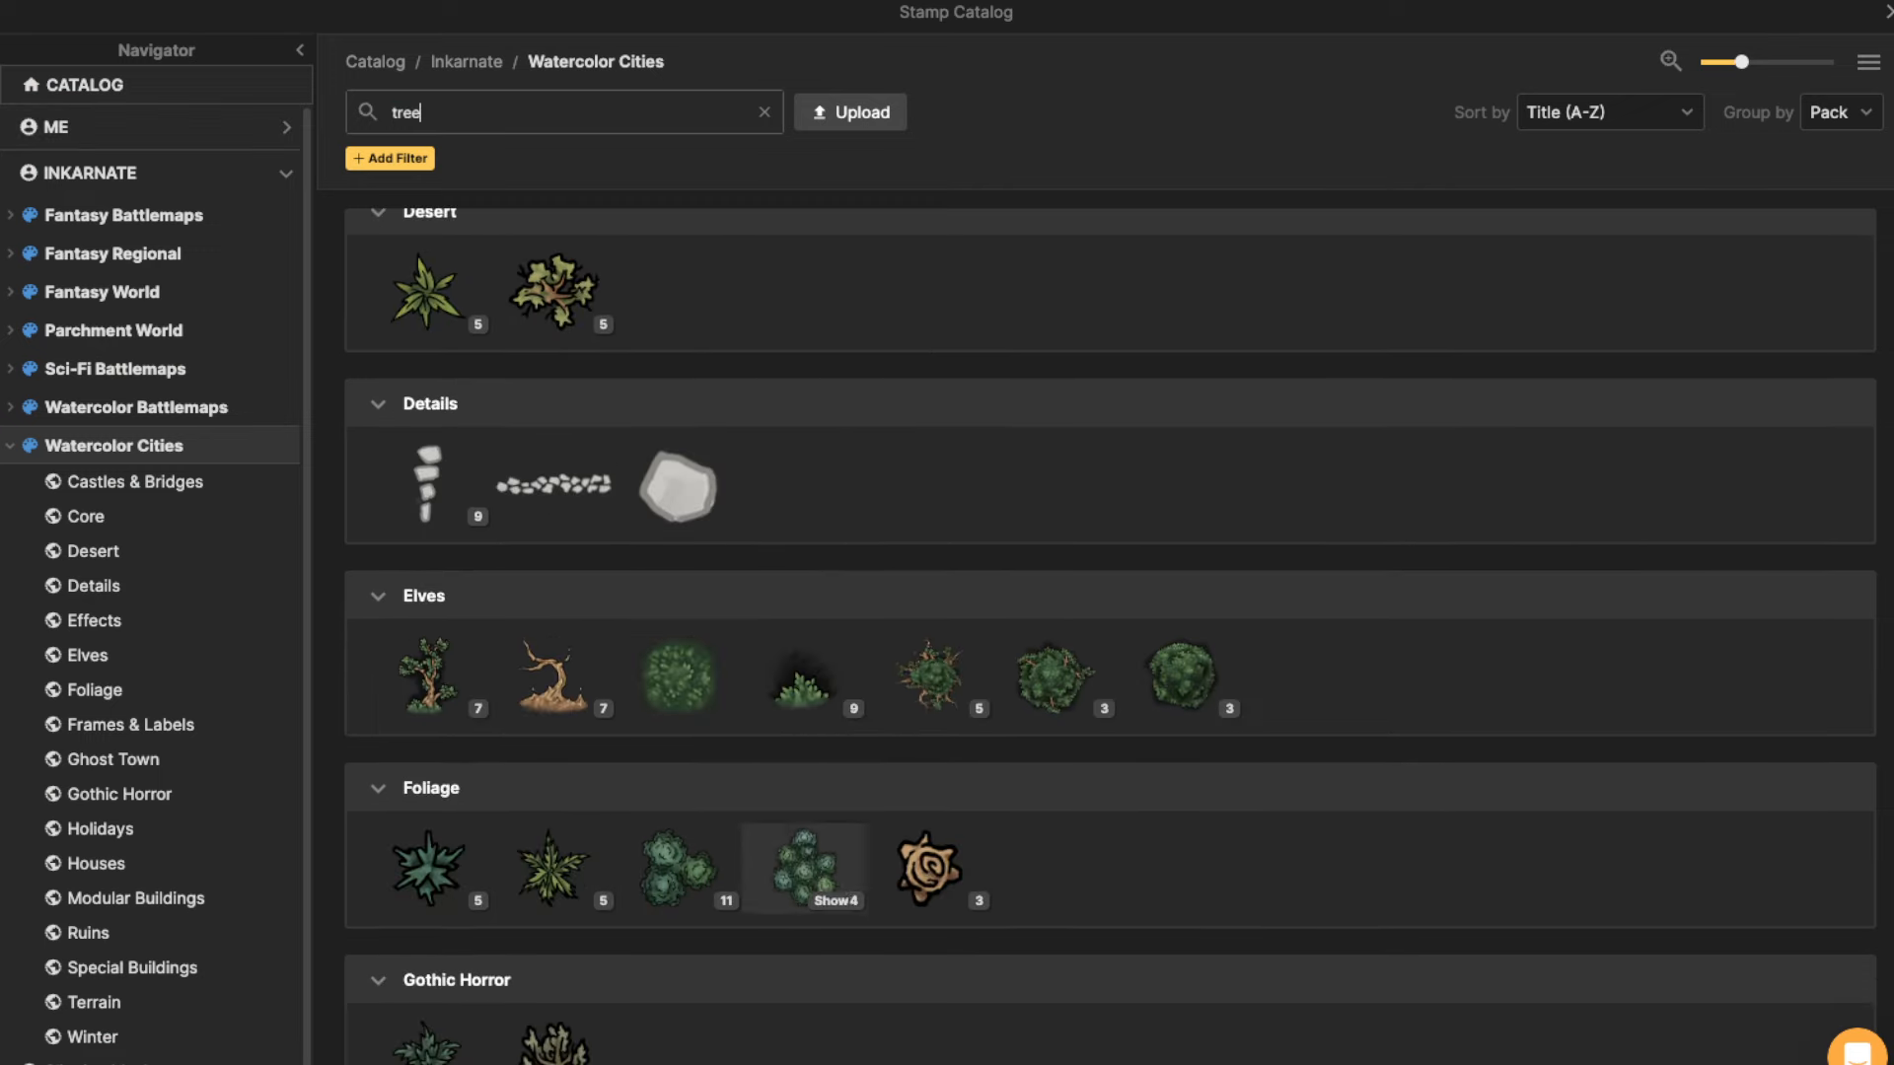
left_click(676, 866)
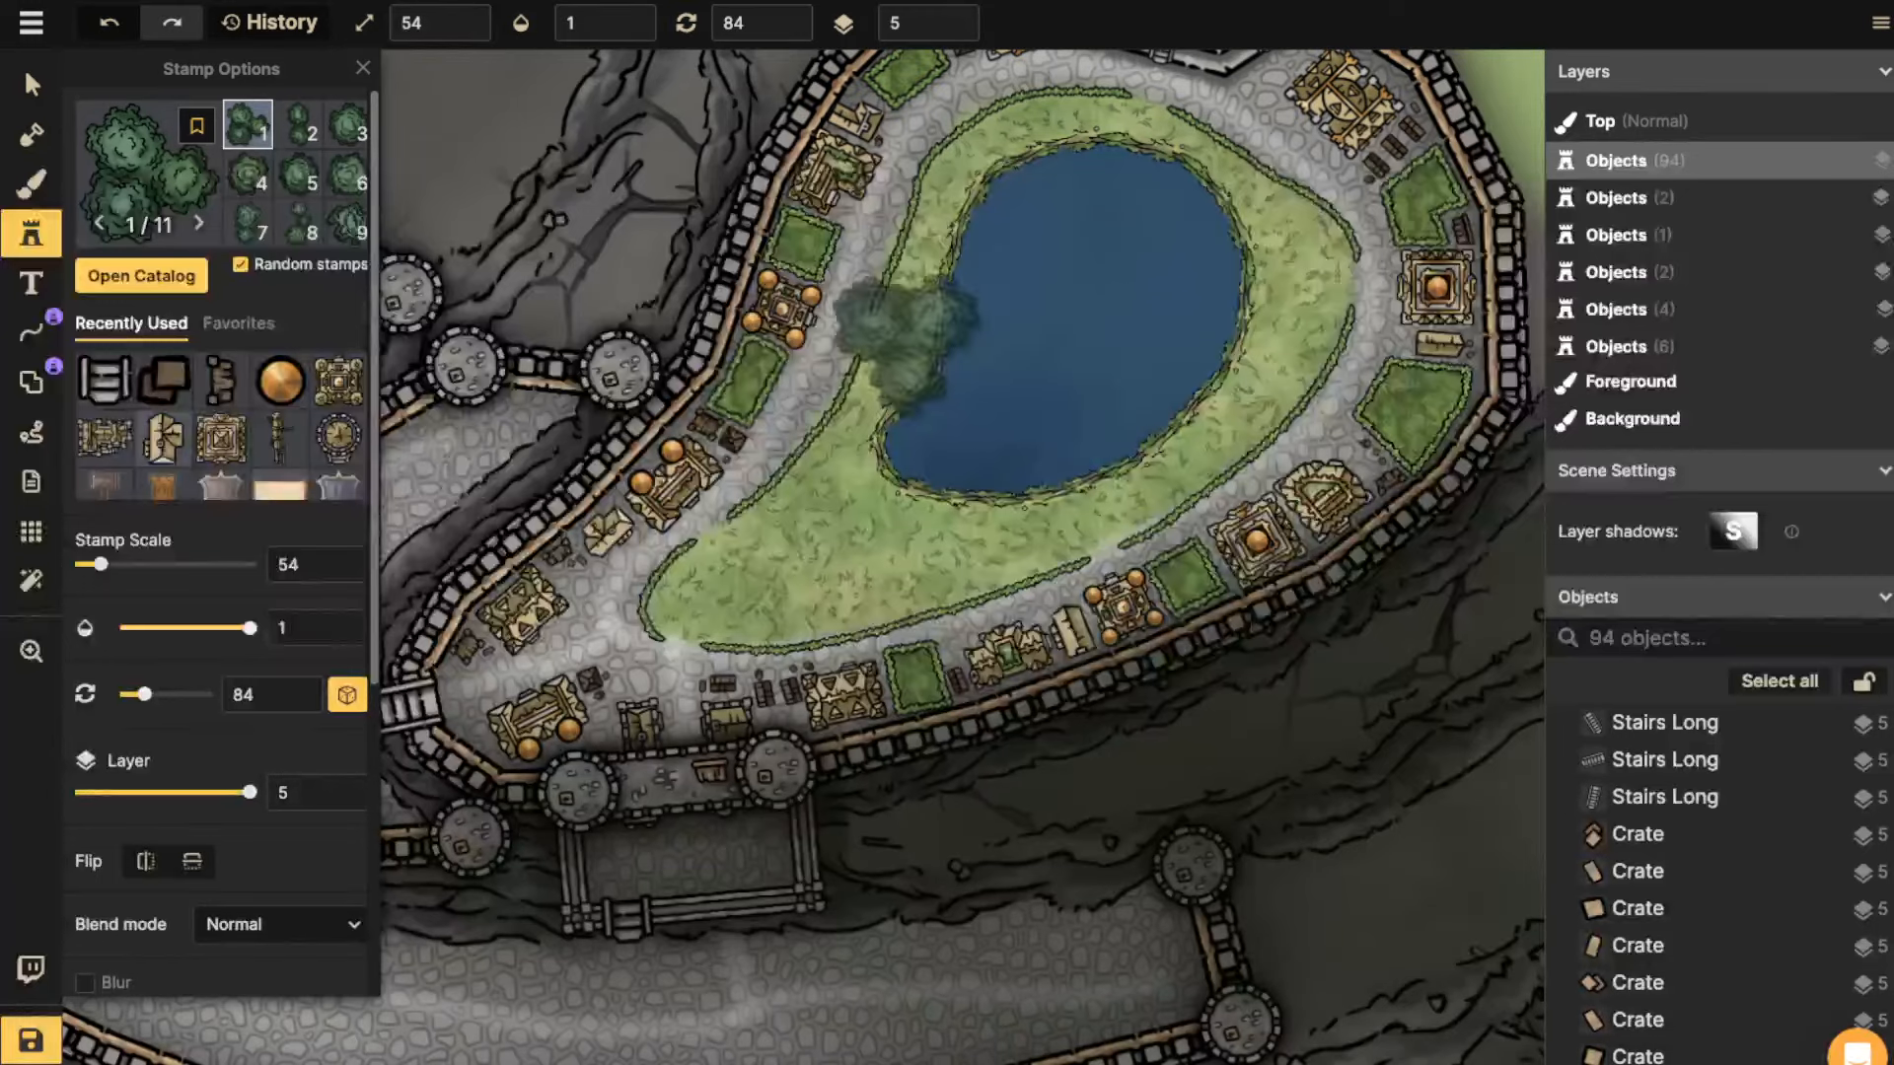
Reduce the tree stamp's scale to 34 and choose its first variant, a cluster of trees.
key("bracketleft")
key("bracketleft")
key("bracketright")
key("period")
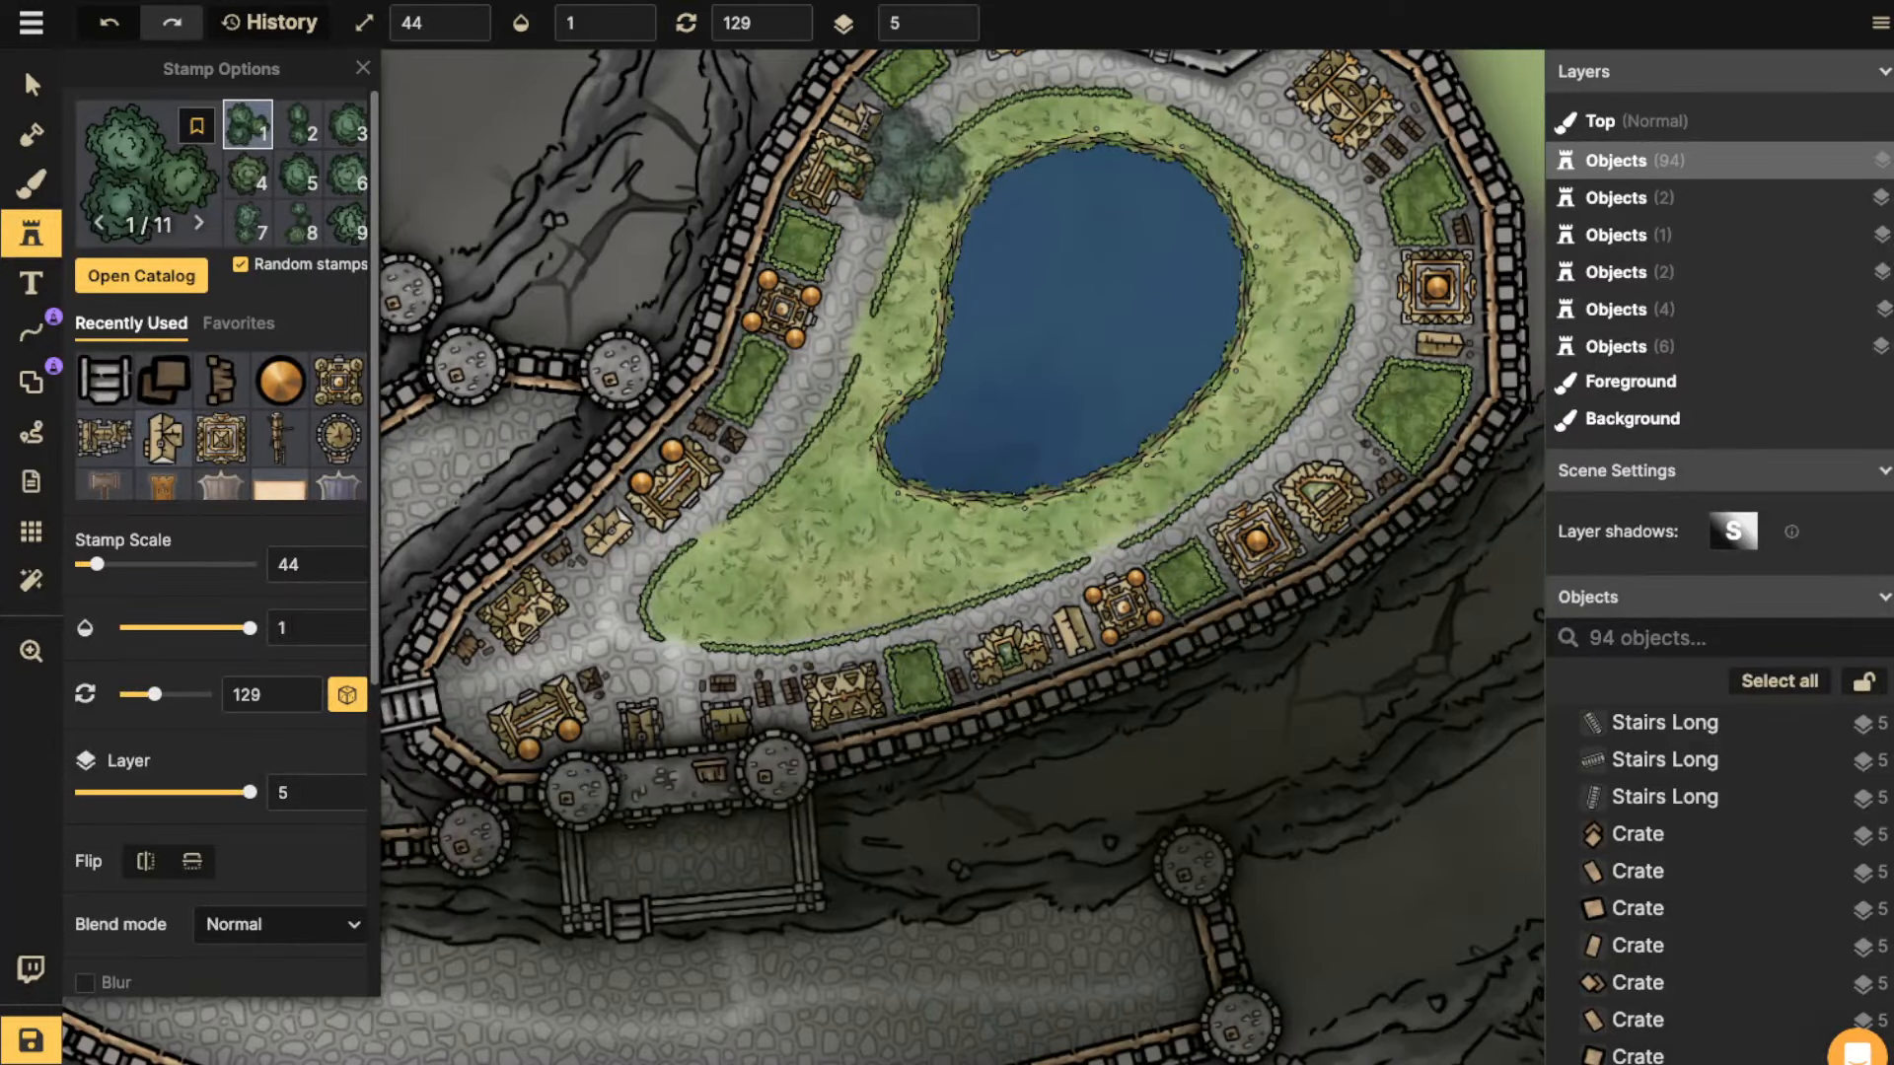
key("bracketleft")
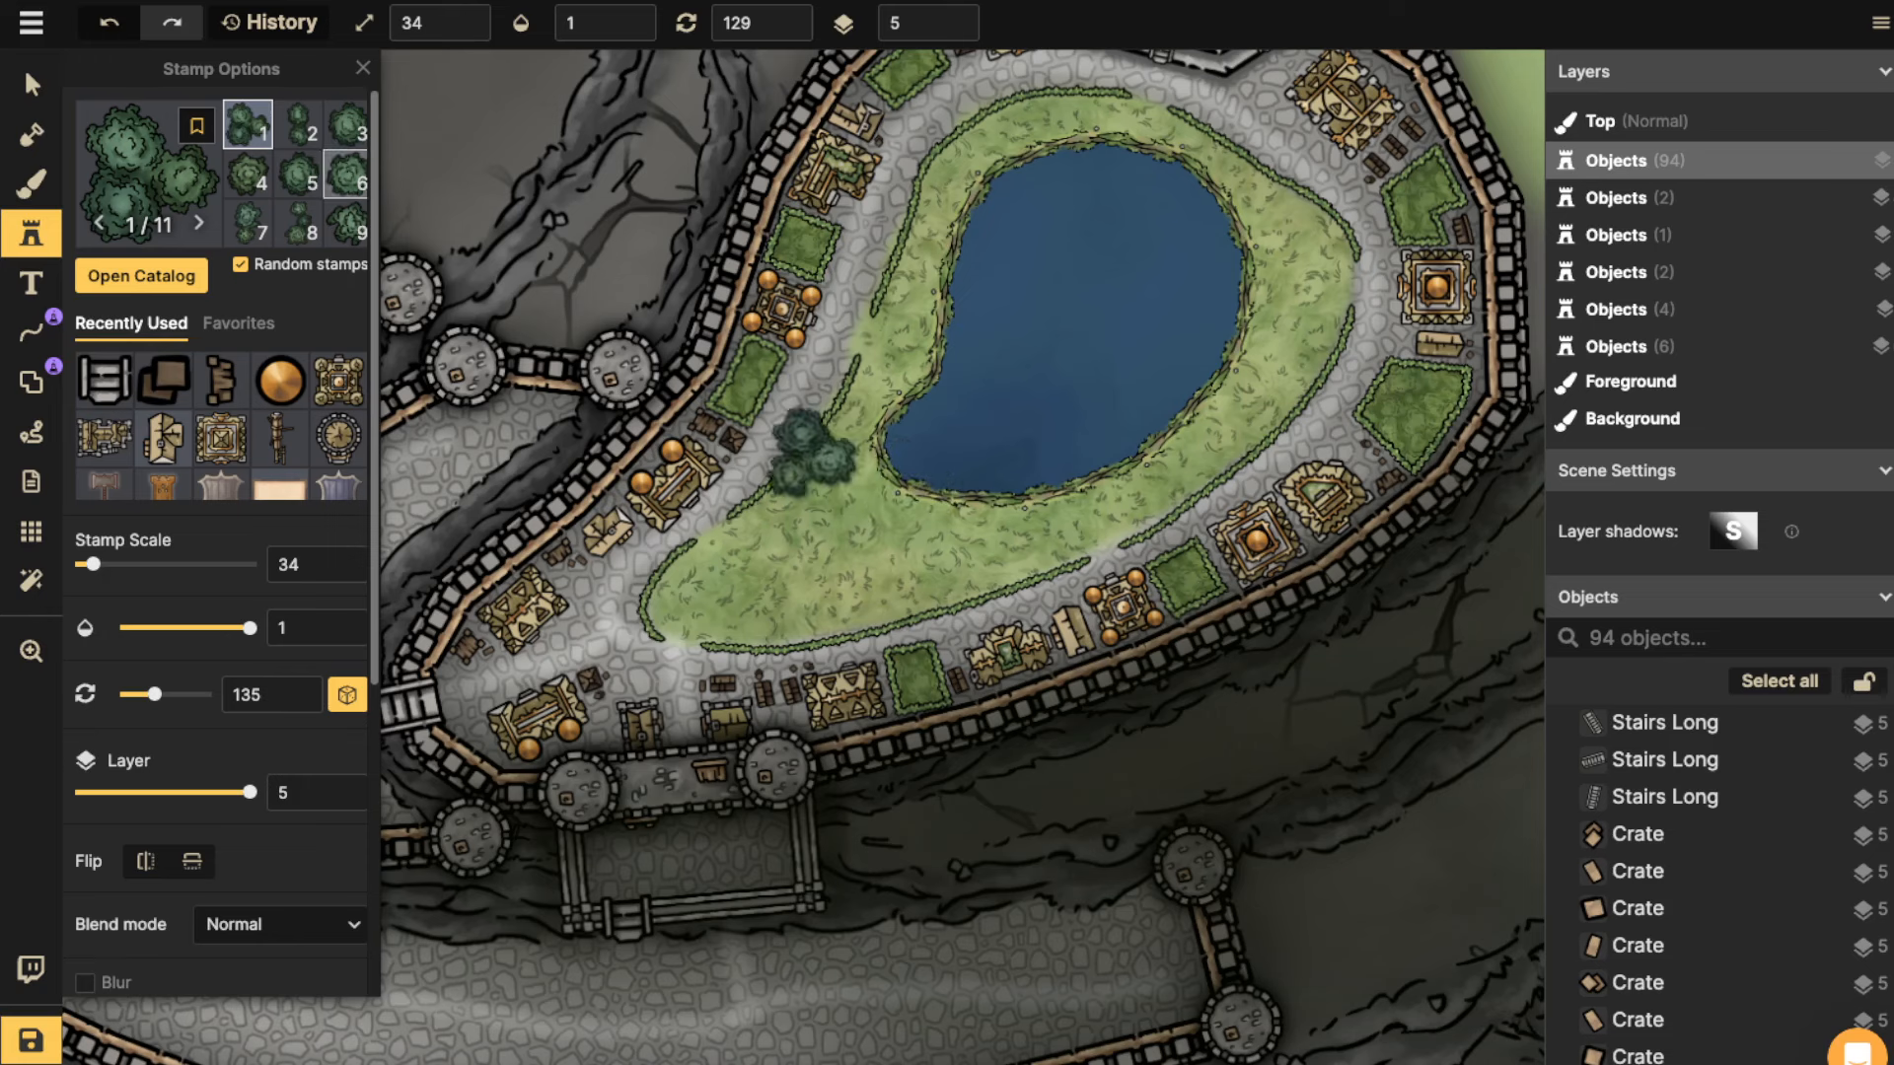
left_click(804, 457)
left_click(804, 456)
key("Right")
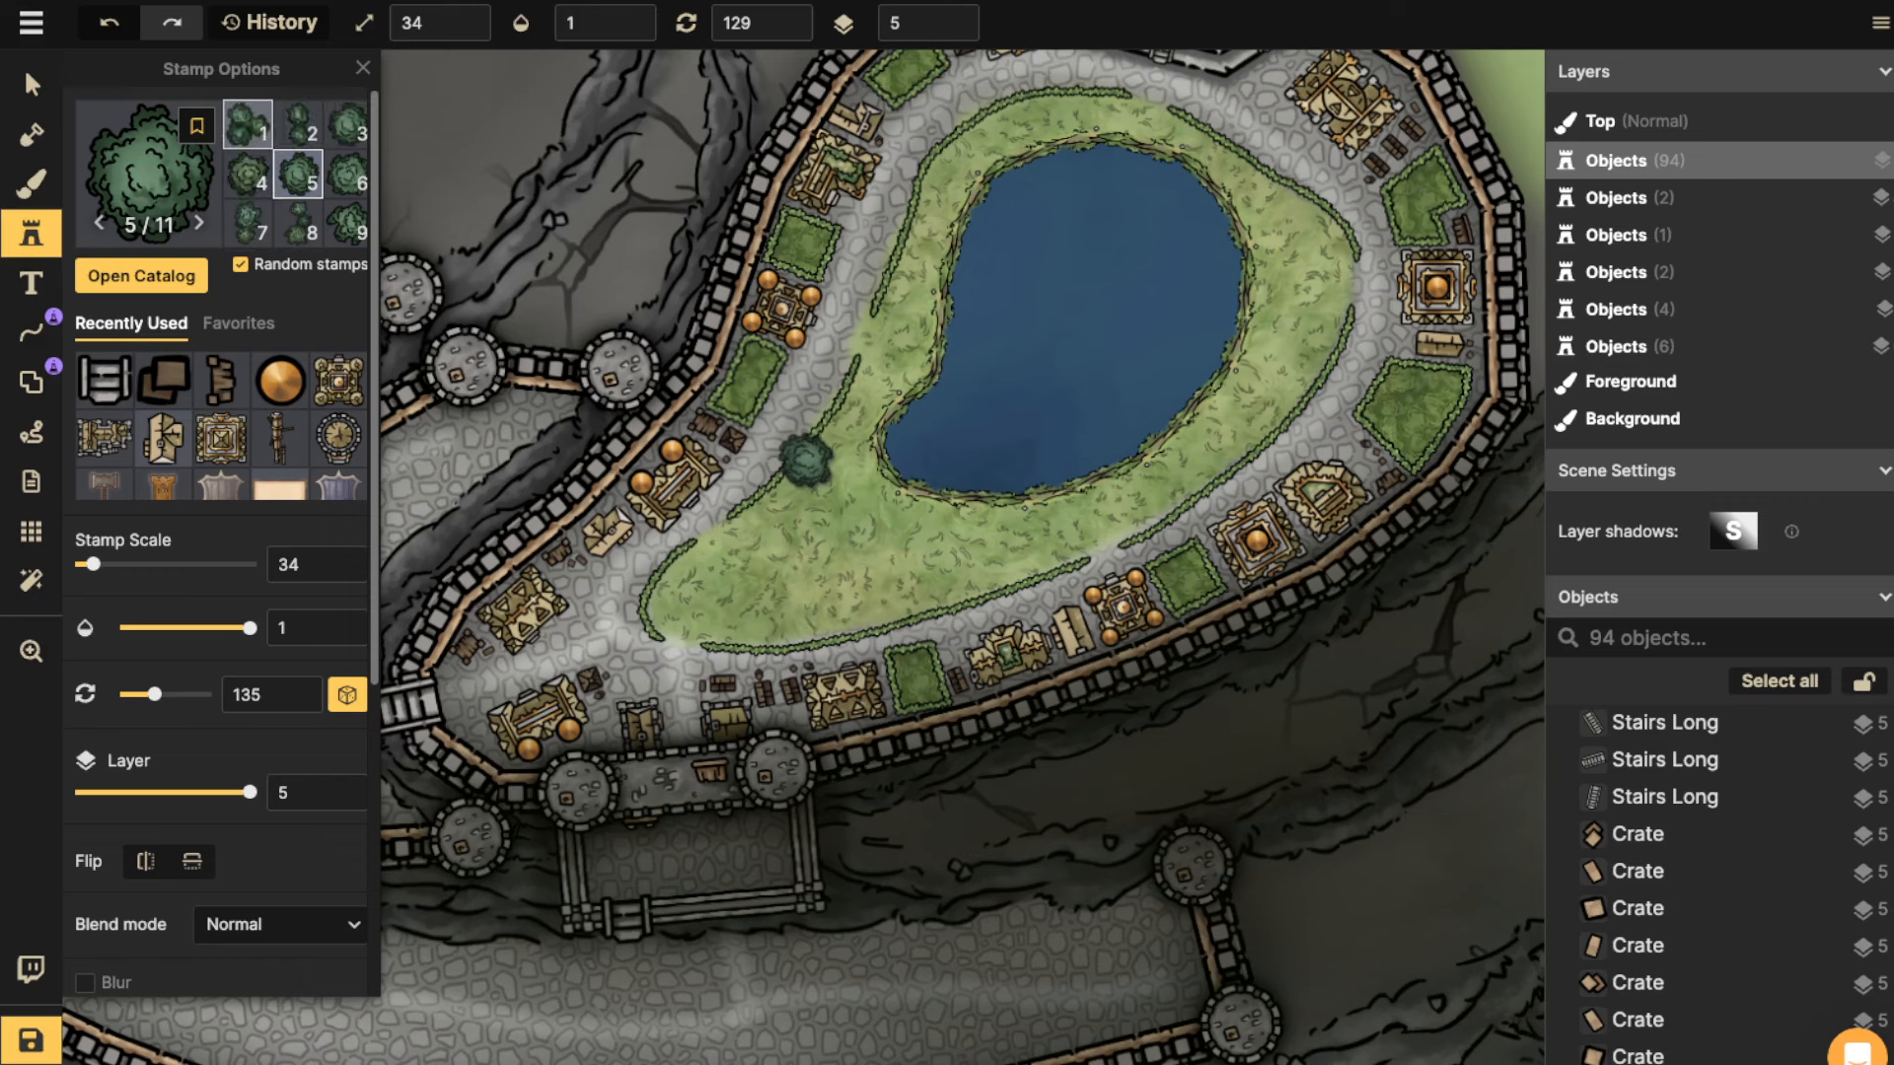
left_click(248, 125)
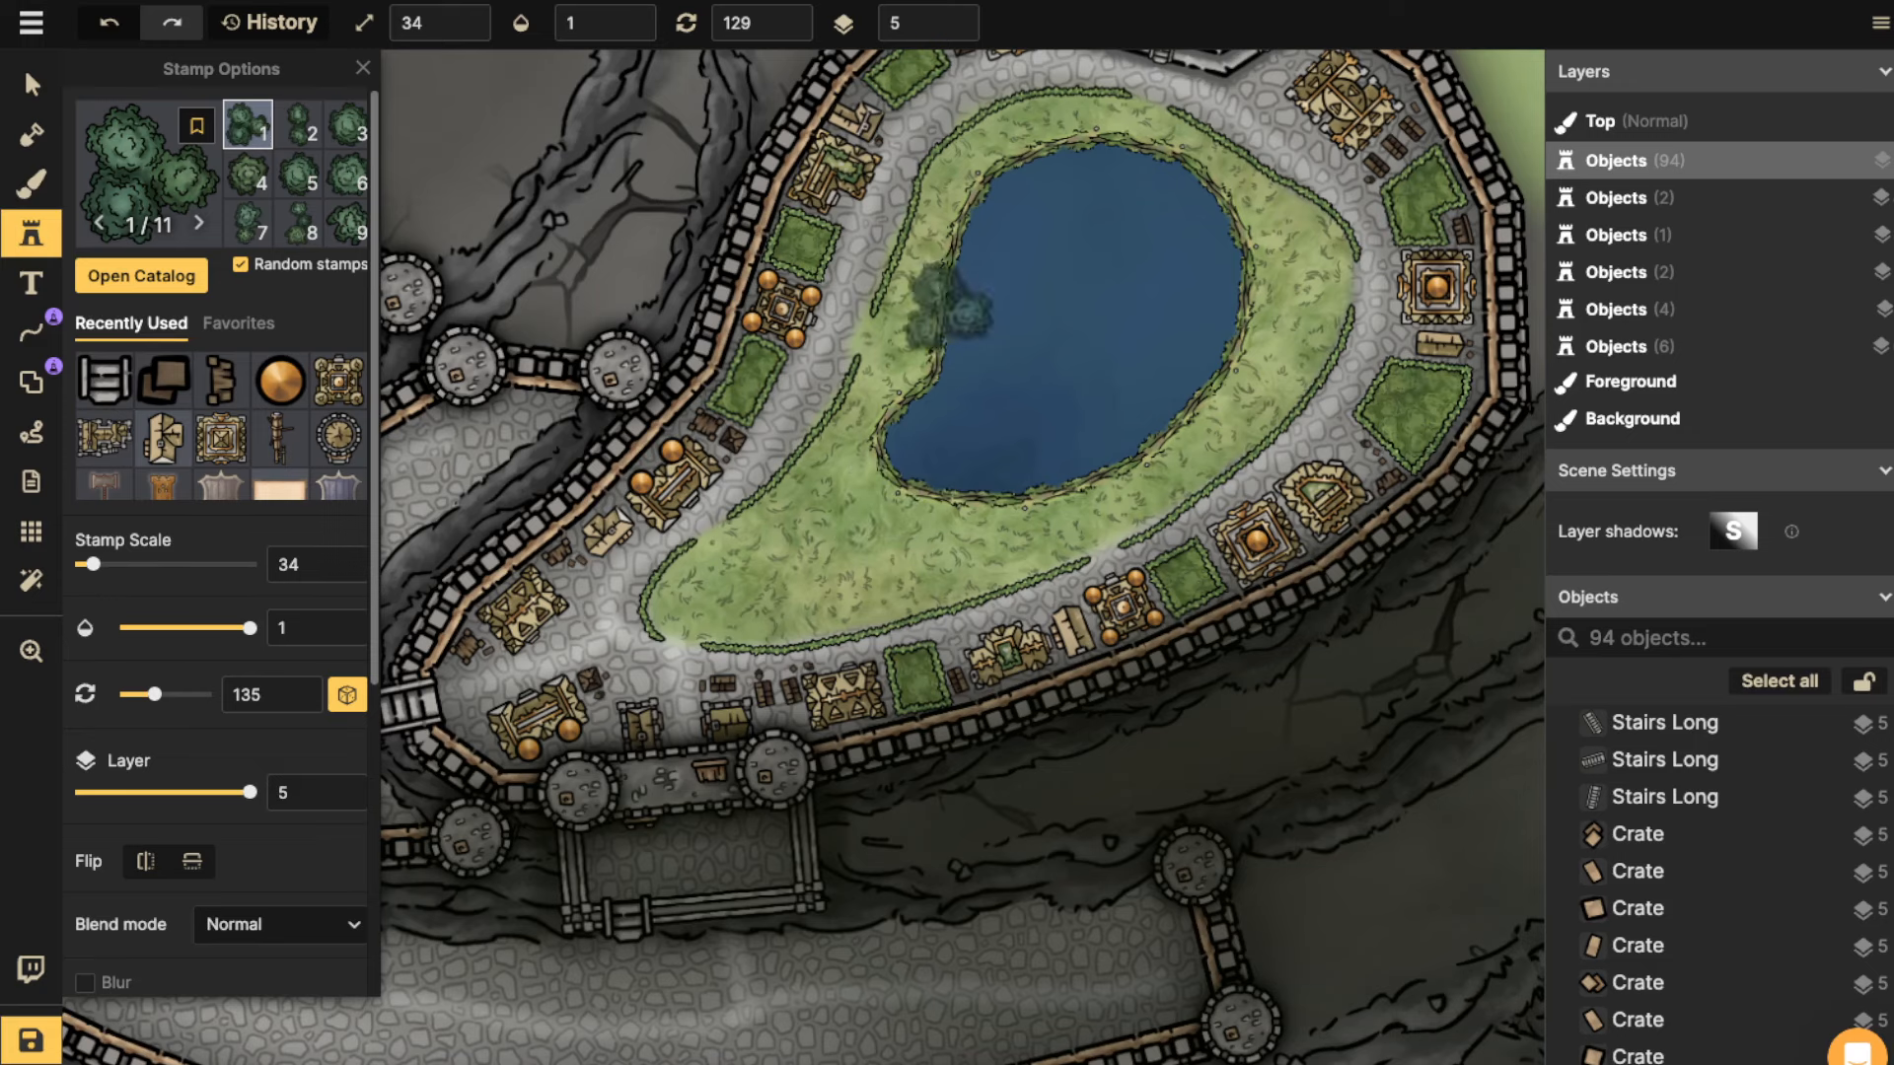
Place trees and tree clusters around the pond on its northern, northwestern, southwestern and eastern banks.
key("space")
left_click_drag(1019, 127, 1001, 207)
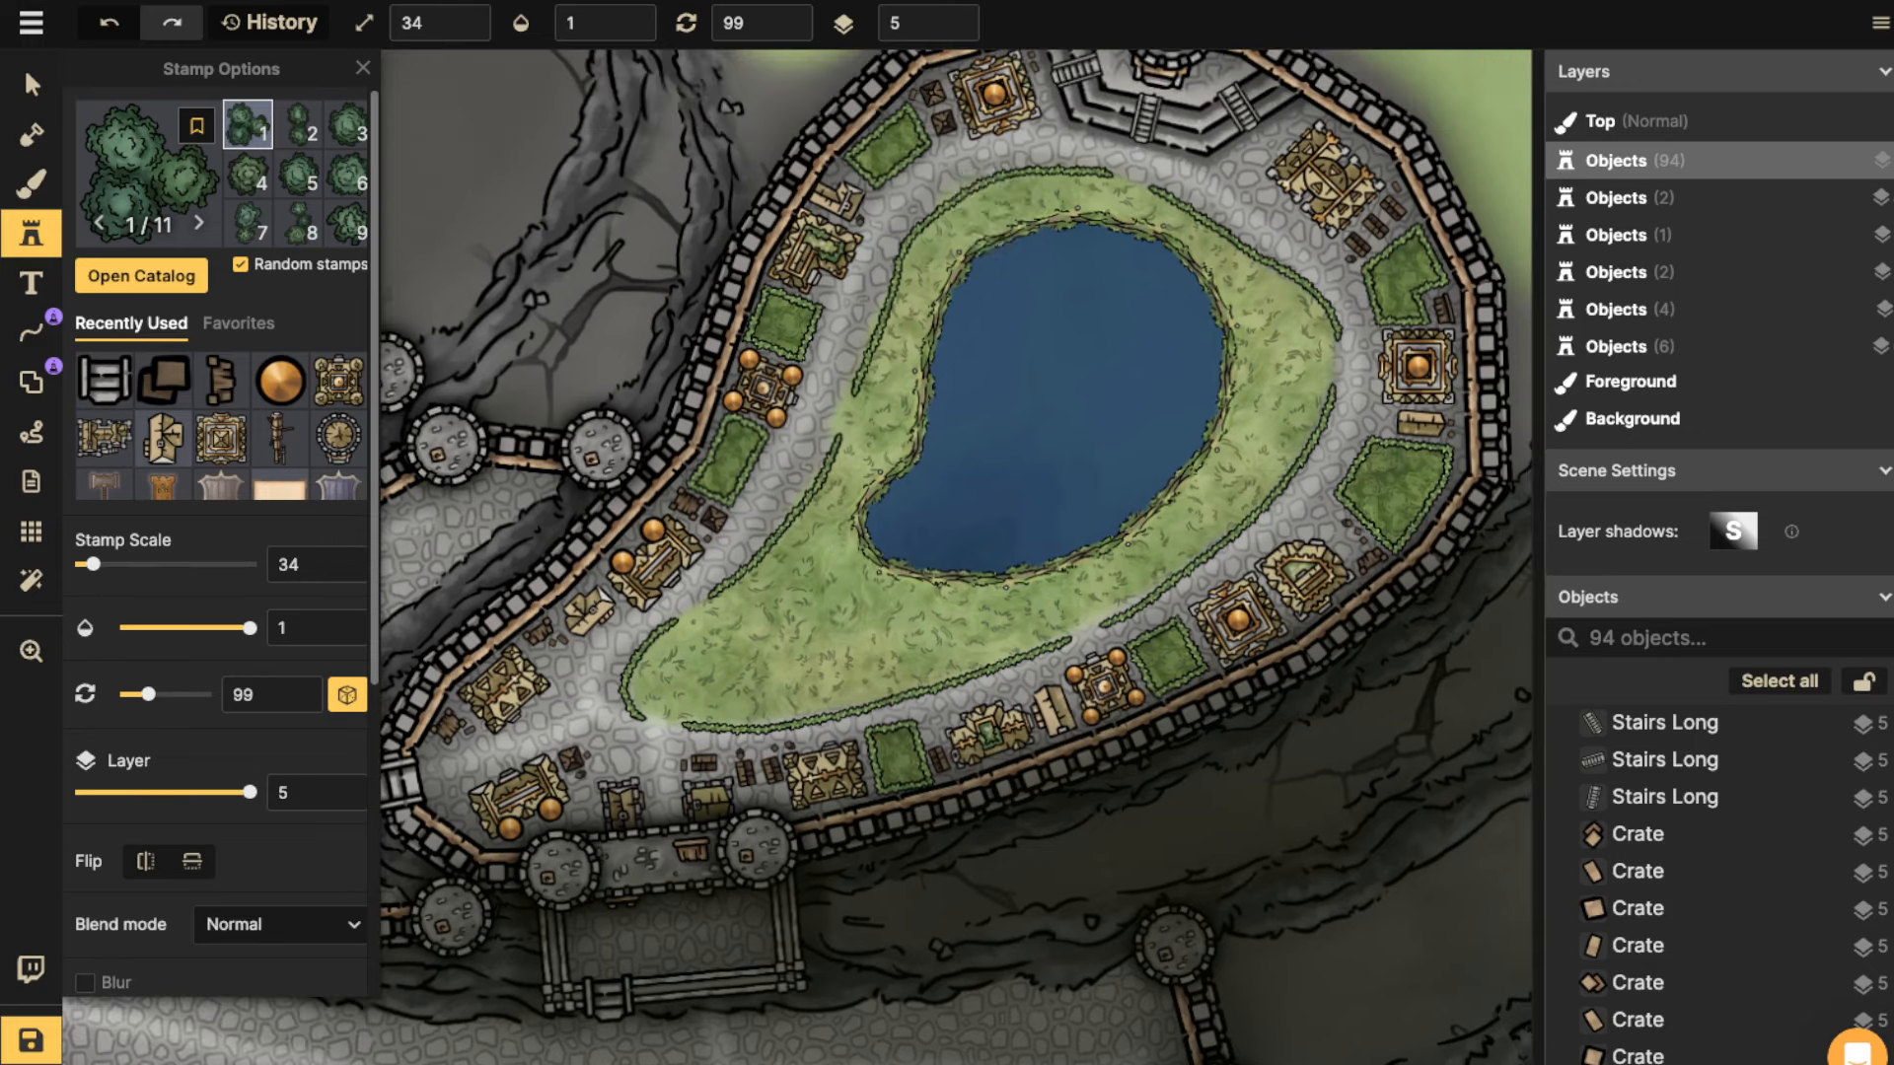
left_click(998, 204)
left_click(1085, 200)
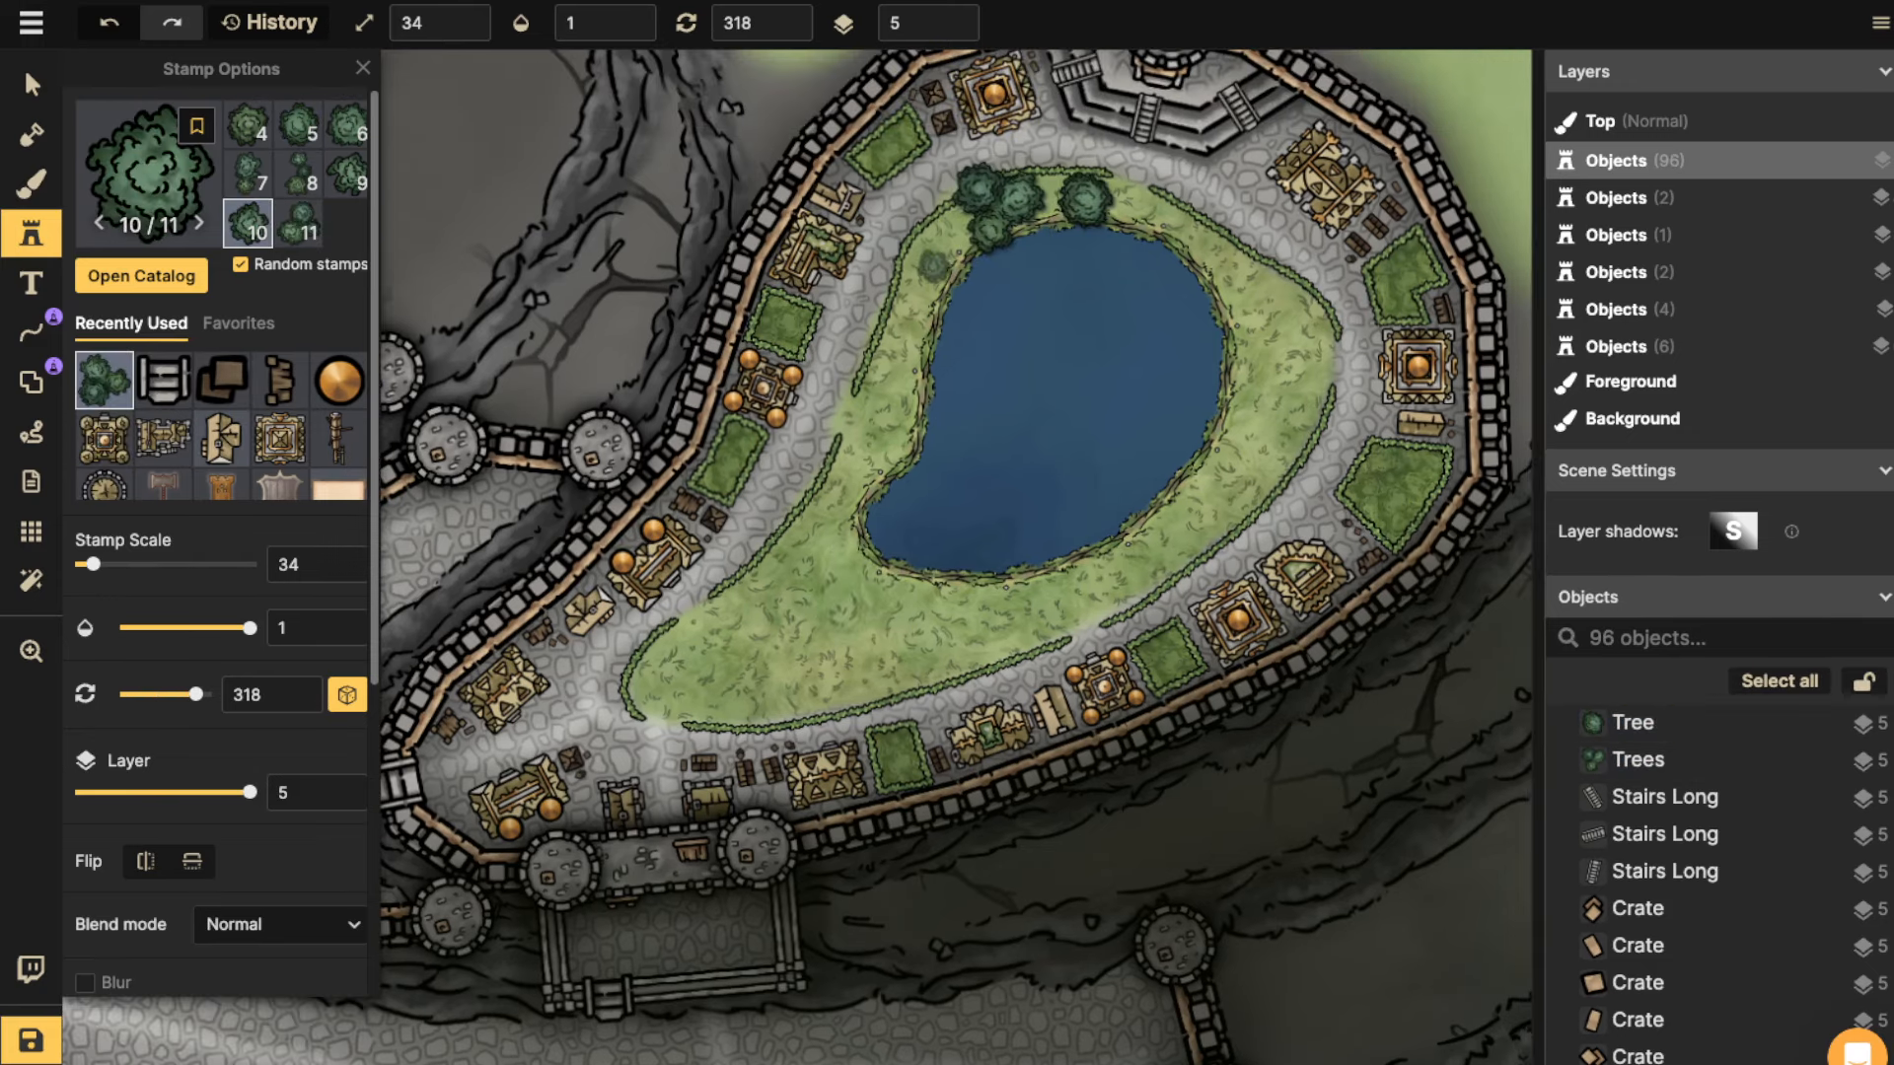
left_click(939, 276)
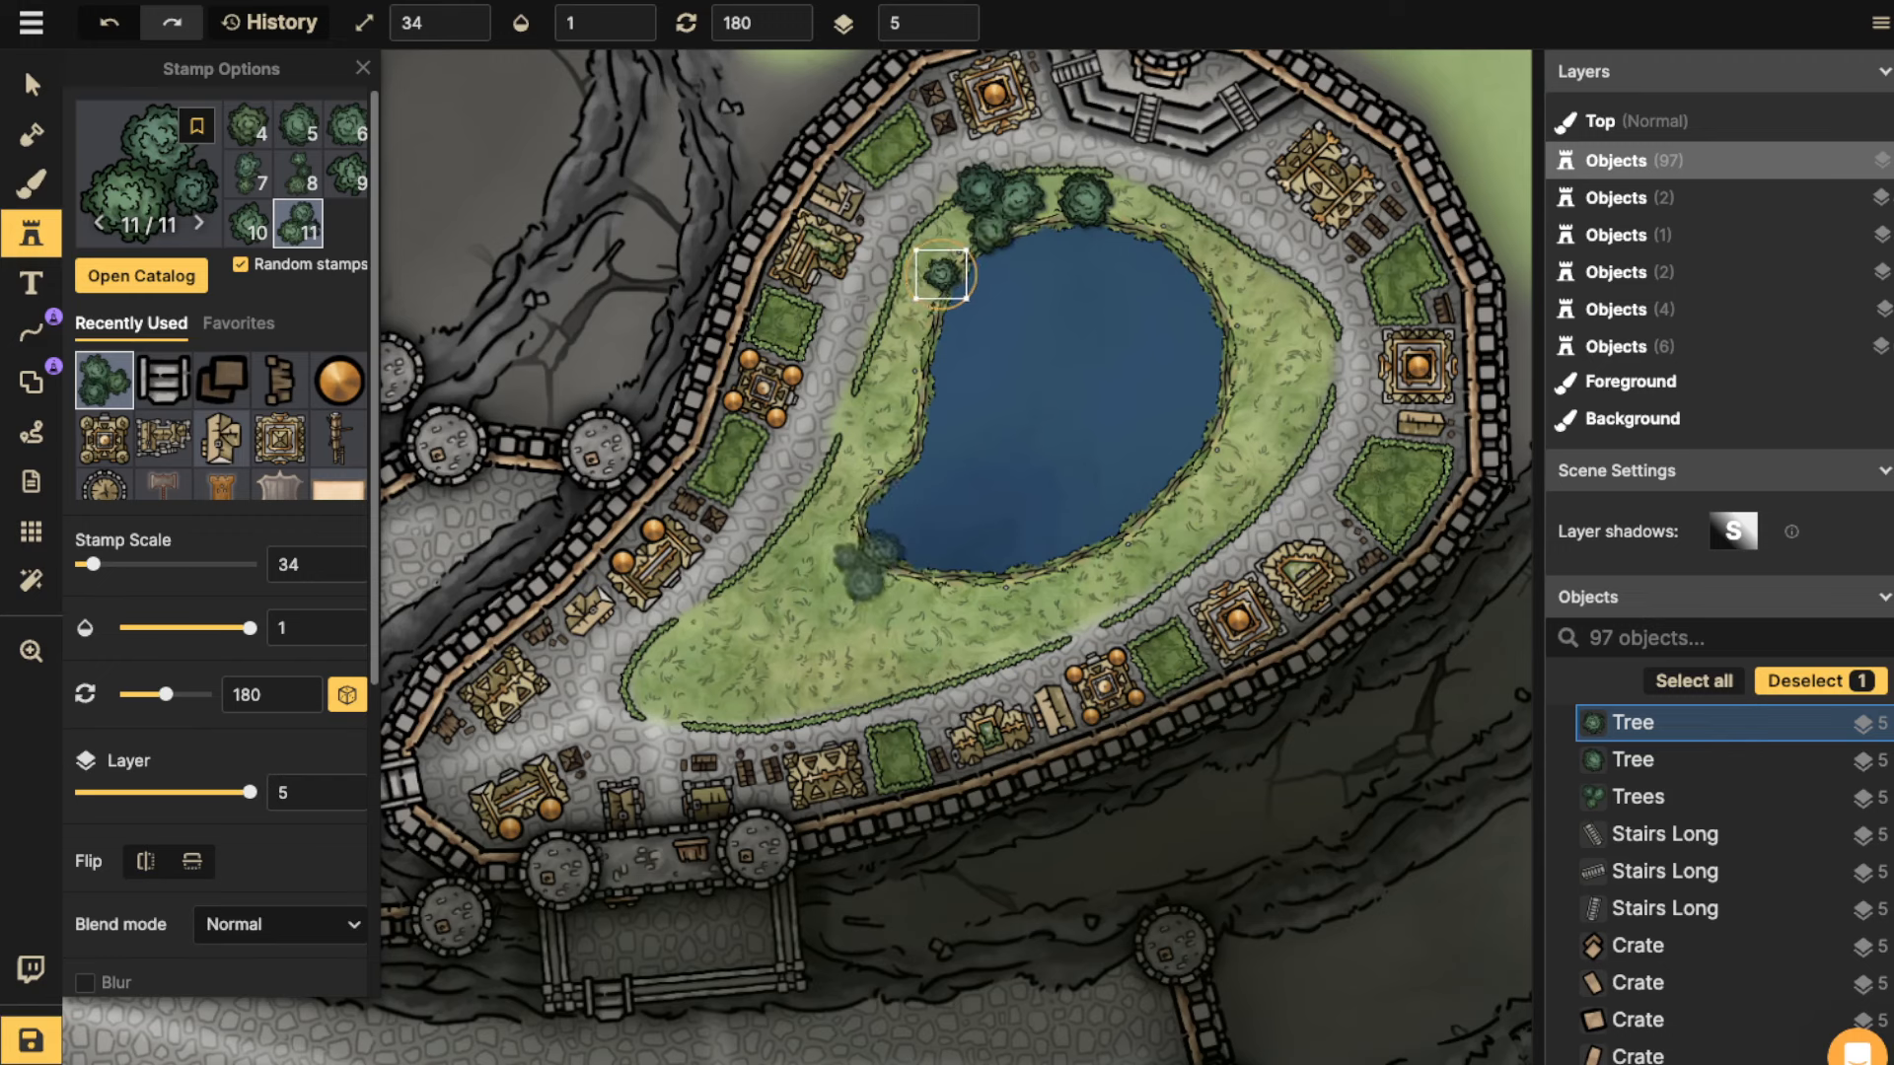
left_click(868, 561)
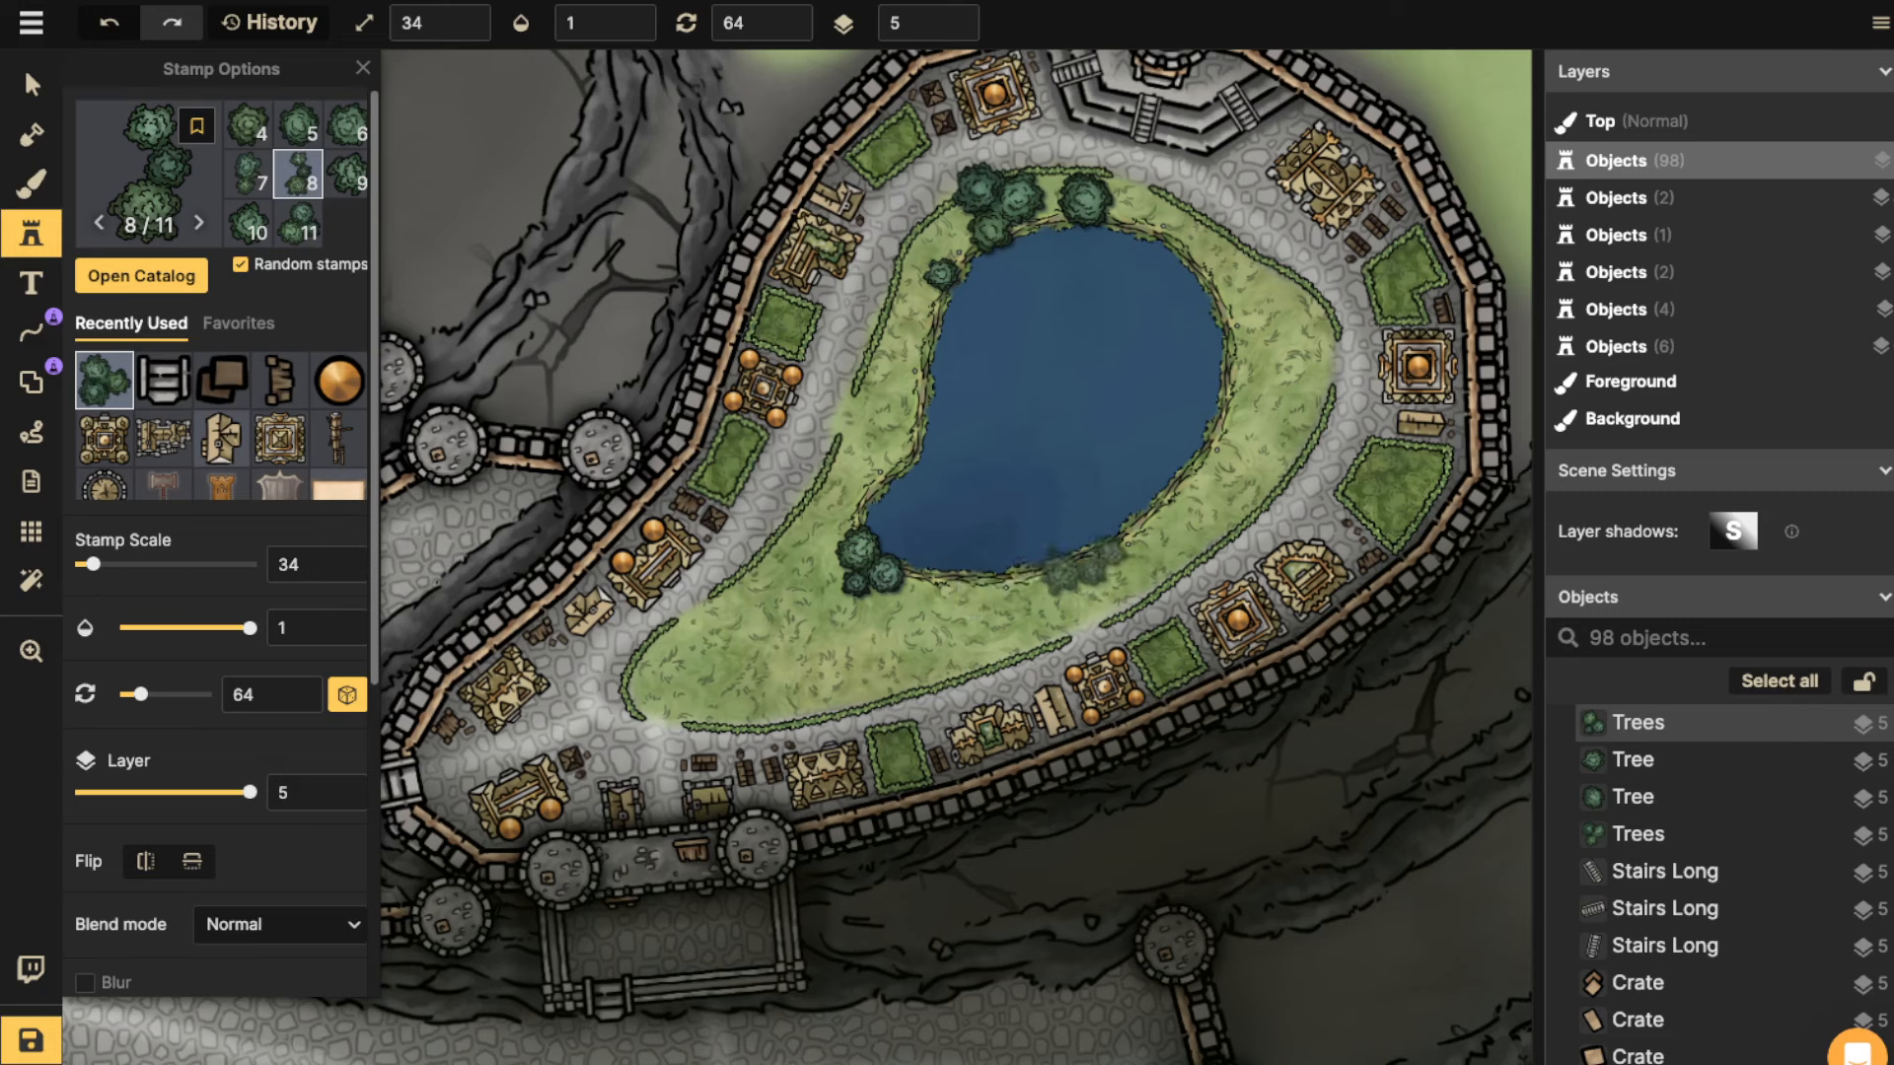
left_click(1214, 434)
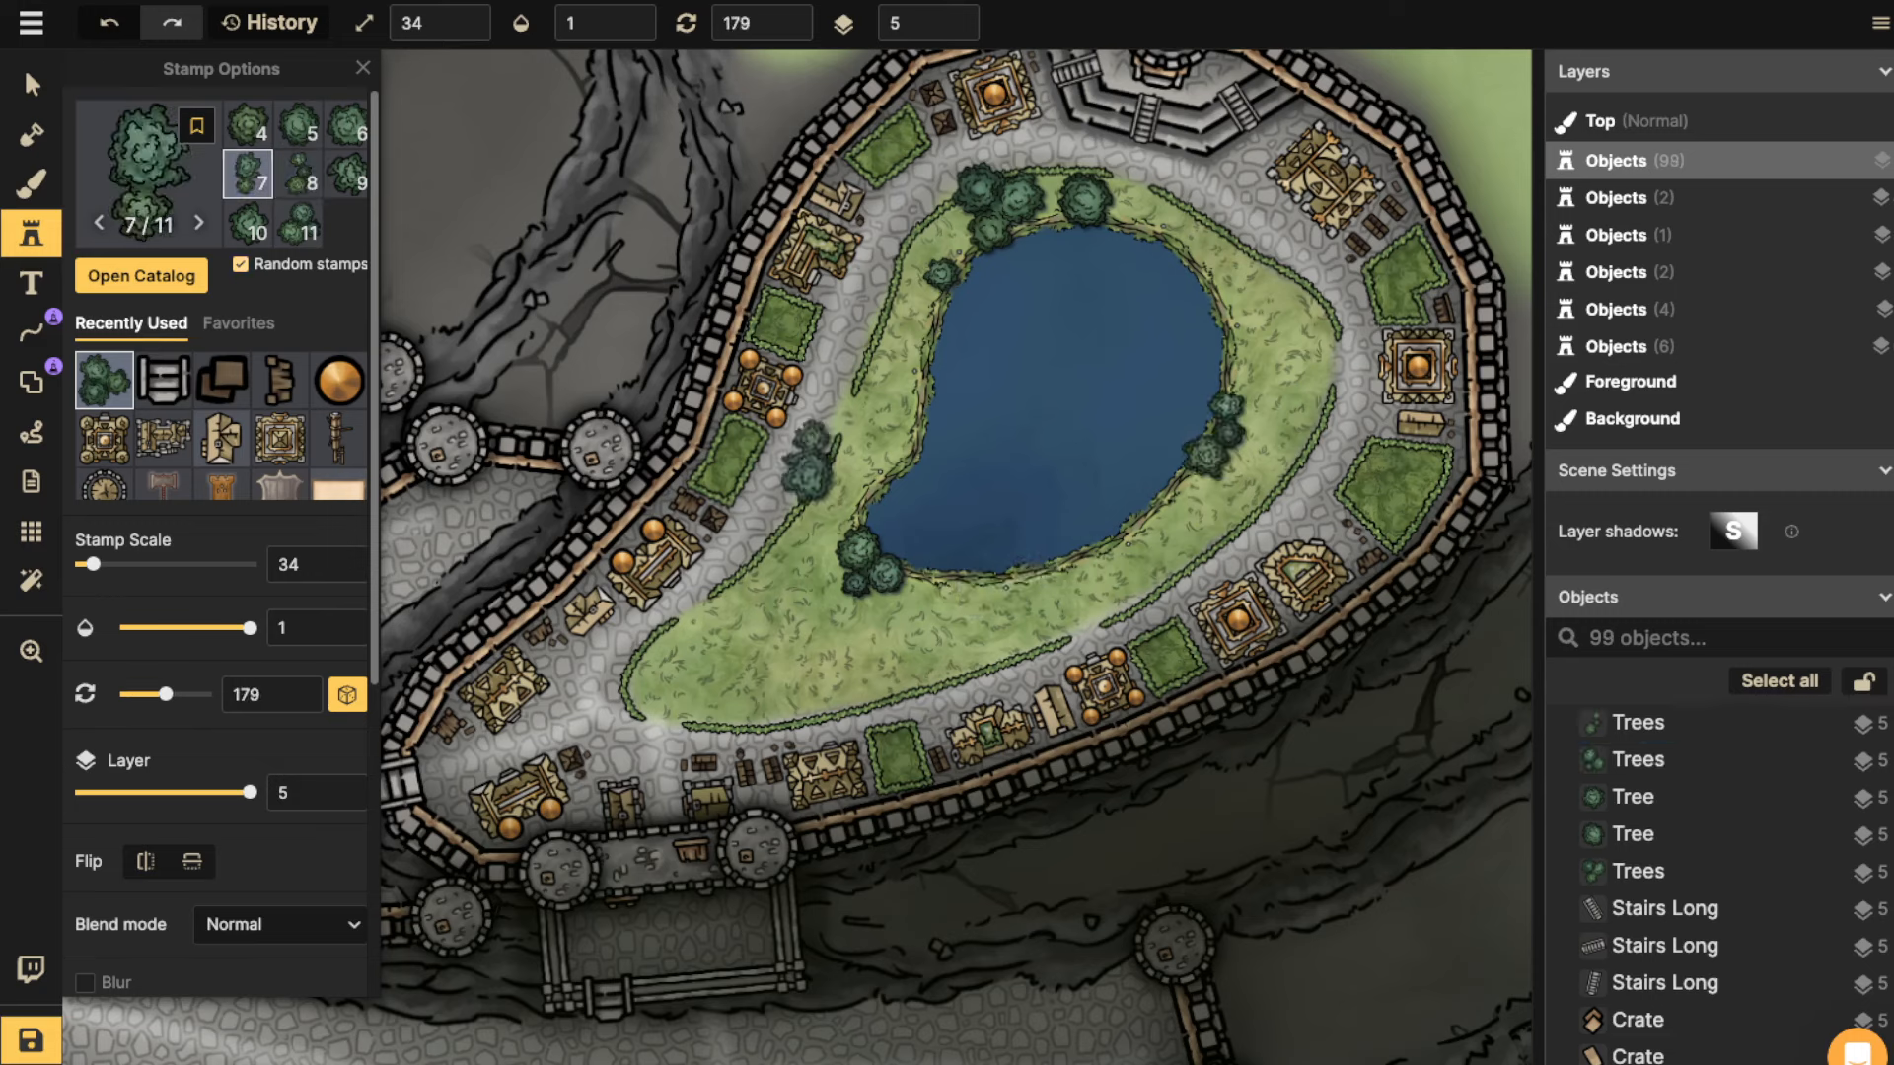
Search the stamp catalog for "bush", load the green Foliage bush, and set its layer to 1.
left_click(148, 158)
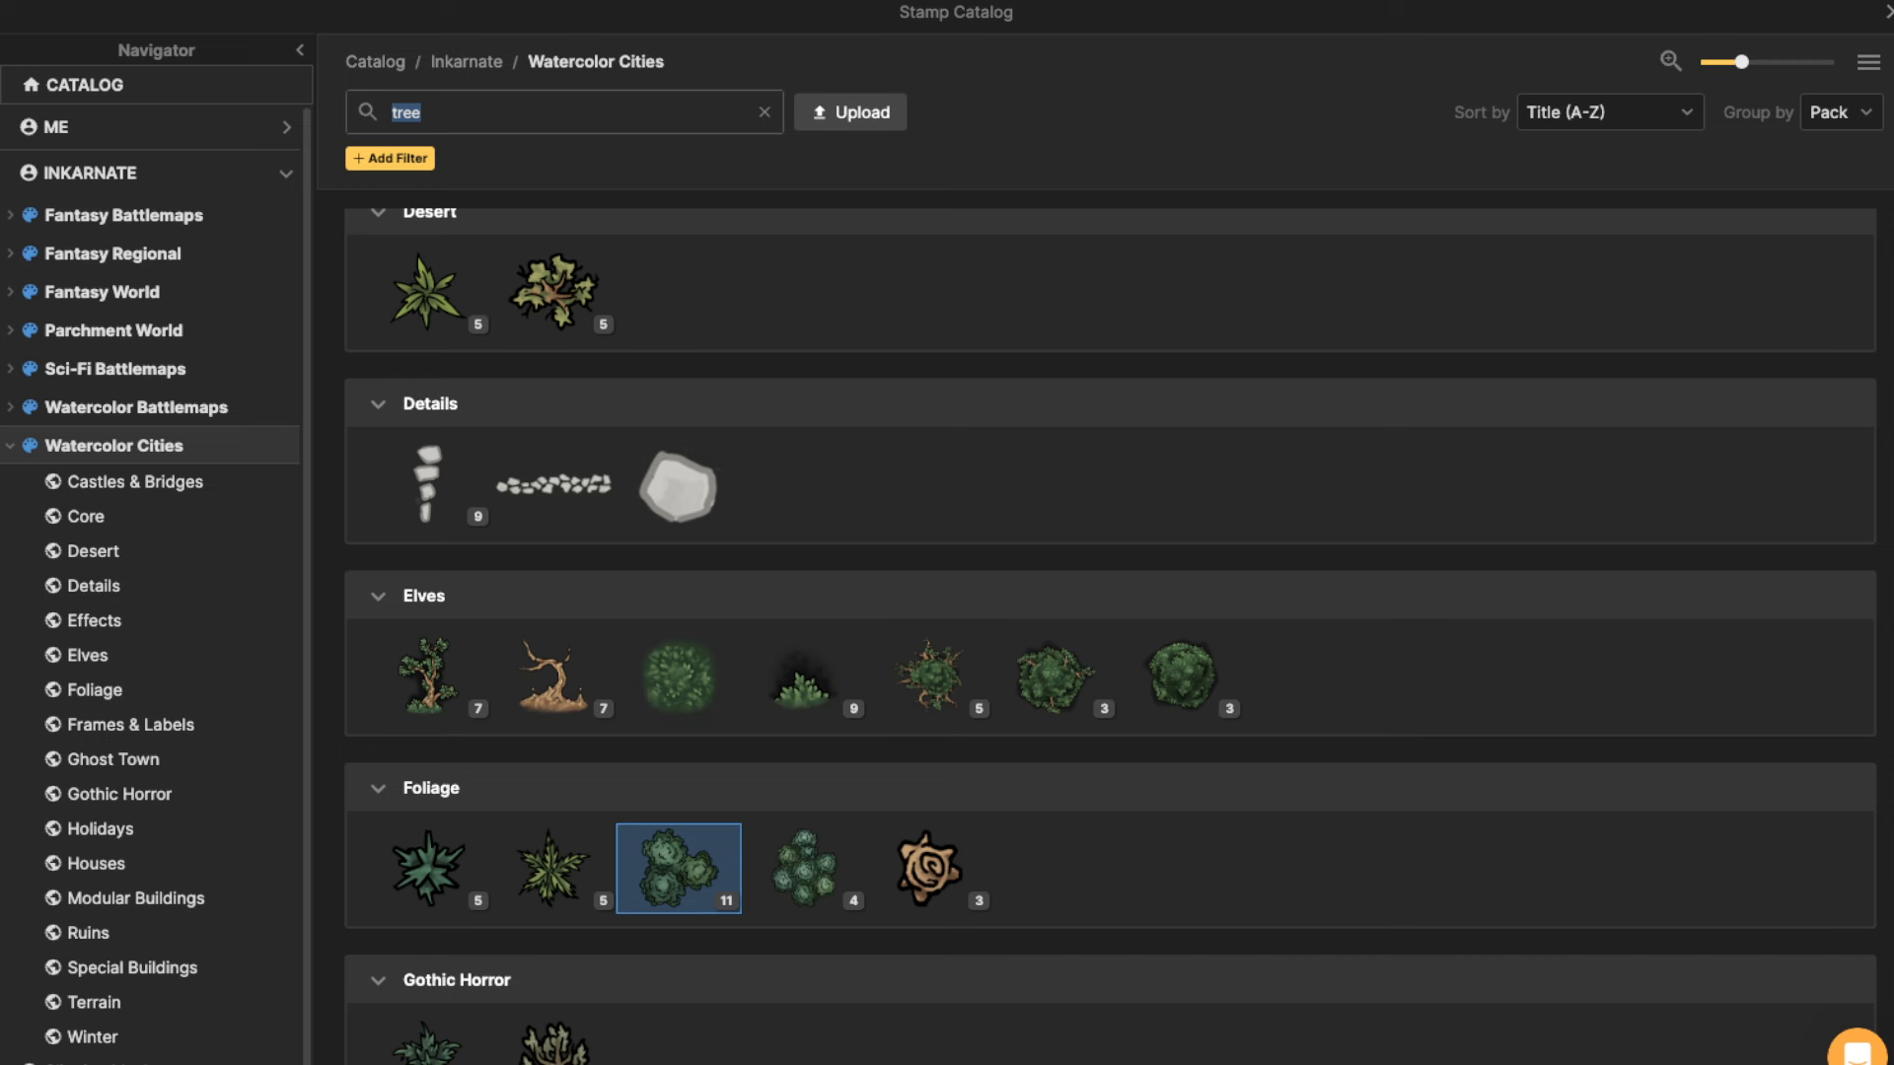
type("bush")
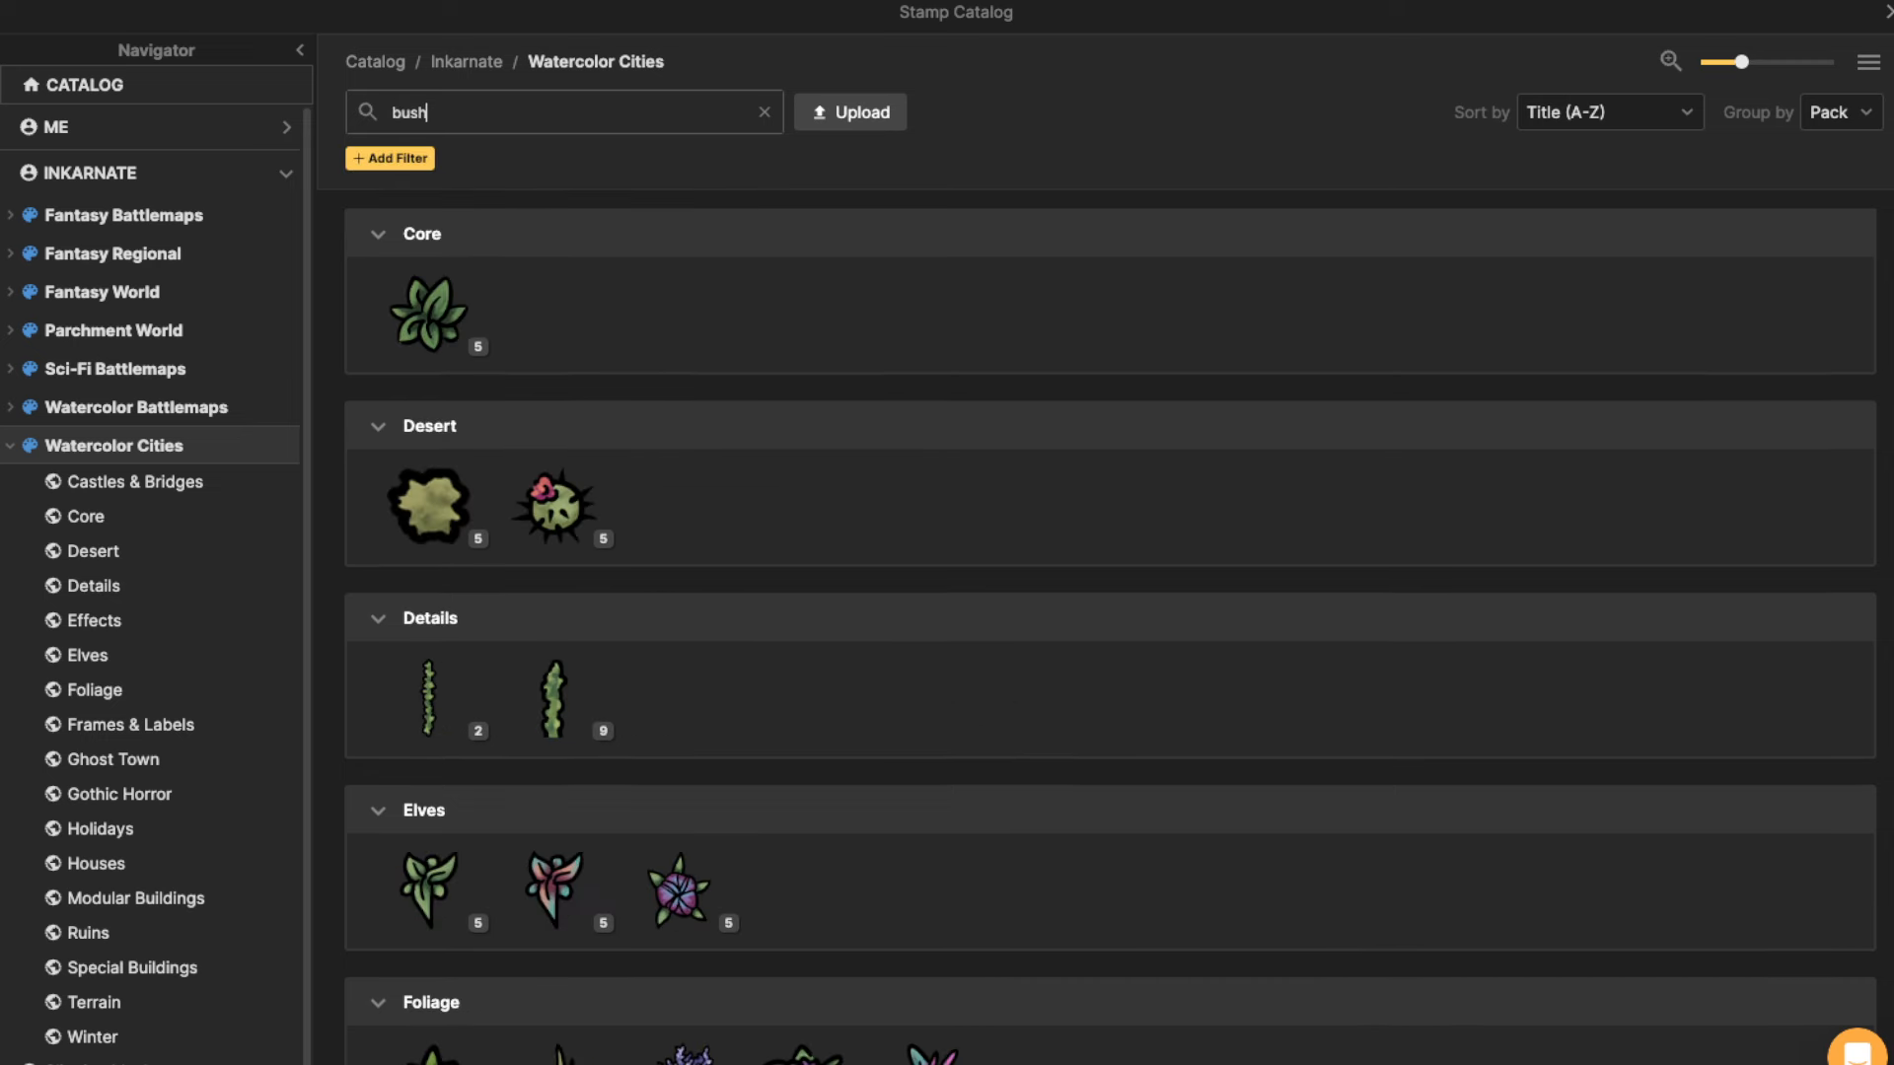
scroll(434, 661, "down", 5)
left_click(427, 666)
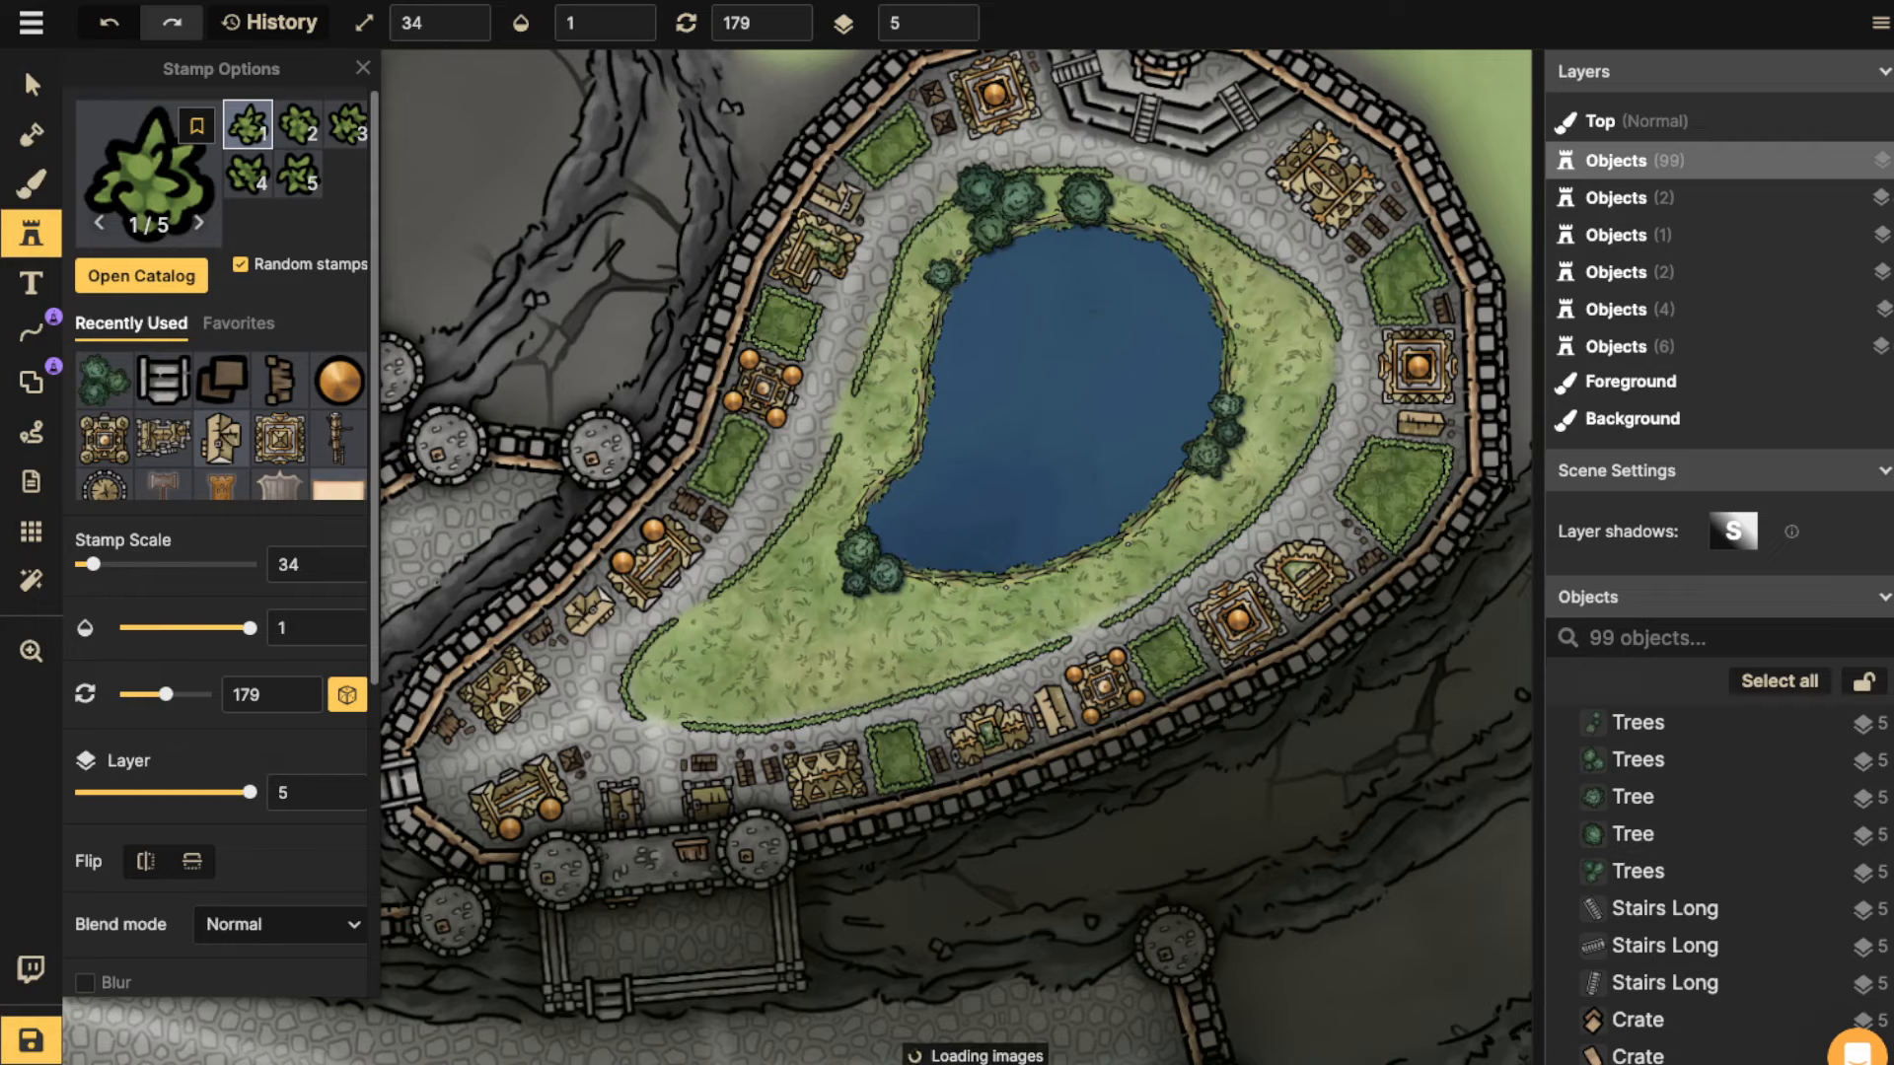
scroll(945, 261, "up", 2)
double_click(915, 23)
type("1")
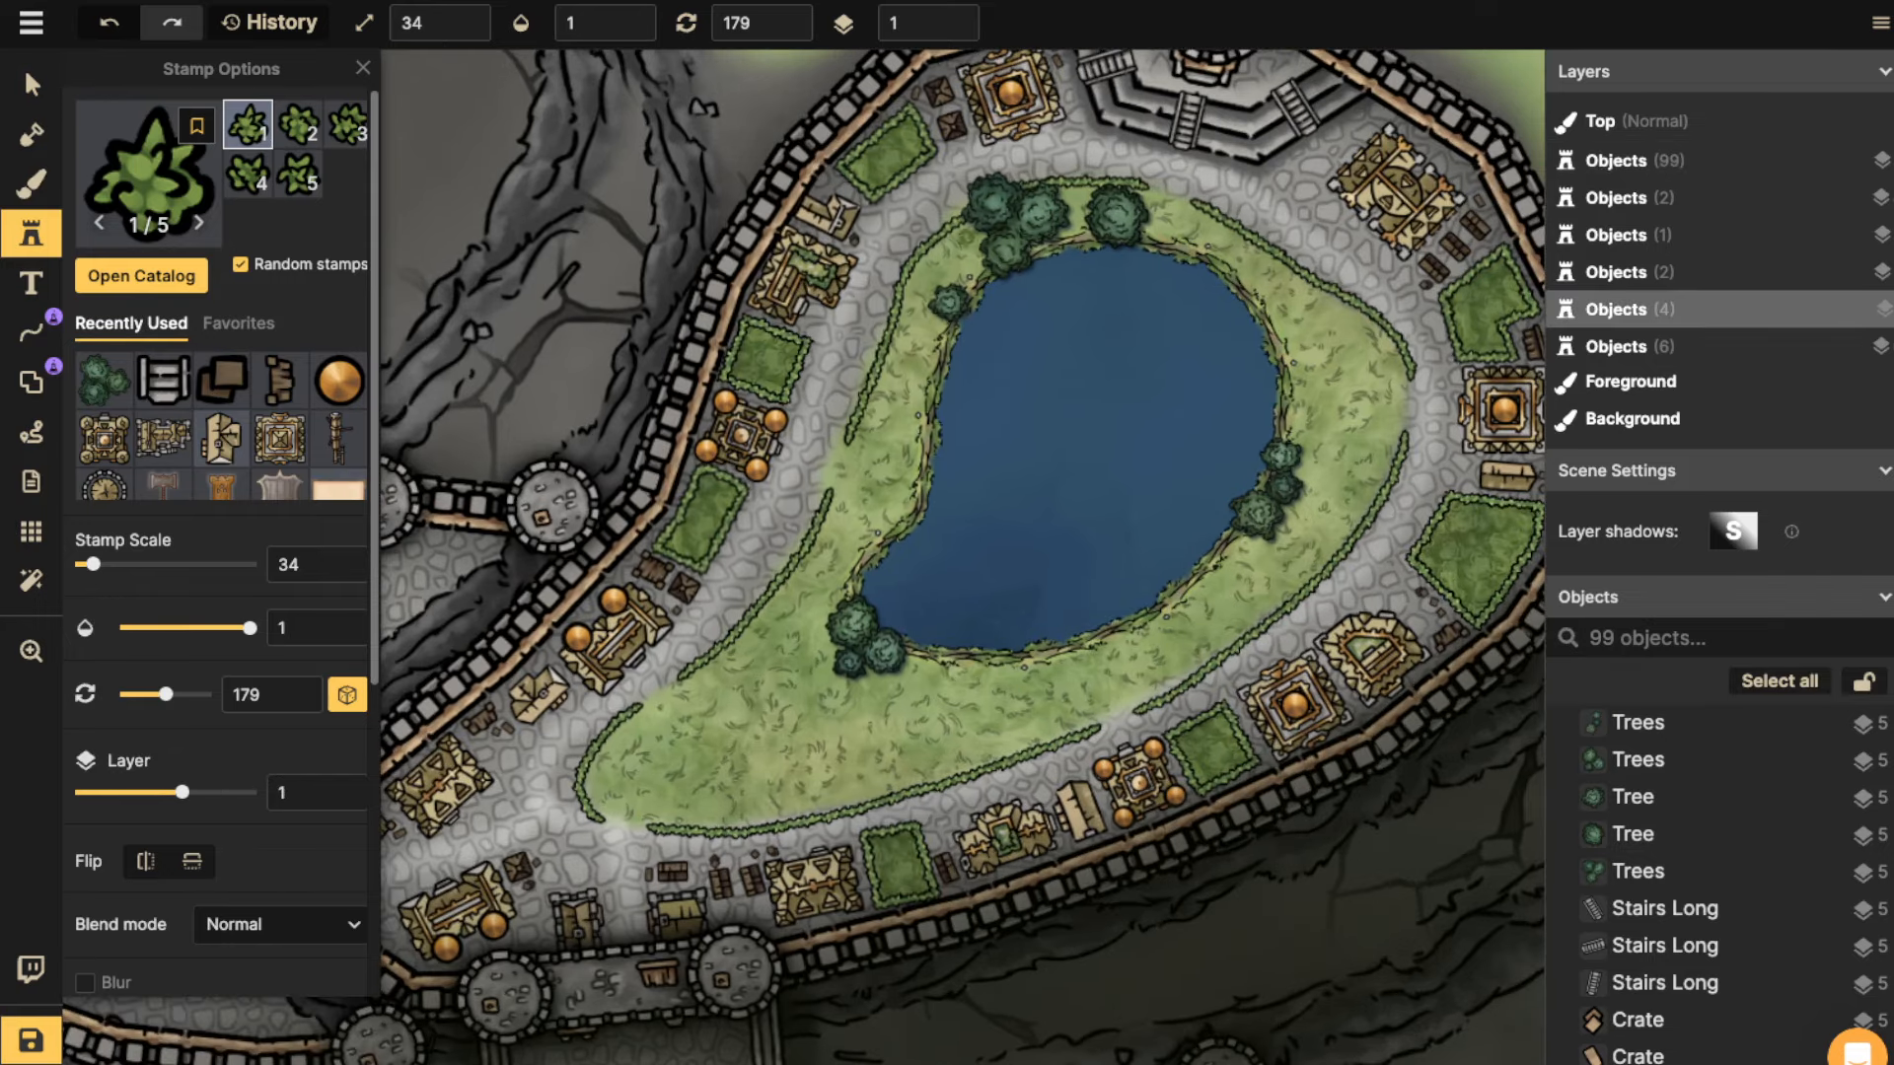
Place bushes at scale 34 among the trees on the pond's northwestern and northern banks.
scroll(961, 267, "up", 2)
left_click(954, 281)
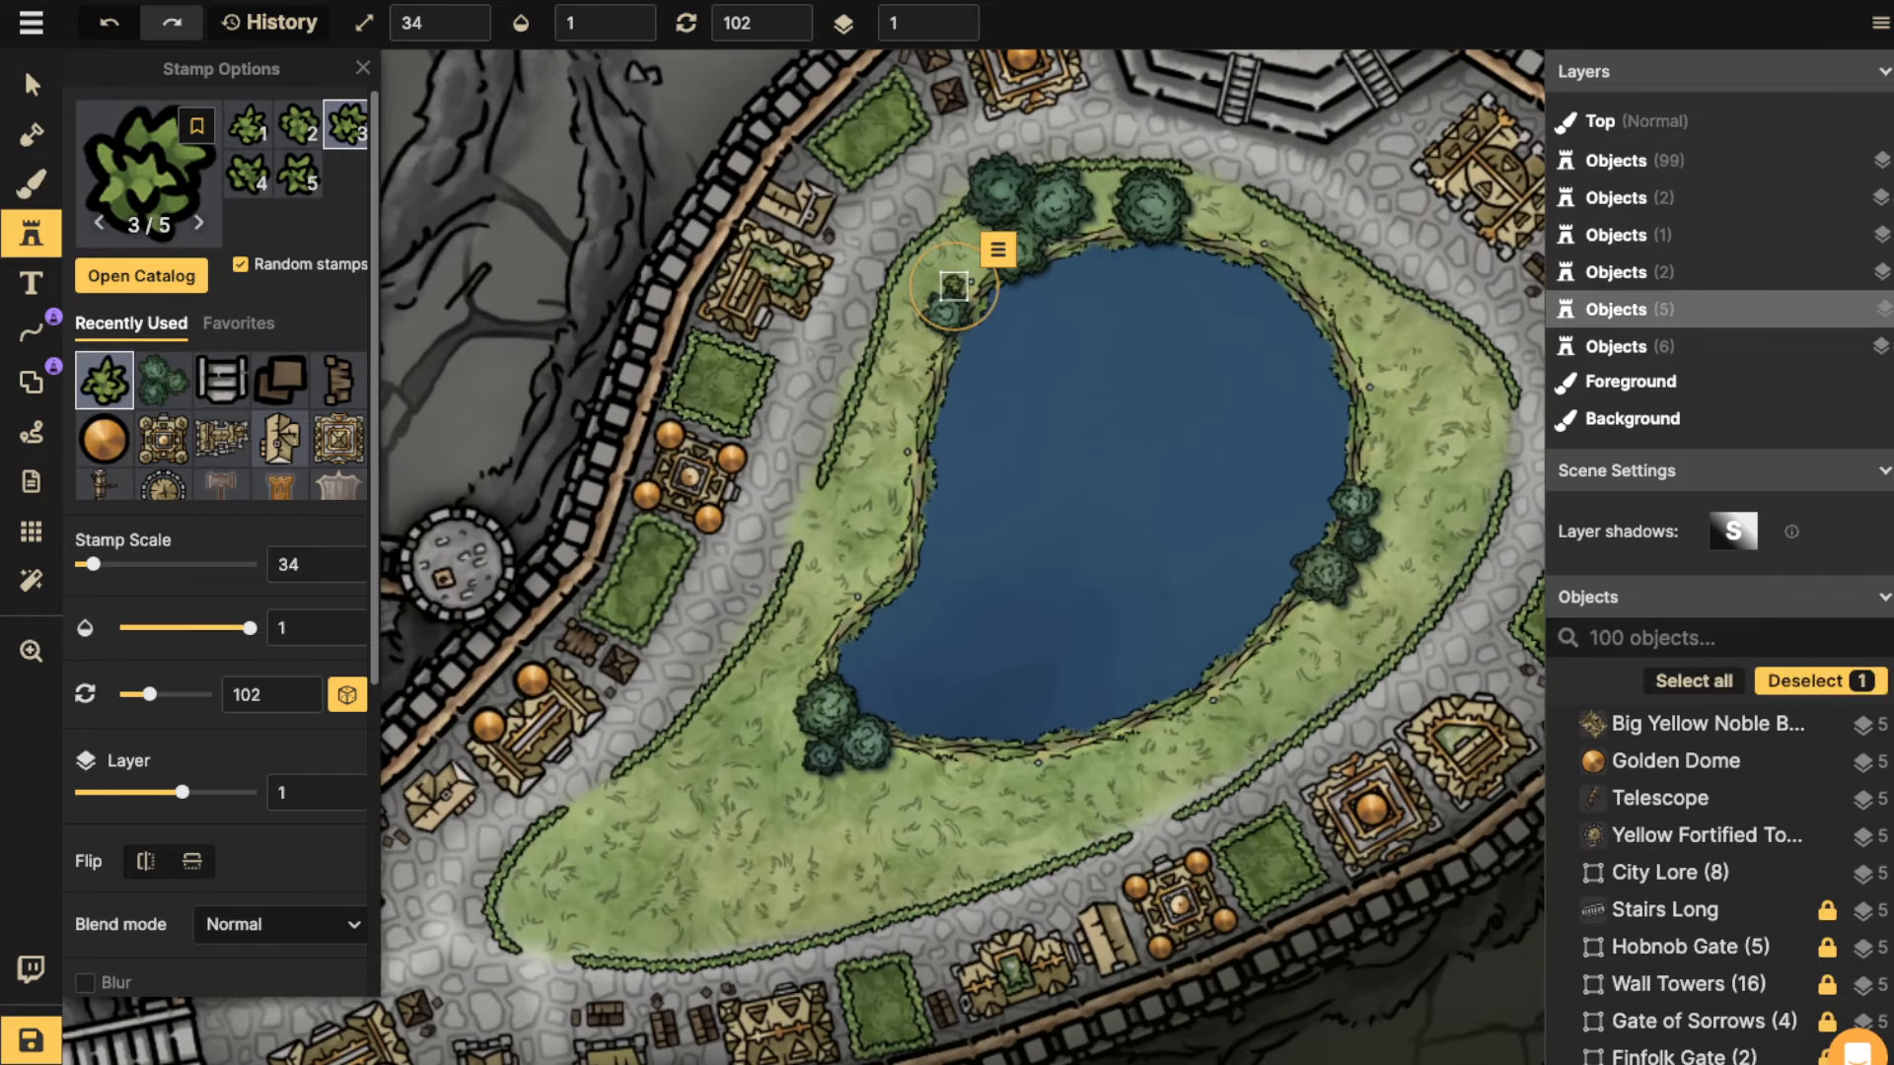
left_click(971, 267)
left_click(966, 237)
left_click(1097, 188)
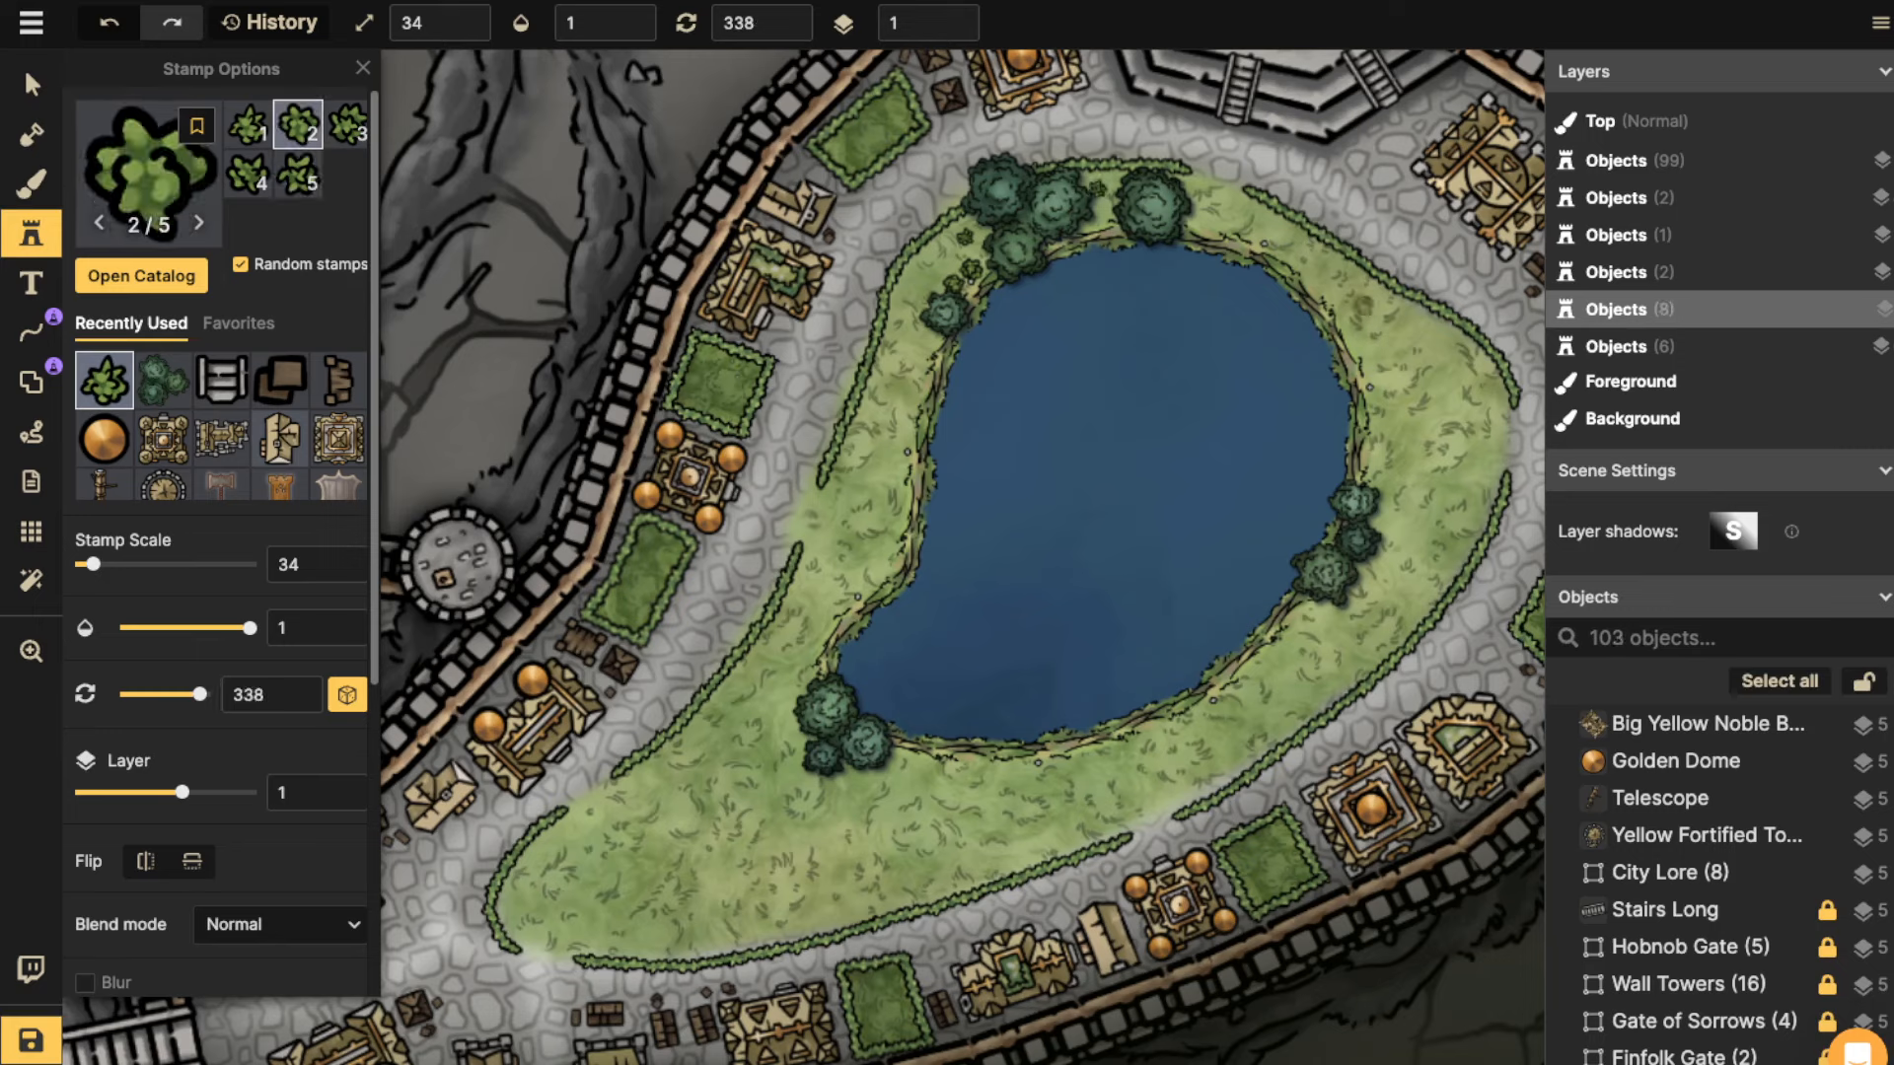
Place four bushes on the grass around the tree cluster east of the pond.
left_click(1379, 476)
left_click(1423, 489)
left_click(1403, 558)
left_click(1314, 628)
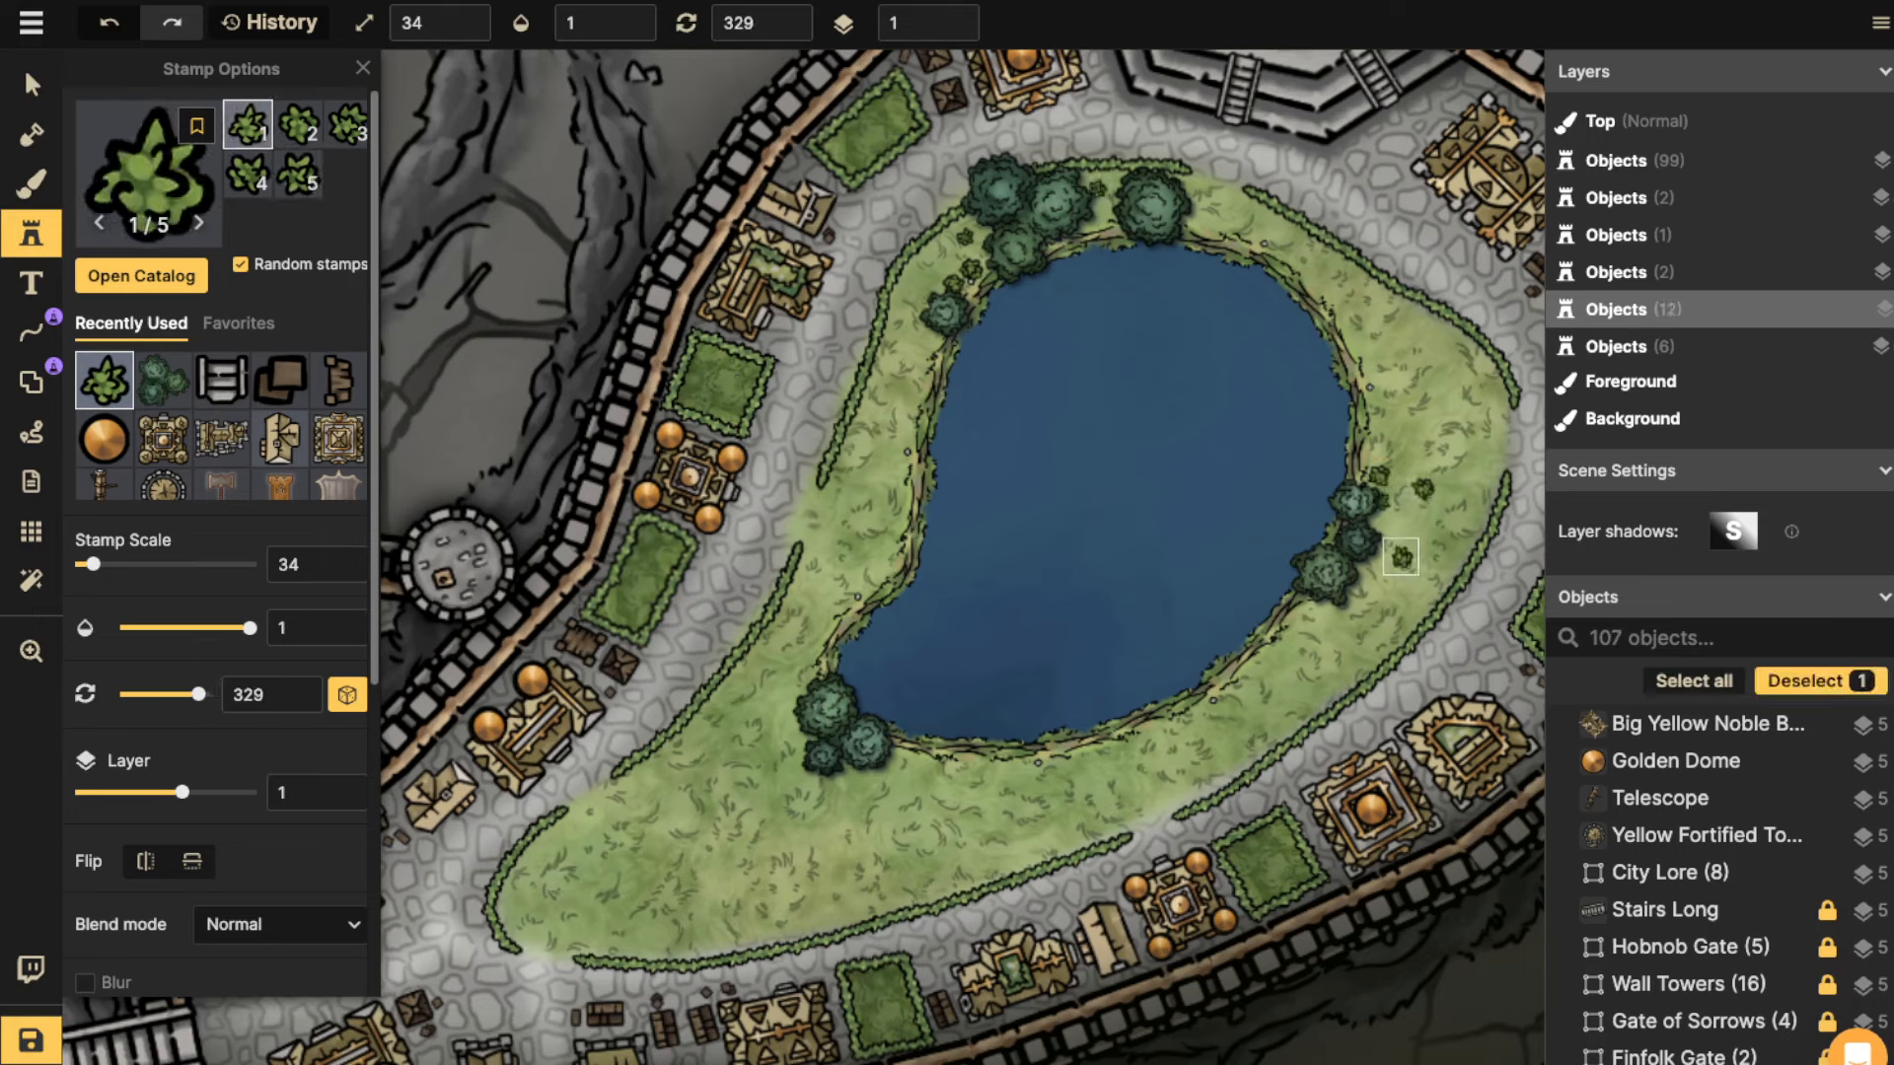
Place bushes around the southwestern tree cluster and on the grass west and southwest of it.
left_click(1035, 674)
left_click(907, 769)
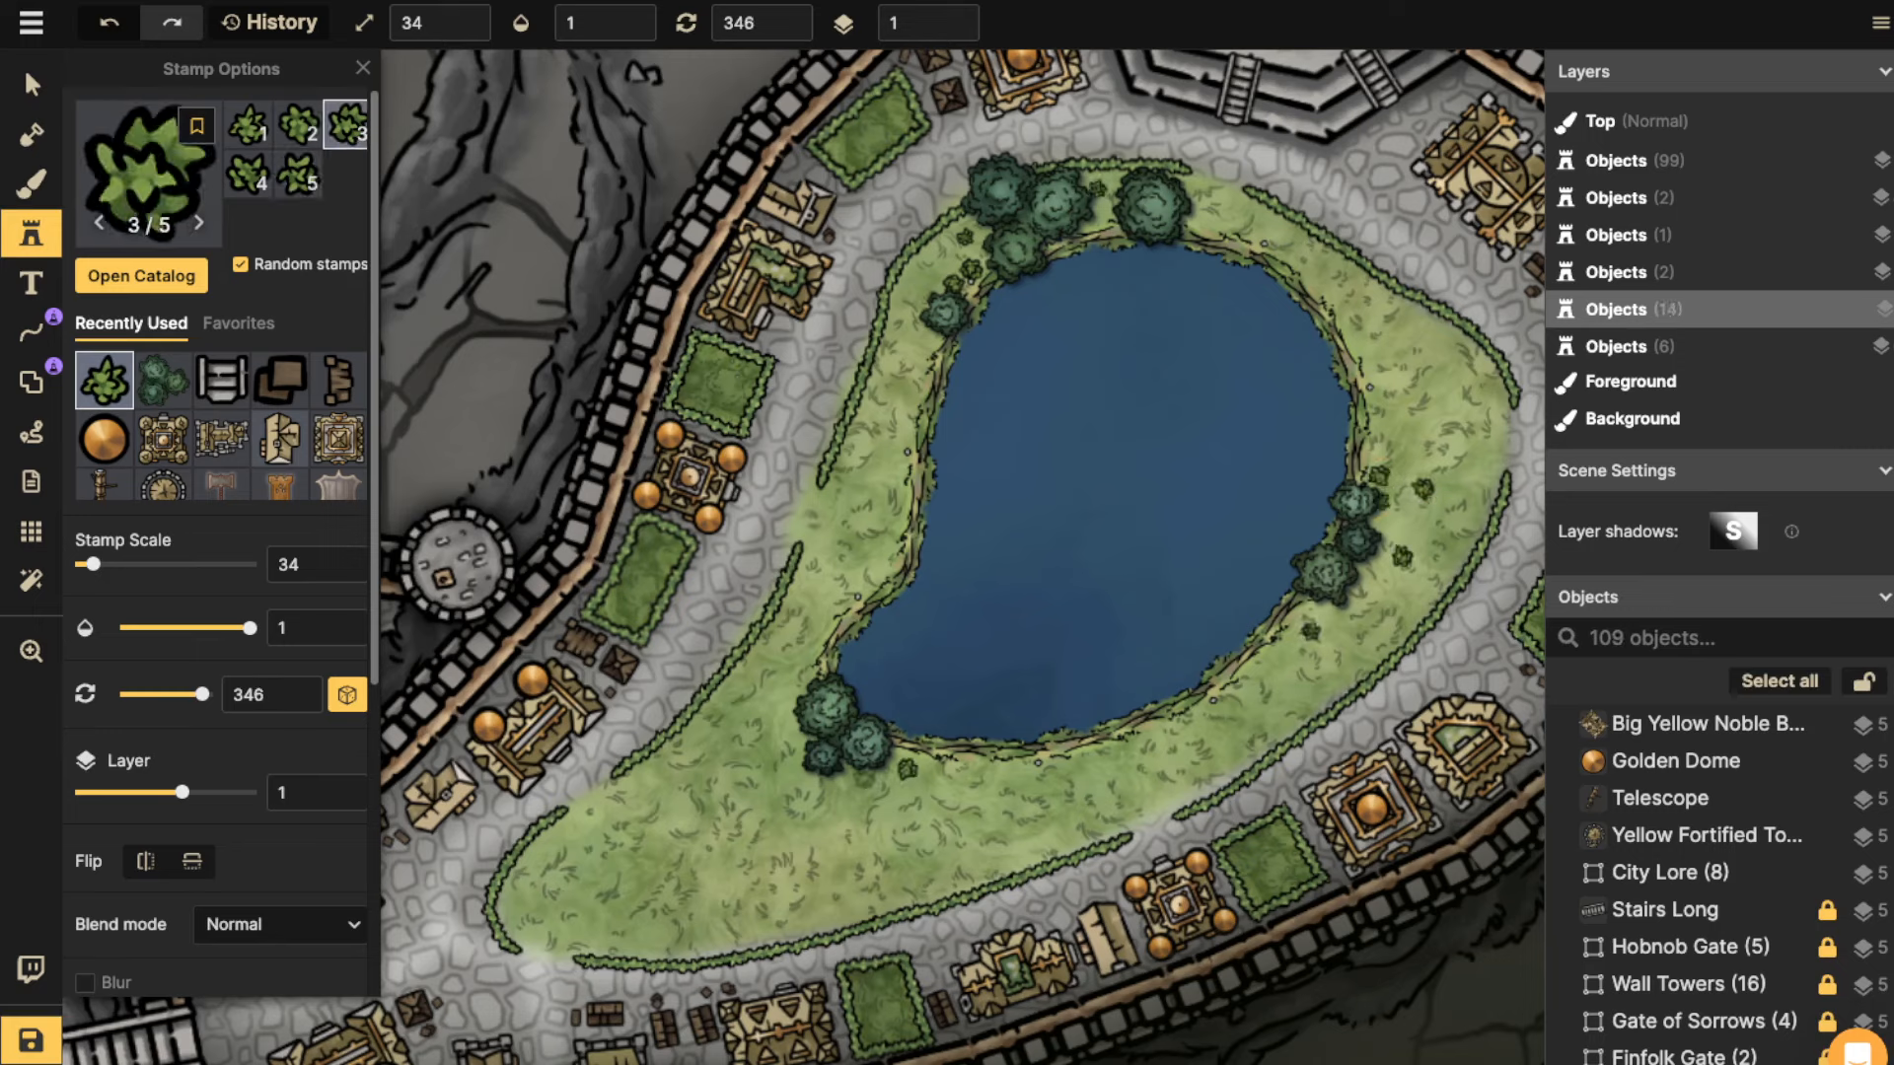
left_click(865, 778)
left_click(879, 802)
left_click(777, 721)
left_click(804, 629)
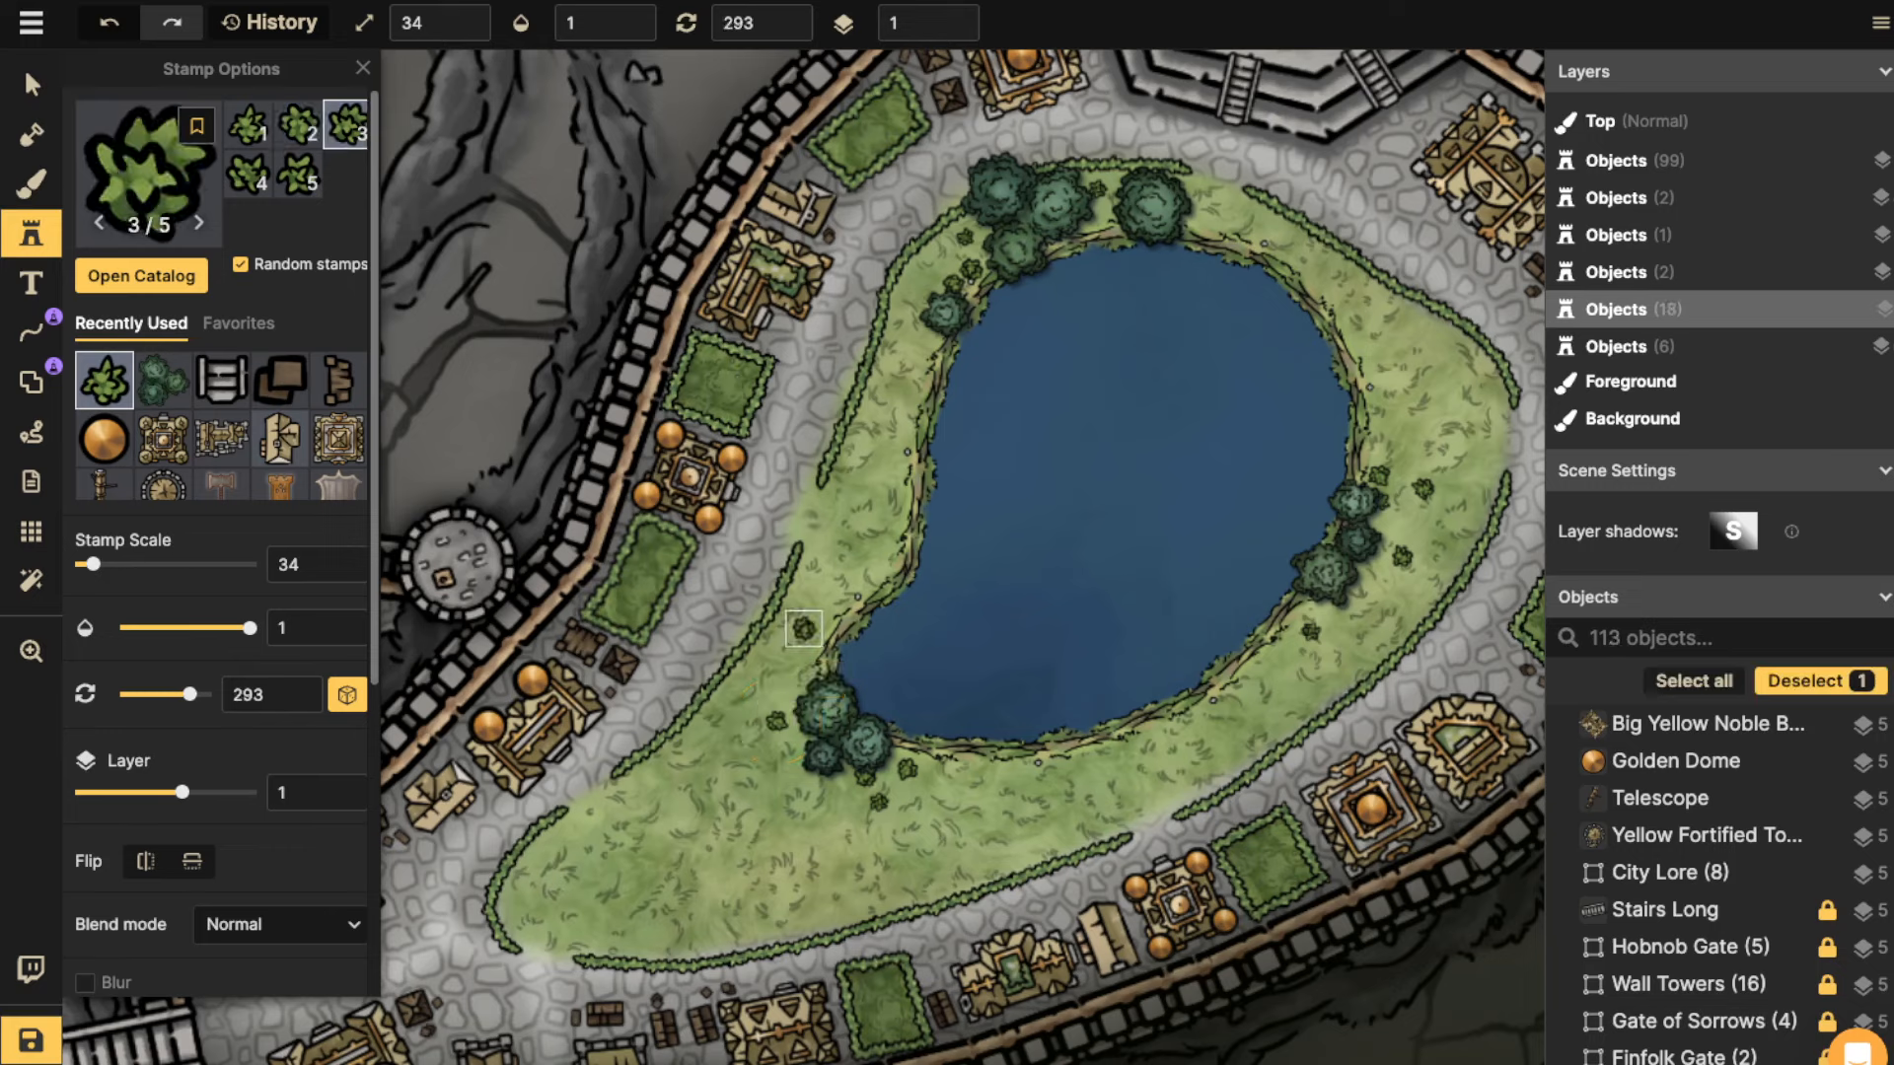
left_click(714, 815)
left_click(756, 841)
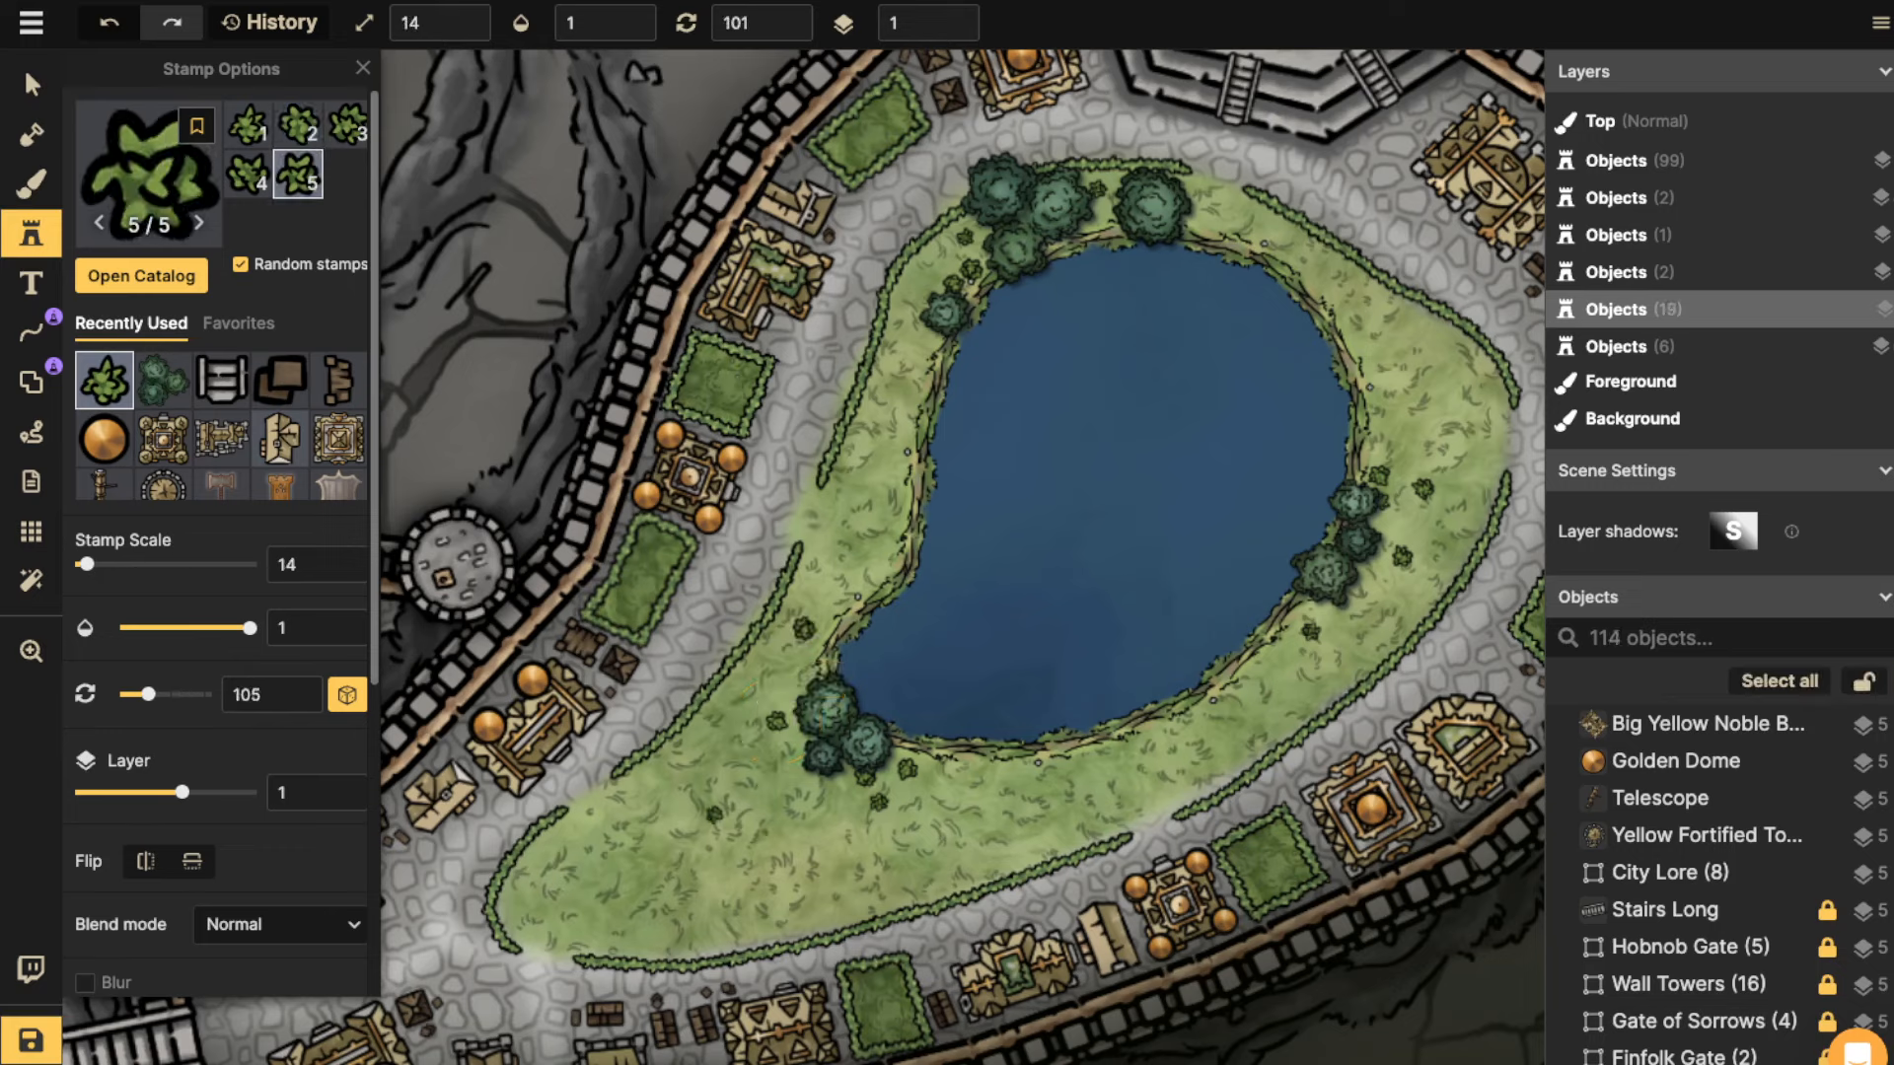
Set the bush scale to 24 and scatter smaller bushes along the pond's southwestern, western, northern and eastern banks.
left_click(824, 719)
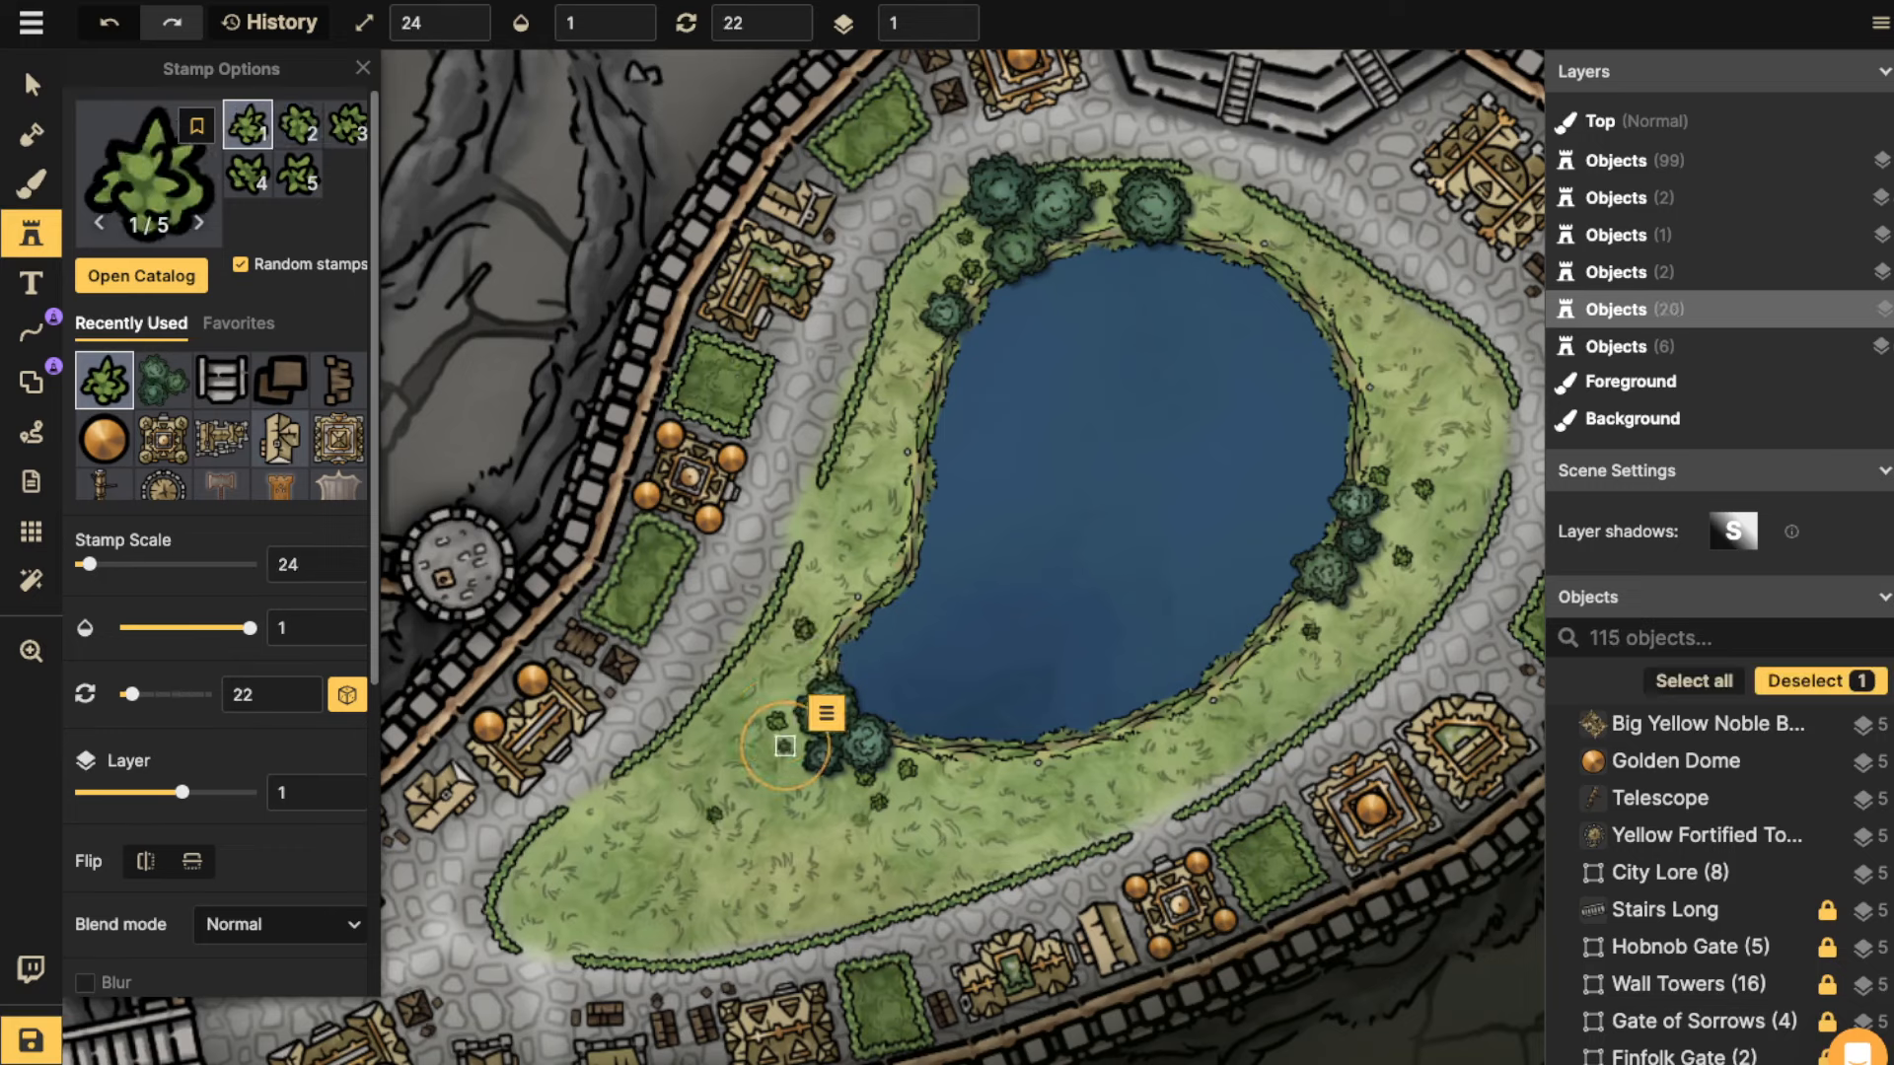
left_click(922, 804)
left_click(859, 557)
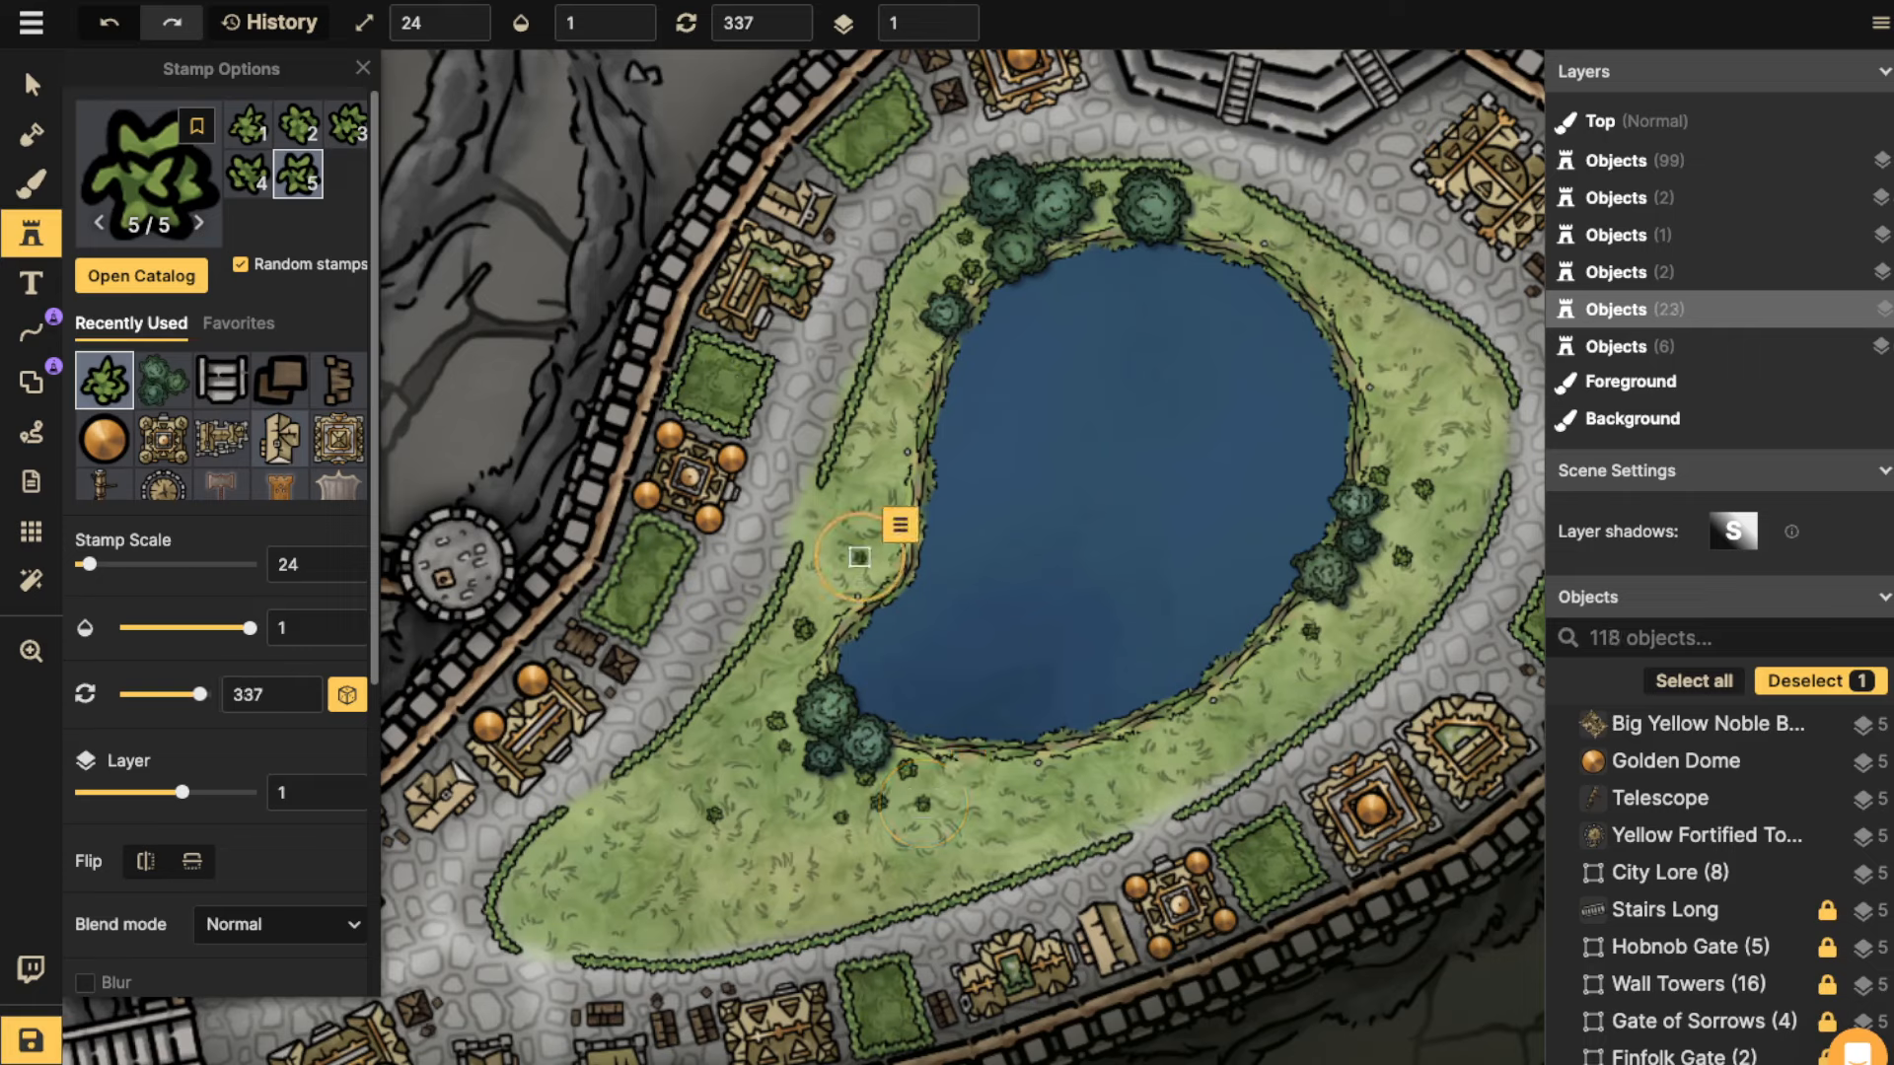
left_click(956, 244)
left_click(1263, 182)
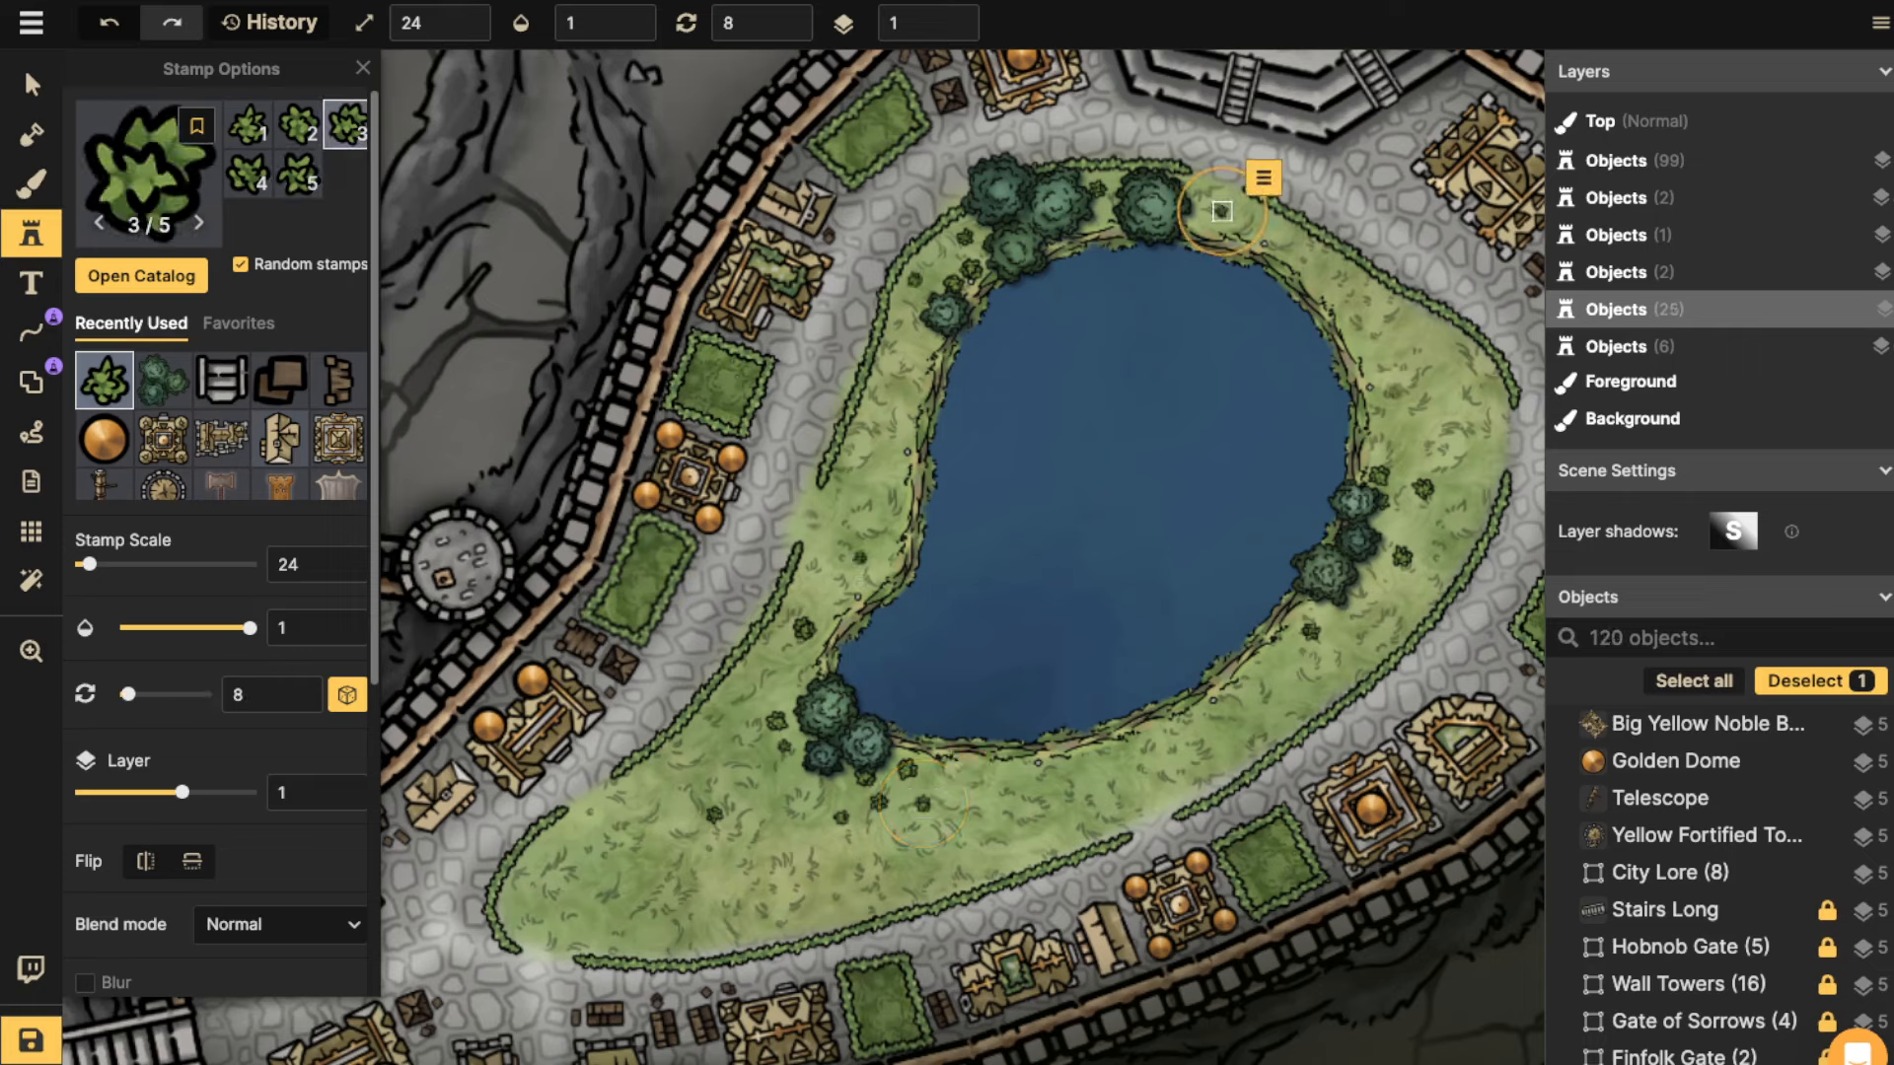
left_click(1398, 426)
left_click(1370, 346)
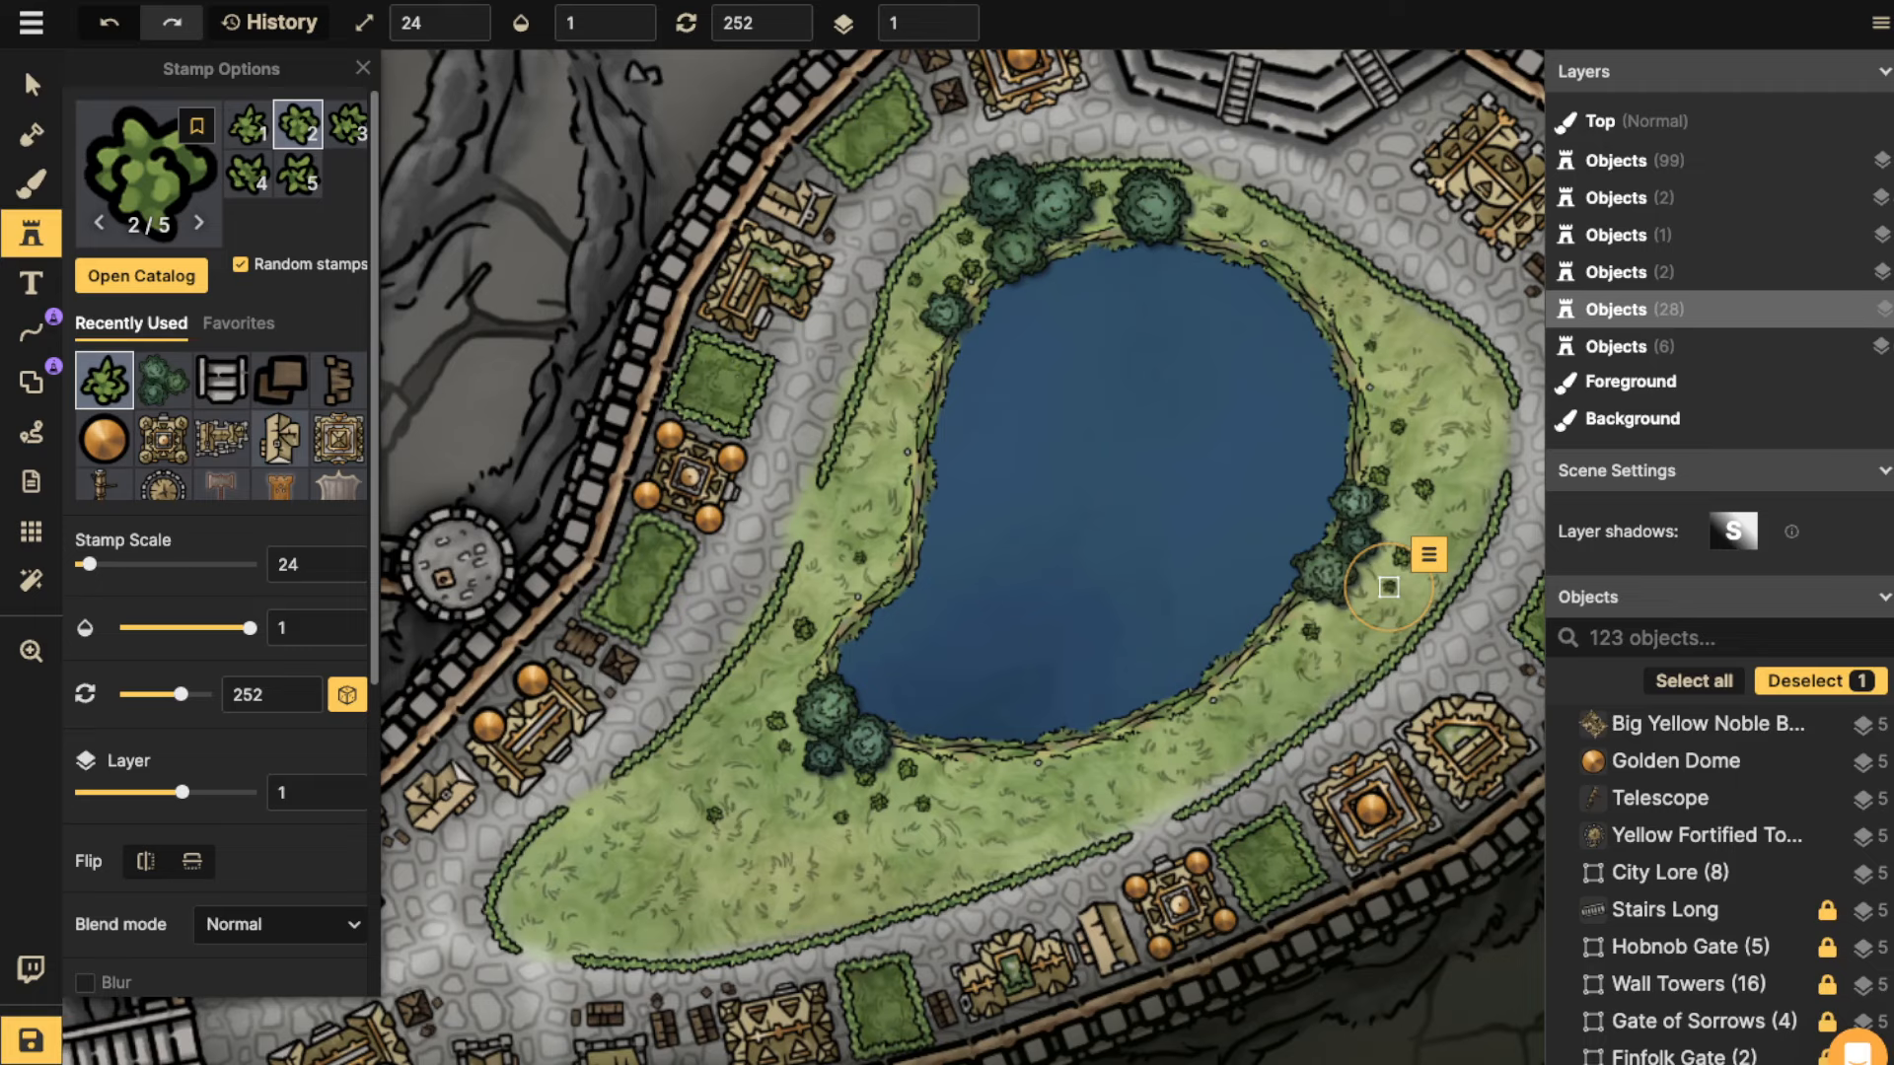
Set the bush scale to 14, scatter tiny bushes among the existing ones around the pond, and finish stamping.
key("Escape")
left_click(804, 628)
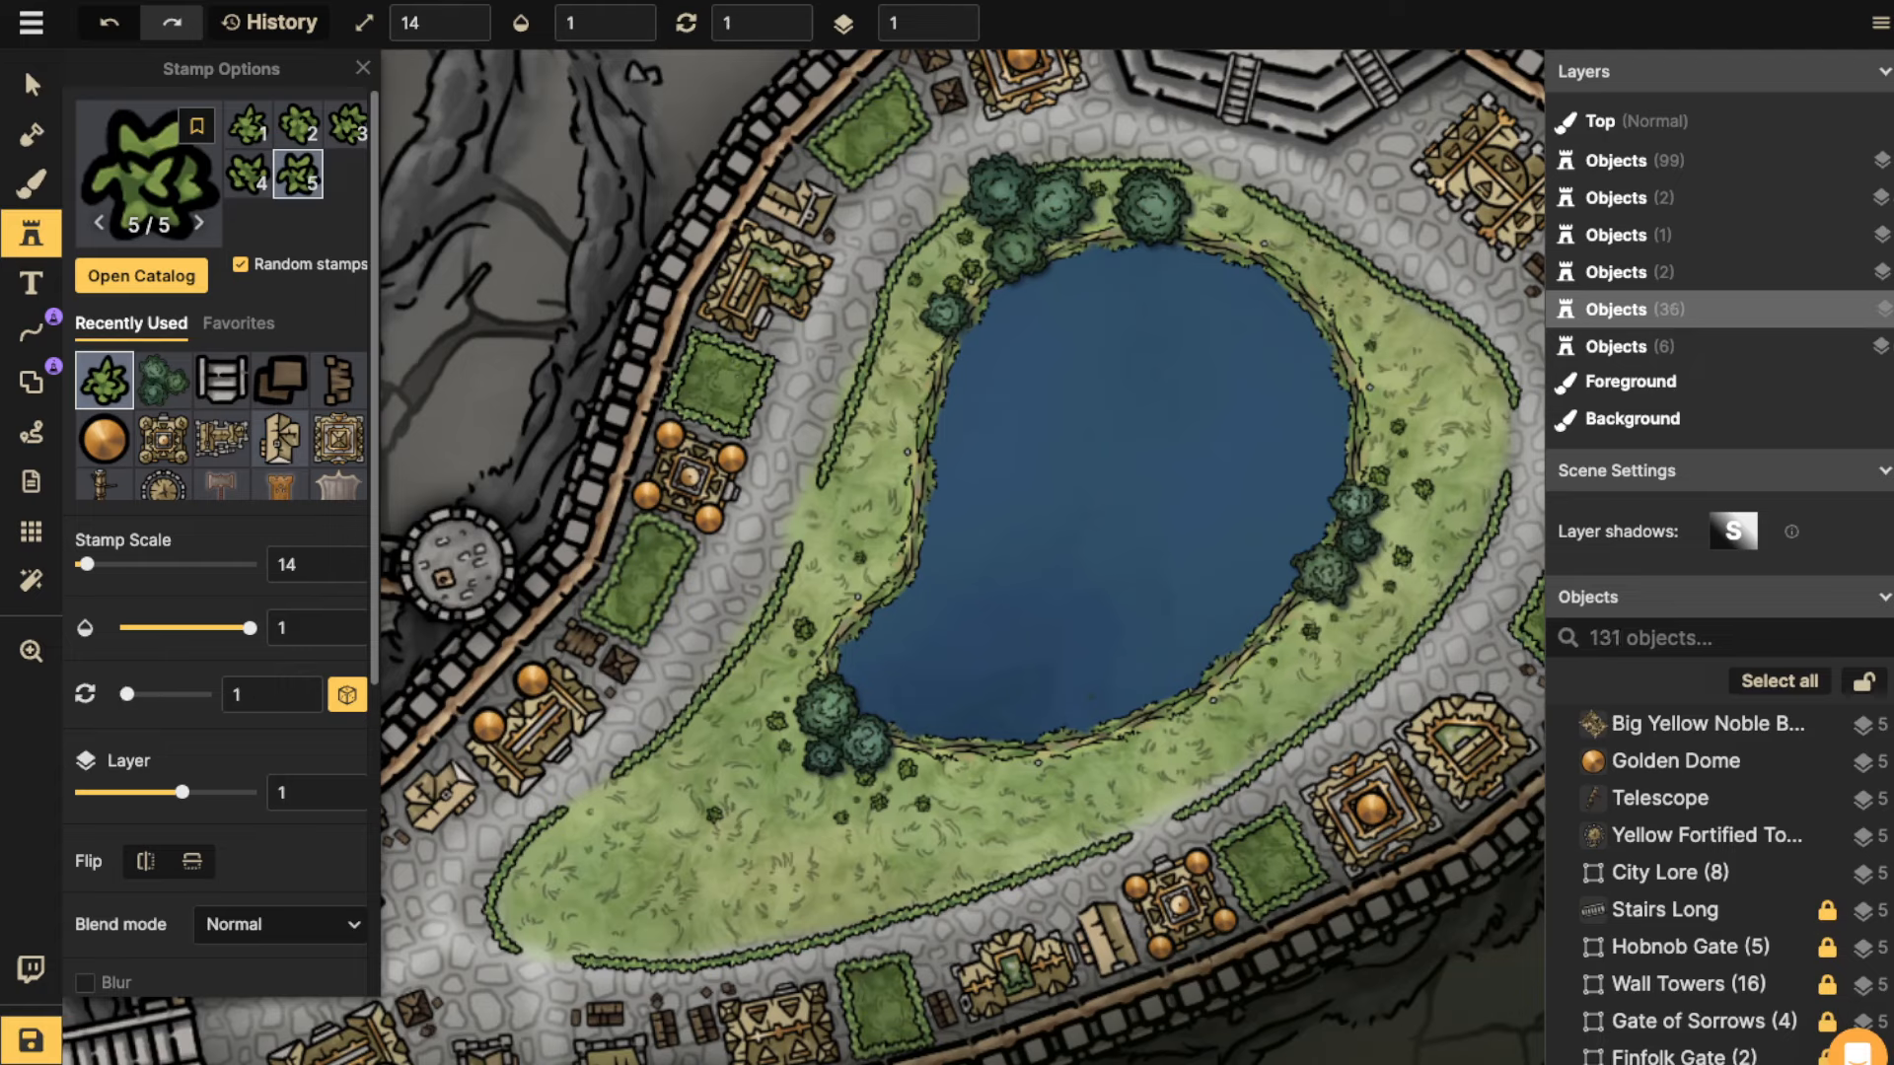
left_click(952, 261)
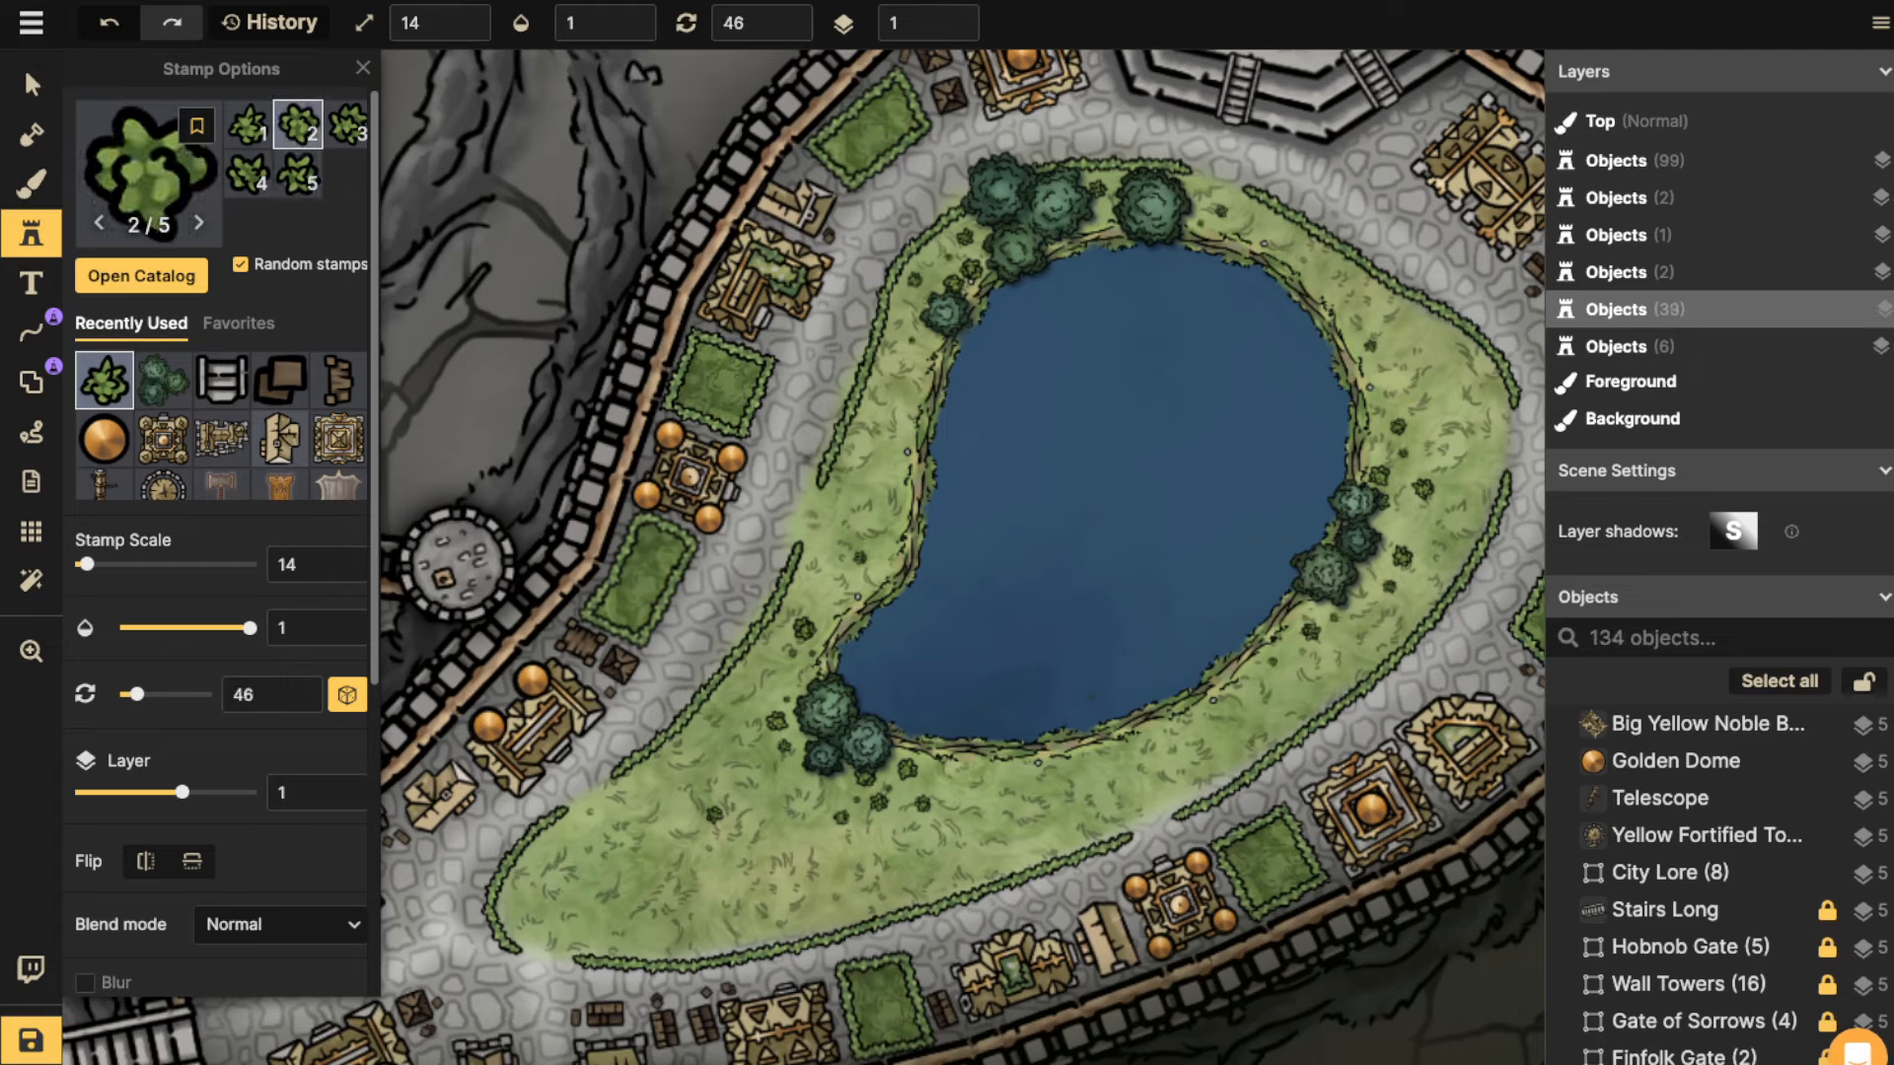
left_click(31, 85)
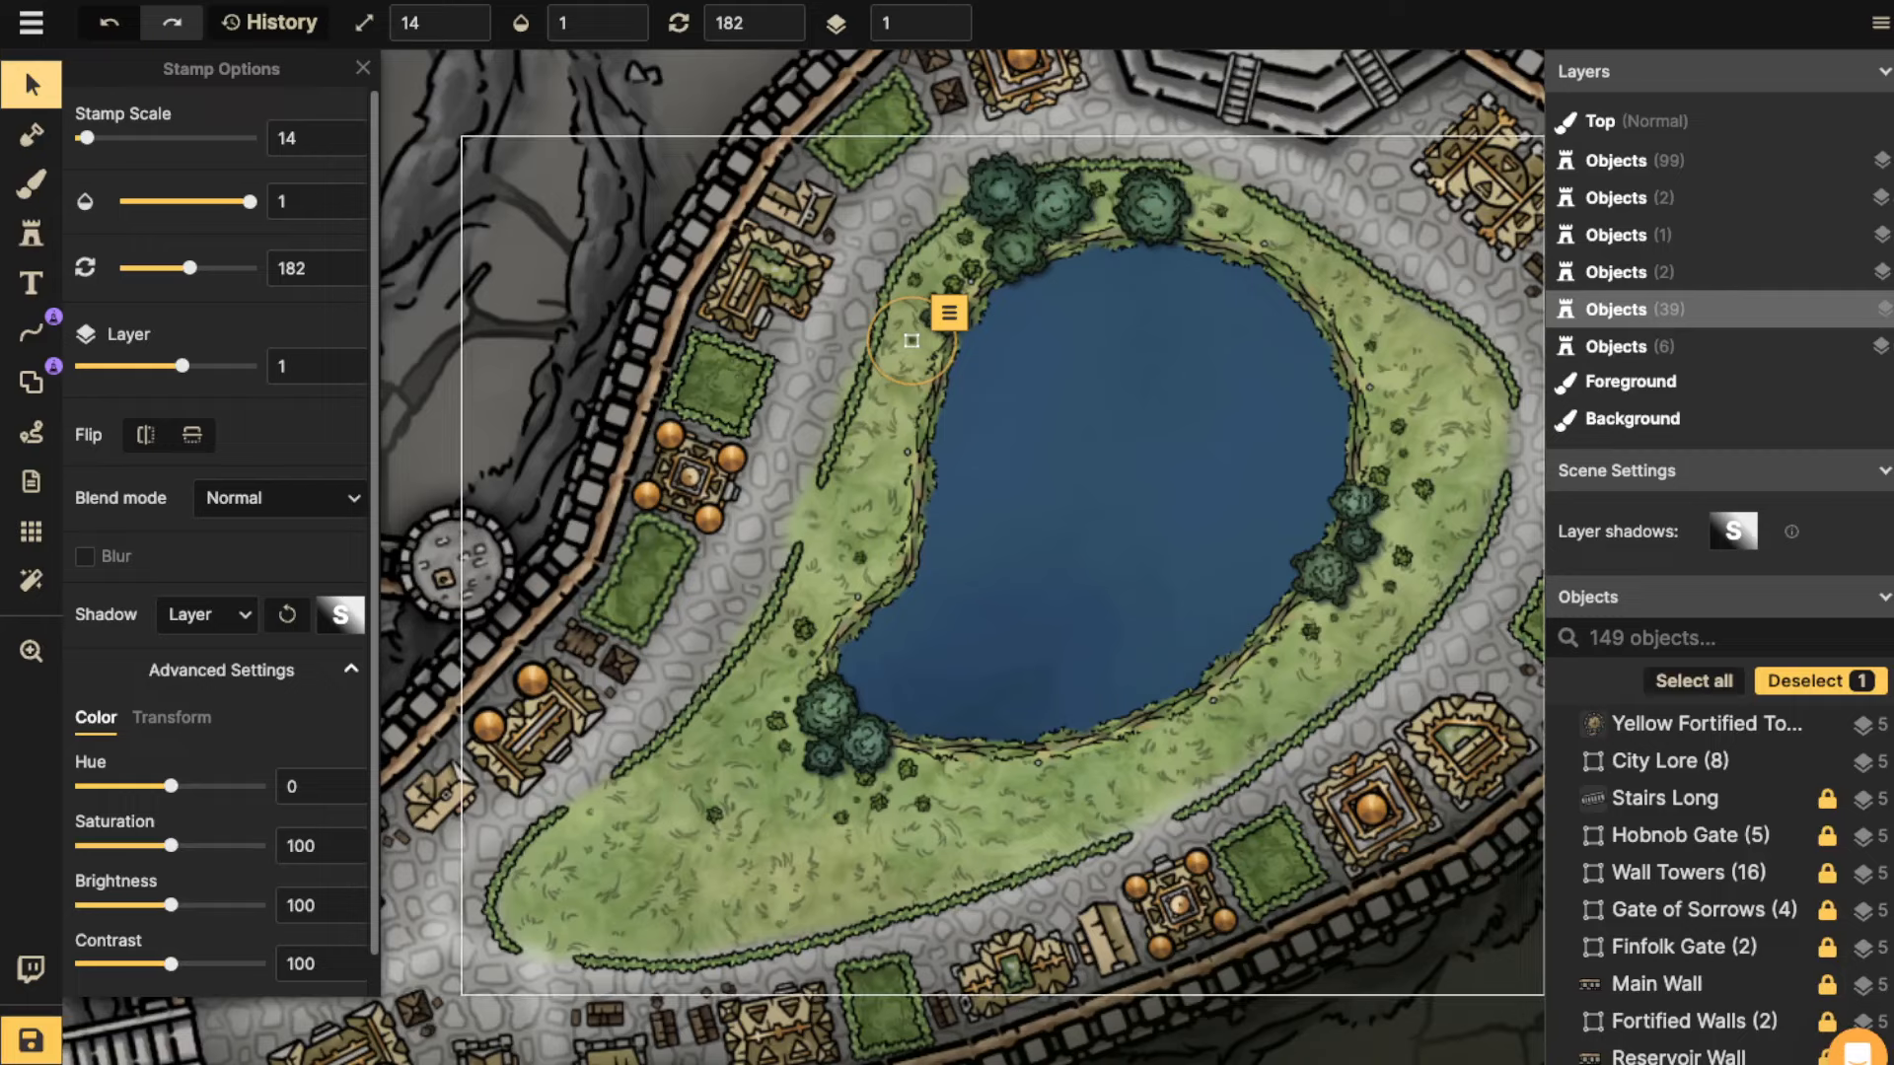
Search the stamp catalog for "boat" and load the small wooden rowboat stamp.
scroll(1191, 382, "up", 1)
left_click(31, 234)
left_click(144, 275)
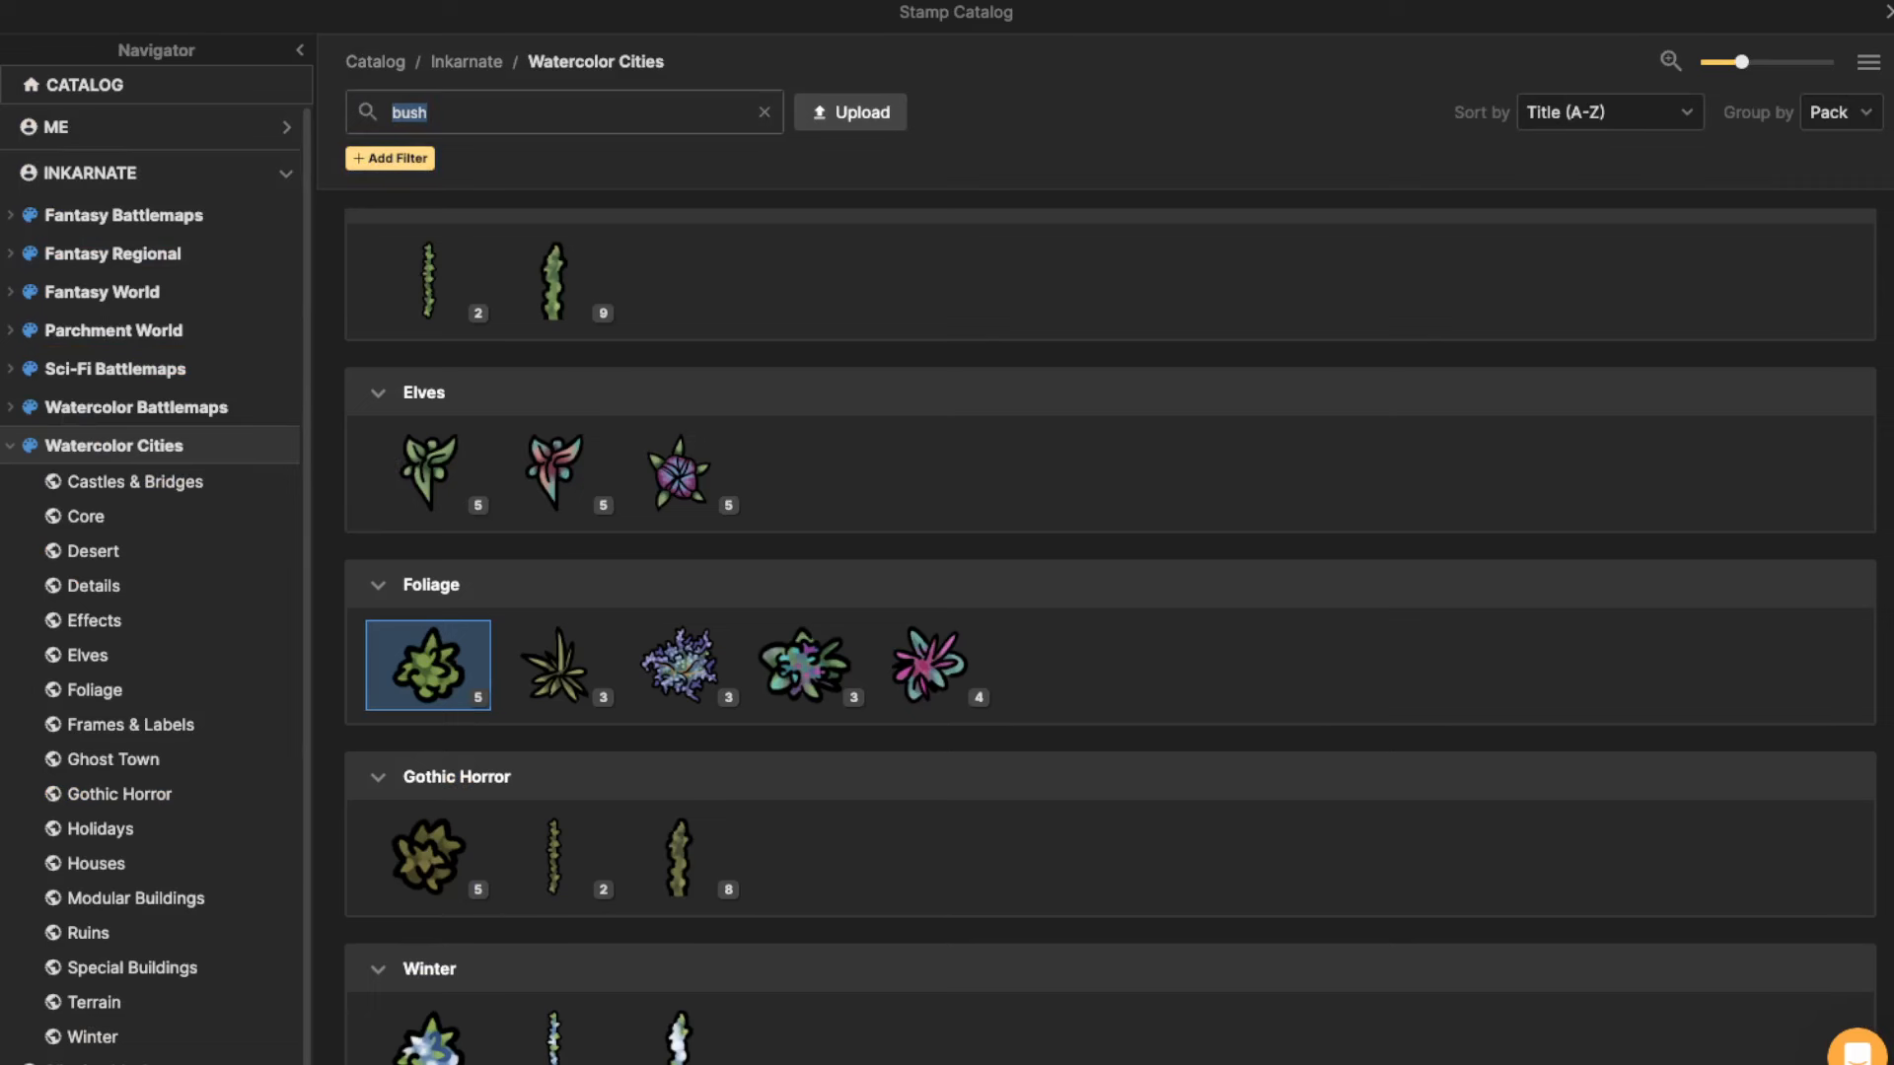
type("boat")
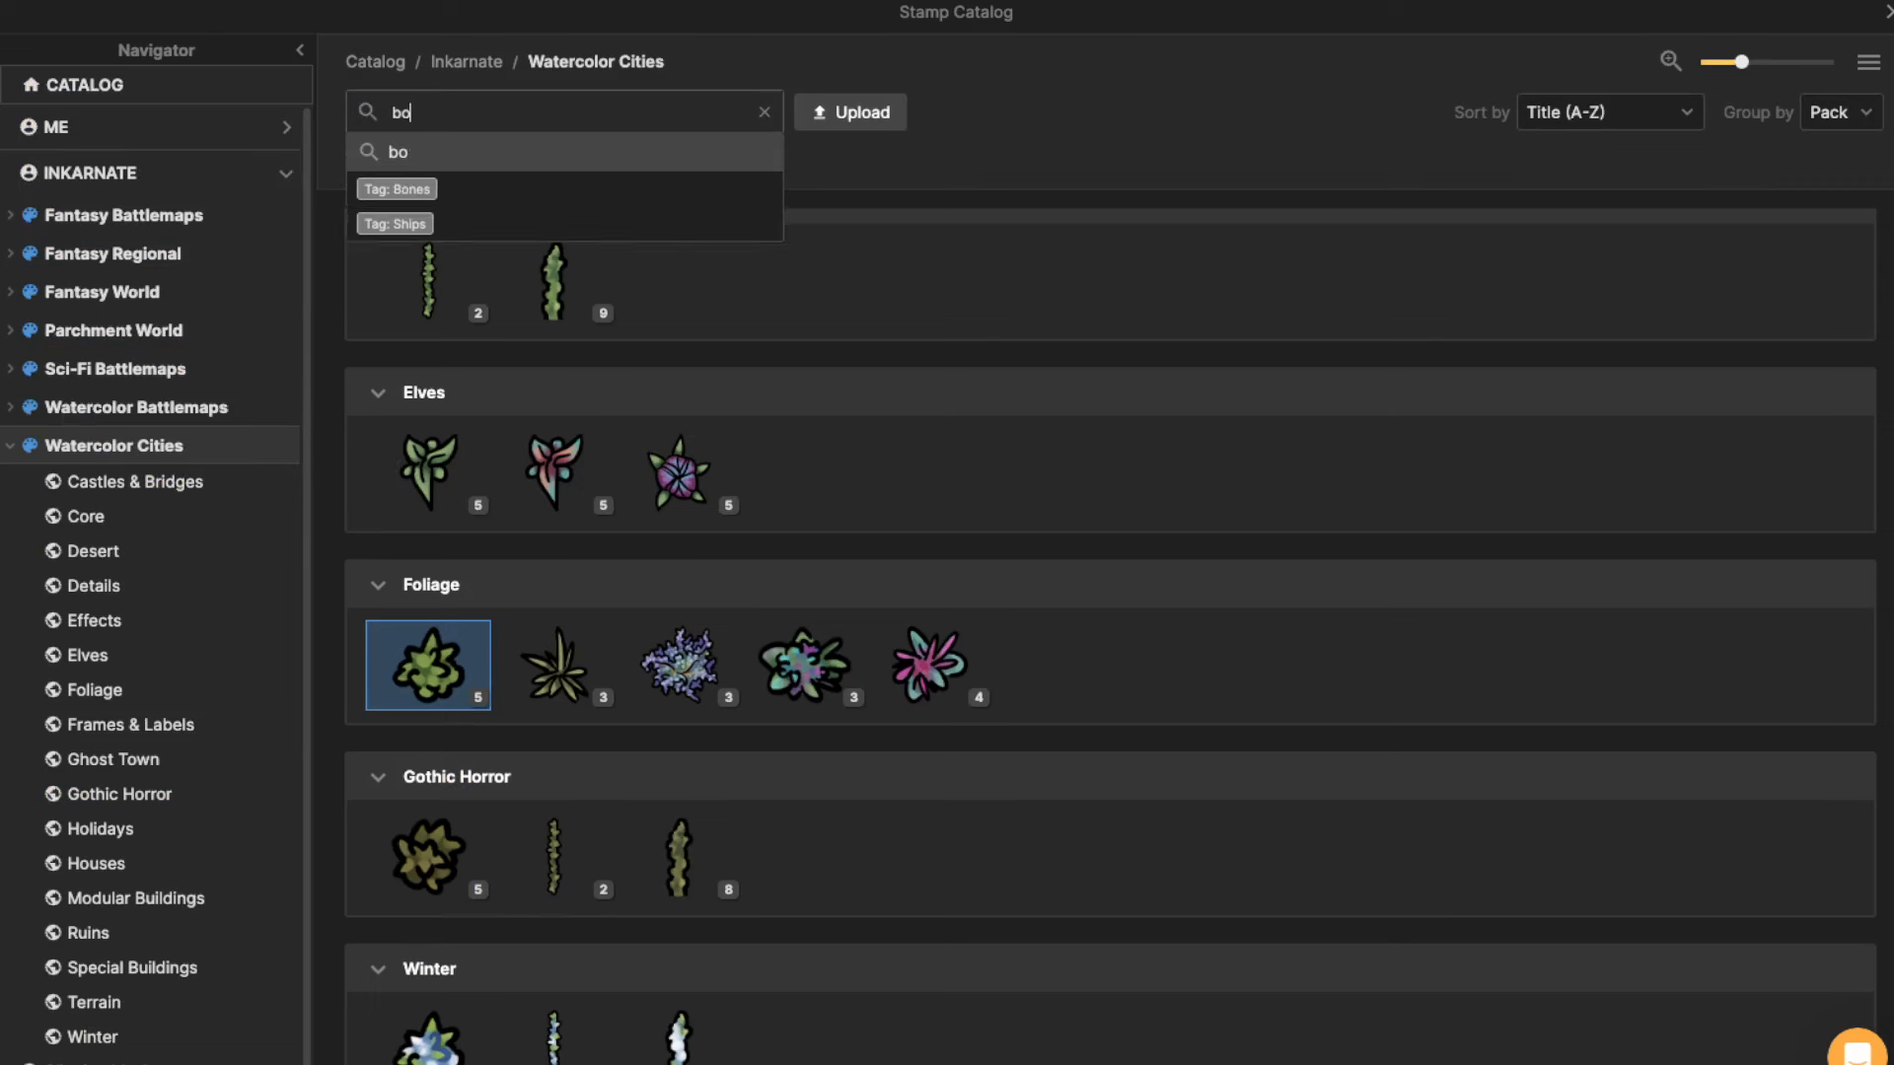
left_click(429, 316)
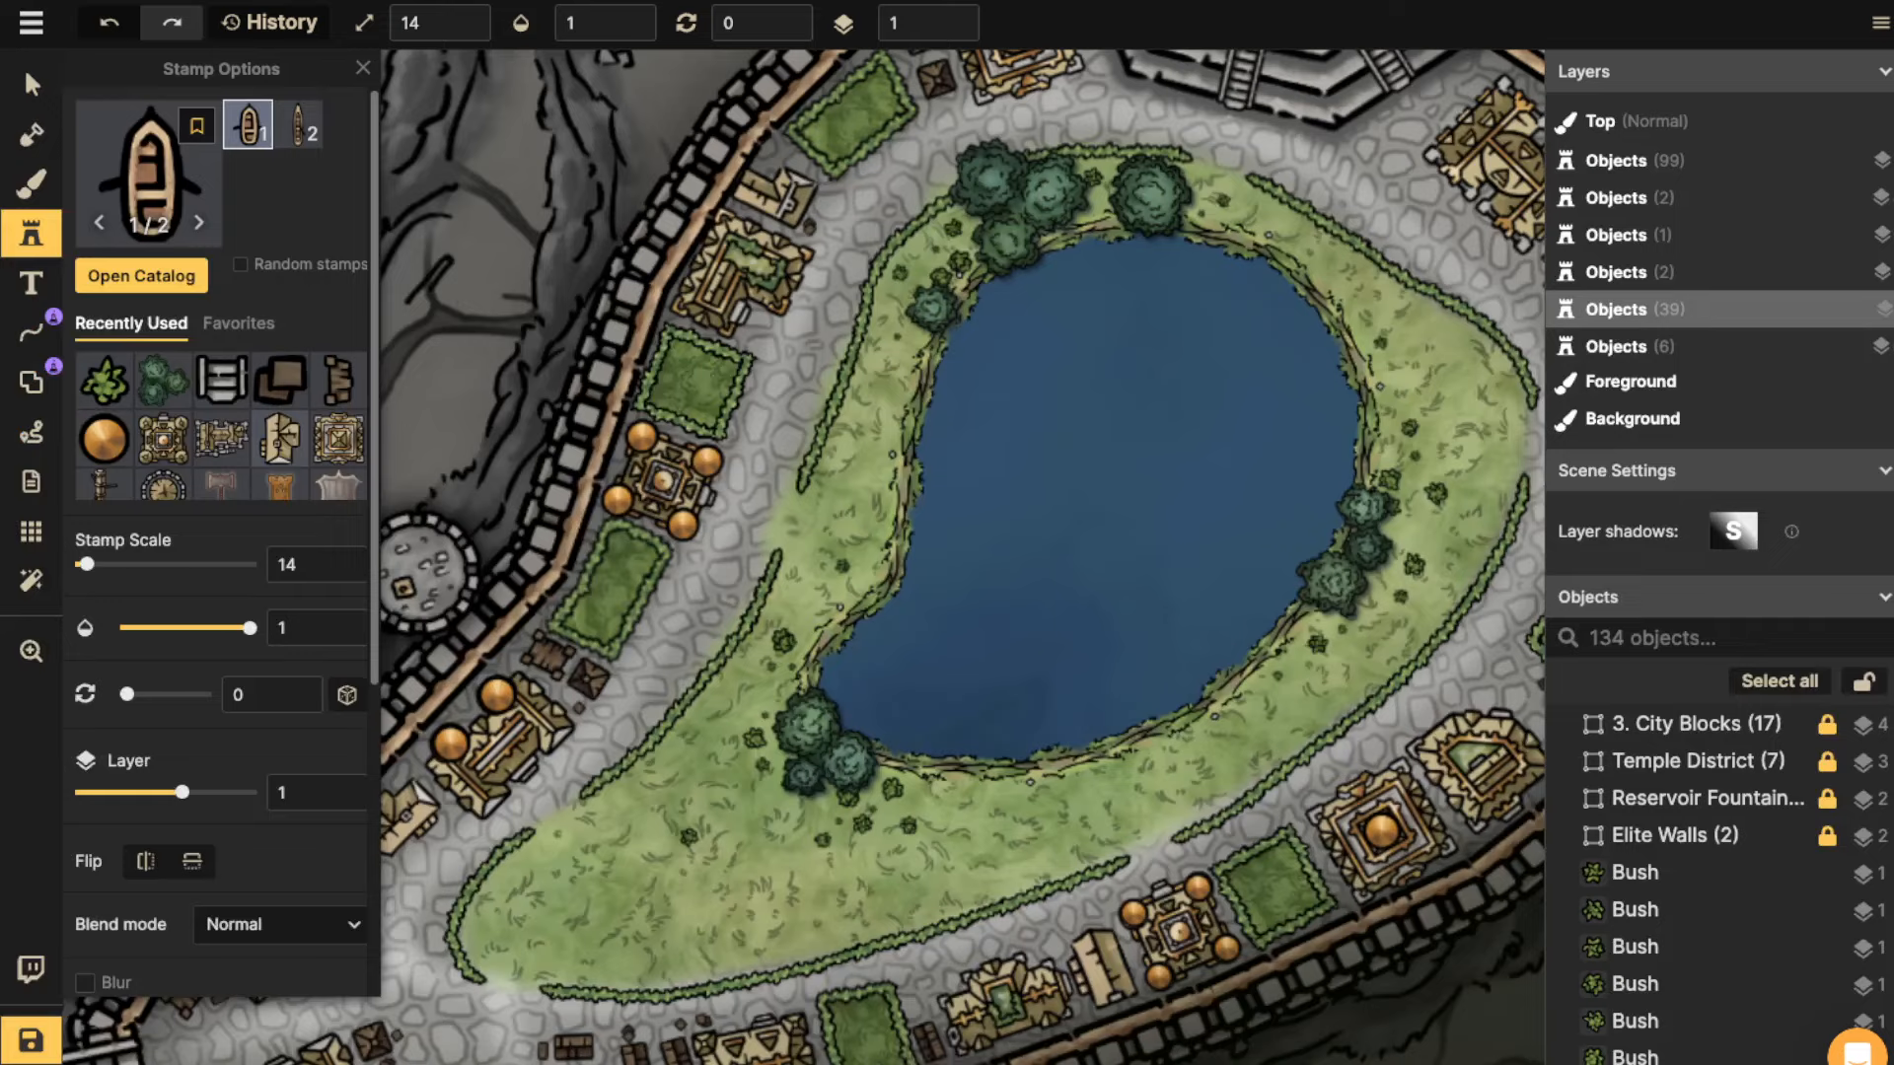
Place a rowboat on the water near the pond's southern bank at scale 54, rotated to 345 degrees.
left_click_drag(87, 564, 100, 564)
scroll(787, 387, "up", 6)
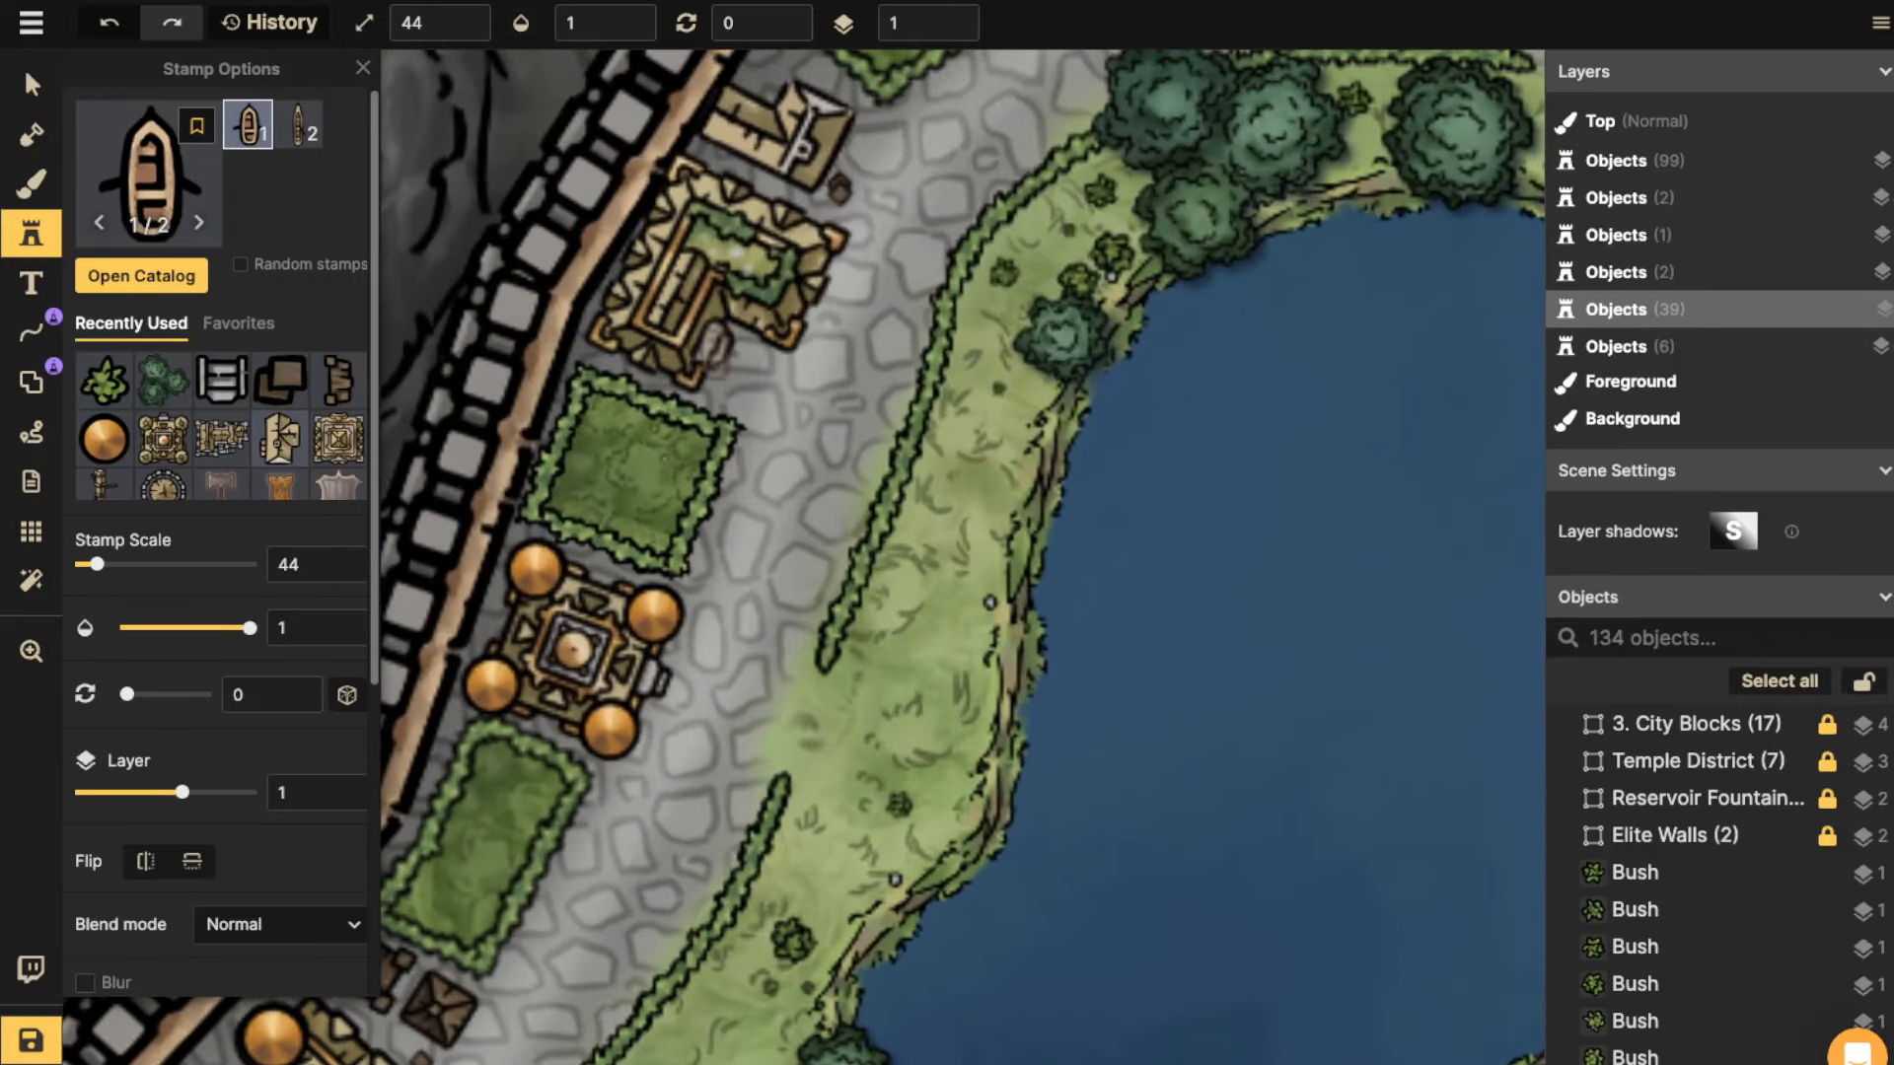
left_click_drag(1036, 691, 659, 250)
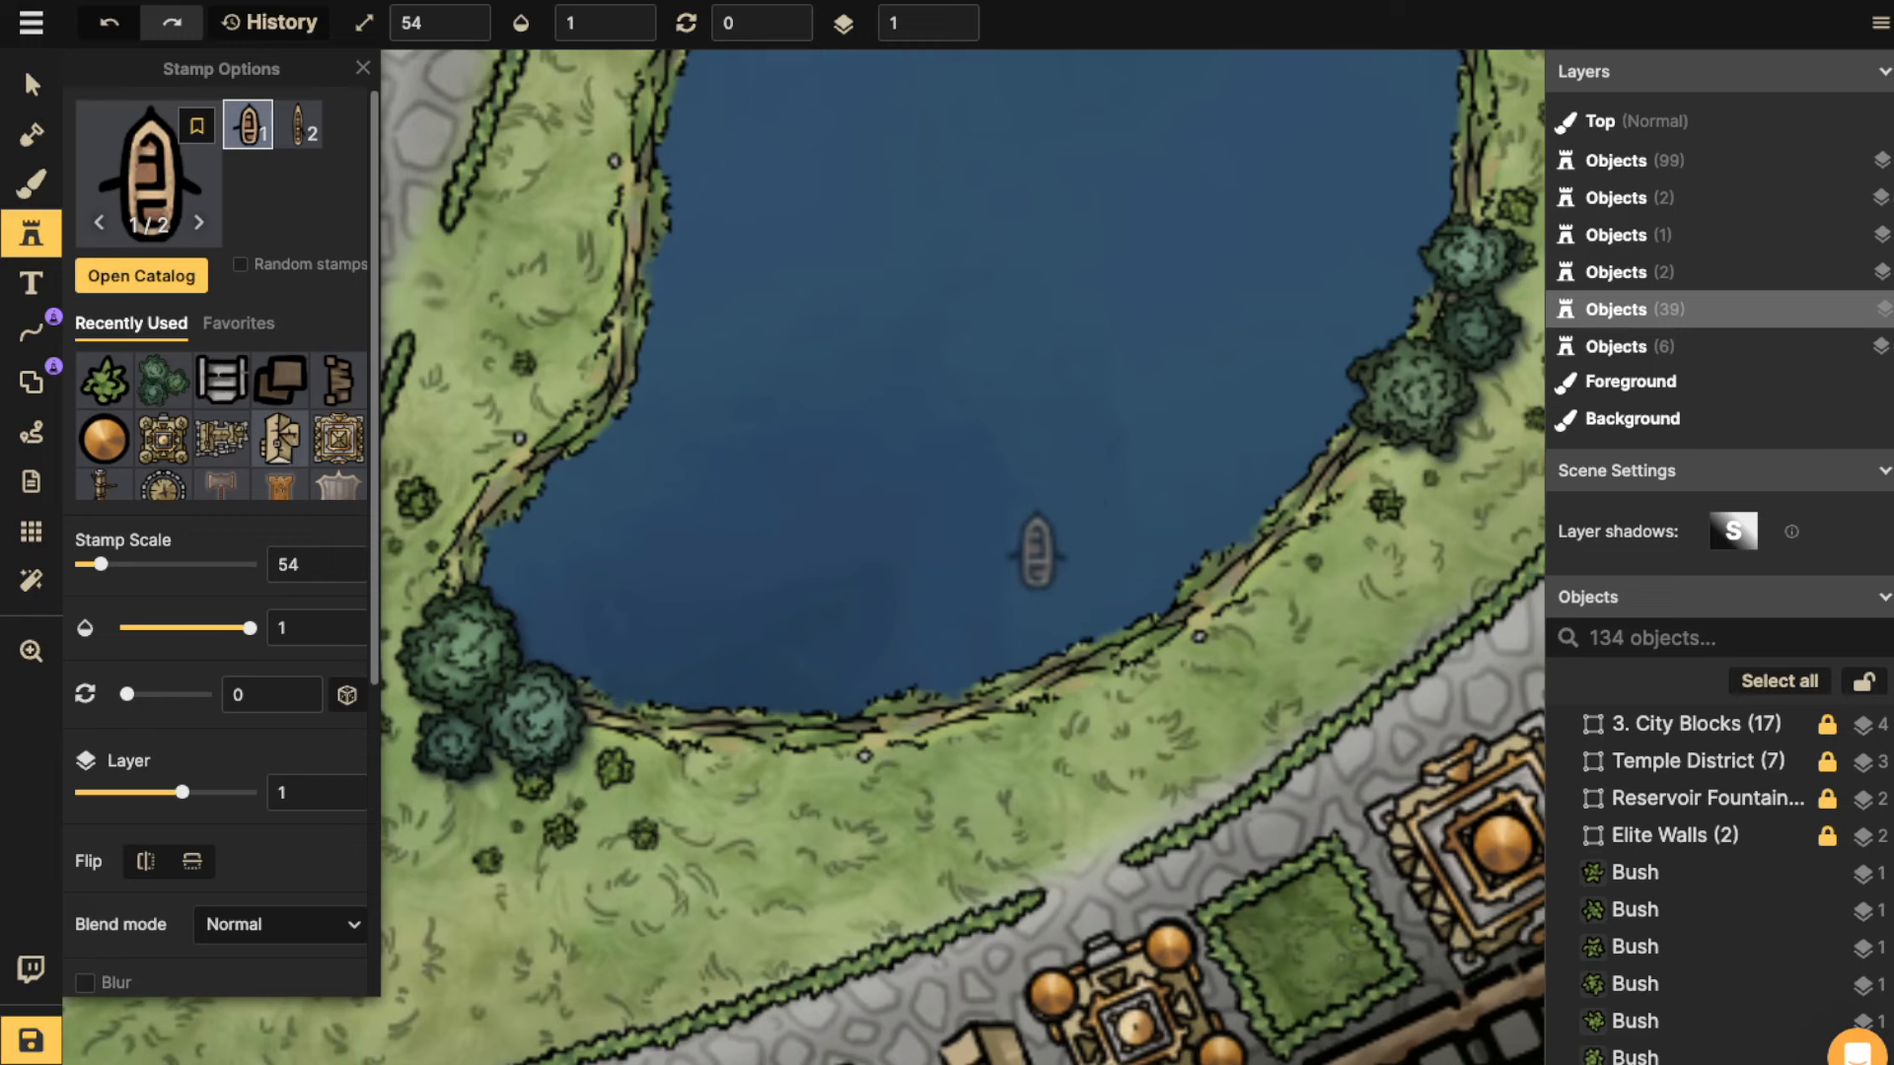
scroll(1026, 550, "down", 1)
left_click(1026, 551)
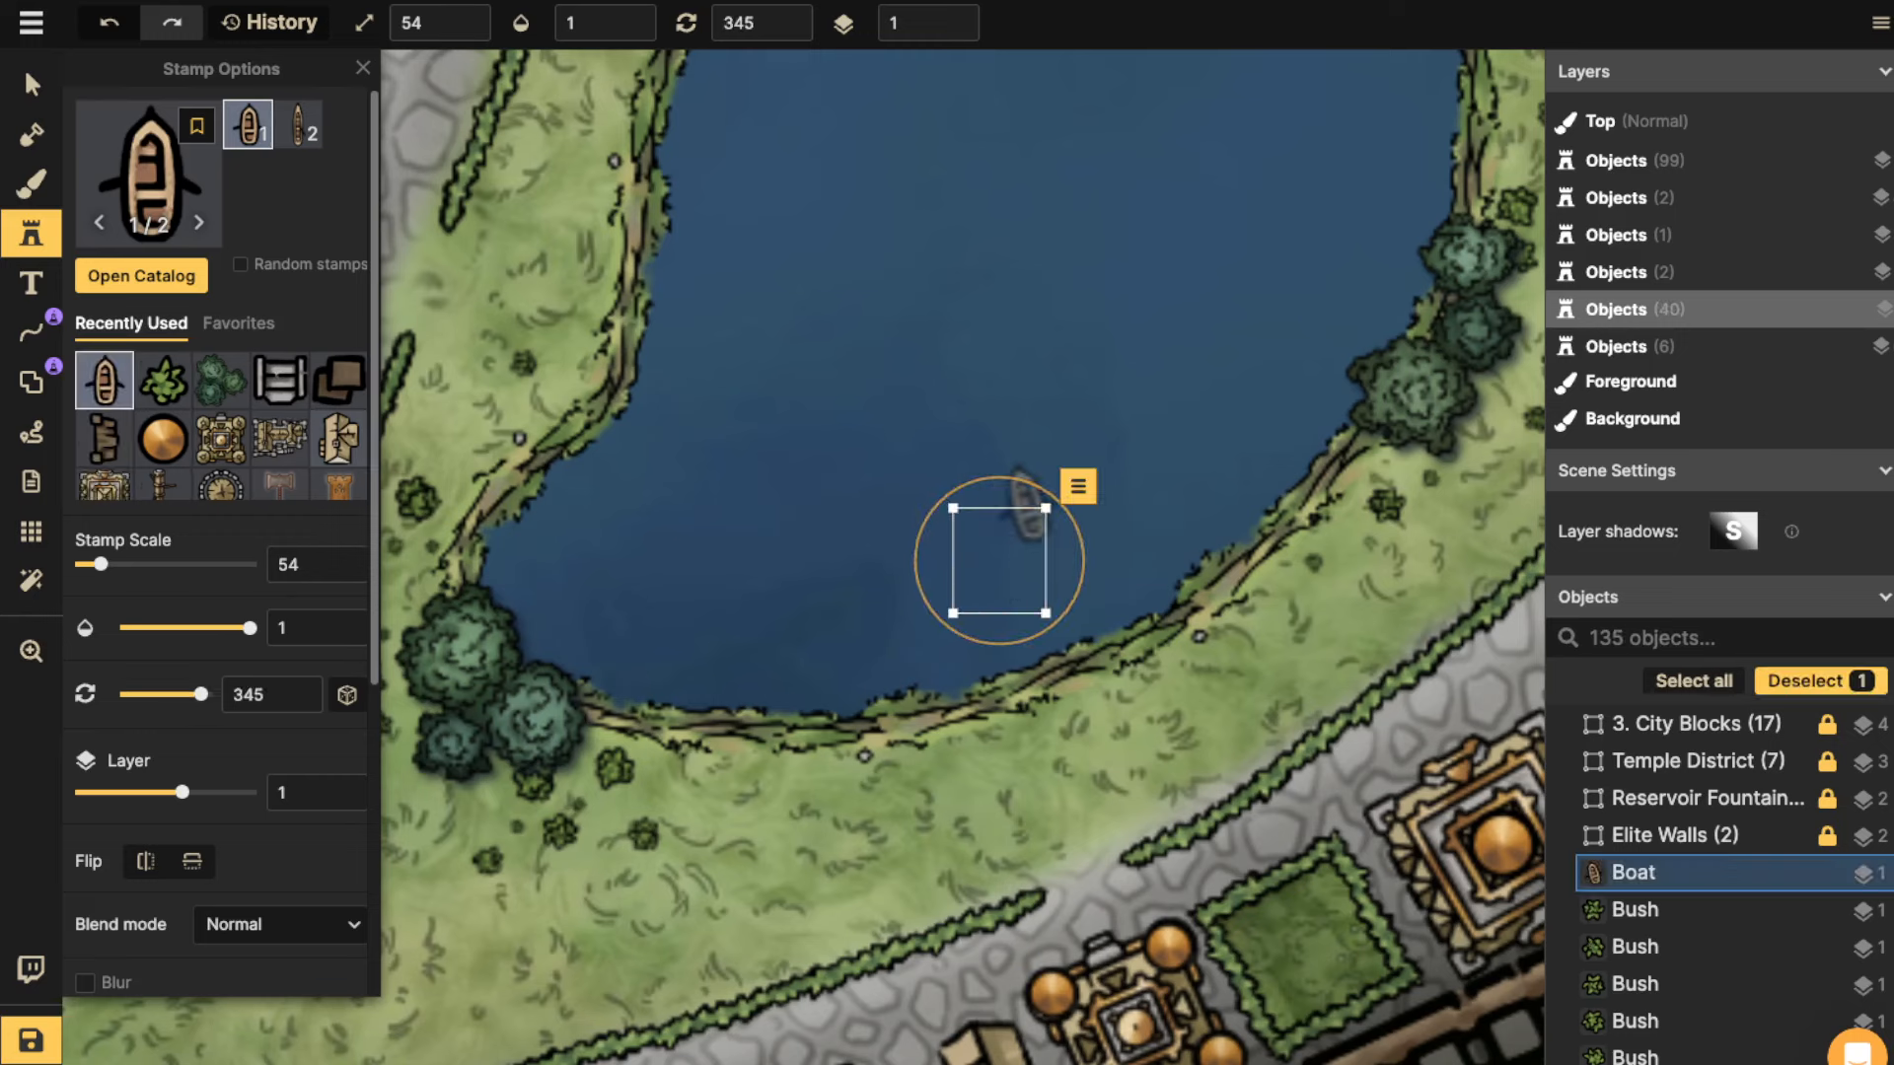
Raise the new boat to layer 5 and deselect it.
left_click(955, 11)
left_click(955, 11)
left_click(955, 11)
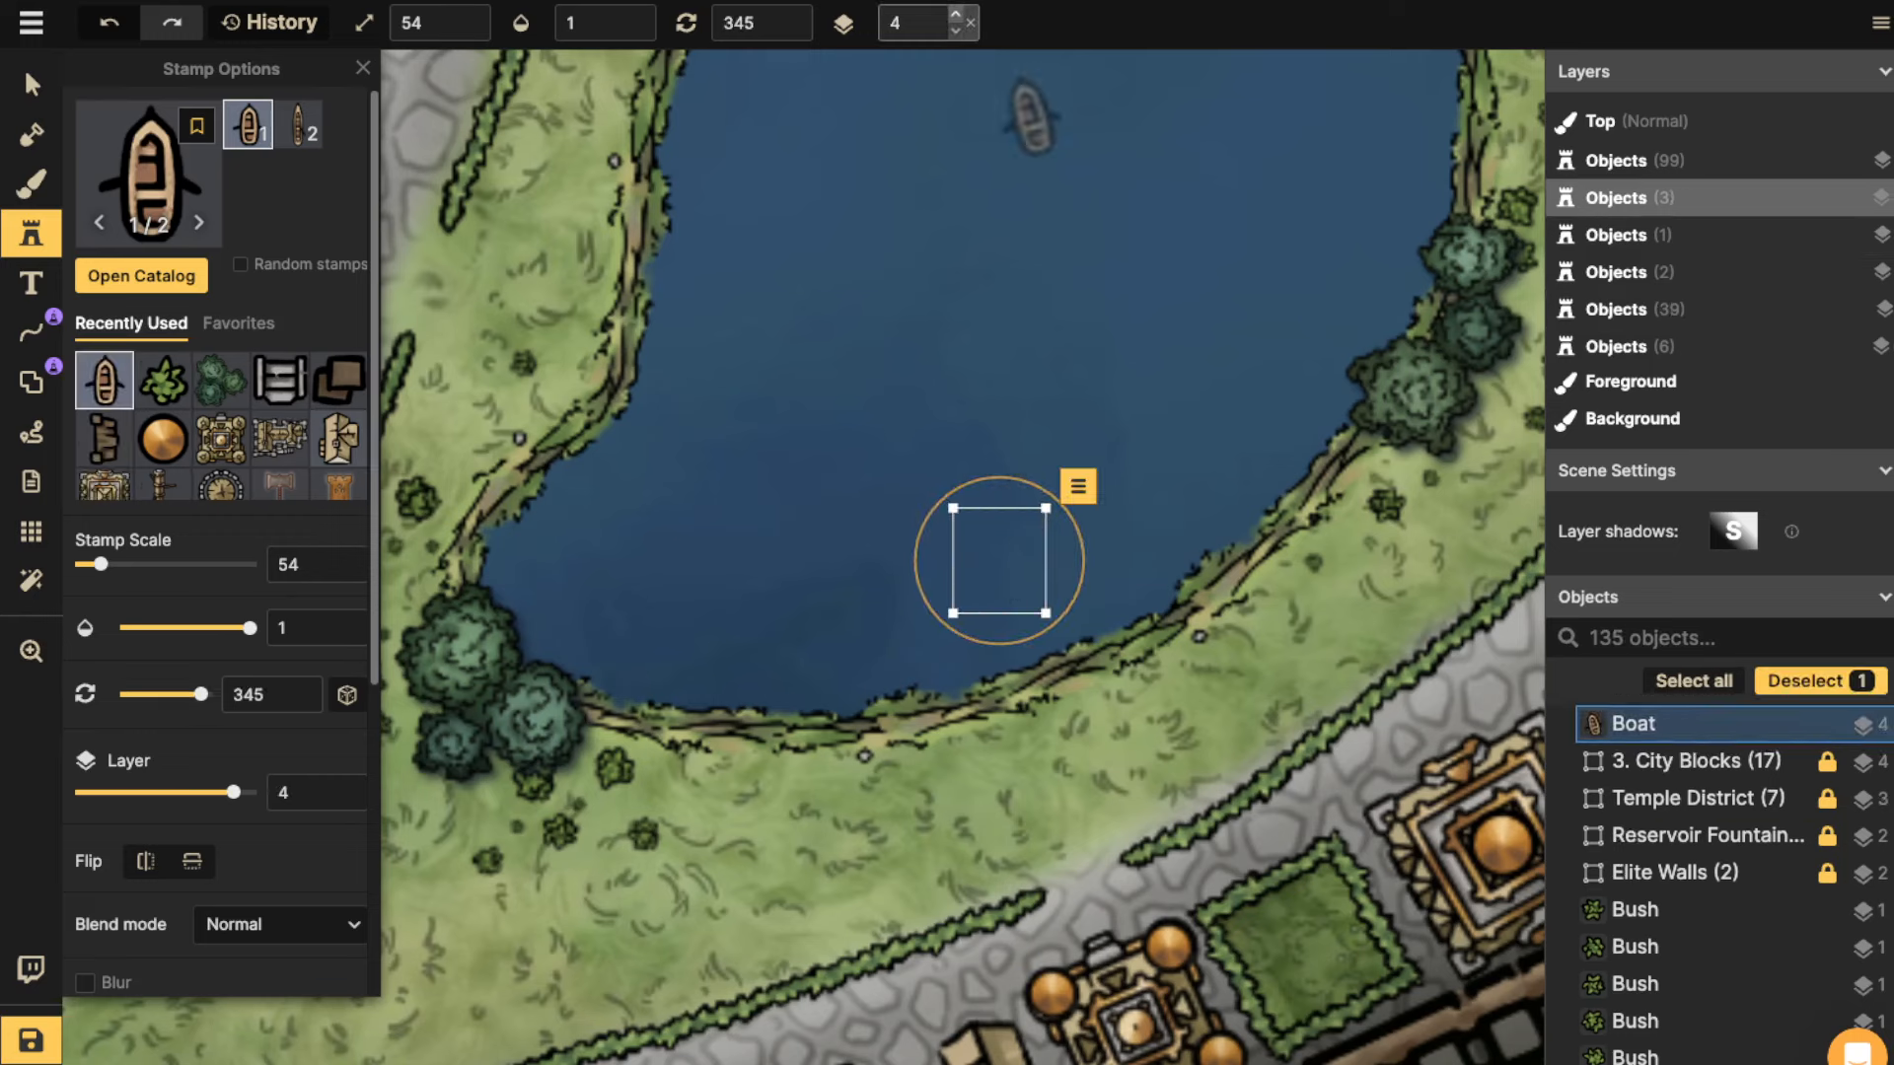
left_click(955, 12)
key("Escape")
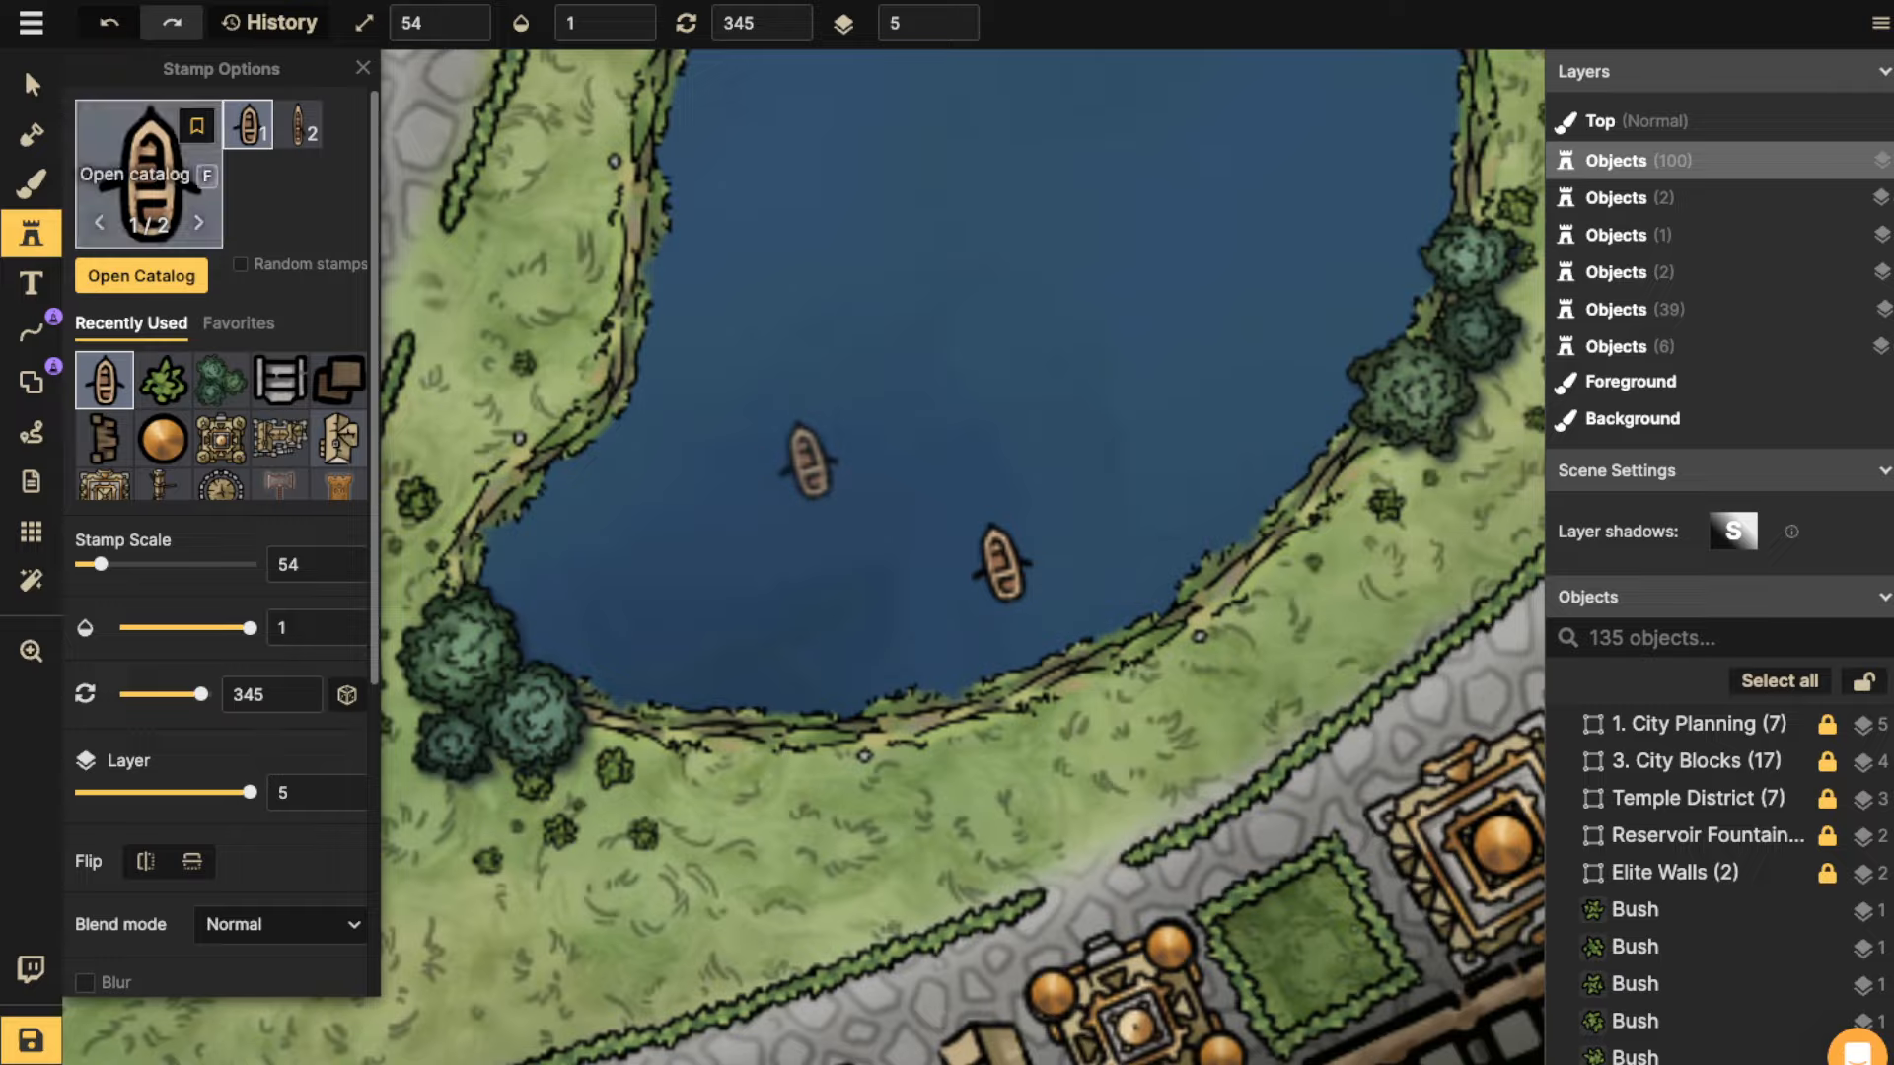
Search the stamp catalog for "dock" and load the short second variant of the wooden docks stamp.
left_click(148, 176)
type("dock")
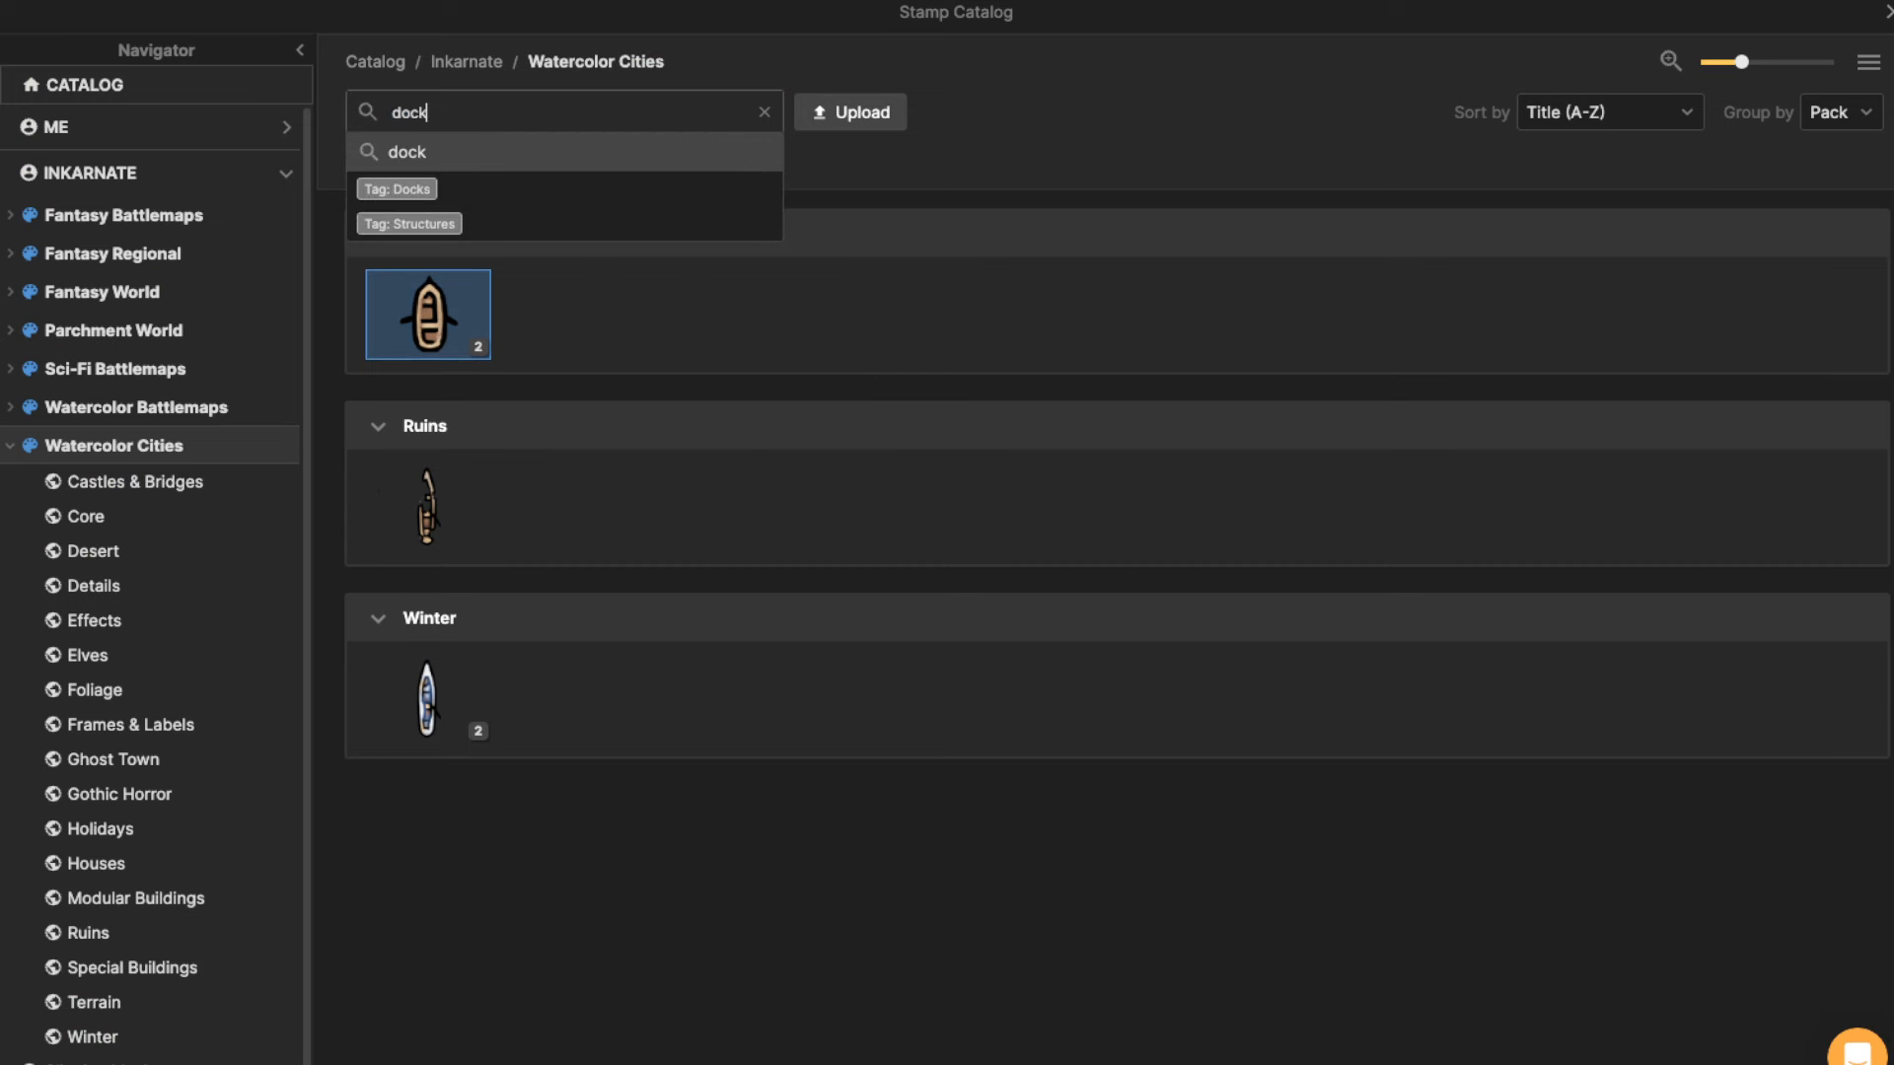
left_click(428, 889)
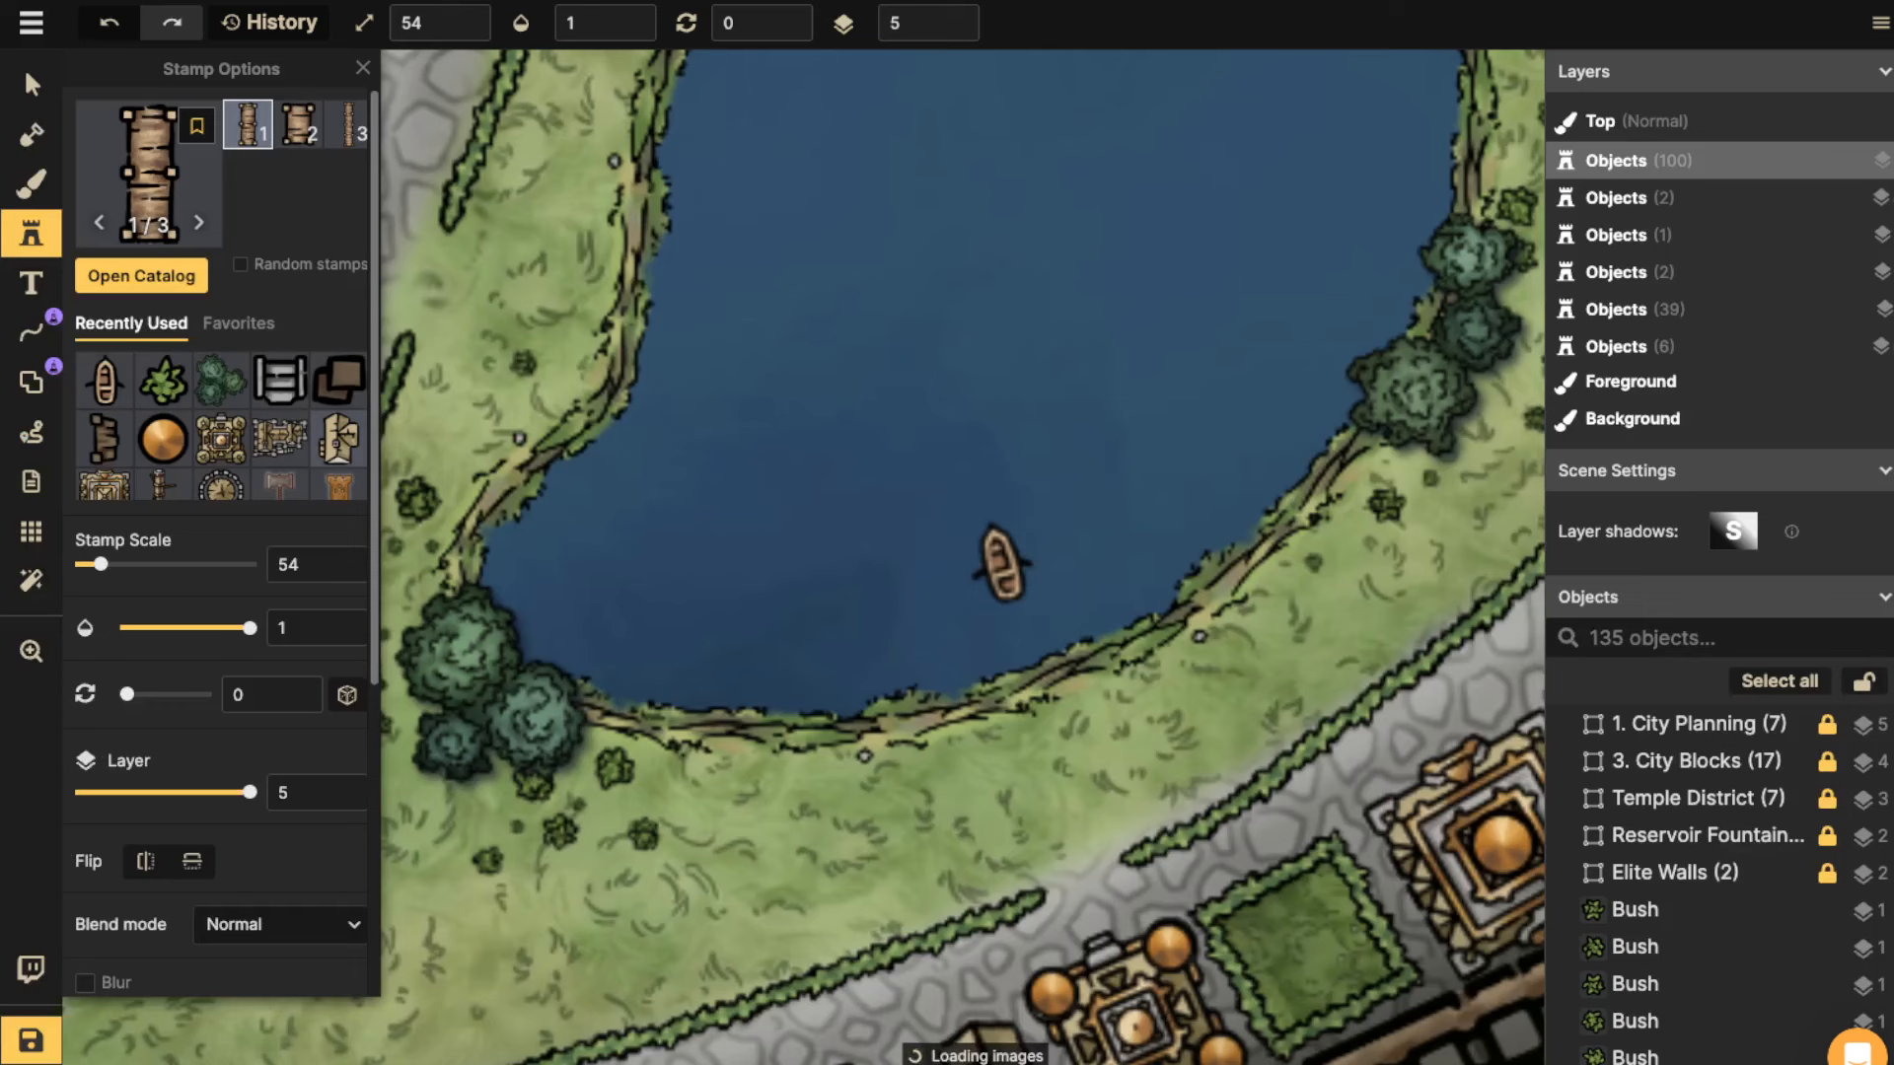
left_click(298, 124)
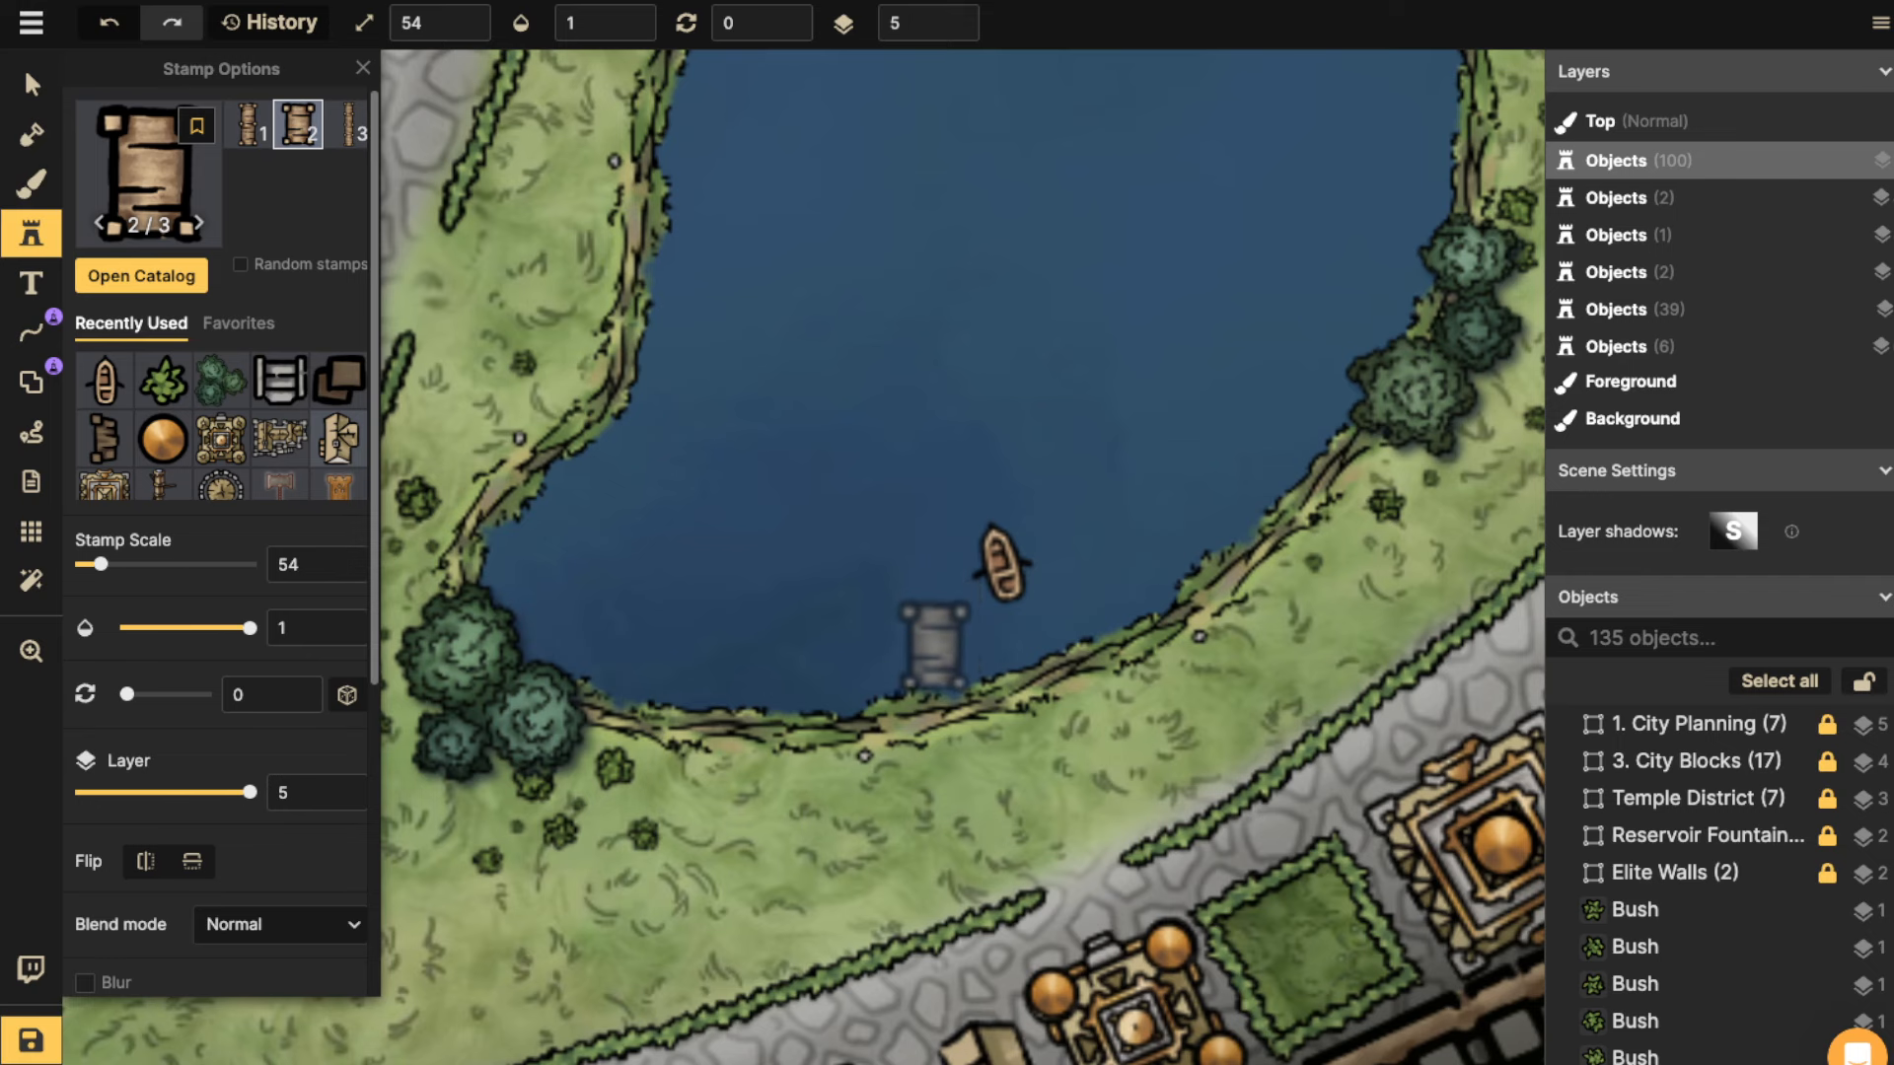
Place a wooden dock on the pond's southern bank, scaled to 34 and rotated to 341 degrees.
scroll(949, 651, "down", 1)
left_click(945, 670)
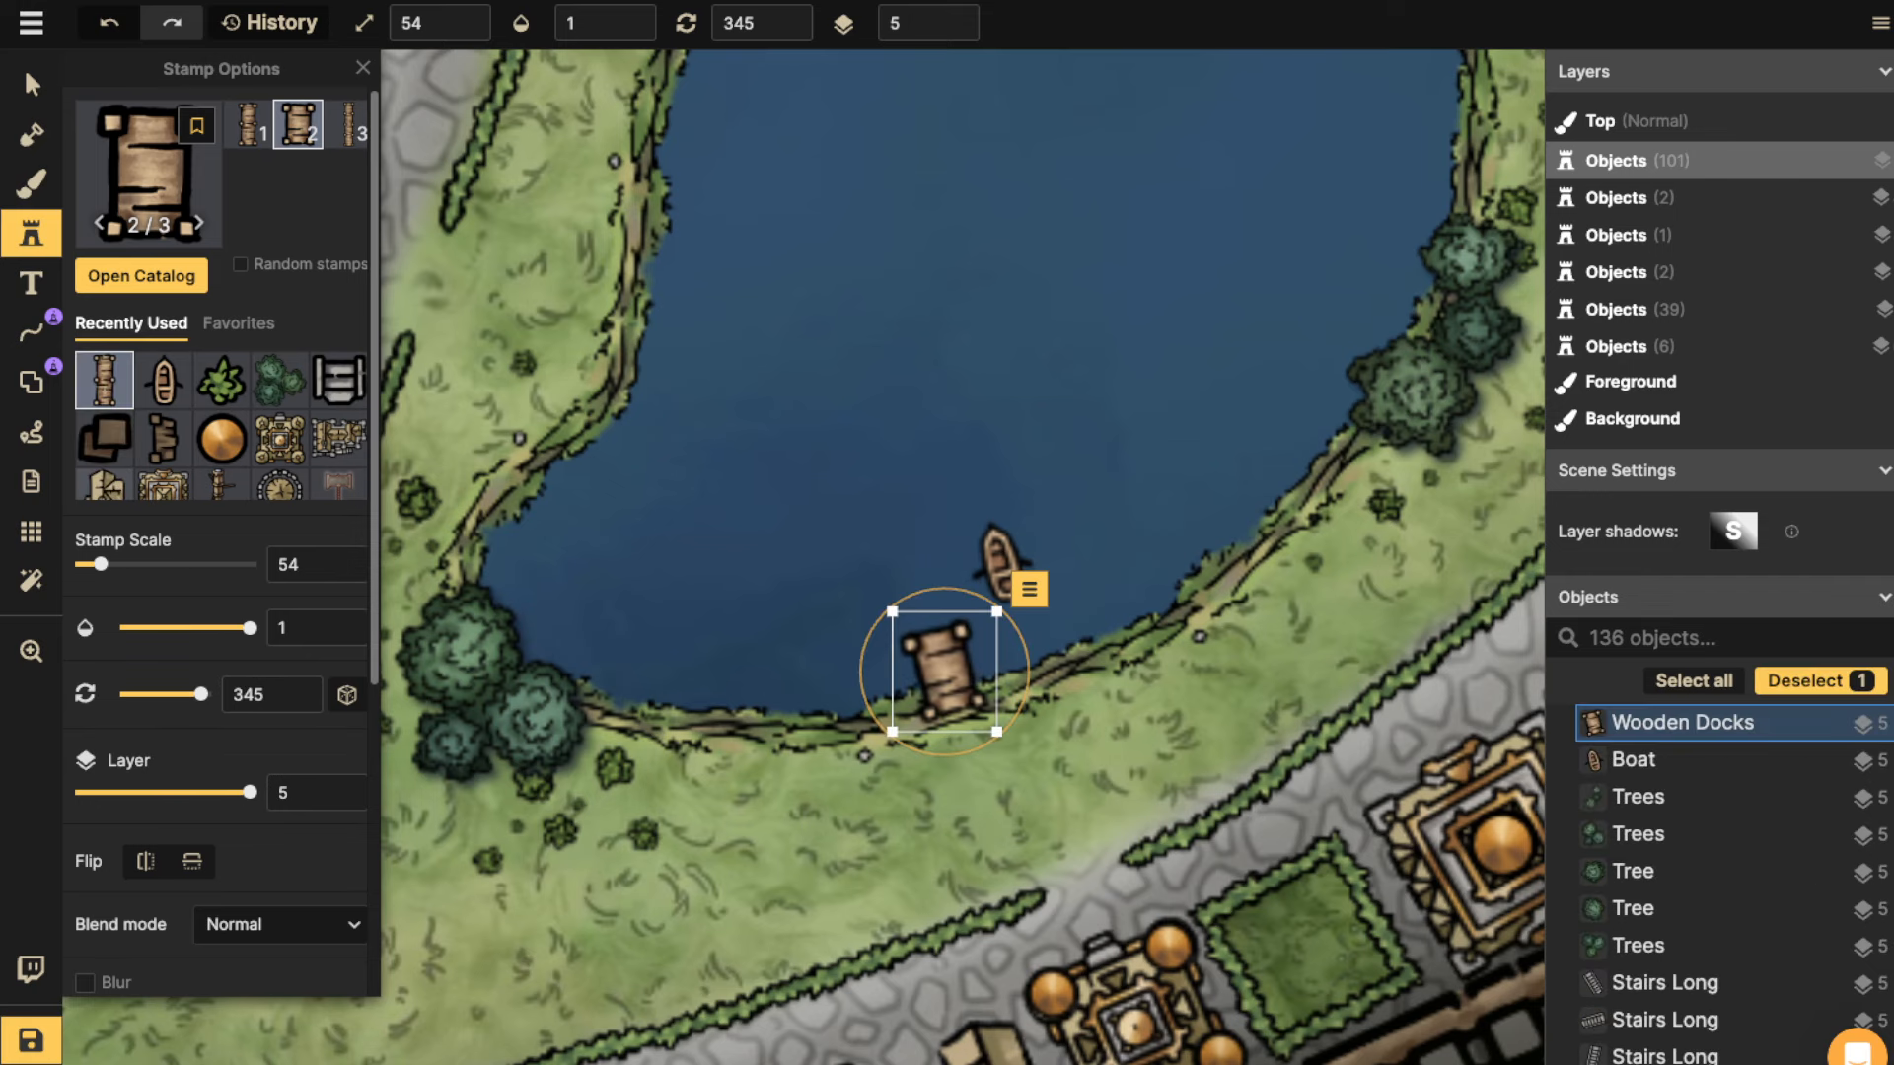
scroll(976, 675, "down", 1)
scroll(947, 670, "down", 1)
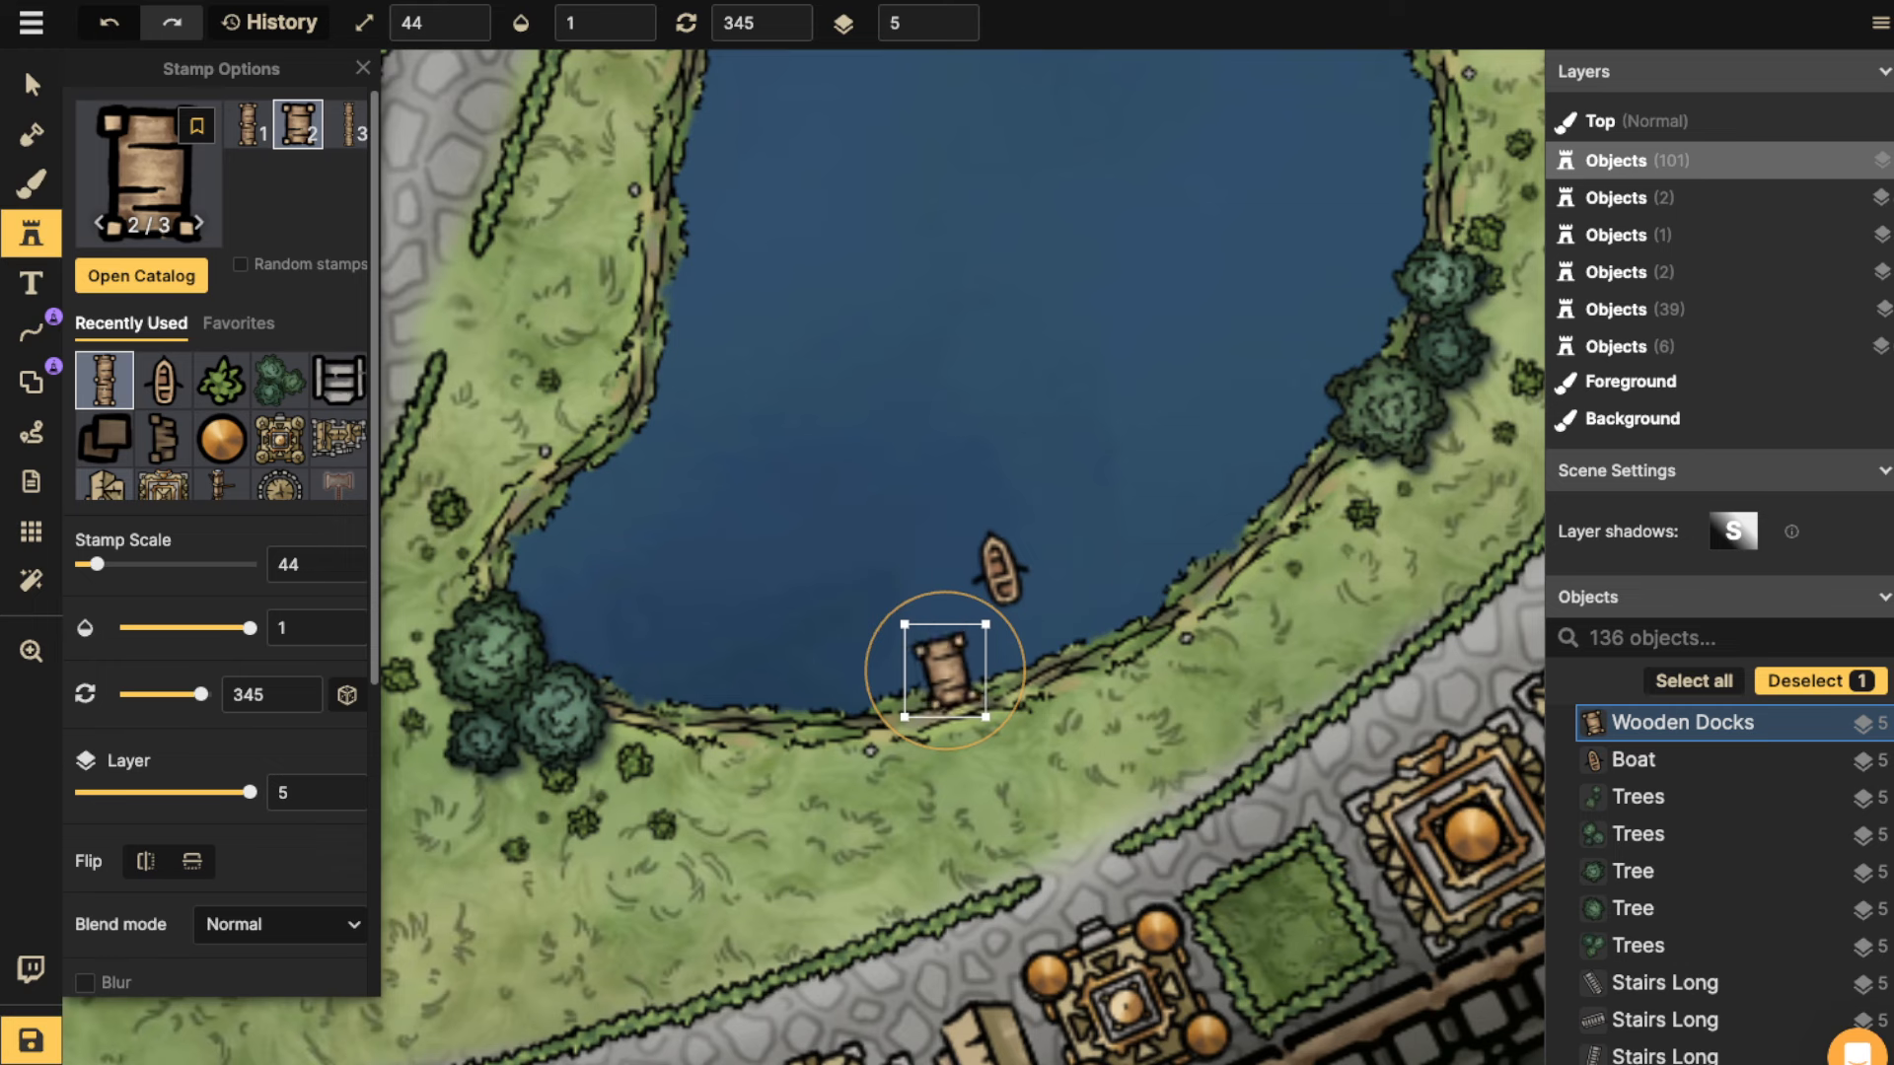
scroll(947, 670, "down", 1)
left_click_drag(947, 671, 1021, 718)
left_click_drag(960, 671, 963, 690)
Add a second wooden dock on the pond's western bank, rotated to 278 degrees, and deselect it.
key("space")
left_click_drag(975, 345, 1059, 580)
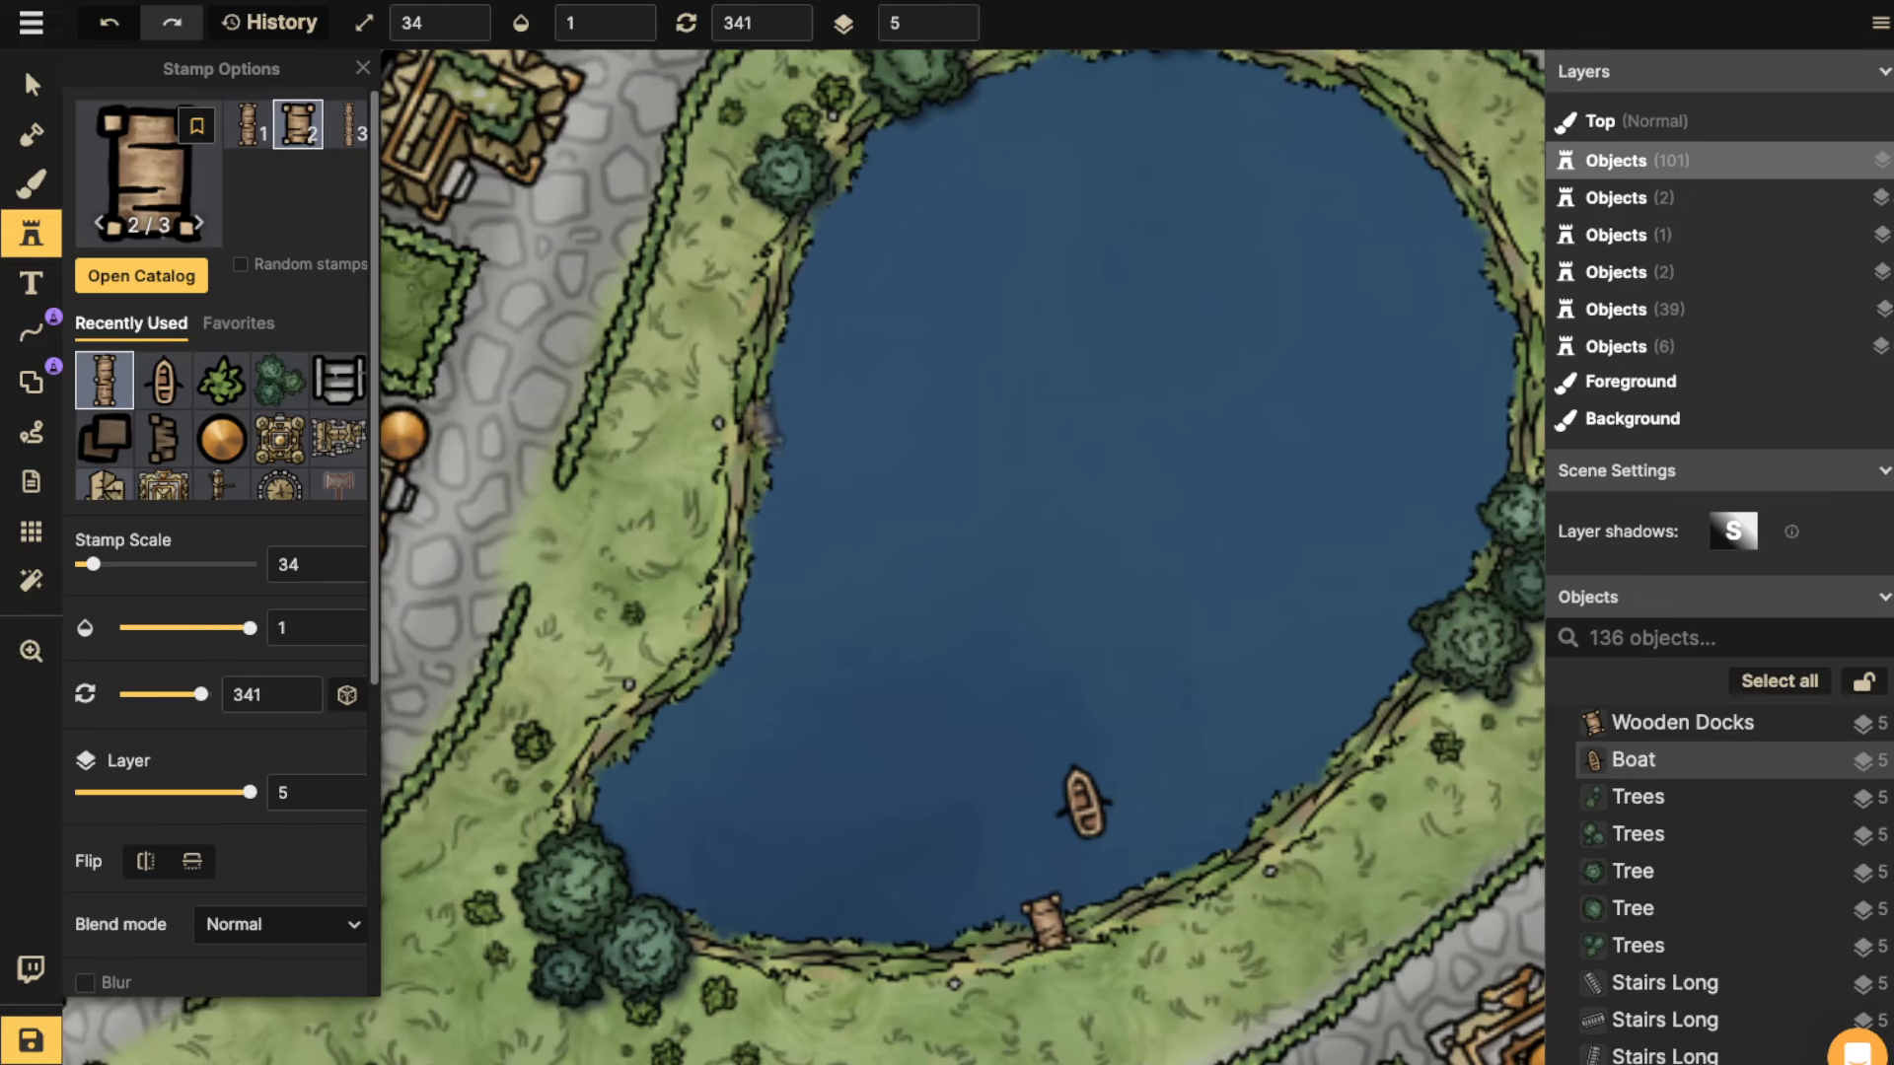
left_click(750, 436)
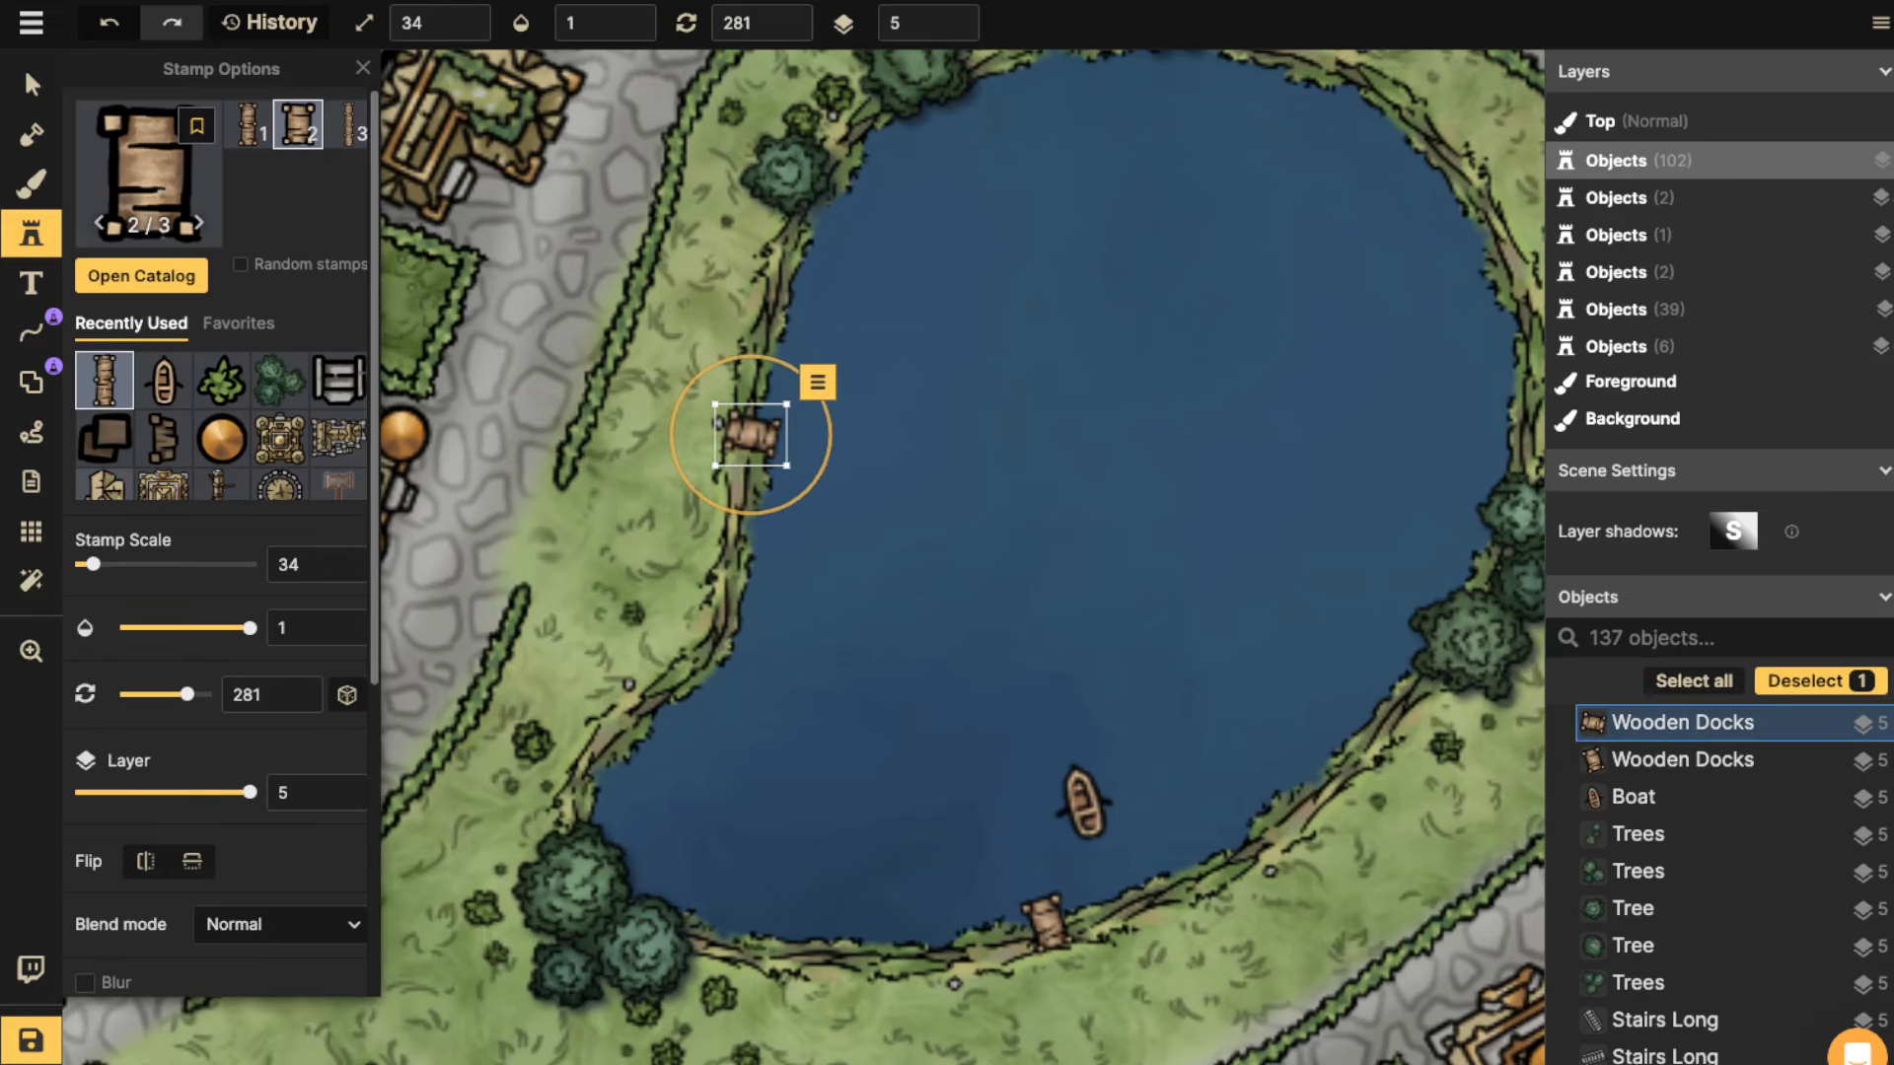
left_click_drag(831, 438, 742, 523)
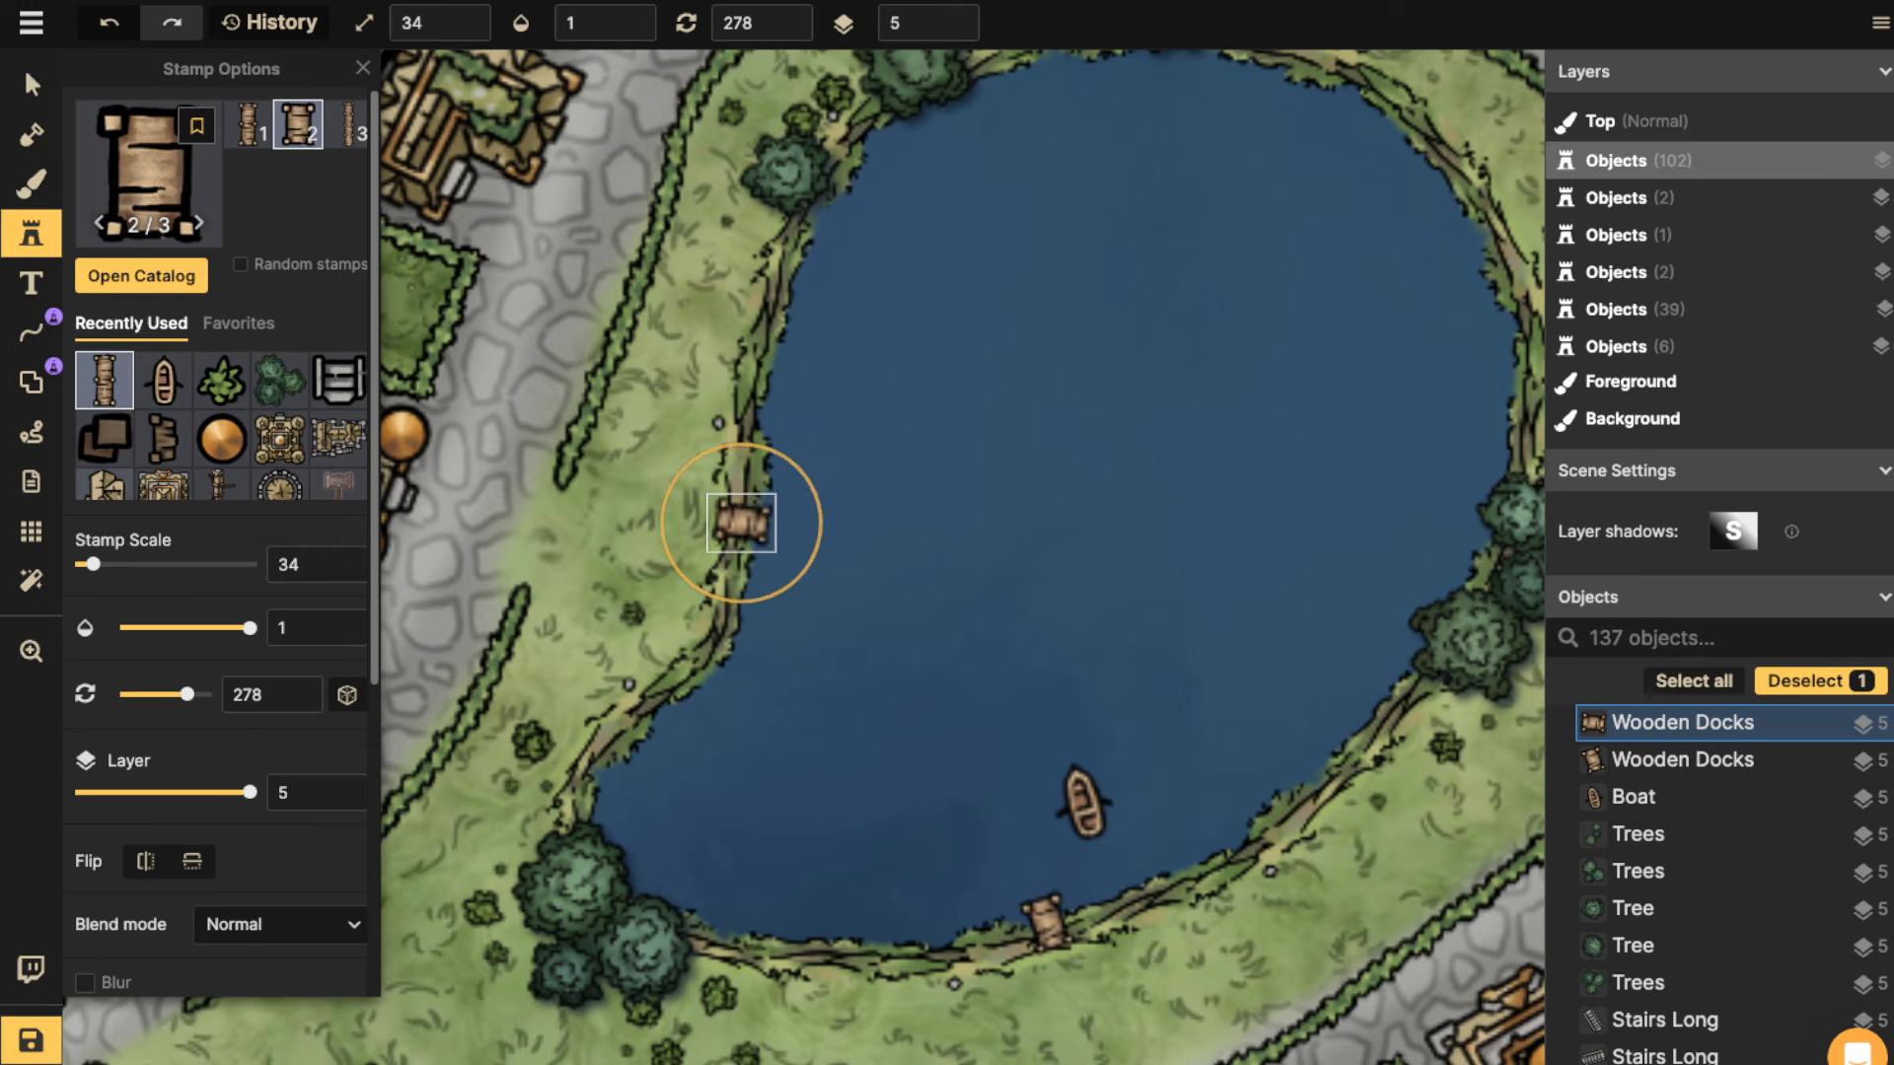
key("Escape")
Add a third wooden dock on the pond's northeastern bank, rotated to 237 degrees.
left_click_drag(1399, 304, 900, 543)
scroll(947, 434, "down", 3)
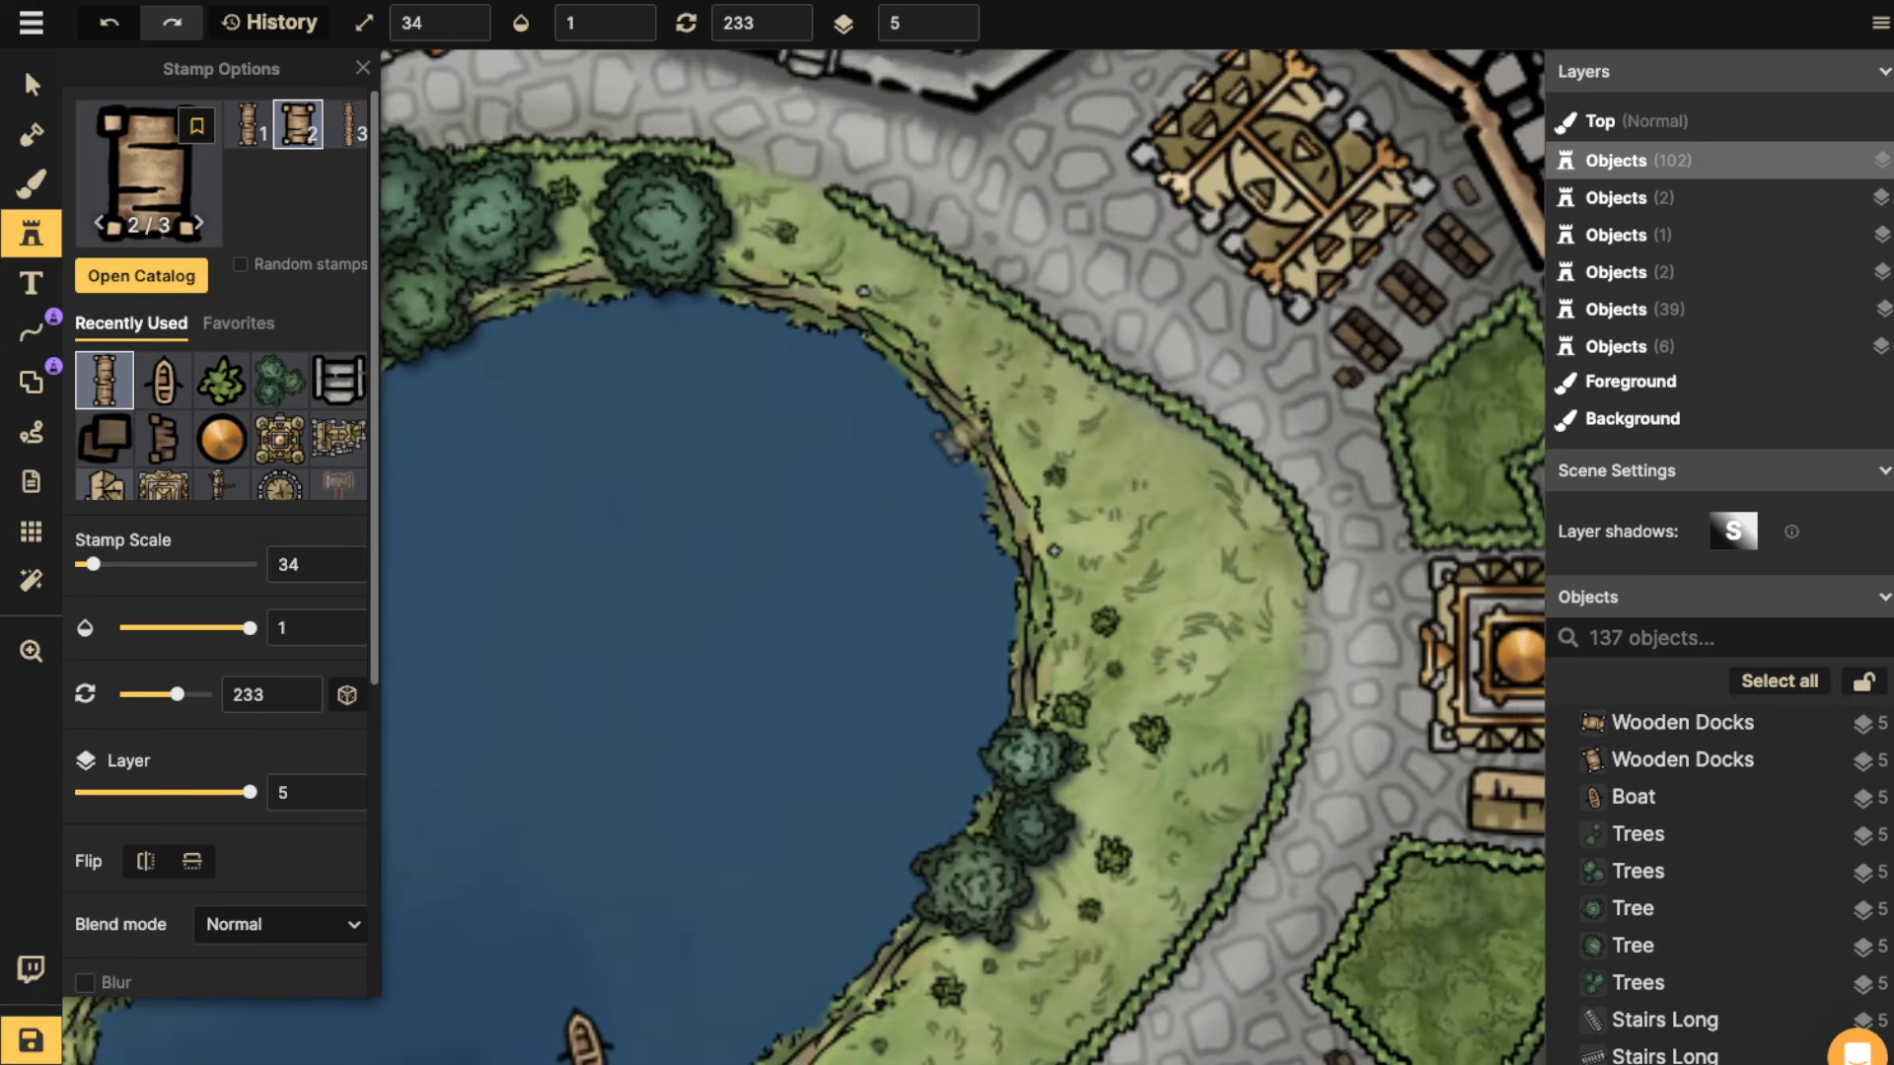
left_click(962, 435)
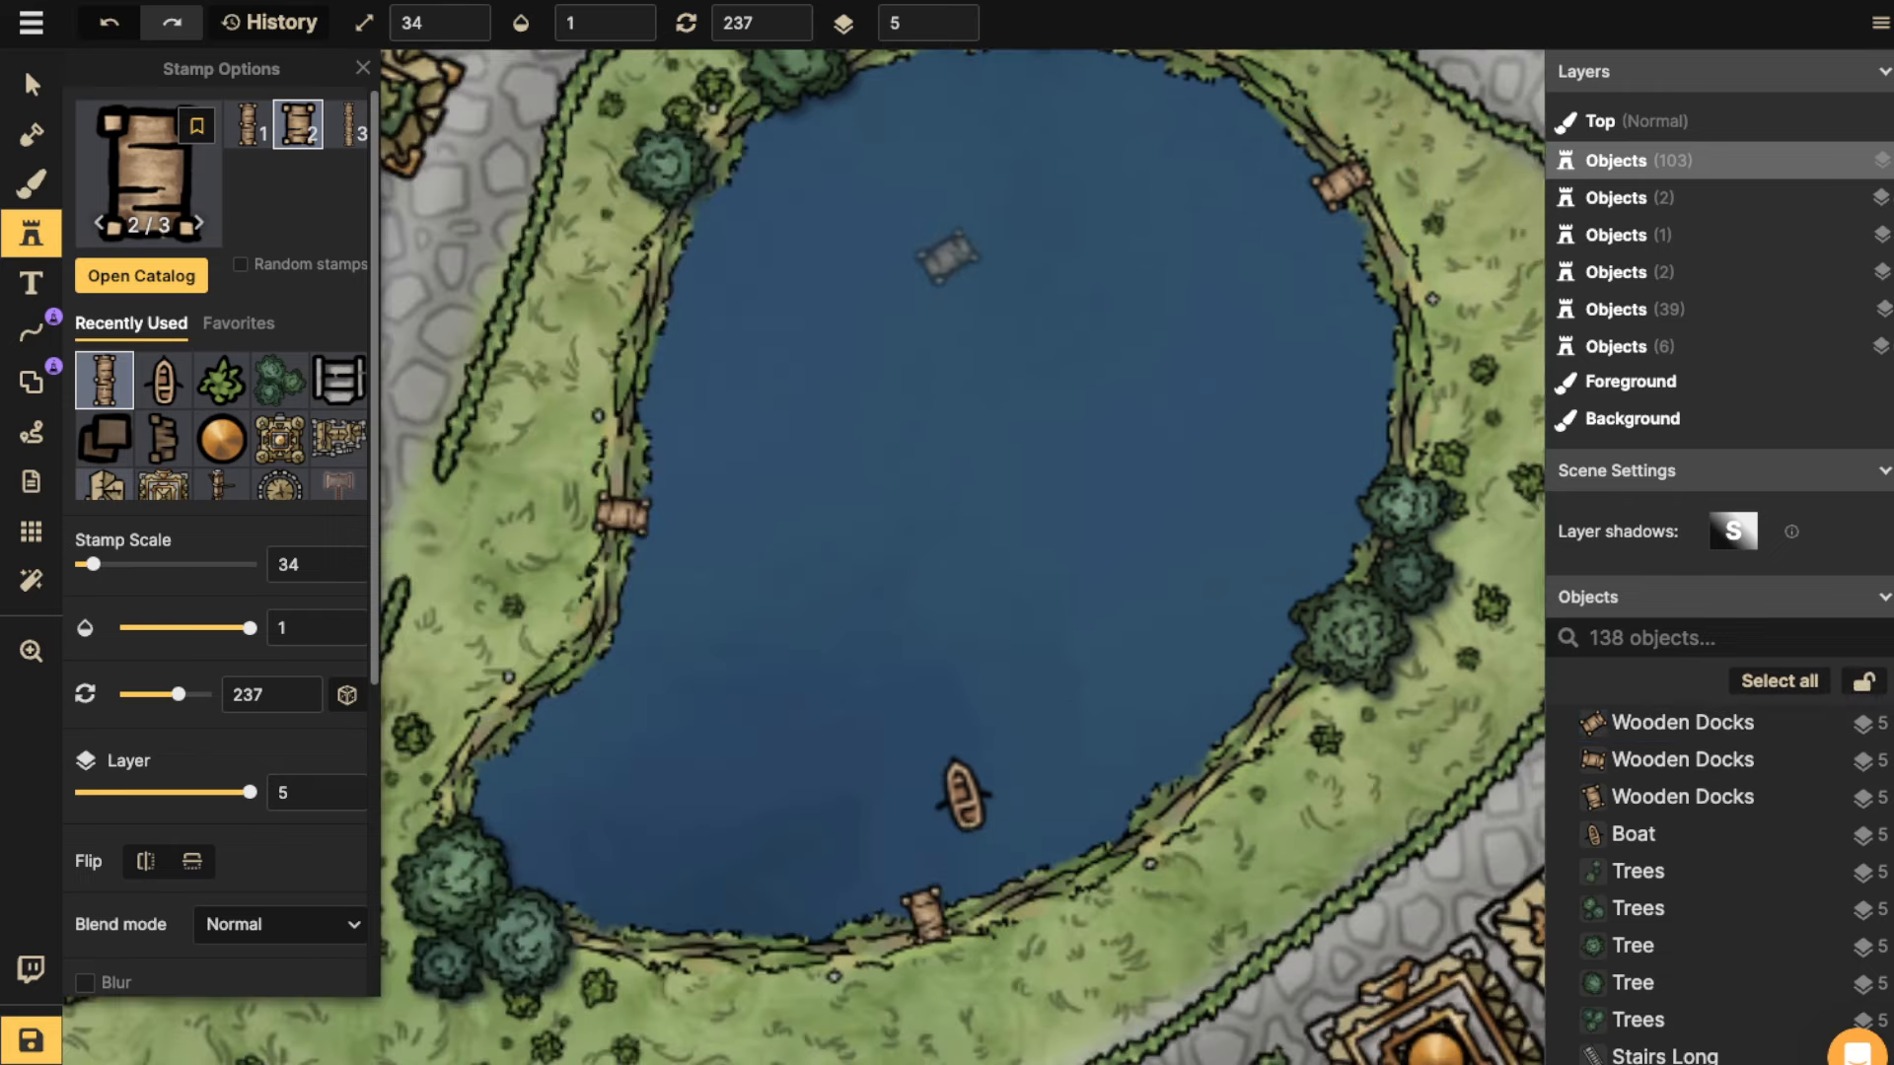
key("v")
left_click(1677, 1056)
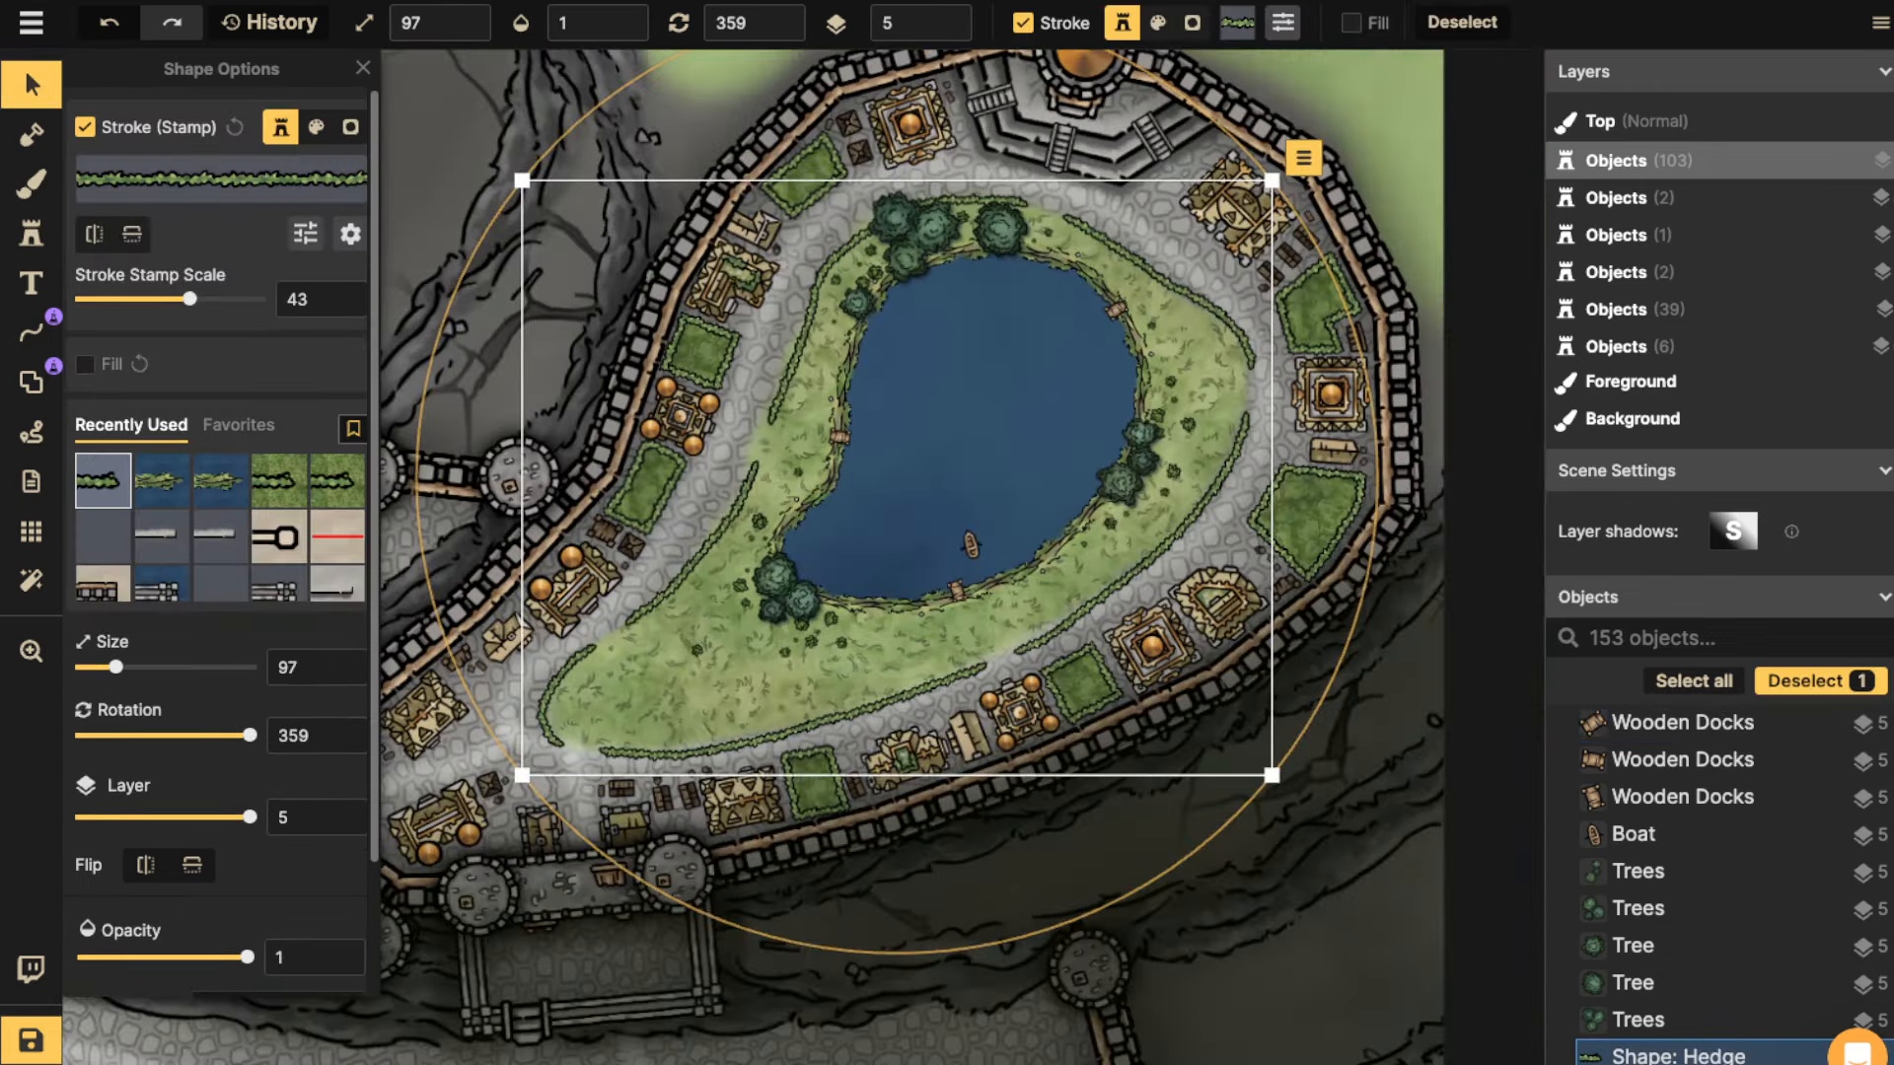
key("Escape")
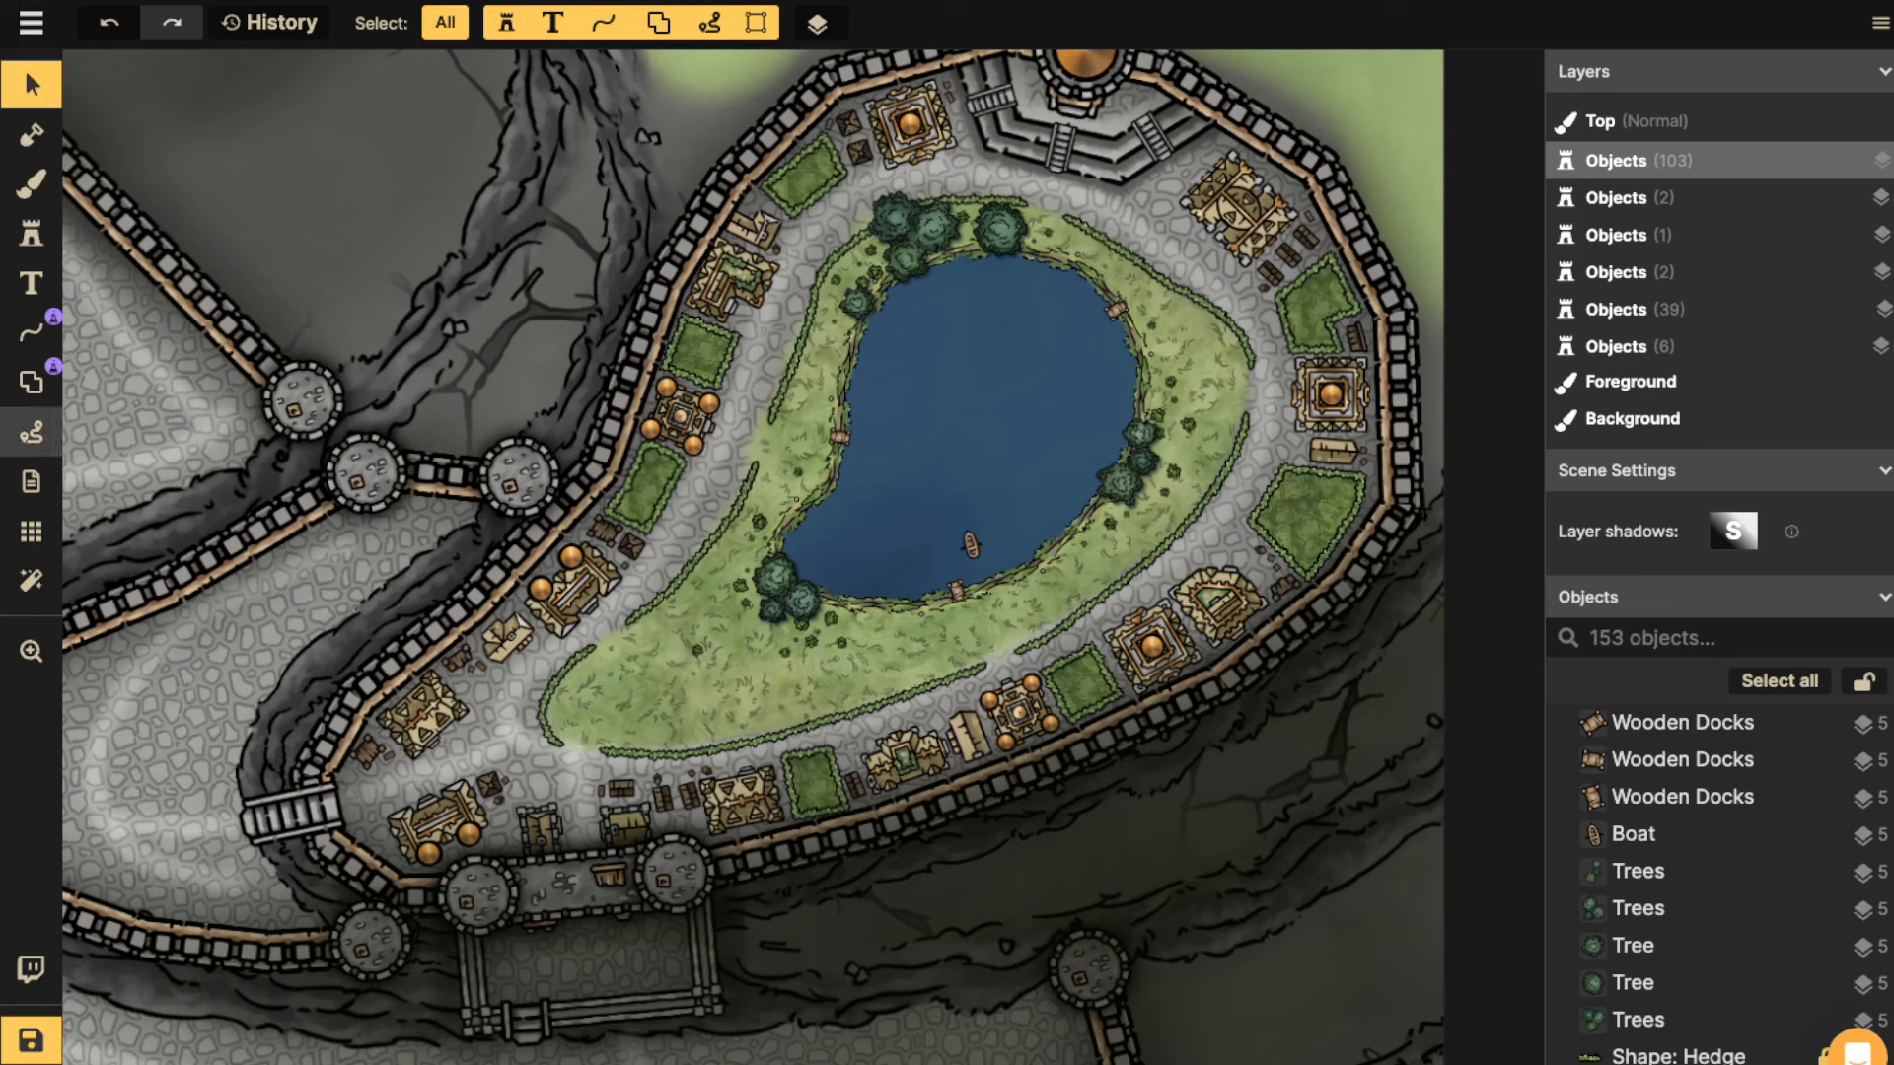
Draw a circular island in the northern part of the pond using the shoreline stroke preset with a plain green grass fill.
left_click(32, 382)
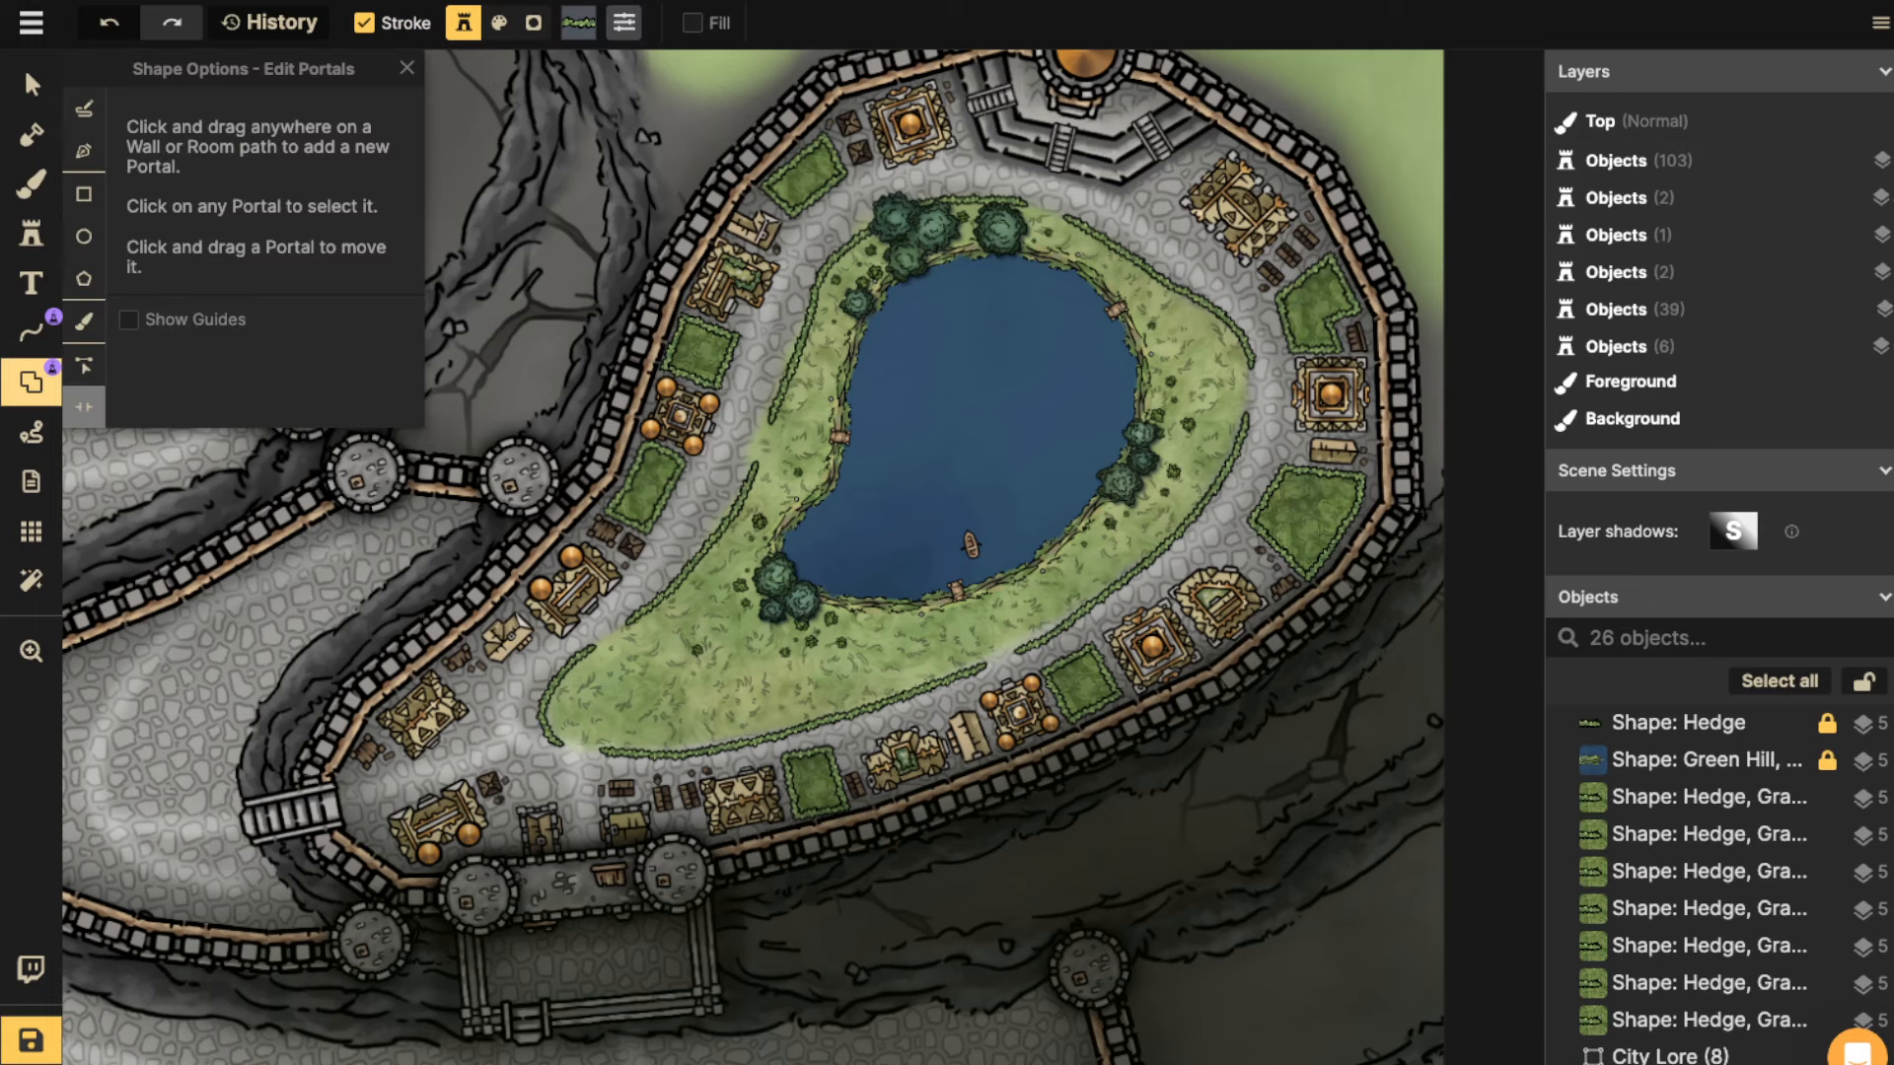
left_click(84, 237)
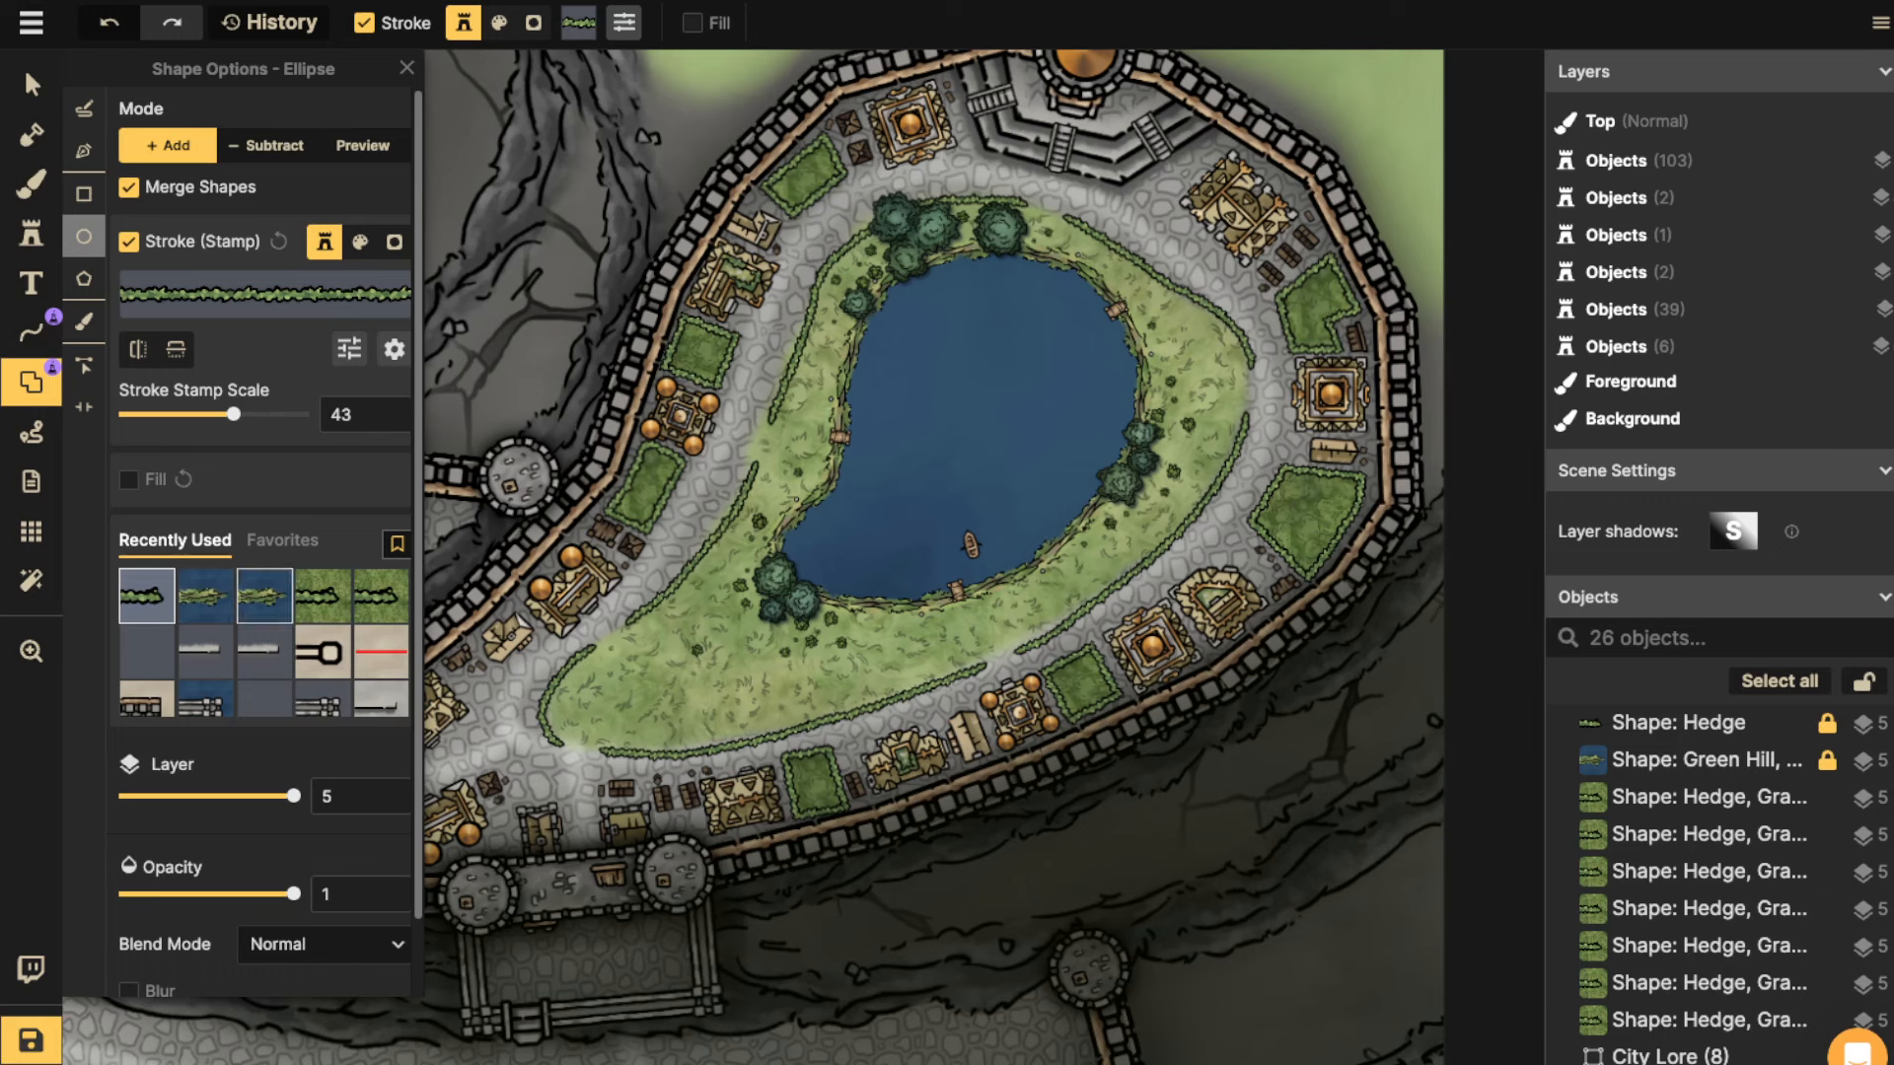
left_click(205, 596)
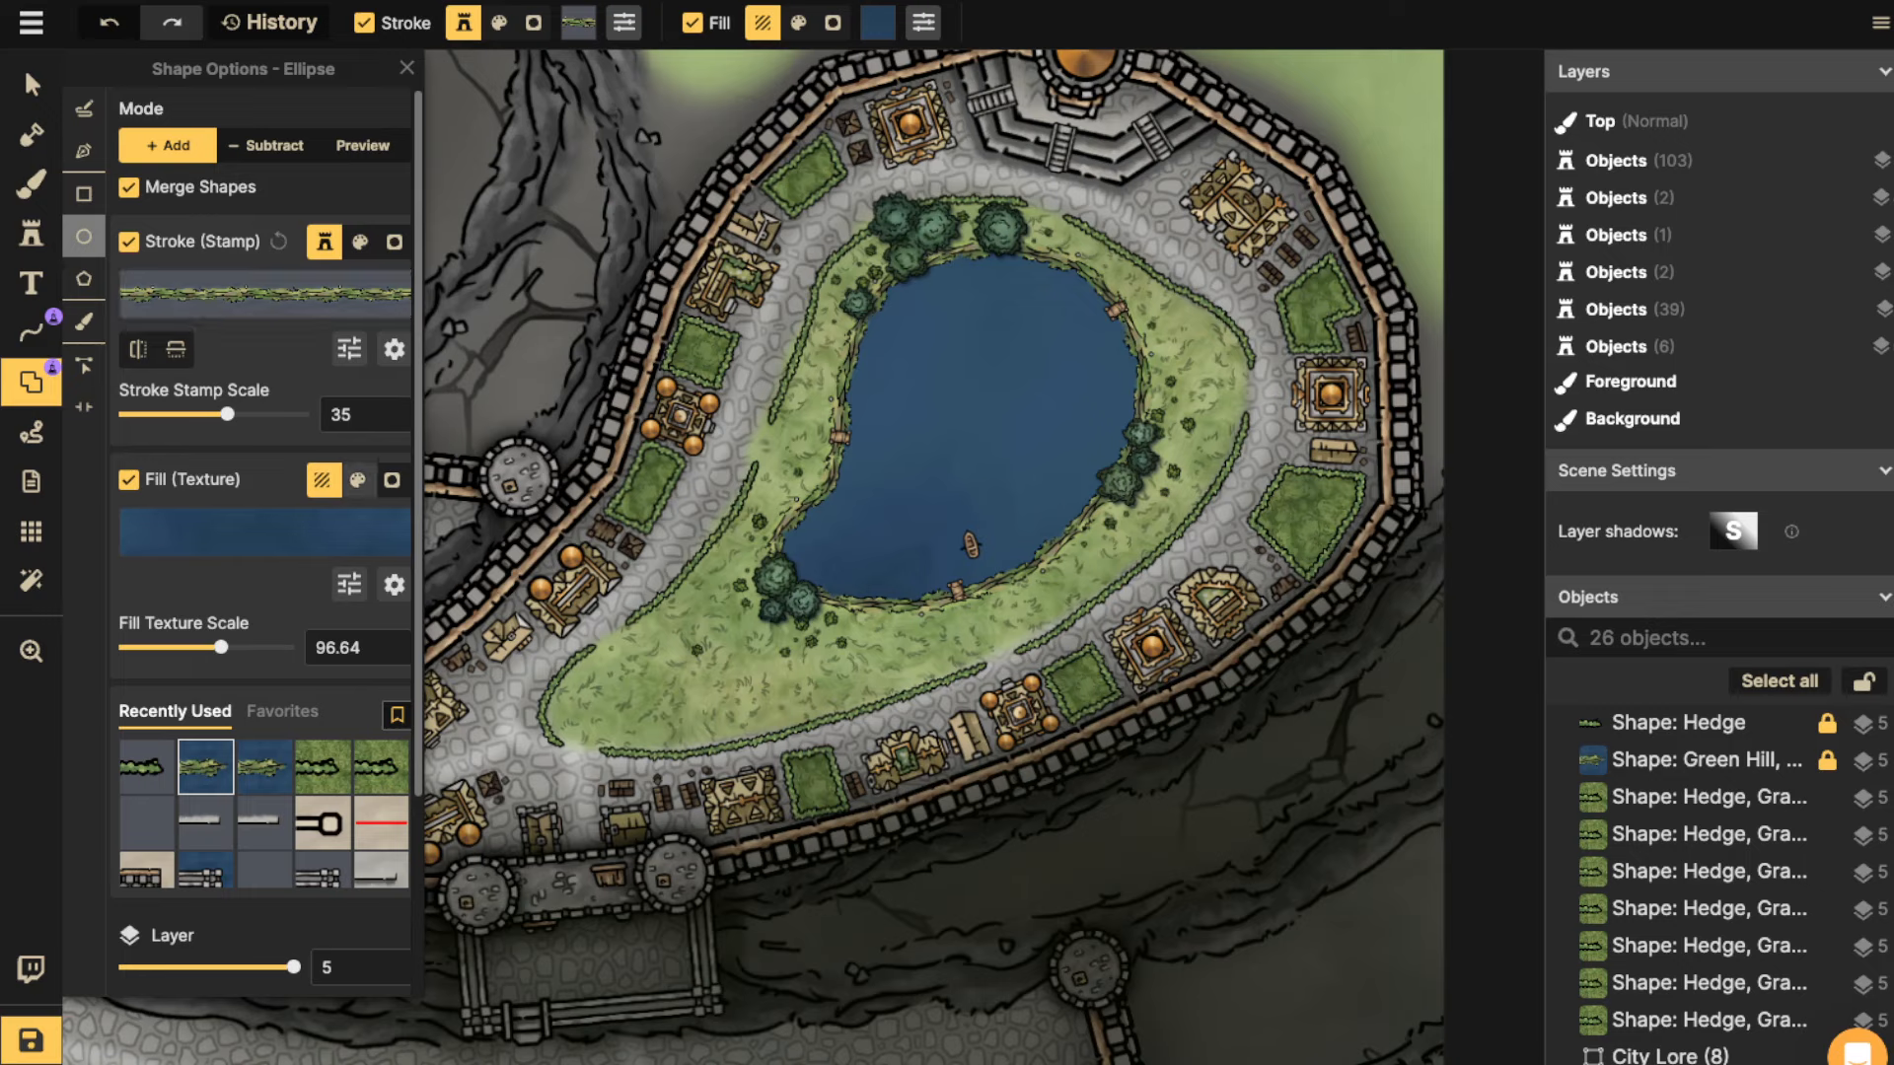
left_click(264, 533)
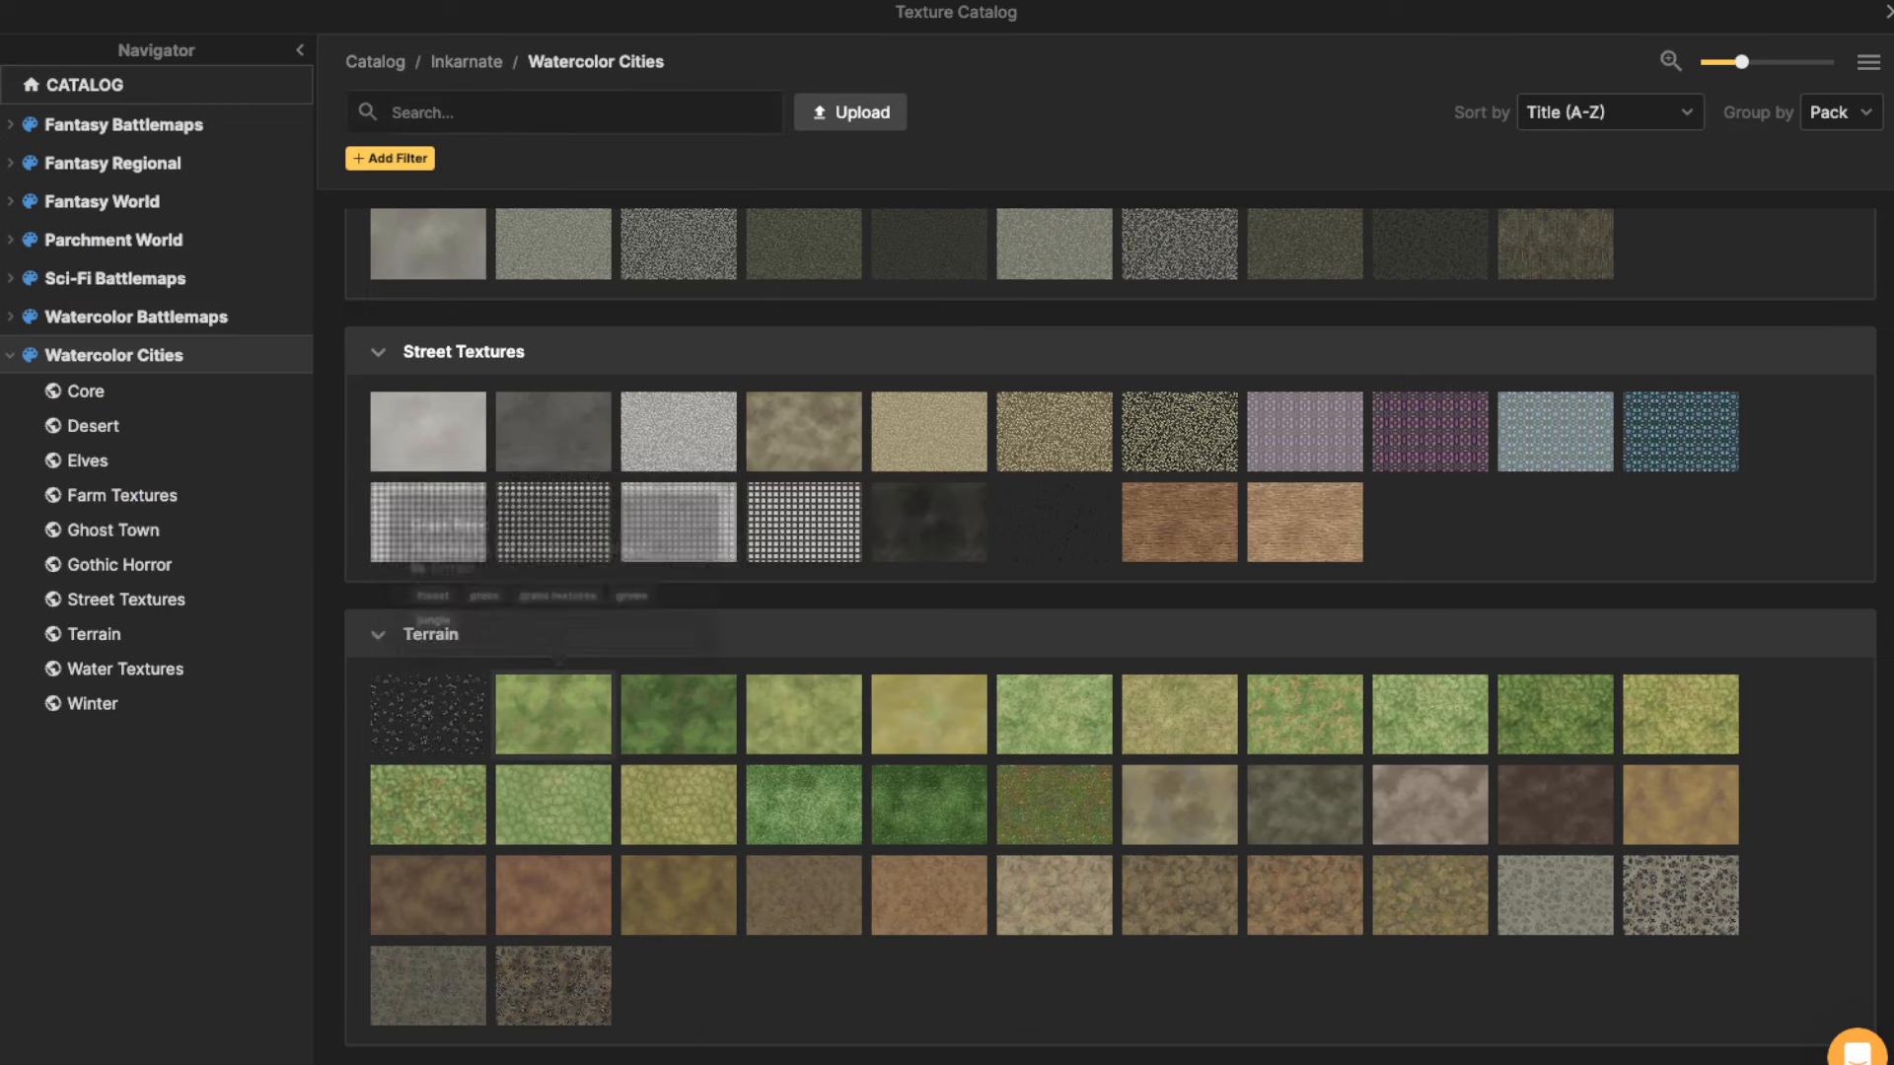
left_click(554, 705)
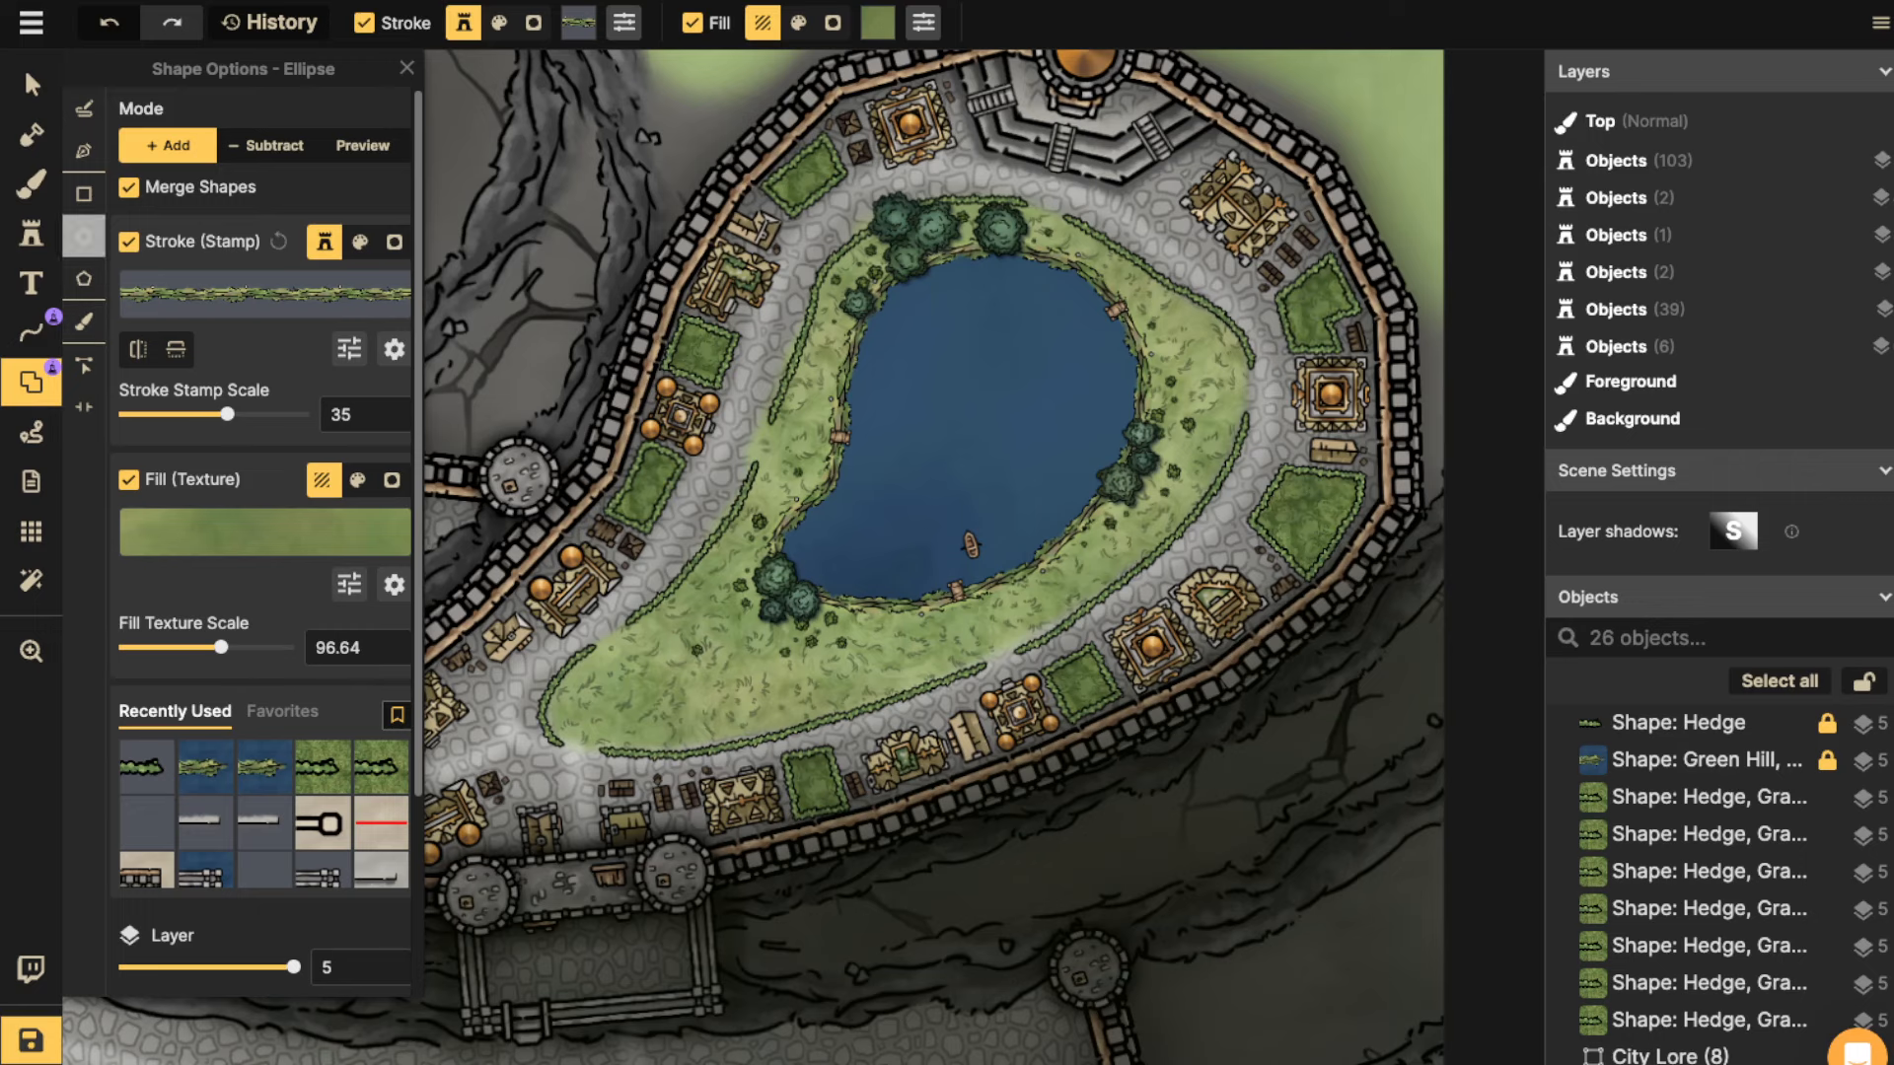
left_click_drag(925, 391, 904, 435)
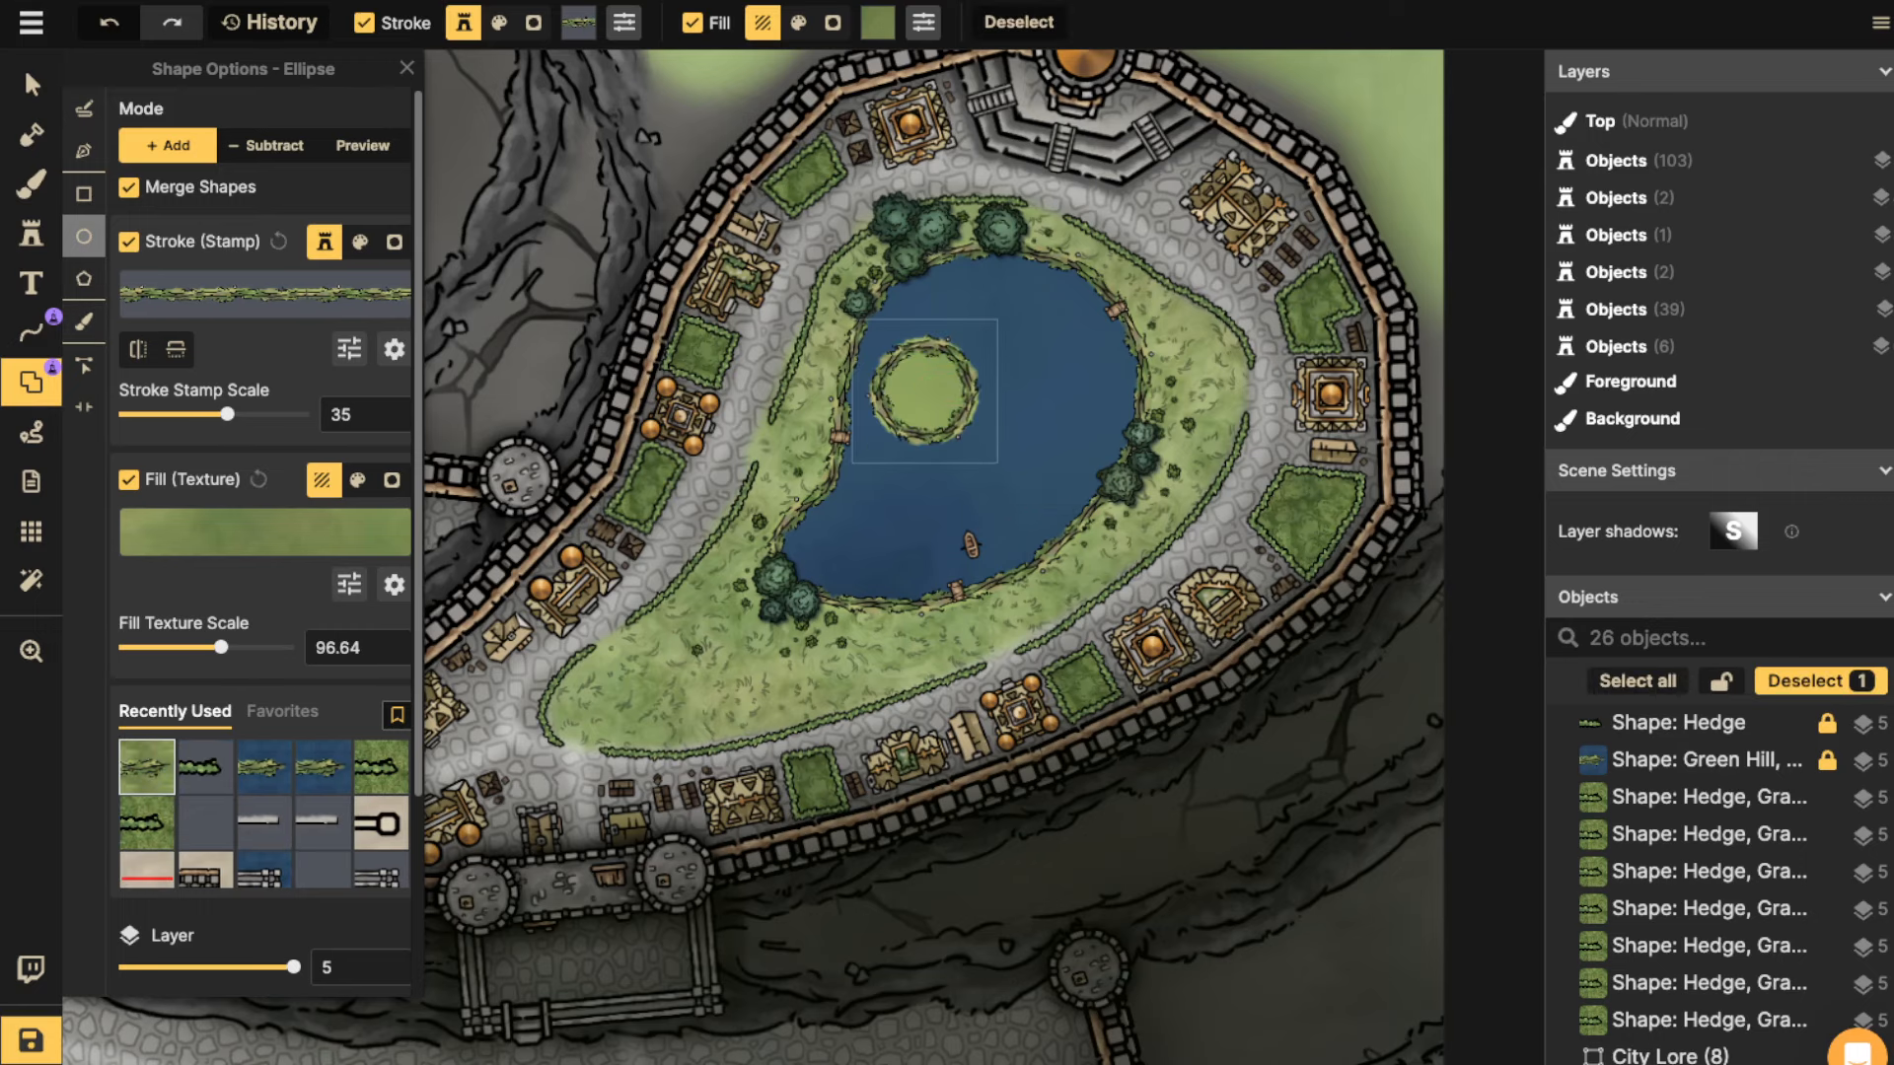
Move the island toward the middle of the pond's northern half and flip its shoreline stroke vertically.
left_click(30, 85)
scroll(972, 421, "up", 5)
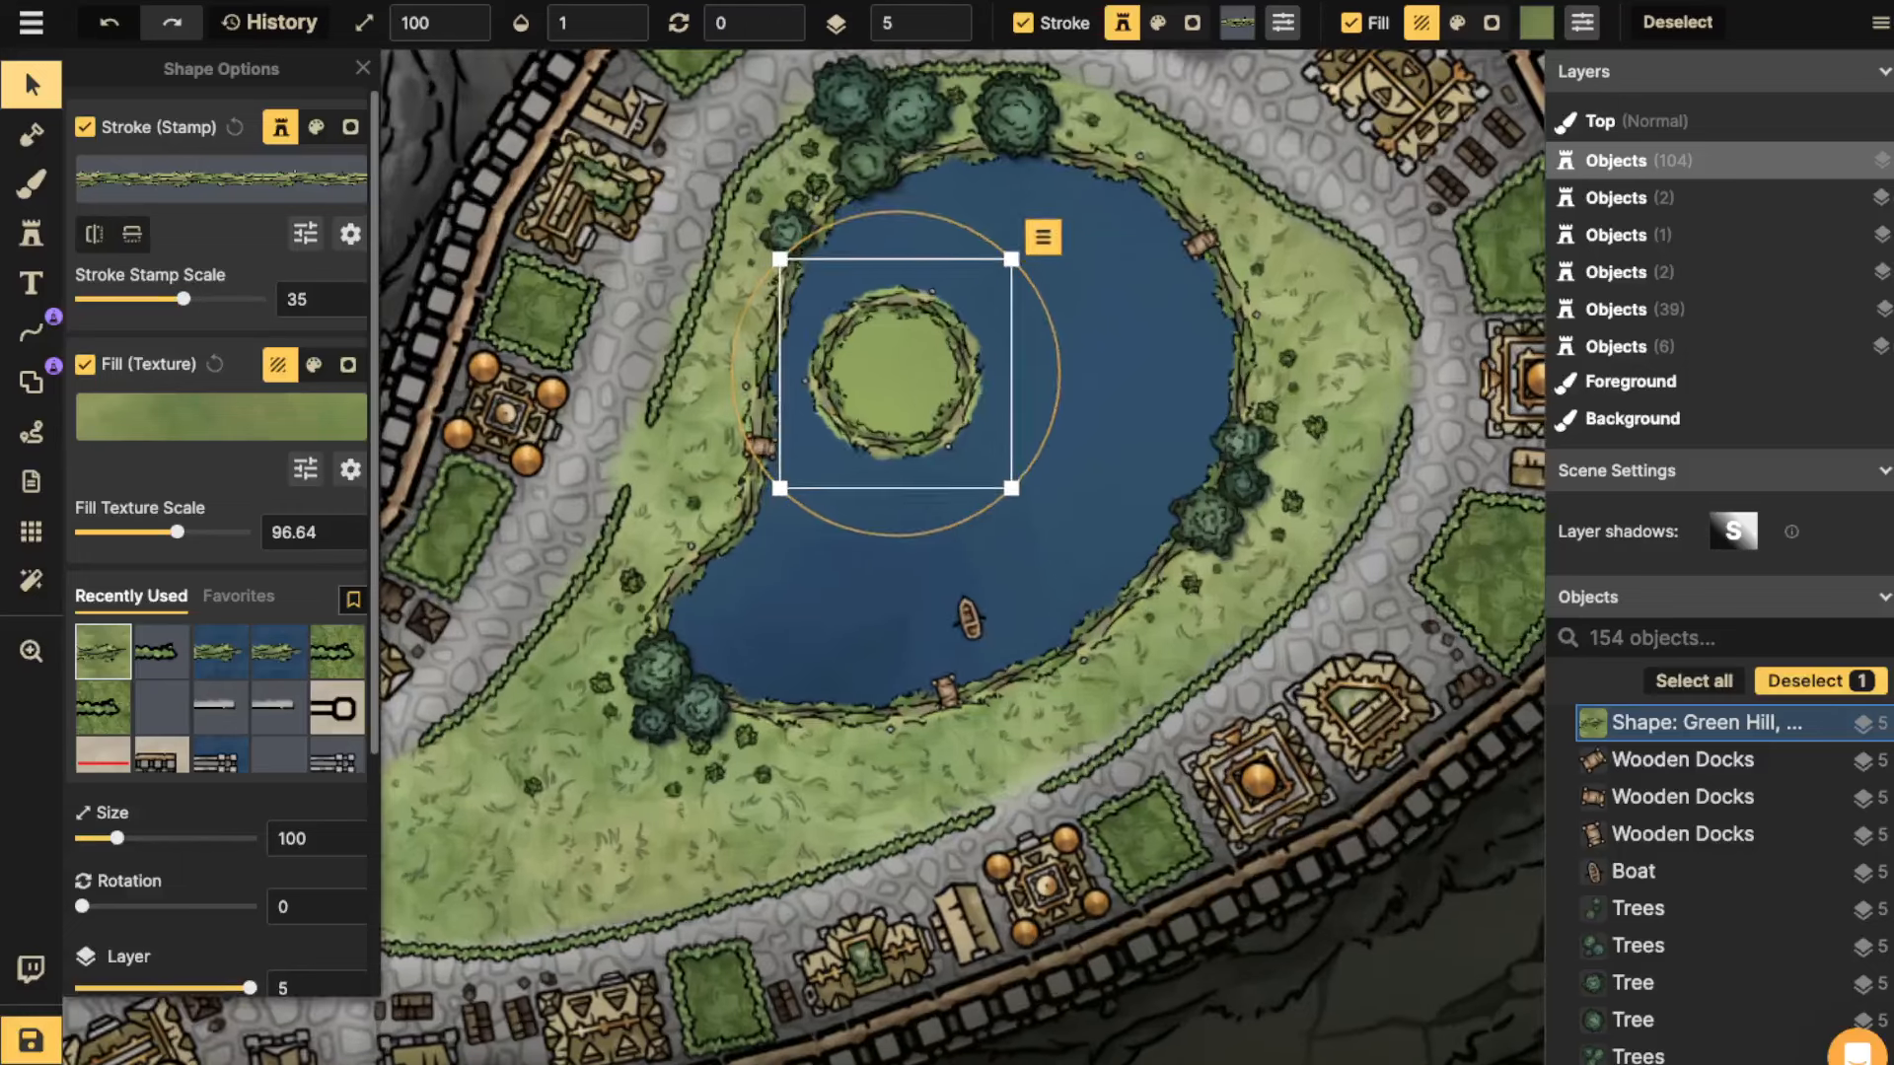
left_click_drag(927, 394, 1001, 350)
left_click(131, 235)
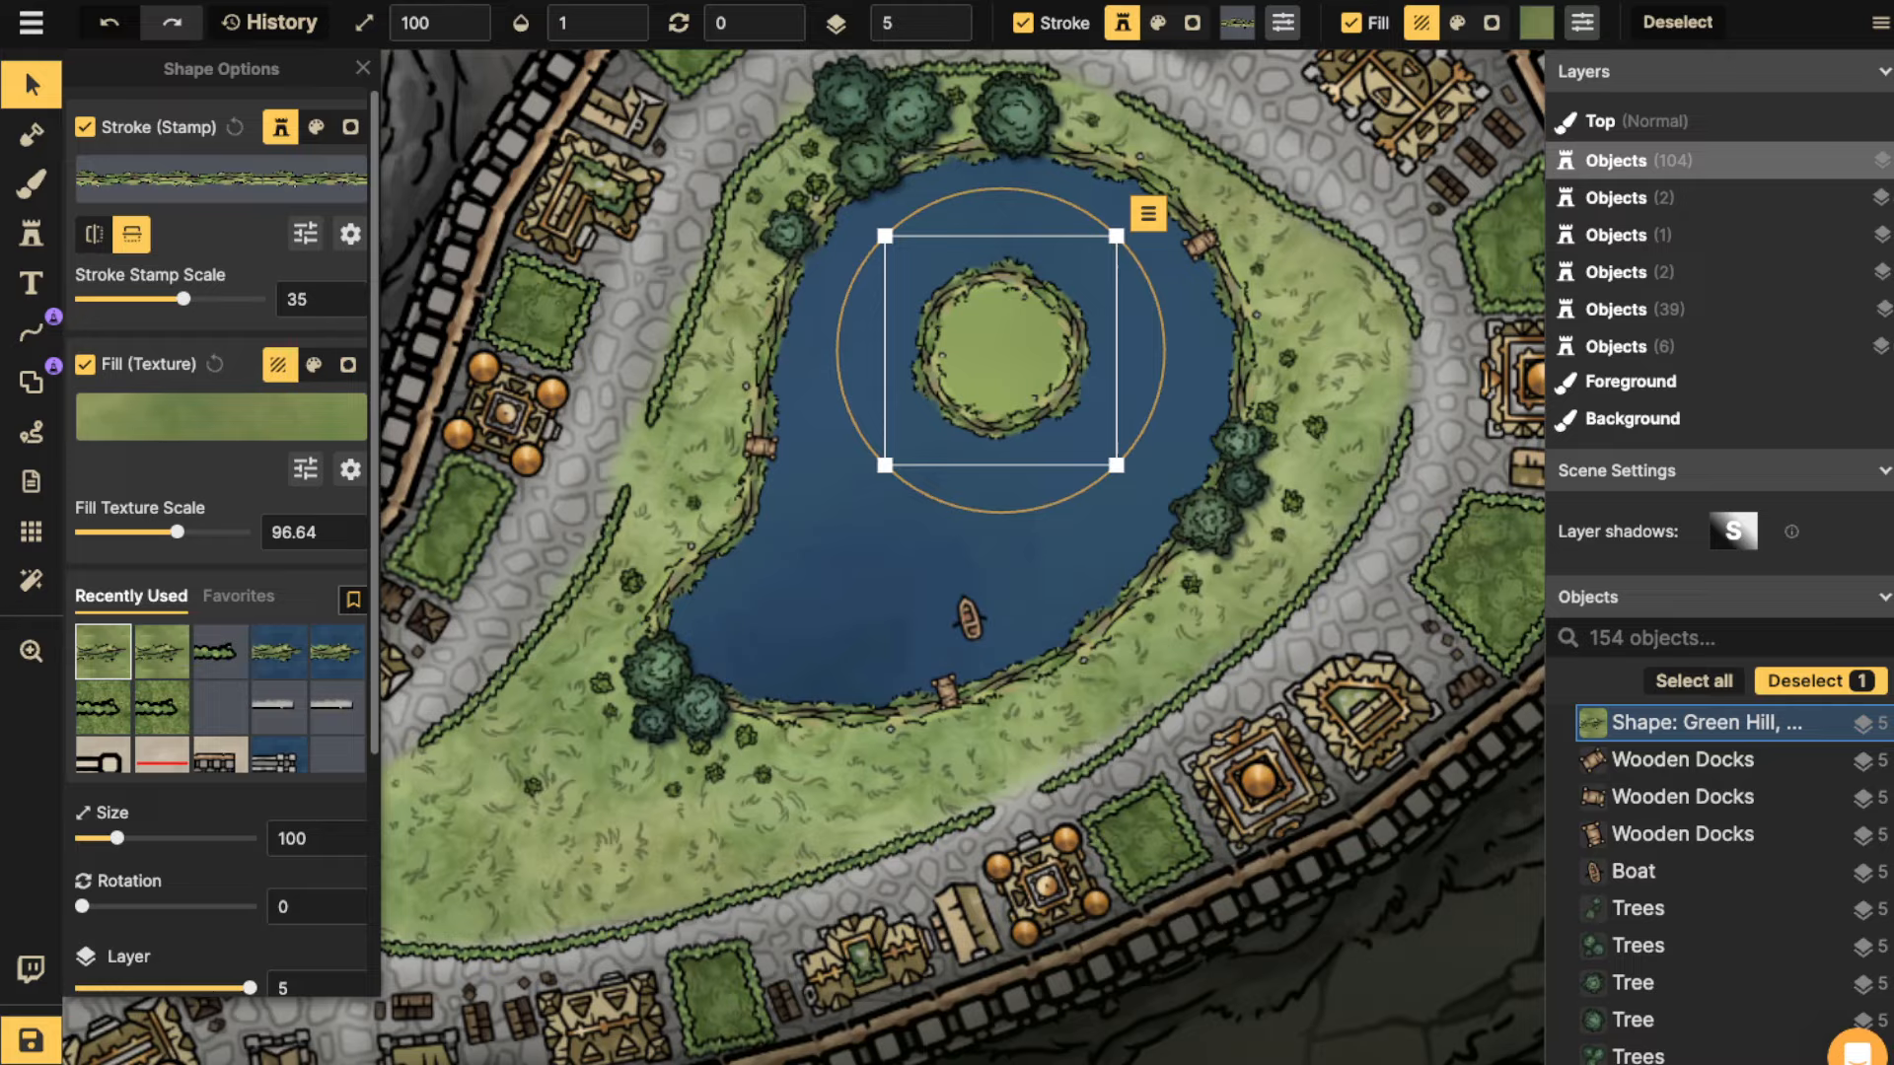
Load the second variant of the round flat building from the stamp catalog's elven set and place it on the island, rotated to 15 degrees.
left_click(30, 233)
left_click(169, 276)
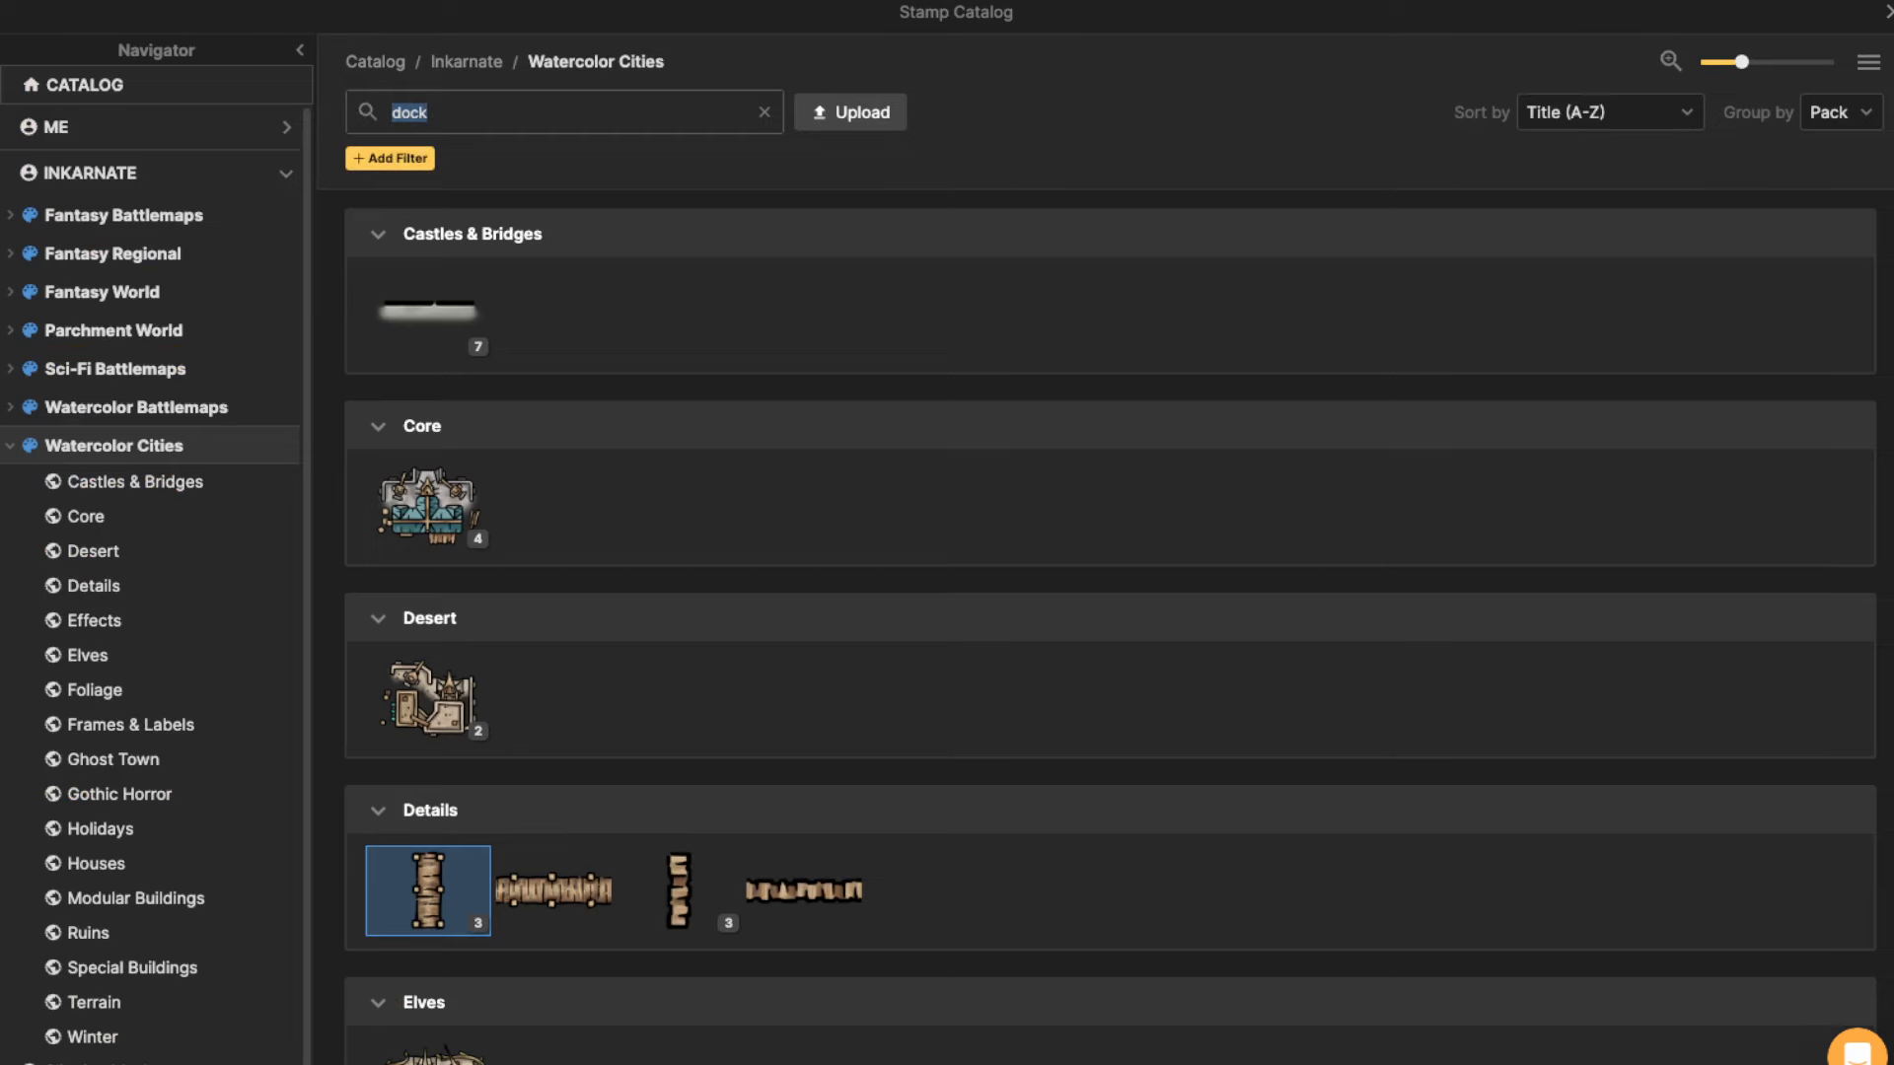
left_click(765, 113)
scroll(1111, 632, "down", 2)
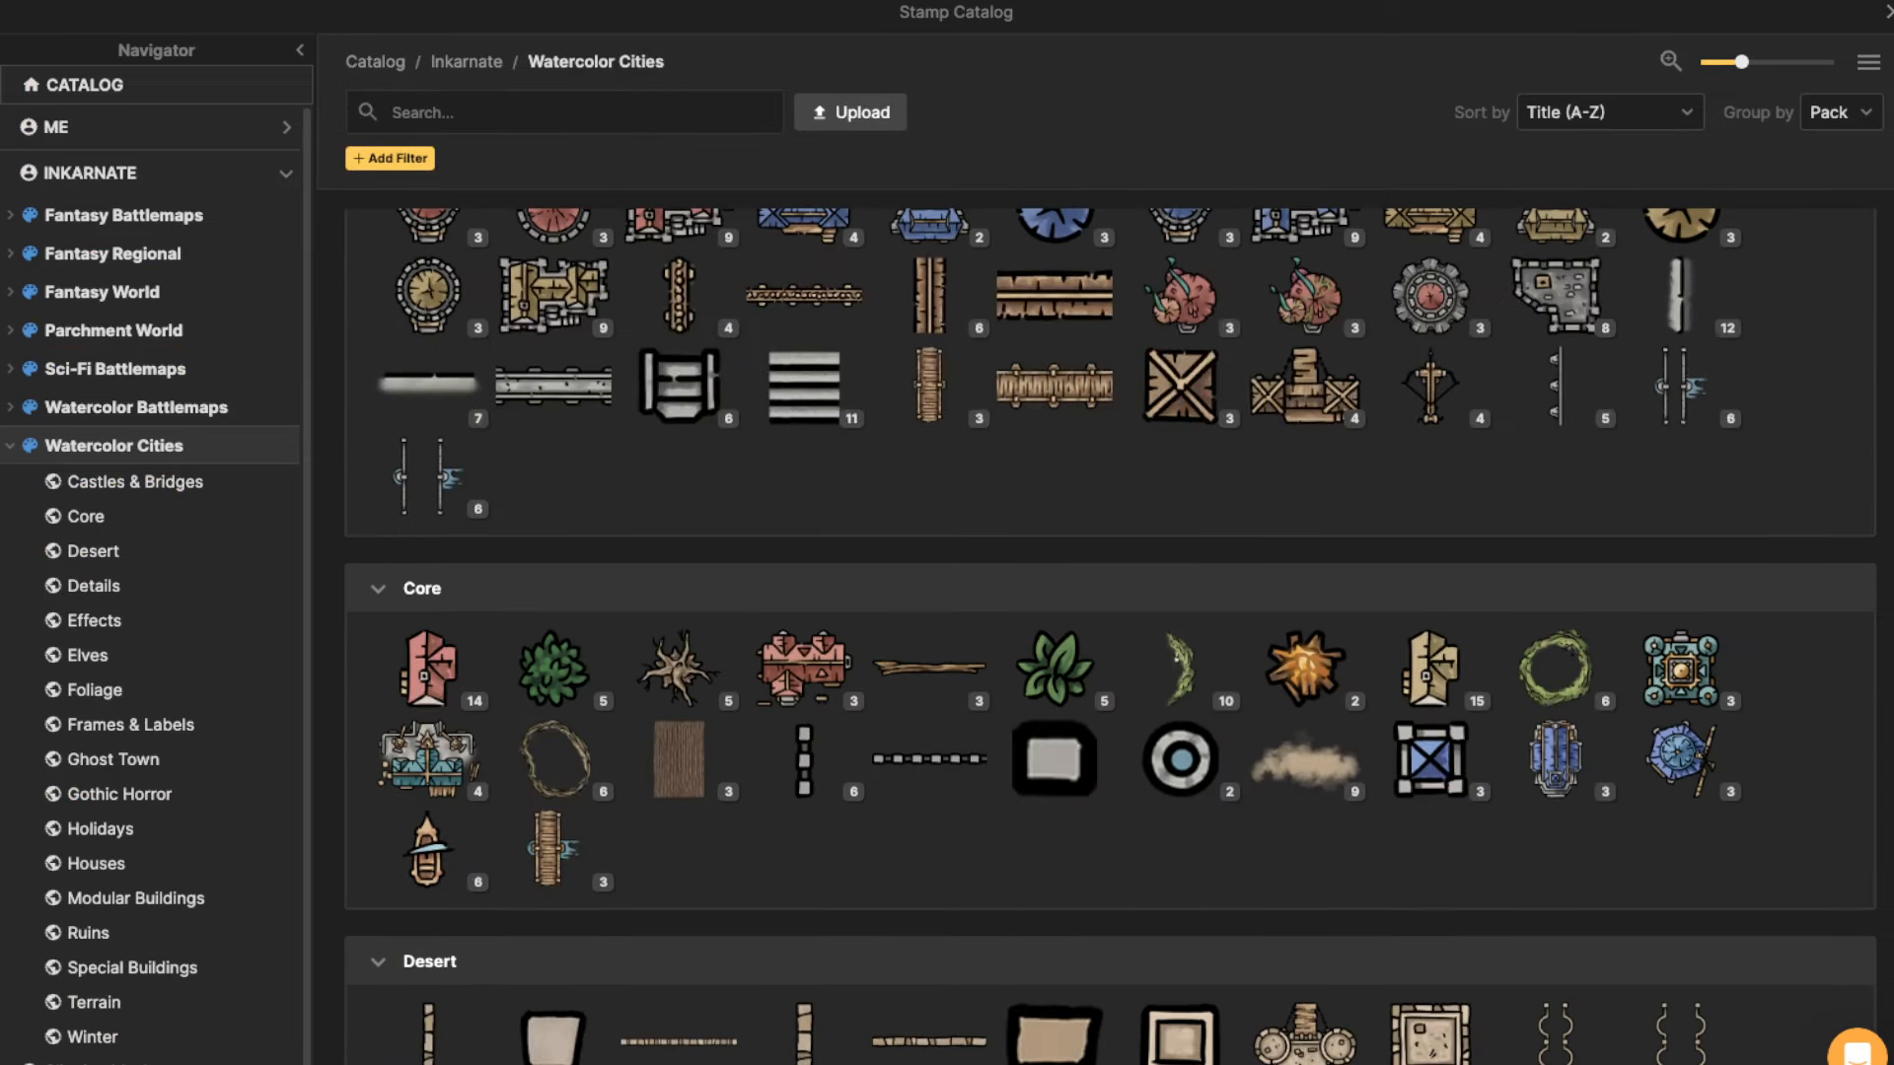
scroll(1176, 655, "down", 9)
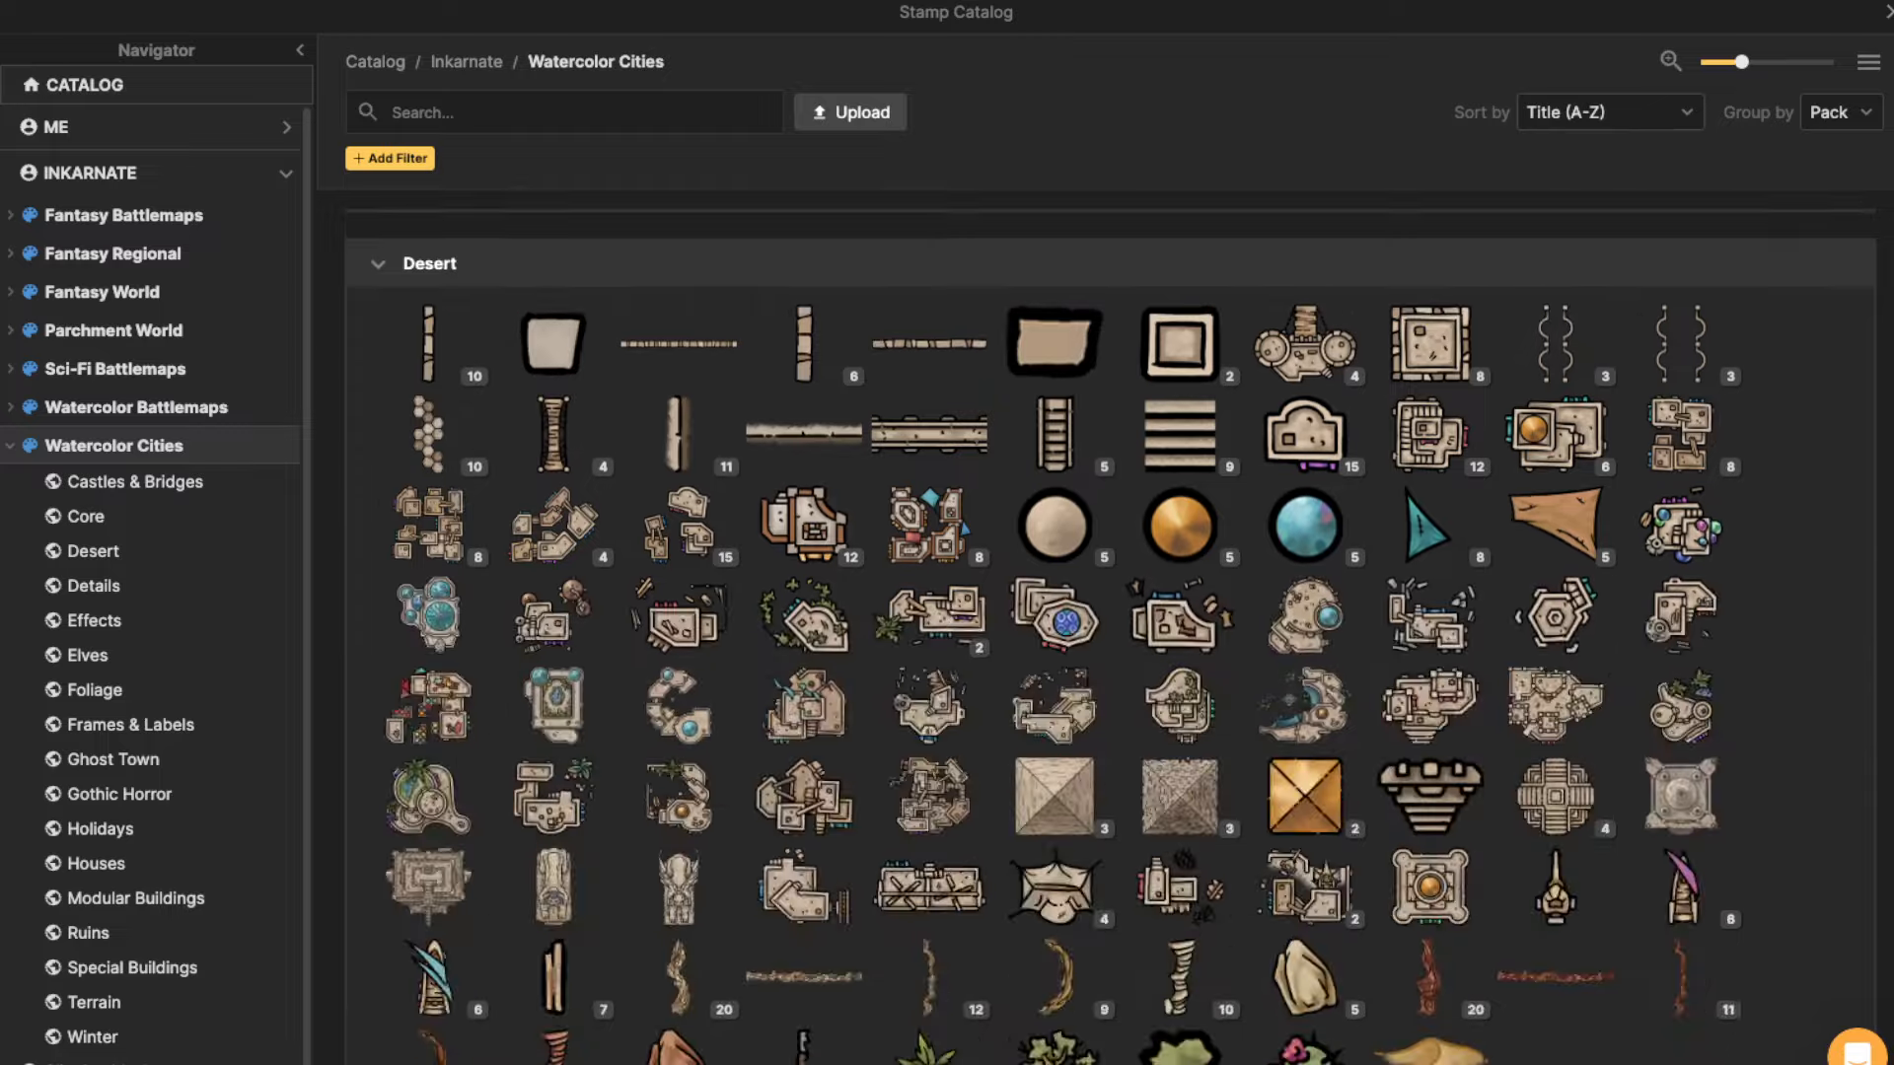
scroll(1110, 636, "down", 12)
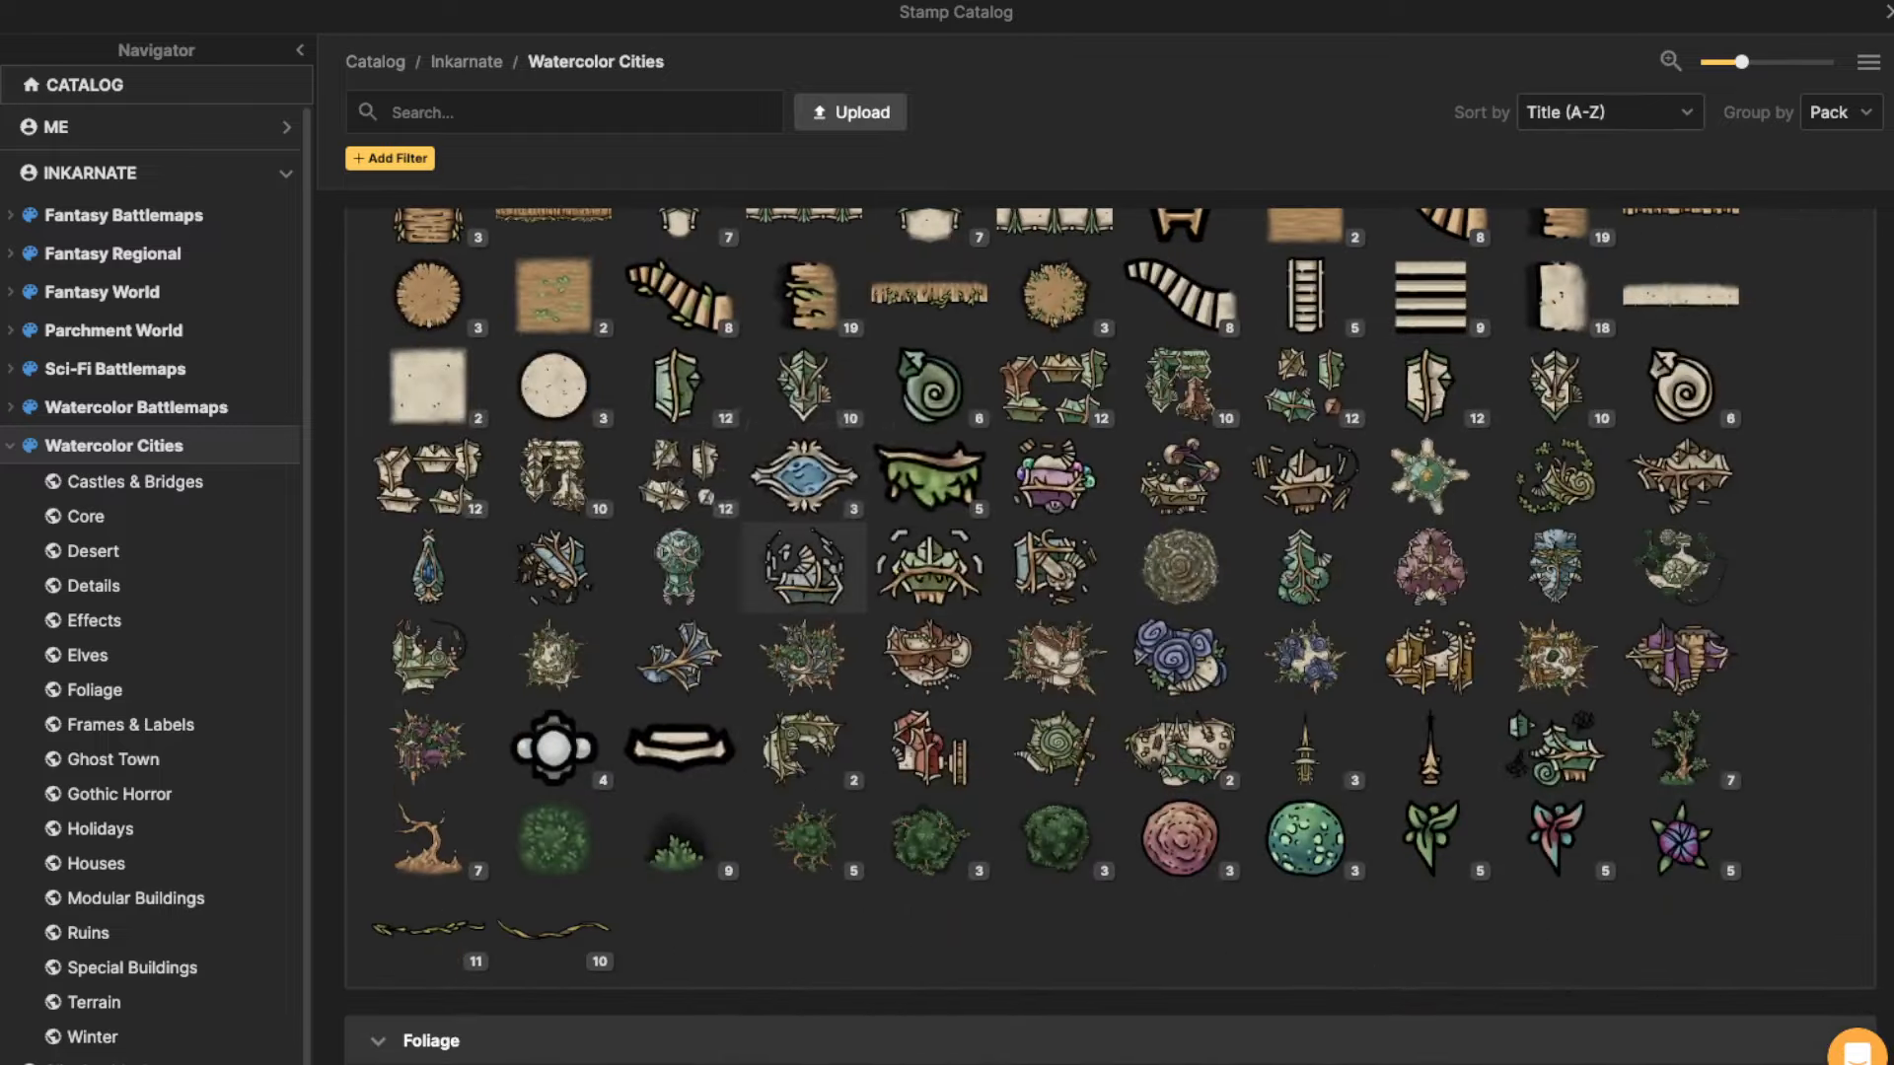
scroll(929, 501, "up", 1)
left_click(929, 273)
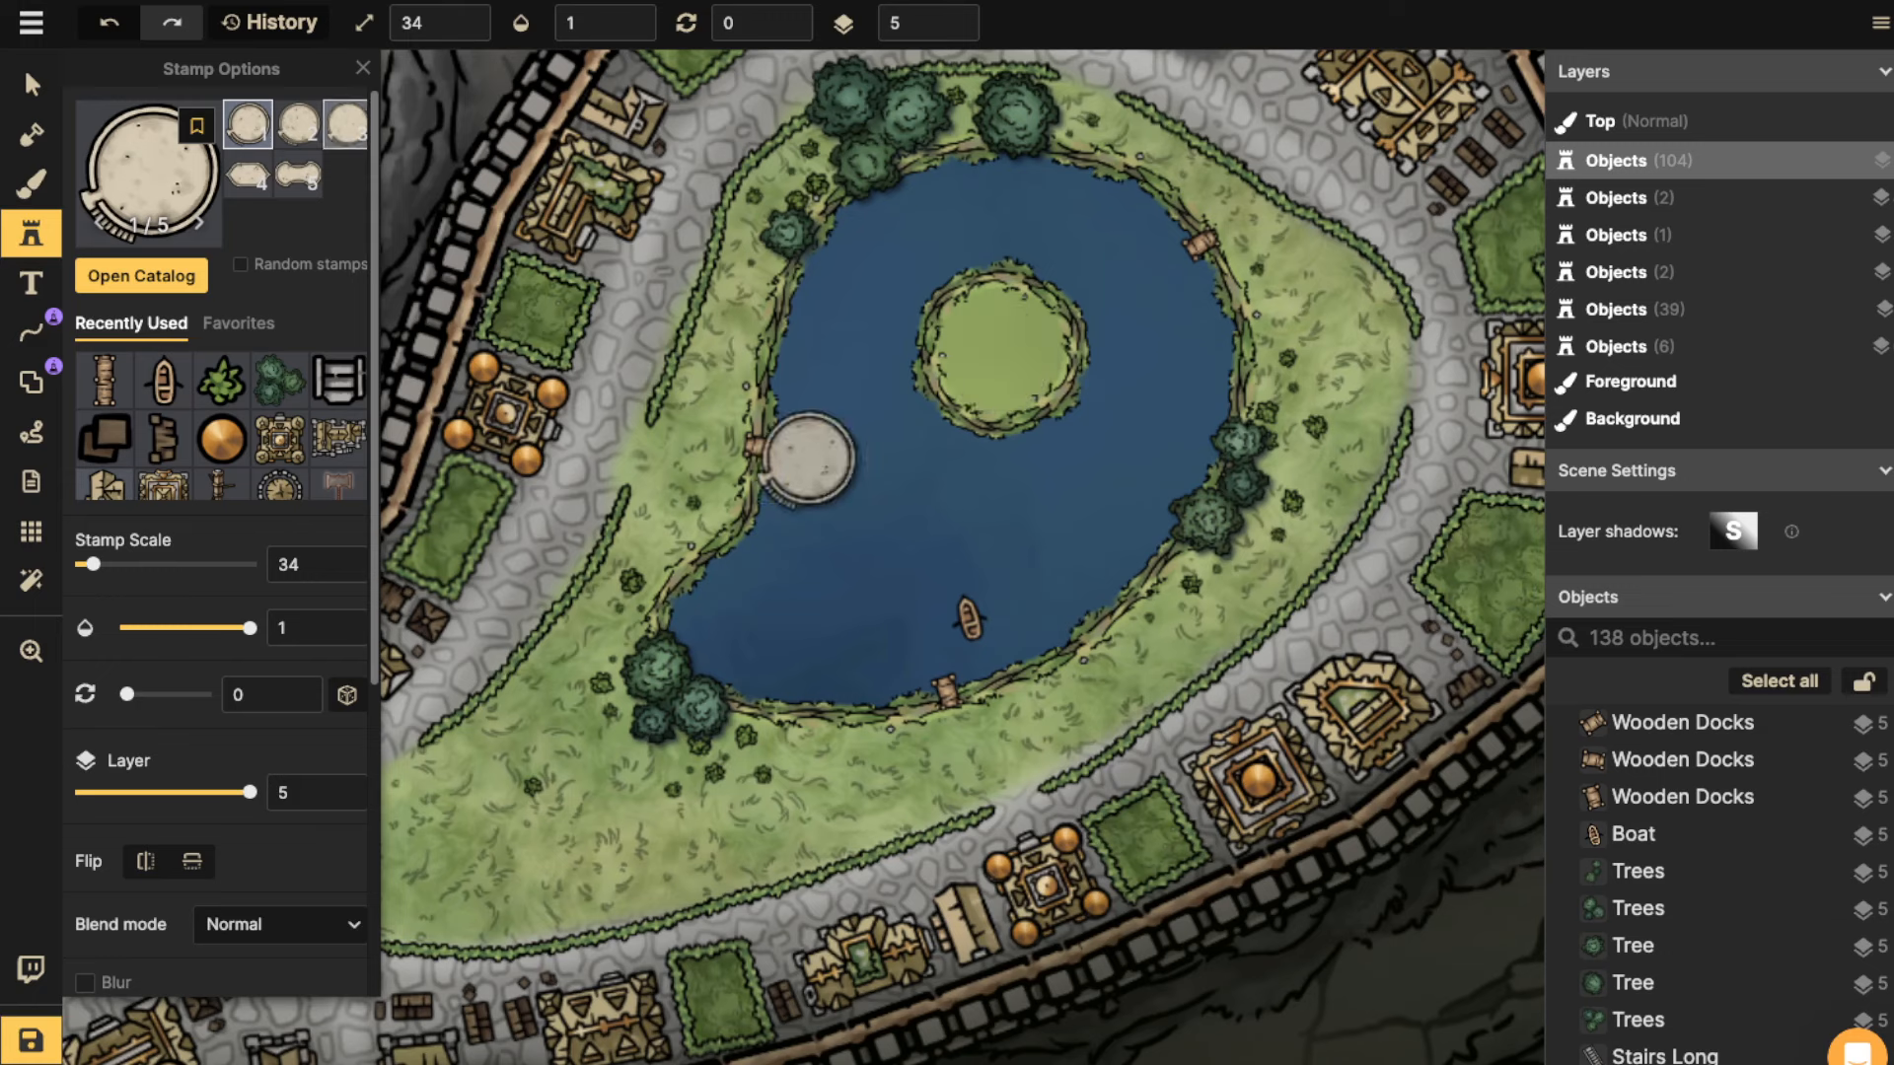
left_click(299, 125)
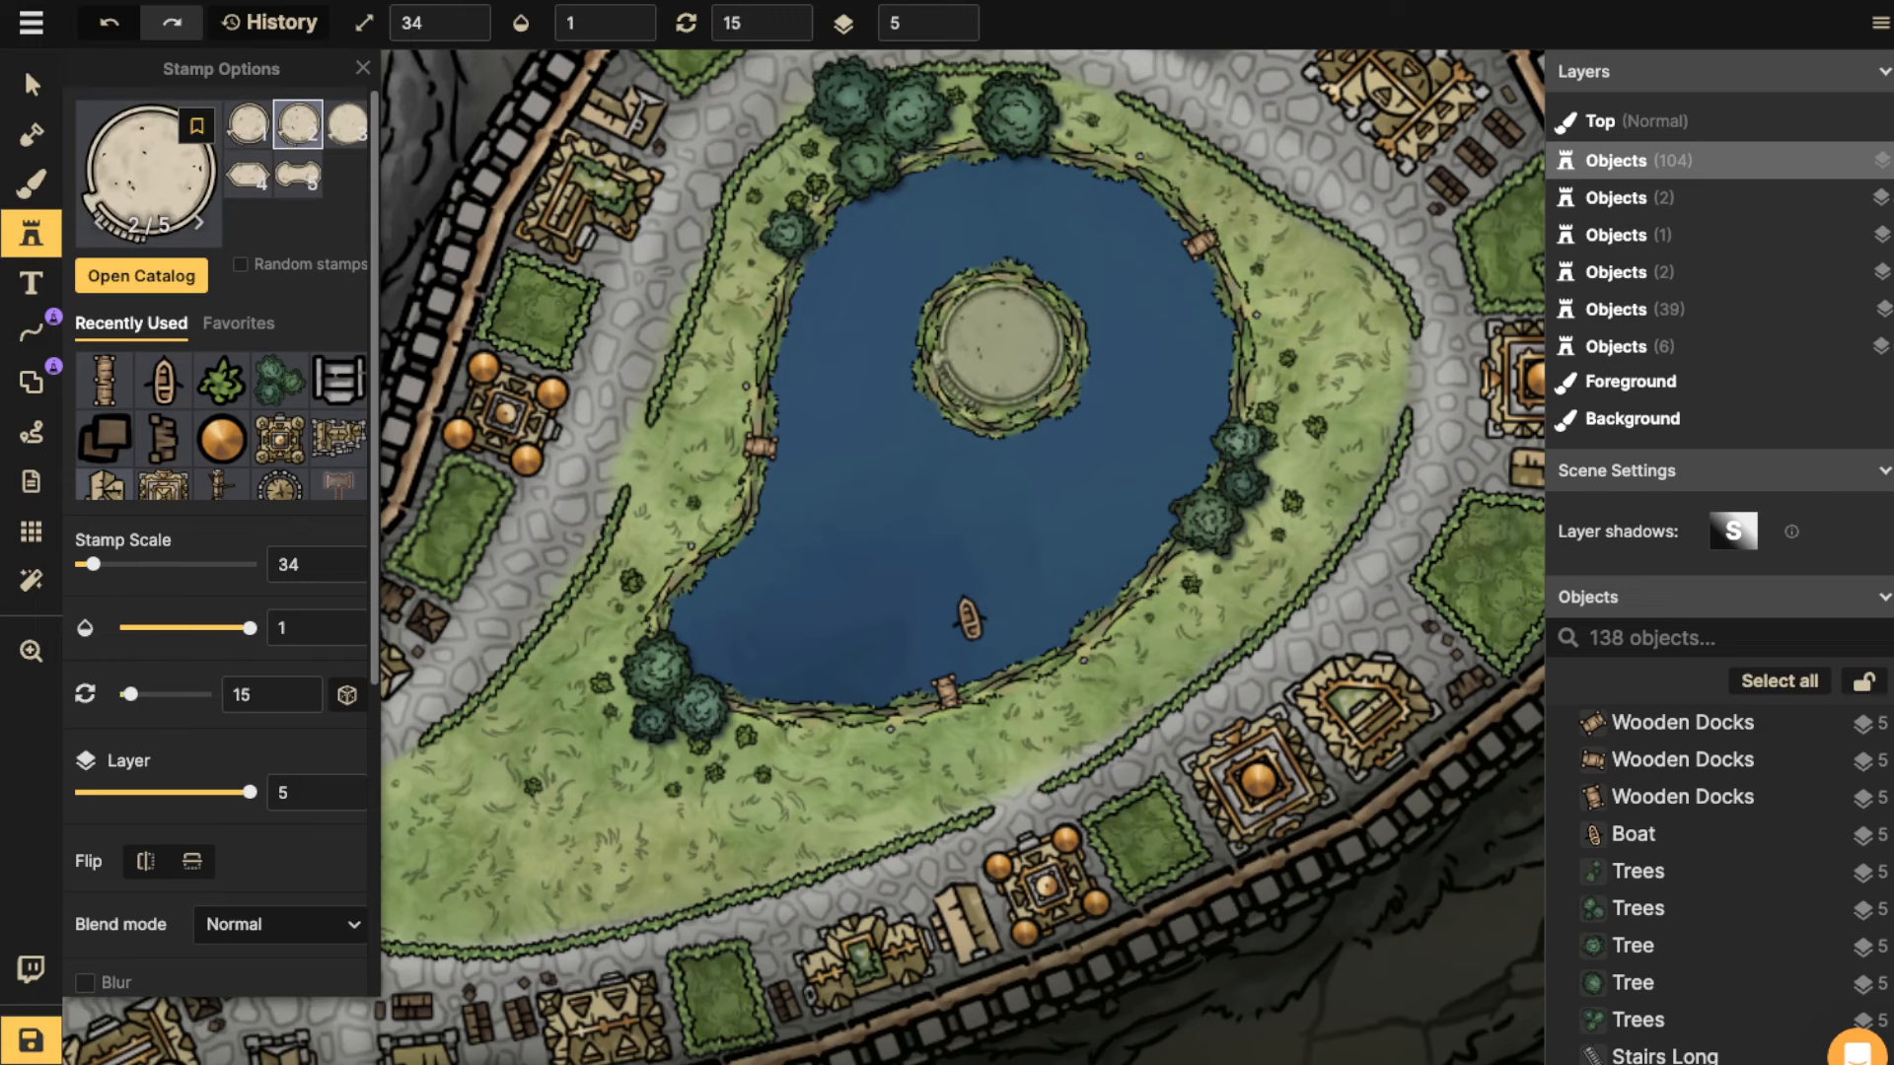
left_click(1002, 347)
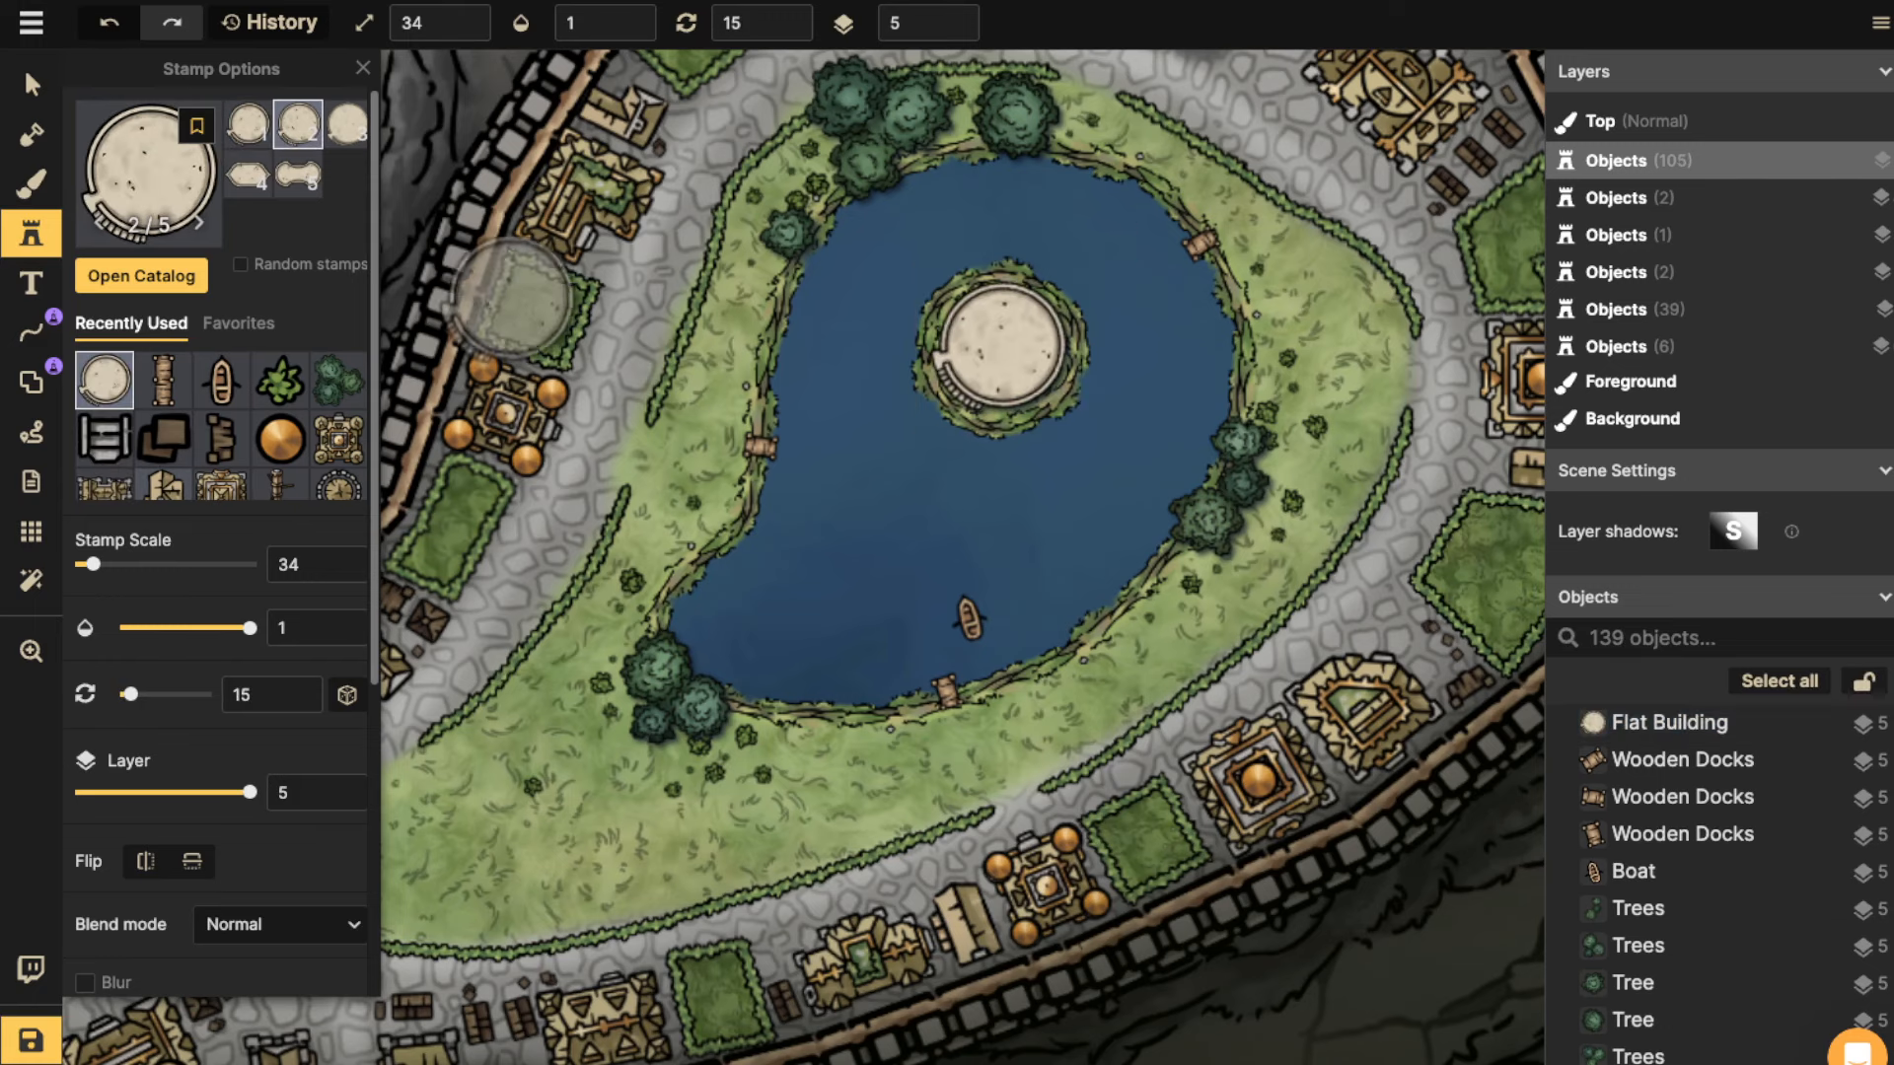
Copy the western dock, paste it on the island's southern shore below the building's stairs, and rotate it to 8 degrees.
left_click(32, 85)
left_click(760, 446)
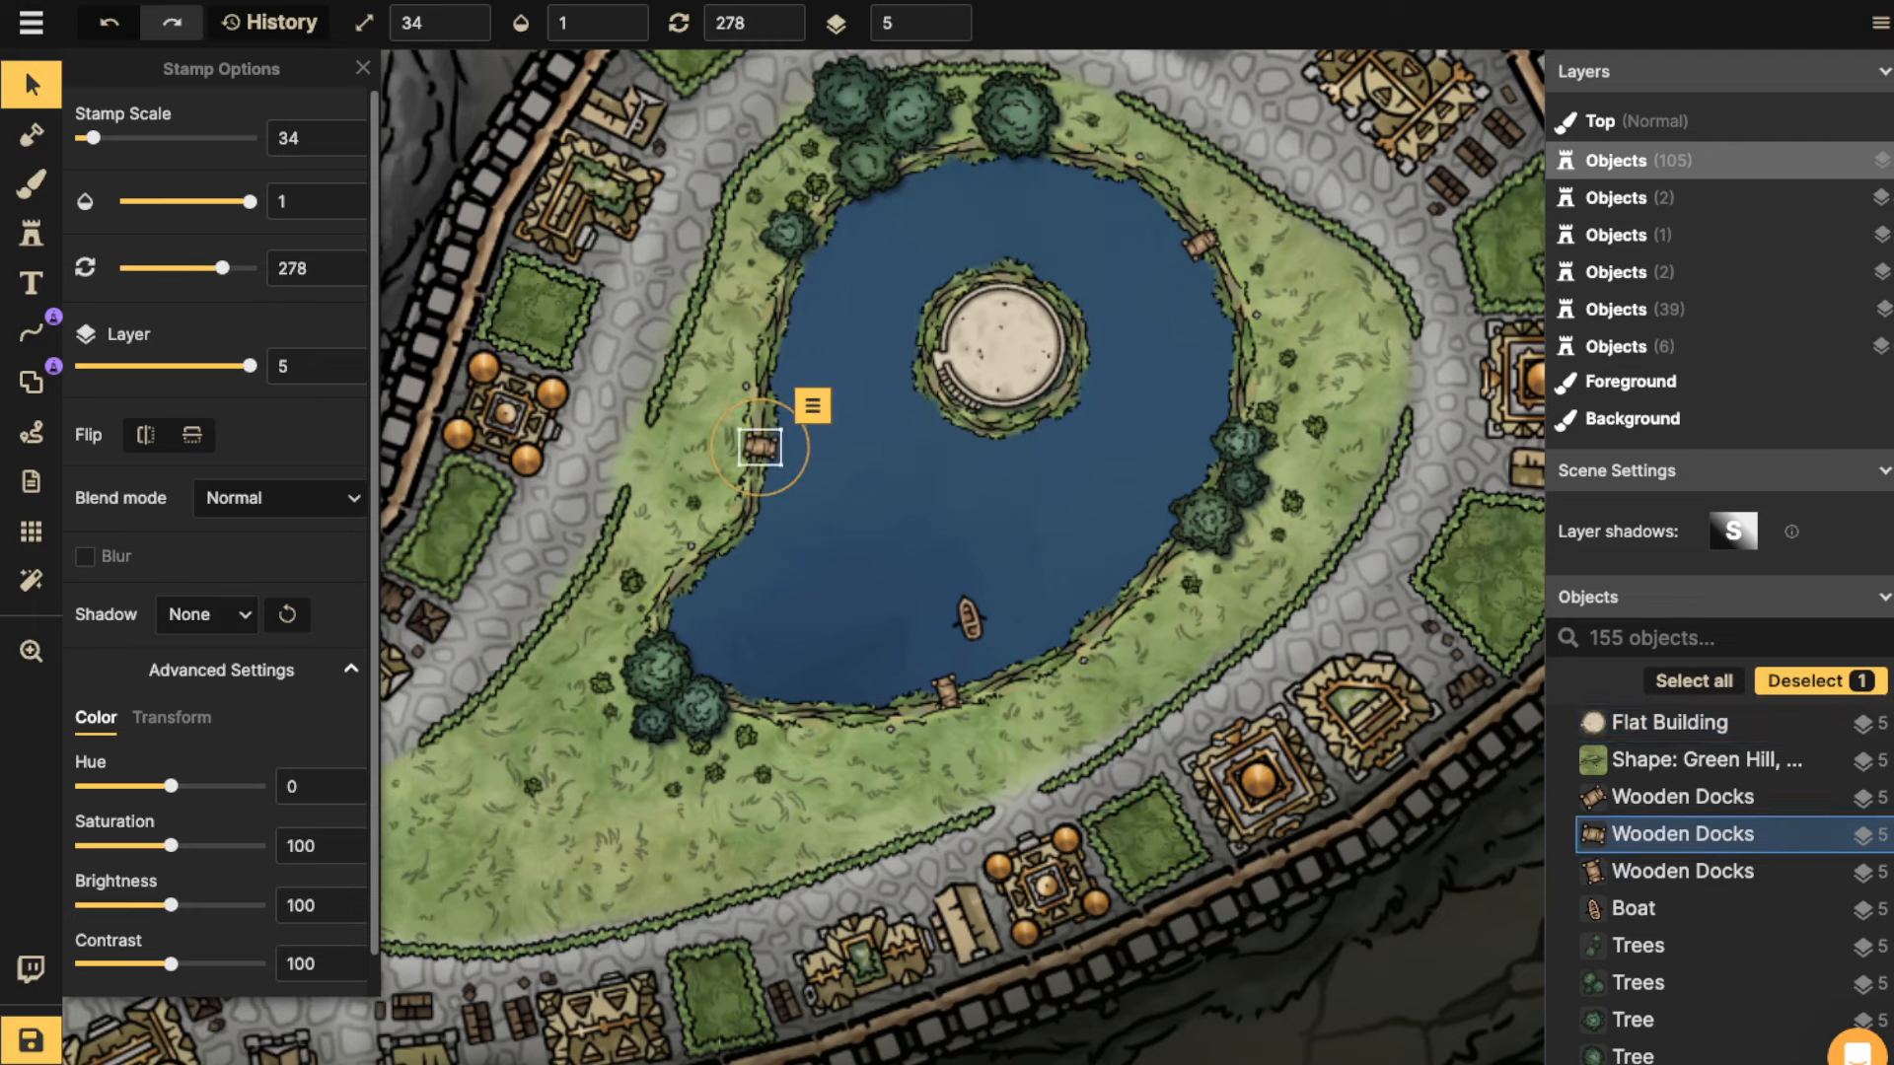
scroll(1005, 460, "up", 3)
scroll(1002, 447, "up", 3)
key("ctrl+c")
key("ctrl+v")
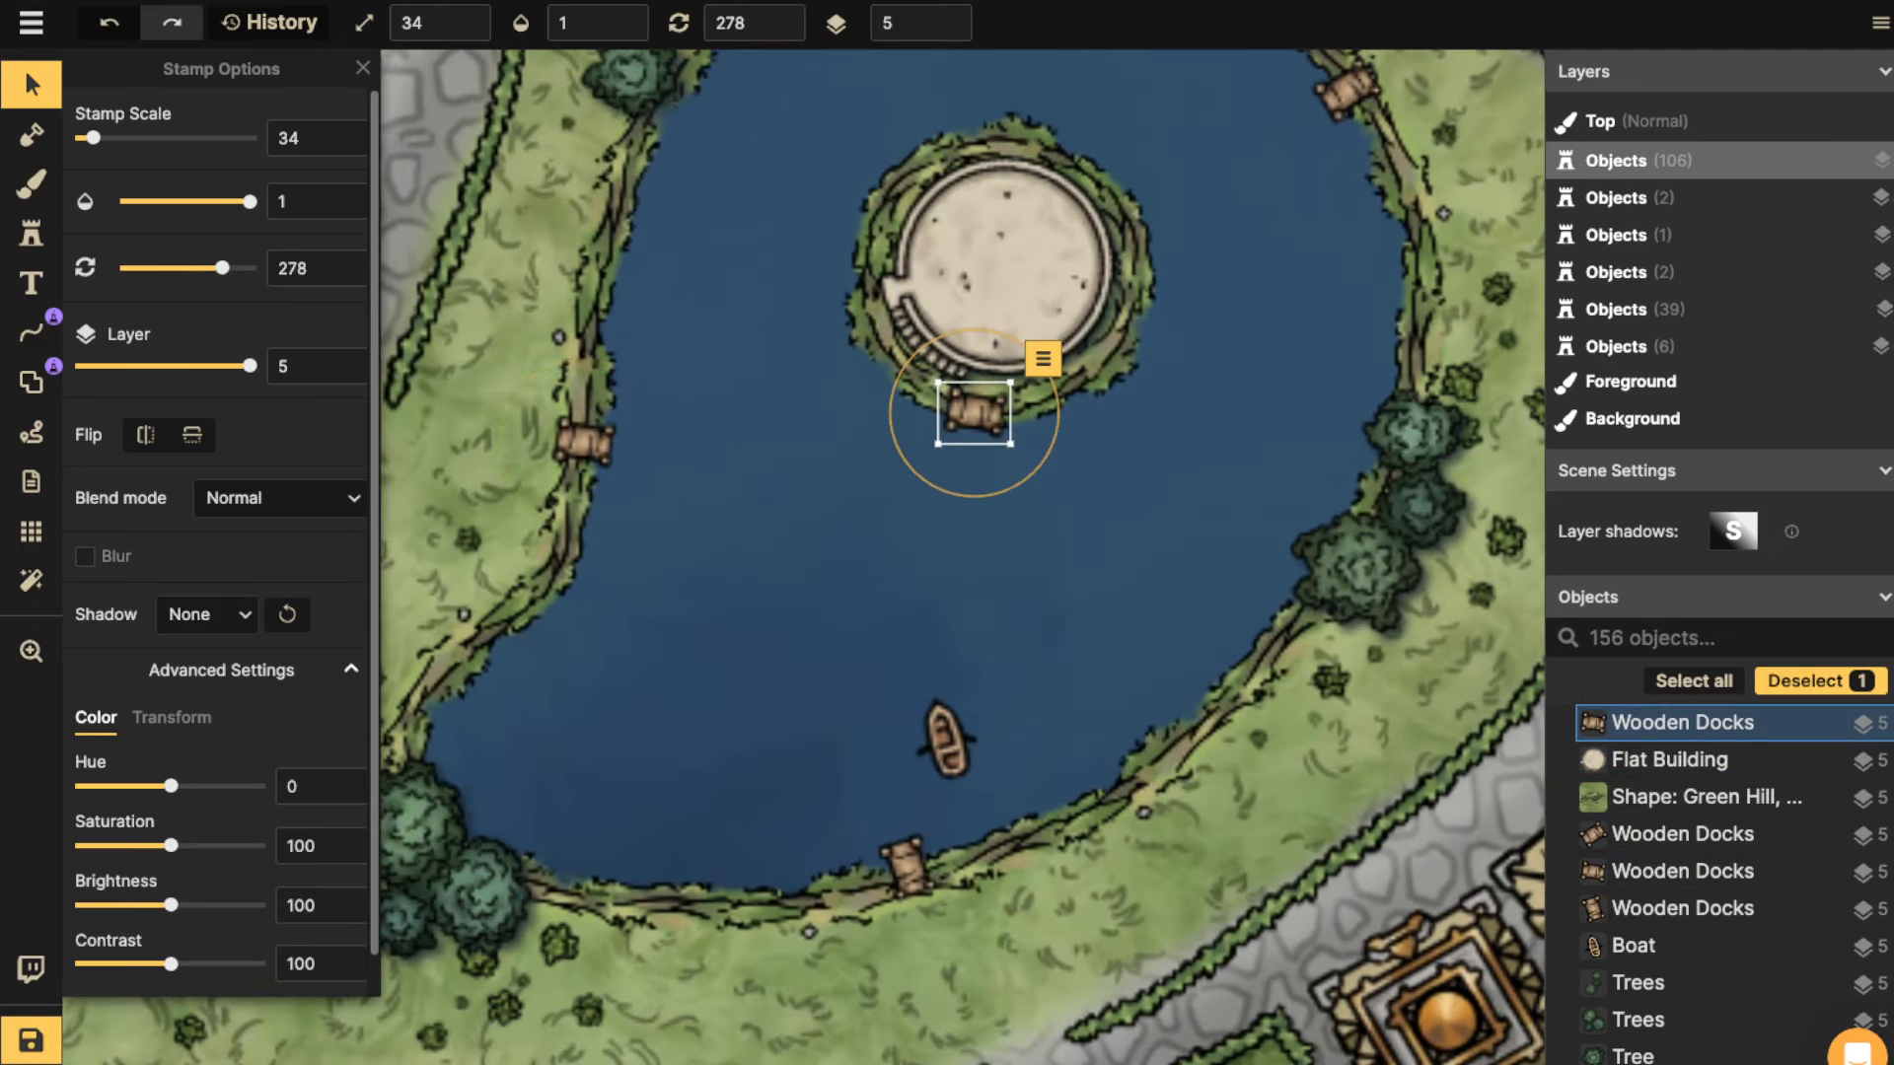
scroll(975, 412, "up", 3)
scroll(974, 412, "up", 3)
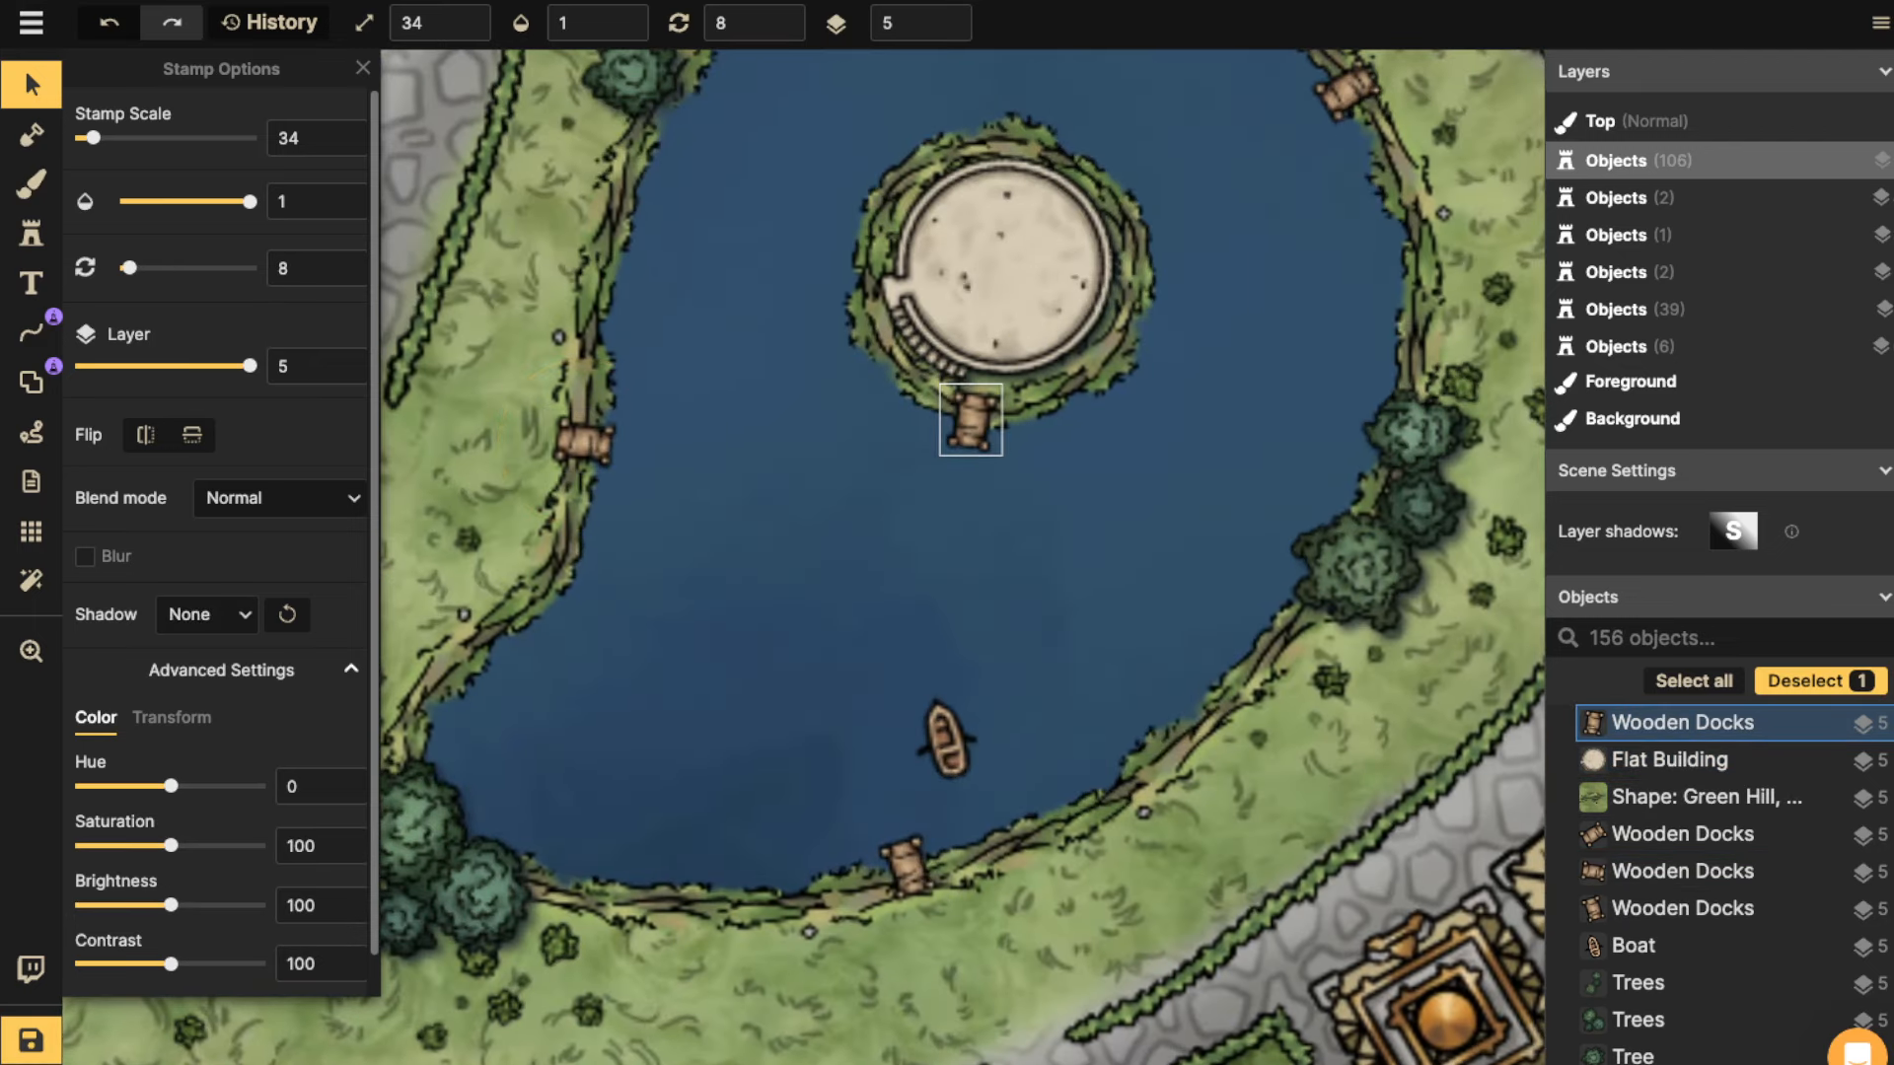
Rotate the island's dock to 15 degrees and nudge it slightly west along the shore.
scroll(971, 419, "up", 1)
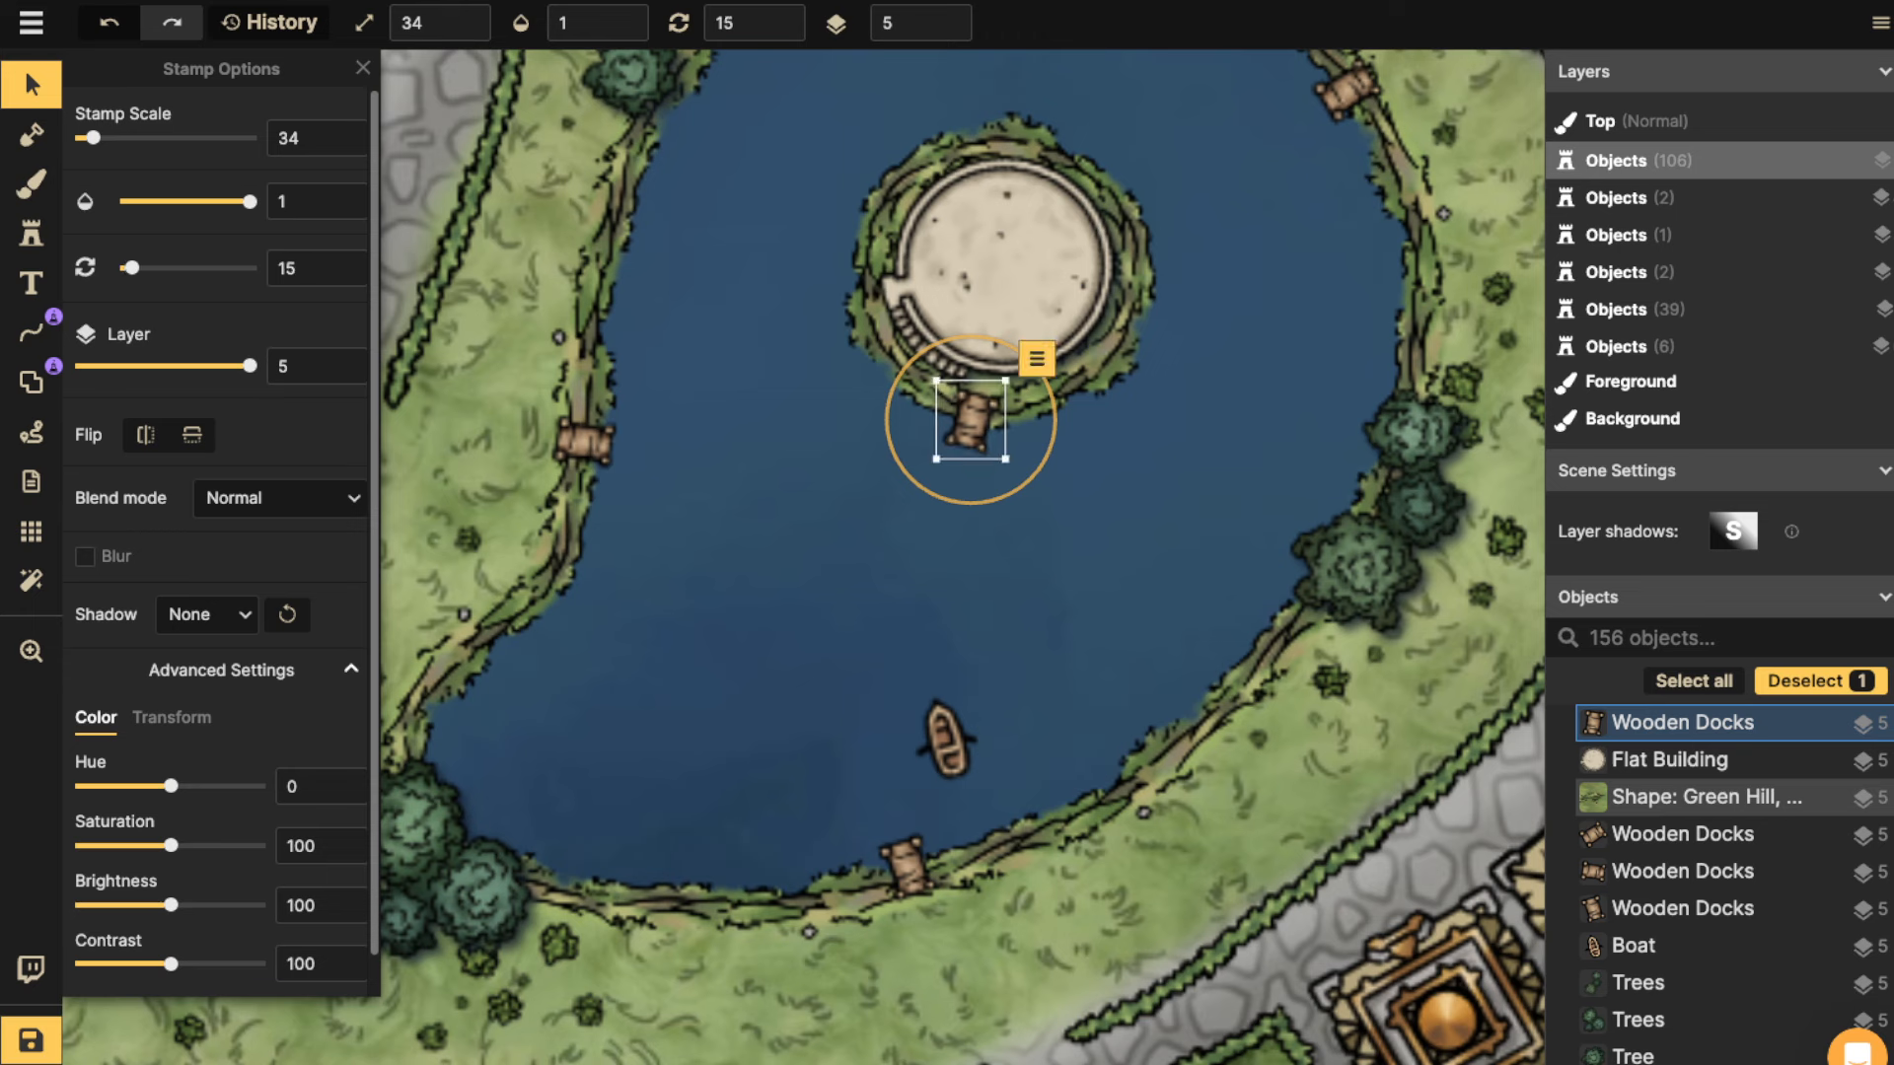
left_click_drag(971, 420, 968, 419)
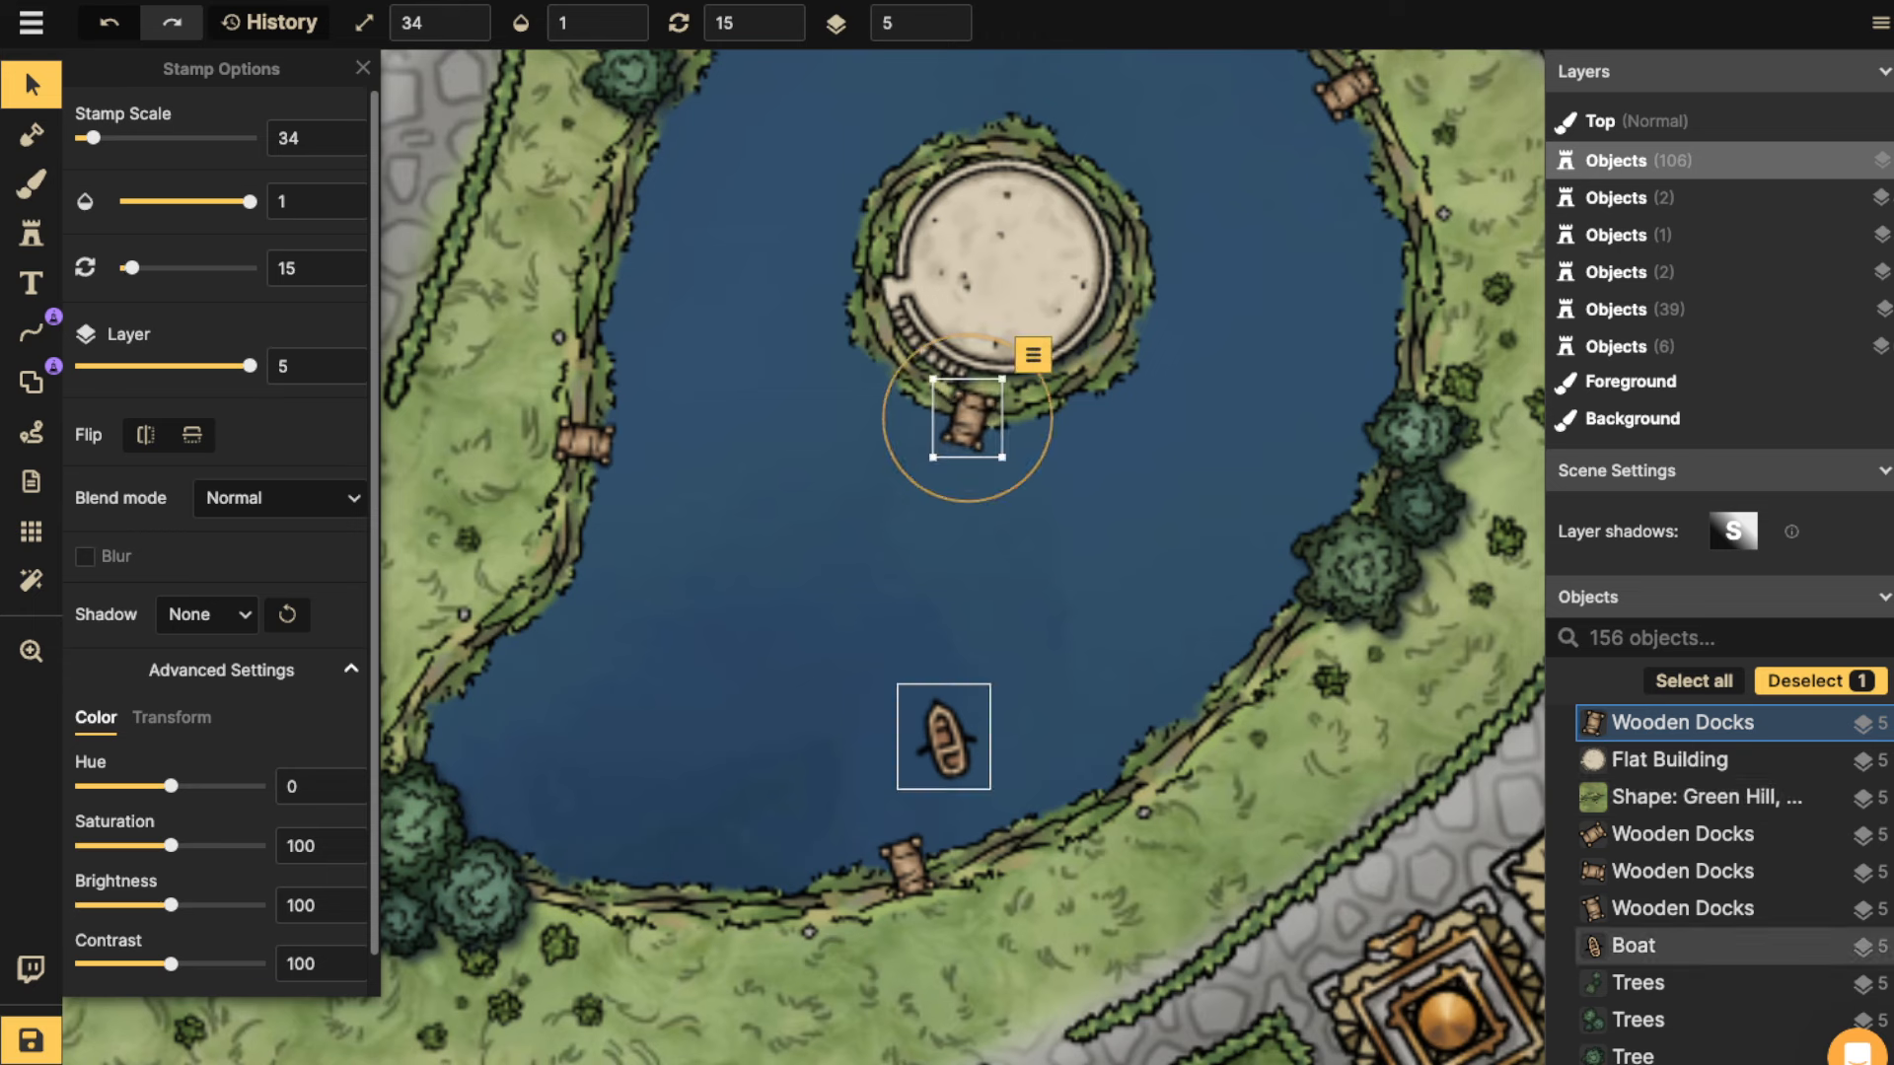
Copy the boat in the pond's southern half, paste it just southwest of the island's dock, and angle it toward the dock.
left_click(944, 735)
key("ctrl+c")
key("ctrl+v")
scroll(997, 515, "down", 18)
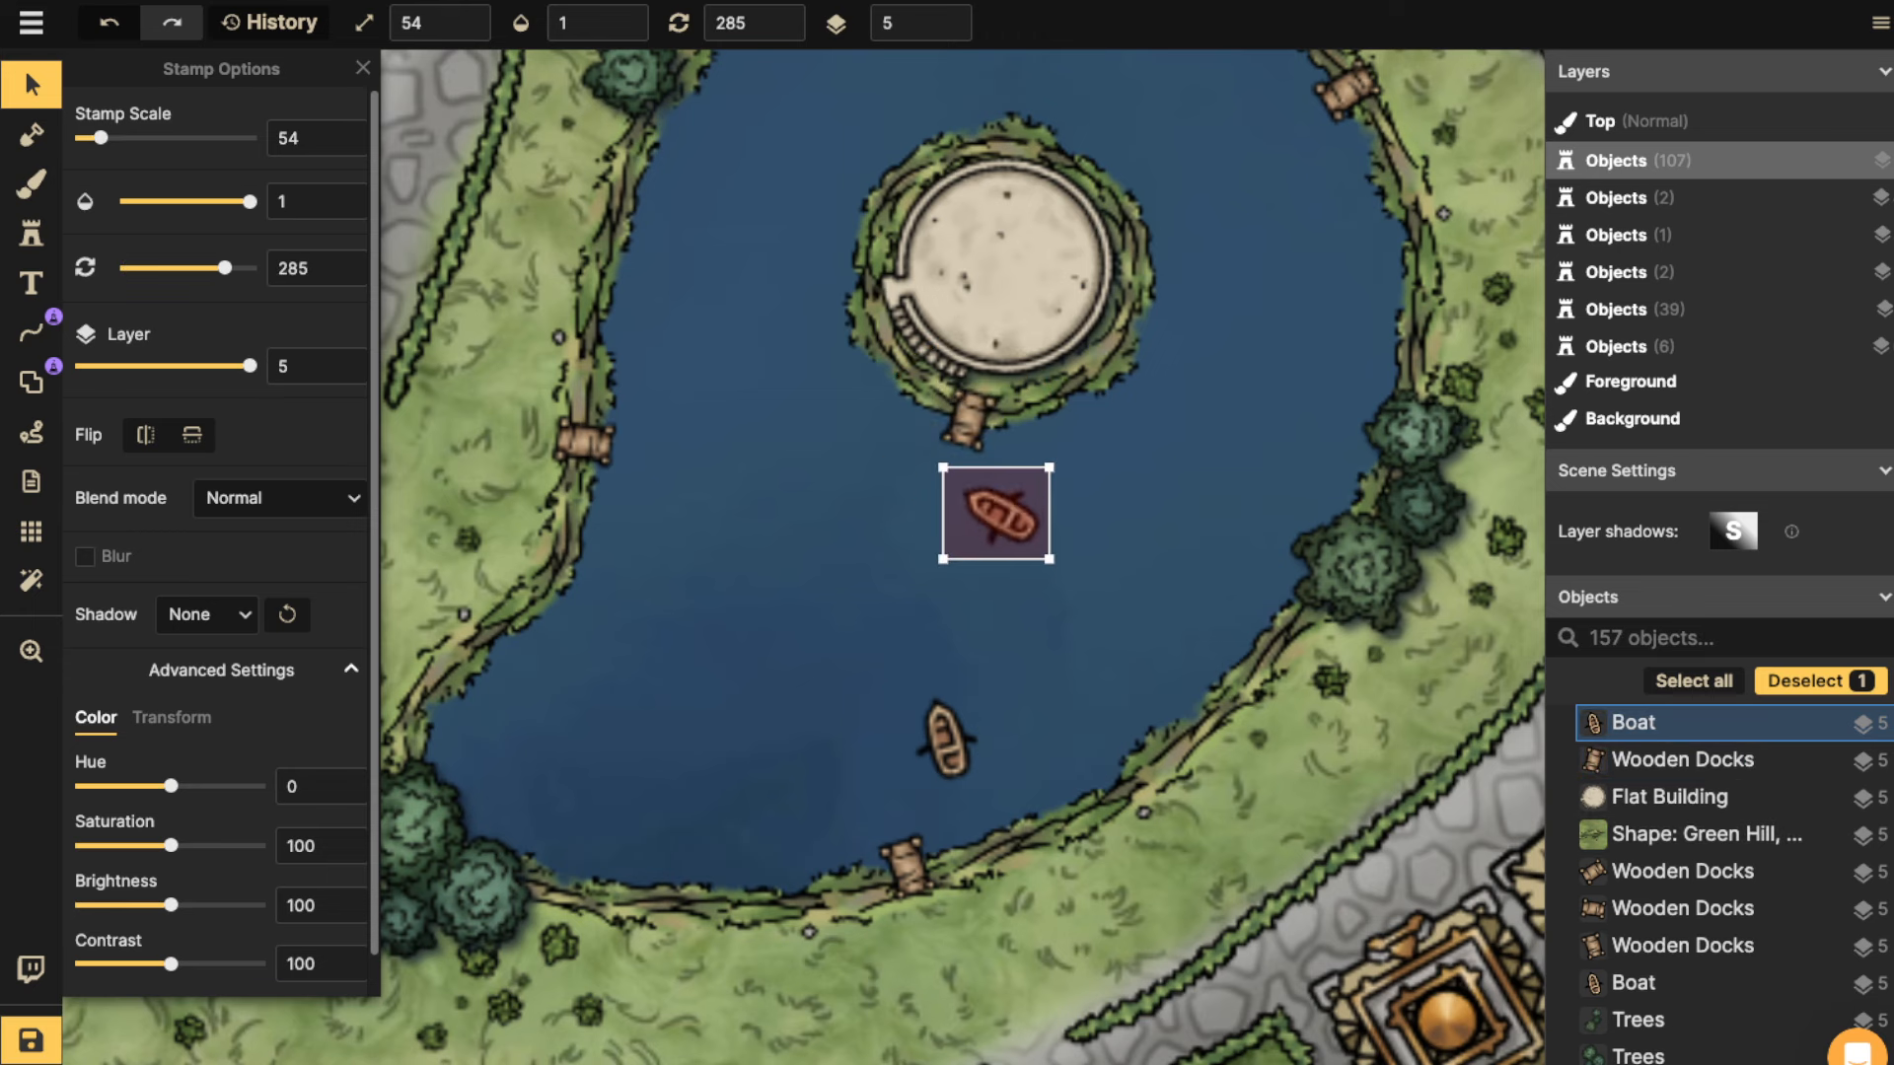
left_click_drag(998, 515, 902, 465)
scroll(1004, 465, "down", 20)
key("Escape")
scroll(893, 196, "down", 5)
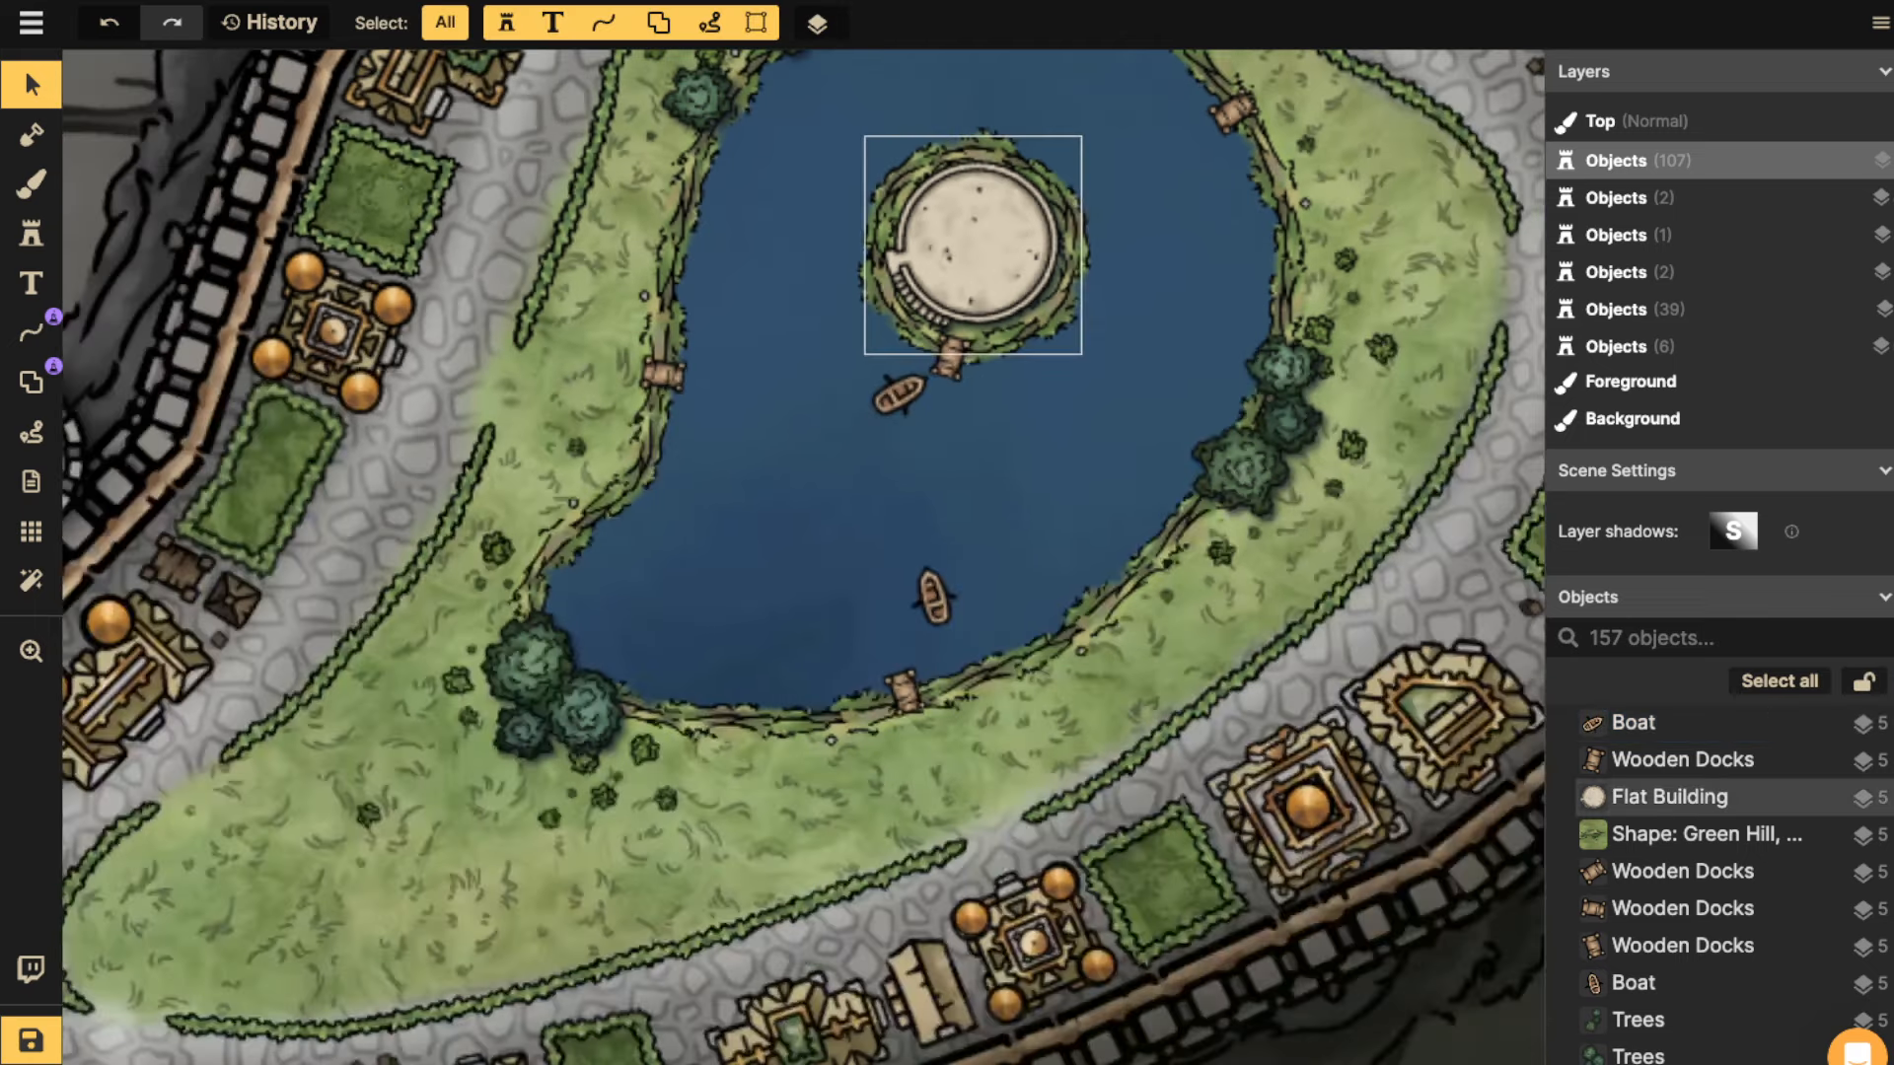
Search the stamp catalog for PILLARS, load the round pillar from the Details set, and place four in a square on the island building.
left_click(892, 195)
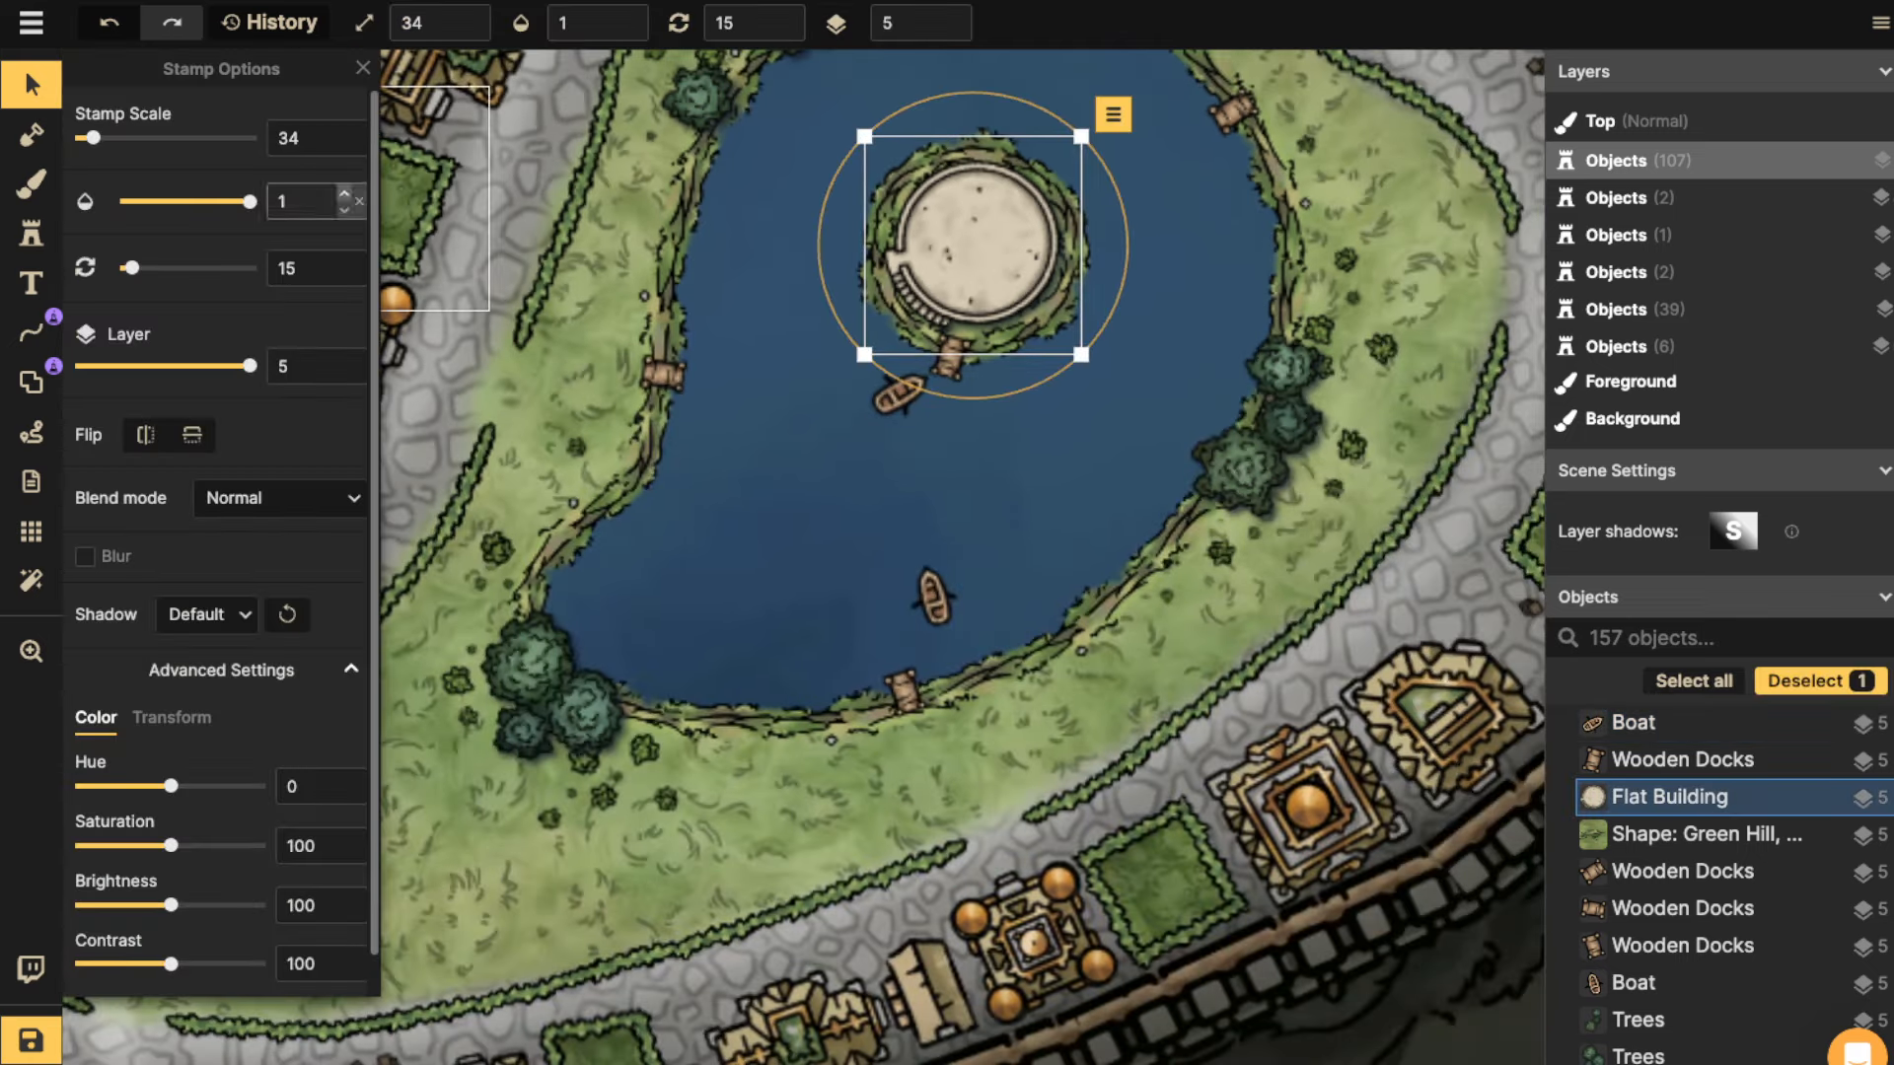
left_click(31, 234)
left_click(144, 178)
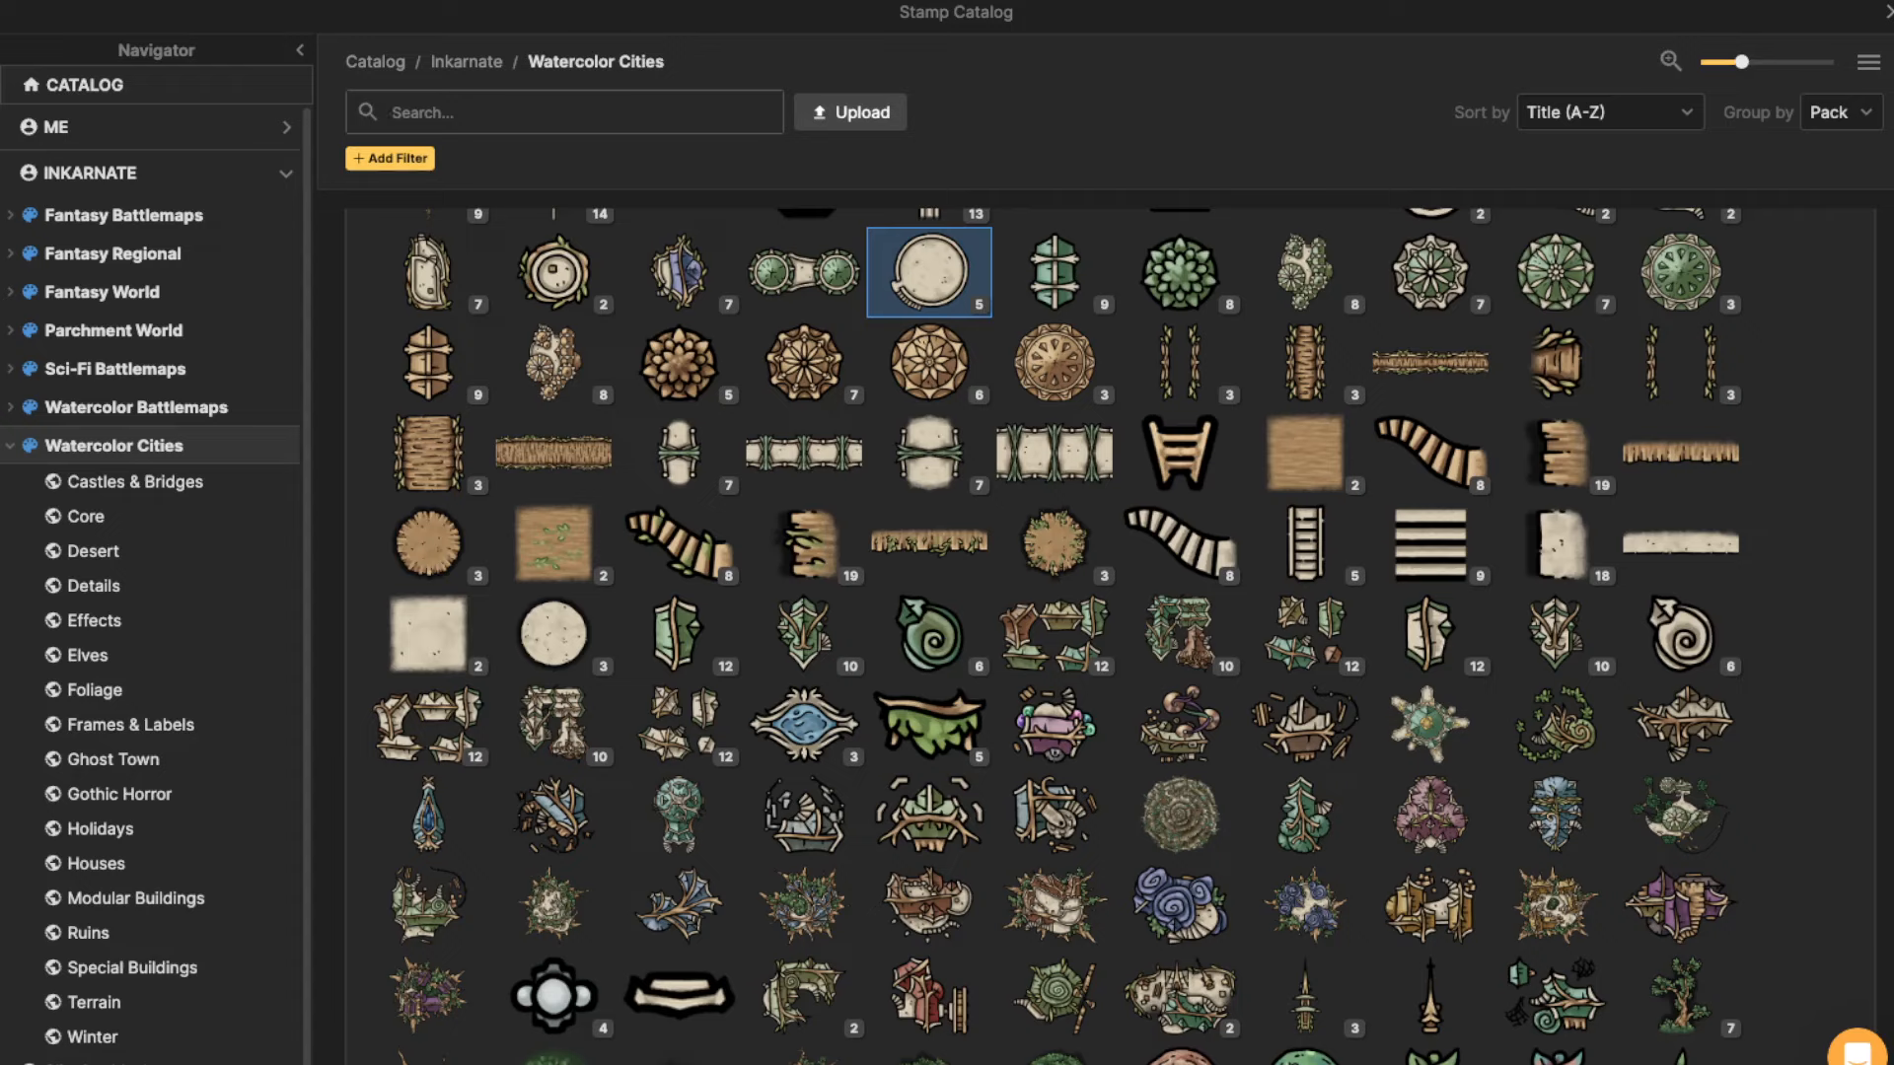
type("PILLARS")
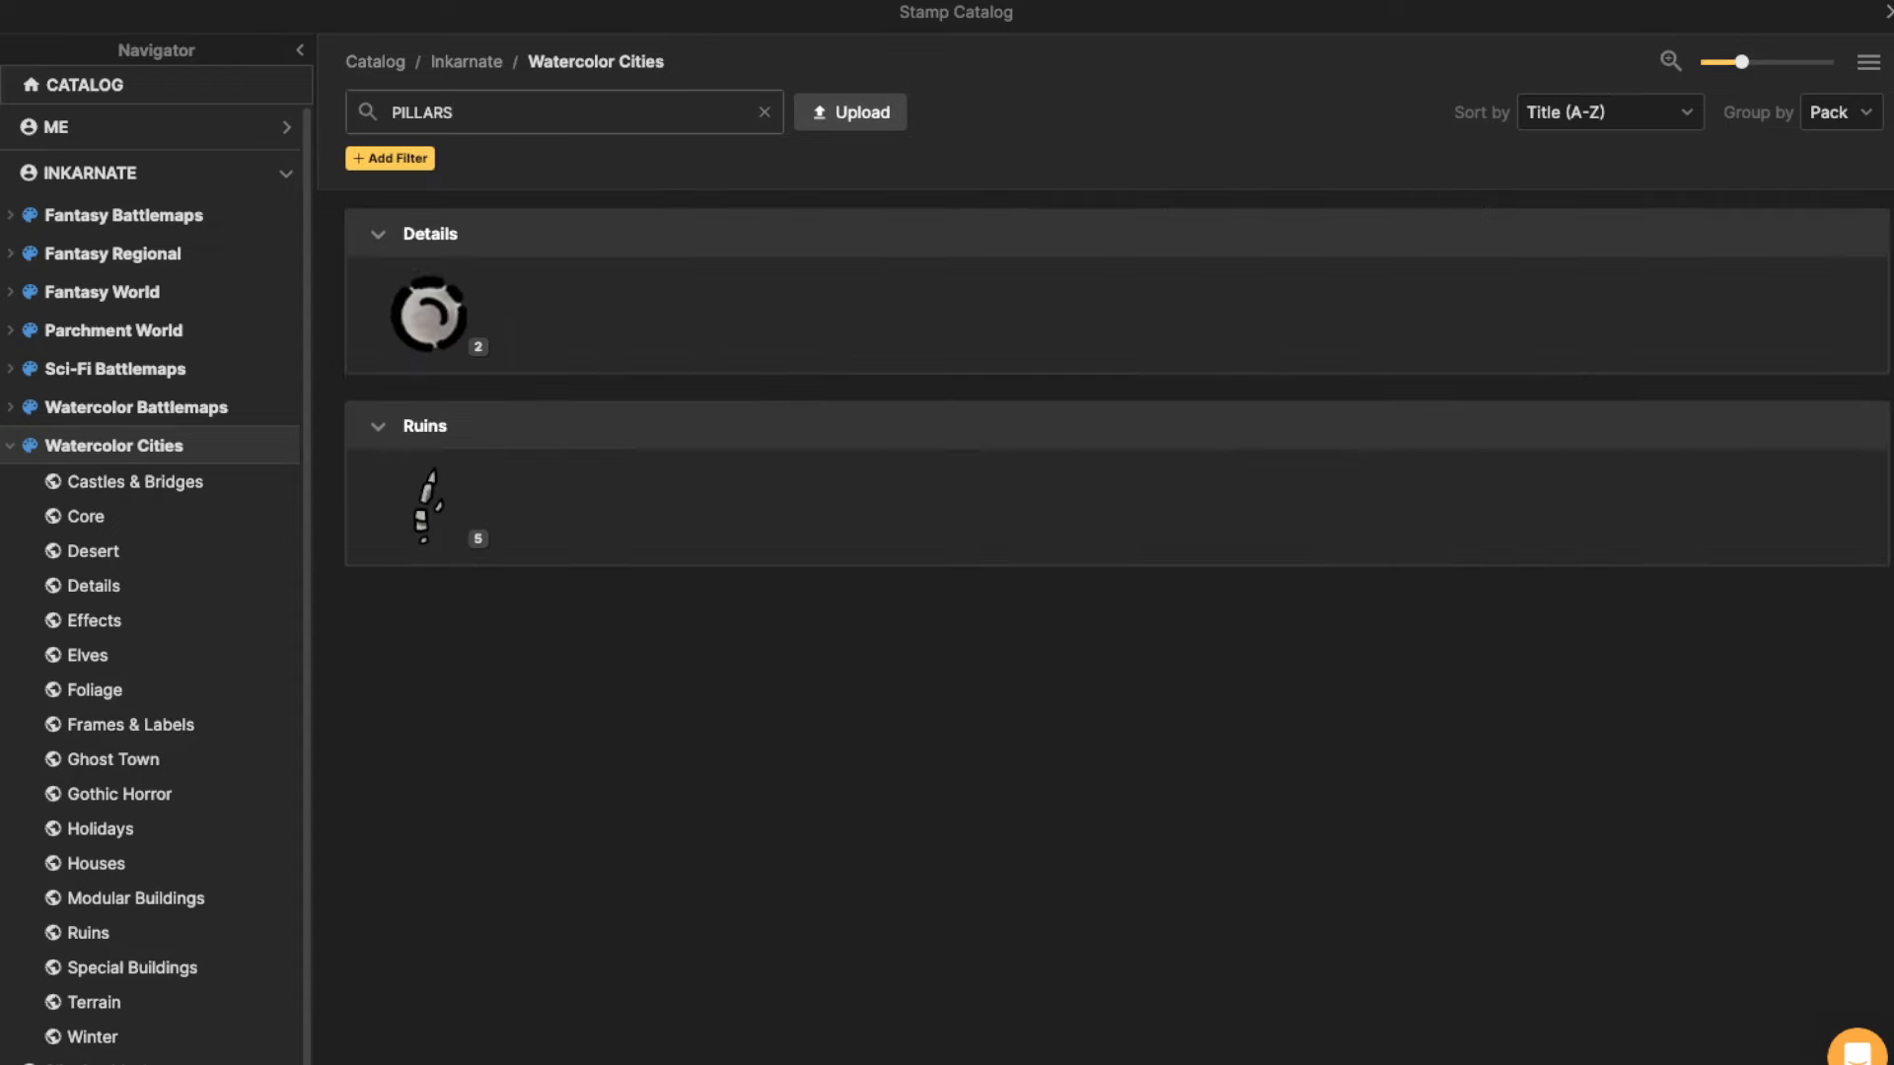
left_click(428, 314)
scroll(972, 212, "up", 5)
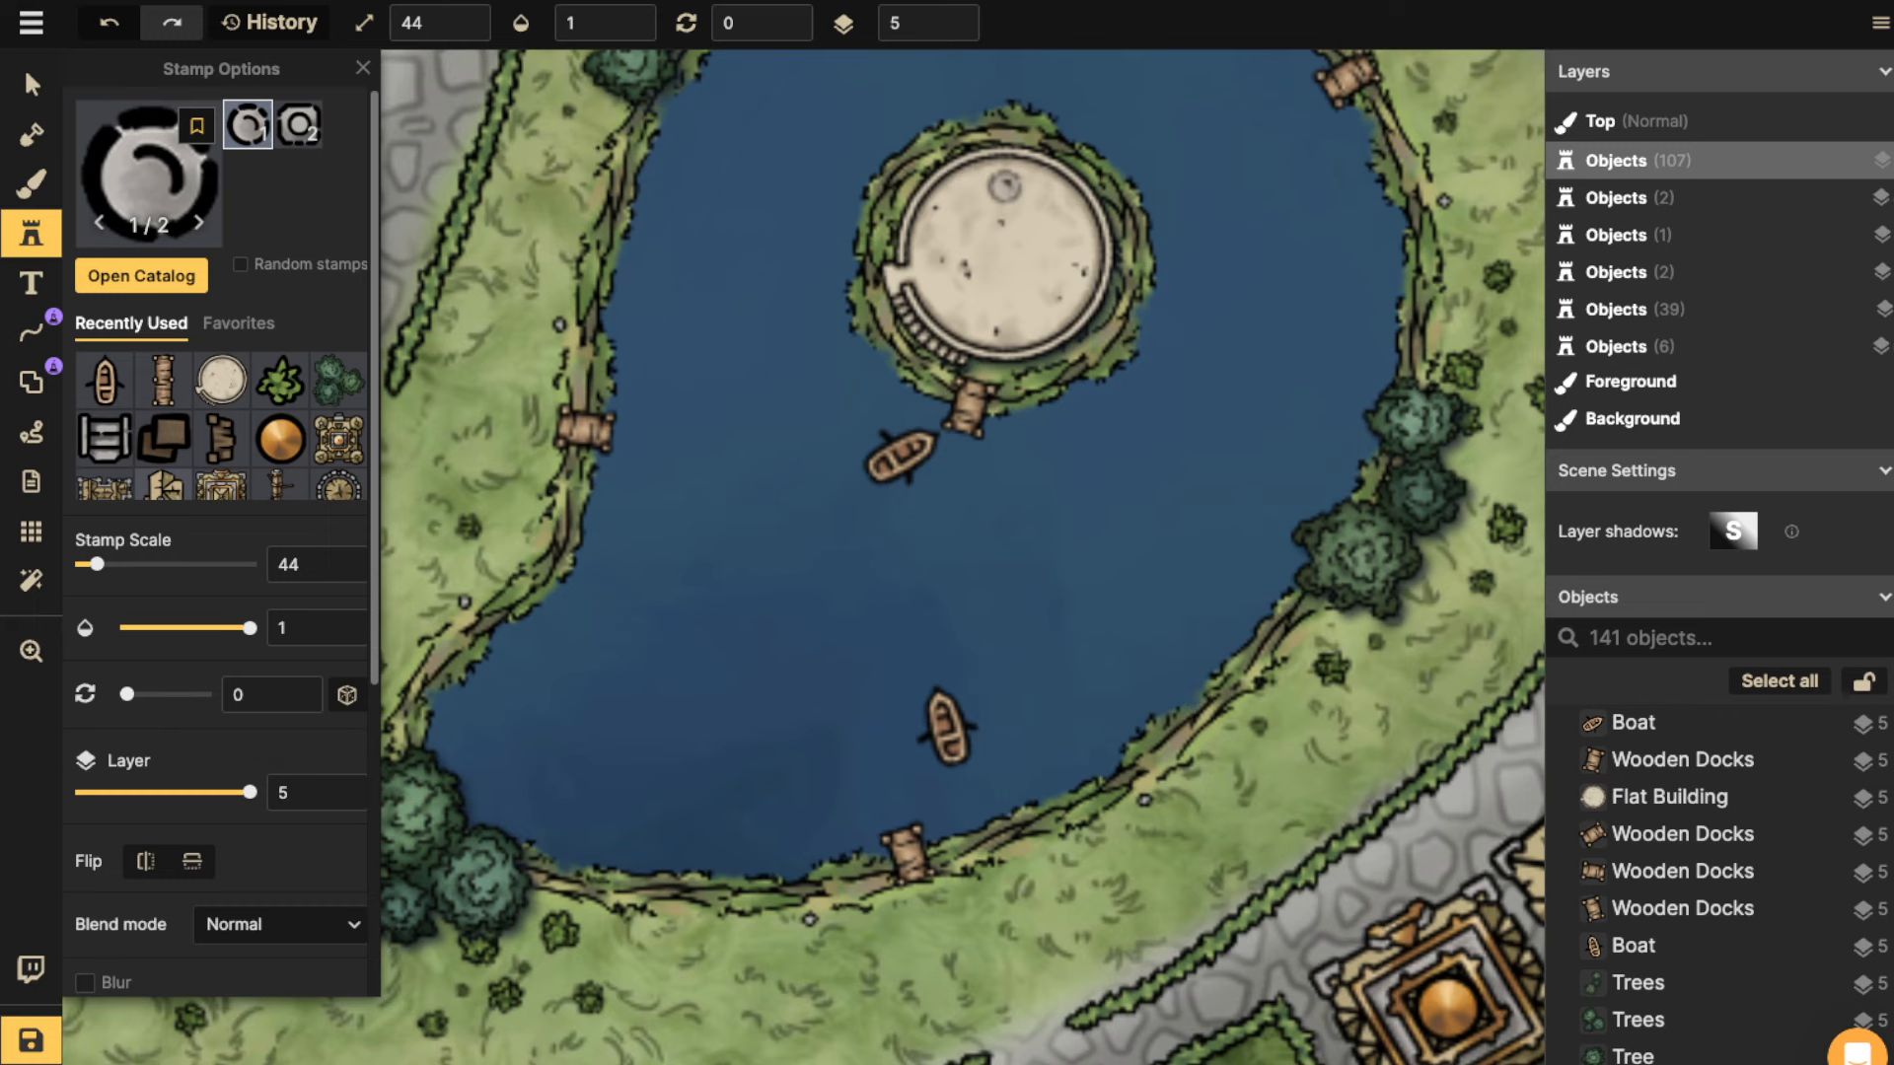
left_click(957, 192)
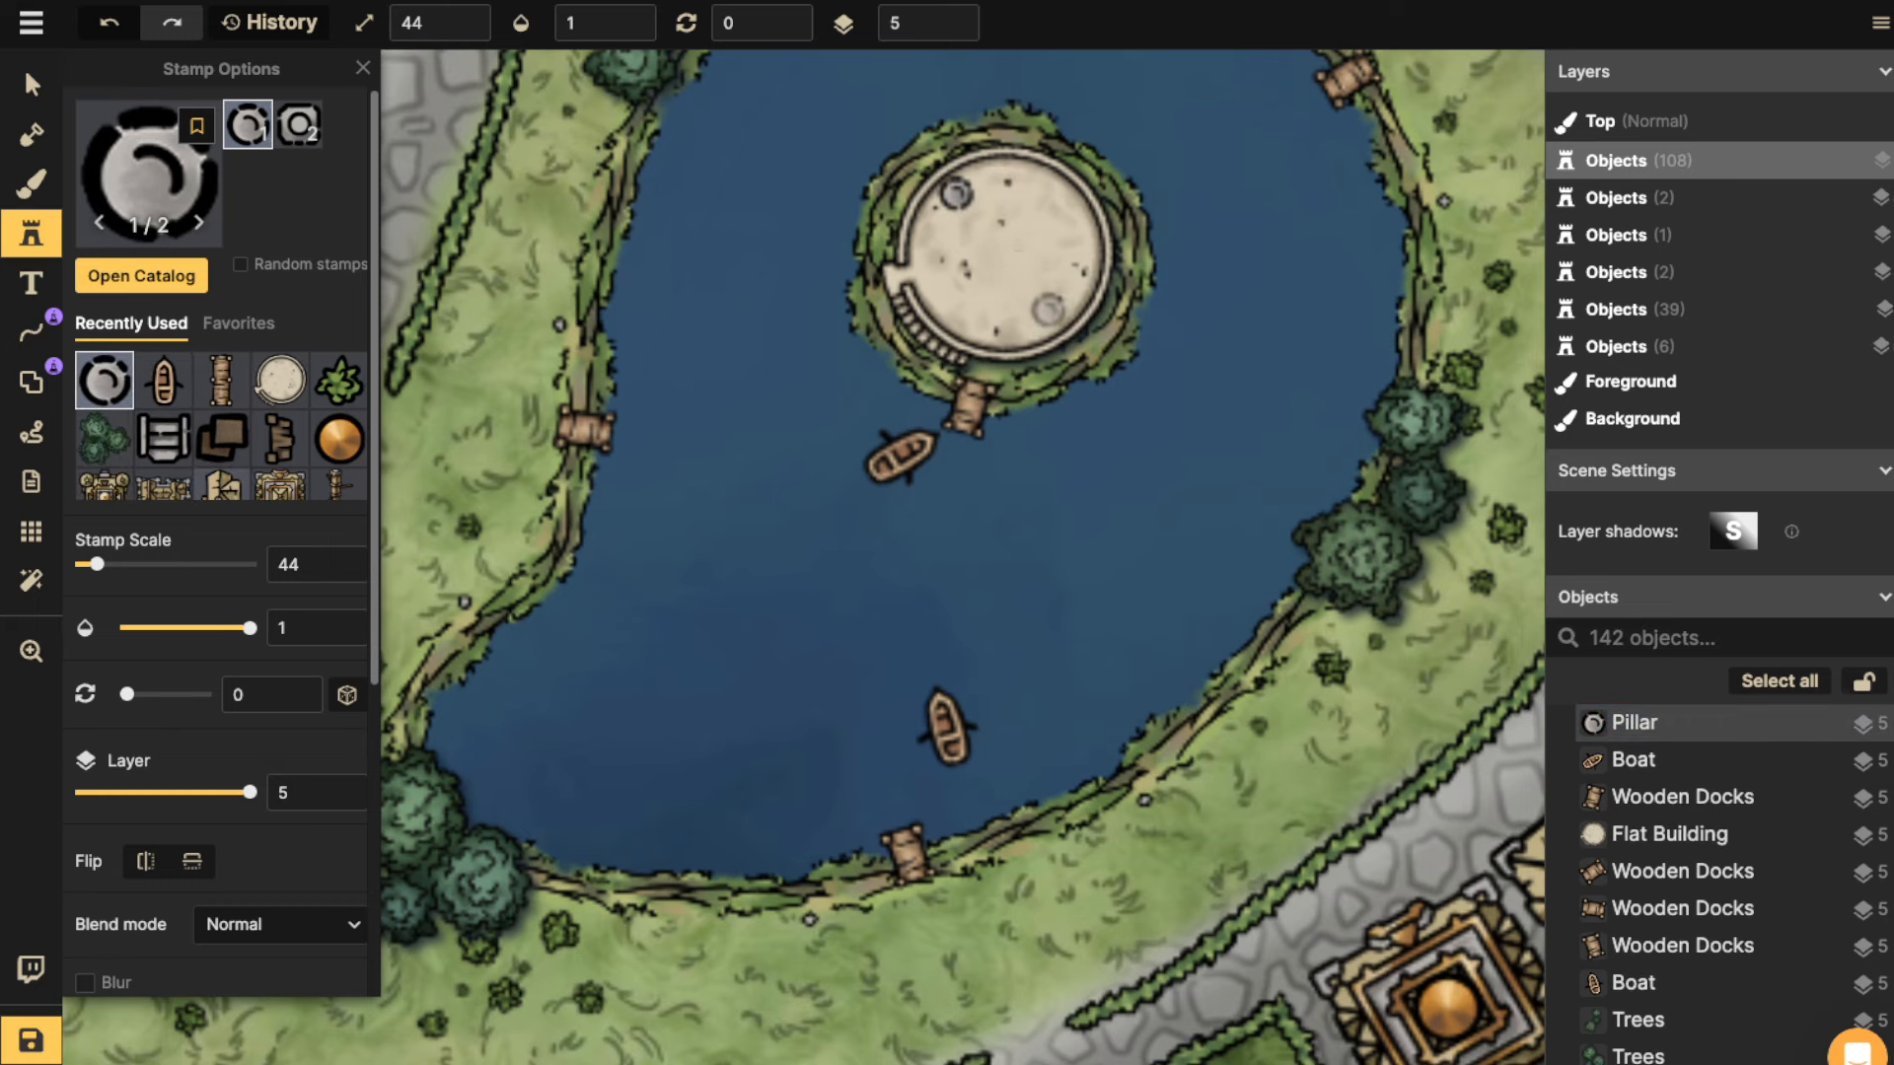
left_click(1047, 309)
left_click(955, 303)
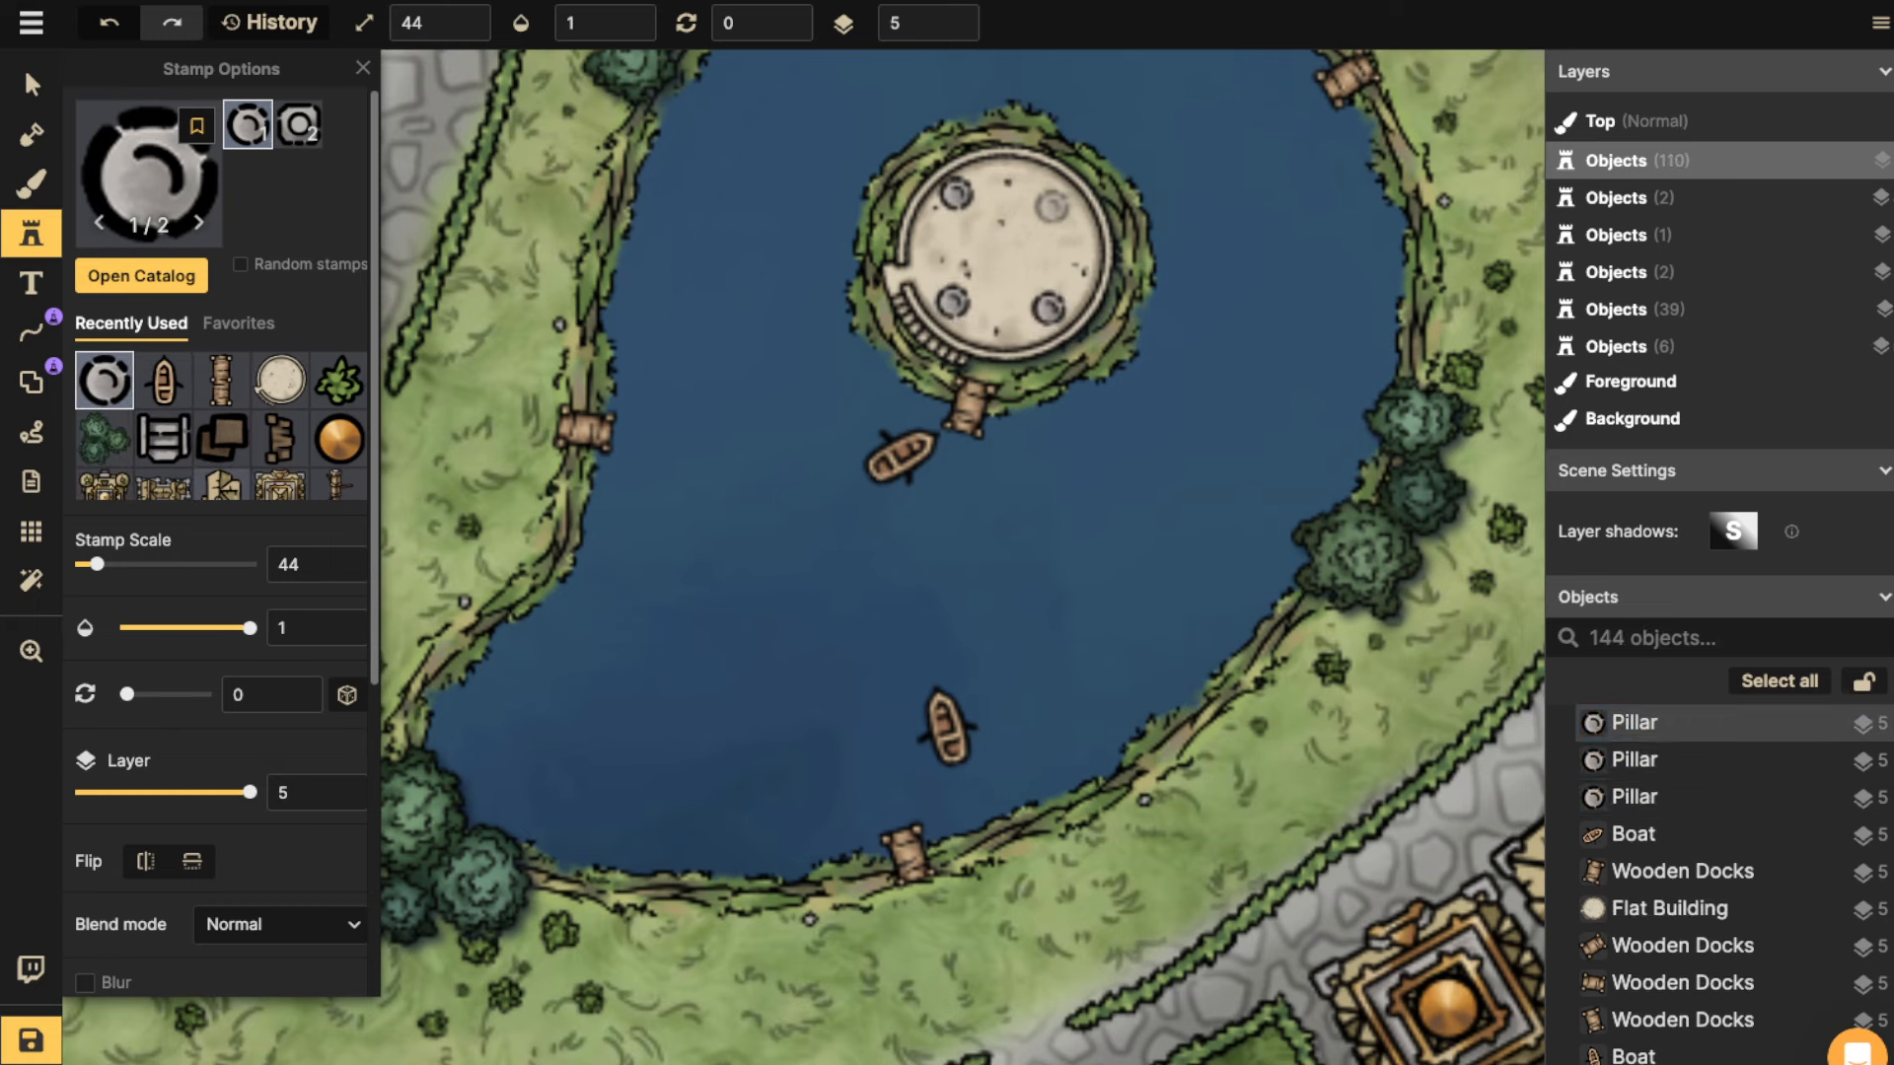
left_click(1048, 200)
Nudge the four pillars on the island building into an evenly spaced square.
key("v")
left_click(1048, 200)
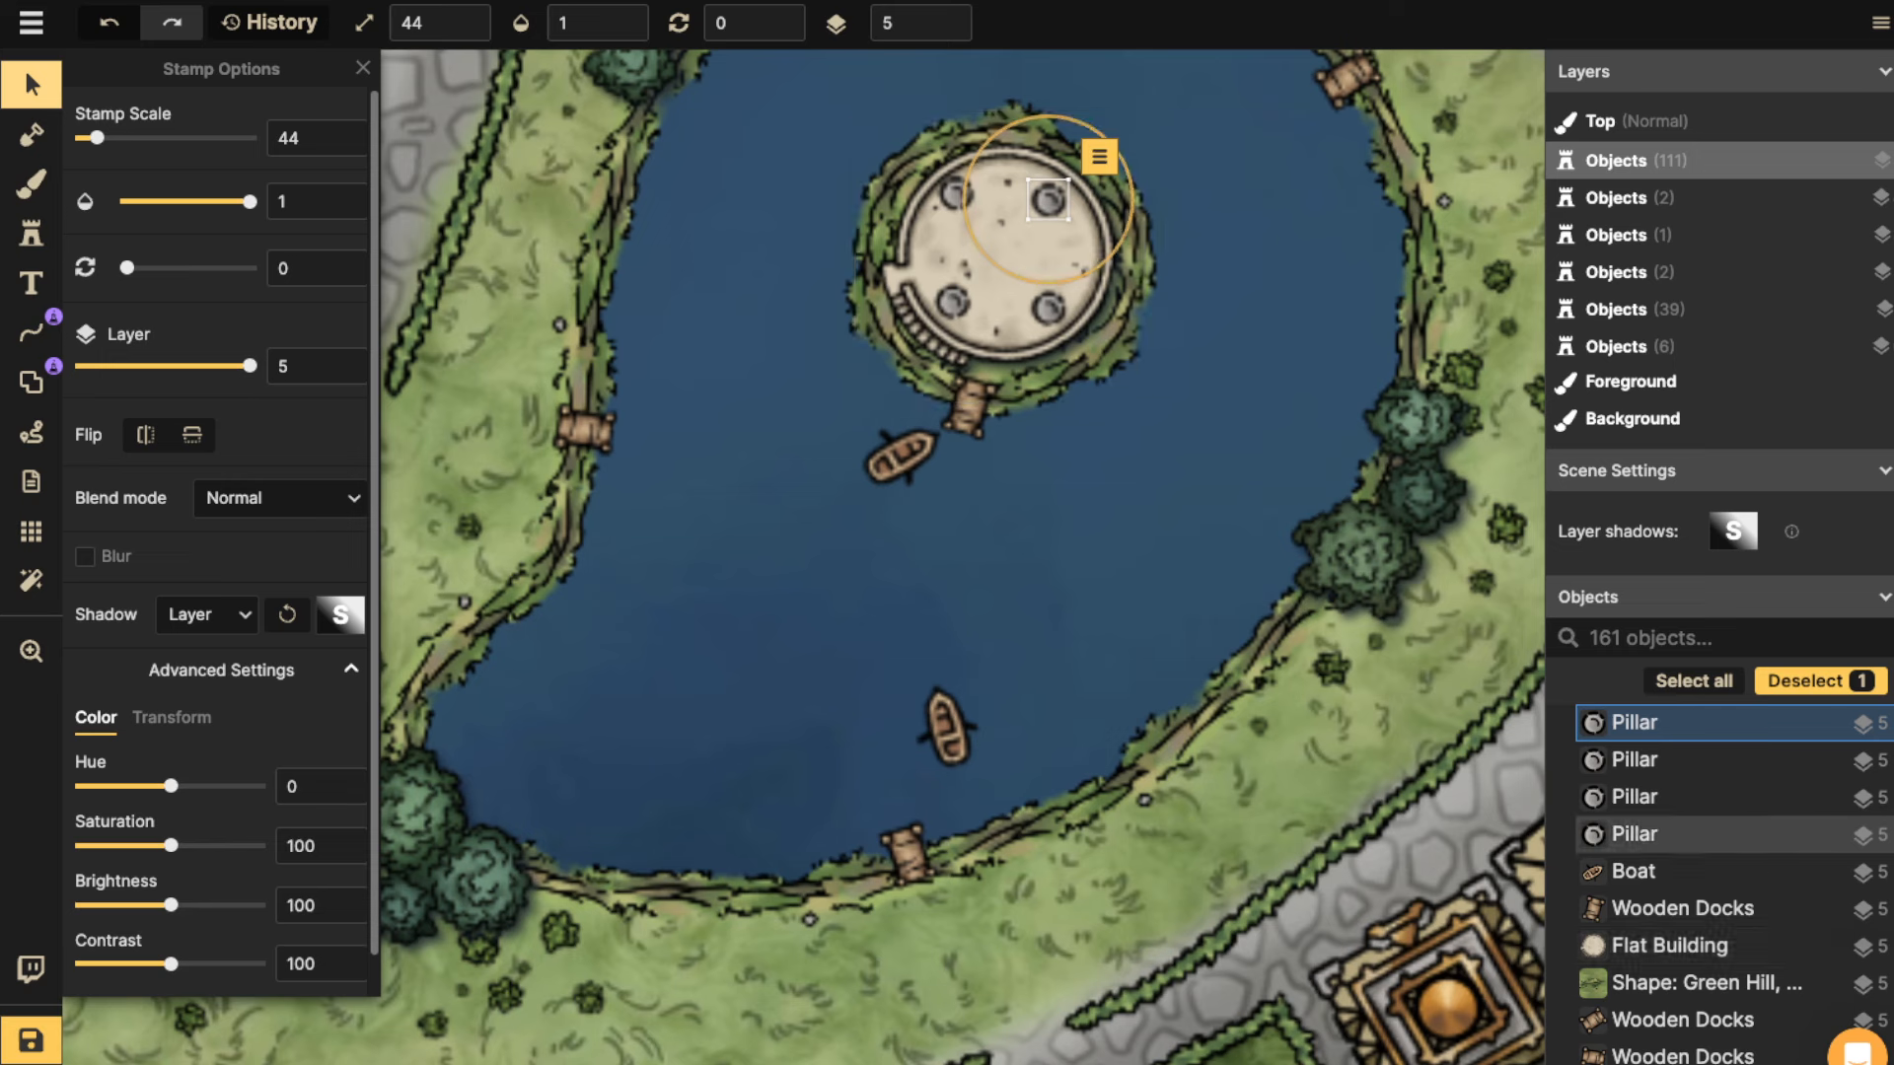
left_click(957, 194)
left_click_drag(957, 194, 958, 200)
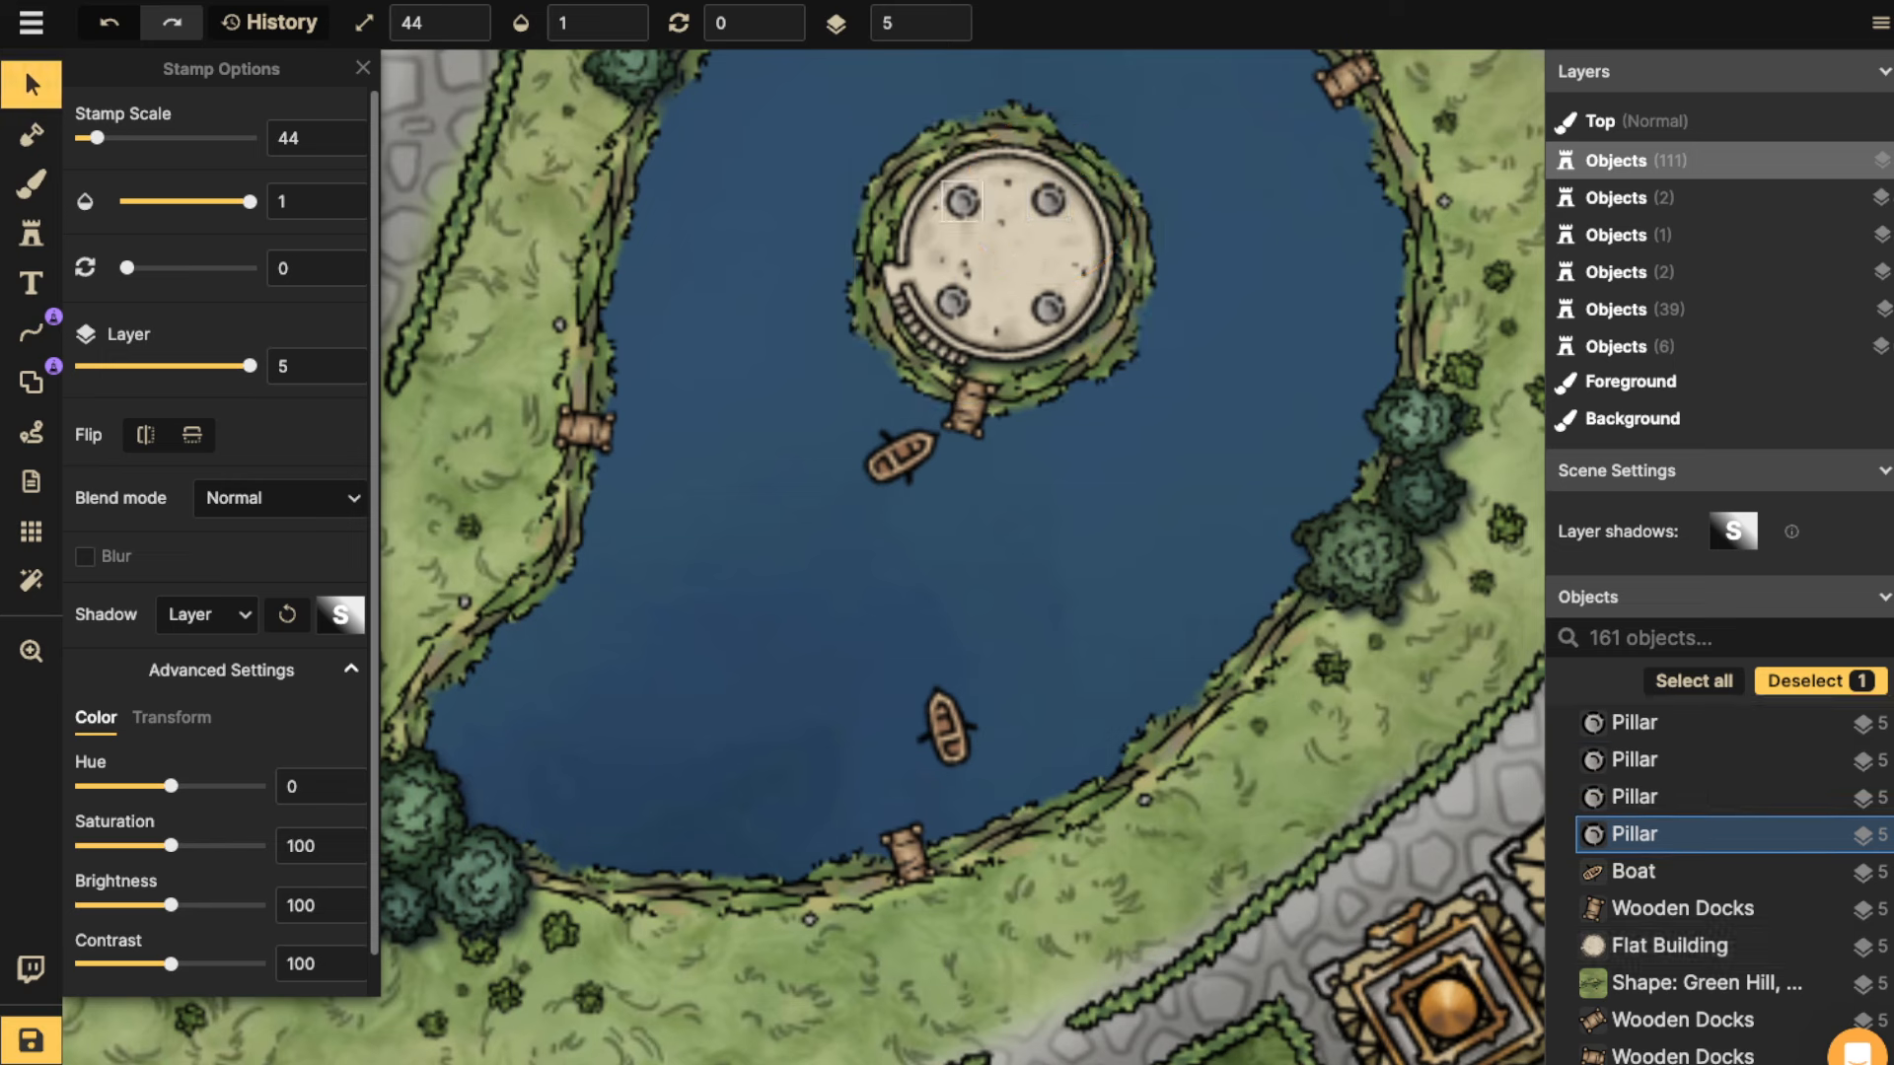
left_click(1014, 160)
left_click_drag(953, 302, 958, 304)
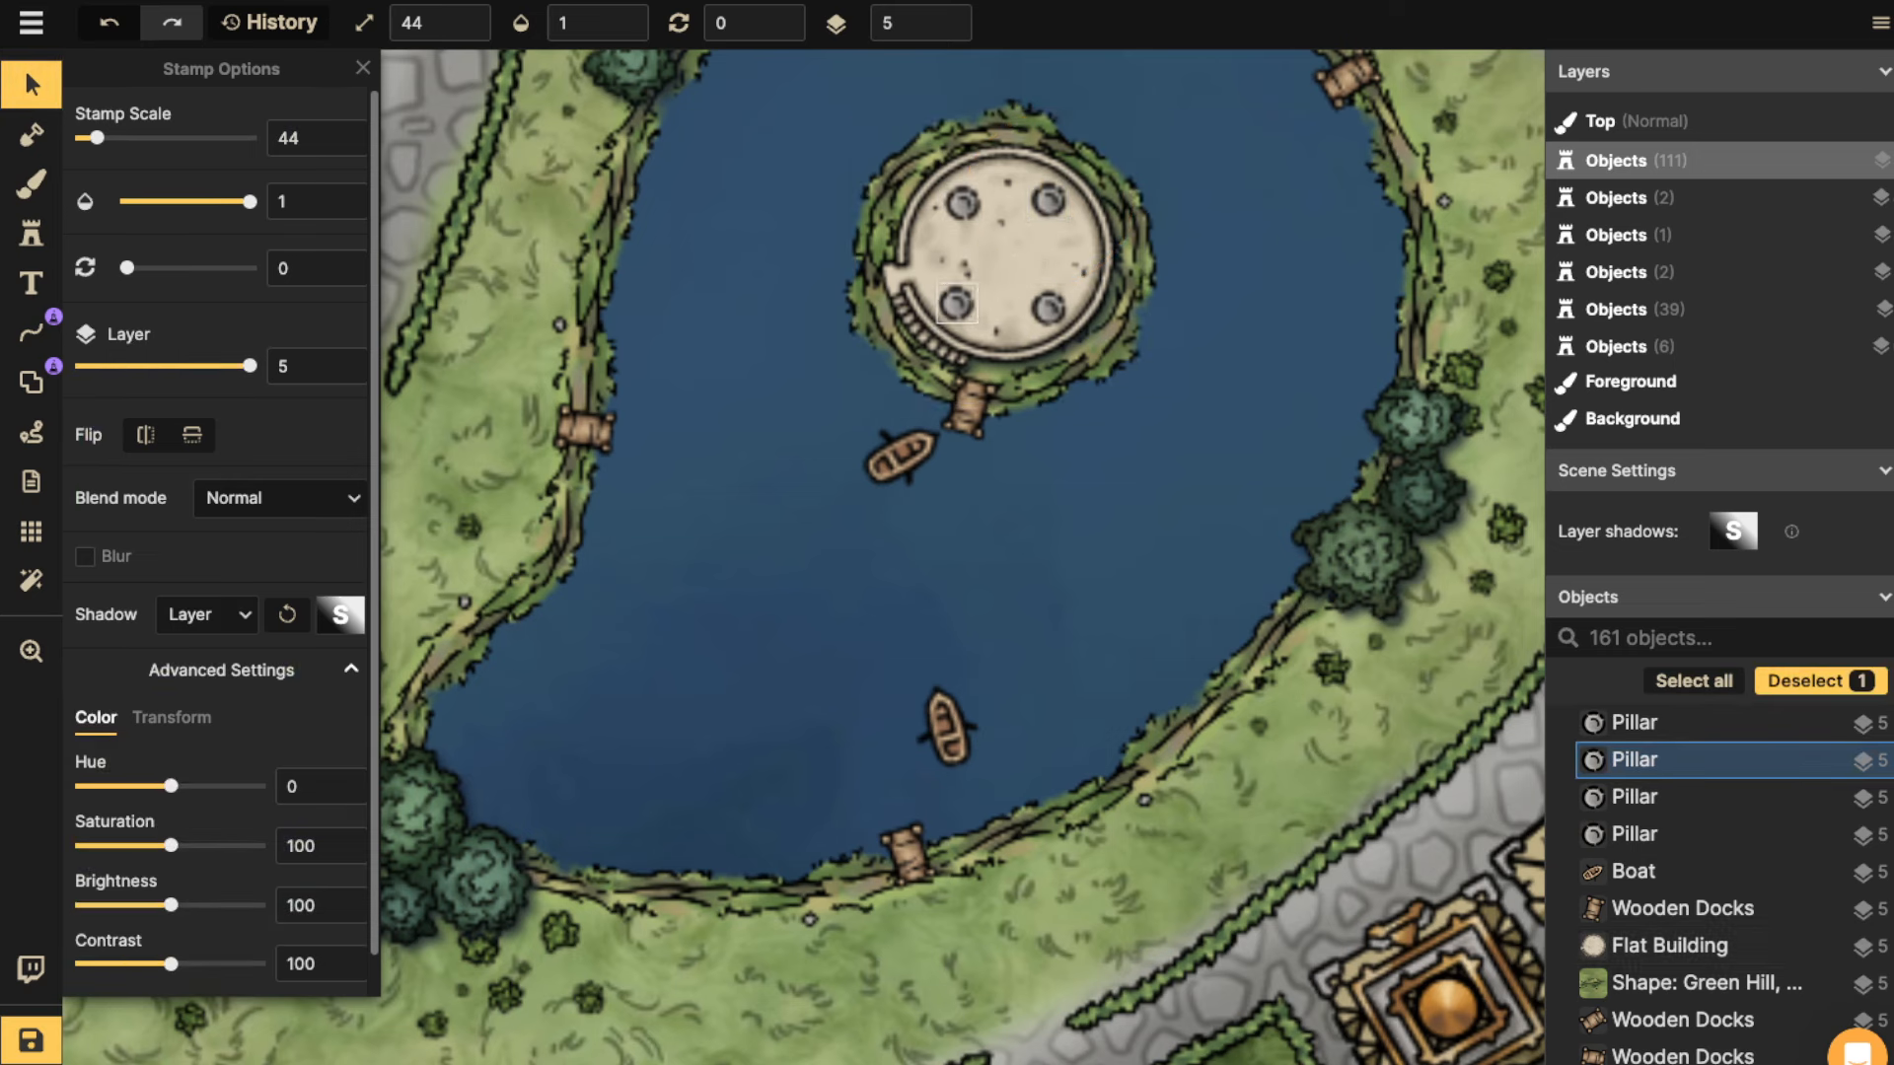
left_click(1047, 308)
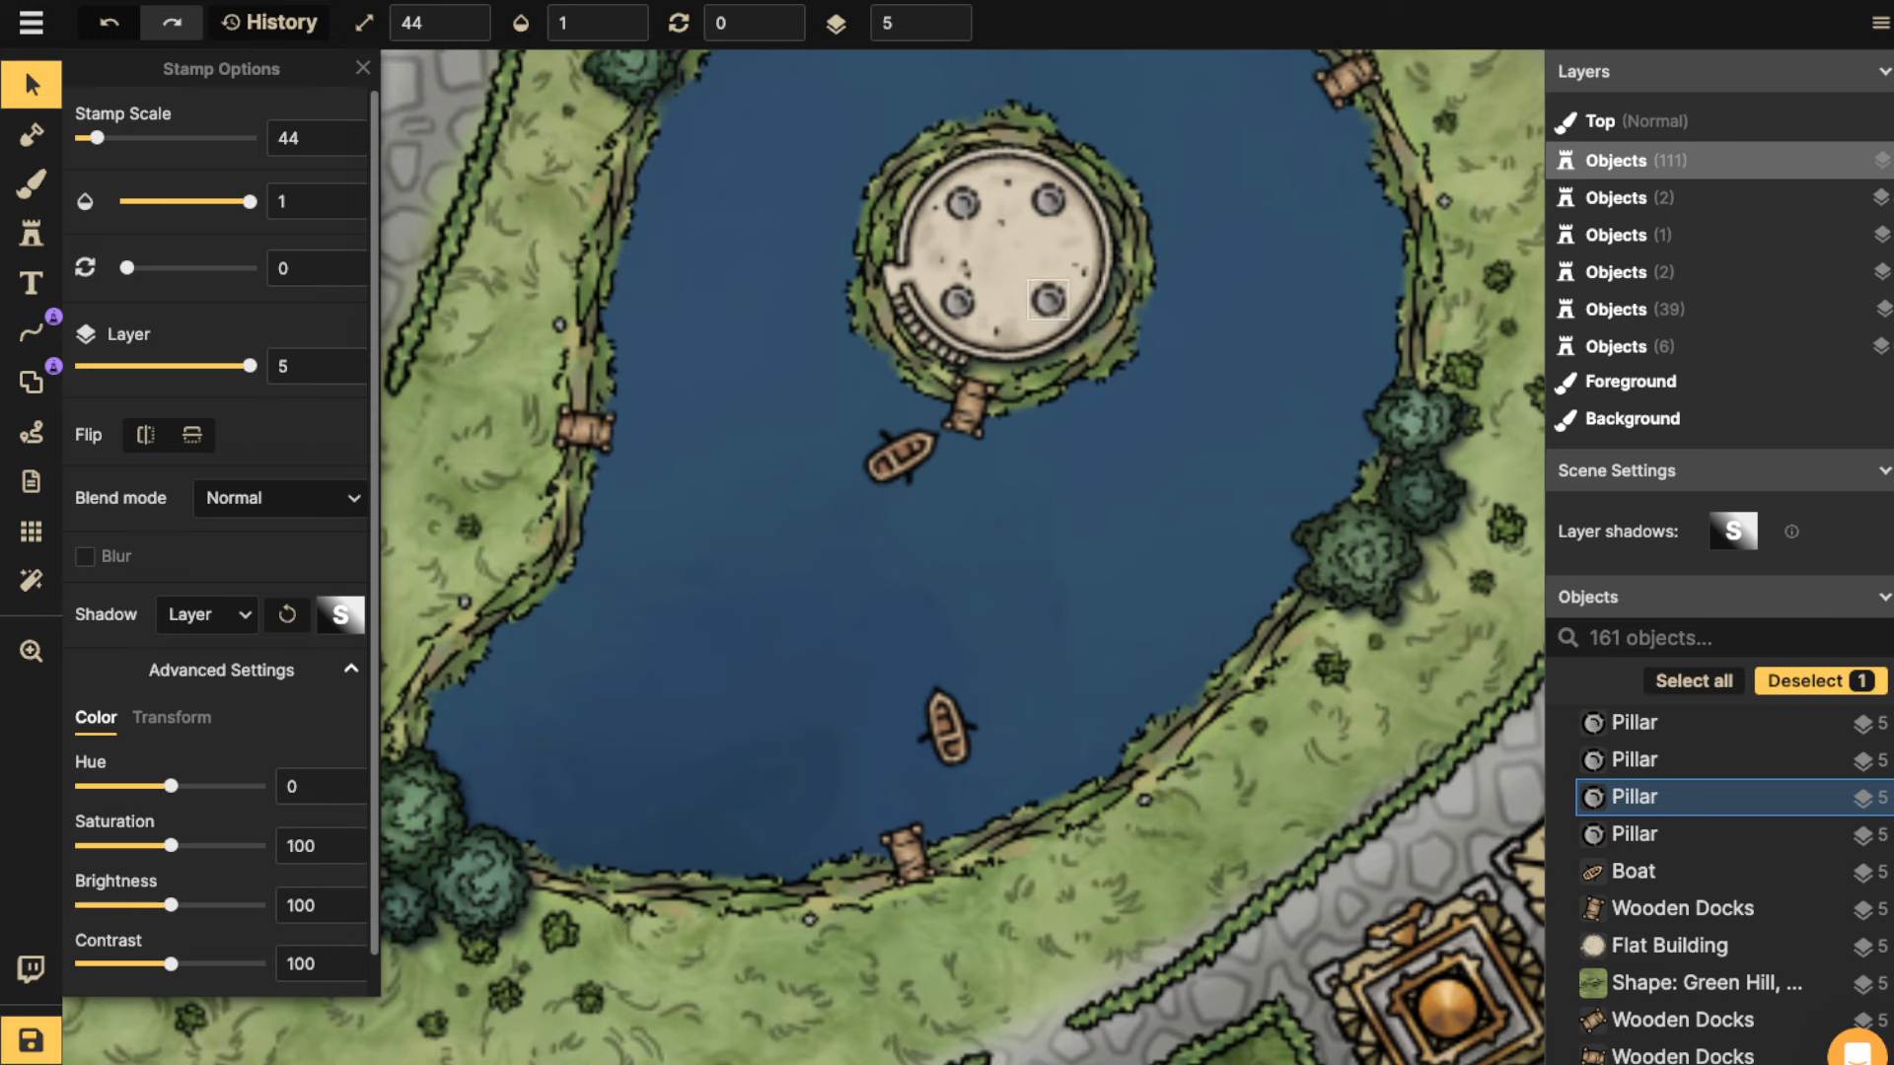
left_click(1049, 251)
left_click(1050, 202)
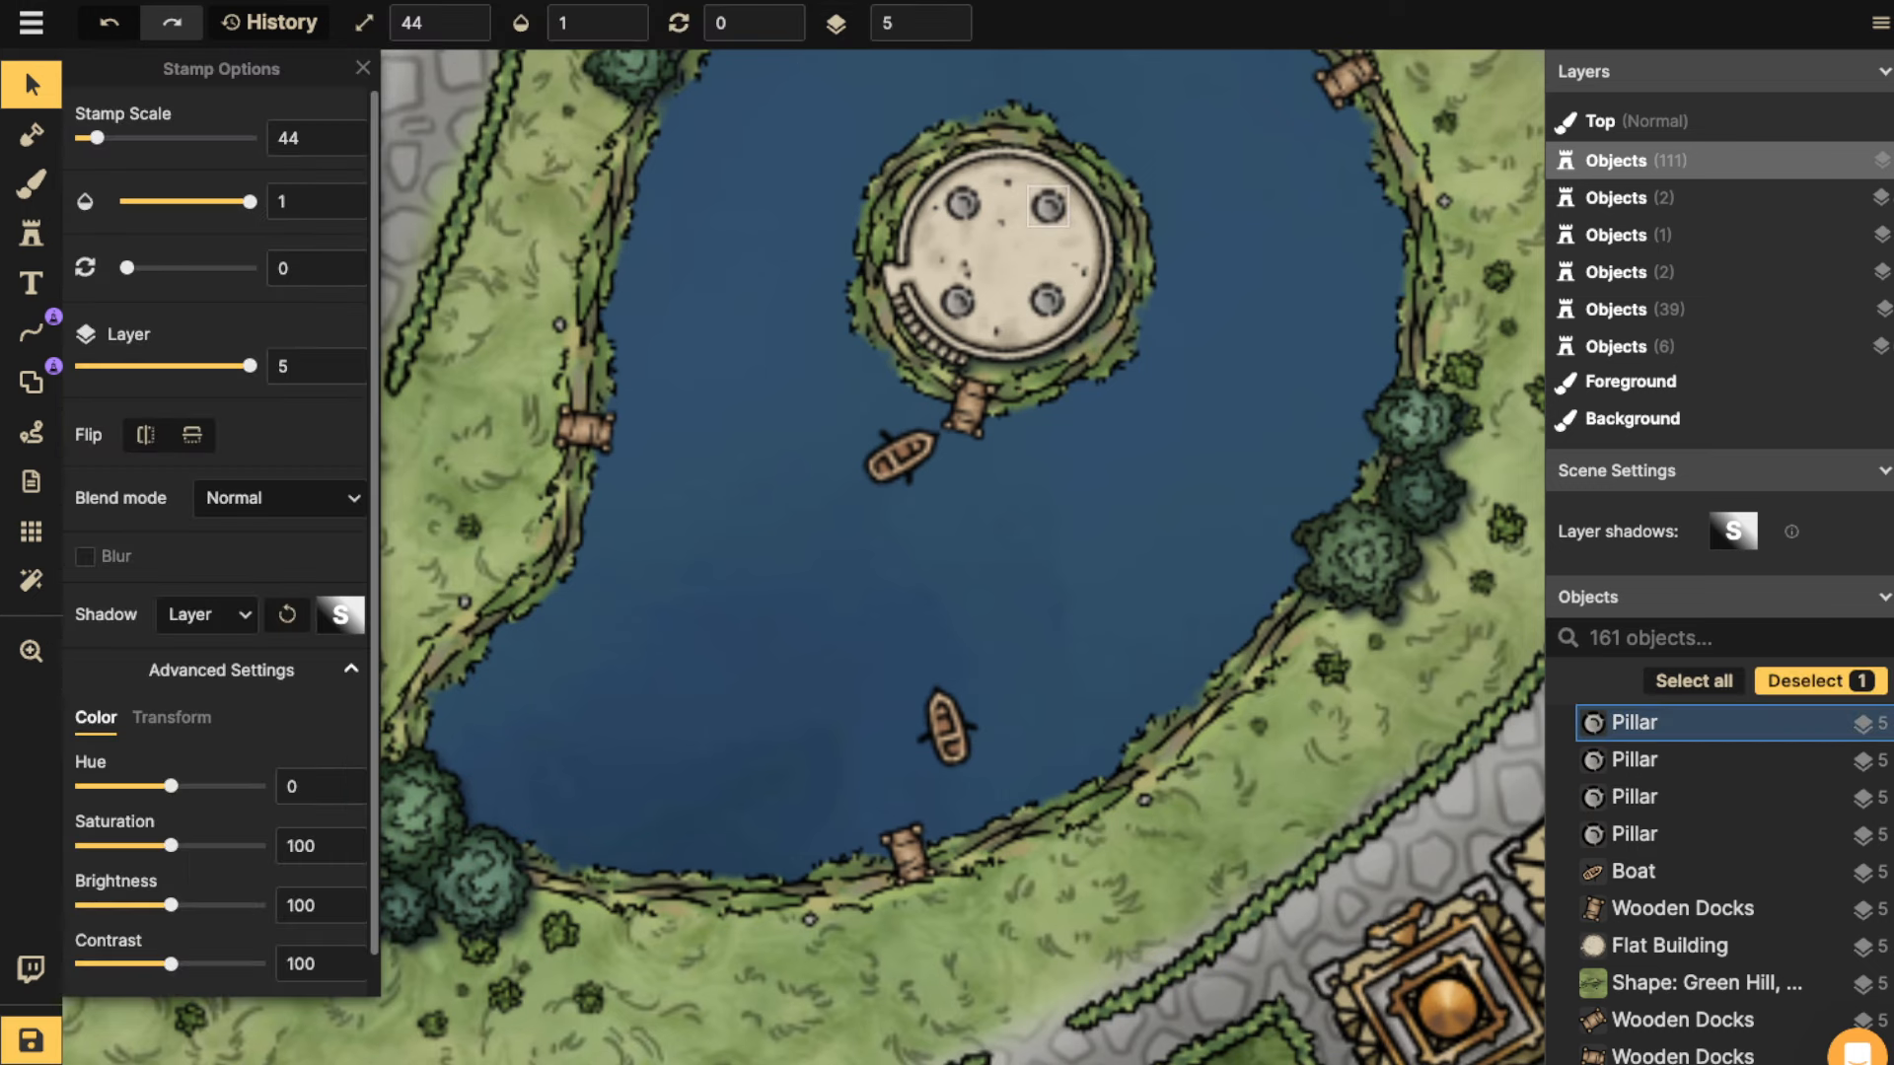
left_click(1048, 253)
left_click(1046, 301)
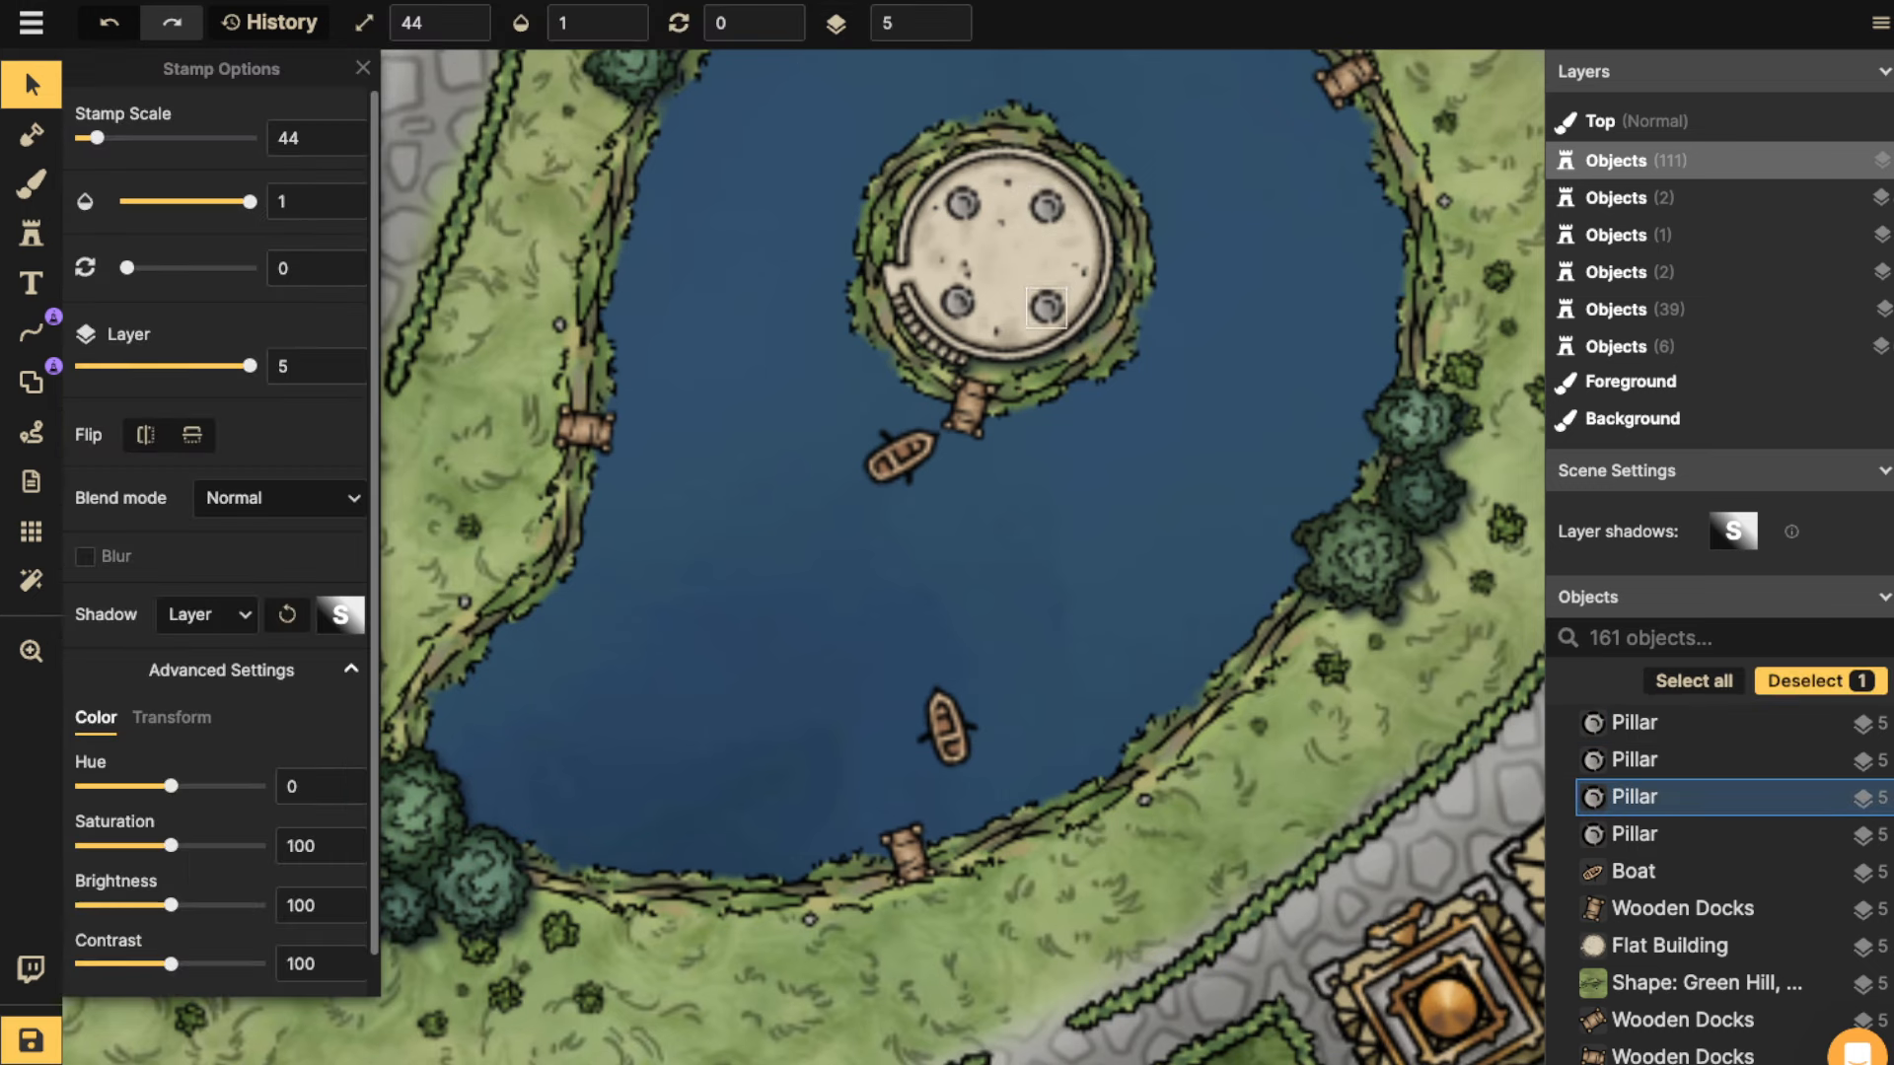
left_click(1048, 253)
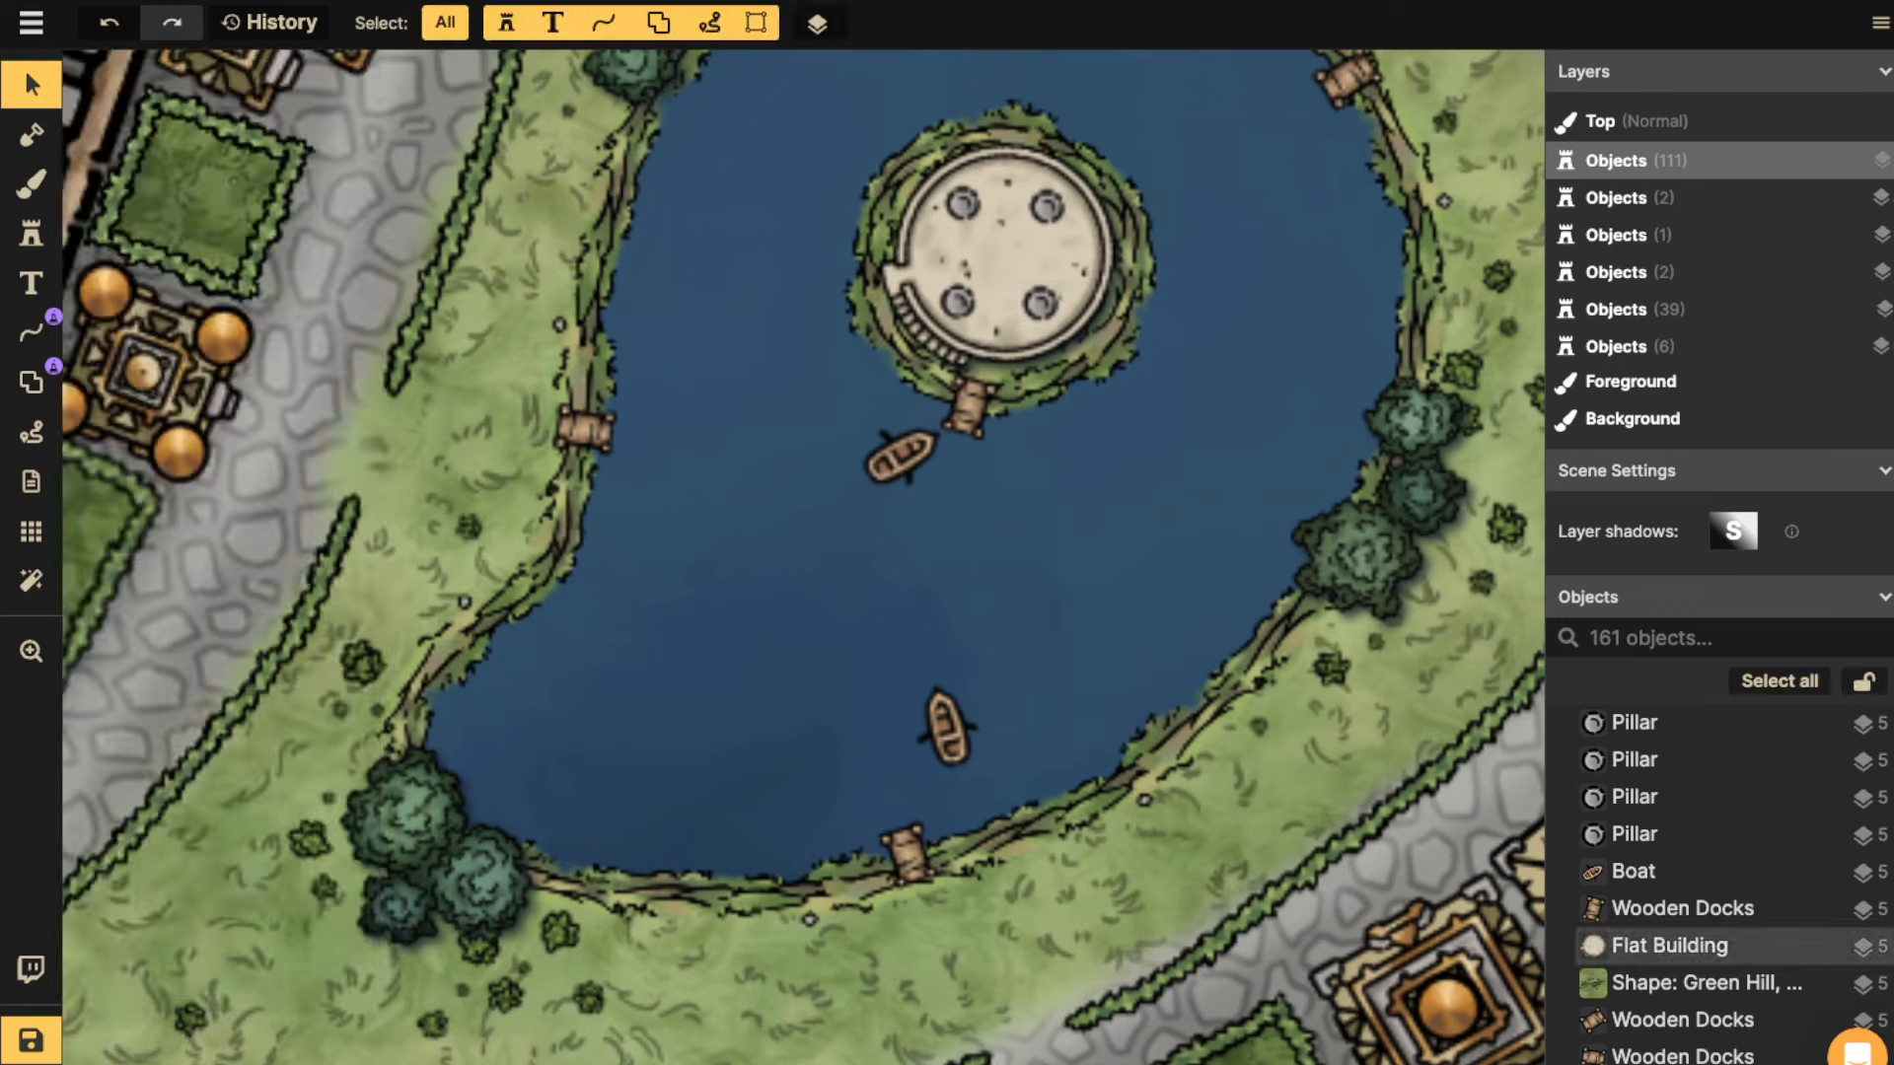
left_click(1048, 206)
key("Left")
left_click(1008, 236)
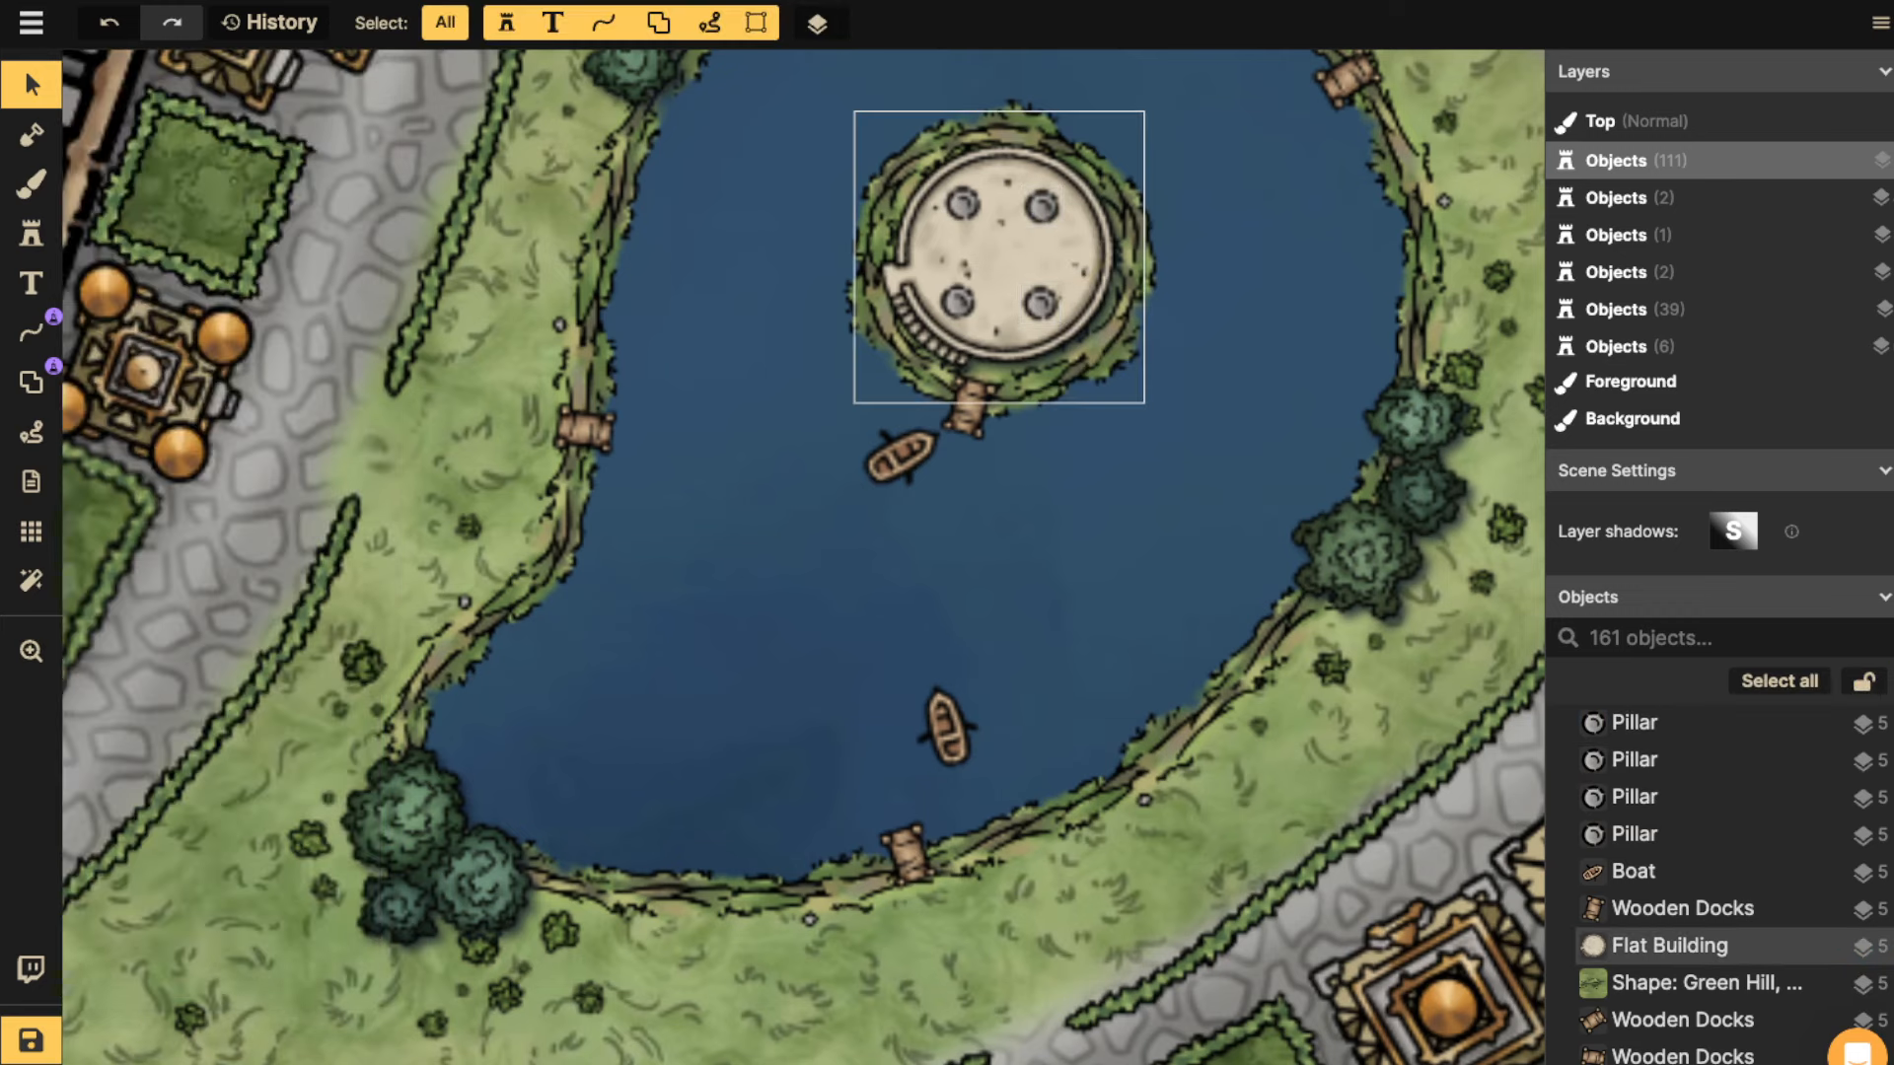
left_click(963, 204)
left_click_drag(963, 205, 961, 205)
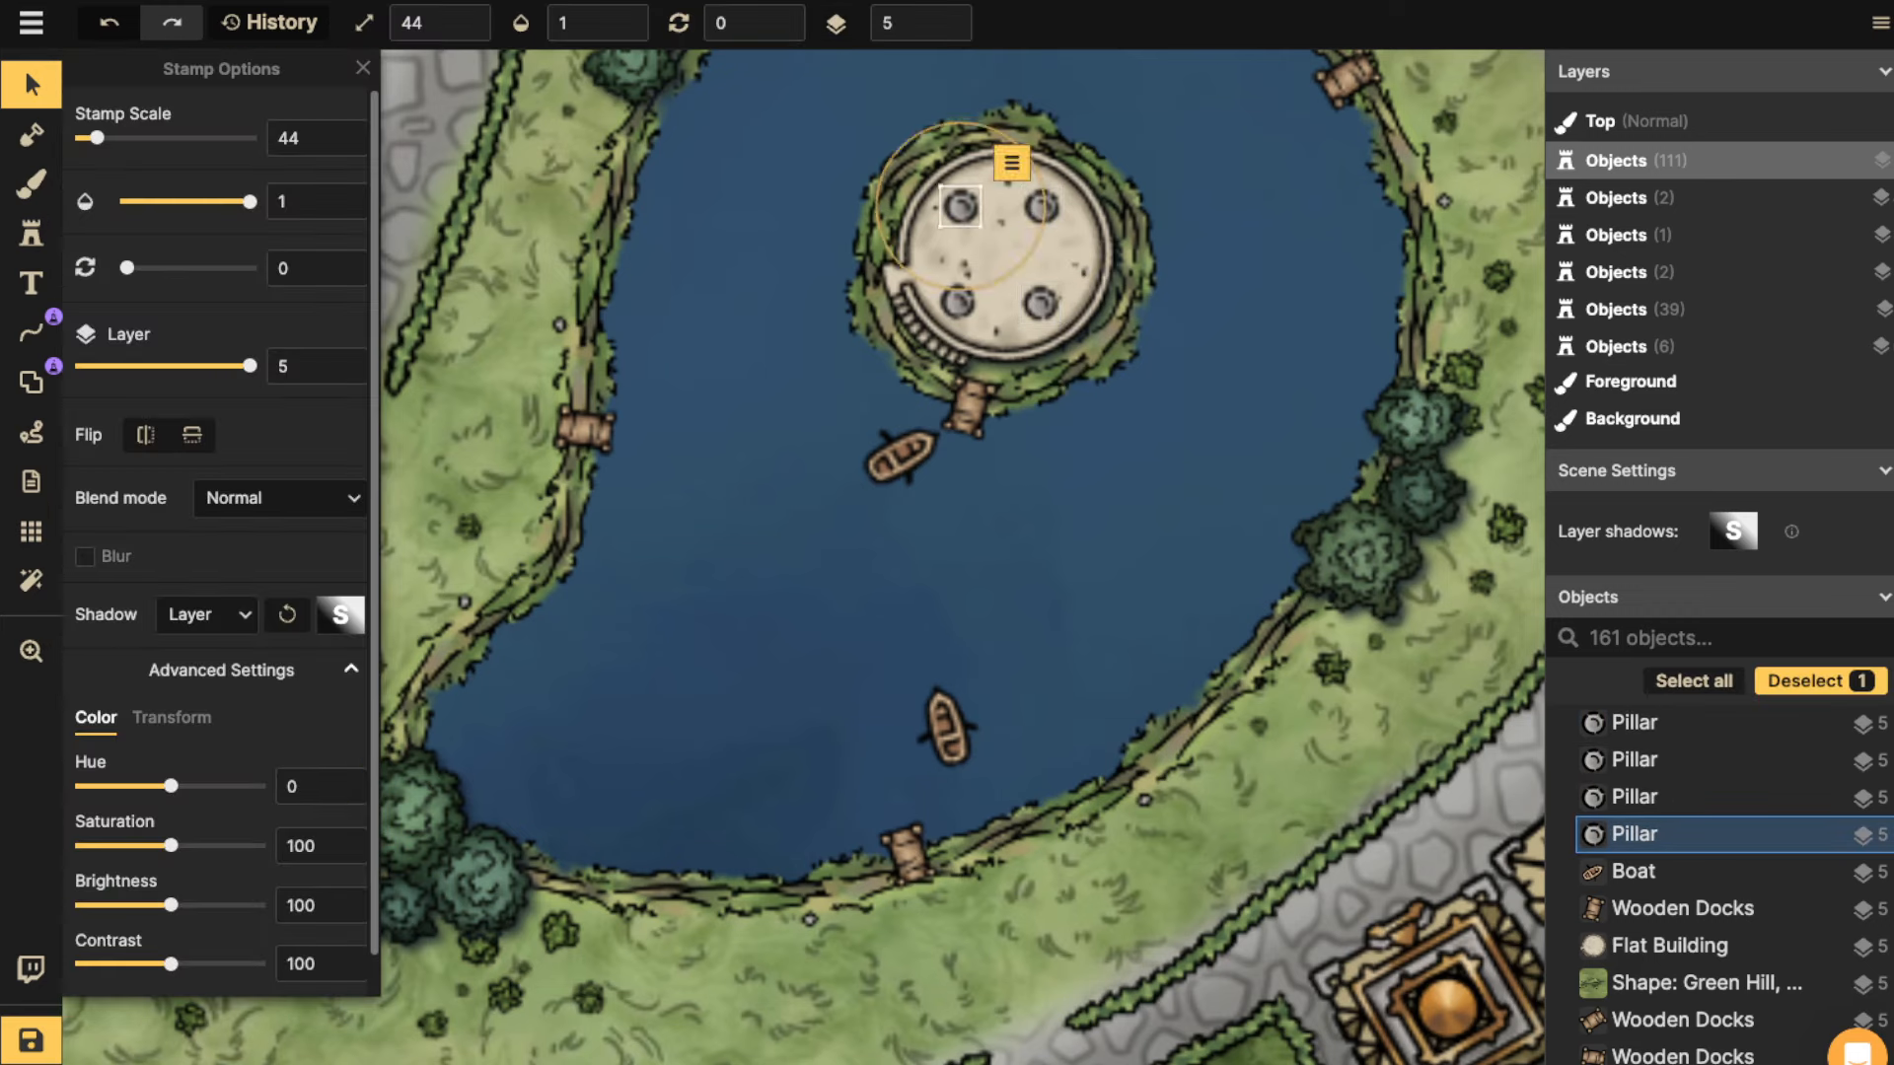
left_click(998, 242)
Delete all four pillars from the island building.
left_click(961, 207)
key("Delete")
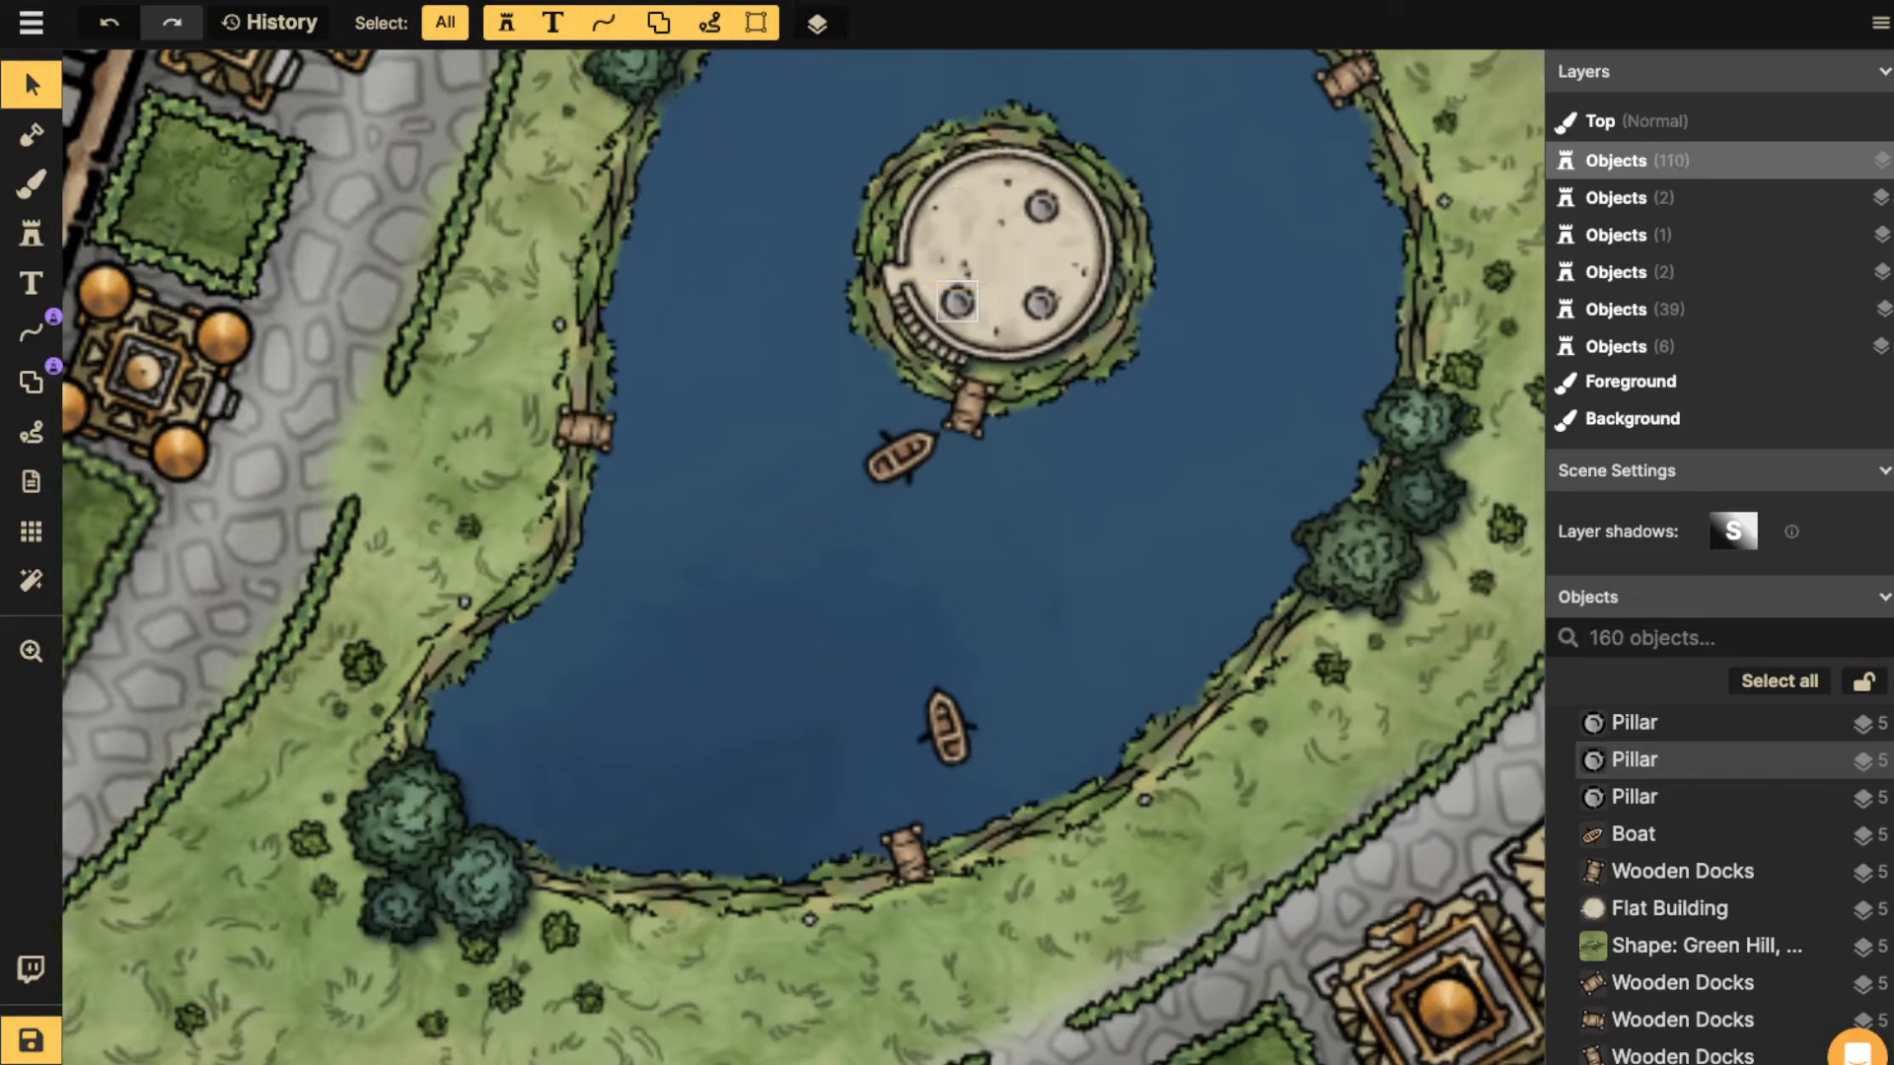
left_click(957, 302)
key("Delete")
left_click(1041, 302)
key("Delete")
left_click(1041, 207)
key("Delete")
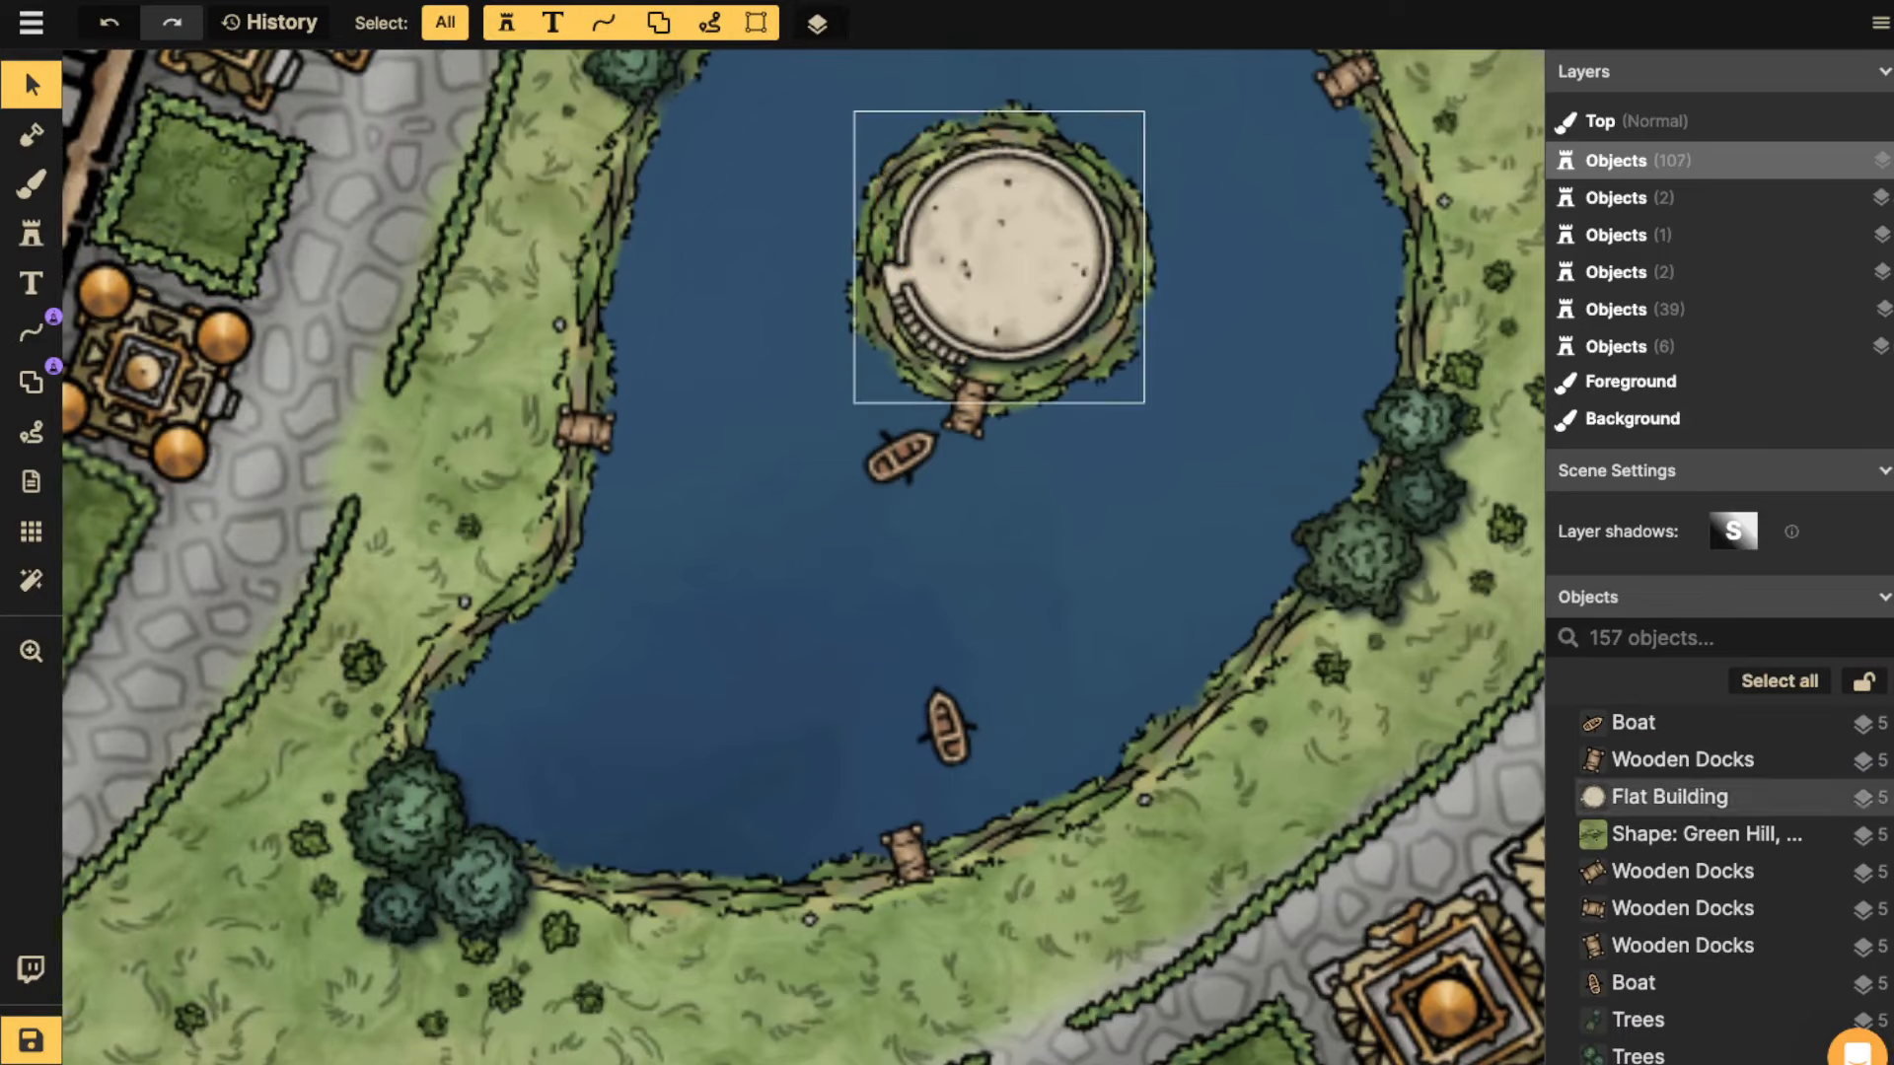
Search the stamp catalog for BENCHES, load the elven bench, and place it at the island building's northern edge rotated to 180 degrees.
left_click(31, 234)
type("f")
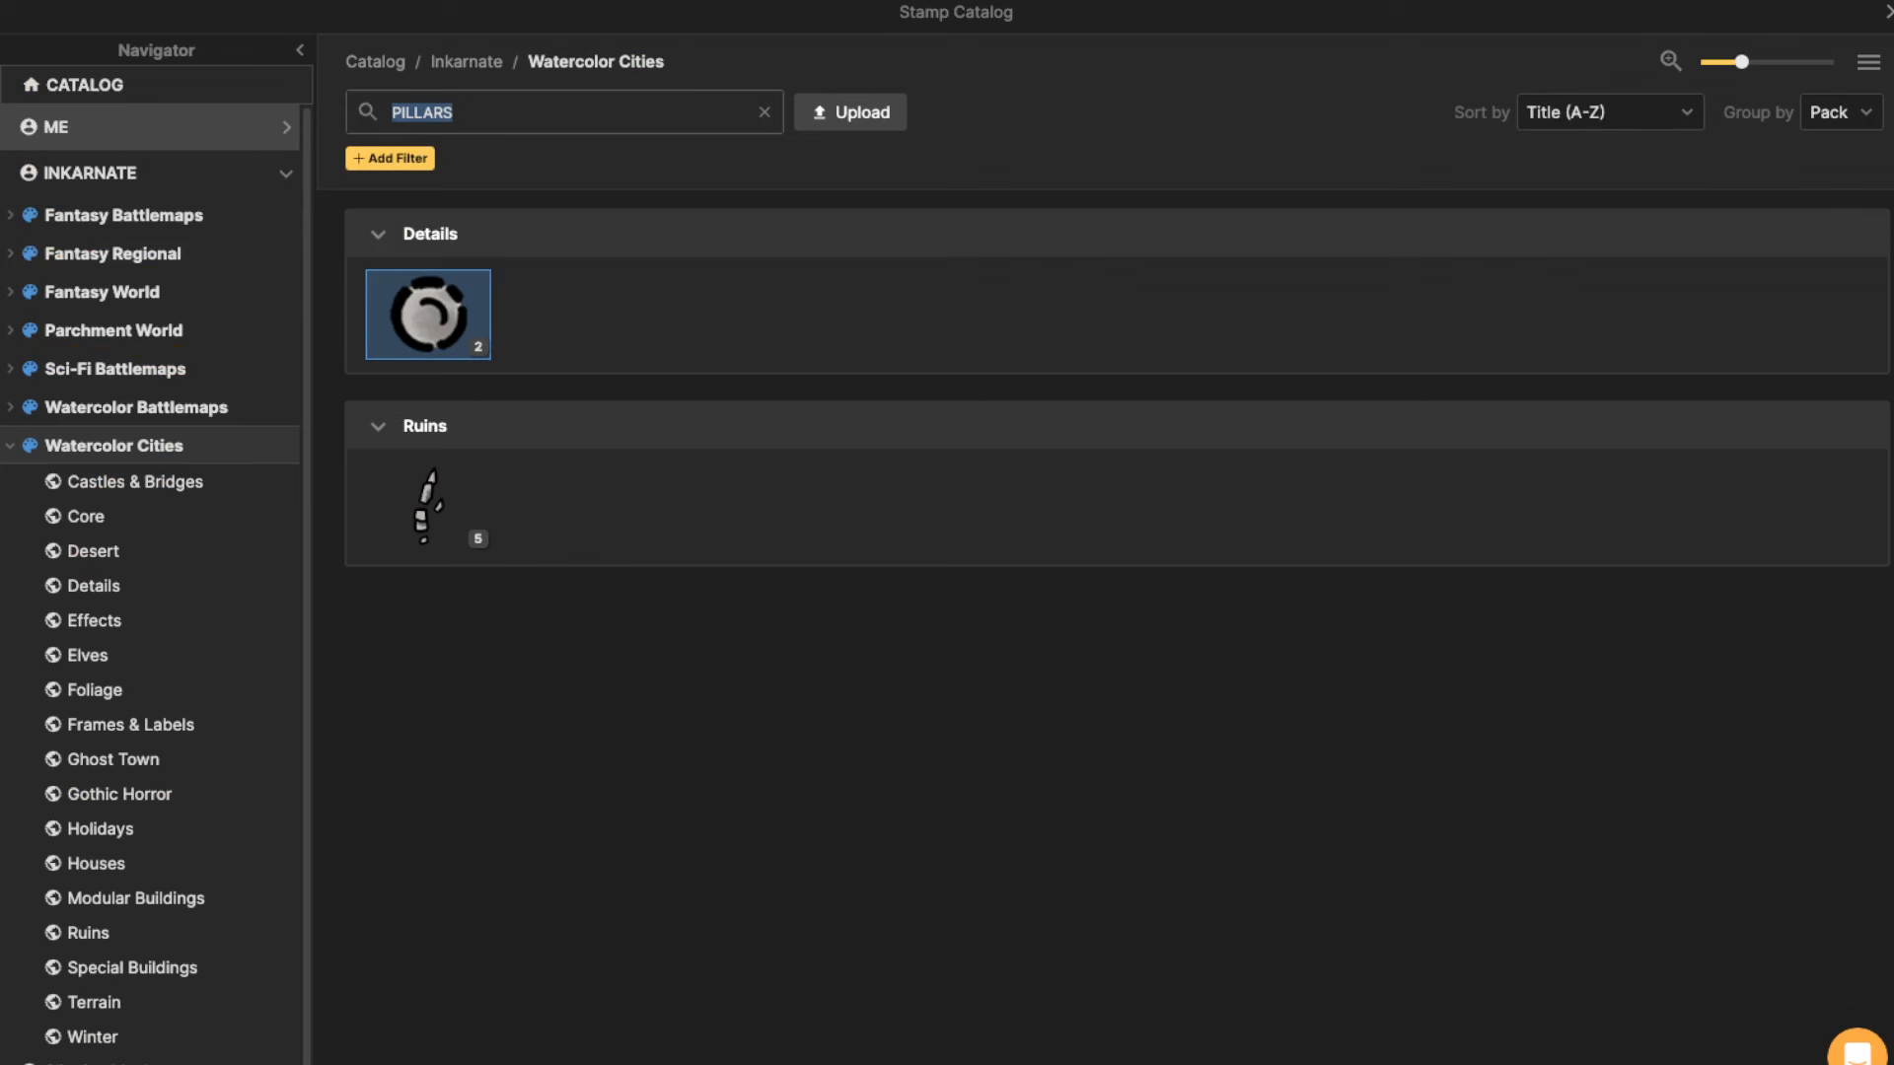
type("BENCHES")
key("Return")
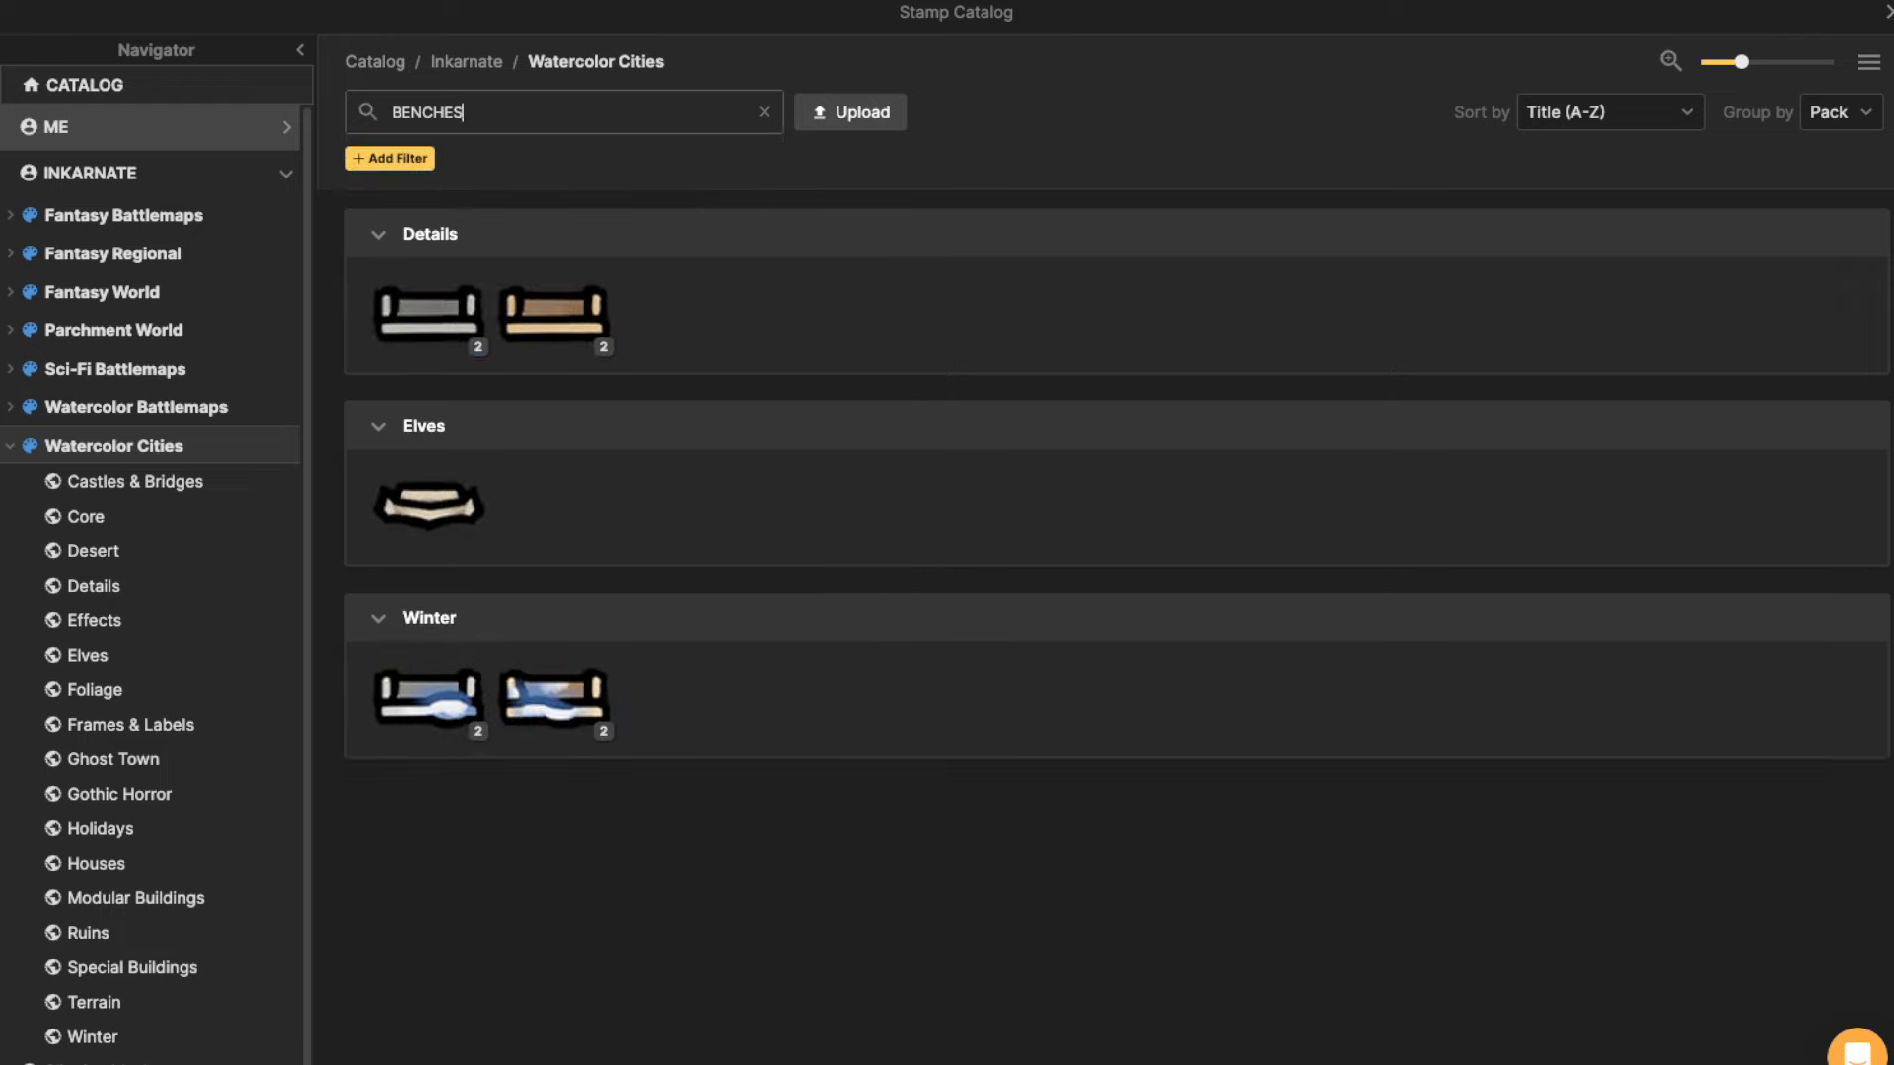
left_click(427, 314)
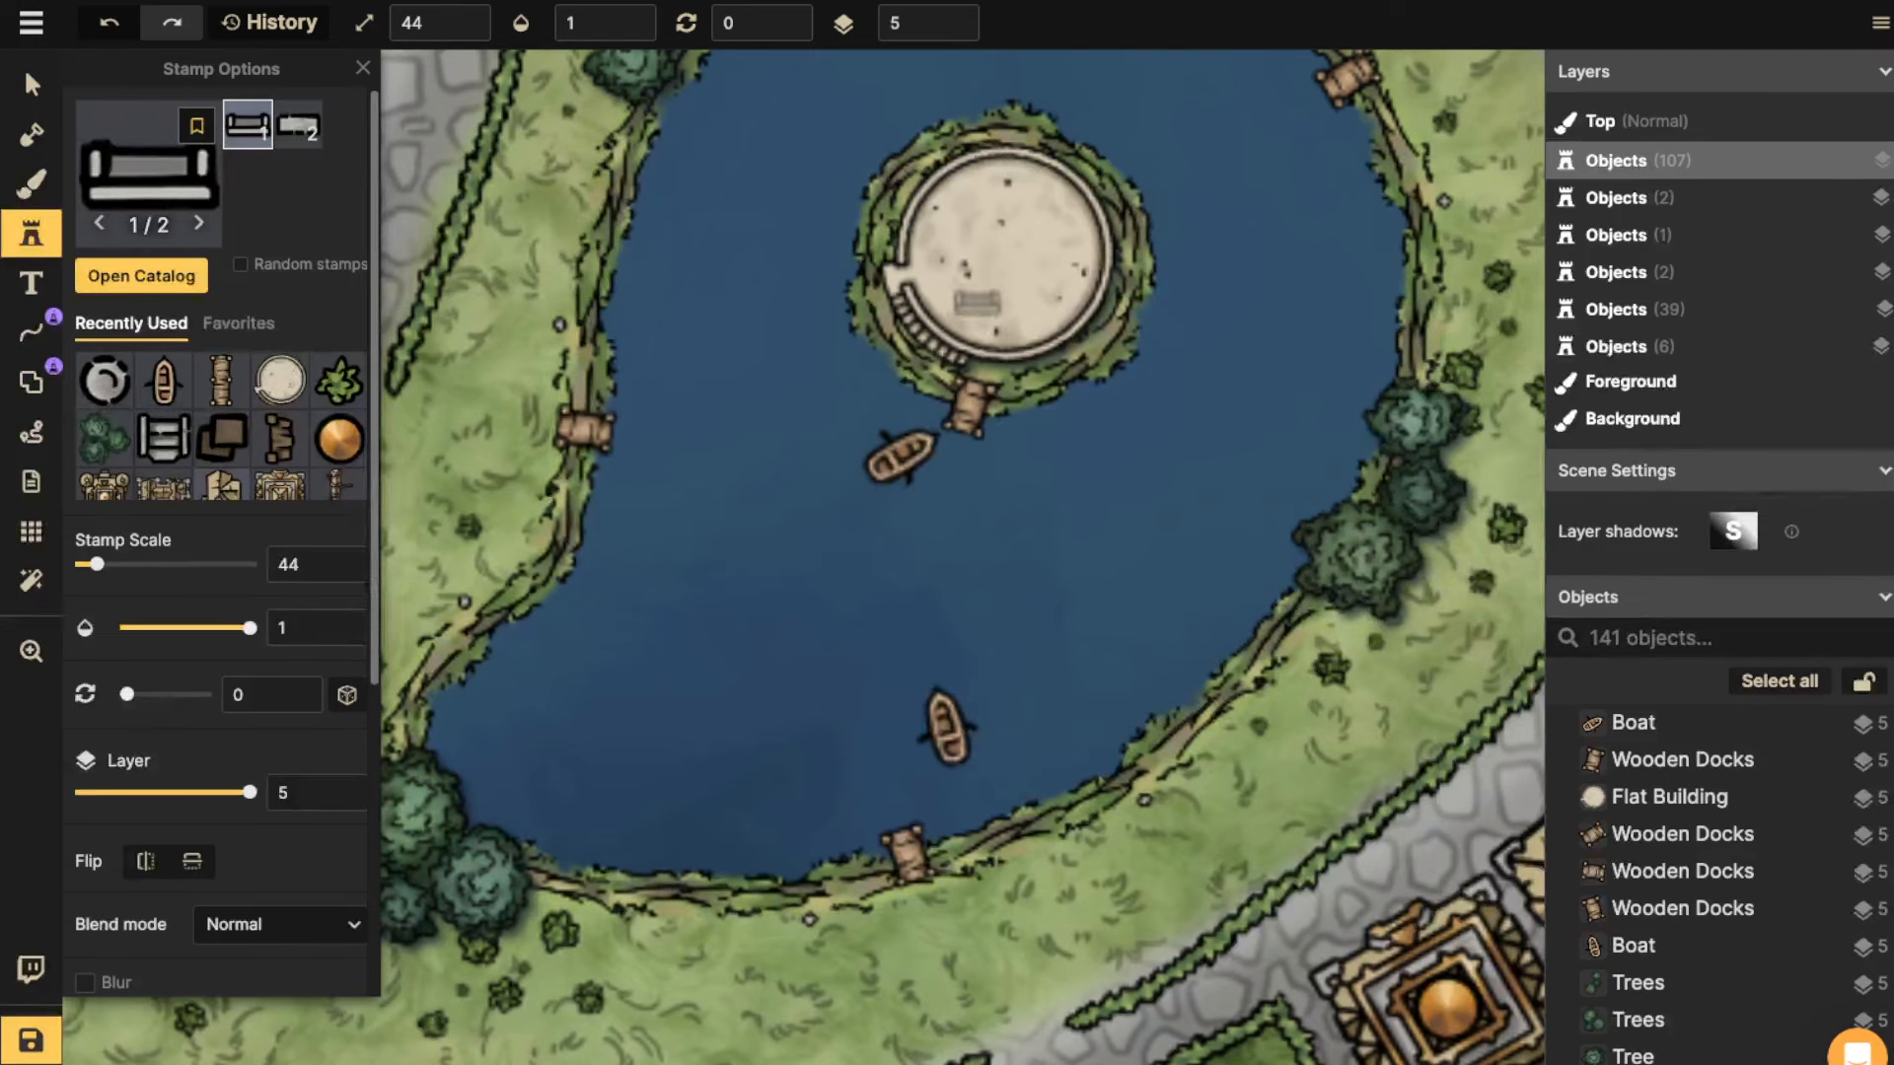
scroll(1024, 306, "down", 3)
left_click(141, 270)
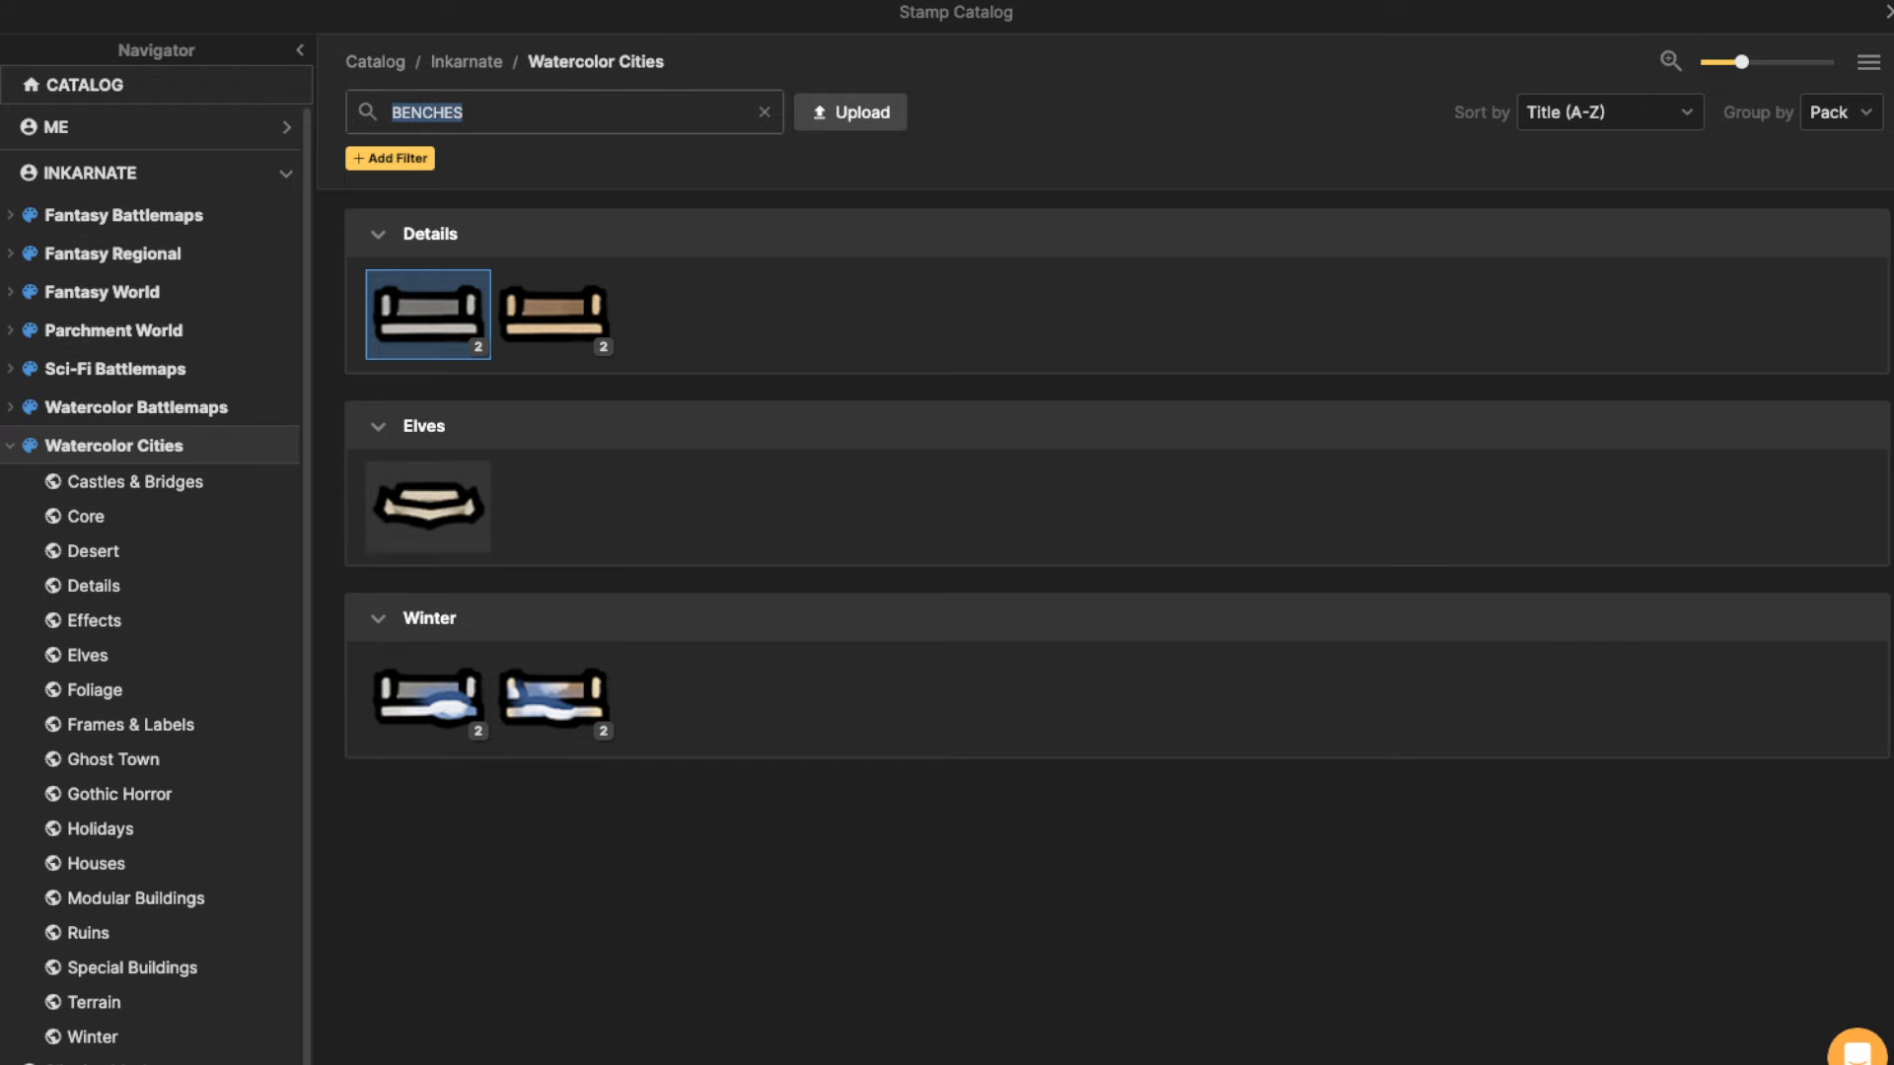
left_click(427, 506)
scroll(996, 231, "down", 18)
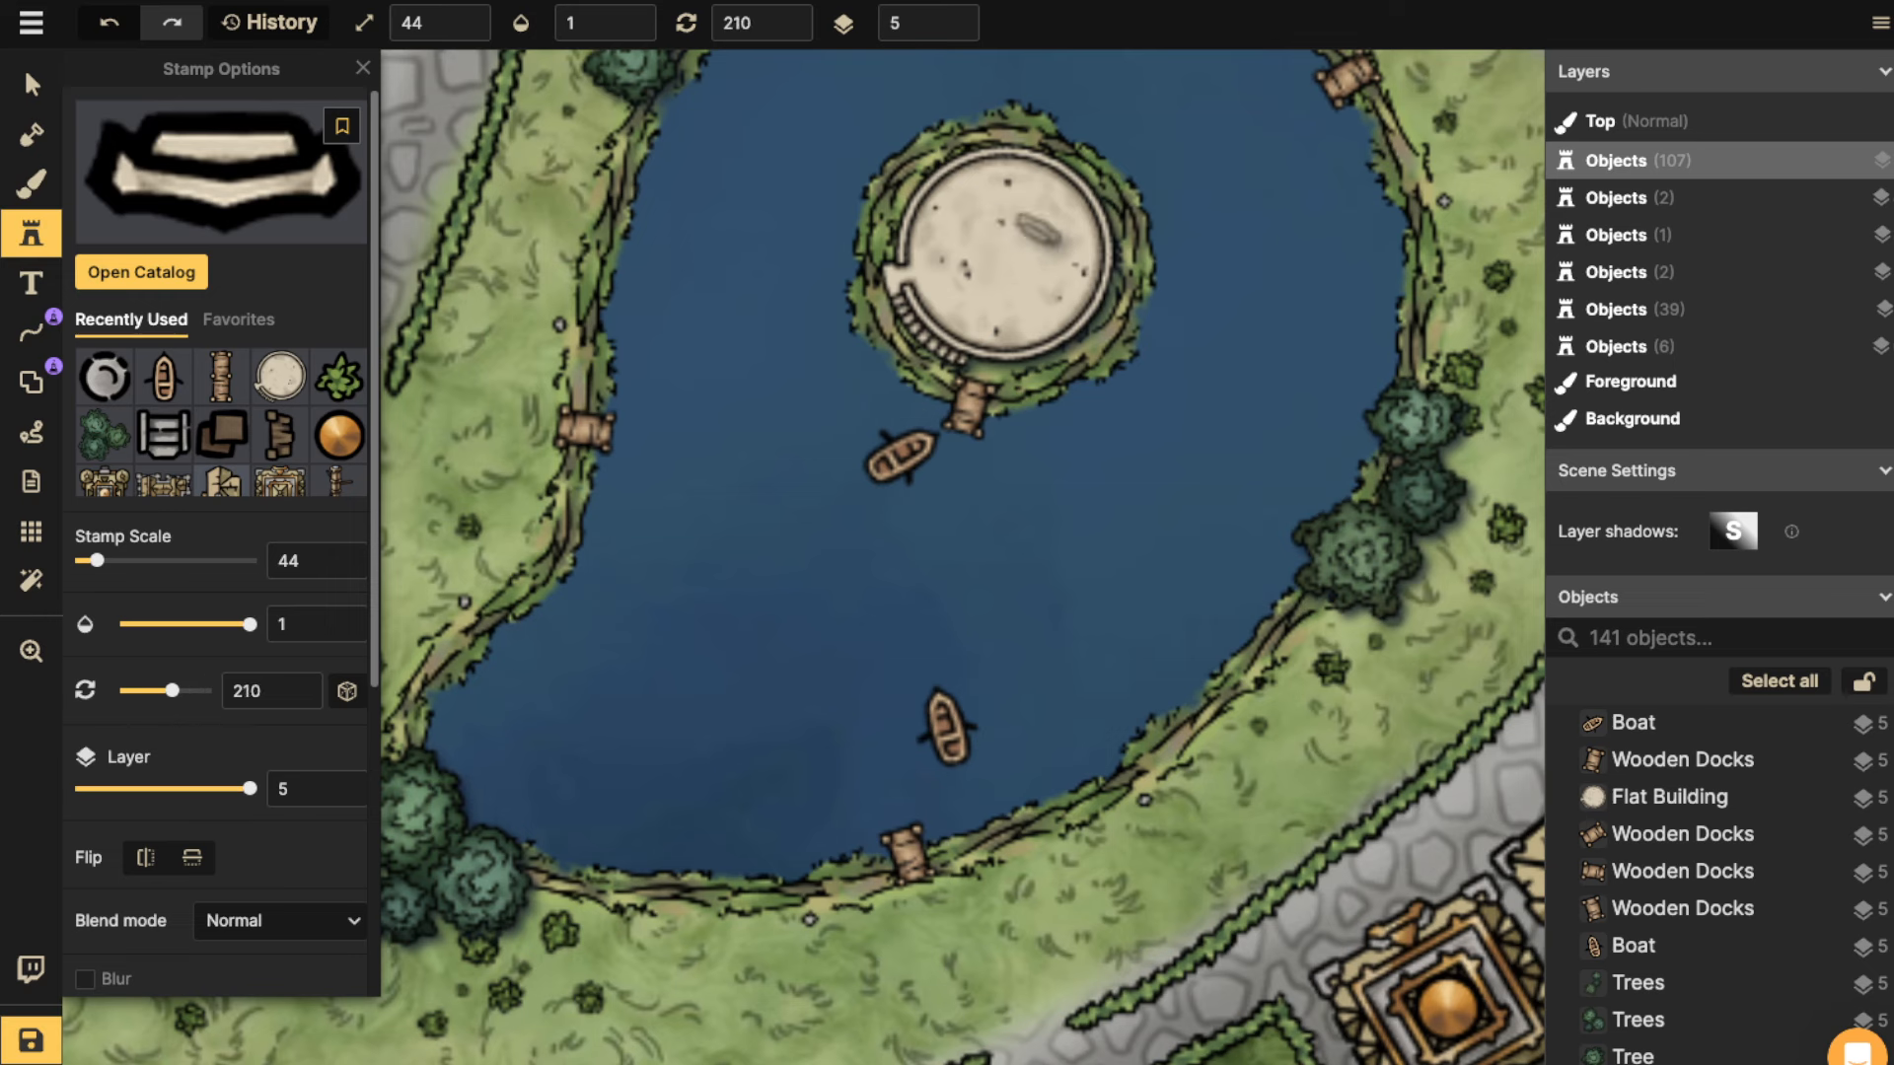
left_click(1004, 178)
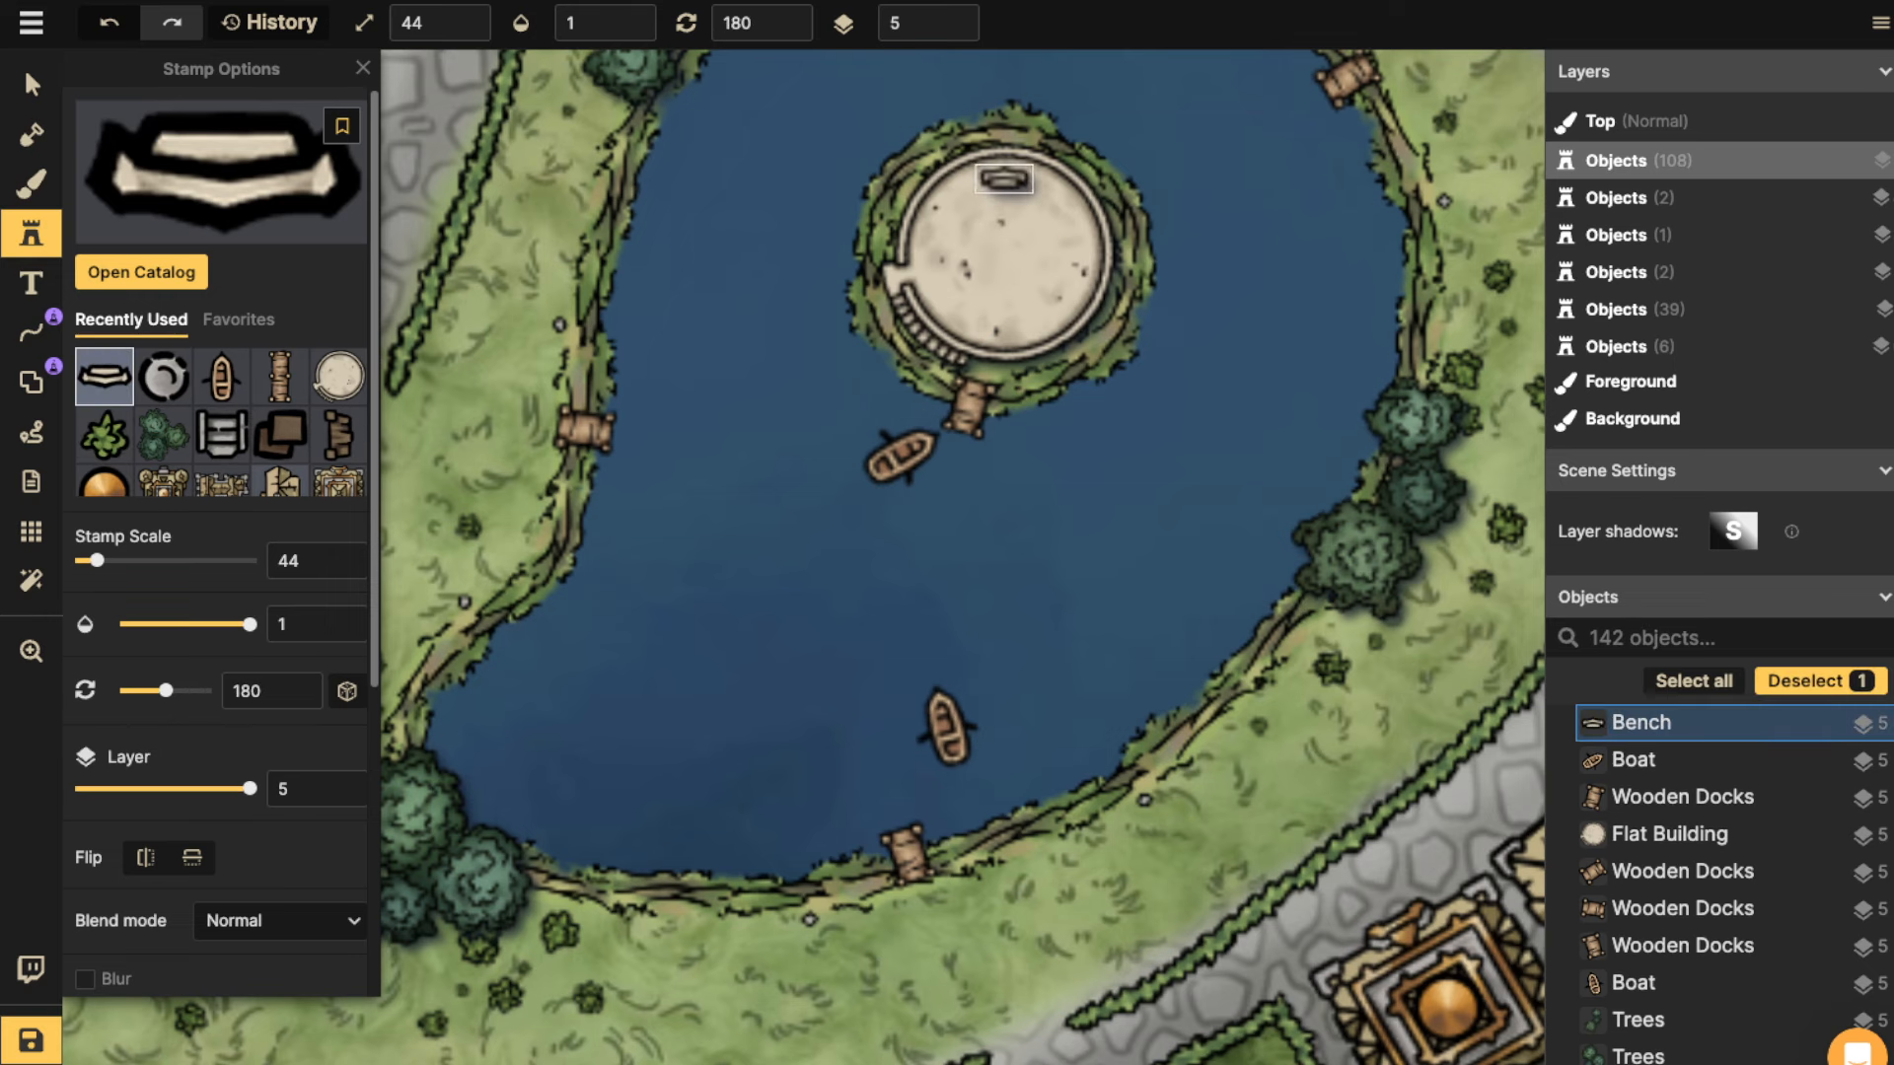
Set the northern bench's shadow to None, rotate it to 0 degrees, and shift it slightly south.
scroll(296, 563, "down", 5)
left_click(209, 575)
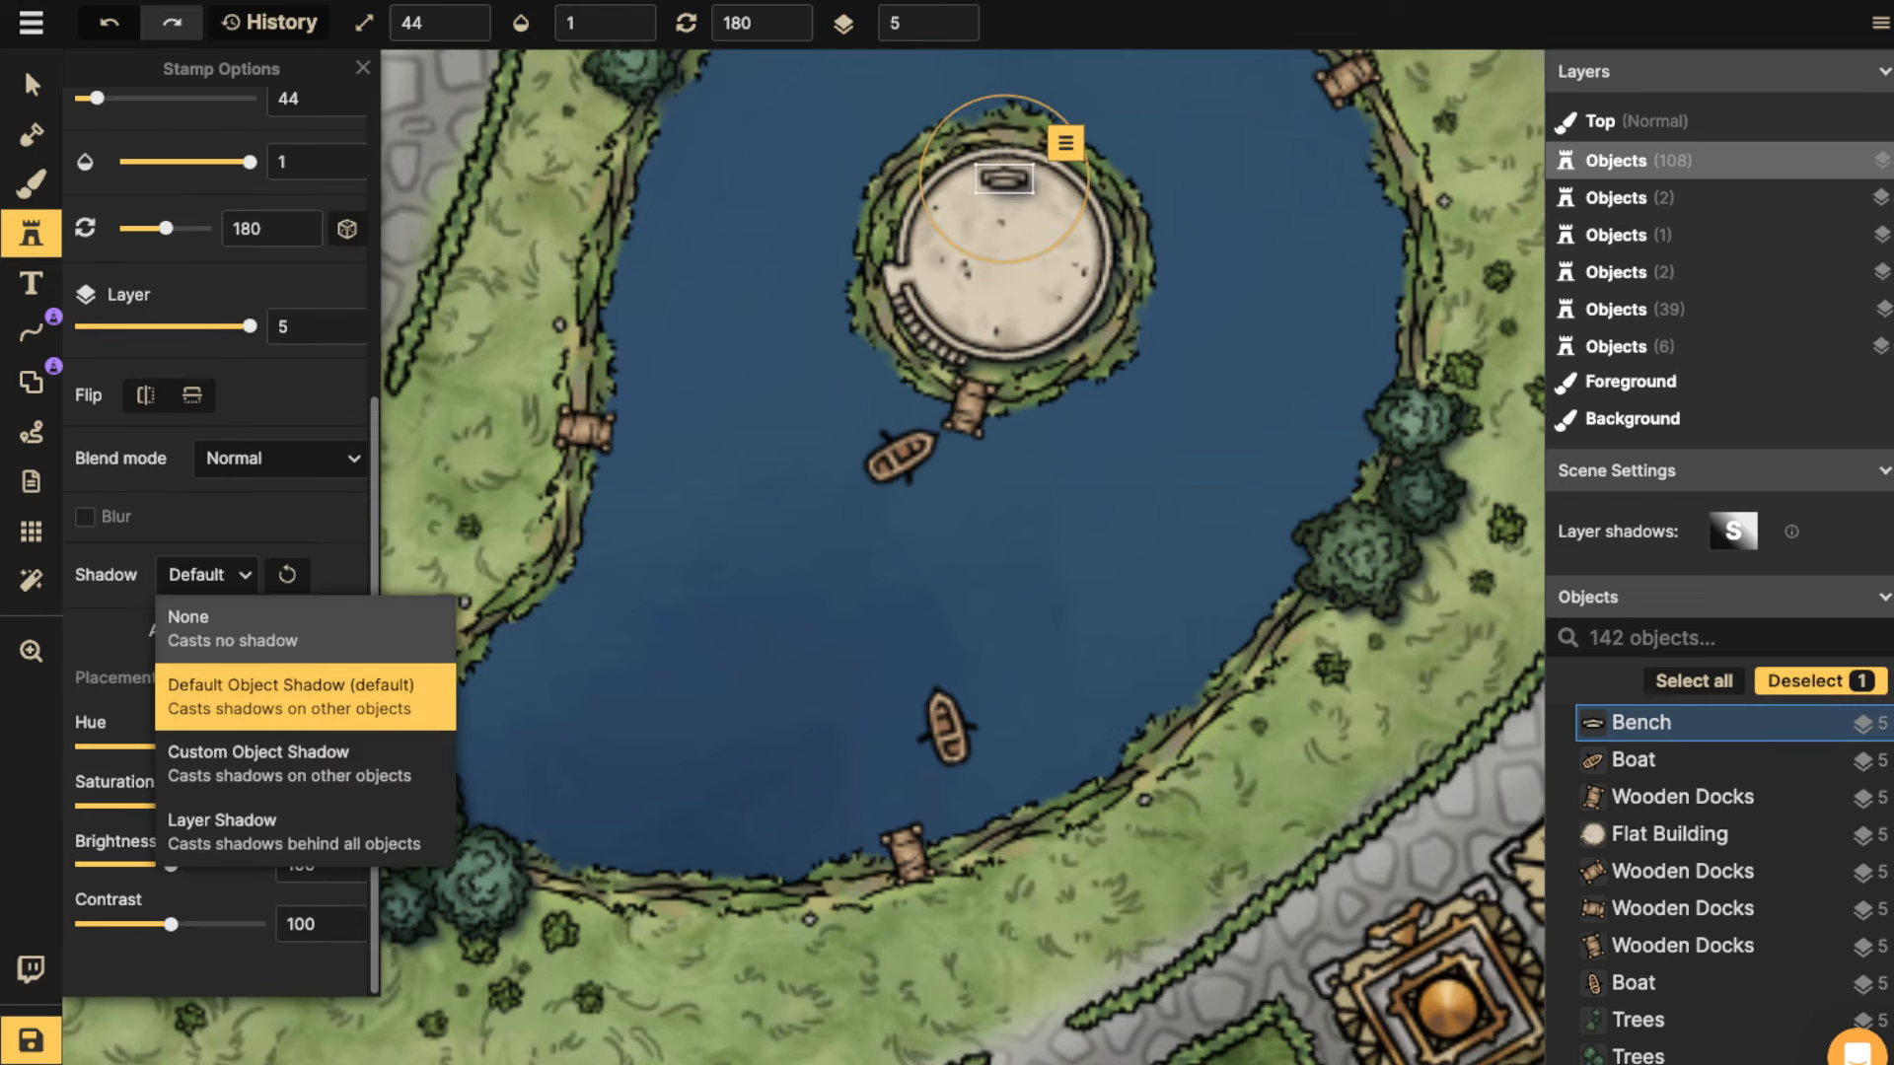
left_click(219, 628)
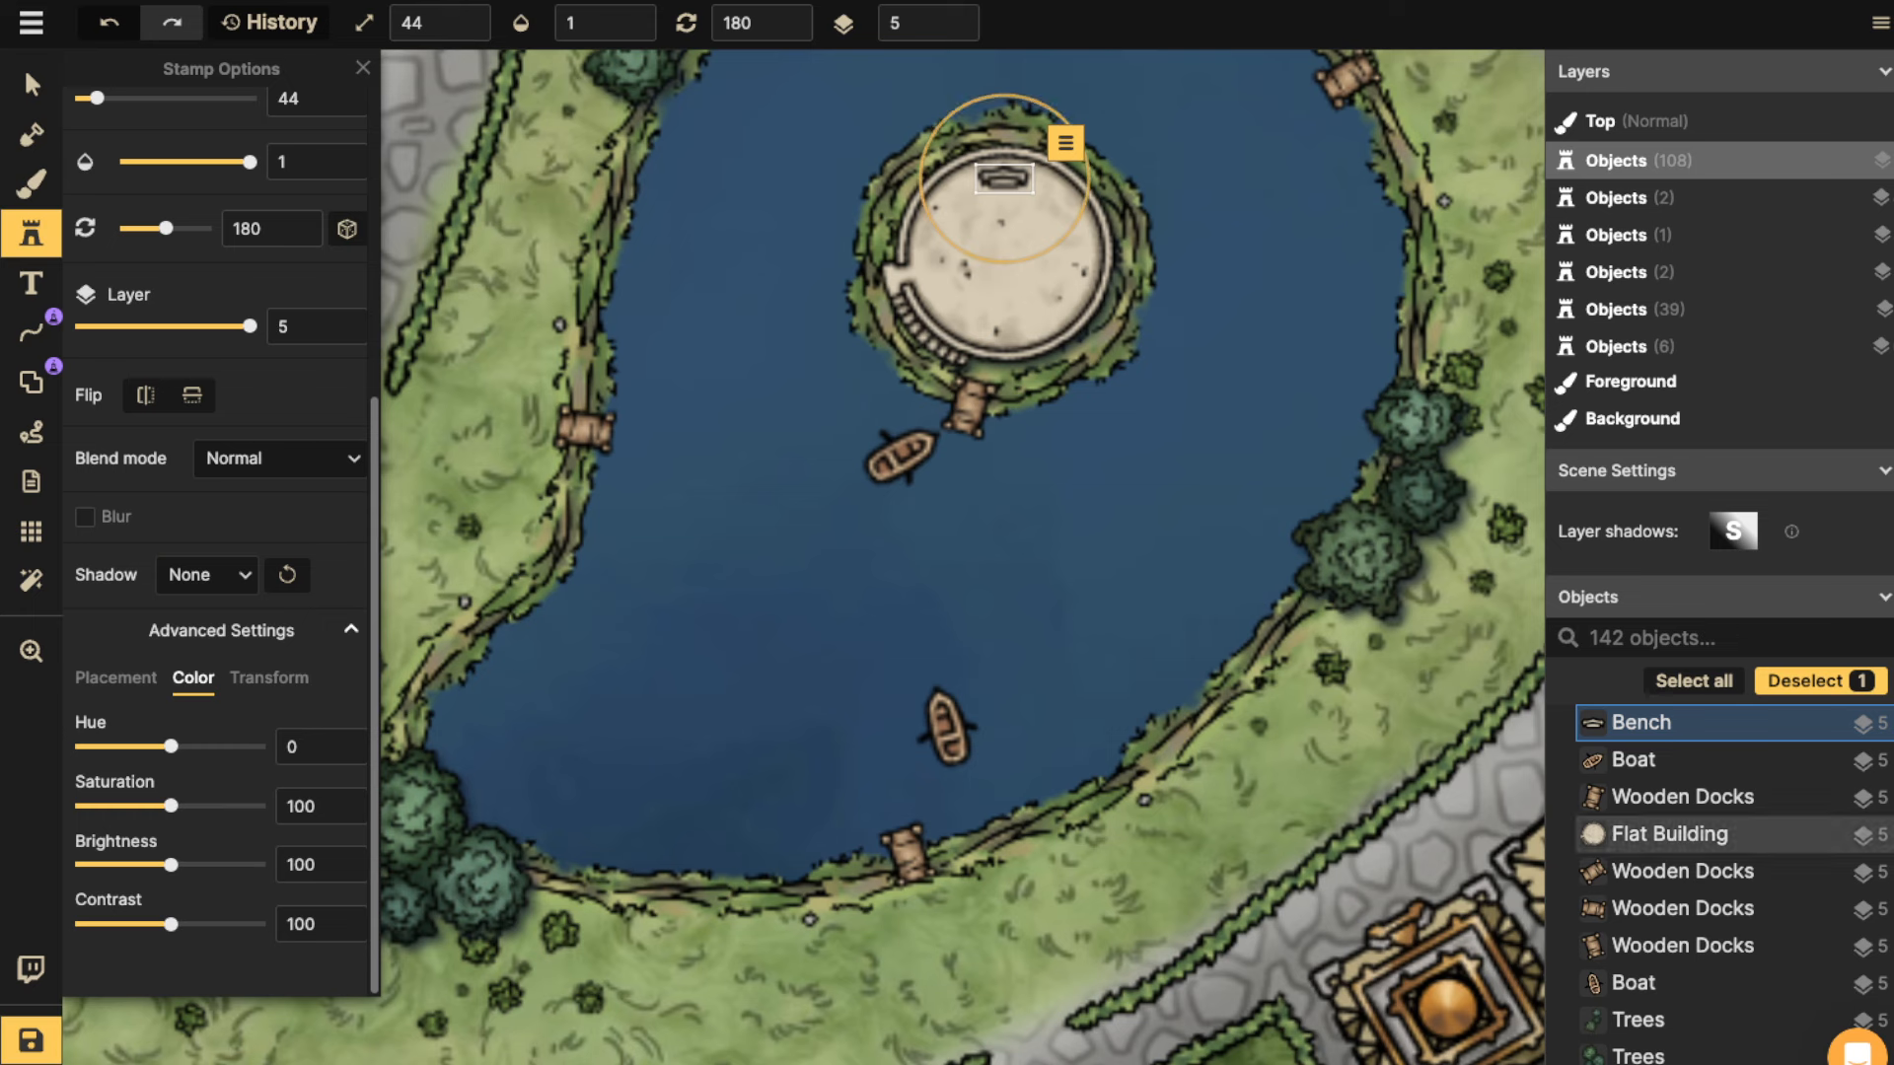
scroll(1004, 179, "down", 1)
scroll(1005, 179, "up", 12)
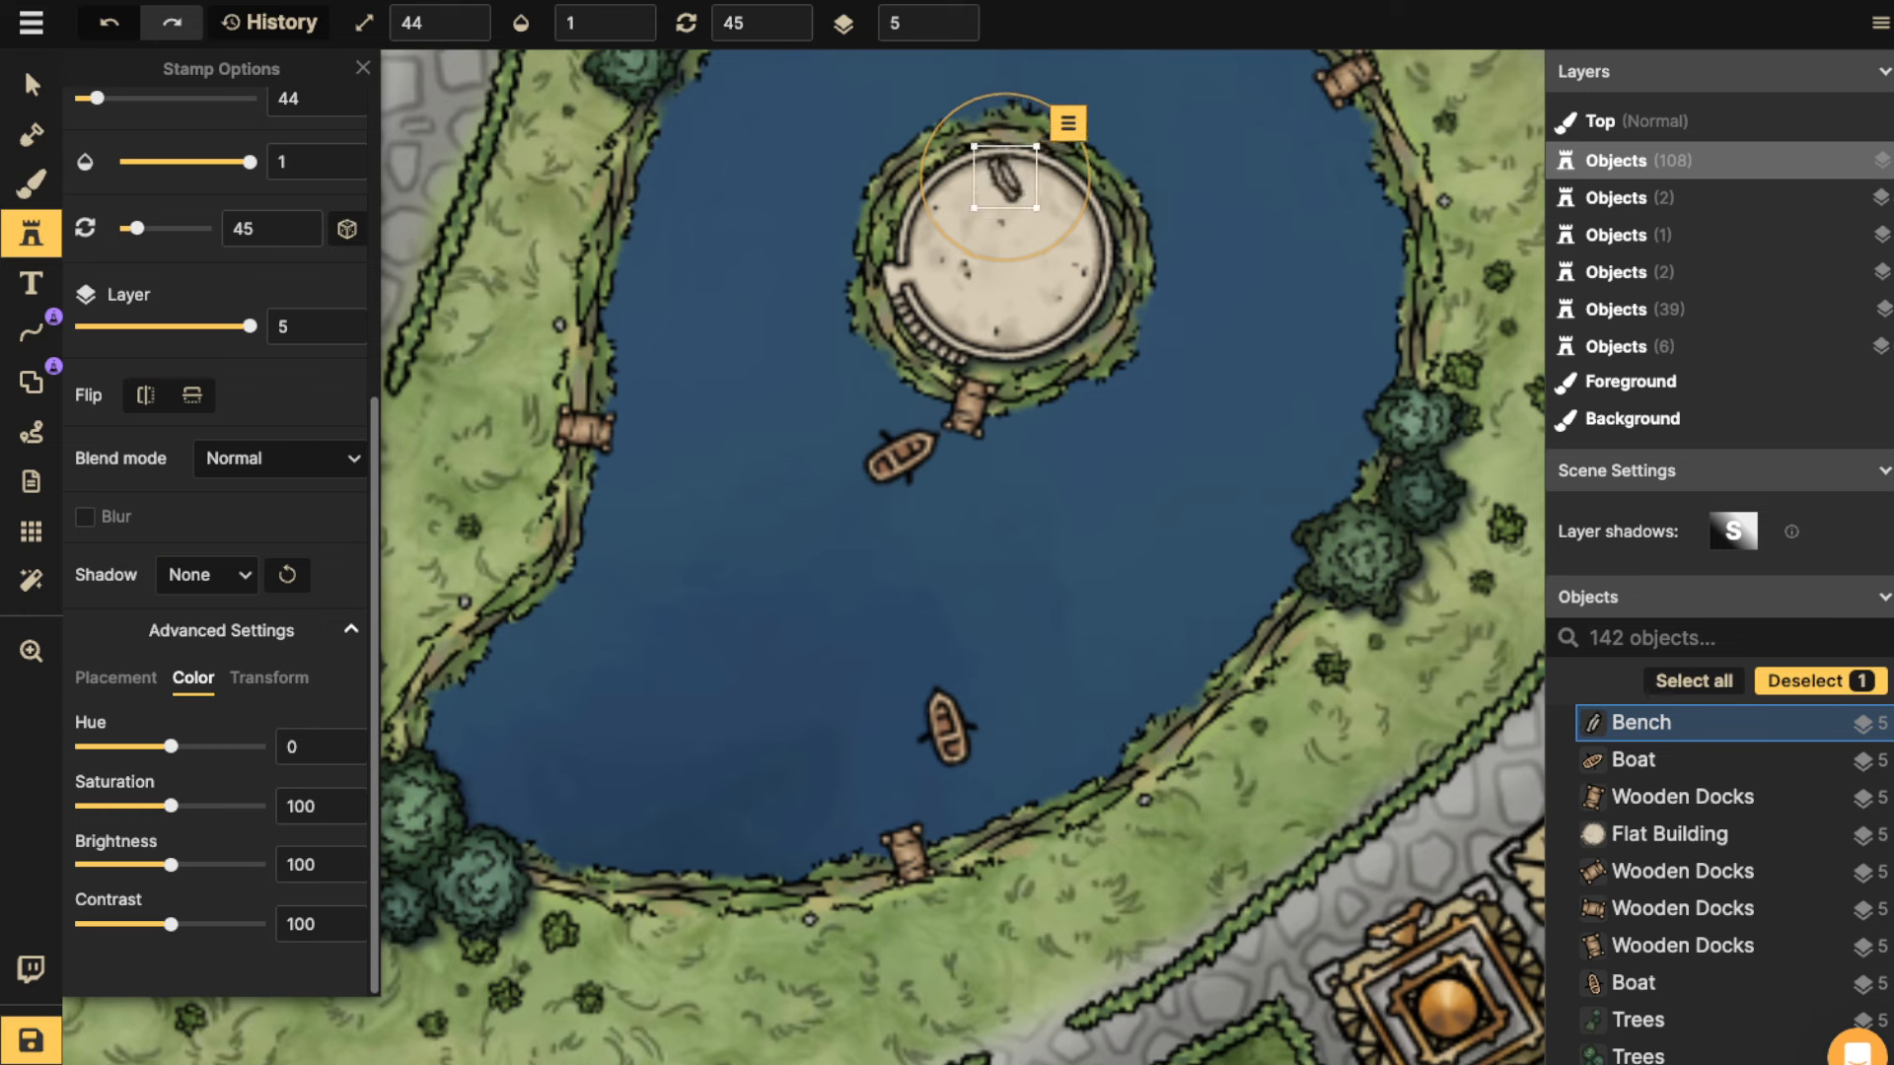
scroll(1005, 178, "up", 1)
left_click_drag(1004, 178, 1003, 187)
left_click(1071, 261)
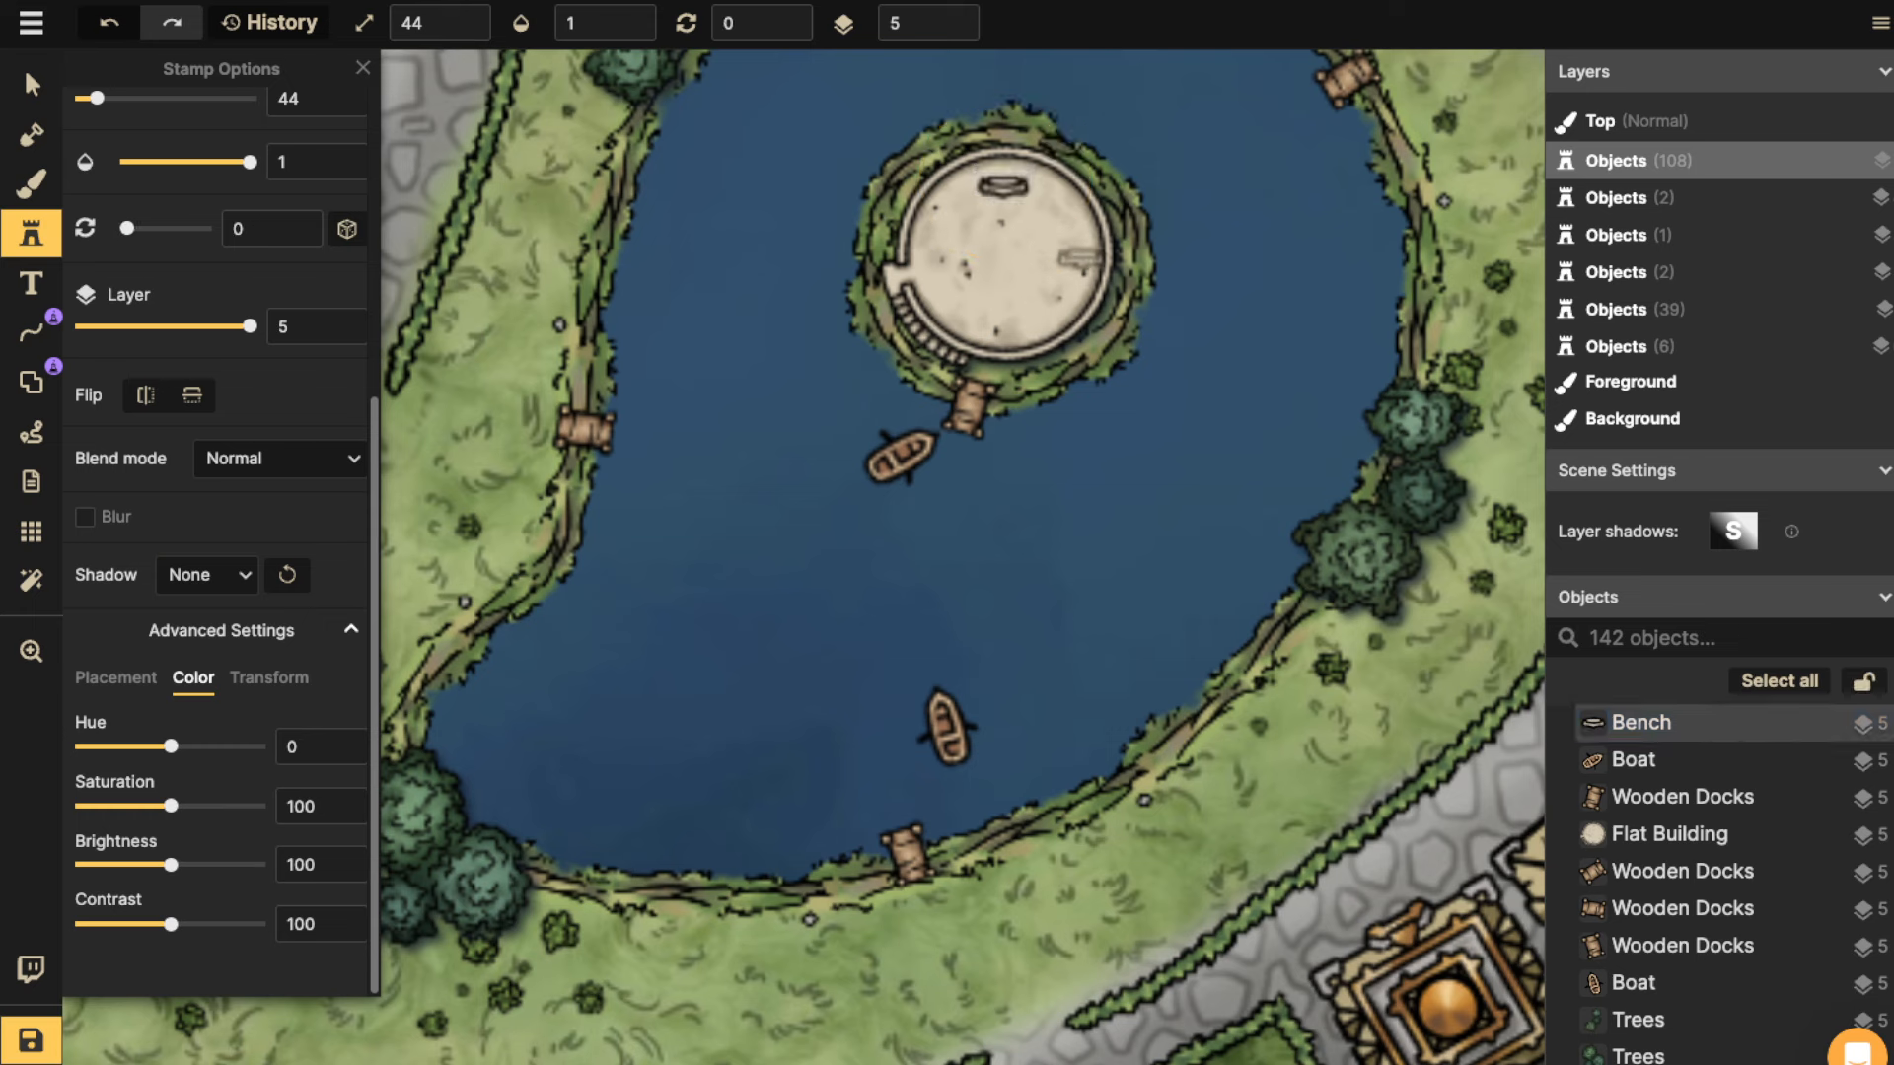
Place a bench at the building's eastern edge rotated to 90 degrees and another beside the southwestern stairs rotated to 225 degrees.
scroll(1063, 262, "down", 4)
scroll(1064, 262, "down", 2)
left_click(1075, 262)
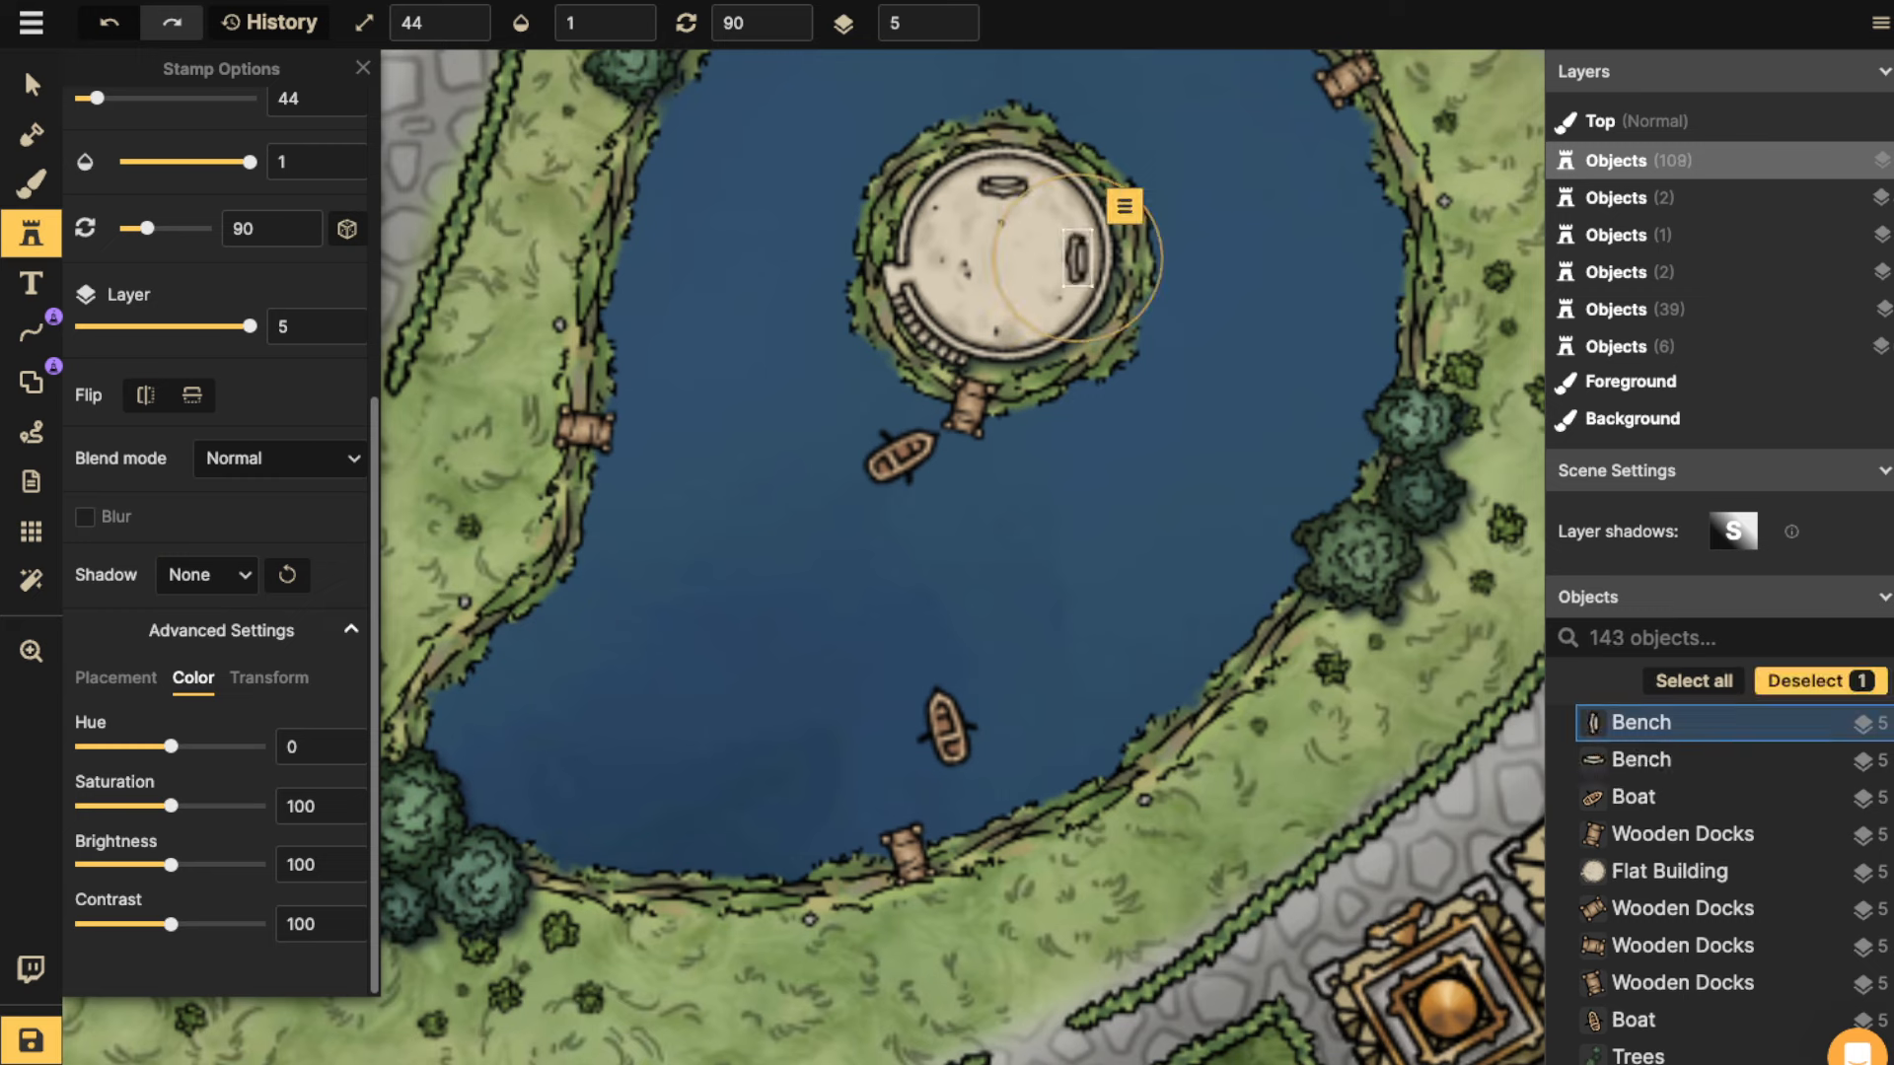
scroll(974, 296, "down", 9)
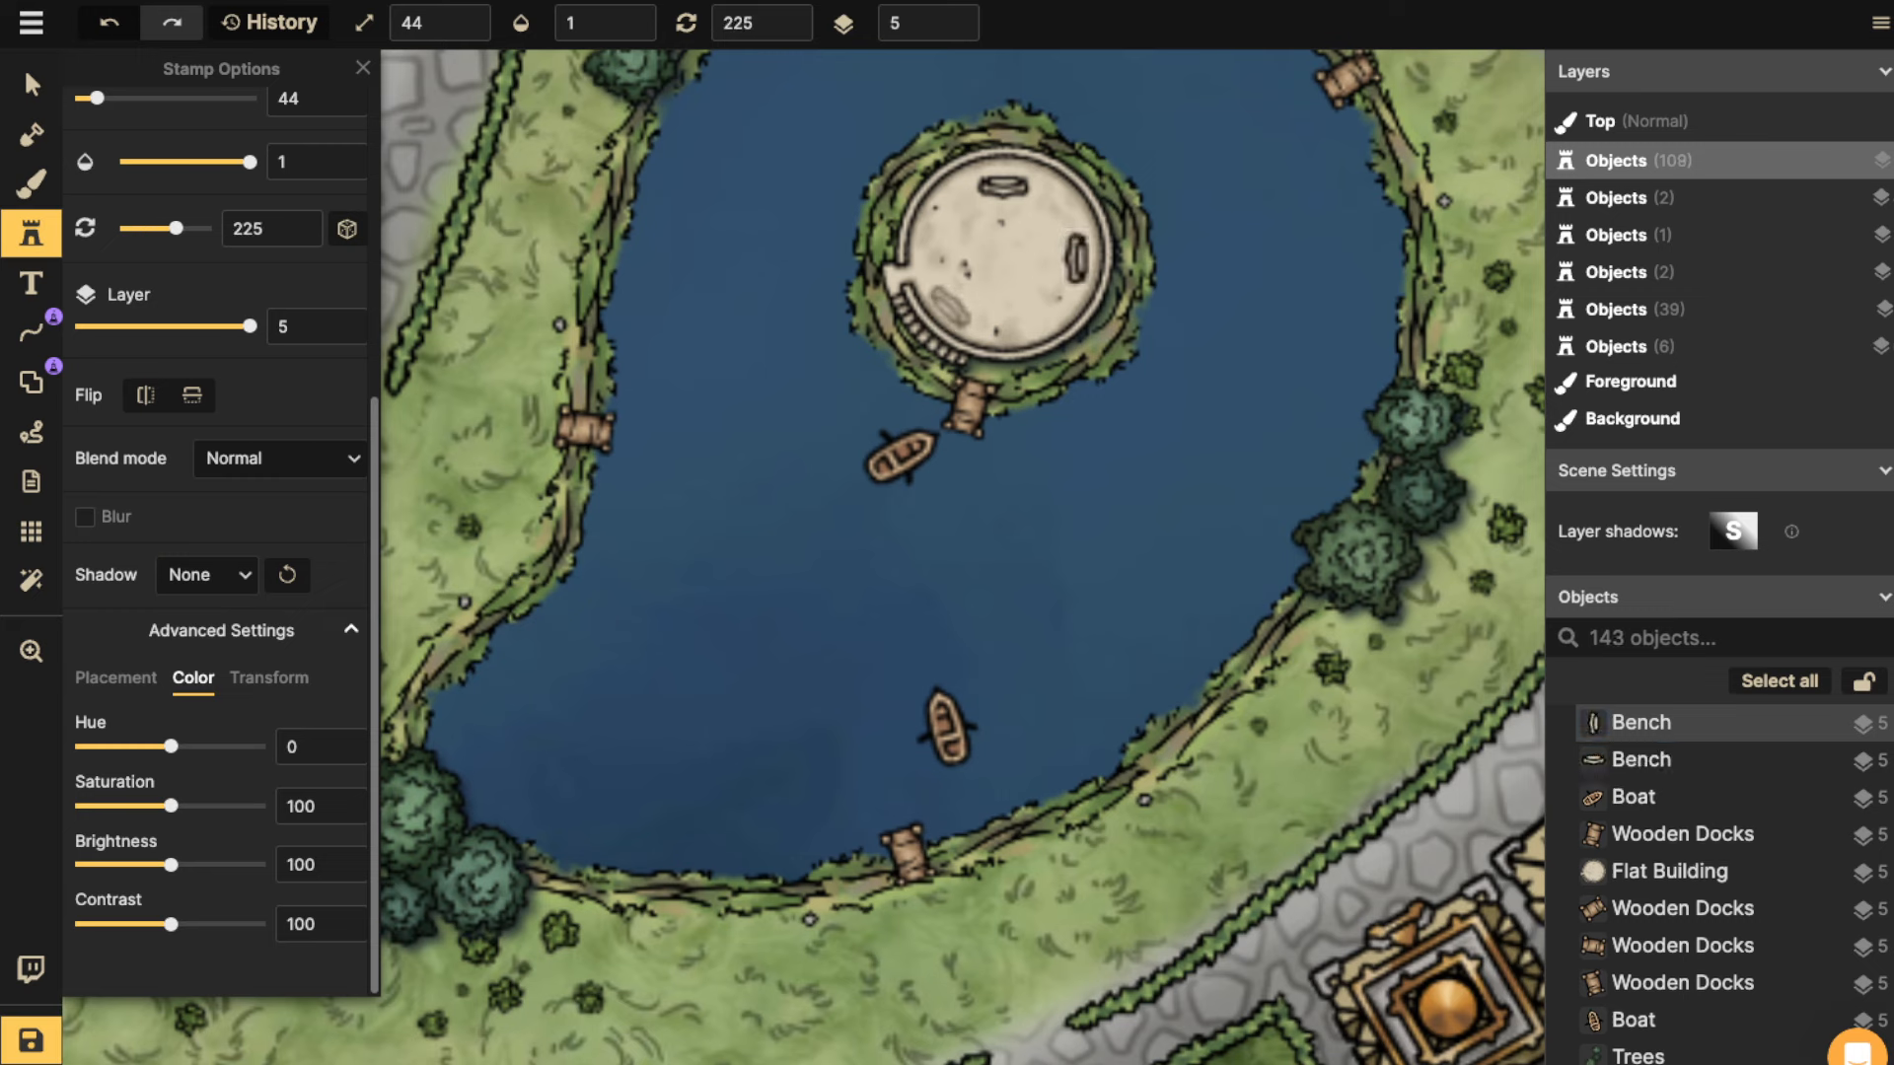
left_click(949, 304)
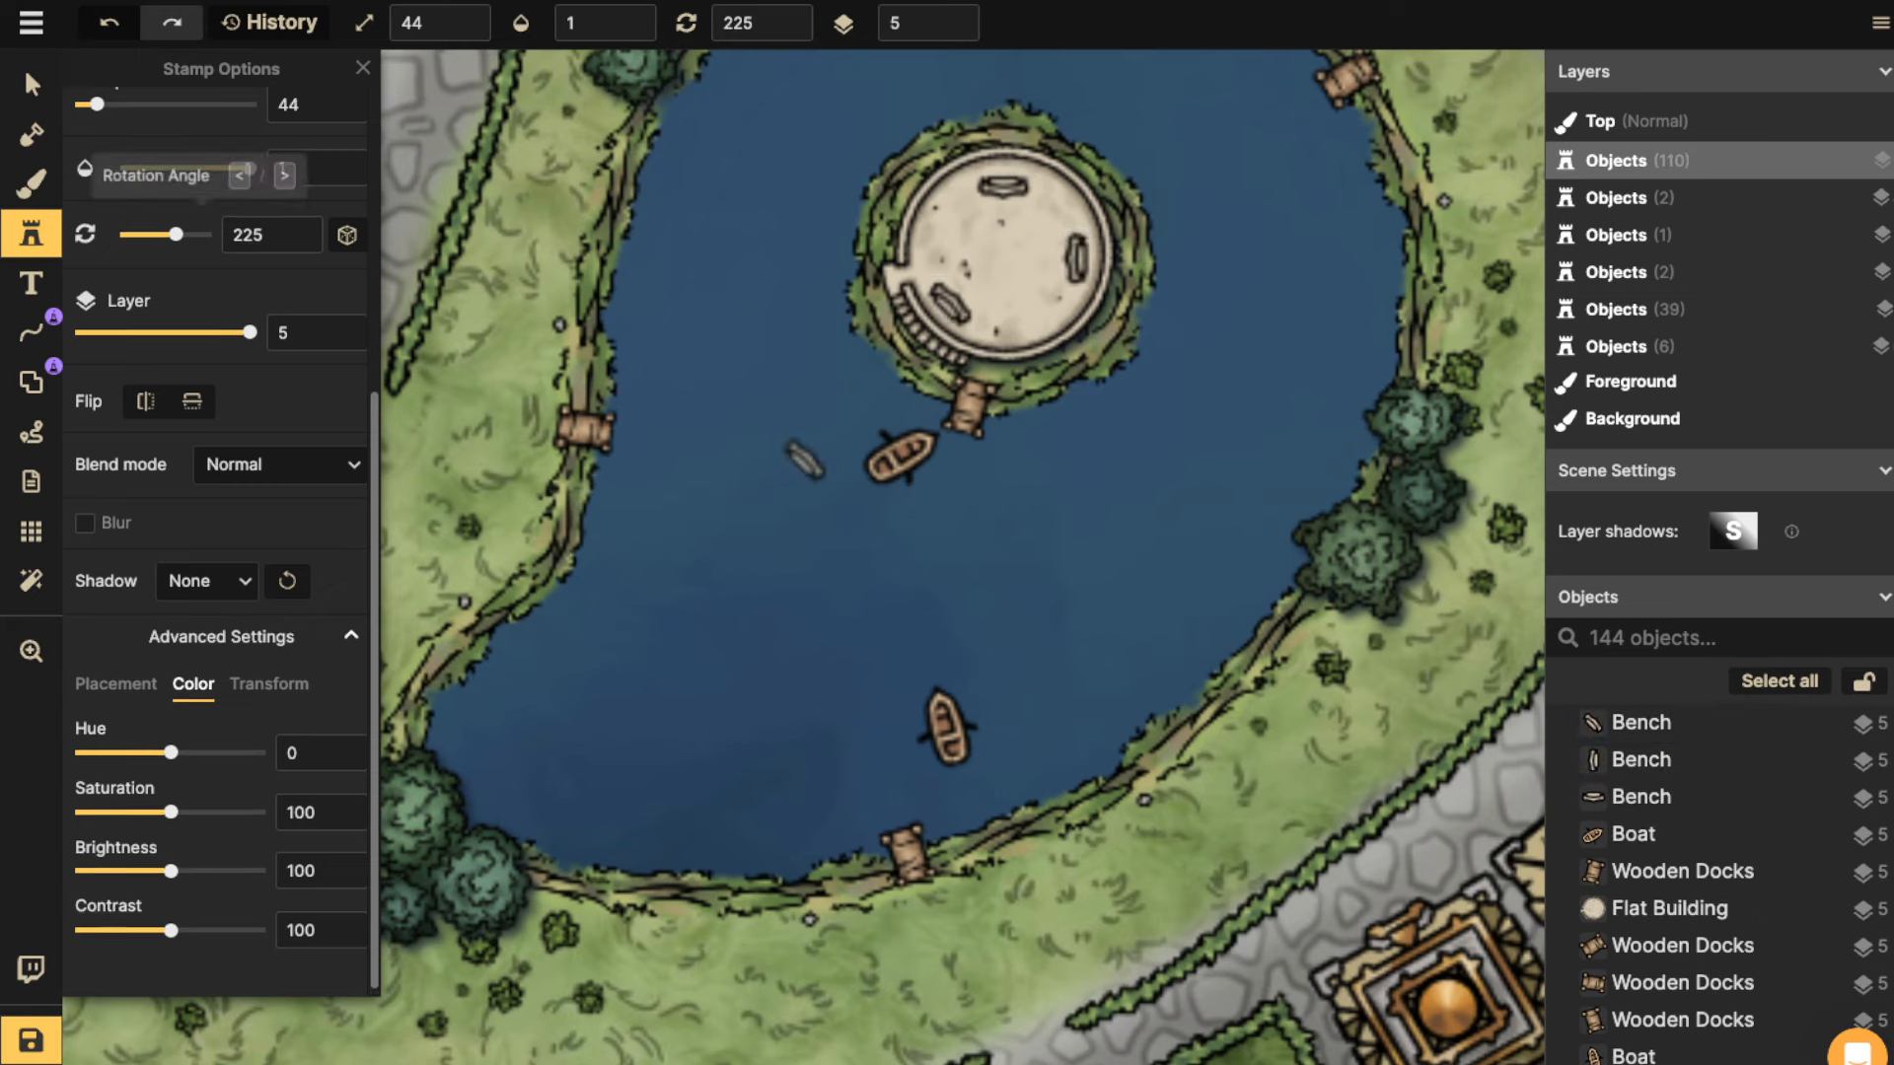
Search the stamp catalog for FOUNTAIN, load the round Details fountain, and place it at scale 34 in the centre of the island platform.
scroll(202, 232, "up", 5)
left_click(219, 176)
type("FOUNTAIN")
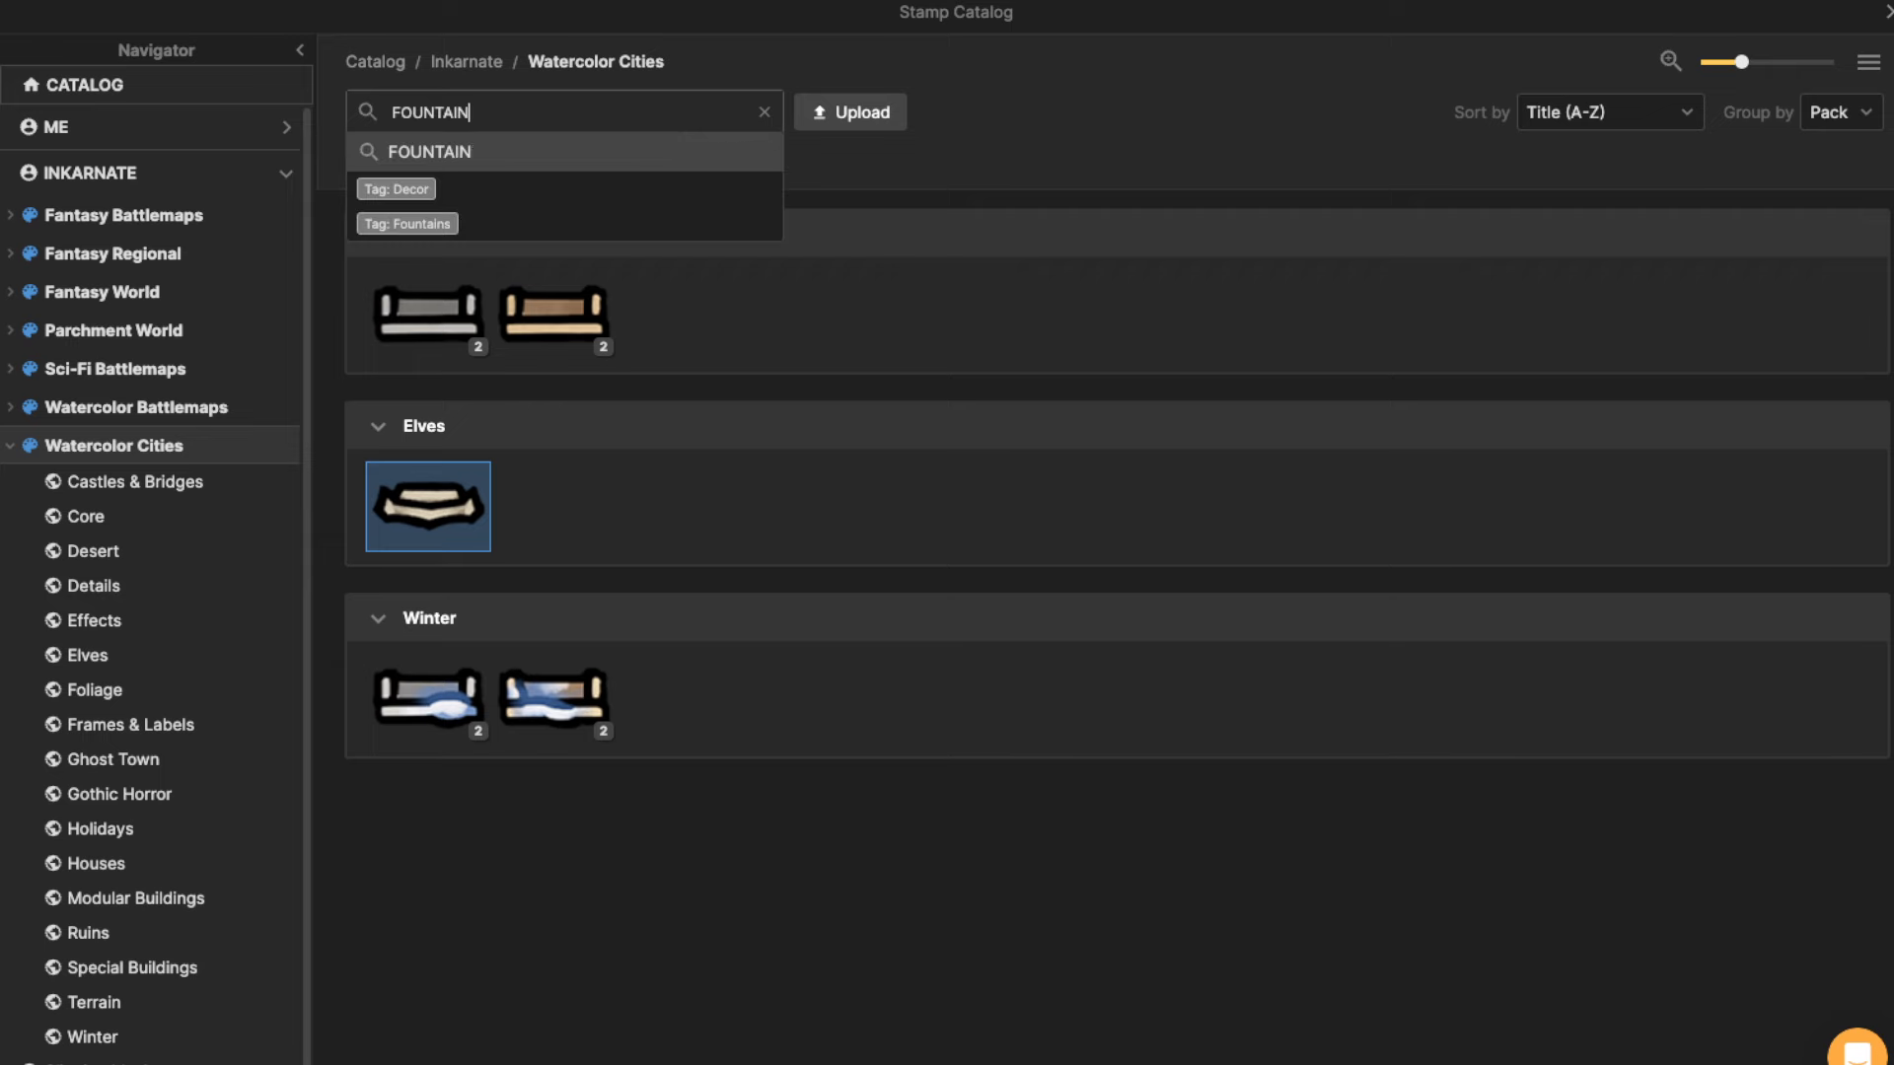
key("Return")
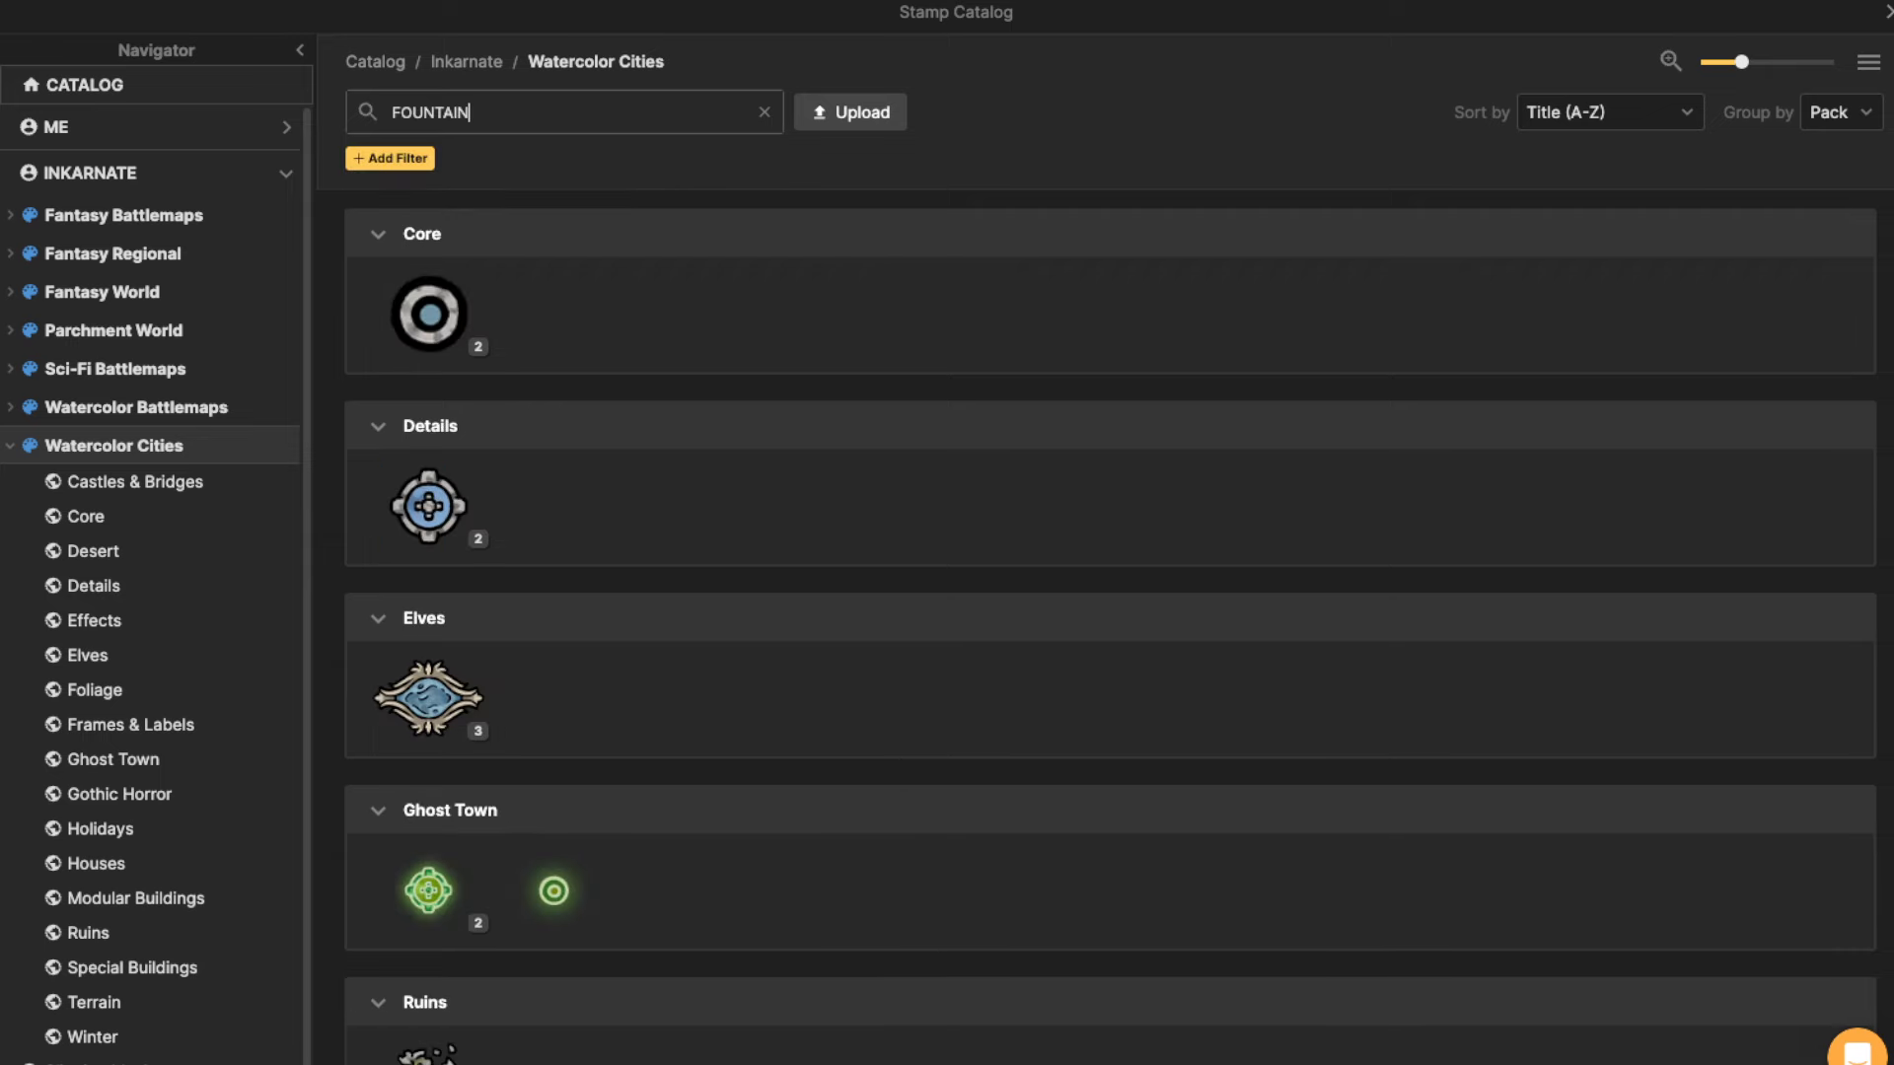
left_click(429, 699)
left_click(152, 177)
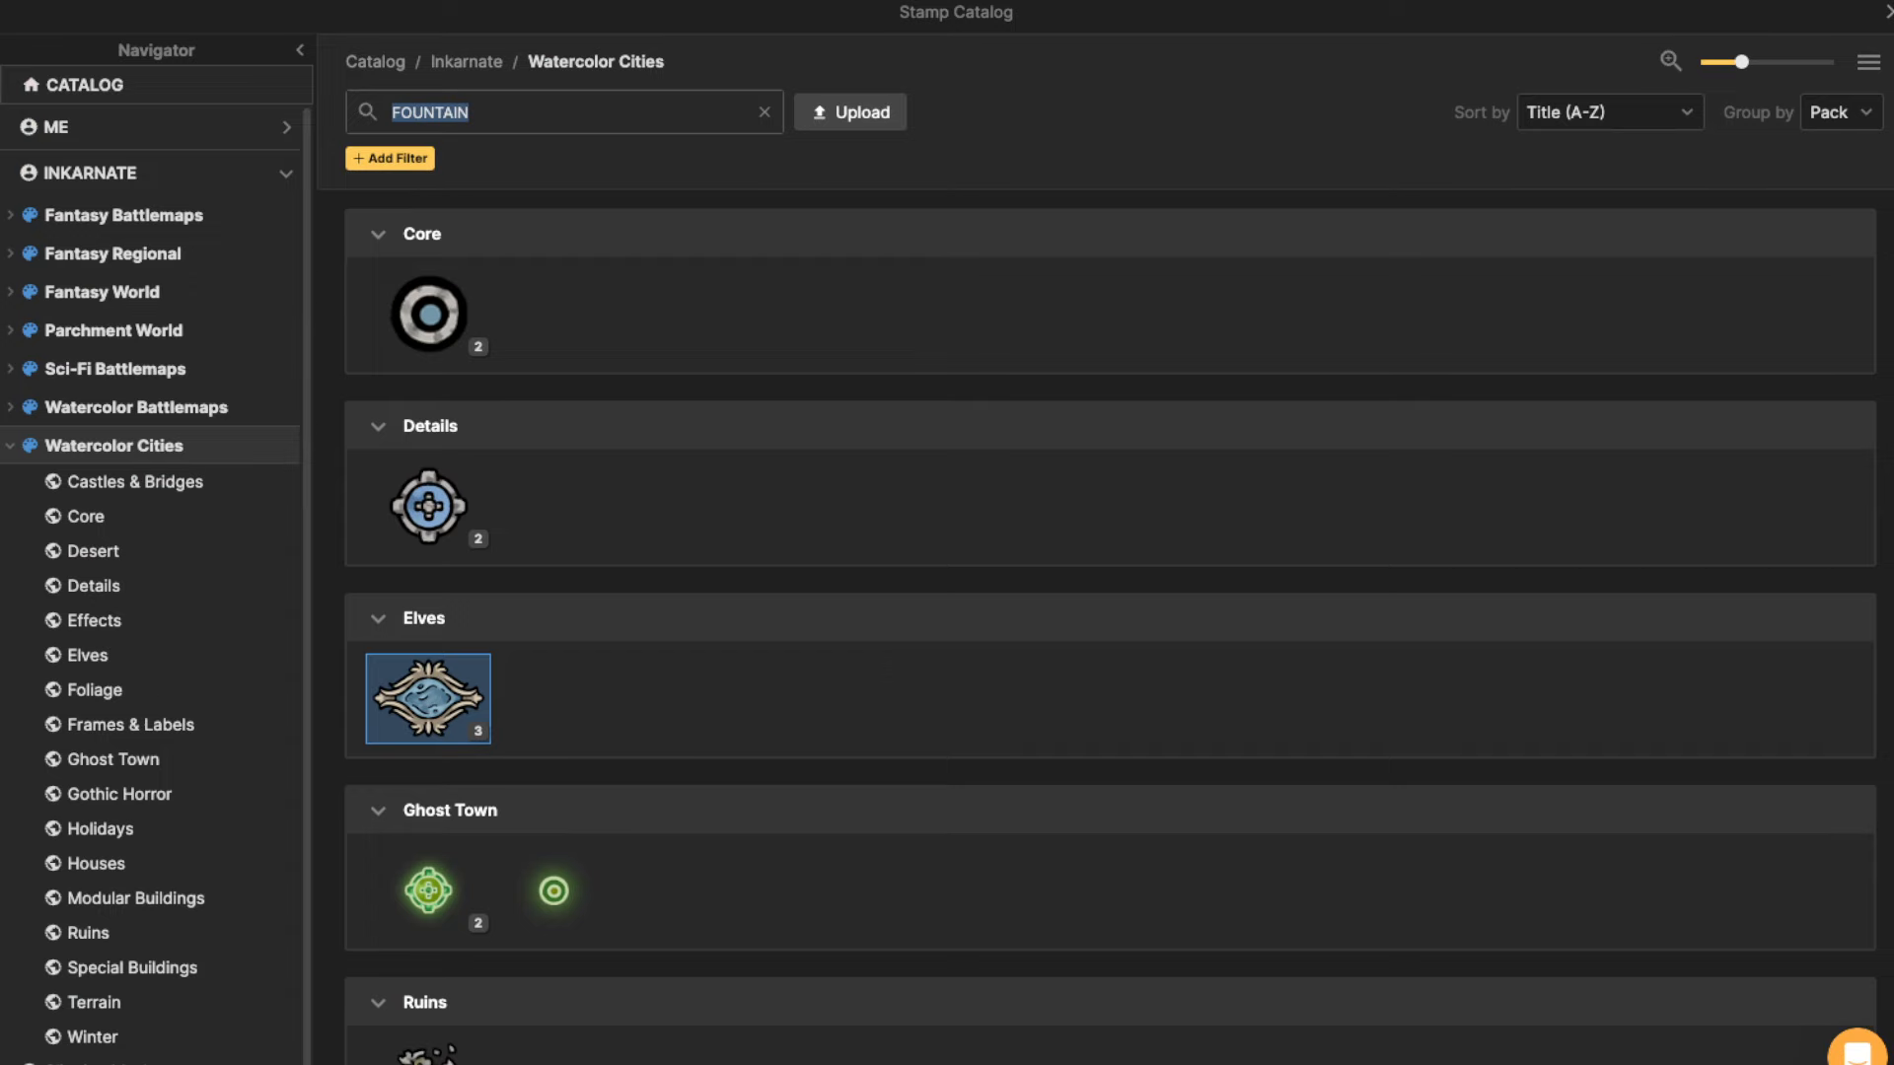
left_click(429, 506)
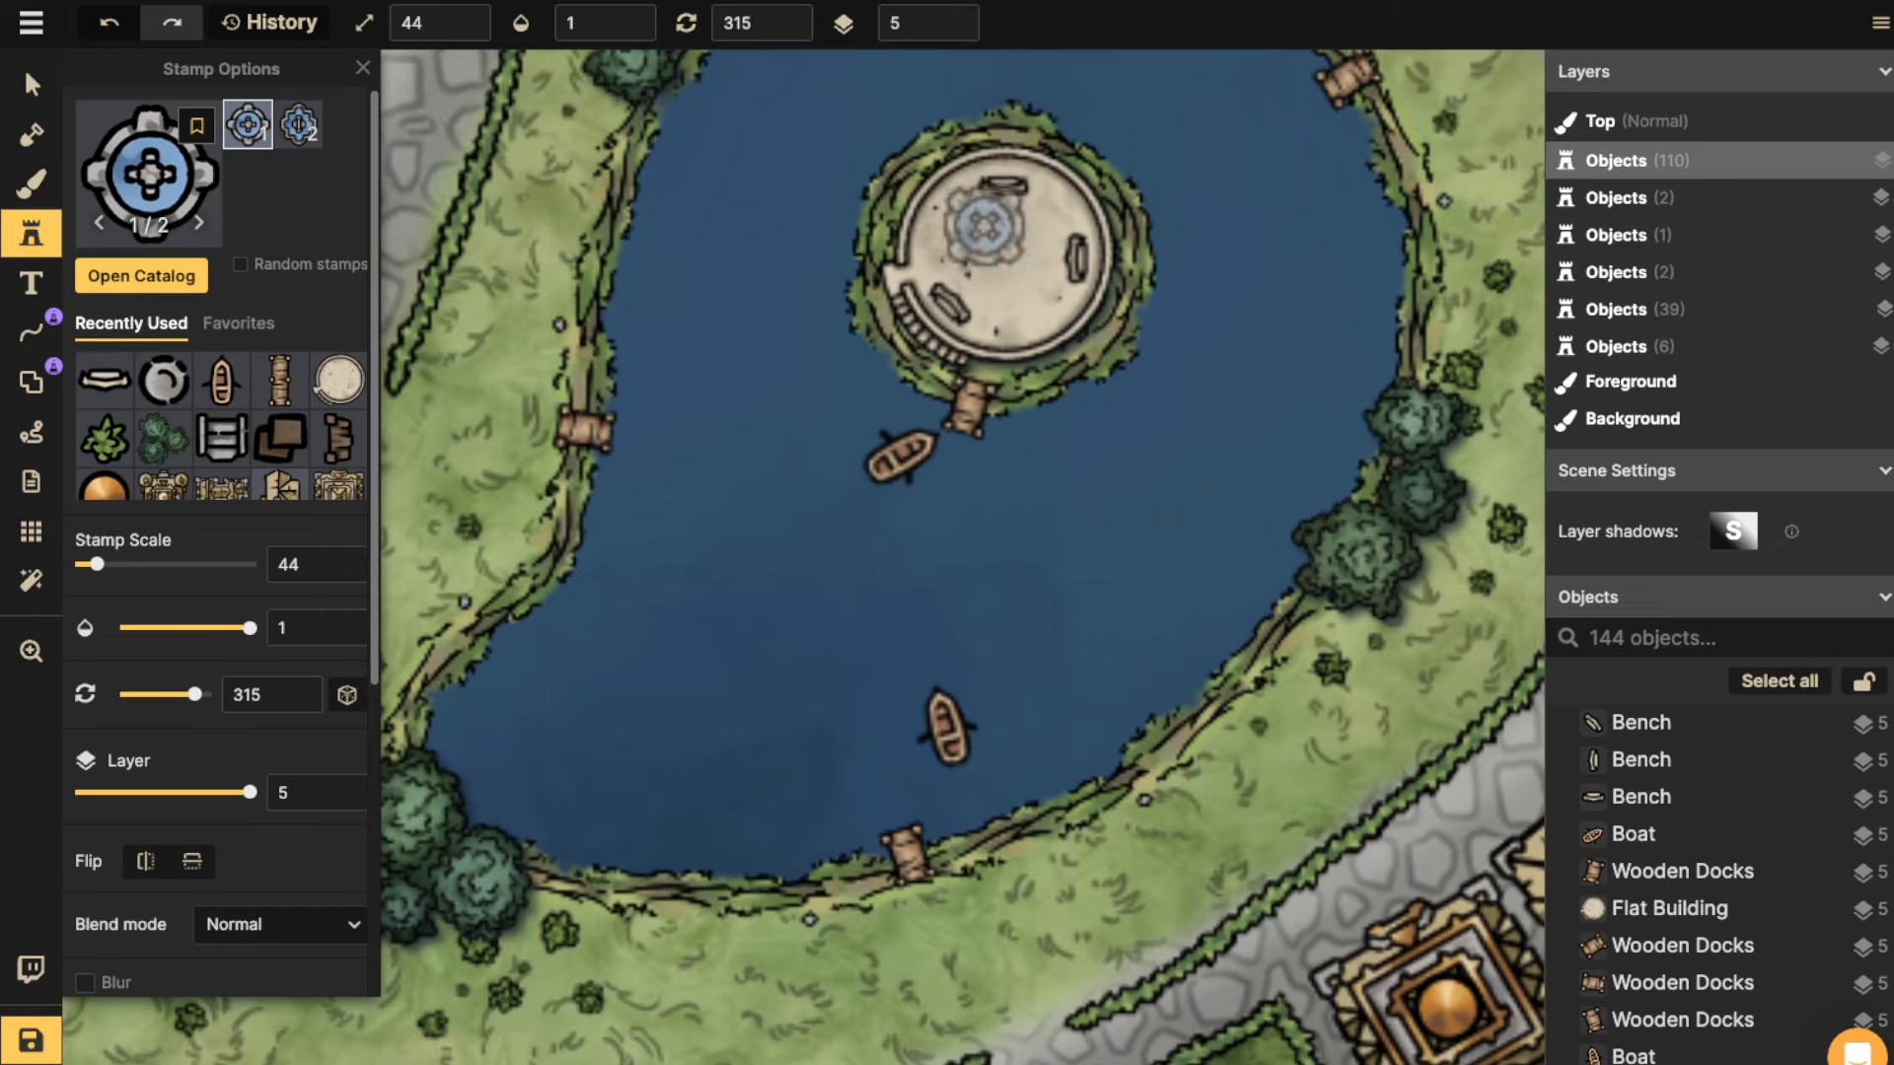
scroll(984, 227, "down", 2)
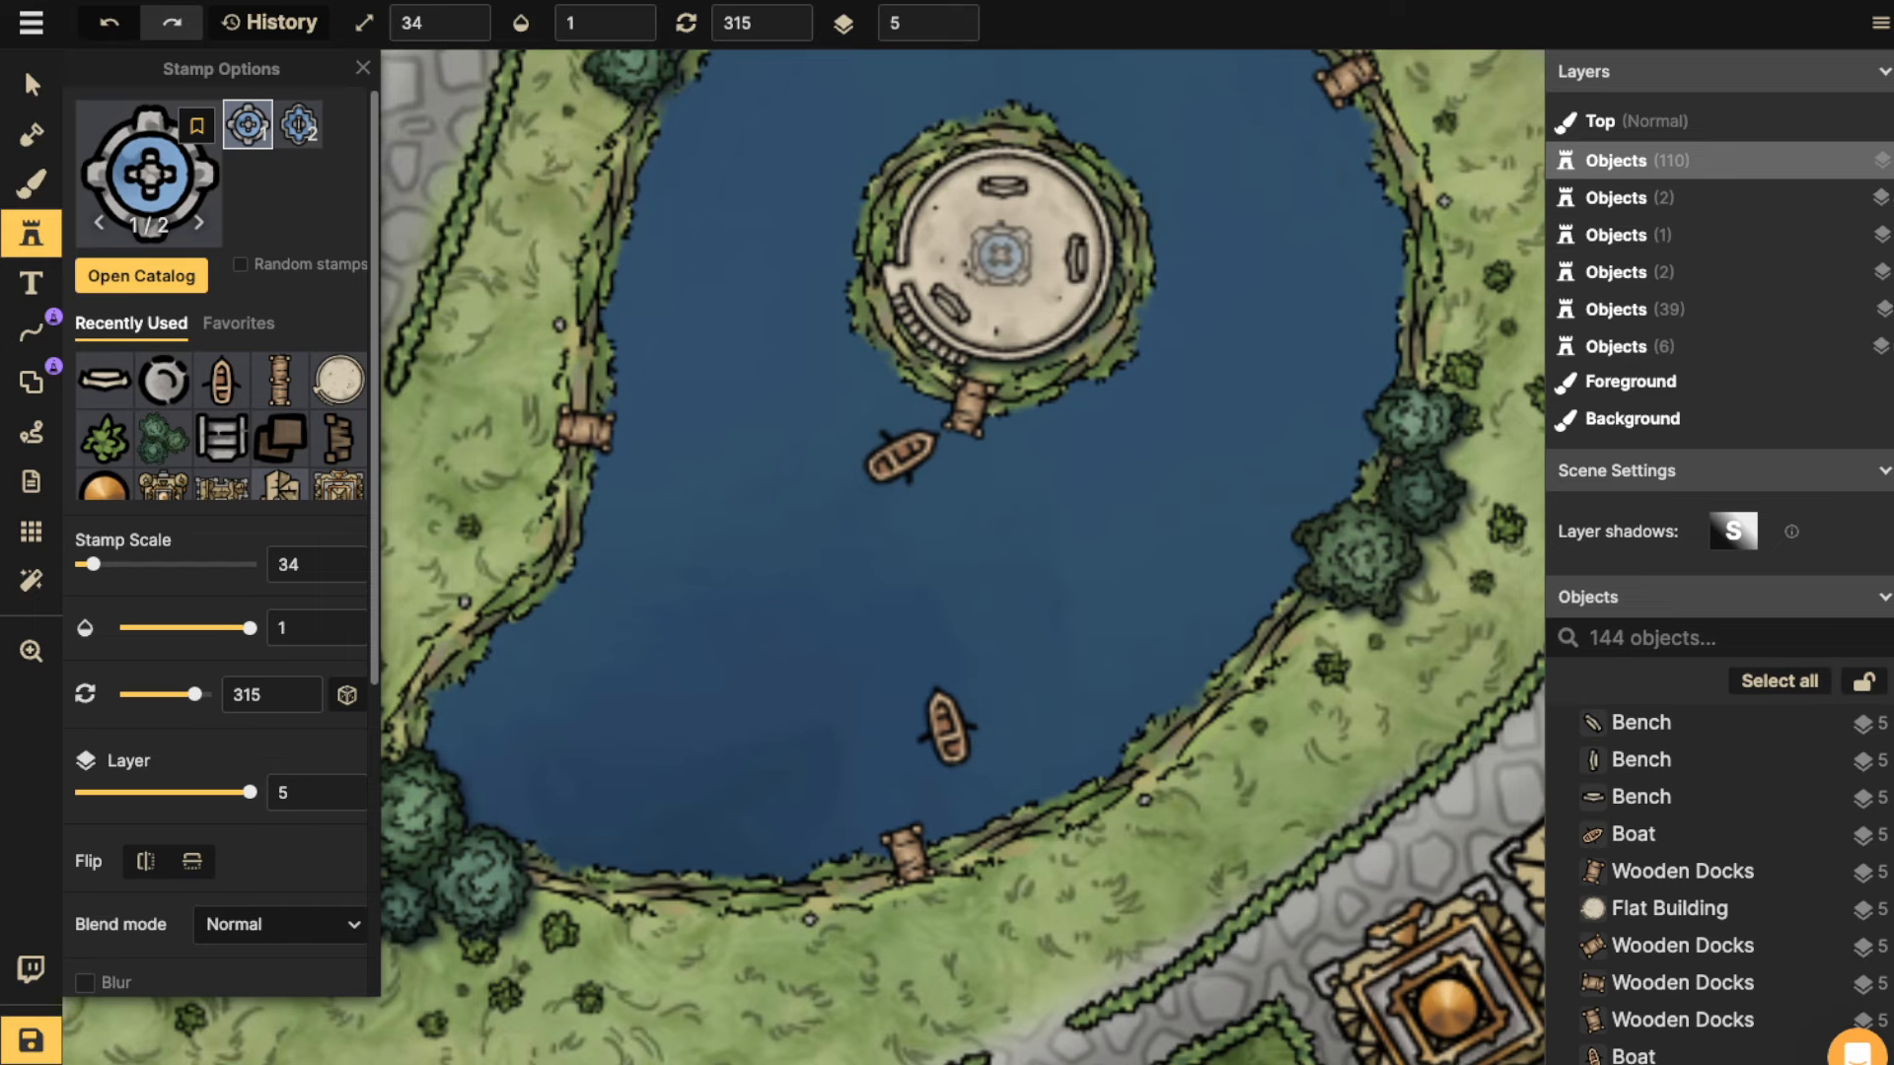
left_click(1000, 255)
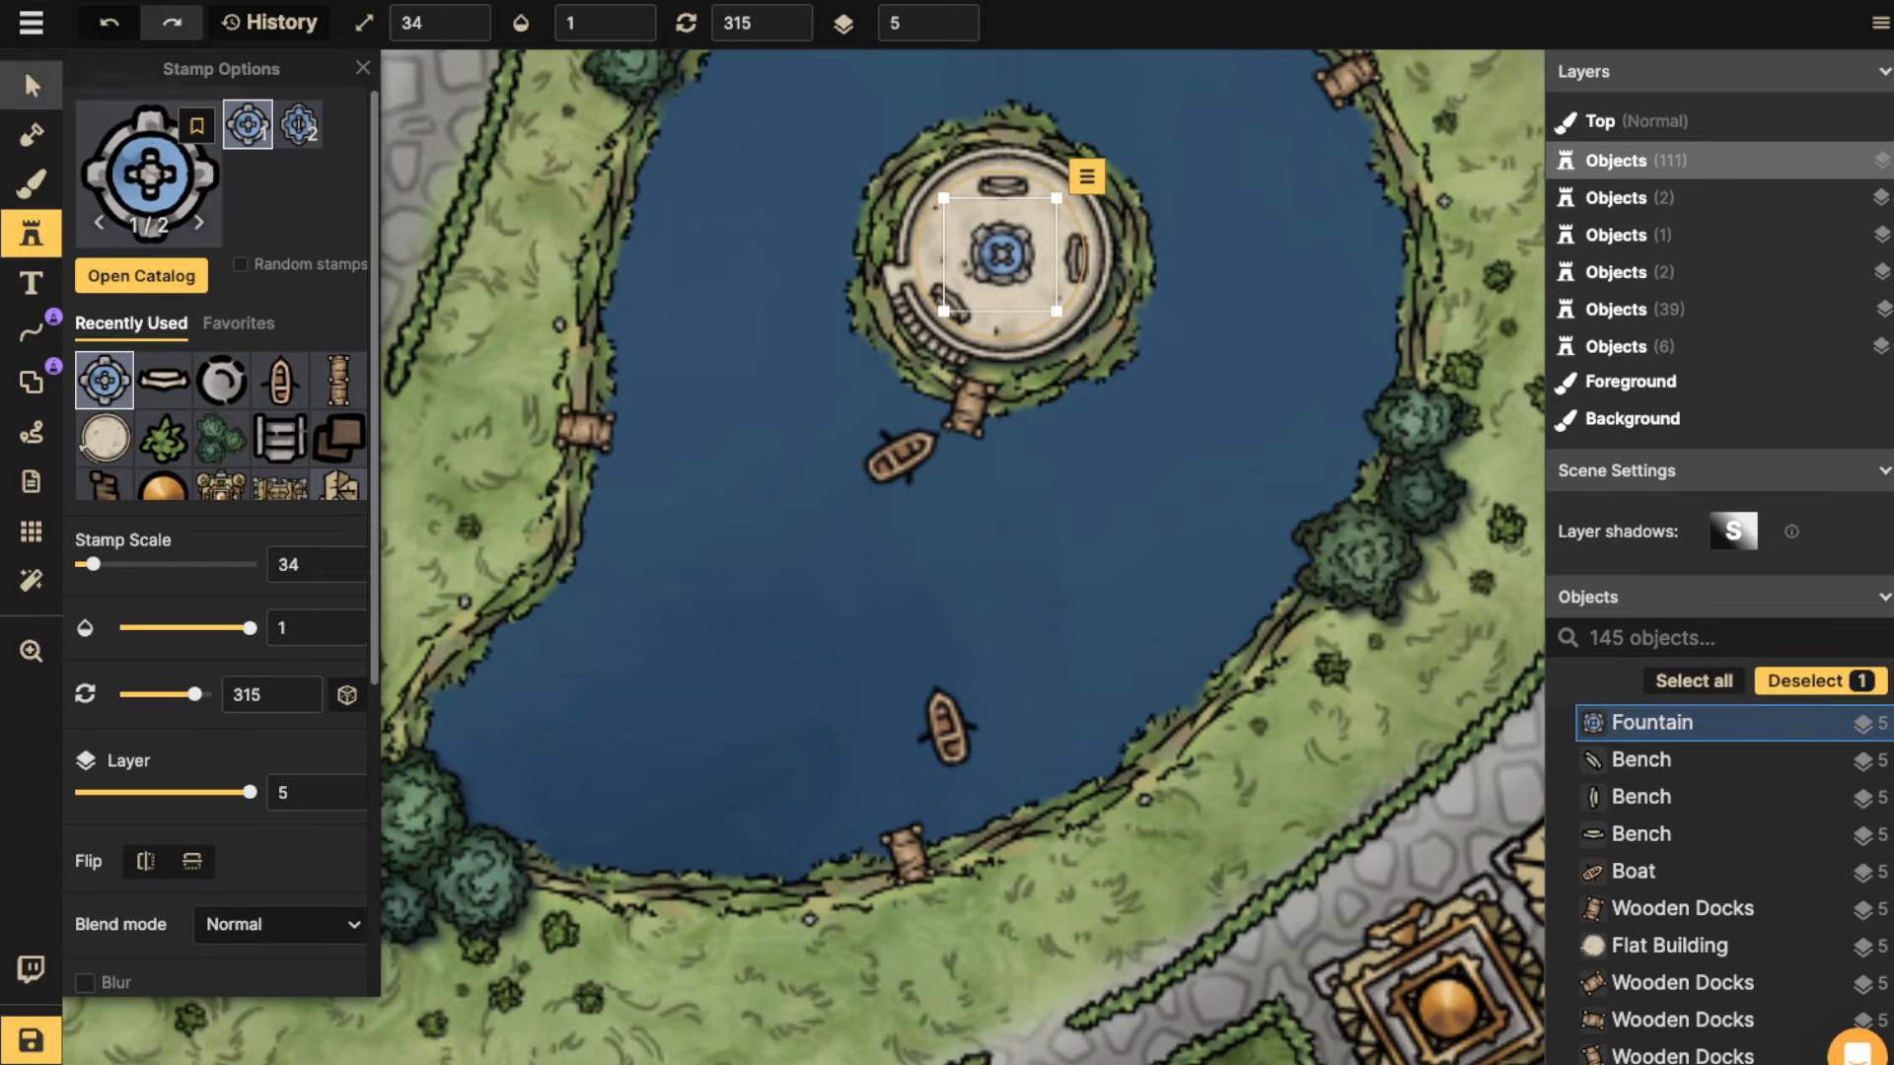
Save the map with the upper district in view.
left_click(32, 85)
scroll(765, 462, "down", 10)
scroll(766, 462, "down", 3)
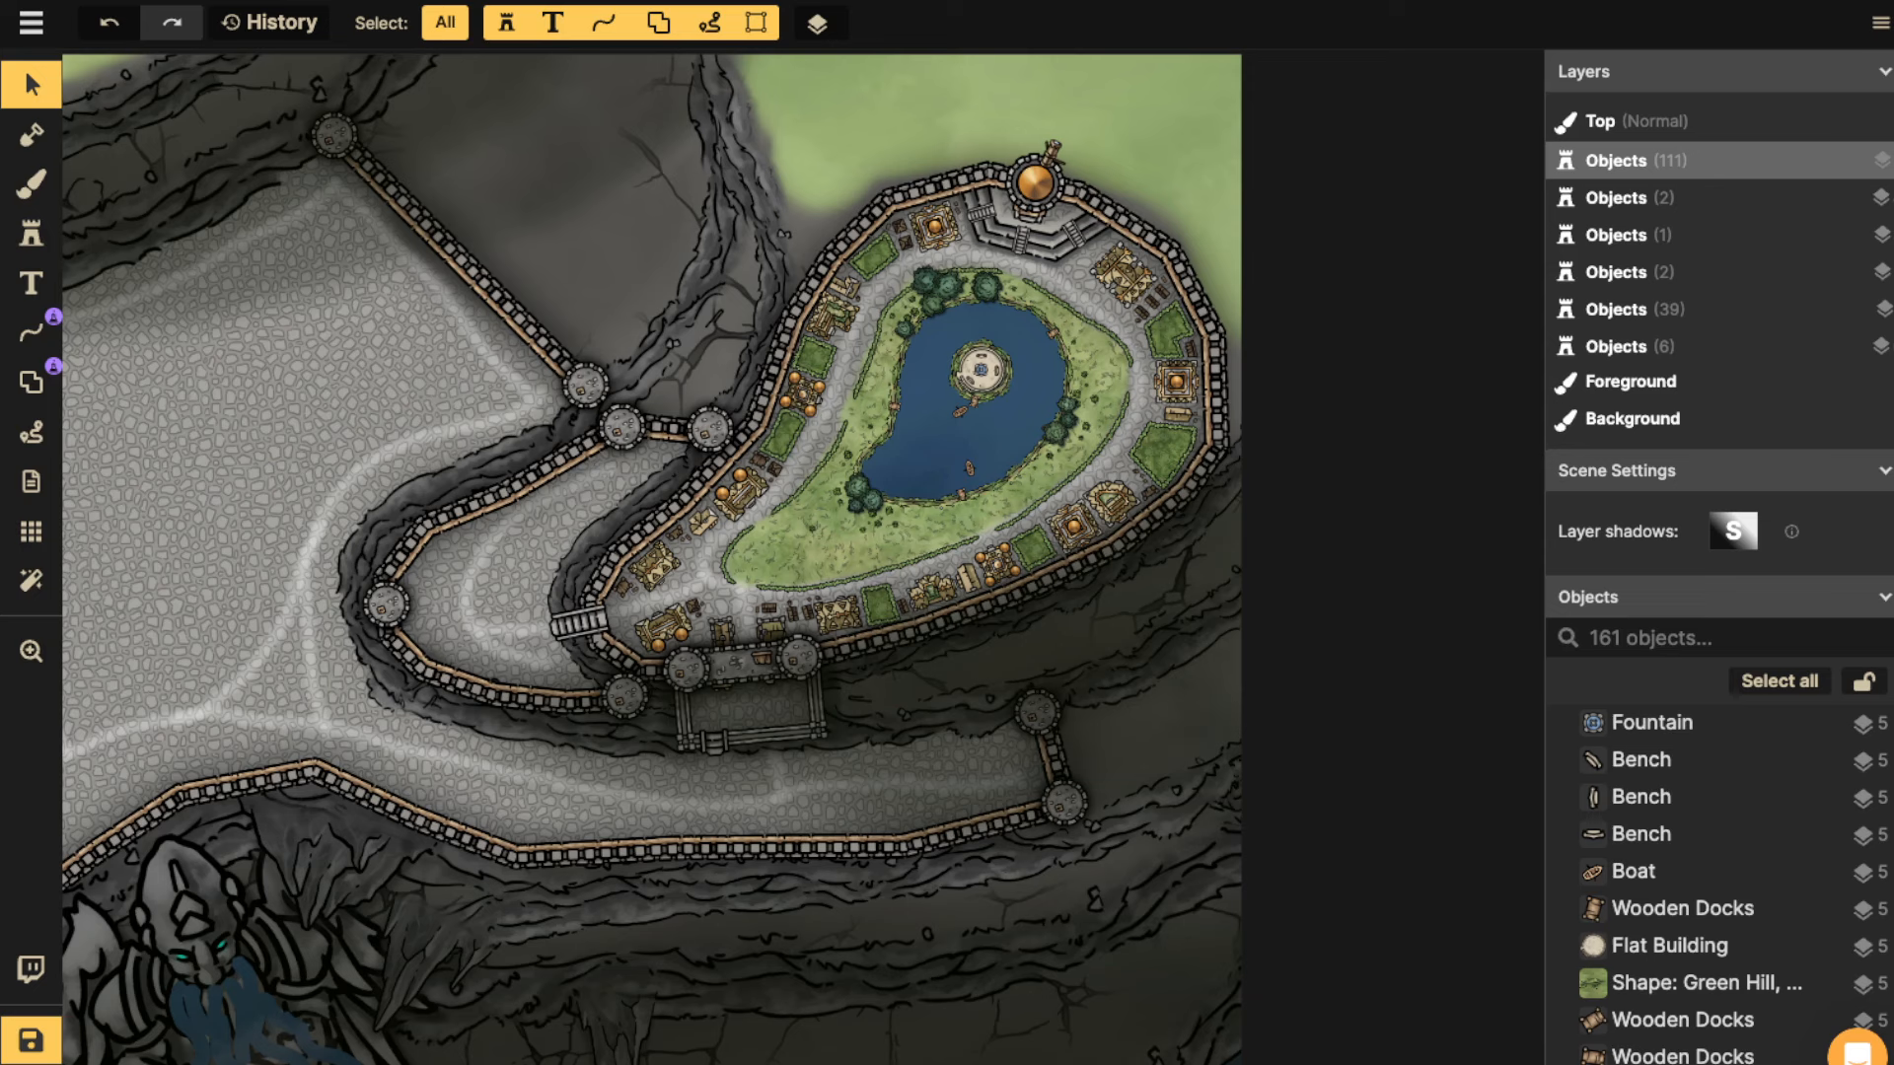
key("ctrl+s")
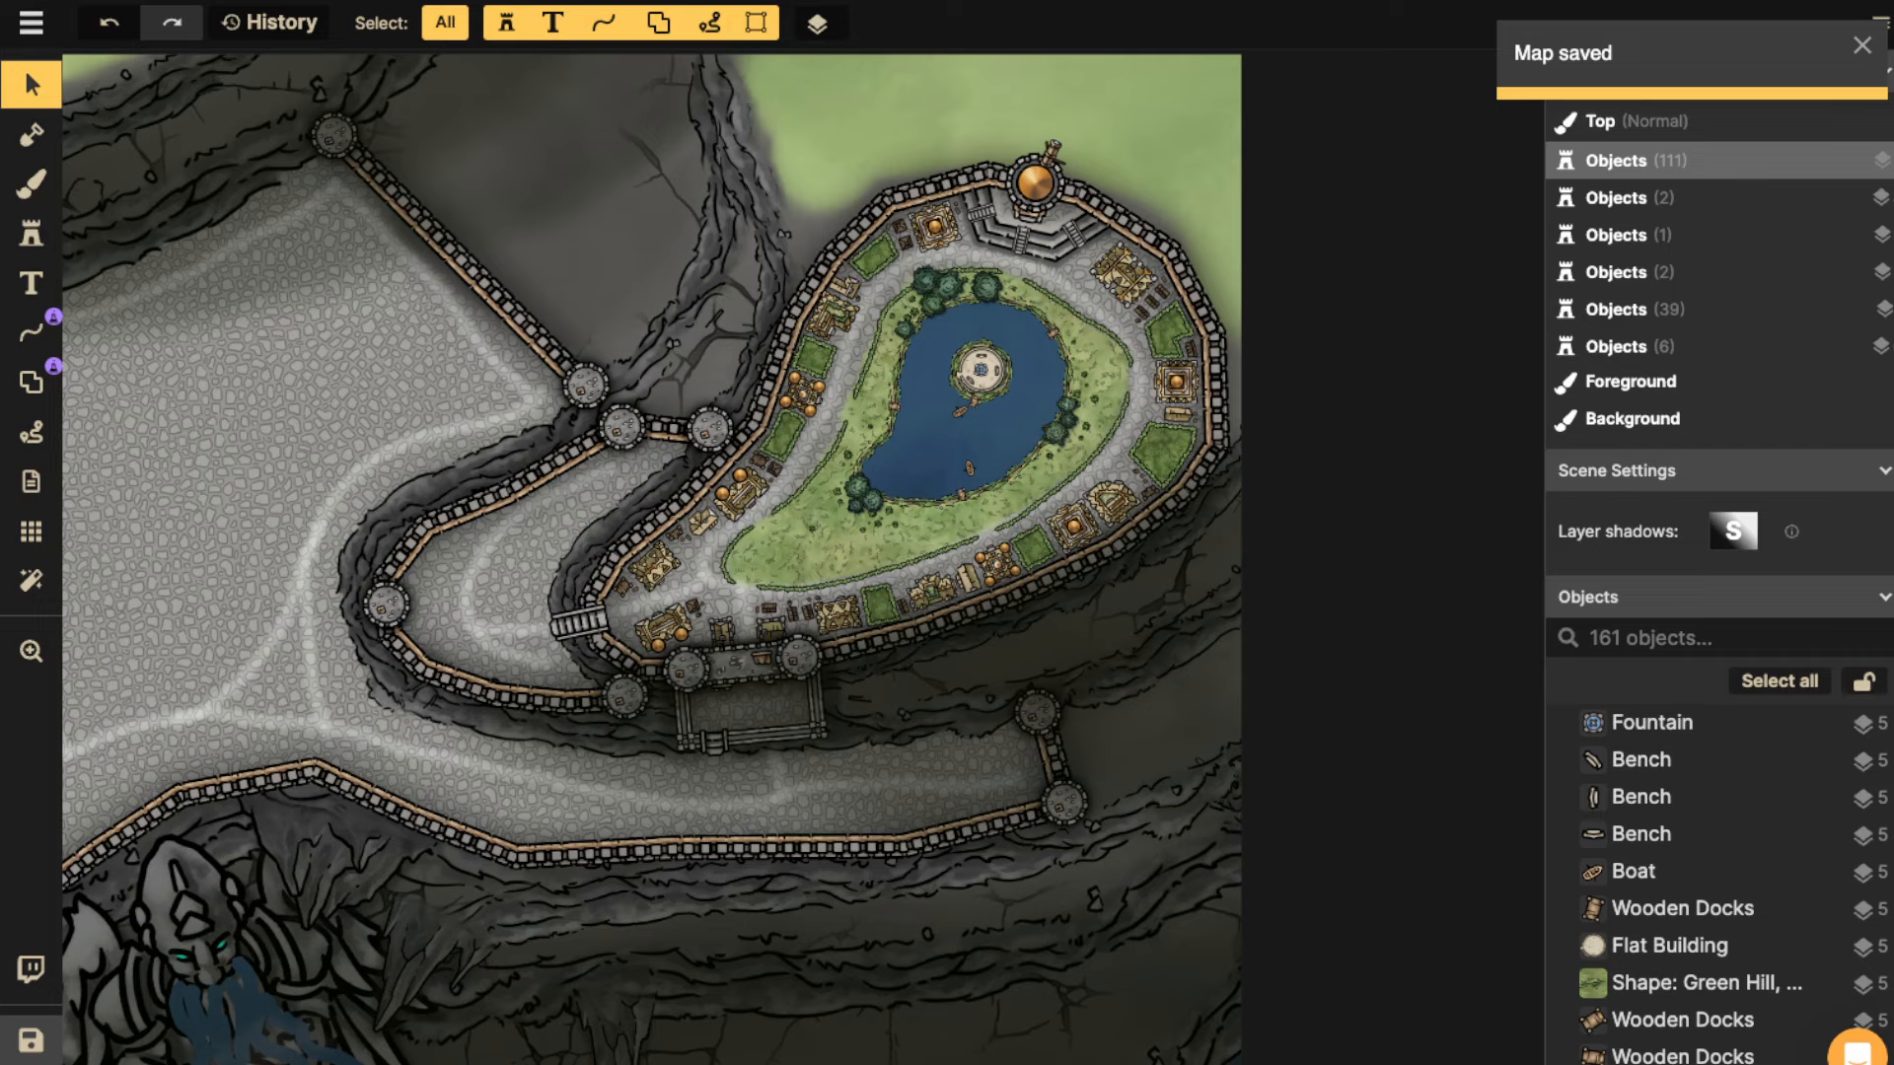
Search the stamp catalog for FLOWERS and load the round flowerbed from the Details pack.
scroll(868, 258, "up", 5)
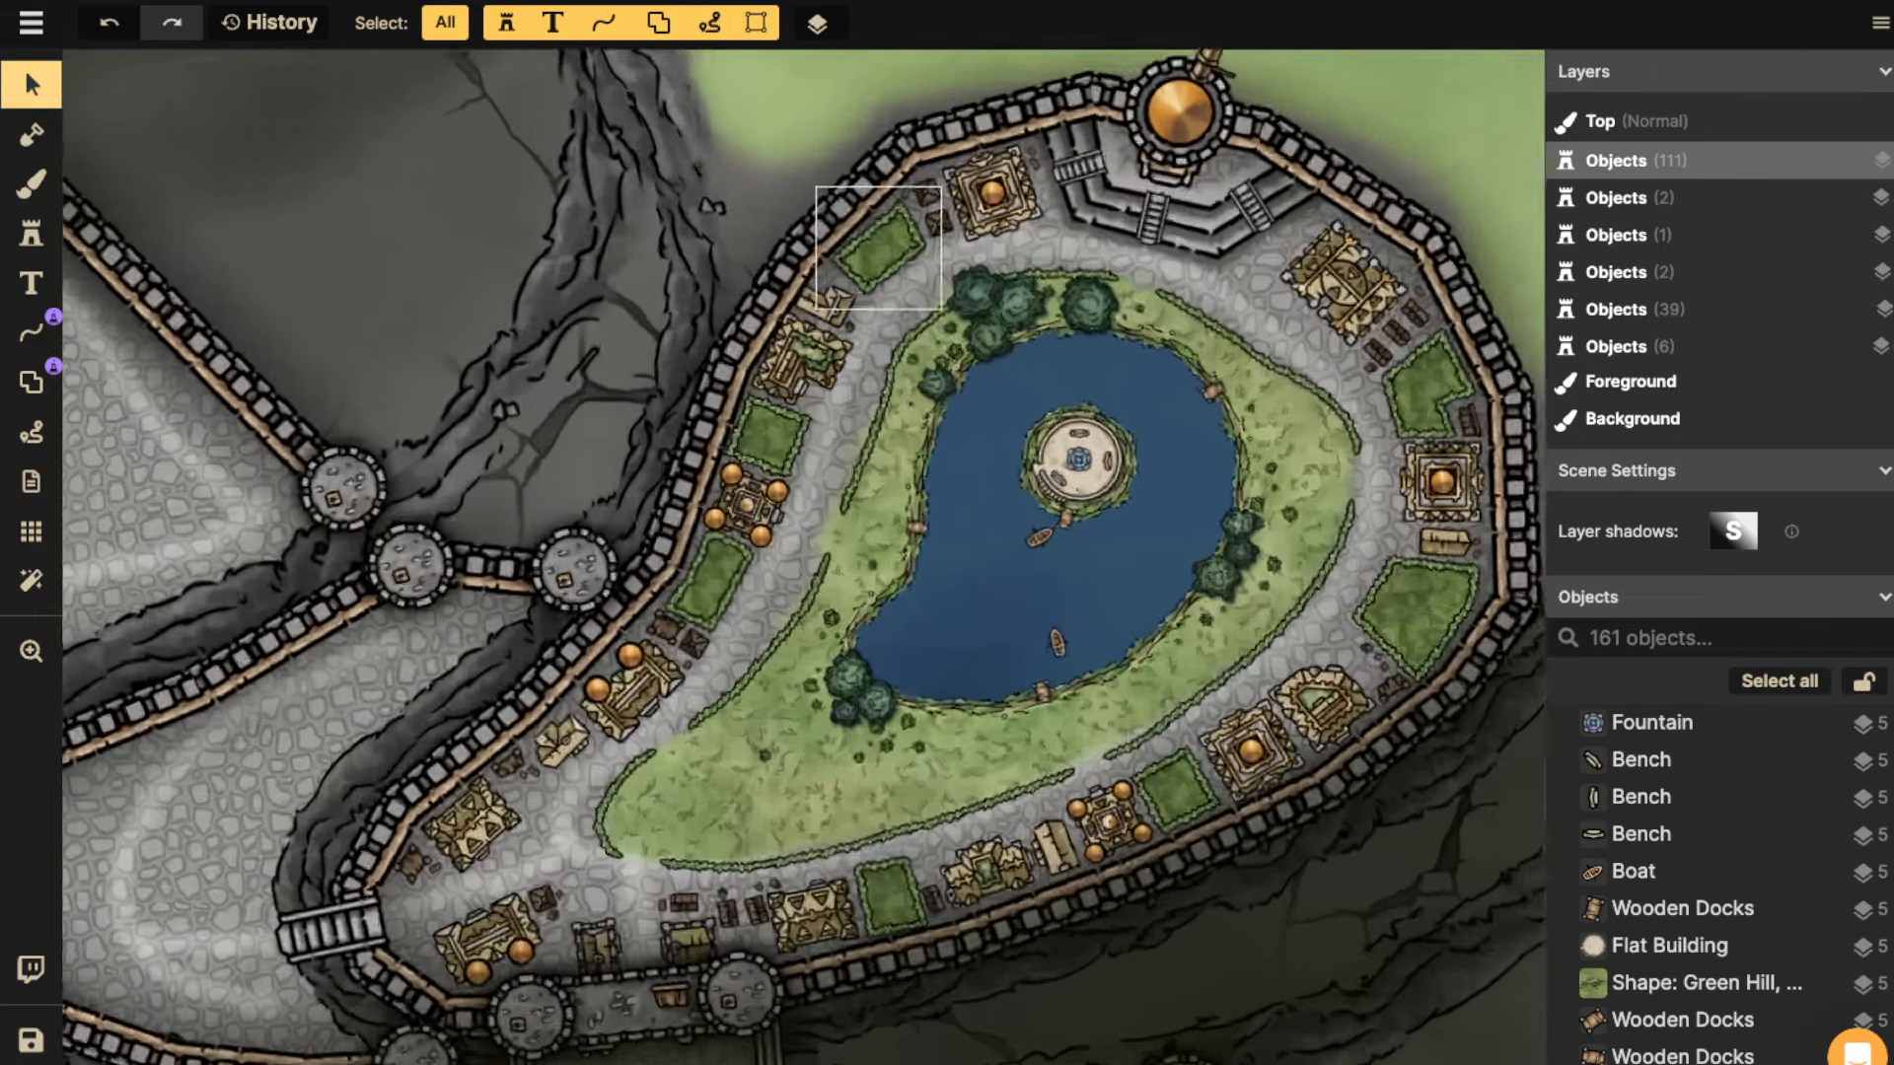
scroll(878, 252, "up", 2)
left_click_drag(1133, 353, 839, 353)
left_click_drag(993, 453, 931, 361)
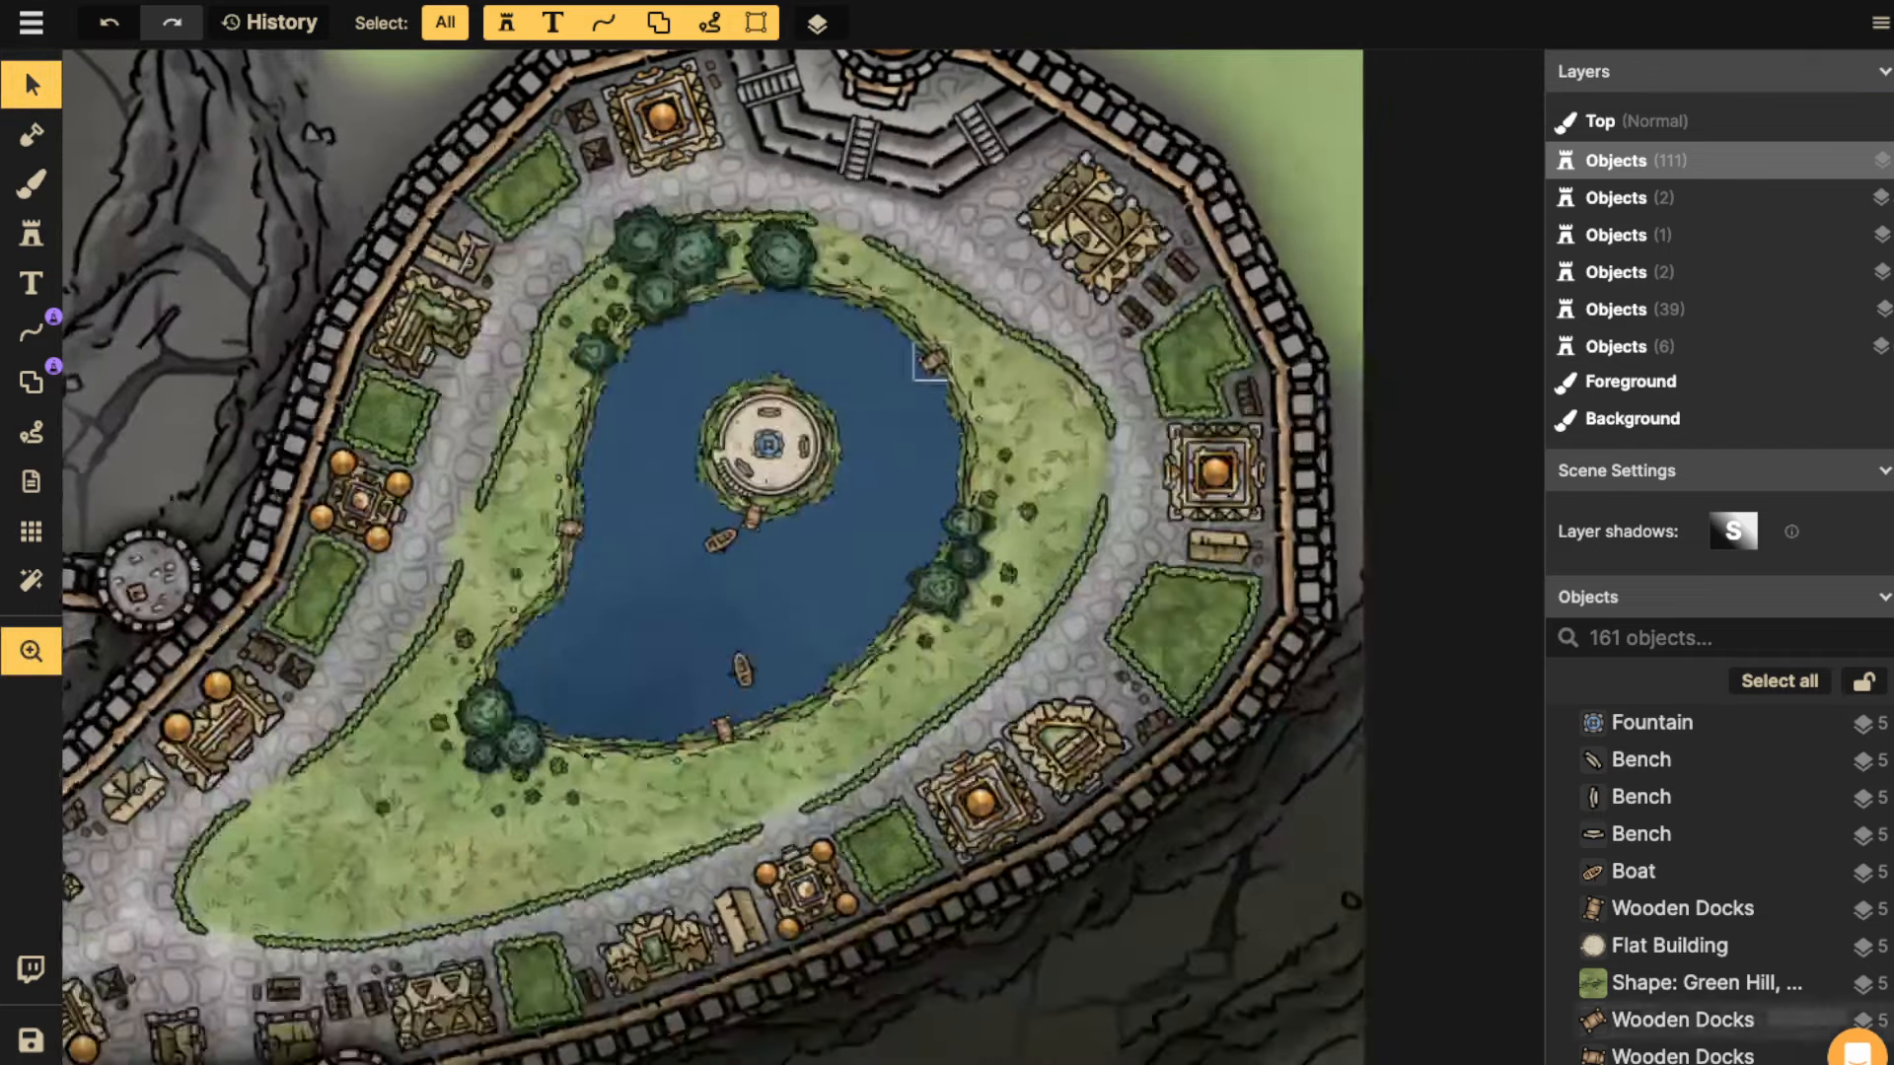
left_click_drag(828, 395, 1049, 452)
scroll(878, 424, "down", 3)
left_click_drag(774, 681, 775, 522)
scroll(888, 483, "up", 3)
left_click(32, 234)
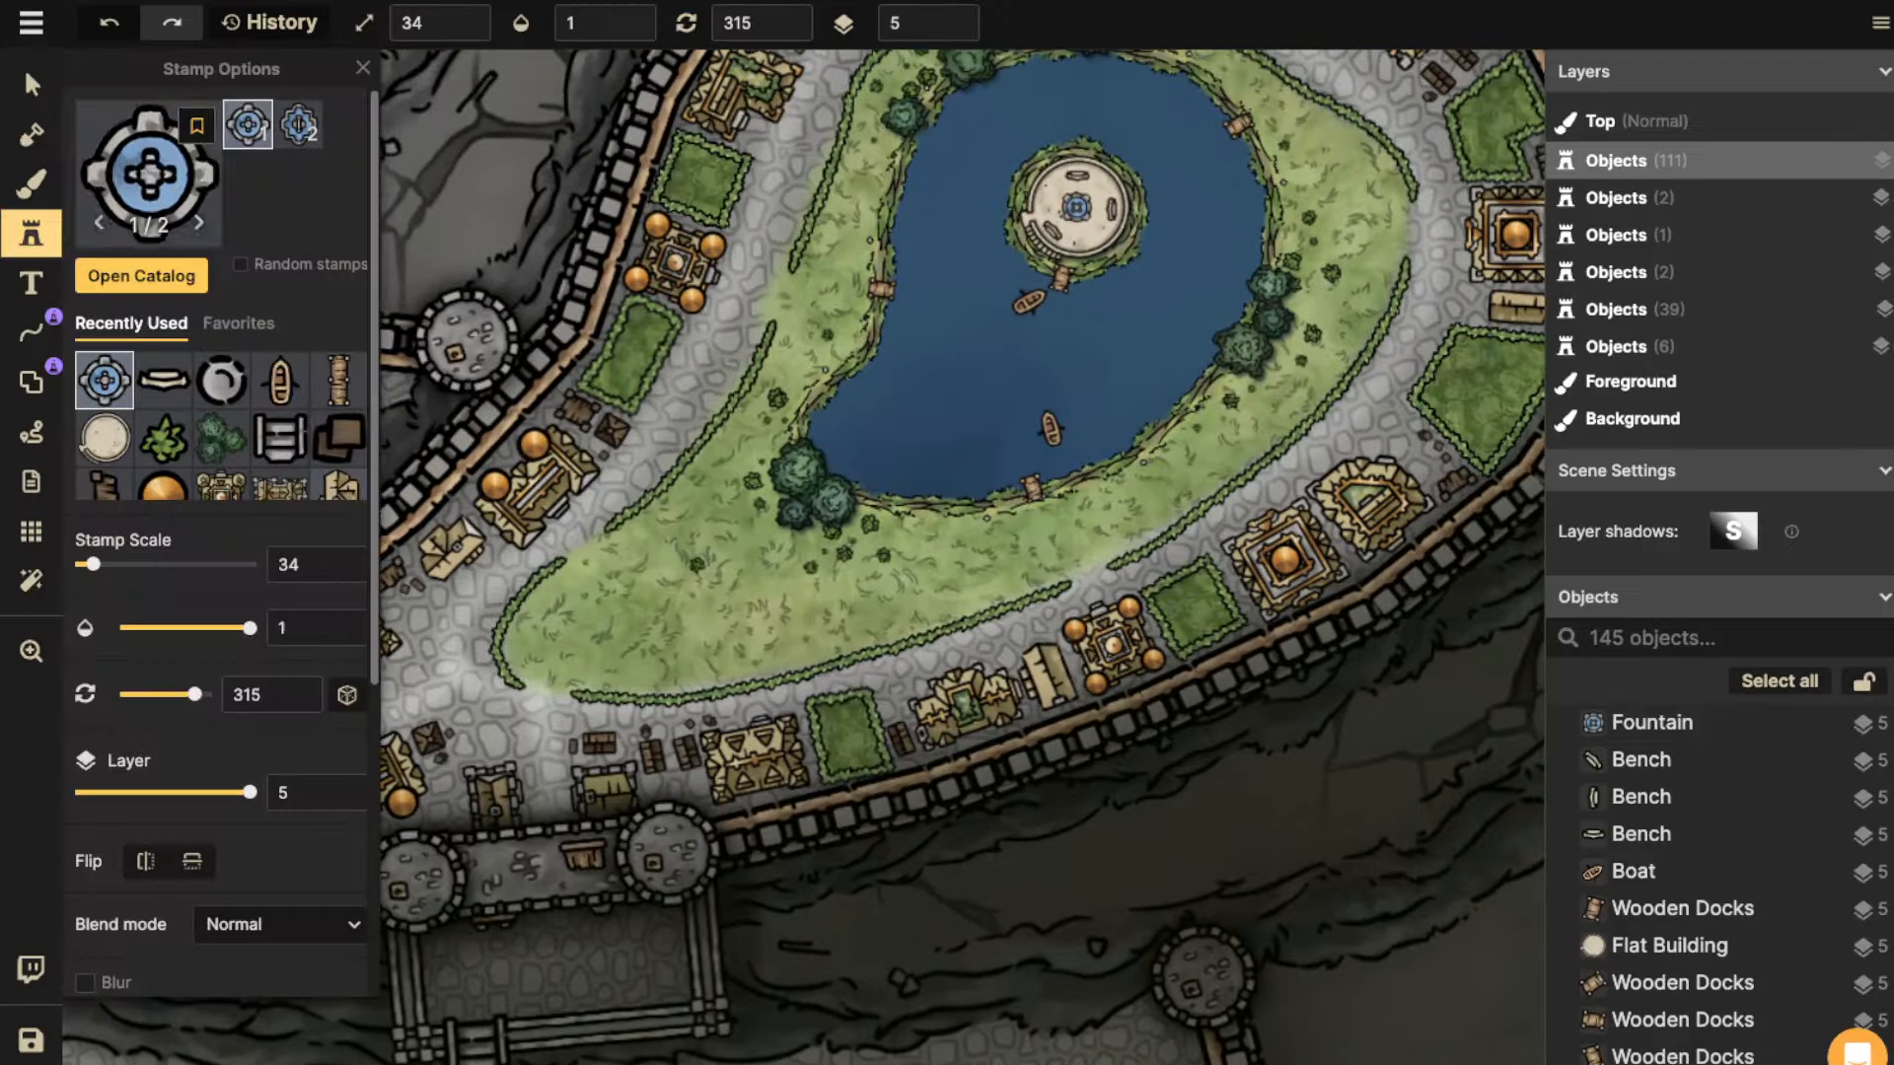
left_click(149, 174)
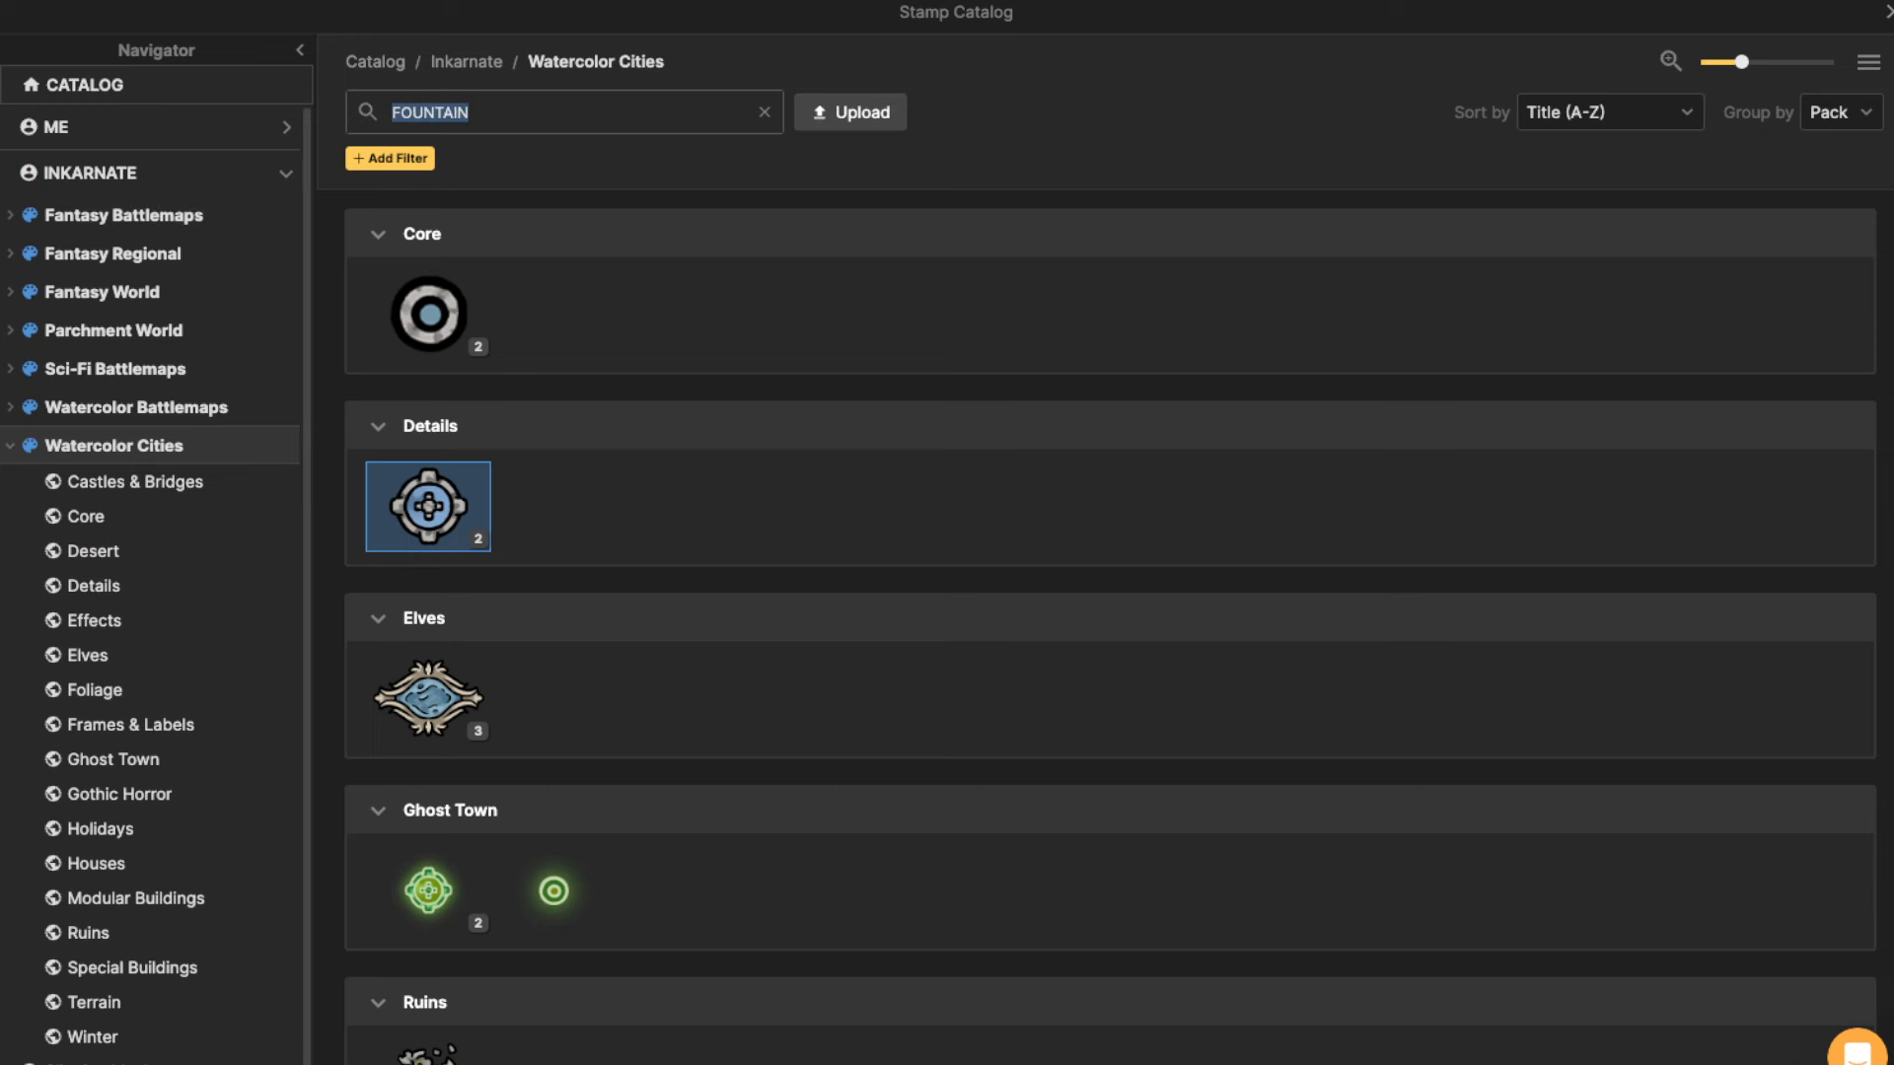
type("FLOWERS")
key("Return")
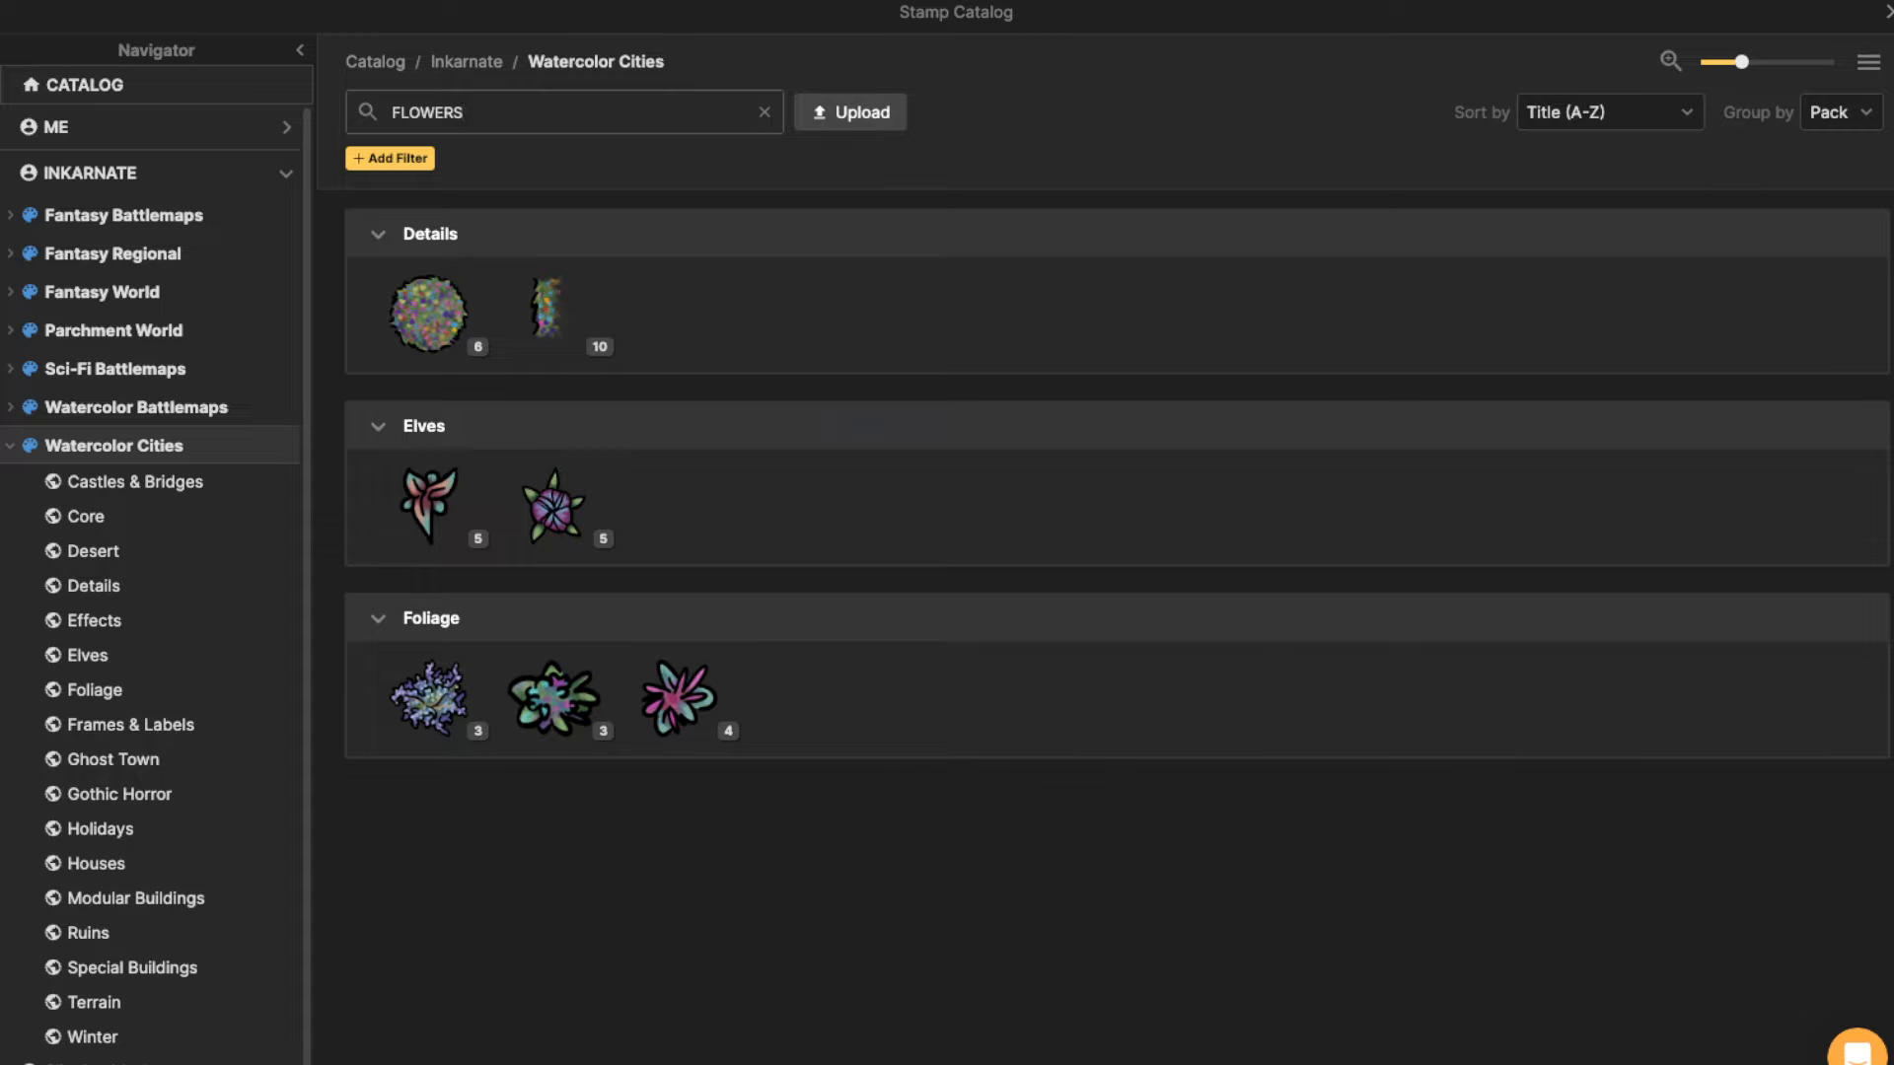
left_click(428, 314)
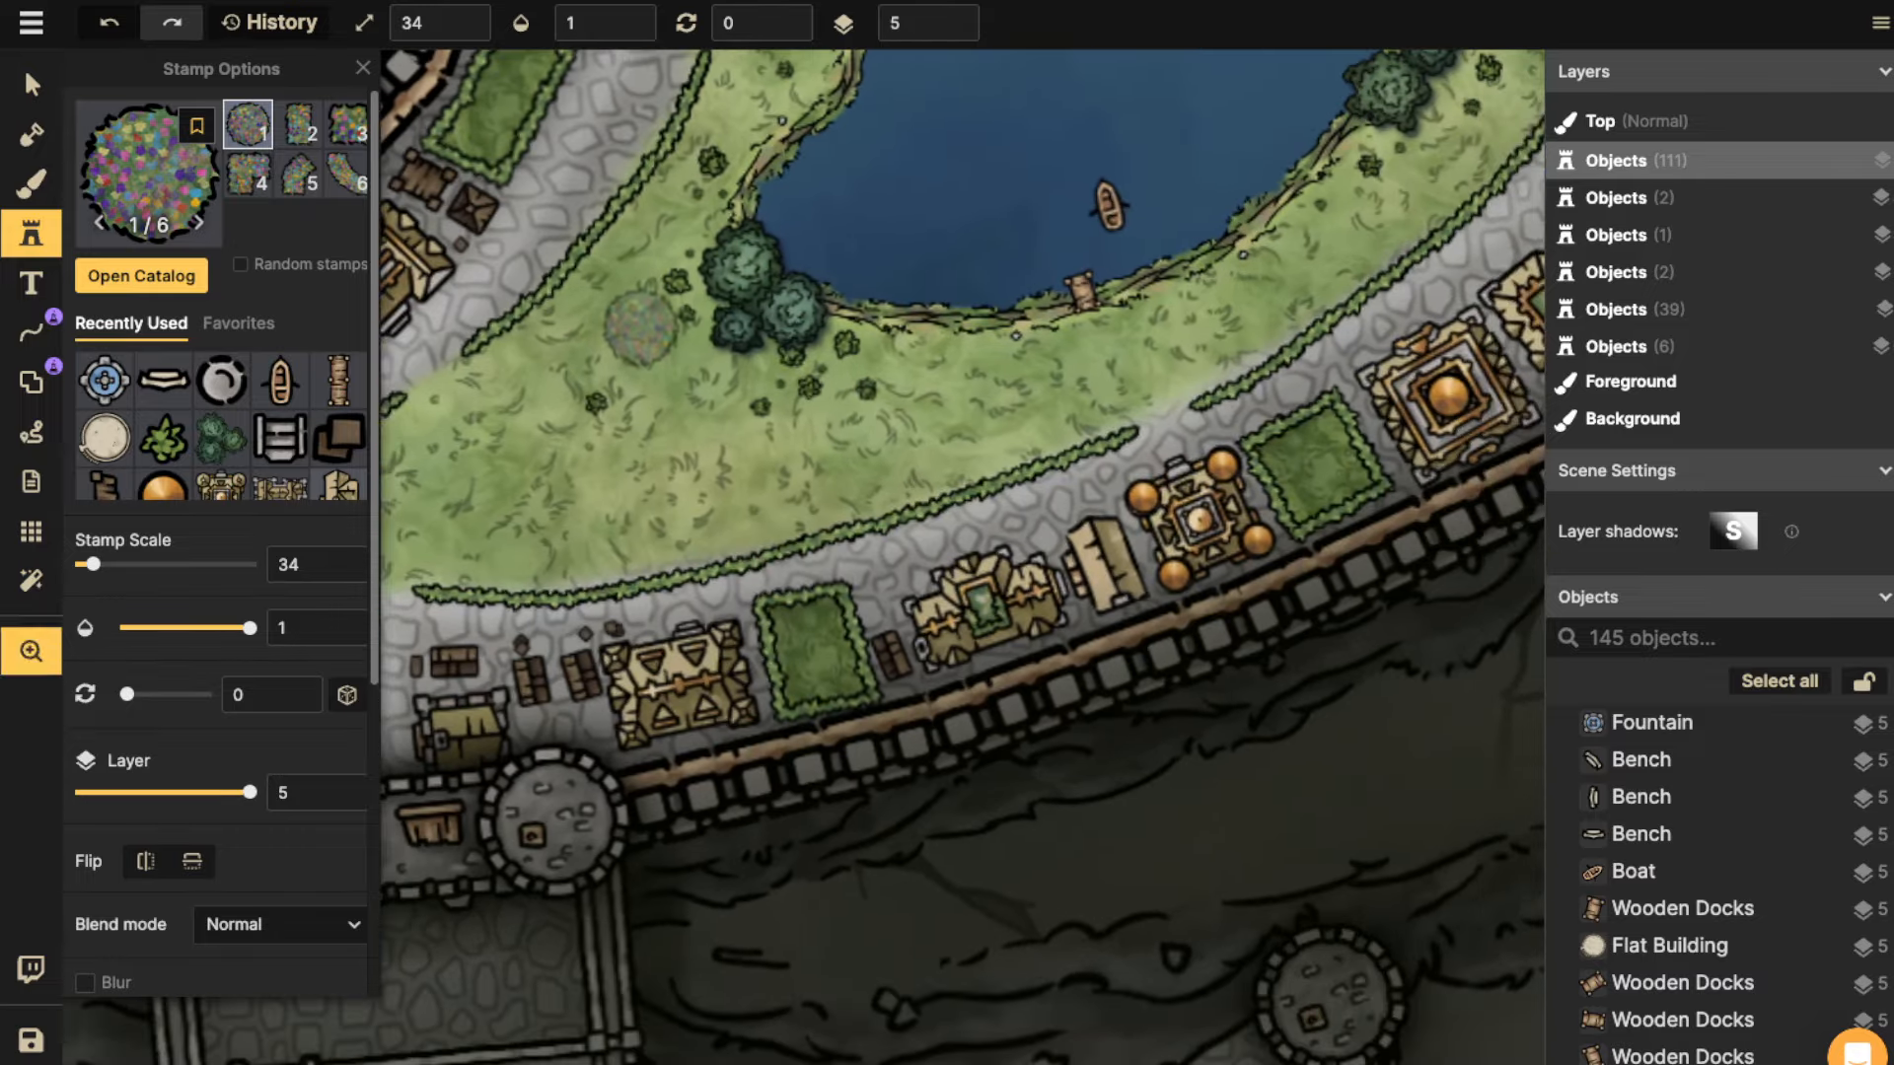
Place two flowerbeds of variant 3, rotated to 30 degrees, at opposite ends of the narrow hedge garden west of the pond.
key("3")
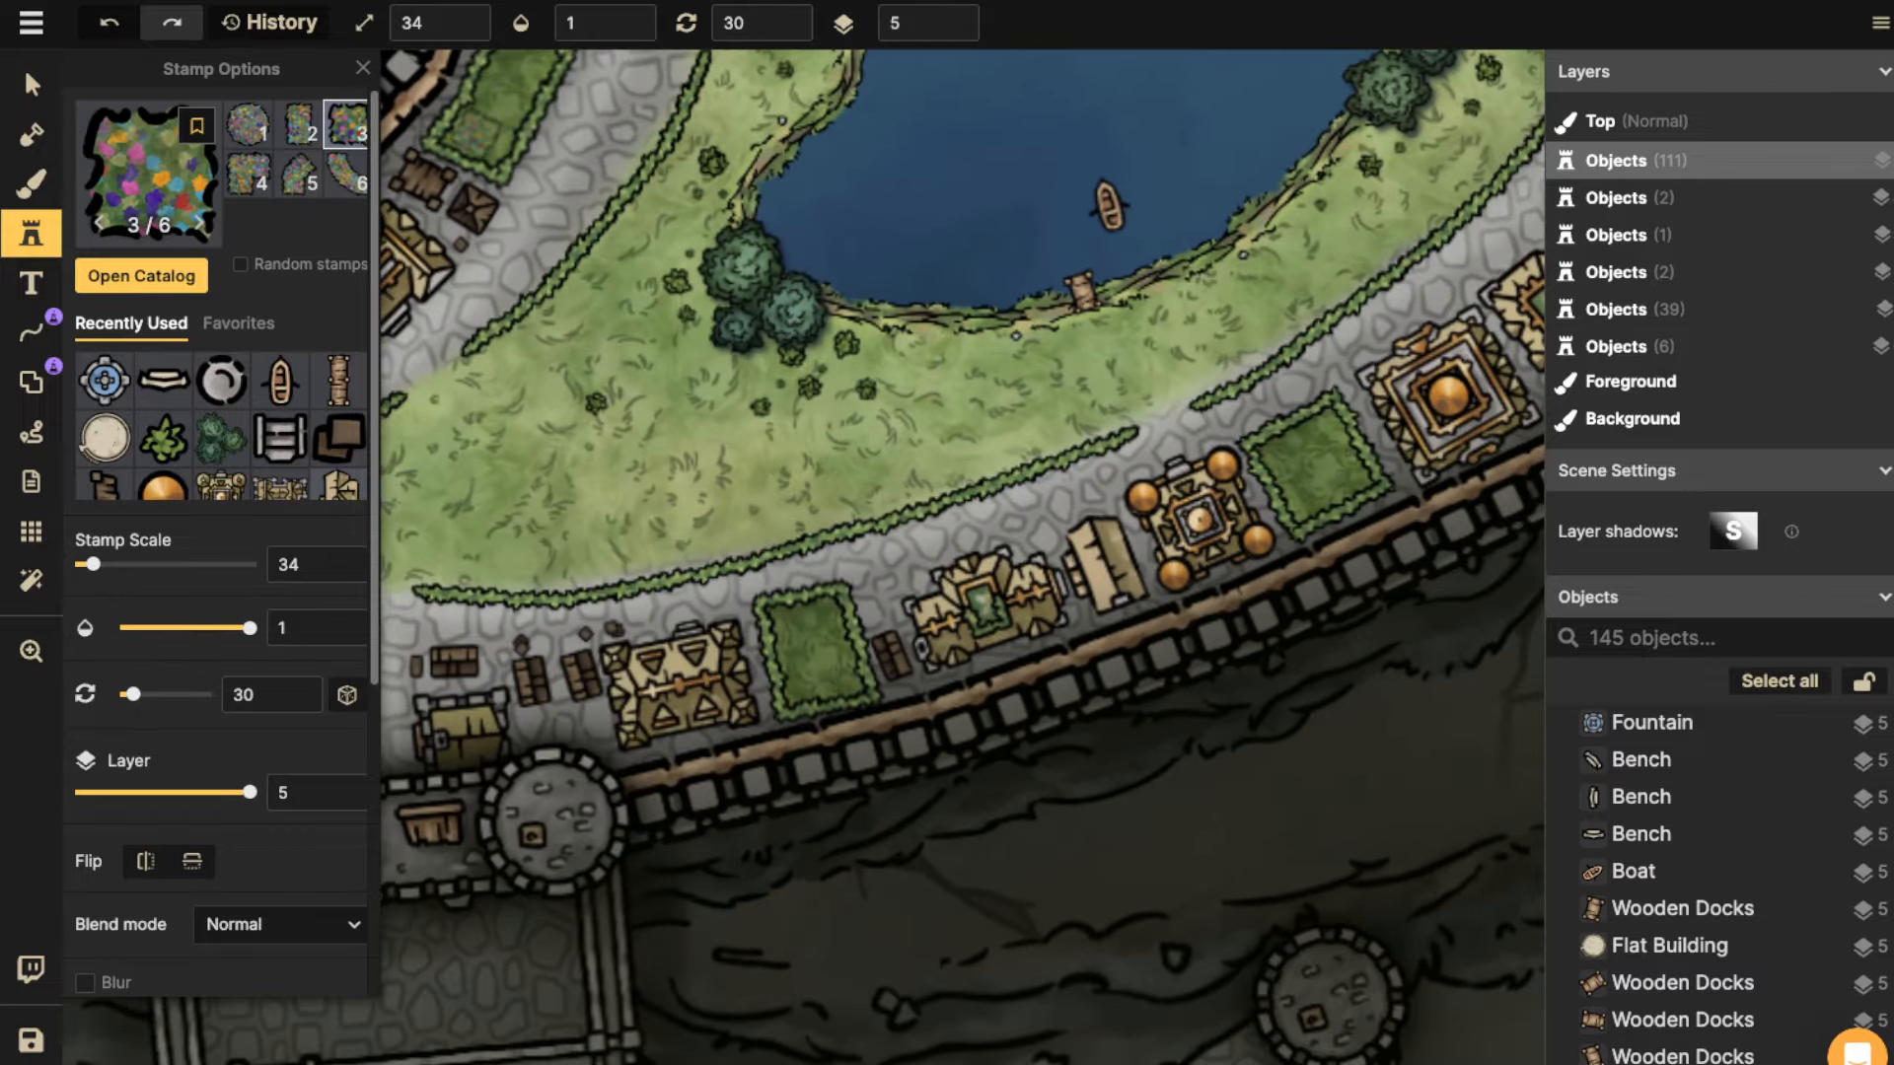
left_click(484, 130)
key("space")
left_click_drag(574, 106, 690, 397)
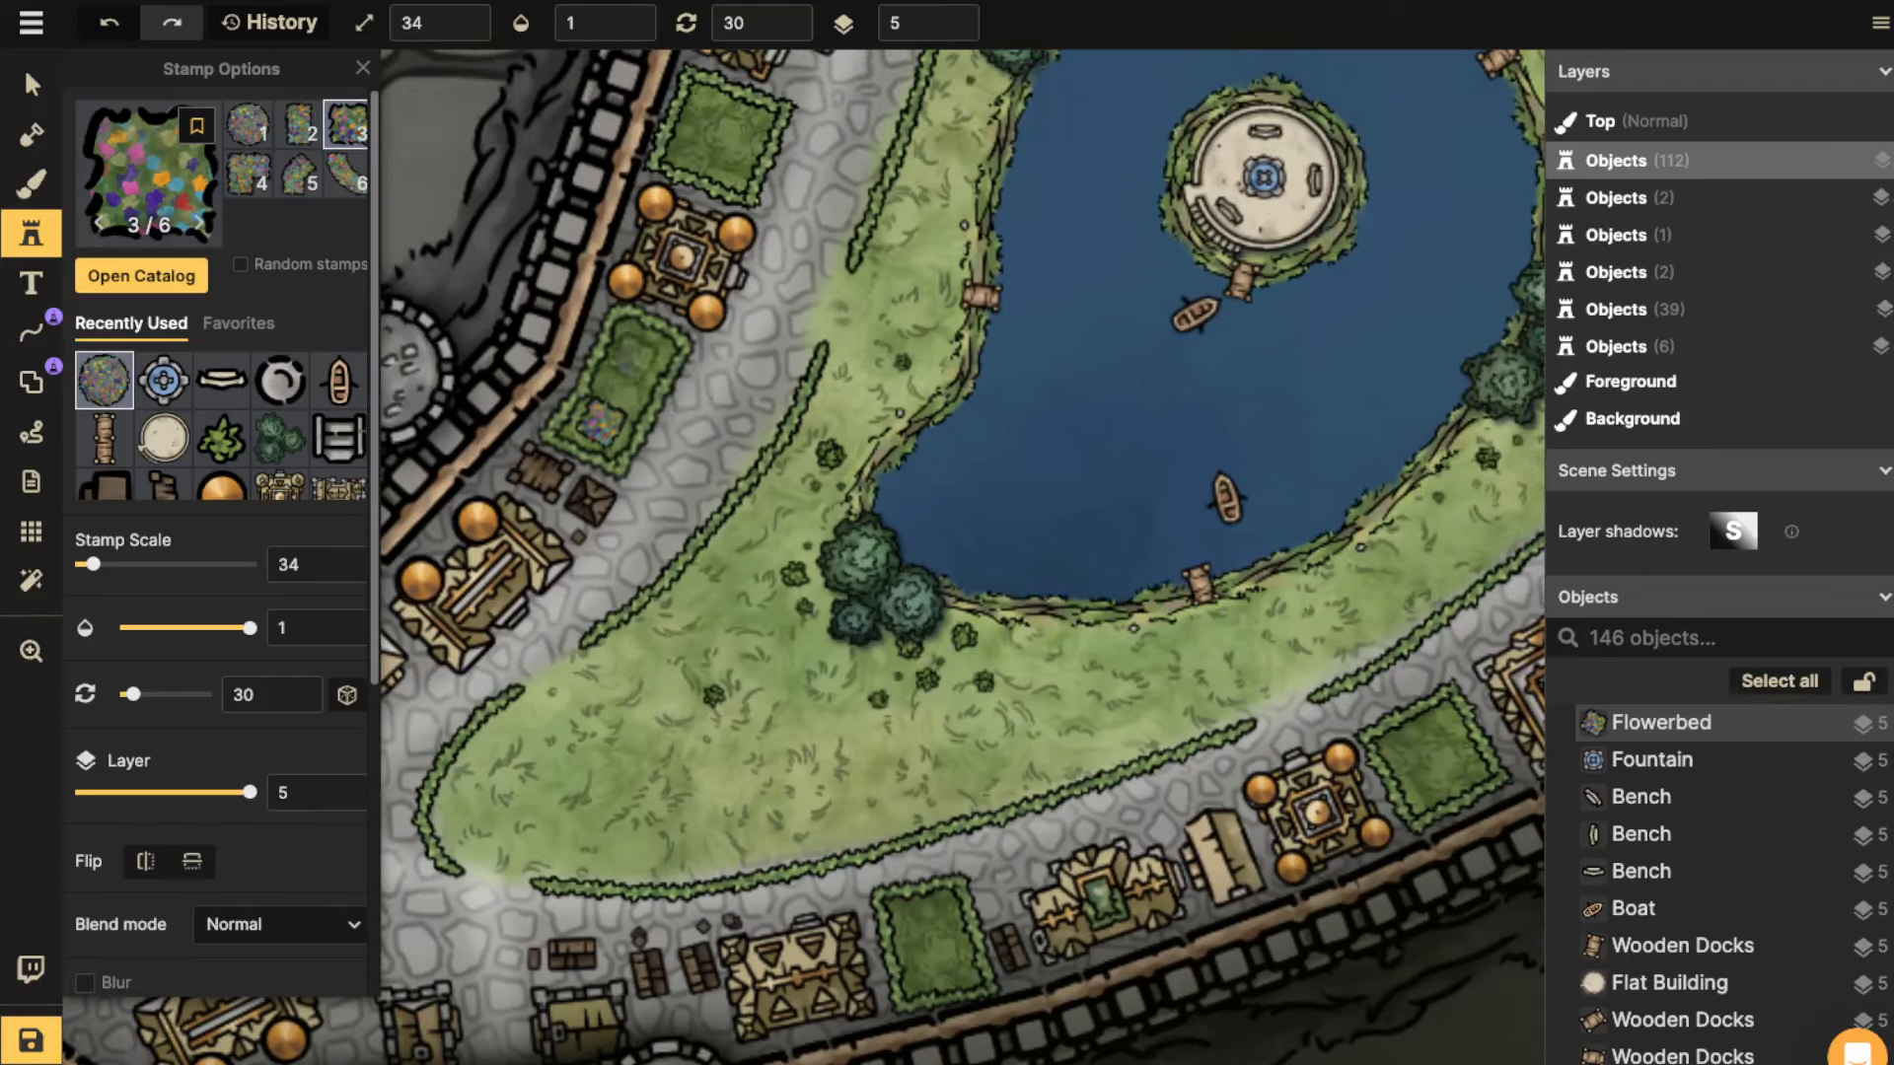
left_click(636, 352)
Place a variant 4 L-shaped flowerbed at scale 20, rotated to 19 degrees, in the northwestern corner of the square hedge garden.
key("4")
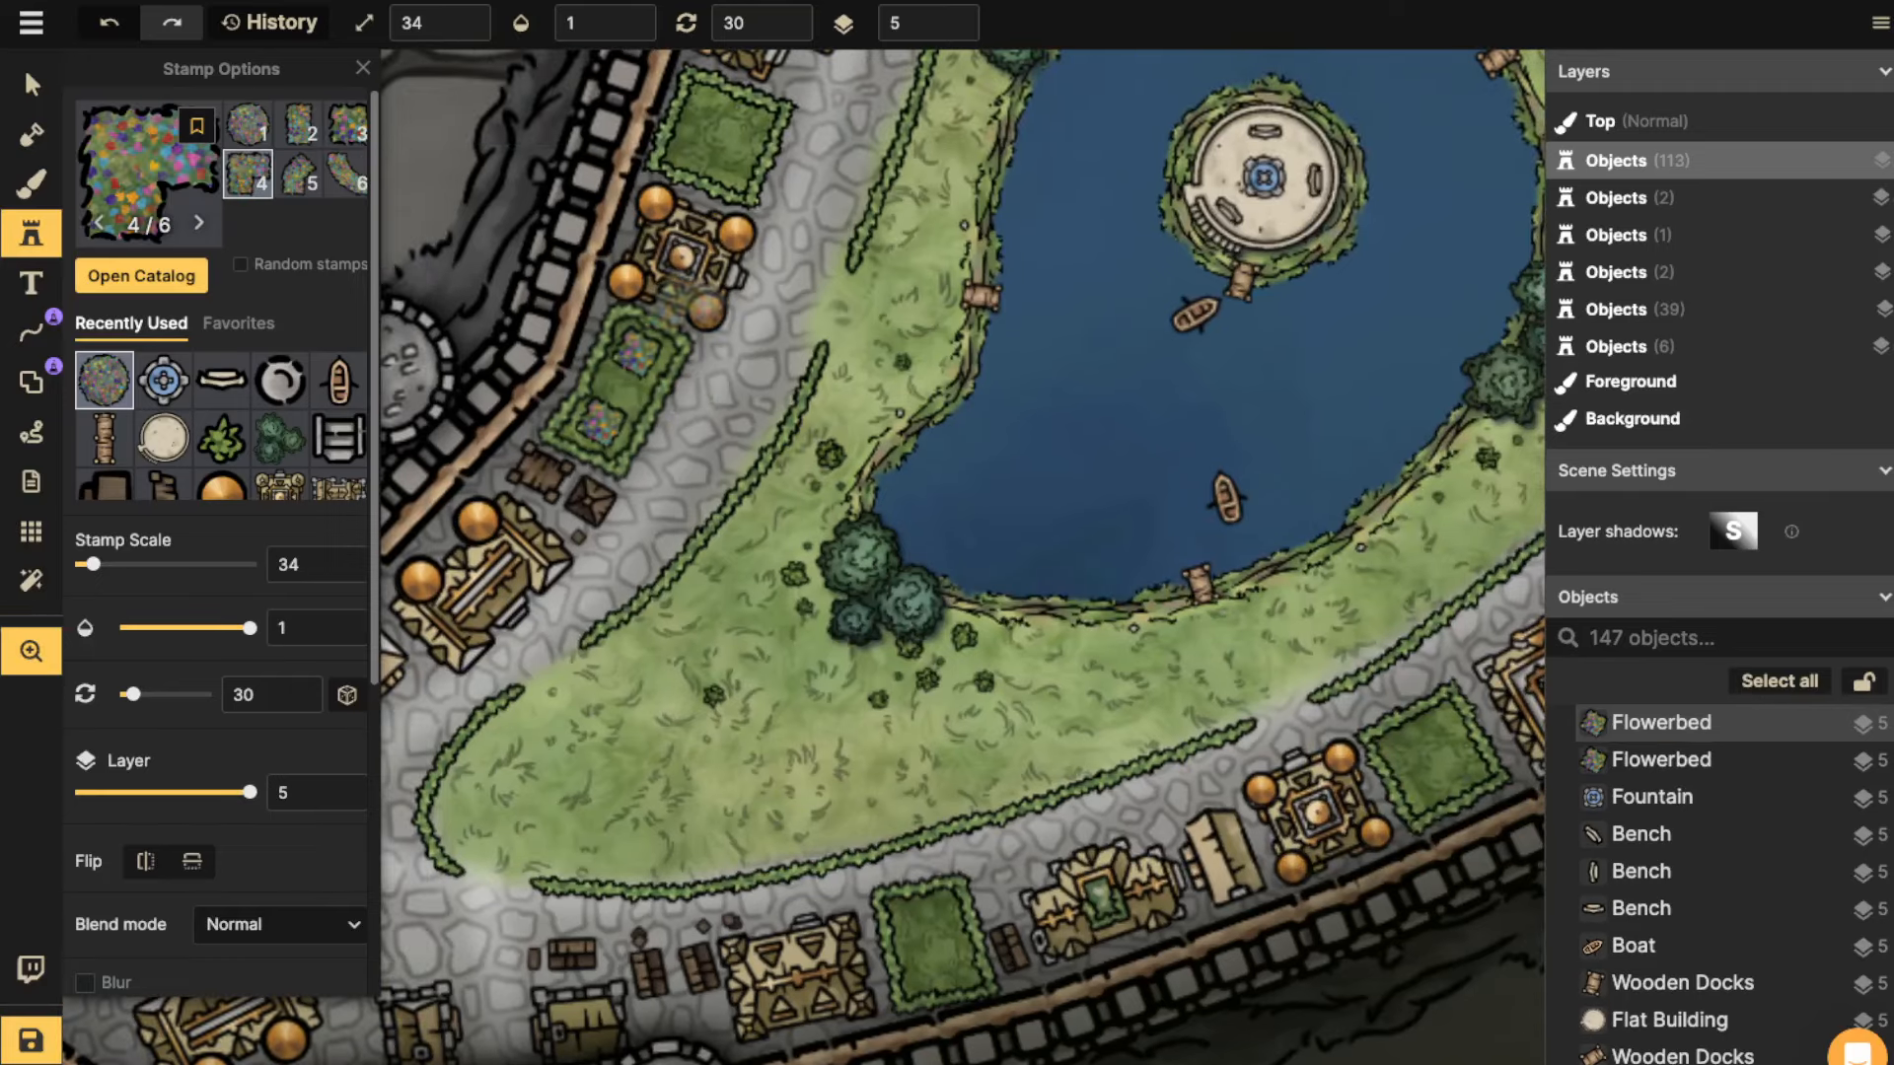
left_click_drag(691, 306, 688, 406)
scroll(711, 229, "up", 4)
scroll(694, 212, "down", 5)
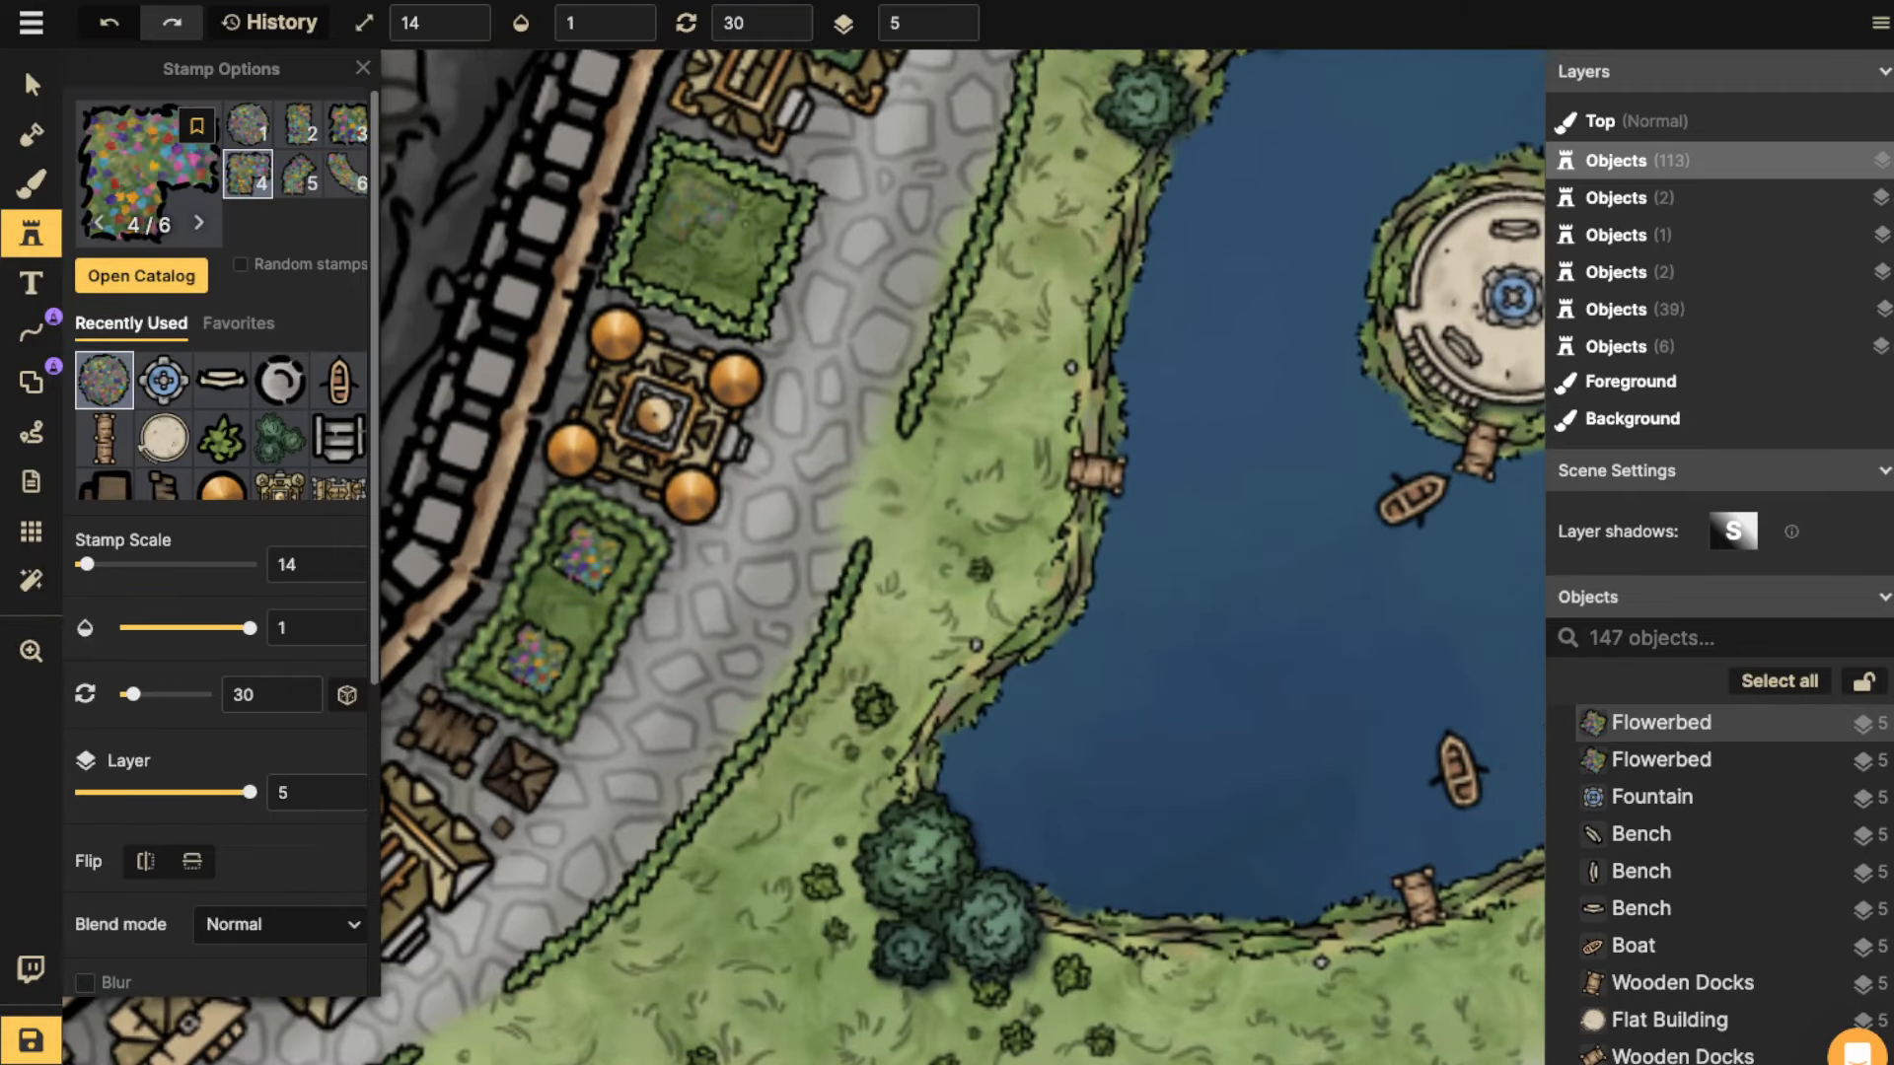
left_click(468, 30)
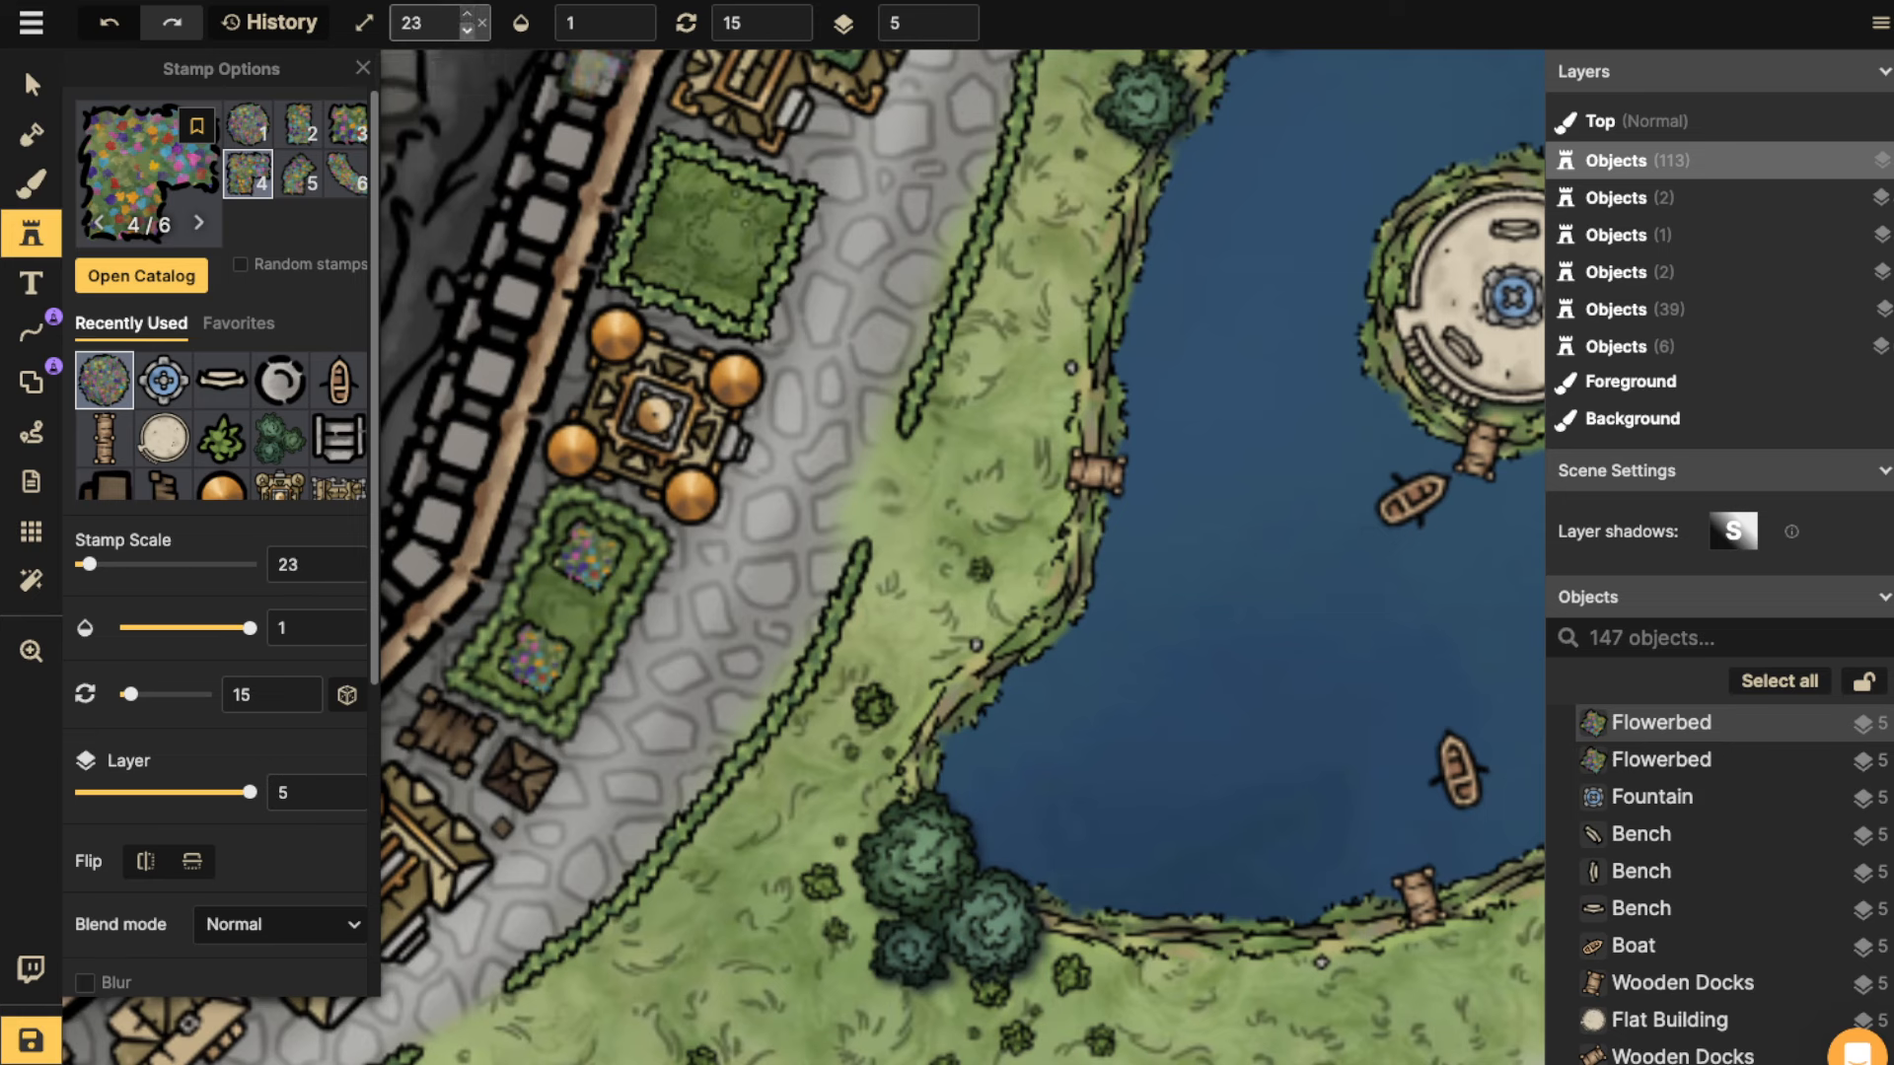
left_click(691, 203)
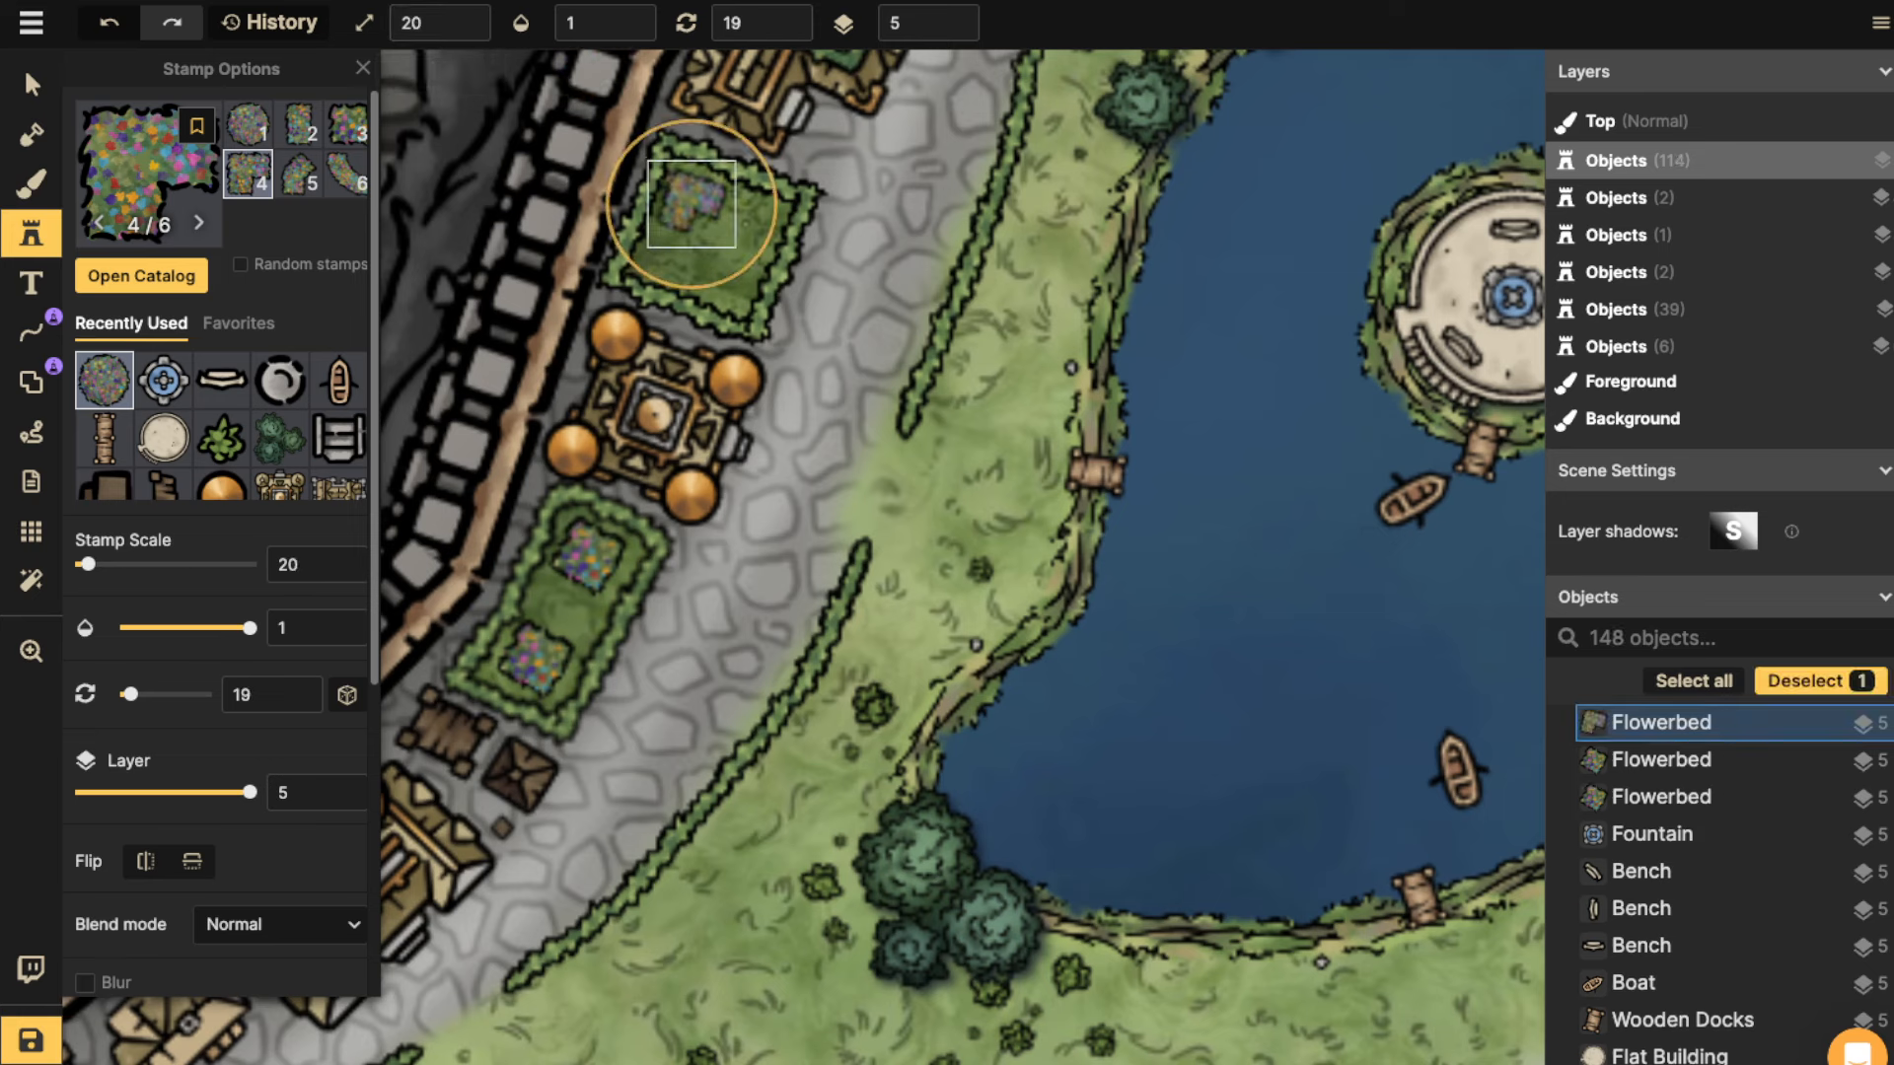
key("Escape")
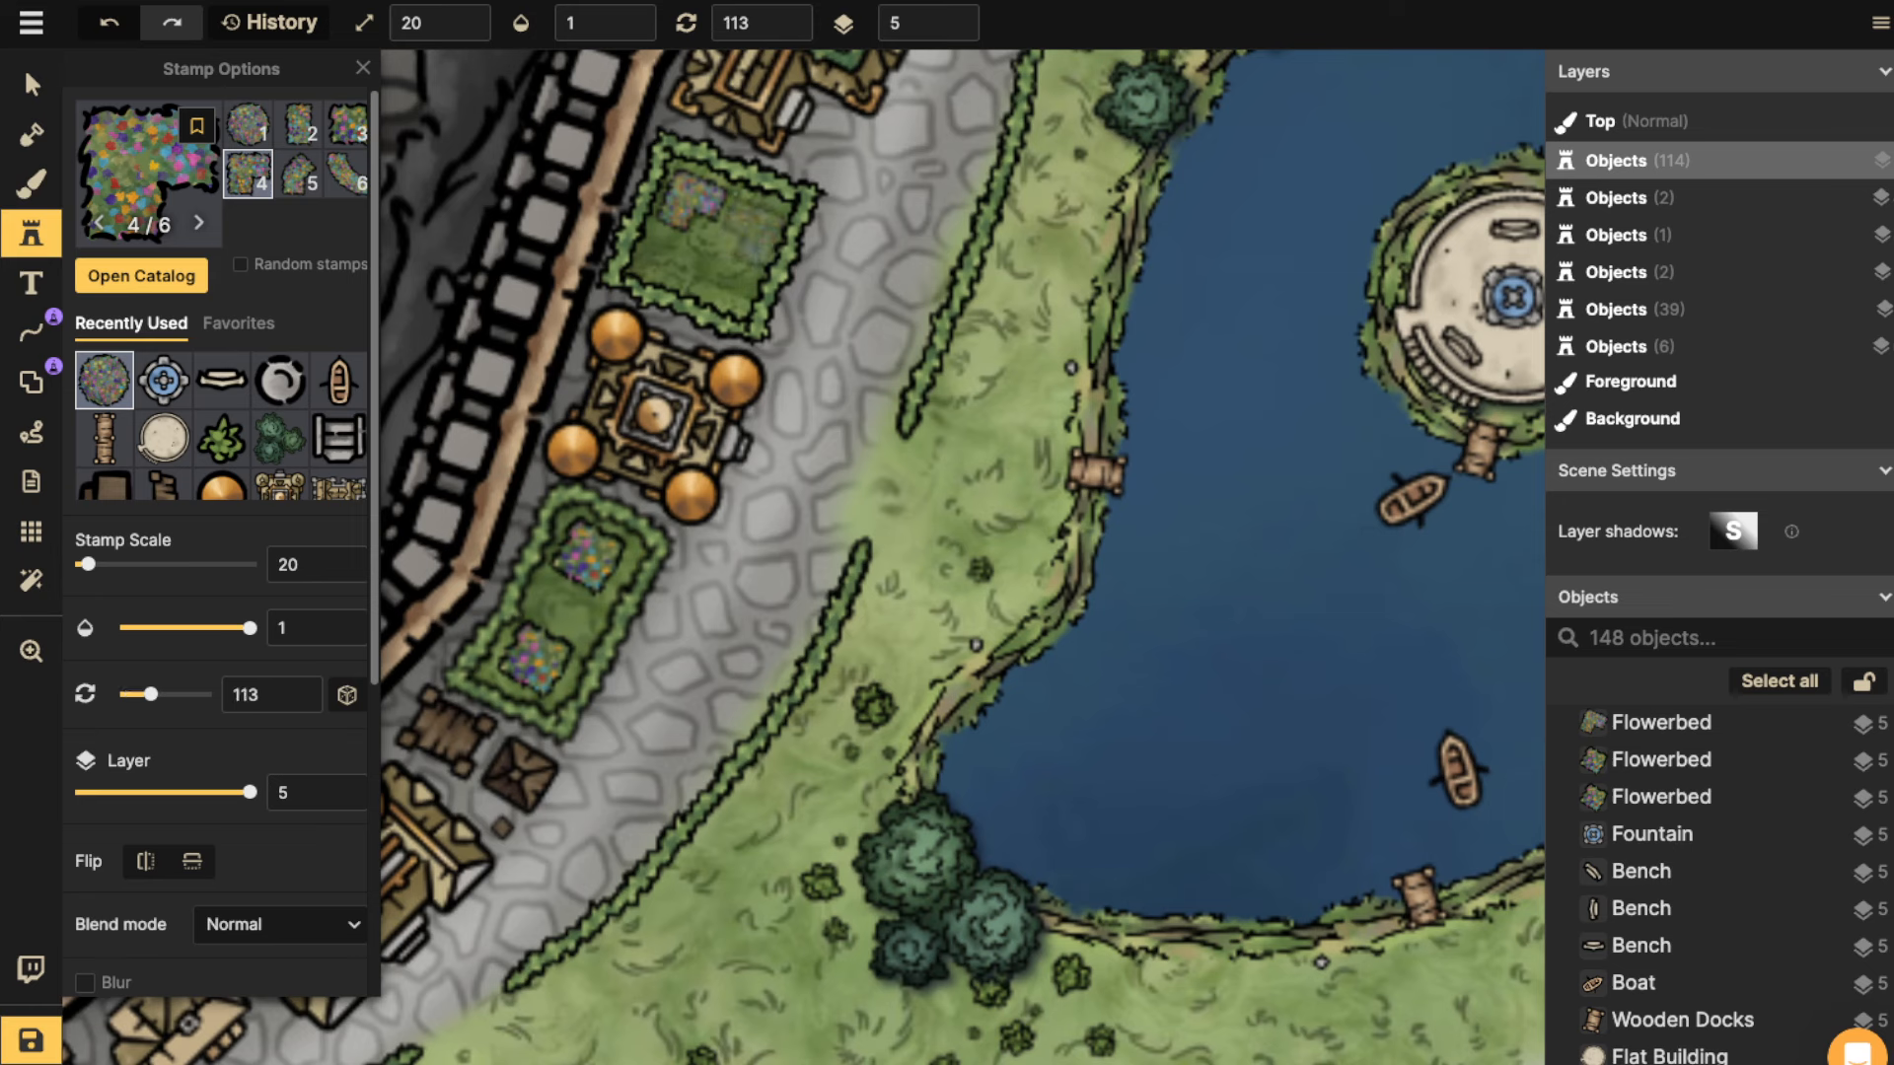
Fill the square garden's other three corners with L-shaped flowerbeds rotated to 113, 293 and 203 degrees, nudging the northeastern one into line.
left_click(730, 222)
key("Escape")
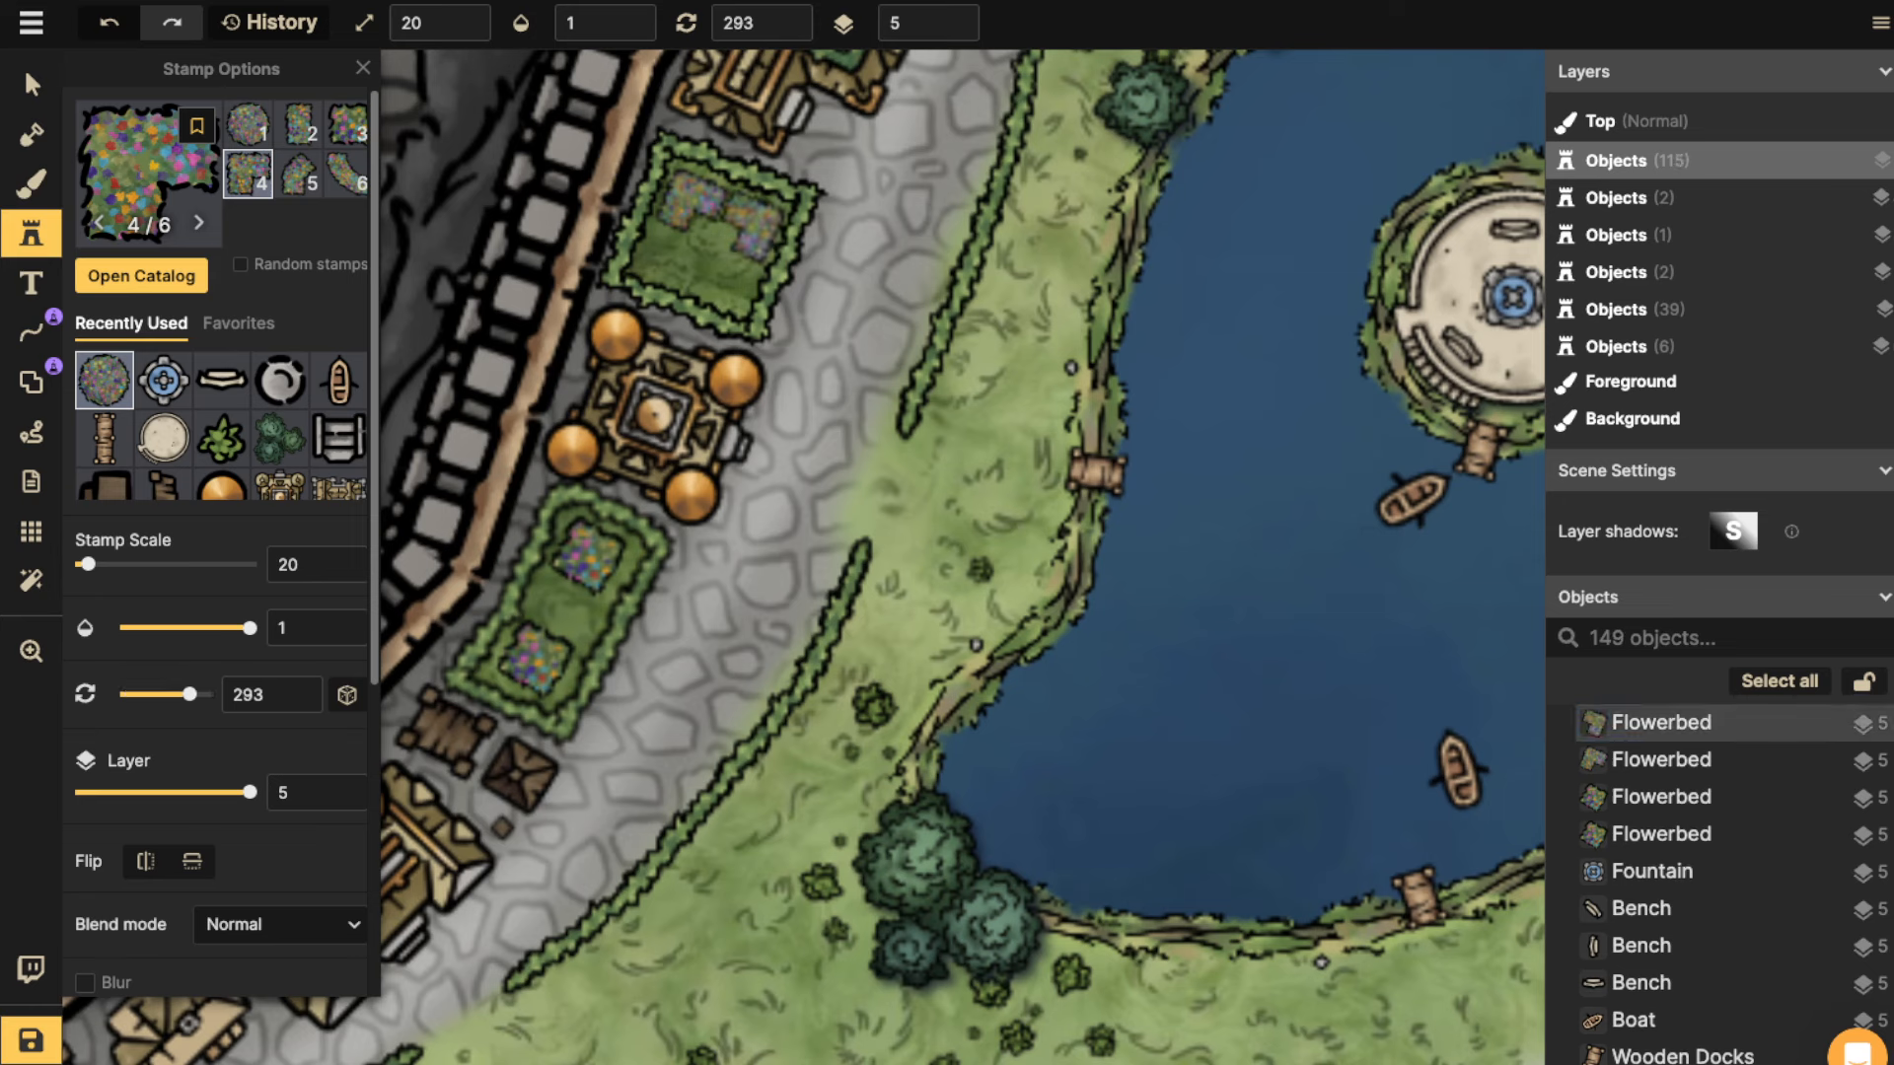
left_click(705, 257)
left_click(723, 272)
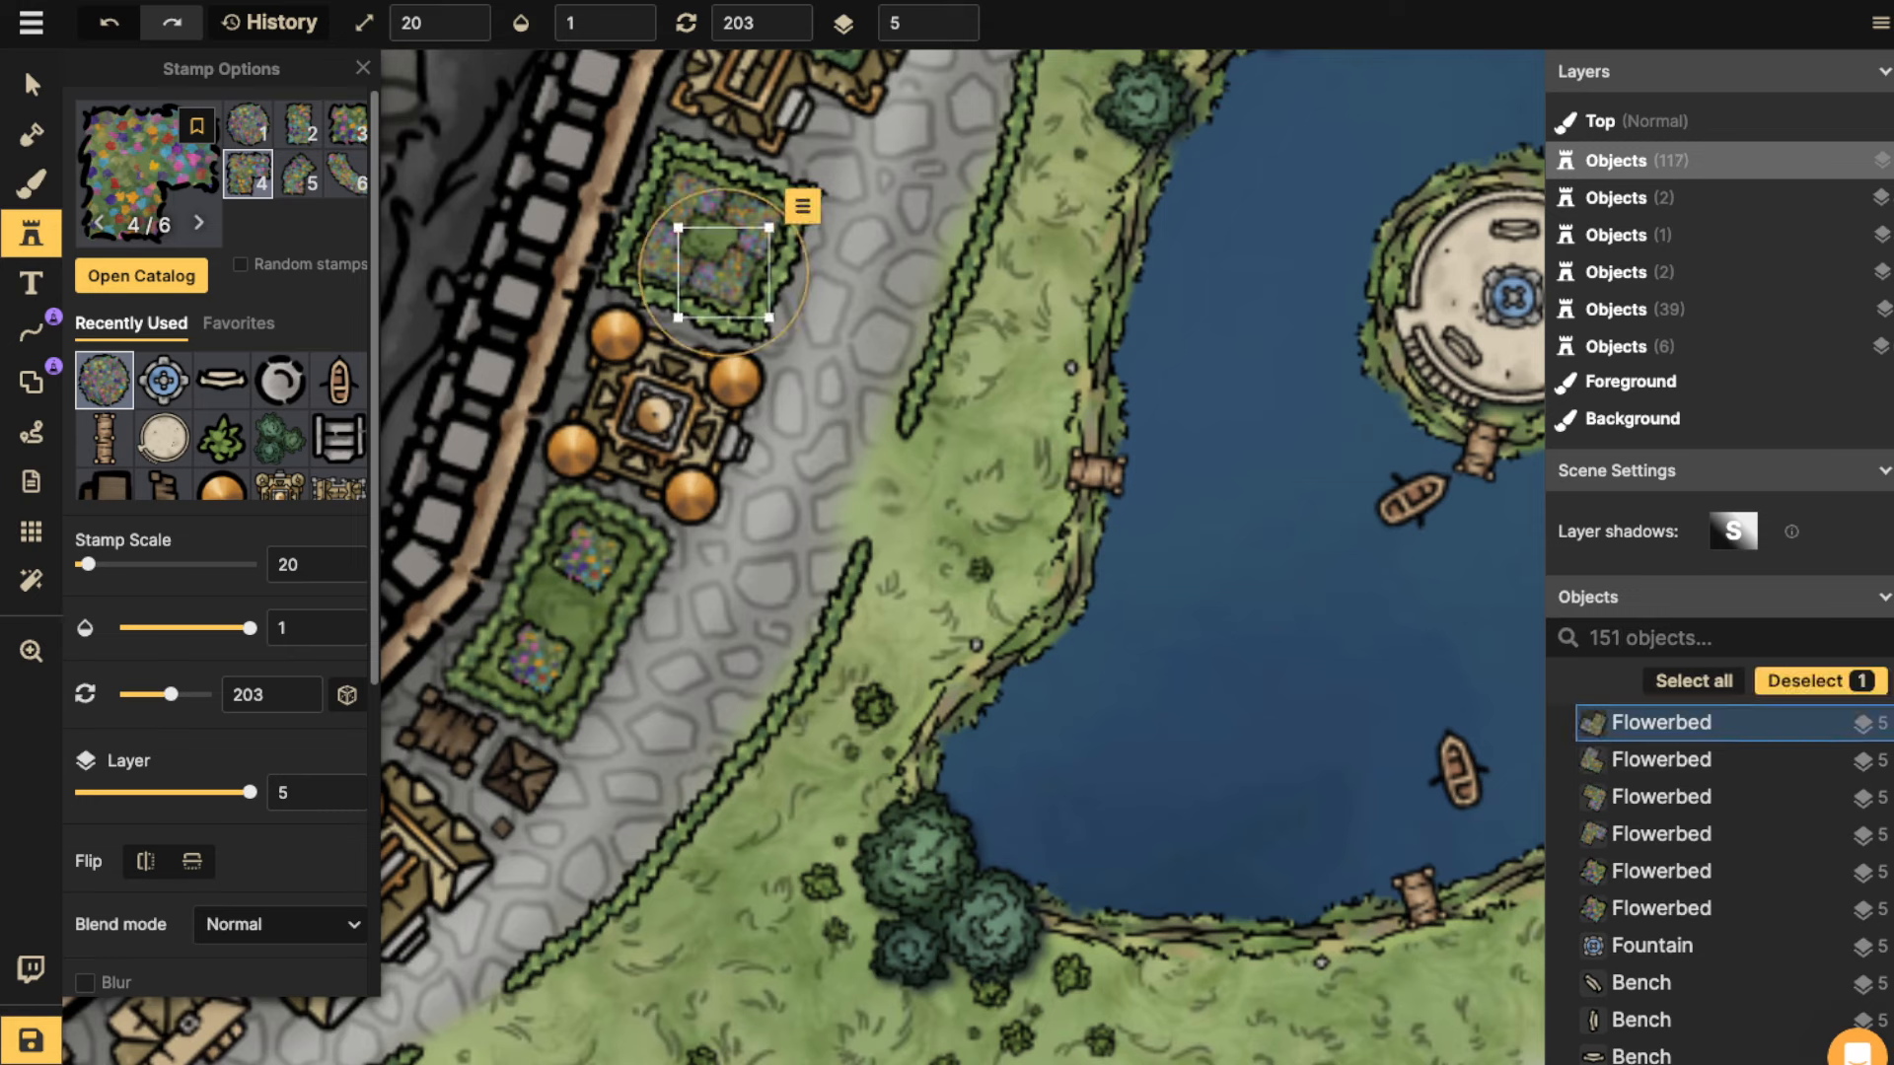
left_click(31, 85)
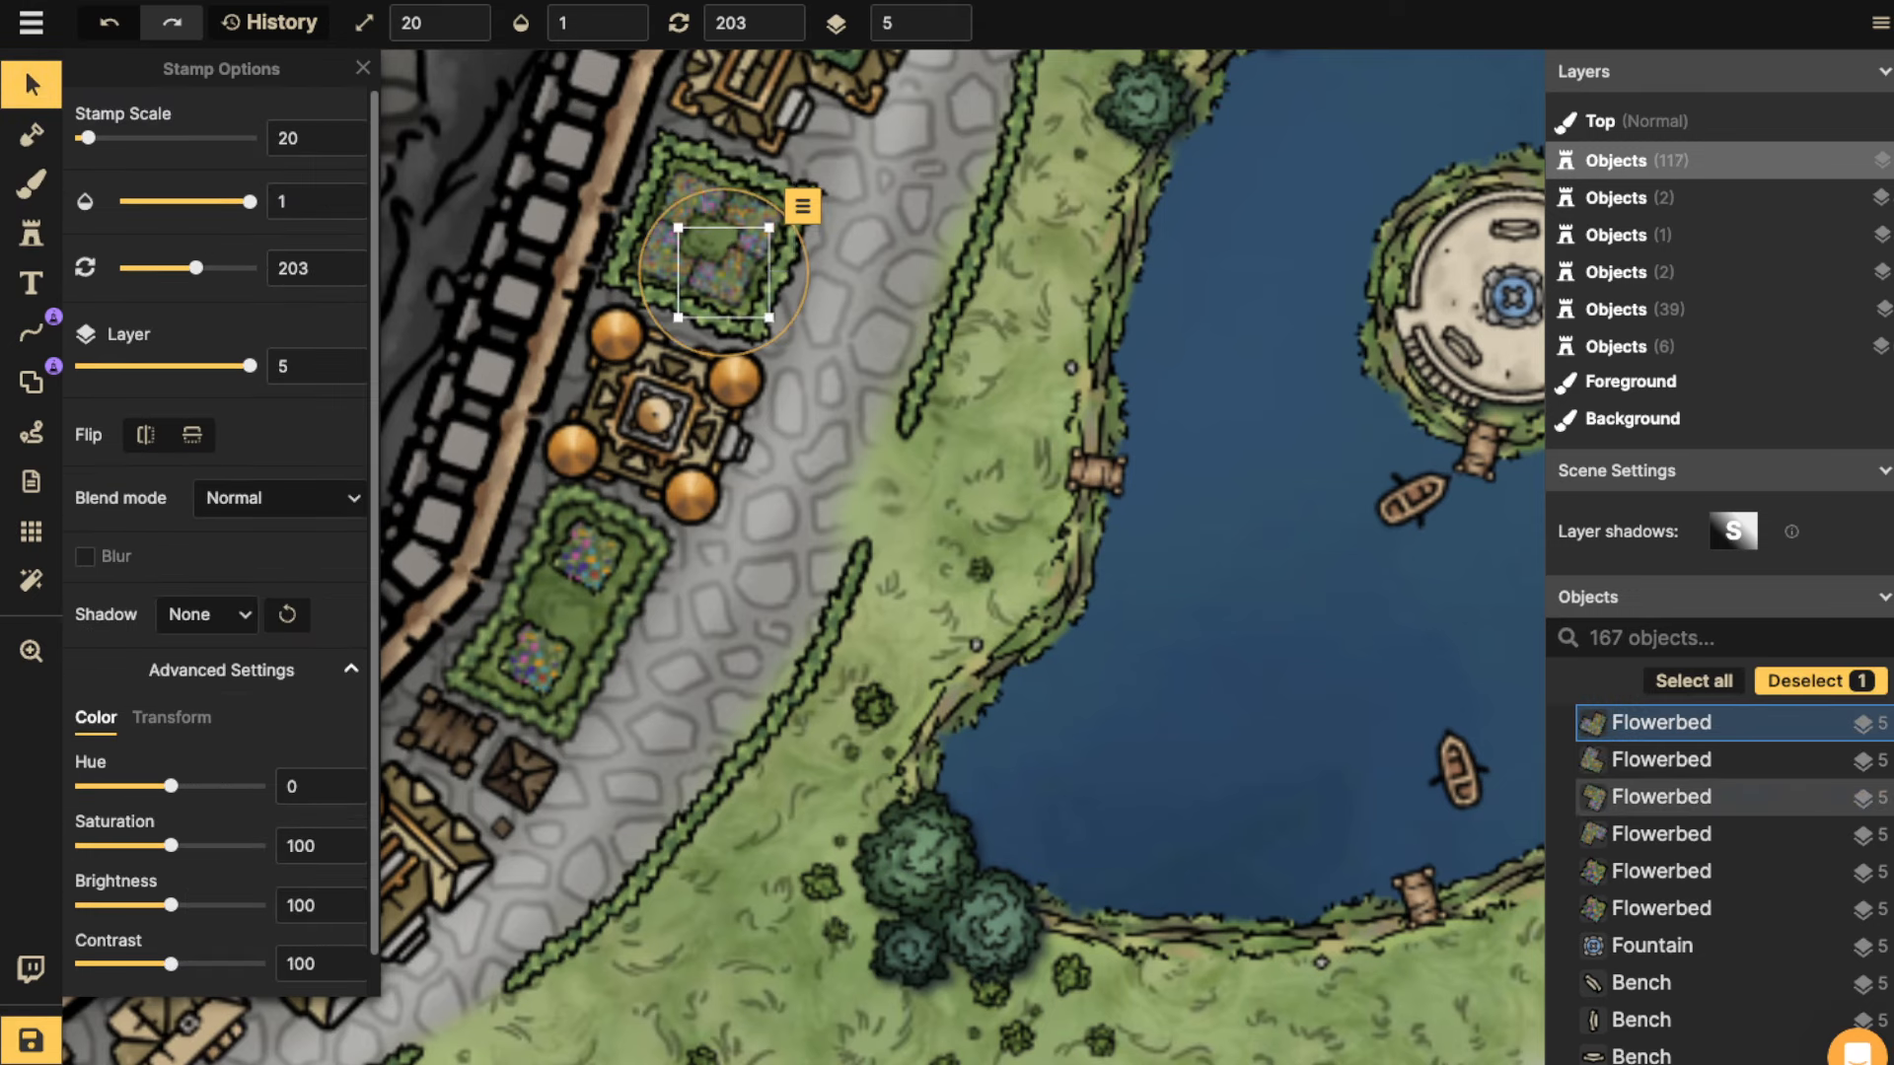
left_click_drag(747, 223, 749, 222)
key("Escape")
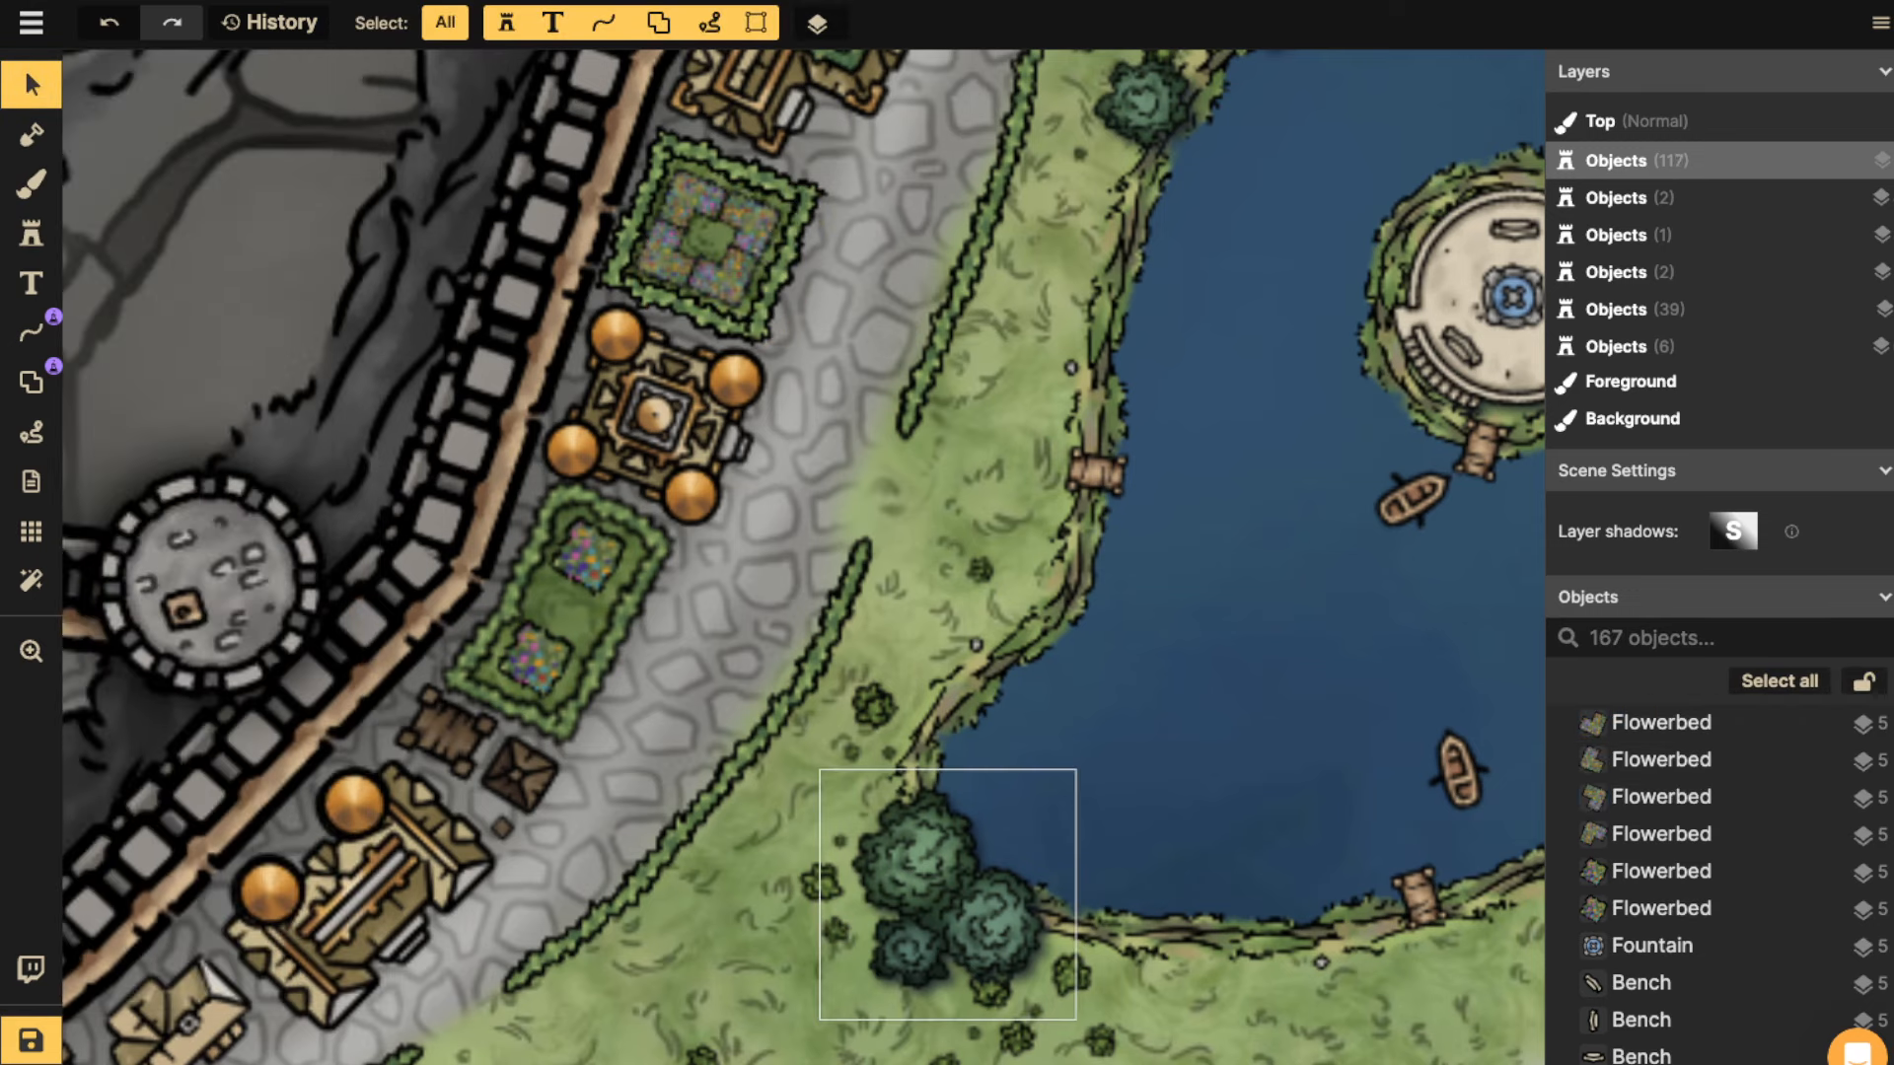
Copy the small tree on the pond's northwestern shore and paste it into the centre of the square flower garden.
left_click_drag(1142, 99, 932, 267)
left_click(933, 266)
key("ctrl+c")
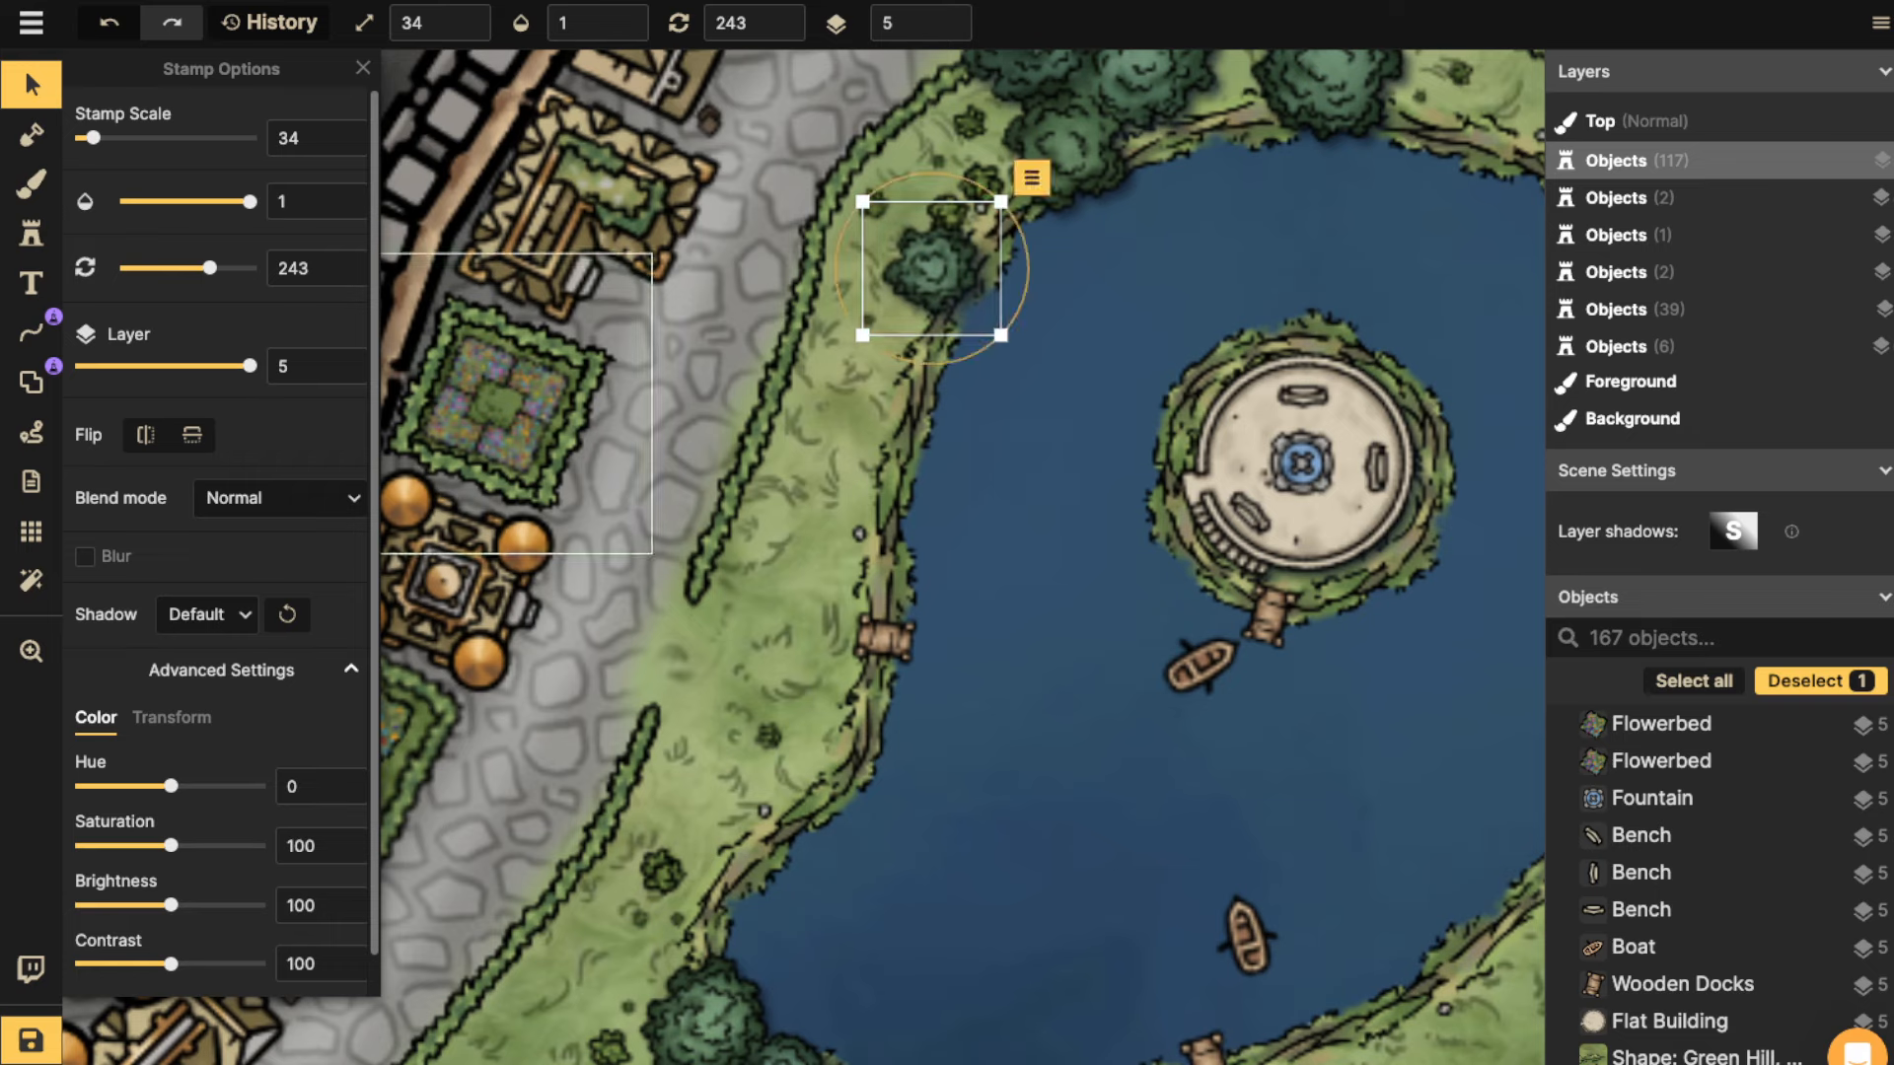
key("ctrl+v")
key("Escape")
scroll(317, 313, "down", 2)
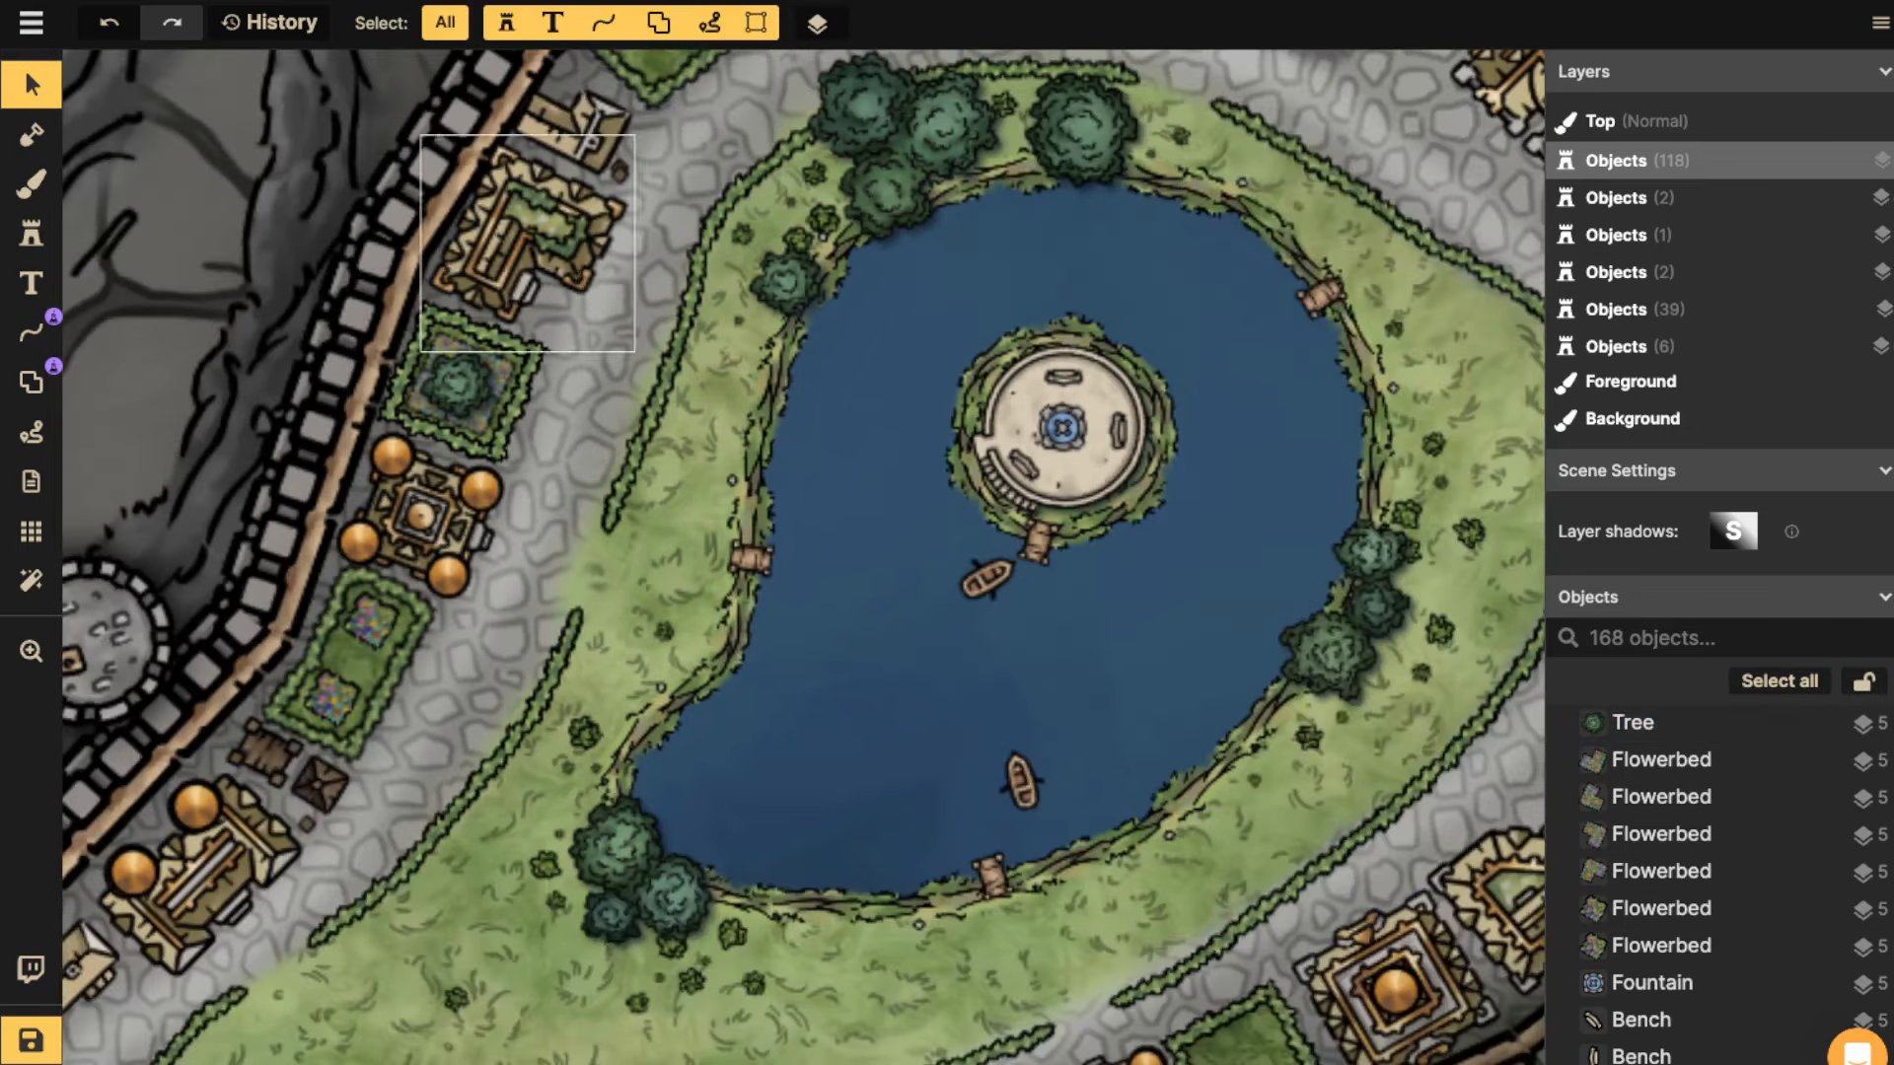
left_click(32, 234)
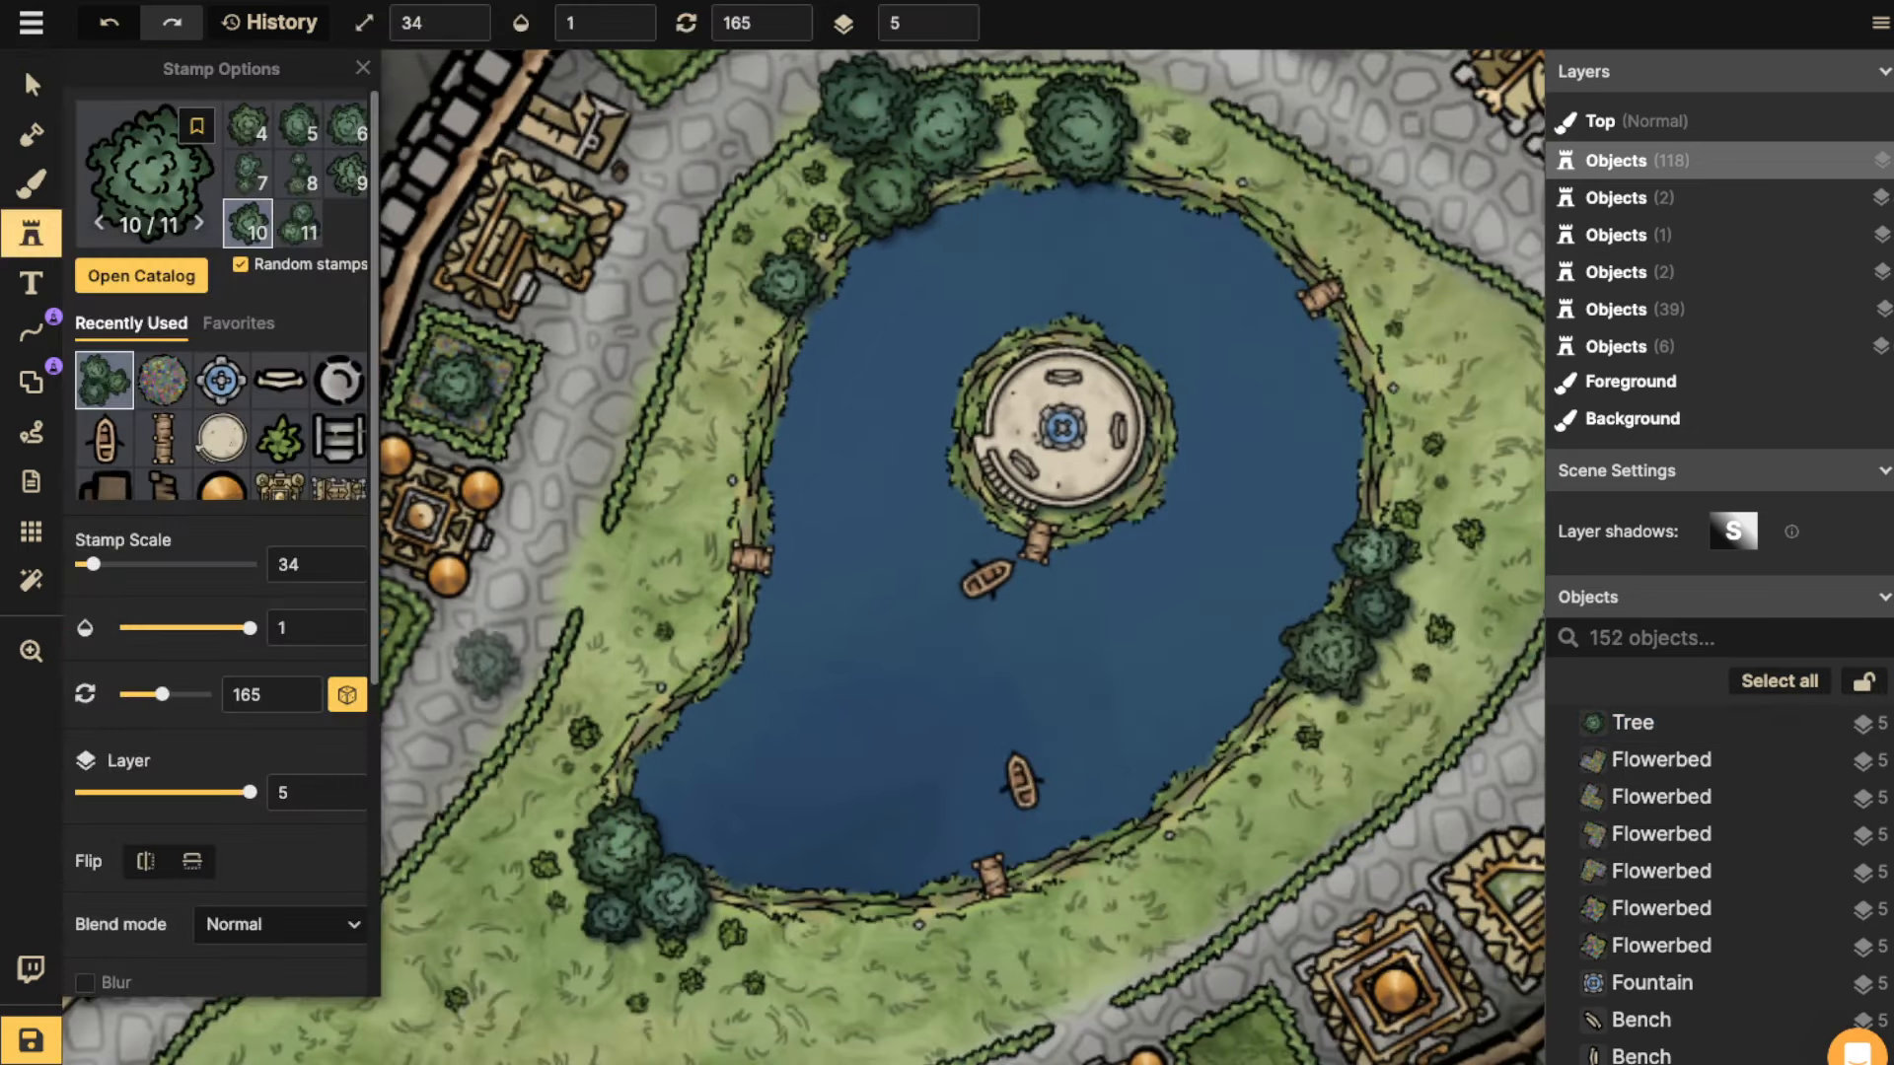
left_click_drag(434, 665, 811, 651)
key("Left")
key("Left")
key("Left")
key("Left")
key("Left")
key("Left")
key("Left")
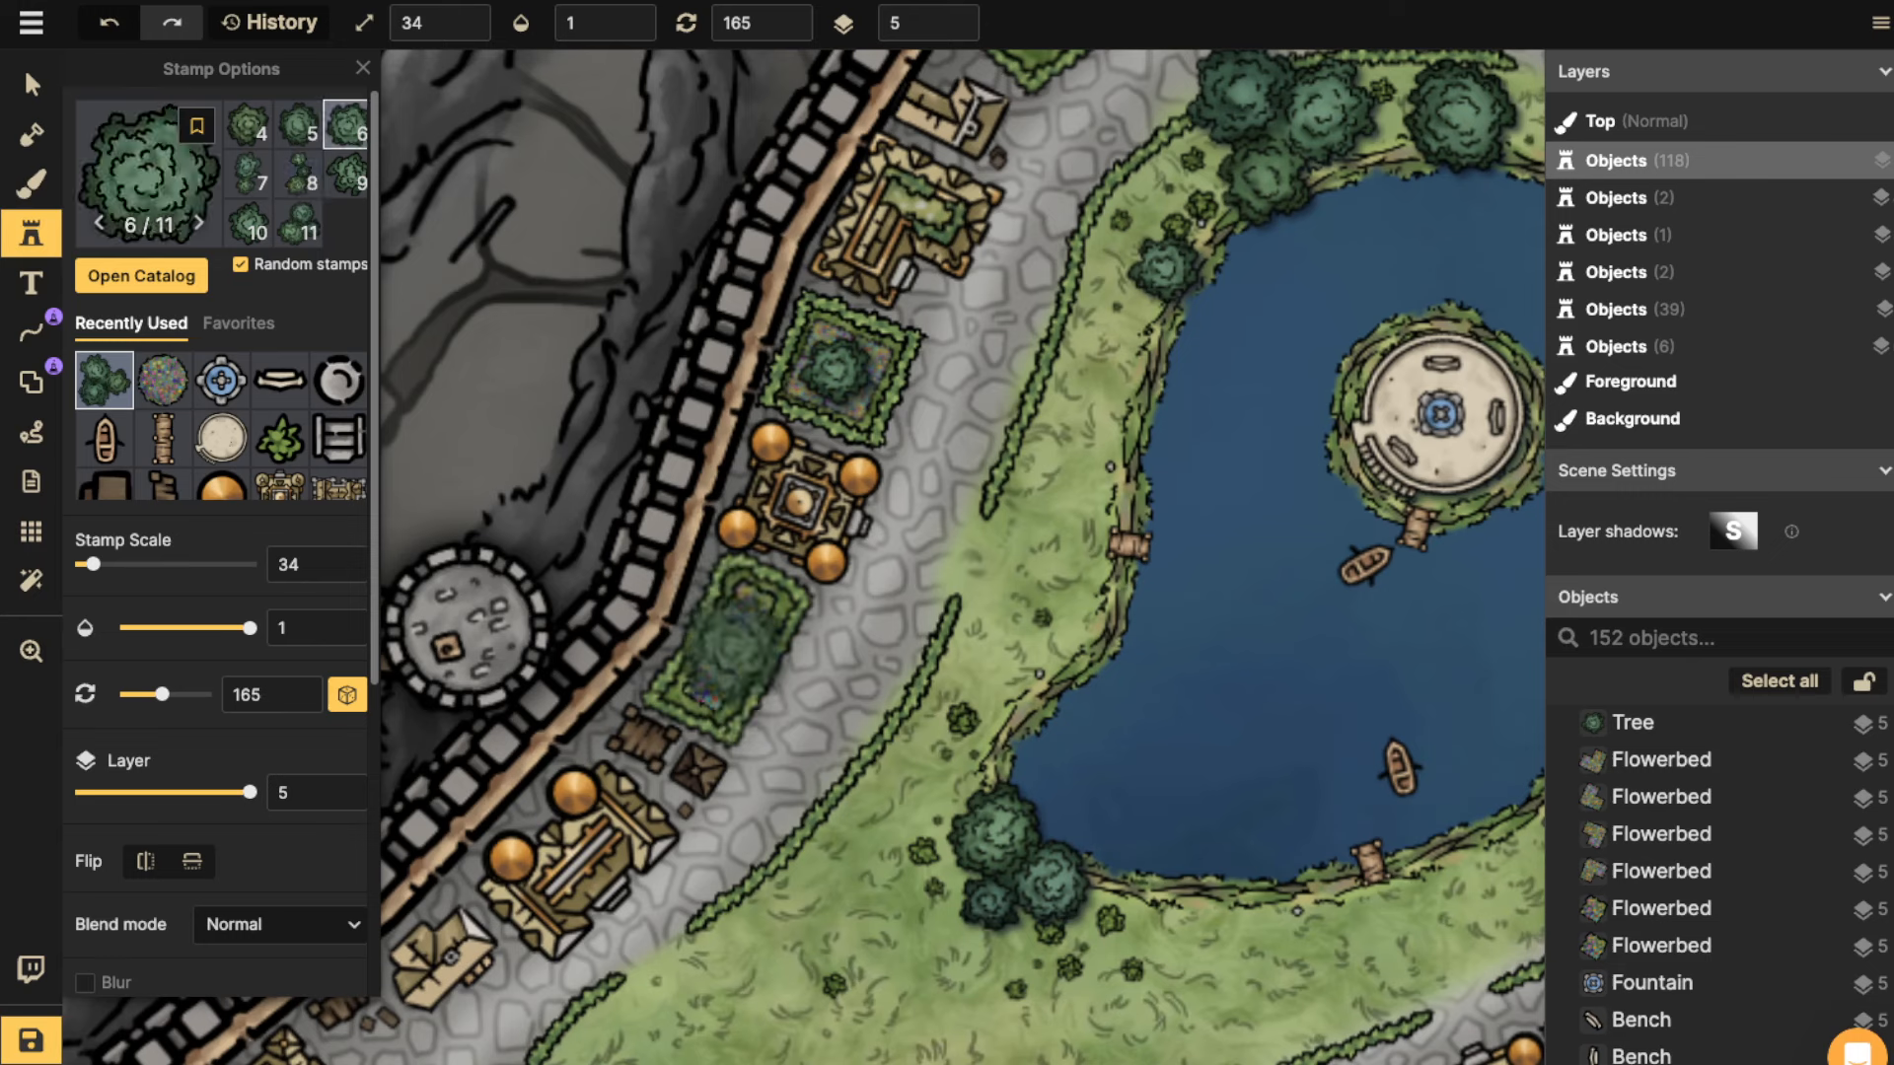
key("Left")
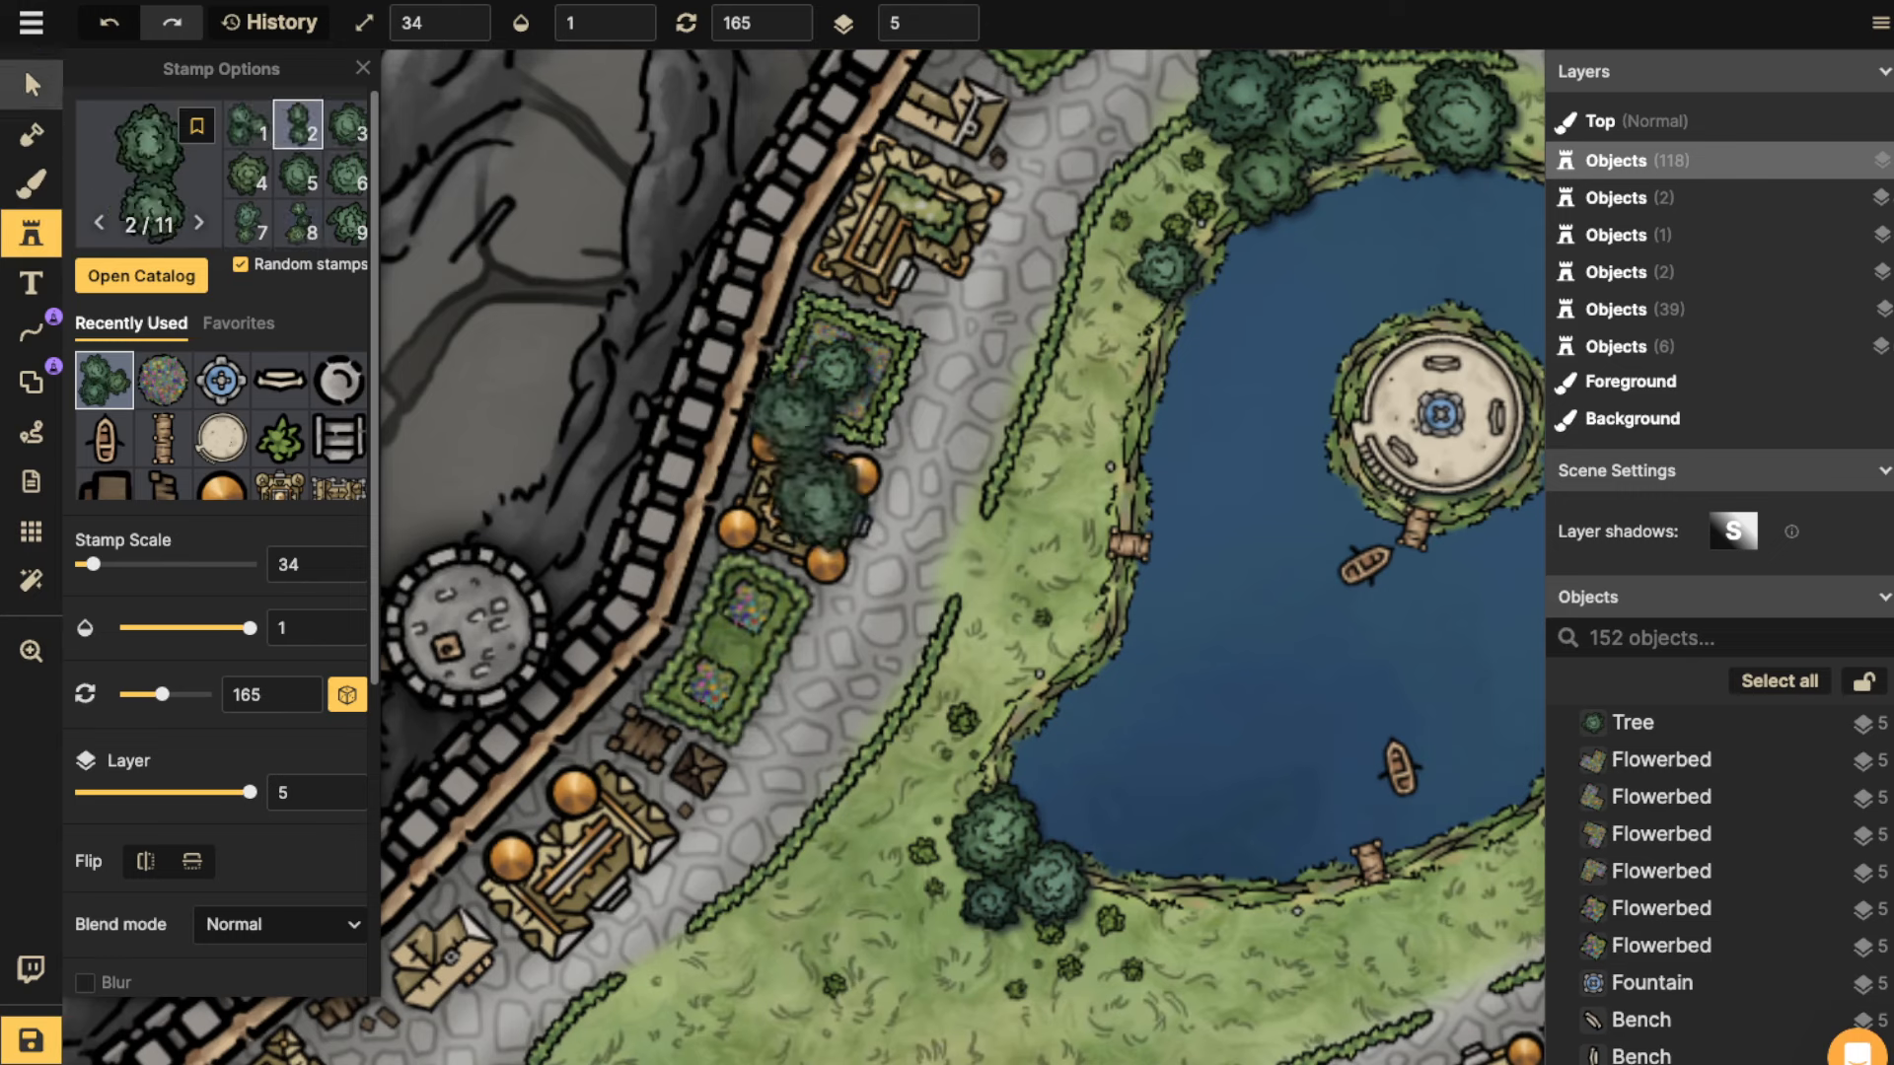
Copy the bush beside the pond's southwestern trees and paste it between the two flowerbeds of the narrow hedge garden.
left_click(31, 84)
left_click(924, 850)
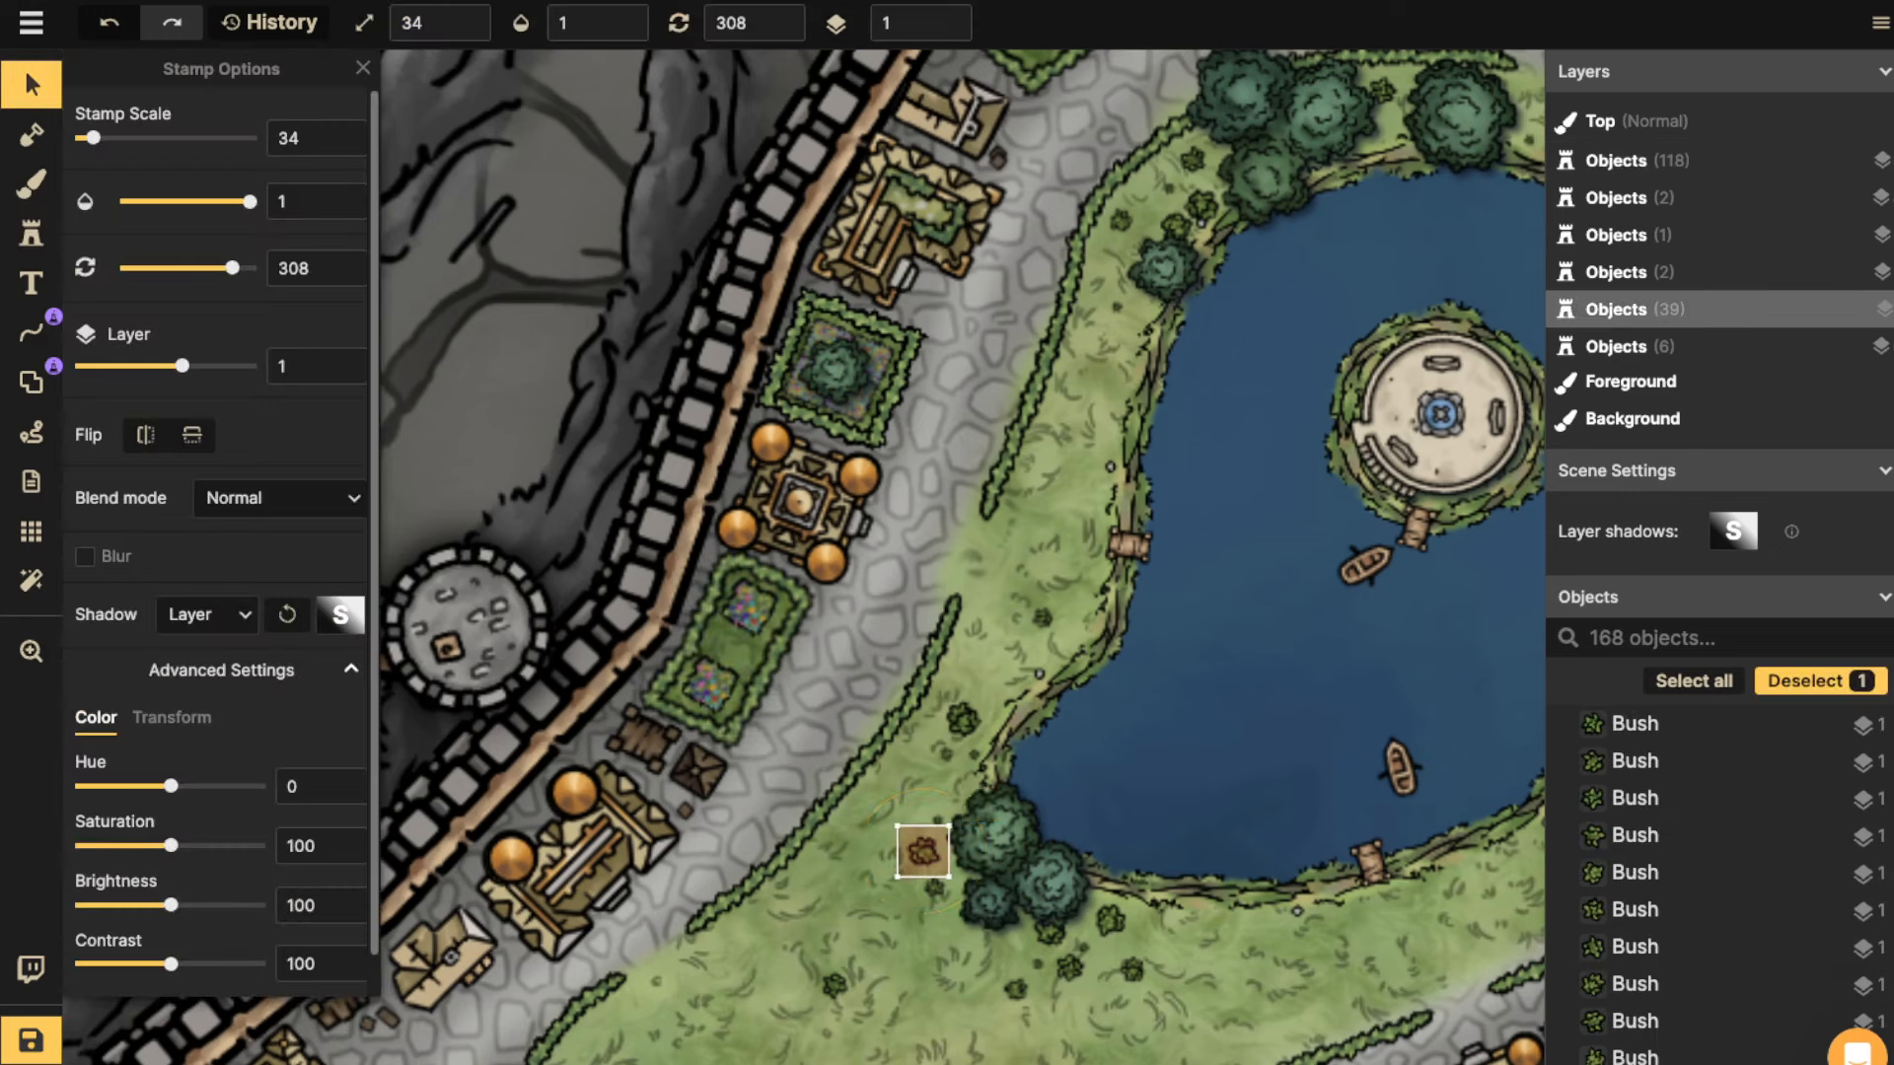
key("ctrl+c")
key("ctrl+v")
left_click(729, 647)
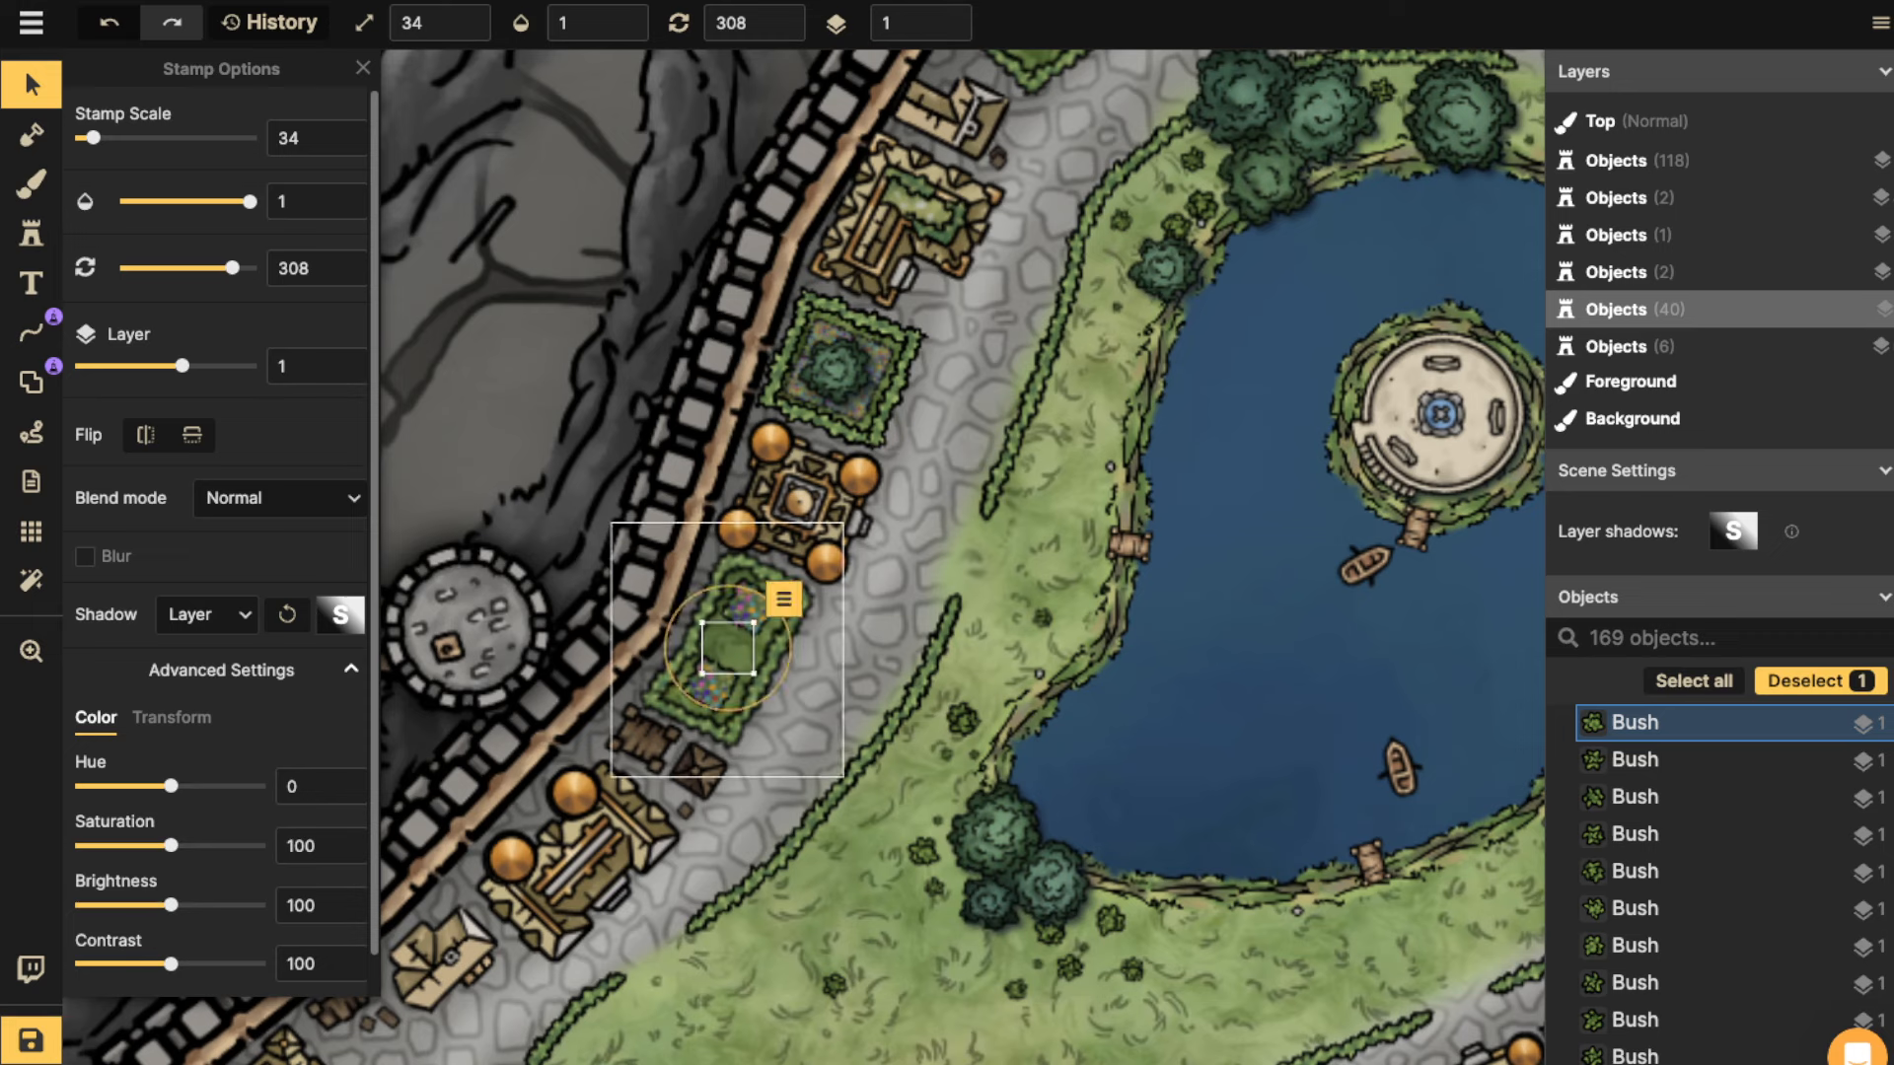
Select all hedge-and-grass shapes sharing the narrow garden's style and put them on layer 0.
left_click(728, 647)
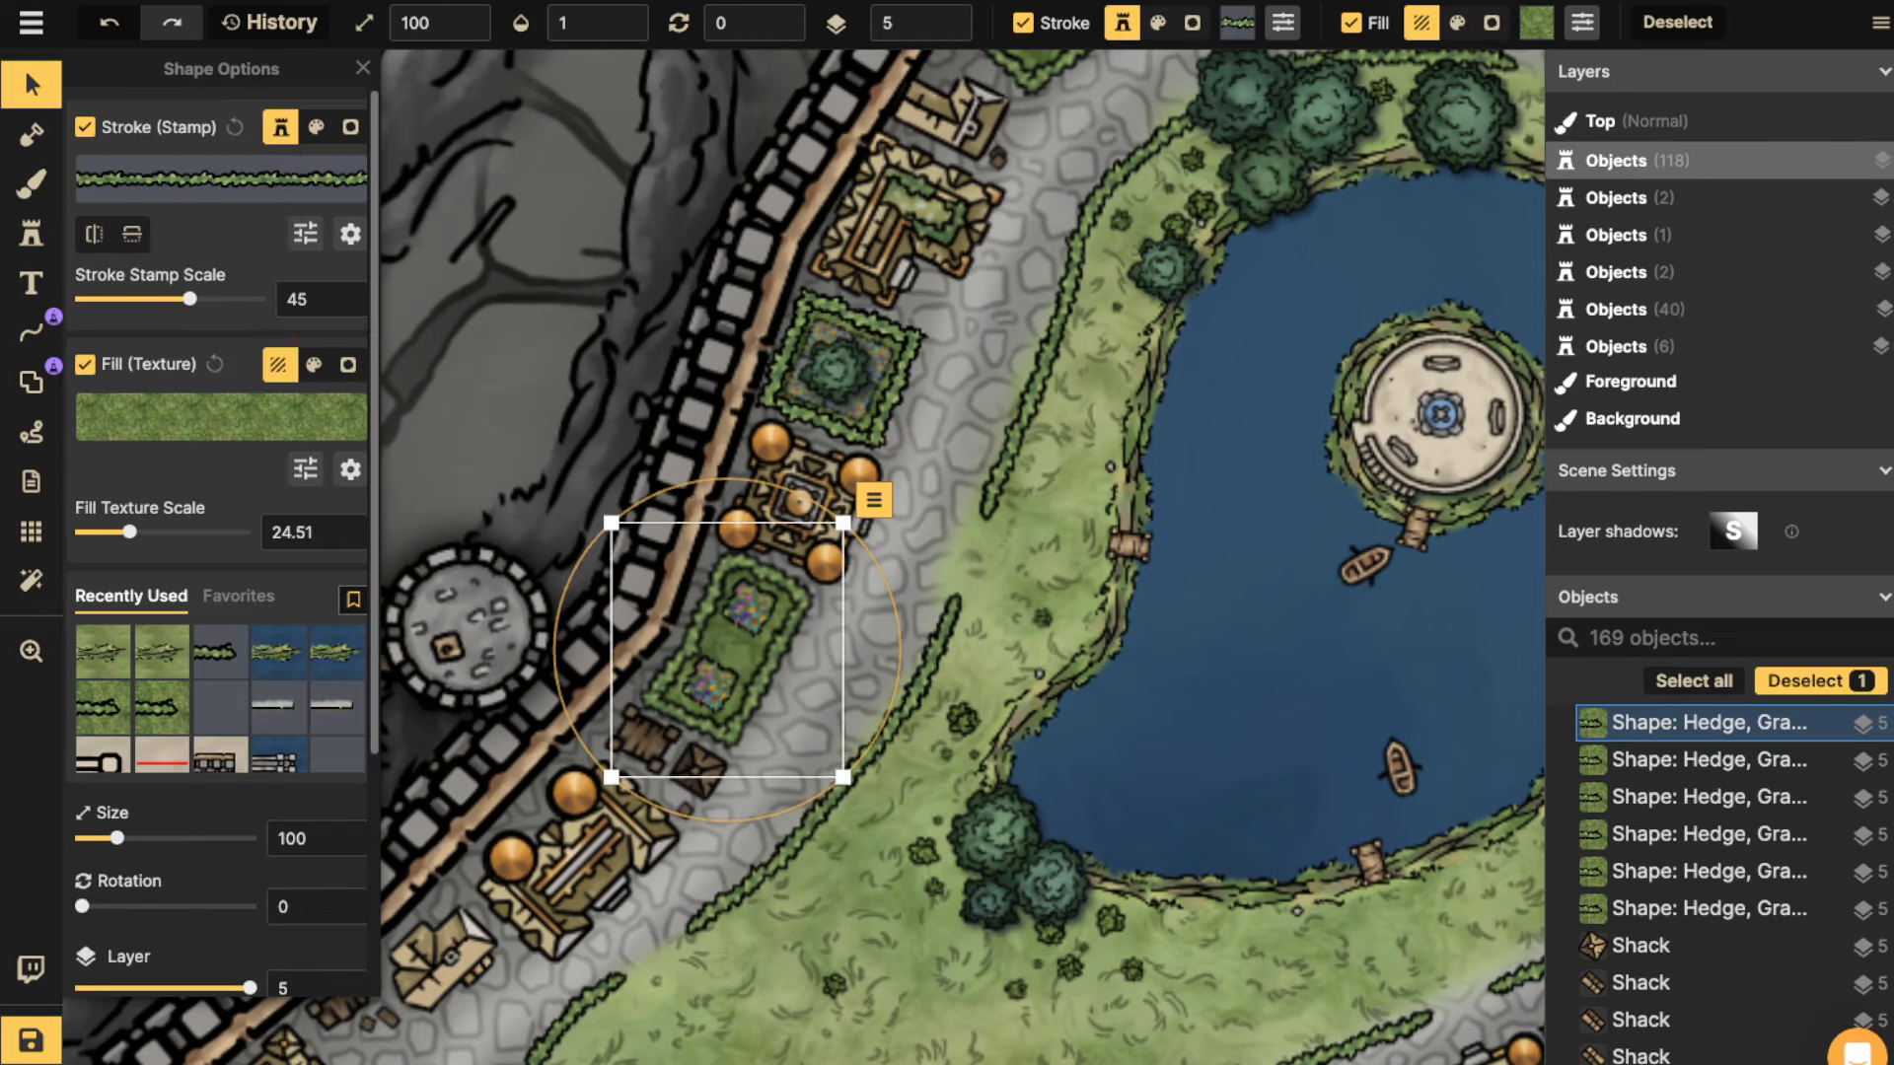
left_click(728, 647)
left_click(728, 647)
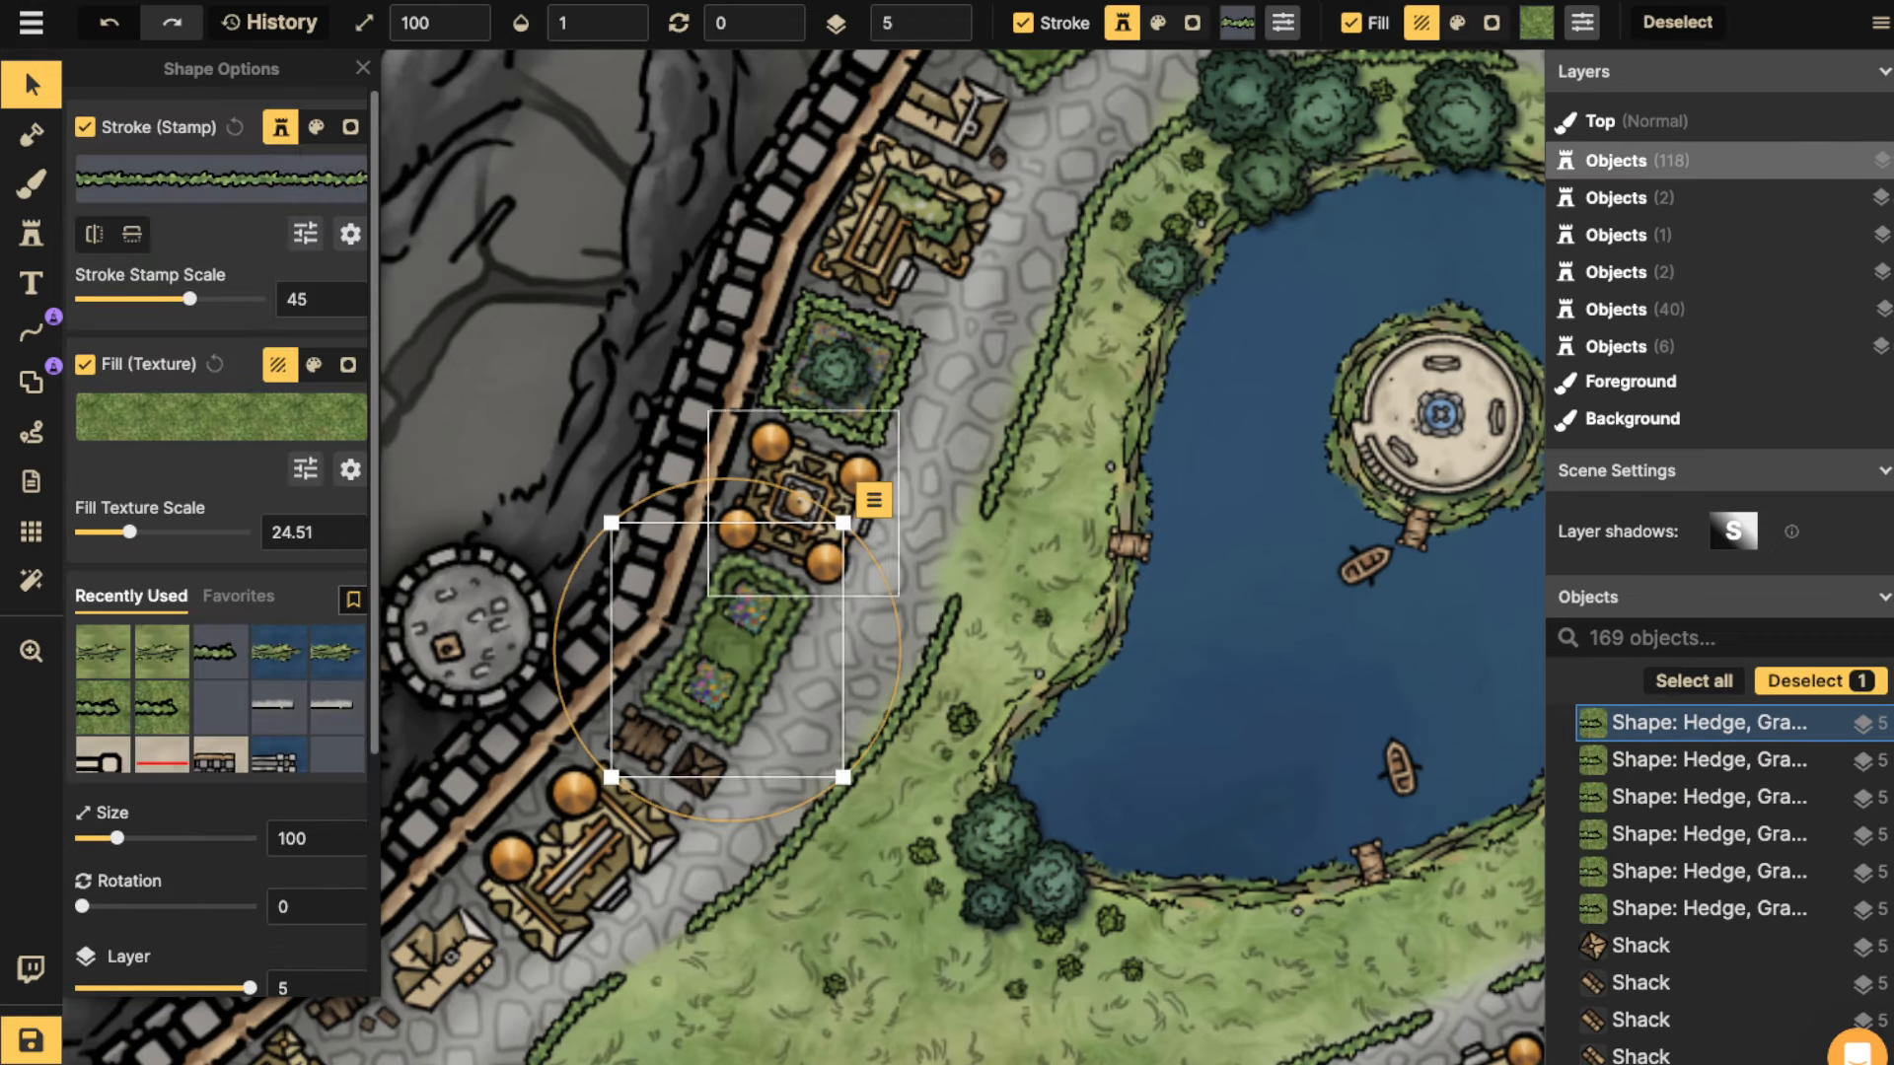
left_click(874, 500)
mouse_move(866, 529)
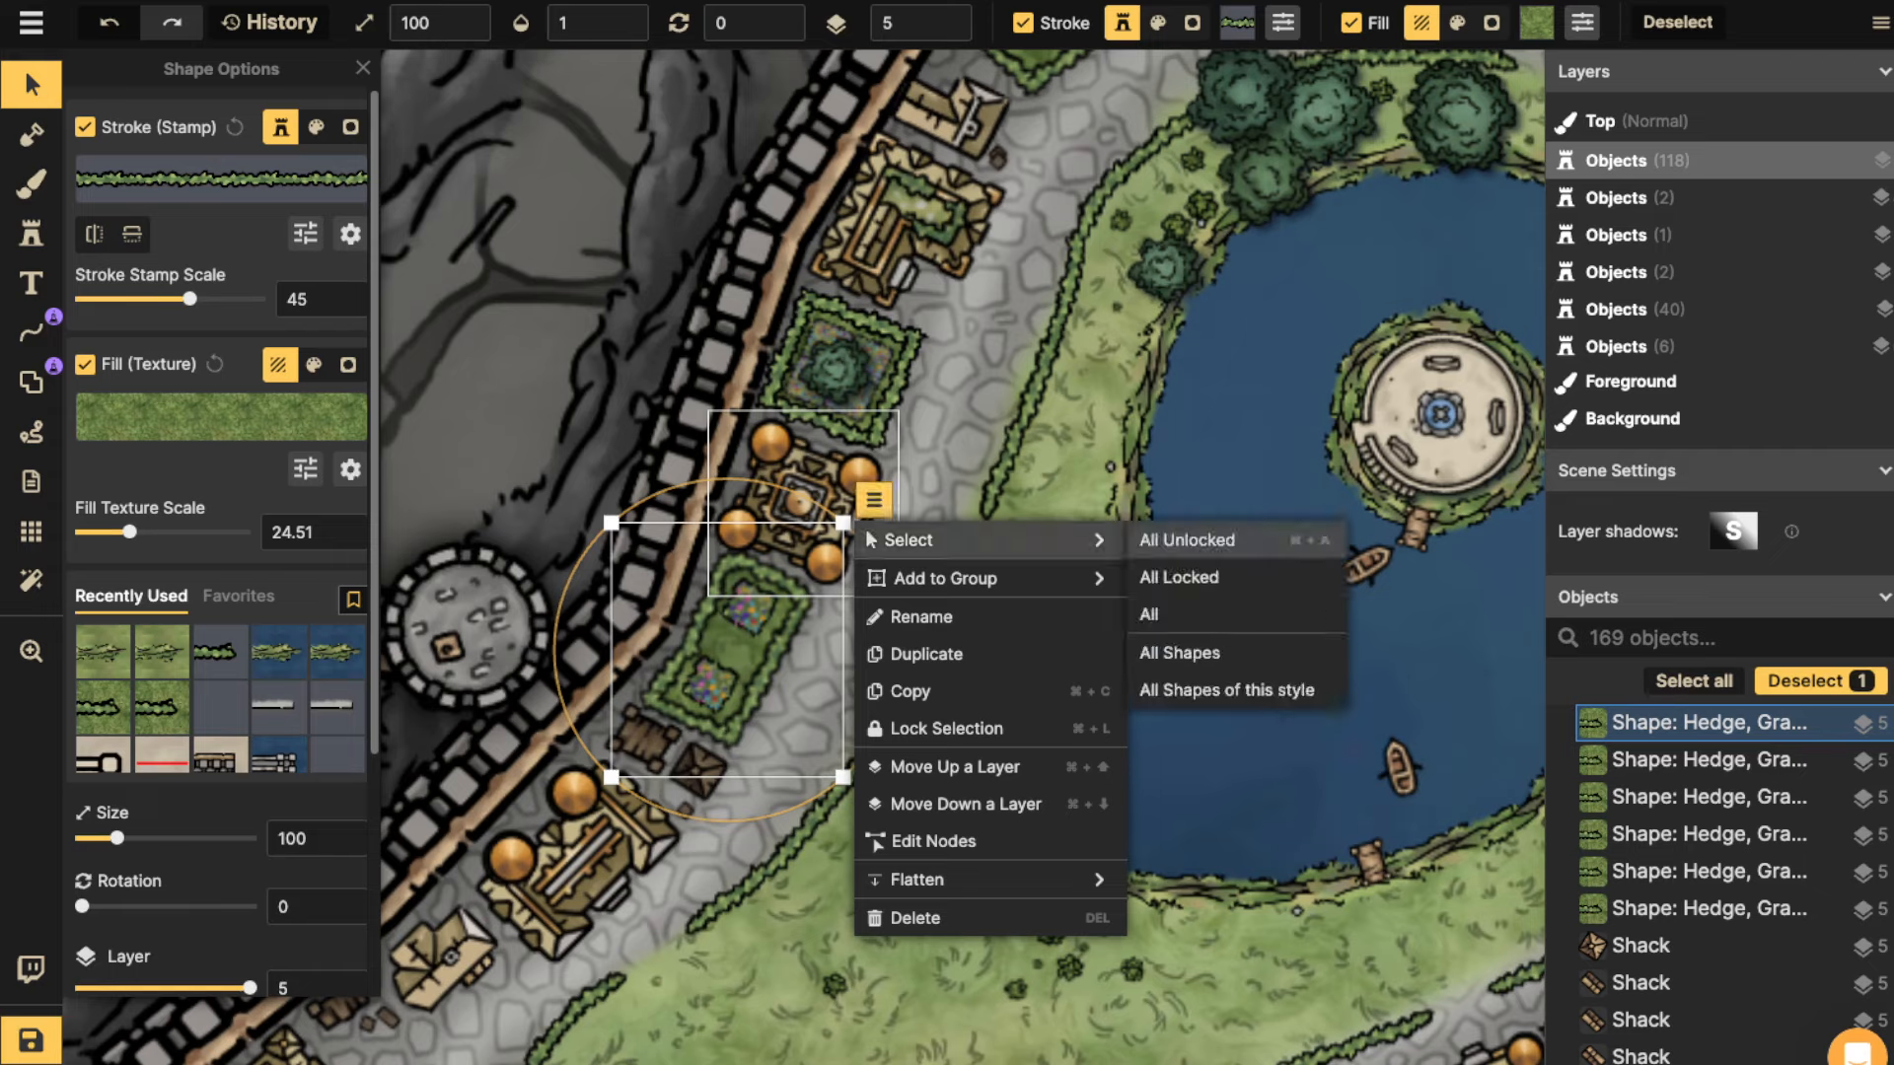
left_click(1233, 688)
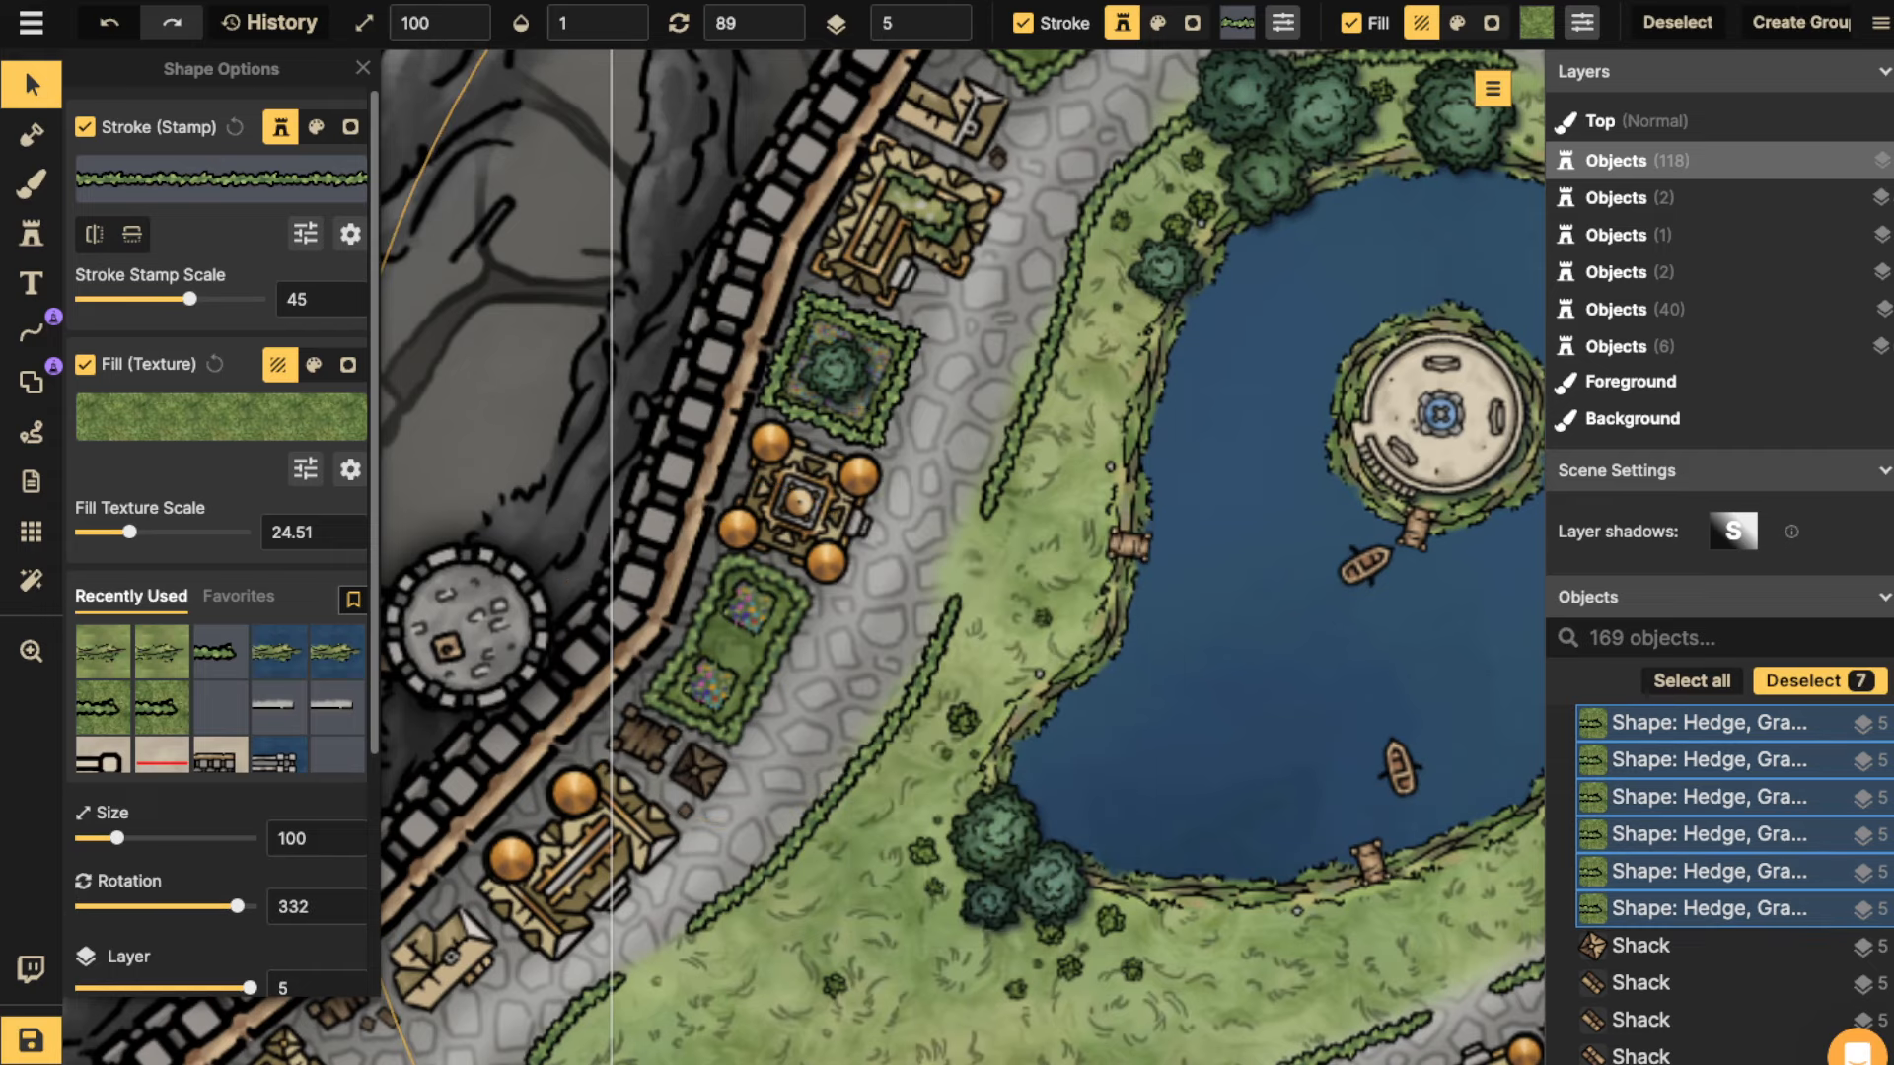
left_click(914, 23)
type("0")
left_click(728, 648)
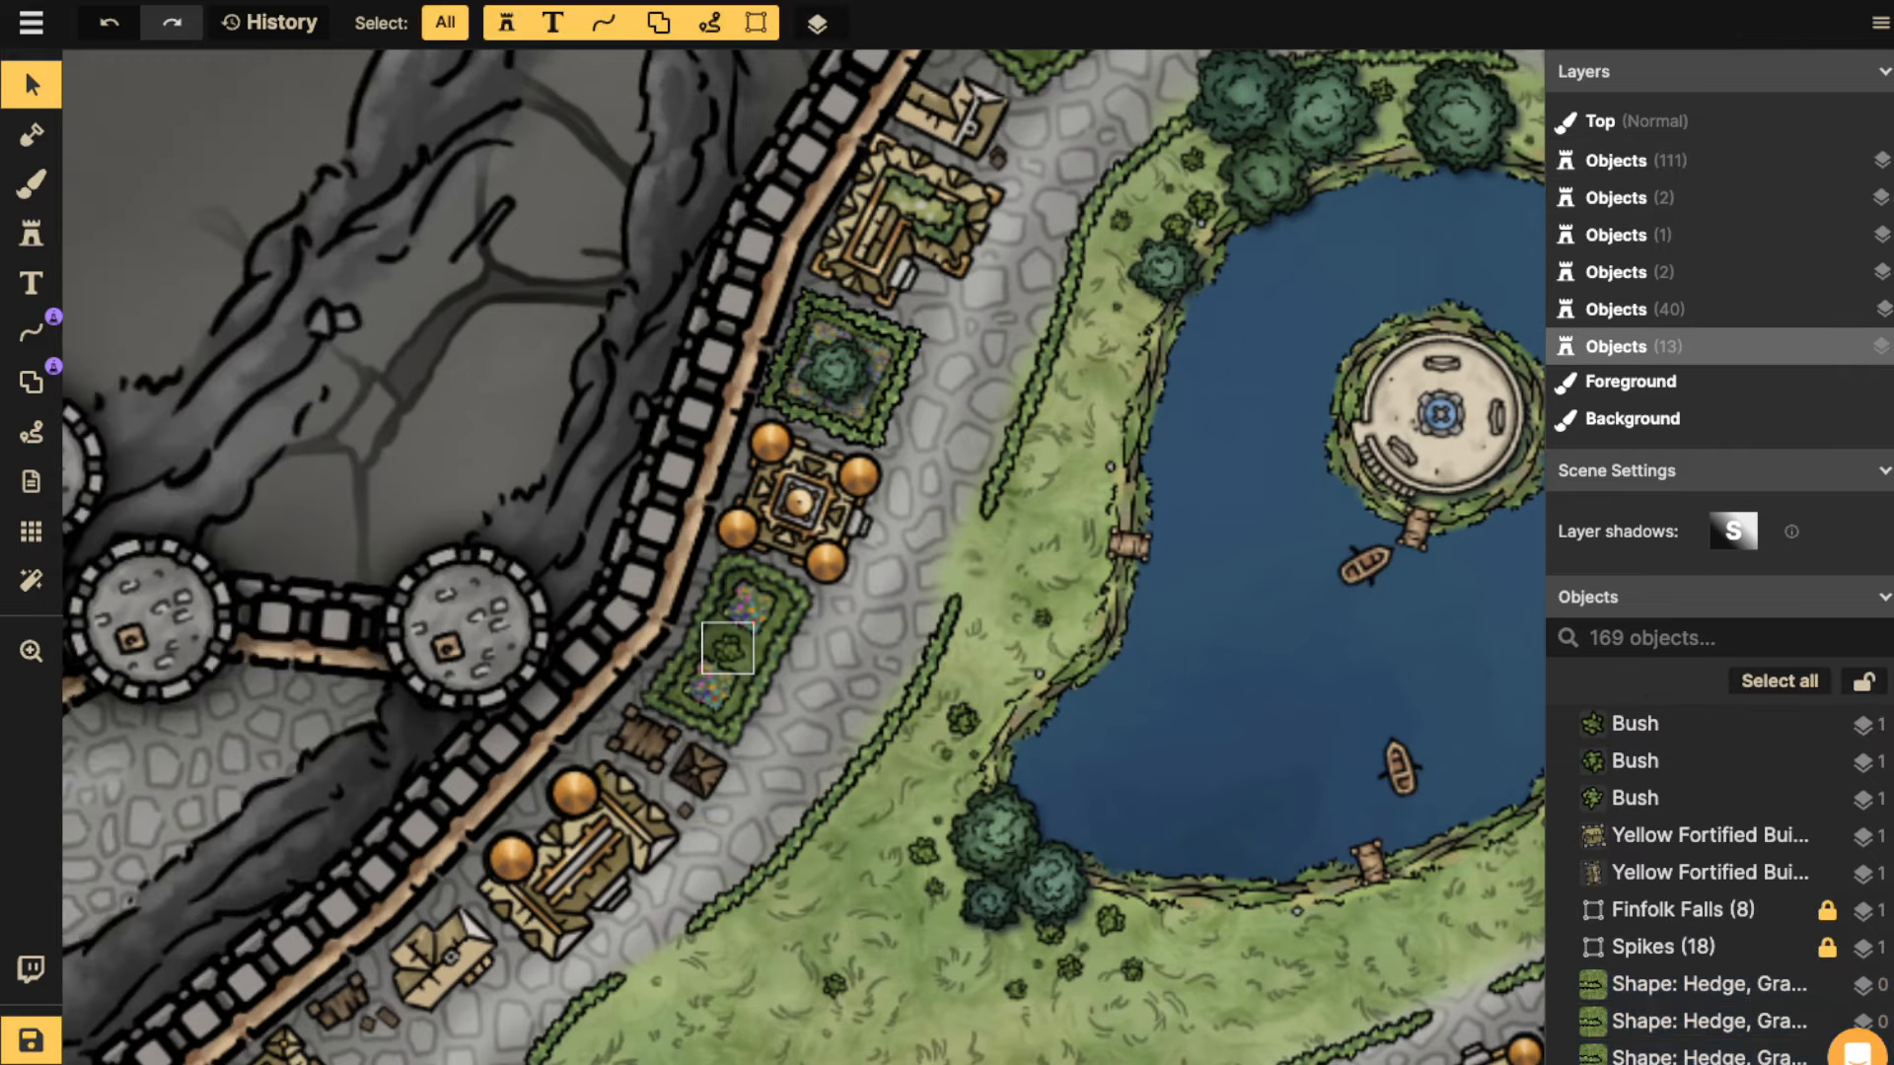
Copy the bush between the narrow garden's flowerbeds and paste it onto each of that garden's four hedge corners.
left_click(728, 647)
key("ctrl+c")
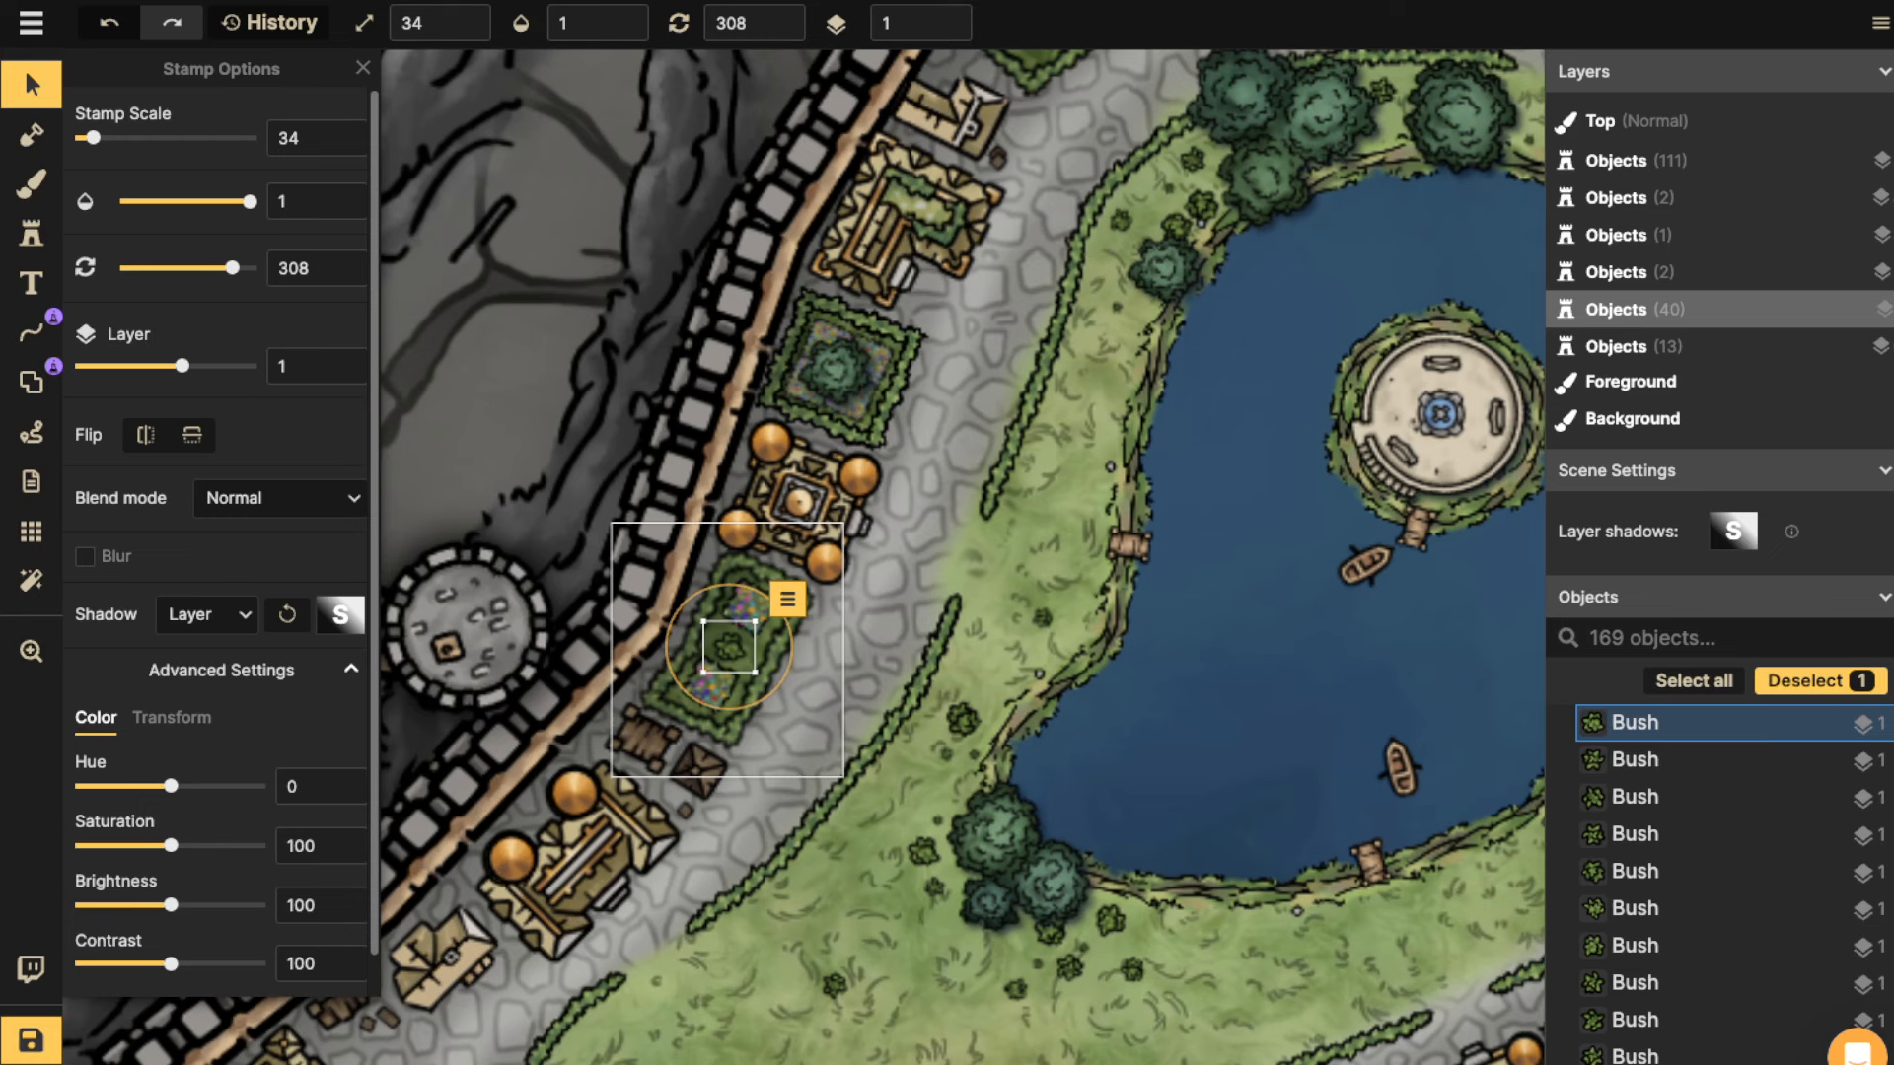
key("ctrl+v")
left_click_drag(682, 721, 647, 698)
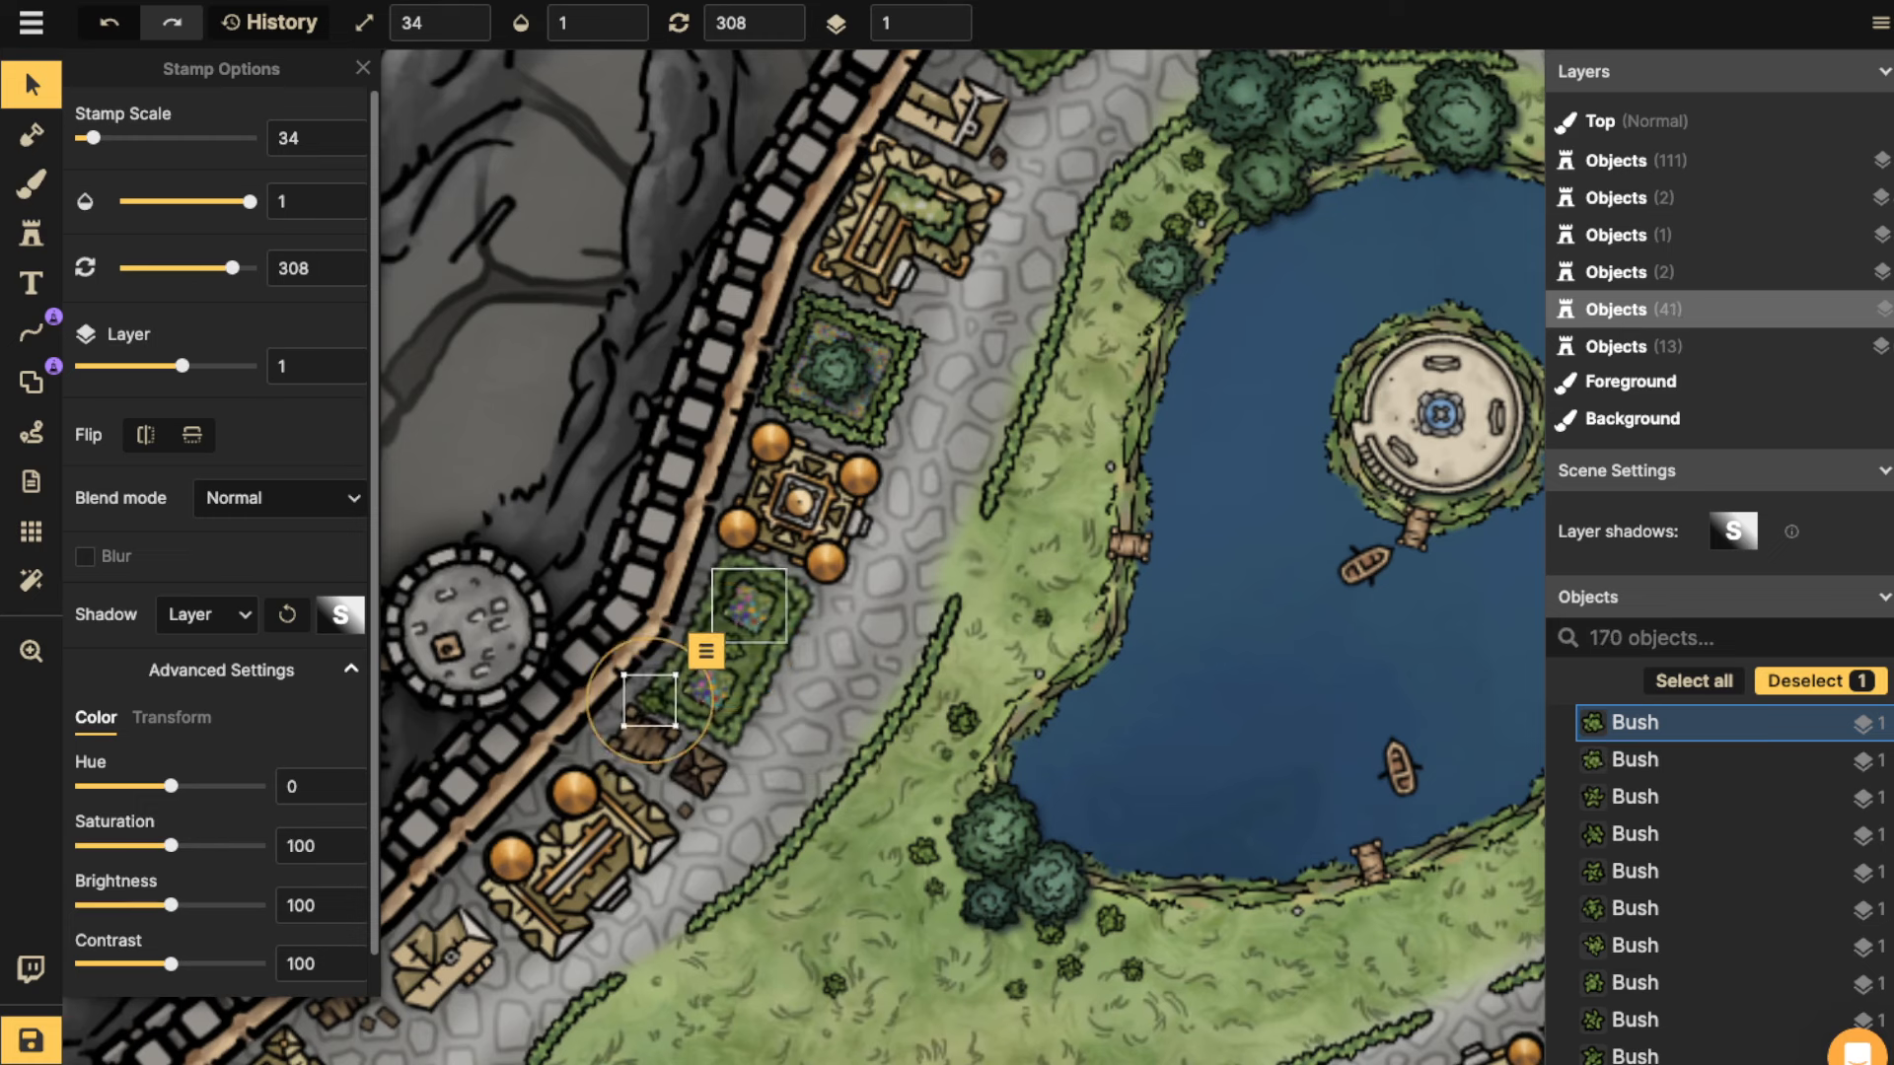
key("ctrl+v")
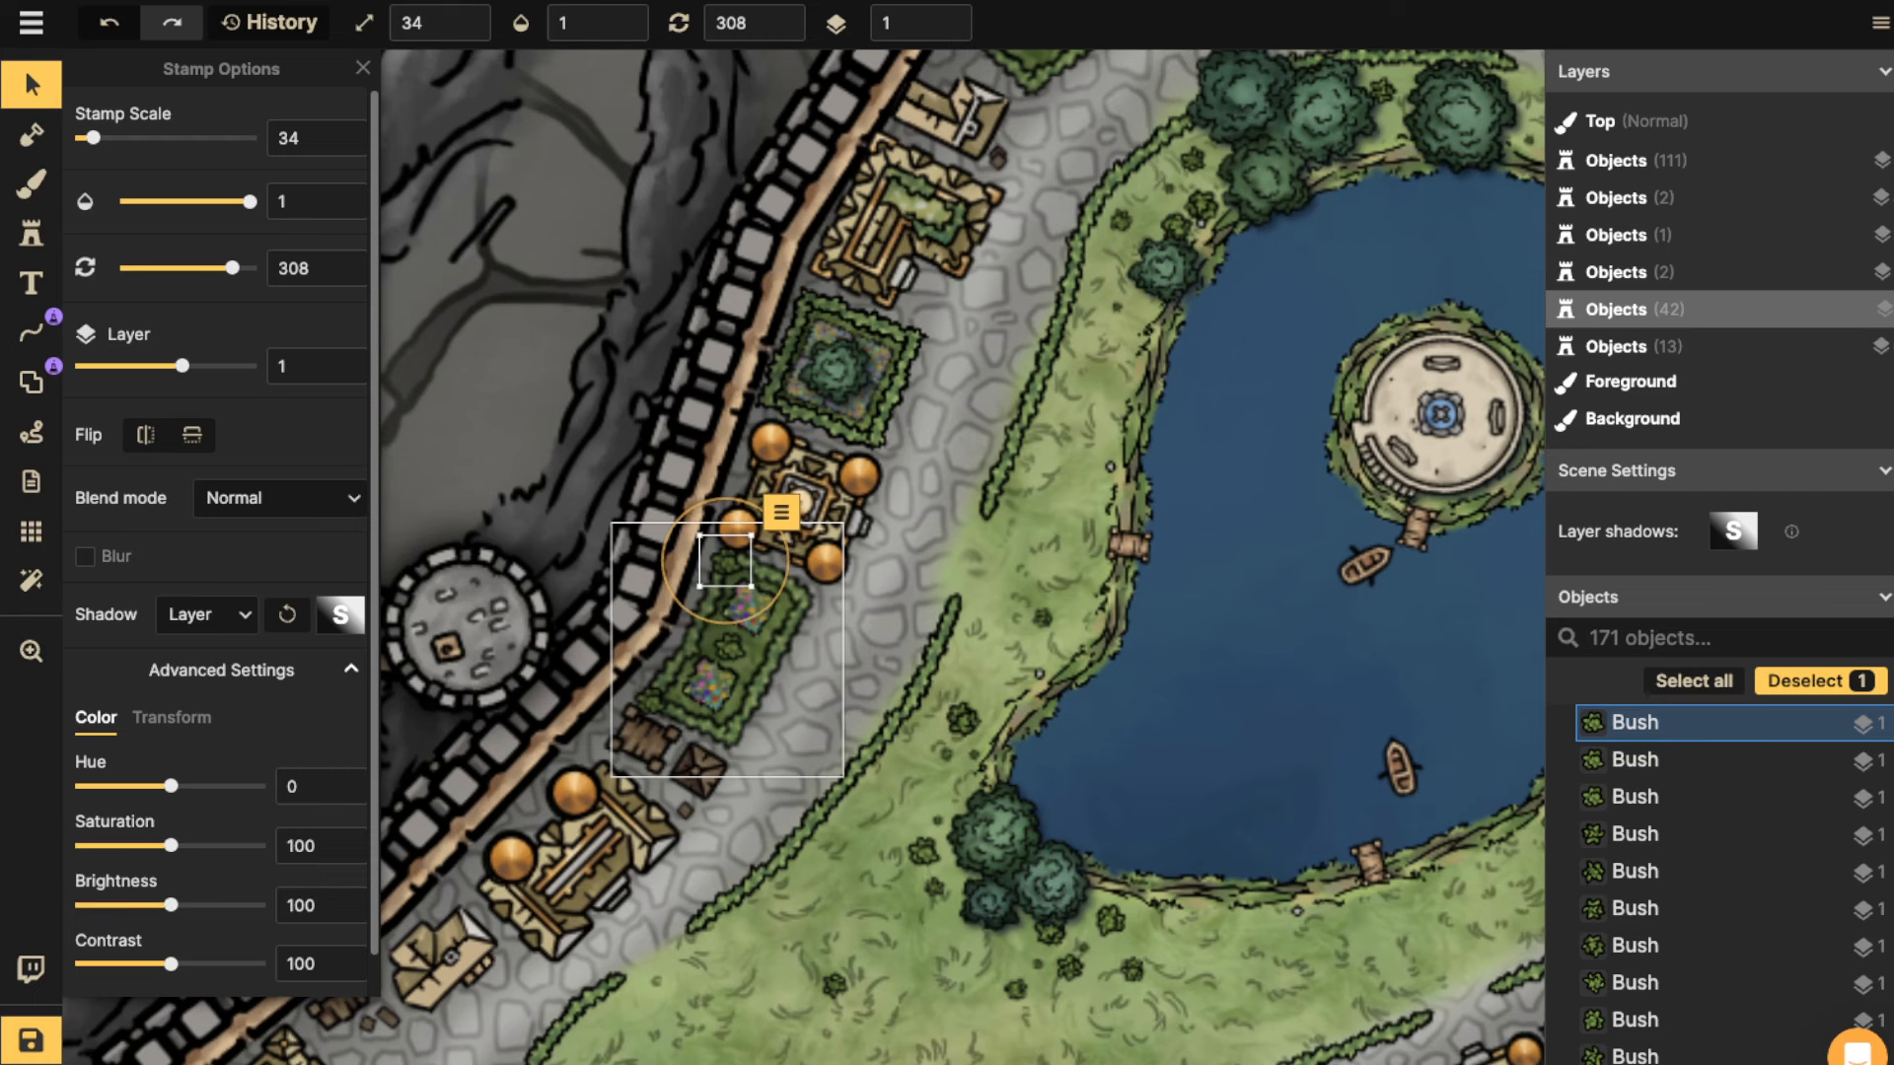
key("ctrl+v")
left_click_drag(793, 608, 799, 599)
key("ctrl+v")
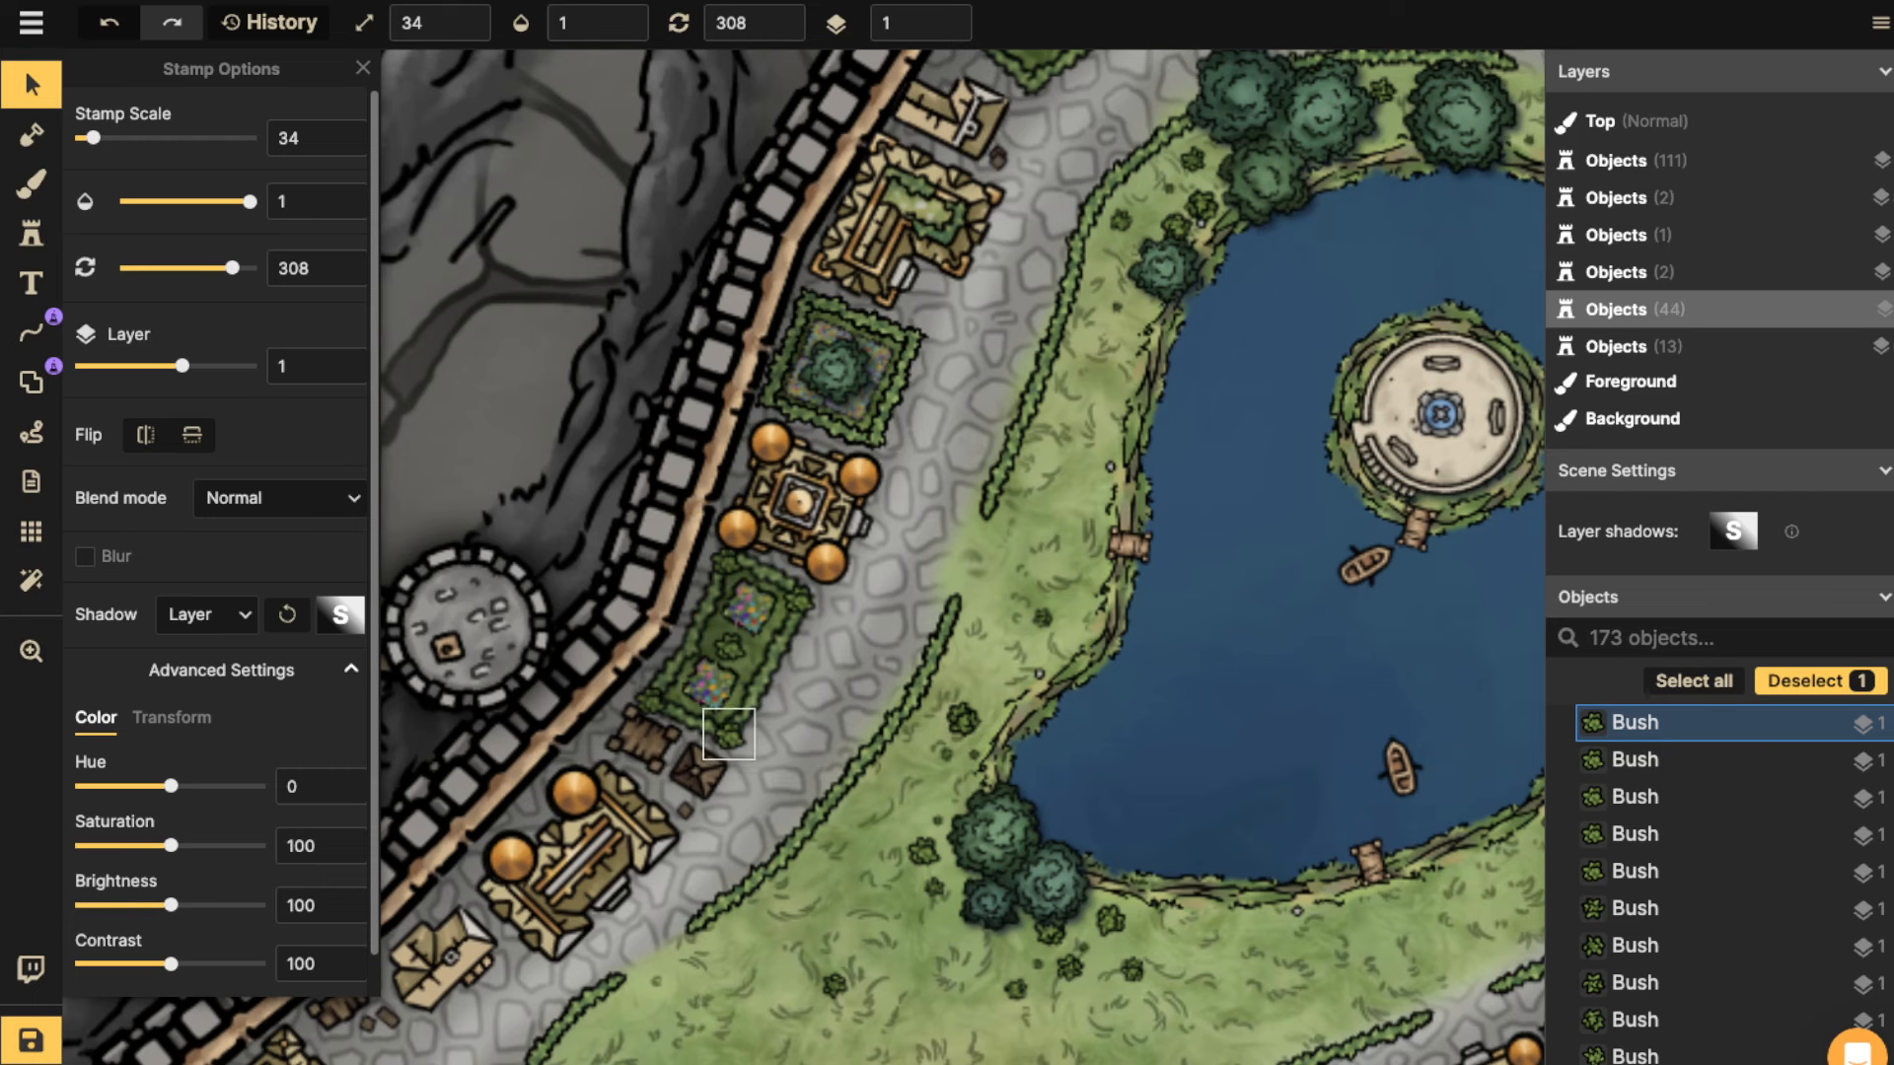
Paste a bush onto both hedge ends at the lawn's western opening and raise the two bushes to layer 5.
key("ctrl+v")
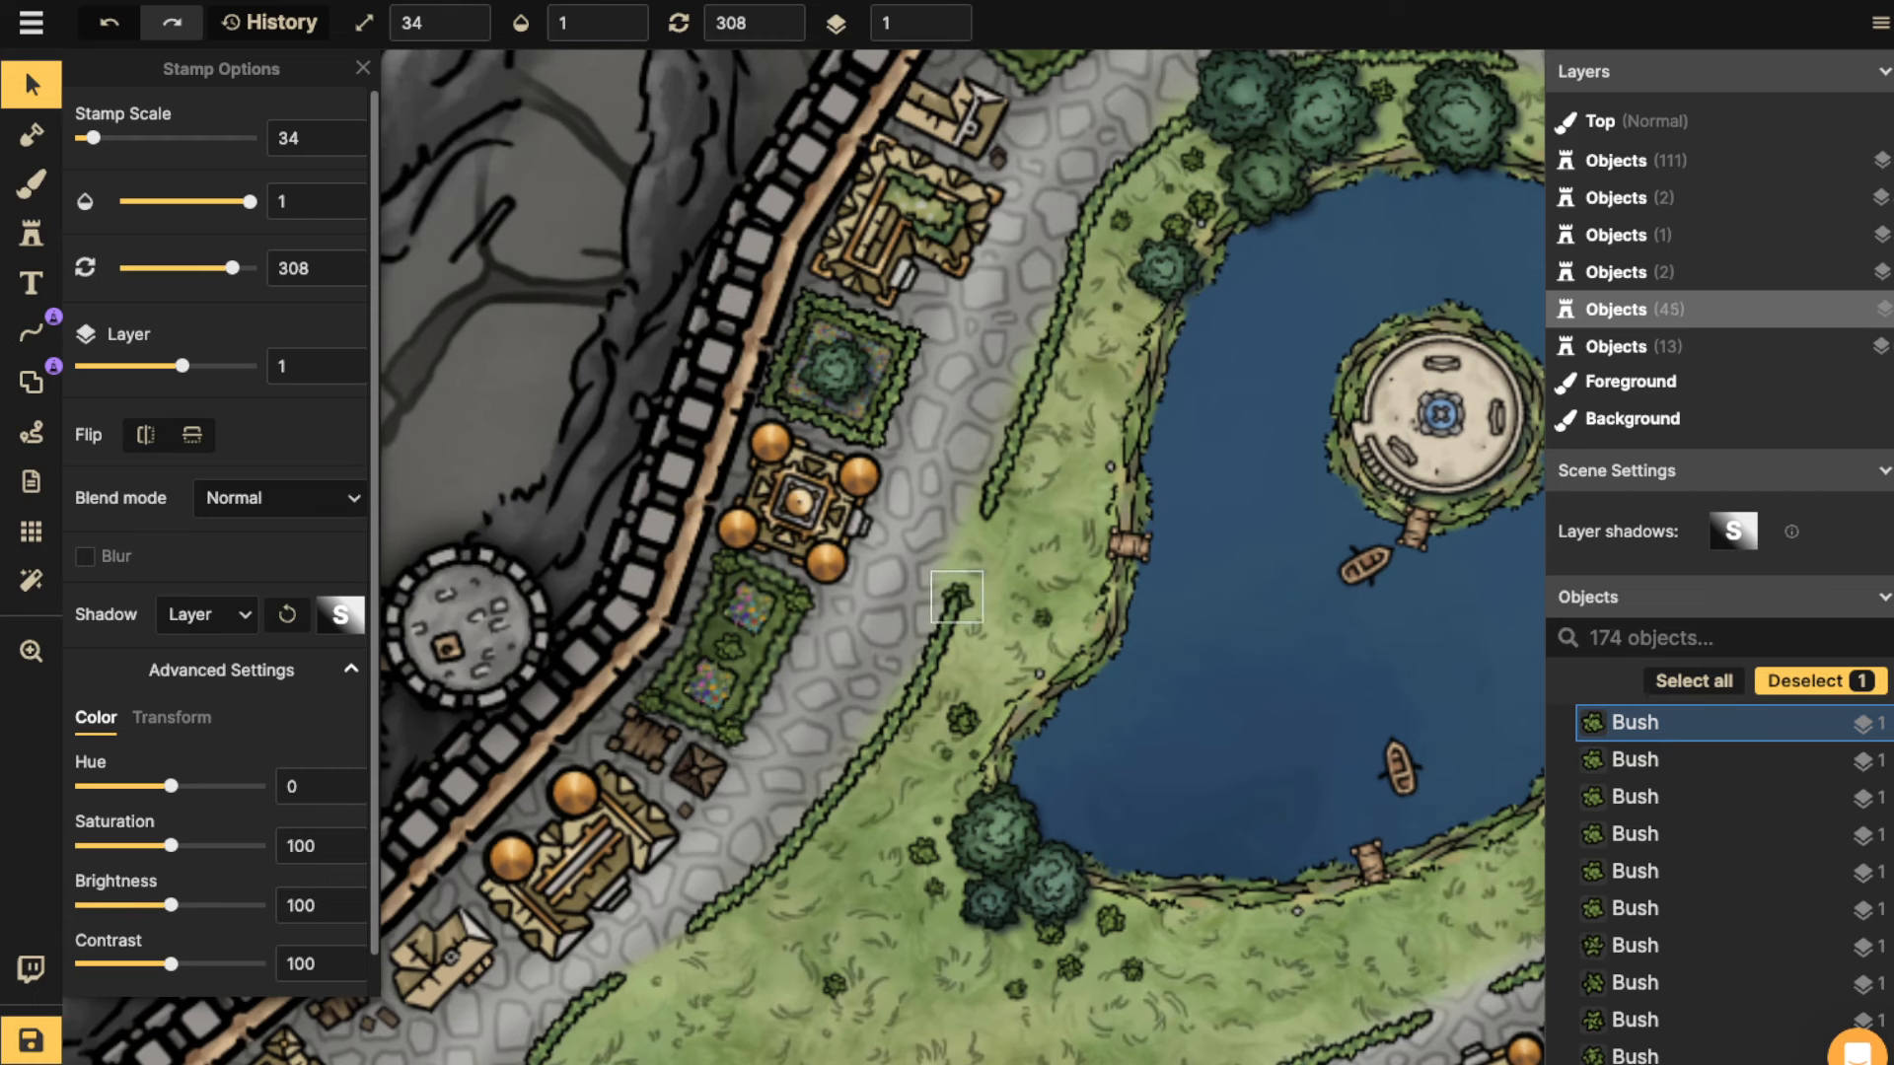
key("ctrl+v")
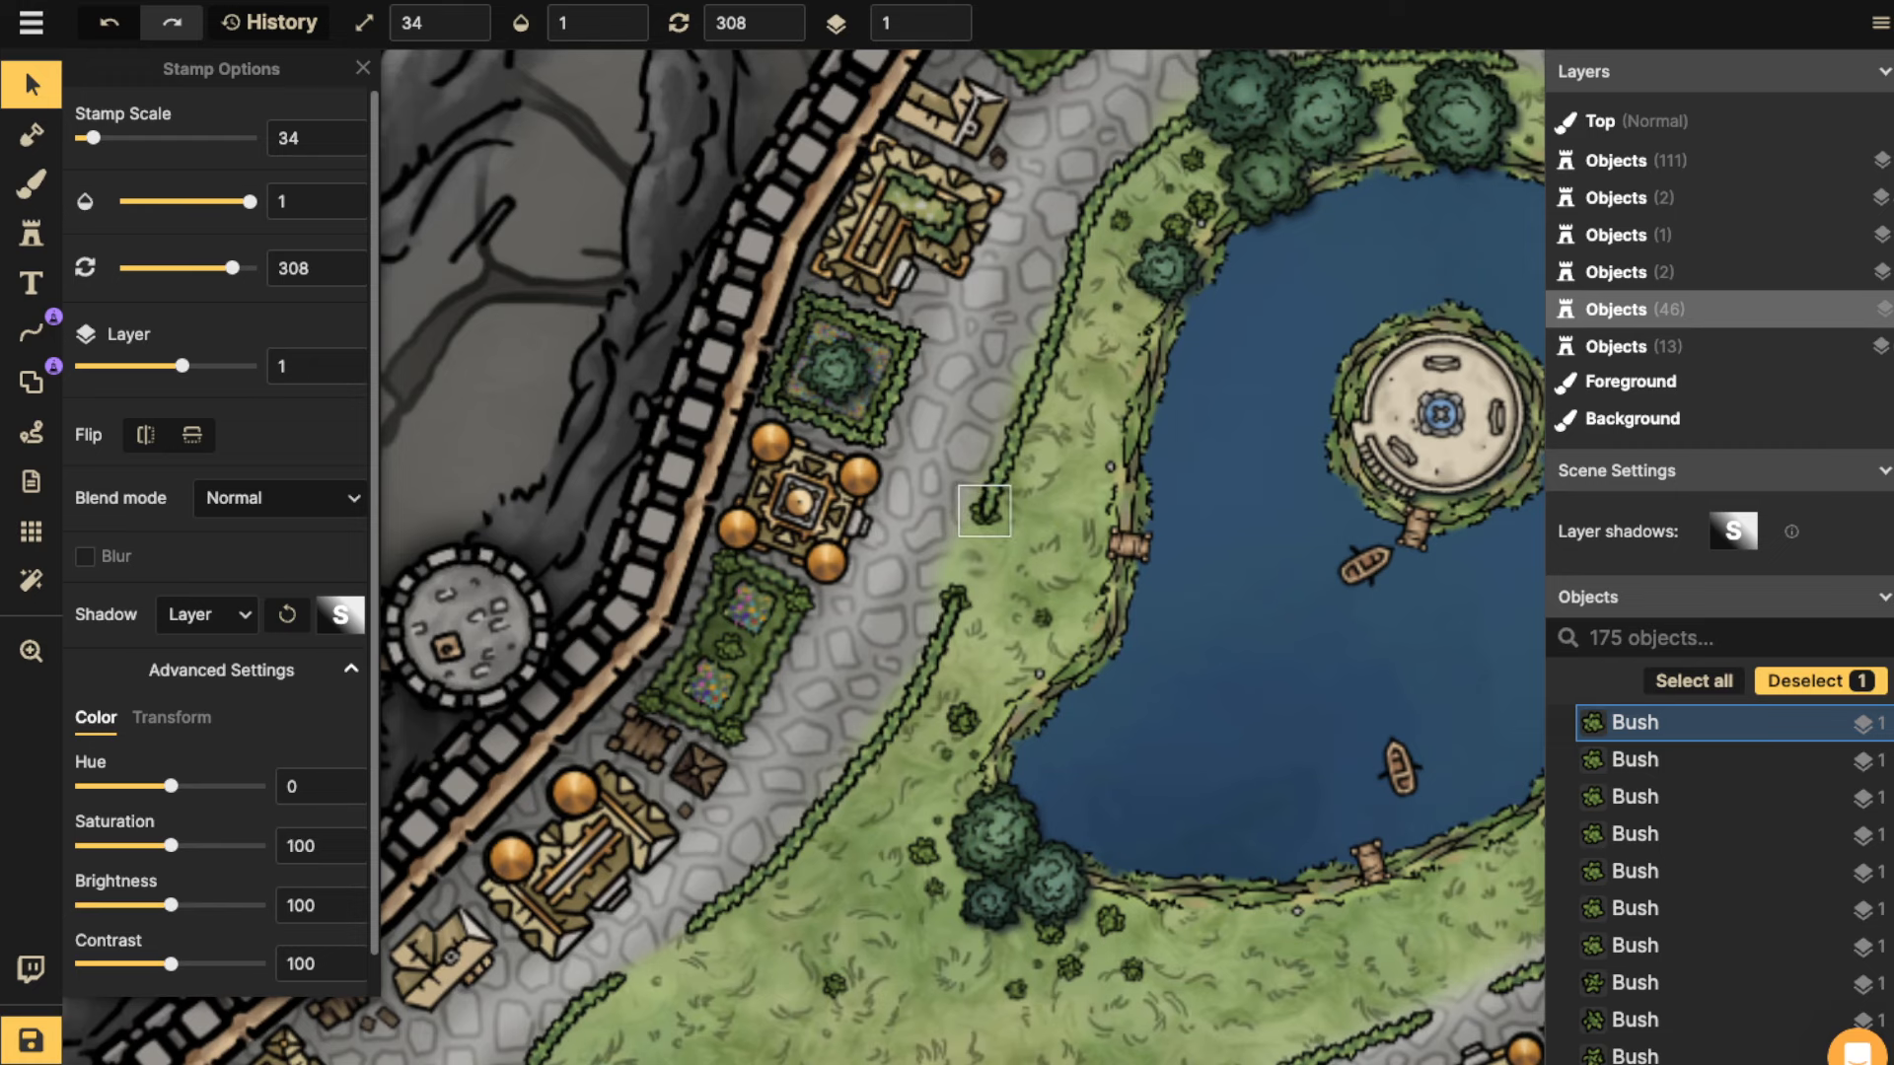
left_click(954, 596, "shift")
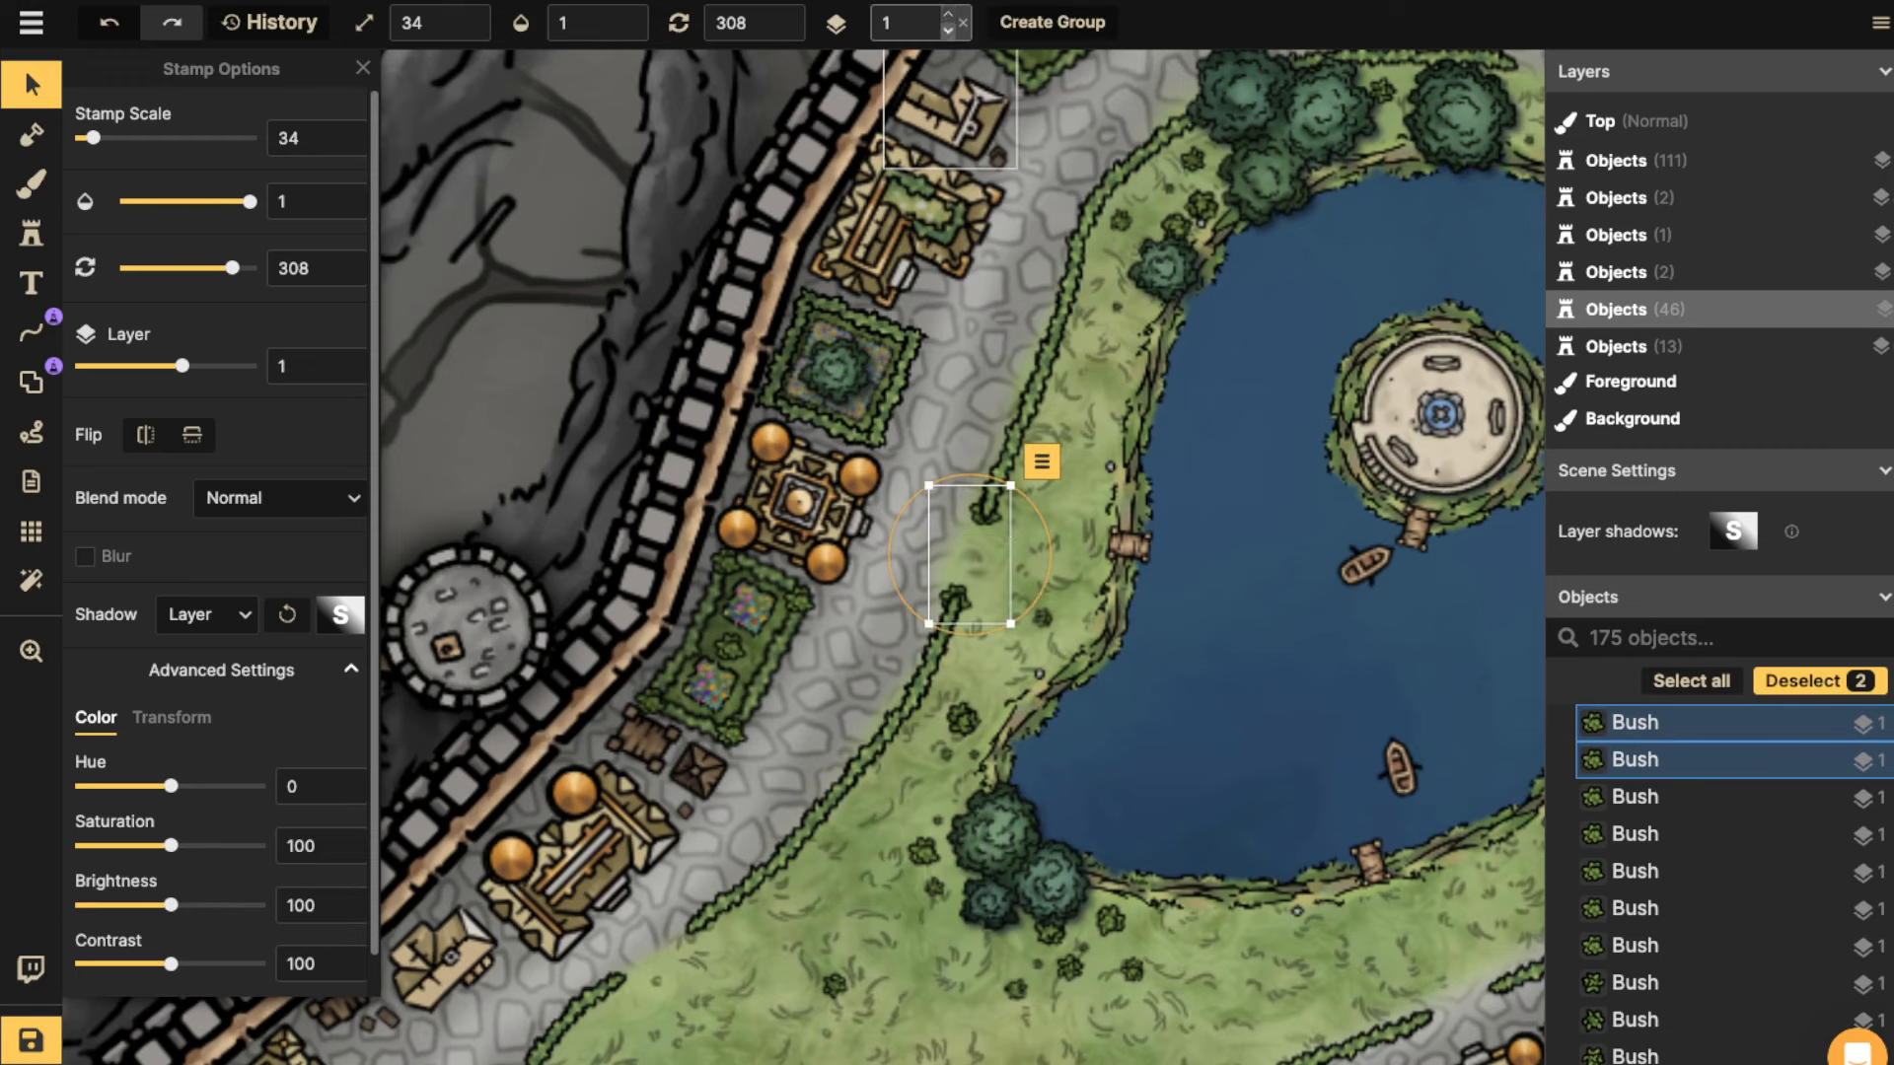
left_click(948, 15)
left_click(948, 15)
left_click(948, 14)
left_click(948, 15)
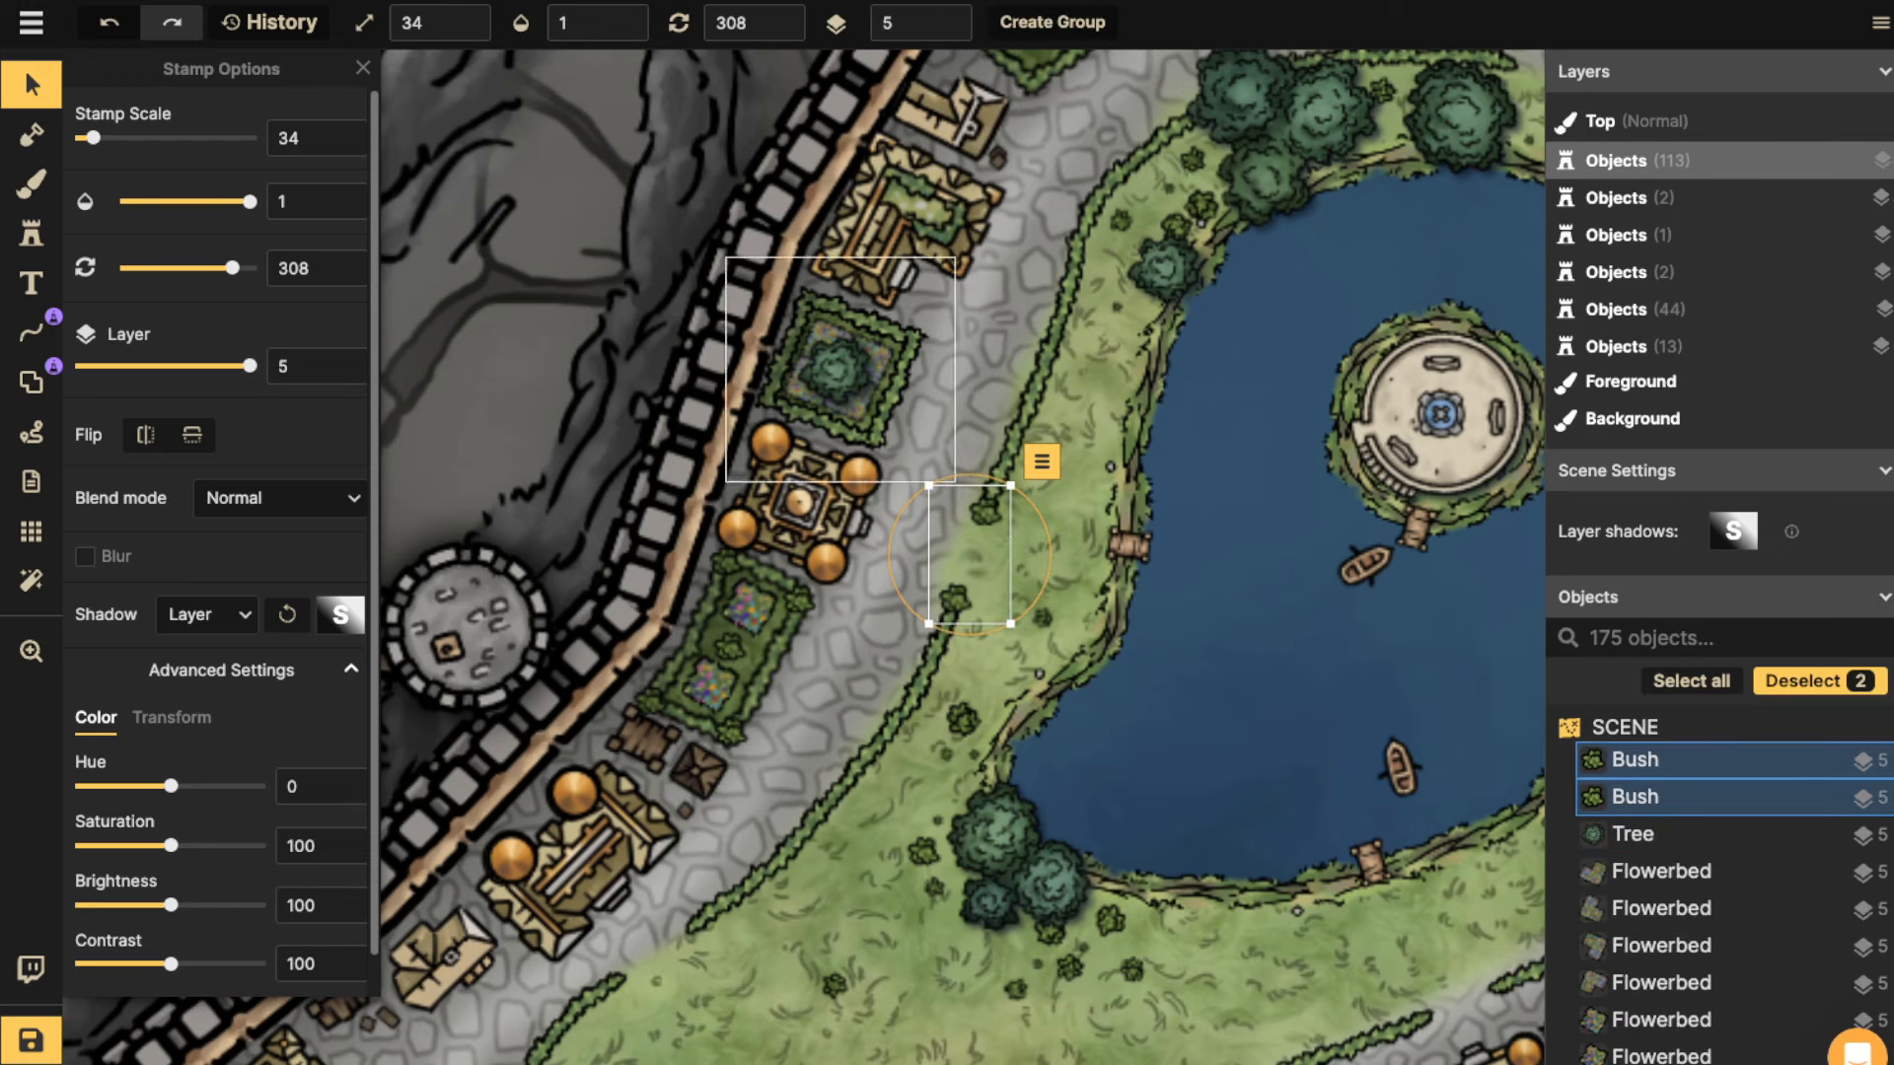
Paste layer 5 bushes onto the four hedge ends at the two openings around the lawn's southwestern tip.
left_click(954, 598)
left_click_drag(954, 597, 1191, 222)
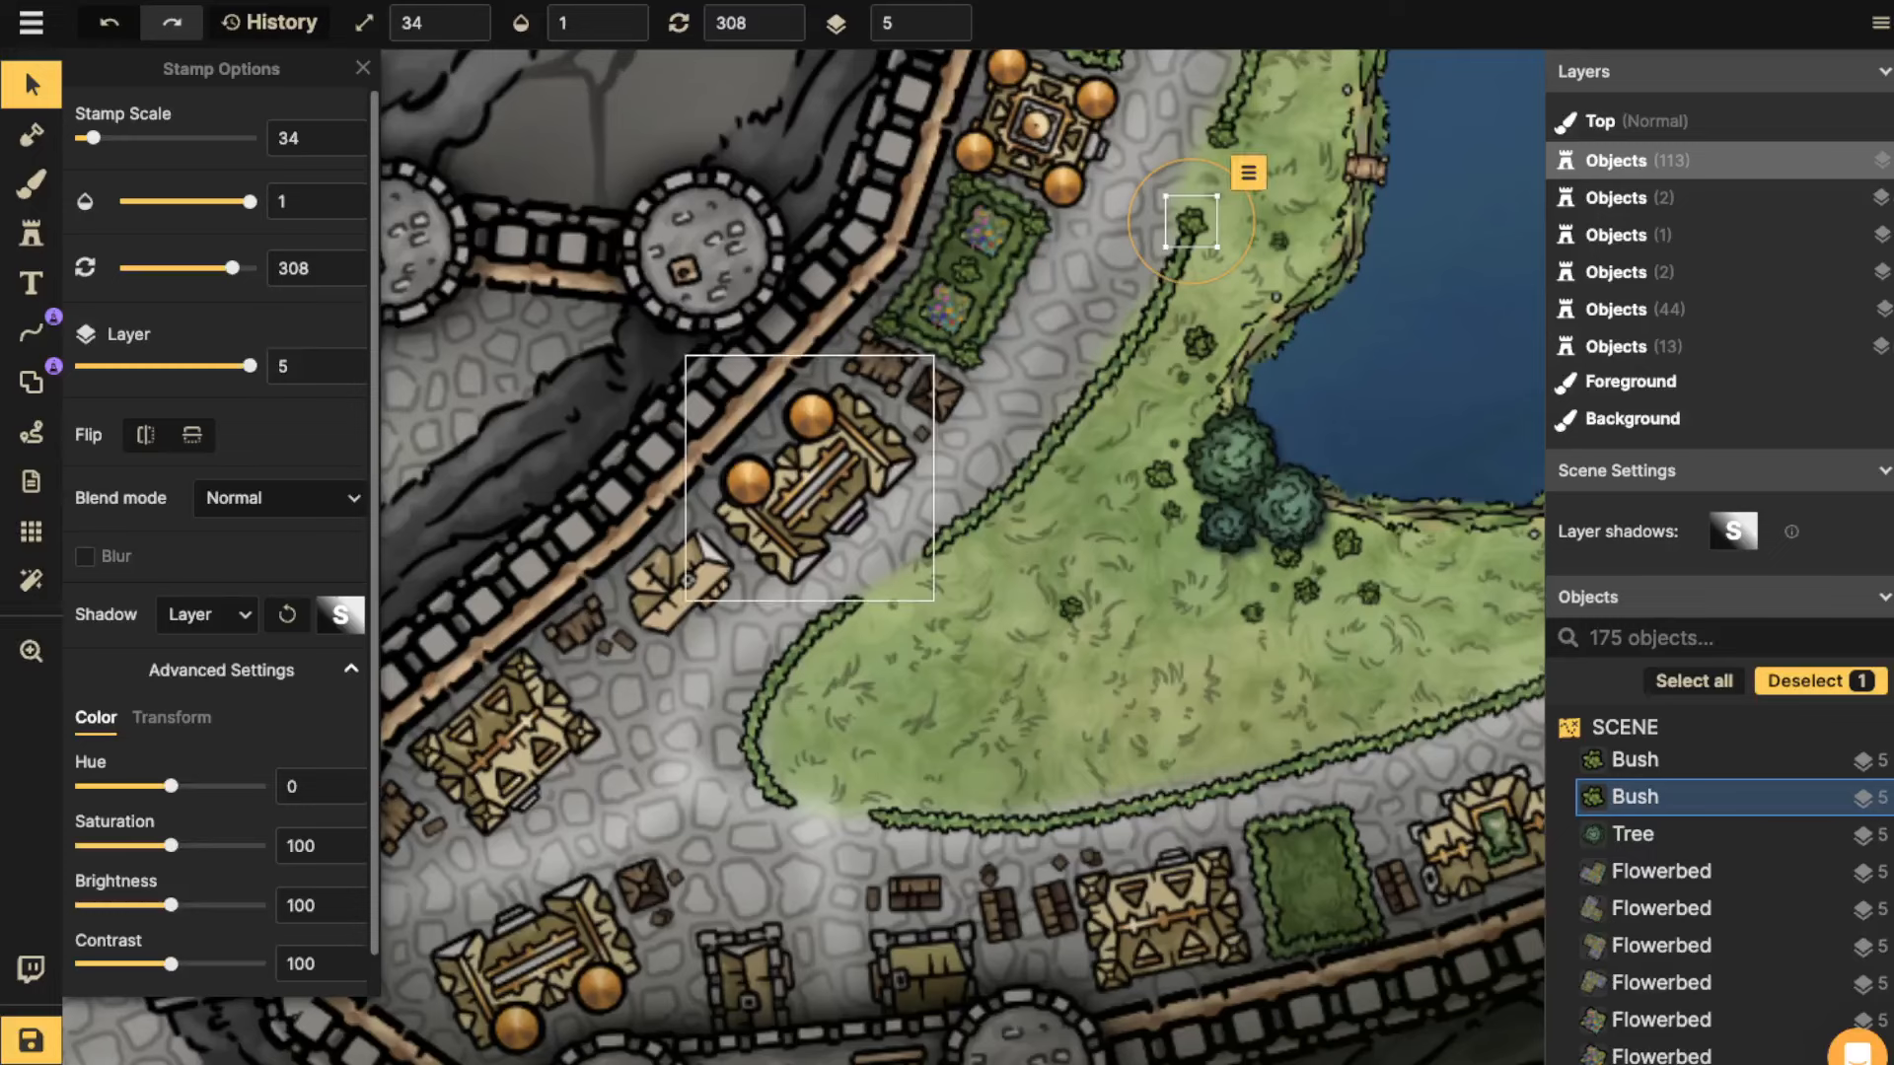
key("ctrl+v")
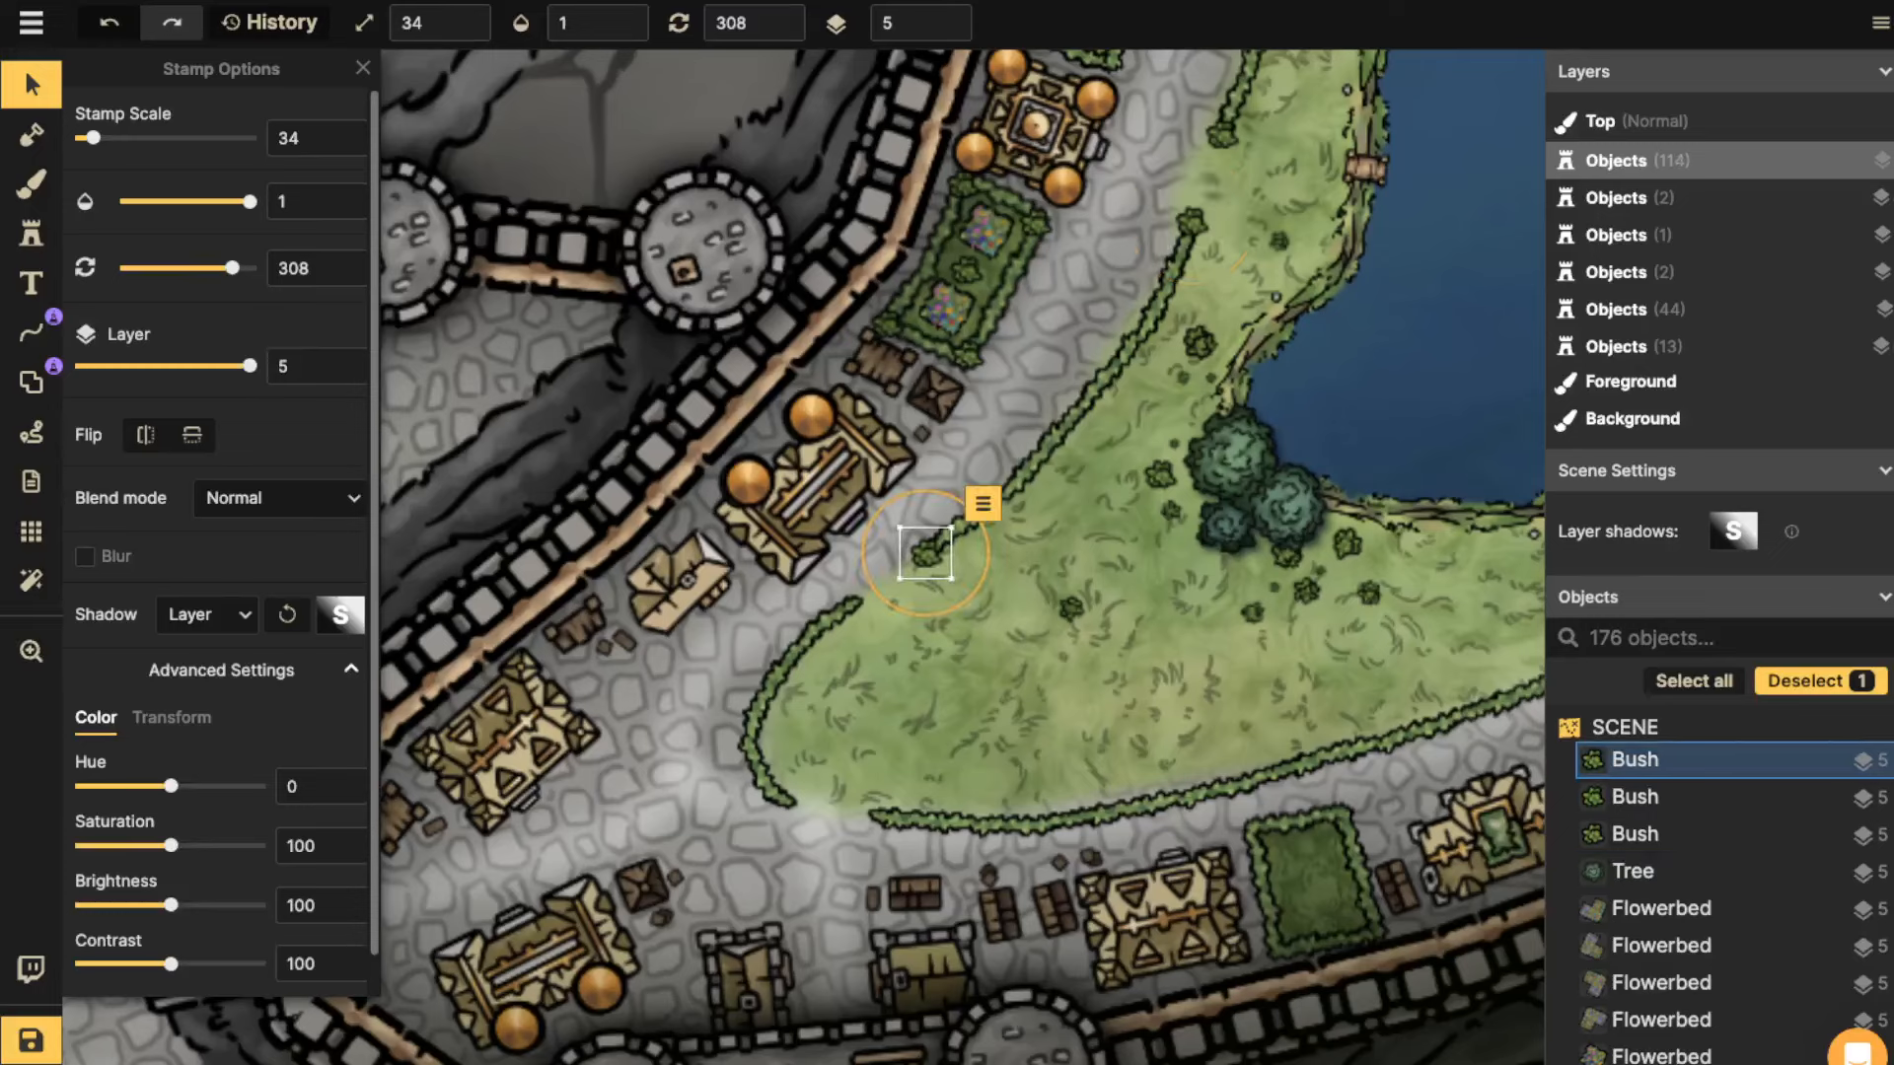
key("ctrl+v")
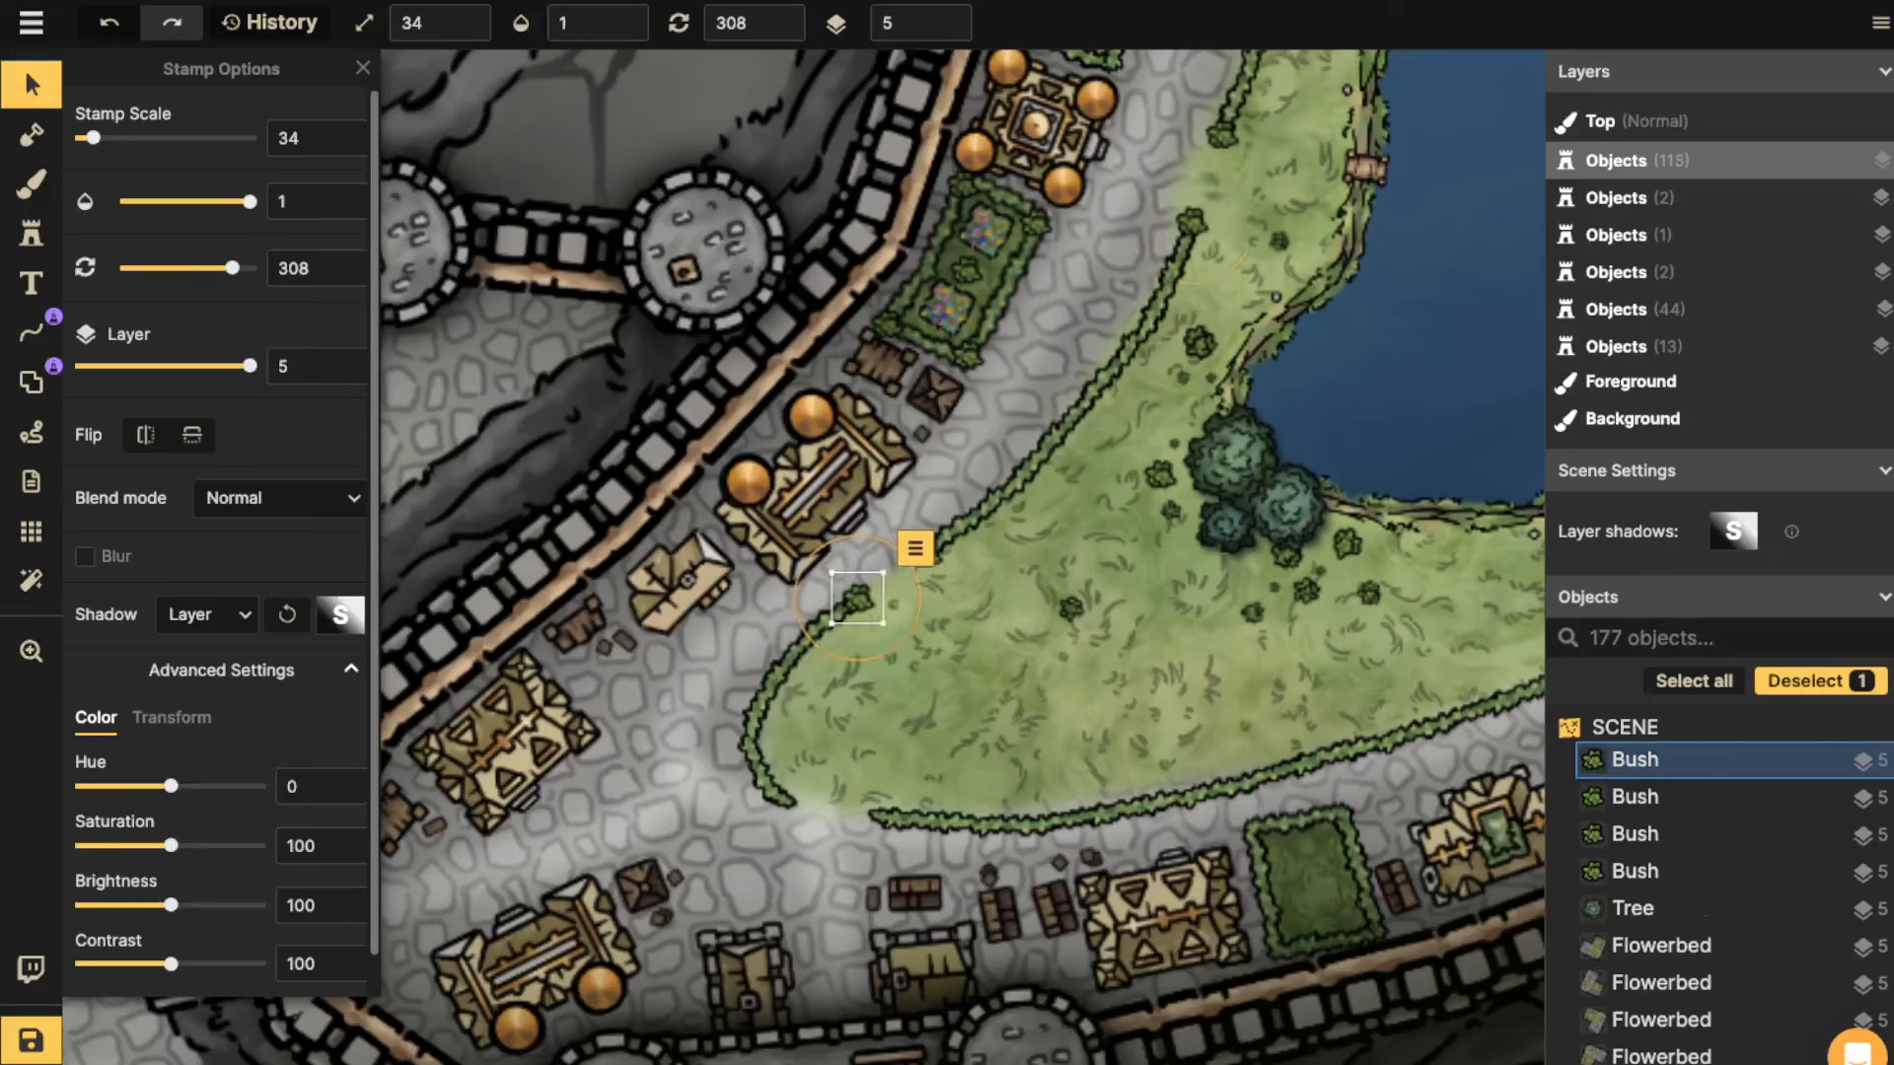
key("ctrl+v")
key("ctrl+v")
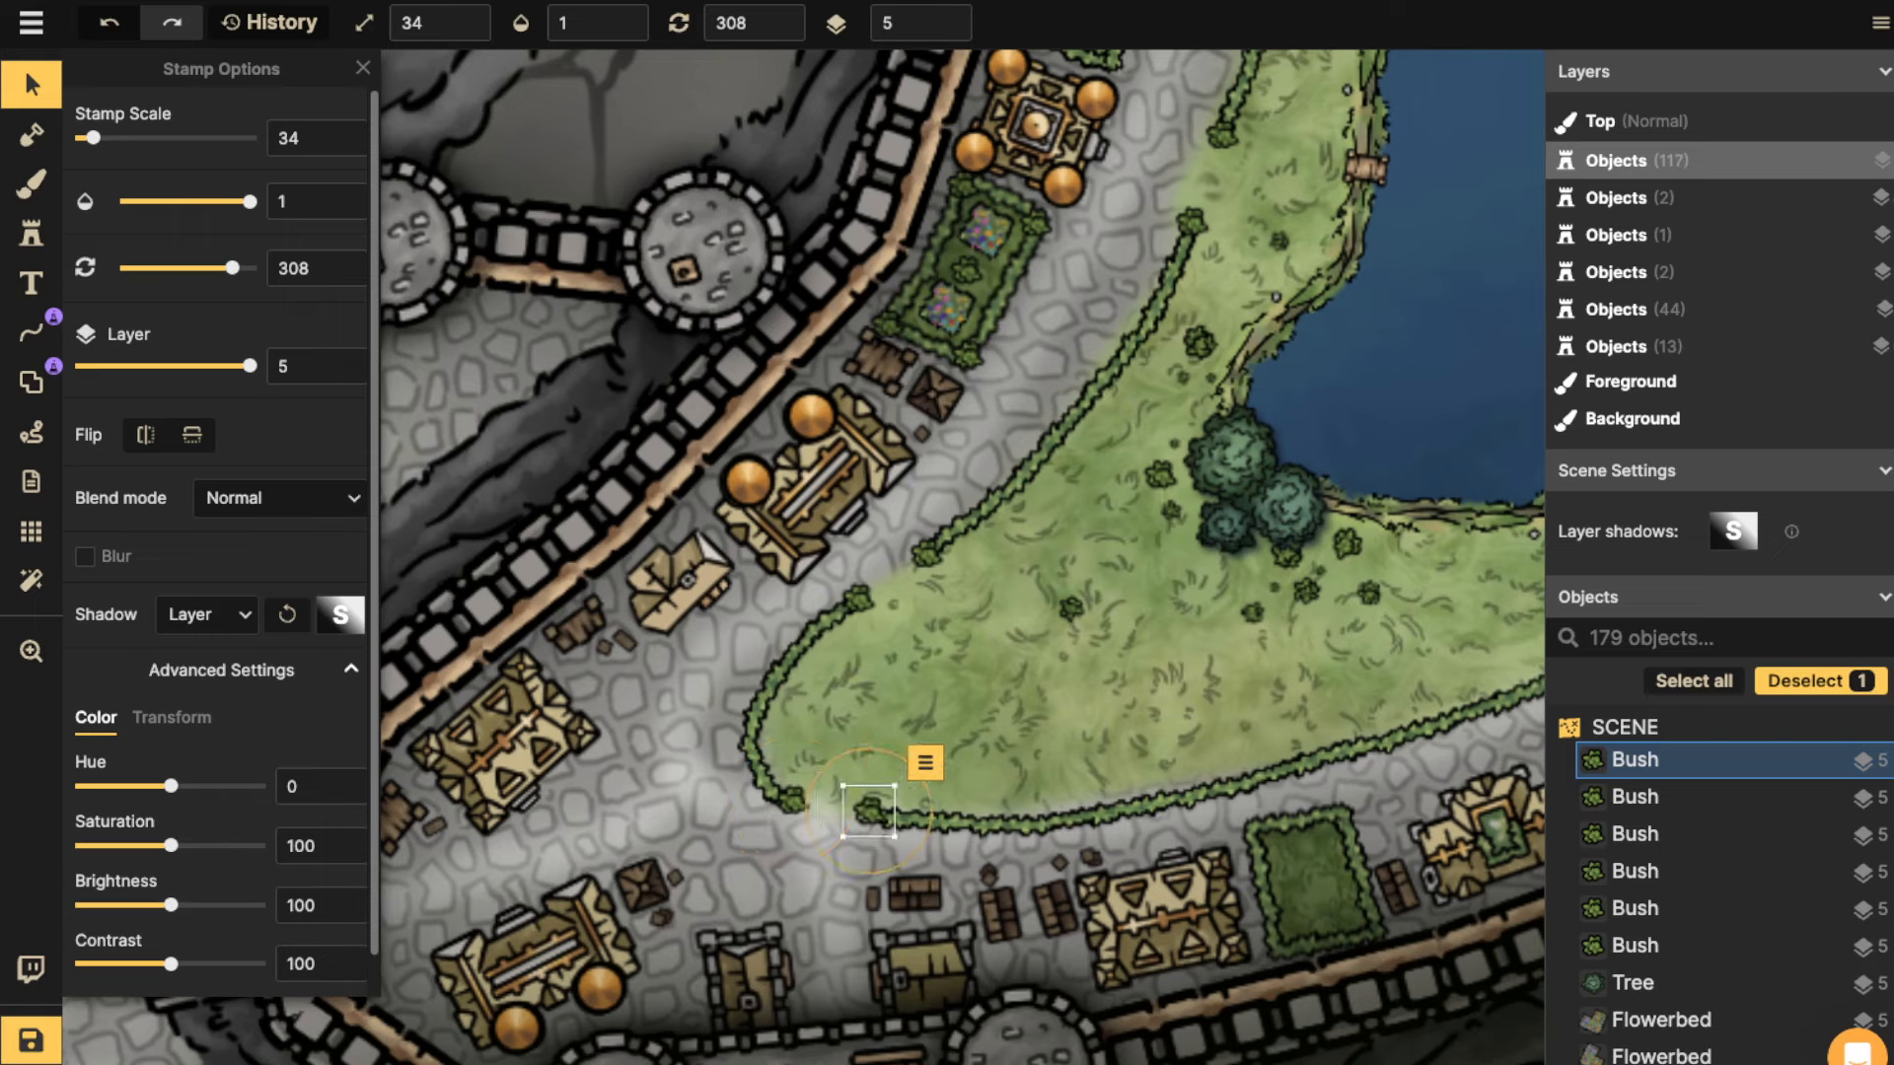
Paste bushes onto the hedge ends at the lawn's southeastern and eastern openings.
left_click_drag(1401, 652, 549, 805)
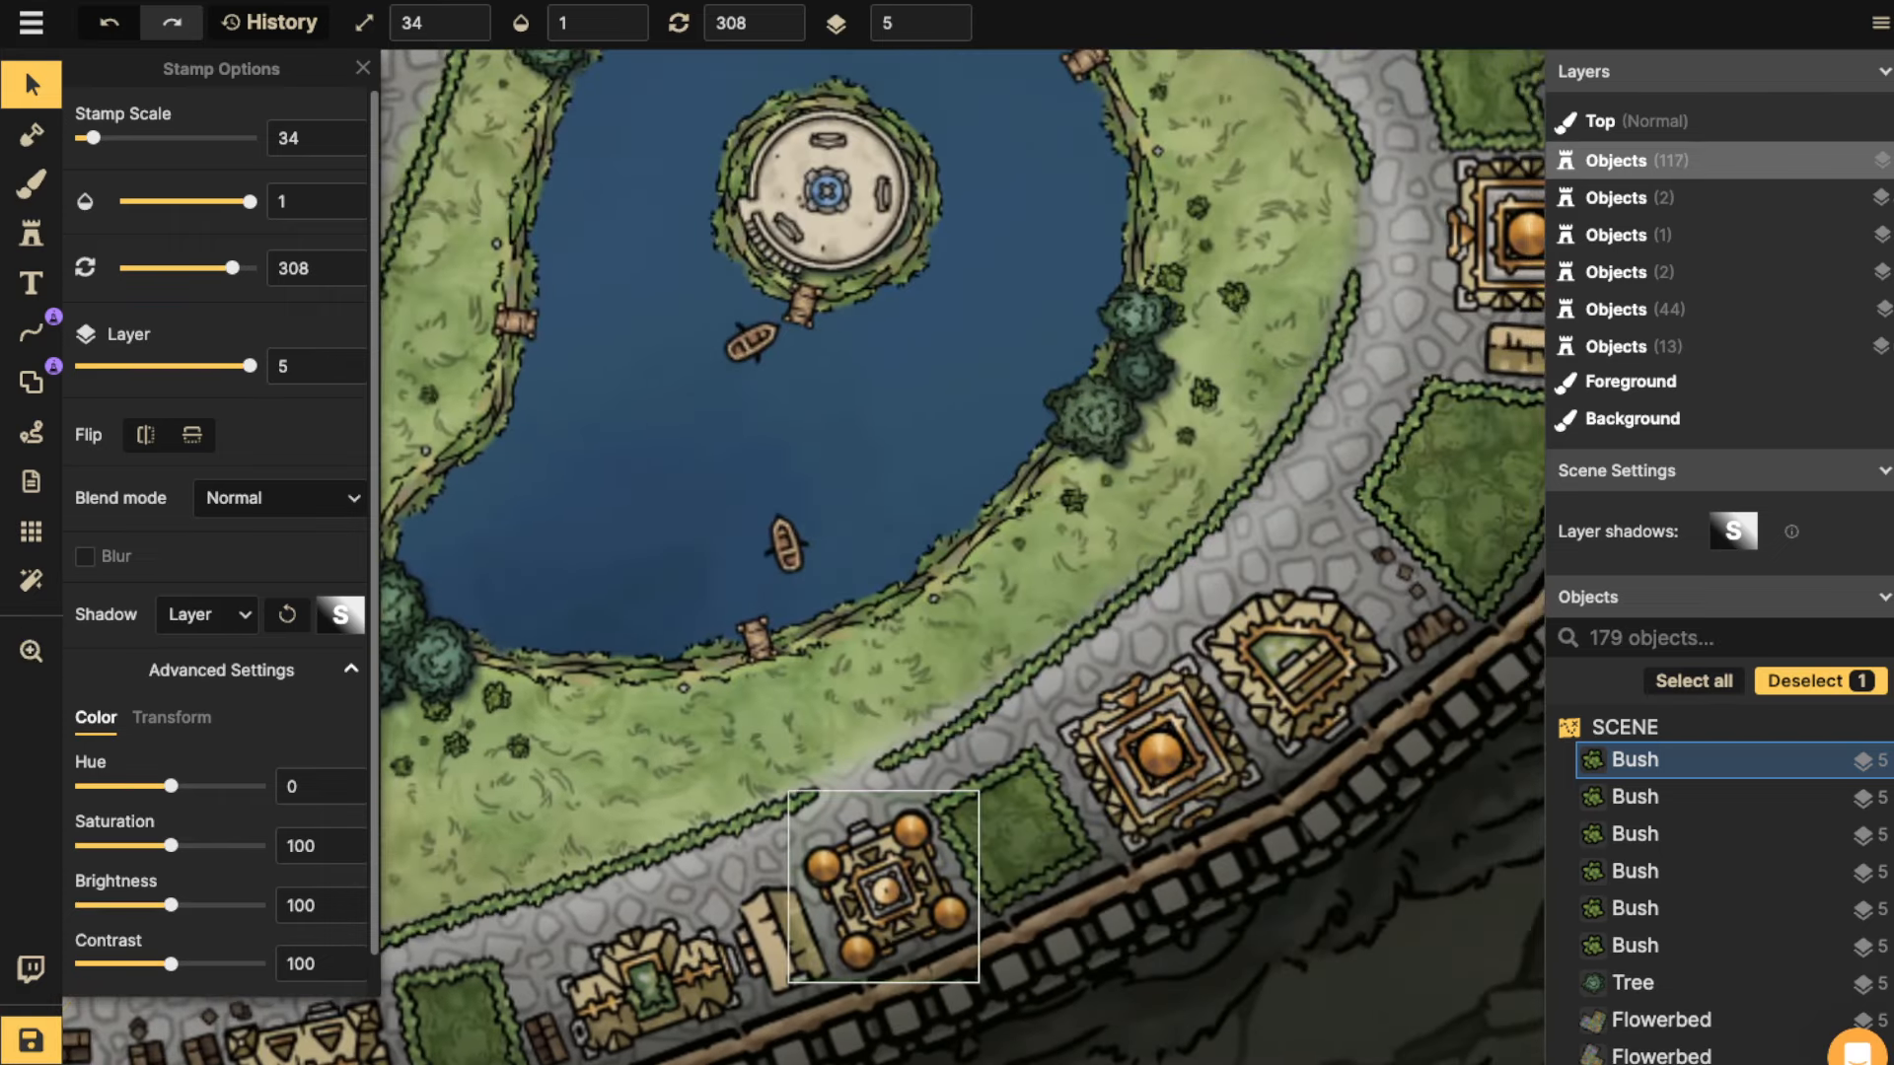
key("ctrl+v")
left_click_drag(803, 811, 881, 768)
key("ctrl+v")
left_click_drag(1515, 236, 1364, 498)
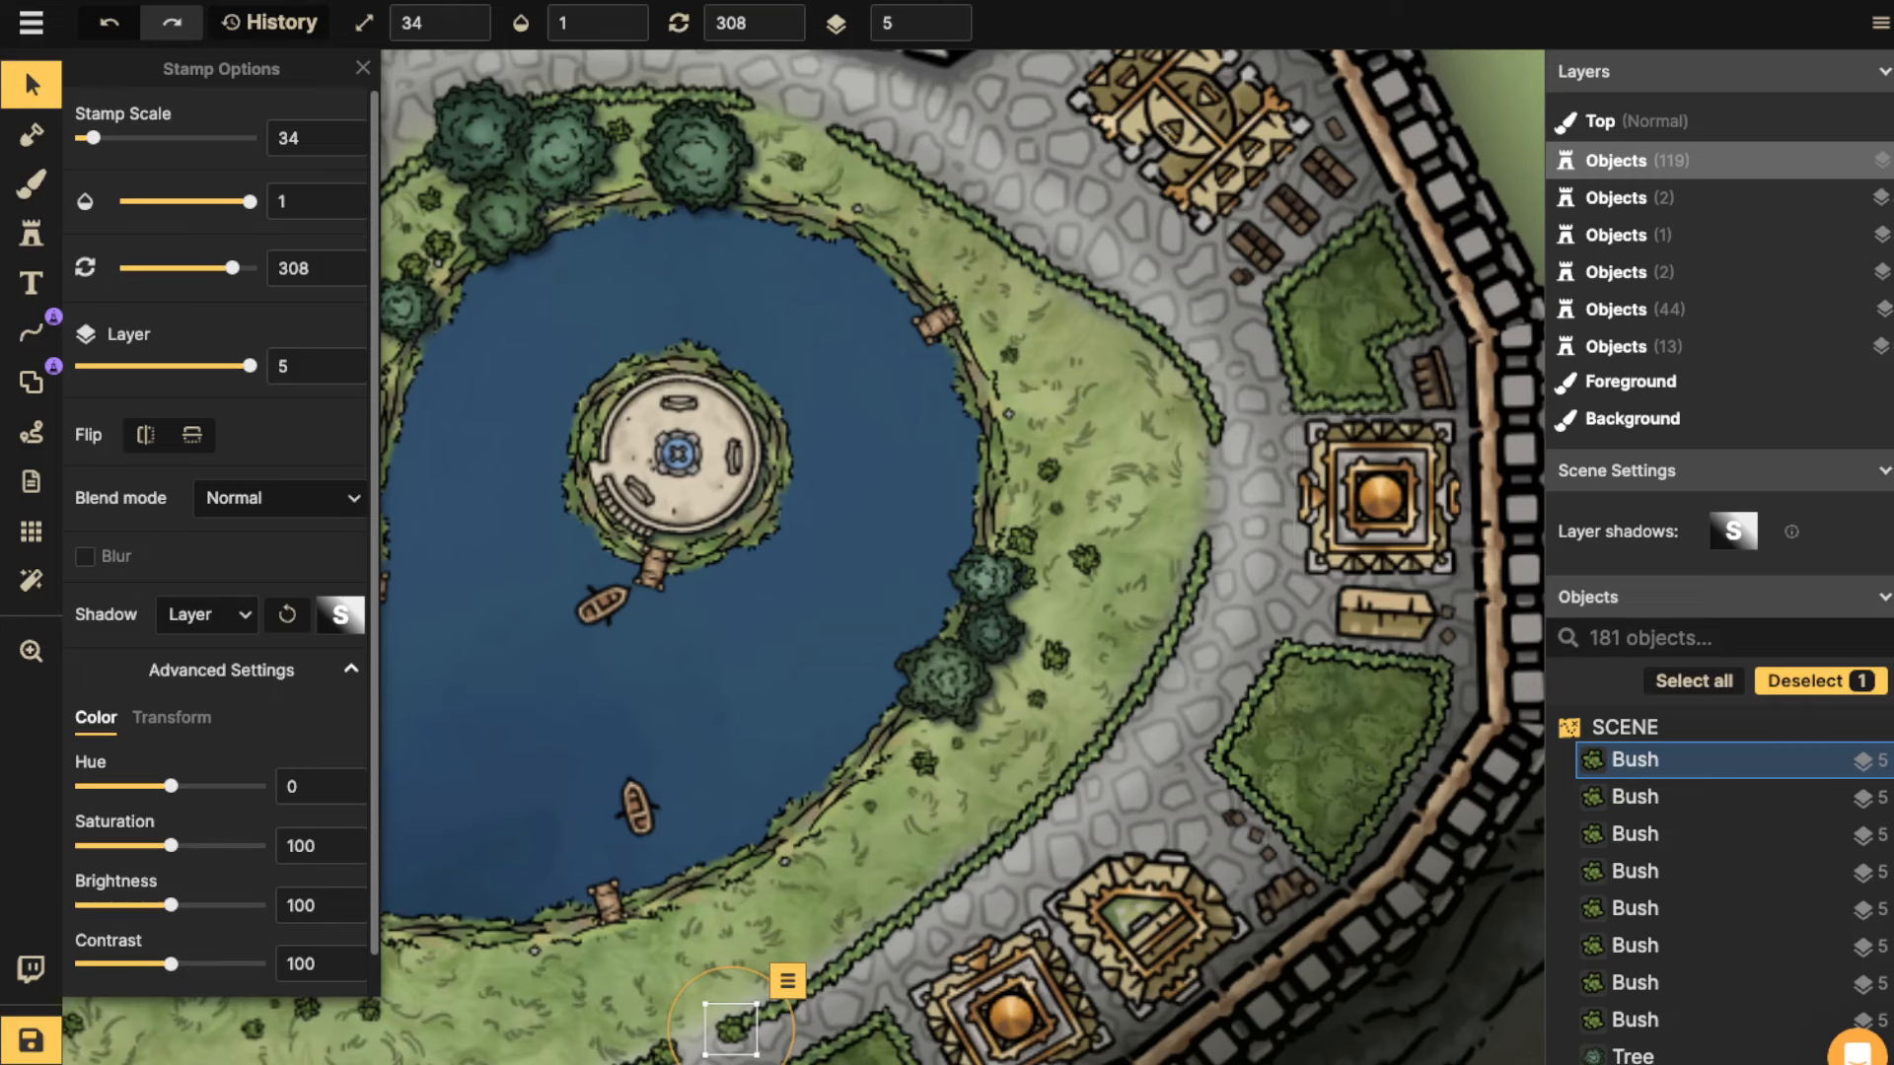
key("ctrl+v")
left_click_drag(1211, 440, 1214, 437)
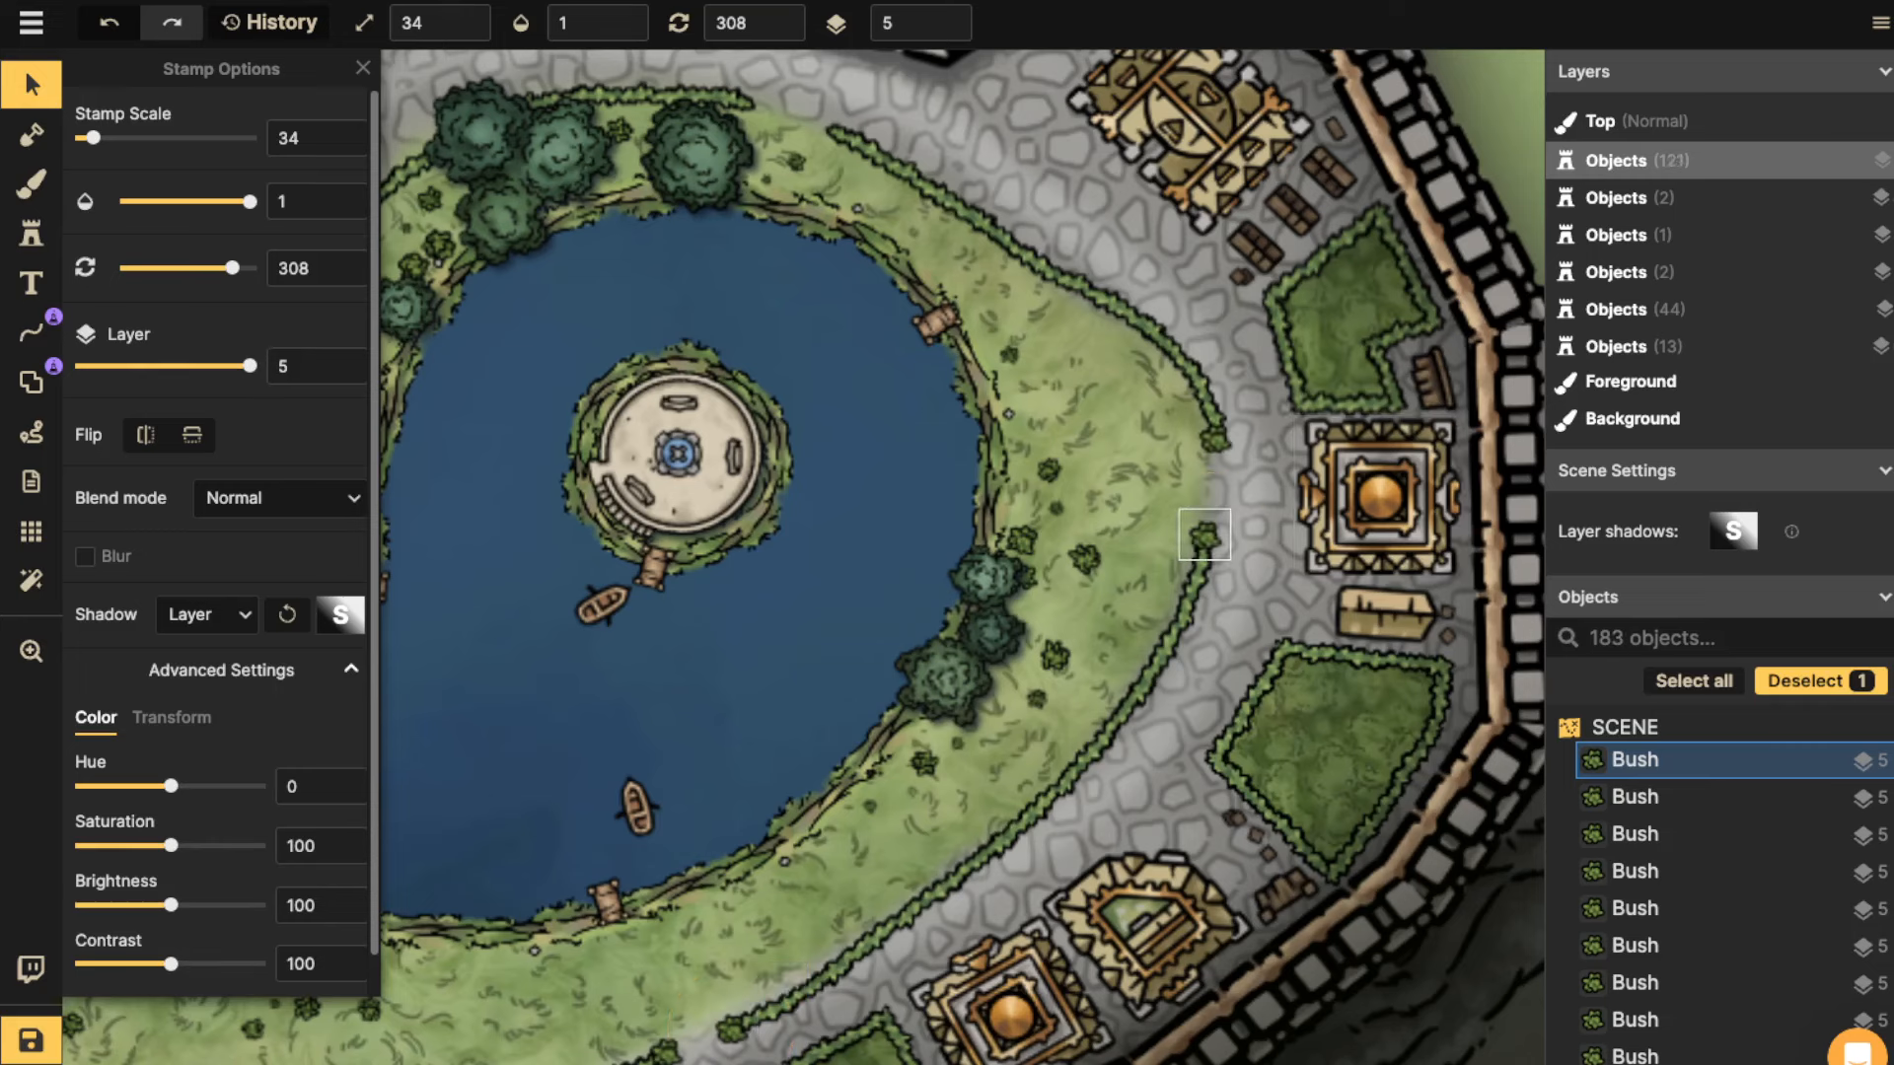
Paste bushes onto the corners of the large garden south of the eastern domed building, enlarging them to scale 44.
key("ctrl+v")
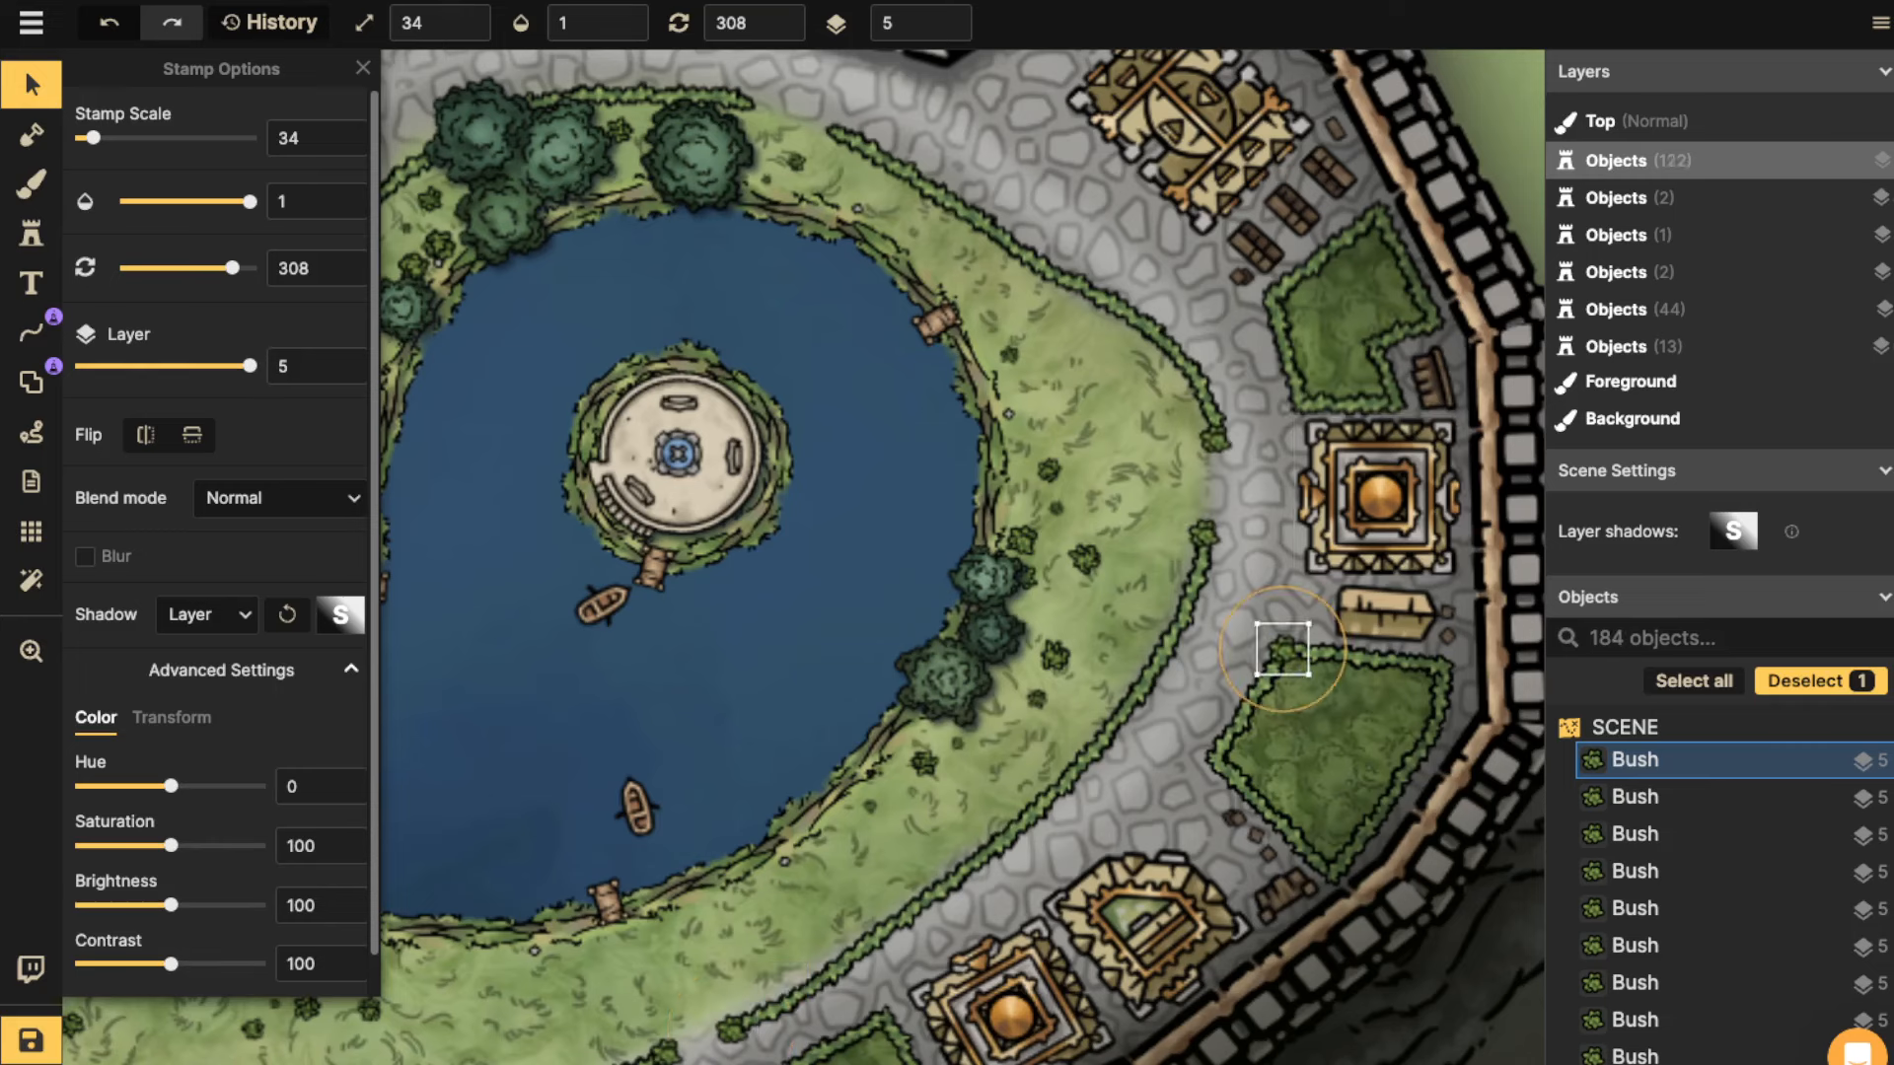
left_click_drag(1309, 675, 1316, 681)
key("ctrl+v")
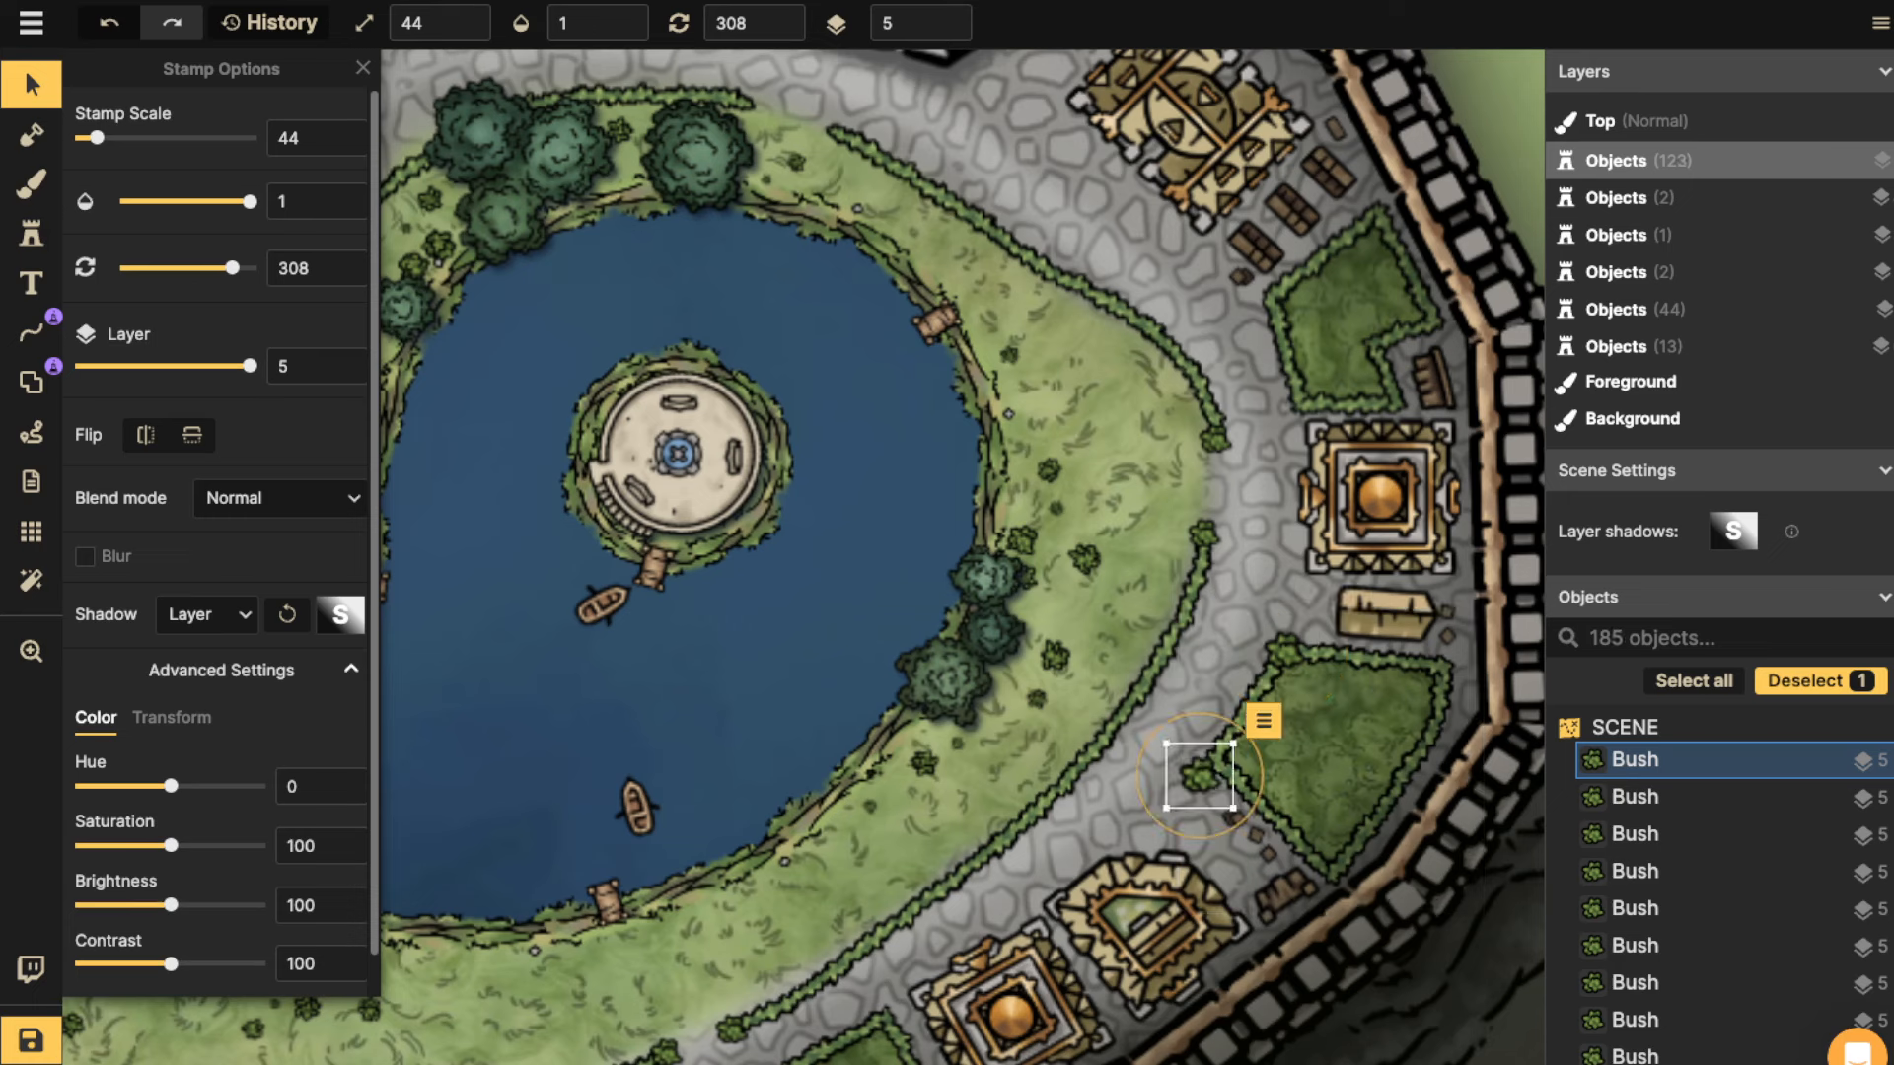
left_click_drag(1200, 776, 1215, 761)
key("ctrl+v")
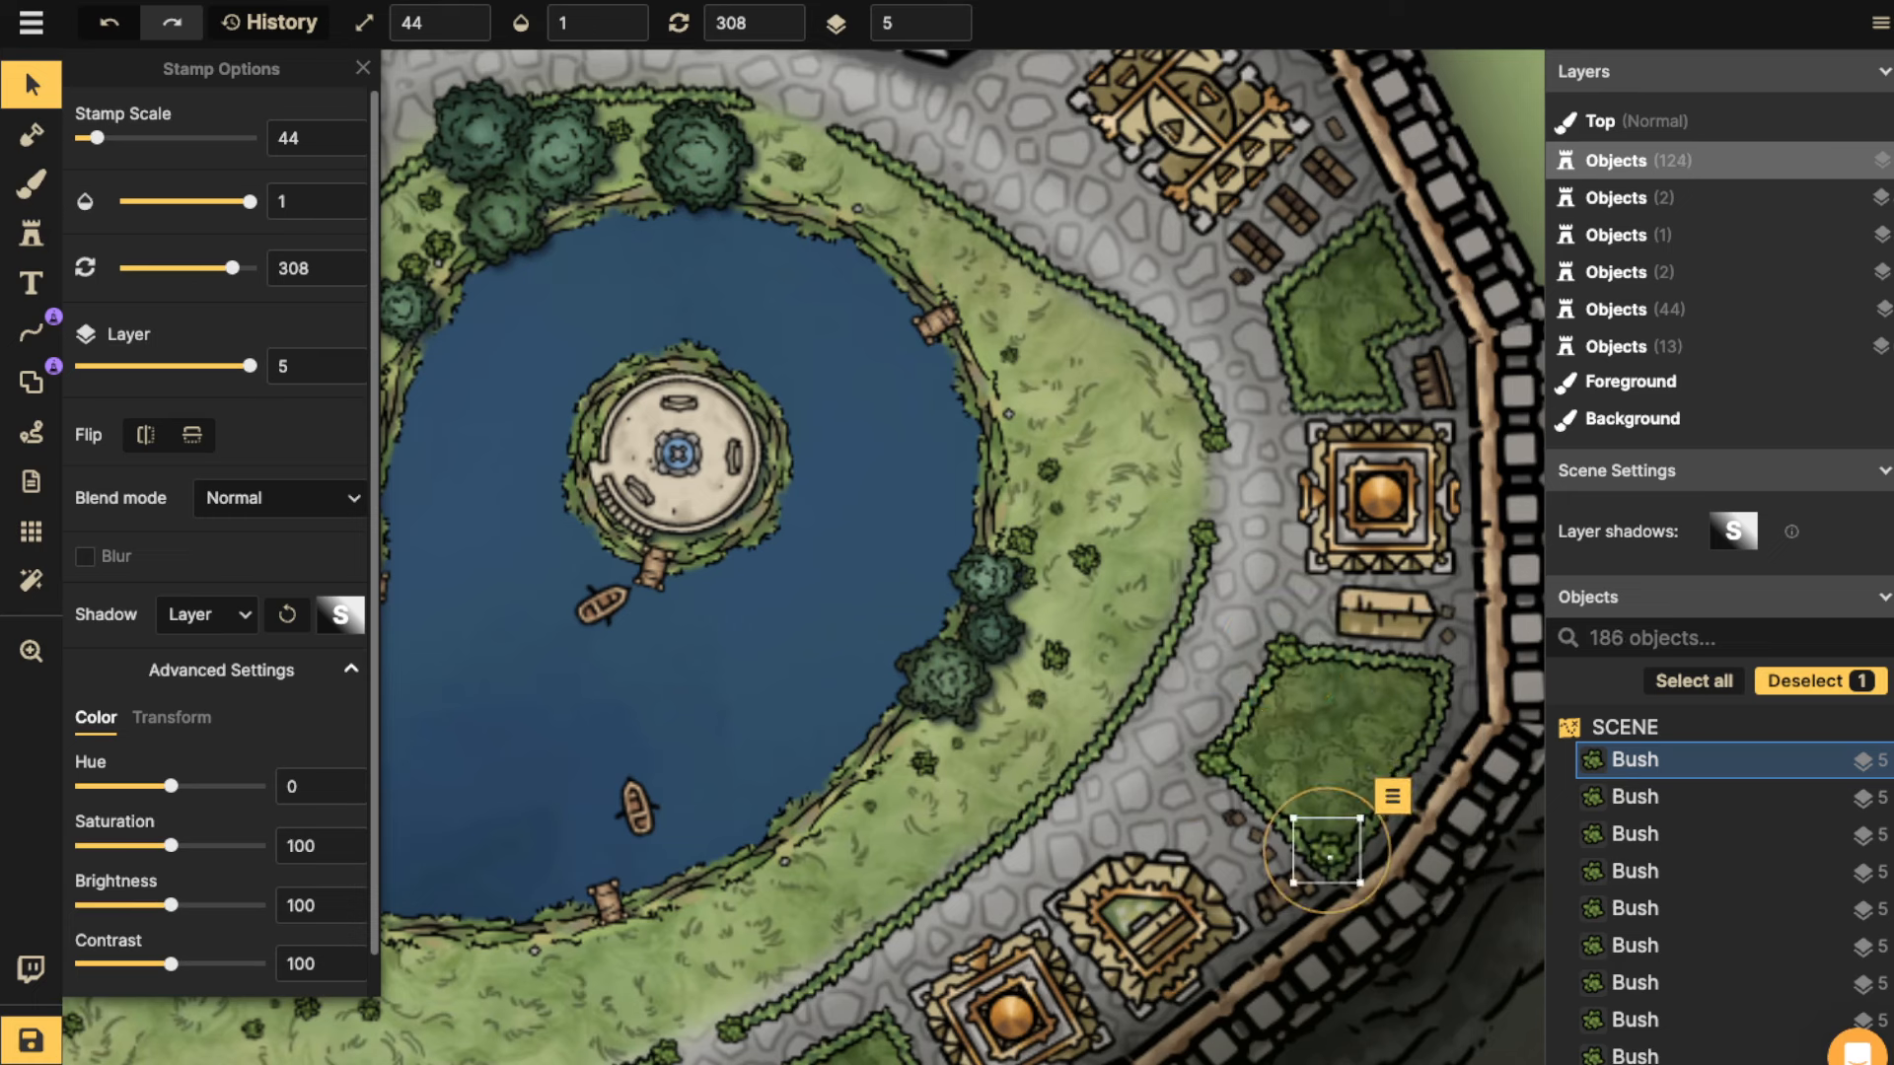
left_click_drag(1327, 850, 1332, 864)
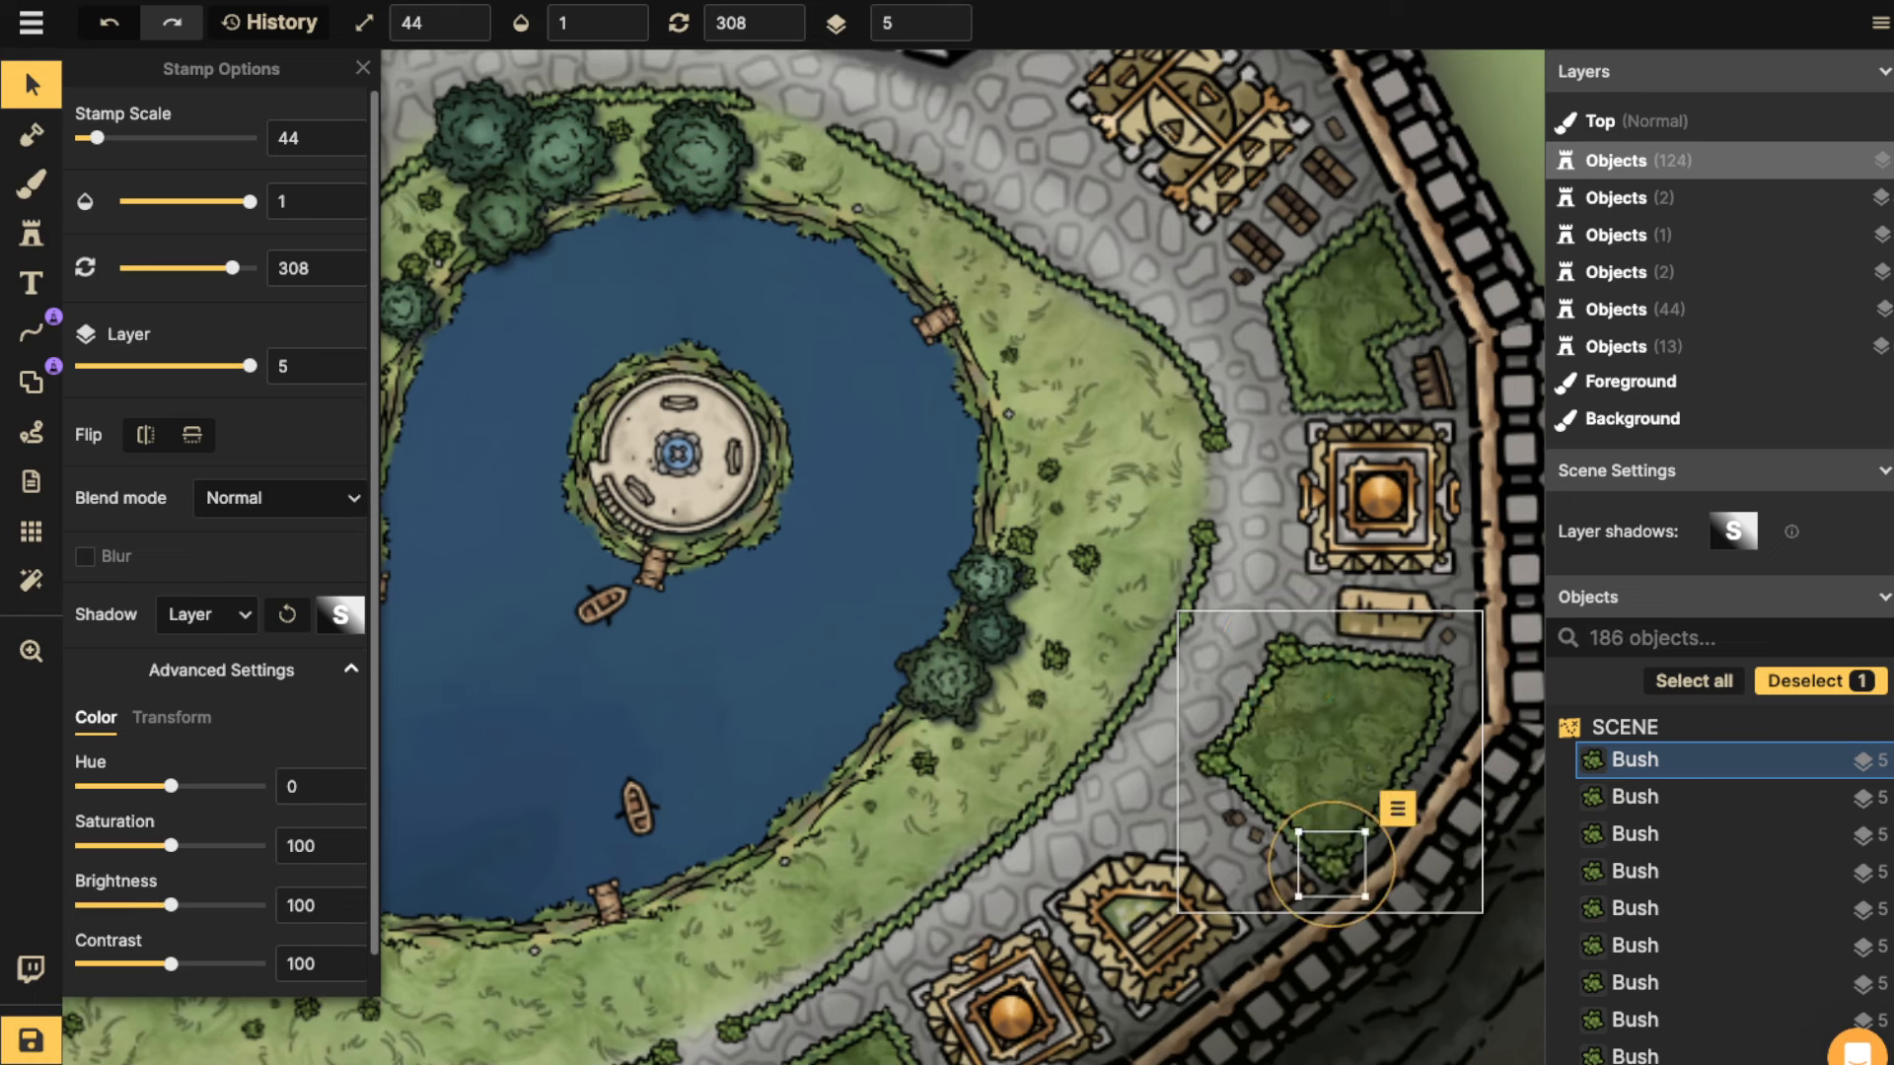
key("ctrl+v")
Paste scale 44 bushes onto the four corners of the hedge garden between the two southeastern domed buildings.
left_click_drag(1421, 668, 1652, 327)
key("space")
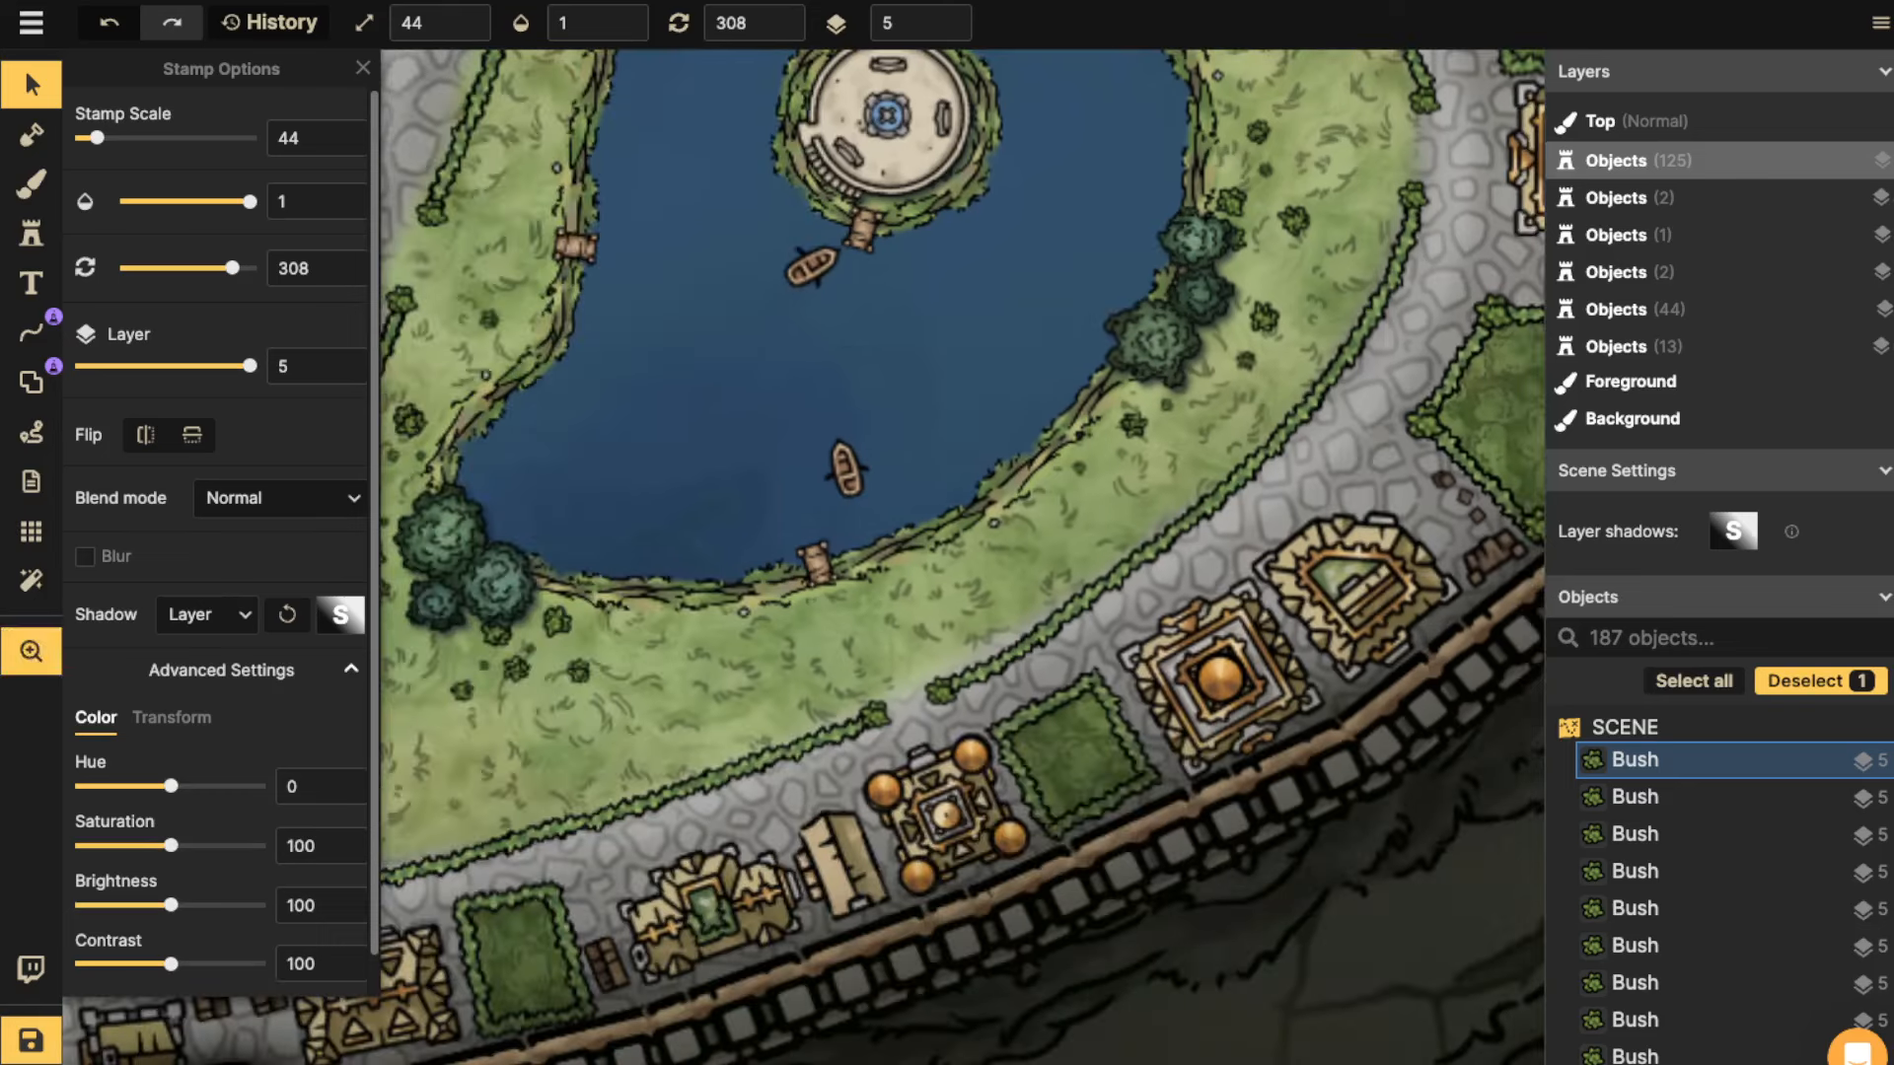
key("ctrl+v")
left_click_drag(1017, 730, 1002, 730)
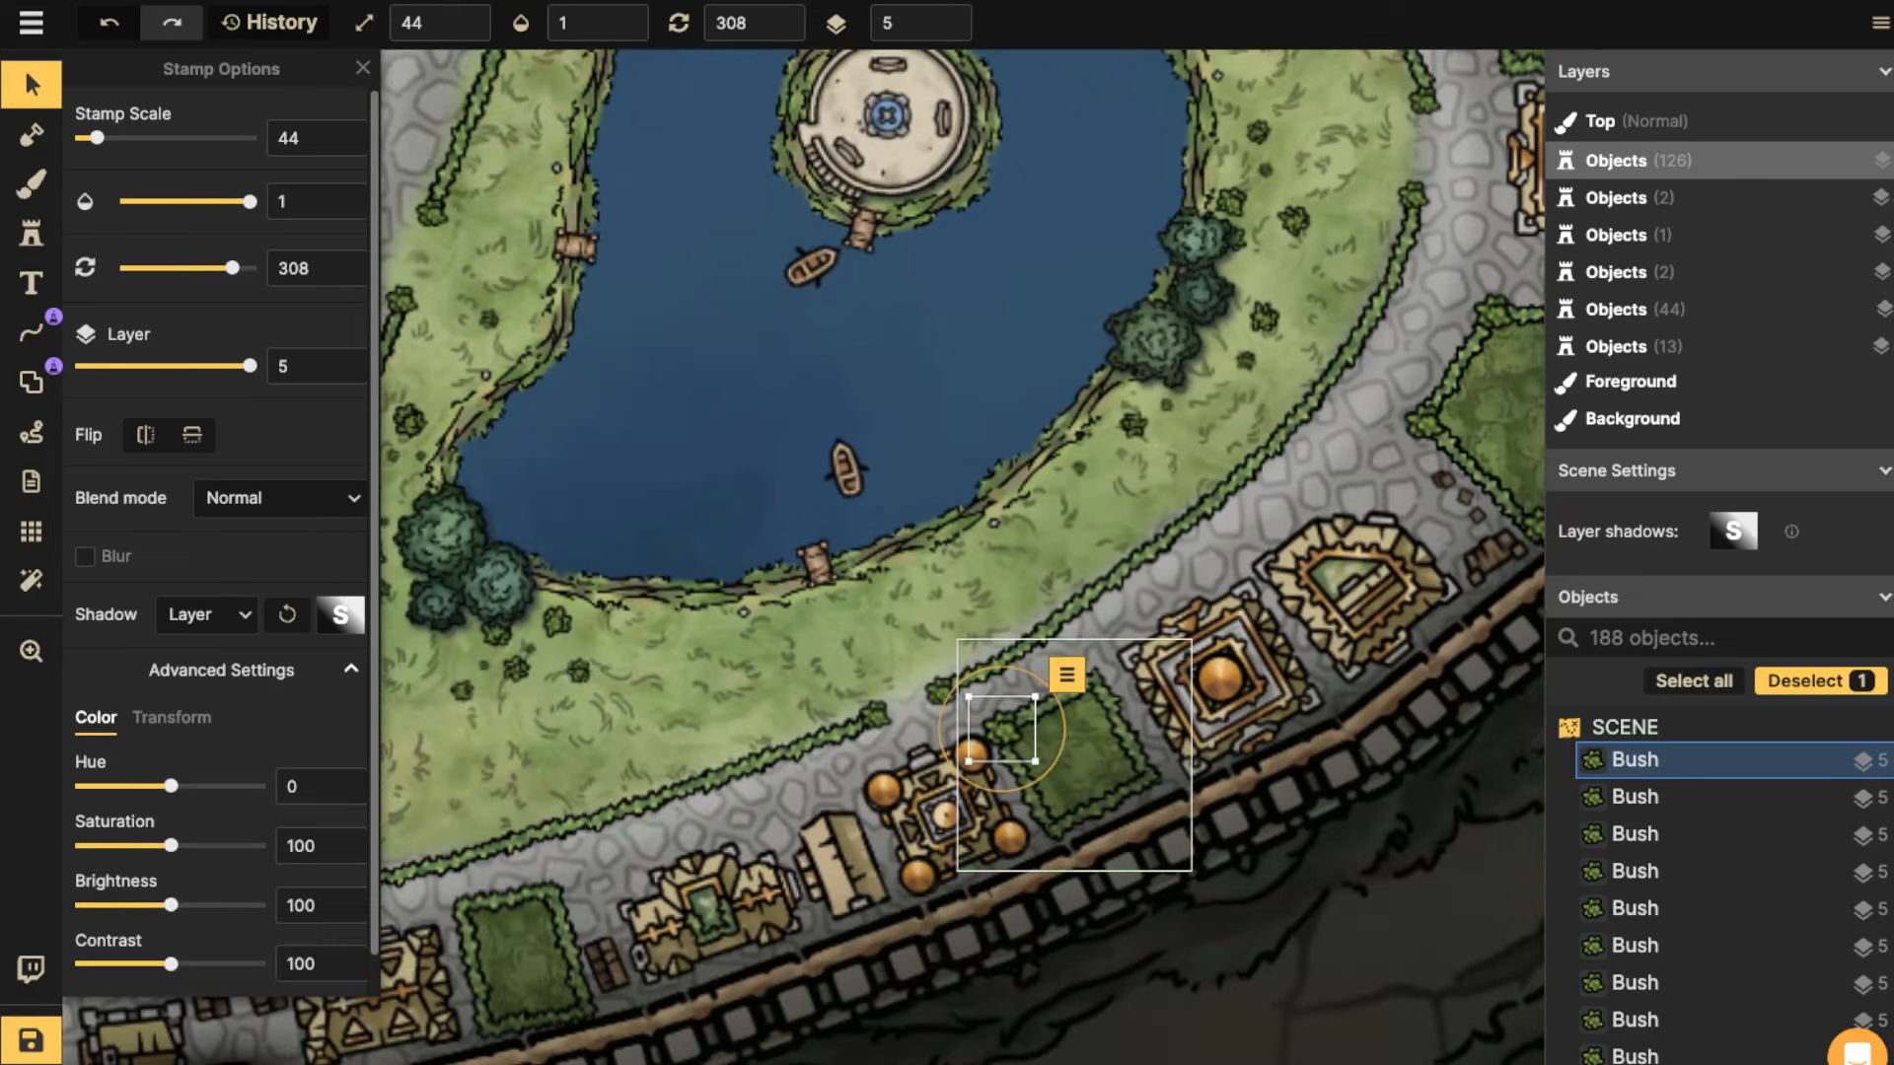
key("ctrl+v")
left_click_drag(1107, 689, 1095, 677)
key("ctrl+v")
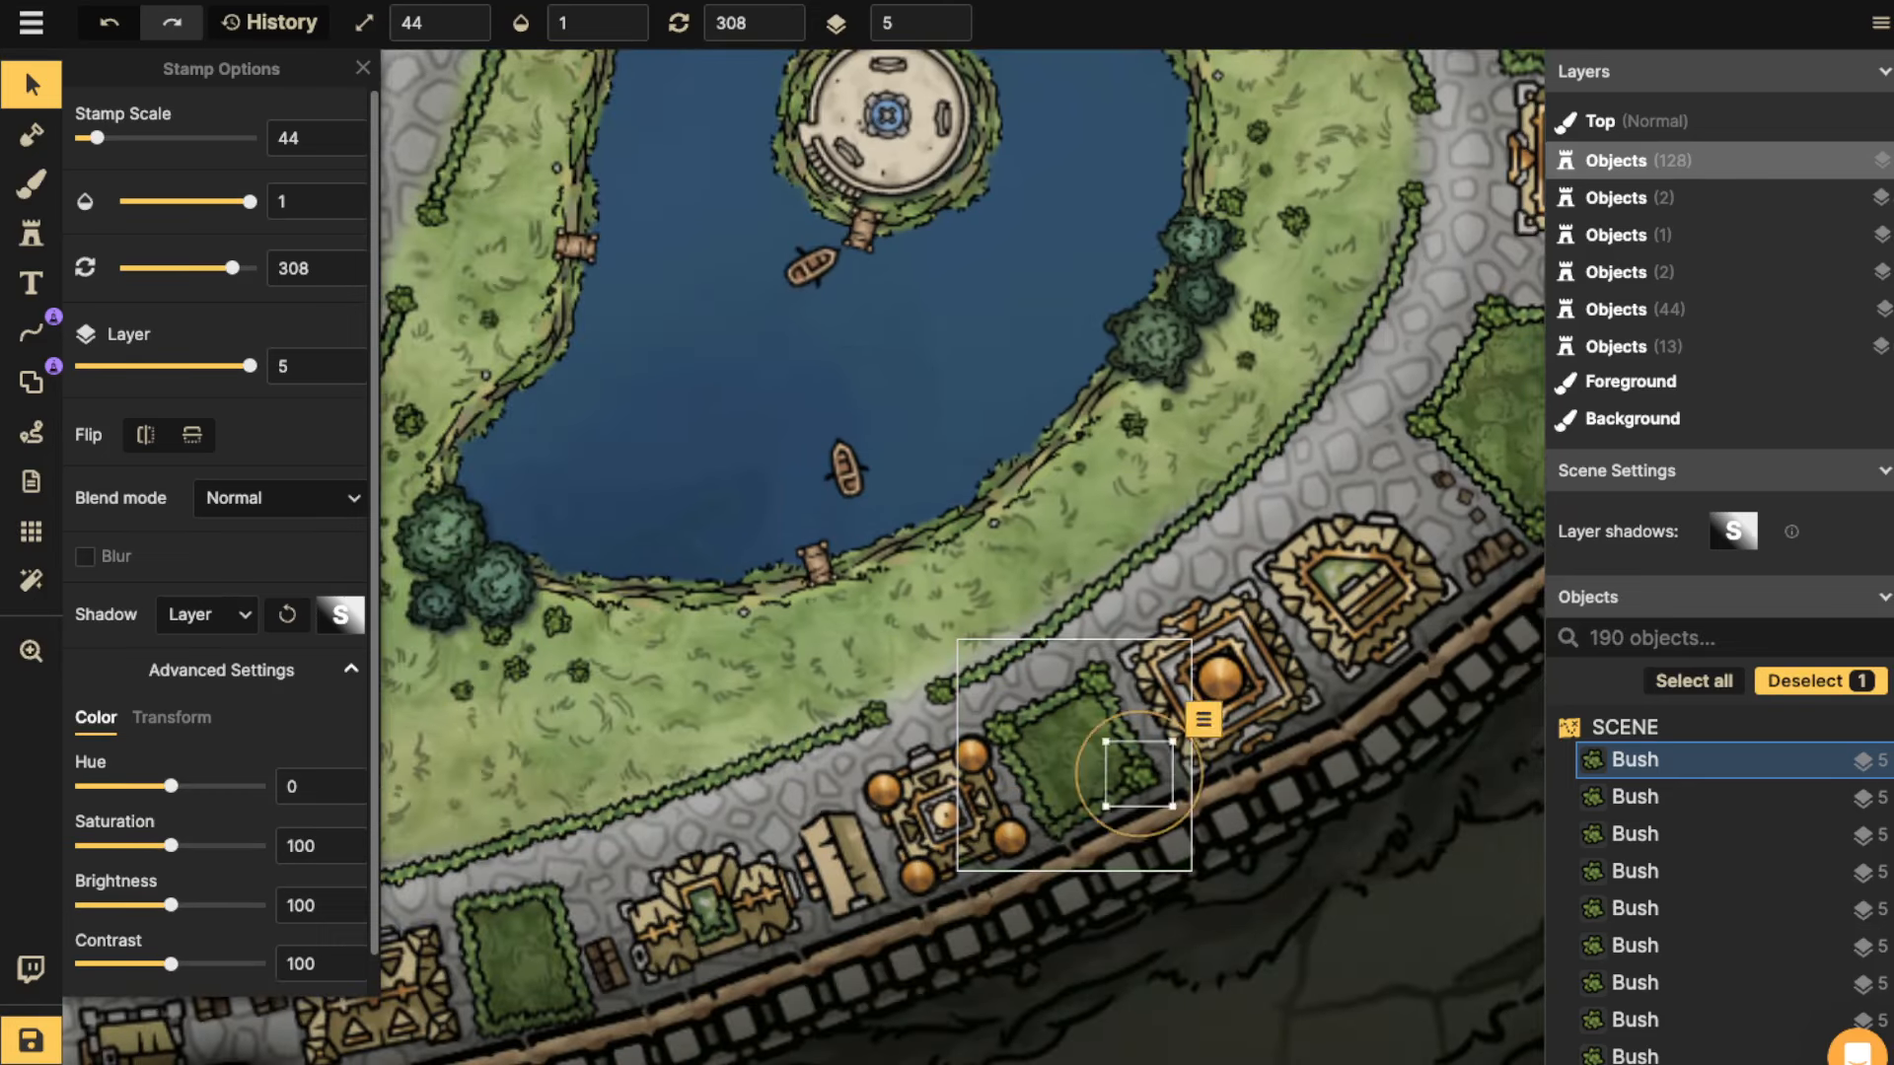
key("ctrl+v")
left_click_drag(1140, 774, 1052, 827)
Paste scale 44 bushes onto the four corners of the rectangular hedge garden along the southern wall.
key("space")
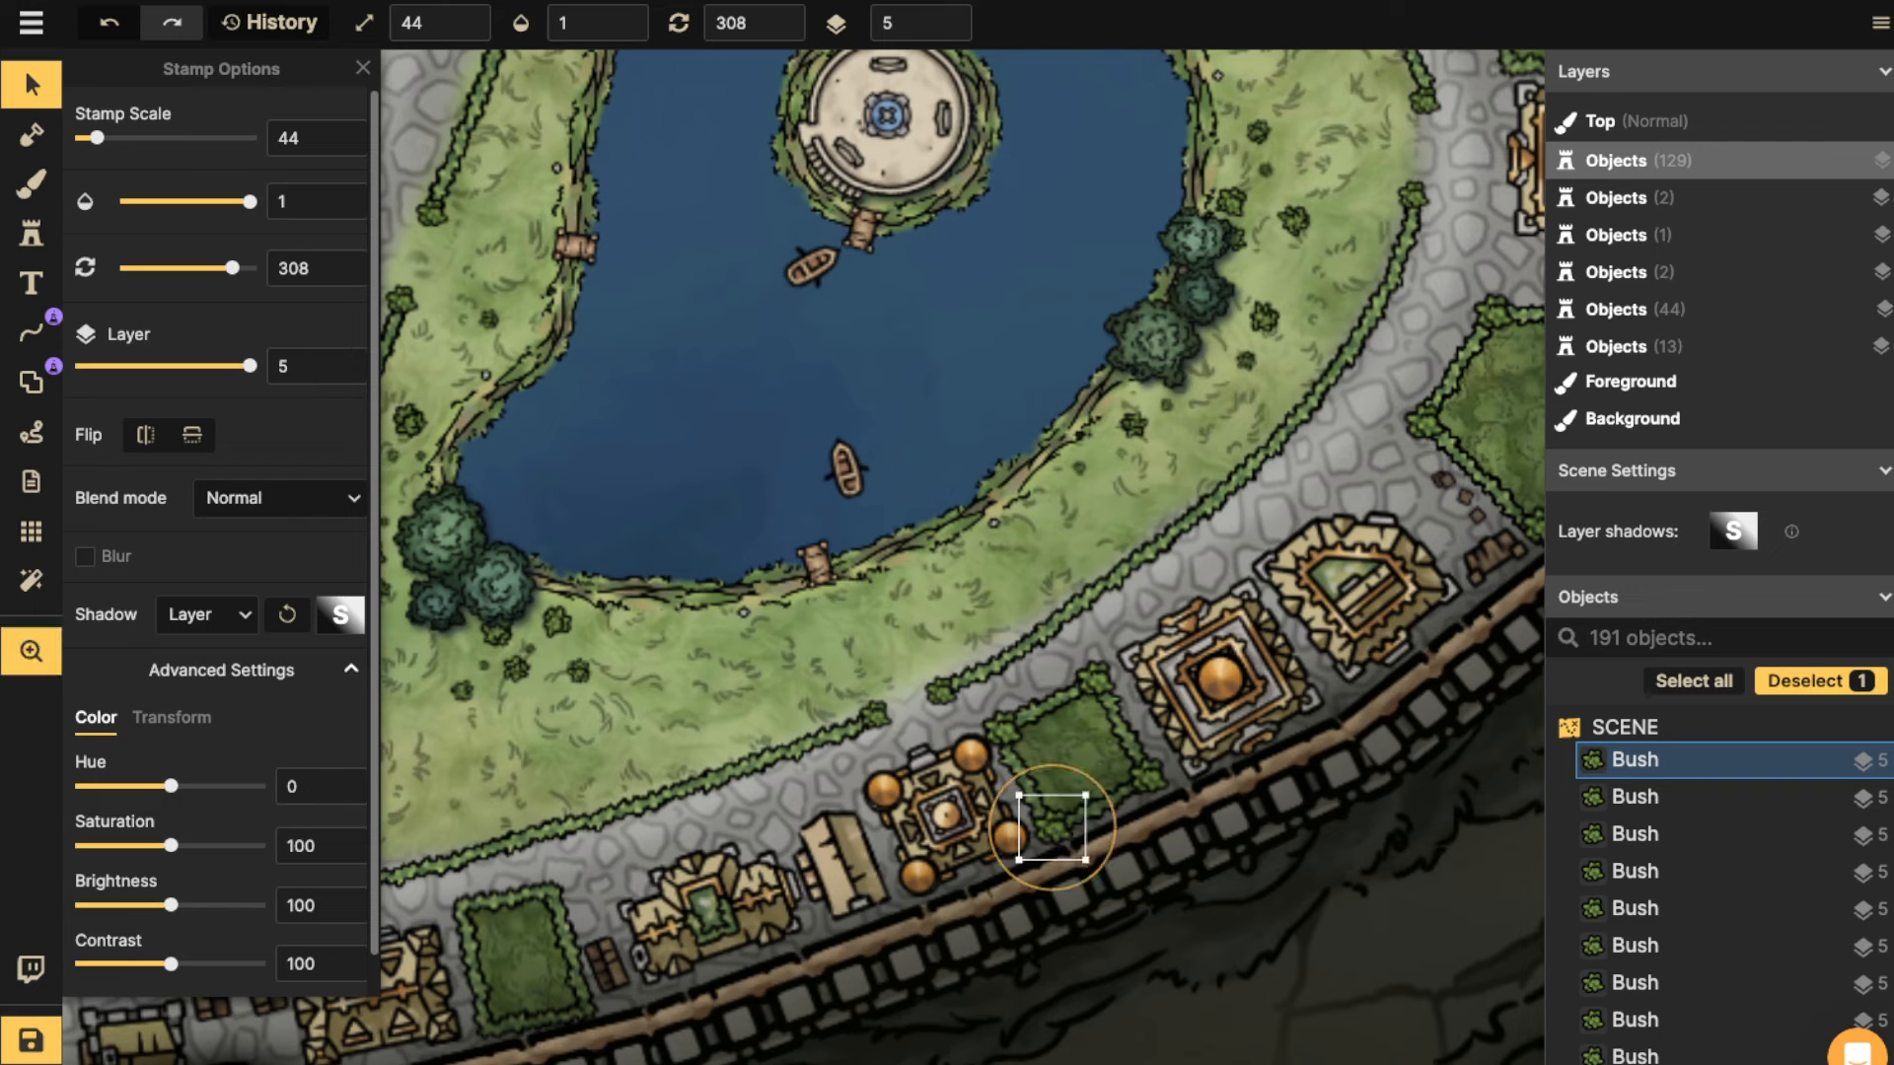
left_click_drag(538, 942, 1060, 838)
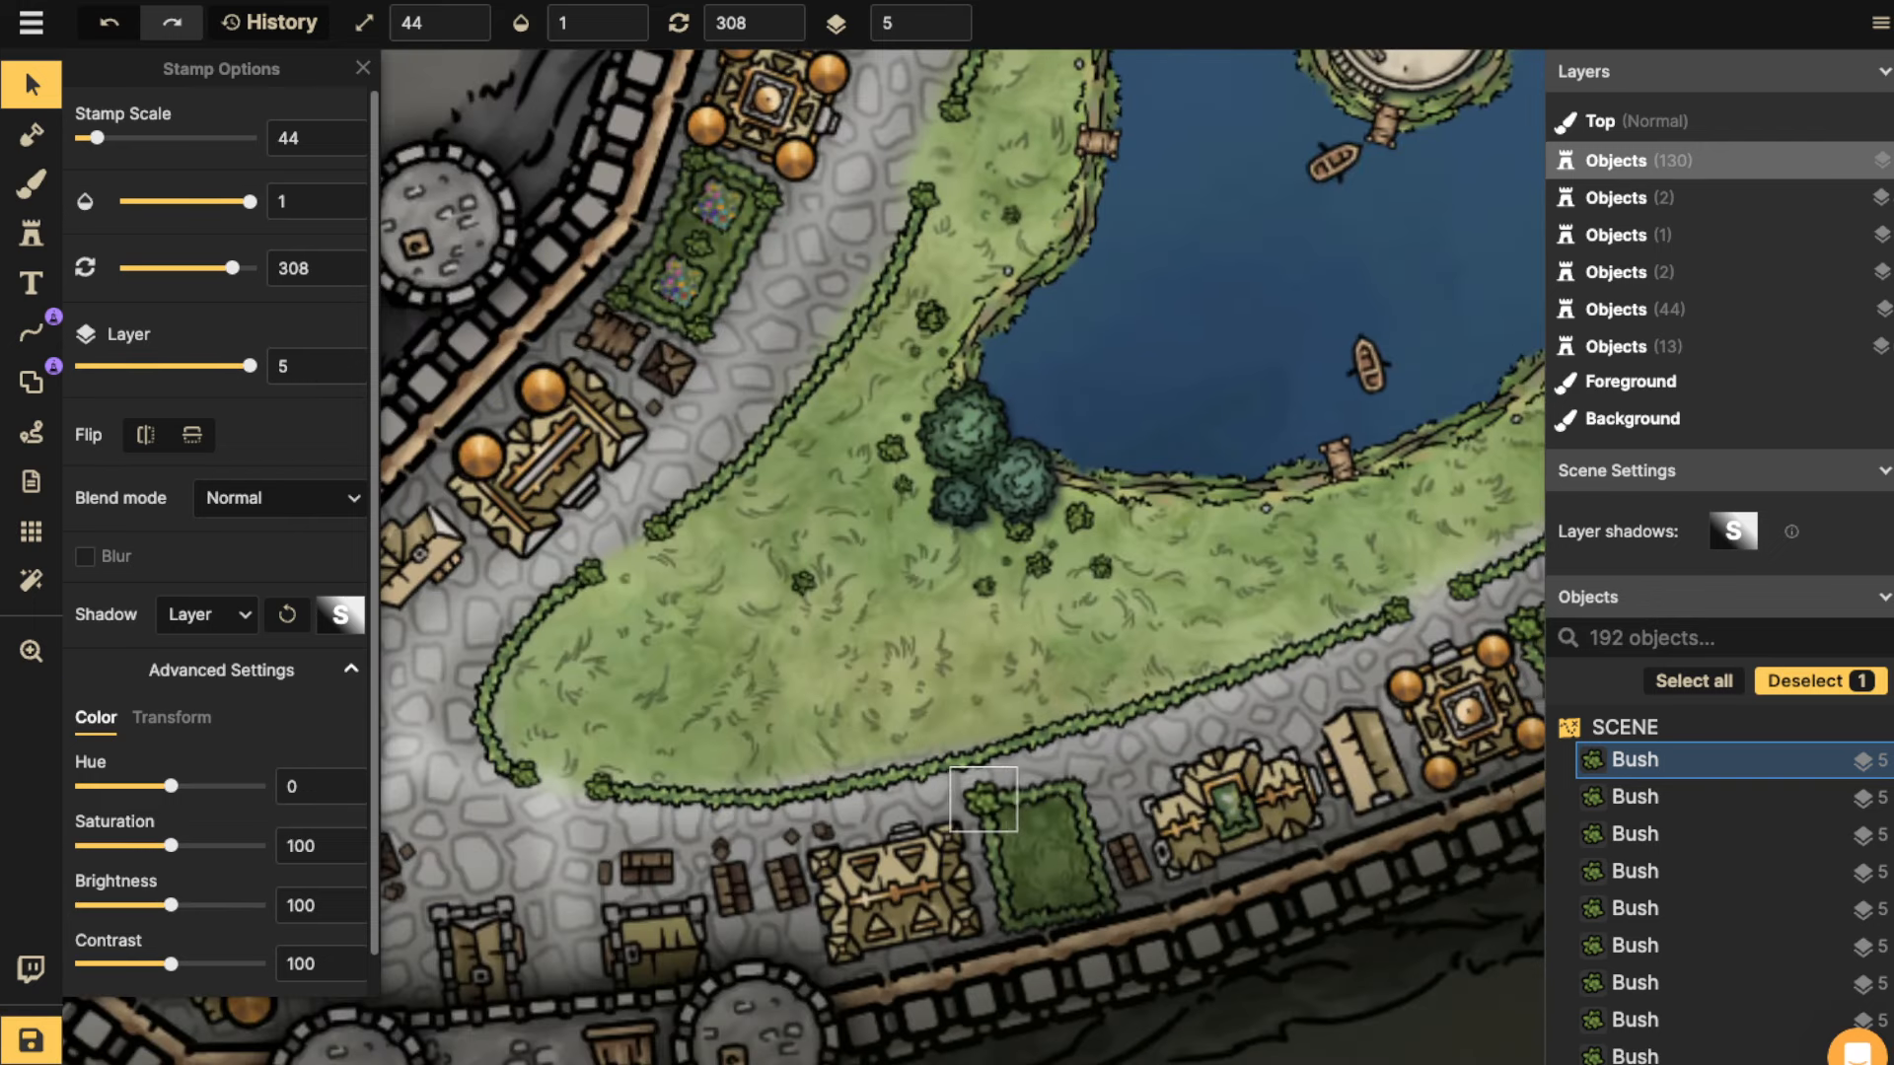
left_click(987, 797)
left_click(1079, 793)
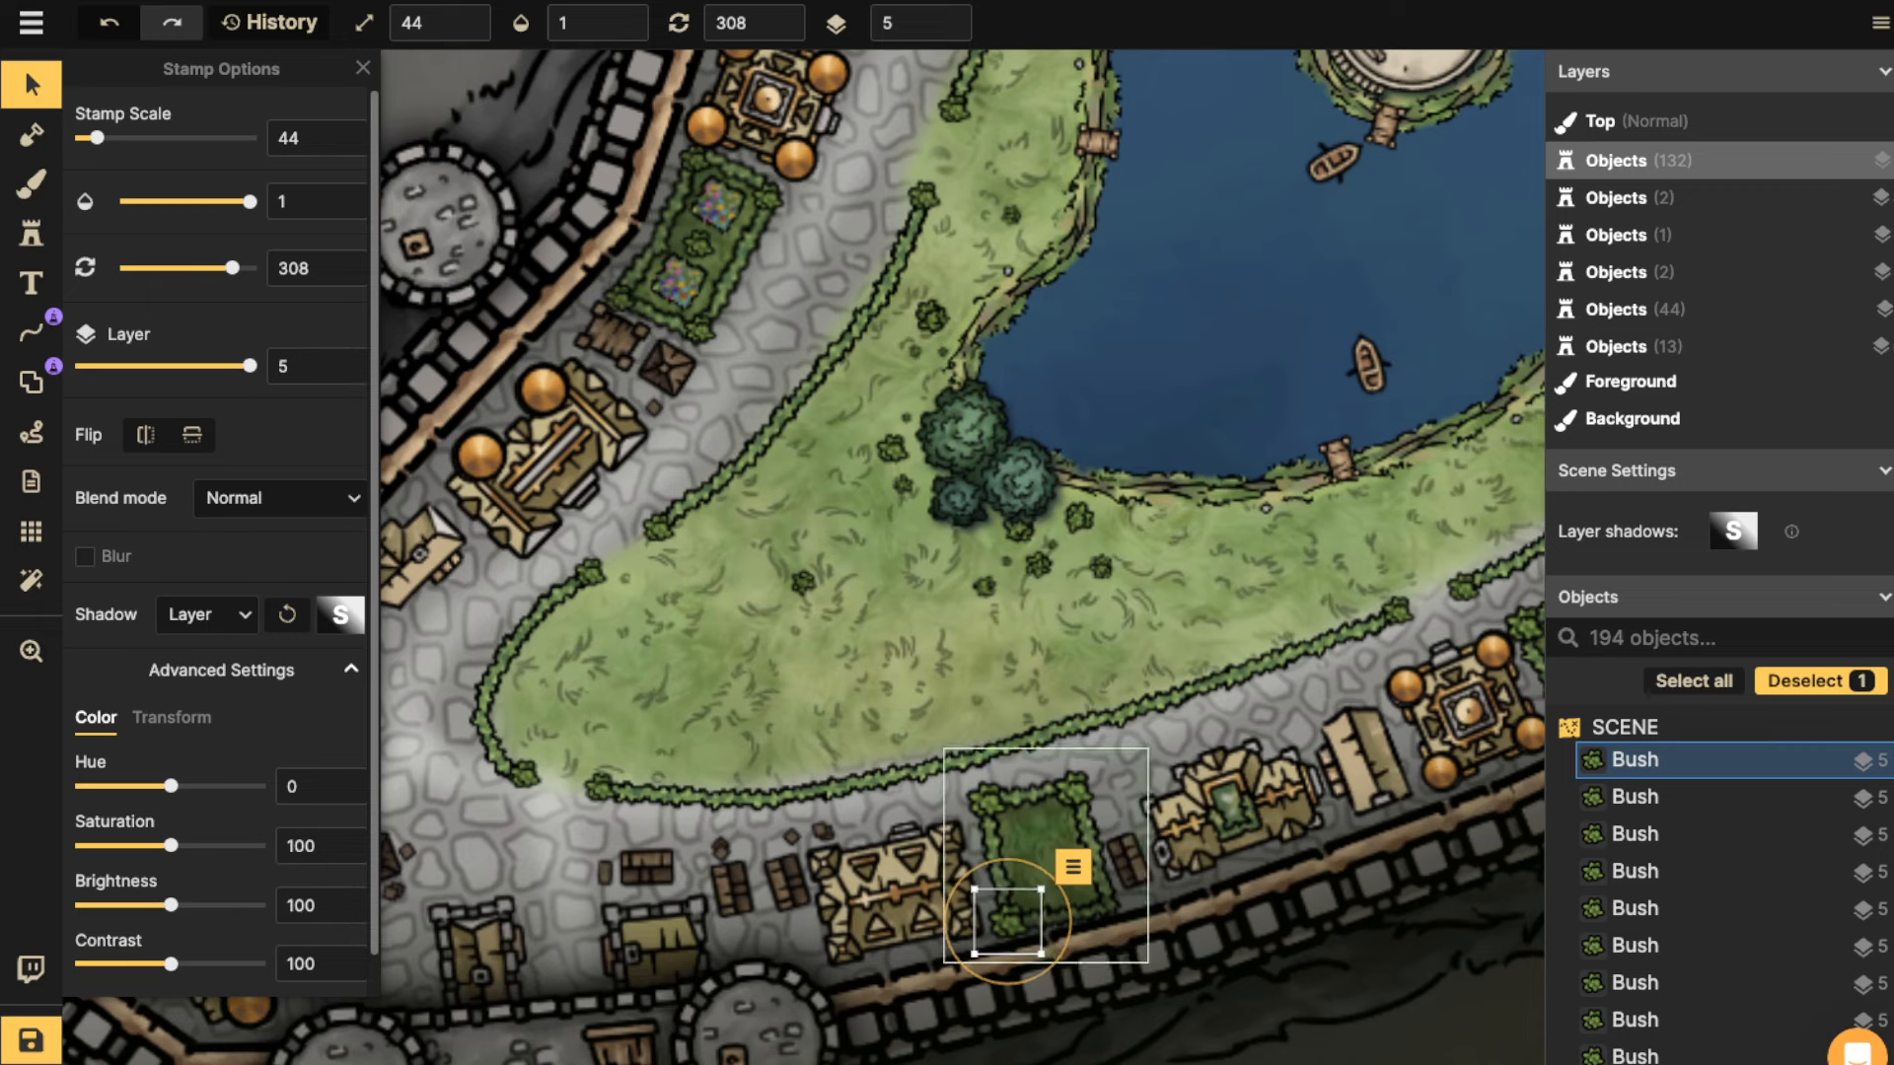
key("ctrl+v")
left_click_drag(1097, 914, 1105, 903)
Paste scale 44 bushes onto the four corners of the square flower garden along the western wall.
key("space")
left_click_drag(987, 903, 1419, 901)
left_click_drag(730, 691, 577, 871)
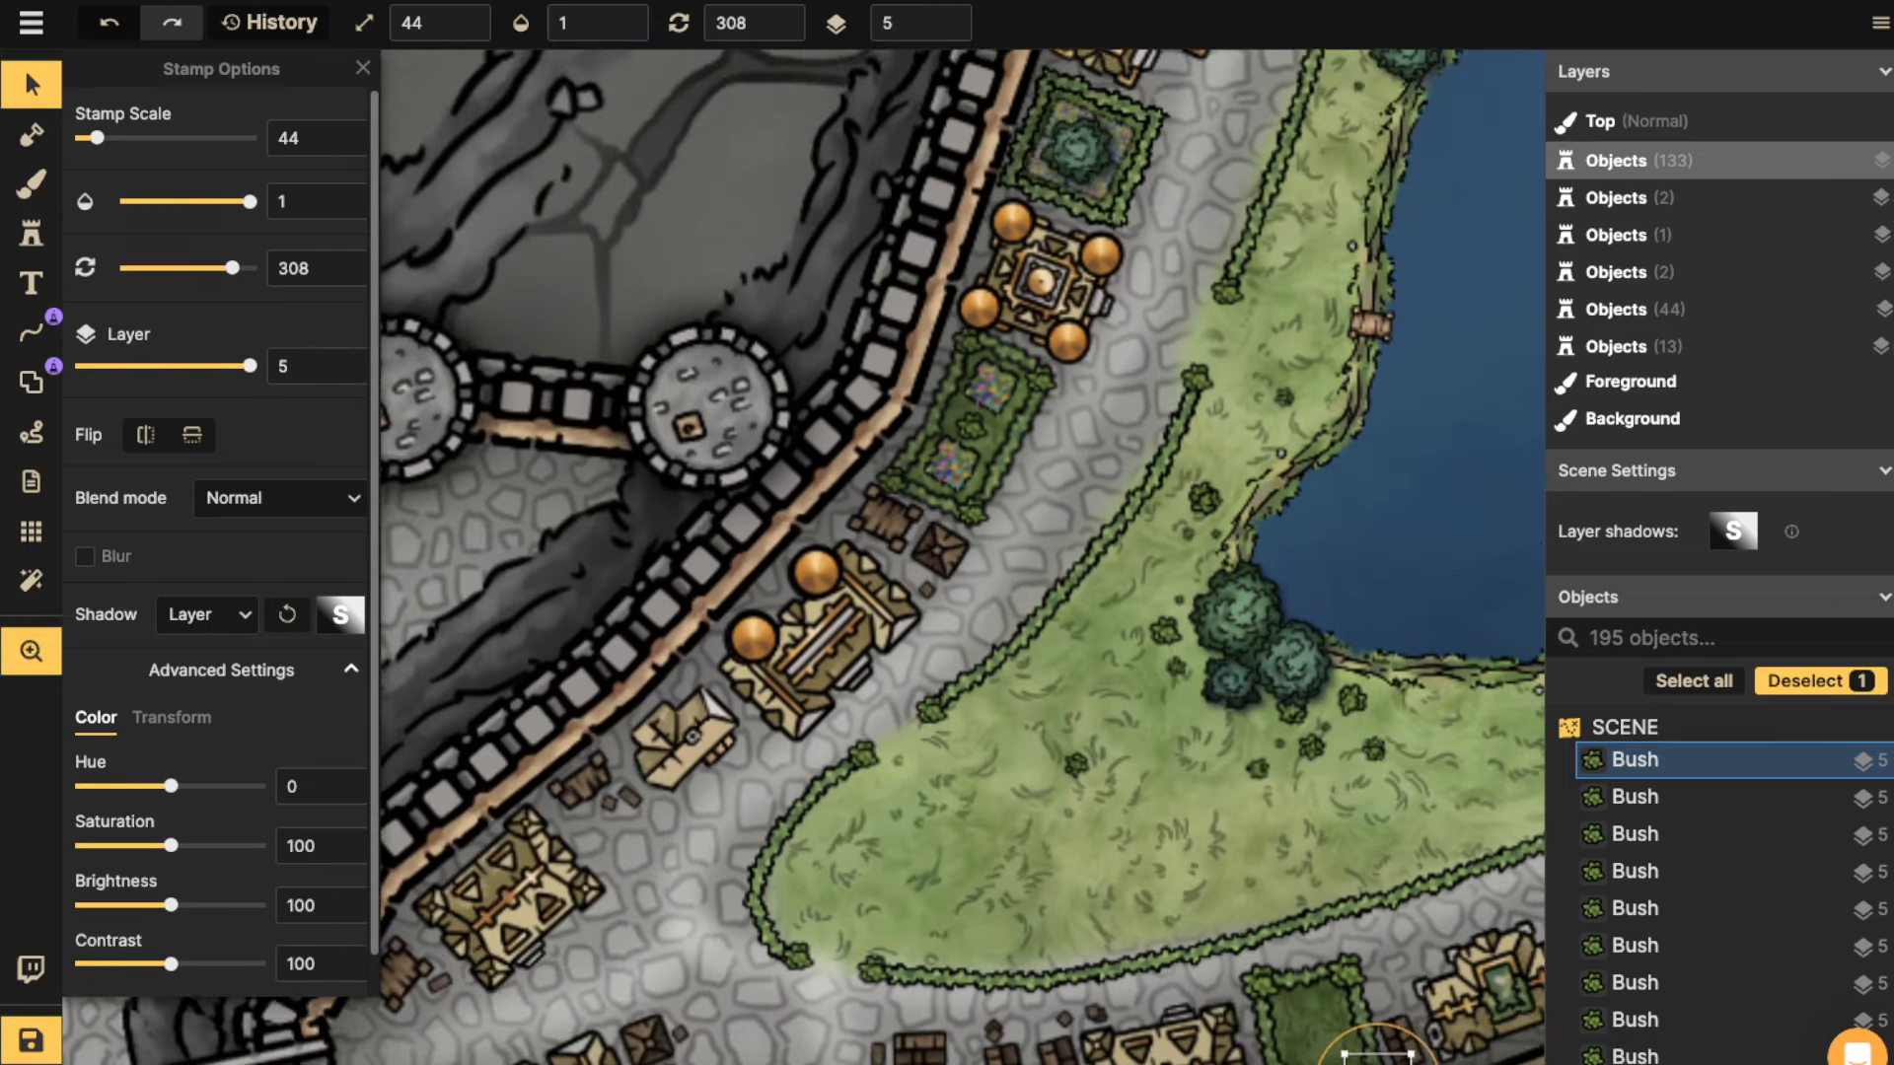
left_click_drag(1113, 139, 806, 497)
key("ctrl+v")
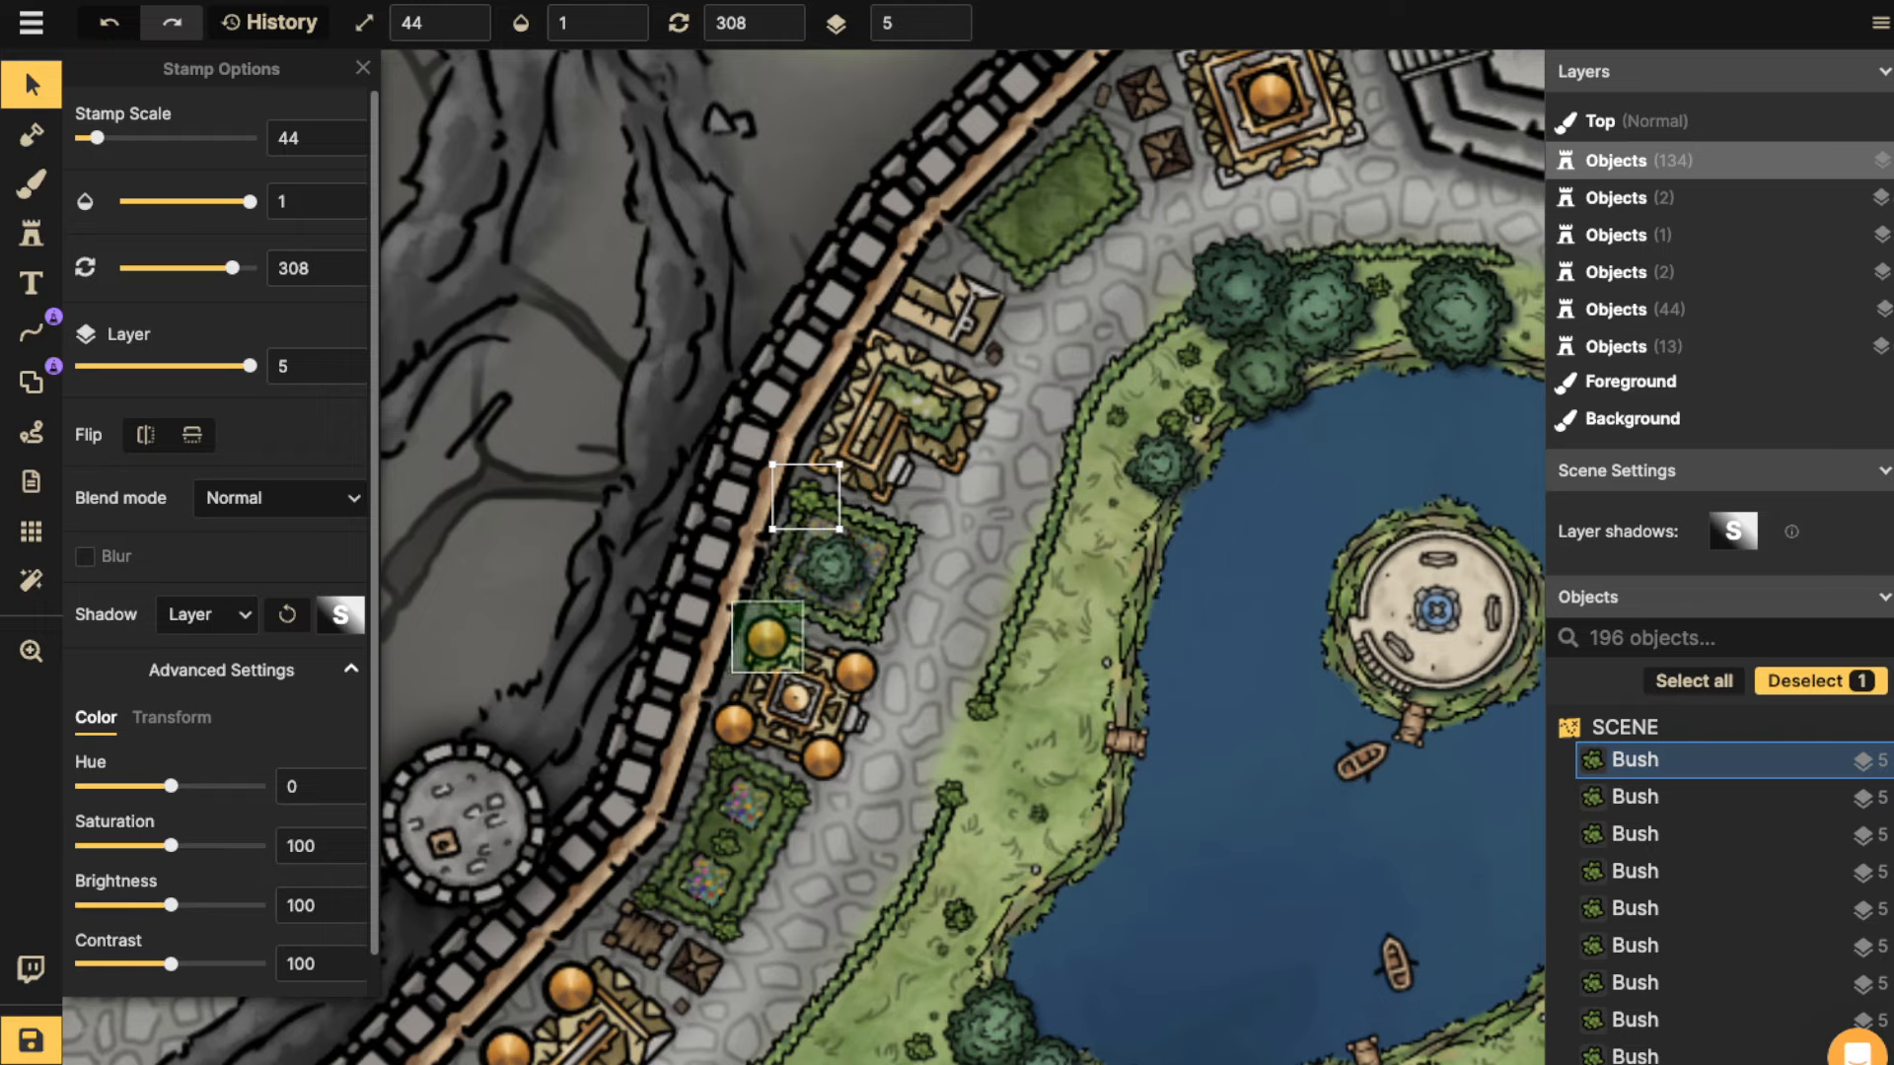
key("ctrl+v")
left_click_drag(773, 605, 766, 596)
key("ctrl+v")
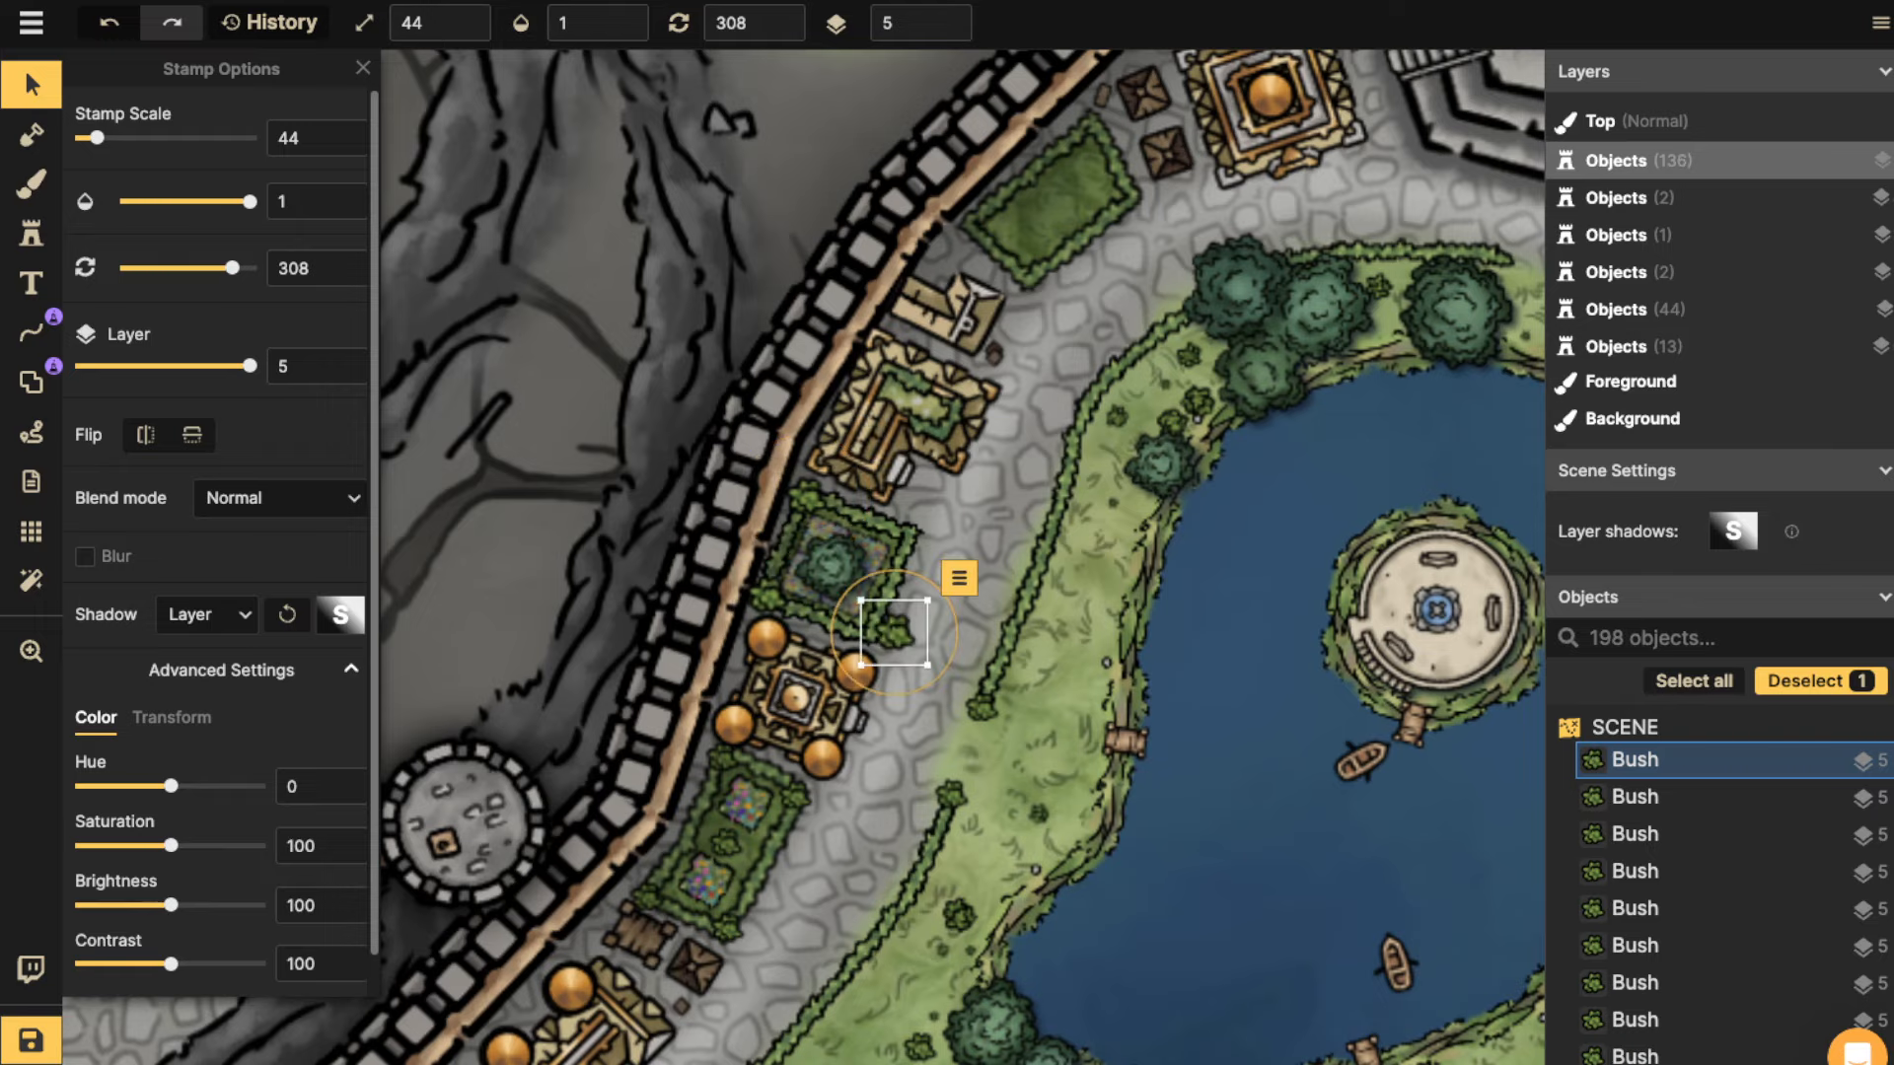
left_click_drag(893, 634, 874, 634)
key("ctrl+v")
left_click_drag(920, 535, 907, 534)
Paste six scale 44 bushes onto the notched northeastern garden's corners, rotating the southwestern one to 248 degrees.
key("space")
left_click_drag(1362, 513, 401, 639)
left_click_drag(1151, 750, 1026, 710)
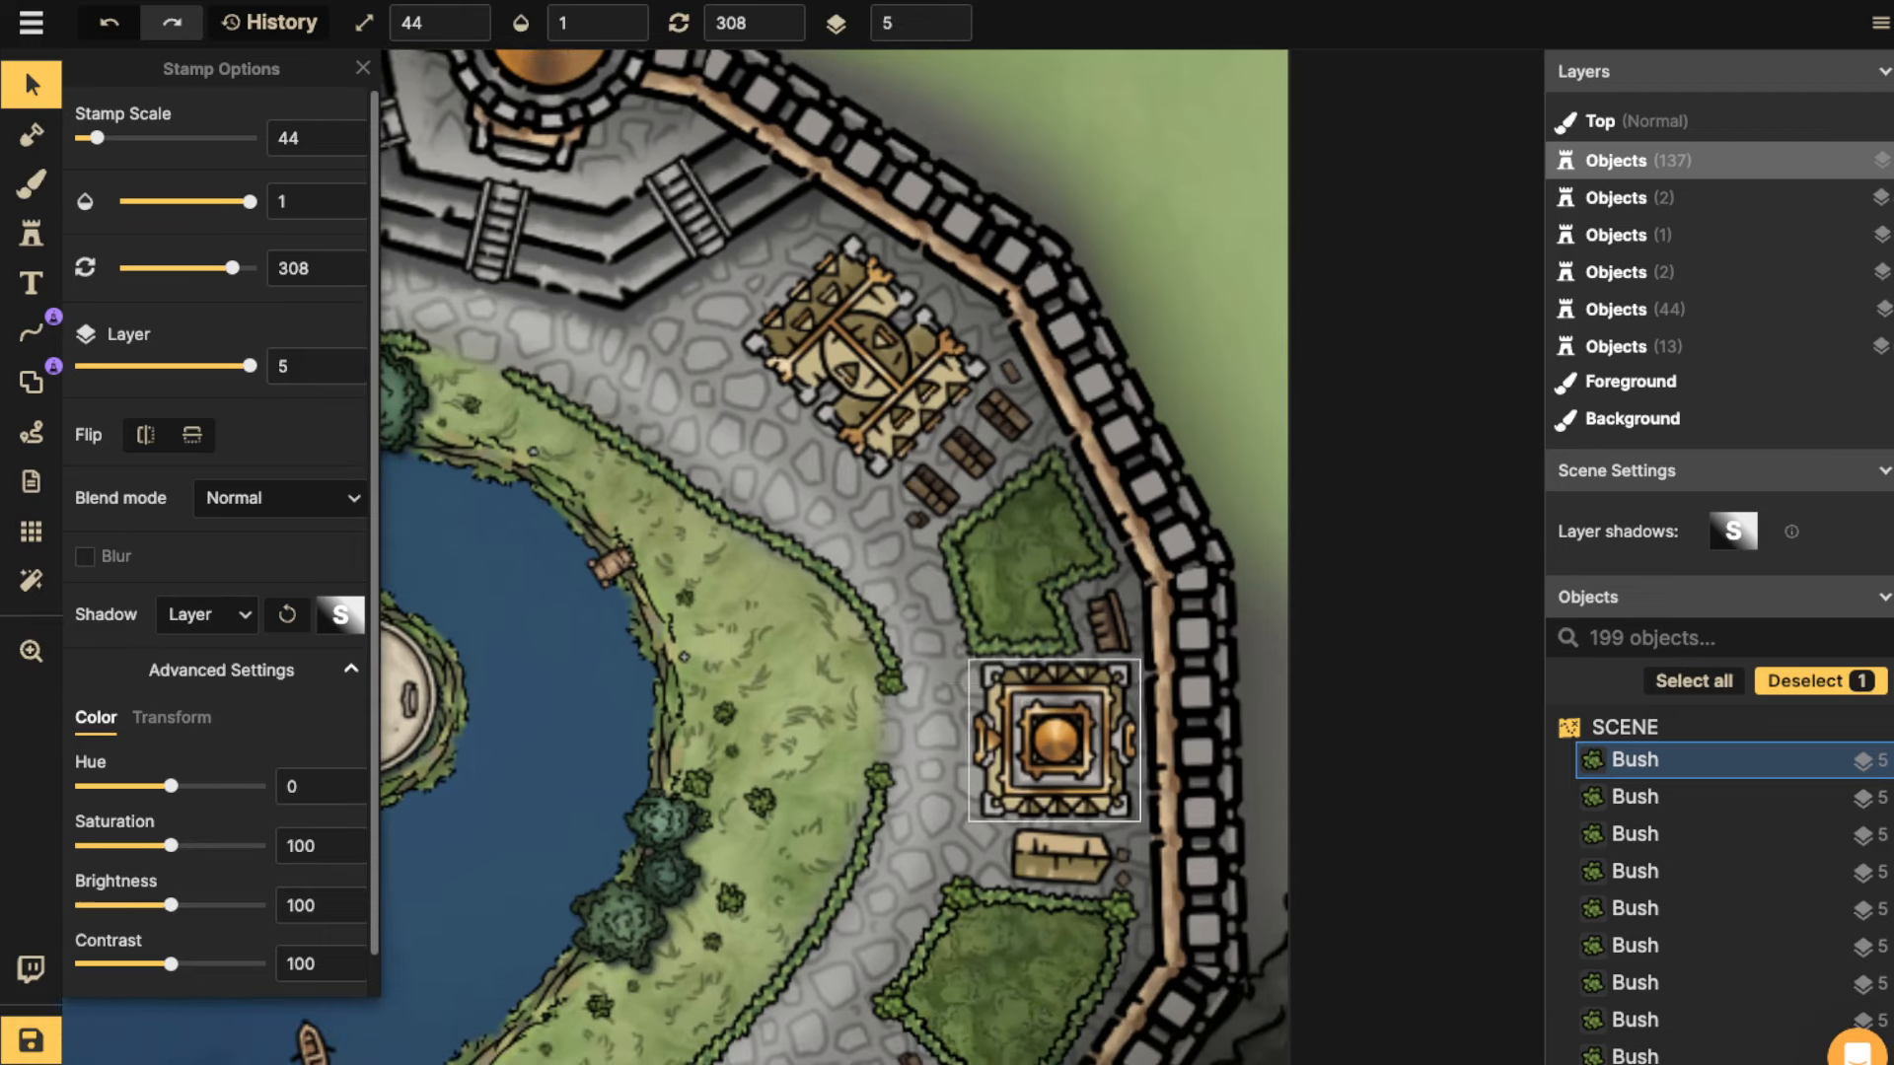
key("ctrl+v")
left_click_drag(971, 534, 975, 642)
key("ctrl+v")
key("ctrl+v")
key("ctrl+v")
key("ctrl+v")
key("ctrl+v")
scroll(975, 641, "down", 5)
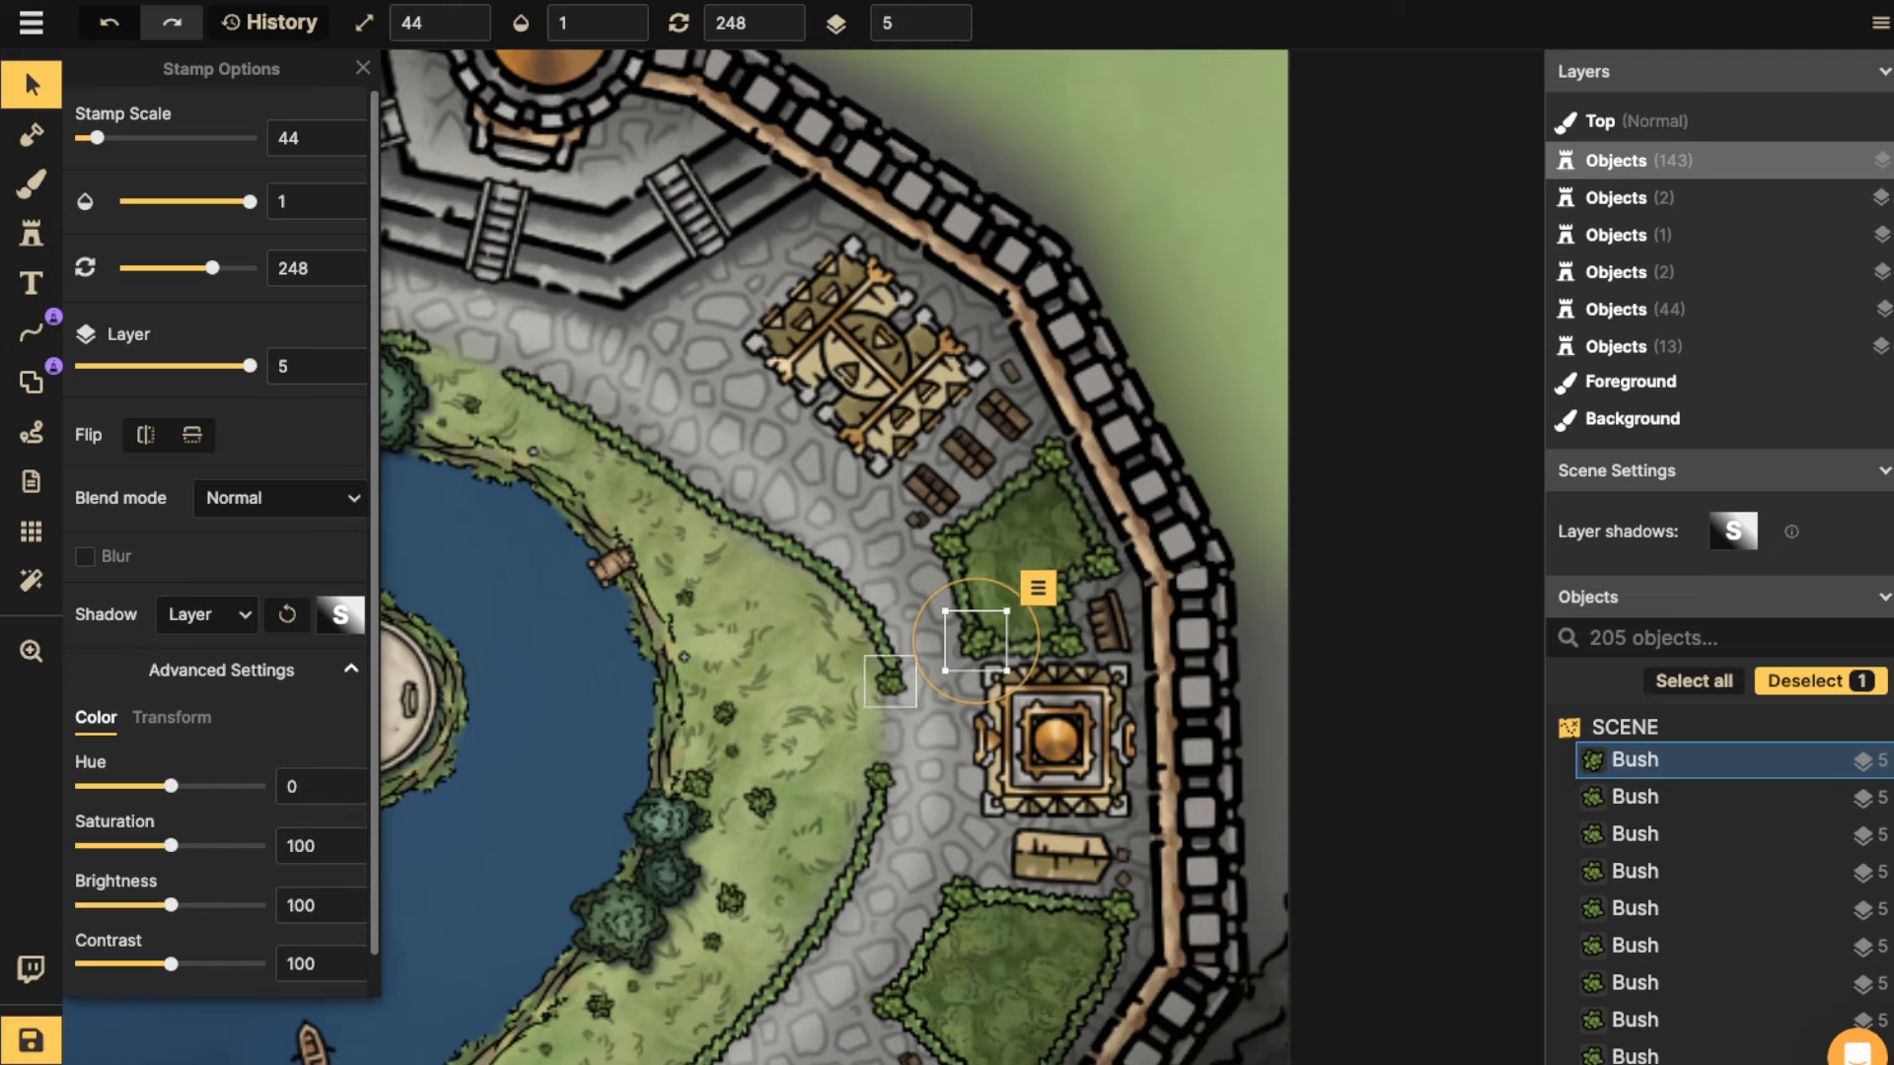
Copy the scale 34 bush from the eastern hedge end and paste it onto both hedge ends at the park's northern opening.
left_click(891, 680)
key("ctrl+c")
left_click_drag(891, 681, 1264, 904)
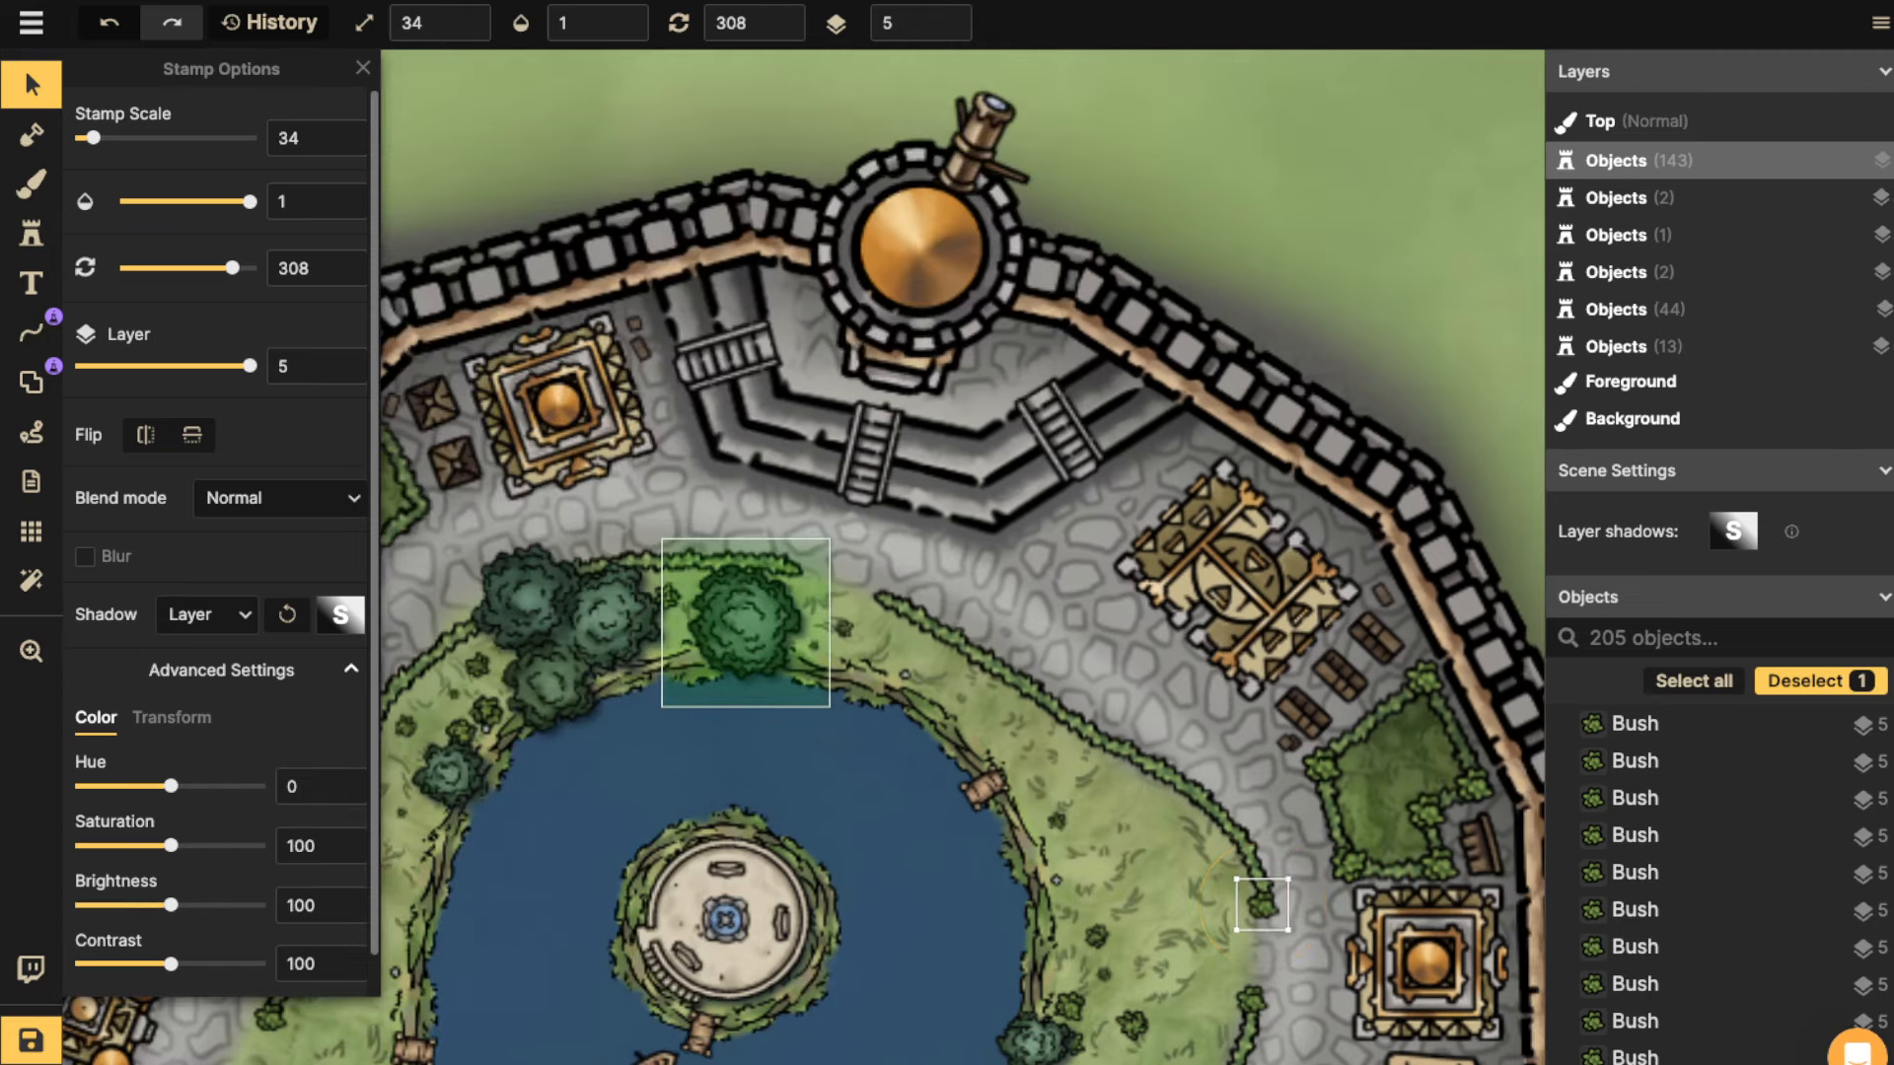
key("ctrl+v")
left_click_drag(802, 571, 885, 599)
key("ctrl+v")
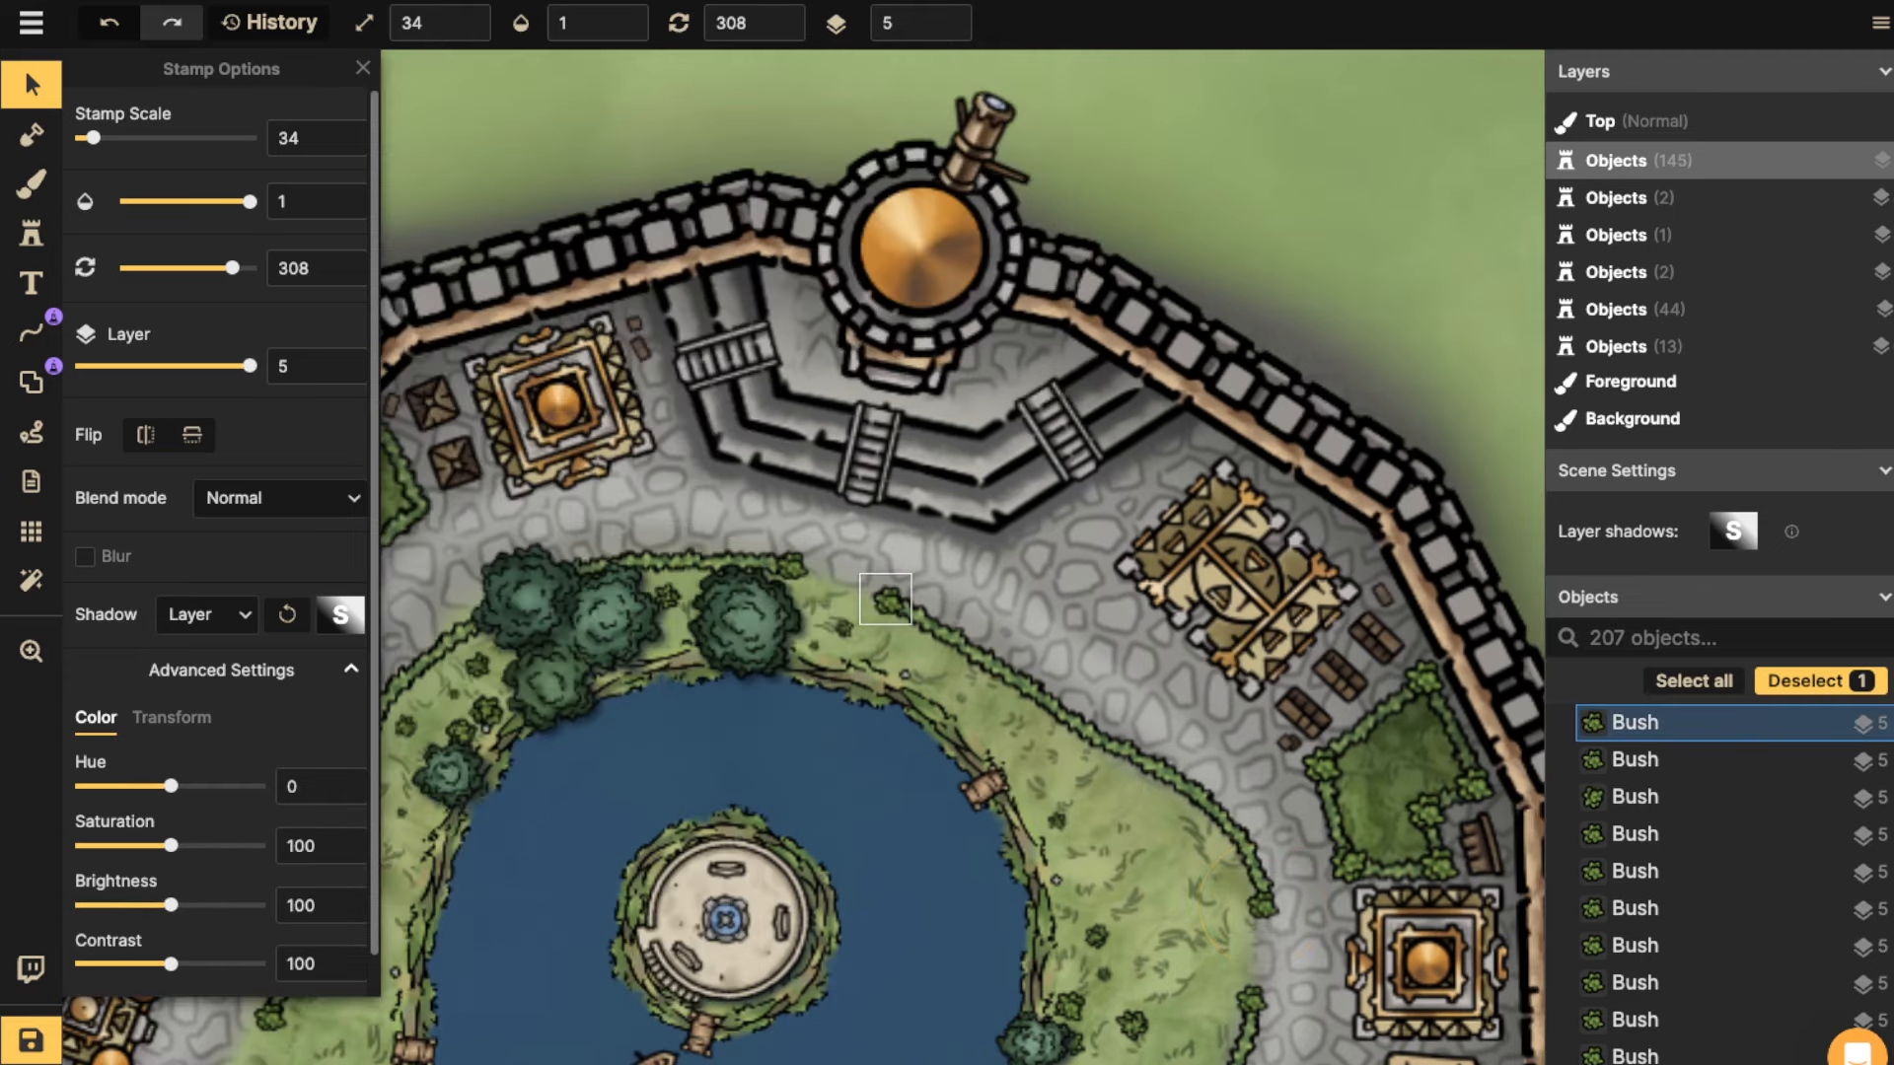
key("Escape")
Examine the hedges around the pond park and the surrounding gardens for ends and corners still without bushes.
scroll(565, 542, "down", 5)
left_click_drag(557, 537, 752, 516)
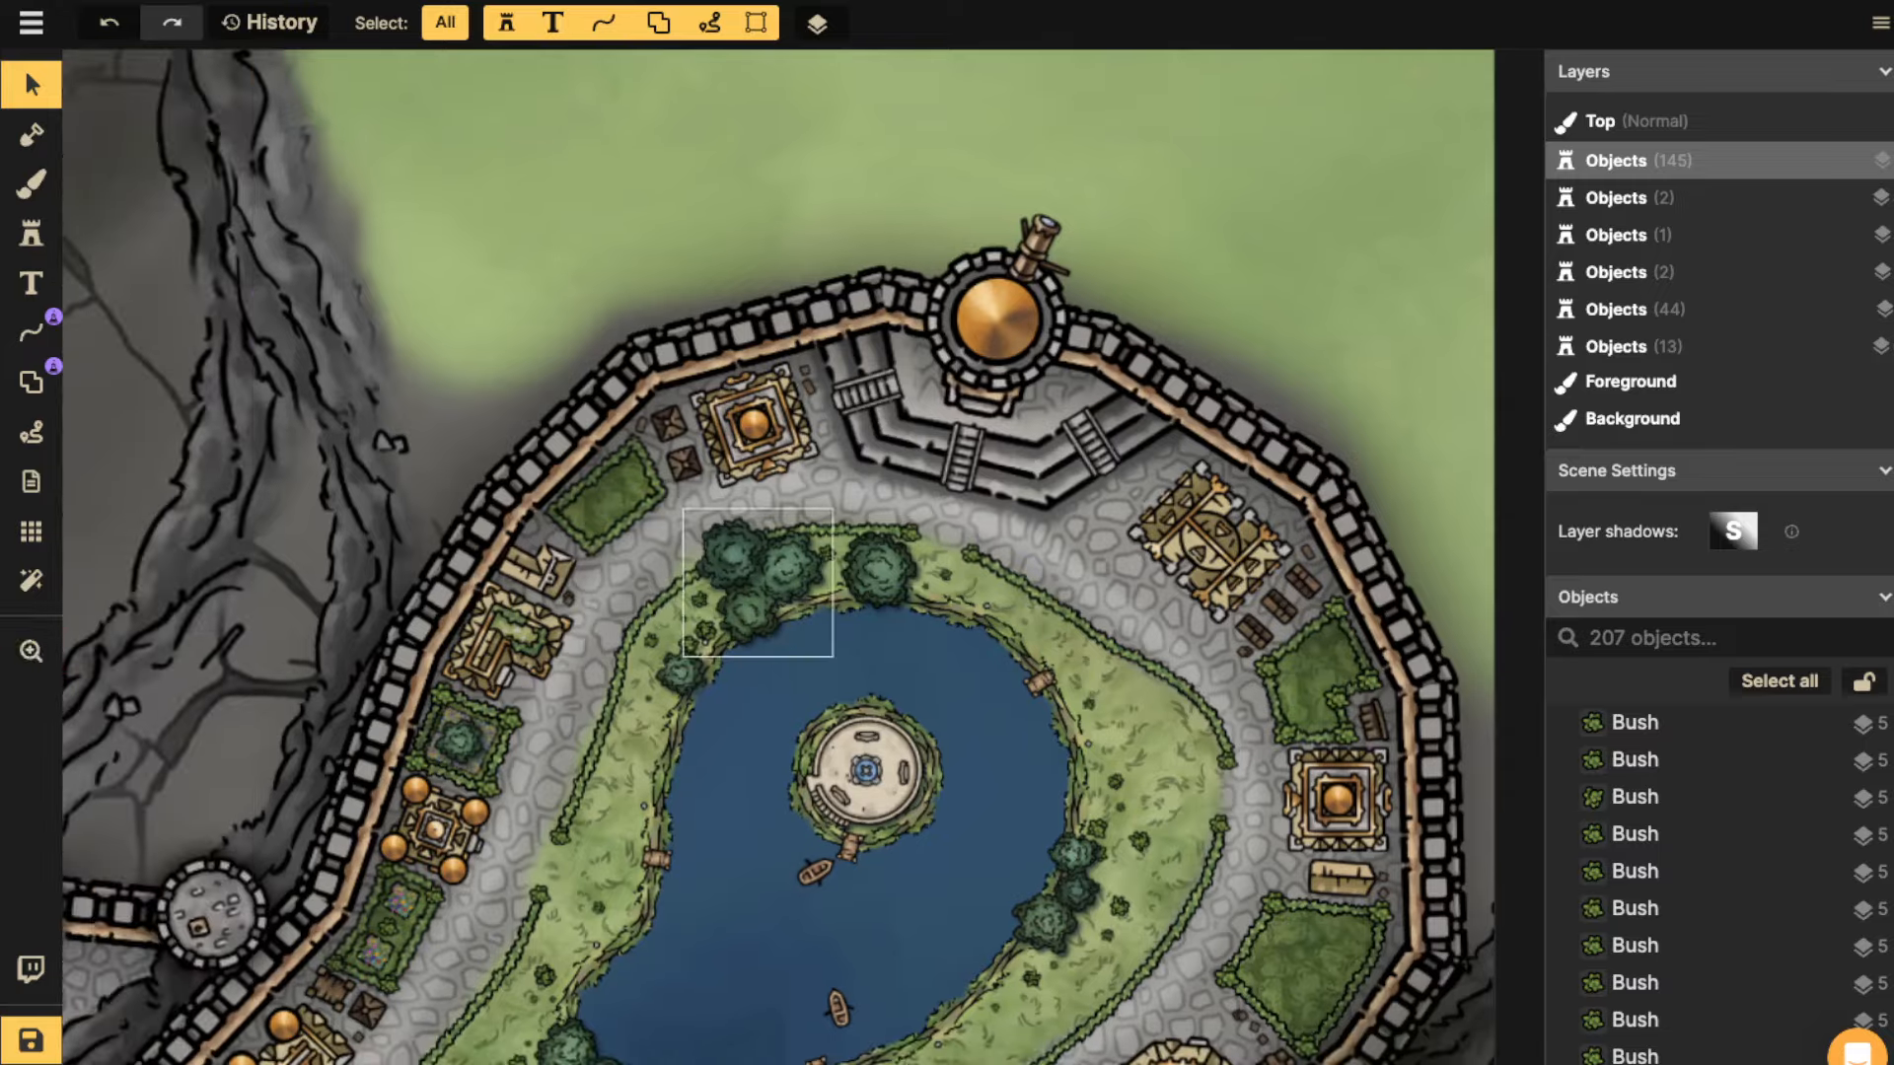
left_click_drag(631, 532, 740, 296)
left_click_drag(651, 653, 909, 495)
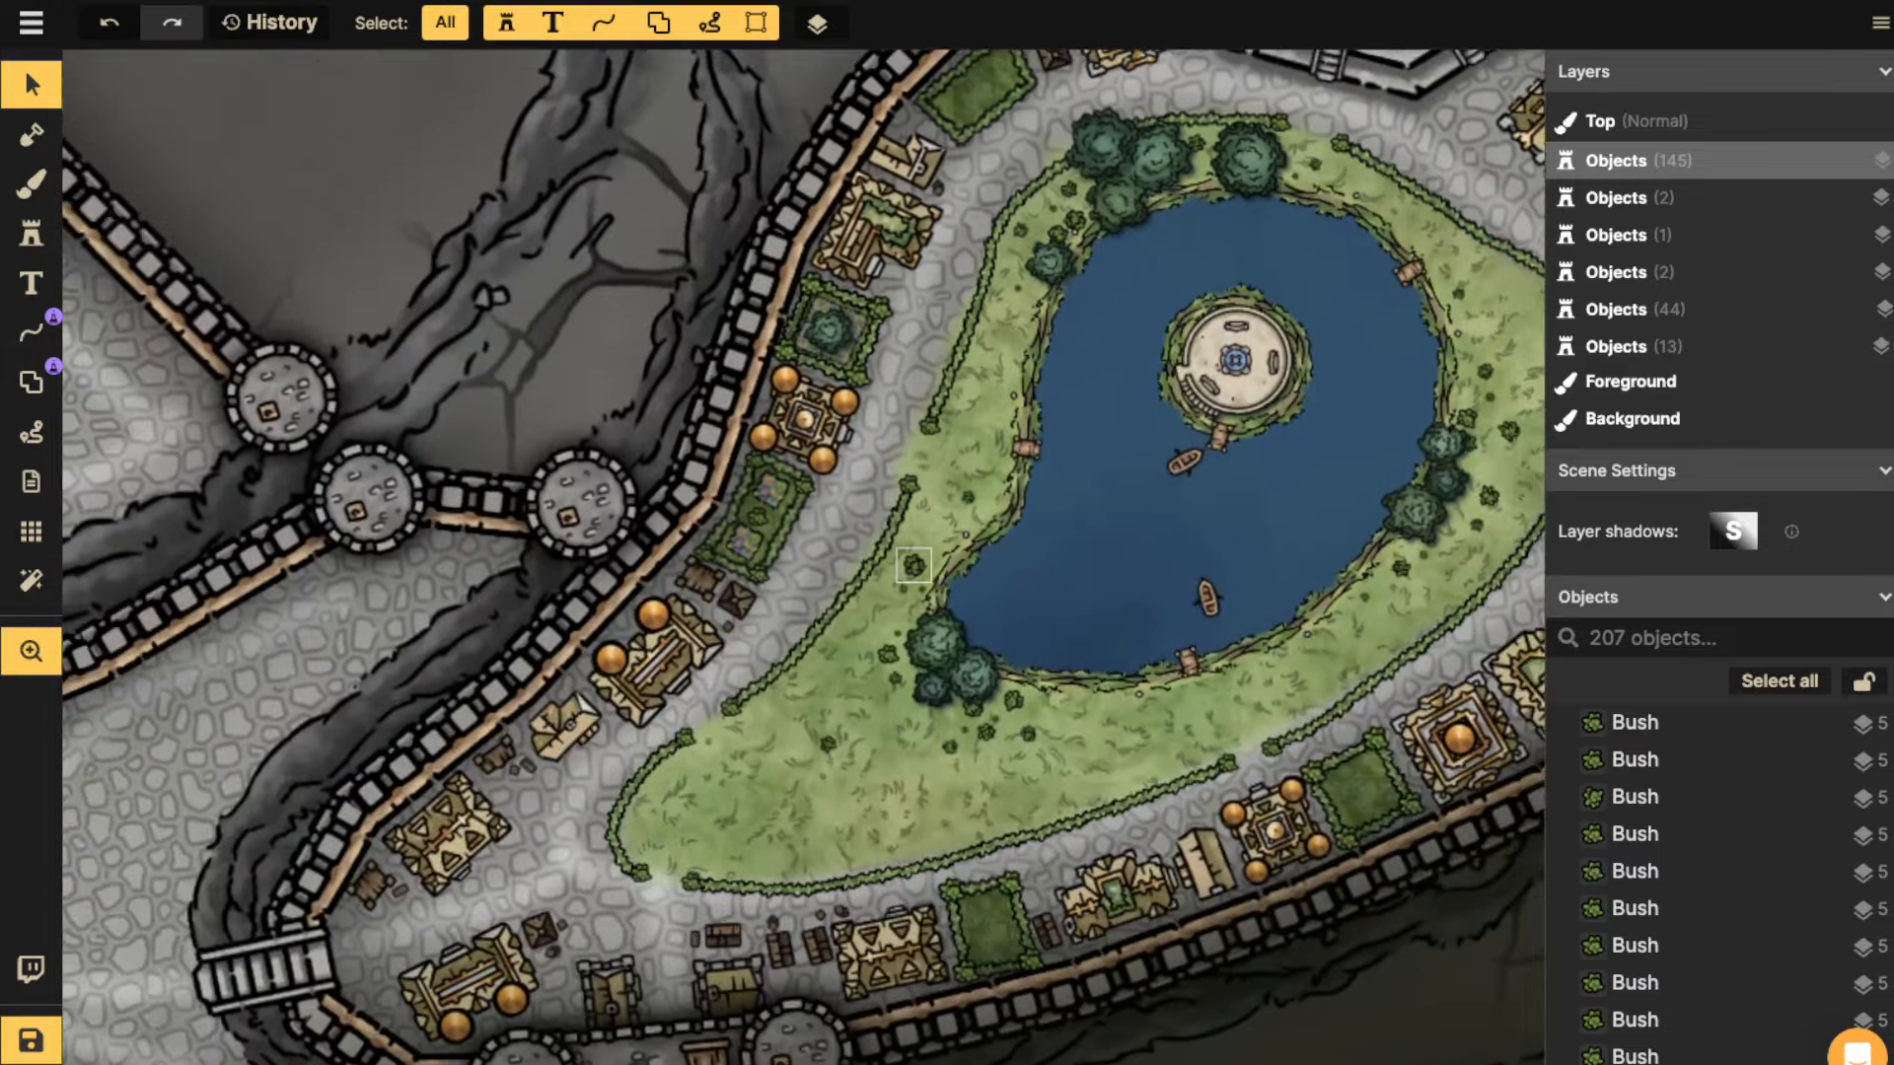
left_click_drag(903, 559, 991, 391)
scroll(841, 545, "up", 3)
scroll(846, 547, "down", 4)
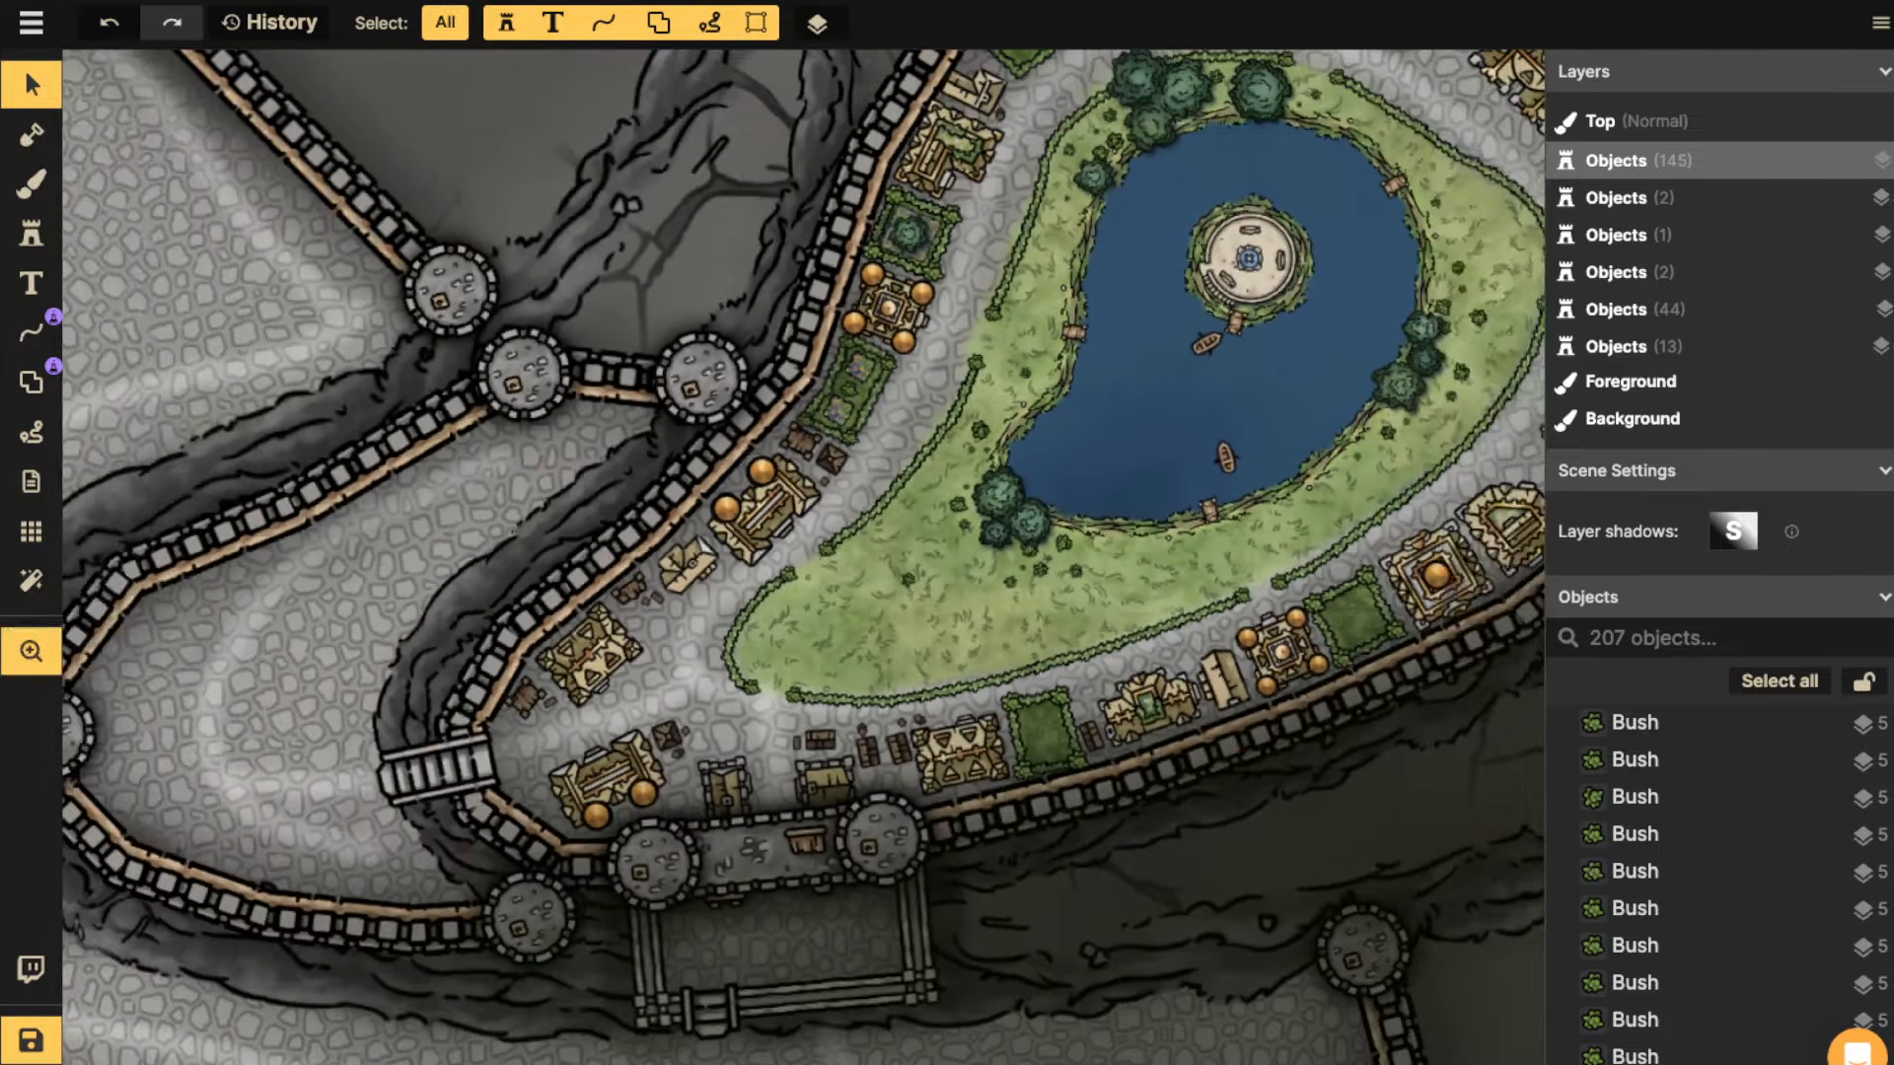
left_click_drag(1245, 259, 969, 559)
scroll(1150, 585, "up", 3)
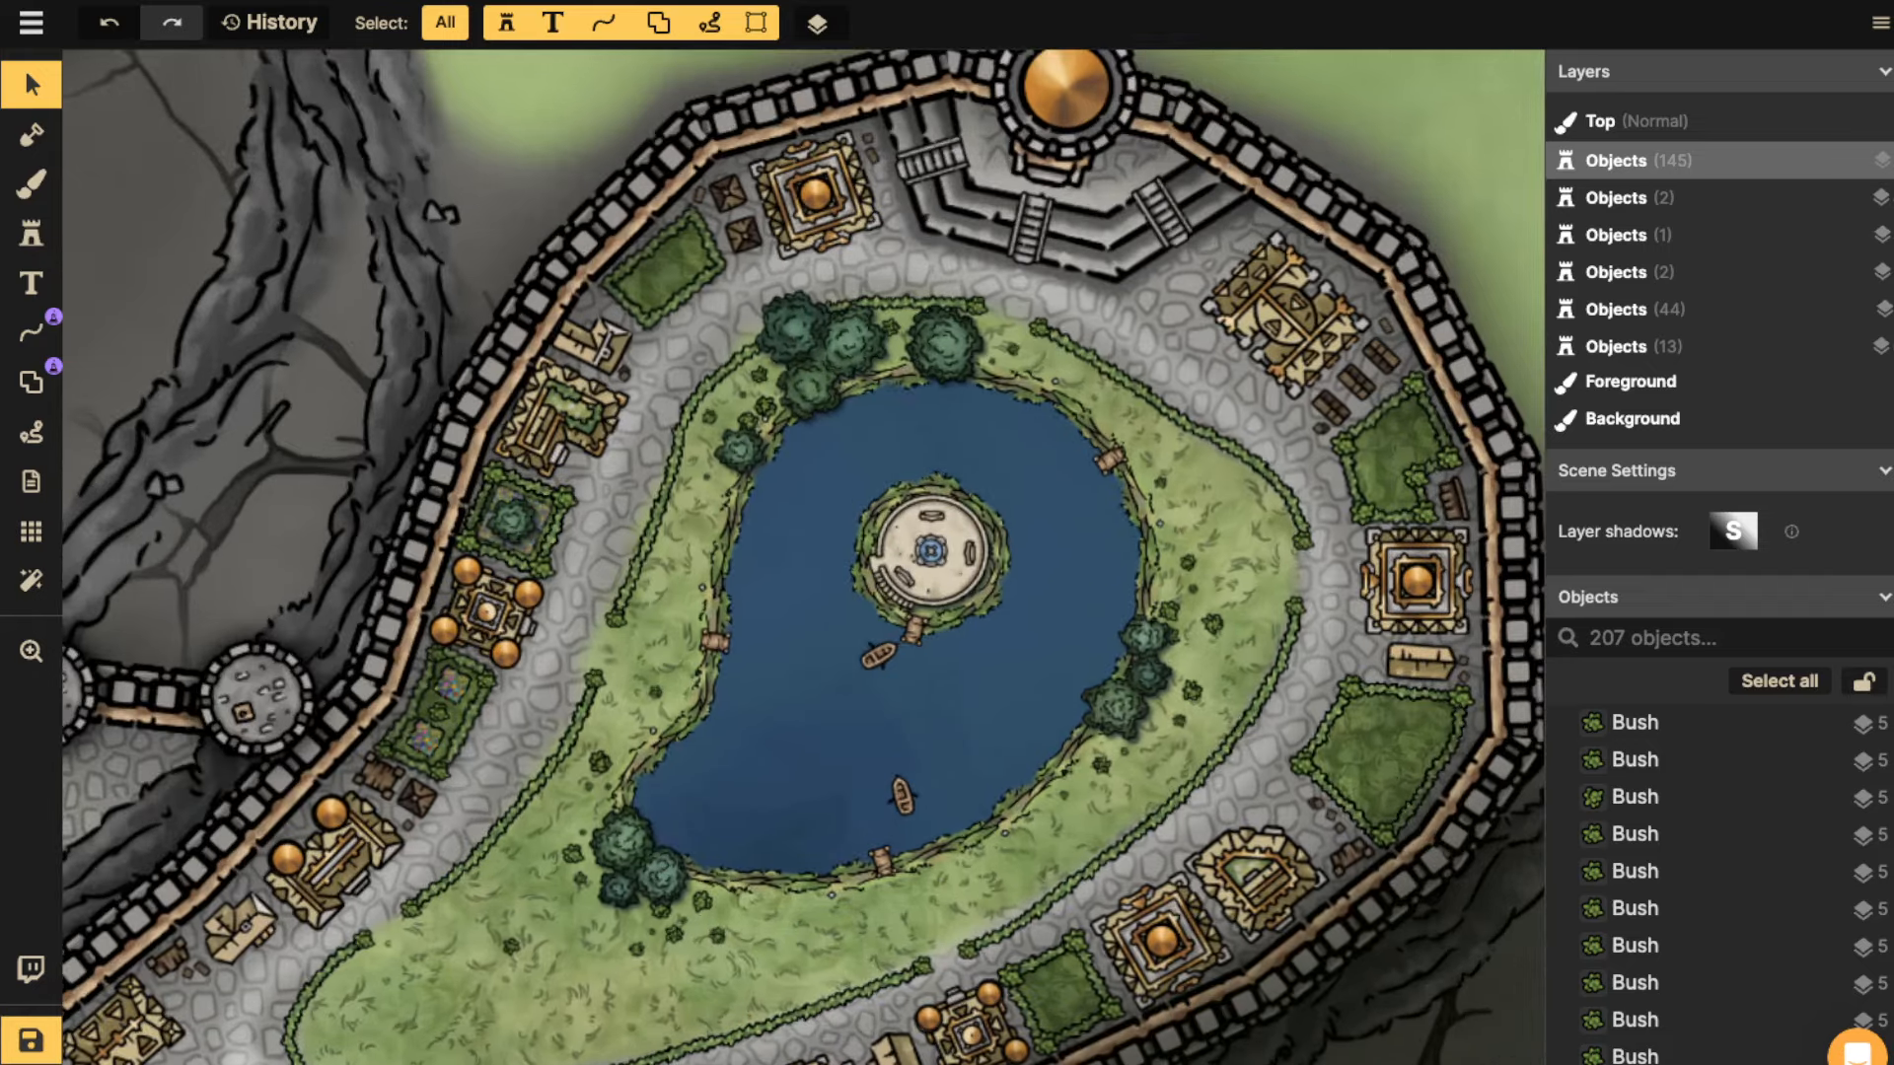
Paste scale 34 bushes onto the four corners of the rectangular hedge garden along the northwestern wall.
scroll(870, 417, "up", 4)
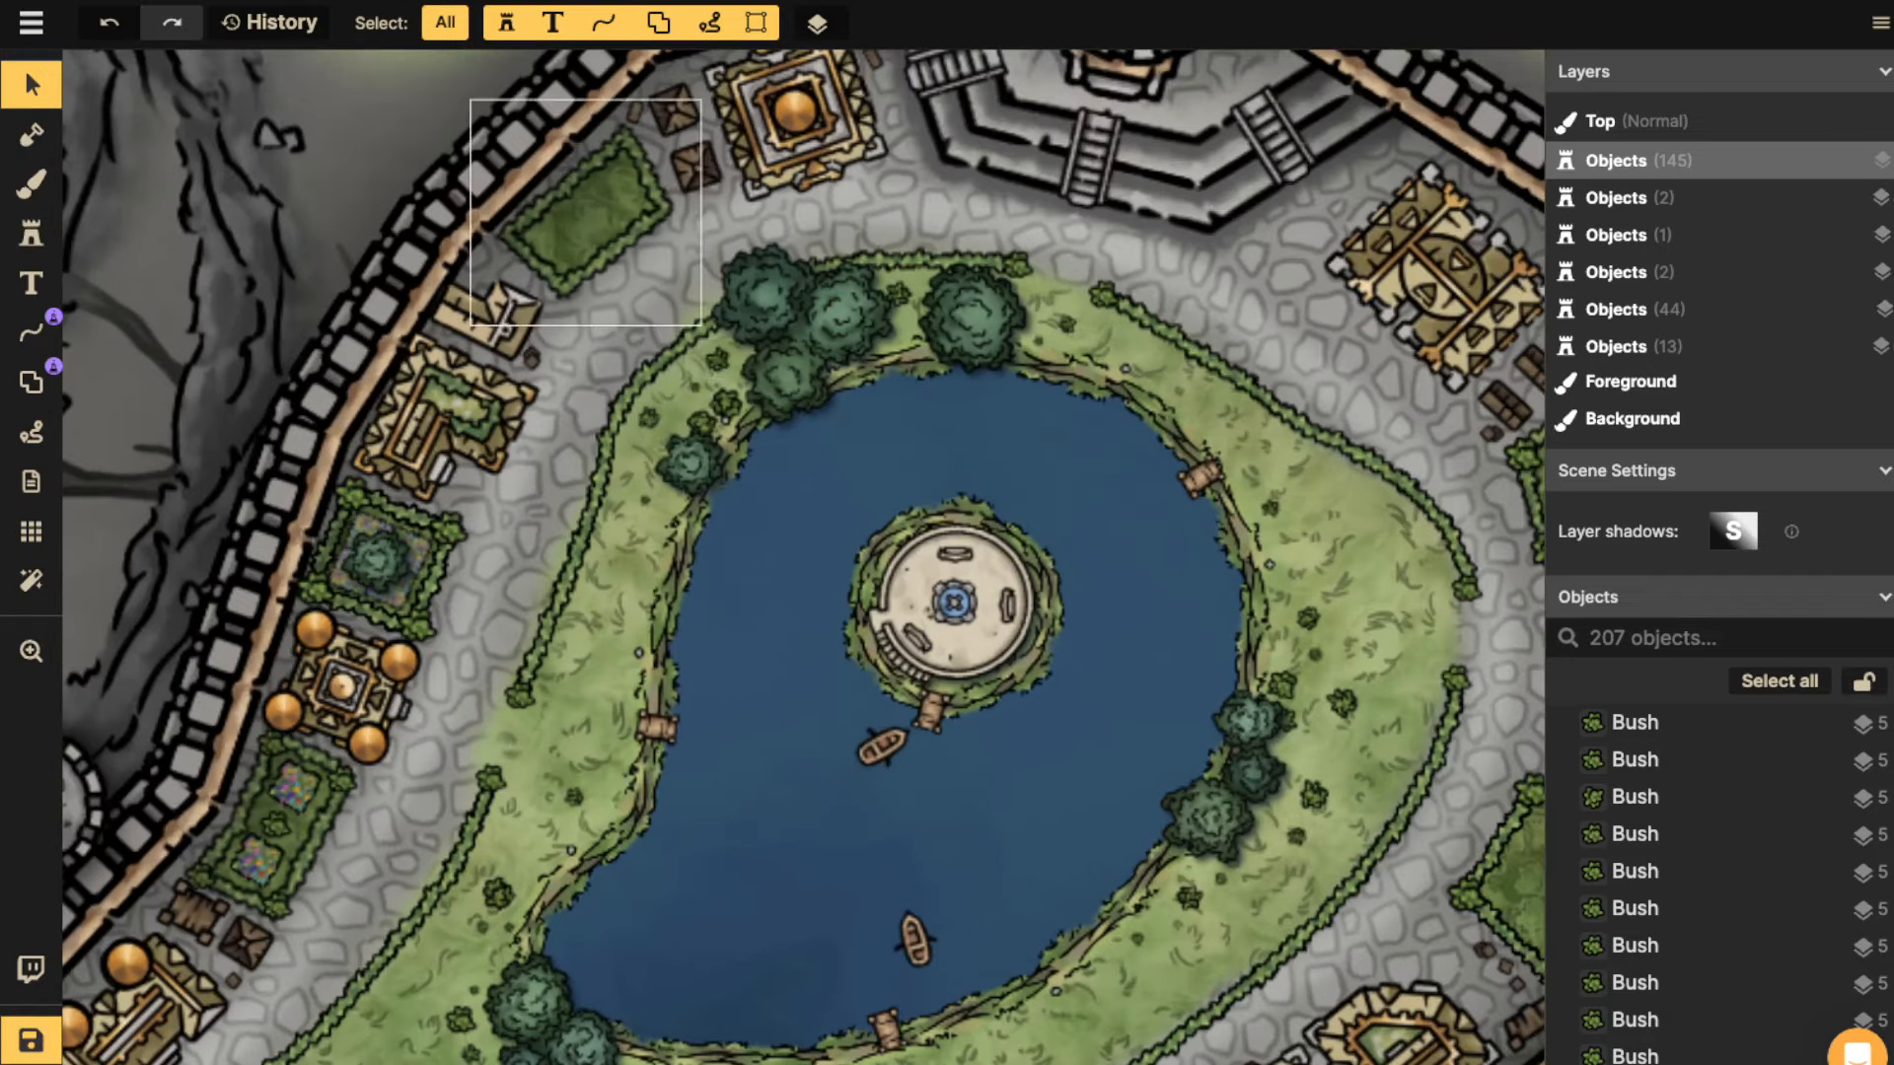
key("ctrl+v")
left_click_drag(512, 238, 509, 235)
key("ctrl+v")
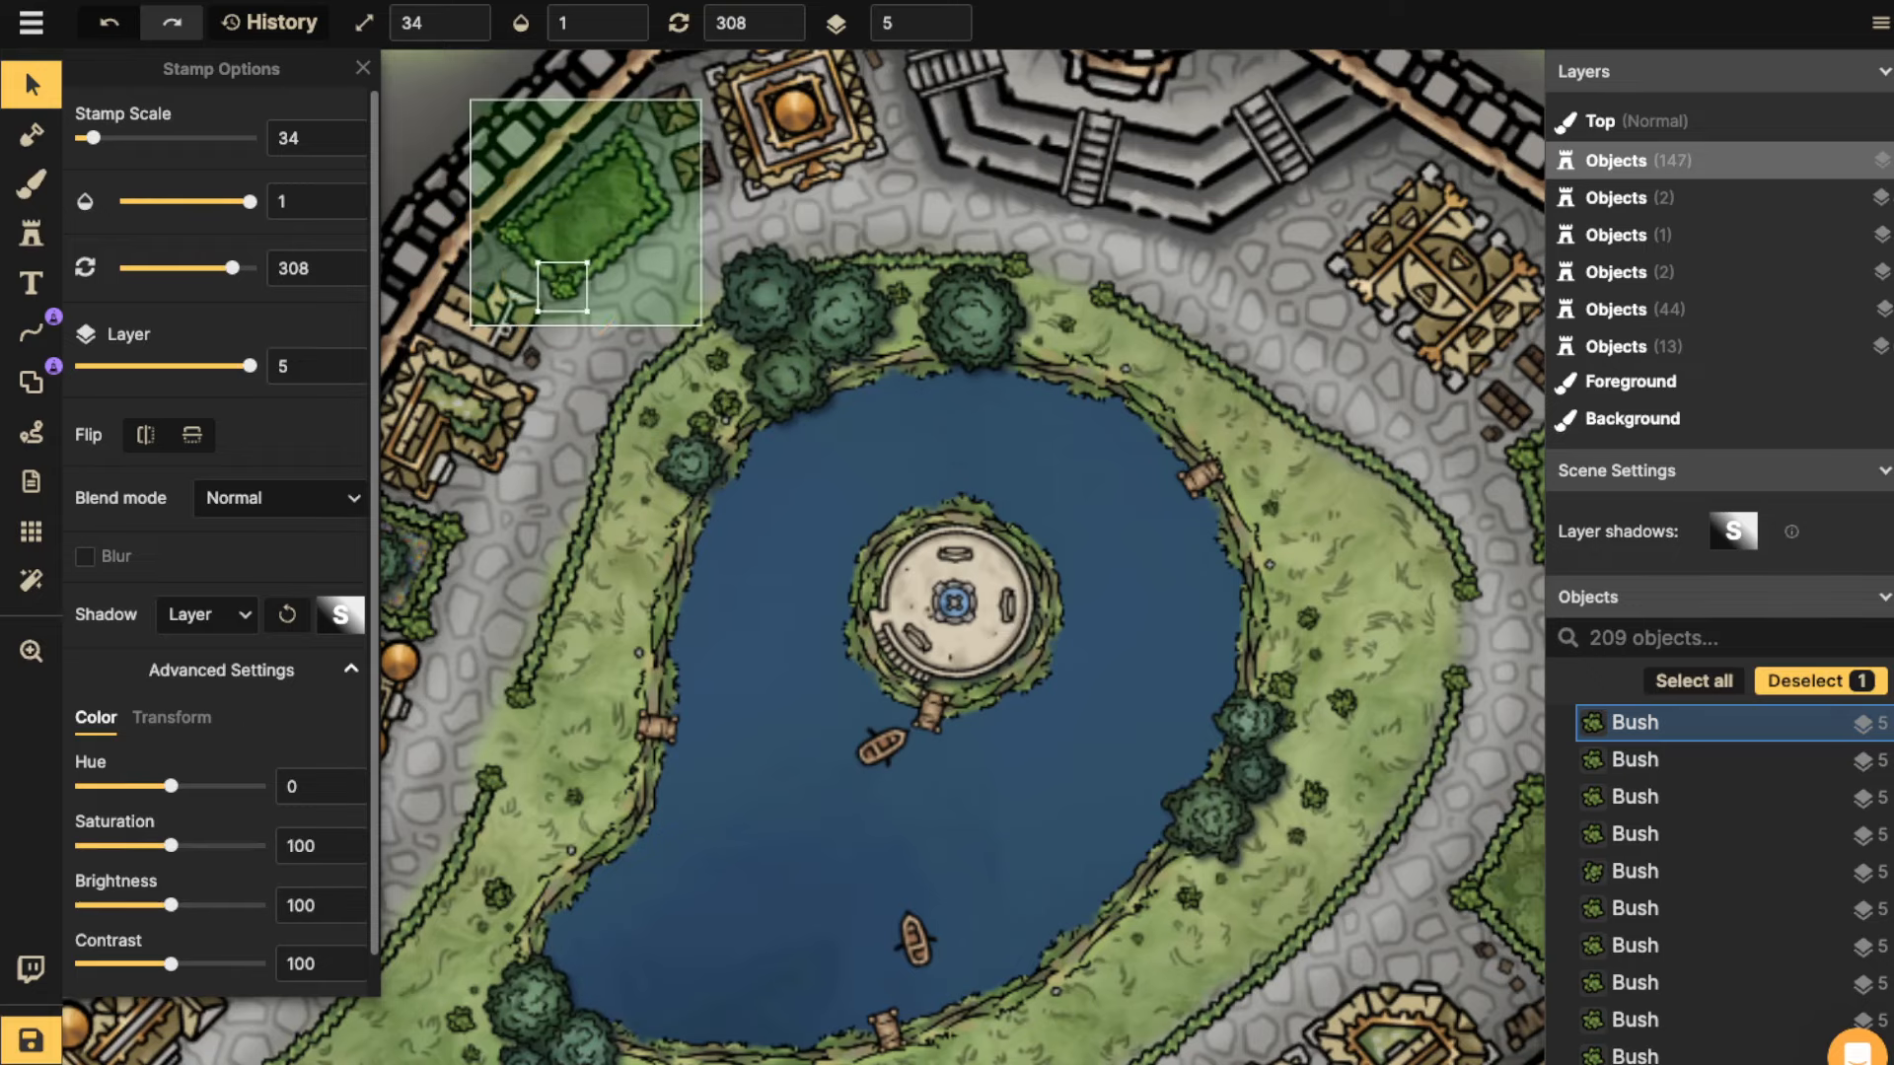
key("ctrl+v")
key("ctrl+v")
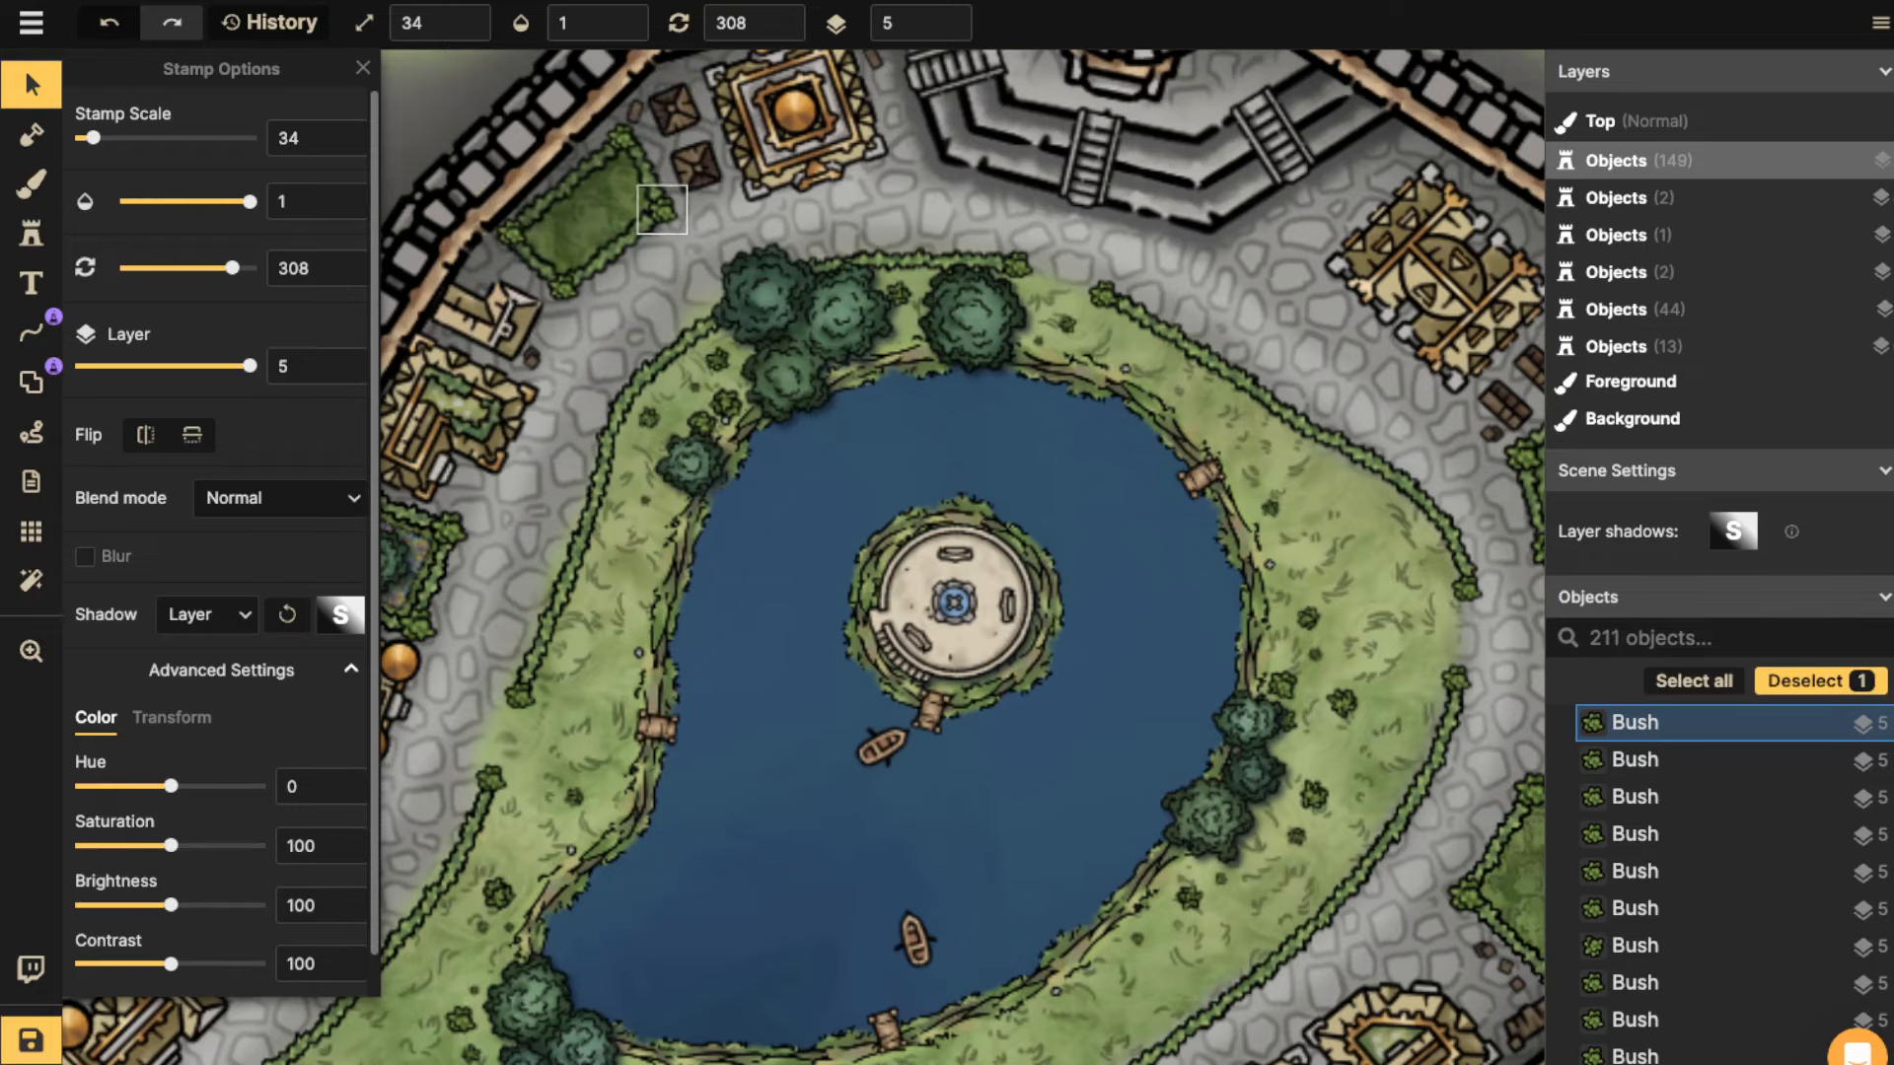
key("Escape")
Search the Watercolor Cities stamp catalog for ARCH and choose the stone Arch stamp from the Details pack.
left_click_drag(954, 604, 1163, 214)
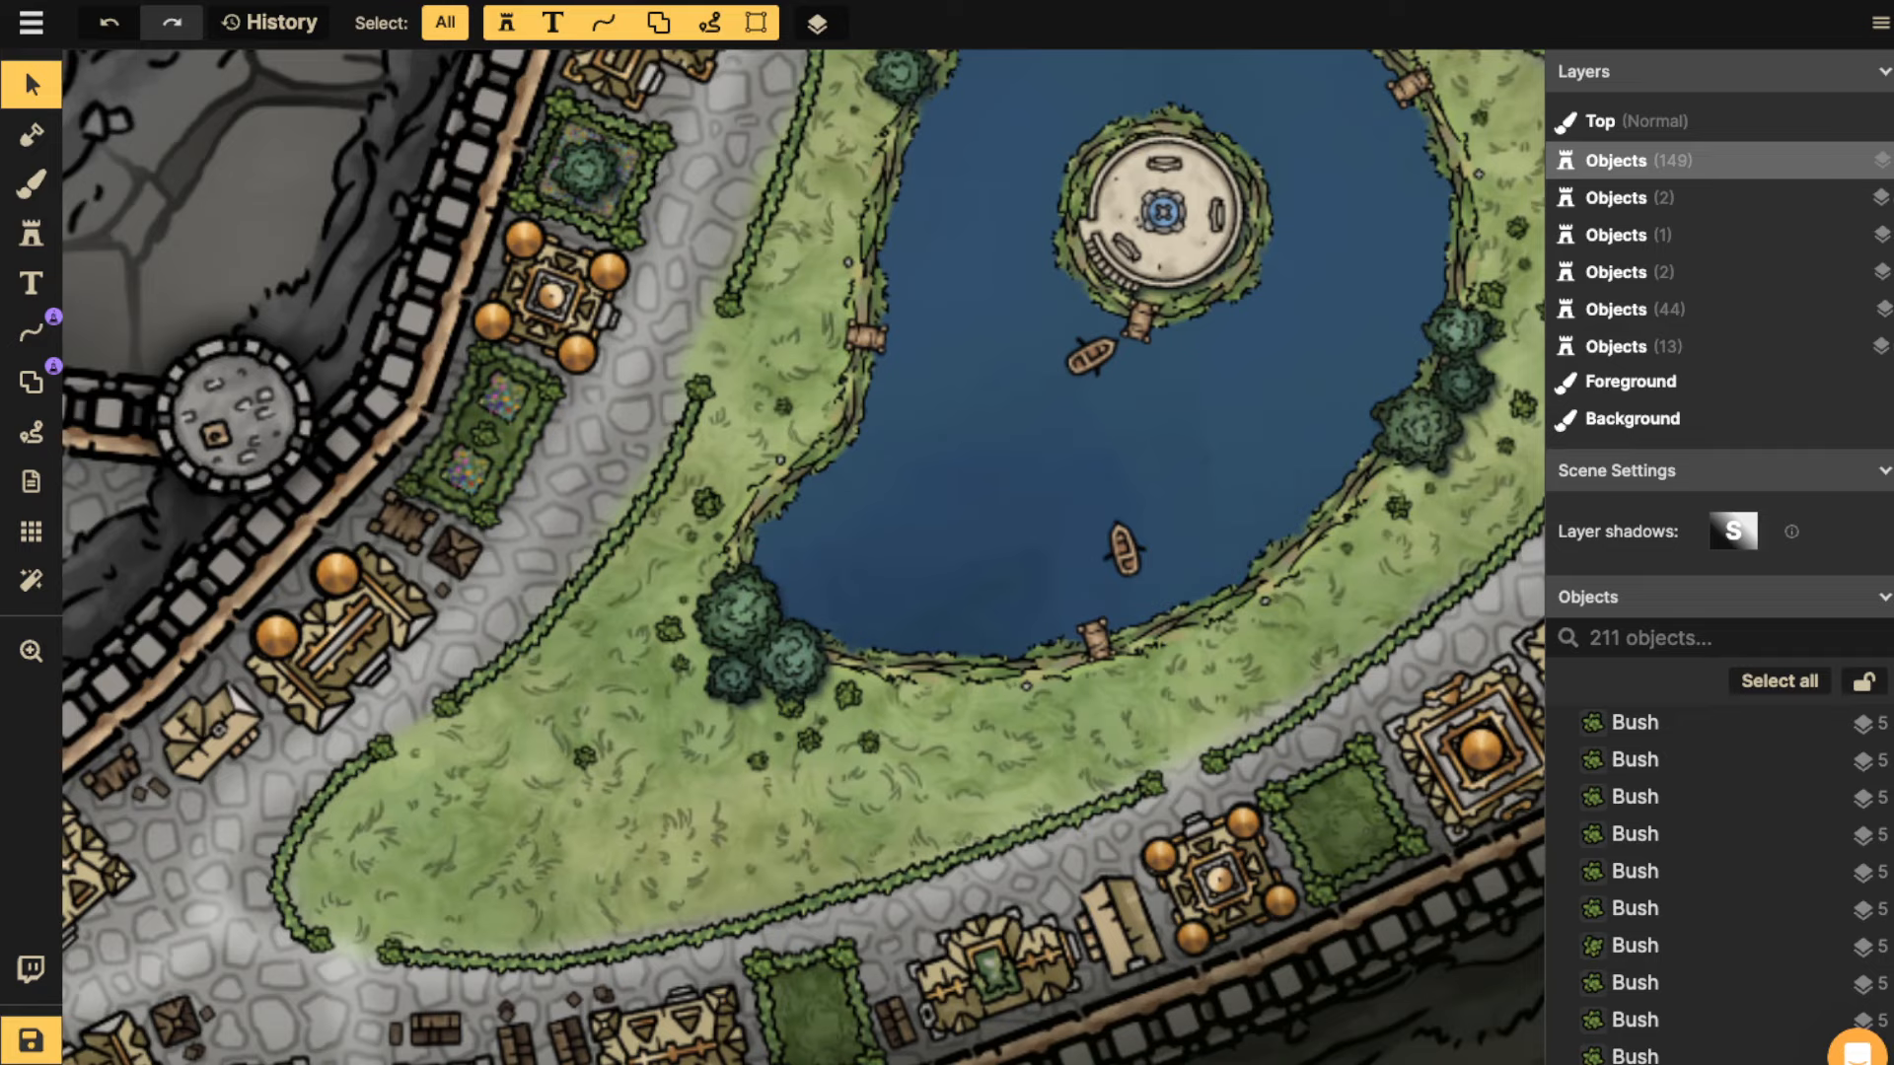
scroll(1105, 326, "down", 3)
left_click_drag(1104, 325, 1081, 376)
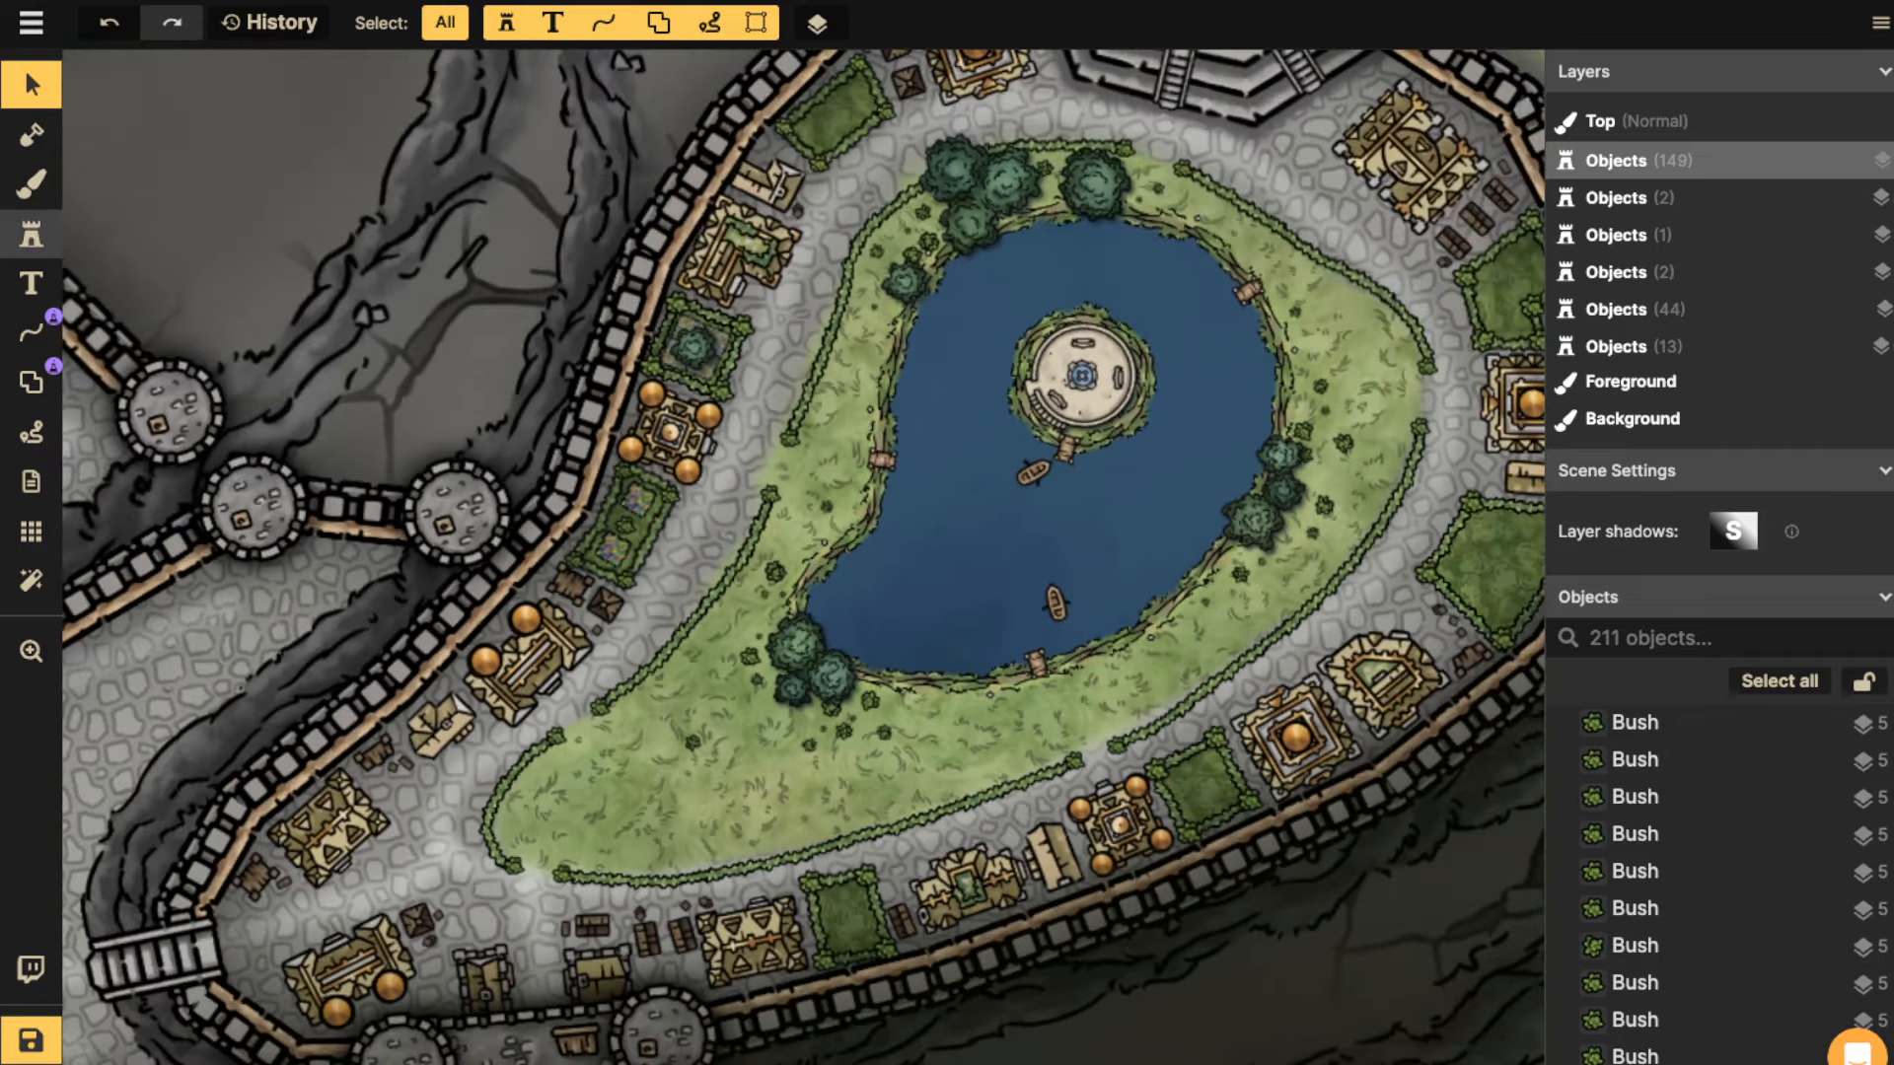
left_click(32, 234)
left_click(150, 174)
double_click(427, 113)
key("BackSpace")
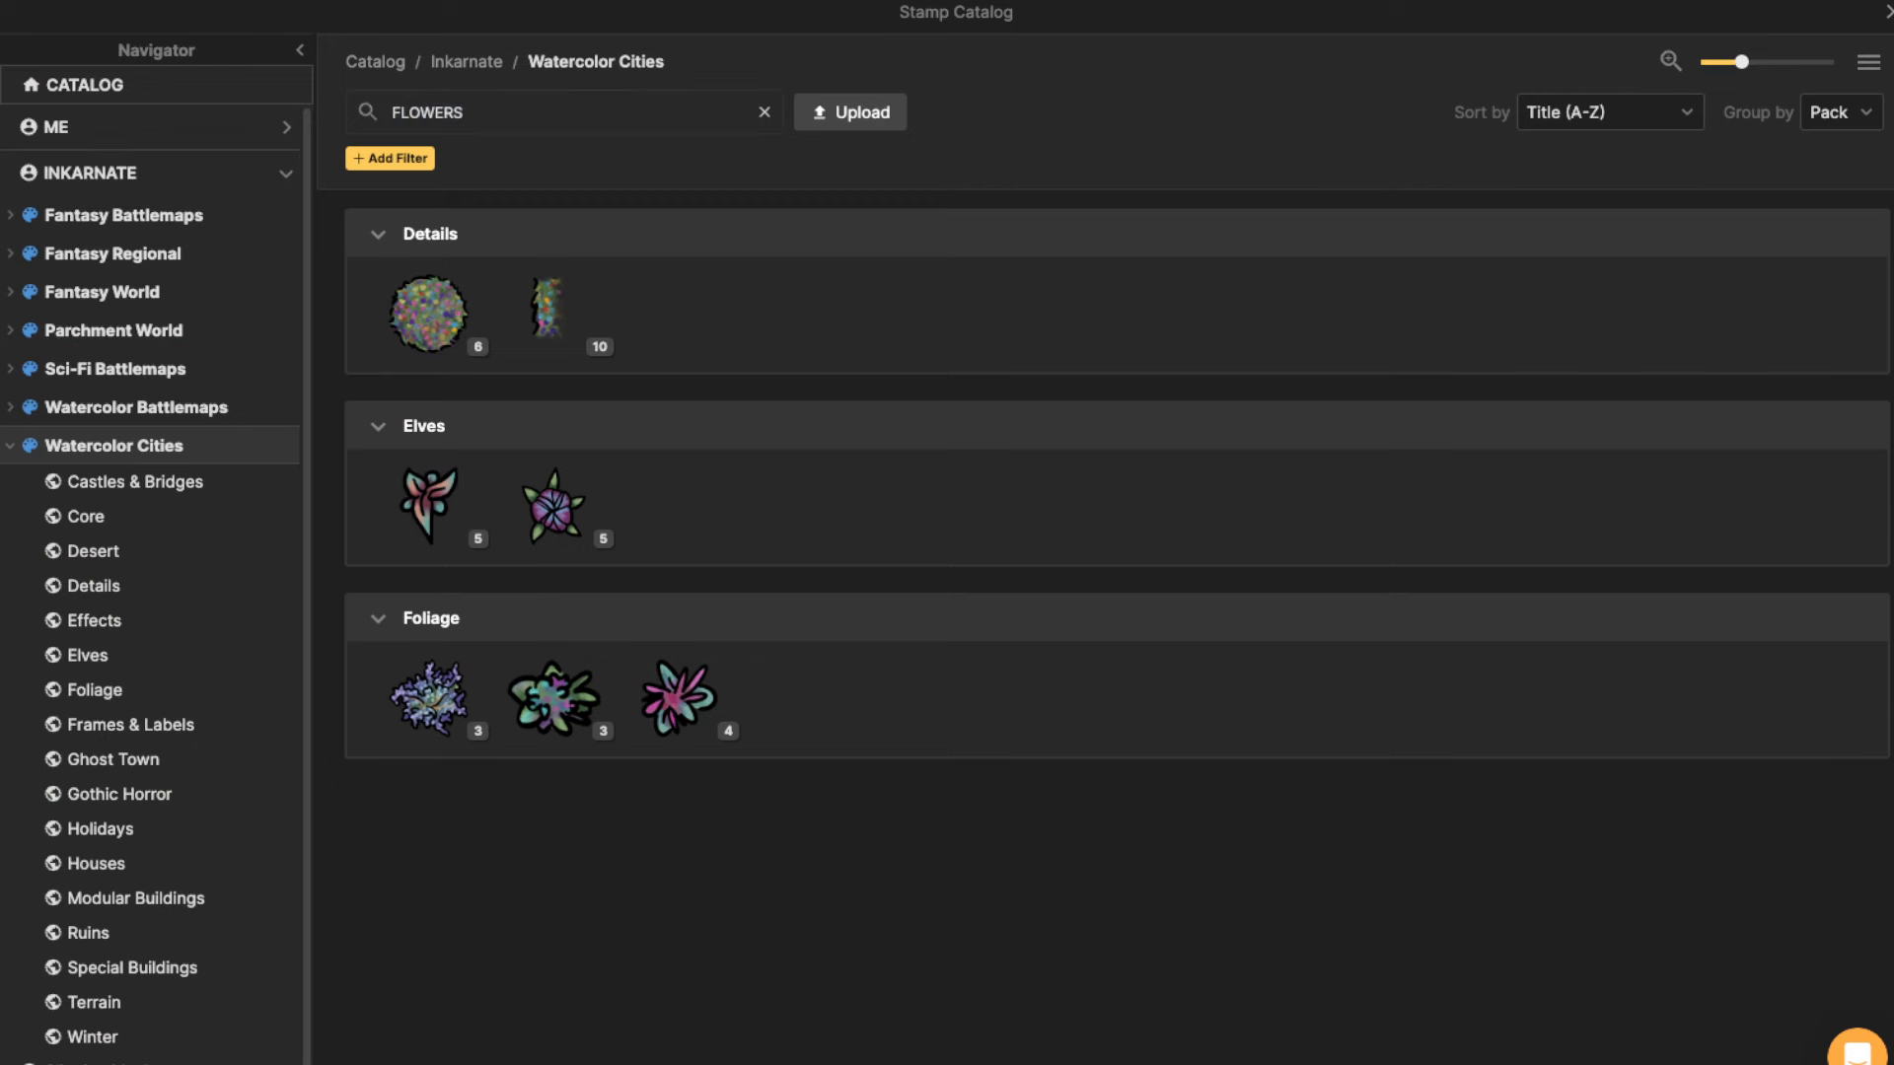
scroll(1110, 631, "down", 2)
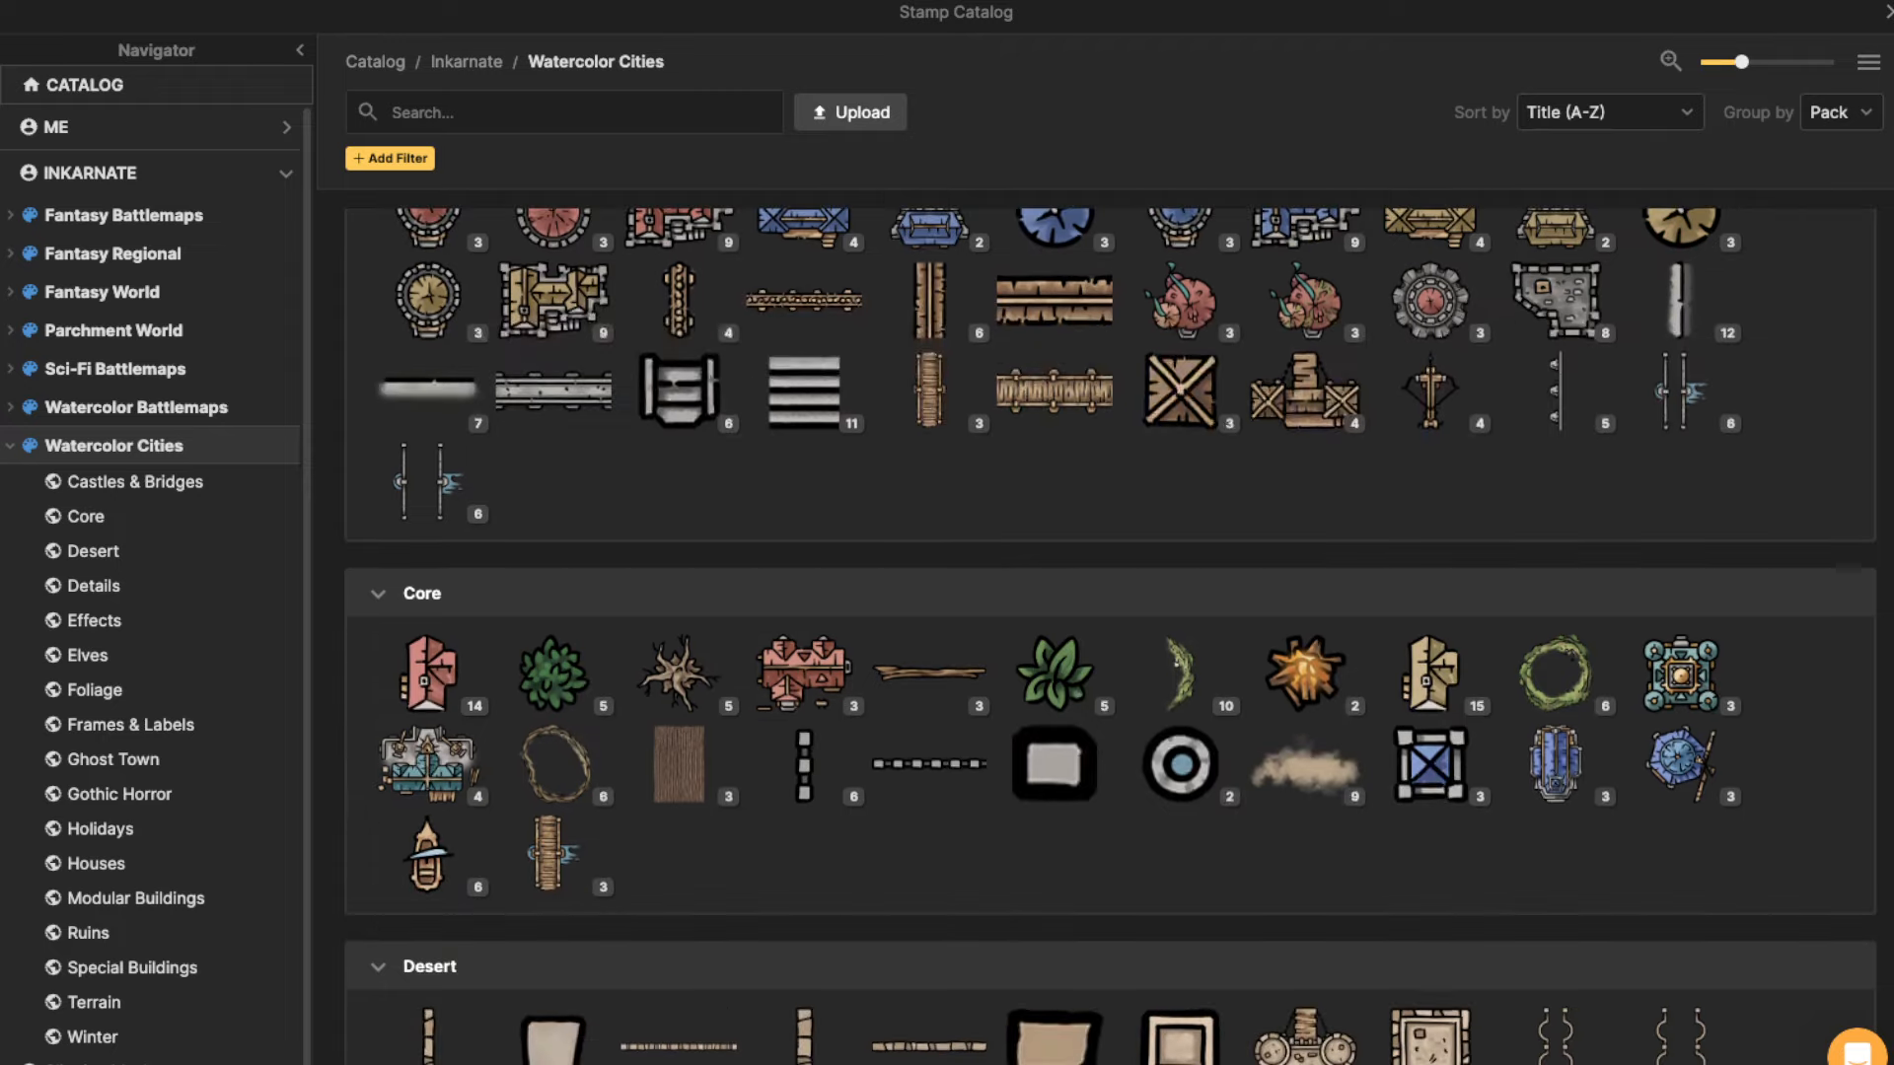
type("ARCH")
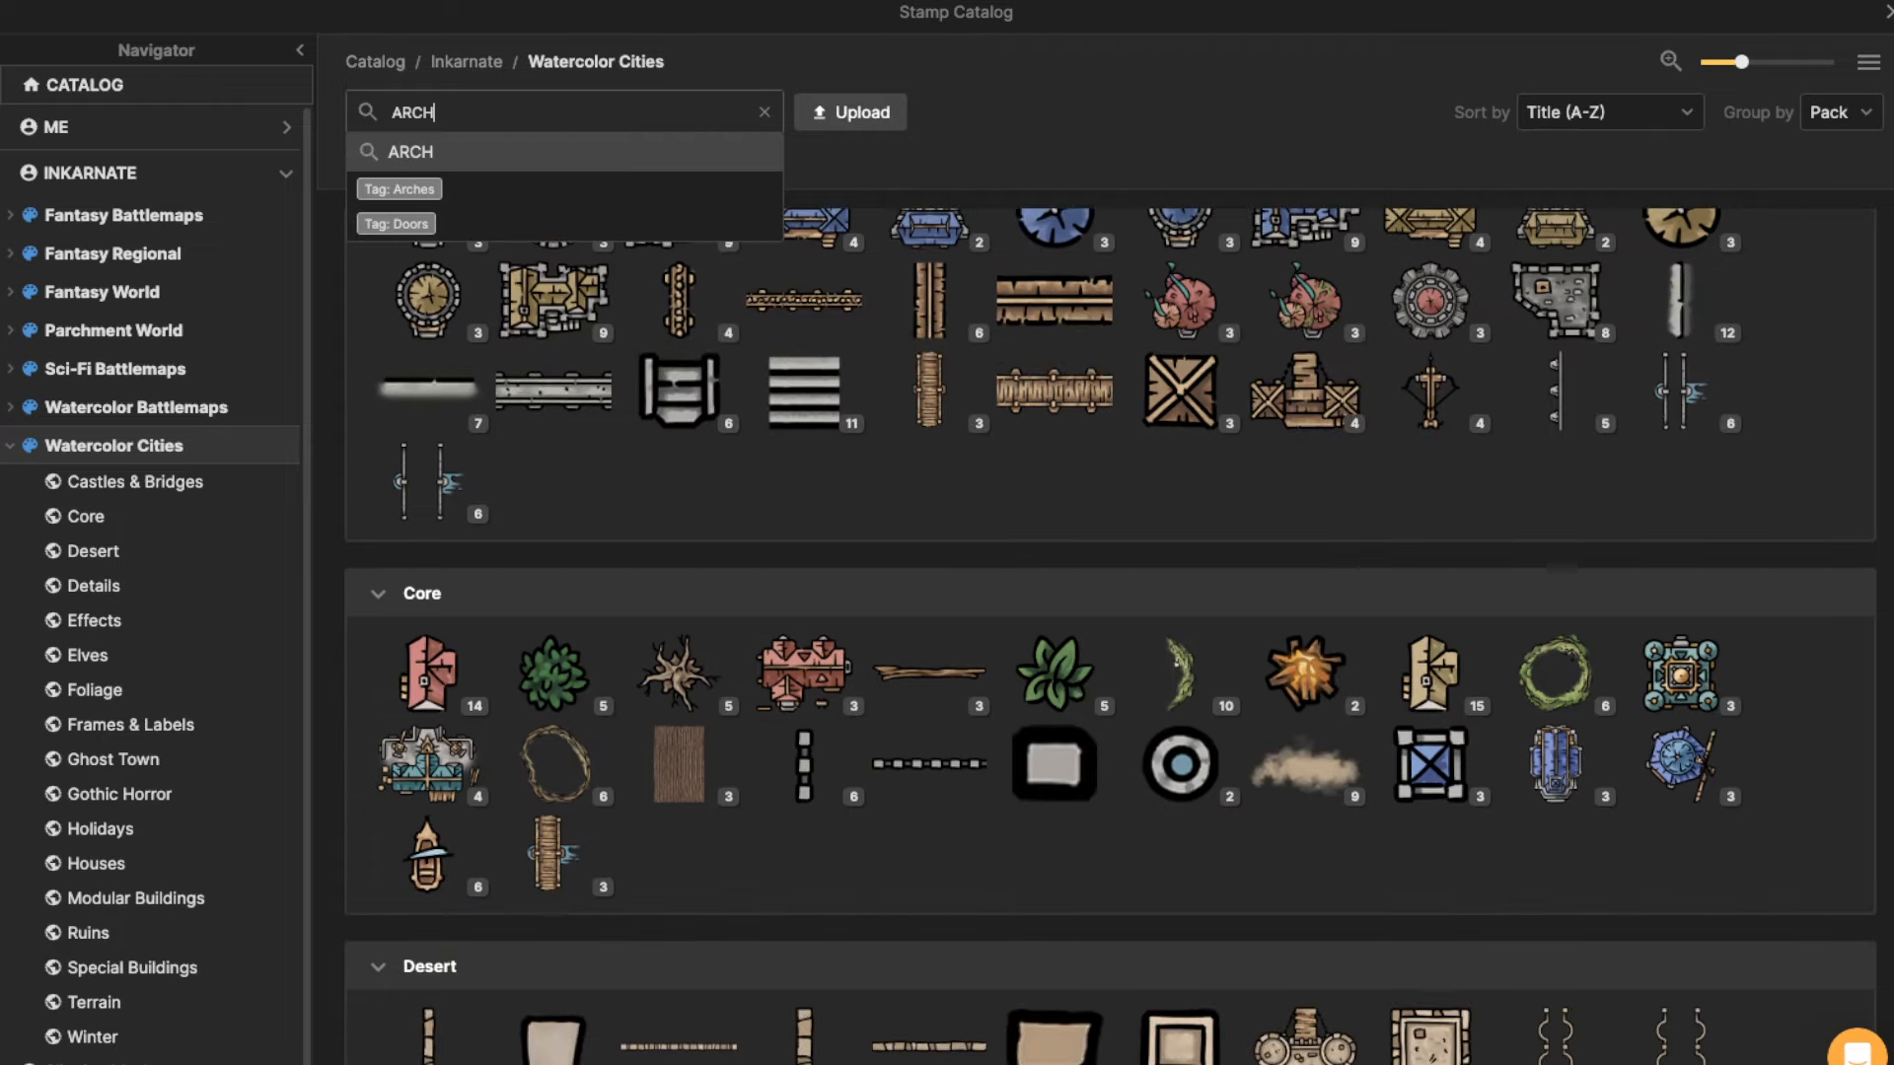
key("Return")
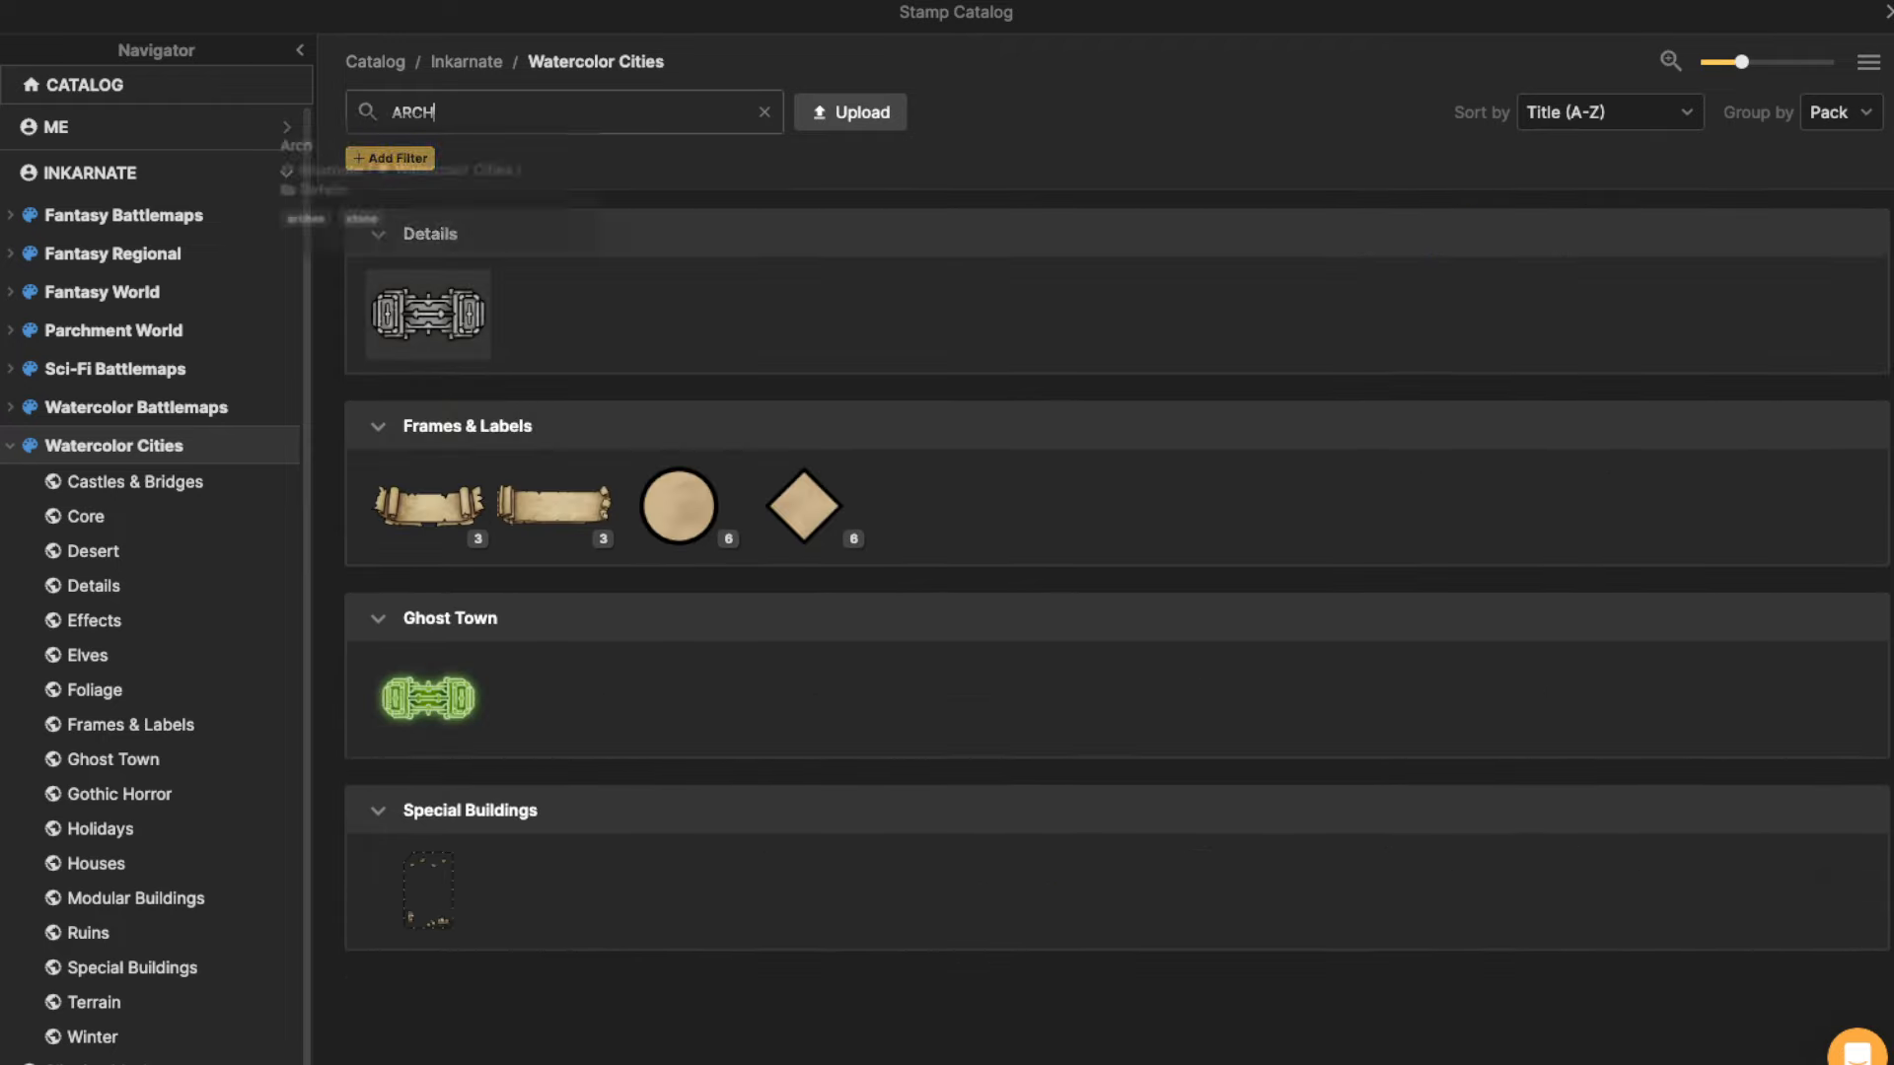
left_click(423, 310)
Place a scale 34 arch over the gap in the park's western hedge and rotate it to 114 degrees.
scroll(719, 637, "up", 1)
key("space")
left_click_drag(764, 607, 804, 348)
scroll(925, 533, "up", 4)
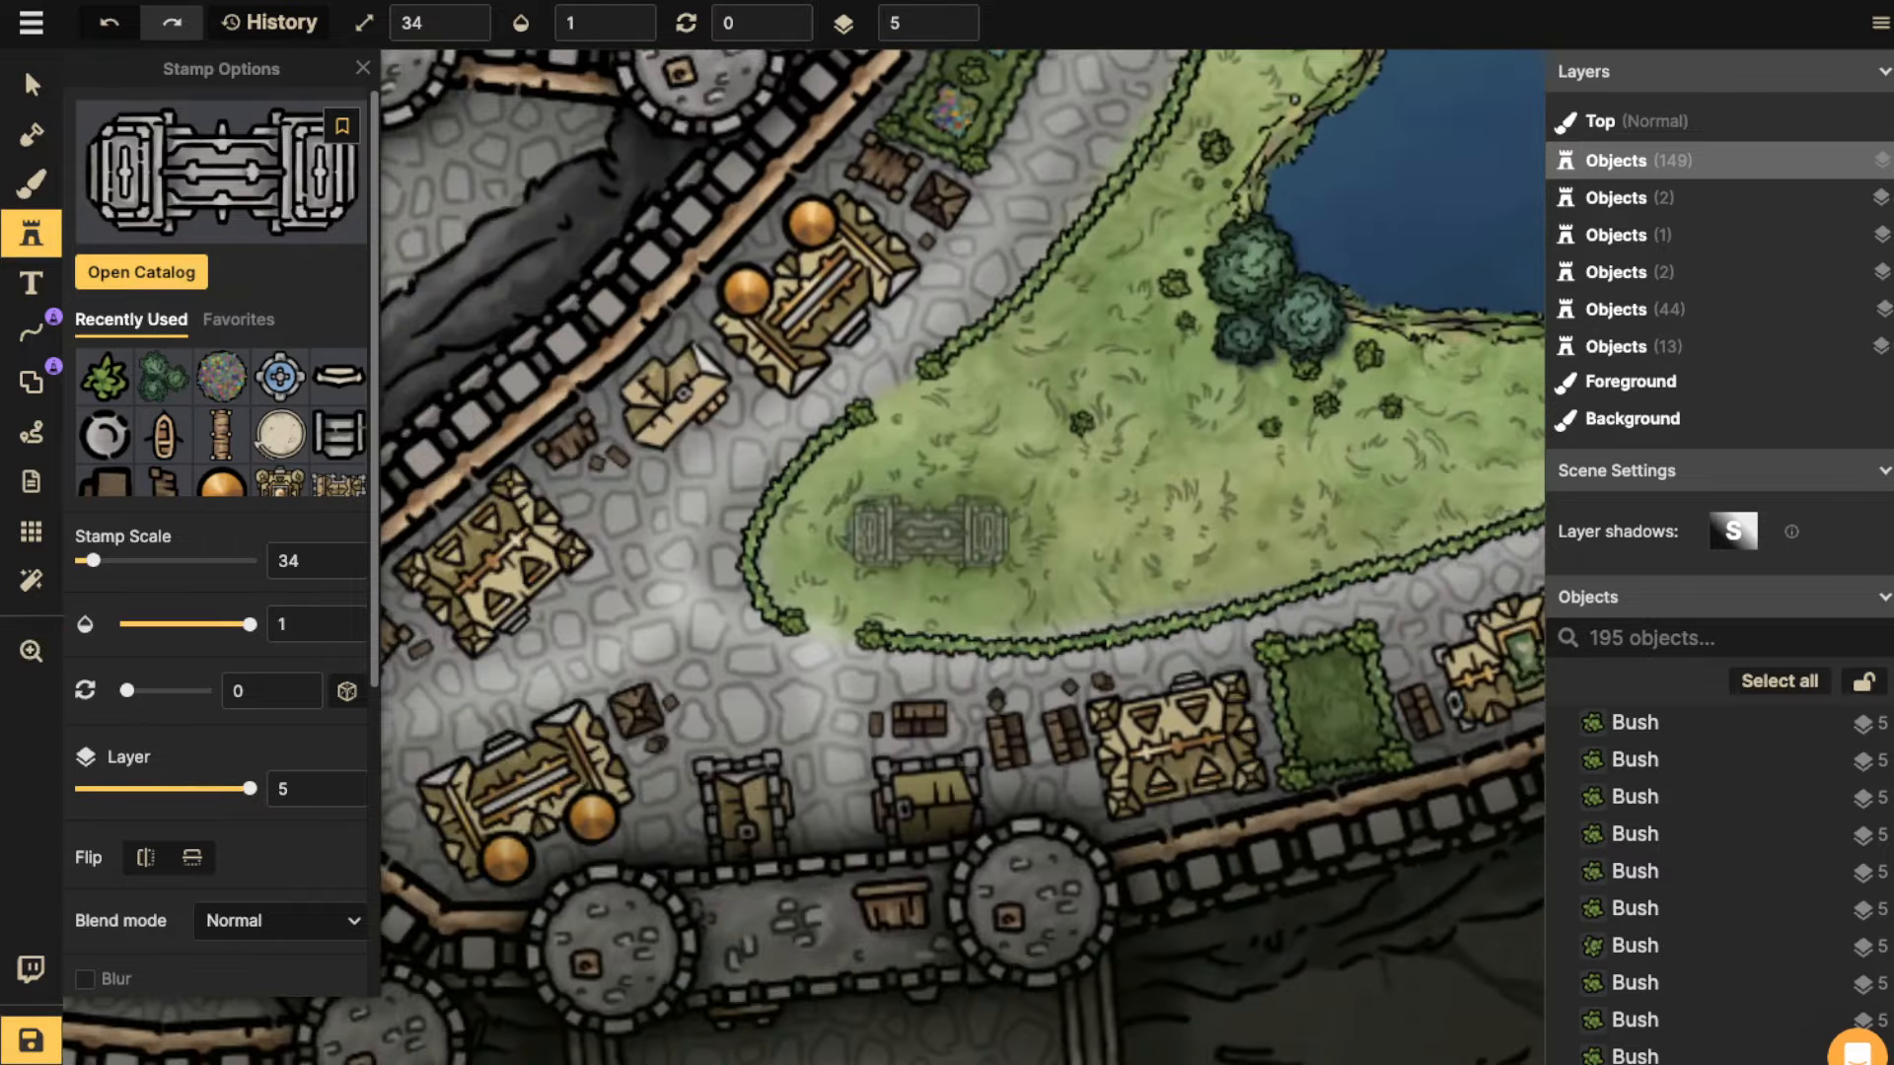
scroll(929, 533, "up", 2)
key("space")
left_click_drag(1007, 493, 625, 914)
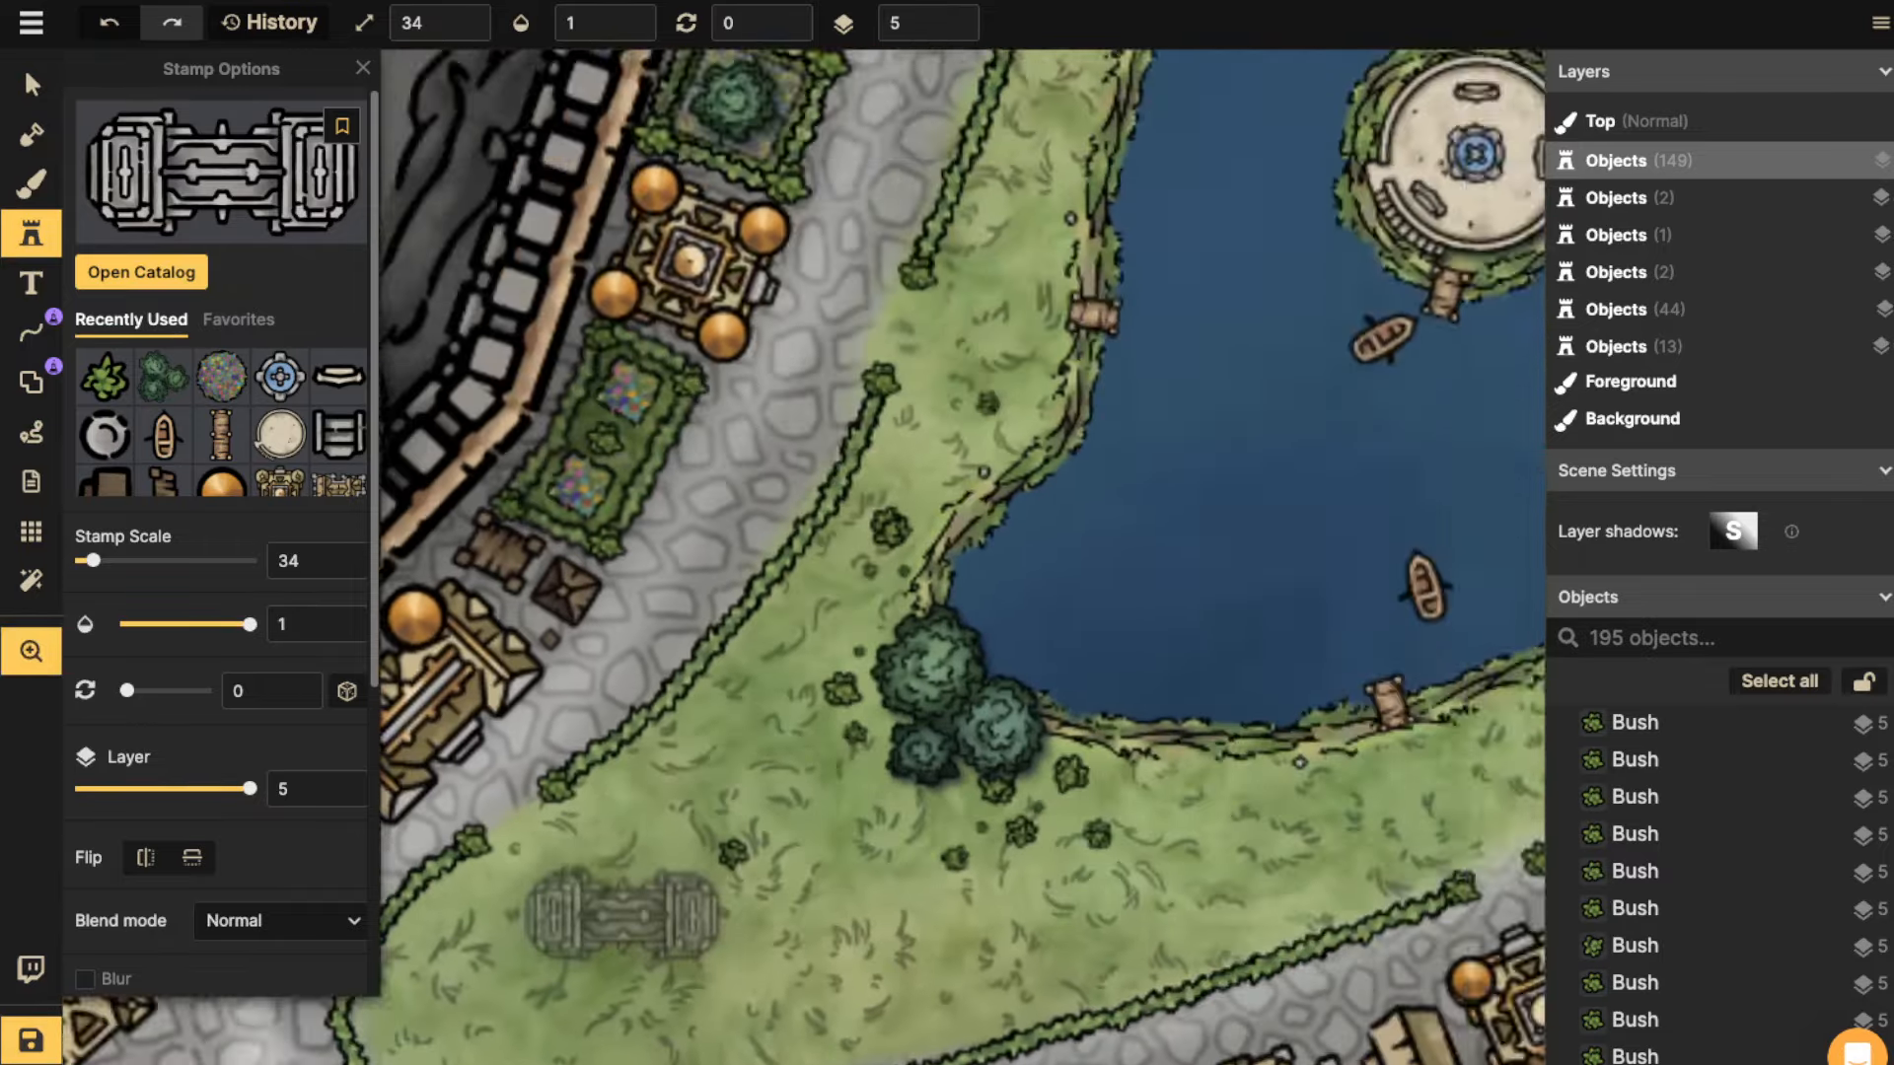
left_click_drag(928, 281, 730, 555)
key("space")
scroll(686, 631, "up", 3)
scroll(688, 636, "up", 2)
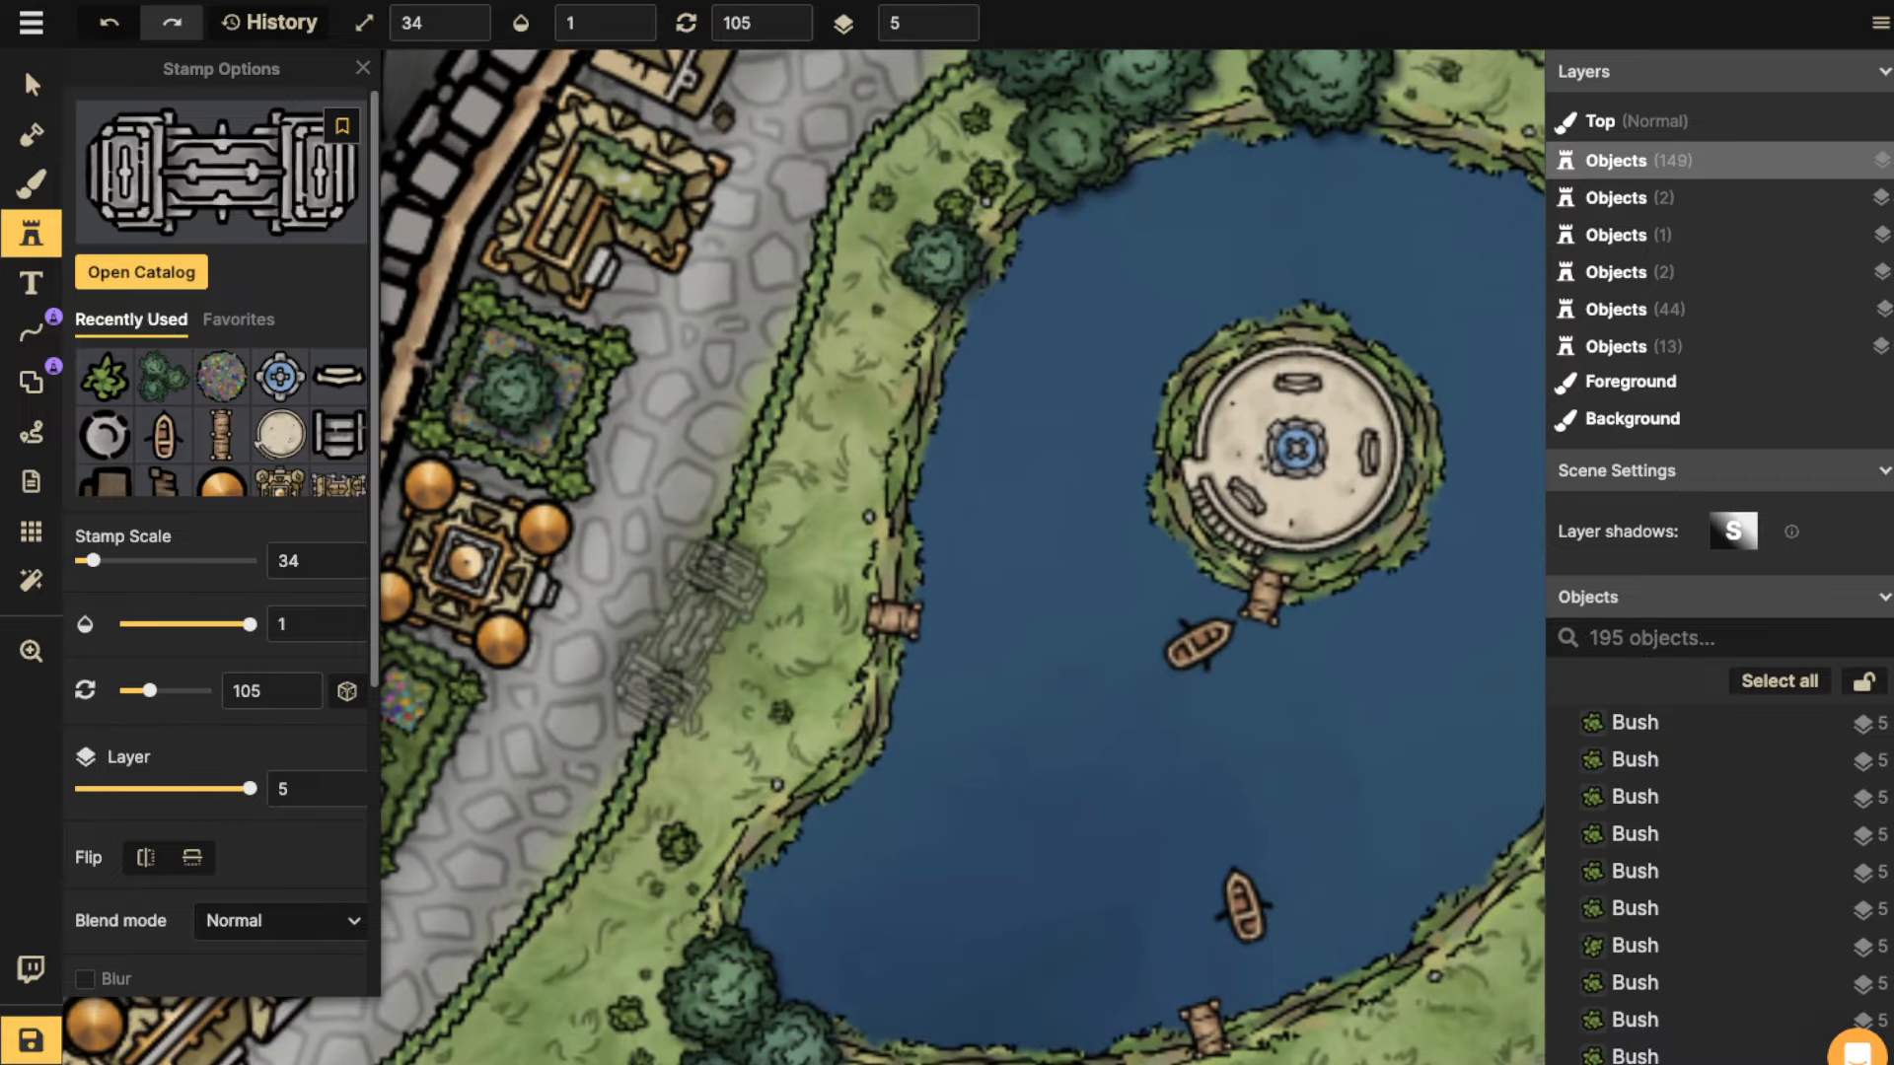
left_click(687, 631)
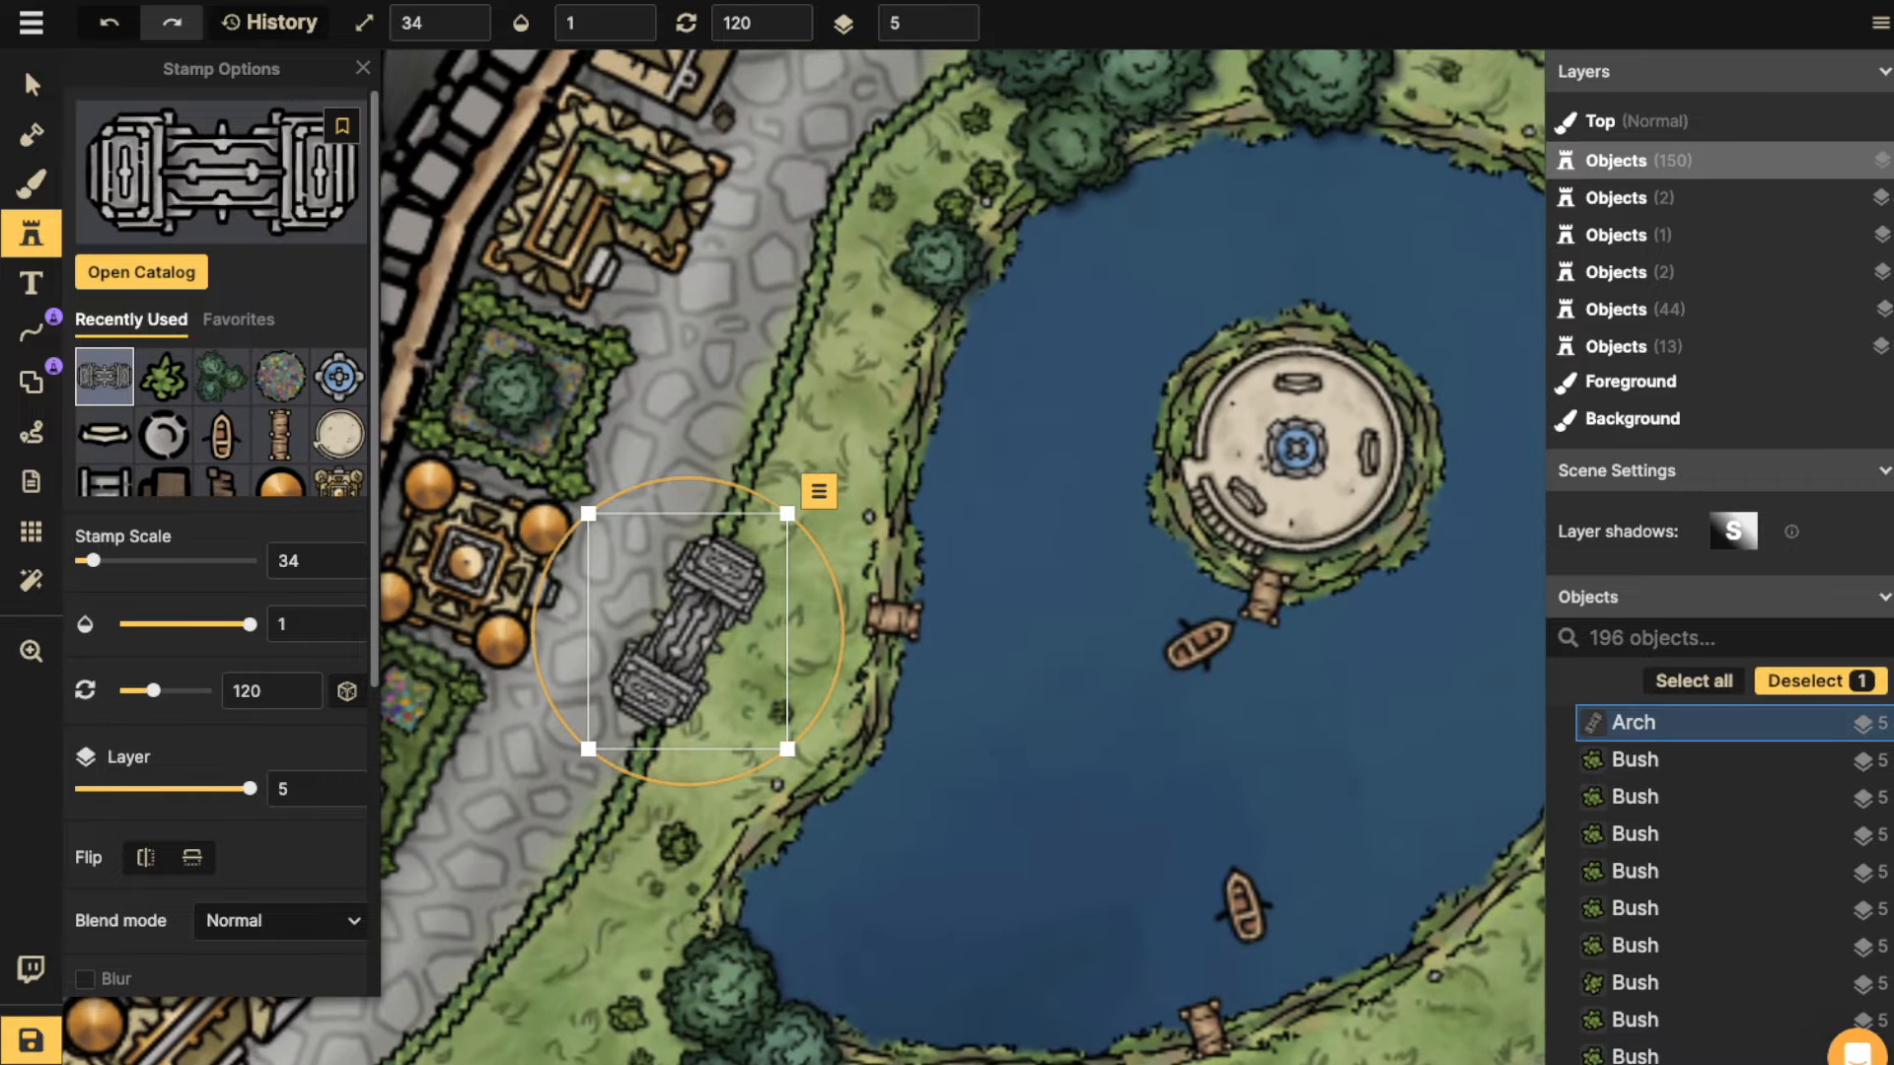
left_click_drag(691, 785, 707, 784)
left_click(791, 623)
Place another scale 34 arch over the park's northern hedge opening and rotate it to 20 degrees.
key("space")
left_click_drag(1194, 271, 542, 767)
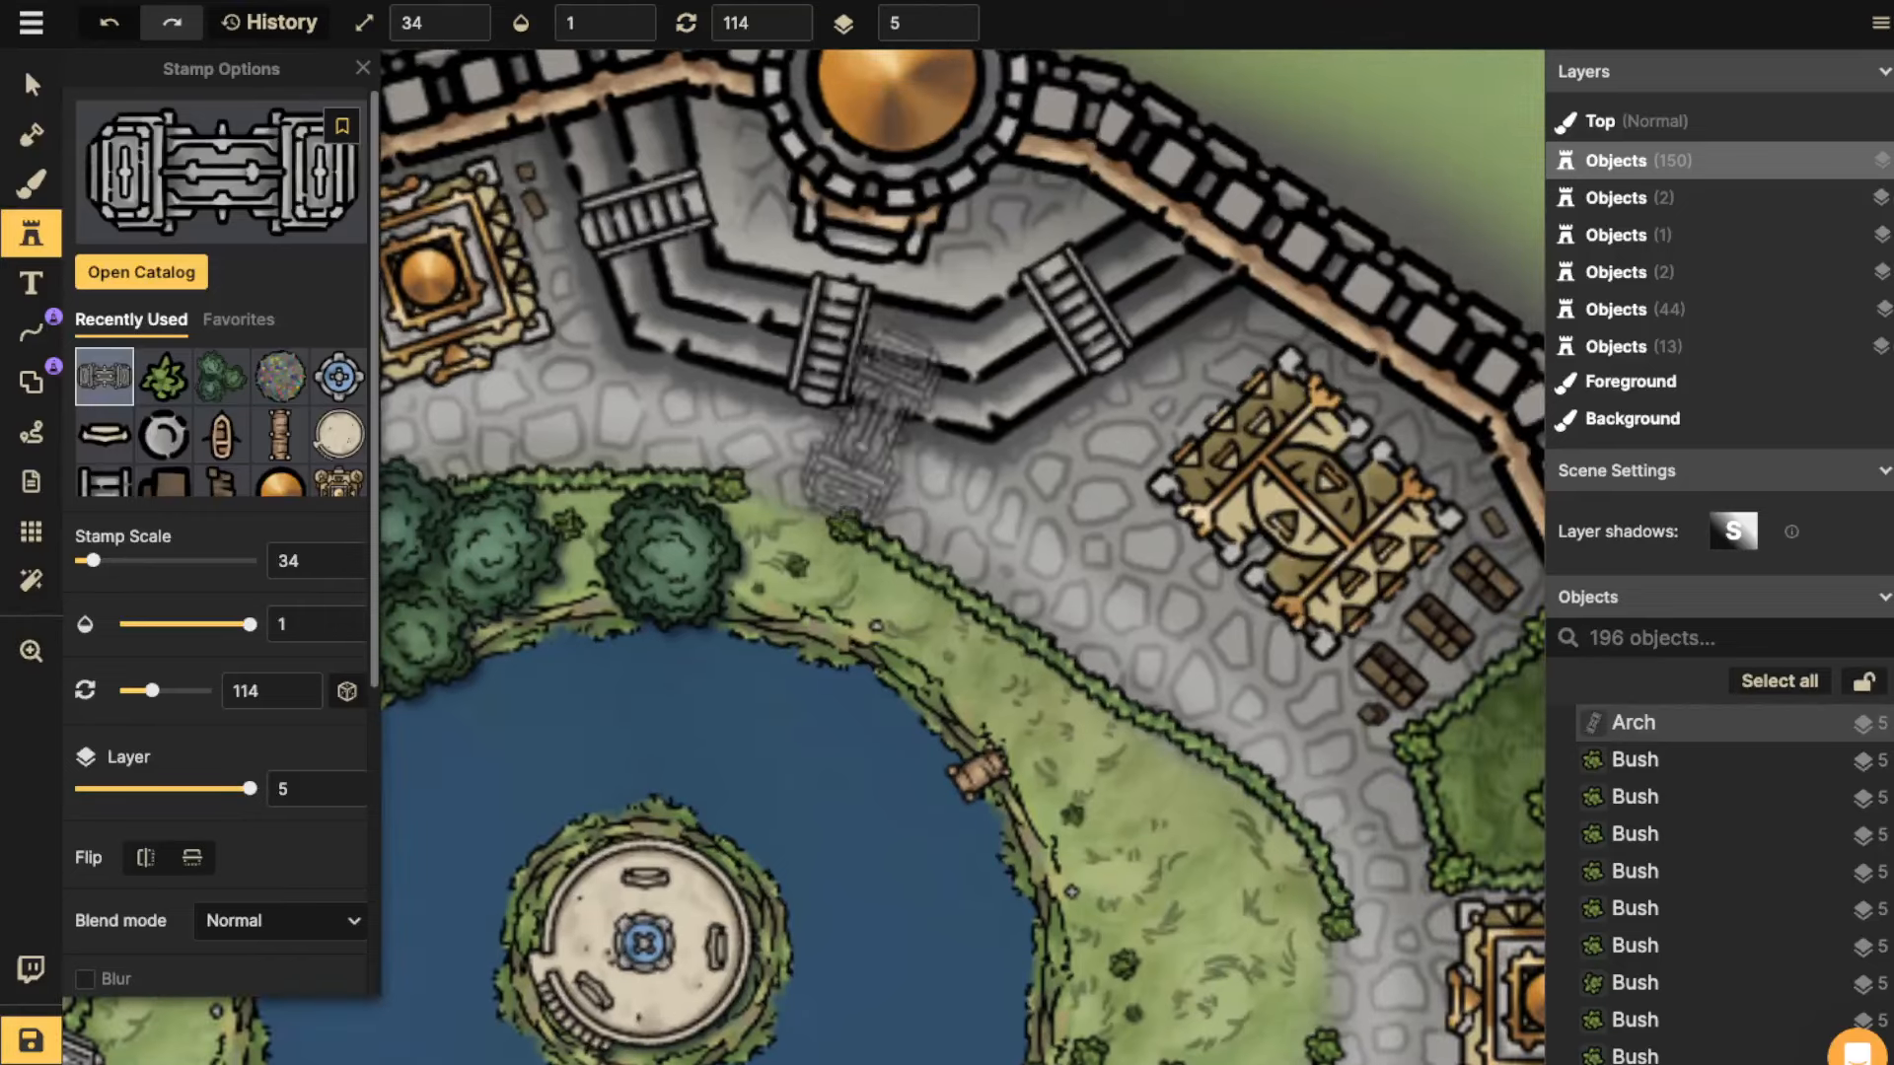
scroll(824, 478, "down", 3)
left_click(795, 498)
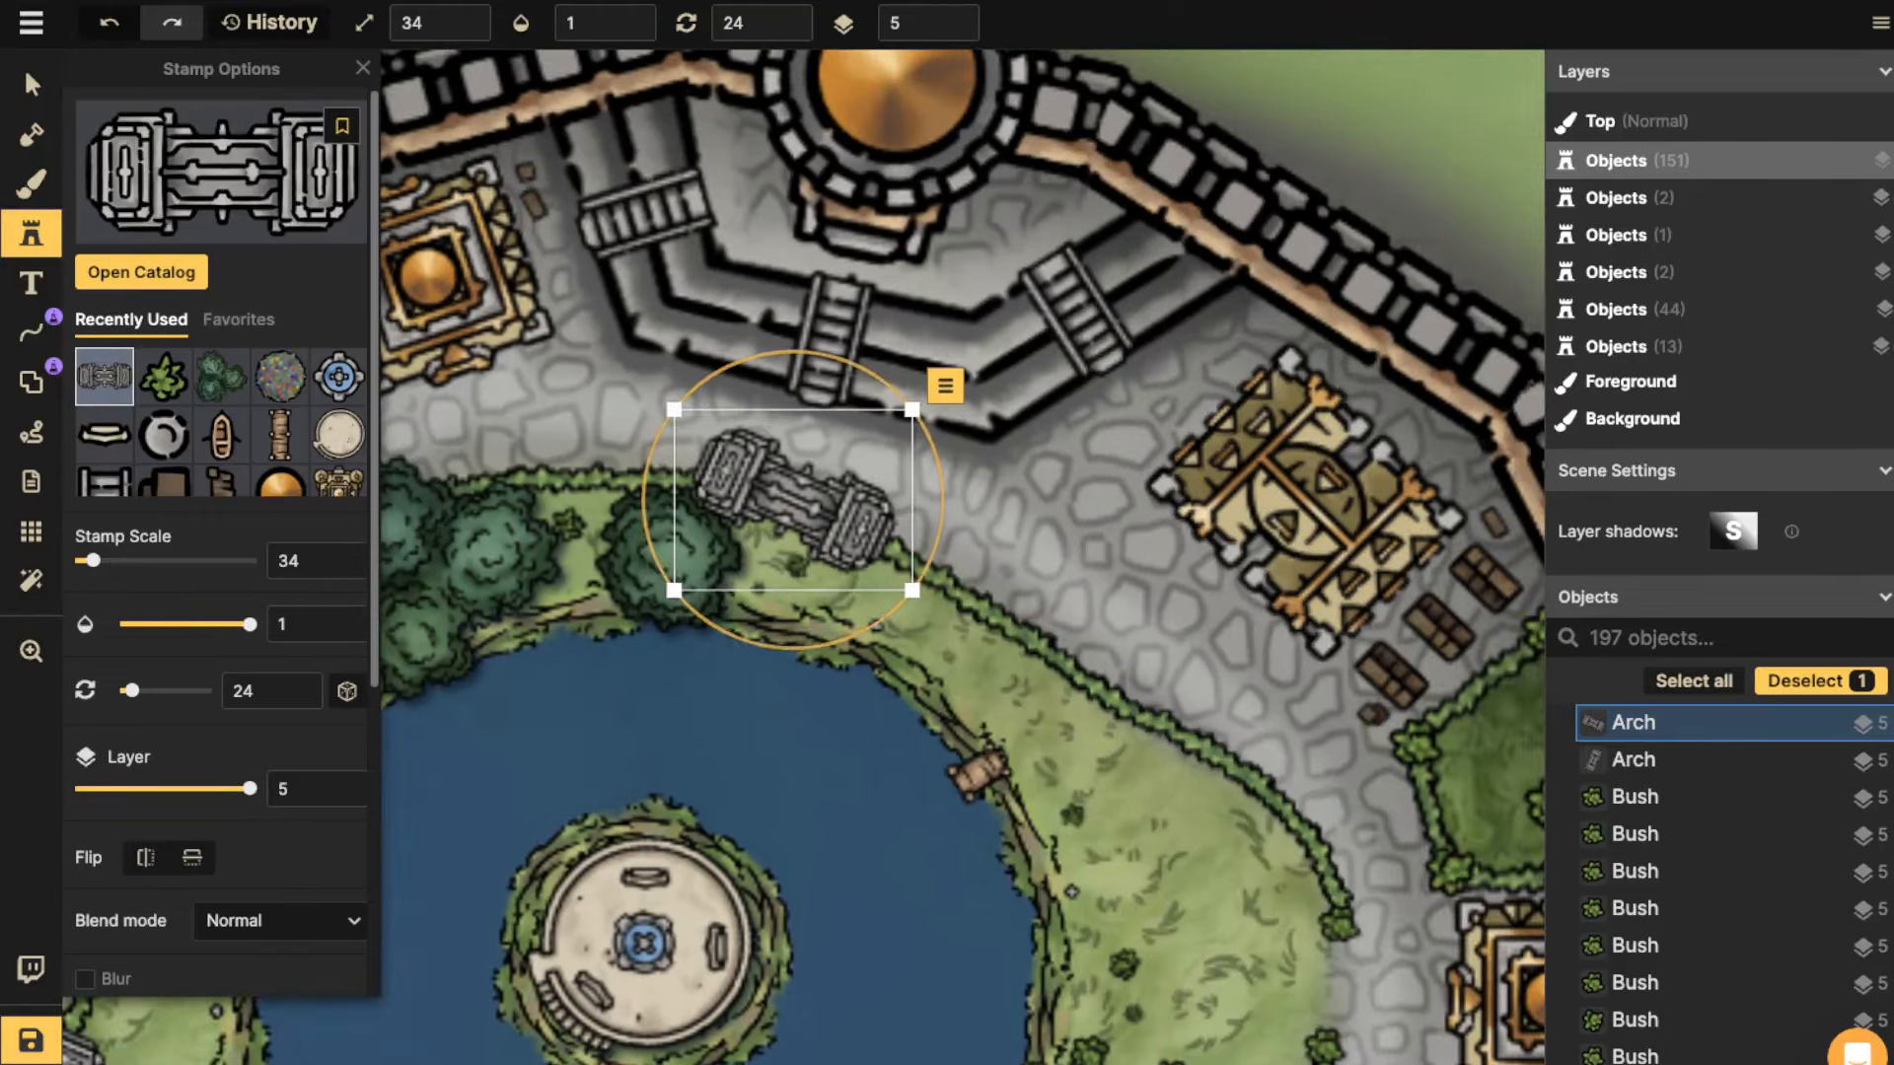
left_click_drag(774, 650, 784, 651)
left_click(664, 543)
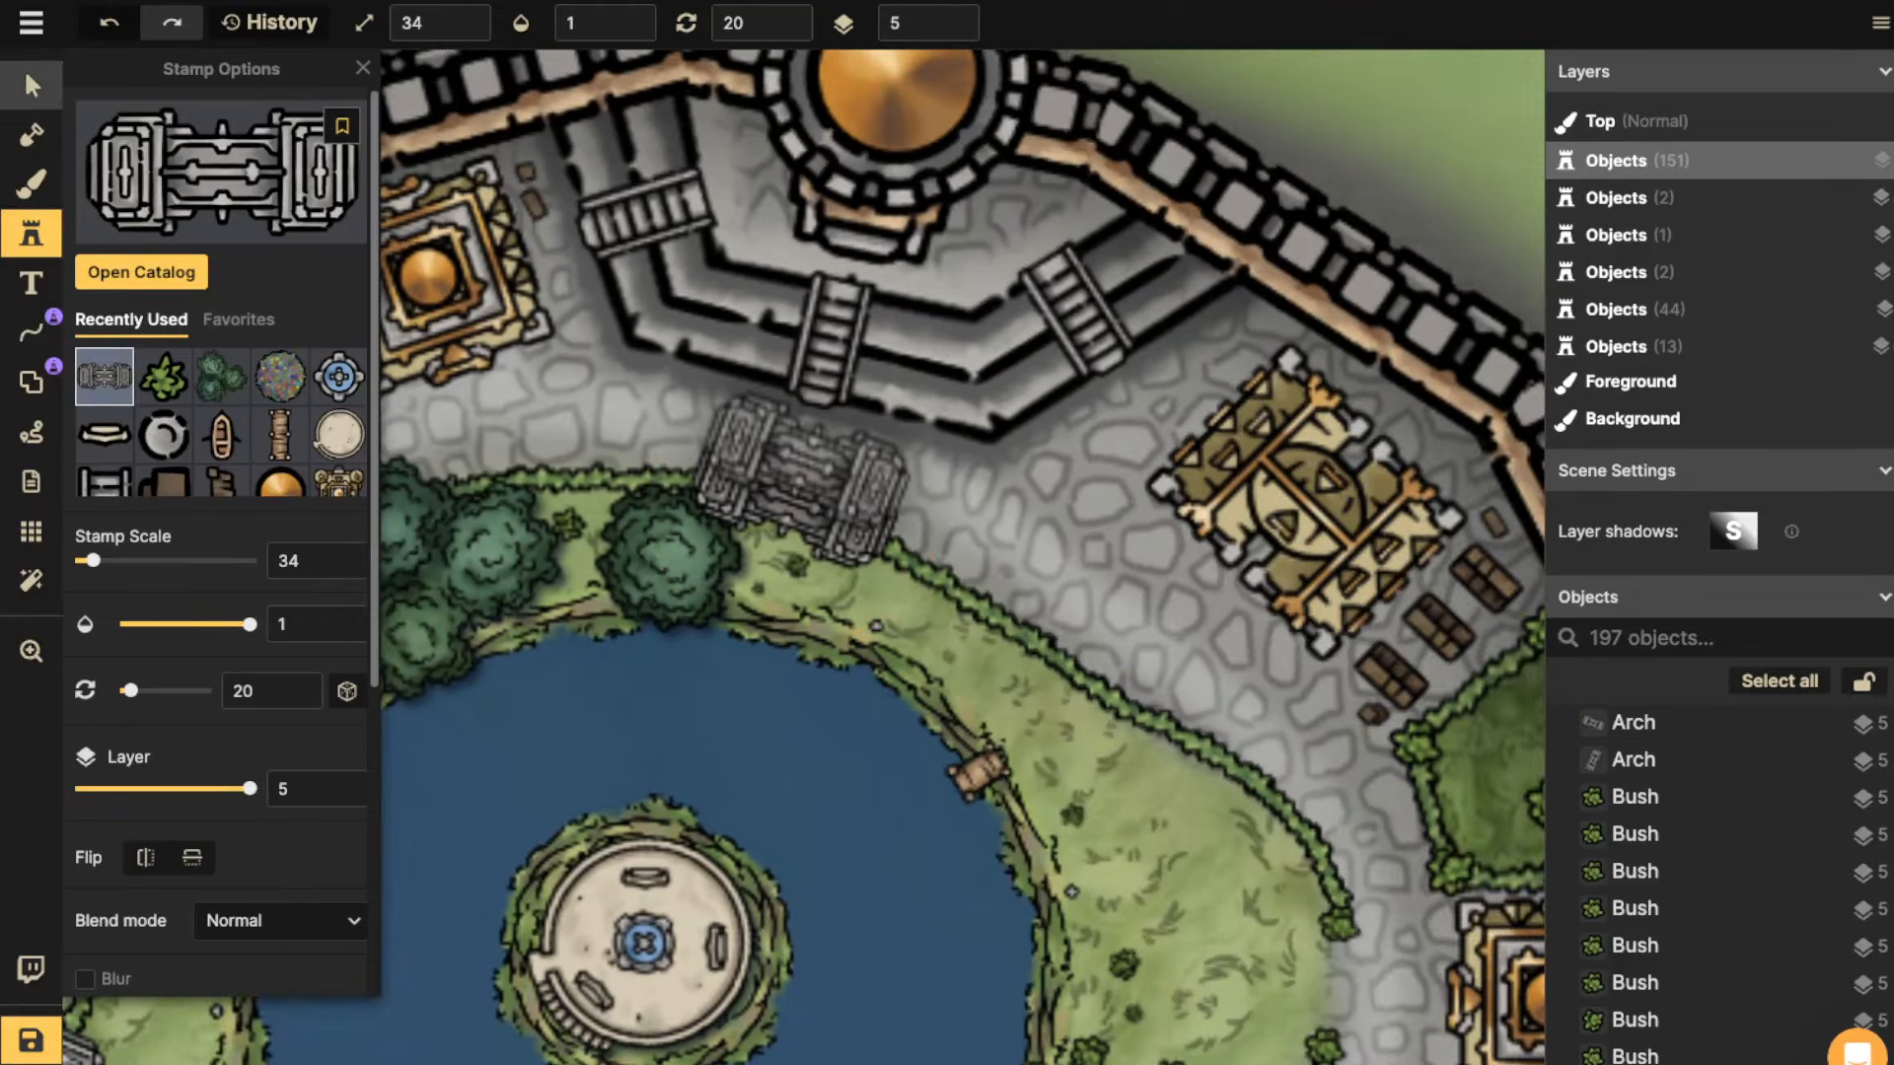
Move the single large tree beside the northern arch to the lawn on the pond's northeastern side.
left_click(32, 85)
left_click(669, 556)
left_click_drag(669, 557, 1237, 800)
left_click_drag(1093, 749, 1086, 830)
left_click(1035, 775)
scroll(1036, 770, "down", 6)
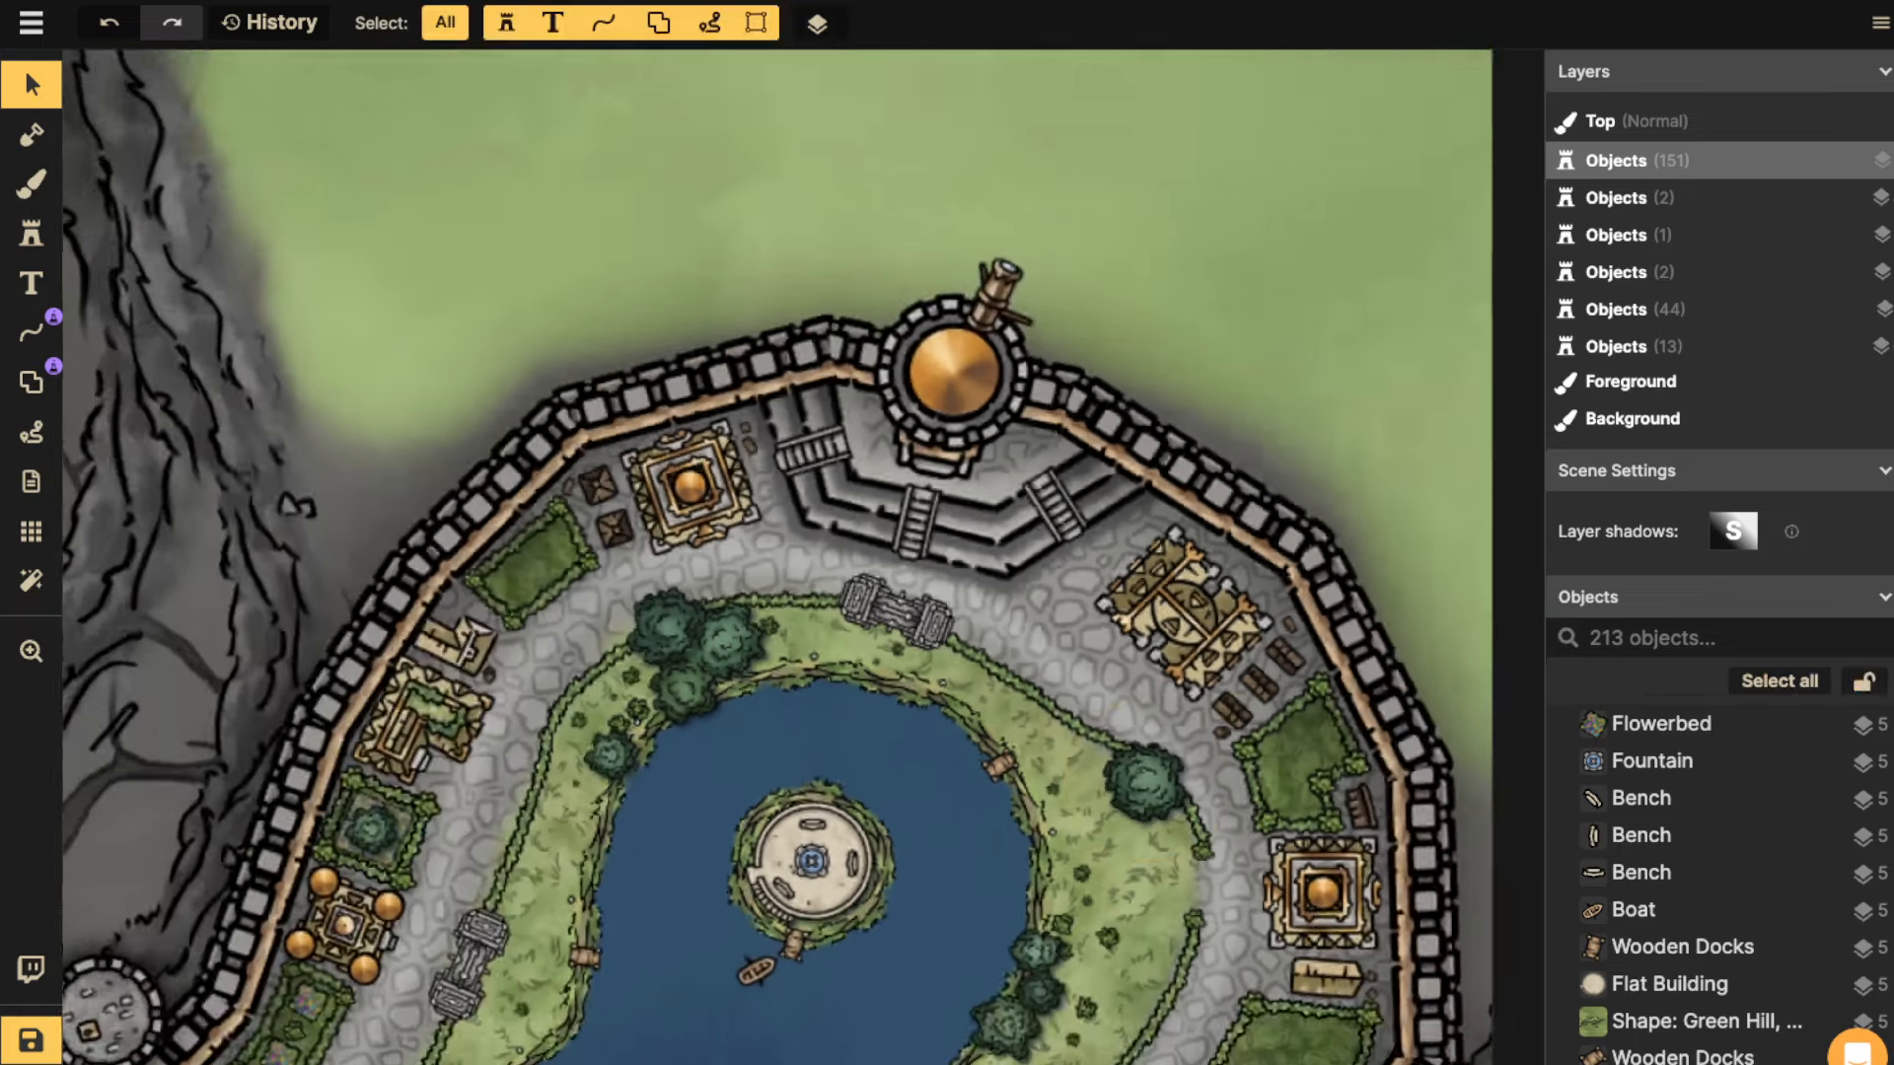
Move the northern arch to the hedge opening at the park's southwestern tip and rotate it to 9 degrees.
left_click_drag(899, 631, 765, 815)
left_click(898, 277)
scroll(769, 823, "down", 3)
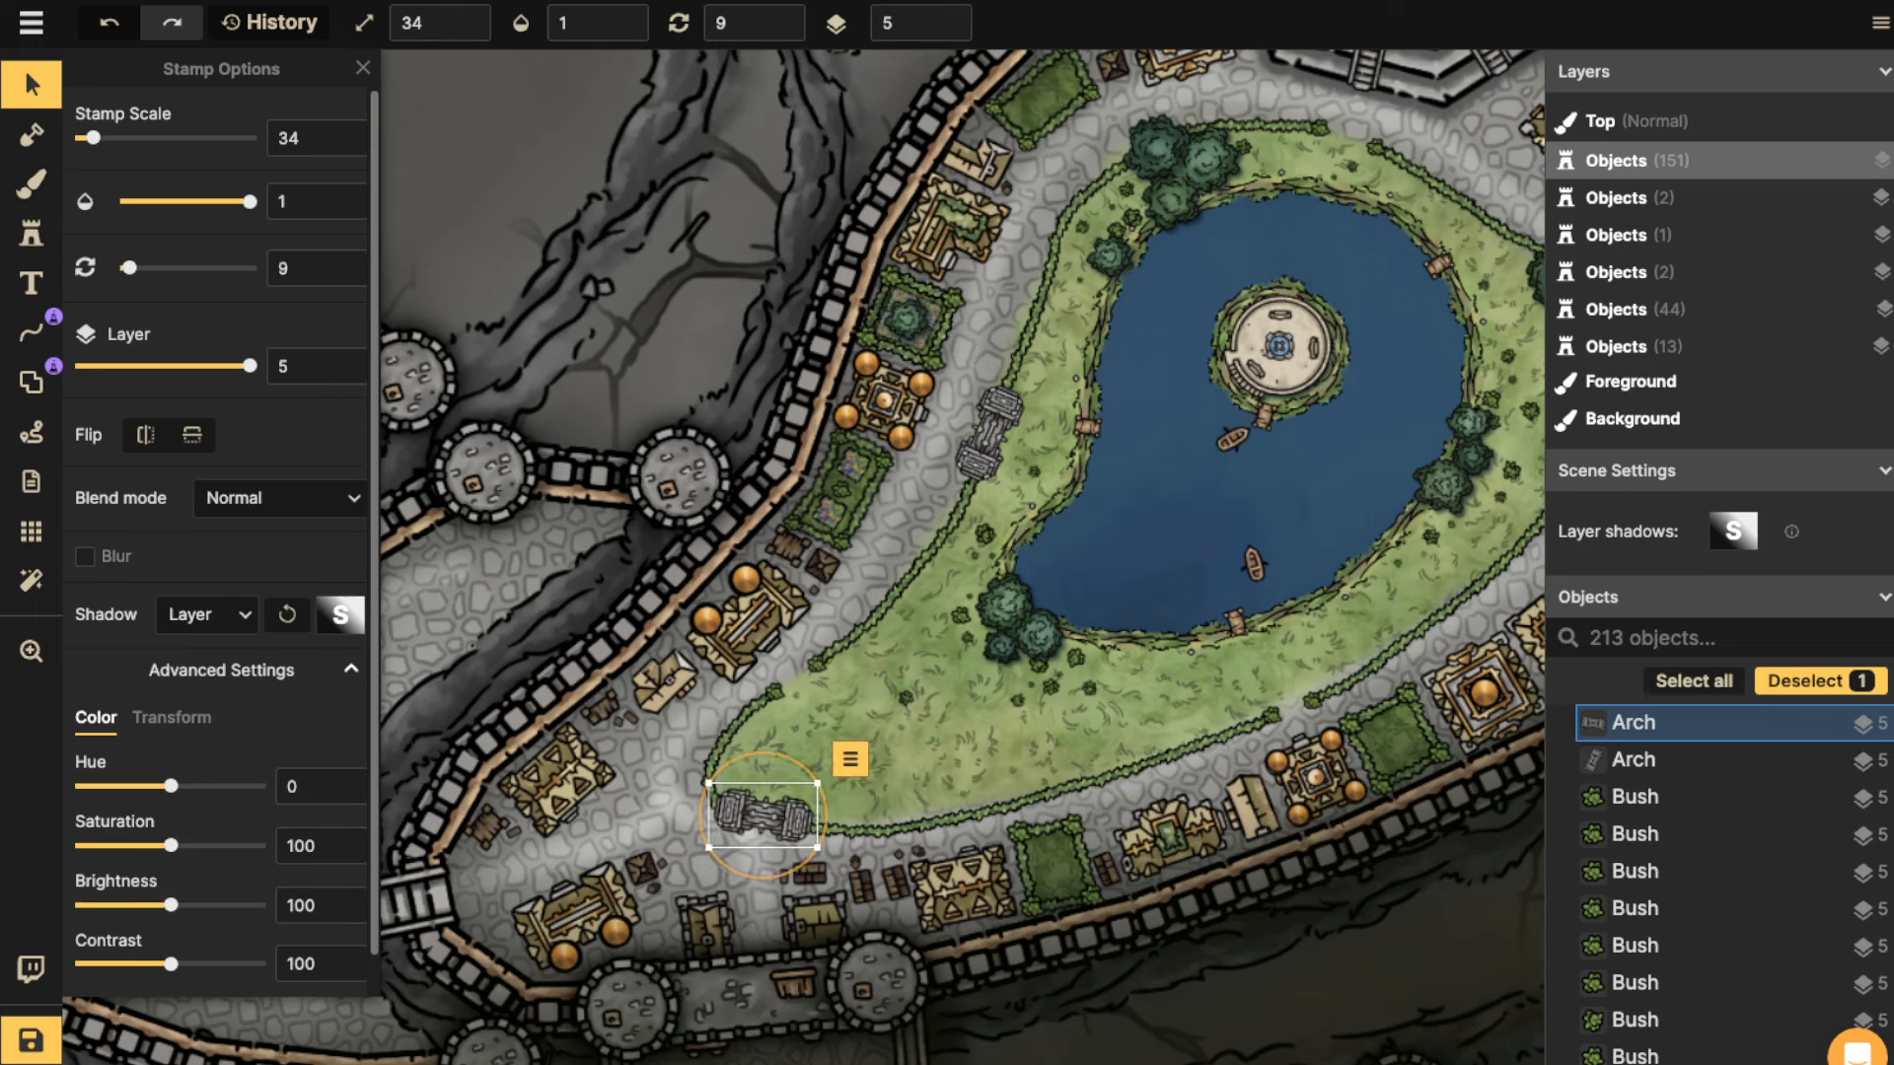
left_click(999, 404)
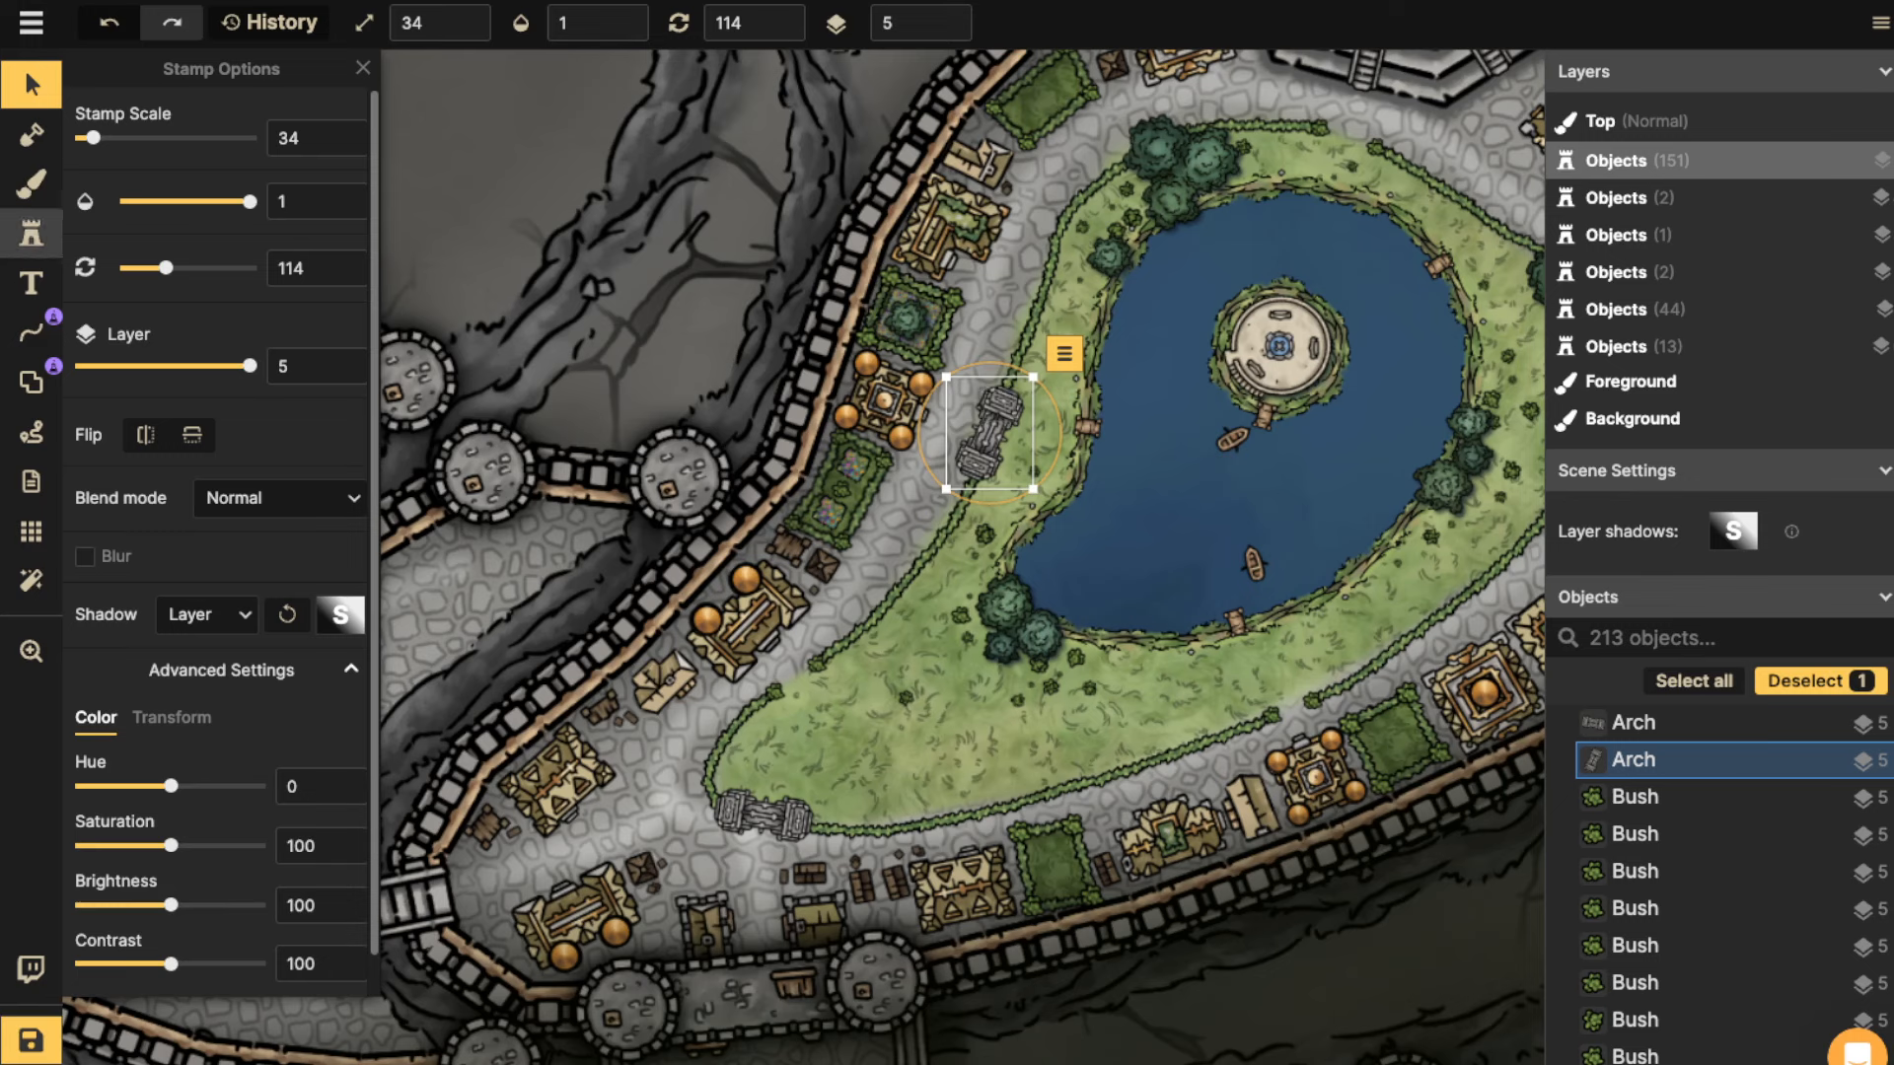
Choose the Road Alpha street texture for the foreground brush, keeping the brush size at 11.
left_click(31, 182)
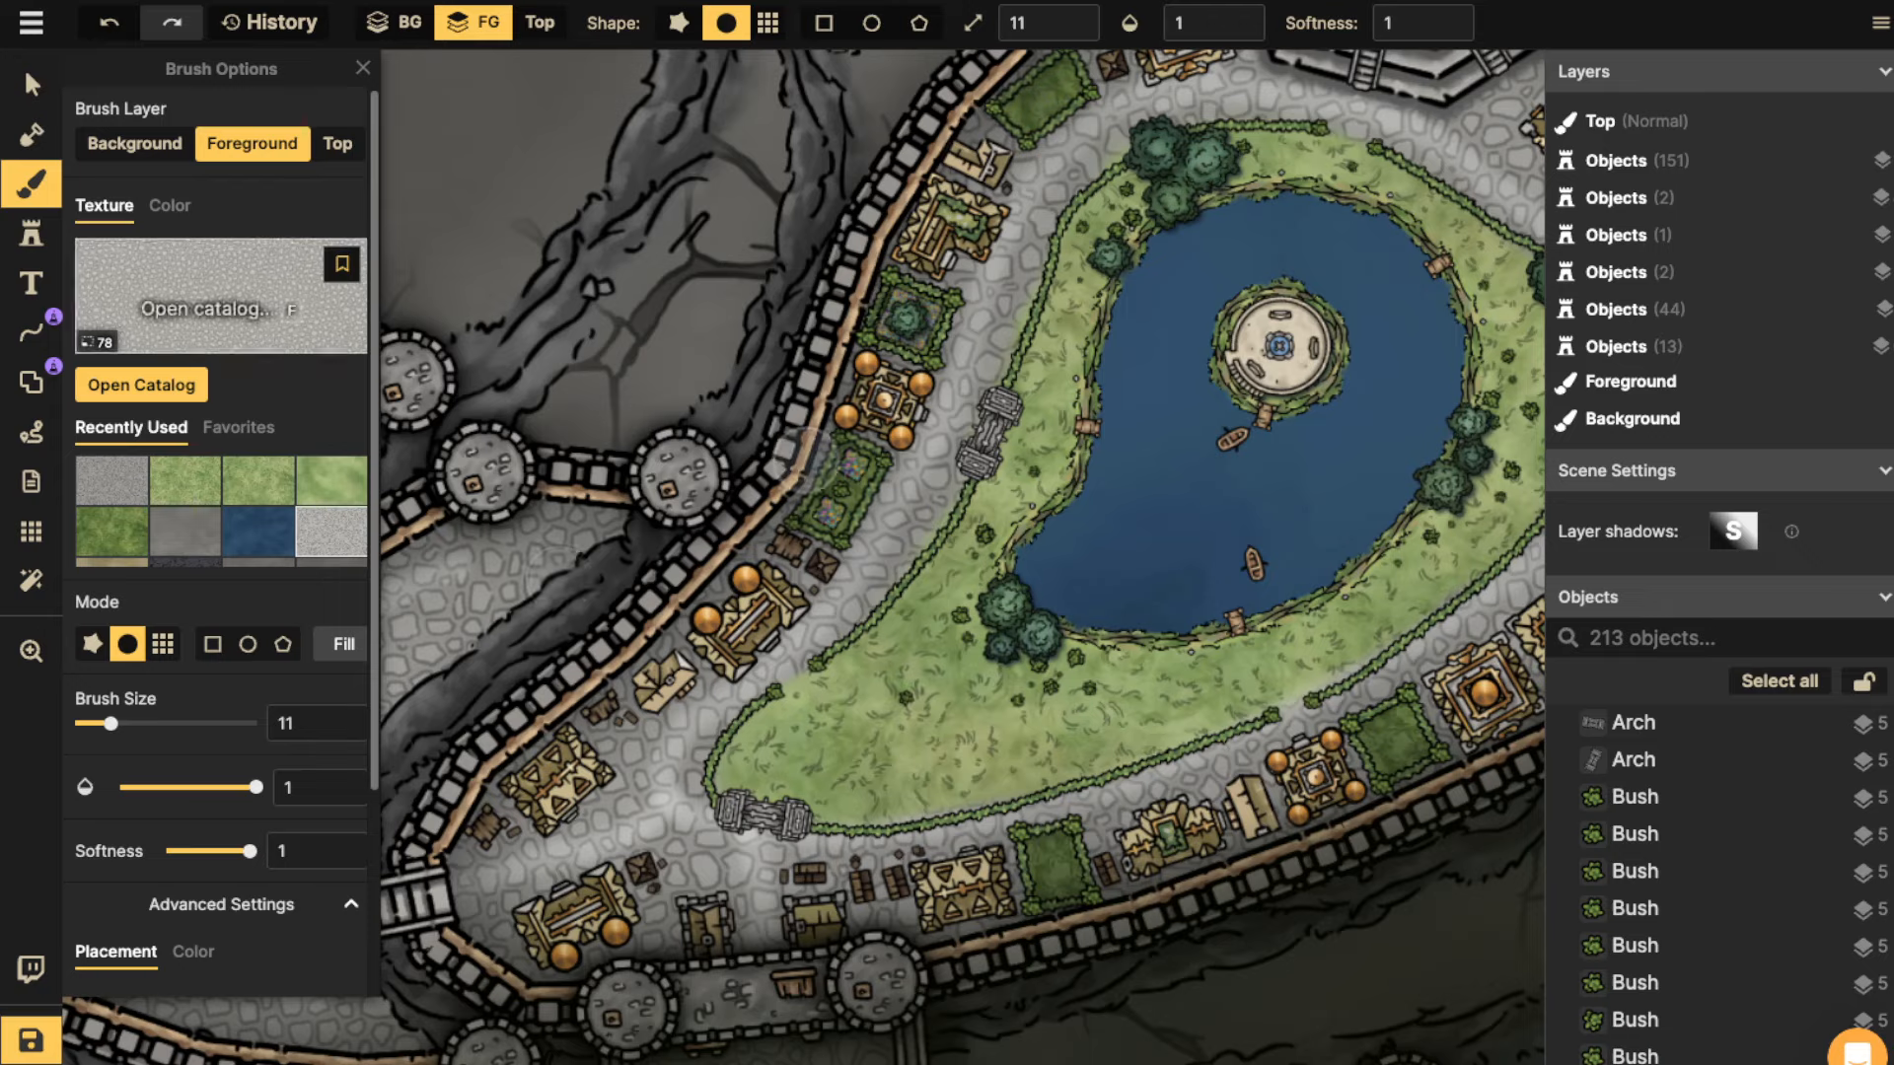
key("f")
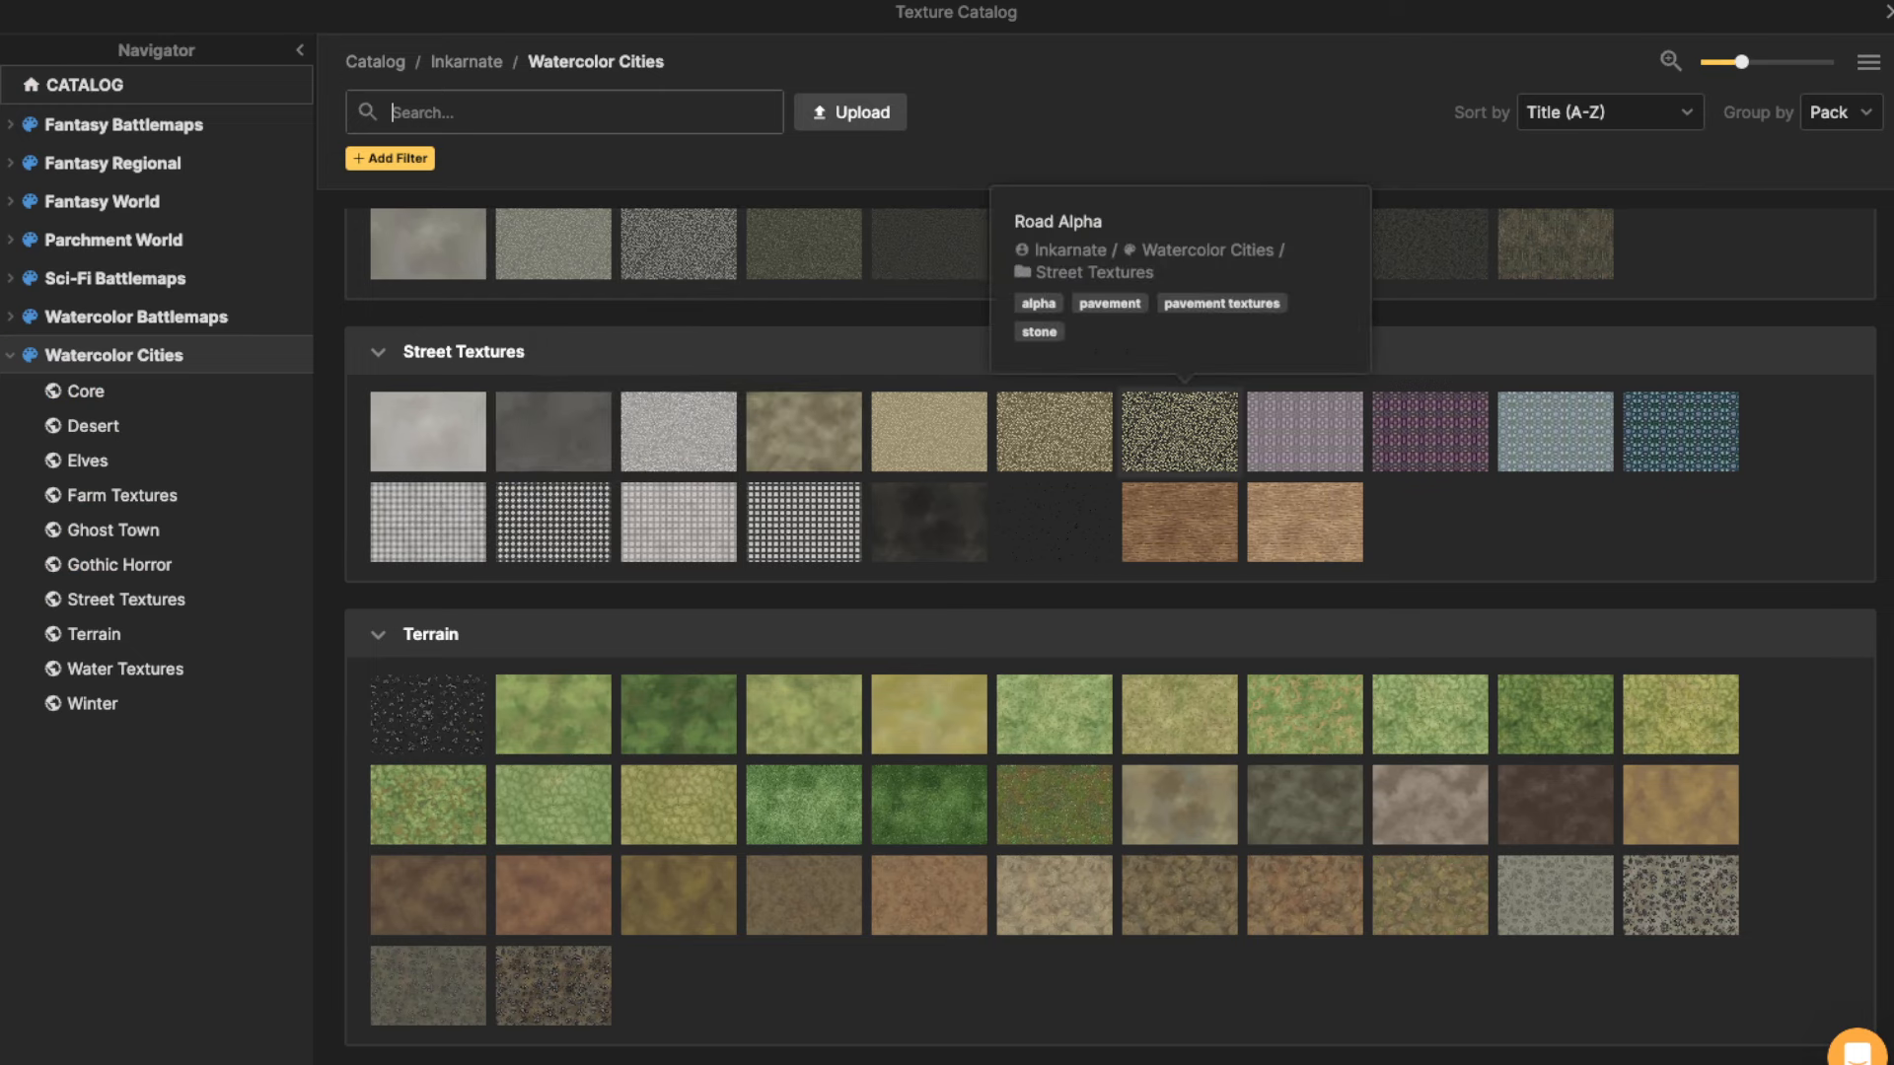
left_click(1180, 431)
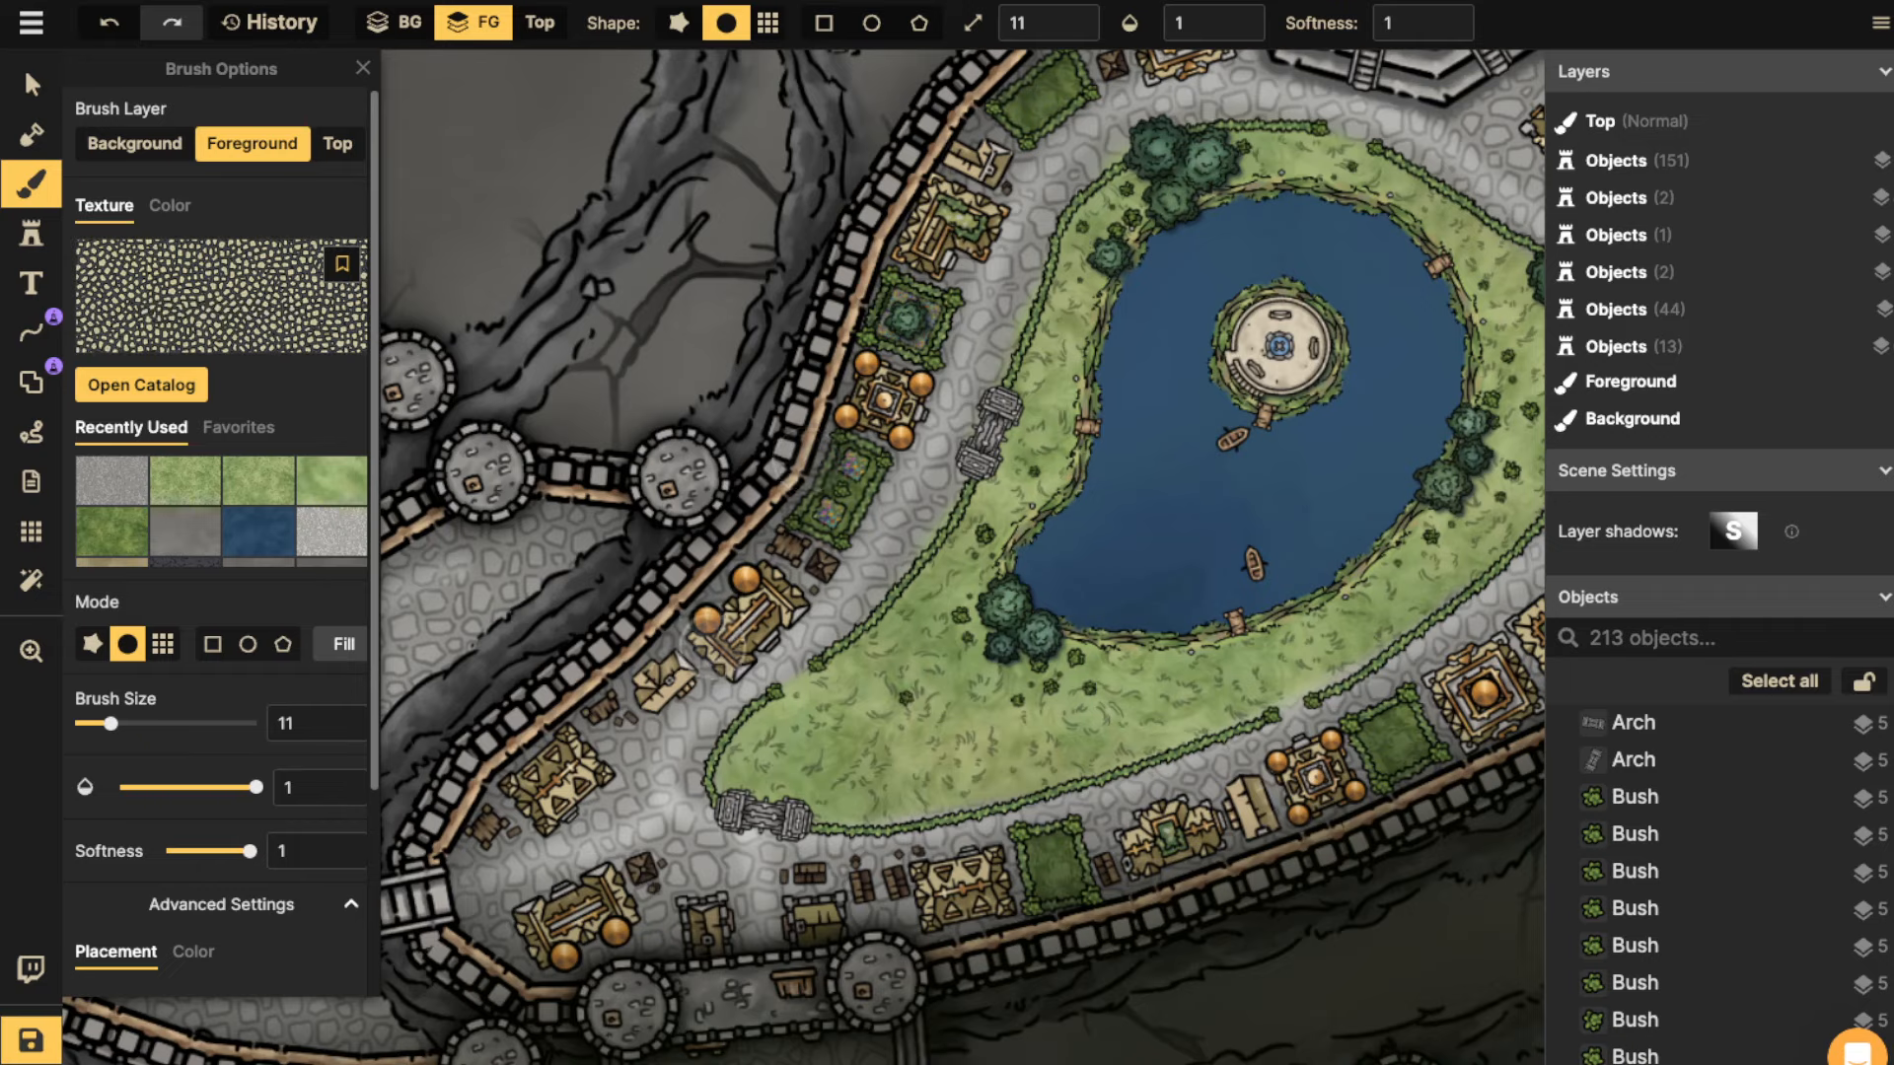
scroll(778, 734, "up", 2)
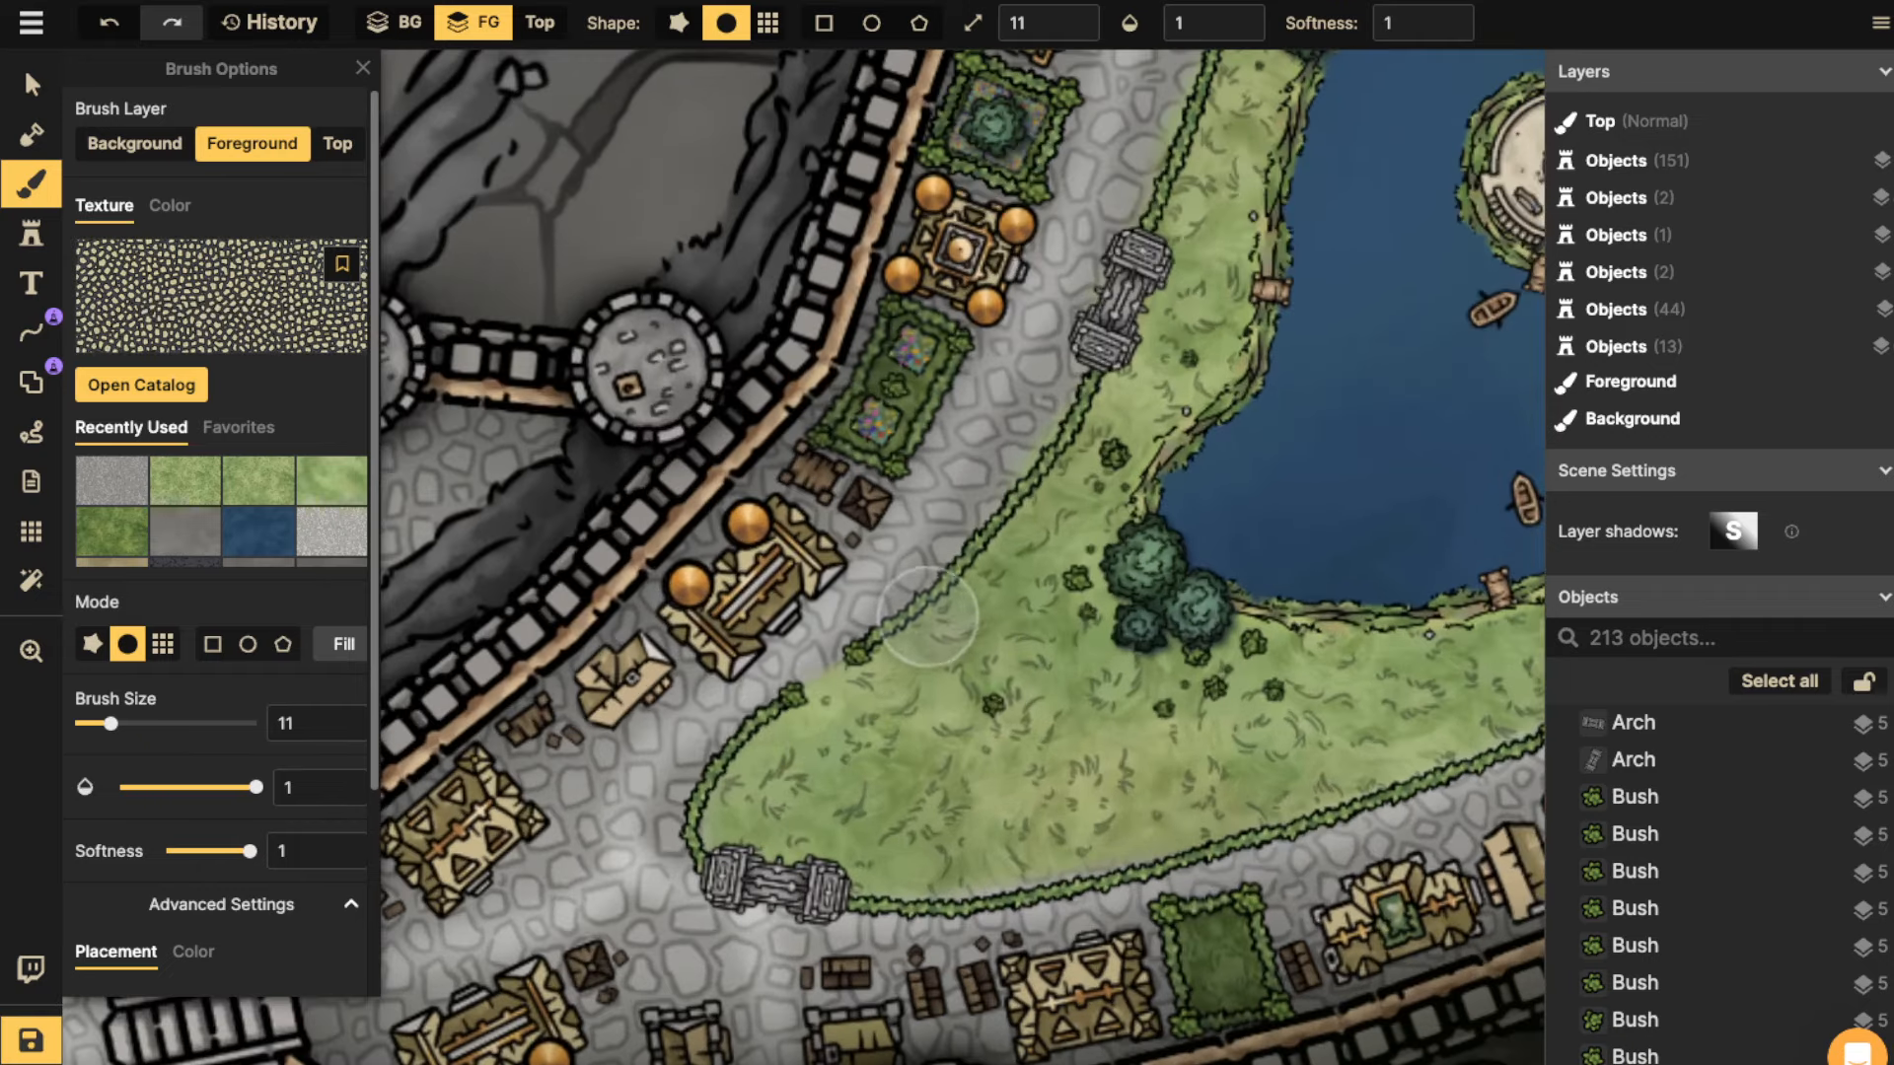
key("[")
key("]")
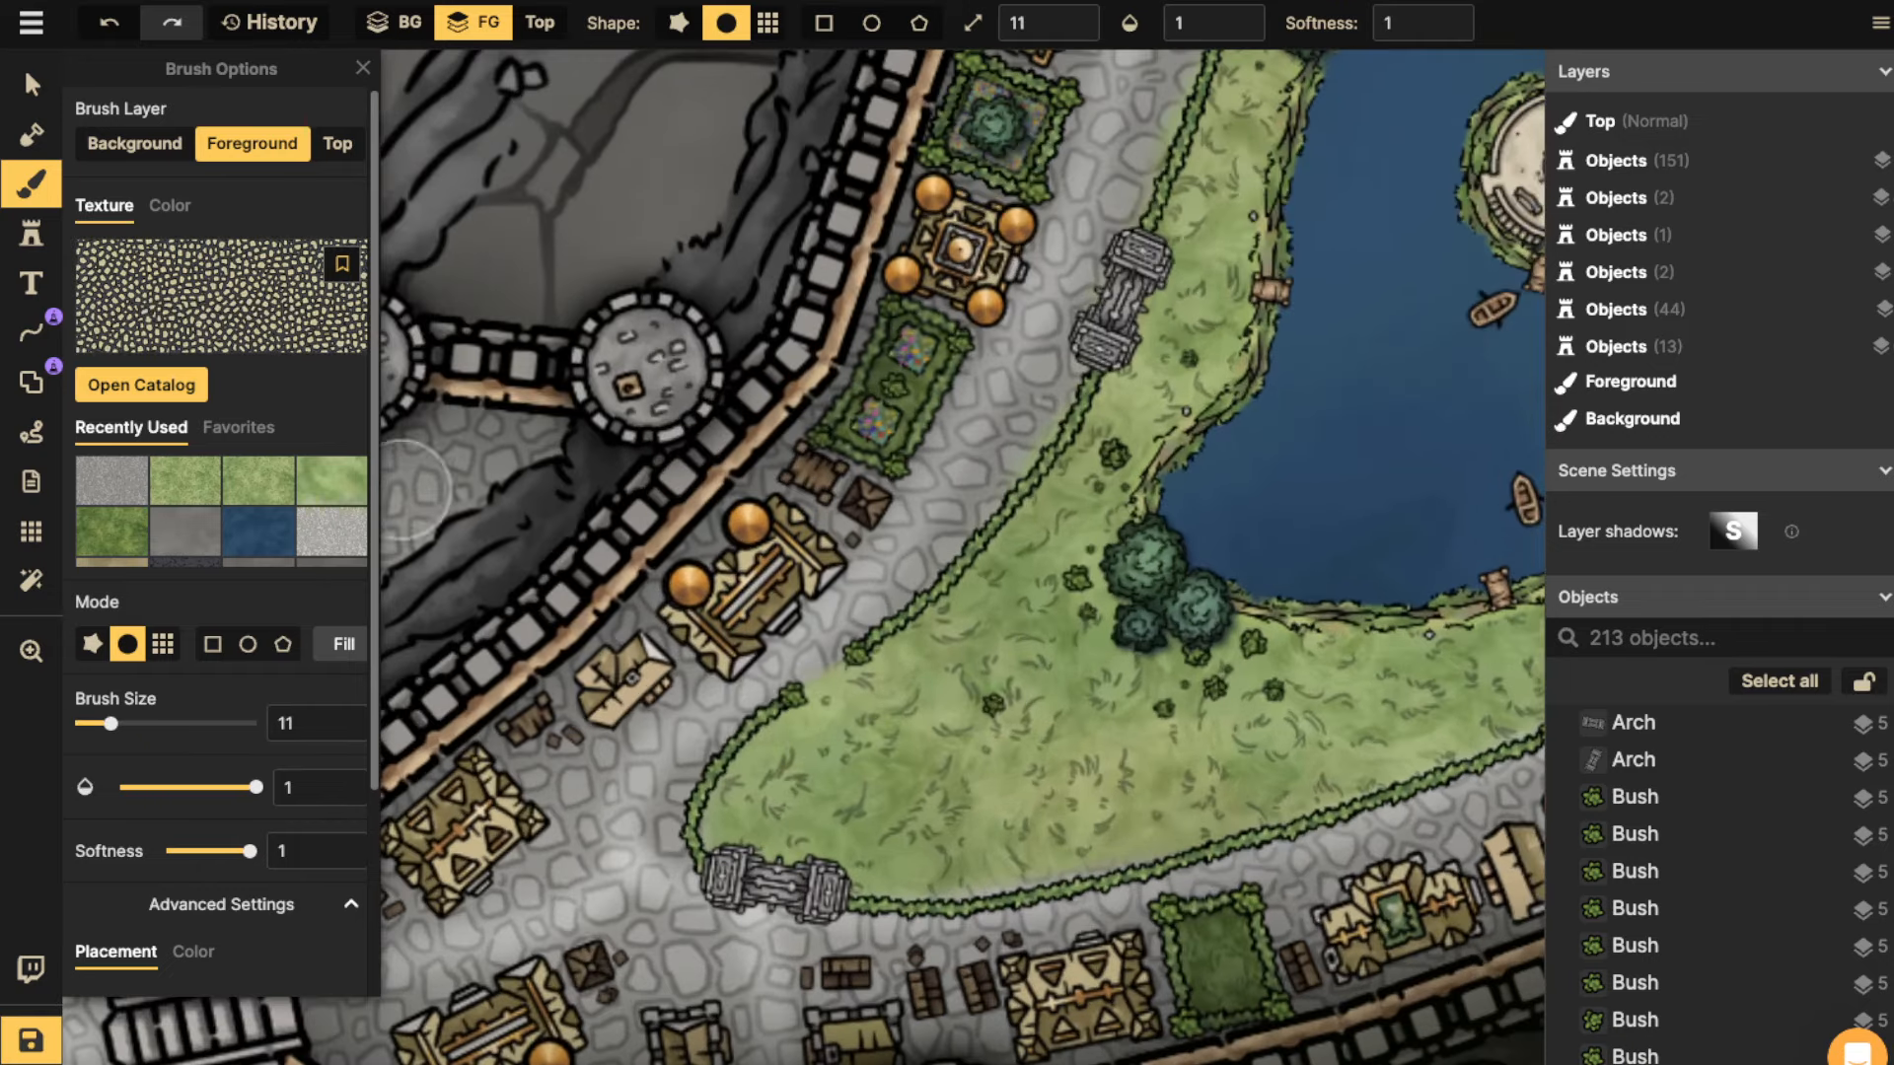
Set the Road Alpha brush texture's scale to 43.85 and its saturation to 0.
scroll(223, 523, "down", 3)
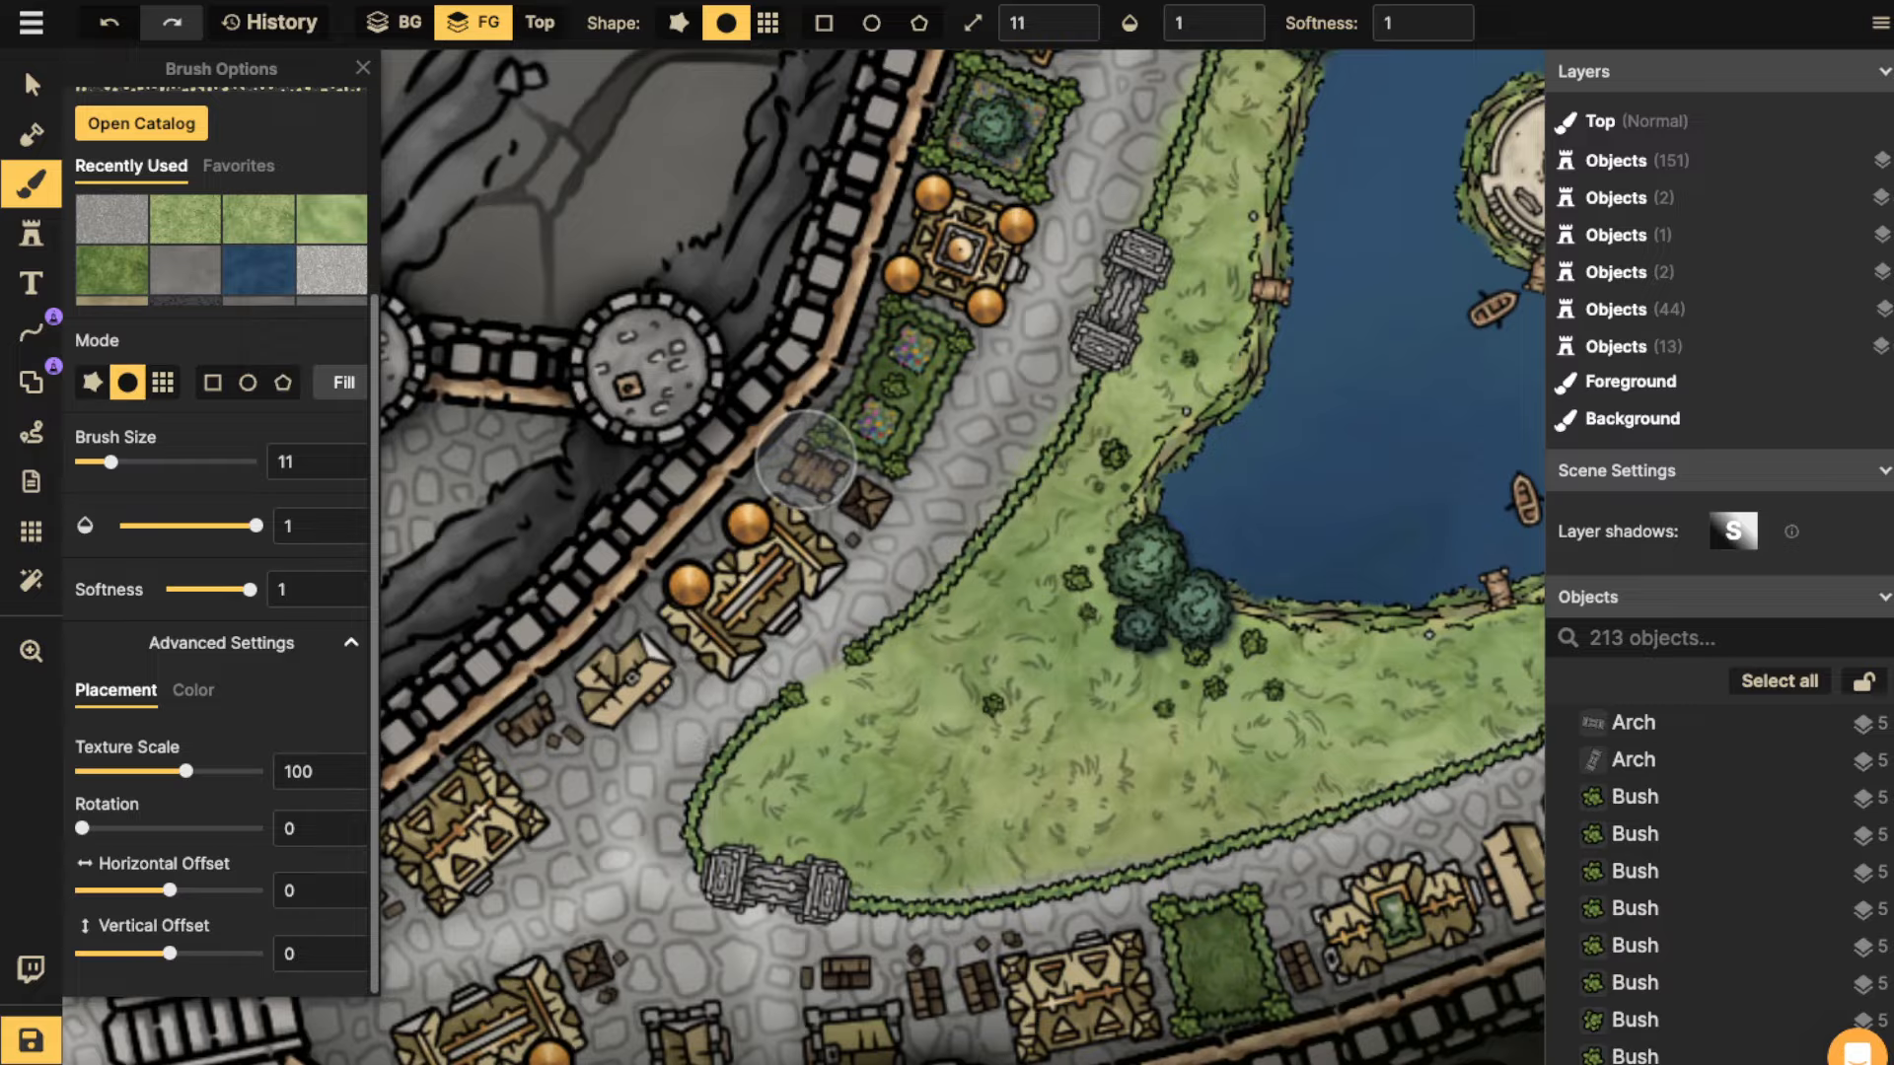
left_click_drag(186, 772, 154, 771)
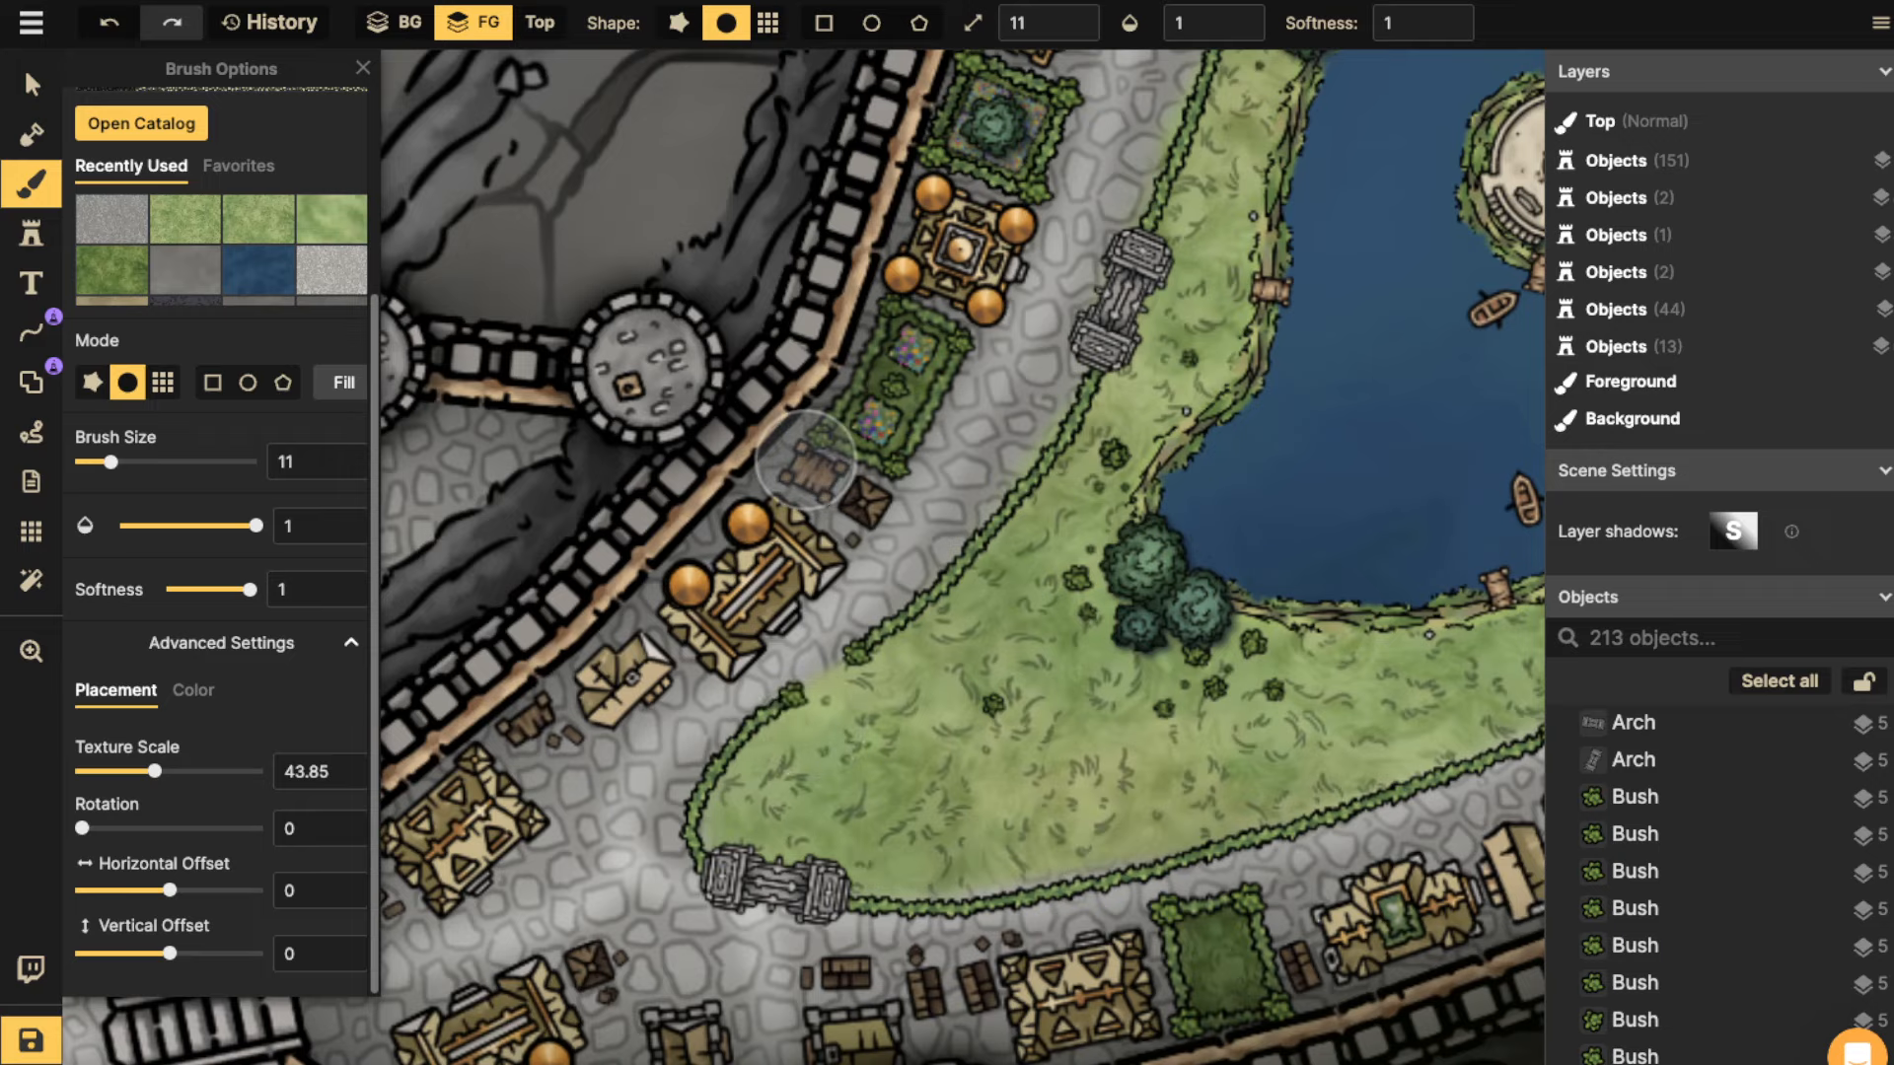
left_click(193, 690)
left_click_drag(171, 831, 82, 831)
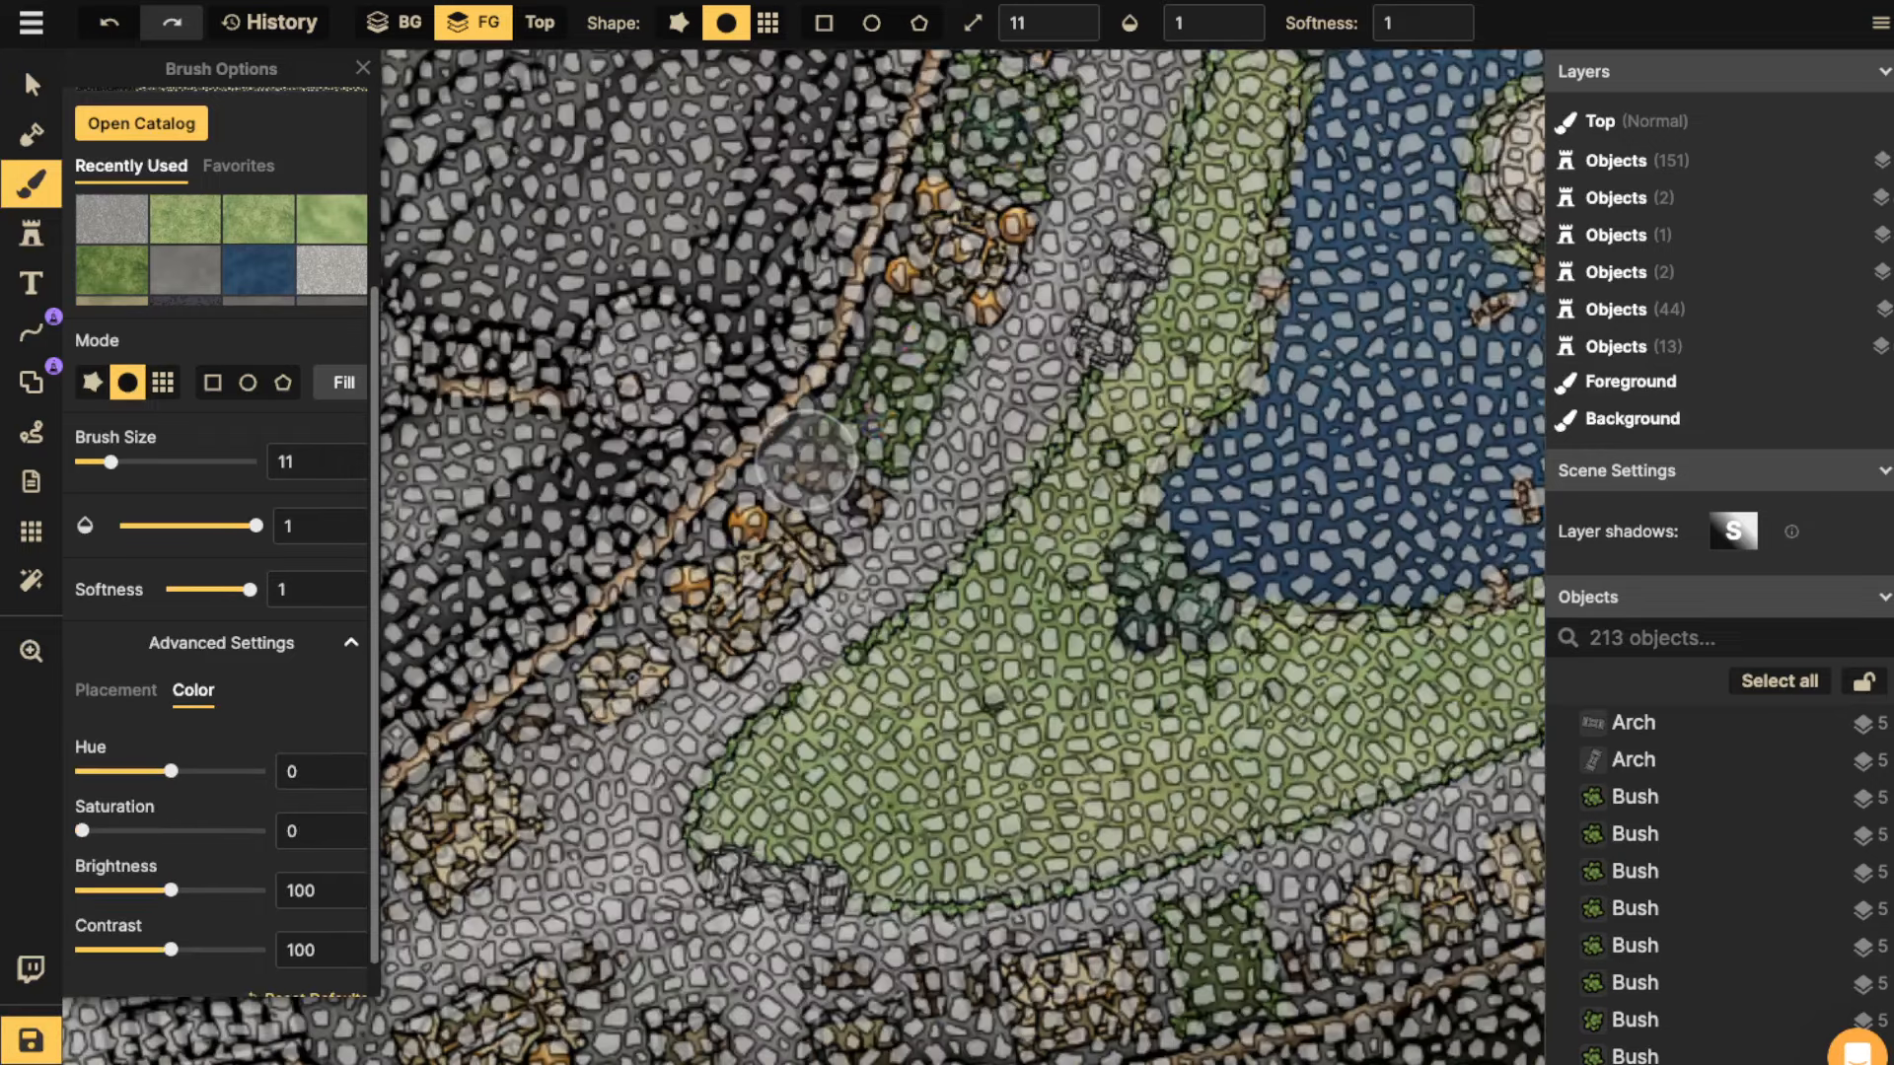
scroll(834, 708, "down", 5)
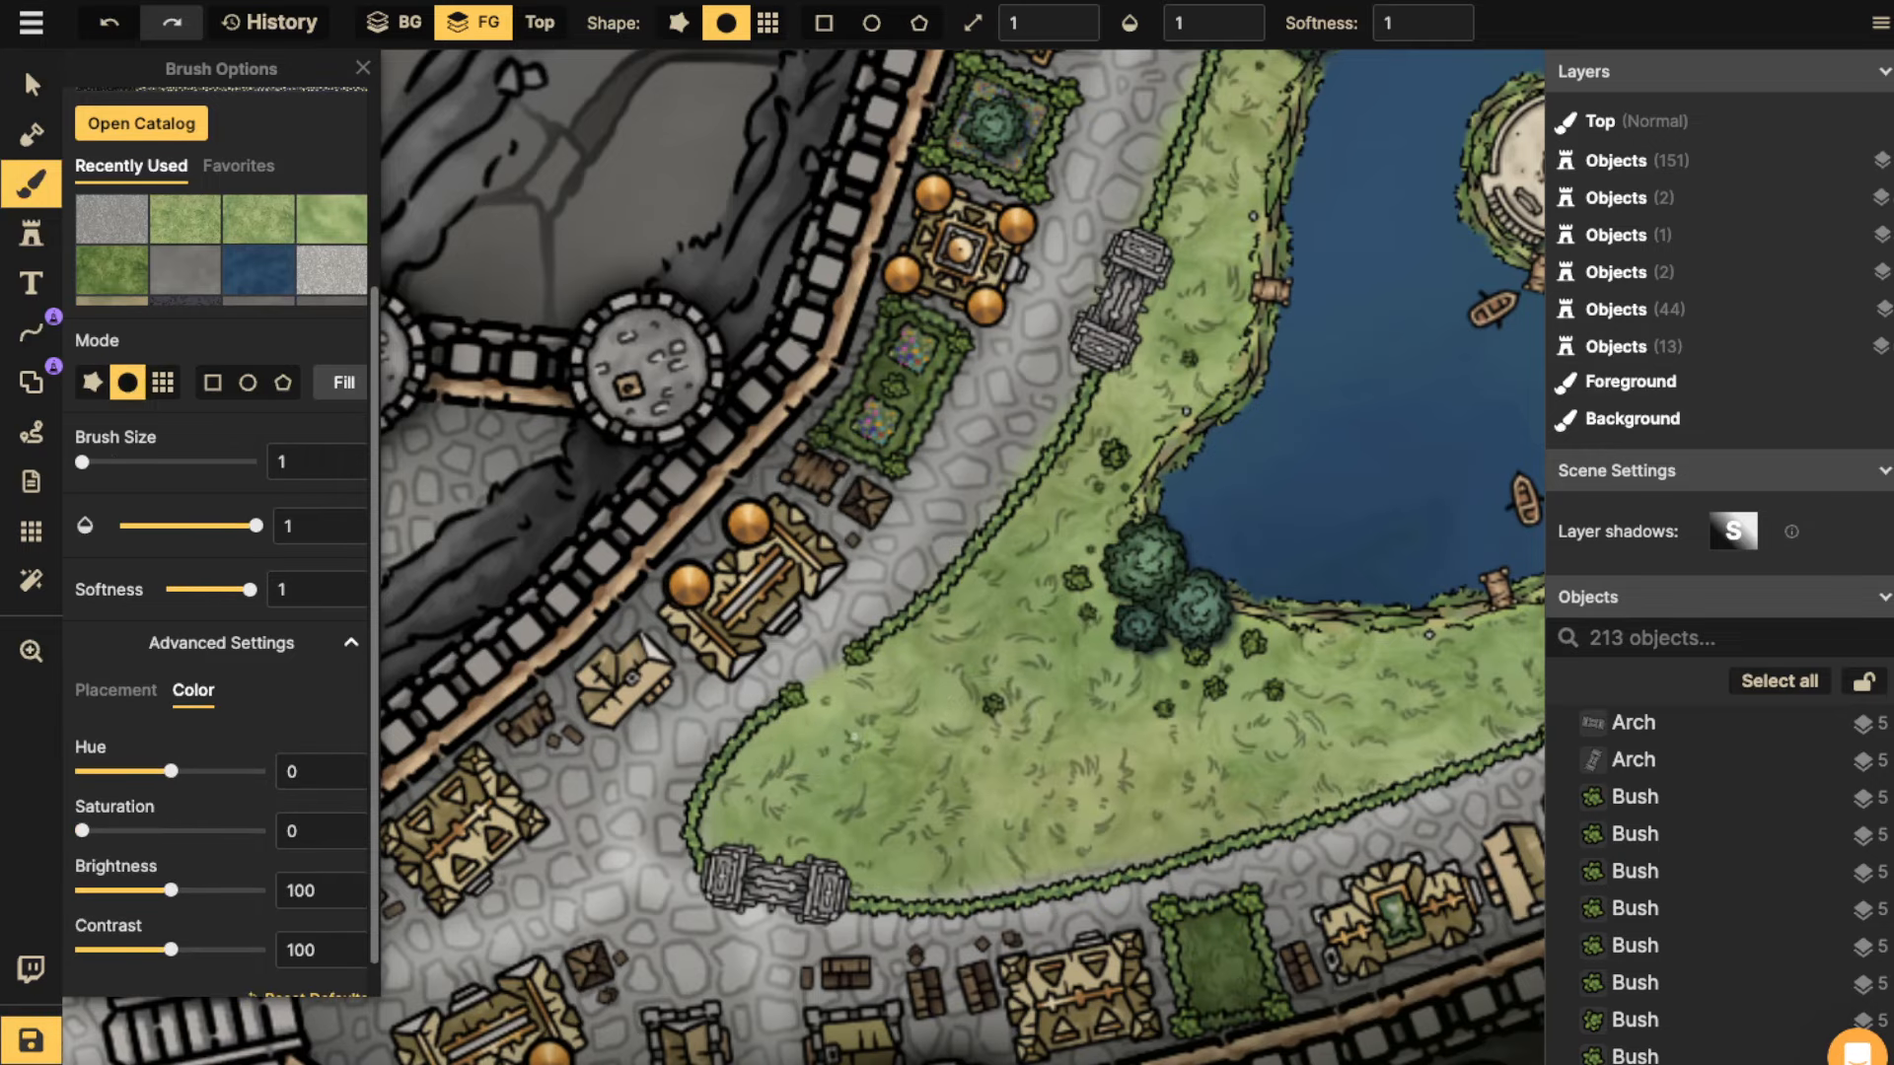
scroll(868, 720, "up", 5)
scroll(859, 720, "down", 2)
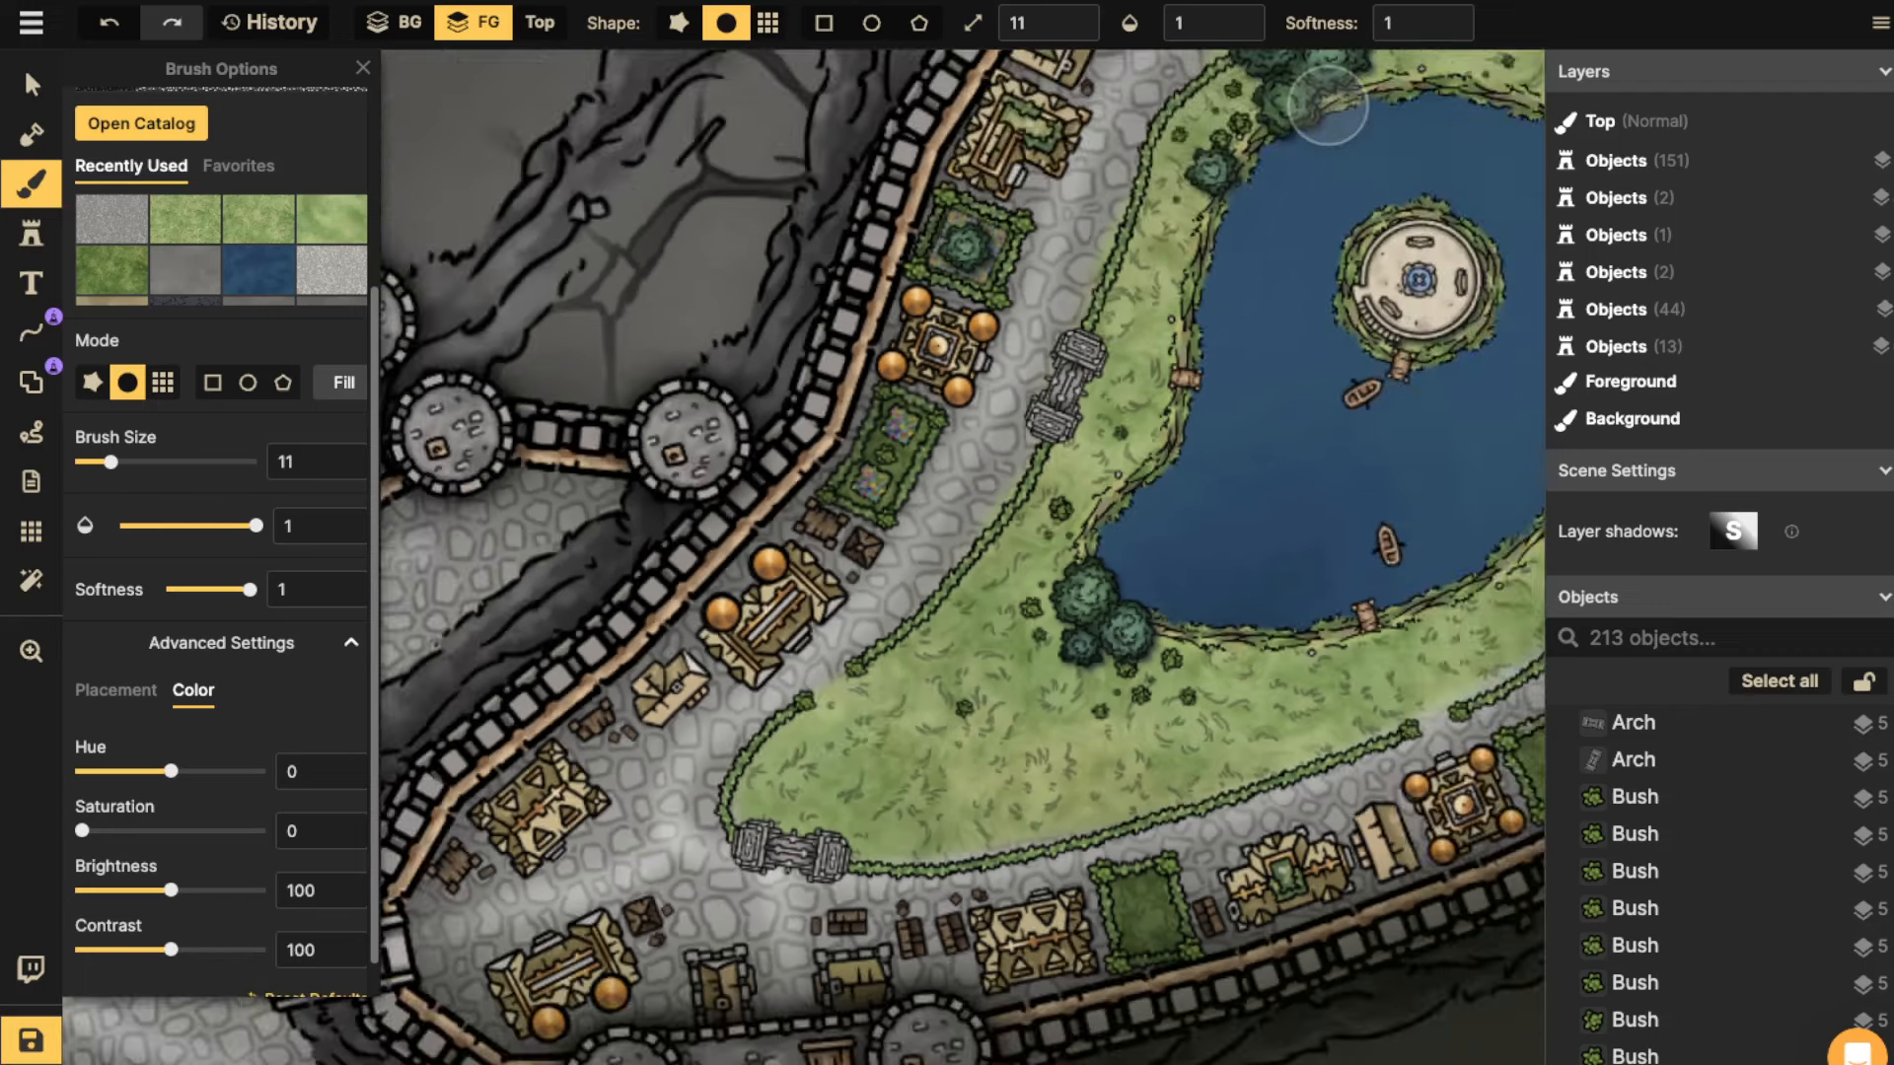
Try a stone path stroke at the park's southwestern hedge opening with brush size 7 and opacity 0.85, and undo it.
left_click(1241, 33)
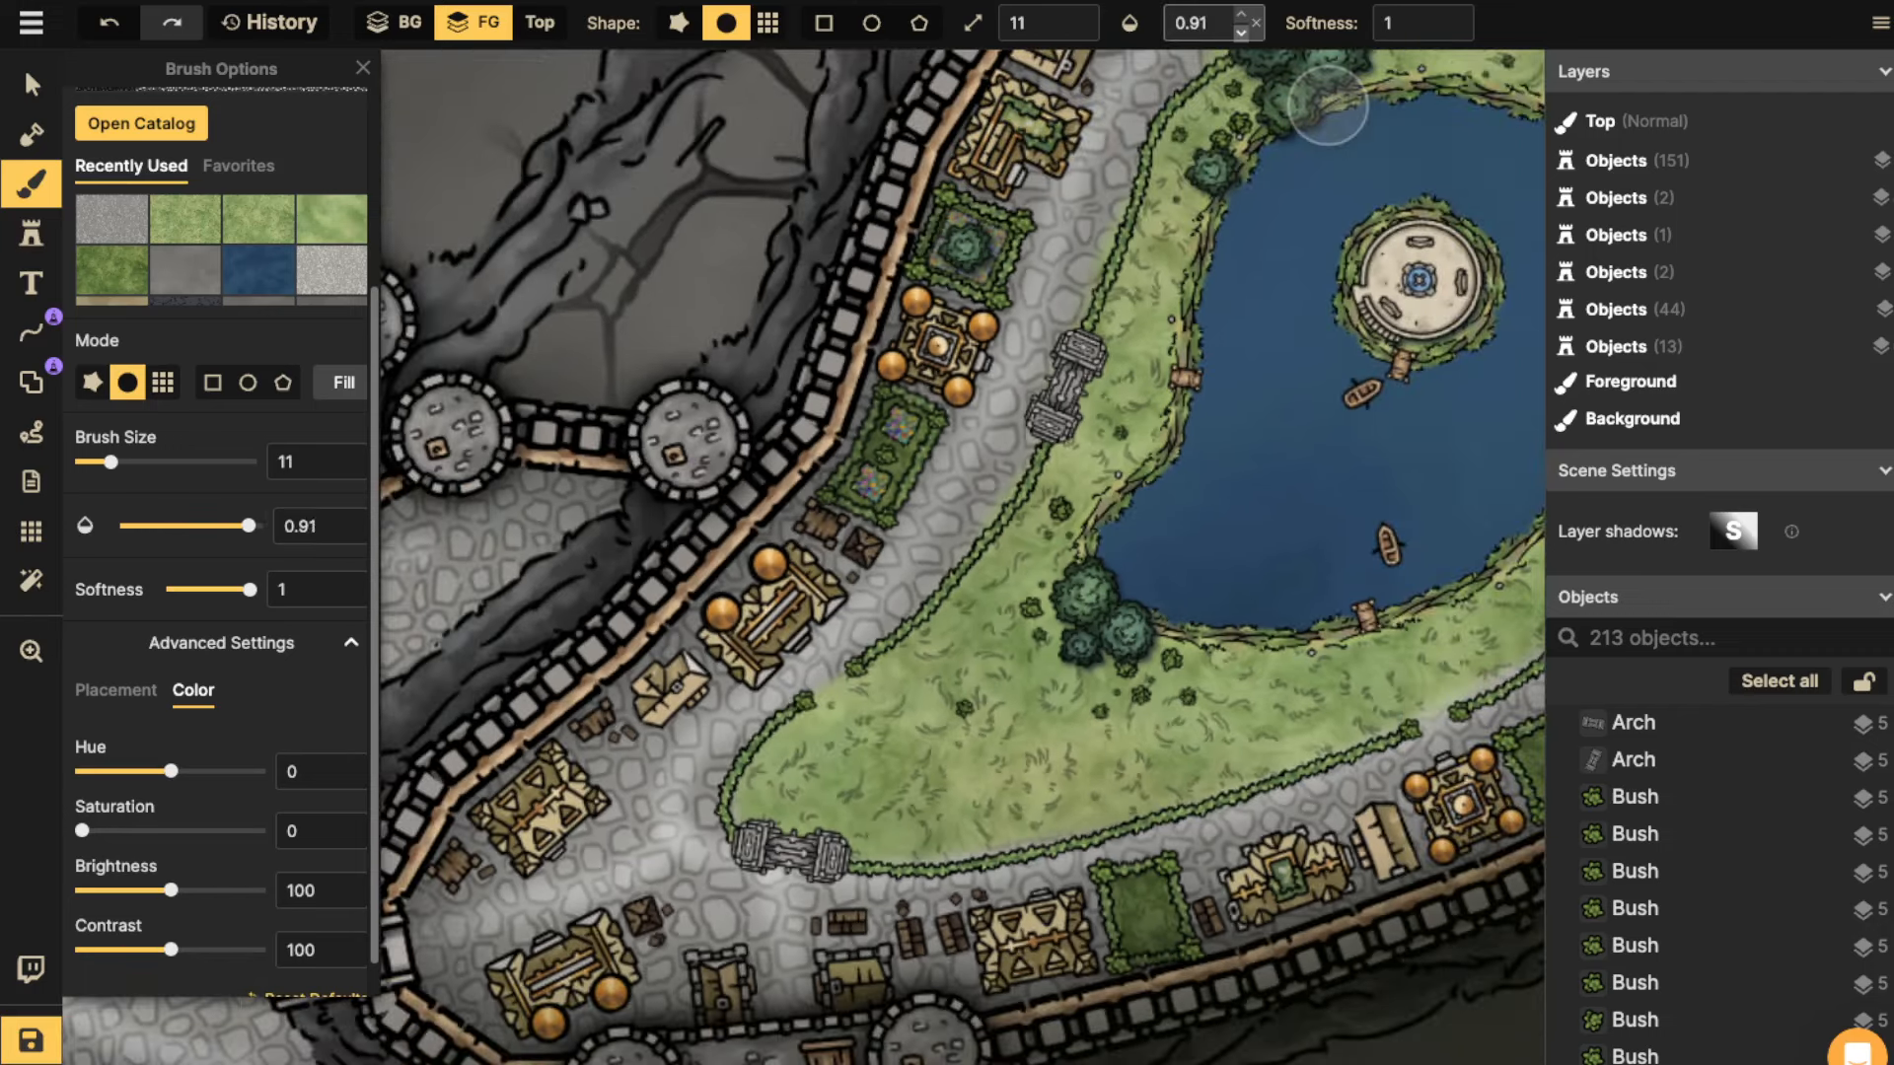
left_click(1075, 33)
scroll(1001, 391, "down", 2)
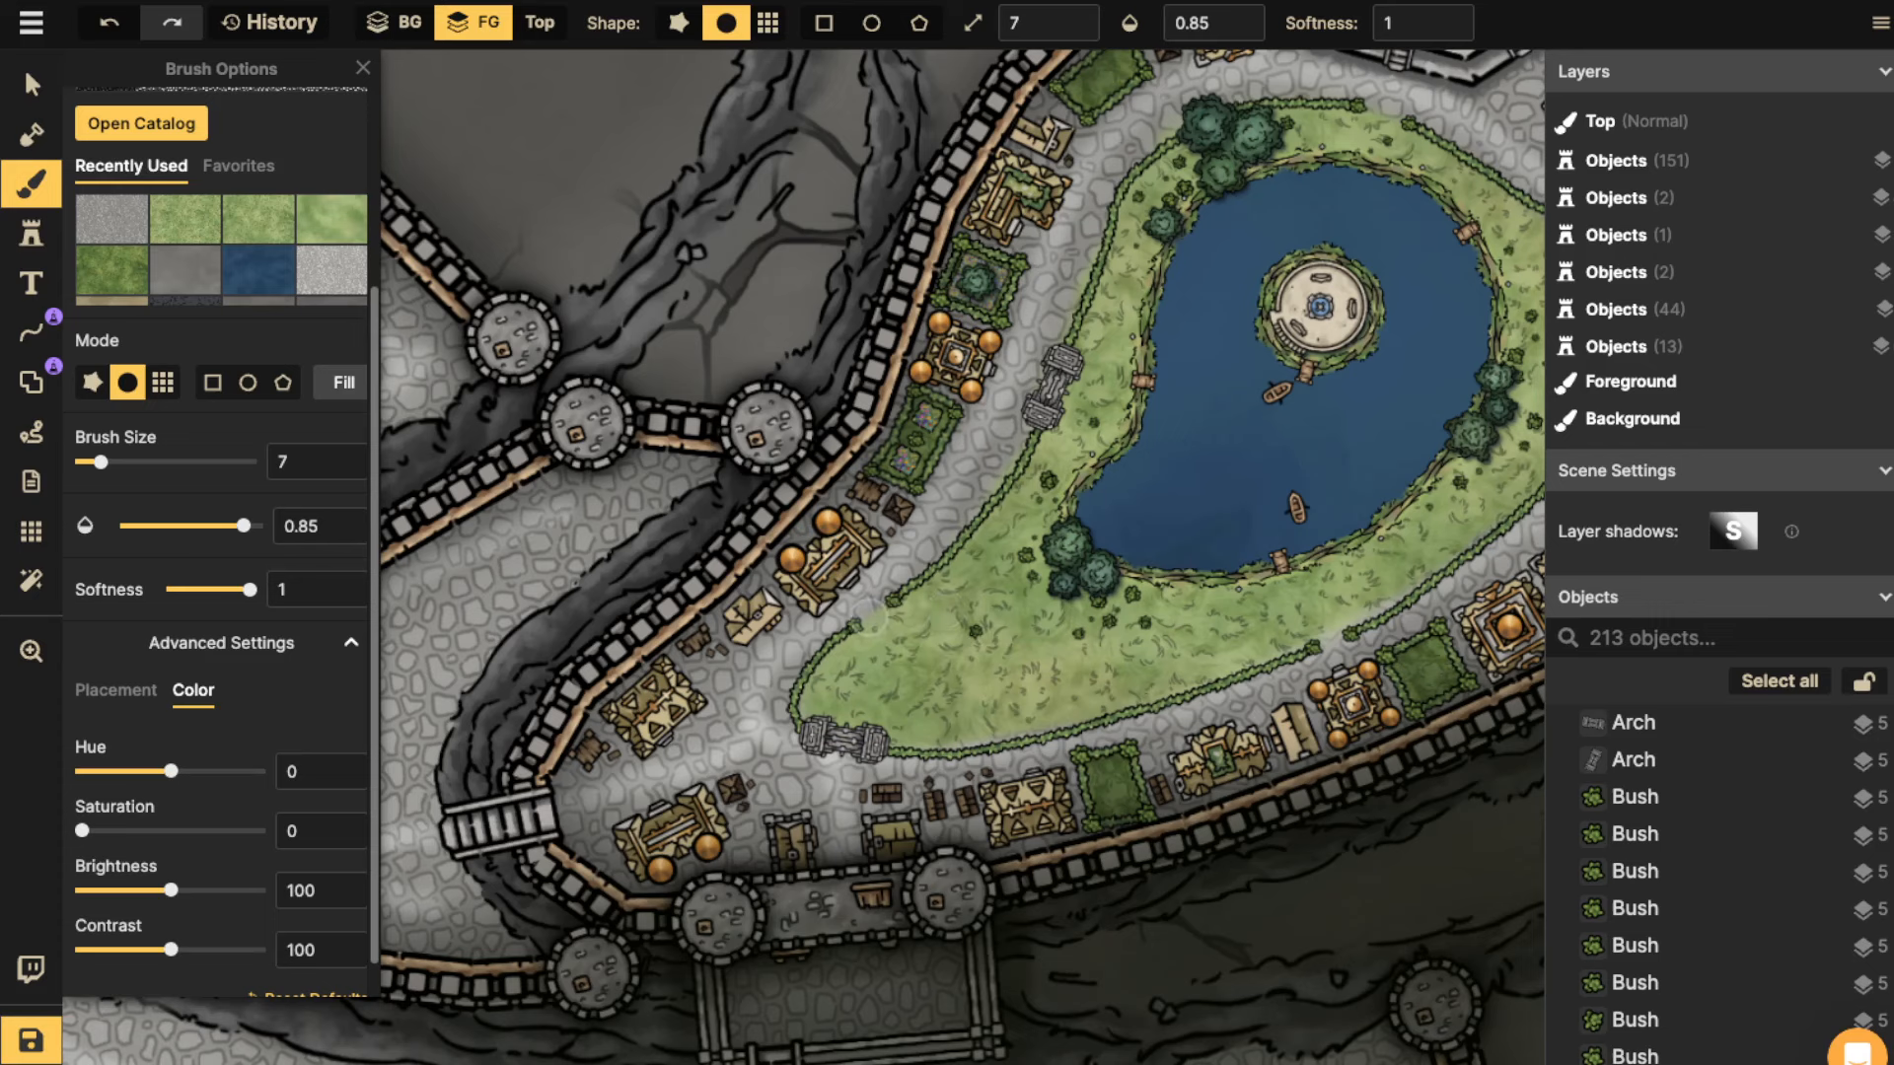
left_click_drag(923, 641, 934, 638)
key("ctrl+z")
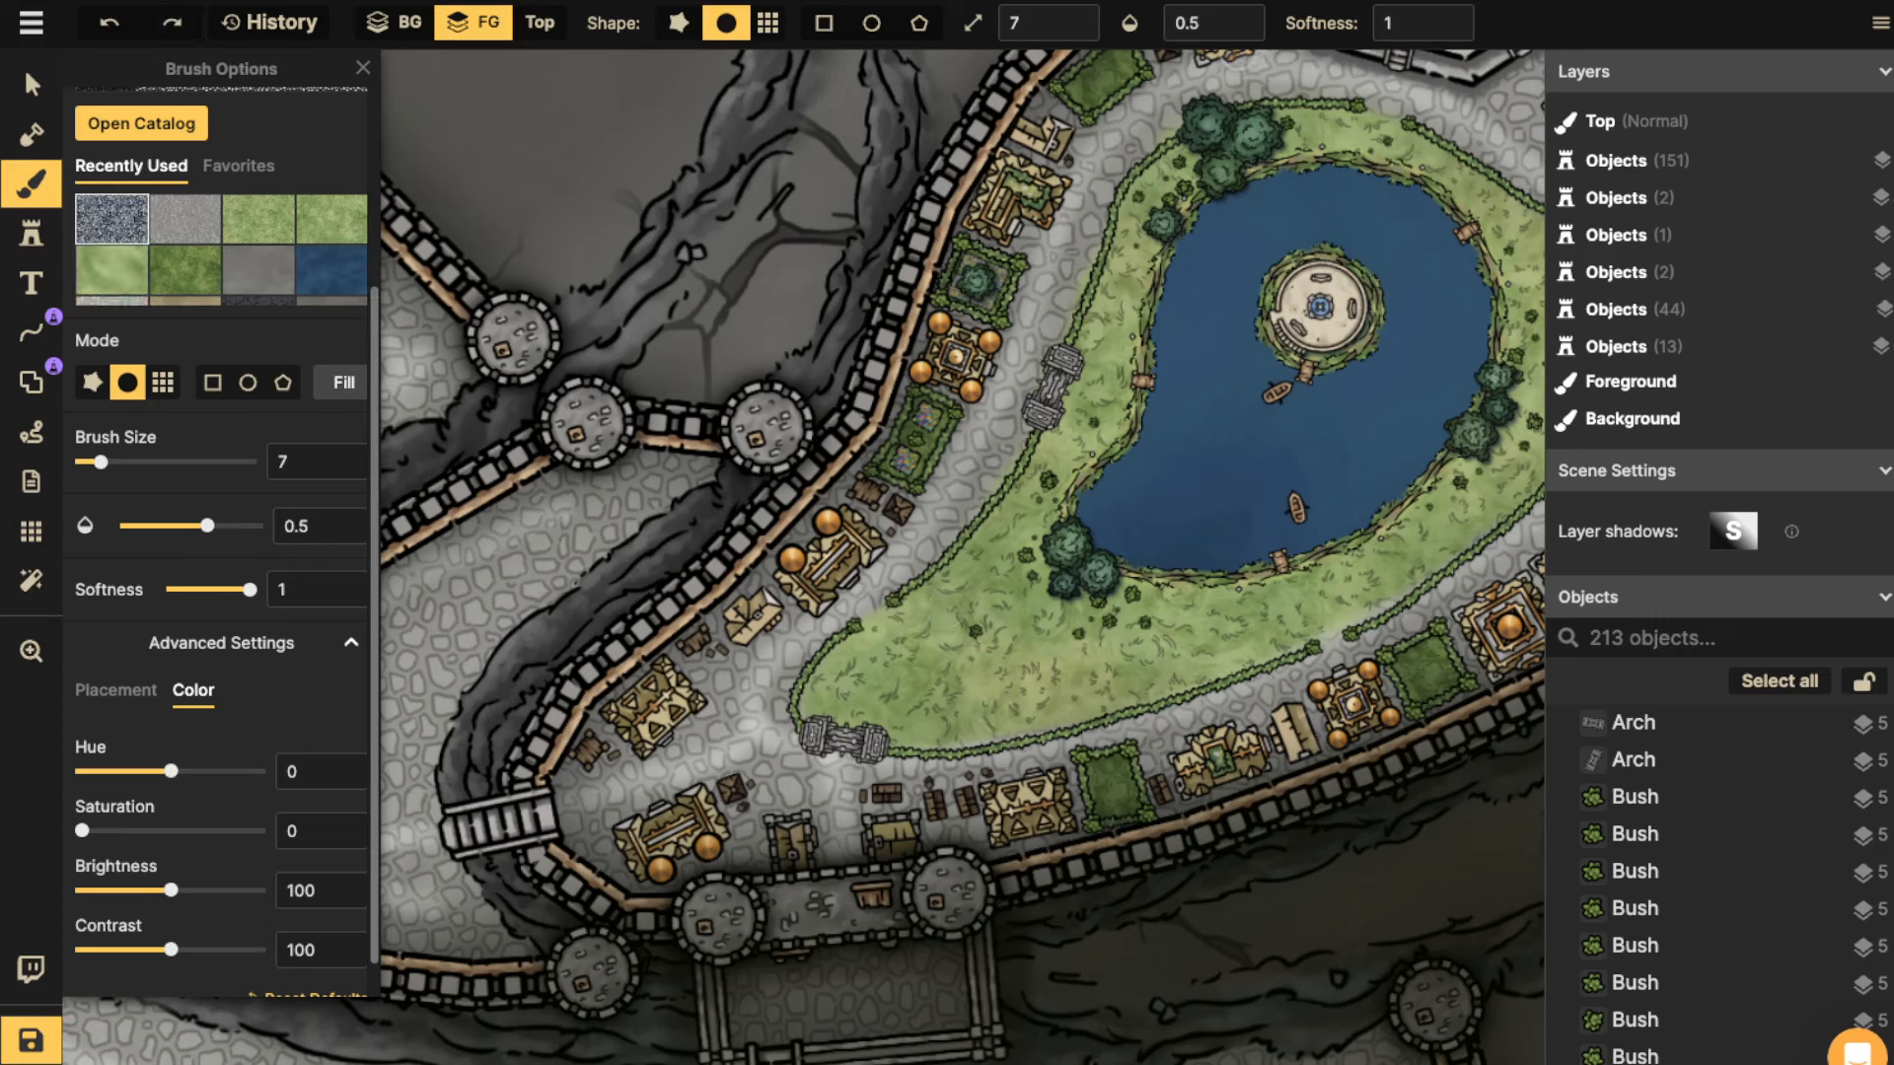
Set the brush size to 4 and opacity to 0.43, and paint faint stone paths across the lawn around the pond.
left_click(1075, 34)
left_click(1076, 34)
left_click(1075, 34)
left_click(1241, 32)
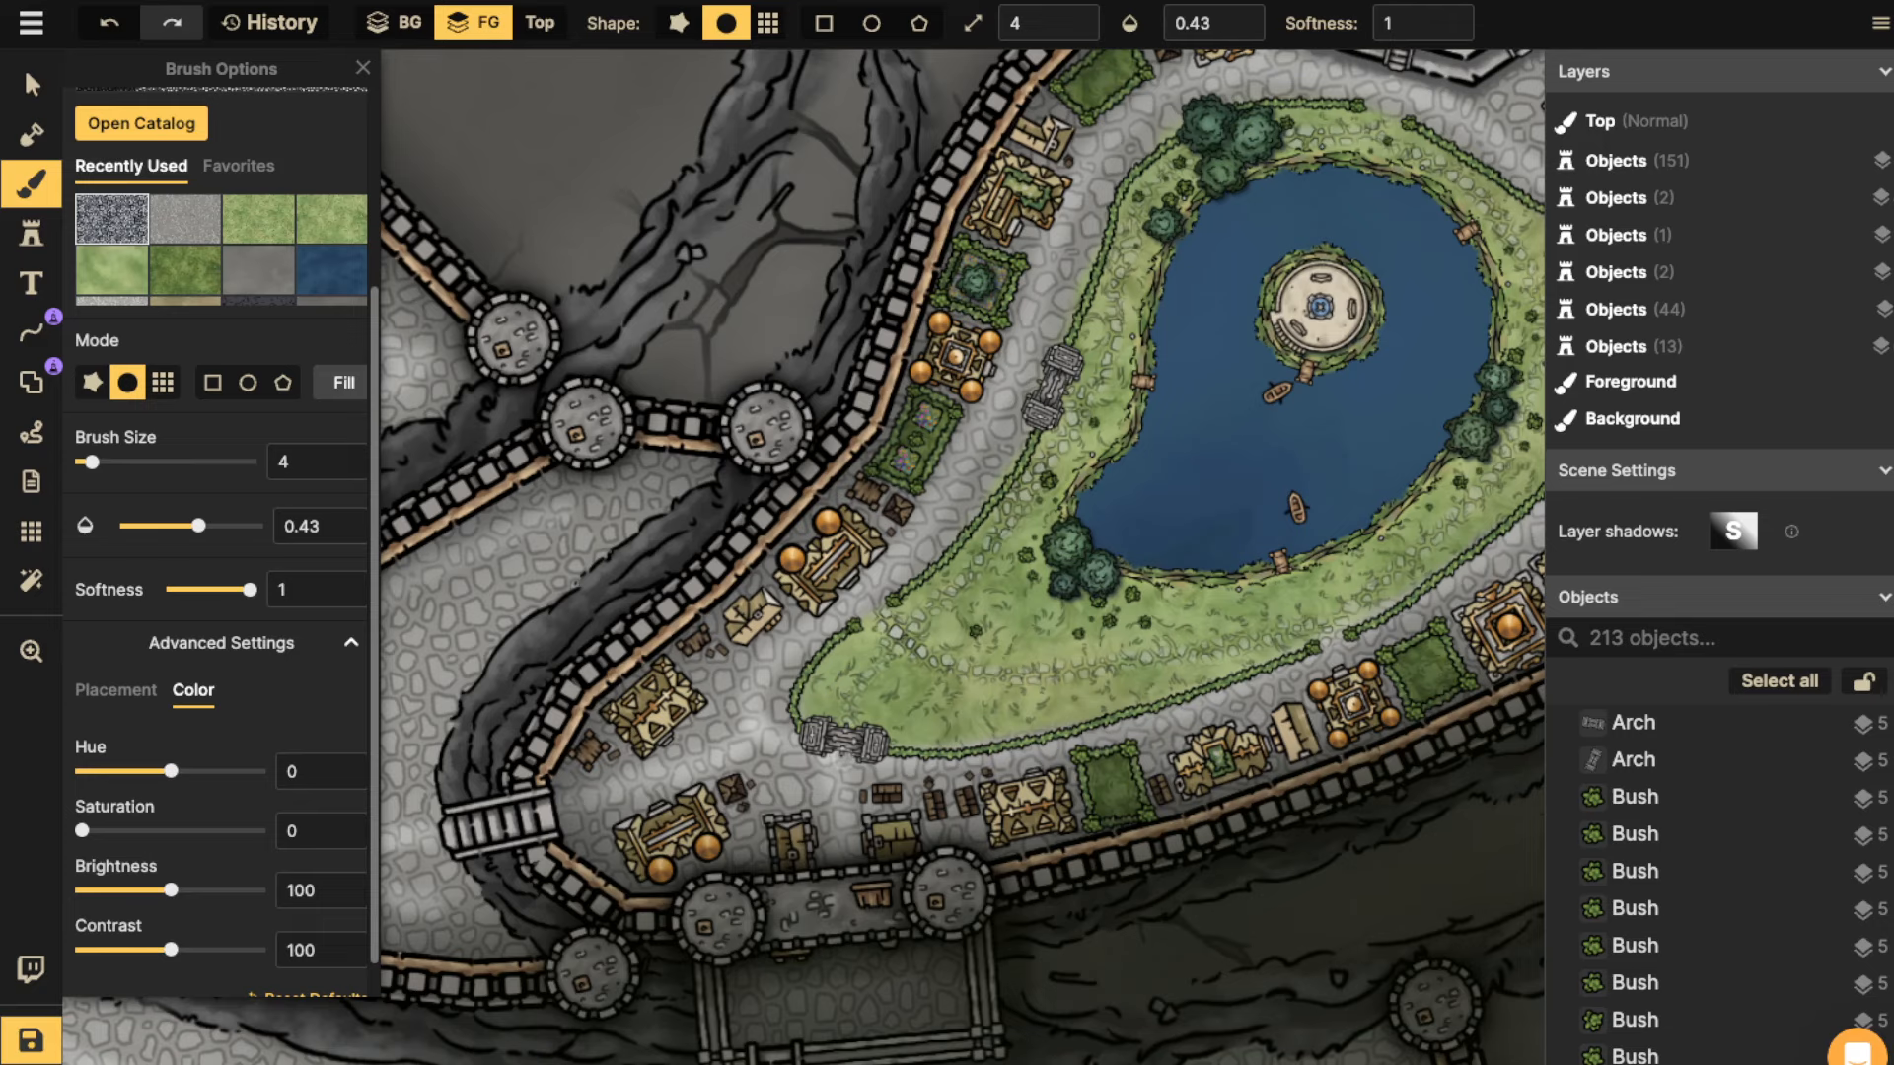
key("space")
left_click_drag(1083, 592, 604, 548)
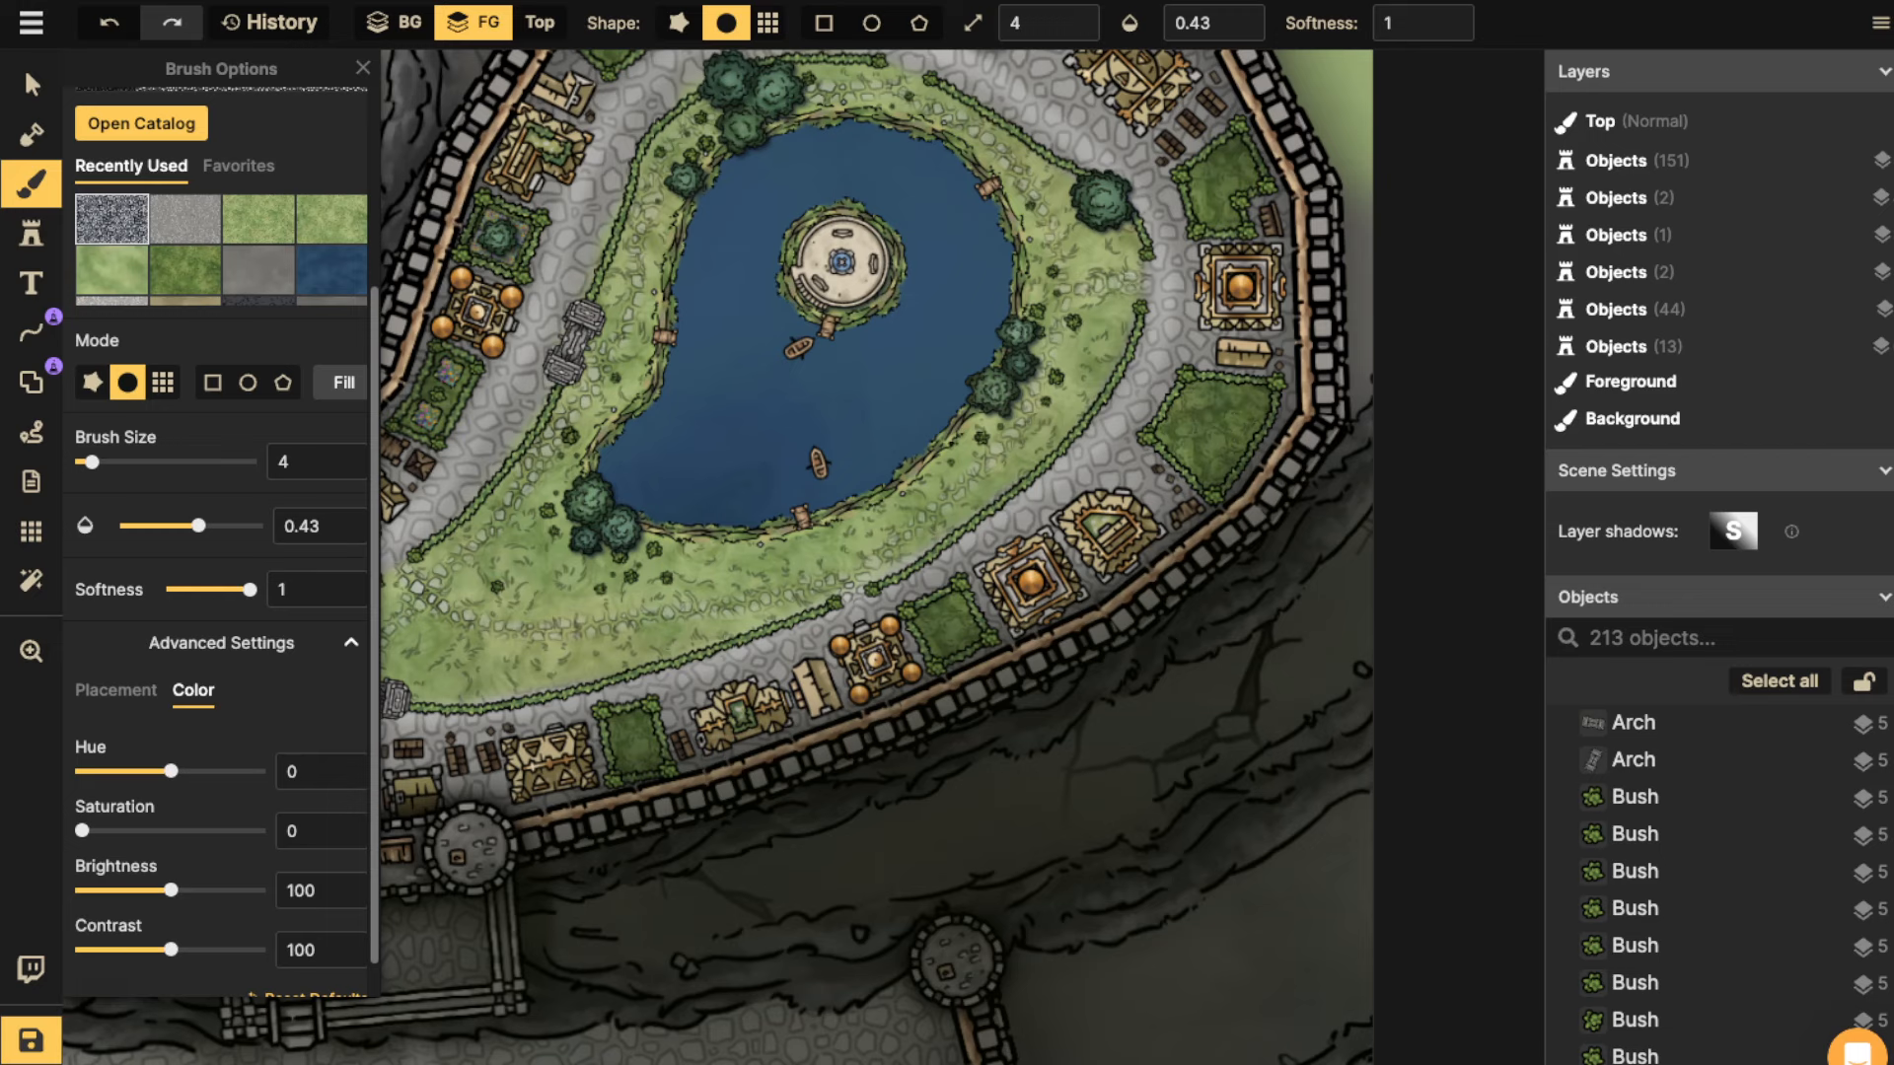
key("space")
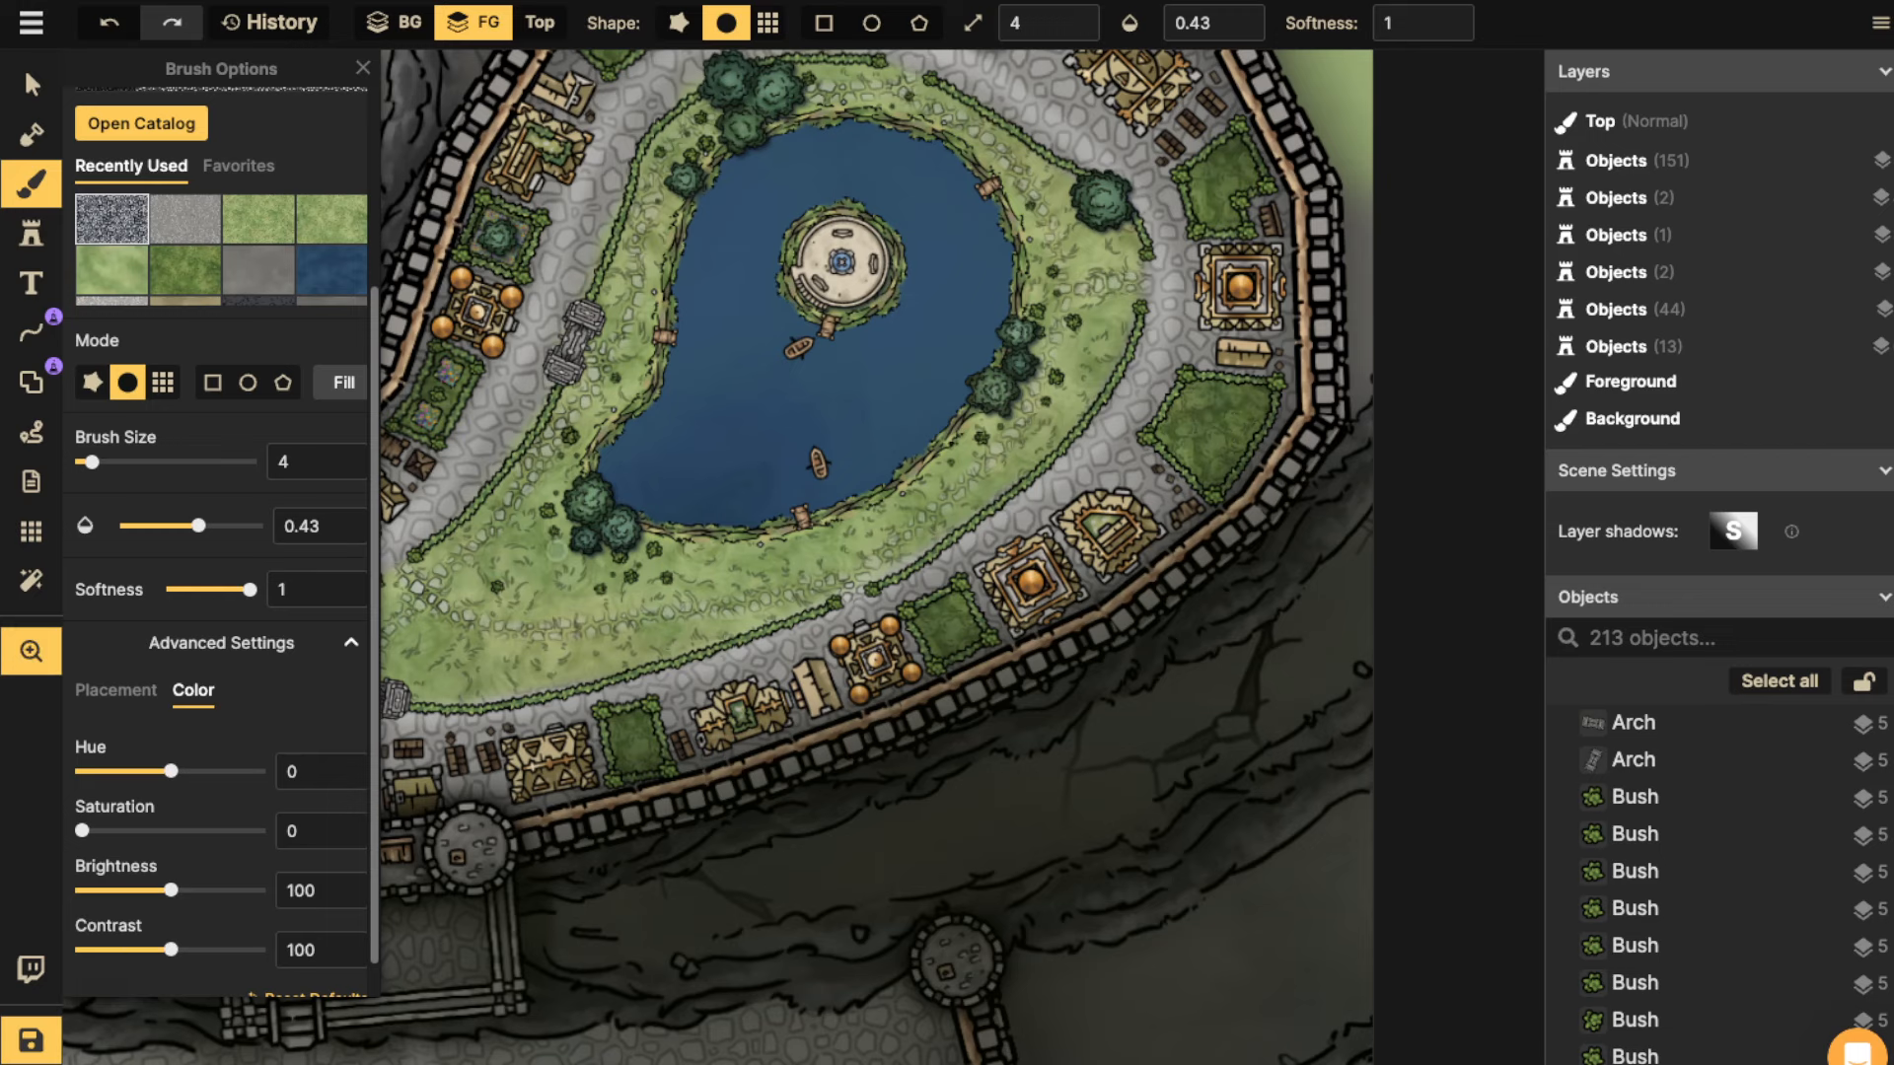
left_click_drag(682, 550, 991, 444)
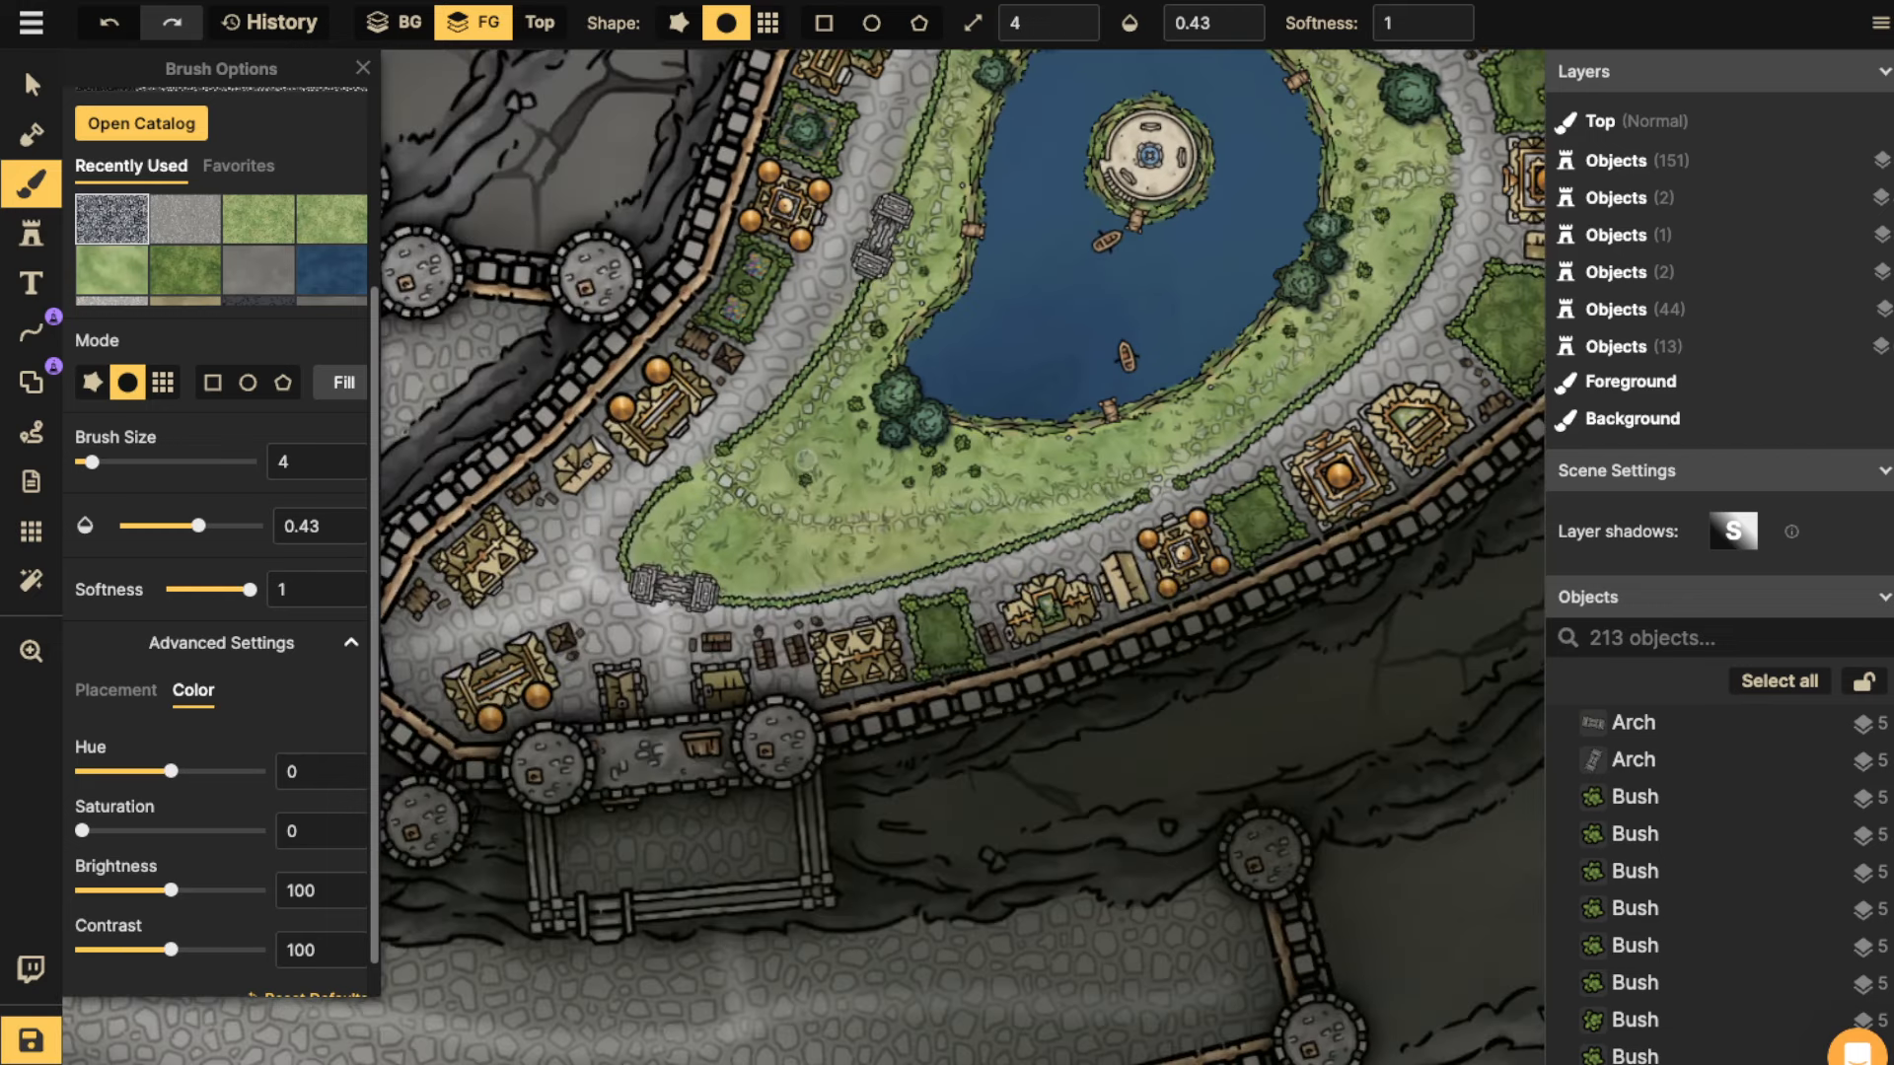
Stamp a cluster of bushes at scale 34 around the path by the park's southwestern hedge opening.
left_click(30, 85)
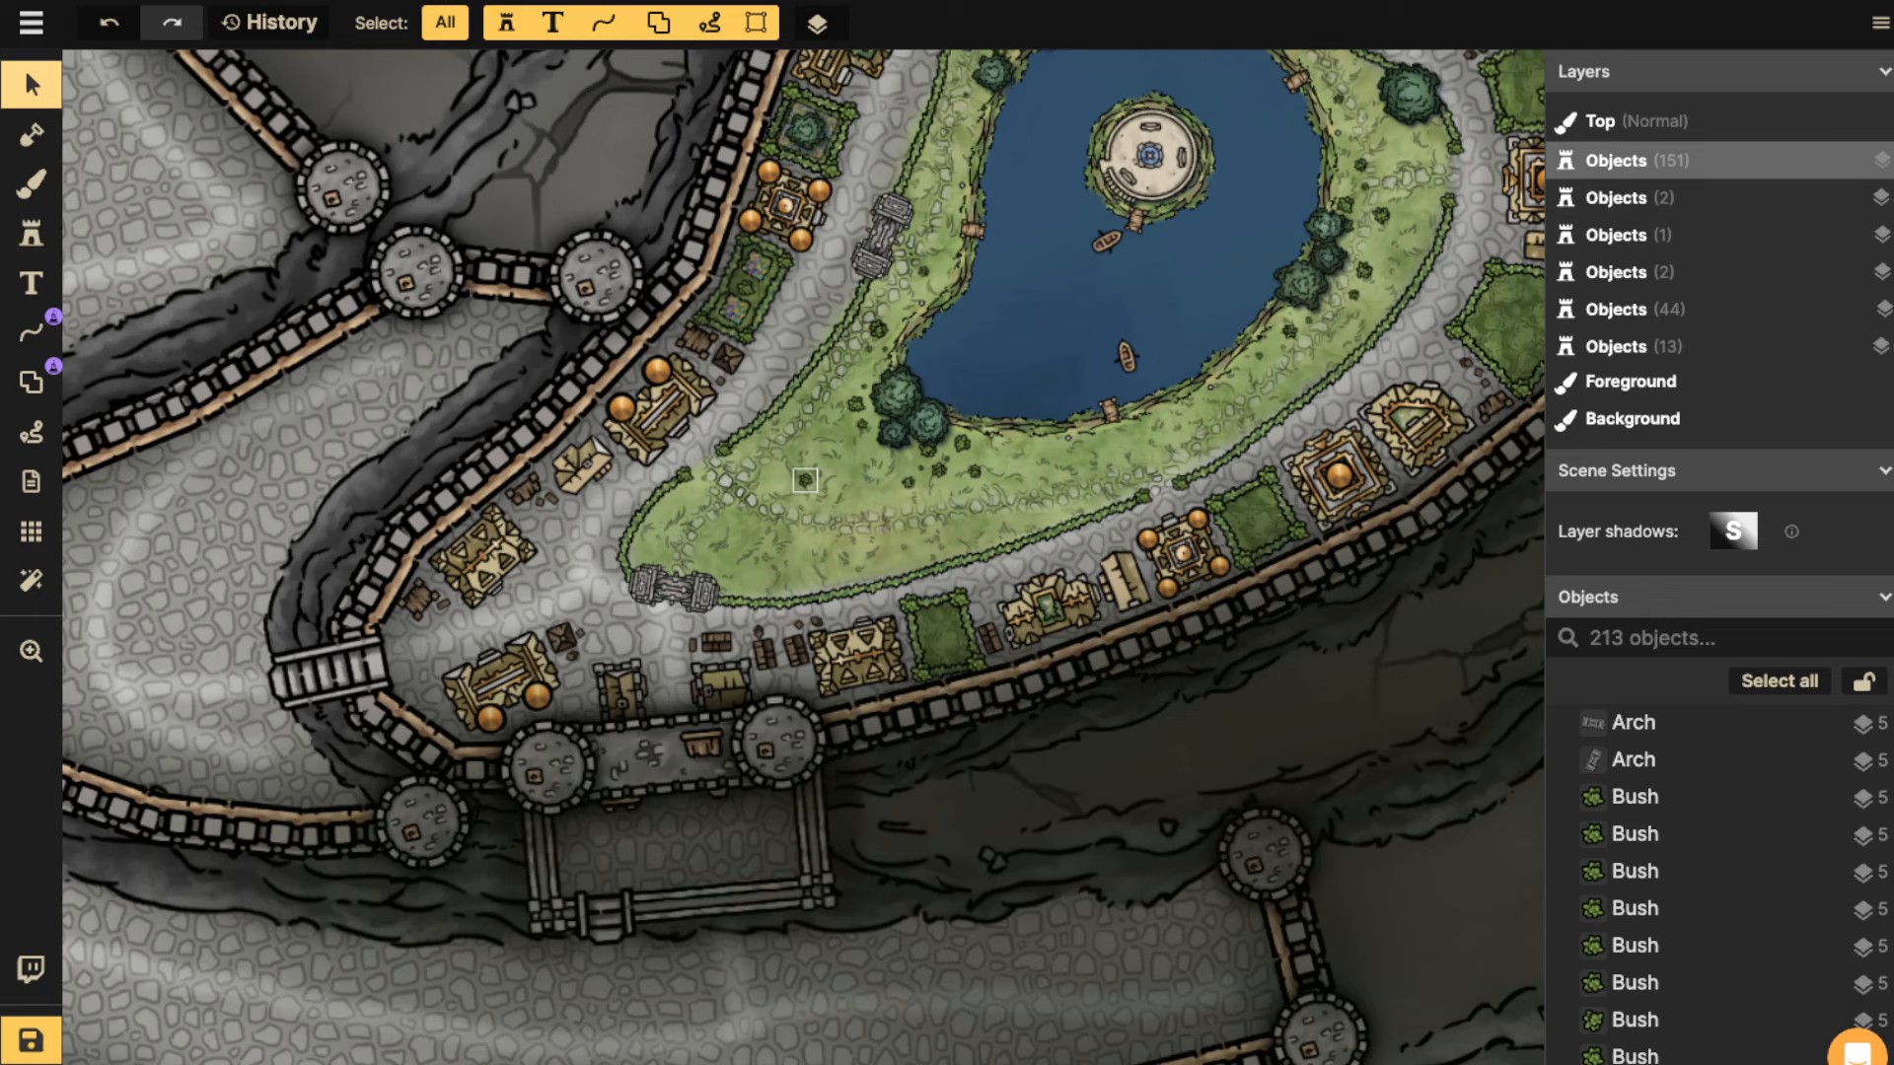
left_click(805, 480)
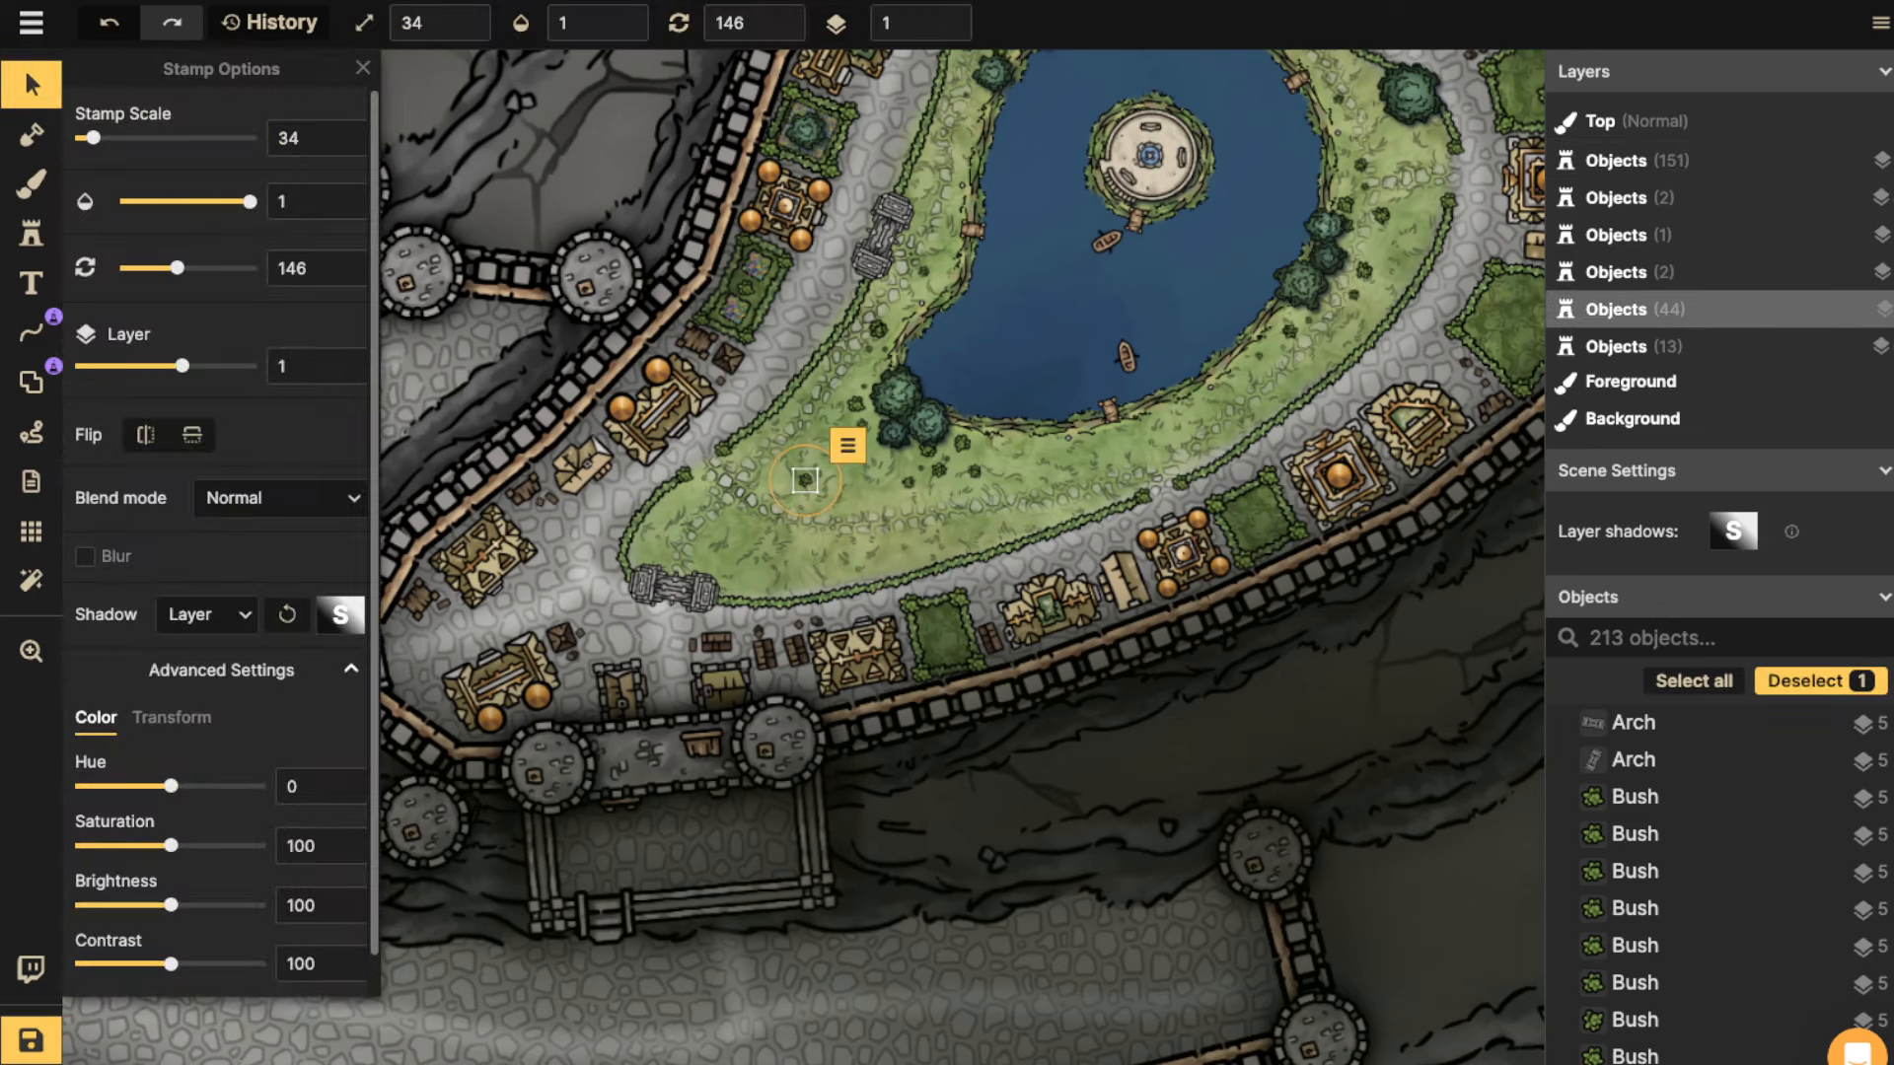
left_click(30, 332)
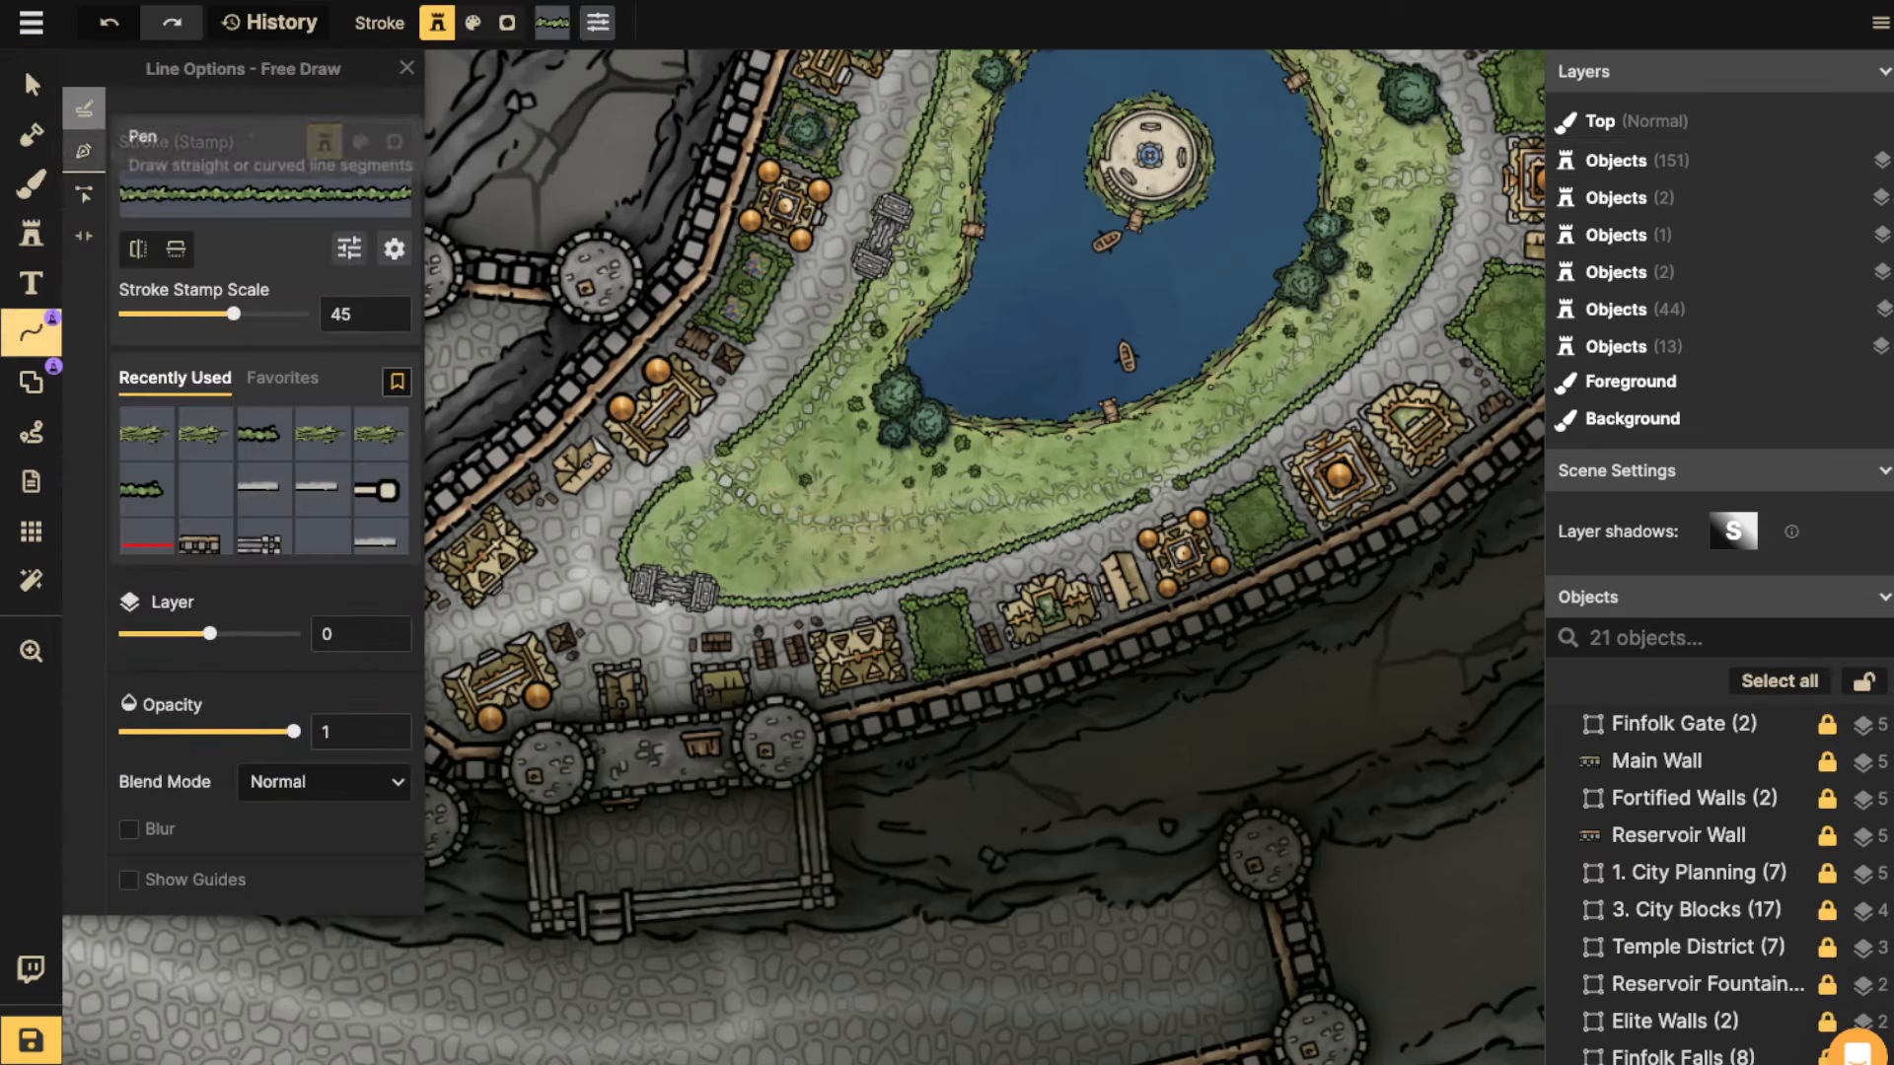
left_click(30, 234)
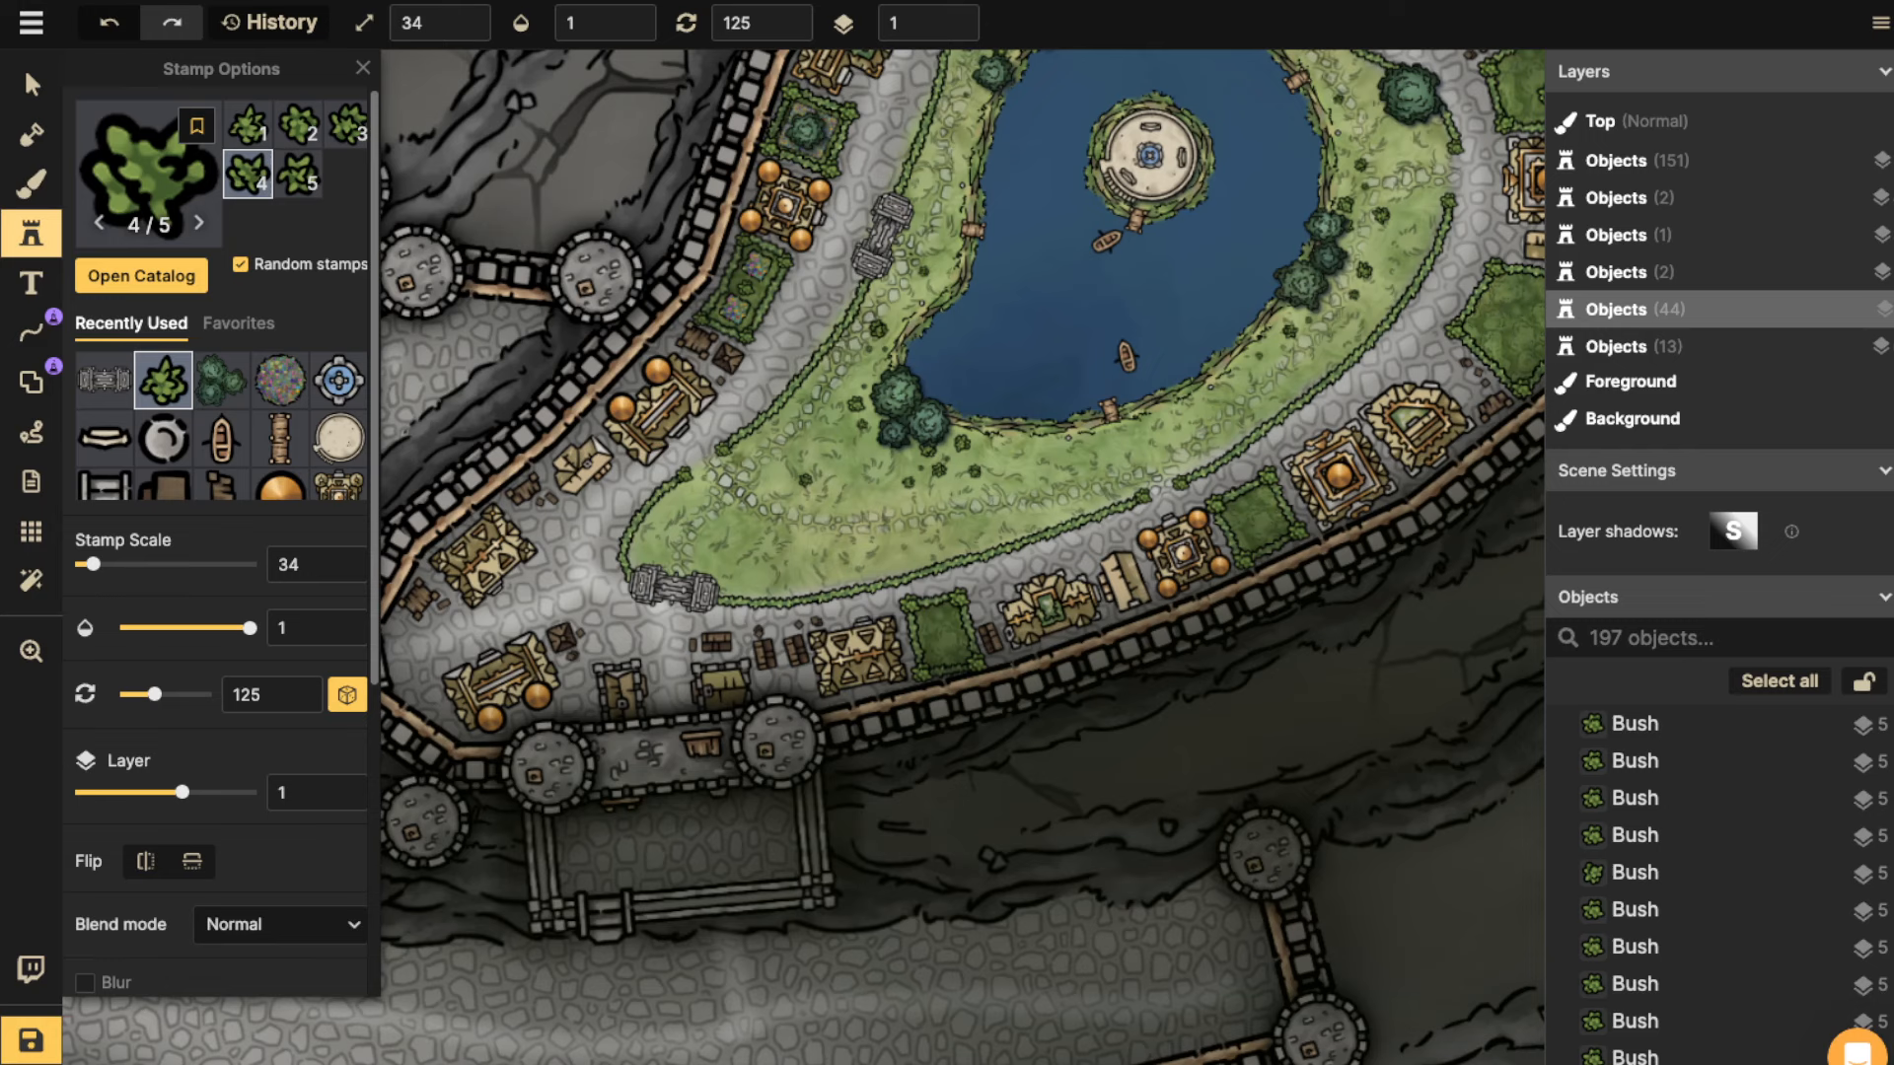
left_click(764, 443)
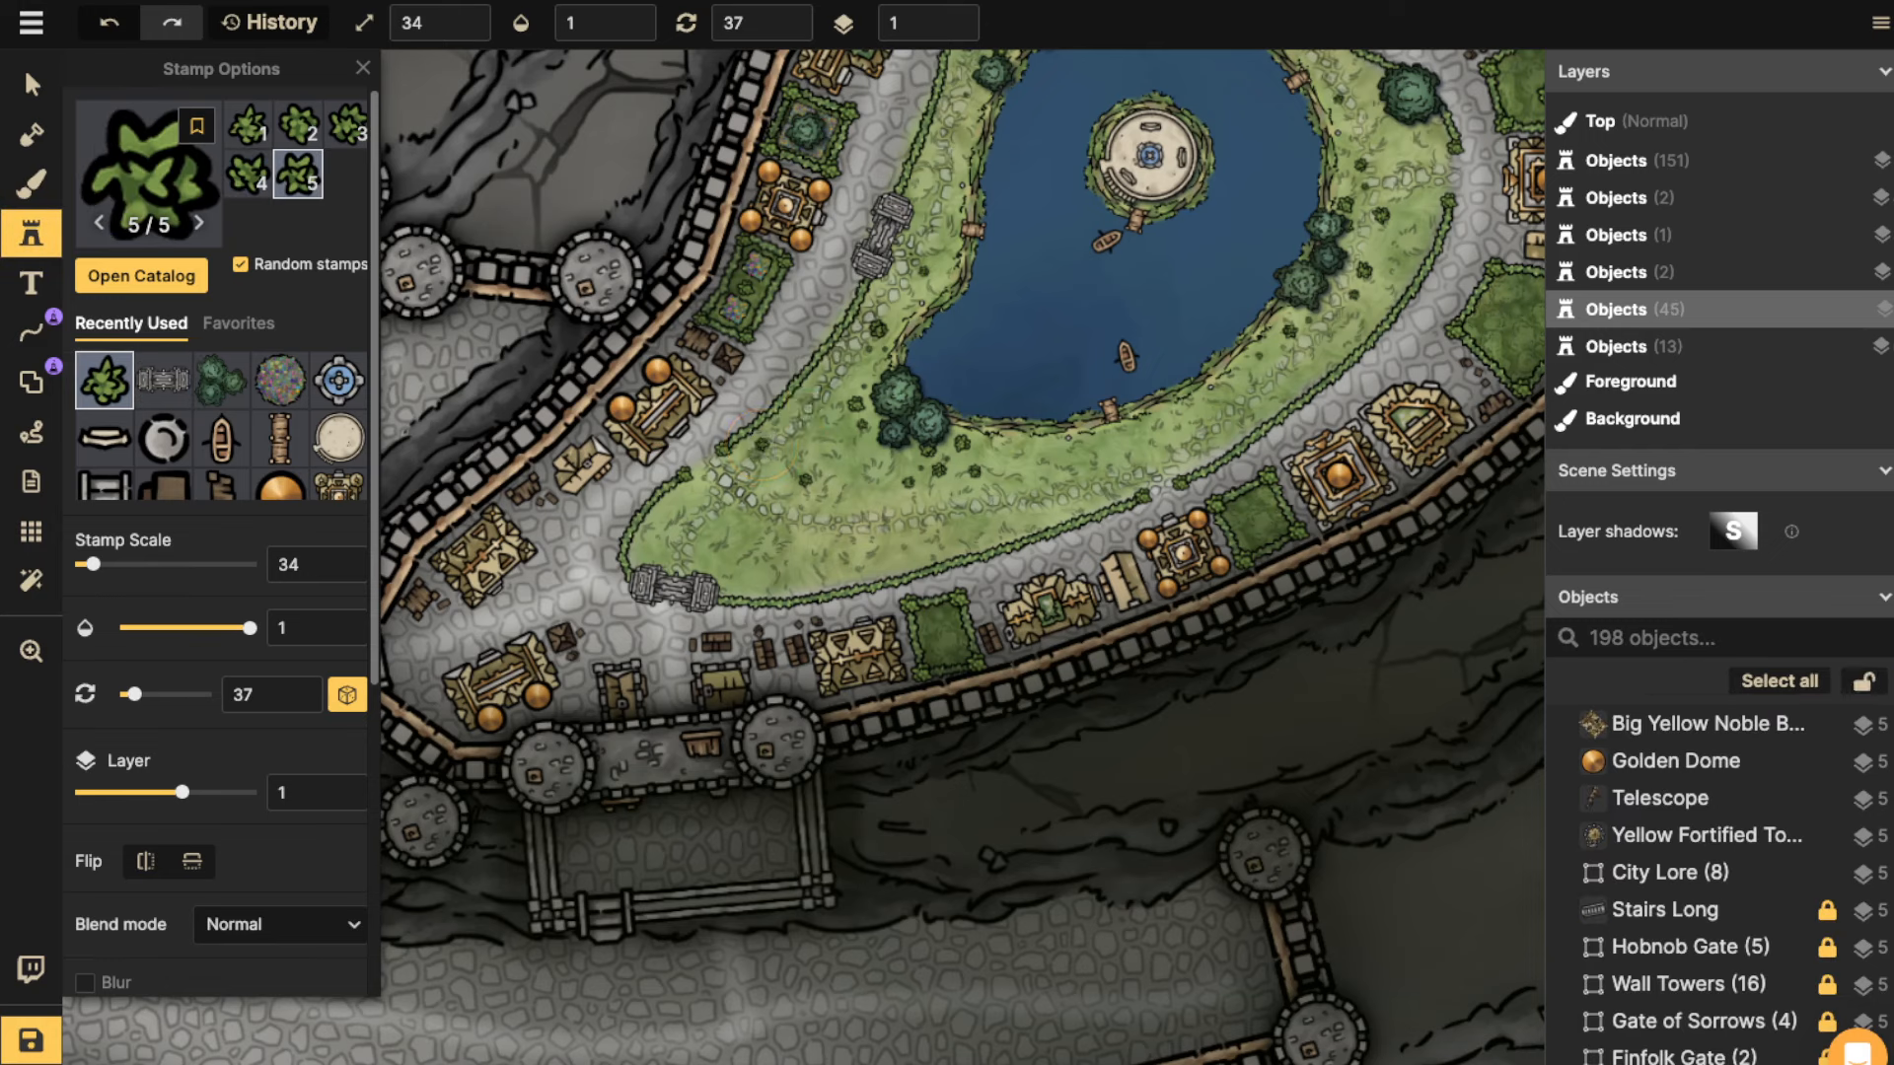
left_click(737, 468)
left_click(720, 479)
left_click(717, 480)
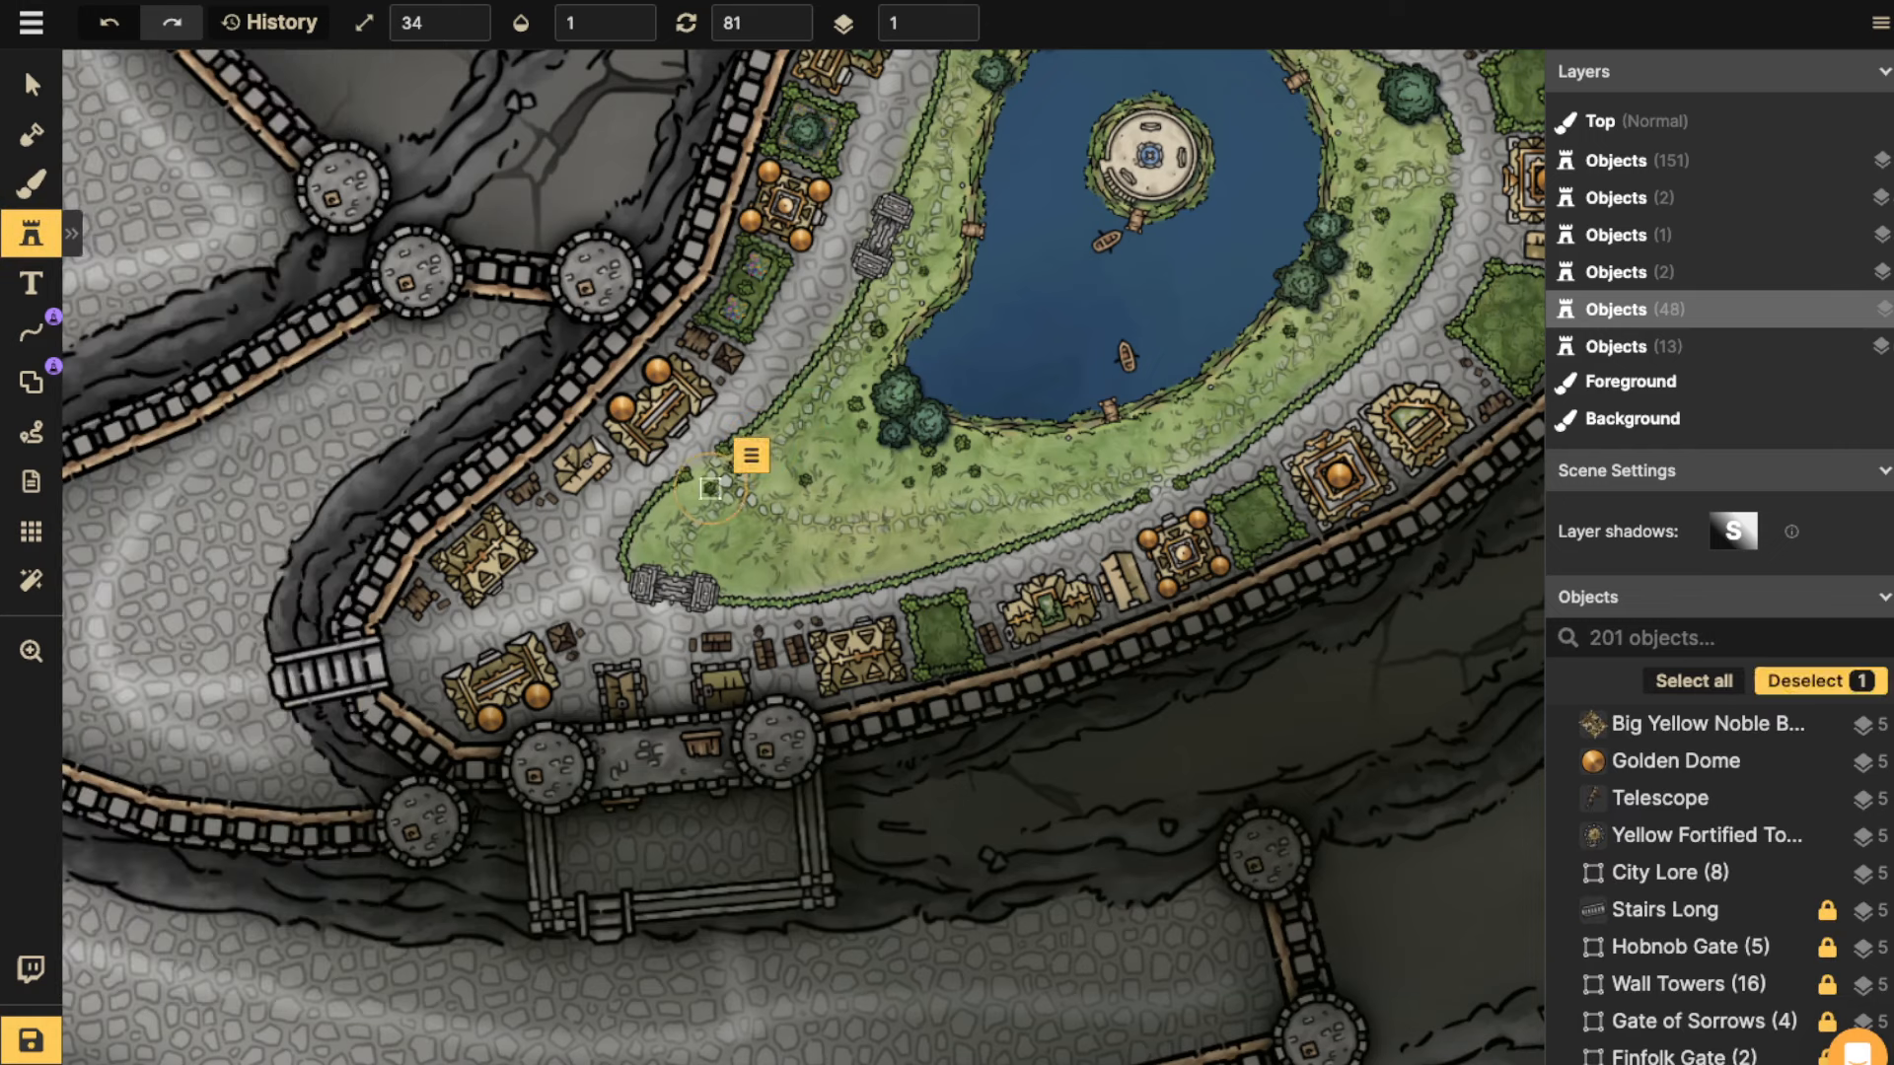
left_click(697, 501)
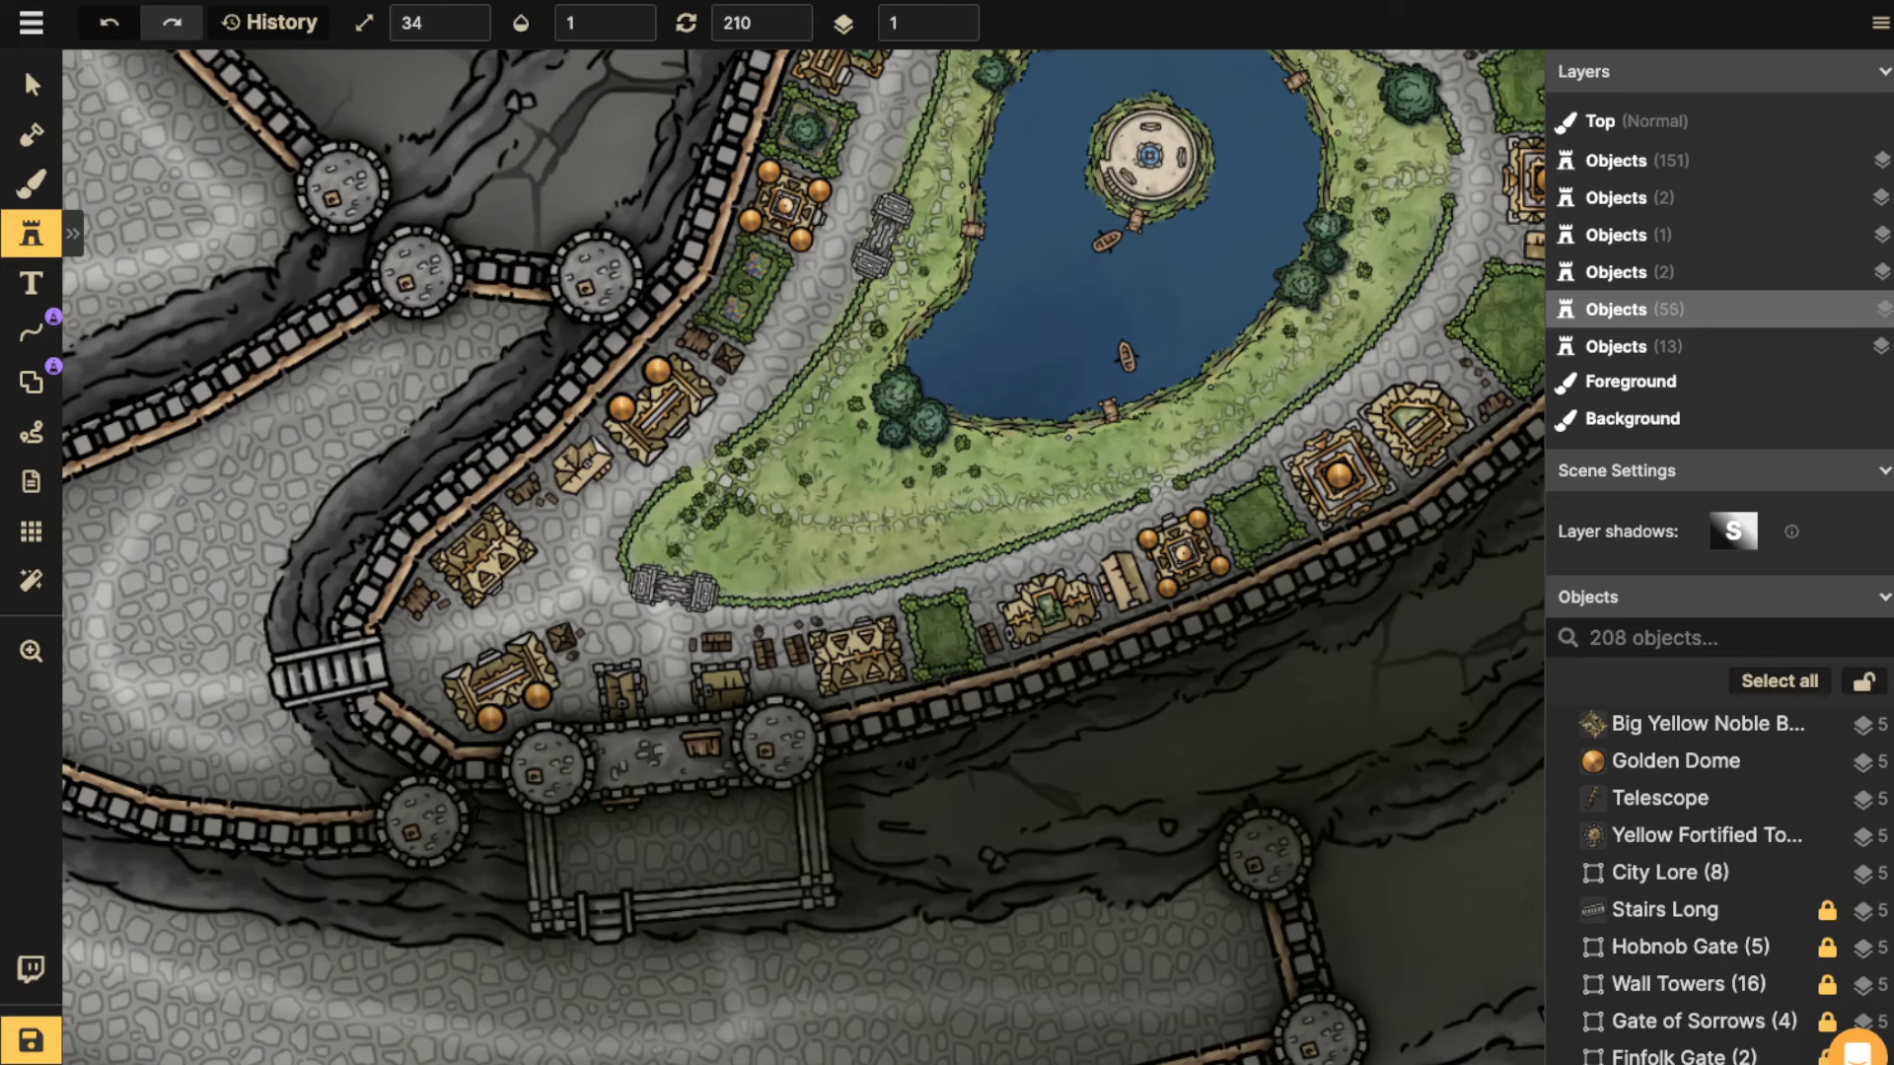
Stamp scale-34 bushes in a row along the southern side of the path, from the southwestern tip toward the east.
left_click(779, 520)
left_click(804, 538)
left_click(824, 536)
left_click(838, 535)
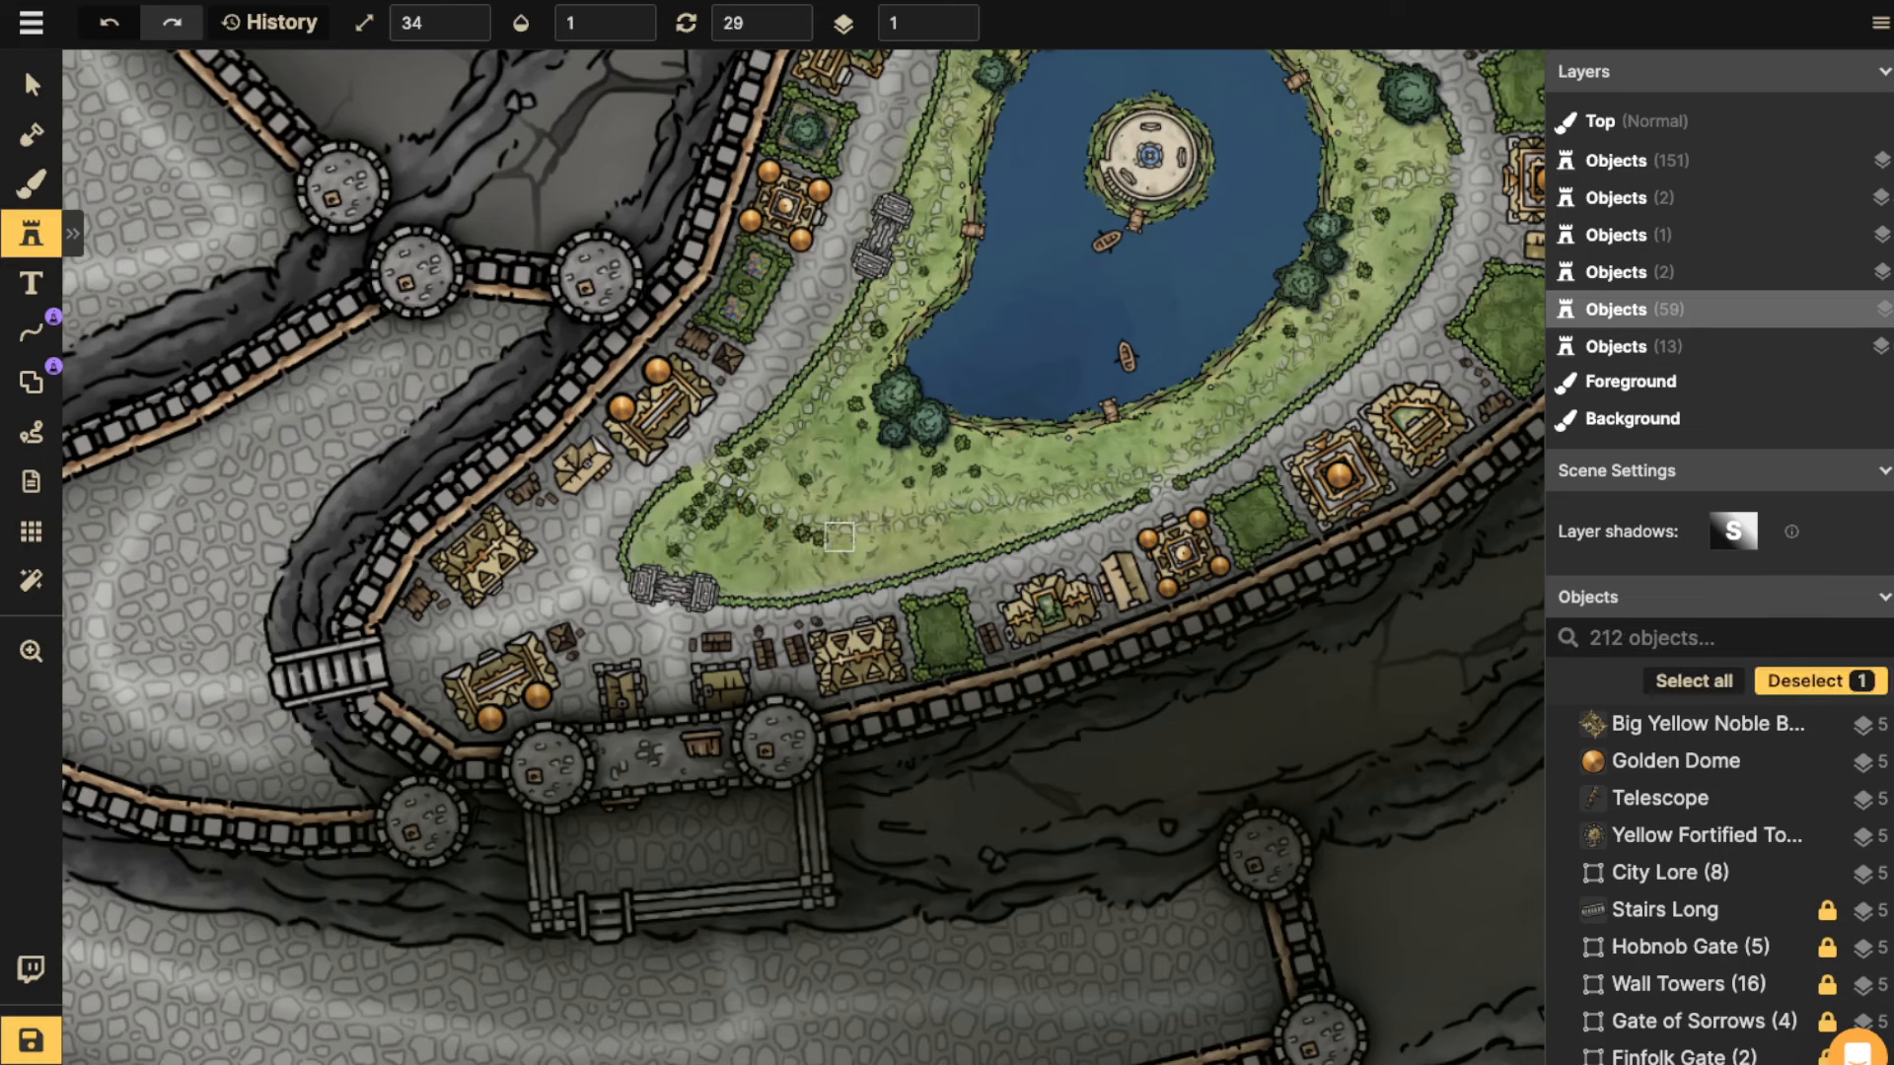
left_click(888, 540)
left_click(896, 538)
left_click(938, 530)
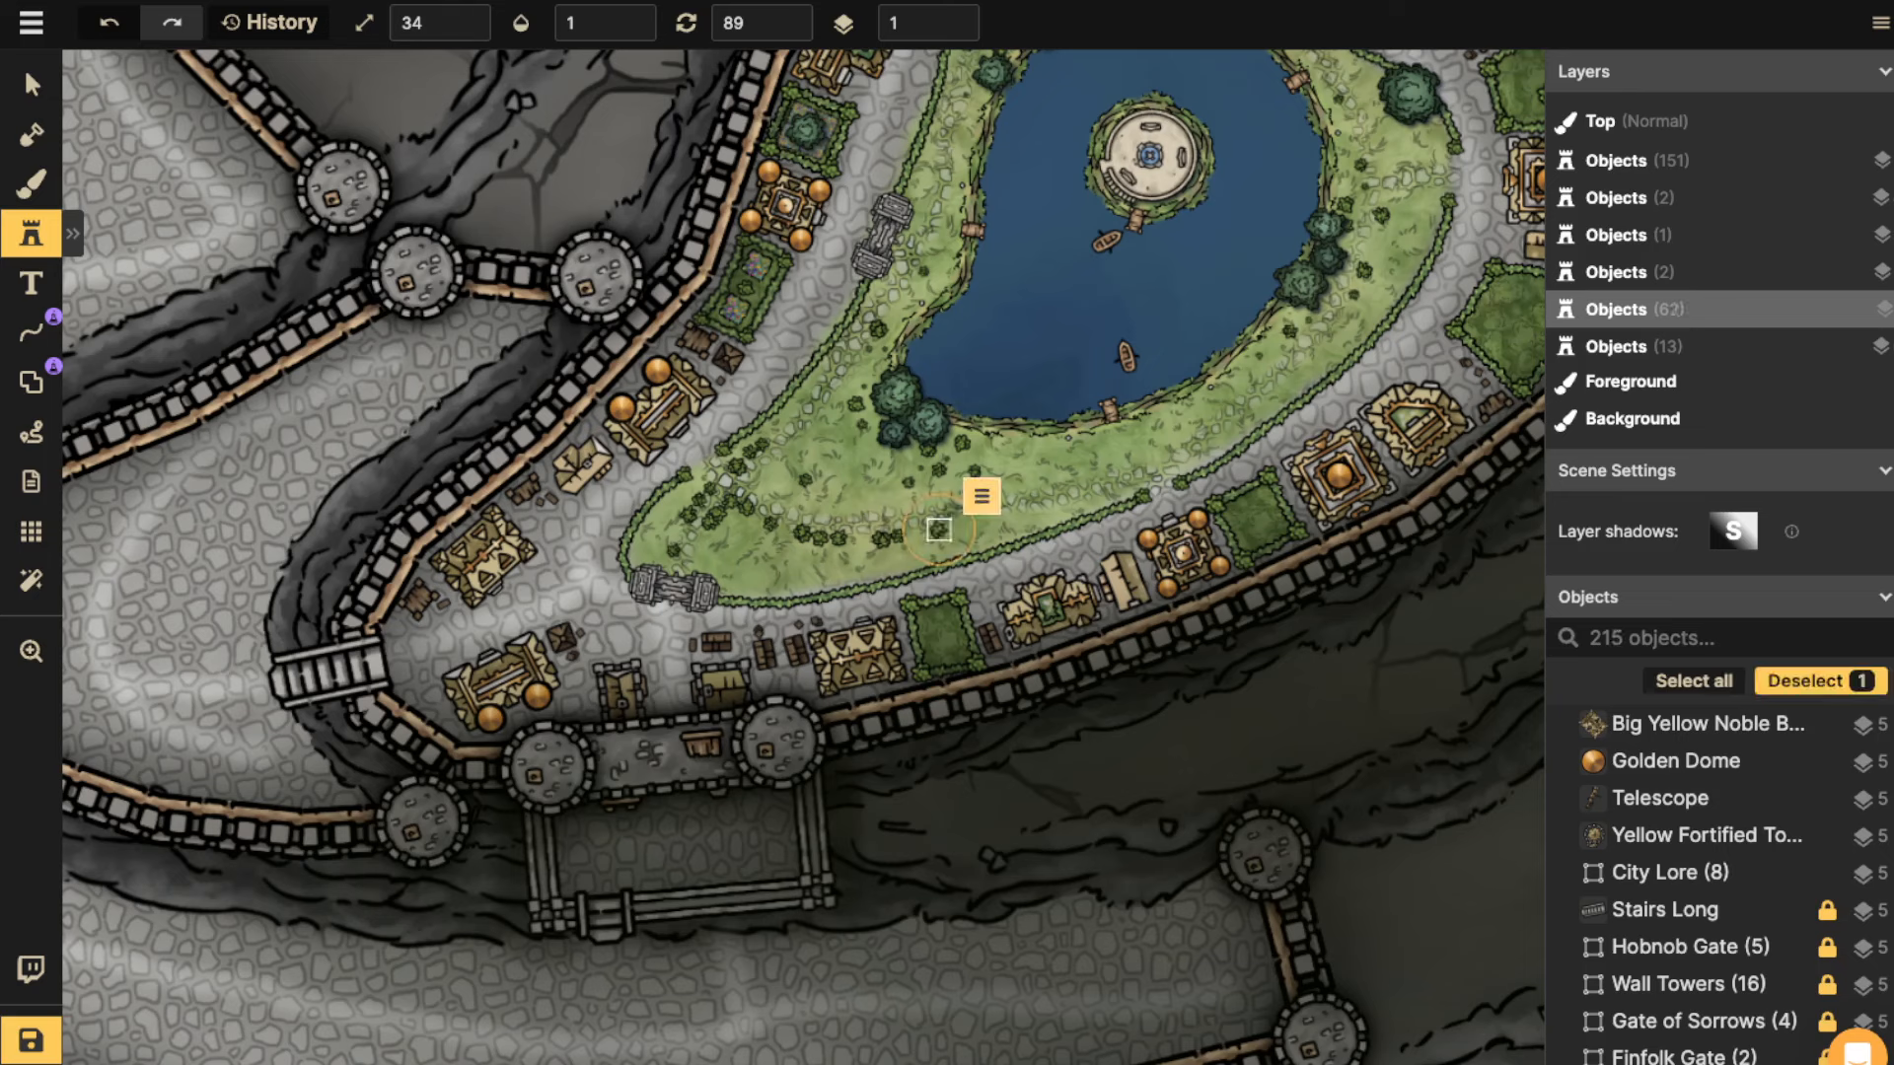
left_click(1027, 511)
left_click(1045, 507)
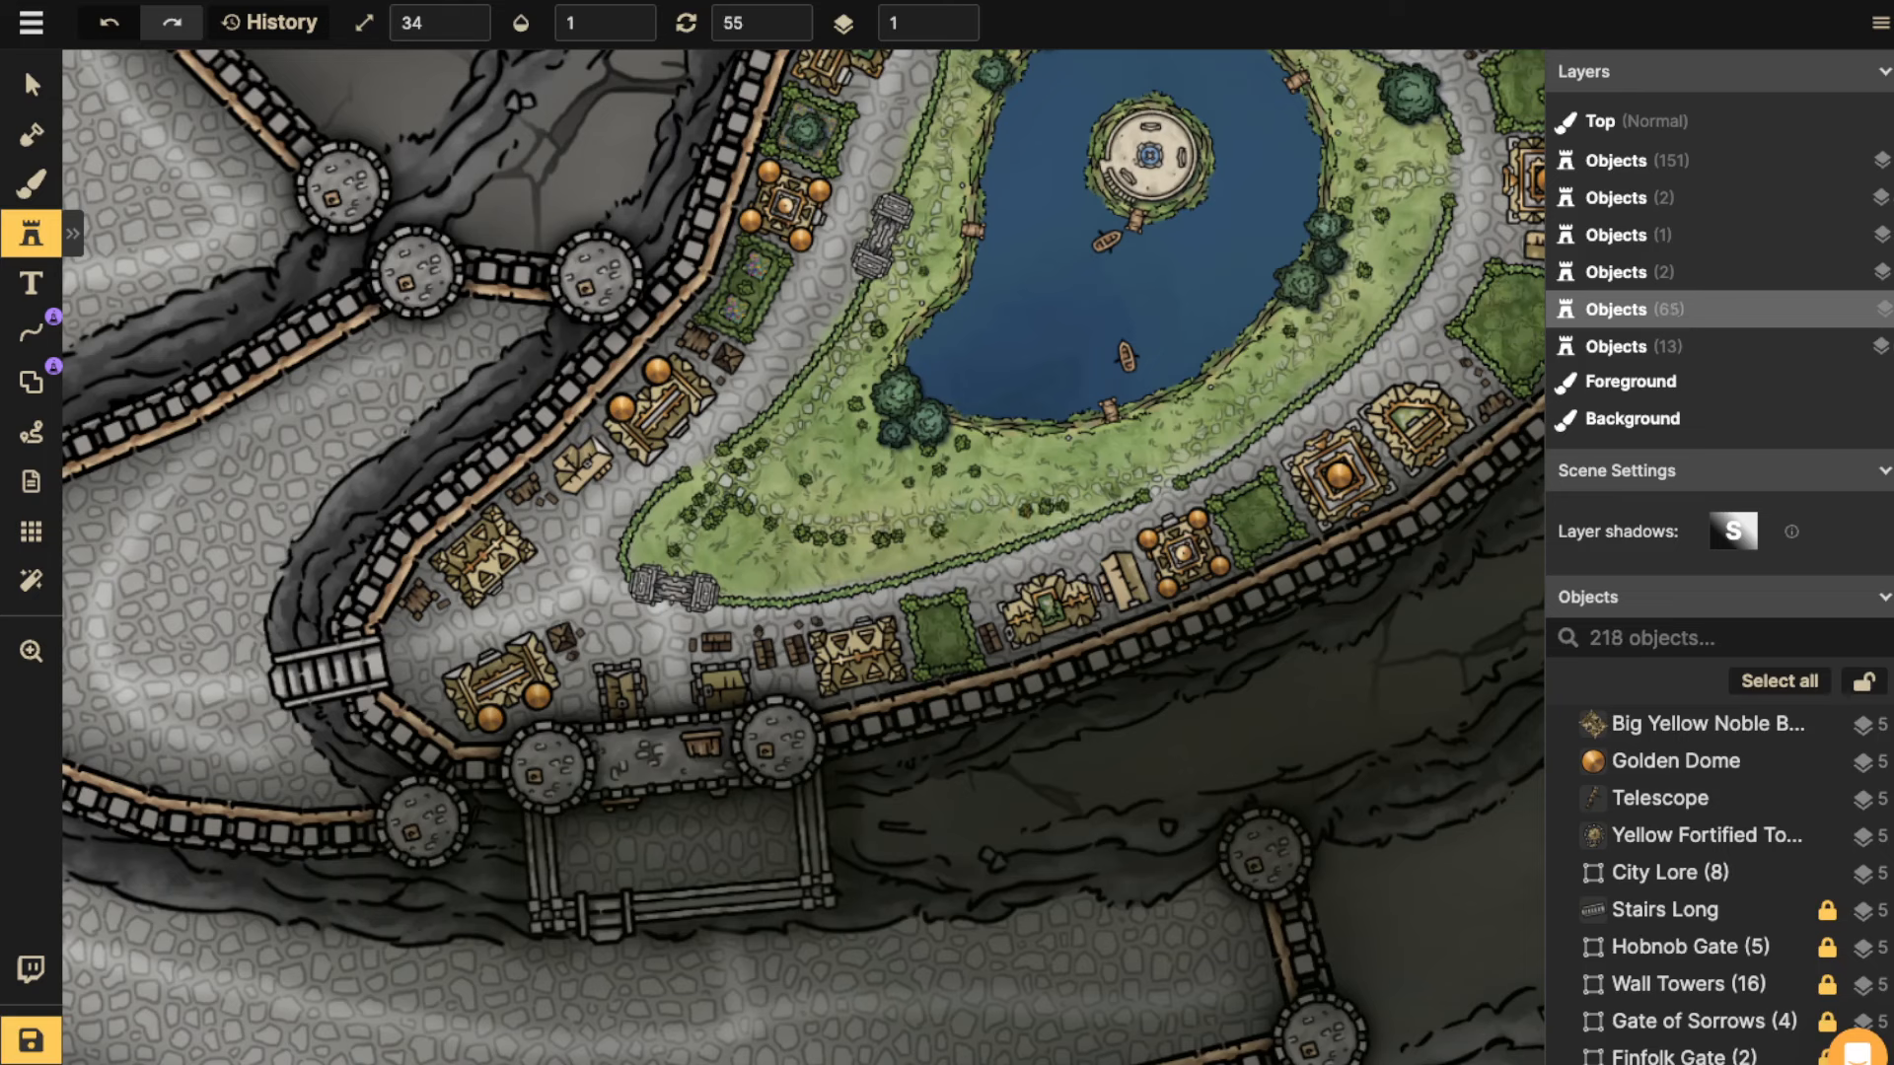
Extend the scale-34 bushes up the southeastern lawn and along the northern side of the southwestern path.
left_click(1111, 497)
left_click(1145, 466)
left_click(1176, 451)
left_click(1191, 441)
left_click(1217, 416)
left_click(879, 513)
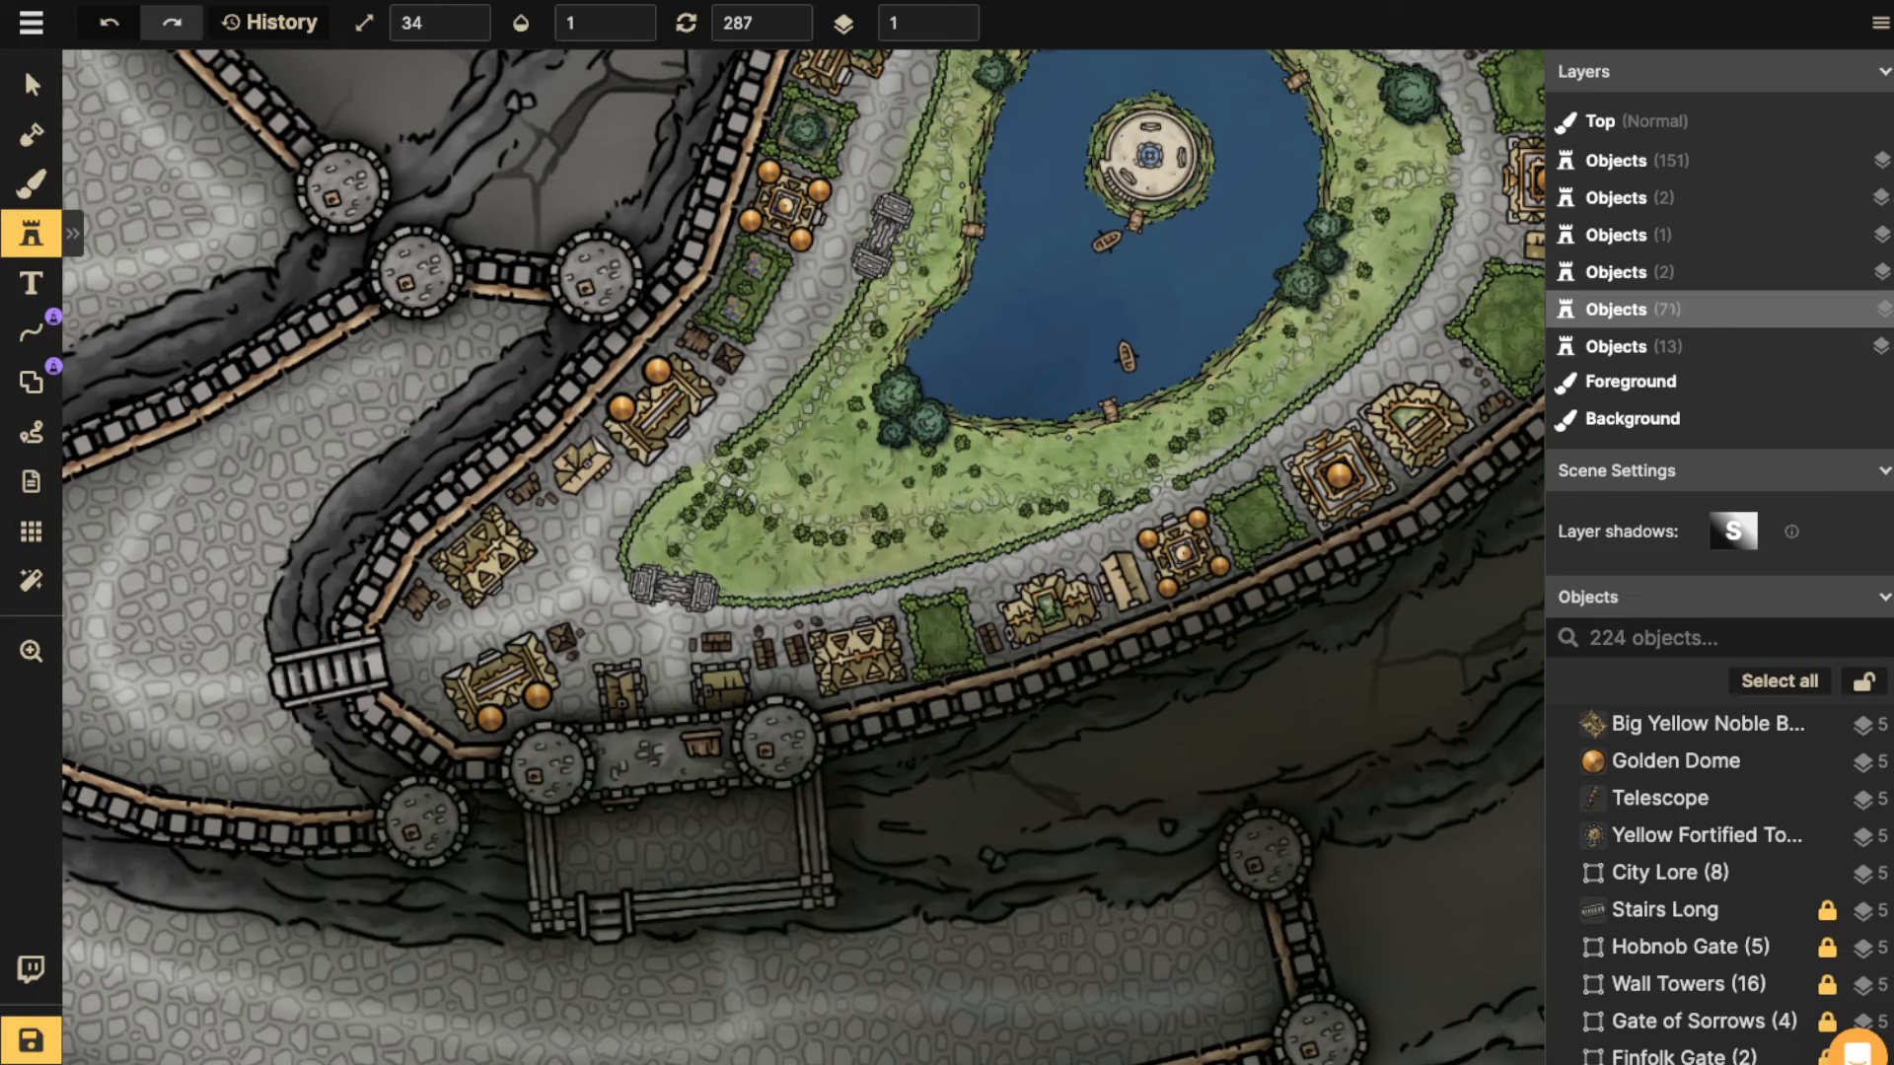
left_click(864, 512)
left_click(842, 515)
left_click(777, 489)
left_click(764, 486)
Reduce the bush stamp's scale to 20, add one on the southeastern lawn, and set its shadow to None and placement to Multiple.
scroll(1125, 463, "down", 1)
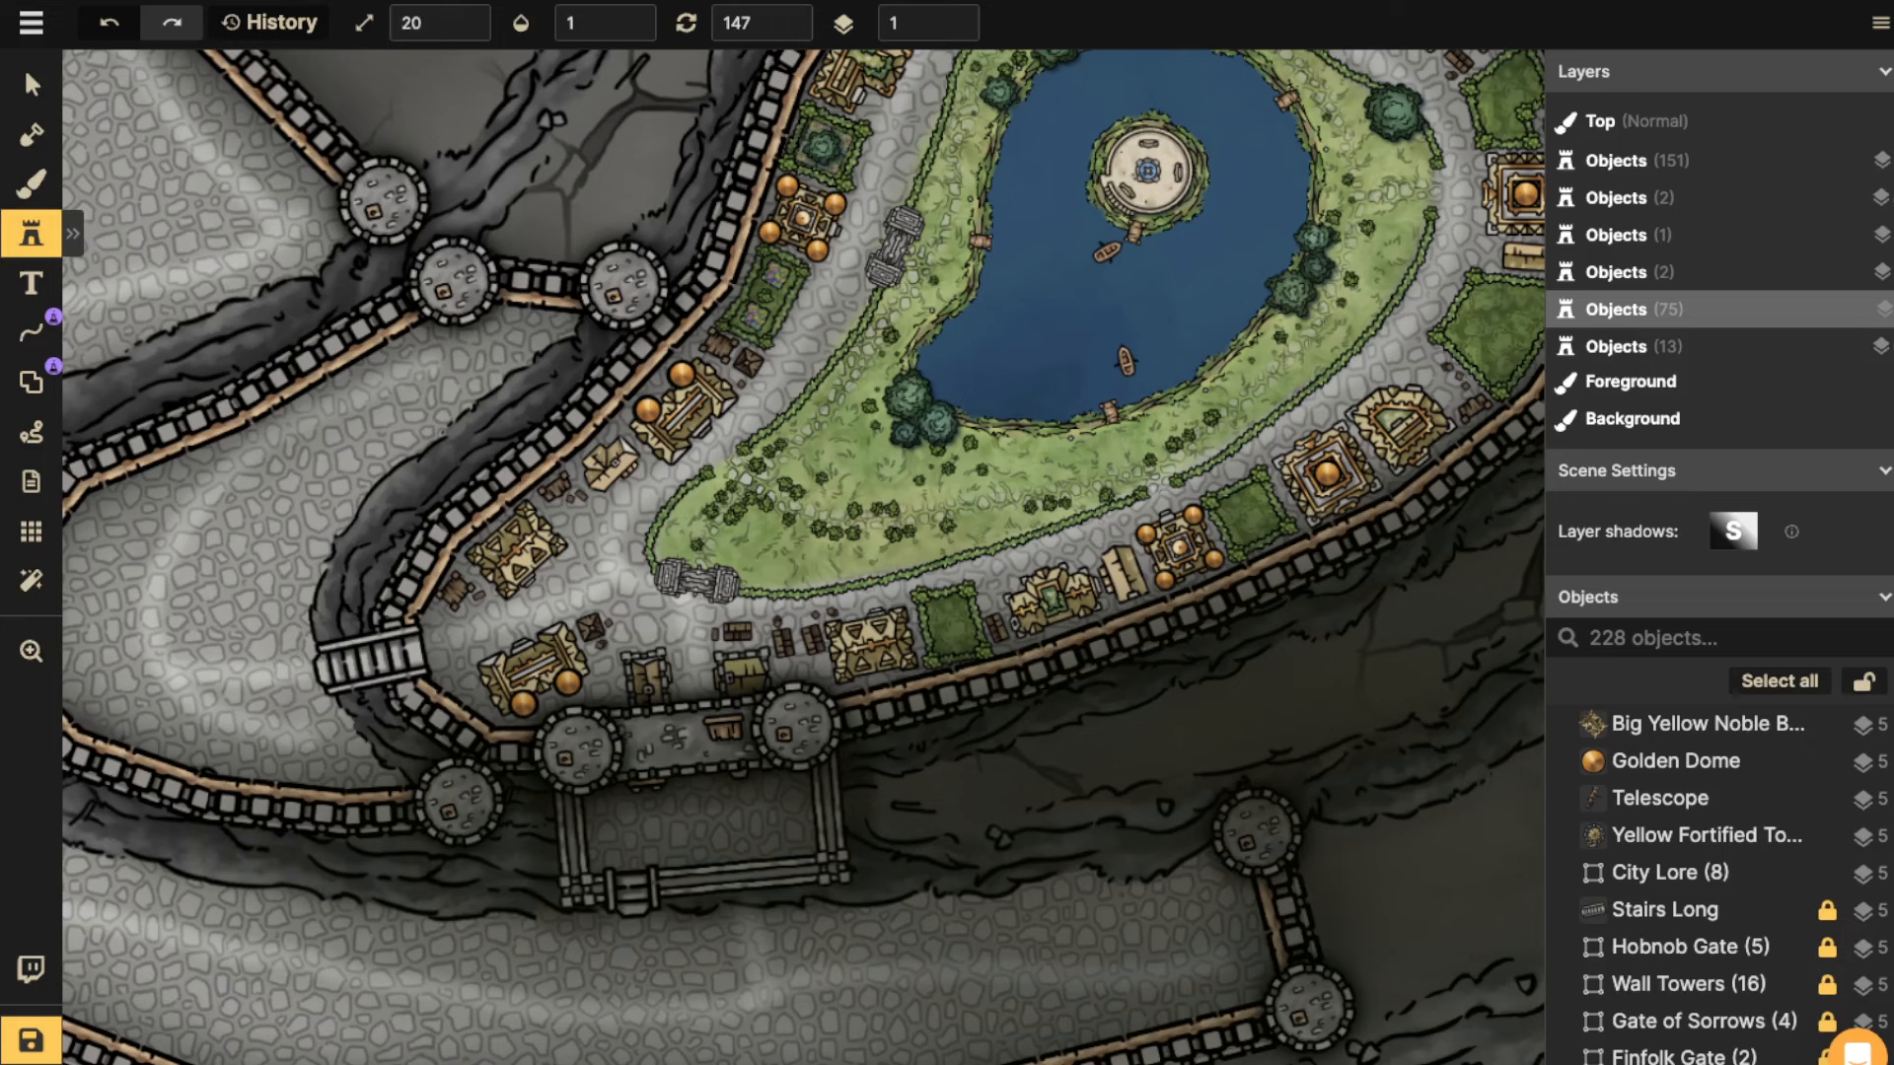
left_click(1258, 400)
left_click(32, 234)
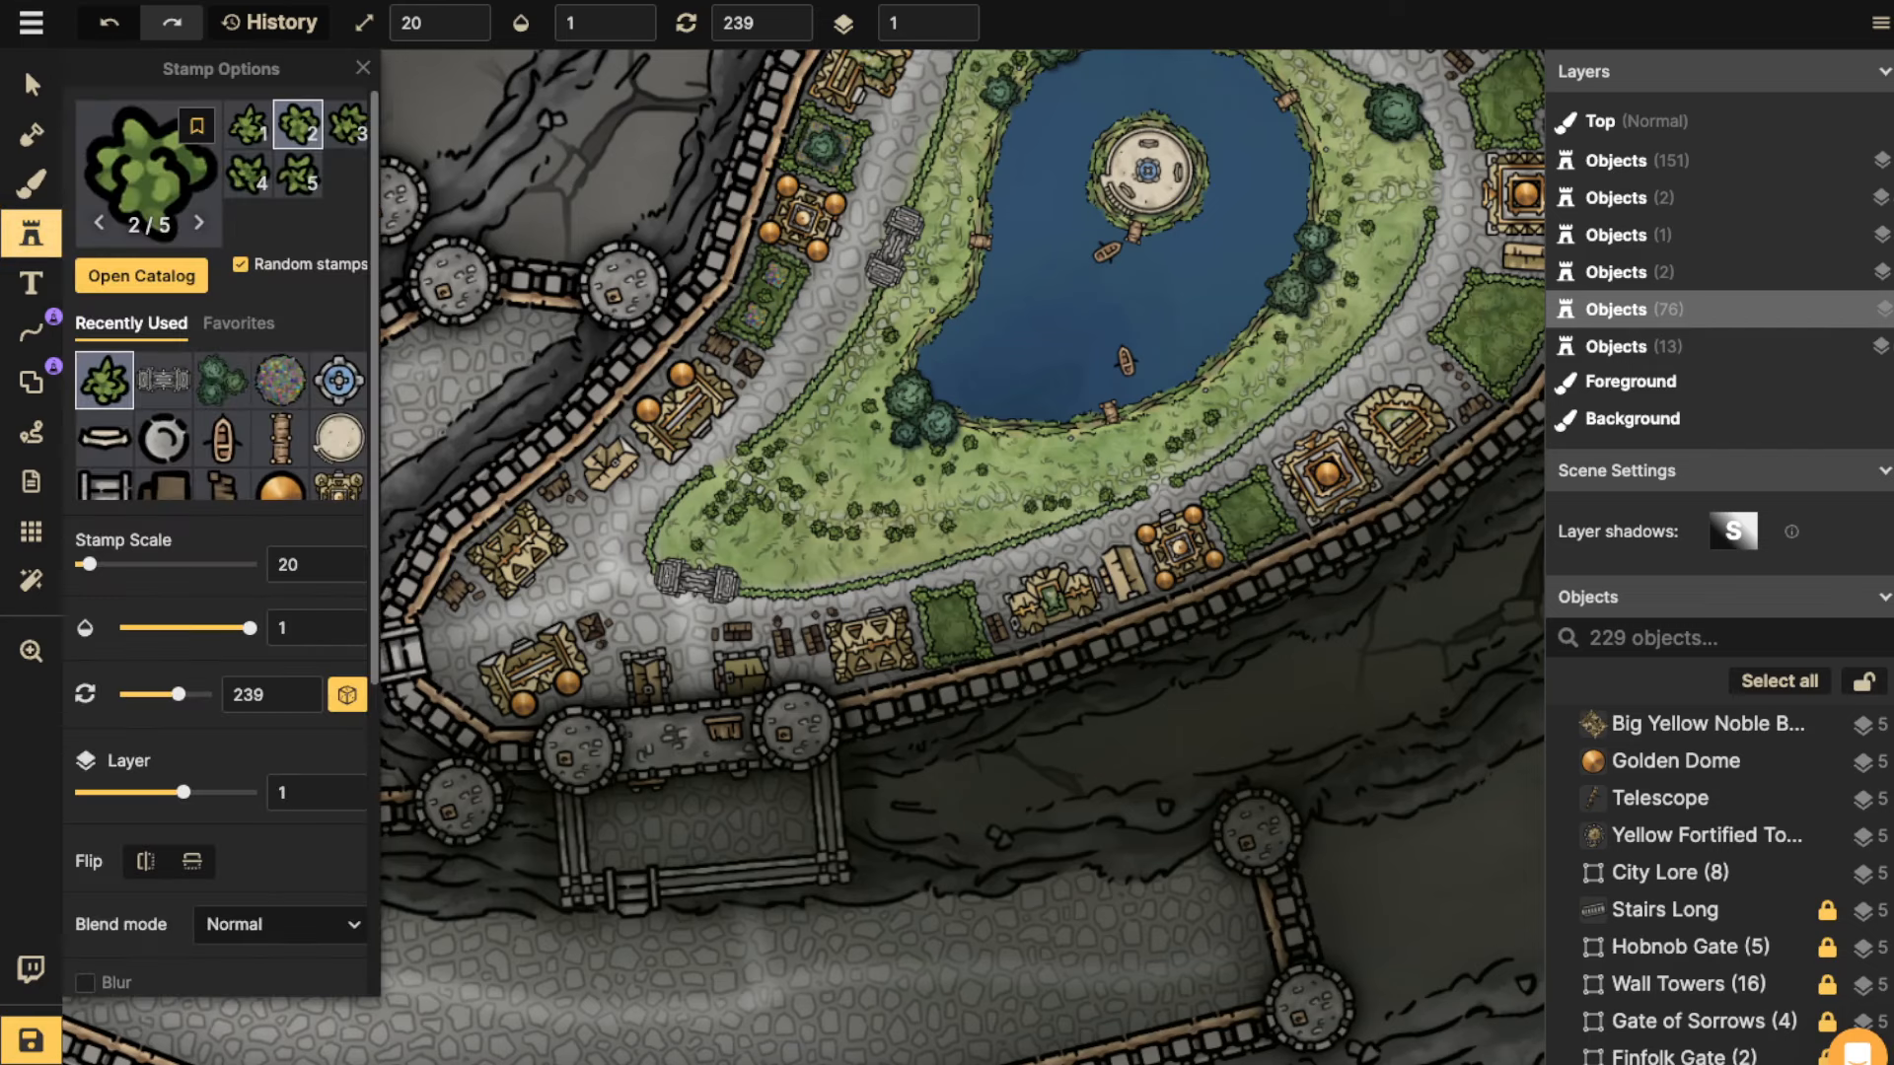
scroll(271, 688, "down", 5)
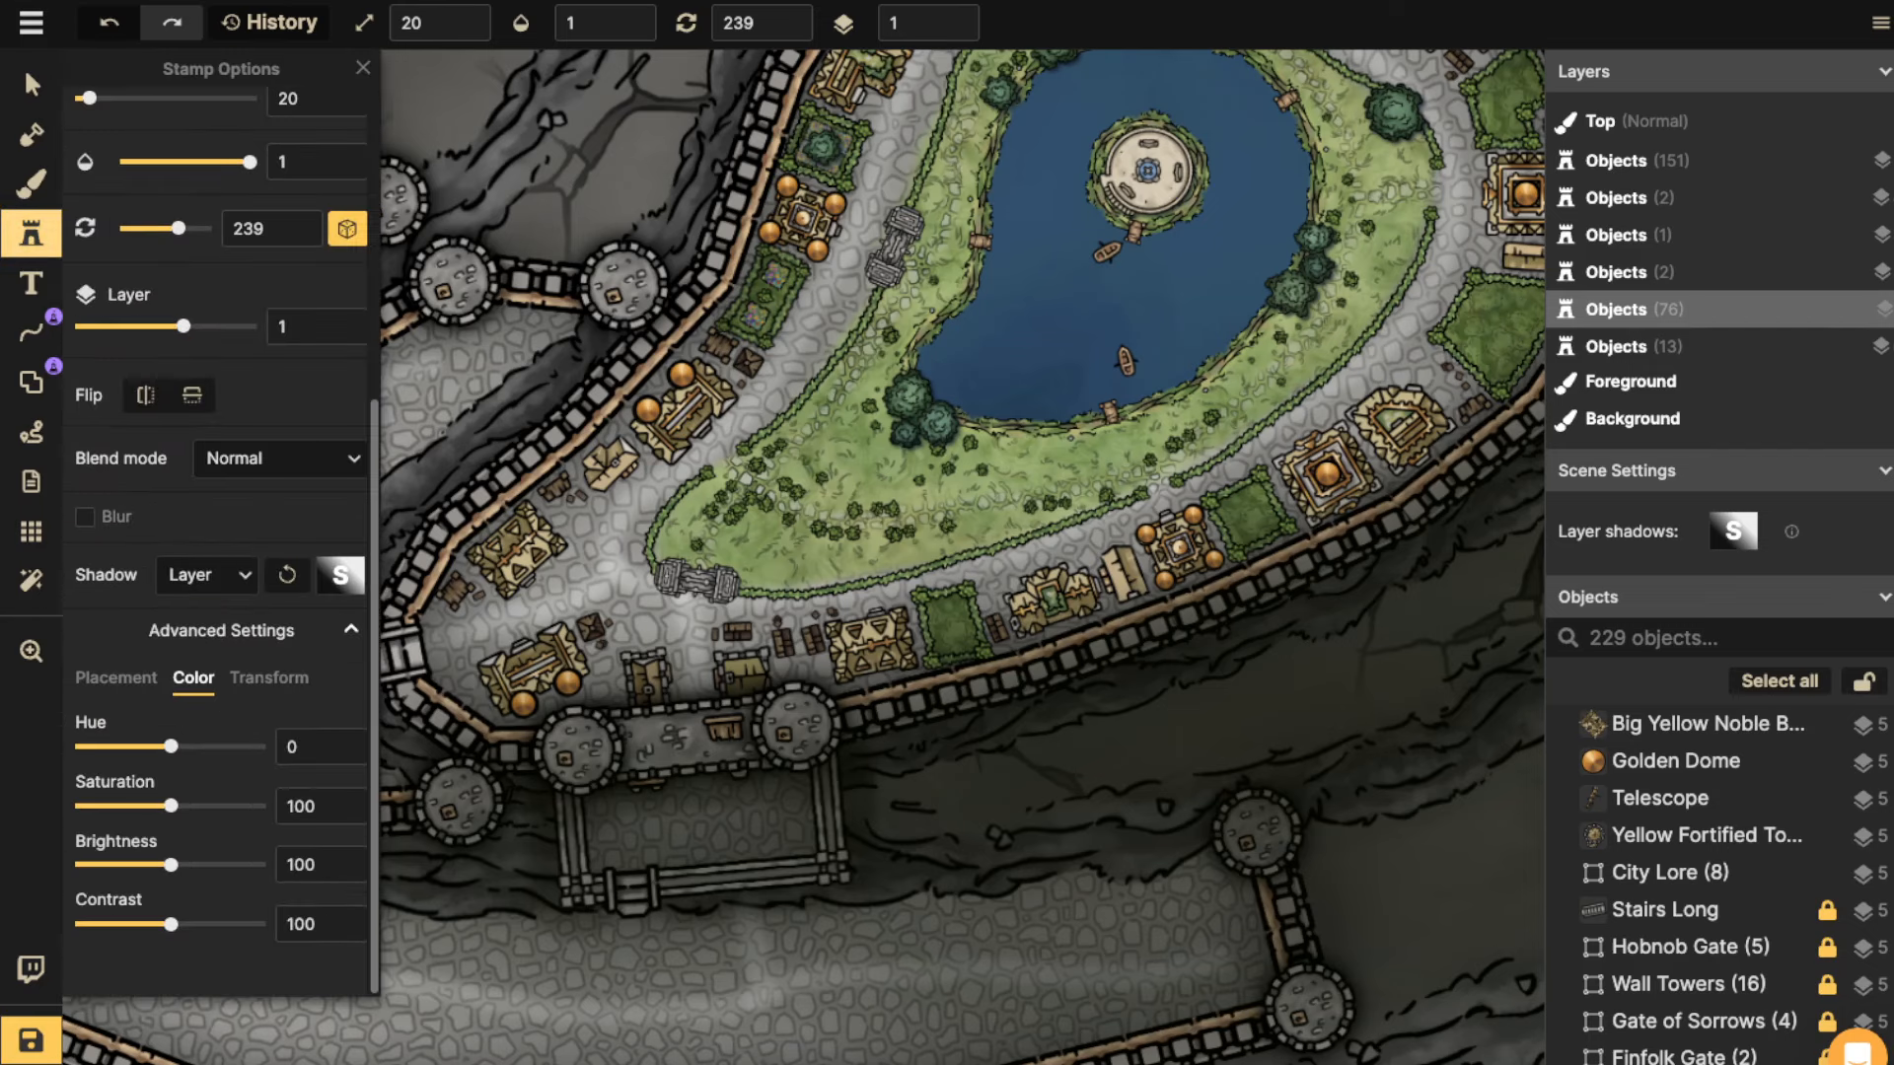
left_click(207, 575)
left_click(197, 611)
left_click(269, 678)
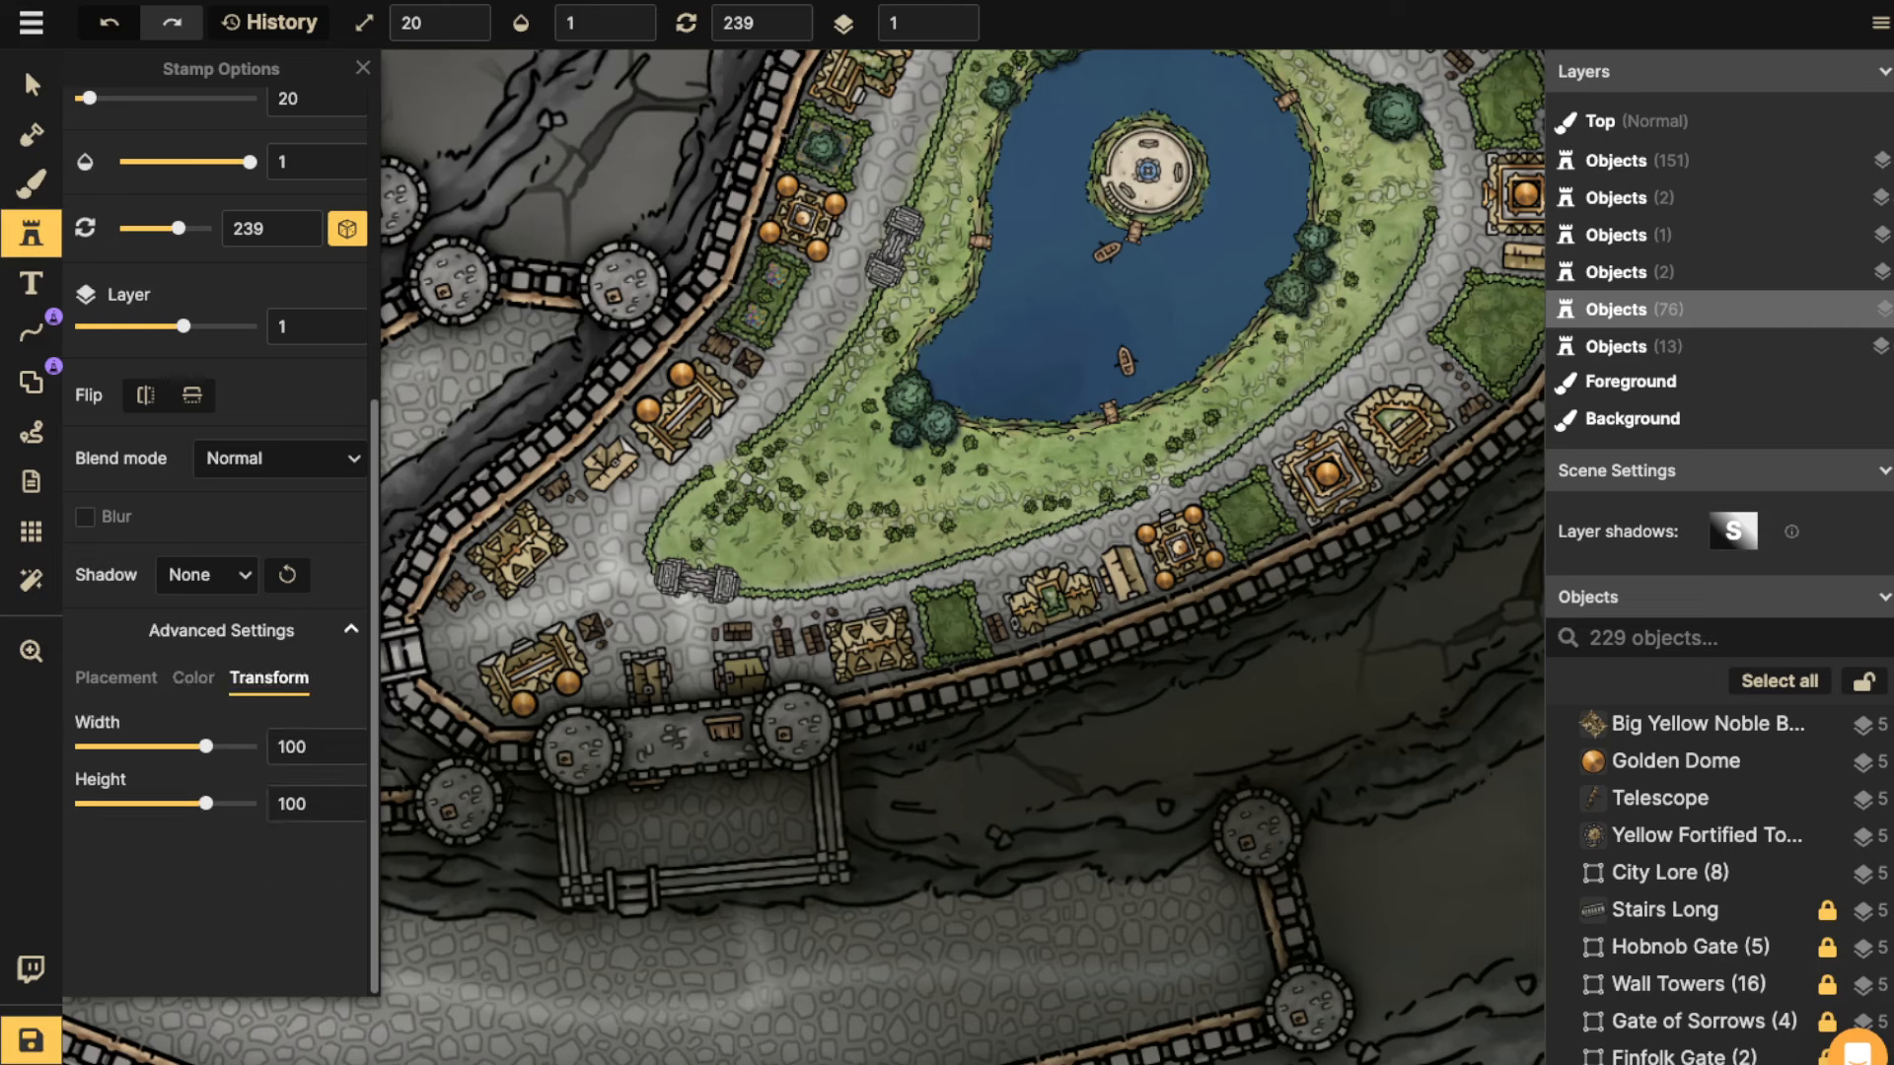
left_click(115, 678)
left_click(248, 724)
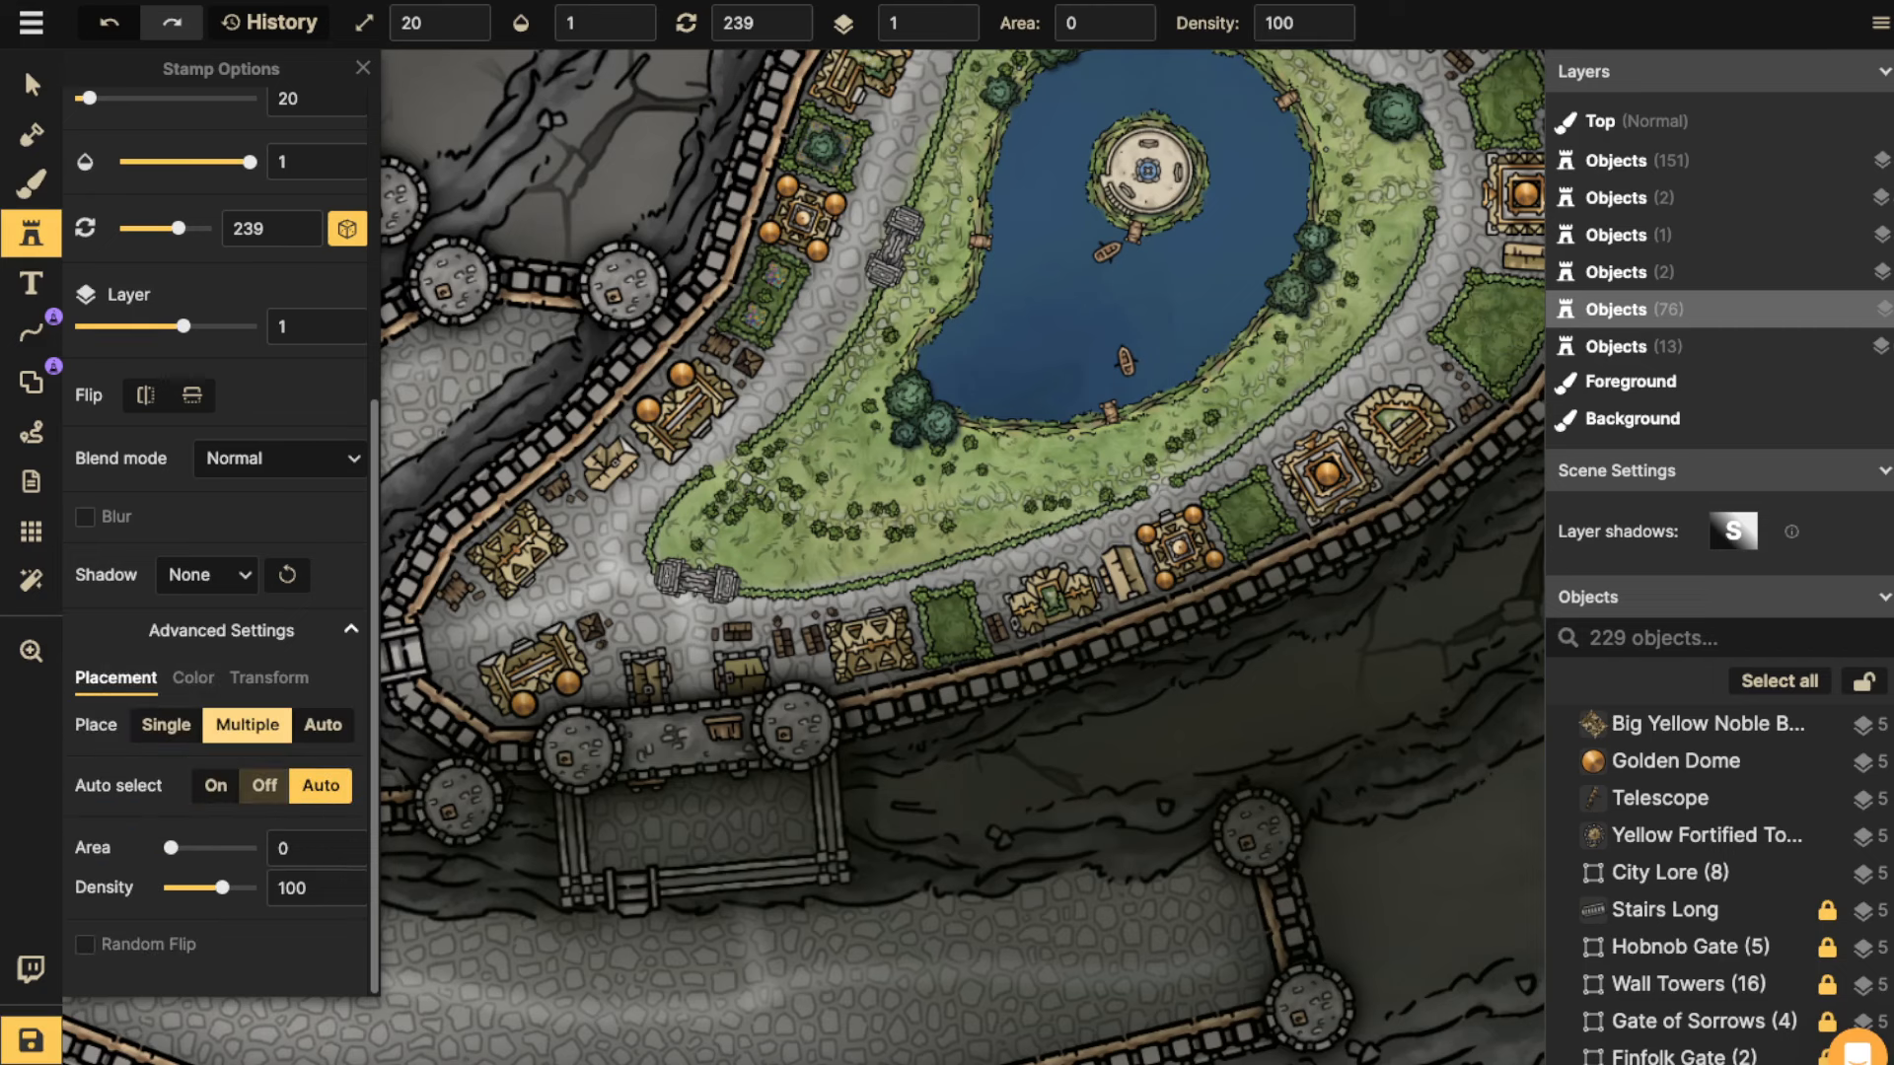
left_click(363, 68)
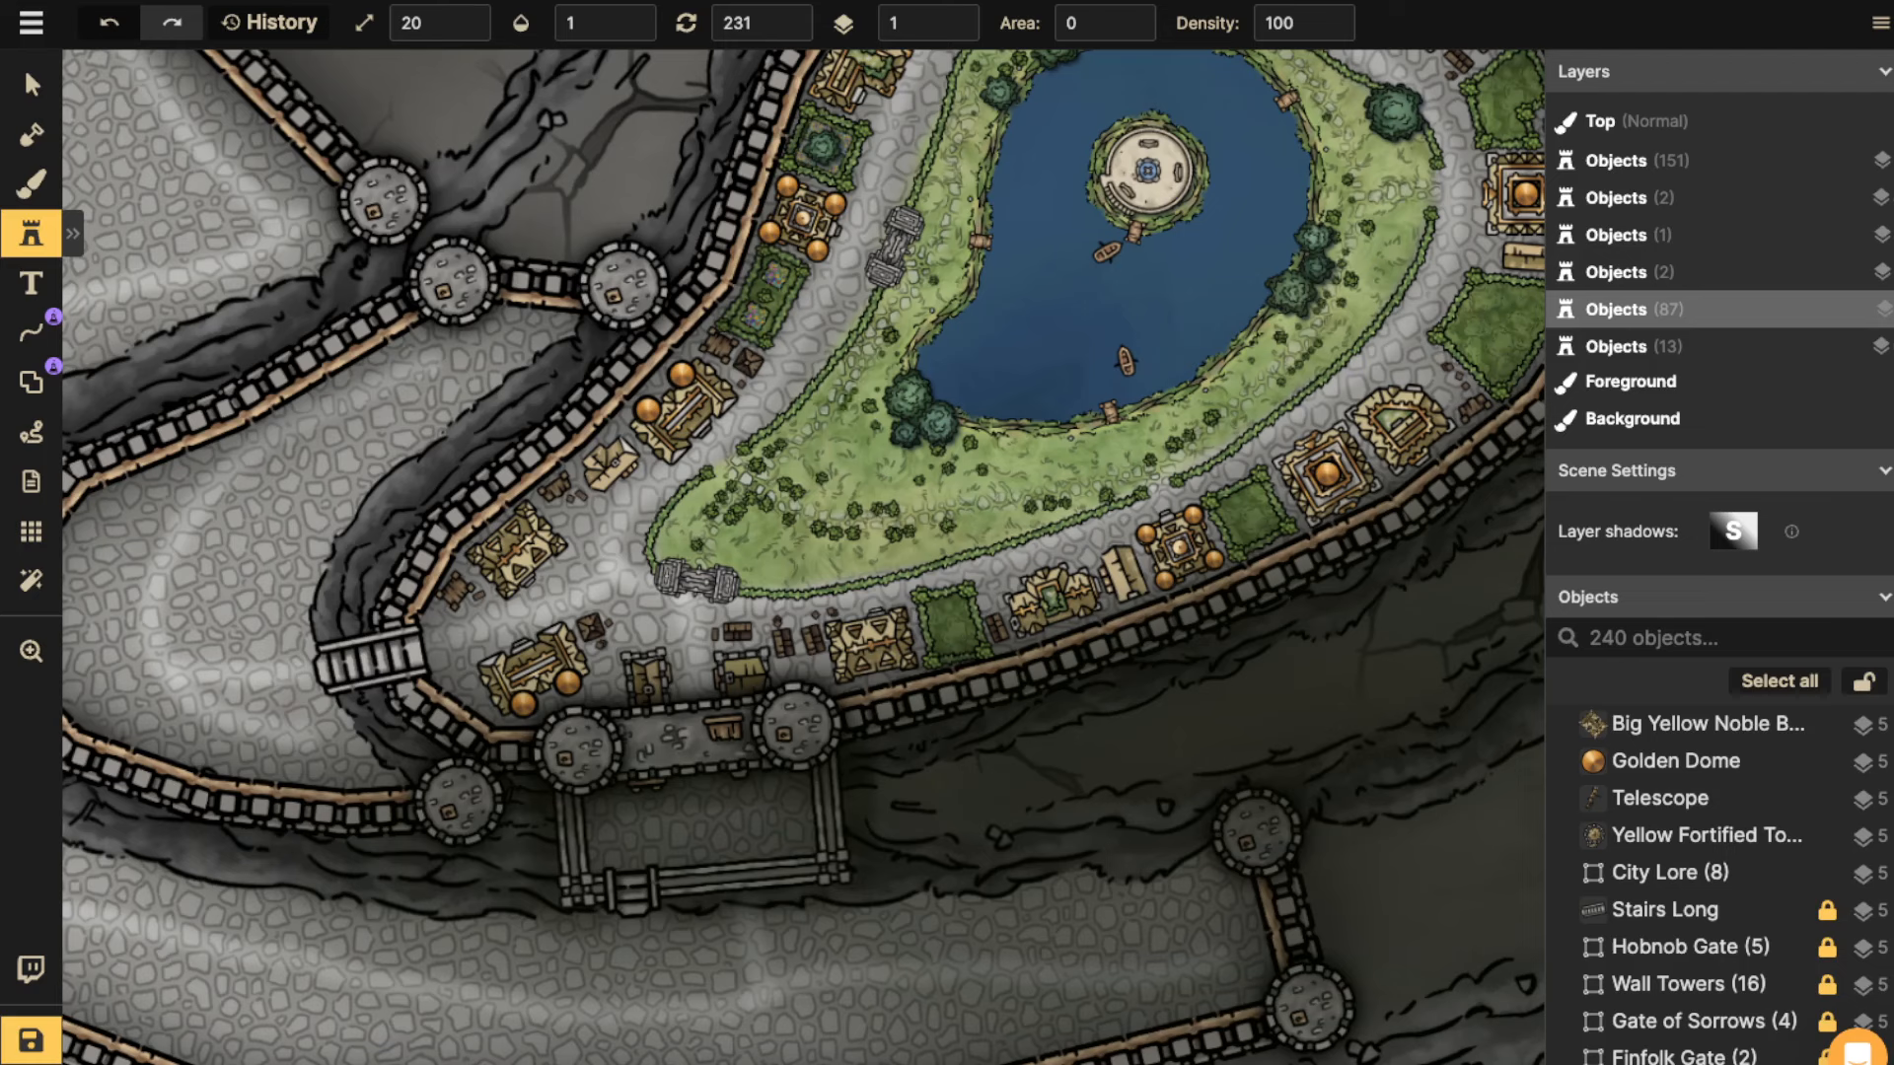
Stamp small scale-20 bushes along the western lawn, between the hedge with the northern arch and the pond.
left_click(862, 382)
left_click(938, 202)
left_click(937, 216)
key("space")
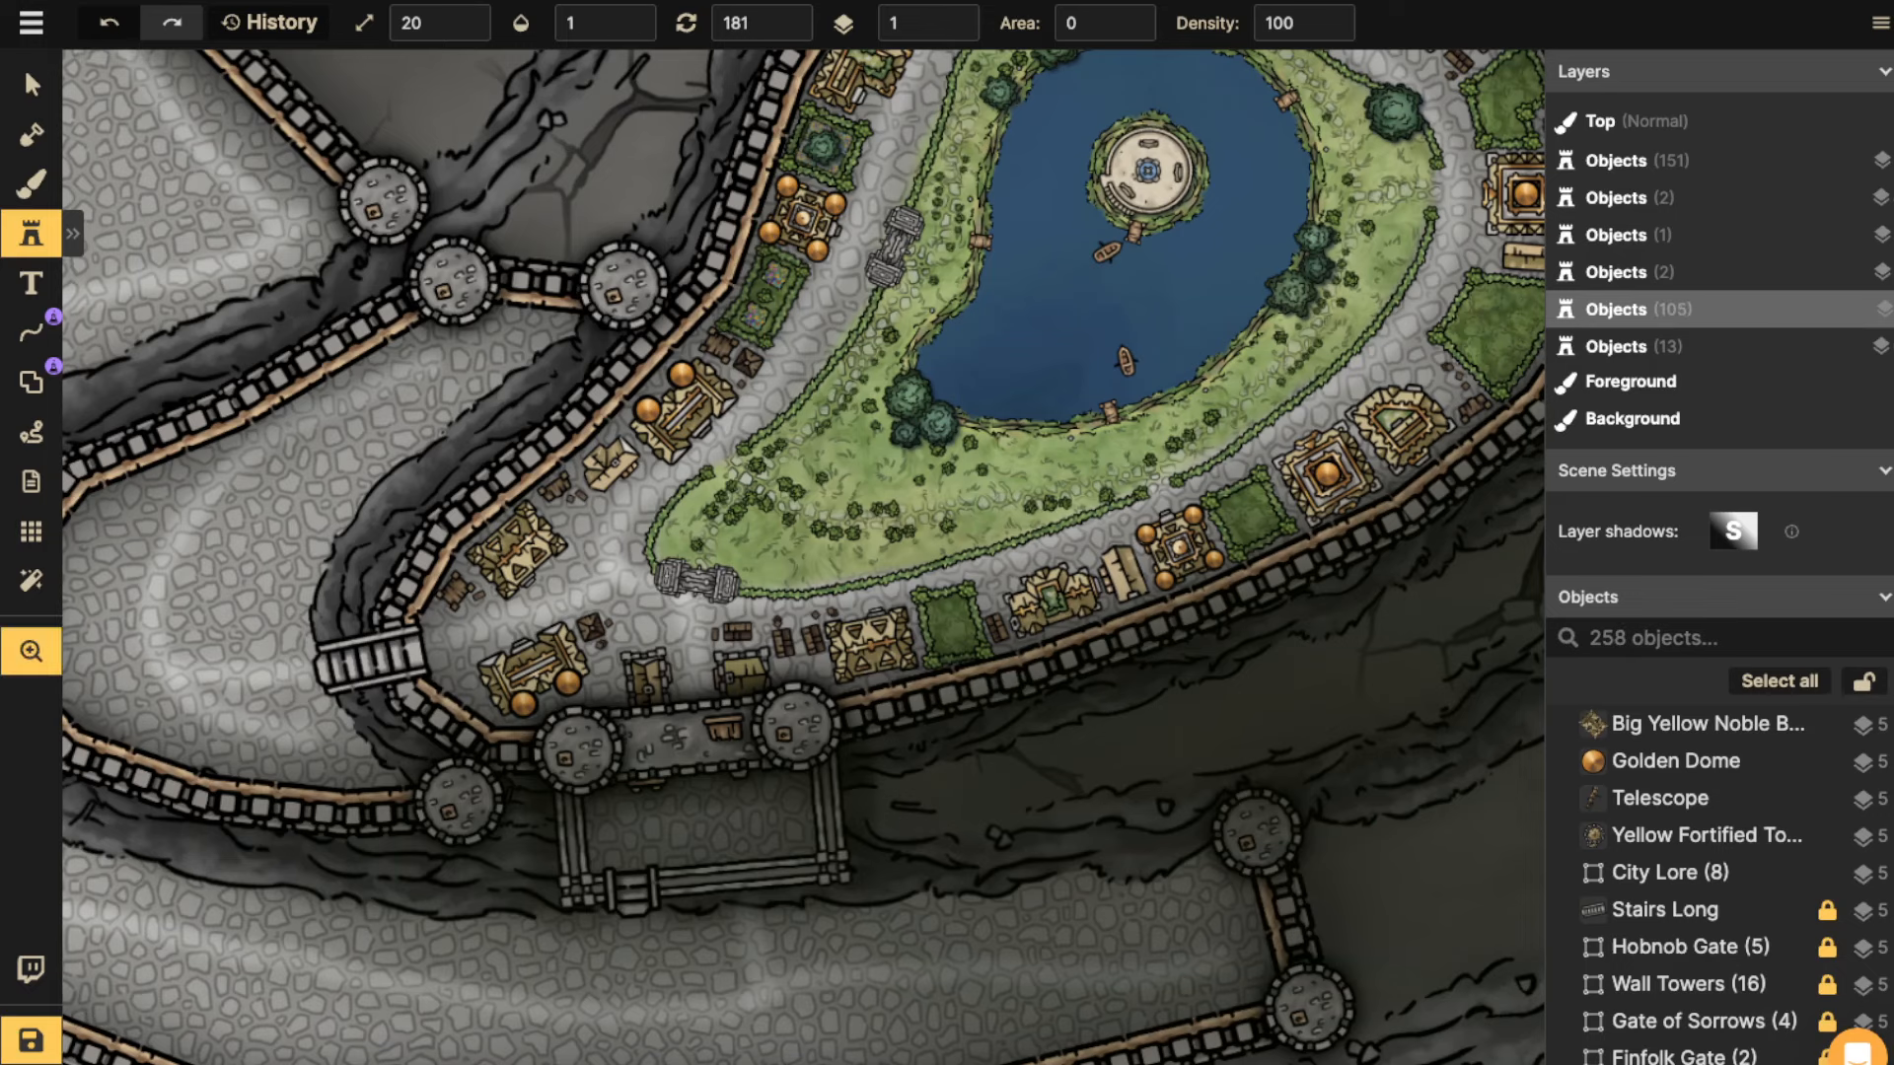
left_click_drag(937, 216, 733, 467)
left_click(734, 493)
left_click(728, 515)
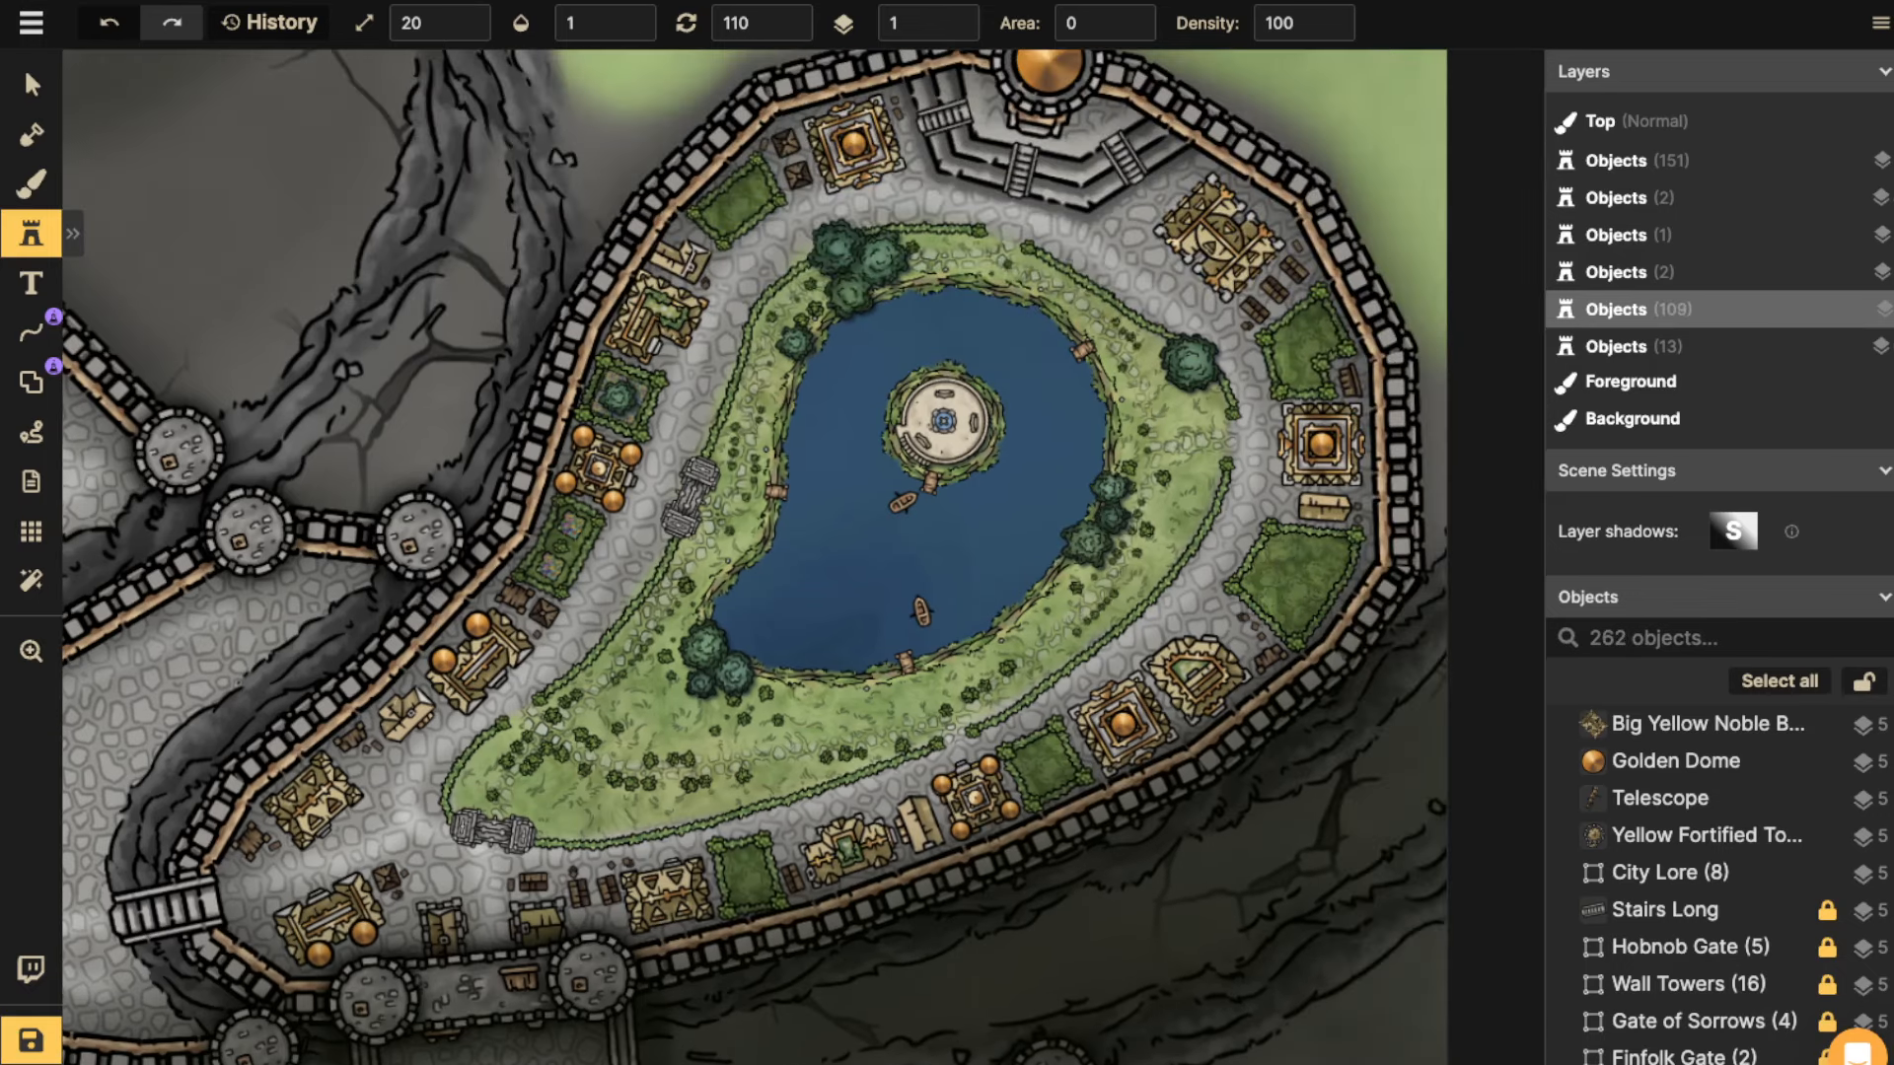
Scatter small scale-20 bushes along the path on the lawn north and northeast of the pond.
left_click(1056, 277)
left_click(1062, 282)
left_click(1068, 287)
left_click(968, 267)
left_click(955, 263)
left_click(948, 245)
left_click(958, 245)
left_click(968, 246)
left_click(977, 245)
left_click(984, 244)
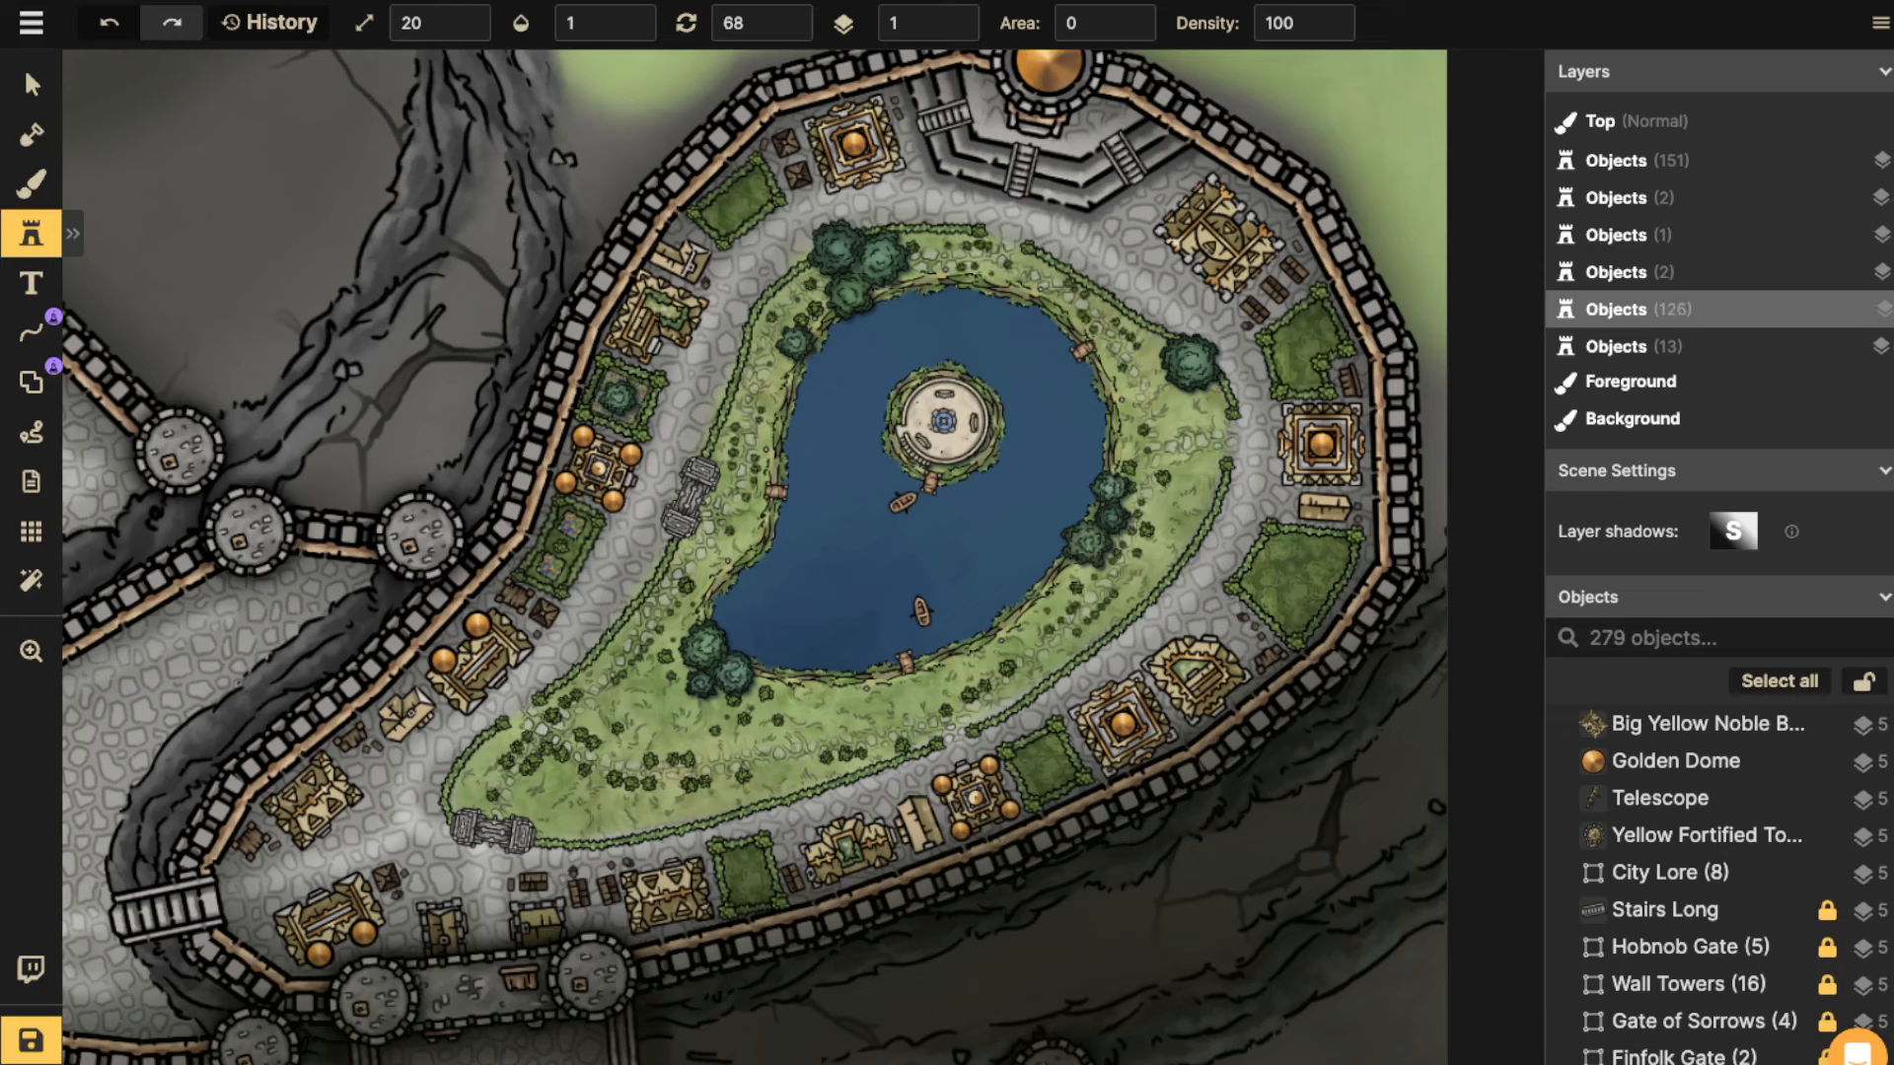
left_click(982, 250)
left_click(32, 84)
scroll(707, 467, "down", 5)
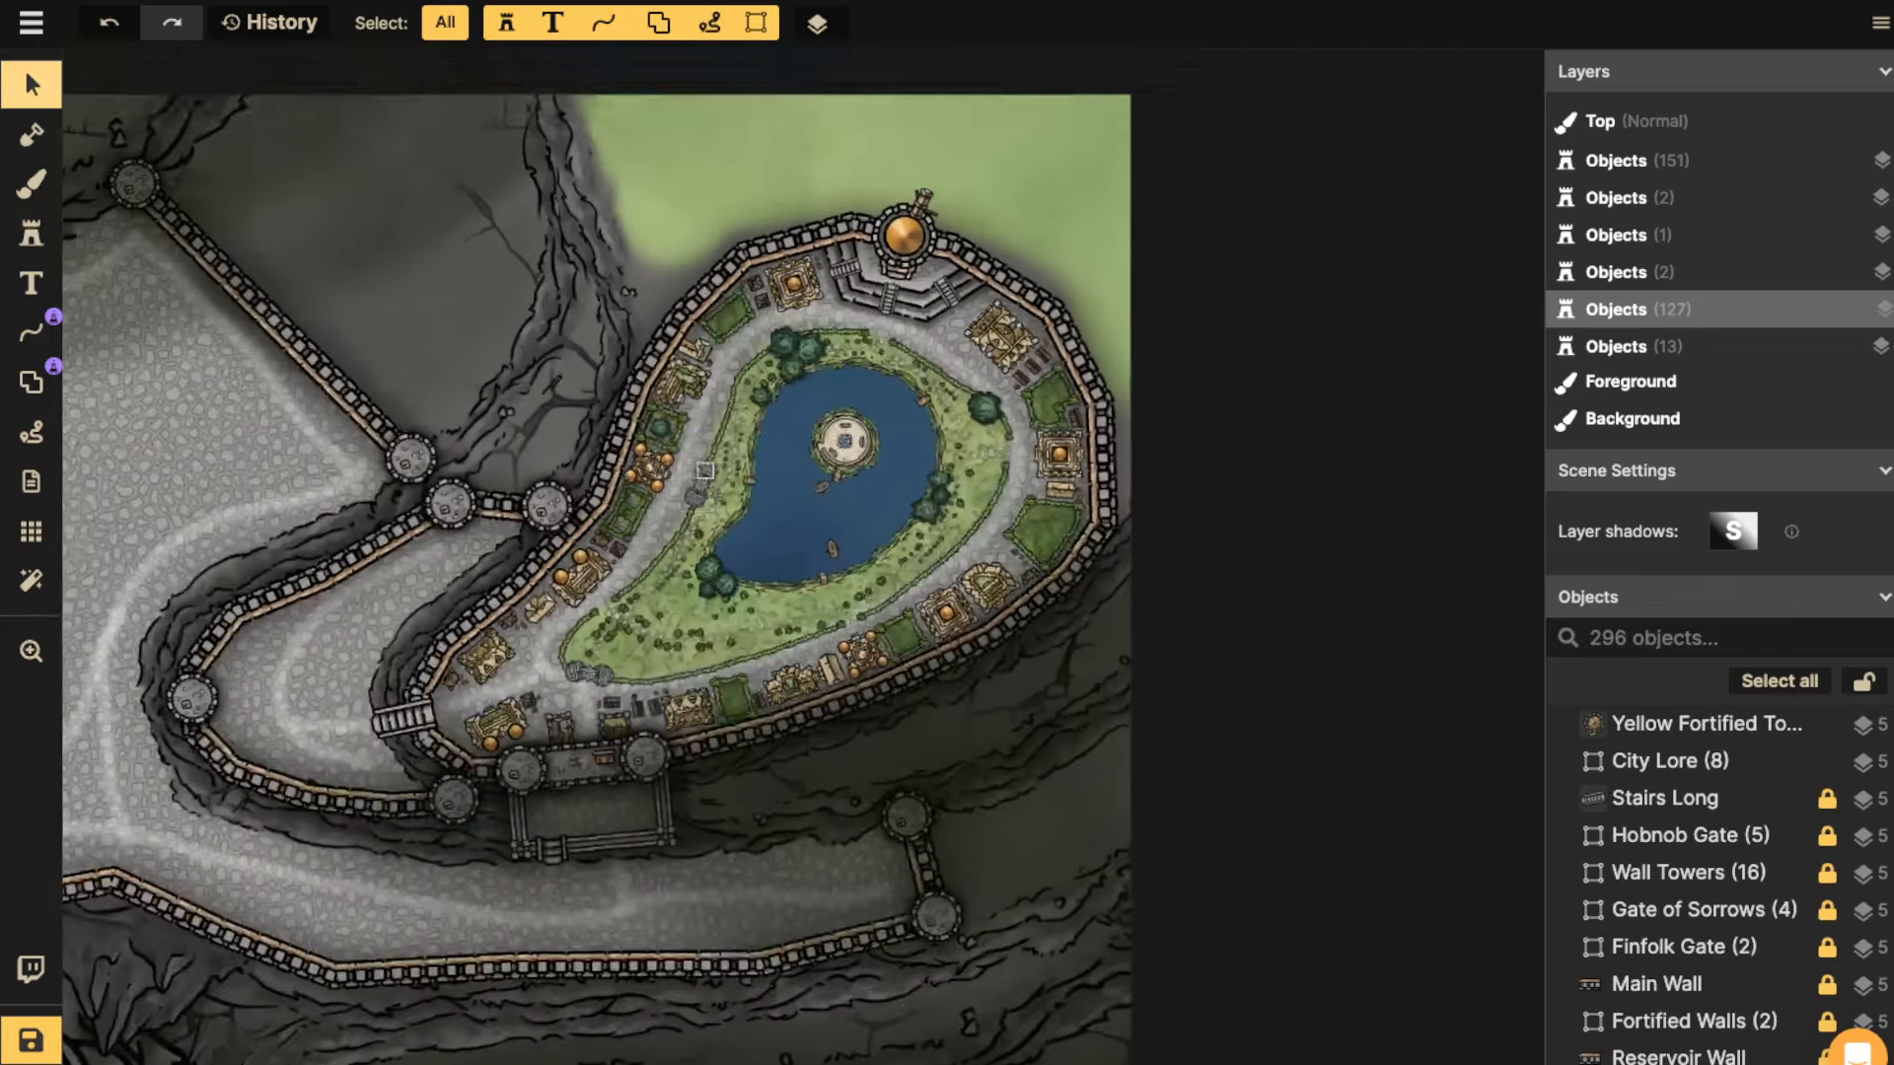
scroll(704, 471, "down", 3)
scroll(820, 414, "up", 5)
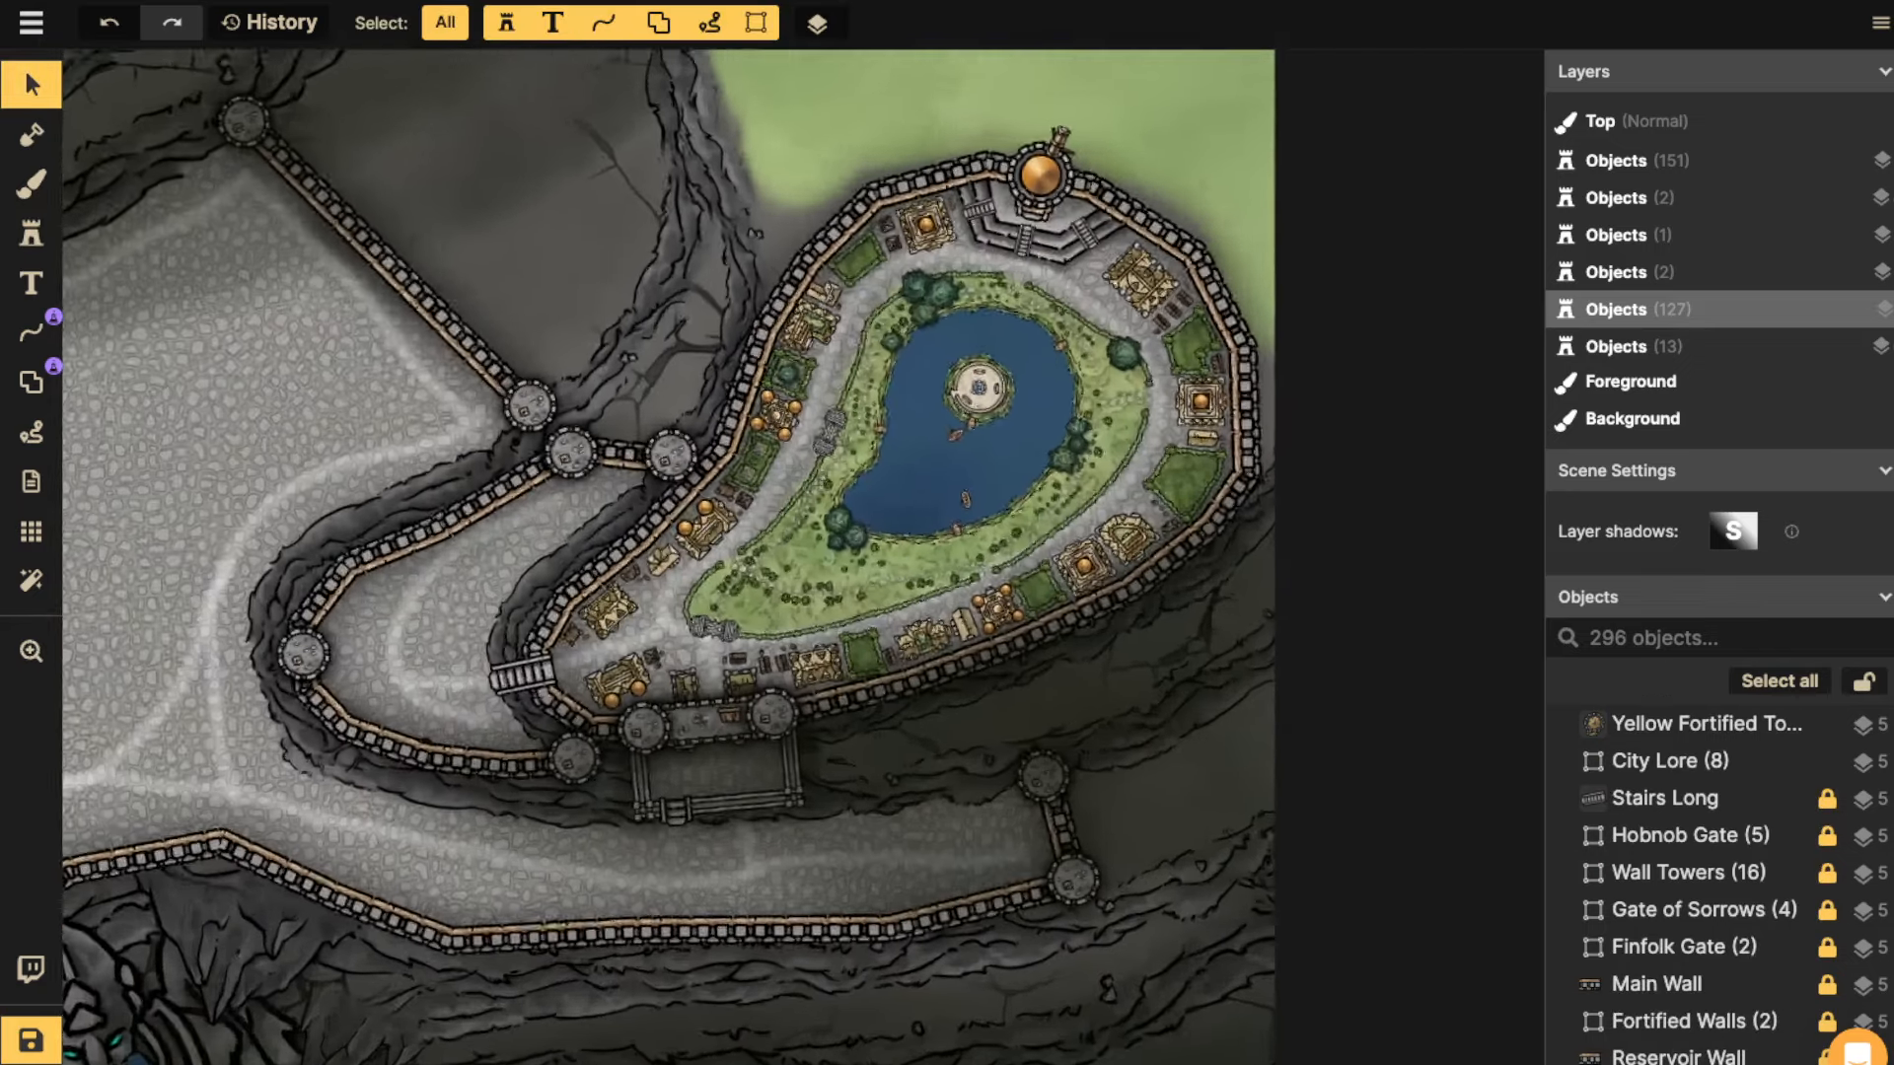
scroll(805, 547, "up", 5)
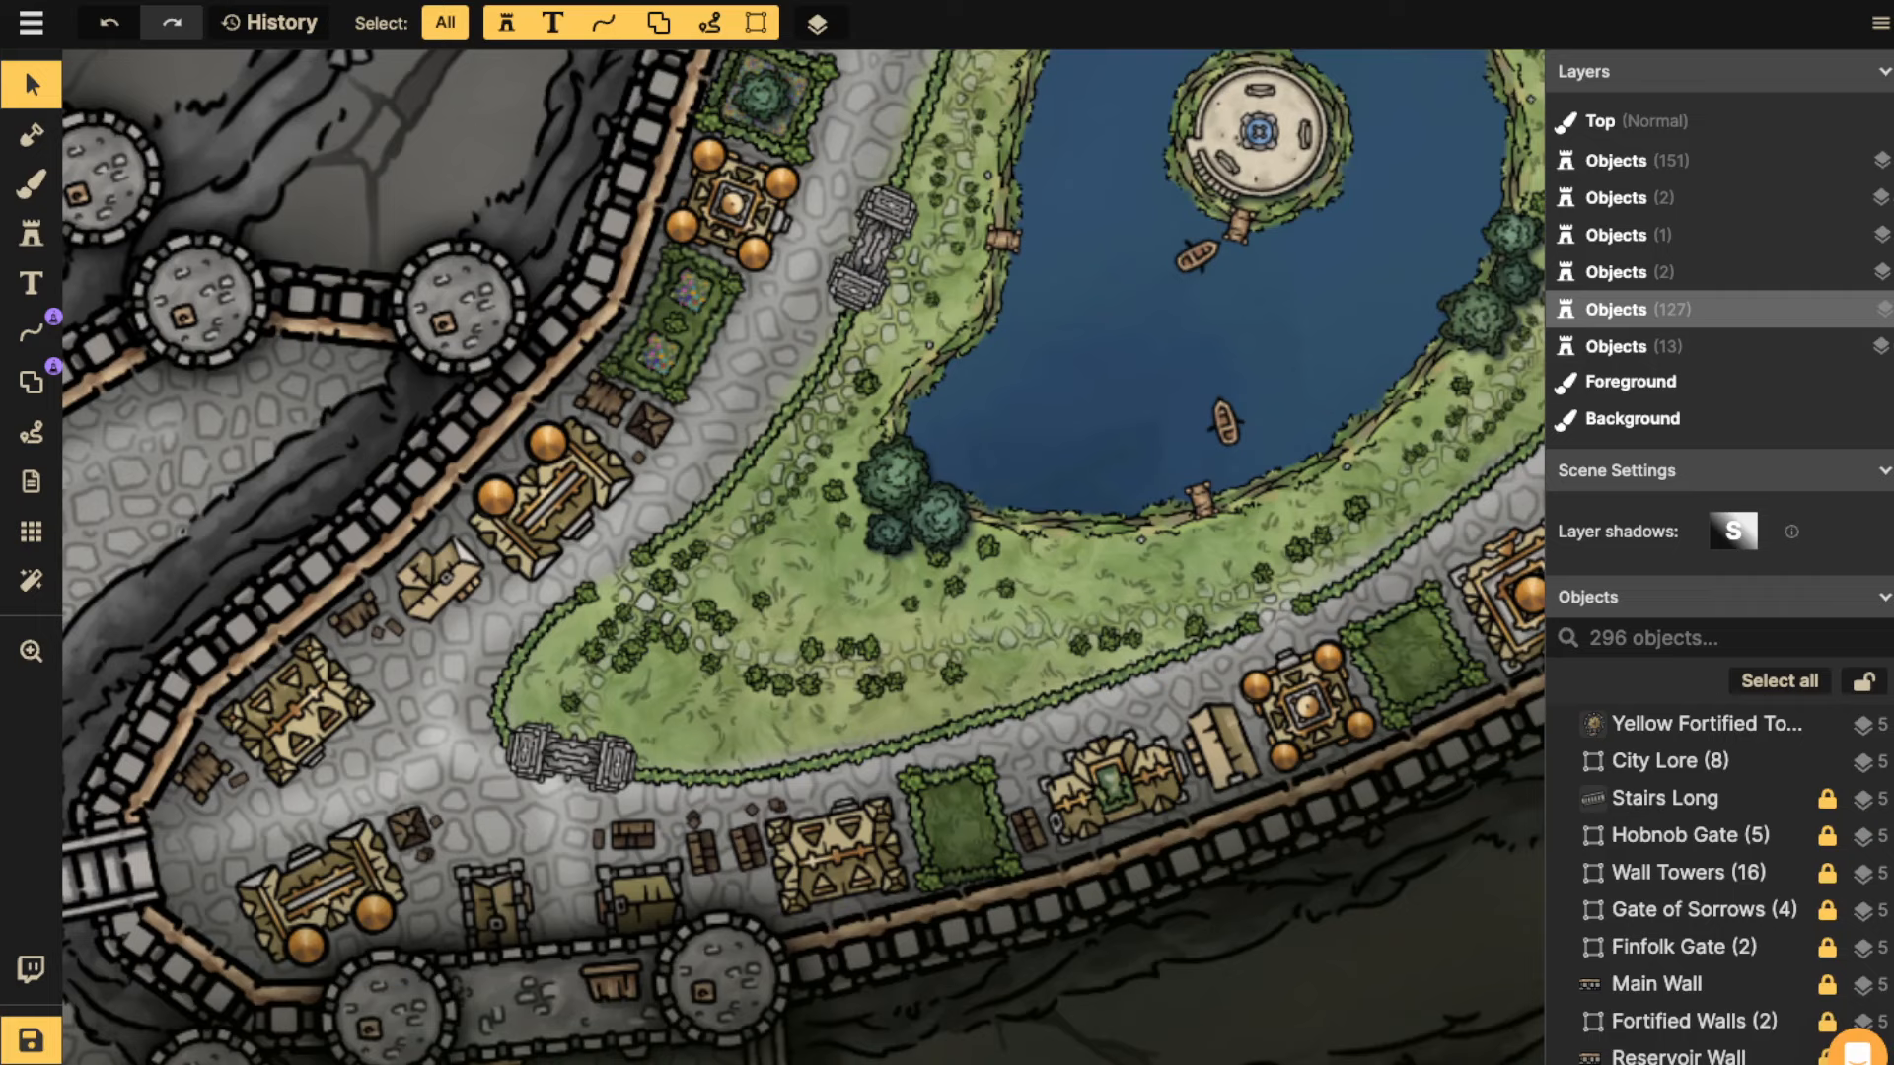
Search the Watercolor Cities stamp catalog for "statue" and choose the first stone Statues variant from the Details pack.
left_click(32, 234)
left_click(144, 178)
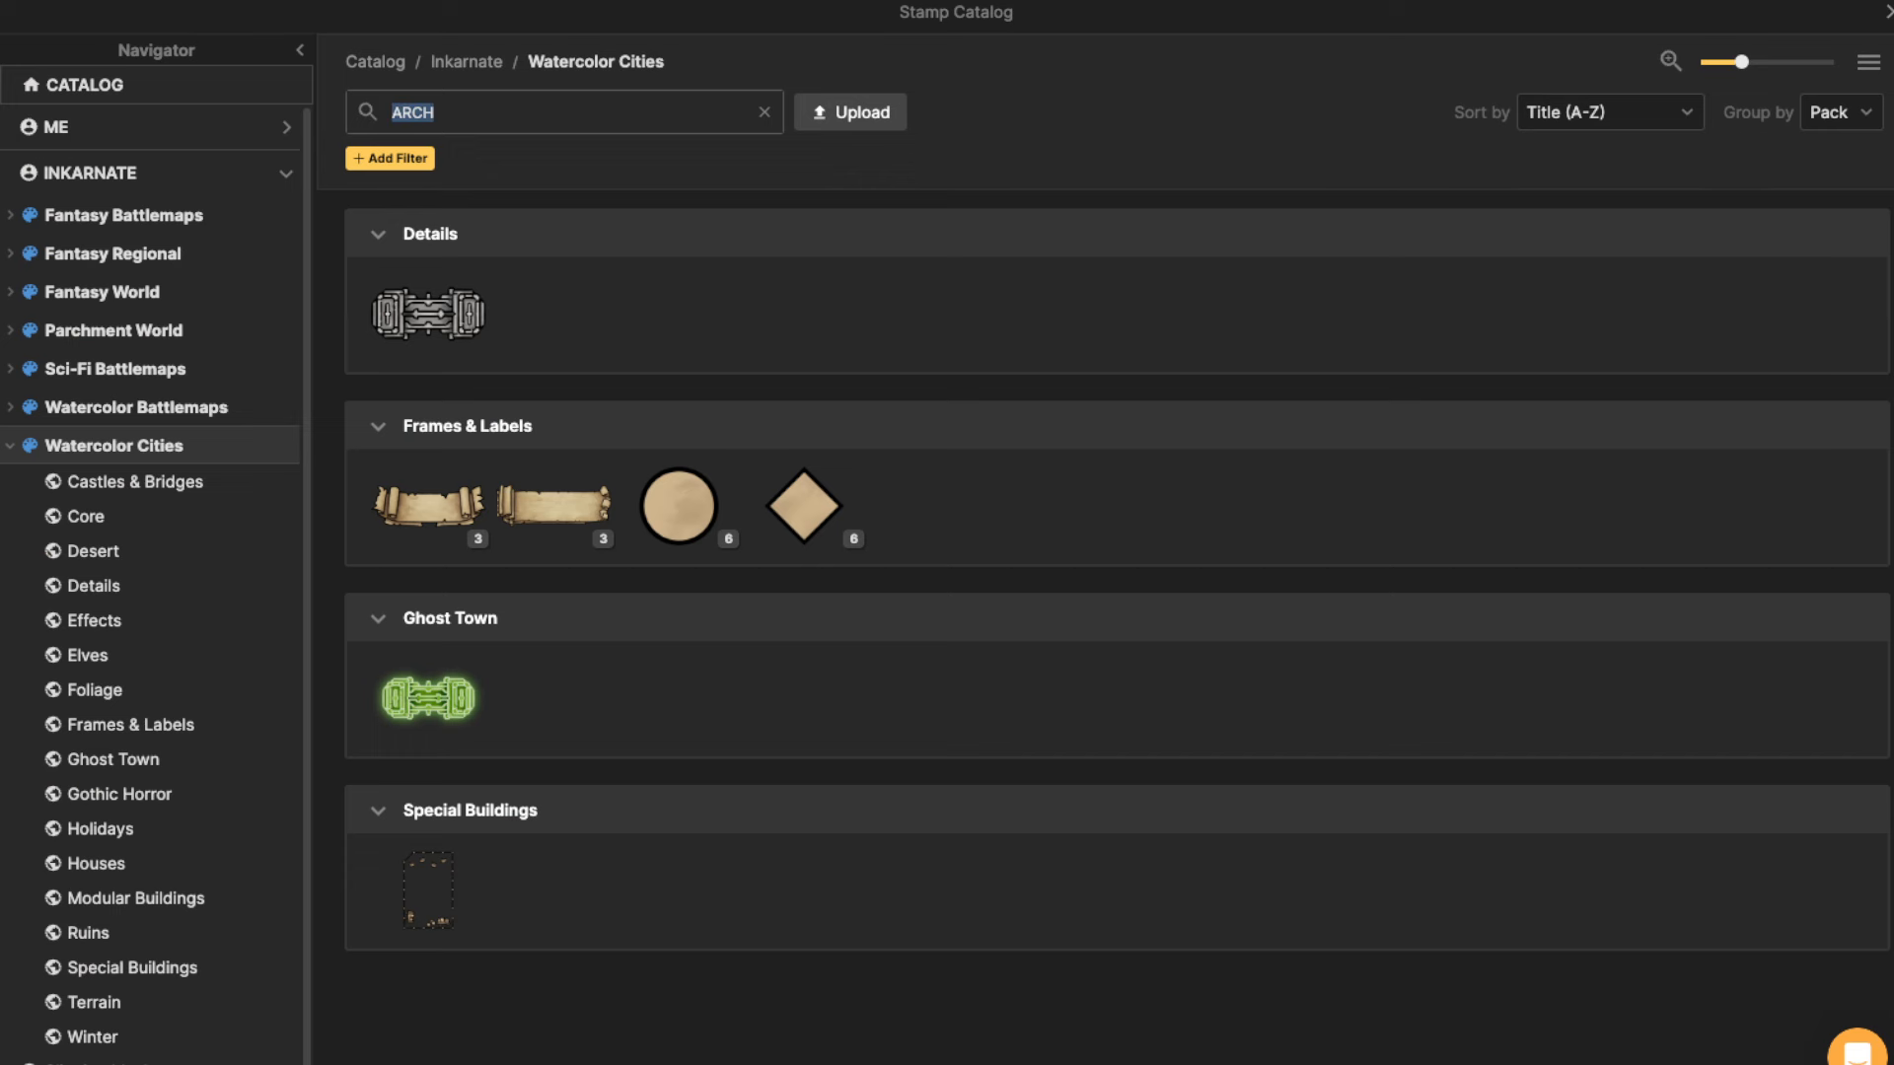
type("statue")
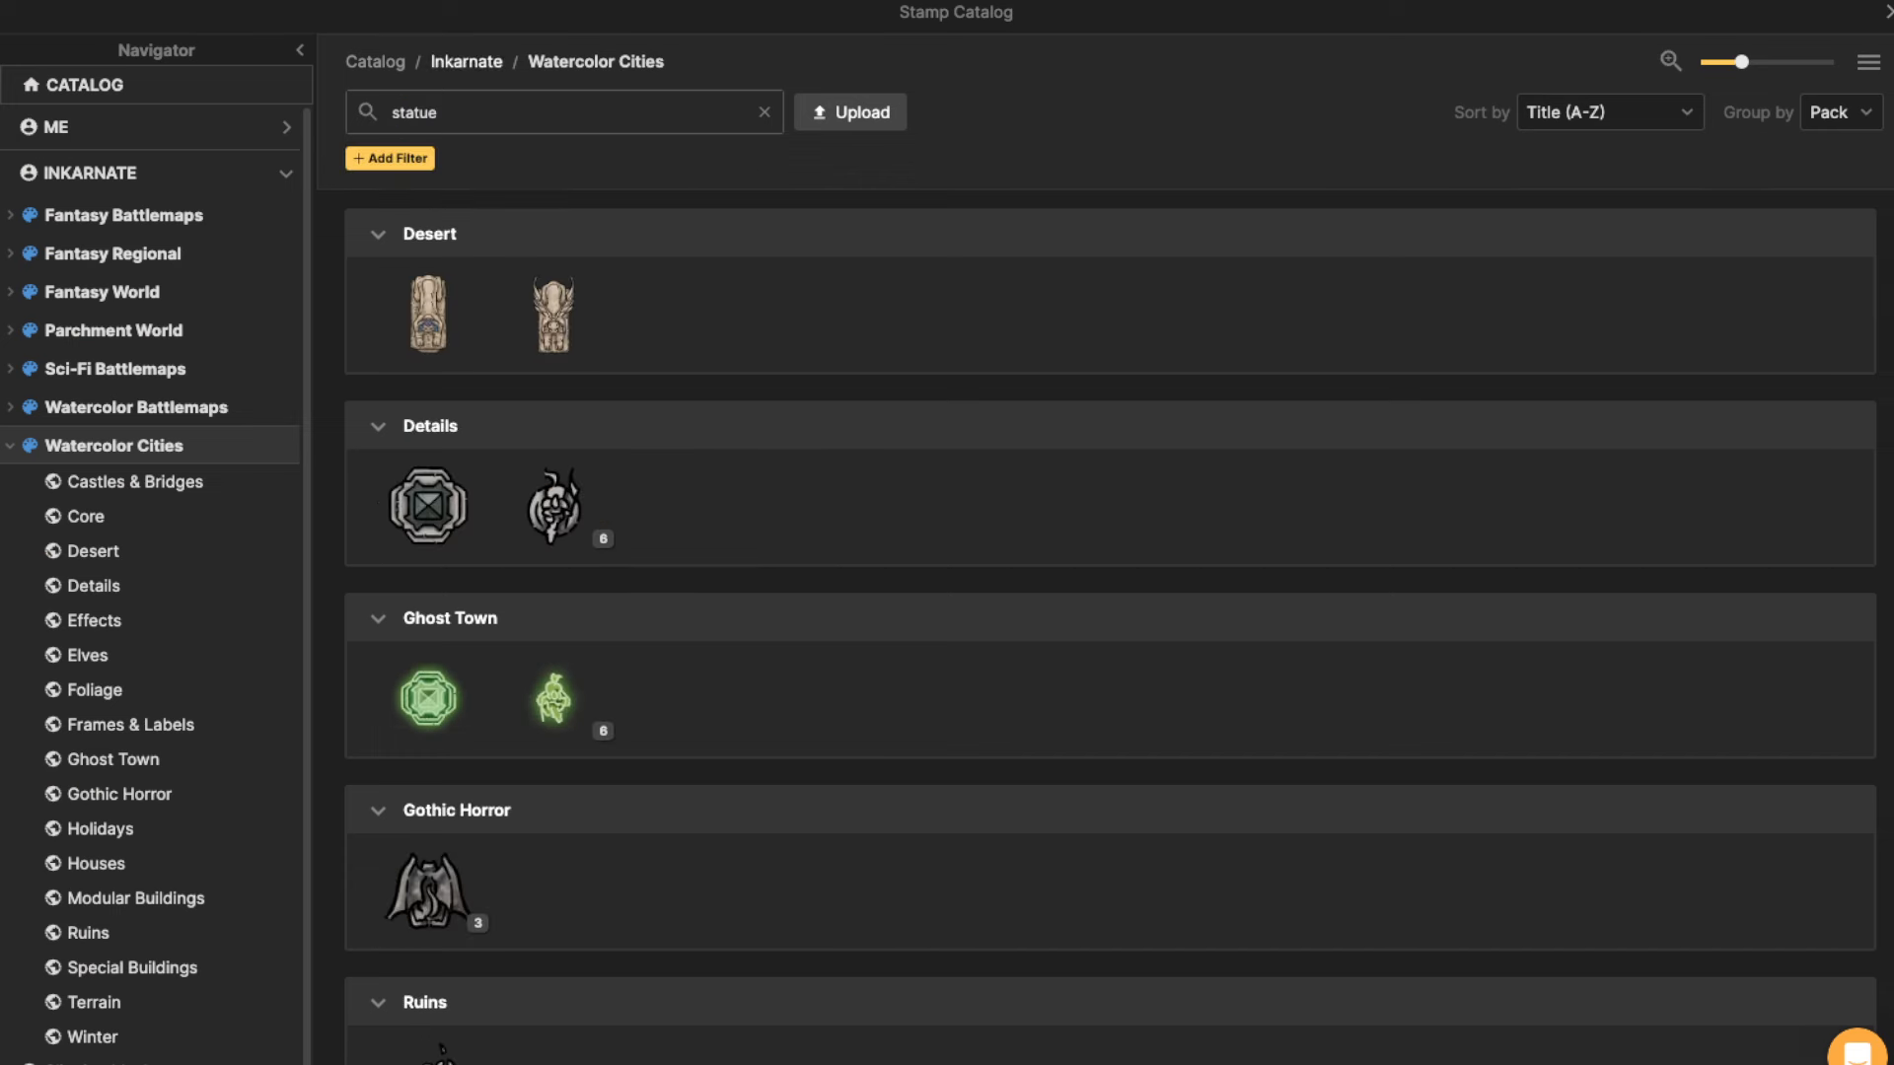
scroll(434, 691, "down", 3)
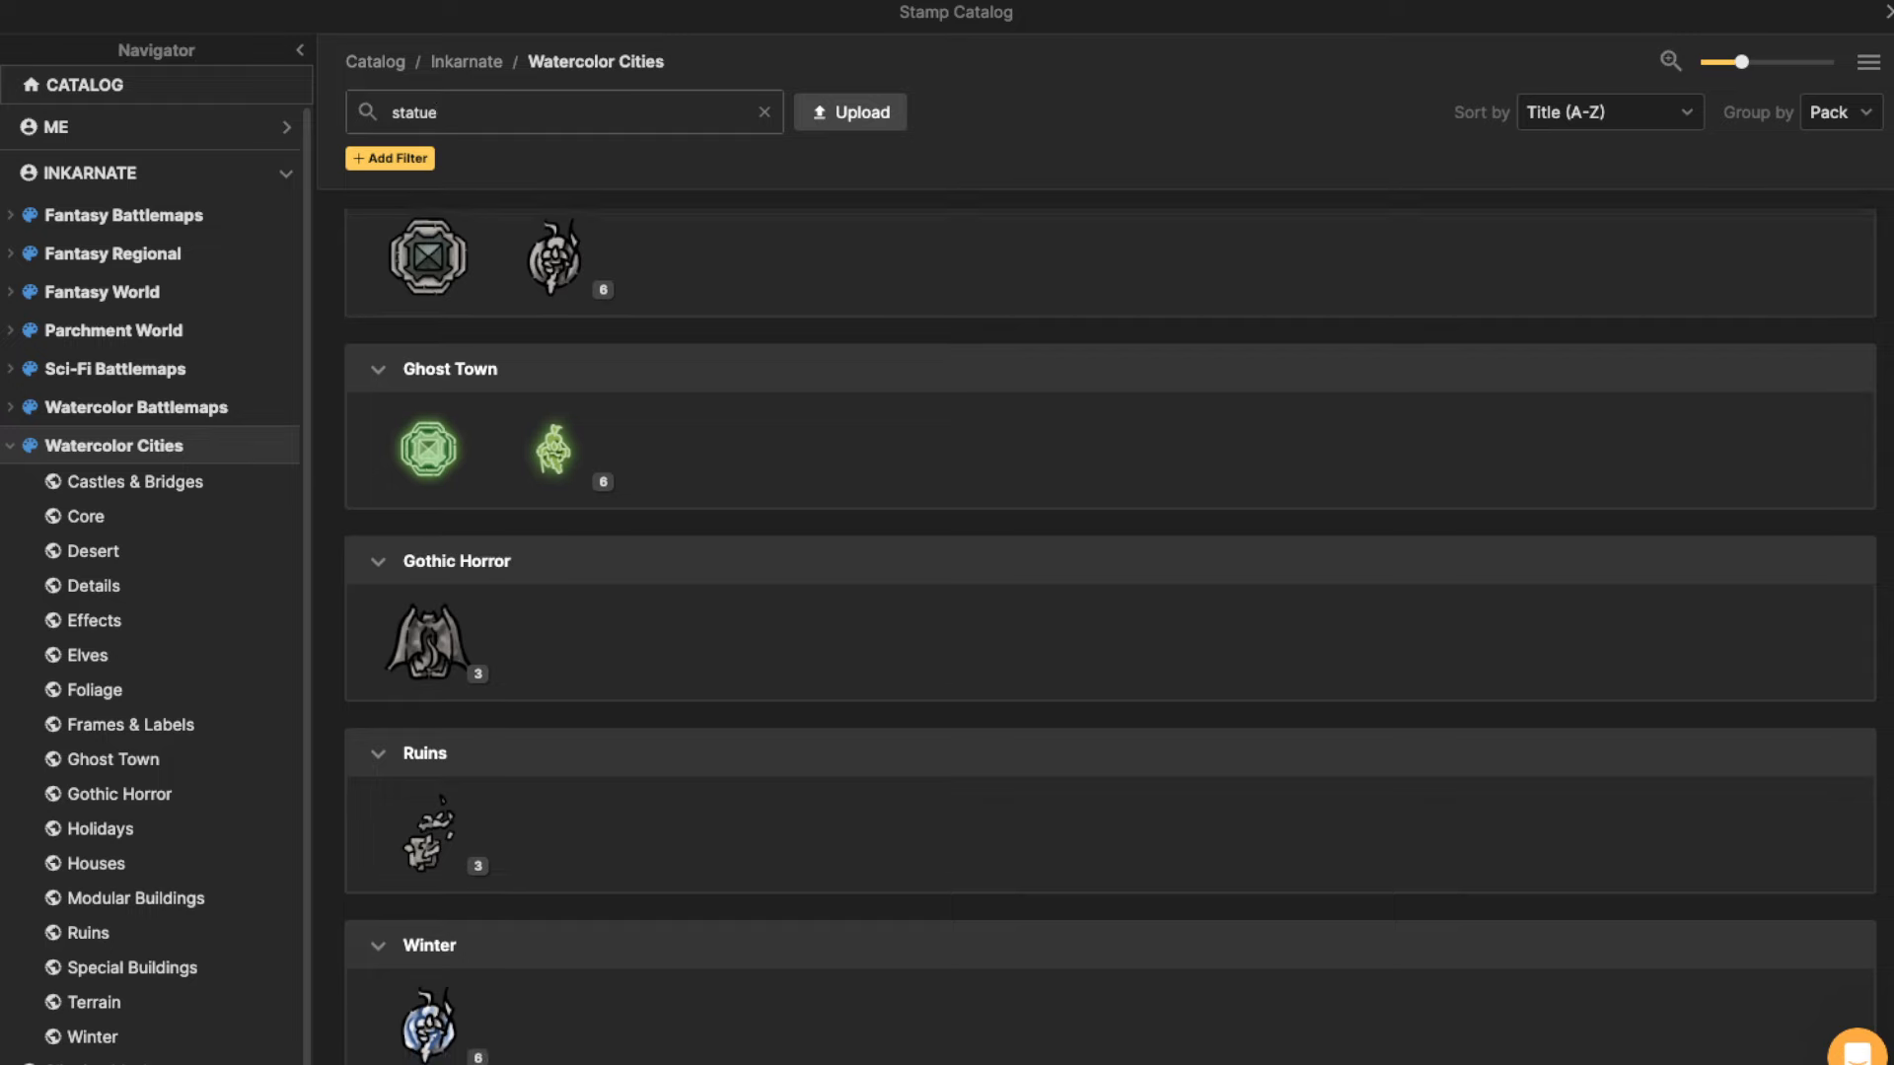
scroll(434, 947, "up", 1)
scroll(427, 691, "up", 2)
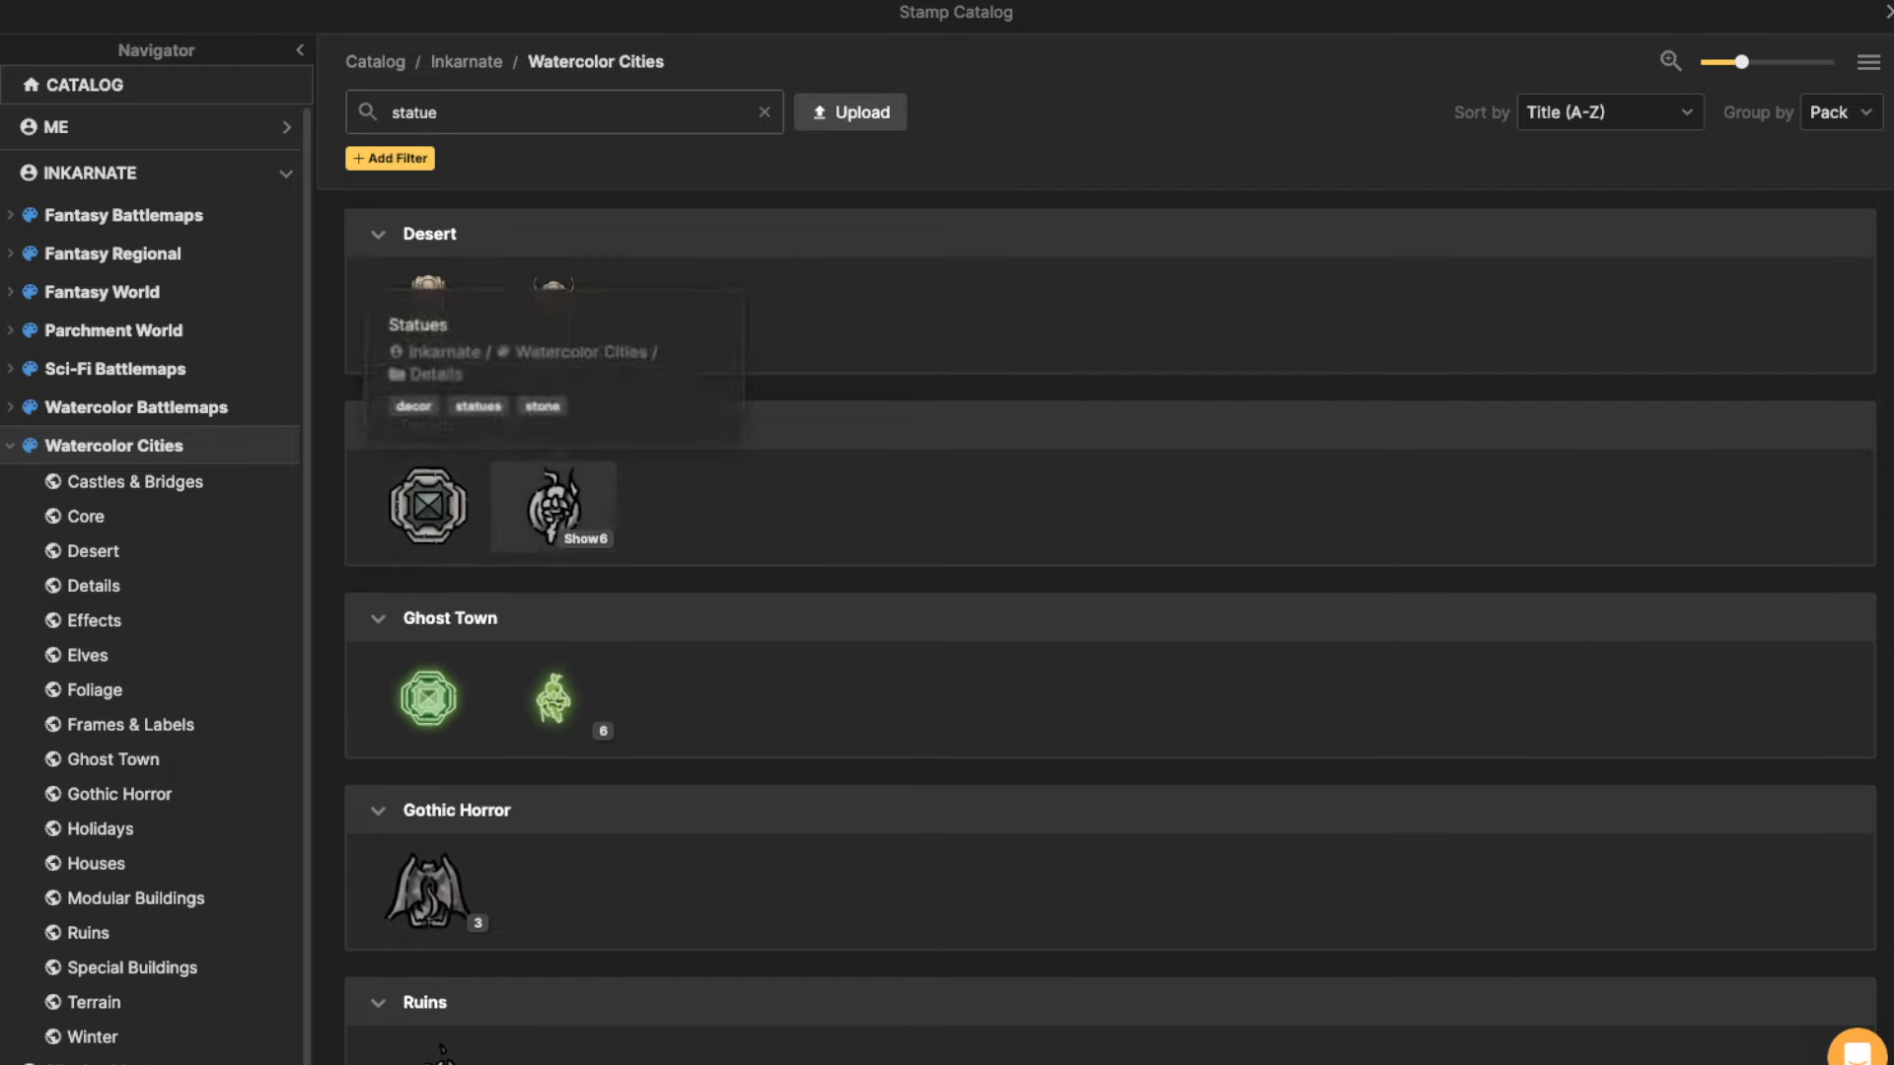
left_click(553, 523)
left_click_drag(444, 690, 1470, 308)
left_click_drag(444, 197, 812, 287)
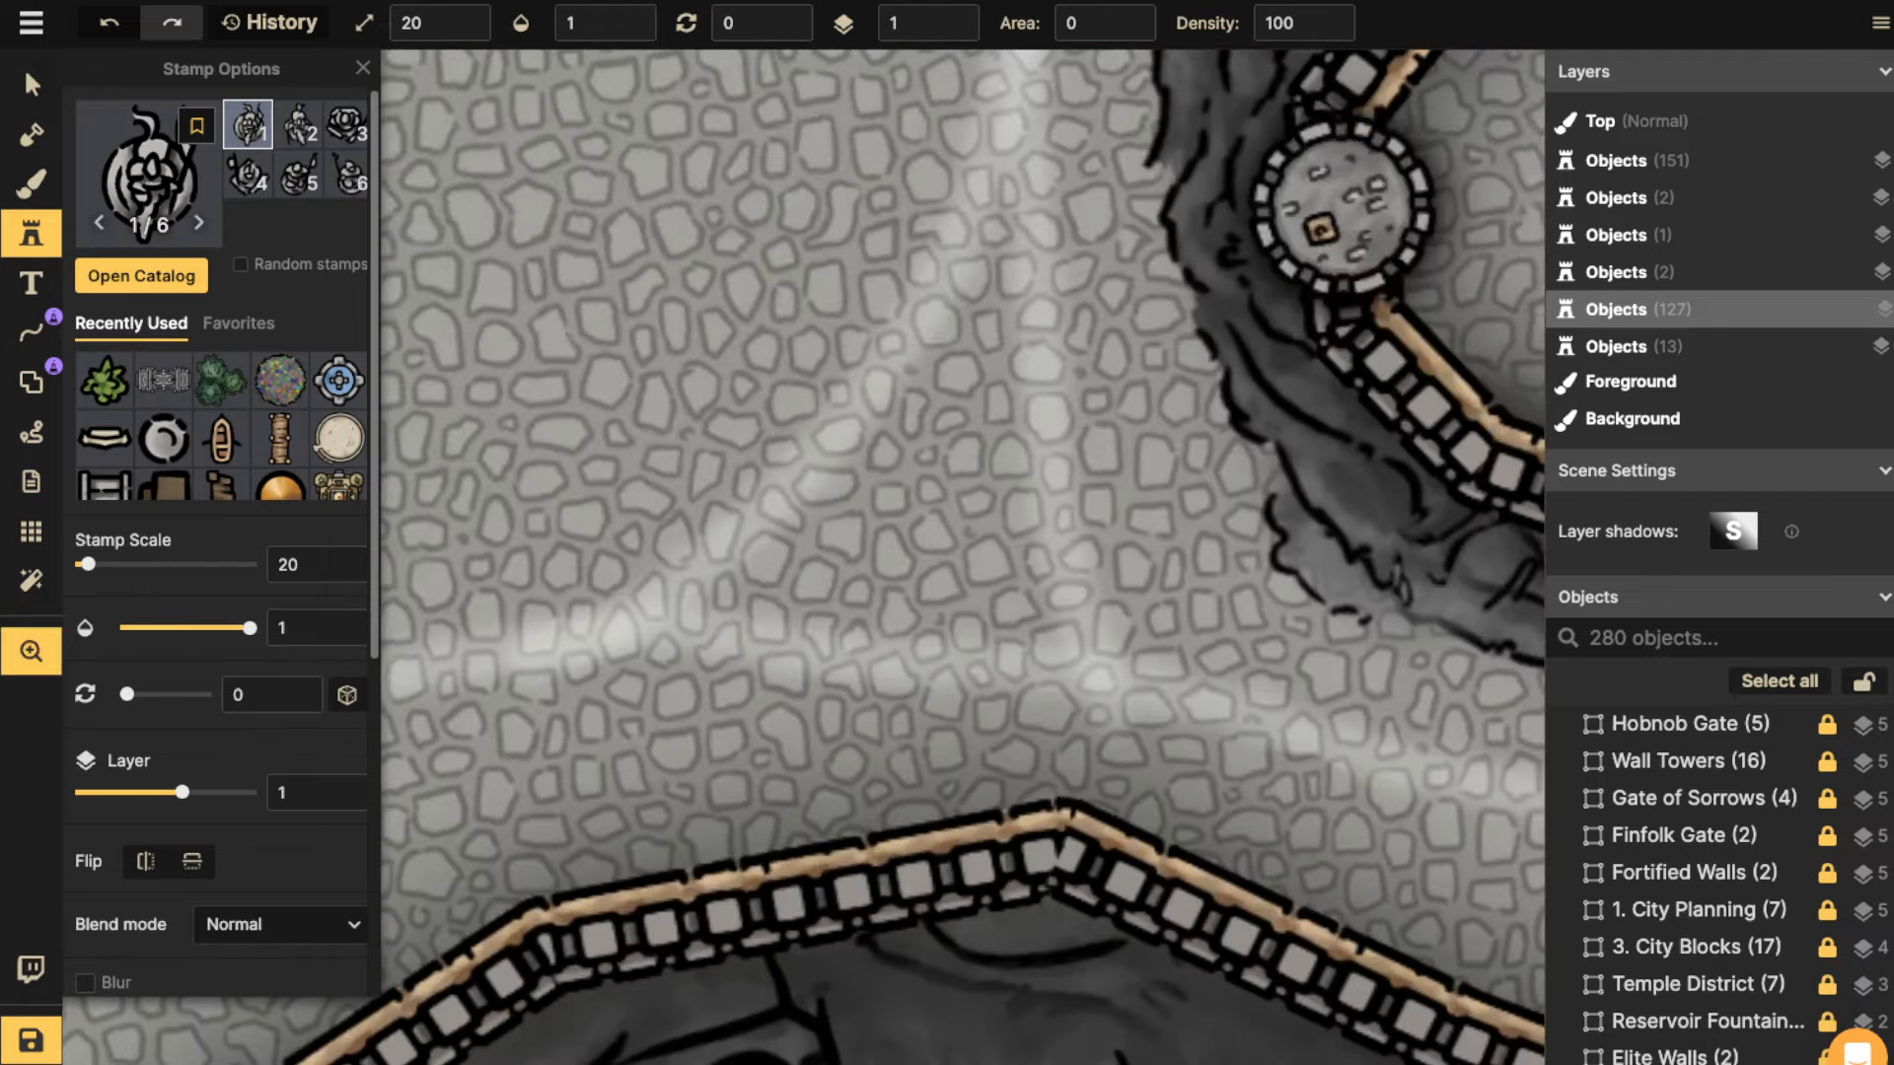
Place a stone statue at scale 40, rotated 345 degrees, on the lawn south of the pond, and undo the duplicate.
key("bracketright")
key("bracketright")
left_click_drag(1480, 247, 424, 641)
left_click_drag(1430, 553, 403, 671)
left_click_drag(1382, 108, 927, 520)
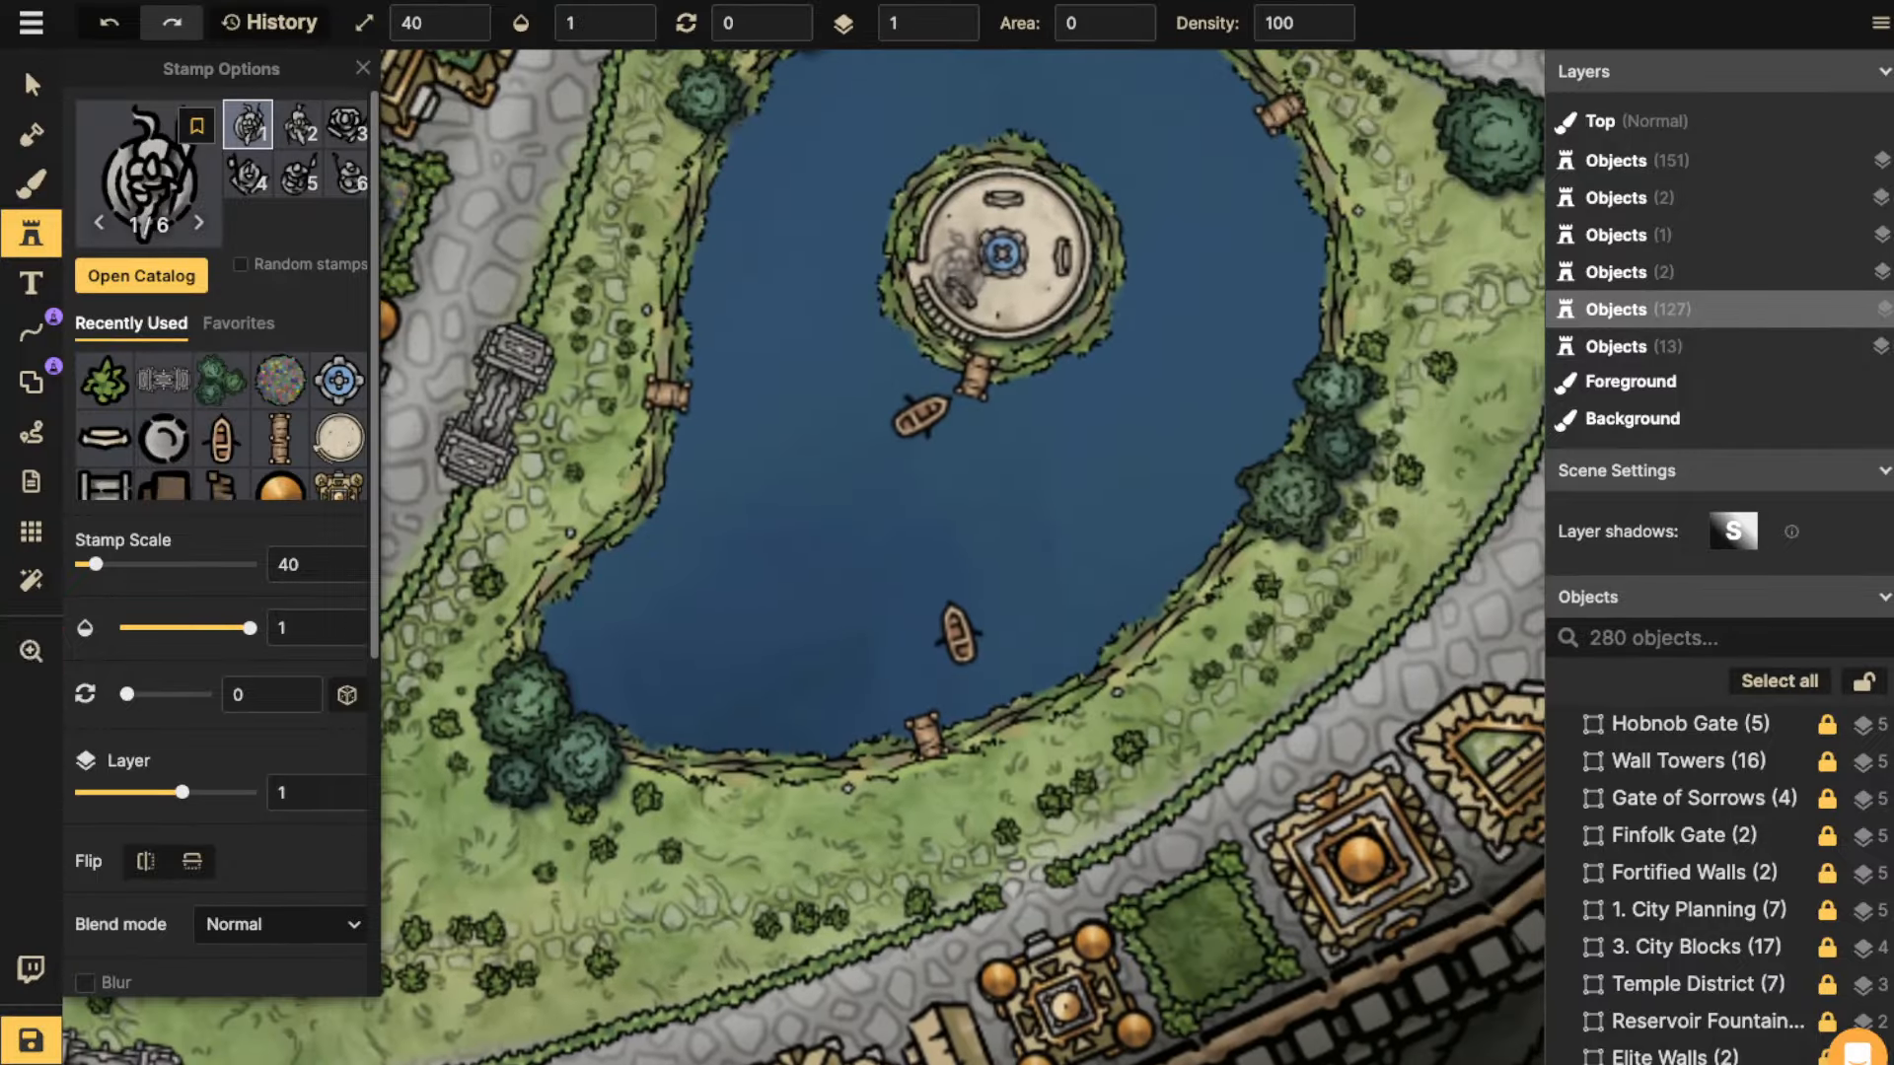
left_click_drag(962, 267, 1237, 105)
left_click_drag(663, 692, 795, 553)
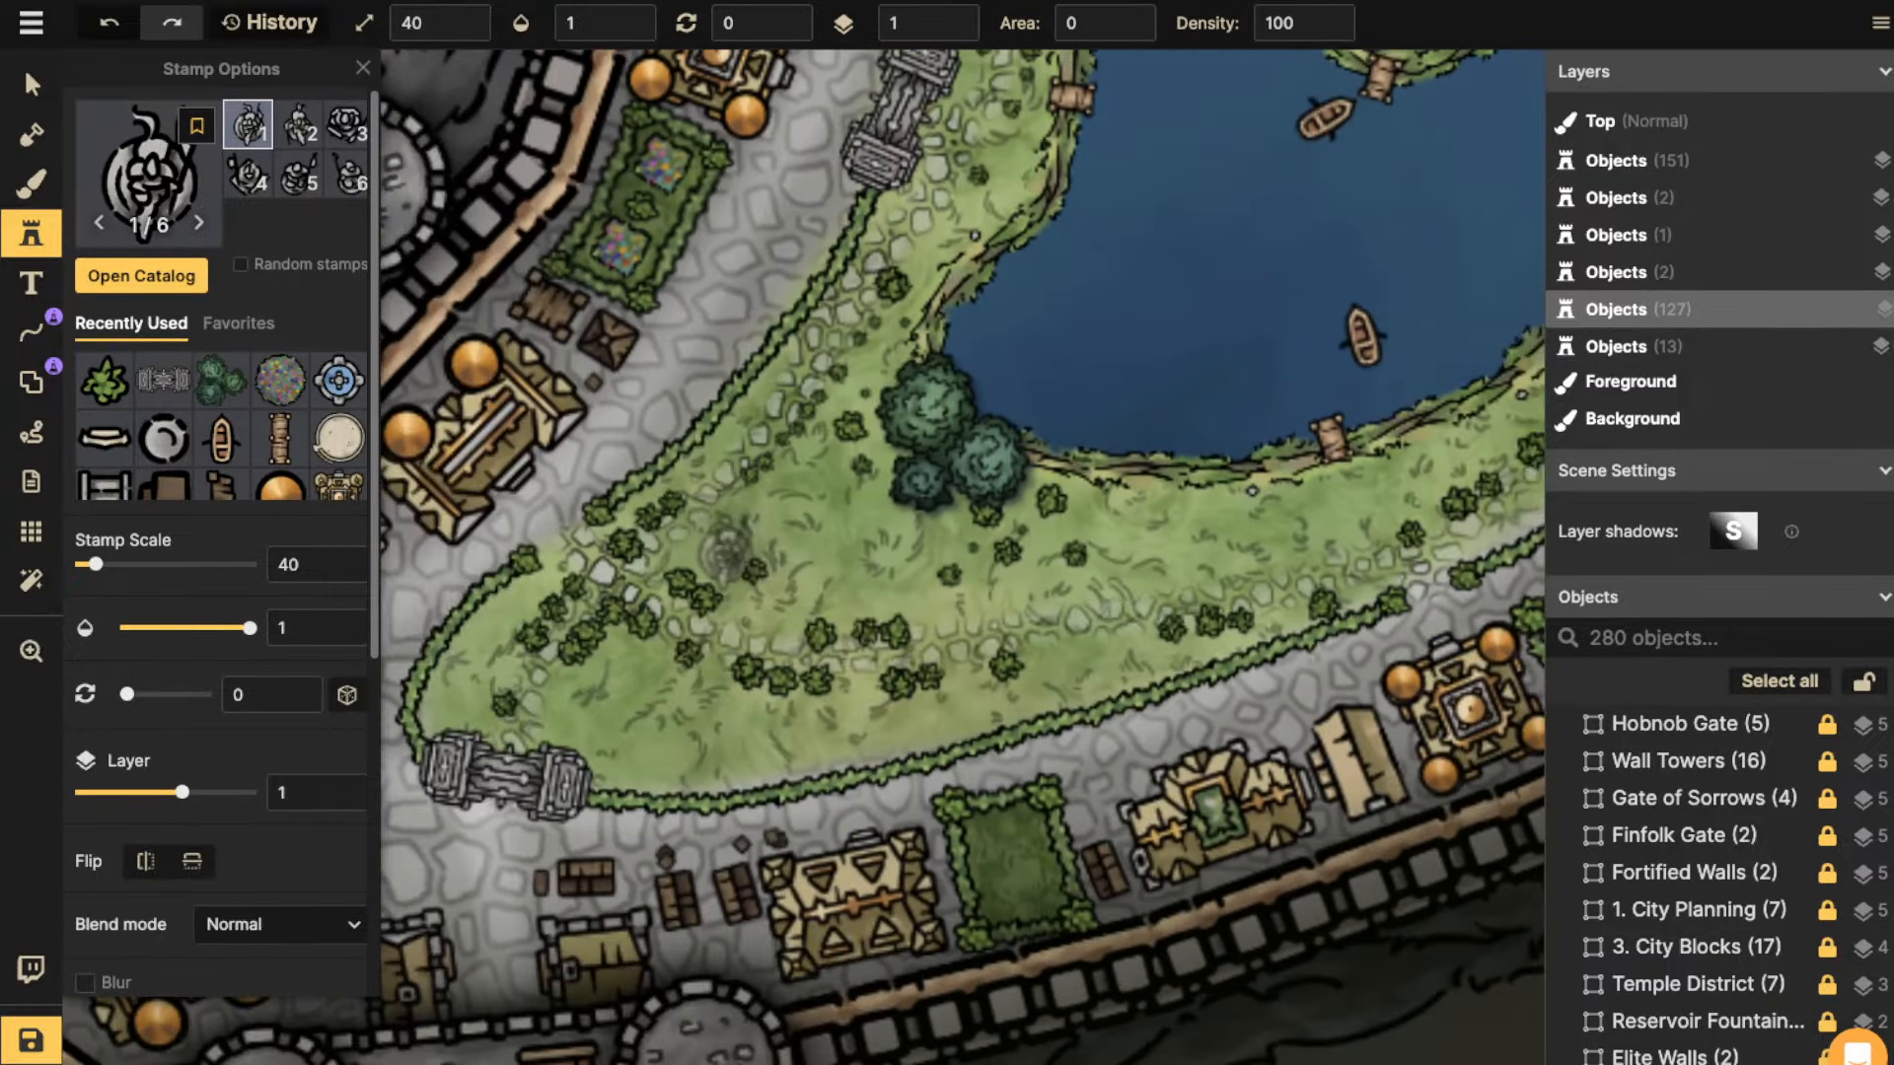
key("period")
scroll(789, 565, "up", 1)
left_click_drag(1120, 597, 892, 629)
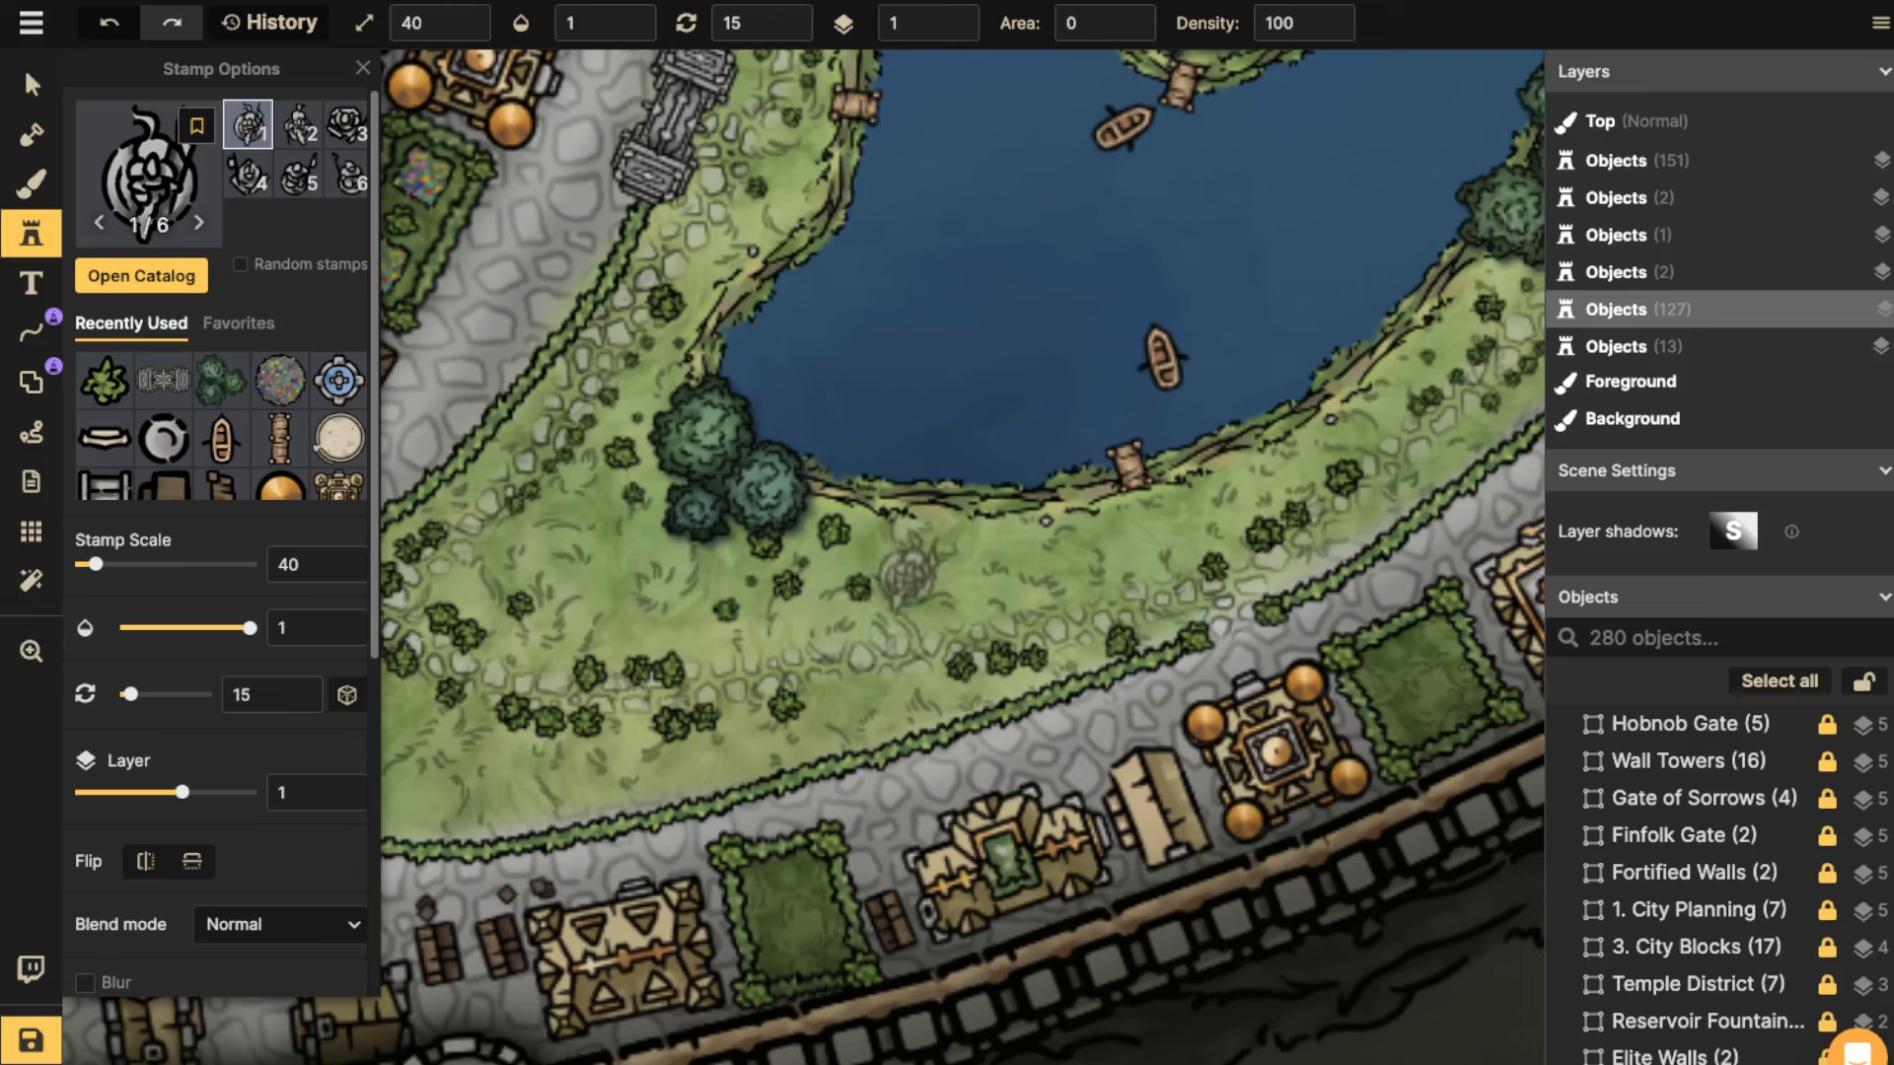
key("comma")
key("comma")
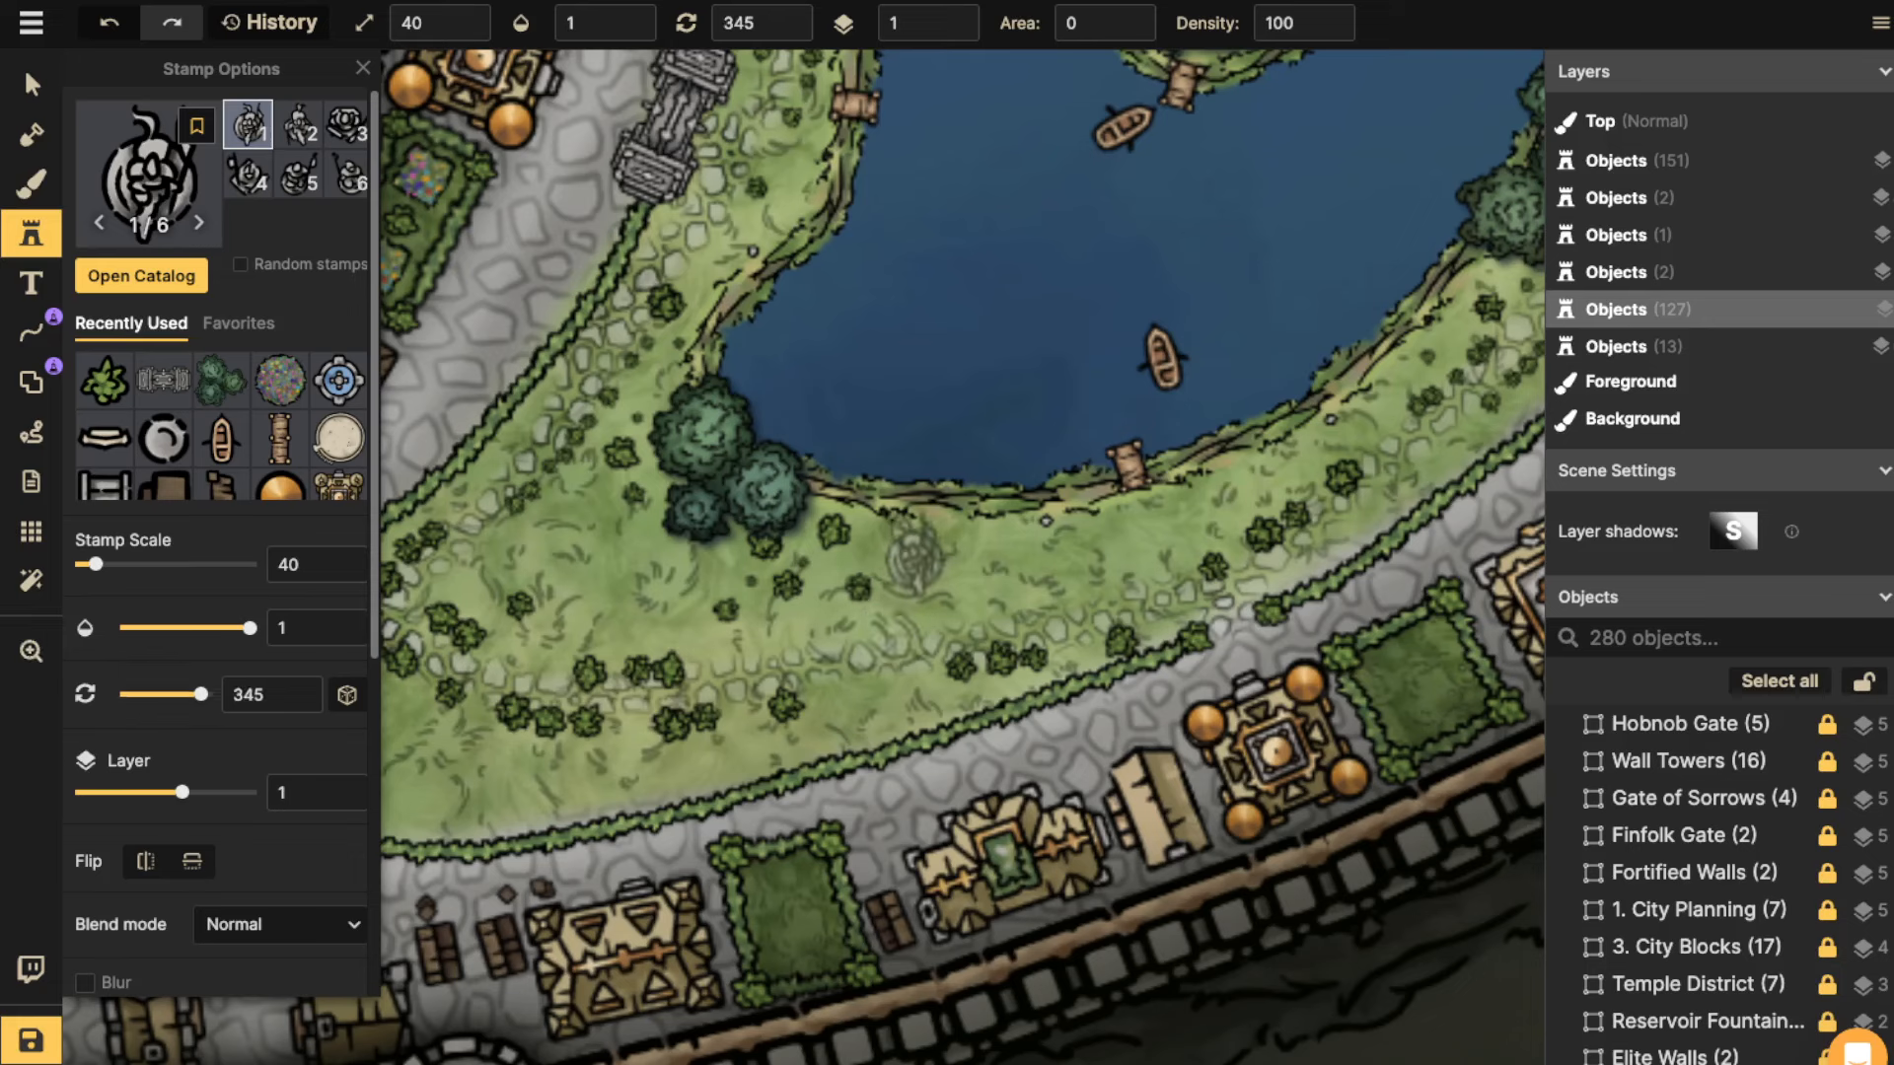
left_click(934, 548)
left_click(933, 548)
key("ctrl+z")
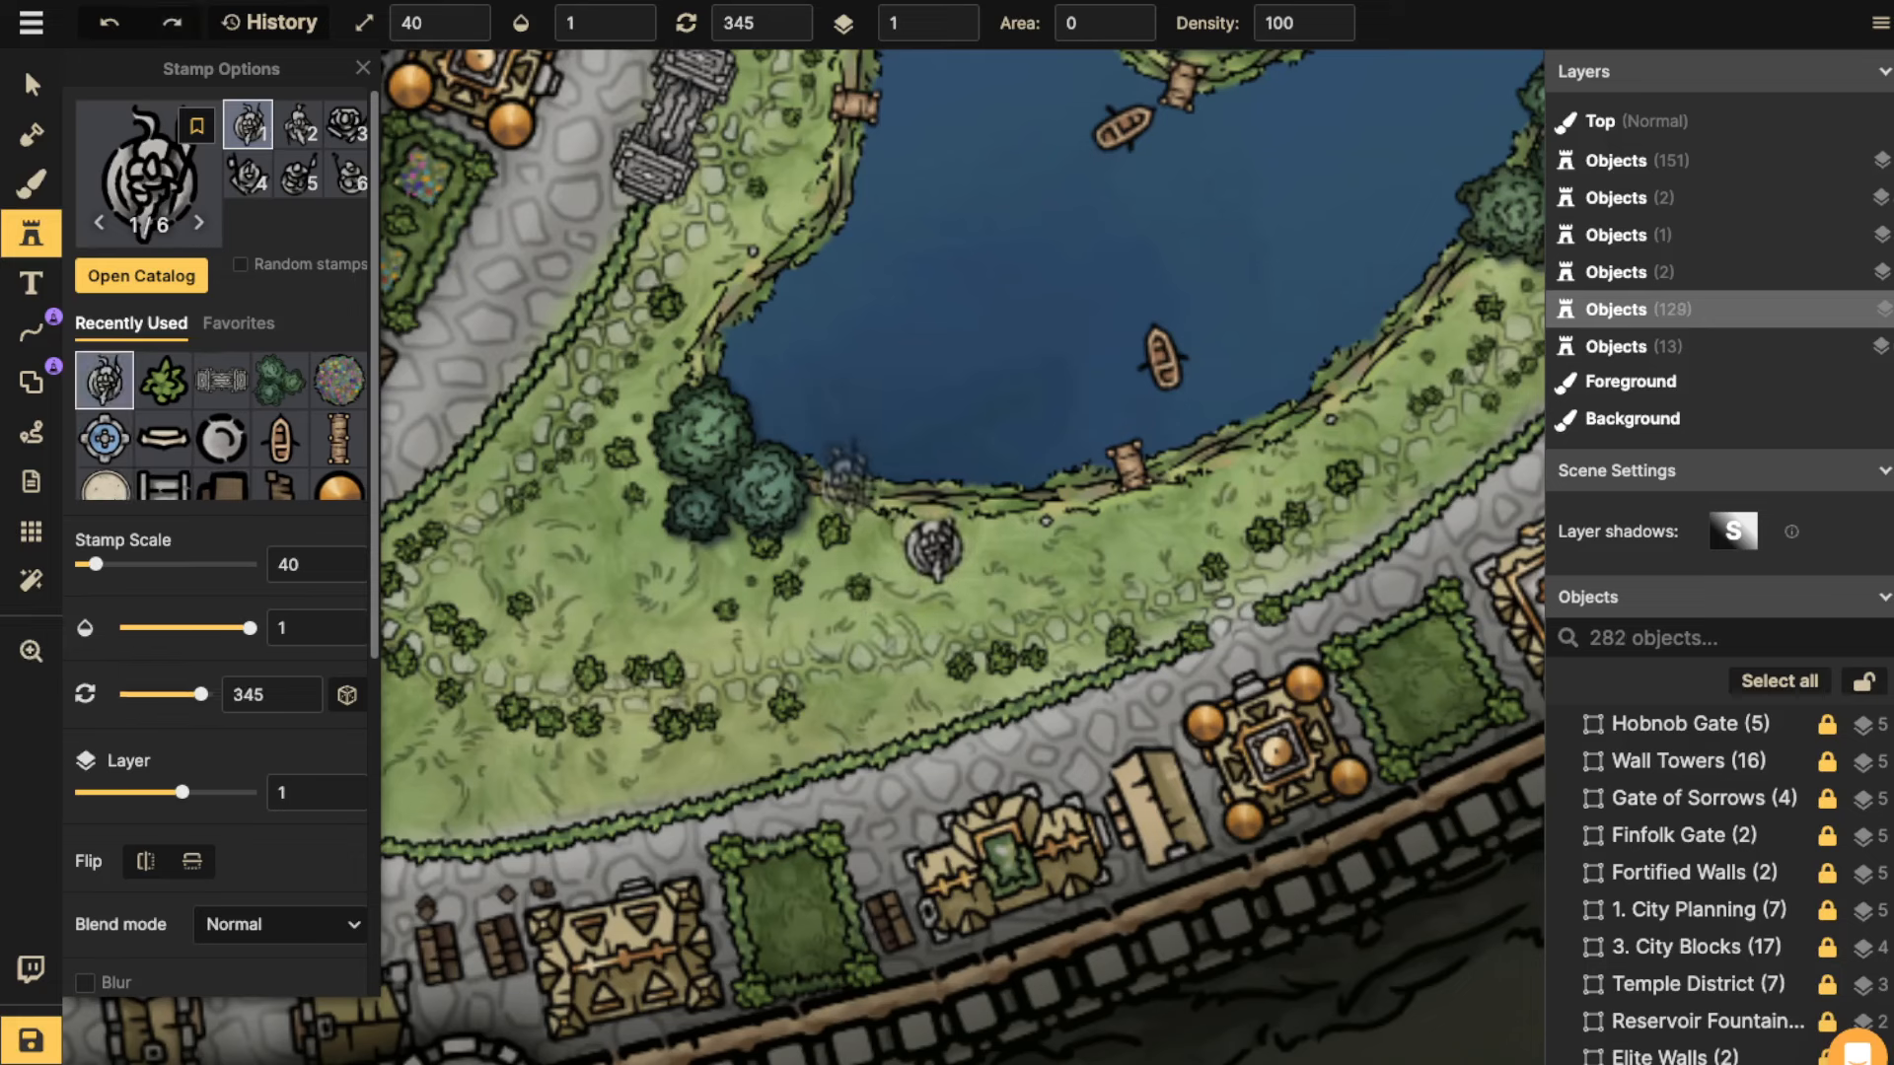
Choose statue variant 6 for stamping, and move the placed southern statue to layer 5, nudging it slightly southeast.
key("6")
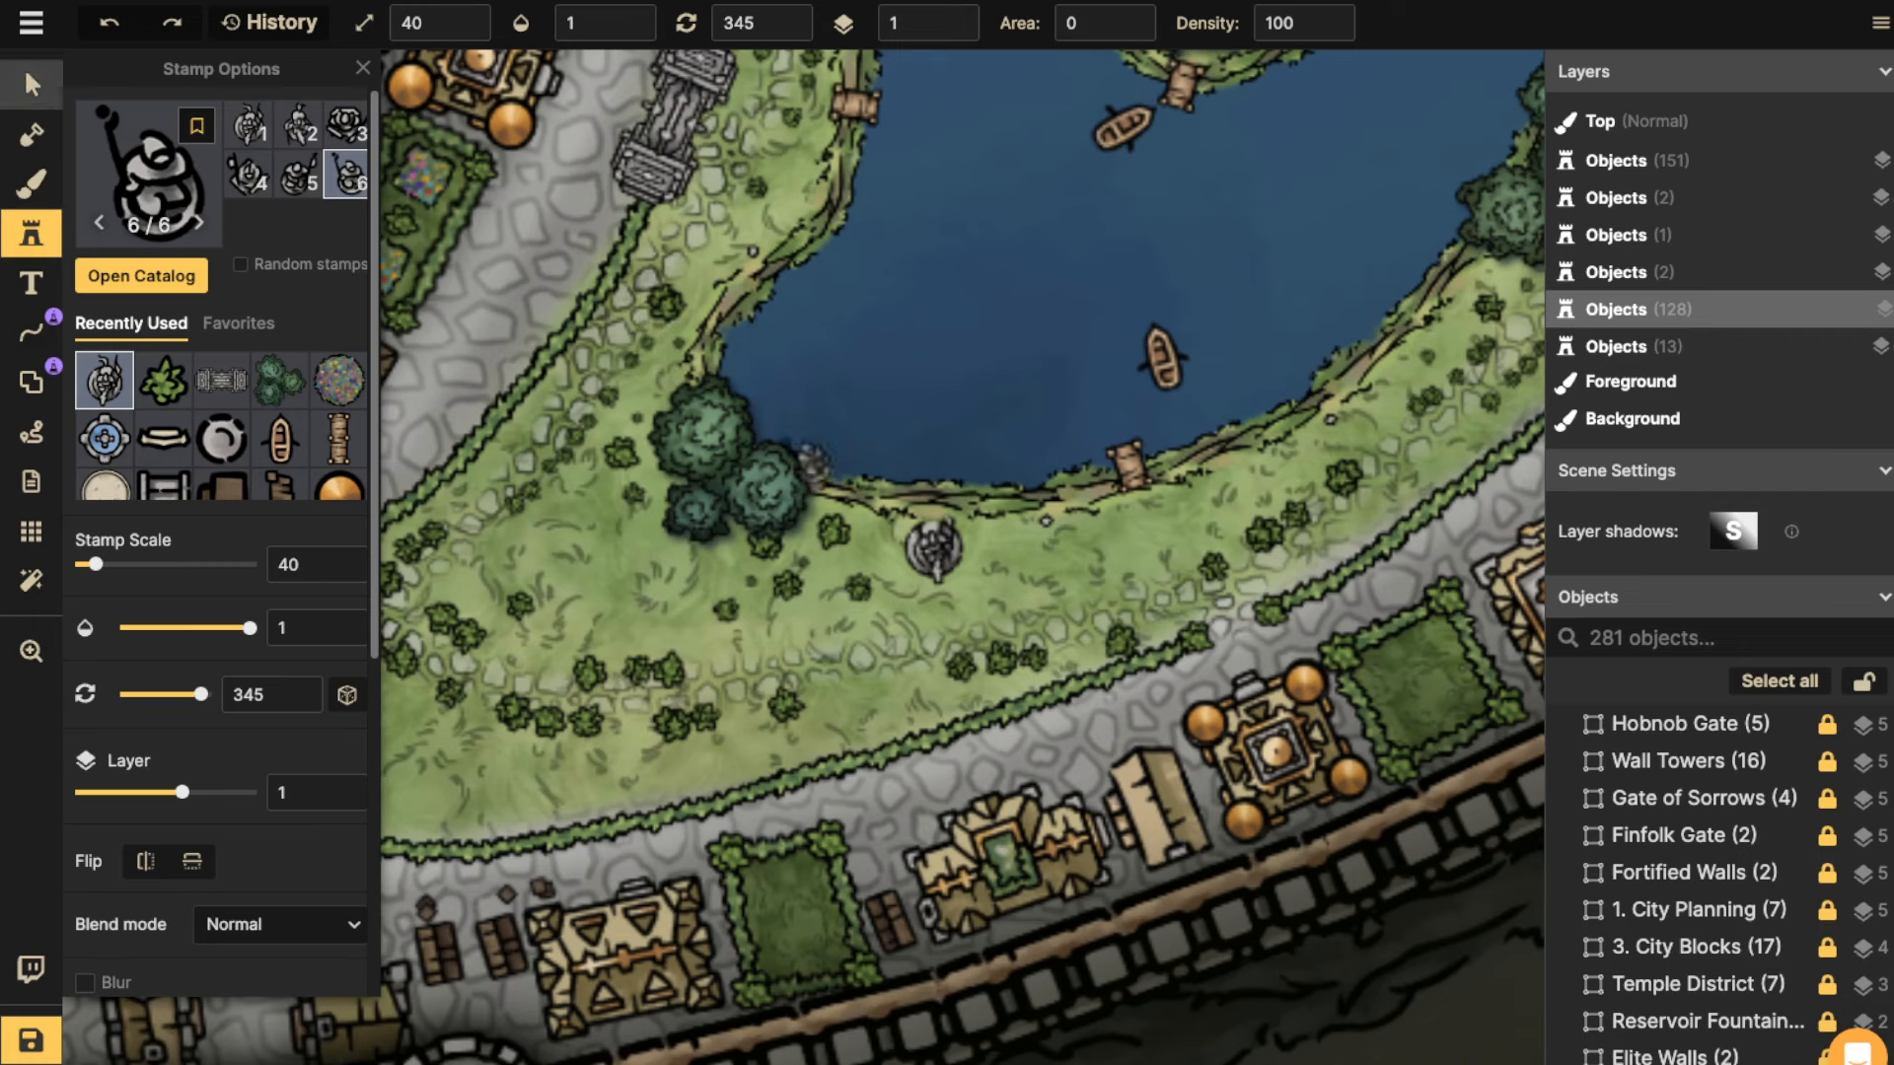
left_click(31, 85)
left_click(933, 547)
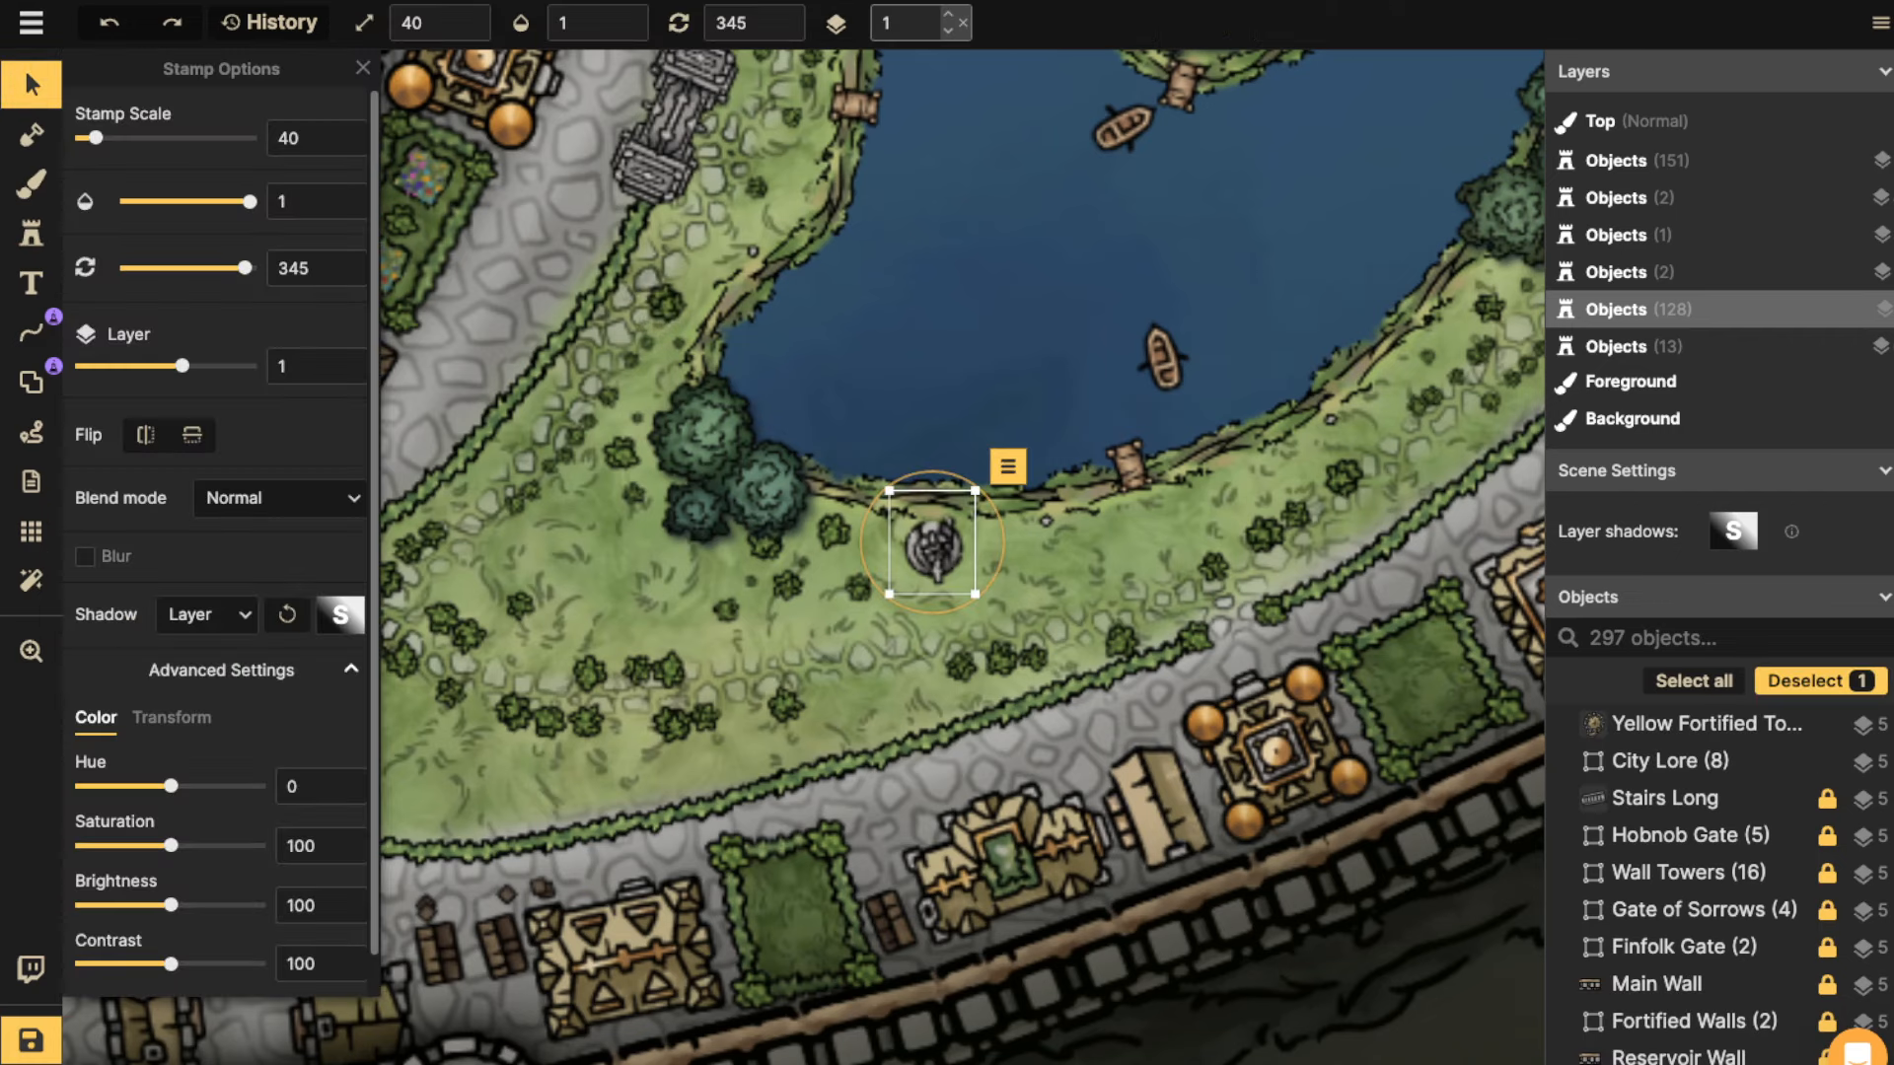
left_click(948, 14)
left_click(948, 15)
left_click(948, 15)
left_click(949, 15)
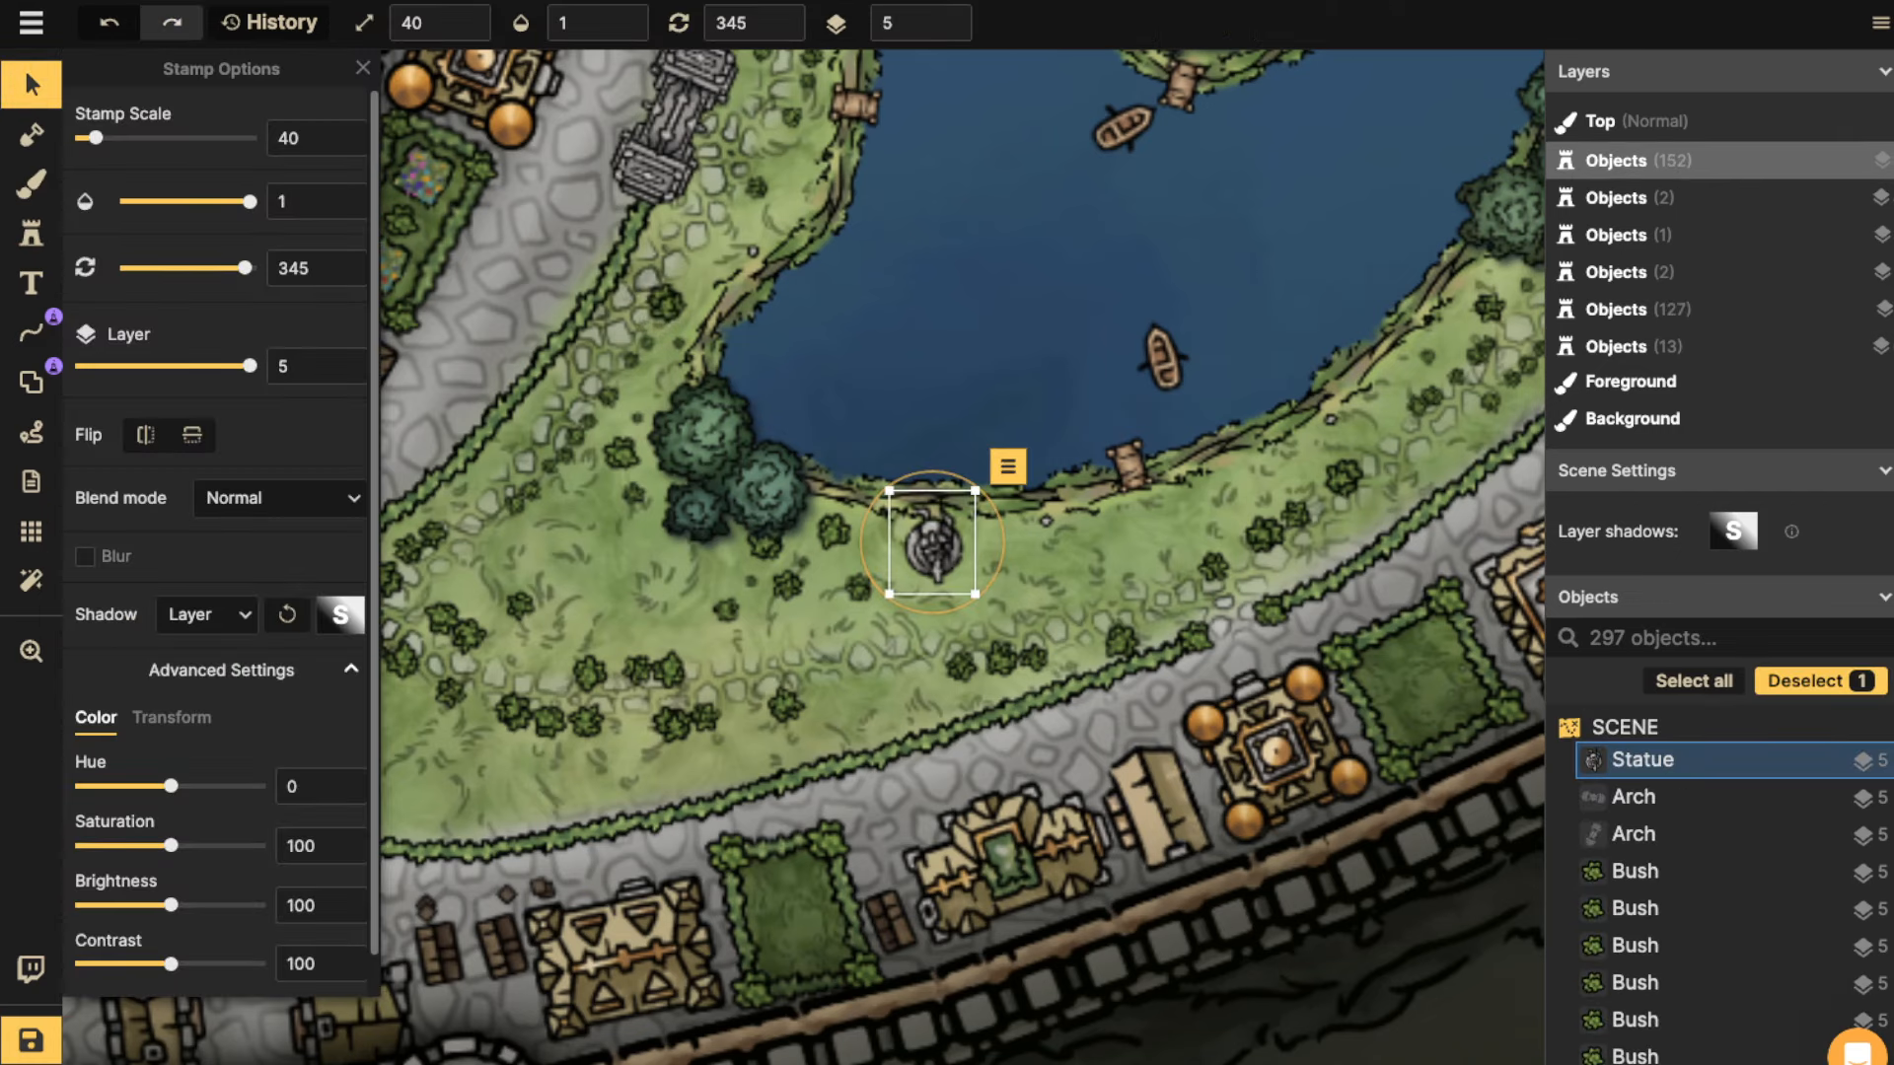
left_click_drag(933, 546, 938, 554)
left_click(849, 623)
Place a variant 6 statue at scale 40, rotated 30 degrees, on the eastern lawn beside the stone path.
left_click(31, 234)
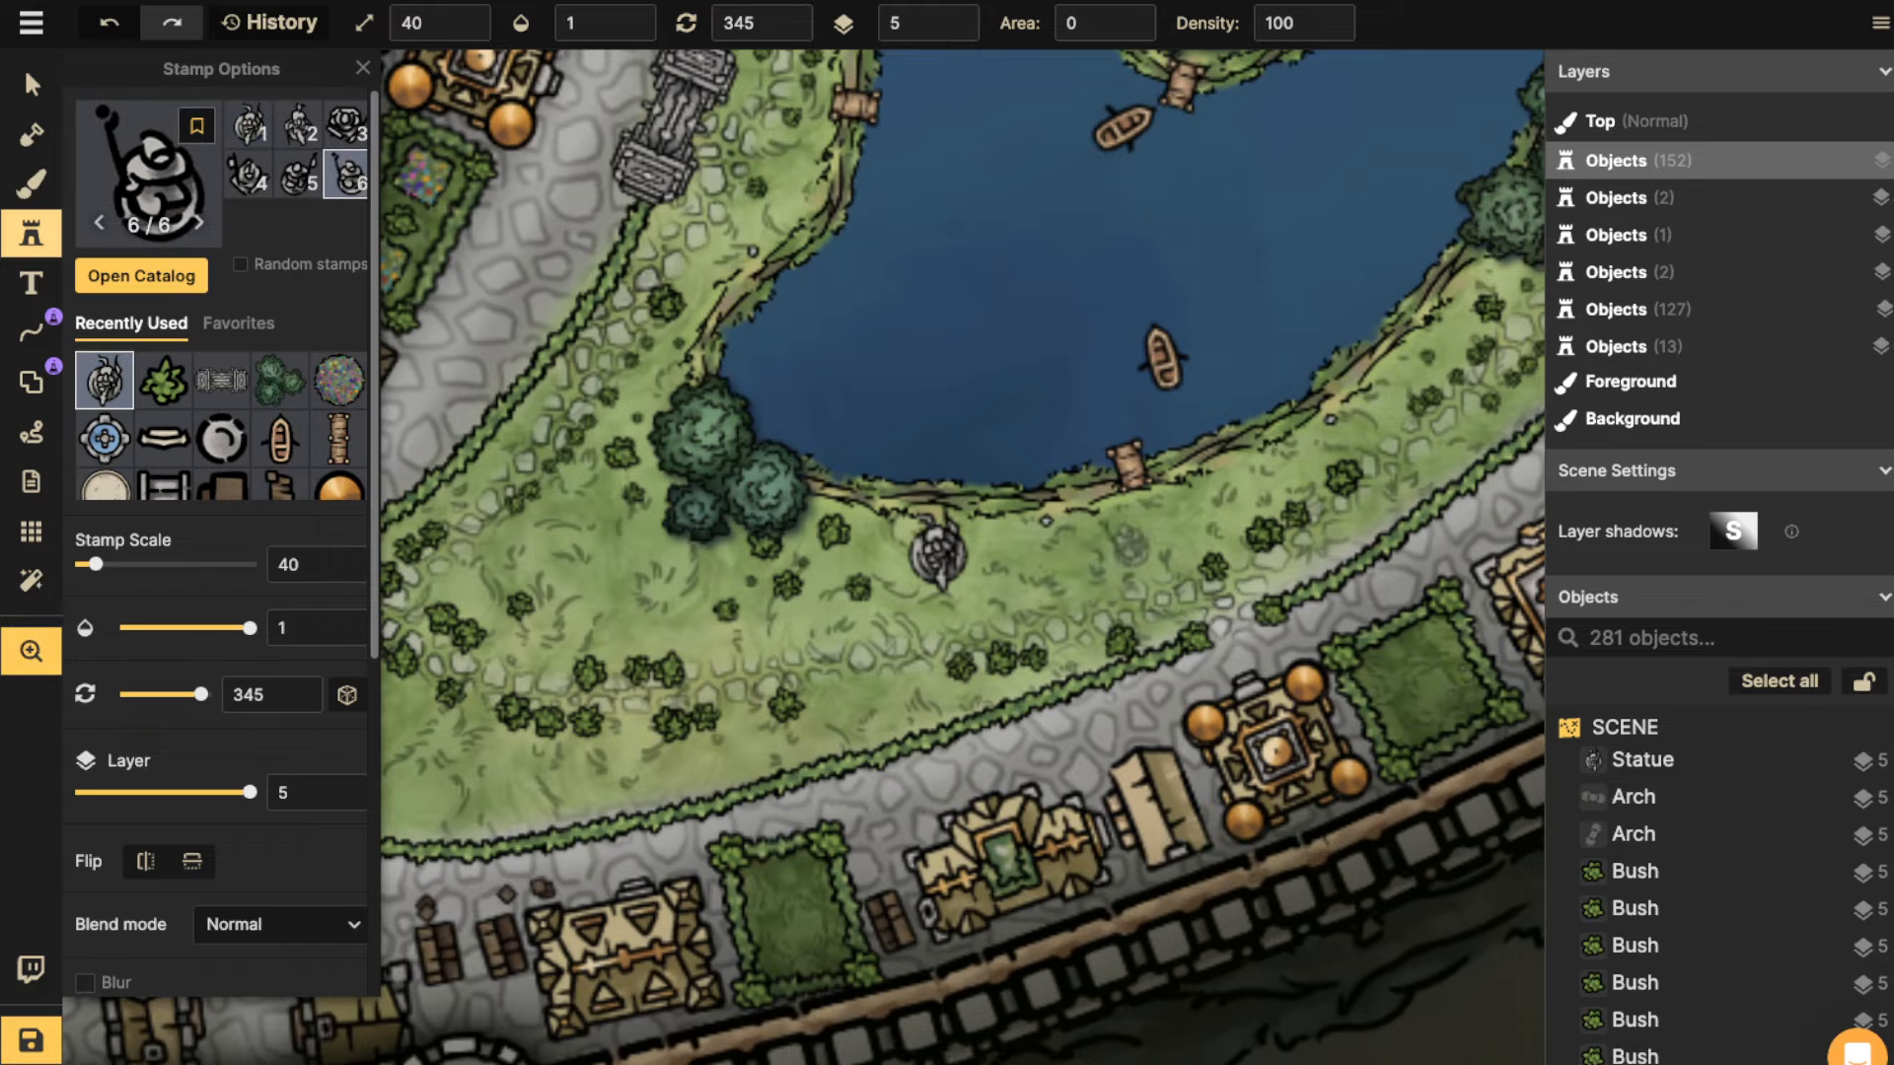
left_click_drag(1130, 545, 285, 833)
scroll(894, 361, "up", 5)
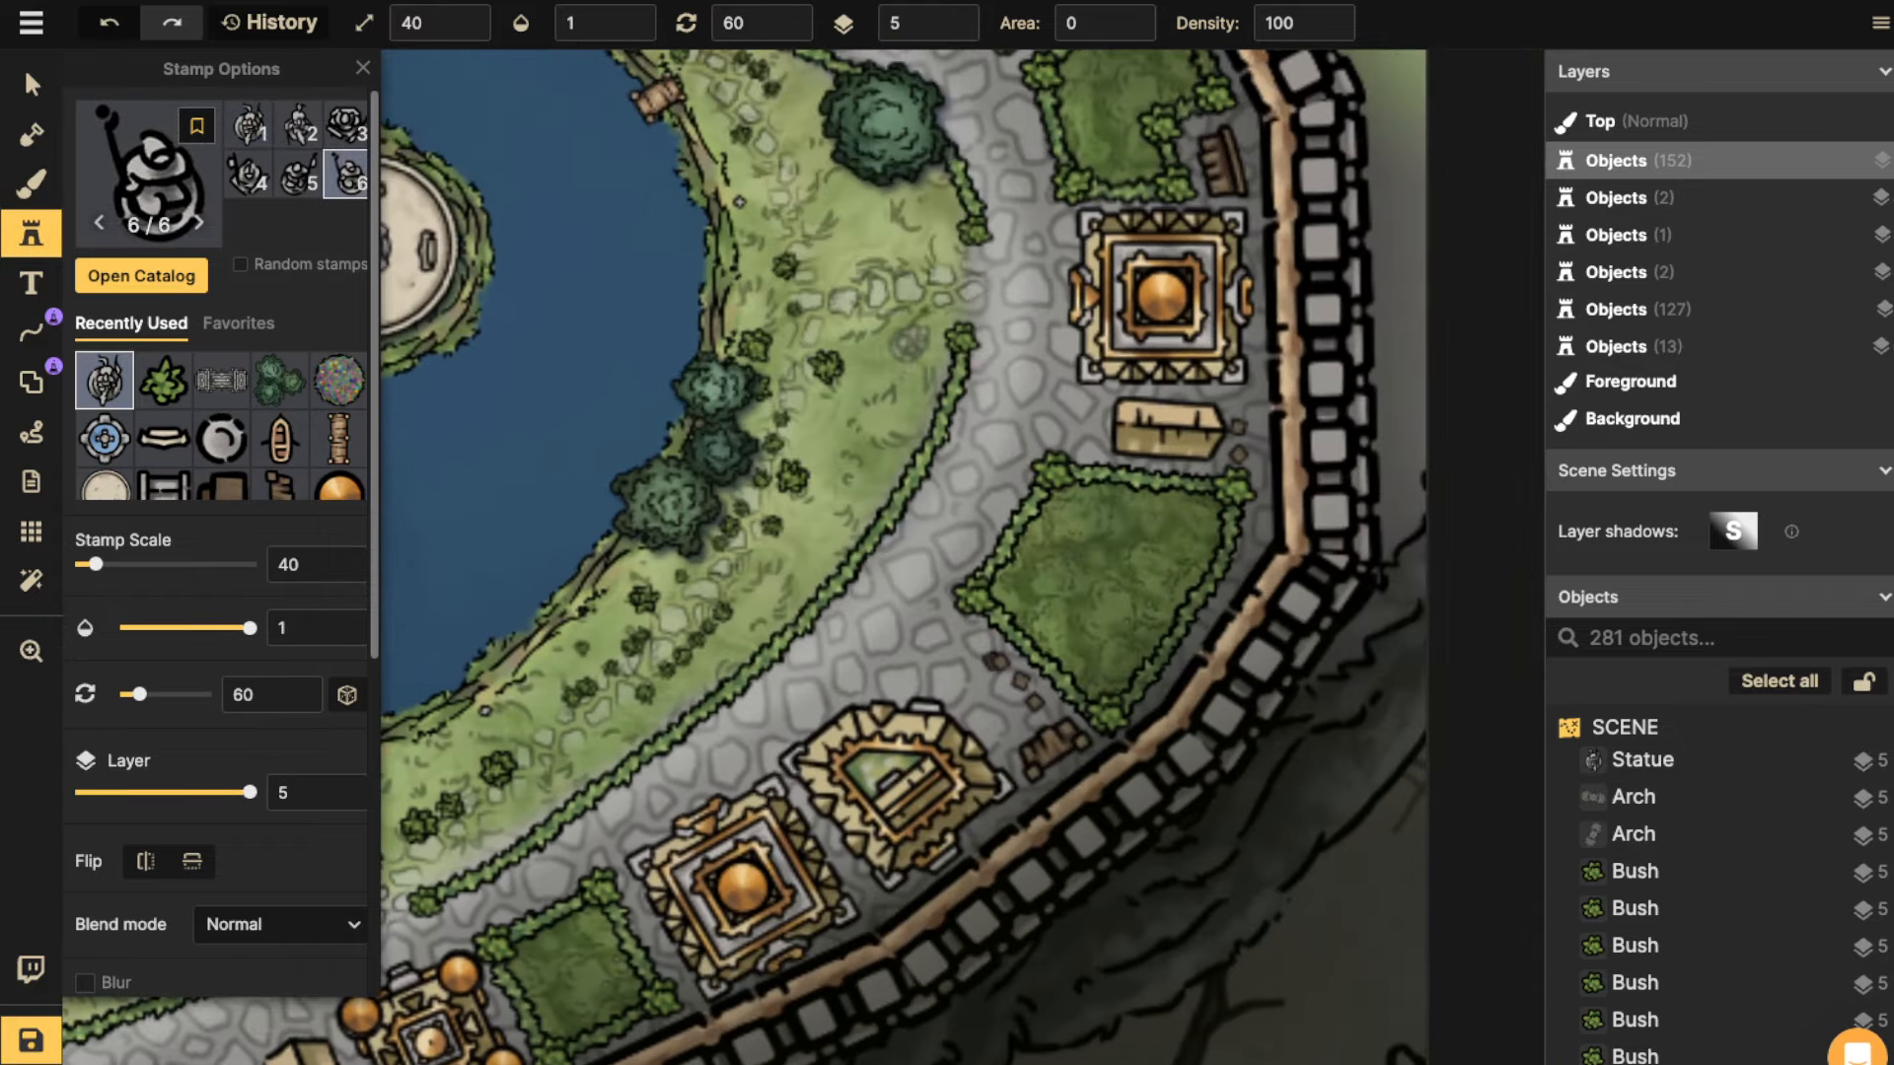
scroll(935, 206, "down", 2)
left_click(933, 229)
Place a statue rotated 75 degrees on the western lawn, between the hedge and the pond north of the jetty.
left_click_drag(653, 240, 1490, 461)
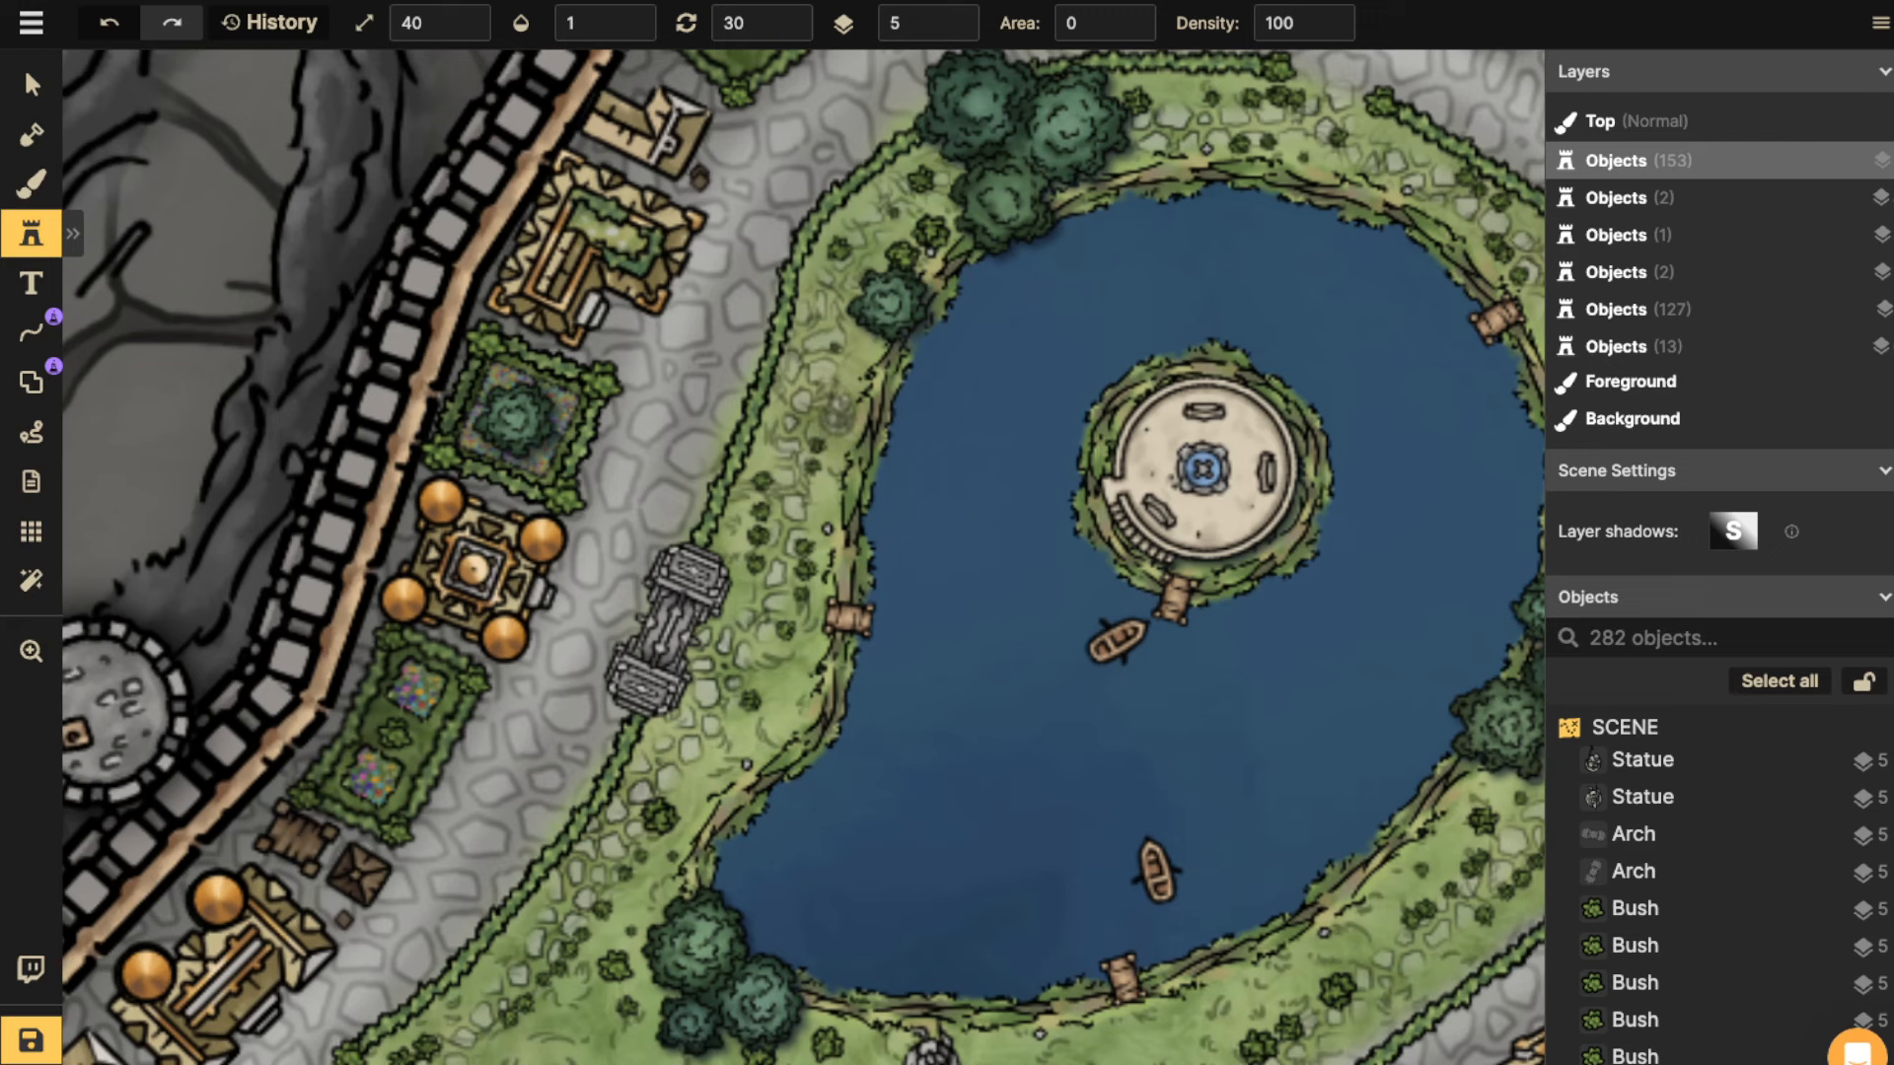
scroll(844, 418, "up", 3)
left_click(839, 419)
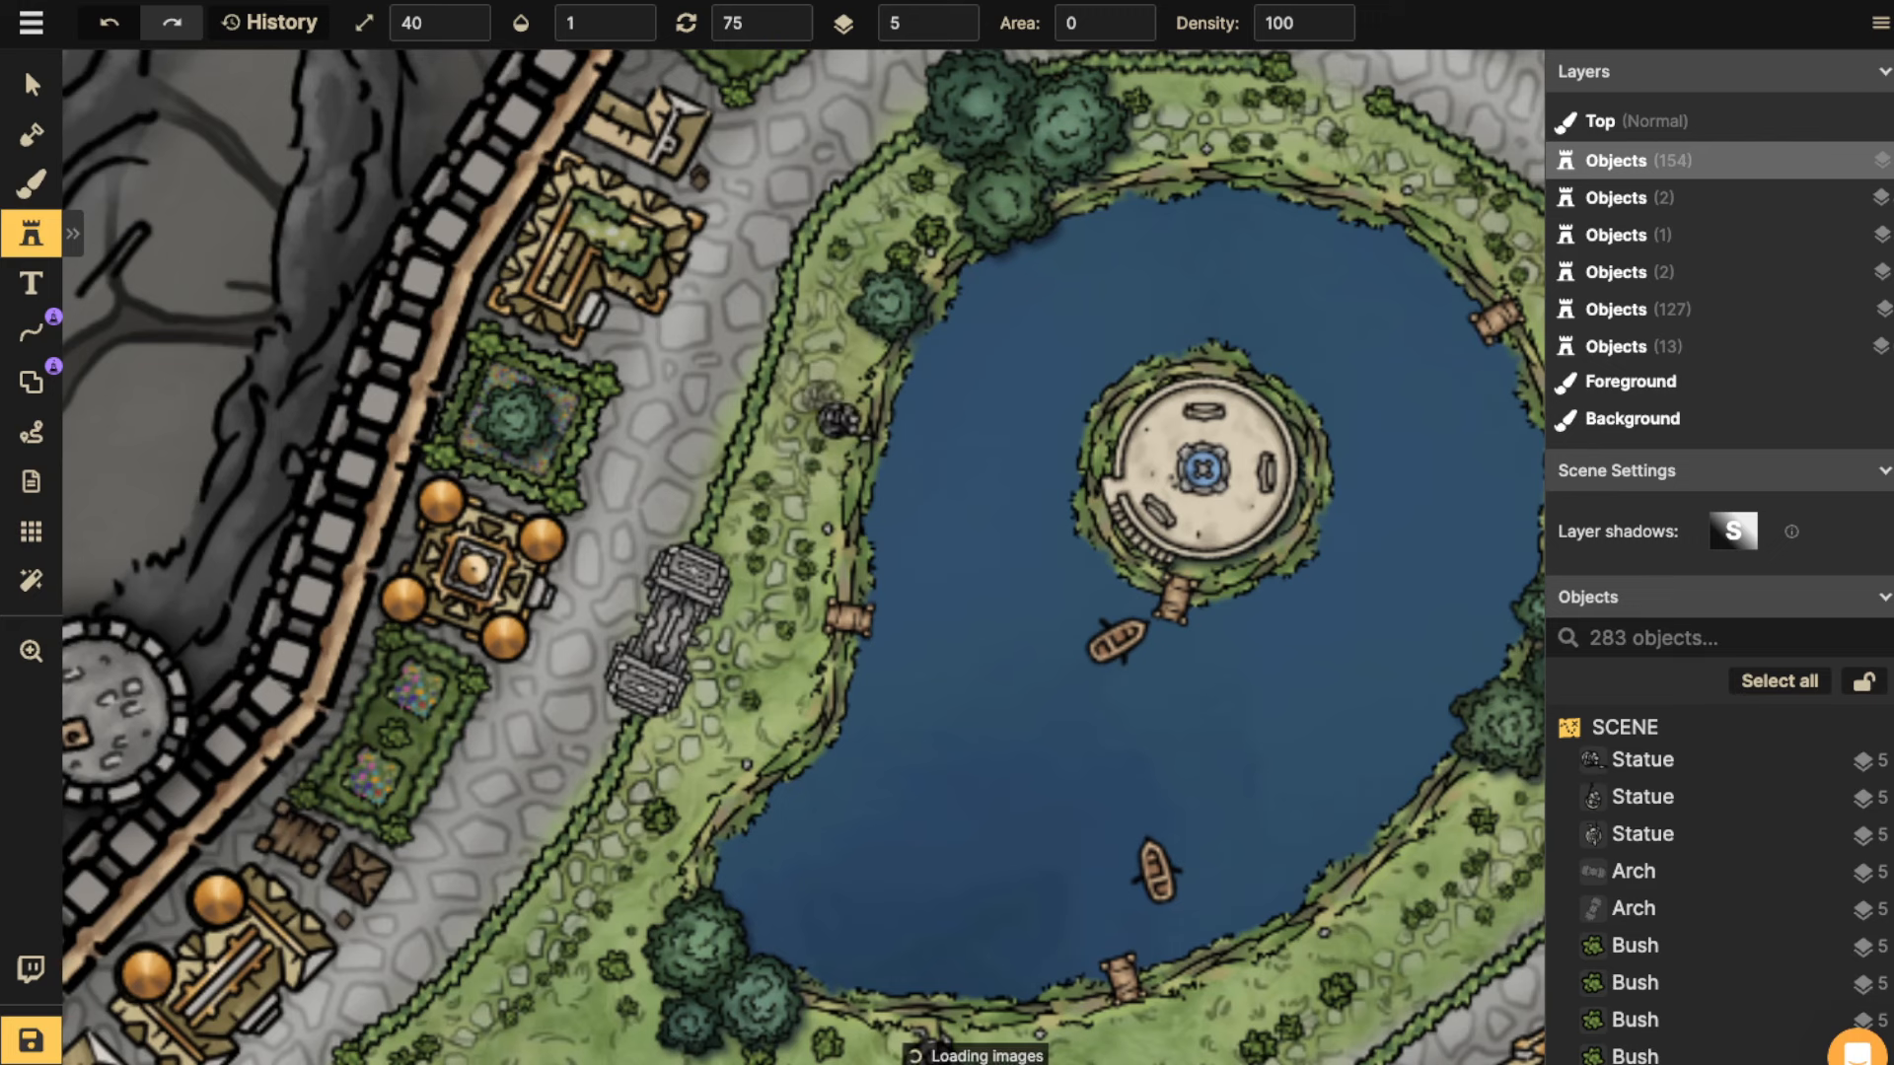
Place a statue rotated 345 degrees at the park's northern edge, just east of the large tree cluster.
left_click_drag(1113, 131, 876, 206)
scroll(937, 162, "down", 4)
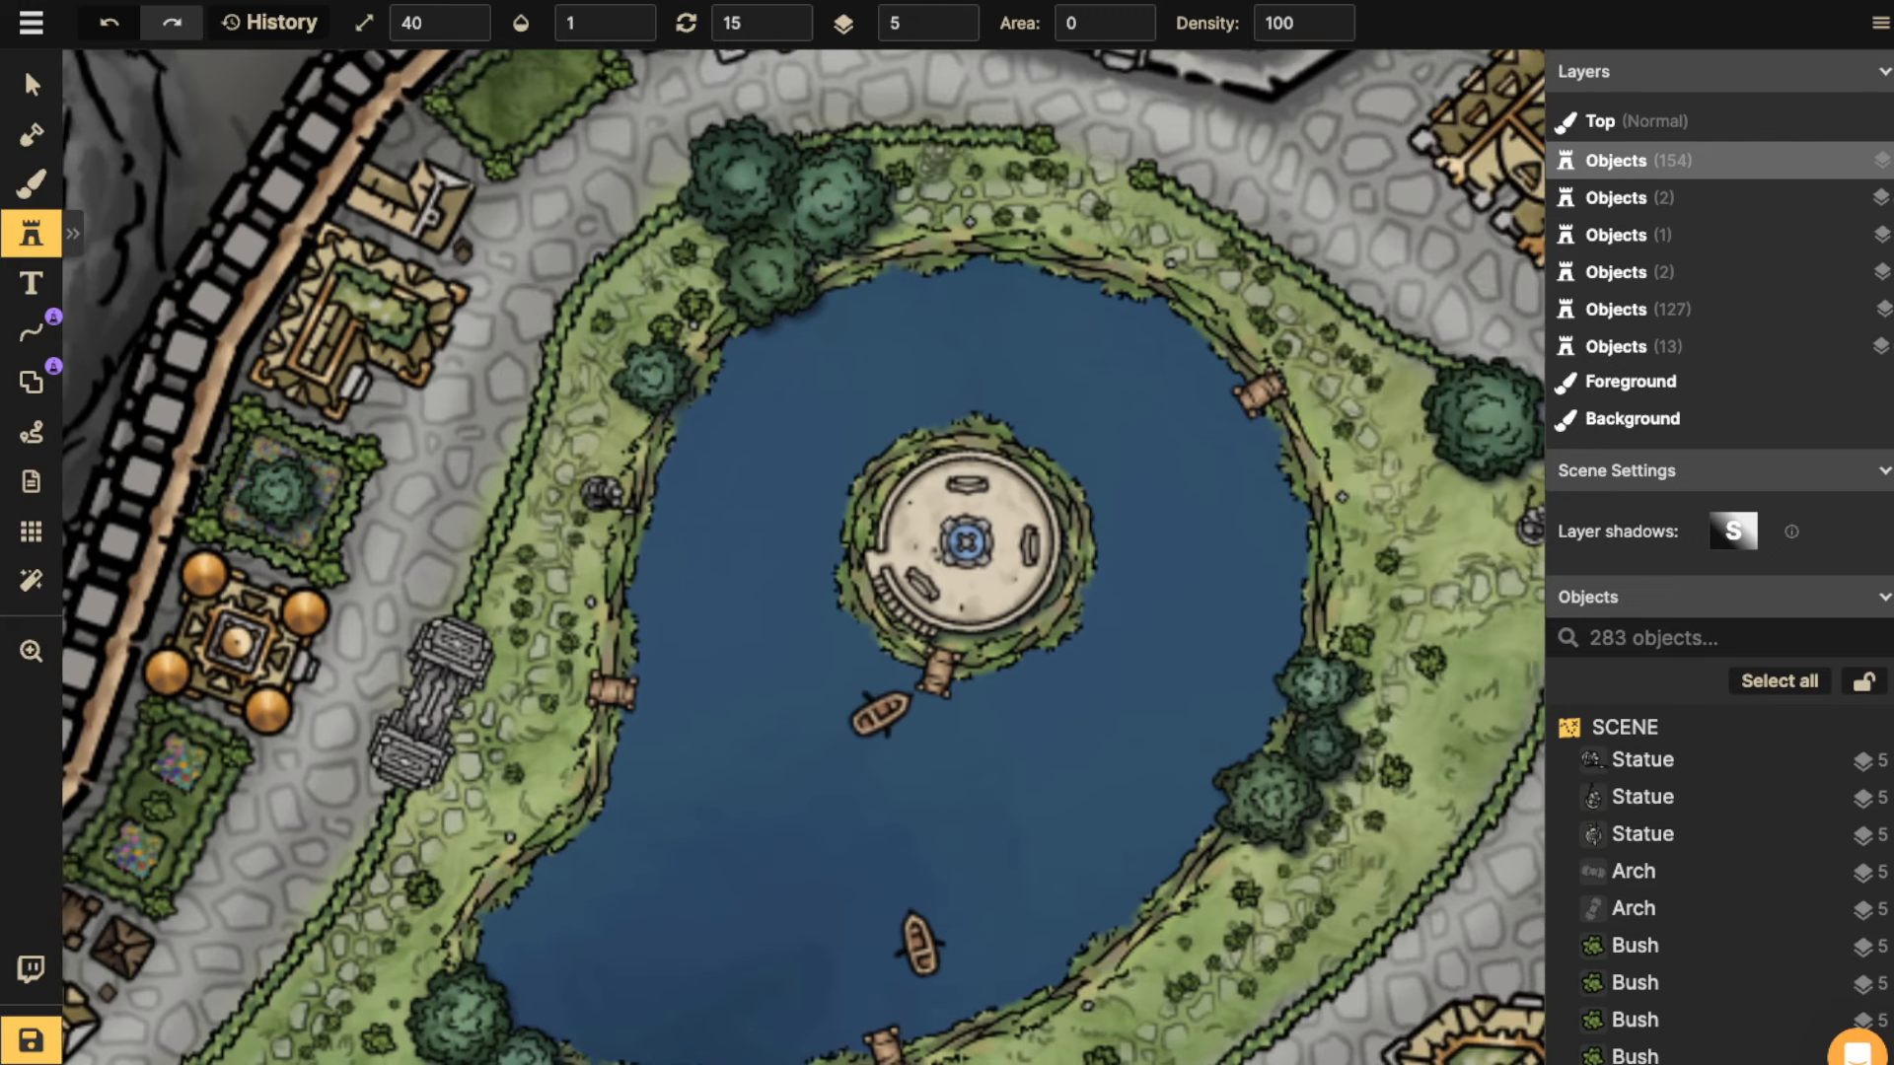
scroll(935, 158, "down", 2)
left_click(937, 158)
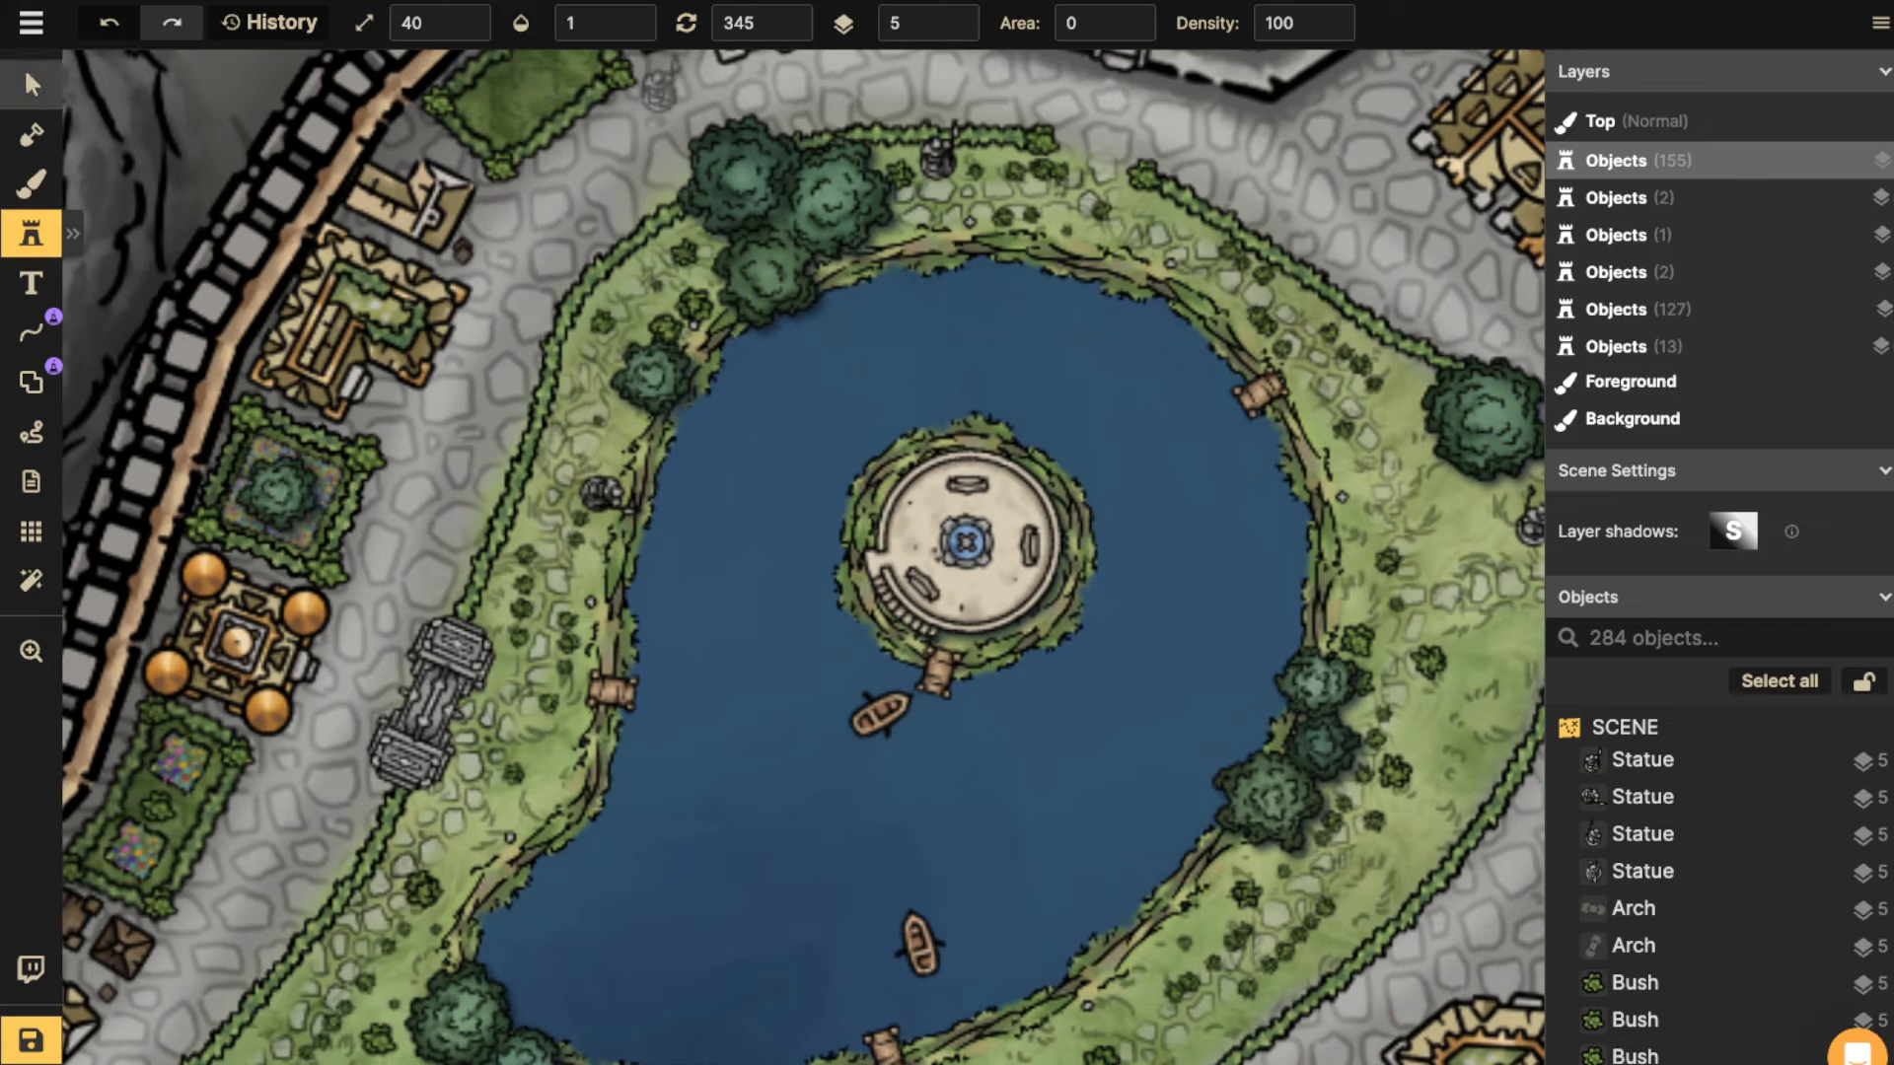
Review the statues around the pond and the look of the walled district within the whole map.
left_click(33, 85)
scroll(482, 641, "down", 5)
left_click_drag(482, 648, 734, 201)
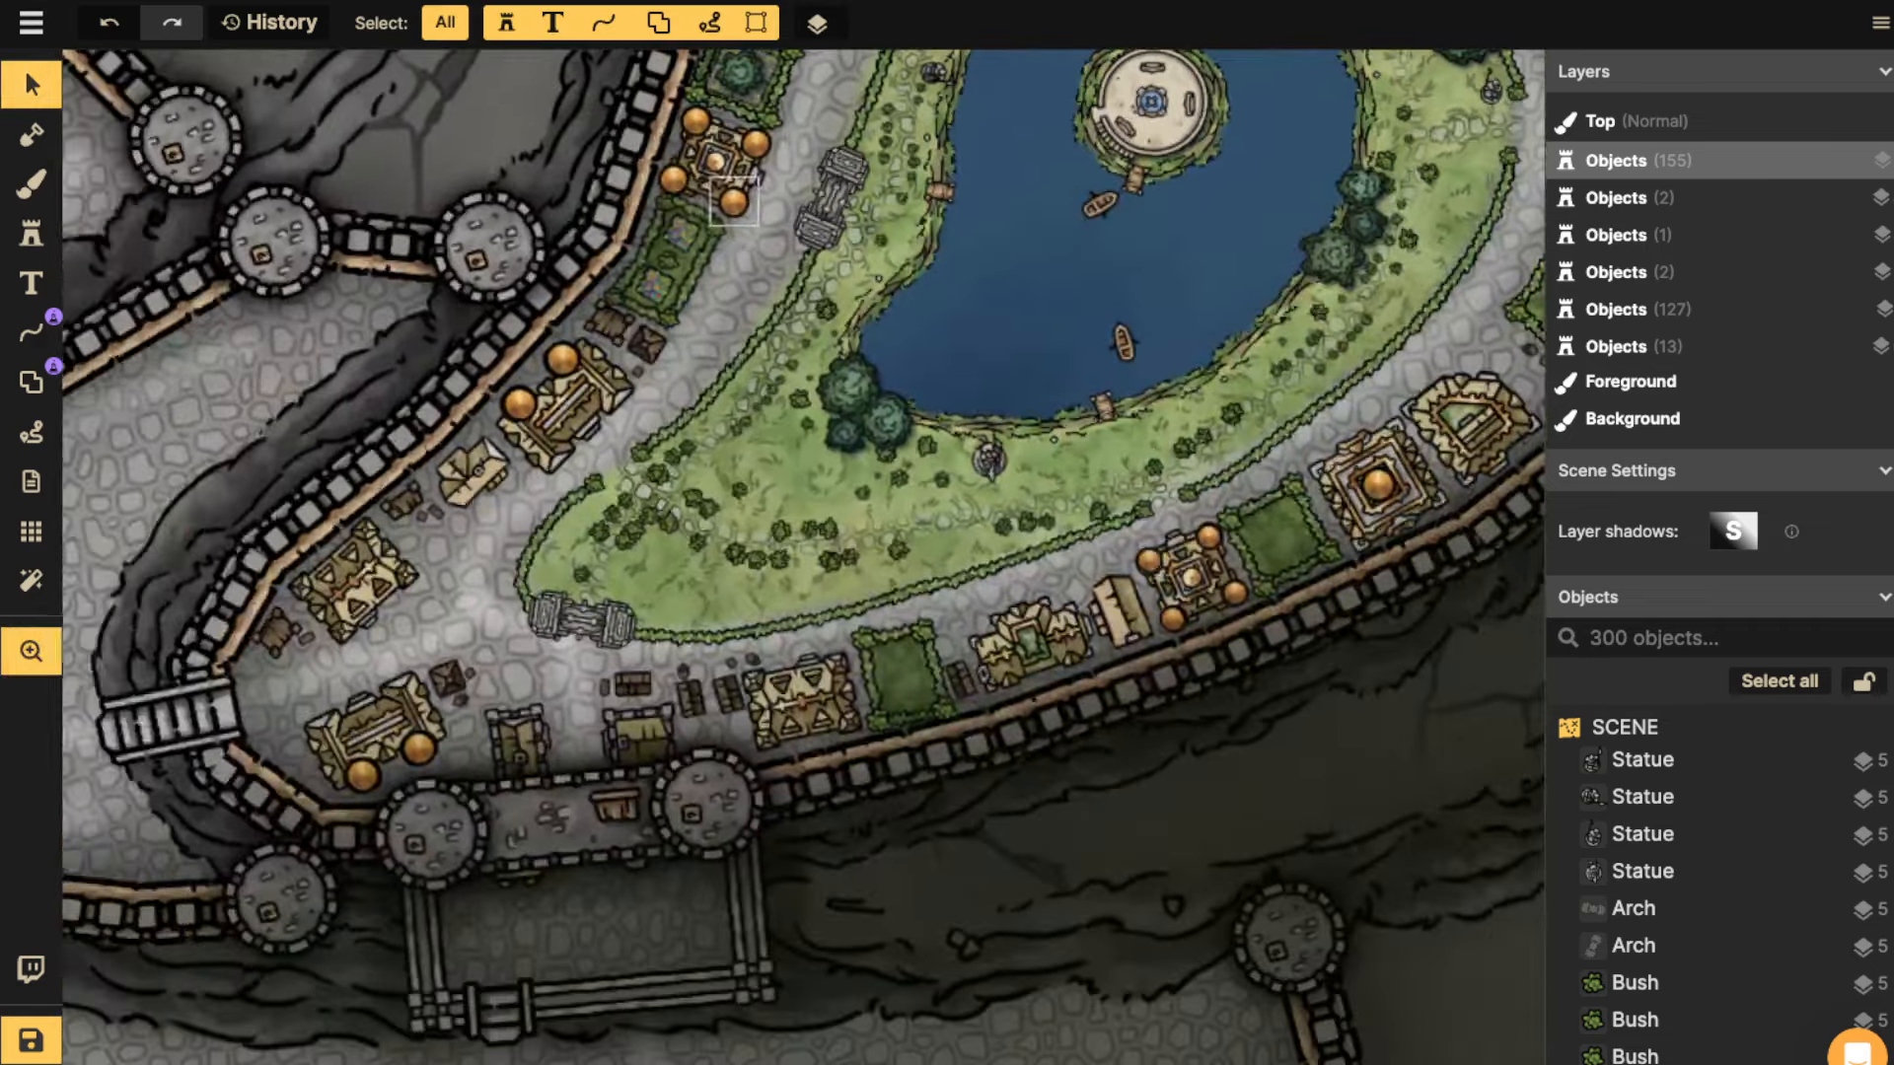
left_click(987, 457)
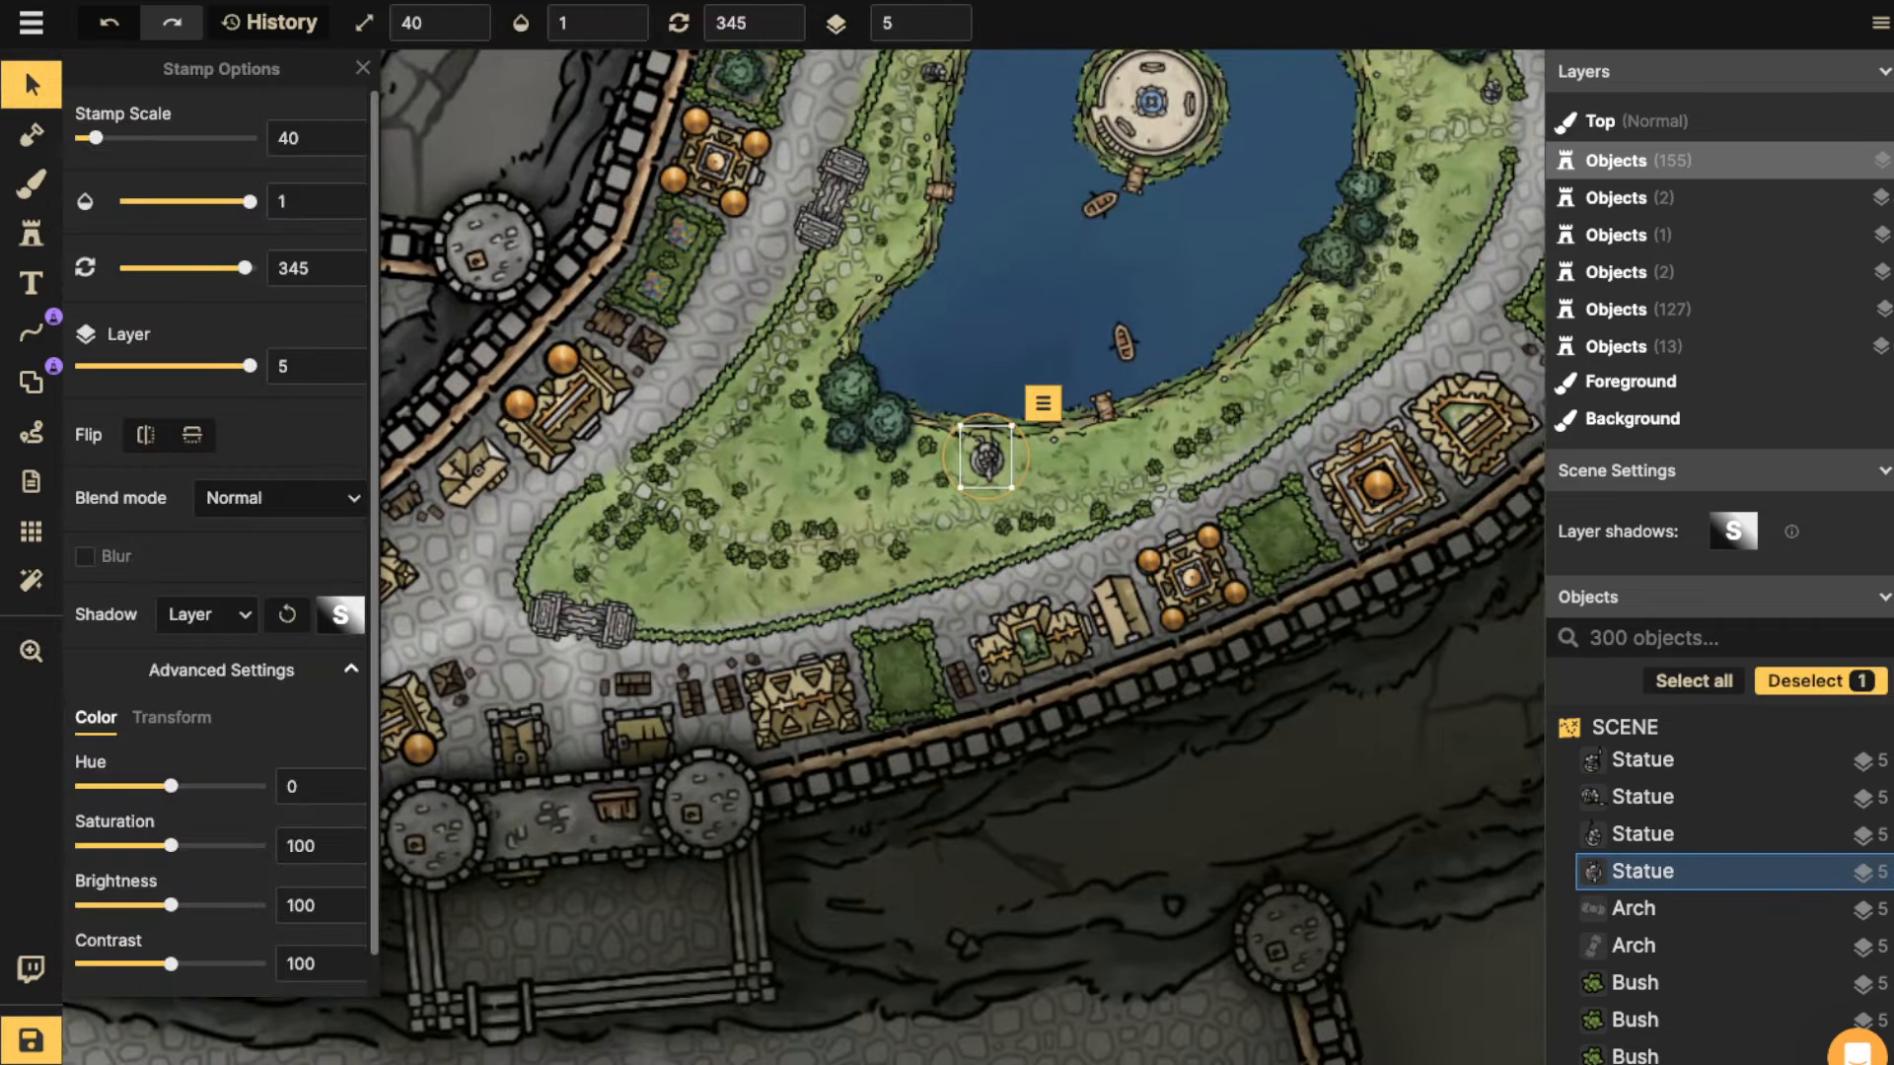
left_click(31, 184)
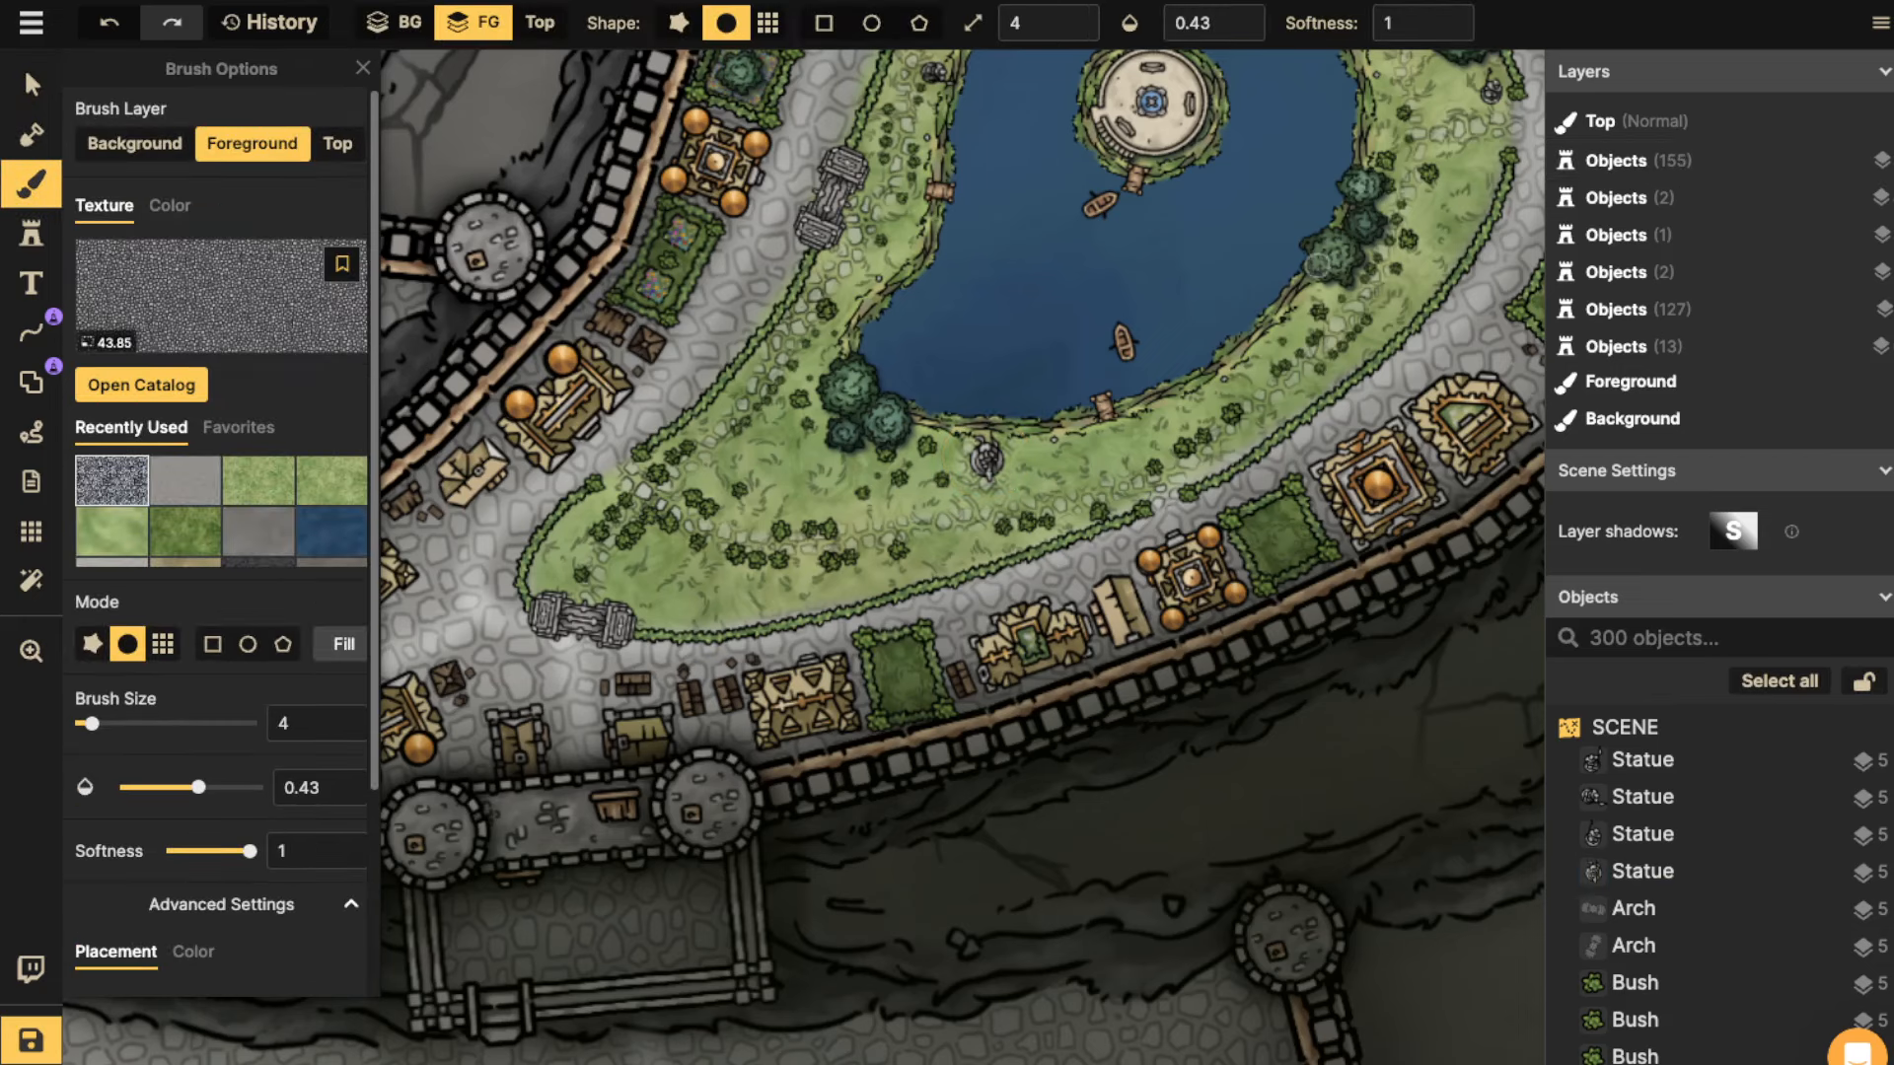
key("space")
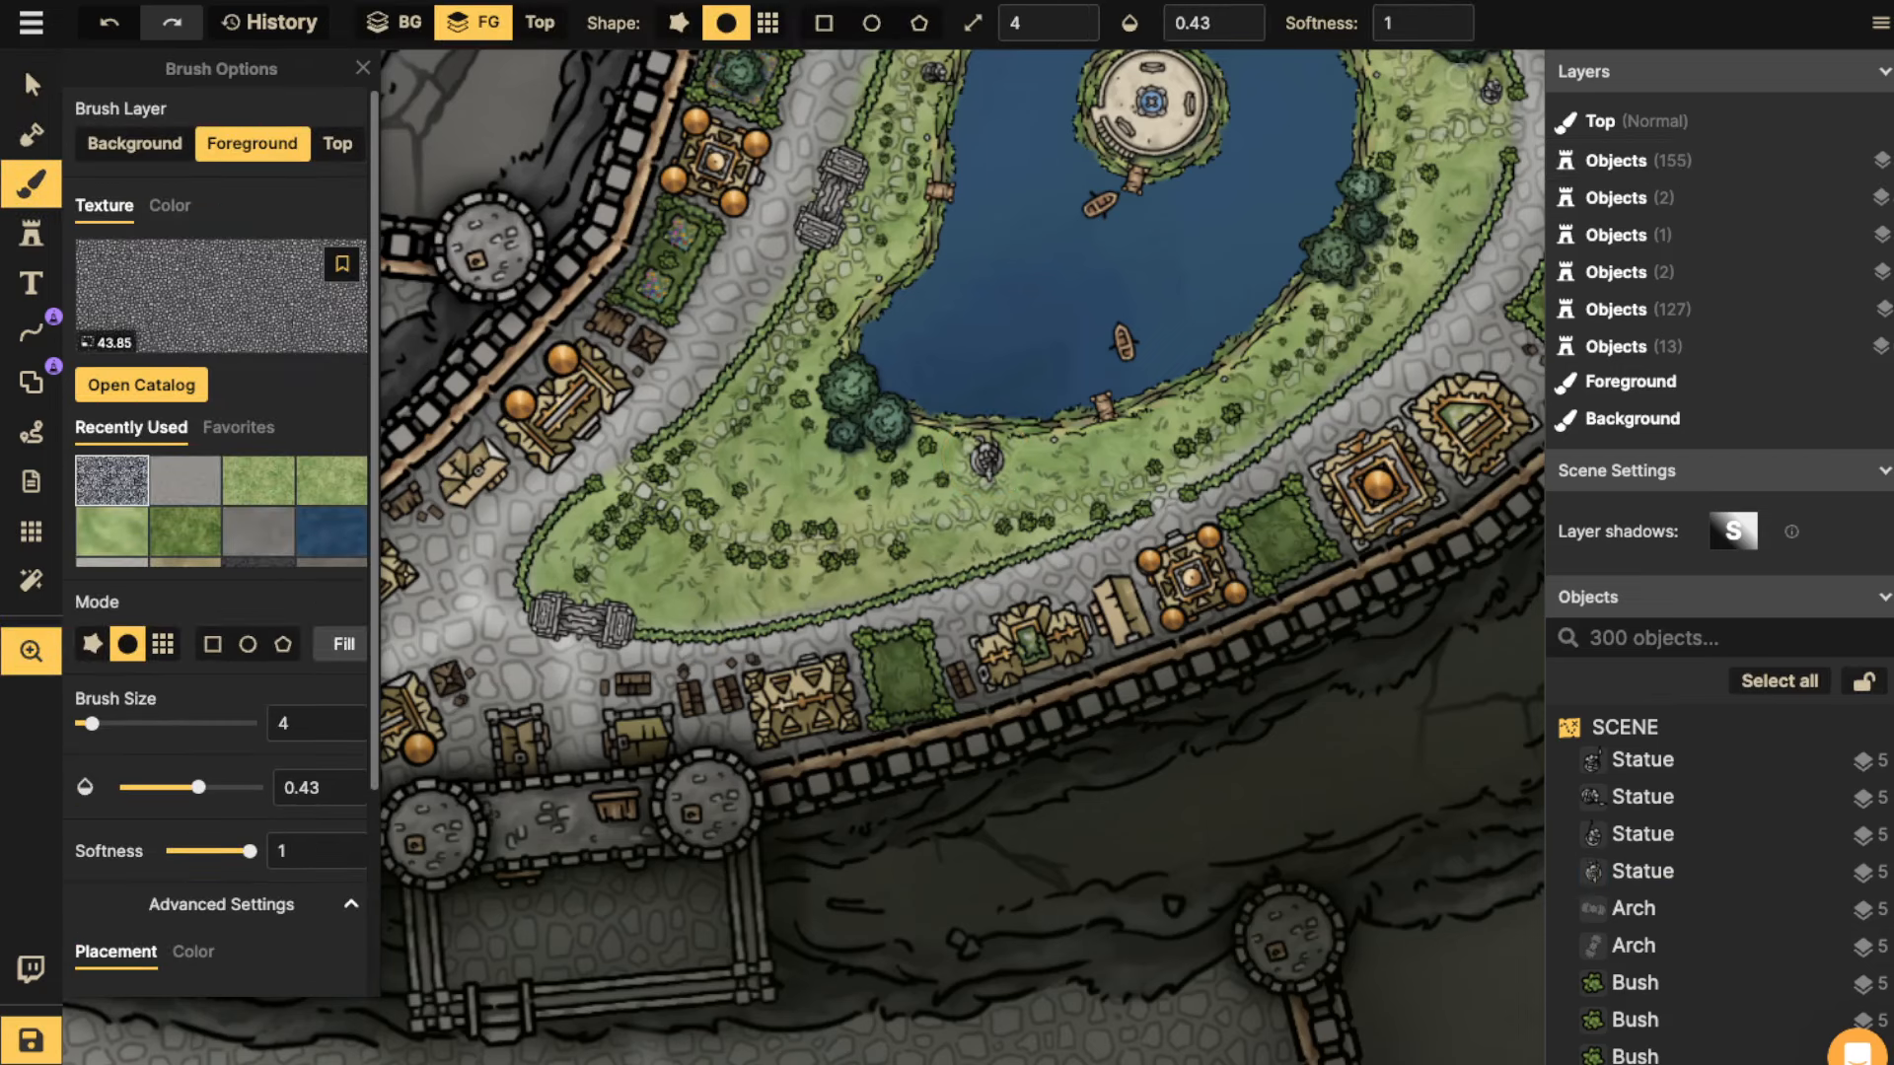
left_click_drag(1492, 95, 1513, 420)
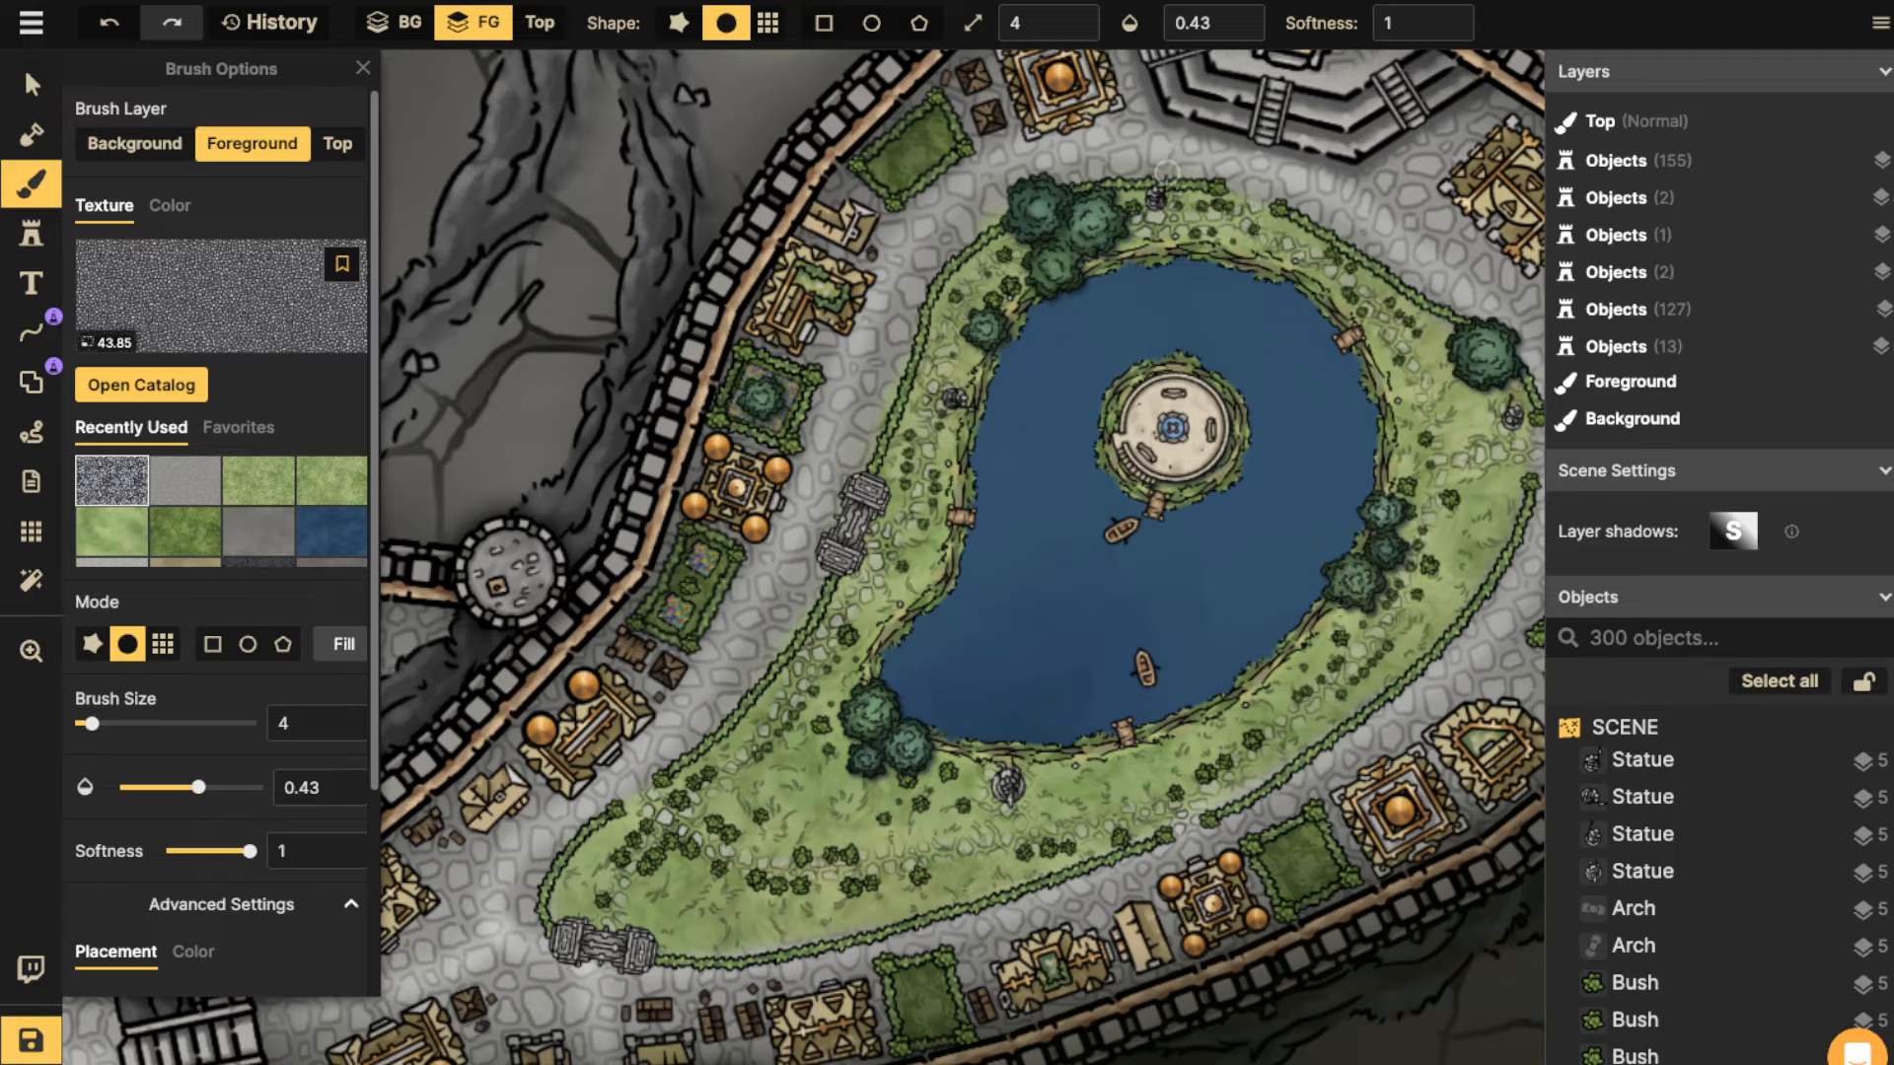
left_click(33, 85)
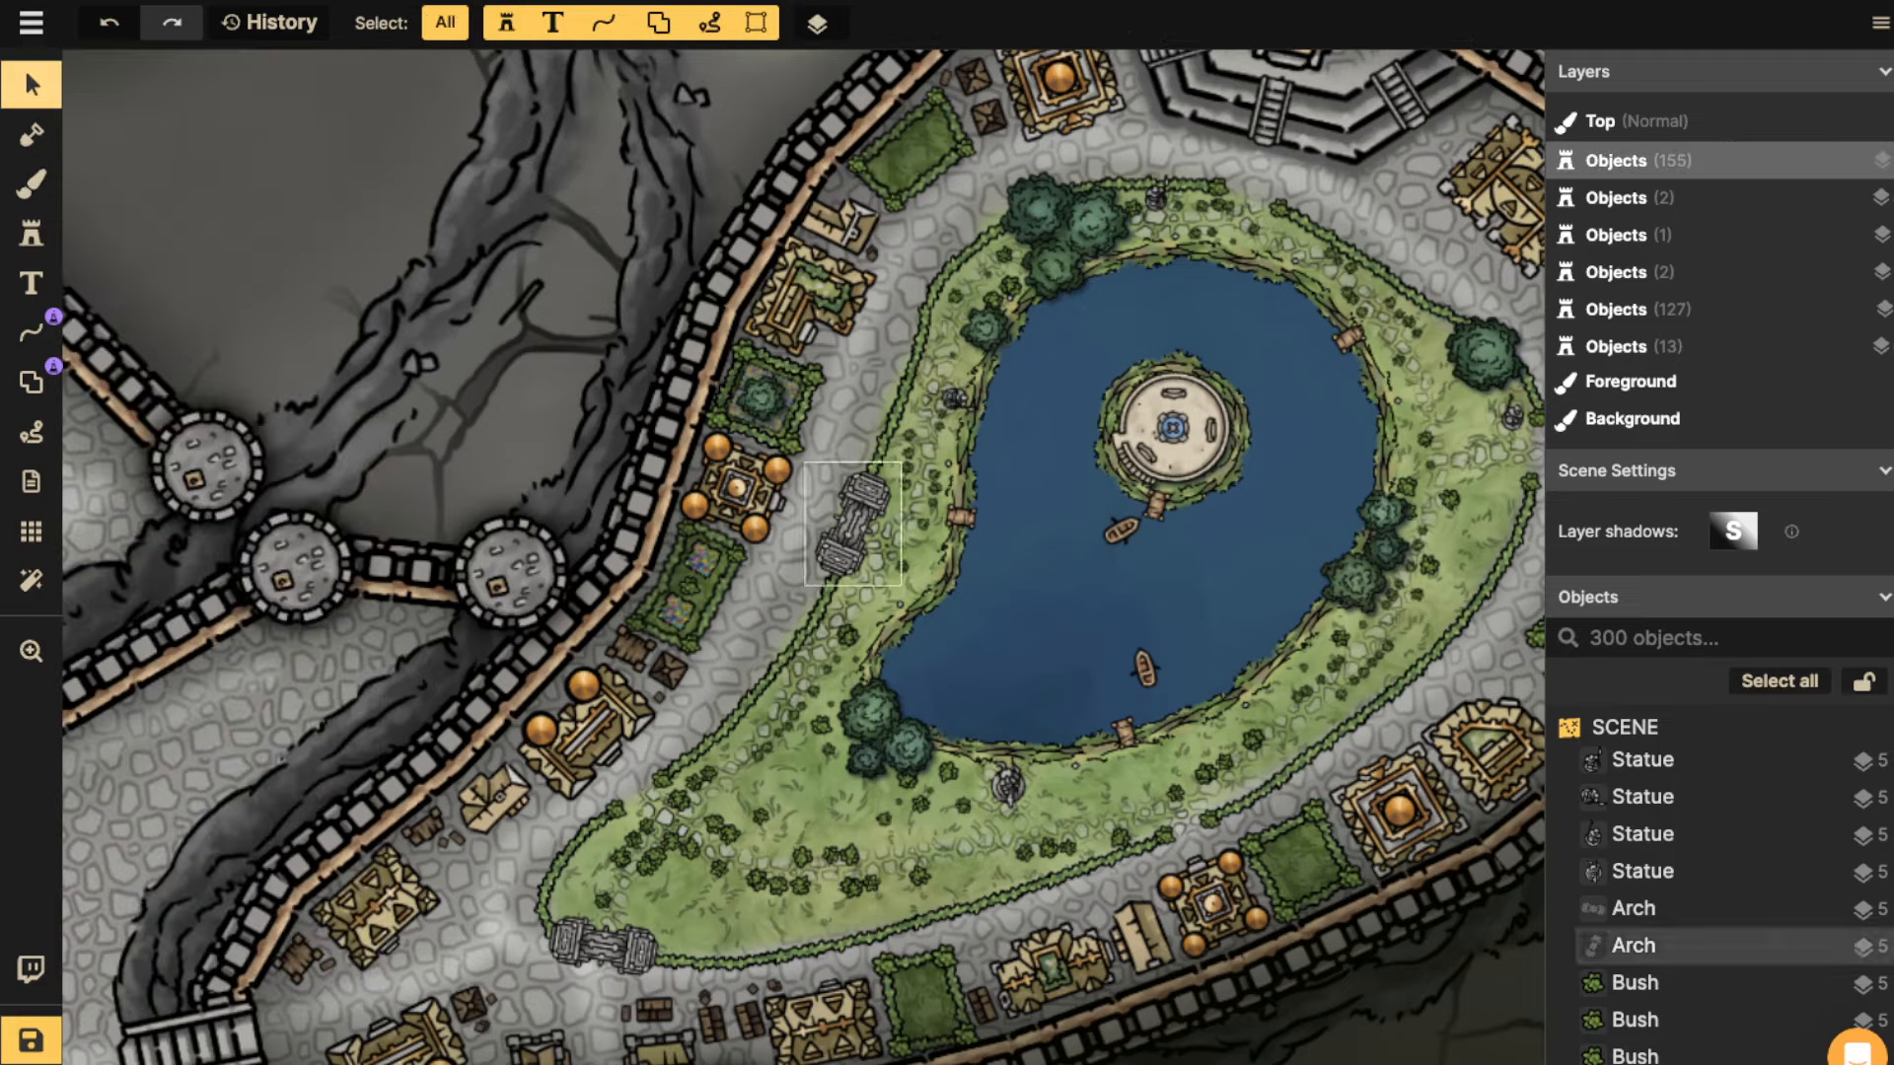
scroll(853, 523, "down", 8)
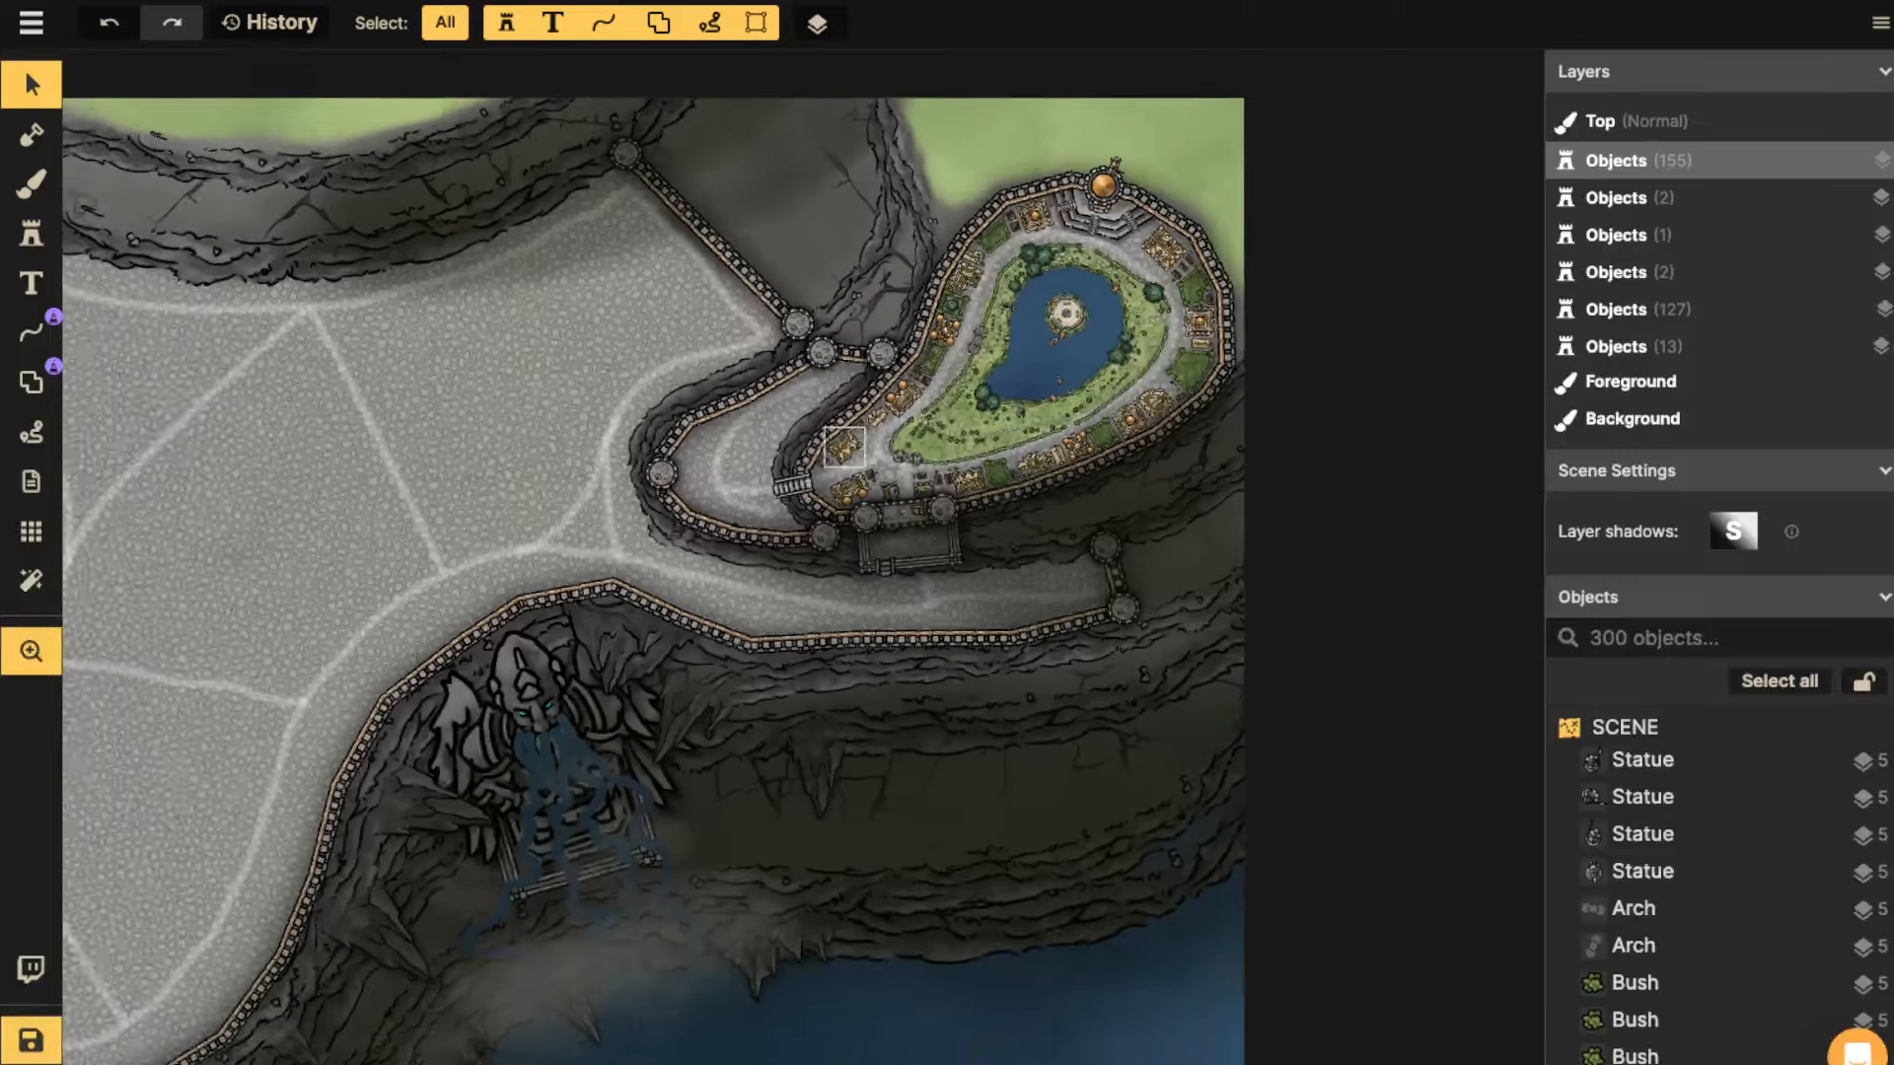
scroll(844, 446, "down", 2)
left_click_drag(844, 446, 1074, 546)
scroll(908, 498, "down", 3)
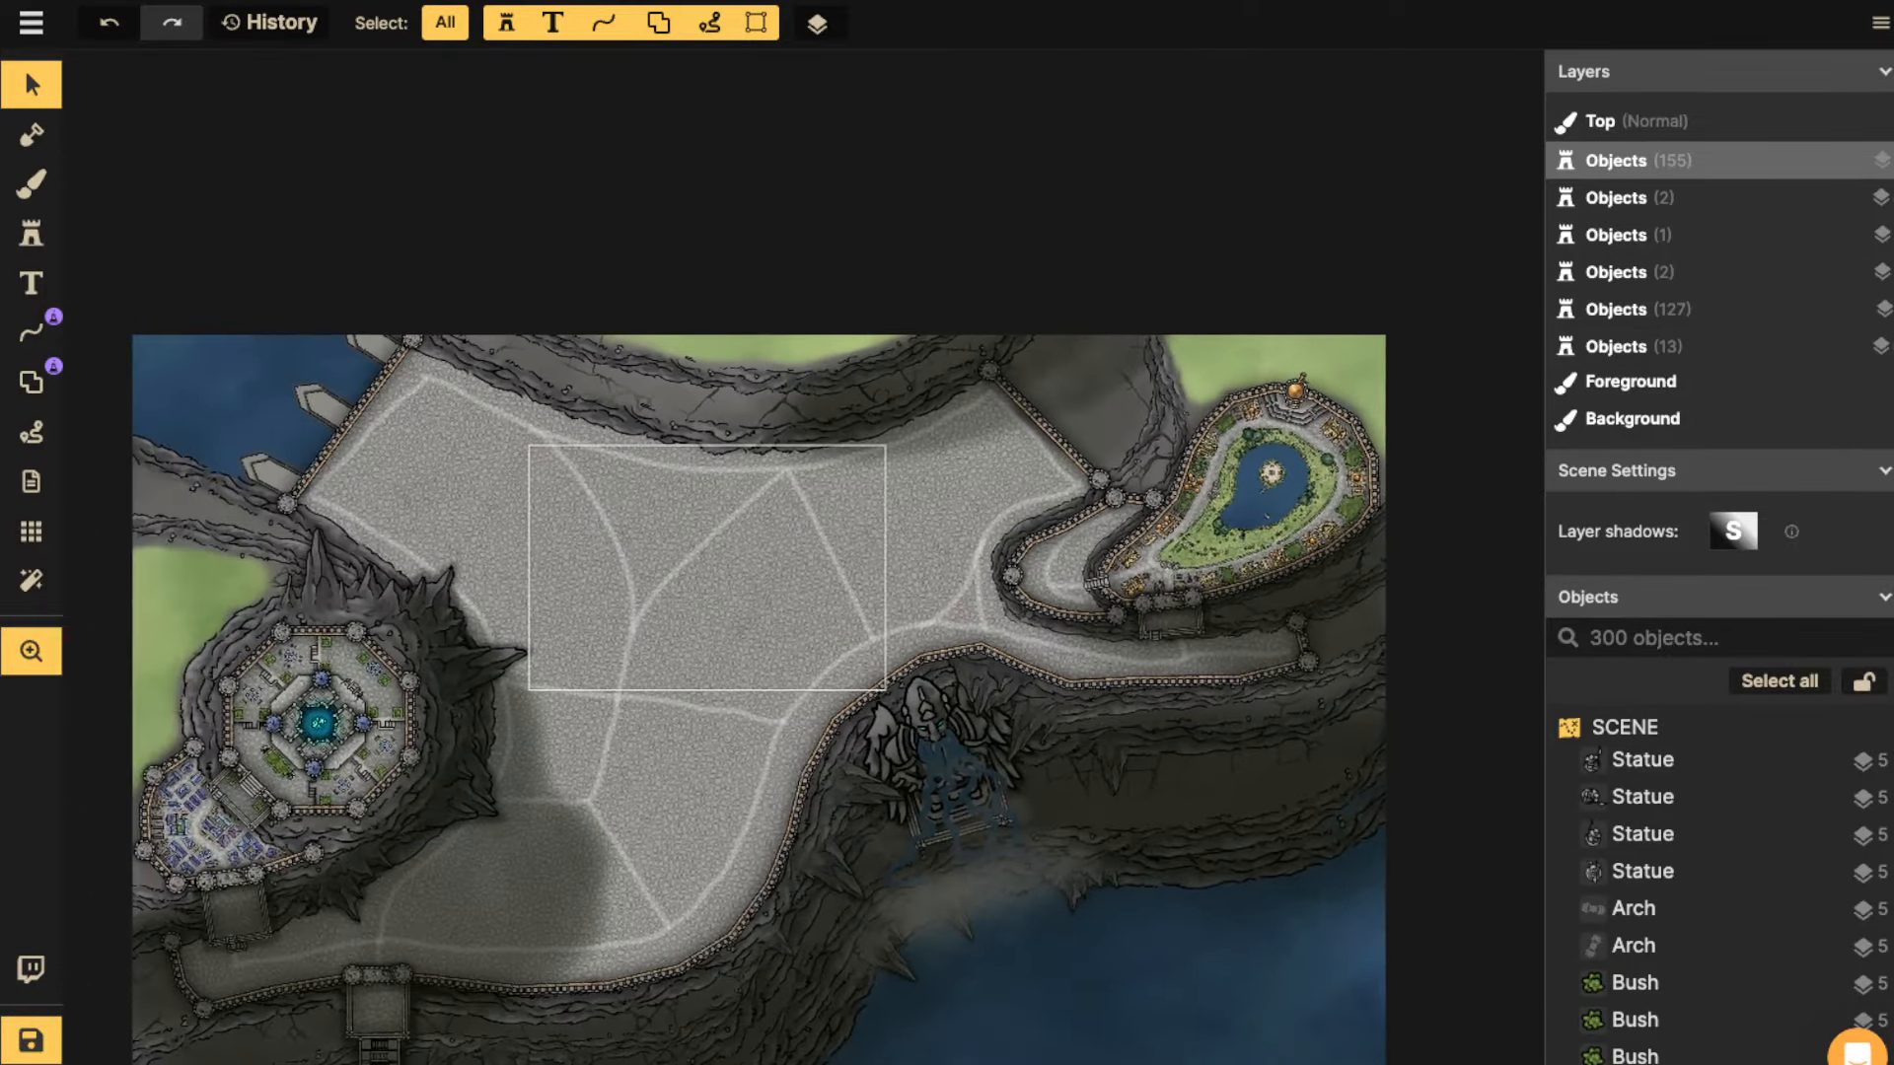
Search the whole Inkarnate stamp catalog for "light" and choose the warm glowing light stamp with eight variants.
left_click(32, 234)
left_click(141, 275)
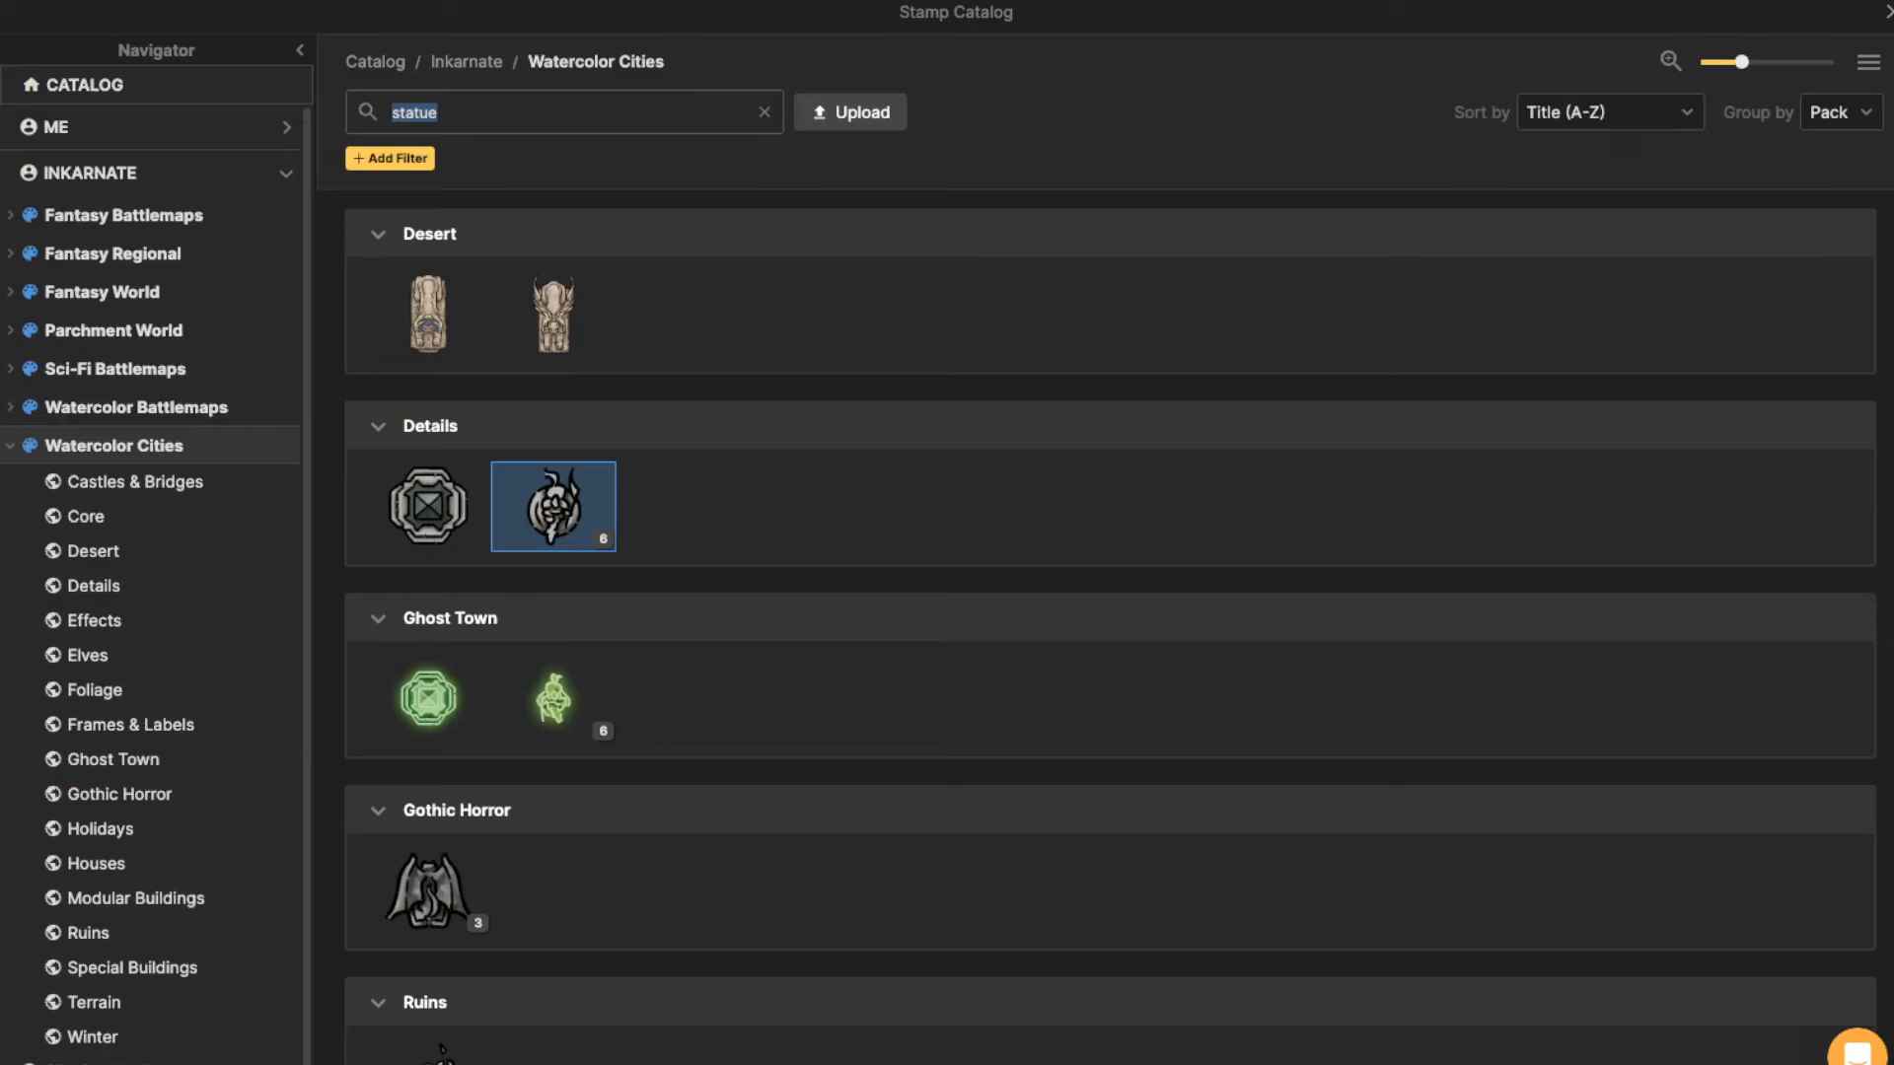
type("light")
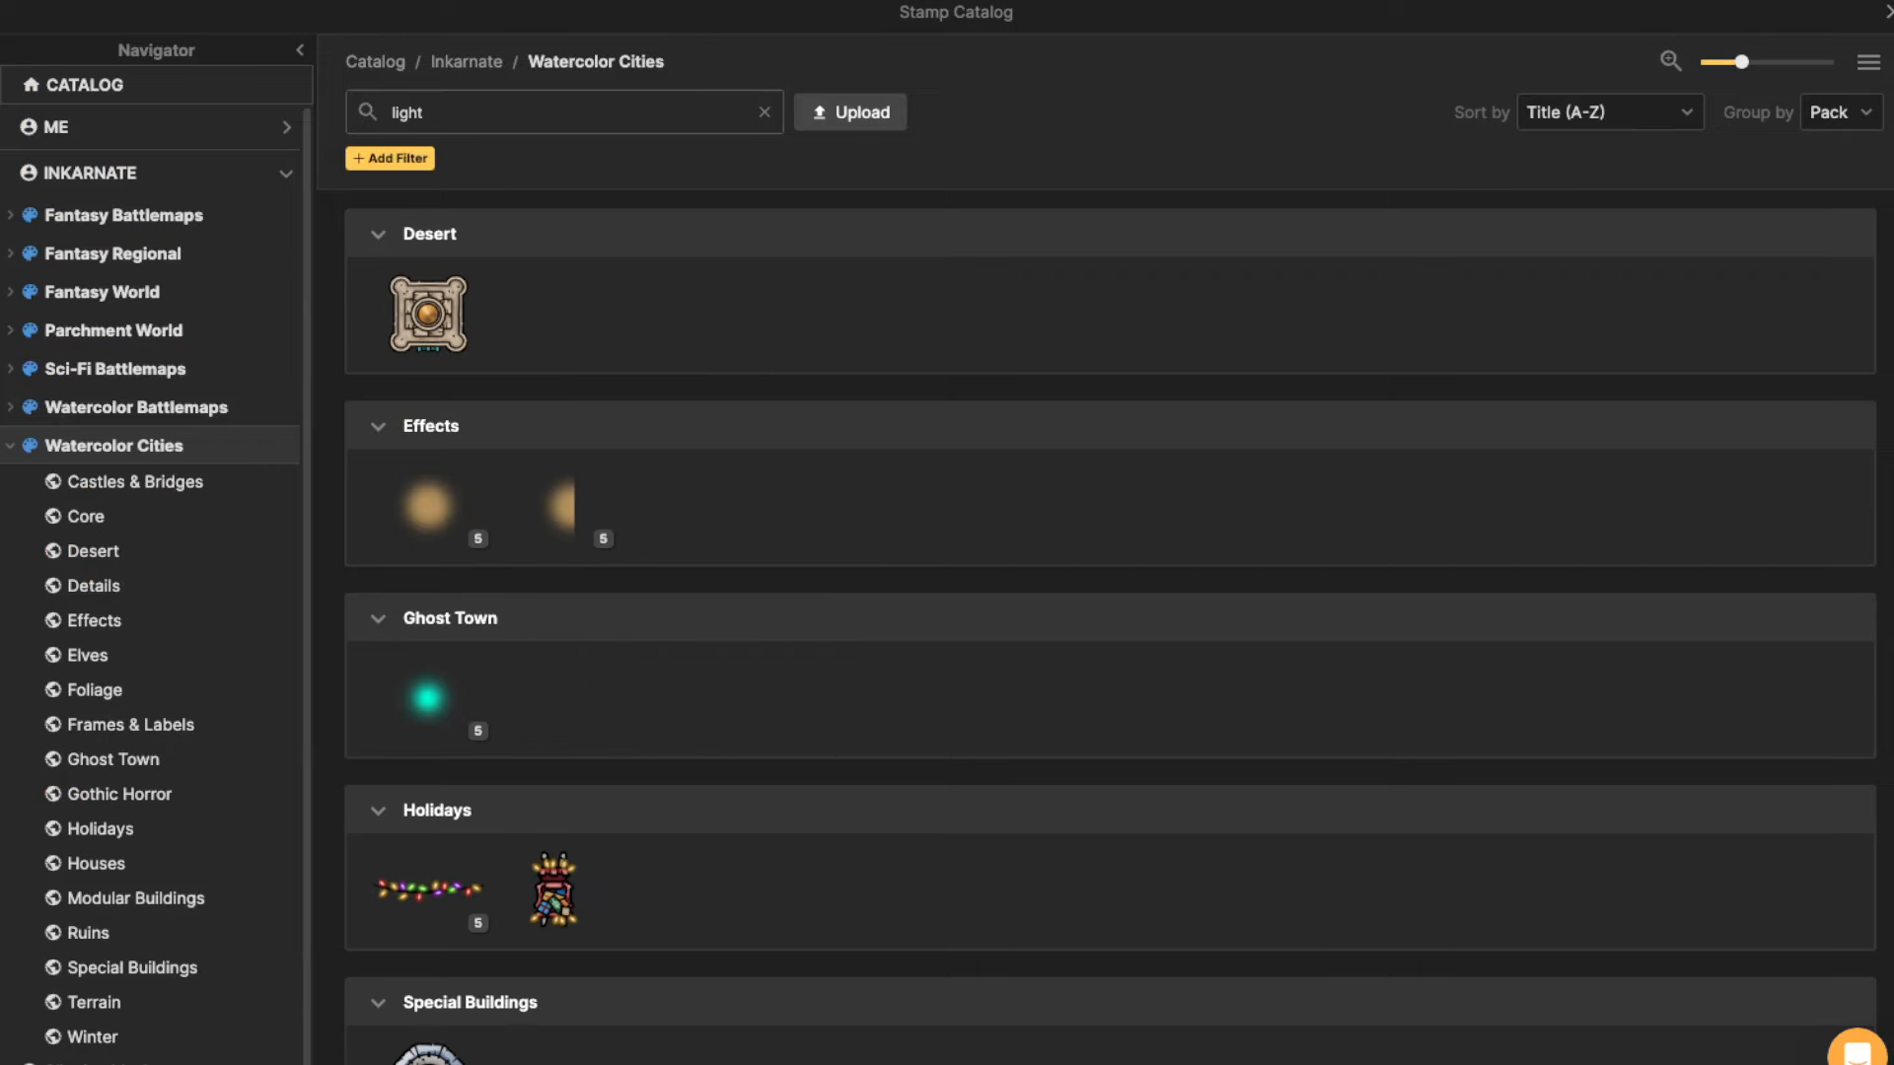
left_click(90, 174)
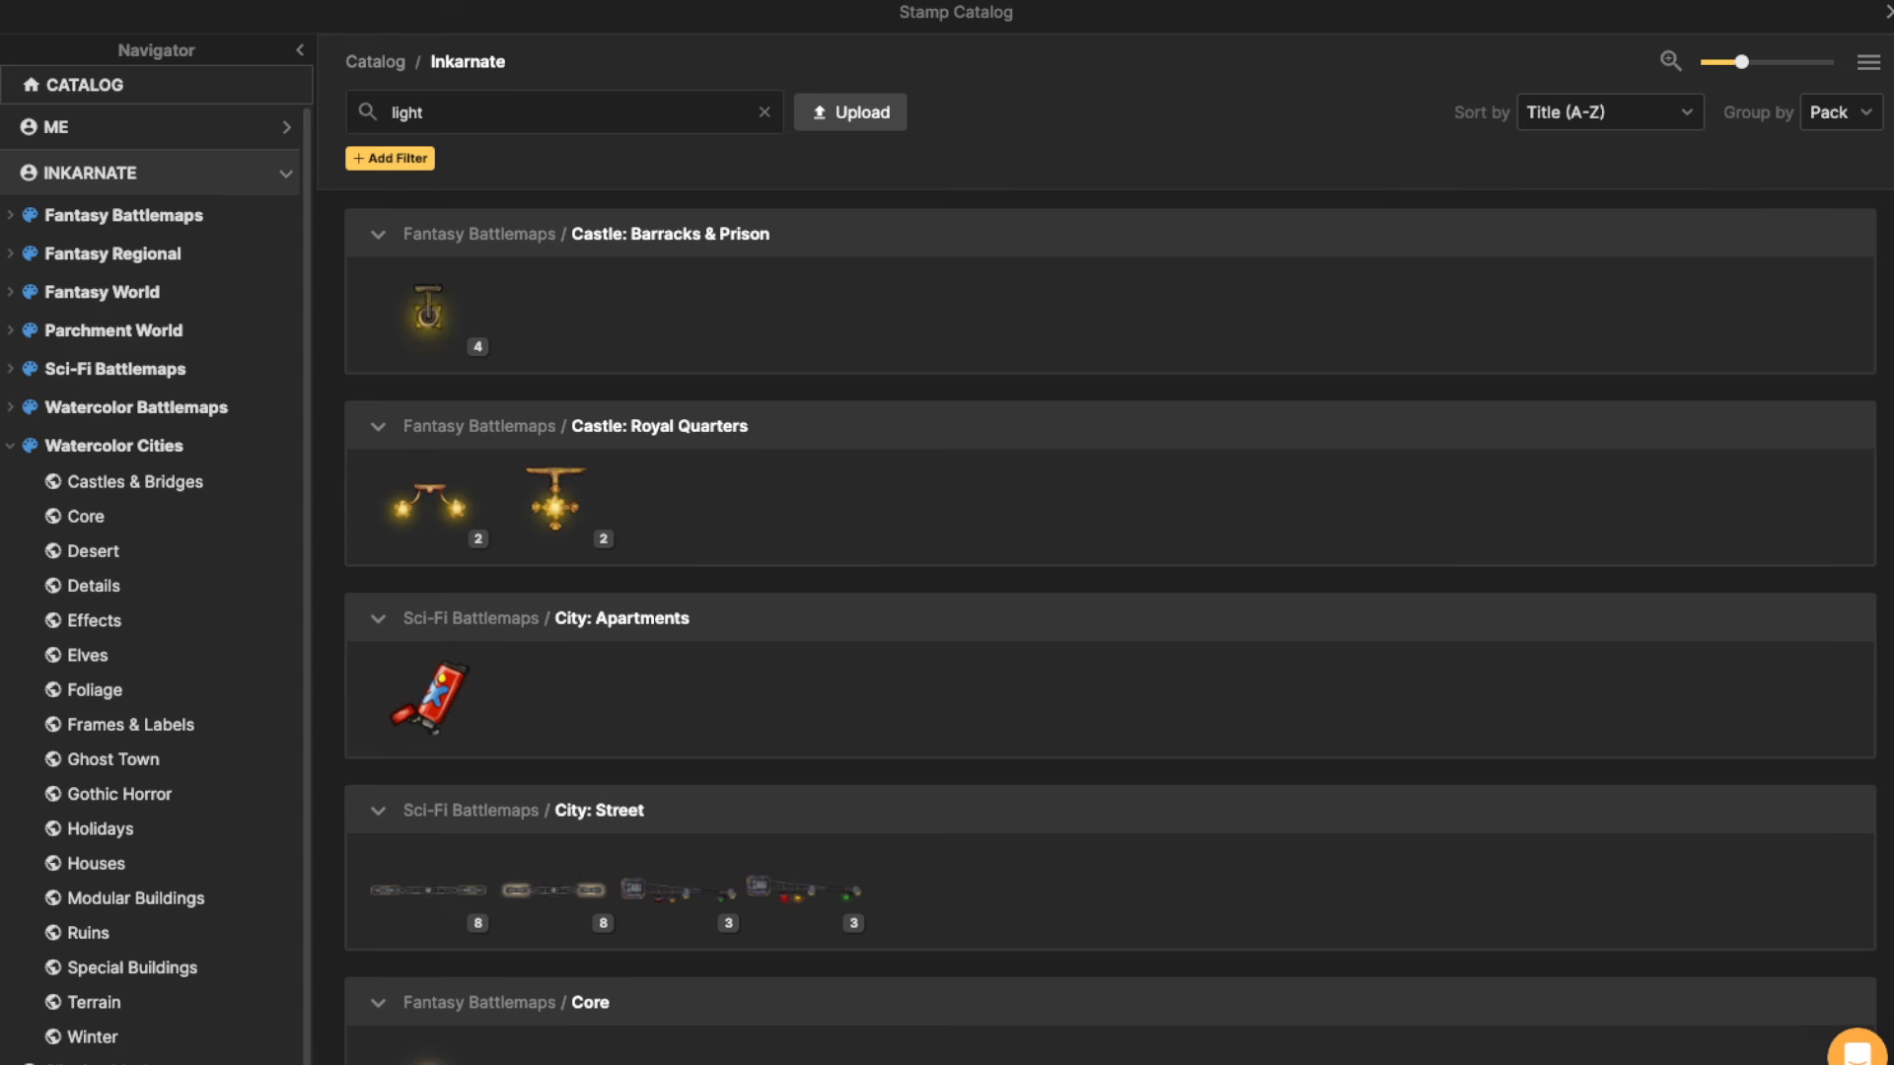
scroll(429, 789, "down", 5)
left_click(429, 603)
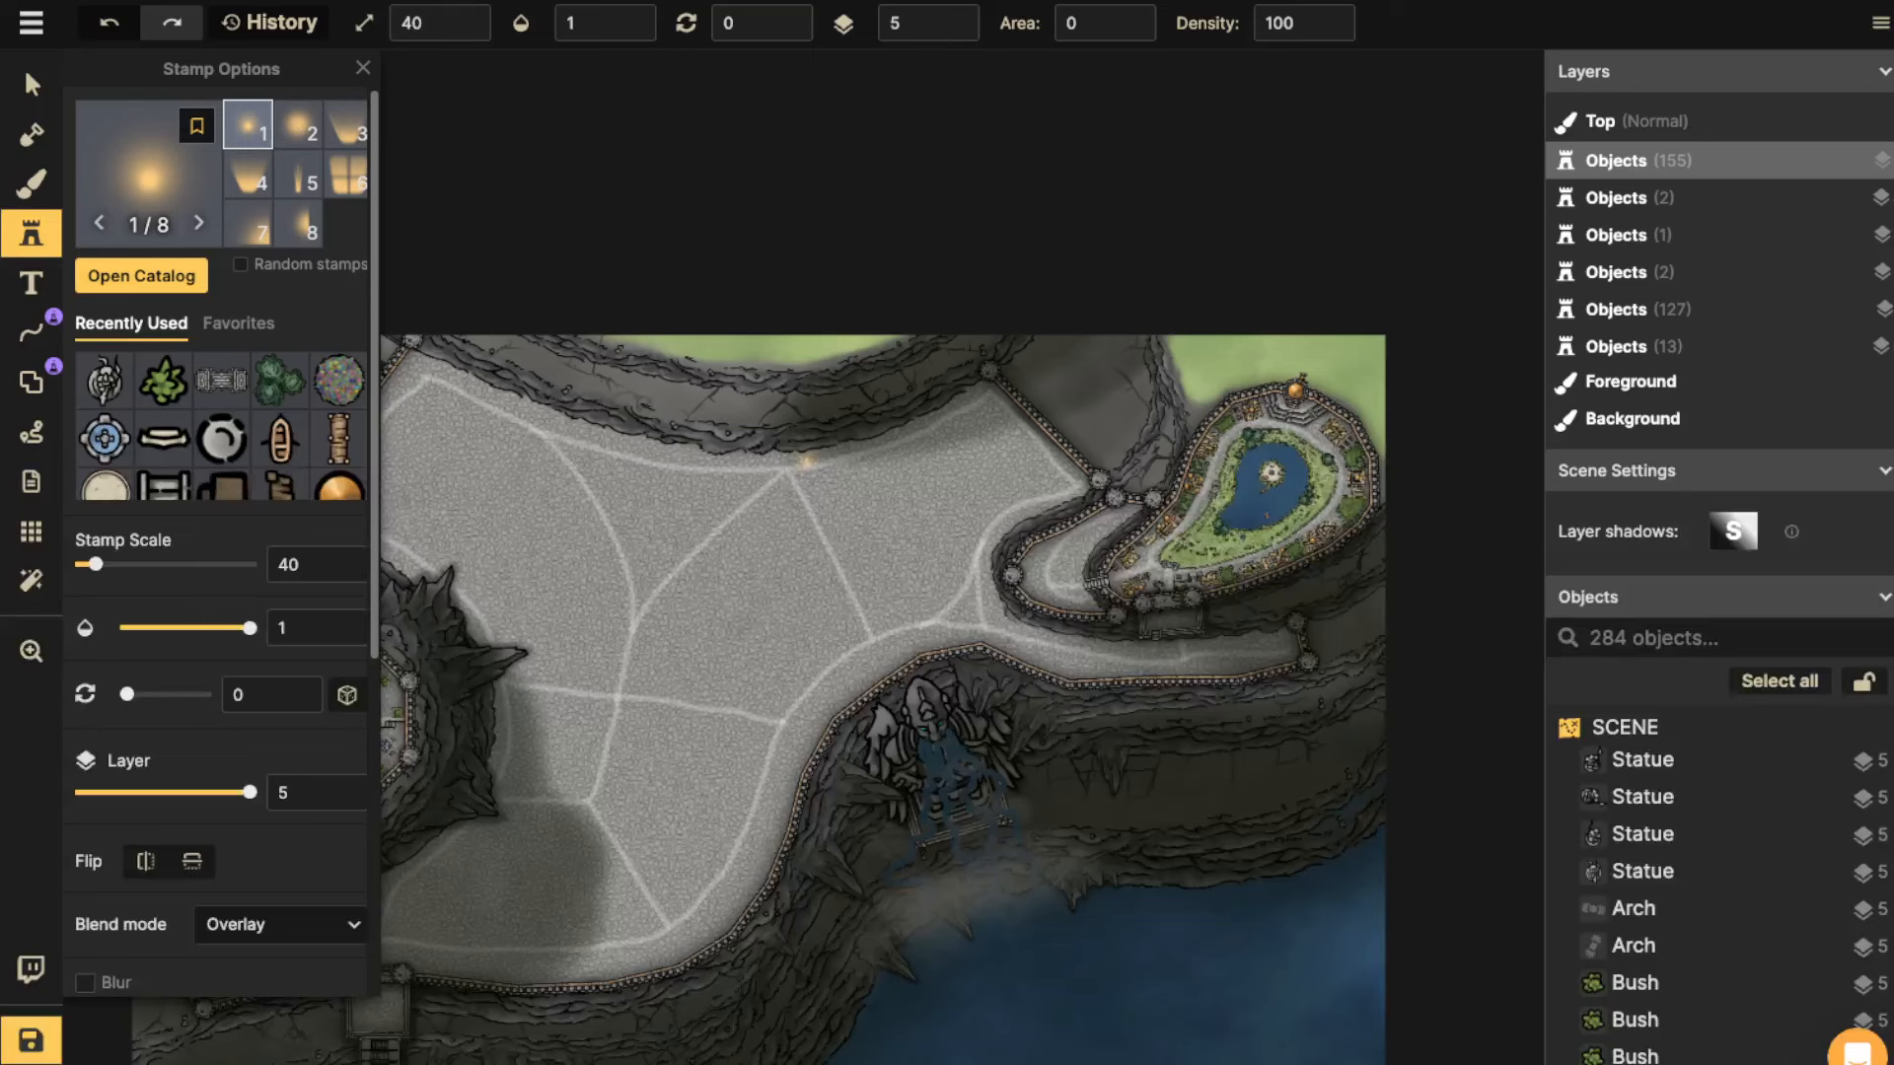
Place light variant 2 at scale 160 over the walled park district.
key("2")
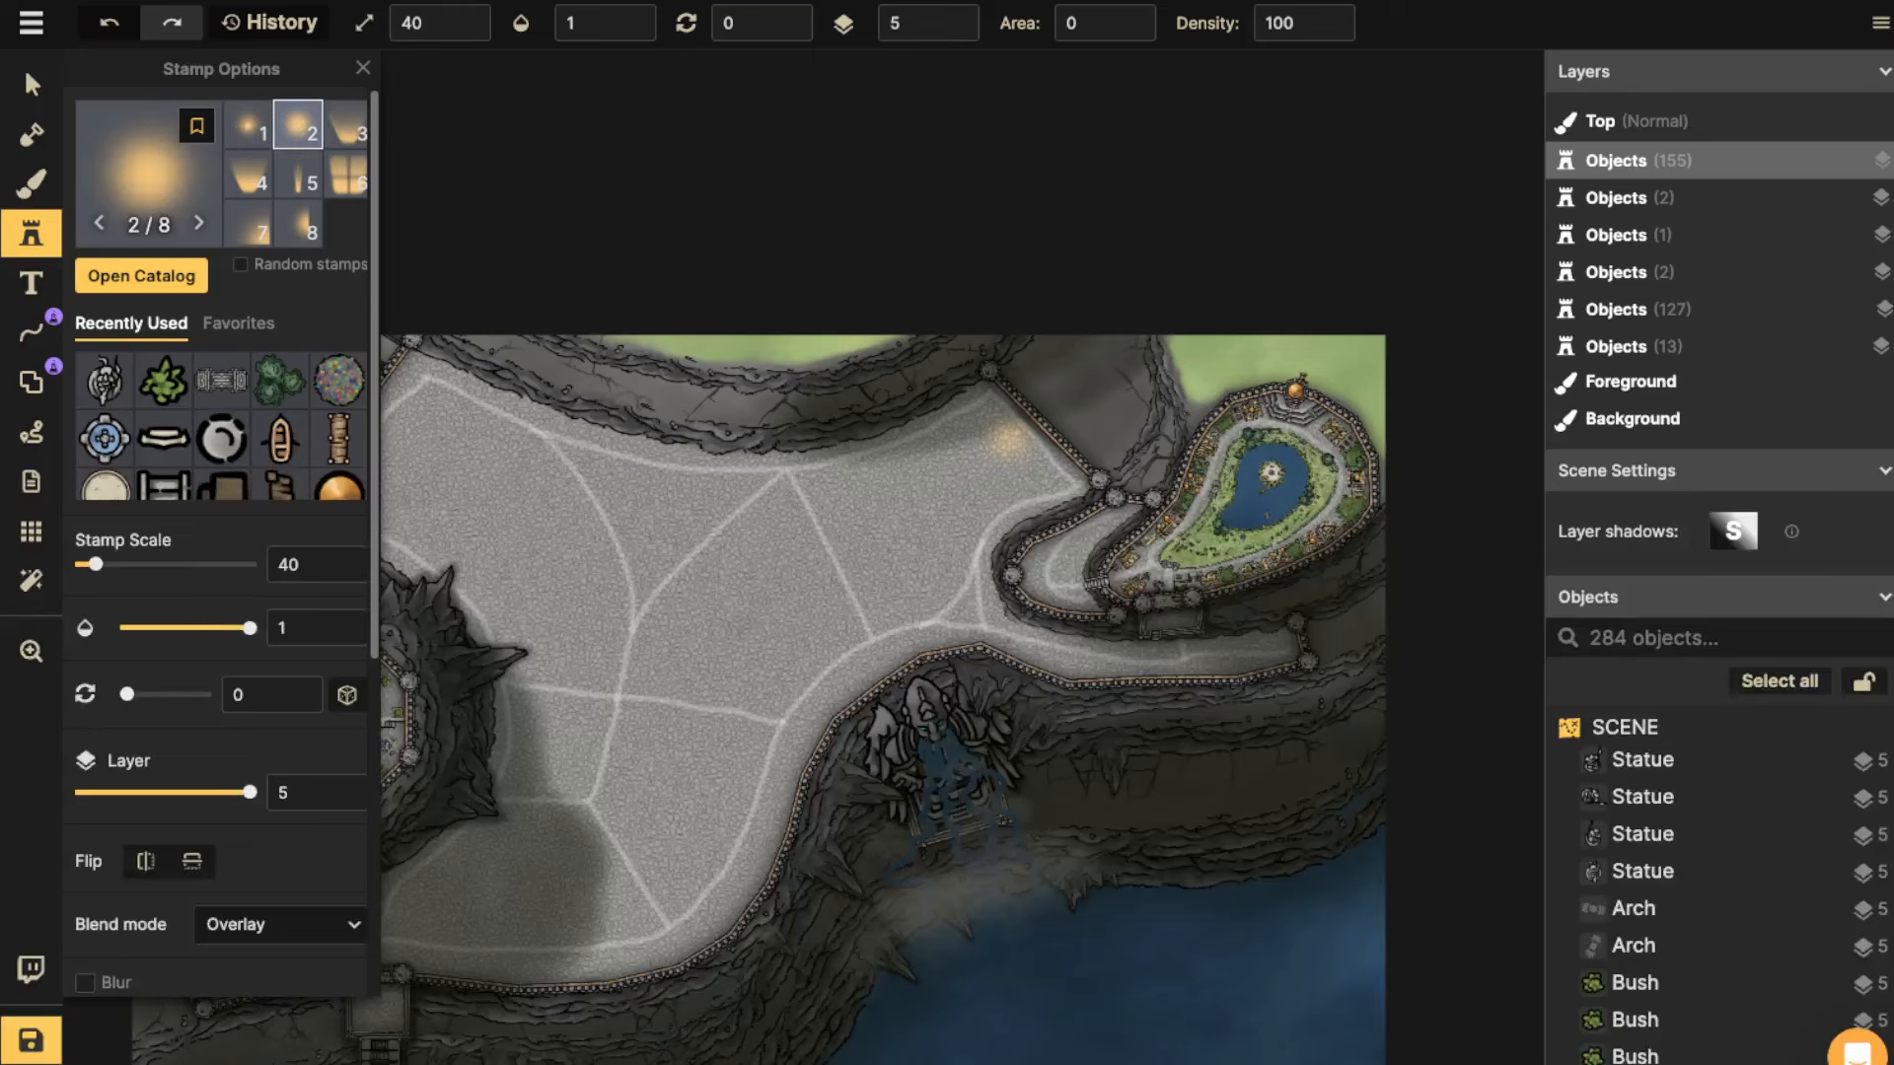
scroll(1009, 442, "up", 5)
scroll(1006, 449, "up", 1)
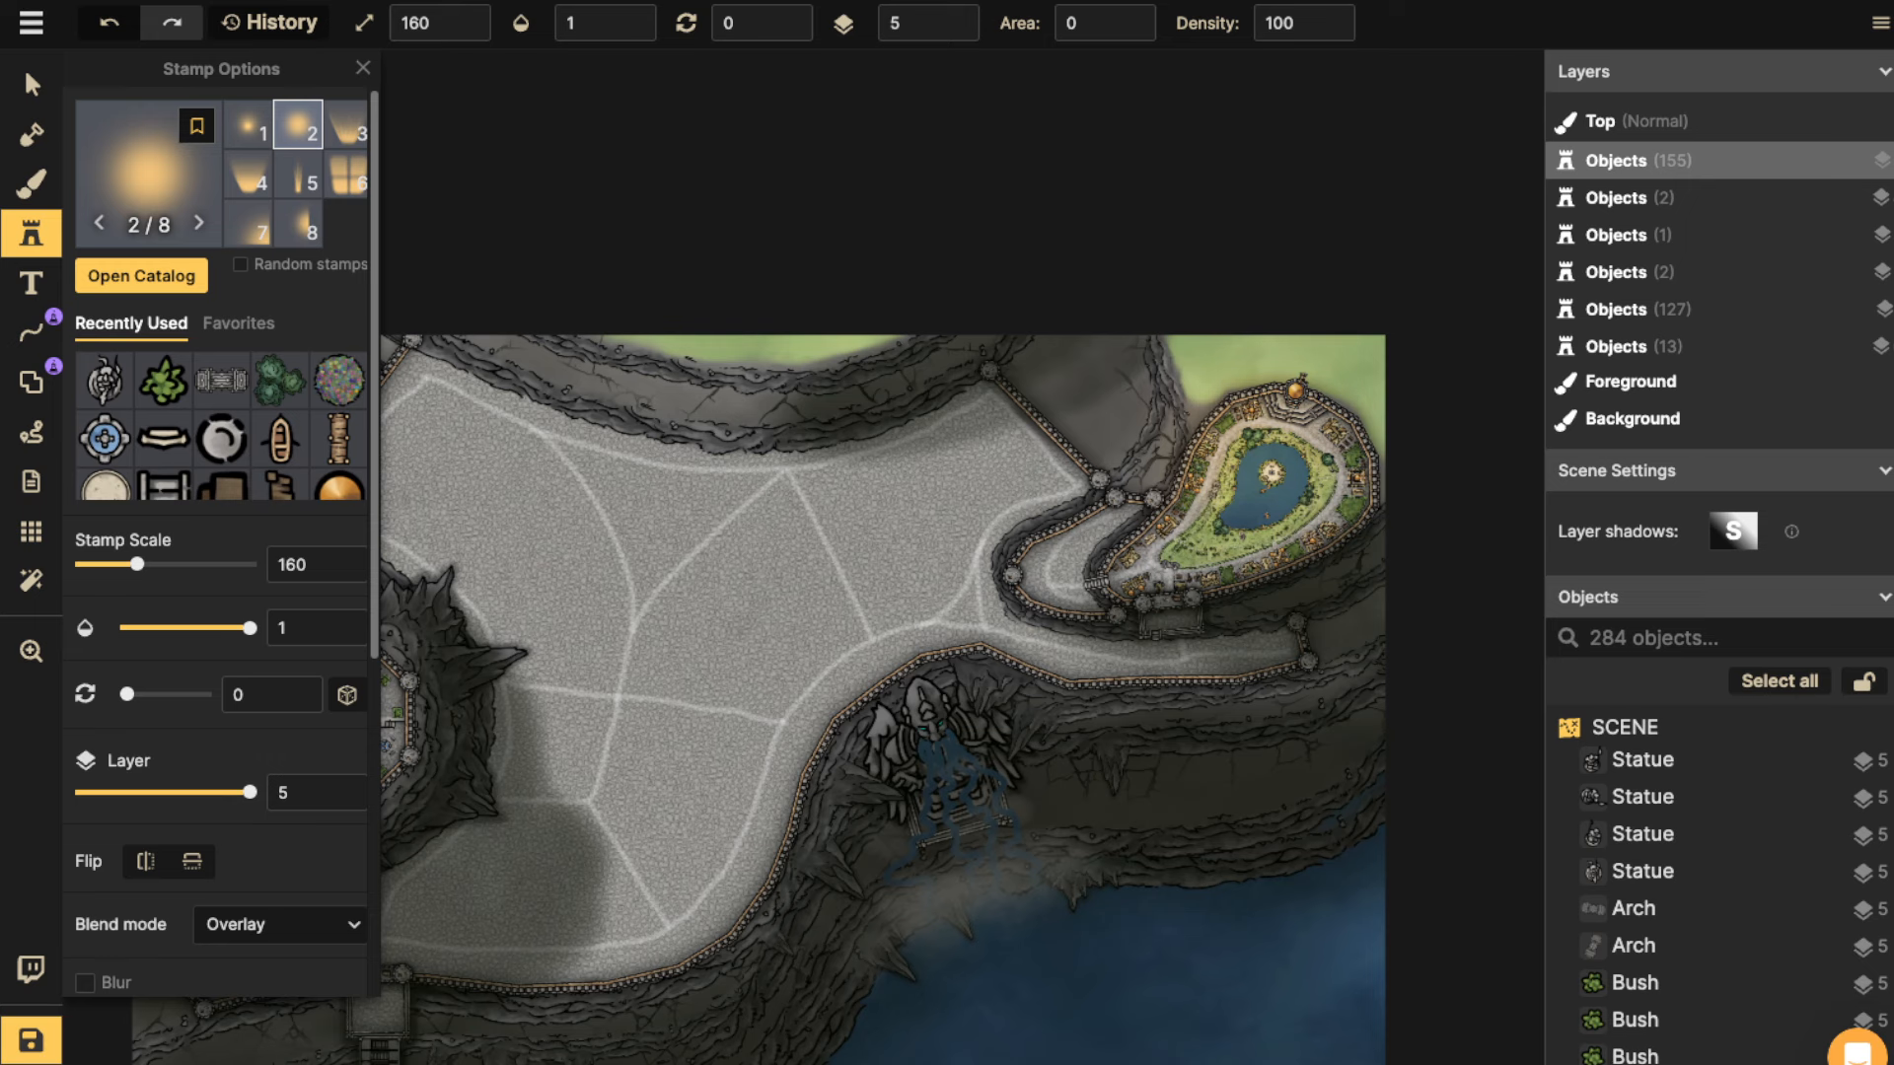
left_click(1247, 493)
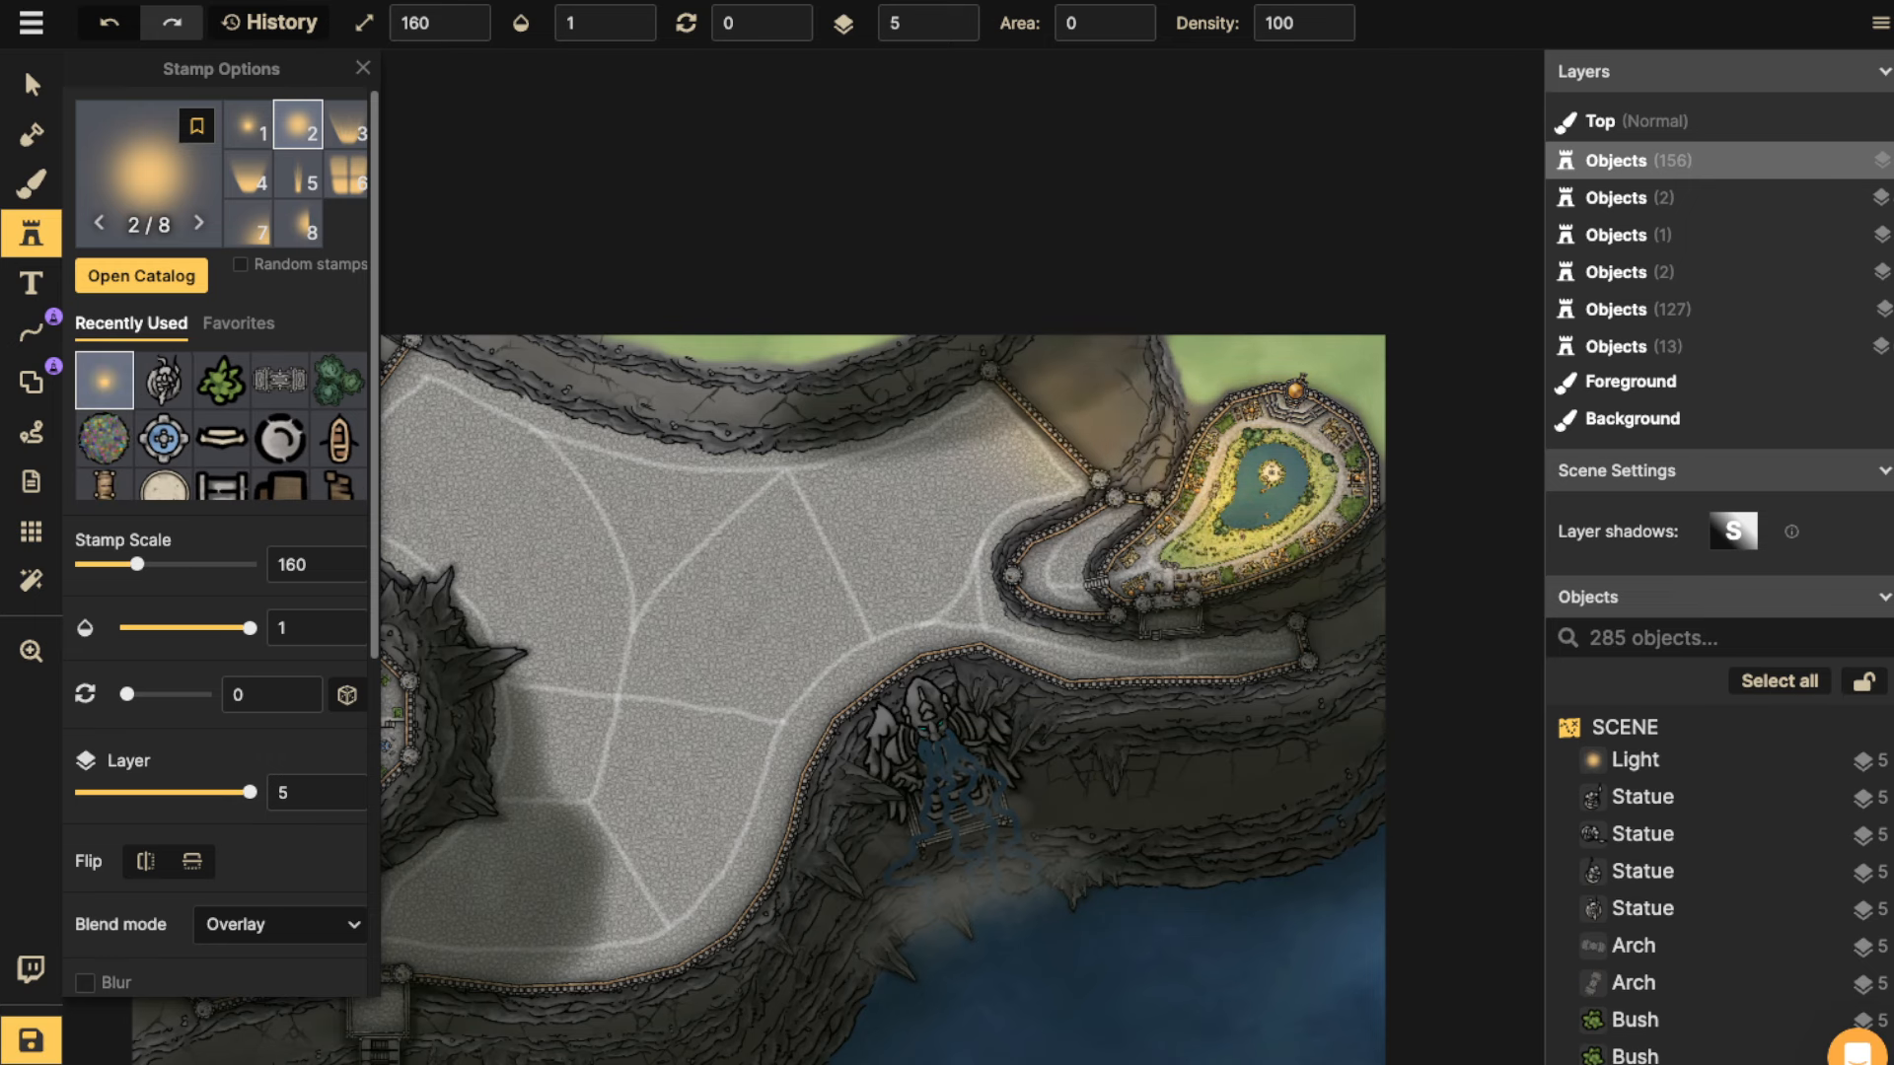
Reduce the light's opacity to 0.45, enlarge it to scale 183 and reposition it over the walled district.
left_click(31, 85)
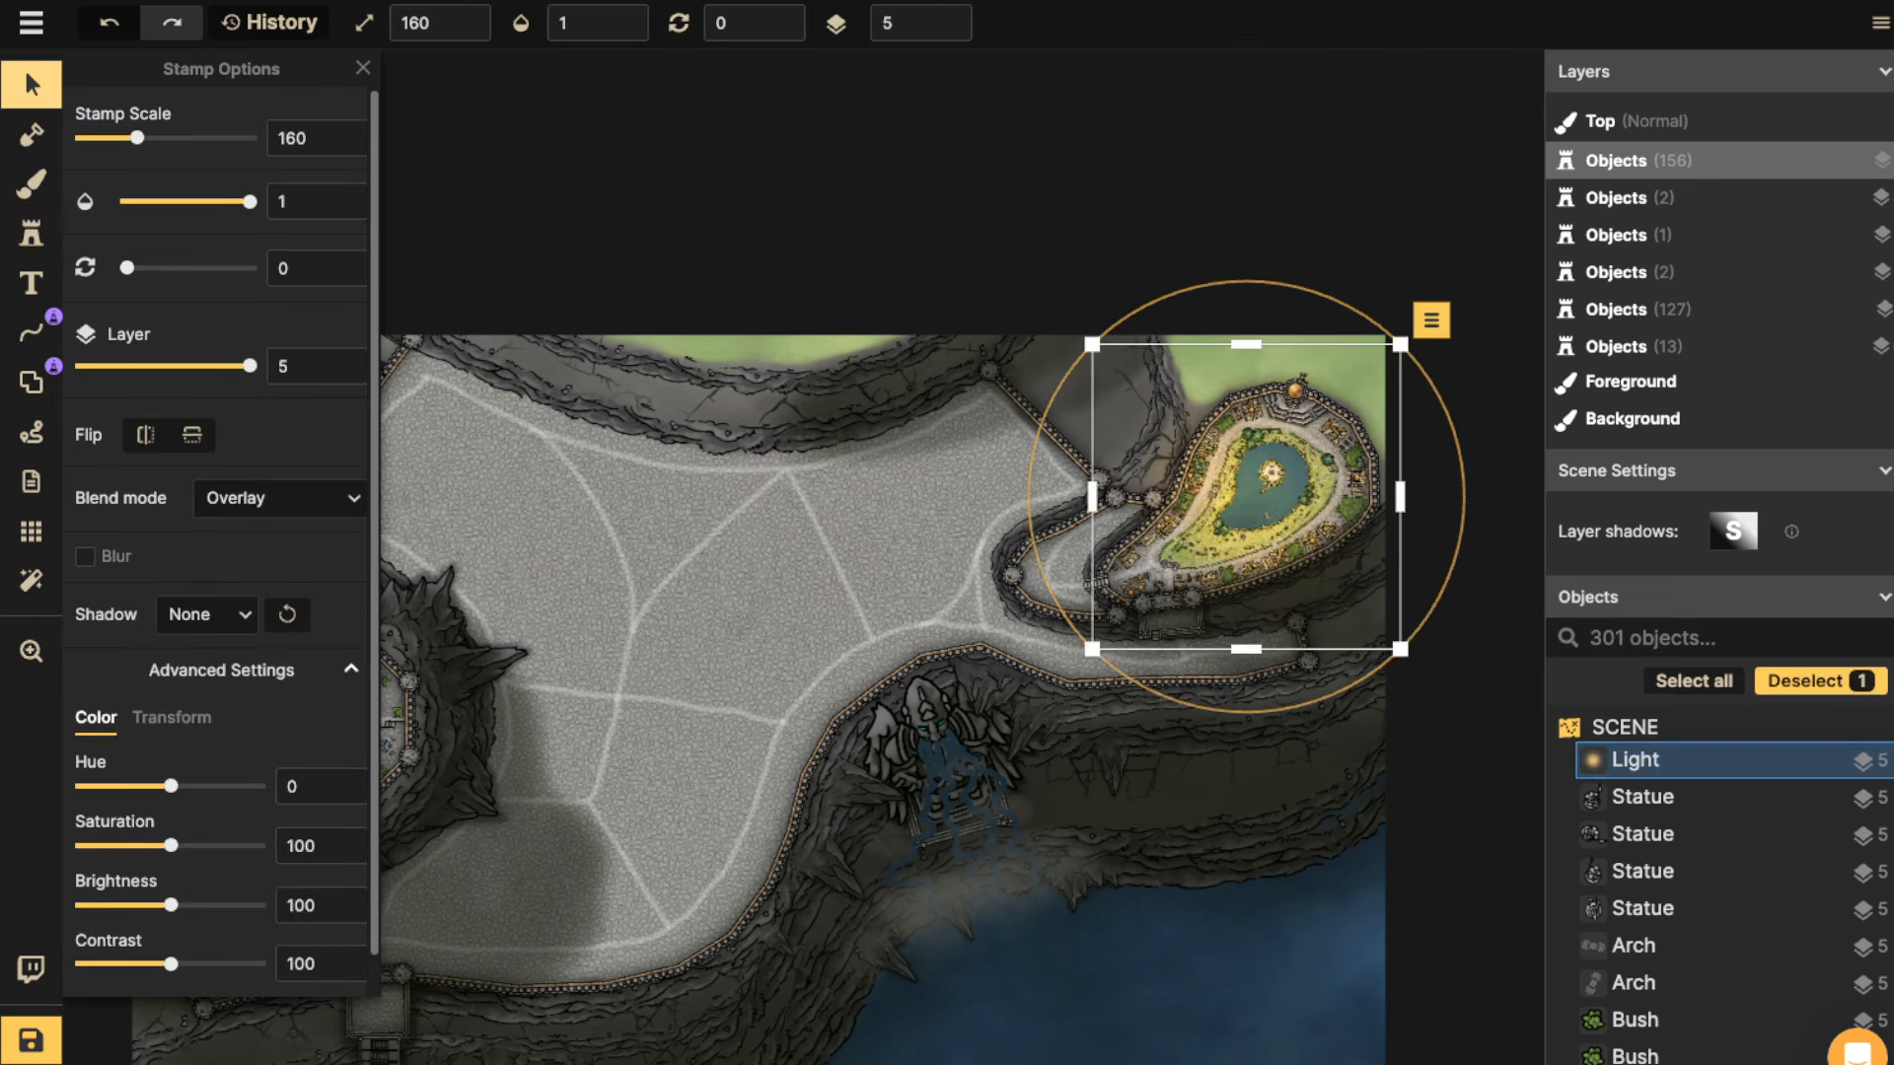
left_click(213, 201)
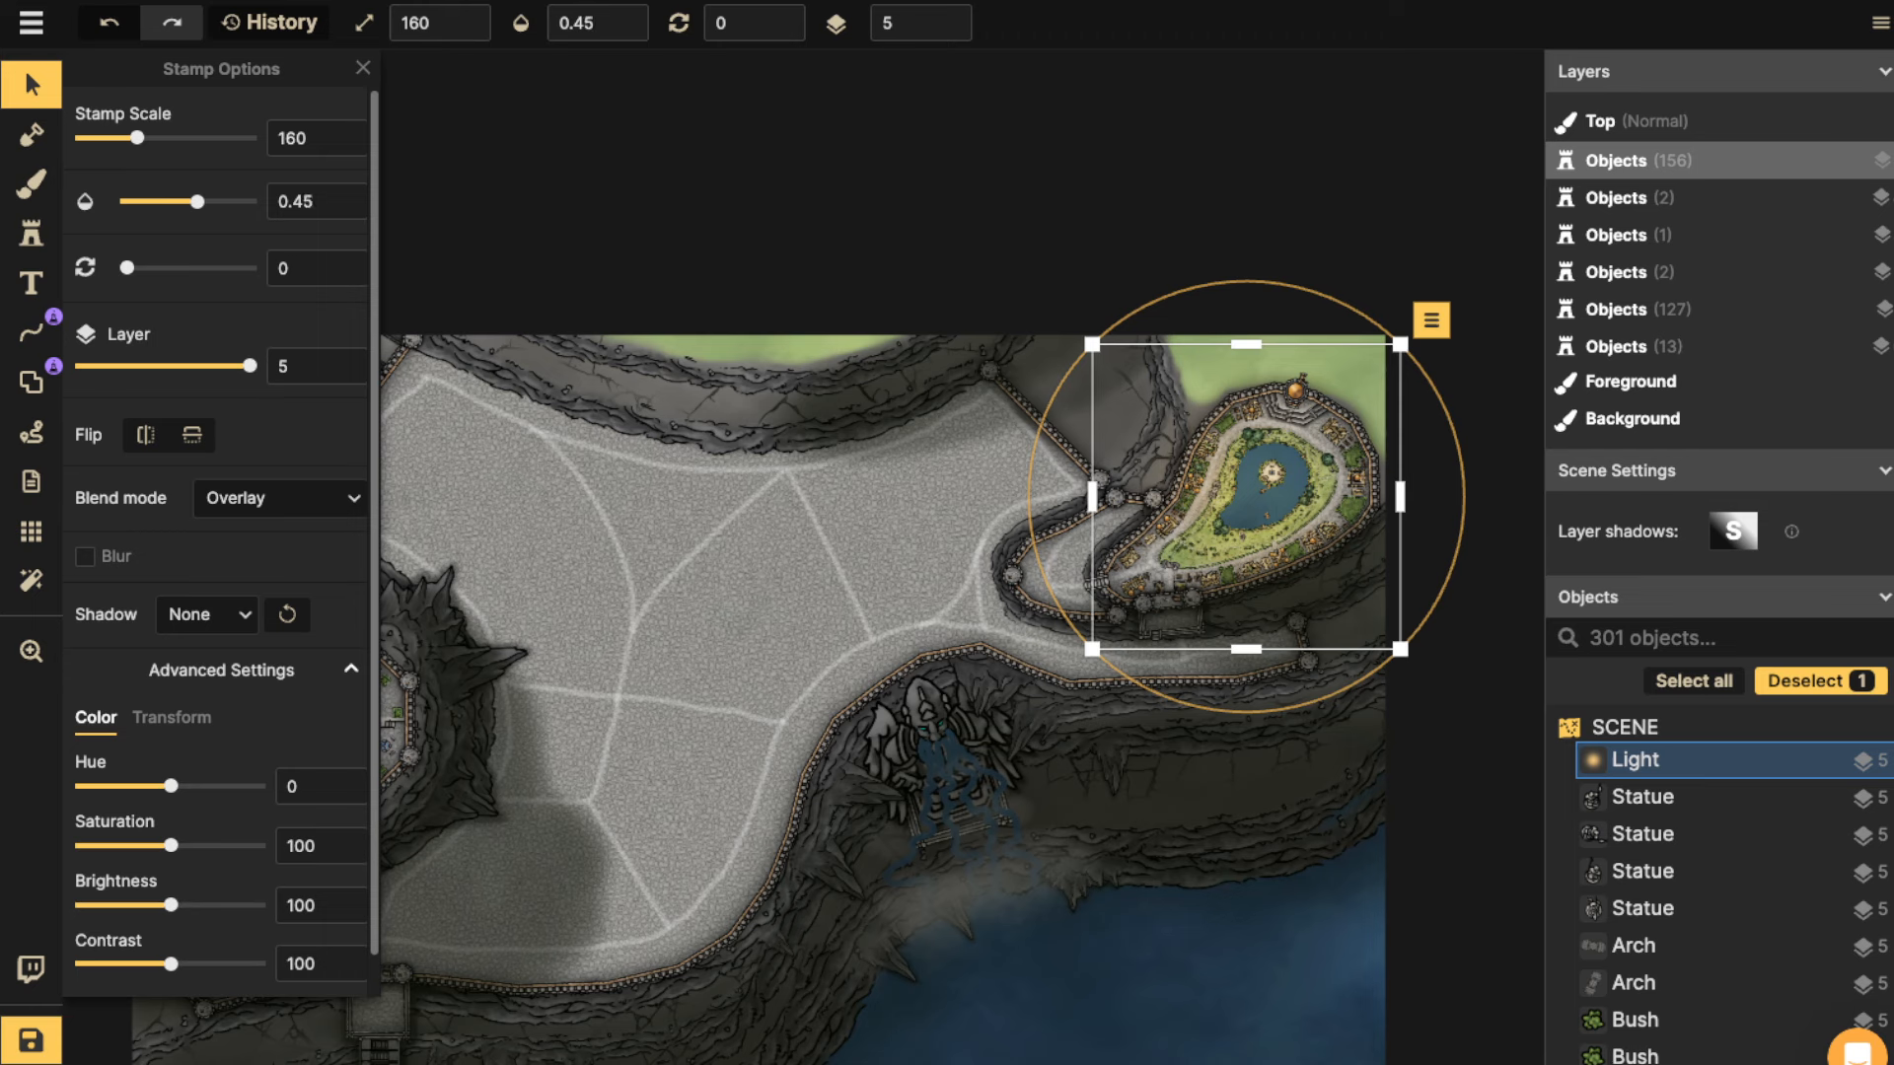
left_click_drag(1400, 649, 1439, 686)
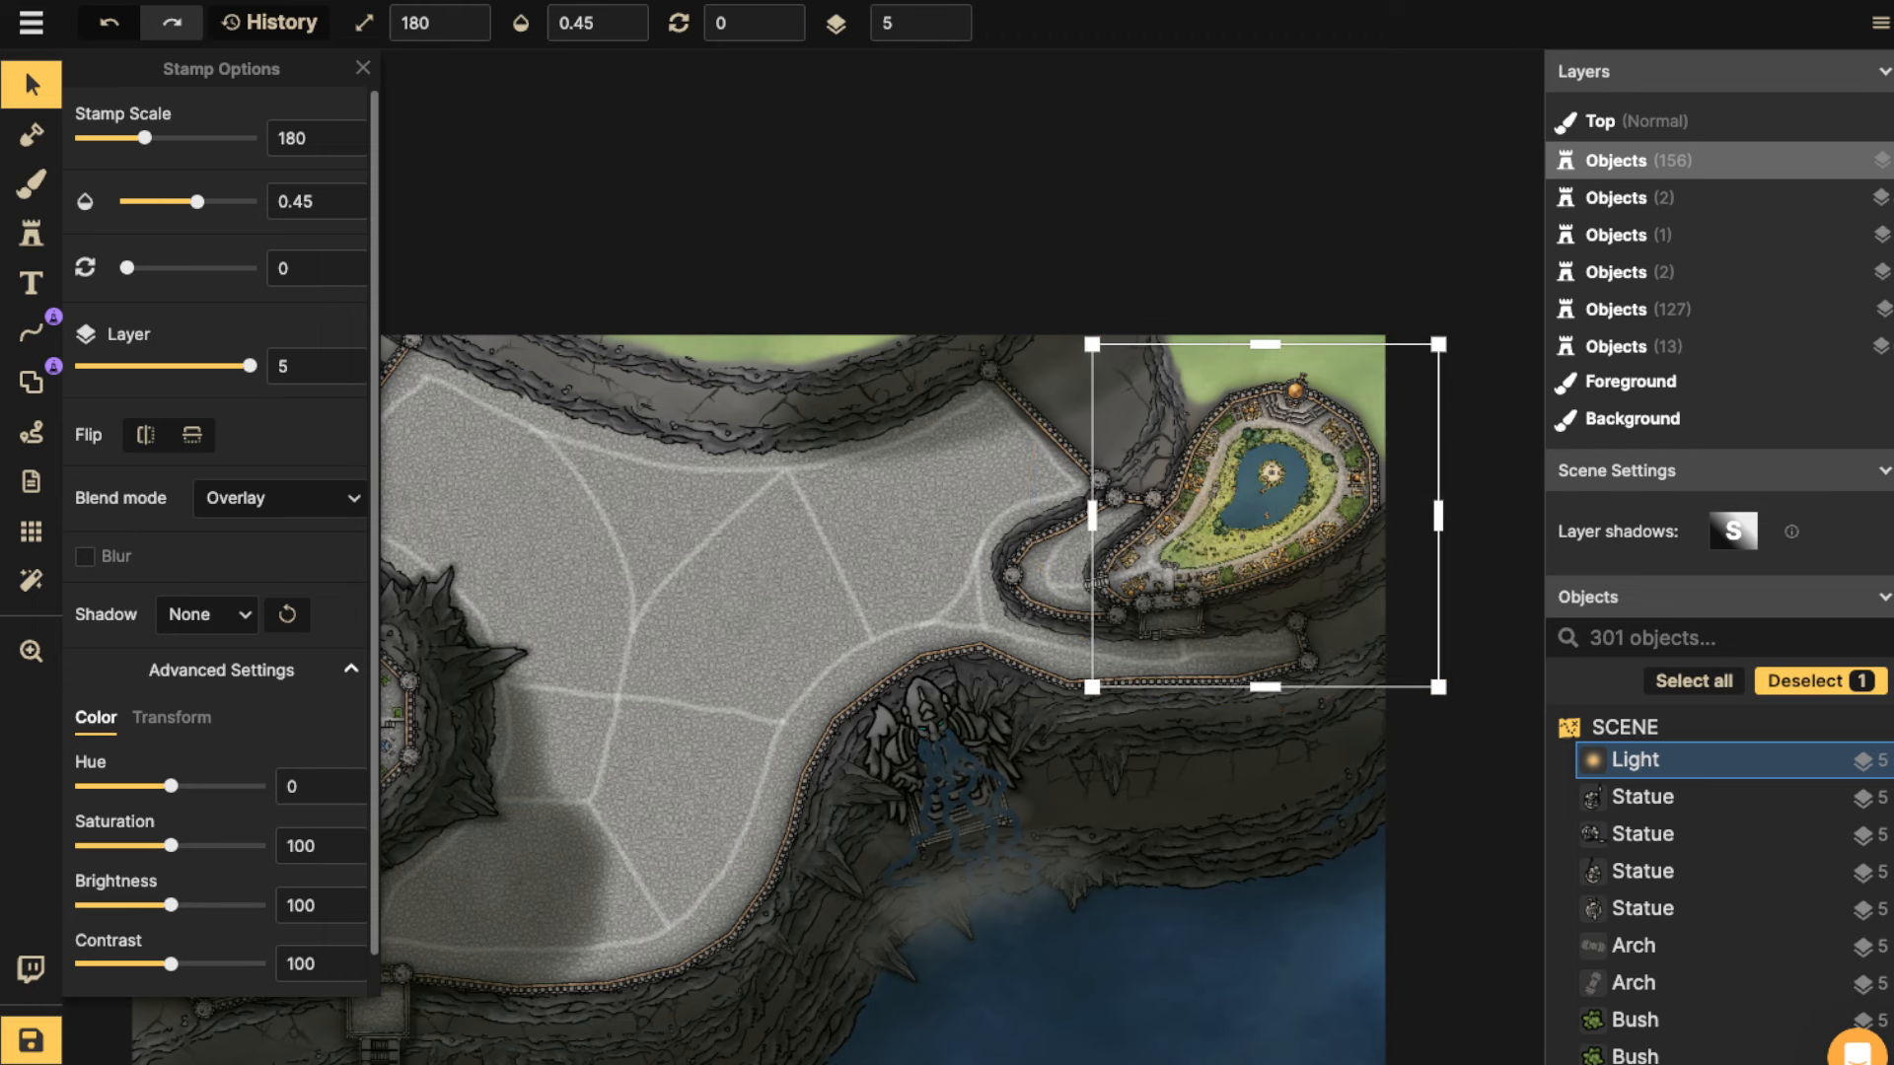
mouse_move(1322, 568)
left_mouse_down()
mouse_move(1268, 571)
mouse_move(1292, 554)
left_mouse_up()
left_click_drag(1062, 673, 1056, 680)
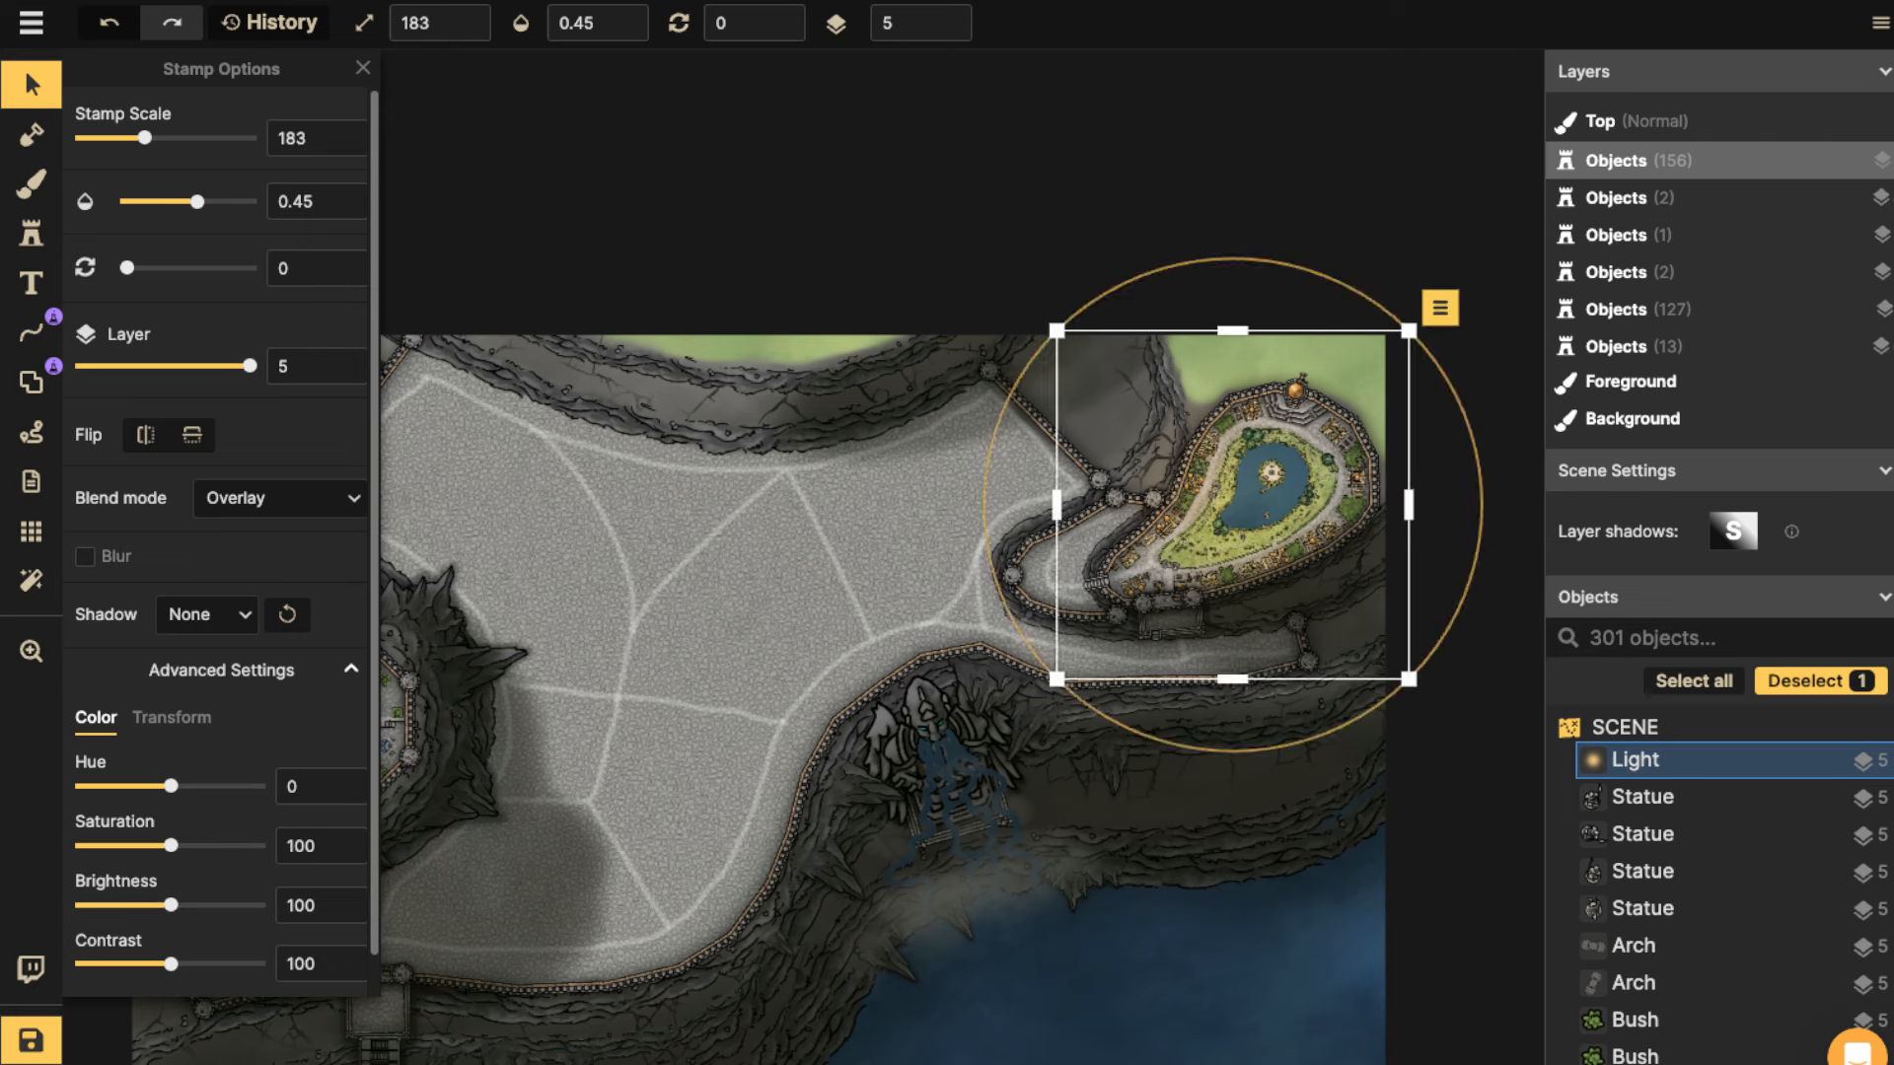
mouse_move(1174, 582)
left_mouse_down()
mouse_move(1191, 580)
mouse_move(1163, 576)
left_mouse_up()
key("Escape")
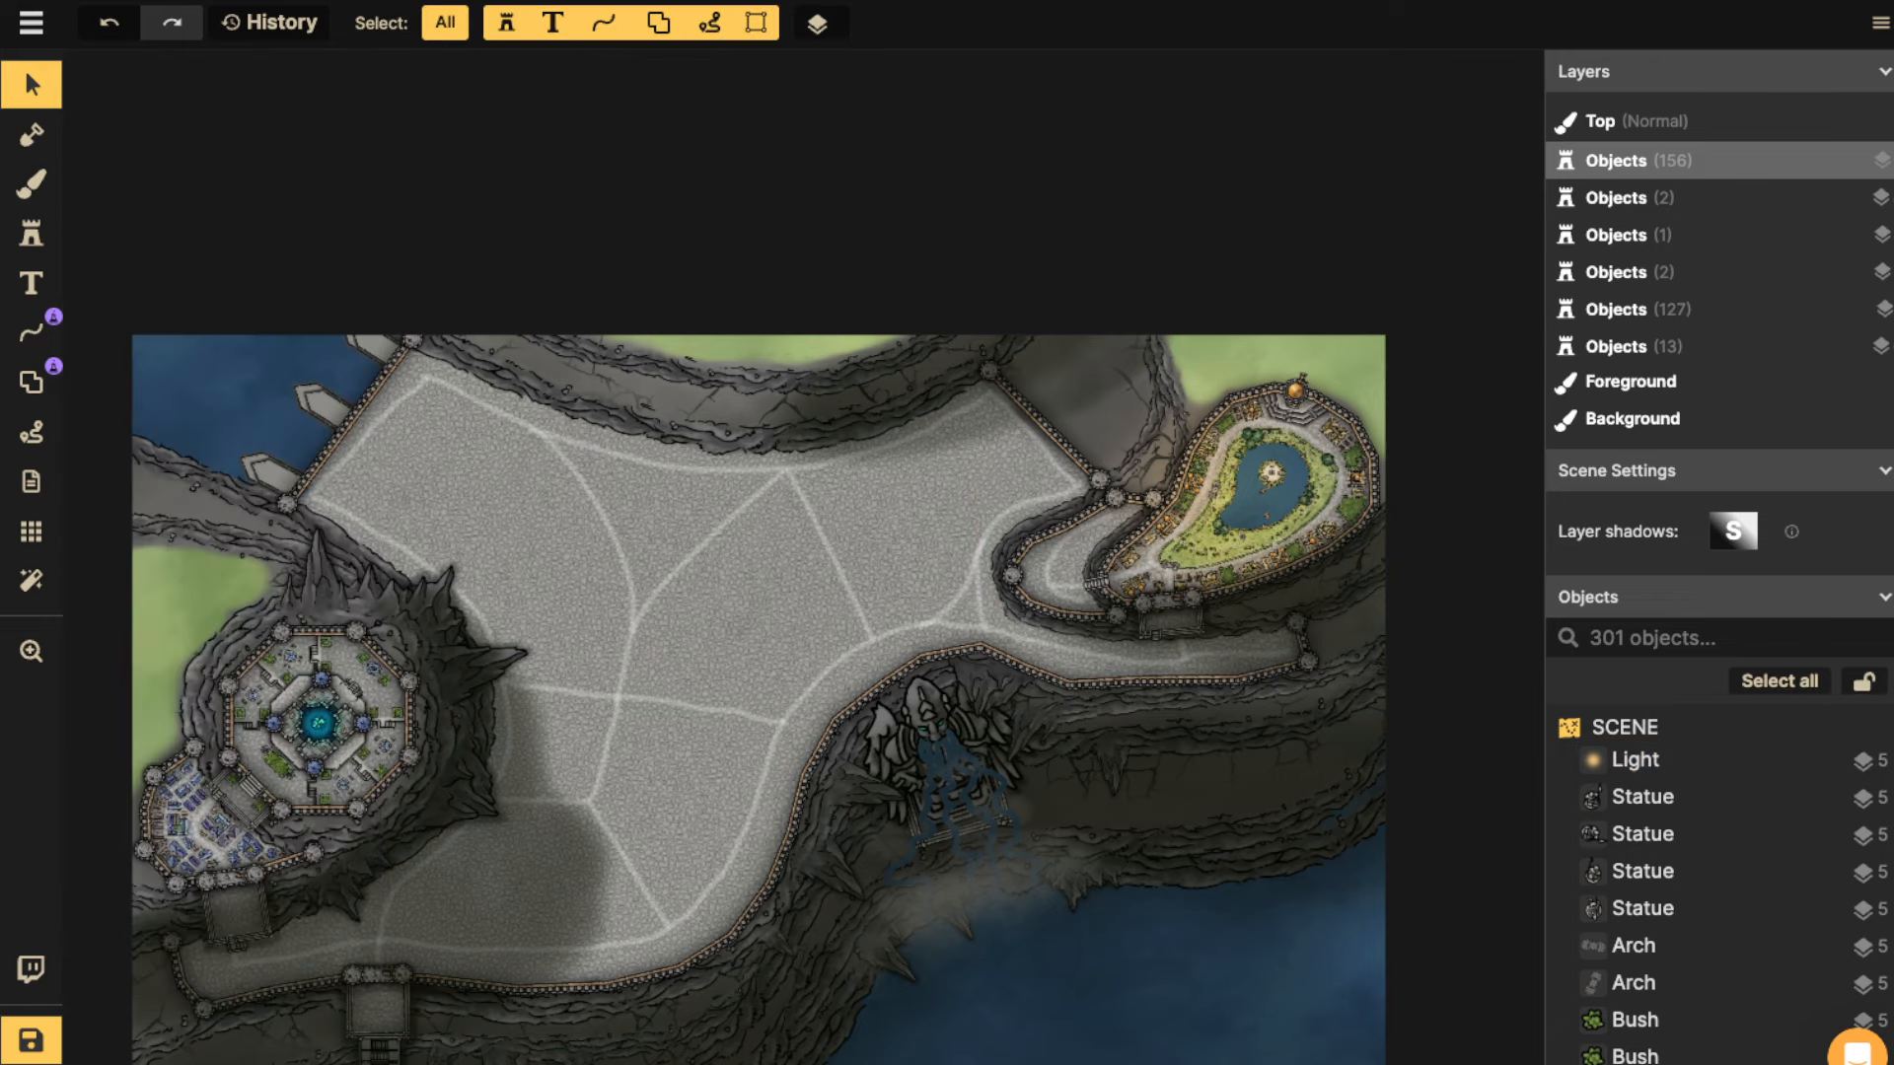
Check the whole map and save it.
scroll(760, 444, "down", 3)
key("space")
left_click_drag(761, 440, 958, 321)
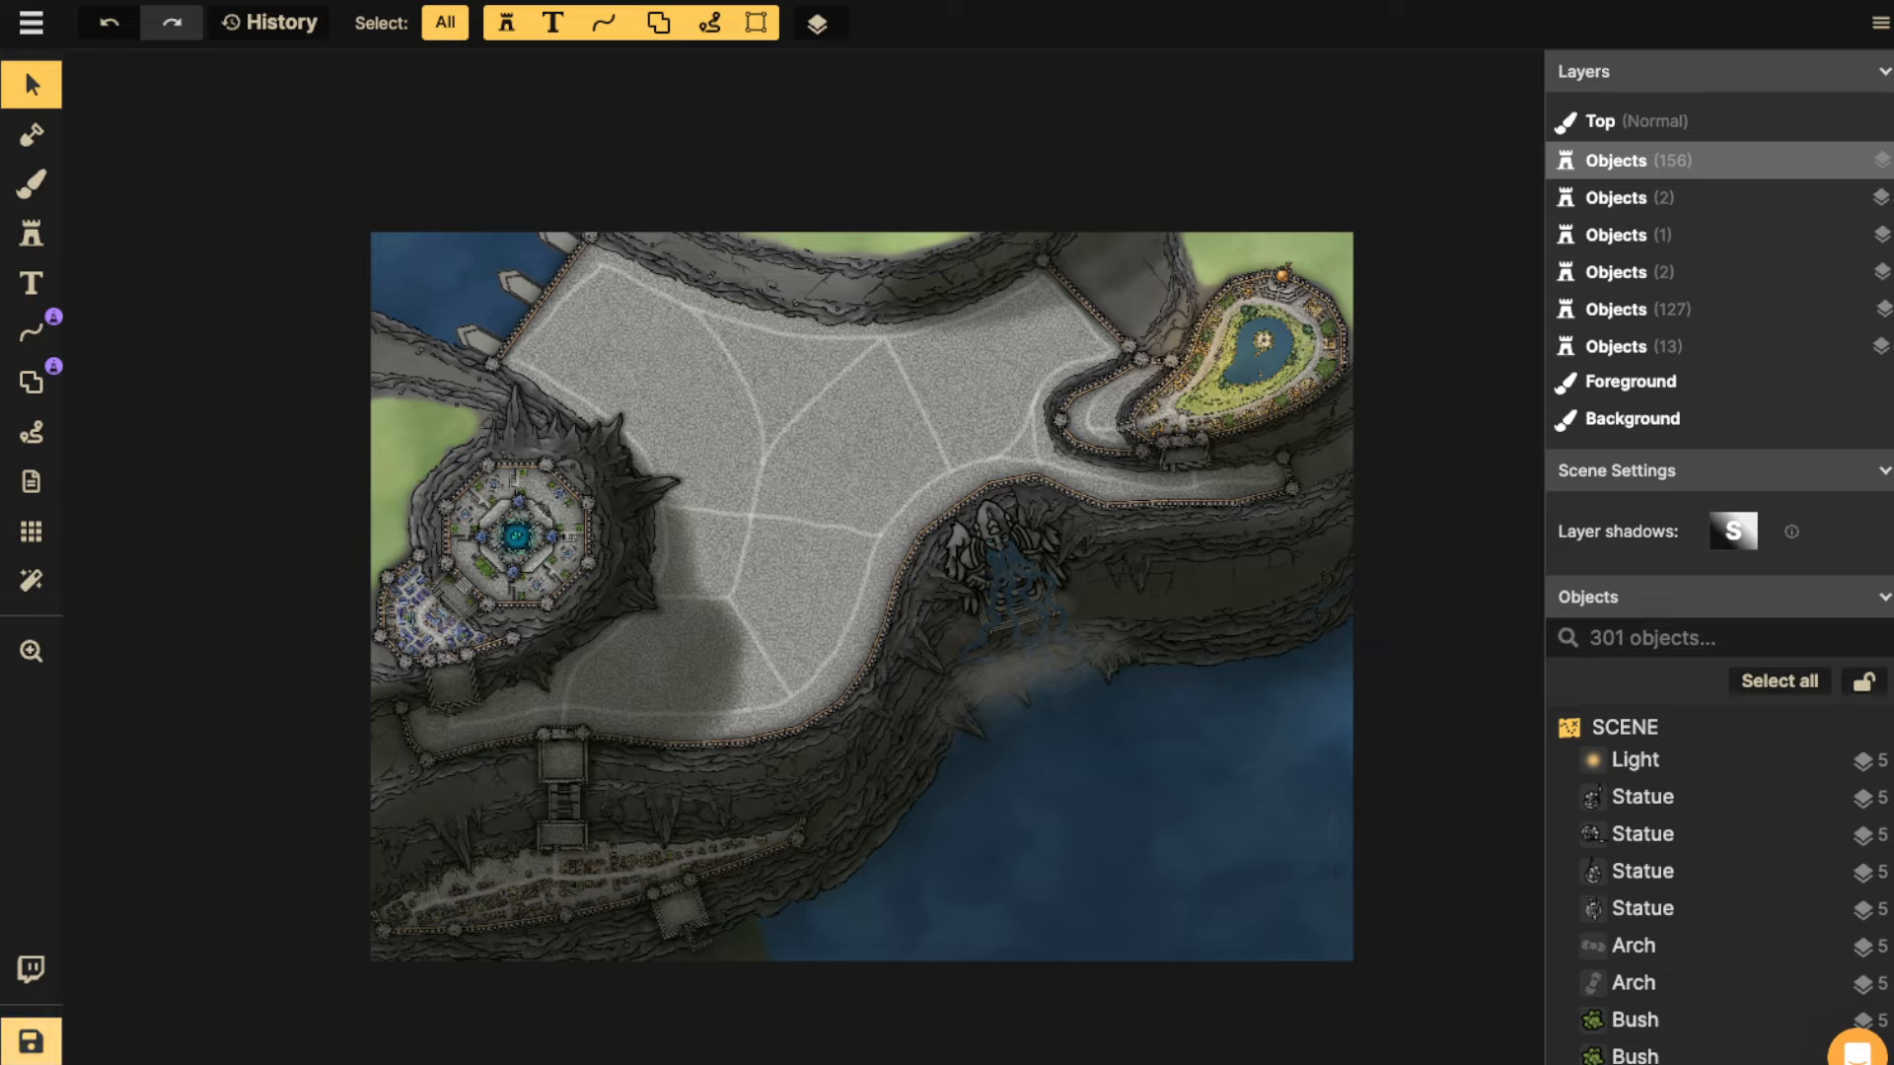
left_click(31, 1041)
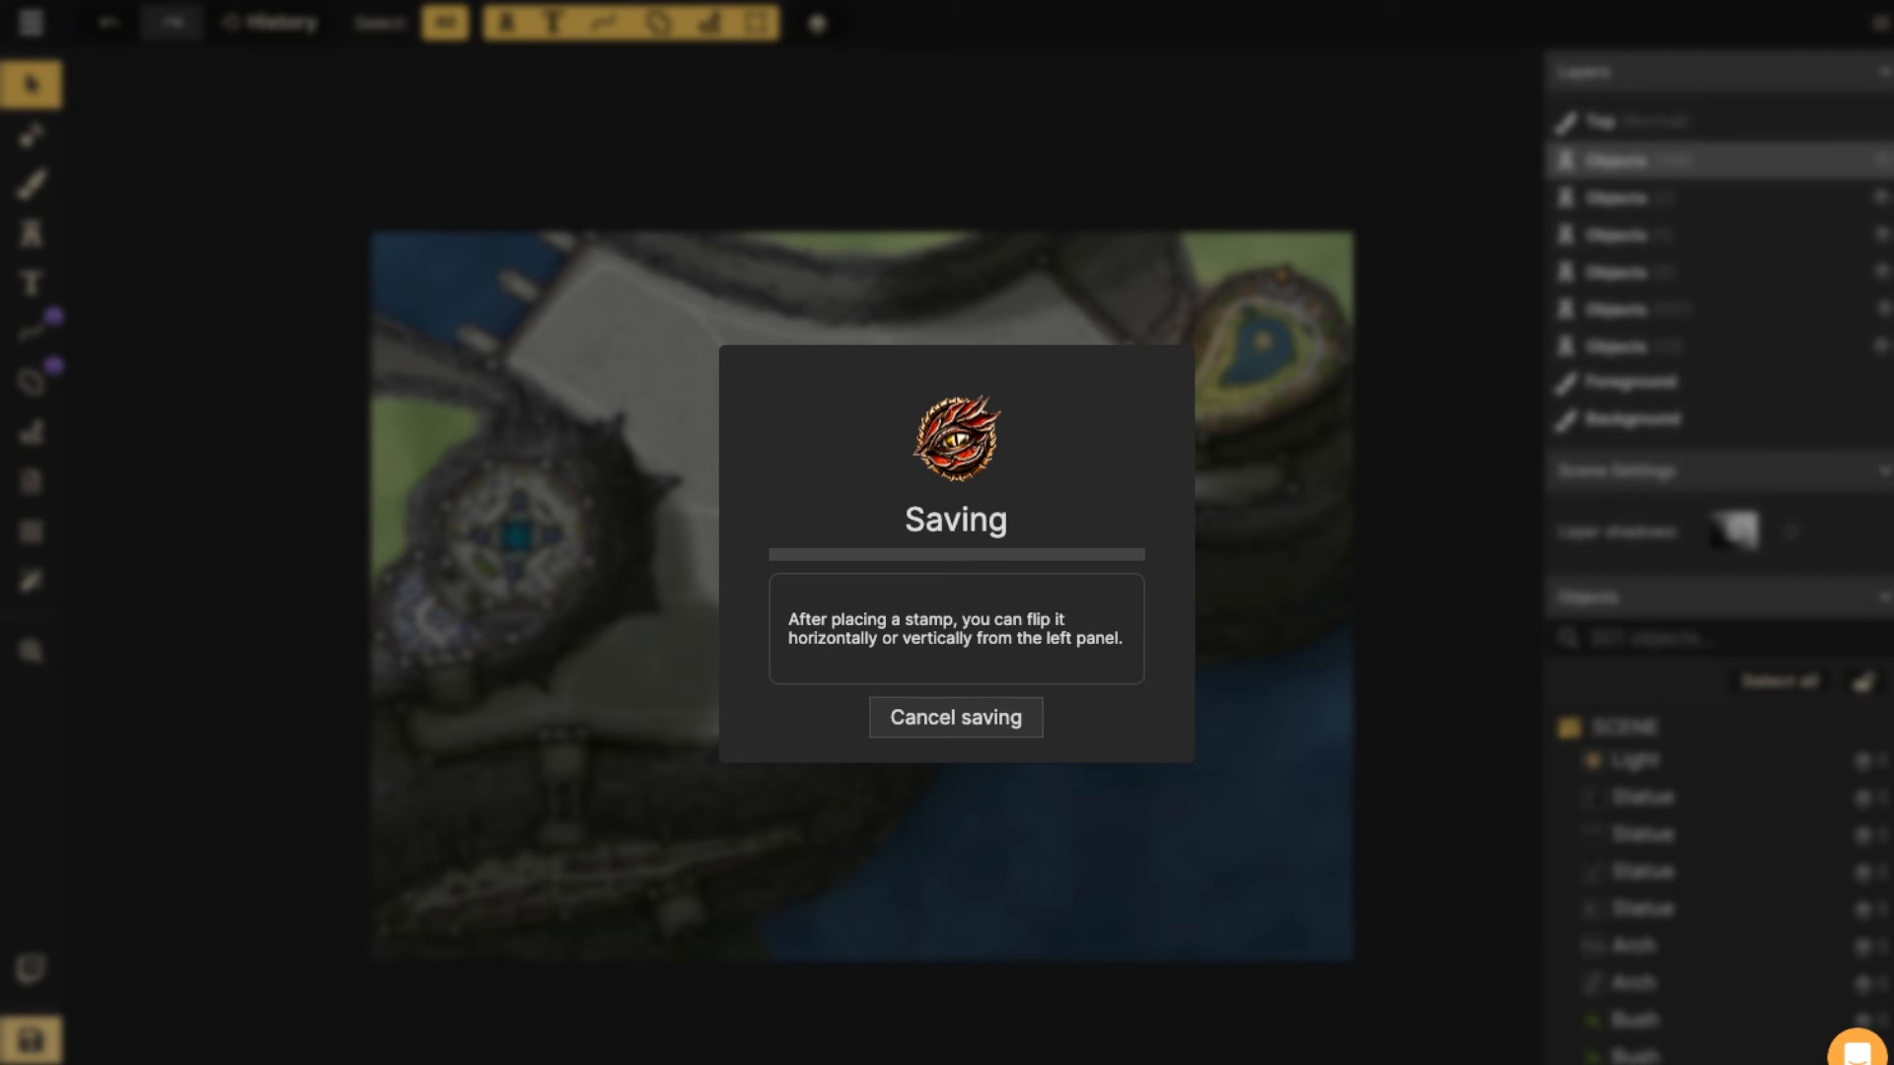